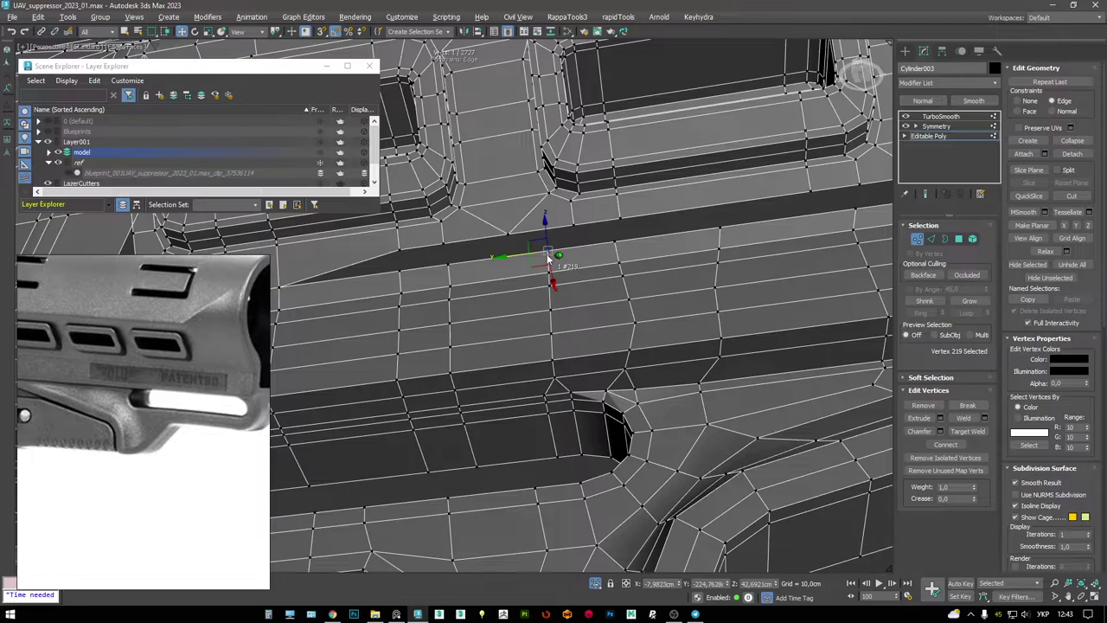
- Start a Target Weld on the first stray vertex along the groove below the vents
middle_click_drag(547, 255, 603, 234, "alt")
key("2")
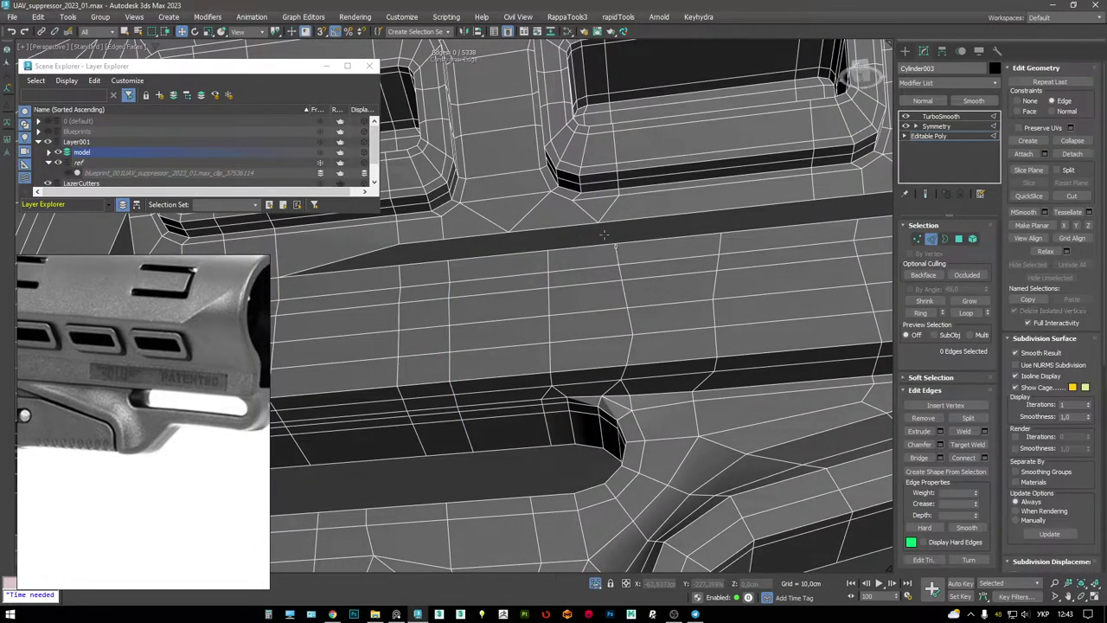
key("1")
key("ctrl+w")
left_click(493, 254)
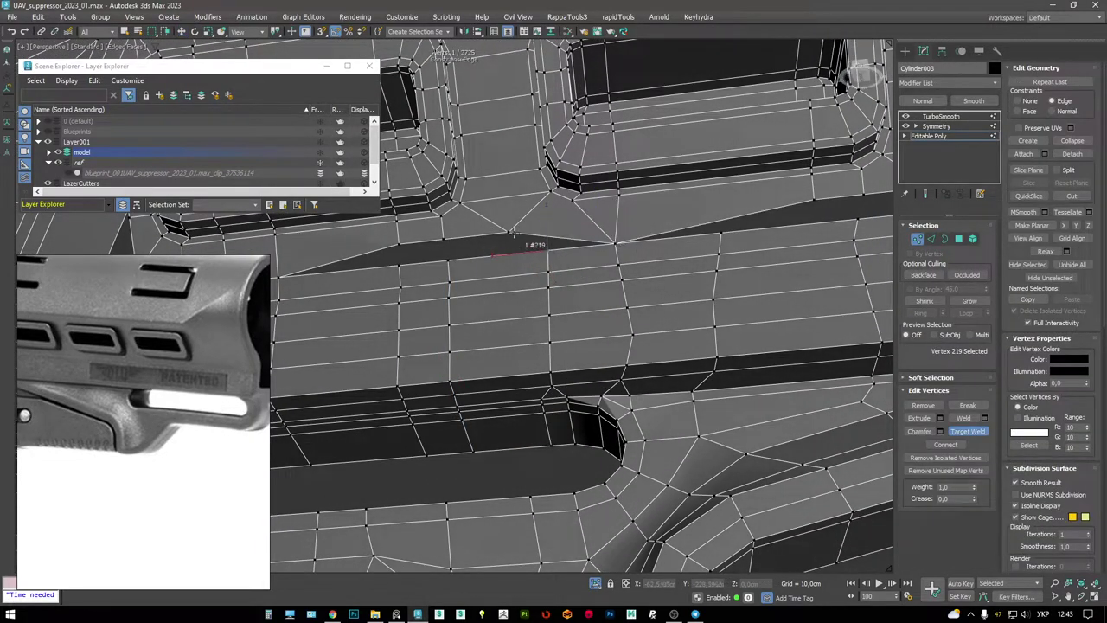
middle_click_drag(529, 246, 563, 367, "alt")
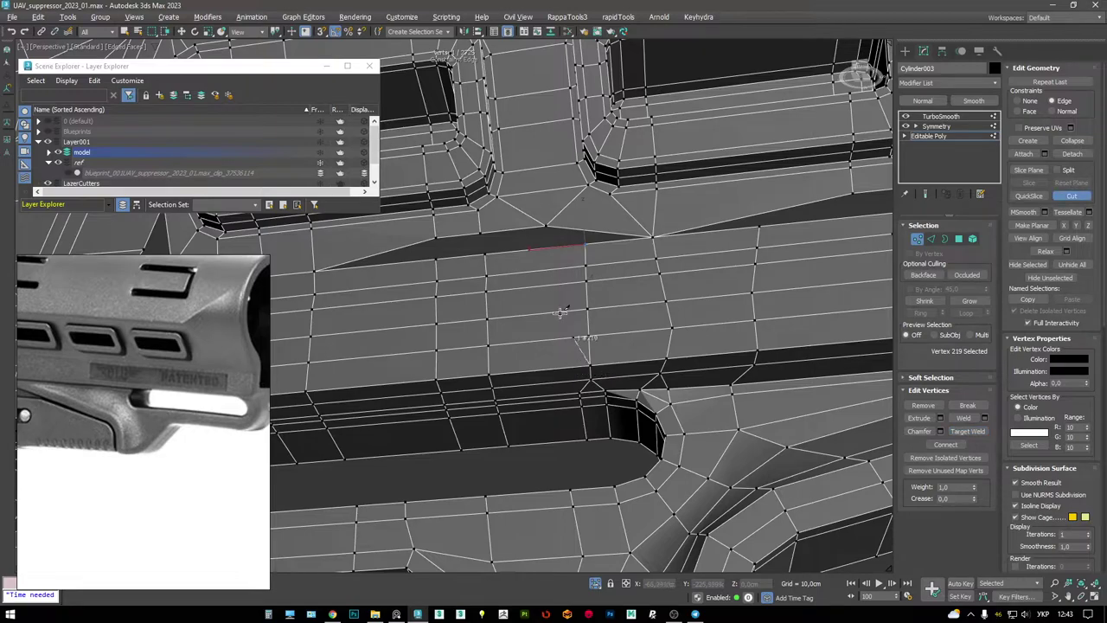
- Select the new vertical edge loop across the strip, and weld the remaining vertices onto their neighbours
key("2")
double_click(585, 262)
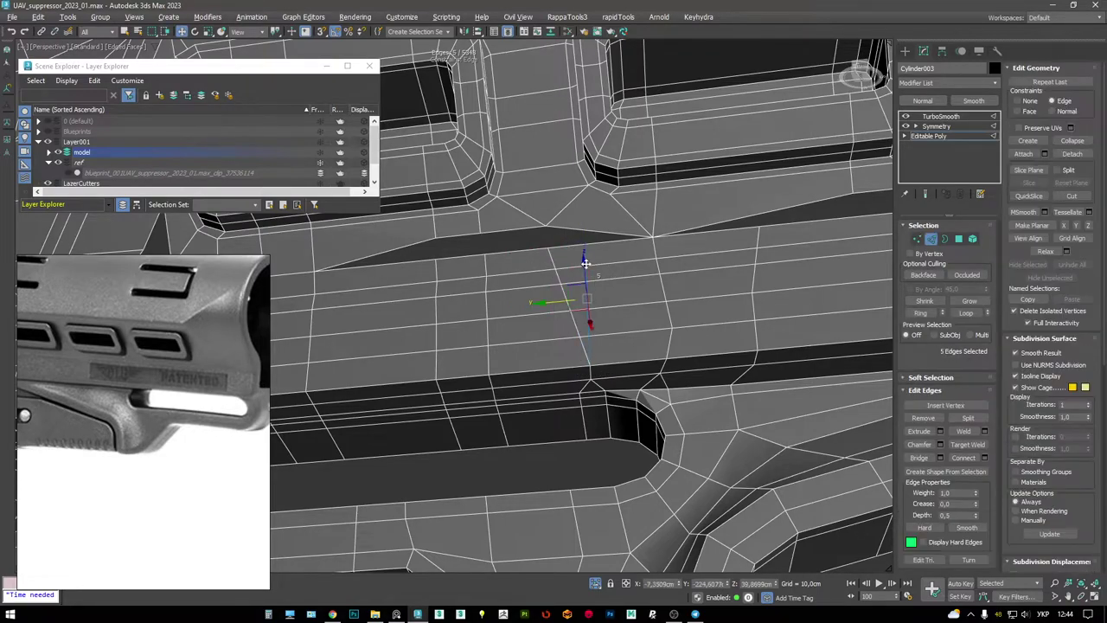
key("1")
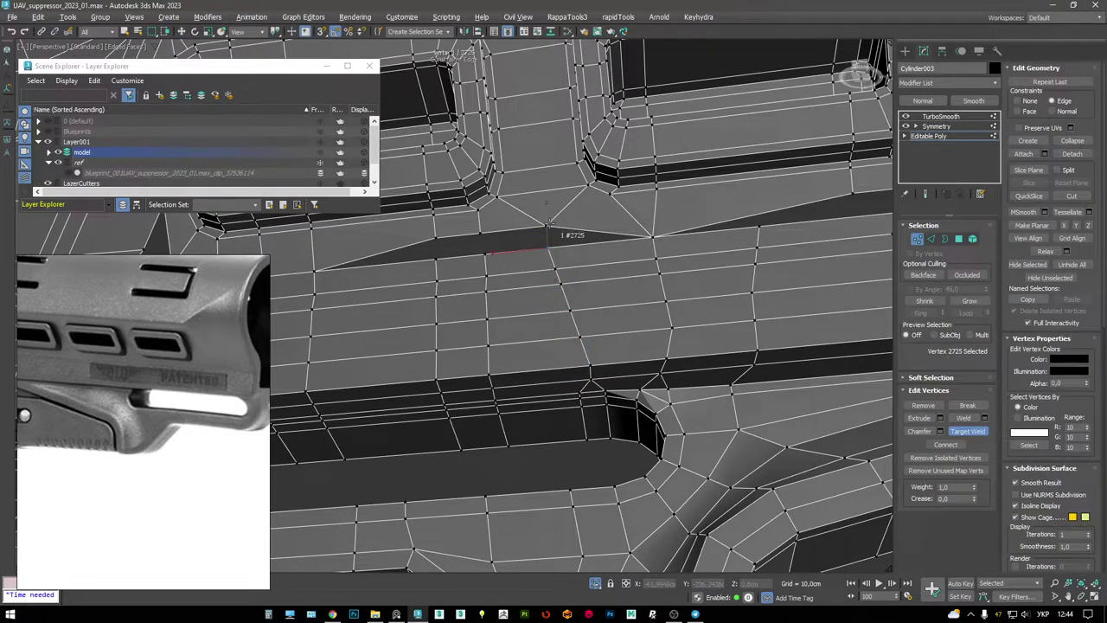
left_click(547, 248)
left_click(435, 245)
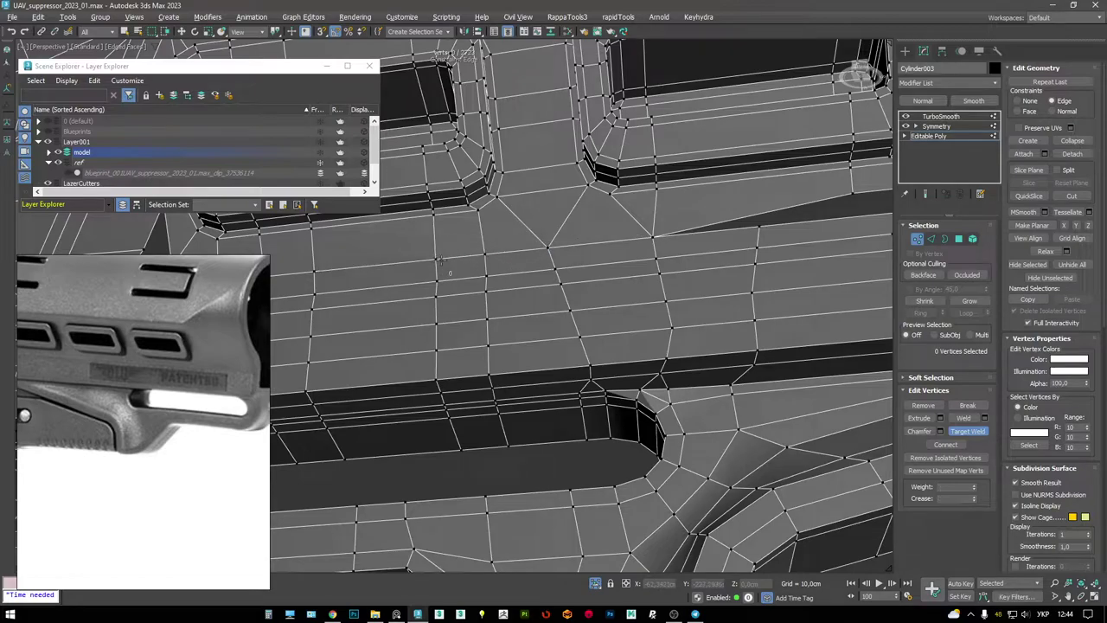
key("2")
left_click(481, 277)
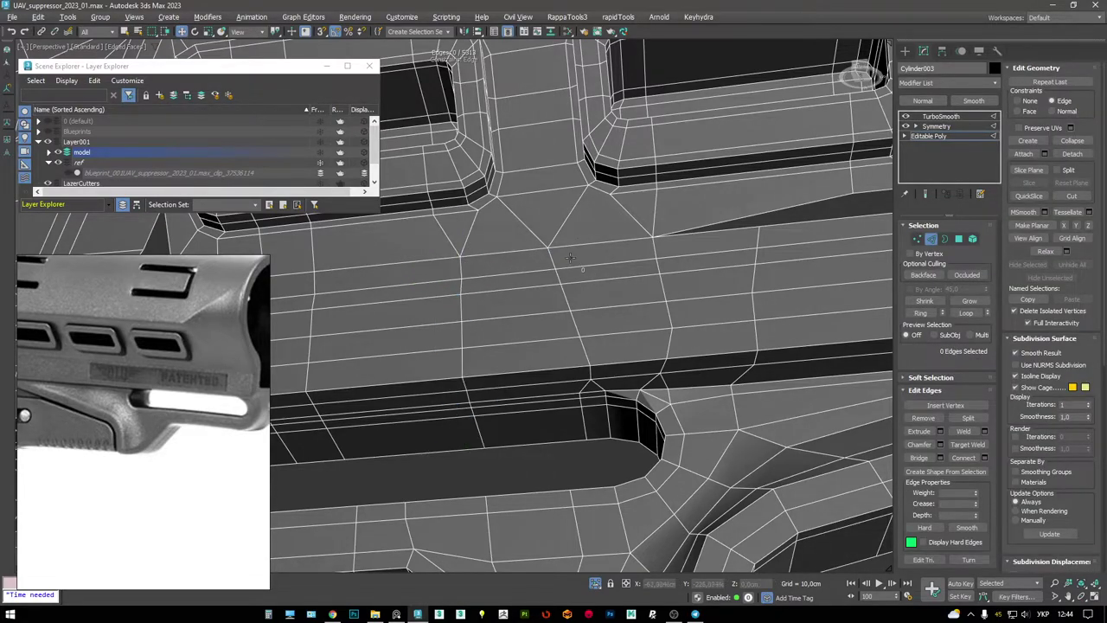
scroll(519, 294, "down", 4)
middle_click_drag(519, 294, 644, 307, "alt")
- Check the TurboSmooth shading around the vents, then return to the Editable Poly level
scroll(645, 307, "up", 3)
key("F4")
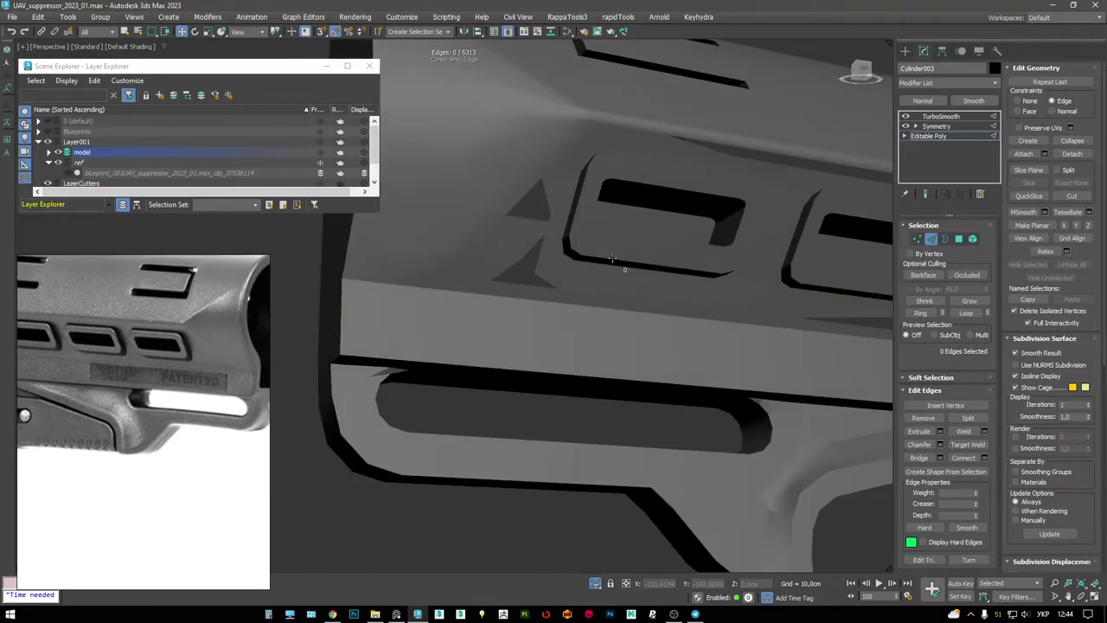
left_click(940, 116)
middle_click_drag(720, 190, 752, 188, "alt")
key("F4")
left_click(928, 136)
scroll(621, 234, "up", 8)
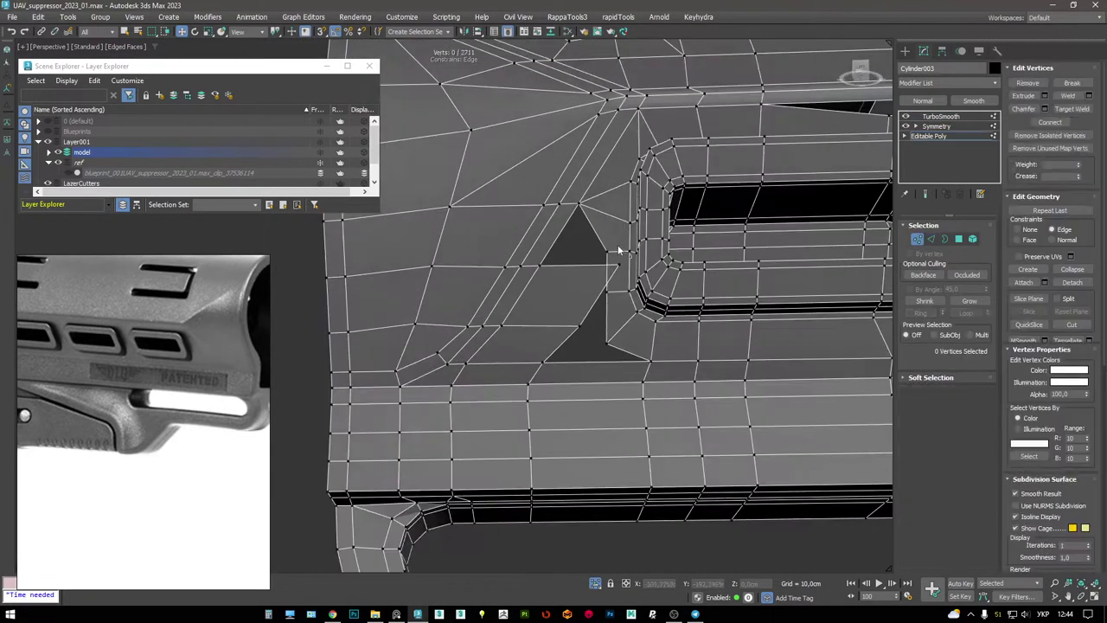
- Cap the lower and upper triangular holes beside the vent corner
key("1")
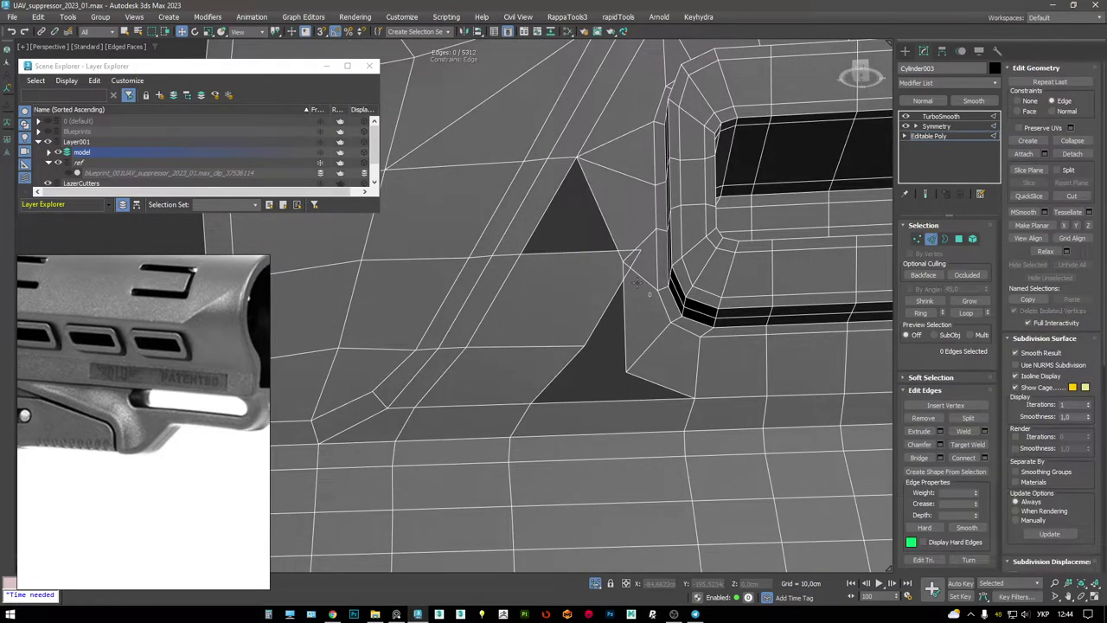
middle_click_drag(617, 263, 614, 251)
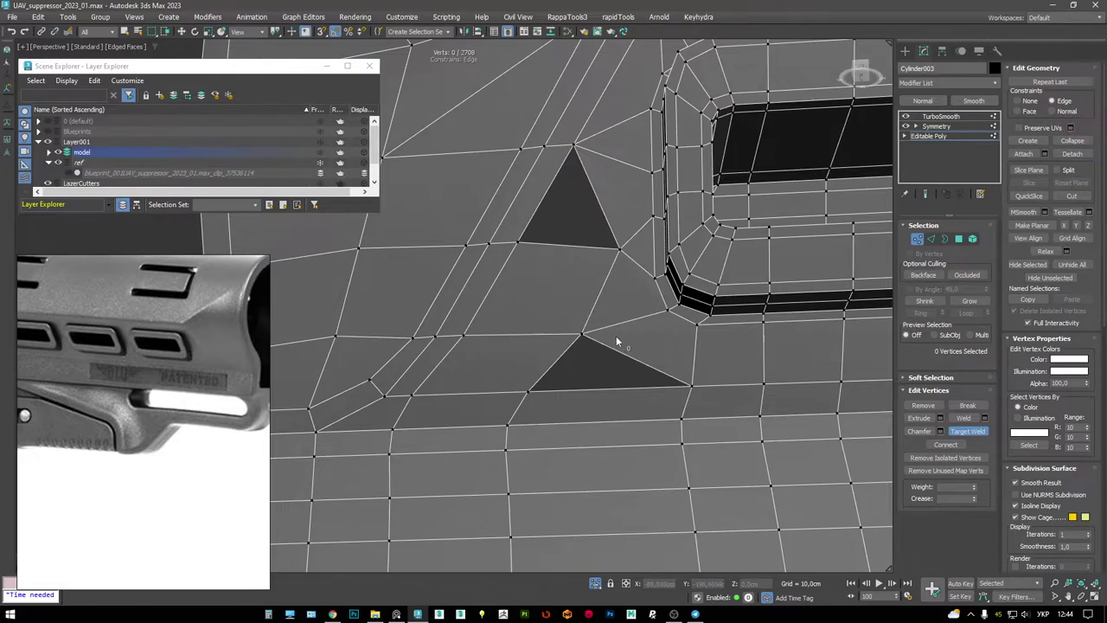
key("3")
left_click(616, 341)
key("alt+p")
scroll(620, 326, "down", 3)
key("1")
key("3")
left_click(611, 255)
left_click(967, 419)
key("1")
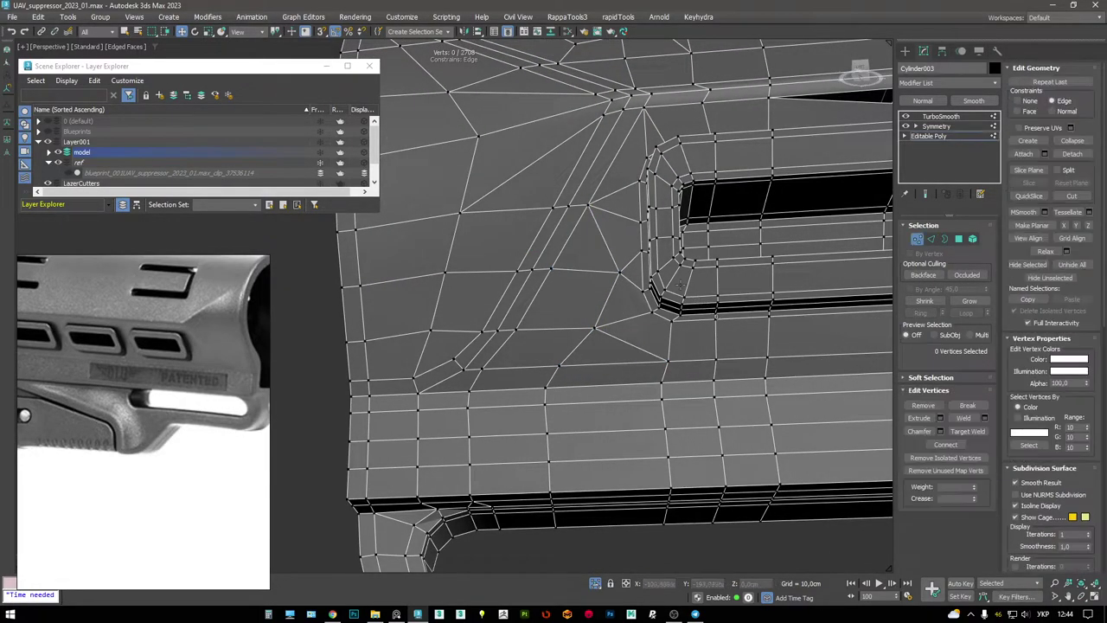
- Cut a new edge from the vertex beside the vent corner to the far edge
middle_click_drag(644, 236, 632, 207, "alt")
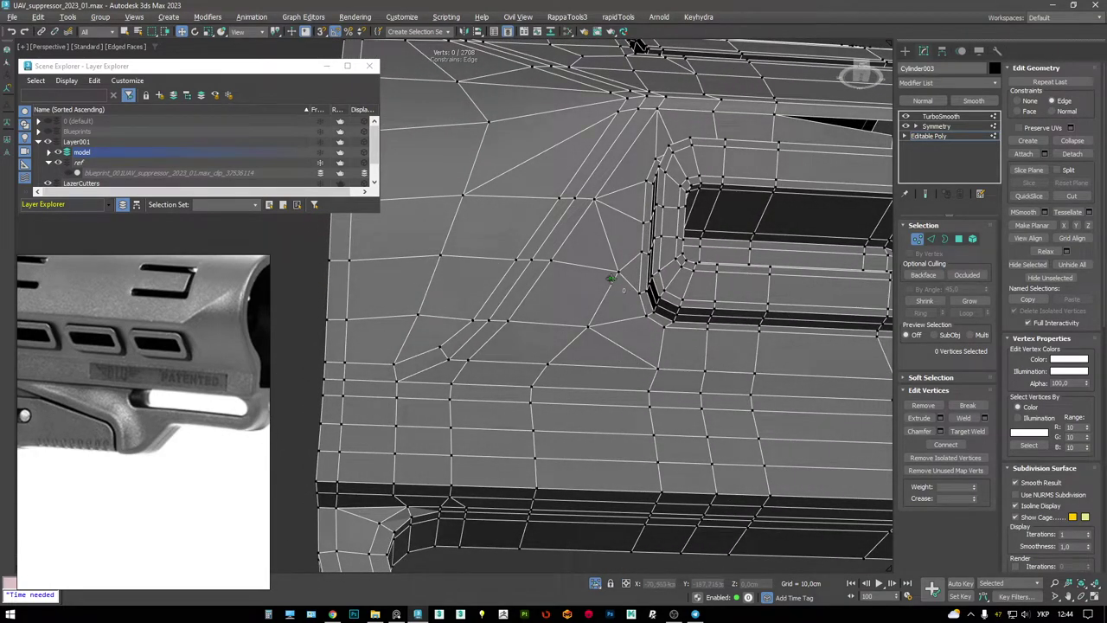
left_click(611, 277)
middle_click_drag(611, 278, 594, 283, "alt")
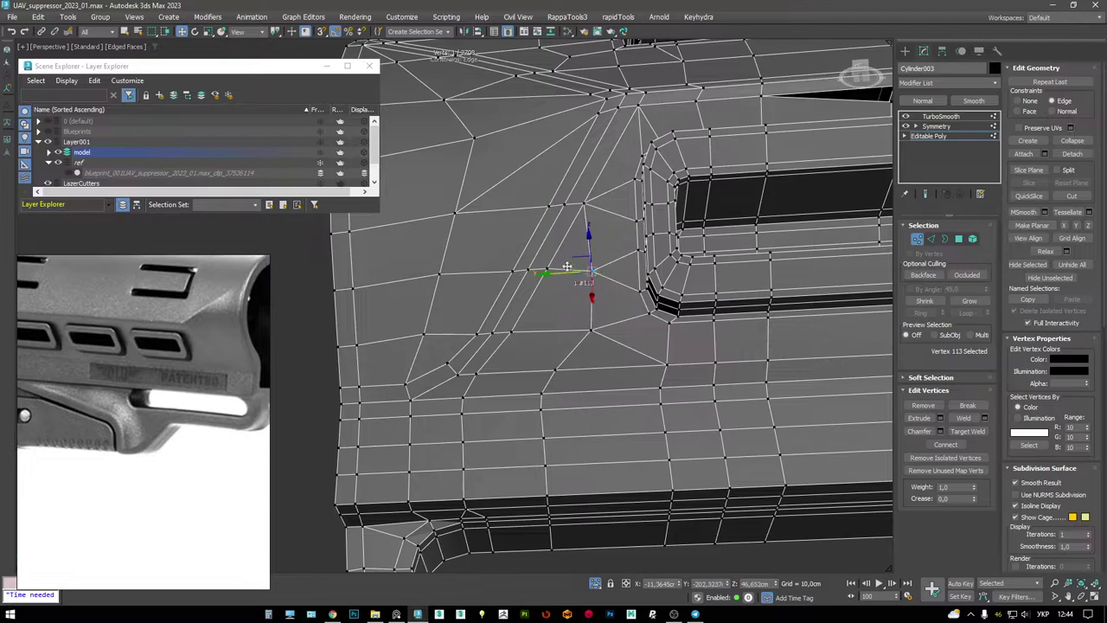
scroll(563, 272, "up", 2)
key("alt+c")
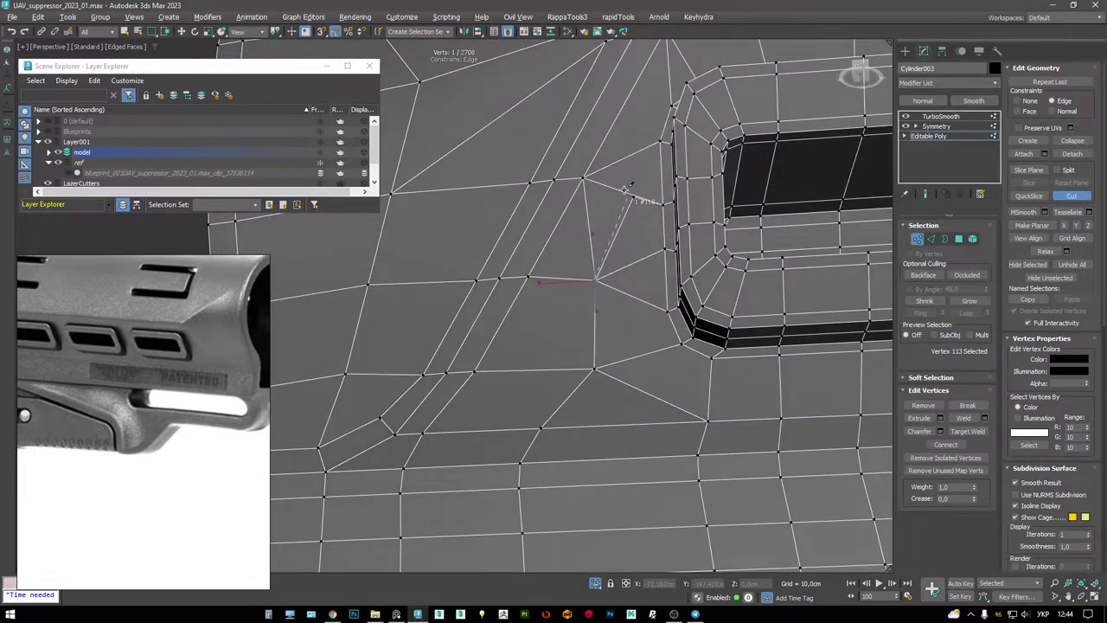
middle_click_drag(626, 188, 614, 206, "alt")
left_click(623, 189)
right_click(634, 192)
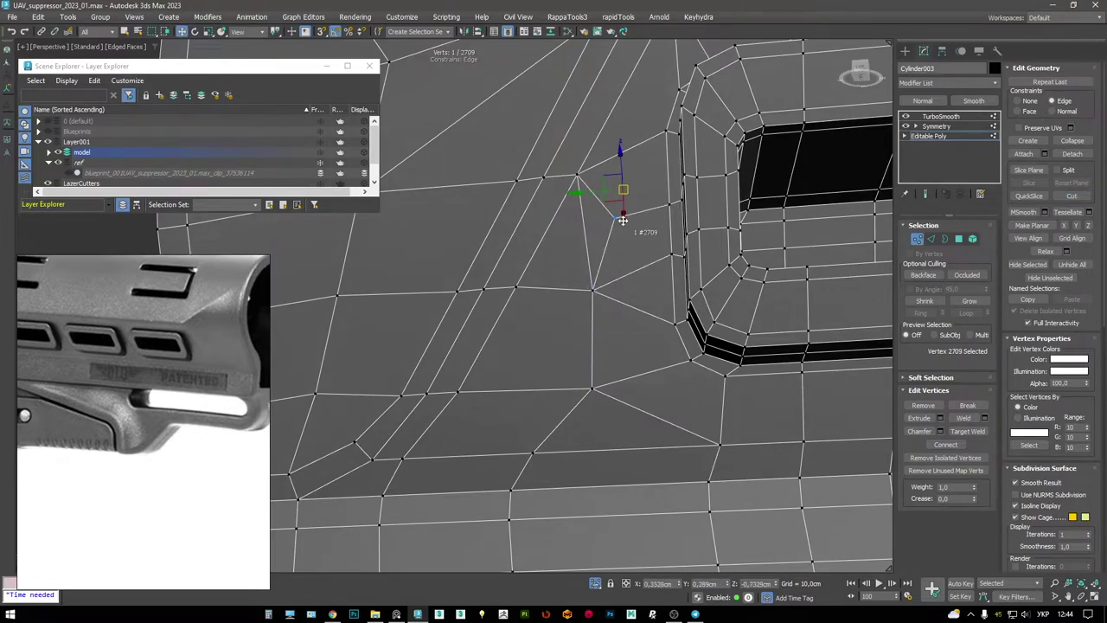
- Select the new cut edge and two vertices near the corner, then preview the TurboSmoothed stock
key("2")
left_click(592, 230)
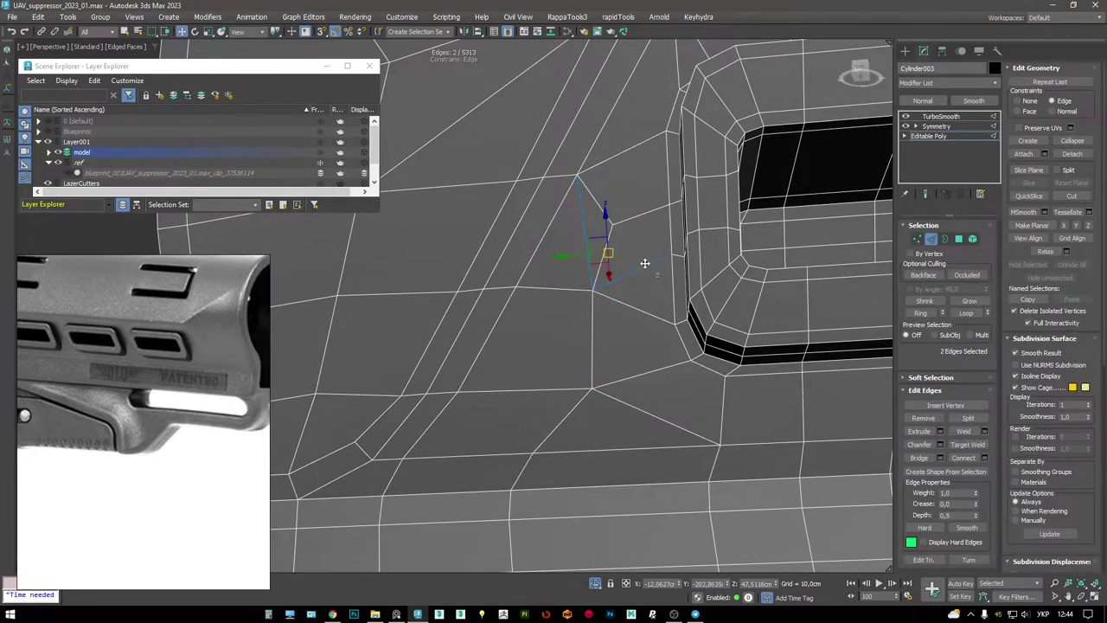
key("1")
mouse_move(647, 254)
middle_mouse_down("alt")
mouse_move(649, 239)
mouse_move(603, 259)
mouse_move(603, 353)
mouse_move(611, 320)
mouse_move(563, 317)
mouse_move(588, 314)
mouse_move(421, 320)
middle_mouse_up("alt")
left_click(665, 255)
left_click(616, 223, "ctrl")
key("F4")
left_click(941, 116)
- Return to Editable Poly vertex mode and angle the view onto the rectangular slot
key("F4")
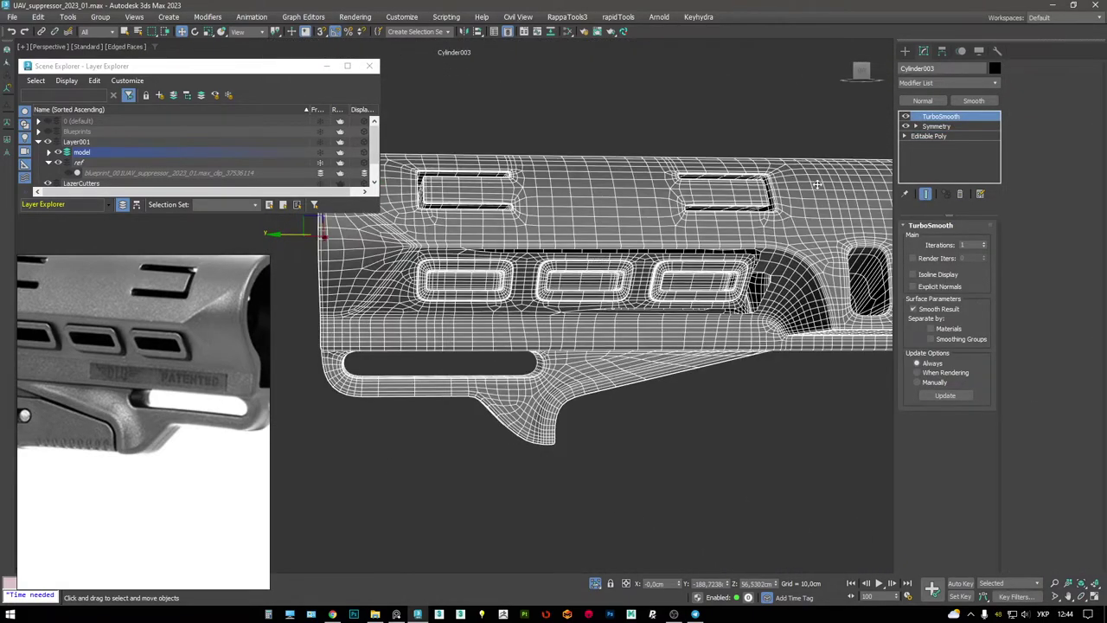
left_click(928, 136)
middle_click_drag(640, 311, 674, 290, "alt")
scroll(674, 290, "up", 10)
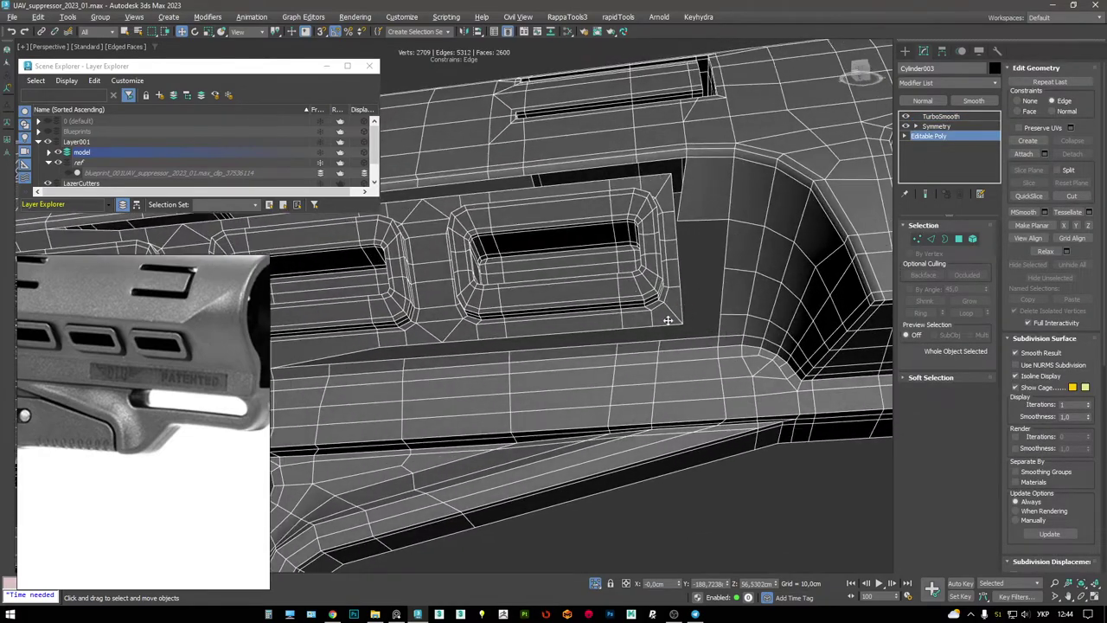
key("1")
middle_click_drag(702, 254, 737, 276, "alt")
scroll(737, 244, "down", 4)
scroll(735, 254, "up", 4)
scroll(752, 275, "up", 3)
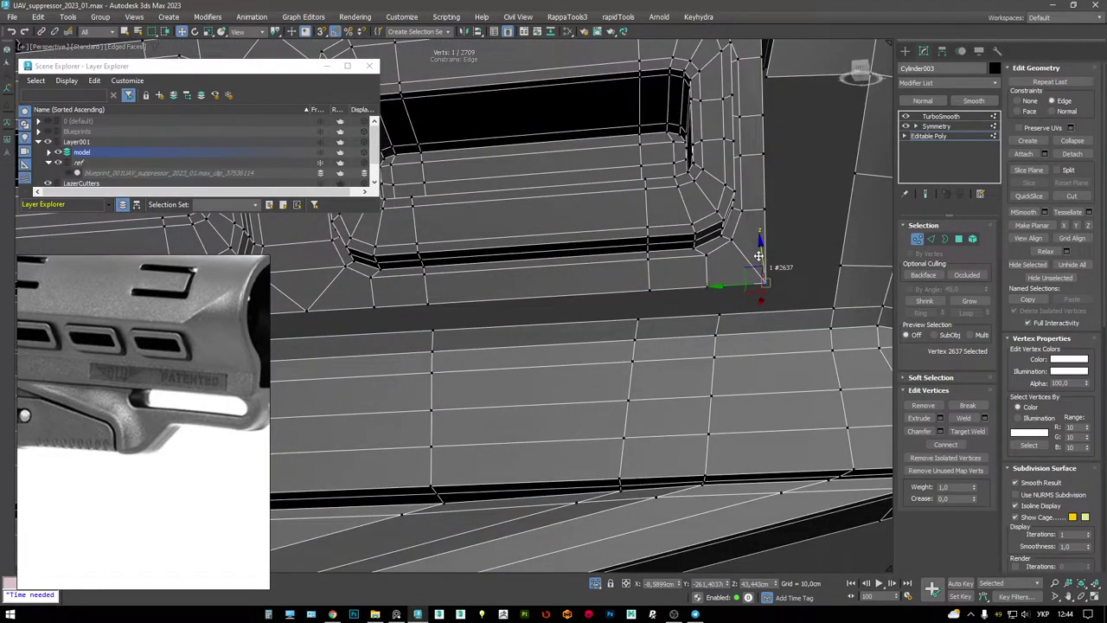
- Try target-welding the corner vertex below the slot onto its neighbour, then undo it
key("2")
left_click(746, 300)
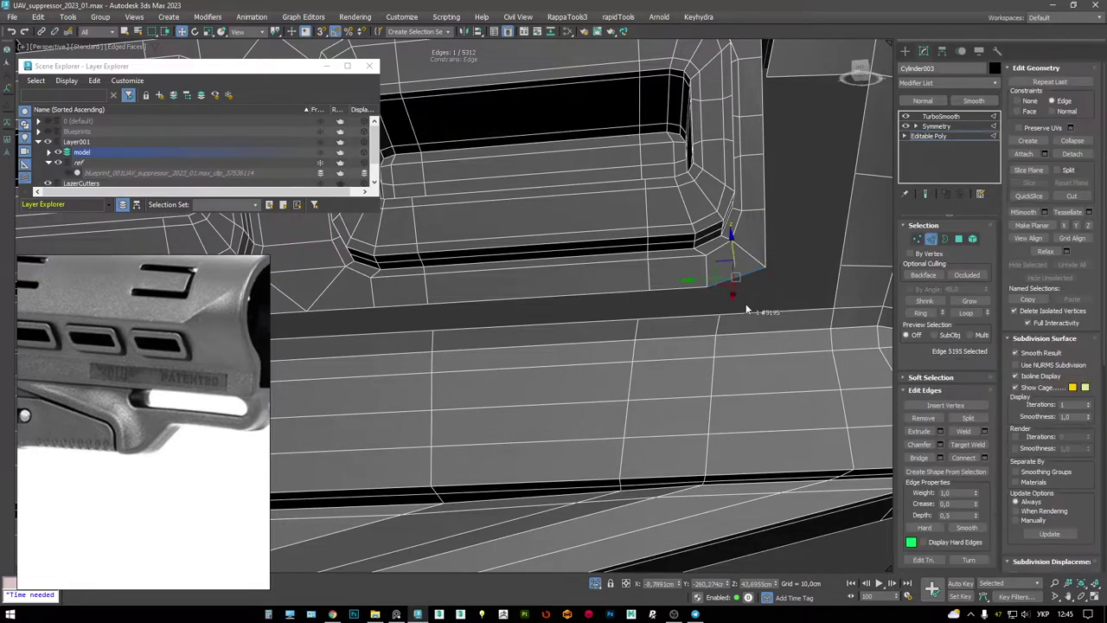
key("1")
left_click(766, 267)
middle_click_drag(765, 267, 637, 257, "alt")
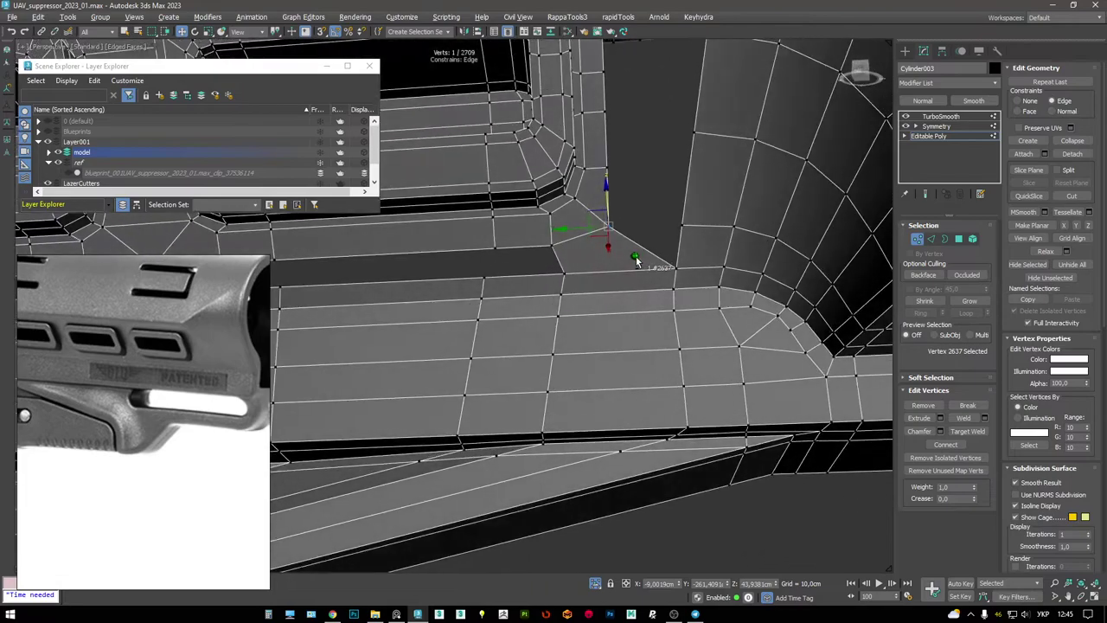
scroll(635, 257, "up", 2)
key("ctrl+shift+w")
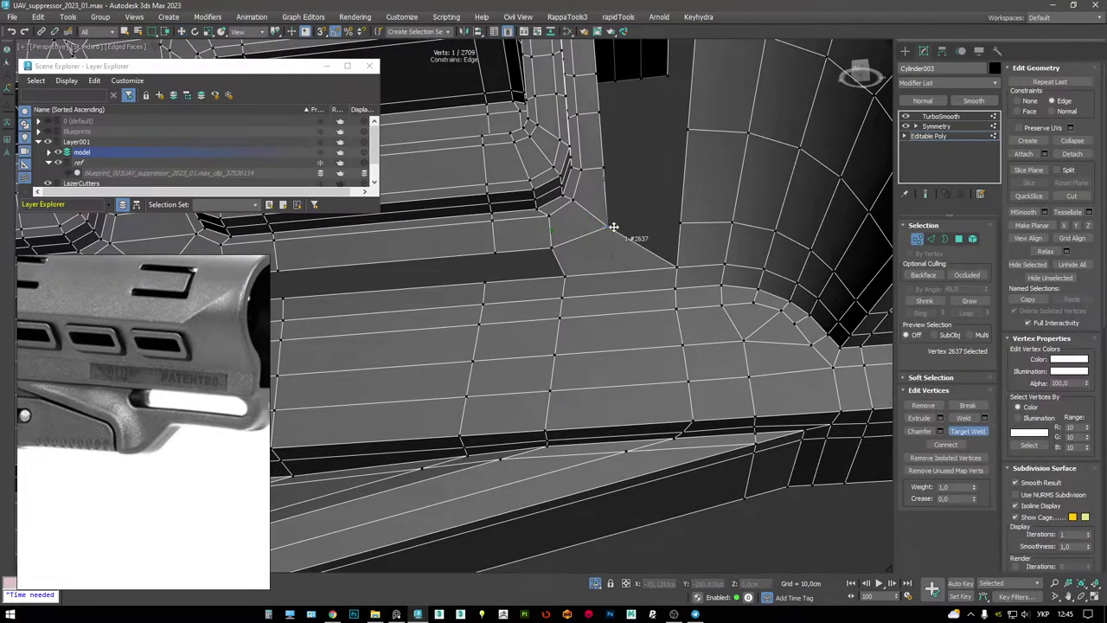
left_click(675, 227)
scroll(690, 268, "down", 3)
middle_click_drag(676, 230, 690, 276, "alt")
scroll(668, 237, "up", 3)
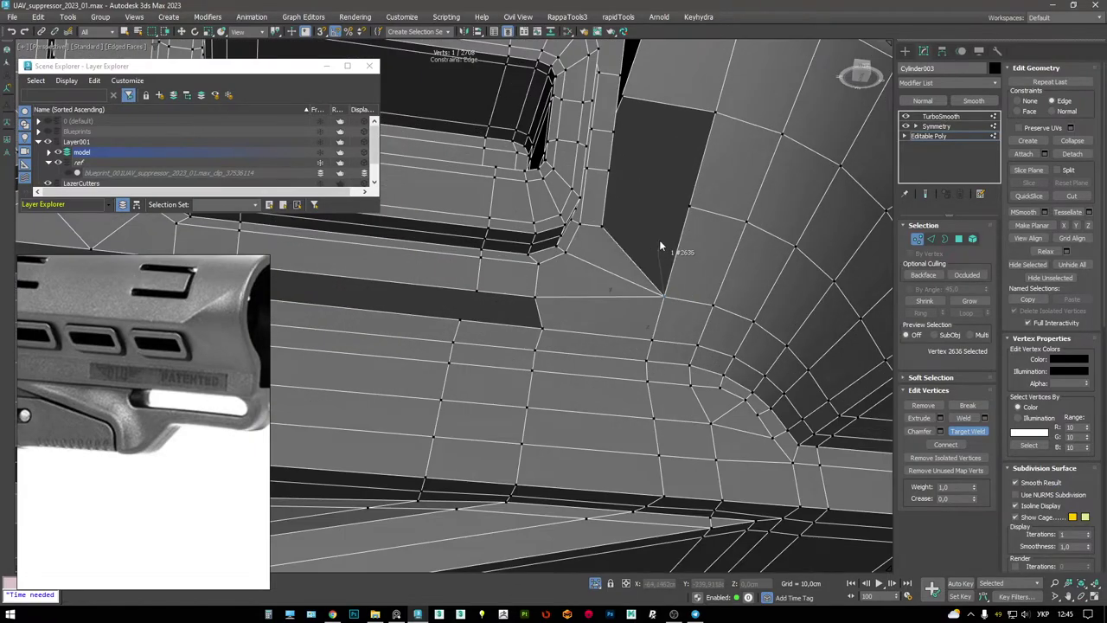
key("ctrl+z")
- From a steeper view, weld the slot's corner vertex onto a different target
scroll(659, 240, "down", 3)
middle_click_drag(620, 257, 550, 291, "alt")
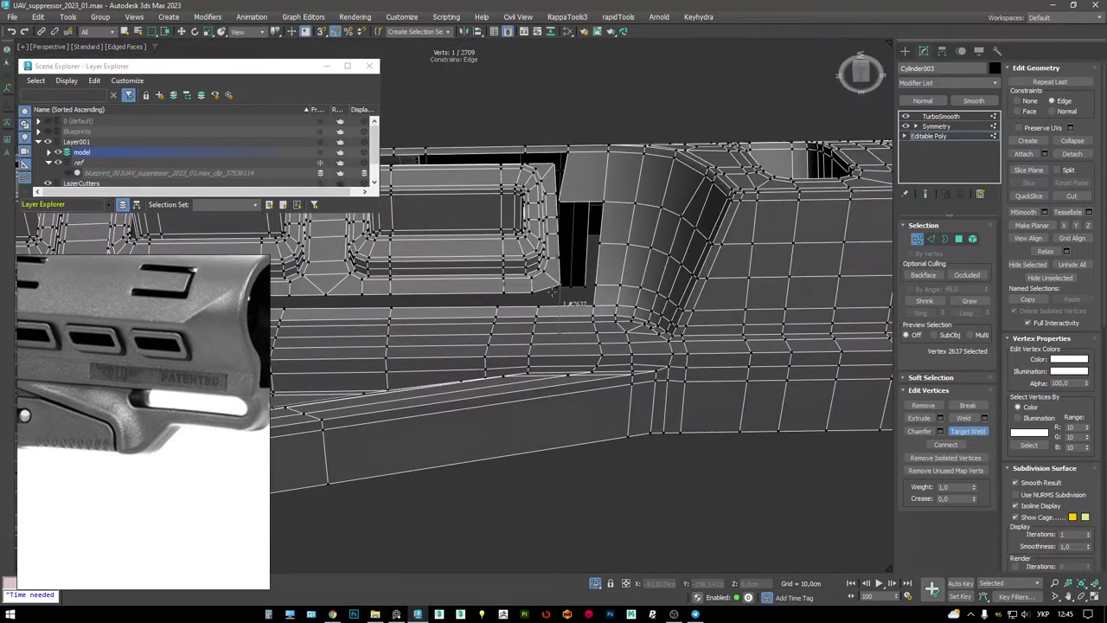
scroll(576, 277, "up", 3)
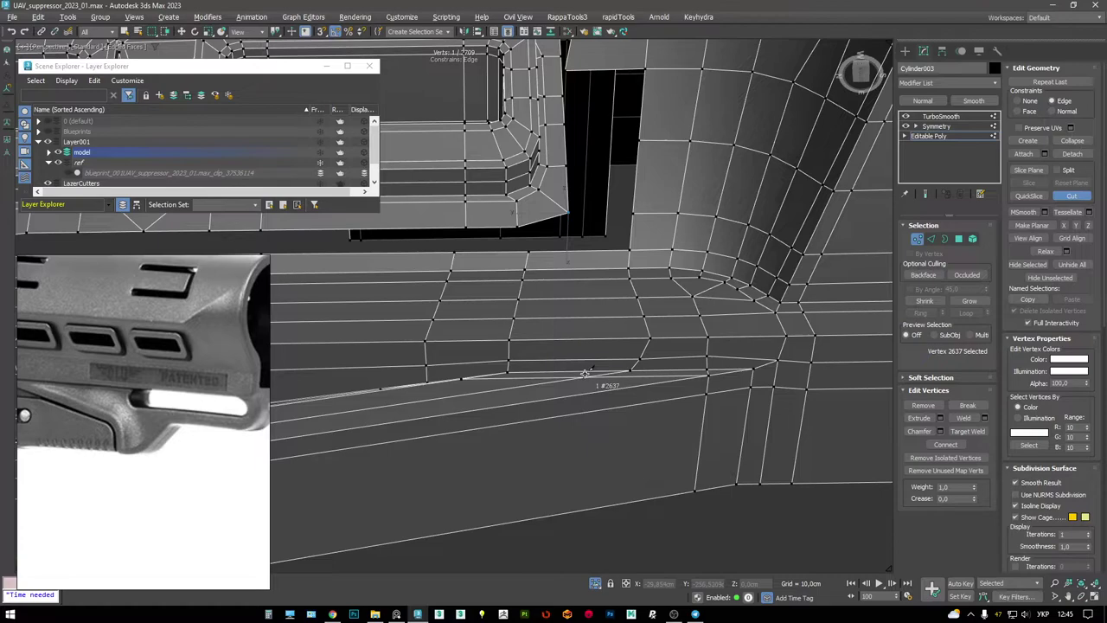
middle_click_drag(585, 374, 586, 368, "alt")
left_click(585, 368)
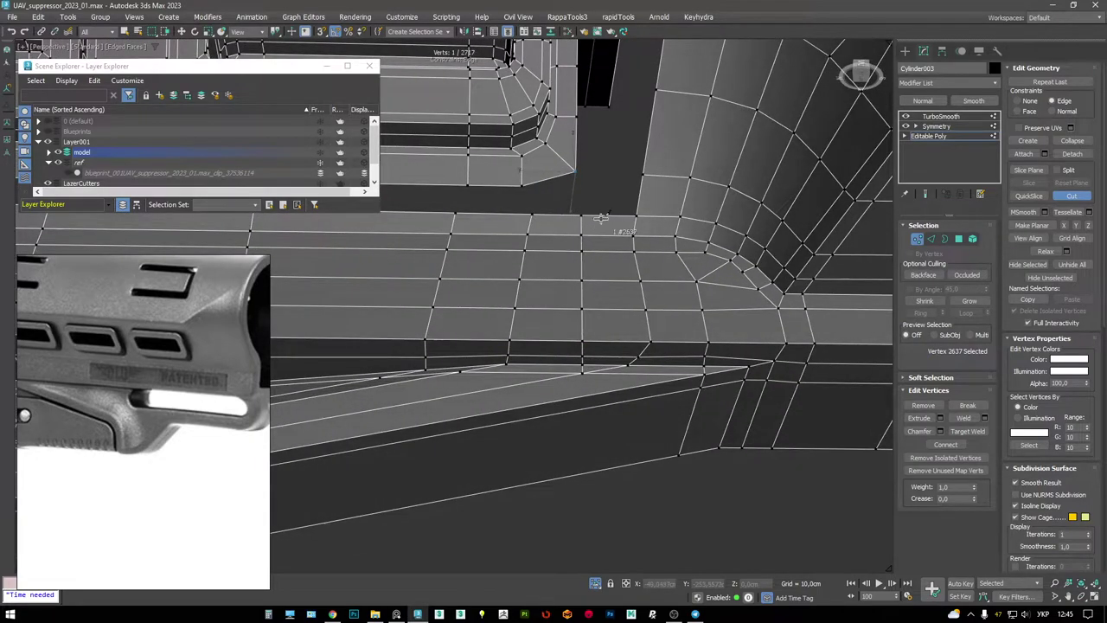
left_click(602, 221)
- Check the open hole's border and the edges near the slot, viewing all three slots
key("w")
key("2")
key("3")
left_click(585, 188)
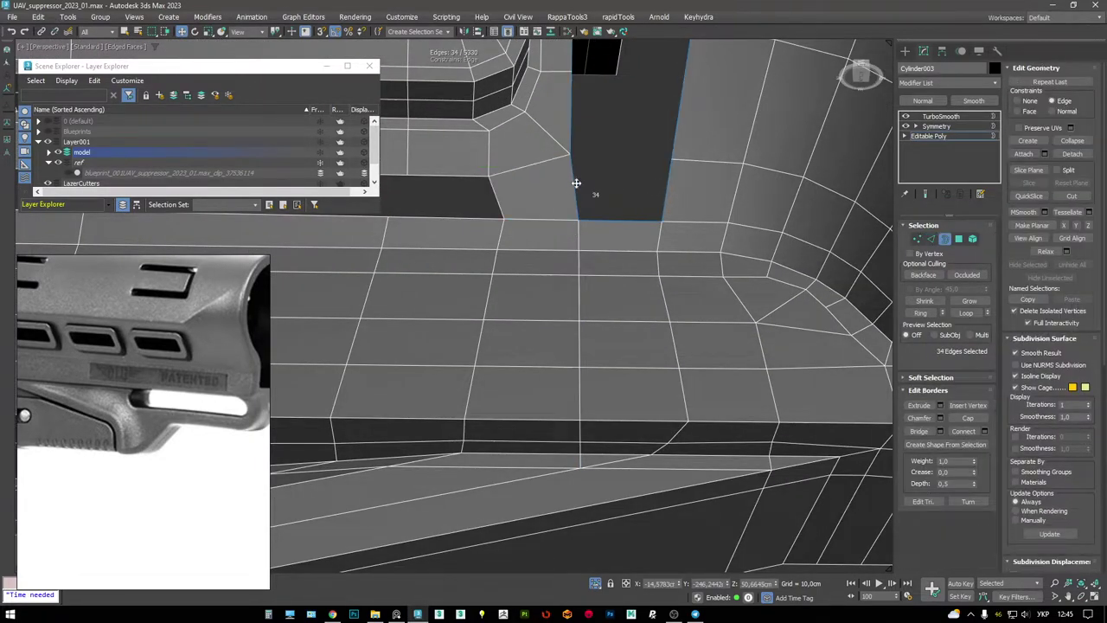
key("2")
left_click(660, 186)
middle_click_drag(660, 186, 694, 253, "alt")
scroll(694, 252, "down", 5)
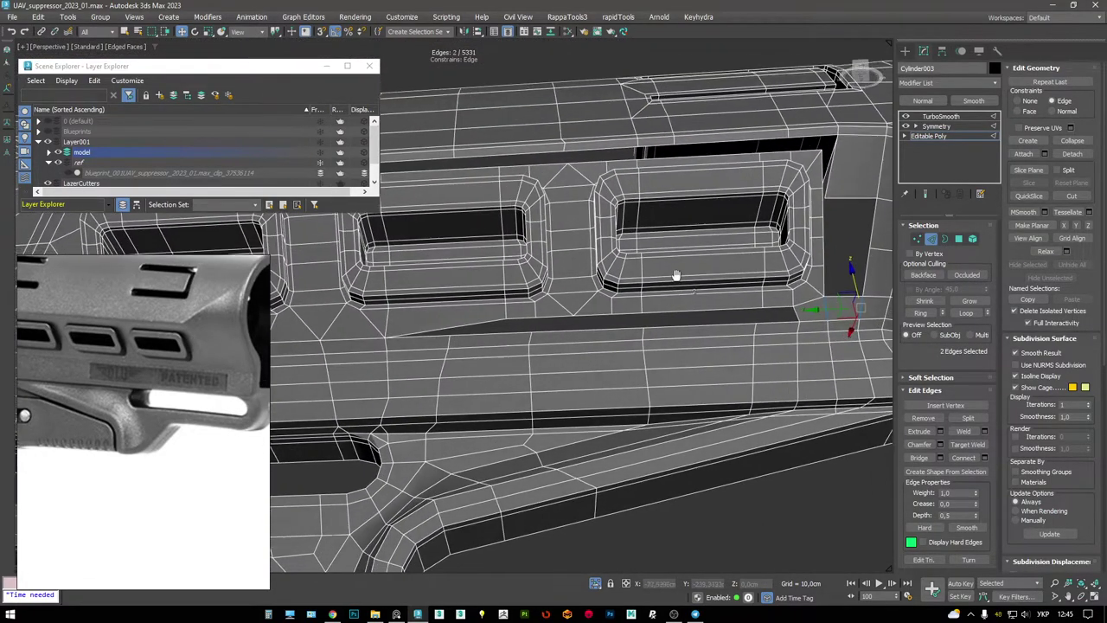
scroll(676, 275, "down", 3)
middle_click_drag(676, 275, 634, 256, "alt")
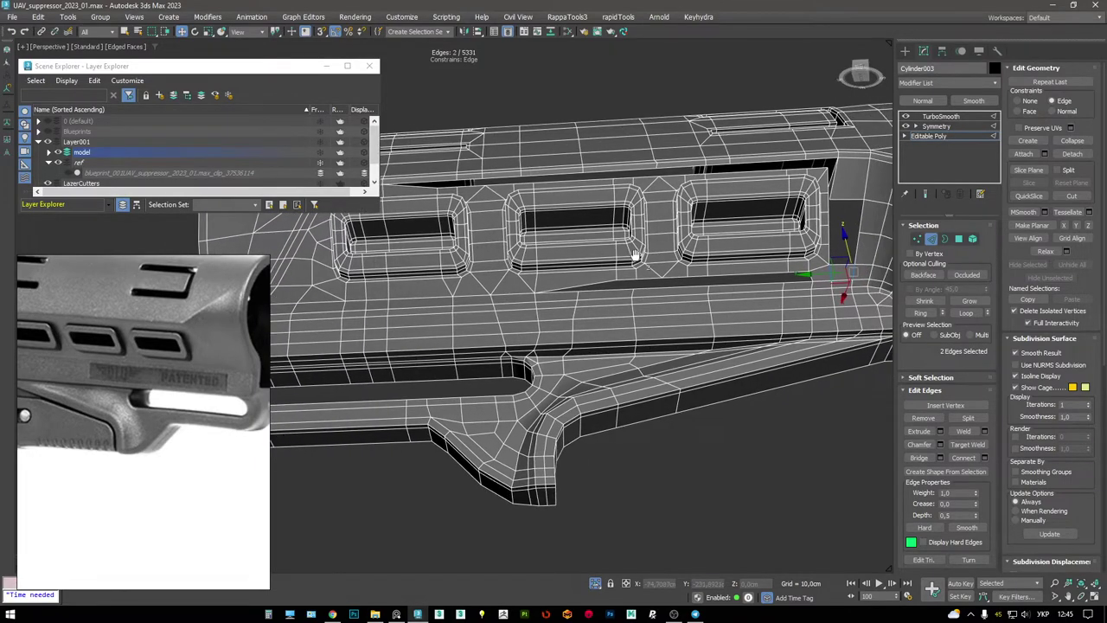
- Select the corner vertex and the edge beside the slot corner
key("1")
left_click(692, 270)
scroll(744, 273, "up", 6)
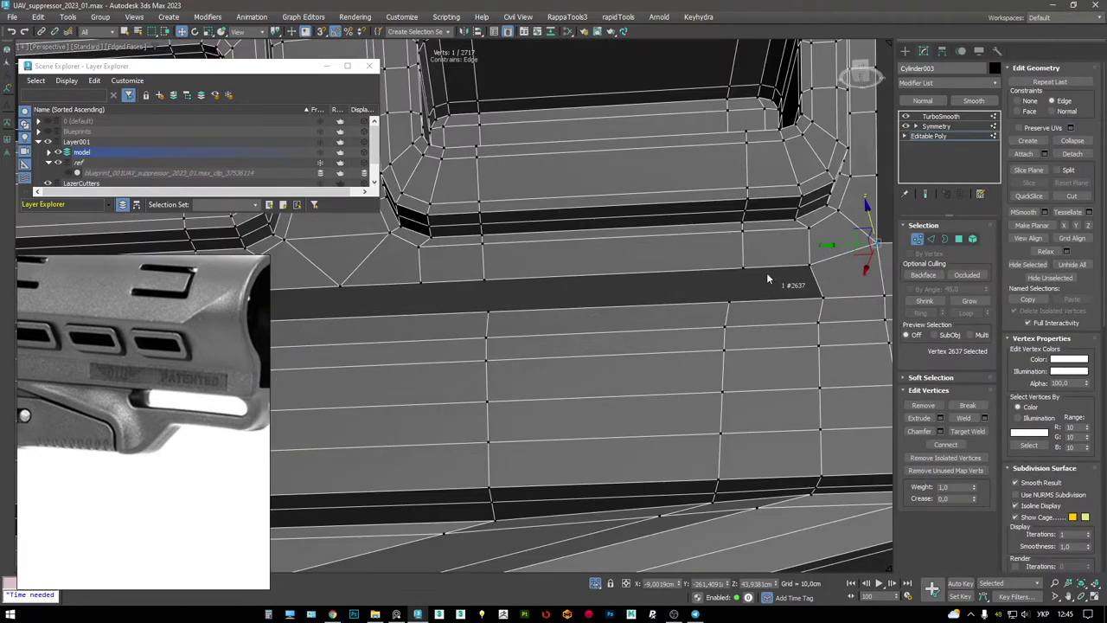
middle_click_drag(713, 269, 678, 274, "alt")
key("2")
left_click(680, 273)
scroll(692, 272, "down", 4)
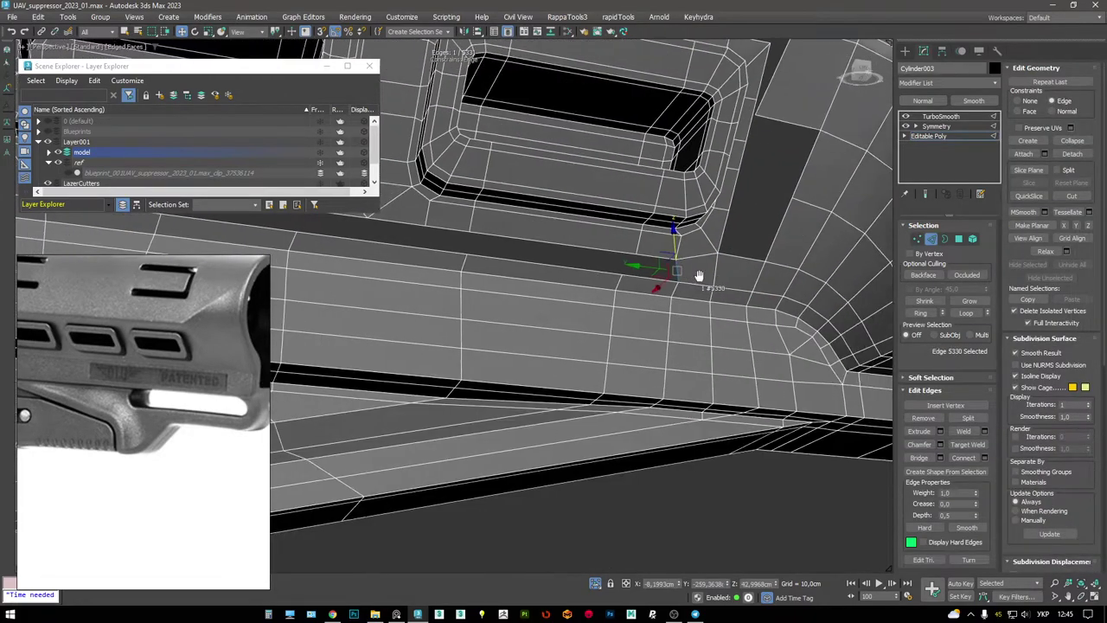
scroll(721, 271, "up", 4)
- Target-weld two stray vertices into their neighbours in the gap below the corner
key("1")
key("ctrl+w")
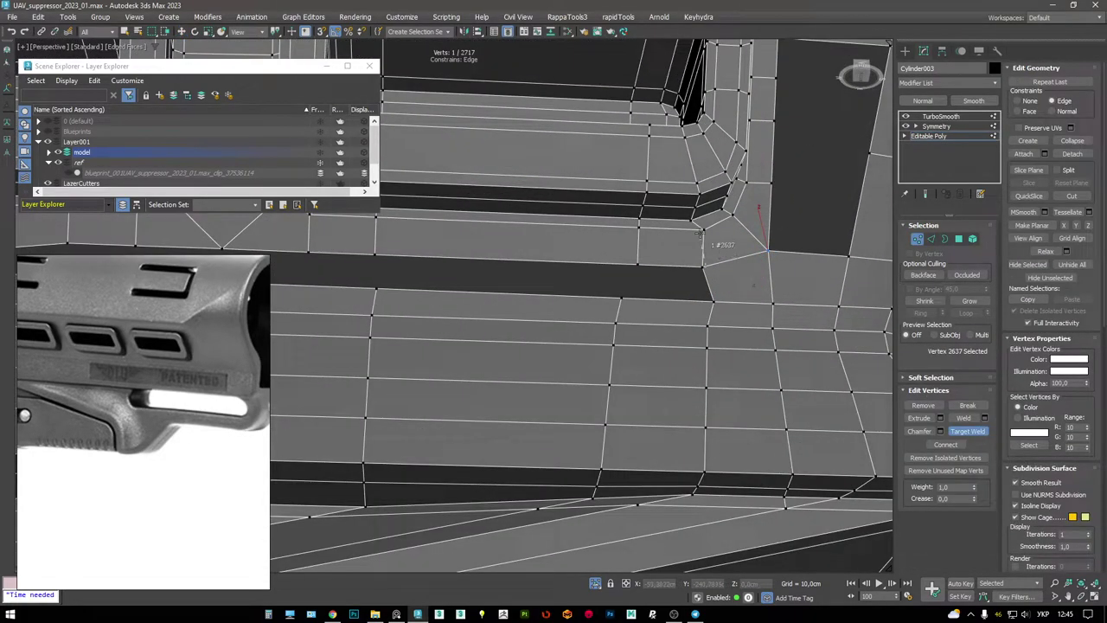
left_click(616, 299)
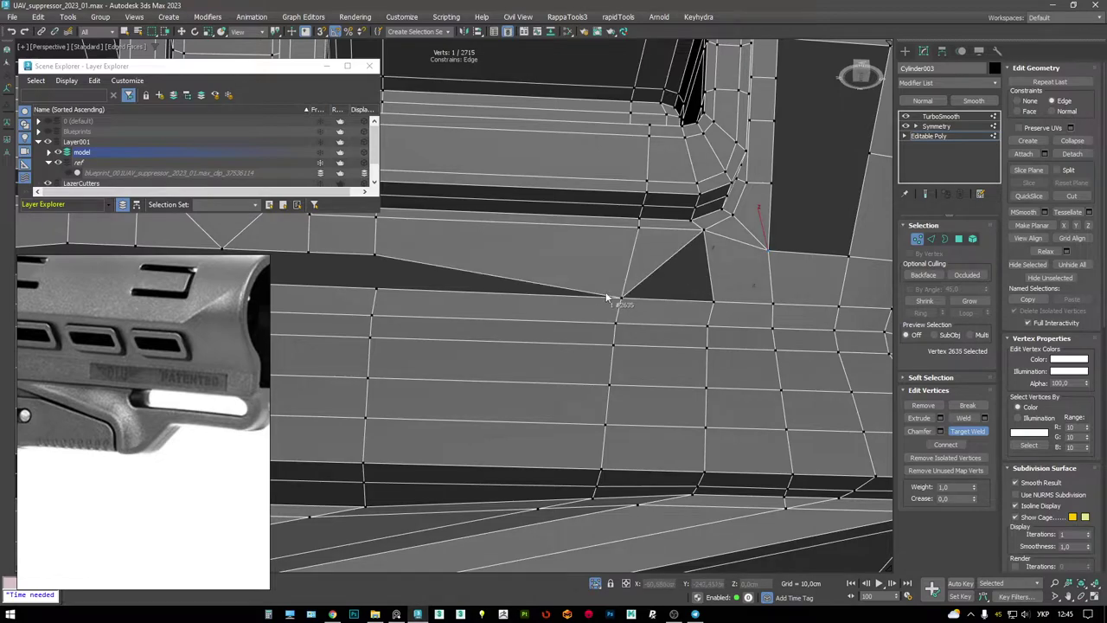
middle_click_drag(606, 300, 557, 271, "alt")
left_click(497, 281)
- Inspect the dark hole's border and cut new edges along the stock's side
key("4")
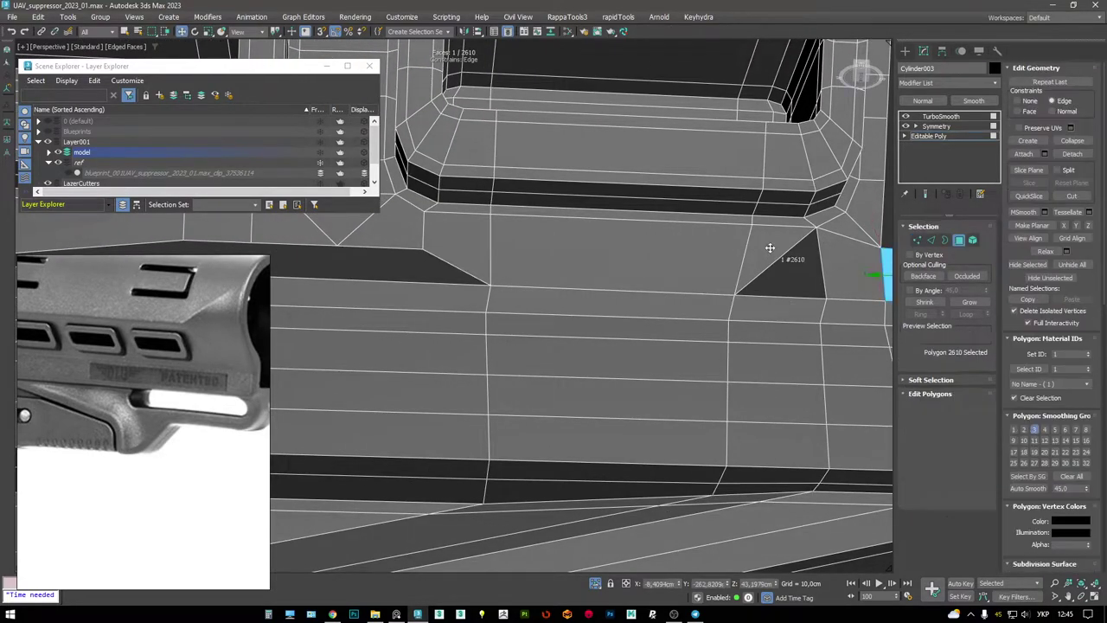
key("3")
left_click(814, 228)
middle_click_drag(811, 231, 604, 322, "alt")
key("1")
key("alt+c")
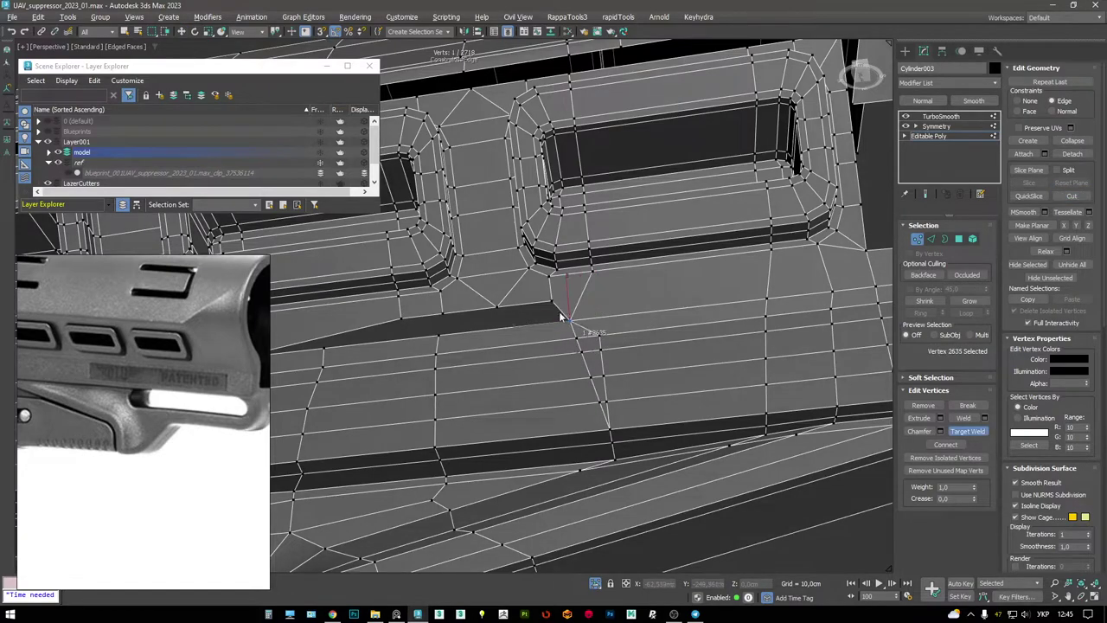
key("w")
key("2")
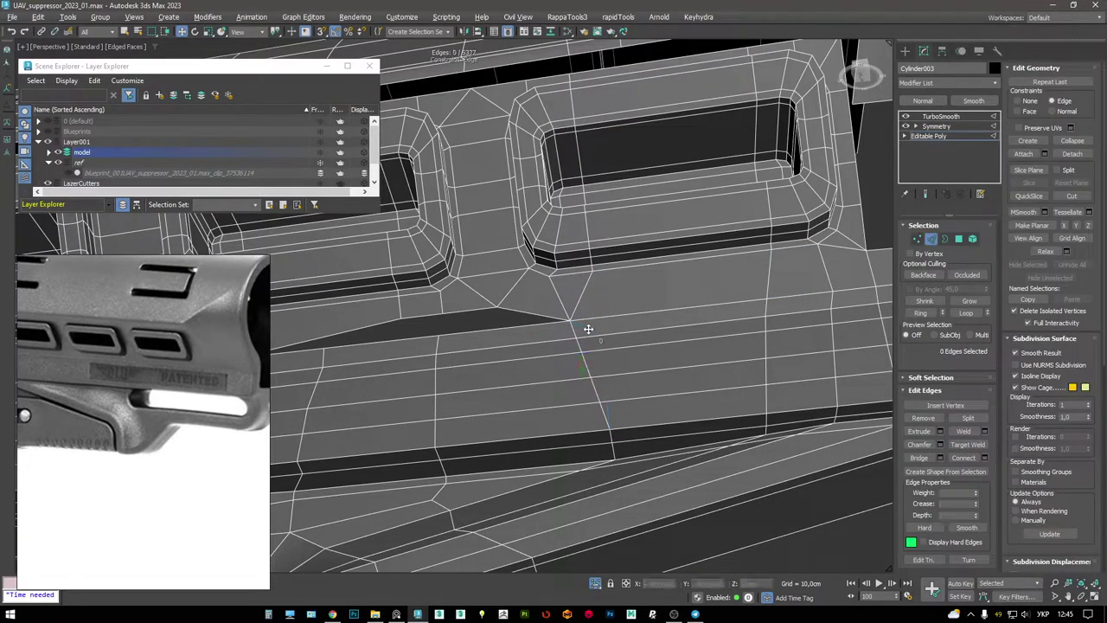
middle_click_drag(587, 328, 596, 379, "alt")
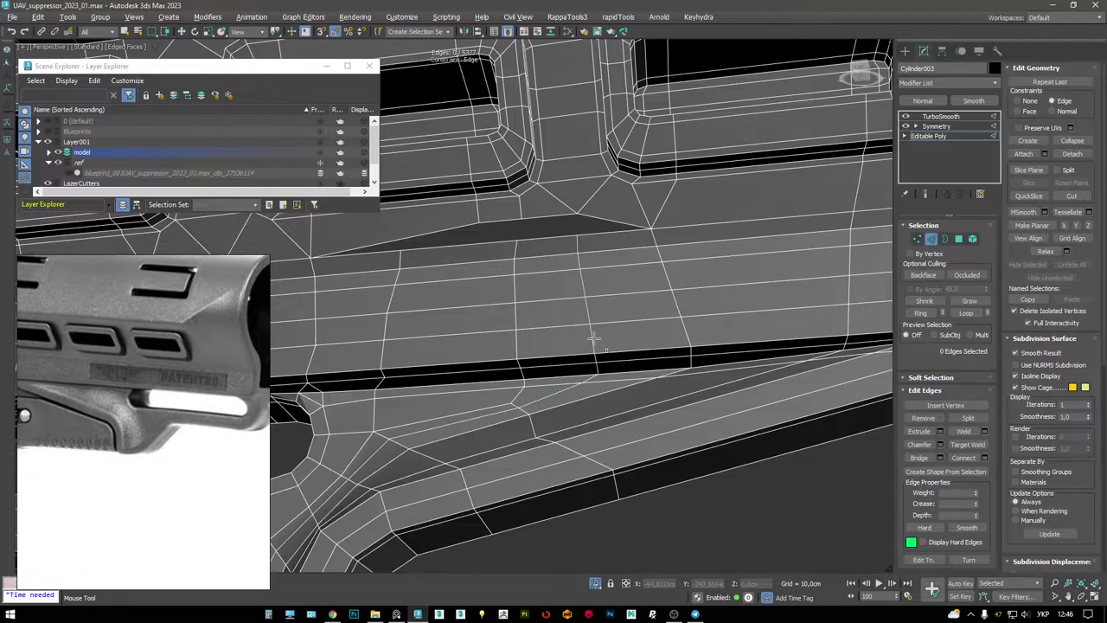
key("1")
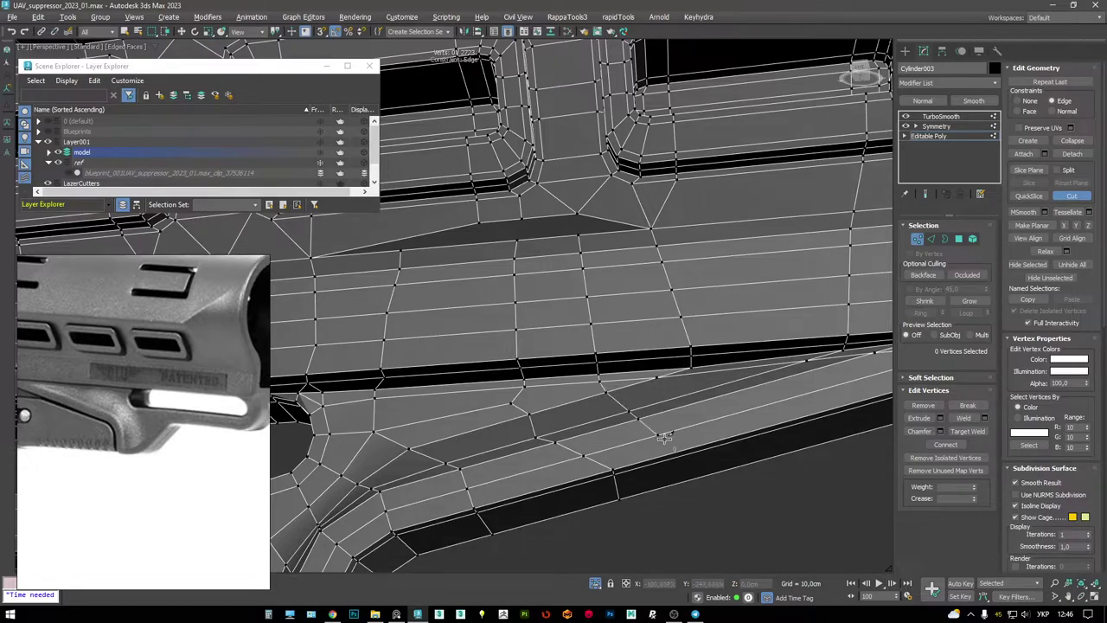
middle_click_drag(666, 424, 660, 419, "alt")
- Select the vertex loop and the new cut vertex beside the rectangular holes
key("w")
double_click(673, 407)
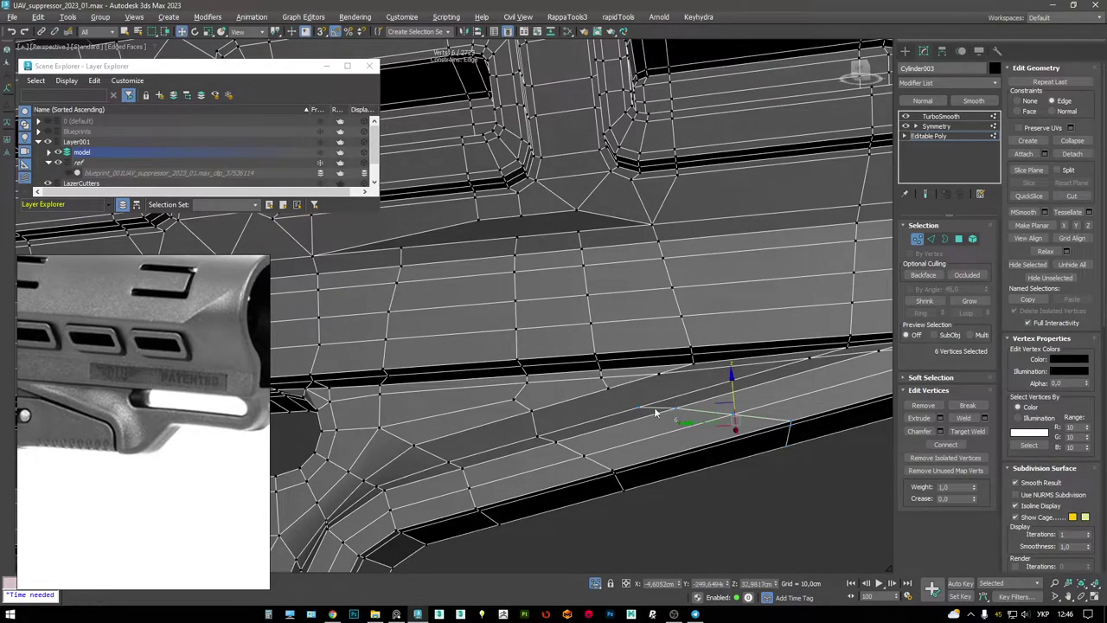
scroll(639, 416, "up", 5)
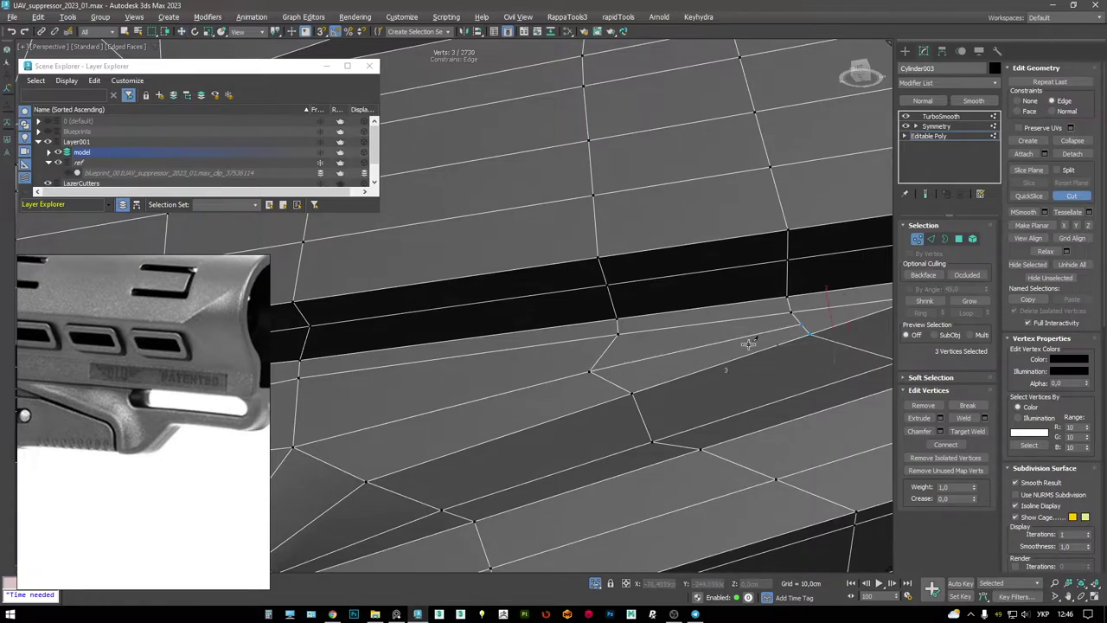
key("w")
left_click(805, 331)
middle_click_drag(805, 332, 792, 330, "alt")
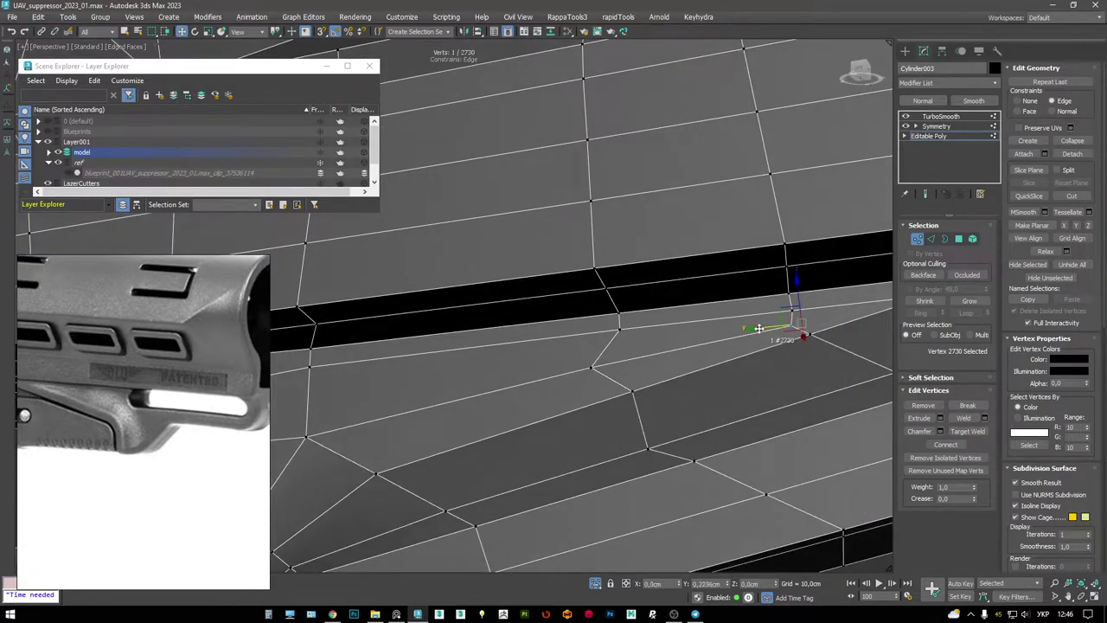
scroll(597, 364, "down", 4)
middle_click_drag(597, 363, 653, 335, "alt")
scroll(653, 335, "up", 5)
- Target Weld two stray vertices onto their neighbouring vertices
key("ctrl+alt+w")
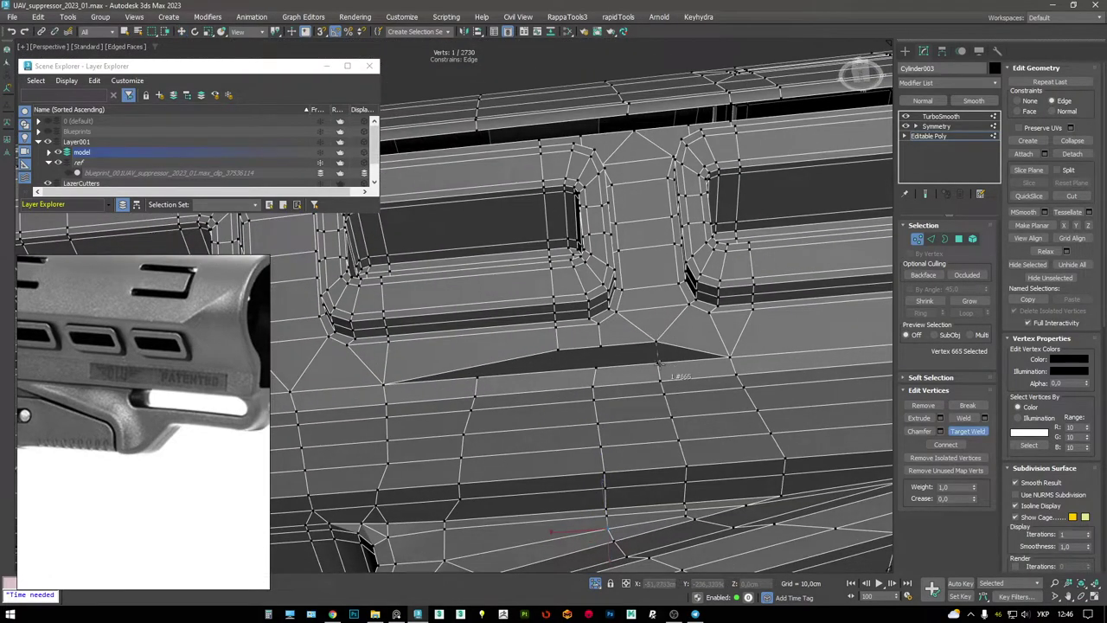
left_click(655, 337)
left_click(657, 361)
left_click(588, 372)
middle_click_drag(589, 372, 605, 349, "alt")
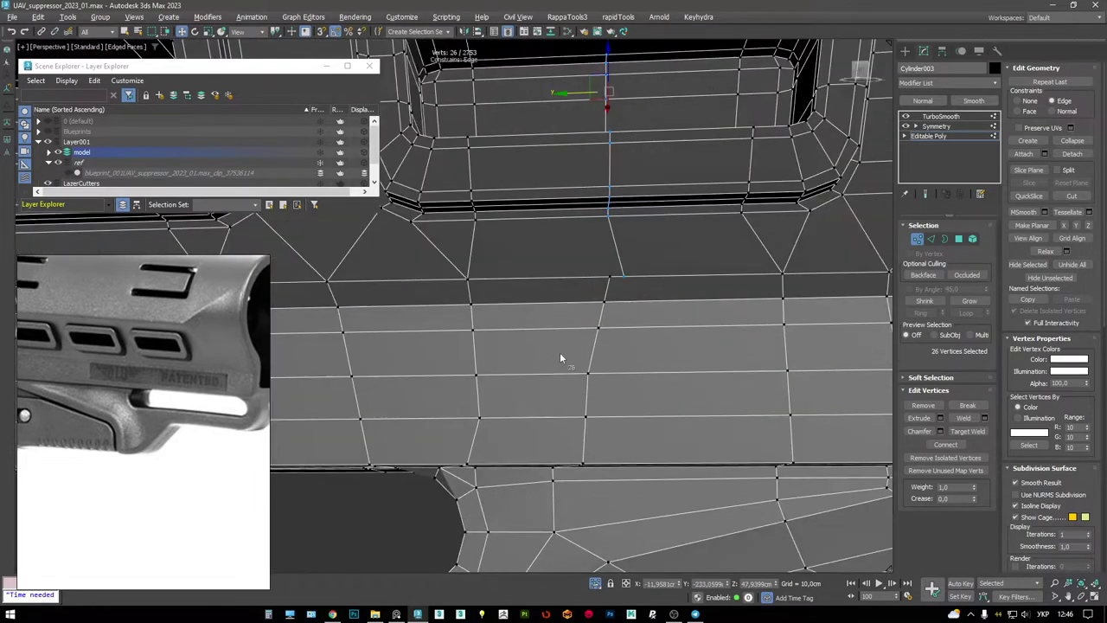
scroll(617, 281, "down", 8)
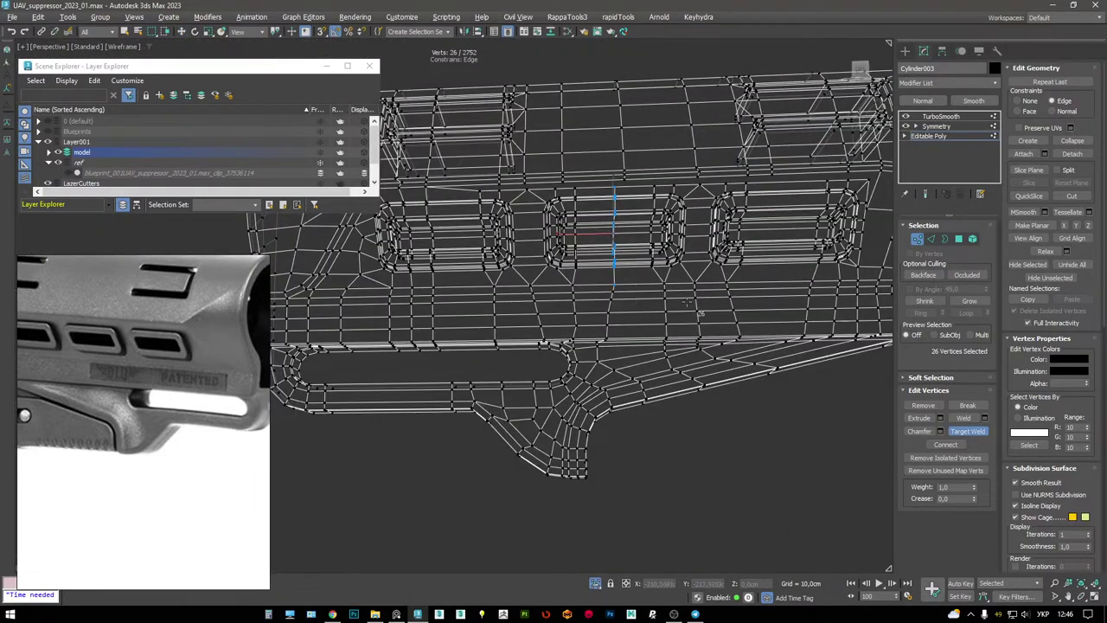
middle_click_drag(665, 267, 631, 314, "alt")
scroll(699, 318, "up", 10)
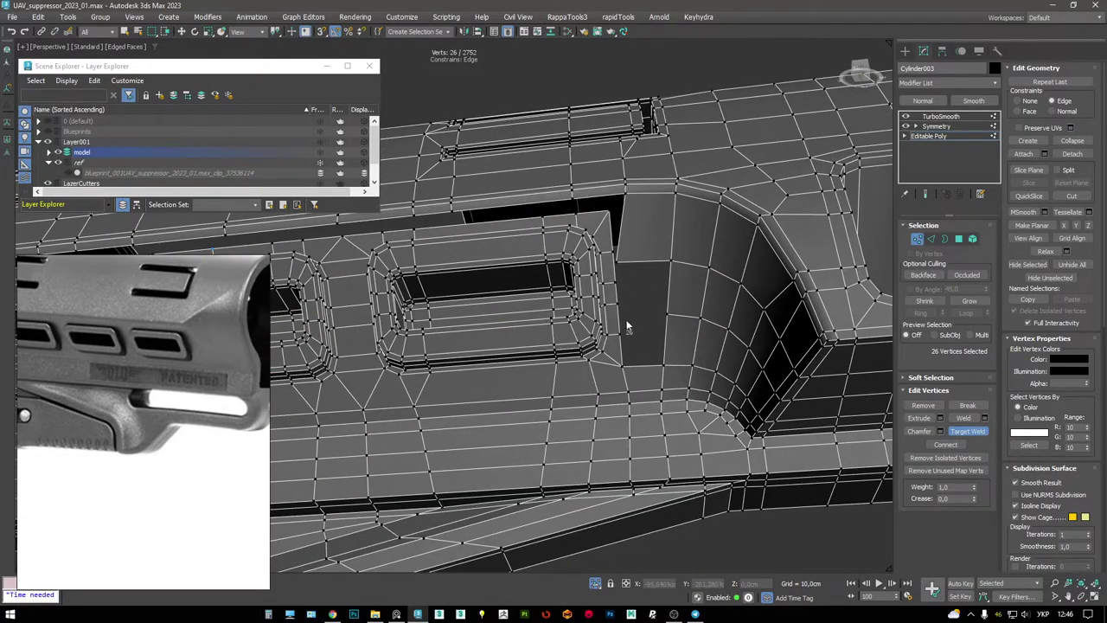
- Bridge the hole's two side edges, then cap the remaining three-edge border
key("2")
key("w")
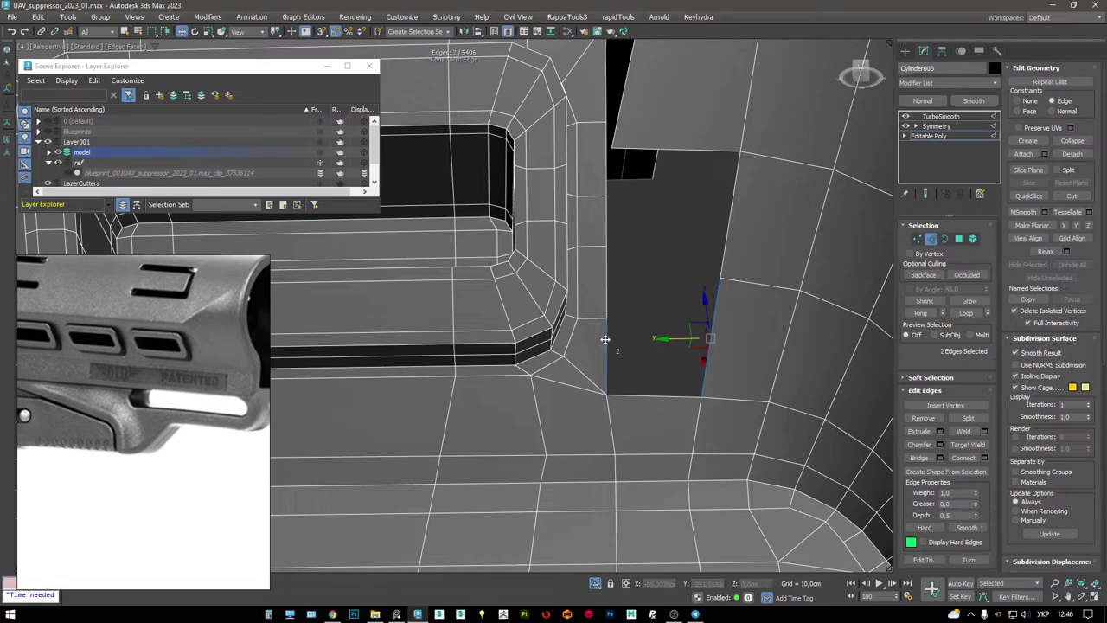
middle_click_drag(606, 339, 593, 328)
left_click(582, 344)
left_click(706, 355, "ctrl")
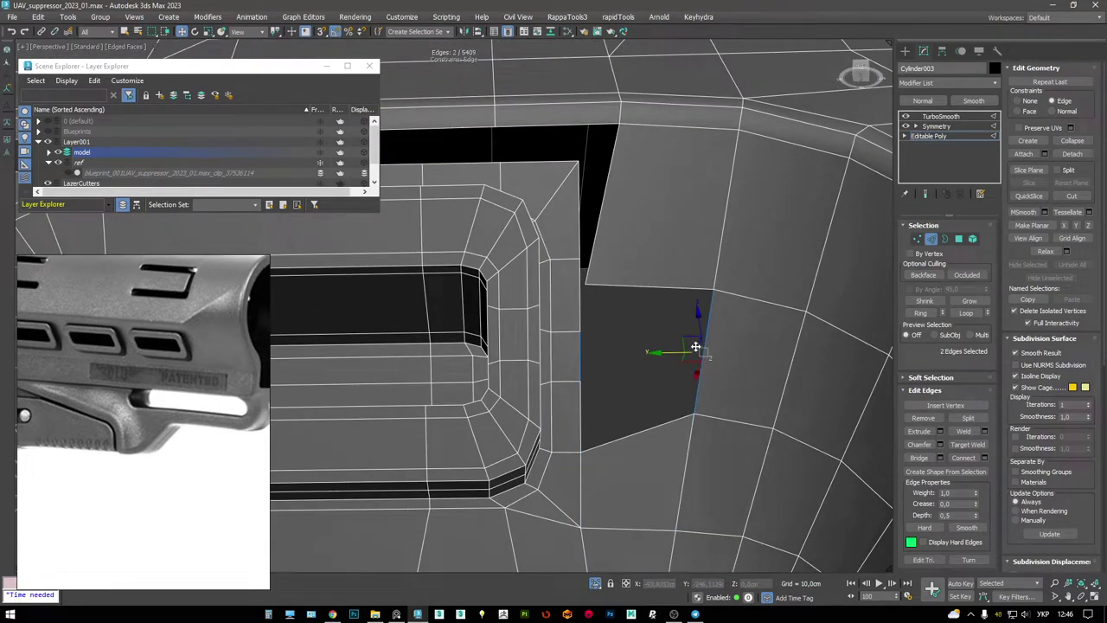
key("shift+b")
key("3")
left_click(610, 391)
key("alt+p")
- Target Weld vertices onto the slot corner, redoing one weld after checking wireframe
key("1")
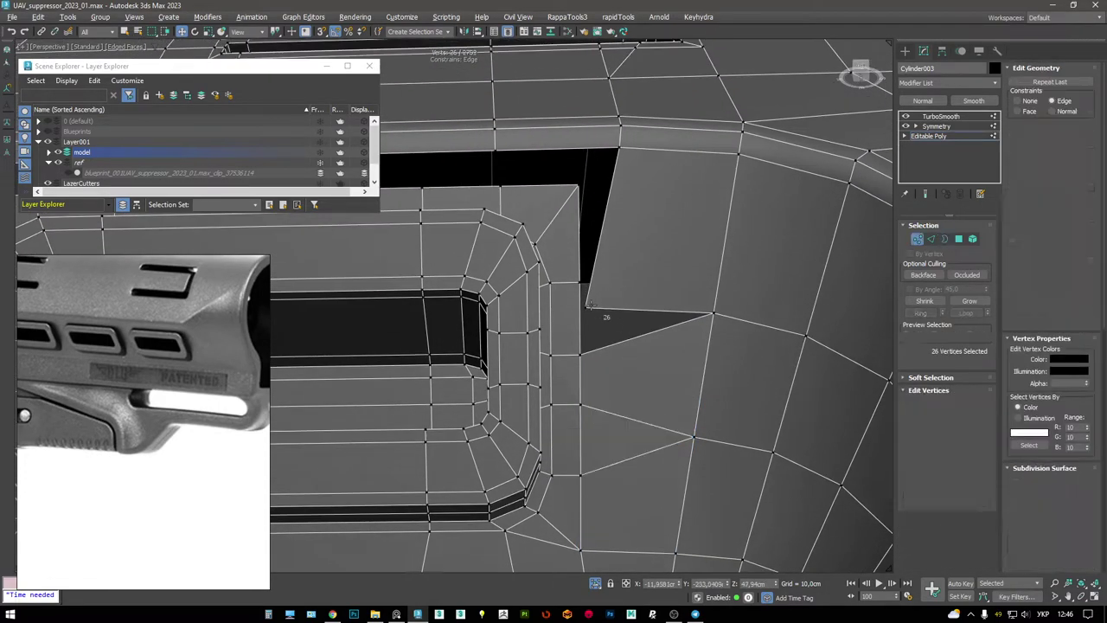
middle_click_drag(595, 320, 607, 295)
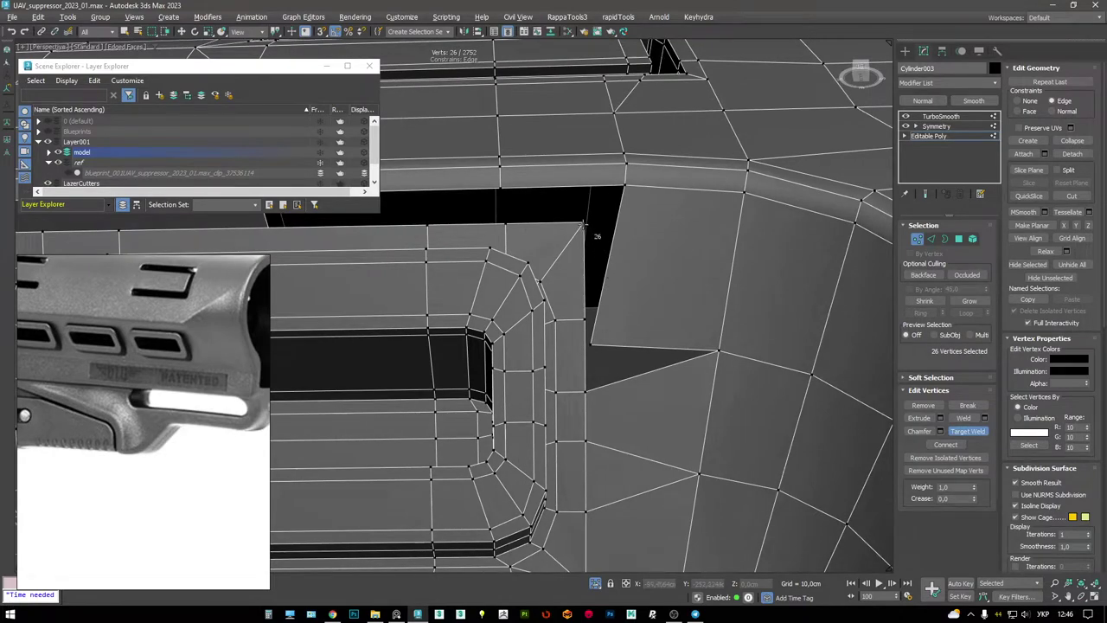
left_click(620, 189)
key("ctrl+z")
key("F3")
key("F3")
left_click(620, 189)
key("F3")
key("F3")
left_click(590, 321)
- Orbit to a flatter view of the welded slot corner and slots
key("2")
scroll(628, 329, "down", 6)
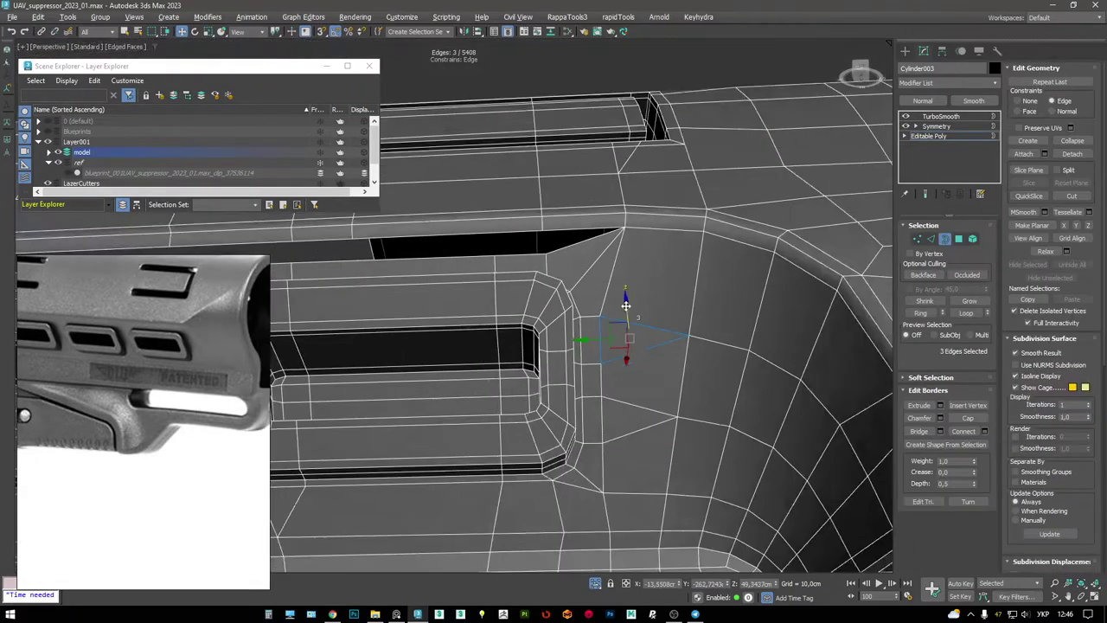
mouse_move(658, 329)
middle_mouse_down("alt")
mouse_move(688, 327)
mouse_move(694, 288)
mouse_move(648, 323)
middle_mouse_up("alt")
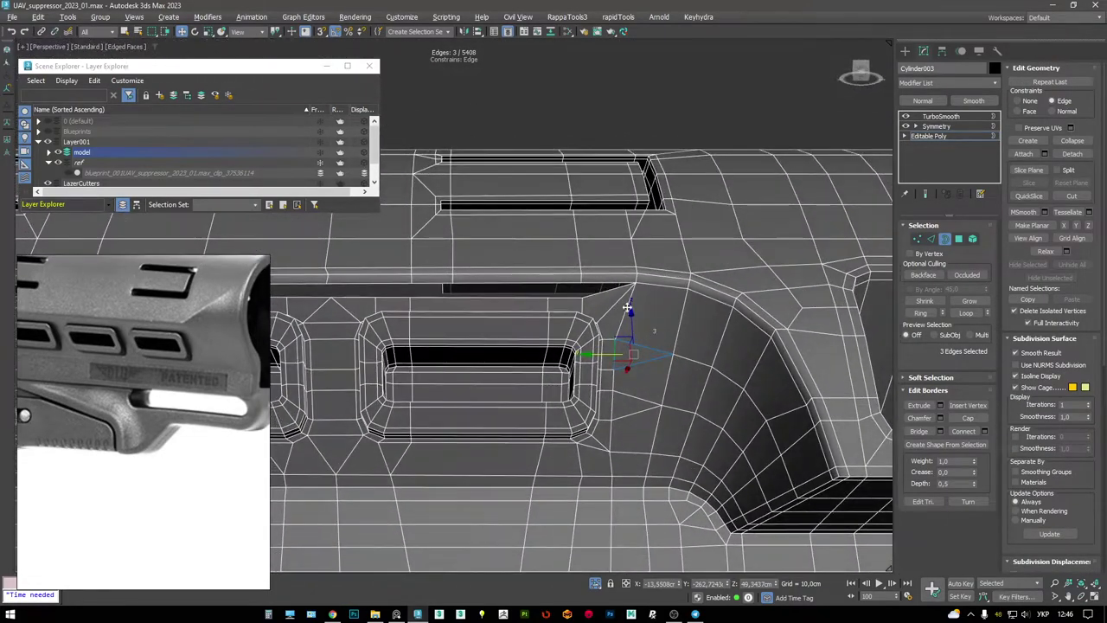
scroll(608, 289, "up", 3)
middle_click_drag(608, 289, 560, 309, "alt")
key("1")
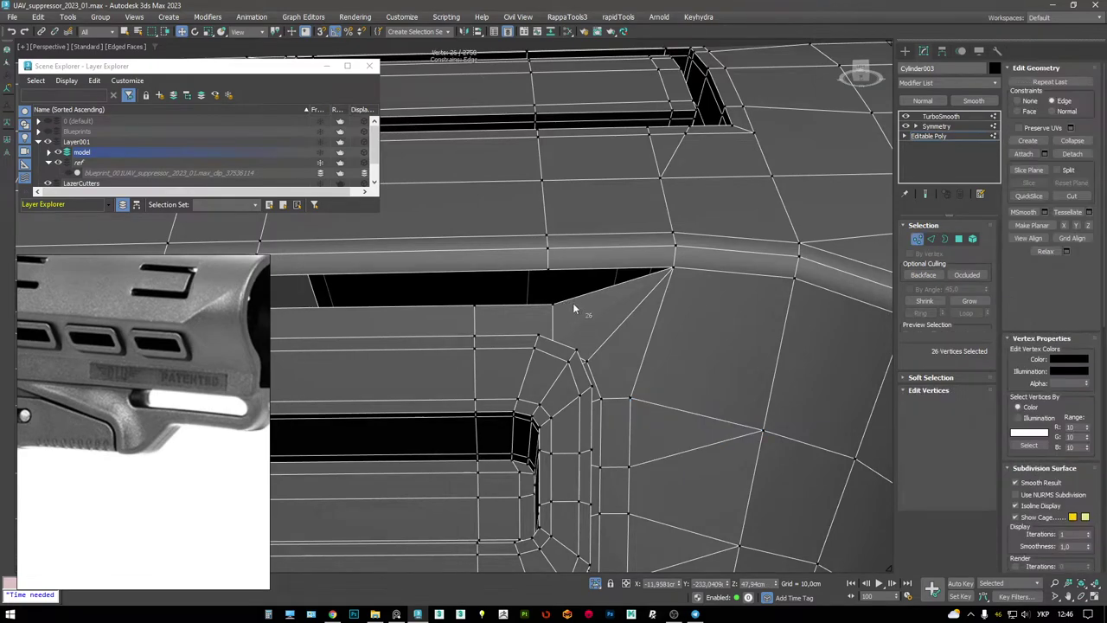
scroll(547, 260, "down", 4)
middle_click_drag(546, 260, 609, 309, "alt")
- Weld a vertex onto its neighbour and turn the edge below the slot into a triangle
scroll(608, 309, "up", 3)
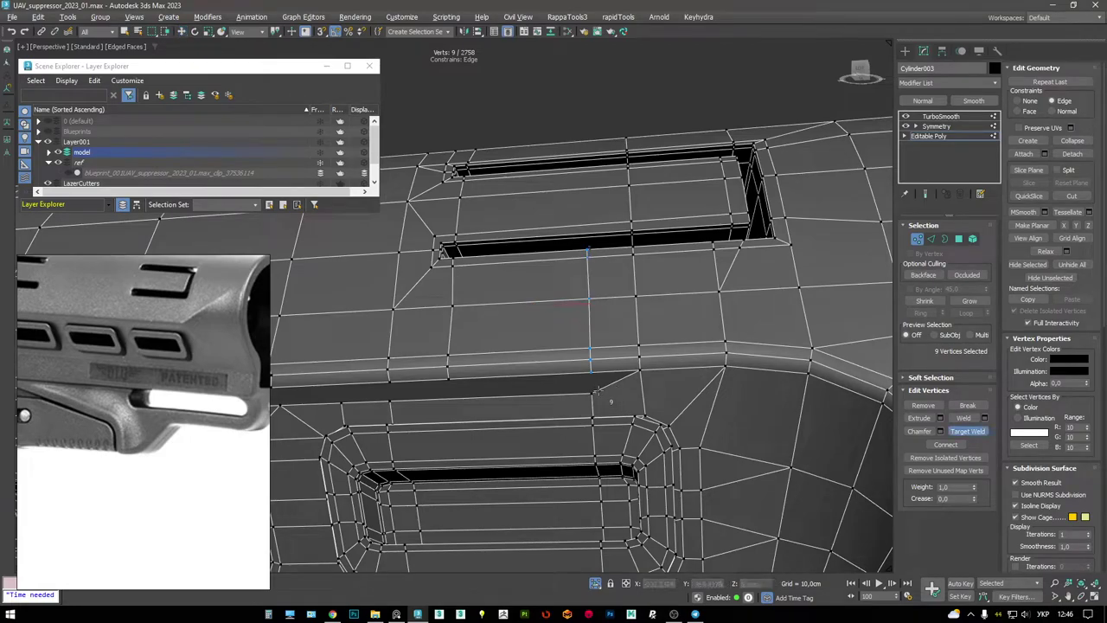
left_click(595, 389)
scroll(698, 285, "down", 3)
scroll(698, 286, "up", 2)
middle_click_drag(698, 286, 702, 235, "alt")
scroll(697, 251, "up", 3)
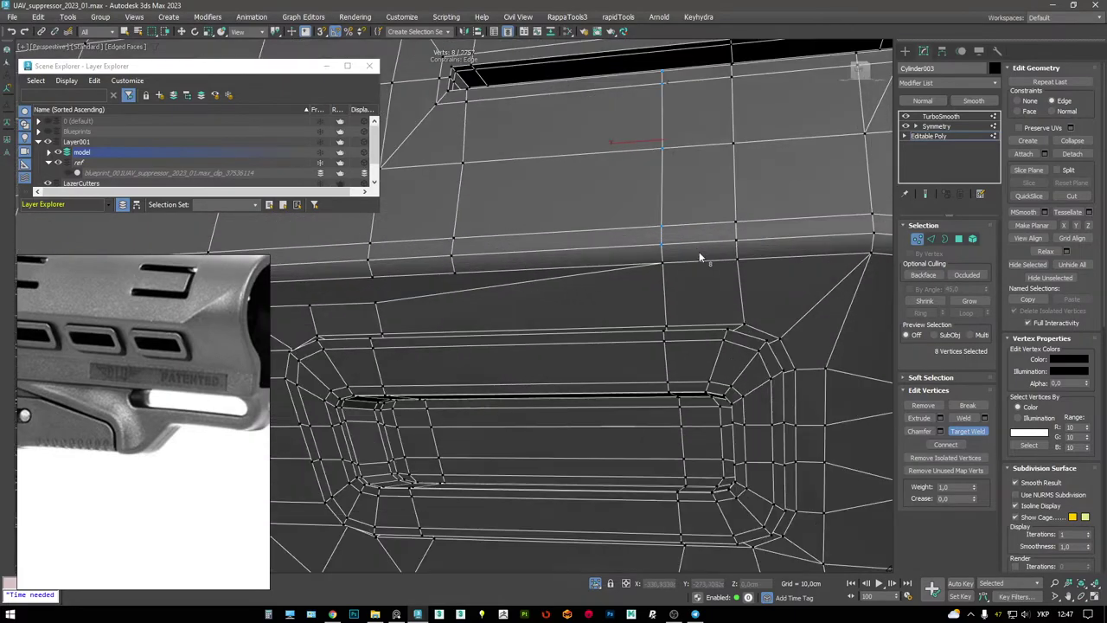
key("2")
left_click(717, 247)
scroll(702, 234, "down", 3)
left_click(703, 251)
- Select the edge loop and a single edge along the top rim above the slots
middle_click_drag(702, 251, 556, 330, "alt")
scroll(633, 268, "up", 3)
scroll(575, 279, "up", 3)
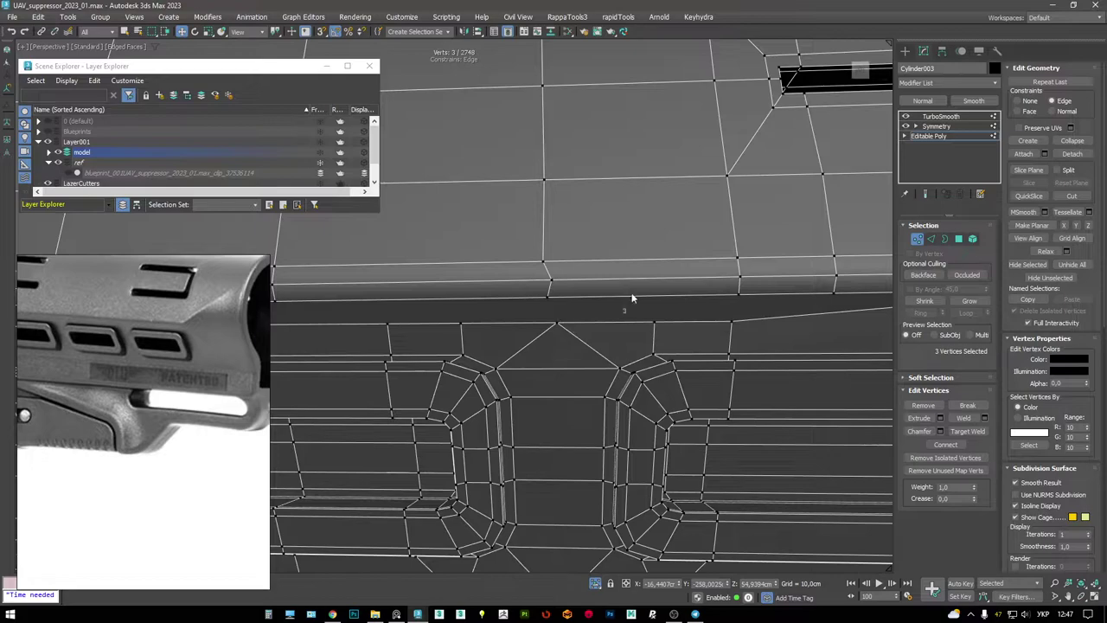
scroll(605, 305, "down", 3)
scroll(593, 279, "up", 3)
key("2")
key("w")
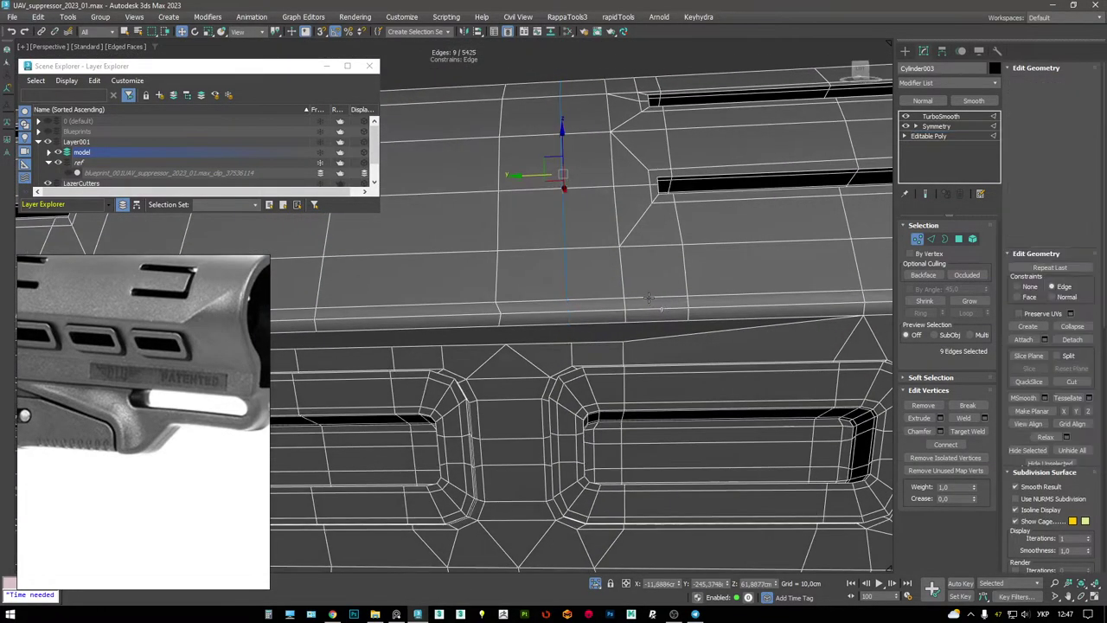
double_click(647, 298)
left_click(645, 322)
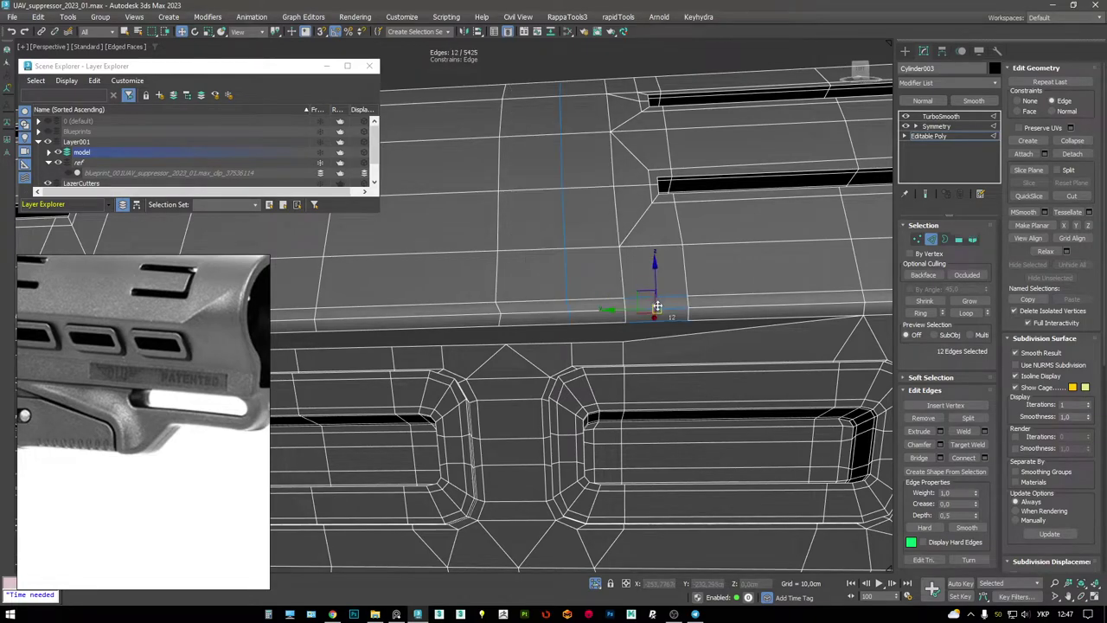
middle_click_drag(653, 318, 627, 310)
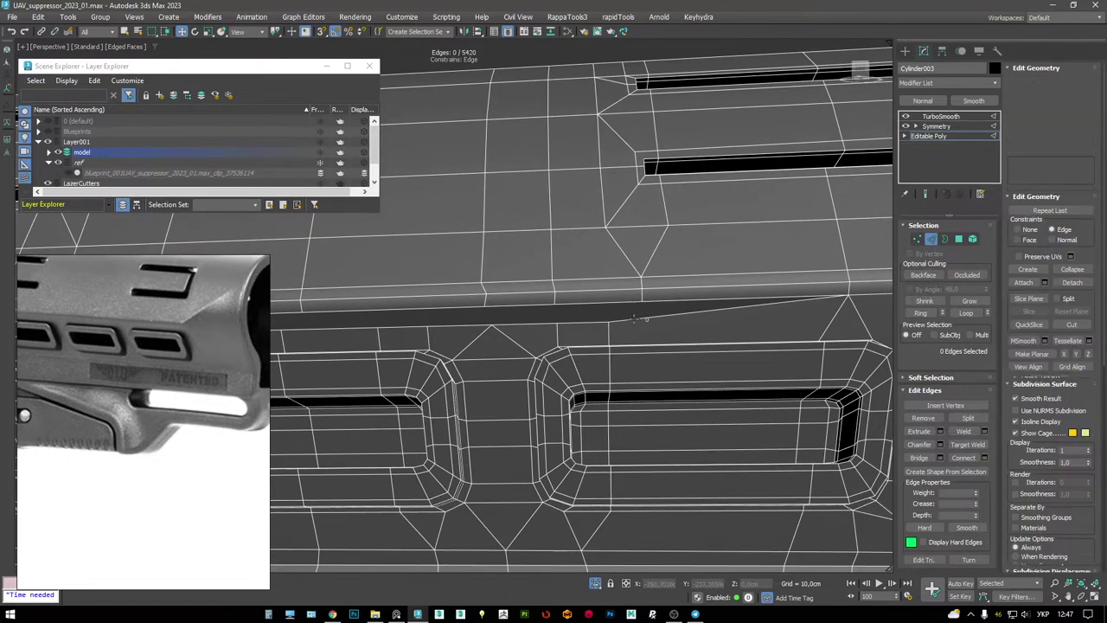
- Target Weld two more top-rim vertices onto their neighbours and toggle Target Weld
key("1")
left_click(556, 318)
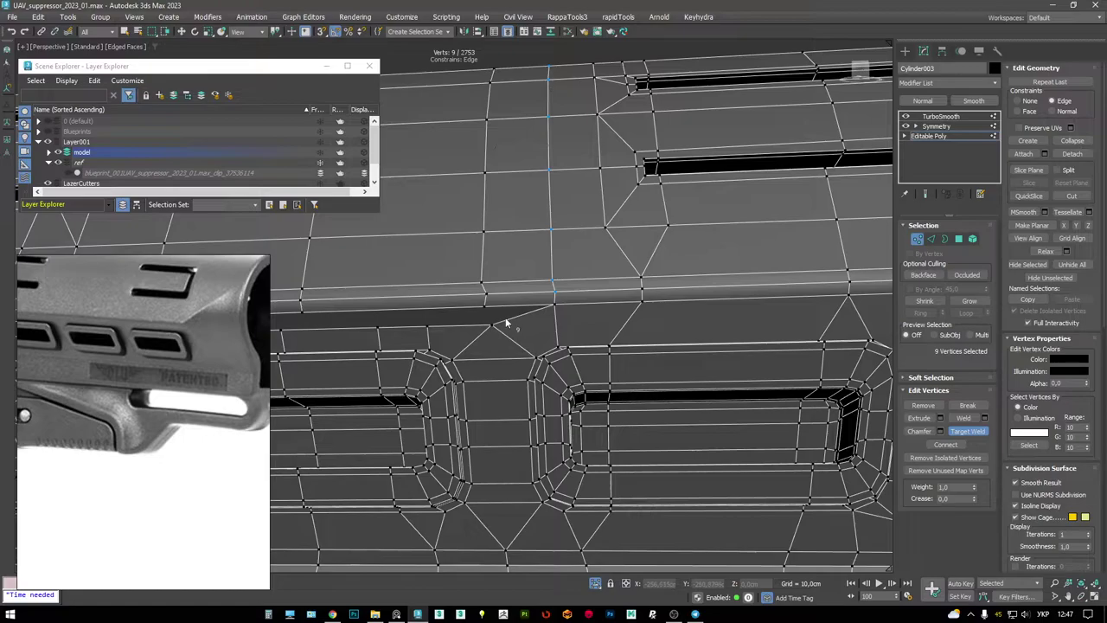
left_click(487, 307)
middle_click_drag(487, 307, 624, 290, "alt")
scroll(571, 327, "up", 6)
key("ctrl+z")
key("w")
key("ctrl+t")
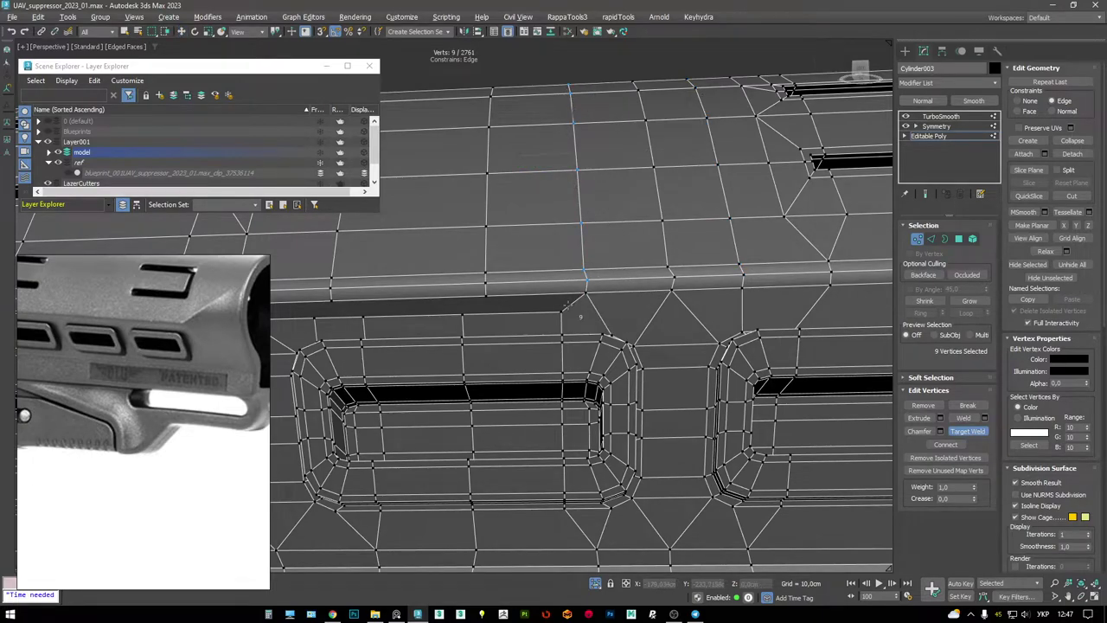
middle_click_drag(569, 305, 507, 308, "alt")
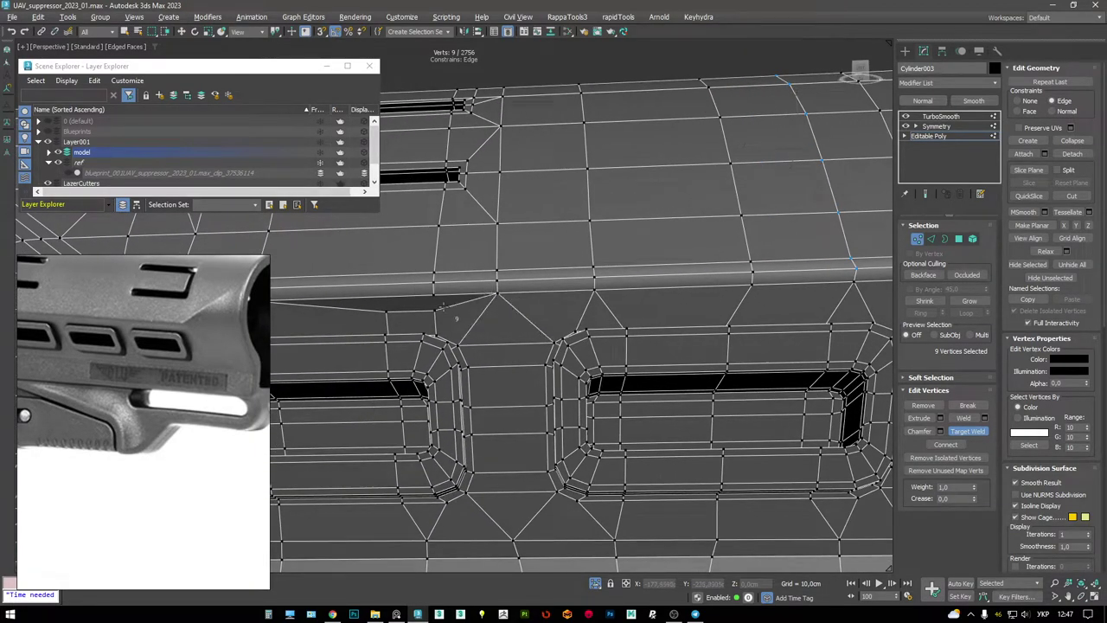
middle_click_drag(434, 313, 652, 324, "alt")
middle_click_drag(603, 282, 637, 339, "alt")
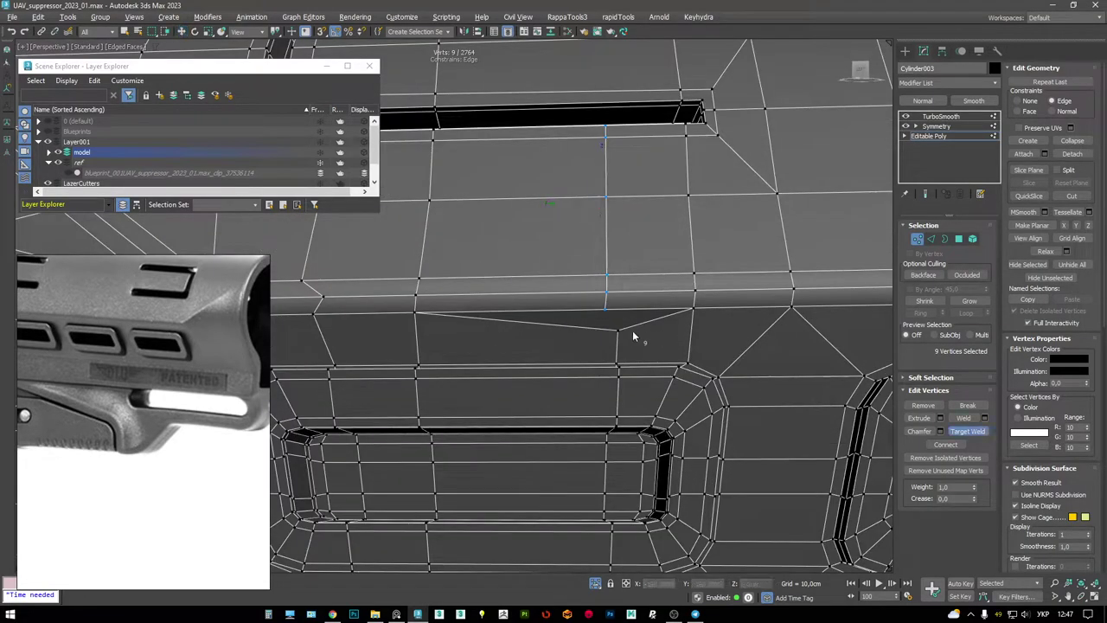
- Weld one last vertex, then preview the stock with TurboSmooth enabled
left_click(616, 327)
scroll(600, 316, "down", 8)
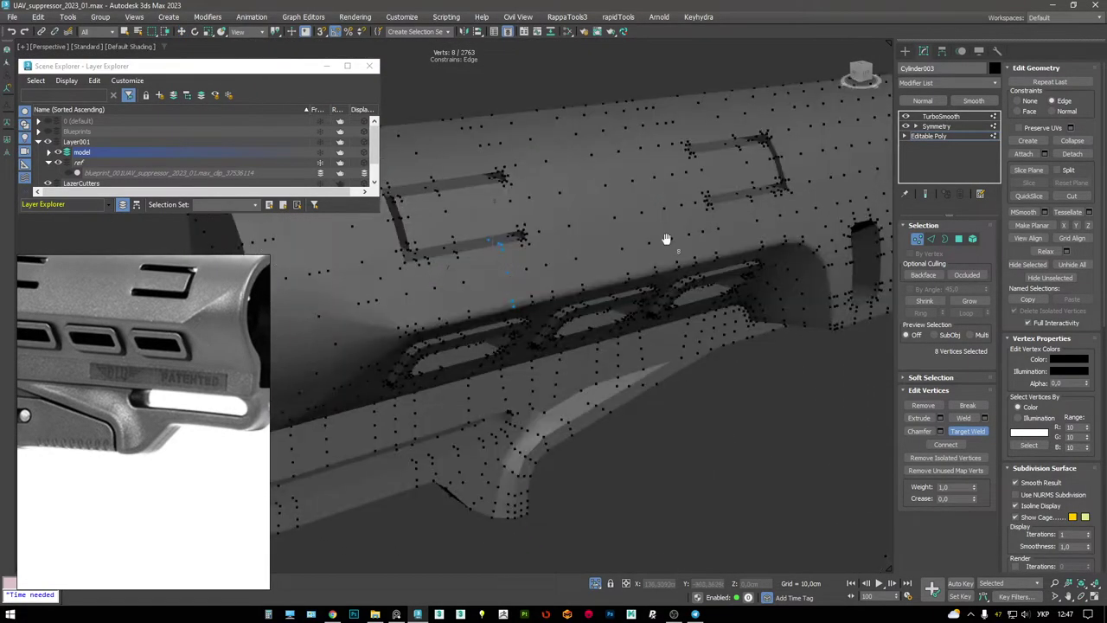
scroll(605, 286, "up", 5)
mouse_move(606, 285)
middle_mouse_down("alt")
mouse_move(623, 260)
mouse_move(605, 302)
mouse_move(637, 203)
middle_mouse_up("alt")
scroll(613, 271, "up", 3)
key("F4")
left_click(941, 117)
scroll(600, 252, "down", 5)
mouse_move(605, 277)
middle_mouse_down("alt")
mouse_move(600, 252)
mouse_move(662, 314)
mouse_move(564, 176)
mouse_move(593, 228)
mouse_move(635, 252)
mouse_move(539, 247)
mouse_move(583, 267)
mouse_move(663, 251)
mouse_move(661, 239)
mouse_move(497, 259)
mouse_move(510, 276)
mouse_move(536, 259)
middle_mouse_up("alt")
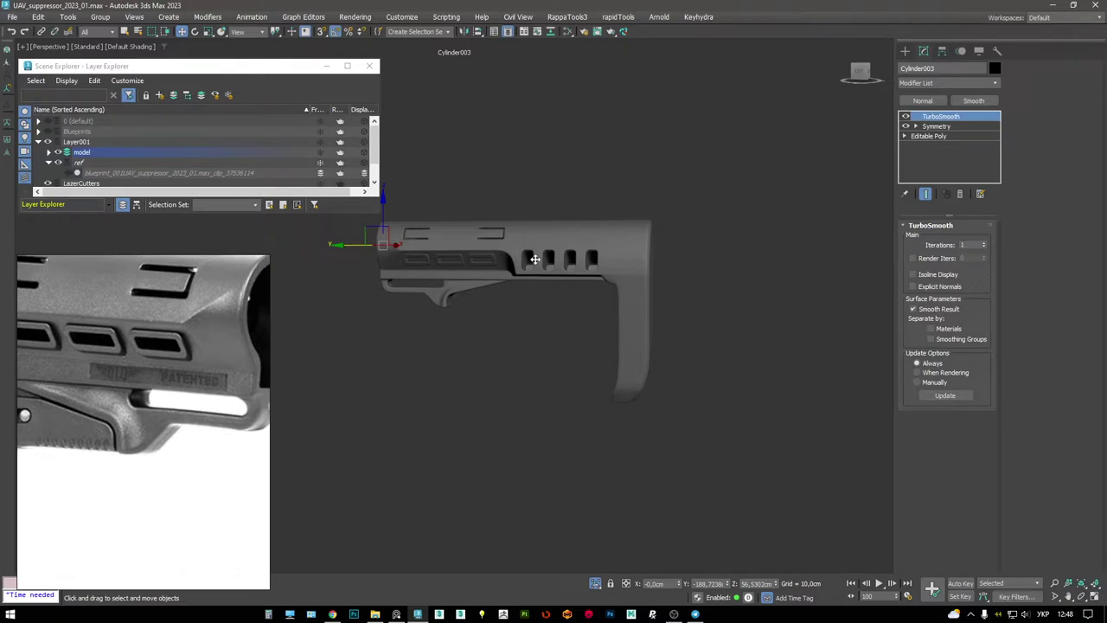
- Close the Scene Explorer and view the smoothed stock from three-quarters
middle_click_drag(563, 291, 585, 277)
left_click(370, 66)
middle_click_drag(605, 234, 502, 268, "alt")
scroll(181, 371, "down", 2)
scroll(180, 371, "down", 2)
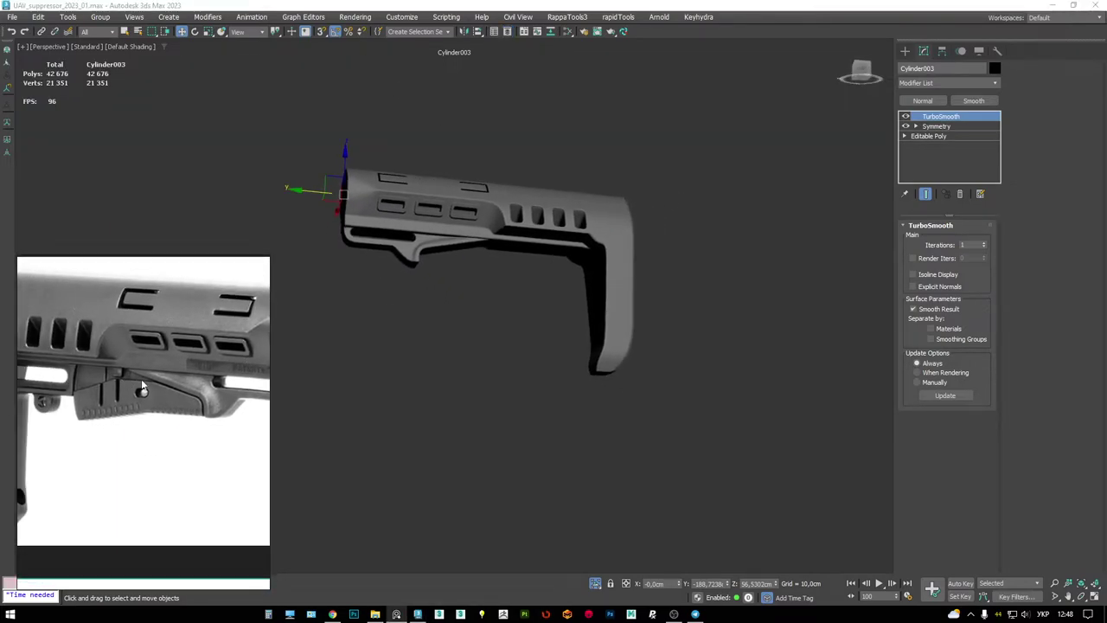
scroll(173, 379, "up", 3)
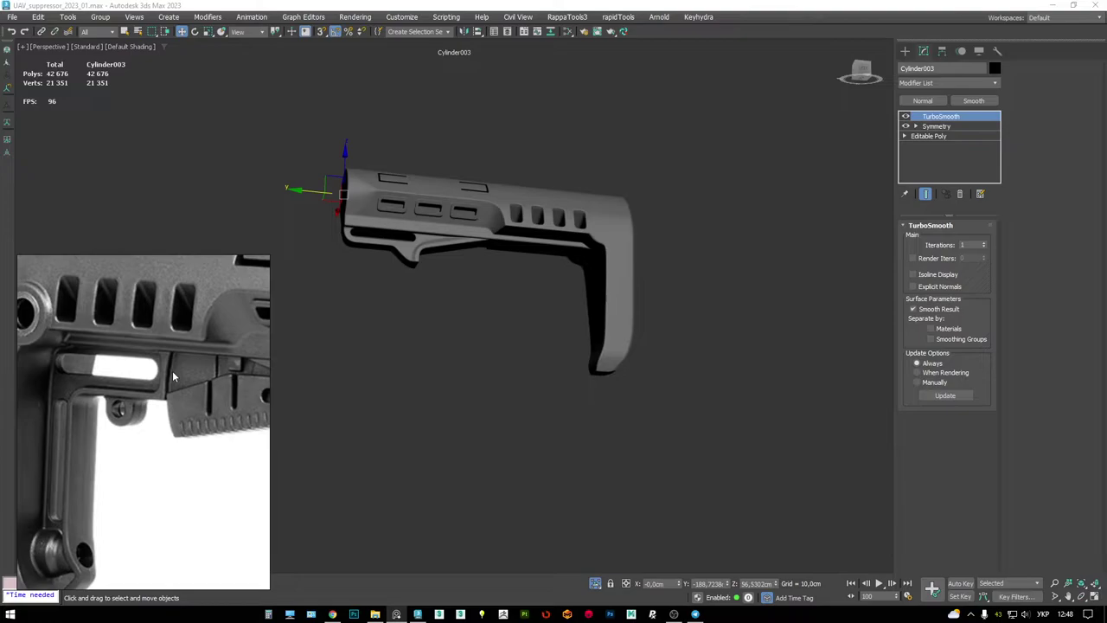
scroll(173, 377, "down", 1)
- Compare the smoothed stock to the reference in the side view, then return to Editable Poly
key("alt+w")
key("alt+w")
scroll(397, 352, "down", 2)
middle_click_drag(398, 352, 556, 324)
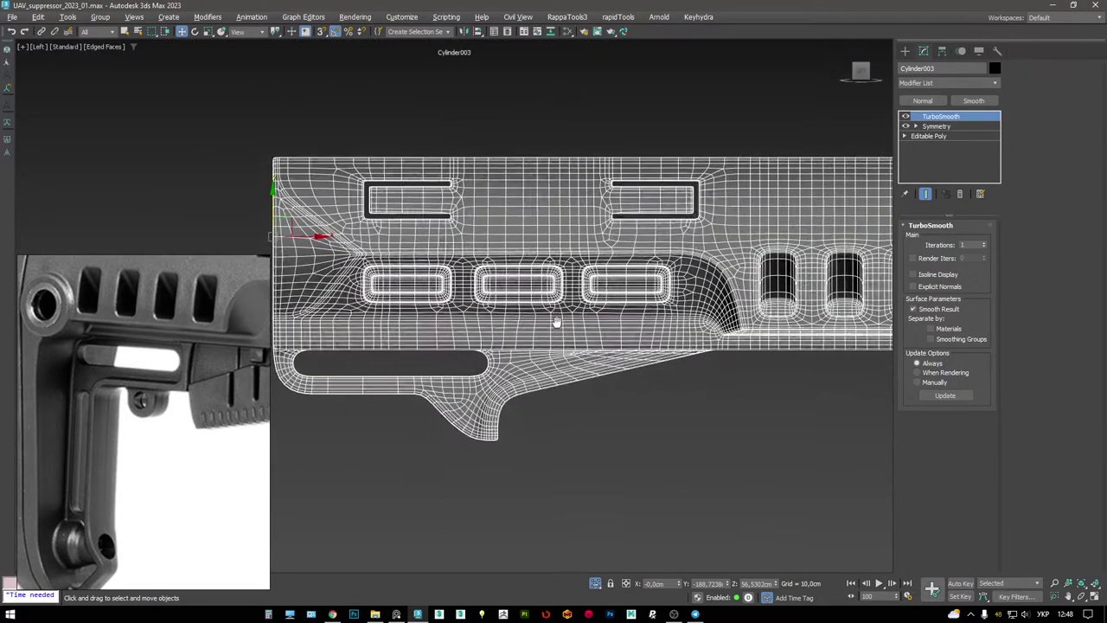
scroll(537, 295, "up", 3)
scroll(547, 274, "up", 3)
middle_click_drag(547, 274, 484, 214)
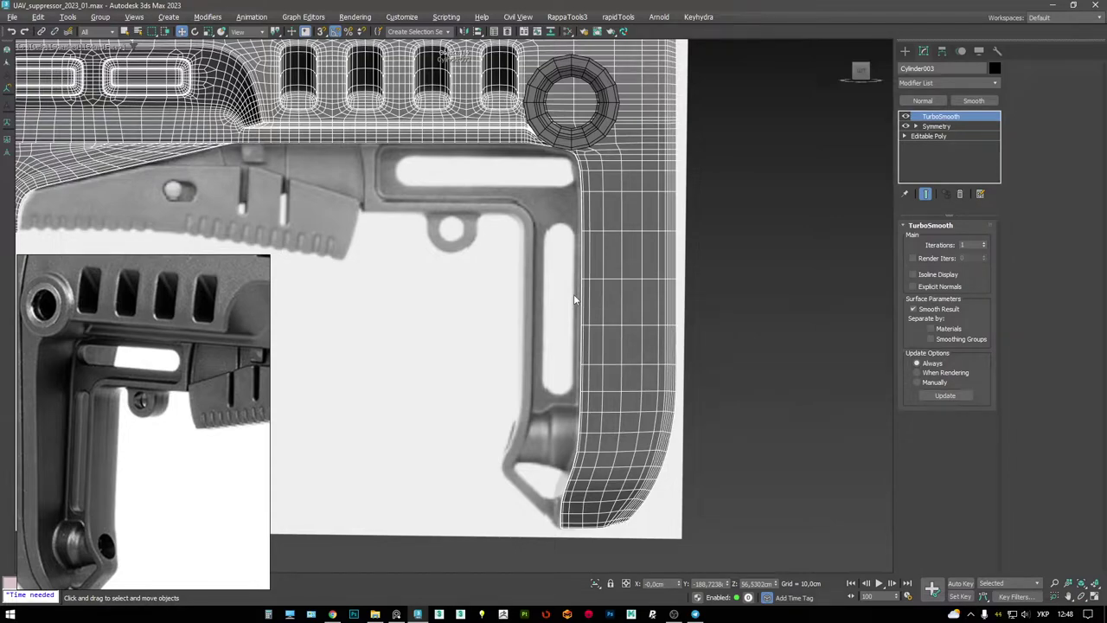
middle_click_drag(573, 294, 874, 301)
middle_click_drag(276, 168, 463, 238)
scroll(439, 216, "up", 5)
left_click(928, 136)
- Draw an 8-sided NGon inside the bracket arm's rounded slot in the Left view
right_click(524, 234)
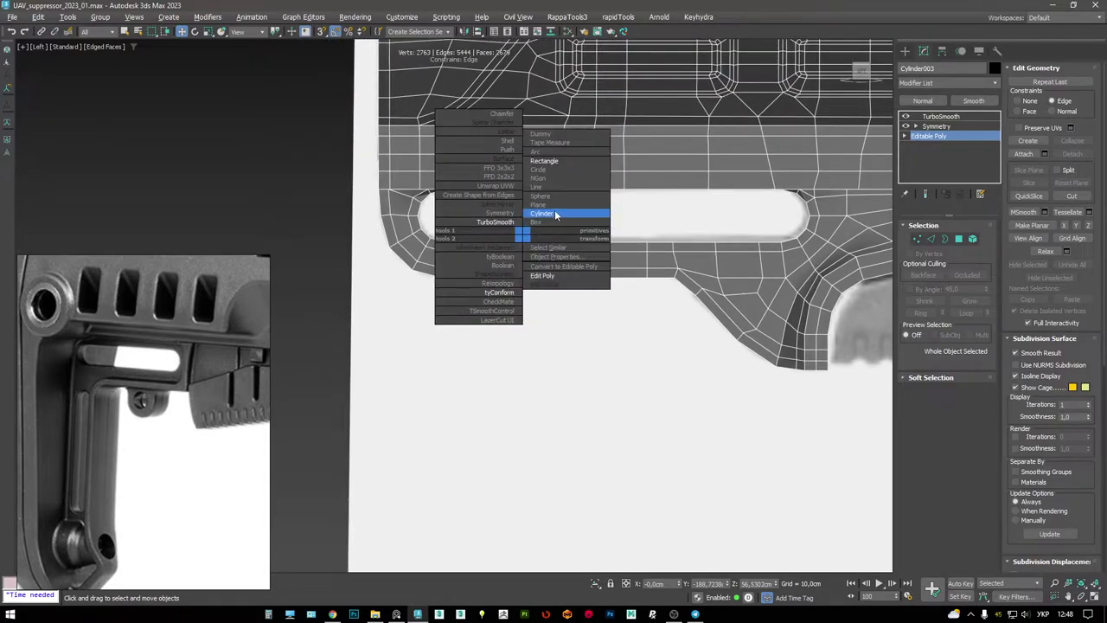
left_click(540, 177)
scroll(453, 216, "up", 2)
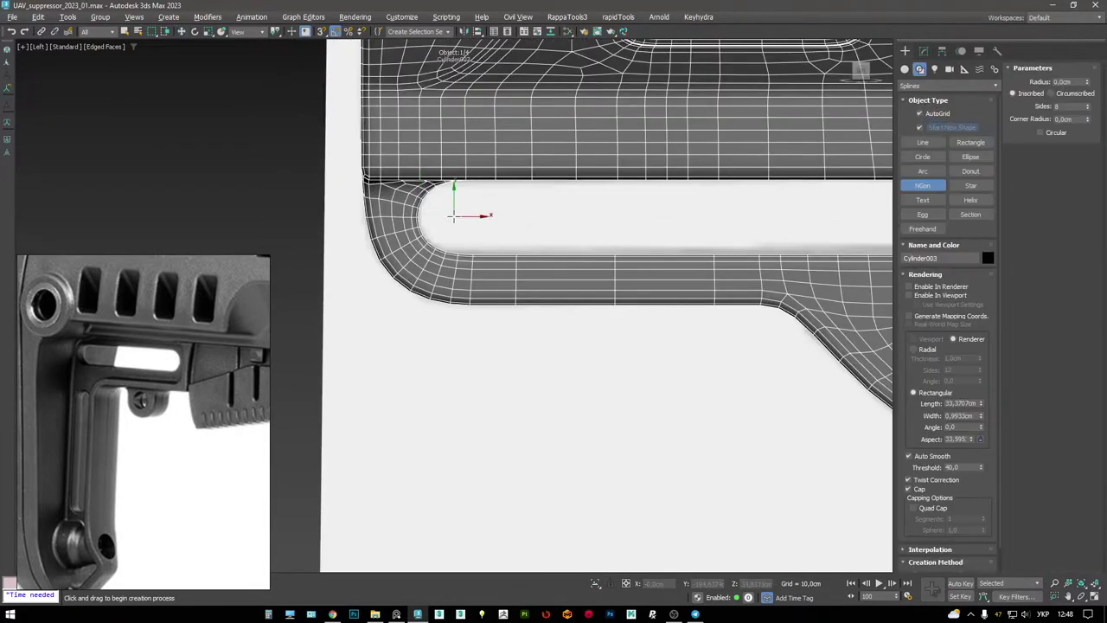
left_click_drag(469, 216, 510, 226)
key("F3")
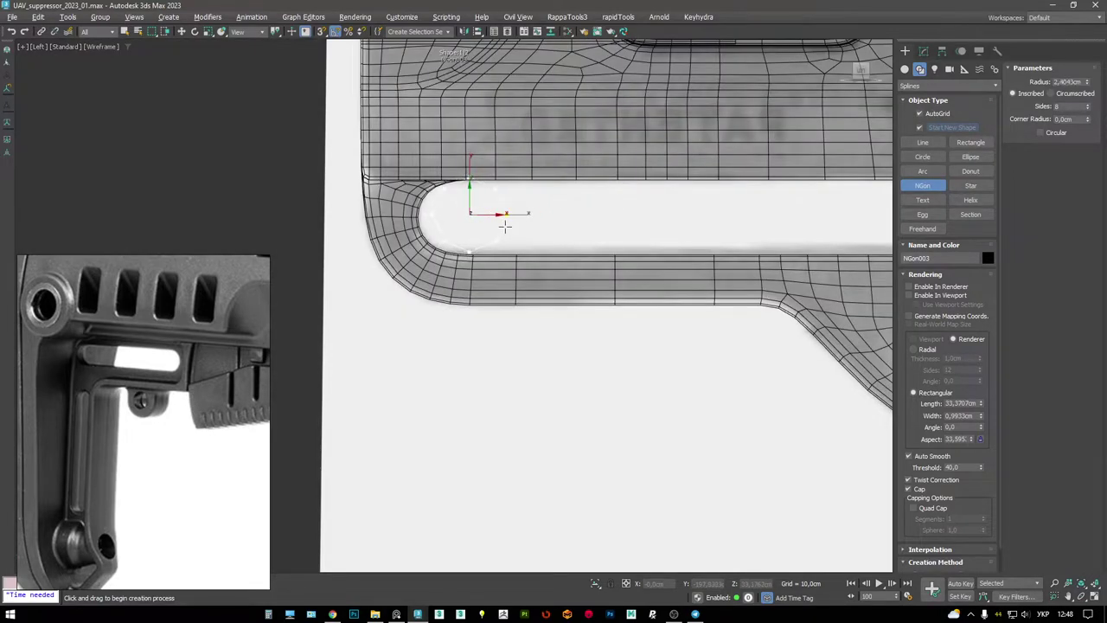
key("w")
scroll(507, 185, "down", 2)
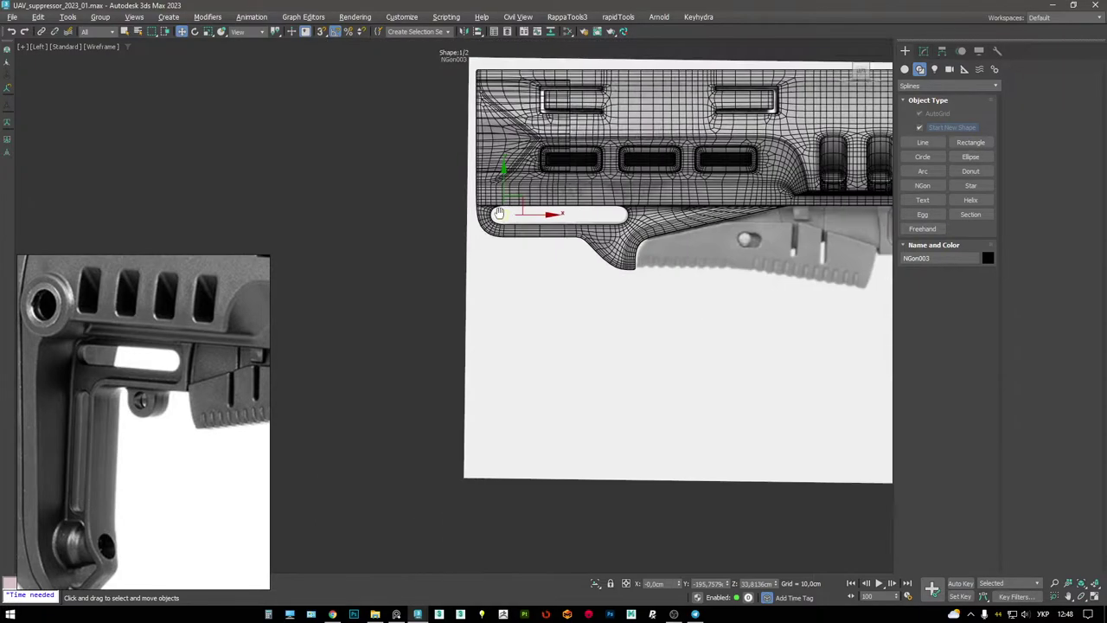
middle_click_drag(507, 185, 229, 122)
key("alt+w")
middle_click_drag(666, 389, 683, 380, "alt")
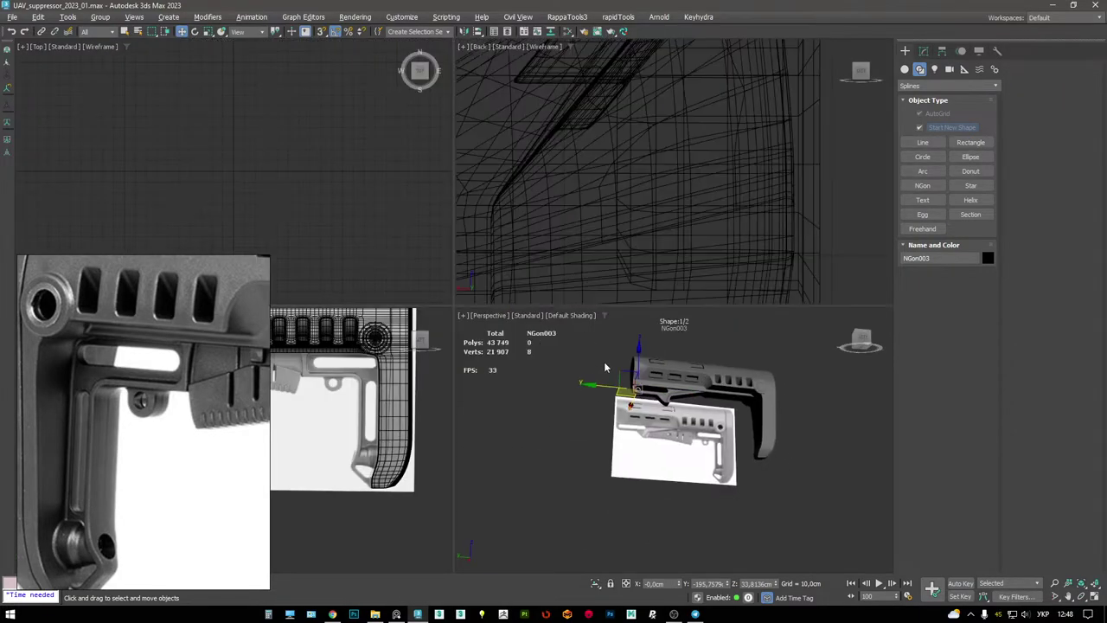
key("alt+w")
middle_click_drag(519, 260, 546, 216, "alt")
- Add a Shell modifier to the NGon and lower its Outer Amount to -4.43 cm
right_click(554, 201)
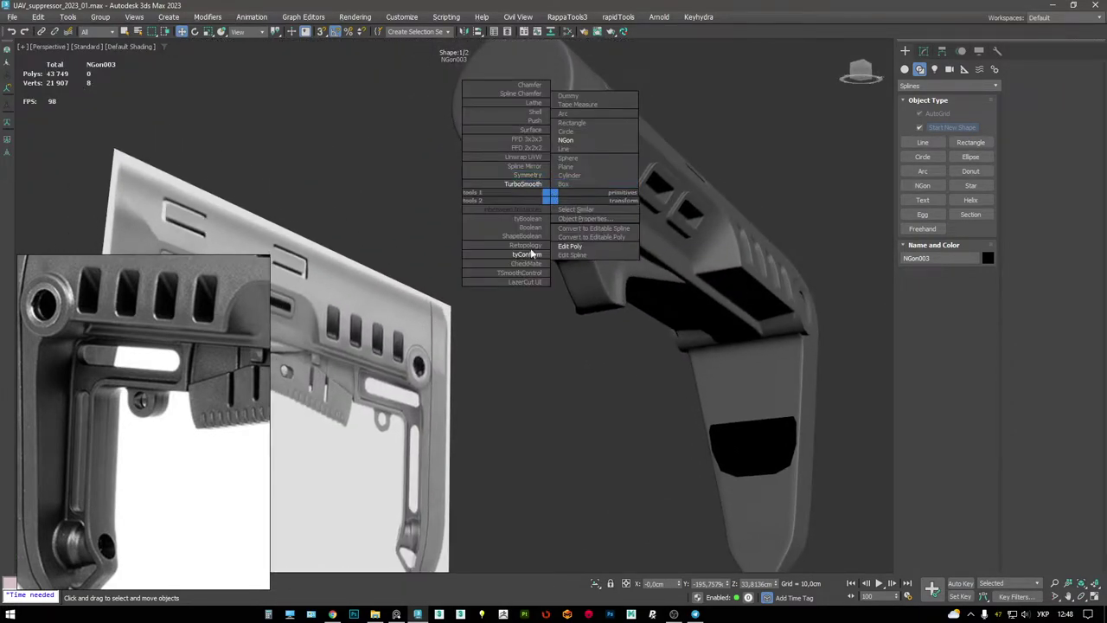
left_click(532, 121)
middle_click_drag(554, 186, 558, 192, "alt")
right_click(559, 192)
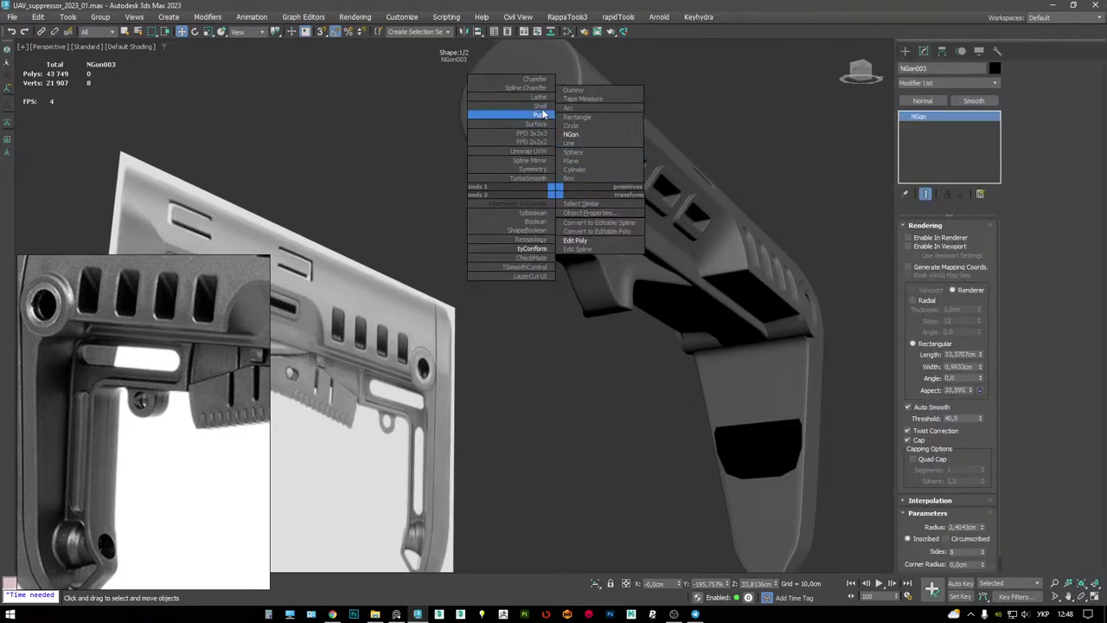
left_click(531, 113)
scroll(588, 216, "up", 3)
middle_click_drag(588, 215, 596, 227, "alt")
key("F4")
left_click_drag(984, 255, 984, 320)
left_click_drag(31, 311, 174, 320)
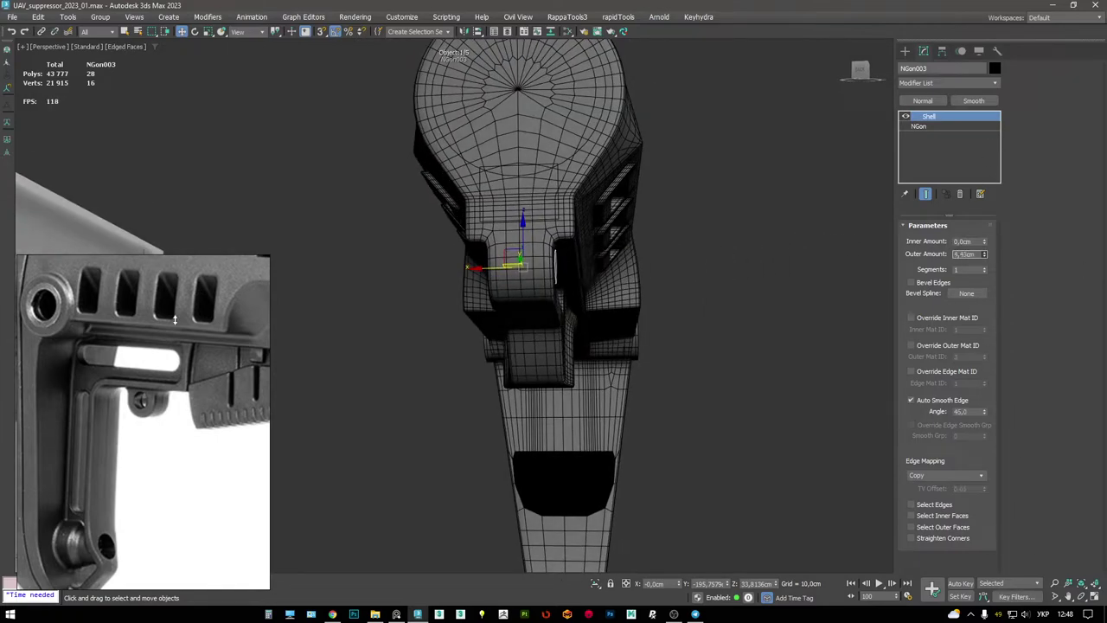
- Move the shelled pin down into the bracket arm's vertical slot
middle_click_drag(459, 399, 502, 254, "alt")
key("alt+w")
scroll(441, 344, "up", 3)
key("alt+w")
left_click_drag(485, 242, 659, 293)
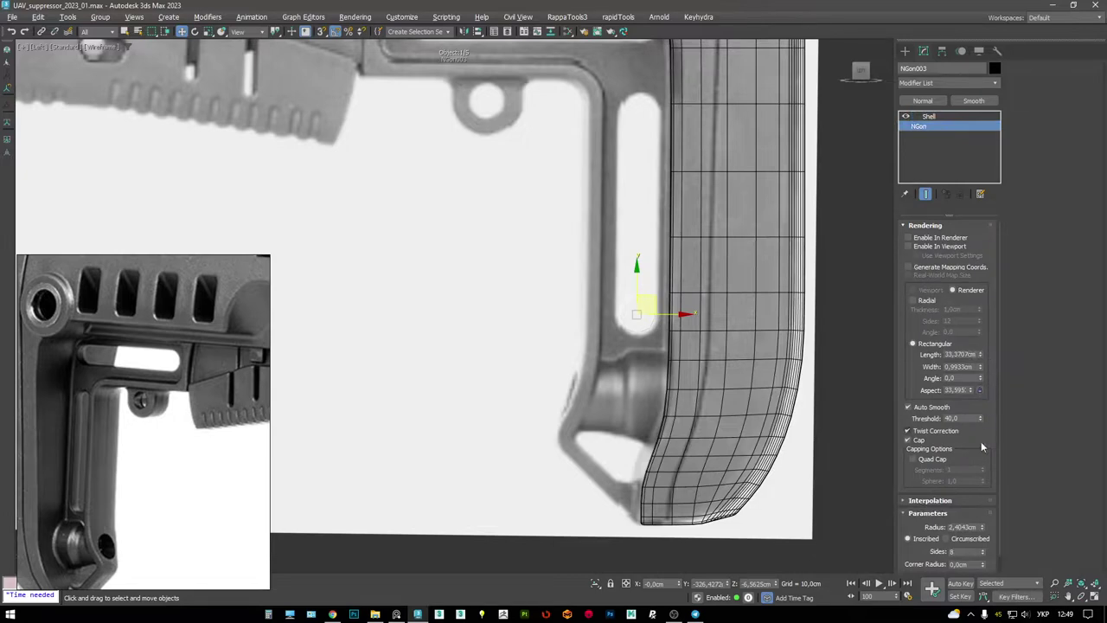
- Raise the NGon003 pin's radius to about 2.81 cm so it fills the slot
left_click_drag(980, 526, 982, 513)
scroll(660, 294, "up", 2)
scroll(616, 342, "down", 4)
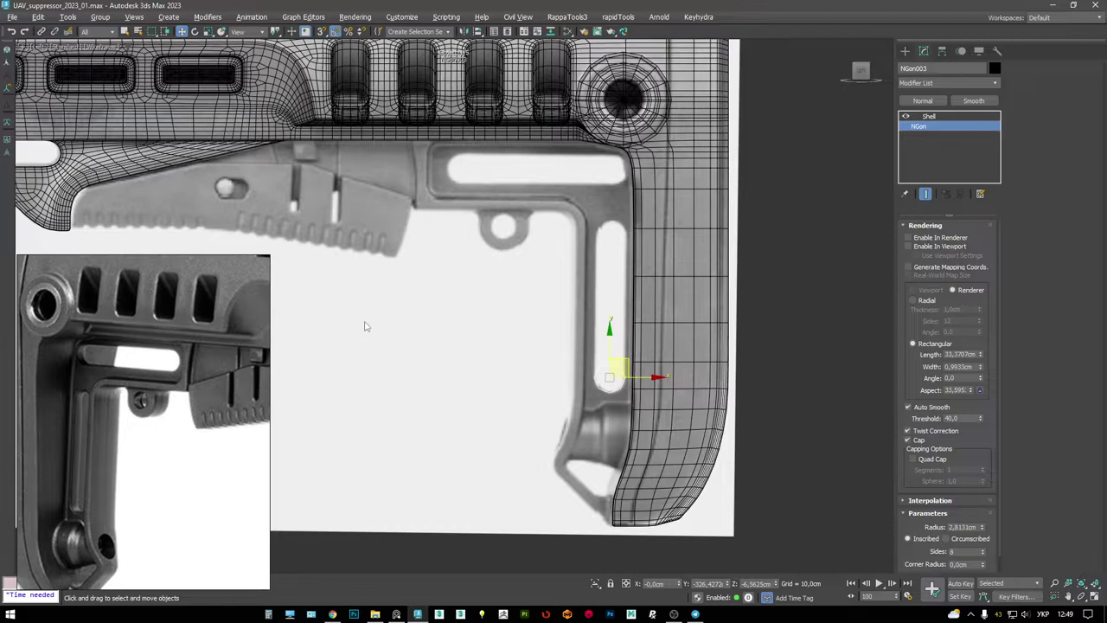
scroll(484, 234, "up", 4)
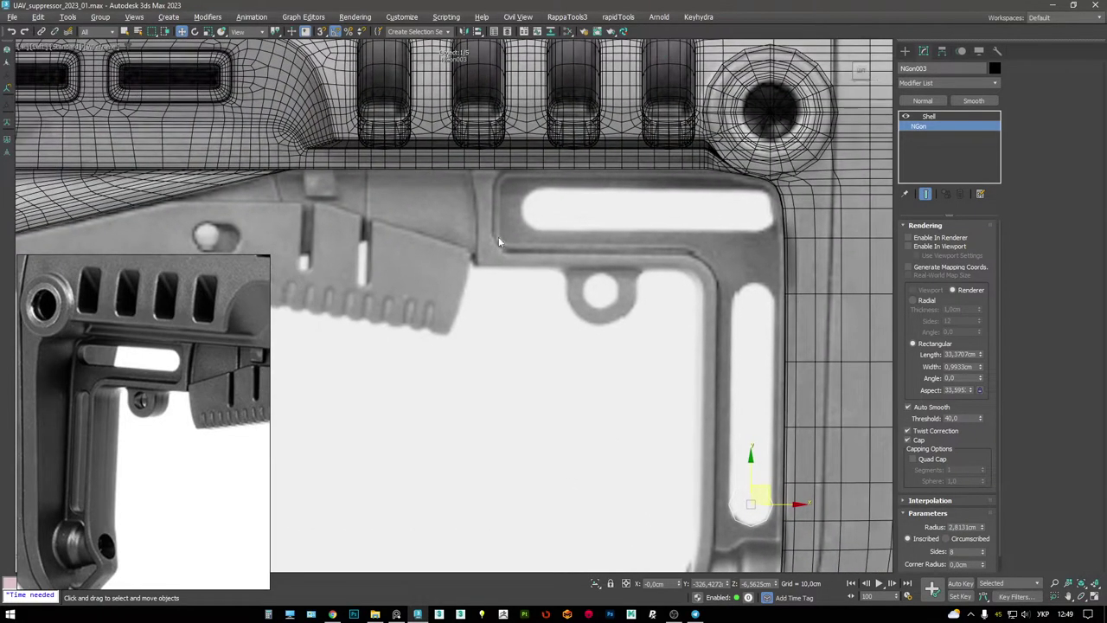
- Draw a box at the bracket arm's joint, convert it to editable poly, and delete two faces
right_click(598, 252)
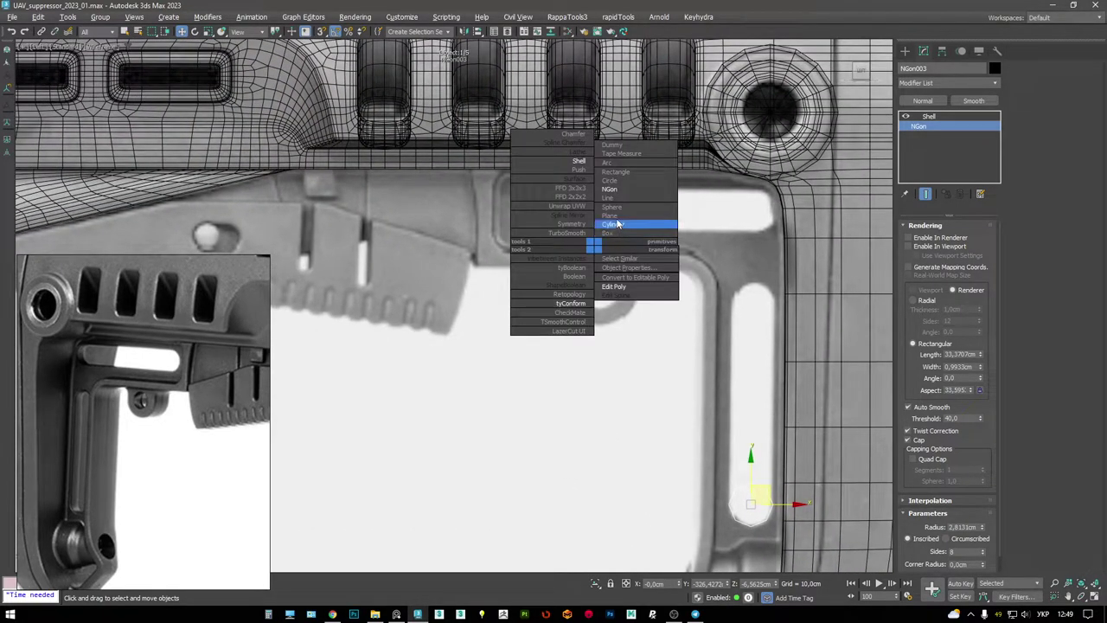
left_click(612, 235)
scroll(487, 197, "up", 3)
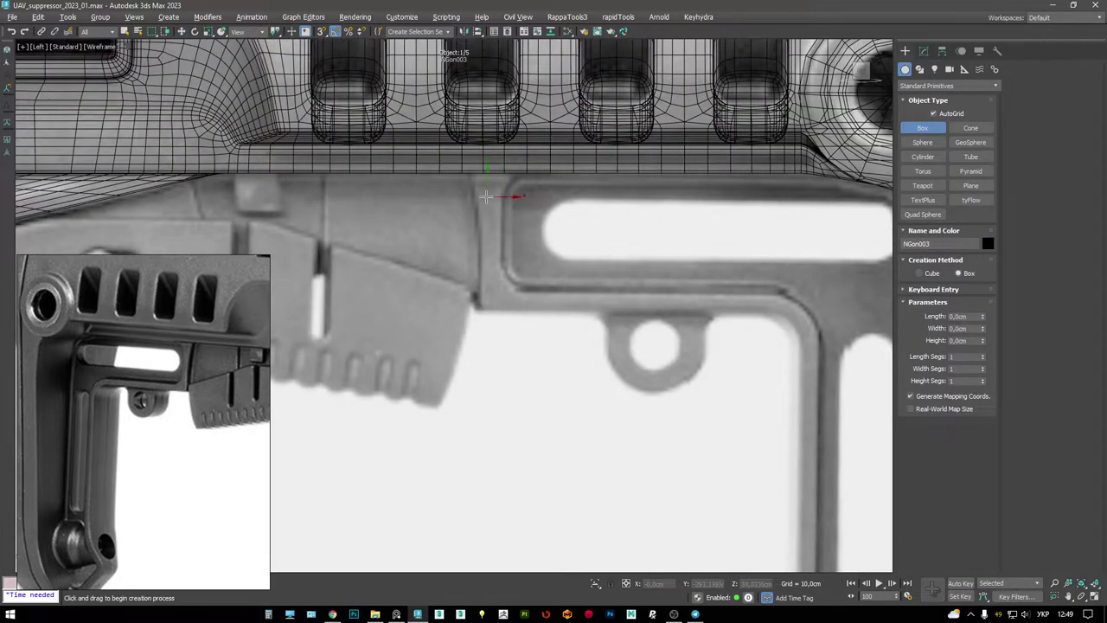
left_click_drag(482, 223, 504, 314)
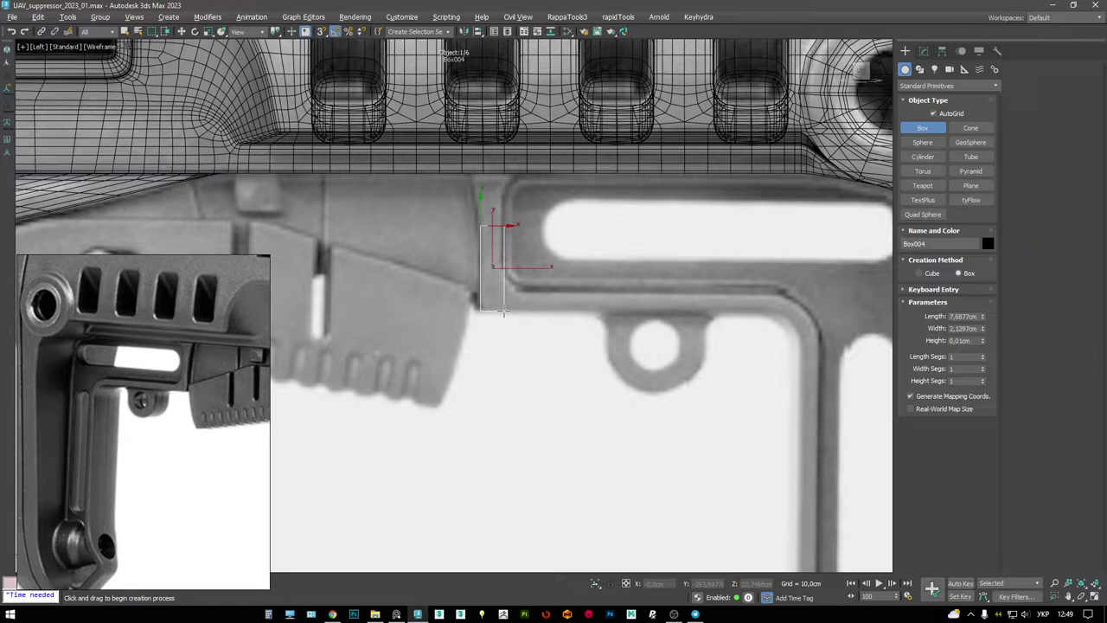
key("w")
key("p")
middle_click_drag(623, 338, 622, 344, "alt")
scroll(623, 343, "up", 3)
middle_click_drag(536, 232, 525, 247, "alt")
key("ctrl+e")
key("4")
left_click(513, 256)
key("F3")
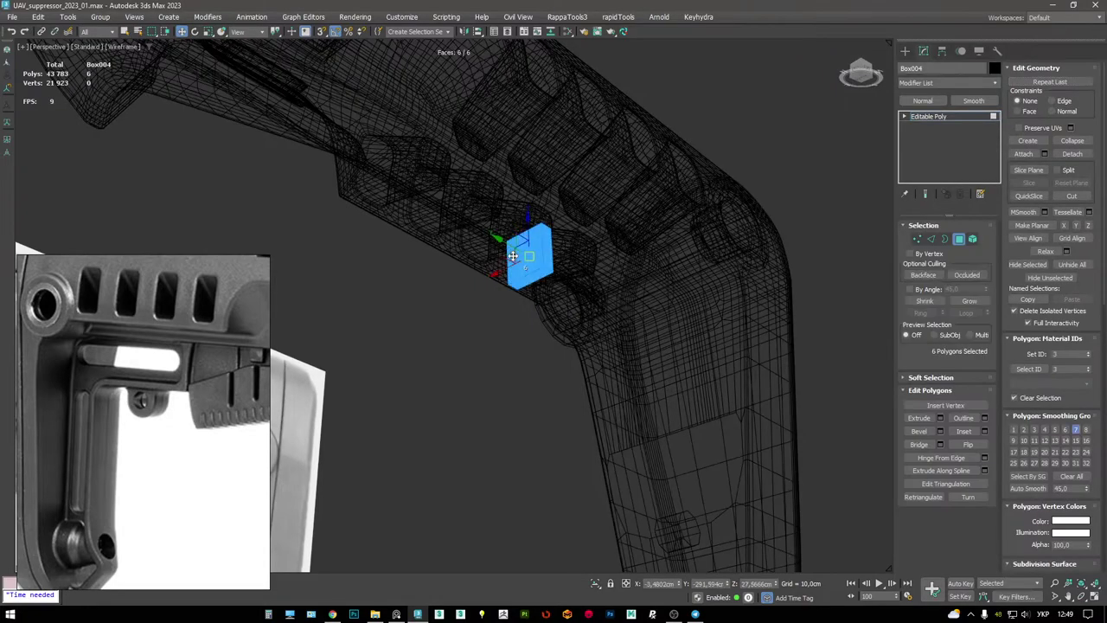
key("Delete")
left_click(517, 249)
key("Delete")
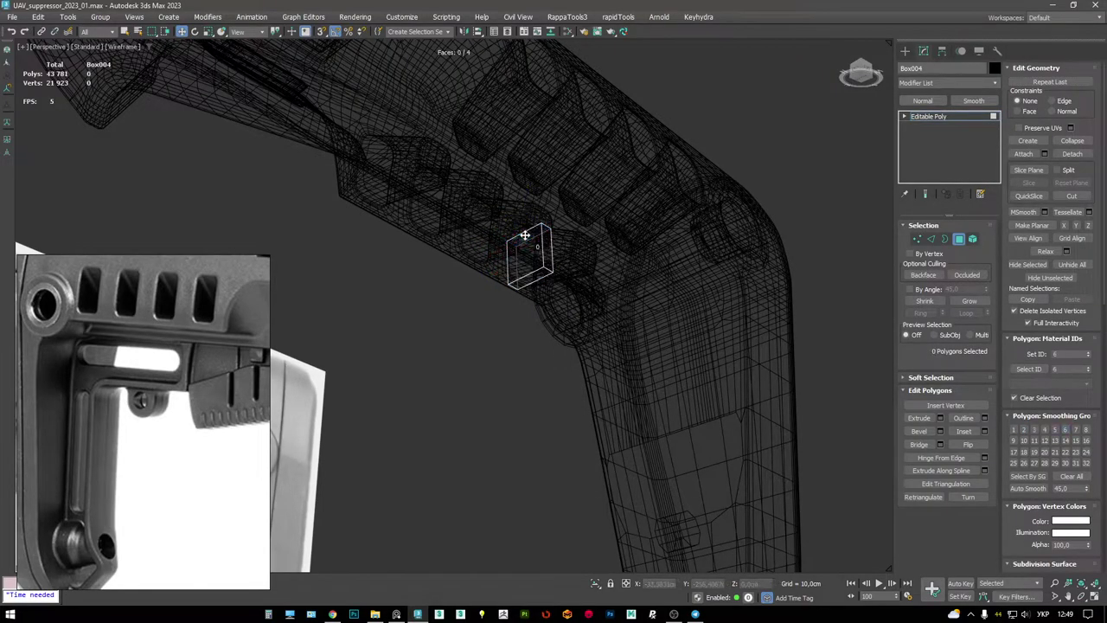
- In the side view, stretch the box's top edge upward and pull its corners to slant it
key("1")
left_click_drag(445, 184, 602, 260)
key("alt+w")
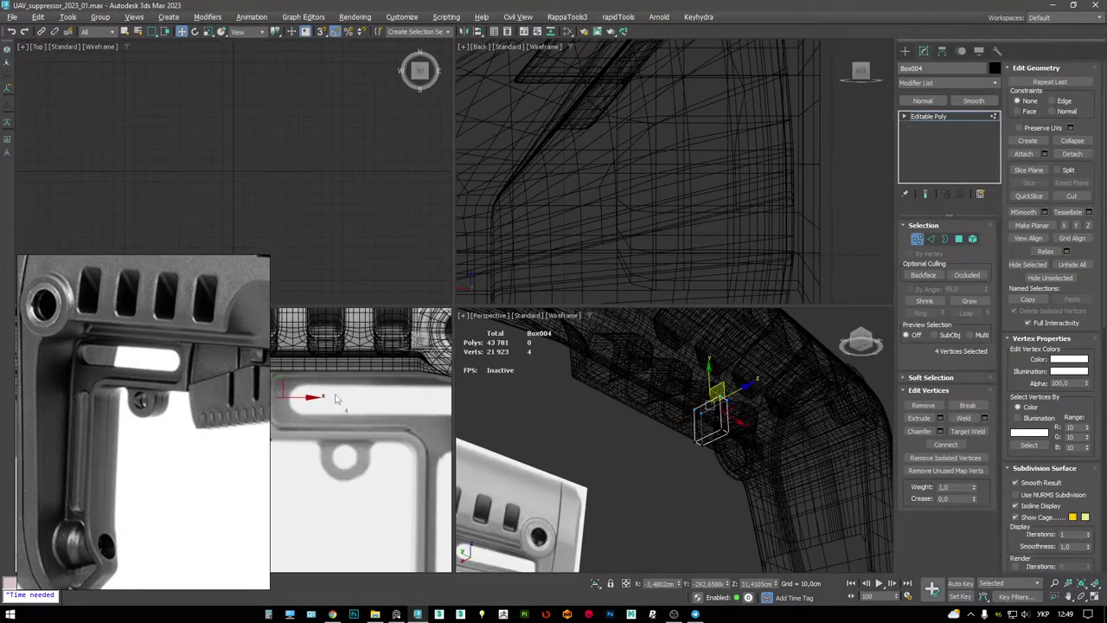
key("alt+w")
key("2")
scroll(520, 270, "up", 3)
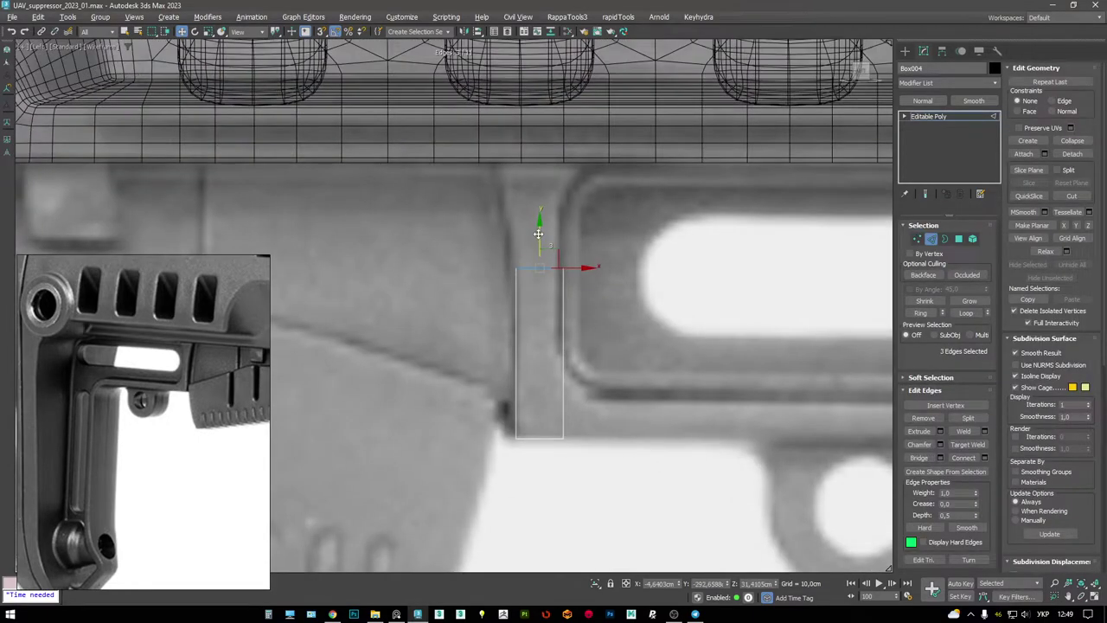
scroll(538, 309, "down", 4)
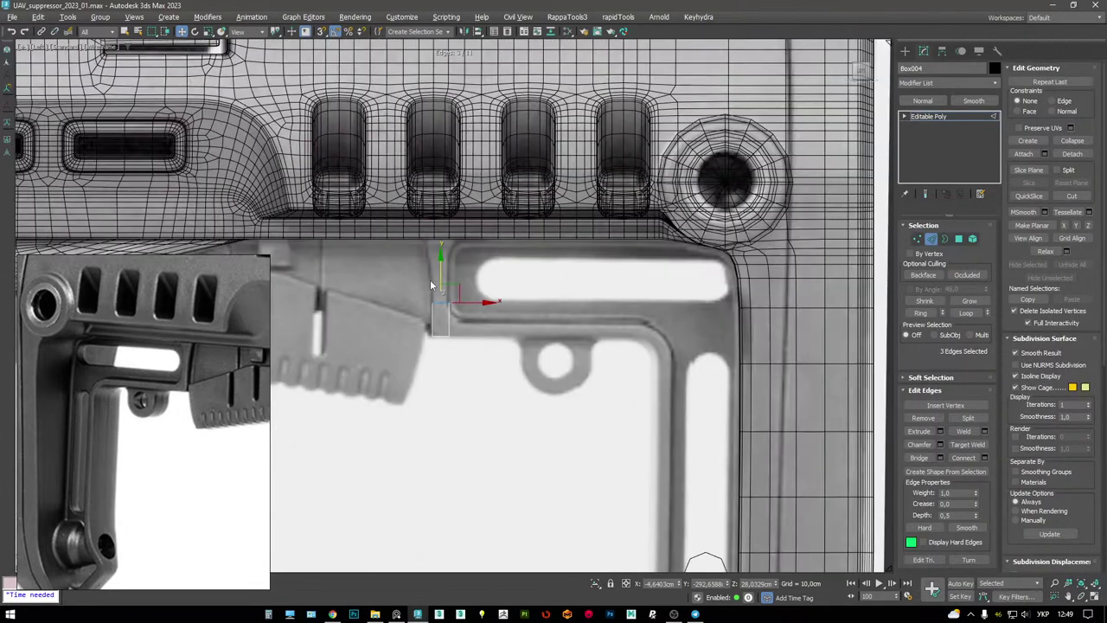
scroll(437, 285, "up", 2)
left_click_drag(449, 283, 441, 197)
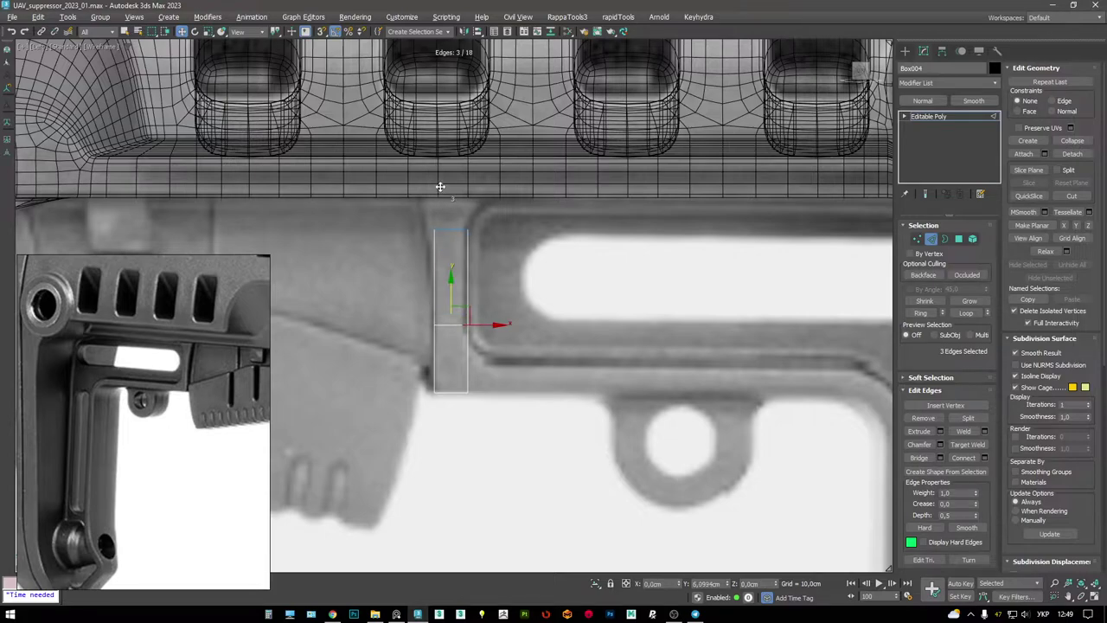
scroll(440, 186, "up", 2)
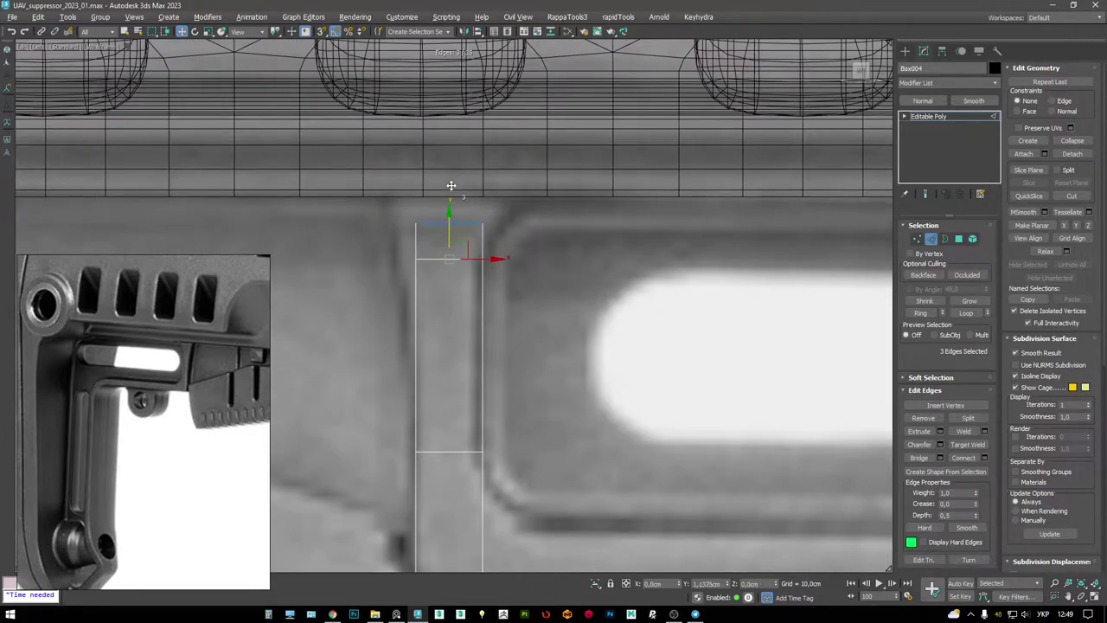
key("1")
mouse_move(517, 227)
left_mouse_down()
mouse_move(471, 216)
mouse_move(504, 217)
left_mouse_up()
left_click_drag(399, 233, 438, 218)
left_click_drag(441, 258, 442, 163)
- Extend a new face upward and reposition its vertices to slant the side and lower the top
key("2")
key("1")
left_click(495, 194)
left_click_drag(519, 187, 559, 198)
left_click(495, 228)
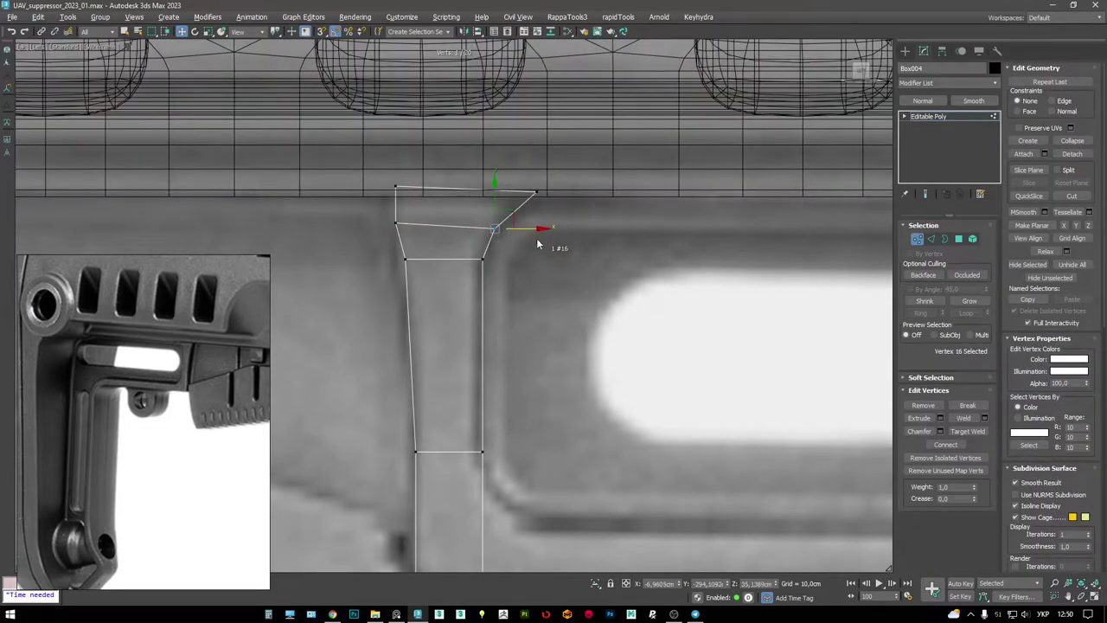
scroll(510, 233, "up", 2)
left_click_drag(505, 226, 506, 205)
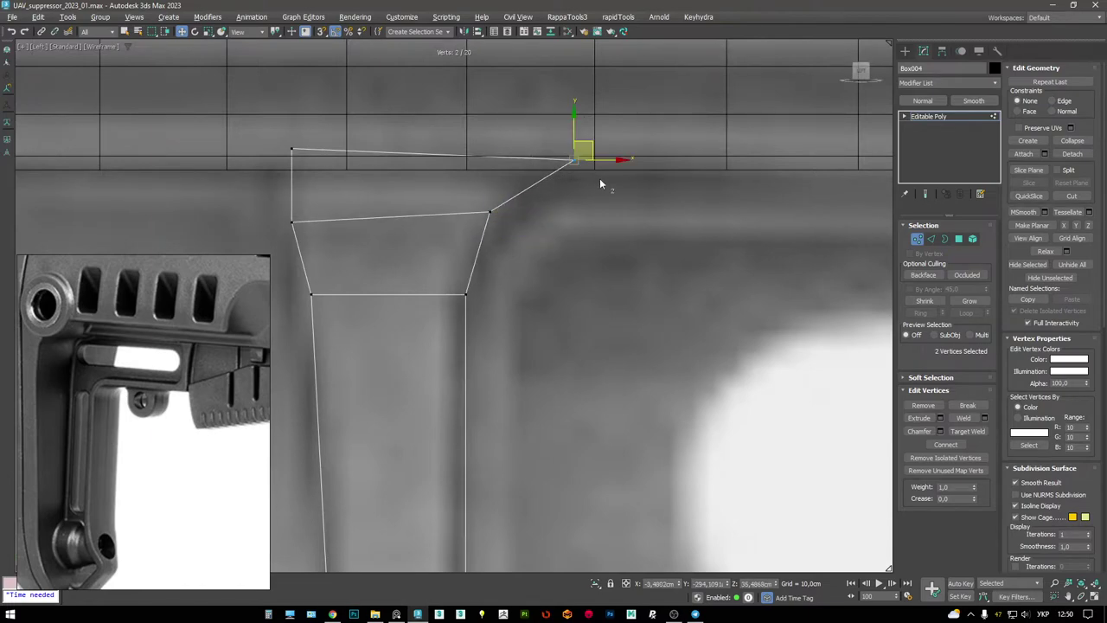
left_click(573, 160)
scroll(631, 208, "down", 2)
left_click_drag(643, 188, 380, 157)
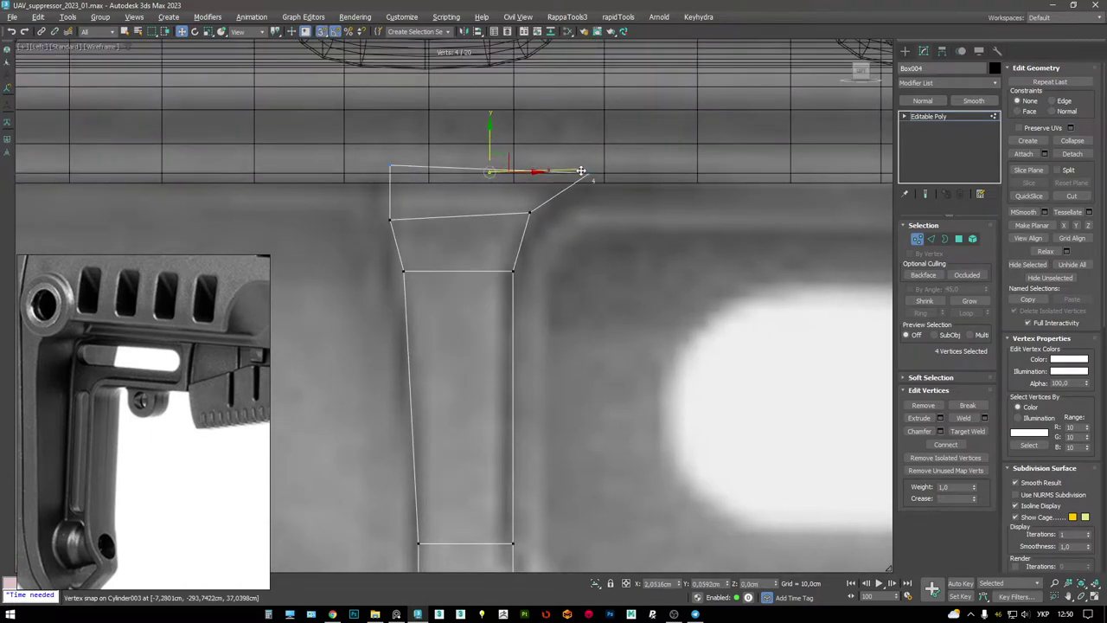
left_click_drag(491, 140, 497, 148)
- Select the top corner vertices and constrain their movement to existing edges
left_click_drag(595, 189, 585, 161)
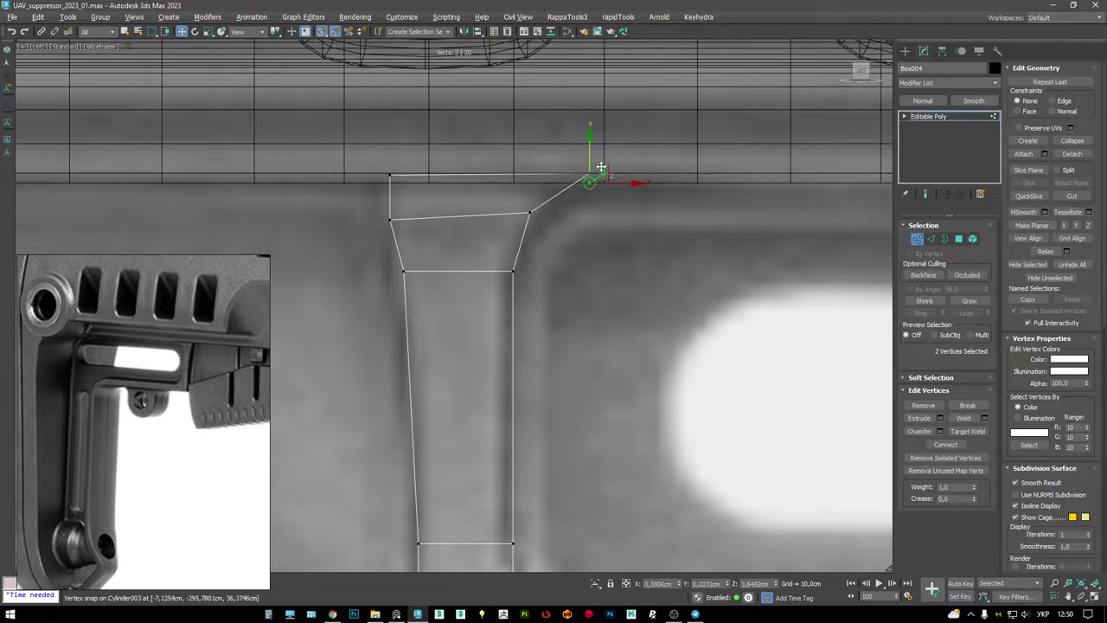
mouse_move(403, 185)
left_mouse_down()
mouse_move(372, 164)
mouse_move(391, 173)
mouse_move(348, 179)
mouse_move(364, 194)
mouse_move(407, 179)
mouse_move(433, 185)
mouse_move(424, 181)
left_mouse_up()
scroll(435, 211, "down", 5)
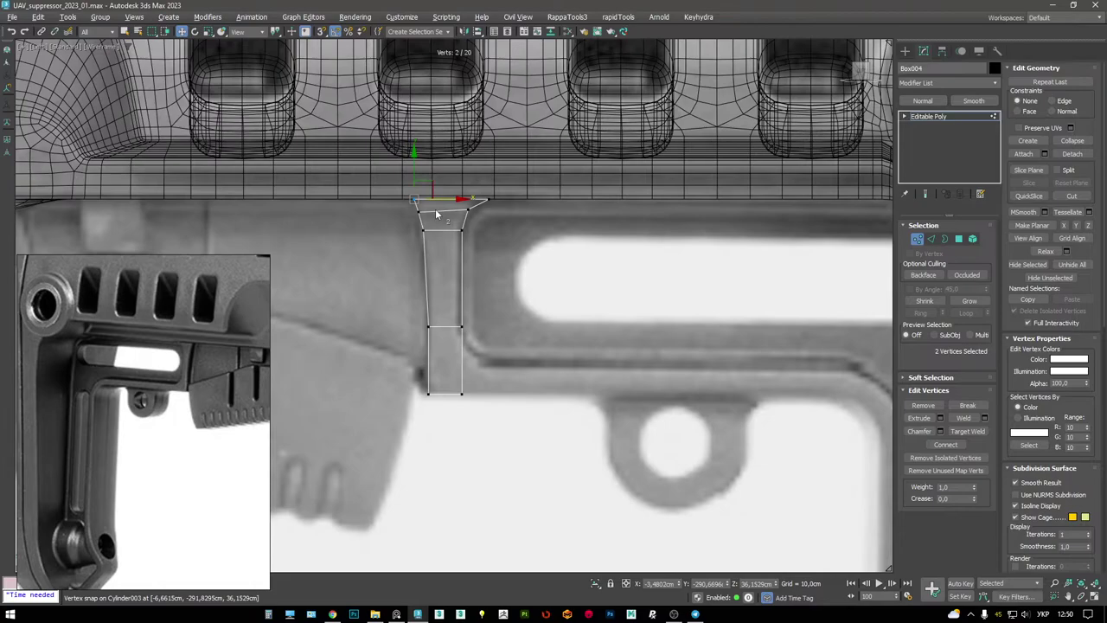
scroll(436, 223, "up", 2)
scroll(437, 223, "up", 2)
key("shift+x")
- Inspect the block shaded with edges in perspective, selecting all its vertices
key("alt+w")
key("alt+w")
key("F3")
mouse_move(577, 316)
middle_mouse_down("alt")
mouse_move(475, 263)
mouse_move(526, 239)
mouse_move(493, 251)
middle_mouse_up("alt")
key("F3")
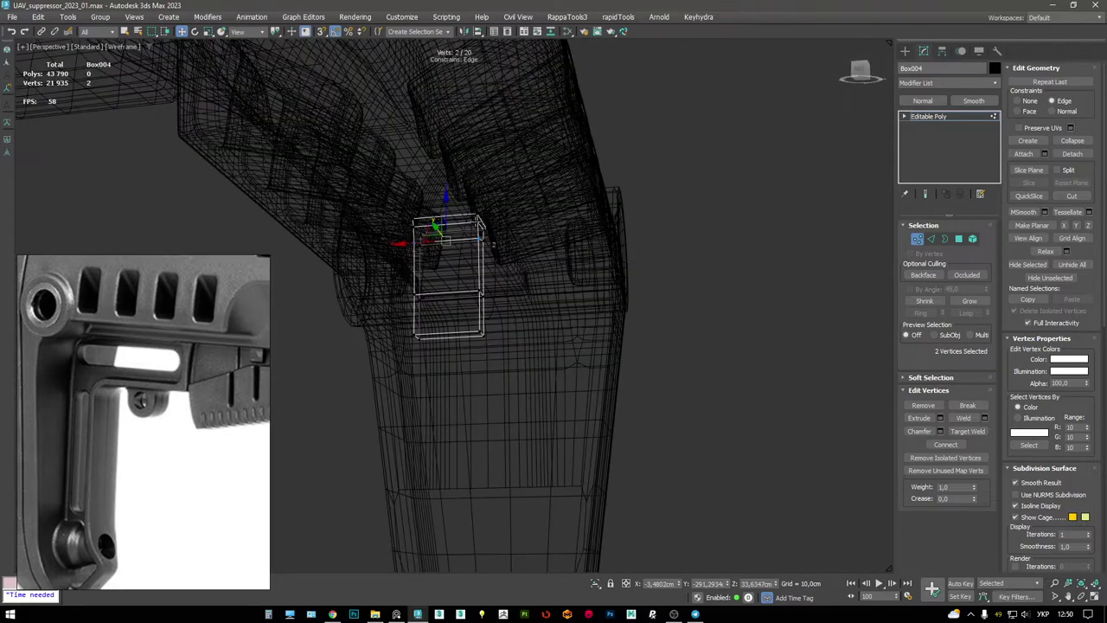
key("F3")
left_click_drag(506, 353, 432, 237)
scroll(202, 352, "up", 2)
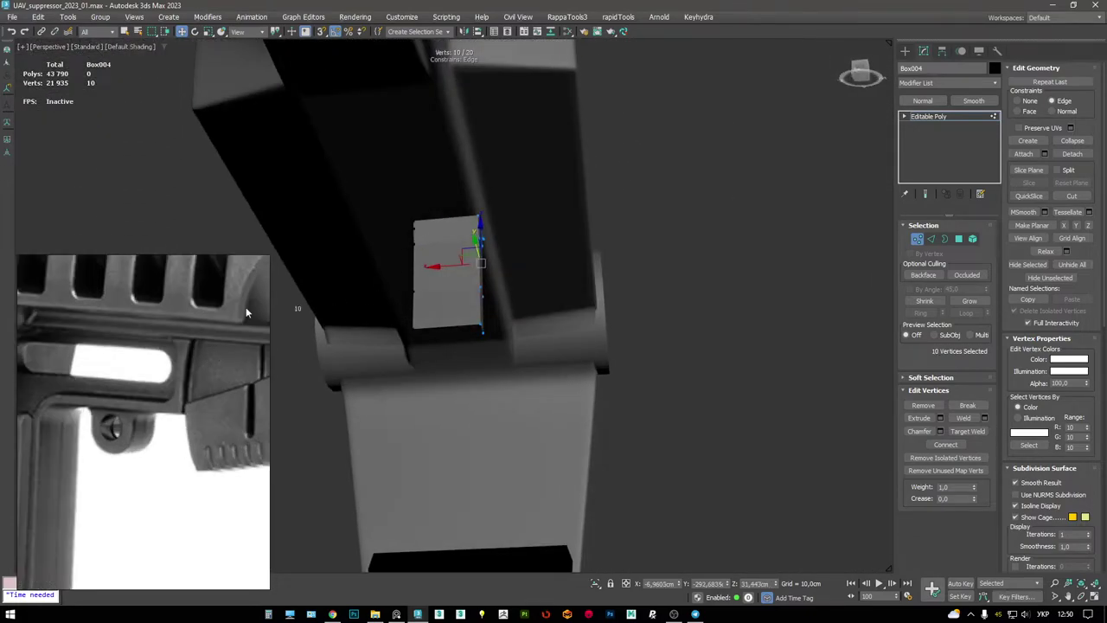
key("F4")
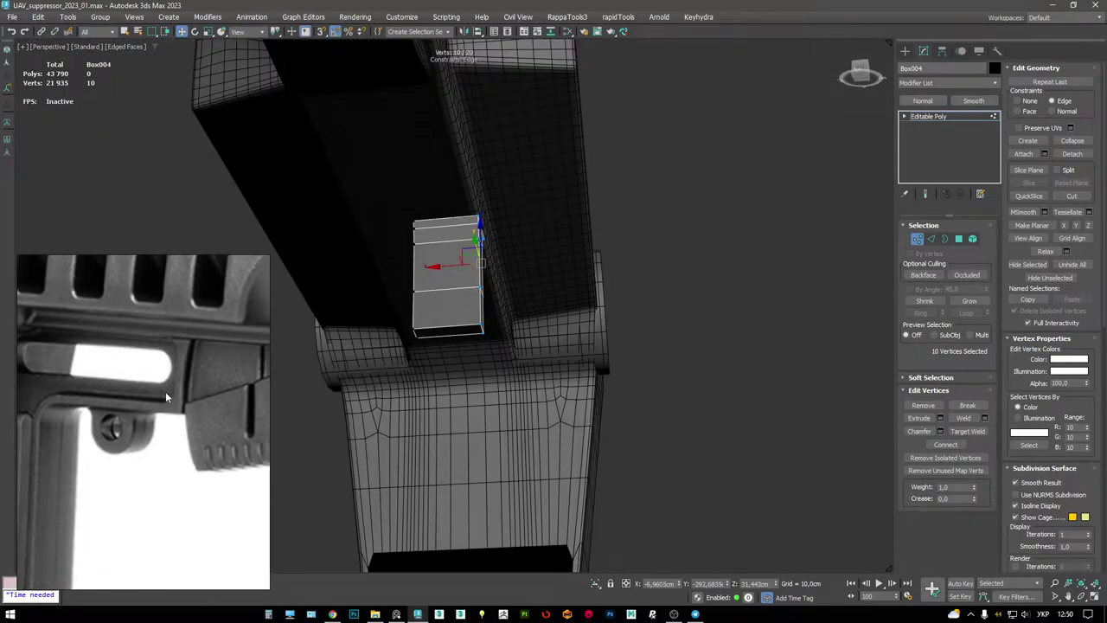
scroll(102, 354, "down", 2)
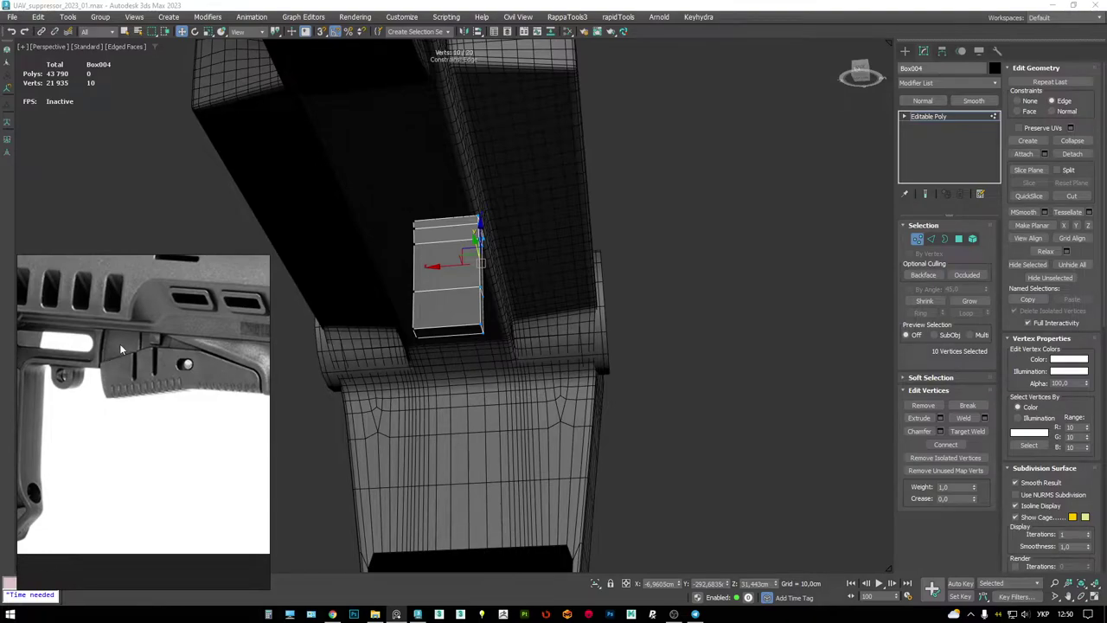
scroll(515, 275, "up", 4)
key("F4")
key("F4")
key("alt+w")
key("alt+w")
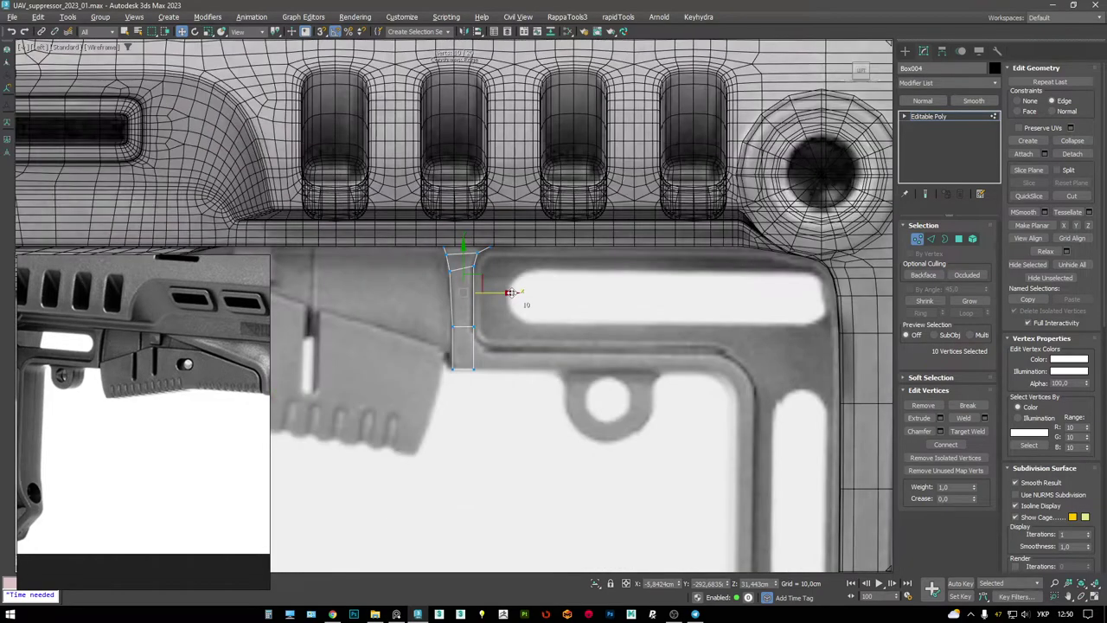
scroll(507, 293, "up", 6)
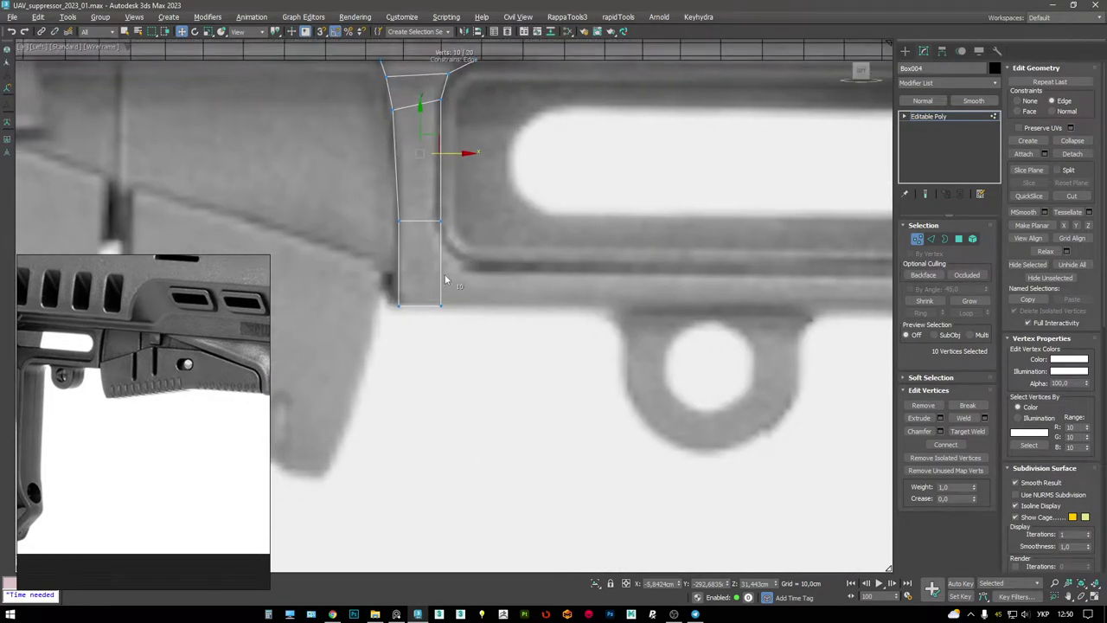
- Cut a horizontal edge across the block's lower part and select the edges along its bottom
key("alt+c")
left_click(441, 271)
right_click(509, 285)
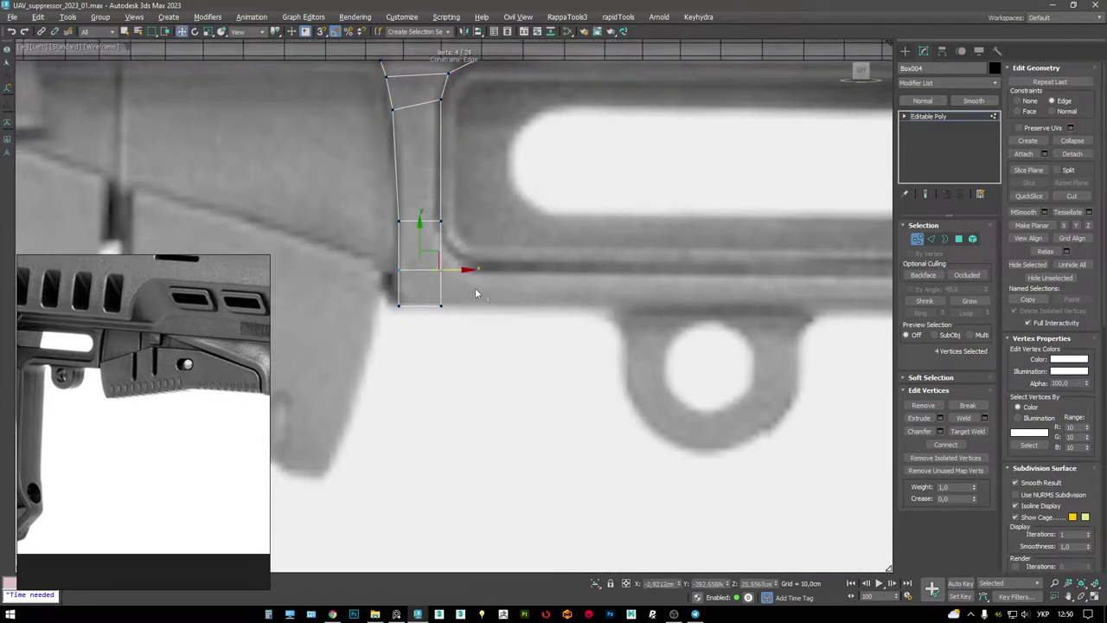
key("2")
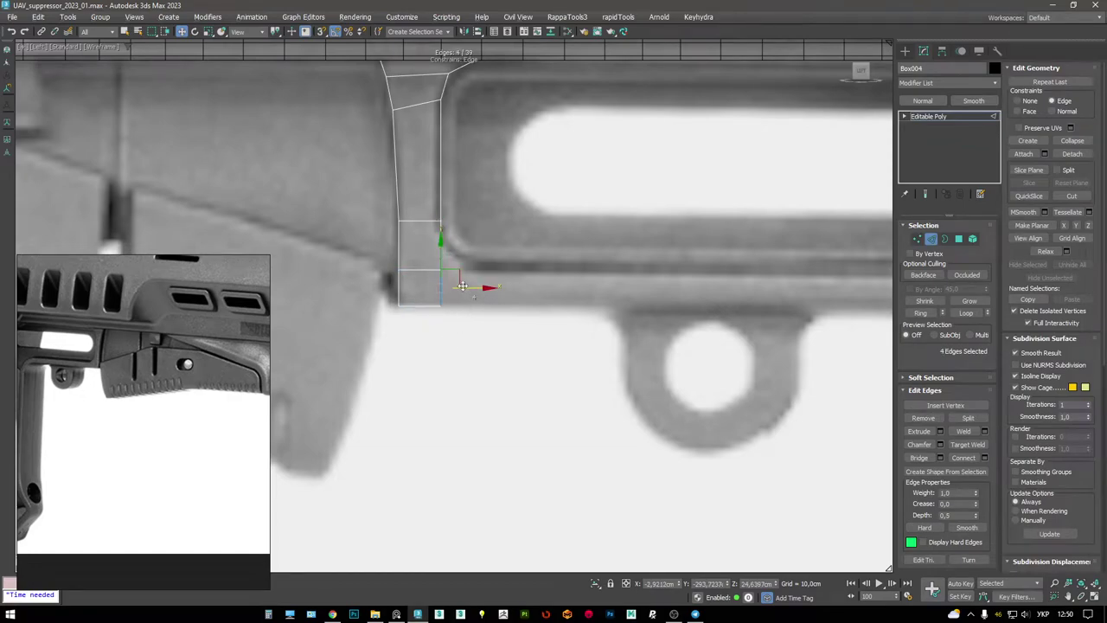
left_click_drag(531, 288, 522, 317)
- Select the three bottom edges and shift-drag them sideways into new faces
key("alt+w")
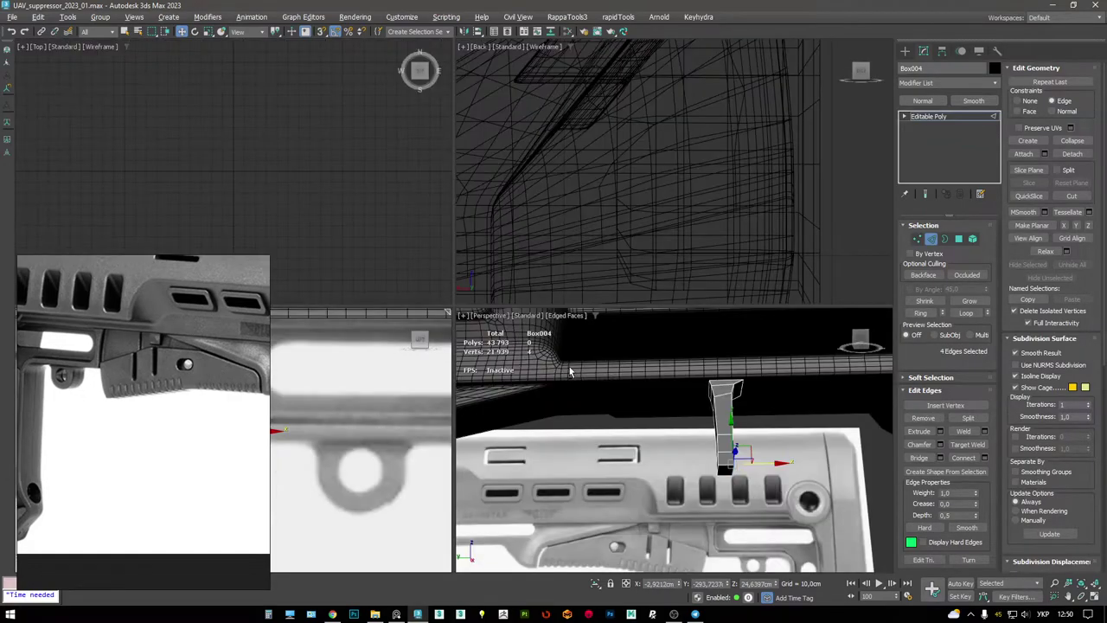
key("alt+w")
key("4")
key("alt+w")
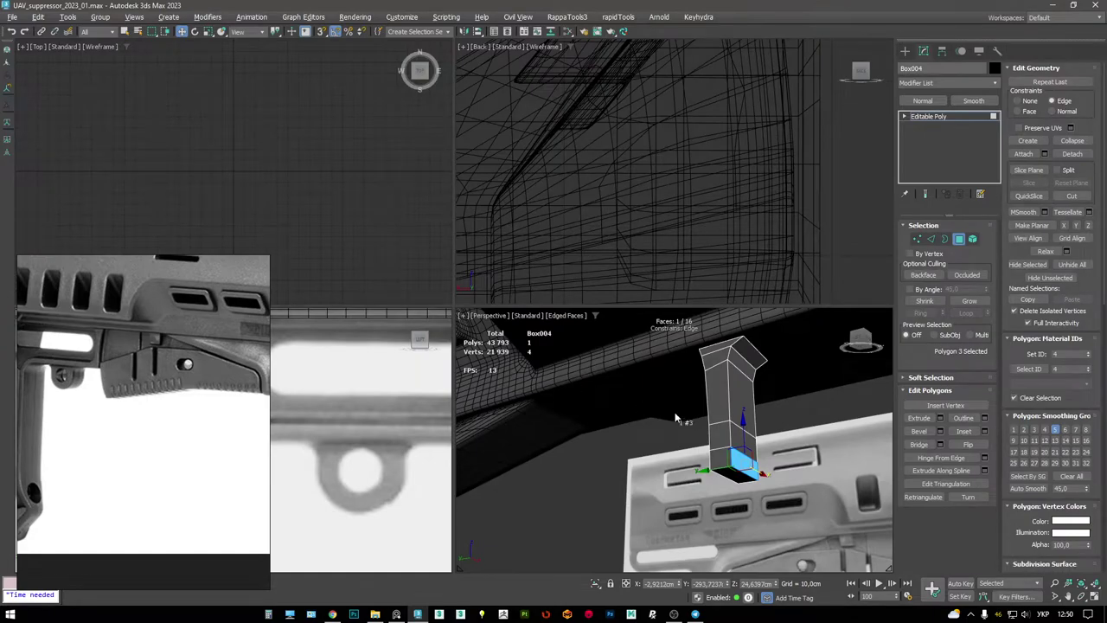
middle_click_drag(666, 416, 683, 381, "alt")
key("2")
left_click(691, 374)
left_click(693, 383, "ctrl")
left_click(696, 394, "ctrl")
key("alt+w")
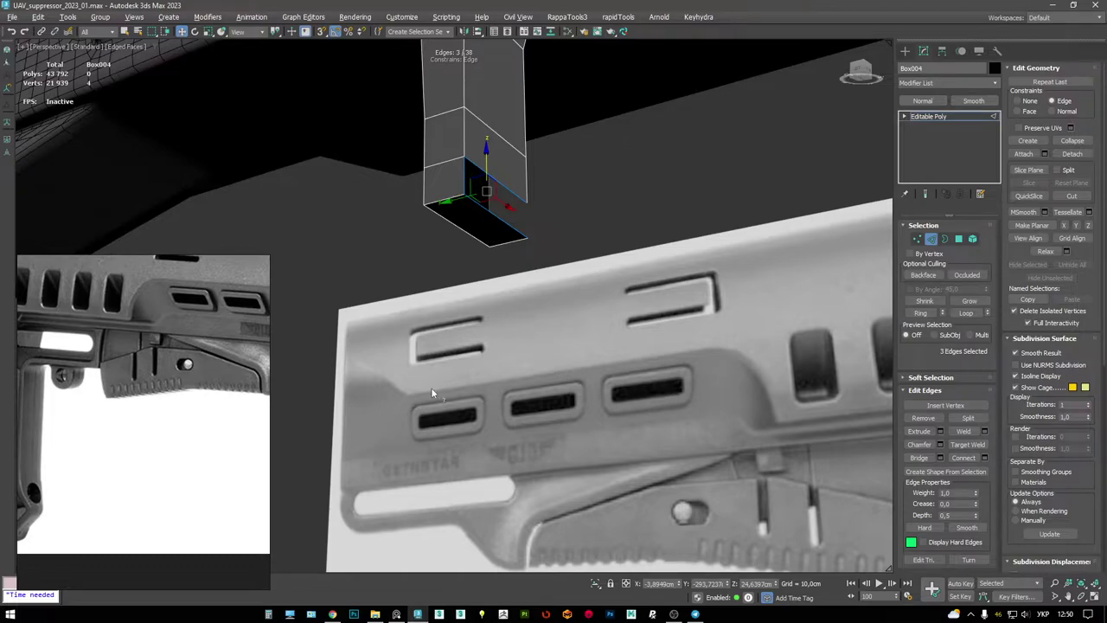
key("alt+w")
key("alt+w")
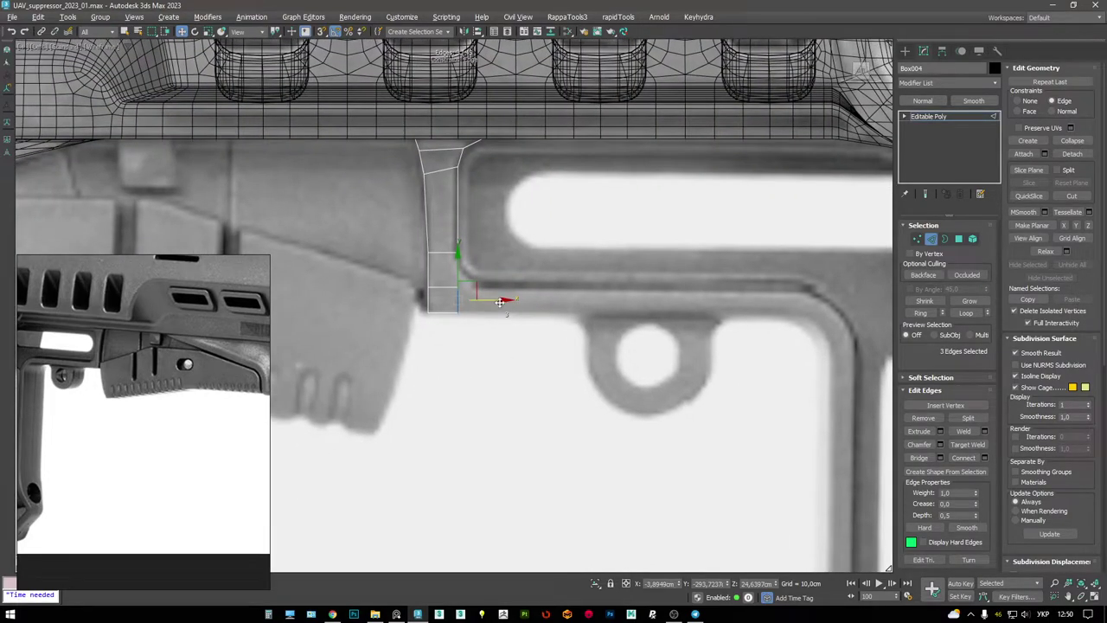
scroll(526, 305, "up", 3)
left_click_drag(457, 307, 517, 308, "shift")
- Raise the middle vertex pair and extend the arm further to the right along the slot
key("F3")
scroll(474, 283, "up", 2)
key("1")
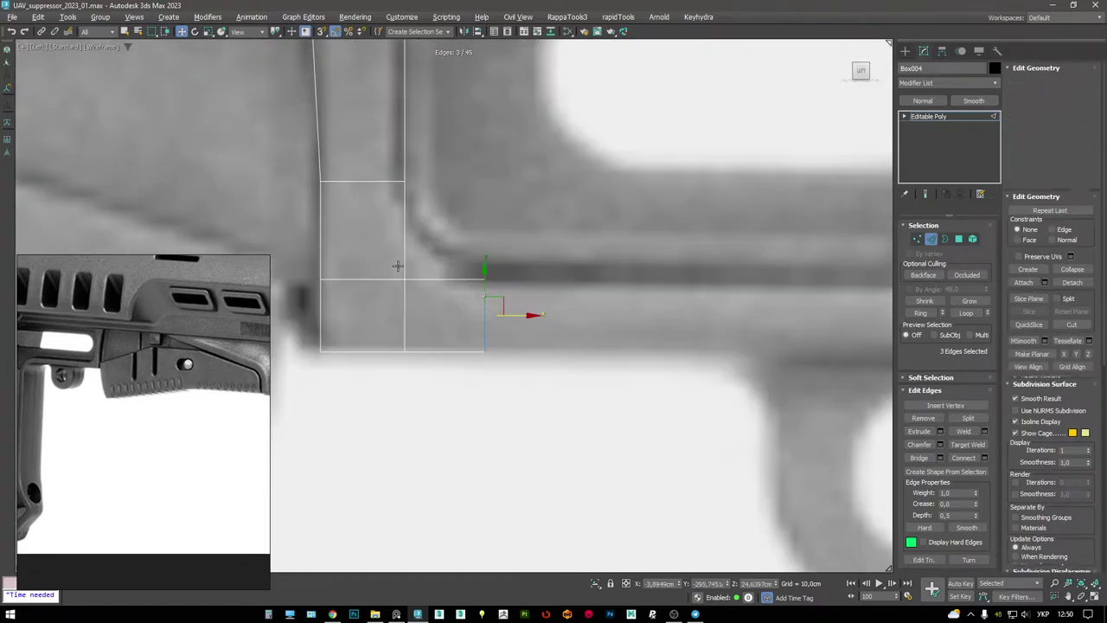
left_click_drag(423, 259, 435, 236)
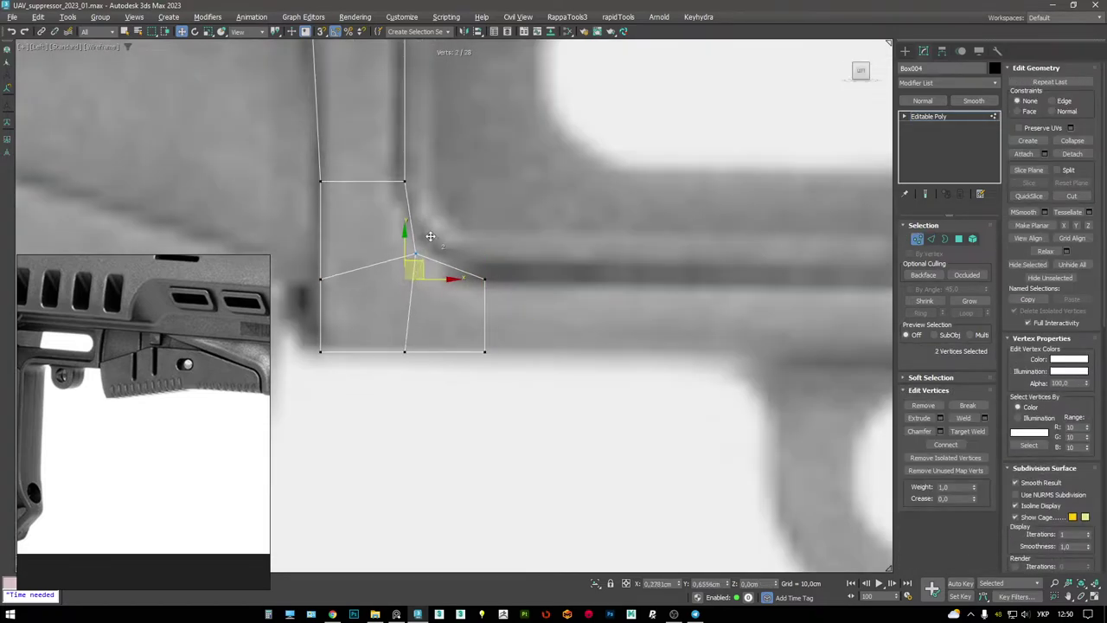
scroll(433, 262, "down", 3)
key("2")
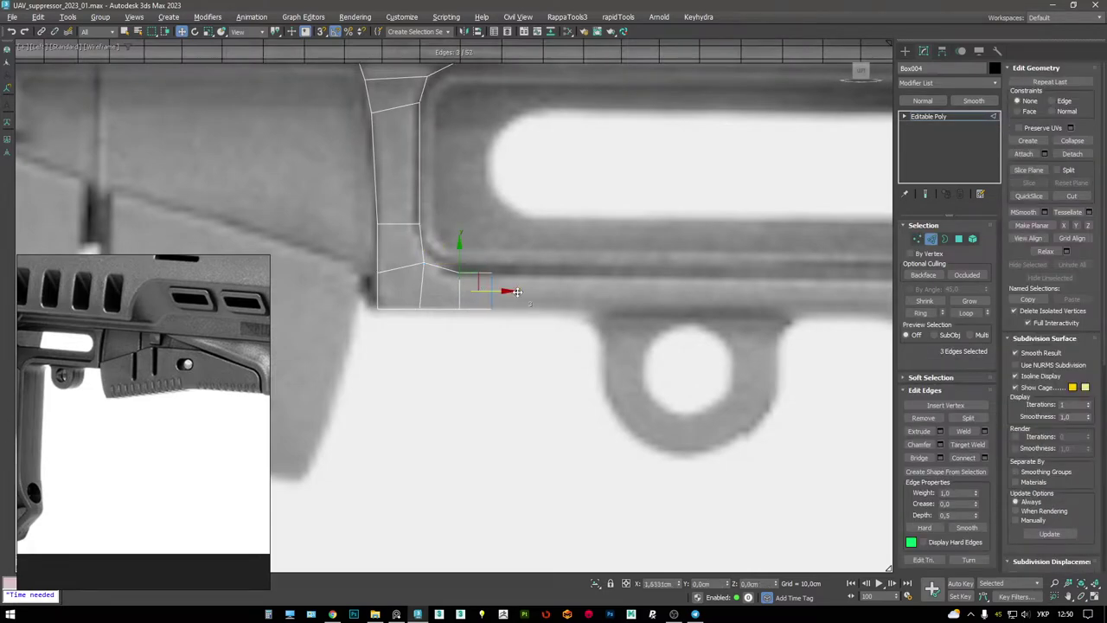
middle_click_drag(532, 295, 421, 243, "alt")
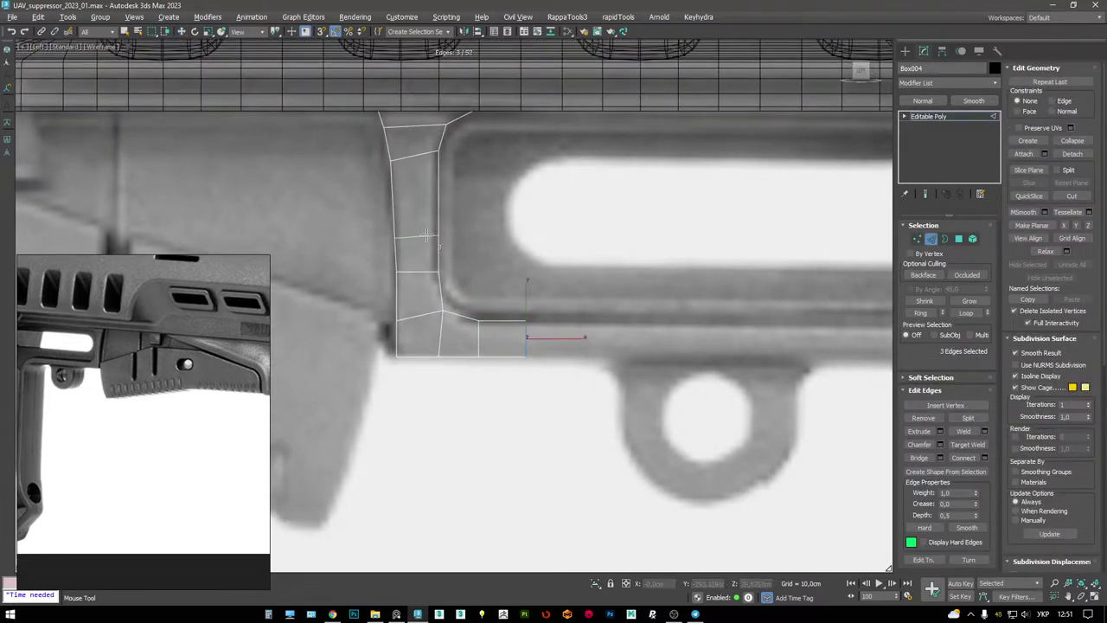
- Rotate the arm's end edges and extend them diagonally round the corner
middle_click_drag(559, 242, 429, 322, "alt")
key("2")
key("2")
left_click(415, 314)
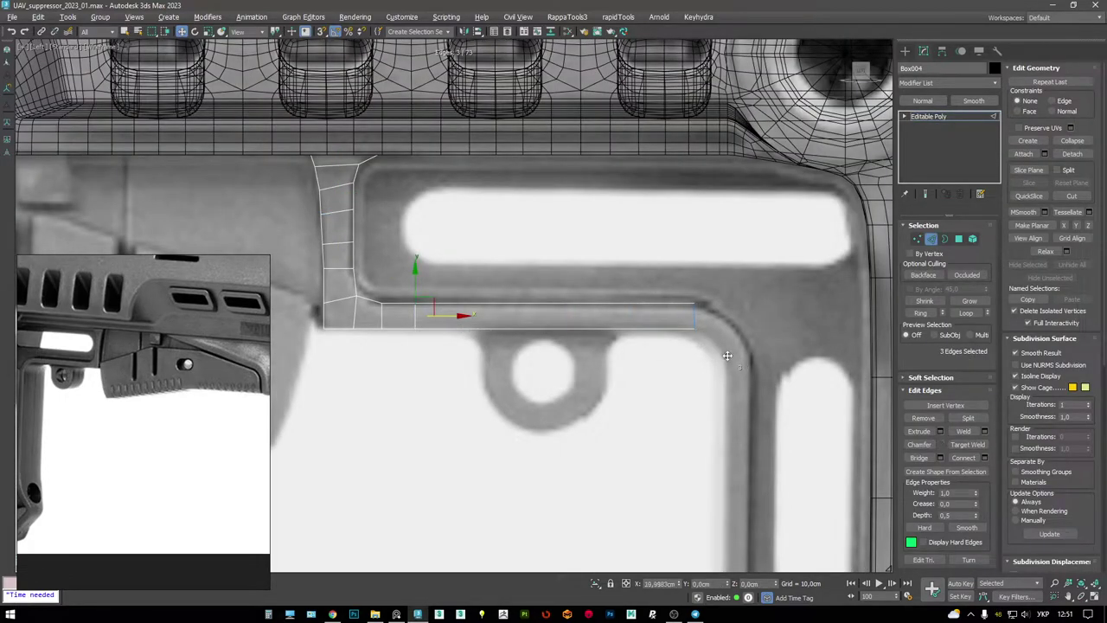
scroll(739, 353, "up", 3)
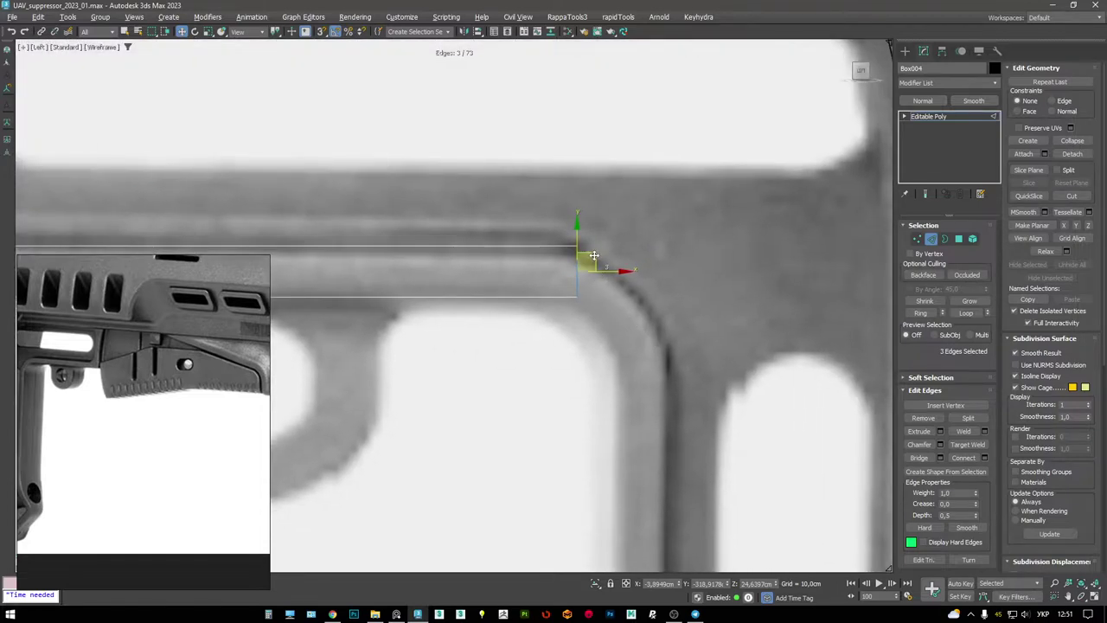
key("e")
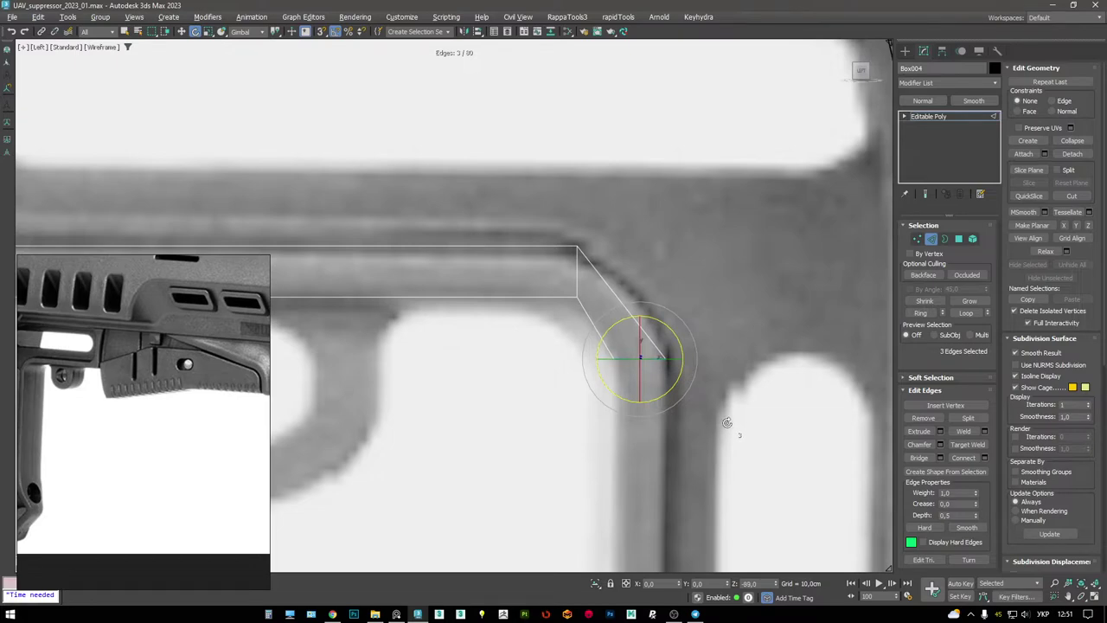
key("w")
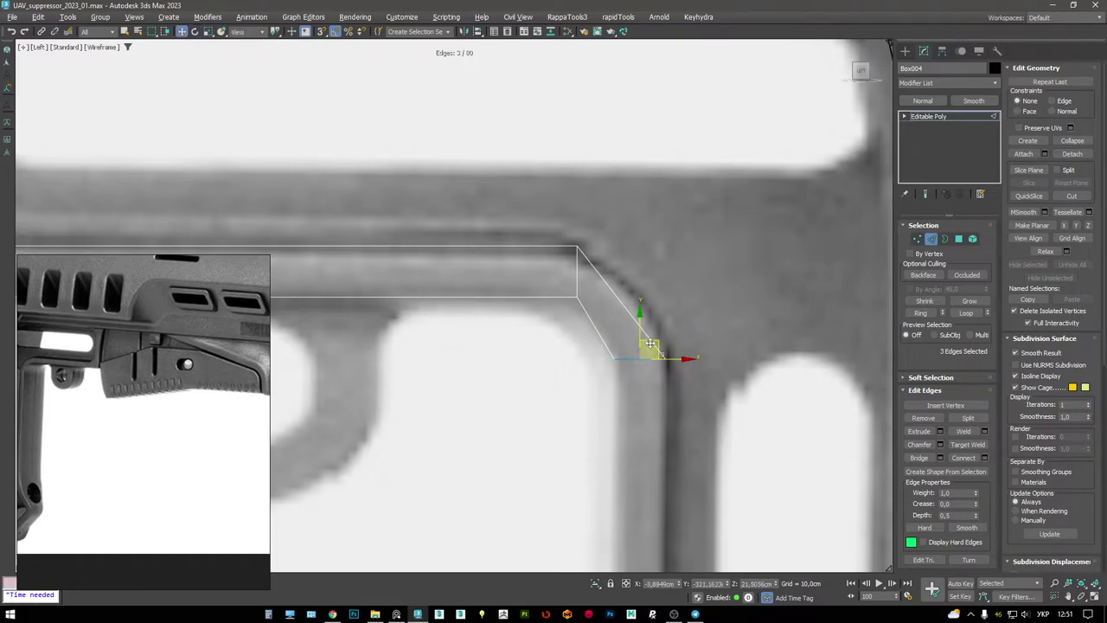
middle_click_drag(650, 343, 615, 300)
- Connect the end edge loop with a new edge and nudge the four corner vertices into shape
left_click(579, 270)
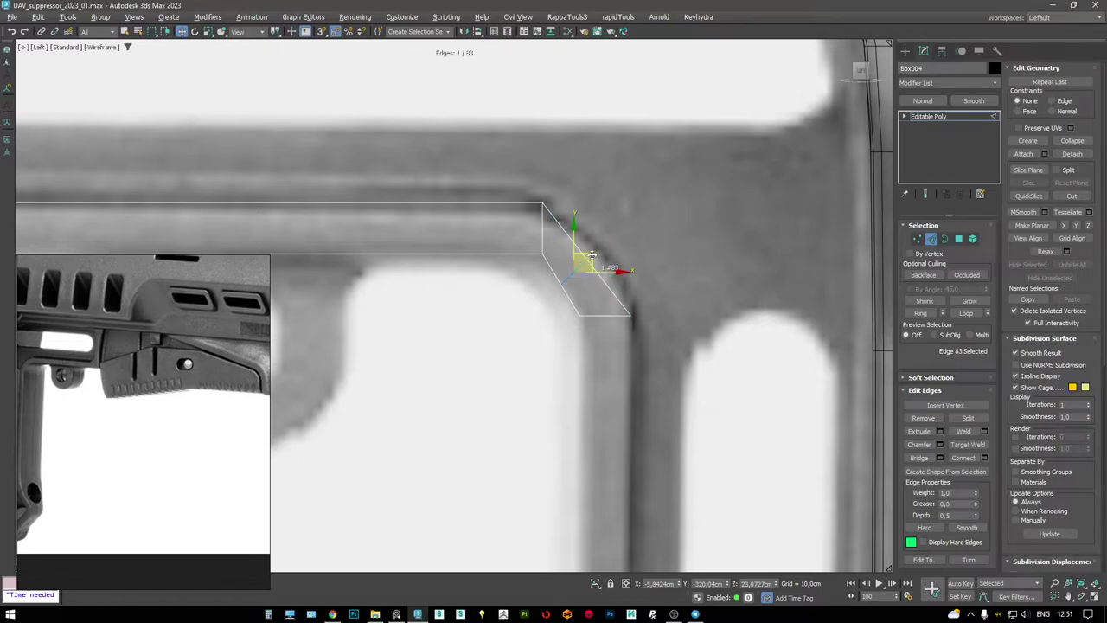
key("alt+w")
key("alt+w")
key("z")
mouse_move(629, 331)
middle_mouse_down("alt")
mouse_move(676, 296)
mouse_move(624, 315)
middle_mouse_up("alt")
double_click(625, 321)
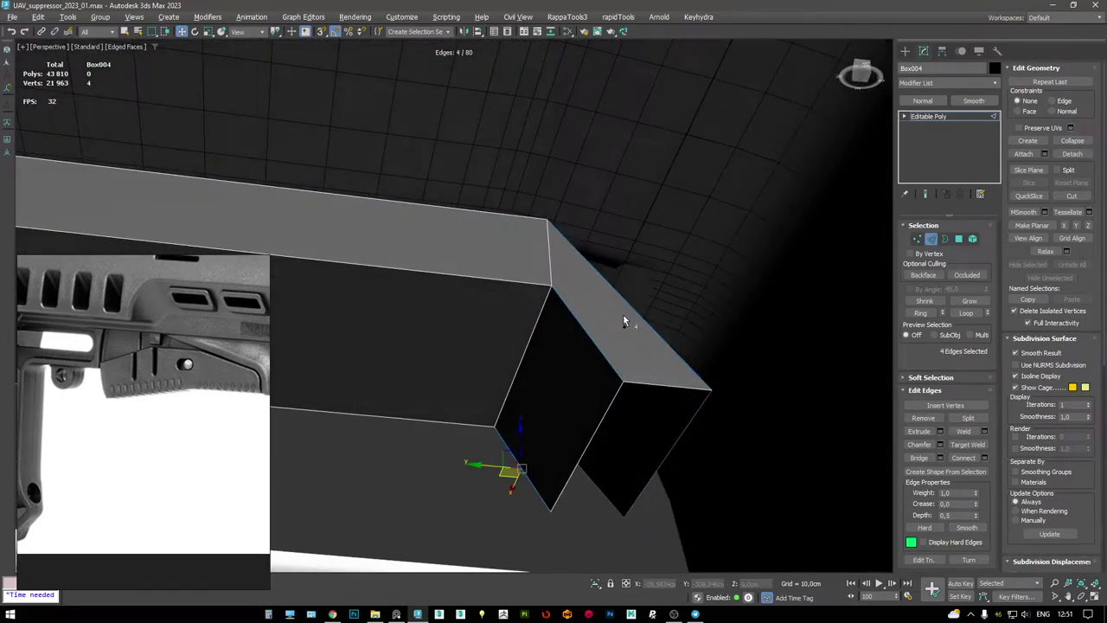
key("alt+w")
left_click(379, 402, "alt")
key("alt+w")
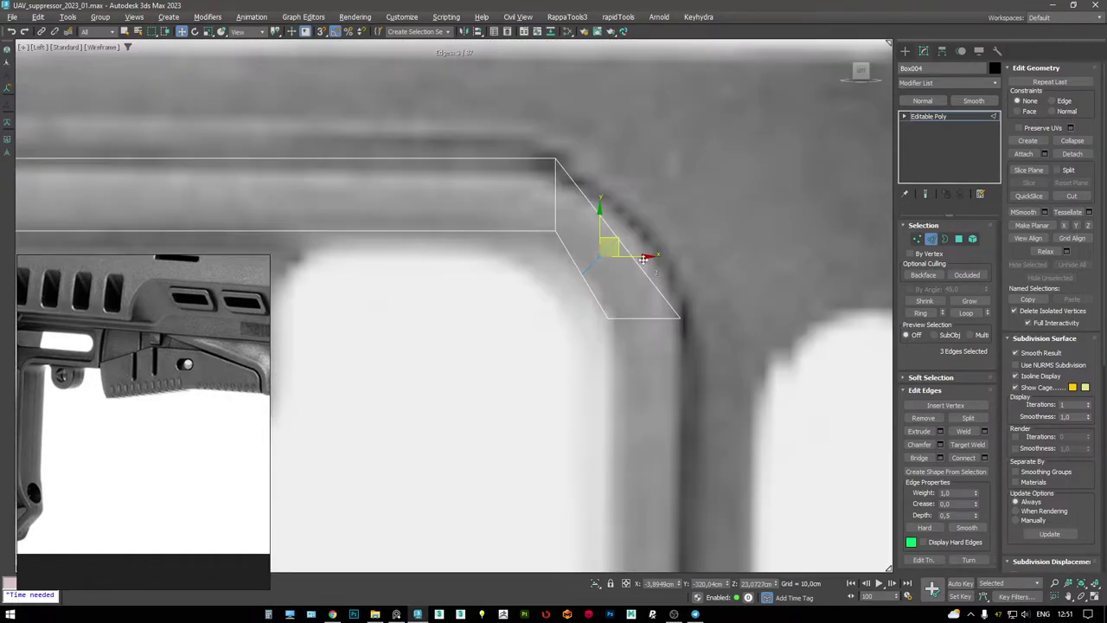
key("ctrl+shift+e")
key("1")
left_click_drag(635, 221, 641, 213)
scroll(641, 213, "up", 1)
left_click_drag(519, 173, 571, 238, "ctrl")
left_click_drag(633, 259, 628, 249)
- Cut a vertical loop near the corner and extend the arm's end down the stock
key("alt+c")
left_click(451, 230)
right_click(647, 350)
key("2")
left_click(647, 350)
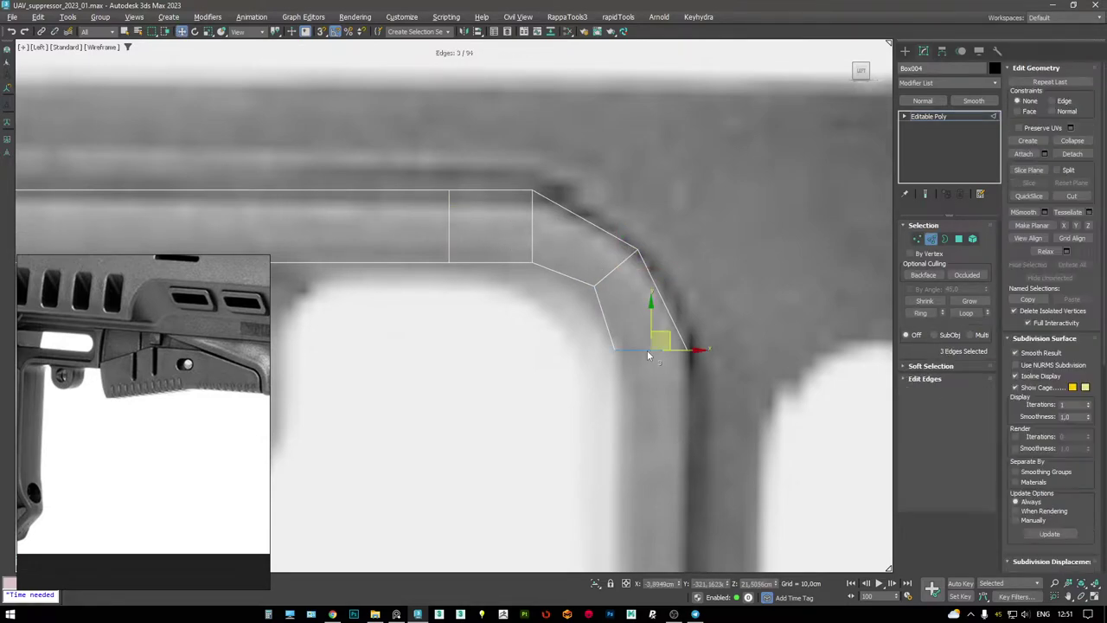
scroll(647, 350, "down", 4)
left_click_drag(647, 280, 647, 320, "shift")
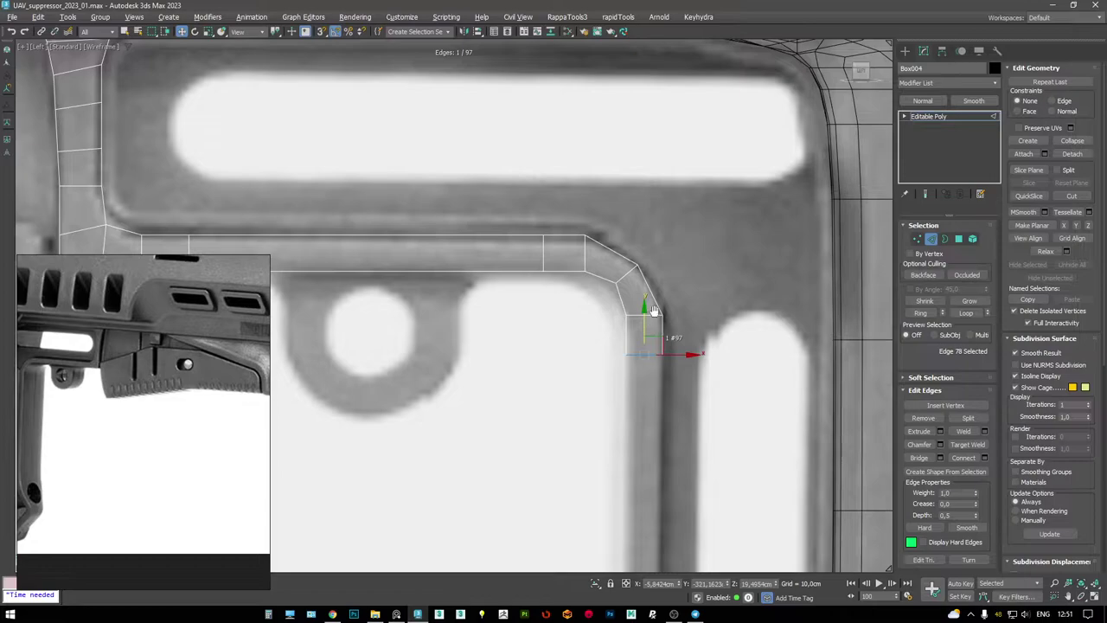
middle_click_drag(647, 320, 723, 294)
left_click_drag(645, 260, 634, 400)
scroll(634, 400, "down", 5)
scroll(657, 410, "up", 4)
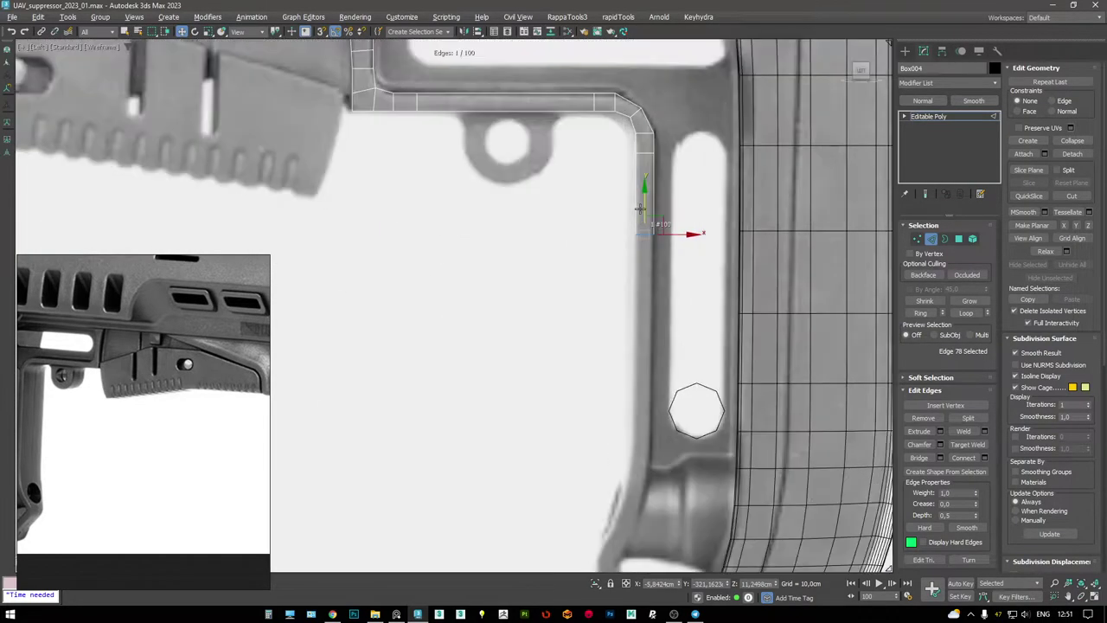
- Select the corner edges, inspect the whole bent arm, then start creating a cylinder
key("alt+w")
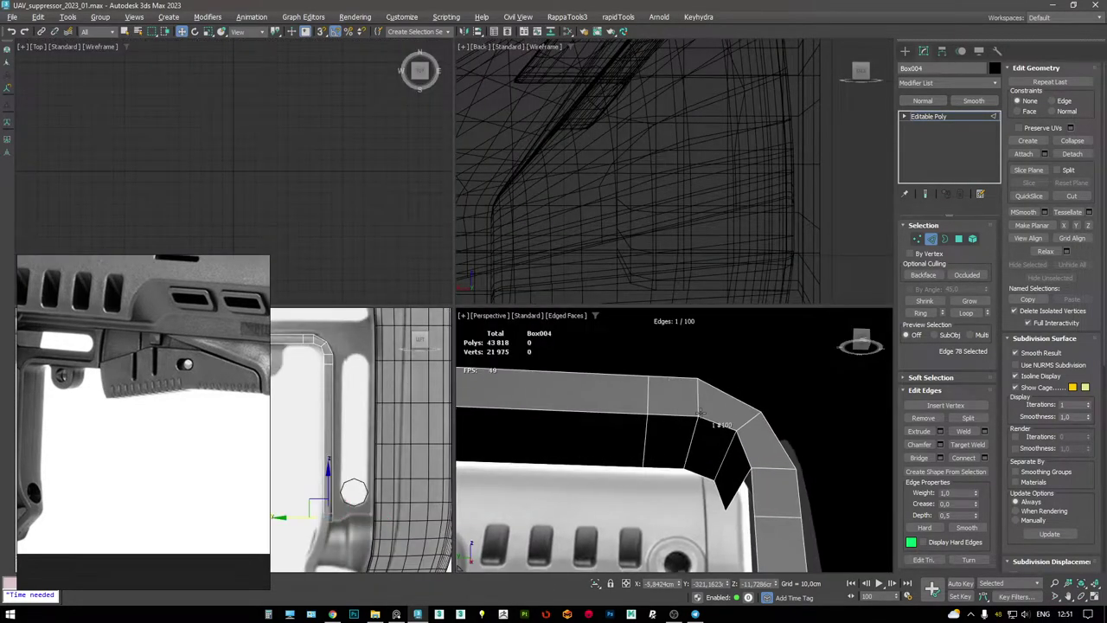
key("alt+w")
middle_click_drag(640, 363, 680, 221, "alt")
key("F3")
left_click(680, 216)
key("F3")
left_click(691, 214, "ctrl")
left_click(680, 205, "ctrl")
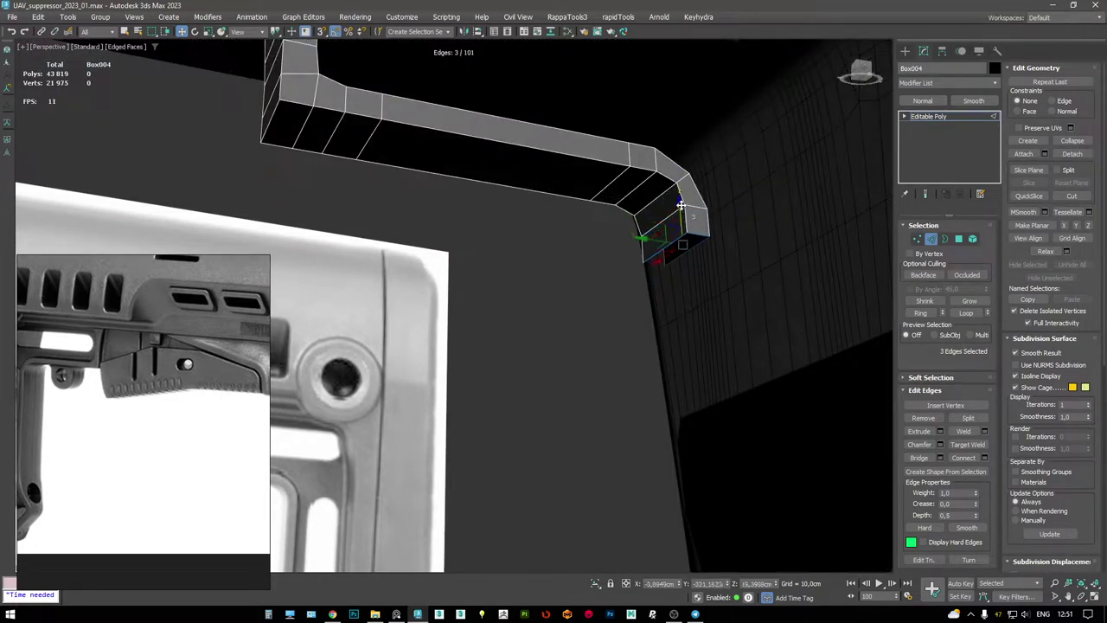
scroll(680, 205, "down", 4)
middle_click_drag(680, 205, 655, 182, "alt")
scroll(484, 326, "up", 5)
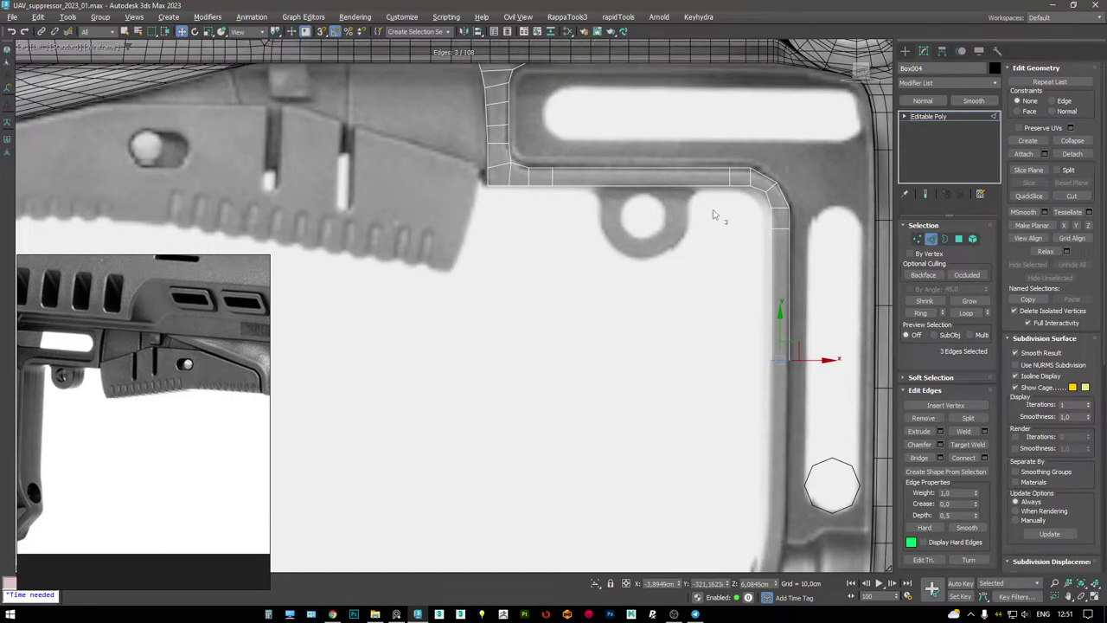
scroll(132, 343, "down", 2)
scroll(165, 378, "down", 2)
scroll(632, 309, "down", 3)
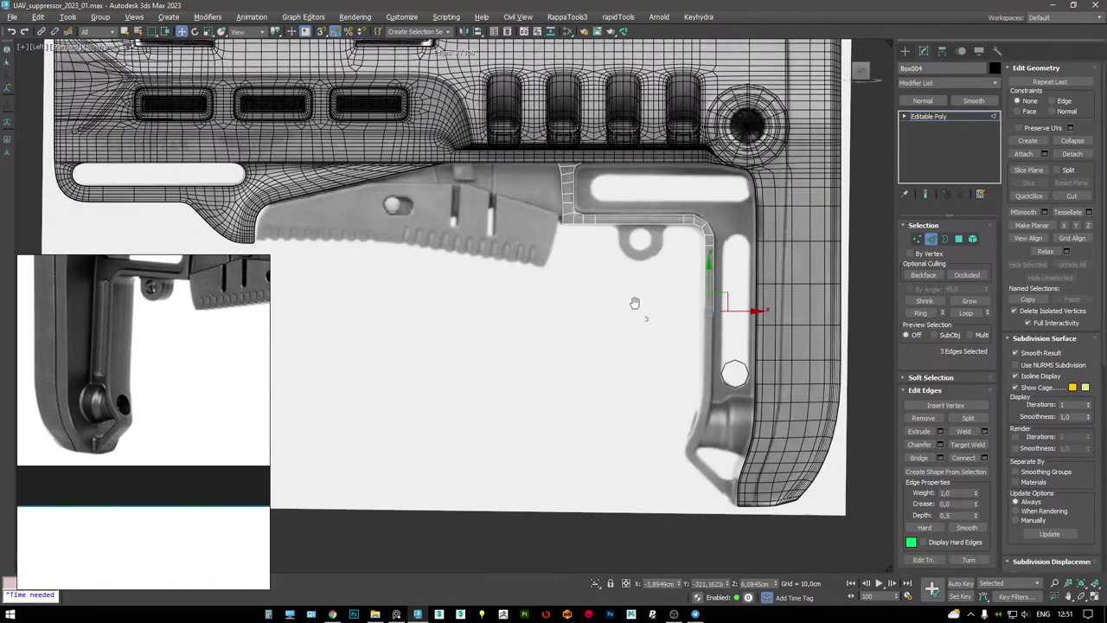
scroll(689, 389, "up", 6)
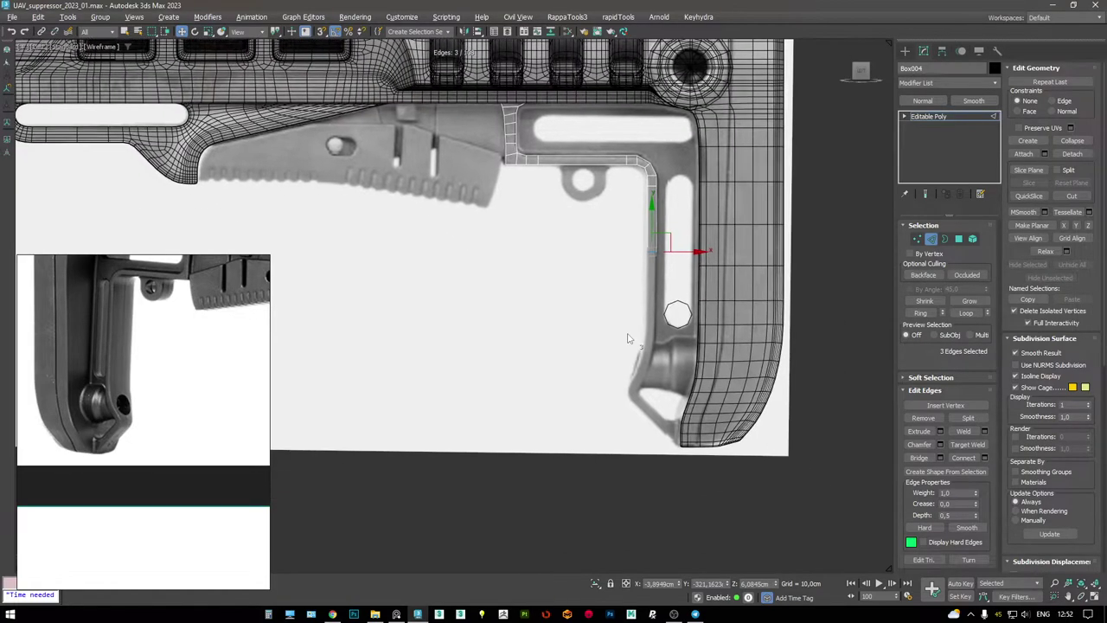
right_click(667, 311)
left_click(702, 300)
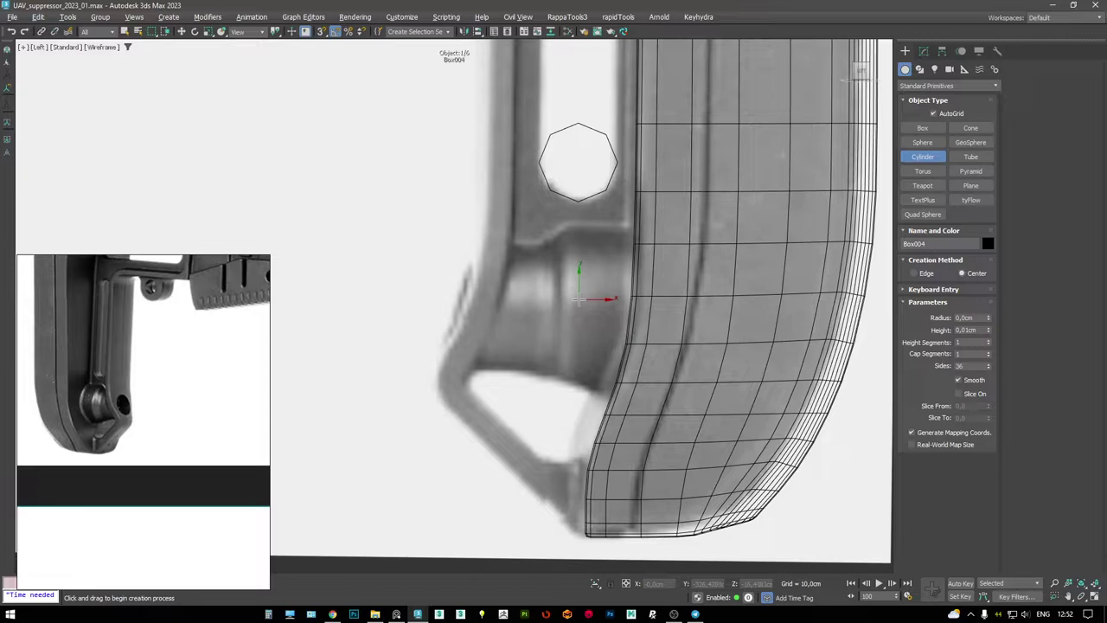
- Draw a pin cylinder over the stock's pivot, rotate it 90 degrees, and move it onto the reference boss
left_click_drag(572, 302, 645, 326)
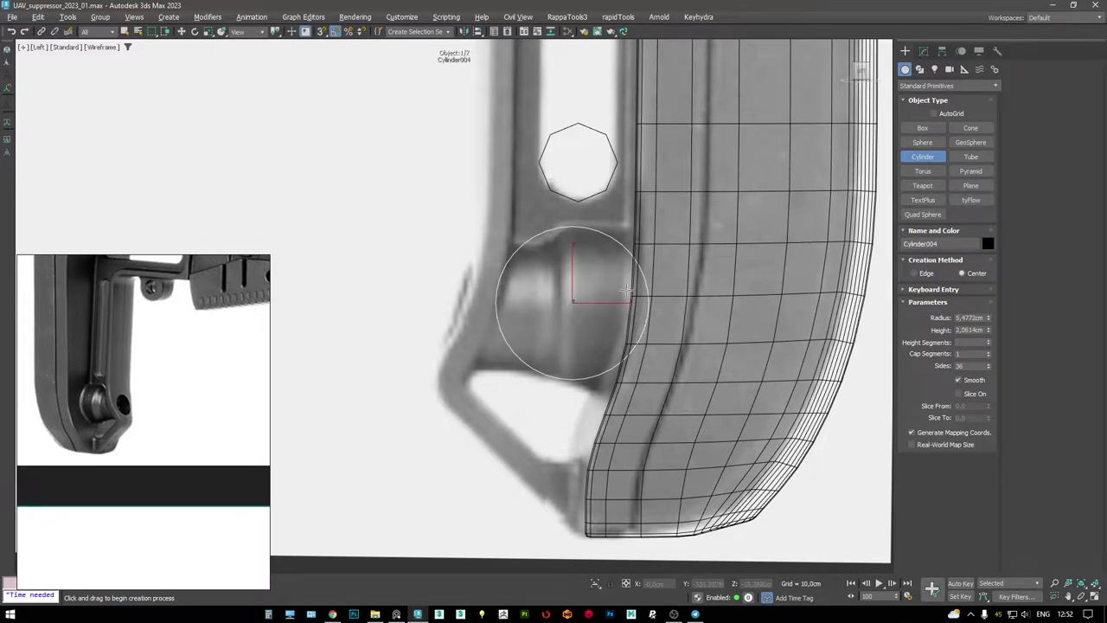
left_click(713, 313)
key("e")
left_click_drag(714, 314, 703, 368)
key("w")
left_click_drag(604, 302, 593, 302)
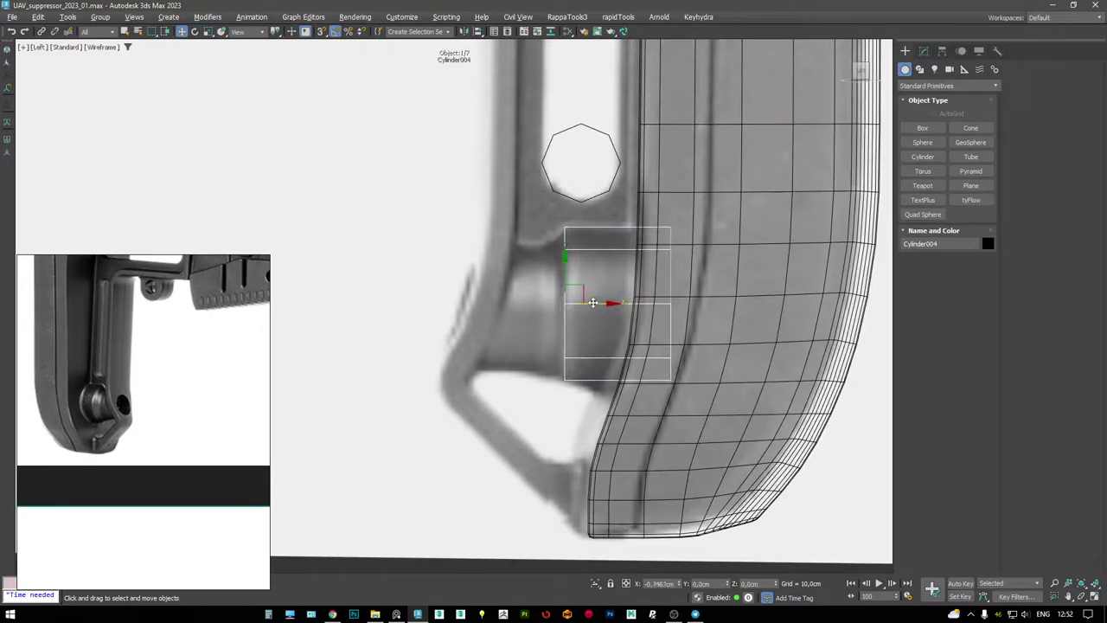
- In the Perspective view with edges shown, turn off TurboSmooth on the stock body Cylinder003
key("alt+w")
key("alt+w")
scroll(658, 390, "down", 3)
scroll(628, 378, "up", 5)
key("F4")
middle_click_drag(628, 378, 633, 383, "alt")
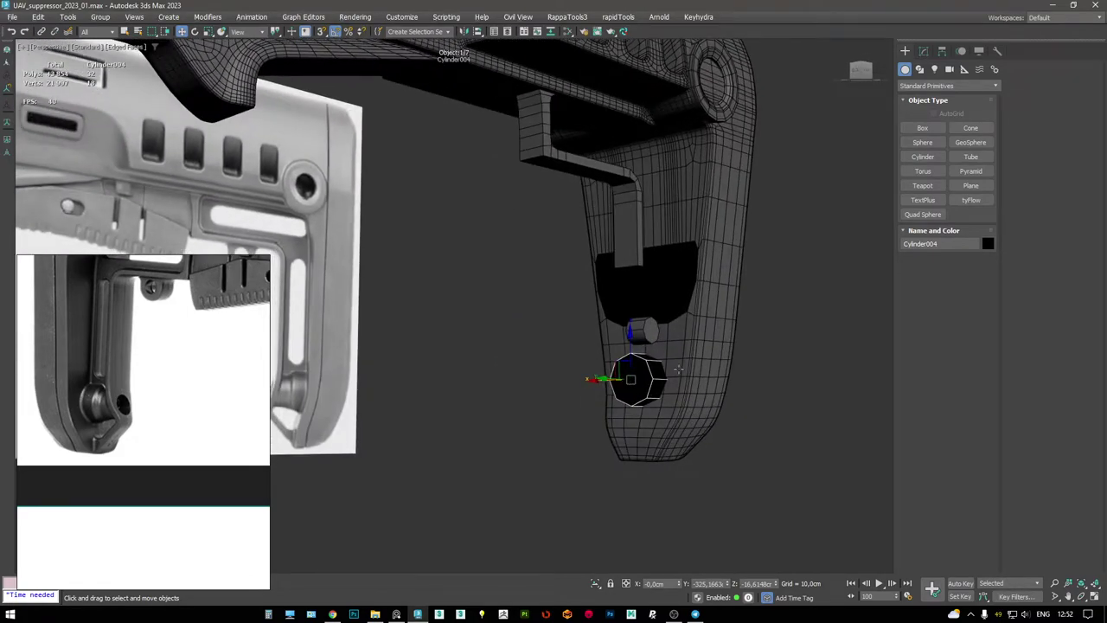
left_click(677, 364)
left_click(923, 51)
left_click(906, 116)
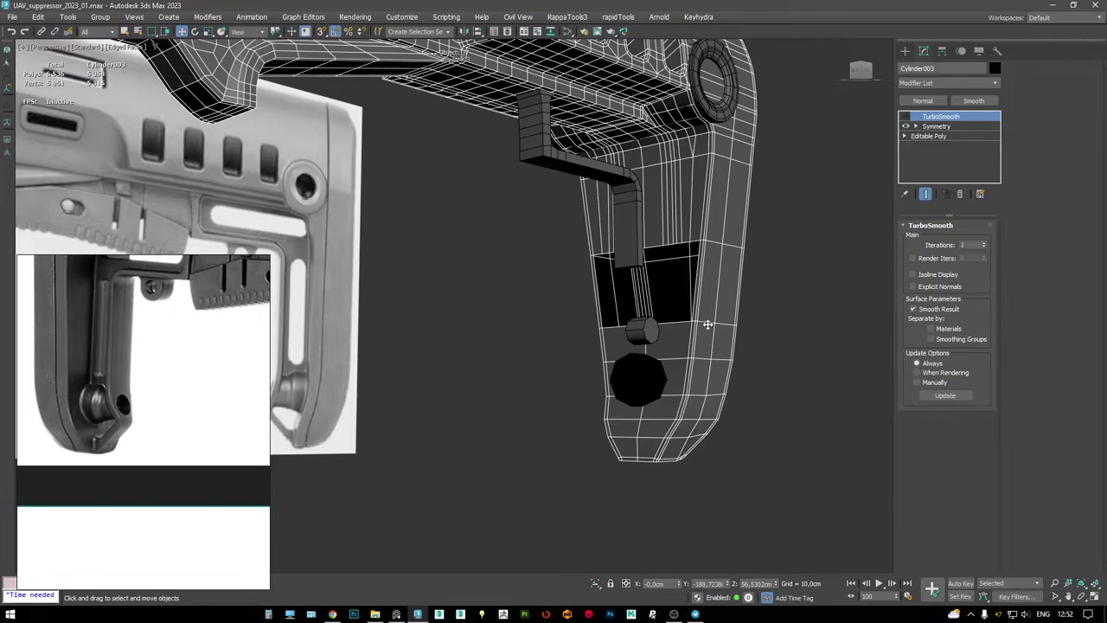
scroll(704, 359, "up", 5)
- Give the pin cylinder Cylinder004 12 sides
left_click(646, 360)
middle_click_drag(646, 360, 625, 370, "alt")
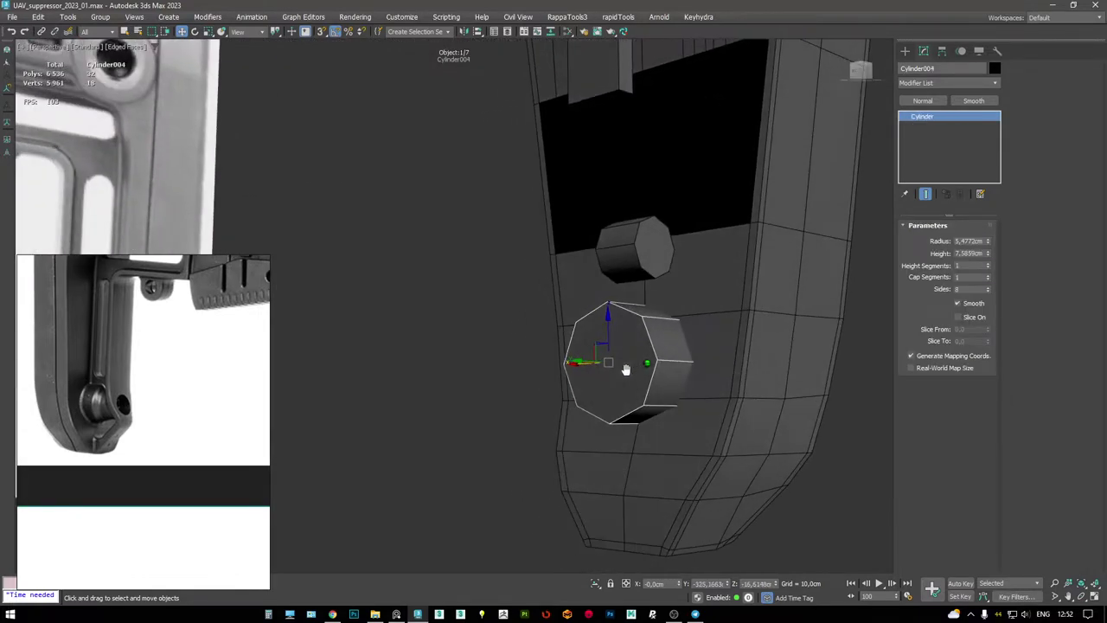
type("12")
key("Return")
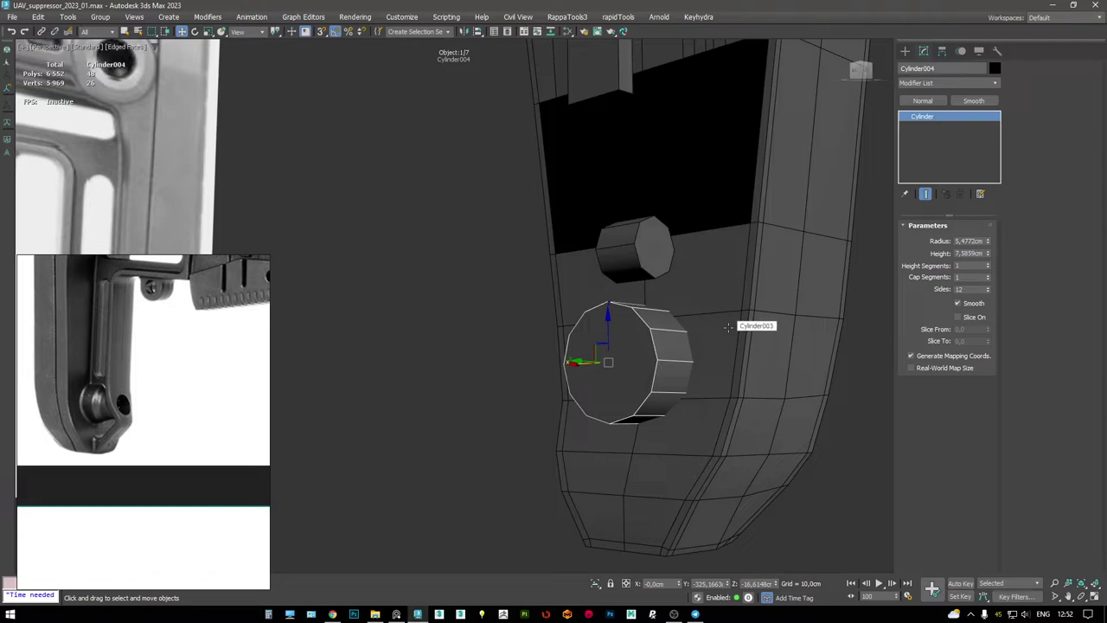
- Nudge the pin slightly right in the Left view to match the reference, then convert it to an editable mesh
middle_click_drag(726, 326, 597, 347, "alt")
key("l")
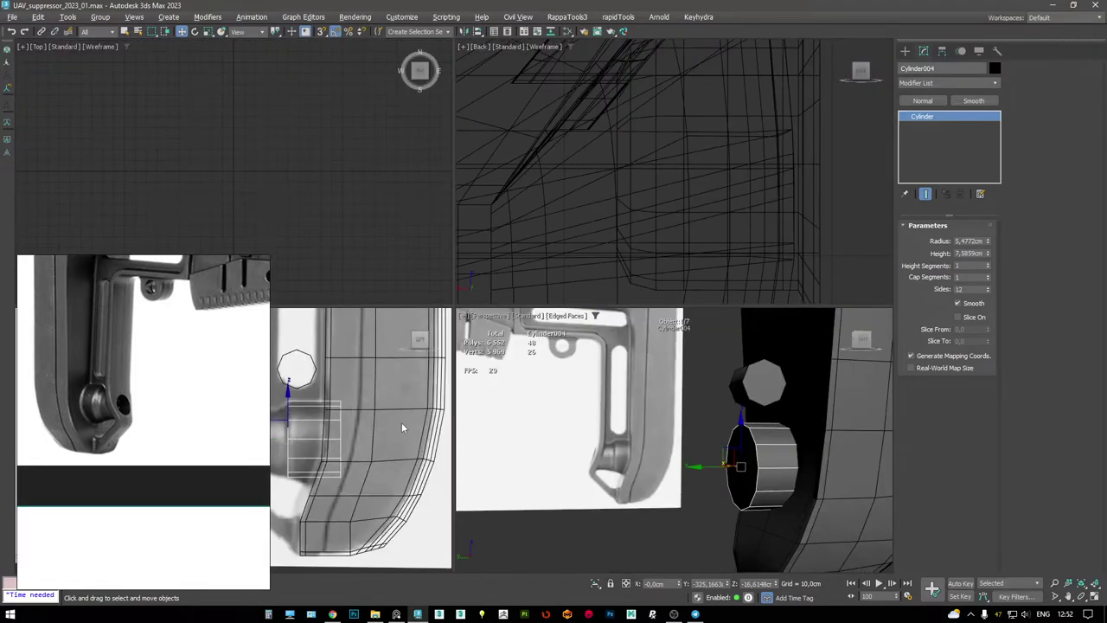
left_click_drag(662, 271, 654, 275)
scroll(654, 273, "up", 2)
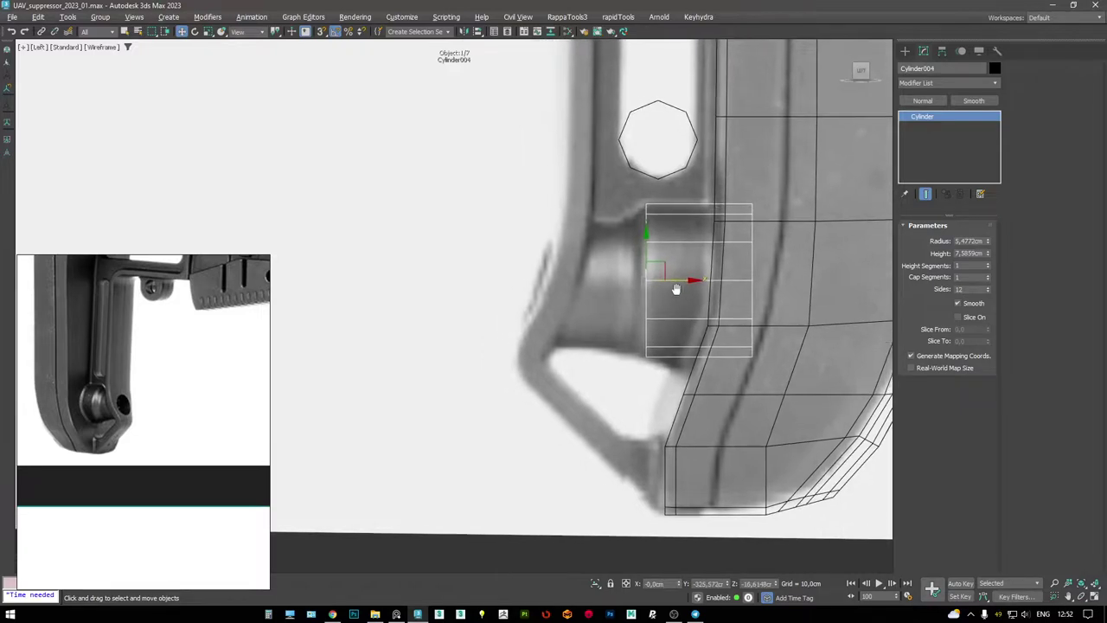
key("alt+c")
- Extrude the pin's end cap, taper it smaller, and pull it out into a long pin extension
key("4")
scroll(673, 284, "up", 2)
left_click_drag(628, 127, 707, 482)
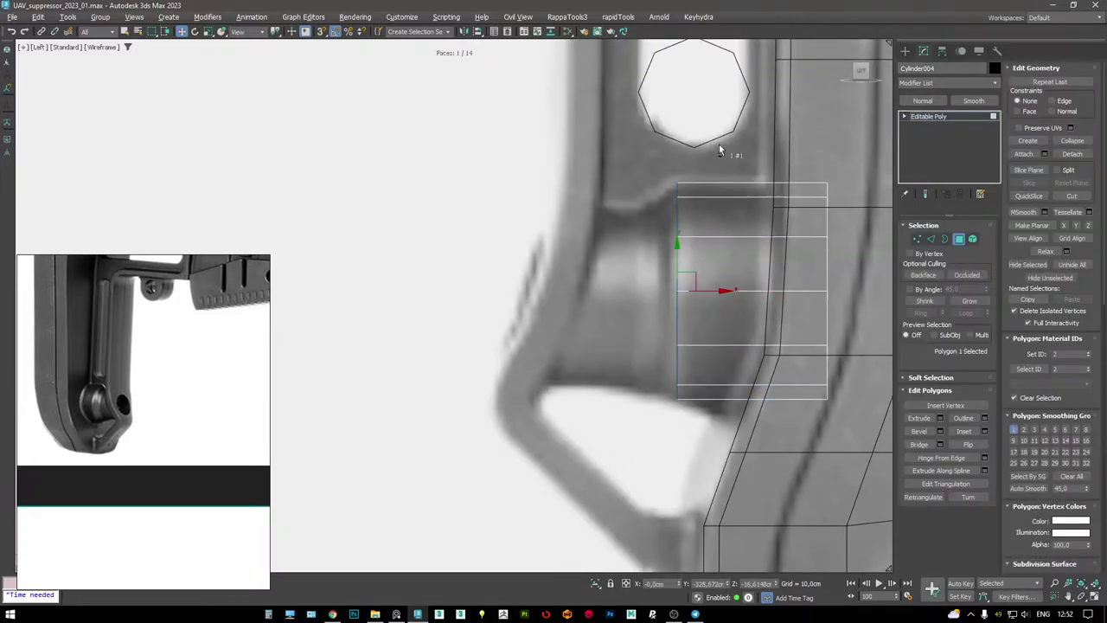
left_click_drag(714, 291, 665, 292, "shift")
key("r")
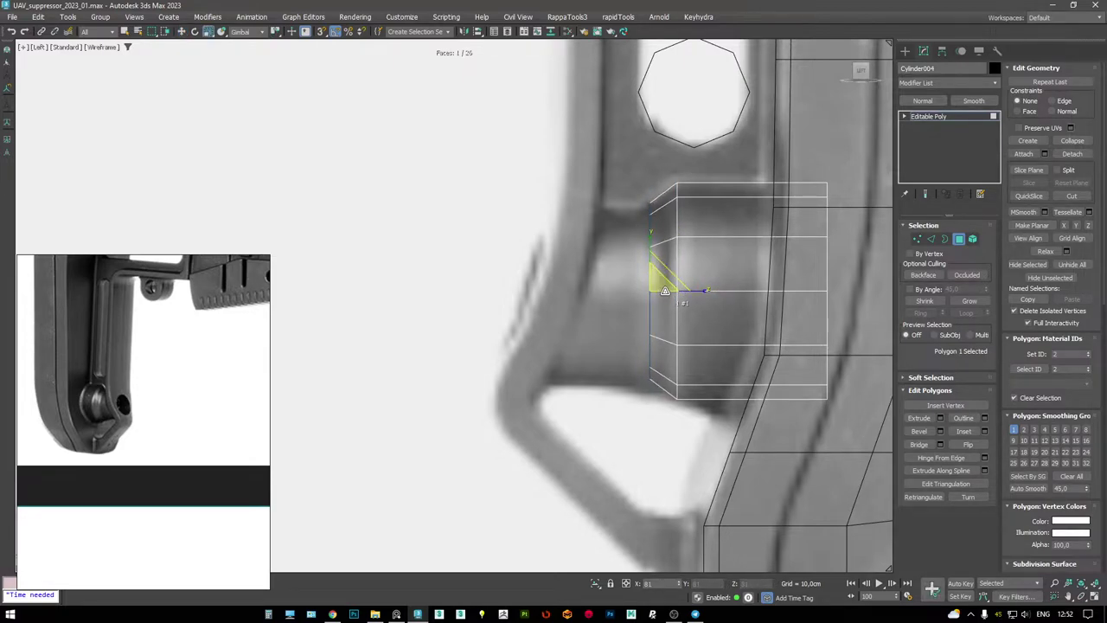
key("w")
left_click_drag(665, 291, 456, 290, "shift")
- Extrude the edge loop on the pin's step into a thin flange ring
key("alt+w")
key("alt+w")
middle_click_drag(729, 431, 680, 378, "alt")
key("2")
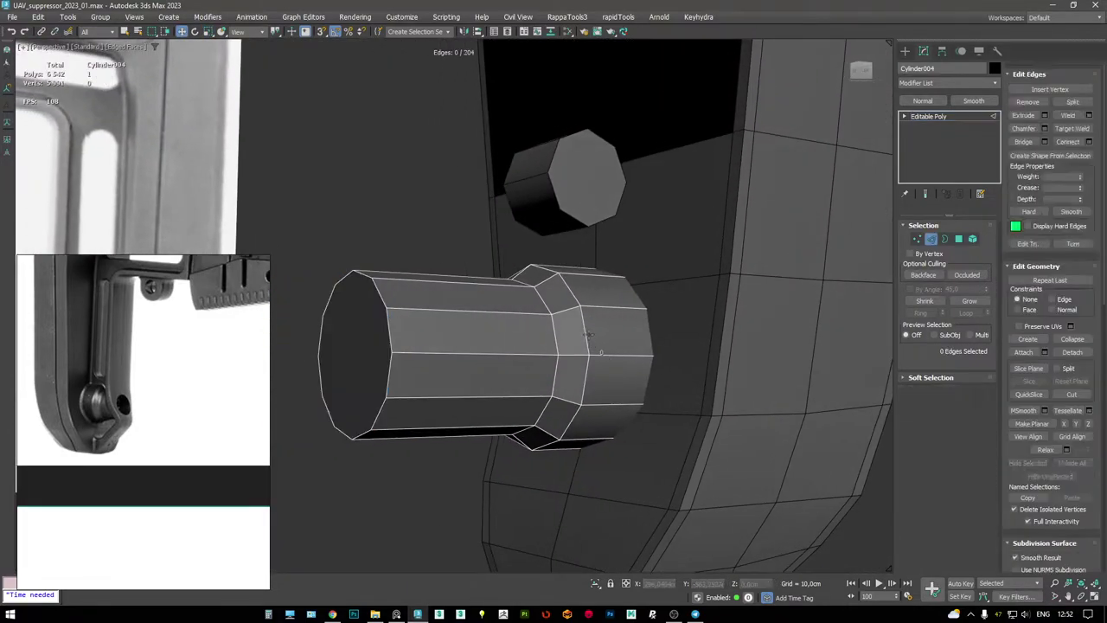
left_click(563, 333)
double_click(577, 341)
middle_click_drag(577, 340, 575, 345, "alt")
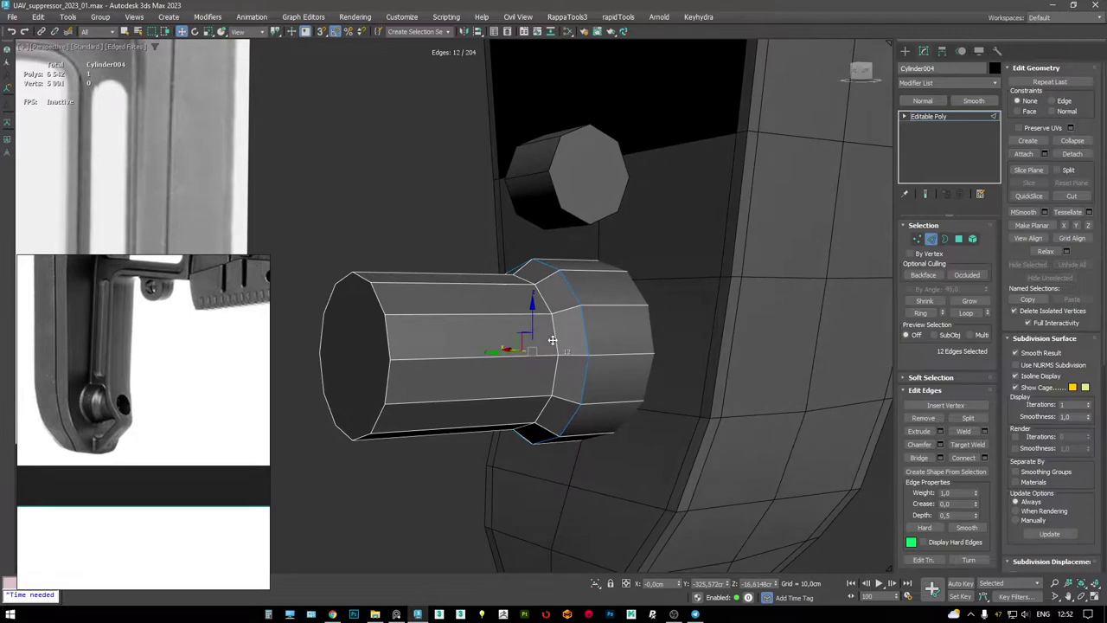
key("shift+e")
left_click_drag(461, 328, 463, 289)
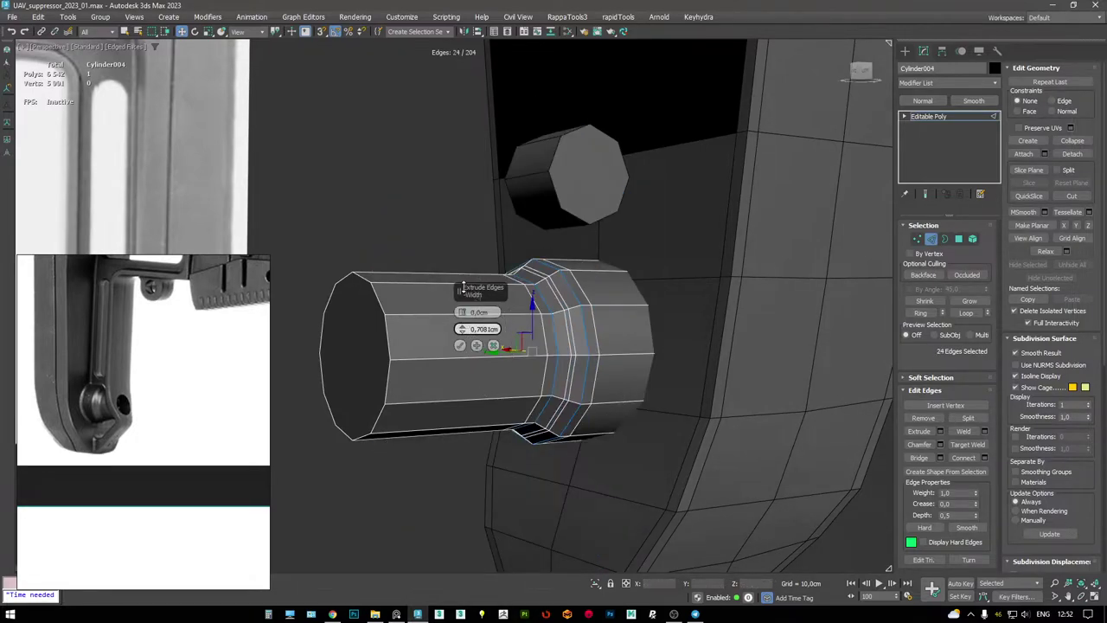
left_click(459, 345)
- Delete both pin end caps and pull the open end border along its axis
key("4")
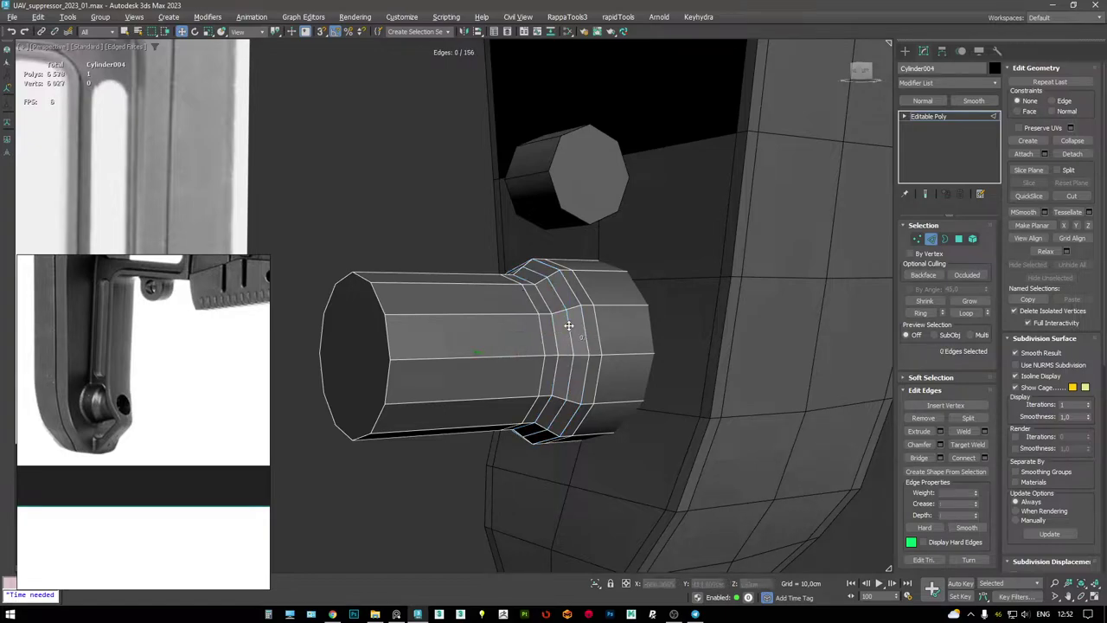
left_click(334, 344)
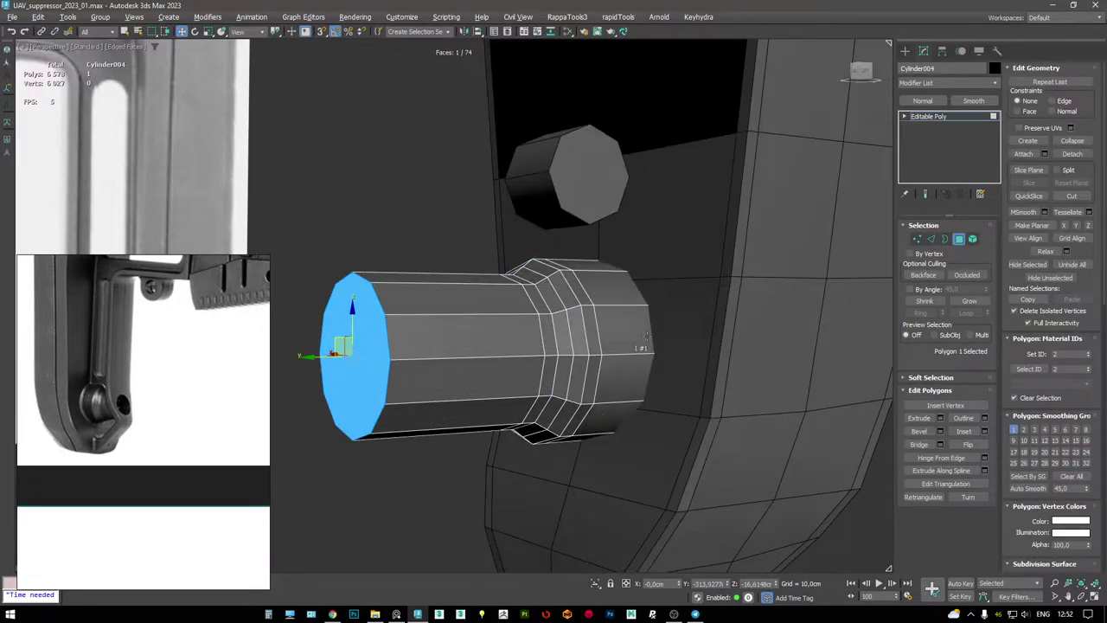
key("Delete")
left_click(647, 334)
key("Delete")
middle_click_drag(647, 334, 647, 297)
key("3")
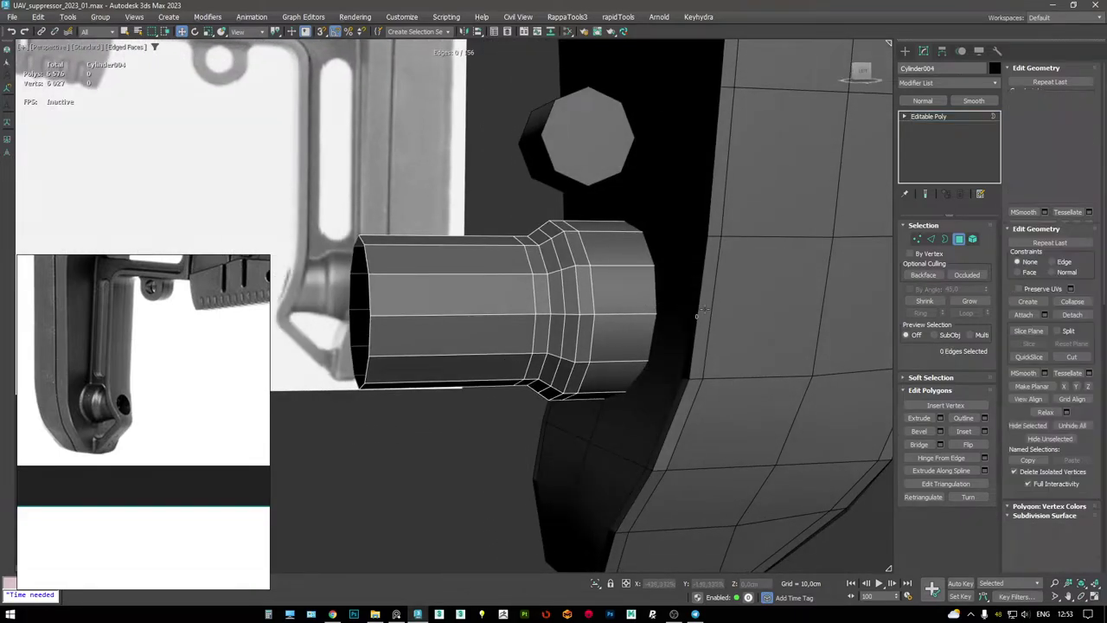
left_click(633, 301)
left_click_drag(628, 309, 563, 297)
- Conform the pin's selected vertices onto the stock body with a tyConform modifier
key("F3")
key("F3")
mouse_move(637, 318)
middle_mouse_down("alt")
mouse_move(641, 292)
mouse_move(600, 255)
mouse_move(628, 212)
middle_mouse_up("alt")
key("1")
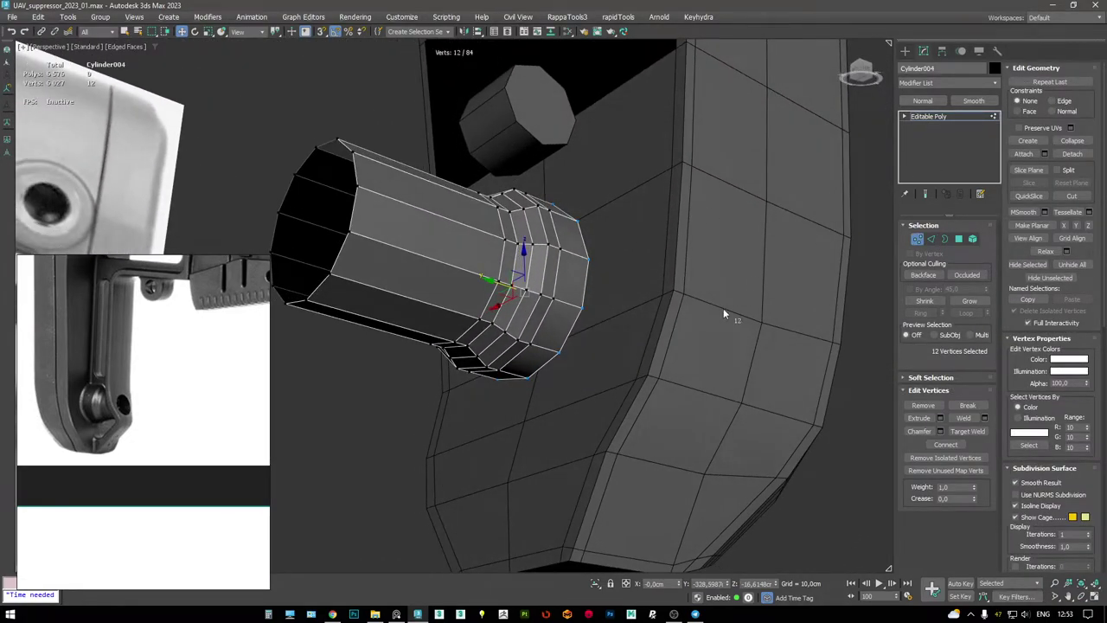
right_click(725, 314)
left_click(696, 367)
left_click(927, 353)
left_click(716, 301)
left_click(951, 447)
middle_click_drag(715, 286, 687, 251, "alt")
key("ctrl+z")
- Flare a new ring out from the open border and conform it onto the stock with tyConform
key("r")
mouse_move(623, 260)
left_mouse_down("shift")
mouse_move(624, 244)
mouse_move(627, 258)
left_mouse_up("shift")
key("F3")
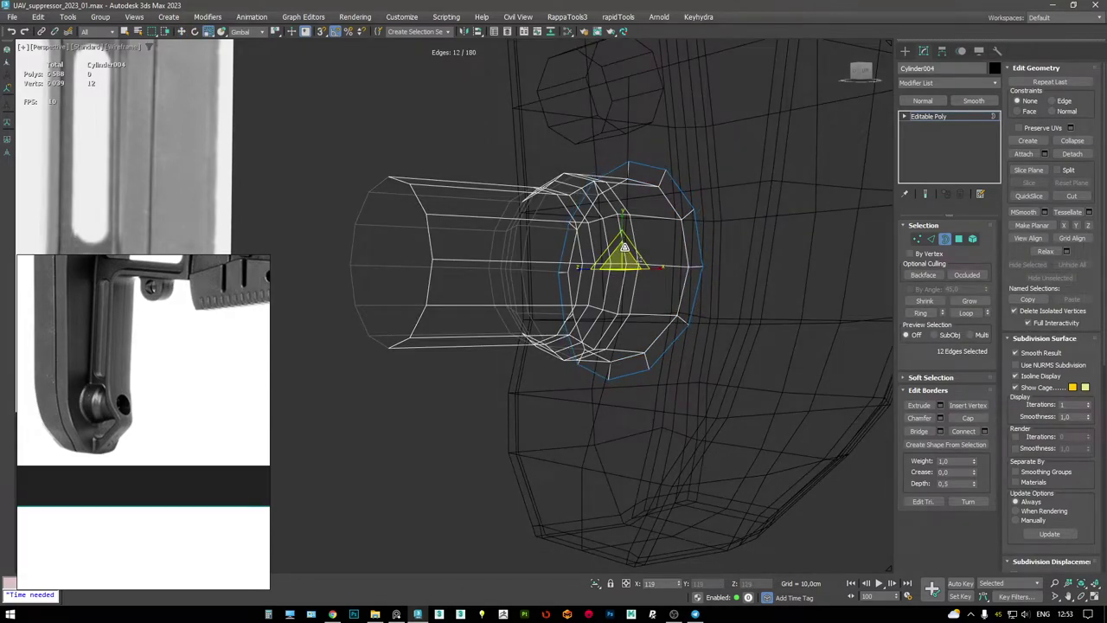
key("F3")
key("1")
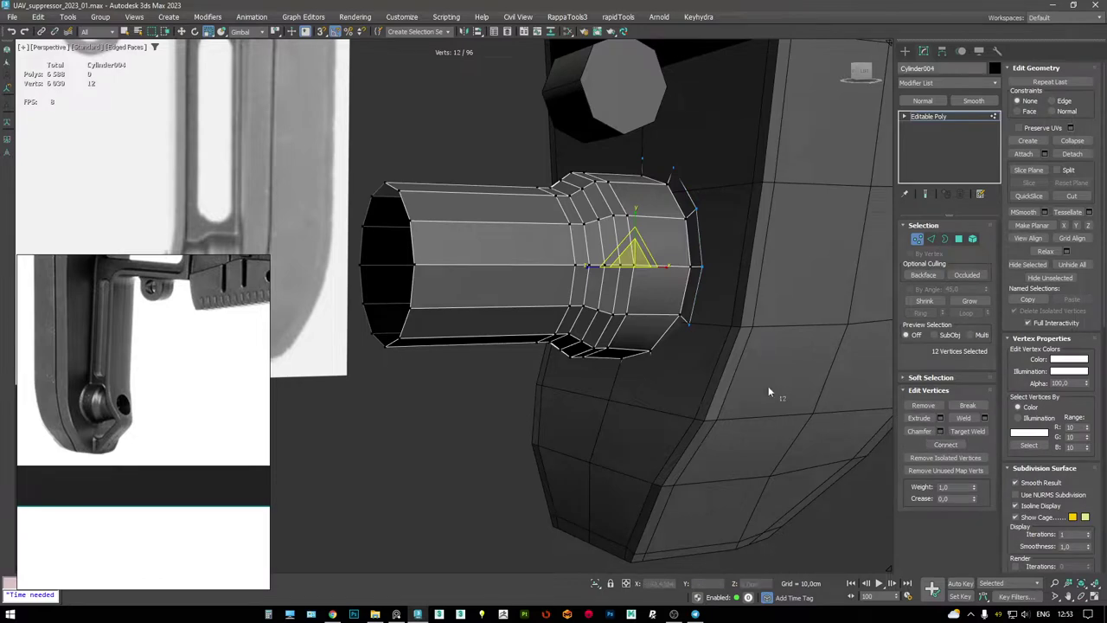
right_click(781, 396)
left_click(697, 433)
left_click(924, 351)
left_click(765, 310)
left_click(927, 446)
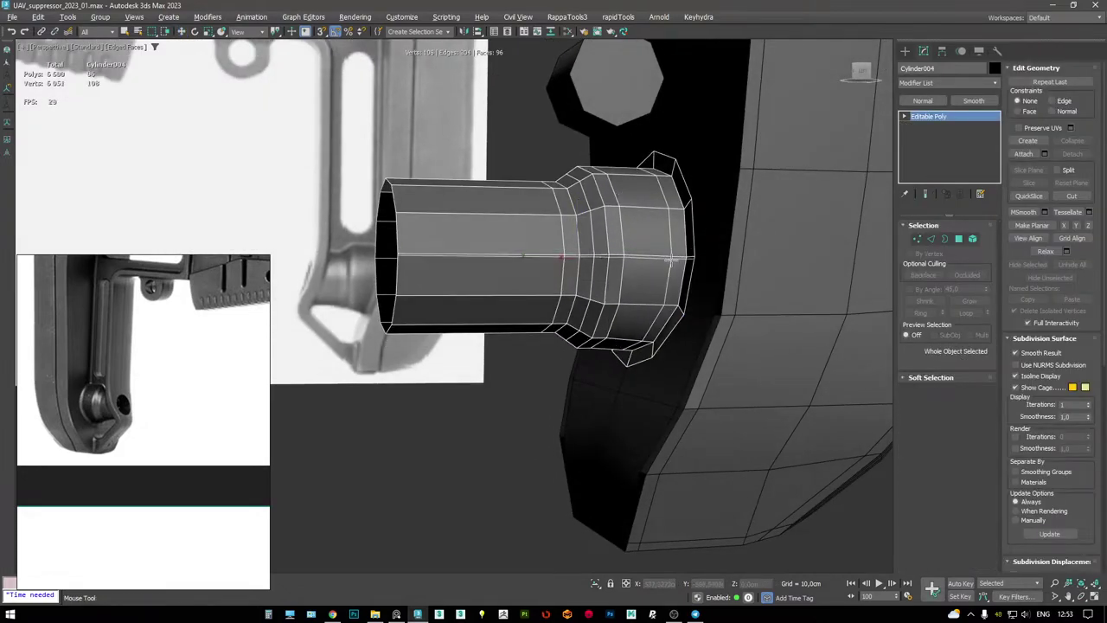
- Insert an edge loop near the pin's end and select its end vertex ring in the Left view
left_click(673, 267)
key("w")
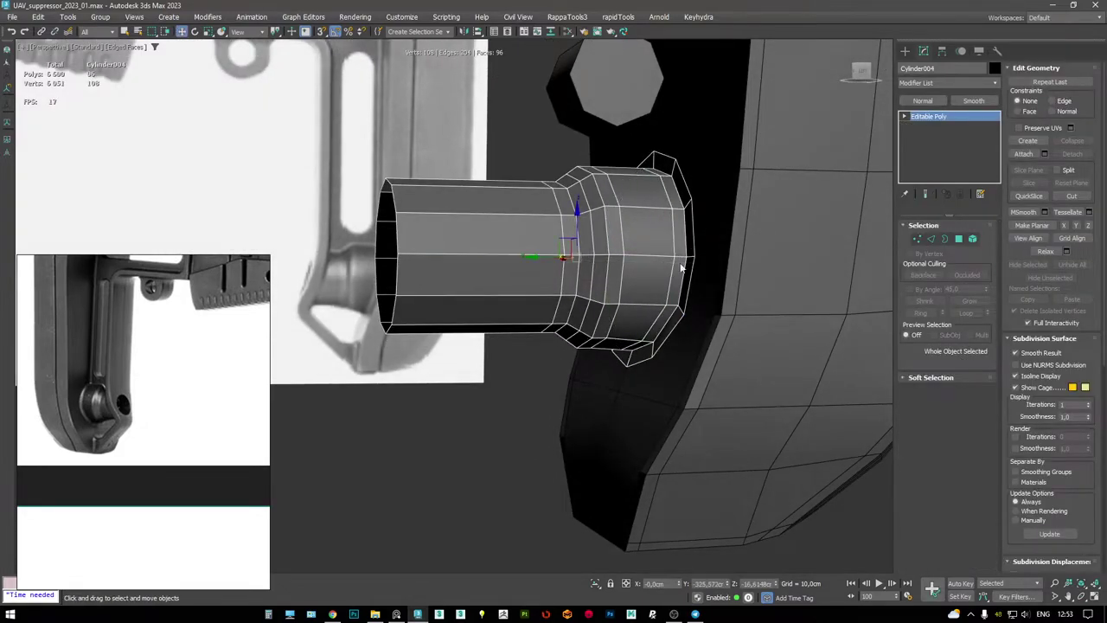
scroll(606, 251, "down", 3)
middle_click_drag(605, 251, 565, 249, "alt")
key("l")
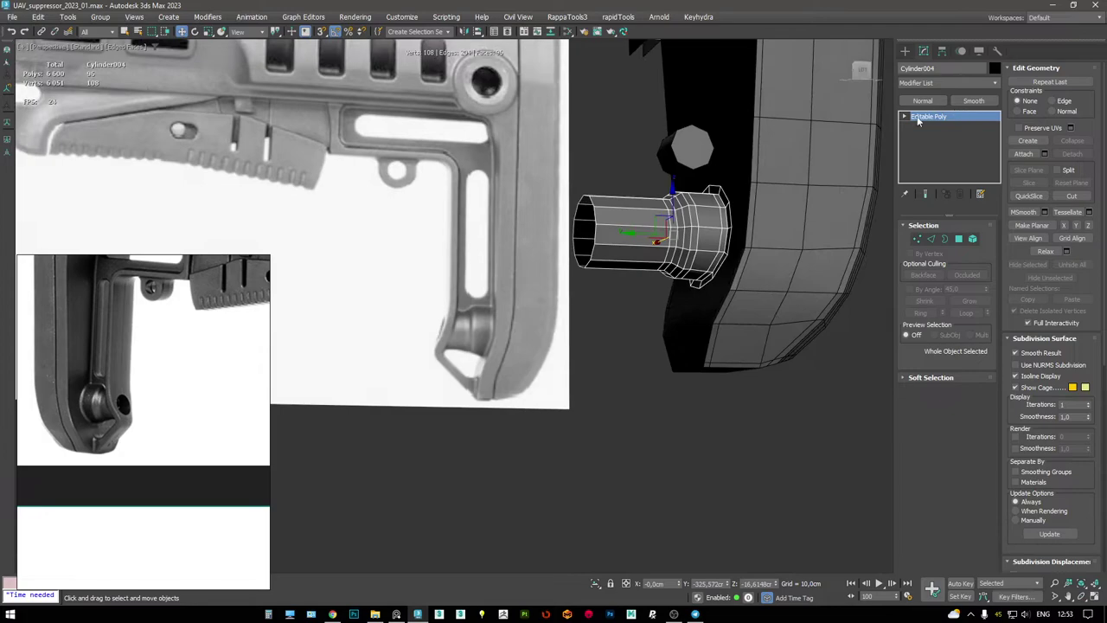
key("1")
left_click_drag(687, 177, 735, 315)
key("alt+w")
key("alt+w")
middle_click_drag(482, 388, 494, 387)
key("F3")
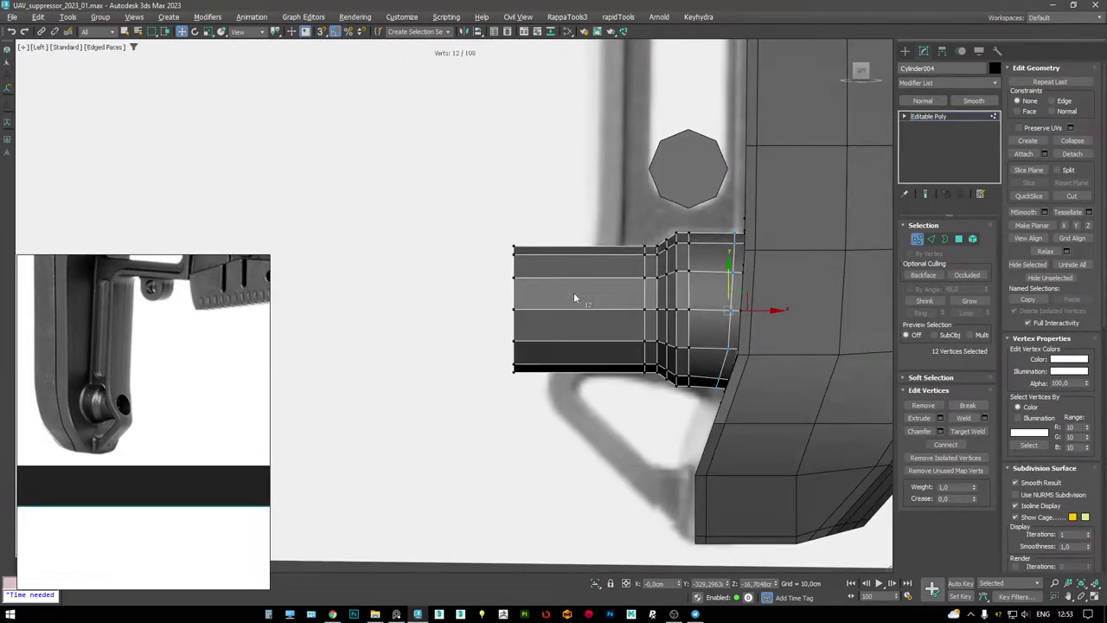
left_click(977, 116)
- Select the bracket arm Box004's lower-end edges and move them down toward the pin
scroll(663, 359, "down", 3)
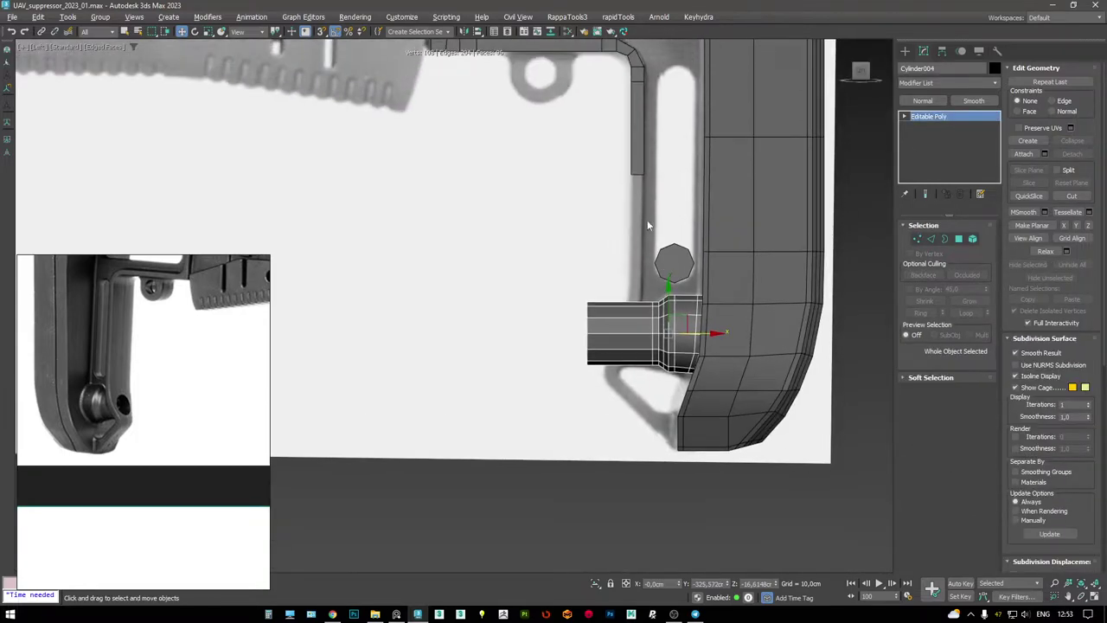
left_click(631, 170)
key("F3")
key("2")
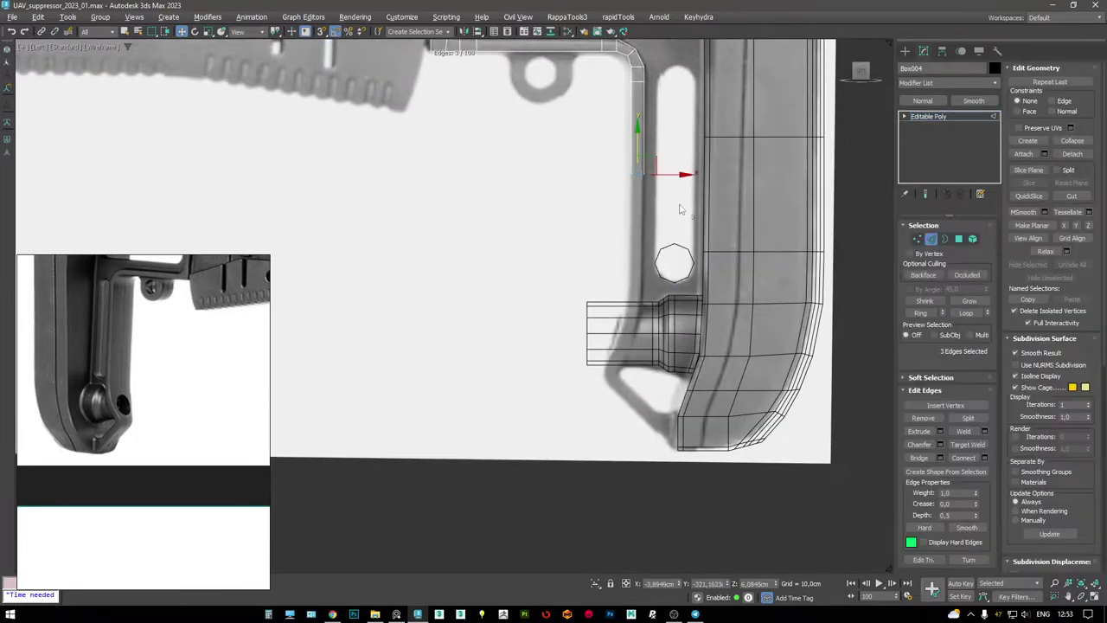
left_click(647, 129)
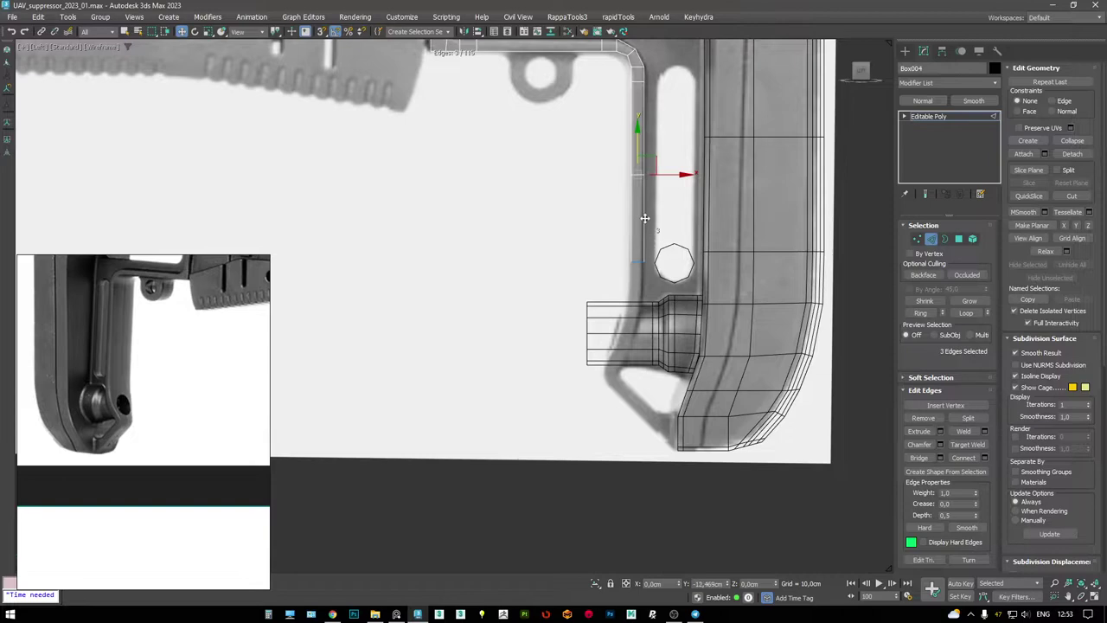
scroll(647, 190, "up", 4)
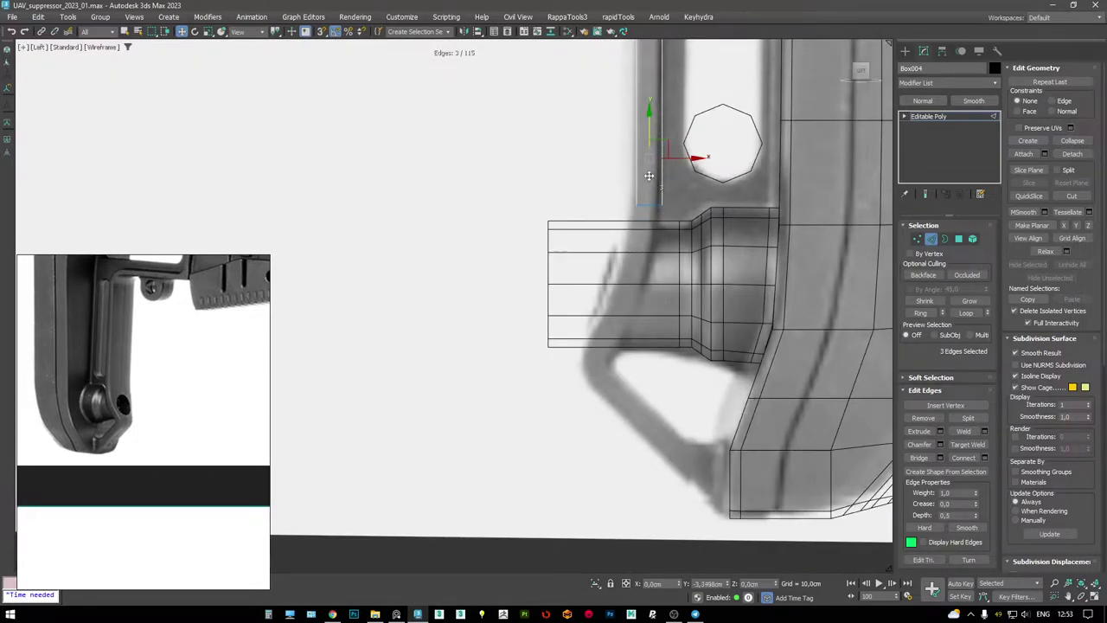
left_click_drag(648, 163, 649, 164)
key("F3")
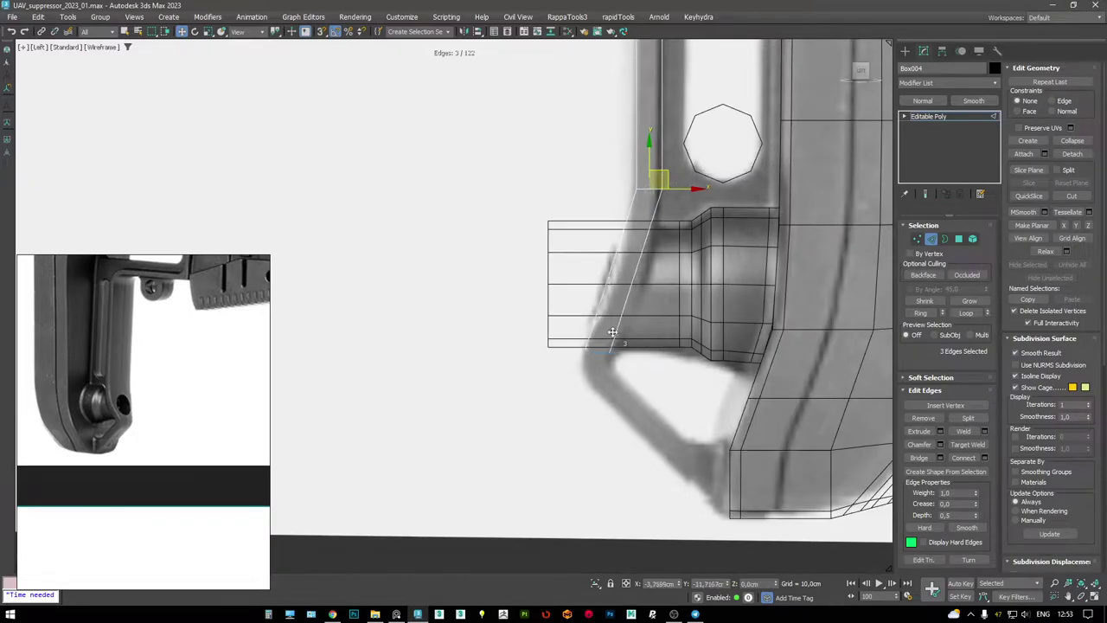
- Bend the arm's end edges down along the reference
key("e")
key("2")
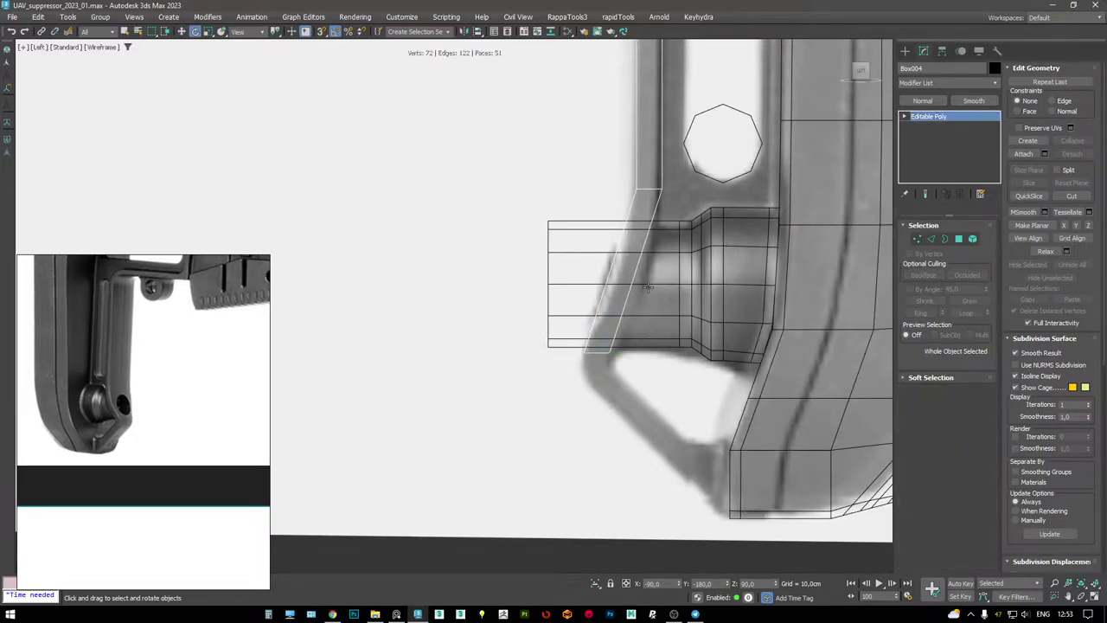
key("2")
key("w")
scroll(640, 275, "up", 2)
left_click_drag(637, 254, 660, 210)
- Select an arm edge and cut new edges, viewing the arm's front face in Perspective
left_click(662, 207)
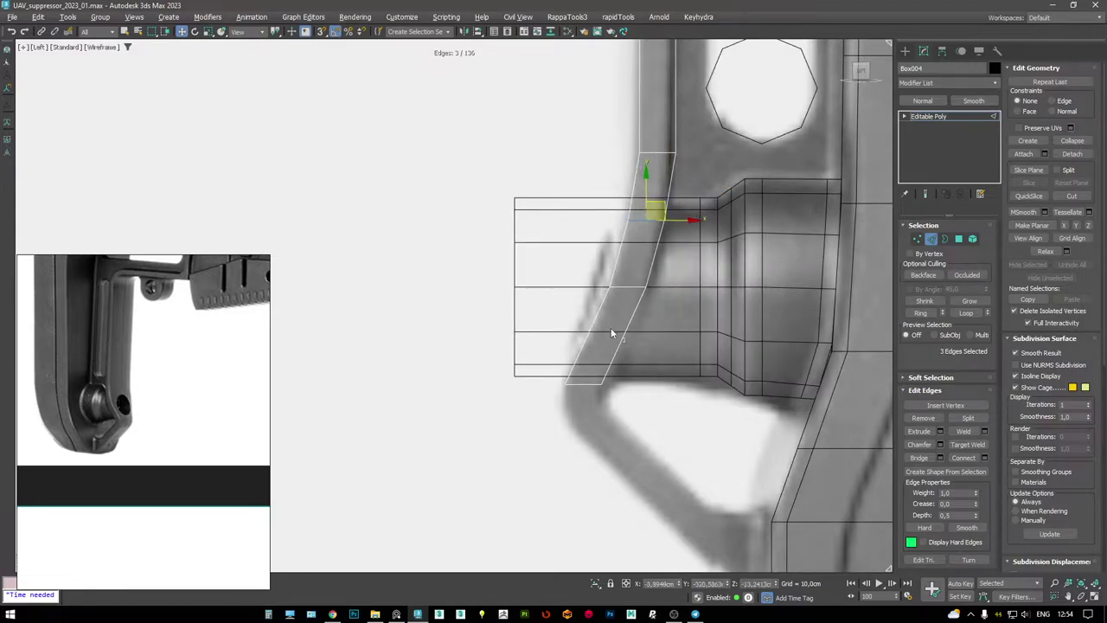
key("alt+c")
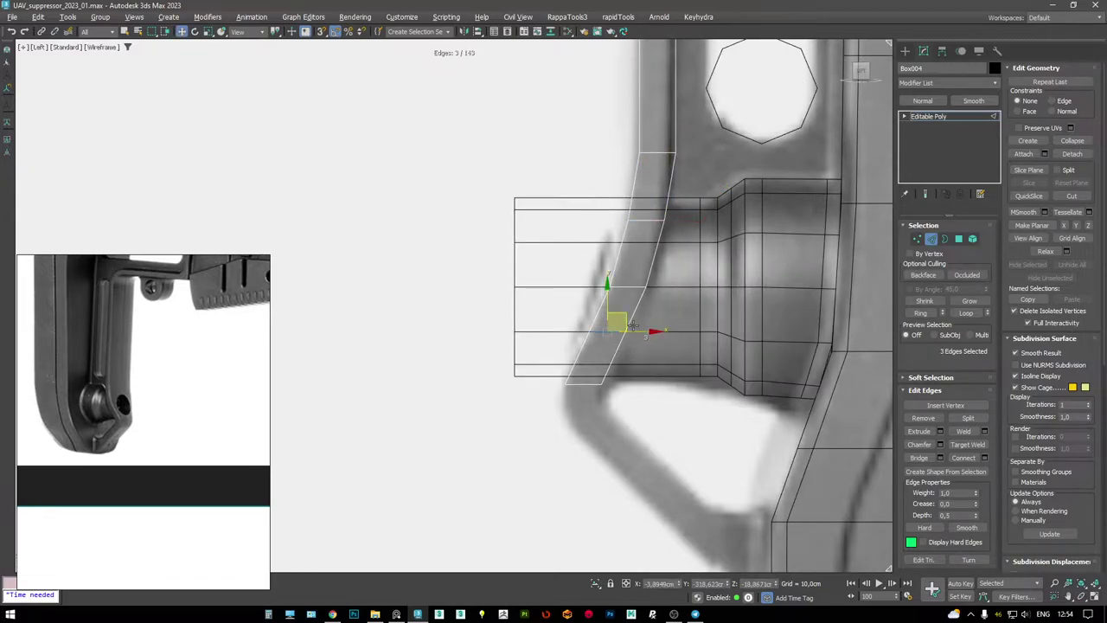
key("alt+w")
key("alt+w")
mouse_move(606, 260)
middle_mouse_down("alt")
mouse_move(657, 250)
mouse_move(606, 229)
middle_mouse_up("alt")
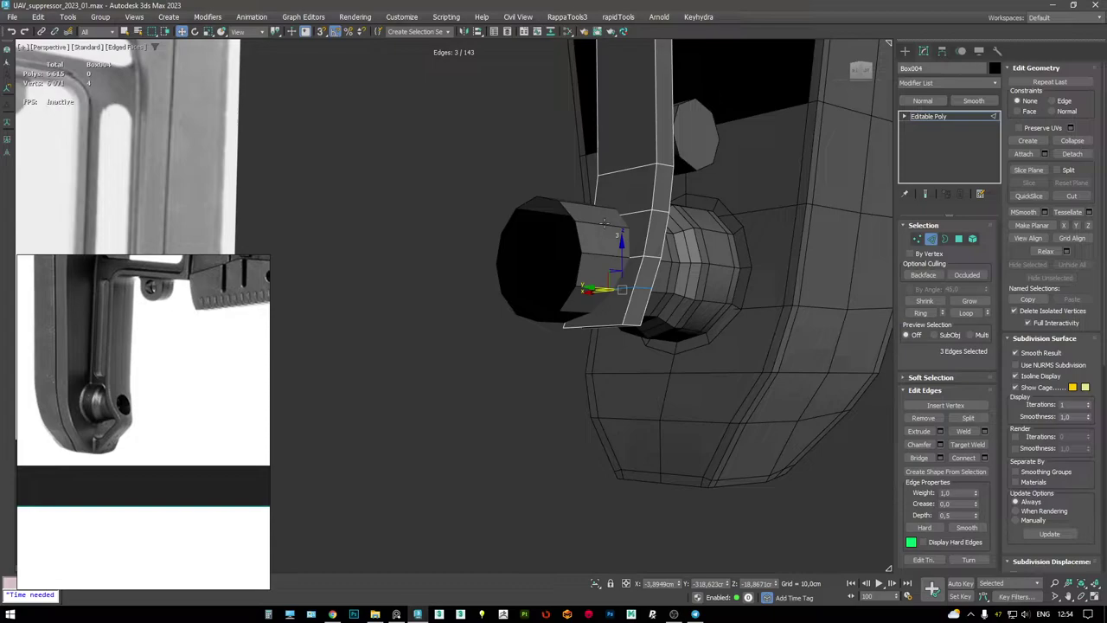
mouse_move(628, 246)
middle_mouse_down("alt")
mouse_move(622, 227)
mouse_move(655, 184)
mouse_move(667, 208)
mouse_move(651, 262)
middle_mouse_up("alt")
- Select the vertex pairs beside the arm's hole, checking them from several angles
key("1")
left_click(623, 239)
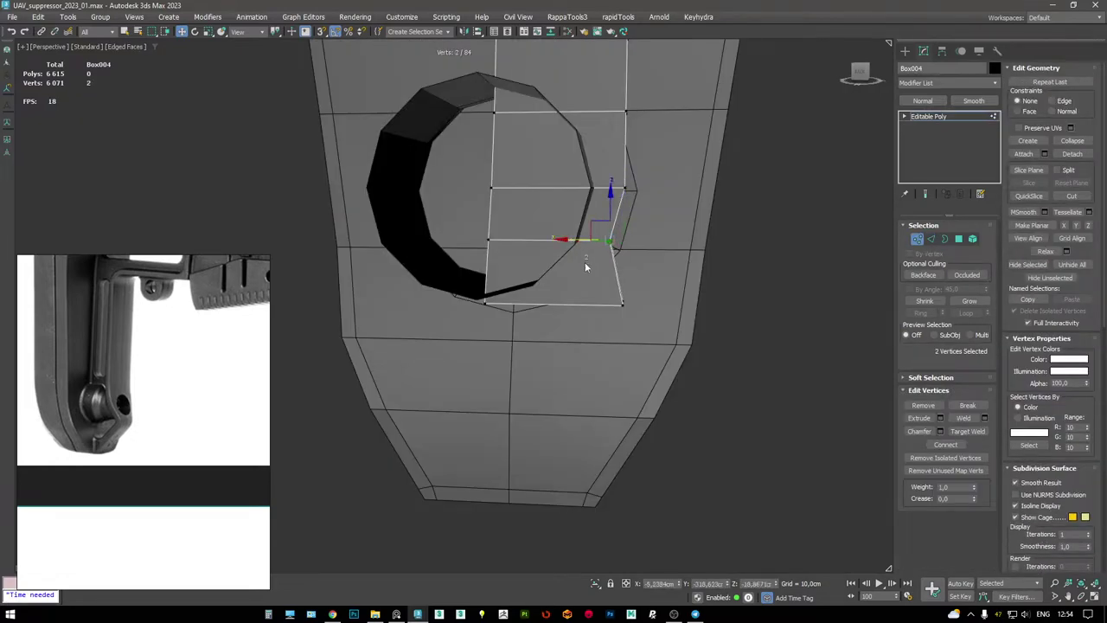
left_click_drag(634, 316, 595, 302)
key("F3")
key("F3")
key("F3")
key("F3")
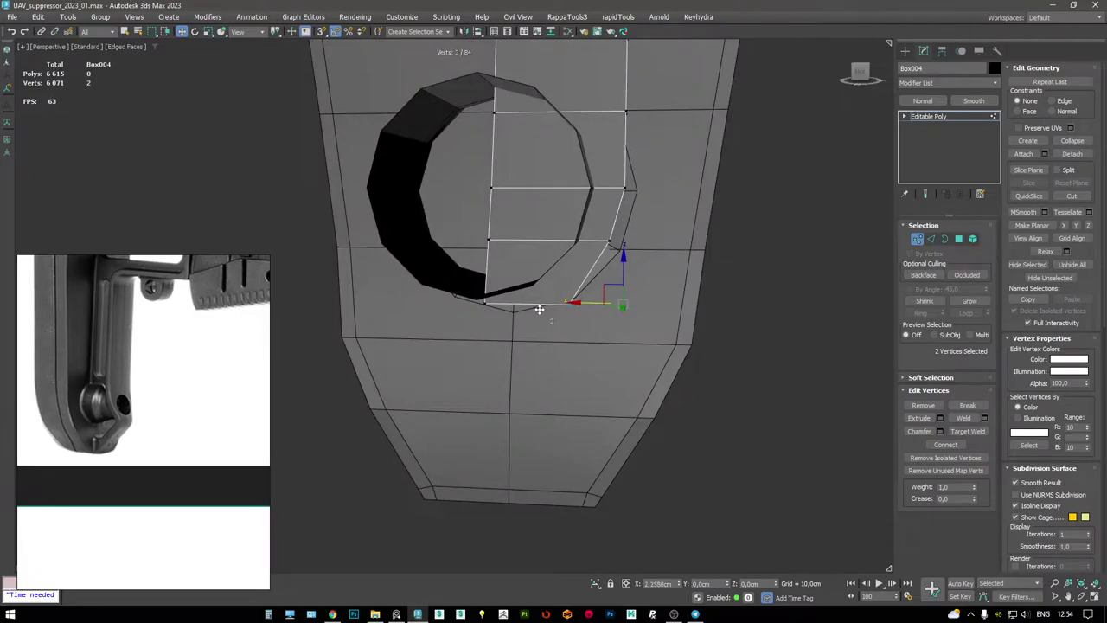
mouse_move(526, 312)
middle_mouse_down("alt")
mouse_move(530, 252)
mouse_move(519, 329)
middle_mouse_up("alt")
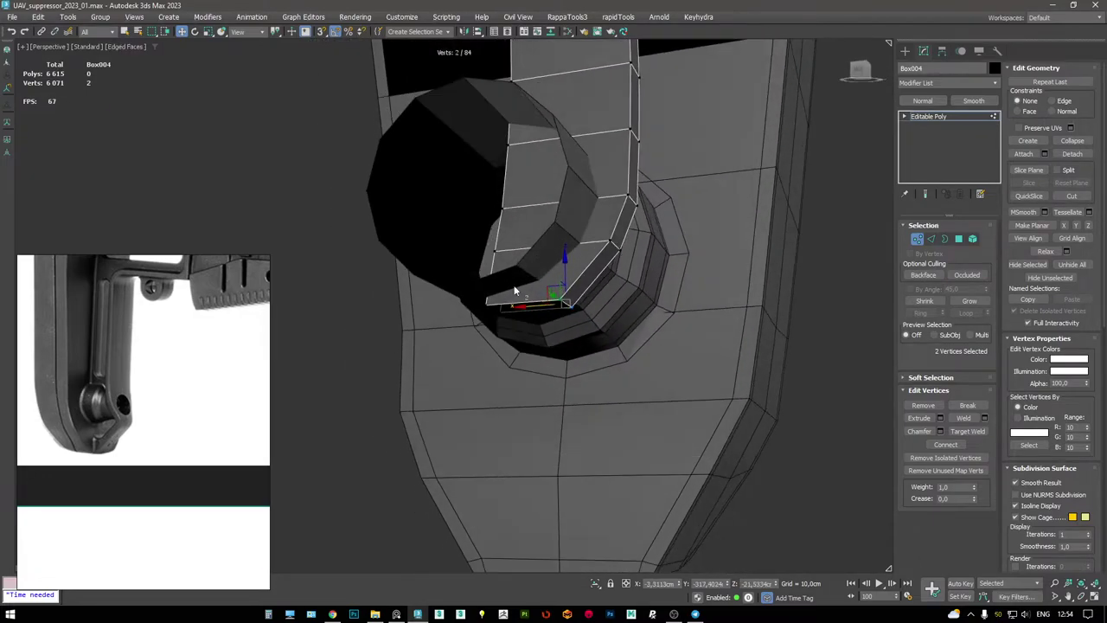
key("F3")
left_click_drag(517, 330, 441, 291)
key("F3")
middle_click_drag(541, 275, 575, 272)
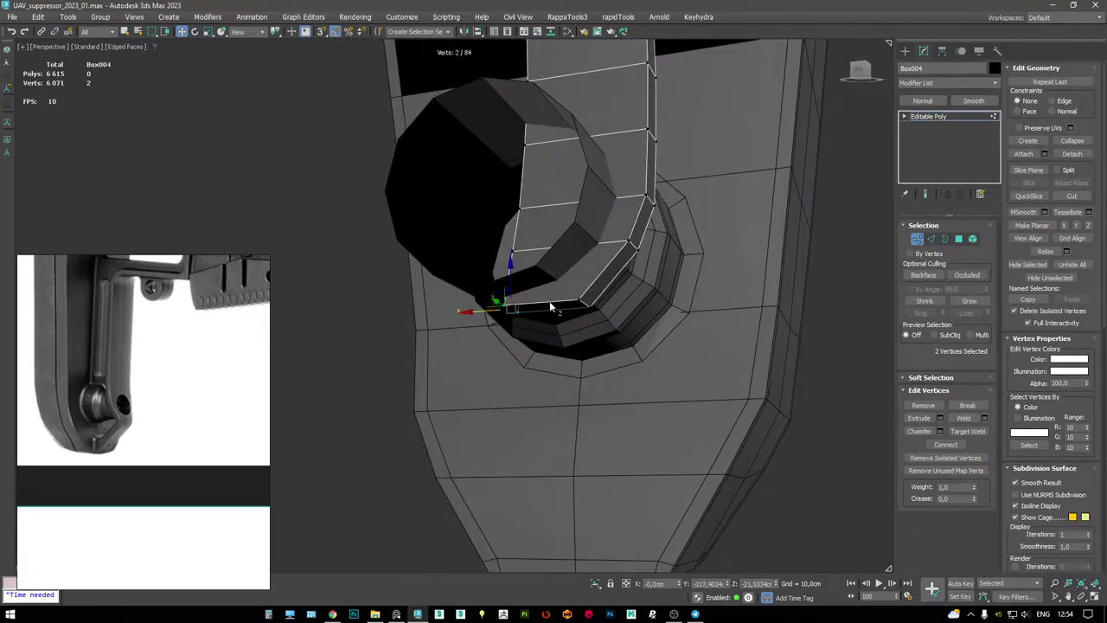
key("alt+w")
- In the Left wireframe view, select the two vertices at the arm's end
right_click(407, 400)
key("alt+w")
scroll(407, 401, "up", 3)
key("1")
key("2")
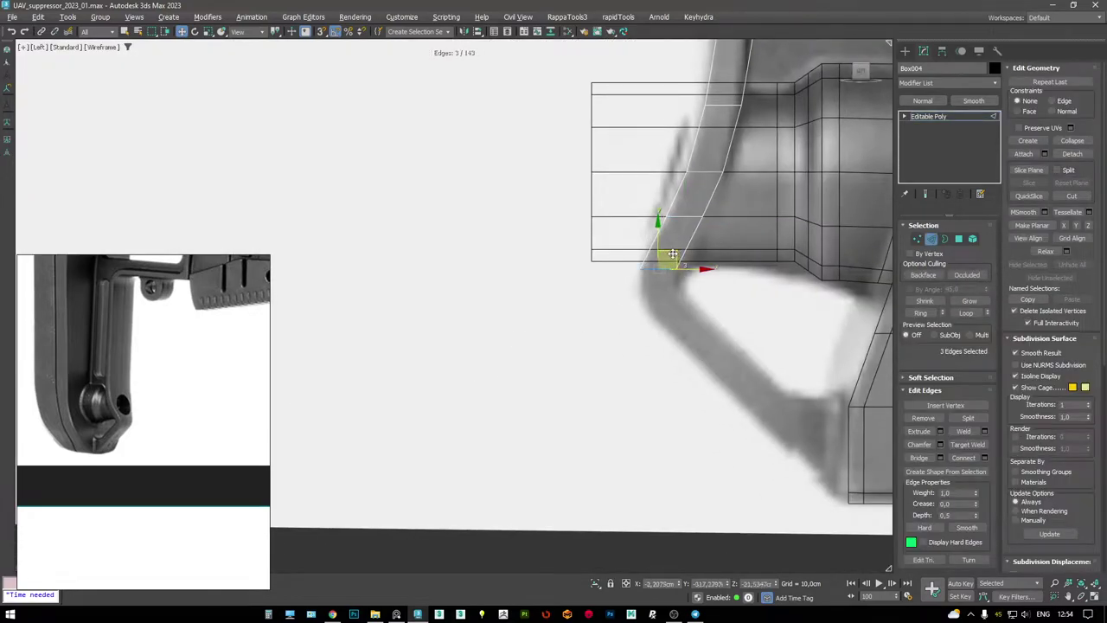
key("e")
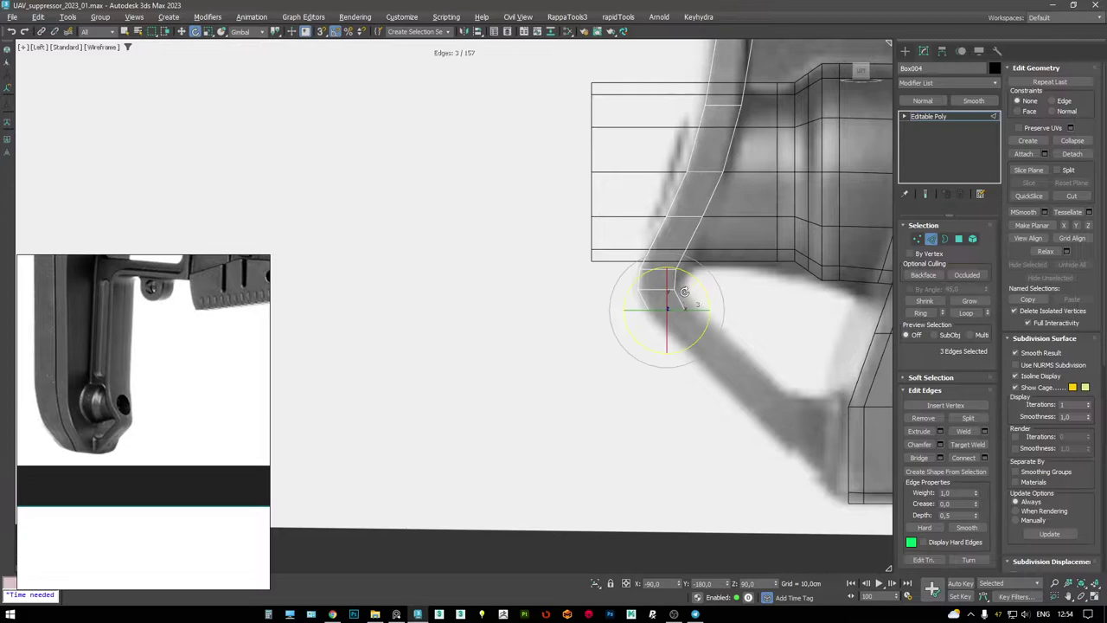
key("w")
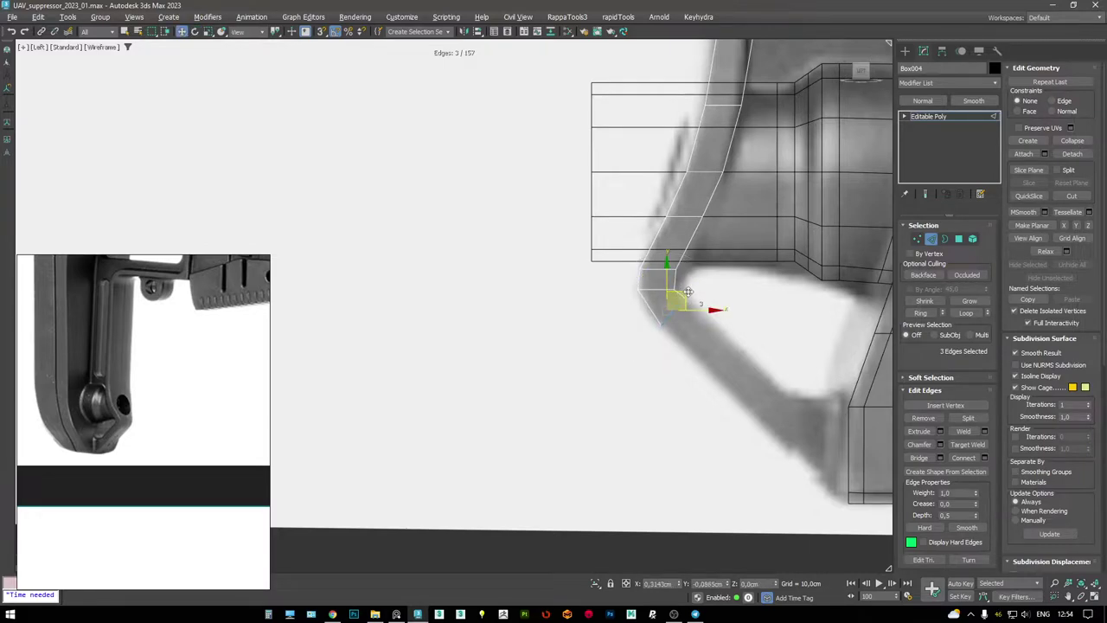
scroll(688, 291, "up", 3)
key("1")
left_click_drag(566, 279, 616, 294)
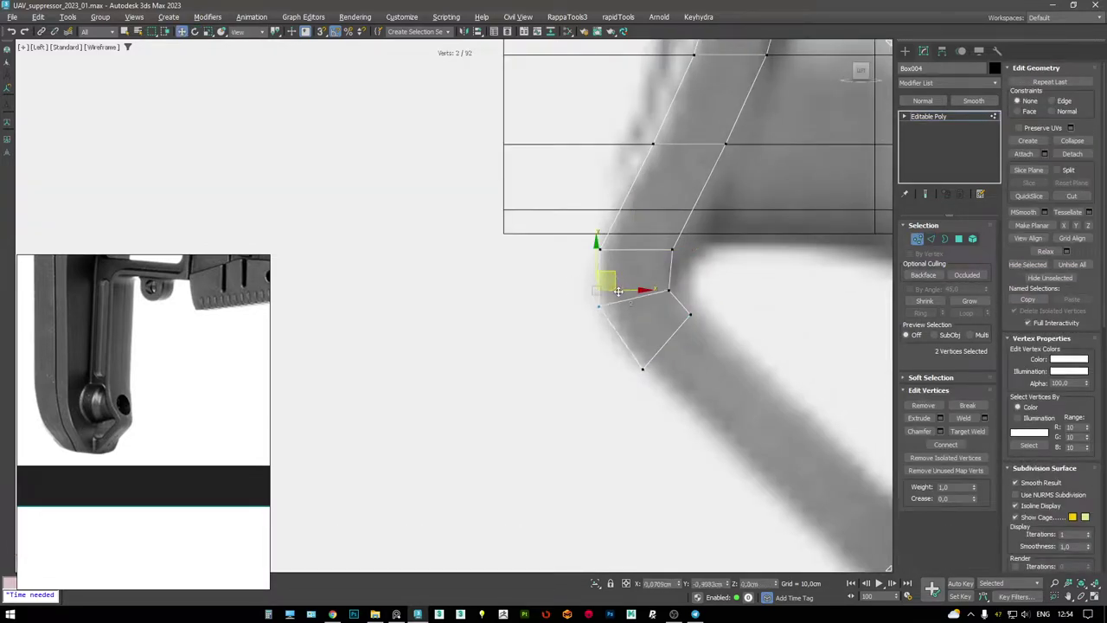
- Move the arm's end edges right and down, nudging them toward the stock
key("2")
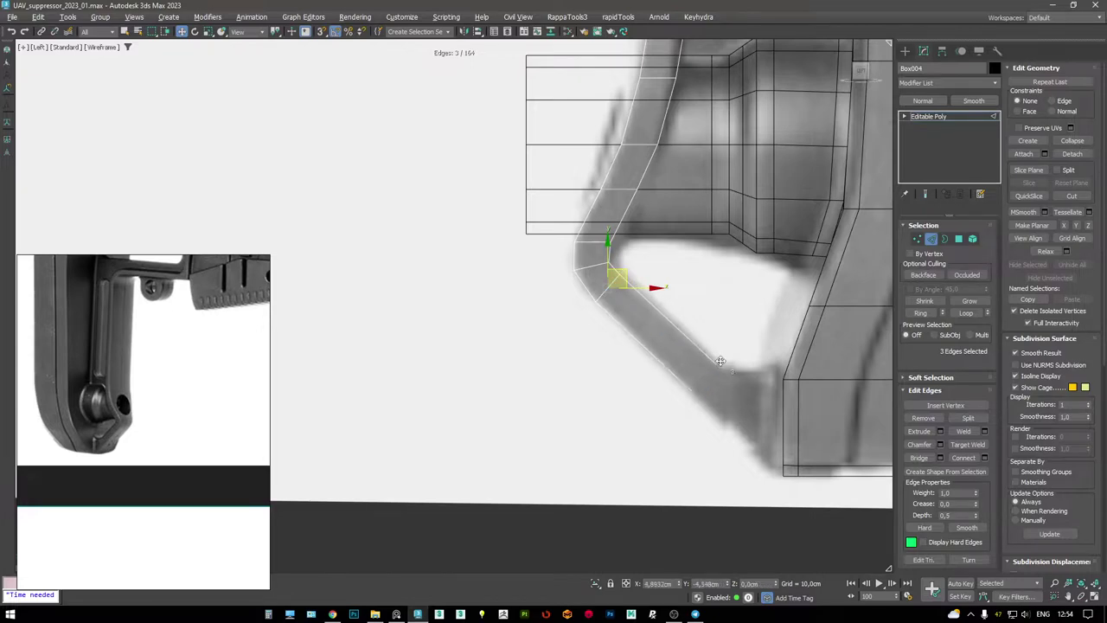
left_click(719, 360)
middle_click_drag(722, 369, 610, 285)
scroll(683, 310, "up", 2)
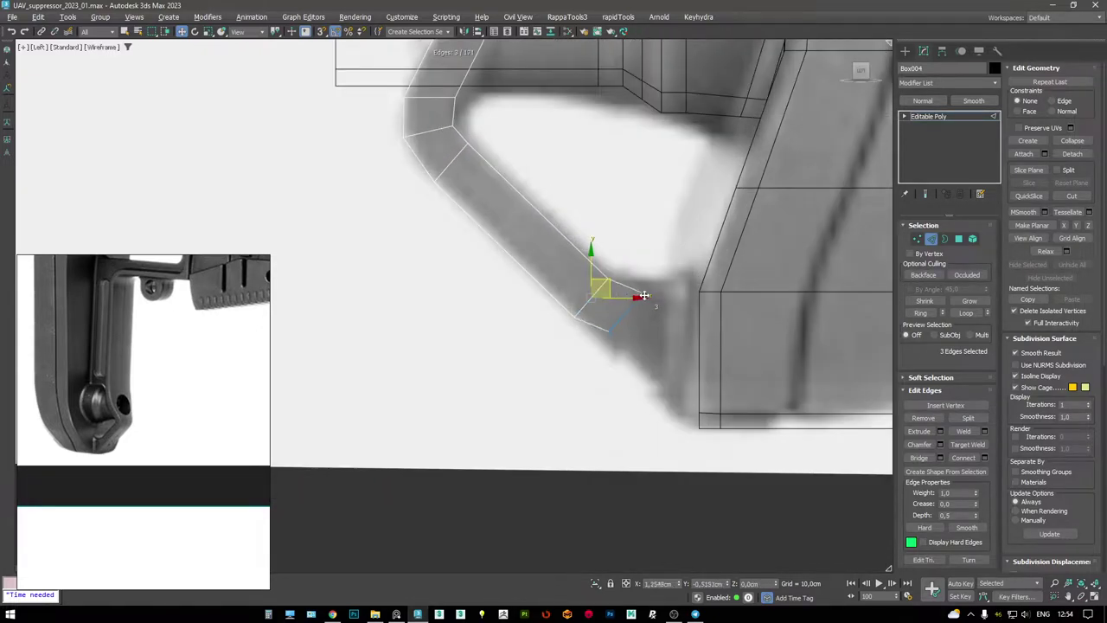
left_click_drag(642, 288, 652, 300)
key("1")
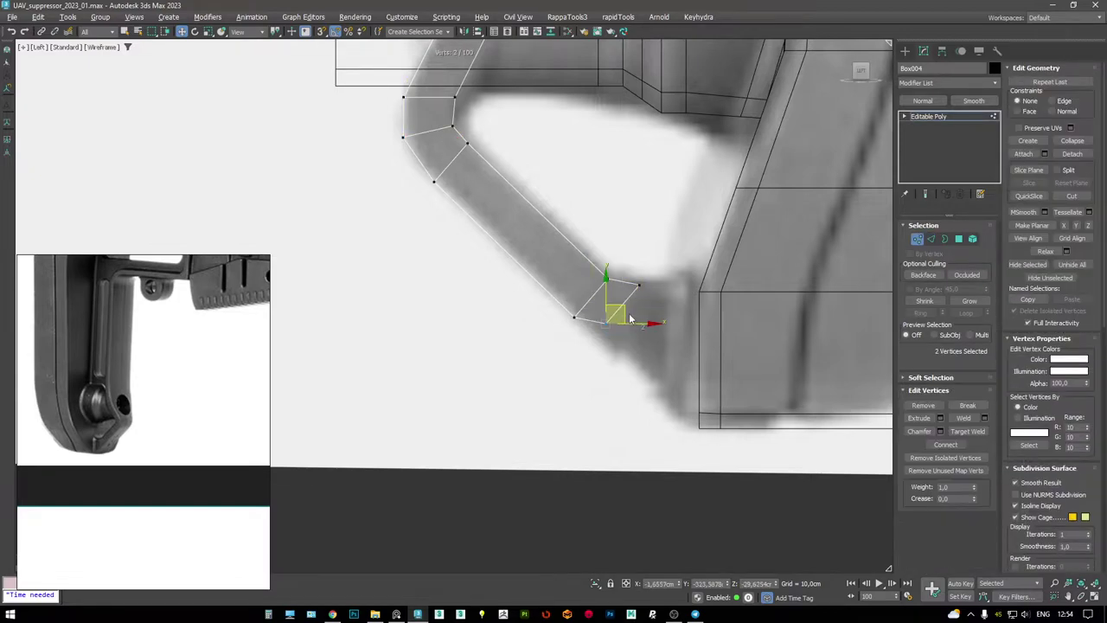
key("2")
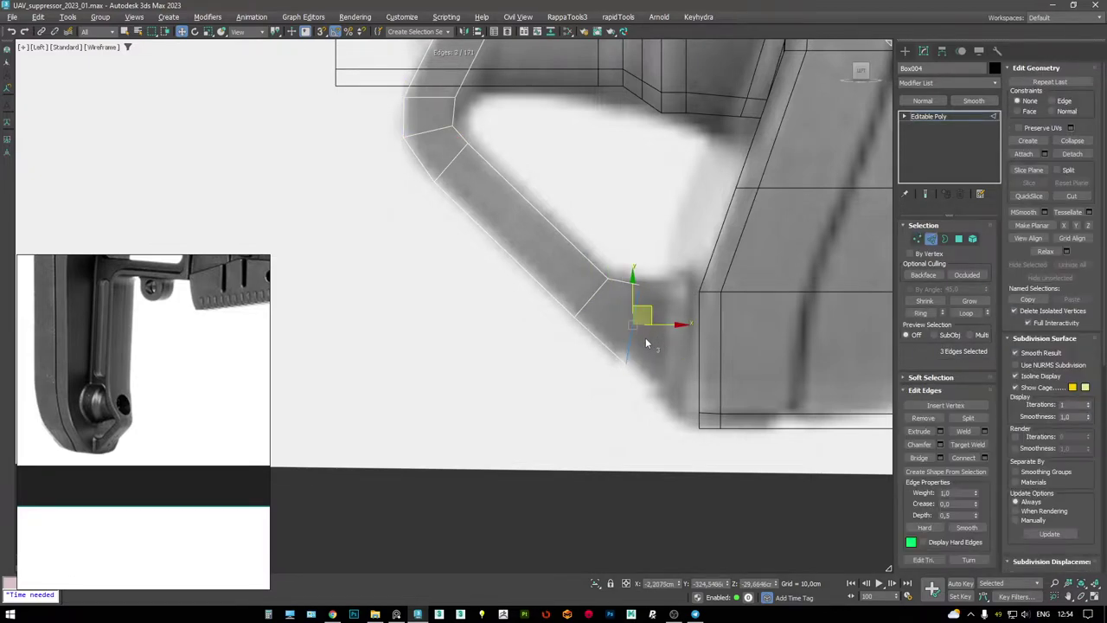
key("F3")
left_click_drag(692, 303, 721, 305)
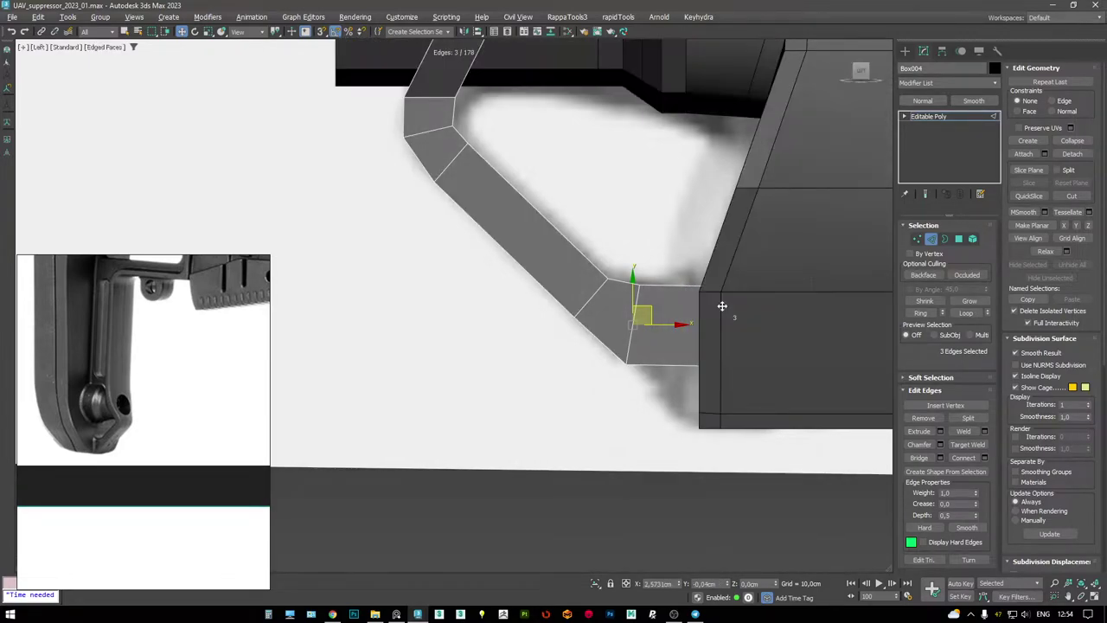
- Select the two lower-right corner vertices and snap them onto the stock with vertex snapping
key("1")
left_click_drag(688, 348, 711, 279)
key("F3")
key("F3")
key("s")
key("F3")
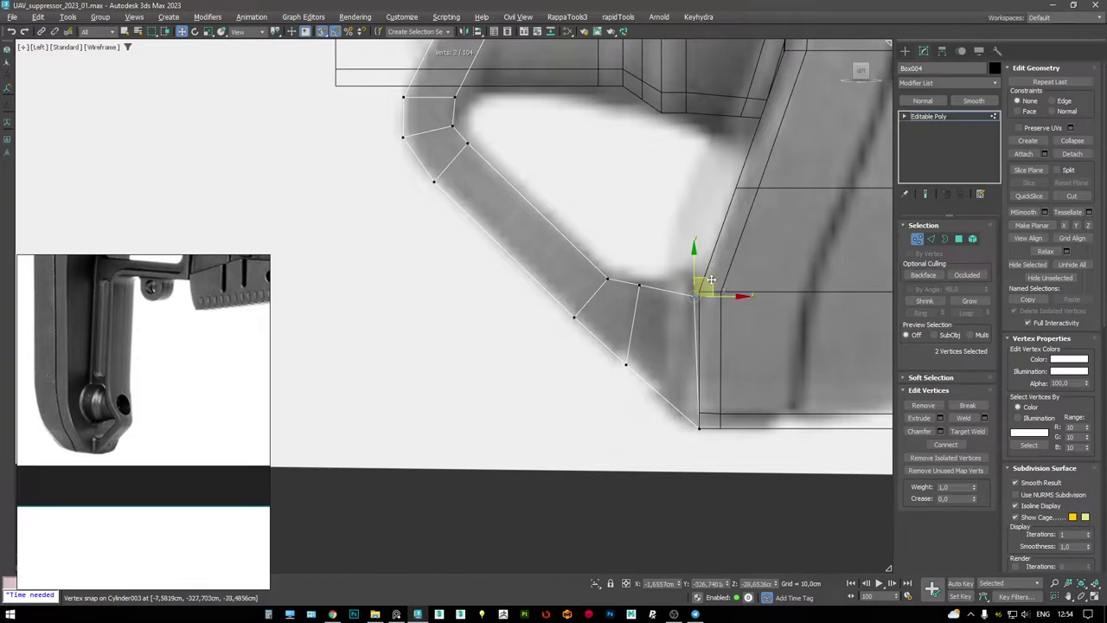
key("F3")
key("alt+w")
middle_click(692, 389)
key("alt+w")
mouse_move(545, 311)
middle_mouse_down()
mouse_move(628, 305)
mouse_move(603, 353)
middle_mouse_up()
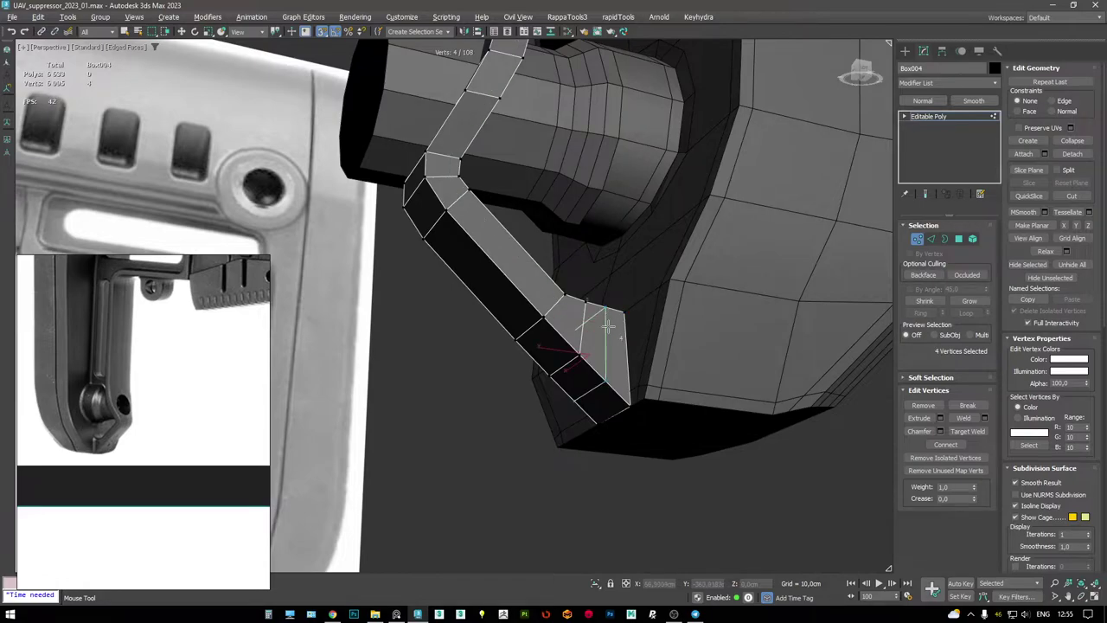
- Select the bracket arm's horizontal and vertical edge loops
key("w")
mouse_move(601, 327)
middle_mouse_down("alt")
mouse_move(608, 395)
mouse_move(630, 401)
mouse_move(637, 366)
mouse_move(622, 367)
mouse_move(625, 346)
mouse_move(658, 321)
mouse_move(639, 315)
mouse_move(569, 343)
mouse_move(176, 351)
mouse_move(553, 319)
mouse_move(537, 216)
middle_mouse_up("alt")
key("2")
left_click(567, 316)
double_click(581, 316)
key("F3")
key("F3")
scroll(579, 407, "up", 5)
middle_click_drag(579, 407, 511, 329, "alt")
scroll(498, 302, "up", 3)
double_click(378, 299, "ctrl")
scroll(378, 299, "down", 3)
middle_click_drag(378, 299, 443, 359, "alt")
key("F3")
key("F3")
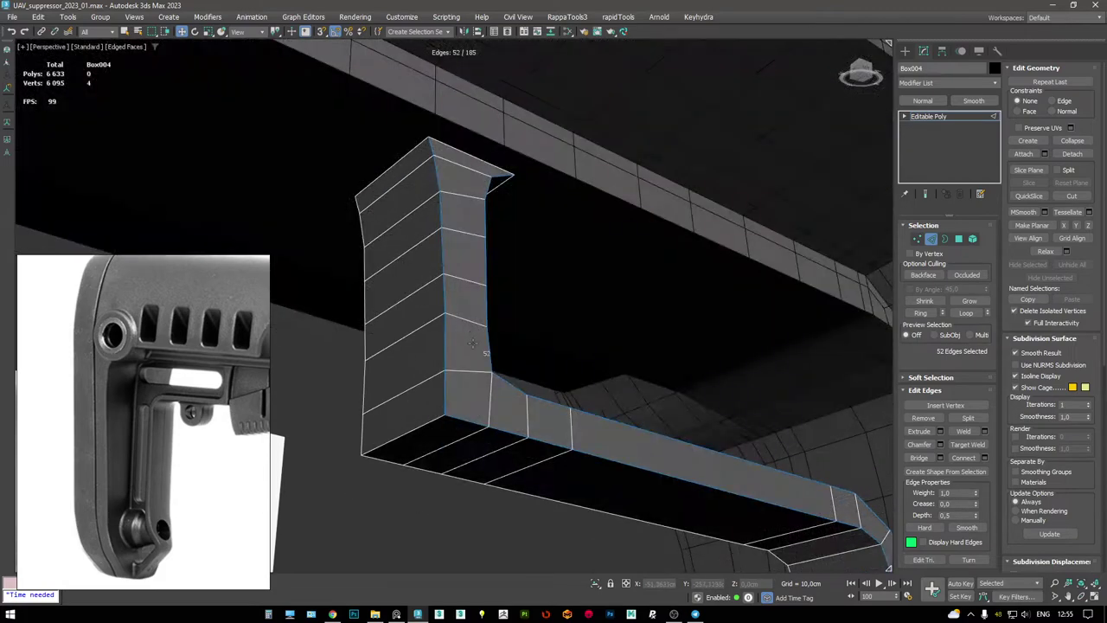
- Extrude the selected edge loops with height 0 and width about 0.74 cm
key("shift+e")
right_click(463, 313)
left_click_drag(462, 329, 456, 292)
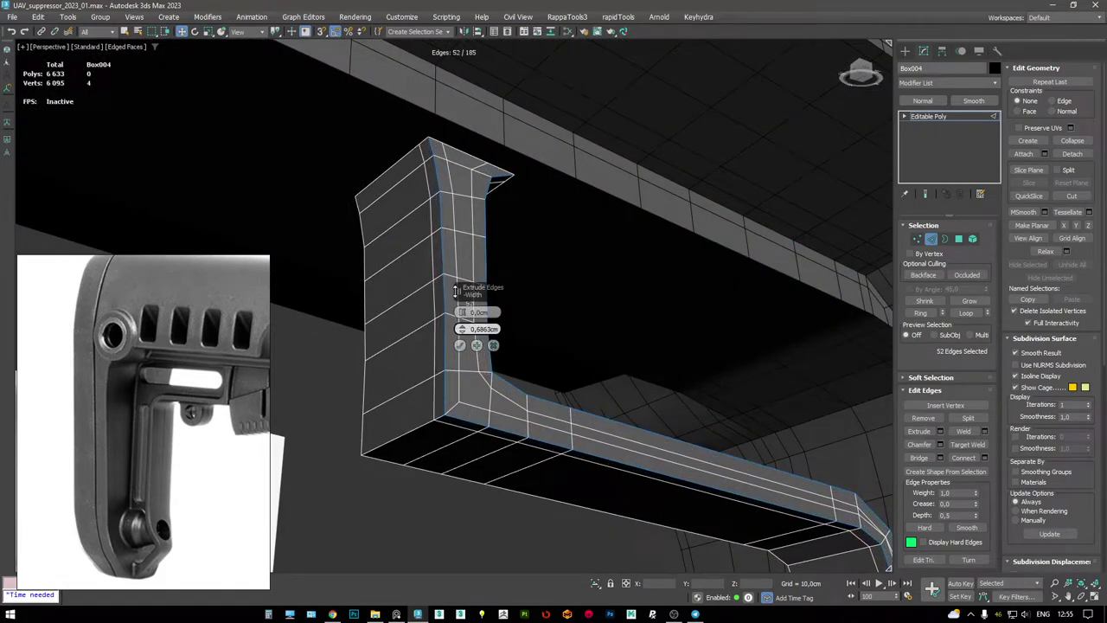
left_click_drag(456, 292, 451, 294)
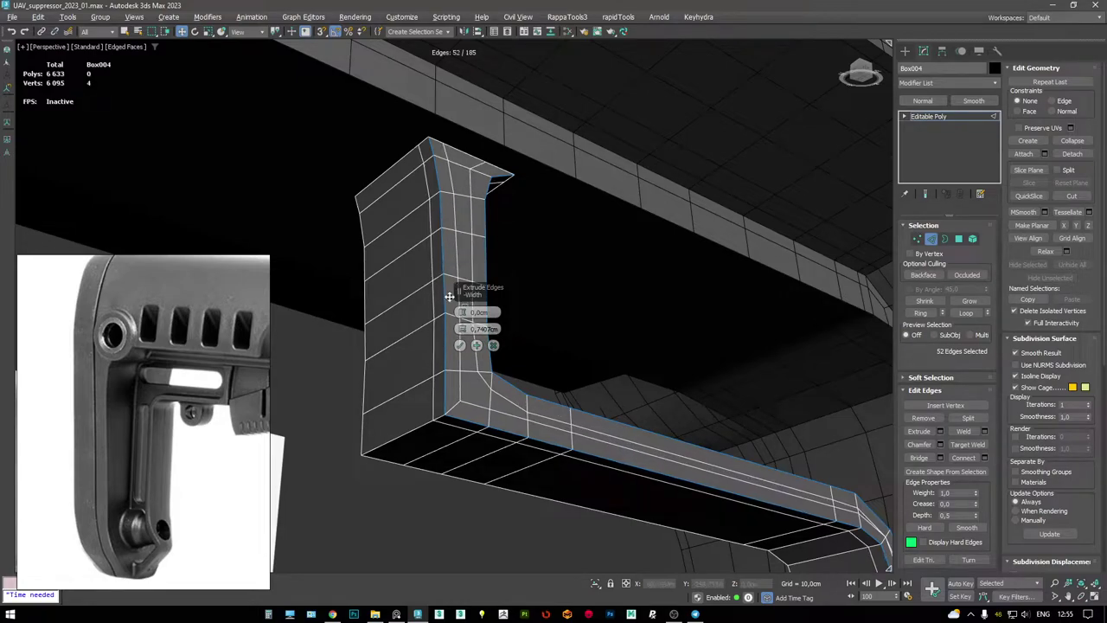
left_click(460, 346)
- Remove an edge loop at the bracket corner and insert a new loop across the bracket
scroll(487, 420, "up", 2)
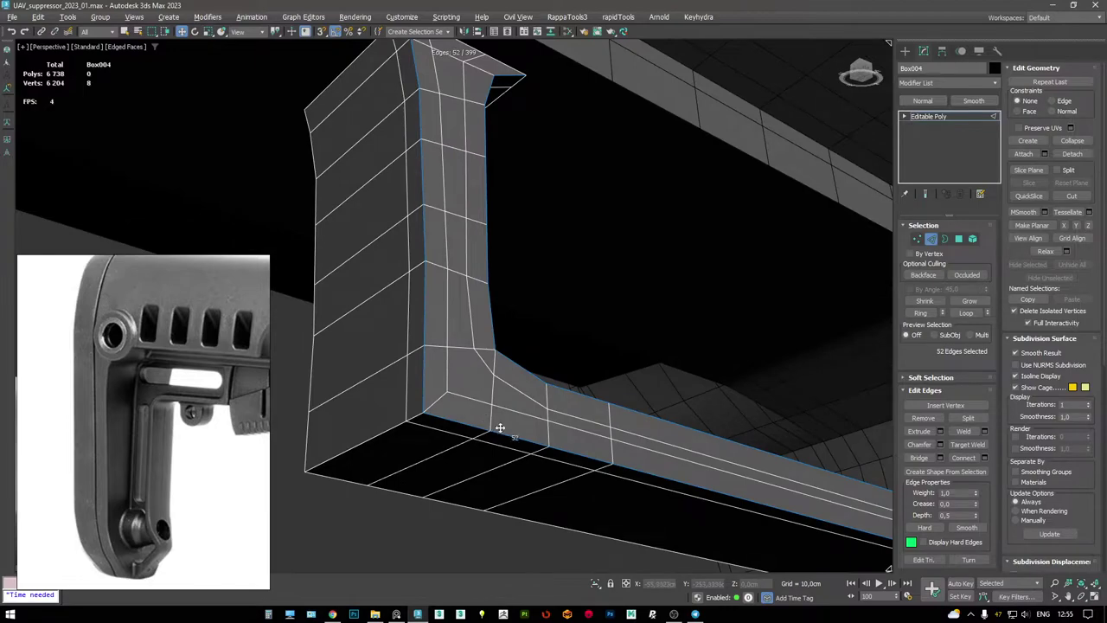
left_click(494, 395)
middle_click_drag(516, 400, 475, 339, "alt")
key("ctrl+BackSpace")
scroll(492, 317, "up", 3)
left_click(506, 372)
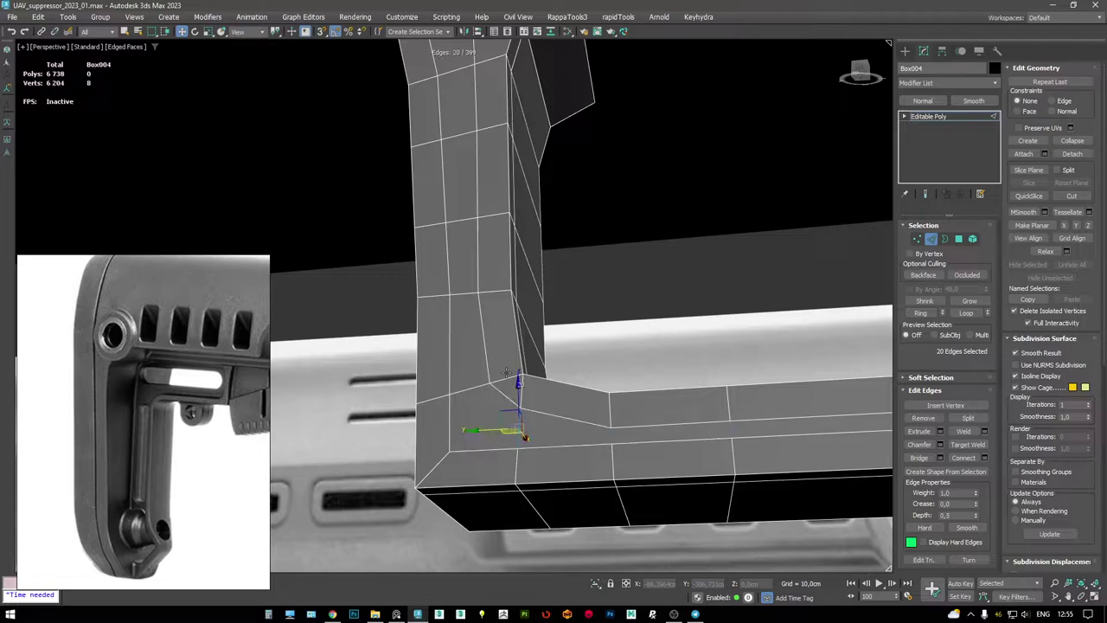
- Weld the stray vertex at the bend and clear the extra edges there
left_click(609, 433)
middle_click_drag(609, 433, 630, 443, "alt")
scroll(631, 444, "up", 5)
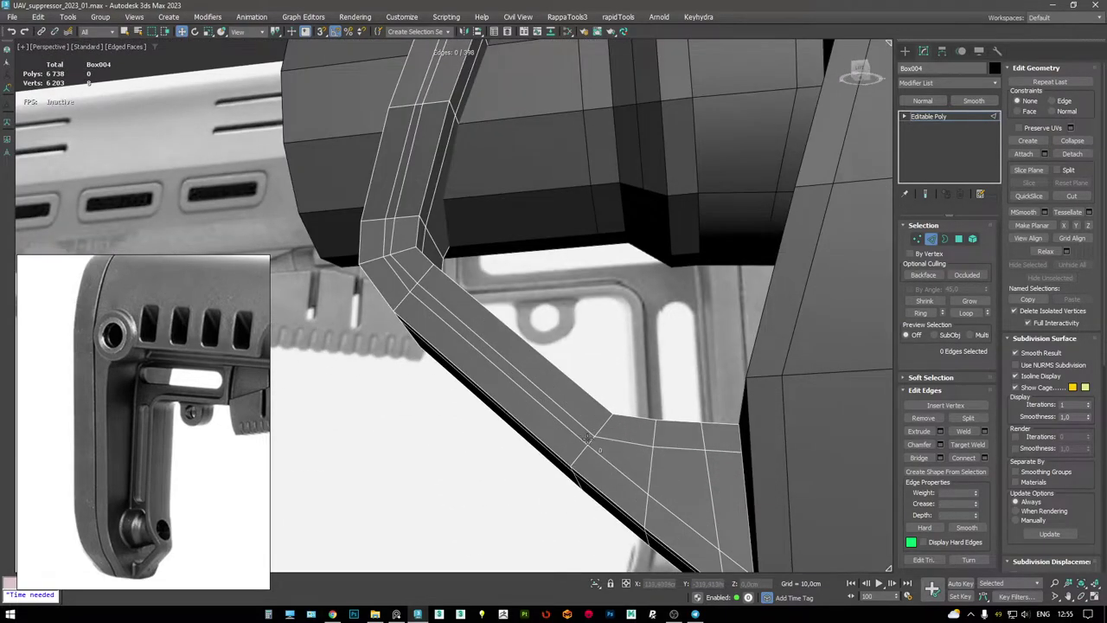
left_click(587, 436)
left_click(413, 281)
scroll(414, 286, "down", 5)
middle_click_drag(413, 285, 676, 247, "alt")
scroll(410, 345, "up", 4)
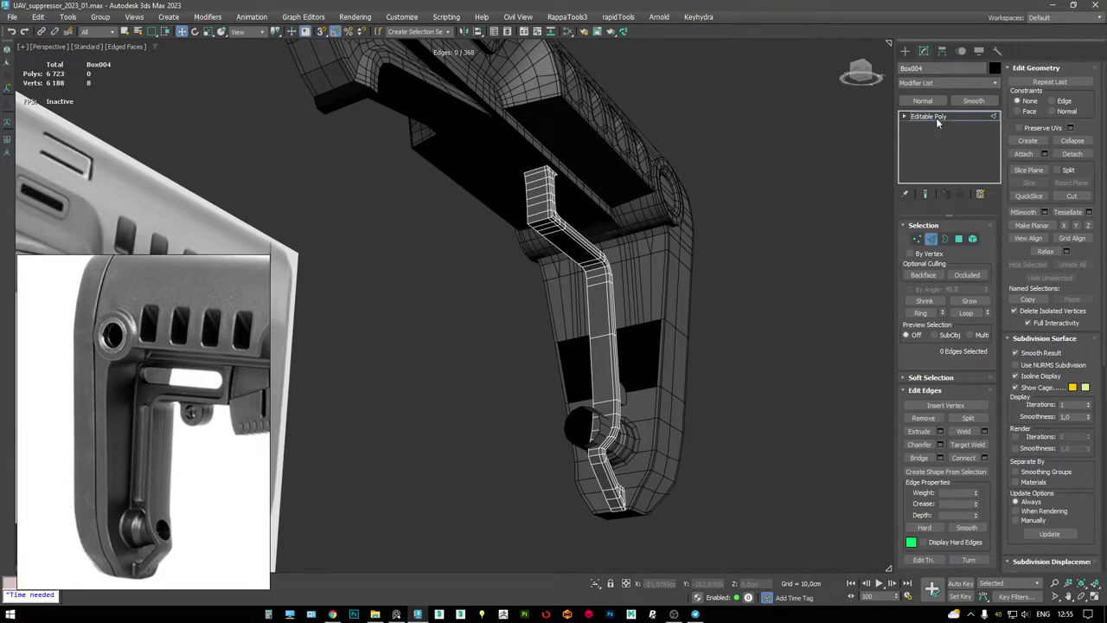
right_click(625, 212)
- Add a Symmetry modifier on the Z axis to the stock
left_click(582, 190)
mouse_move(582, 190)
middle_mouse_down("alt")
mouse_move(585, 323)
mouse_move(637, 337)
mouse_move(604, 360)
mouse_move(516, 337)
mouse_move(530, 368)
mouse_move(603, 363)
mouse_move(517, 400)
mouse_move(573, 376)
middle_mouse_up("alt")
key("F3")
key("F3")
key("F4")
key("F4")
scroll(533, 383, "up", 3)
key("F4")
scroll(617, 378, "up", 3)
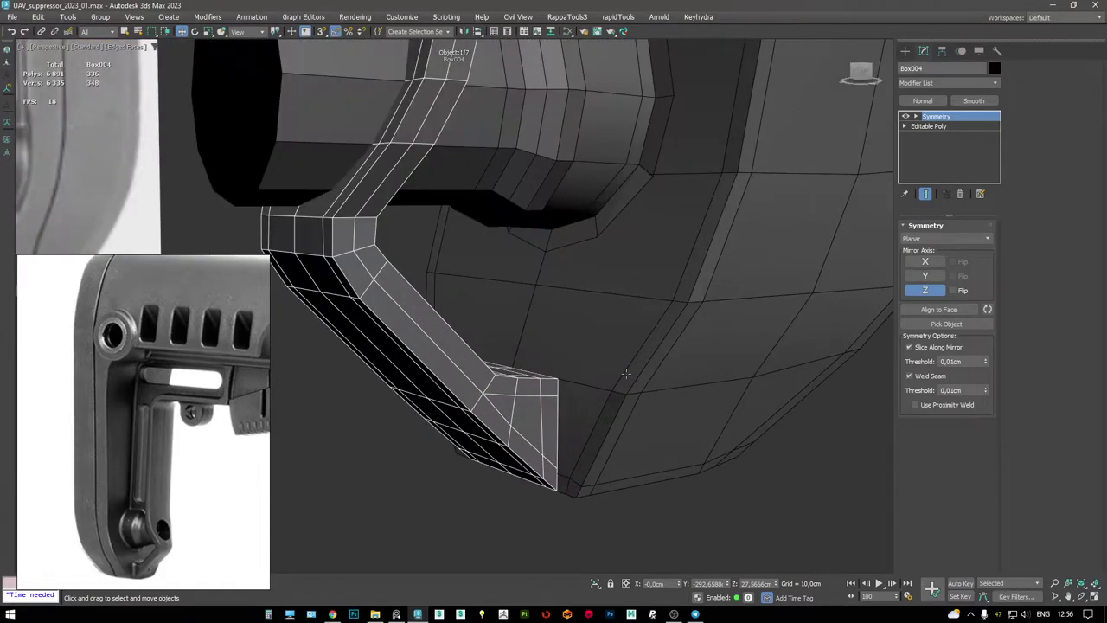
- In the base Editable Poly, Shift-drag the arm's end edge chain toward the stock
left_click(934, 126)
key("2")
left_click(519, 374)
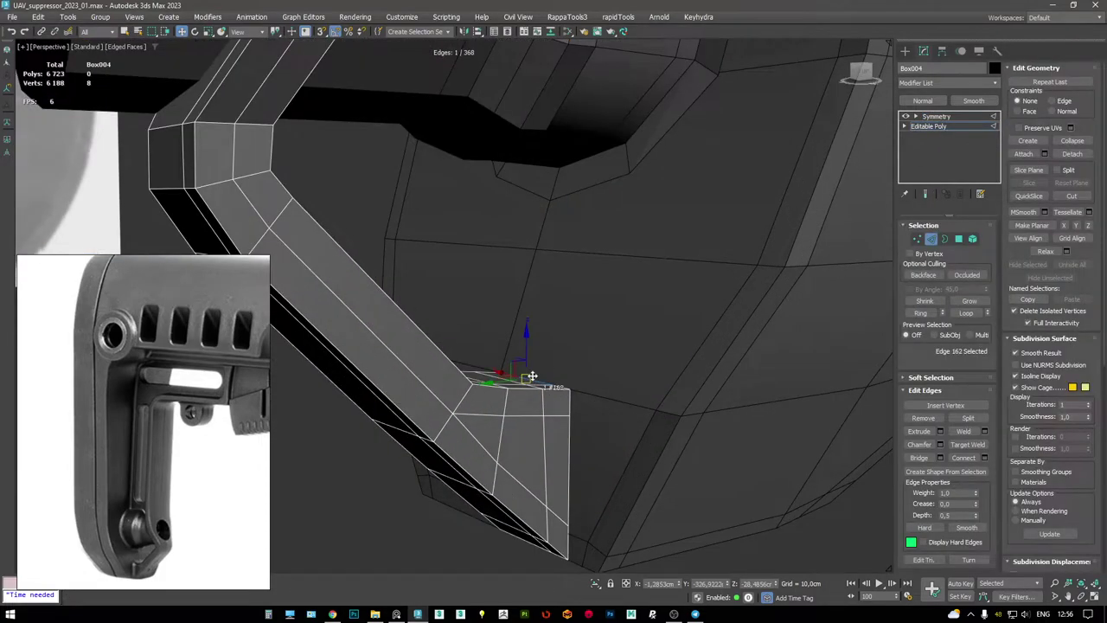
scroll(560, 384, "up", 4)
left_click(561, 386, "ctrl")
middle_click_drag(556, 386, 535, 380, "alt")
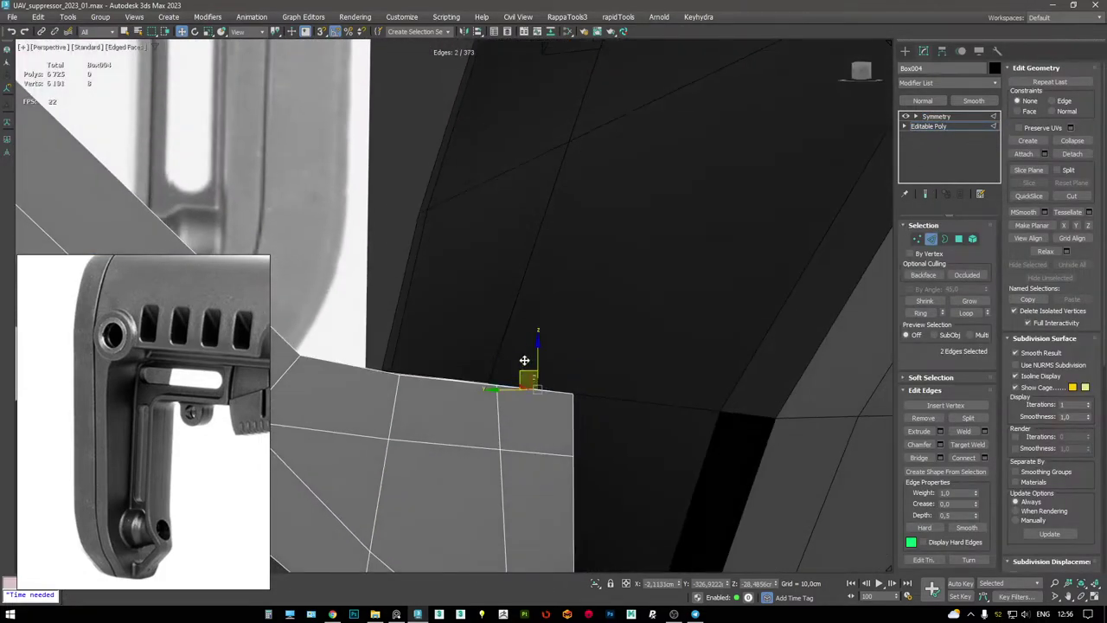
scroll(544, 311, "down", 4)
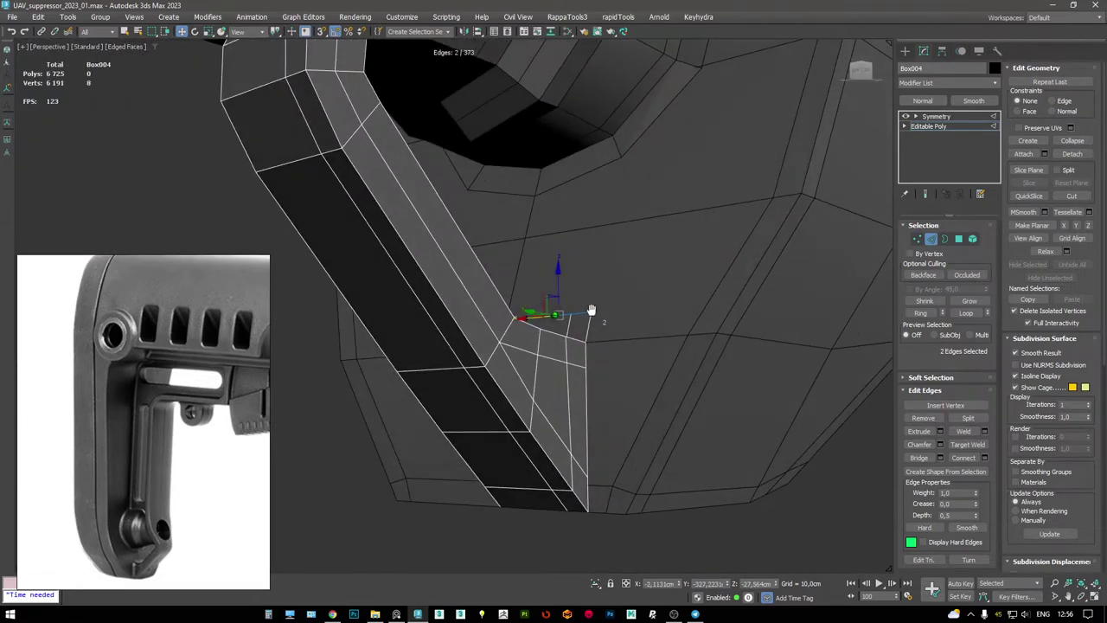
left_click(586, 349)
left_click(588, 468, "ctrl")
left_click(590, 452, "ctrl")
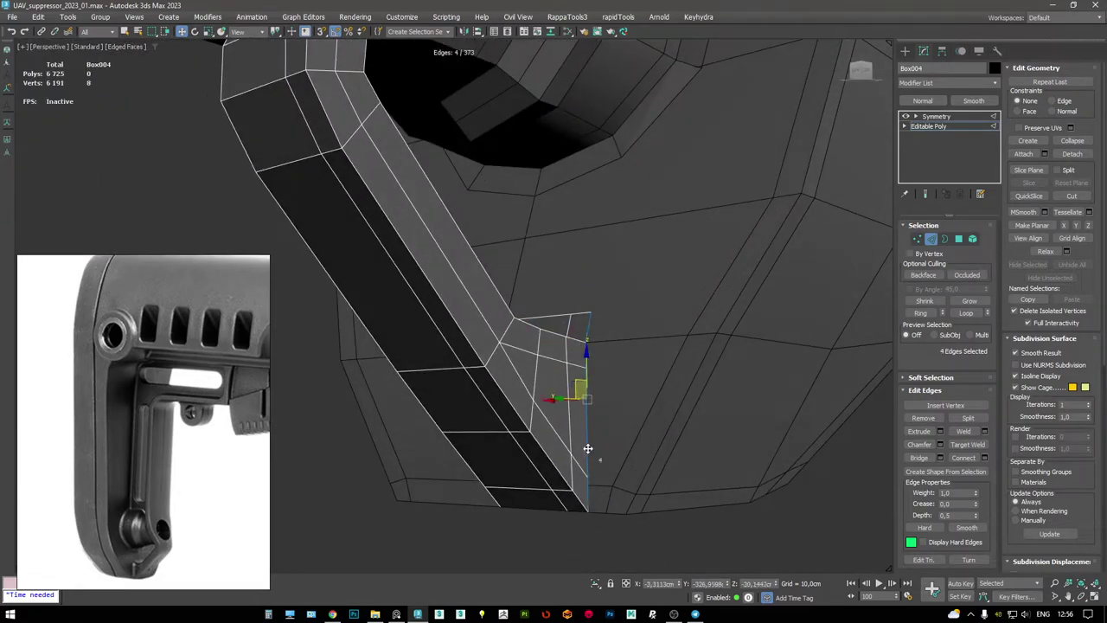
left_click_drag(558, 400, 584, 397, "shift")
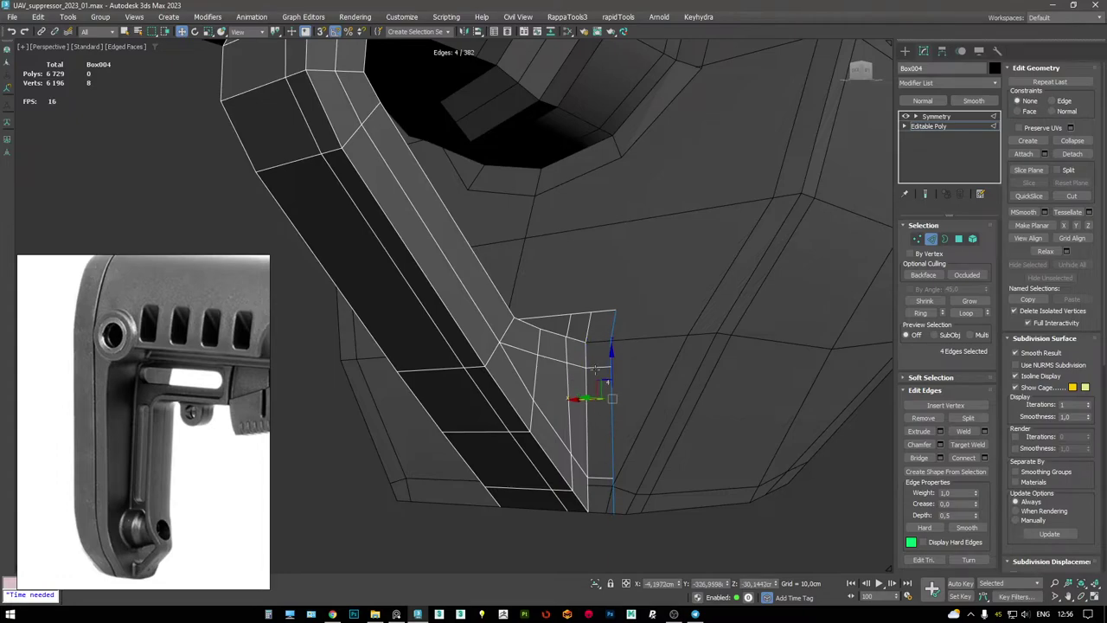
- Target Weld the new end vertices onto the stock's vertices
middle_click_drag(585, 397, 605, 381, "alt")
key("1")
key("ctrl+shift+w")
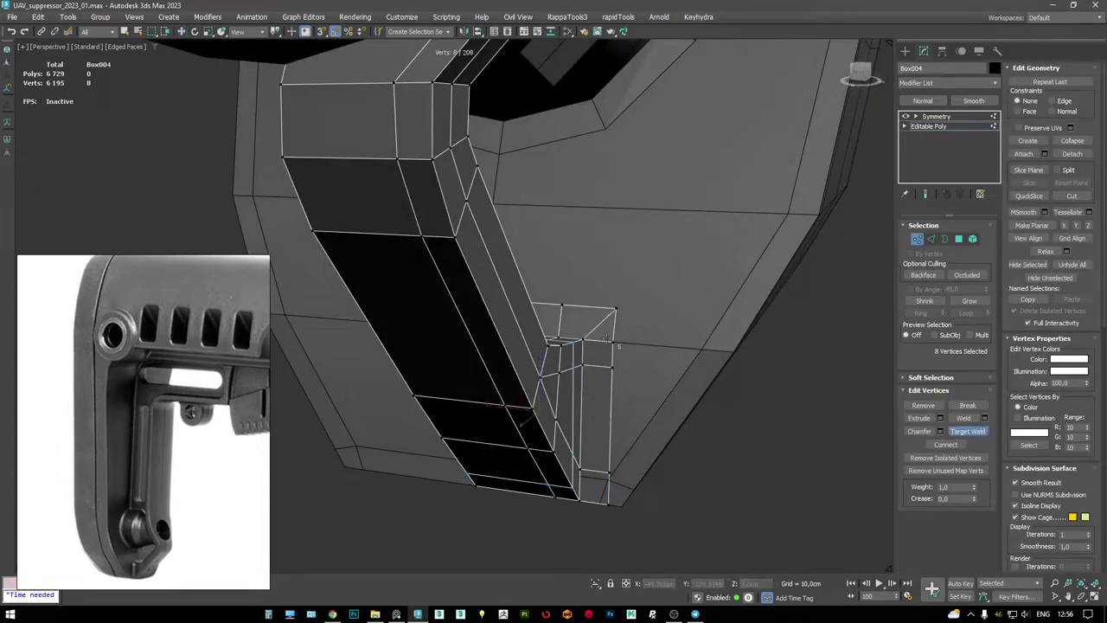
right_click(615, 352)
middle_click_drag(616, 352, 623, 343, "alt")
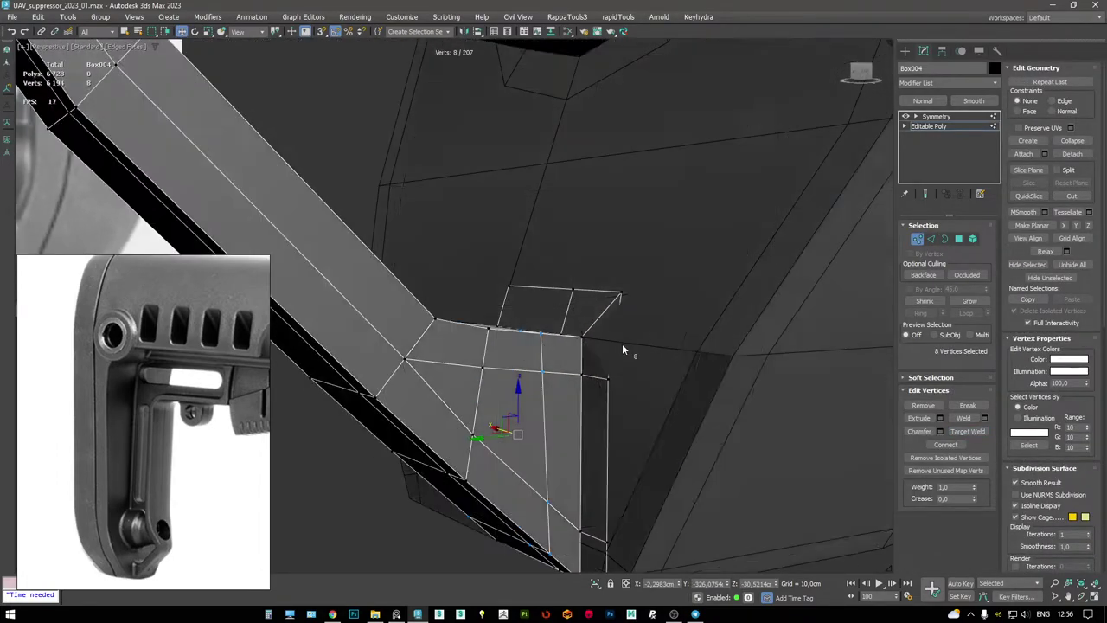
scroll(610, 328, "down", 5)
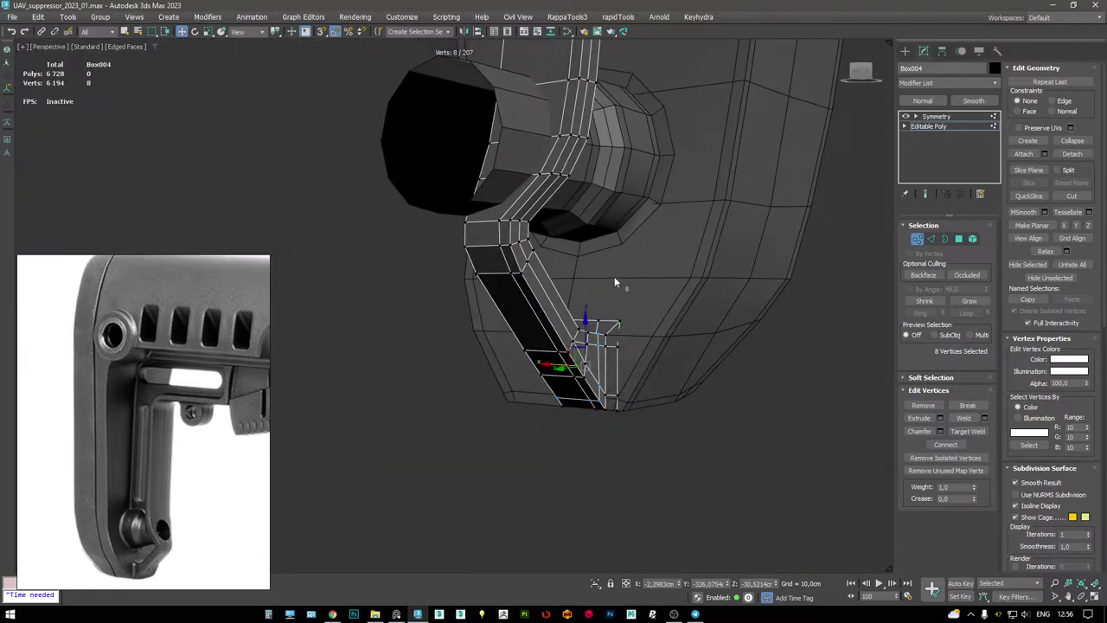
middle_click_drag(614, 282, 600, 279, "alt")
- Return to the Symmetry modifier and inspect the mirrored stock
left_click(936, 116)
middle_click_drag(826, 156, 672, 284, "alt")
scroll(611, 198, "down", 5)
middle_click_drag(611, 199, 286, 376, "alt")
scroll(554, 216, "up", 5)
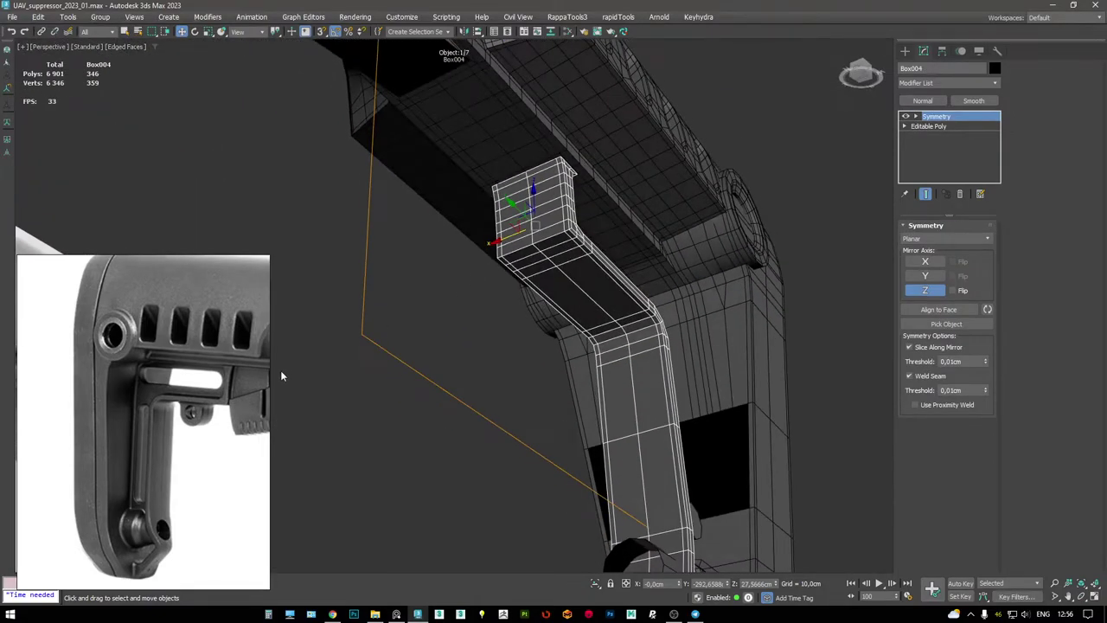
scroll(206, 381, "up", 2)
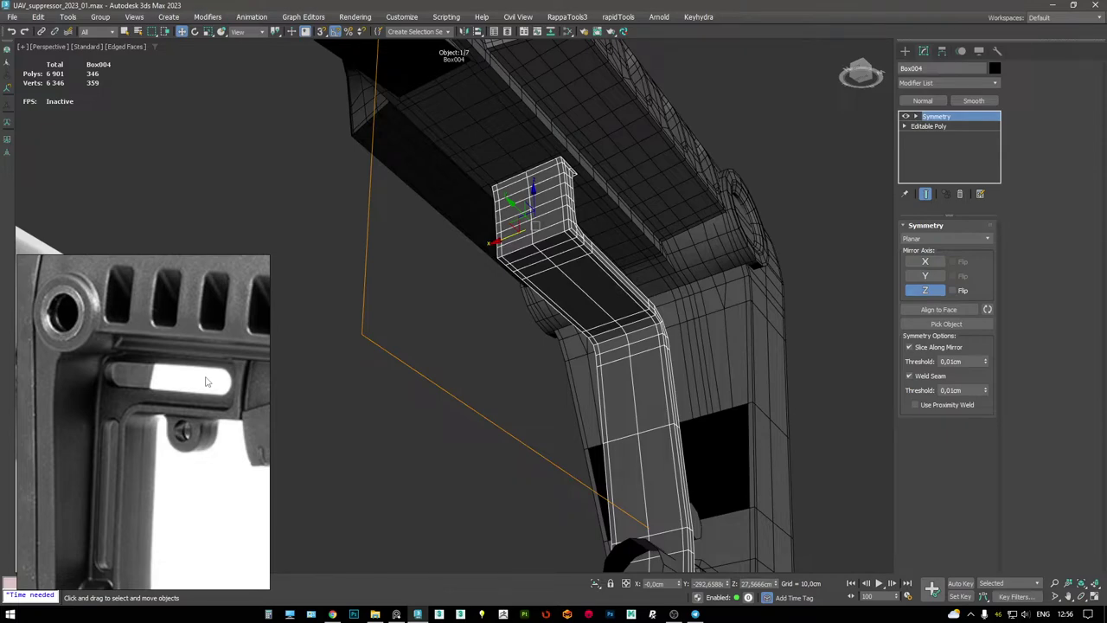
scroll(206, 382, "down", 3)
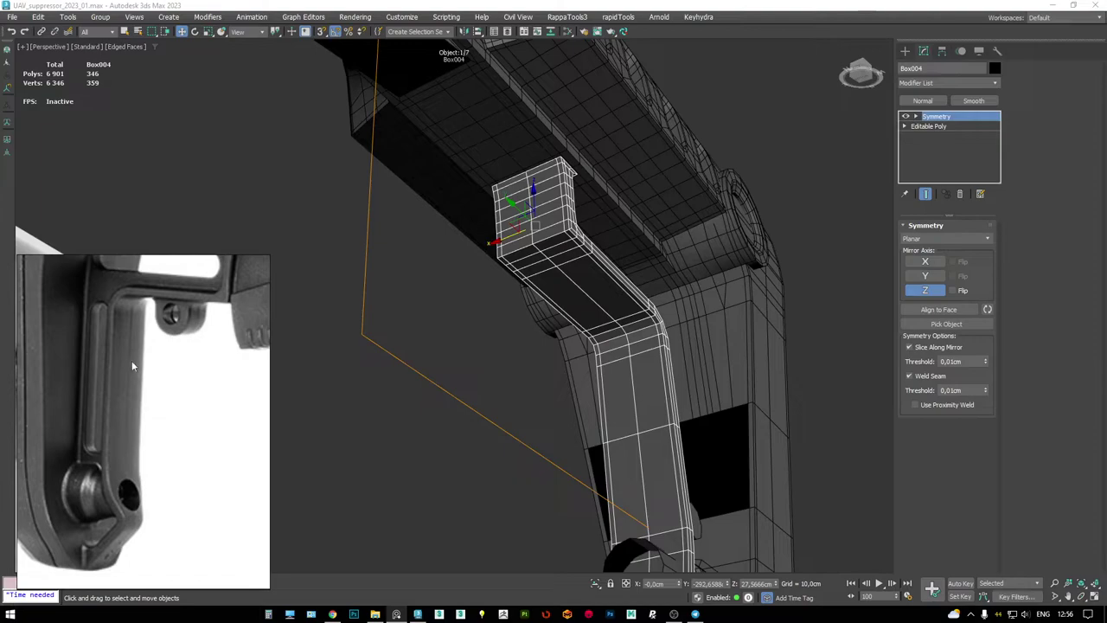
- Select the bracket arm's centre-seam vertices on the base Editable Poly
middle_click_drag(605, 302, 618, 416, "alt")
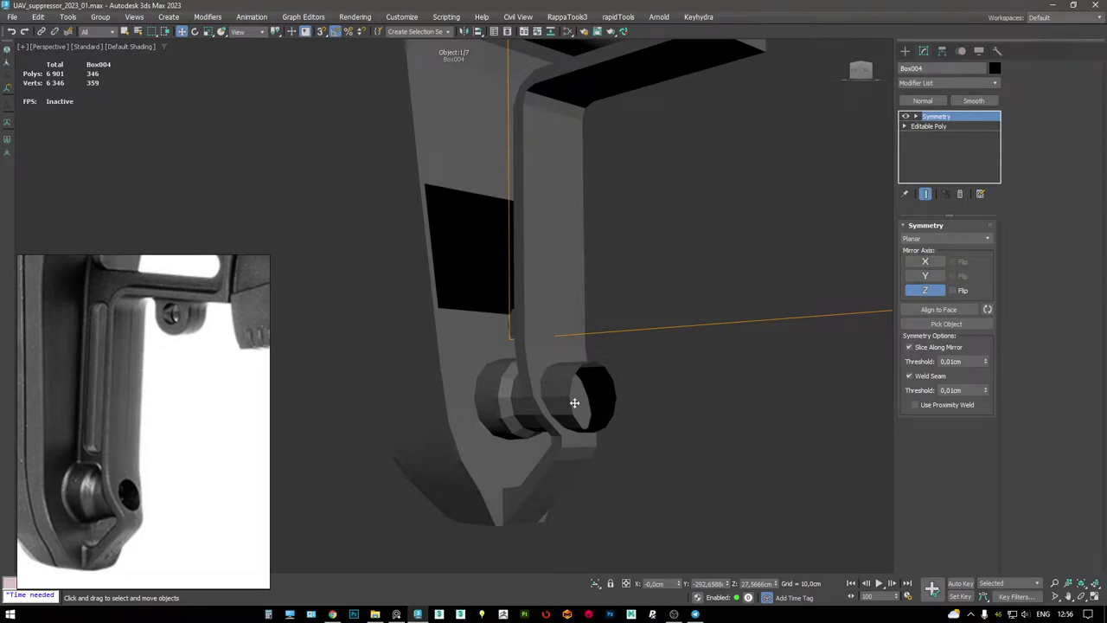
scroll(573, 400, "up", 3)
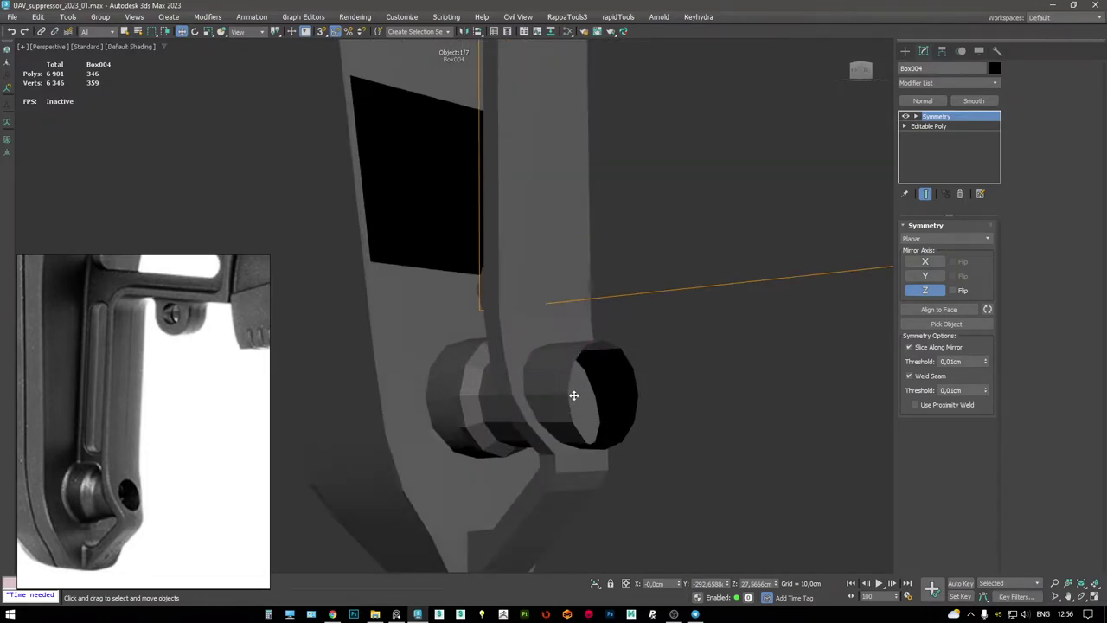
scroll(573, 397, "down", 3)
middle_click_drag(601, 341, 551, 291, "alt")
key("F4")
key("1")
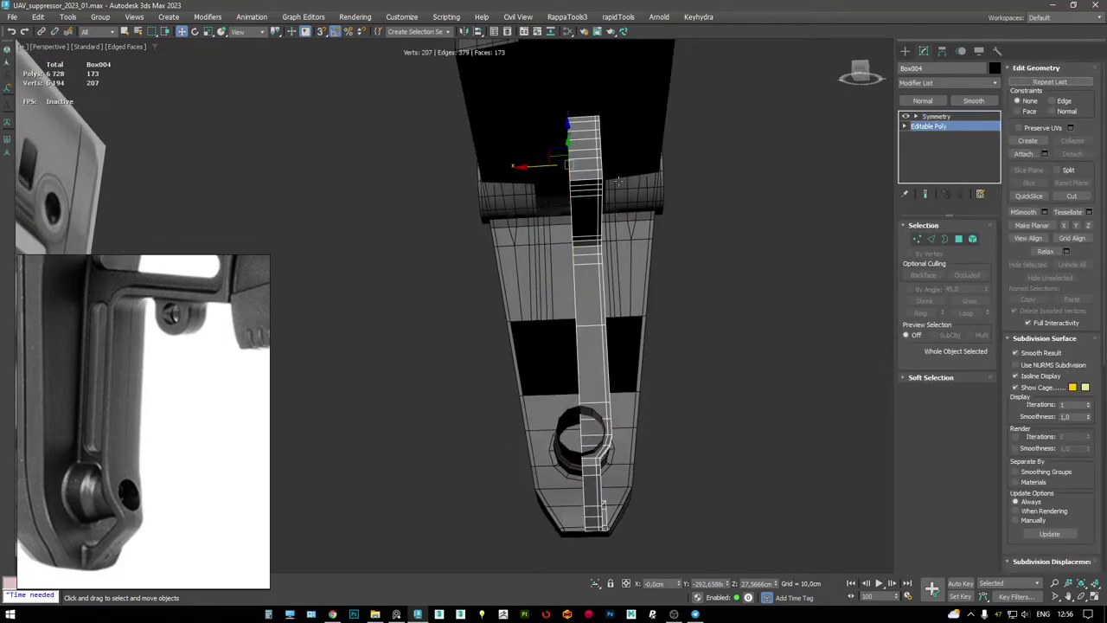
key("F3")
middle_click_drag(600, 336, 610, 375, "alt")
left_click_drag(569, 69, 568, 66)
middle_click_drag(569, 66, 574, 216, "alt")
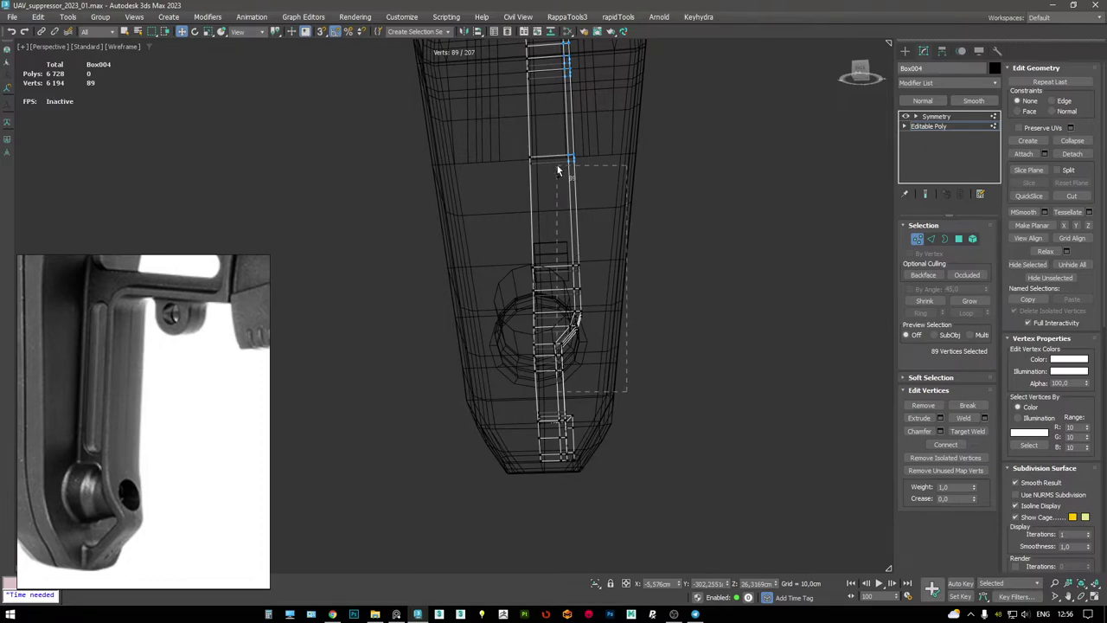
middle_click_drag(551, 136, 609, 466, "alt")
- Move the seam vertices slightly along X
key("F3")
mouse_move(548, 360)
middle_mouse_down("alt")
mouse_move(563, 292)
mouse_move(547, 242)
middle_mouse_up("alt")
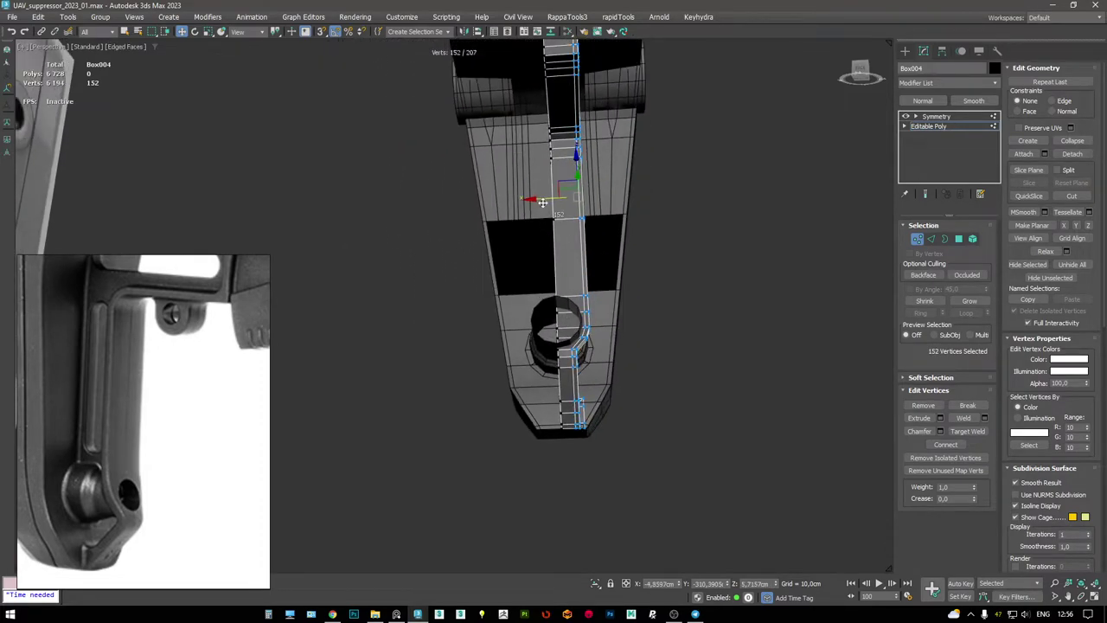
left_click_drag(542, 202, 539, 198)
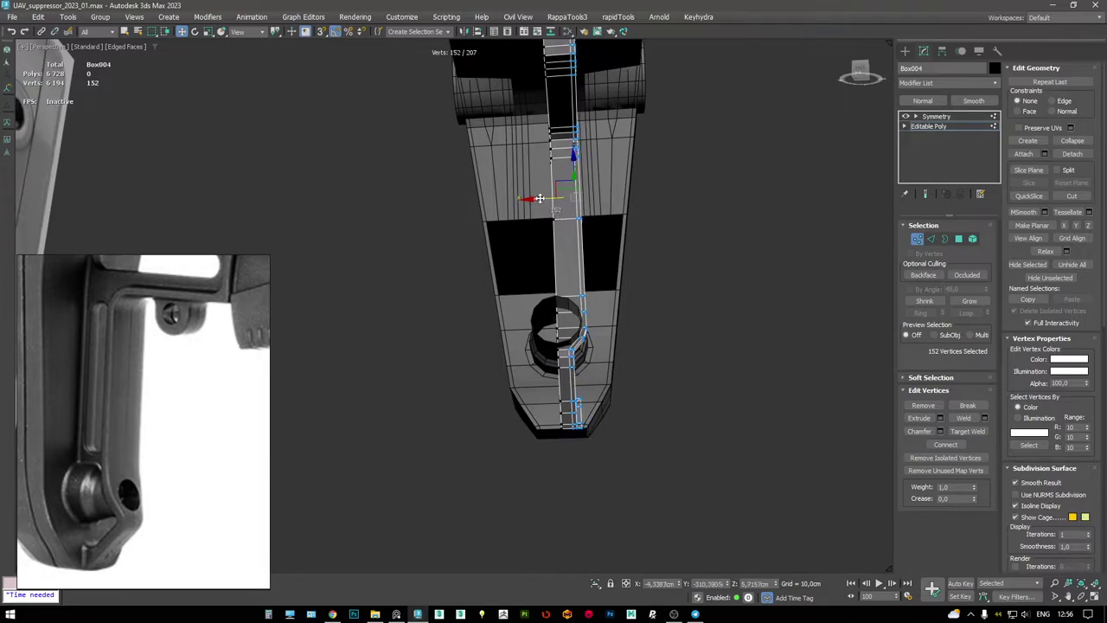
scroll(563, 340, "up", 3)
- Return to the Symmetry modifier and select the pin, Cylinder004
left_click(932, 116)
middle_click_drag(641, 237, 583, 320, "alt")
left_click(635, 295)
- Extend the pin's open end border outward into a new band
scroll(584, 320, "up", 2)
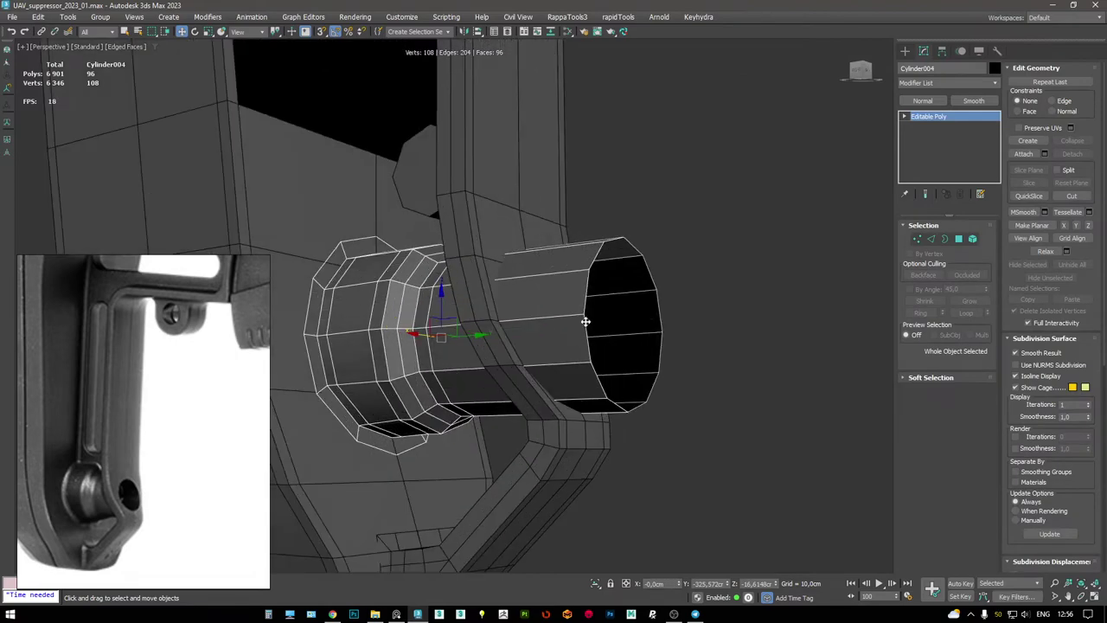
key("3")
left_click(632, 295)
key("r")
left_click_drag(635, 334, 709, 322, "shift")
key("w")
key("4")
middle_click_drag(575, 305, 697, 314, "alt")
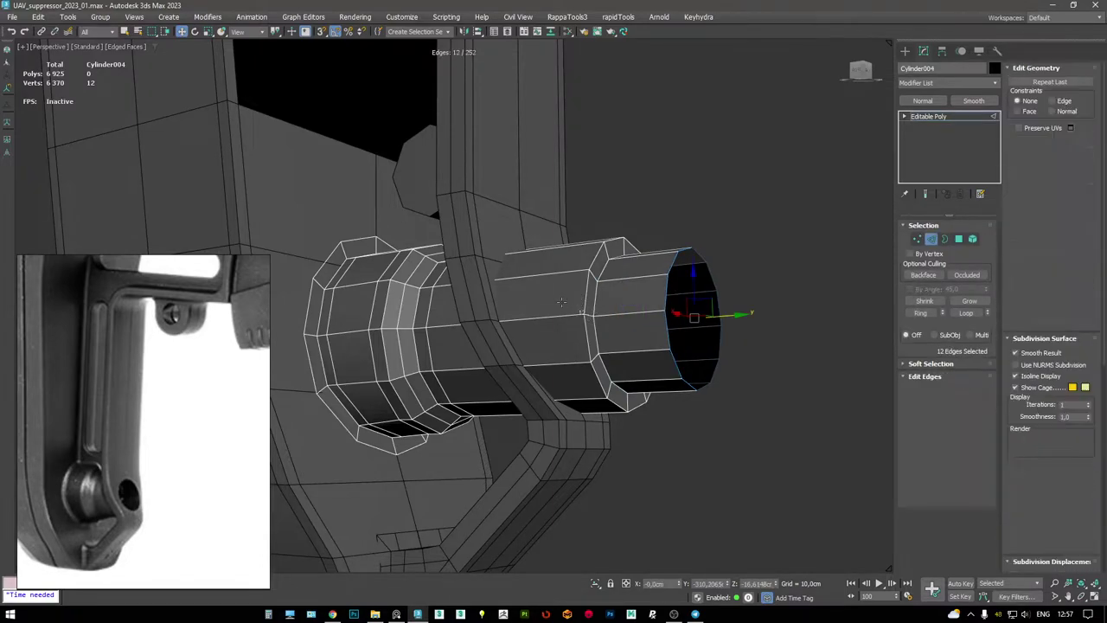
- Ring-select the pin's middle band of polygons and delete it
left_click(532, 292)
left_click(534, 286, "shift")
middle_click_drag(534, 287, 589, 329, "alt")
key("F3")
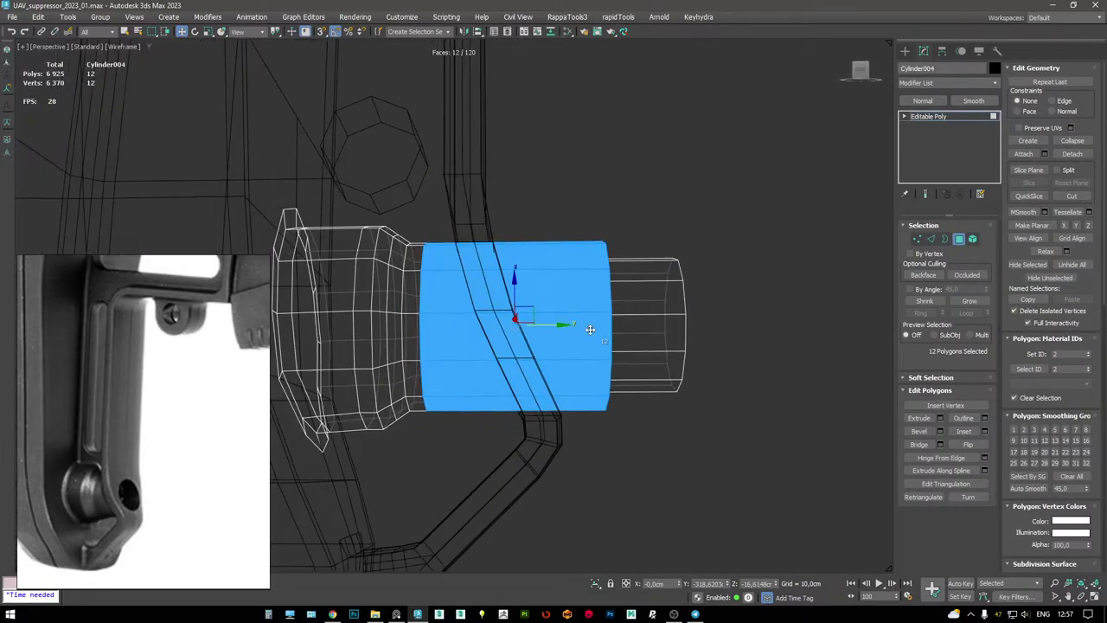
key("Delete")
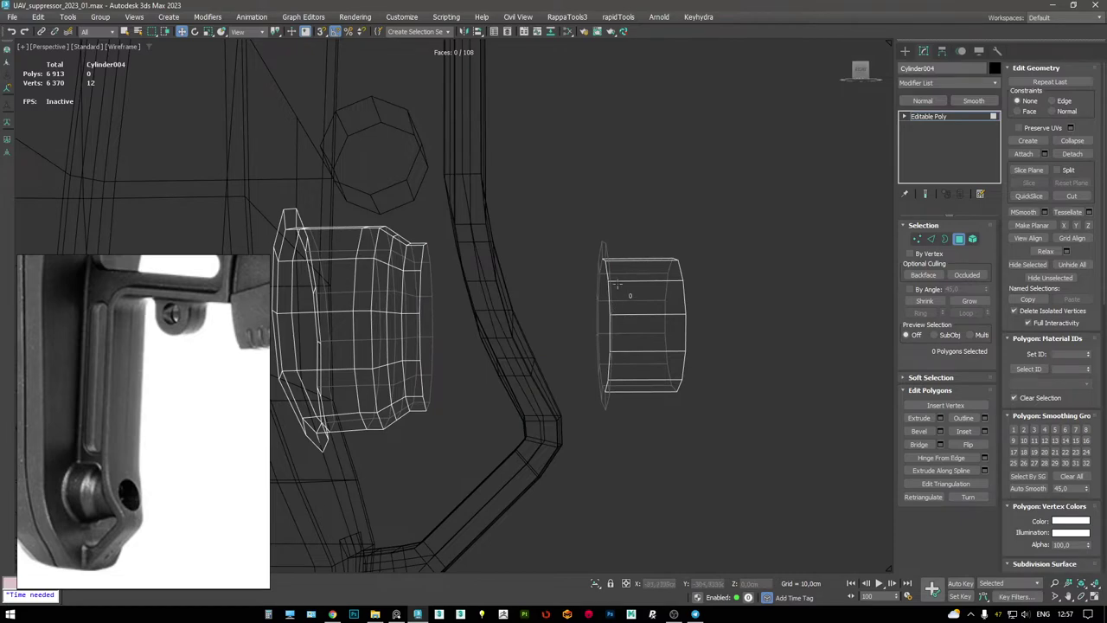
middle_click_drag(616, 285, 645, 282, "alt")
- Slide the outer cylinder piece along Y toward the bracket arm
key("3")
left_click(649, 279)
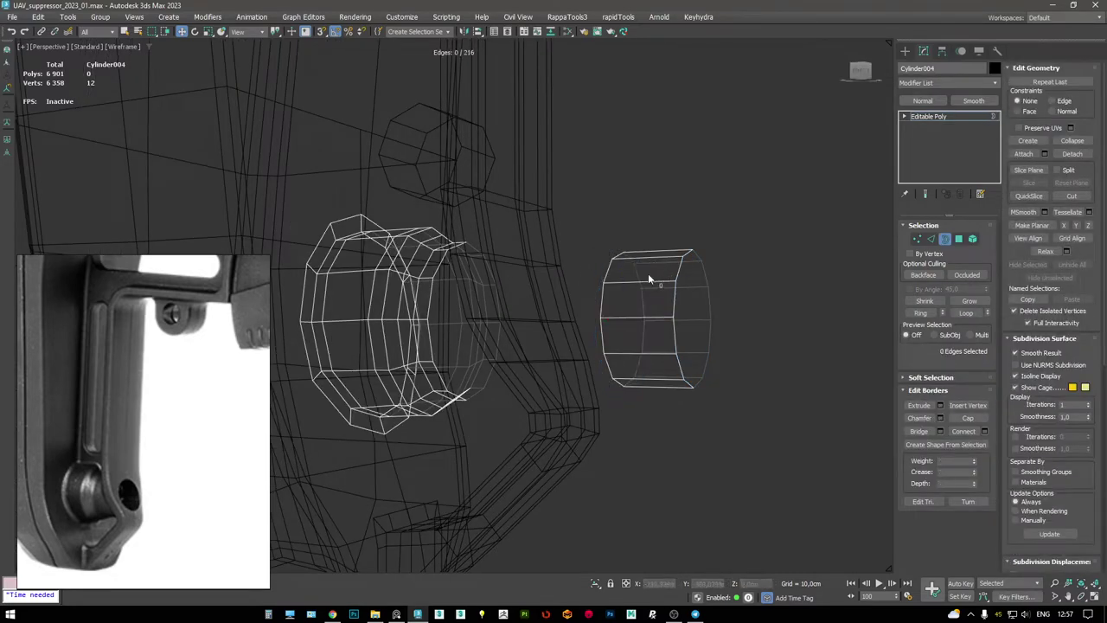
key("5")
left_click(649, 278)
key("F3")
left_click_drag(650, 316, 568, 309)
middle_click_drag(569, 308, 527, 304, "alt")
scroll(562, 329, "up", 3)
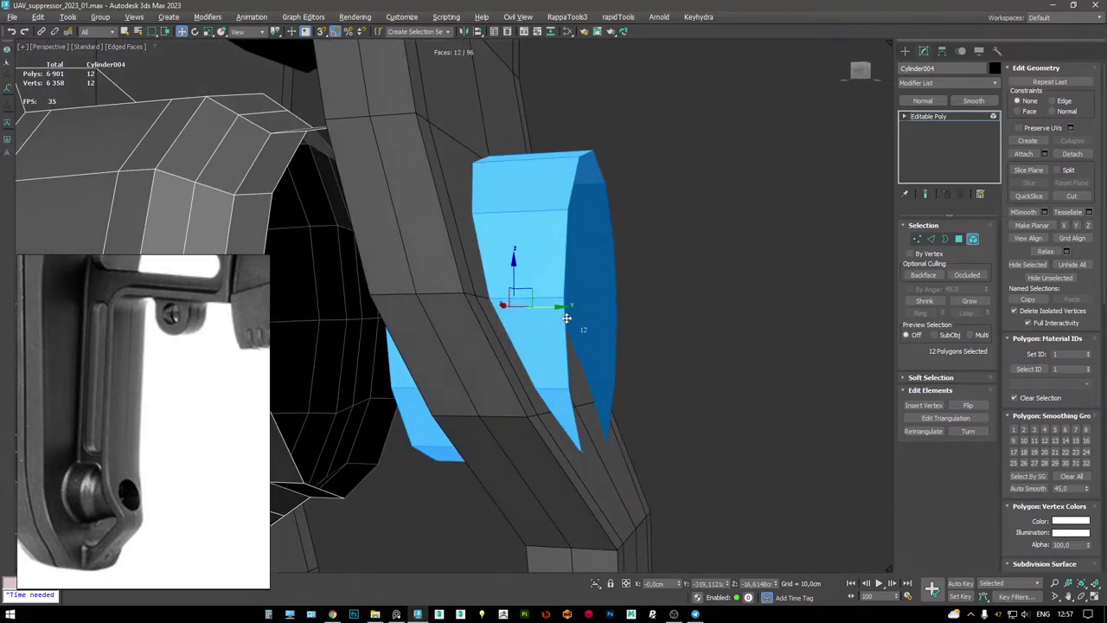
left_click_drag(549, 308, 558, 303)
- Move the outer piece's end vertices onto the bracket arm surface
middle_click_drag(558, 303, 528, 422, "alt")
key("1")
key("F3")
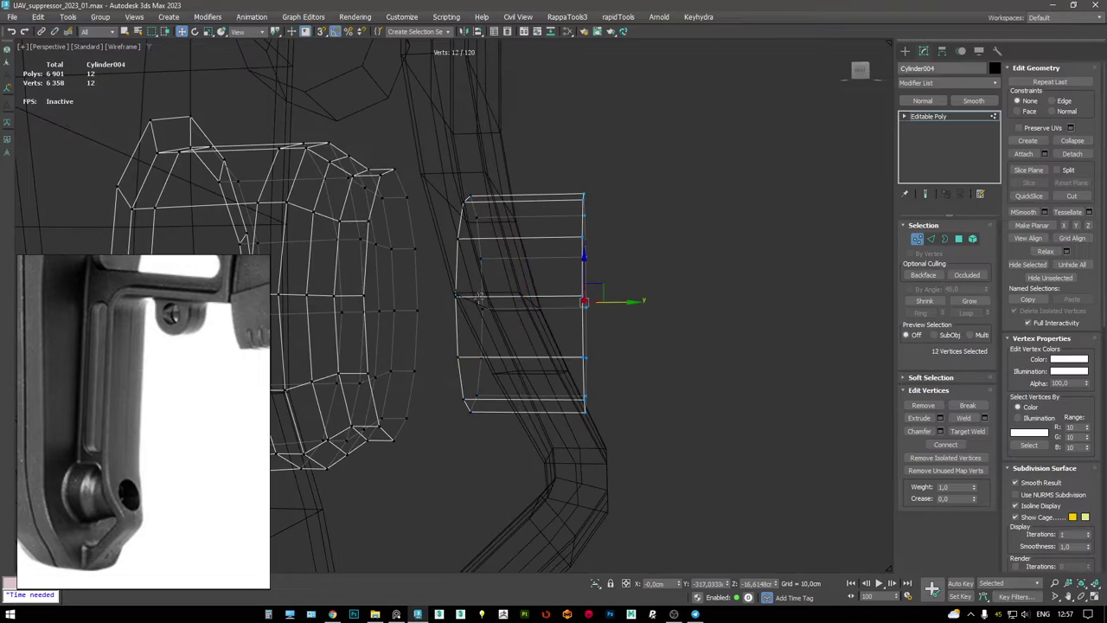
key("F3")
scroll(583, 314, "up", 5)
scroll(598, 319, "down", 4)
scroll(554, 314, "up", 2)
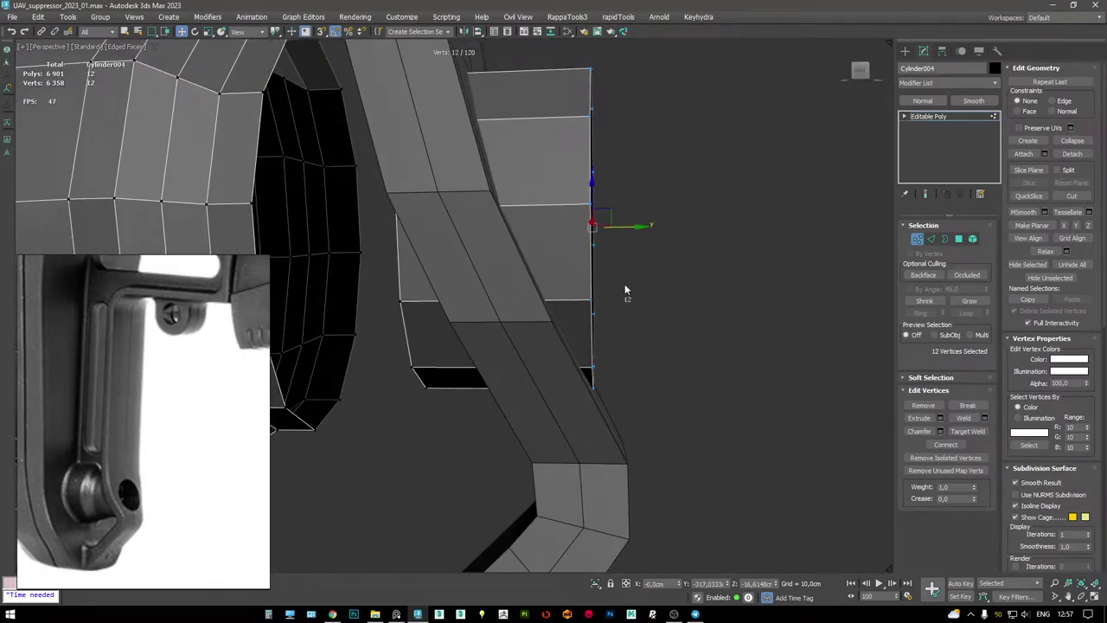
left_click_drag(634, 227, 634, 222)
key("F3")
left_click(592, 382, "alt")
key("F3")
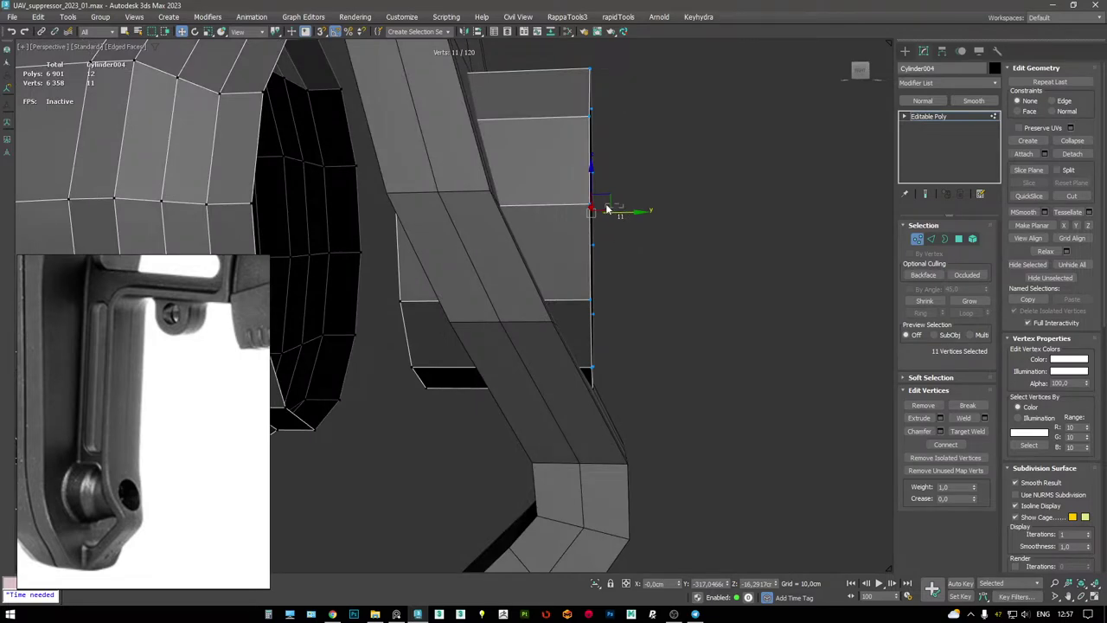
left_click_drag(630, 213, 616, 210)
key("F3")
left_click_drag(631, 403, 611, 318, "alt")
key("F3")
left_click_drag(620, 190, 588, 178)
- Fine-tune the remaining end vertices flush against the arm, then select the pin's end cap polygon
key("F3")
middle_click_drag(588, 178, 619, 353, "alt")
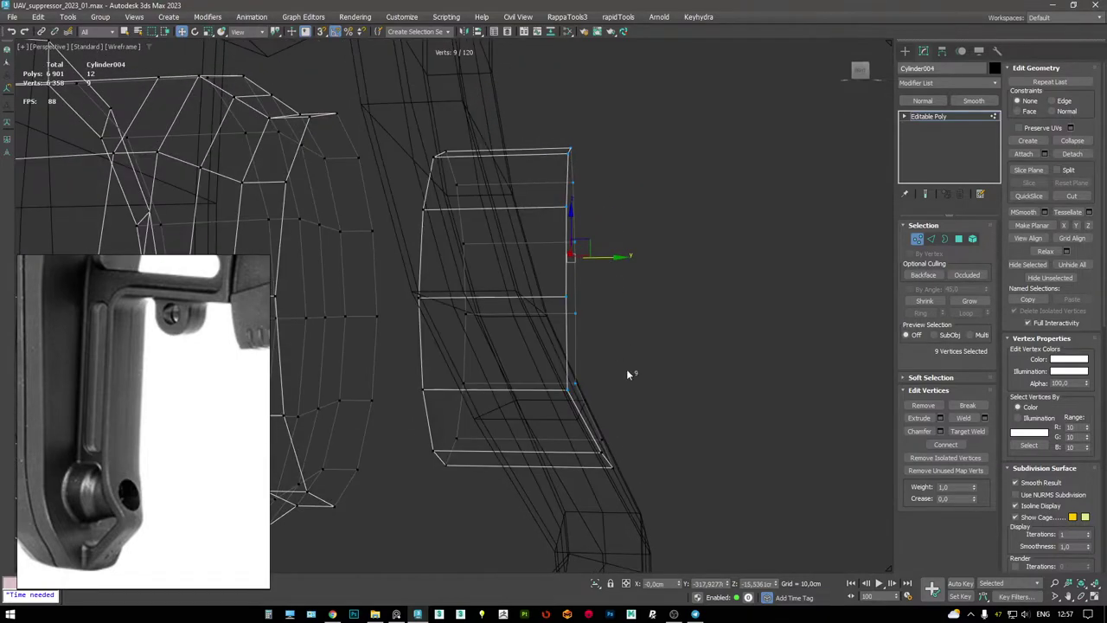
key("F3")
left_click_drag(596, 217, 563, 216)
middle_click_drag(562, 216, 586, 280, "alt")
key("F3")
left_click(525, 327, "alt")
key("F3")
middle_click_drag(525, 327, 628, 447, "alt")
key("F3")
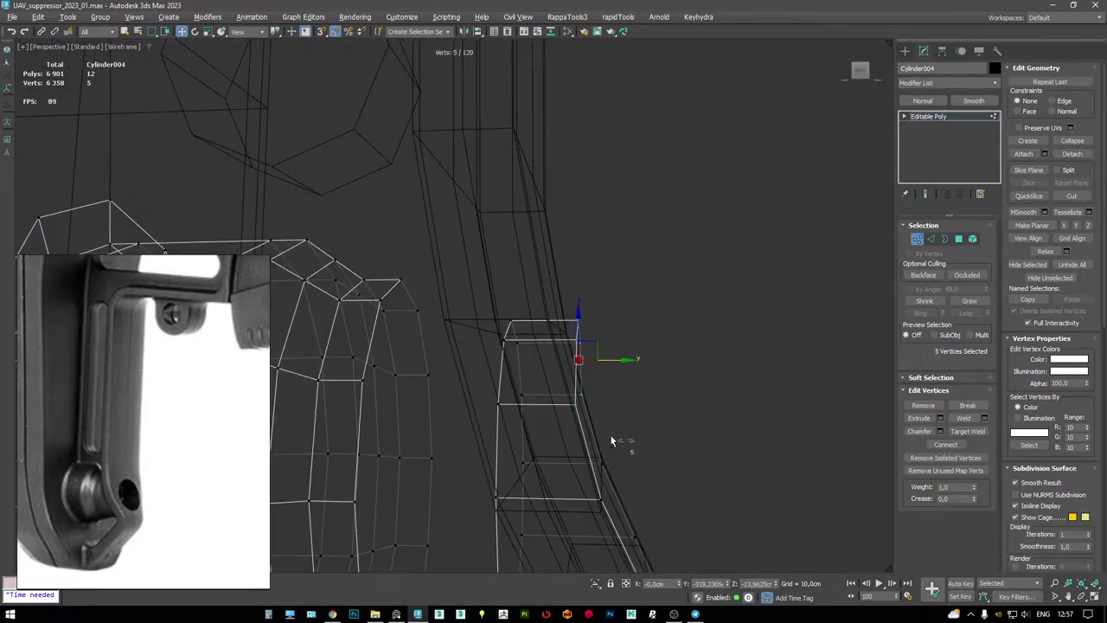
left_click(574, 400, "alt")
key("F3")
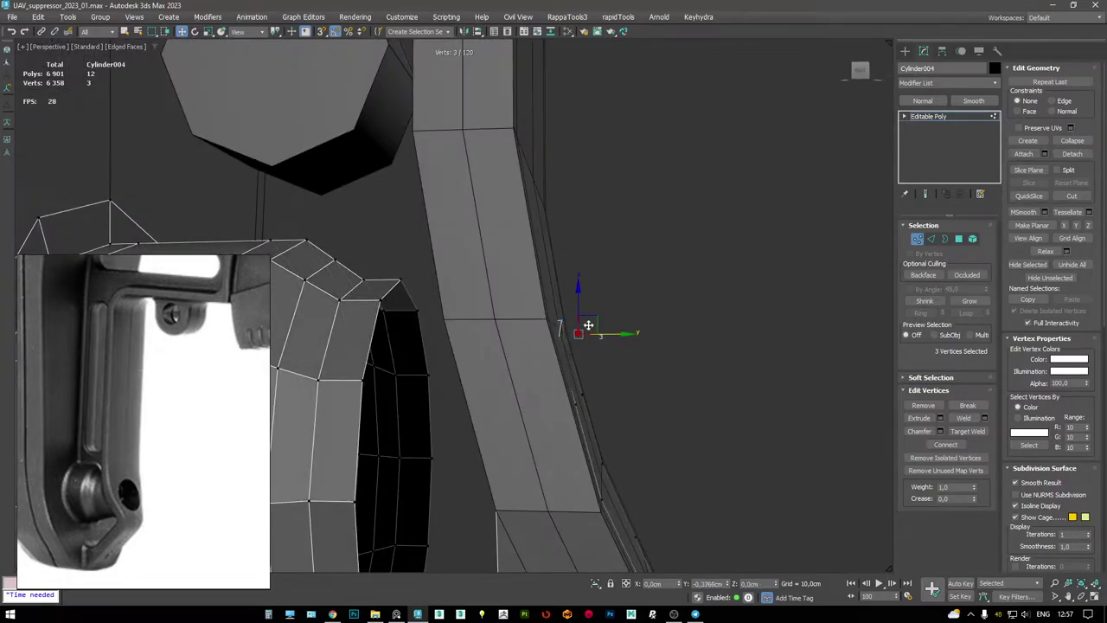
middle_click_drag(589, 323, 564, 327, "alt")
key("F3")
left_click(585, 310, "alt")
key("F3")
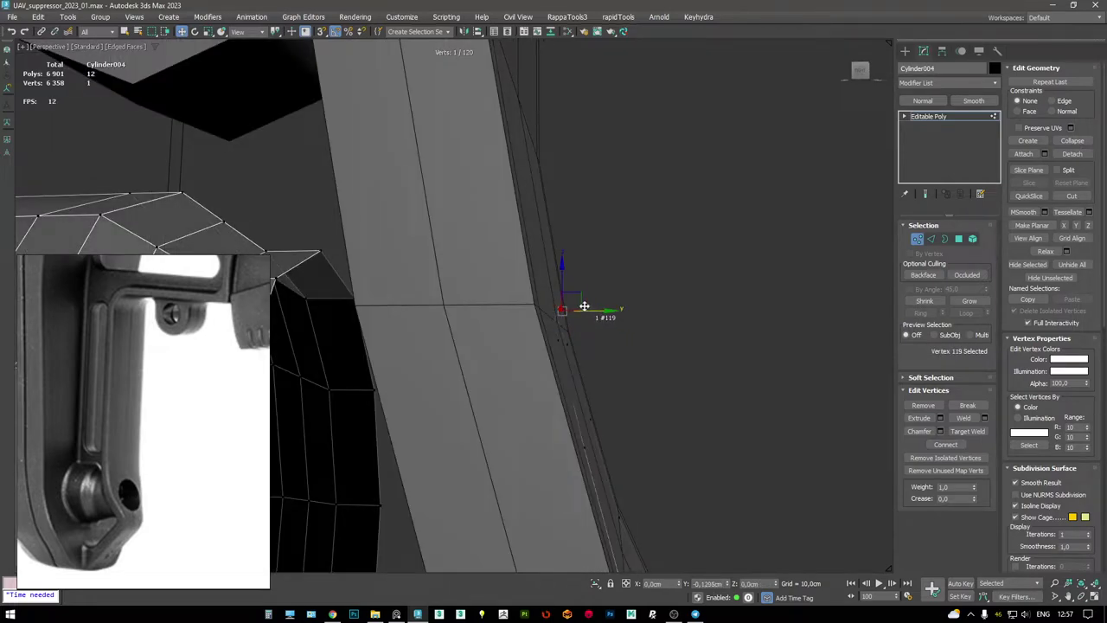
scroll(585, 304, "down", 5)
key("F3")
key("F3")
middle_click_drag(585, 304, 603, 346, "alt")
scroll(611, 371, "down", 3)
key("F3")
key("4")
key("F3")
left_click(584, 323)
key("F3")
- Delete the pin's end cap and inset a new border ring inside the opening
key("2")
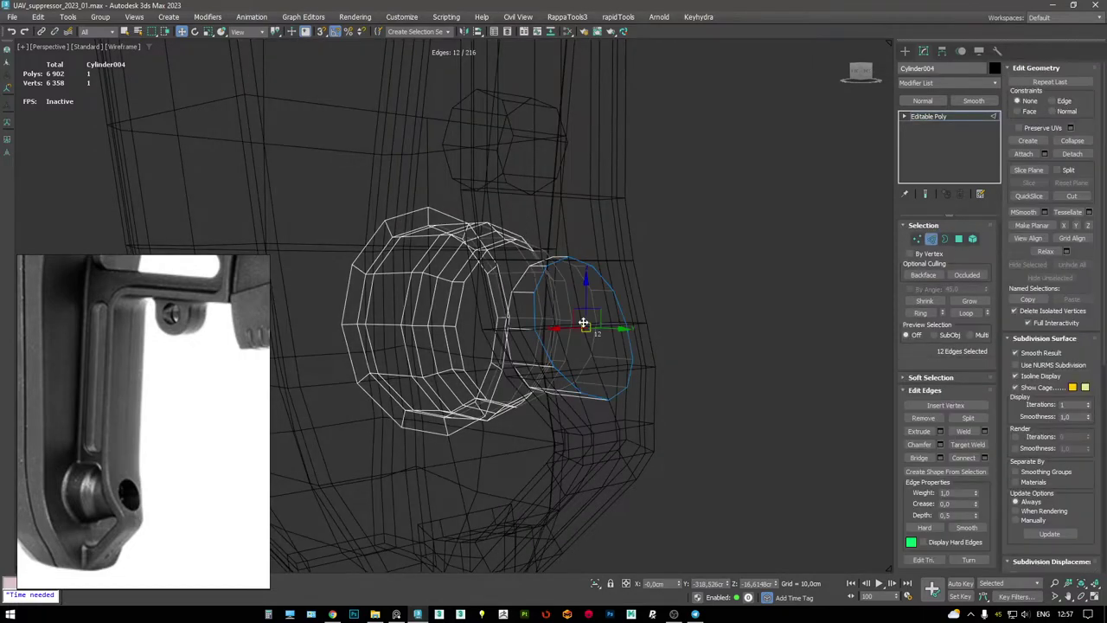
middle_click_drag(577, 326, 612, 316, "alt")
key("F3")
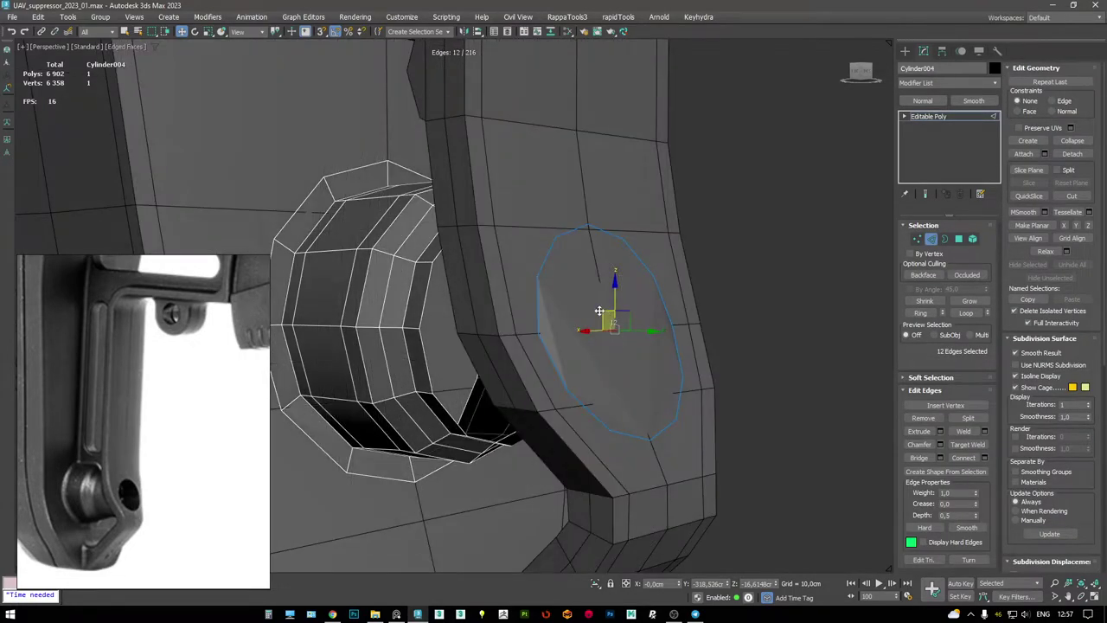
key("F3")
key("F3")
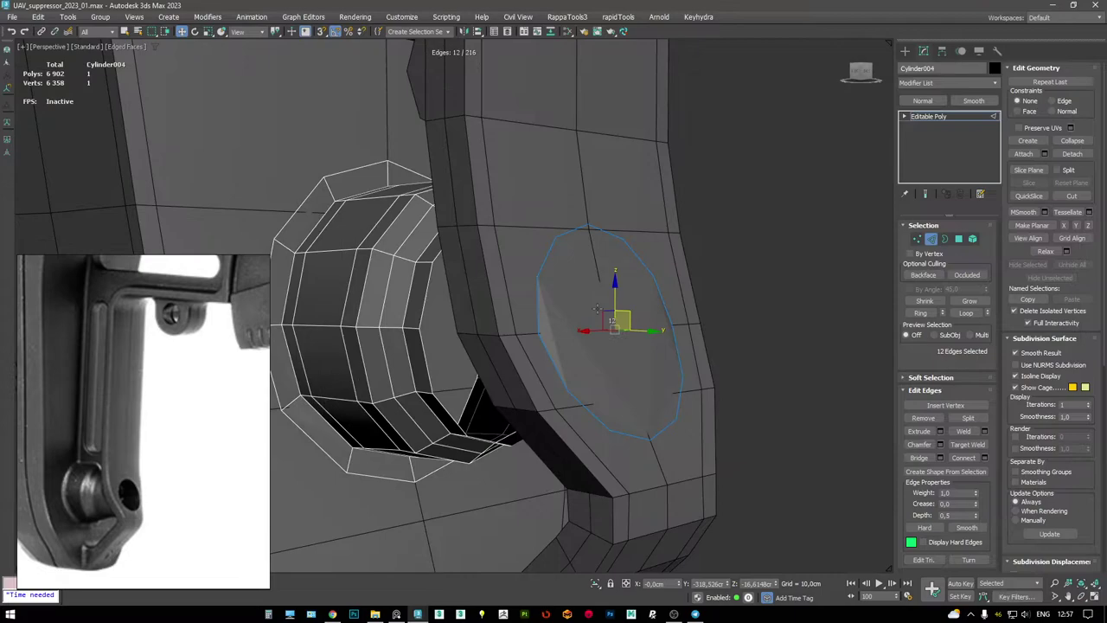
key("Delete")
key("F3")
key("3")
key("F3")
key("r")
left_click_drag(624, 315, 616, 313, "shift")
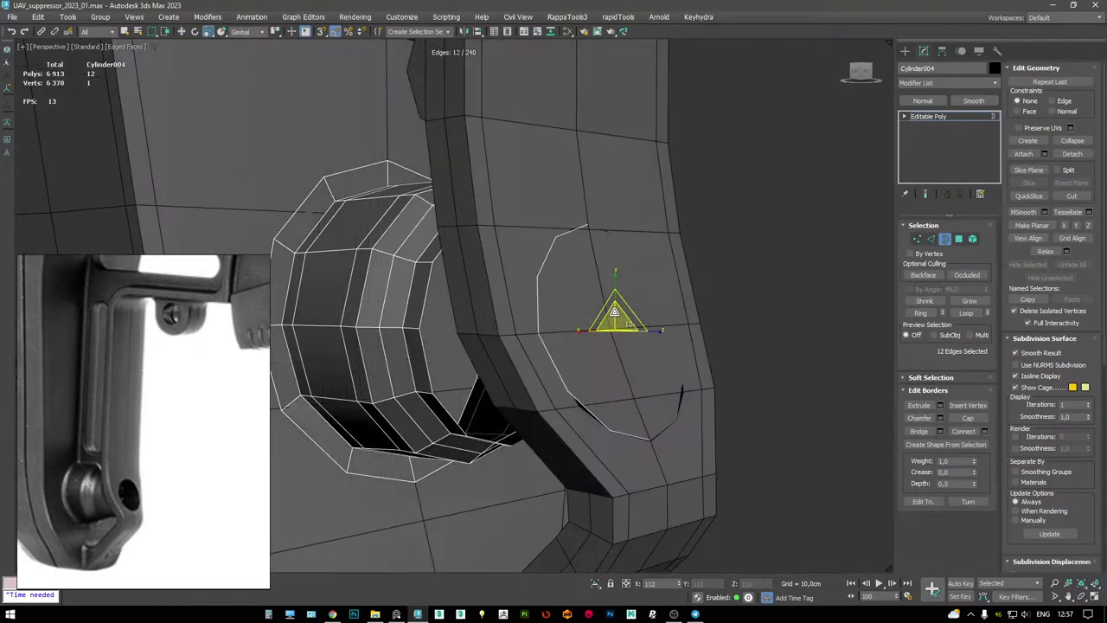
- Select the new ring piece and convert the selection to its border vertices
key("F3")
key("F3")
key("5")
key("F3")
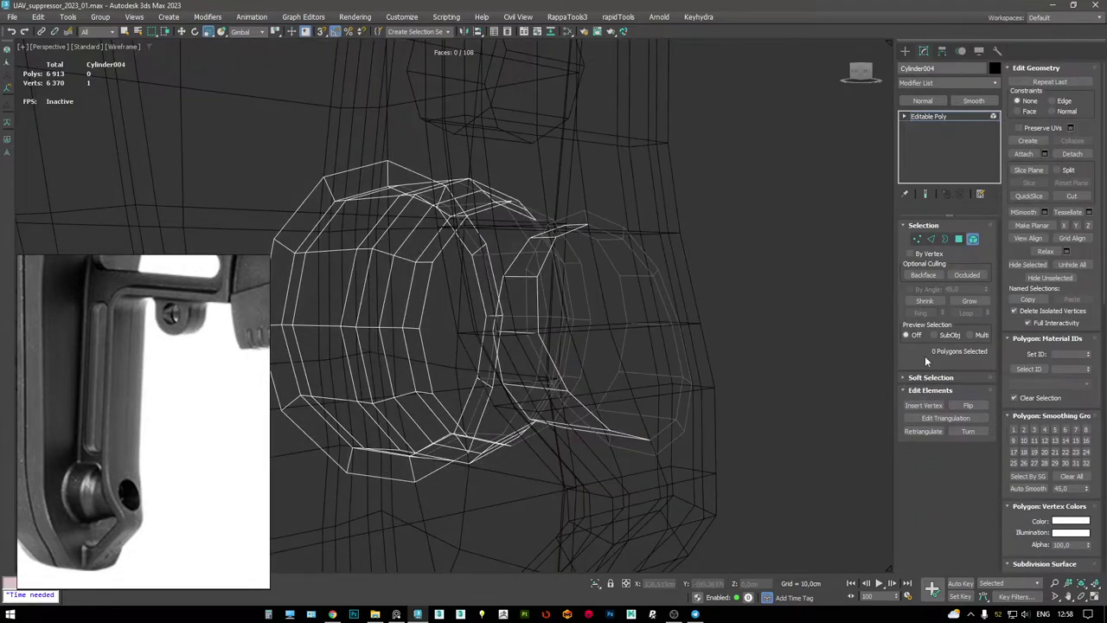
left_click(663, 316)
left_click(643, 262)
key("F3")
key("F3")
key("3")
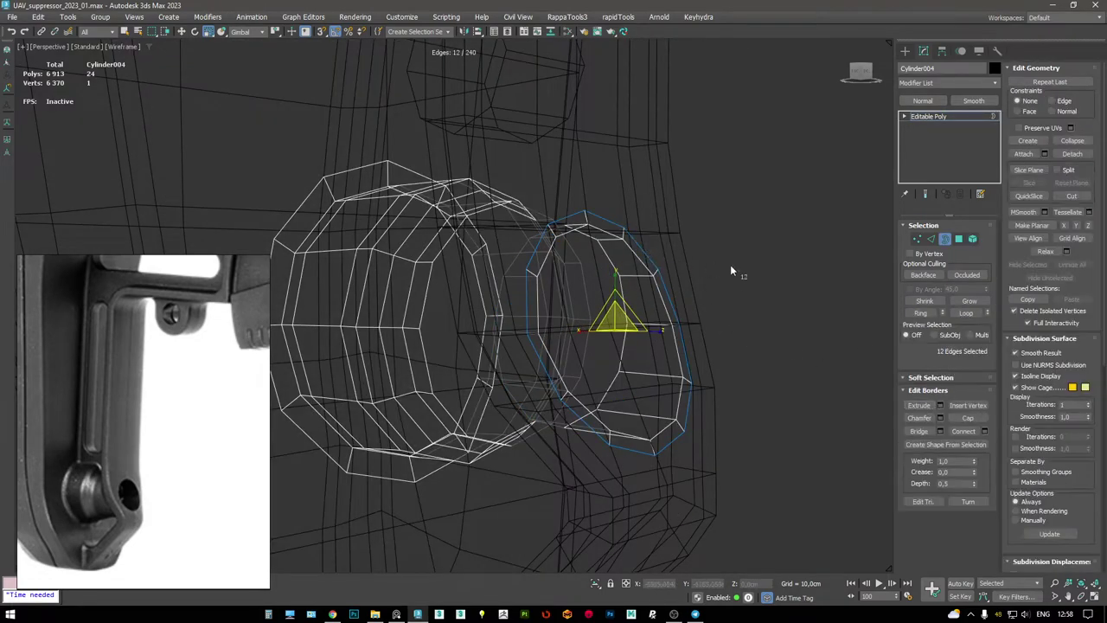
key("1")
key("F3")
- Conform the ring vertices onto Box004 with tyConform, collapse it, and add an edge loop around the ring
right_click(724, 396)
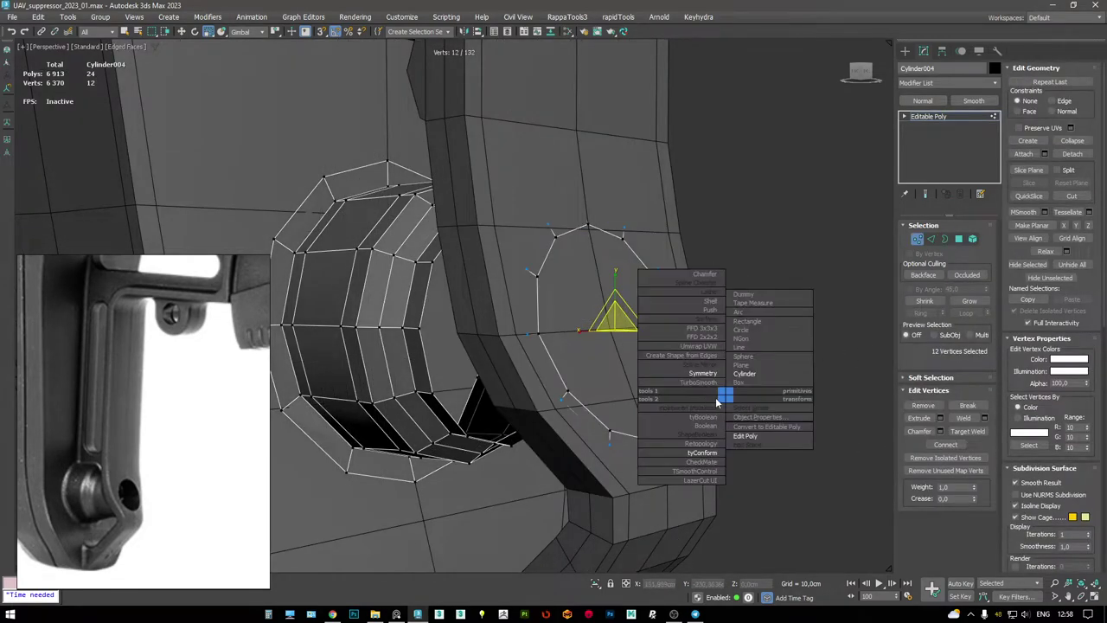
left_click(702, 452)
left_click(925, 355)
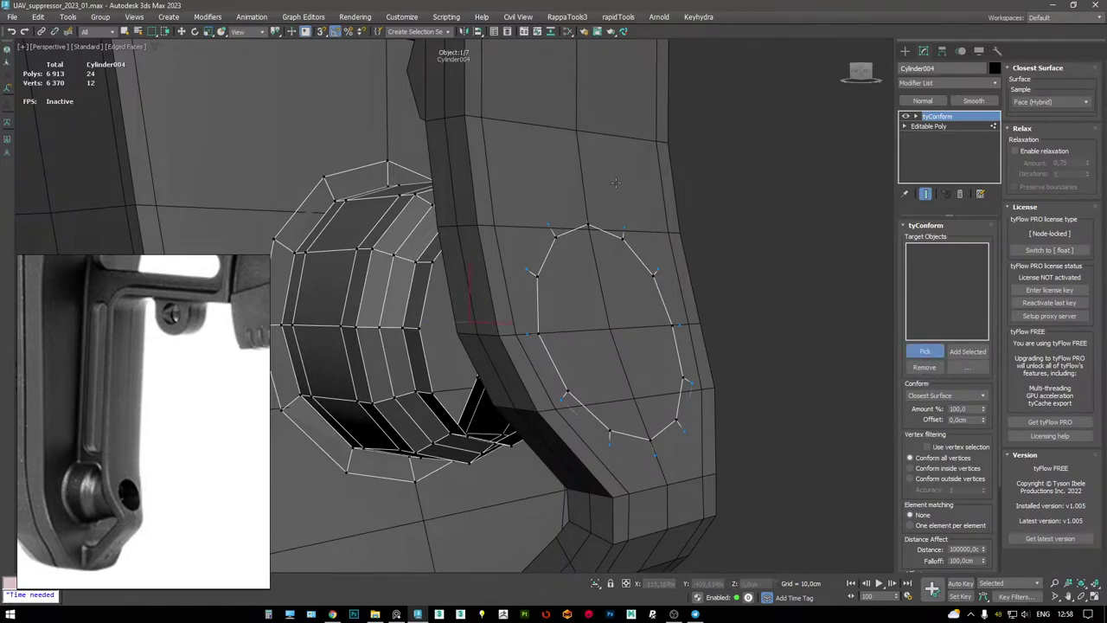
left_click(616, 201)
left_click(929, 446)
middle_click_drag(654, 285, 657, 253)
key("F3")
left_click(654, 256)
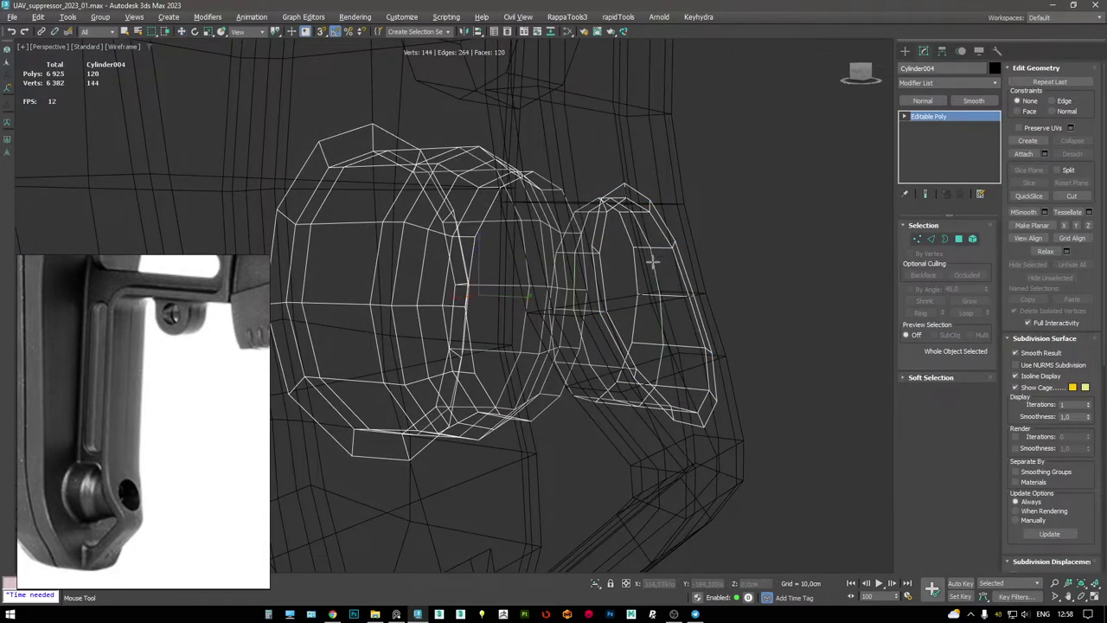
- Select the outer piece's open border and extend it toward the inner cylinder
key("w")
mouse_move(660, 272)
middle_mouse_down("alt")
mouse_move(670, 280)
mouse_move(652, 227)
middle_mouse_up("alt")
key("F3")
key("F3")
key("F3")
key("3")
left_click(665, 284)
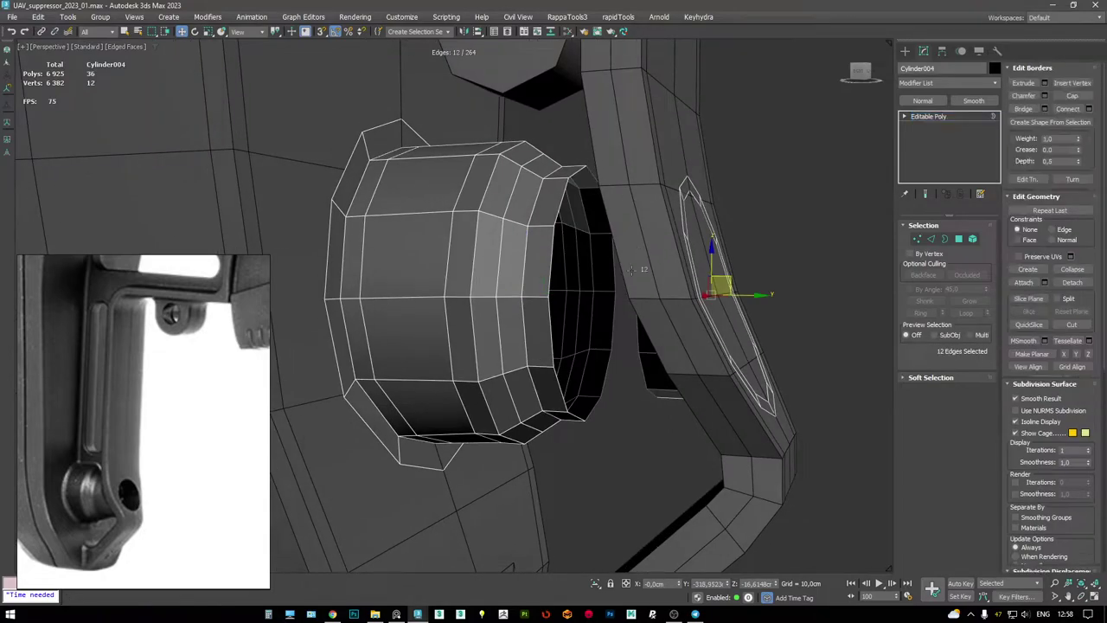
key("F3")
key("F3")
middle_click_drag(665, 283, 647, 278, "alt")
key("F3")
key("F3")
mouse_move(676, 291)
left_mouse_down("shift")
mouse_move(563, 294)
mouse_move(542, 302)
mouse_move(544, 314)
left_mouse_up("shift")
key("F3")
key("F3")
key("F3")
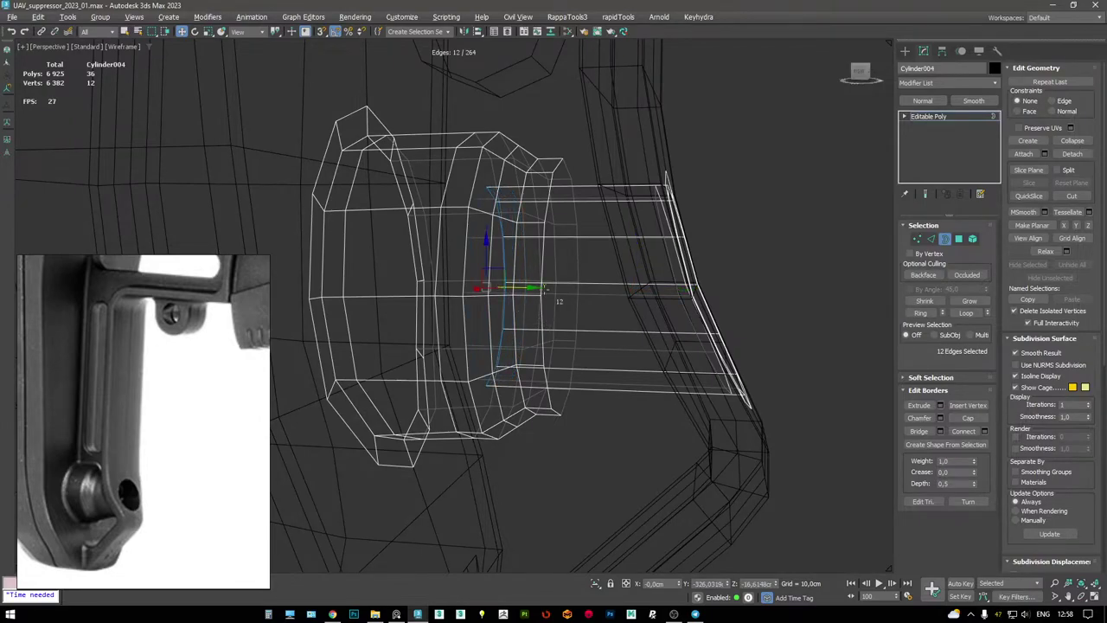
middle_click_drag(545, 289, 632, 252, "alt")
- Shift and scale the extended border, then extend it outward into a new ring
key("r")
key("w")
mouse_move(604, 262)
left_mouse_down()
mouse_move(625, 264)
mouse_move(592, 262)
mouse_move(603, 276)
left_mouse_up()
key("r")
key("F3")
mouse_move(608, 257)
middle_mouse_down("alt")
mouse_move(675, 242)
mouse_move(657, 233)
middle_mouse_up("alt")
scroll(647, 226, "up", 4)
key("3")
key("3")
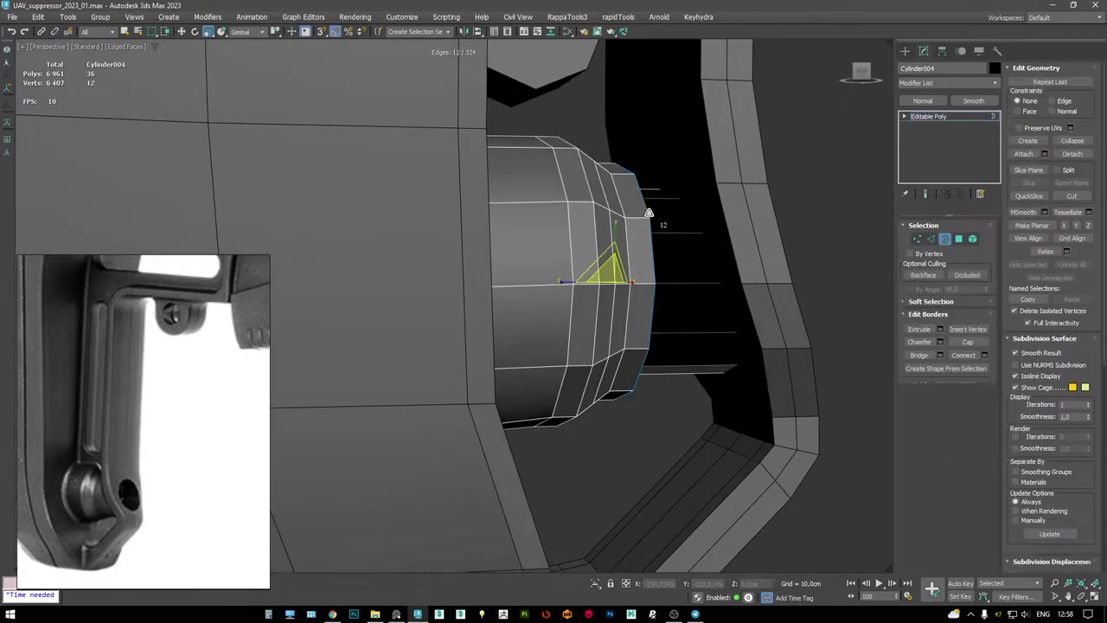
scroll(620, 276, "up", 3)
key("w")
left_click_drag(615, 302, 680, 303, "shift")
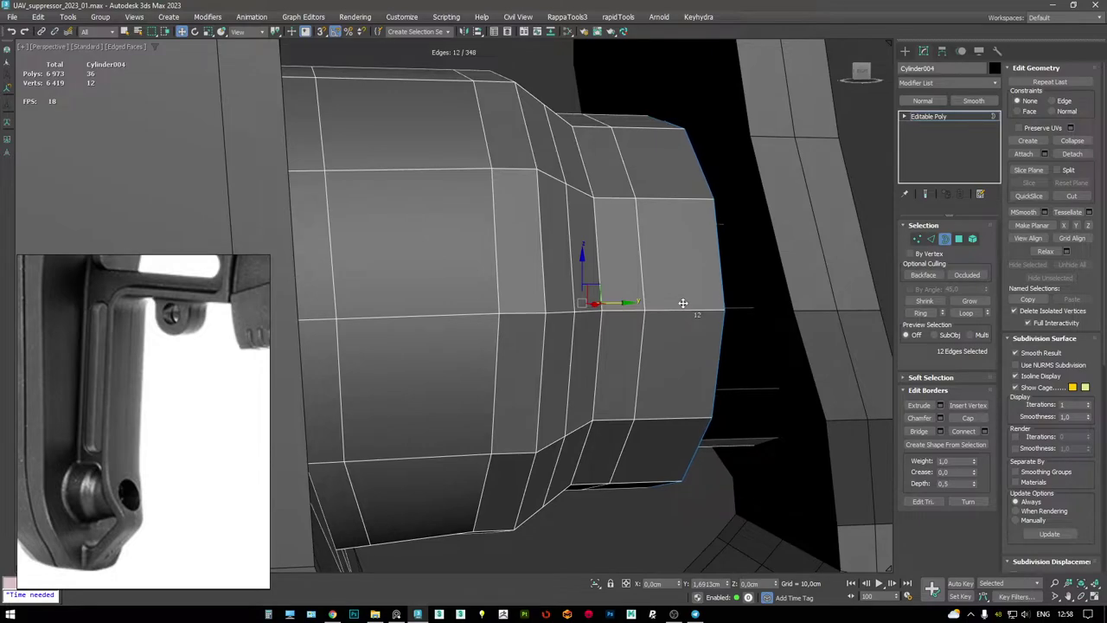
- In Vertex mode, slide the selected end-ring vertices slightly outward
mouse_move(680, 304)
middle_mouse_down("alt")
mouse_move(673, 263)
mouse_move(621, 224)
mouse_move(623, 212)
middle_mouse_up("alt")
key("F3")
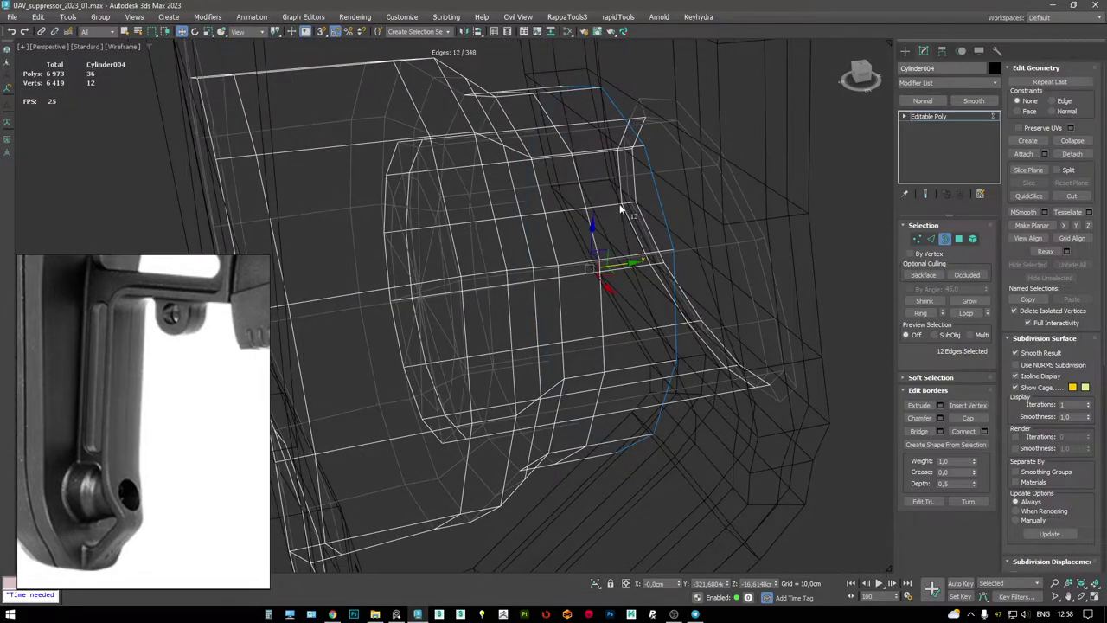
key("1")
middle_click_drag(615, 141, 586, 89, "alt")
key("F3")
middle_click_drag(623, 250, 640, 298, "alt")
left_click_drag(641, 299, 643, 297)
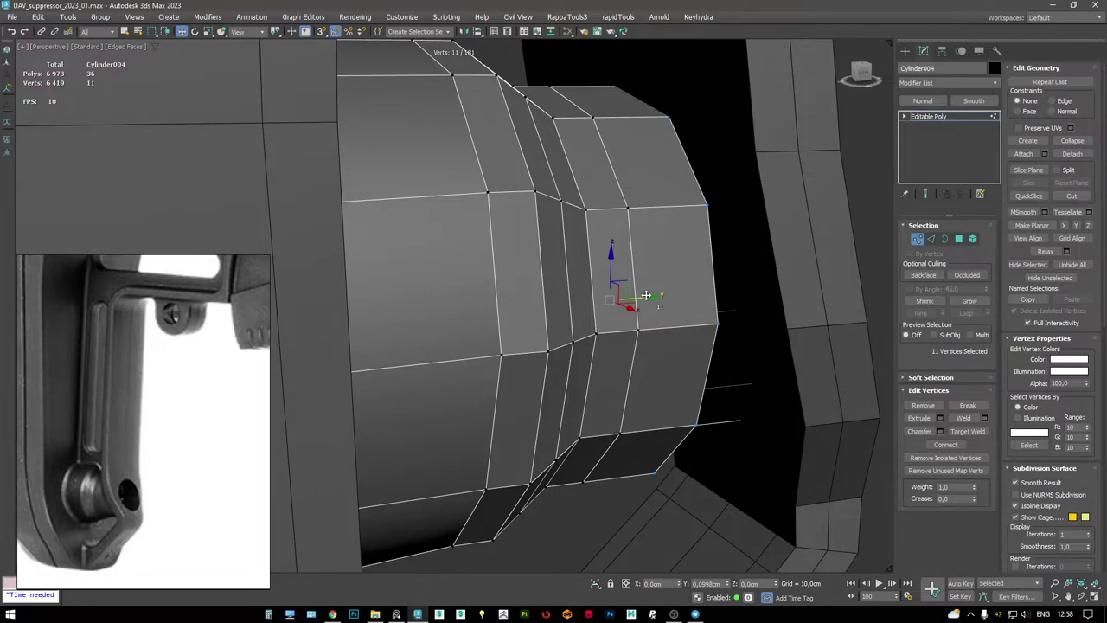
- Trim the selection to nine ring vertices and push them outward about 0.5 cm
key("F3")
left_click_drag(700, 136, 645, 284, "alt")
key("F3")
left_click_drag(650, 335, 665, 336)
key("F3")
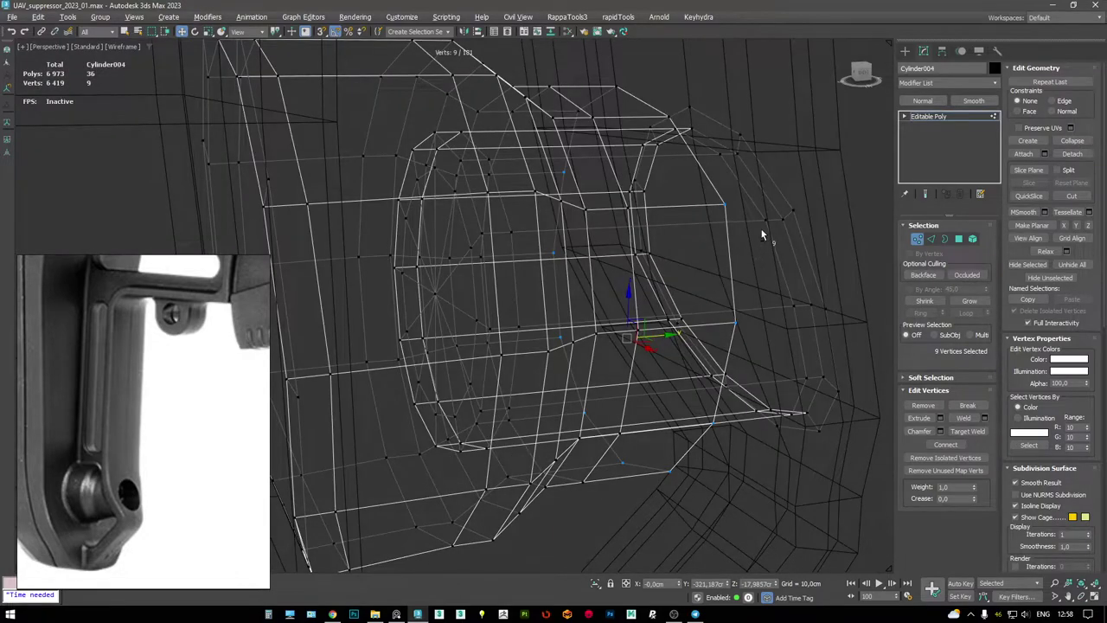
key("F3")
scroll(604, 268, "up", 3)
left_click_drag(614, 277, 640, 277)
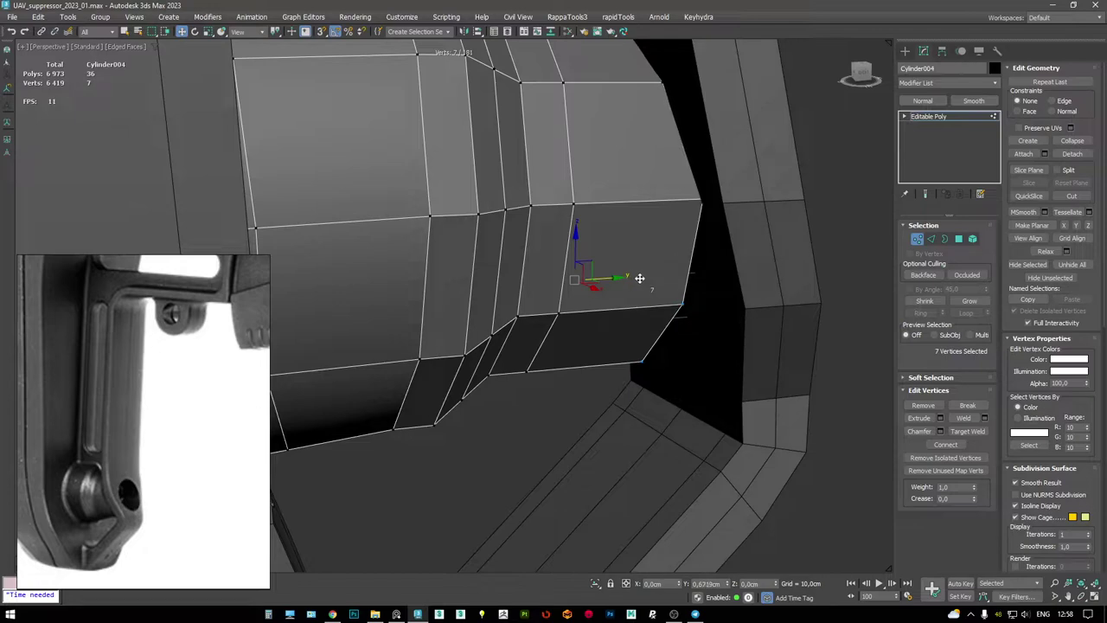
- Select vertex 174, then the twelve vertices of the pin's end ring
key("F3")
scroll(638, 278, "down", 2)
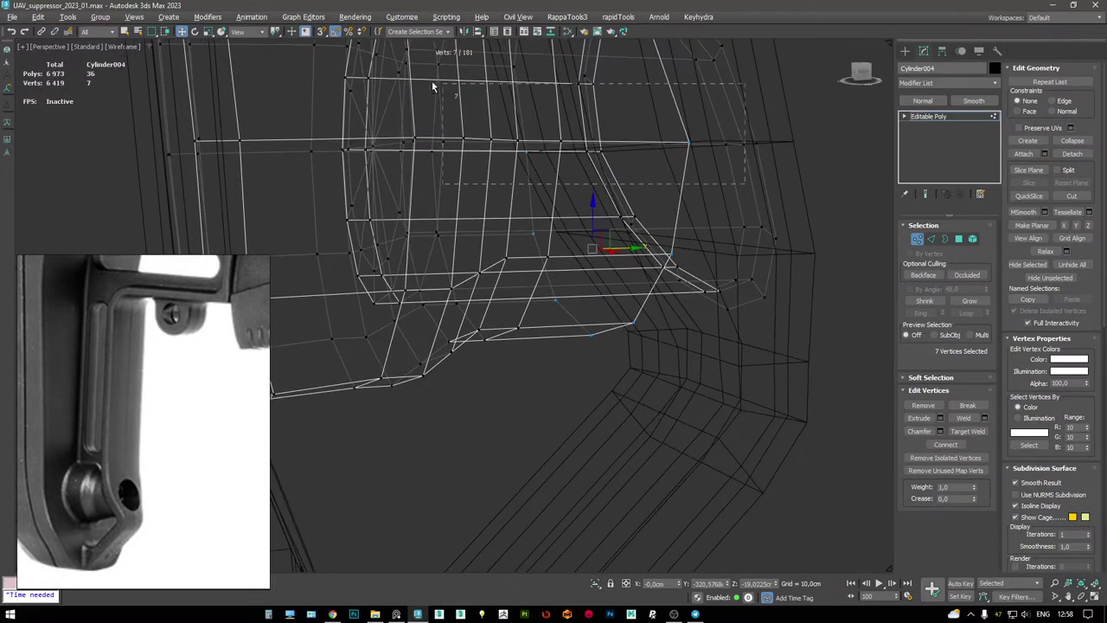
key("F3")
scroll(553, 210, "up", 4)
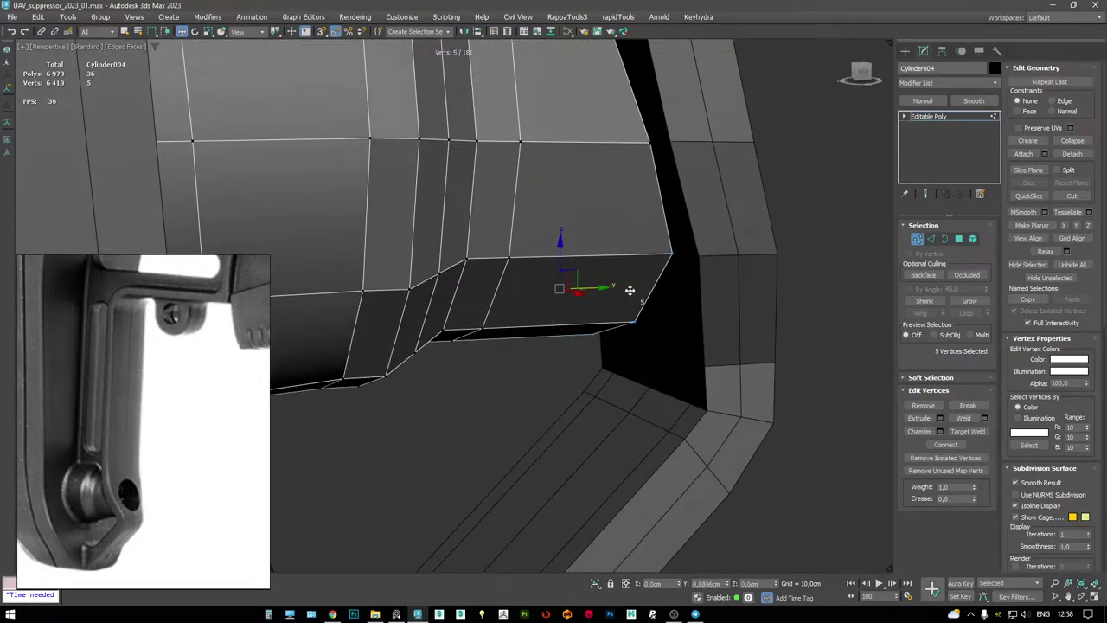
key("F3")
middle_click_drag(635, 292, 720, 278, "alt")
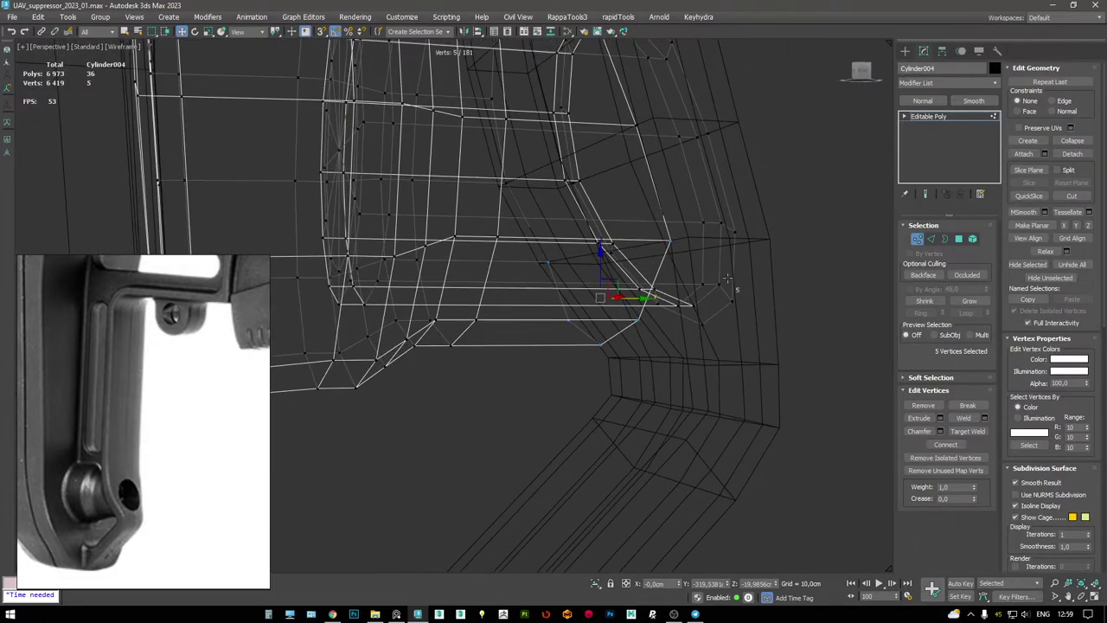
key("F3")
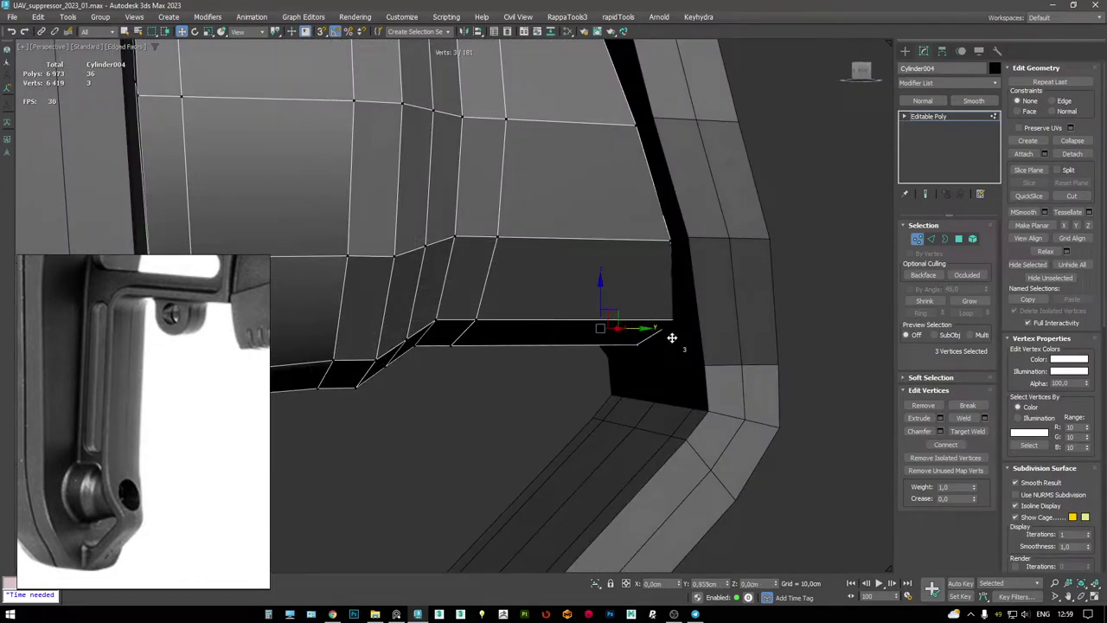
key("F3")
middle_click_drag(668, 337, 644, 330, "alt")
left_click(645, 331)
key("F3")
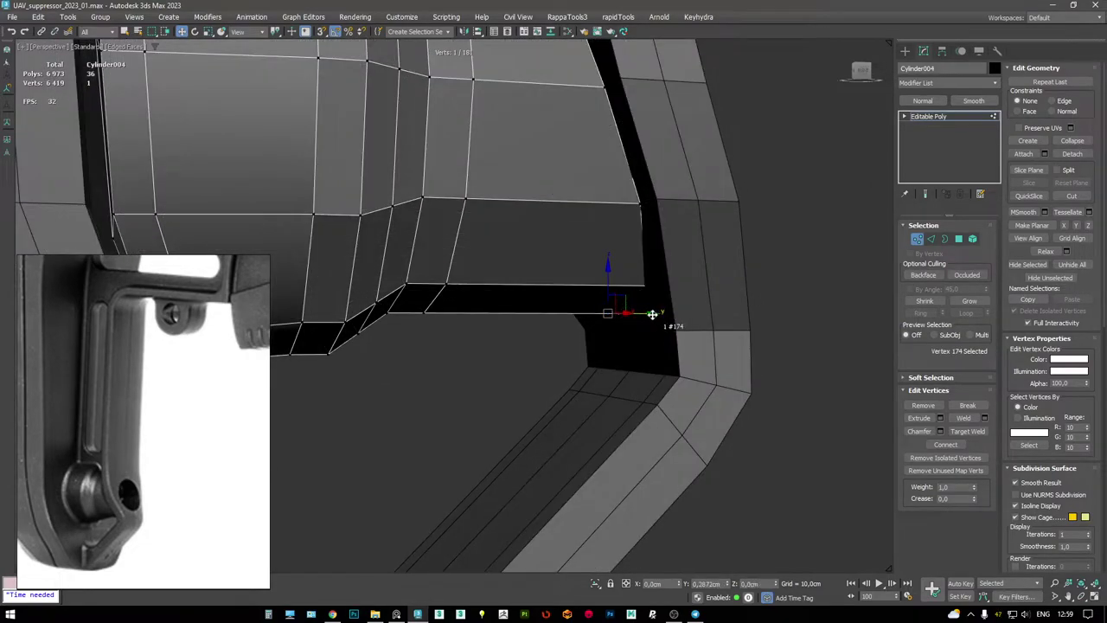
key("F3")
left_click_drag(545, 95, 638, 231)
middle_click_drag(637, 230, 632, 272, "alt")
key("F3")
- Apply tyConform to Cylinder004 with Box004 as target, using only the selected vertices
right_click(643, 268)
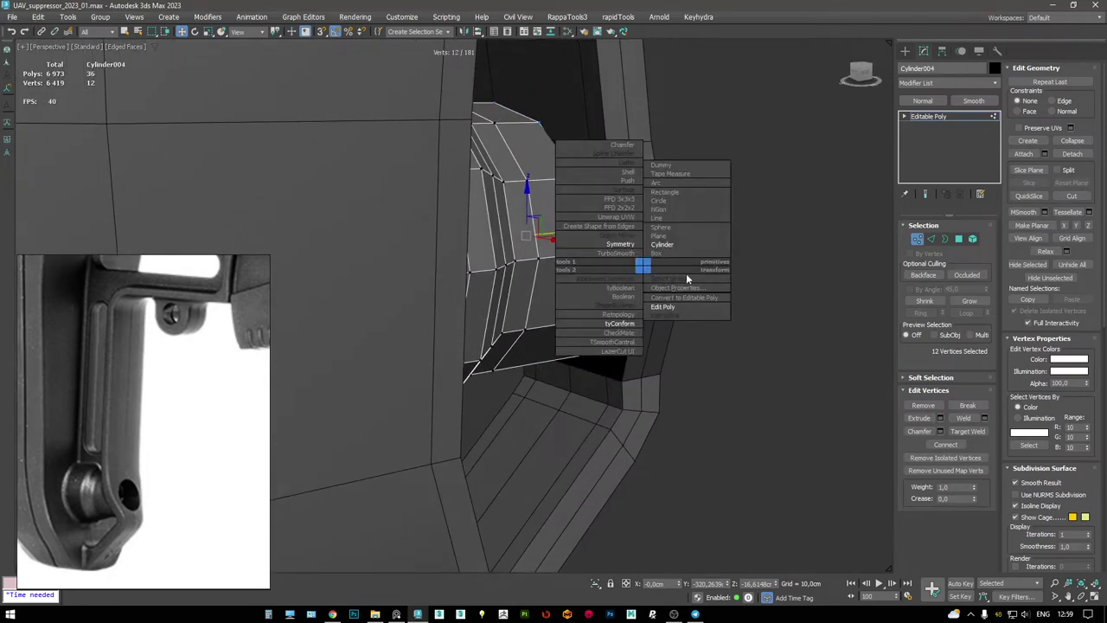
left_click(635, 323)
left_click(934, 350)
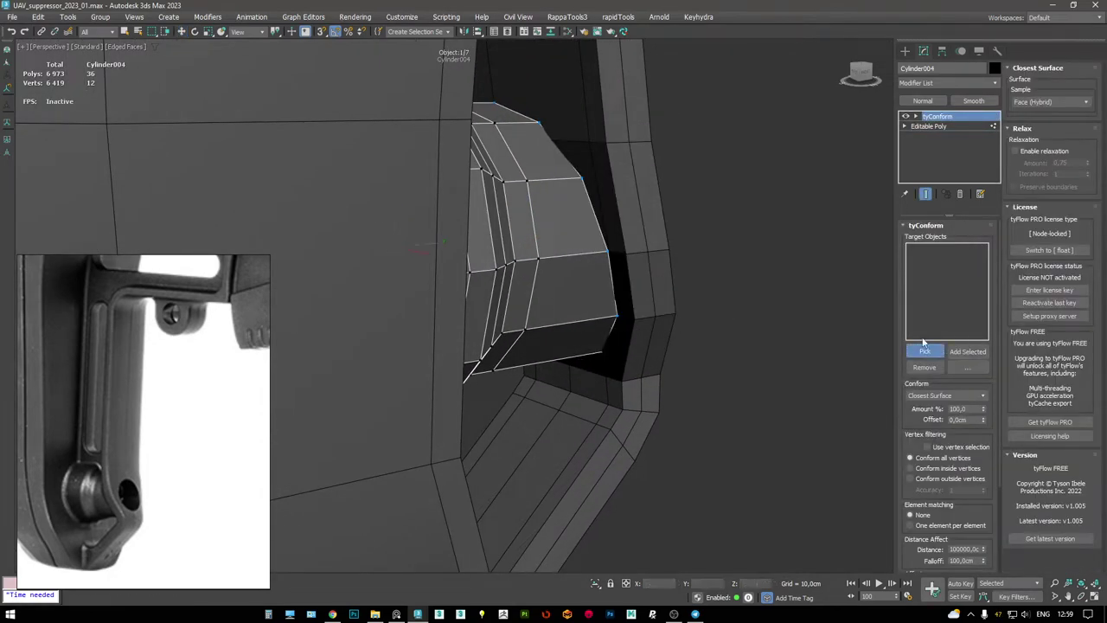
left_click(635, 157)
left_click(968, 444)
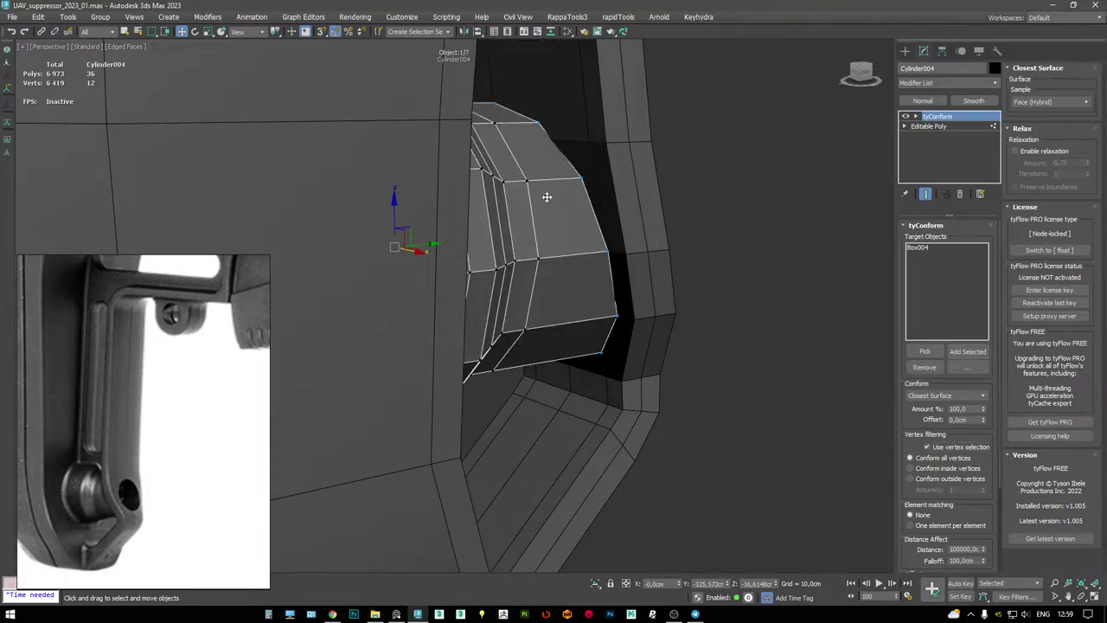
middle_click_drag(546, 190, 595, 197, "alt")
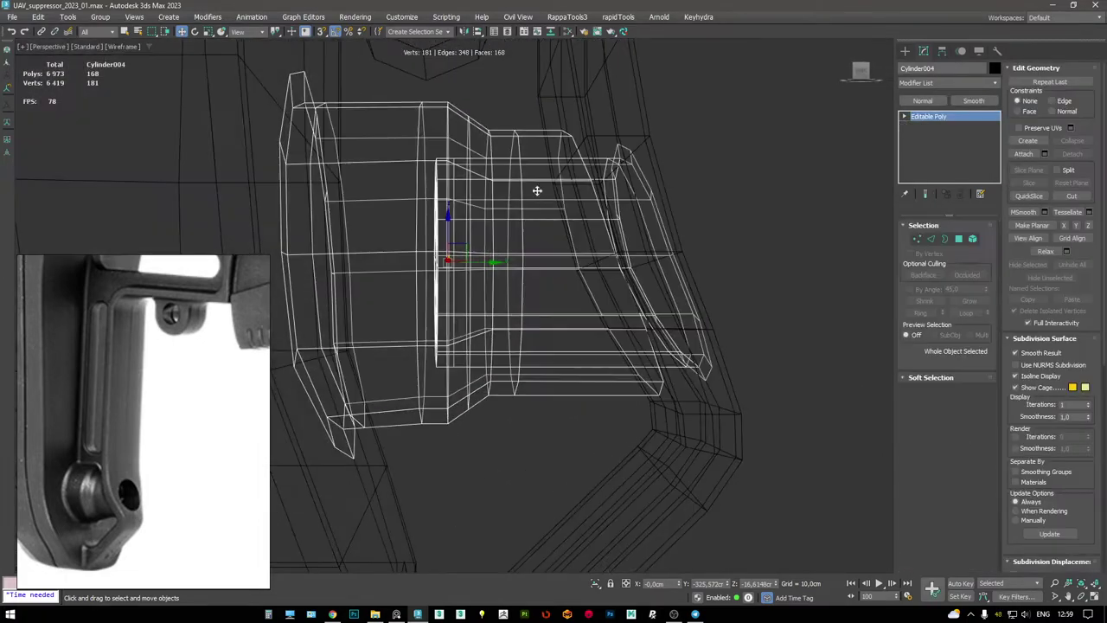
key("F3")
mouse_move(569, 198)
middle_mouse_down("alt")
mouse_move(615, 188)
mouse_move(616, 178)
middle_mouse_up("alt")
key("F3")
key("F3")
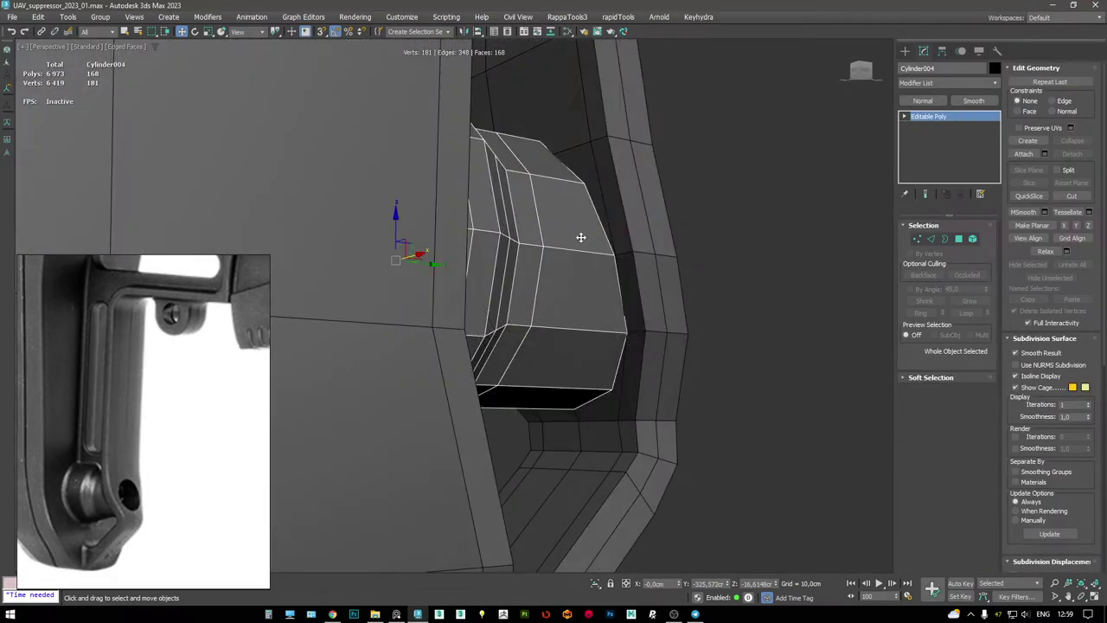
- Extrude the pin's open border outward into a new ring
key("3")
left_click_drag(536, 279, 522, 277, "shift")
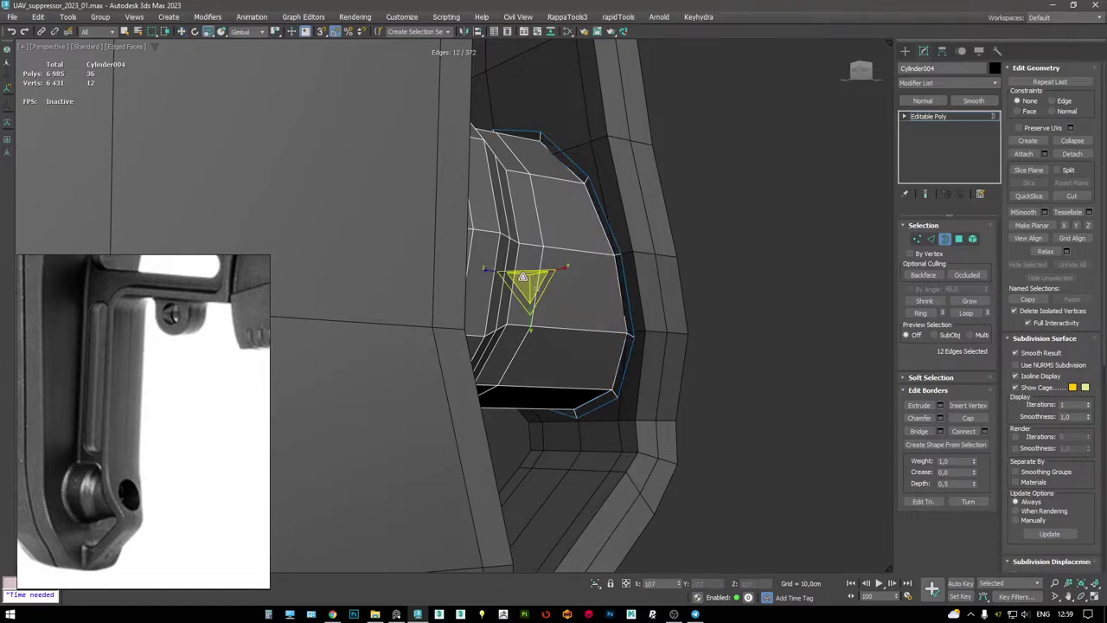
middle_click_drag(522, 277, 563, 235, "alt")
key("1")
key("F3")
key("F3")
- Conform the new ring onto Box004 with a second tyConform limited to selected vertices
right_click(602, 357)
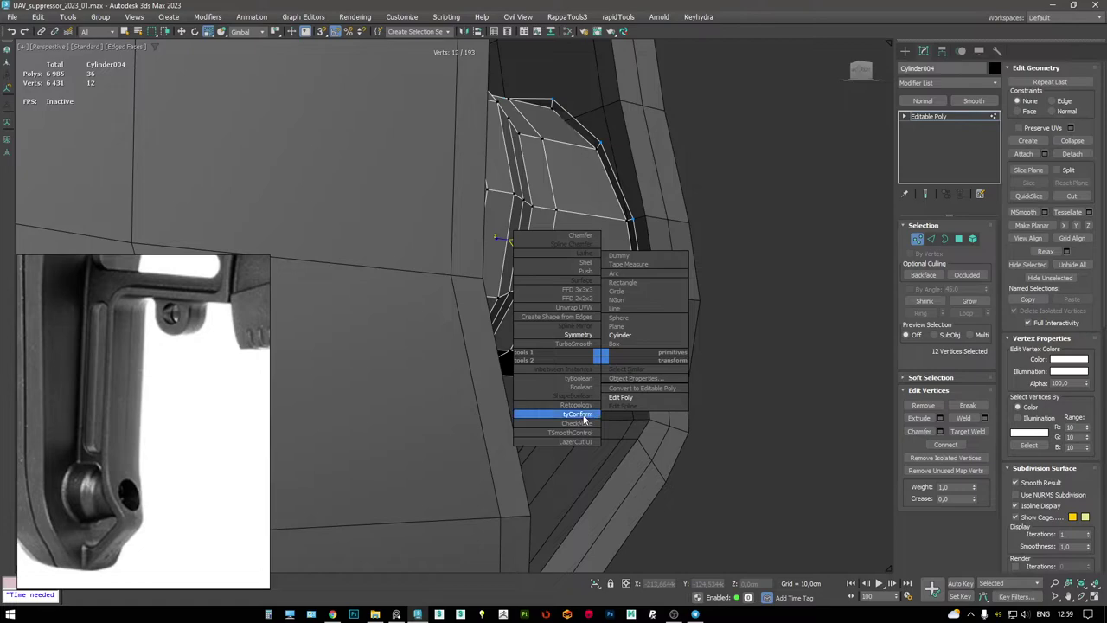
left_click(578, 415)
left_click(925, 351)
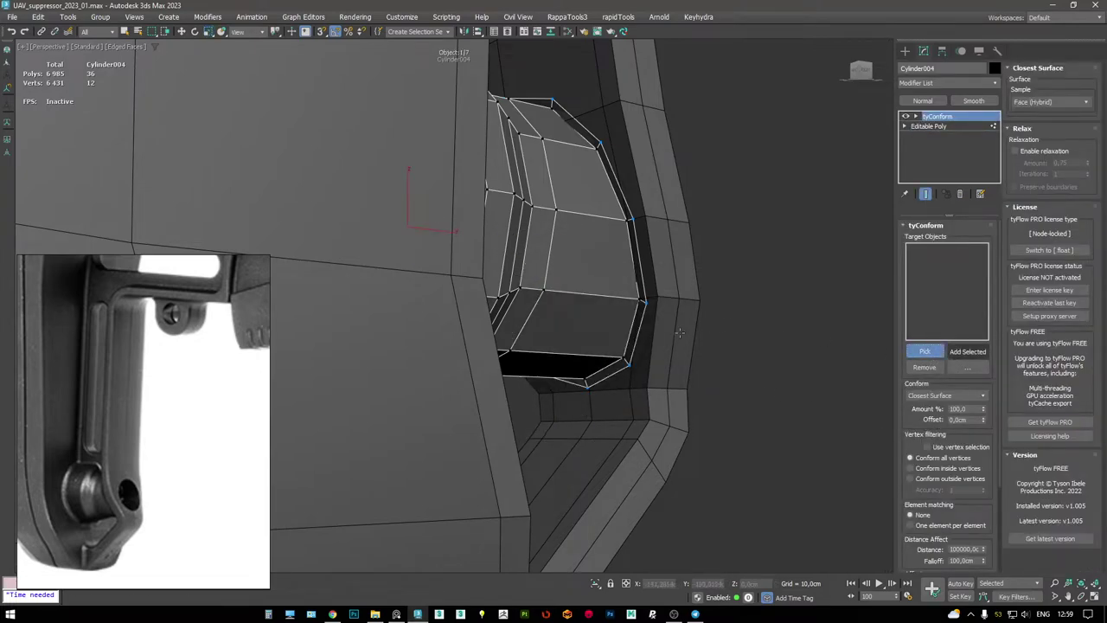
left_click(450, 328)
left_click(927, 446)
middle_click_drag(620, 322, 602, 319)
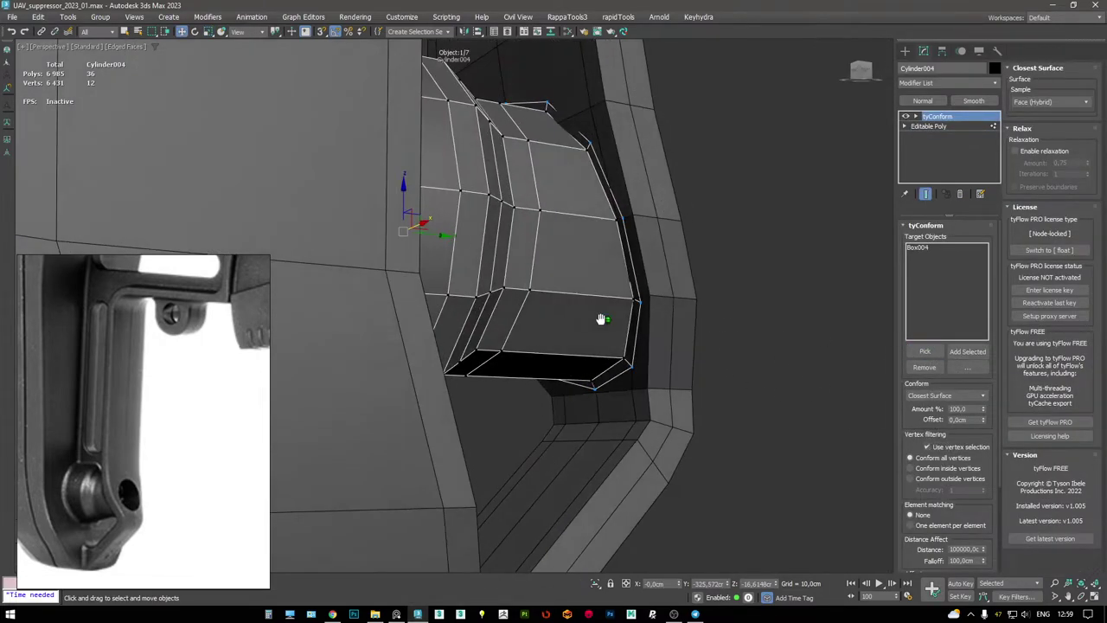
middle_click_drag(657, 294, 574, 217, "alt")
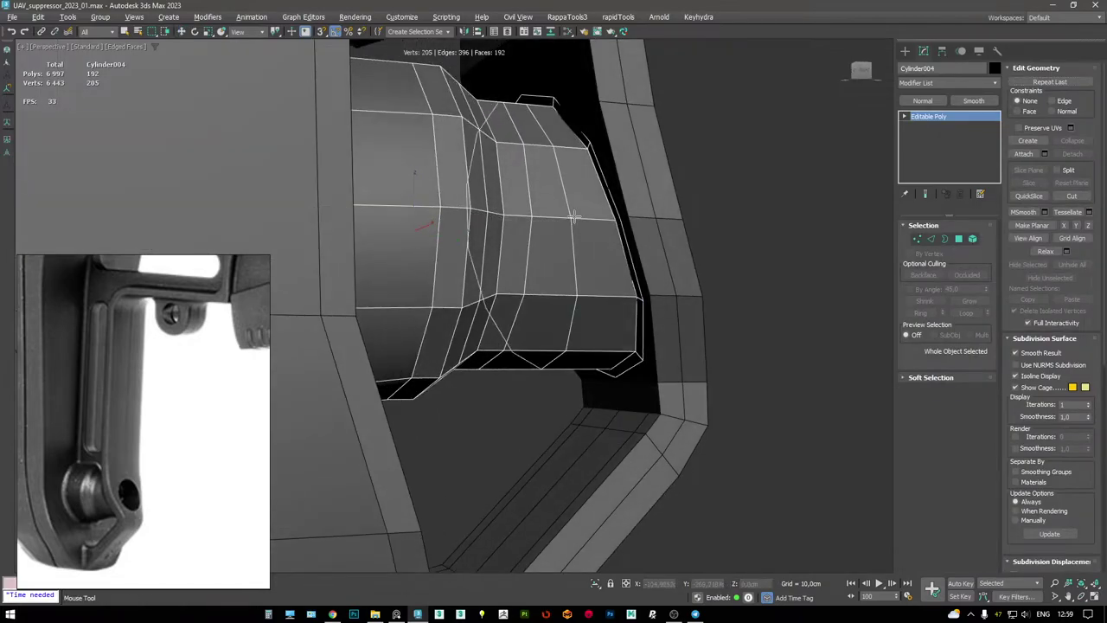
- Delete the left half of the cylinder's vertices, viewed down its axis
key("w")
middle_click_drag(679, 203, 640, 185, "alt")
key("1")
key("F3")
middle_click_drag(707, 167, 542, 195, "alt")
scroll(543, 195, "down", 3)
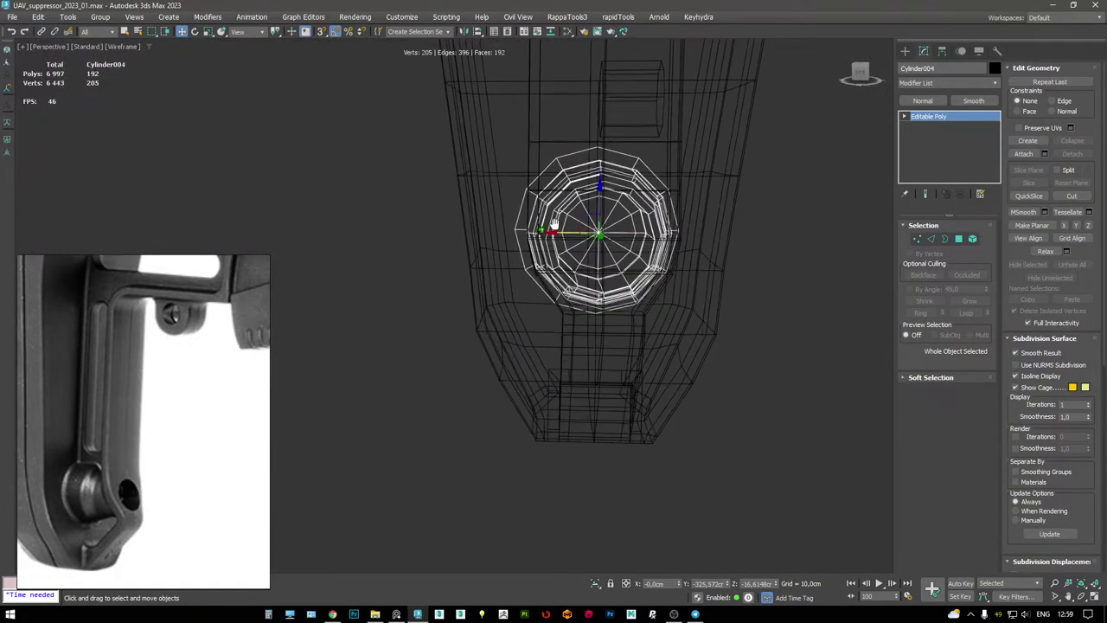
scroll(424, 128, "up", 3)
left_click_drag(385, 157, 498, 332)
key("Delete")
- Exit vertex editing and select Box004, then Cylinder003
key("F3")
scroll(523, 192, "up", 2)
left_click(928, 116)
middle_click_drag(597, 173, 683, 264, "alt")
left_click(649, 159)
left_click(683, 264)
- On Cylinder003's Editable Poly, cut new edges around where the pin meets the surface
left_click(929, 136)
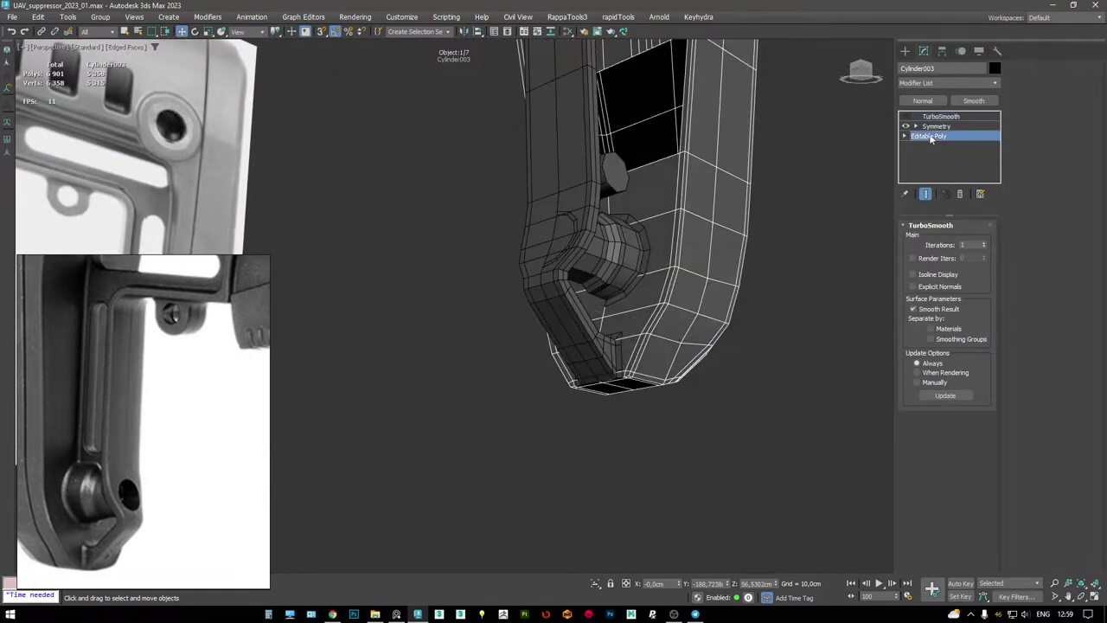
scroll(593, 295, "up", 4)
middle_click_drag(625, 311, 654, 242, "alt")
key("1")
scroll(650, 232, "up", 5)
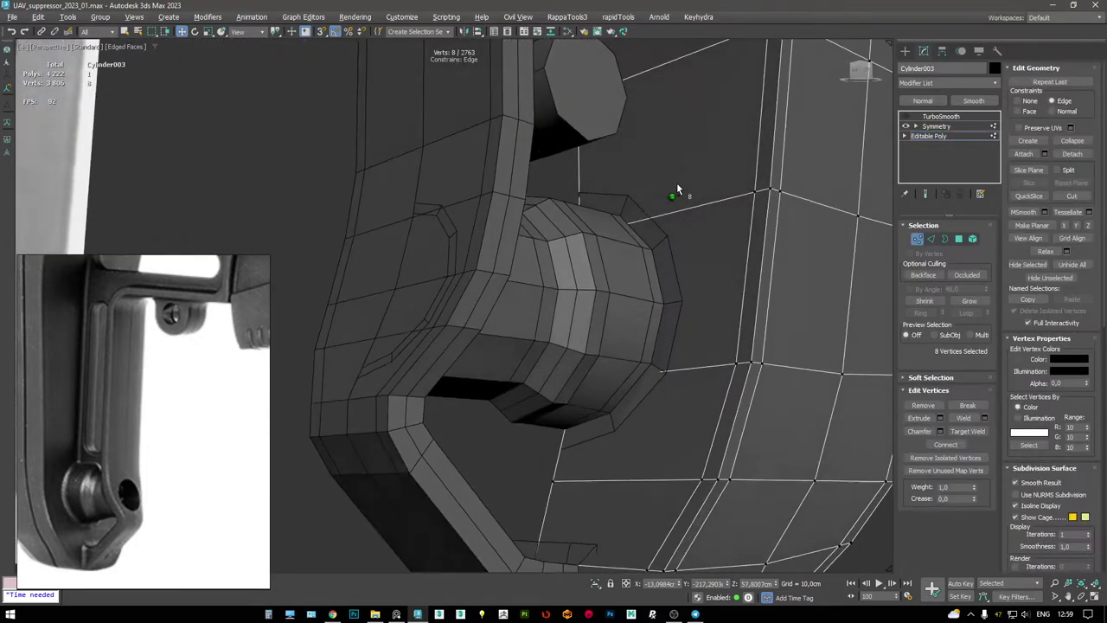
middle_click_drag(677, 179, 646, 333)
scroll(645, 336, "up", 5)
key("1")
key("alt+c")
key("F3")
left_click(560, 193)
key("F3")
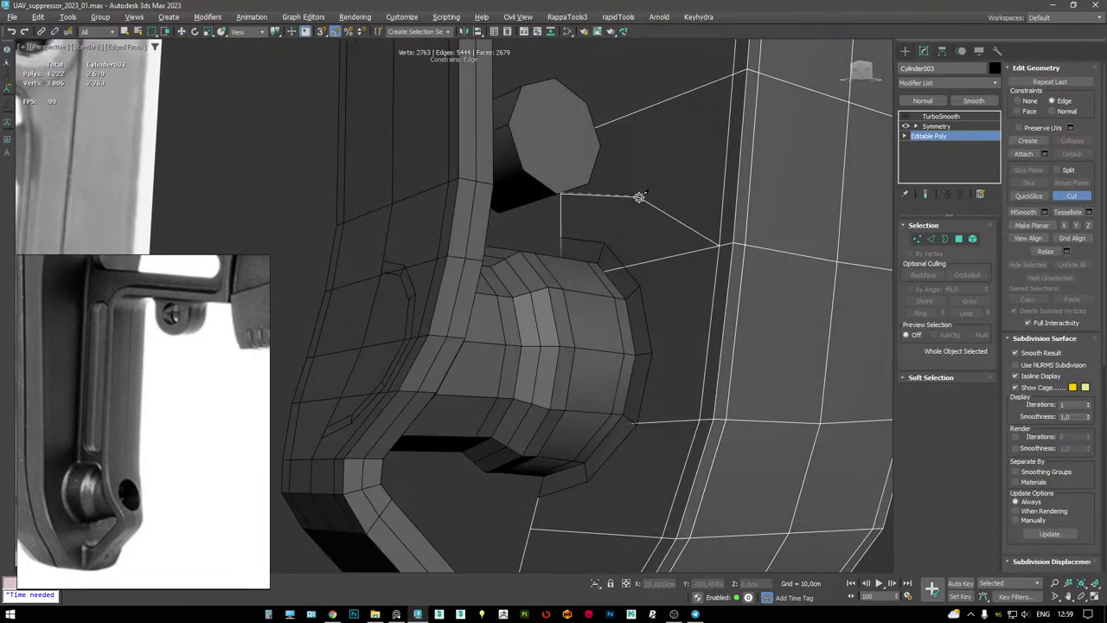
scroll(638, 148, "up", 3)
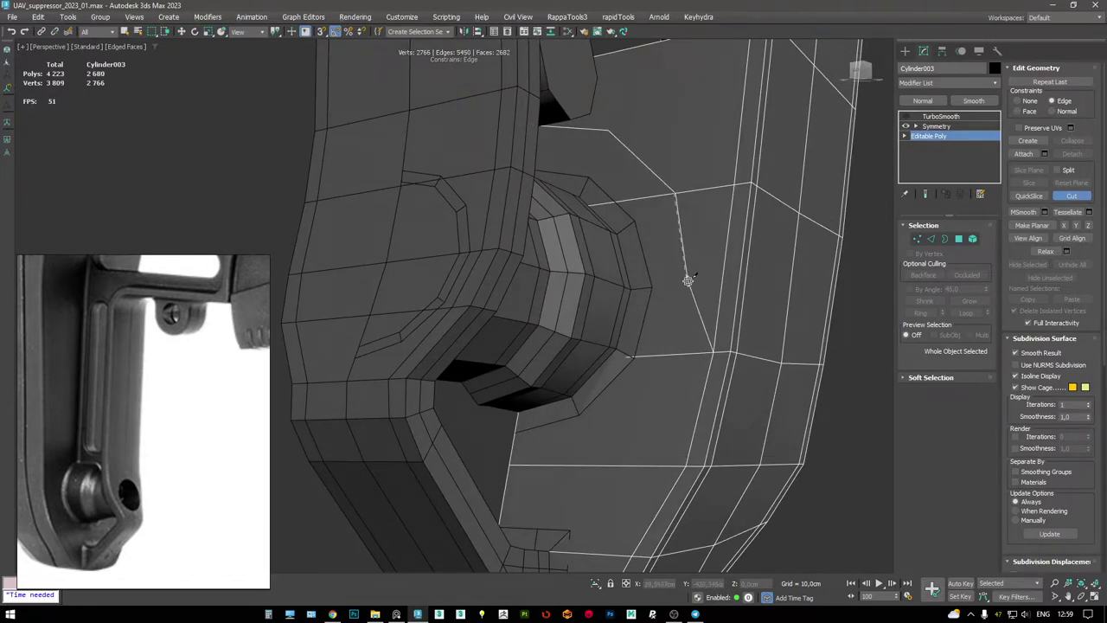
middle_click_drag(689, 305, 683, 286, "alt")
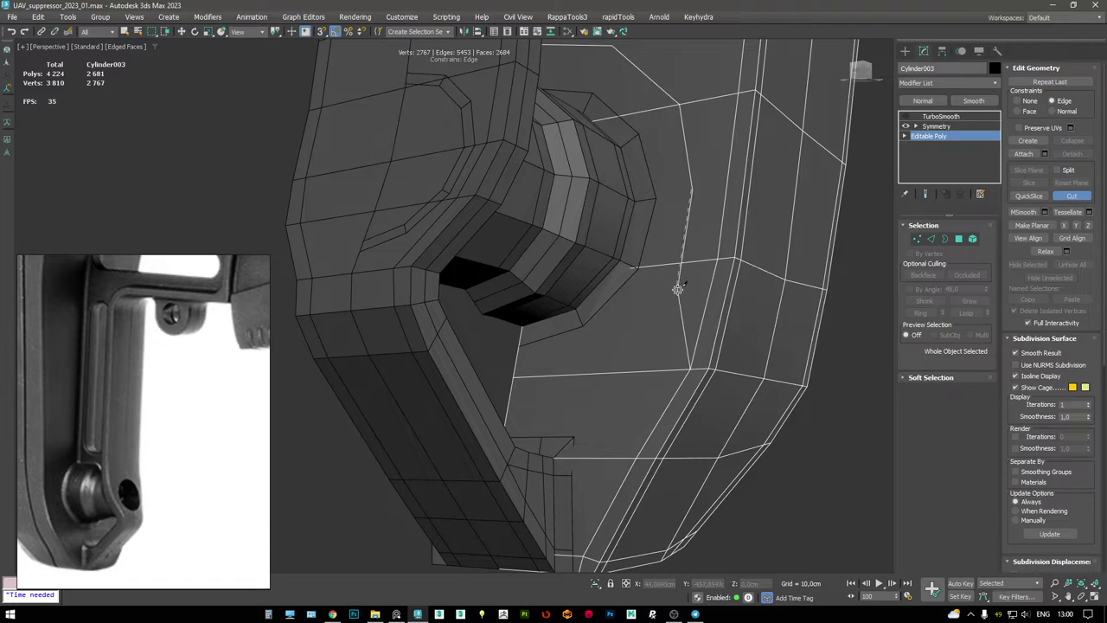
right_click(522, 372)
- Delete the polygons under the pin where it meets the surface
key("4")
key("F3")
left_click(611, 324)
left_click(594, 112, "ctrl")
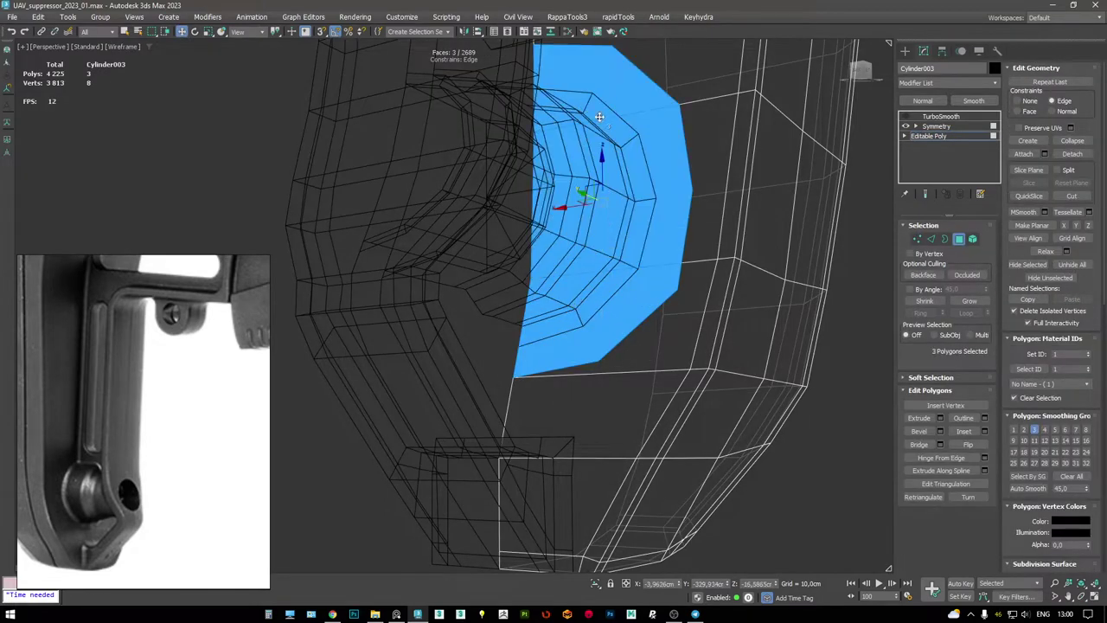
key("F3")
key("Delete")
- Reselect Cylinder003 and delete three small faces near the base
mouse_move(647, 249)
middle_mouse_down("alt")
mouse_move(653, 302)
mouse_move(596, 260)
middle_mouse_up("alt")
left_click(596, 259)
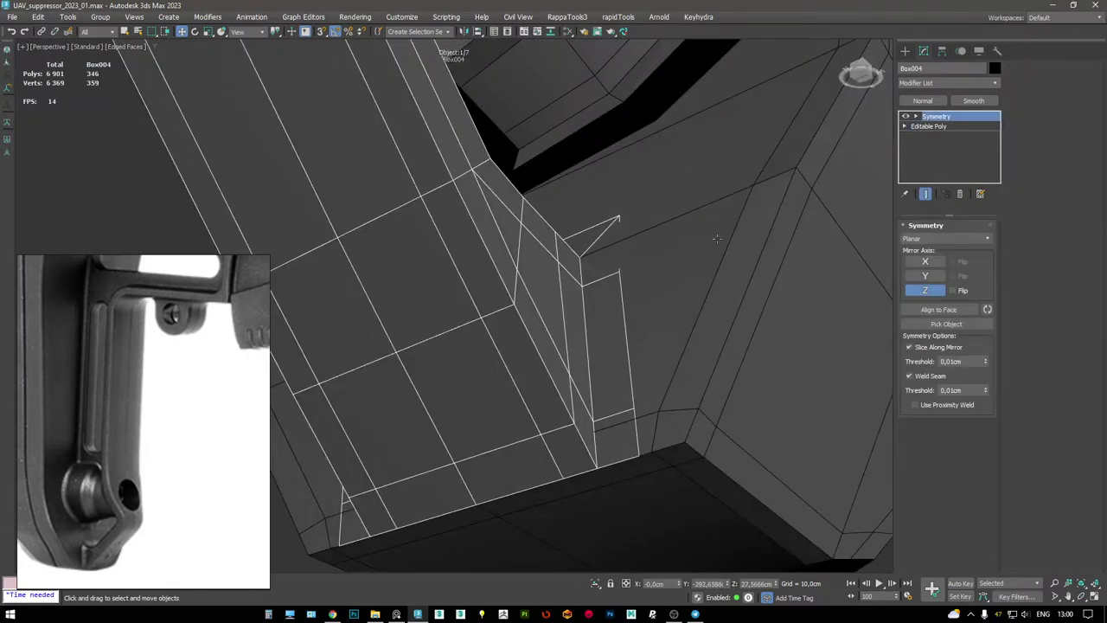
left_click(747, 224)
key("4")
left_click(642, 432)
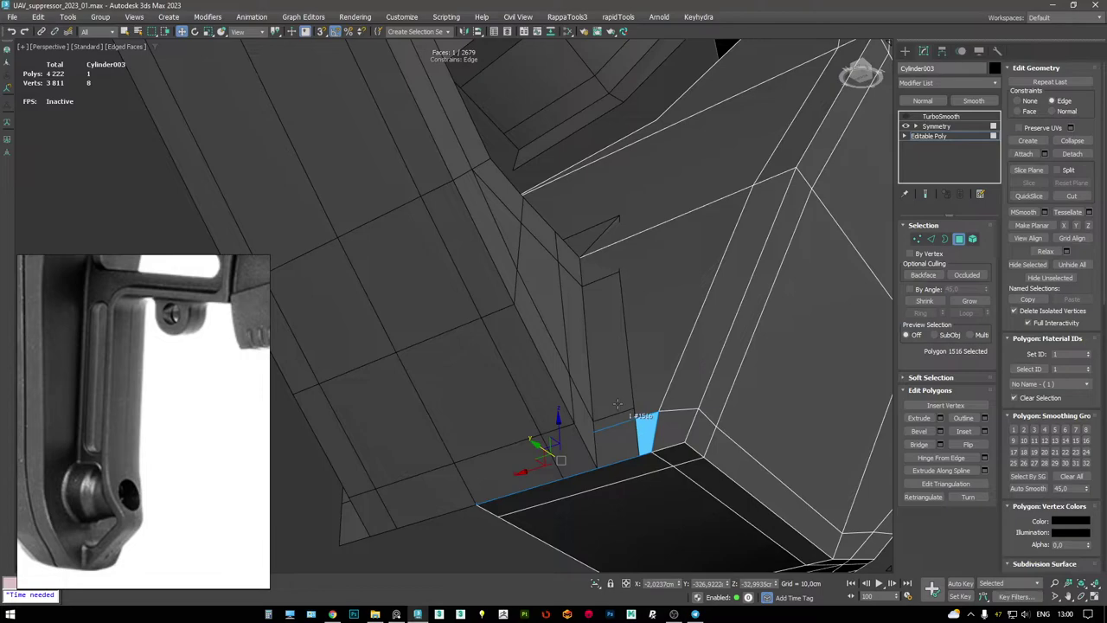
left_click(655, 272, "ctrl")
middle_click_drag(640, 312, 993, 198, "alt")
key("Delete")
scroll(683, 294, "up", 3)
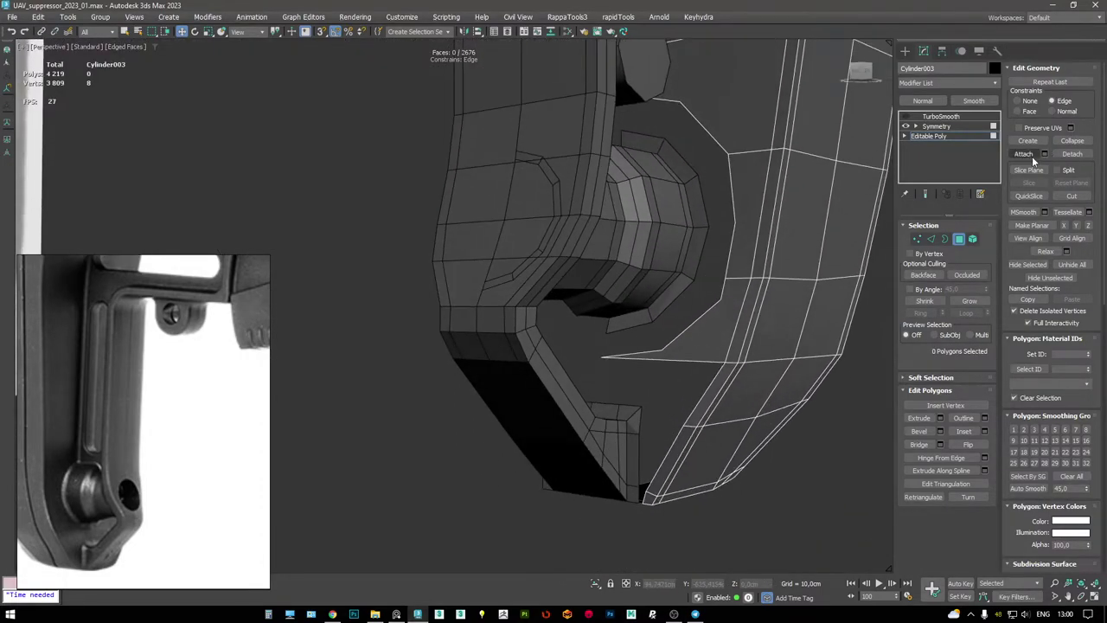
- Attach the pin cylinder into Cylinder003's mesh and confirm the attach options
left_click(1024, 154)
scroll(519, 303, "down", 5)
middle_click_drag(519, 303, 415, 285, "alt")
scroll(415, 286, "up", 5)
scroll(611, 231, "down", 5)
scroll(707, 342, "up", 5)
middle_click_drag(612, 232, 654, 230, "alt")
left_click(700, 377)
left_click(612, 287)
- Select two edges along the new seam where the pin joins the stock
scroll(701, 323, "up", 4)
scroll(654, 230, "up", 5)
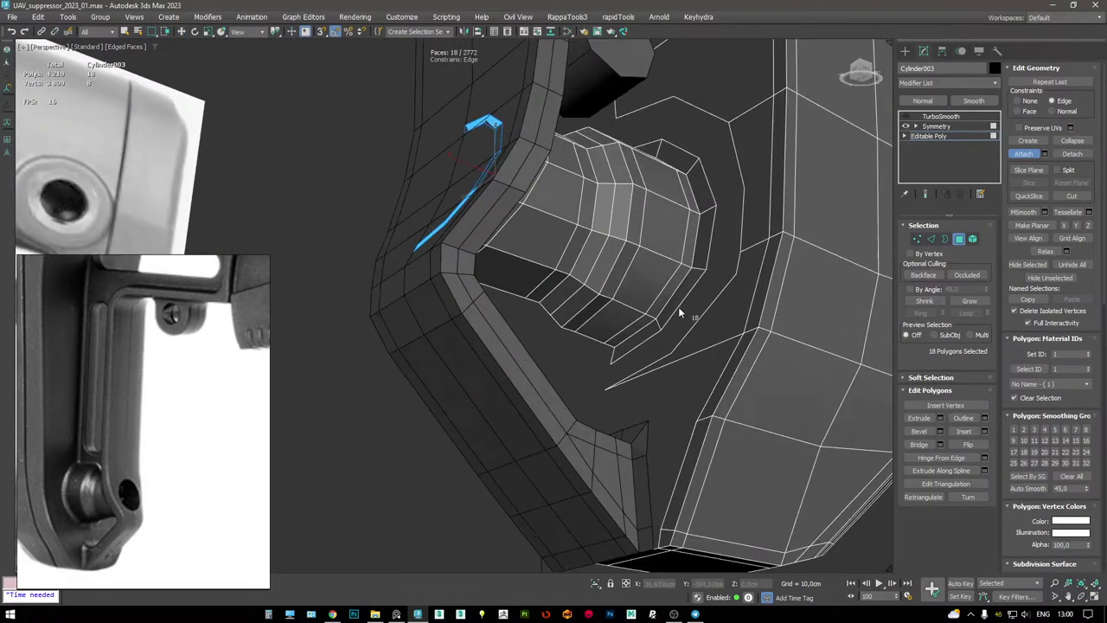
key("2")
left_click(563, 419)
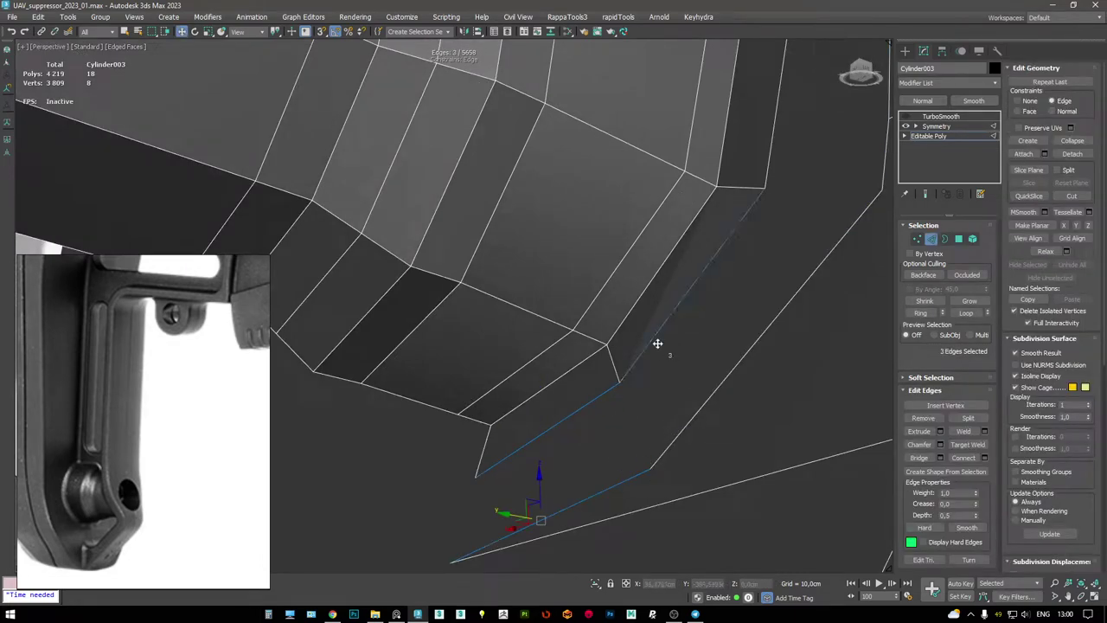
left_click(723, 374, "ctrl")
scroll(722, 374, "down", 5)
scroll(711, 352, "up", 2)
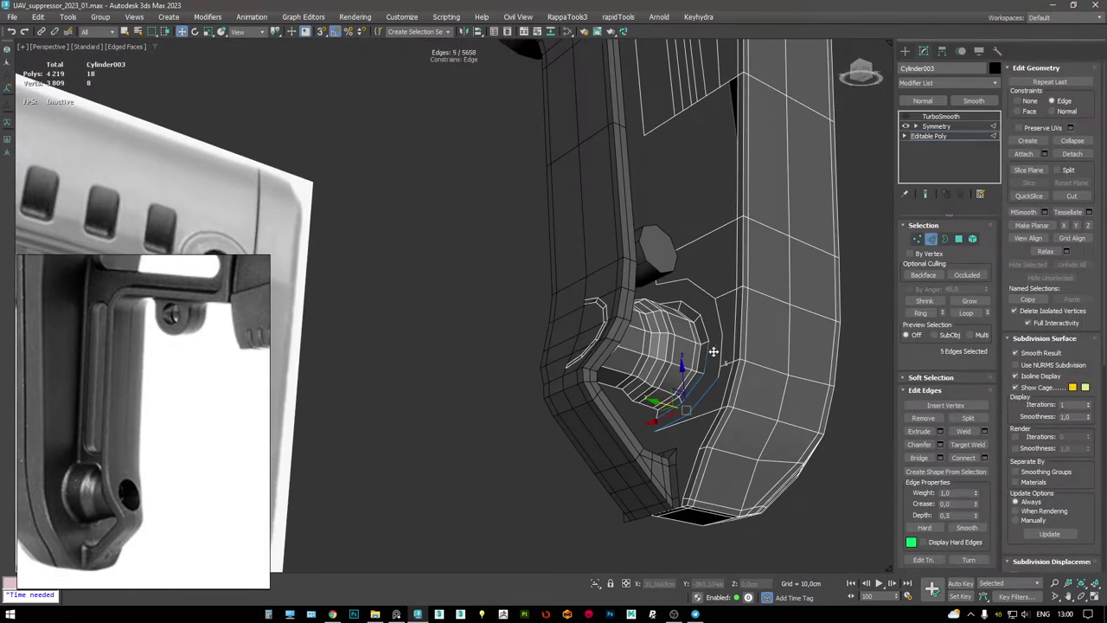
scroll(713, 351, "up", 3)
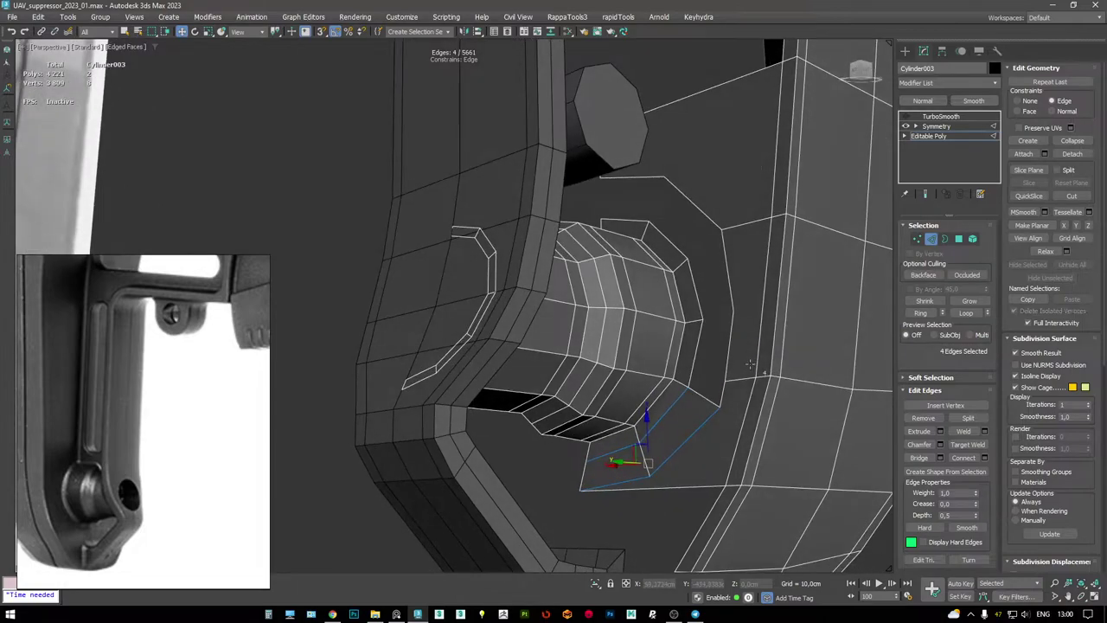
- Bridge the selected rim edges to fill the hole around the pin
key("1")
middle_click_drag(731, 307, 718, 294, "alt")
key("w")
key("2")
left_click(703, 279)
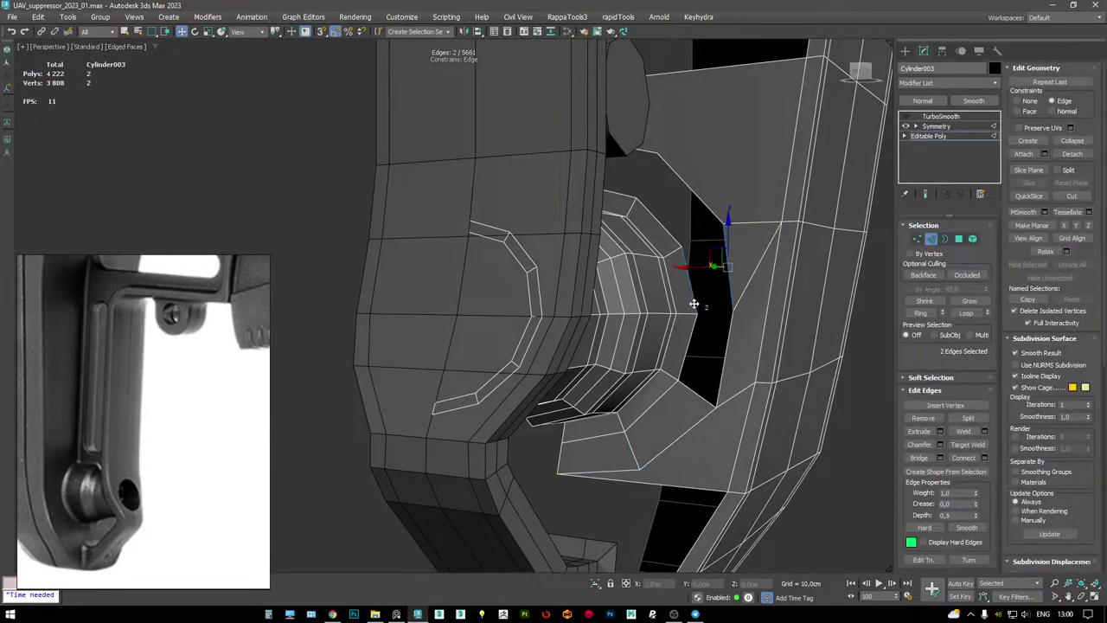
key("shift+ctrl+b")
- Connect a vertex pair and bridge another edge pair to close the nearby gap
key("1")
key("ctrl+shift+e")
middle_click_drag(705, 275, 633, 329, "alt")
key("2")
key("F3")
left_click(617, 274, "ctrl")
key("F3")
key("ctrl+shift+e")
key("1")
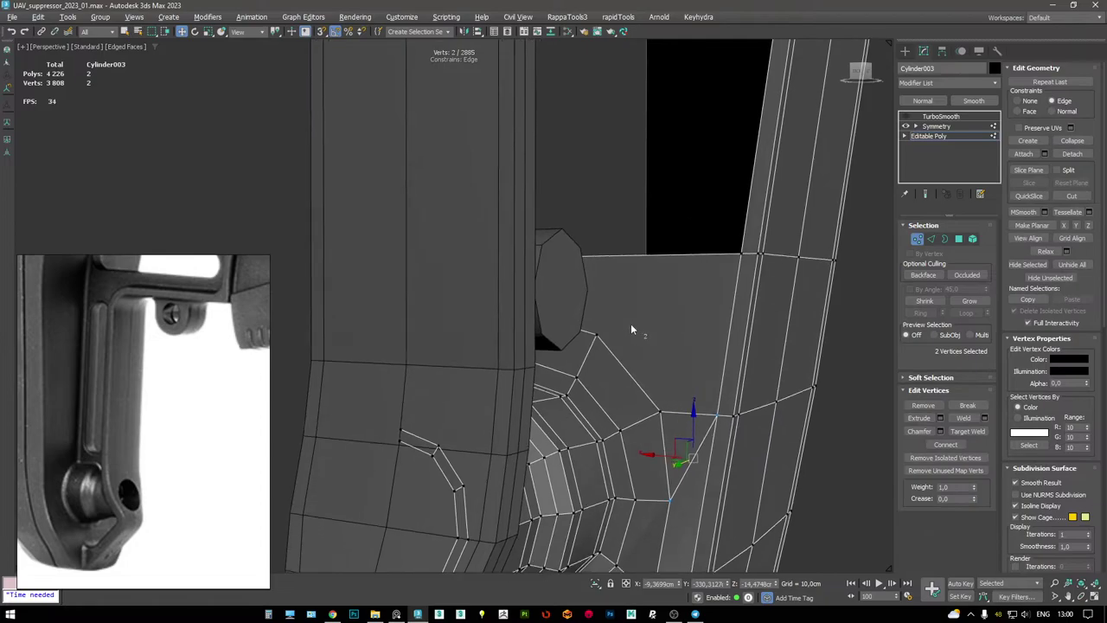
- Connect another vertex pair with a new edge and convert that edge to its vertices
middle_click_drag(723, 387, 673, 288, "alt")
key("ctrl+shift+e")
key("2")
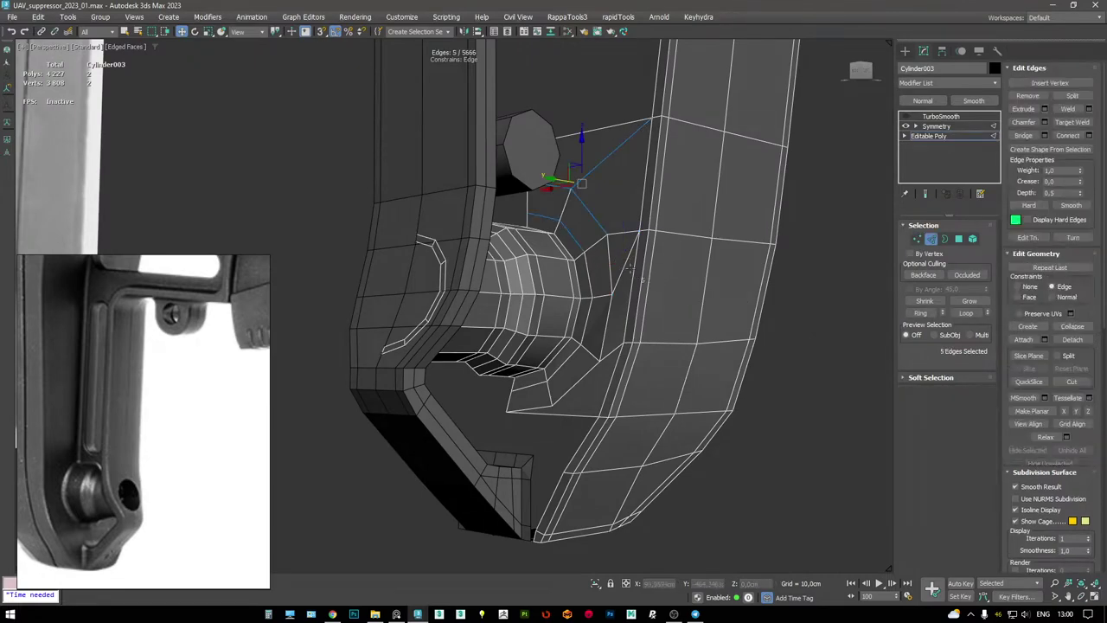
left_click(618, 272)
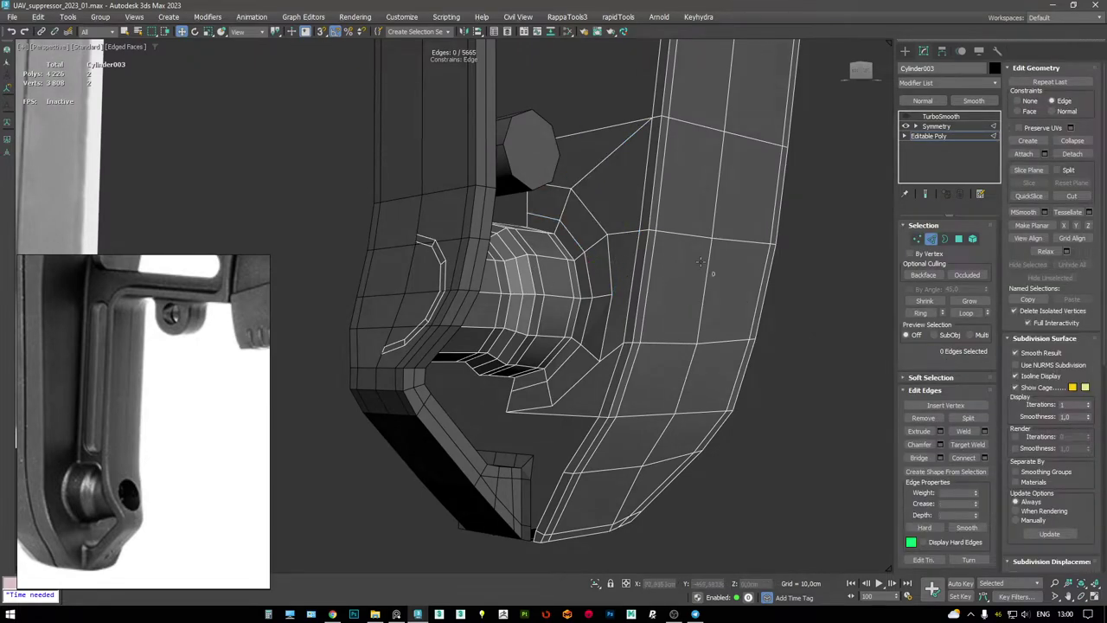
key("ctrl+1")
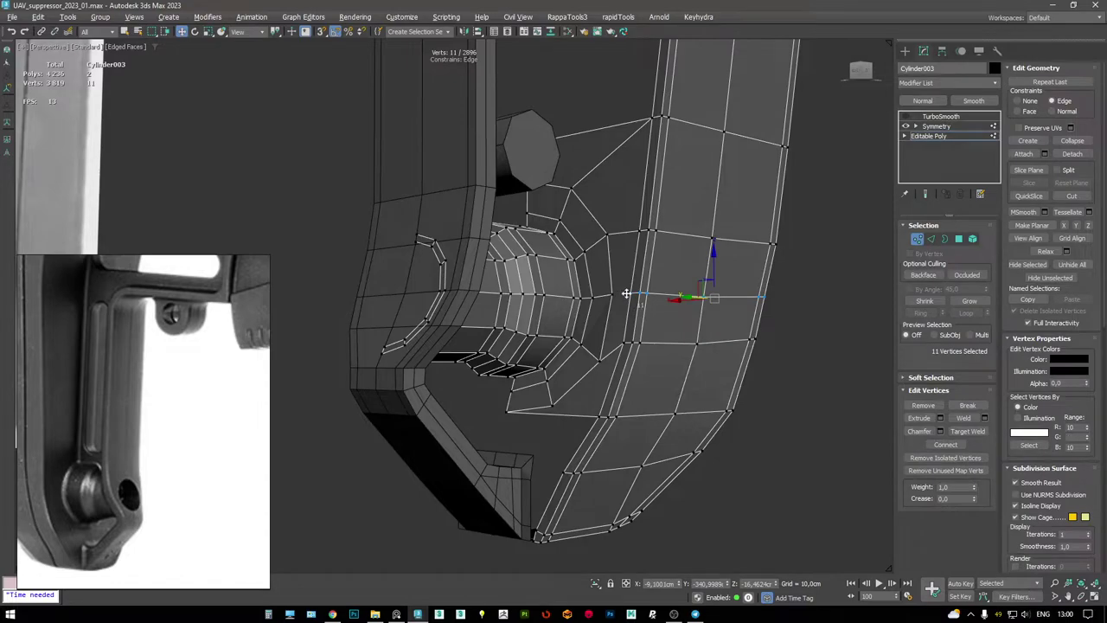
mouse_move(658, 304)
middle_mouse_down("alt")
mouse_move(732, 317)
mouse_move(691, 313)
mouse_move(560, 374)
middle_mouse_up("alt")
key("F3")
key("ctrl+2")
key("F3")
- Box-select the row of edges across the stock, then two vertices
left_click_drag(536, 379, 536, 379, "alt")
middle_click_drag(536, 379, 662, 346, "alt")
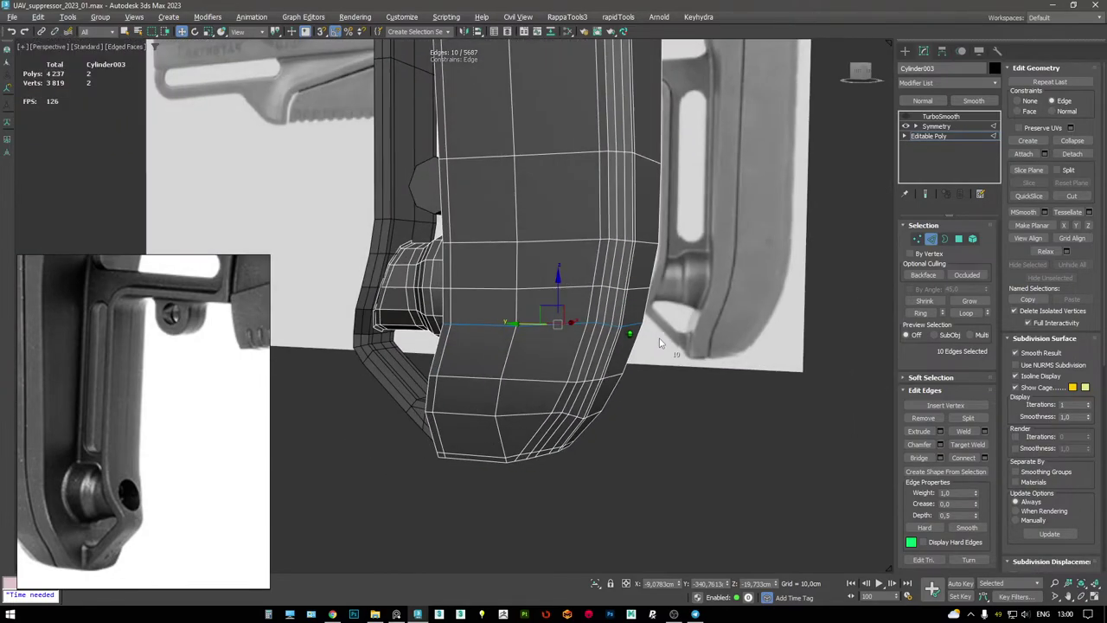
scroll(662, 346, "up", 3)
middle_click_drag(539, 312, 665, 272, "alt")
key("F3")
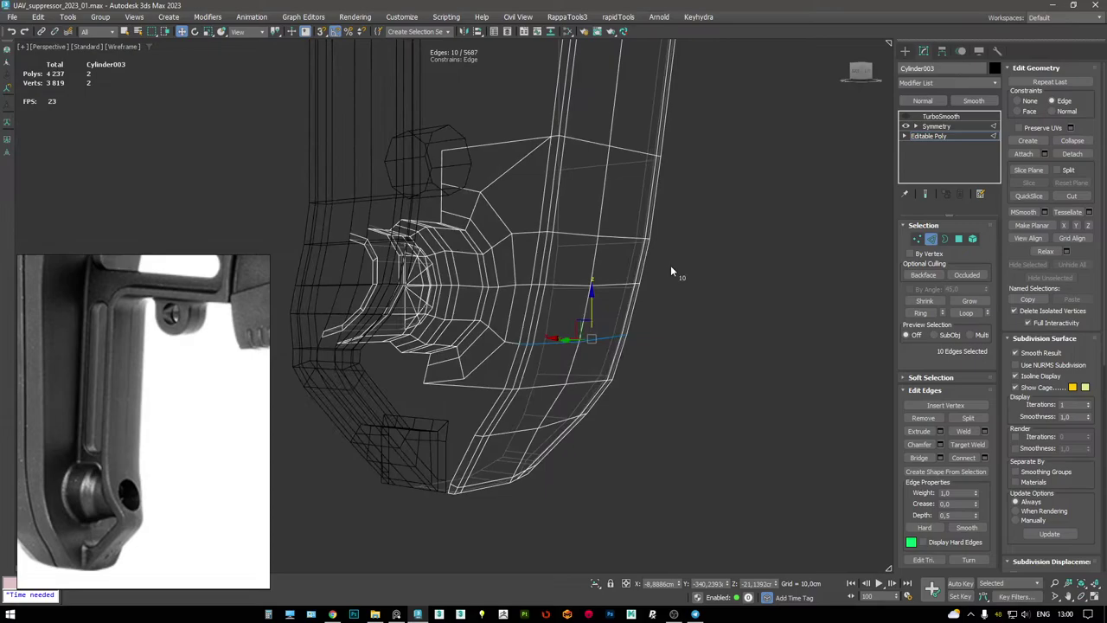
key("1")
left_click_drag(701, 264, 567, 211)
key("F3")
- Delete the stray triangle polygon 2791 and check the stock against the reference
middle_click_drag(609, 188, 568, 302, "alt")
scroll(564, 294, "up", 2)
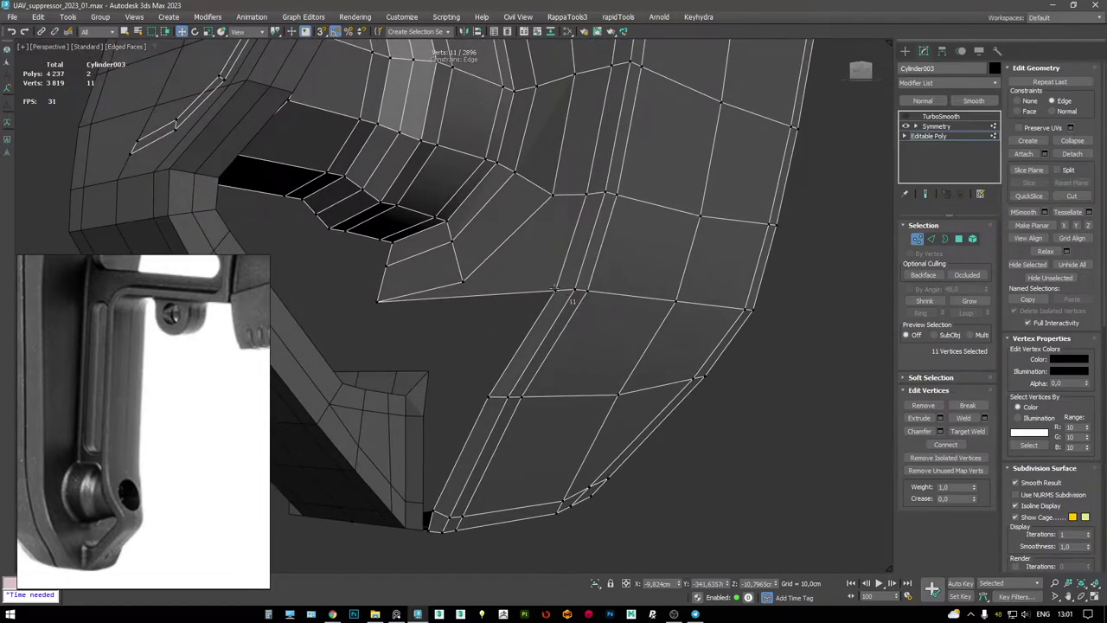
key("4")
left_click(490, 287)
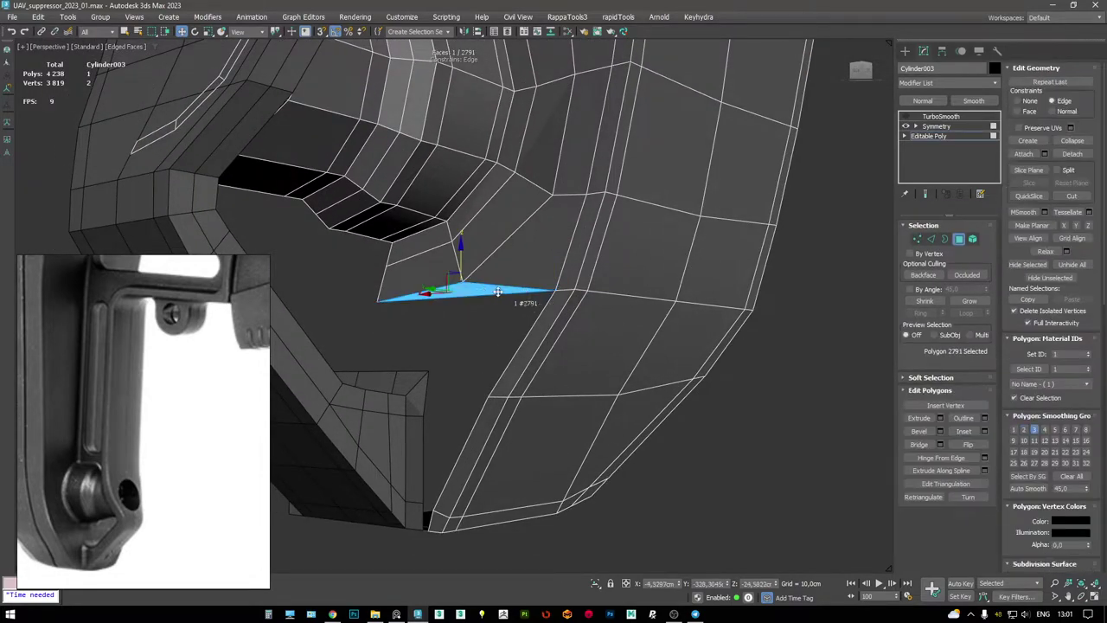
key("Delete")
middle_click_drag(490, 260, 586, 246, "alt")
middle_click_drag(593, 310, 498, 293, "alt")
- Turn on Cylinder003's TurboSmooth preview and select Box004 at its Editable Poly level
left_click(917, 117)
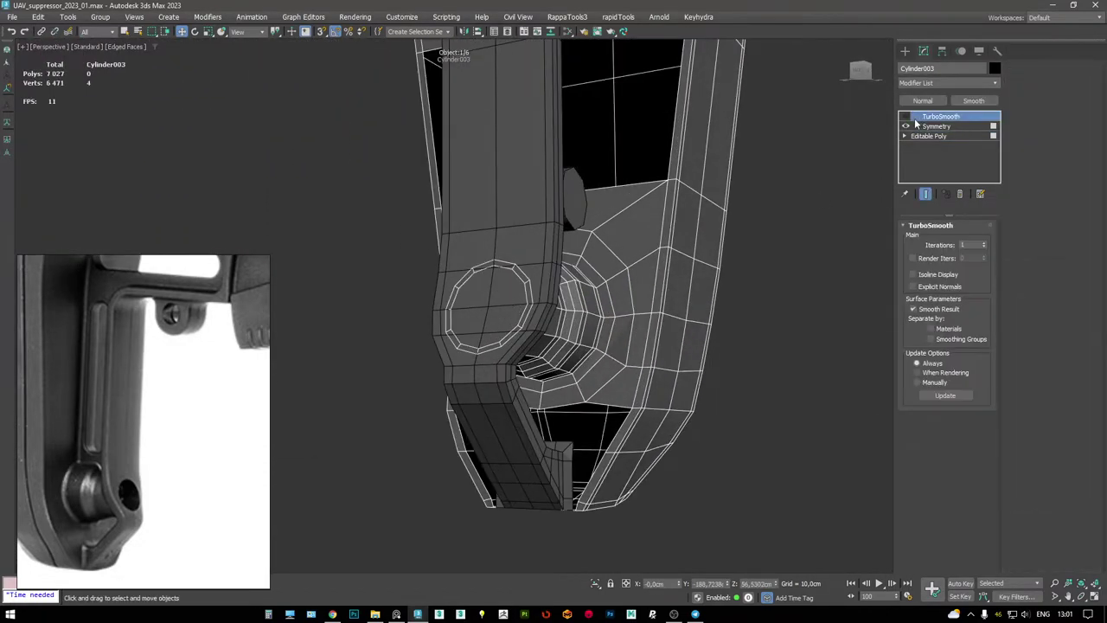
left_click(905, 116)
left_click(576, 239)
left_click(929, 126)
- Box-select four vertices on the Box004 bracket arm
key("4")
scroll(458, 316, "up", 4)
key("1")
key("F3")
left_click_drag(468, 365, 469, 367)
key("F3")
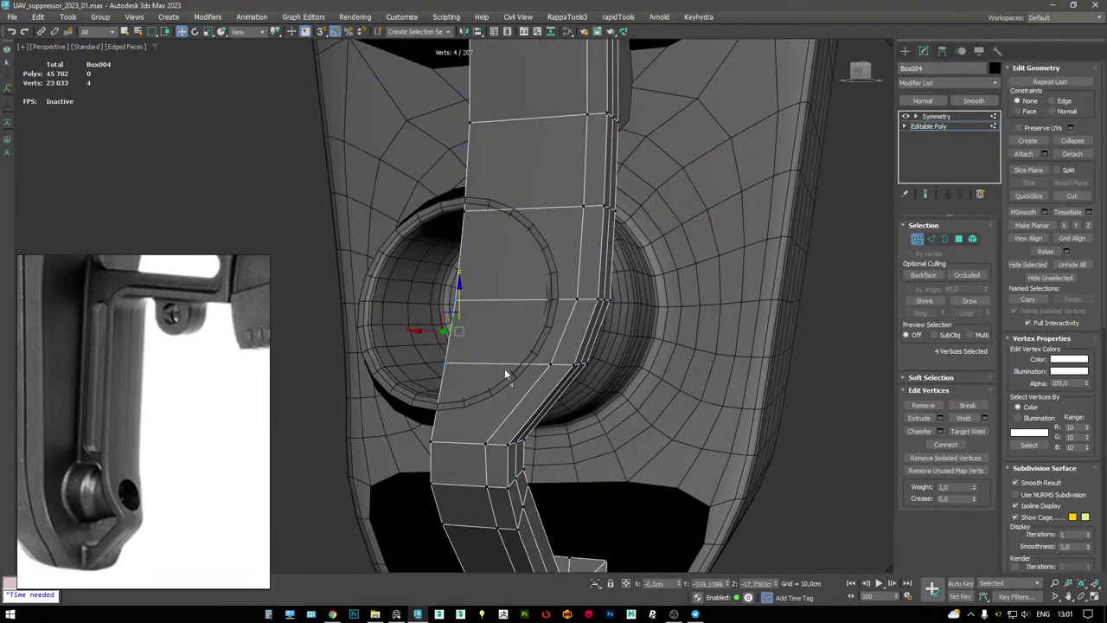
middle_click_drag(507, 379, 412, 353, "alt")
- Select vertex 78 on the arm, check Box004's Symmetry modifier, then select Cylinder003's Editable Poly
key("F3")
left_click(668, 174)
key("F3")
middle_click_drag(657, 186, 669, 176, "alt")
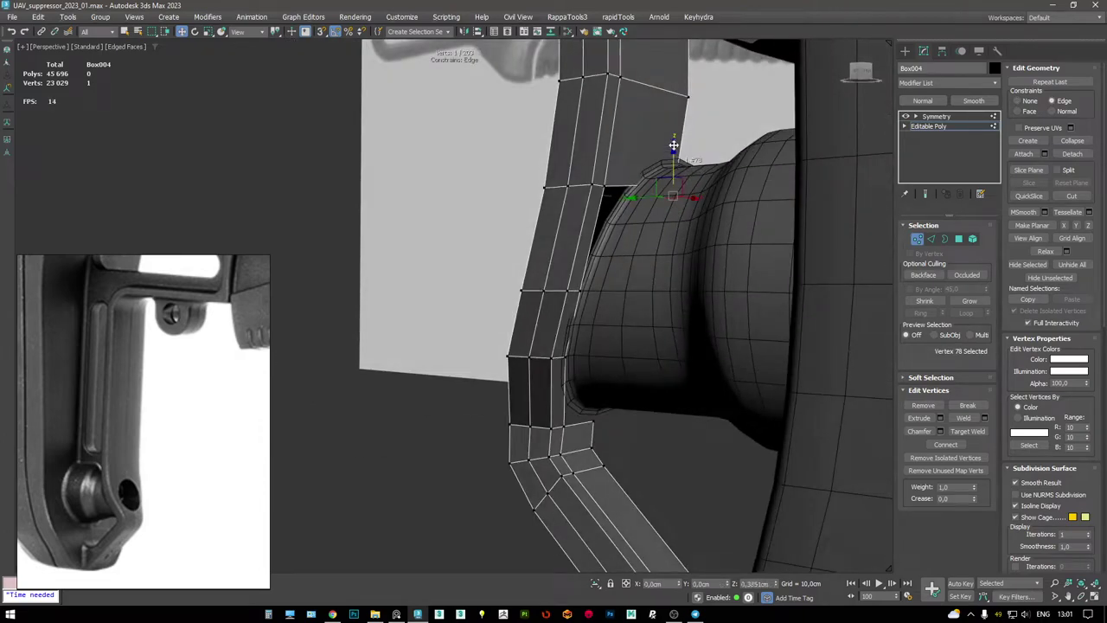
middle_click_drag(628, 302, 606, 285, "alt")
scroll(600, 242, "up", 5)
middle_click_drag(600, 243, 579, 178, "alt")
key("F3")
key("F3")
left_click(937, 117)
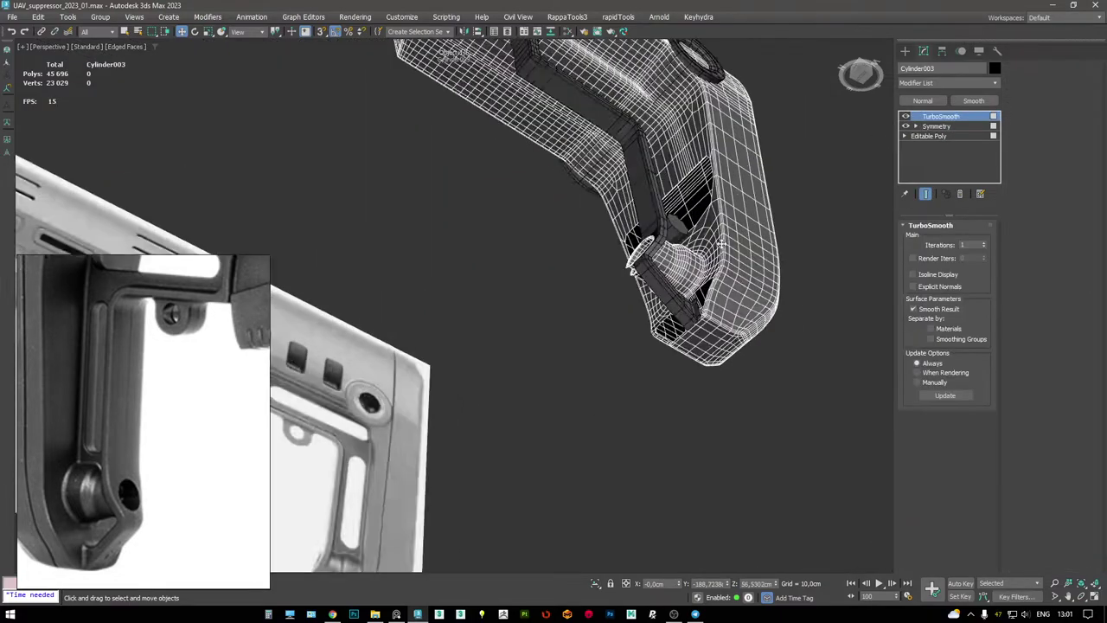
left_click(952, 136)
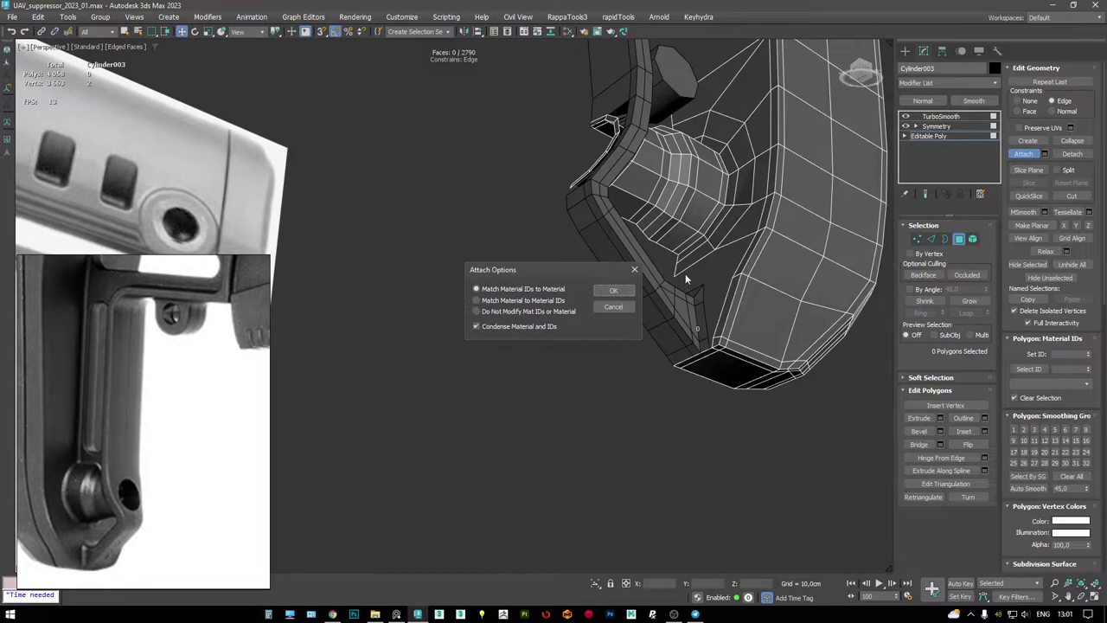
- Confirm attaching the bracket arm to the stock, then orbit to the mount's underside
left_click(613, 292)
scroll(680, 324, "up", 5)
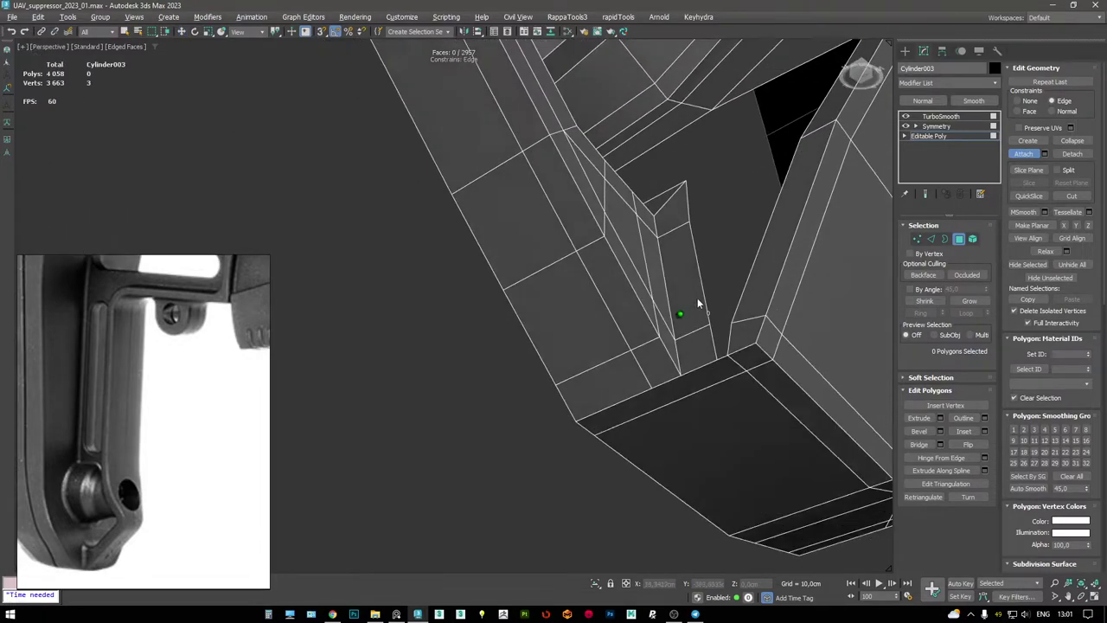
key("1")
scroll(707, 359, "down", 4)
middle_click_drag(624, 278, 612, 305, "alt")
scroll(595, 312, "up", 4)
scroll(611, 306, "down", 4)
middle_click_drag(564, 275, 806, 364, "alt")
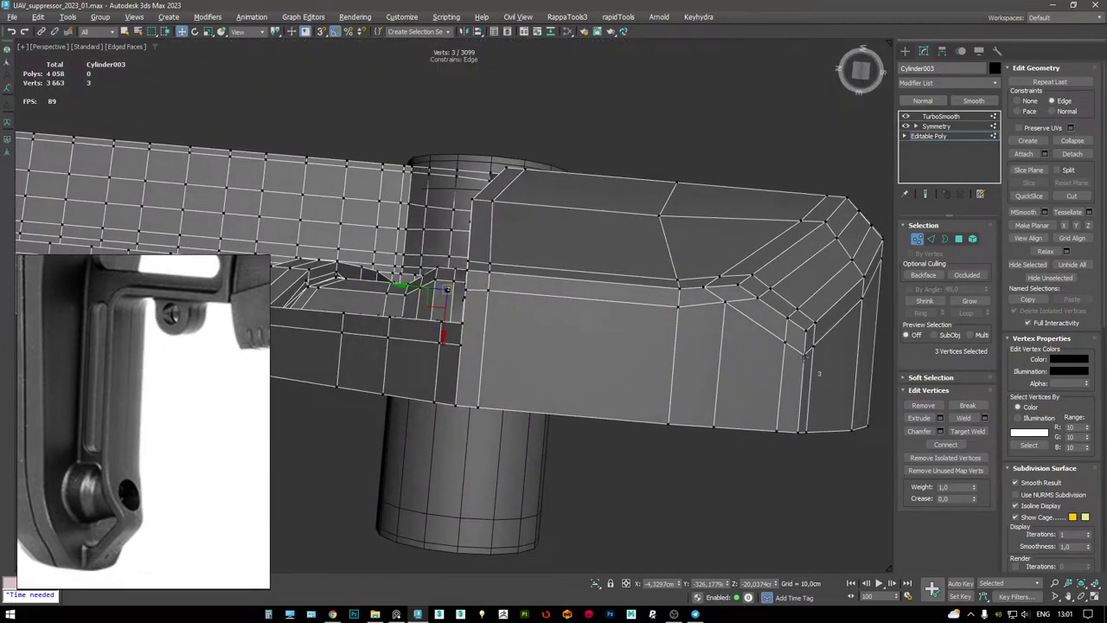
middle_click_drag(723, 365, 603, 240, "alt")
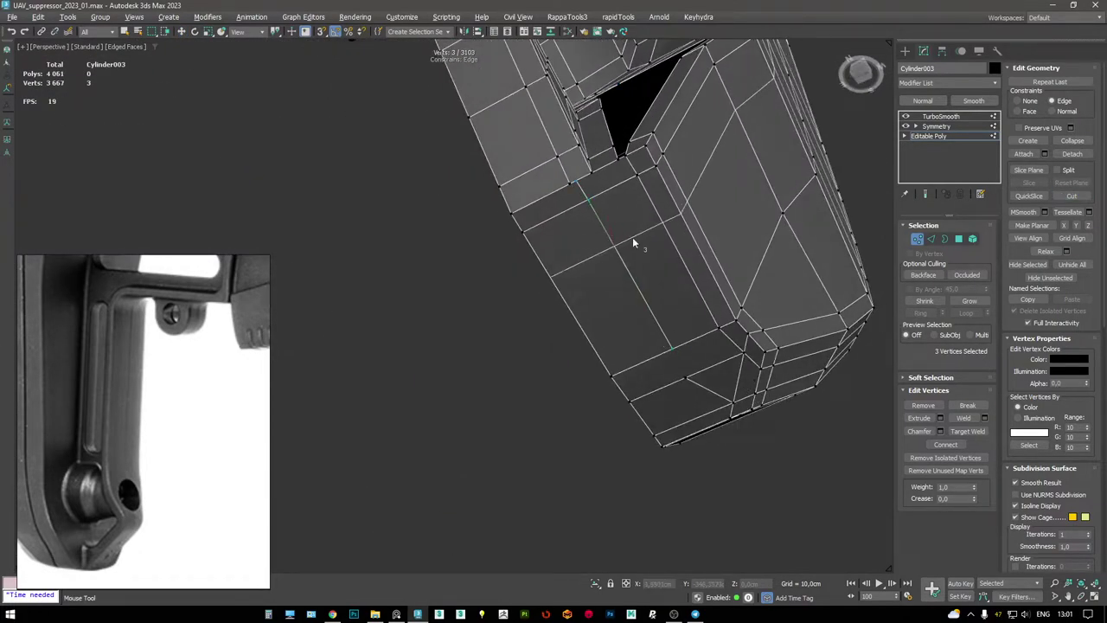
scroll(704, 294, "up", 3)
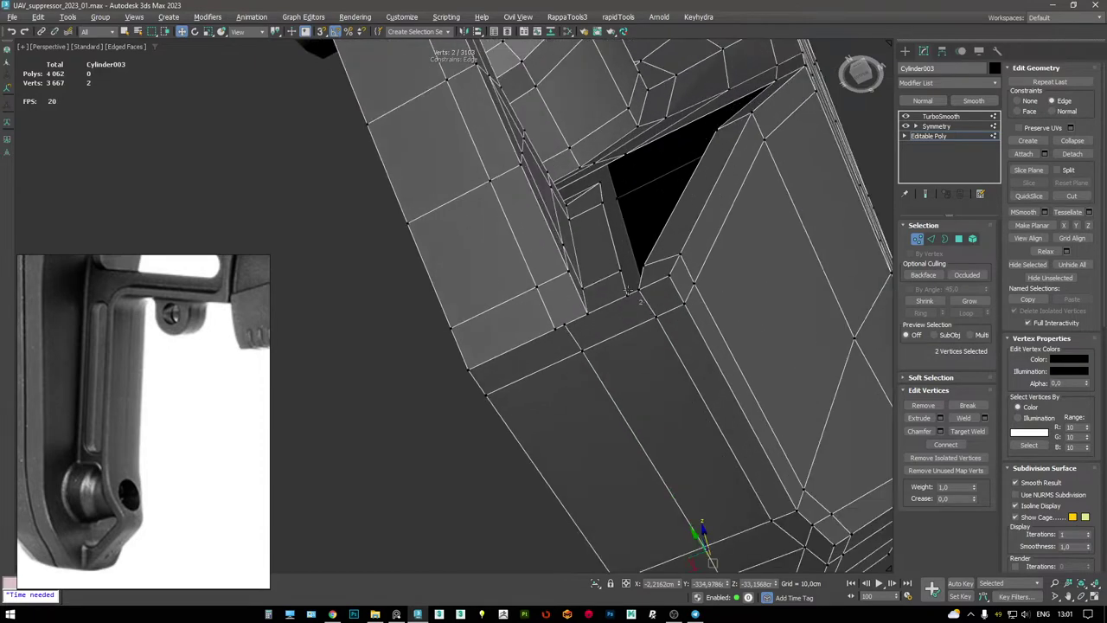
middle_click_drag(704, 294, 606, 341, "alt")
- Select the open edges under the mount and bridge them to fill the hole
key("4")
left_click(552, 348)
key("2")
left_click(615, 322)
middle_click_drag(647, 315, 663, 291, "alt")
key("1")
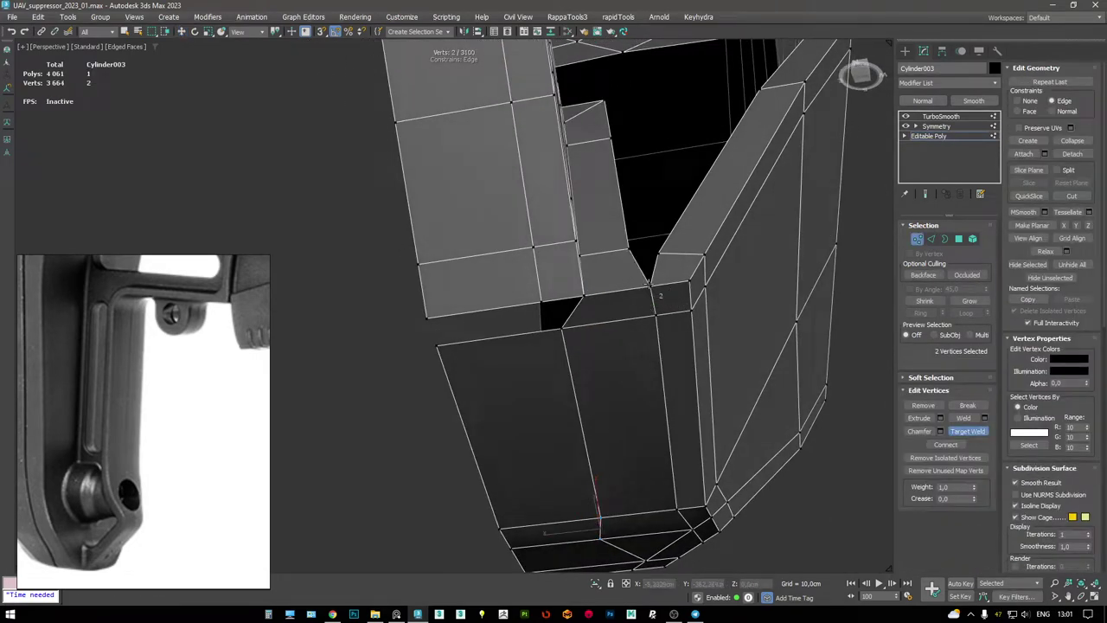
middle_click_drag(652, 255, 514, 314, "alt")
key("2")
left_click(514, 313)
key("3")
middle_click_drag(597, 329, 593, 301, "alt")
key("2")
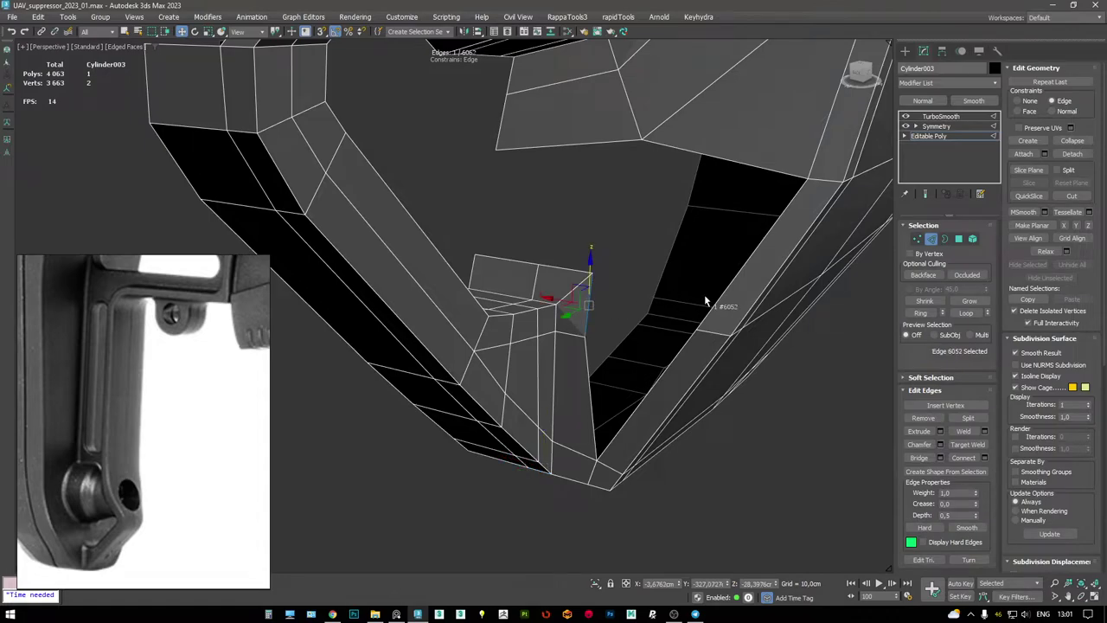
key("shift+b")
- Bridge the second gap at edge 5437
middle_click_drag(672, 329, 667, 415, "alt")
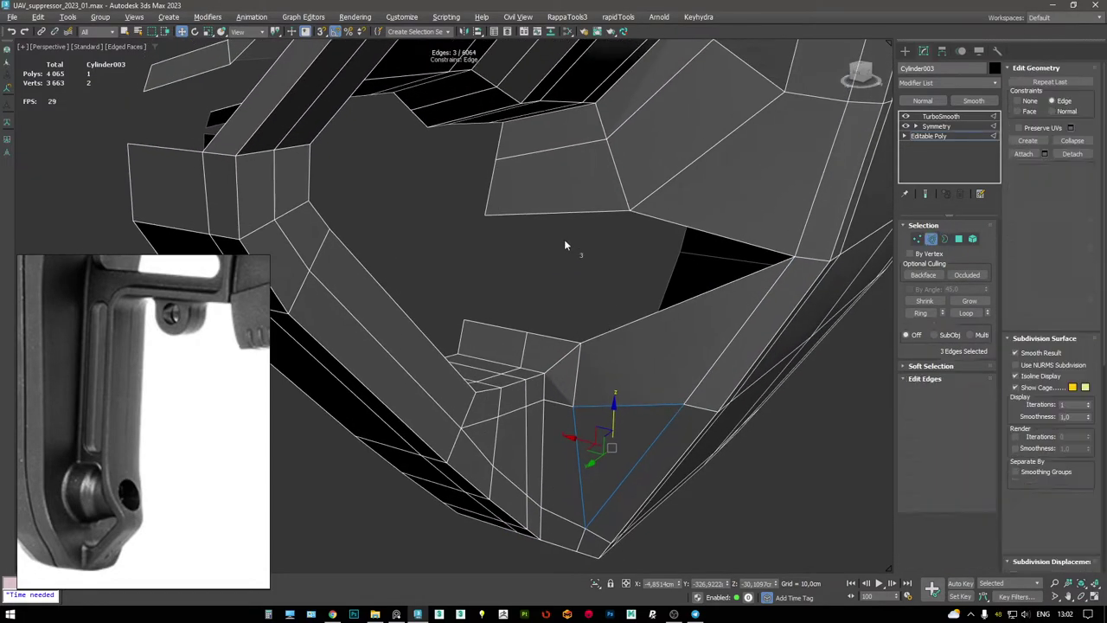
left_click(539, 249)
key("shift+b")
key("1")
mouse_move(592, 335)
middle_mouse_down("alt")
mouse_move(592, 319)
mouse_move(589, 336)
middle_mouse_up("alt")
- Preview the TurboSmooth result to check the bridged join
key("F4")
left_click(941, 116)
middle_click_drag(549, 286, 507, 299, "alt")
key("F4")
middle_click_drag(614, 282, 895, 198, "alt")
left_click(952, 139)
middle_click_drag(681, 110, 673, 150, "alt")
- Cut a new edge across the join from the upper vertex, creating vertex 3100
key("1")
key("alt+c")
left_click(621, 101)
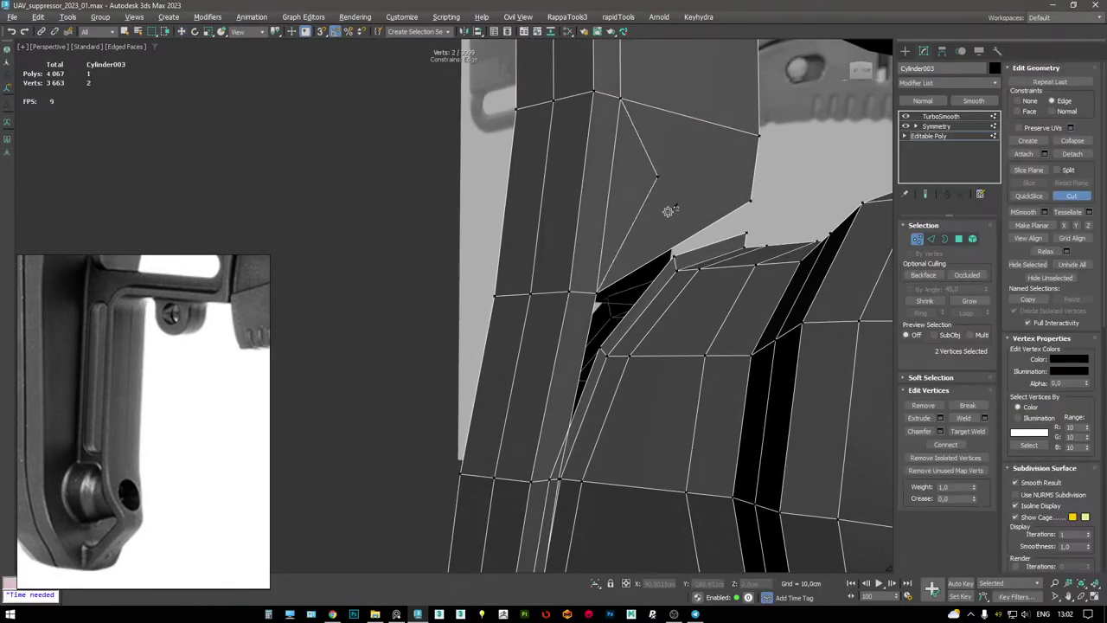
left_click(717, 225)
right_click(717, 224)
key("w")
middle_click_drag(705, 232, 680, 194, "alt")
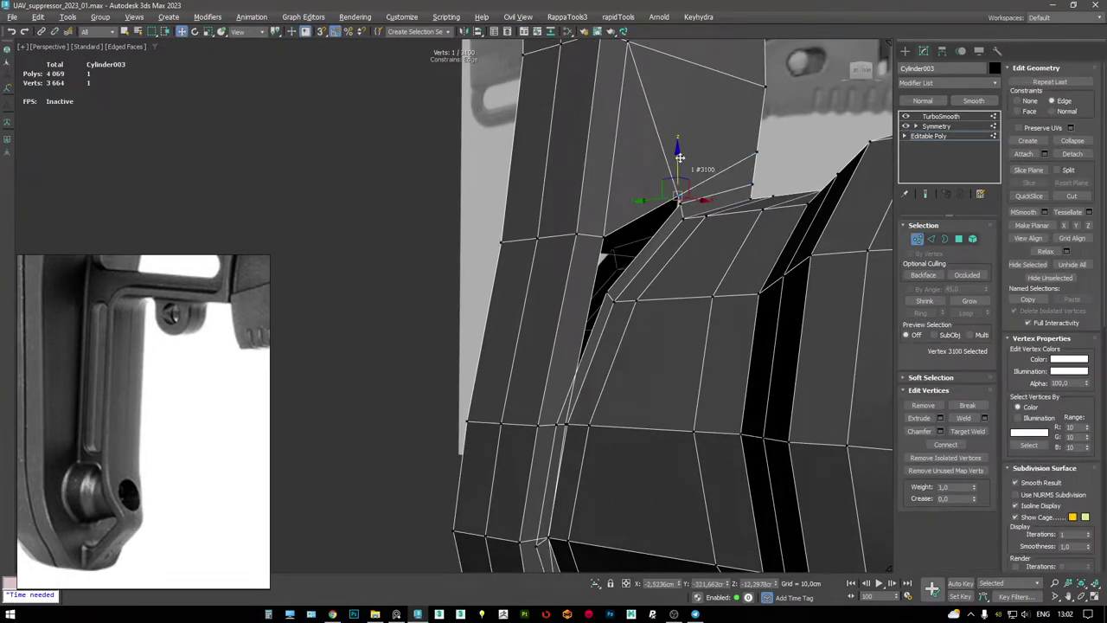
- Target weld vertex 3100 onto vertex 3061
key("2")
left_click(652, 250)
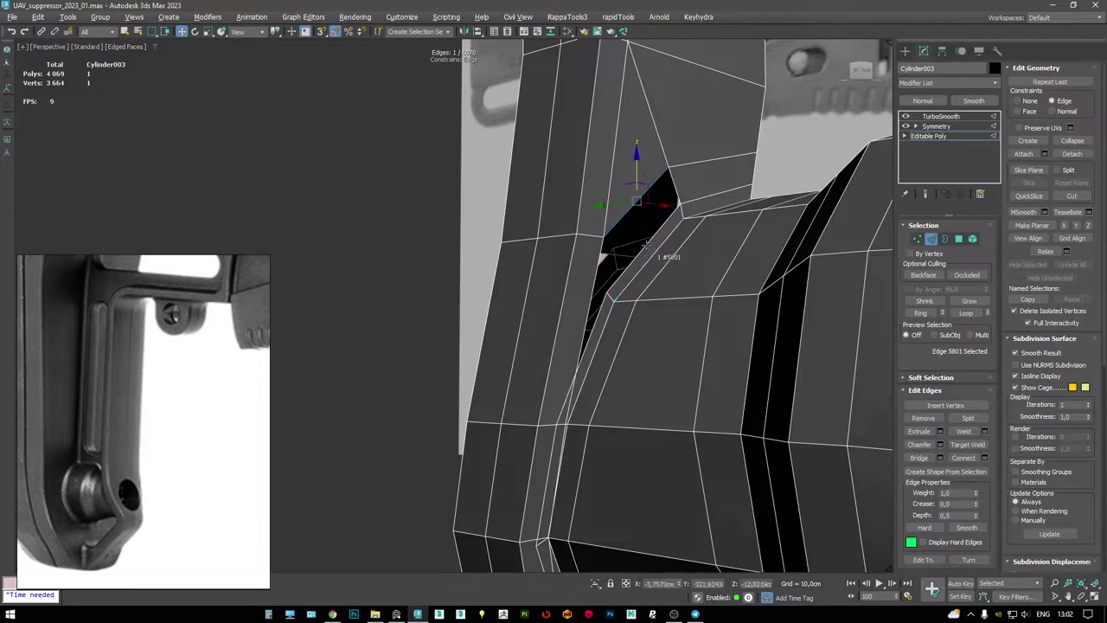
middle_click_drag(660, 305, 648, 257, "alt")
key("1")
key("2")
left_click(618, 374)
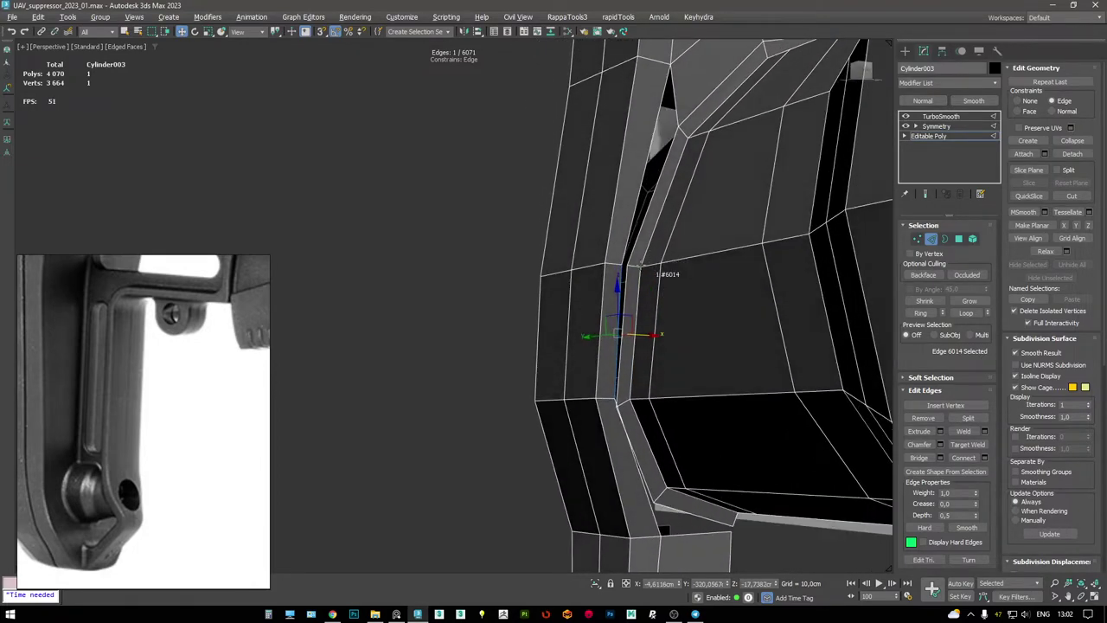
key("1")
left_click(626, 269)
key("ctrl+alt+c")
middle_click_drag(631, 319, 722, 310, "alt")
scroll(617, 268, "up", 2)
- Select edge 5634 beside the welded join
key("w")
key("2")
left_click(725, 309)
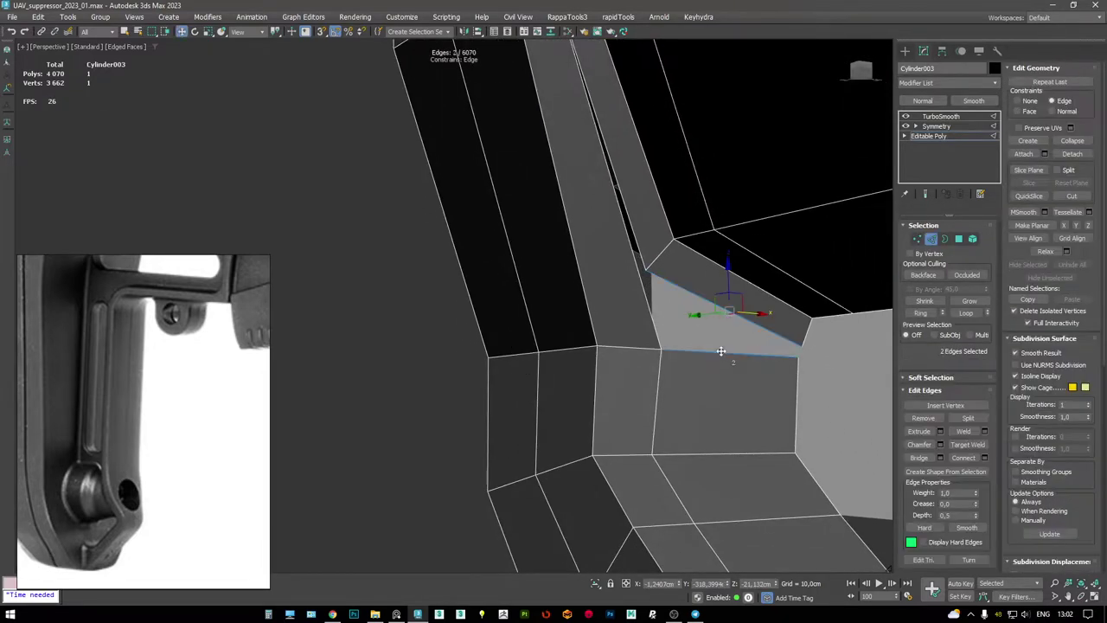
key("1")
mouse_move(667, 277)
middle_mouse_down("alt")
mouse_move(667, 254)
mouse_move(652, 254)
mouse_move(675, 257)
middle_mouse_up("alt")
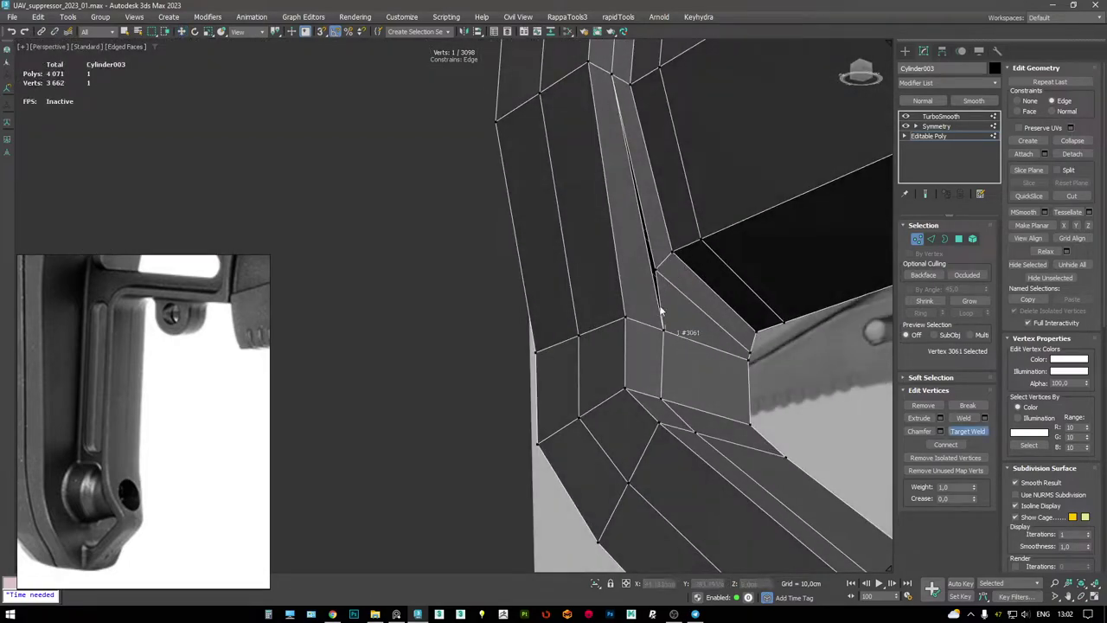
- Inspect the join in wireframe against the reference, then return to shaded display
key("F3")
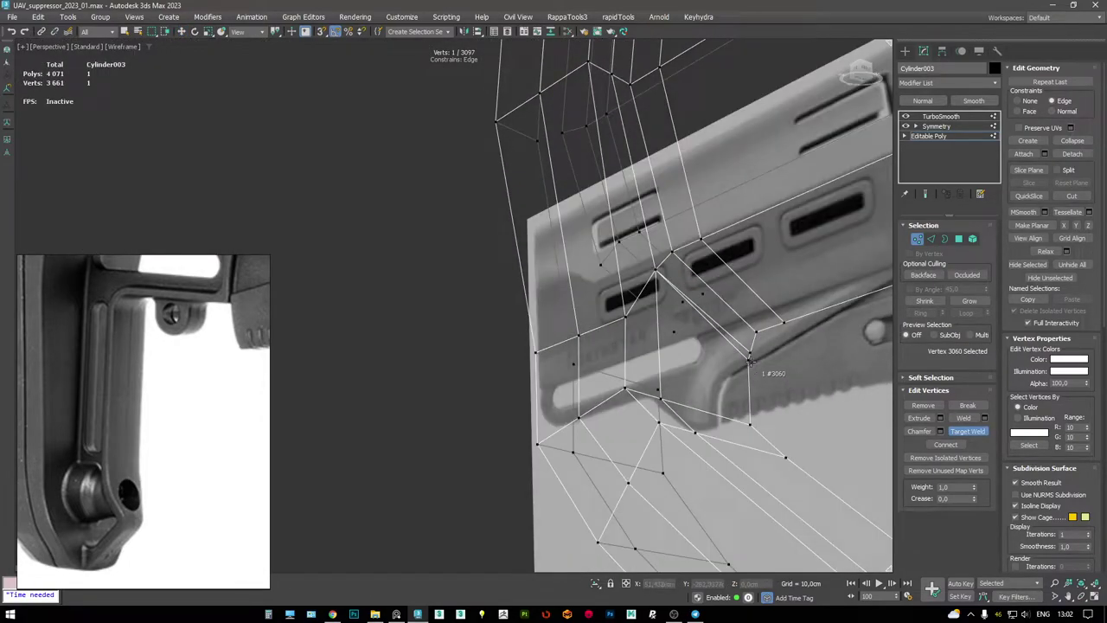
key("F3")
mouse_move(752, 351)
middle_mouse_down("alt")
mouse_move(726, 310)
mouse_move(631, 249)
mouse_move(699, 280)
mouse_move(639, 340)
mouse_move(674, 248)
mouse_move(675, 260)
mouse_move(667, 252)
mouse_move(621, 328)
mouse_move(602, 394)
middle_mouse_up("alt")
key("F3")
key("F3")
key("w")
key("3")
key("1")
key("2")
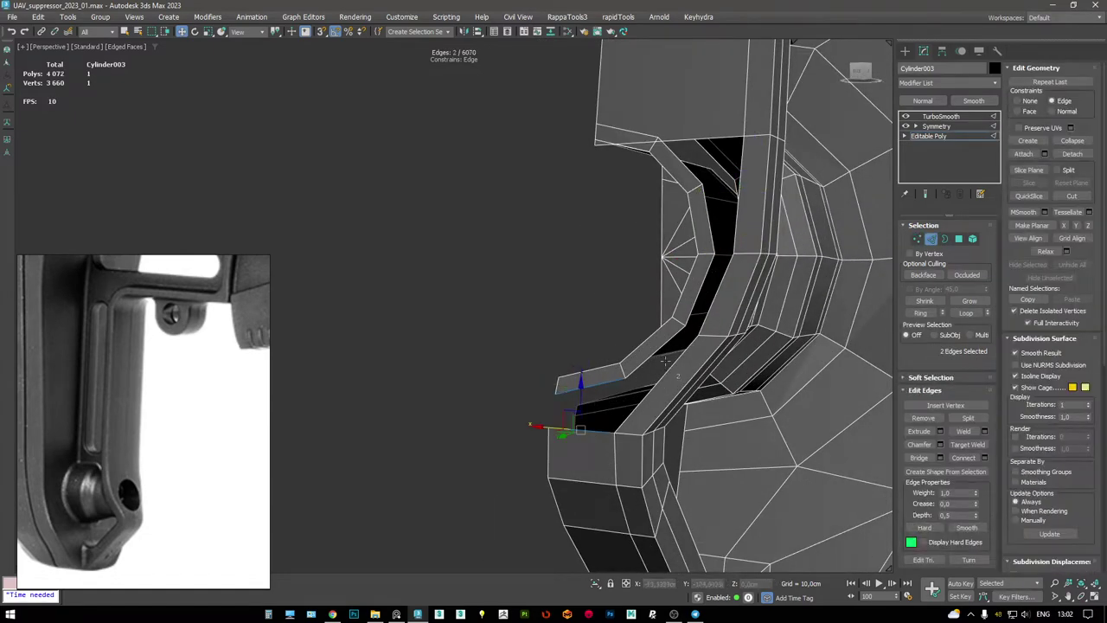
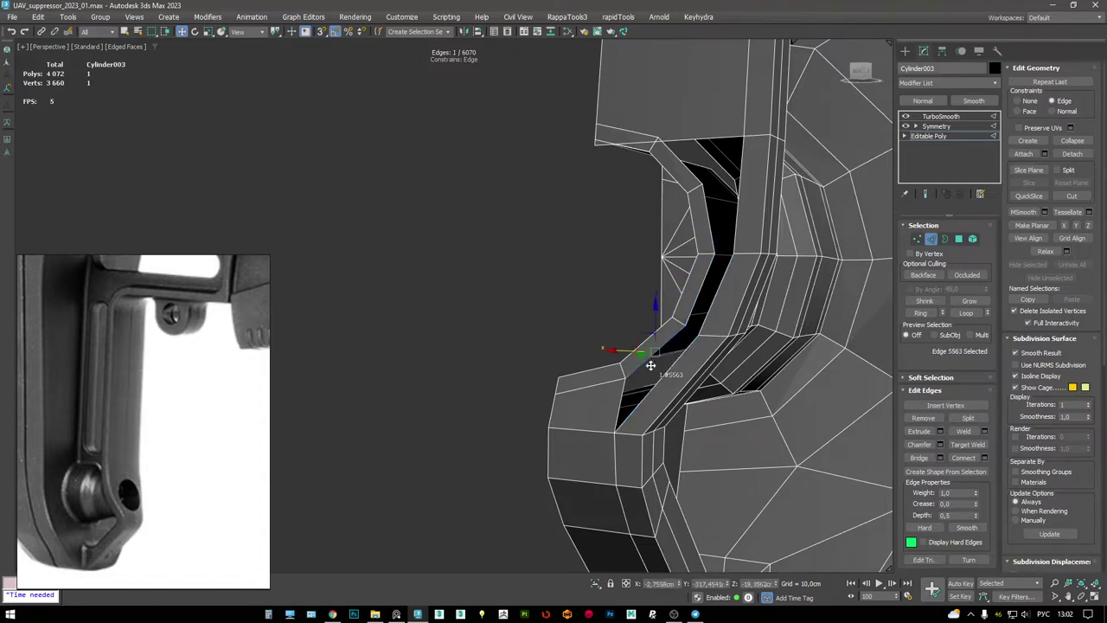
- Delete the bad polygon from the stock's grip patch beside the recess
middle_click_drag(671, 372, 683, 358, "alt")
middle_click_drag(728, 274, 710, 341, "alt")
key("1")
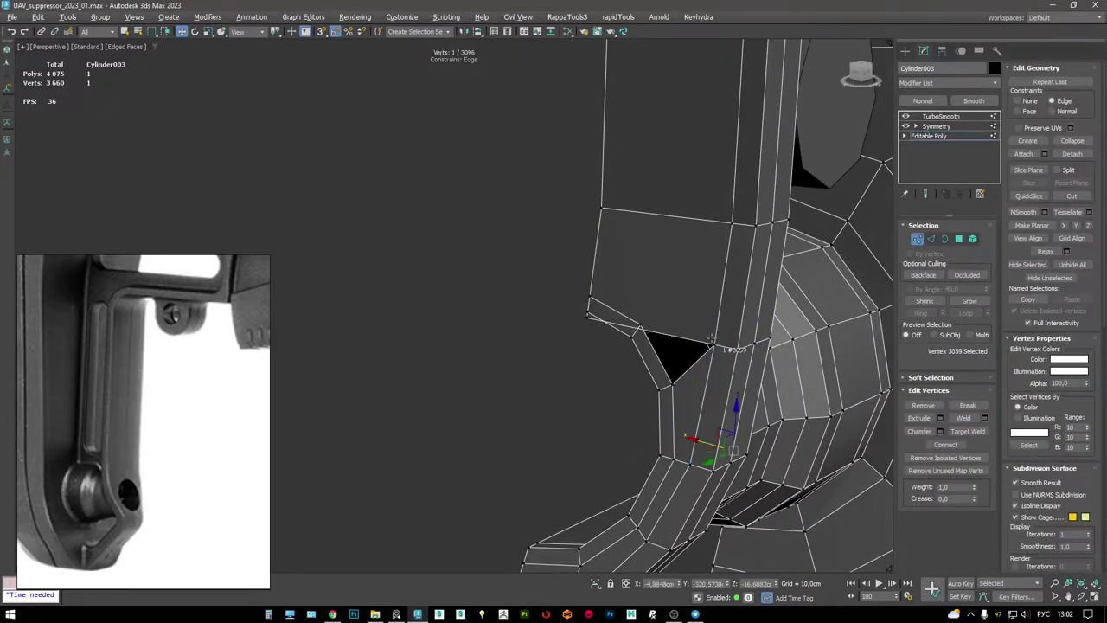
middle_click_drag(604, 240, 632, 276, "alt")
key("4")
left_click(635, 289)
key("Delete")
- Bridge the hole's two open edges, then cap the remaining open border
key("2")
double_click(632, 248)
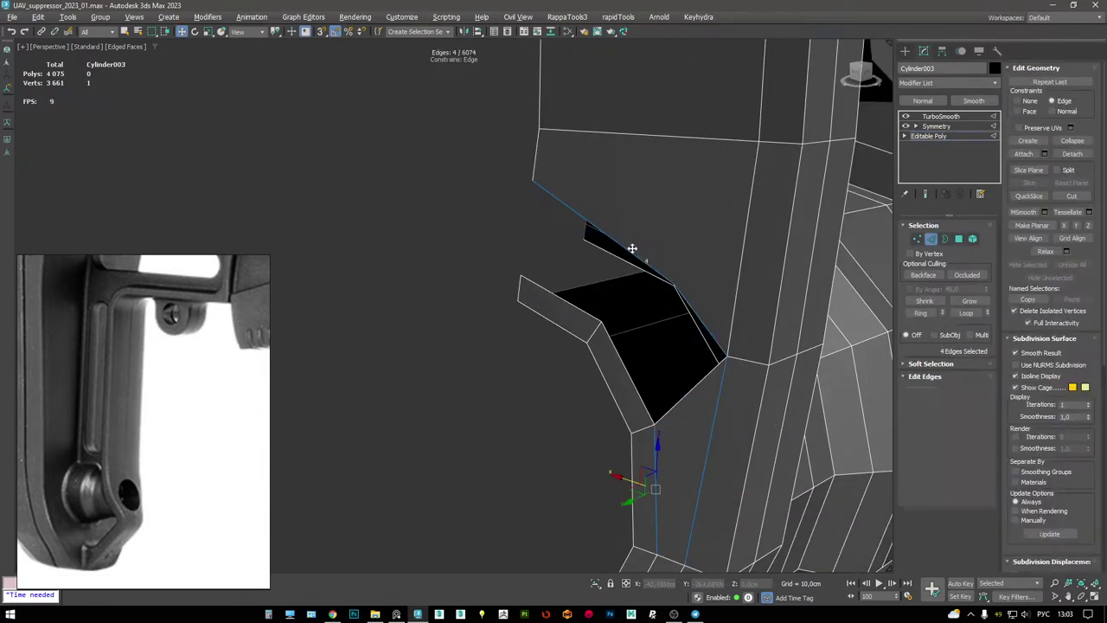
left_click(645, 268)
middle_click_drag(636, 250, 718, 276, "alt")
key("shift+b")
key("3")
key("alt+p")
- Connect vertex 3096 to a second vertex with a new edge, and inspect the patched area
key("1")
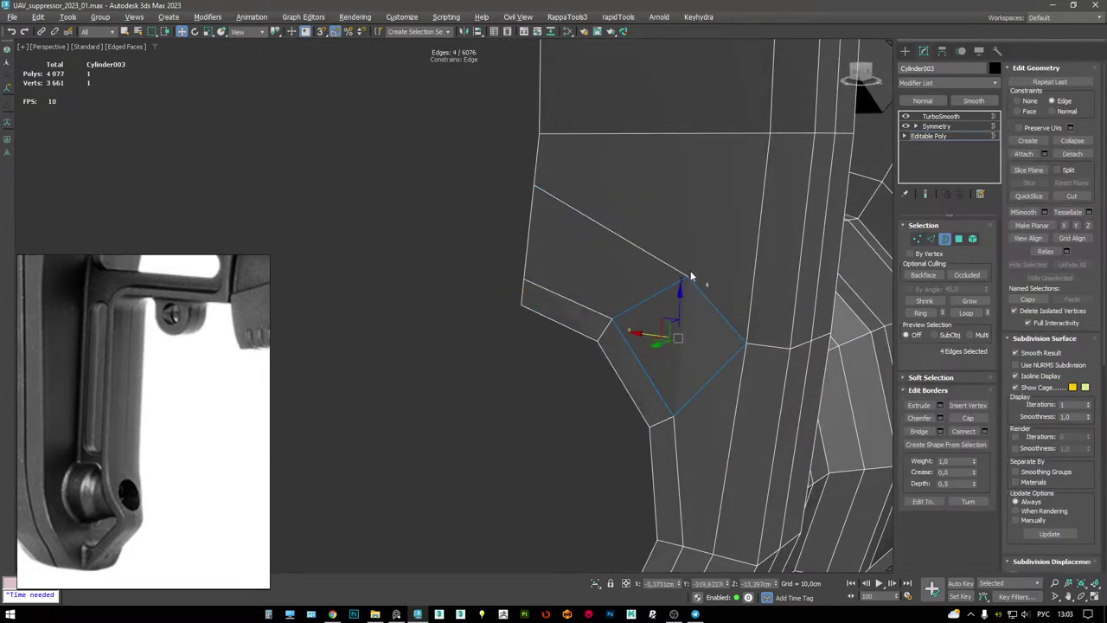
left_click(686, 275)
left_click(767, 136, "ctrl")
key("ctrl+shift+e")
middle_click_drag(766, 138, 531, 320, "alt")
left_click(502, 279)
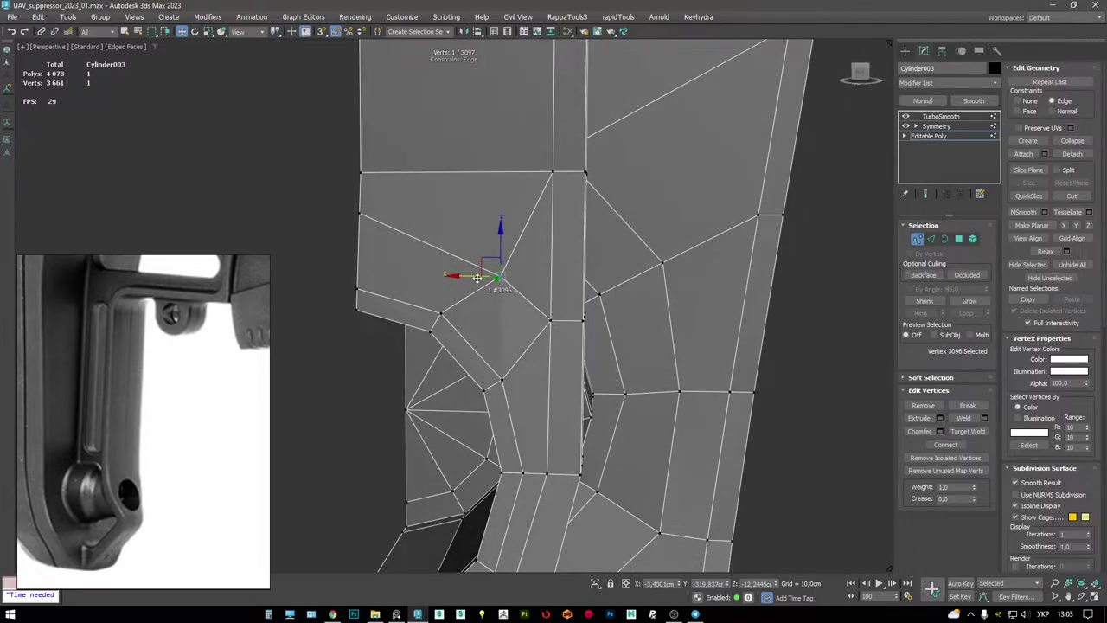
middle_click_drag(449, 271, 420, 213, "alt")
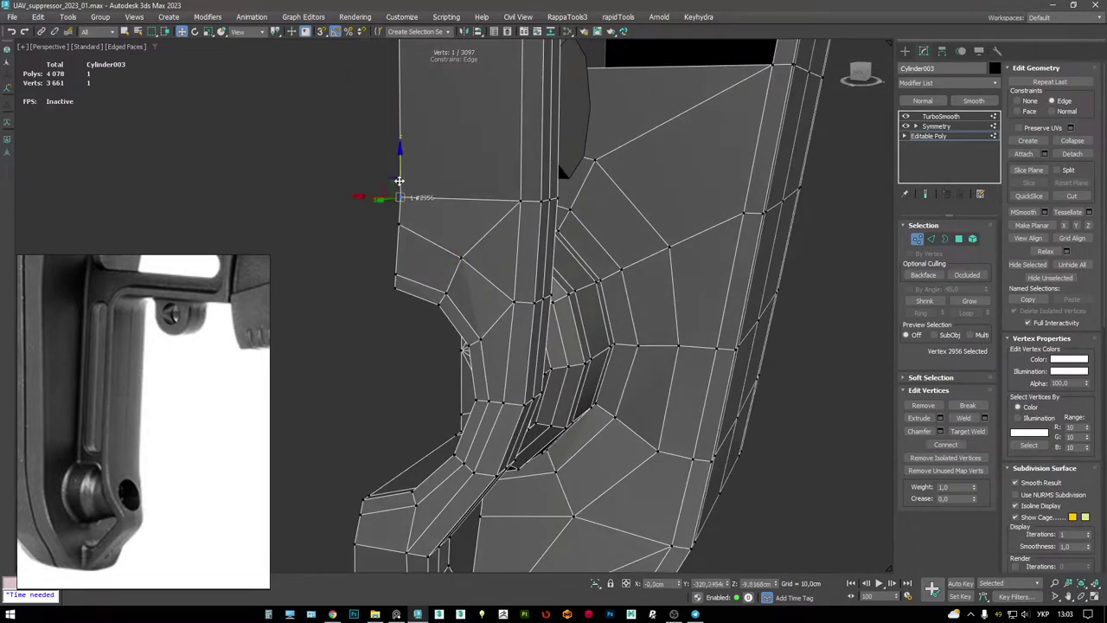
key("F4")
key("F4")
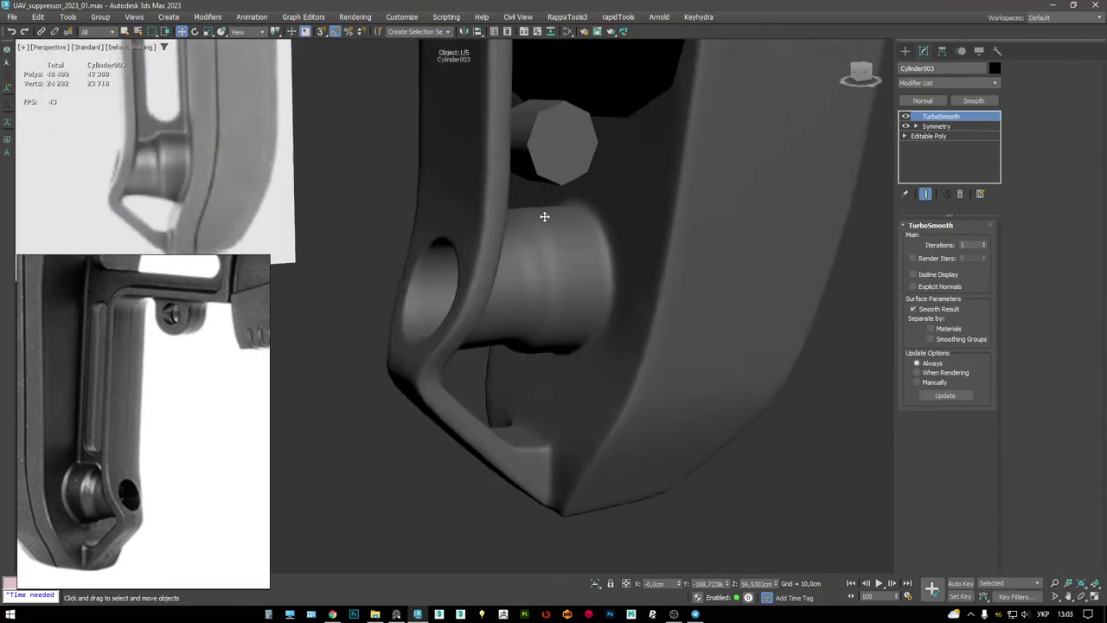
- Reselect the stock body Cylinder003 and close in on the grip recess
middle_click_drag(544, 216, 519, 355, "alt")
key("F4")
scroll(519, 340, "up", 2)
left_click(544, 394)
middle_click_drag(544, 394, 649, 181, "alt")
scroll(675, 238, "up", 4)
left_click(649, 181)
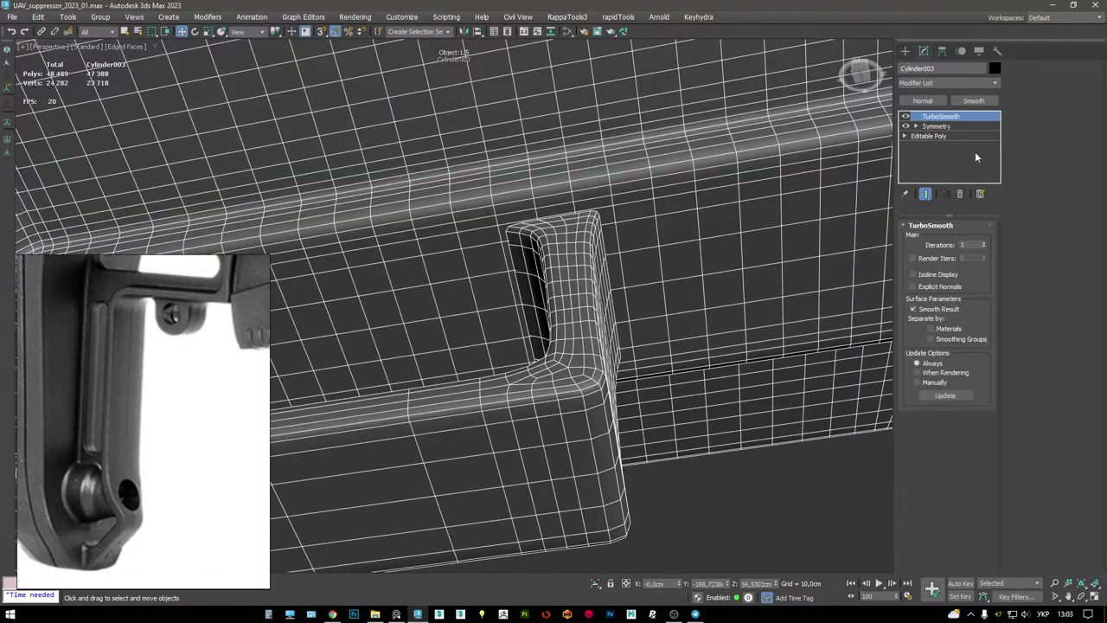
middle_click_drag(640, 221, 683, 349, "alt")
- Select the recess polygons on the left of the column
key("4")
left_click(738, 340)
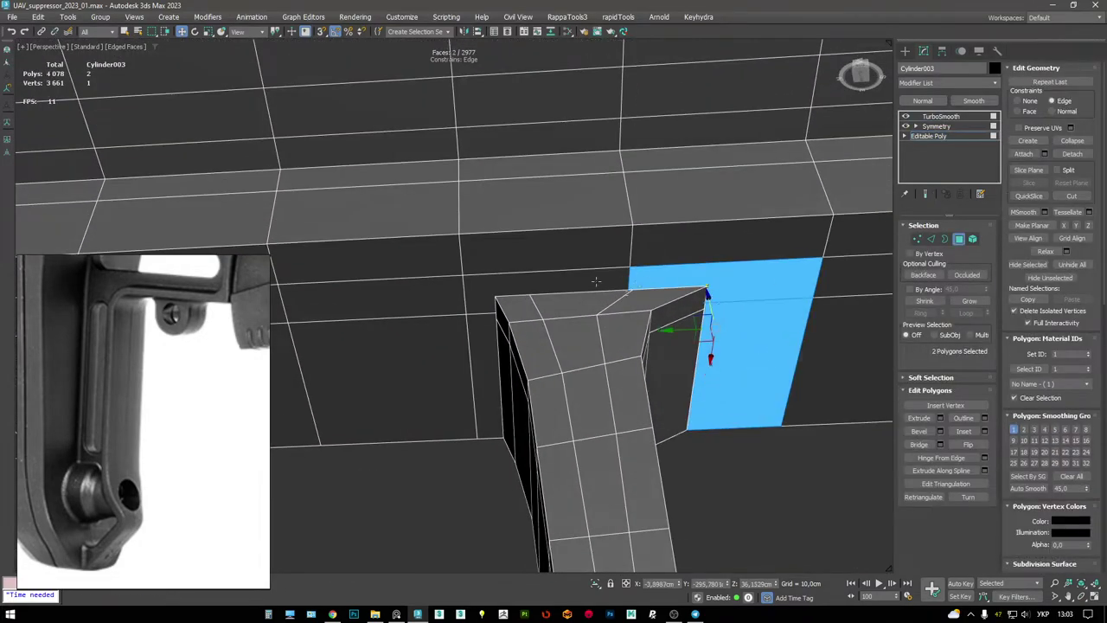
left_click(488, 323, "ctrl")
scroll(552, 289, "down", 3)
middle_click_drag(573, 311, 546, 293, "alt")
left_click(462, 292)
- Select the edges along the column's left side
key("2")
left_click(467, 320)
middle_click_drag(489, 289, 512, 322, "alt")
scroll(511, 324, "down", 4)
scroll(506, 331, "up", 4)
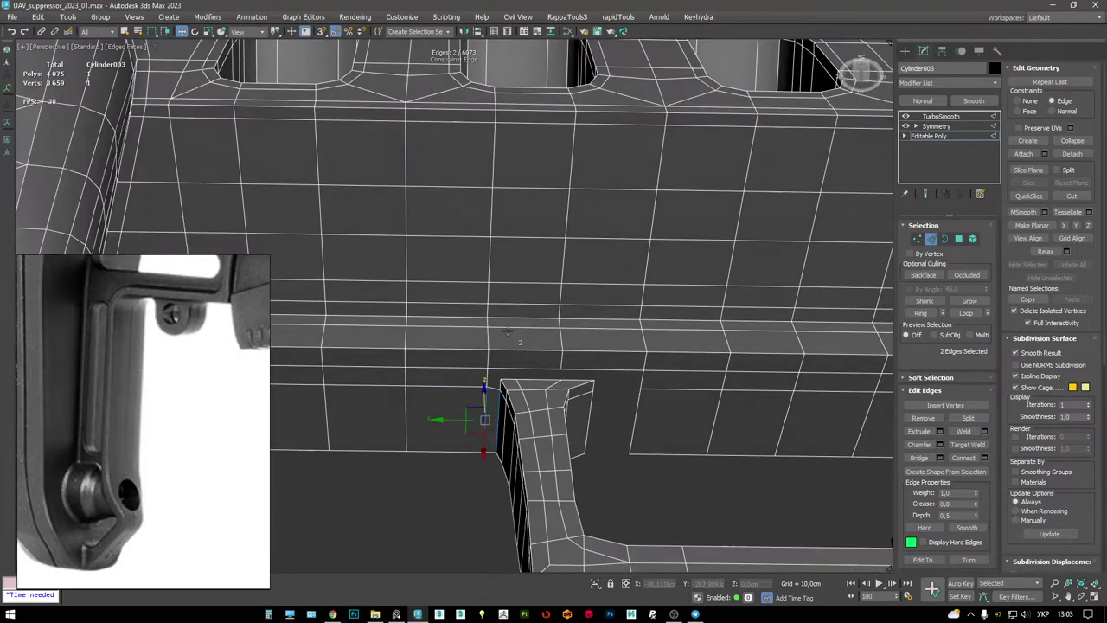
- Cut a new edge across the upper bar starting at vertex 2954
key("1")
left_click(489, 237)
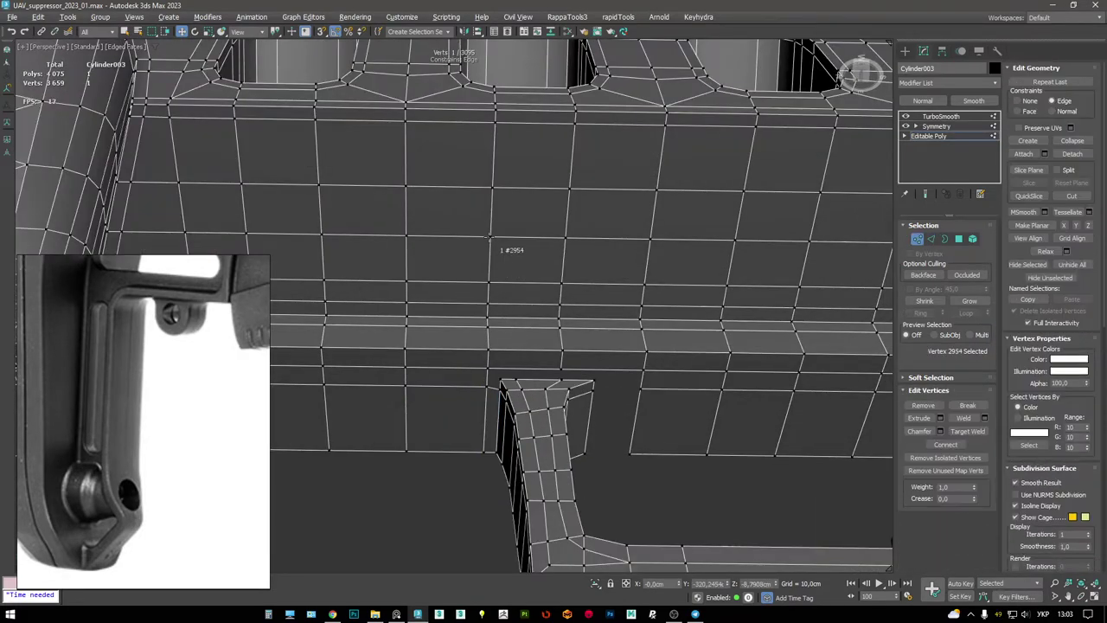
left_click(513, 281)
middle_click_drag(512, 281, 541, 378, "alt")
left_click(507, 257)
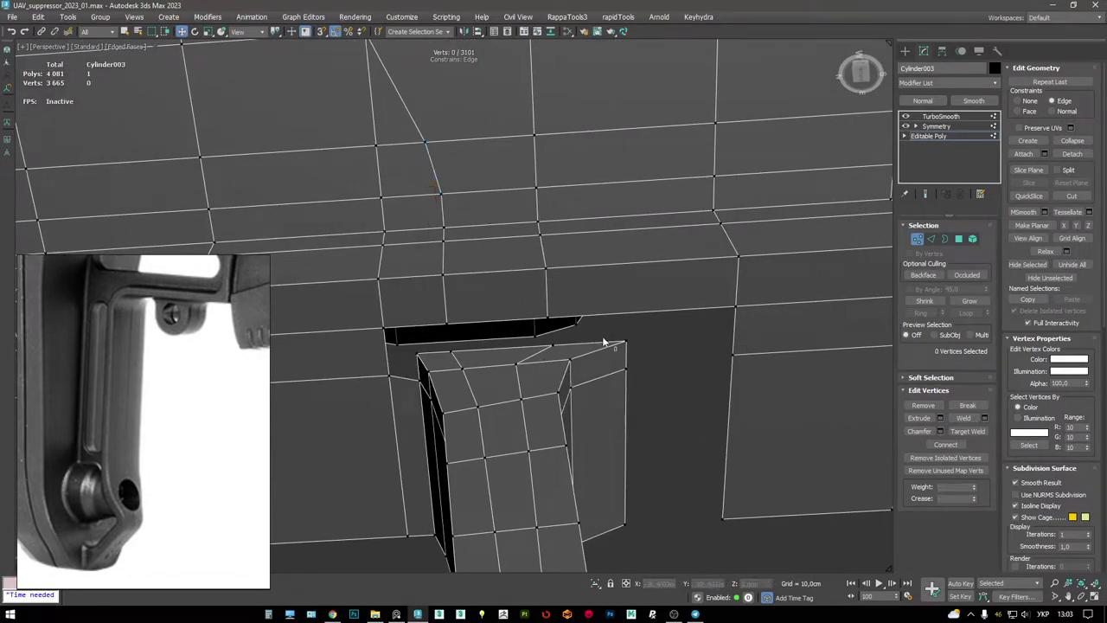
- Select the vertical edge beside the column and top-corner edge, then preview TurboSmooth
key("2")
left_click(625, 389)
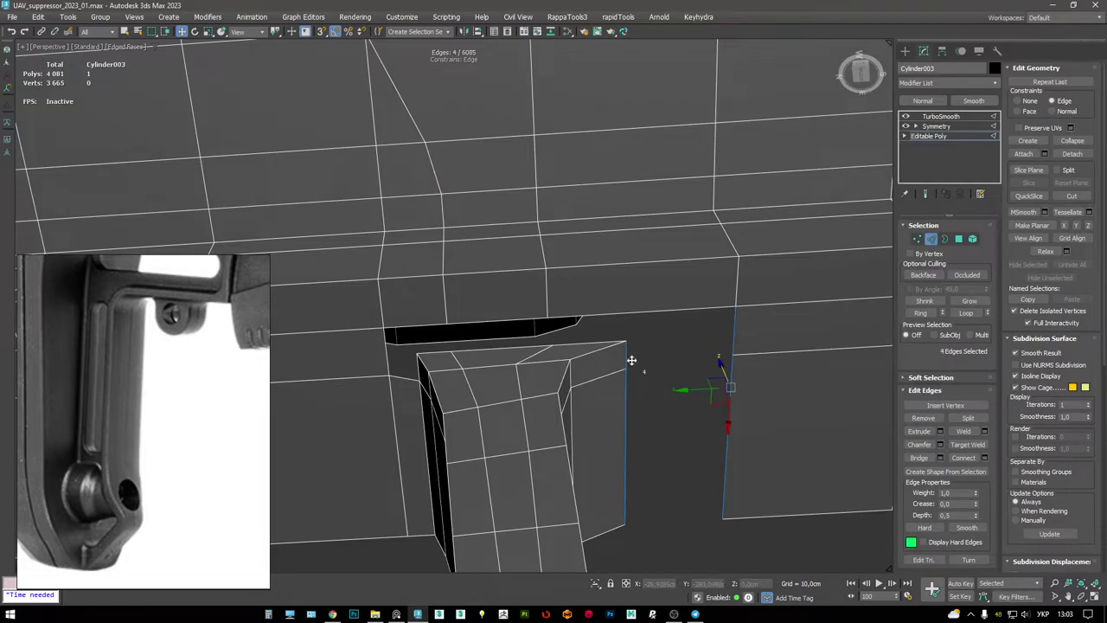
middle_click_drag(609, 314, 543, 388, "alt")
left_click(540, 388, "ctrl")
left_click(525, 400, "alt")
key("F4")
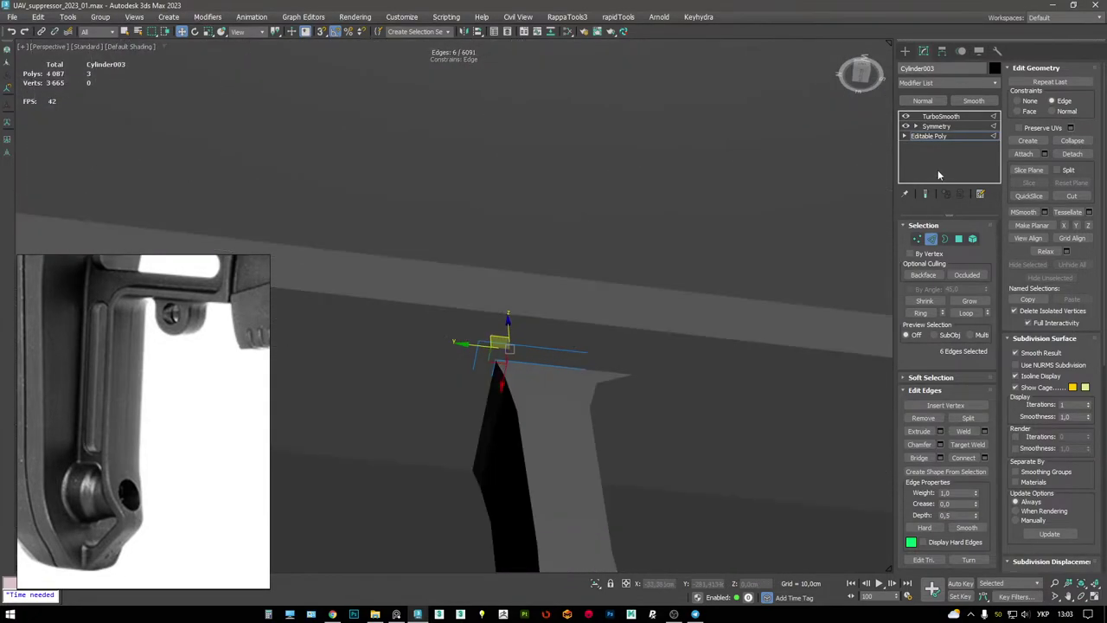
left_click(940, 116)
scroll(716, 295, "down", 10)
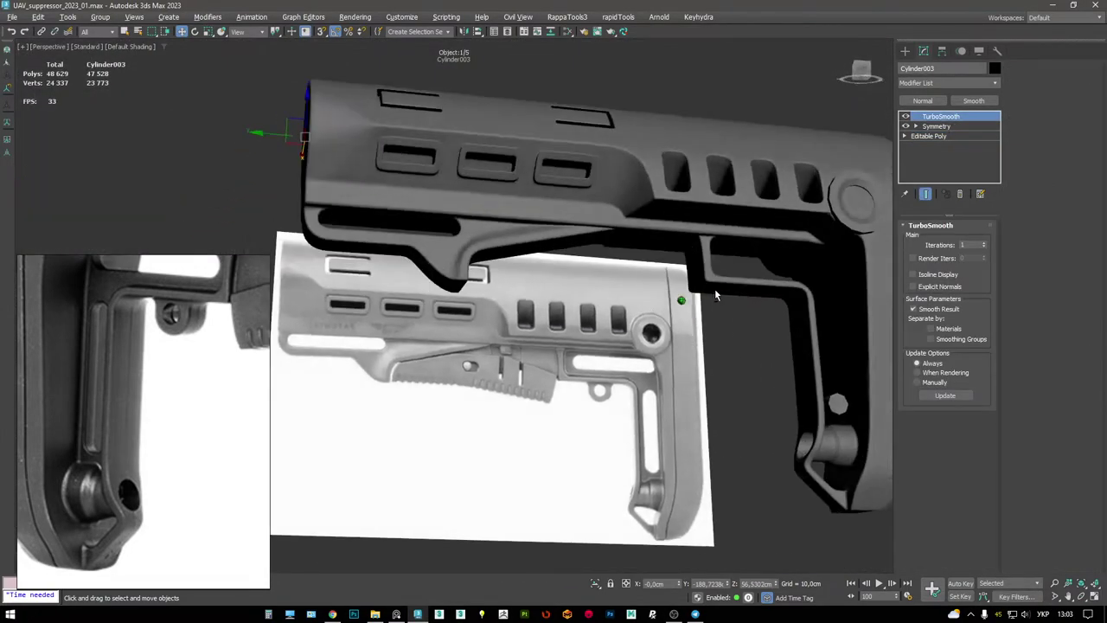
- Maximize the Left viewport over the bracket and its reference image
middle_click_drag(715, 295, 572, 309, "alt")
scroll(657, 277, "up", 5)
scroll(573, 309, "down", 4)
key("alt+w")
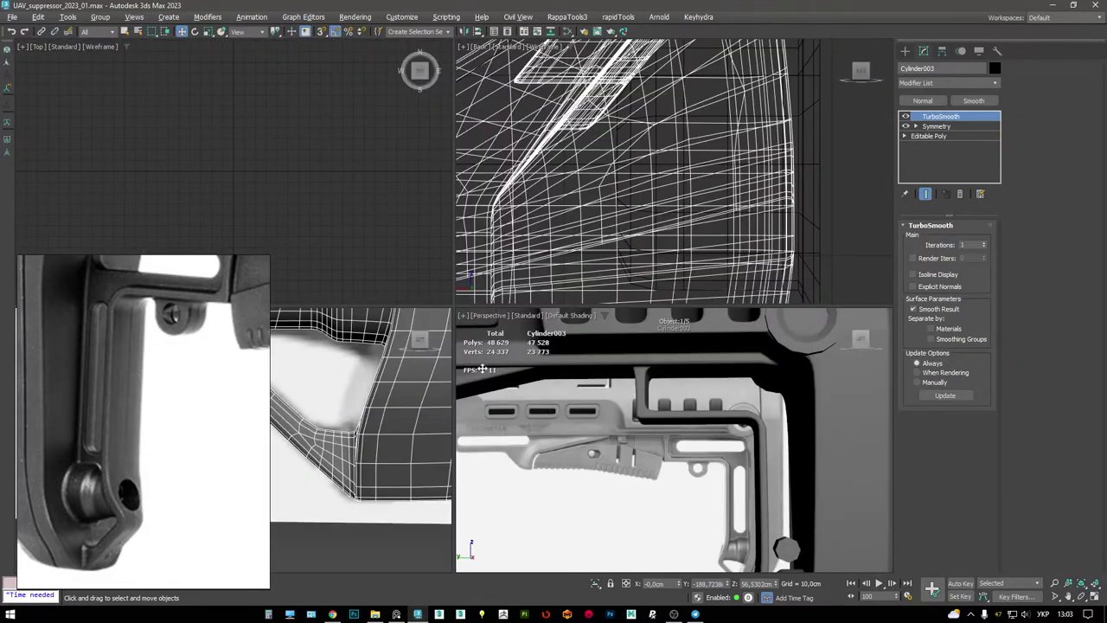
key("alt+w")
scroll(458, 168, "up", 8)
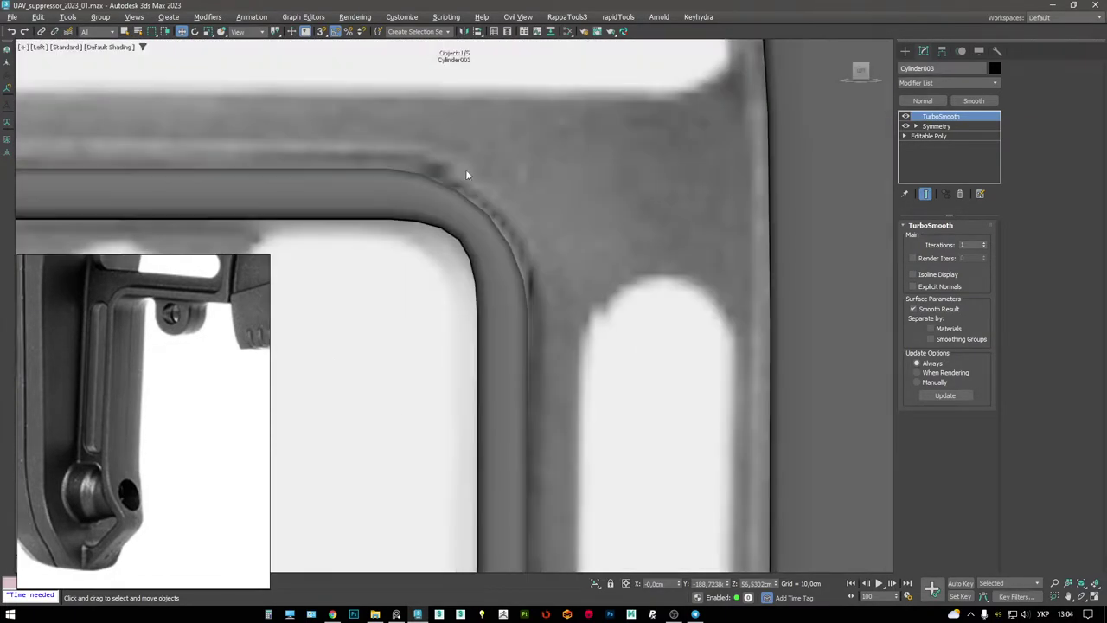
- Move the three bend vertices to follow the reference curve, then return to TurboSmooth
left_click(930, 136)
key("1")
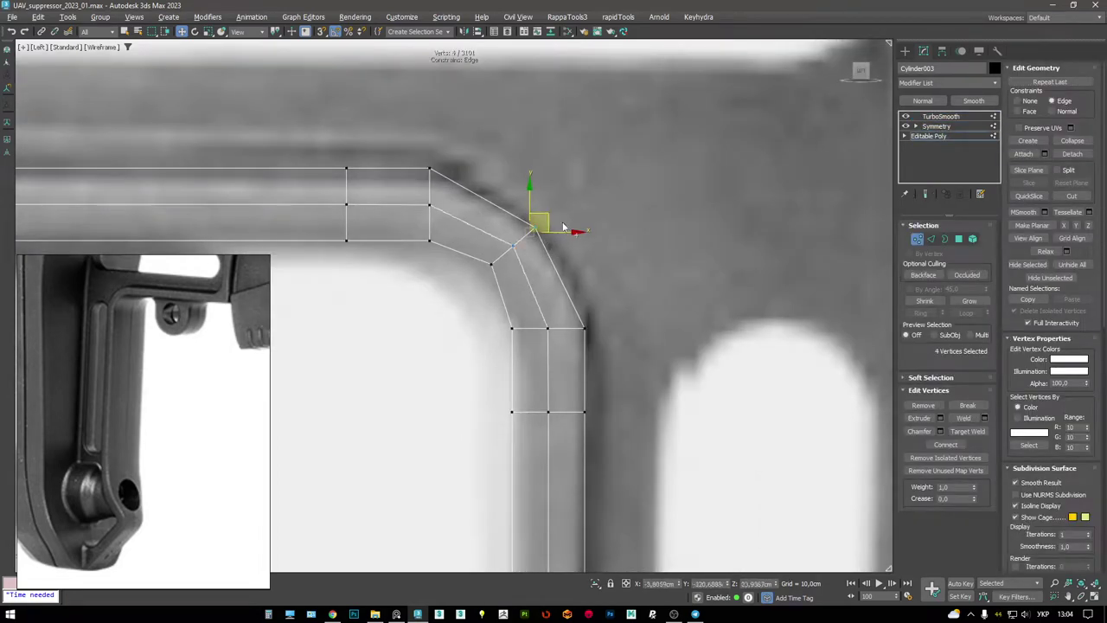
left_click_drag(554, 208, 506, 211)
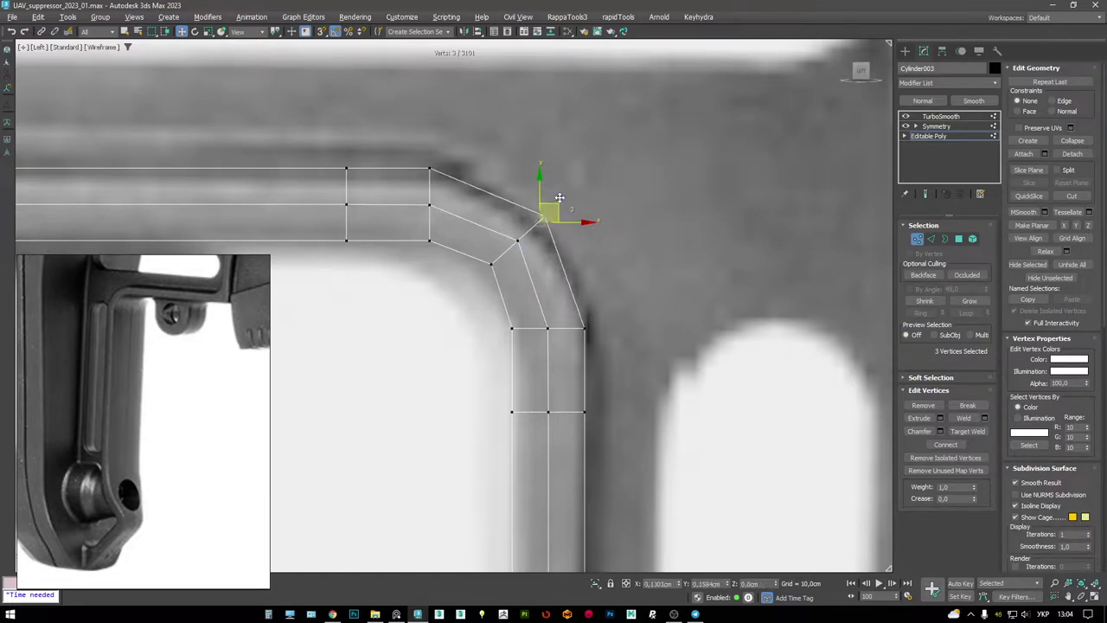
left_click(941, 115)
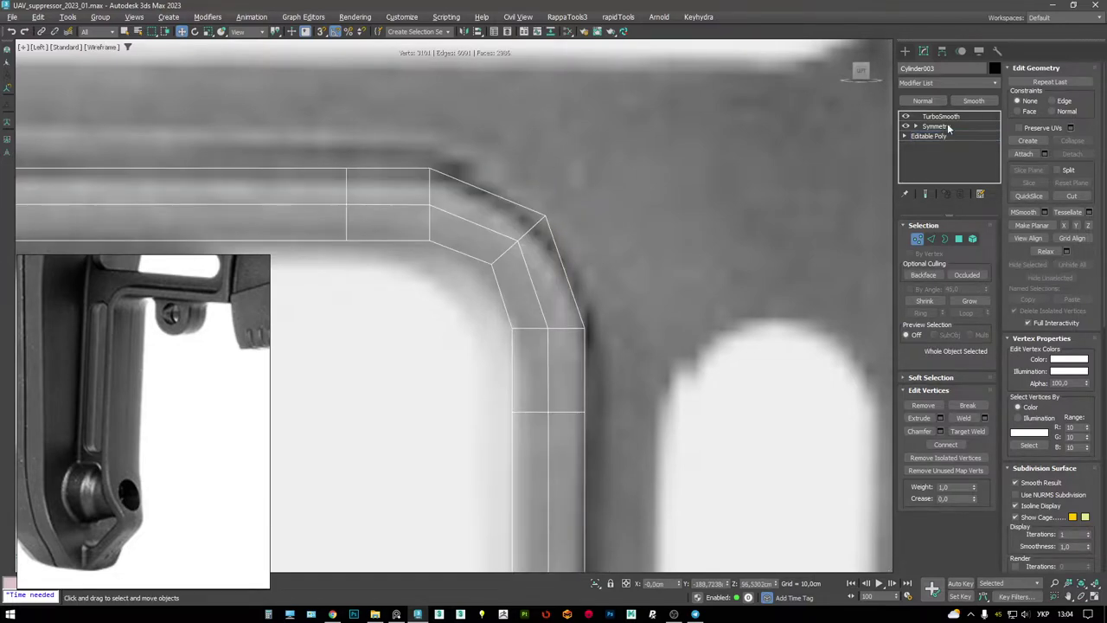
scroll(659, 215, "down", 5)
scroll(635, 258, "down", 5)
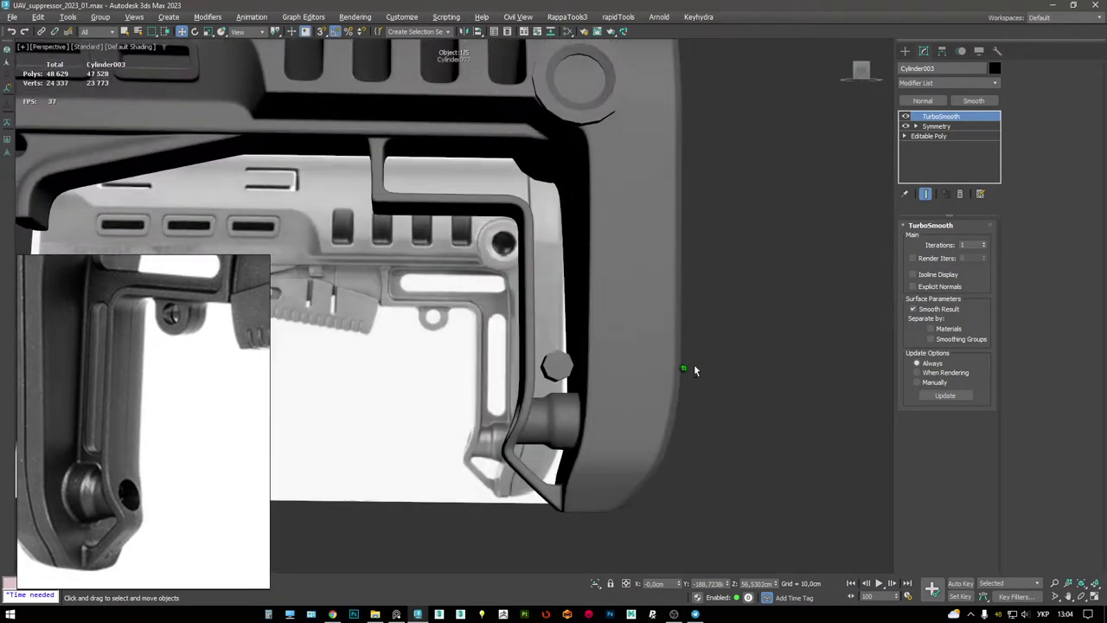
mouse_move(694, 364)
middle_mouse_down("alt")
mouse_move(588, 217)
mouse_move(563, 277)
mouse_move(534, 252)
mouse_move(568, 285)
mouse_move(588, 260)
mouse_move(667, 280)
mouse_move(600, 299)
mouse_move(610, 314)
middle_mouse_up("alt")
scroll(157, 413, "down", 3)
scroll(132, 362, "up", 4)
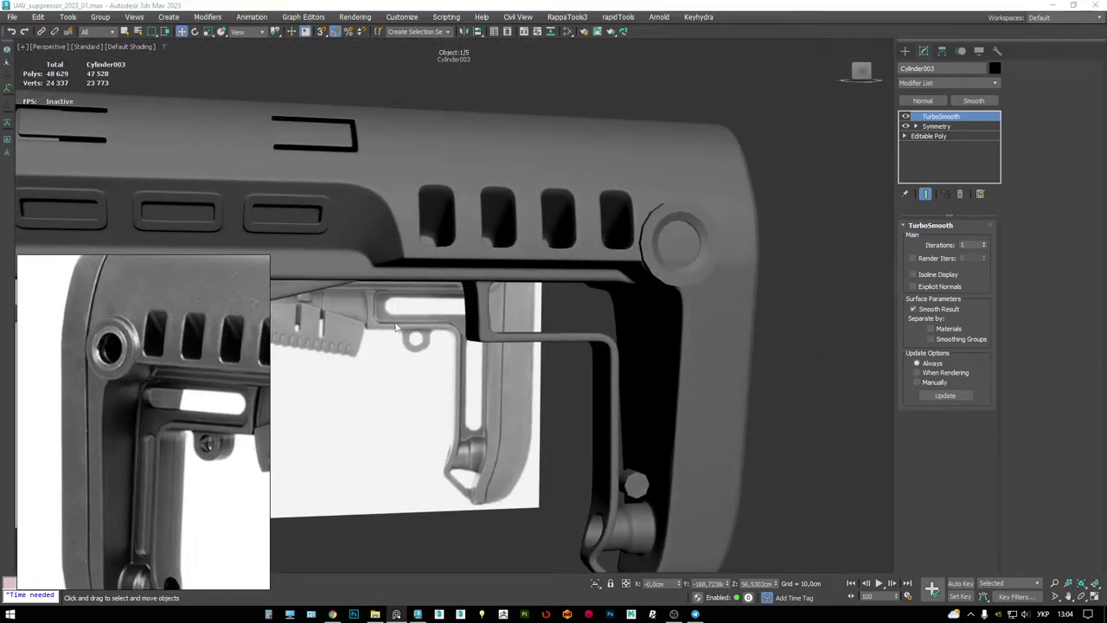
scroll(761, 206, "up", 4)
- Select the ring Shape006 and convert it to Editable Poly
key("F4")
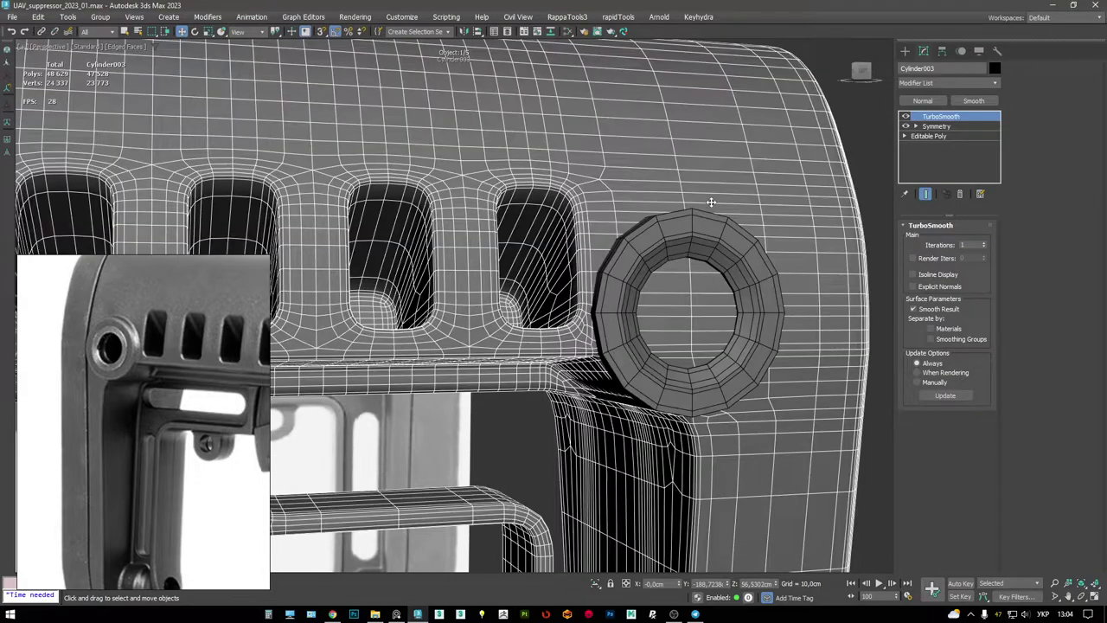
left_click(688, 226)
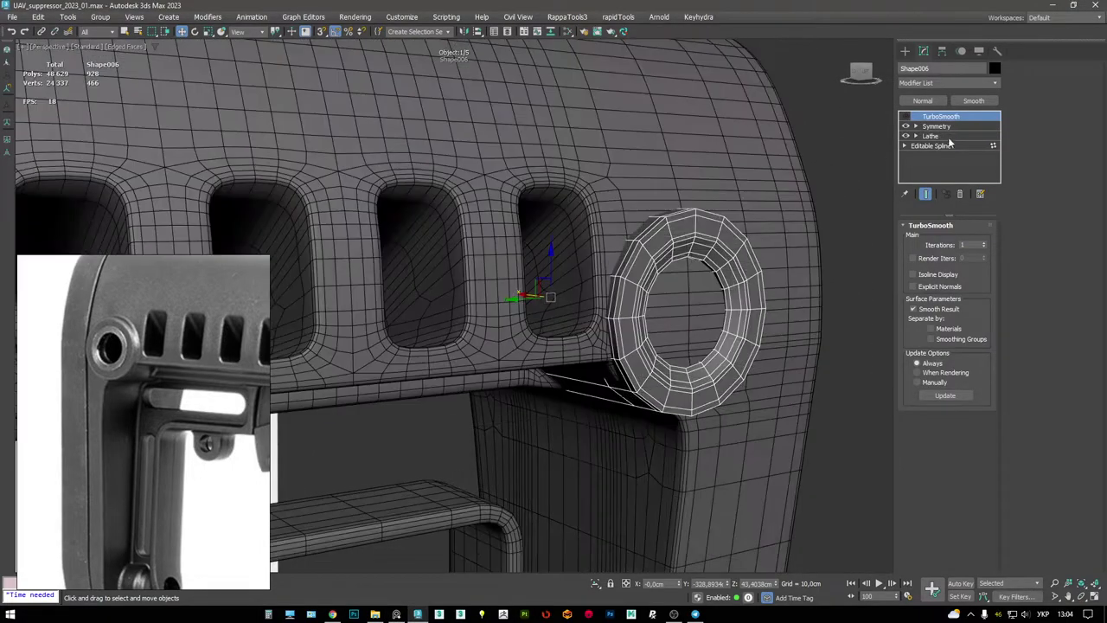
key("1")
middle_click_drag(771, 206, 761, 183, "alt")
right_click(930, 136)
- Delete the ring's 16 centre vertices, leaving an open hole
middle_click_drag(660, 247, 597, 331, "alt")
key("F3")
key("Delete")
mouse_move(671, 166)
middle_mouse_down("alt")
mouse_move(600, 264)
mouse_move(510, 238)
mouse_move(627, 200)
mouse_move(605, 208)
mouse_move(574, 192)
middle_mouse_up("alt")
key("F3")
- Select the ring's open border and move it back onto the ring's edge
key("3")
key("F3")
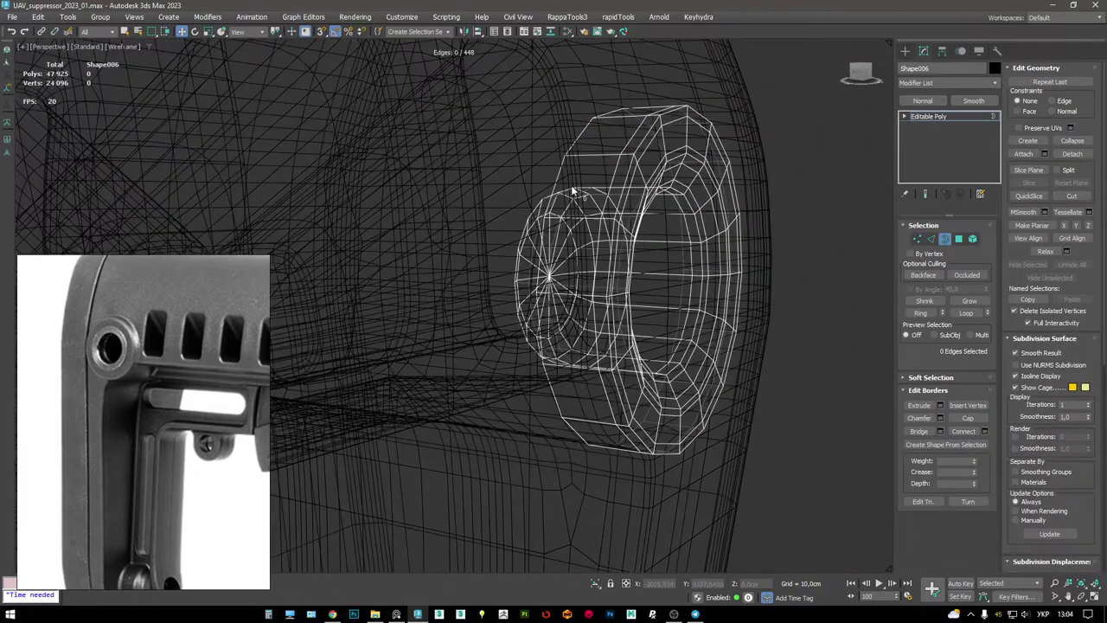
left_click(570, 195)
key("F3")
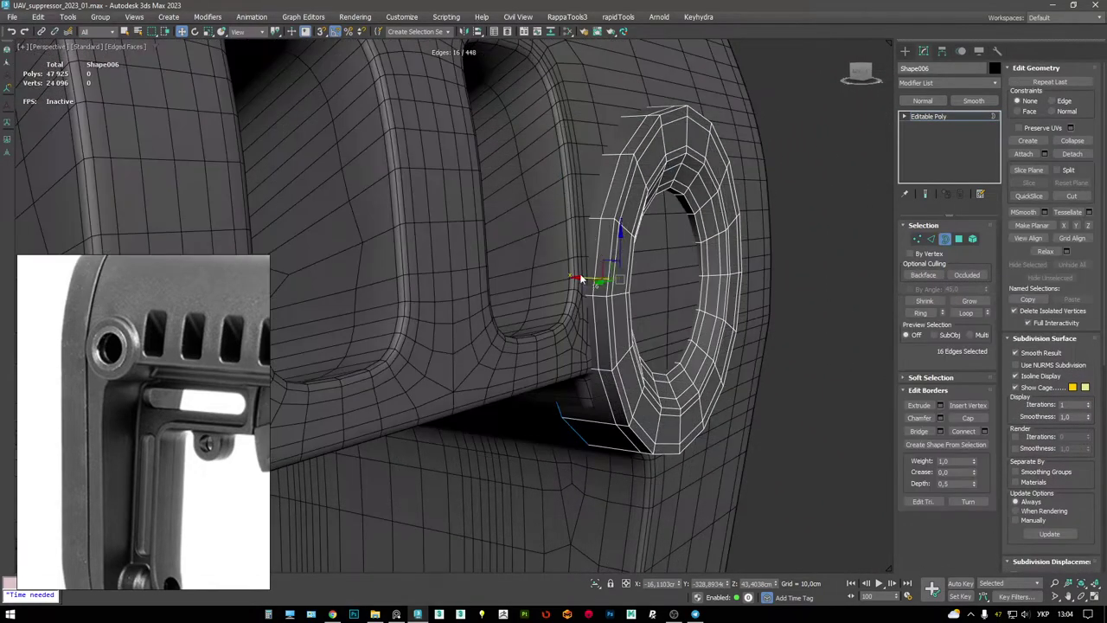
middle_click_drag(612, 212, 541, 380, "alt")
key("F3")
left_click(539, 381)
key("F3")
left_click_drag(538, 372, 583, 361)
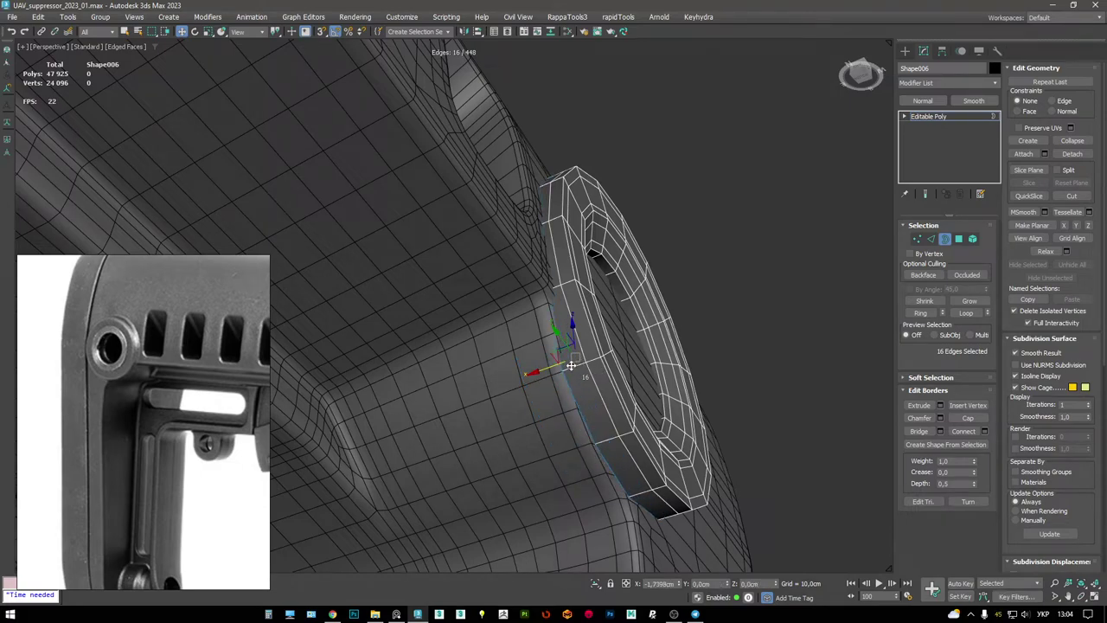
- Open and close a calculator, then switch the ring to vertex editing
middle_click_drag(588, 363, 616, 324, "alt")
scroll(472, 312, "down", 3)
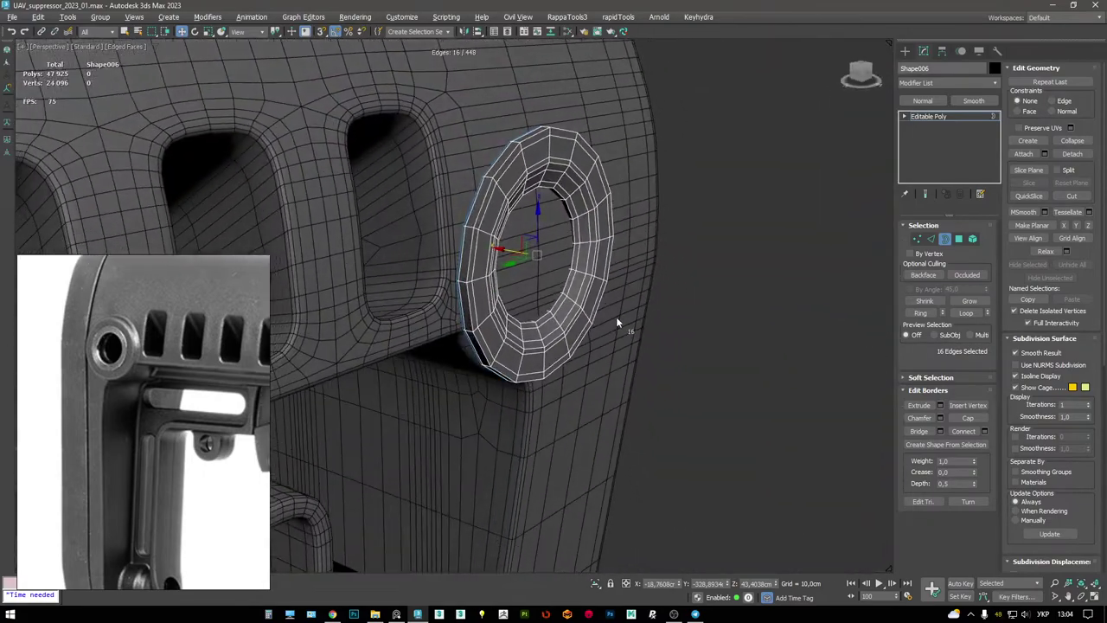
key("XF86Calculator")
left_click(775, 130)
middle_click_drag(766, 111, 666, 208, "alt")
key("1")
scroll(716, 222, "up", 3)
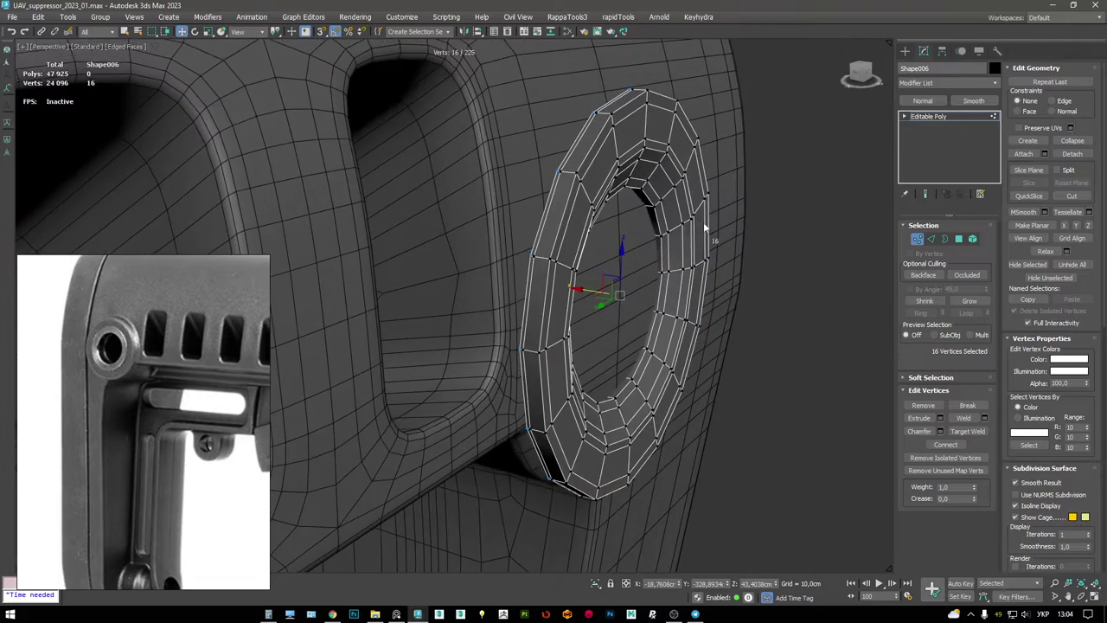
- Leave vertex editing, reselect the ring, and bring up its context menu
left_click(938, 121)
left_click(757, 93)
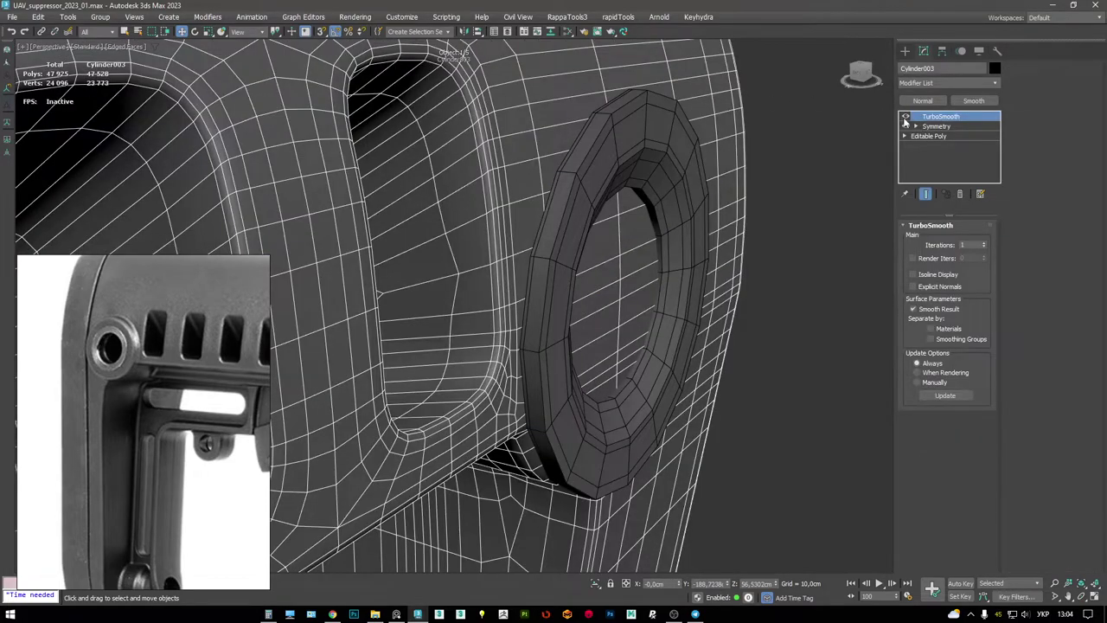
left_click(577, 147)
middle_click_drag(573, 178, 568, 266, "alt")
middle_click_drag(705, 260, 743, 277, "alt")
right_click(744, 277)
- Add tyConform to the ring with Raycast method and Cylinder003 as target
left_click(719, 335)
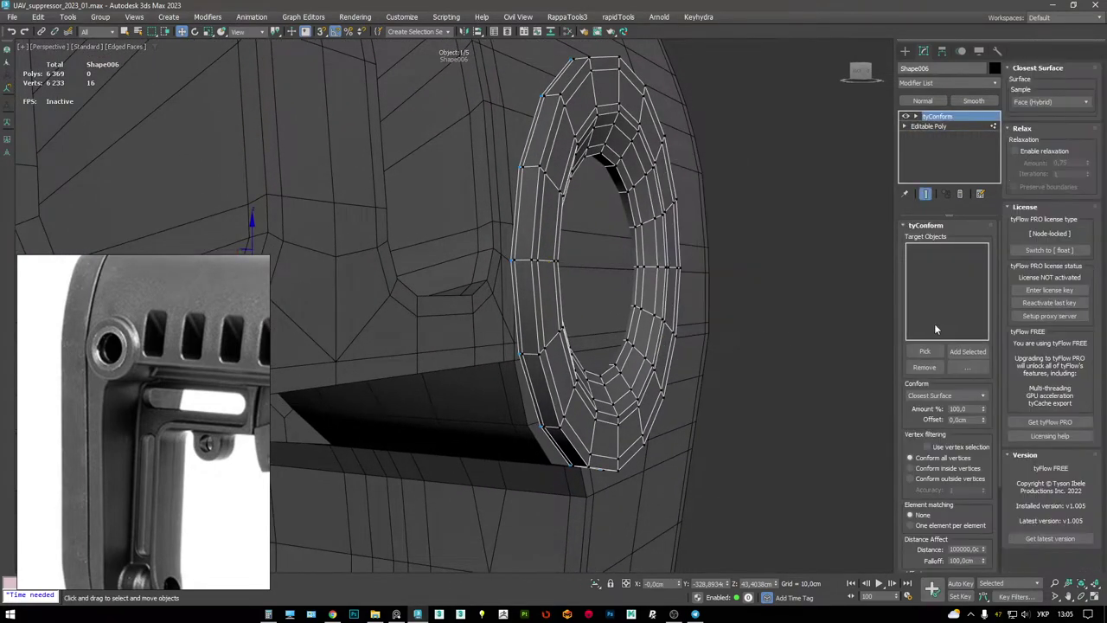
left_click(952, 395)
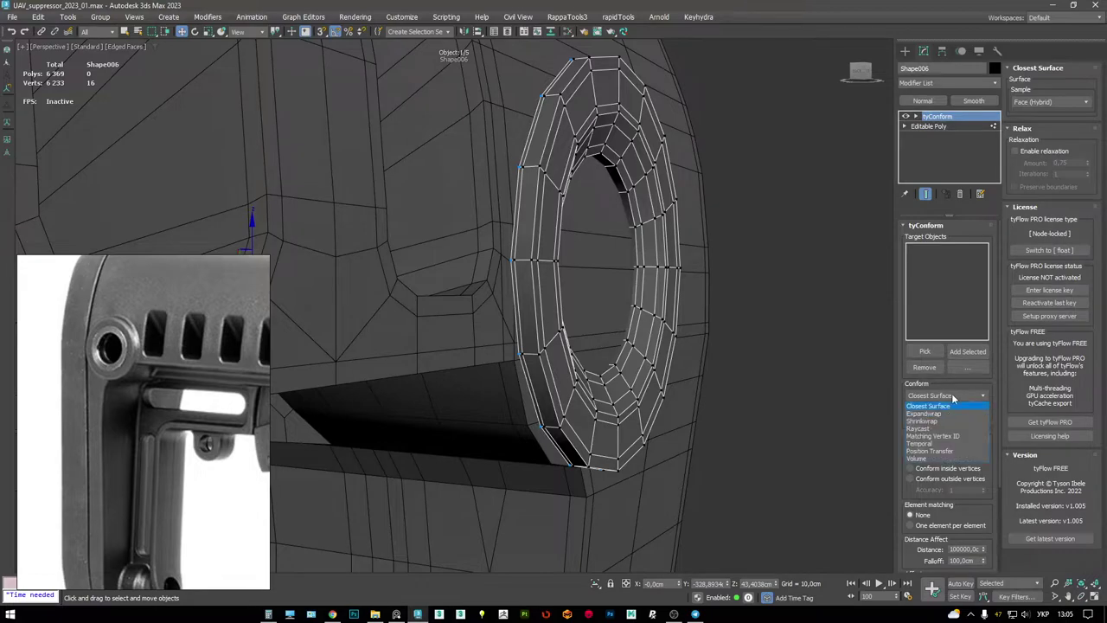
left_click(920, 430)
left_click(925, 351)
left_click(485, 183)
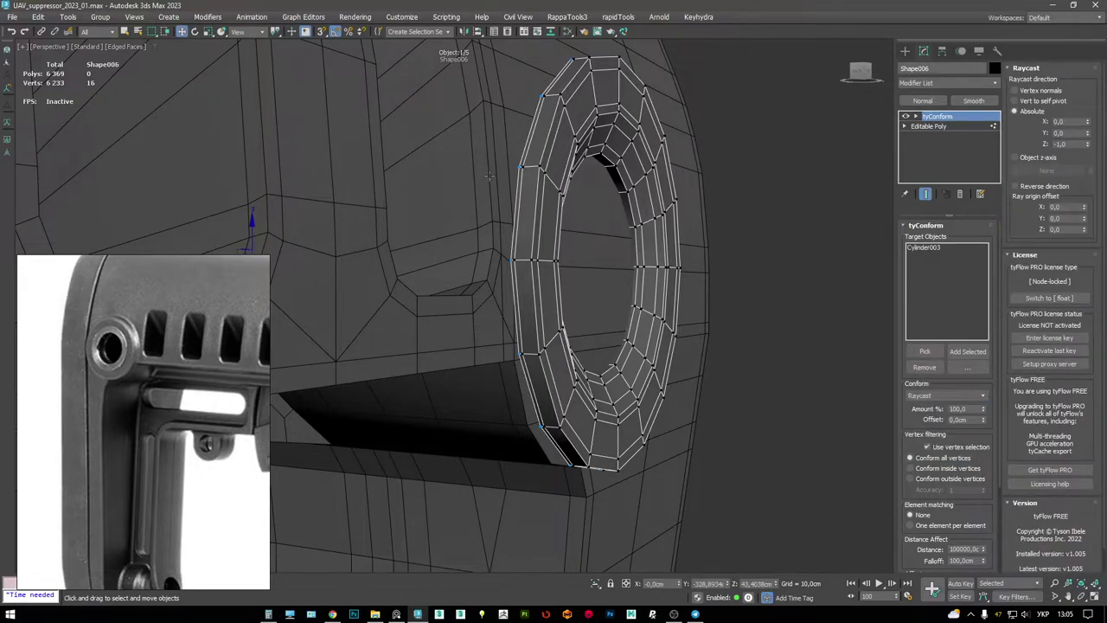
- Adjust the raycast X direction to about 25 and check the conformed ring
middle_click_drag(485, 184, 509, 189)
scroll(509, 190, "down", 3)
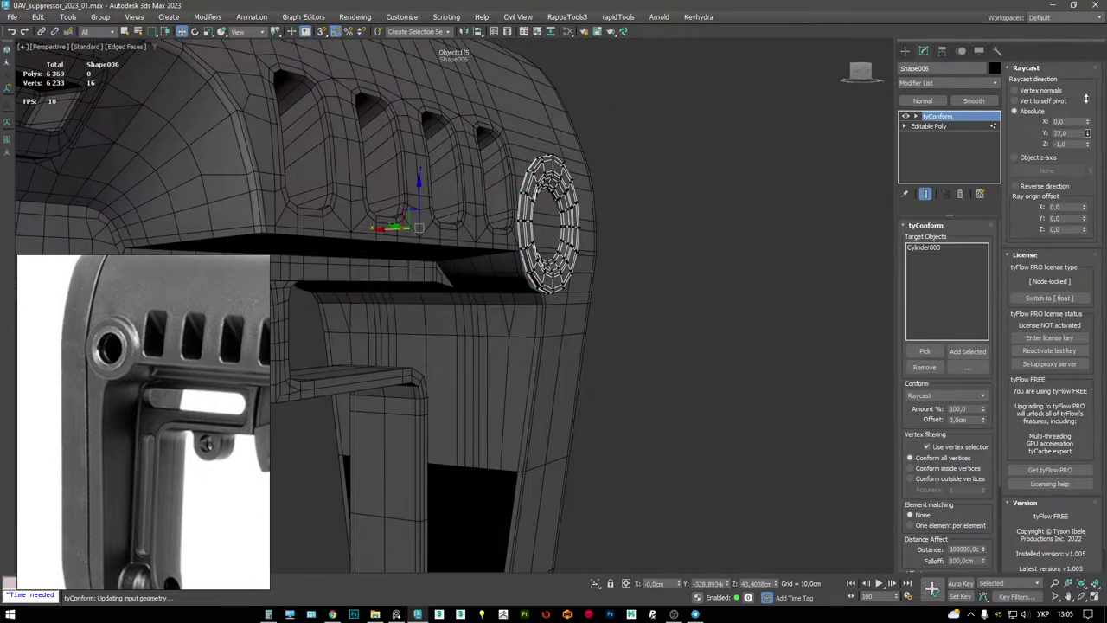
left_click_drag(1088, 126, 1091, 90)
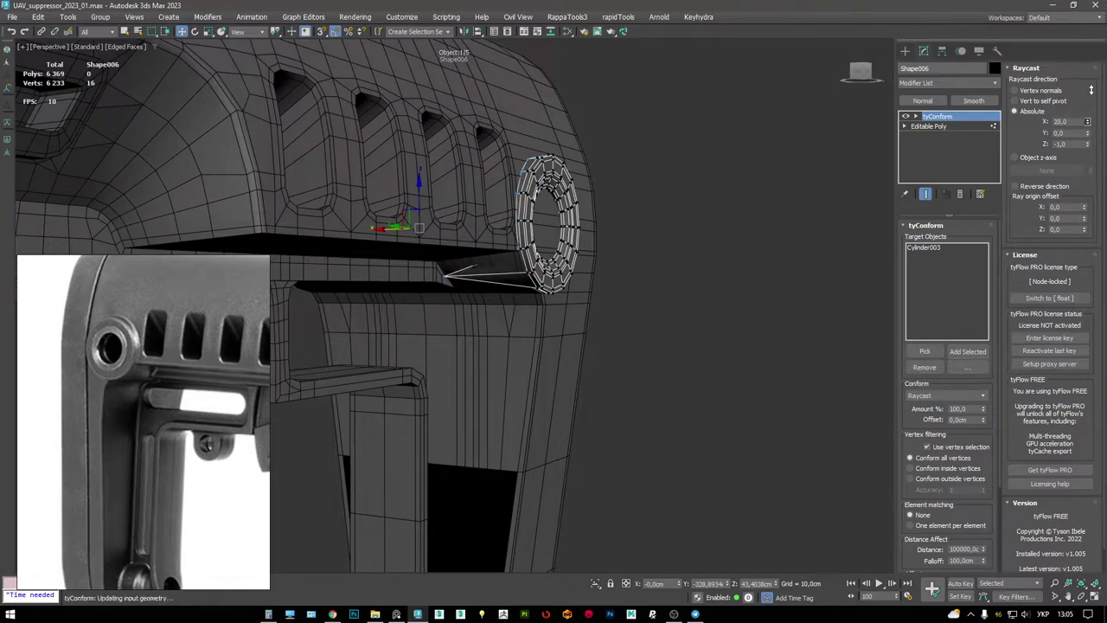
left_click_drag(1062, 554, 1038, 84)
middle_click_drag(666, 183, 489, 289, "alt")
- Undo the tyConform modifier and reposition ring vertices 86 and 100
key("ctrl+z")
key("F3")
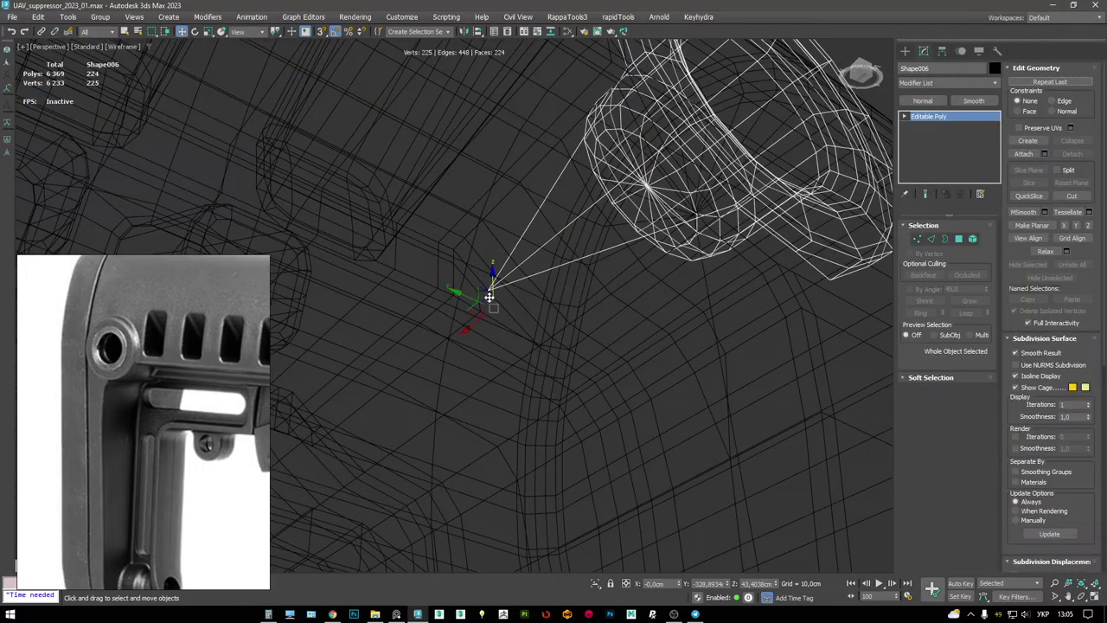
key("F3")
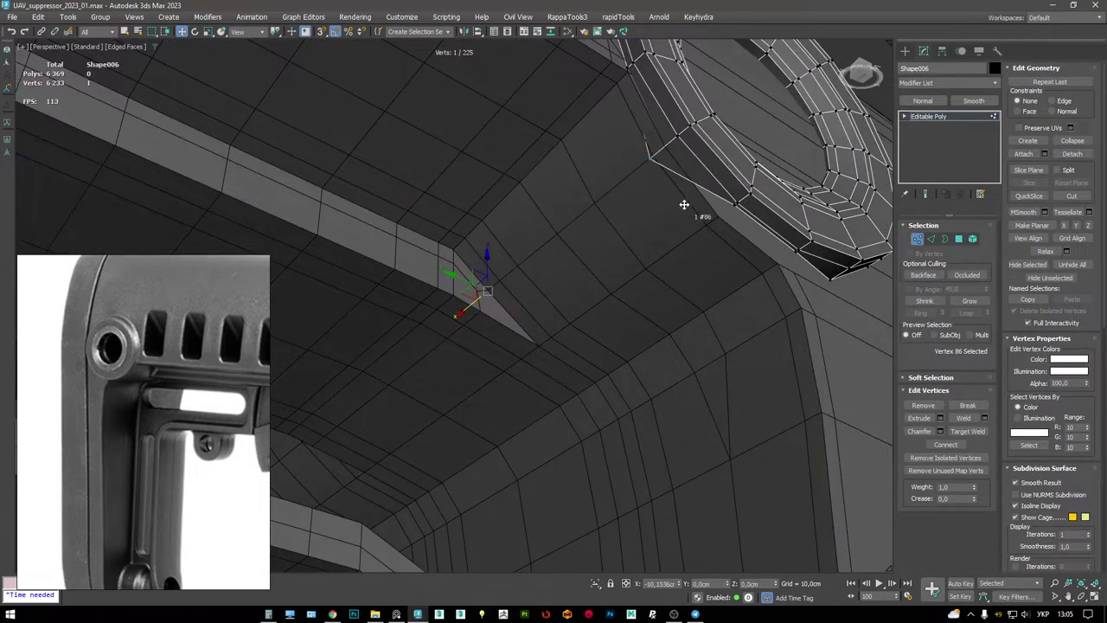
left_click_drag(639, 165, 665, 146)
left_click_drag(707, 223, 718, 213)
middle_click_drag(718, 213, 640, 210, "alt")
- Shift-scale the ring's outer border outward to about 107%, creating a 16-face skirt
key("3")
key("r")
left_click_drag(626, 270, 625, 269, "shift")
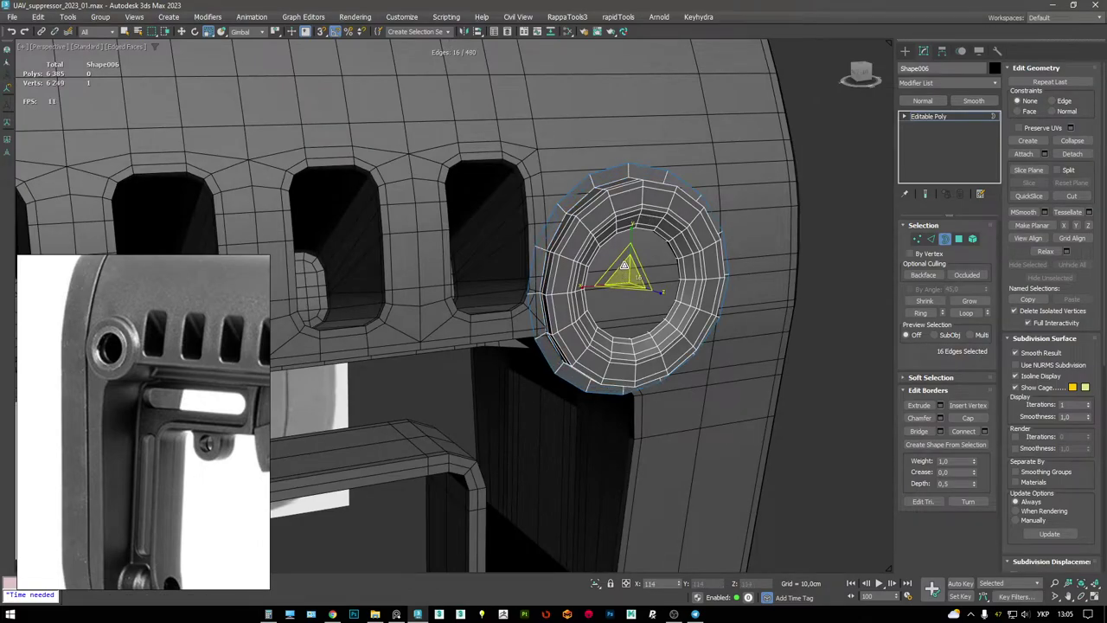
middle_click_drag(624, 265, 610, 314, "alt")
- Trim the ring's vertex selection to 12, deselect one more, and open the modifier list
key("F3")
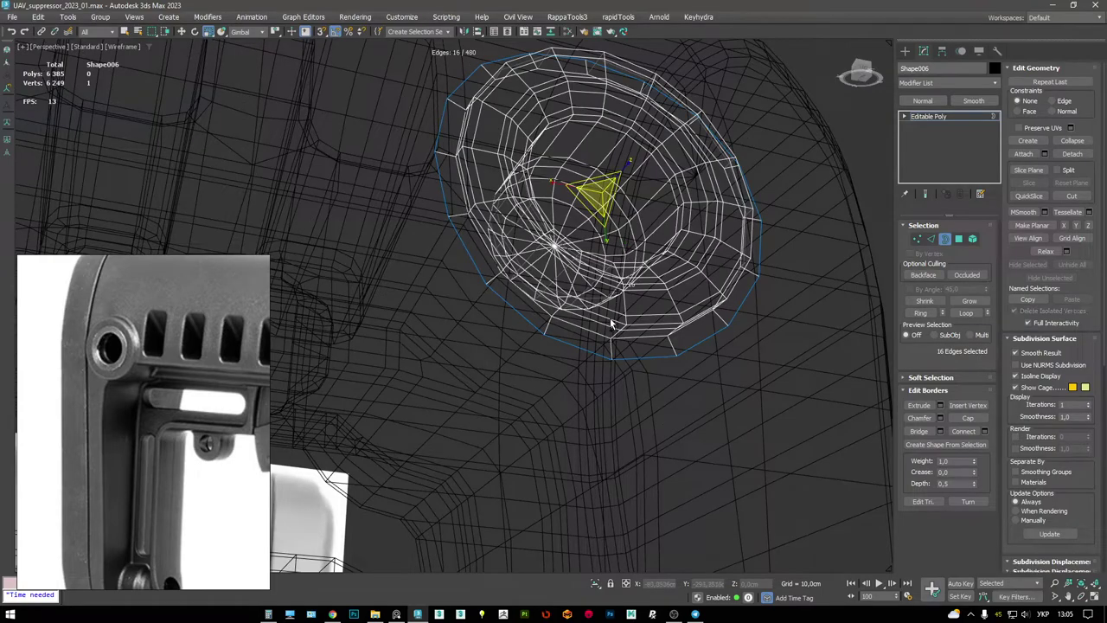
key("1")
key("F3")
mouse_move(617, 383)
middle_mouse_down("alt")
mouse_move(485, 275)
mouse_move(519, 376)
middle_mouse_up("alt")
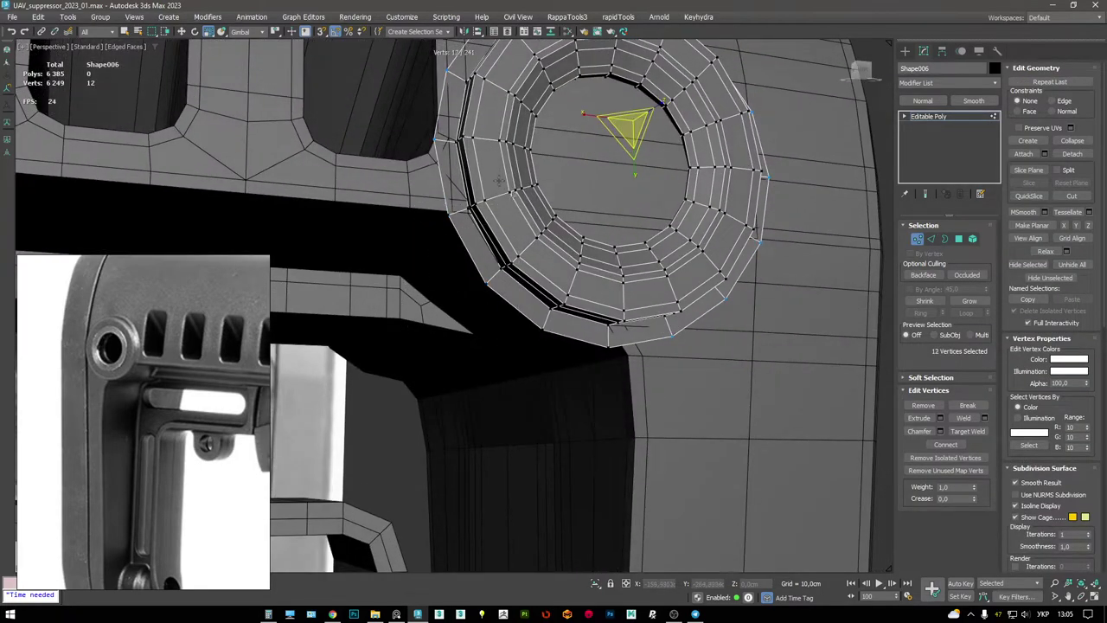
key("F3")
key("F3")
scroll(446, 291, "up", 5)
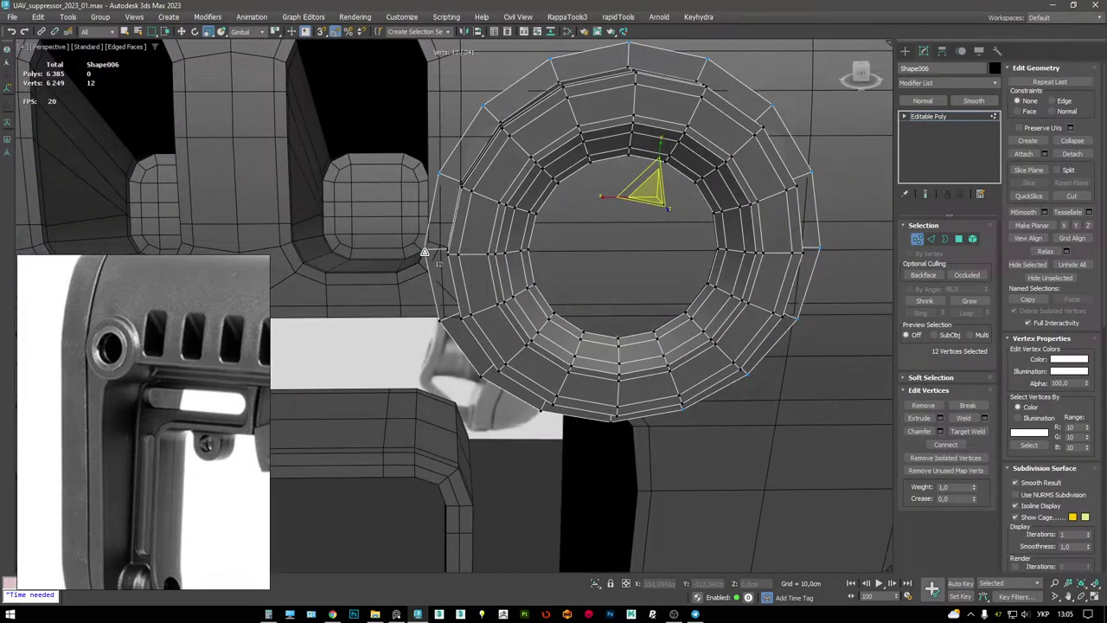
scroll(427, 251, "down", 3)
left_click(427, 253, "alt")
middle_click_drag(428, 253, 504, 255, "alt")
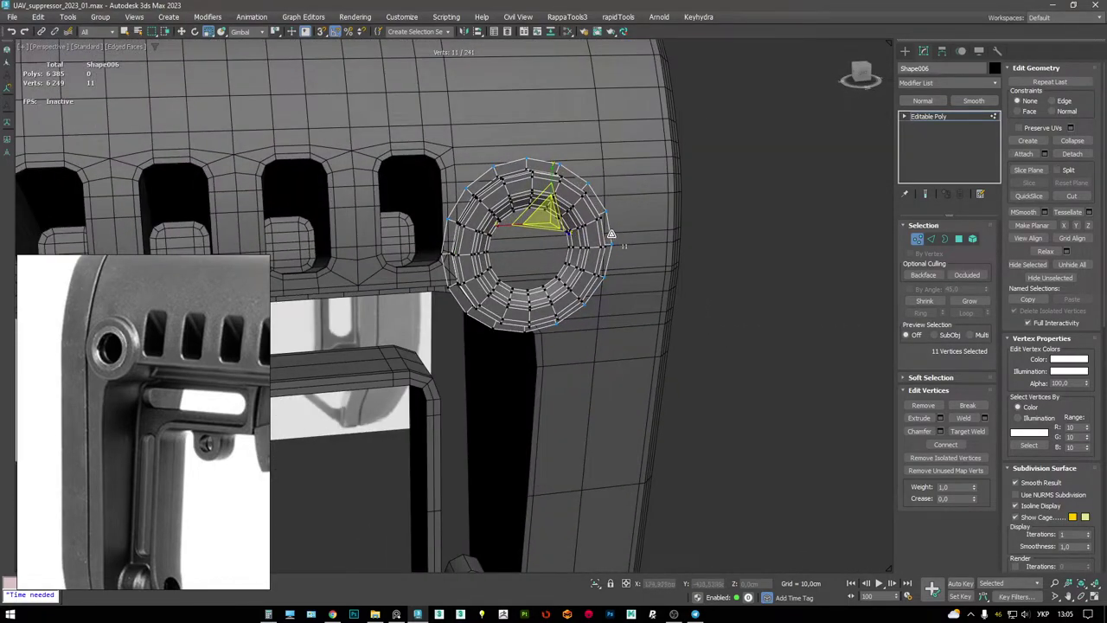
right_click(640, 235)
- Add tyConform to the ring with the Raycast method targeting Cylinder003, and adjust the raycast Z direction
left_click(615, 292)
middle_click_drag(618, 297, 884, 321, "alt")
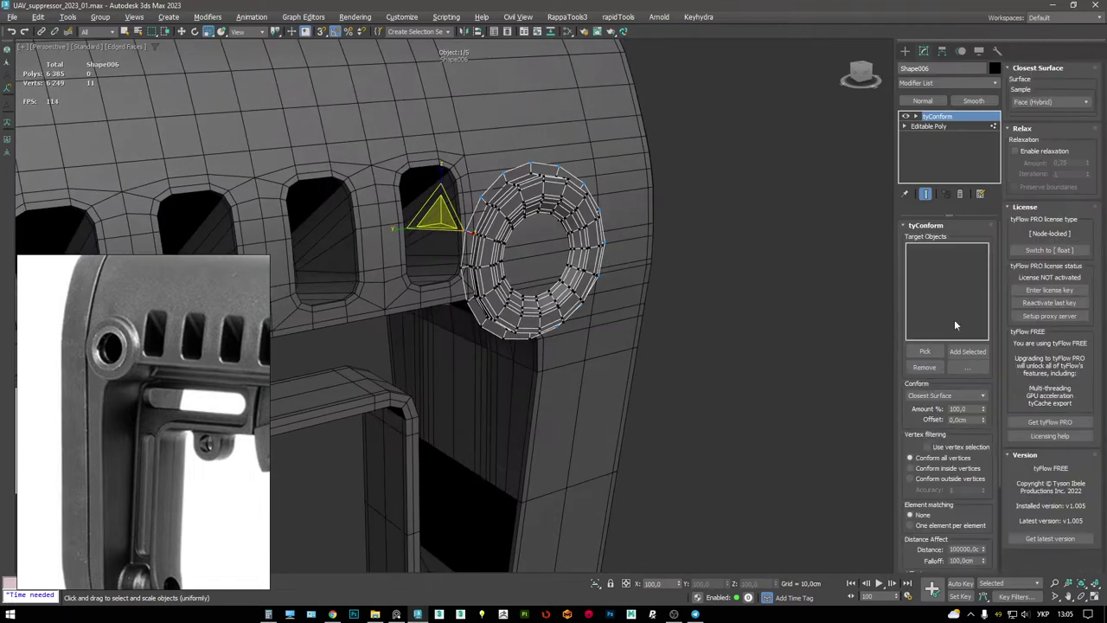
left_click(963, 395)
left_click(932, 429)
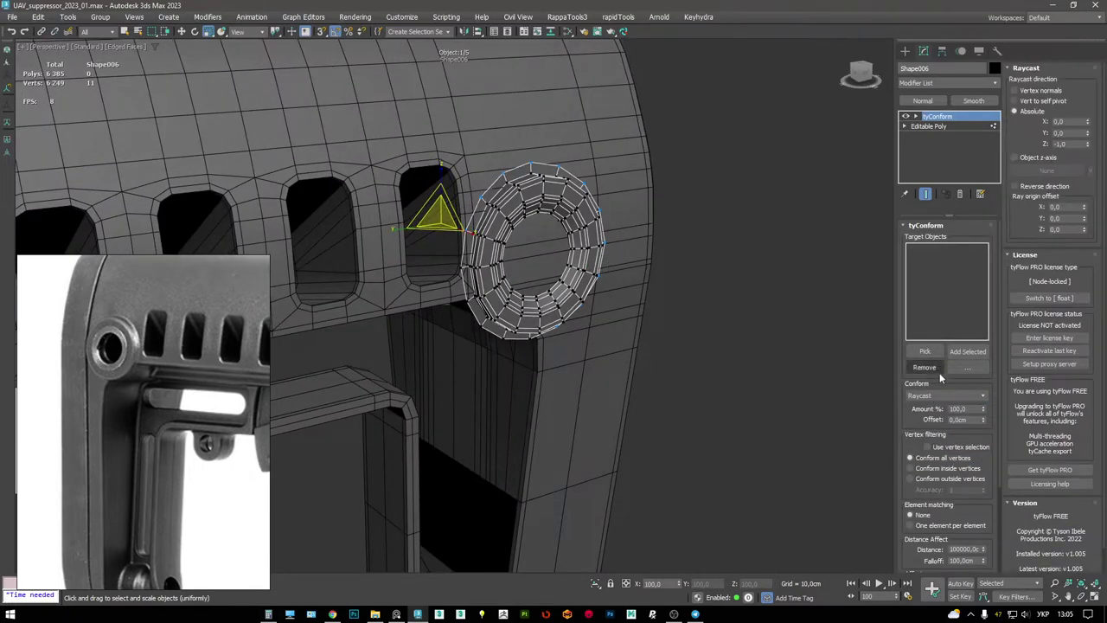
left_click(615, 144)
key("w")
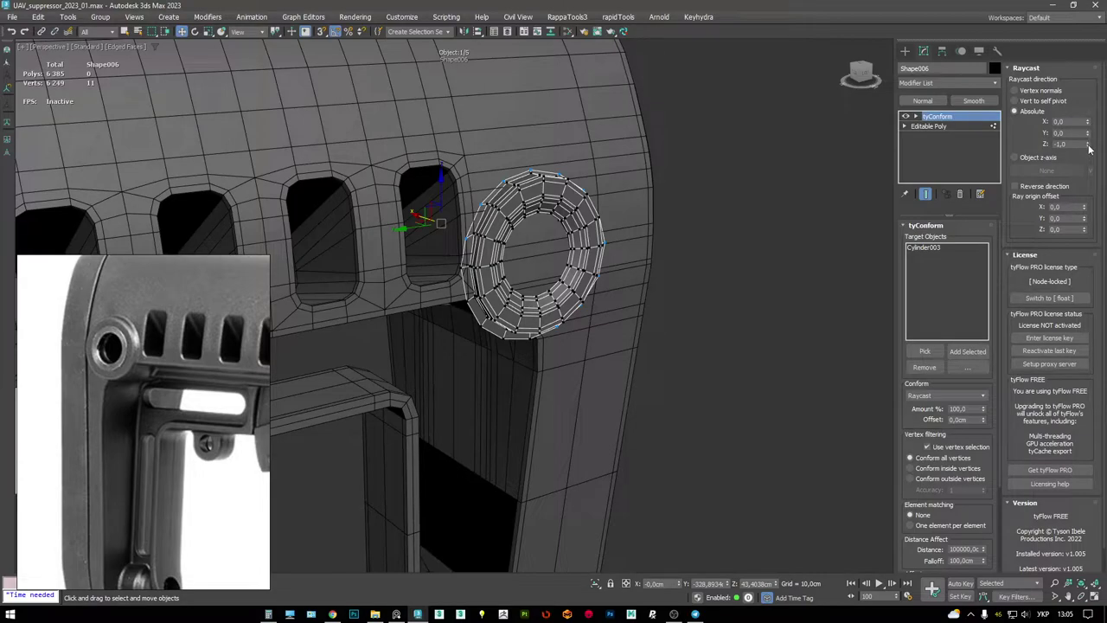
left_click_drag(1089, 143, 1088, 144)
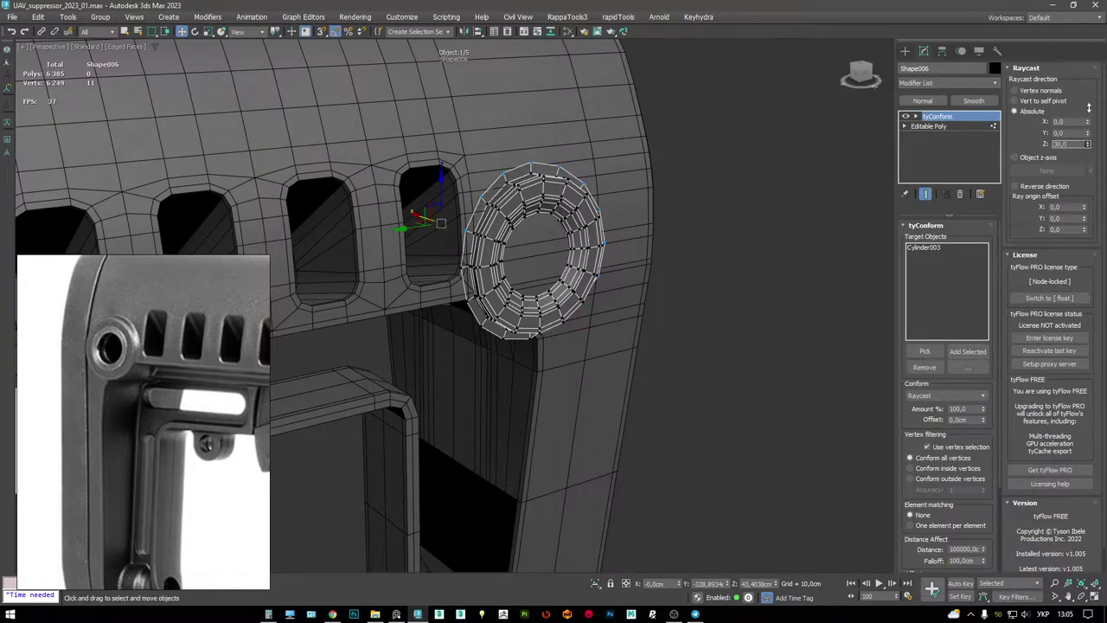
mouse_move(605, 225)
middle_mouse_down("alt")
mouse_move(576, 240)
mouse_move(576, 272)
mouse_move(637, 190)
mouse_move(698, 323)
mouse_move(573, 236)
mouse_move(597, 231)
middle_mouse_up("alt")
- Select the stock body Cylinder003's Editable Poly
left_click(692, 195)
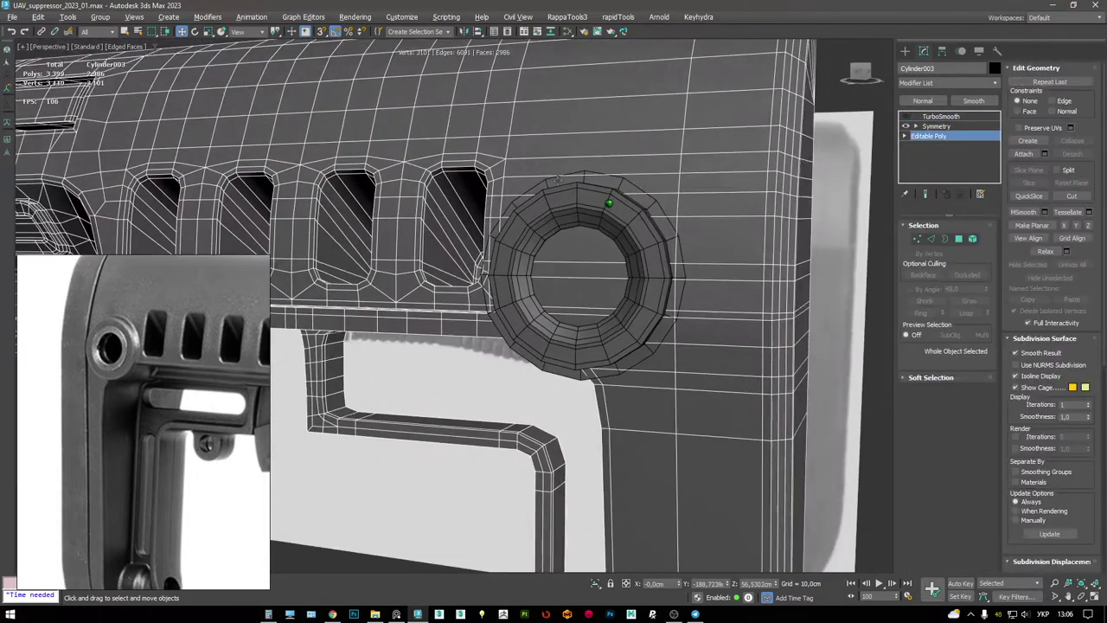
scroll(609, 205, "down", 3)
mouse_move(609, 204)
middle_mouse_down("alt")
mouse_move(648, 202)
mouse_move(610, 197)
mouse_move(615, 185)
middle_mouse_up("alt")
scroll(671, 205, "up", 3)
- Enter Edge mode and frame the whole stock in a maximized side view
key("2")
scroll(672, 205, "down", 3)
scroll(146, 367, "down", 3)
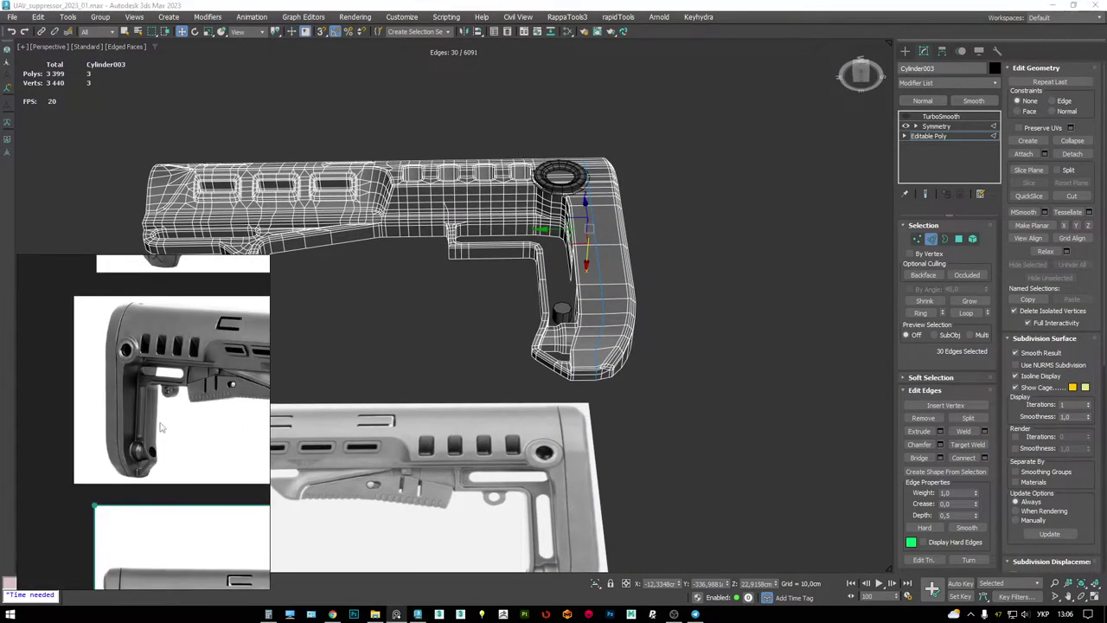
key("alt+w")
key("alt+w")
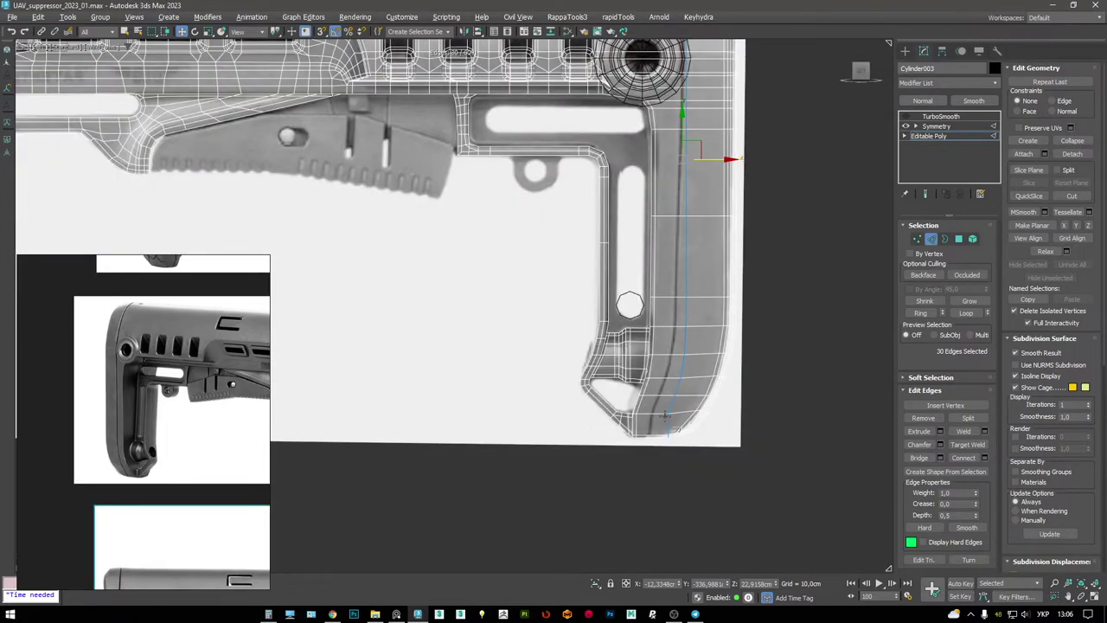
scroll(685, 410, "up", 3)
middle_click_drag(684, 410, 615, 365)
scroll(613, 326, "down", 2)
middle_click_drag(612, 326, 603, 219)
- Select the vertices at the bottom rear of the grip
key("1")
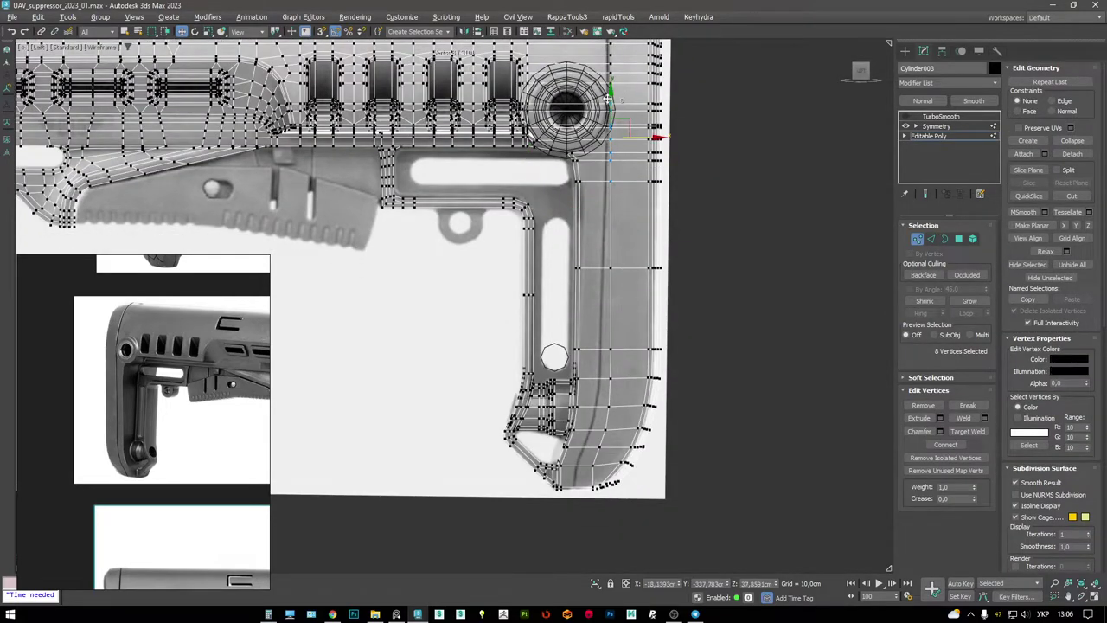
middle_click_drag(604, 126, 596, 222)
middle_click_drag(603, 150, 603, 245)
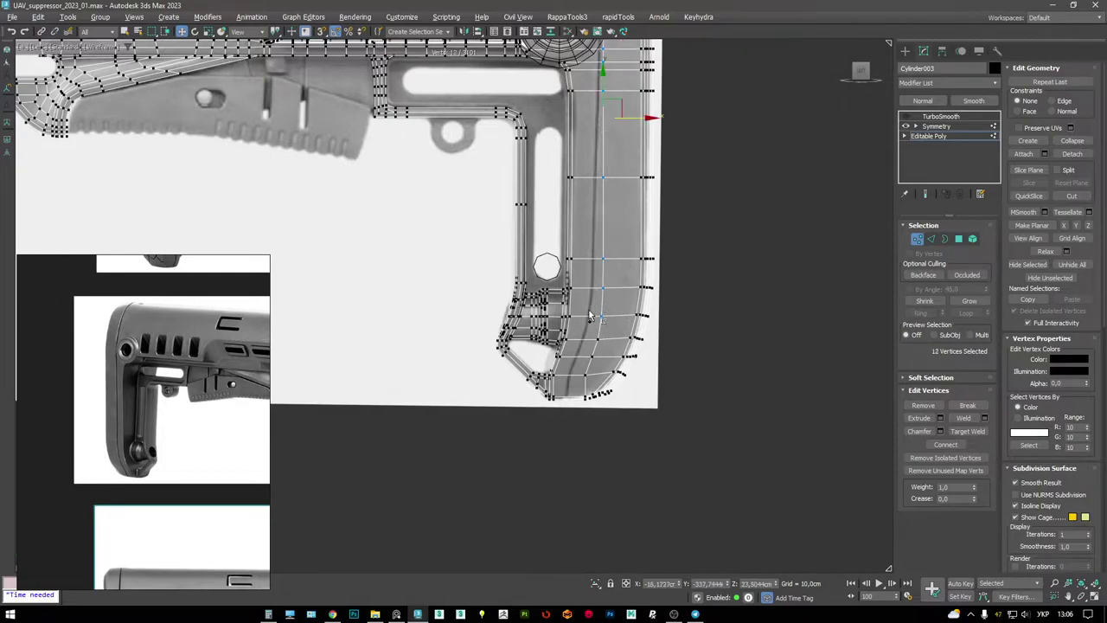
scroll(596, 394, "up", 5)
left_click_drag(567, 425, 571, 423, "ctrl")
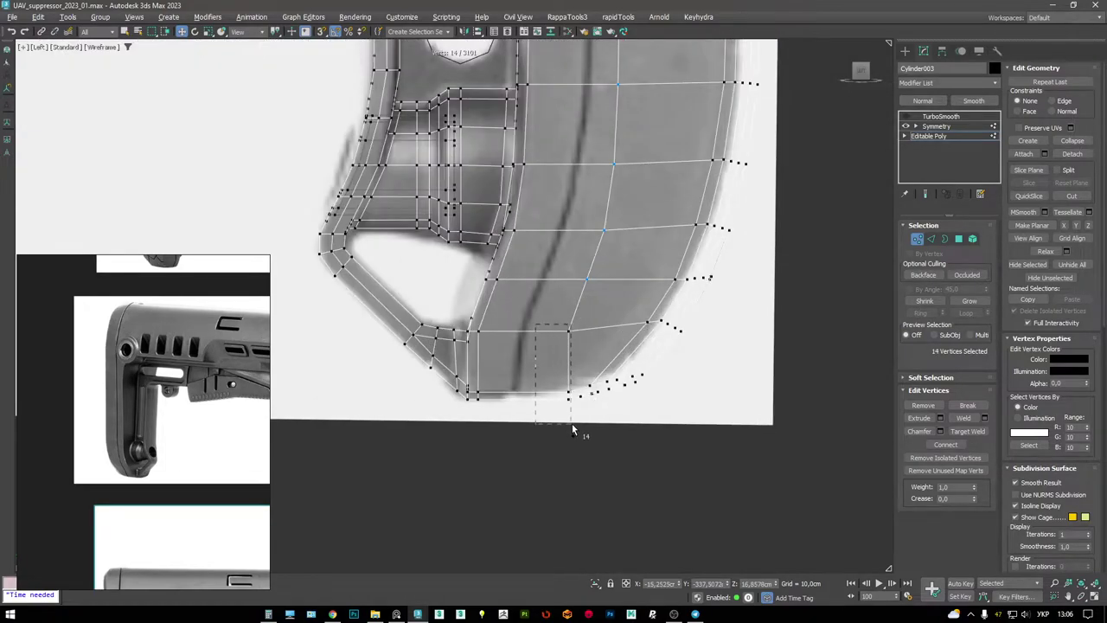
scroll(573, 430, "down", 2)
middle_click_drag(583, 307, 605, 415)
scroll(668, 311, "down", 2)
- Add an FFD 2x2x2 to the selection and shift its control points along X
right_click(697, 296)
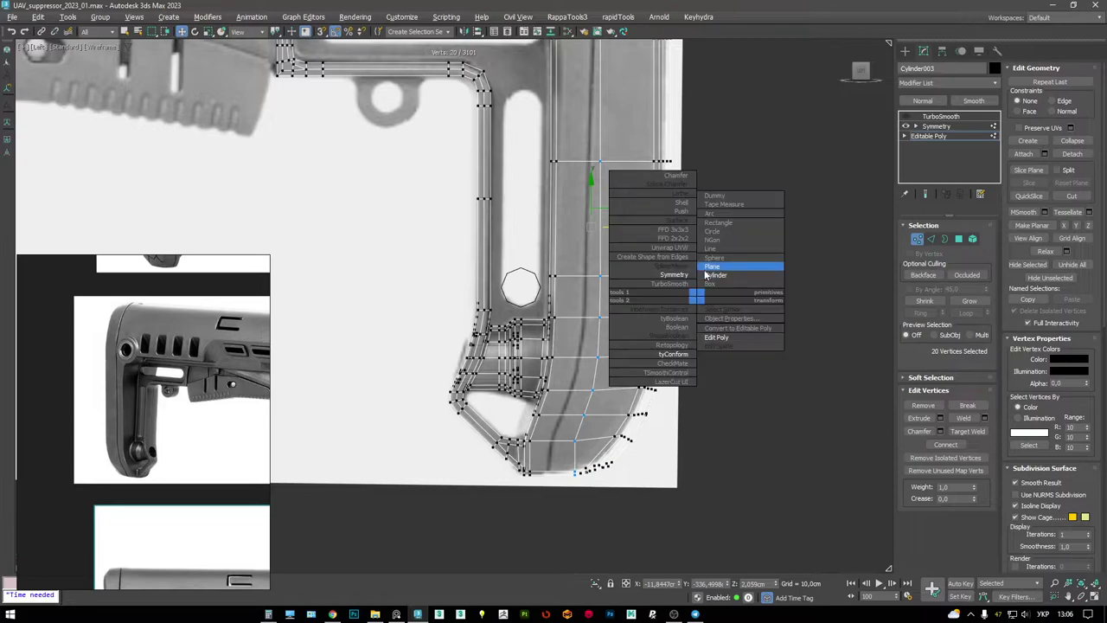
left_click(679, 240)
scroll(626, 419, "down", 4)
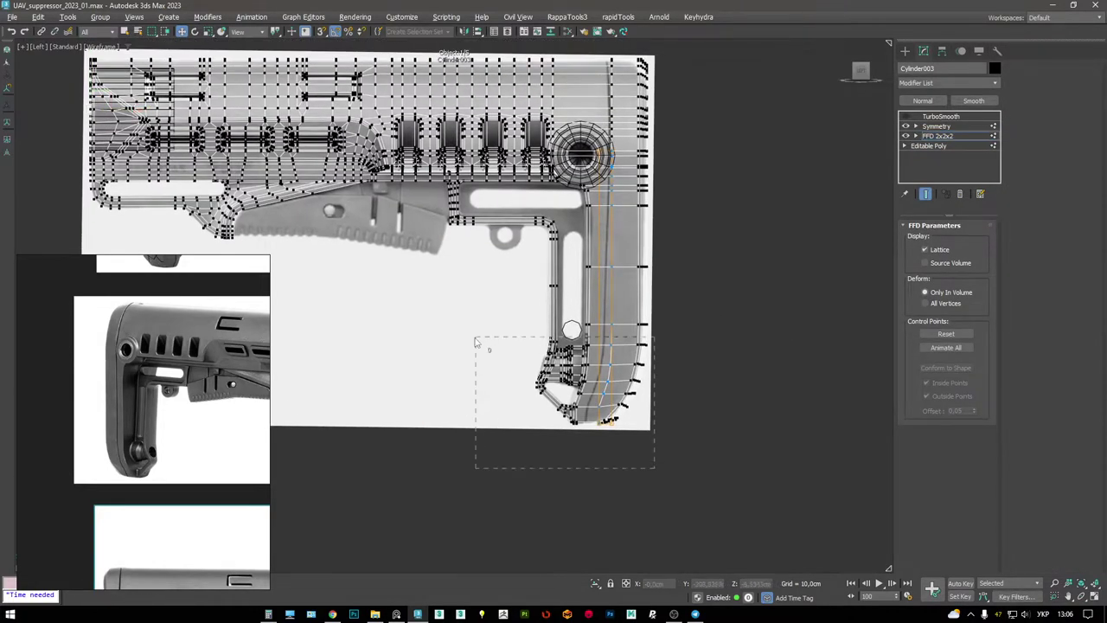
scroll(626, 419, "up", 4)
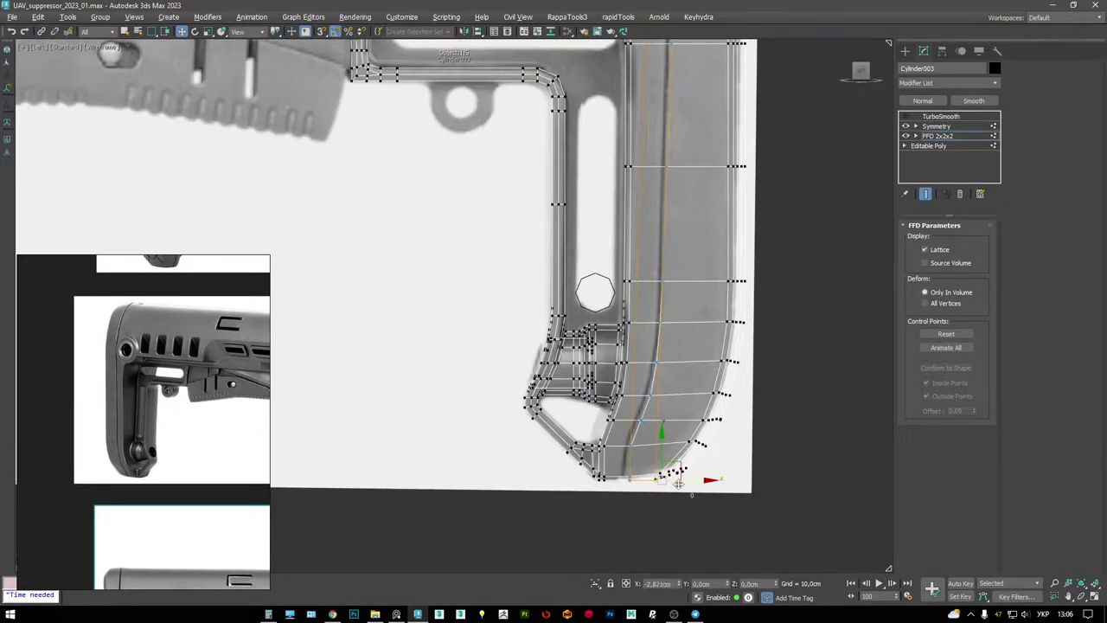
left_click_drag(681, 484, 683, 485)
middle_click_drag(681, 485, 616, 236)
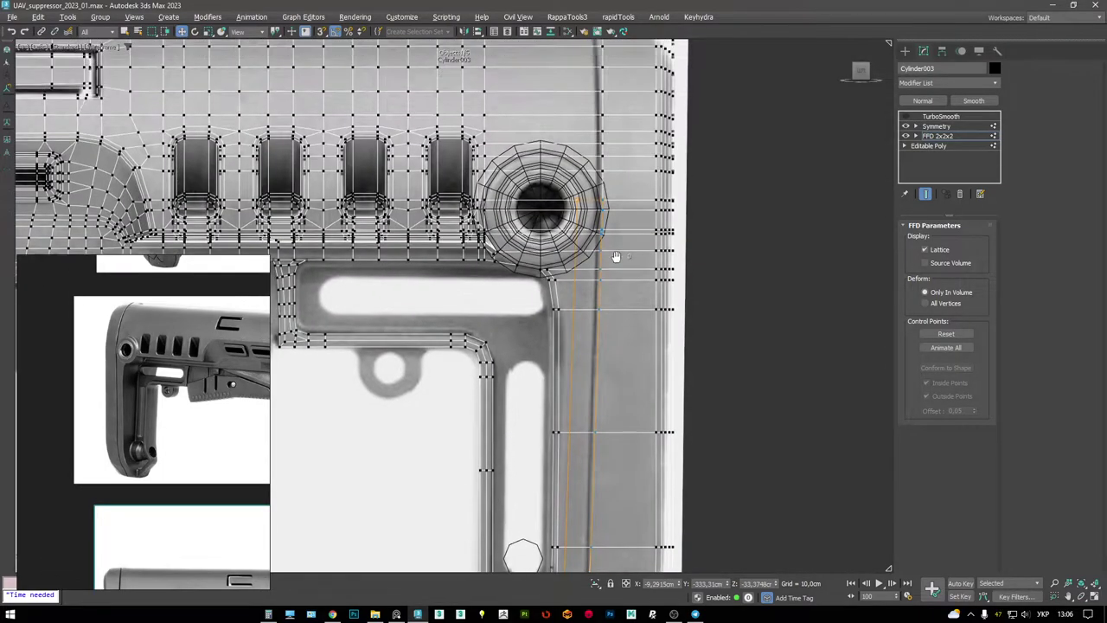
key("F3")
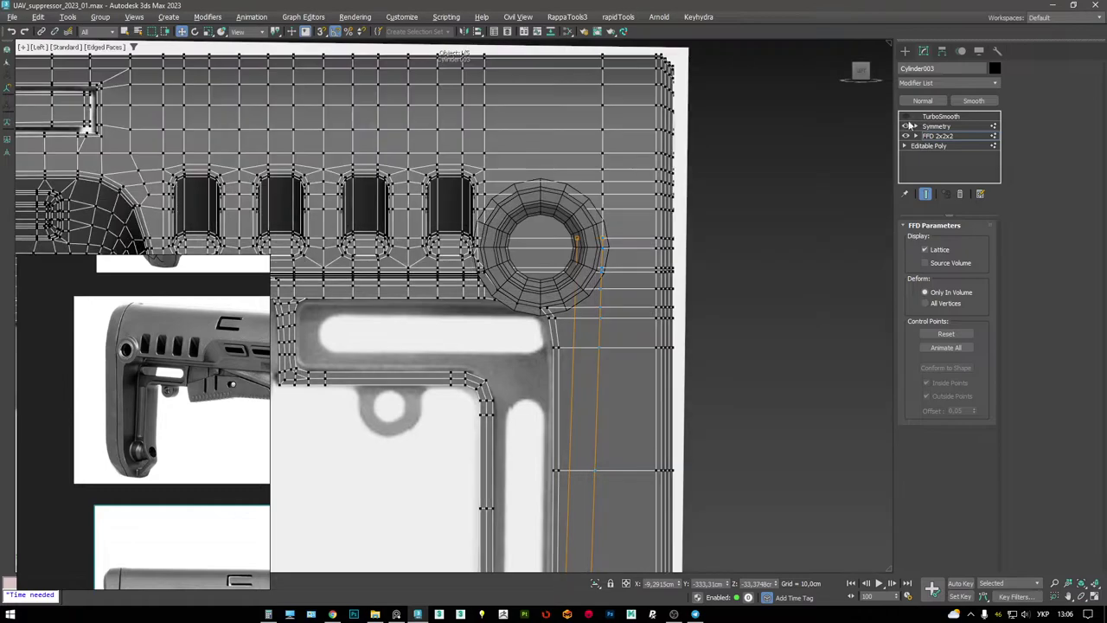
right_click(940, 134)
- Collapse the FFD into the stock mesh and return to the four-view layout in Edge mode
left_click(952, 237)
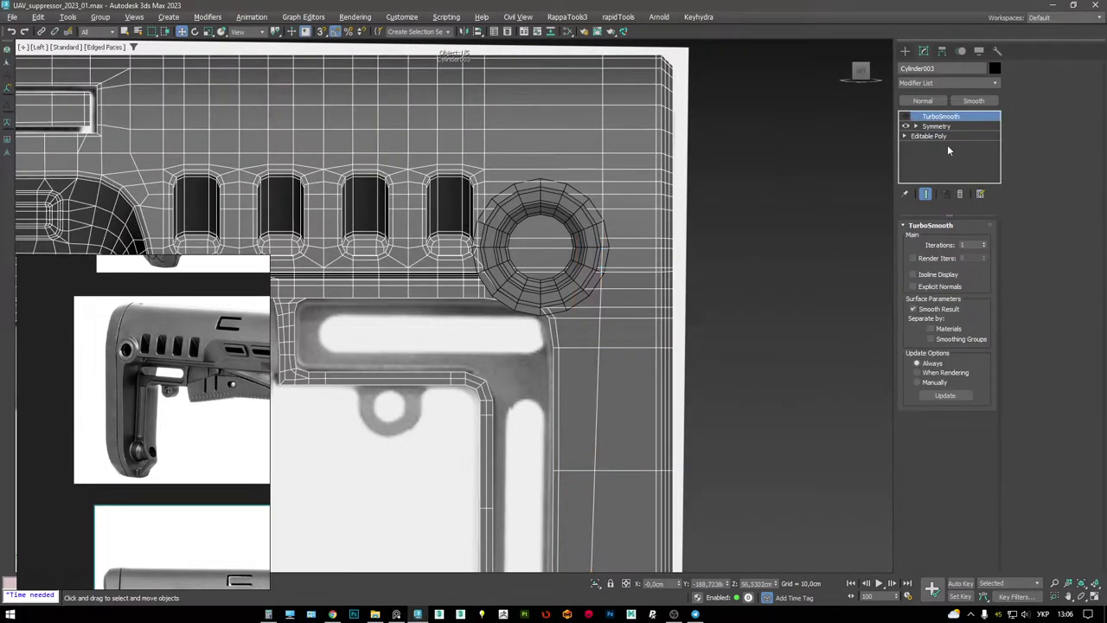
key("2")
scroll(640, 329, "down", 5)
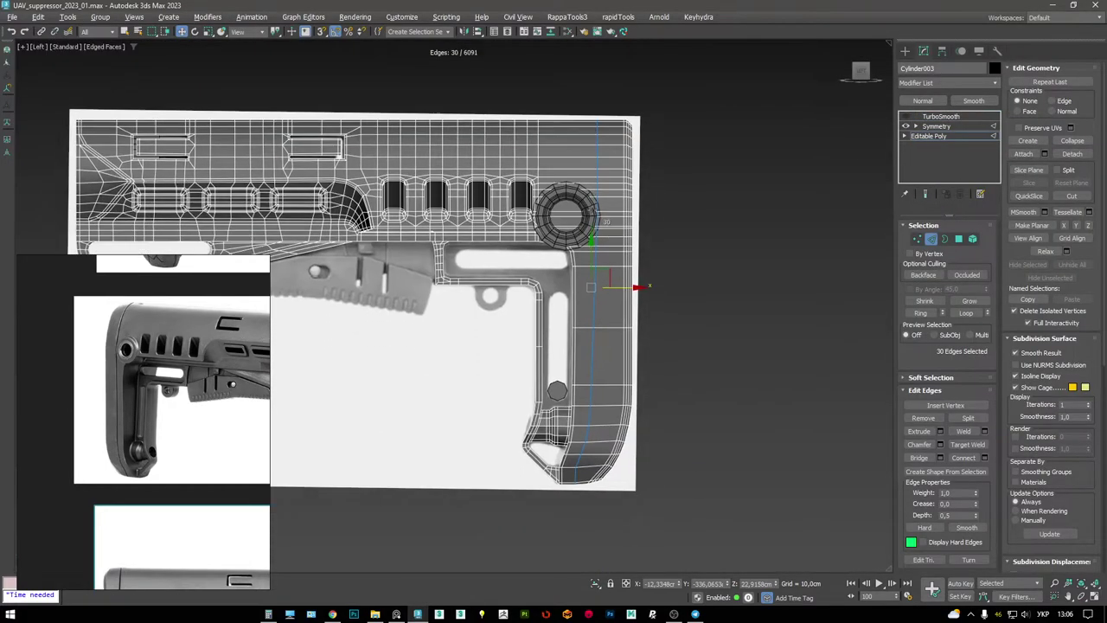
key("alt+w")
key("alt+w")
scroll(659, 461, "up", 4)
middle_click_drag(554, 285, 599, 190, "alt")
scroll(598, 191, "up", 4)
middle_click_drag(599, 247, 485, 292, "alt")
- Extrude the selected groove edges with zero height and about 0,12 cm width
key("shift+e")
right_click(462, 312)
left_click_drag(462, 329, 462, 329)
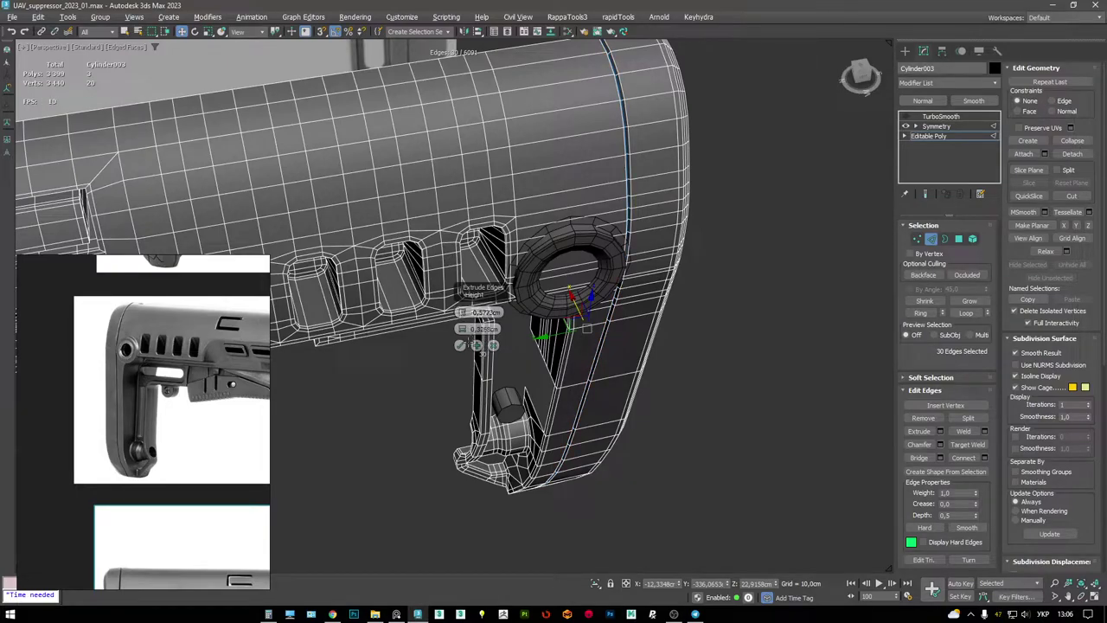
middle_click_drag(566, 346, 606, 346, "alt")
scroll(567, 368, "up", 5)
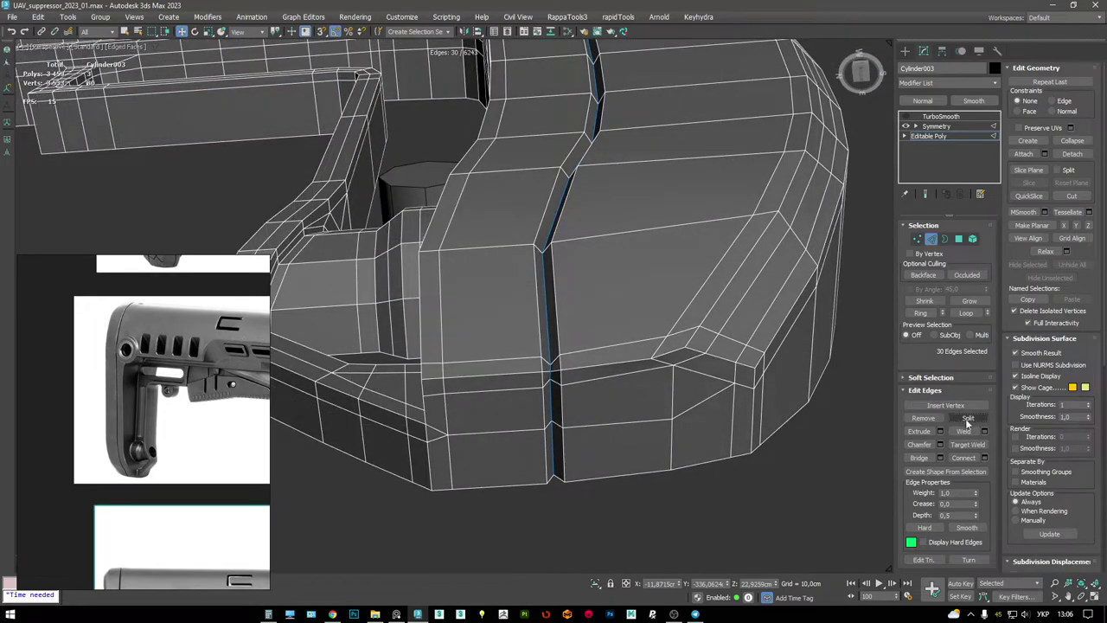
- Select the loop of polygons running along the groove
key("4")
middle_click_drag(699, 341, 499, 403, "alt")
key("1")
key("4")
scroll(499, 403, "up", 5)
left_click(526, 433)
left_click(525, 415)
left_click(535, 450)
left_click(533, 485, "shift")
scroll(535, 448, "down", 5)
- Nudge the groove polygon strip slightly along Y
middle_click_drag(535, 448, 554, 225, "alt")
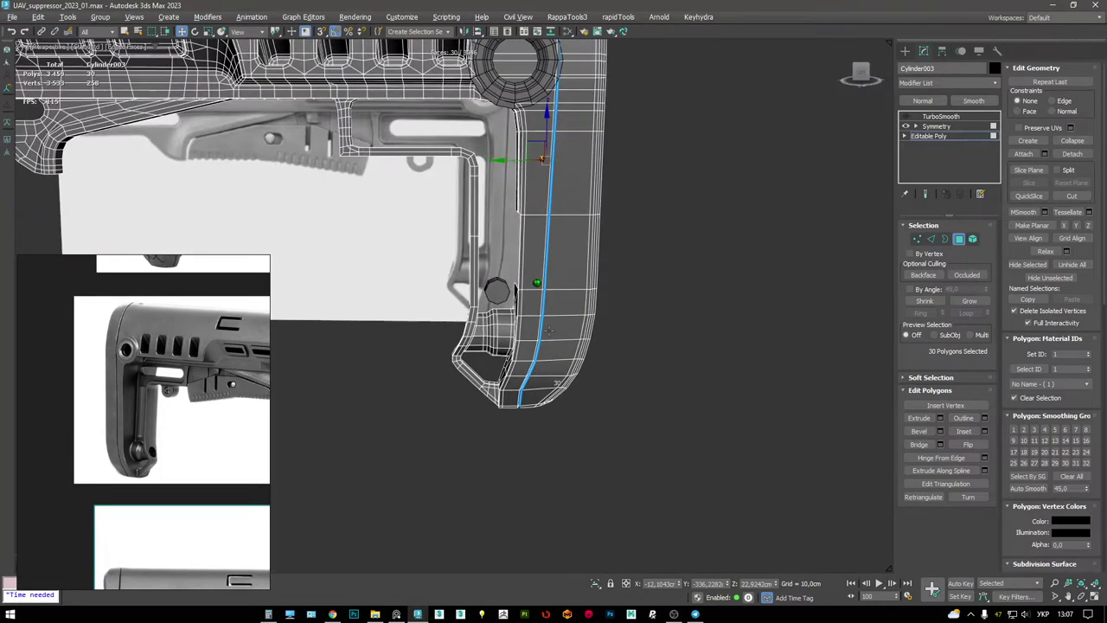
scroll(552, 197, "up", 2)
scroll(552, 197, "up", 5)
left_click_drag(500, 382, 494, 378)
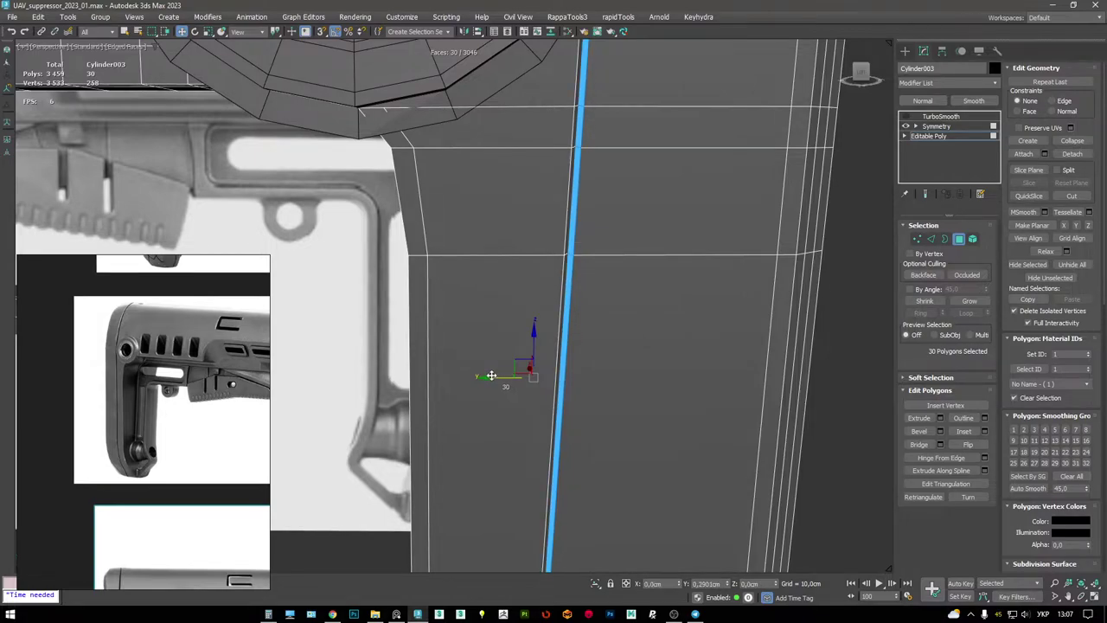
scroll(494, 378, "down", 3)
middle_click_drag(510, 260, 504, 277)
scroll(514, 252, "up", 3)
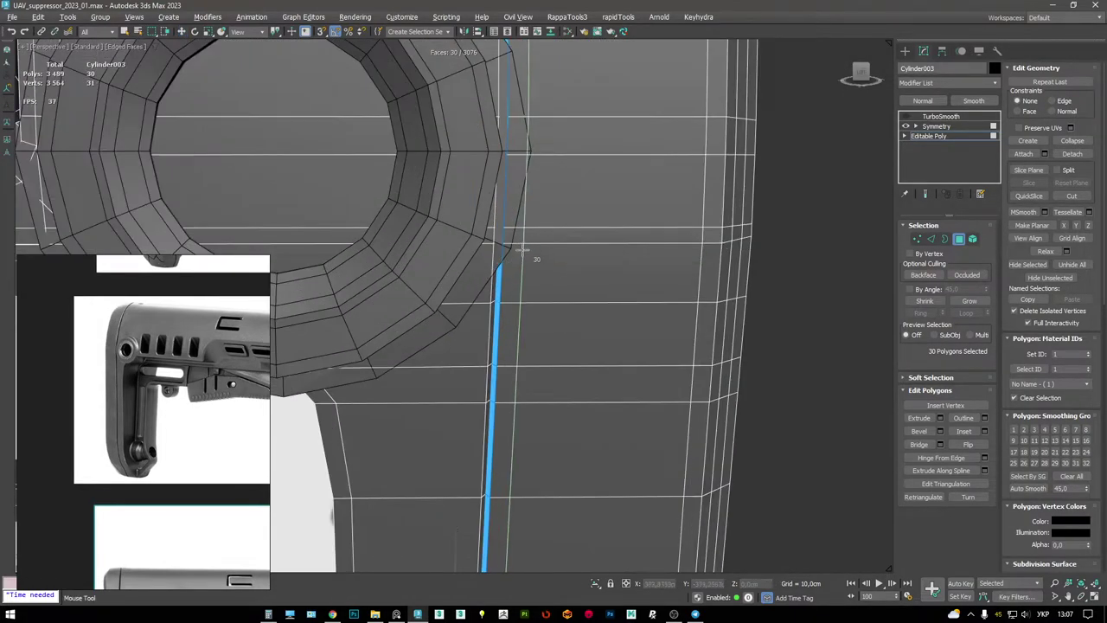
- Isolate the stock and view it from a straight side angle with Move active
key("w")
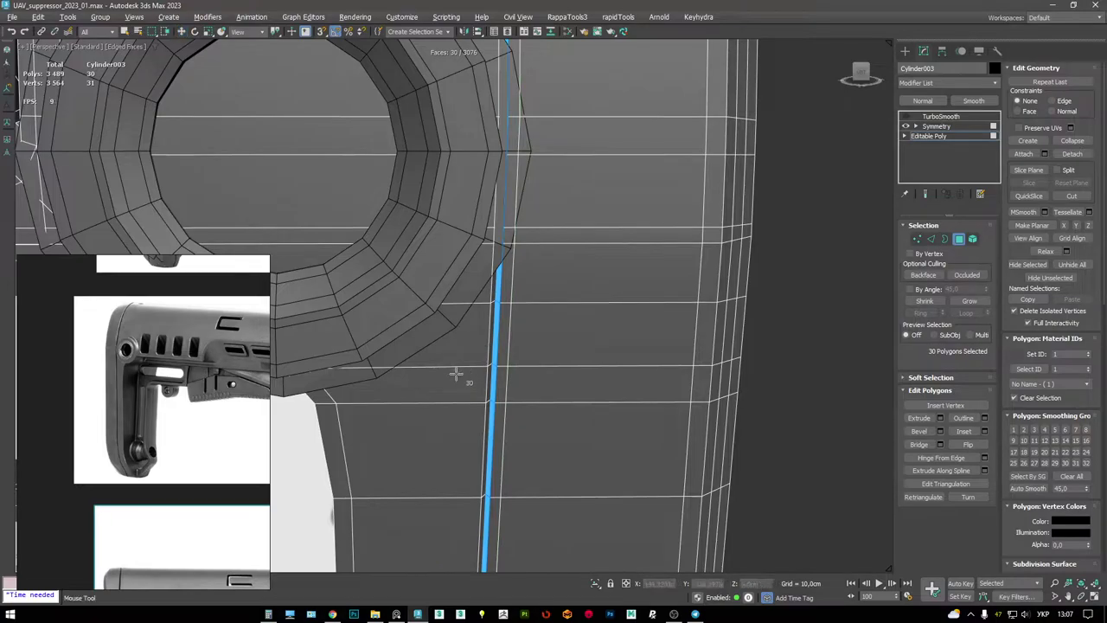
key("alt+q")
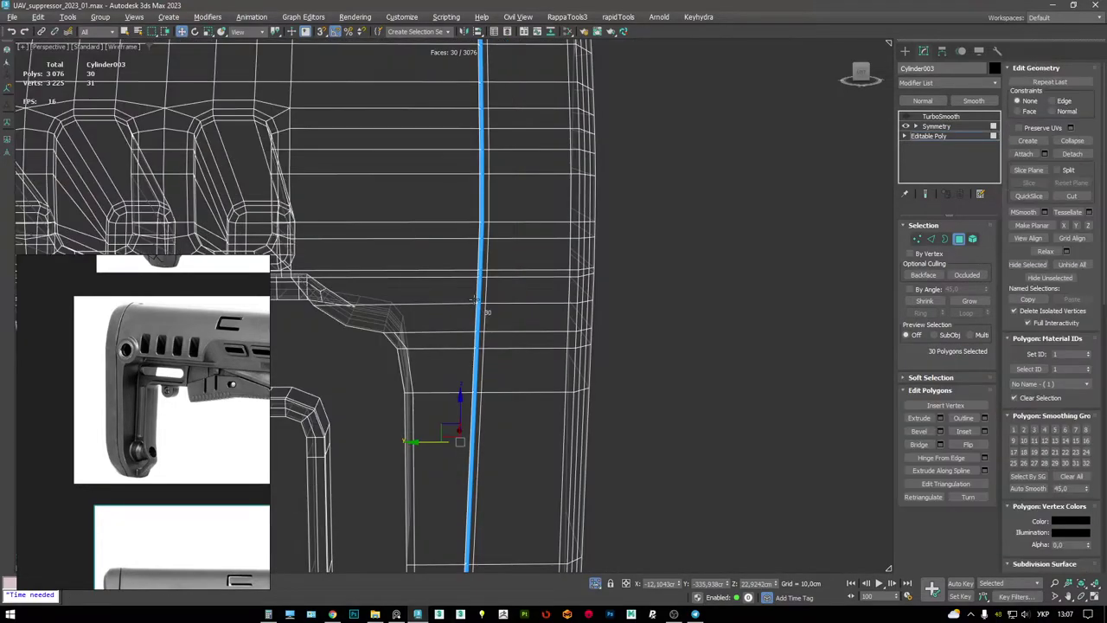
scroll(467, 294, "up", 6)
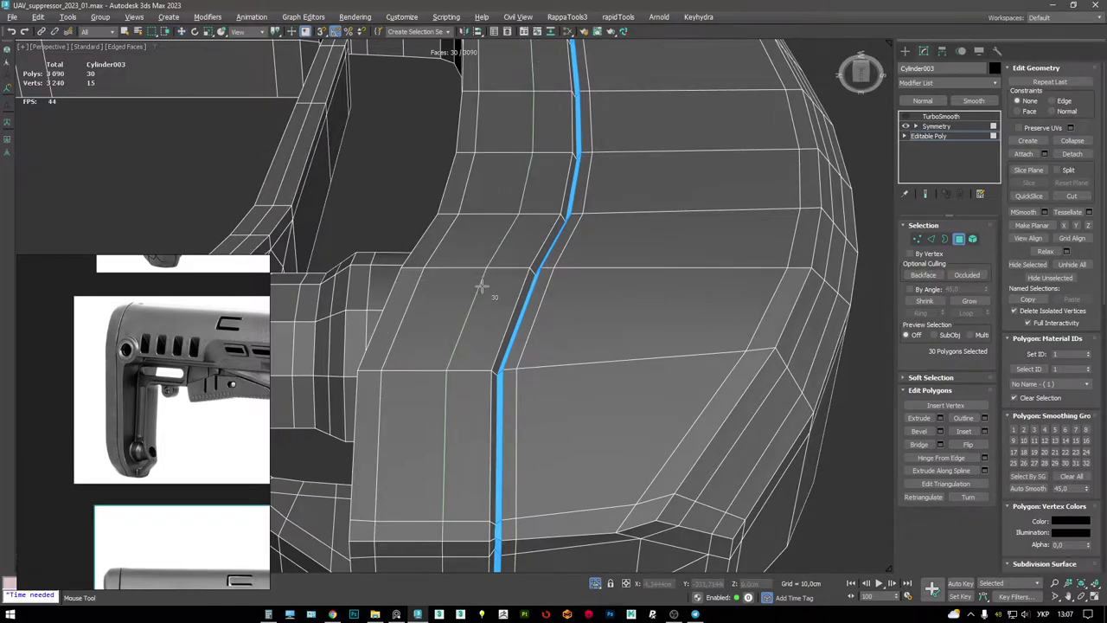
scroll(560, 251, "down", 5)
middle_click_drag(559, 250, 526, 259, "alt")
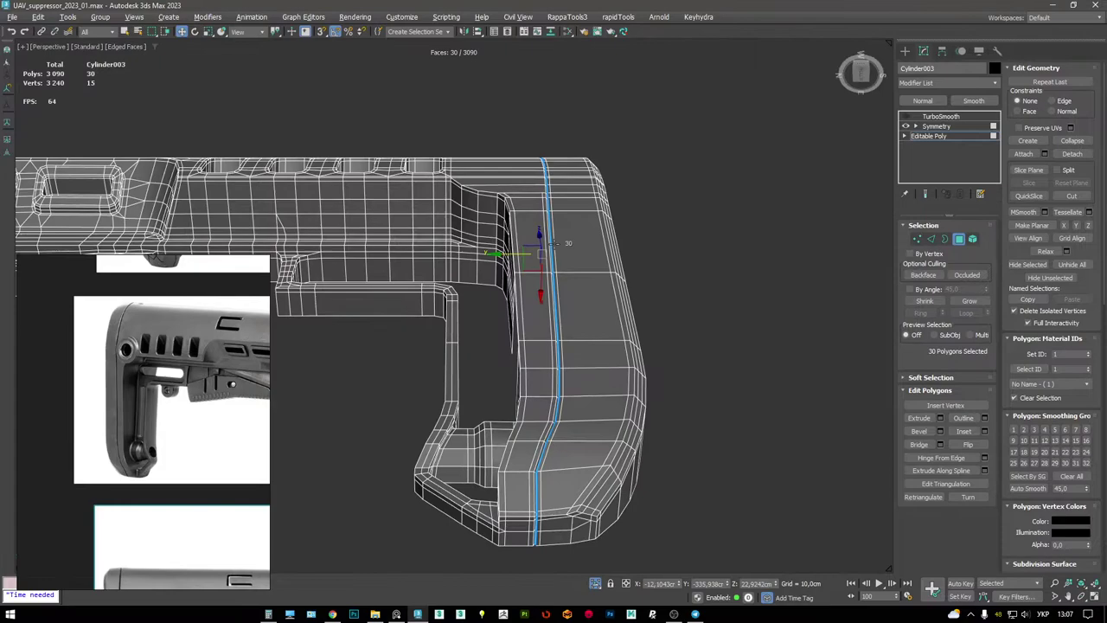
scroll(529, 312, "up", 6)
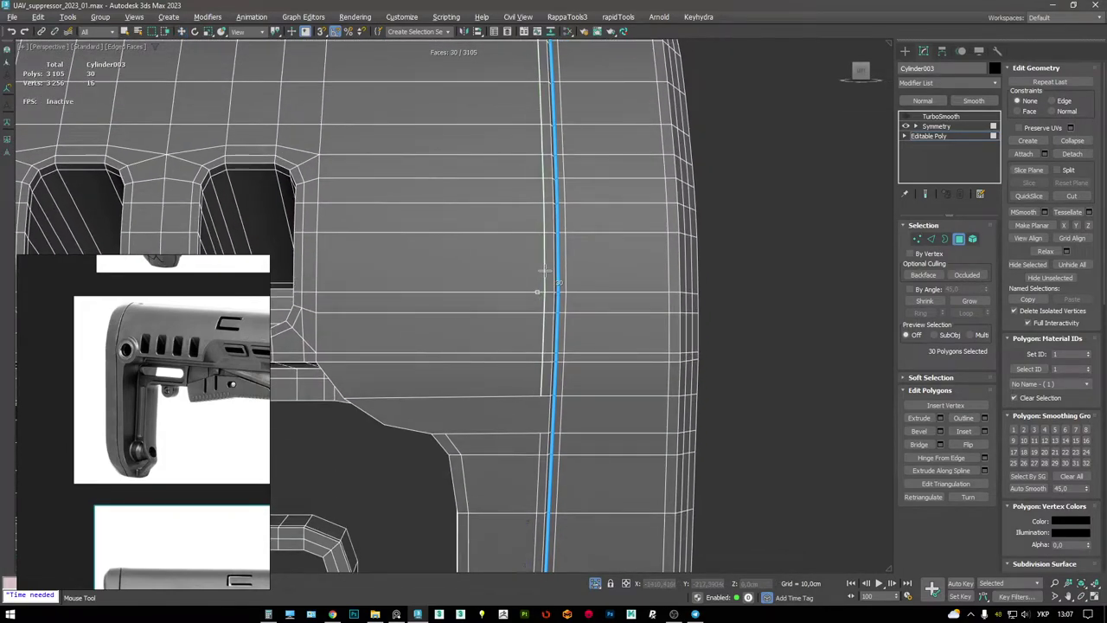
scroll(554, 428, "up", 5)
- Select a vertex on the groove edge and inspect the stock in wireframe
key("1")
left_click(525, 354)
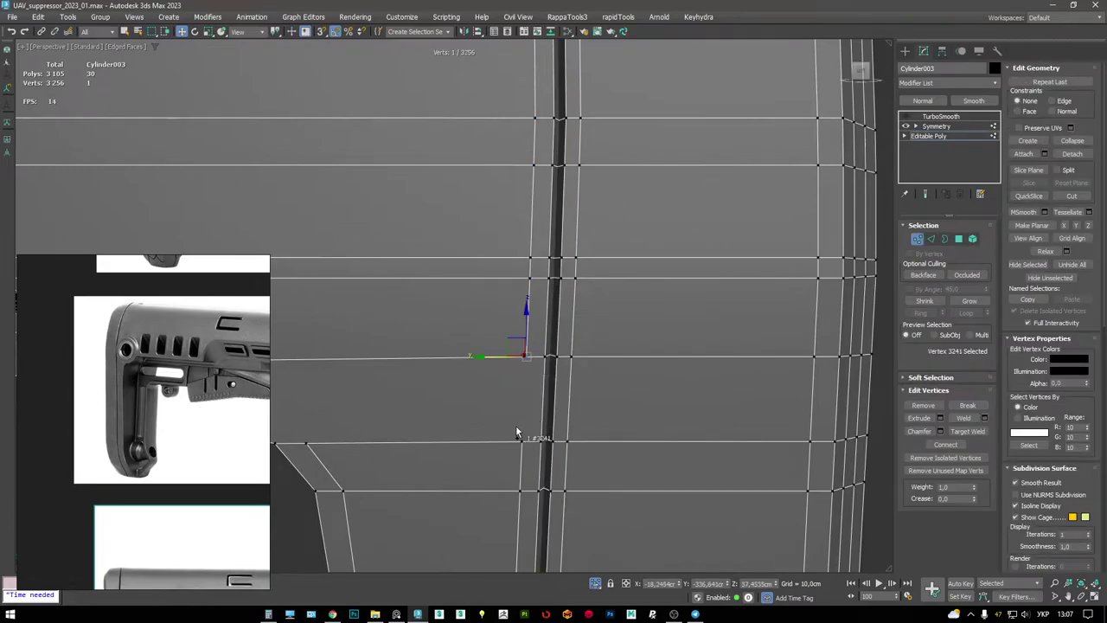
scroll(521, 433, "down", 5)
middle_click_drag(521, 432, 498, 399, "alt")
scroll(499, 399, "up", 4)
scroll(489, 403, "up", 5)
key("F3")
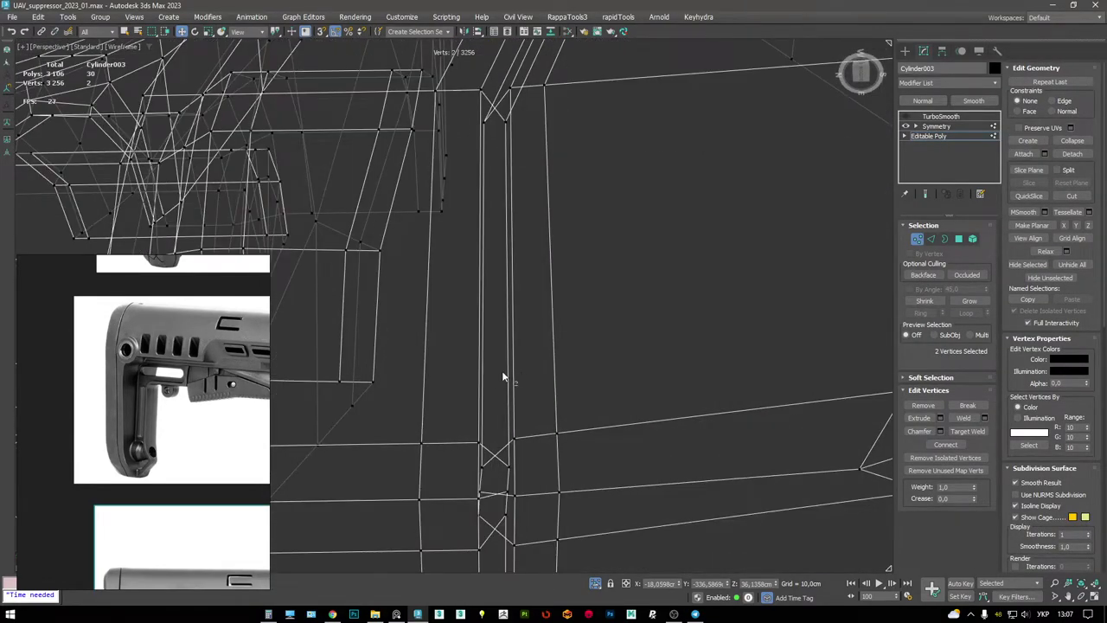
scroll(507, 395, "up", 4)
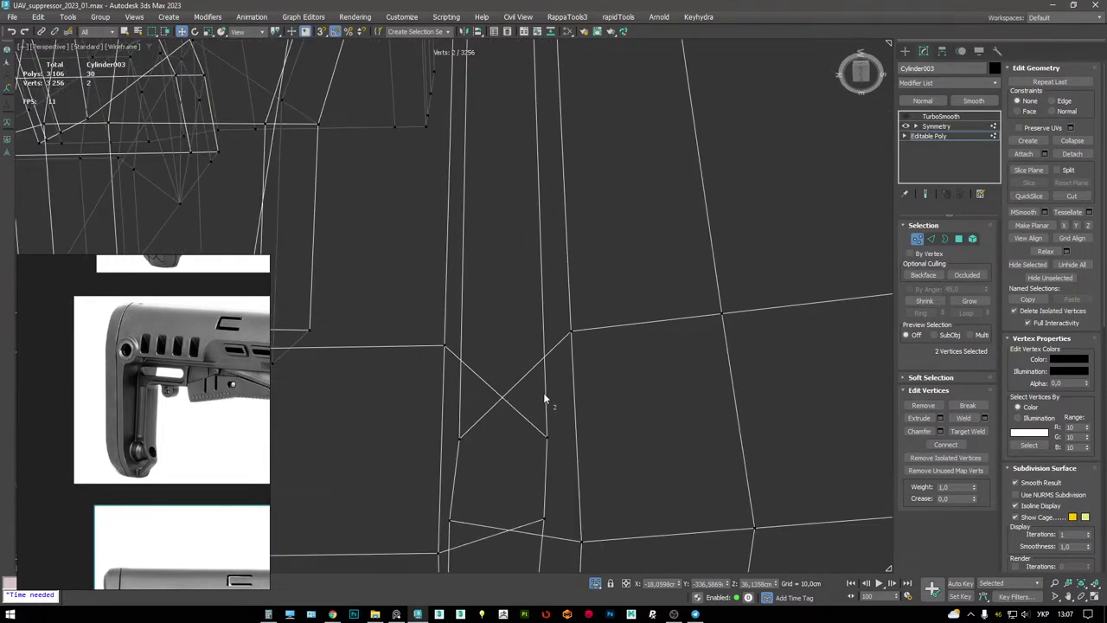
- Select the vertical groove edge loop, convert it to polygons, and grow it to 120 polygons
key("2")
double_click(543, 394)
key("F3")
key("ctrl+4")
scroll(469, 395, "down", 4)
mouse_move(469, 395)
middle_mouse_down("alt")
mouse_move(505, 380)
mouse_move(507, 395)
middle_mouse_up("alt")
scroll(506, 380, "up", 2)
key("ctrl+Page_Up")
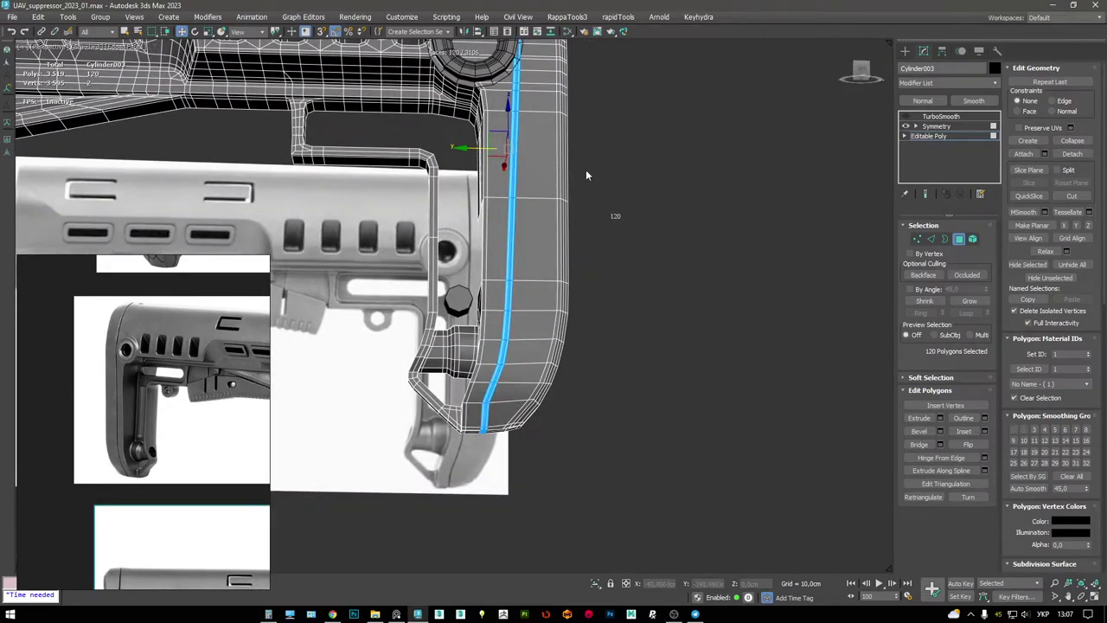
- Shift the groove band slightly sideways so it sits straight
scroll(502, 359, "up", 4)
middle_click_drag(501, 359, 457, 378, "alt")
left_click_drag(441, 388, 446, 387)
middle_click_drag(445, 388, 476, 320, "alt")
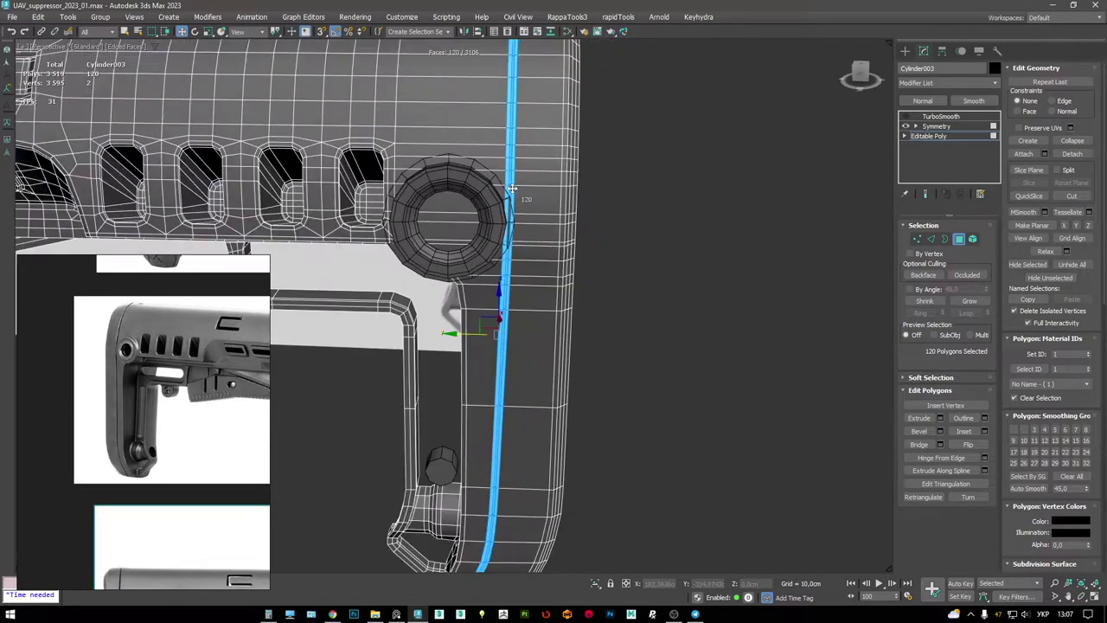
- Detach the stock's rear edge band element as Object004
key("5")
left_click(479, 320)
key("shift+z")
key("shift+z")
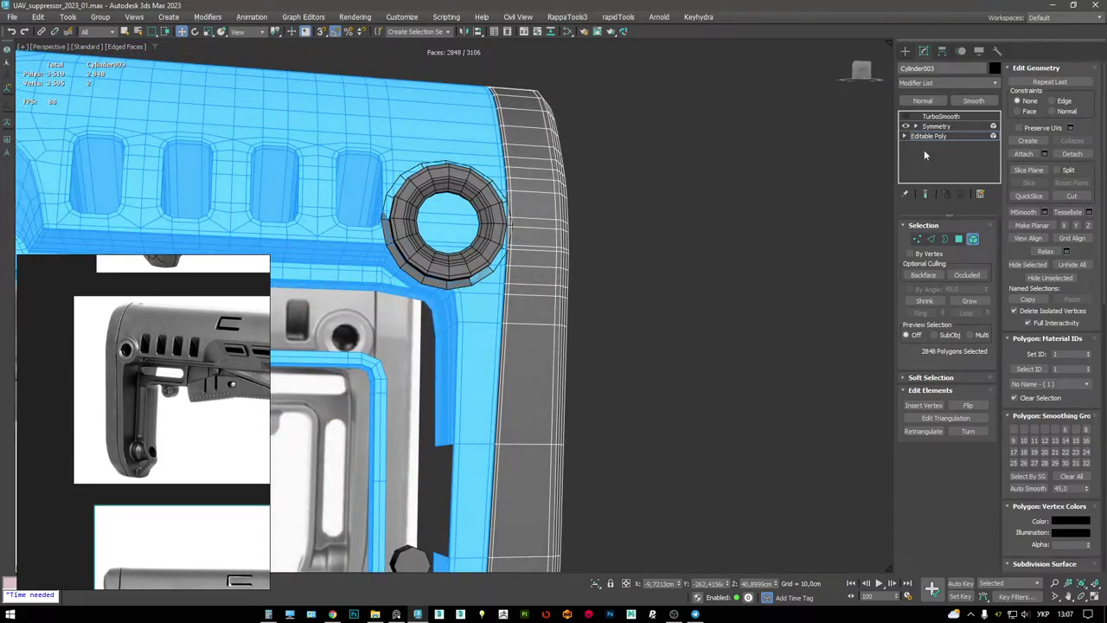
key("shift+z")
key("shift+z")
left_click(620, 218)
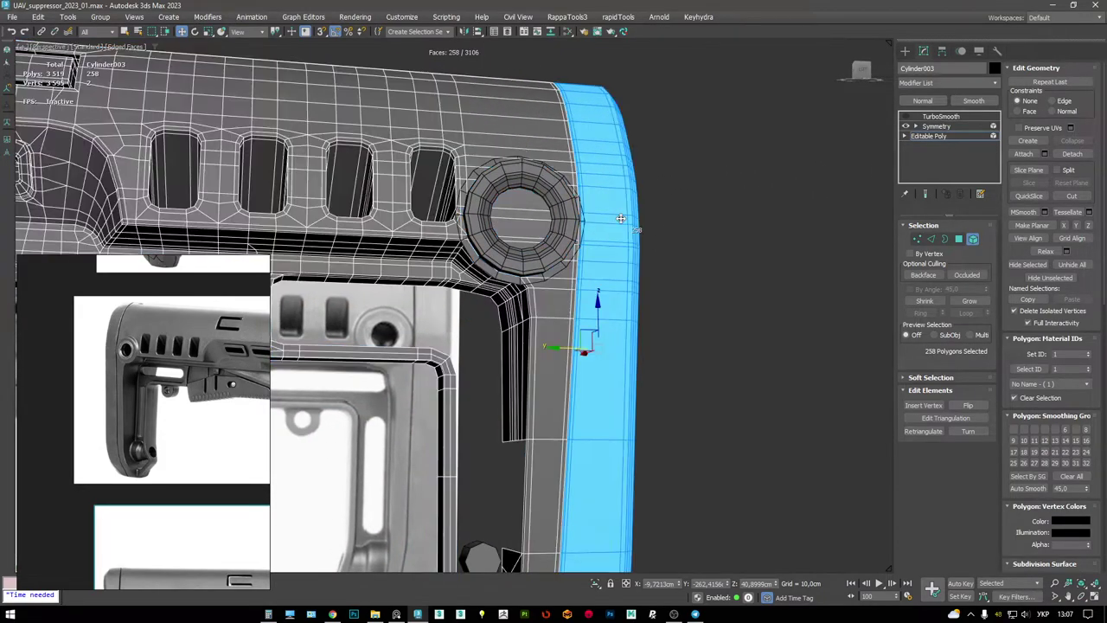
left_click(1071, 153)
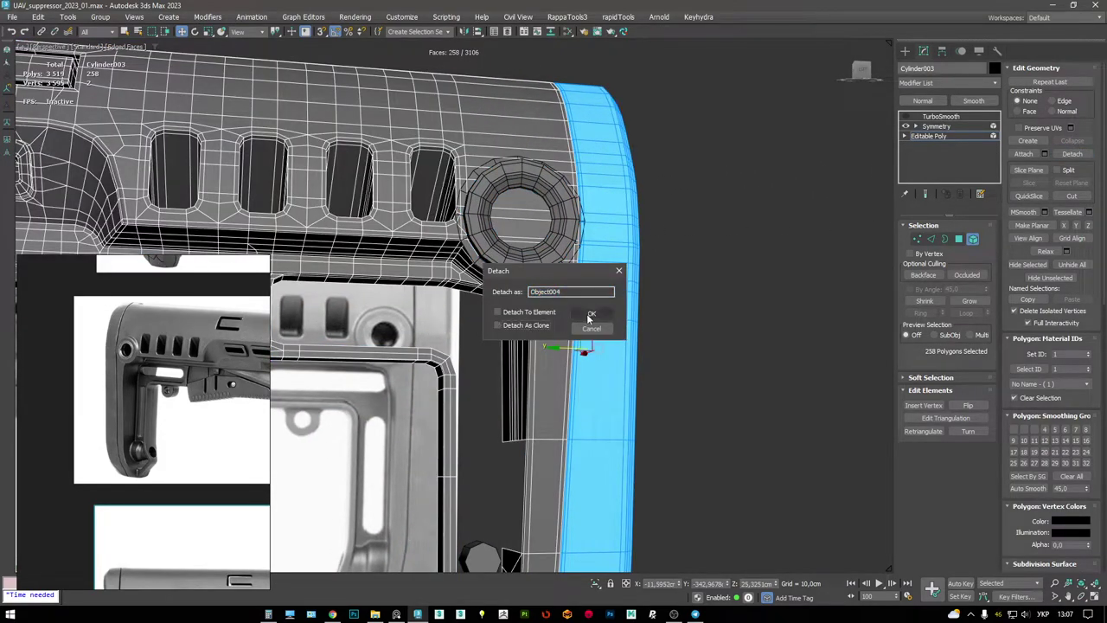
left_click(590, 314)
- Select Shape006's ring boss and delete a stray band polygon below the ring
left_click(940, 116)
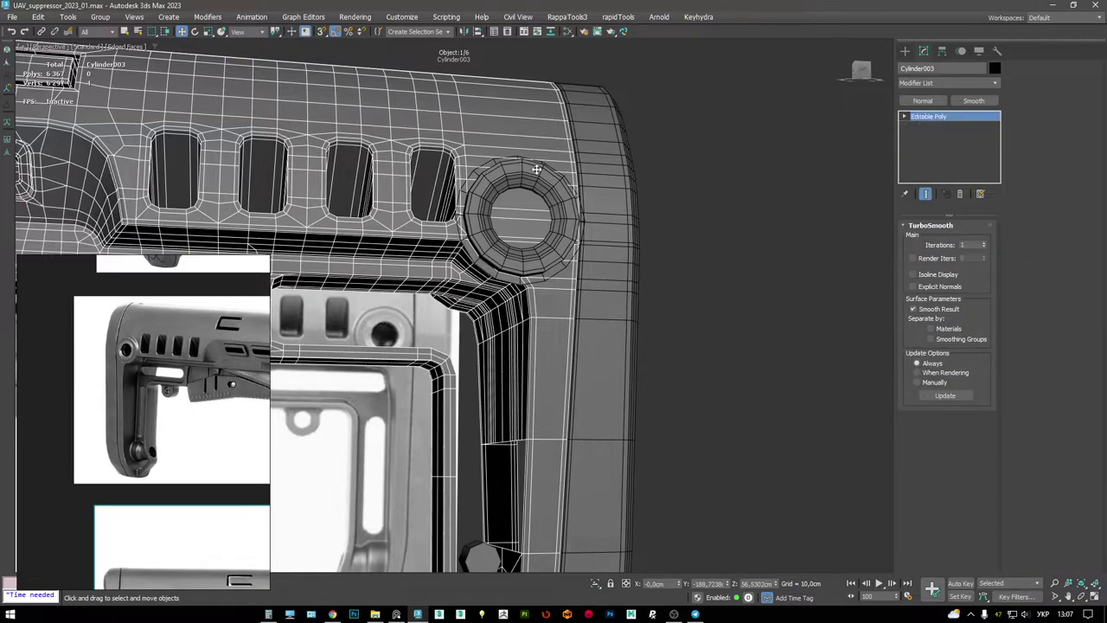
key("ctrl+a")
middle_click_drag(289, 252, 292, 317, "alt")
scroll(593, 270, "up", 3)
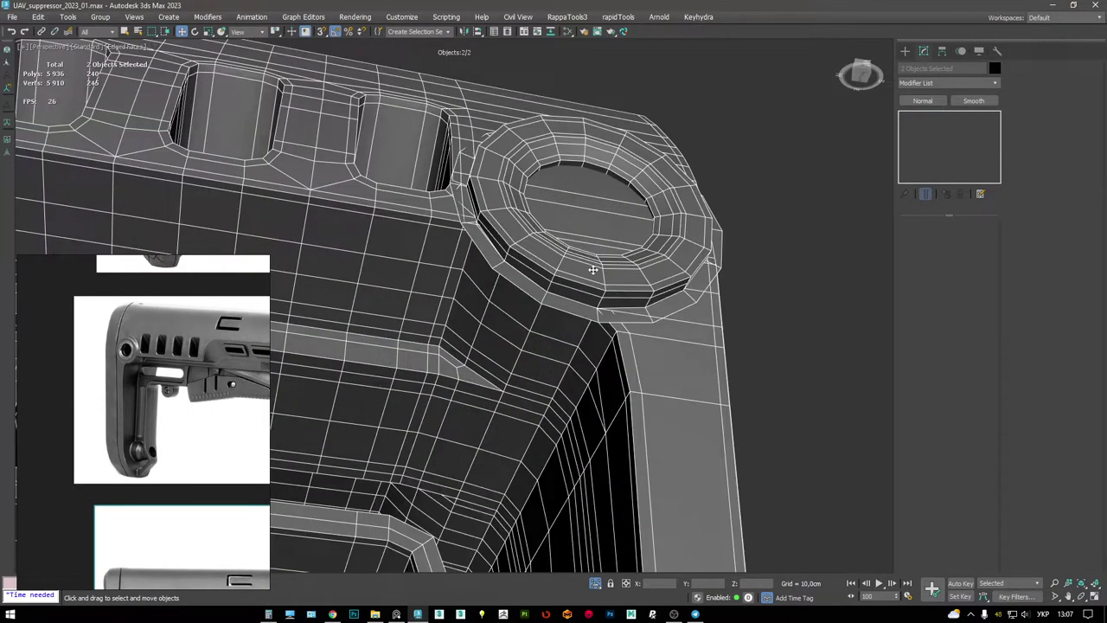
left_click(593, 270)
middle_click_drag(593, 270, 595, 297, "alt")
key("4")
left_click(584, 329)
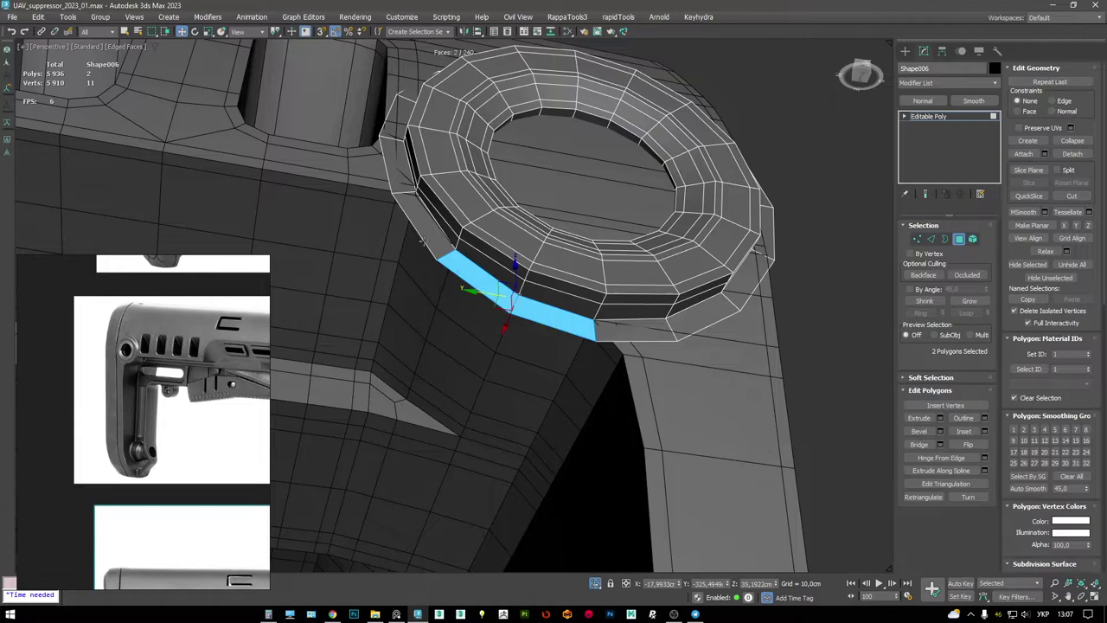
middle_click_drag(418, 214, 522, 245, "alt")
key("Delete")
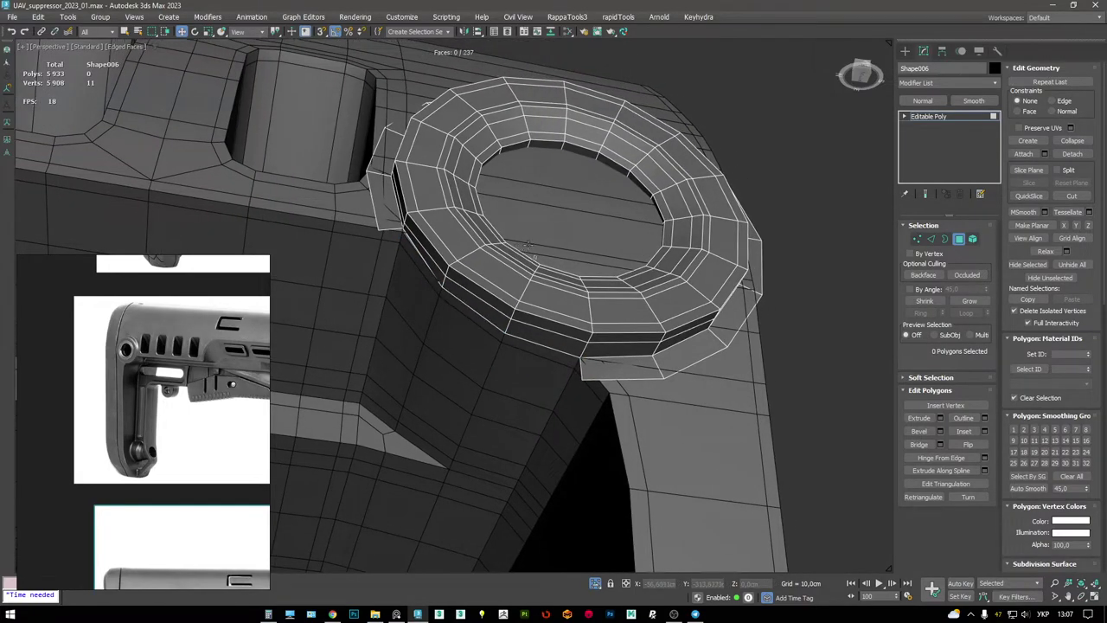
- Delete the remaining stray polygons just below the ring, leaving 233 faces
left_click(597, 356)
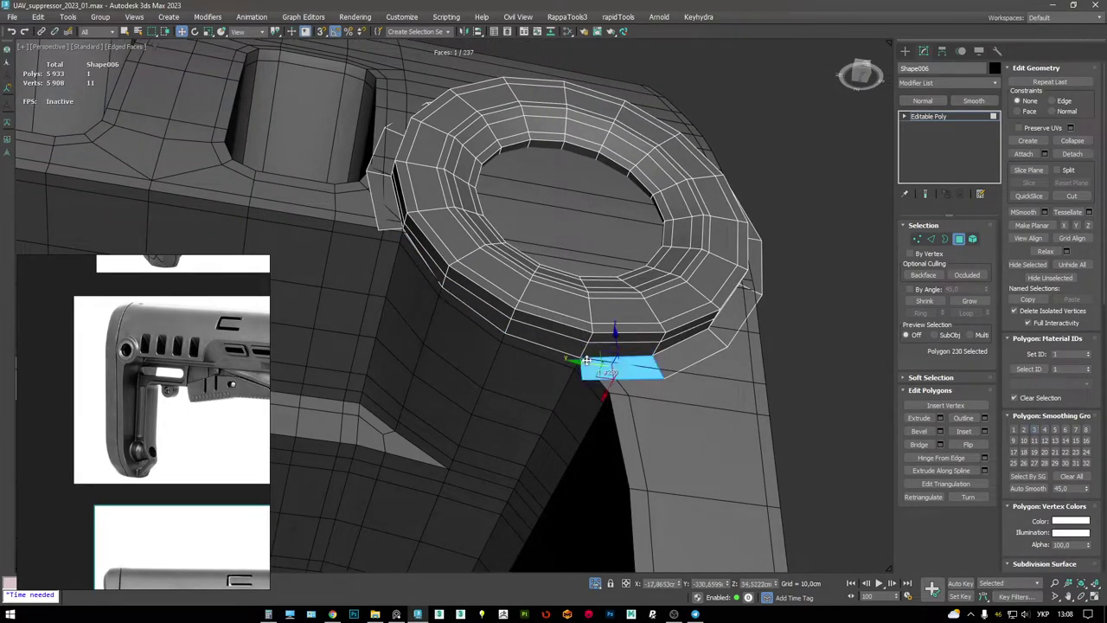
left_click(374, 214, "ctrl")
middle_click_drag(373, 214, 613, 260)
key("Delete")
scroll(612, 294, "up", 3)
middle_click_drag(597, 335, 747, 194, "alt")
key("Delete")
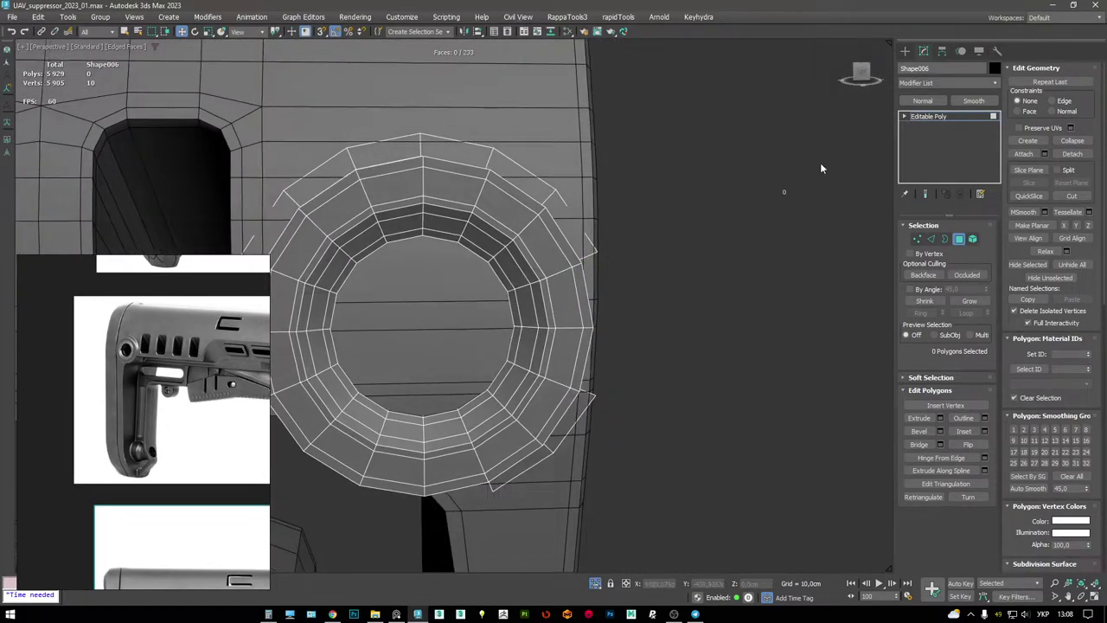
left_click(949, 115)
middle_click_drag(519, 346, 606, 321, "alt")
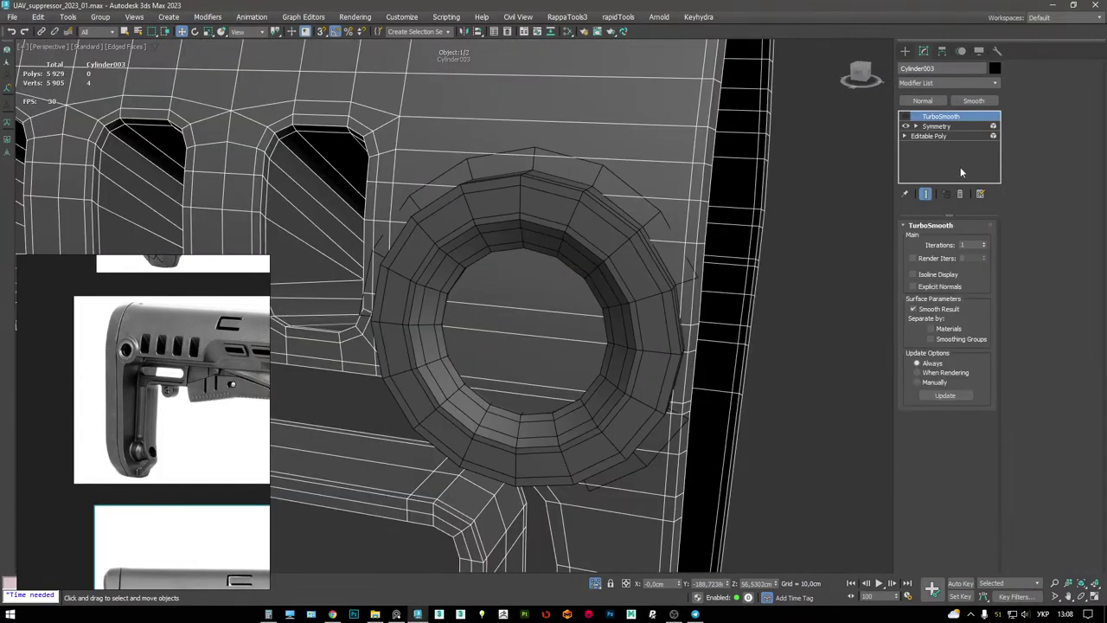
- Select the plate polygons surrounding and behind the ring on Cylinder003
middle_click_drag(727, 165, 547, 165, "alt")
key("F3")
key("F3")
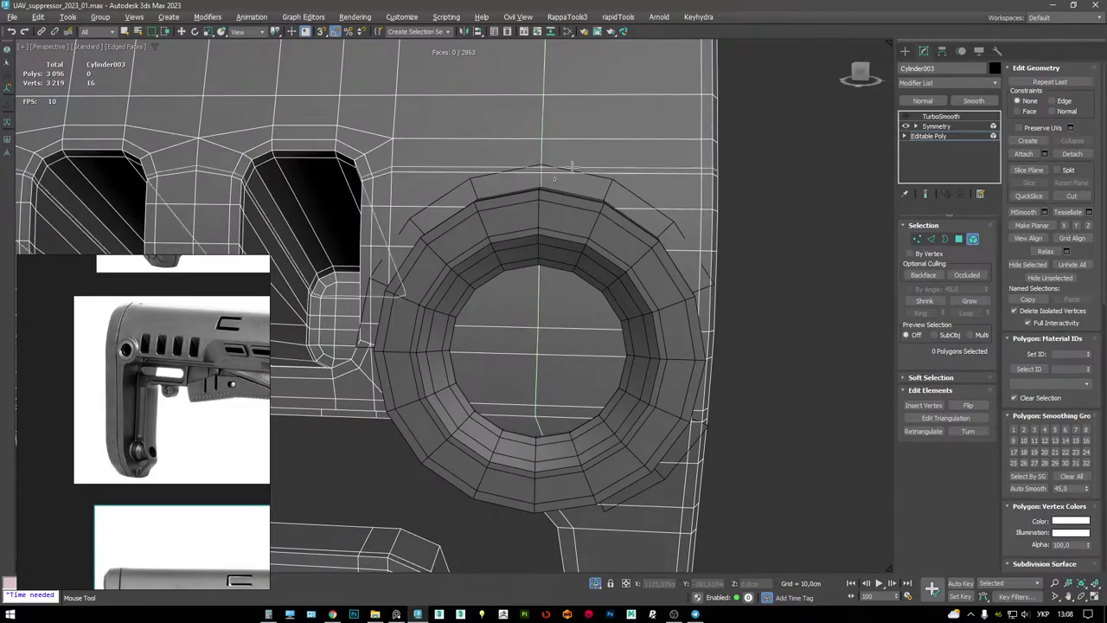
middle_click_drag(592, 179, 611, 180, "alt")
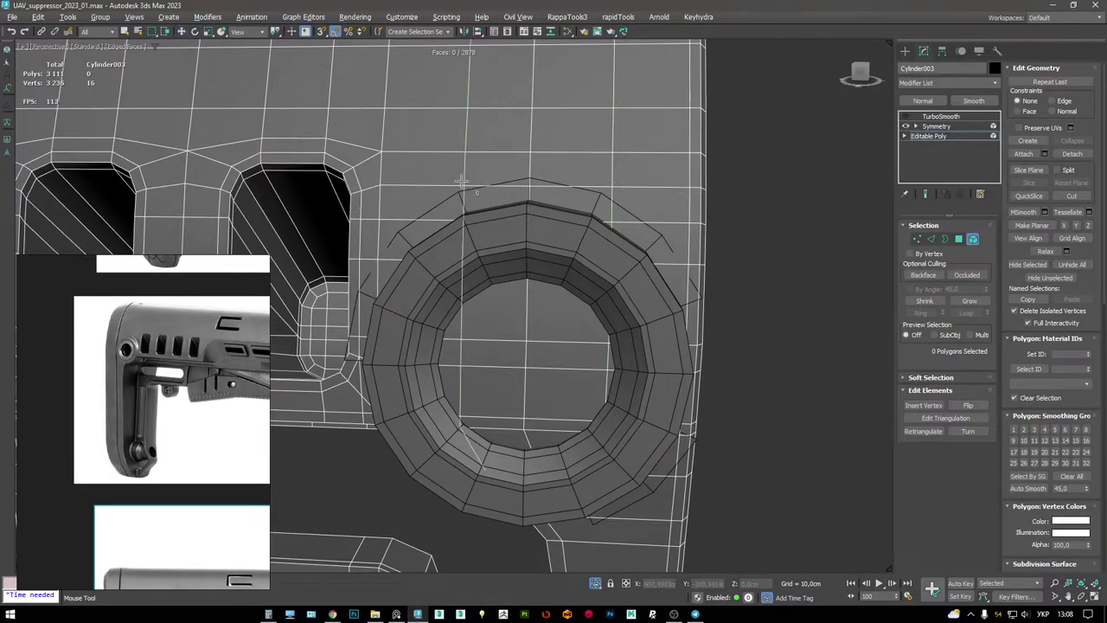
key("4")
key("w")
left_click(588, 200)
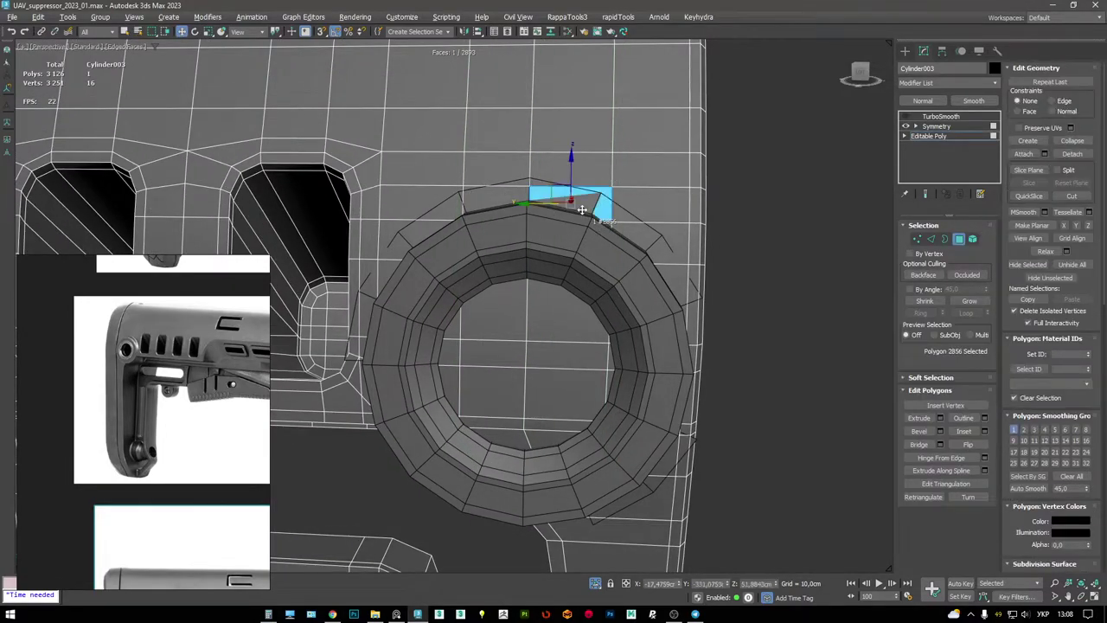
key("F3")
middle_click_drag(582, 269, 558, 241, "alt")
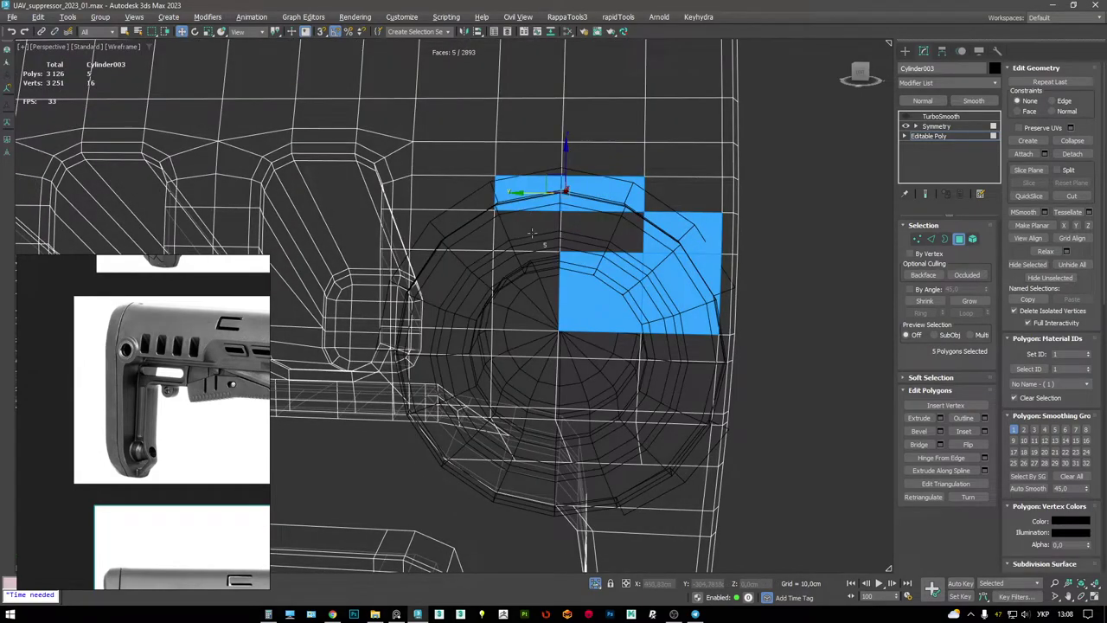
left_click(530, 231, "ctrl")
left_click(595, 228, "ctrl")
left_click(525, 291, "ctrl")
left_click(452, 288, "ctrl")
left_click(454, 230, "ctrl")
- Add the polygons inside, behind and above the ring, cutting 28 polygons under the ring boss
key("F3")
left_click(453, 198, "ctrl")
middle_click_drag(465, 219, 474, 252, "alt")
key("F3")
key("F3")
left_click(474, 251, "ctrl")
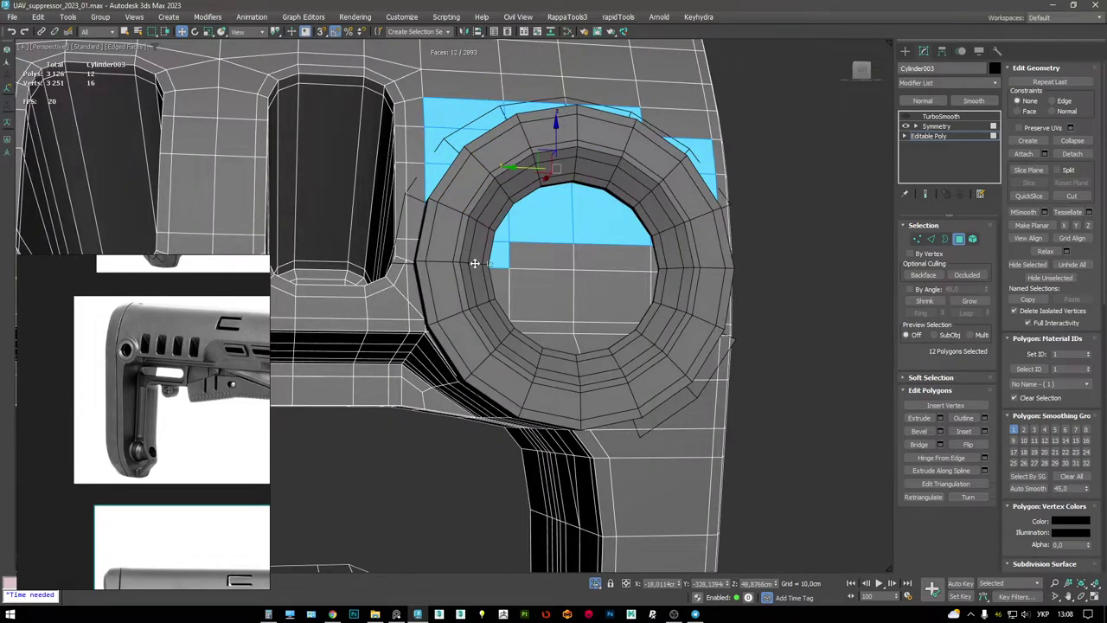
left_click(541, 256, "ctrl")
left_click(540, 299, "ctrl")
left_click(612, 259, "ctrl")
left_click(640, 289, "ctrl")
middle_click_drag(678, 259, 657, 253, "alt")
key("F3")
key("F3")
key("F3")
left_click(675, 212, "ctrl")
left_click(648, 253, "ctrl")
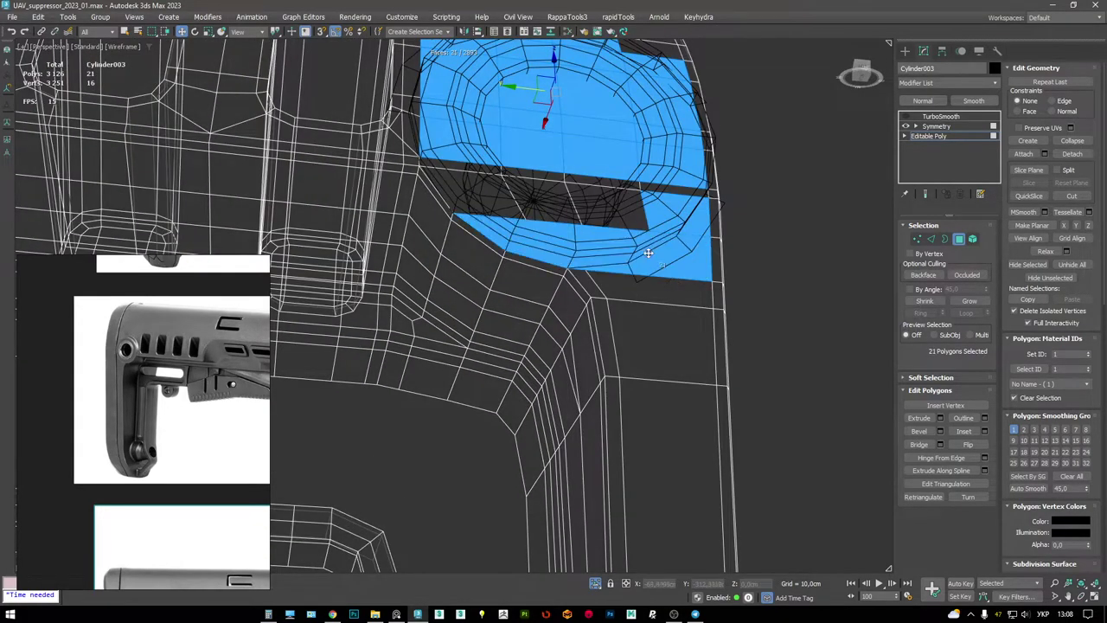
left_click(641, 227, "ctrl")
left_click(645, 189, "ctrl")
left_click(532, 178, "ctrl")
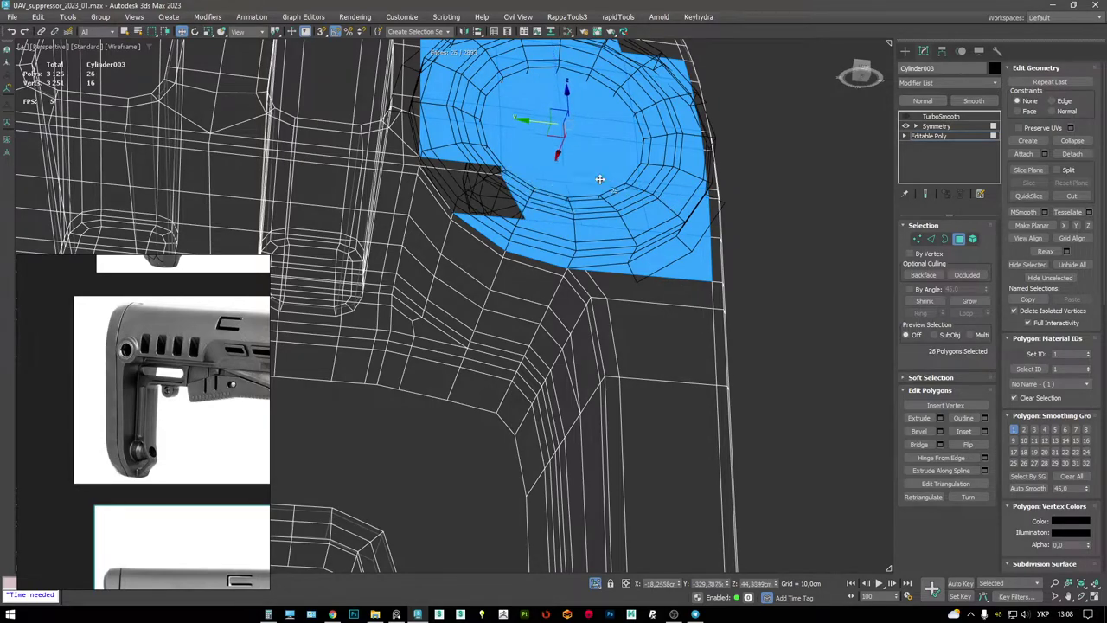
left_click(489, 176, "ctrl")
key("F3")
middle_click_drag(482, 177, 507, 292, "alt")
key("ctrl+d")
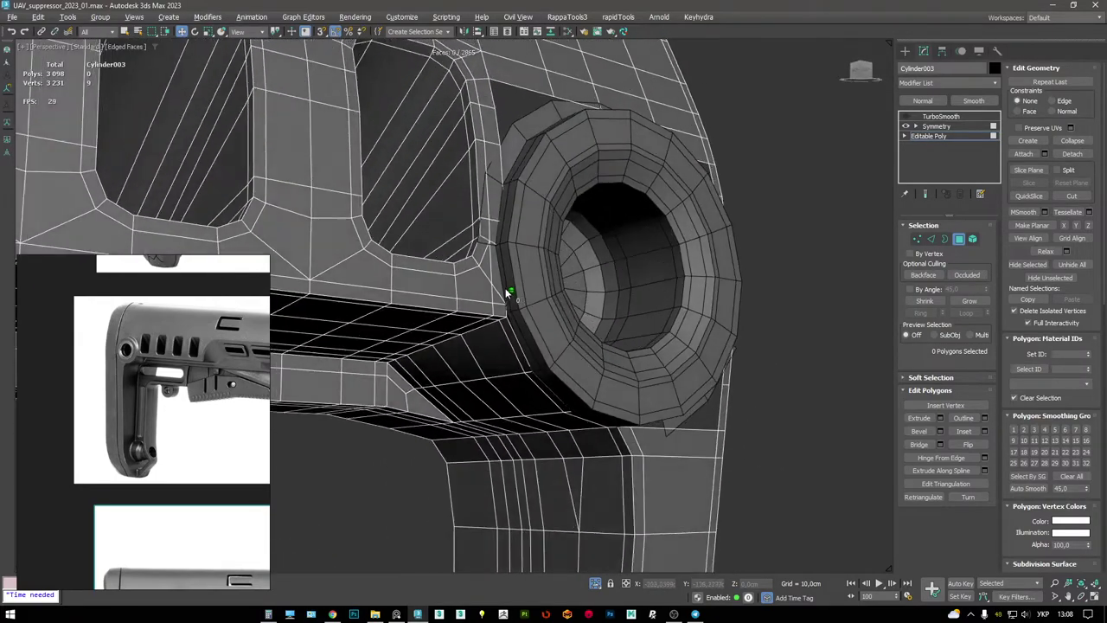
- Attach the ring cylinder to the stock, bringing up the Attach Options dialog
scroll(505, 288, "up", 4)
key("1")
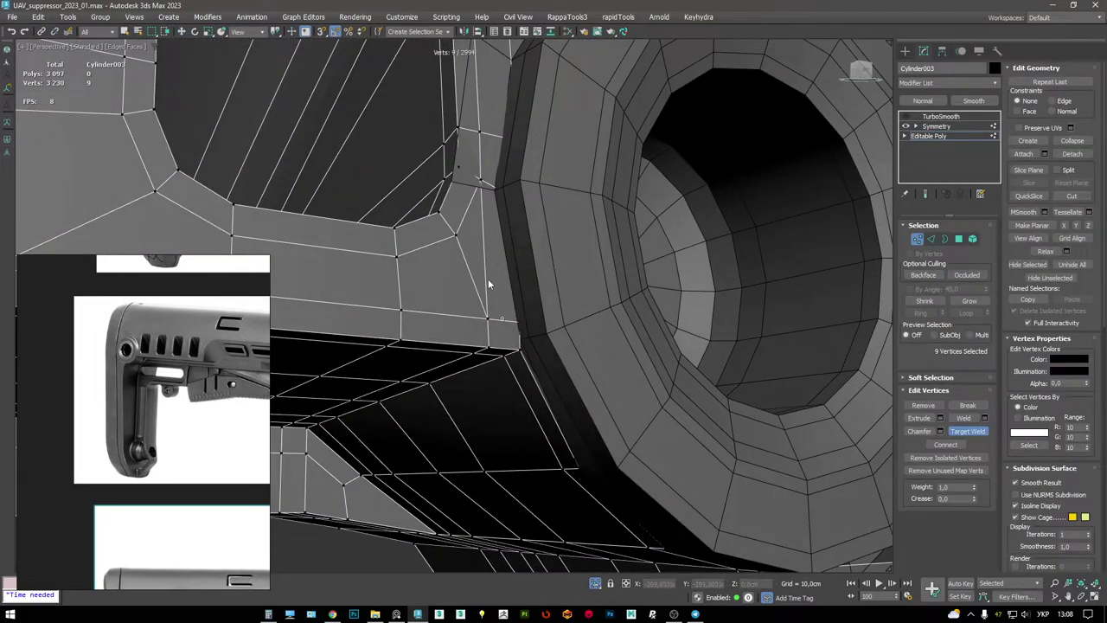
scroll(490, 296, "down", 3)
mouse_move(489, 296)
middle_mouse_down("alt")
mouse_move(484, 319)
mouse_move(471, 319)
mouse_move(495, 279)
middle_mouse_up("alt")
key("w")
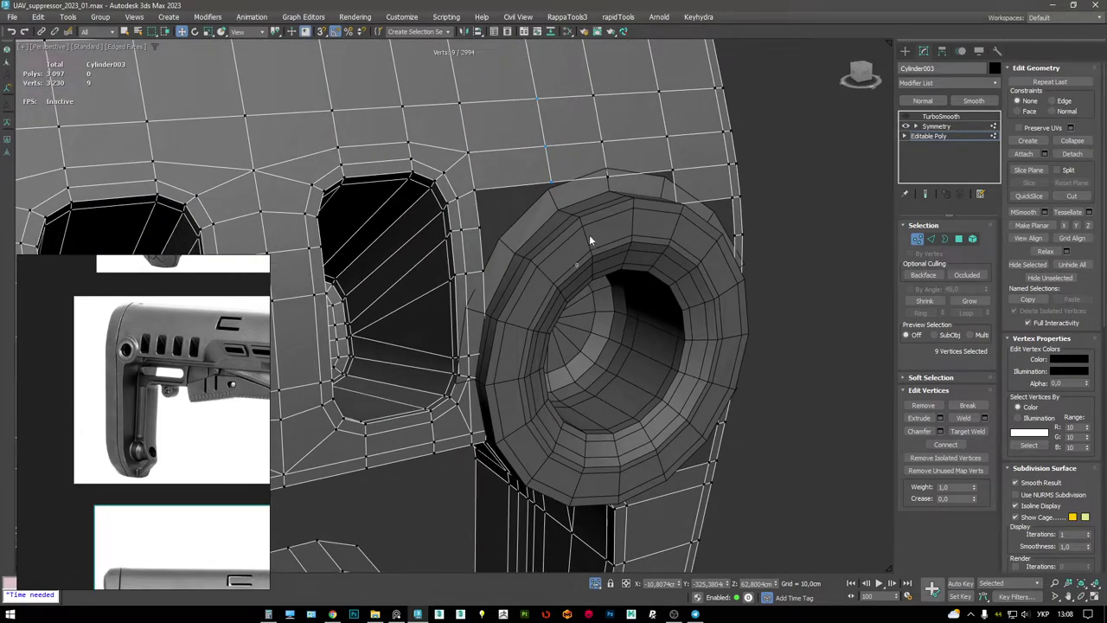
left_click(620, 215)
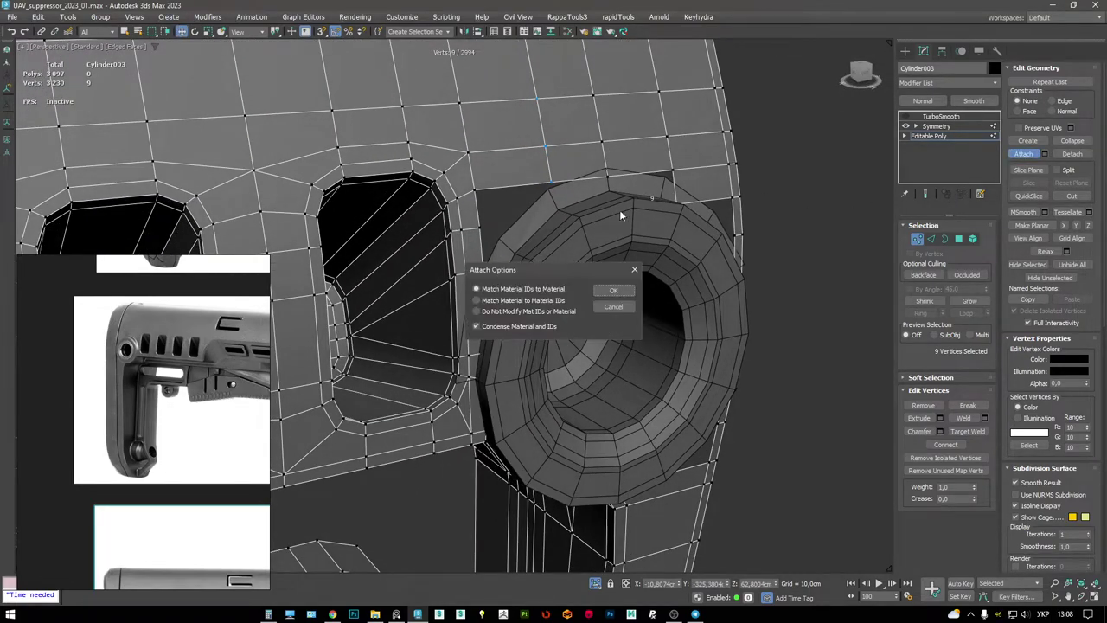
- Confirm Attach Options to merge the ring into Cylinder003
left_click(614, 290)
middle_click_drag(595, 211, 642, 183, "alt")
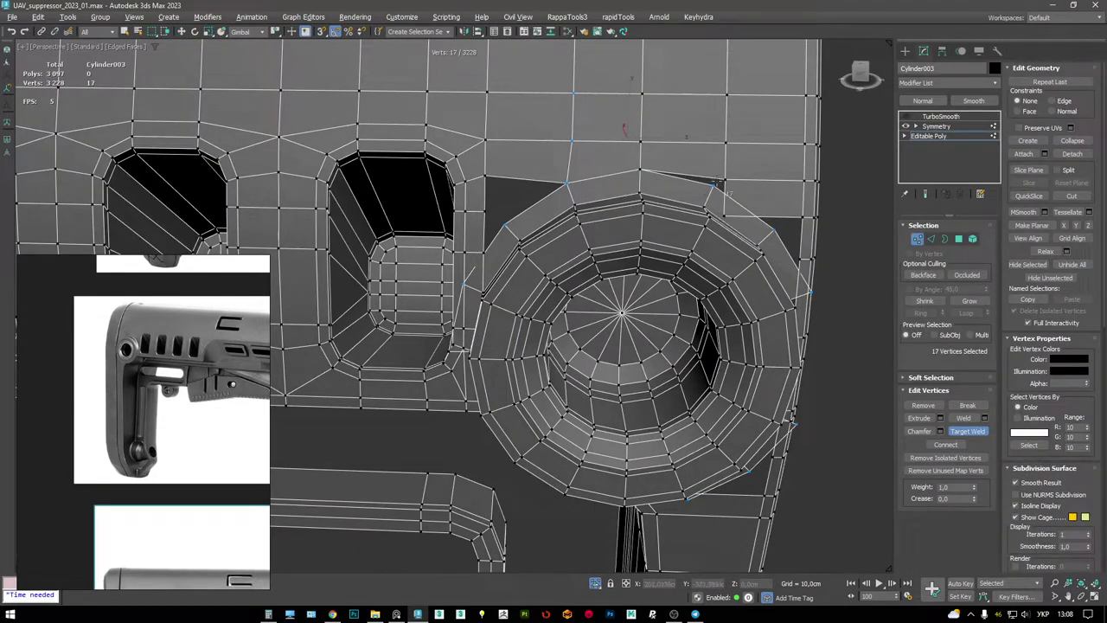
middle_click_drag(740, 220, 615, 208, "alt")
scroll(606, 283, "up", 4)
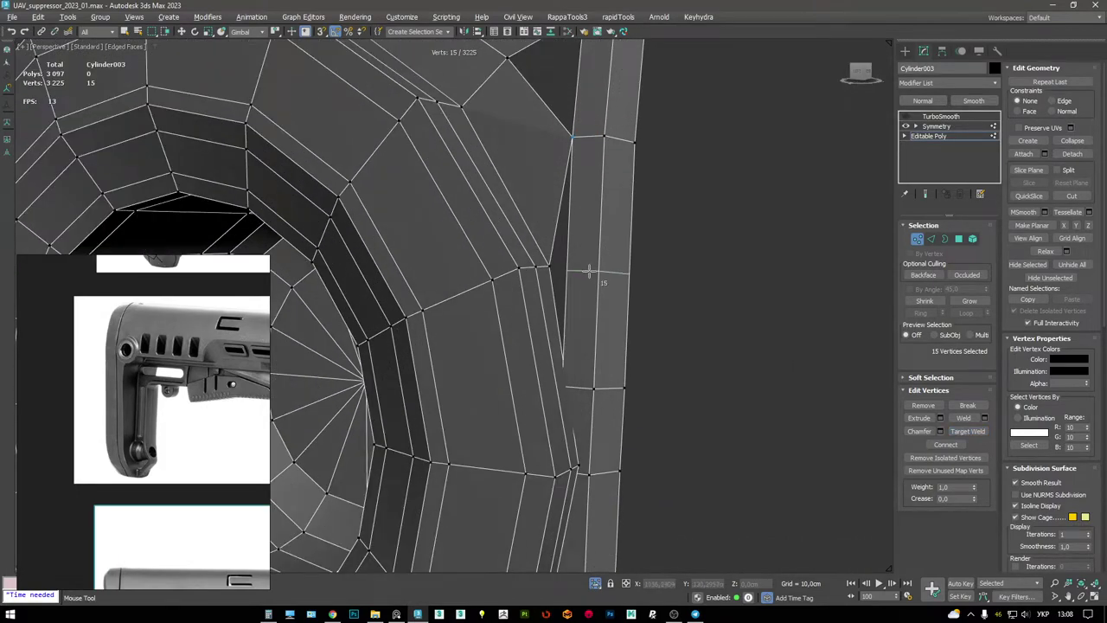
- Add a vertex on the ring's right edge and target-weld the stray vertex to its neighbour
left_click(608, 240)
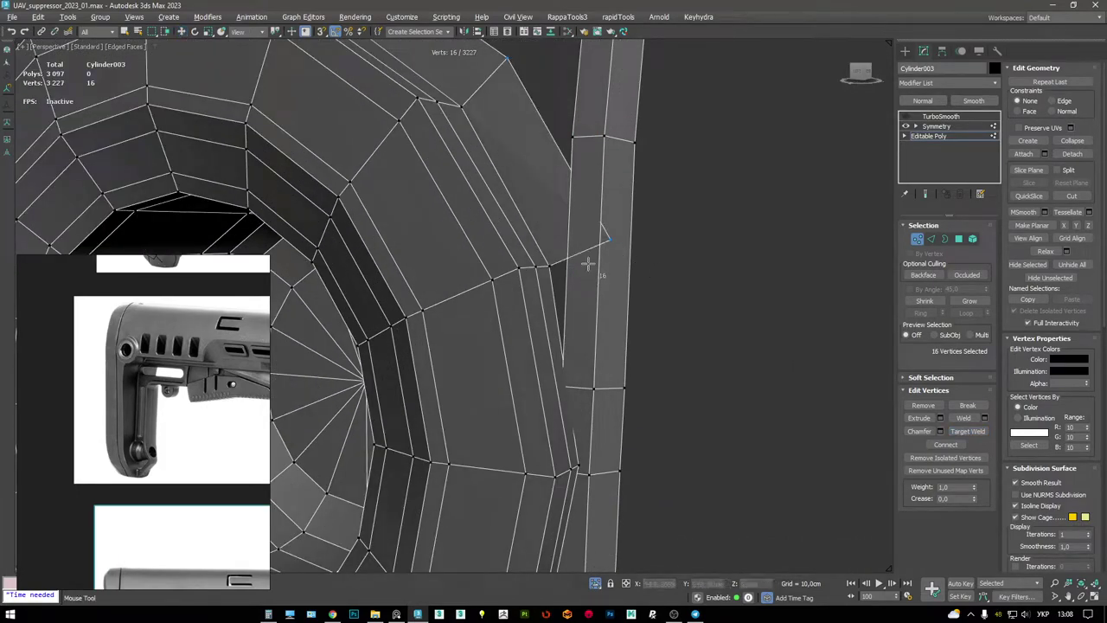
middle_click_drag(606, 248, 634, 278, "alt")
left_click(594, 172)
scroll(604, 241, "up", 3)
scroll(559, 178, "down", 3)
scroll(500, 396, "up", 3)
scroll(571, 419, "down", 3)
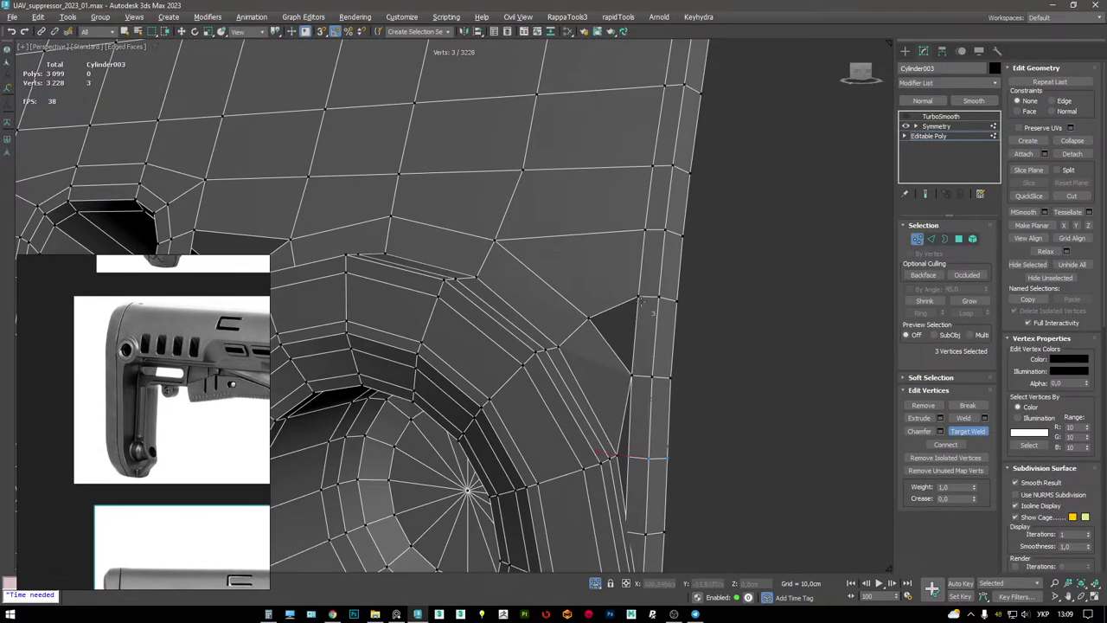
key("3")
key("w")
- Select the edge at the ring's right rim and inspect the geometry in wireframe
middle_click_drag(640, 485, 631, 279)
key("2")
left_click(631, 280)
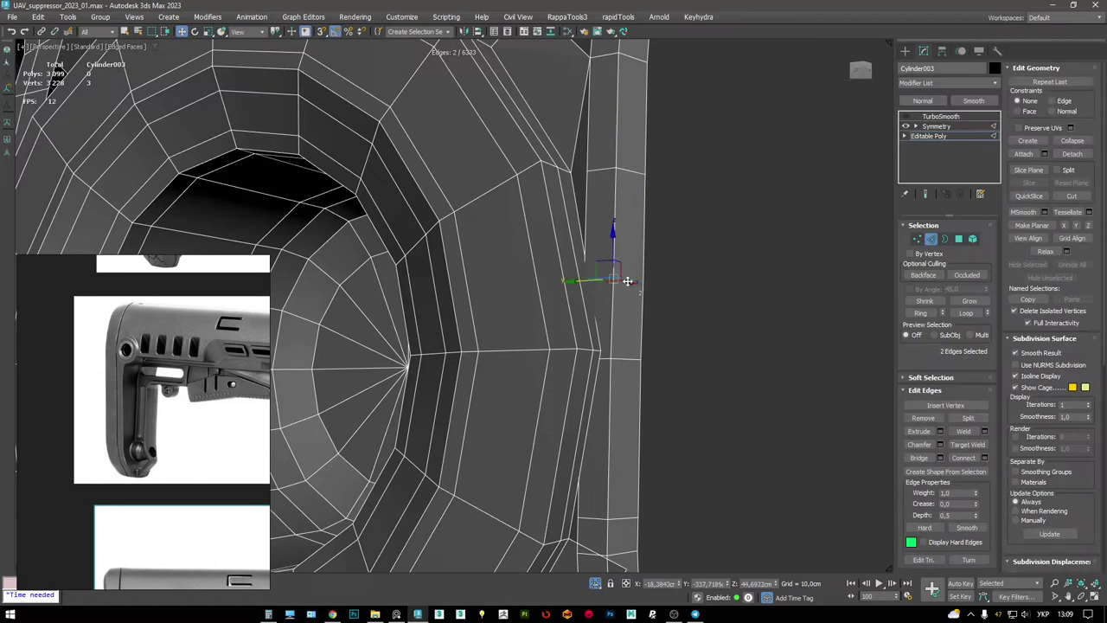
key("F3")
key("F3")
key("F3")
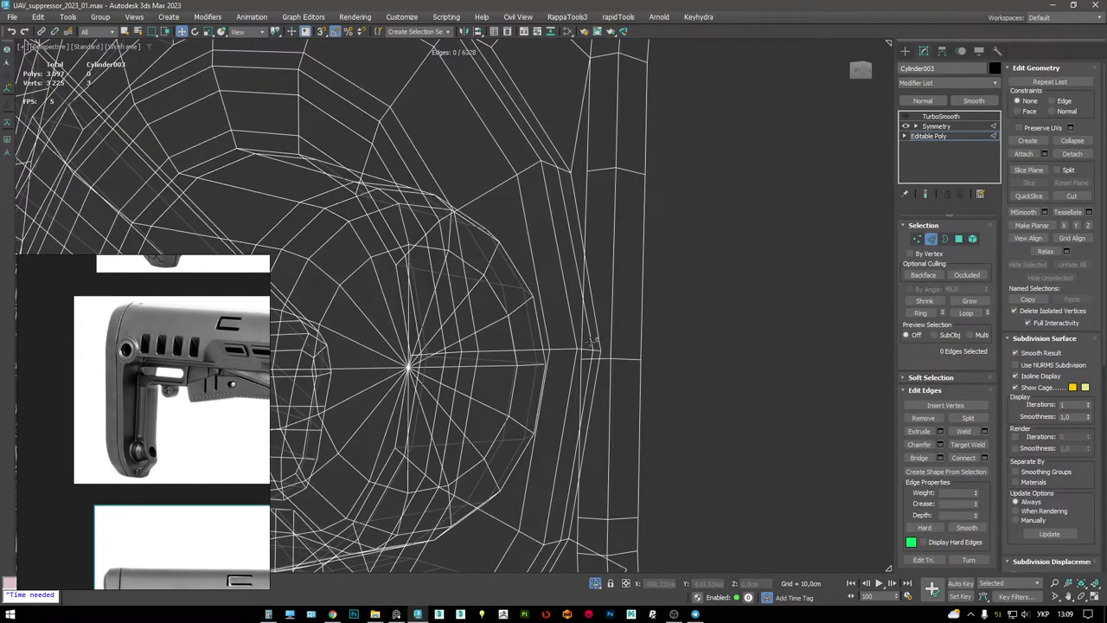
key("1")
key("F3")
scroll(590, 298, "up", 5)
scroll(579, 302, "down", 5)
scroll(591, 363, "up", 3)
middle_click_drag(590, 398, 588, 364)
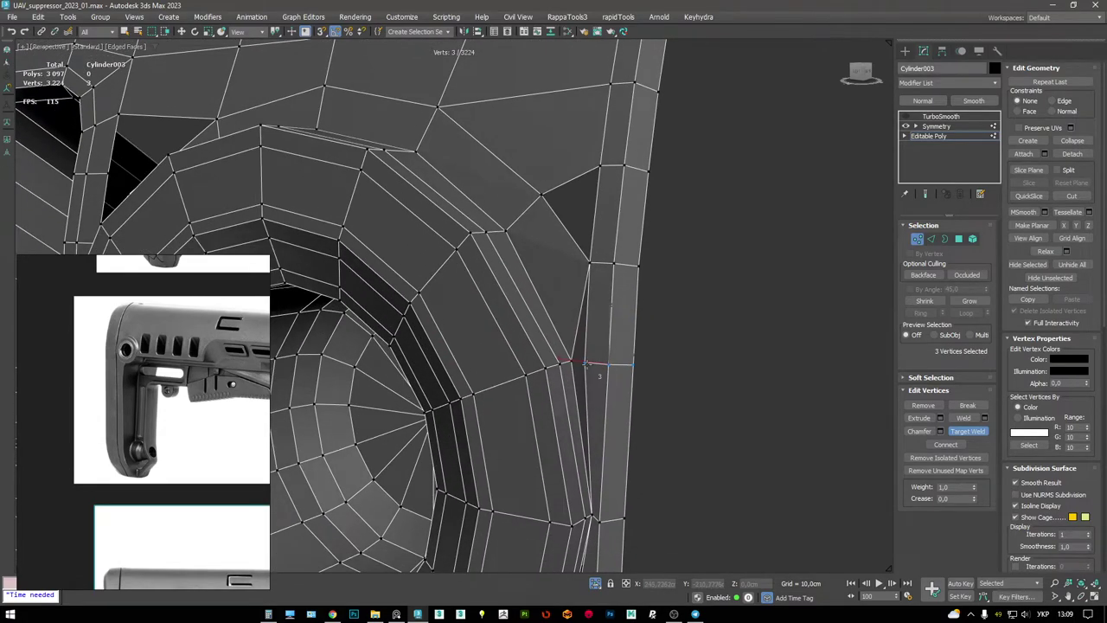
scroll(583, 352, "down", 4)
- Select the two edges at the rim gap and weld the remaining stray vertex
key("3")
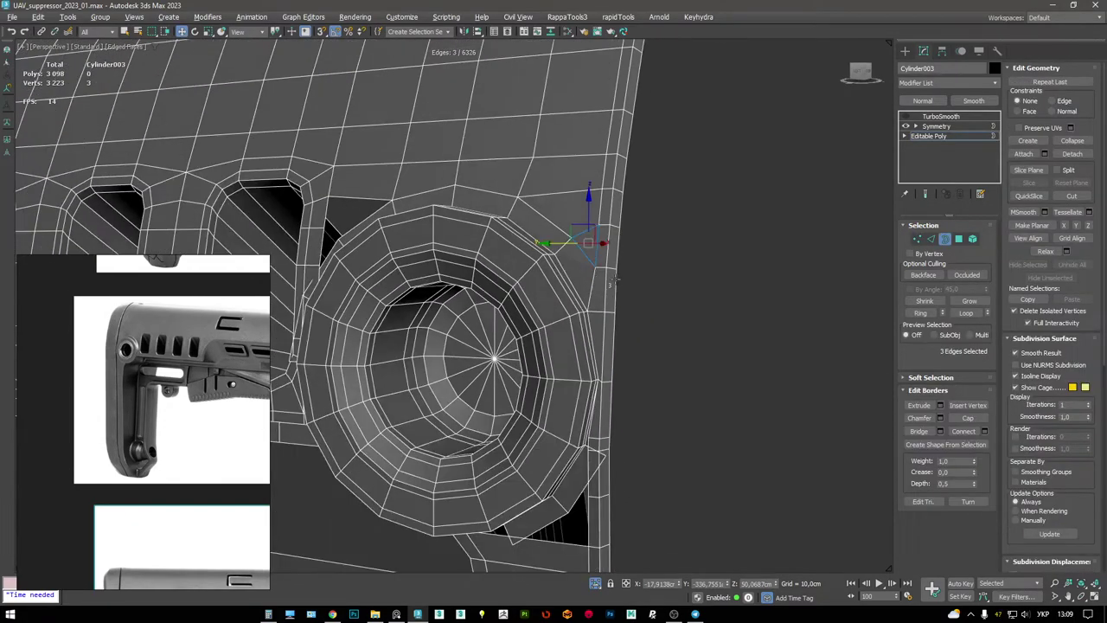
scroll(623, 309, "up", 8)
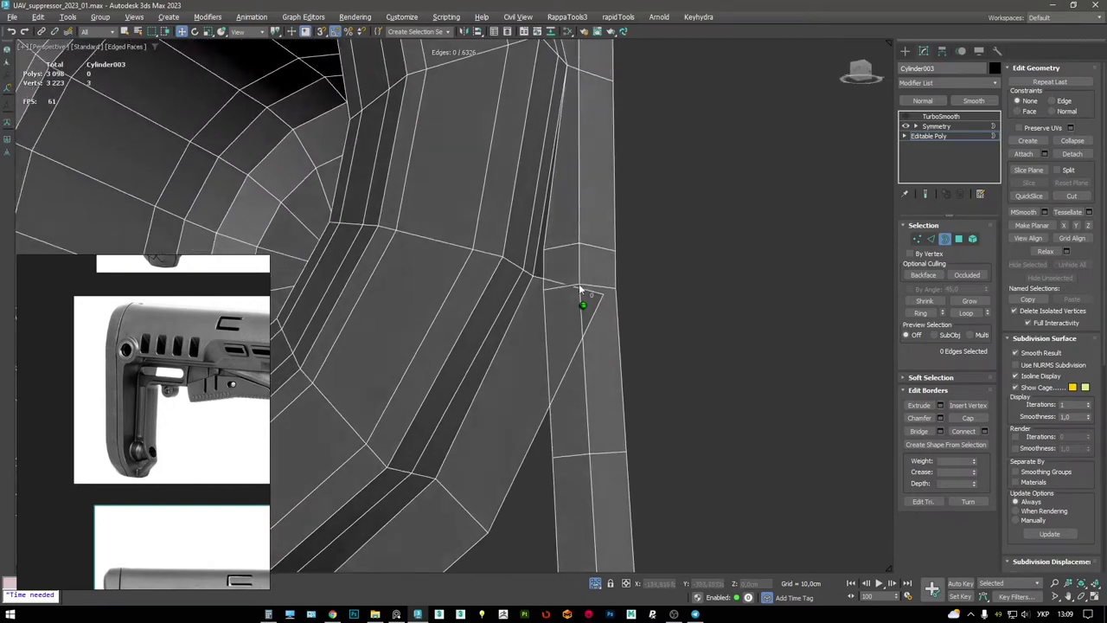
key("2")
left_click(559, 246)
middle_click_drag(559, 245, 561, 285, "alt")
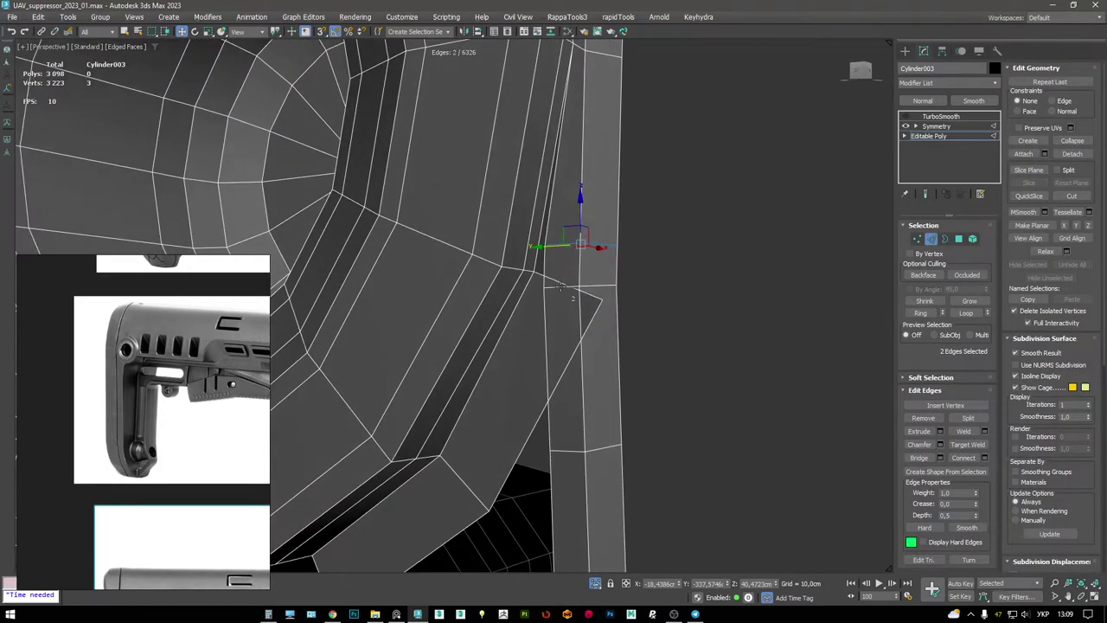
key("1")
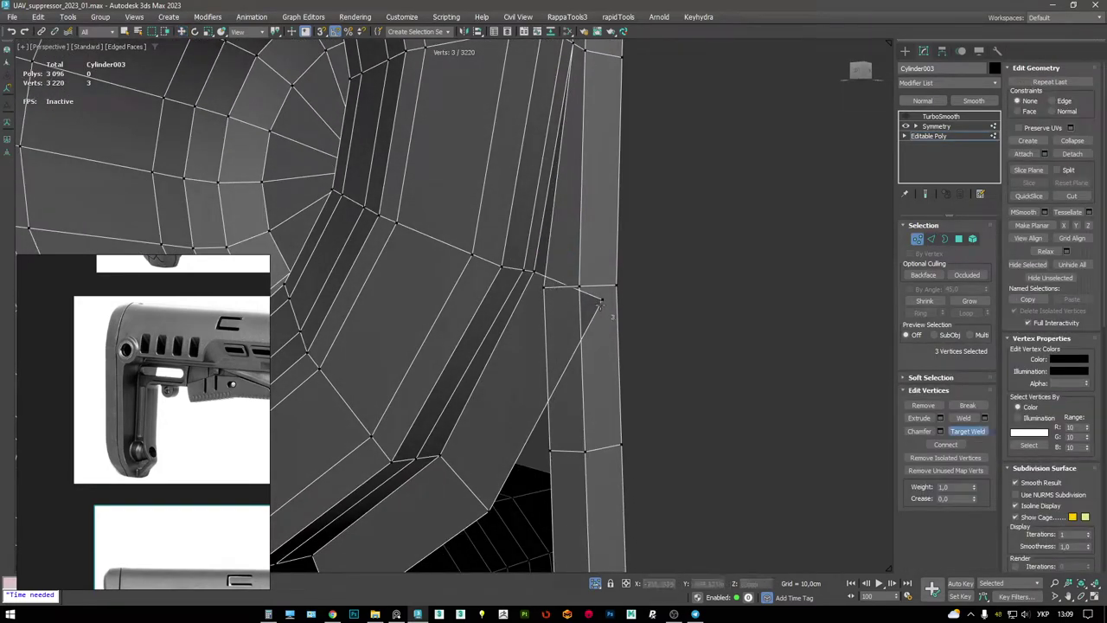
left_click(557, 289)
scroll(559, 333, "down", 3)
scroll(559, 306, "up", 4)
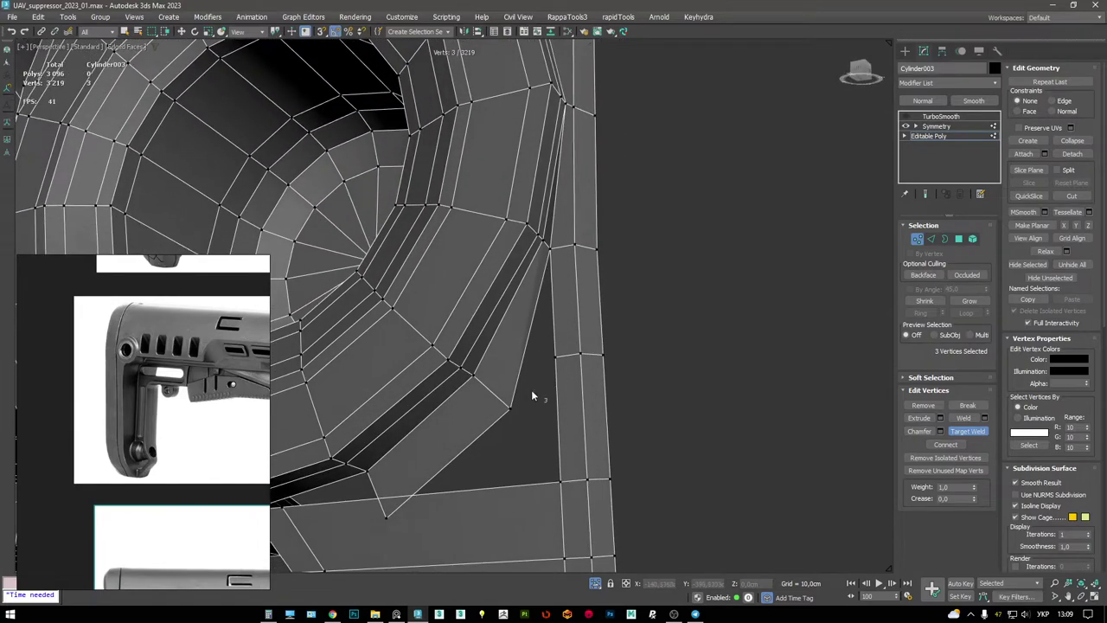
- Delete the thin wedge polygon and bridge the gap beside the ring
key("4")
left_click(510, 352)
key("Delete")
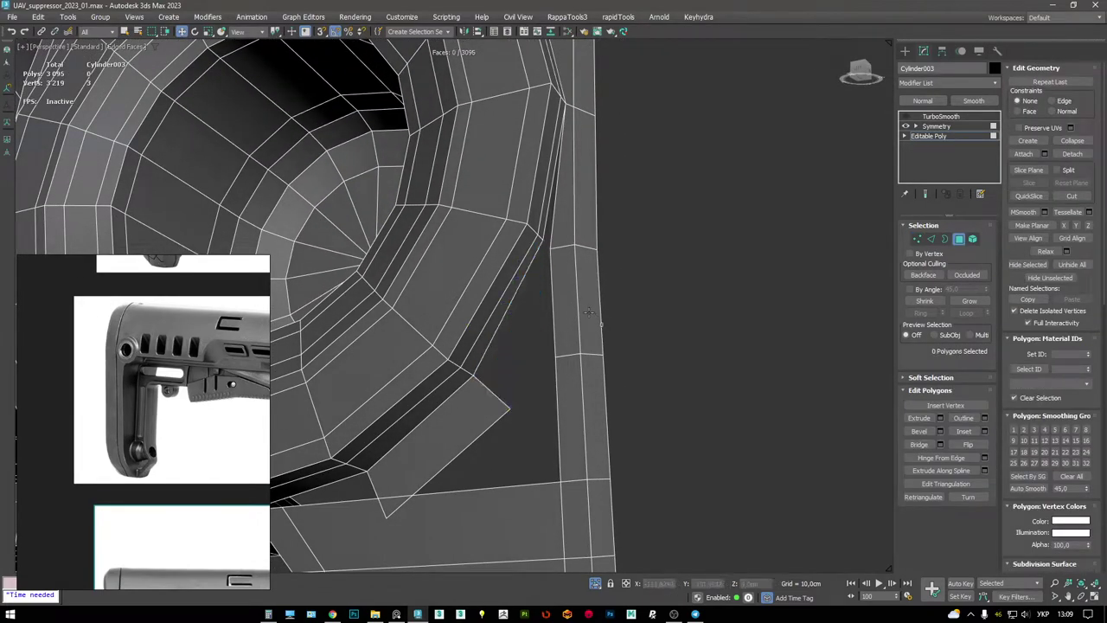
key("2")
left_click(551, 312)
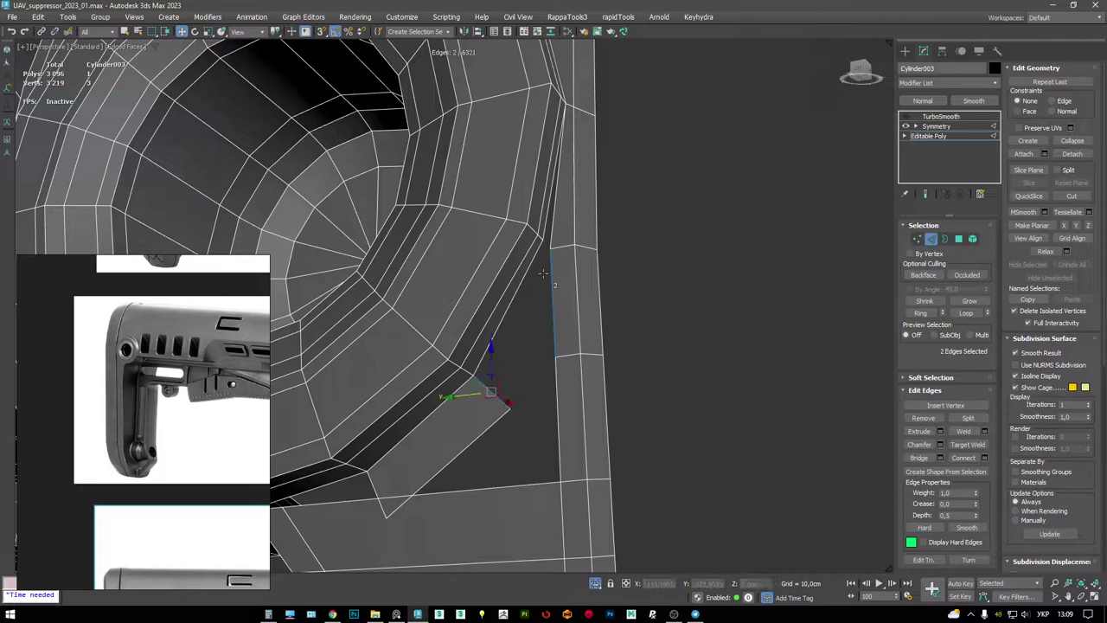
scroll(563, 291, "up", 2)
key("shift+b")
scroll(562, 279, "up", 2)
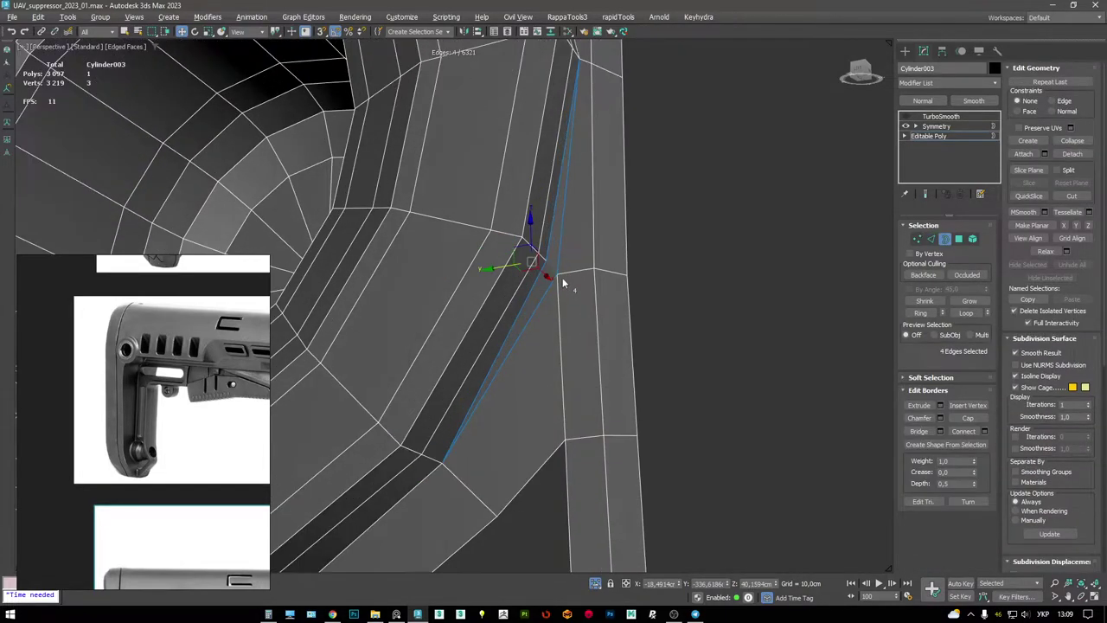
key("1")
scroll(556, 275, "down", 3)
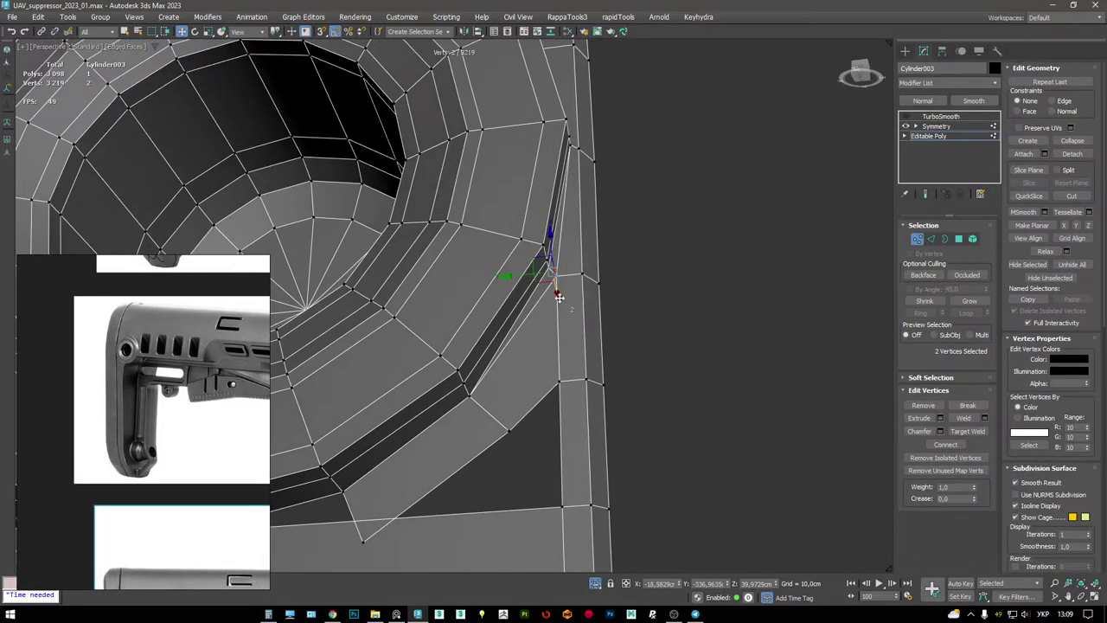
- Cut new edges into the ring hole and remove the unneeded edge
middle_click_drag(558, 292, 573, 292, "alt")
scroll(636, 245, "up", 3)
scroll(636, 245, "down", 3)
middle_click_drag(636, 245, 519, 259, "alt")
scroll(511, 355, "up", 3)
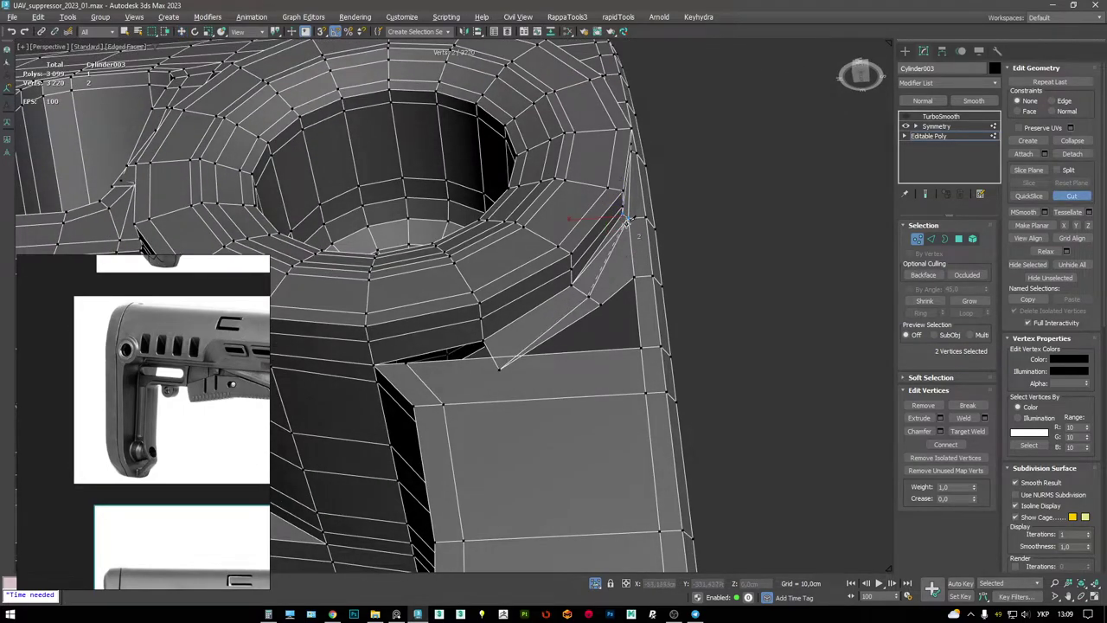
key("2")
key("BackSpace")
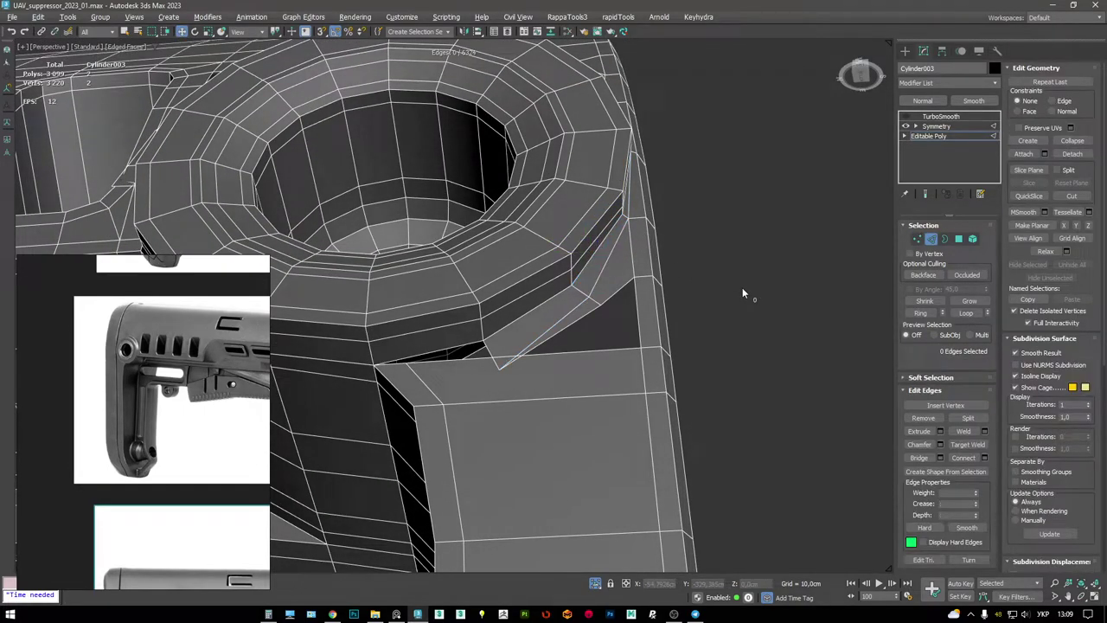
middle_click_drag(616, 277, 618, 225, "alt")
mouse_move(610, 294)
middle_mouse_down("alt")
mouse_move(615, 250)
mouse_move(588, 274)
mouse_move(593, 309)
mouse_move(597, 294)
middle_mouse_up("alt")
- Enable TurboSmooth and view the smoothed stock with wireframe edges
left_click(906, 116)
left_click(940, 116)
mouse_move(536, 277)
middle_mouse_down("alt")
mouse_move(553, 285)
mouse_move(607, 245)
mouse_move(577, 265)
middle_mouse_up("alt")
scroll(553, 286, "up", 3)
scroll(553, 286, "down", 3)
key("F4")
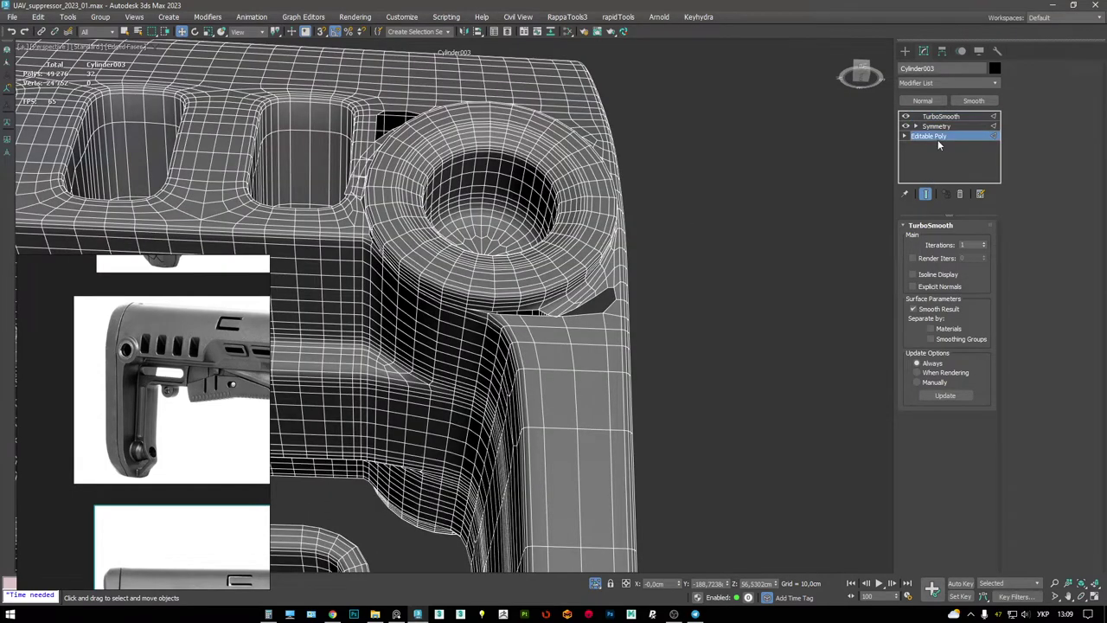
- Back on the base mesh, target-weld the corner vertex into the vertex below it
left_click(938, 136)
scroll(648, 258, "up", 2)
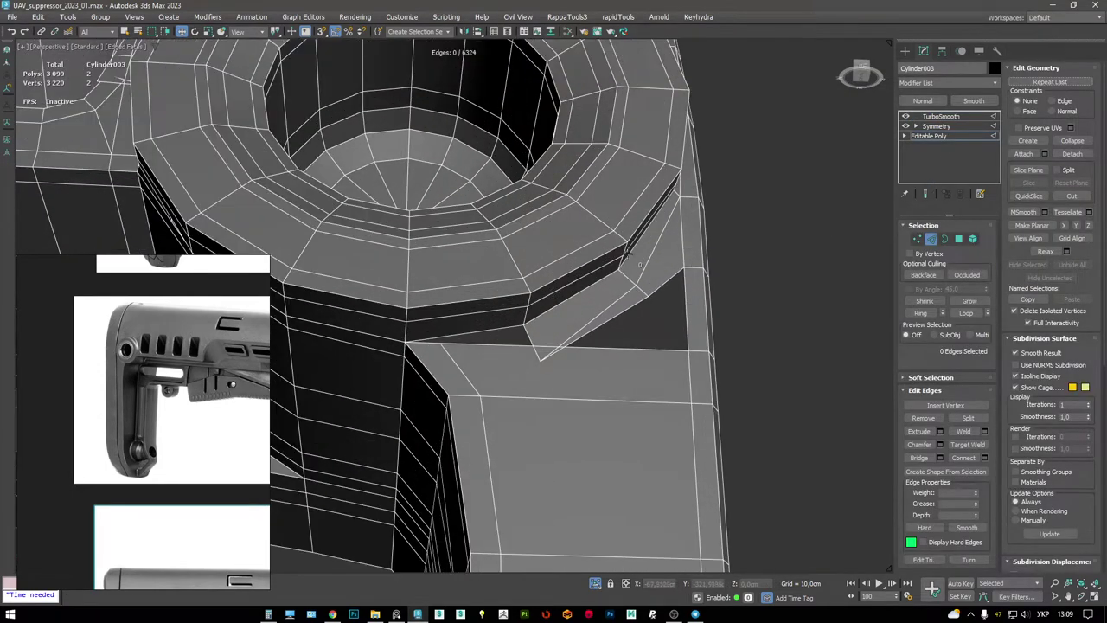
key("1")
left_click(541, 359)
middle_click_drag(555, 339, 621, 363)
scroll(622, 324, "up", 2)
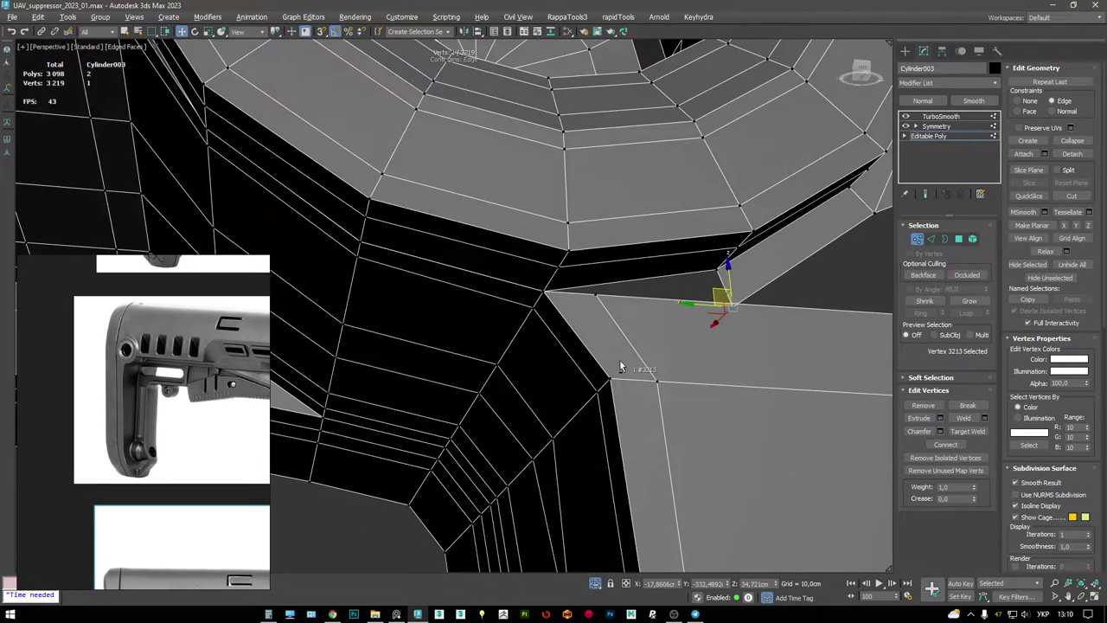
- Cut a new vertex onto the edge beside the grip ring
left_click(634, 346)
right_click(627, 321)
key("4")
key("1")
key("w")
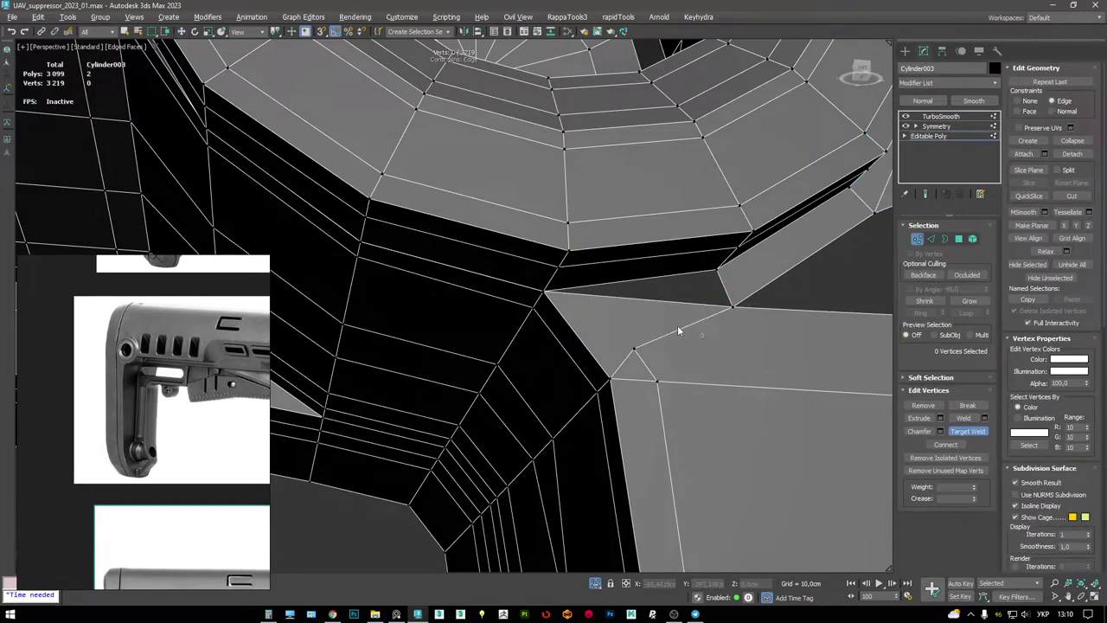
- Delete the small triangle at the joint and remove its leftover vertex
middle_click_drag(637, 335, 616, 312, "alt")
key("4")
left_click(621, 329)
key("Delete")
middle_click_drag(562, 264, 712, 249, "alt")
key("1")
left_click(545, 249)
key("BackSpace")
- Undo the vertex removal and fill the triangular hole with a polygon
key("2")
left_click(571, 222)
key("ctrl+z")
key("3")
left_click(714, 255)
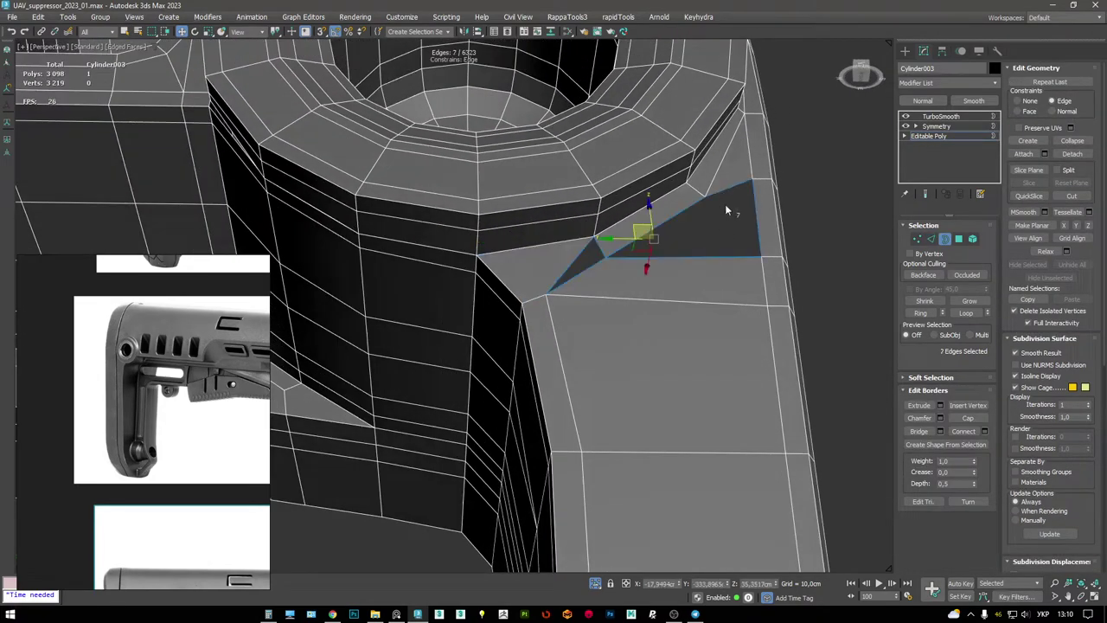
key("2")
- Delete the triangle polygon and select the border of the resulting hole
key("1")
mouse_move(673, 285)
middle_mouse_down("alt")
mouse_move(628, 267)
mouse_move(661, 257)
middle_mouse_up("alt")
key("F3")
key("F3")
key("4")
left_click(657, 252)
key("Delete")
key("3")
left_click(597, 246)
key("F3")
key("F3")
- Inspect the area in wireframe and weld the vertex by the ring onto its neighbour
key("1")
scroll(531, 246, "up", 2)
middle_click_drag(531, 246, 470, 264, "alt")
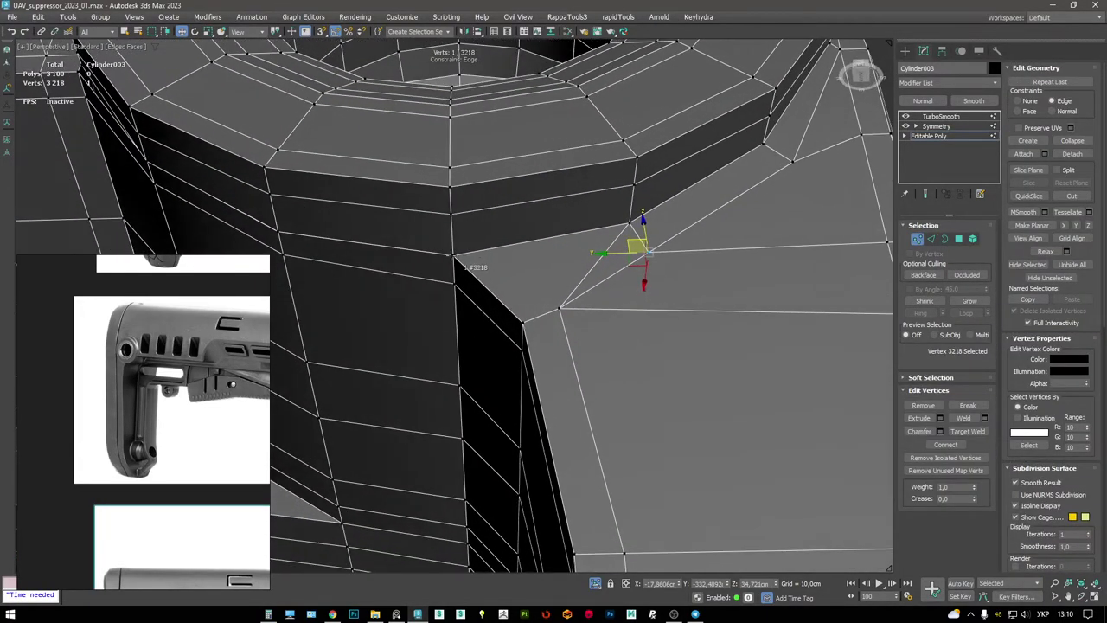
mouse_move(555, 307)
middle_mouse_down("alt")
mouse_move(516, 292)
mouse_move(460, 239)
mouse_move(631, 361)
mouse_move(482, 272)
mouse_move(480, 340)
mouse_move(465, 222)
mouse_move(480, 346)
middle_mouse_up("alt")
middle_click_drag(516, 359, 498, 319, "alt")
key("F3")
key("F3")
mouse_move(504, 250)
middle_mouse_down("alt")
mouse_move(425, 309)
mouse_move(423, 285)
mouse_move(449, 313)
mouse_move(475, 317)
mouse_move(424, 302)
mouse_move(444, 315)
mouse_move(538, 225)
mouse_move(721, 229)
mouse_move(685, 228)
middle_mouse_up("alt")
scroll(423, 285, "up", 3)
key("F3")
key("F3")
key("F3")
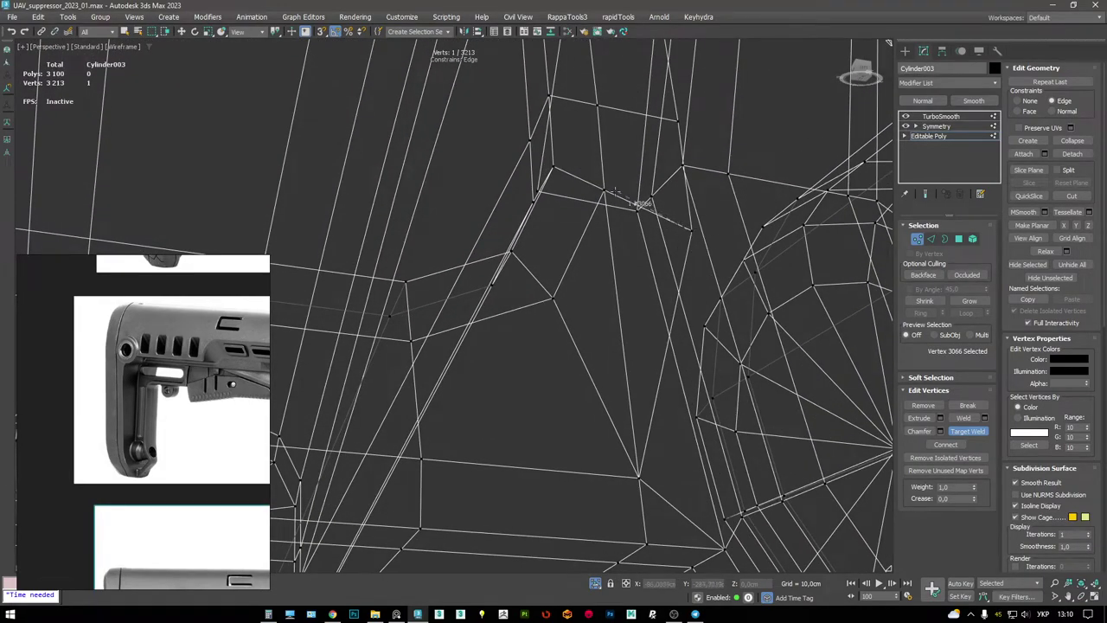
left_click(620, 197)
- Merge the stray vertex onto its neighbour and check the ring's end face in wireframe
key("F3")
middle_click_drag(622, 210, 551, 400, "alt")
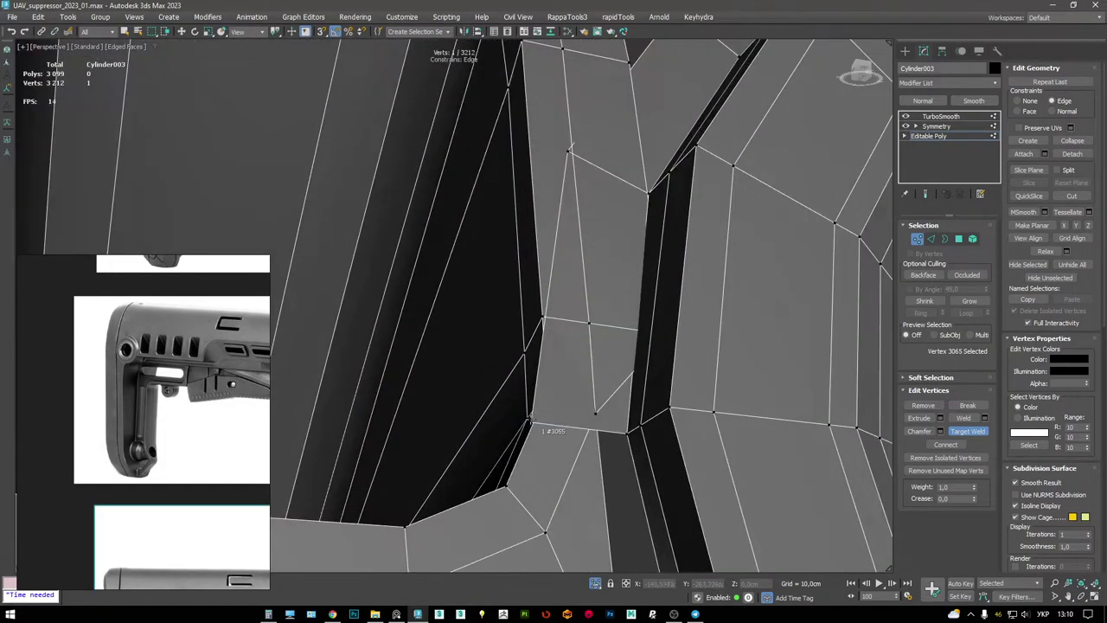
left_click(597, 410)
key("F3")
middle_click_drag(601, 336, 579, 276, "alt")
key("F3")
scroll(577, 270, "down", 5)
scroll(549, 313, "up", 8)
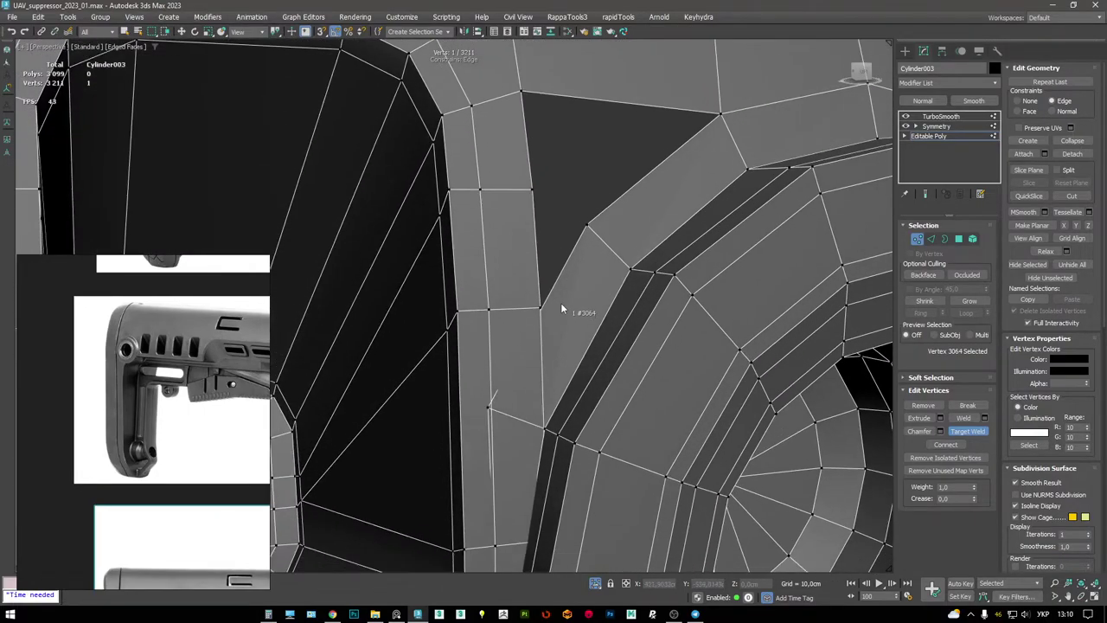
middle_click_drag(553, 350, 544, 269, "alt")
key("4")
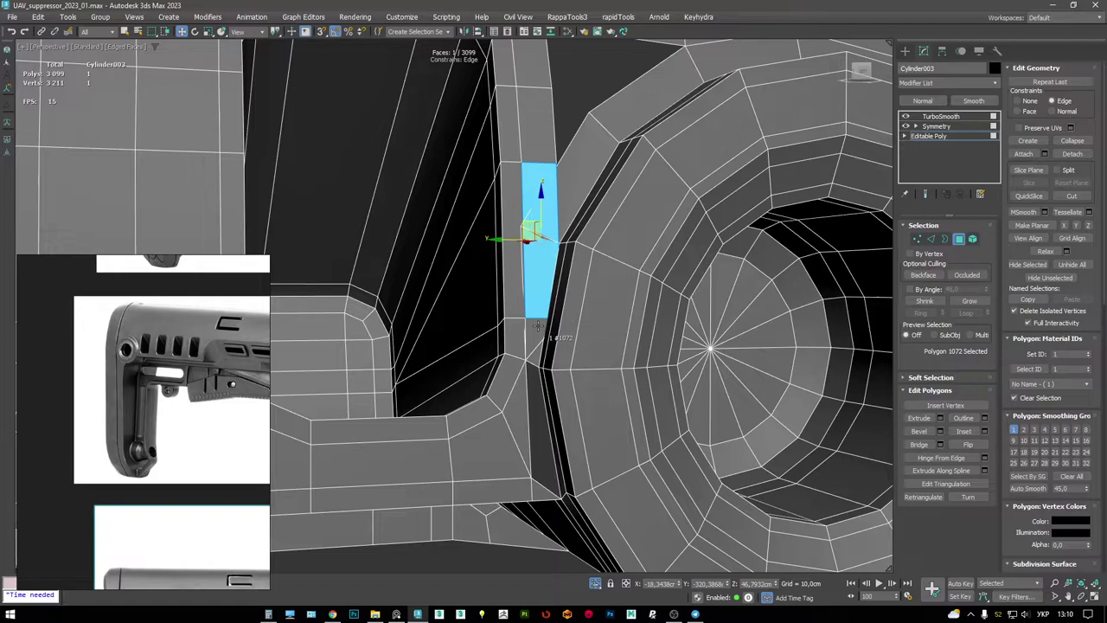
middle_click_drag(538, 326, 575, 299)
- Preview the smoothed stock, then pick an edge beside the ring on the base cage
left_click(940, 116)
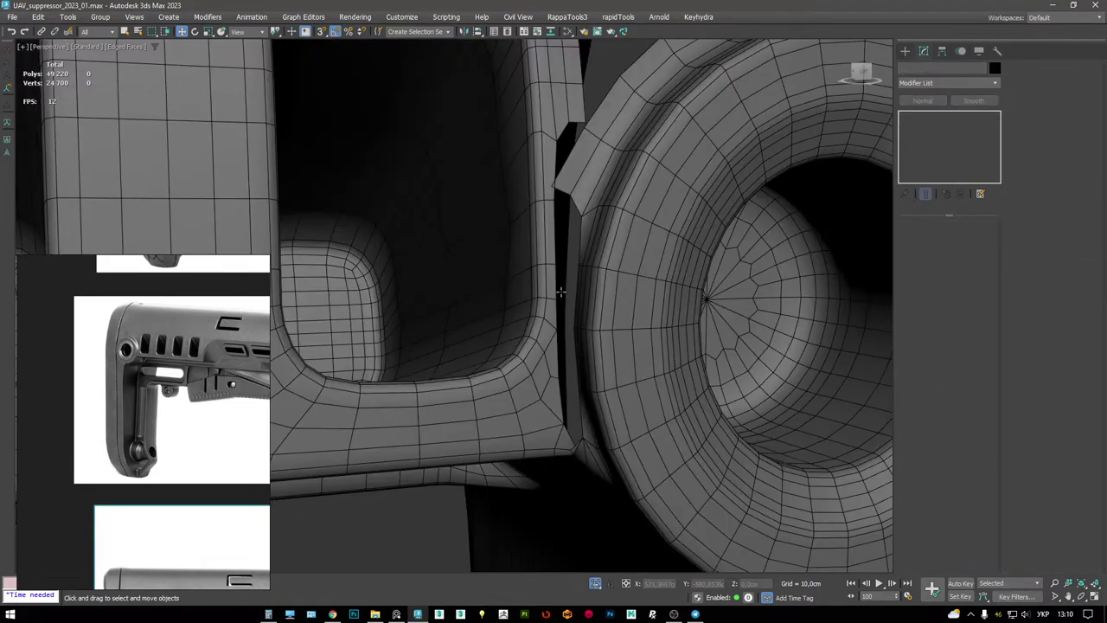
left_click(930, 136)
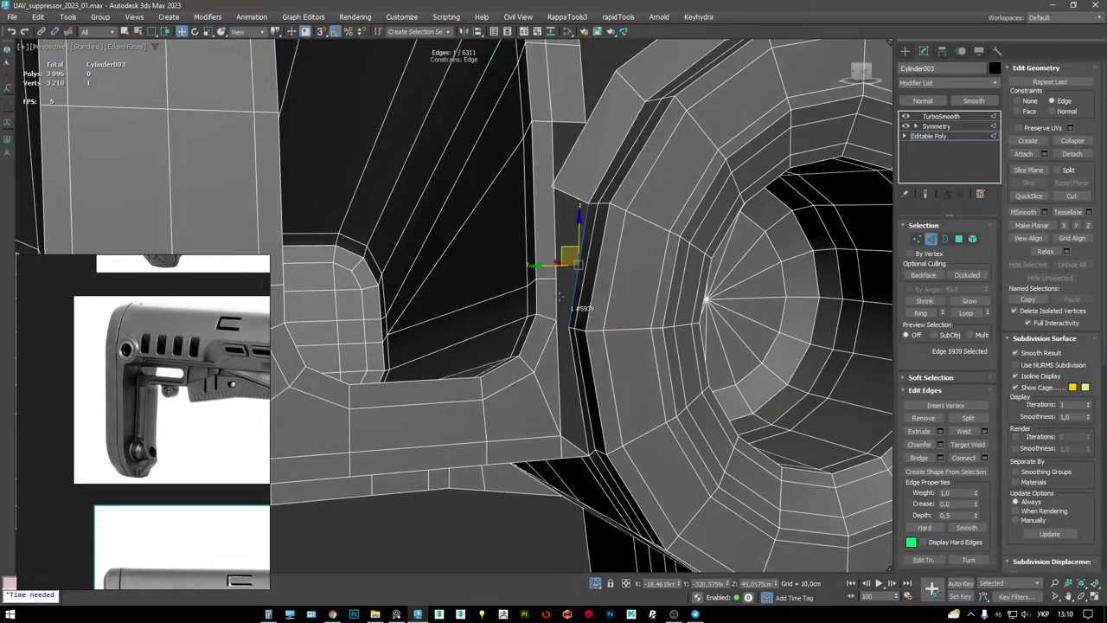
mouse_move(579, 342)
middle_mouse_down("alt")
mouse_move(583, 294)
mouse_move(600, 277)
mouse_move(600, 294)
mouse_move(582, 201)
mouse_move(600, 279)
mouse_move(585, 267)
mouse_move(586, 338)
middle_mouse_up("alt")
key("1")
scroll(597, 312, "up", 3)
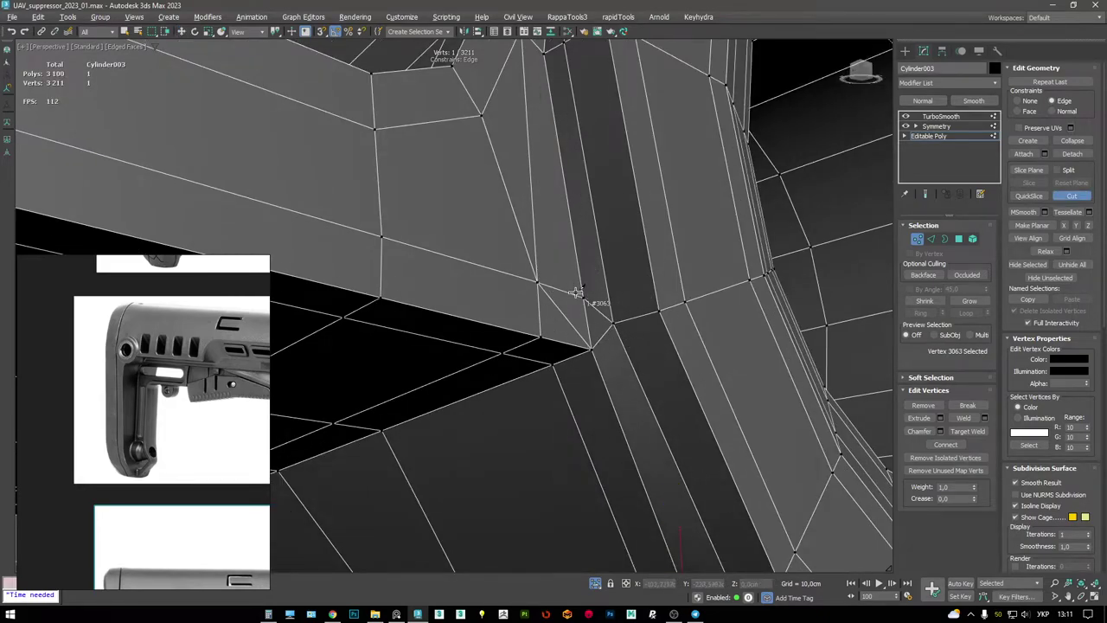
key("2")
left_click(566, 318)
key("F4")
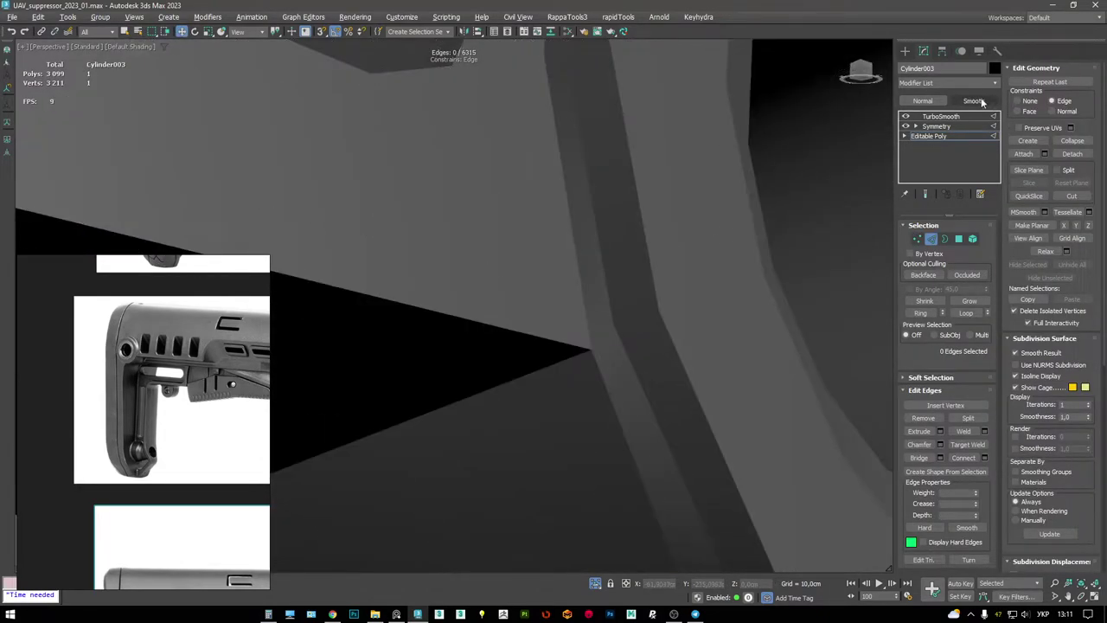
- Compare the smoothed preview against the cage vertices around the ring
left_click(941, 116)
middle_click_drag(514, 267, 550, 261, "alt")
key("F4")
key("F4")
key("F4")
key("1")
scroll(550, 260, "up", 6)
left_click(569, 294)
scroll(563, 295, "down", 5)
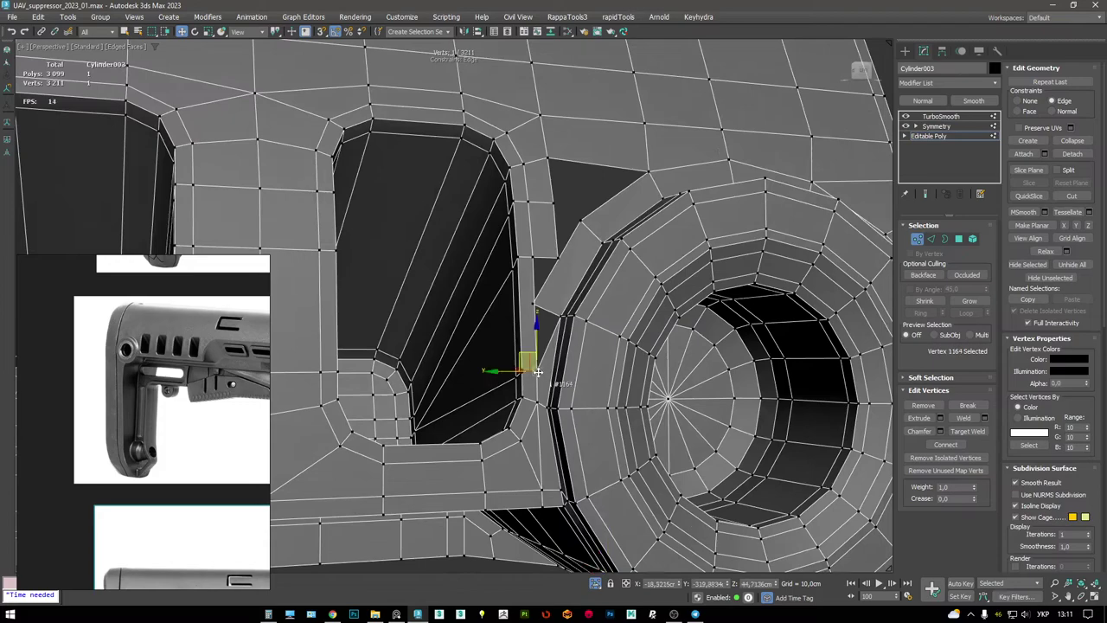
scroll(537, 312, "up", 2)
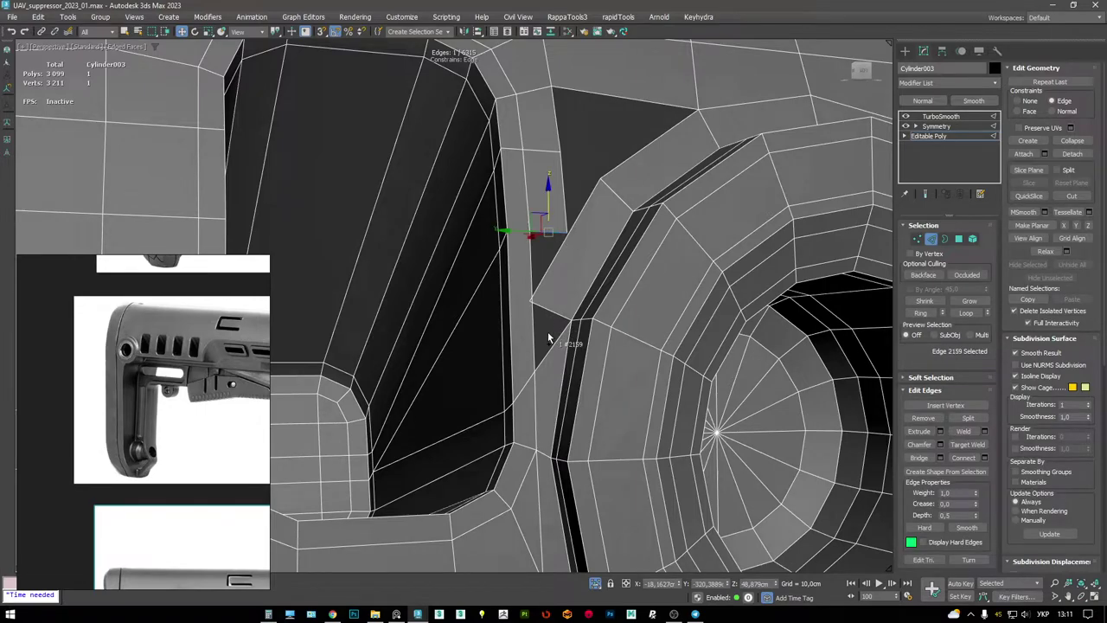
- Cap the triangular hole's border beside the ring with a new face
key("1")
middle_click_drag(567, 232, 612, 301, "alt")
key("3")
left_click(614, 293)
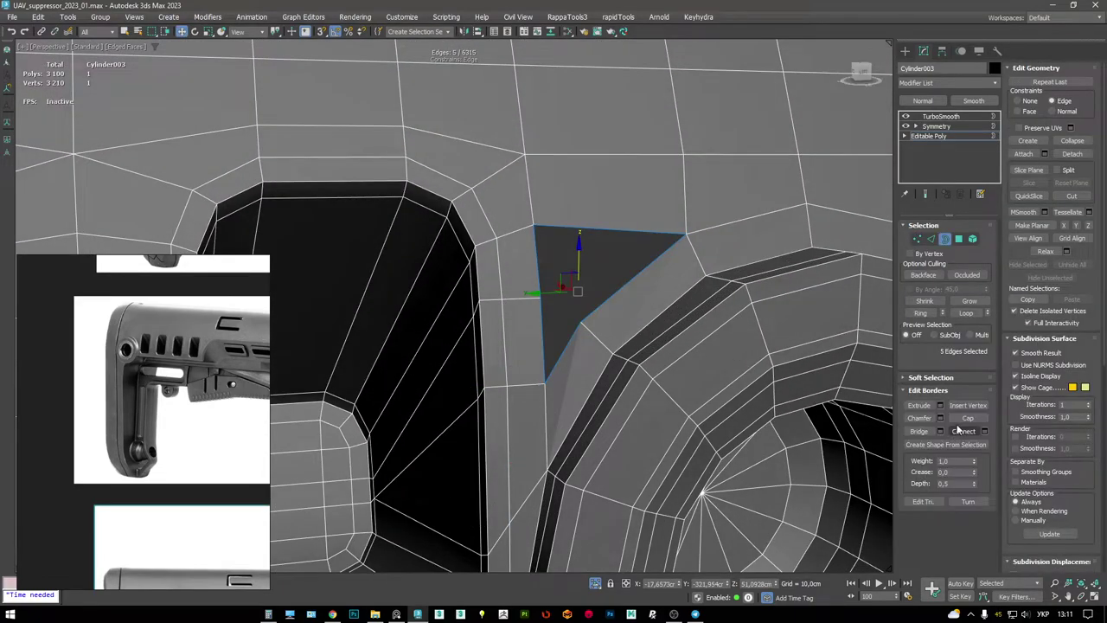
left_click(966, 419)
key("1")
- Connect the two selected vertices with a new edge and preview the mirrored, smoothed stock
key("ctrl+shift+e")
scroll(537, 296, "down", 3)
scroll(576, 307, "up", 3)
mouse_move(593, 317)
middle_mouse_down("alt")
mouse_move(603, 286)
mouse_move(588, 321)
mouse_move(576, 321)
mouse_move(582, 314)
middle_mouse_up("alt")
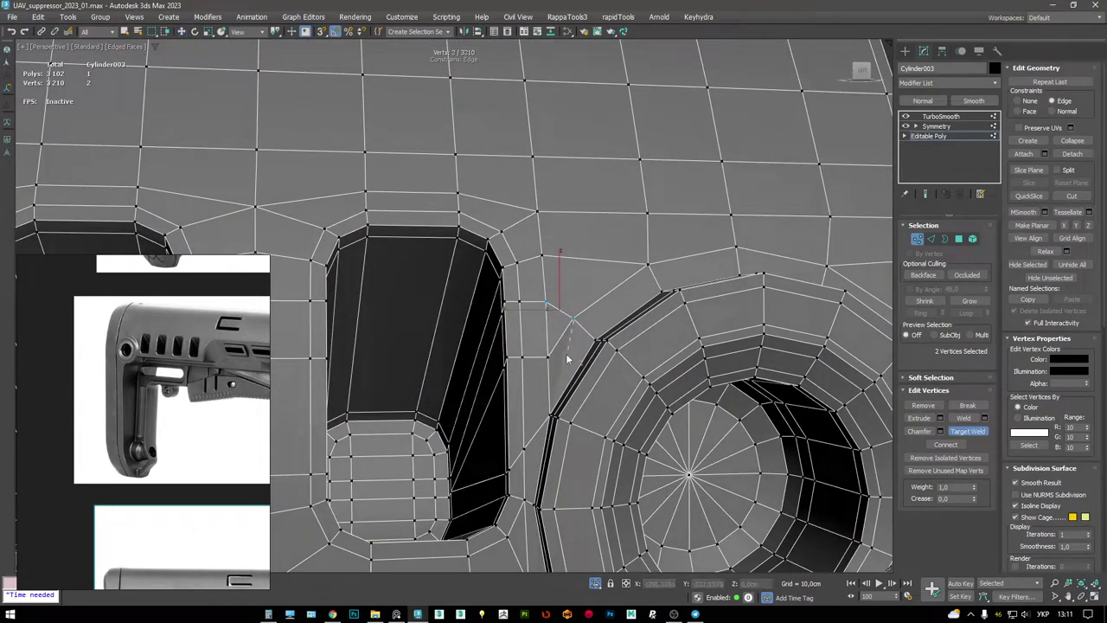
mouse_move(548, 358)
middle_mouse_down("alt")
mouse_move(595, 348)
mouse_move(630, 308)
middle_mouse_up("alt")
key("F4")
left_click(964, 135)
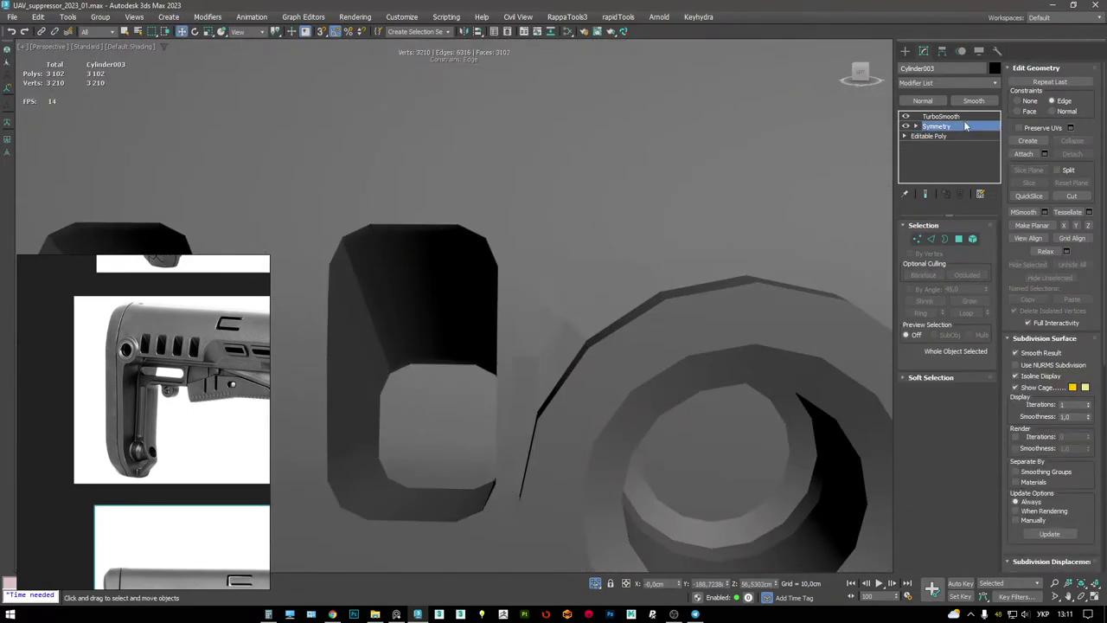
left_click(964, 127)
middle_click_drag(667, 213, 566, 223, "alt")
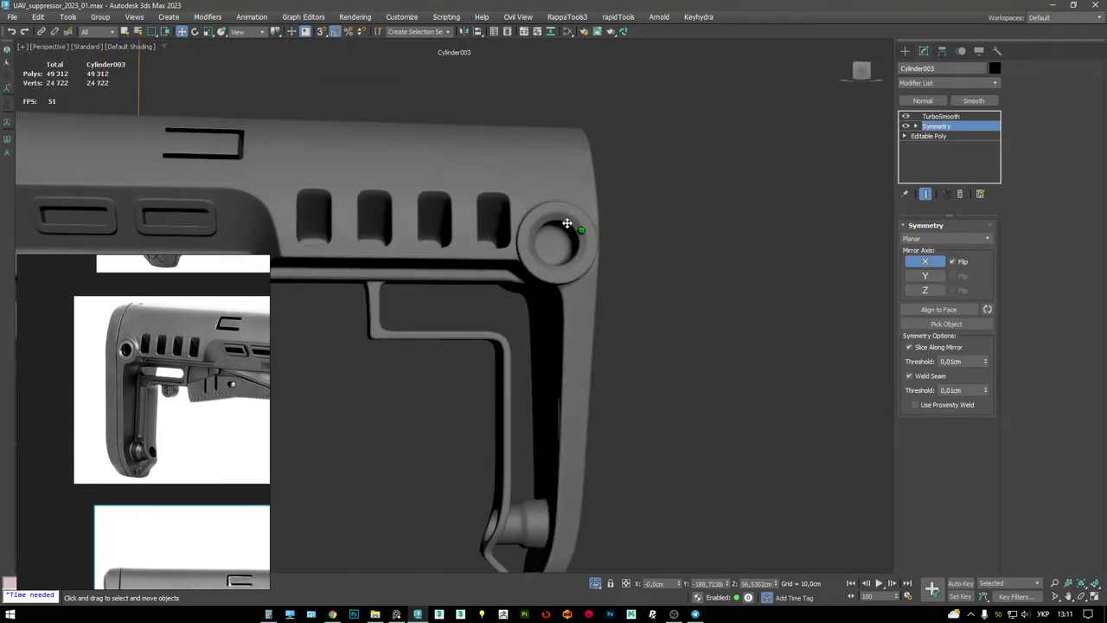
- Select the edge loop at the inner corner beneath the round boss for moving
key("F4")
scroll(566, 223, "up", 3)
middle_click_drag(605, 259, 802, 185, "alt")
key("F4")
key("F4")
key("F4")
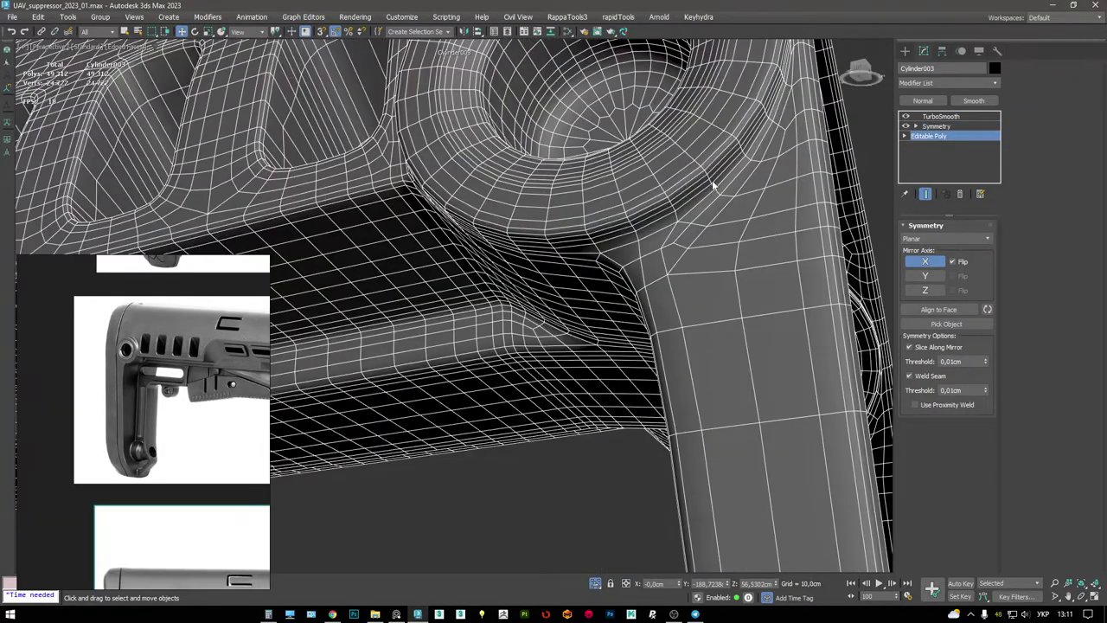
middle_click_drag(714, 185, 603, 272, "alt")
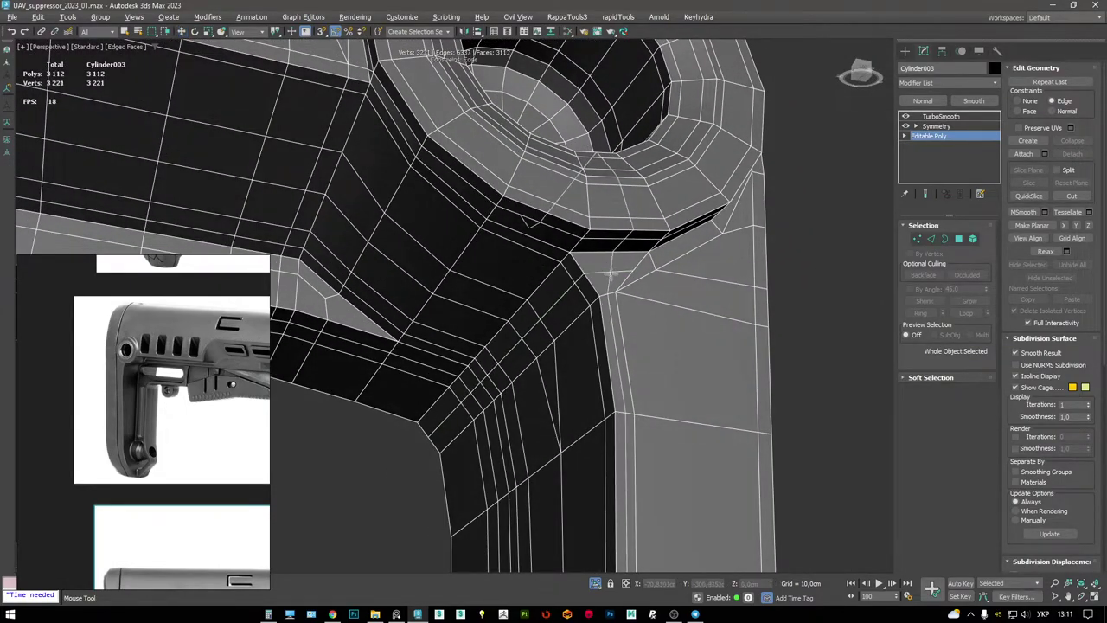
middle_click_drag(611, 275, 606, 280, "alt")
key("2")
double_click(599, 285)
key("w")
middle_click_drag(614, 240, 551, 302, "alt")
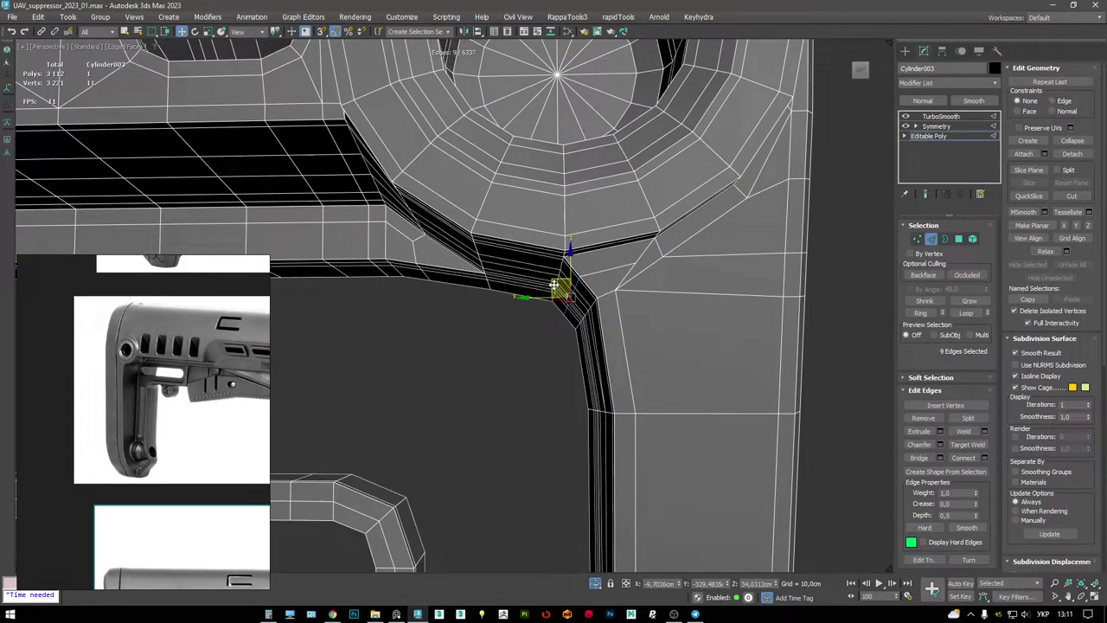
middle_click_drag(562, 277, 655, 250, "alt")
- Move the corner vertex into place and preview the smoothed stock
key("1")
scroll(655, 259, "up", 2)
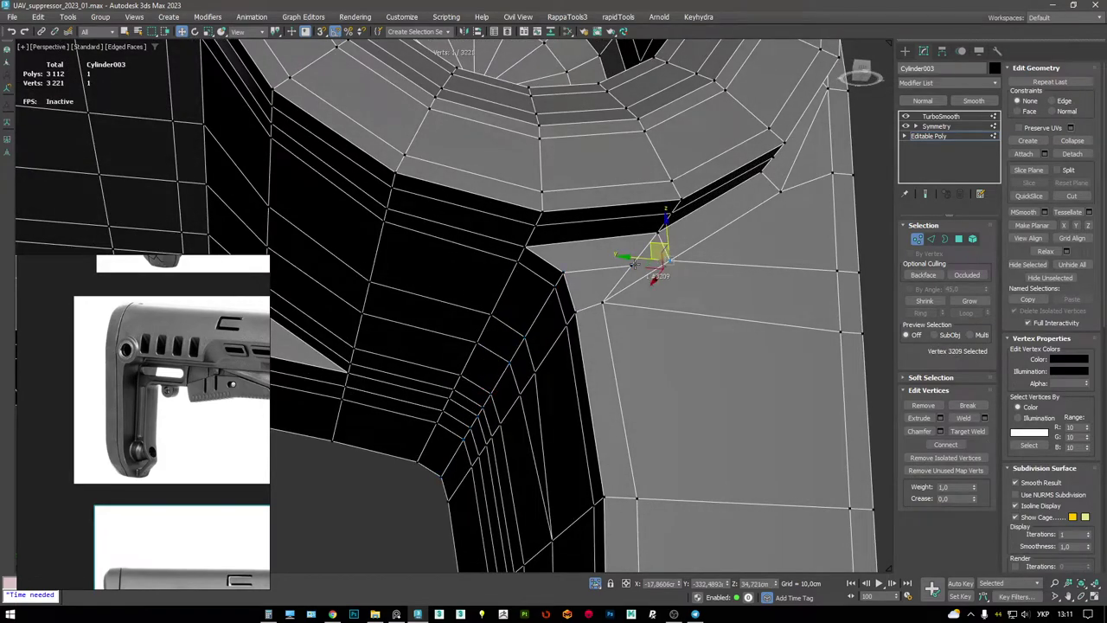
key("w")
middle_click_drag(676, 277, 585, 296, "alt")
middle_click_drag(647, 247, 614, 205, "alt")
left_click(940, 116)
middle_click_drag(684, 202, 642, 210, "alt")
scroll(642, 211, "down", 6)
- Return to the stock's base Editable Poly cage with edged faces shown around the lower arm
key("F3")
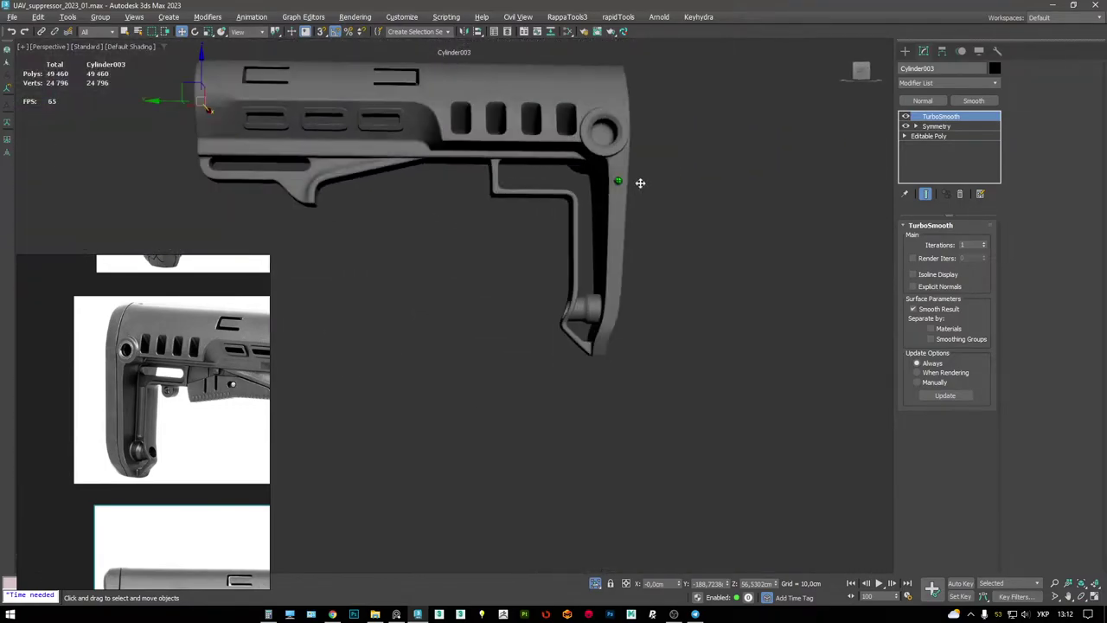
scroll(607, 250, "up", 3)
mouse_move(607, 250)
middle_mouse_down("alt")
mouse_move(620, 170)
mouse_move(586, 205)
middle_mouse_up("alt")
key("F4")
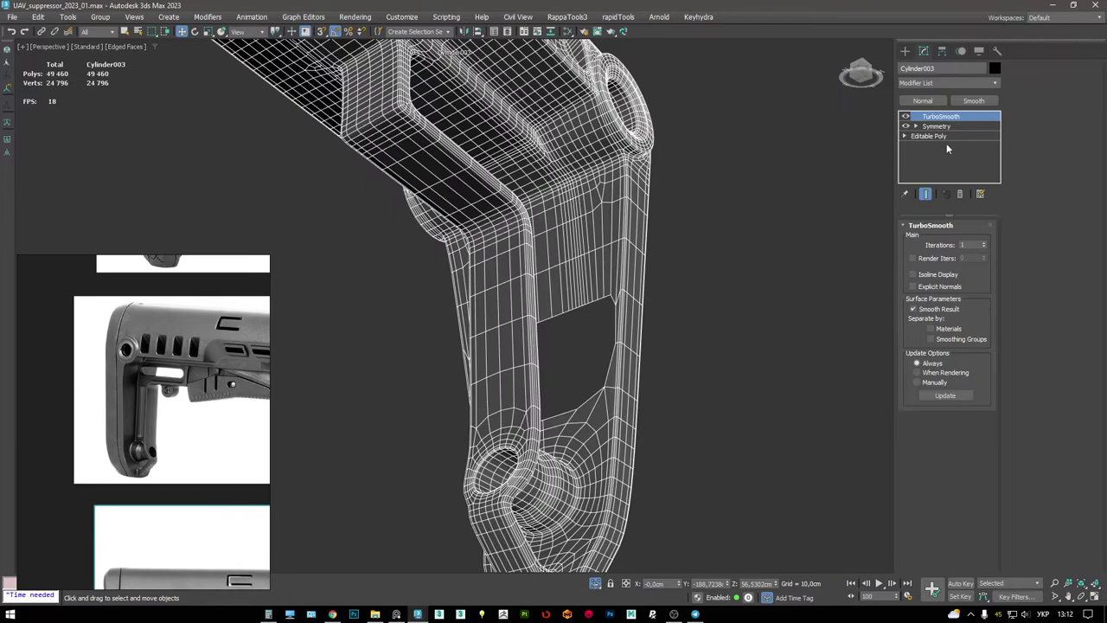
left_click(947, 136)
scroll(566, 297, "up", 5)
mouse_move(608, 306)
middle_mouse_down("alt")
mouse_move(586, 179)
mouse_move(620, 235)
mouse_move(605, 232)
mouse_move(601, 327)
middle_mouse_up("alt")
scroll(619, 235, "up", 3)
- Connect the two edges across the opening's lower end with a new edge
key("2")
left_click(607, 378)
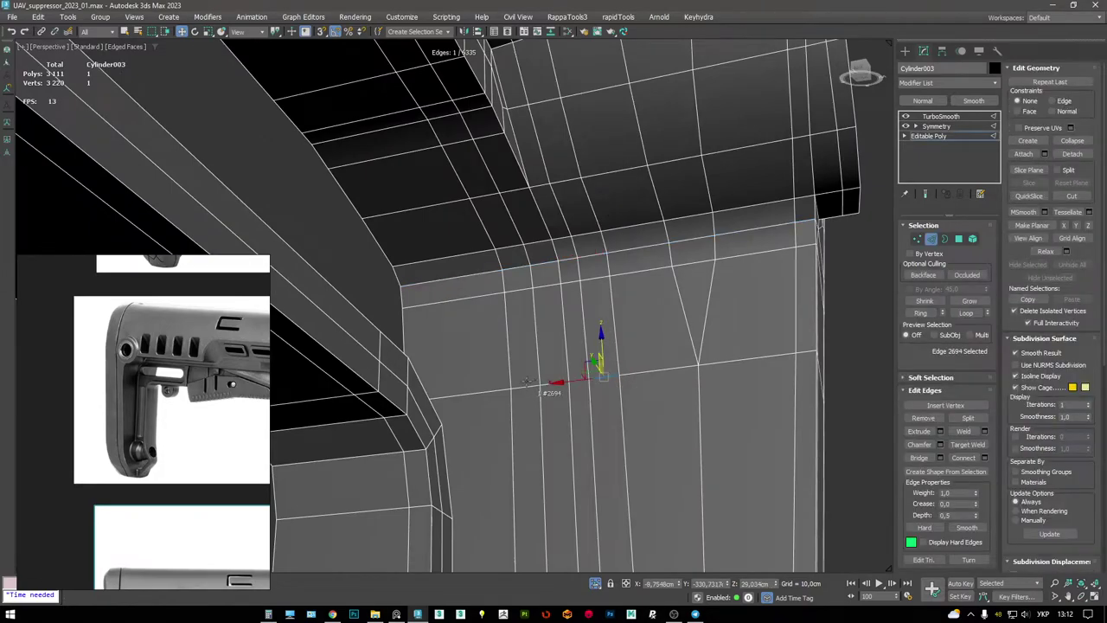
scroll(595, 329, "down", 6)
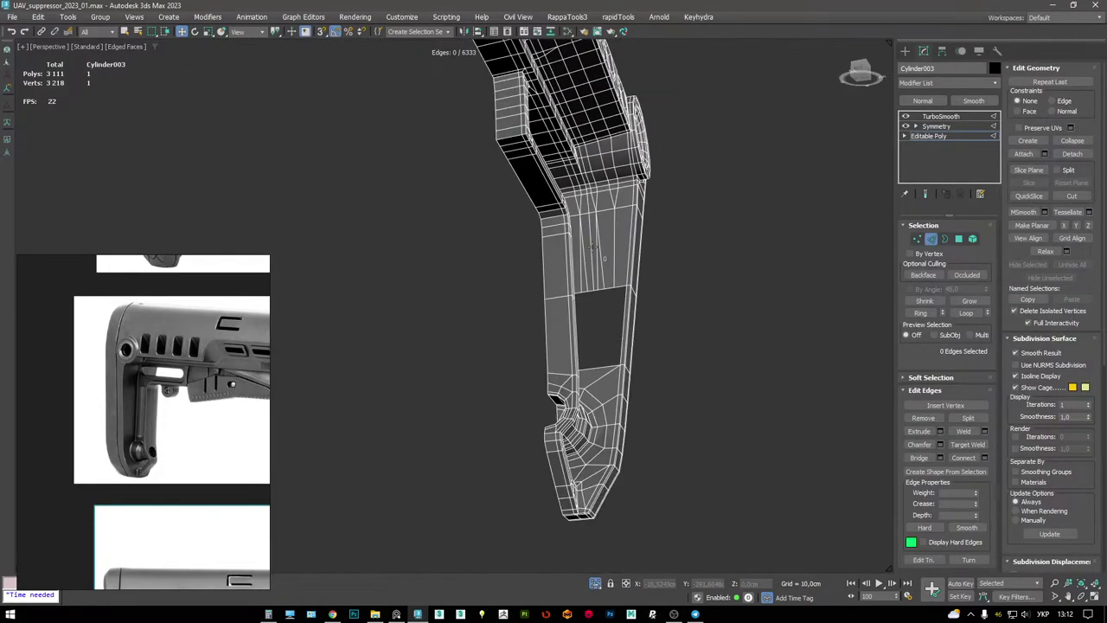
scroll(592, 266, "up", 4)
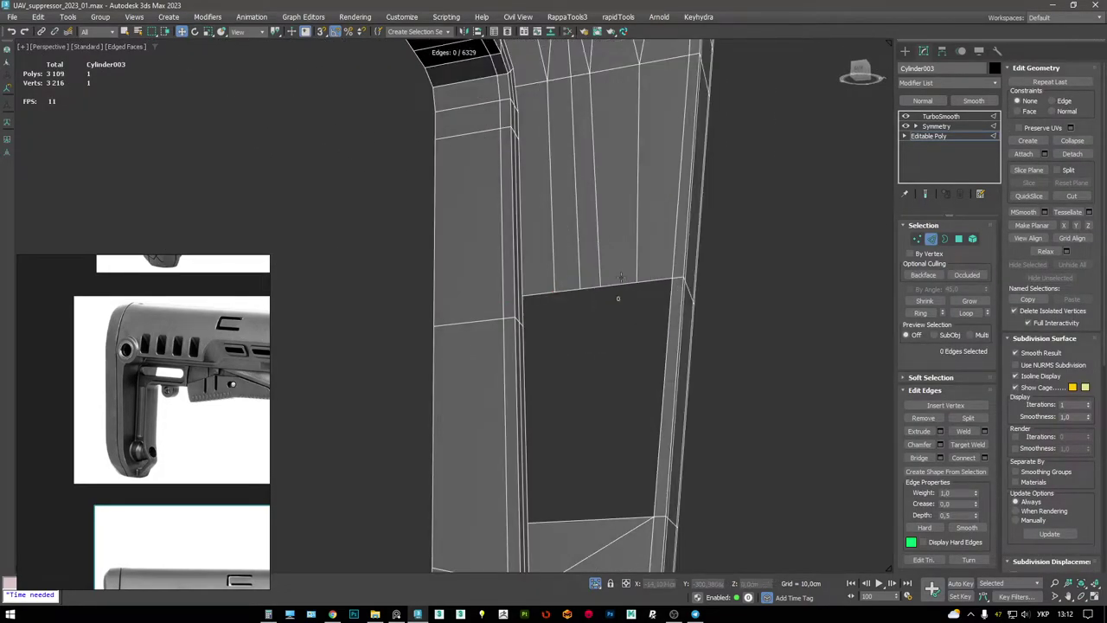
scroll(617, 279, "down", 4)
scroll(604, 253, "up", 2)
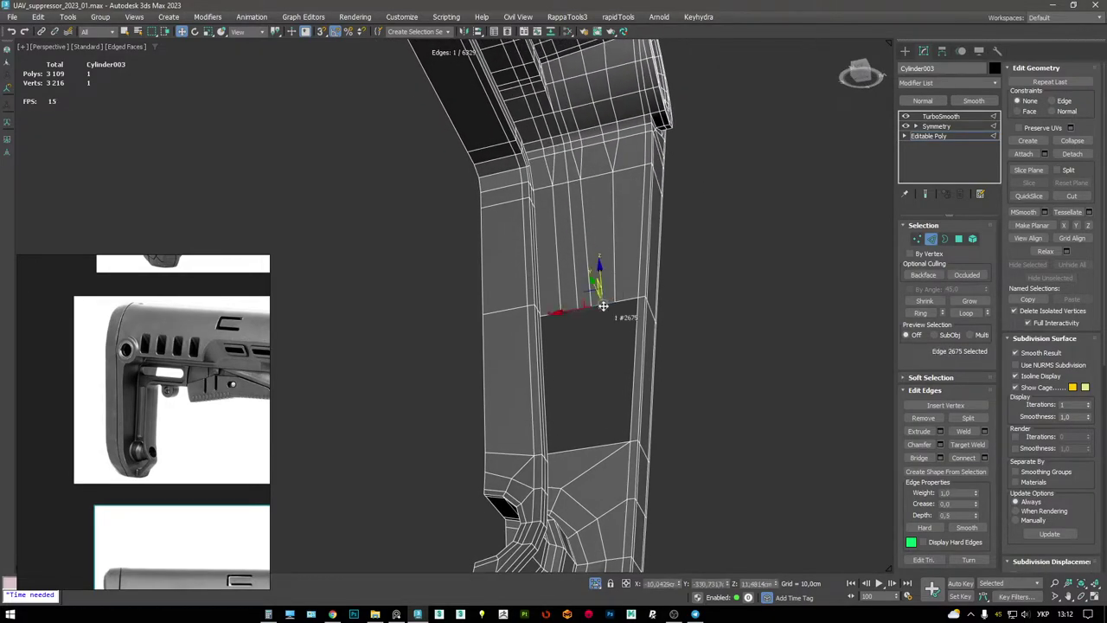
scroll(592, 266, "up", 5)
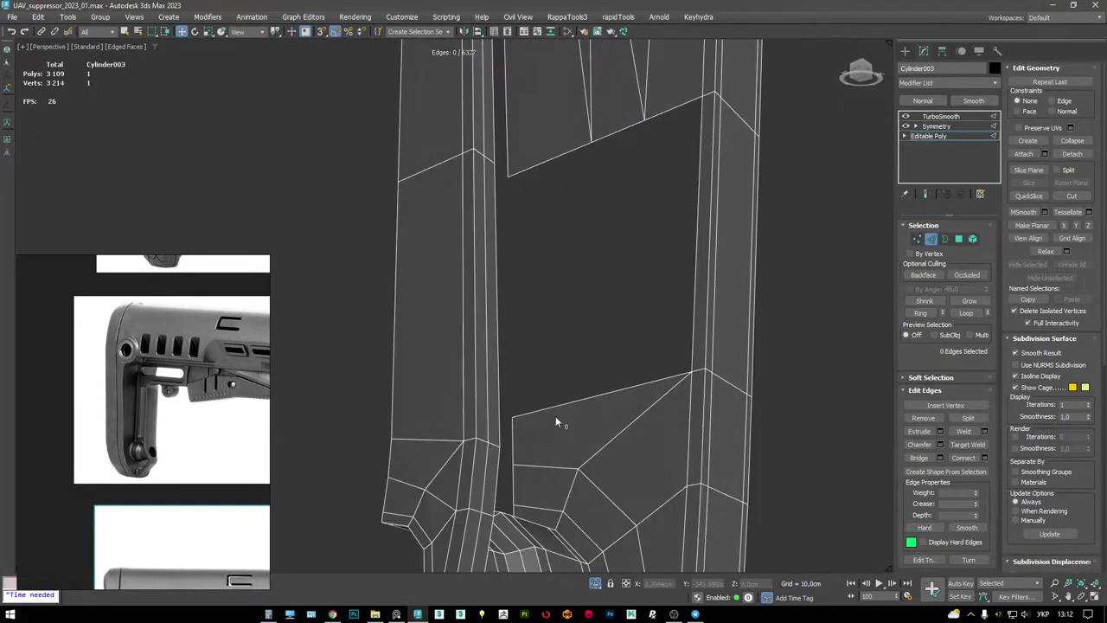
key("1")
left_click(580, 463)
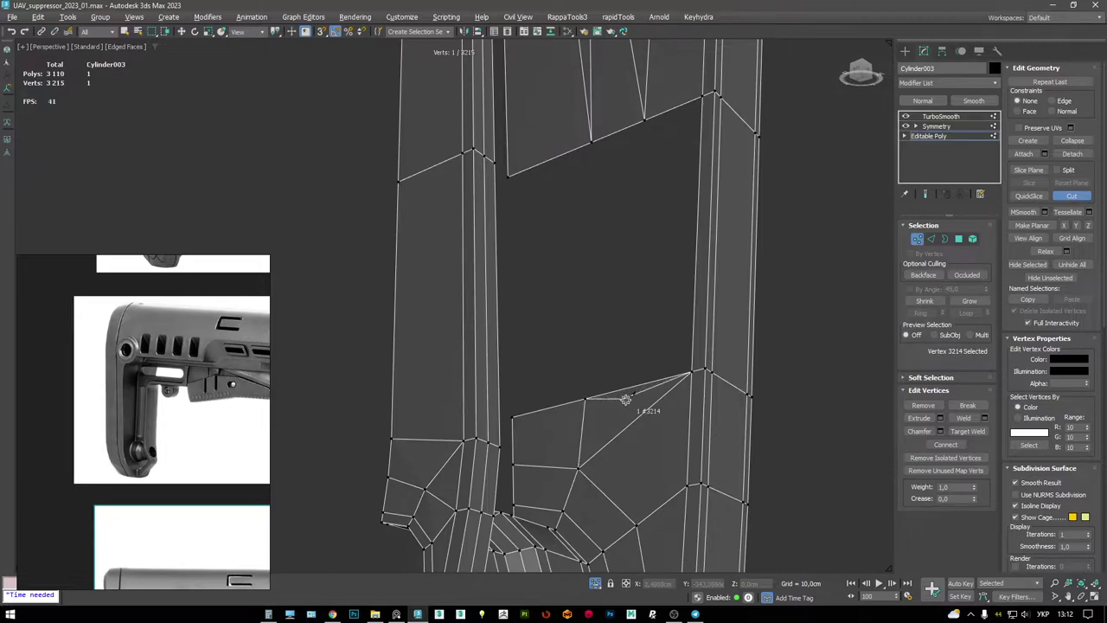
key("3")
left_click(561, 403)
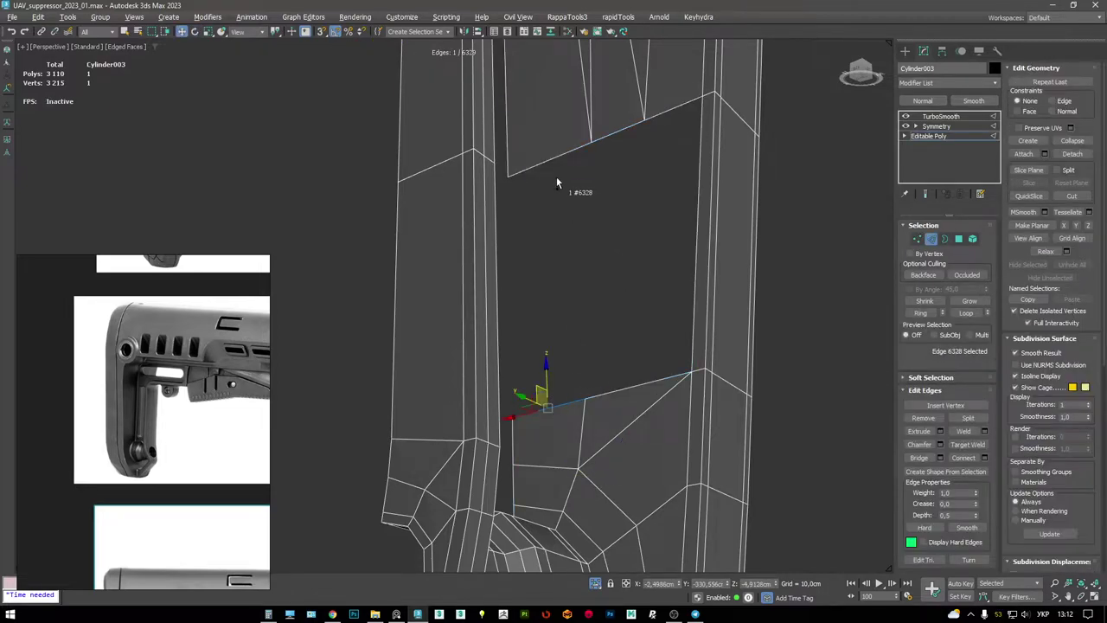
key("ctrl+shift+e")
- Cut a new edge below the opening and select the edge beneath it
middle_click_drag(600, 210, 614, 204)
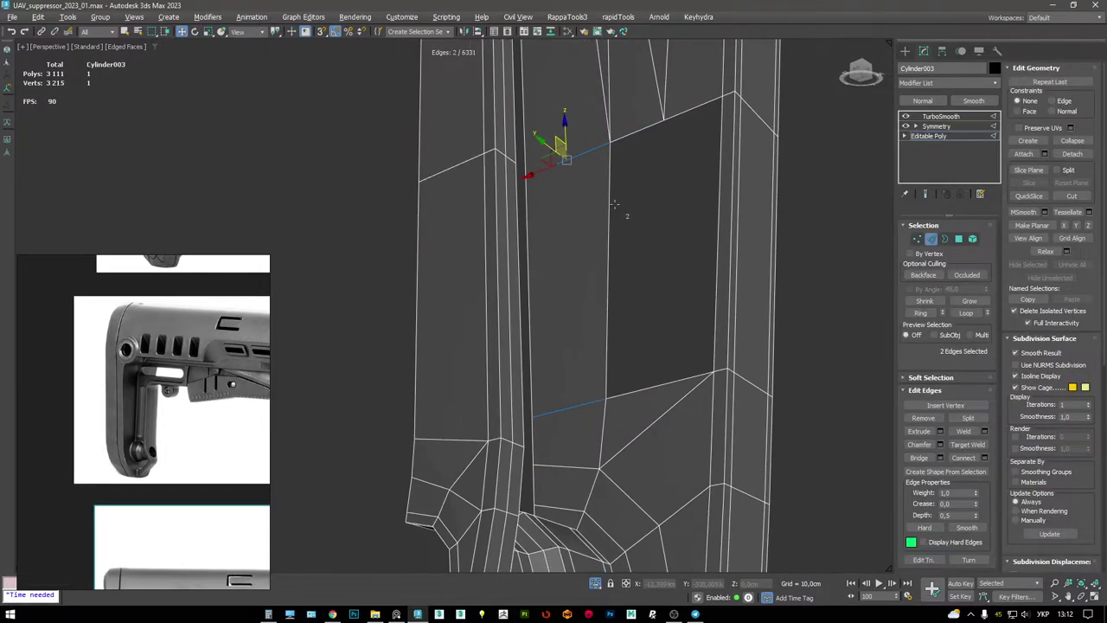
middle_click_drag(631, 394, 641, 329)
key("1")
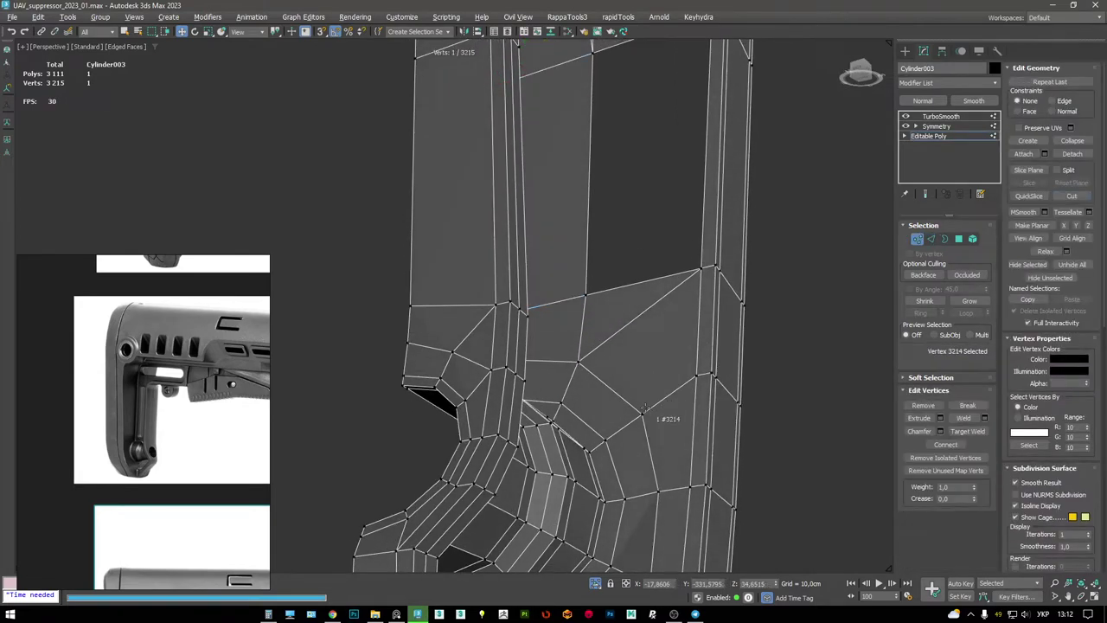
left_click(645, 281)
scroll(666, 289, "down", 2)
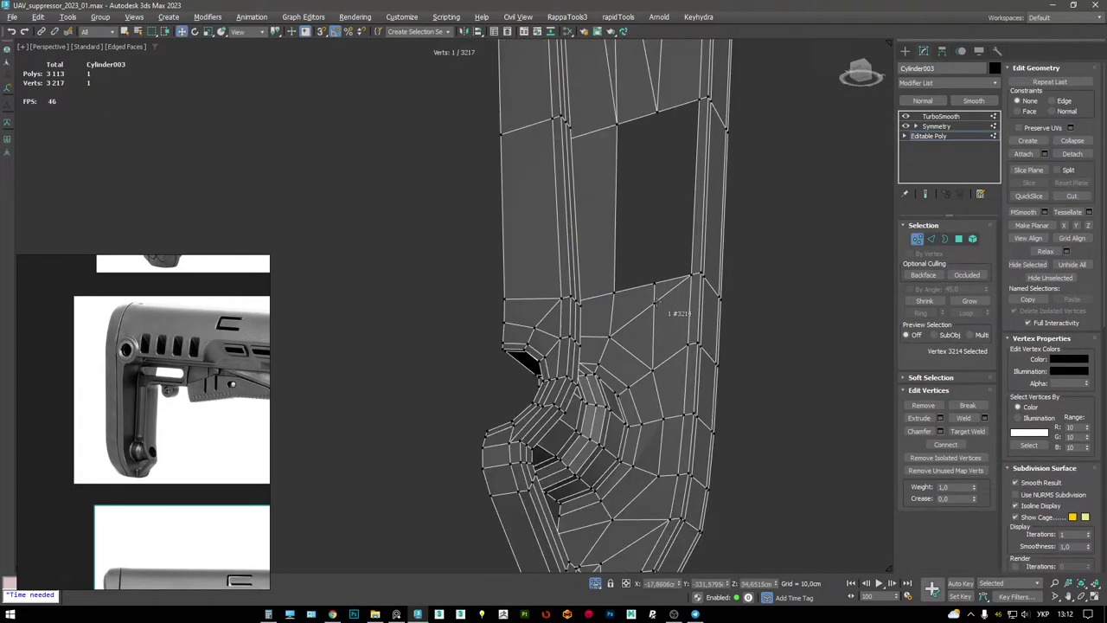
key("2")
key("w")
left_click(643, 305)
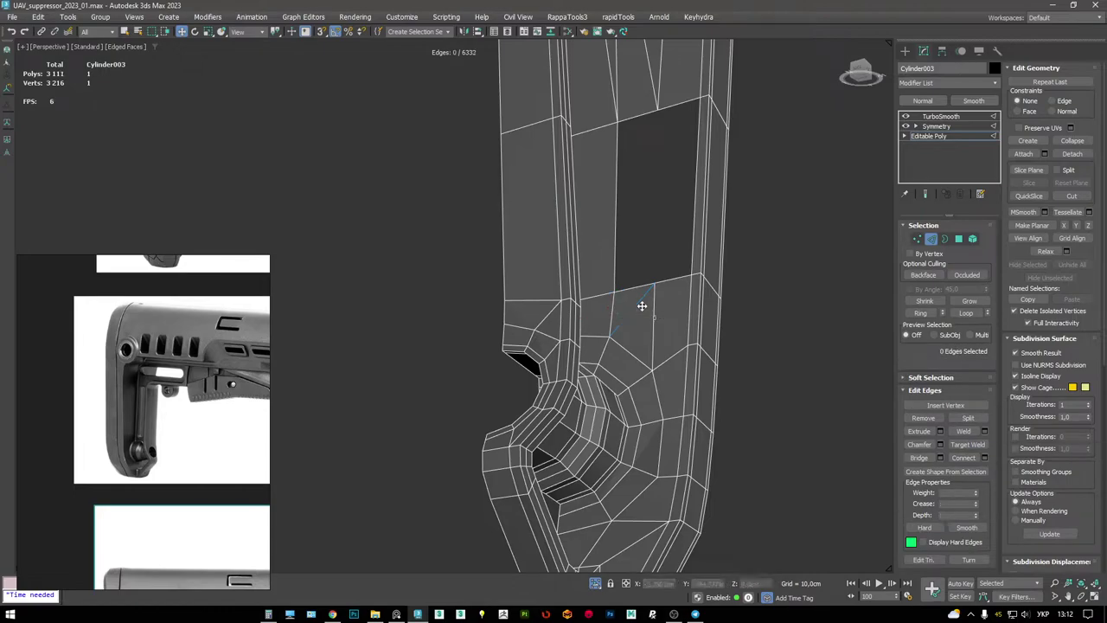
- Preview Cylinder003 smoothed with TurboSmooth and orbit around the reworked opening
mouse_move(688, 245)
middle_mouse_down("alt")
mouse_move(689, 279)
mouse_move(683, 242)
middle_mouse_up("alt")
scroll(683, 231, "up", 4)
scroll(683, 232, "down", 4)
key("1")
middle_click_drag(680, 286, 692, 311, "alt")
left_click(941, 116)
mouse_move(666, 259)
middle_mouse_down("alt")
mouse_move(659, 184)
mouse_move(635, 296)
mouse_move(608, 267)
mouse_move(523, 270)
mouse_move(612, 292)
mouse_move(556, 364)
middle_mouse_up("alt")
scroll(608, 268, "down", 5)
- Select the butt pad Object004 and undo its MeshSmooth back to the coarse cage
scroll(606, 286, "up", 4)
key("F4")
scroll(628, 252, "up", 3)
key("F4")
key("F4")
key("F4")
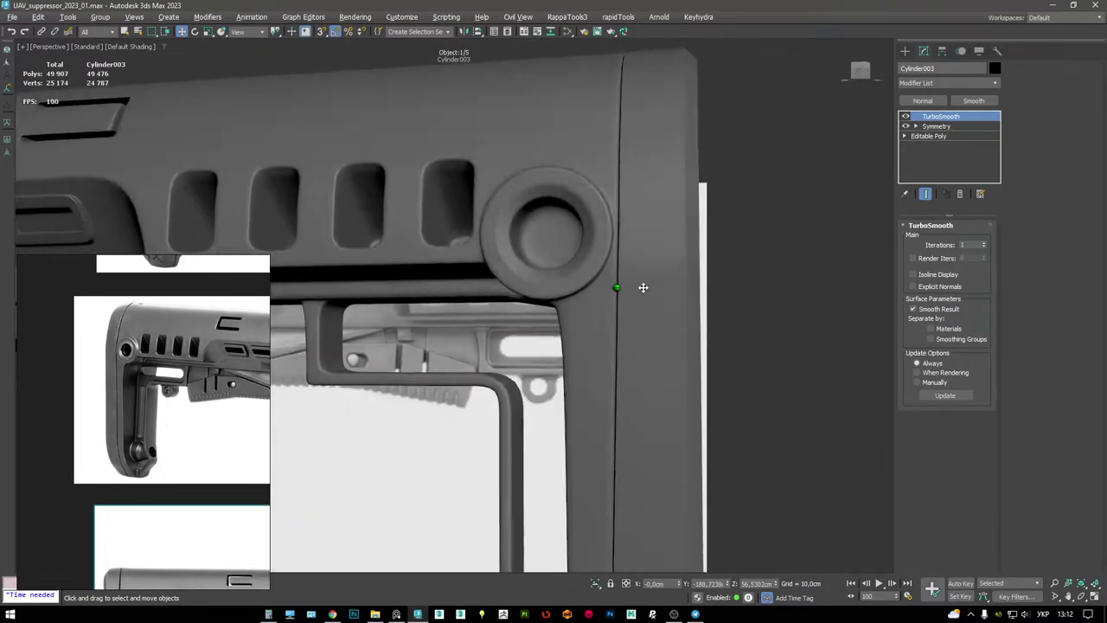
middle_click_drag(643, 287, 662, 247, "alt")
key("F4")
scroll(644, 267, "up", 2)
key("F4")
key("F4")
key("F4")
key("F4")
left_click(593, 249)
key("F4")
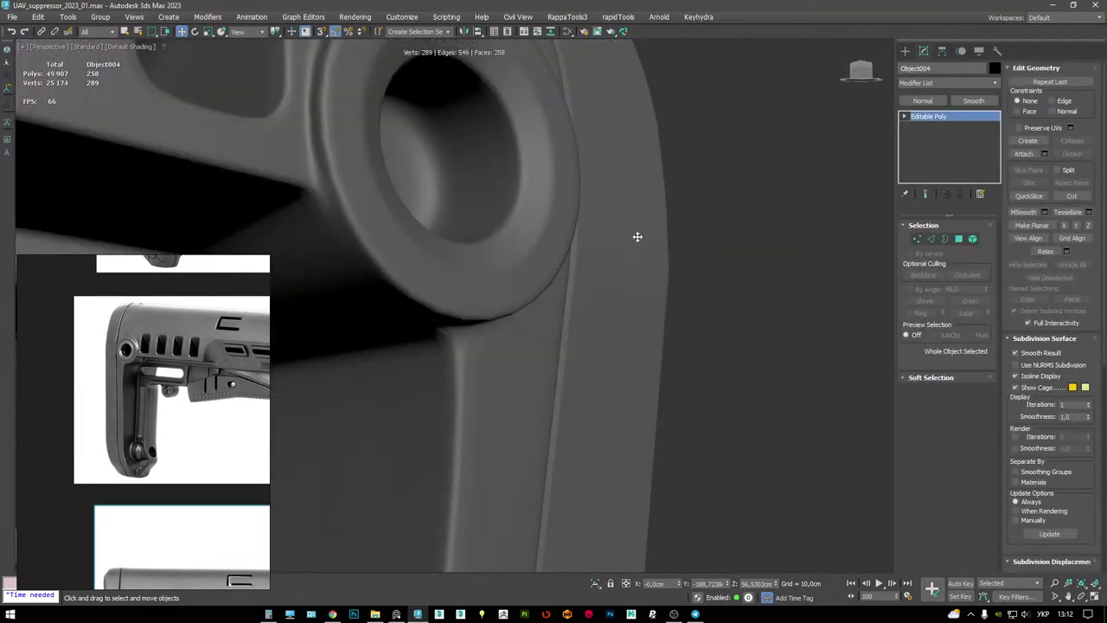
key("F4")
key("ctrl+BackSpace")
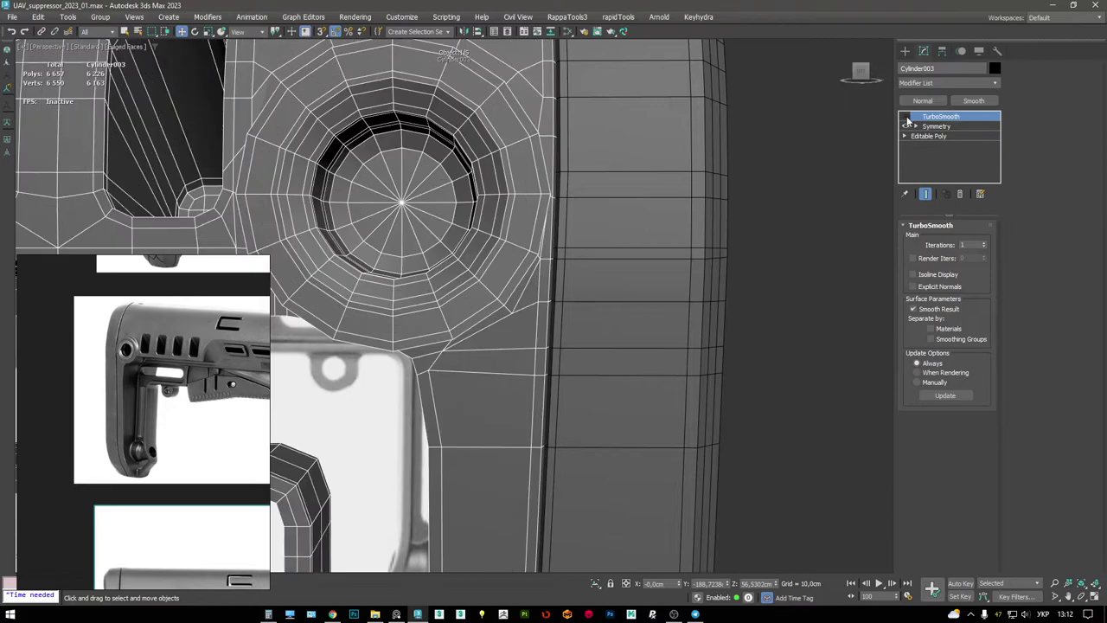
- Add a new edge loop on the butt pad and slide it into place
middle_click_drag(588, 237, 588, 208, "alt")
key("2")
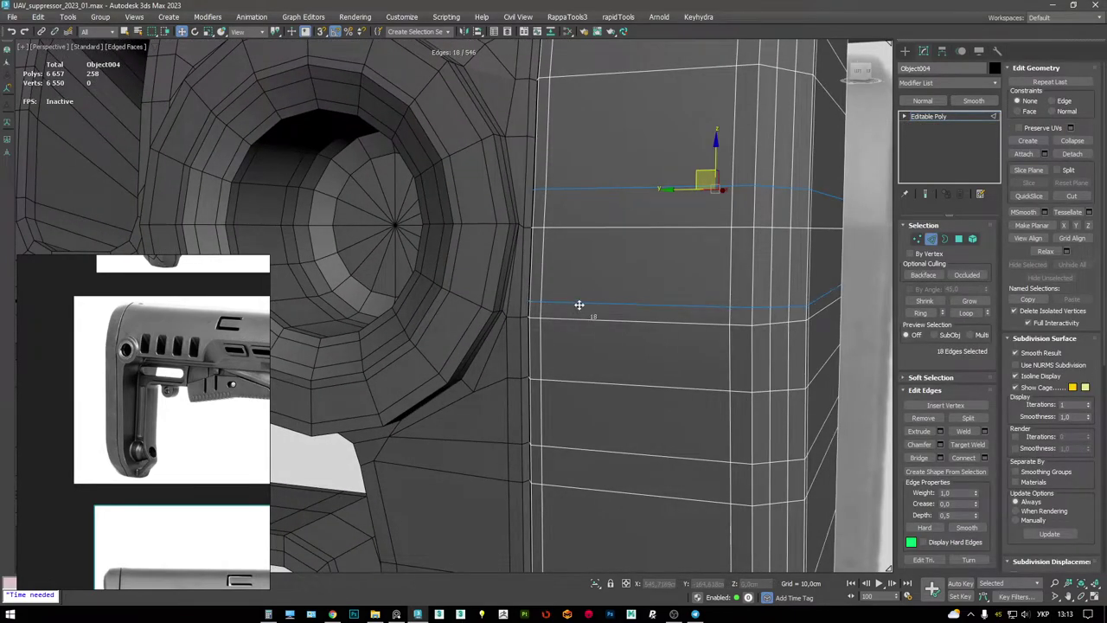
scroll(578, 305, "down", 3)
middle_click_drag(579, 305, 568, 261, "alt")
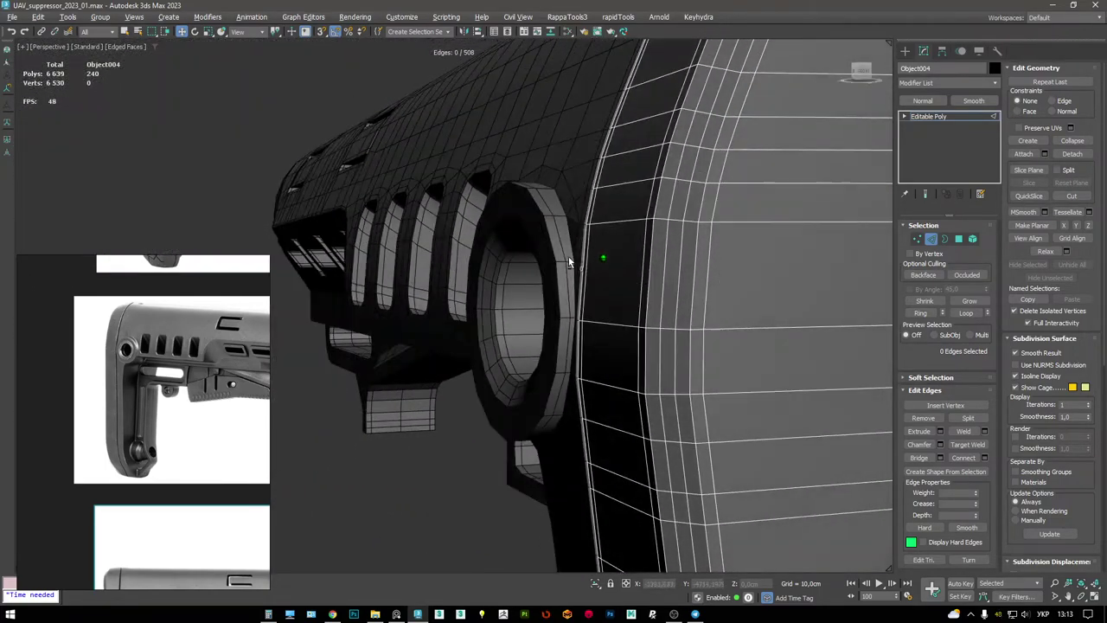
middle_click_drag(677, 269, 657, 260, "alt")
key("w")
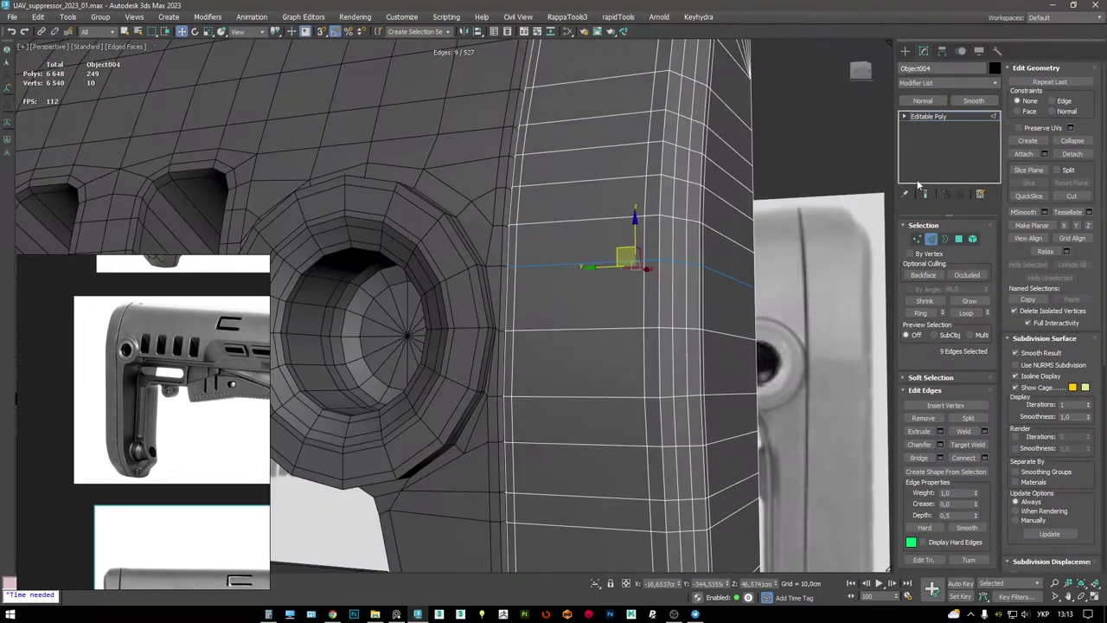
left_click(940, 115)
middle_click_drag(778, 217, 548, 244, "alt")
- Apply TurboSmooth to the butt pad from the quad menu
right_click(778, 246)
left_click(741, 228)
key("F4")
scroll(741, 228, "down", 3)
- Check a stock reference photo and inspect the model with edged faces on
scroll(186, 407, "down", 4)
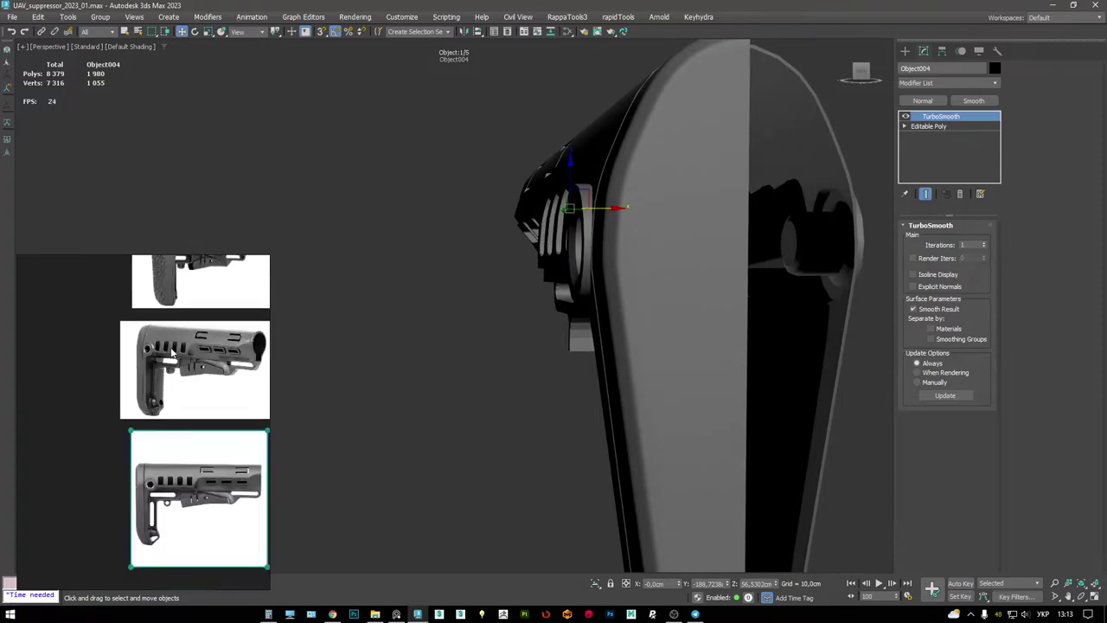
scroll(186, 415, "up", 4)
left_click(186, 419)
scroll(186, 419, "down", 2)
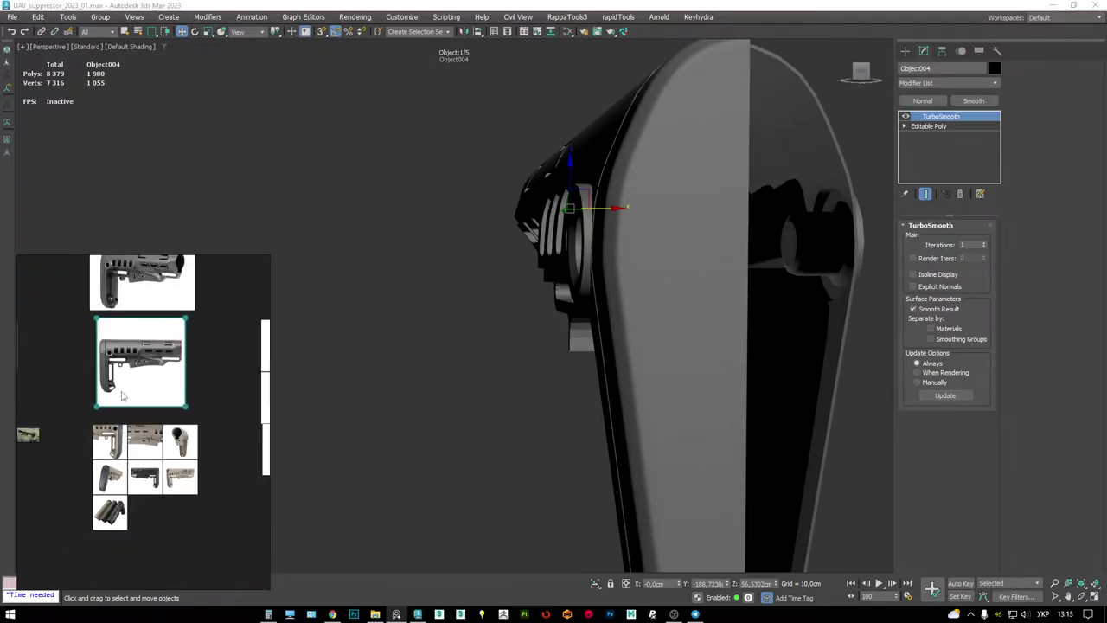
scroll(55, 514, "up", 6)
middle_click_drag(586, 274, 528, 194, "alt")
key("F4")
scroll(527, 194, "up", 2)
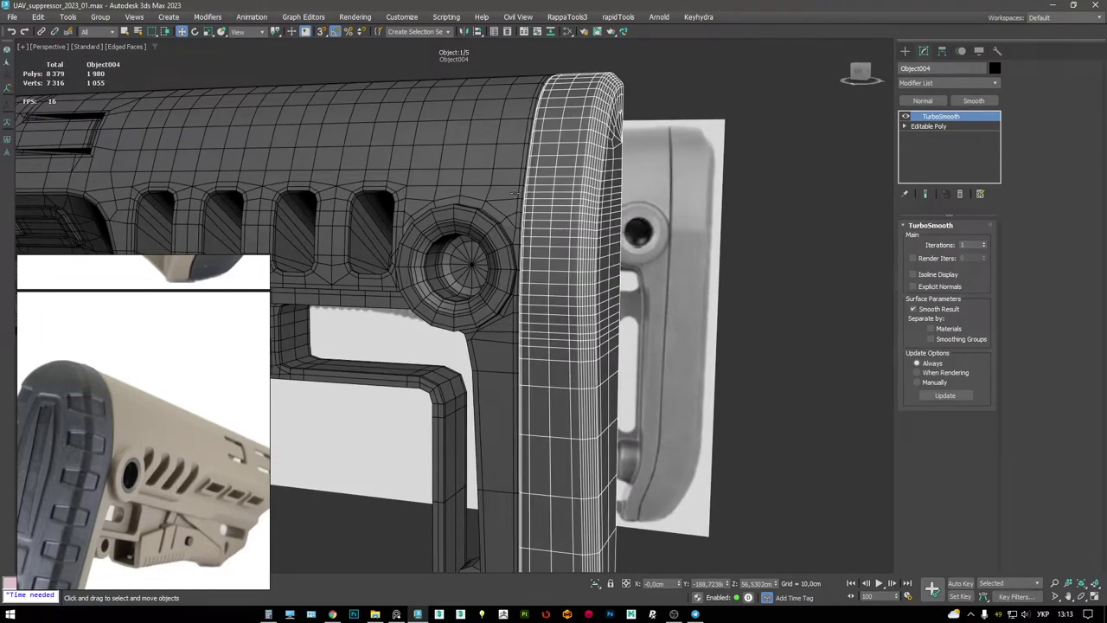
- Remove the four extra edges beside the stock body's round hole
left_click(572, 189)
scroll(467, 222, "up", 3)
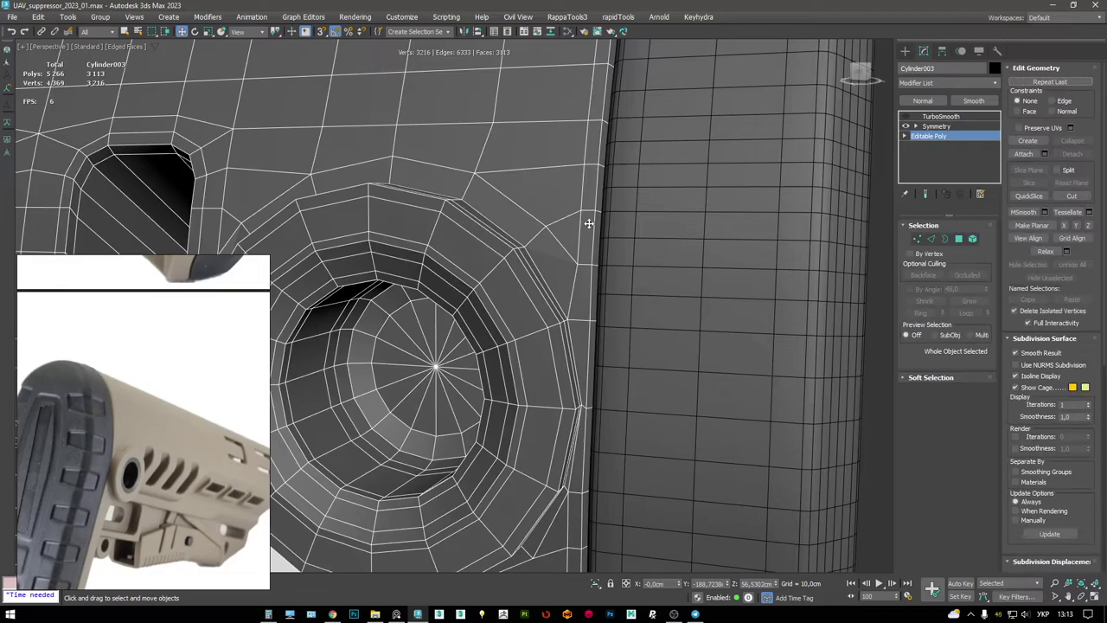
middle_click_drag(614, 239, 625, 191, "alt")
key("ctrl+BackSpace")
scroll(596, 223, "down", 5)
scroll(642, 219, "up", 5)
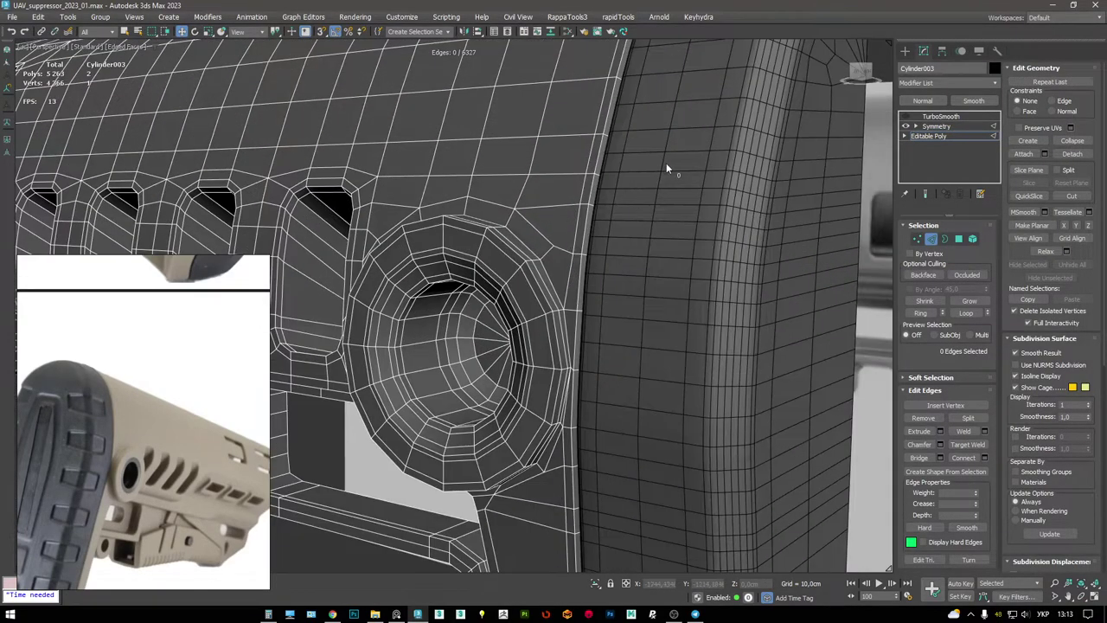
left_click(935, 117)
- Select the butt pad's end edge loop, then turn off its TurboSmooth preview
left_click(765, 148)
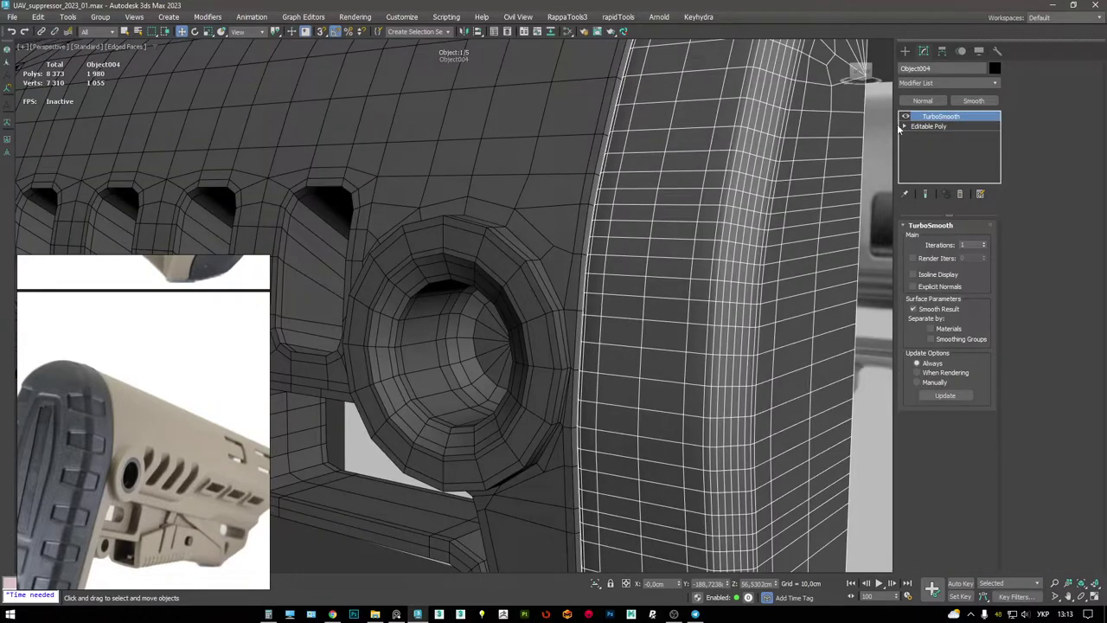
key("2")
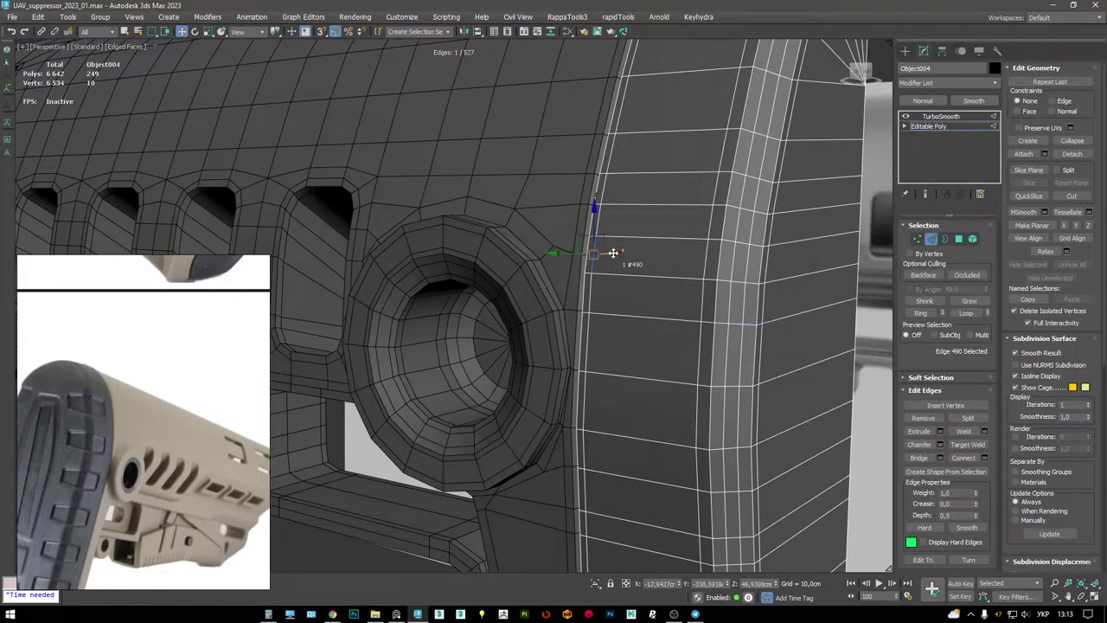
mouse_move(640, 262)
middle_mouse_down("alt")
mouse_move(584, 253)
mouse_move(638, 238)
mouse_move(597, 247)
mouse_move(613, 248)
middle_mouse_up("alt")
double_click(596, 248)
key("F4")
left_click(939, 115)
middle_click_drag(717, 173, 593, 227, "alt")
key("F4")
left_click(905, 116)
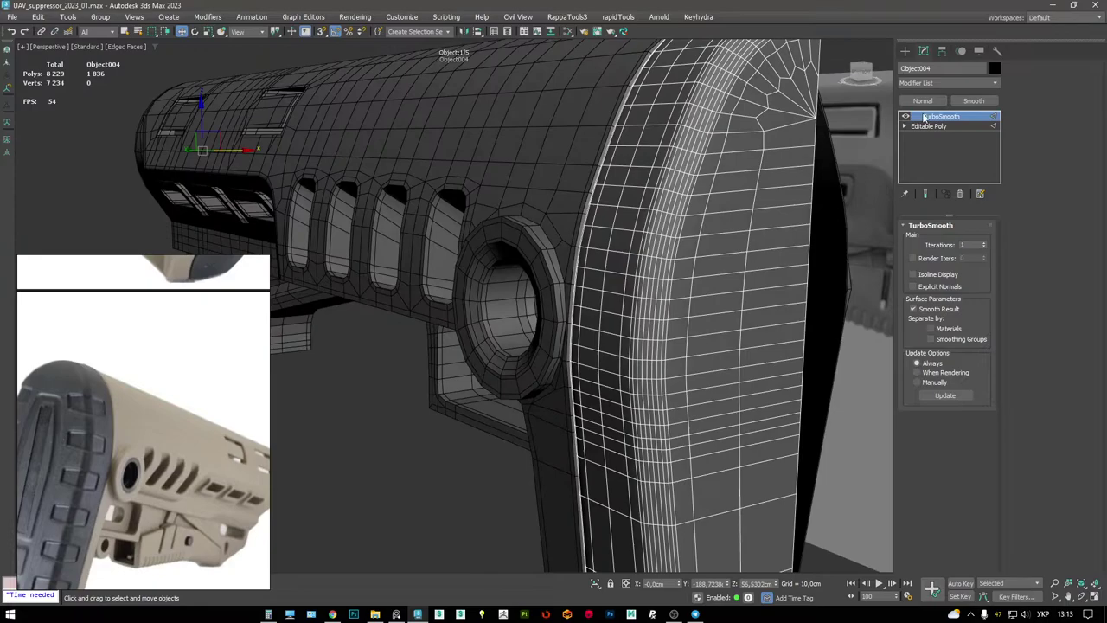
- Make the stock body opaque and rework its edges and vertices over the hole
left_click(586, 176)
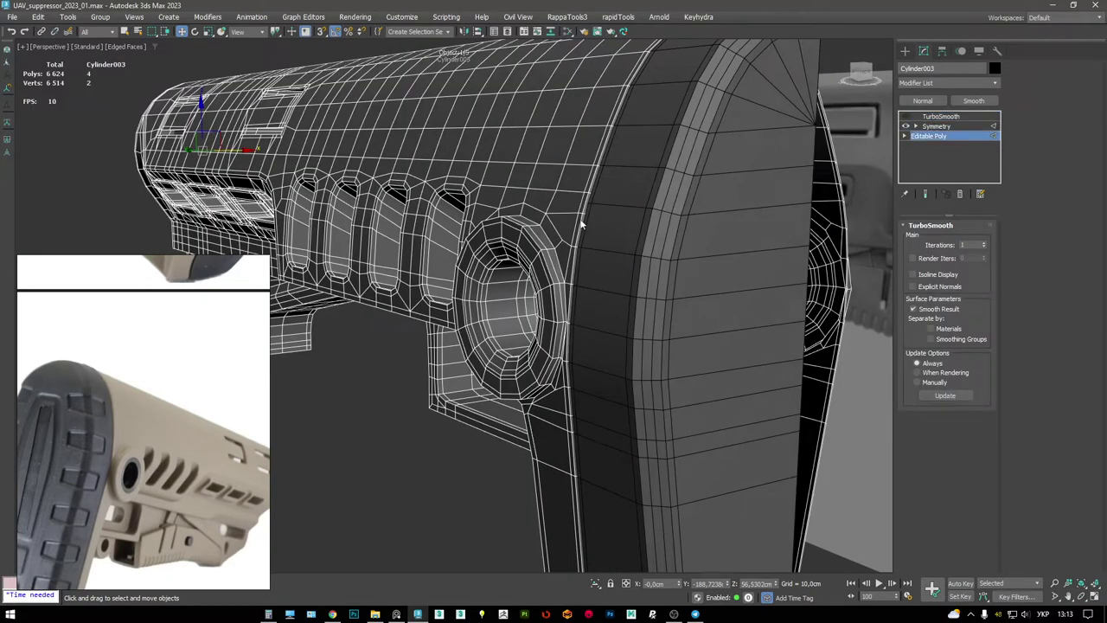
scroll(581, 225, "up", 10)
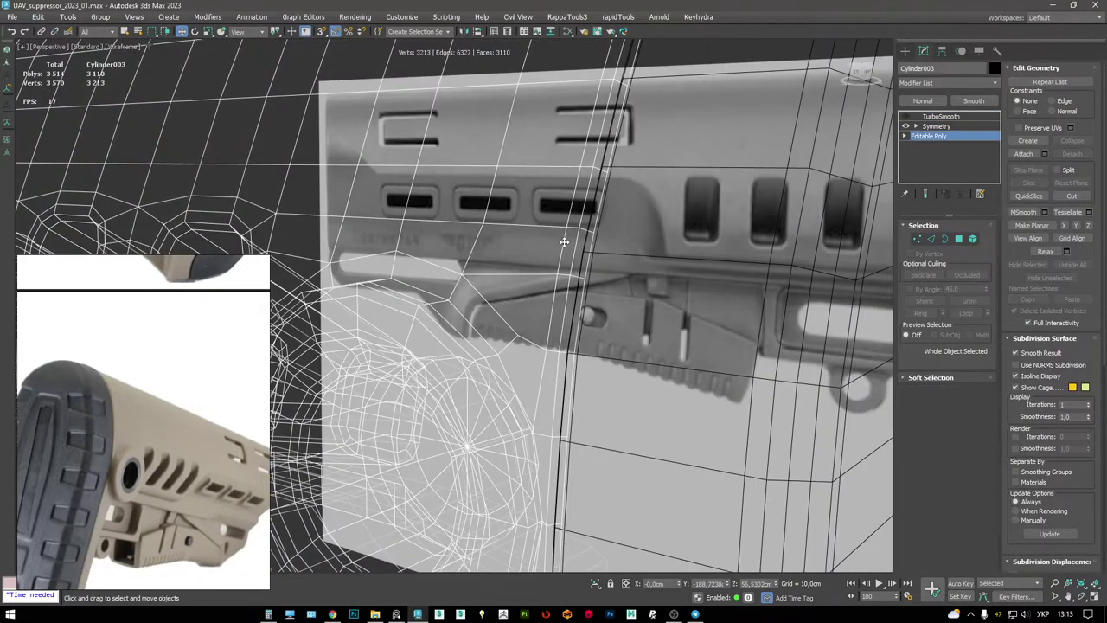
key("2")
key("alt+x")
key("F4")
scroll(585, 253, "up", 3)
middle_click_drag(571, 260, 563, 308, "alt")
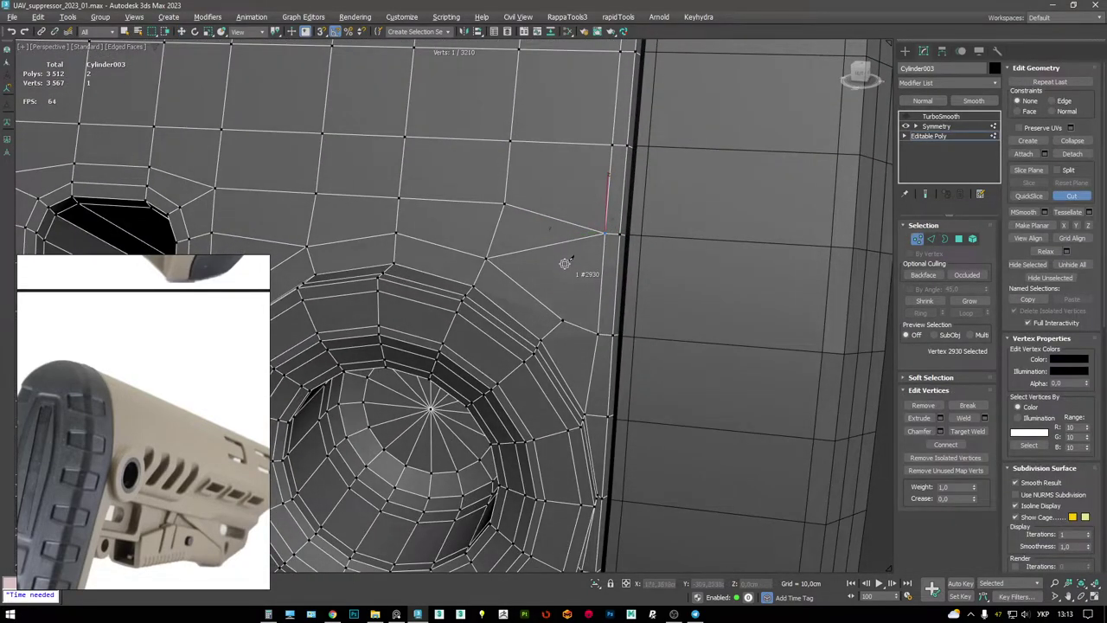
middle_click_drag(564, 261, 581, 286)
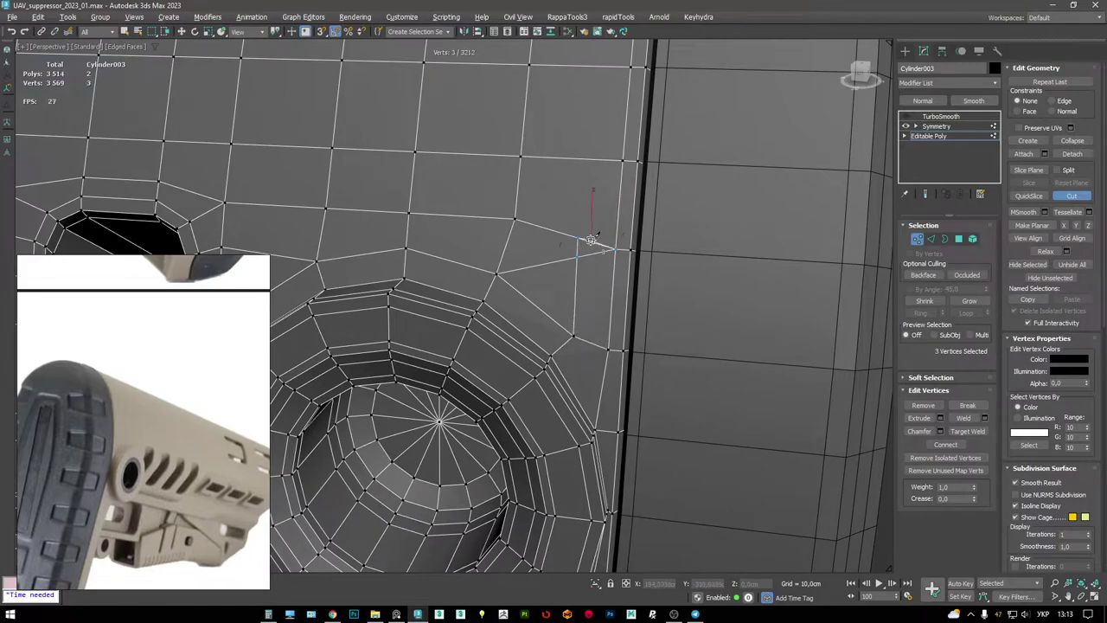
middle_click_drag(595, 252, 585, 321)
key("2")
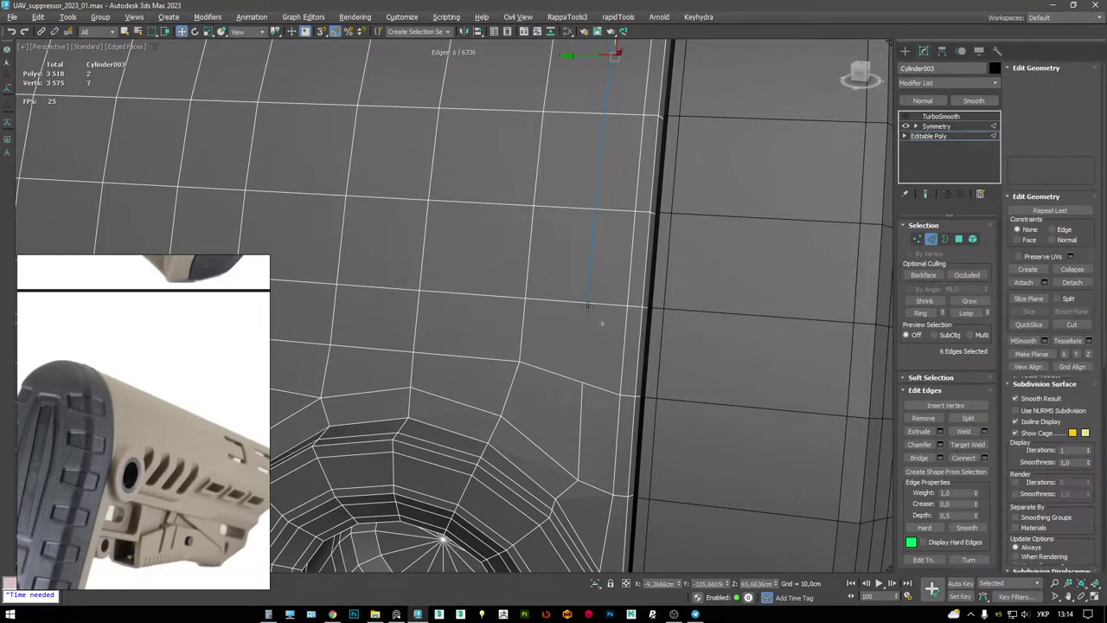
key("1")
scroll(608, 311, "down", 5)
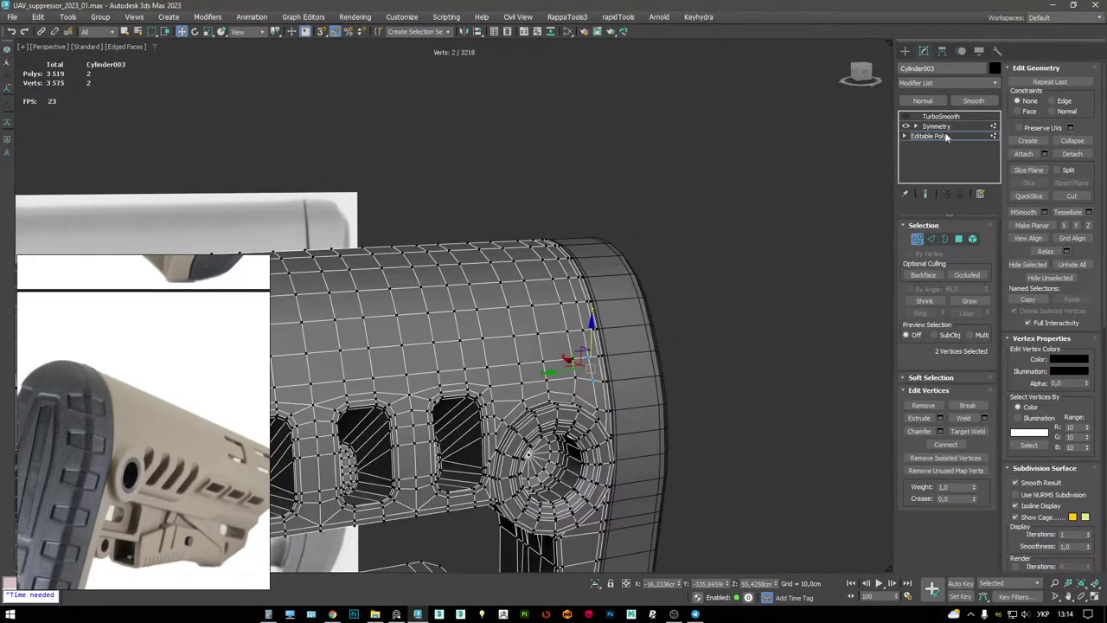
left_click(929, 136)
left_click(941, 116)
- Turn the stock body's TurboSmooth preview back on and view it wider
middle_click_drag(562, 285, 562, 232, "alt")
key("F4")
key("F4")
left_click(905, 116)
key("F4")
middle_click_drag(753, 190, 609, 257, "alt")
key("F4")
- Add an X-flipped Symmetry to the butt pad, placed beneath its TurboSmooth
left_click(539, 218)
right_click(605, 250)
left_click(593, 250)
key("F3")
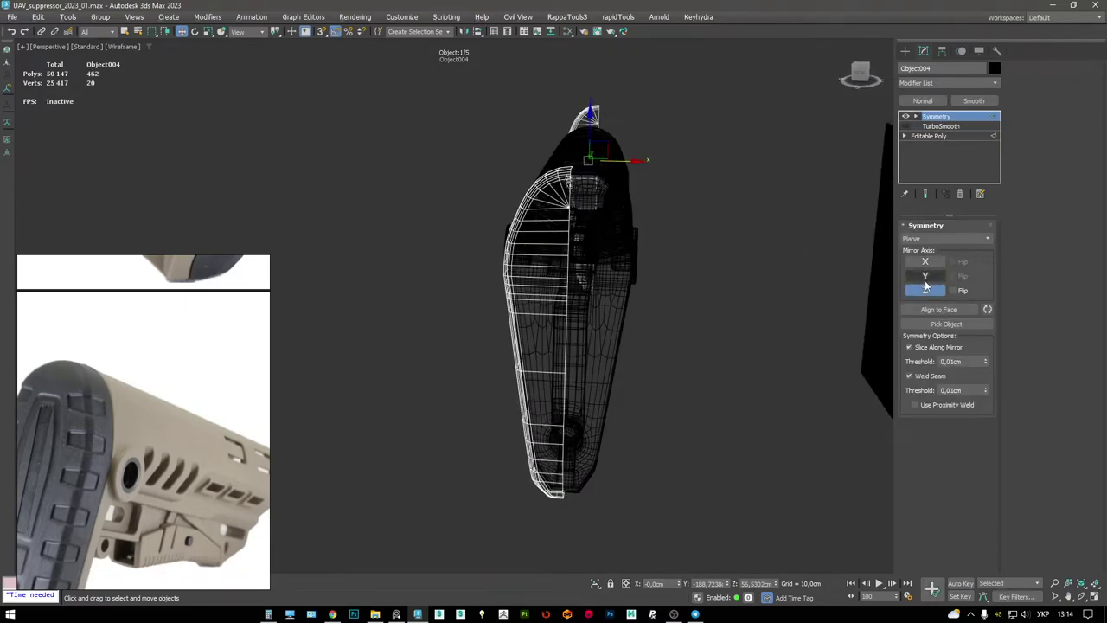
left_click(962, 261)
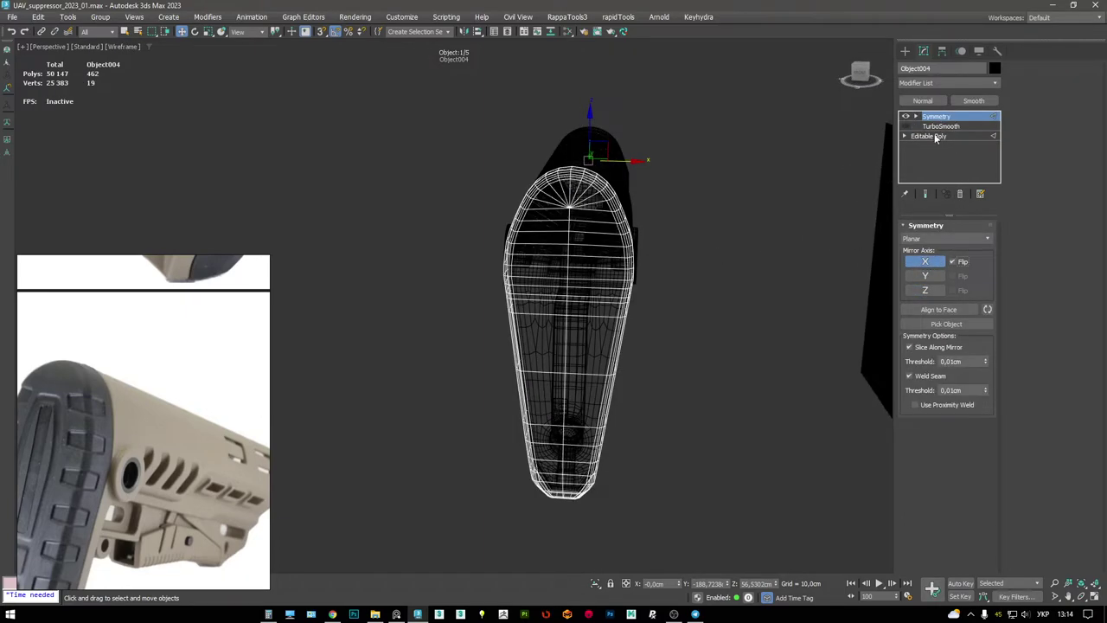
left_click(942, 128)
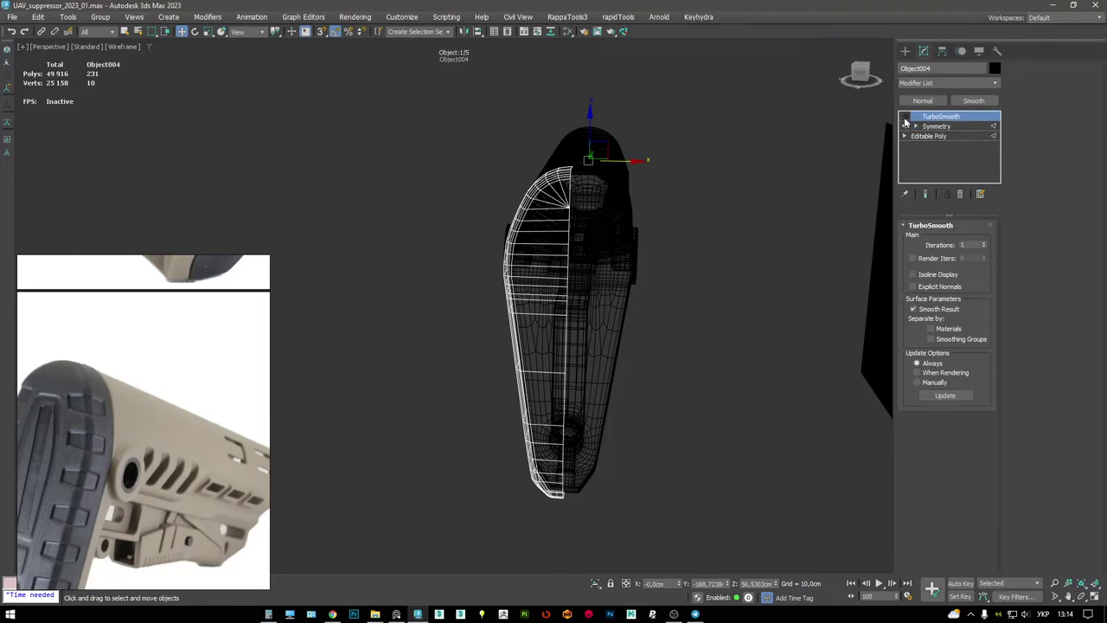
key("F3")
middle_click_drag(779, 188, 588, 306, "alt")
left_click(935, 126)
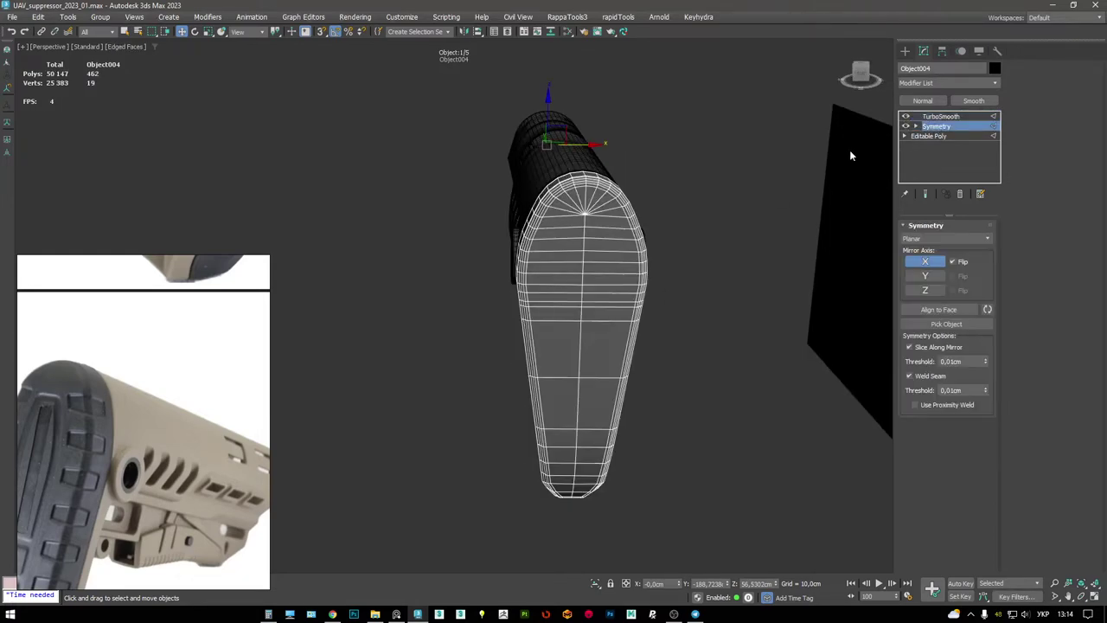
key("F4")
left_click(940, 116)
middle_click_drag(657, 190, 531, 185, "alt")
scroll(528, 181, "down", 4)
- Orbit the smoothed stock side-on to compare it with the reference photos, edged faces on
scroll(225, 342, "down", 3)
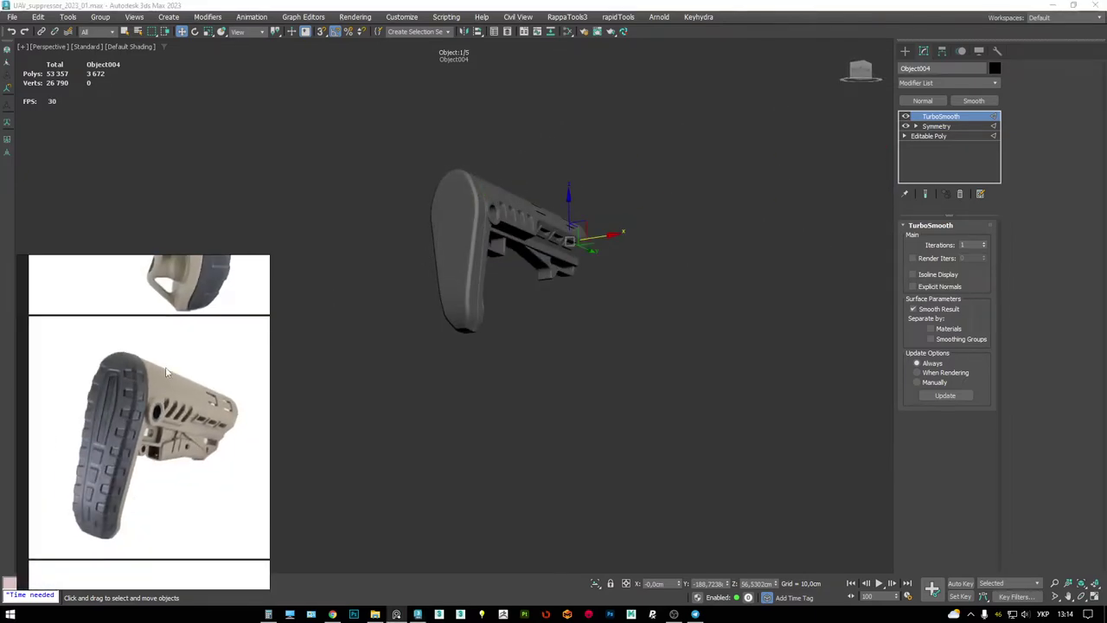
middle_click_drag(380, 316, 403, 314, "alt")
scroll(448, 285, "up", 5)
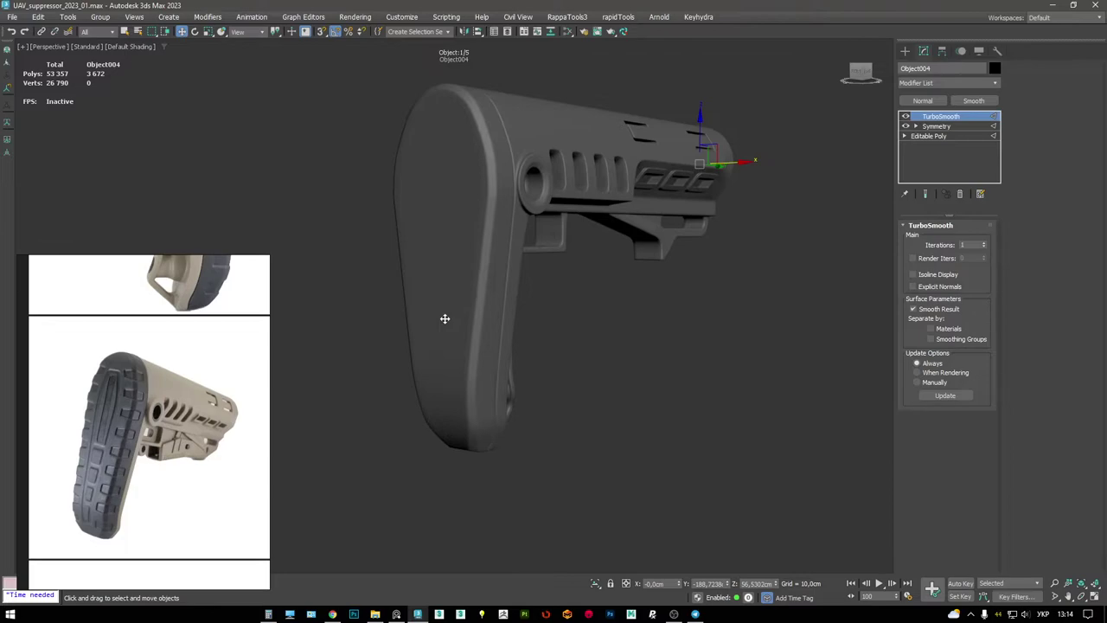
mouse_move(450, 288)
middle_mouse_down("alt")
mouse_move(435, 287)
mouse_move(440, 300)
mouse_move(365, 361)
mouse_move(356, 329)
mouse_move(351, 341)
mouse_move(403, 329)
mouse_move(700, 329)
mouse_move(579, 297)
mouse_move(526, 322)
middle_mouse_up("alt")
key("F4")
key("F4")
scroll(159, 414, "down", 3)
scroll(159, 414, "up", 3)
scroll(104, 416, "down", 3)
scroll(108, 424, "up", 4)
scroll(108, 424, "down", 1)
middle_click_drag(471, 316, 433, 365, "alt")
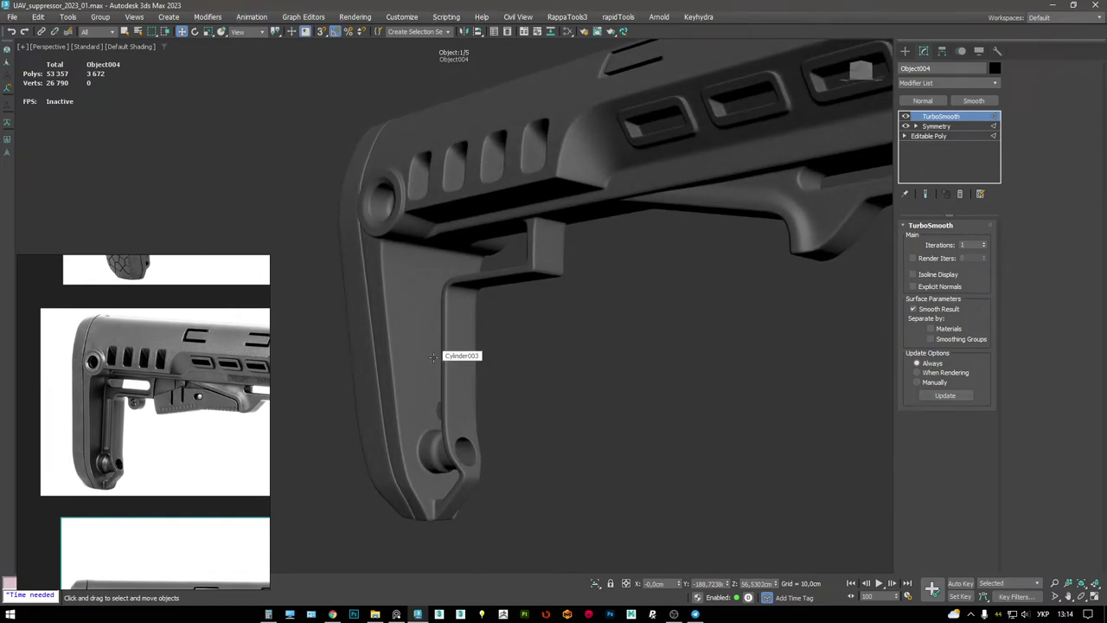
- Orbit around the whole stock to end-on and underside views, toggling edged faces
middle_click_drag(317, 375, 455, 358, "alt")
scroll(435, 353, "down", 4)
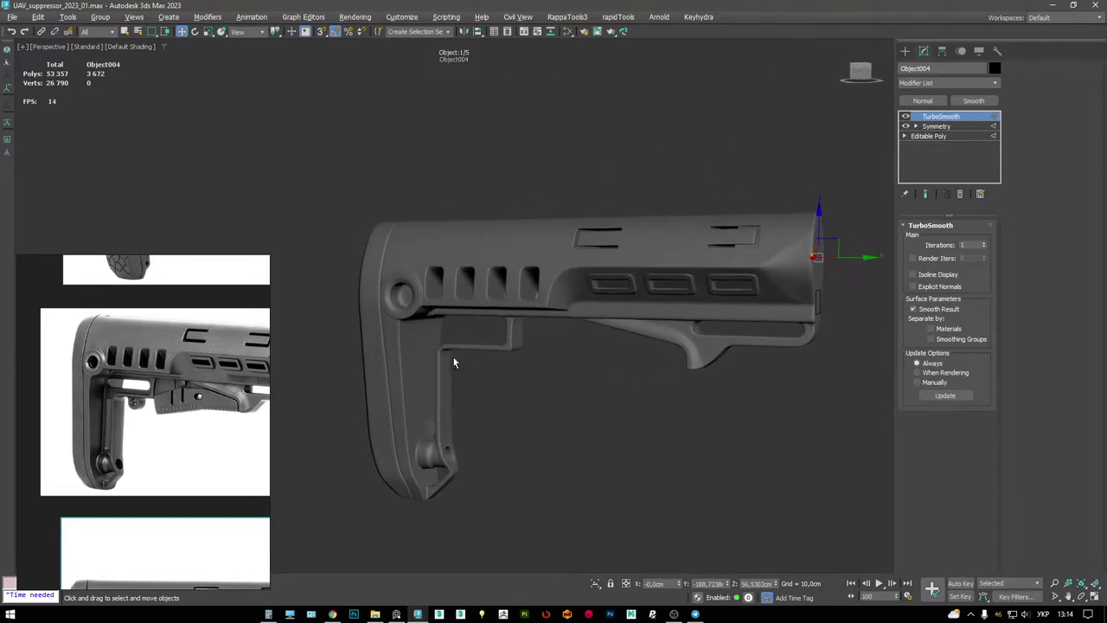
scroll(455, 358, "down", 3)
scroll(154, 370, "down", 4)
scroll(154, 369, "up", 3)
mouse_move(450, 312)
middle_mouse_down("alt")
mouse_move(468, 281)
mouse_move(405, 277)
mouse_move(405, 288)
mouse_move(410, 236)
mouse_move(236, 266)
mouse_move(256, 245)
mouse_move(250, 257)
mouse_move(456, 287)
mouse_move(432, 286)
middle_mouse_up("alt")
scroll(400, 276, "up", 3)
scroll(401, 272, "up", 3)
key("F4")
middle_click_drag(491, 264, 558, 240, "alt")
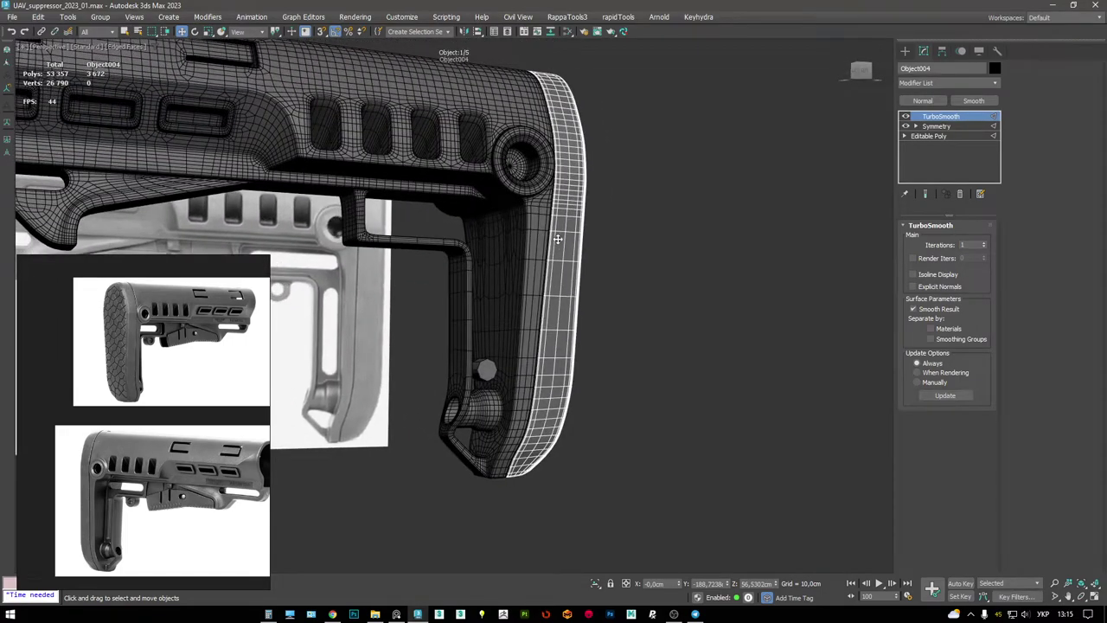
- Attach the butt pad to the stock's Editable Poly cage
left_click(907, 117)
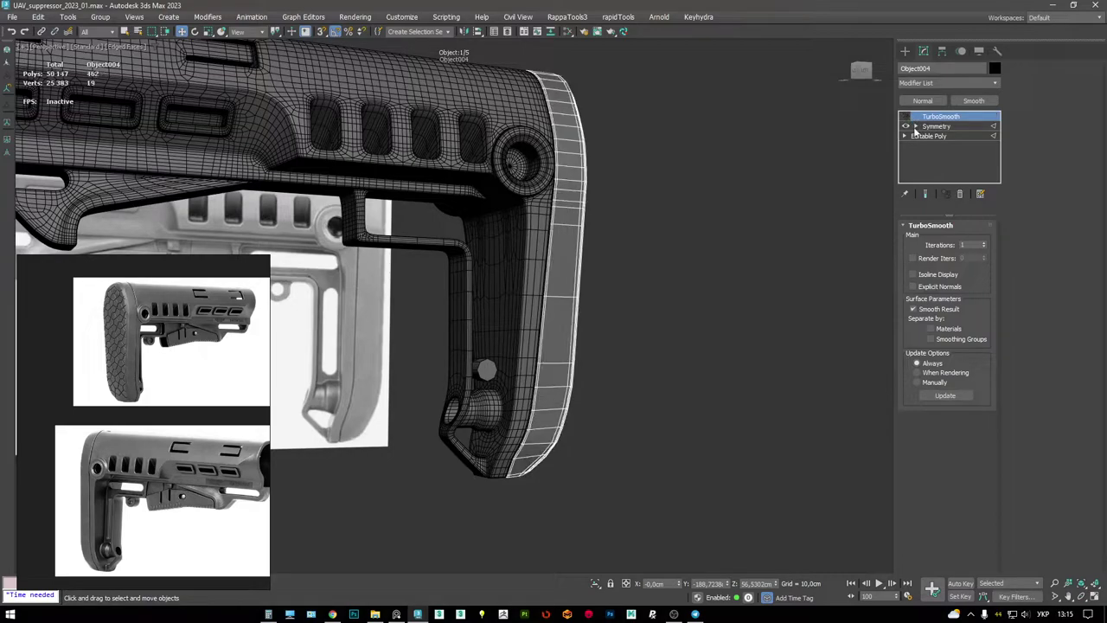
left_click(526, 223)
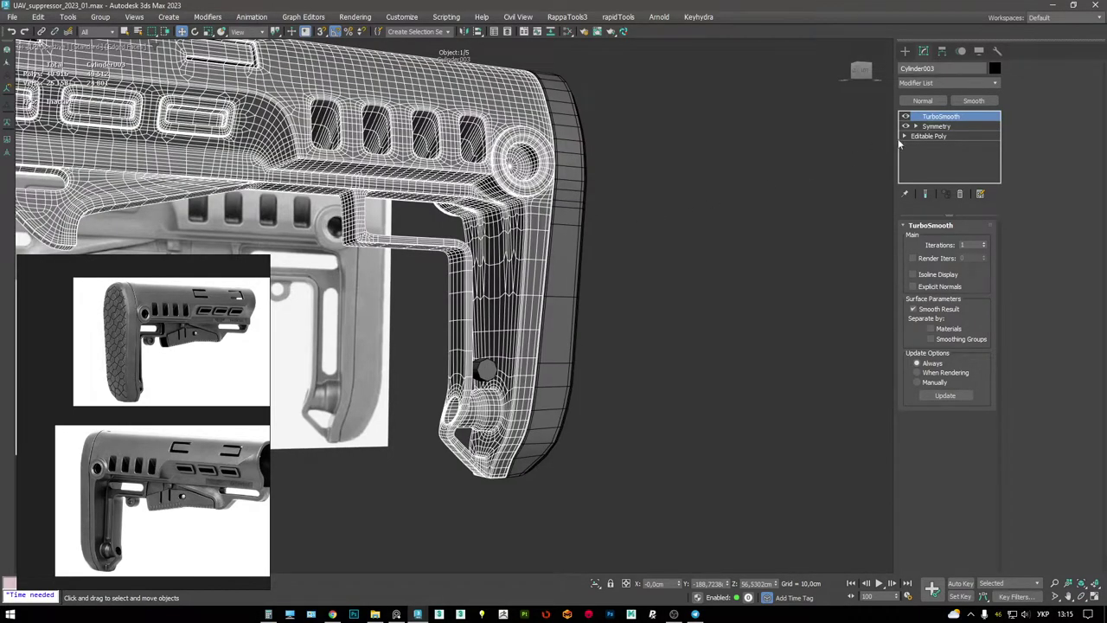
left_click(925, 135)
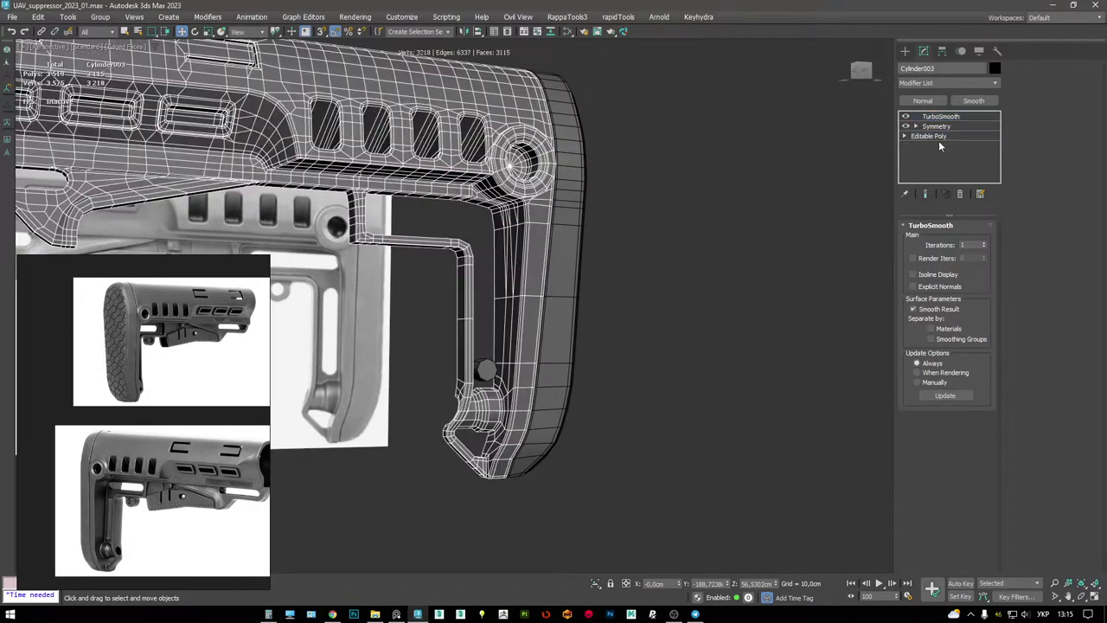
left_click(570, 229)
left_click(614, 291)
- Enter vertex level on the stock and orbit to a side-on wireframe view
mouse_move(605, 285)
middle_mouse_down("alt")
mouse_move(571, 286)
mouse_move(592, 282)
middle_mouse_up("alt")
key("F3")
key("1")
scroll(547, 295, "up", 8)
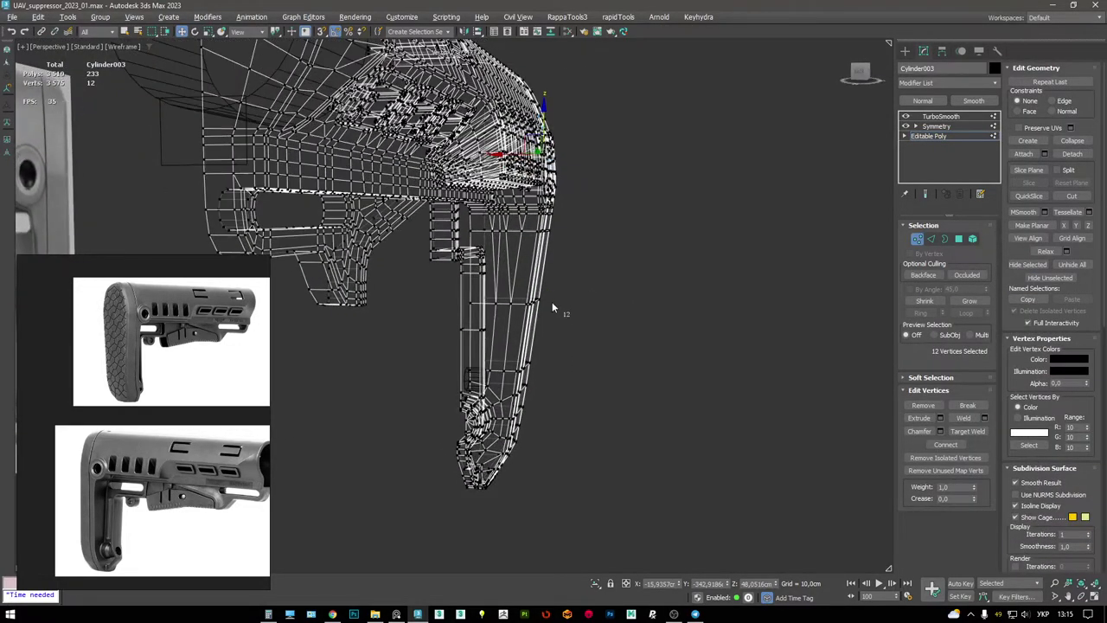
key("F3")
mouse_move(460, 278)
middle_mouse_down("alt")
mouse_move(312, 277)
mouse_move(564, 296)
mouse_move(531, 280)
mouse_move(556, 303)
middle_mouse_up("alt")
key("F3")
scroll(481, 268, "down", 5)
scroll(498, 205, "up", 1)
middle_click_drag(519, 258, 545, 281, "alt")
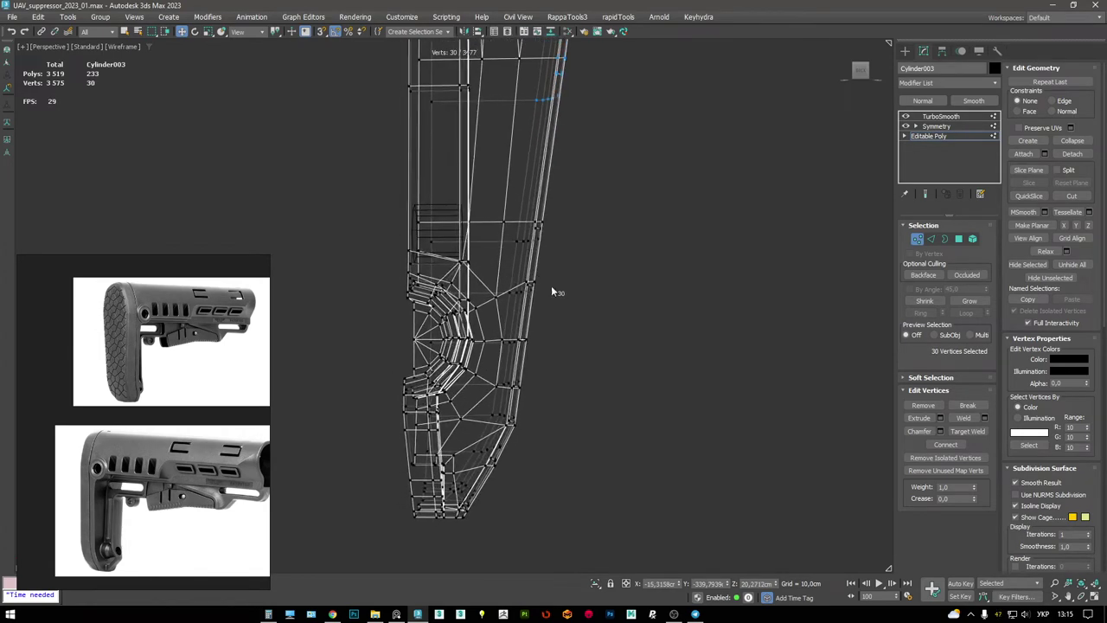
key("F3")
- Select the vertices along the grip's rear edge and lower grip
mouse_move(489, 187)
middle_mouse_down("alt")
mouse_move(524, 230)
mouse_move(544, 346)
middle_mouse_up("alt")
left_click_drag(513, 294, 514, 296, "ctrl")
key("F3")
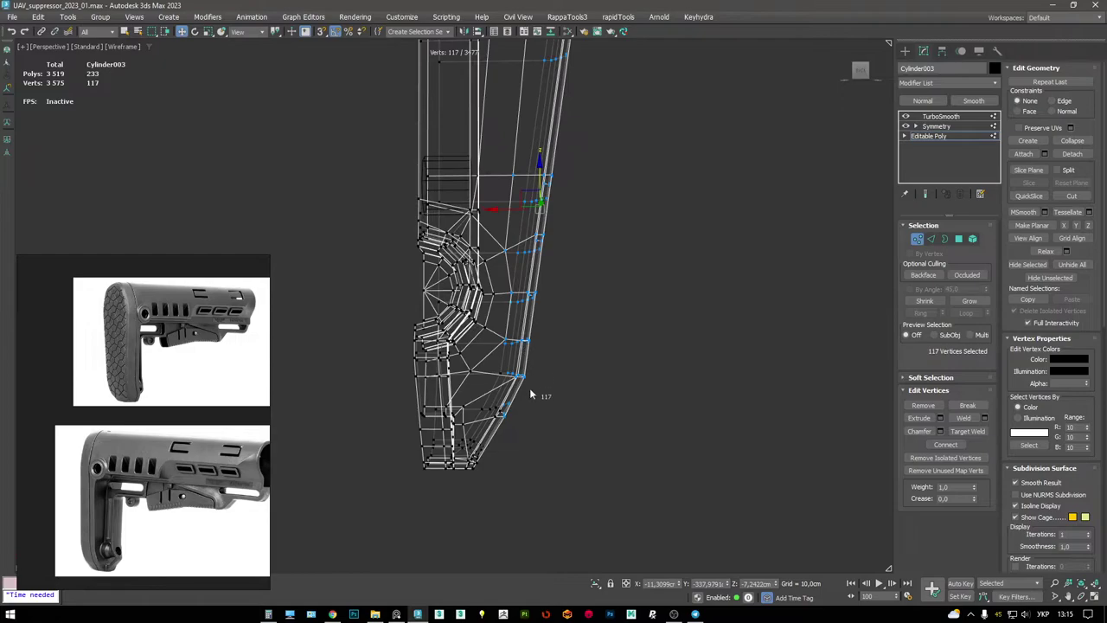
left_click_drag(491, 394, 493, 396, "ctrl")
key("F3")
mouse_move(493, 396)
middle_mouse_down("alt")
mouse_move(528, 457)
mouse_move(535, 428)
middle_mouse_up("alt")
key("F3")
key("F3")
middle_click_drag(484, 353, 534, 509, "alt")
key("F3")
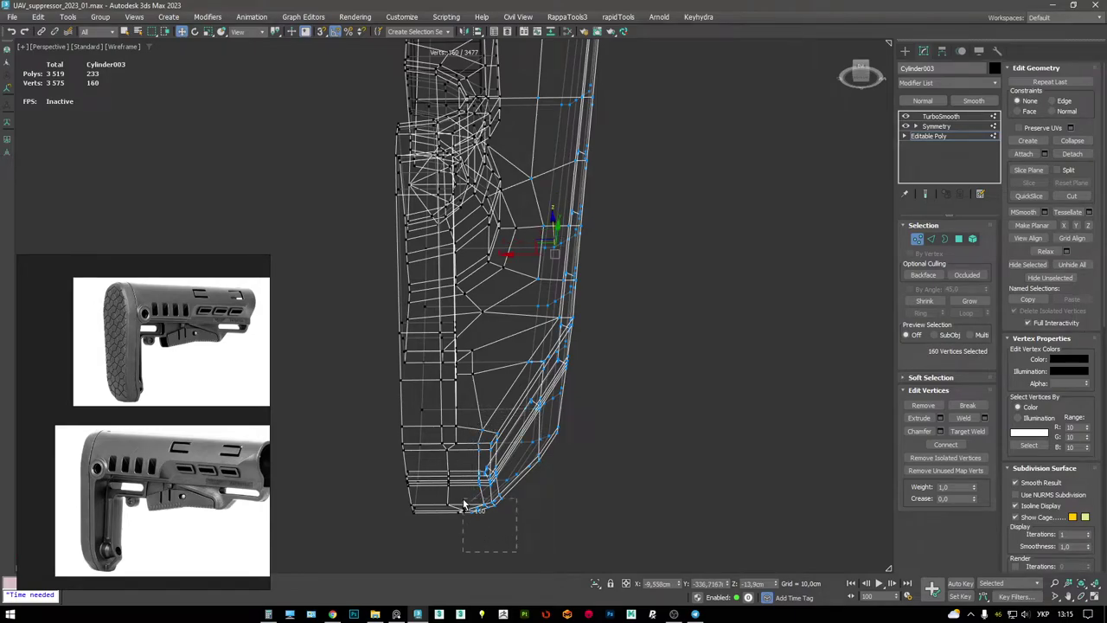
key("F3")
mouse_move(471, 488)
middle_mouse_down("alt")
mouse_move(486, 393)
mouse_move(535, 477)
middle_mouse_up("alt")
key("F3")
key("F3")
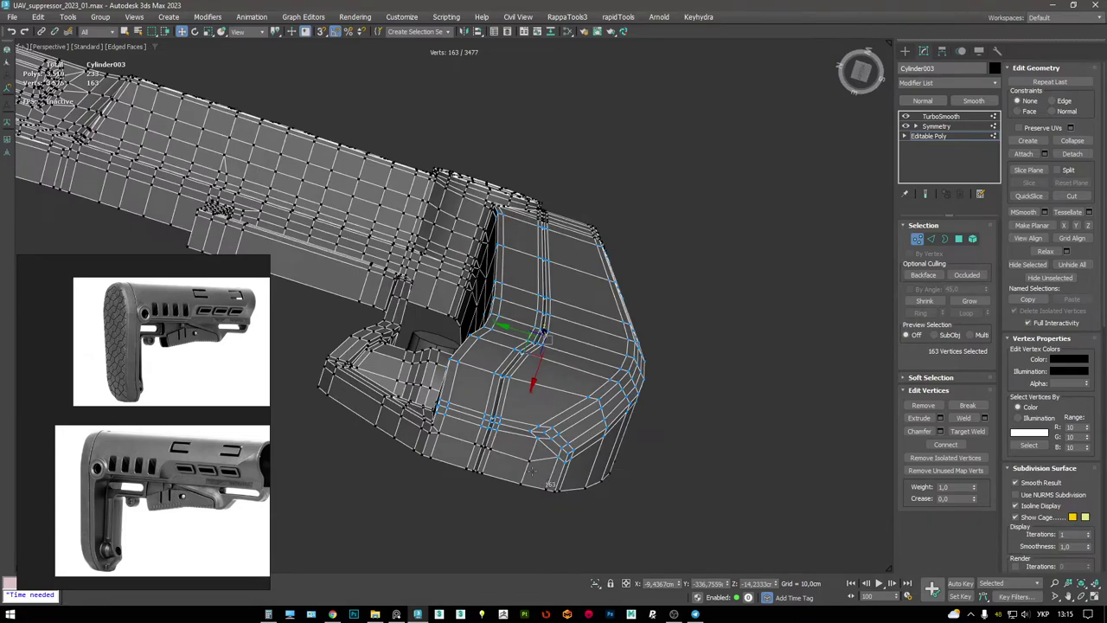
middle_click_drag(551, 403, 714, 402, "alt")
- Reshape the grip sides with an FFD 2x2x2 lattice, then delete the FFD modifier
right_click(710, 392)
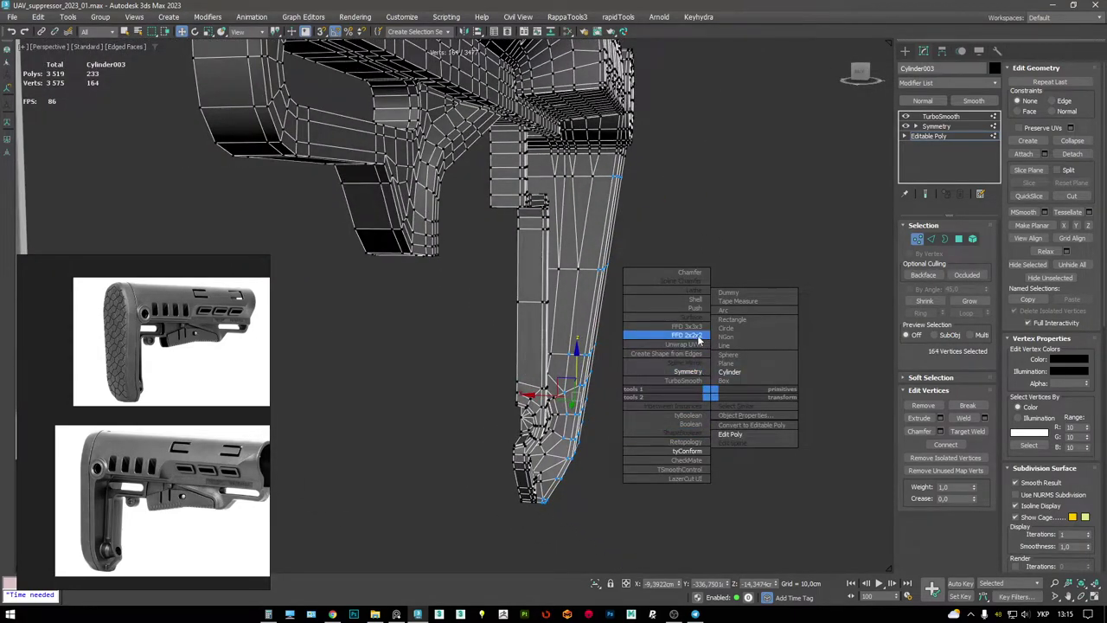
left_click(699, 340)
key("F3")
key("F3")
key("F4")
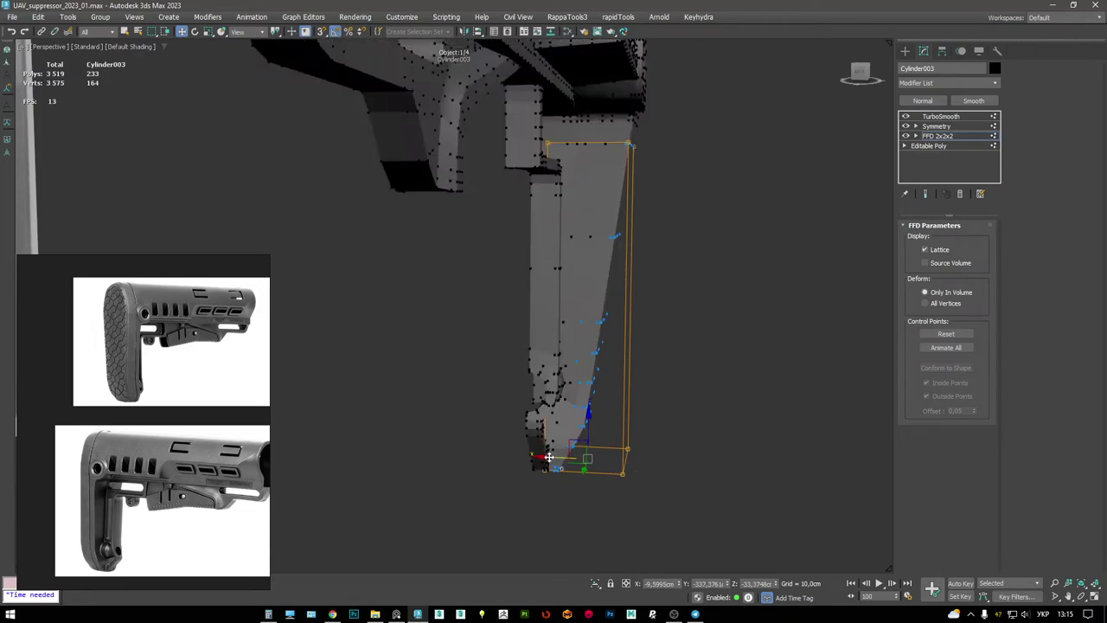
key("ctrl+e")
middle_click_drag(543, 417, 531, 279, "alt")
scroll(558, 421, "down", 5)
scroll(537, 270, "up", 3)
key("F3")
key("F3")
left_click_drag(574, 267, 572, 265)
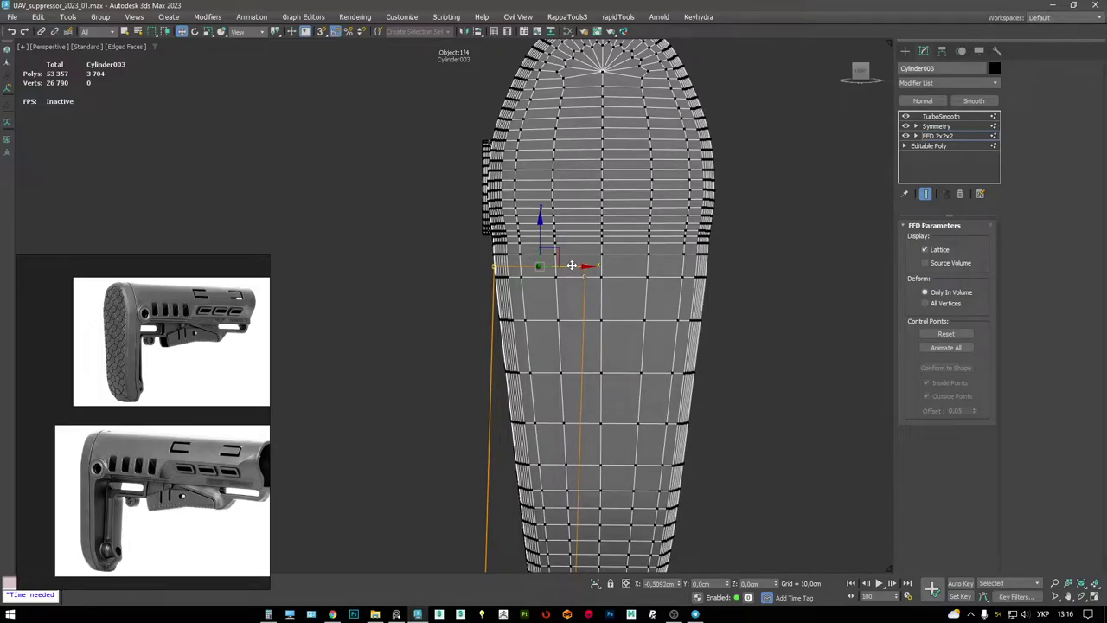
middle_click_drag(567, 263, 614, 238, "alt")
right_click(945, 143)
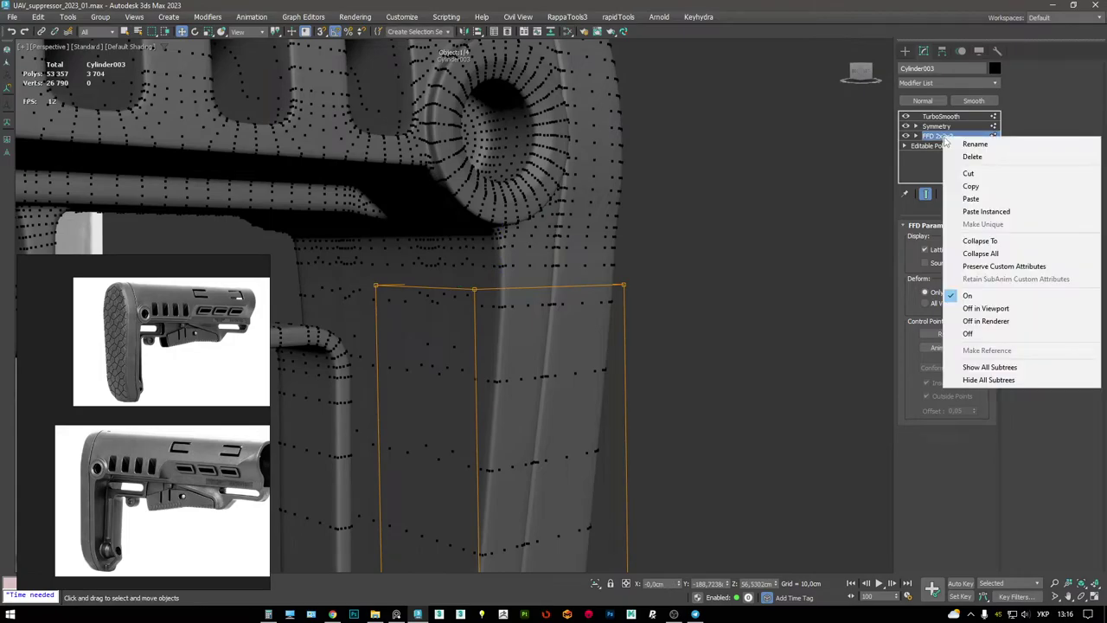
left_click(972, 157)
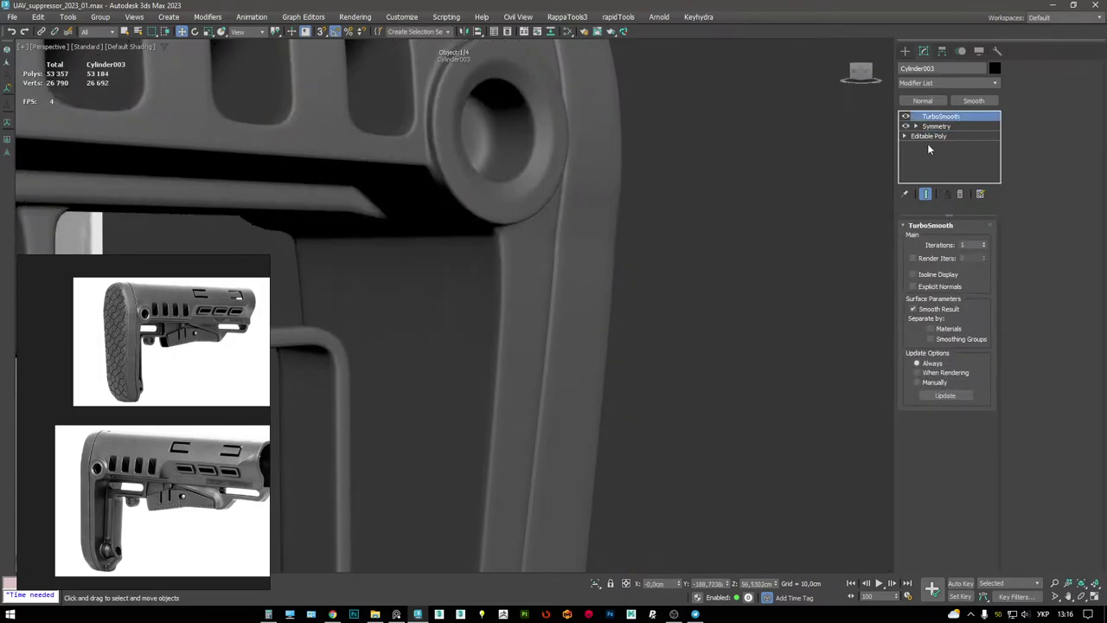
- Hide the smoothing and select the vertex row along the stock's rear edge
key("F4")
scroll(603, 244, "down", 10)
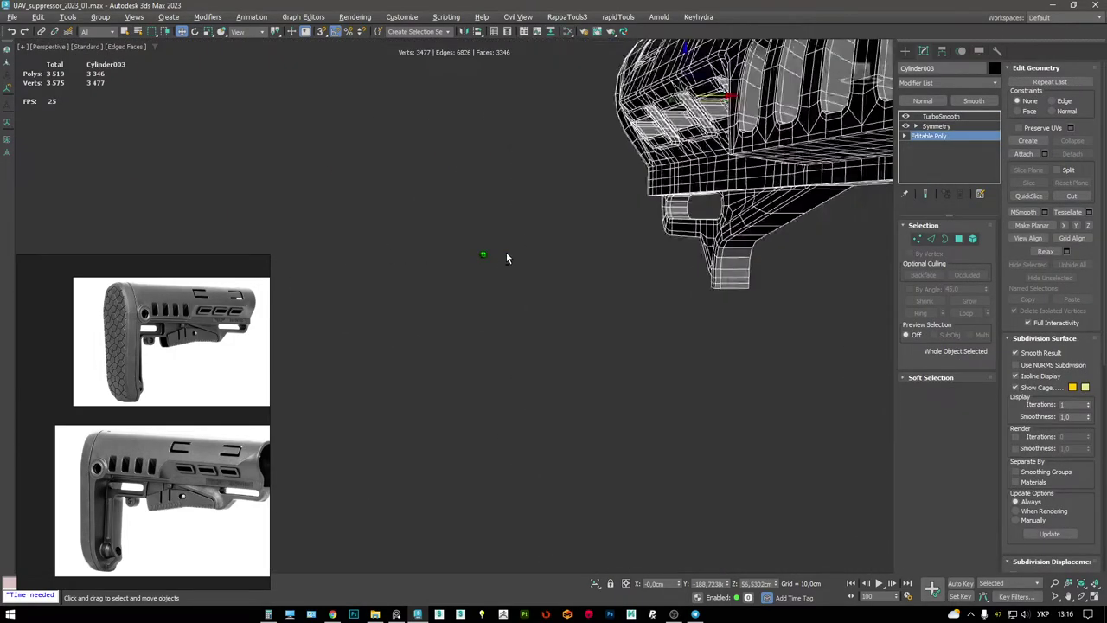
key("F3")
scroll(653, 257, "up", 15)
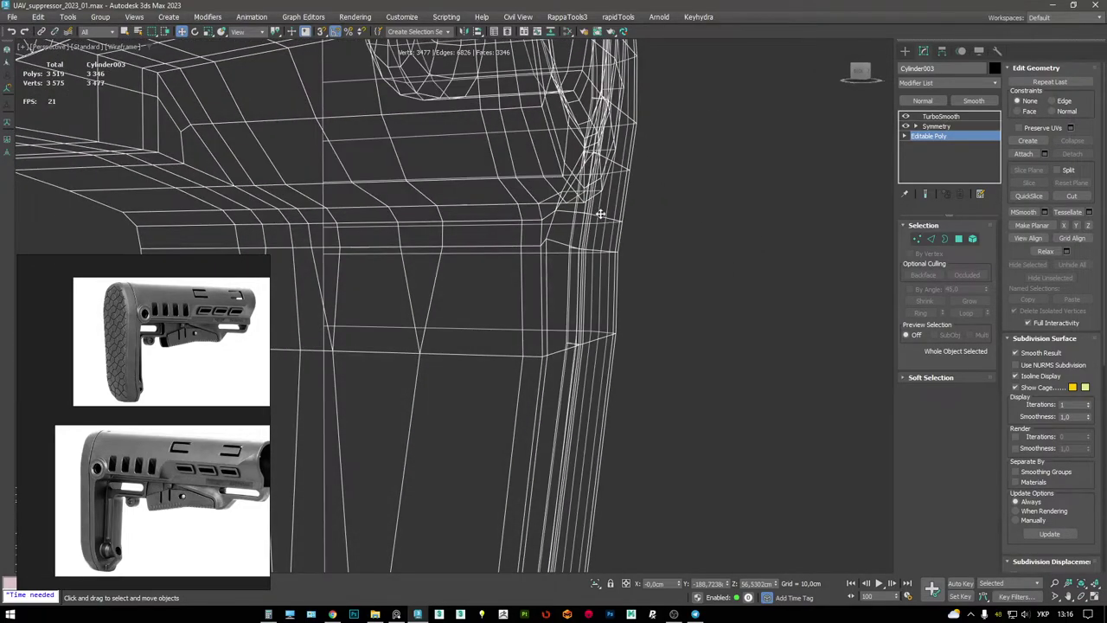
key("1")
scroll(640, 282, "up", 4)
key("F3")
left_click_drag(703, 304, 597, 265)
middle_click_drag(618, 262, 656, 320, "alt")
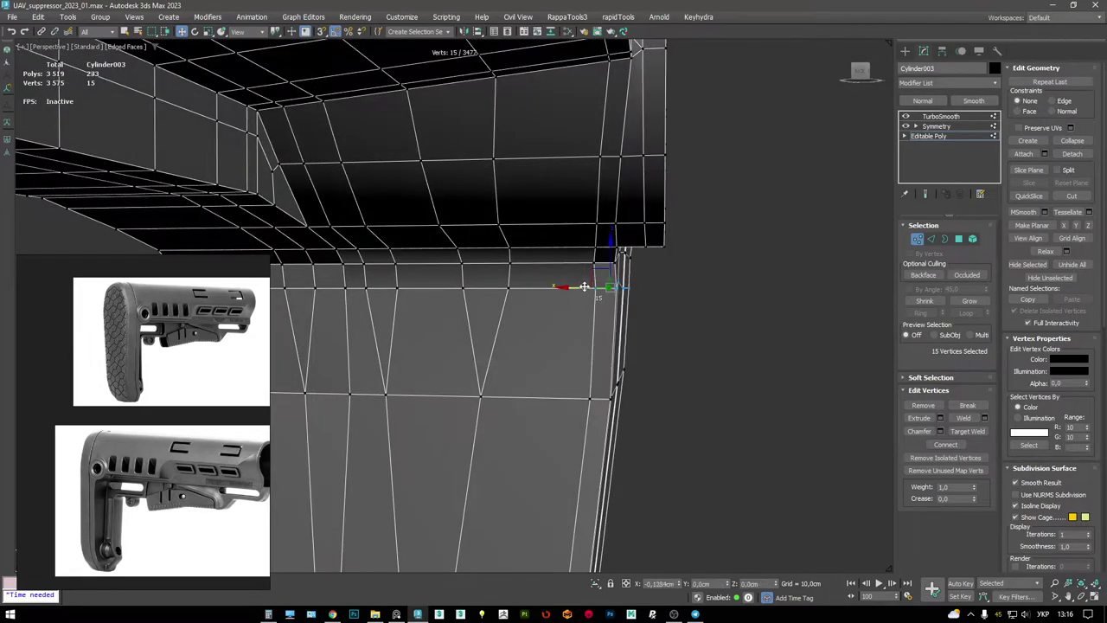
- Narrow the selection to a smaller row of rear-edge vertices
middle_click_drag(585, 287, 682, 294, "alt")
key("F3")
left_click_drag(585, 264, 585, 264)
key("F3")
mouse_move(586, 263)
middle_mouse_down("alt")
mouse_move(631, 259)
mouse_move(623, 264)
mouse_move(643, 285)
mouse_move(703, 280)
mouse_move(706, 304)
middle_mouse_up("alt")
key("F3")
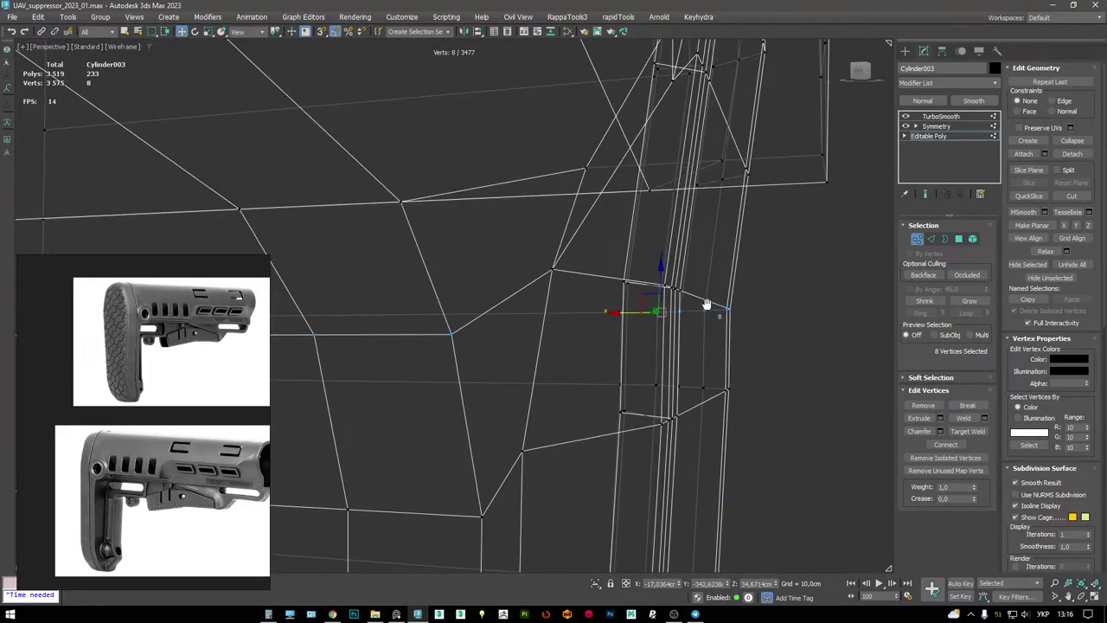
left_click_drag(571, 264, 570, 265)
key("F3")
mouse_move(571, 265)
middle_mouse_down("alt")
mouse_move(585, 273)
mouse_move(591, 308)
mouse_move(528, 313)
mouse_move(490, 296)
middle_mouse_up("alt")
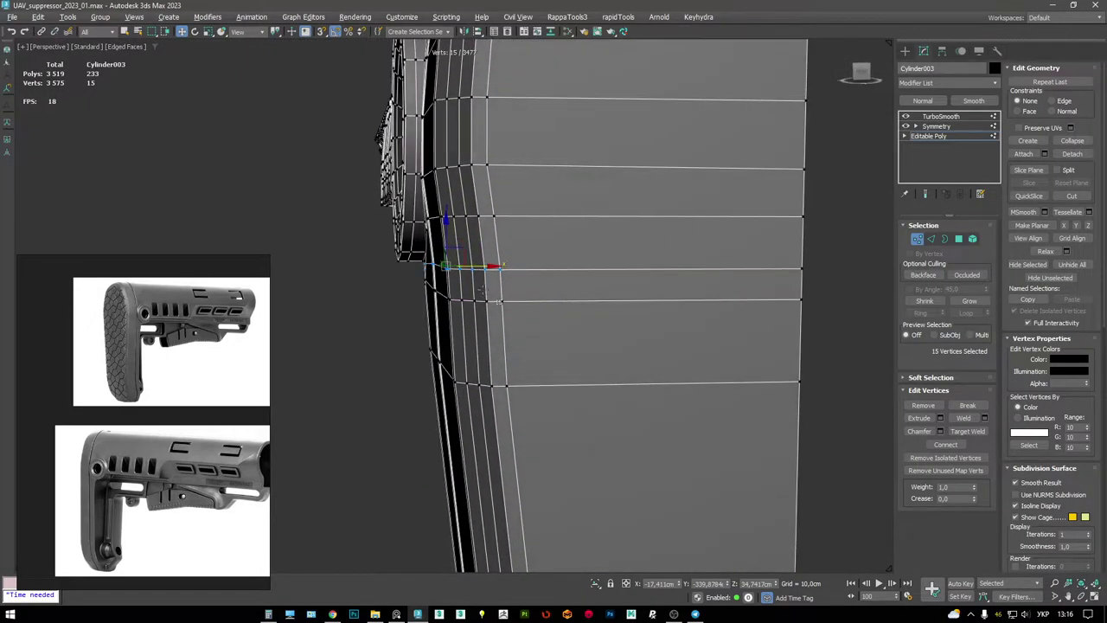
- Check the selected rear-corner vertices from several angles and deselect the lower row
key("F3")
middle_click_drag(440, 331, 468, 322, "alt")
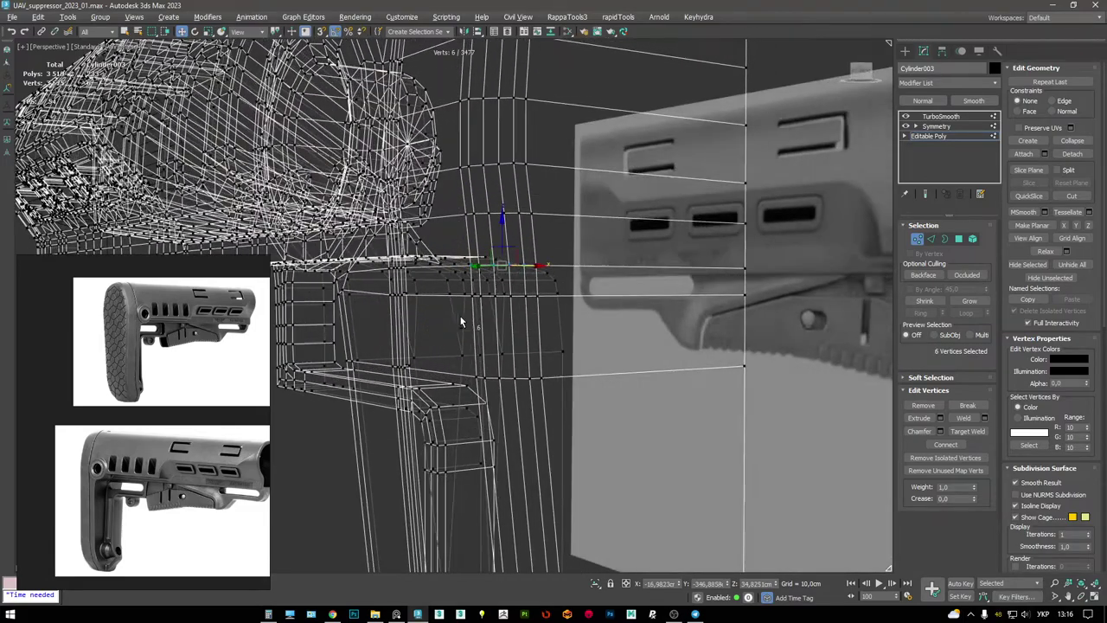
key("F3")
mouse_move(554, 277)
middle_mouse_down("alt")
mouse_move(563, 265)
mouse_move(543, 267)
middle_mouse_up("alt")
key("F3")
key("F3")
mouse_move(455, 246)
middle_mouse_down("alt")
mouse_move(484, 234)
mouse_move(322, 236)
mouse_move(510, 244)
middle_mouse_up("alt")
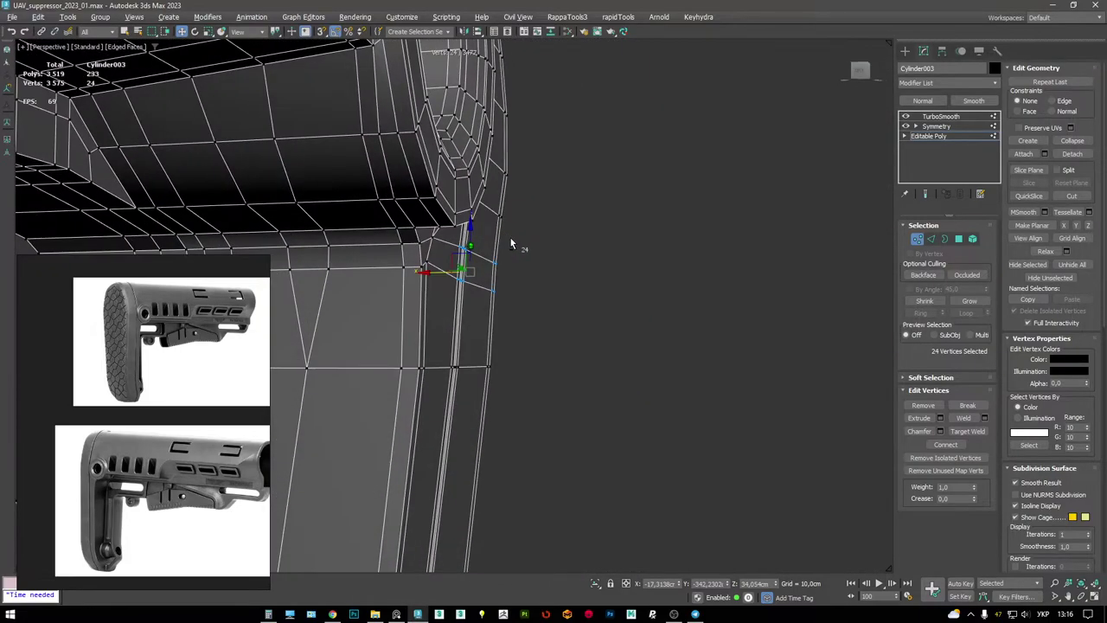
mouse_move(432, 270)
middle_mouse_down("alt")
mouse_move(446, 268)
mouse_move(289, 285)
mouse_move(425, 205)
mouse_move(570, 228)
mouse_move(500, 250)
middle_mouse_up("alt")
key("F3")
key("F3")
mouse_move(419, 216)
middle_mouse_down("alt")
mouse_move(432, 221)
mouse_move(365, 240)
mouse_move(386, 250)
mouse_move(371, 257)
mouse_move(353, 234)
mouse_move(227, 242)
mouse_move(397, 272)
middle_mouse_up("alt")
key("F3")
key("F3")
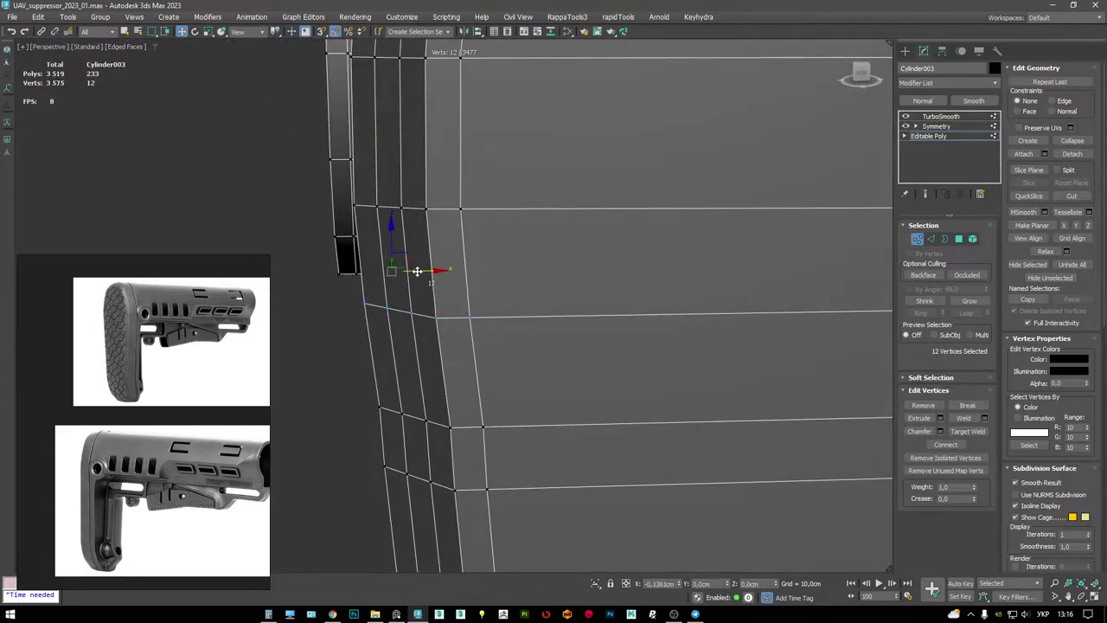
mouse_move(414, 271)
middle_mouse_down("alt")
mouse_move(396, 251)
mouse_move(282, 208)
middle_mouse_up("alt")
key("F3")
key("F3")
mouse_move(365, 320)
middle_mouse_down("alt")
mouse_move(375, 282)
mouse_move(494, 257)
middle_mouse_up("alt")
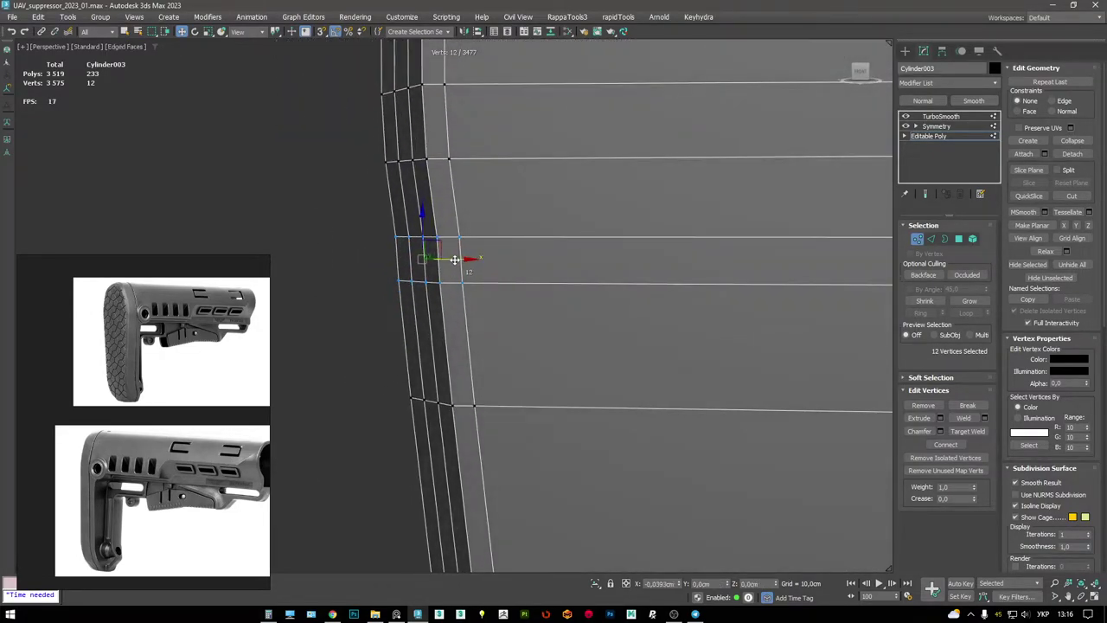
key("F3")
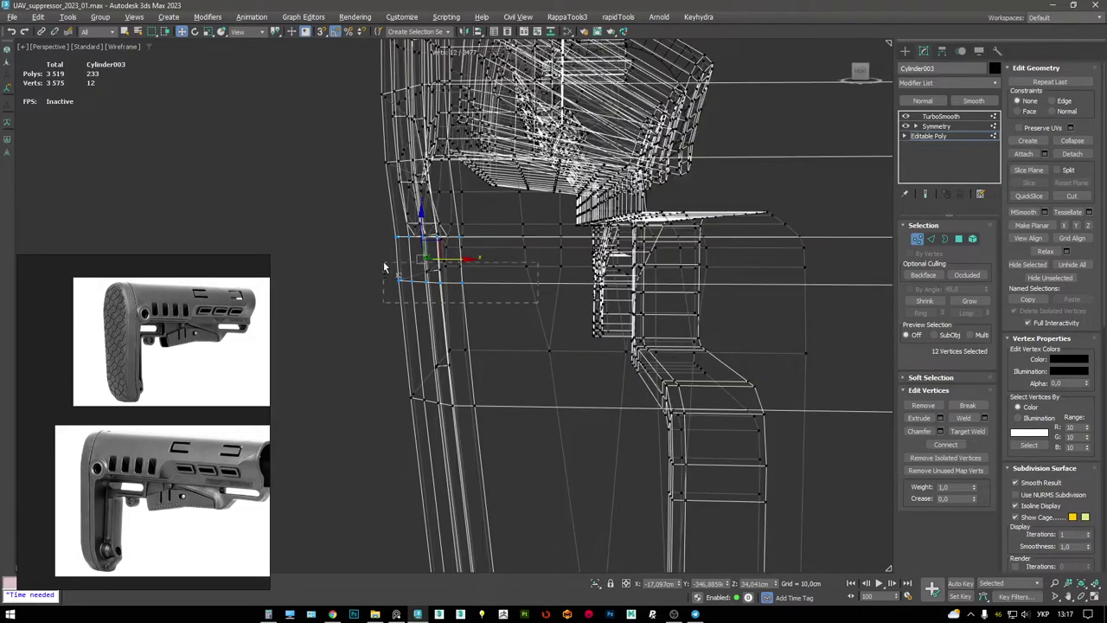
left_click_drag(387, 266, 389, 266, "alt")
key("F3")
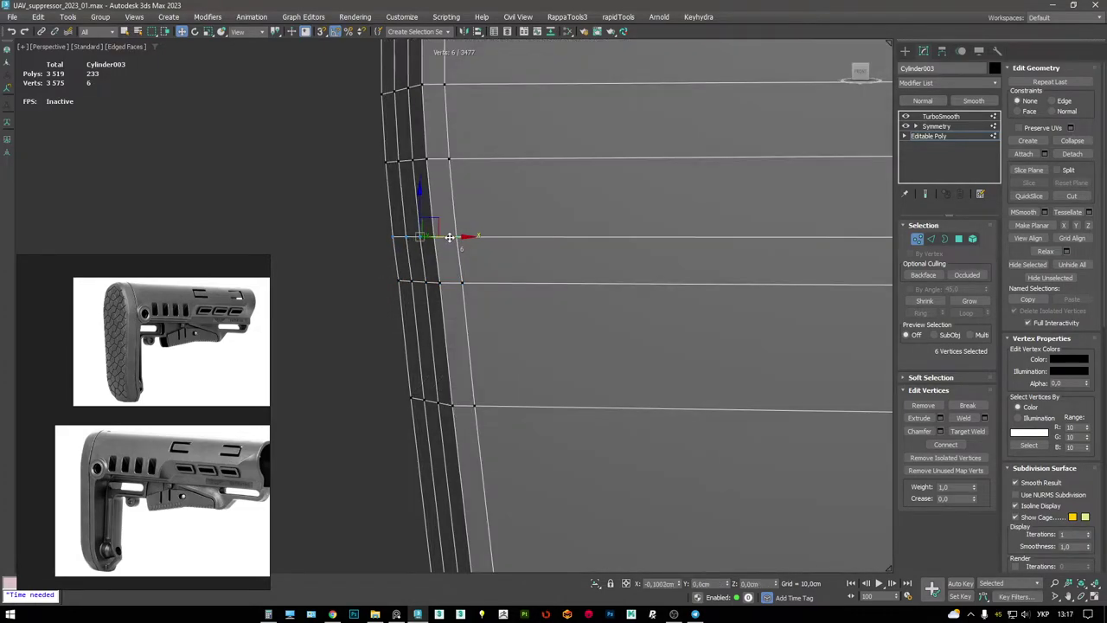
- Adjust twelve vertices across the edge band and return to the TurboSmooth result
key("F3")
middle_click_drag(484, 297, 465, 308, "alt")
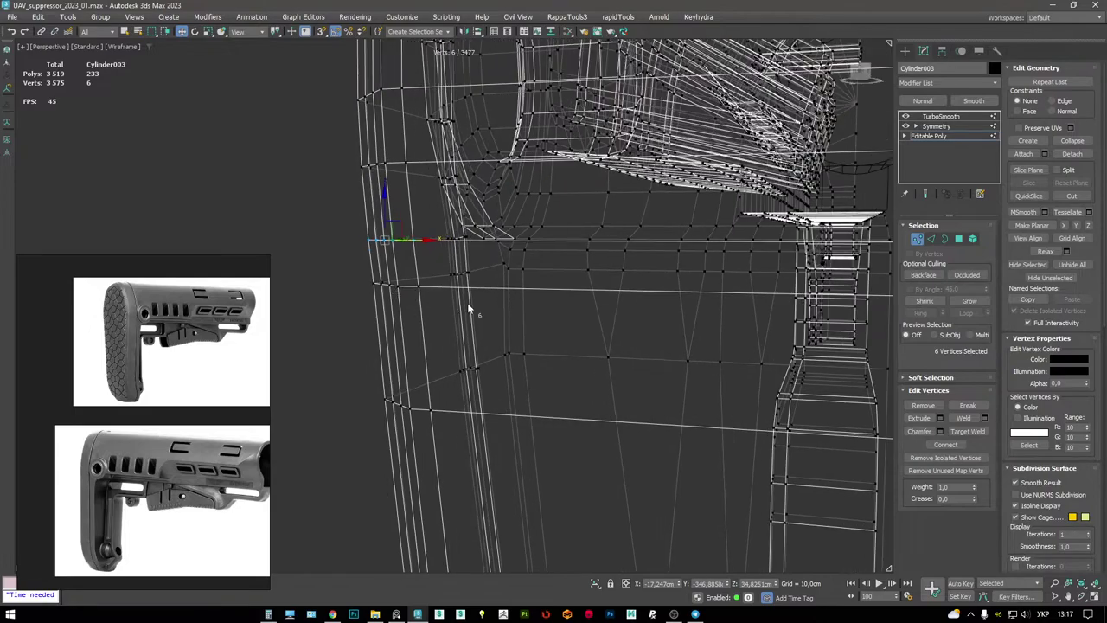
left_click_drag(365, 269, 365, 270, "ctrl")
scroll(372, 277, "up", 3)
key("F3")
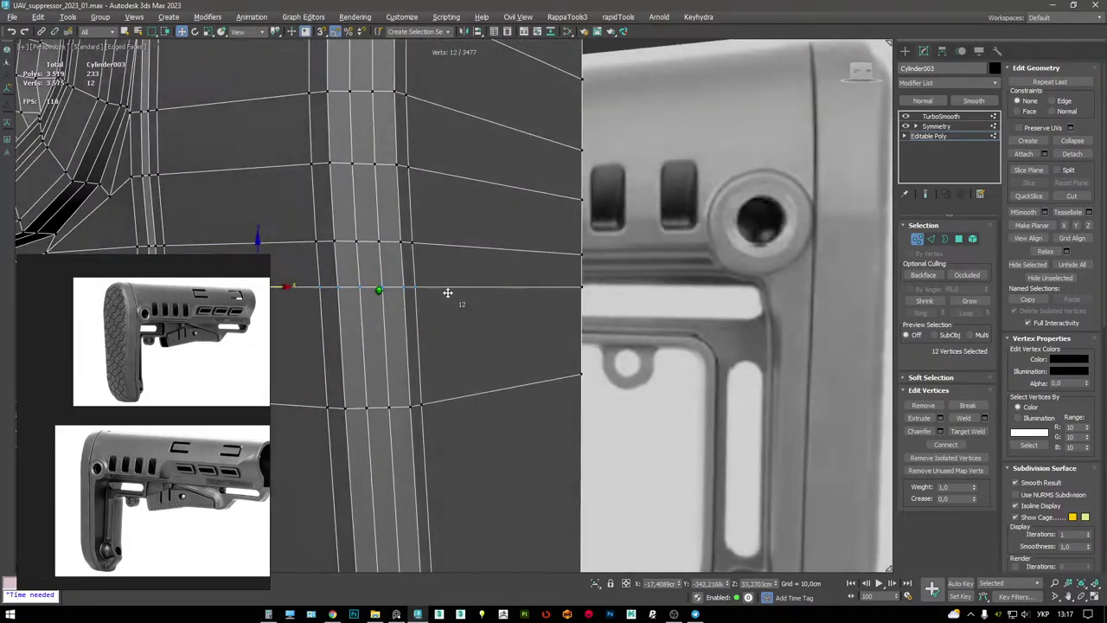
scroll(376, 294, "down", 3)
middle_click_drag(398, 265, 481, 236, "alt")
key("F3")
mouse_move(451, 234)
middle_mouse_down("alt")
mouse_move(524, 248)
mouse_move(564, 218)
middle_mouse_up("alt")
scroll(537, 225, "up", 3)
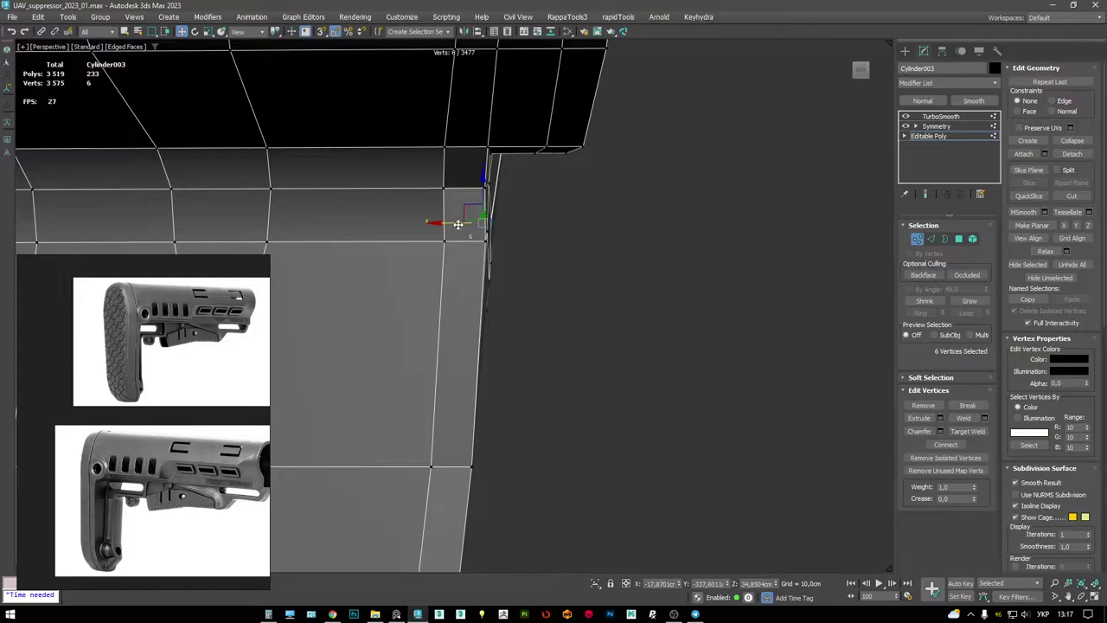
mouse_move(460, 226)
middle_mouse_down("alt")
mouse_move(428, 196)
mouse_move(781, 181)
middle_mouse_up("alt")
key("F4")
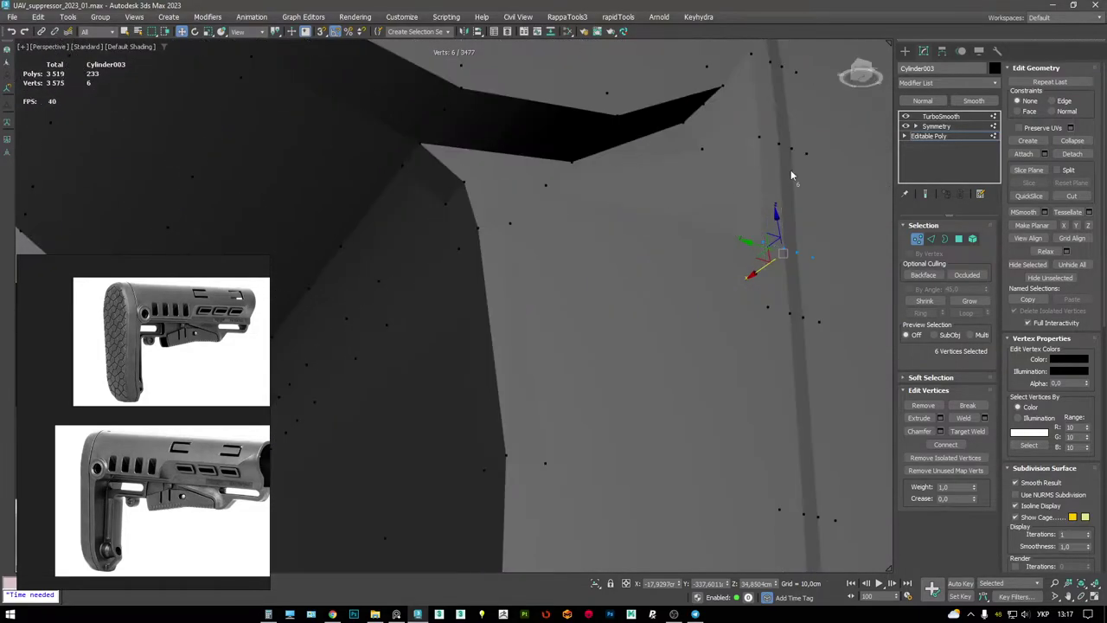
key("F4")
left_click(942, 115)
- Inspect the whole smoothed buttstock with edges hidden
key("F4")
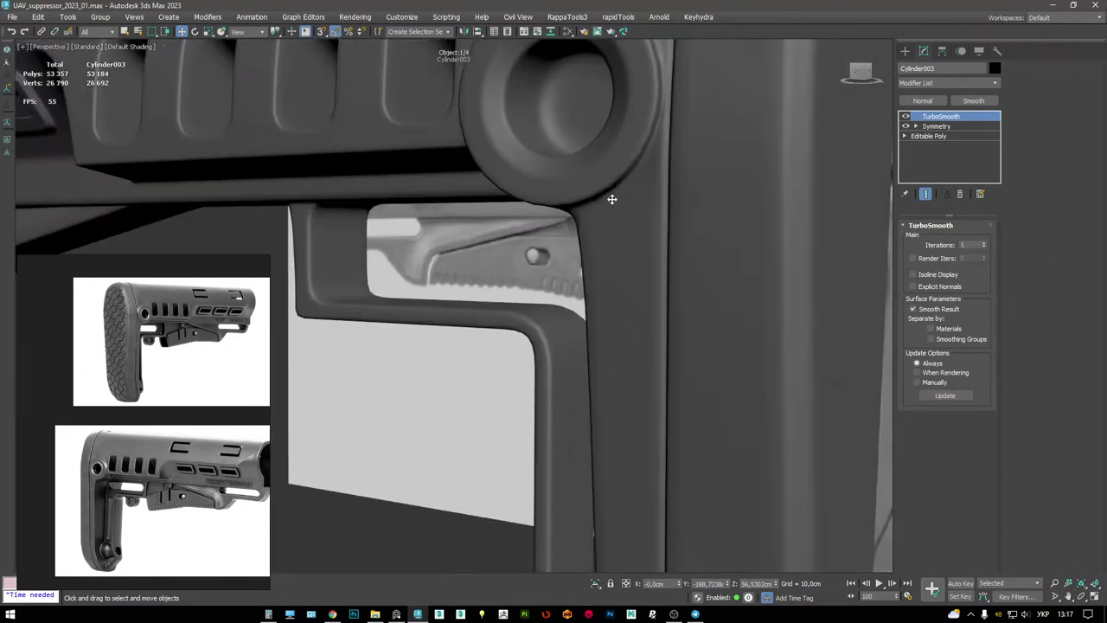
scroll(692, 213, "down", 5)
middle_click_drag(563, 228, 658, 394, "alt")
scroll(660, 396, "up", 5)
scroll(660, 396, "down", 6)
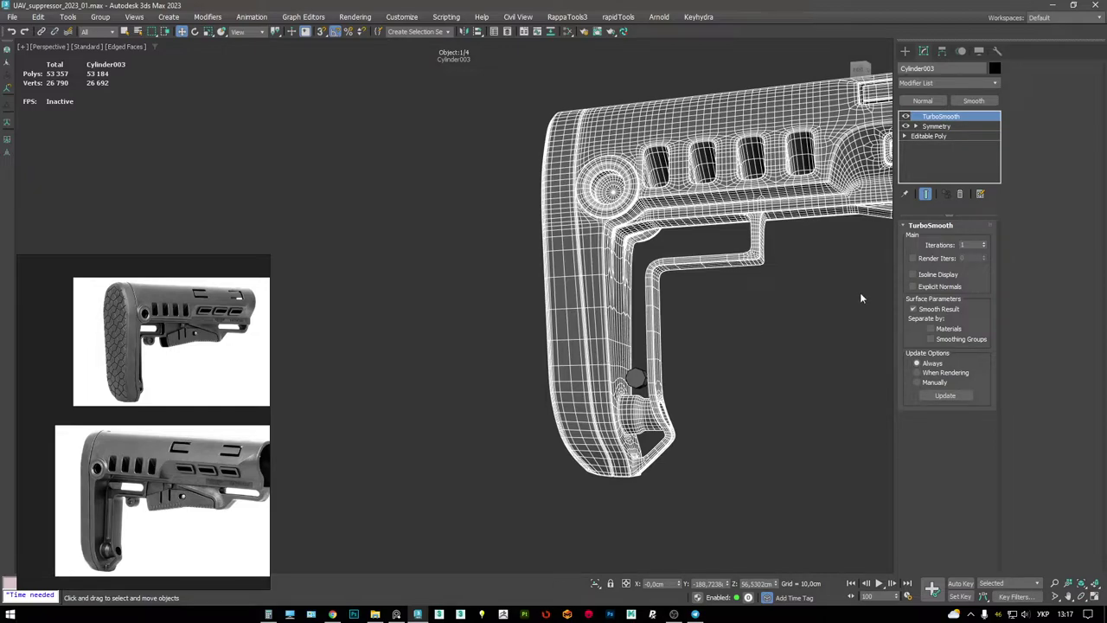
scroll(775, 308, "up", 2)
- Maximise the Left viewport over the reference photo and select NGon003
key("alt+w")
middle_click(379, 403)
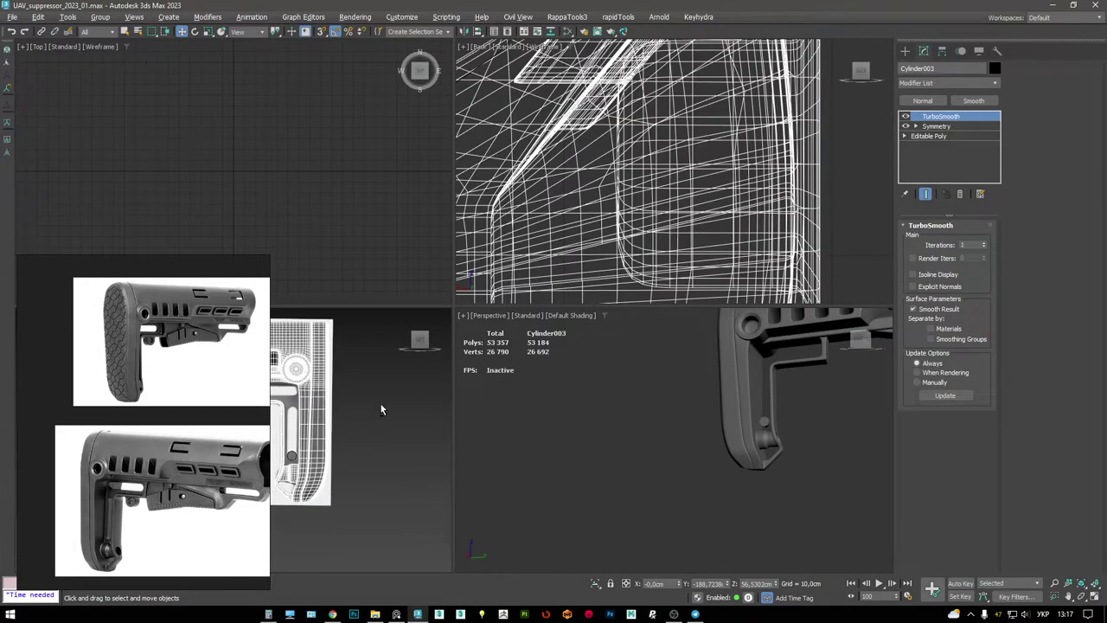
key("alt+w")
scroll(511, 299, "up", 3)
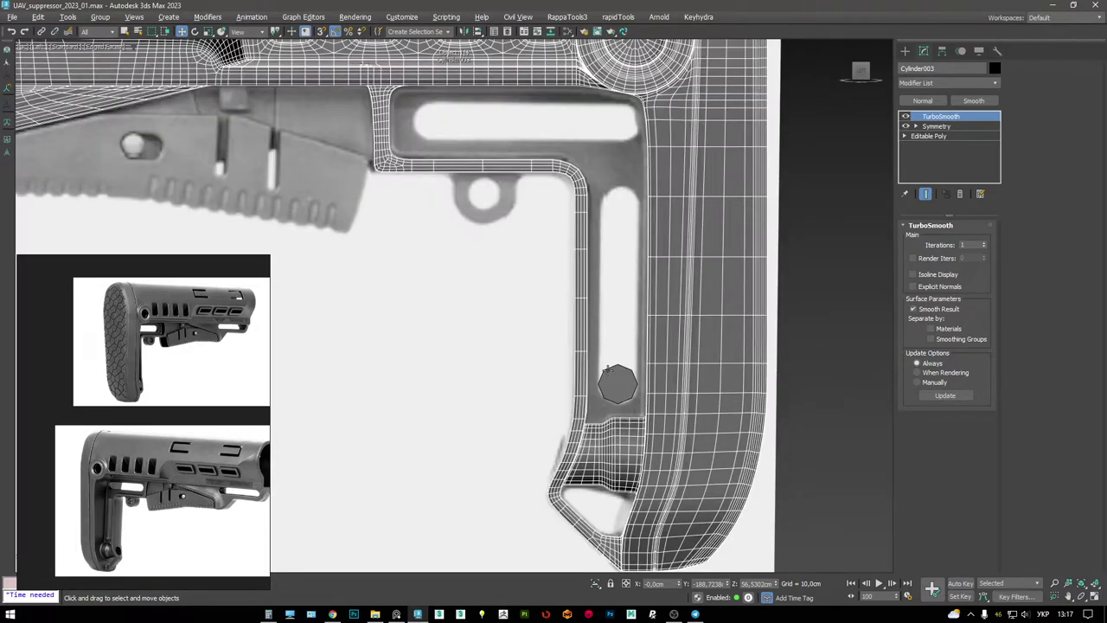
left_click(610, 372)
- Check the NGon's 12-sided base shape and frame it in a maximized perspective view
scroll(652, 422, "up", 3)
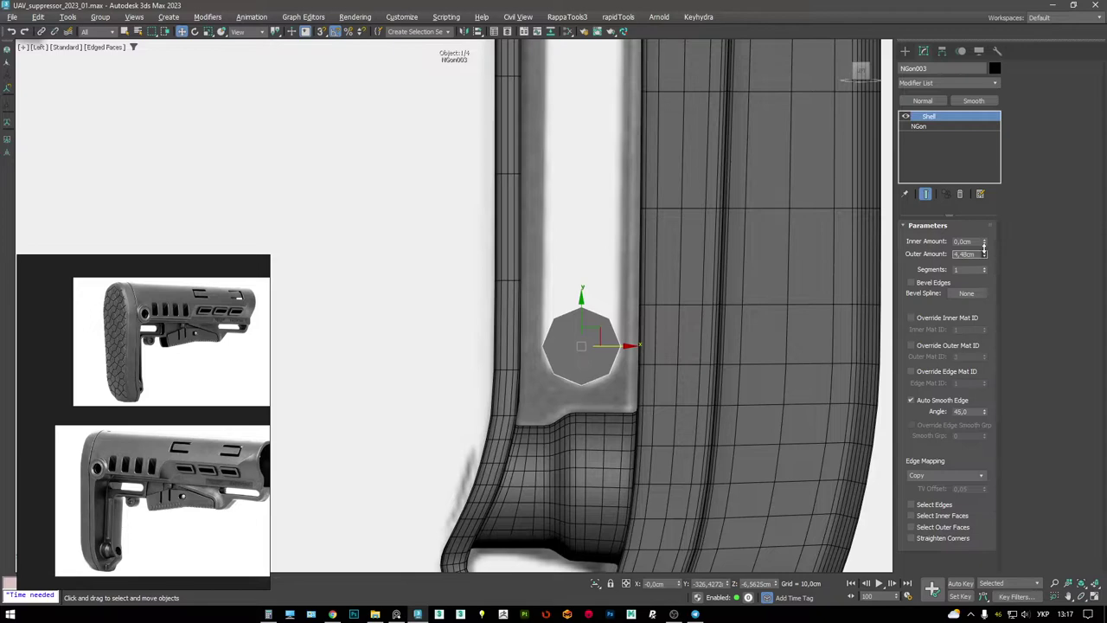
left_click(943, 127)
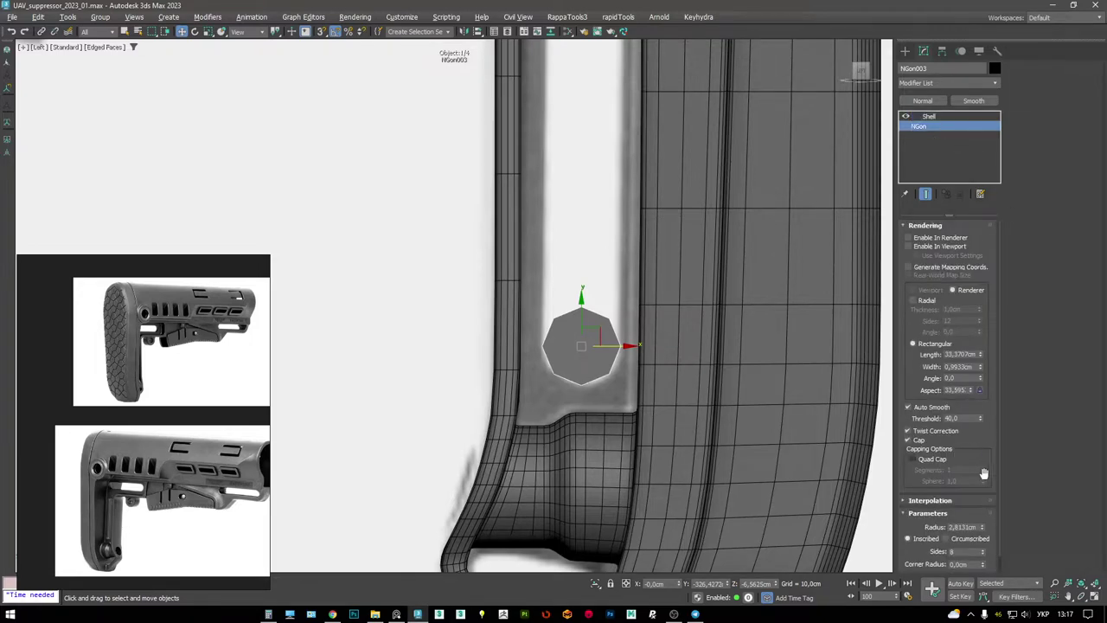
scroll(978, 513, "down", 1)
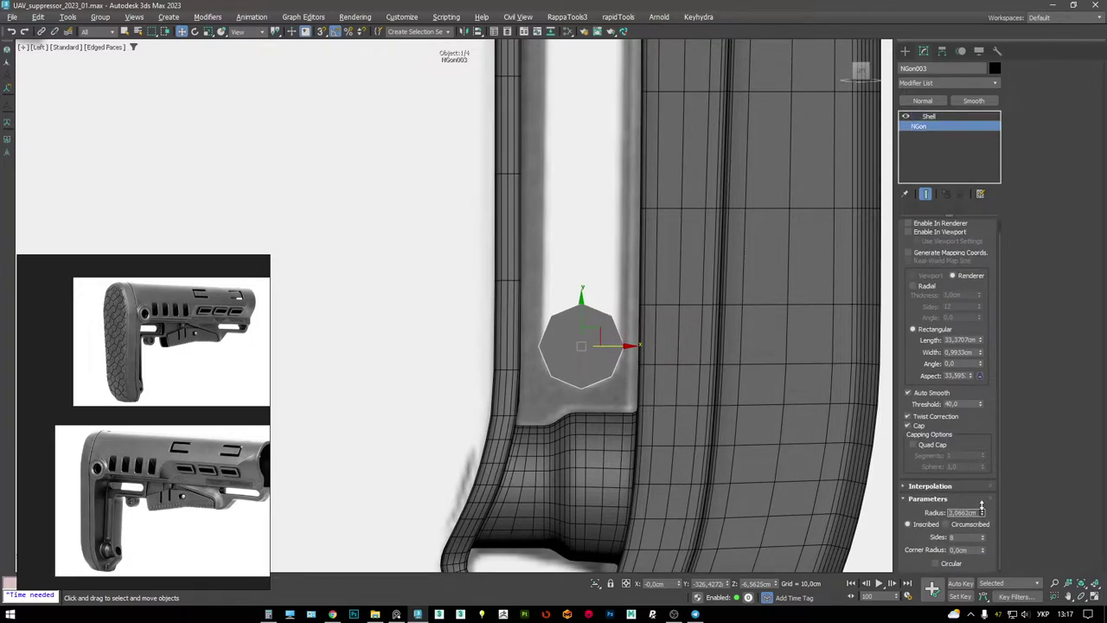
middle_click_drag(675, 357, 700, 329)
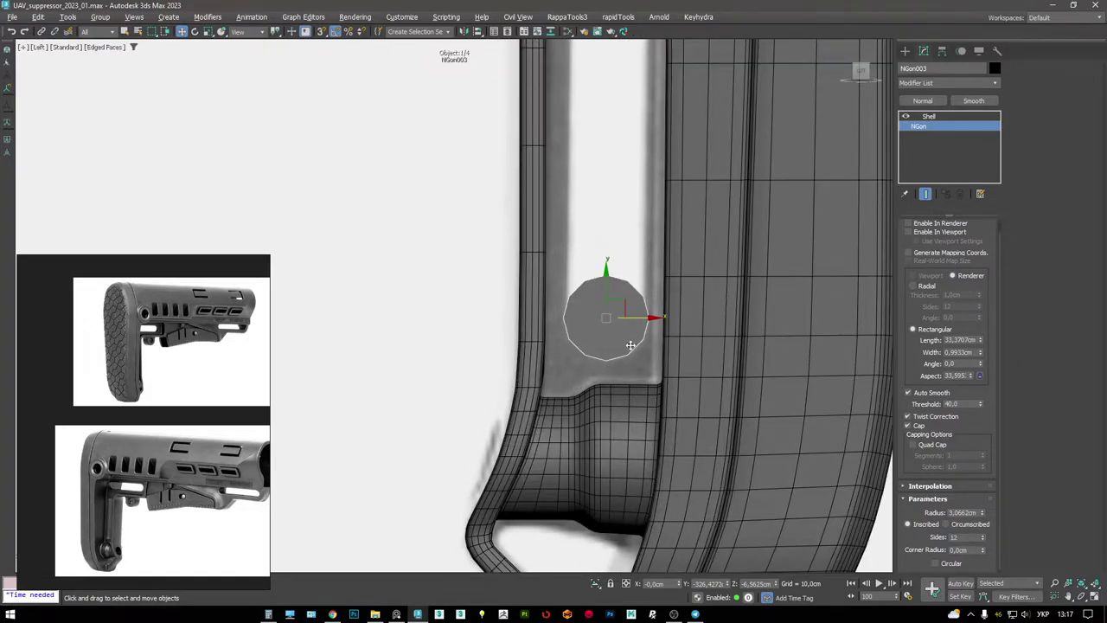
scroll(623, 352, "down", 4)
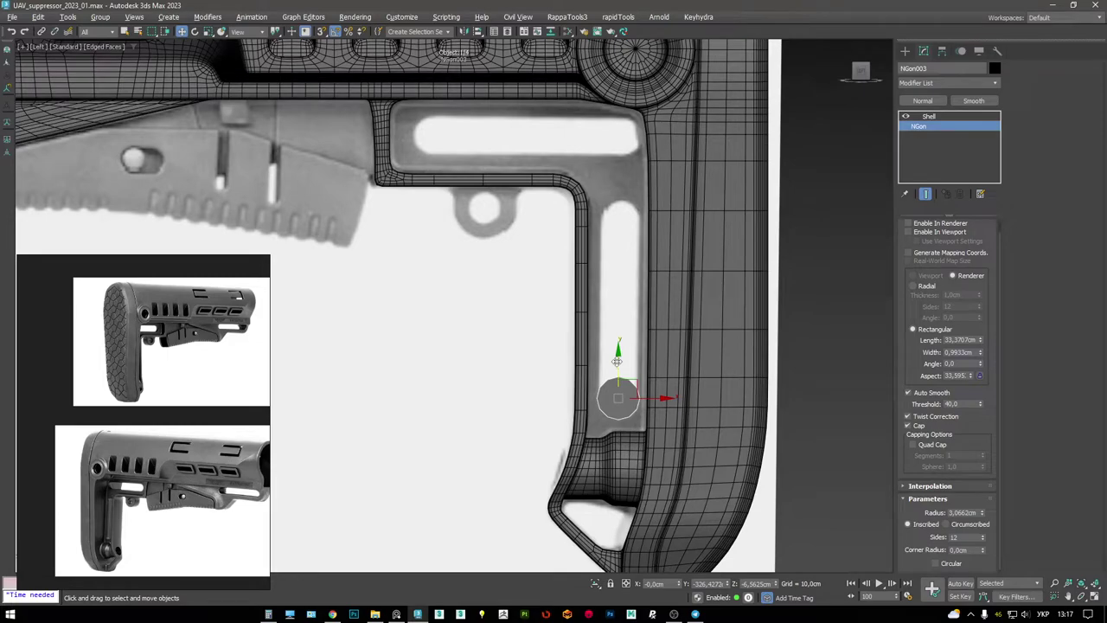
scroll(617, 359, "up", 3)
key("alt+w")
right_click(717, 403)
key("alt+w")
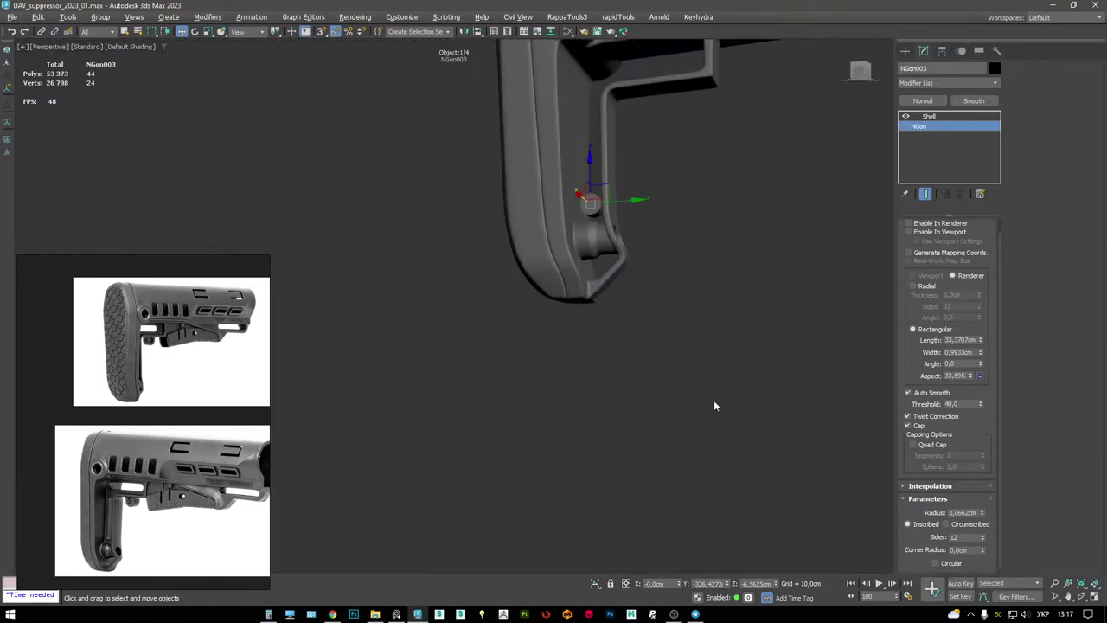
scroll(566, 188, "up", 2)
scroll(571, 199, "up", 3)
- Collapse the NGon to Editable Poly and delete every face except one 12-sided cap
key("ctrl+shift+e")
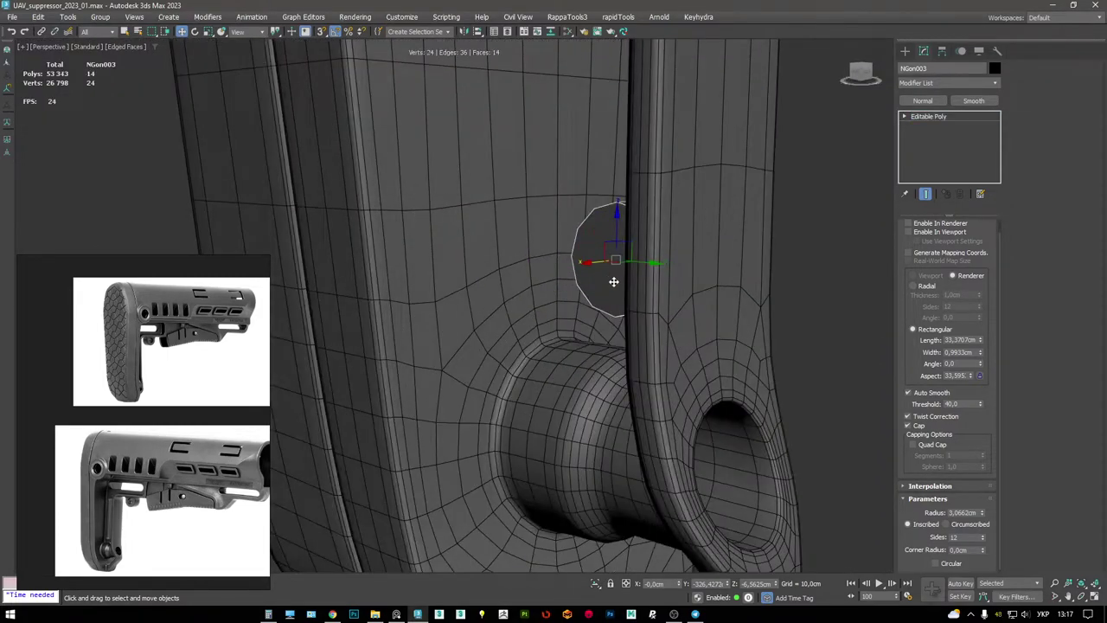
scroll(622, 264, "up", 2)
key("4")
key("F3")
left_click(655, 235)
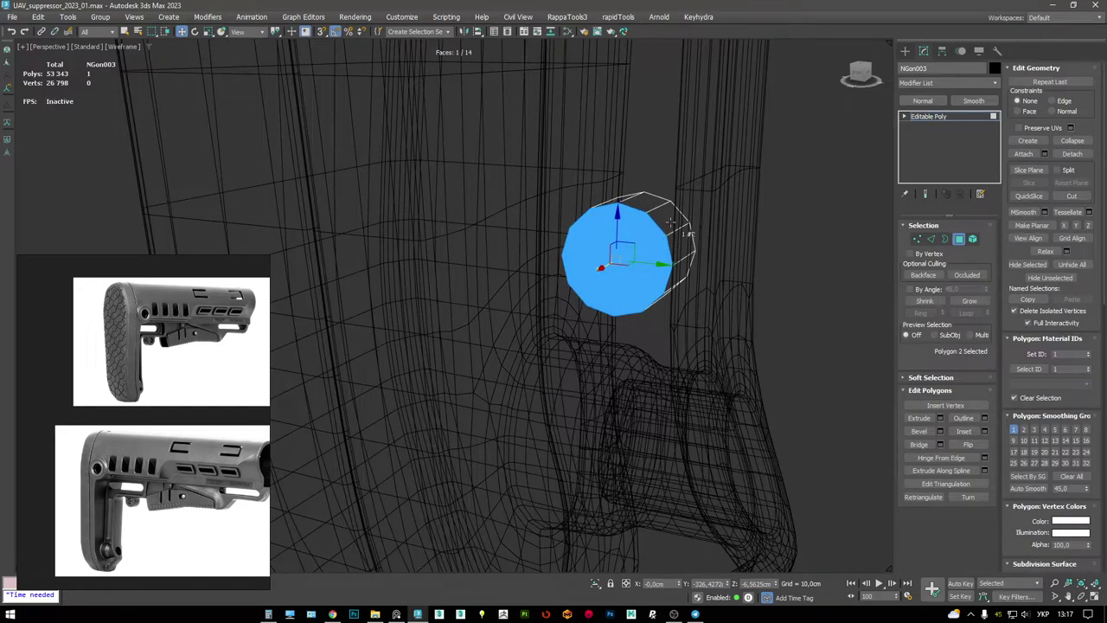
key("ctrl+i")
key("Delete")
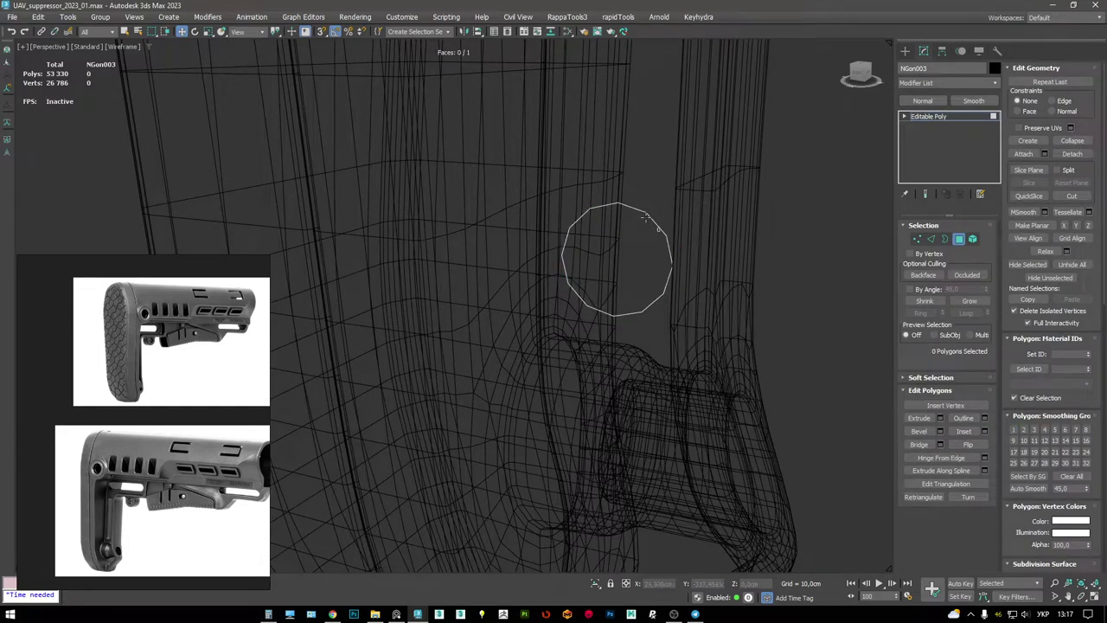
key("3")
key("w")
left_click(663, 227)
key("F3")
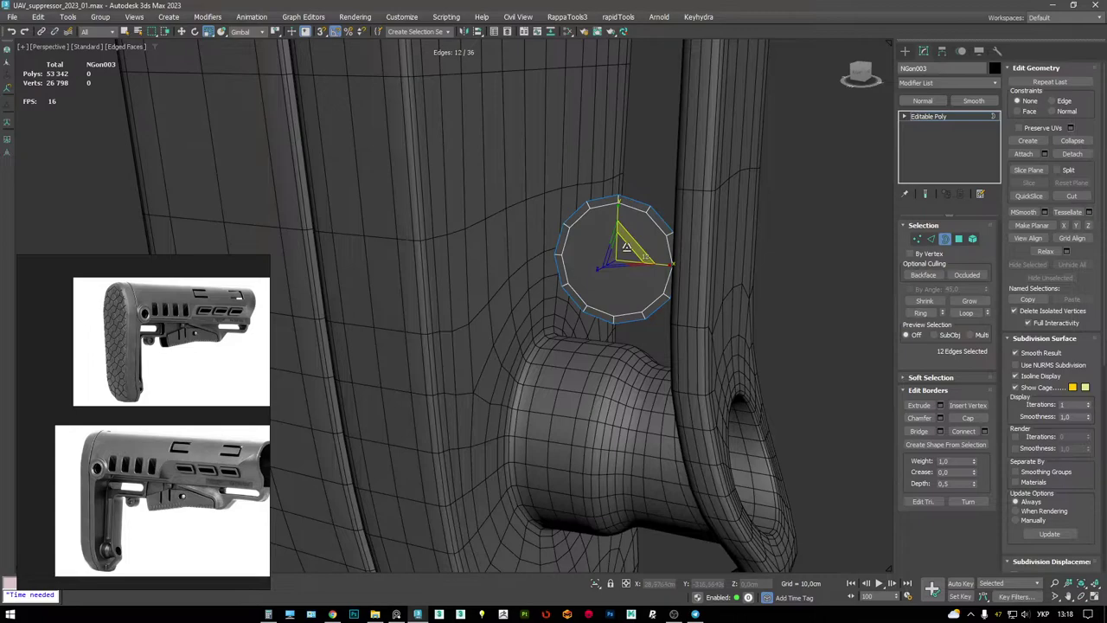
- In the maximized side view, delete the disc's centre face to leave a flat ring
key("alt+w")
key("l")
key("alt+w")
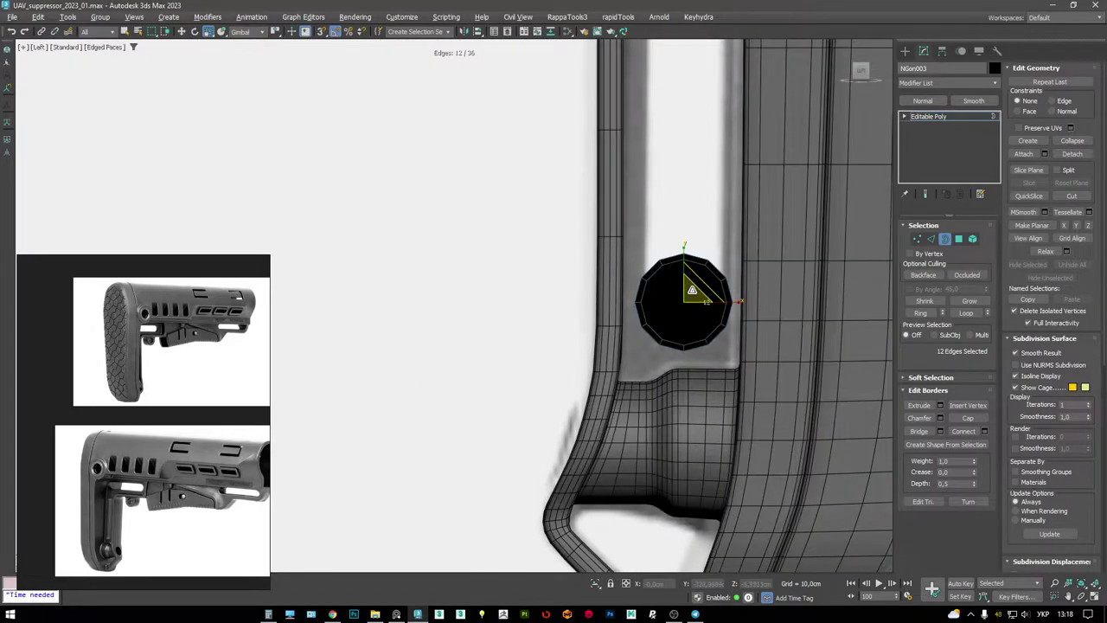
scroll(689, 288, "up", 2)
left_click(973, 240)
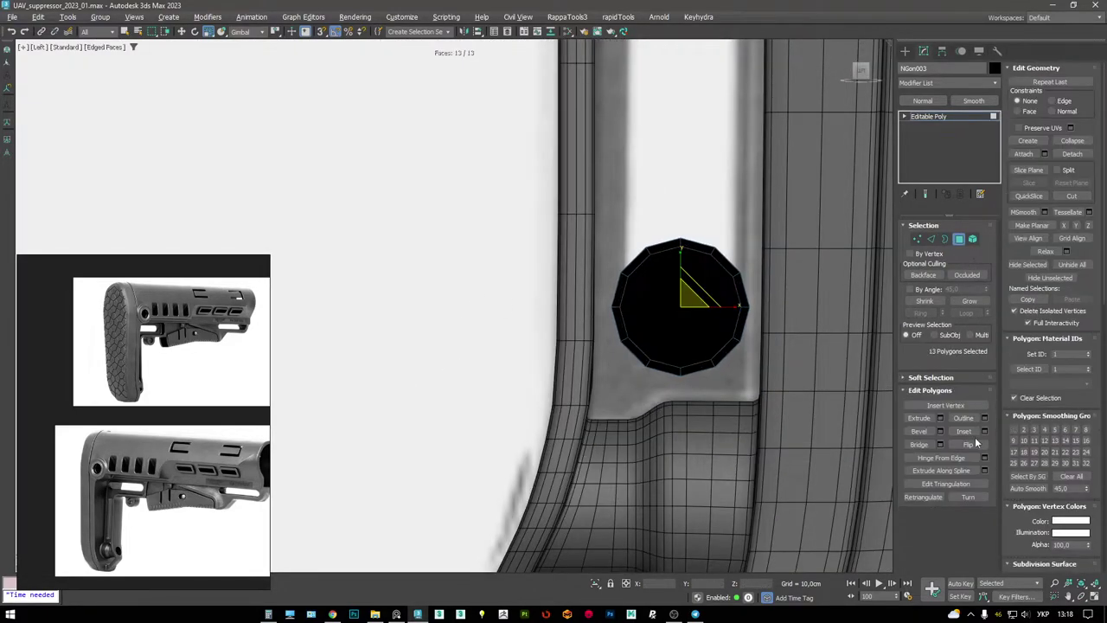
key("6")
key("4")
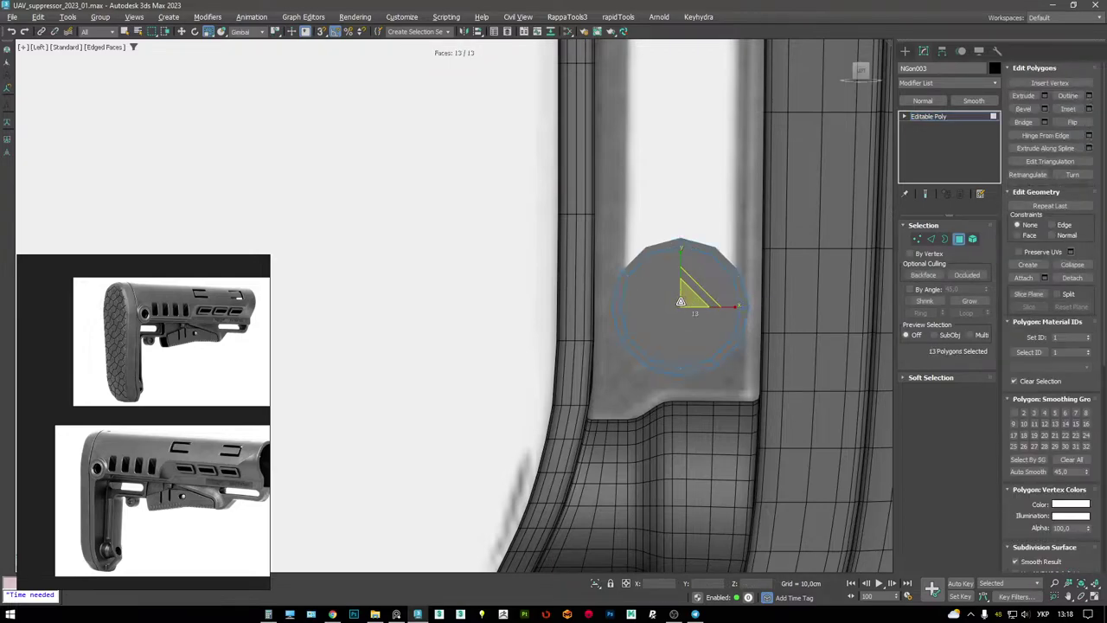
key("Delete")
- Shift-move a copy of the ring's top half up the grip to form the oval slot's top
middle_click_drag(697, 294, 698, 302)
left_click_drag(606, 232, 798, 294)
scroll(585, 294, "down", 2)
key("w")
middle_click_drag(625, 260, 629, 331)
mouse_move(644, 298)
left_mouse_down()
mouse_move(644, 119)
mouse_move(646, 303)
mouse_move(647, 279)
left_mouse_up()
left_click(611, 310)
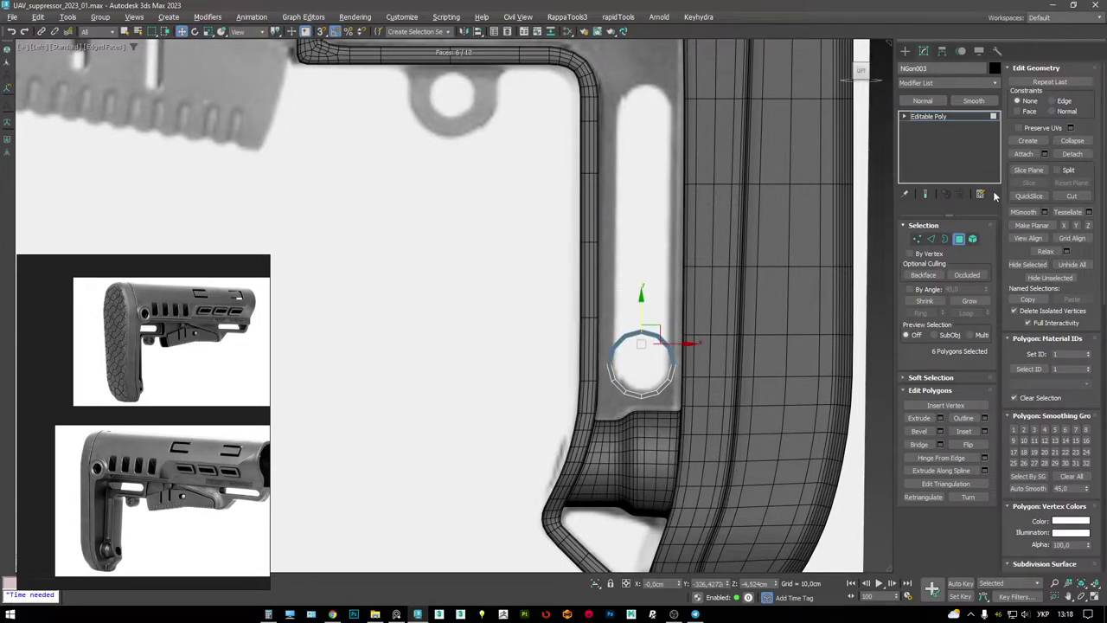
left_click(1067, 154)
left_click(592, 313)
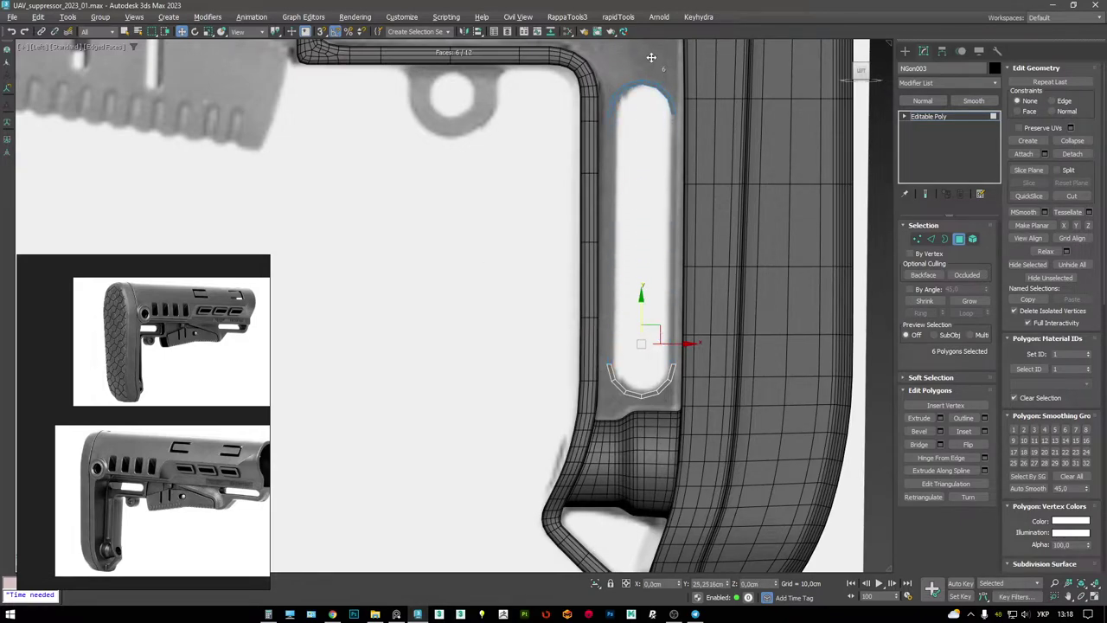
- Select the open side edges at both ends of the slot outline in perspective
key("2")
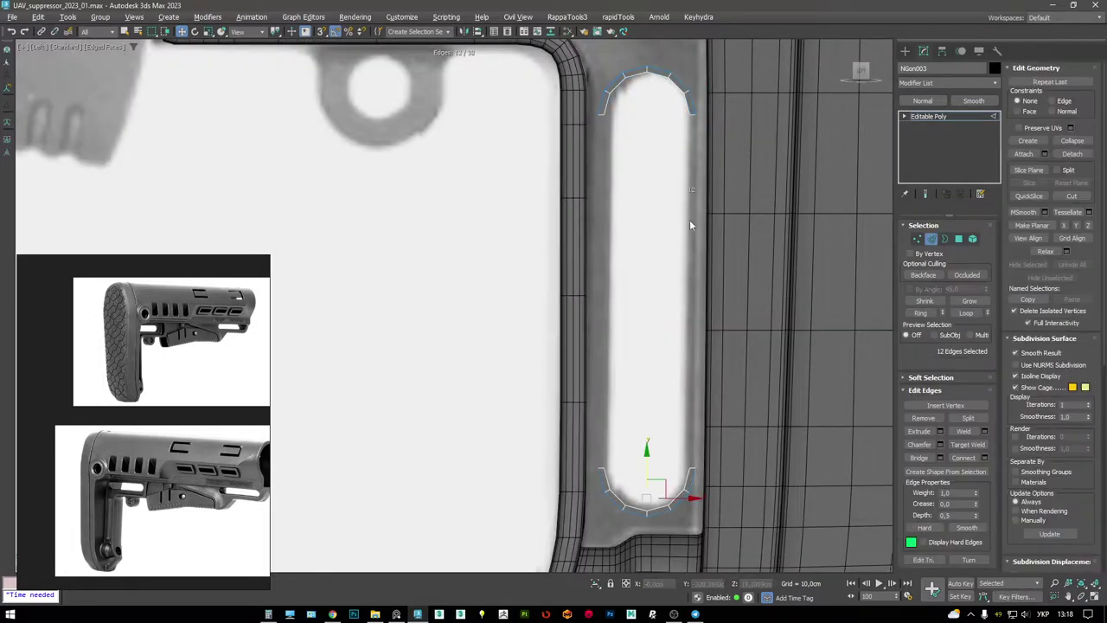
key("alt+w")
key("alt+w")
middle_click_drag(571, 373, 390, 346, "alt")
key("F3")
scroll(576, 316, "up", 5)
left_click(742, 235)
key("F3")
mouse_move(741, 235)
middle_mouse_down("alt")
mouse_move(707, 168)
mouse_move(680, 400)
mouse_move(687, 359)
mouse_move(654, 295)
mouse_move(638, 374)
mouse_move(610, 232)
mouse_move(524, 313)
middle_mouse_up("alt")
left_click(616, 237)
key("ctrl+b")
left_click_drag(525, 313, 733, 353)
- Extrude the two open side edges with height 0 to close the oval frame
key("2")
key("shift+e")
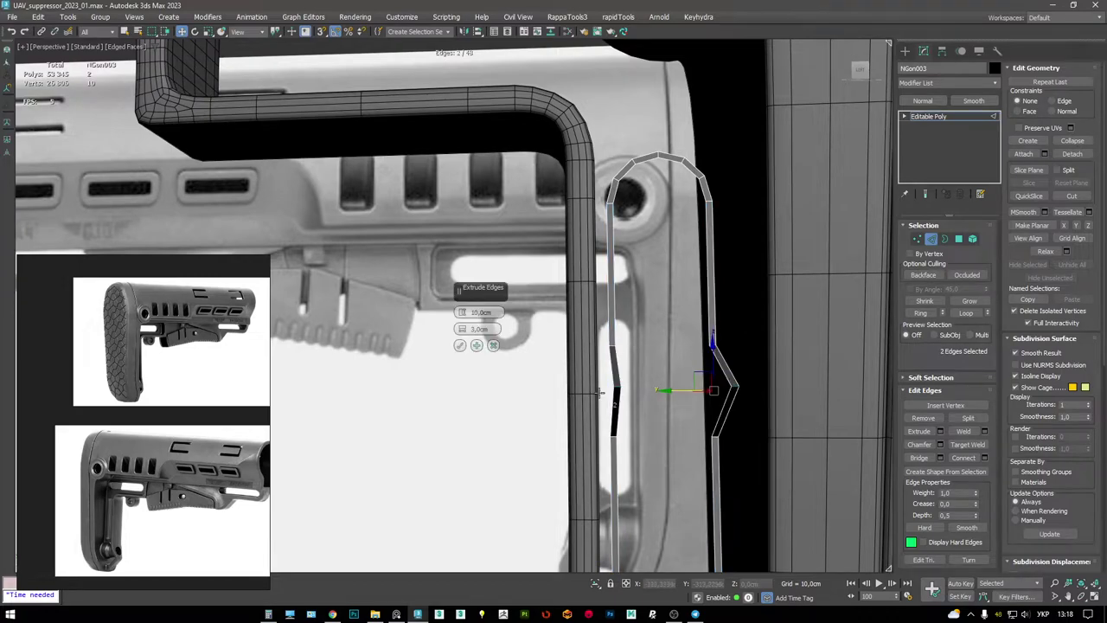
right_click(463, 315)
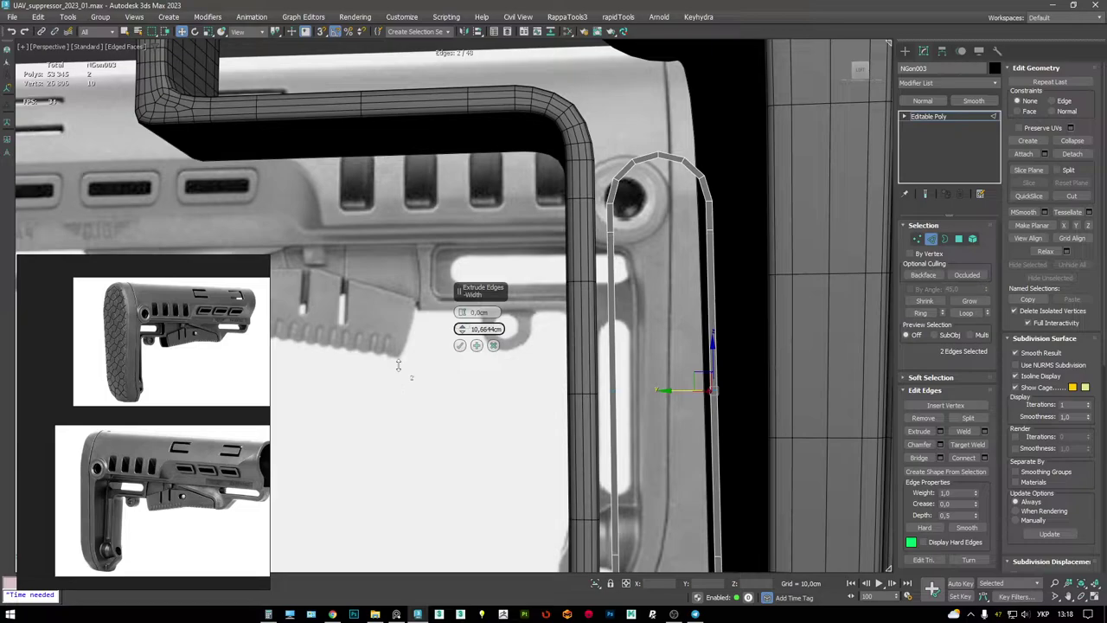
left_click(460, 346)
- Add a Shell modifier to the slot frame with an outer amount of 1,28cm
middle_click_drag(460, 346, 792, 193, "alt")
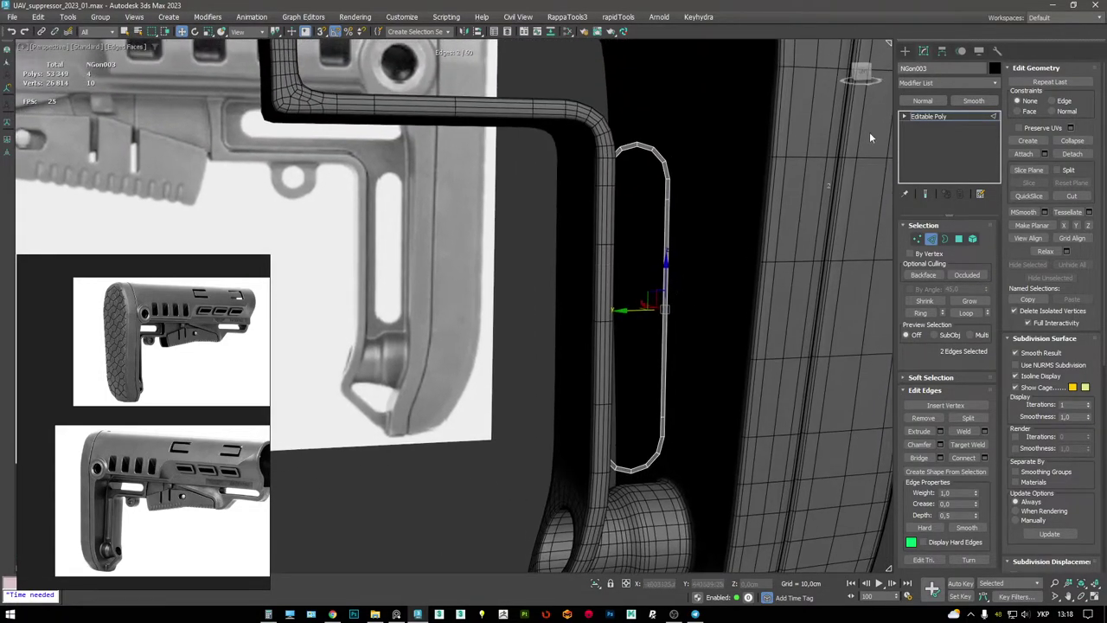
left_click(935, 116)
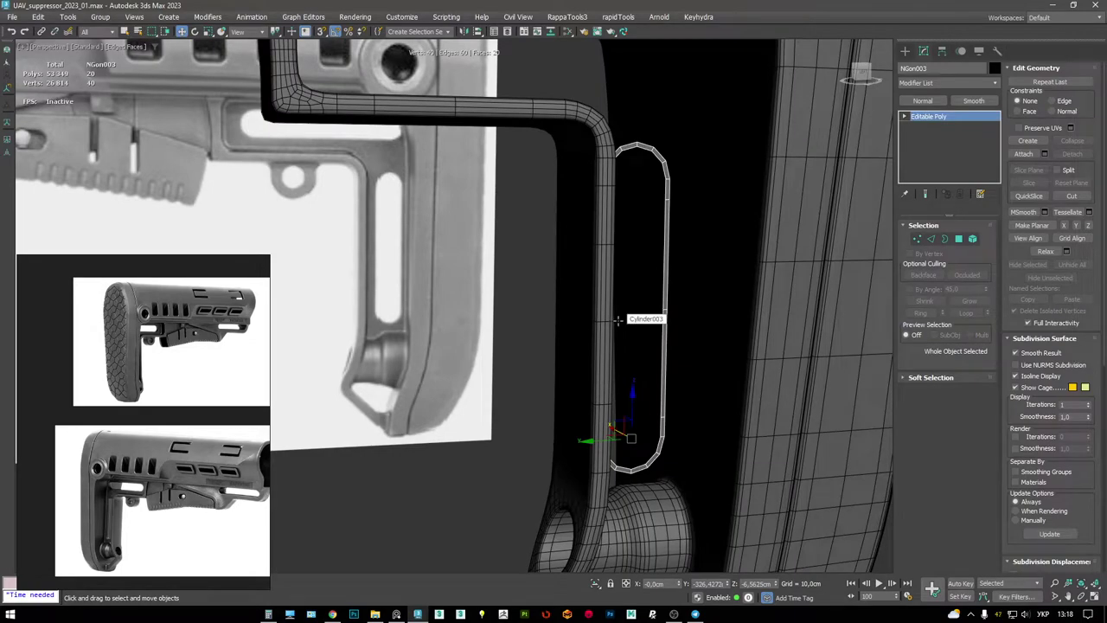
scroll(129, 519, "up", 5)
middle_click_drag(553, 286, 951, 126, "alt")
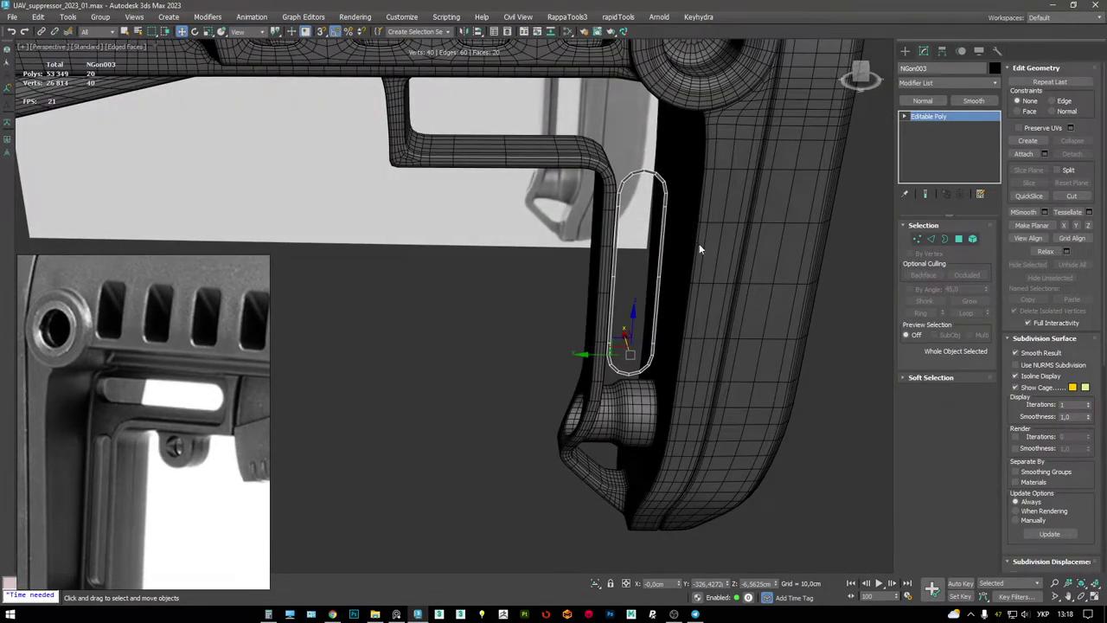
right_click(697, 242)
left_click(683, 149)
middle_click_drag(683, 153, 710, 247, "alt")
right_click(984, 254)
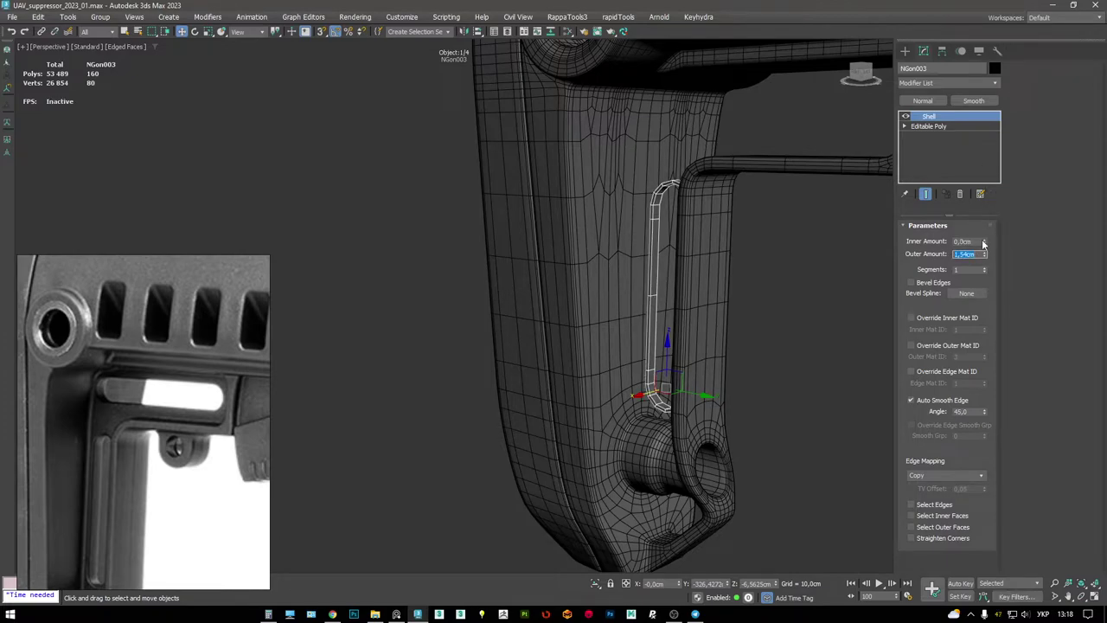
- Add a Z-axis Symmetry modifier above Shell to mirror the frame across the stock
right_click(790, 241)
left_click(739, 221)
mouse_move(736, 243)
middle_mouse_down("alt")
mouse_move(672, 291)
mouse_move(634, 299)
mouse_move(630, 288)
middle_mouse_up("alt")
key("F4")
scroll(233, 484, "down", 2)
middle_click_drag(584, 372, 609, 352, "alt")
key("F4")
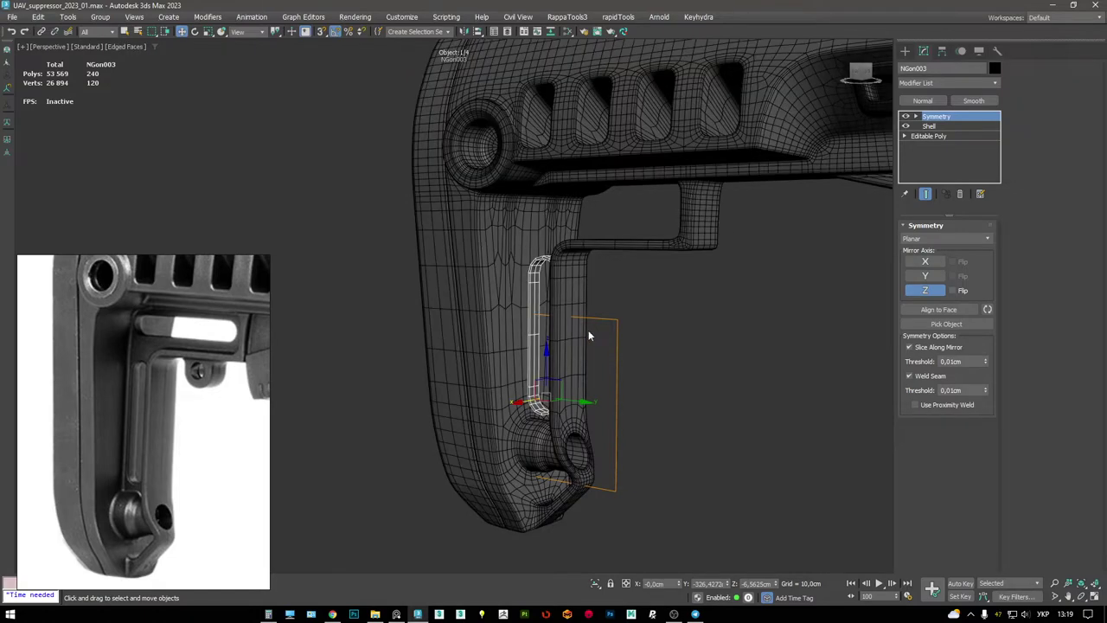
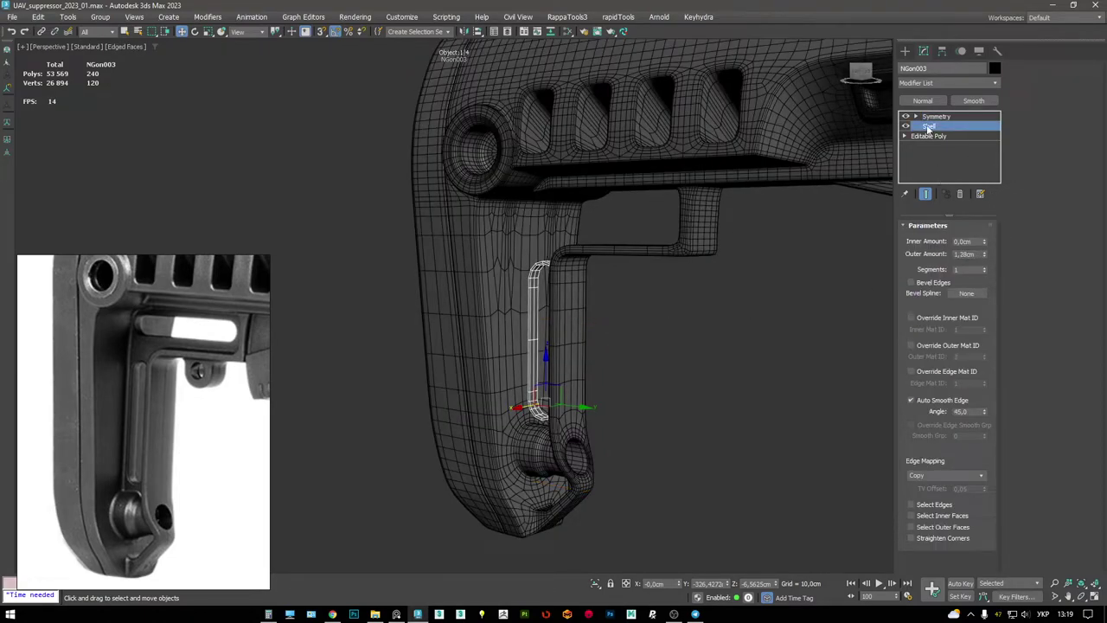
- Collapse the slot piece to Editable Poly and delete the first side strip of faces
scroll(565, 253, "up", 8)
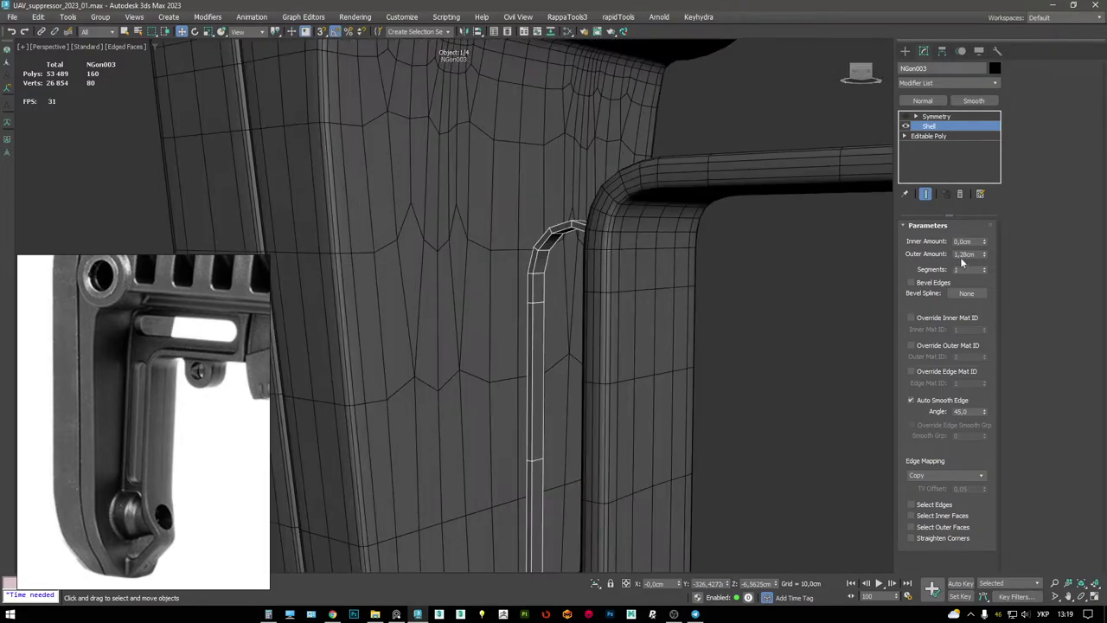
mouse_move(556, 263)
middle_mouse_down()
mouse_move(631, 253)
mouse_move(482, 277)
mouse_move(740, 218)
mouse_move(792, 229)
mouse_move(803, 185)
mouse_move(741, 191)
mouse_move(840, 180)
mouse_move(724, 155)
middle_mouse_up()
key("4")
key("F3")
key("F3")
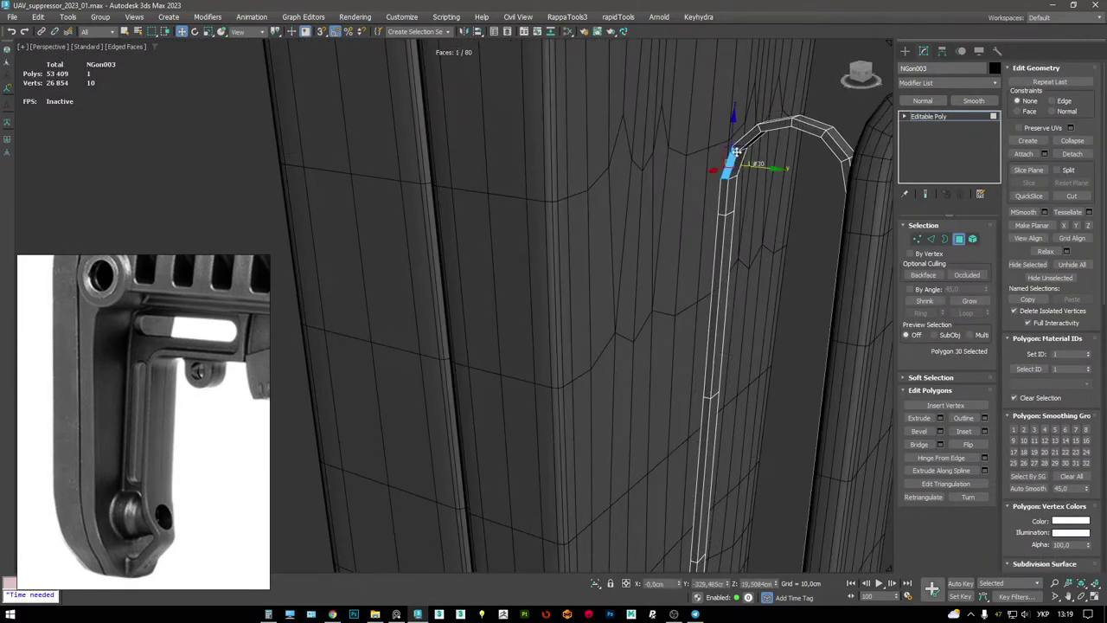
left_click(741, 141, "shift")
key("Delete")
- Delete the opposite side strip, leaving a 40-face loop around the slot opening
middle_click_drag(791, 135, 790, 137, "alt")
left_click(812, 145, "shift")
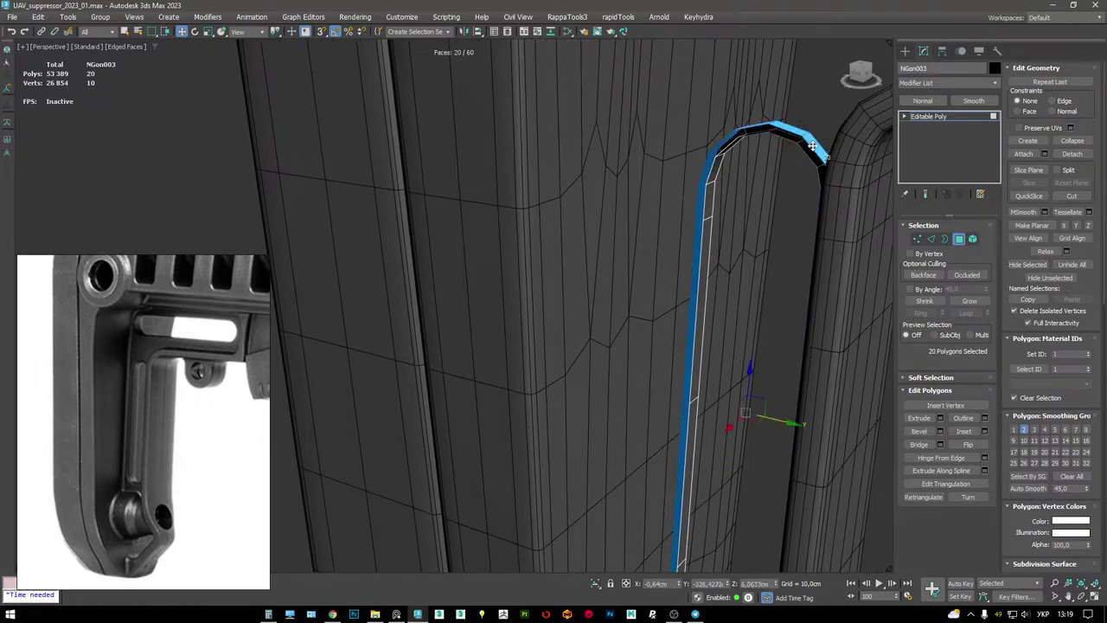
scroll(812, 145, "down", 3)
key("alt+w")
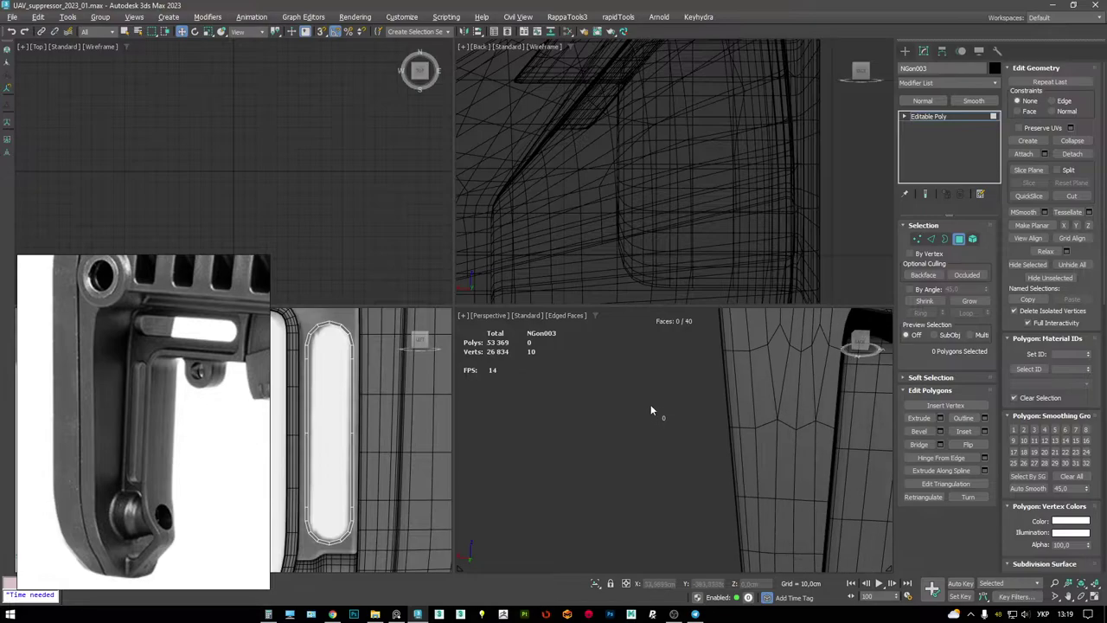
key("alt+w")
scroll(653, 358, "down", 3)
middle_click_drag(640, 309, 560, 224, "alt")
scroll(559, 224, "down", 3)
scroll(599, 268, "up", 8)
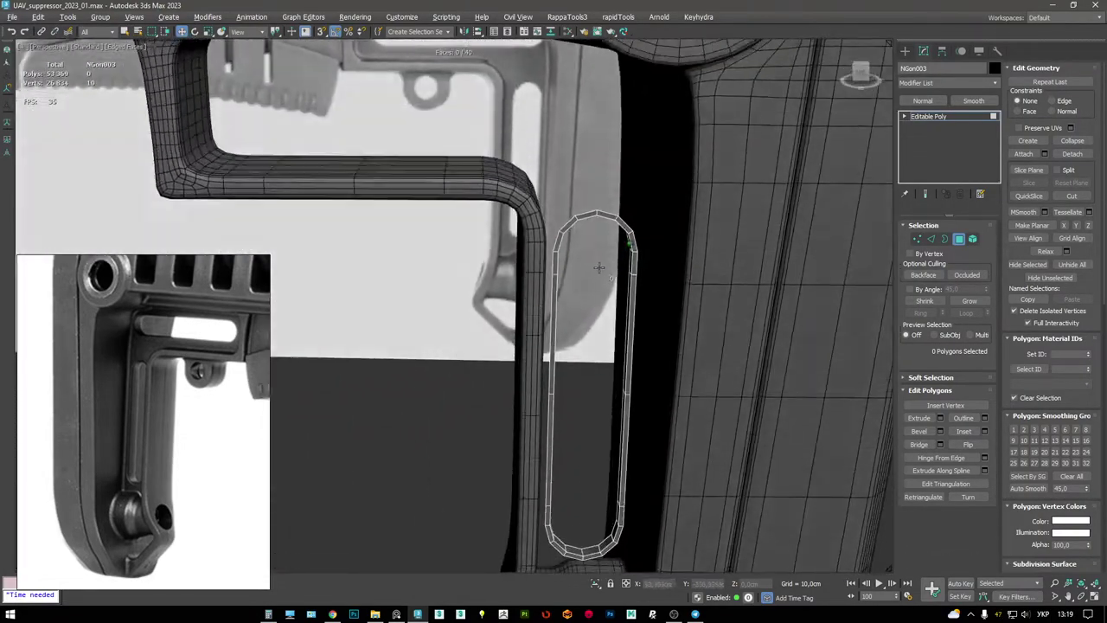
middle_click_drag(598, 267, 584, 244, "alt")
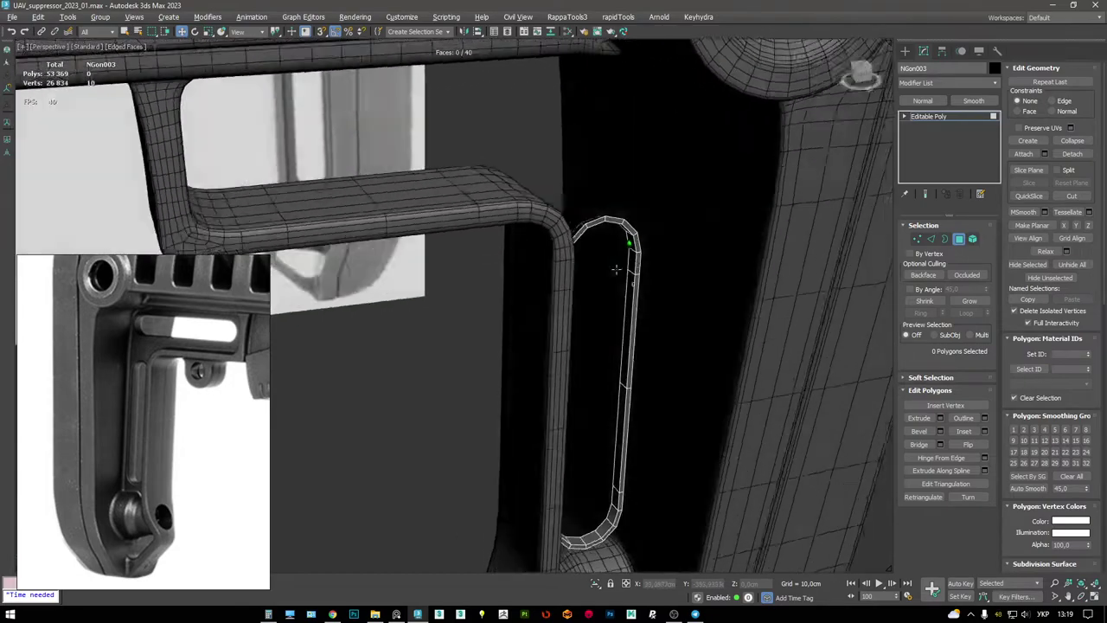
scroll(584, 244, "down", 4)
key("alt+w")
key("alt+w")
scroll(678, 339, "down", 2)
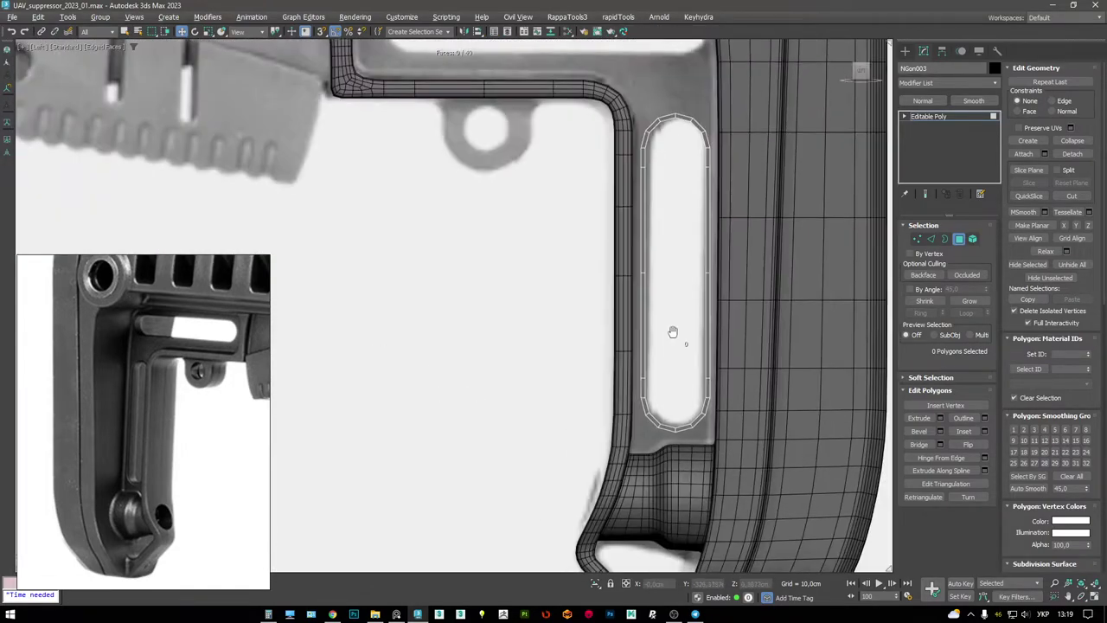
scroll(680, 379, "up", 1)
- Shift-scale the slot's open border outward to about 109%, growing a new ring of faces
key("3")
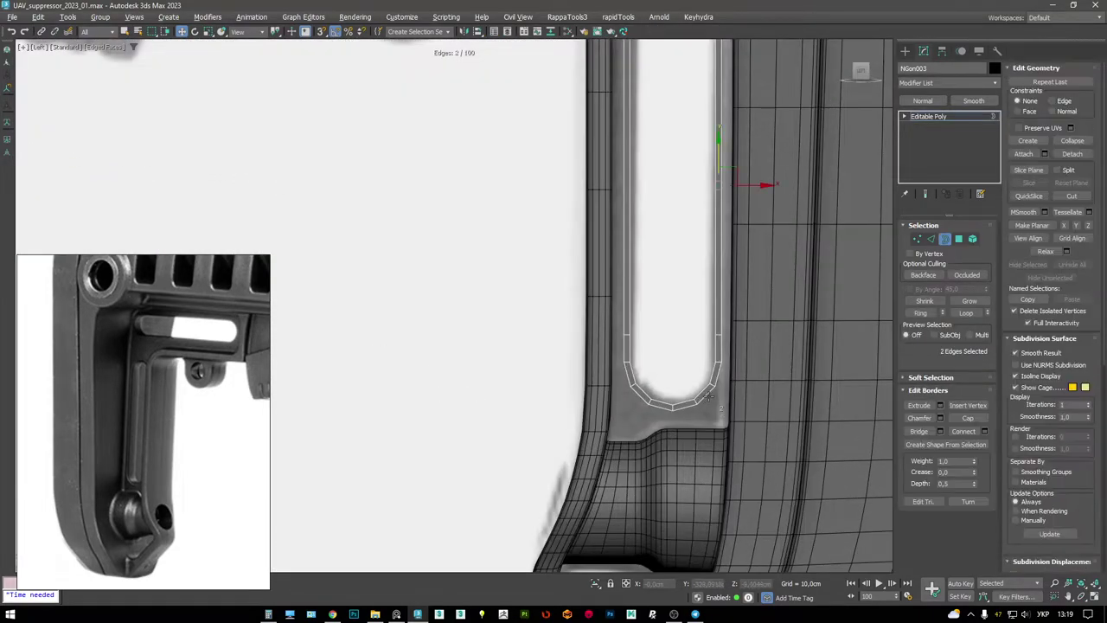
left_click(702, 303)
scroll(692, 301, "down", 4)
scroll(692, 301, "up", 4)
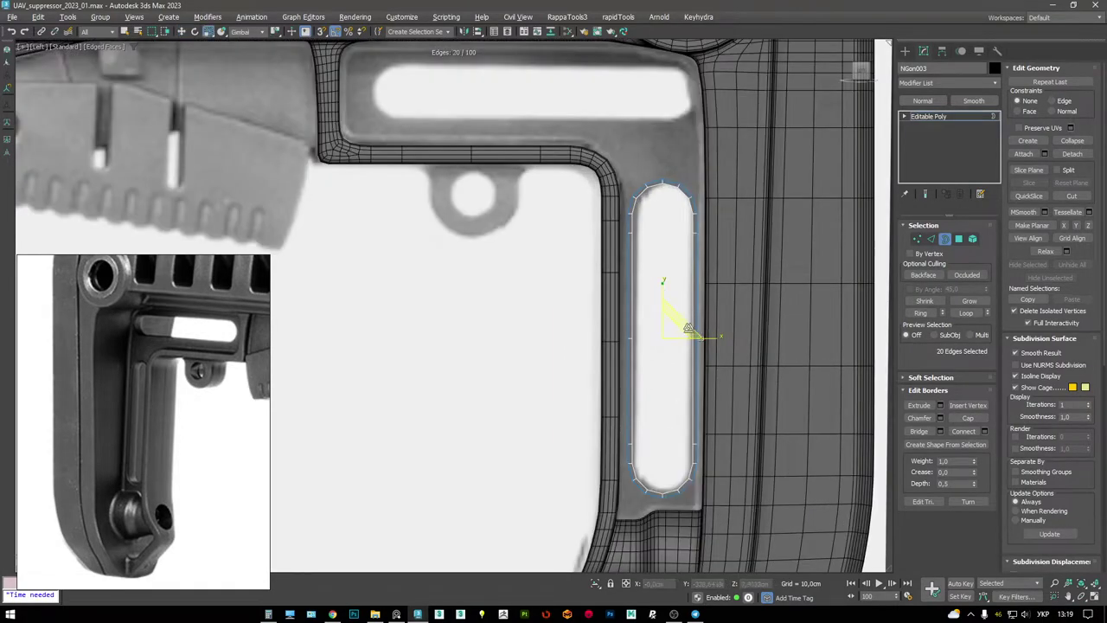
left_click_drag(695, 325, 748, 345, "shift")
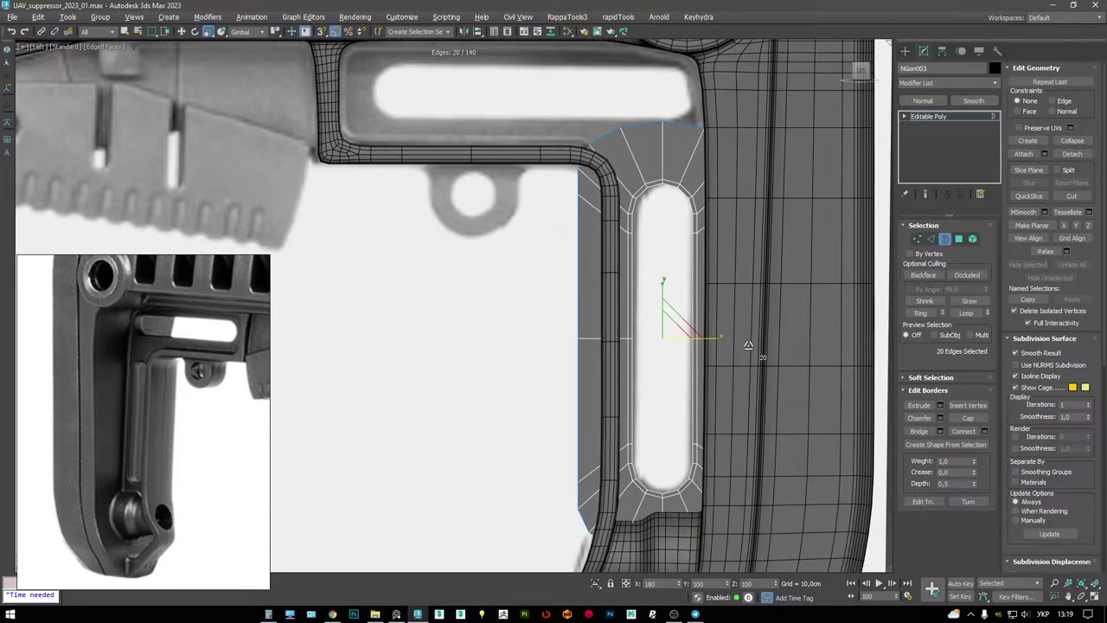
- Move the new ring's top edges to fit the stock's corner
key("ctrl+b")
key("w")
left_click(741, 291)
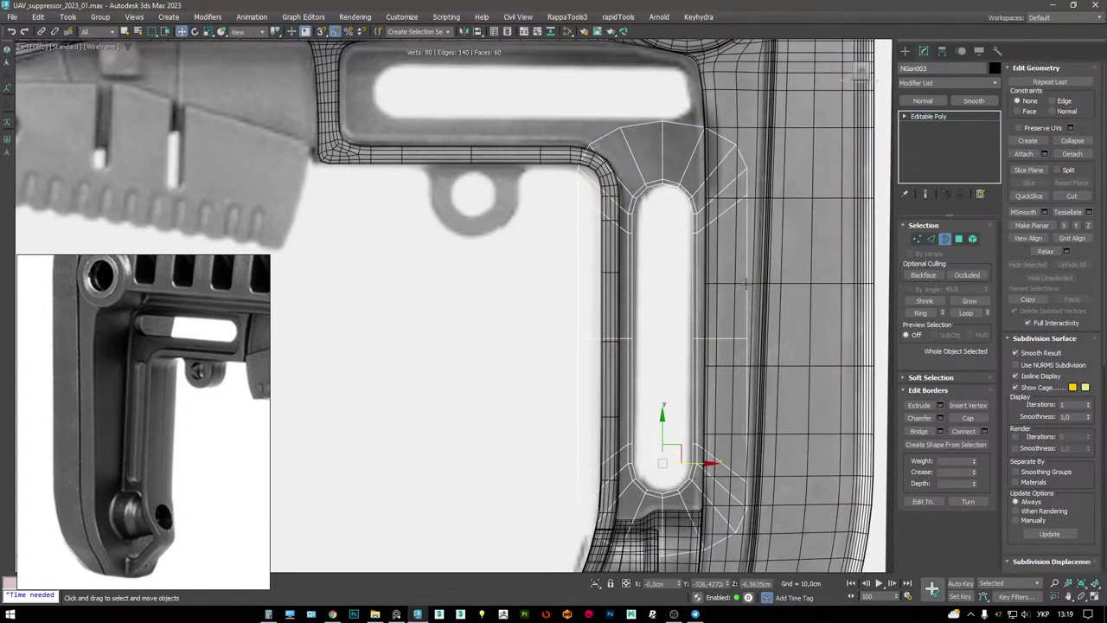
left_click(707, 138)
key("ctrl+b")
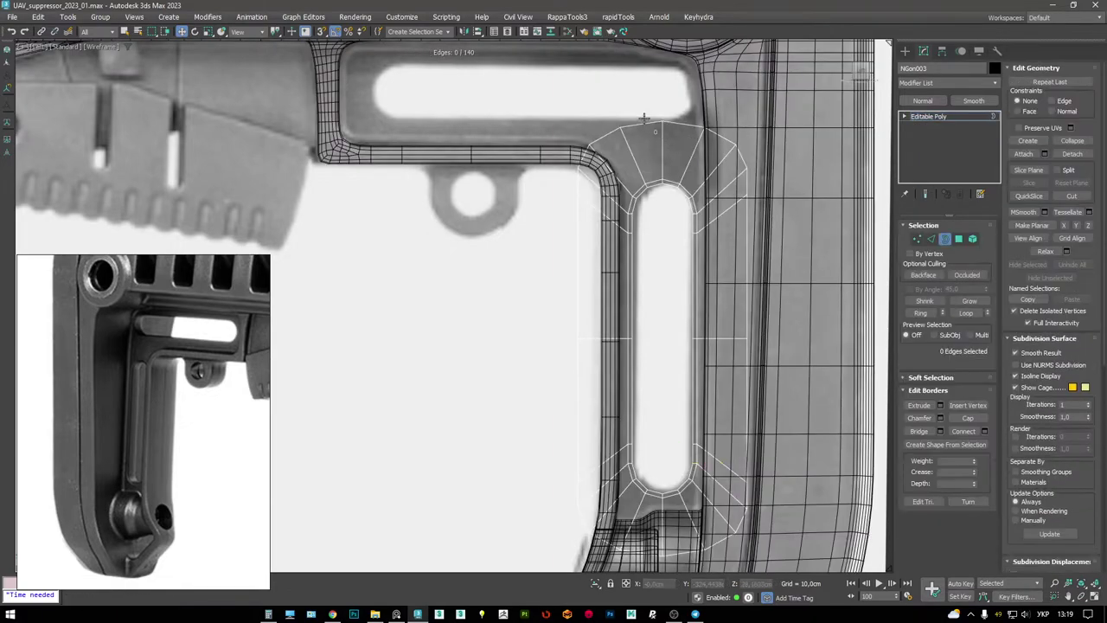
scroll(536, 336, "down", 2)
scroll(705, 261, "up", 3)
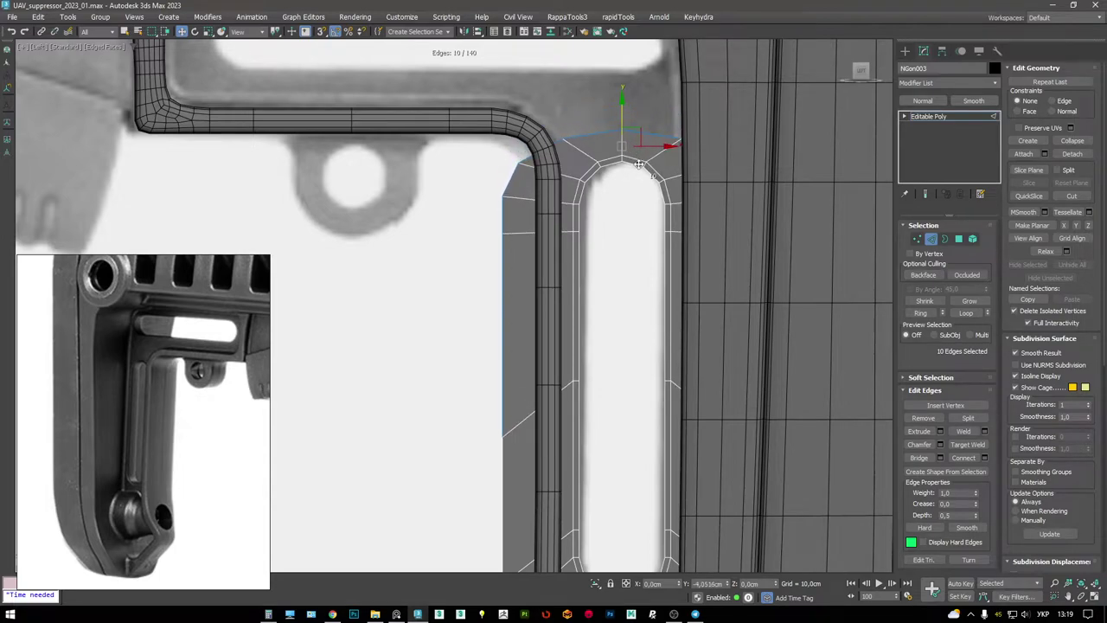
key("ctrl+z")
left_click_drag(623, 69, 637, 112)
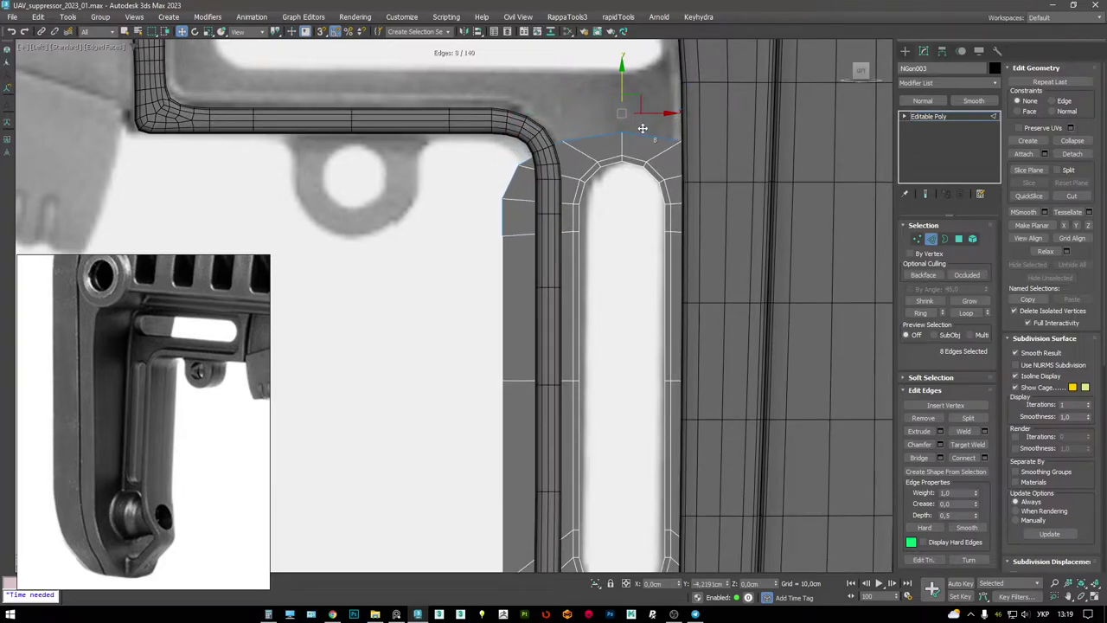
- Compare wider and narrower top-arc versions via undo/redo, keeping edges pulled toward the upper frame
key("ctrl+z")
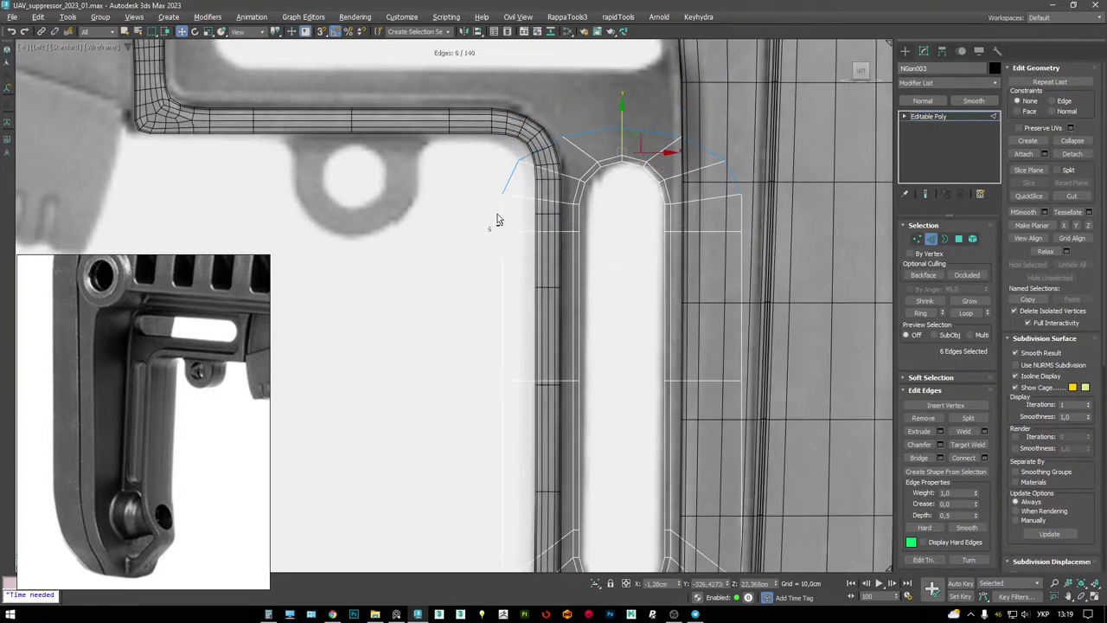
key("F3")
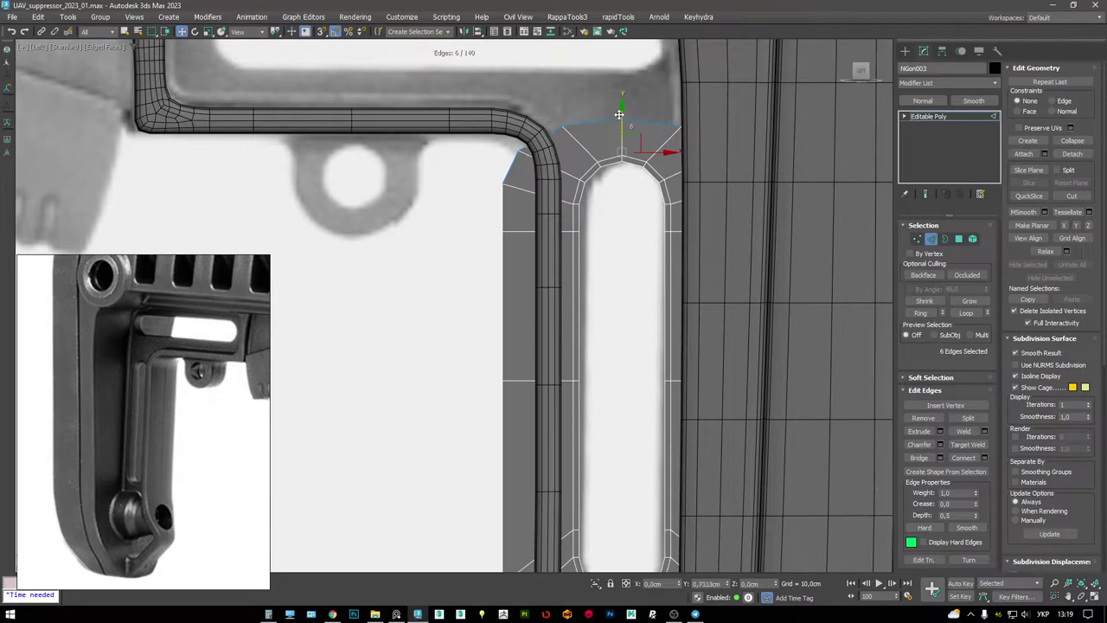
key("ctrl+z")
key("F3")
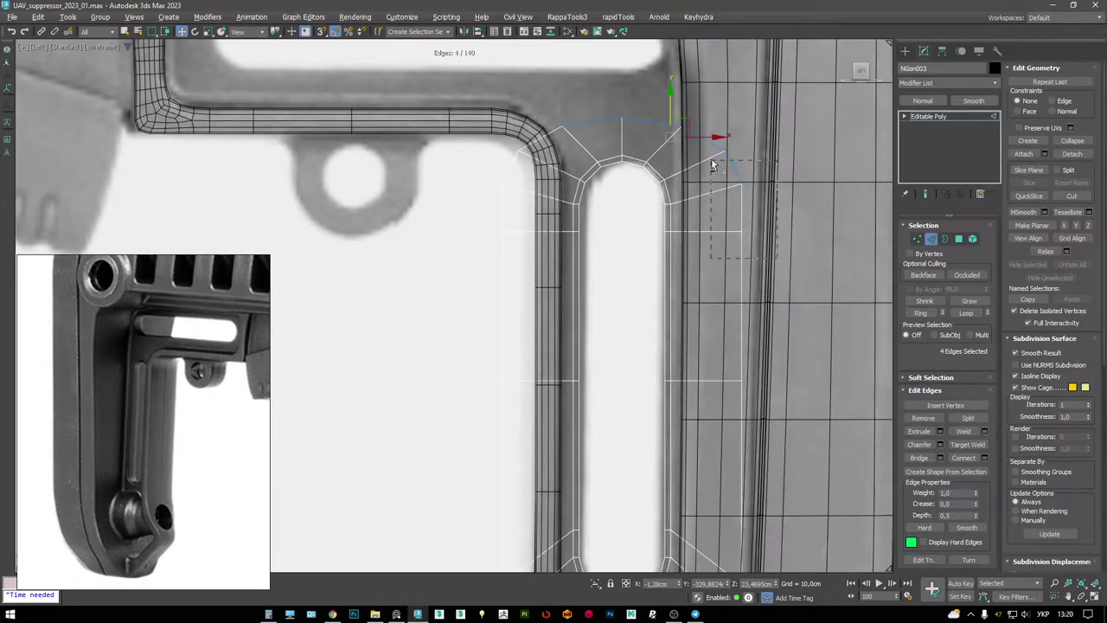
key("ctrl+y")
key("F3")
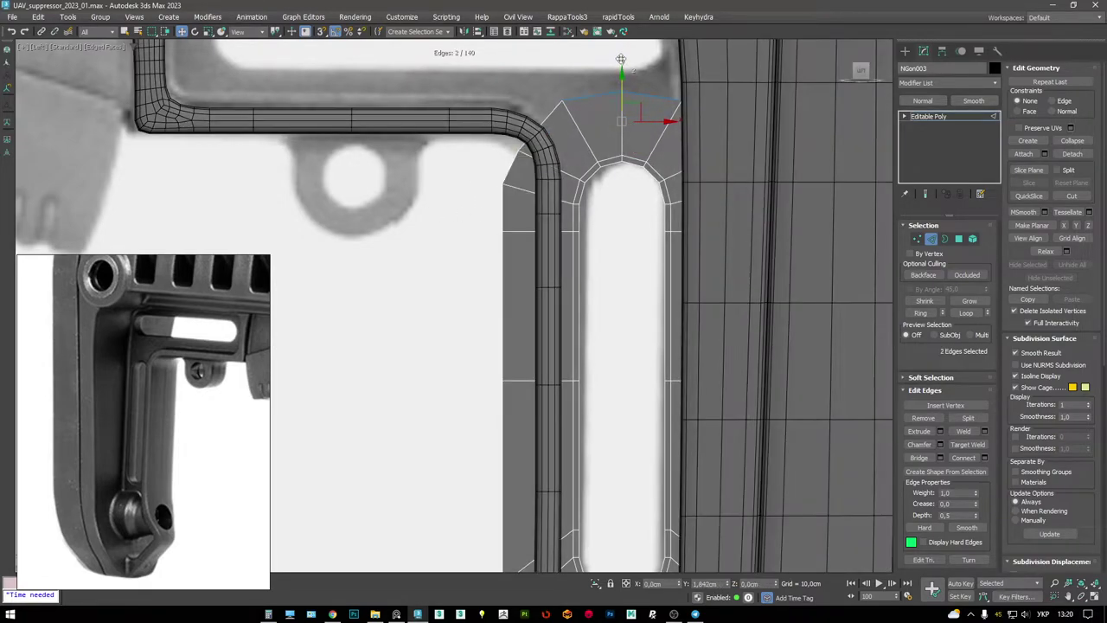
scroll(621, 58, "down", 3)
scroll(458, 254, "up", 3)
key("1")
key("F3")
key("F3")
left_click(928, 116)
- Add a Symmetry modifier mirrored on the Y axis and collapse it into the slot patch
key("1")
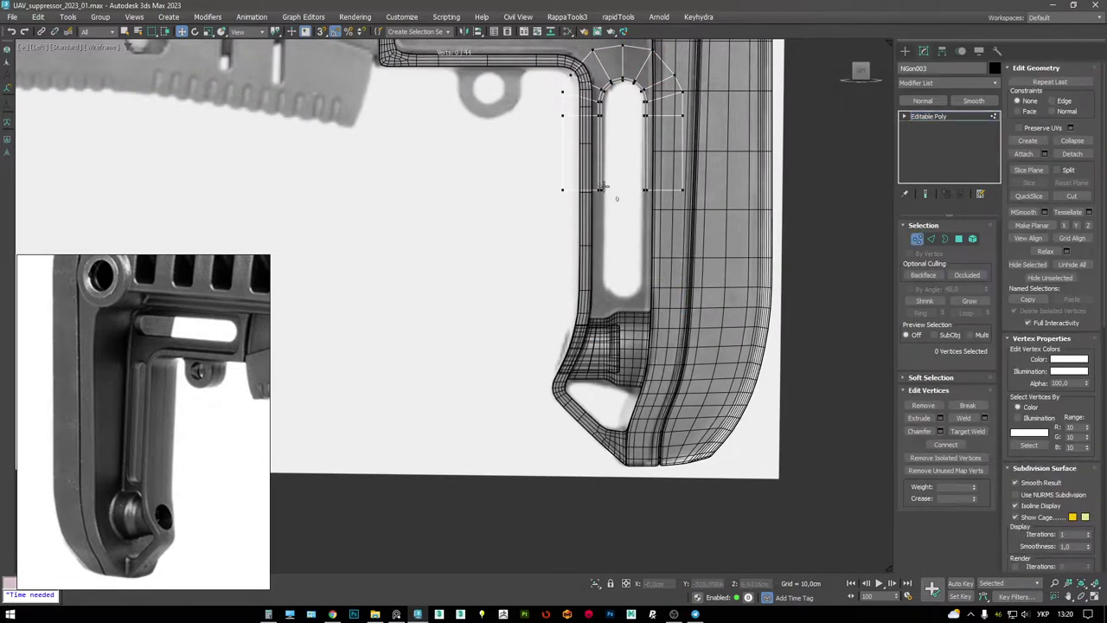
right_click(735, 230)
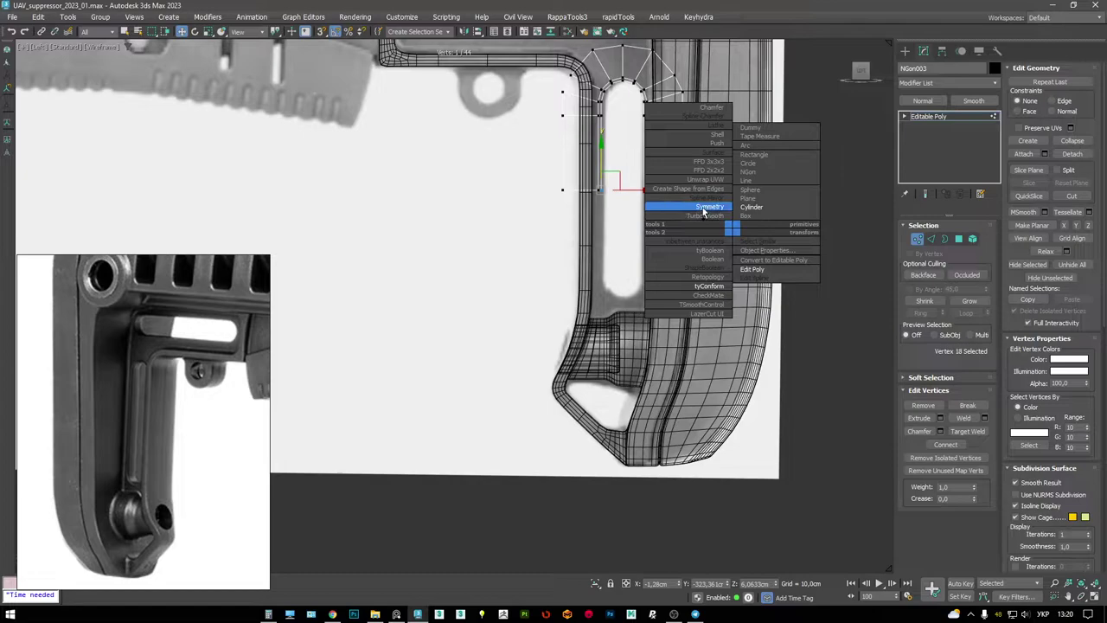
left_click(703, 208)
left_click(933, 279)
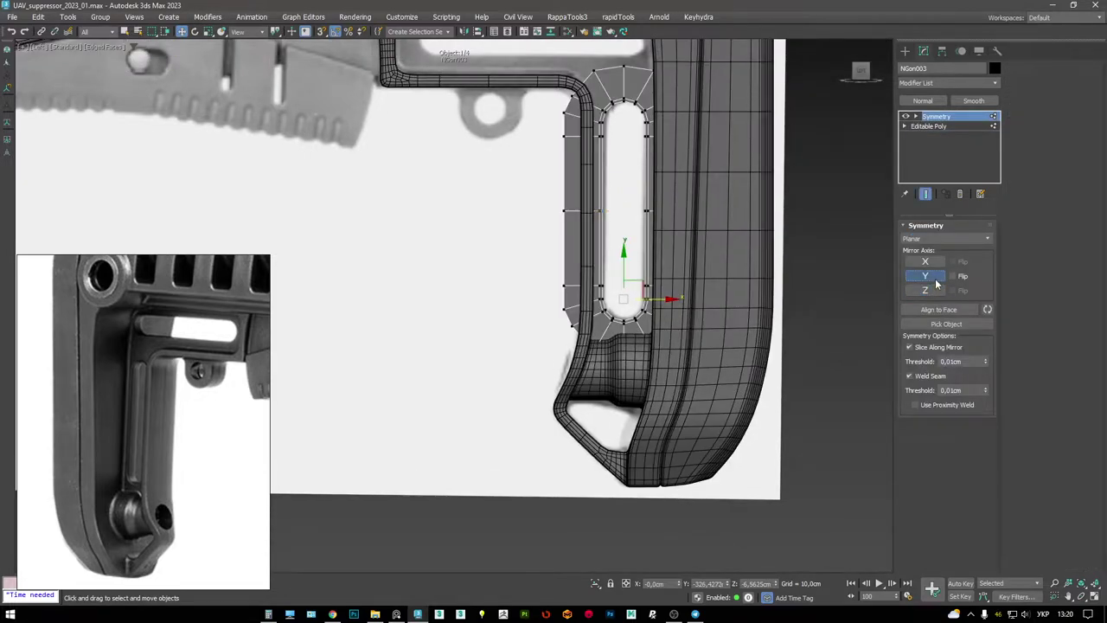
scroll(716, 215, "down", 1)
key("ctrl+shift+c")
scroll(666, 225, "up", 4)
scroll(669, 256, "down", 3)
key("1")
scroll(689, 338, "up", 4)
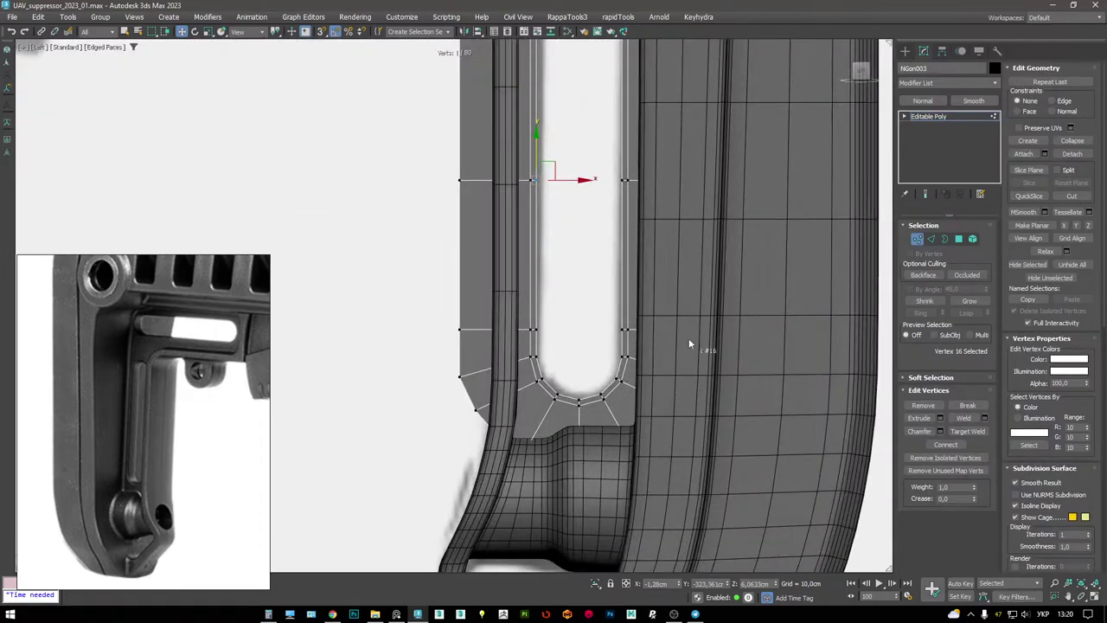
- Select the patch's outer vertex column and scale it flat on X to 1%
key("alt+w")
right_click(695, 332)
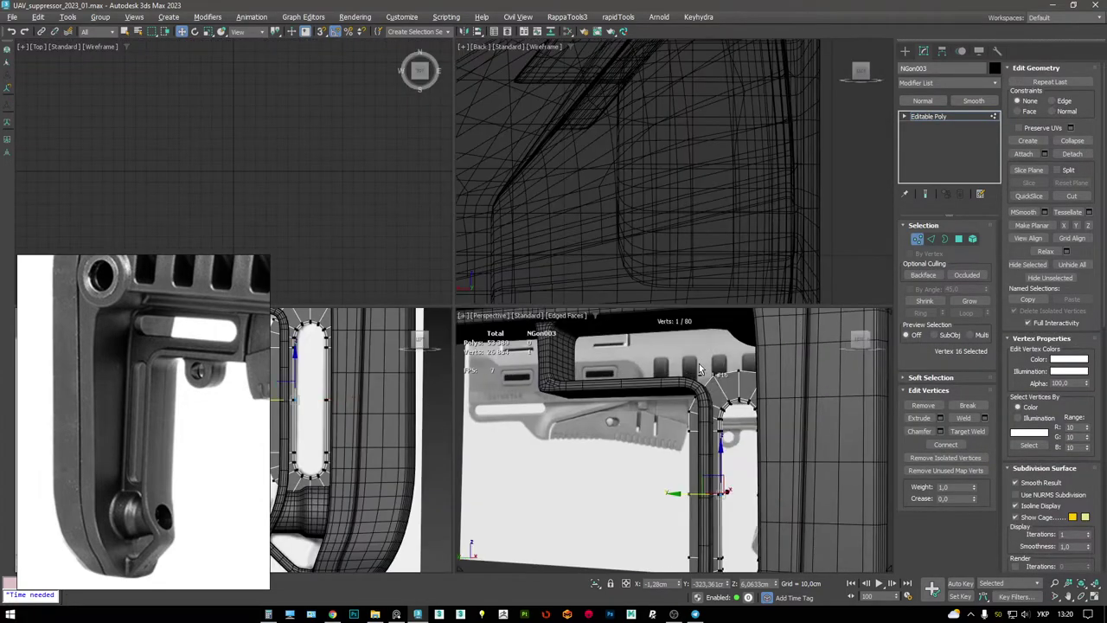
key("alt+w")
middle_click_drag(686, 322, 605, 204, "alt")
scroll(552, 206, "down", 5)
scroll(631, 200, "up", 8)
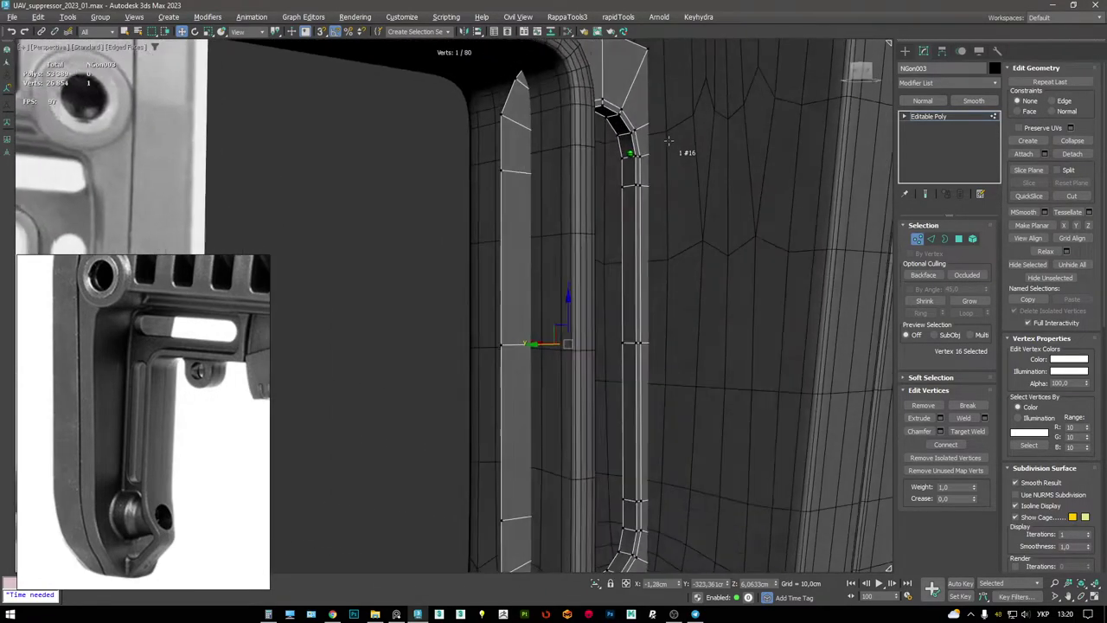
scroll(630, 201, "down", 2)
left_click(625, 198, "shift")
middle_click_drag(626, 198, 668, 251, "alt")
scroll(657, 198, "down", 3)
key("F3")
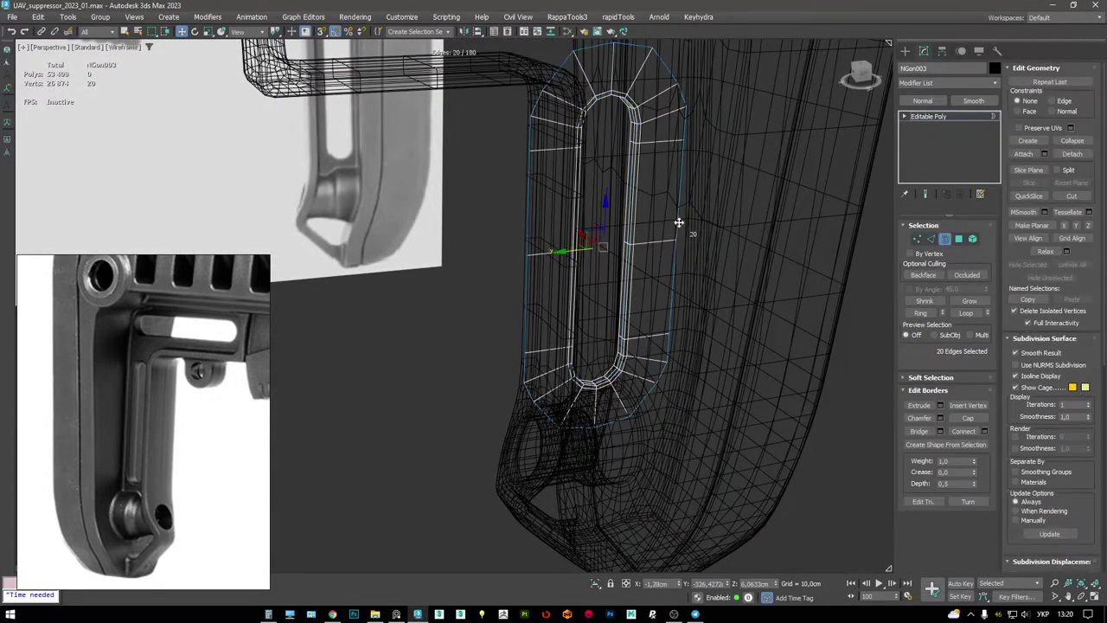
mouse_move(665, 71)
left_mouse_down()
mouse_move(703, 315)
mouse_move(650, 301)
left_mouse_up()
key("F3")
scroll(655, 360, "up", 2)
left_click_drag(677, 232, 631, 238)
- Vertex-snap the flattened column onto the stock's edge and add the bottom vertex to the selection
key("w")
key("s")
key("F3")
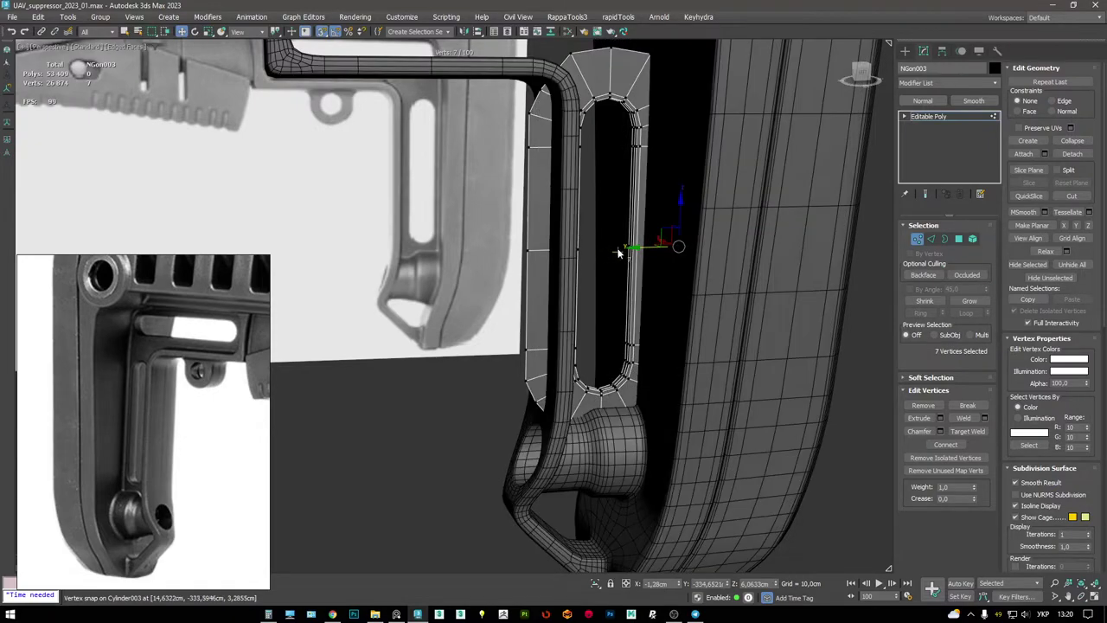
key("F3")
mouse_move(678, 245)
left_mouse_down()
mouse_move(658, 143)
mouse_move(692, 156)
mouse_move(695, 204)
mouse_move(641, 153)
left_mouse_up()
key("F3")
key("F4")
key("F4")
middle_click_drag(656, 152, 658, 108, "alt")
key("F3")
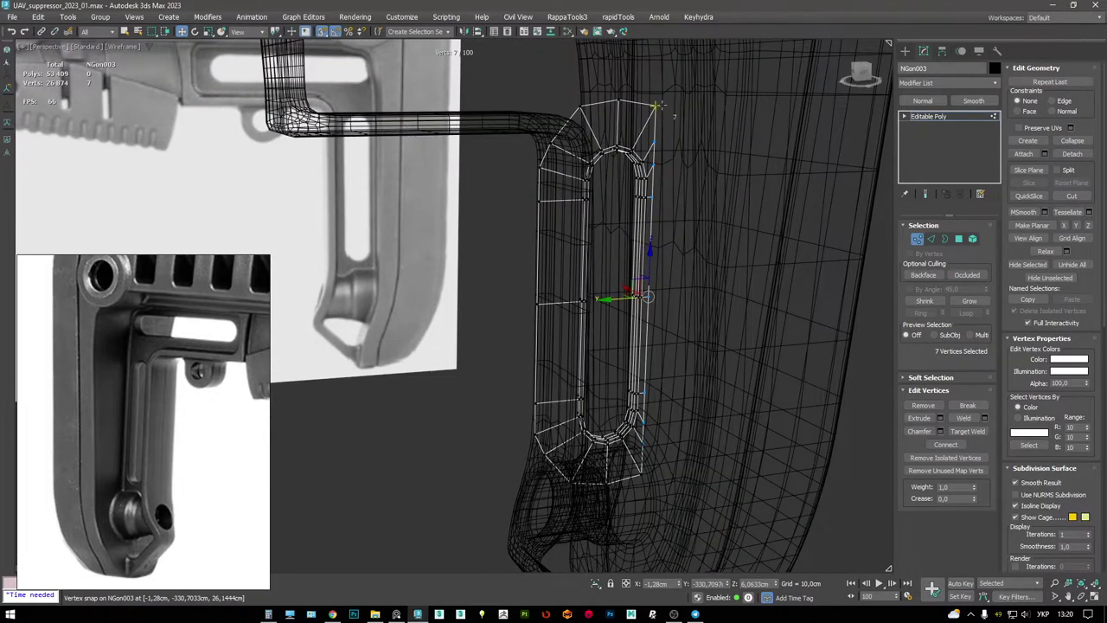
left_click(654, 102, "ctrl")
key("F3")
scroll(684, 278, "up", 3)
scroll(649, 408, "up", 3)
key("F3")
key("F3")
key("F3")
key("F3")
- Conform only the selected frame vertices onto the cylinder with tyConform and collapse the result
right_click(689, 293)
left_click(663, 347)
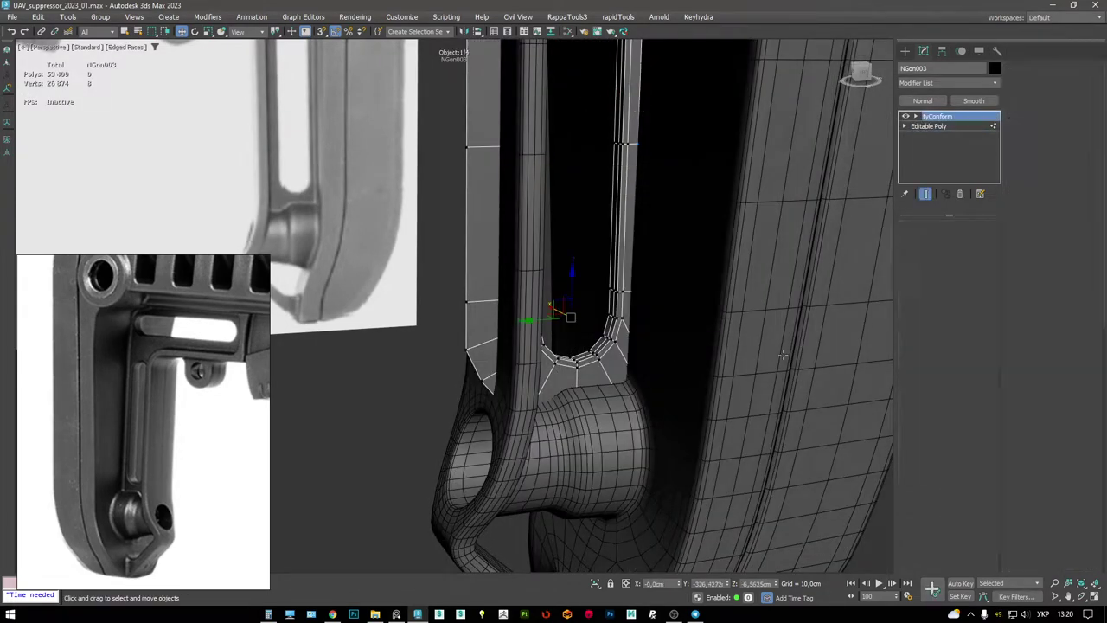
left_click(924, 352)
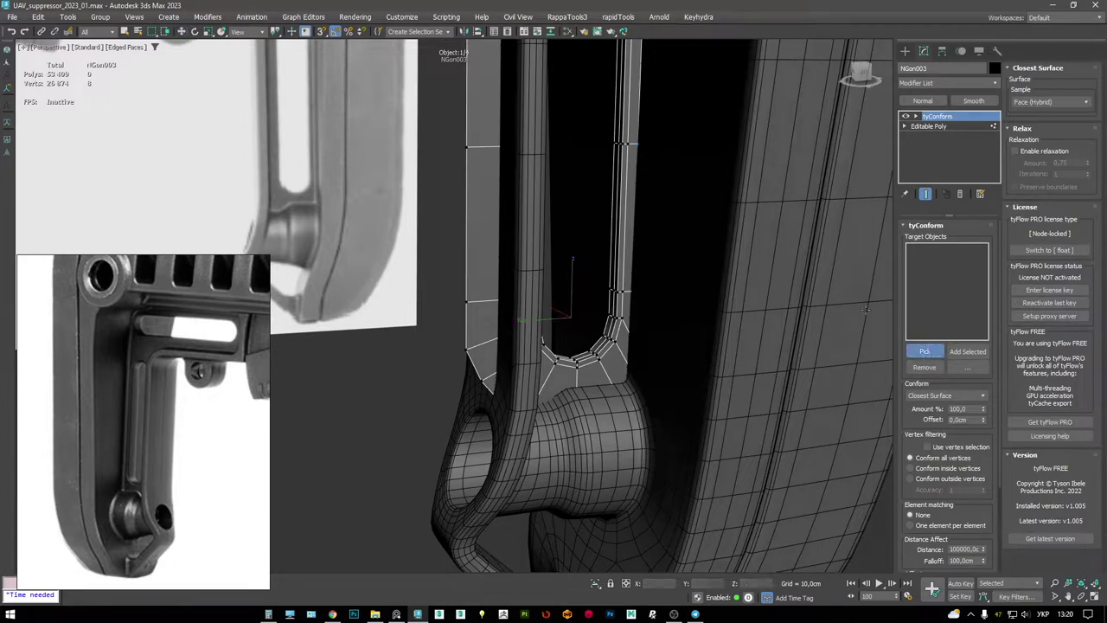
left_click(700, 262)
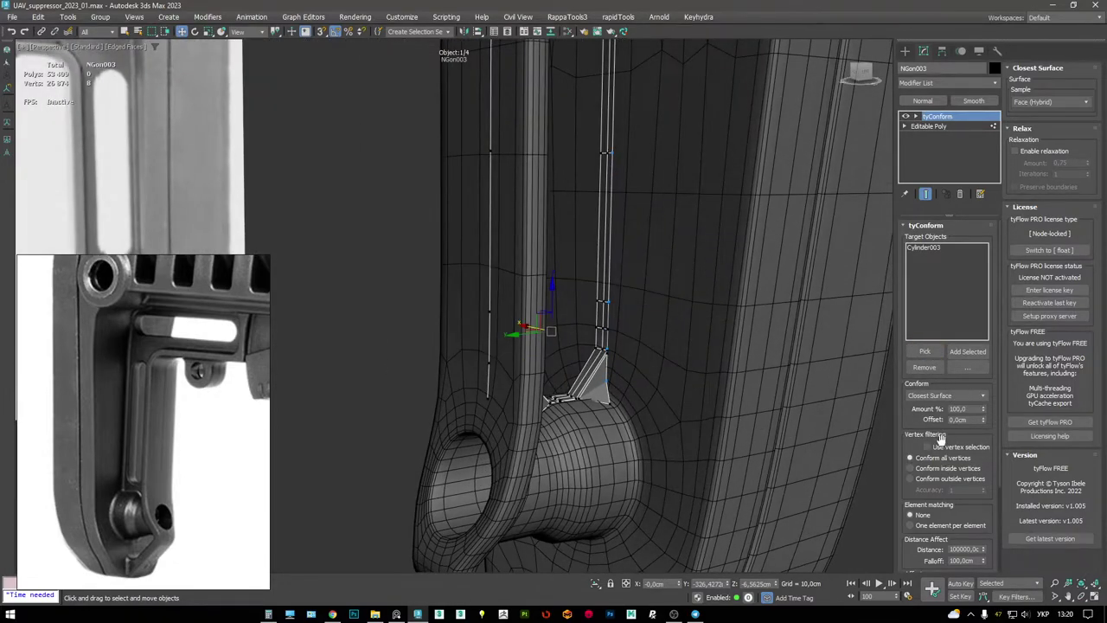
left_click(938, 443)
middle_click_drag(571, 346, 520, 254, "alt")
key("ctrl+shift+c")
scroll(620, 285, "down", 5)
scroll(630, 326, "up", 5)
- Shift the frame's selected vertices along Y to line up with the stock
key("F3")
key("1")
key("F3")
middle_click_drag(525, 485, 550, 333, "alt")
key("r")
key("w")
key("F3")
left_click_drag(456, 307, 535, 319)
key("F3")
- Select vertex 37 at the stock corner and the vertices at the frame's bottom end
scroll(620, 273, "down", 2)
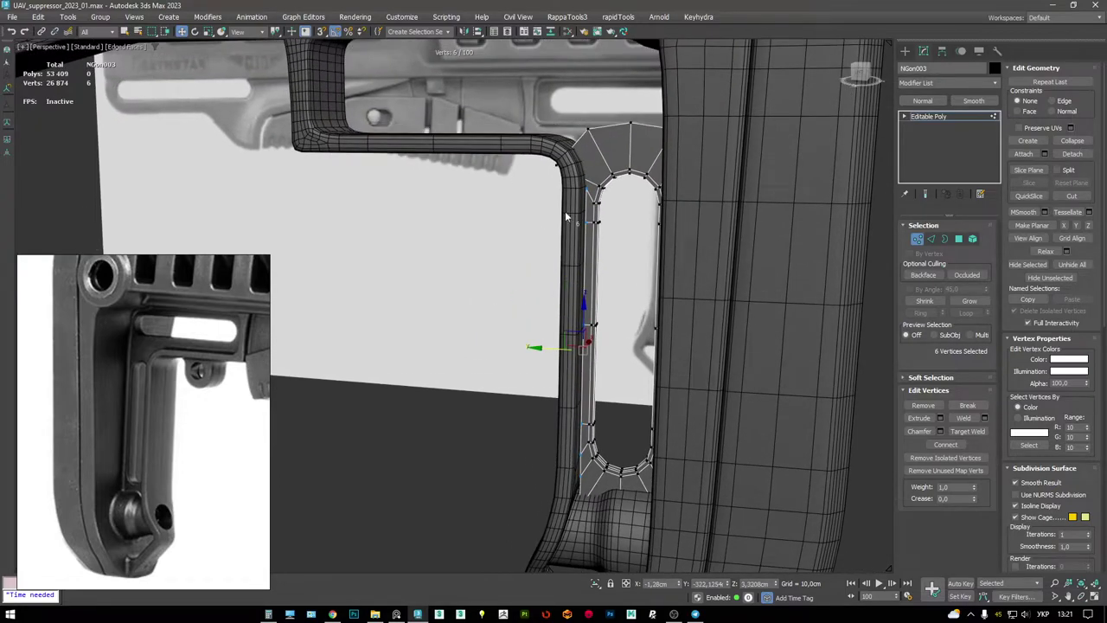
key("F3")
scroll(571, 182, "up", 1)
key("F3")
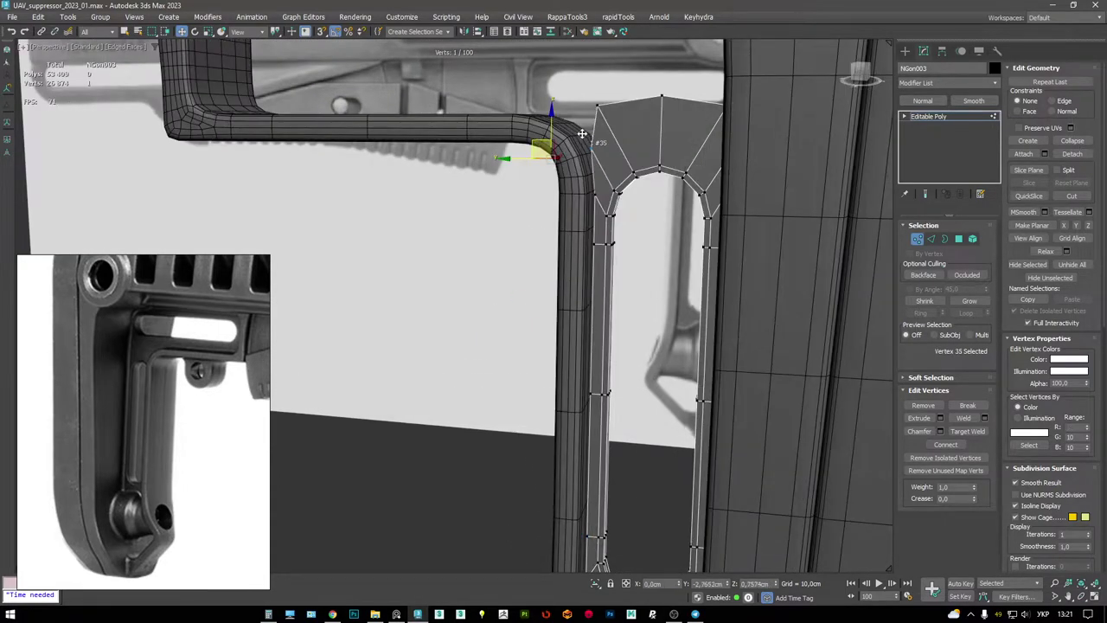
scroll(583, 164, "up", 2)
left_click(582, 201)
middle_click_drag(582, 217, 569, 157, "alt")
key("F3")
middle_click_drag(584, 332, 508, 216, "alt")
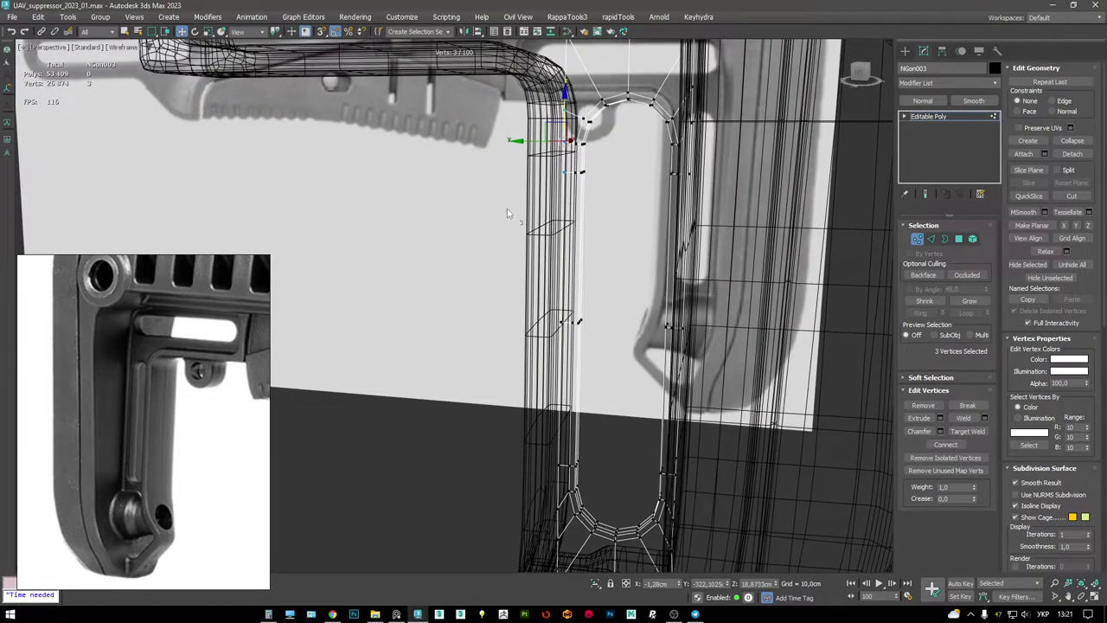
key("F3")
middle_click_drag(565, 424, 548, 303, "alt")
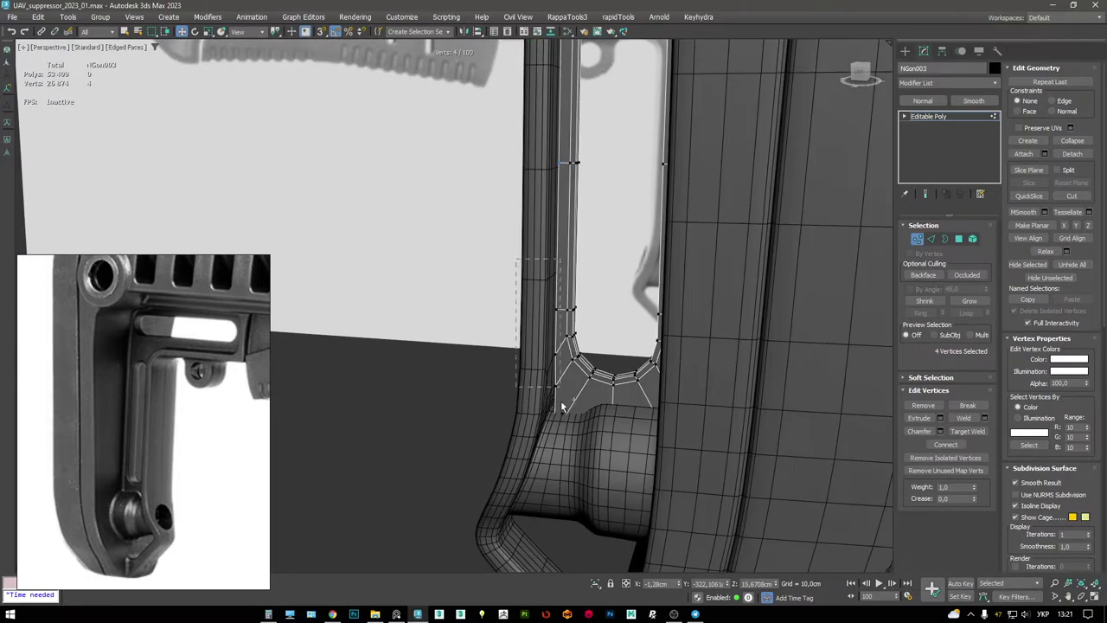
left_click_drag(561, 405, 563, 405, "ctrl")
key("F3")
- Apply tyConform to the bottom-end vertices with Cylinder003 as the conform target
right_click(631, 327)
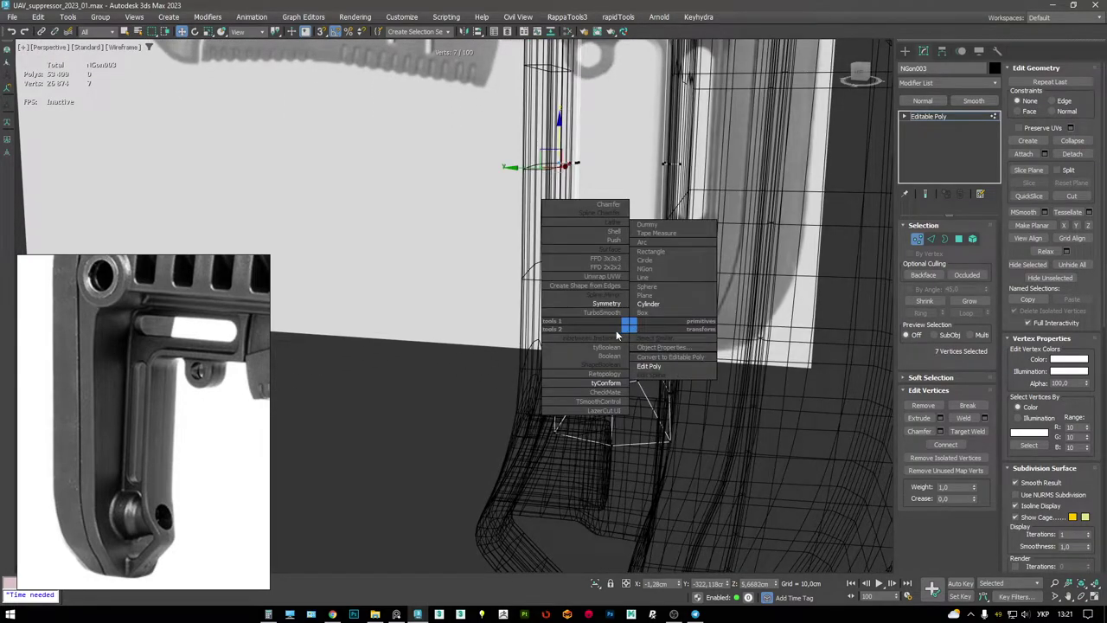
left_click(611, 383)
key("z")
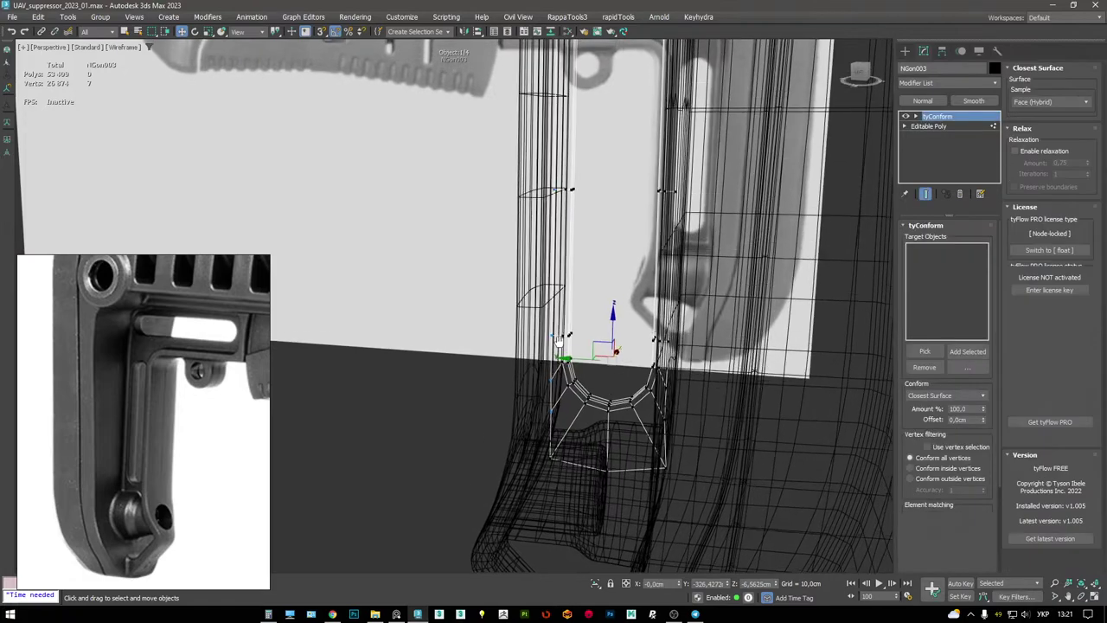
key("F3")
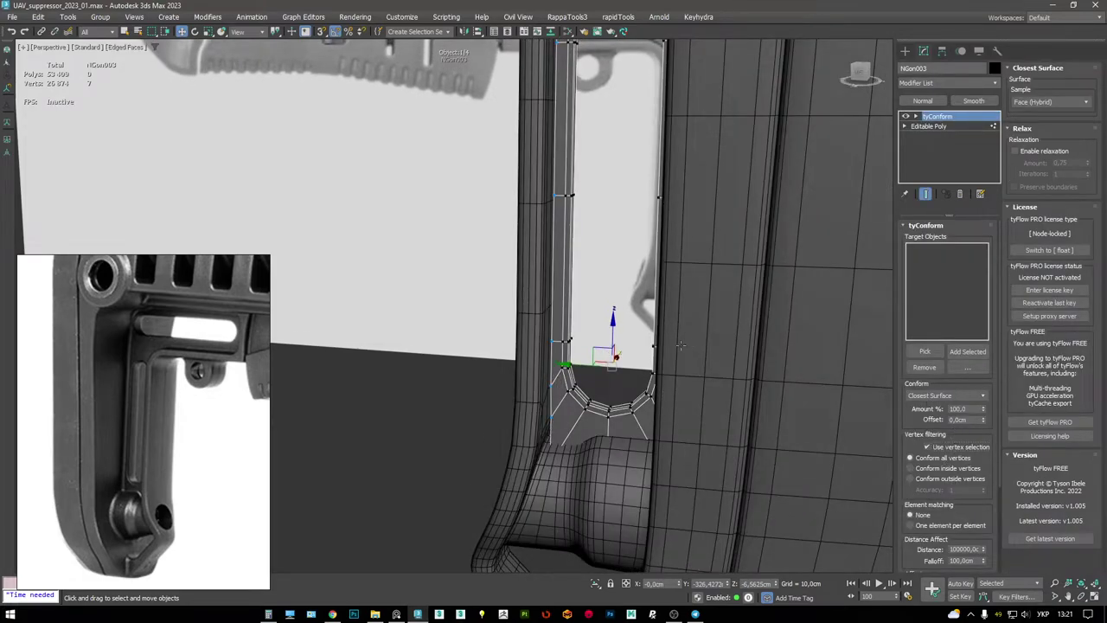
middle_click_drag(690, 346, 886, 367, "alt")
left_click(925, 351)
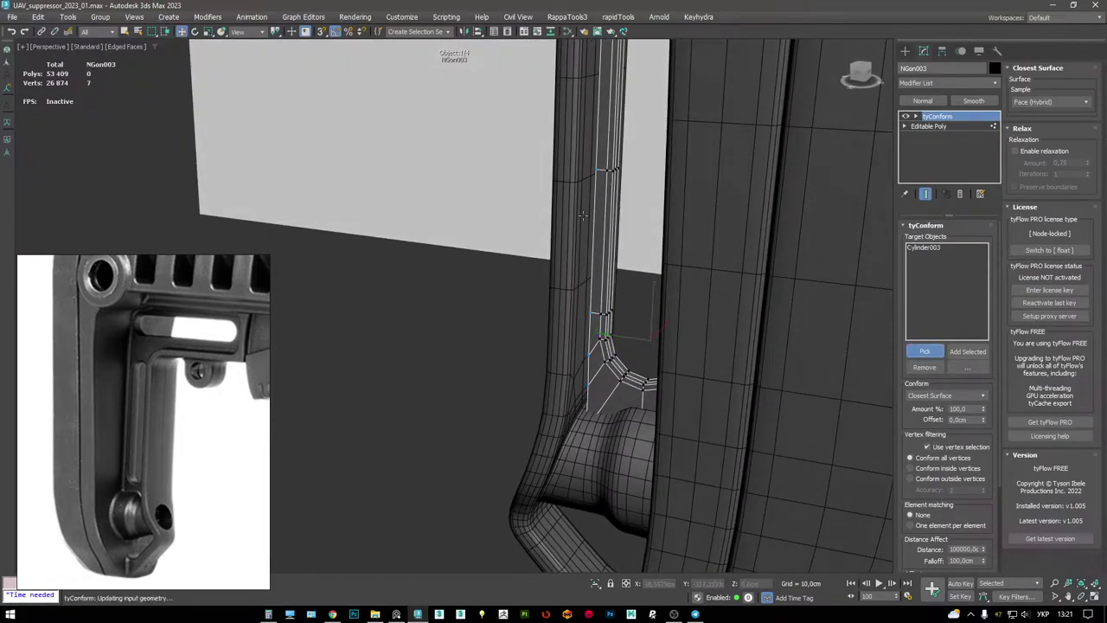
right_click(583, 215)
middle_click_drag(583, 215, 575, 317, "alt")
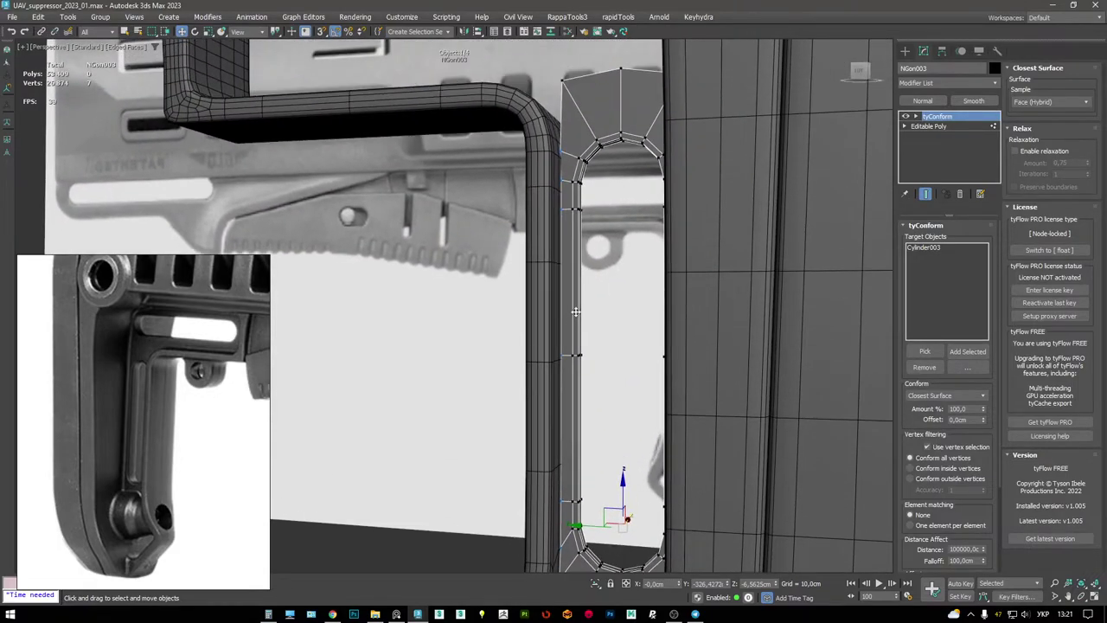
- Turn off the smoothing display on the stock Cylinder003
left_click(547, 234)
scroll(547, 235, "up", 4)
left_click(930, 116)
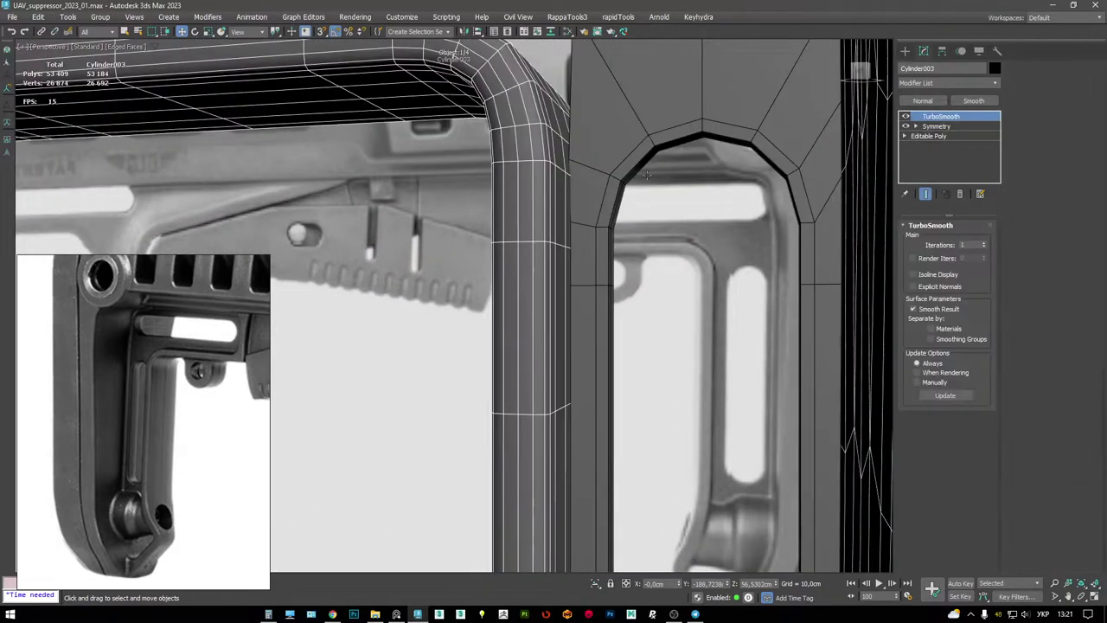
left_click(906, 116)
scroll(564, 167, "down", 3)
- Snap a corner vertex of frame NGon003 onto the stock
left_click(577, 152)
key("1")
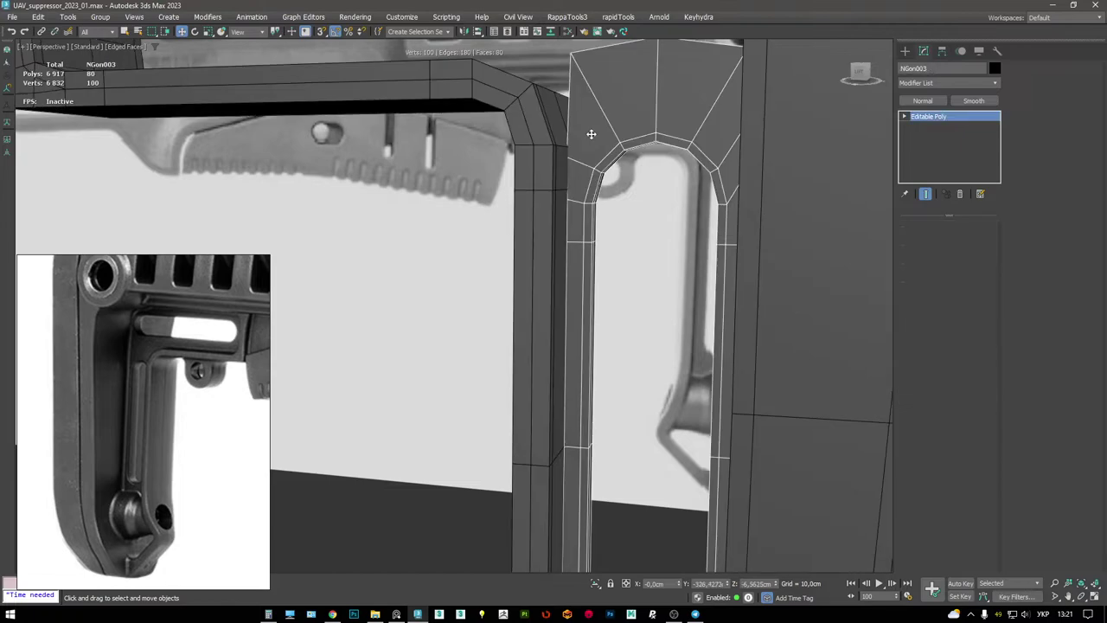
key("F3")
middle_click_drag(577, 153, 570, 169, "alt")
left_click_drag(584, 178, 578, 163)
key("F3")
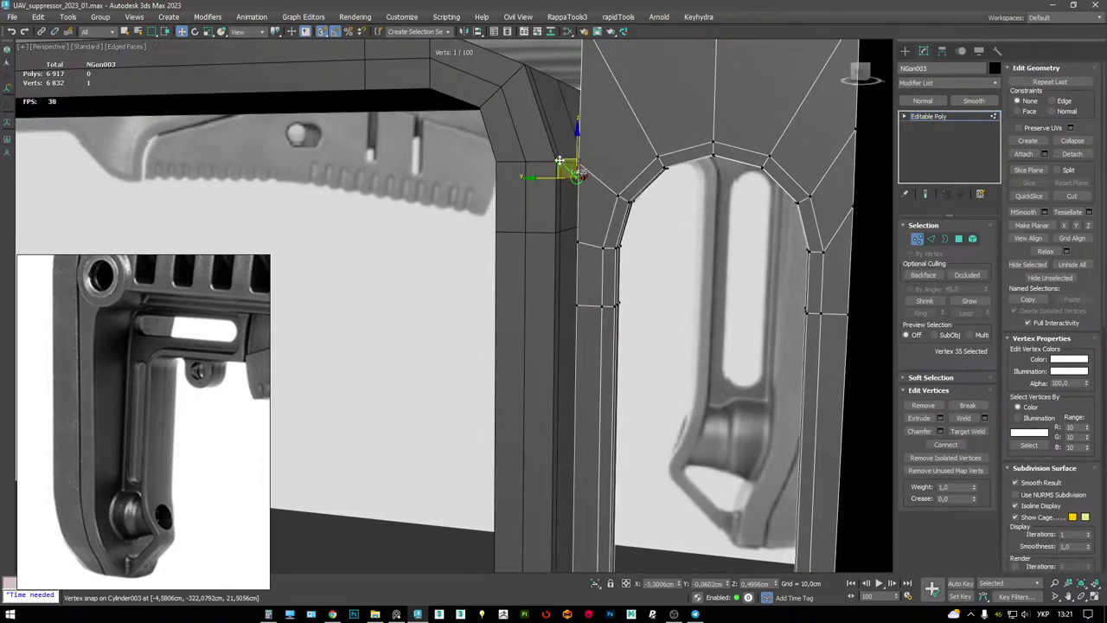
- In Cylinder003's Editable Poly, cut a new edge across the stock's column
scroll(580, 194, "up", 2)
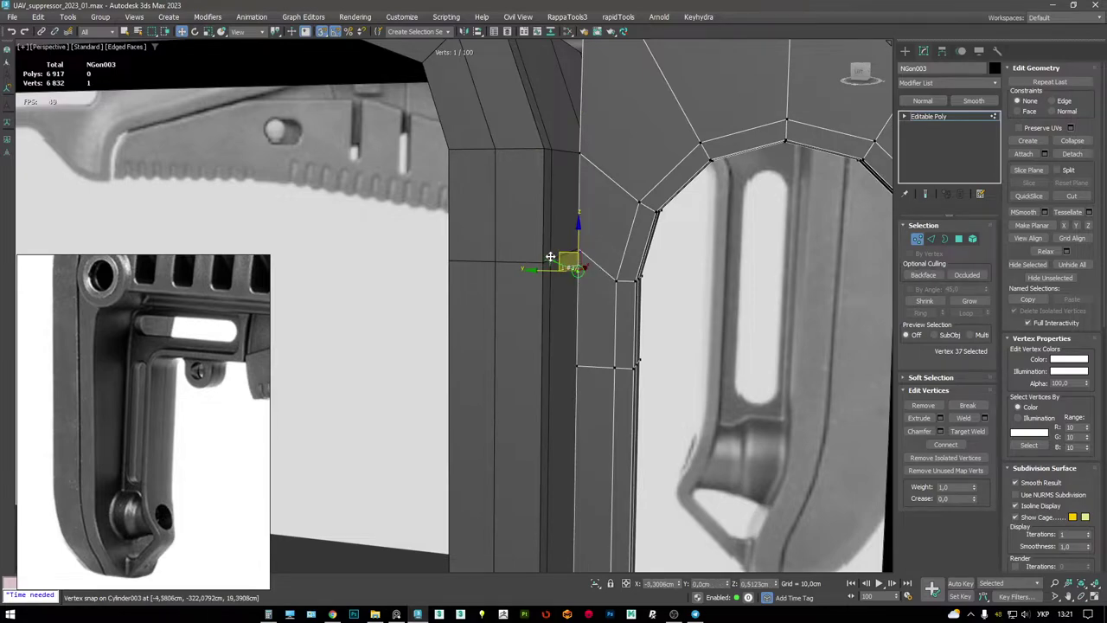
middle_click_drag(562, 252, 584, 204, "alt")
left_click(952, 117)
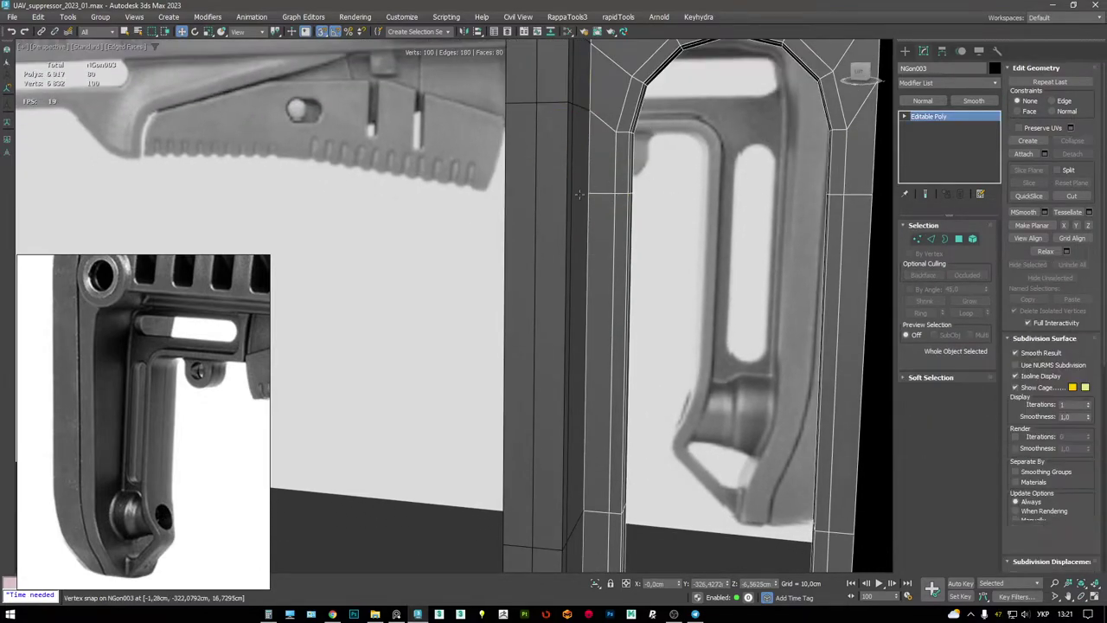
left_click(576, 194)
left_click(930, 136)
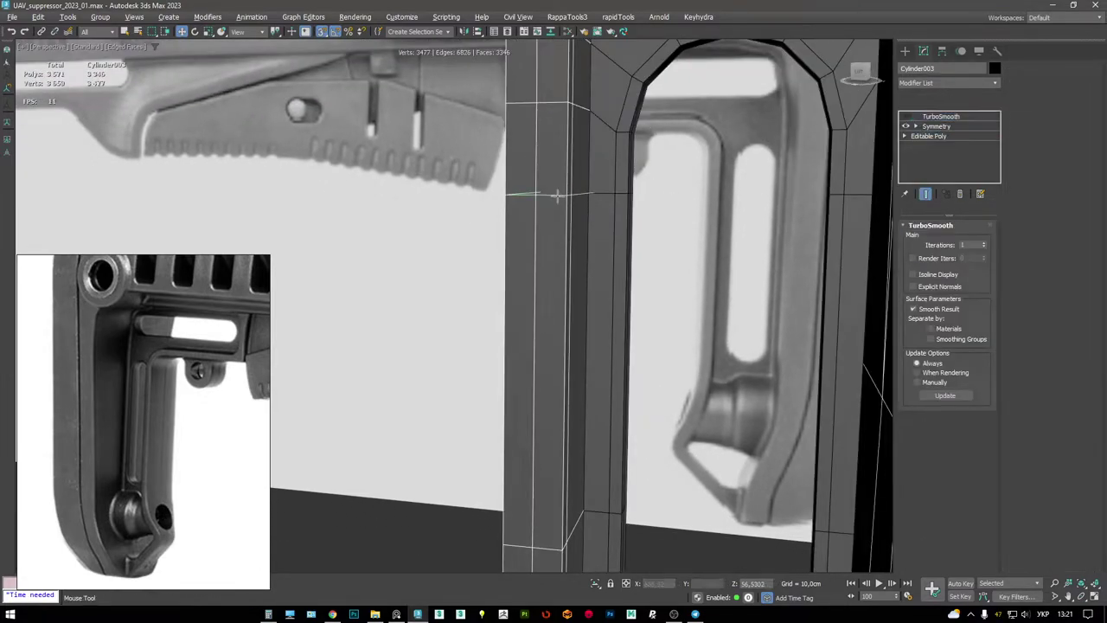
middle_click_drag(536, 277, 579, 255, "alt")
key("w")
key("alt+c")
left_click(539, 234)
right_click(539, 234)
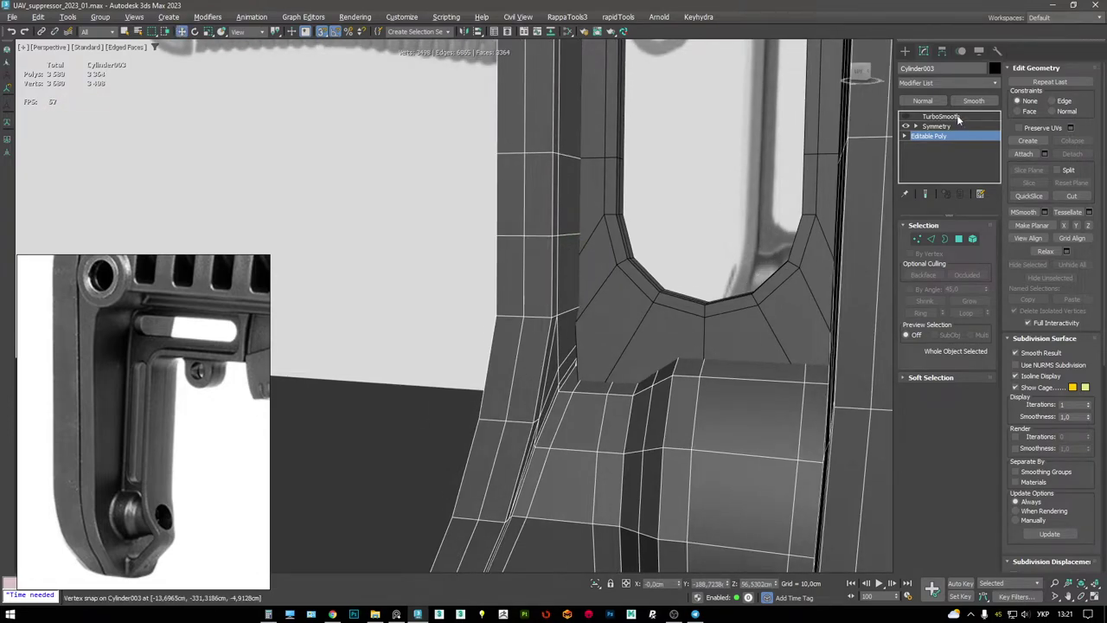
- Check the stock's smoothing, then select the NGon003 frame for vertex editing
left_click(941, 116)
key("F3")
left_click(584, 254)
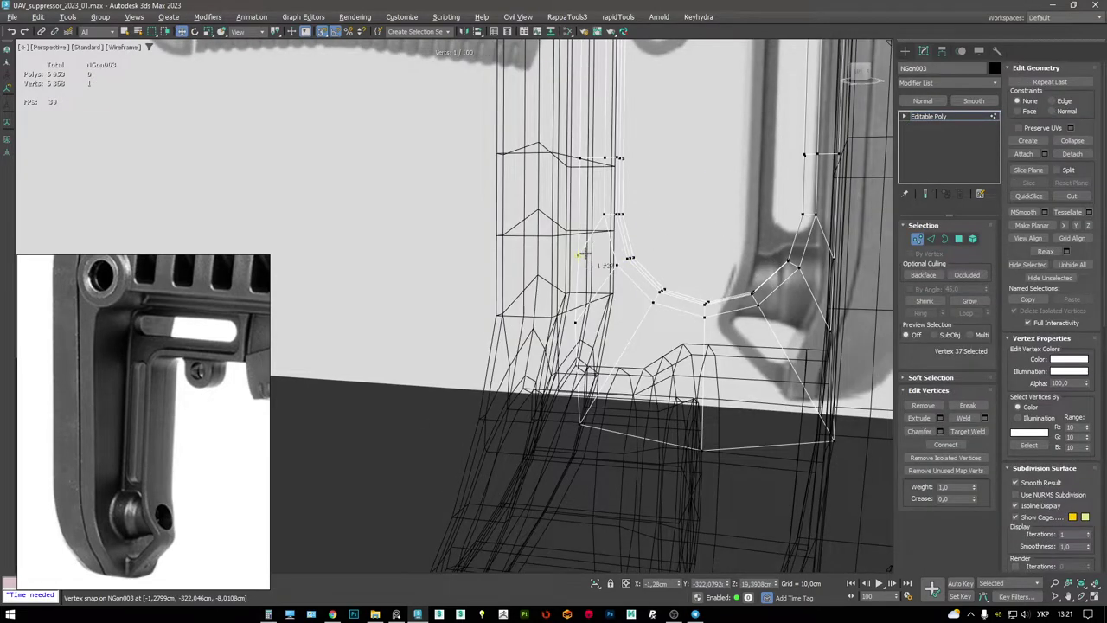
key("F3")
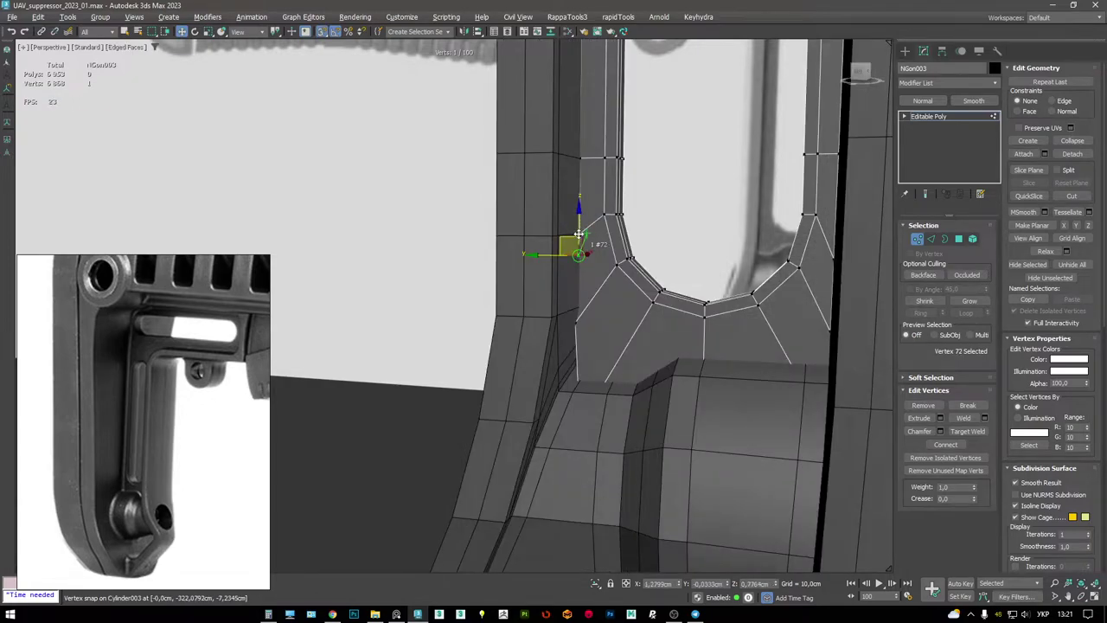
left_click(574, 220)
middle_click_drag(578, 269, 576, 240, "alt")
- Vertex-snap frame vertices 71 and 73 down onto the stock mesh
left_click(571, 262)
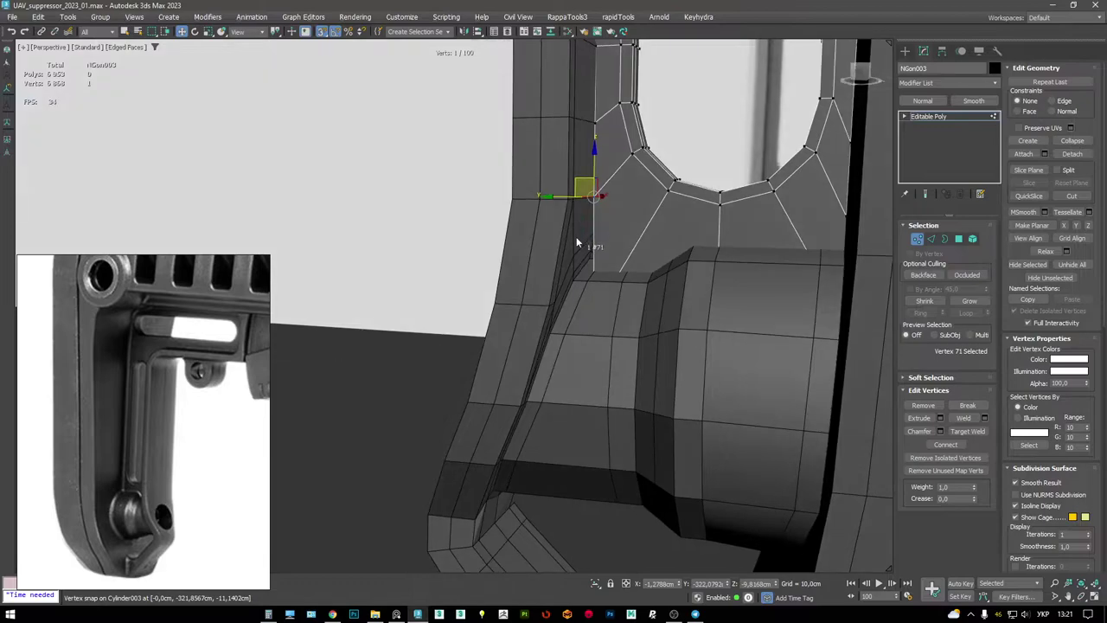
left_click(604, 328)
middle_click_drag(604, 328, 606, 322, "alt")
key("F3")
key("F3")
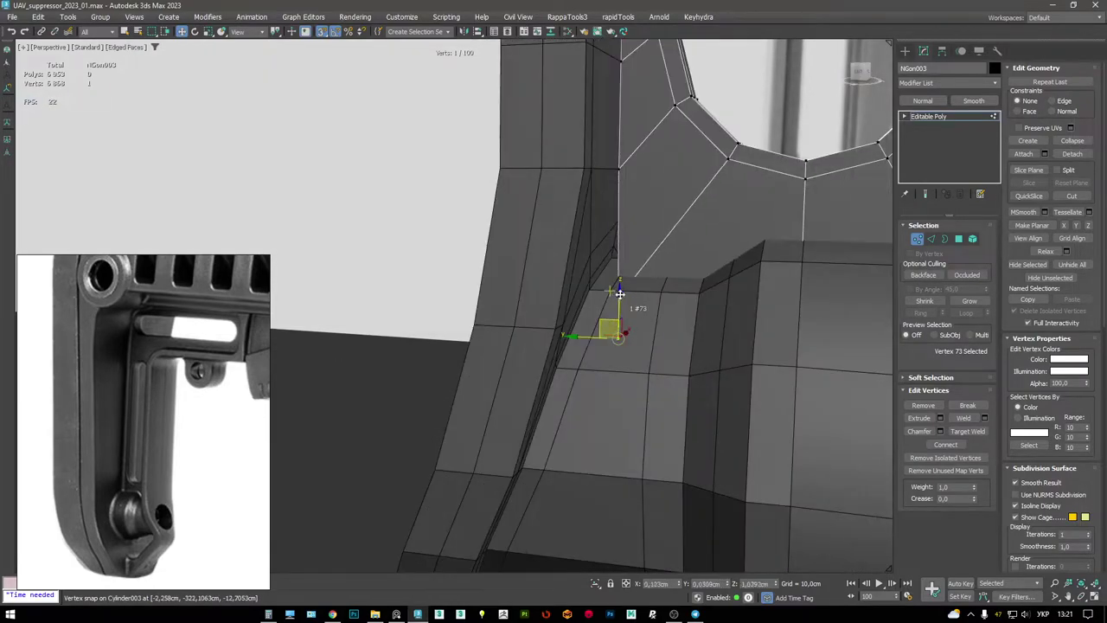
left_click_drag(623, 248, 616, 257)
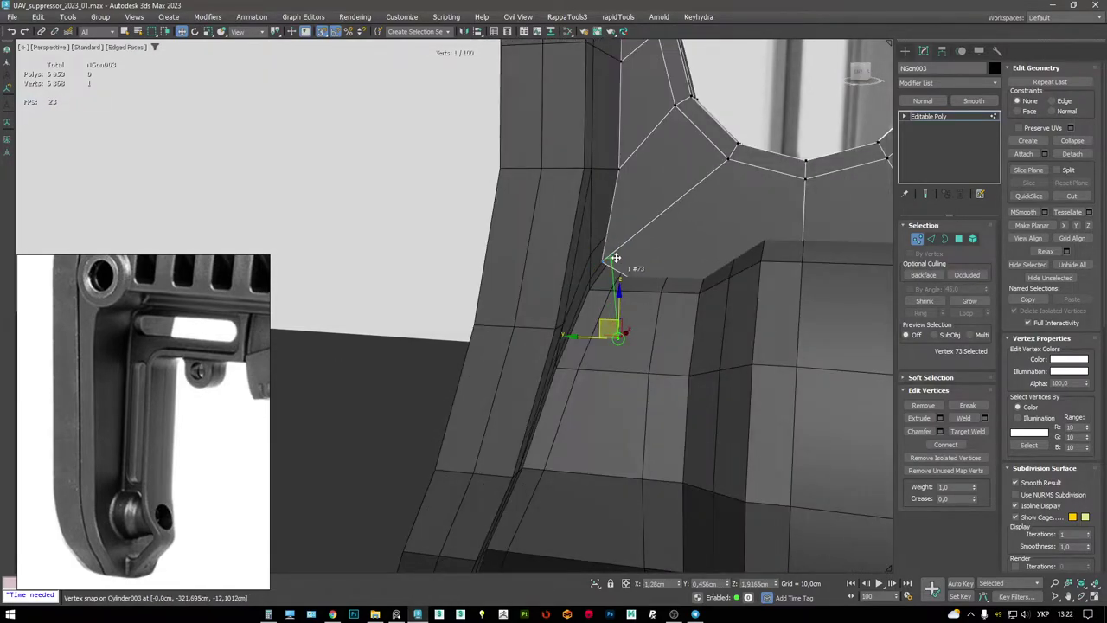
mouse_move(610, 258)
middle_mouse_down("alt")
mouse_move(589, 276)
mouse_move(623, 277)
mouse_move(608, 265)
middle_mouse_up("alt")
left_click_drag(608, 265, 584, 250)
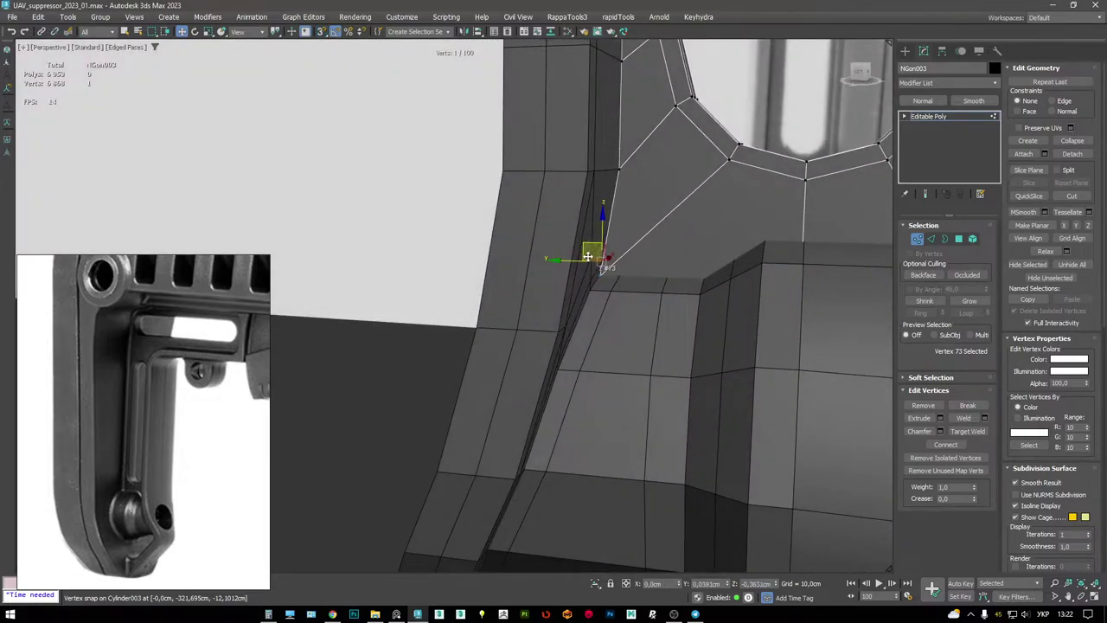
middle_click_drag(586, 256, 669, 281, "alt")
scroll(670, 259, "up", 5)
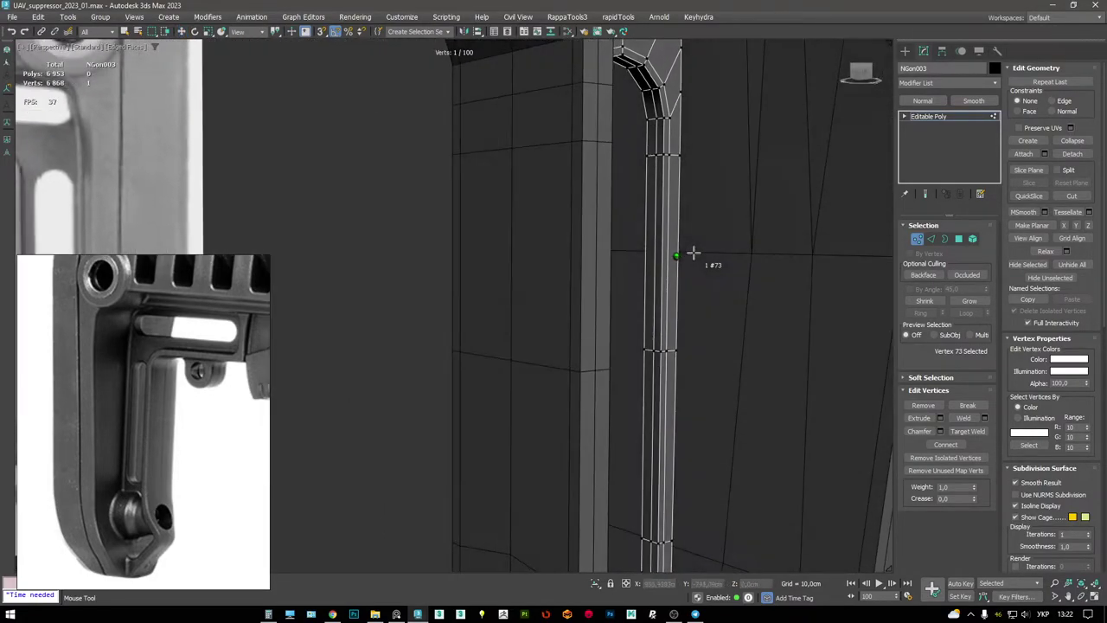
- Leave the frame's vertex editing, reselect Cylinder003 and preview it with smoothing
scroll(673, 251, "down", 5)
key("w")
key("1")
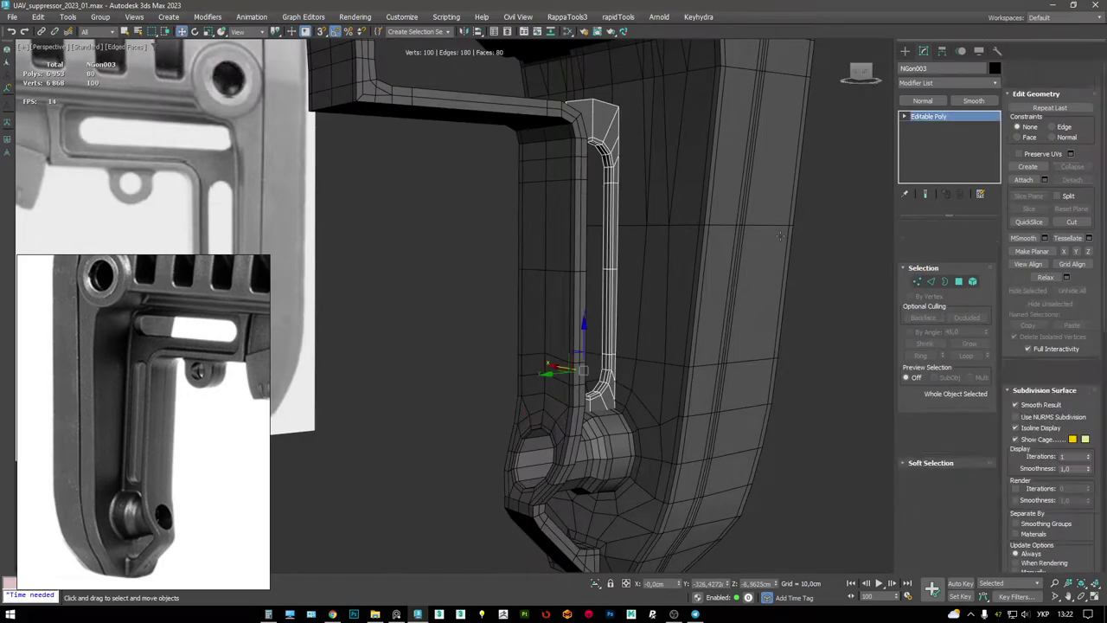
left_click(719, 279)
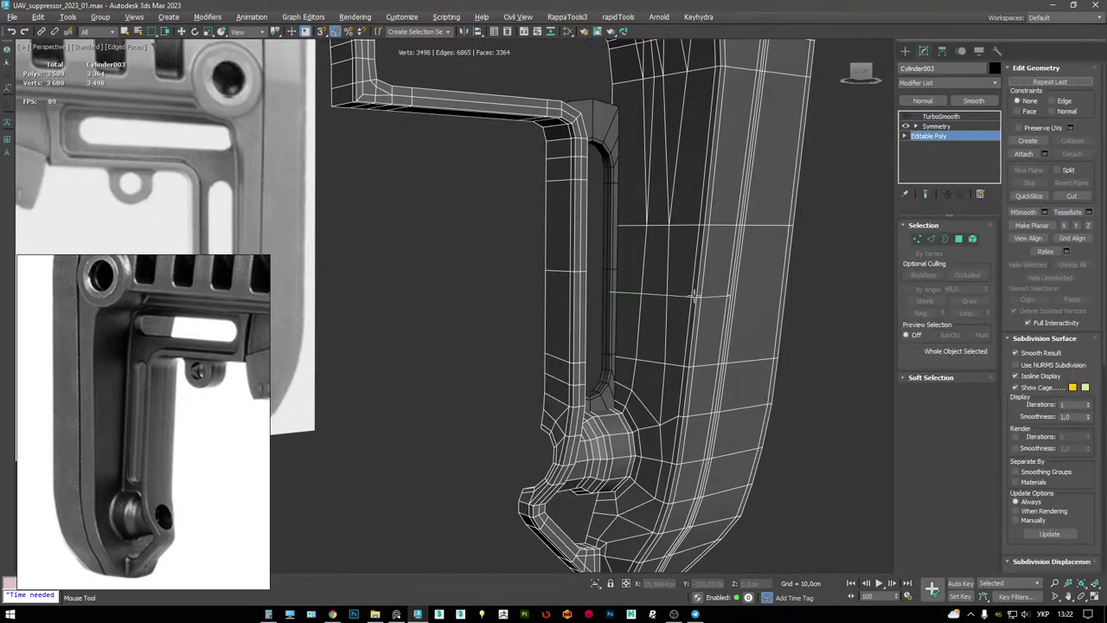
key("w")
scroll(660, 276, "up", 2)
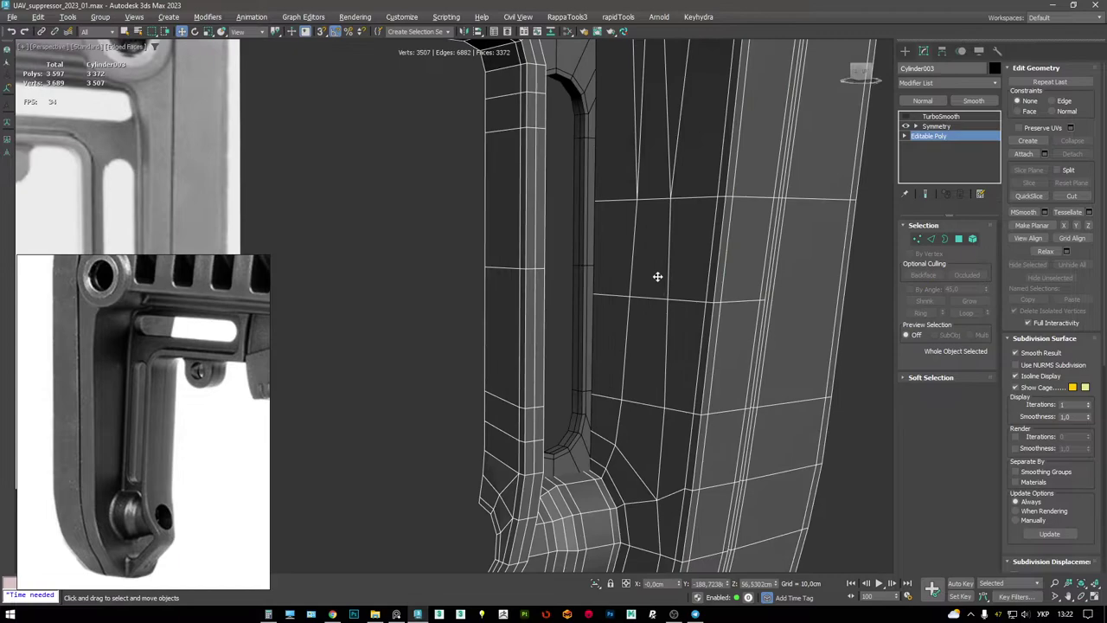
left_click(948, 118)
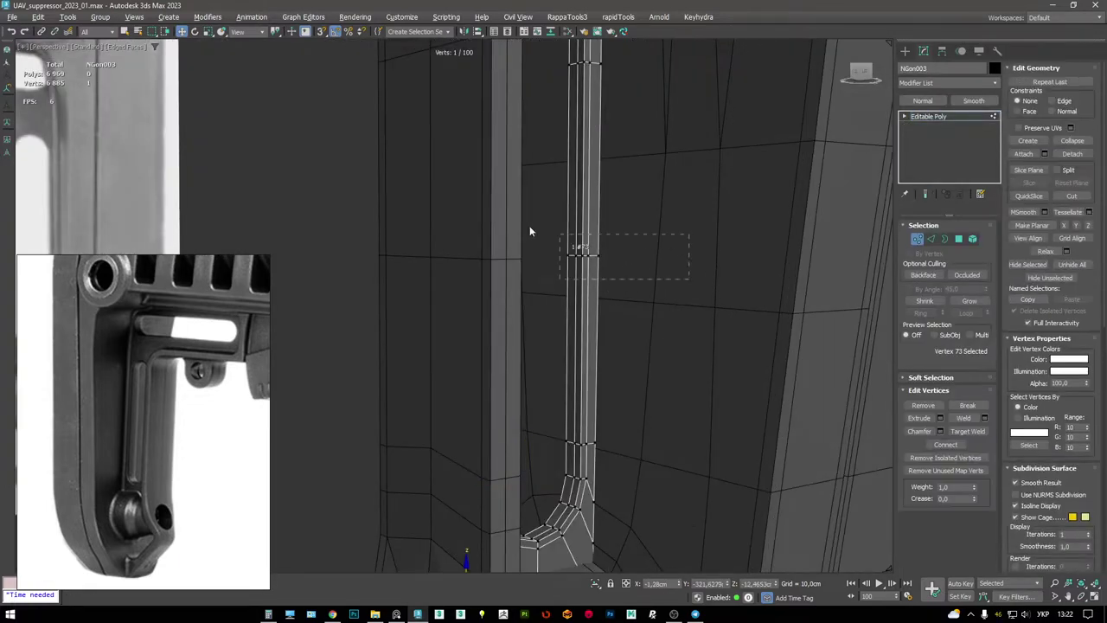
- Select five vertices on the frame strip and inspect the strip's top bevel
left_click_drag(529, 228, 648, 305)
key("F3")
middle_click_drag(619, 297, 586, 235, "alt")
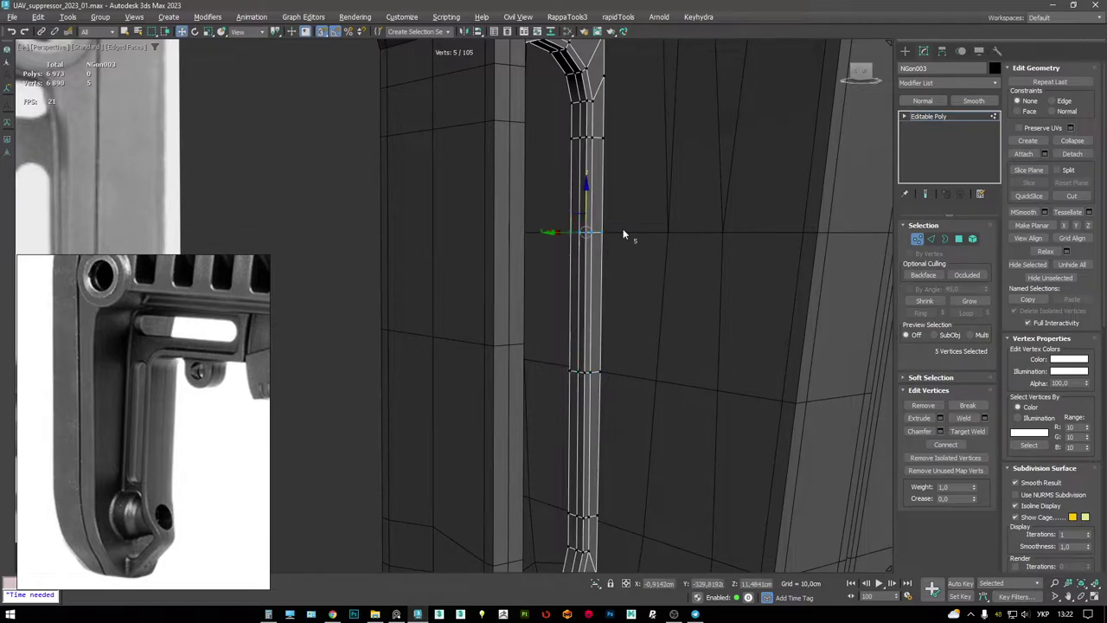
scroll(623, 234, "down", 3)
mouse_move(603, 334)
middle_mouse_down("alt")
mouse_move(615, 264)
mouse_move(618, 321)
mouse_move(538, 296)
middle_mouse_up("alt")
- Connect a vertical edge ring on Cylinder003's base mesh into one new horizontal loop
left_click(923, 116)
left_click(719, 200)
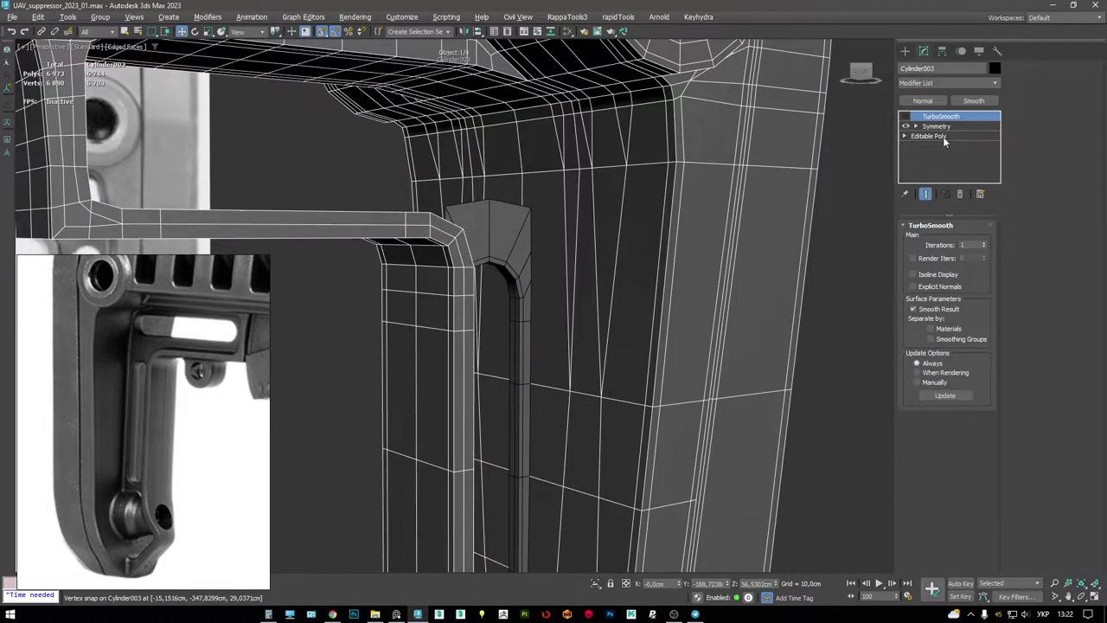
left_click(928, 136)
key("F3")
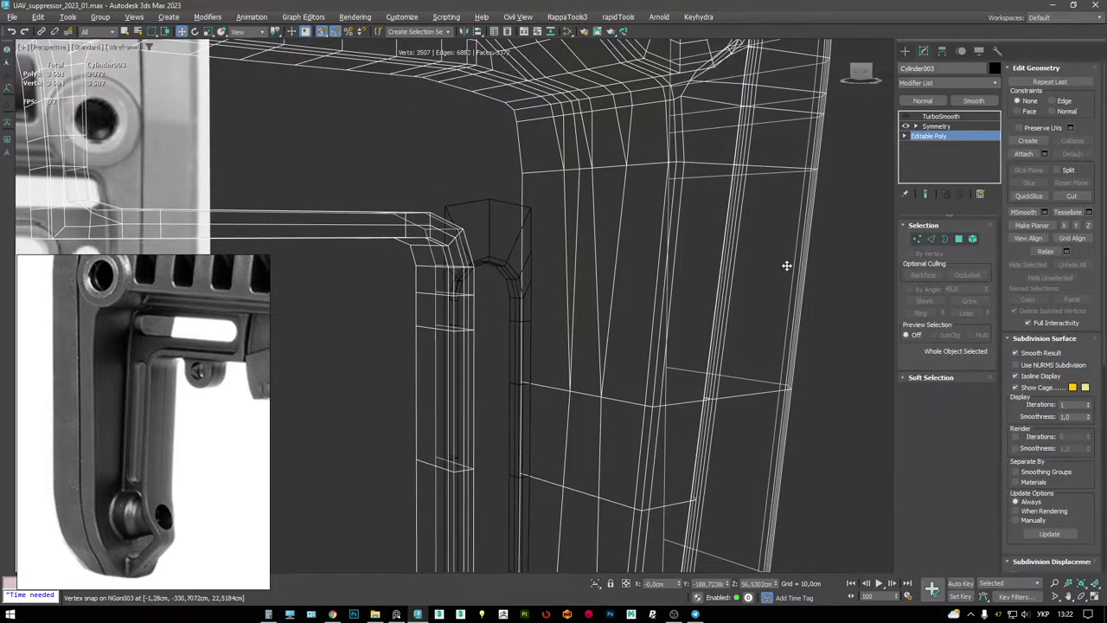
key("2")
left_click(568, 268)
key("alt+r")
key("ctrl+shift+e")
key("ctrl+z")
key("ctrl+shift+e")
key("F3")
middle_click_drag(365, 231, 585, 247, "alt")
scroll(611, 245, "up", 3)
- Clear the edge selection and select the NGon003 bar, zooming in on it
left_click(578, 251)
scroll(522, 256, "down", 5)
scroll(659, 273, "up", 5)
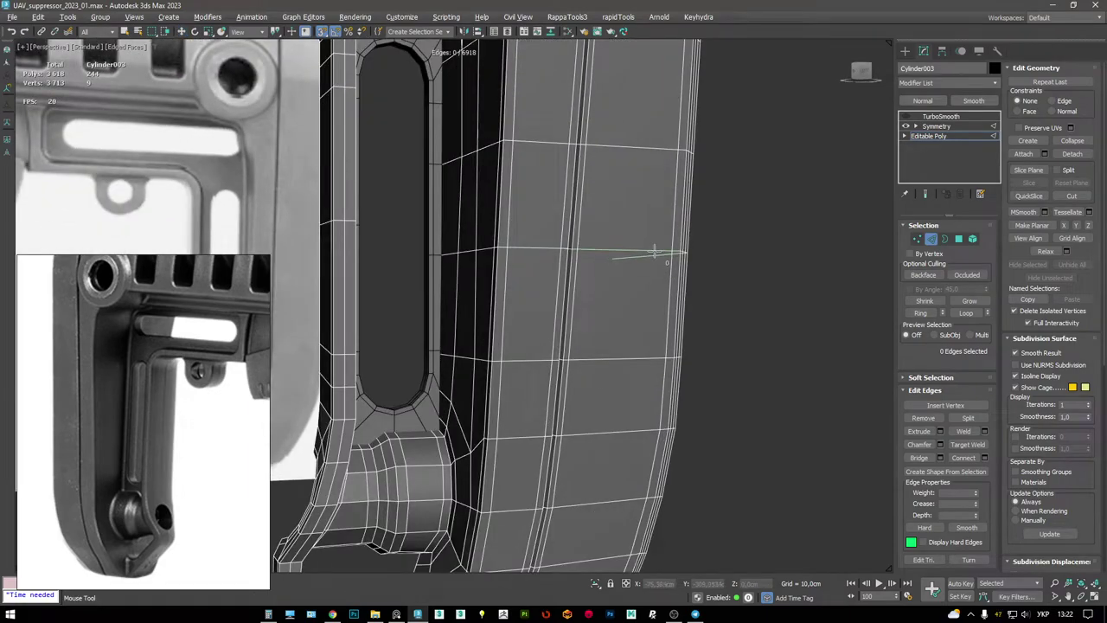
key("w")
scroll(700, 253, "down", 3)
middle_click_drag(700, 253, 631, 195, "alt")
scroll(558, 212, "up", 3)
left_click(584, 201)
scroll(585, 201, "up", 3)
scroll(597, 216, "down", 2)
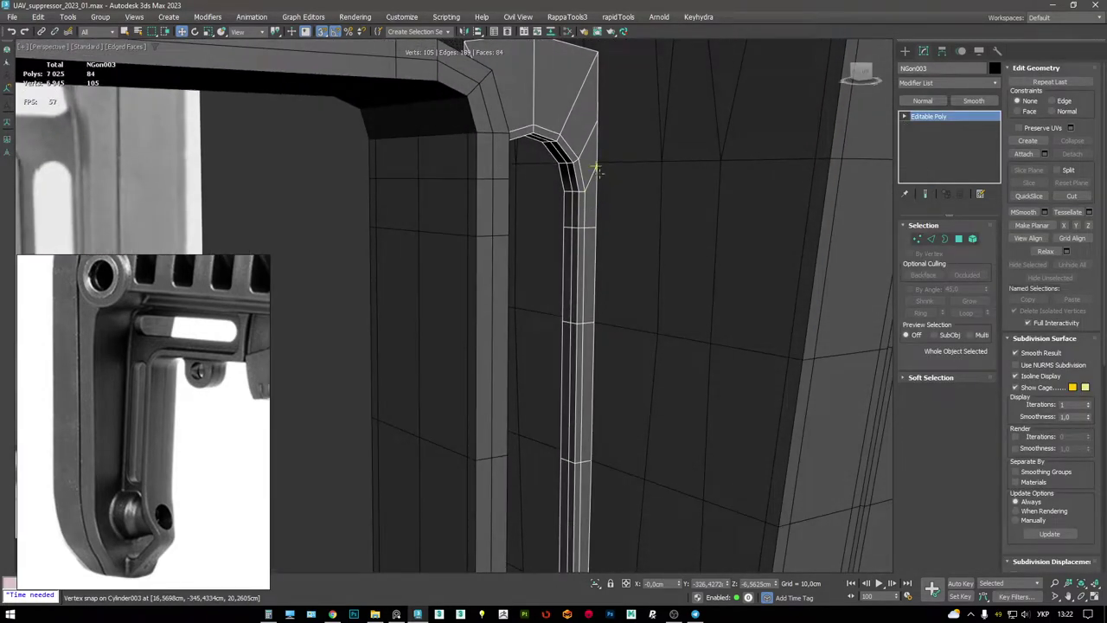
- Select the NGon003 bar's edge chain and Shift-drag it outward into new faces
key("1")
middle_click_drag(626, 173, 582, 242, "alt")
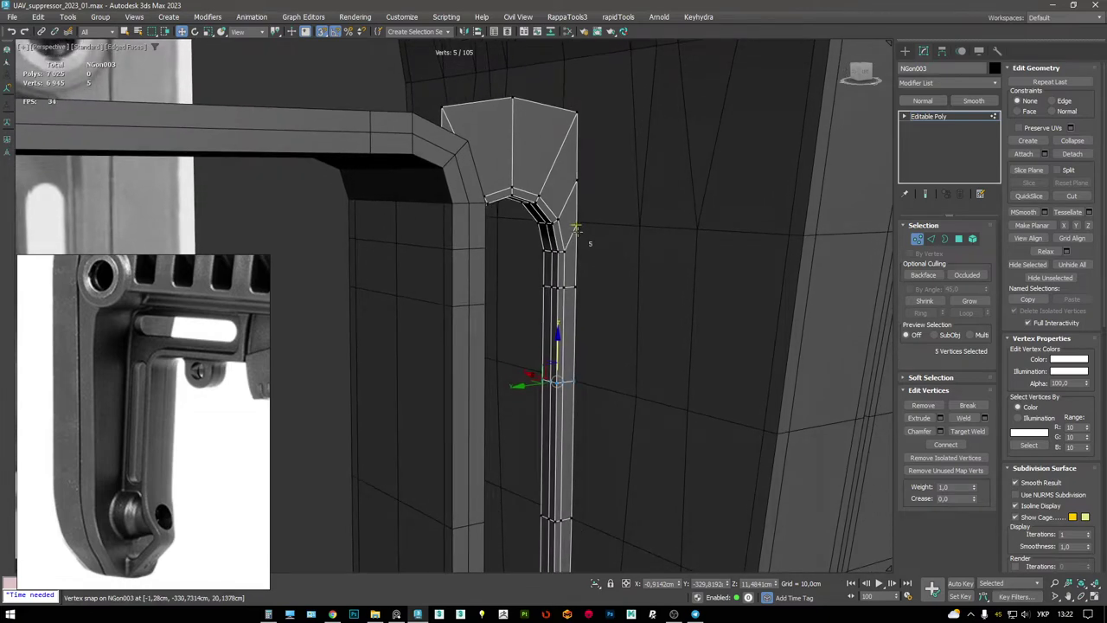
key("2")
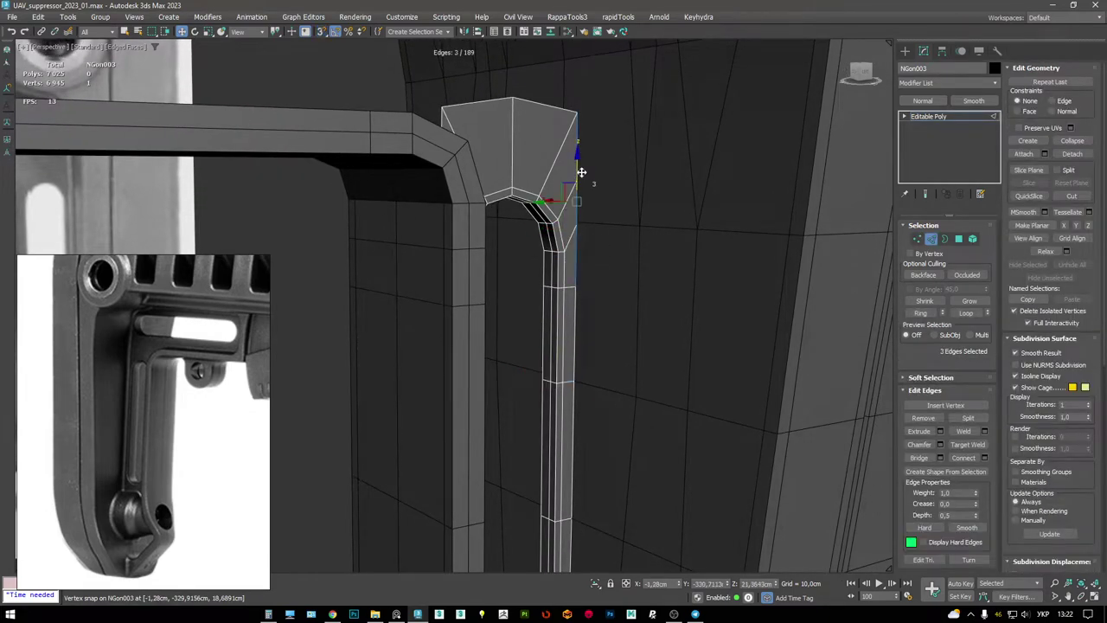
left_click(577, 171, "ctrl")
middle_click_drag(577, 171, 573, 167, "alt")
left_click(567, 368, "ctrl")
middle_click_drag(568, 371, 567, 391, "alt")
key("F3")
mouse_move(556, 433)
middle_mouse_down("alt")
mouse_move(596, 296)
mouse_move(519, 314)
mouse_move(507, 239)
mouse_move(510, 250)
middle_mouse_up("alt")
key("F3")
left_click_drag(511, 249, 524, 244, "shift")
middle_click_drag(524, 245, 544, 262, "alt")
- Adjust the bar's arch-top corner vertices, undoing an unwanted raise
key("1")
left_click(545, 262)
middle_click_drag(556, 304, 575, 232, "alt")
middle_click_drag(584, 284, 585, 259, "alt")
left_click(585, 260, "ctrl")
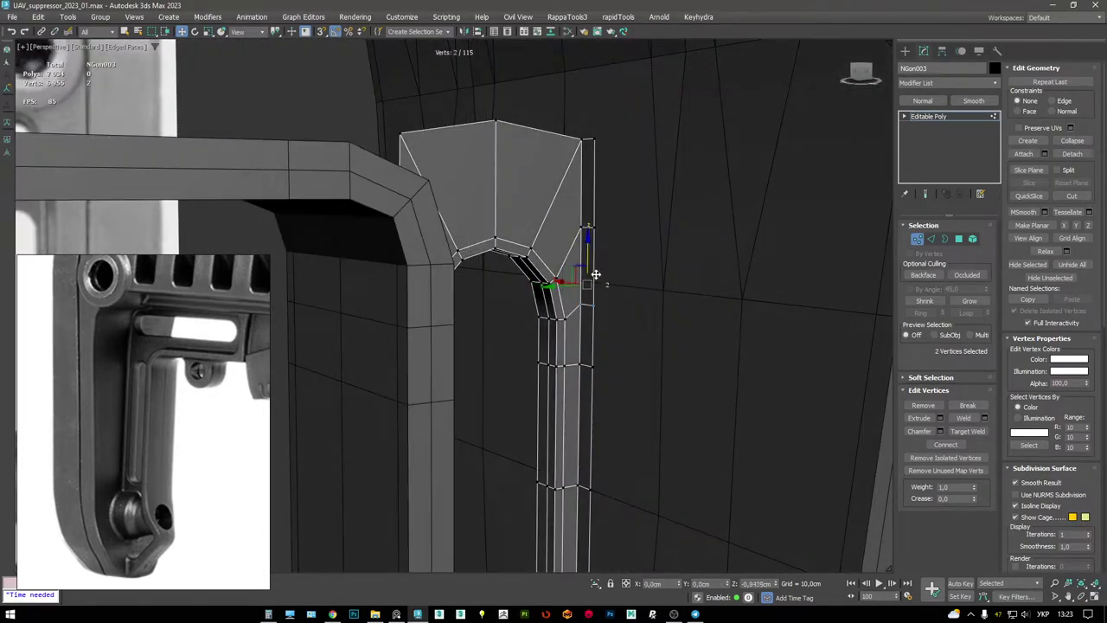
key("F3")
left_click_drag(637, 257, 596, 206)
key("F3")
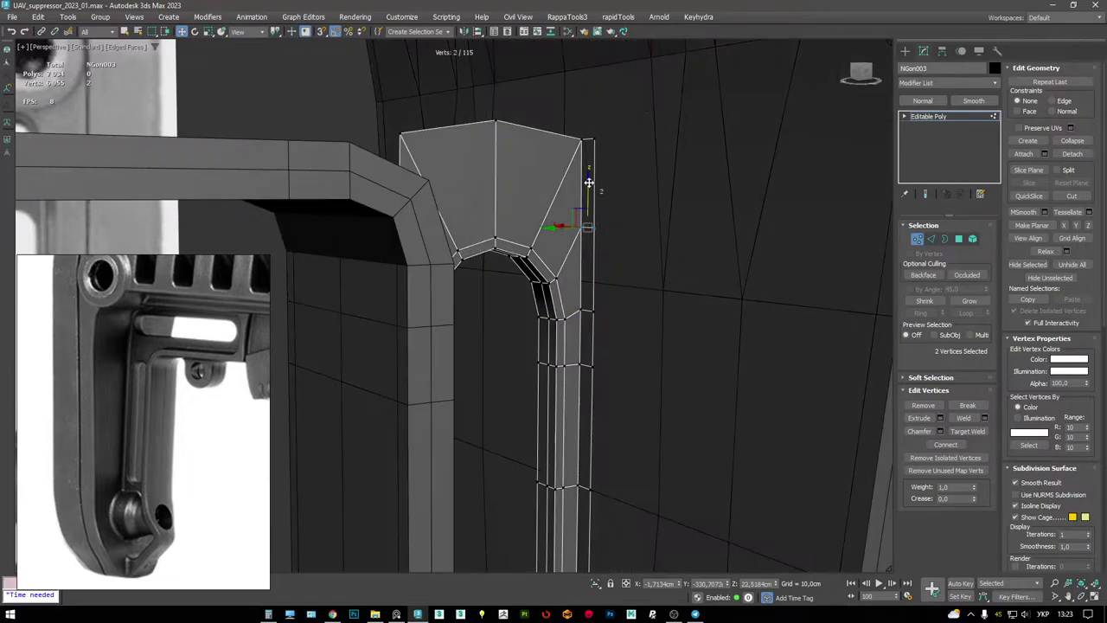
middle_click_drag(596, 215, 631, 179, "alt")
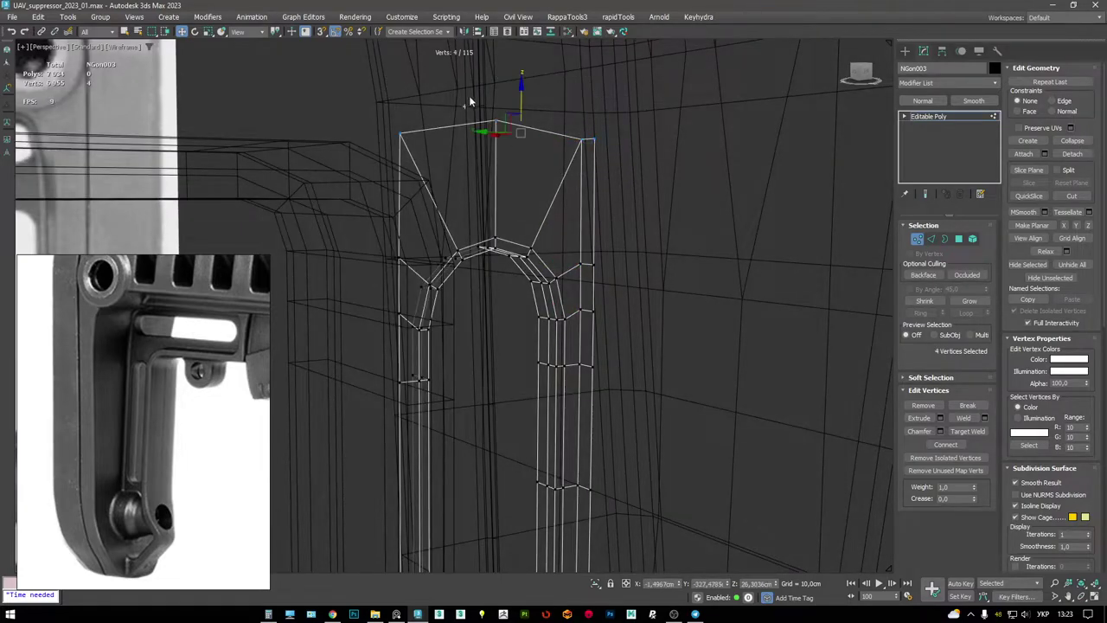
key("F3")
key("ctrl+z")
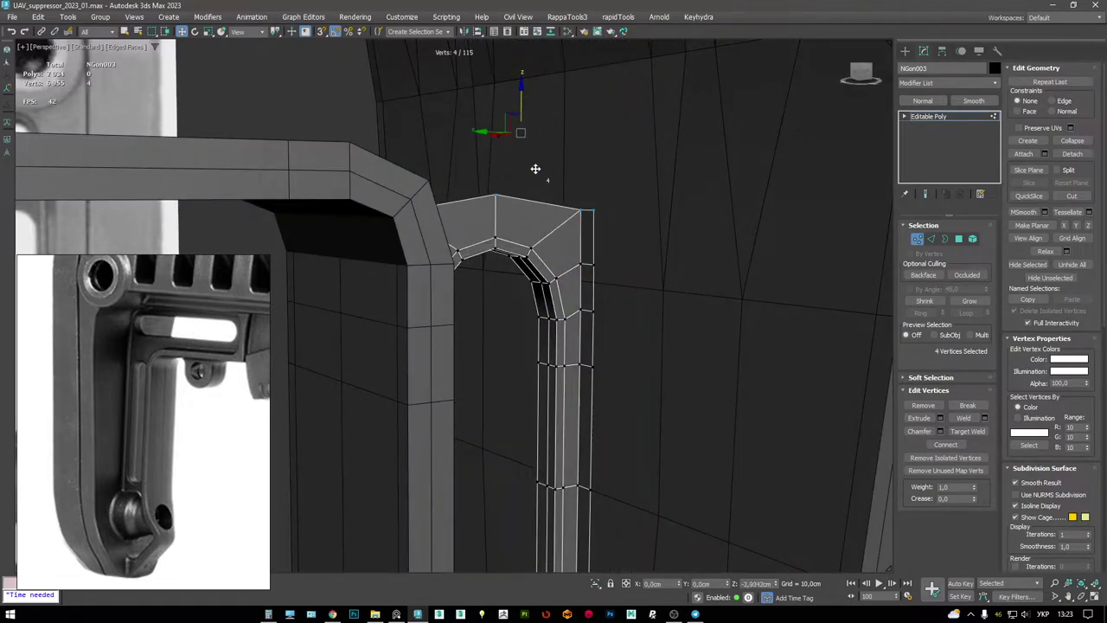
- Turn on Cut and start a new edge from the arch vertex
middle_click_drag(535, 169, 556, 234, "alt")
scroll(581, 242, "up", 2)
scroll(564, 279, "up", 3)
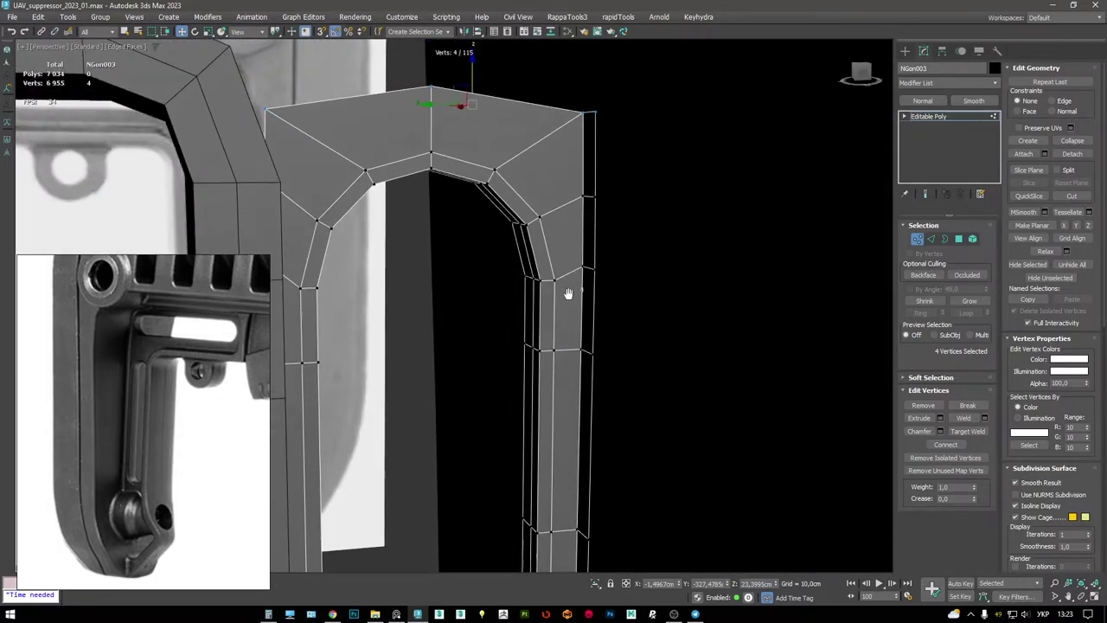
scroll(569, 277, "up", 2)
key("alt+c")
left_click(547, 317)
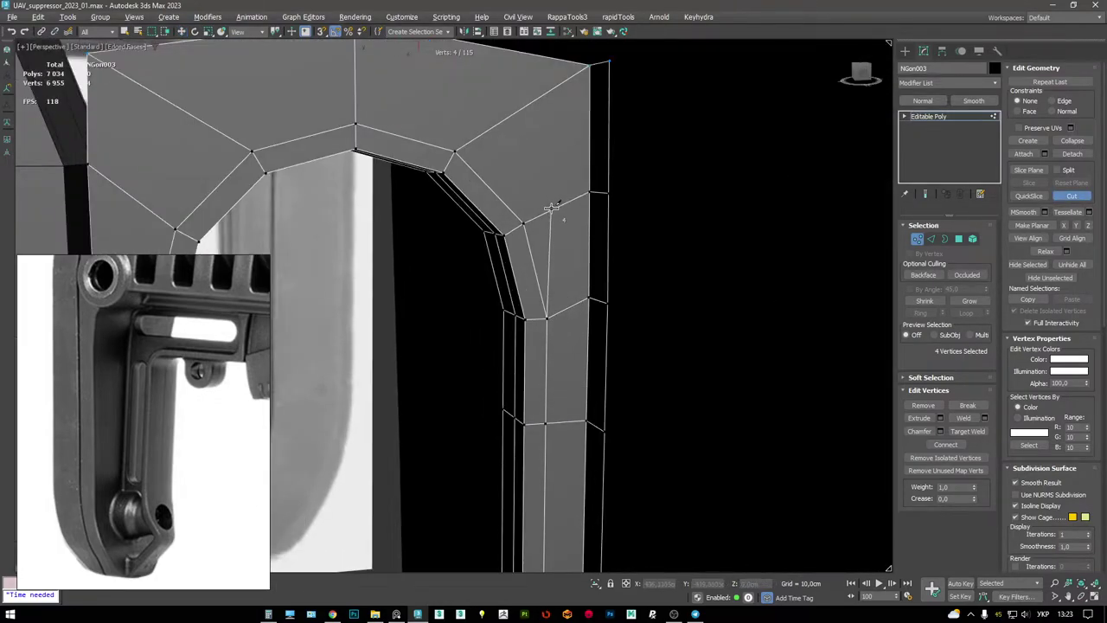
scroll(555, 206, "down", 3)
scroll(555, 206, "up", 2)
middle_click_drag(555, 206, 525, 181, "alt")
- Extrude the slot-side edge loop into new faces
key("2")
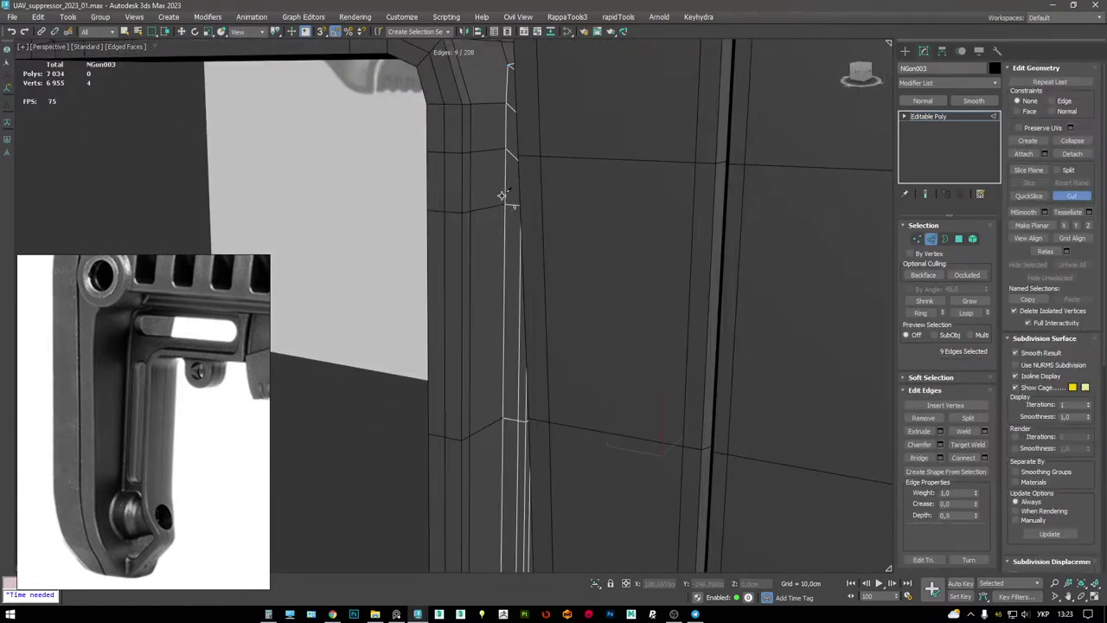
key("F3")
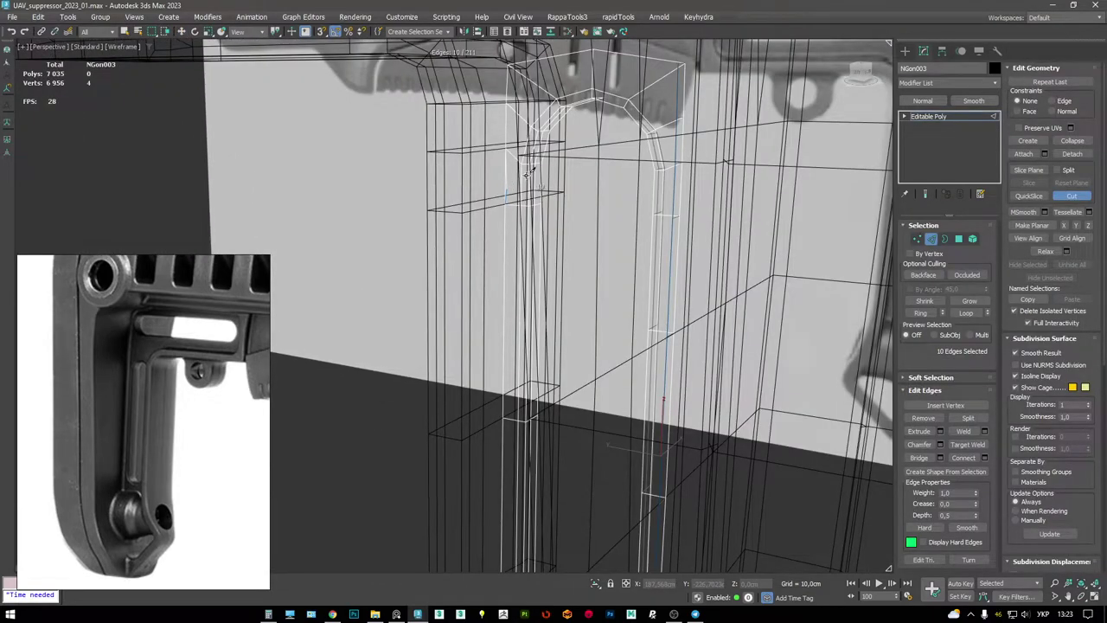
right_click(523, 179)
double_click(523, 179)
key("w")
mouse_move(522, 179)
middle_mouse_down("alt")
mouse_move(568, 214)
mouse_move(572, 110)
middle_mouse_up("alt")
double_click(536, 285)
key("F3")
scroll(496, 383, "up", 3)
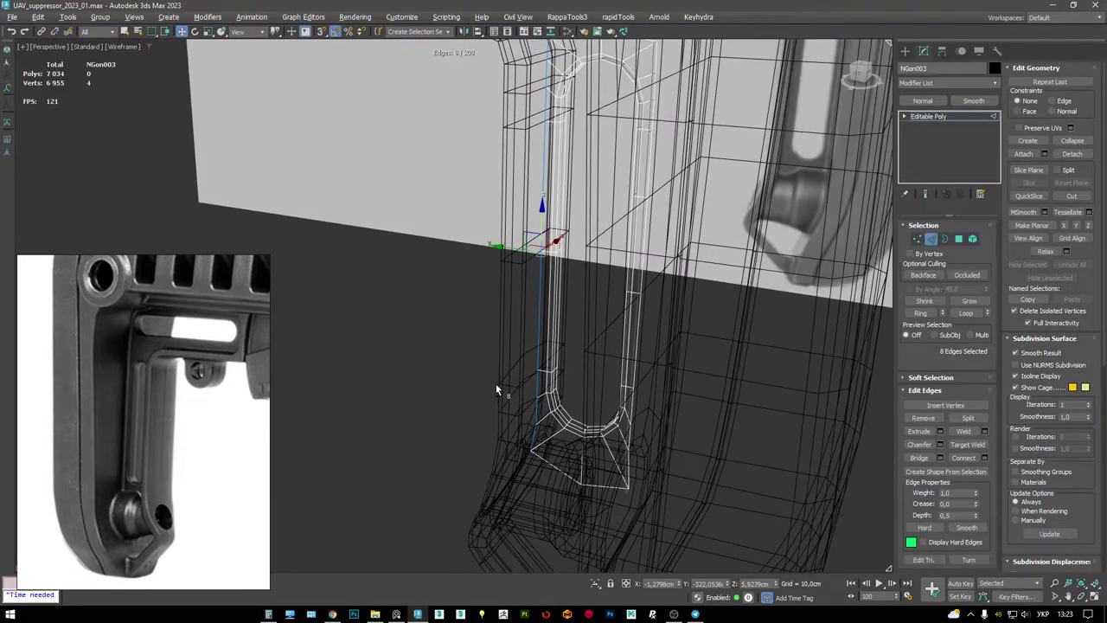
middle_click_drag(560, 348, 595, 262, "alt")
left_click_drag(586, 264, 571, 278, "shift")
middle_click_drag(567, 281, 547, 271, "alt")
scroll(541, 304, "up", 6)
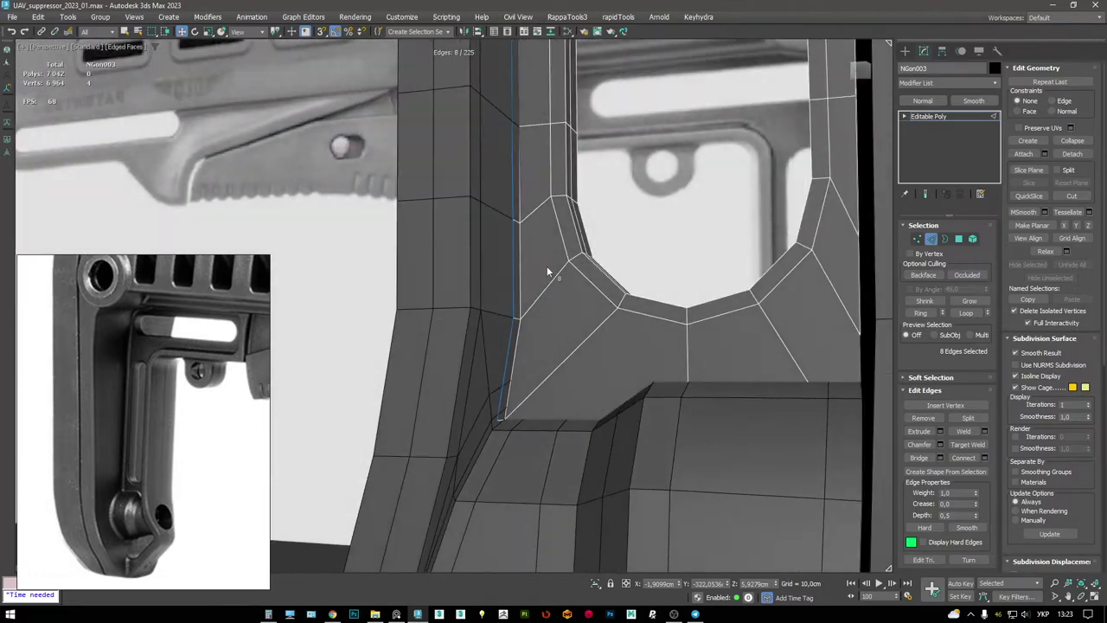
middle_click_drag(403, 257, 796, 432, "alt")
- Snap the new faces' vertices onto the neighbouring stock corner vertices
key("1")
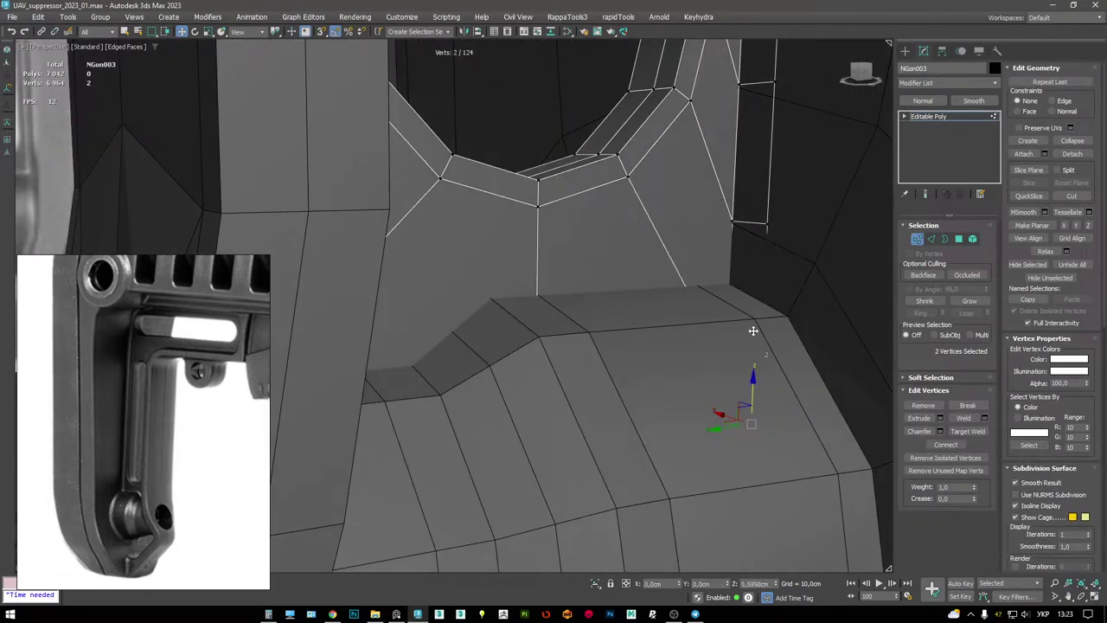
key("F3")
key("s")
left_click_drag(742, 248, 752, 276)
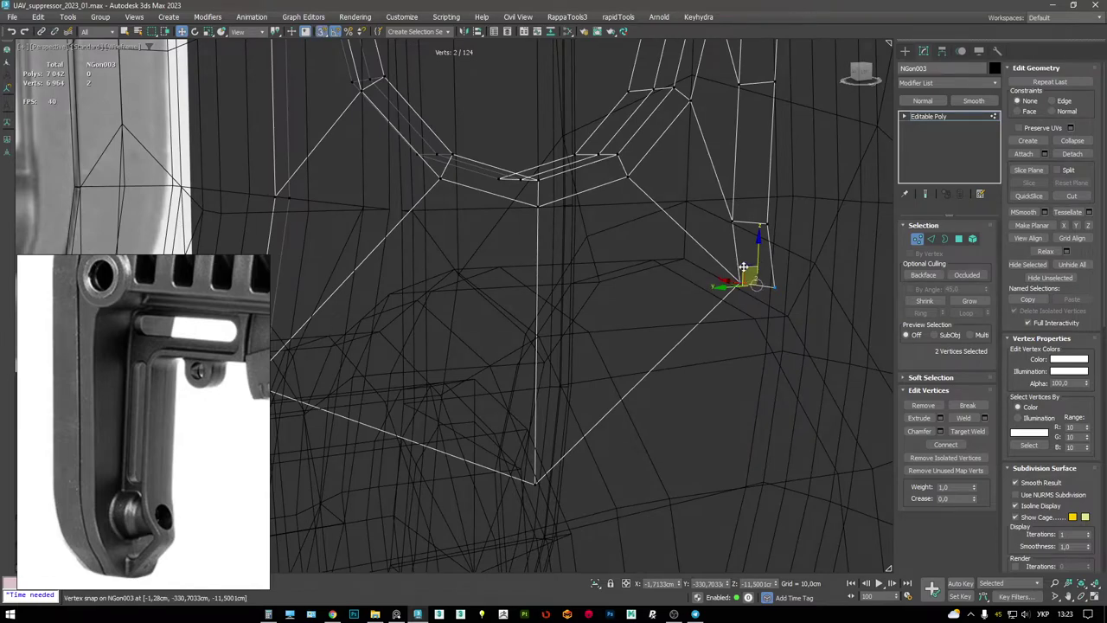
middle_click_drag(743, 268, 719, 282, "alt")
key("F3")
left_click_drag(731, 269, 726, 272)
key("F3")
key("F3")
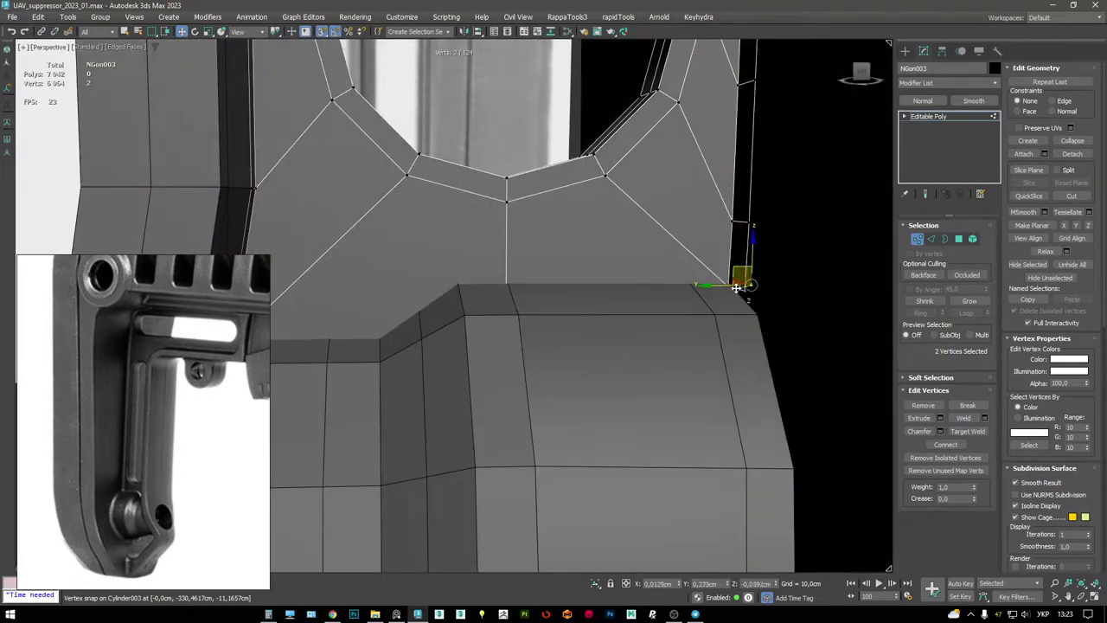
scroll(737, 288, "up", 3)
key("F3")
key("F3")
left_click_drag(733, 261, 734, 255)
left_click_drag(736, 260, 738, 250)
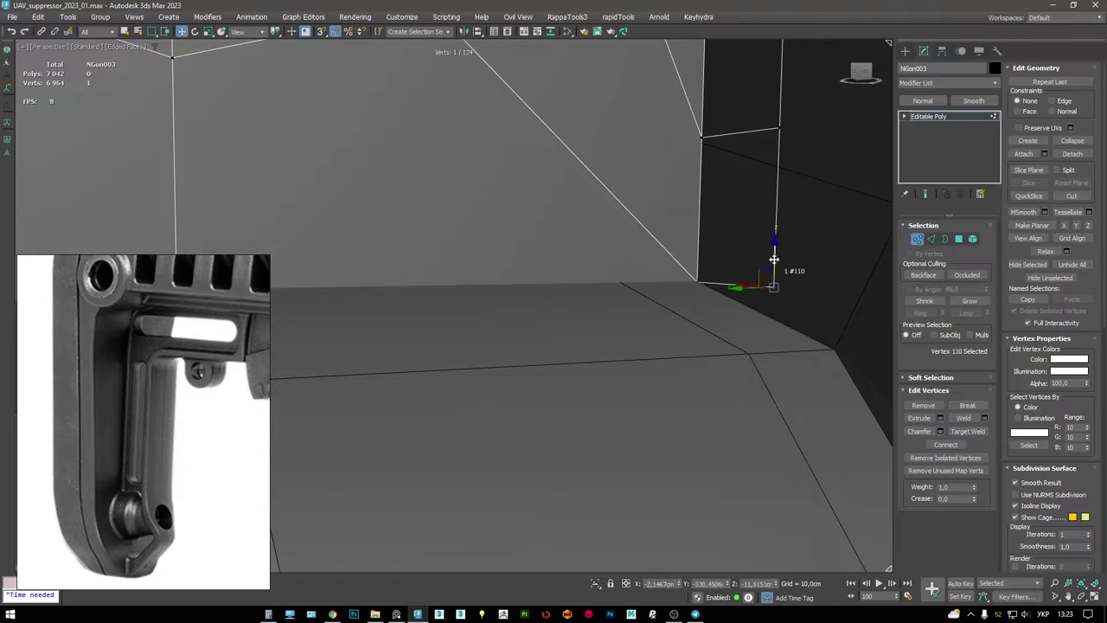
scroll(781, 289, "down", 5)
middle_click_drag(709, 346, 628, 289)
- Turn off snapping and nudge vertex 74 on the stock edge slightly
left_click(534, 334)
middle_click_drag(534, 333, 630, 279, "alt")
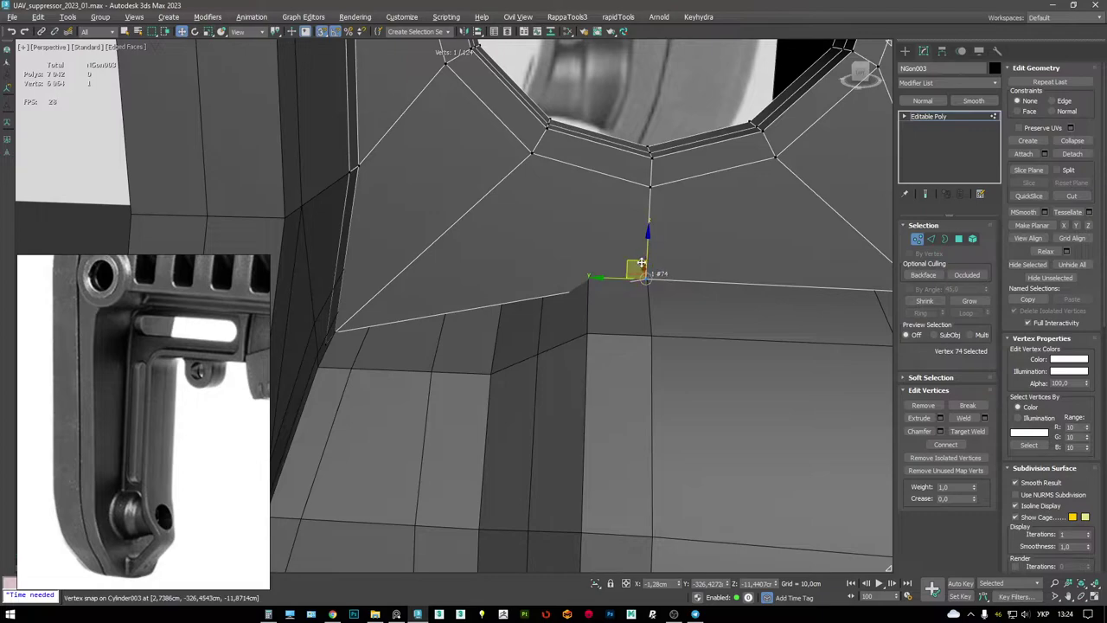
key("s")
scroll(640, 262, "up", 2)
left_click_drag(648, 282, 650, 286)
middle_click_drag(650, 286, 713, 281)
- Cut a new edge from vertex 74 and lower new vertex 126 to straighten the top edge
key("alt+c")
left_click(713, 277)
middle_click_drag(643, 265, 638, 229)
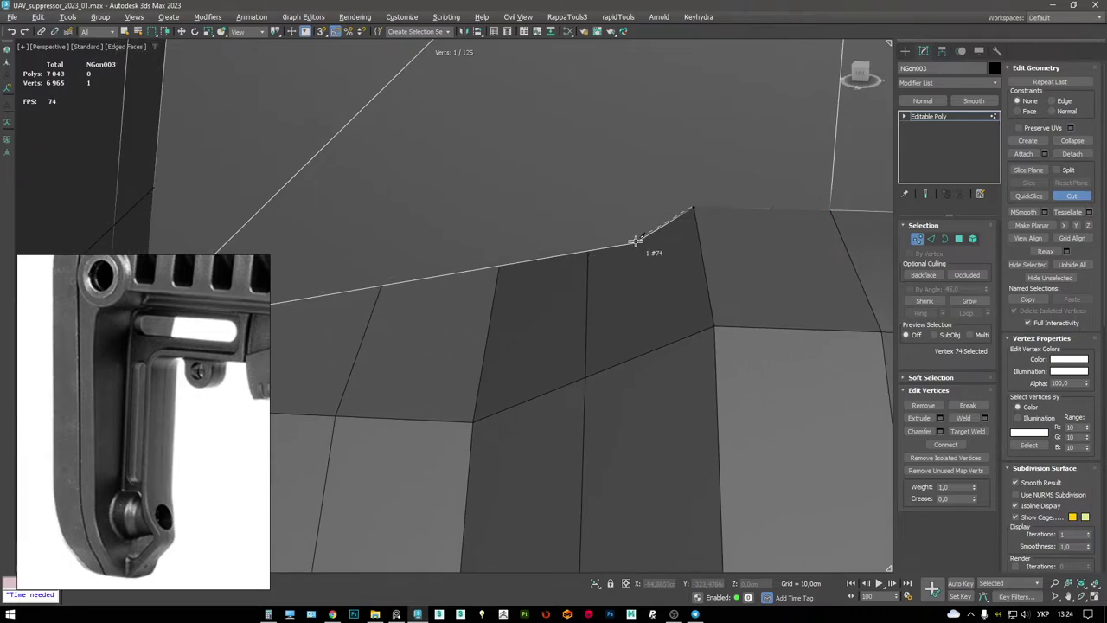
right_click(683, 238)
key("4")
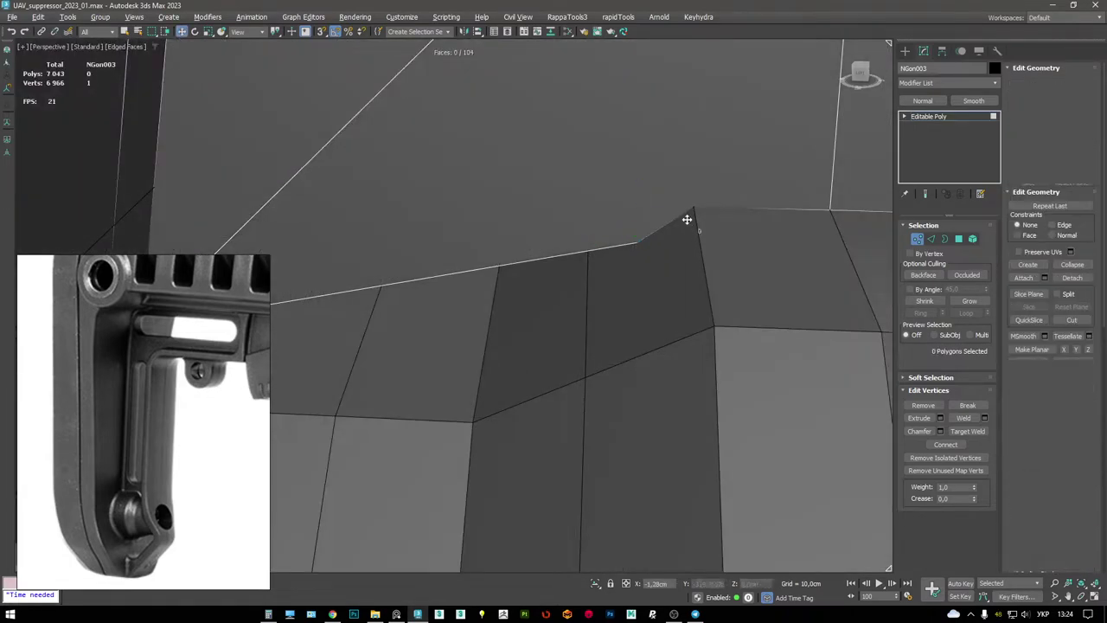
key("1")
left_click(640, 243)
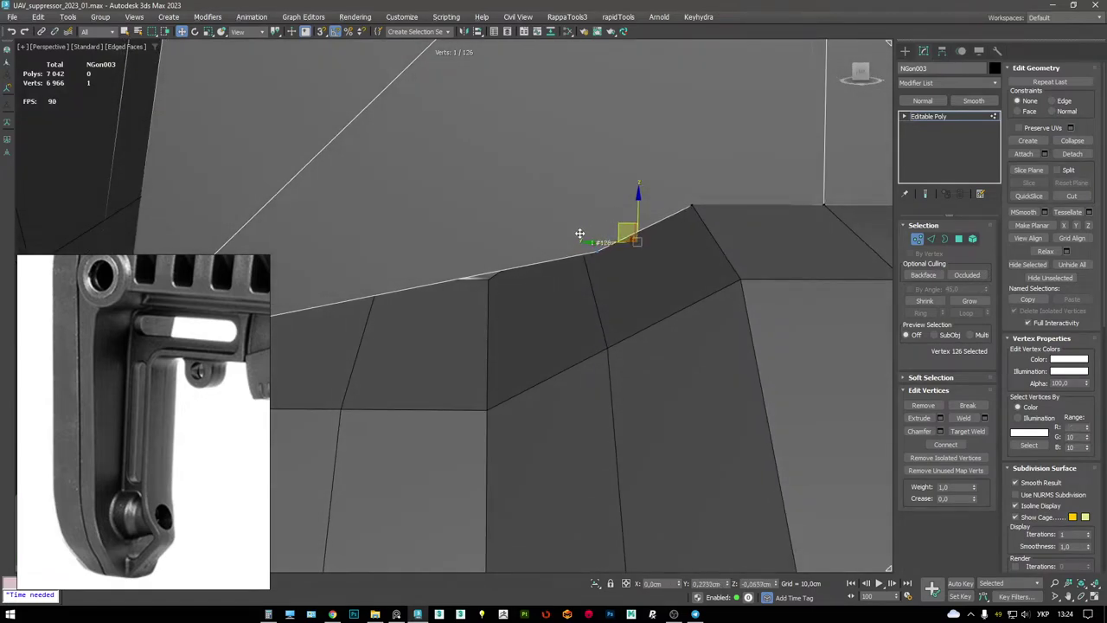
left_click_drag(580, 234, 467, 324)
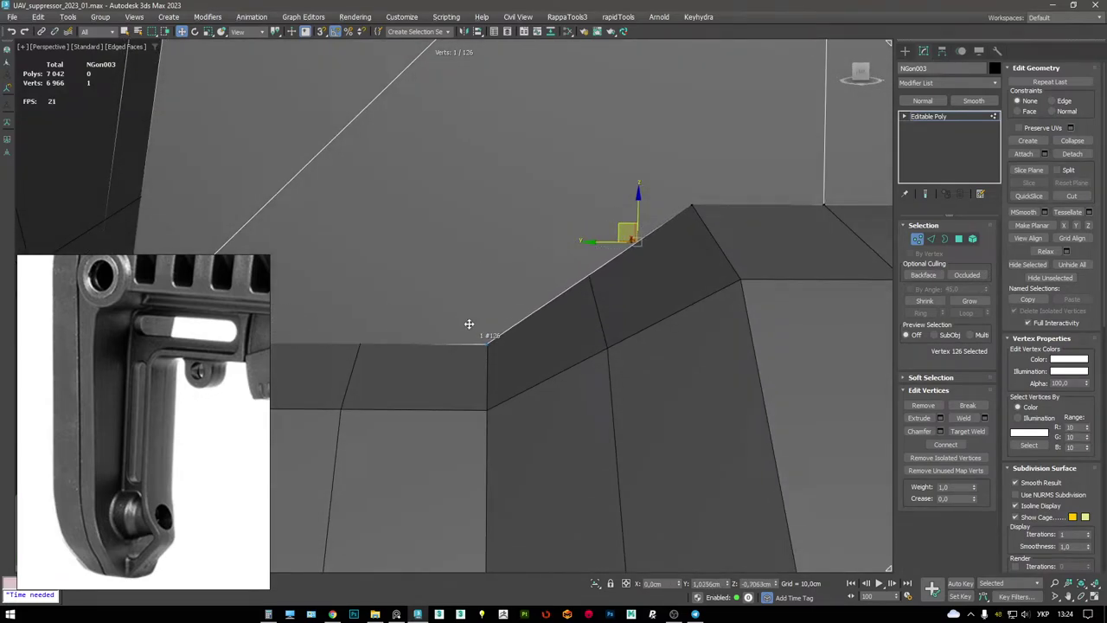
scroll(470, 324, "down", 3)
- Add a second vertex to the selection and start a cut at vertex 123
key("alt+c")
key("F3")
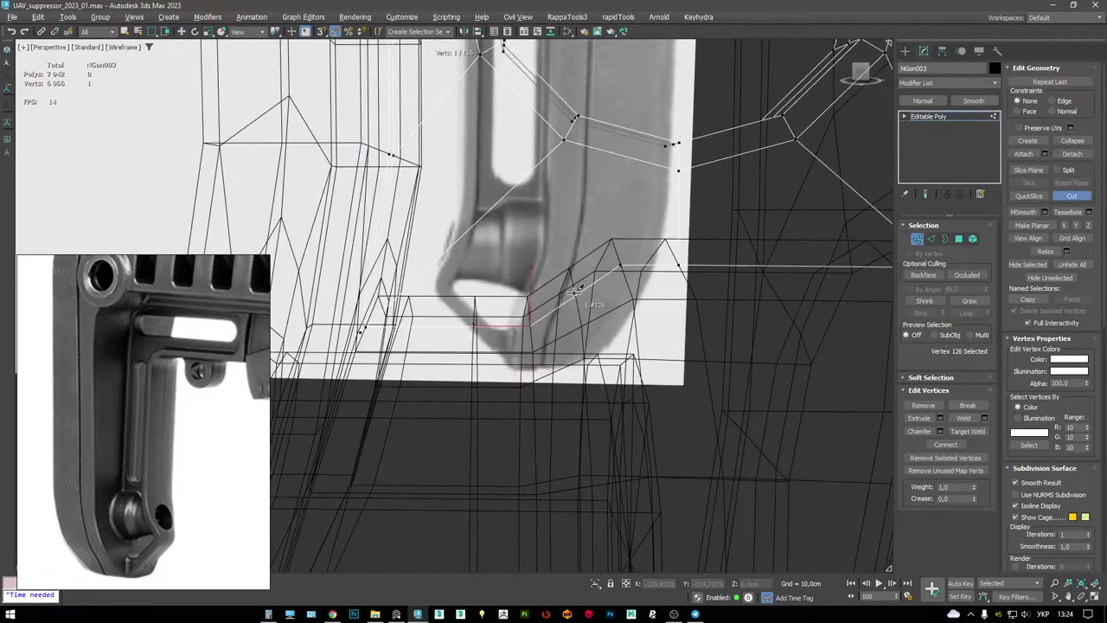
key("F3")
key("w")
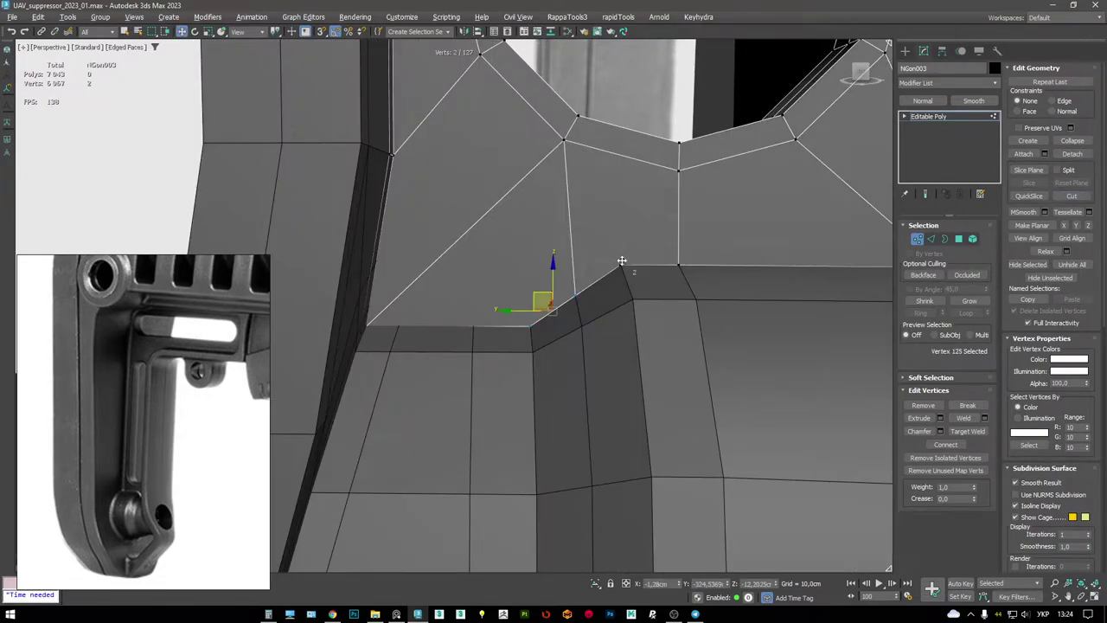
left_click(568, 141, "ctrl")
middle_click_drag(568, 141, 557, 257, "alt")
scroll(519, 268, "up", 2)
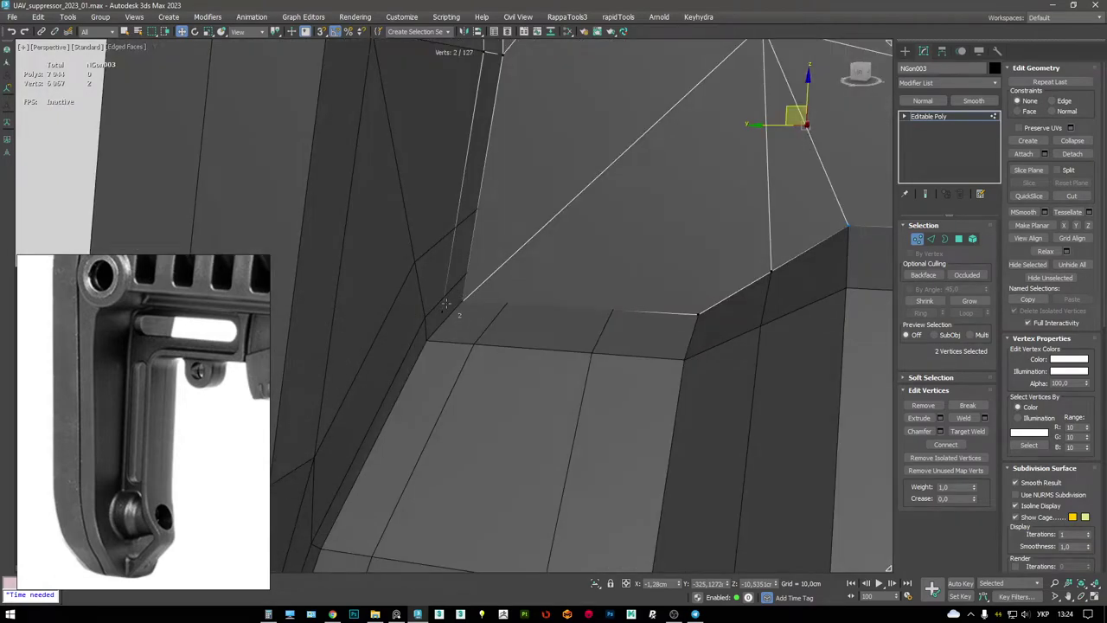
middle_click_drag(463, 304, 434, 275, "alt")
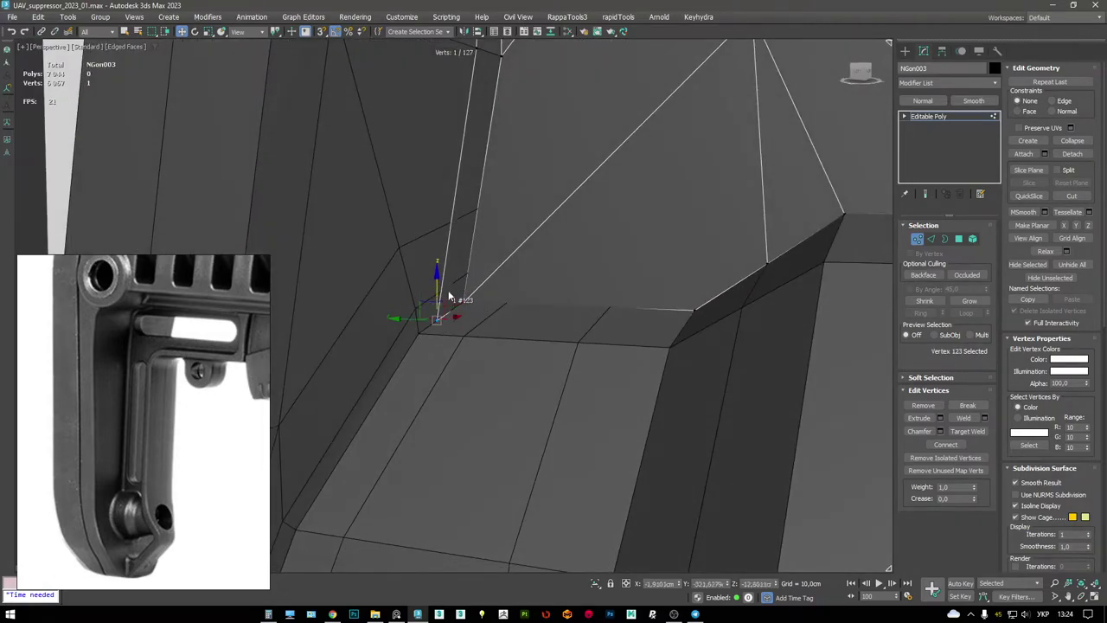
key("F3")
key("F3")
key("F3")
key("alt+c")
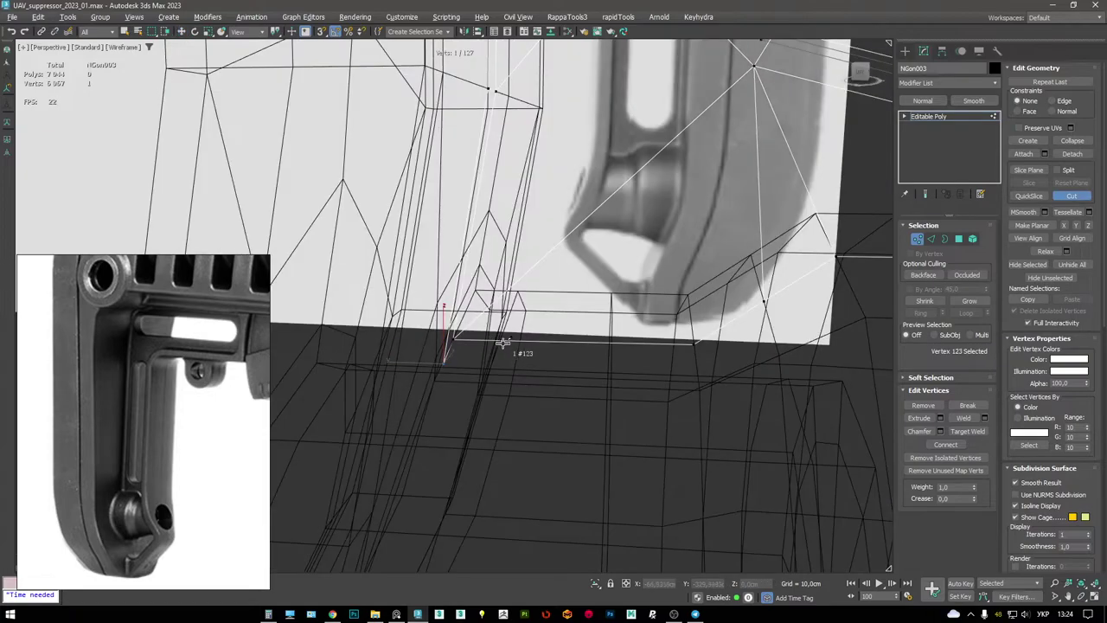
key("F3")
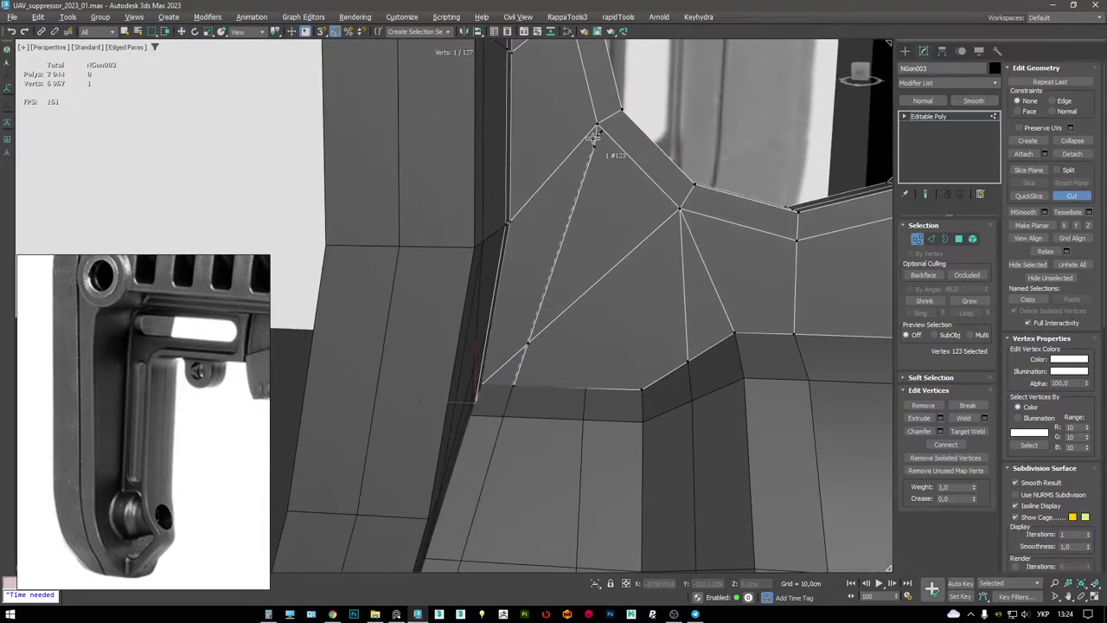
key("F3")
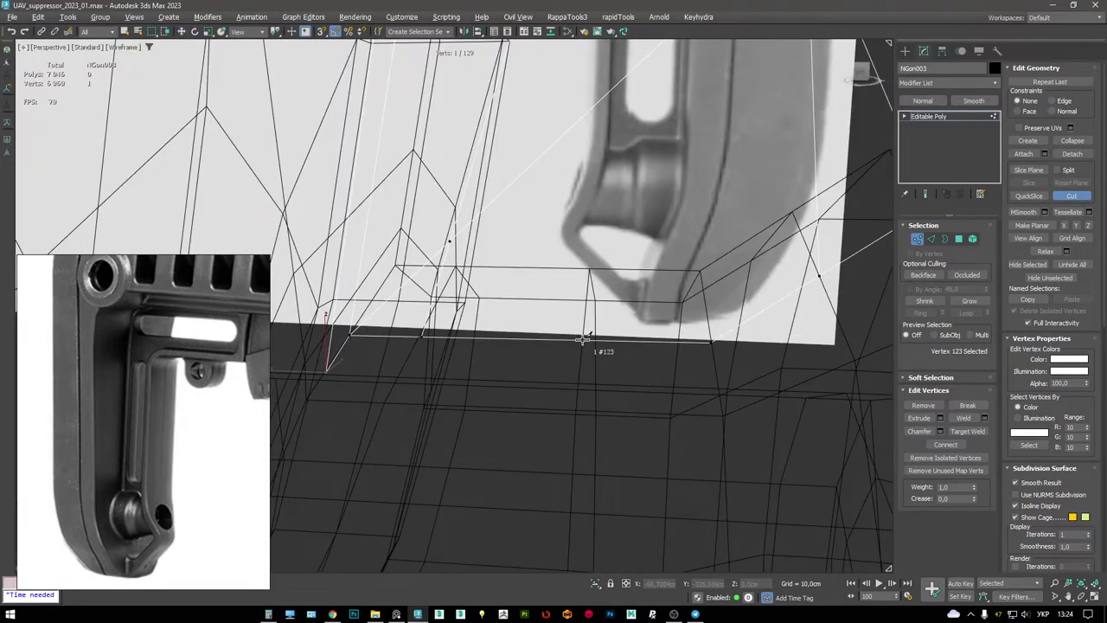
left_click(582, 339)
key("F3")
middle_click_drag(582, 339, 631, 137, "alt")
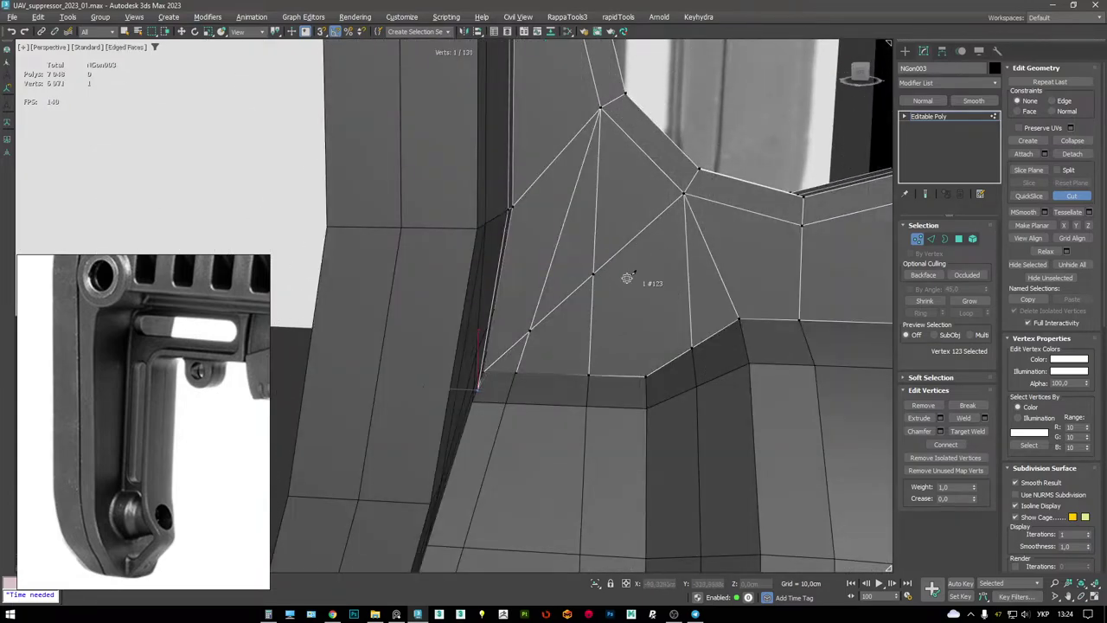
middle_click_drag(632, 272, 559, 329, "alt")
key("F3")
- Extrude the selected border edges at the slot corner into new faces
key("w")
key("2")
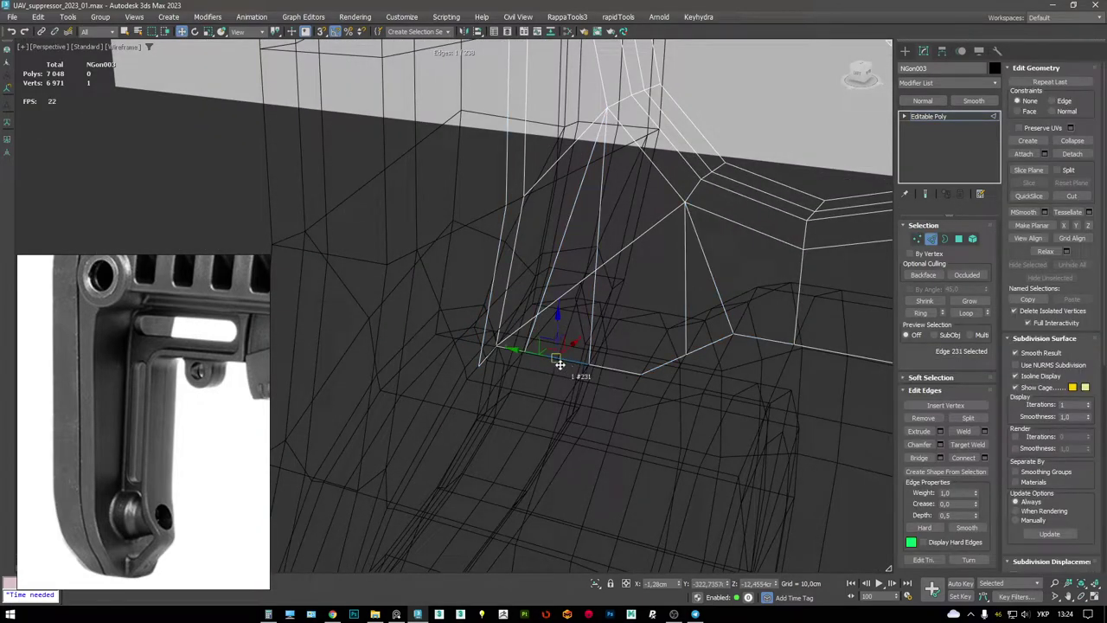
left_click(727, 340, "ctrl")
mouse_move(719, 340)
middle_mouse_down("alt")
mouse_move(697, 299)
mouse_move(655, 328)
mouse_move(616, 324)
mouse_move(629, 263)
middle_mouse_up("alt")
key("F3")
left_click_drag(641, 275, 627, 288, "shift")
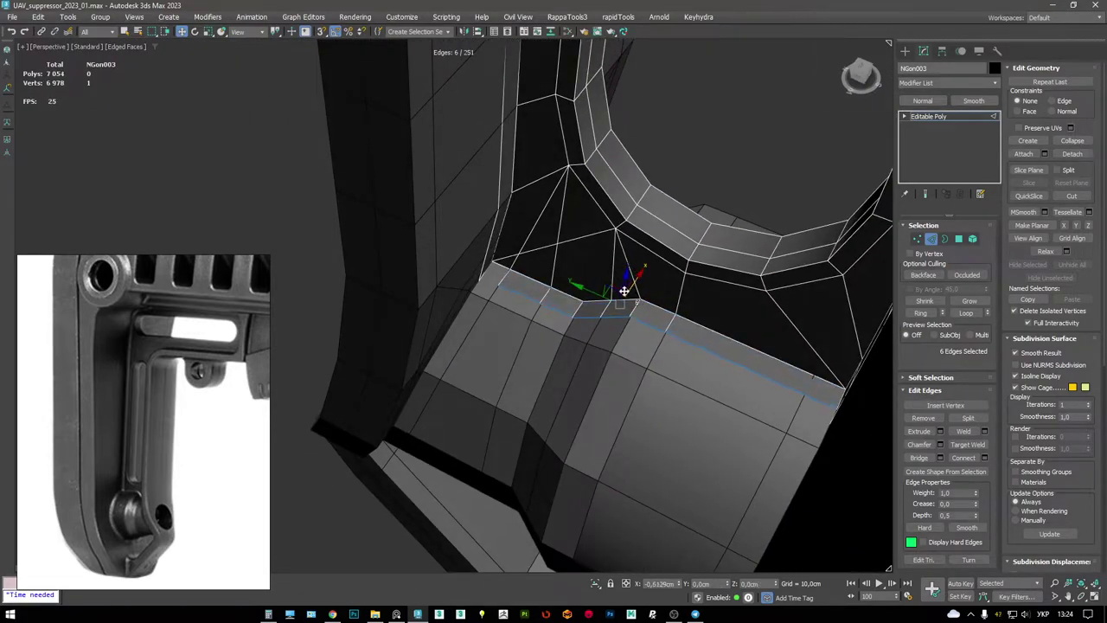
middle_click_drag(623, 291, 510, 259, "alt")
left_click(467, 249)
- Lower the notch edge slightly below the top edge
key("1")
left_click(458, 296)
scroll(582, 245, "down", 5)
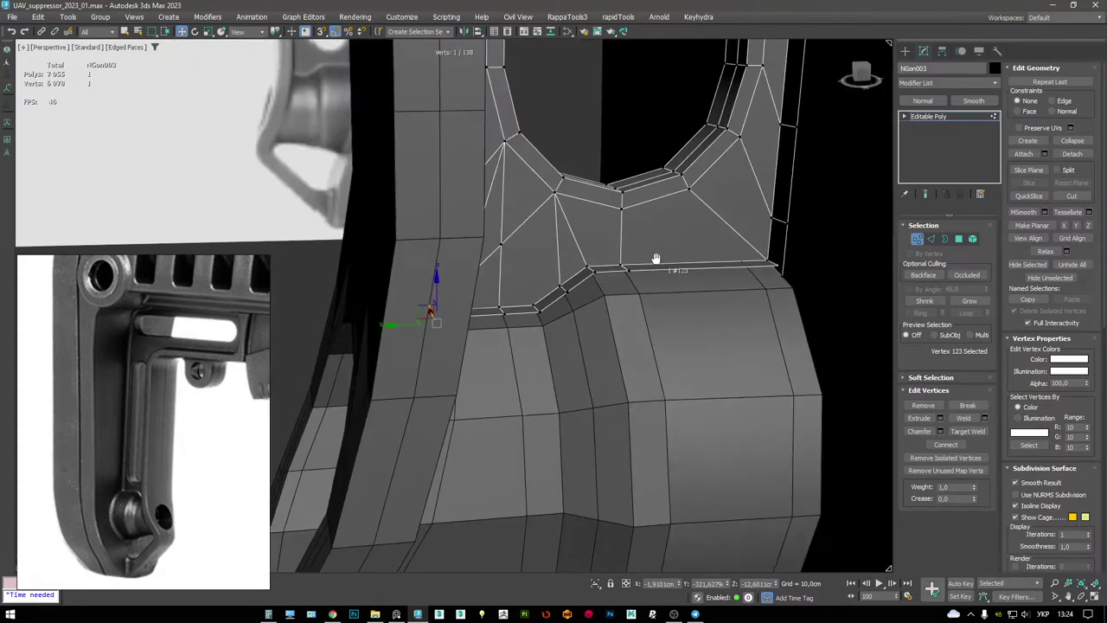
scroll(716, 261, "up", 5)
key("alt+q")
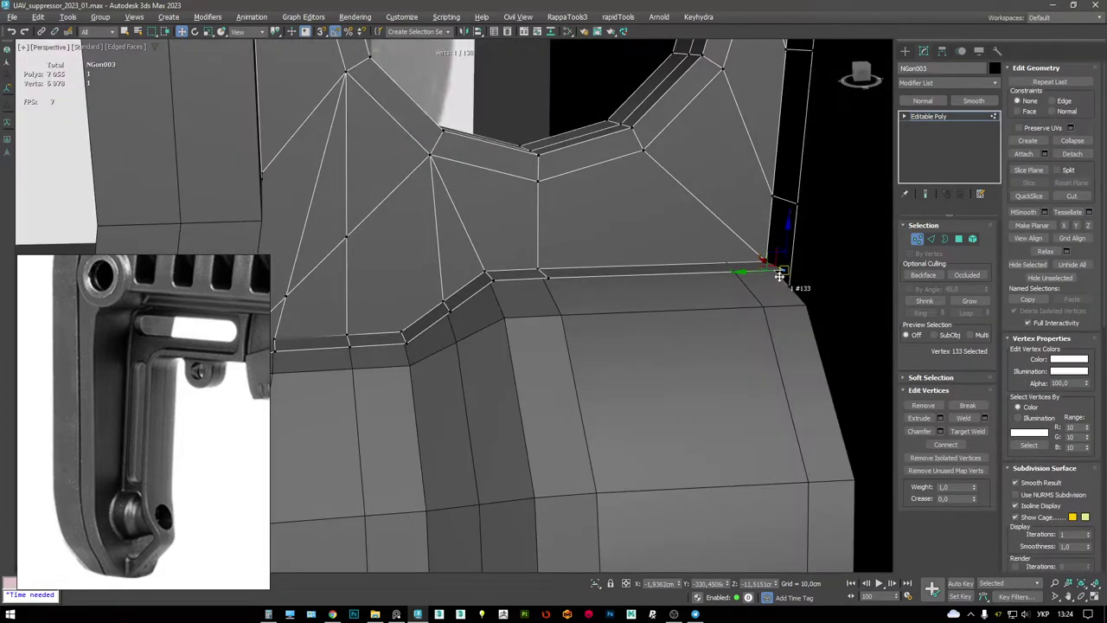
key("2")
left_click(594, 274)
left_click_drag(593, 238, 605, 248)
scroll(511, 267, "up", 3)
- Select the notch vertex and a neighbouring edge, then isolate the slot frame
key("1")
left_click(519, 275)
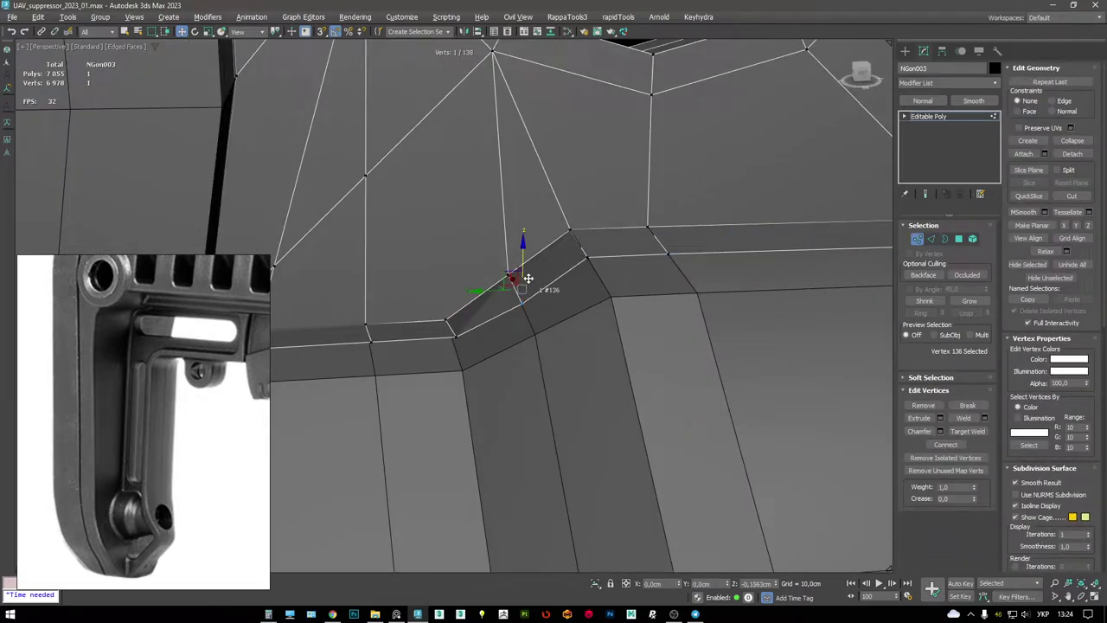
key("2")
middle_click_drag(441, 338, 474, 317, "alt")
left_click(474, 317)
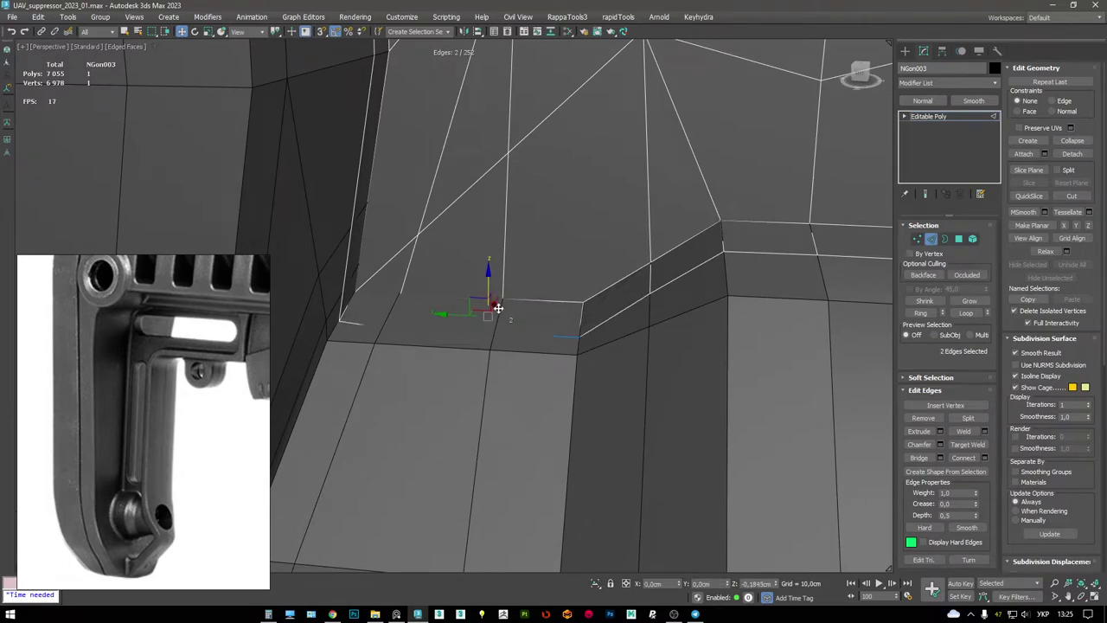
scroll(441, 302, "down", 5)
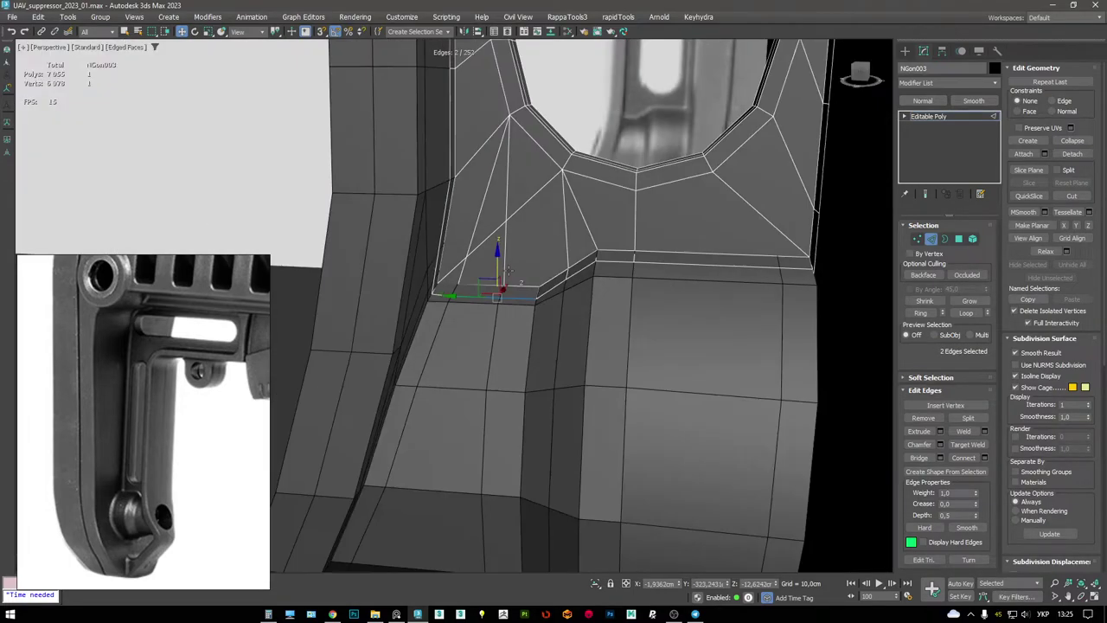
key("alt+q")
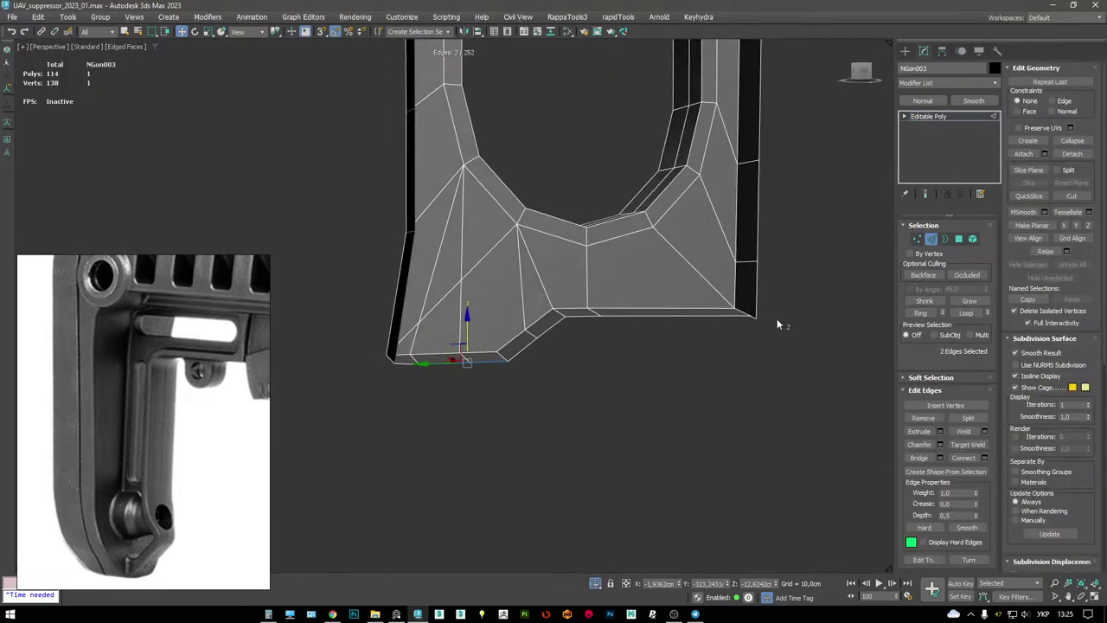
- Target-weld the stray corner vertex onto its neighbour and cut an edge from the corner
key("1")
scroll(756, 311, "up", 5)
key("ctrl+w")
left_click(756, 311)
left_click(779, 304)
scroll(749, 334, "down", 5)
middle_click_drag(749, 334, 731, 303, "alt")
key("w")
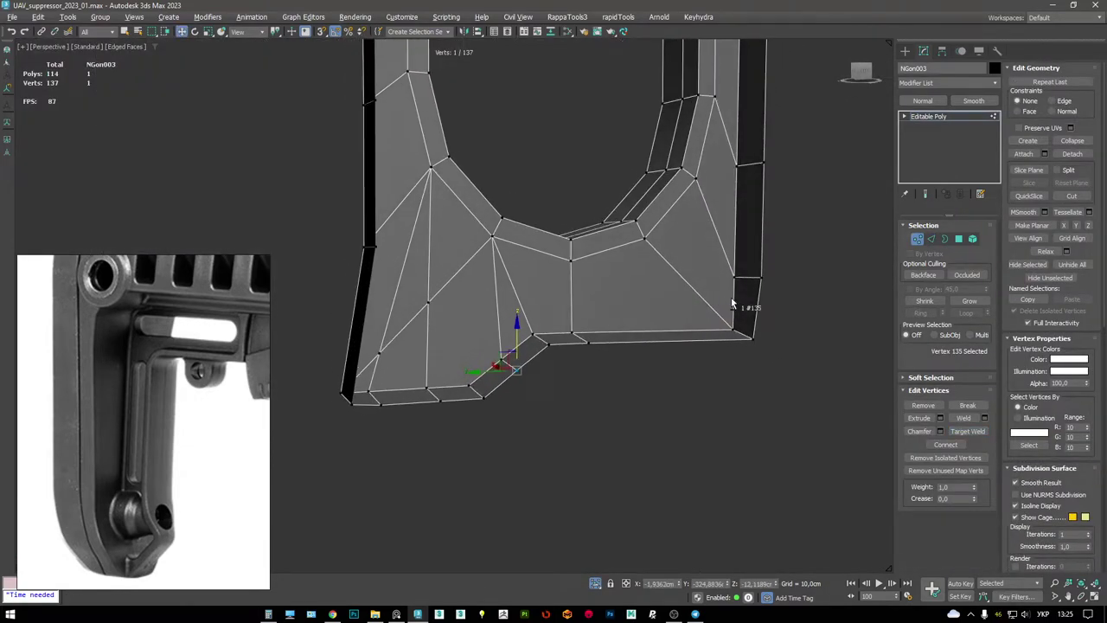
key("alt+c")
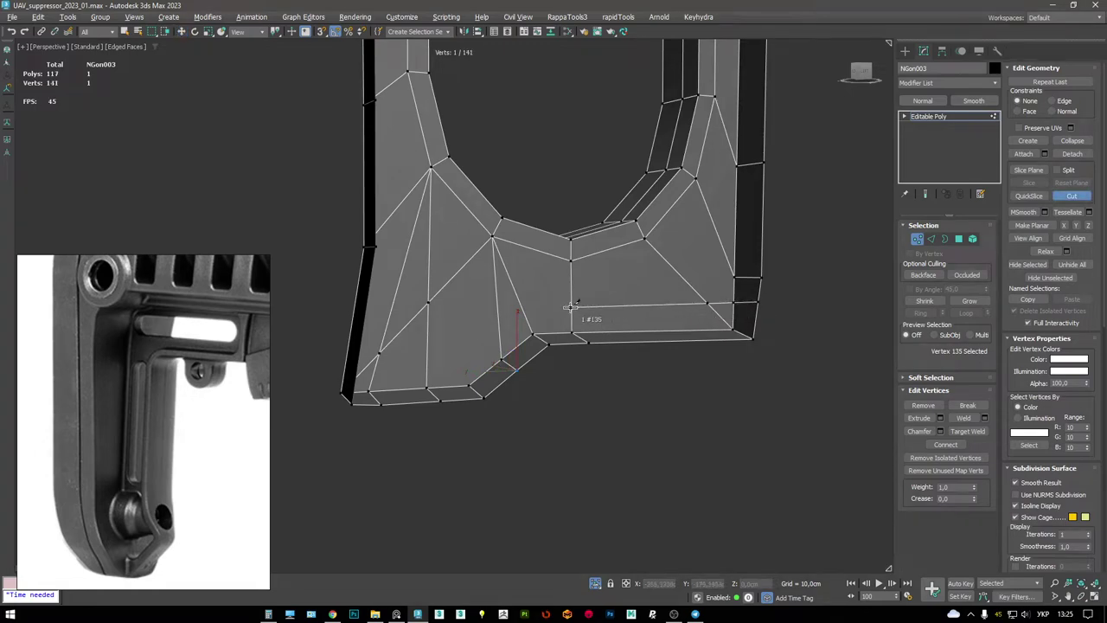
left_click(571, 307)
middle_click_drag(571, 307, 525, 308, "alt")
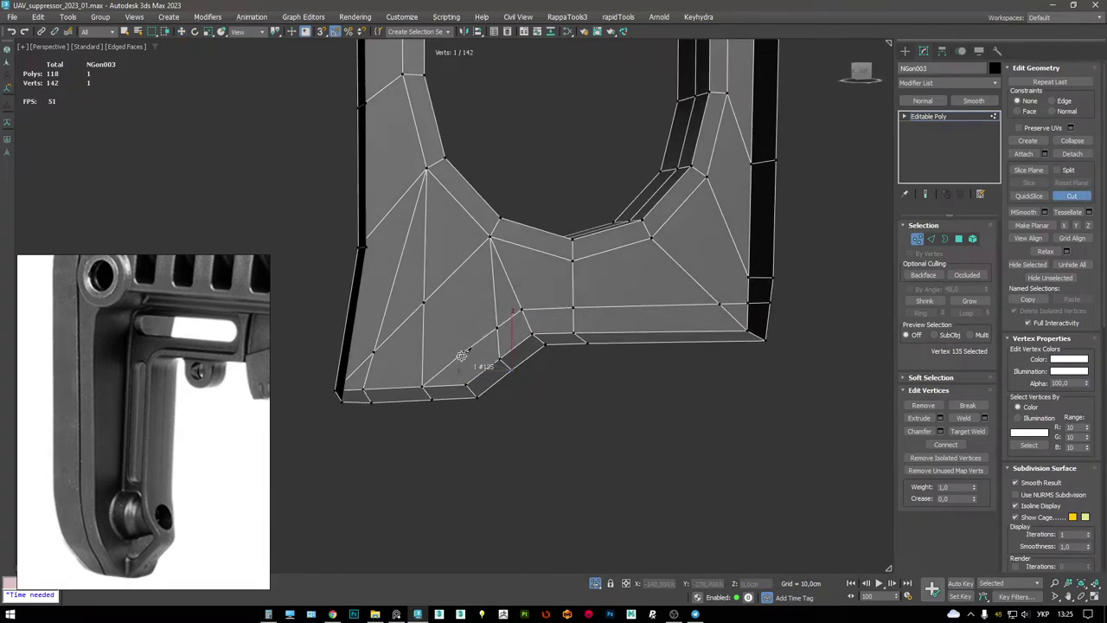
middle_click_drag(440, 351, 379, 352, "alt")
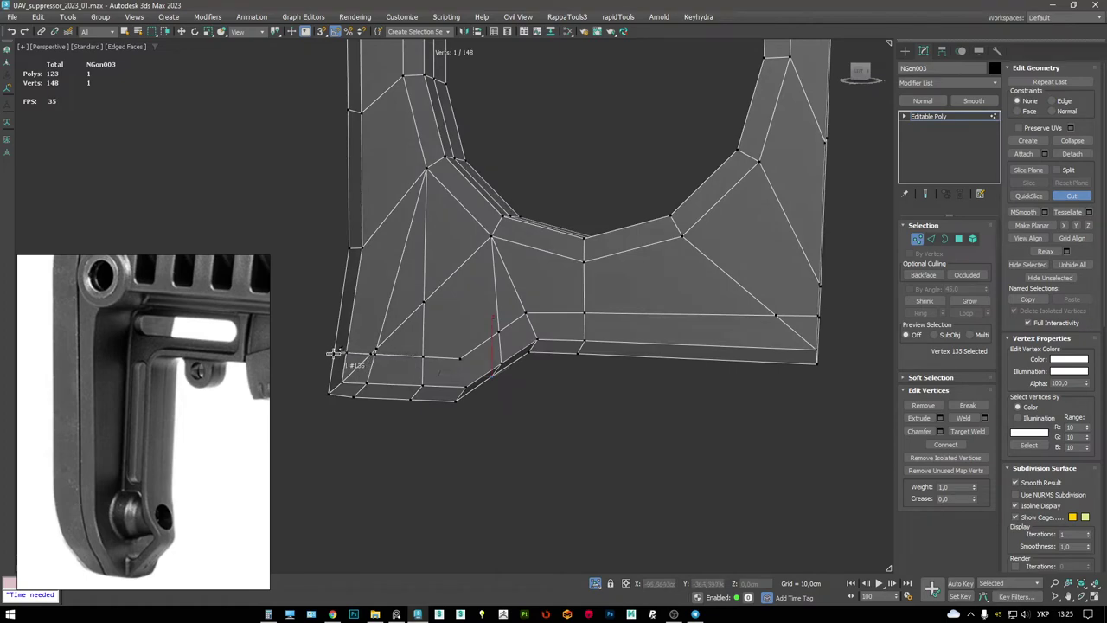
scroll(396, 362, "up", 5)
key("w")
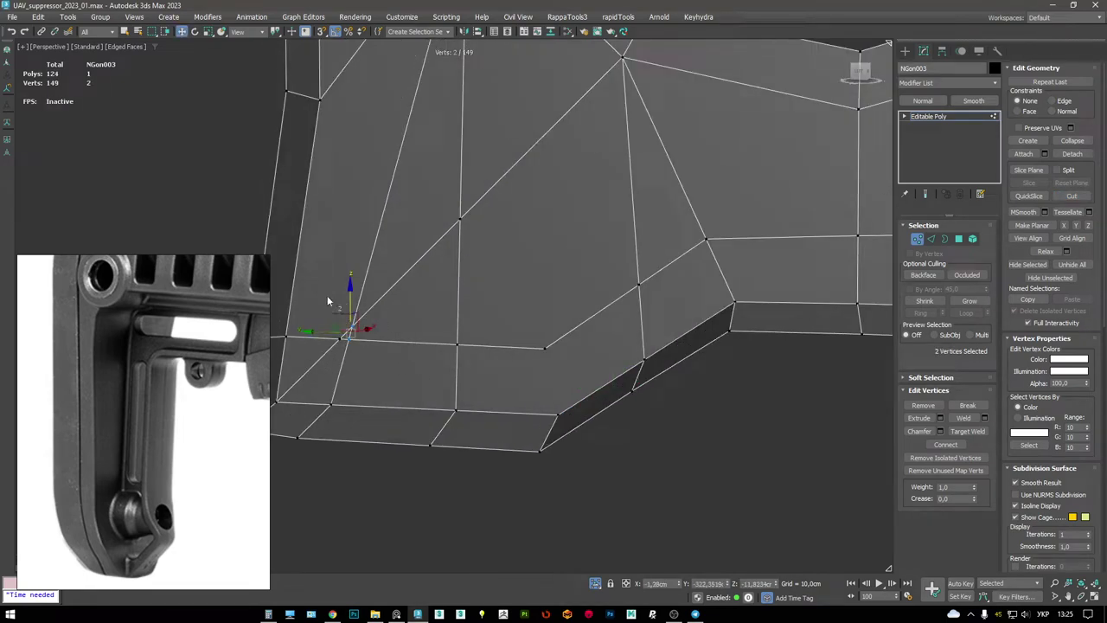
middle_click_drag(374, 360, 456, 344, "alt")
- Select the two vertices at the corner and target-weld them together
key("2")
key("F3")
key("F3")
key("F3")
key("1")
left_click_drag(684, 322, 718, 399)
middle_click_drag(718, 398, 675, 343, "alt")
key("F3")
scroll(684, 350, "up", 4)
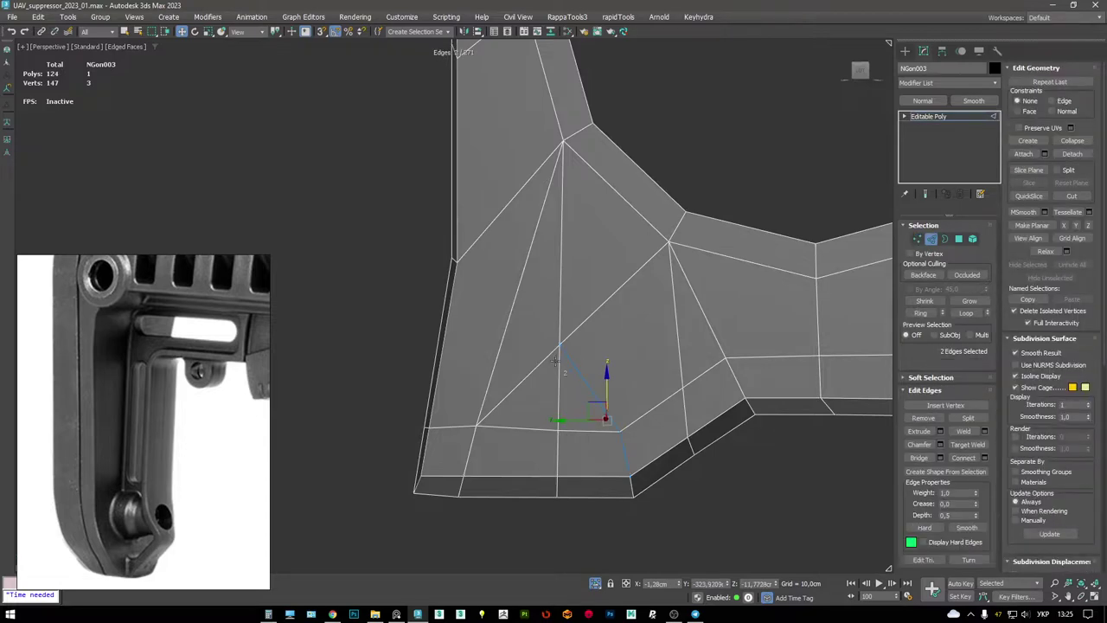
scroll(550, 371, "down", 3)
middle_click_drag(644, 346, 536, 352, "alt")
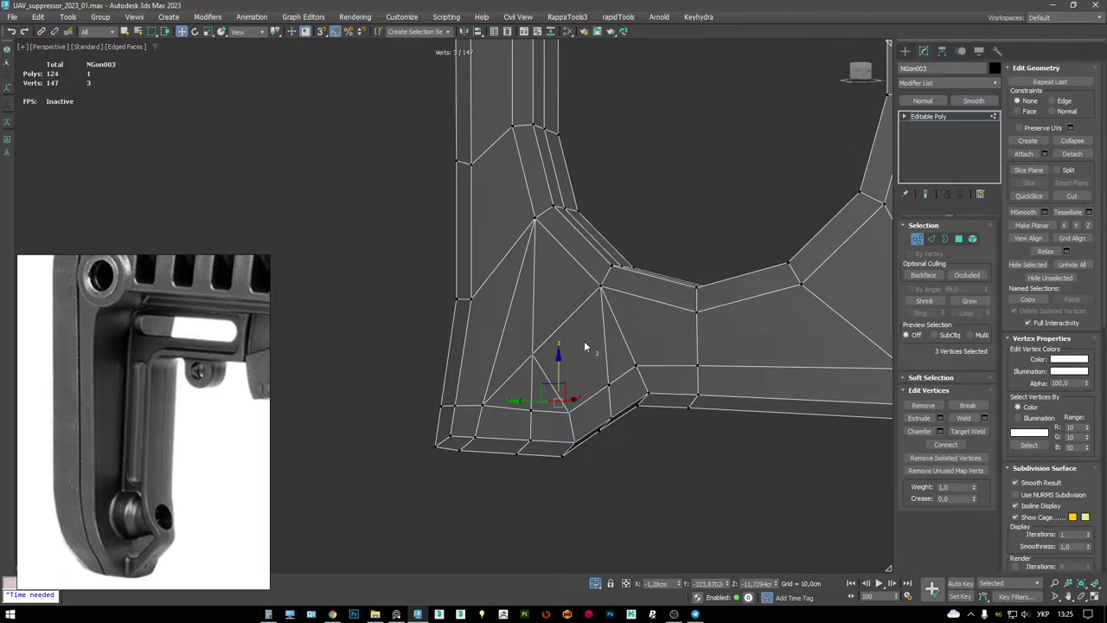
key("ctrl+shift+w")
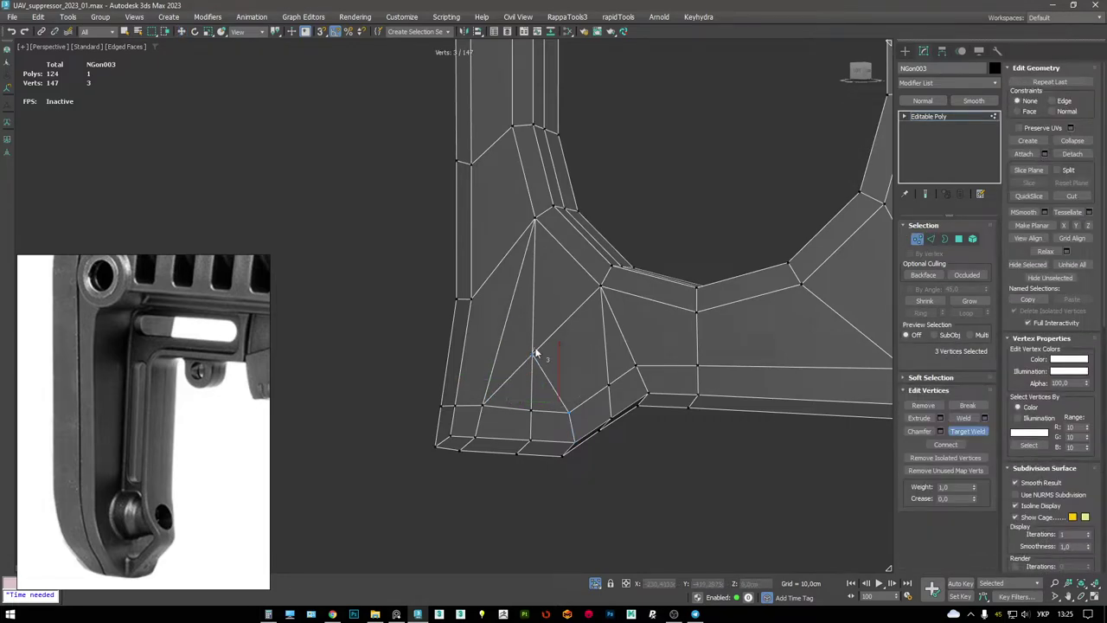
middle_click_drag(561, 281, 610, 292, "alt")
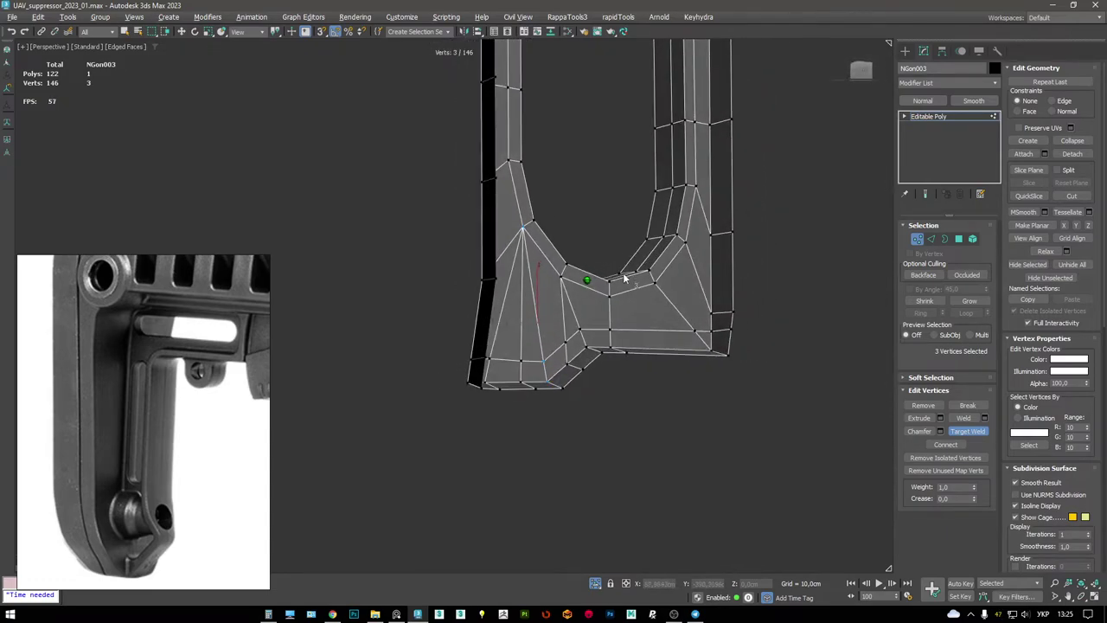
scroll(675, 365, "up", 3)
middle_click_drag(675, 358, 626, 389, "alt")
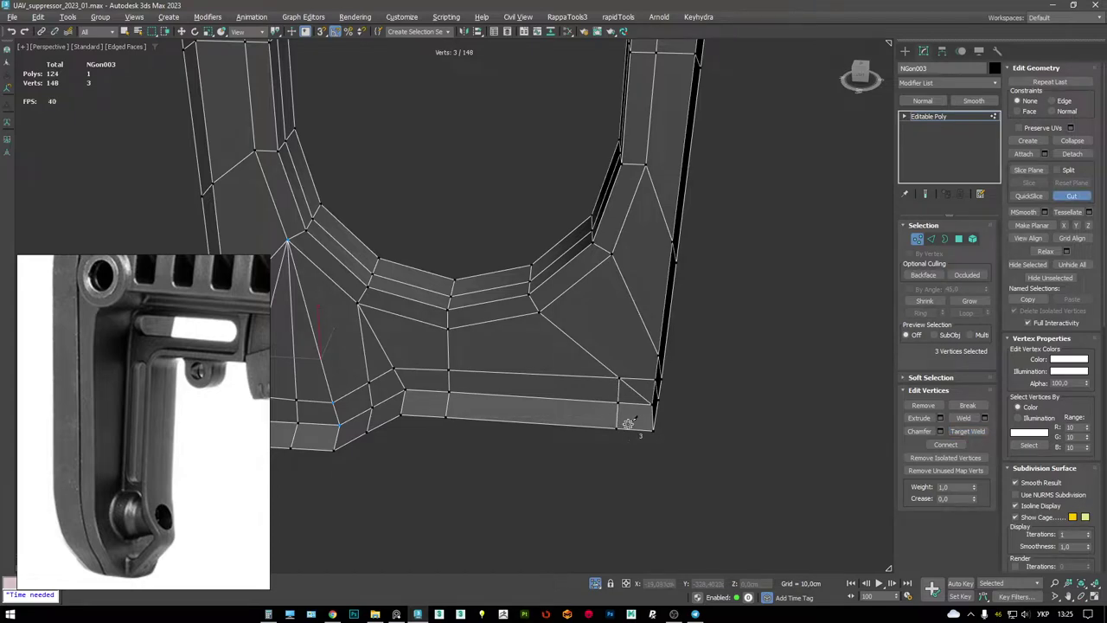
- Remove the diagonal corner edge and the leftover vertex on the right side
key("2")
key("w")
left_click(636, 398)
key("BackSpace")
key("1")
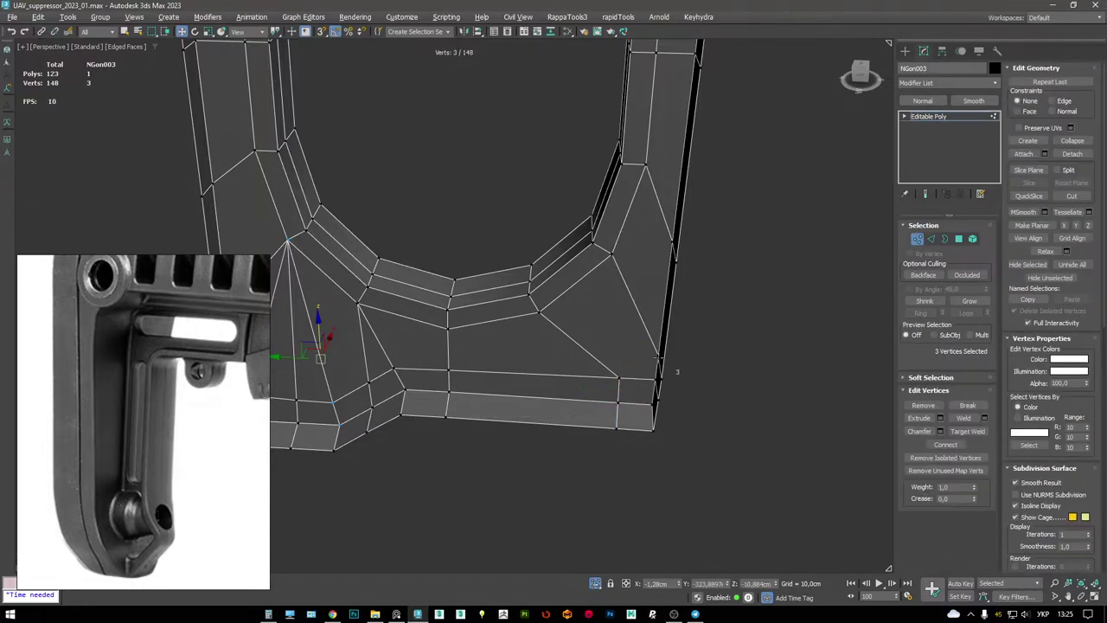
middle_click_drag(645, 267, 672, 308, "alt")
key("w")
left_click(615, 233)
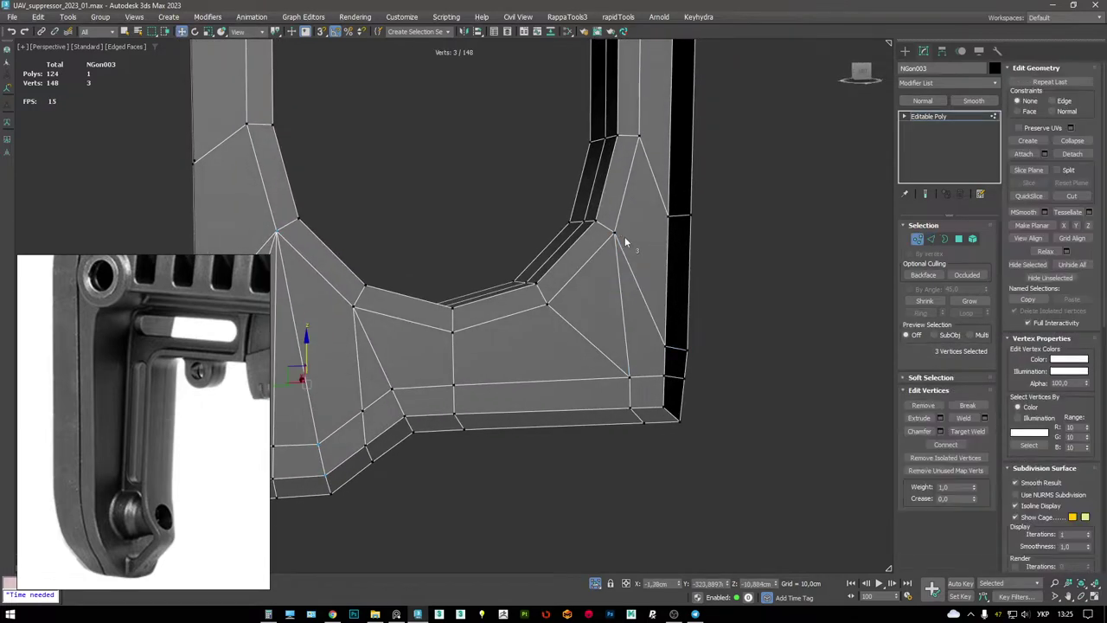
key("BackSpace")
key("2")
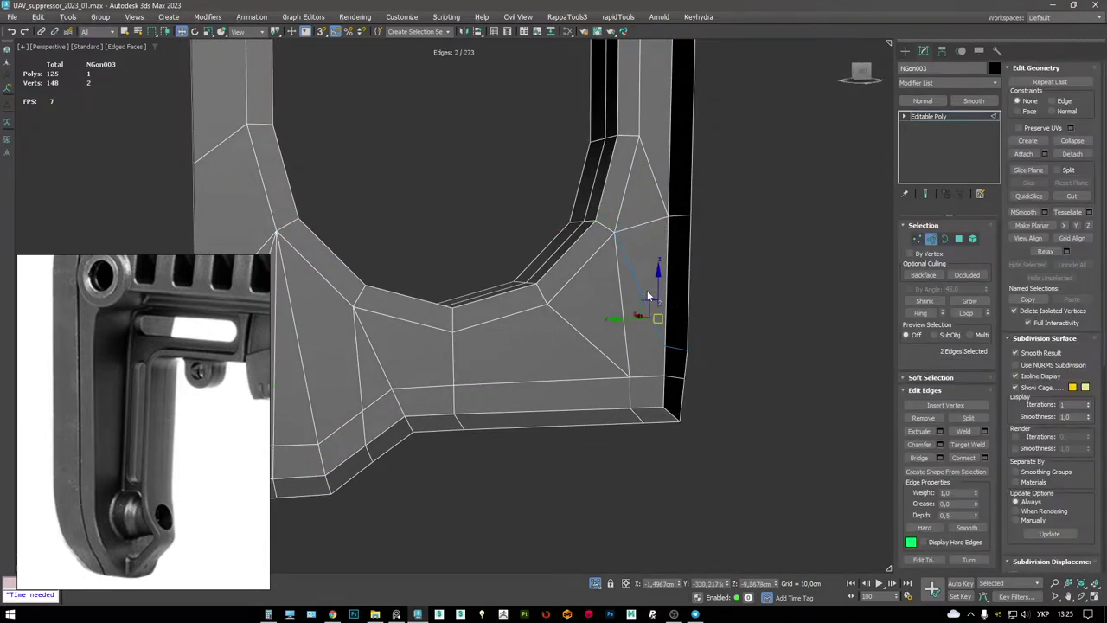
middle_click_drag(704, 272, 786, 247, "alt")
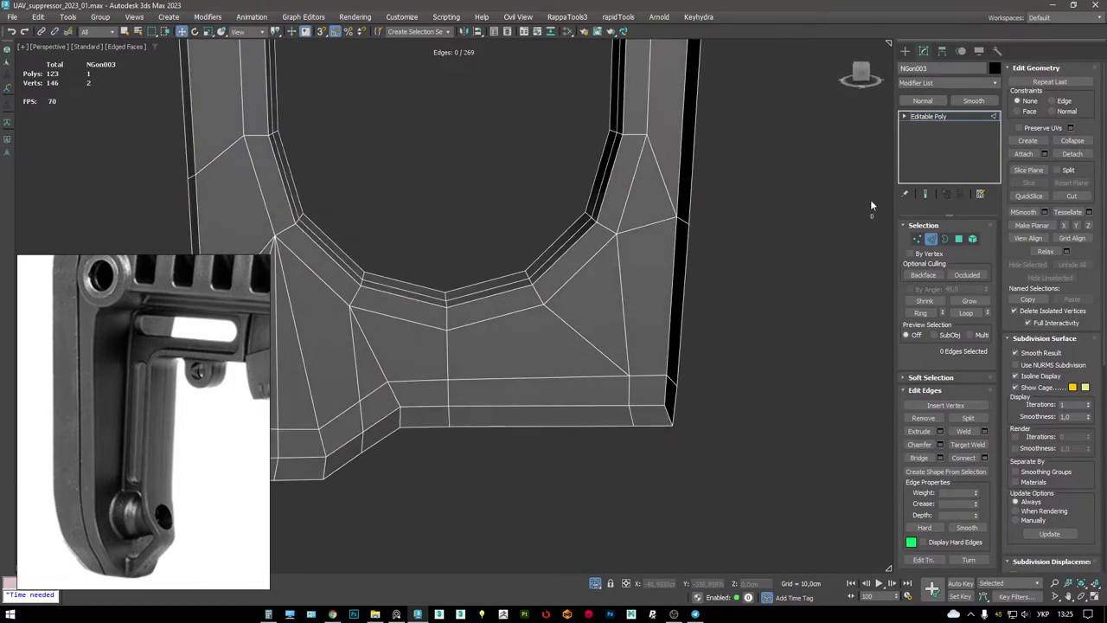
- Exit isolation and cut a new edge across the column from the corner vertex
key("alt+q")
mouse_move(570, 299)
middle_mouse_down("alt")
mouse_move(597, 286)
mouse_move(600, 317)
mouse_move(584, 313)
middle_mouse_up("alt")
key("1")
key("alt+c")
left_click(574, 304)
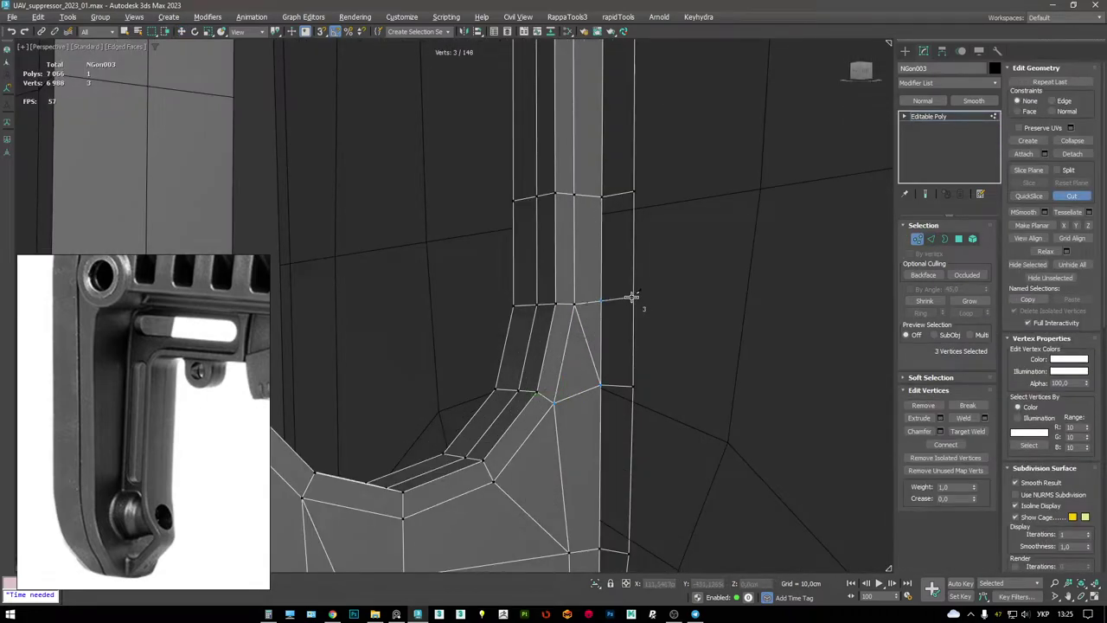
left_click(634, 297)
right_click(604, 303)
key("2")
middle_click_drag(582, 332, 364, 325, "alt")
middle_click_drag(521, 220, 718, 301, "alt")
- Maximize the Left viewport, pan to the slot and select the whole slot frame
key("1")
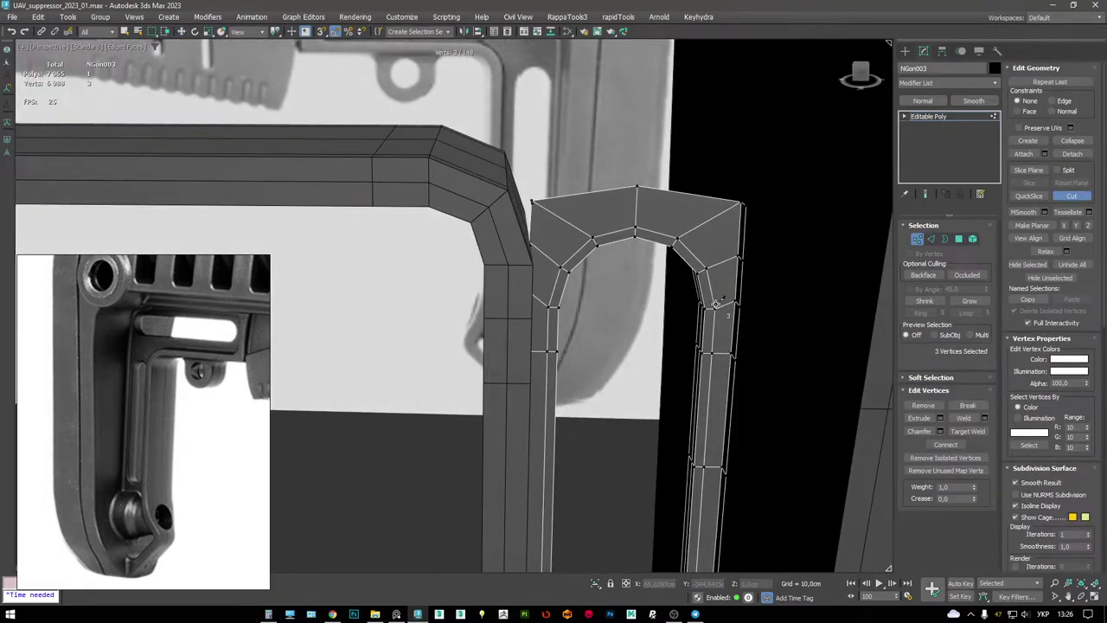
scroll(734, 213, "up", 4)
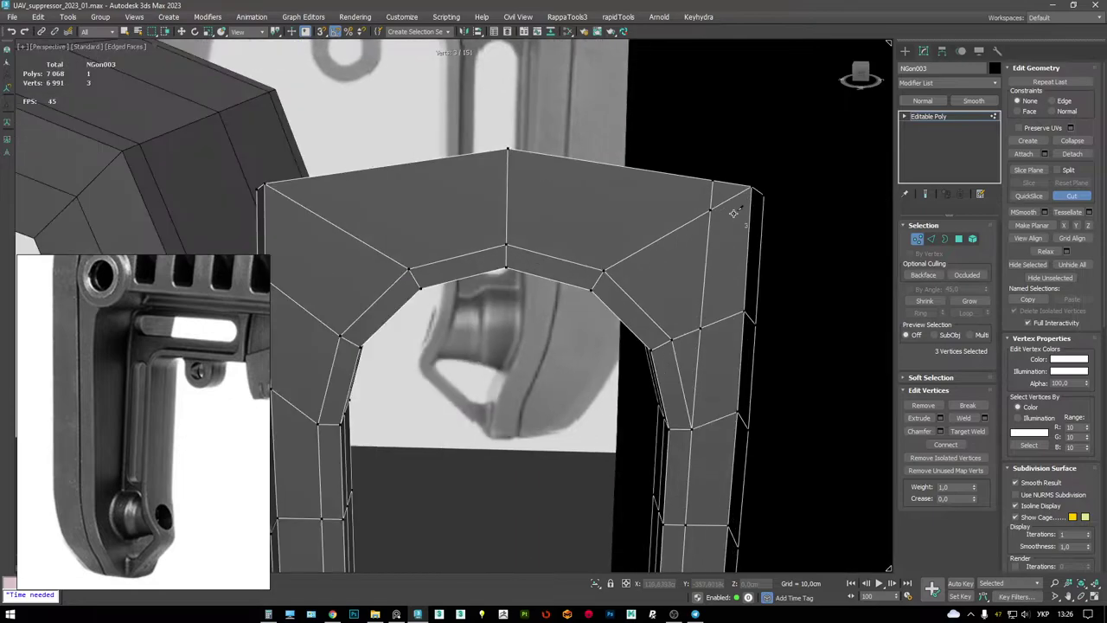
scroll(713, 188, "down", 5)
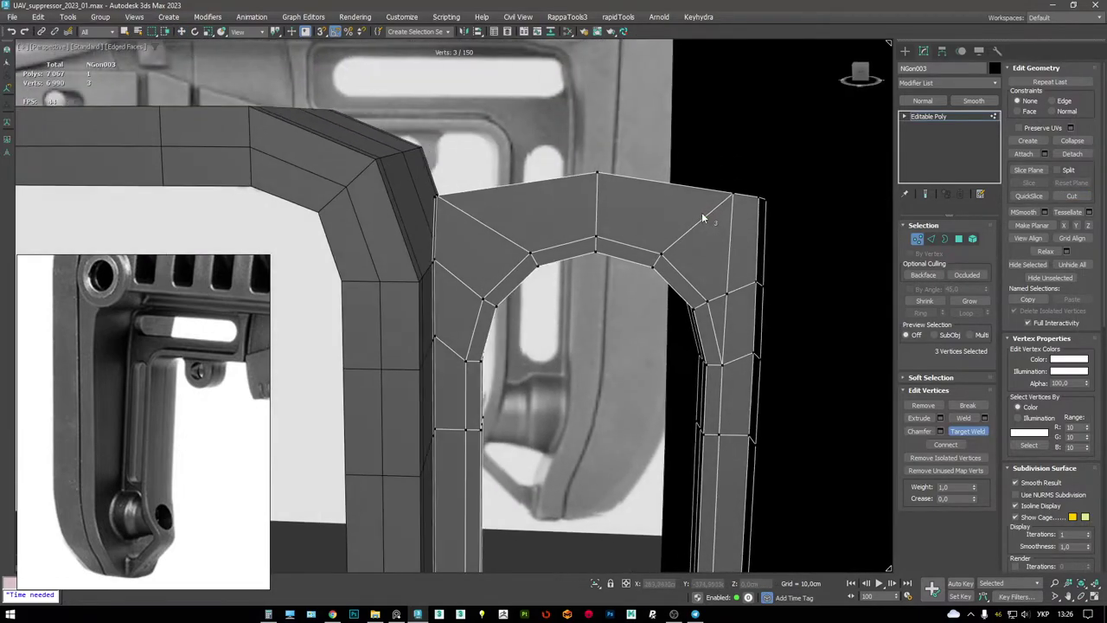
key("alt+w")
key("alt+w")
middle_click_drag(398, 431, 422, 469)
scroll(701, 346, "up", 2)
left_click(939, 114)
- Make an instance copy of the slot frame, rotate it 90 degrees and fit it into the upper slot
key("w")
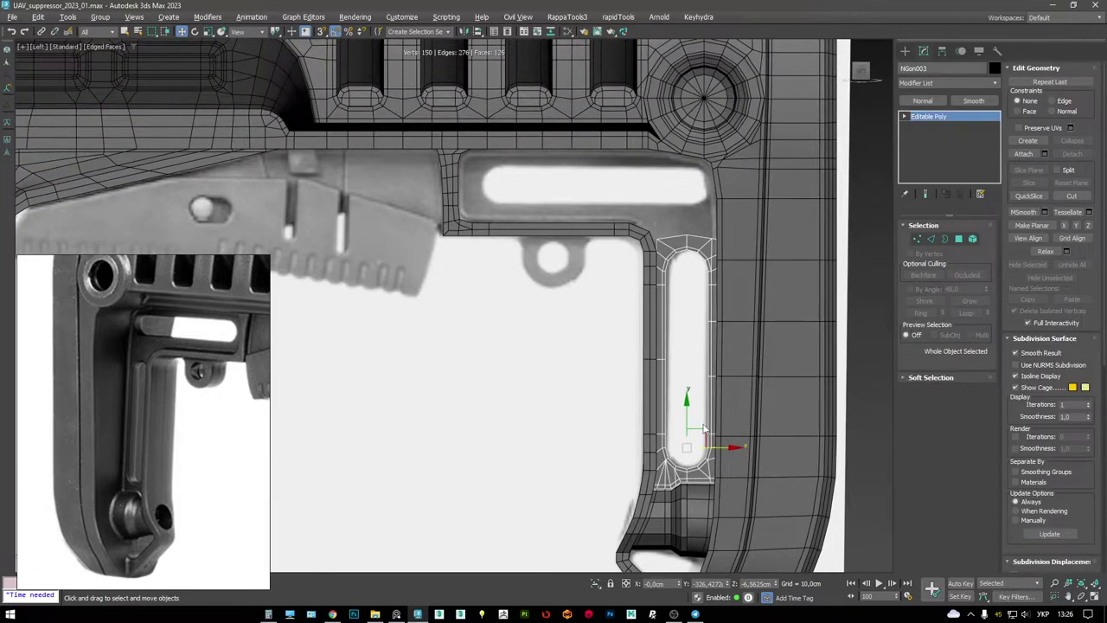
mouse_move(702, 428)
left_mouse_down("shift")
mouse_move(611, 322)
mouse_move(608, 199)
left_mouse_up("shift")
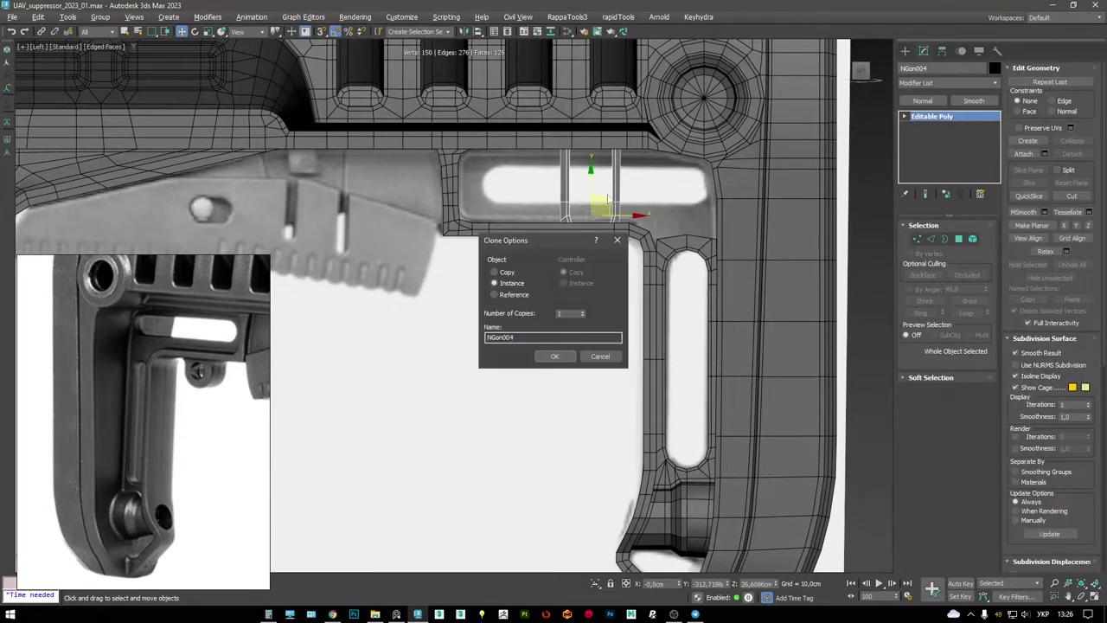
left_click(554, 356)
key("e")
scroll(650, 327, "up", 4)
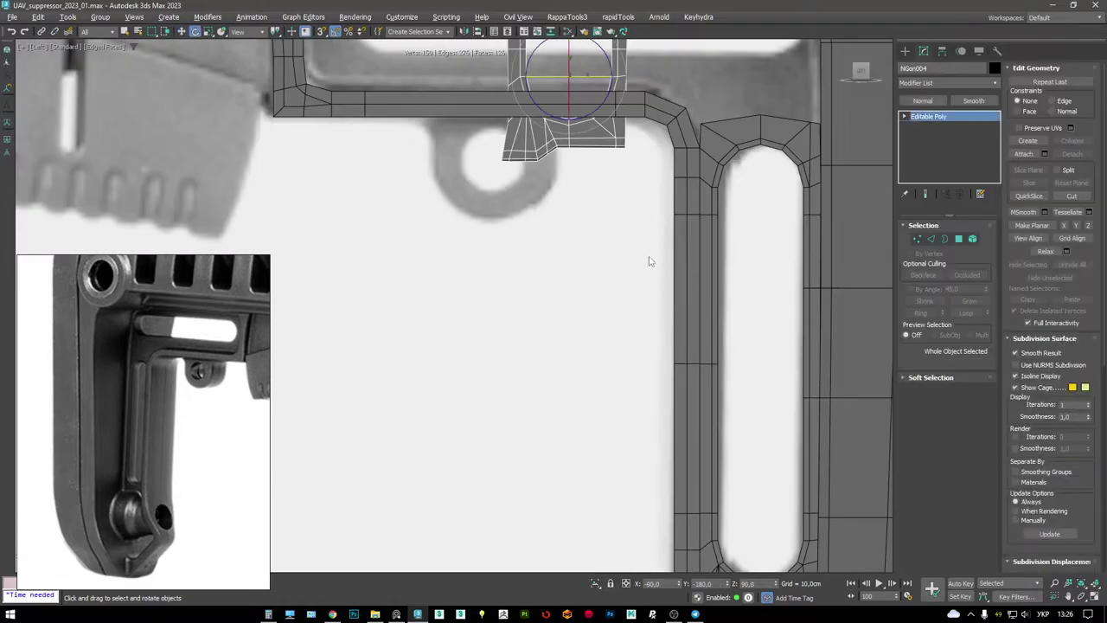
scroll(613, 375, "down", 2)
left_click_drag(596, 224, 666, 340)
key("w")
left_click_drag(595, 214, 476, 192)
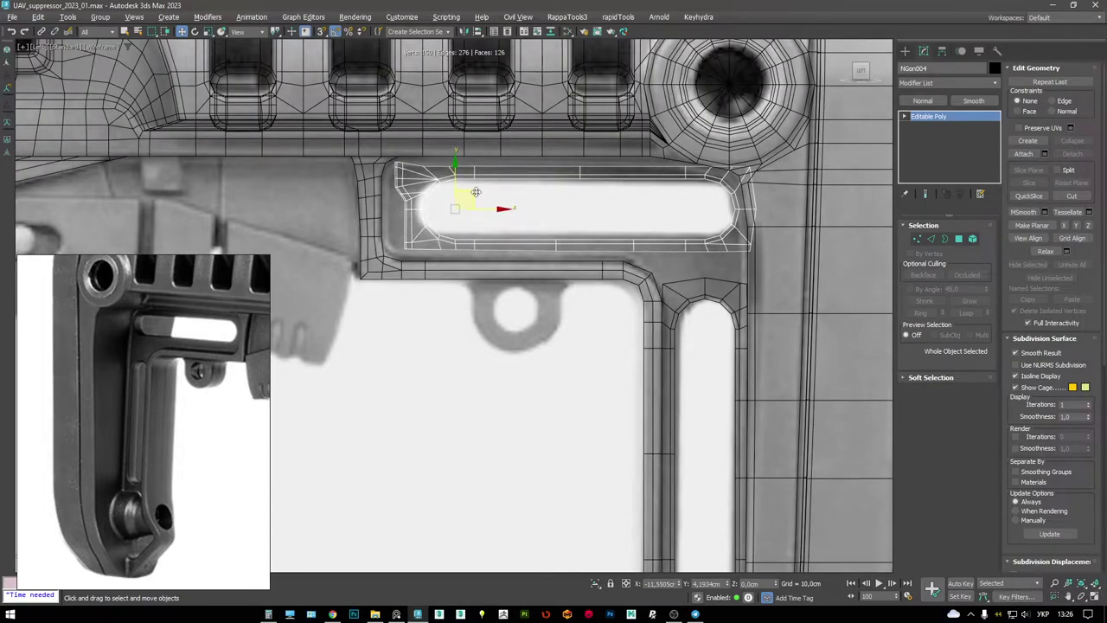
left_click_drag(476, 192, 460, 192)
- Stretch the copied slot's rounded right-end vertices further to the right
key("1")
left_click_drag(767, 260, 634, 177)
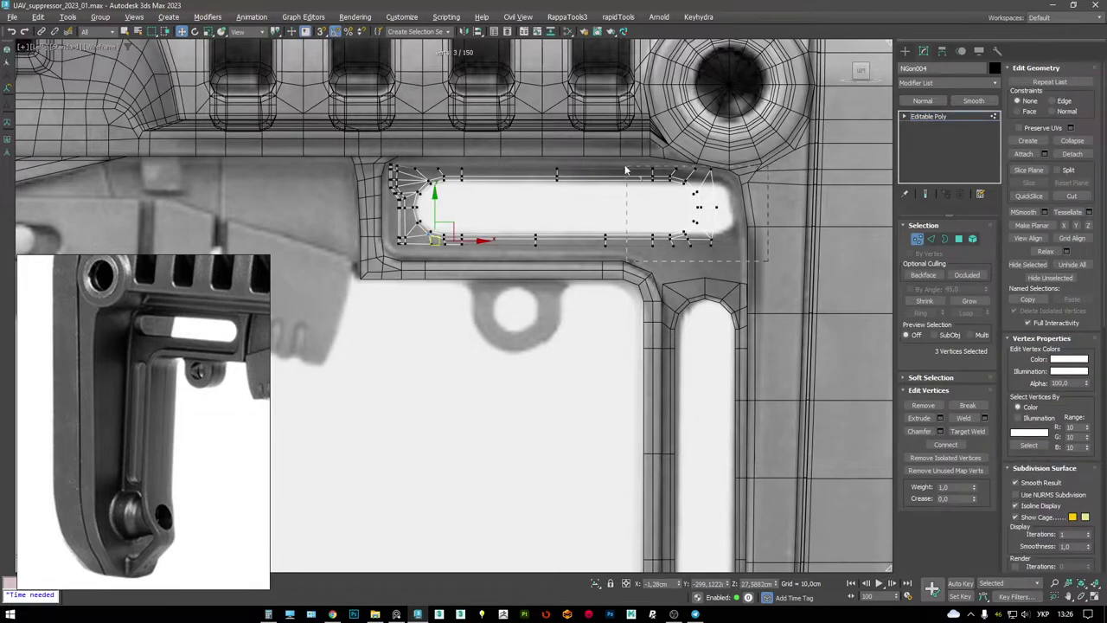
left_click_drag(746, 216, 753, 220)
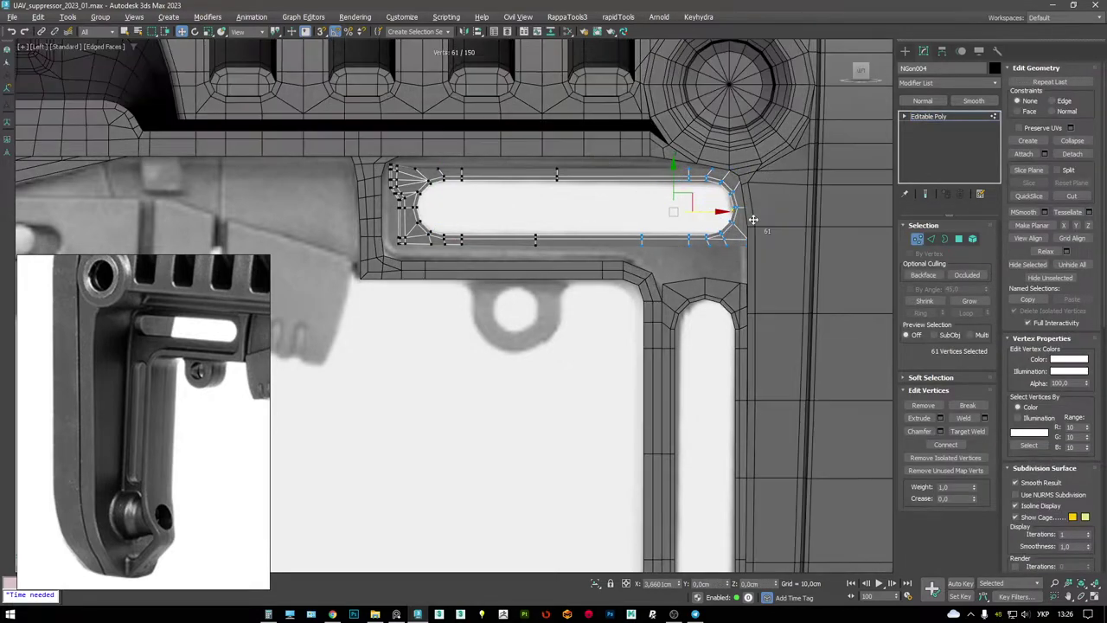
scroll(757, 243, "up", 3)
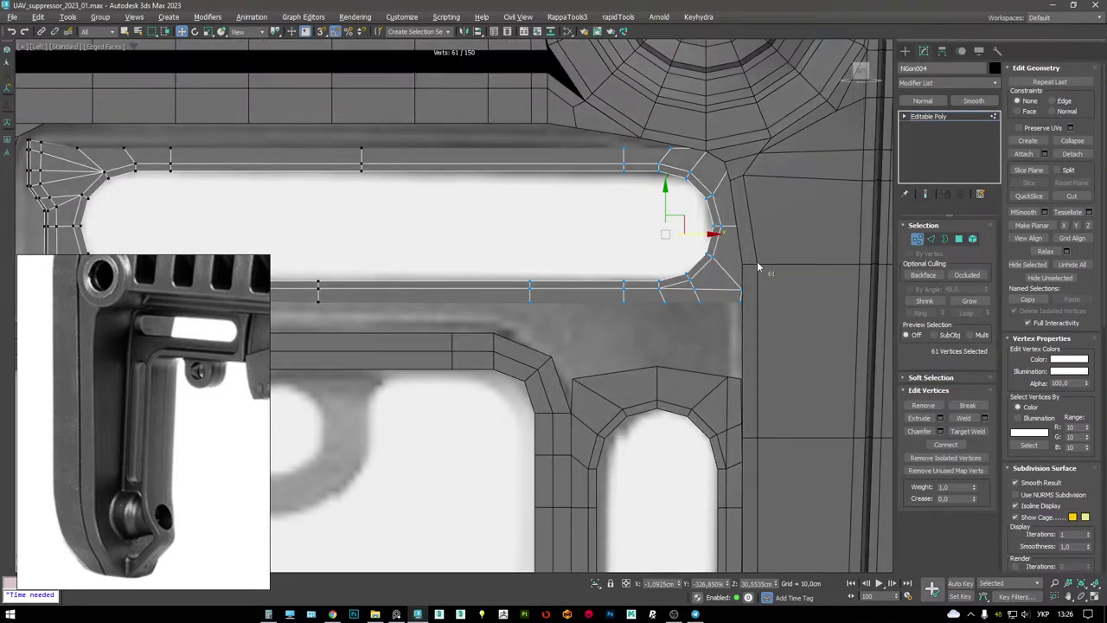
key("alt+w")
key("alt+w")
scroll(684, 347, "up", 3)
middle_click_drag(685, 346, 684, 291, "alt")
scroll(682, 234, "up", 3)
middle_click_drag(683, 234, 705, 267, "alt")
- Delete the five faces along the slot's end strip
key("4")
key("2")
left_click(683, 261)
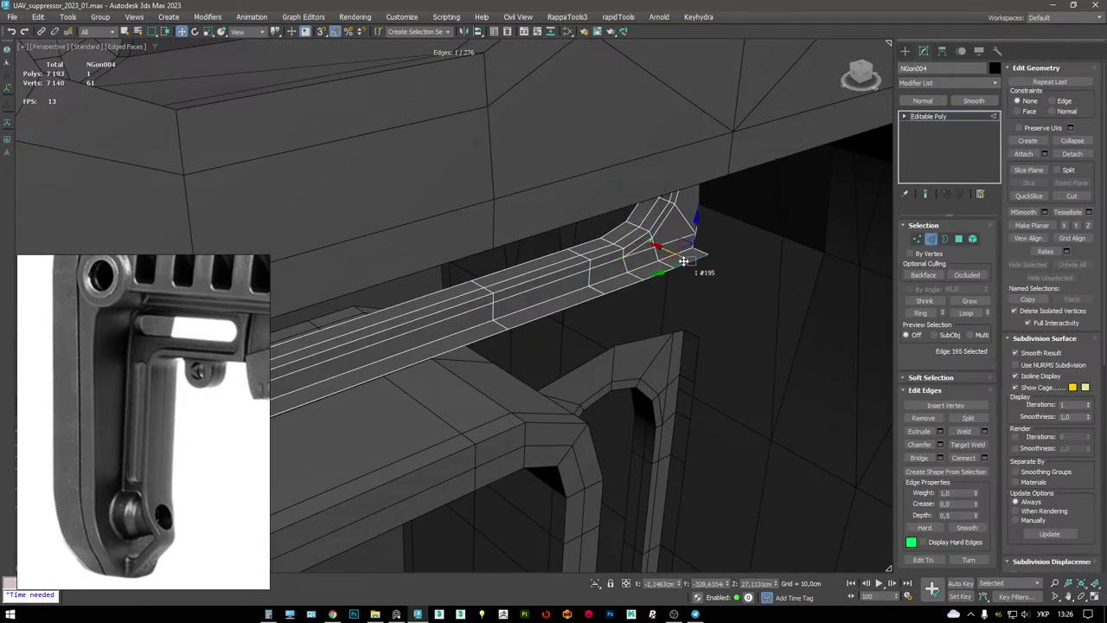
key("4")
left_click(679, 260)
left_click(530, 305, "ctrl")
left_click(530, 305, "alt")
left_click(364, 363, "shift")
middle_click_drag(363, 364, 516, 185, "alt")
key("Delete")
scroll(516, 185, "up", 3)
key("2")
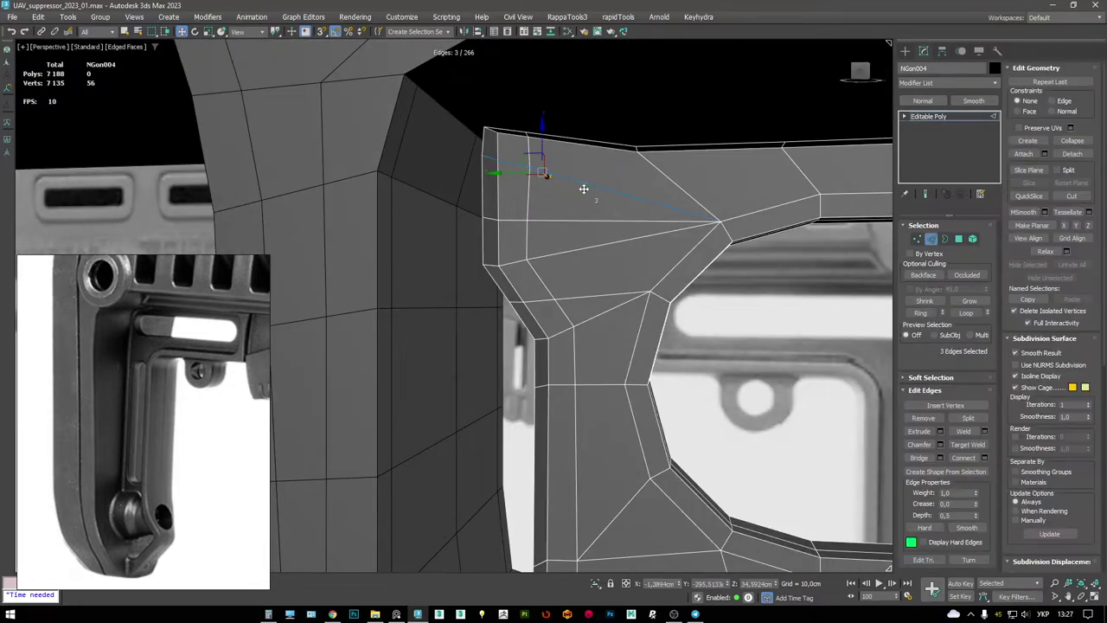
middle_click_drag(564, 225, 603, 195, "alt")
- Move the four upper-left corner vertices up and to the left
key("1")
left_click_drag(606, 192, 456, 101)
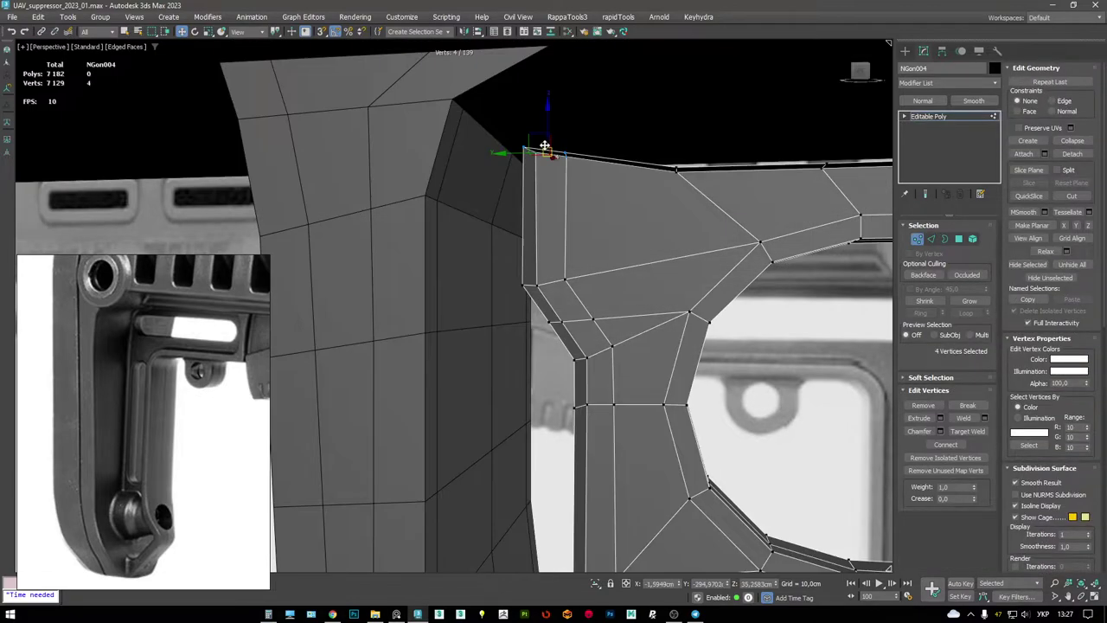
left_click_drag(538, 133, 508, 120)
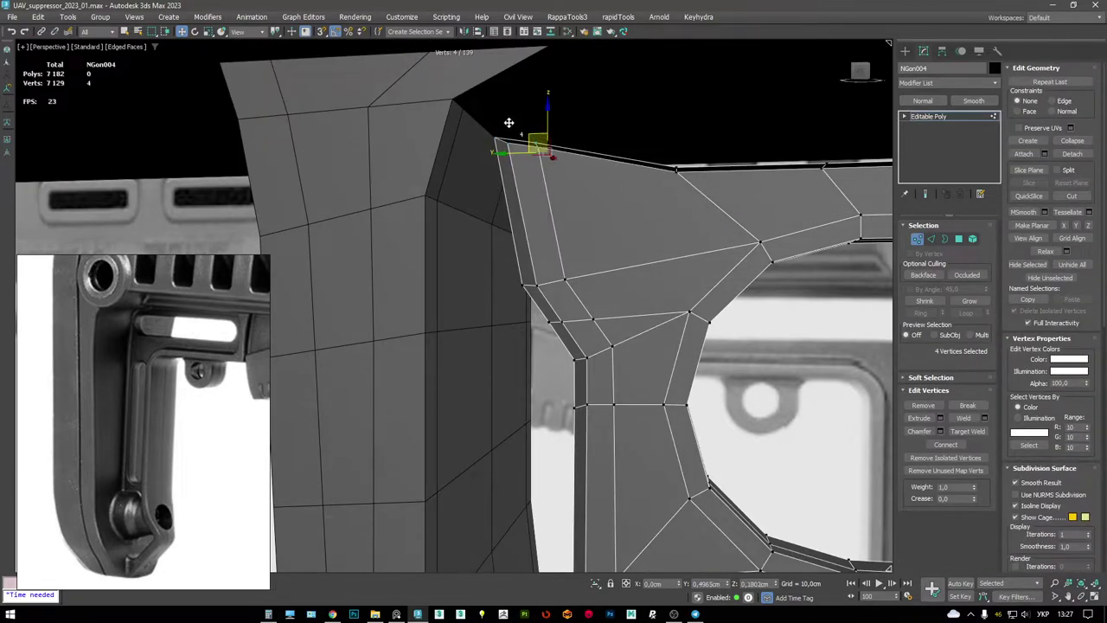
middle_click_drag(509, 123, 510, 102)
- Remove the three edges between the lower chamfer vertices
left_click_drag(623, 287, 487, 182)
middle_click_drag(488, 182, 510, 219, "alt")
middle_click_drag(546, 224, 563, 188, "alt")
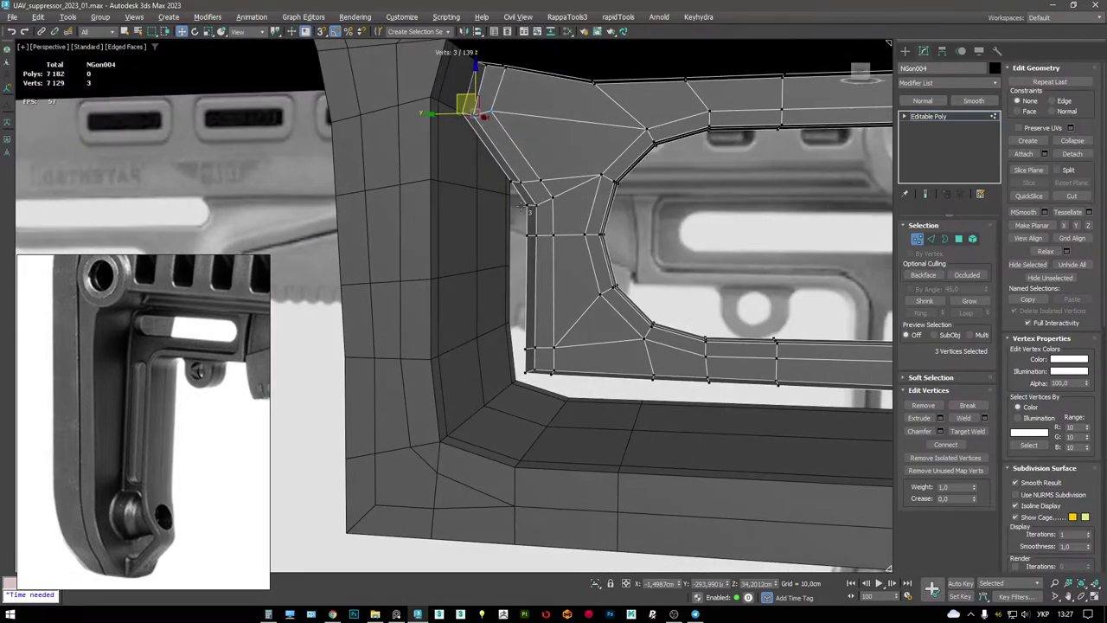
key("2")
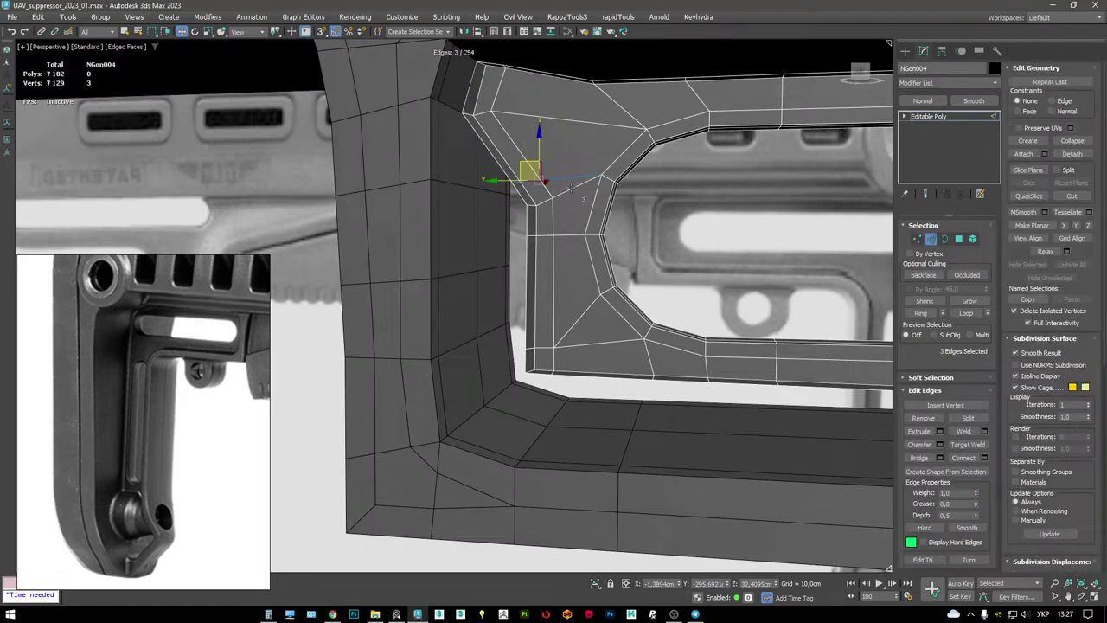
key("ctrl+BackSpace")
- Move the remaining chamfer vertices up-left and snap one onto the corner
key("1")
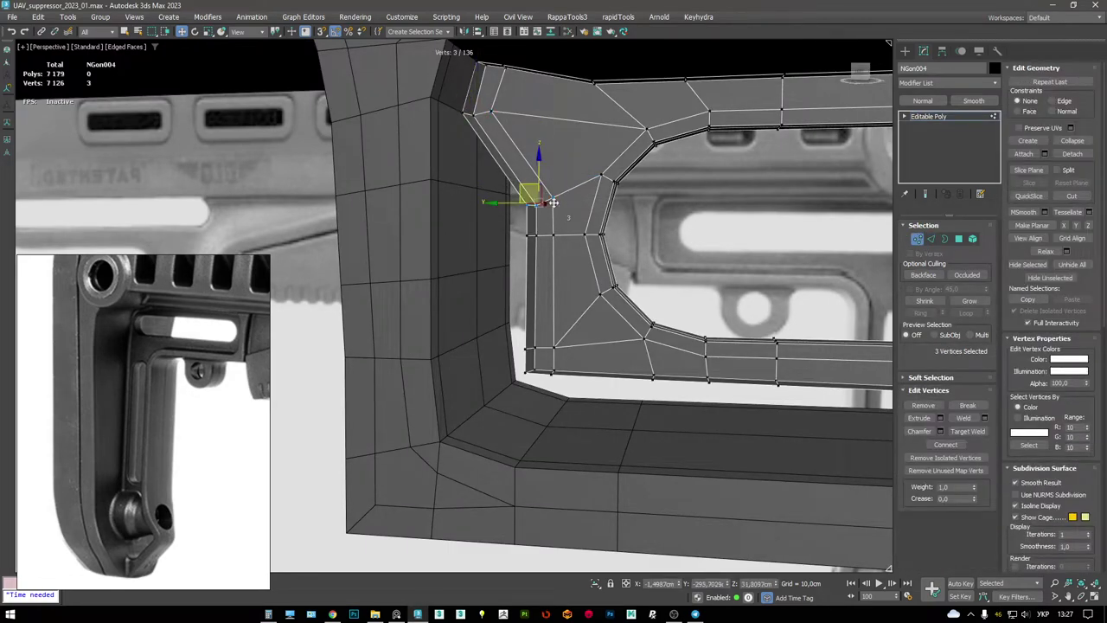
left_click_drag(527, 187, 461, 166)
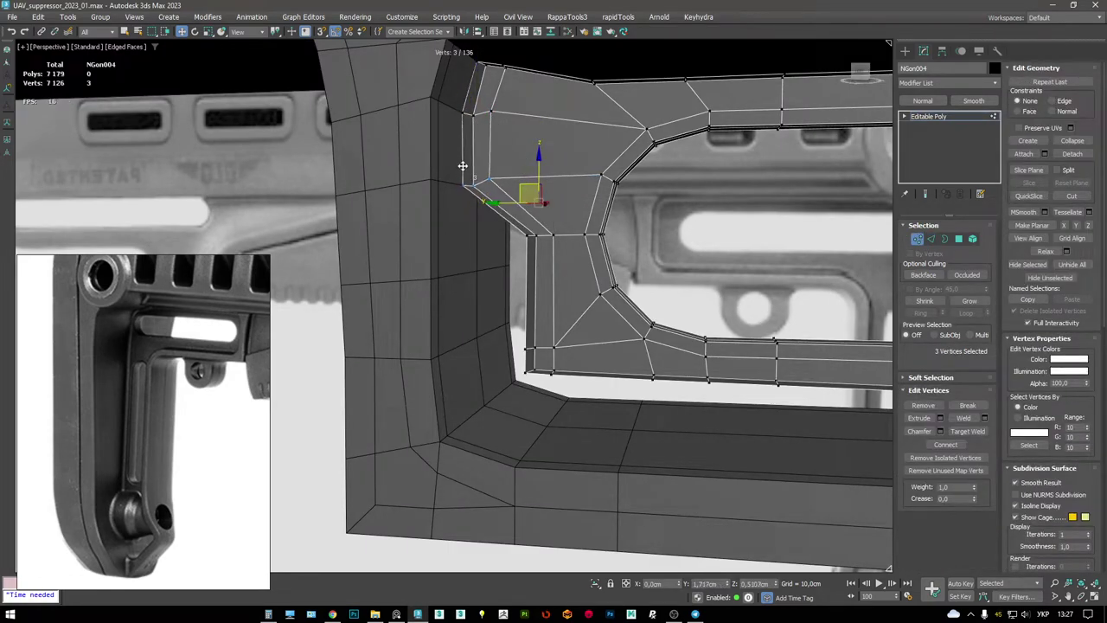
middle_click_drag(461, 166, 498, 194, "alt")
left_click_drag(499, 195, 437, 245)
scroll(485, 229, "up", 4)
- Adjust the four vertices near the cut-out's lower corner
middle_click_drag(551, 302, 555, 260)
left_click_drag(603, 268, 502, 316)
middle_click_drag(501, 317, 640, 242, "alt")
- Pull the right-corner vertex down to reshape the edges near the rounded corner
left_click(662, 246)
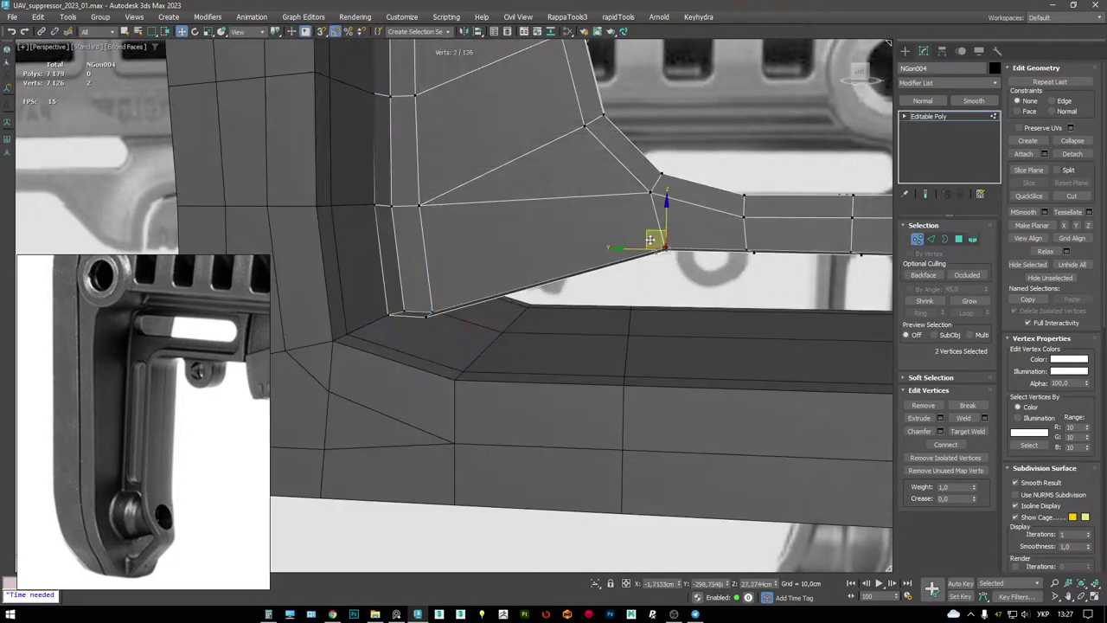
left_click_drag(653, 229, 613, 326)
middle_click_drag(614, 326, 564, 339, "alt")
left_click_drag(565, 339, 571, 312)
scroll(569, 312, "down", 5)
middle_click_drag(569, 278, 592, 250, "alt")
scroll(592, 250, "up", 6)
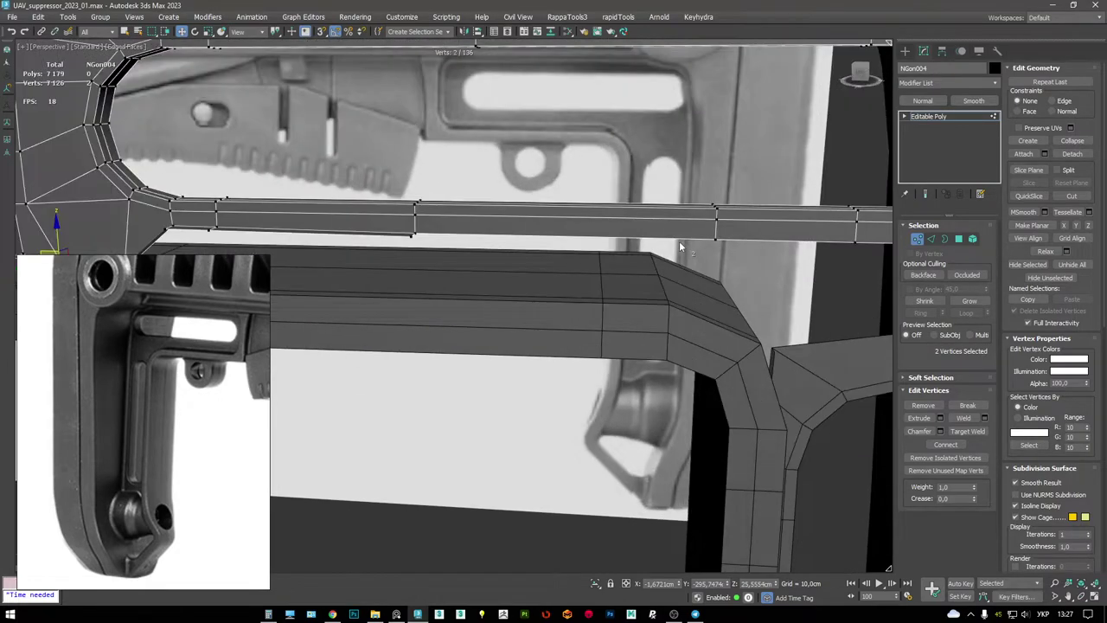
- Remove the five-vertex edge loop on the slot's lower bar
key("w")
middle_click_drag(593, 247, 517, 283, "alt")
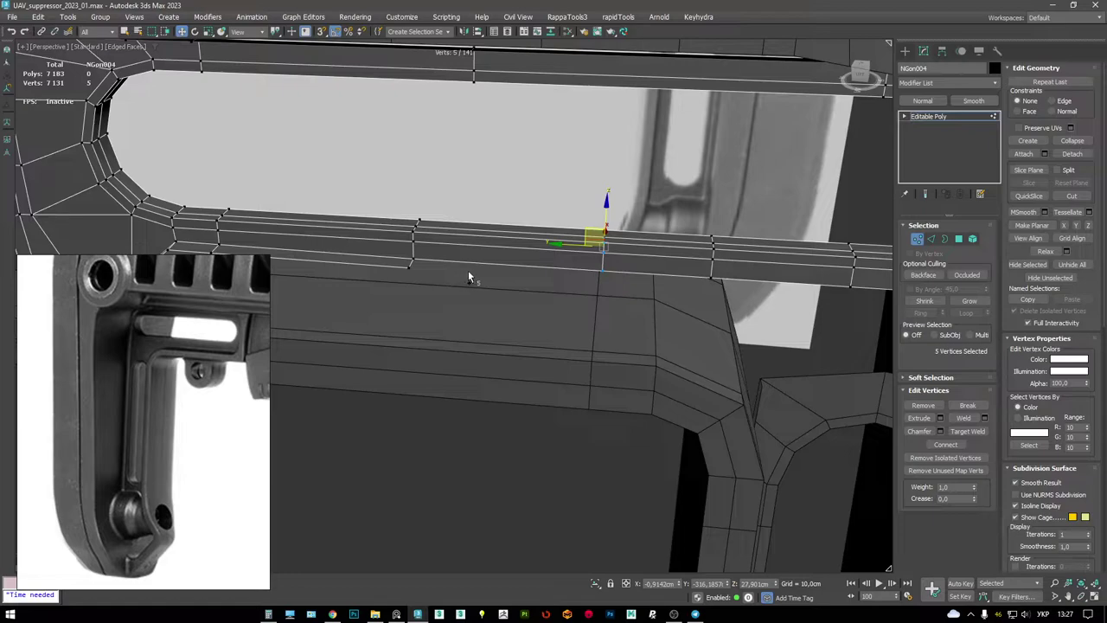
key("BackSpace")
key("2")
left_click(599, 277)
middle_click_drag(600, 277, 759, 243, "alt")
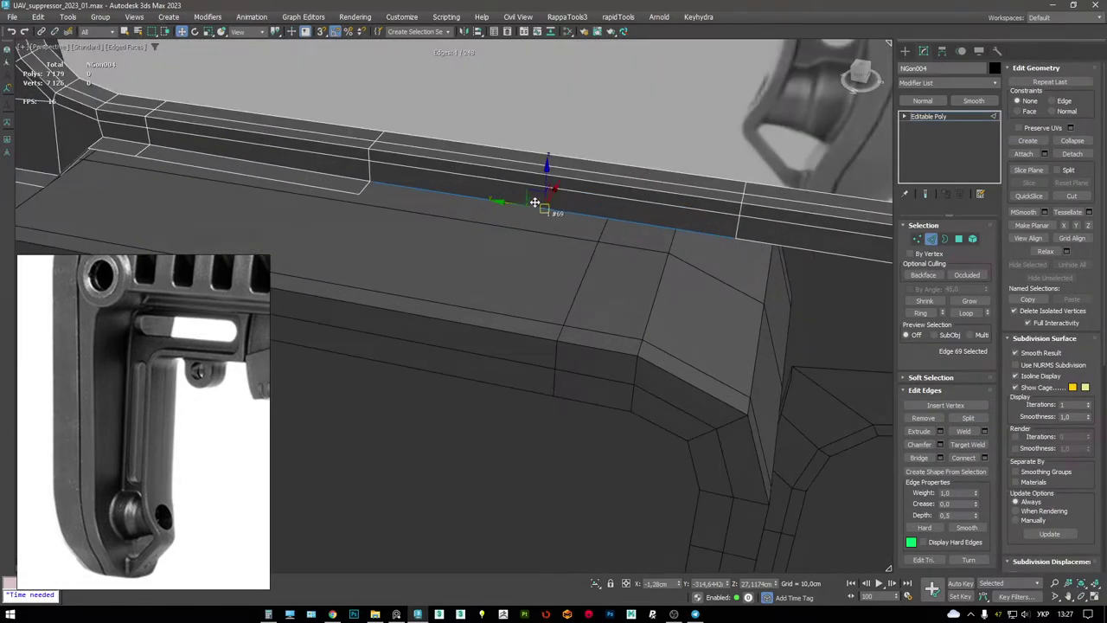
- Pull two vertices on the bar's vertical edge down into a V
key("1")
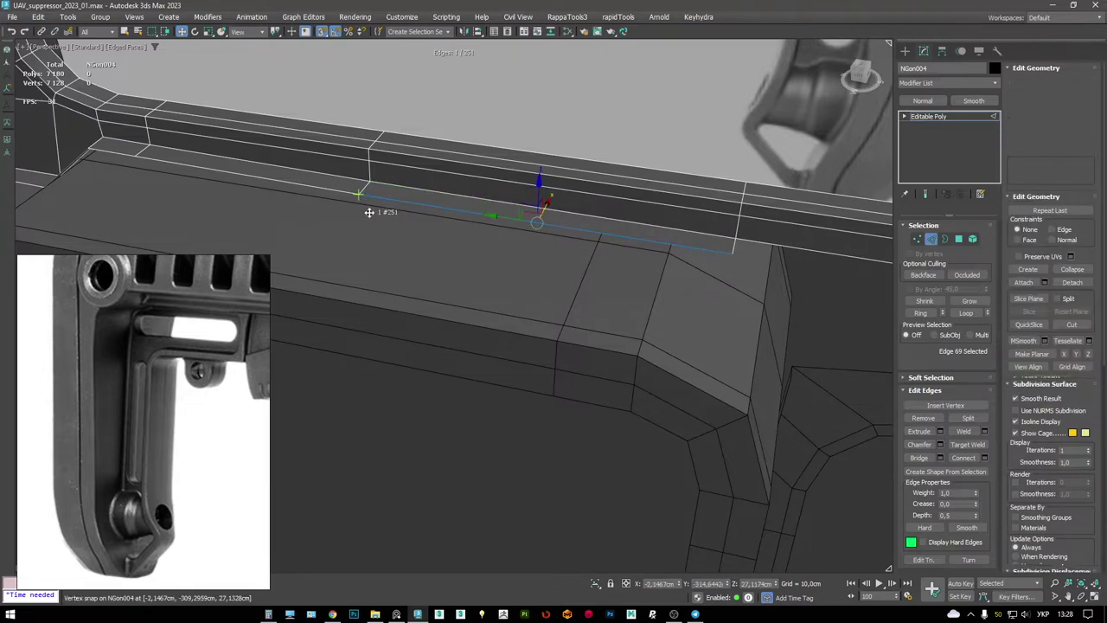
key("F3")
left_click(358, 192)
key("F3")
key("4")
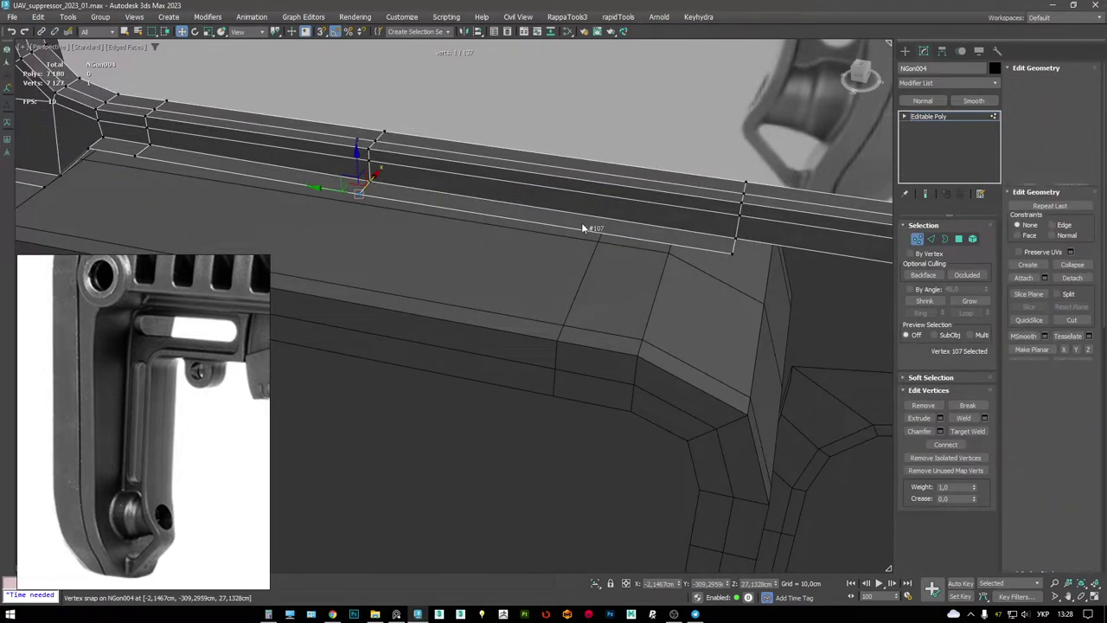
left_click(606, 221)
mouse_move(618, 218)
middle_mouse_down("alt")
mouse_move(630, 206)
mouse_move(623, 216)
middle_mouse_up("alt")
key("1")
left_click_drag(620, 252, 581, 210)
middle_click_drag(581, 211, 576, 207, "alt")
left_click_drag(576, 201, 573, 254)
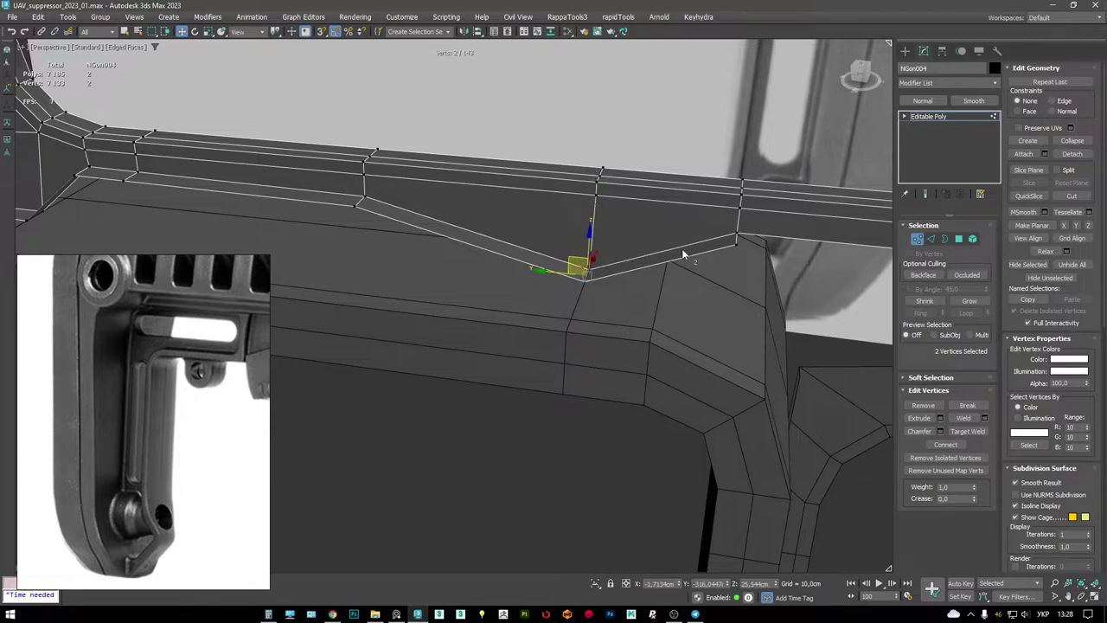
- Move the right-corner vertices down and right to straighten the diagonal edge
left_click_drag(749, 261, 650, 270)
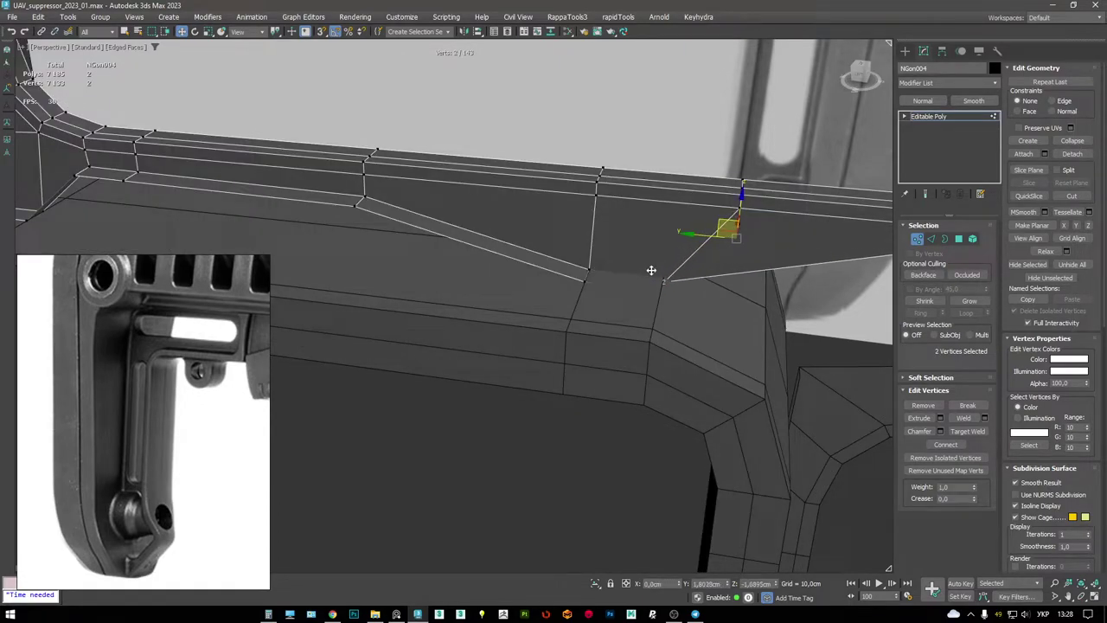
middle_click_drag(651, 266, 570, 193, "alt")
scroll(574, 208, "up", 3)
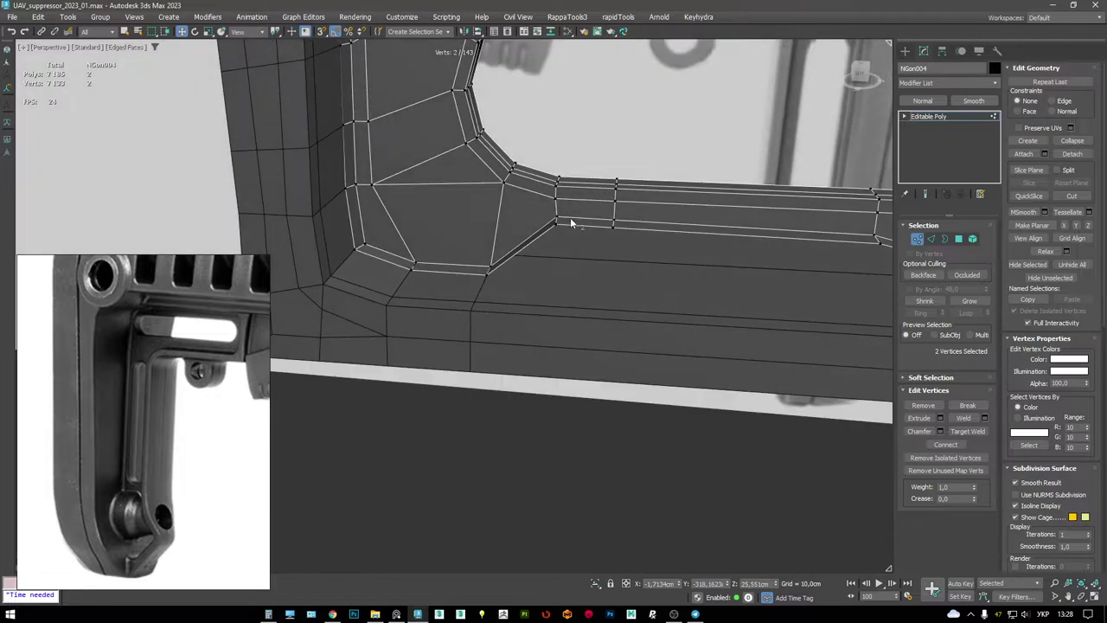
key("w")
left_click_drag(548, 218, 546, 264)
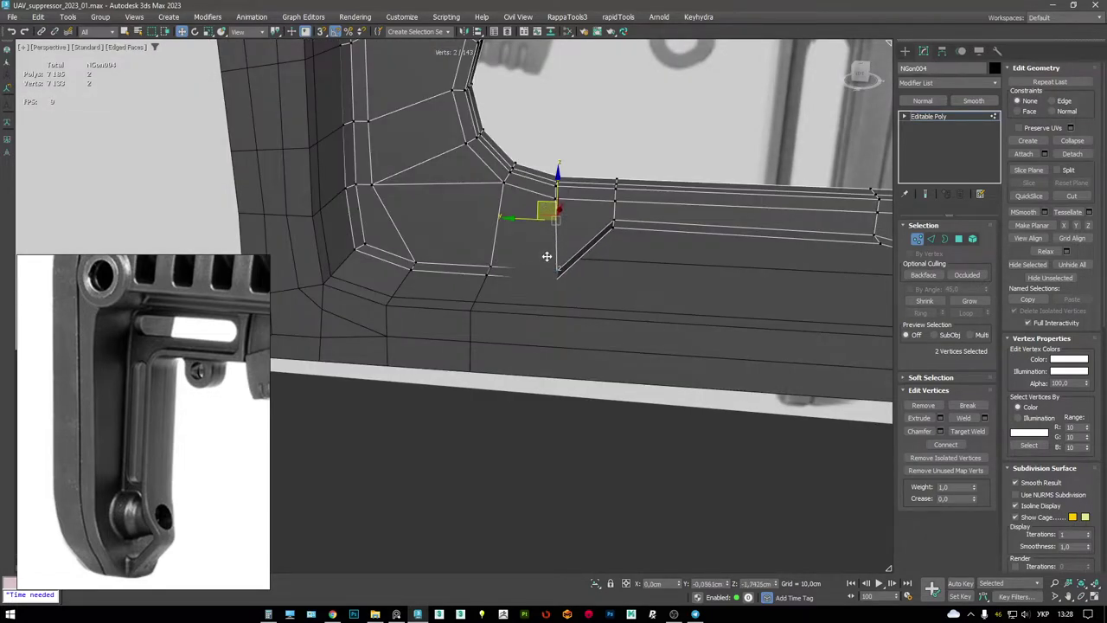
left_click_drag(546, 254, 603, 258)
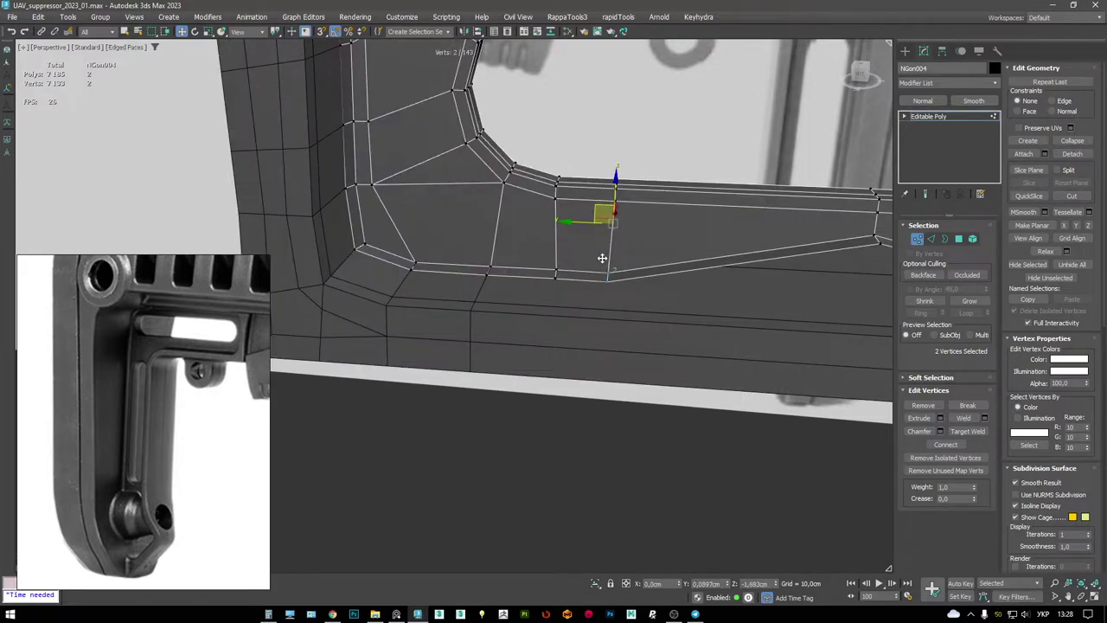
- Remove the leftover diagonal edge and select two vertices on the slot edge
key("2")
left_click(586, 307)
key("ctrl+BackSpace")
middle_click_drag(617, 252, 709, 265, "alt")
key("1")
left_click_drag(661, 201, 614, 263)
scroll(549, 250, "down", 8)
middle_click_drag(684, 252, 556, 186, "alt")
- Raise the vertices along the slot's top edge slightly
scroll(605, 208, "up", 5)
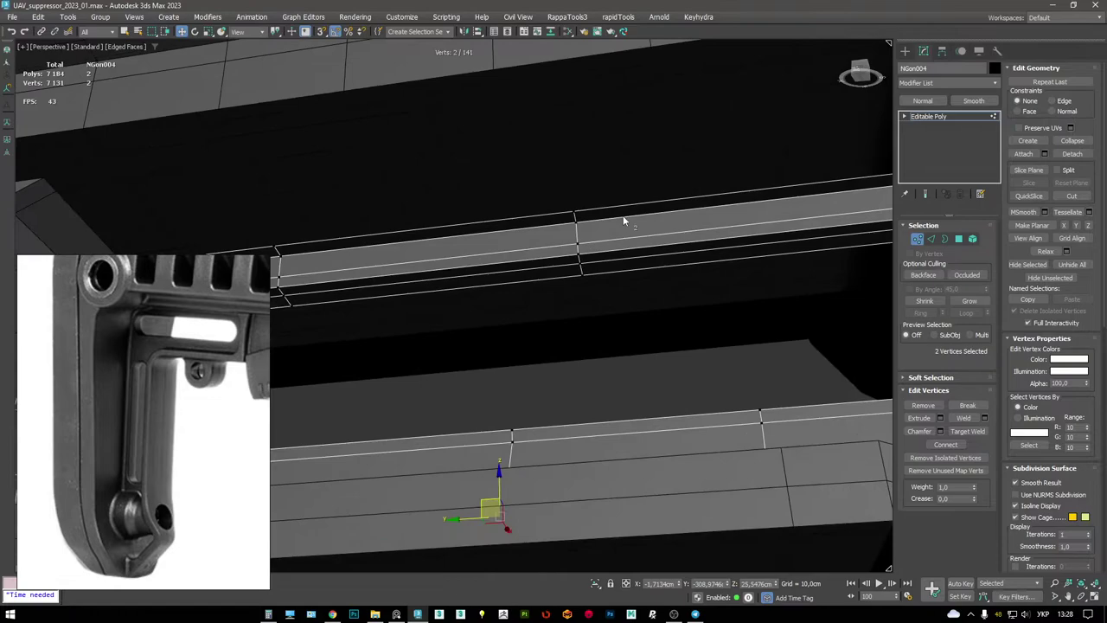
middle_click_drag(624, 221, 619, 221, "alt")
scroll(581, 234, "up", 3)
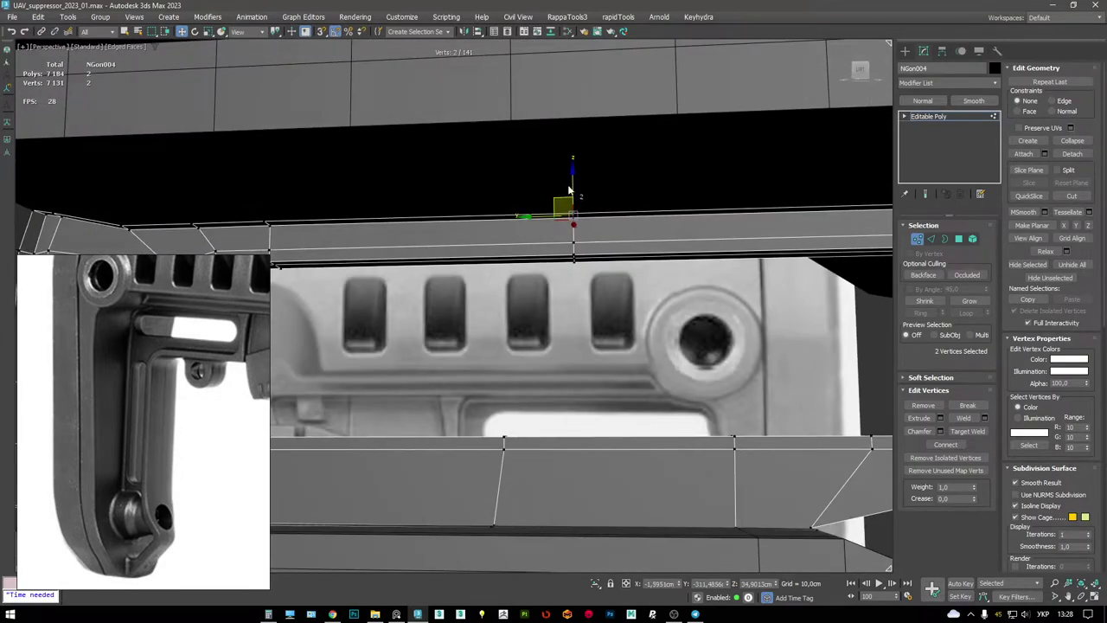
middle_click_drag(257, 198, 509, 201)
left_click_drag(385, 204, 326, 200, "ctrl")
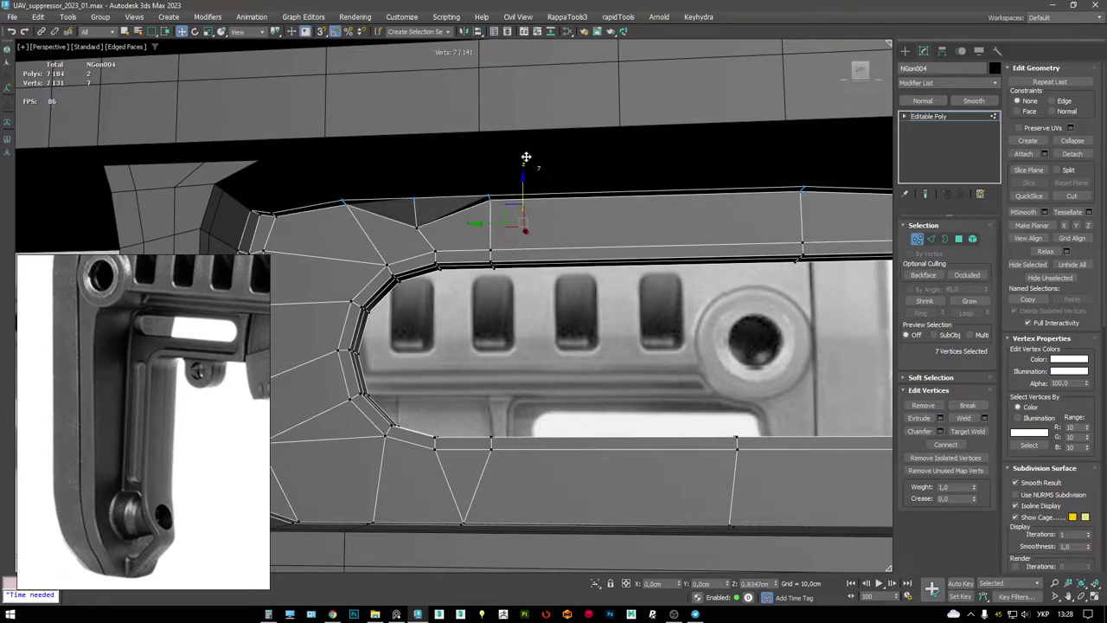
left_click(490, 224, "ctrl")
key("F3")
key("F3")
left_click_drag(510, 177, 515, 141)
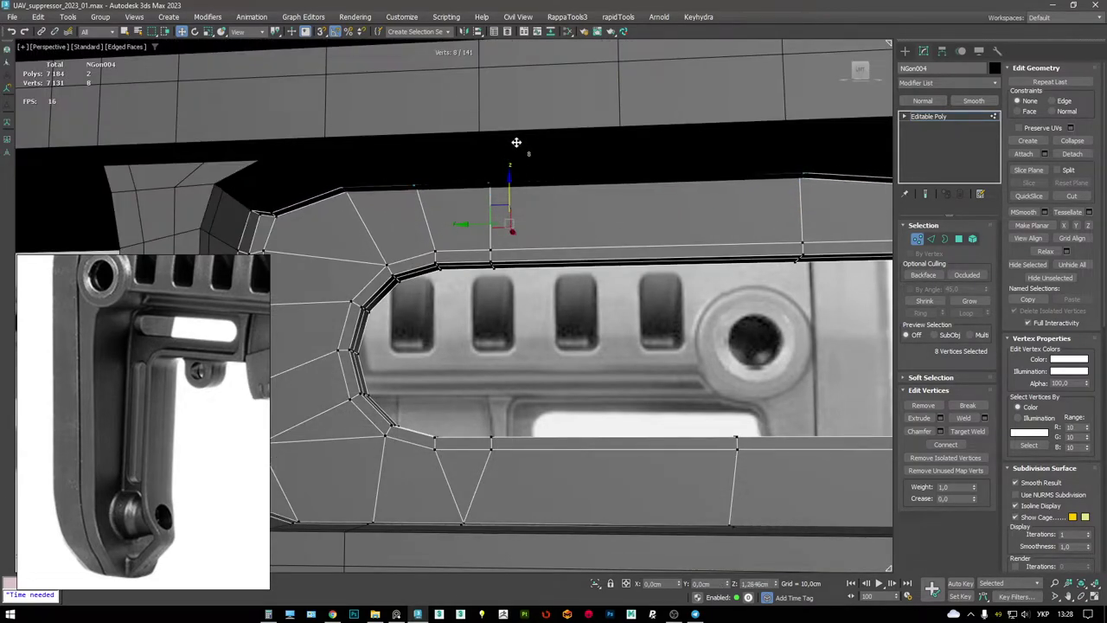
- Move the two corner vertices up and right, then nudge them sideways
middle_click_drag(519, 144, 488, 271, "alt")
left_click(525, 257)
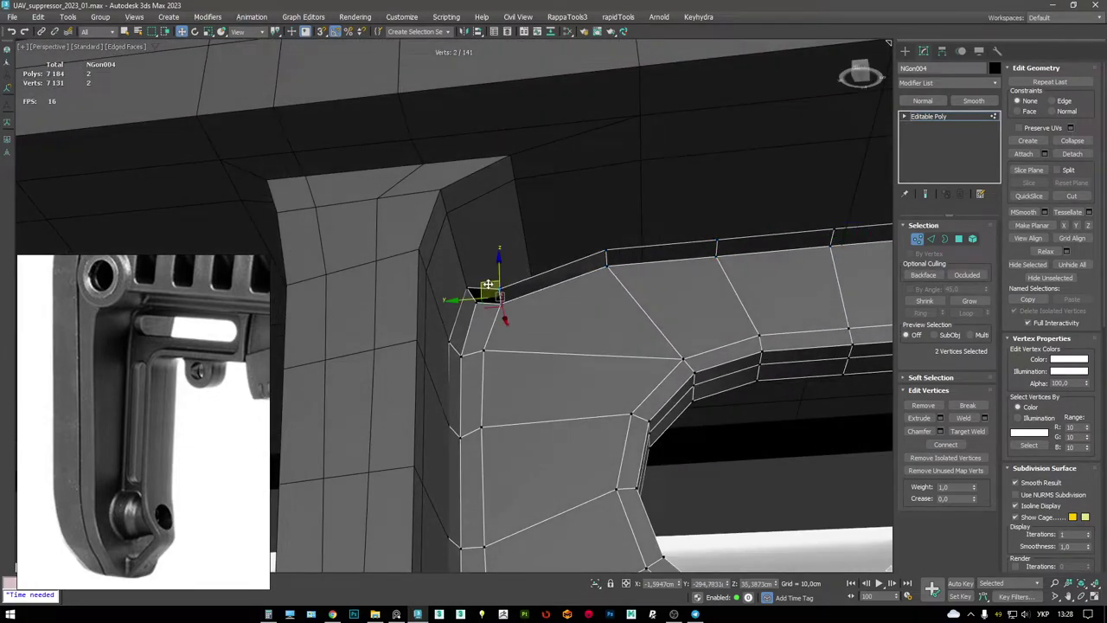
left_click_drag(489, 283, 517, 249)
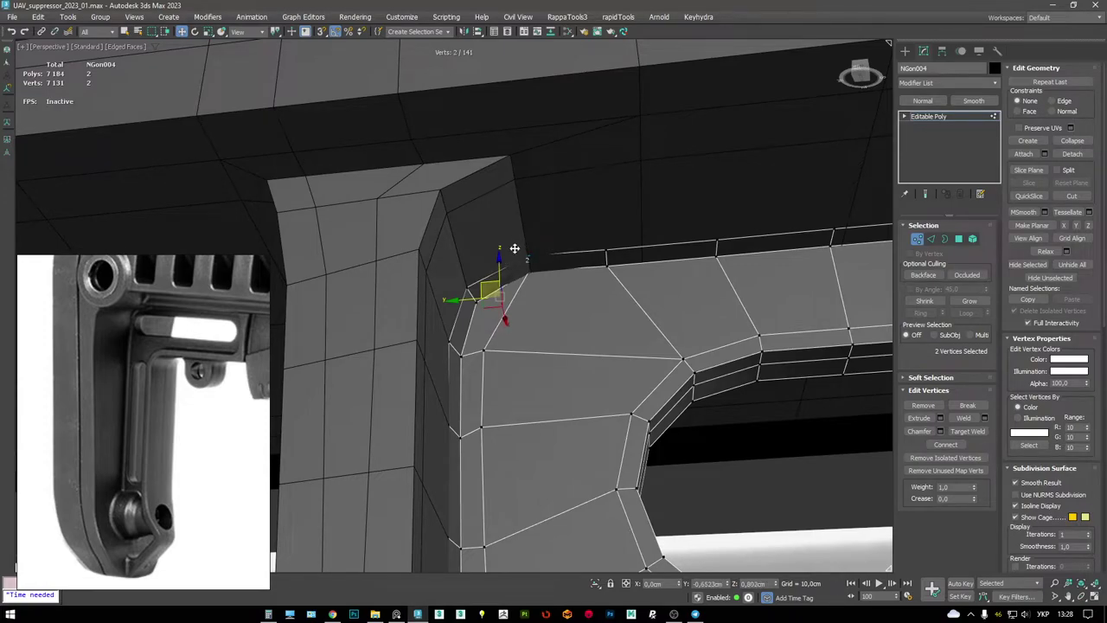
middle_click_drag(515, 249, 537, 239, "alt")
left_click_drag(537, 239, 574, 233)
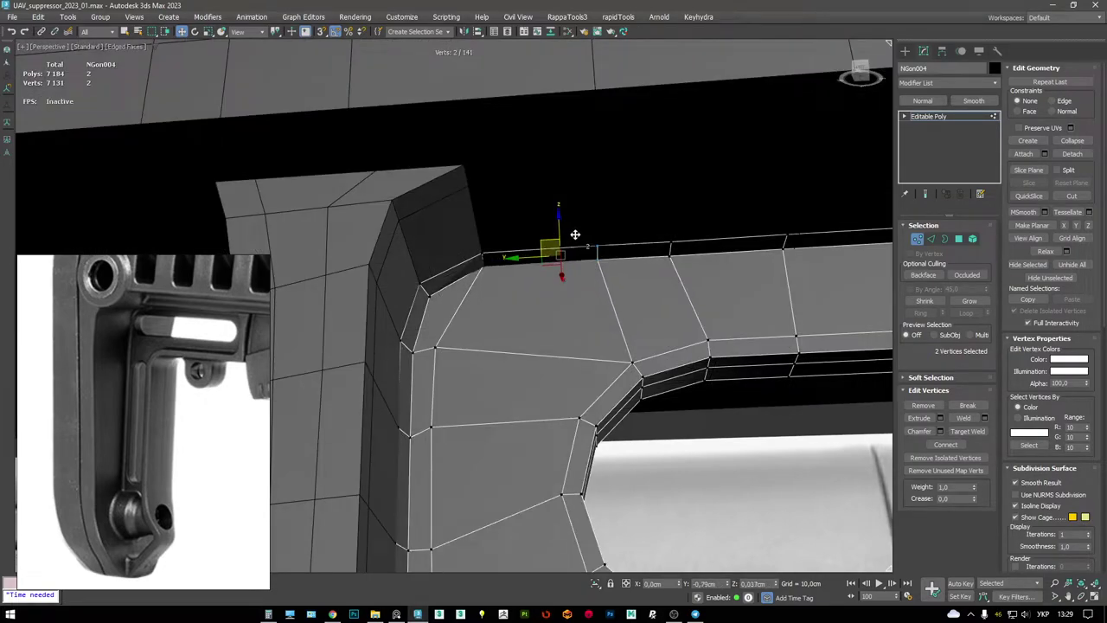
scroll(575, 235, "down", 5)
scroll(576, 250, "up", 4)
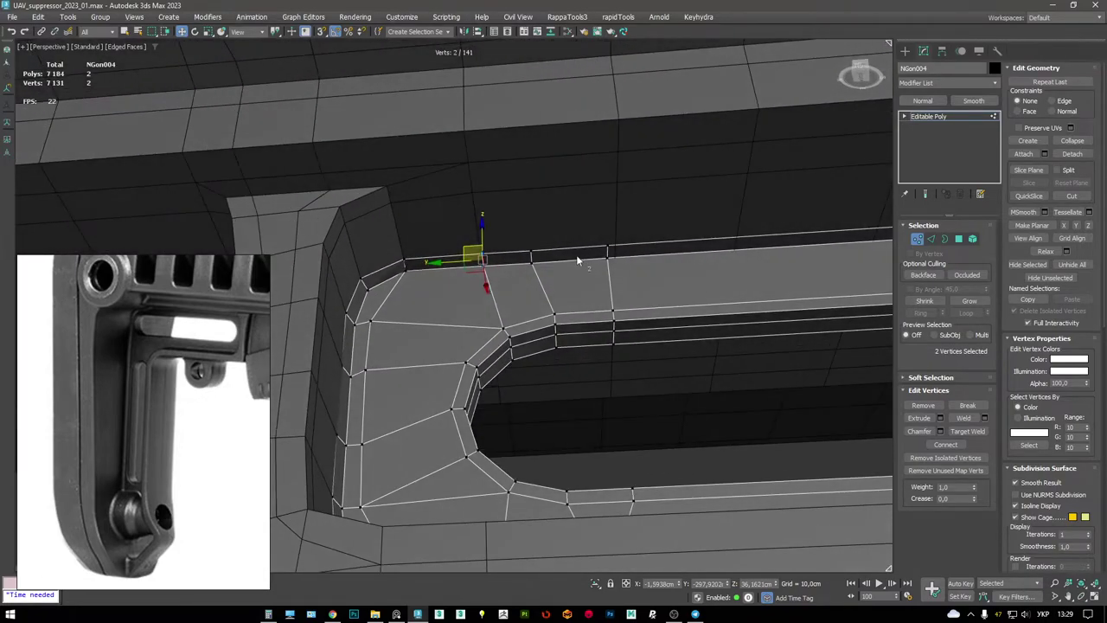
- Insert two Swift Loop edge loops across the top bar and slide the new loop right
key("2")
key("1")
left_click_drag(547, 218, 594, 291)
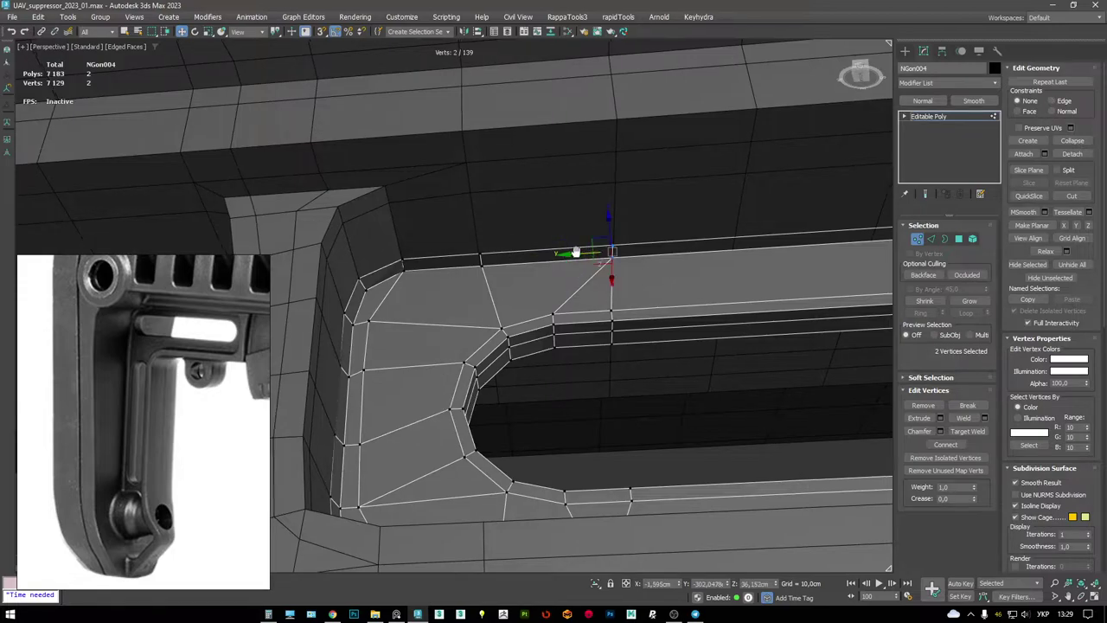
middle_click_drag(589, 253, 511, 247, "alt")
scroll(486, 265, "up", 4)
left_click(489, 261)
key("w")
middle_click_drag(585, 258, 541, 253, "alt")
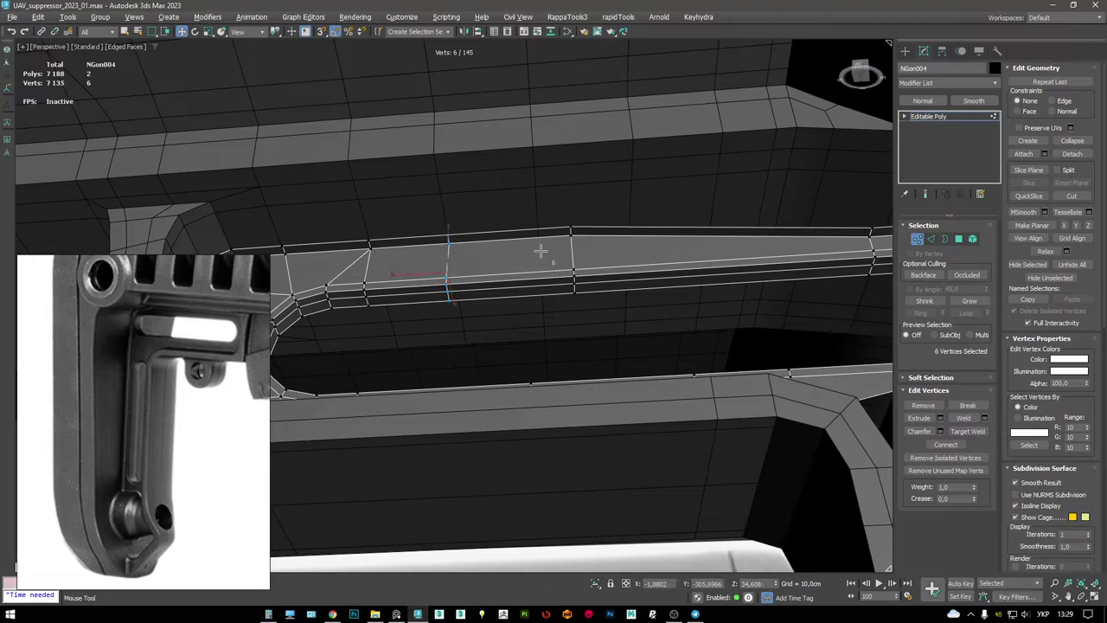
left_click(539, 252)
left_click_drag(556, 269, 766, 267)
middle_click_drag(558, 249, 576, 245, "alt")
- Inspect the bar's curved end and return the viewport to Default Shading without edges
left_click_drag(576, 245, 561, 248)
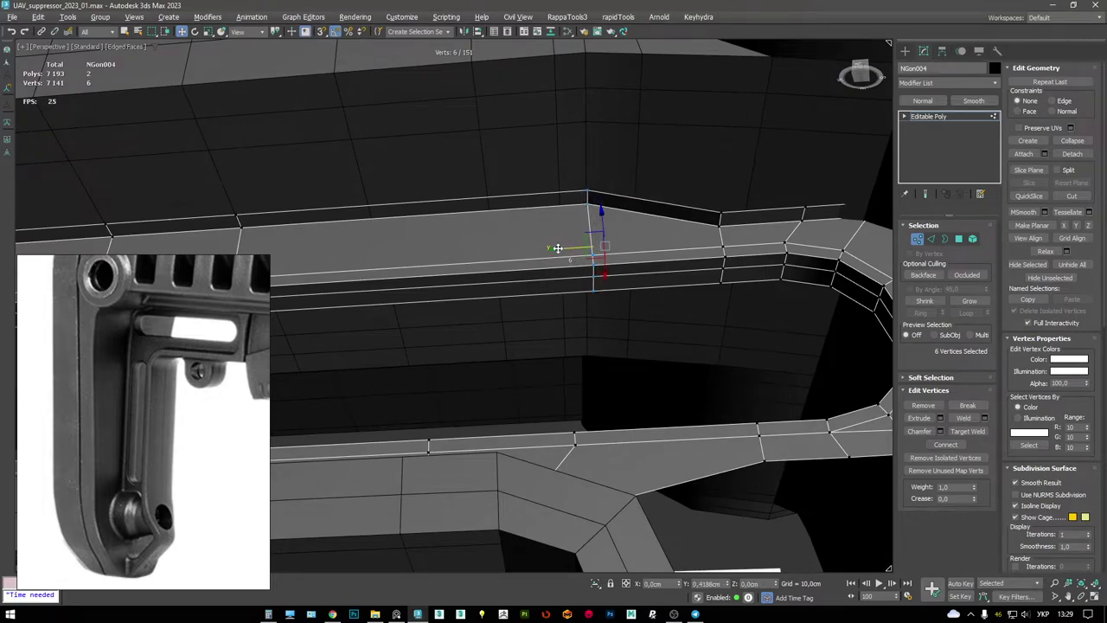
middle_click_drag(561, 250, 631, 245, "alt")
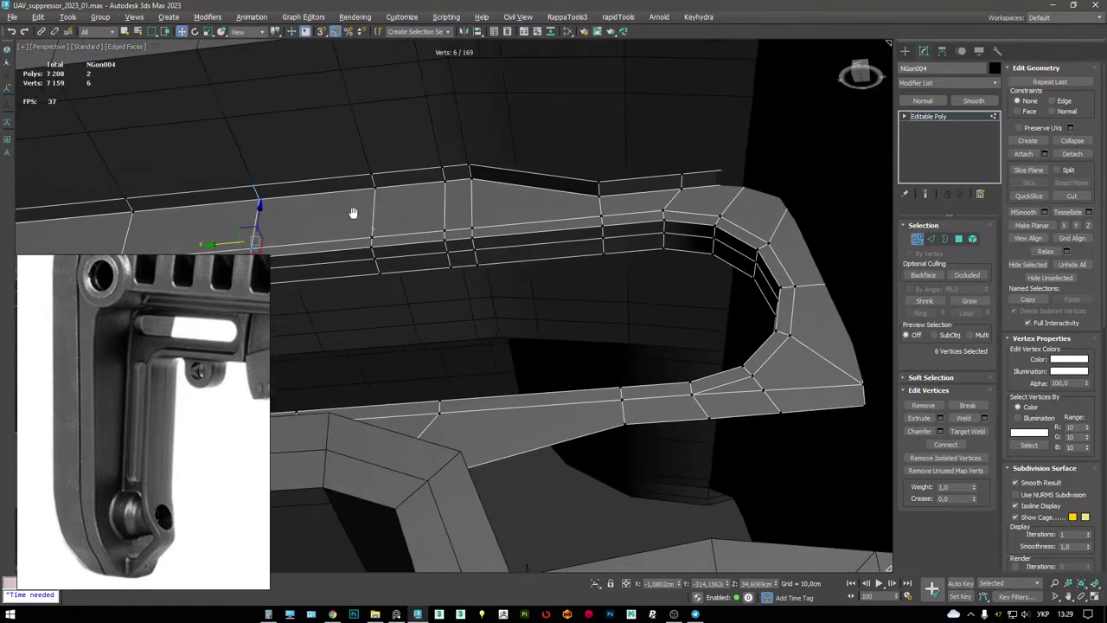
middle_click_drag(354, 215, 670, 244, "alt")
key("F3")
key("F3")
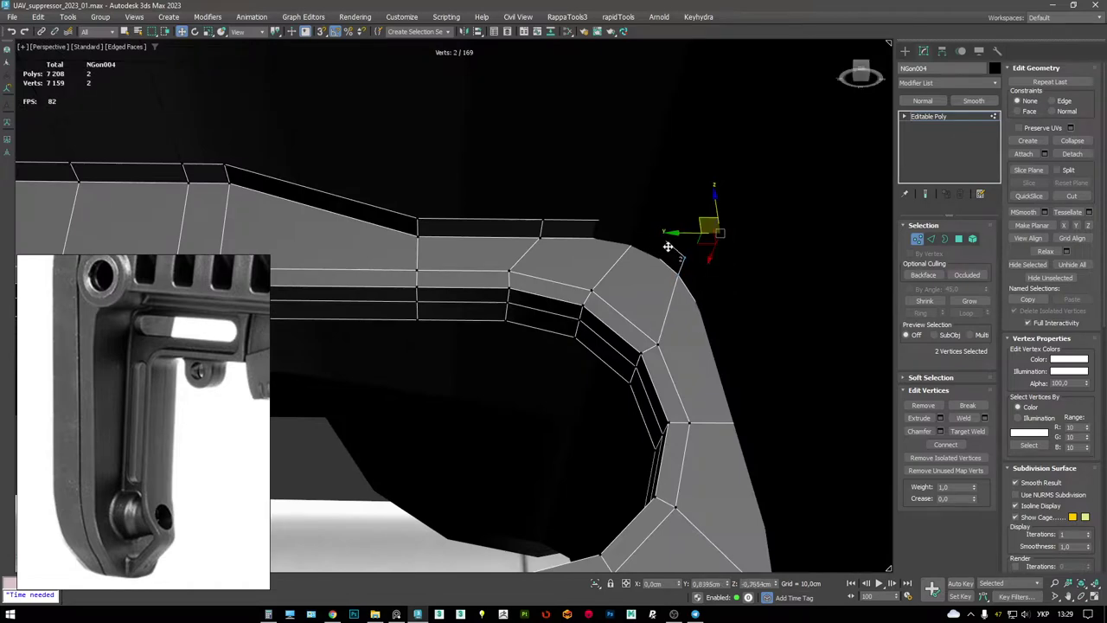
key("F4")
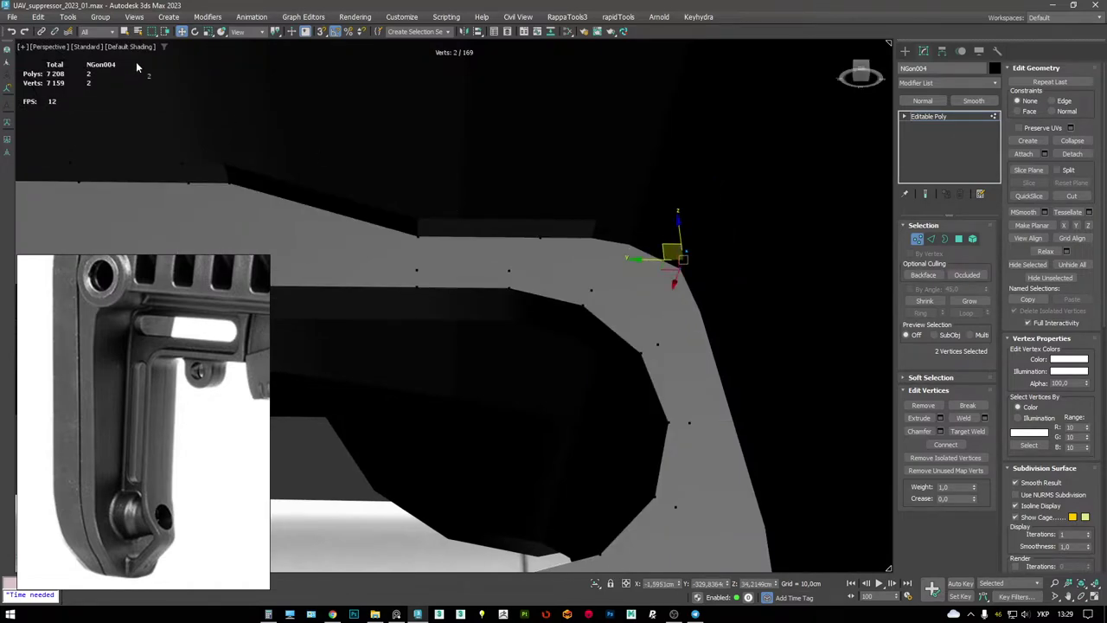
- Switch the viewport to performance shading with edged faces visible
left_click(88, 47)
left_click(99, 102)
left_click(97, 48)
left_click(104, 113)
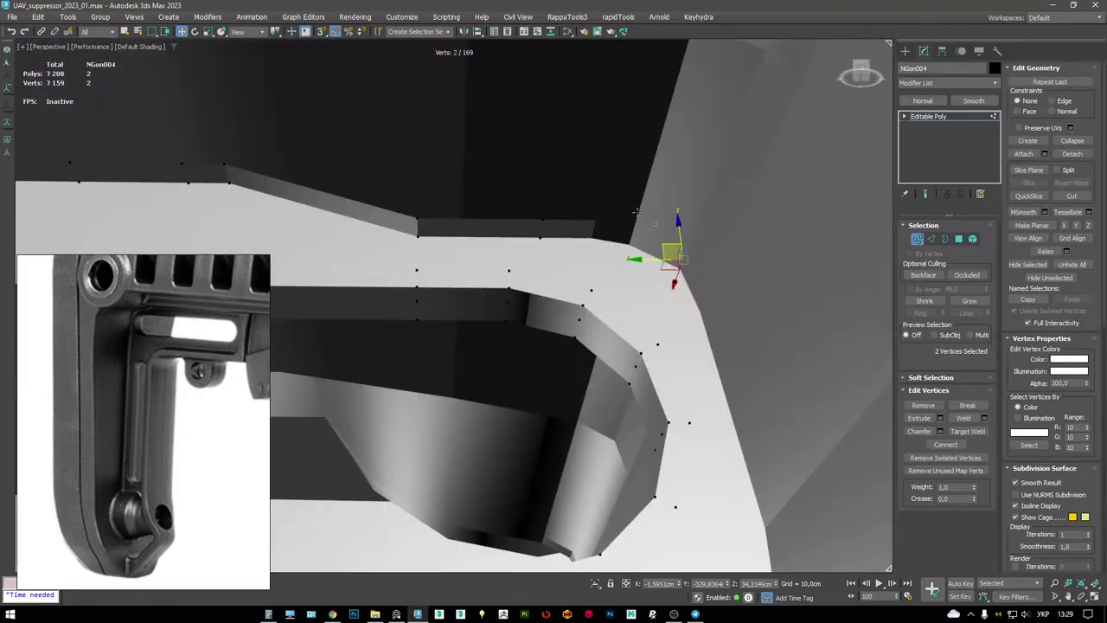
mouse_move(677, 238)
left_mouse_down()
mouse_move(670, 257)
mouse_move(589, 216)
left_mouse_up()
key("F4")
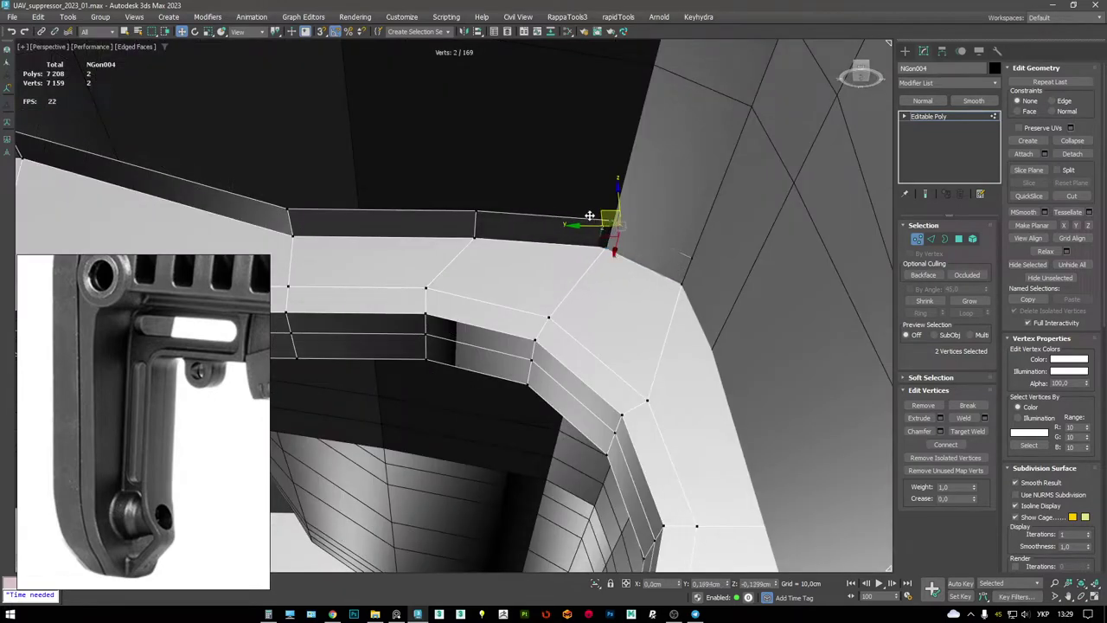
- Bend the top bar's edge and target-weld two stray vertices onto their neighbours
mouse_move(589, 217)
middle_mouse_down("alt")
mouse_move(573, 203)
mouse_move(543, 227)
mouse_move(590, 247)
mouse_move(585, 257)
middle_mouse_up("alt")
left_click_drag(585, 257, 519, 228)
middle_click_drag(520, 229, 636, 285, "alt")
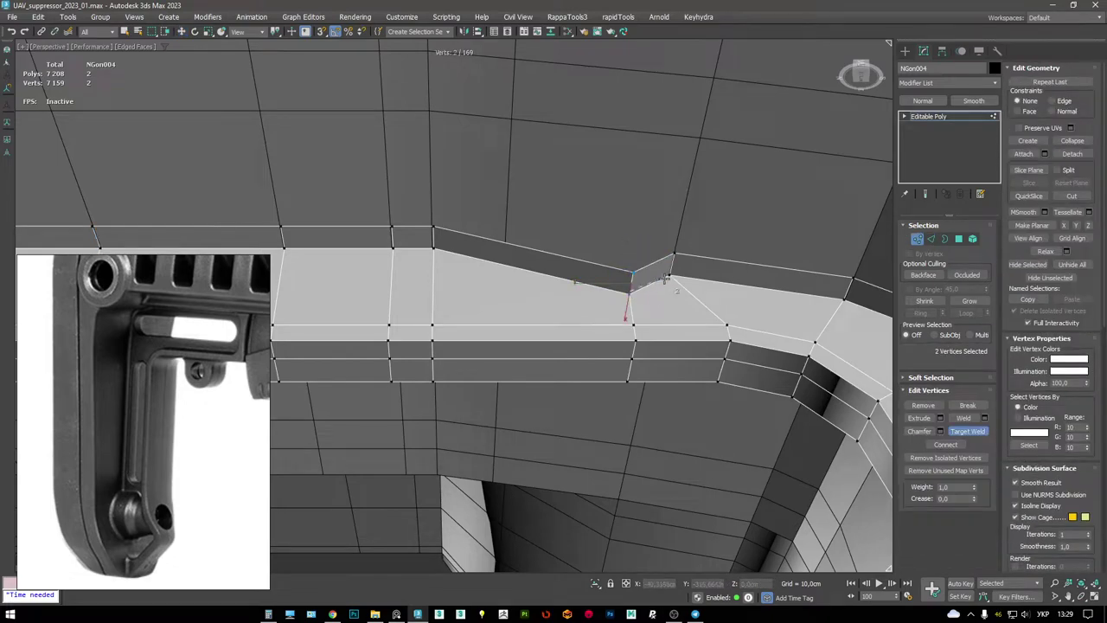
left_click_drag(666, 279, 631, 274)
left_click(670, 260)
mouse_move(598, 249)
middle_mouse_down("alt")
mouse_move(606, 242)
mouse_move(576, 255)
mouse_move(591, 264)
middle_mouse_up("alt")
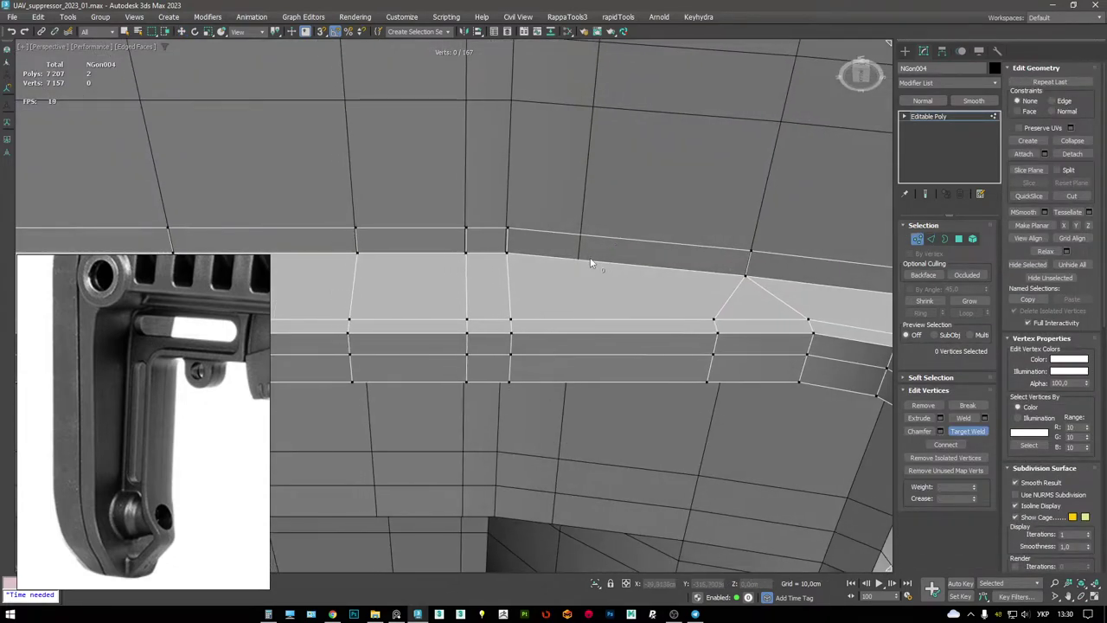
- Swift Loop a vertical edge across the bar, weld its vertex, and remove the surplus edges
left_click(573, 317)
key("ctrl+w")
left_click(572, 318)
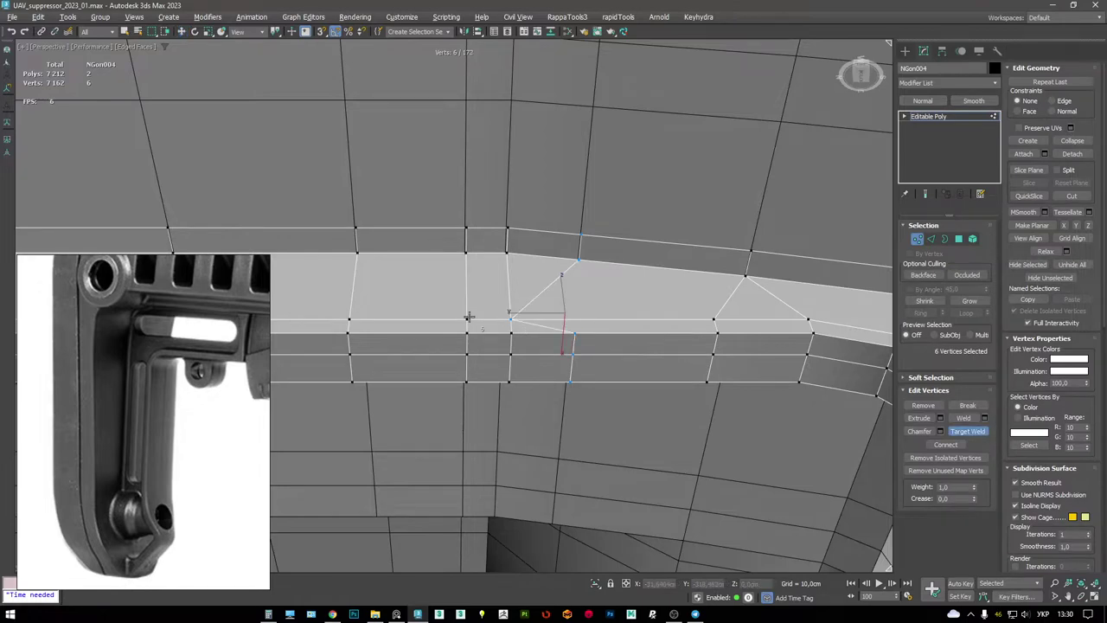
left_click(508, 321)
key("2")
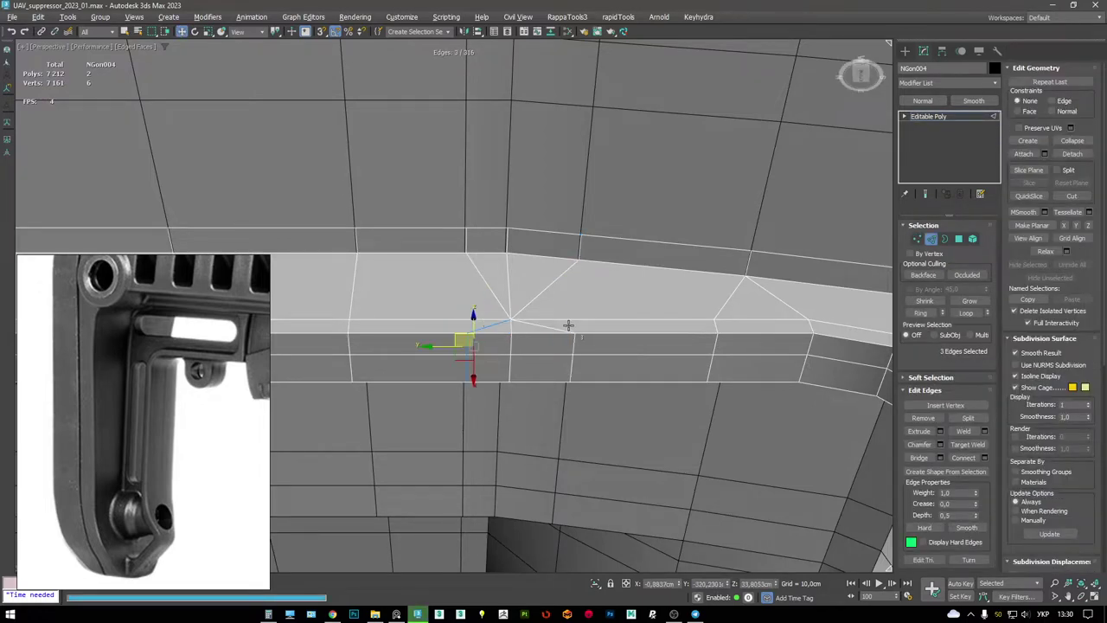
key("ctrl+BackSpace")
- Remove the two right-corner edges with Ctrl+Backspace
middle_click_drag(593, 315, 639, 278, "alt")
key("F3")
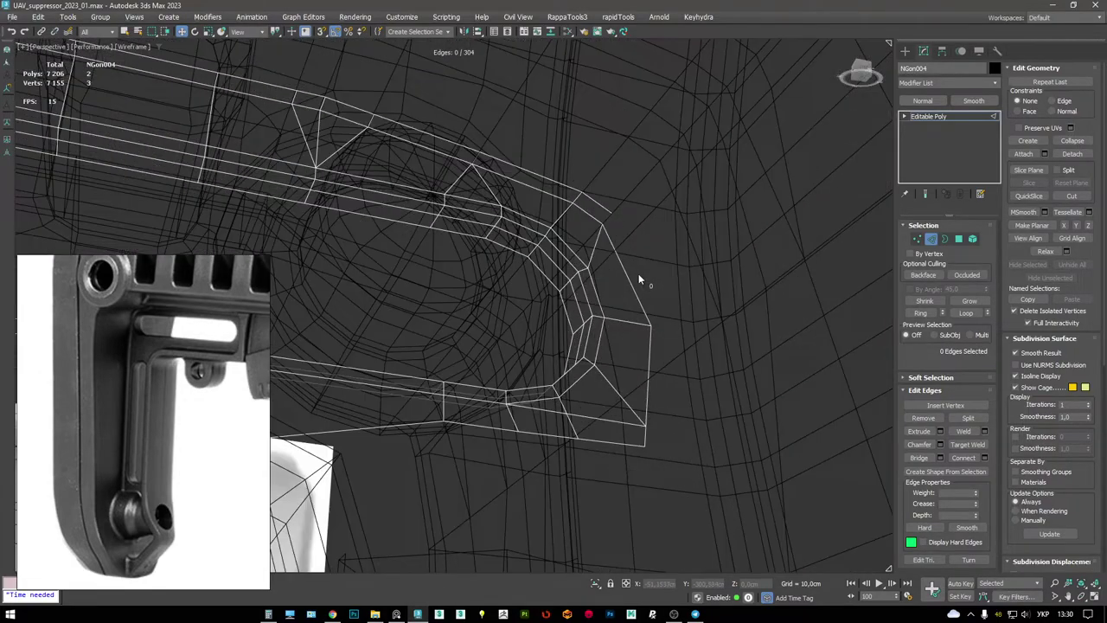
left_click(652, 343)
left_click(644, 428, "ctrl")
key("F3")
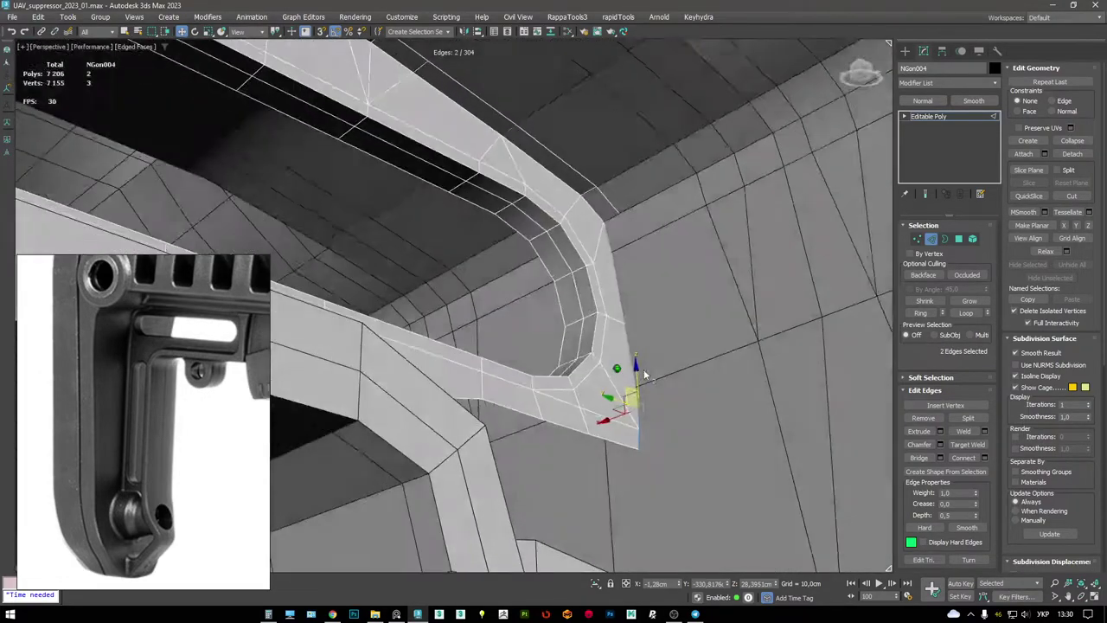
key("F3")
key("ctrl+BackSpace")
key("F3")
key("1")
- Shift-drag the lower corner edge to extend it into a new face
key("ctrl+shift+w")
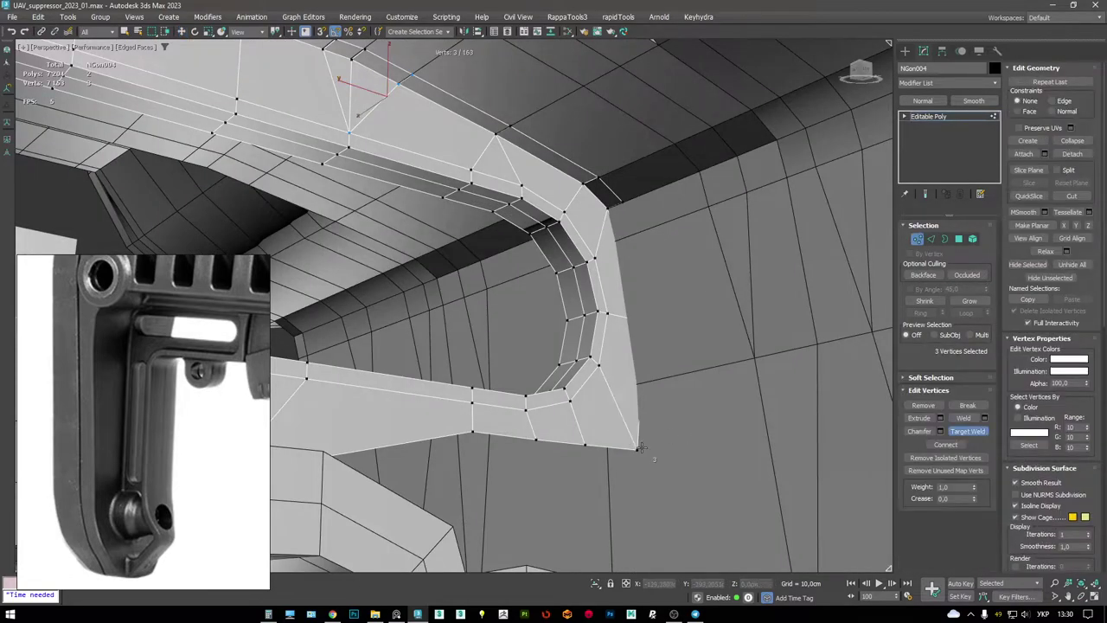
key("F3")
key("w")
key("2")
left_click(644, 403)
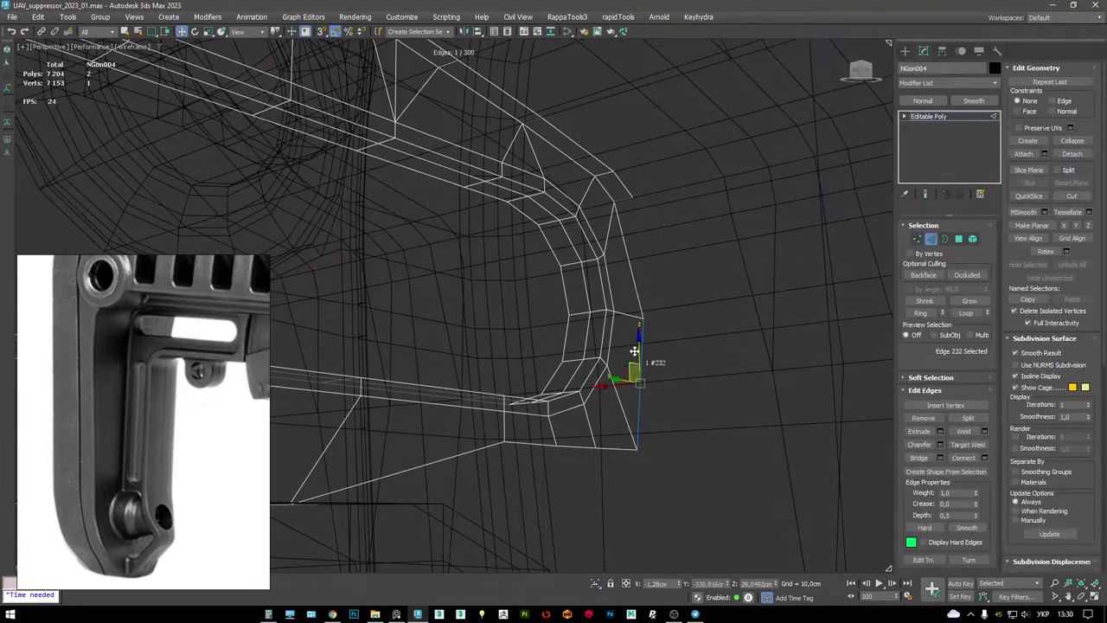
key("F3")
key("F3")
left_click_drag(606, 388, 625, 385, "shift")
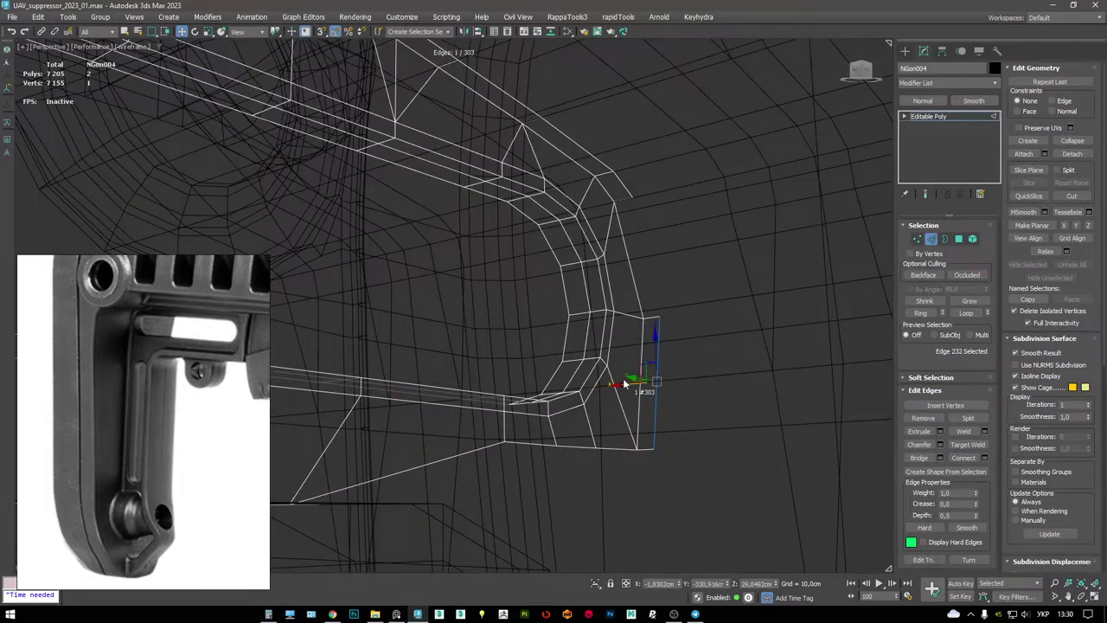
- Nudge the two corner vertices into line with the reference image
mouse_move(636, 378)
middle_mouse_down("alt")
mouse_move(666, 346)
mouse_move(636, 313)
middle_mouse_up("alt")
key("F3")
key("1")
key("F3")
left_click_drag(635, 313, 636, 311)
key("F3")
middle_click_drag(639, 332, 653, 286, "alt")
key("F3")
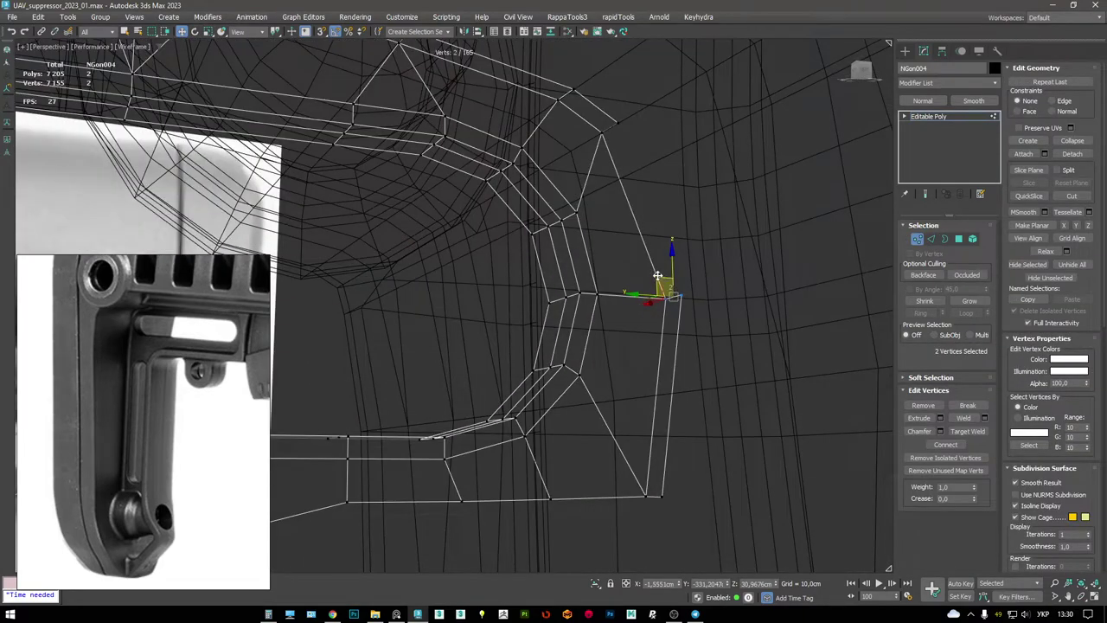
key("F3")
key("F3")
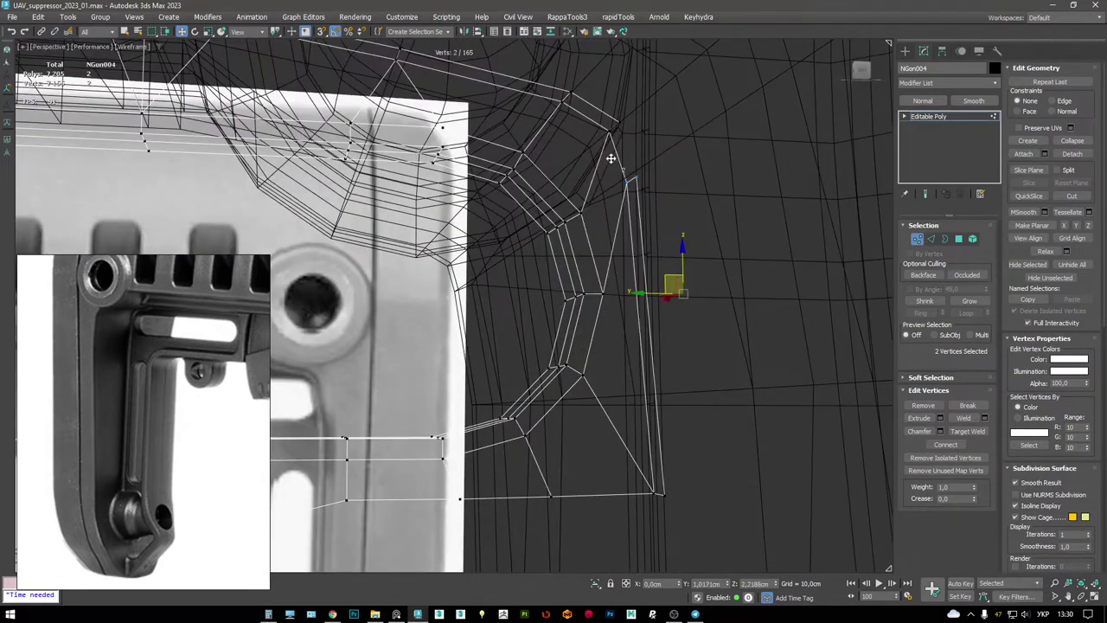
mouse_move(614, 167)
left_mouse_down()
mouse_move(623, 173)
mouse_move(613, 157)
left_mouse_up()
key("F3")
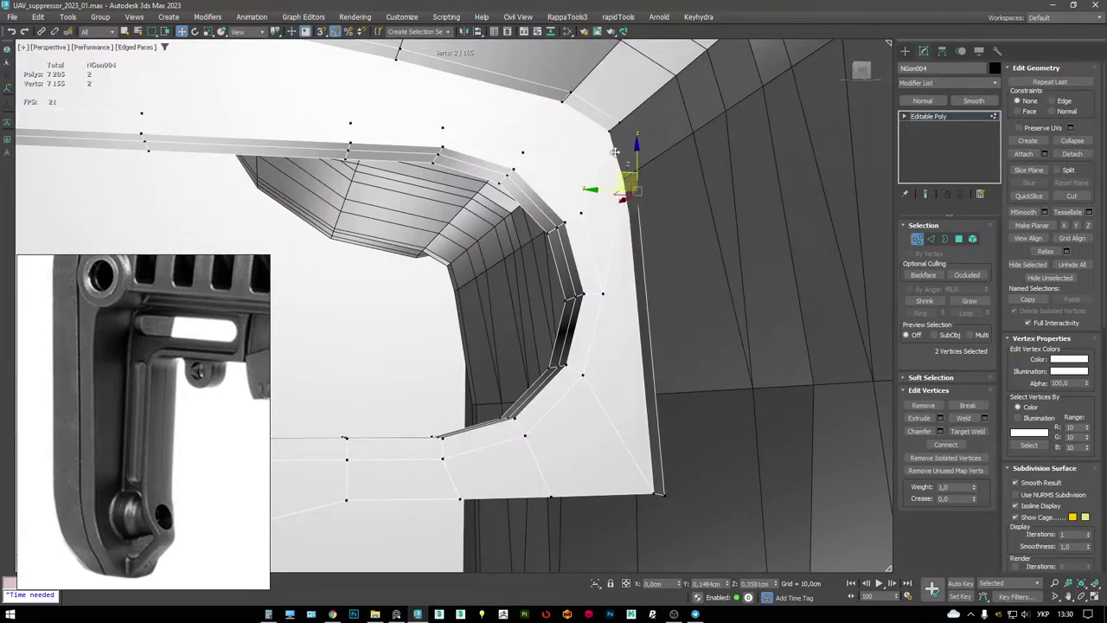
key("F3")
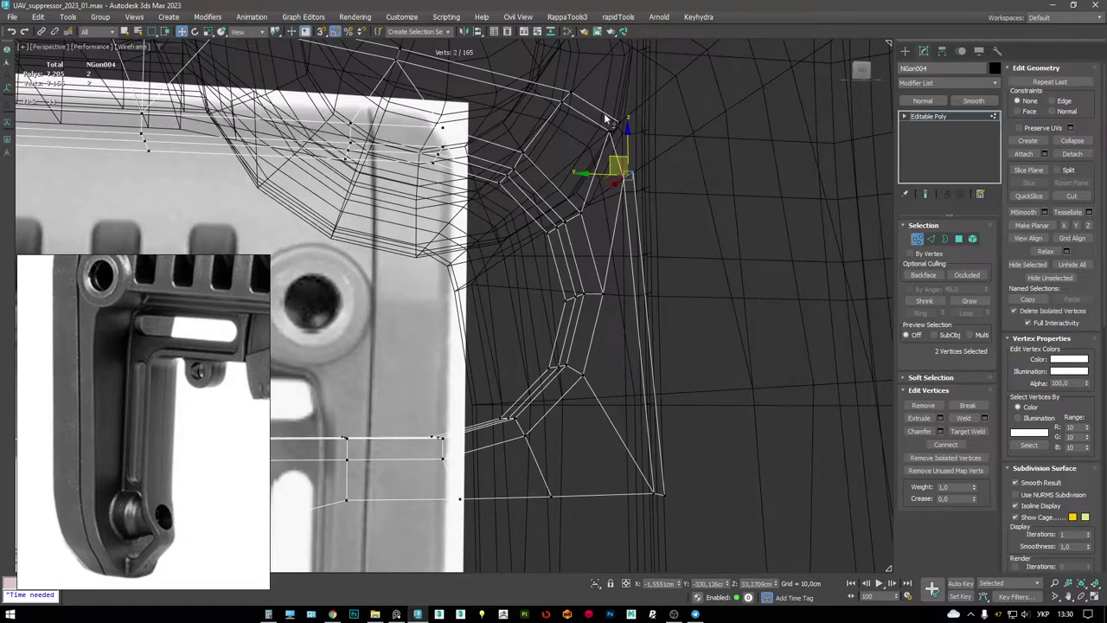
- Move the two corner vertices again and pick the edge beside the corner
key("2")
middle_click_drag(630, 173, 672, 214, "alt")
key("1")
left_click_drag(672, 214, 635, 209)
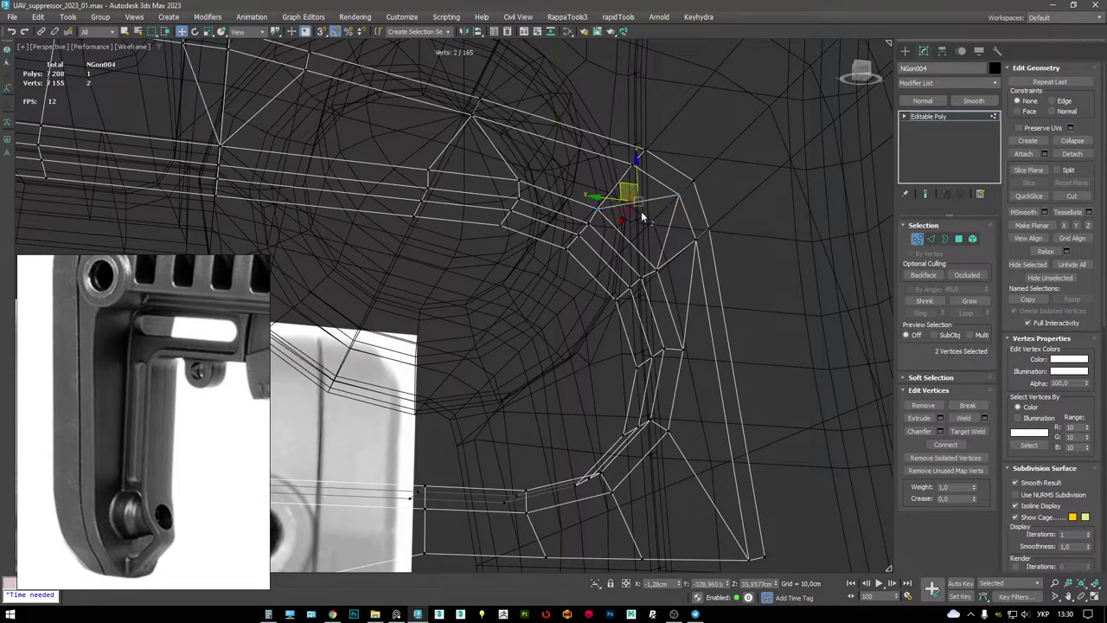
key("2")
left_click(668, 231)
mouse_move(668, 231)
middle_mouse_down("alt")
mouse_move(617, 297)
mouse_move(666, 321)
mouse_move(522, 257)
mouse_move(526, 270)
middle_mouse_up("alt")
key("F3")
key("F3")
- Shift the two vertices so the upper-bar corner sits on the stock's outer edge
key("1")
key("2")
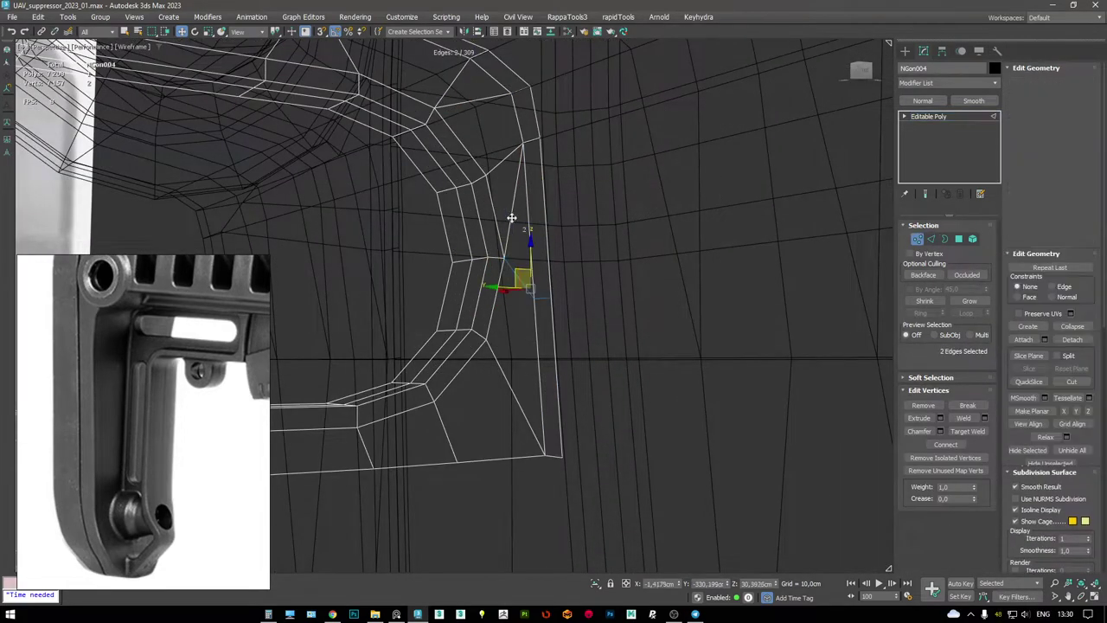
key("F3")
mouse_move(536, 289)
middle_mouse_down("alt")
mouse_move(661, 238)
mouse_move(565, 261)
middle_mouse_up("alt")
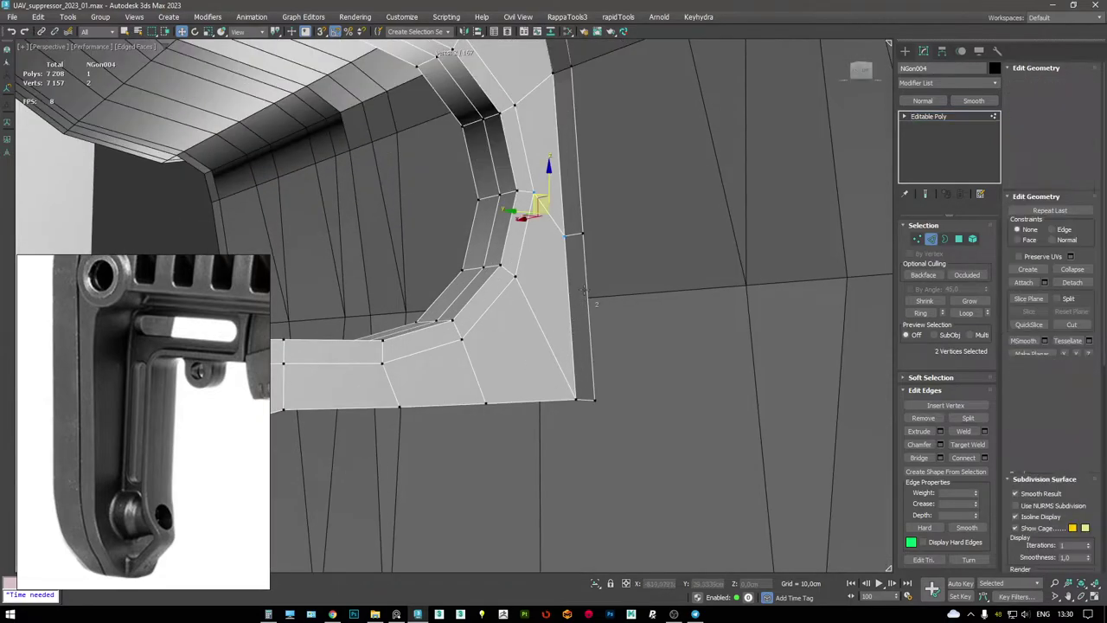
key("1")
key("F3")
key("F3")
left_click_drag(565, 261, 581, 280)
key("F3")
mouse_move(578, 282)
middle_mouse_down("alt")
mouse_move(594, 317)
mouse_move(581, 320)
mouse_move(592, 323)
mouse_move(597, 259)
mouse_move(643, 255)
mouse_move(605, 243)
mouse_move(628, 283)
mouse_move(638, 267)
mouse_move(563, 268)
mouse_move(585, 293)
mouse_move(760, 260)
middle_mouse_up("alt")
key("F3")
key("F3")
key("F3")
left_click(1024, 154)
- Attach the arch object to the stock mesh and select two of its edges
left_click(593, 334)
middle_click_drag(592, 334, 688, 169, "alt")
key("2")
key("w")
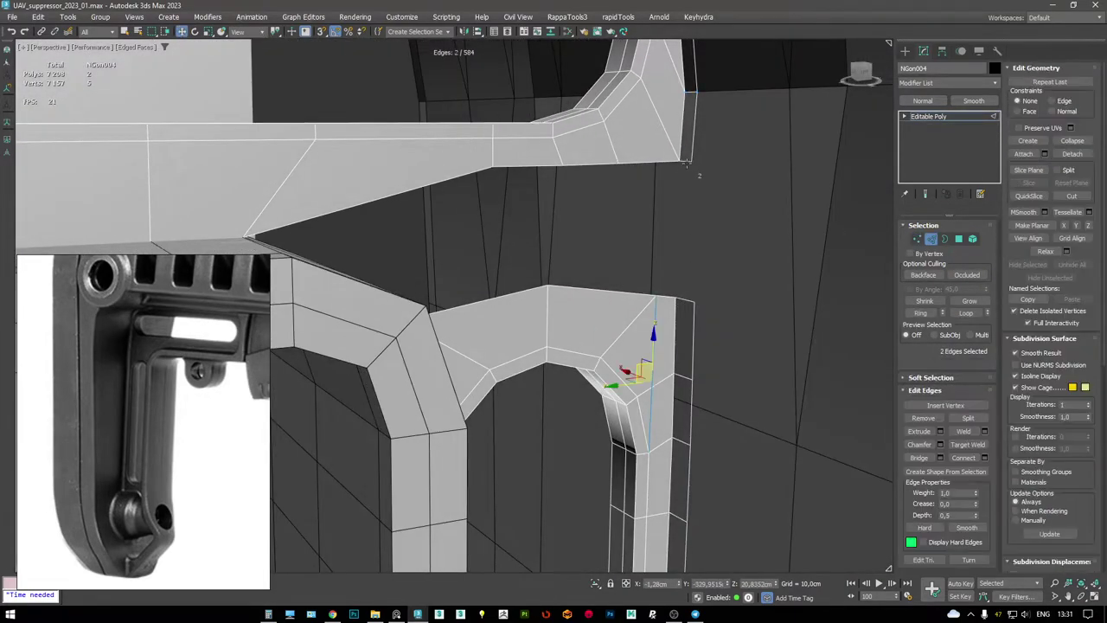
left_click(683, 298, "ctrl")
middle_click_drag(683, 298, 485, 194, "alt")
scroll(452, 190, "up", 8)
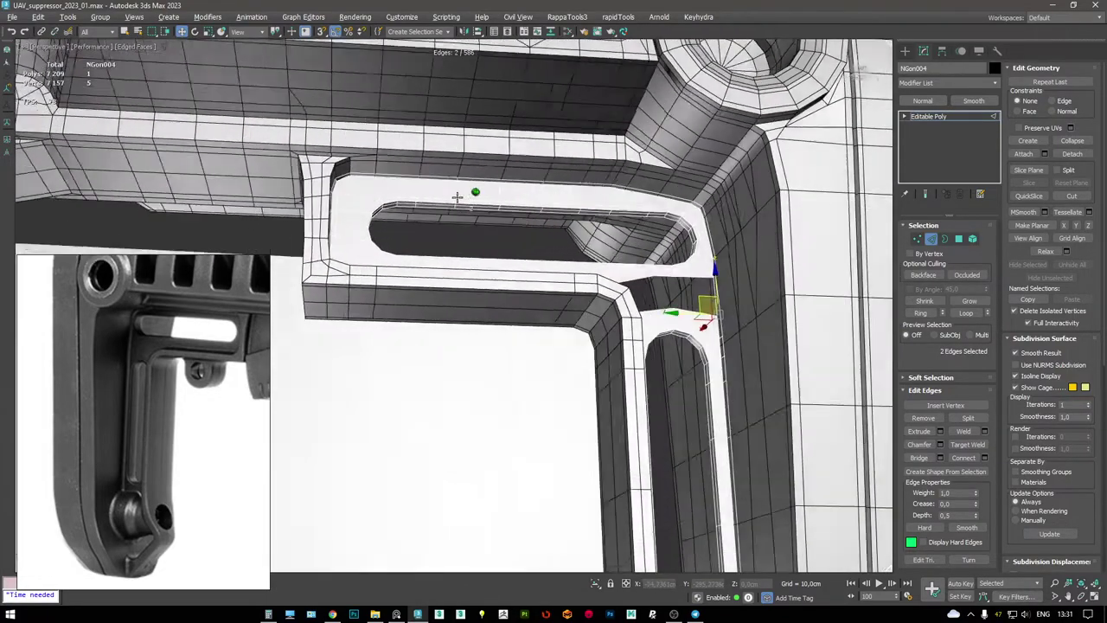
scroll(350, 212, "up", 4)
- Merge the loose vertex onto the slot's corner
key("1")
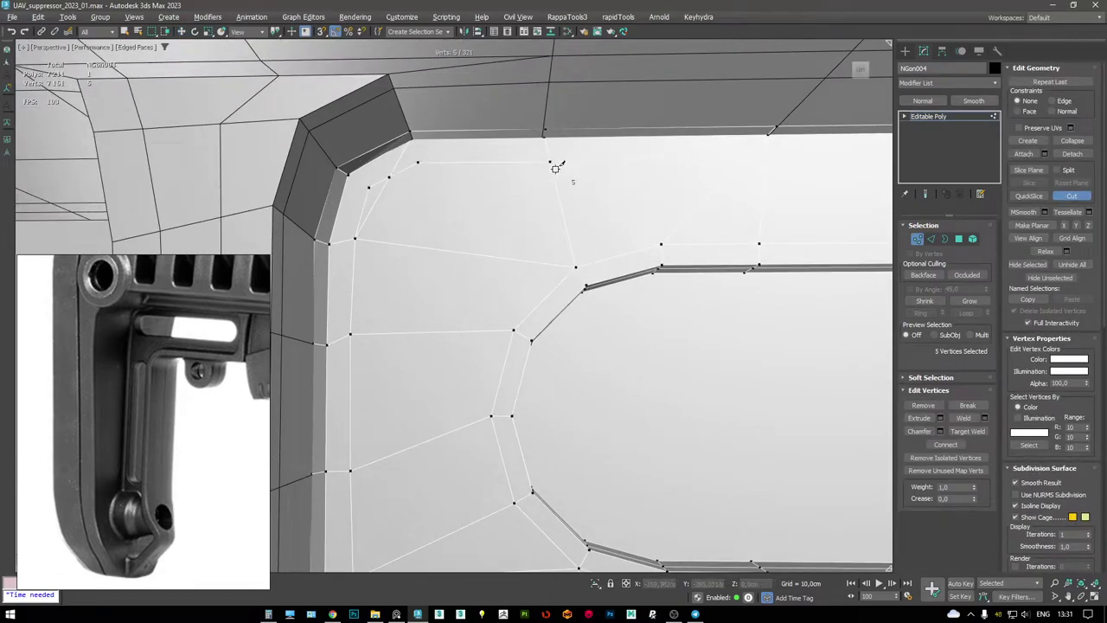
key("F3")
key("w")
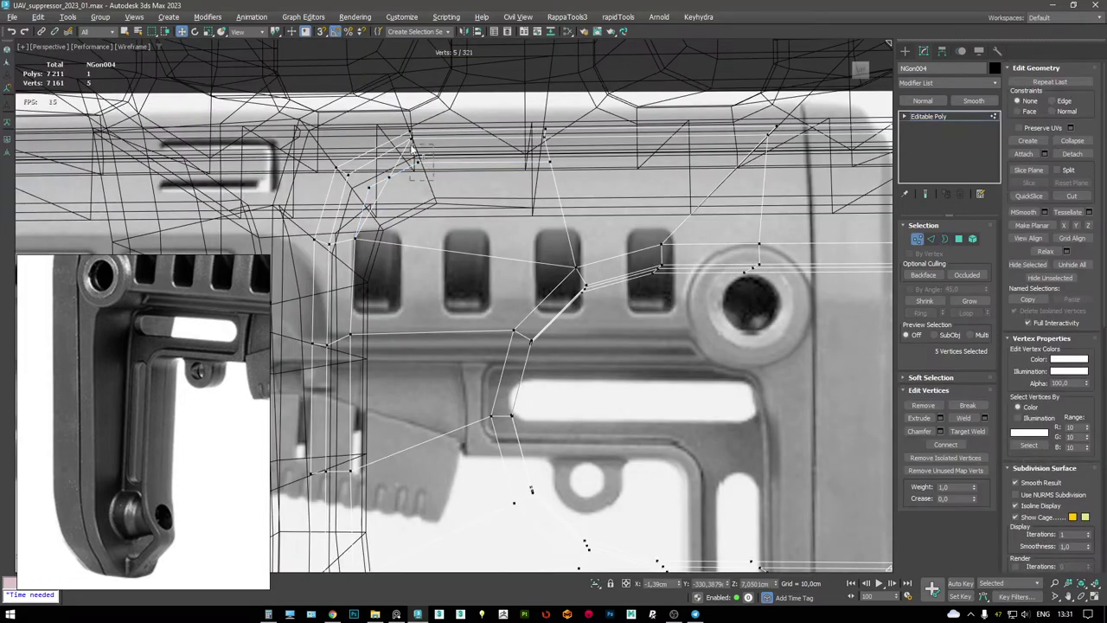
key("F3")
scroll(408, 138, "up", 5)
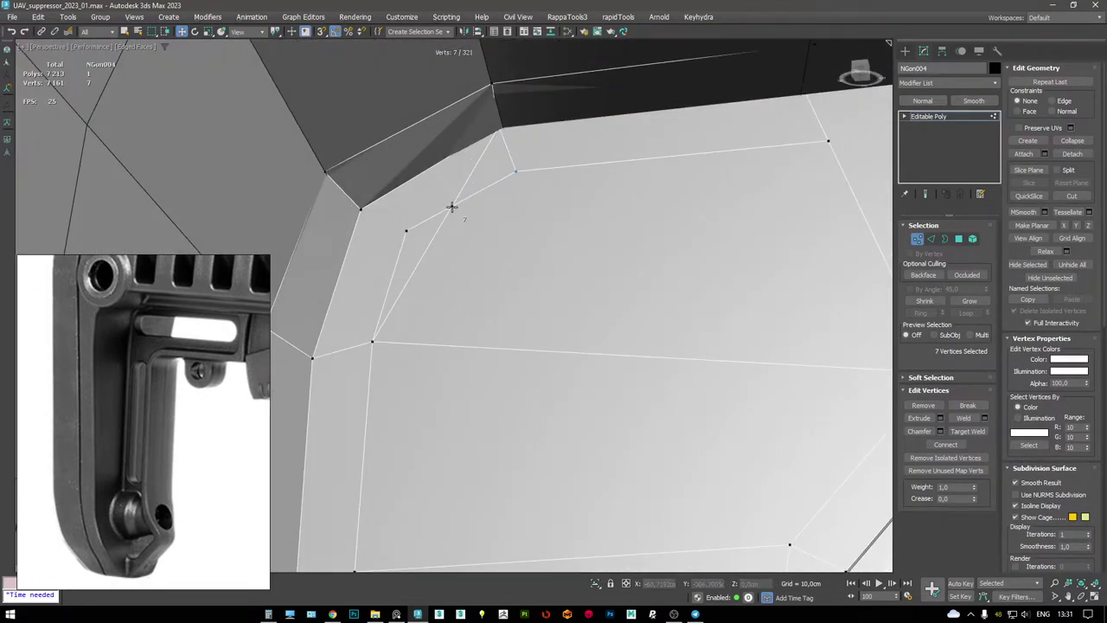
left_click(403, 228)
key("F3")
key("w")
- Cut a new edge from the slot's rounded corner
key("2")
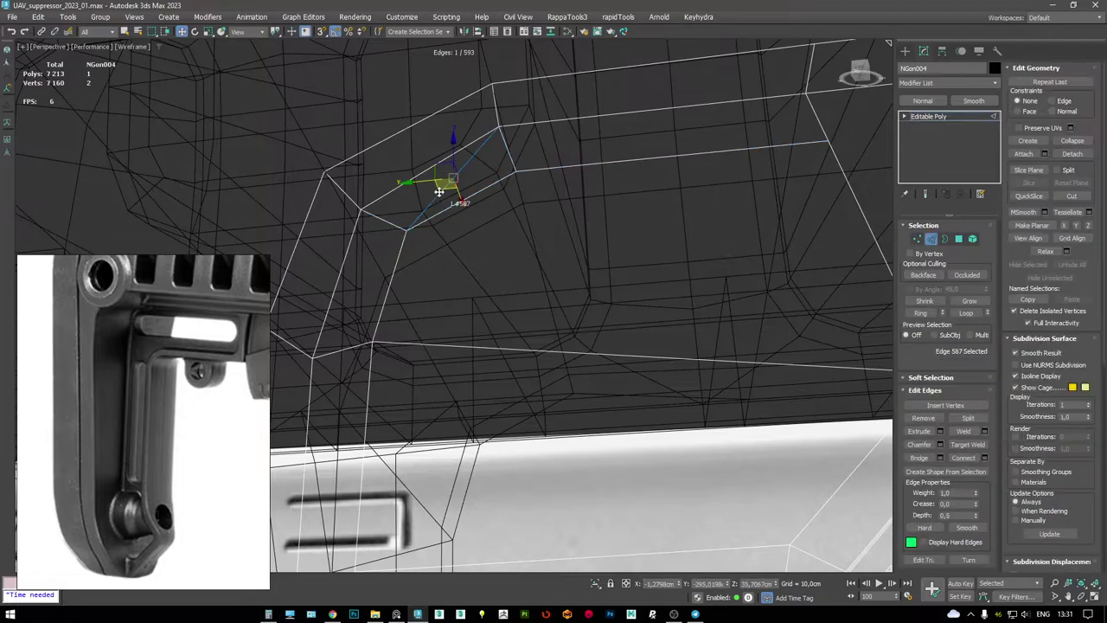
key("F3")
scroll(717, 277, "down", 3)
middle_click_drag(717, 277, 547, 222, "alt")
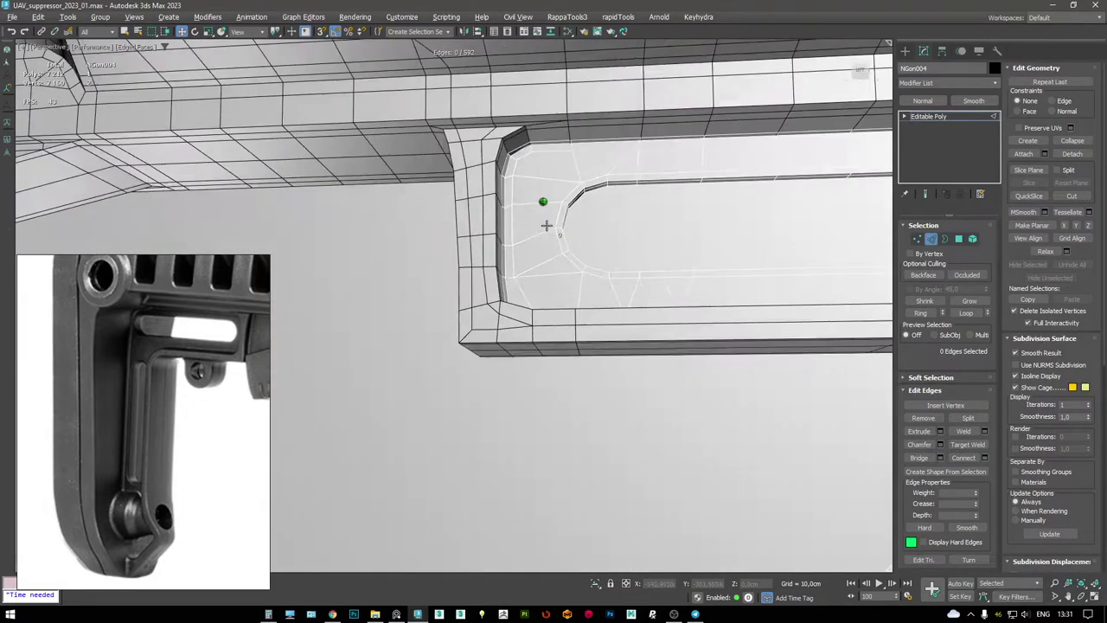
scroll(547, 253, "up", 4)
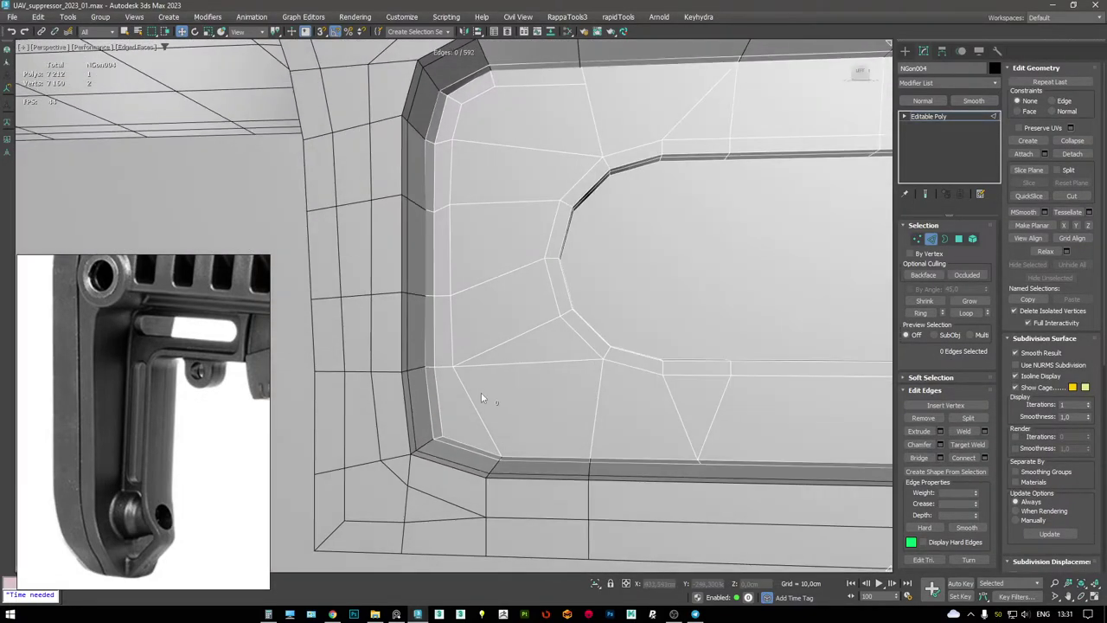
key("1")
key("alt+c")
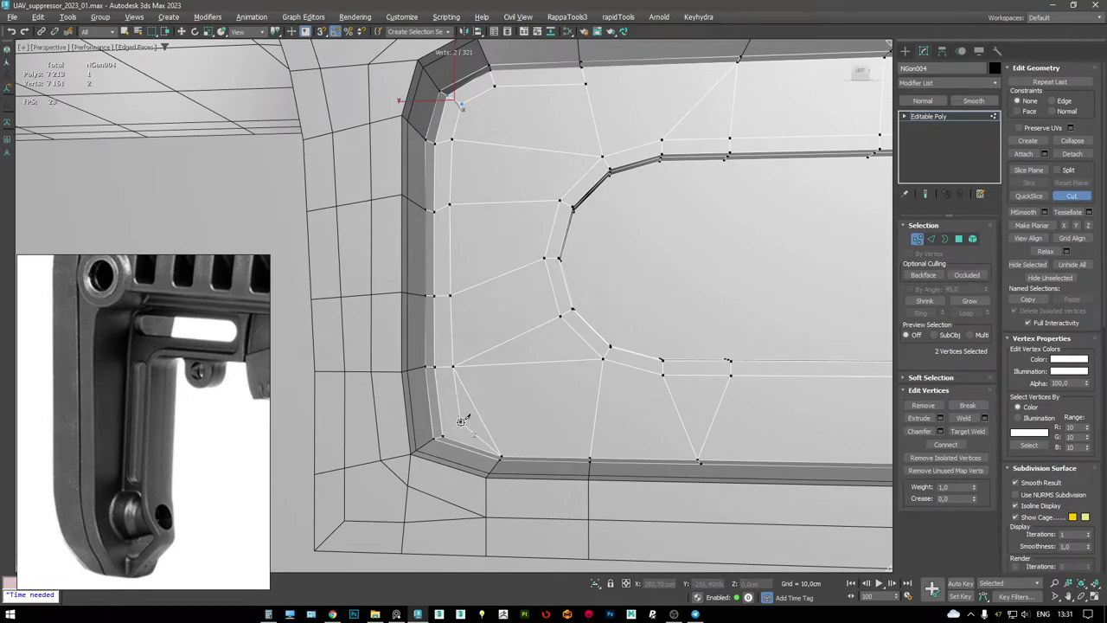
left_click(462, 421)
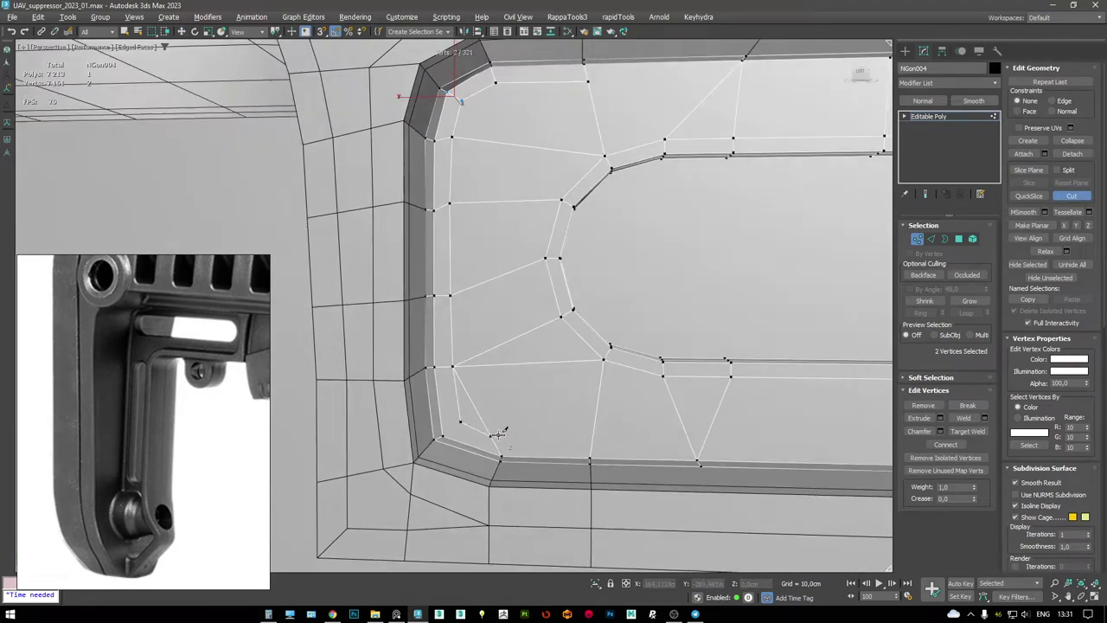
right_click(709, 437)
key("w")
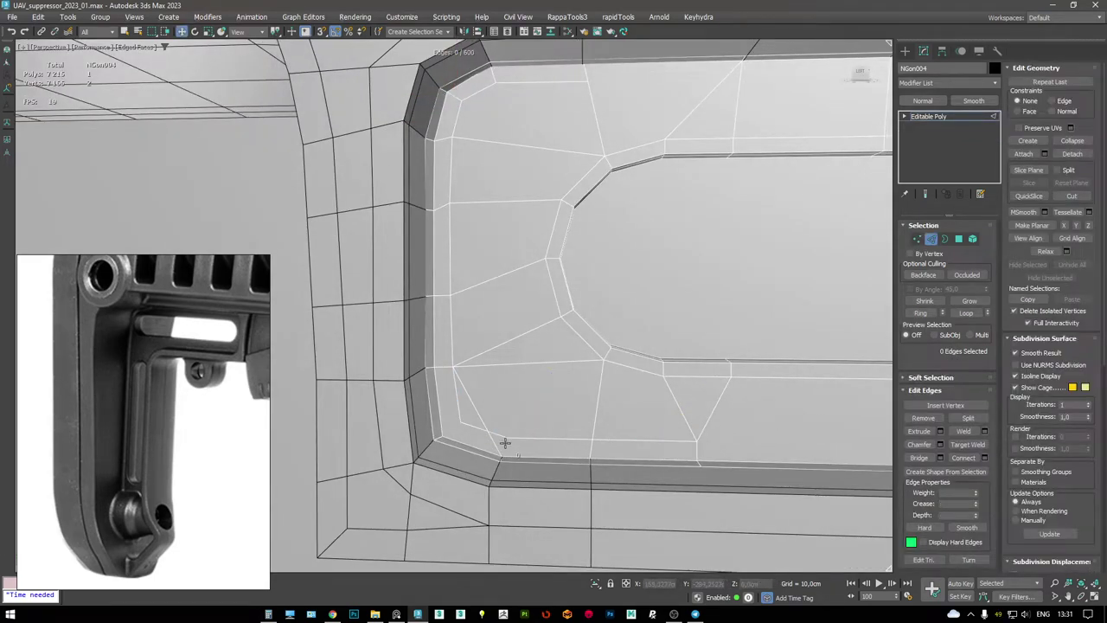
- Remove the stray corner vertex and cut the corner edges again
left_click(506, 440)
scroll(507, 450, "up", 2)
left_click(441, 421)
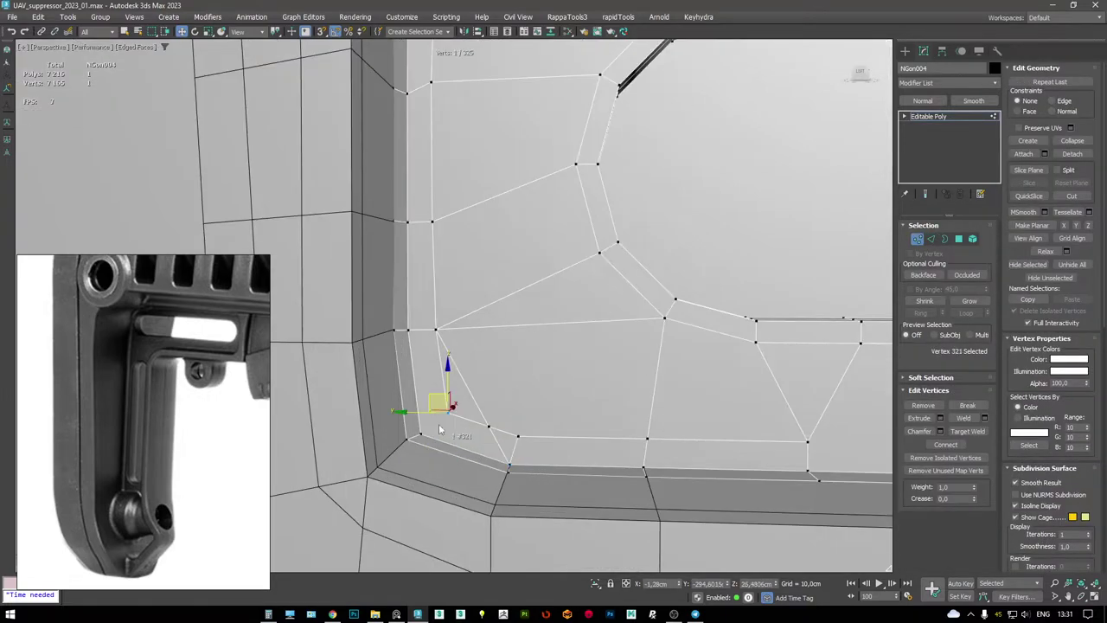
key("BackSpace")
key("2")
key("1")
scroll(383, 413, "down", 3)
key("alt+c")
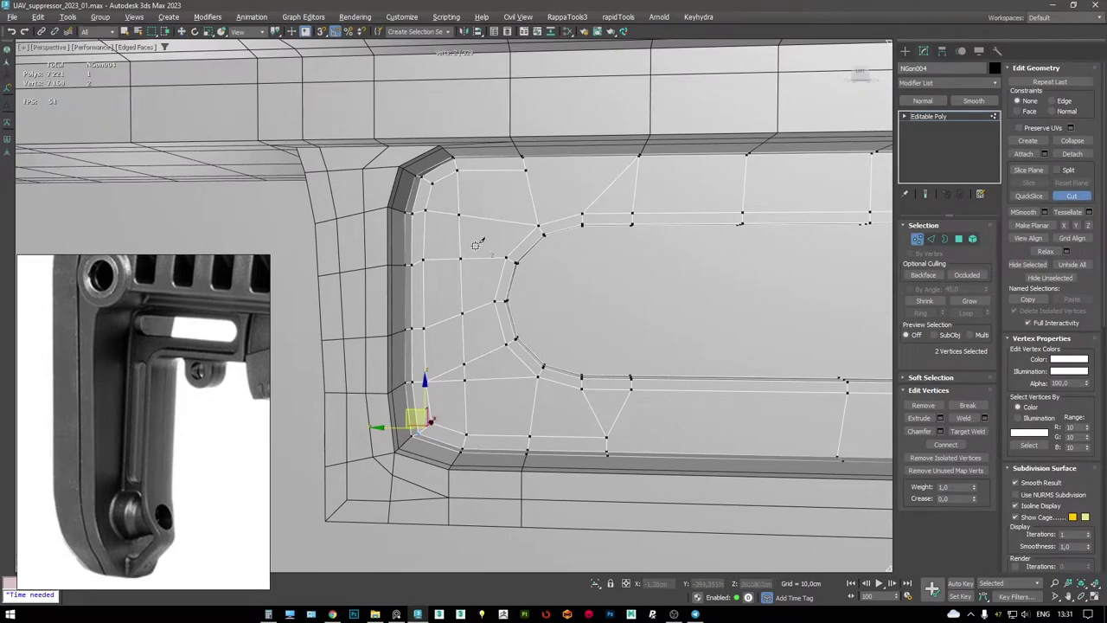
key("w")
scroll(465, 339, "up", 2)
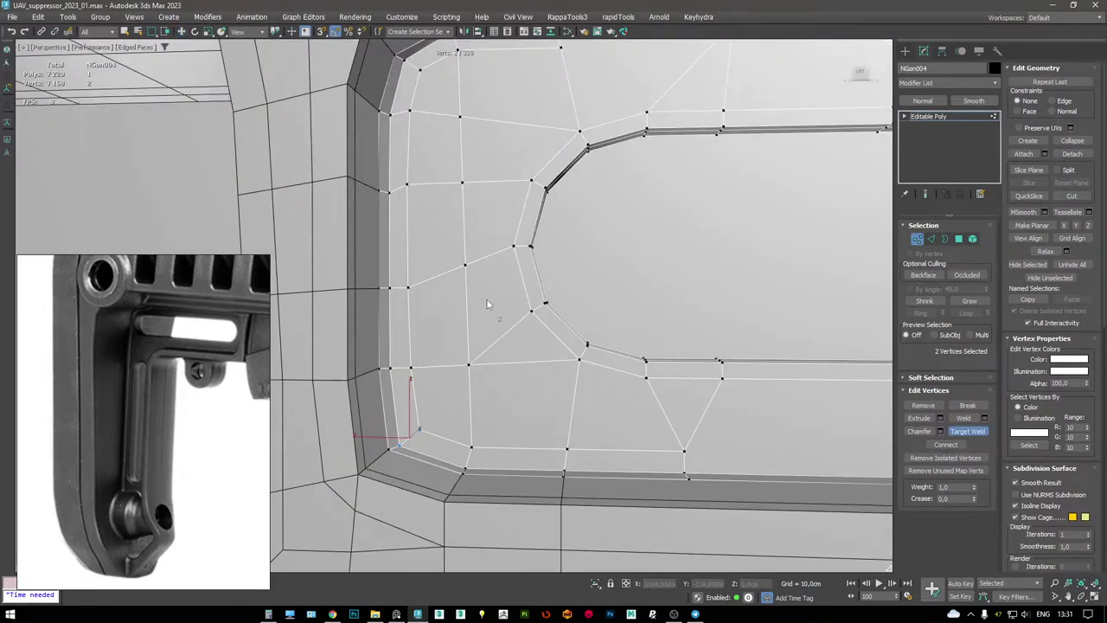
scroll(486, 306, "down", 3)
middle_click_drag(474, 271, 562, 180, "alt")
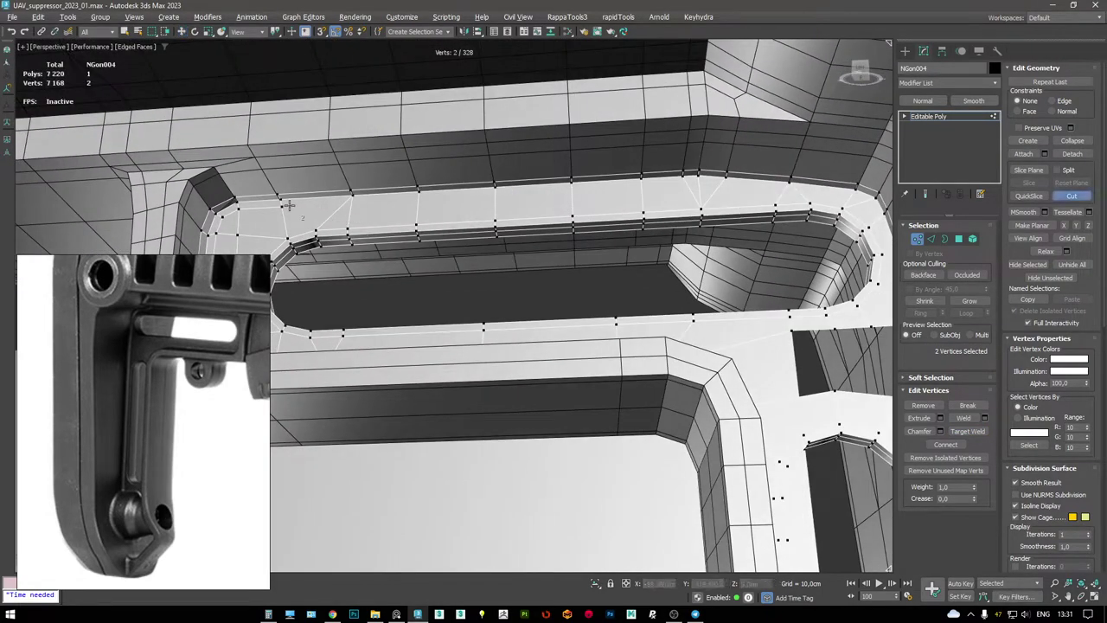
- Pan and zoom along the upper rail to frame its rounded corner
scroll(699, 180, "up", 3)
scroll(705, 194, "down", 5)
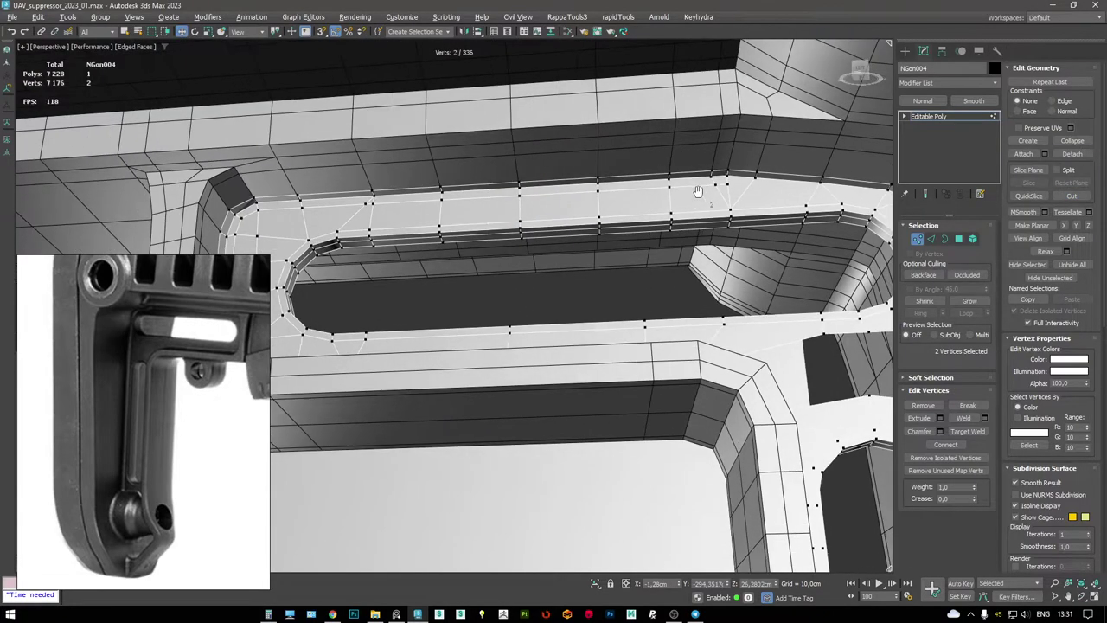
scroll(749, 179, "up", 5)
middle_click_drag(749, 180, 362, 184)
scroll(363, 185, "up", 2)
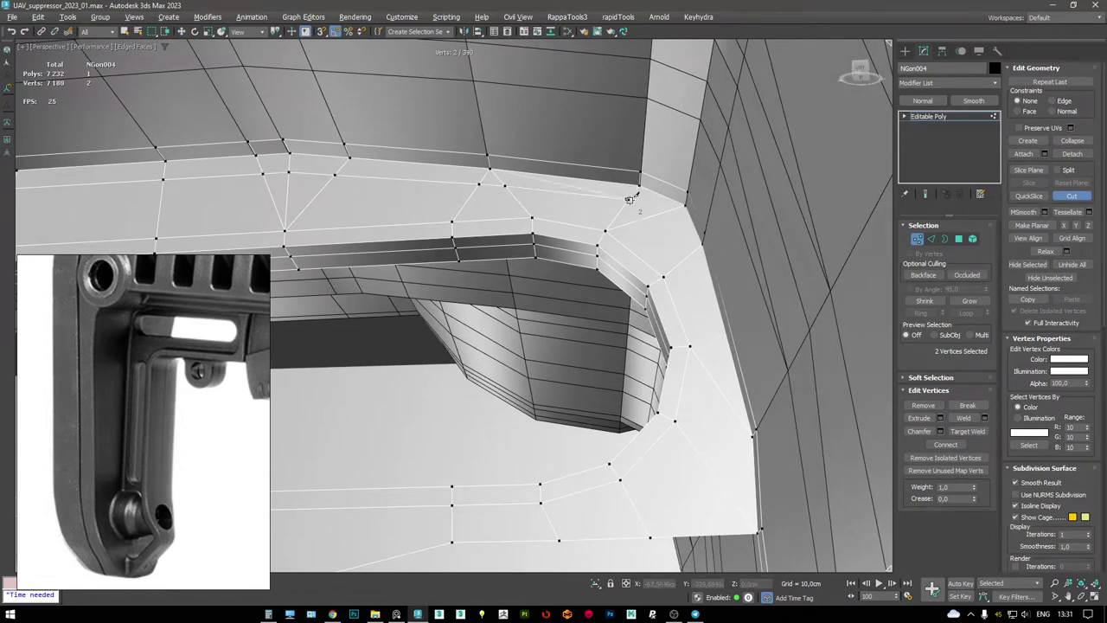
scroll(670, 222, "up", 6)
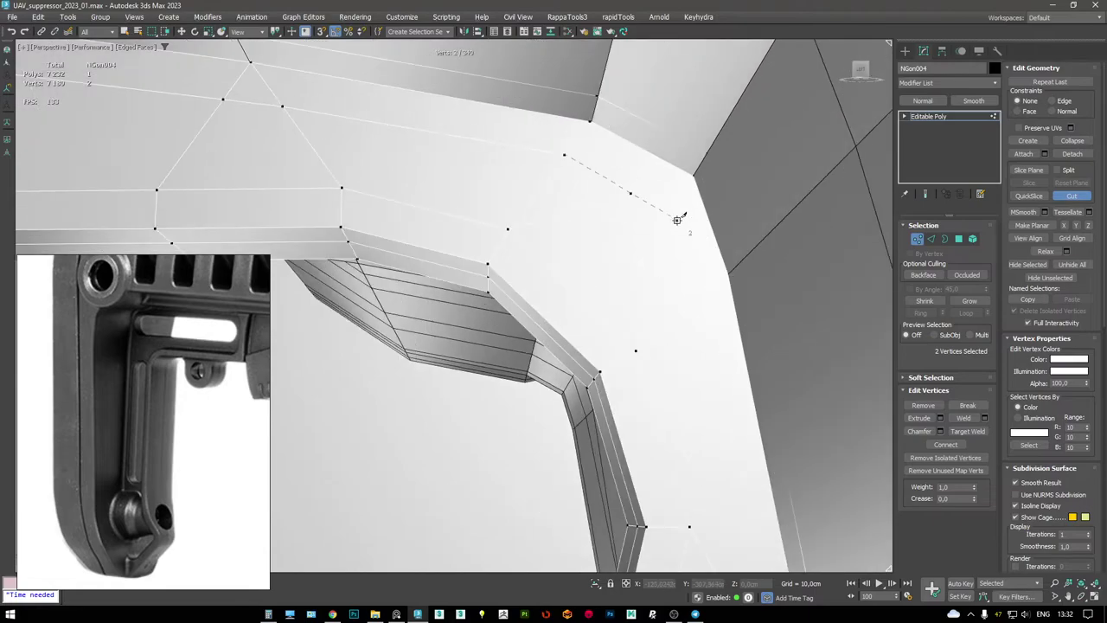
scroll(659, 257, "down", 5)
scroll(620, 160, "up", 4)
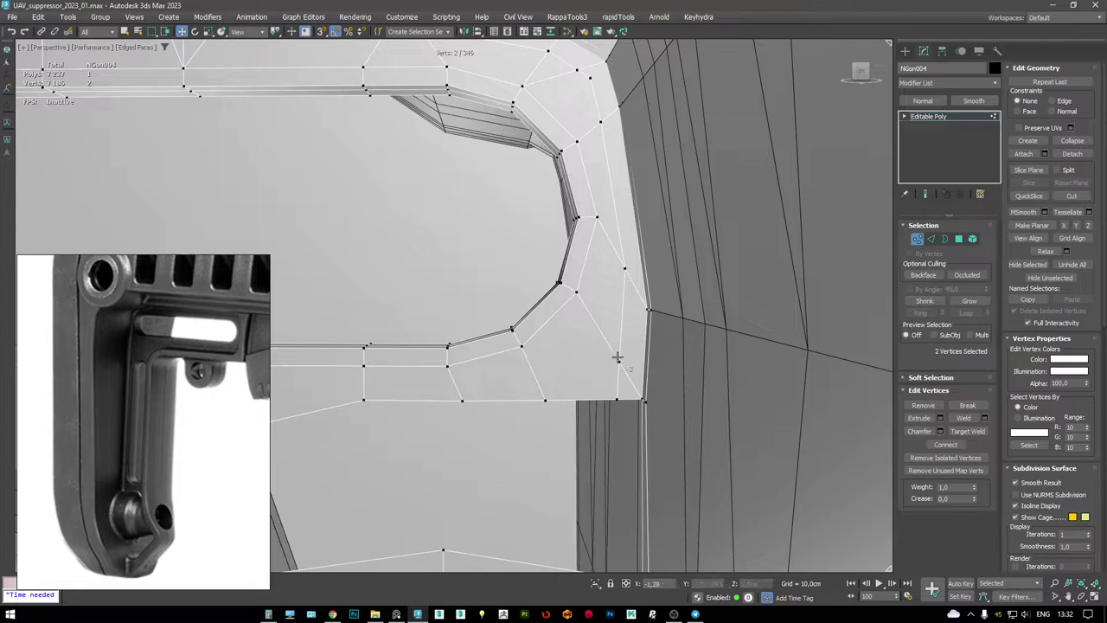
middle_click_drag(603, 315, 562, 370, "alt")
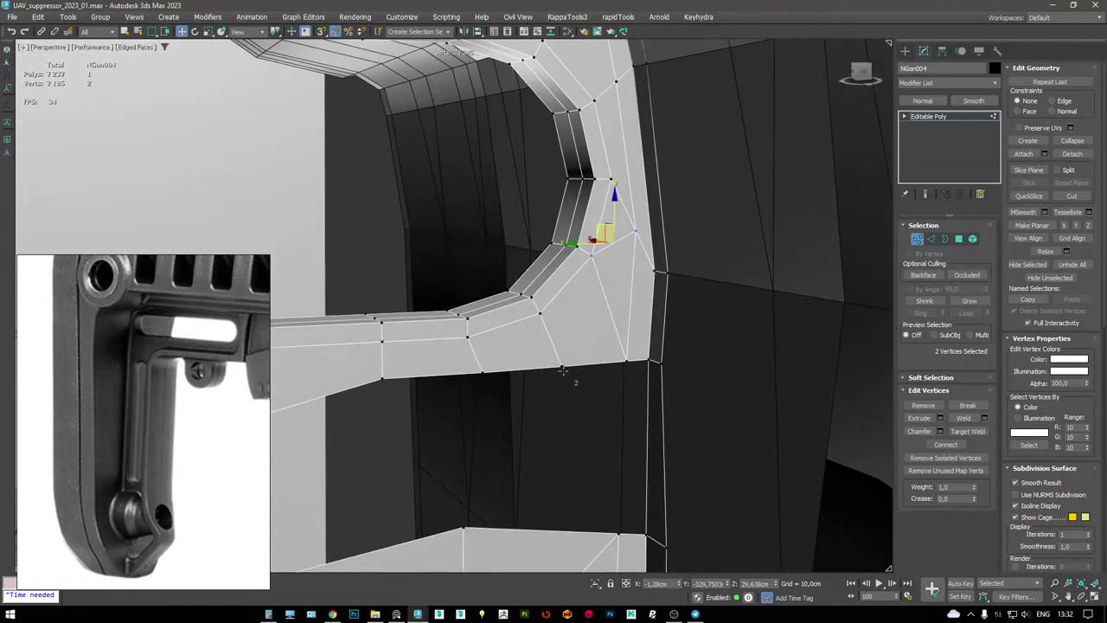
- Target-weld the loose vertices and select an edge at the stock corner
key("ctrl+alt+w")
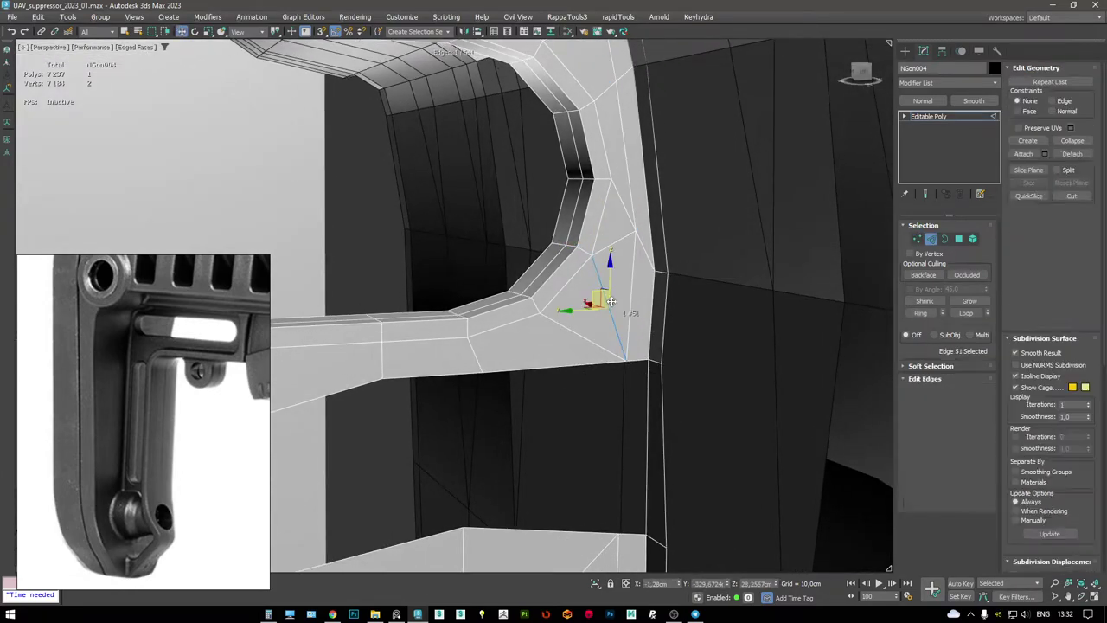
key("2")
middle_click_drag(485, 331, 706, 251, "alt")
left_click(706, 253)
key("F3")
- Select the two corner edges where the rail meets the leg and start a cut
left_click(723, 253)
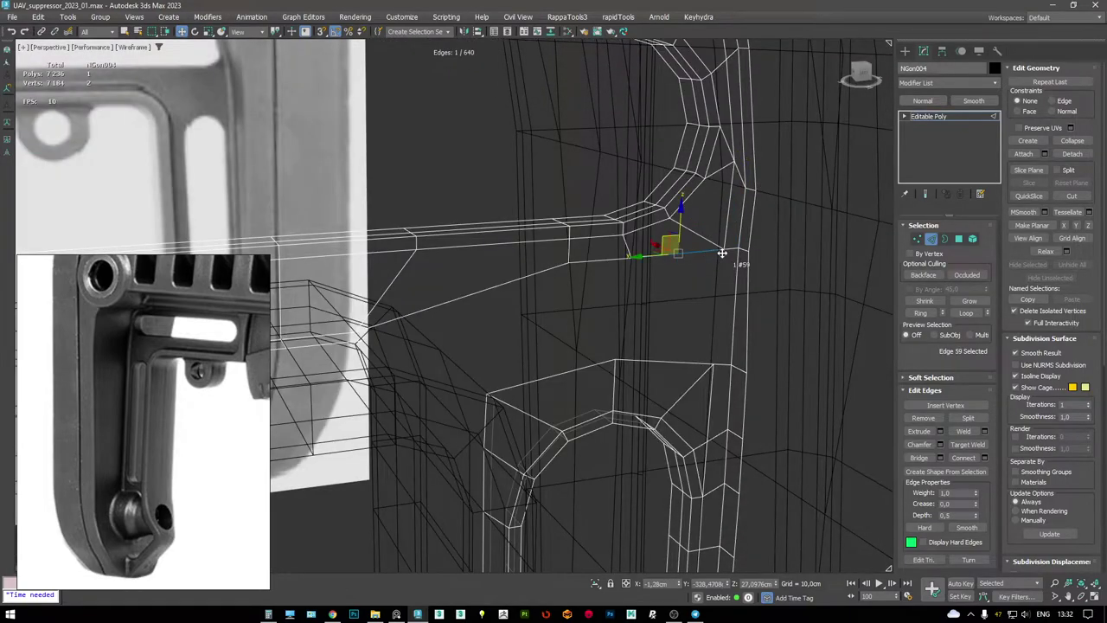
left_click(728, 253, "ctrl")
mouse_move(644, 351)
middle_mouse_down("alt")
mouse_move(766, 254)
mouse_move(727, 255)
mouse_move(664, 306)
middle_mouse_up("alt")
key("F3")
key("1")
key("alt+c")
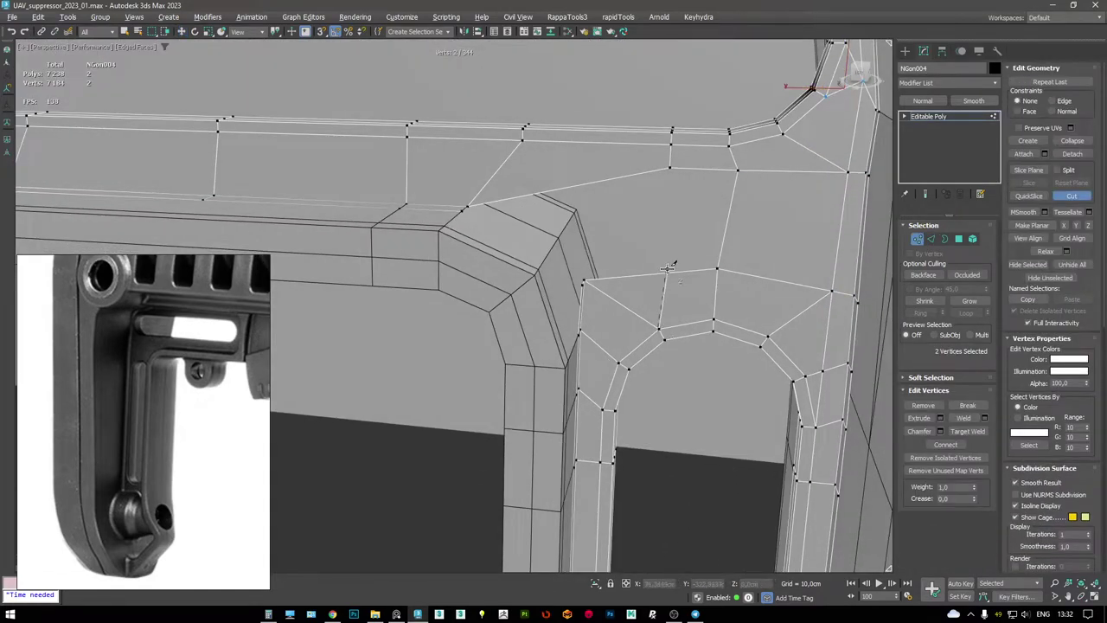
key("2")
- Pull the three vertices up to the rail's top edge with Move
middle_click_drag(655, 266, 651, 308, "alt")
scroll(652, 246, "up", 5)
key("1")
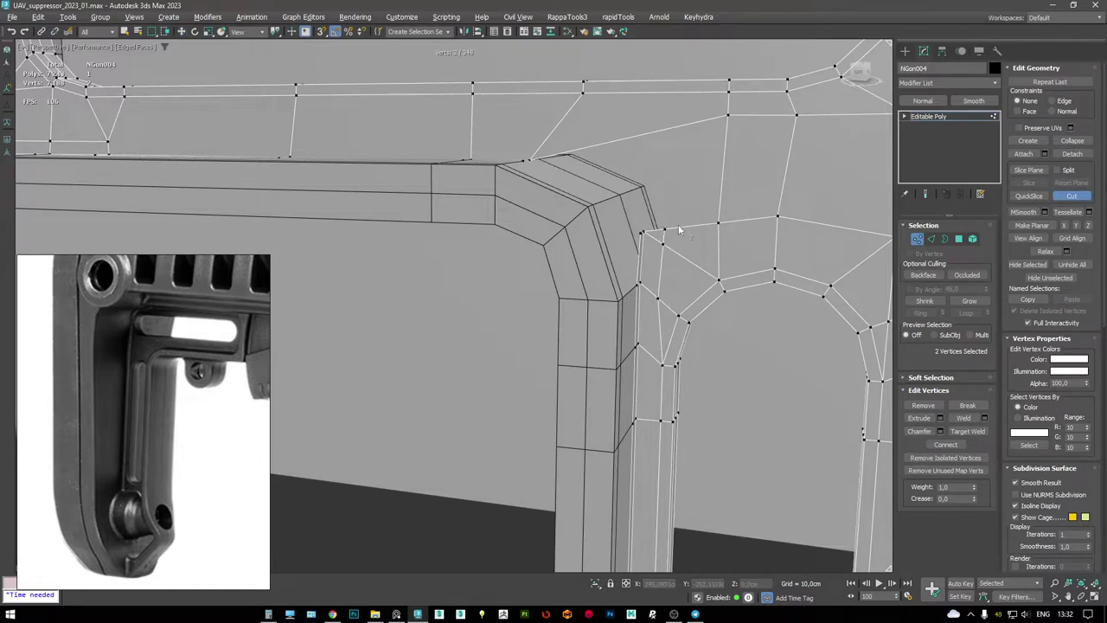
key("w")
middle_click_drag(664, 230, 720, 307, "alt")
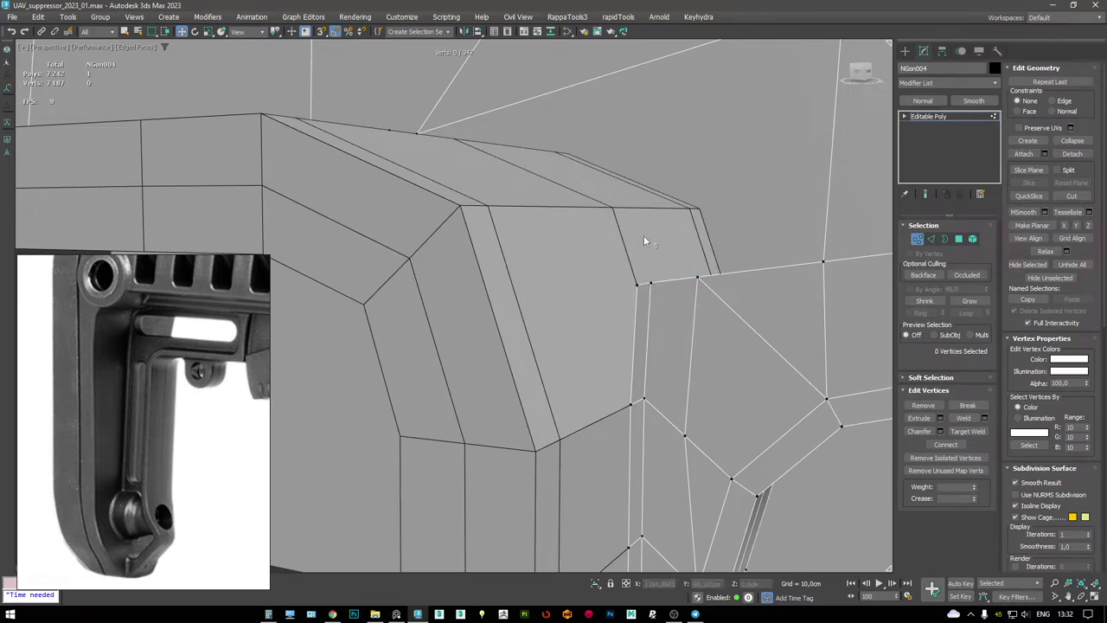
left_click_drag(645, 251, 578, 184)
middle_click_drag(576, 184, 380, 227, "alt")
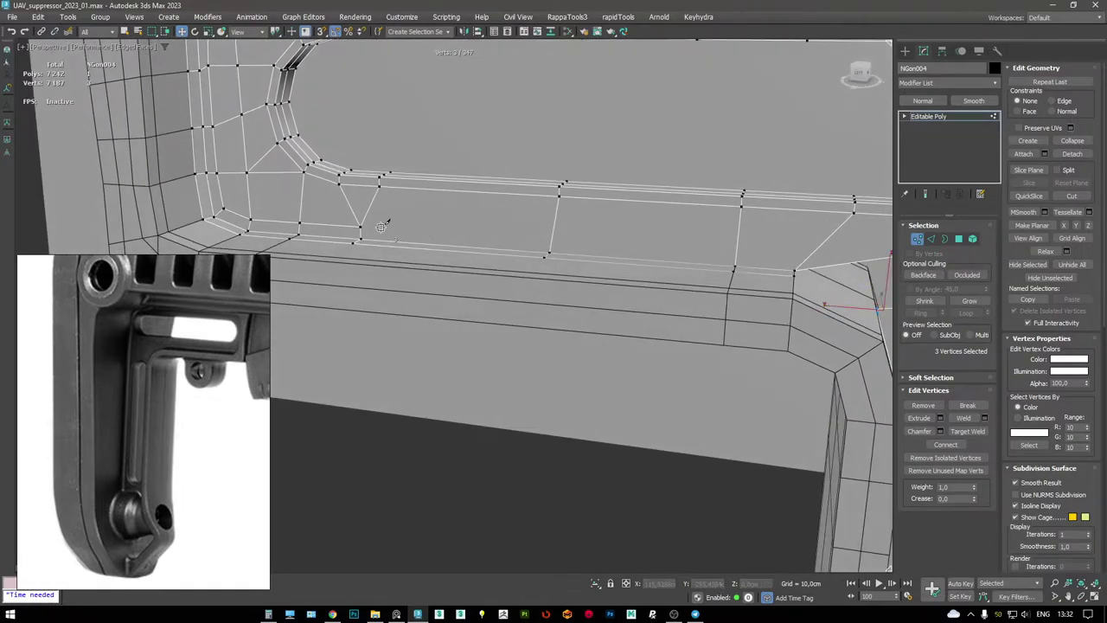
- Complete the cut across the rail corner and select the corner vertex
left_click(863, 258)
key("w")
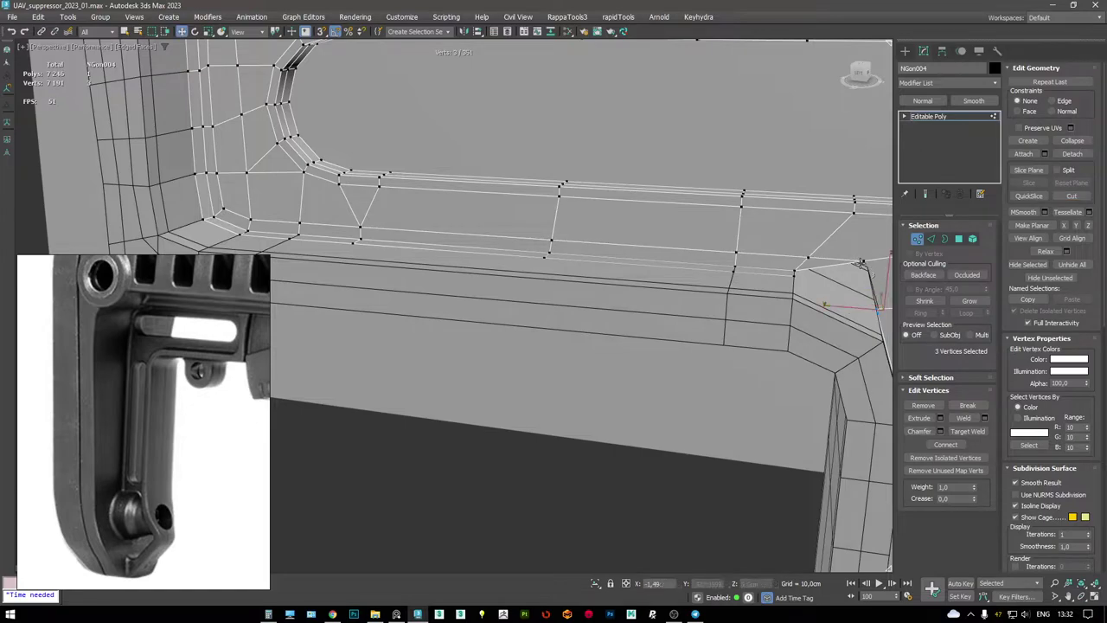
middle_click_drag(816, 256, 667, 228)
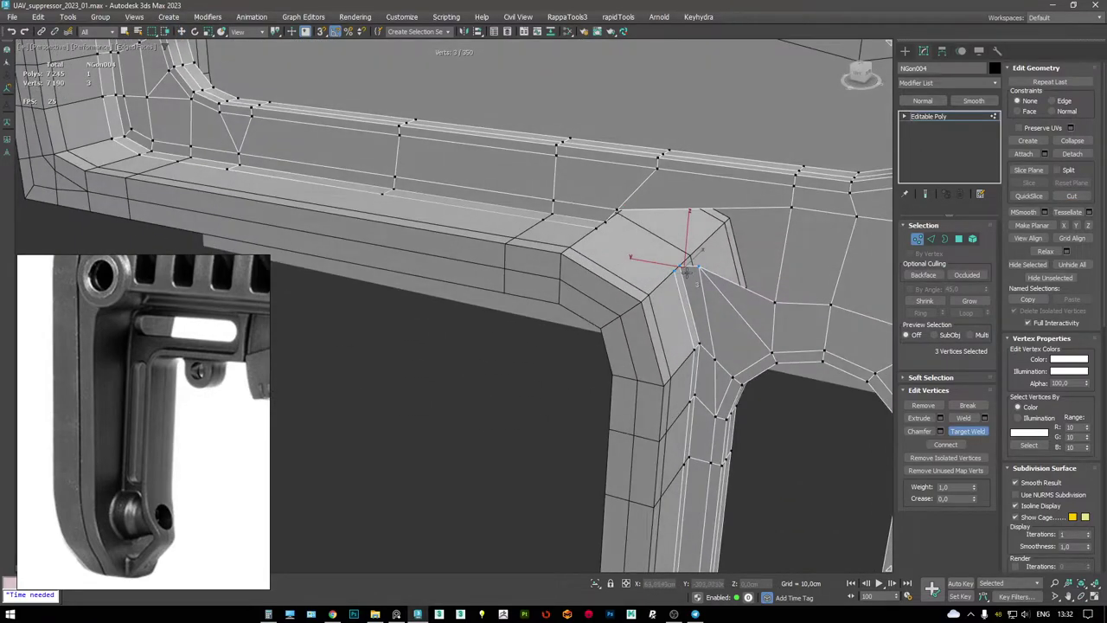
key("2")
scroll(699, 268, "up", 3)
key("1")
left_click(699, 267)
mouse_move(698, 267)
middle_mouse_down("alt")
mouse_move(670, 239)
mouse_move(493, 180)
mouse_move(571, 164)
mouse_move(658, 326)
mouse_move(693, 304)
mouse_move(709, 265)
middle_mouse_up("alt")
- Check the reworked rail corner topology in wireframe, then return to shaded vertex editing
key("2")
key("F3")
key("F3")
scroll(595, 157, "up", 2)
key("F3")
key("1")
mouse_move(690, 323)
middle_mouse_down()
mouse_move(689, 346)
mouse_move(697, 337)
middle_mouse_up()
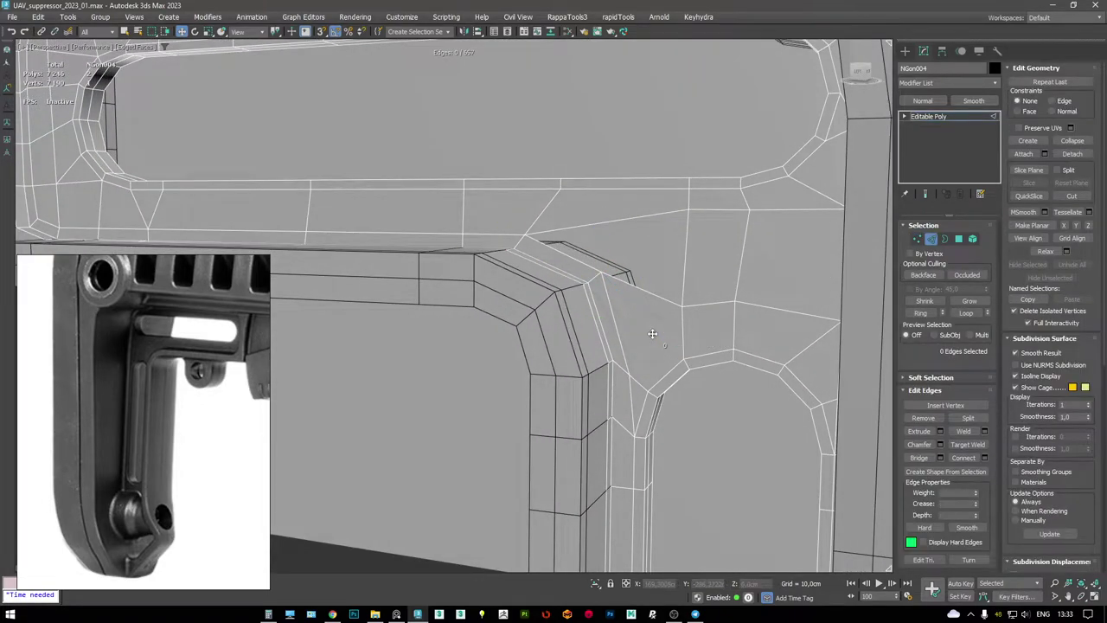
- Connect two vertices at the rounded corner with a new edge
left_click(684, 310, "ctrl")
middle_click_drag(684, 310, 573, 258, "alt")
key("ctrl+shift+e")
key("2")
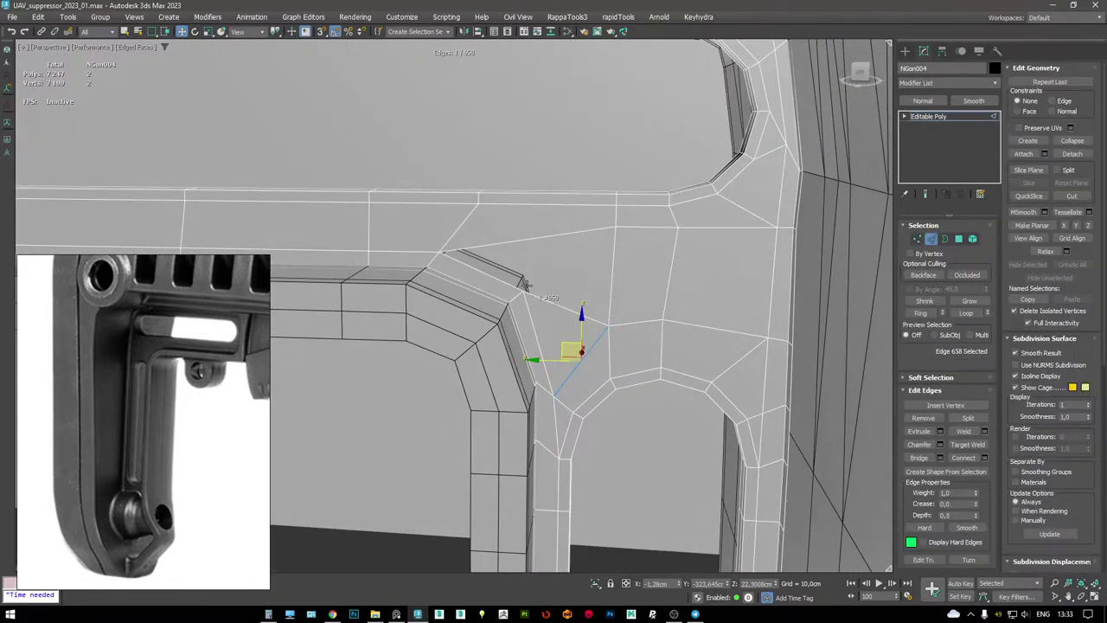
key("1")
left_click(621, 228, "ctrl")
middle_click_drag(621, 228, 597, 272, "alt")
middle_click_drag(751, 275, 718, 285, "alt")
- Remove the diagonal edge across the rounded corner
key("2")
left_click(655, 304)
mouse_move(655, 304)
middle_mouse_down("alt")
mouse_move(735, 320)
mouse_move(727, 303)
middle_mouse_up("alt")
left_click(624, 335)
middle_click_drag(639, 358, 665, 326, "alt")
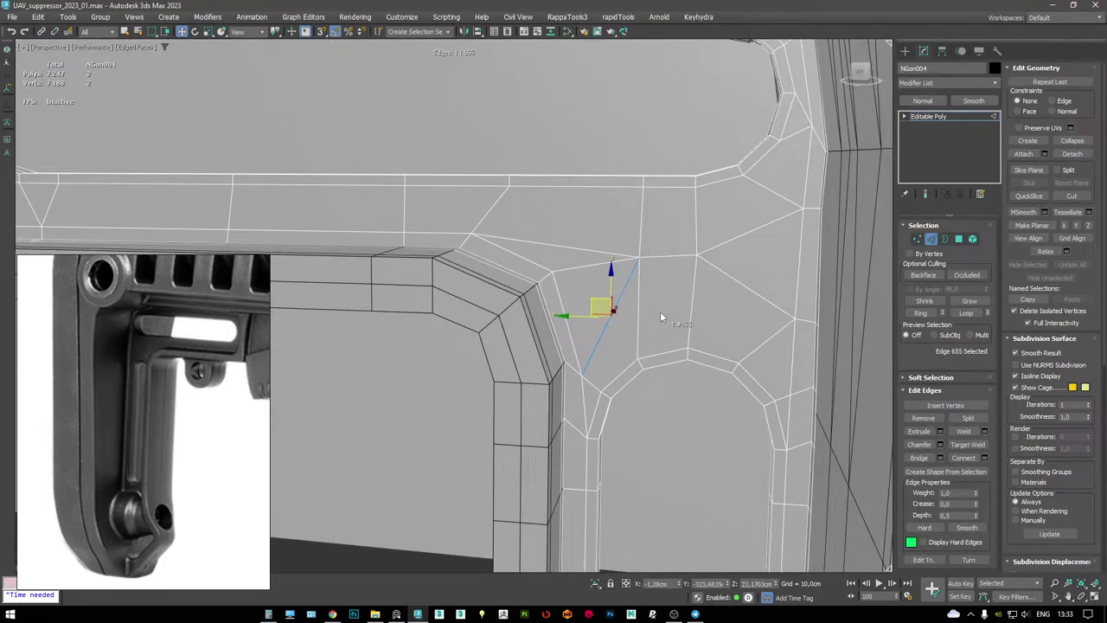
middle_click_drag(660, 311, 618, 296, "alt")
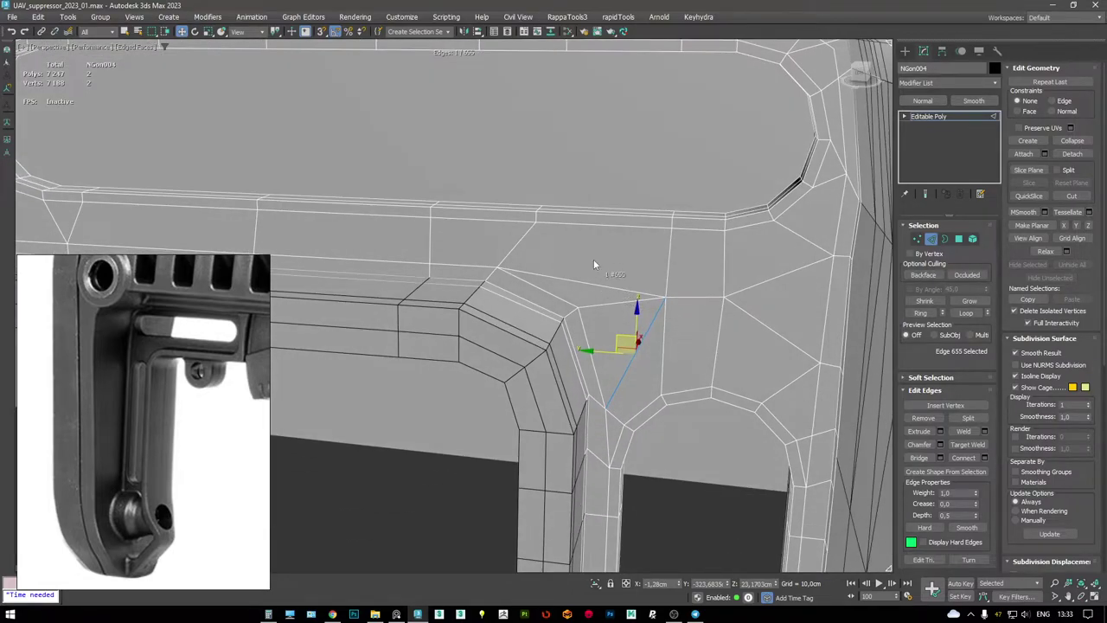
key("BackSpace")
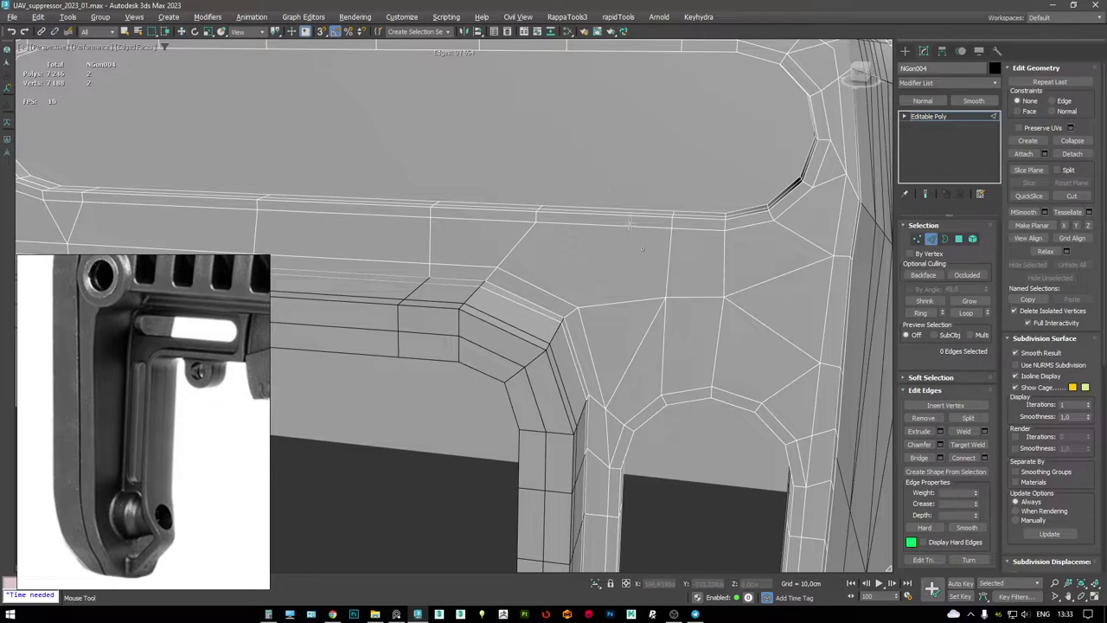
- Select a pair of vertices across the inner slot opening in standard shading
key("w")
key("1")
left_click(672, 216, "ctrl")
mouse_move(642, 225)
middle_mouse_down("alt")
mouse_move(705, 259)
mouse_move(657, 224)
mouse_move(651, 241)
mouse_move(671, 260)
mouse_move(700, 222)
mouse_move(692, 312)
mouse_move(679, 265)
mouse_move(598, 250)
mouse_move(630, 289)
mouse_move(603, 184)
mouse_move(651, 211)
mouse_move(557, 159)
mouse_move(596, 214)
mouse_move(645, 225)
mouse_move(608, 237)
middle_mouse_up("alt")
left_click(114, 102)
scroll(608, 237, "up", 5)
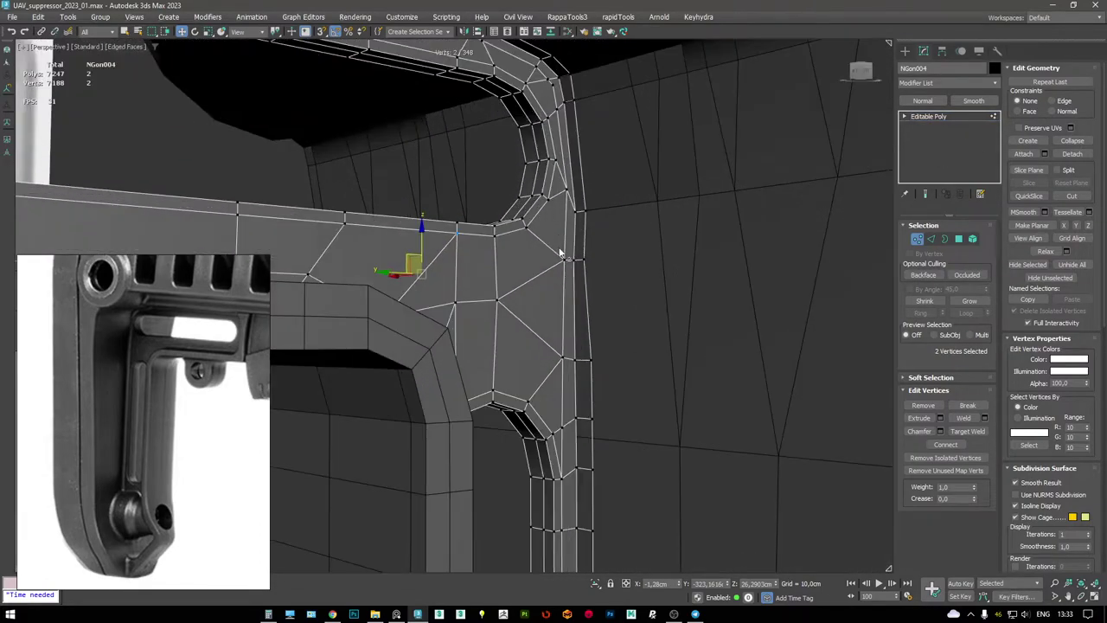
middle_click_drag(550, 256, 595, 247)
- Connect the vertex pair and remove the two surplus edges
key("ctrl+shift+e")
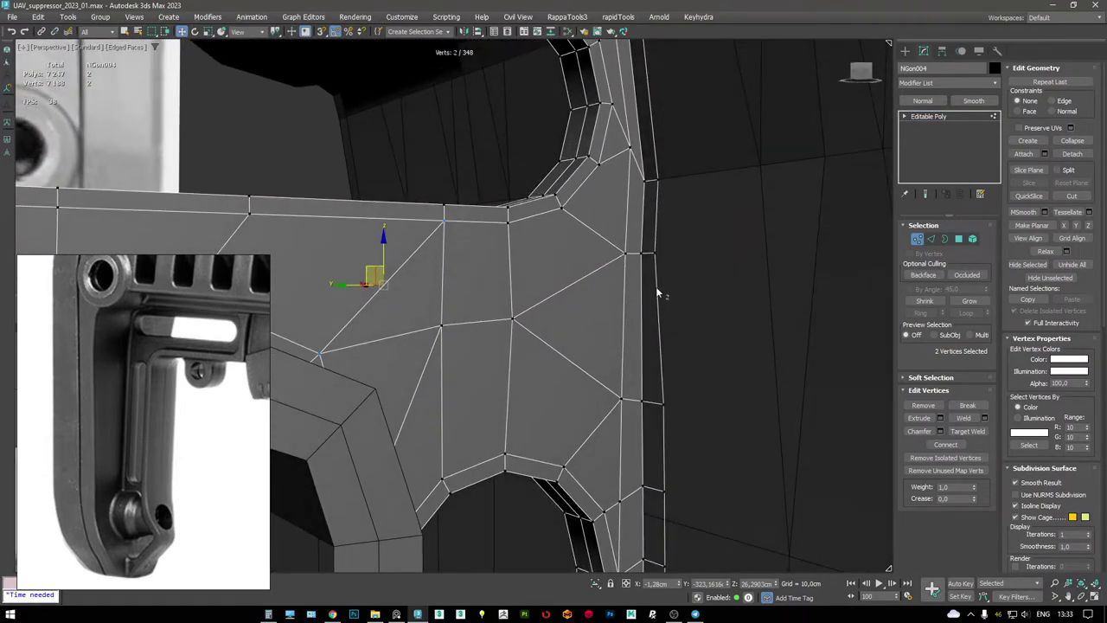
key("2")
left_click(655, 328)
key("F3")
key("ctrl+BackSpace")
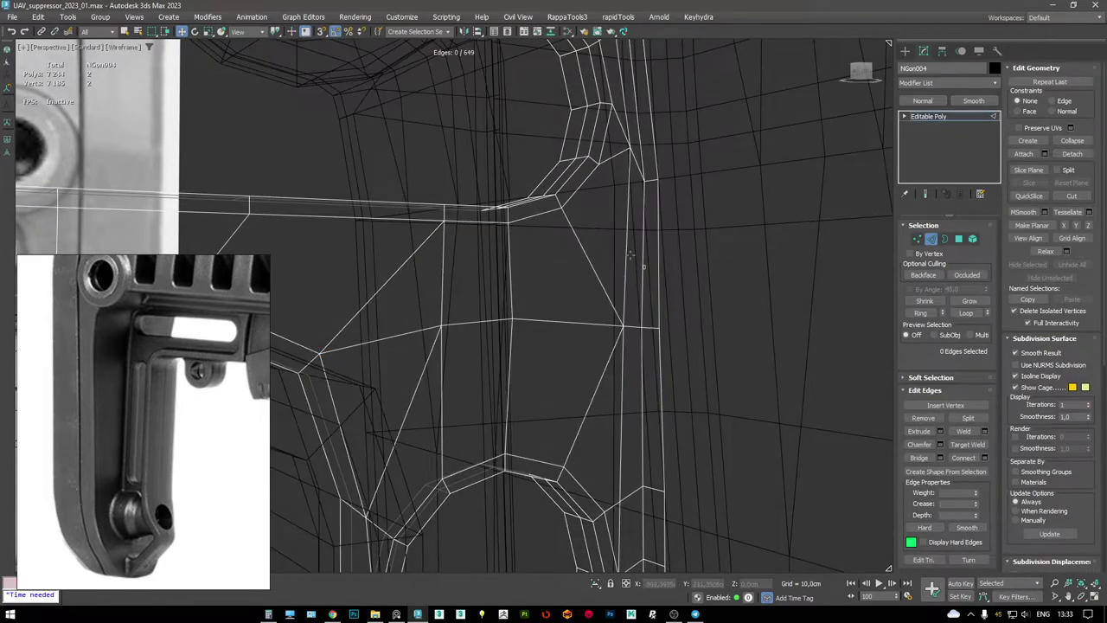
key("F3")
- Collapse the two vertical rail edges into a single vertex, then move on to Cylinder003
middle_click_drag(657, 285, 585, 220)
scroll(592, 323, "up", 3)
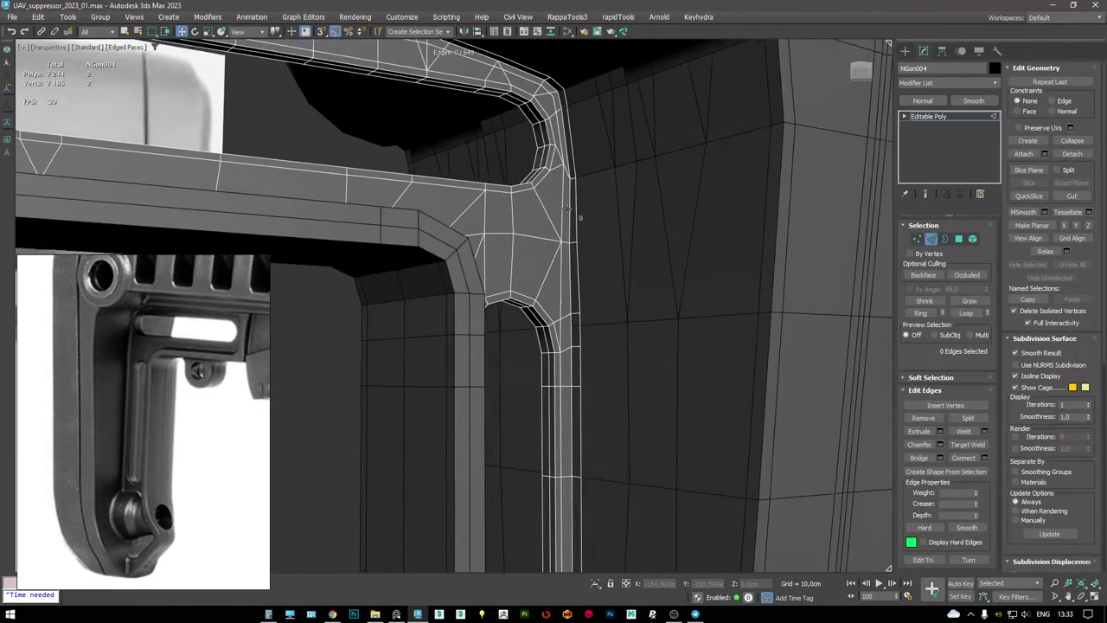
left_click_drag(562, 286, 564, 286)
key("ctrl+alt+c")
left_click(578, 279)
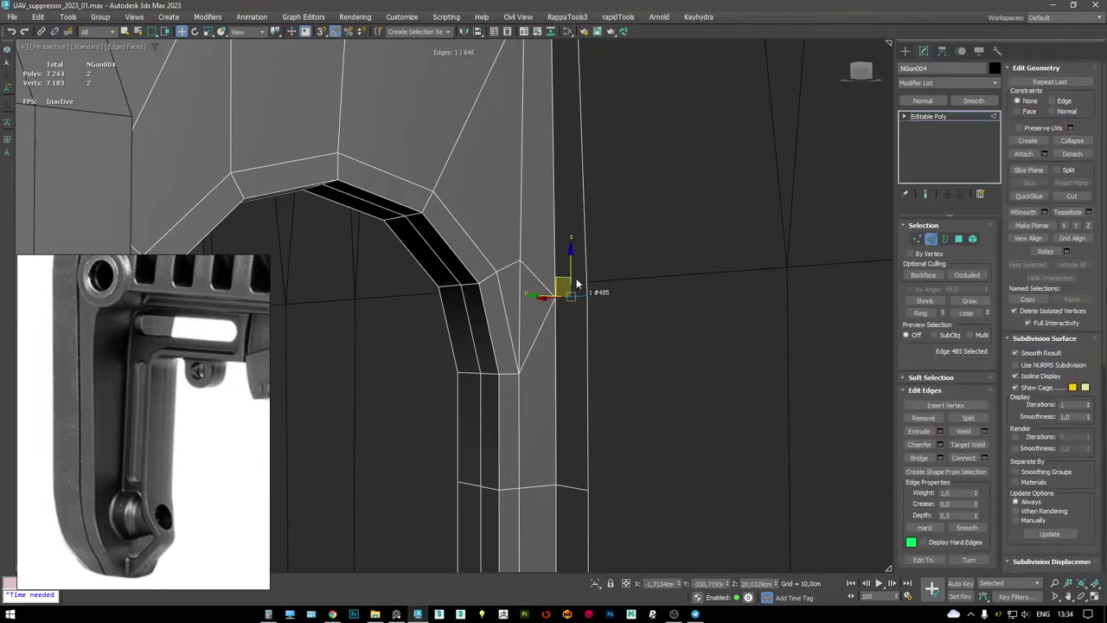
scroll(572, 251, "down", 6)
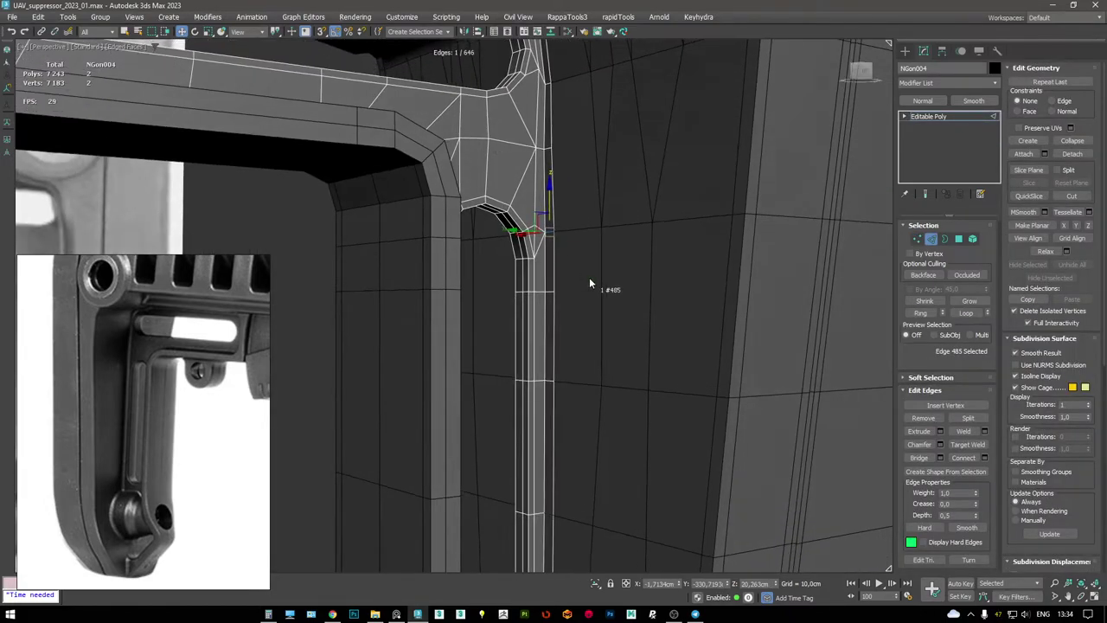
scroll(580, 277, "up", 4)
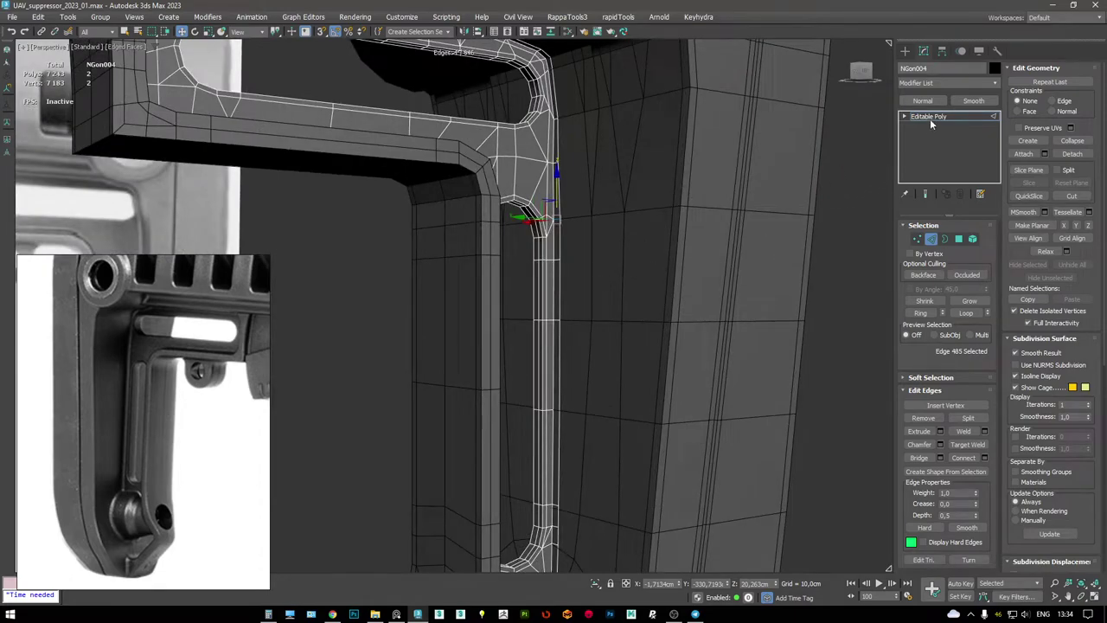
key("ctrl+z")
key("ctrl+z")
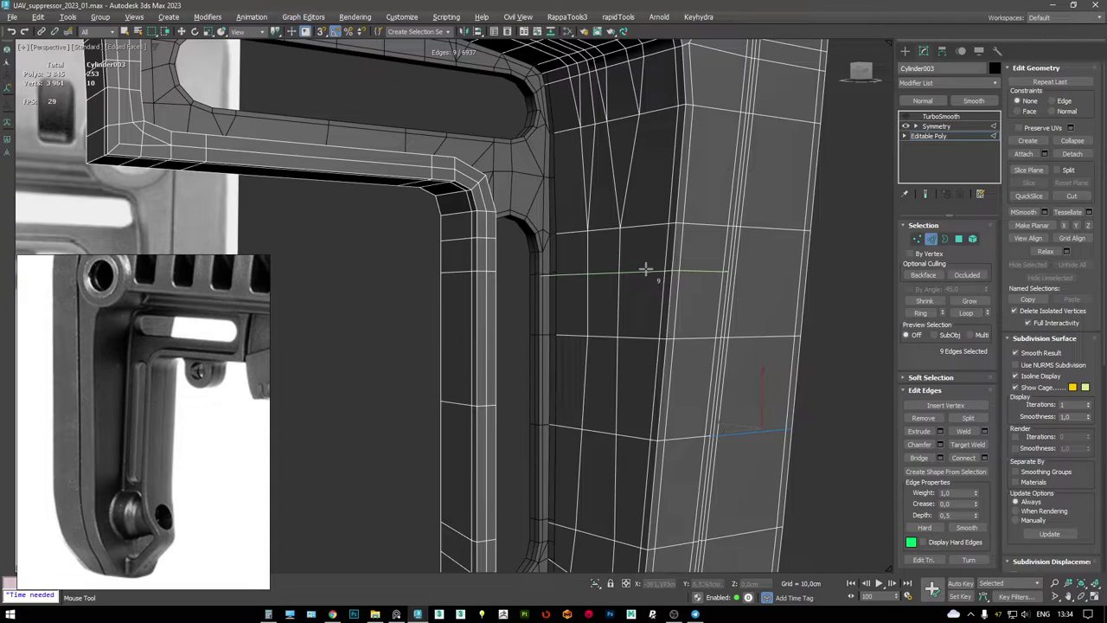
- Select the stock's horizontal vertex ring and turn on Edge constraint
key("ctrl+z")
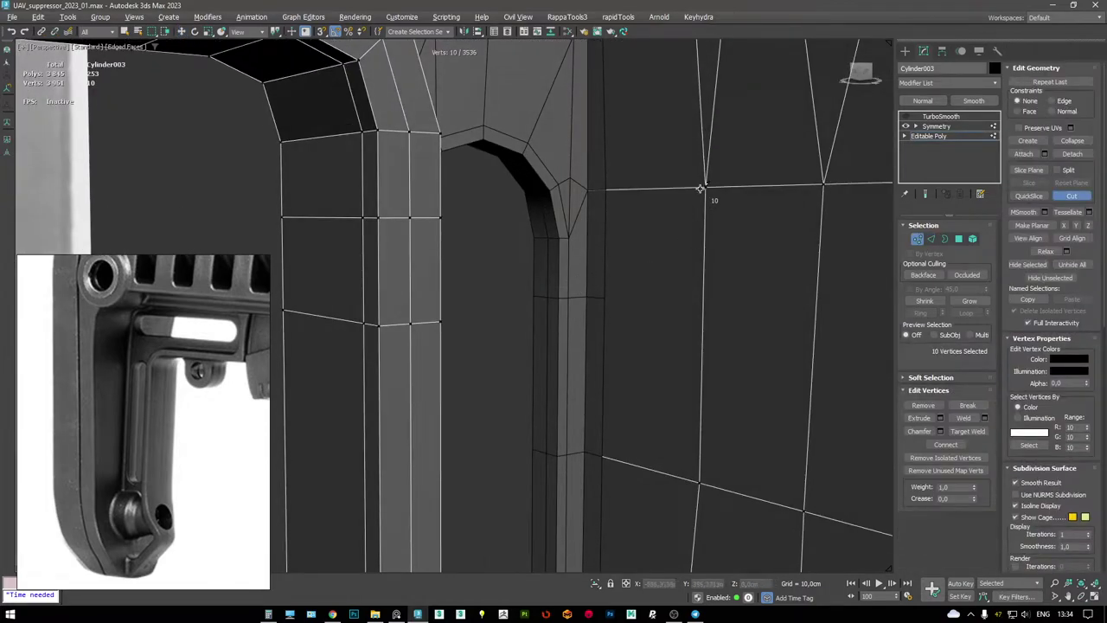
key("F3")
key("F3")
mouse_move(643, 304)
middle_mouse_down("alt")
mouse_move(524, 282)
mouse_move(683, 288)
mouse_move(705, 259)
middle_mouse_up("alt")
key("F3")
key("F3")
left_click(676, 293, "ctrl")
key("F3")
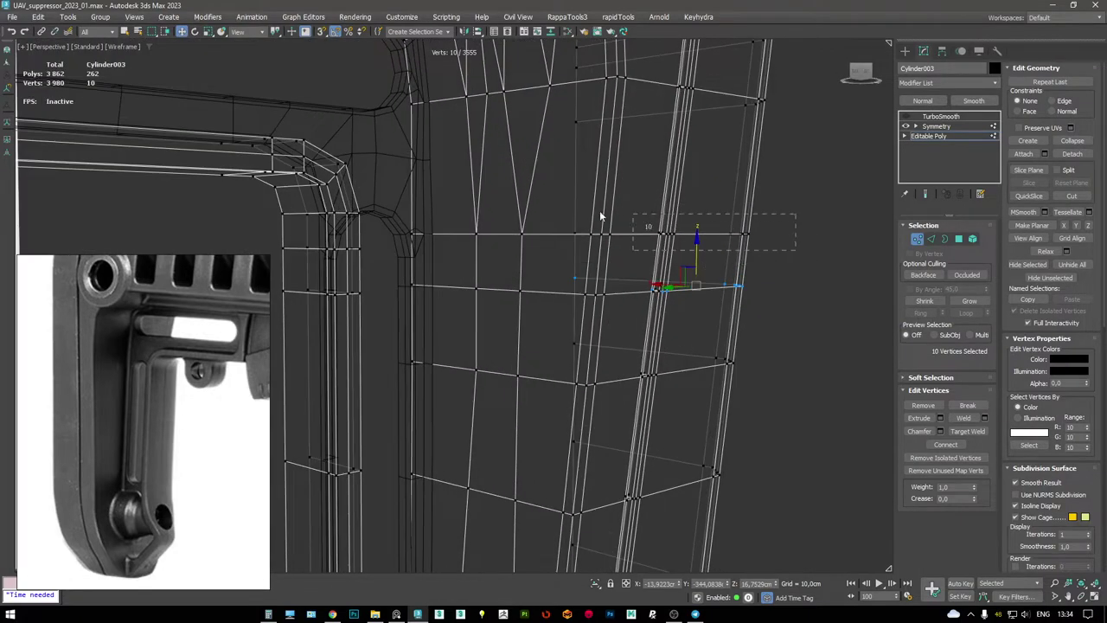
left_click(475, 234, "ctrl")
key("shift+x")
key("F3")
- Slide the vertex ring along its edges to a new position
left_click_drag(657, 187, 672, 212)
middle_click_drag(672, 211, 668, 221, "alt")
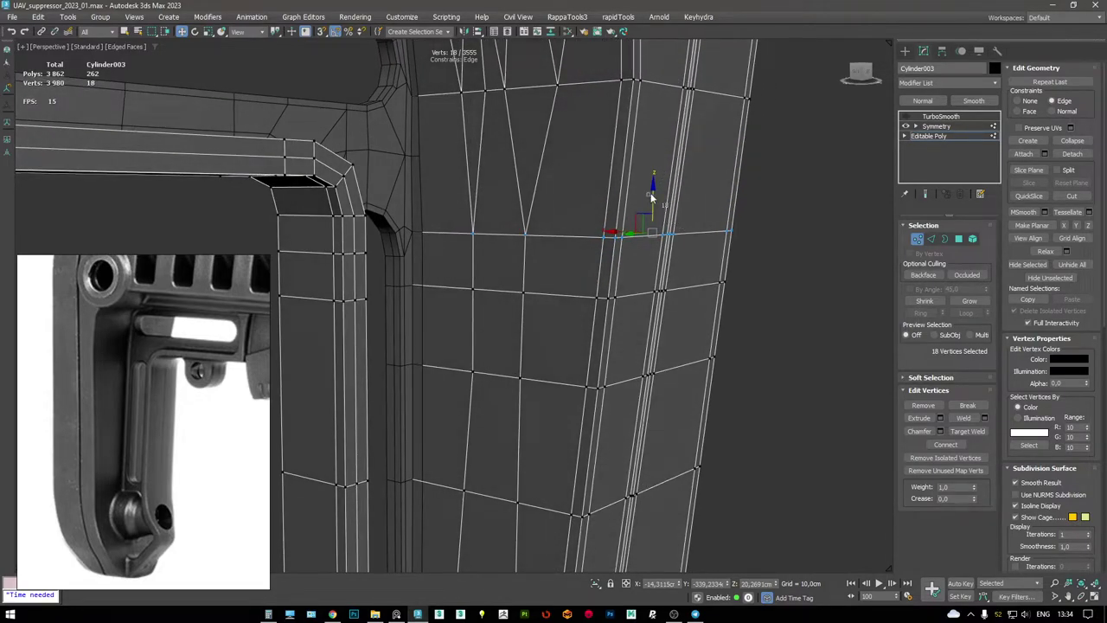
key("ctrl+z")
middle_click_drag(655, 182, 663, 217, "alt")
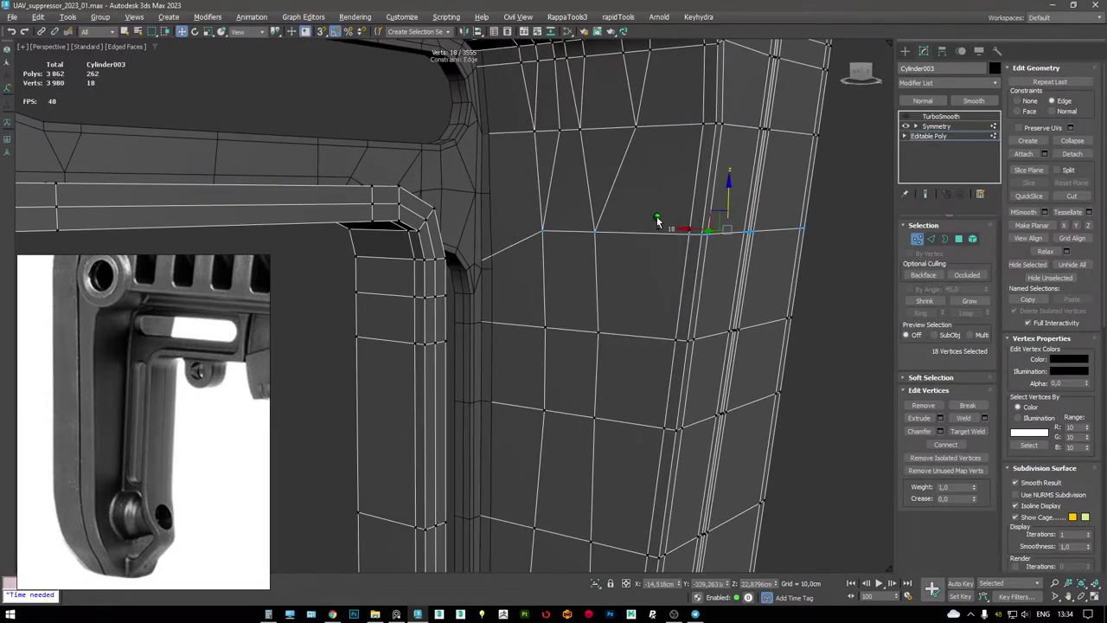
key("F3")
middle_click_drag(608, 252, 600, 258, "alt")
mouse_move(508, 257)
middle_mouse_down("alt")
mouse_move(490, 257)
mouse_move(556, 235)
mouse_move(600, 244)
mouse_move(574, 242)
mouse_move(585, 237)
middle_mouse_up("alt")
key("F3")
- Convert the ring to edges and chamfer it into two loops
key("2")
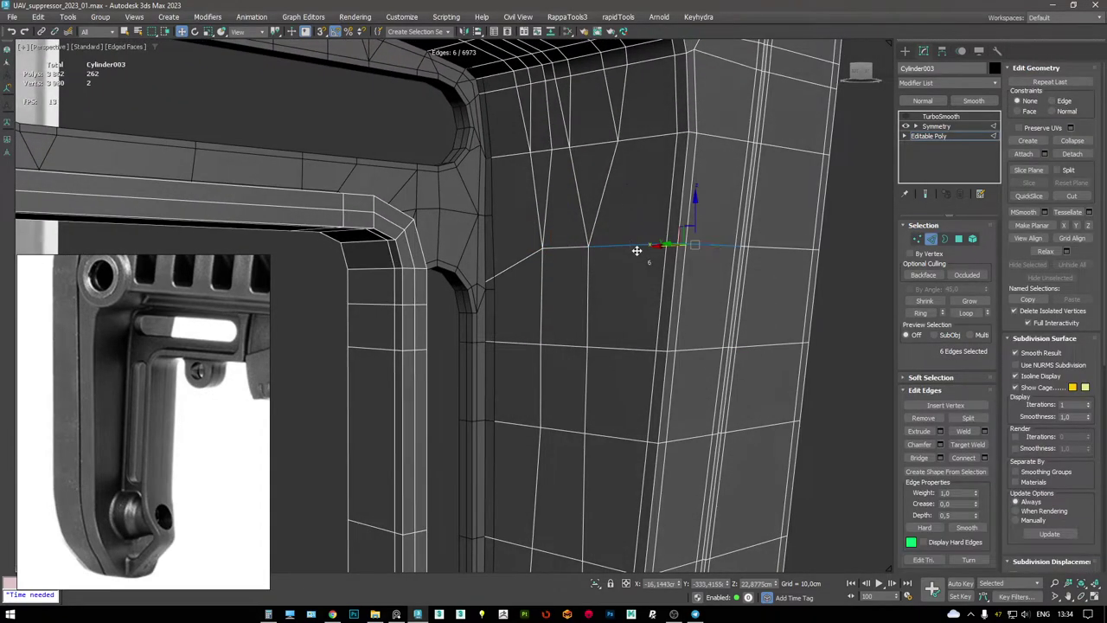
key("F3")
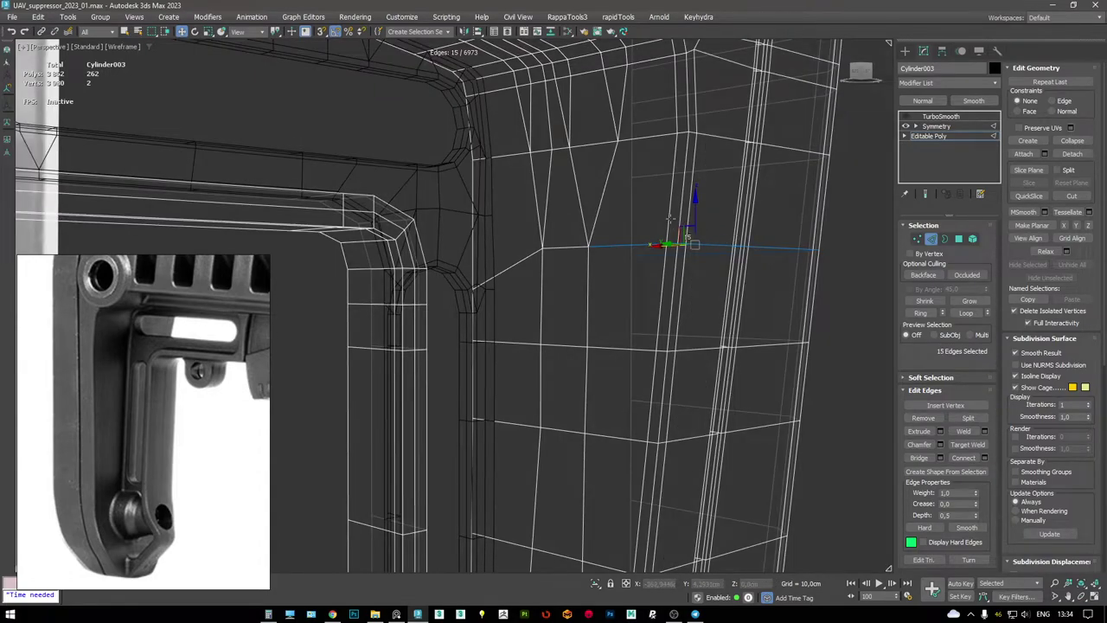
key("ctrl+shift+c")
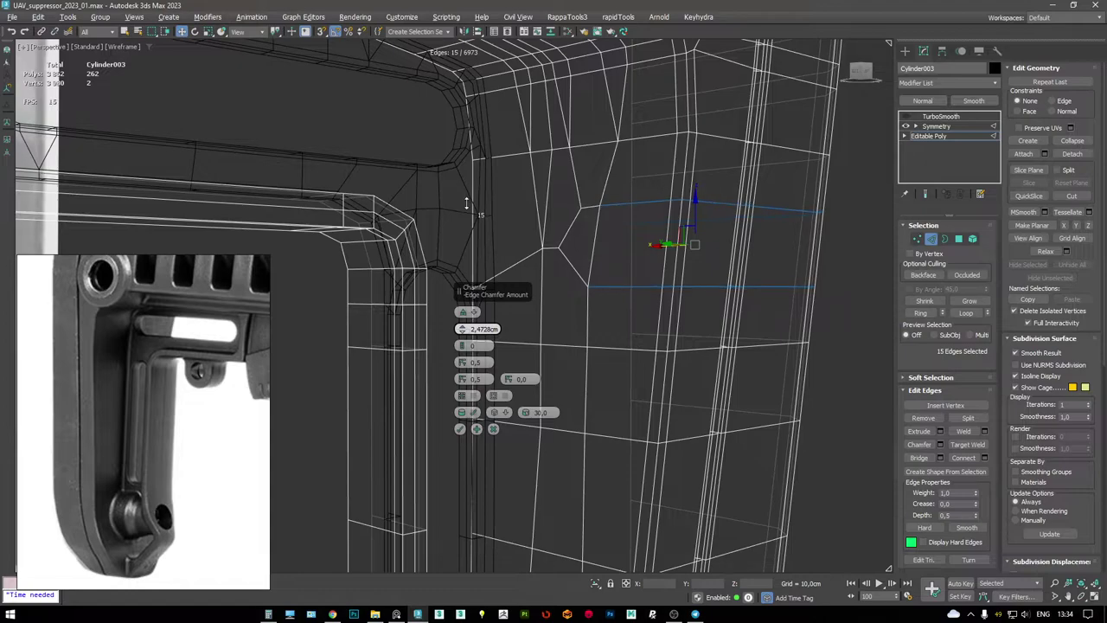
left_click(462, 428)
scroll(519, 277, "up", 5)
- Cut a new edge from the corner vertex down to the edge below
key("1")
key("alt+c")
left_click(621, 286)
key("F3")
mouse_move(552, 267)
middle_mouse_down()
mouse_move(506, 316)
mouse_move(621, 286)
middle_mouse_up()
key("F3")
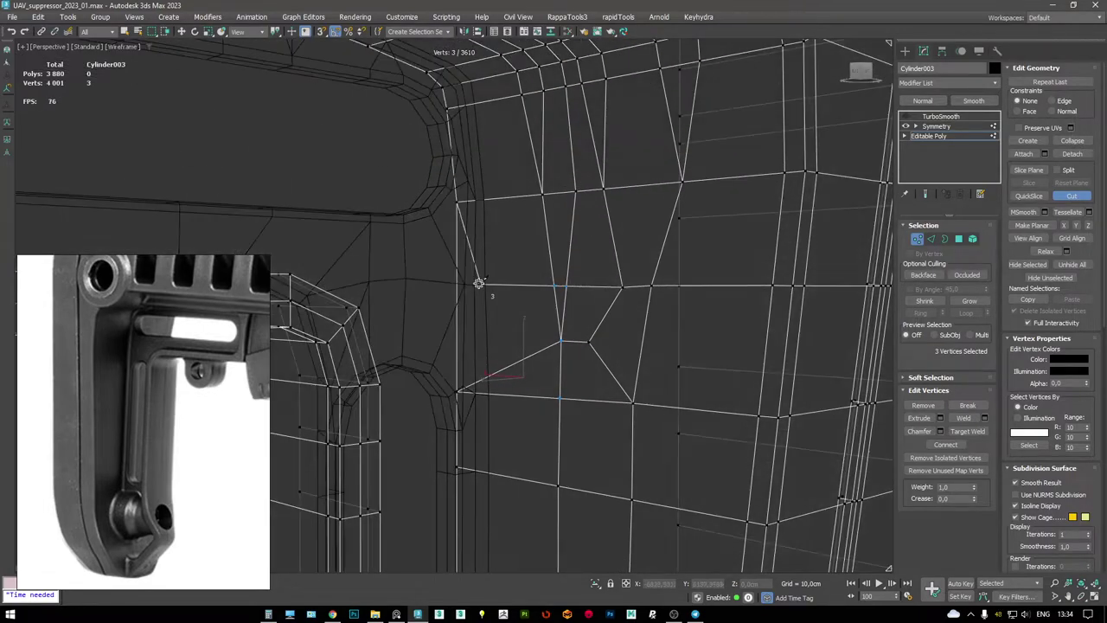
left_click(456, 283)
key("F3")
middle_click_drag(569, 306, 660, 252)
key("w")
- Remove the two stray edges and their vertex left near the cut
key("2")
left_click(653, 302)
scroll(627, 303, "up", 2)
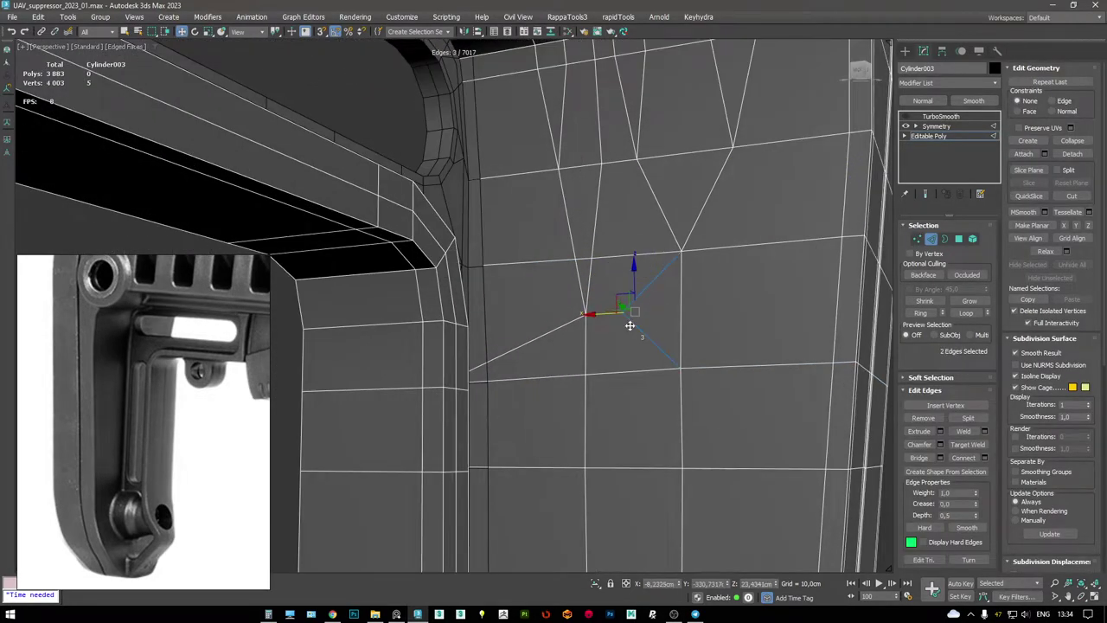
key("ctrl+BackSpace")
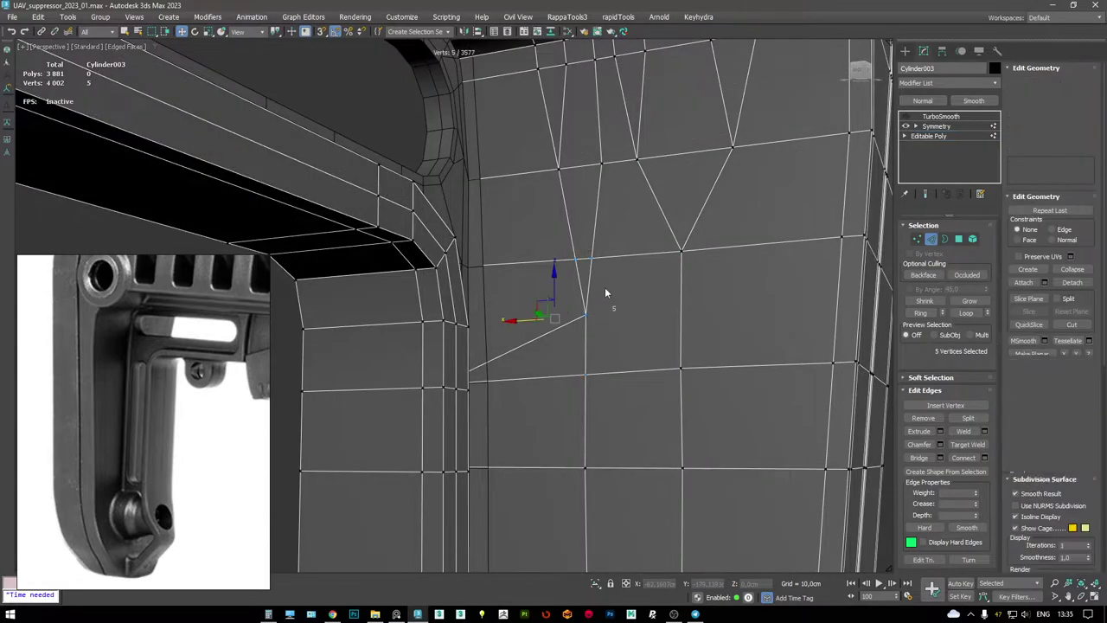
scroll(574, 324, "down", 3)
middle_click_drag(625, 321, 583, 190, "alt")
scroll(603, 275, "up", 1)
scroll(603, 276, "down", 2)
scroll(603, 299, "up", 2)
- Select the polygon loop around the slot rim
key("4")
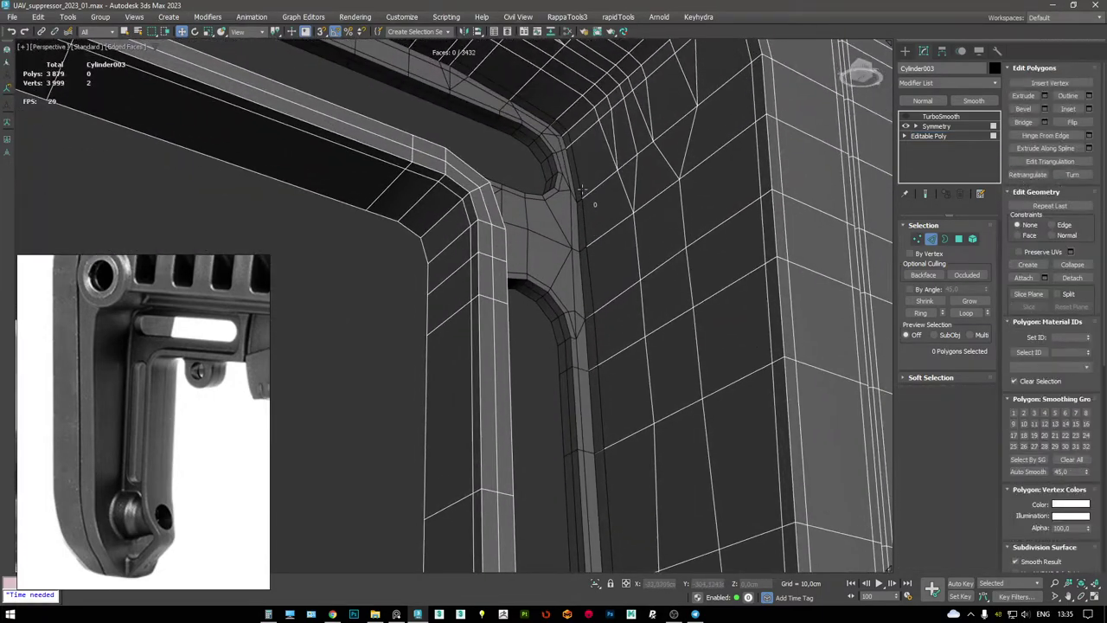
left_click(582, 190)
left_click(588, 217, "shift")
scroll(588, 216, "down", 3)
- Clear the polygon selection and pick the edge at the slot's inner corner
middle_click_drag(607, 374, 466, 167)
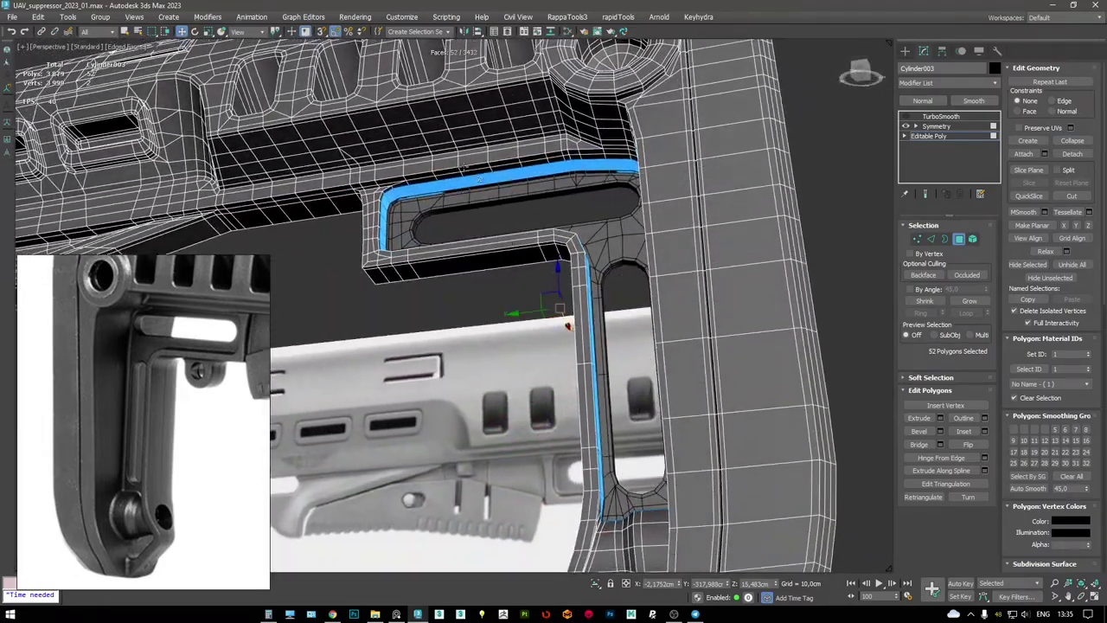
scroll(467, 173, "up", 3)
left_click(796, 287)
scroll(631, 247, "down", 3)
middle_click_drag(631, 247, 725, 285, "alt")
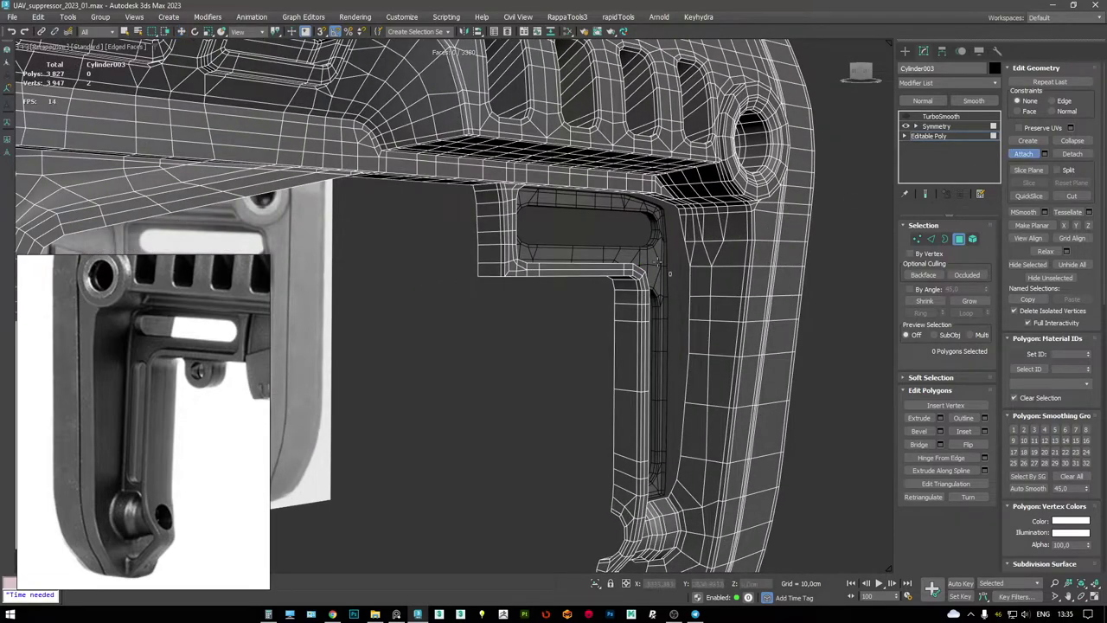
left_click(662, 266)
scroll(661, 259, "up", 6)
mouse_move(657, 312)
middle_mouse_down("alt")
mouse_move(648, 309)
mouse_move(654, 316)
middle_mouse_up("alt")
key("2")
key("w")
left_click(662, 311)
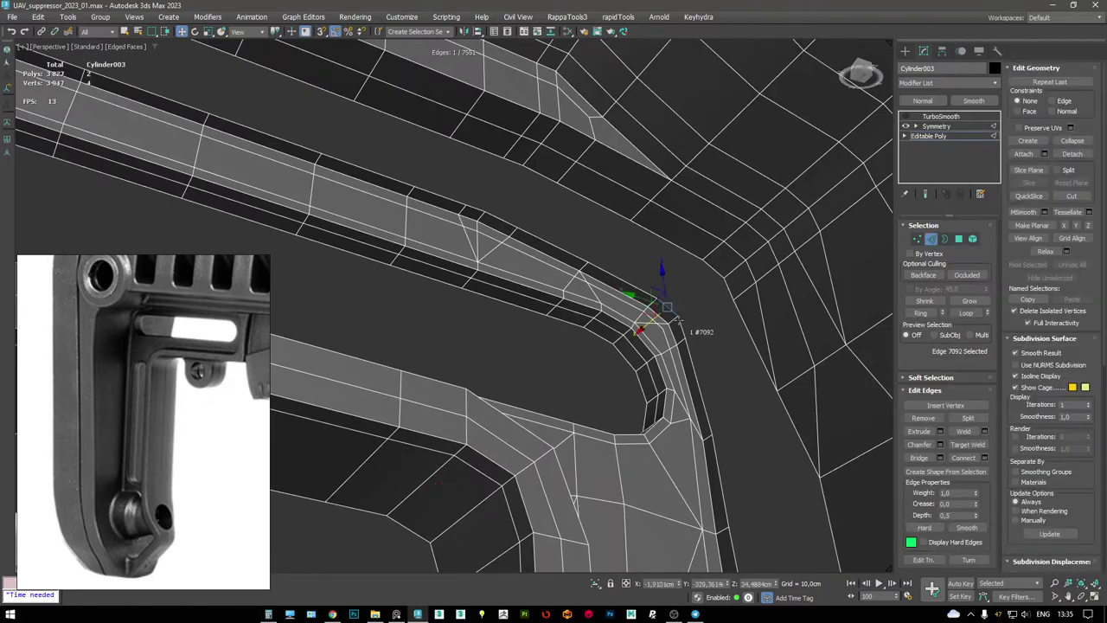
scroll(683, 269, "down", 5)
middle_click_drag(648, 265, 630, 292, "alt")
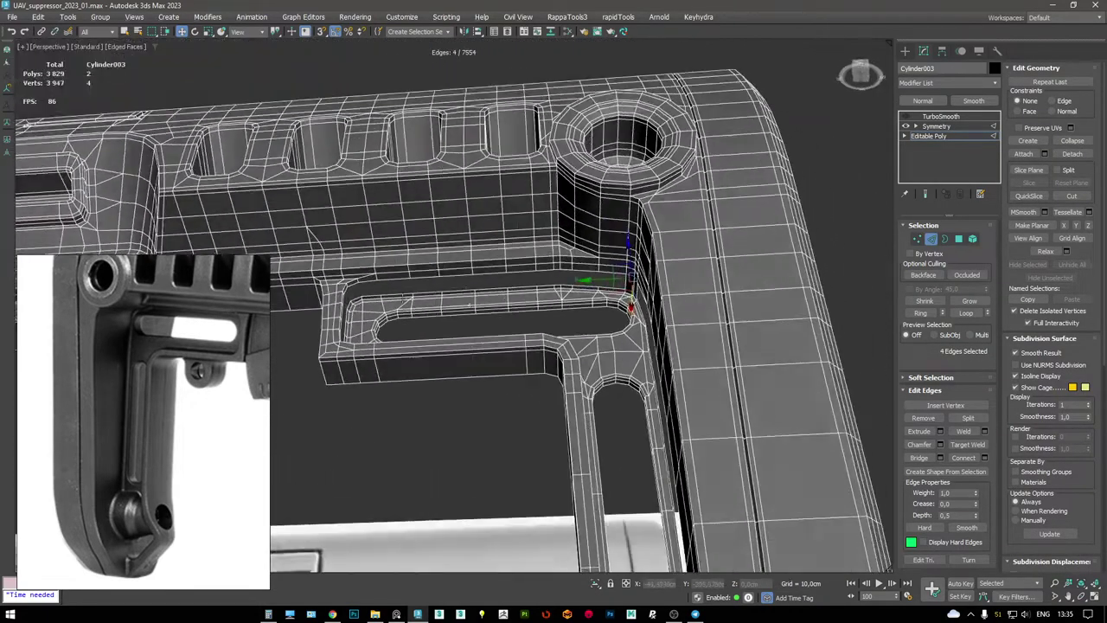
scroll(395, 316, "up", 4)
middle_click_drag(396, 316, 670, 438, "alt")
- Inspect the open borders around the slot down to the lower slot junction
key("3")
scroll(403, 274, "down", 3)
scroll(405, 356, "up", 2)
scroll(606, 424, "up", 2)
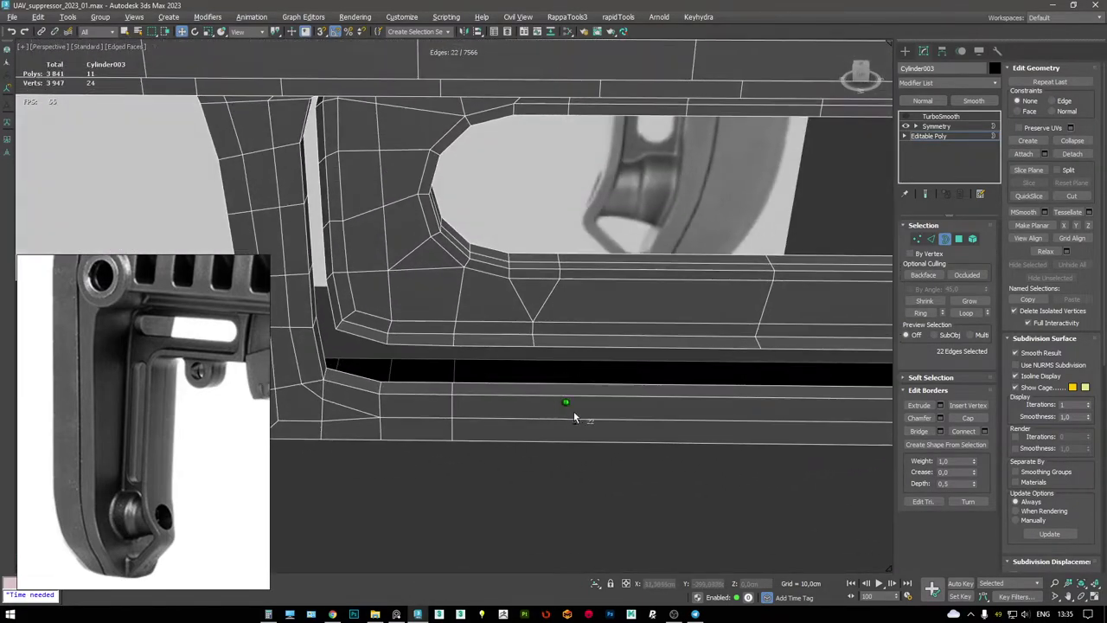
middle_click_drag(821, 447, 466, 345, "alt")
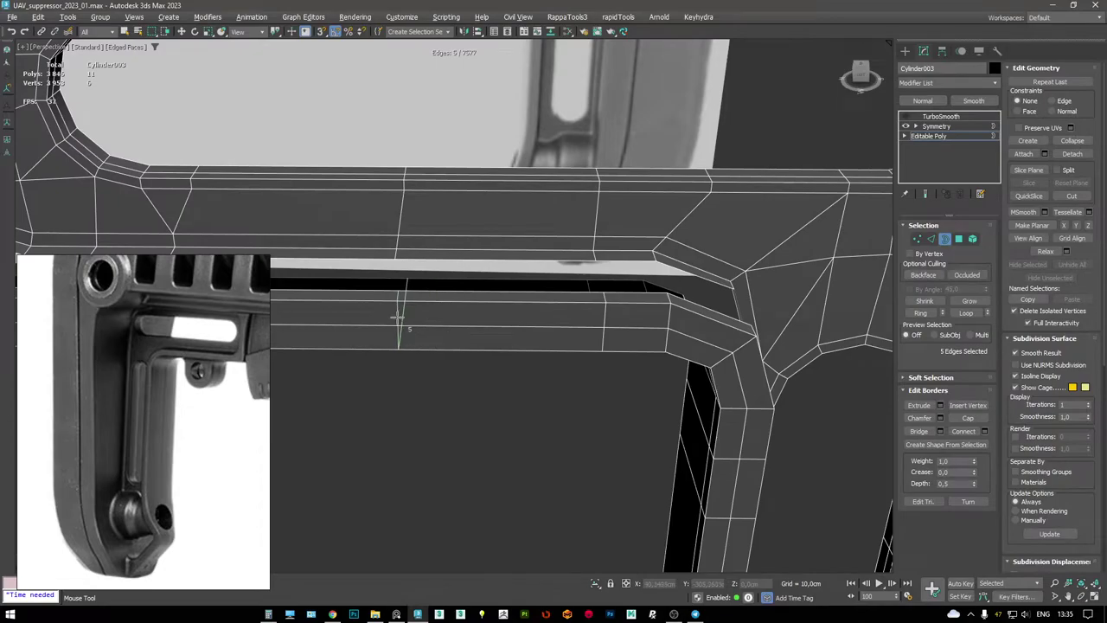
key("w")
middle_click_drag(553, 320, 593, 316, "alt")
left_click(630, 289)
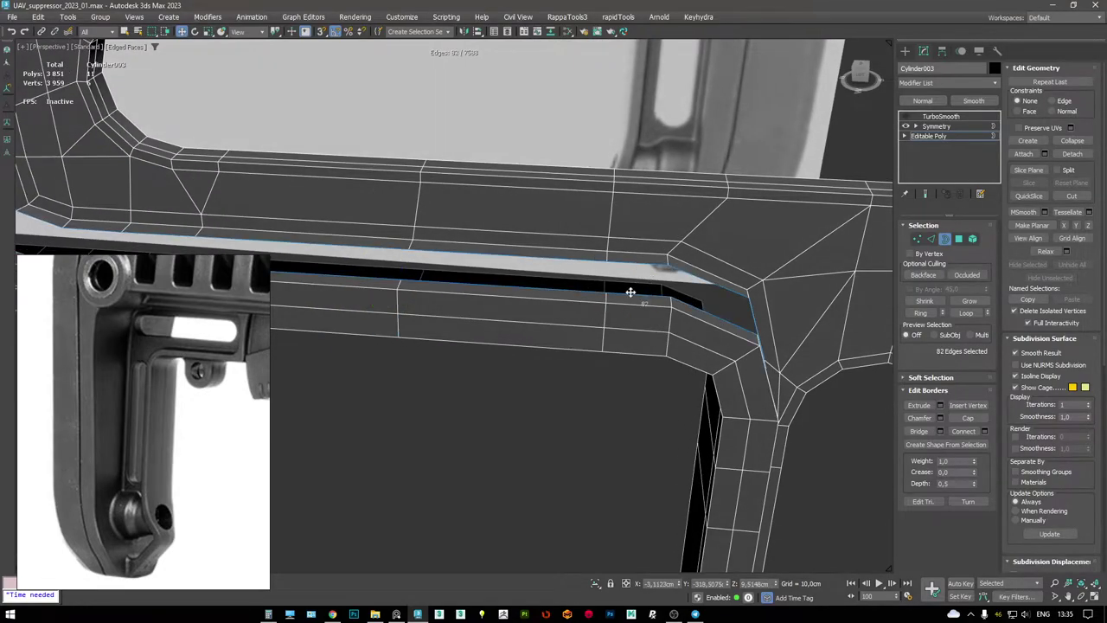
middle_click_drag(604, 262, 534, 262, "alt")
scroll(534, 262, "up", 5)
scroll(593, 231, "down", 5)
middle_click_drag(586, 286, 604, 365, "alt")
scroll(603, 364, "up", 8)
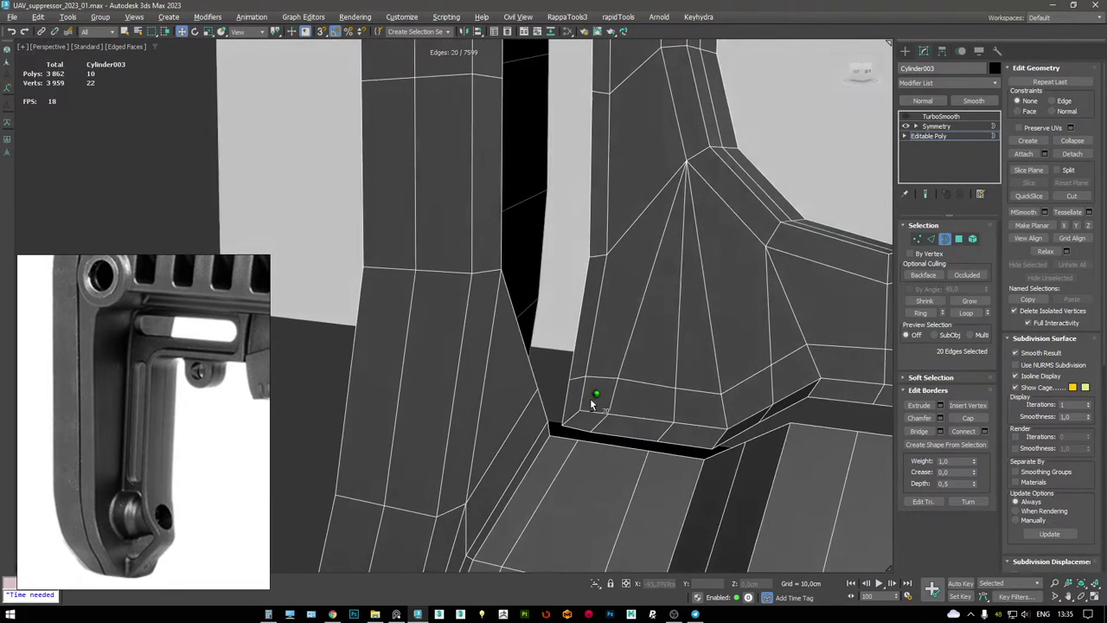
middle_click_drag(593, 403, 567, 398, "alt")
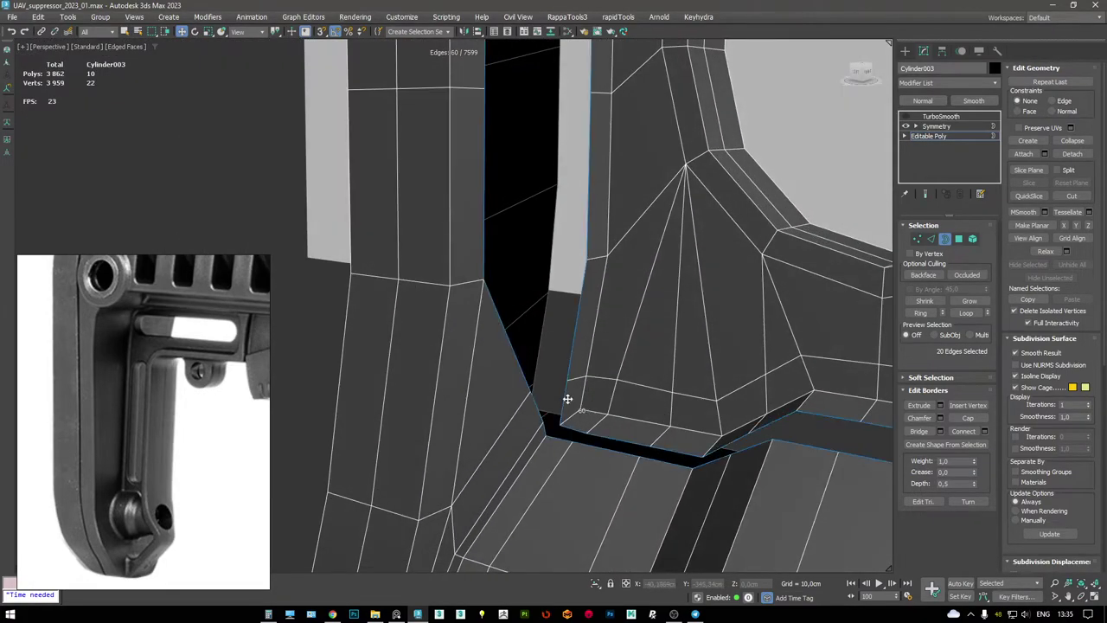
- Select the open border at the slot junction and cap the remaining triangular hole
key("2")
left_click(538, 407)
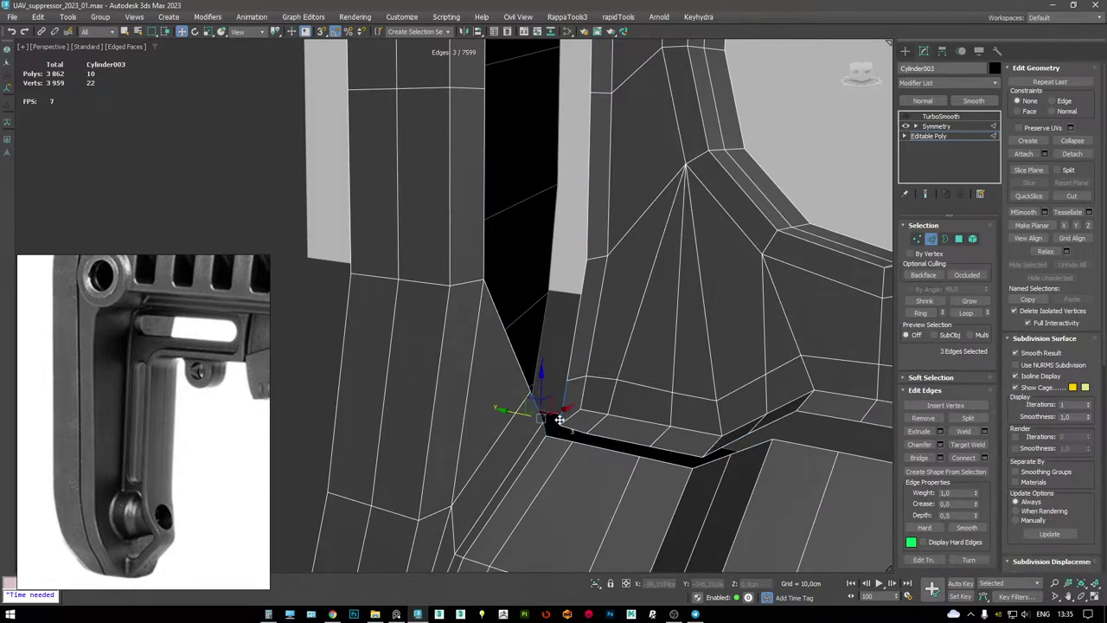
middle_click_drag(589, 353, 755, 320, "alt")
scroll(755, 320, "up", 5)
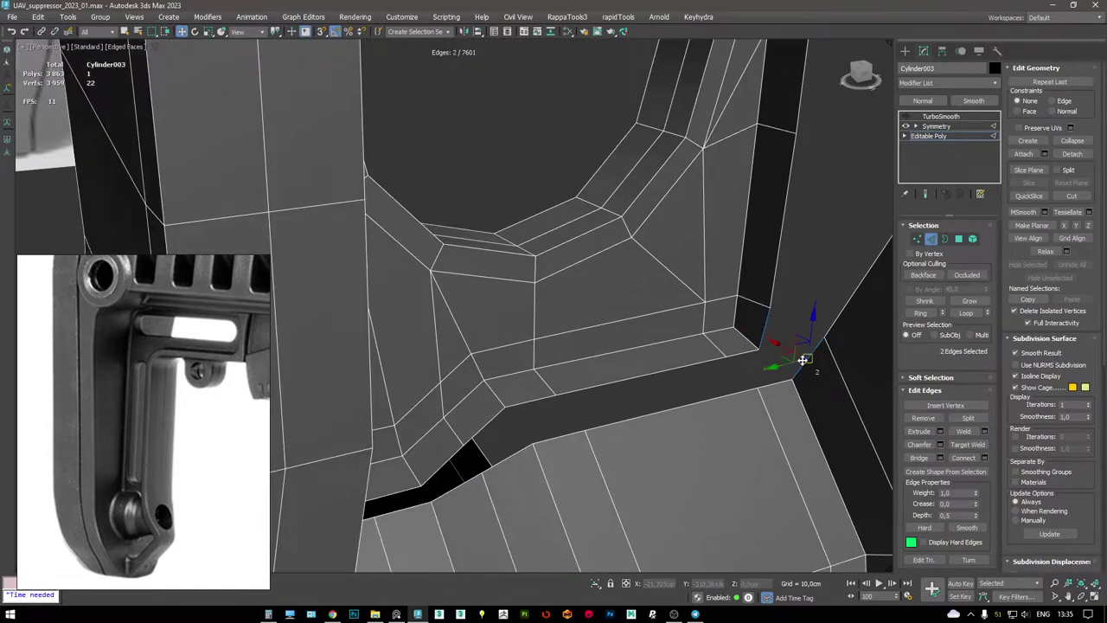
key("3")
left_click(758, 353)
middle_click_drag(758, 353, 746, 433, "alt")
left_click(723, 375, "ctrl")
key("2")
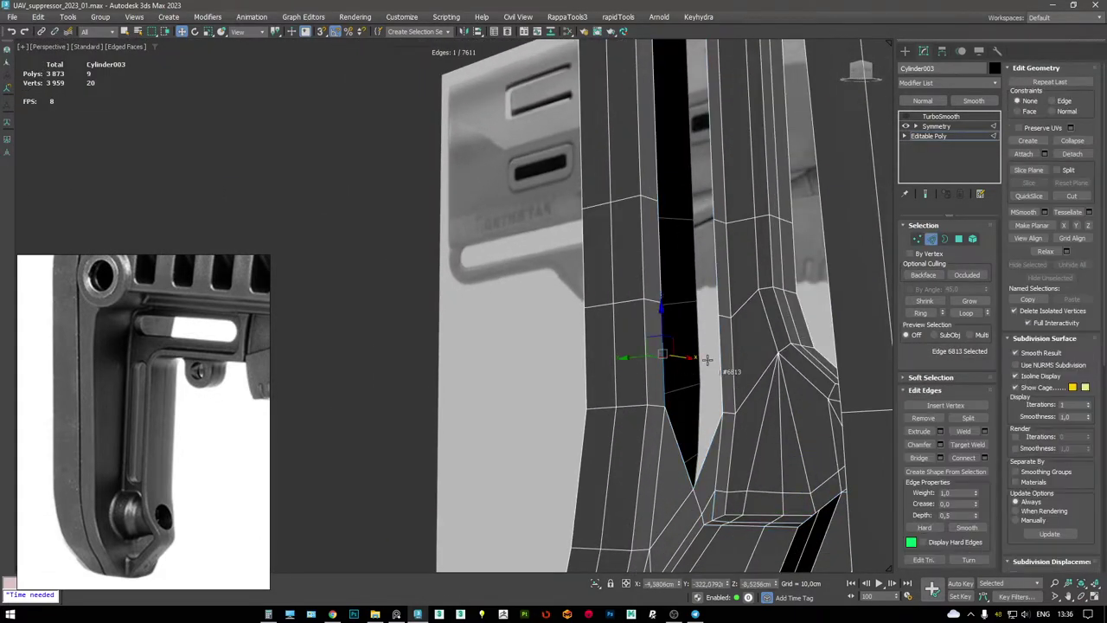
key("3")
left_click(719, 409)
key("alt+p")
- Remove the stray edge at the slot's lower bend
middle_click_drag(719, 409, 634, 266, "alt")
scroll(699, 425, "up", 3)
scroll(634, 266, "down", 5)
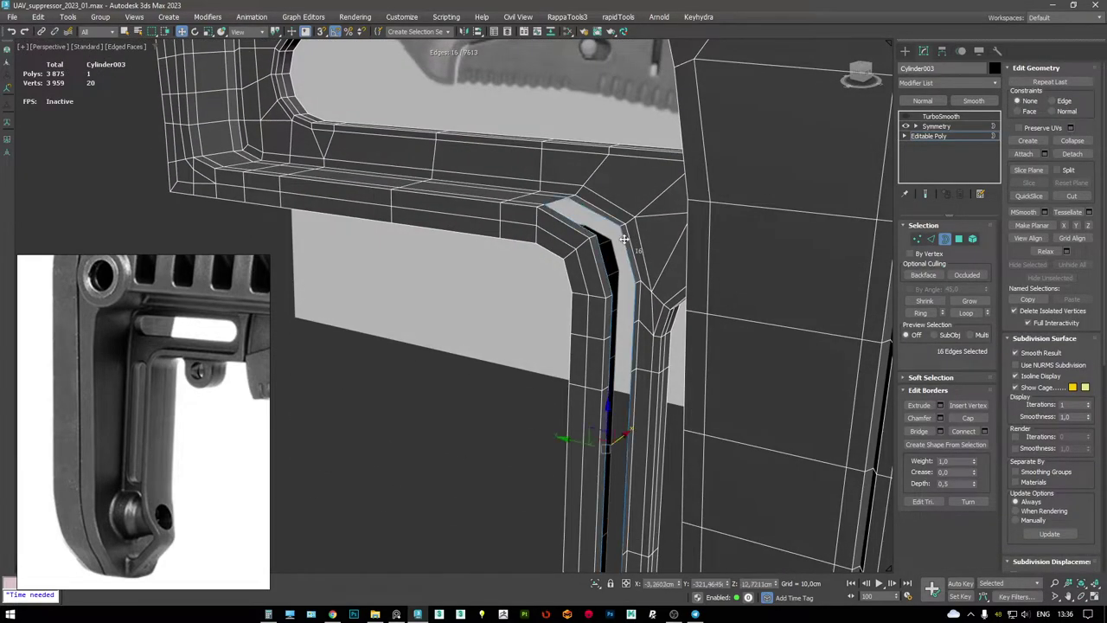
double_click(623, 239)
middle_click_drag(624, 239, 668, 358, "alt")
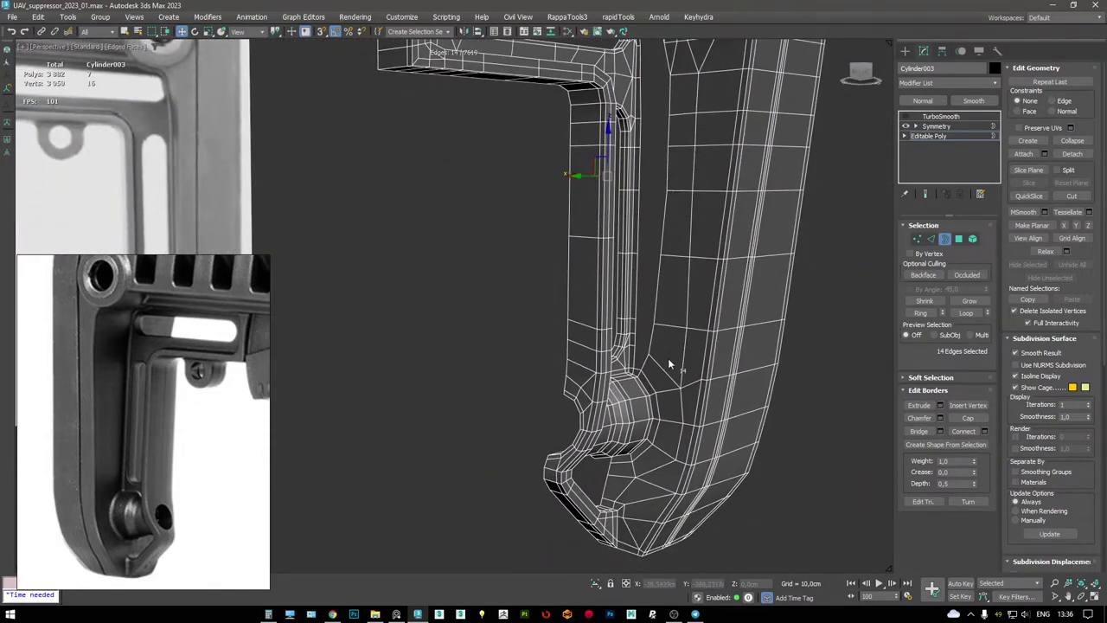
scroll(667, 359, "up", 5)
scroll(637, 309, "up", 3)
key("2")
left_click(576, 317)
key("BackSpace")
- Check the vertices, borders and edges around the opening, then view the stock shaded
middle_click_drag(580, 322, 647, 293, "alt")
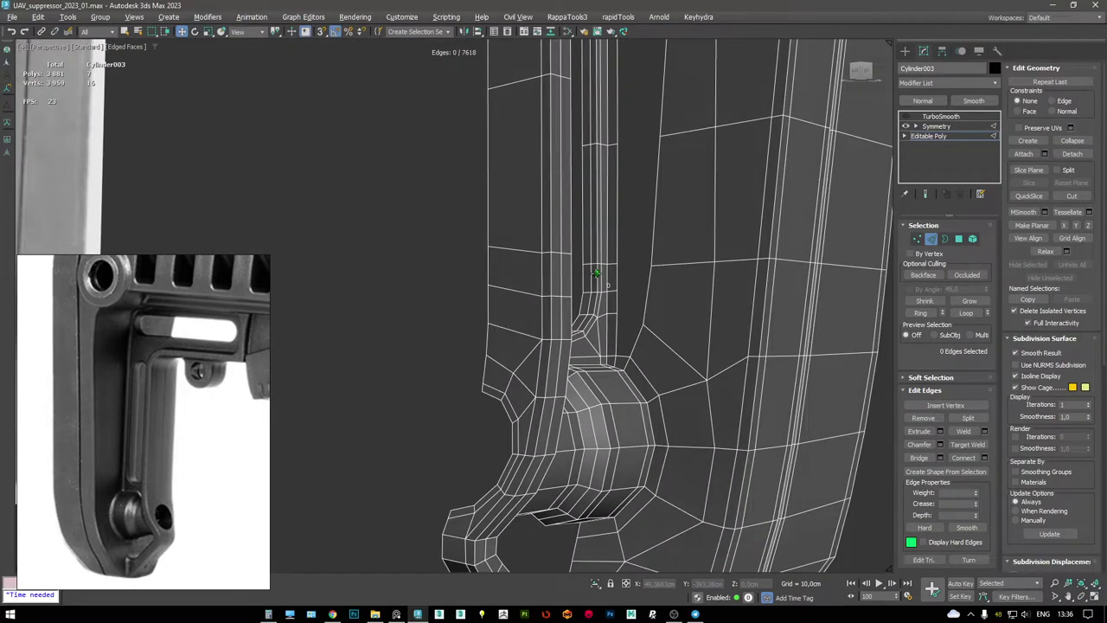
scroll(596, 273, "up", 3)
key("1")
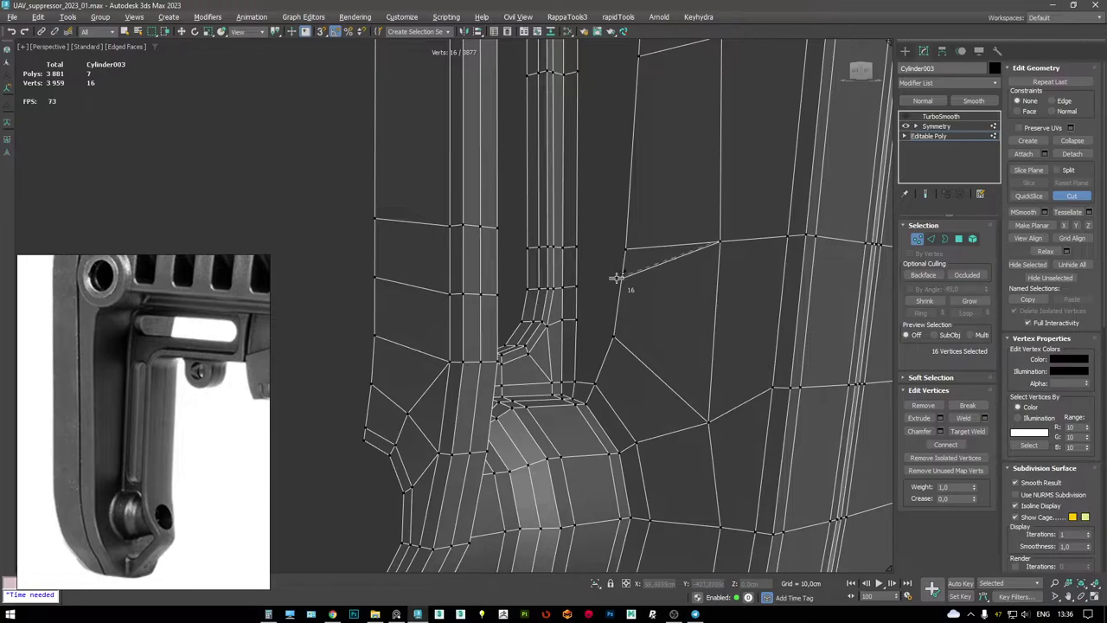
middle_click_drag(681, 273, 662, 427, "alt")
key("w")
key("3")
key("2")
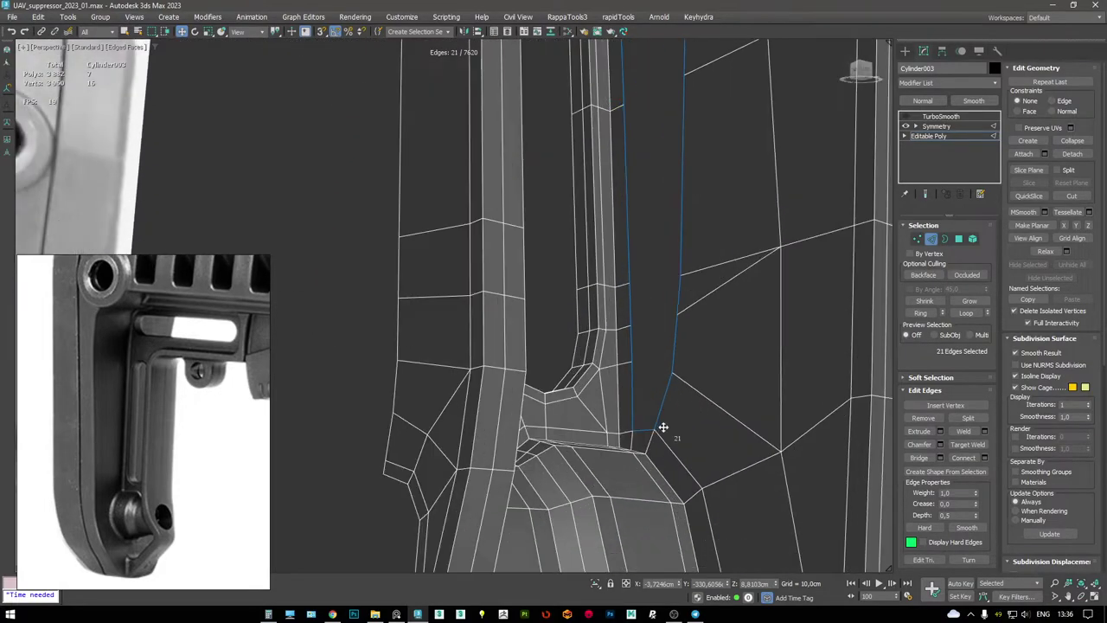
scroll(645, 425, "down", 5)
middle_click_drag(718, 343, 684, 320, "alt")
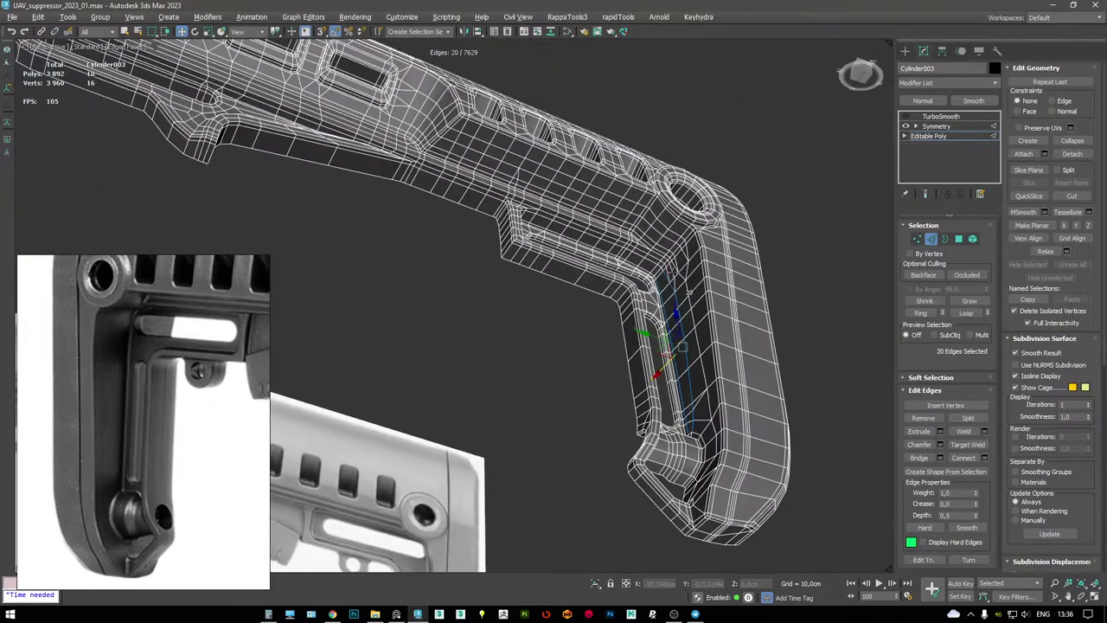
scroll(678, 316, "up", 5)
key("F4")
scroll(679, 317, "down", 3)
- Re-enable Cylinder003's TurboSmooth modifier and orbit around the smoothed stock's rear end
left_click(917, 116)
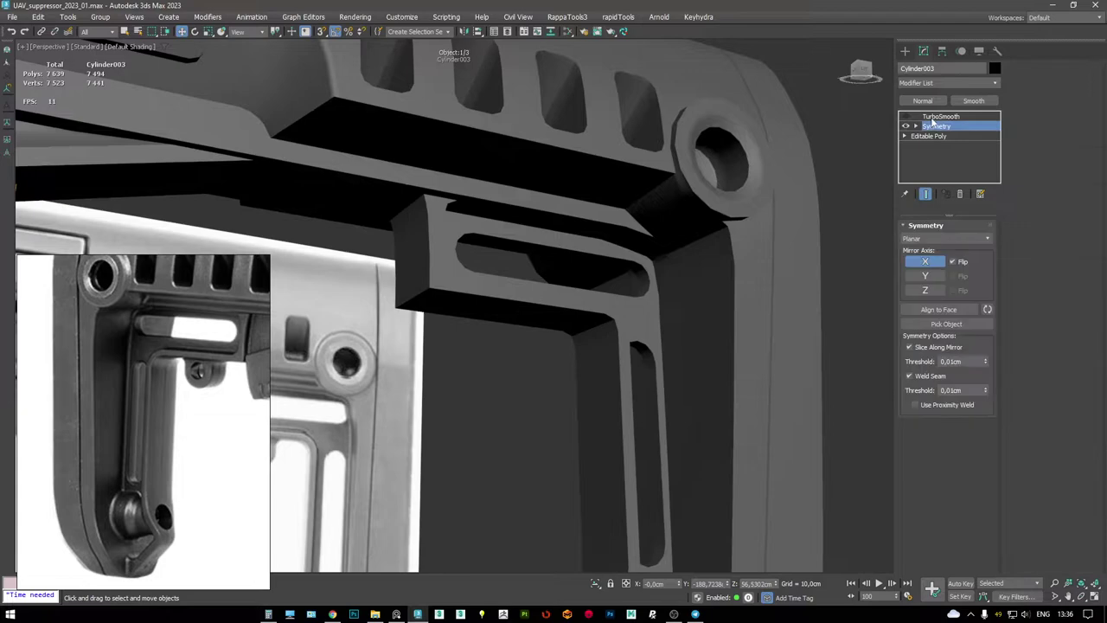
left_click(906, 116)
scroll(657, 338, "down", 5)
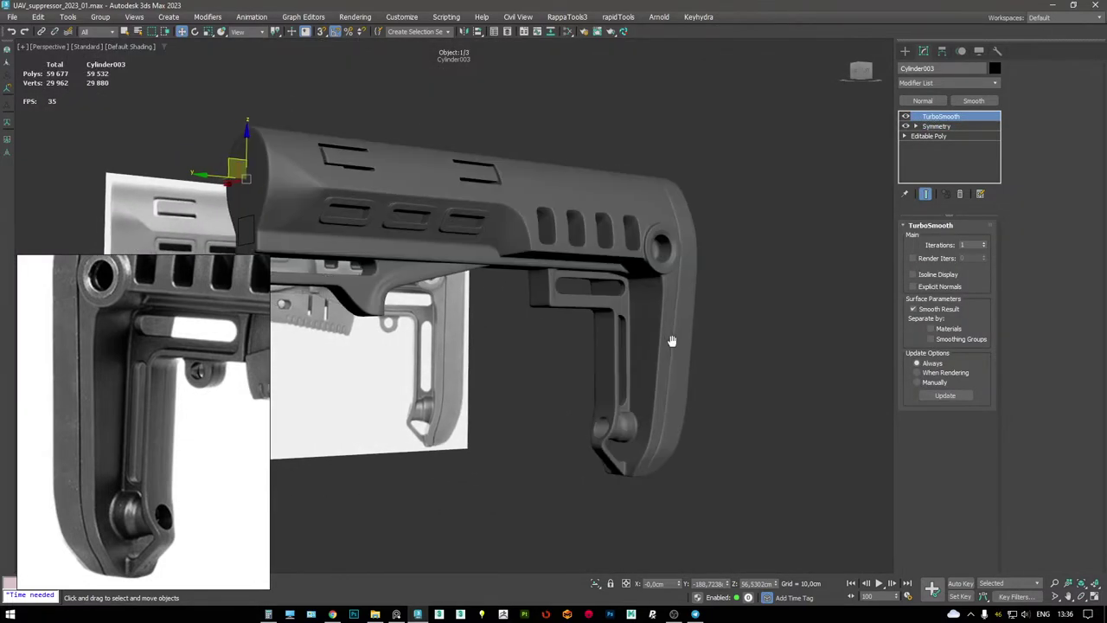
scroll(660, 338, "up", 4)
middle_click_drag(660, 339, 768, 339)
scroll(671, 320, "up", 1)
middle_click_drag(671, 320, 589, 306, "alt")
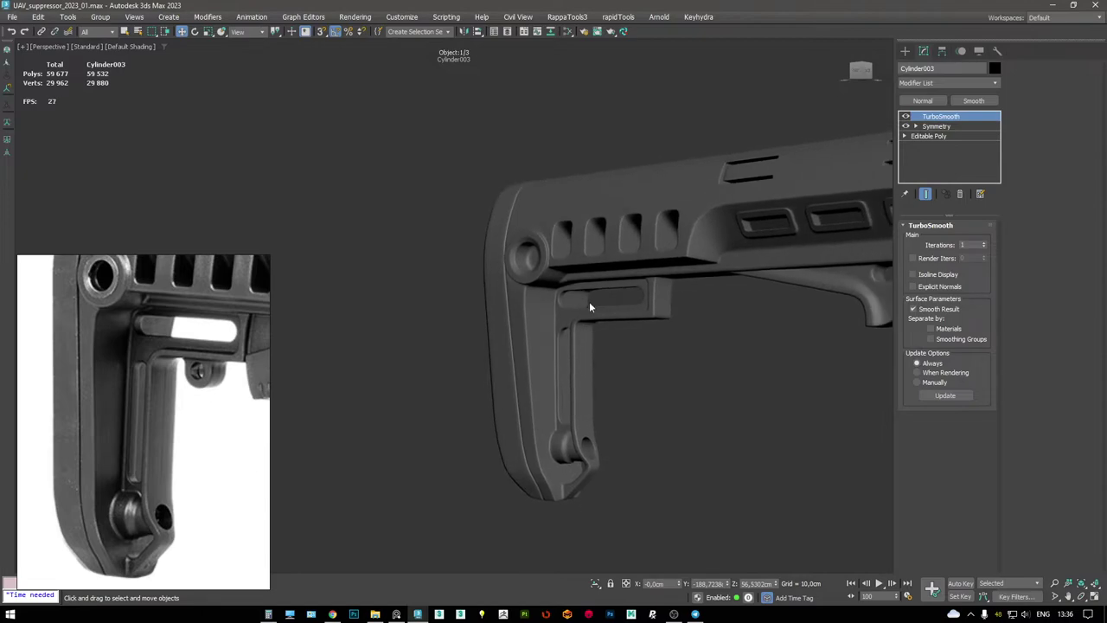
scroll(589, 301, "down", 4)
scroll(510, 264, "up", 1)
scroll(525, 253, "up", 8)
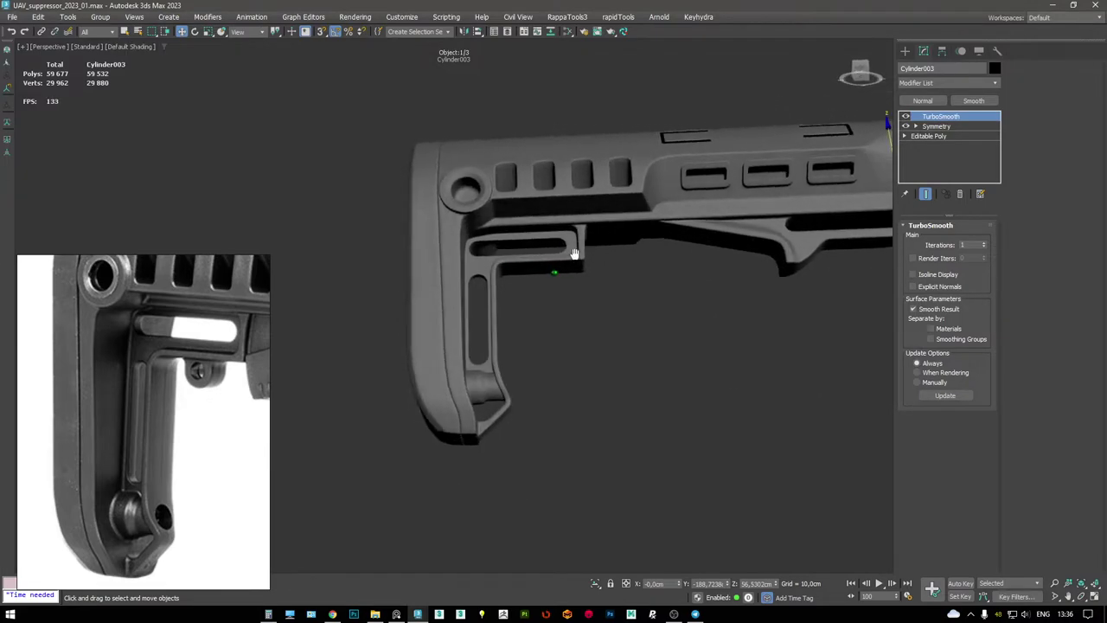
scroll(438, 330, "down", 3)
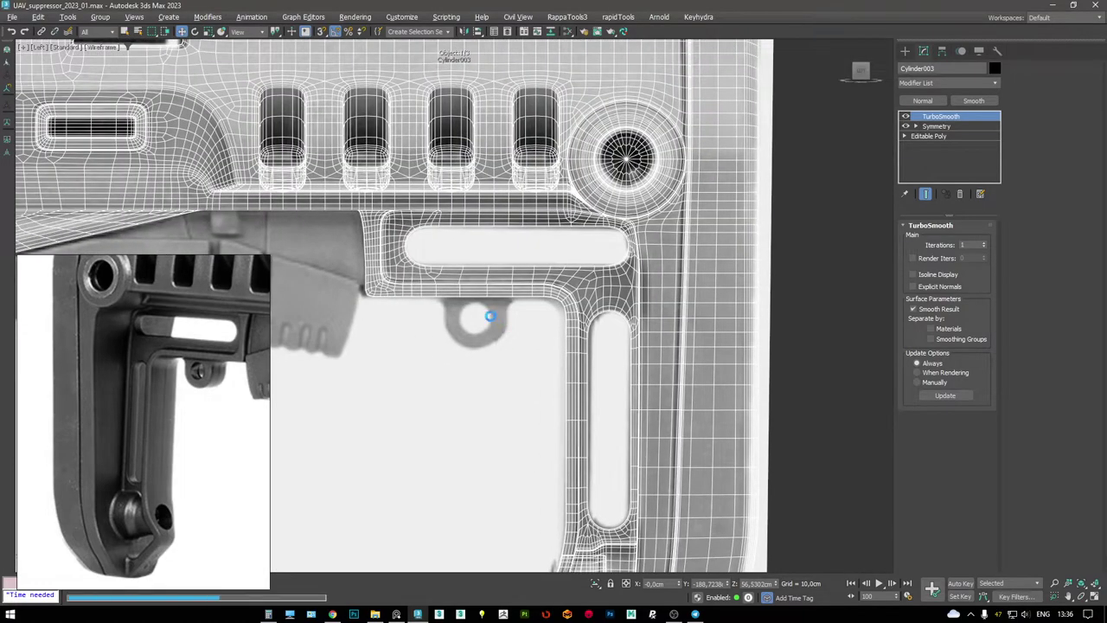
scroll(519, 285, "up", 4)
- Create a cylinder from the quad menu, centred on the lug hole under the stock
middle_click_drag(467, 366, 719, 251)
right_click(719, 251)
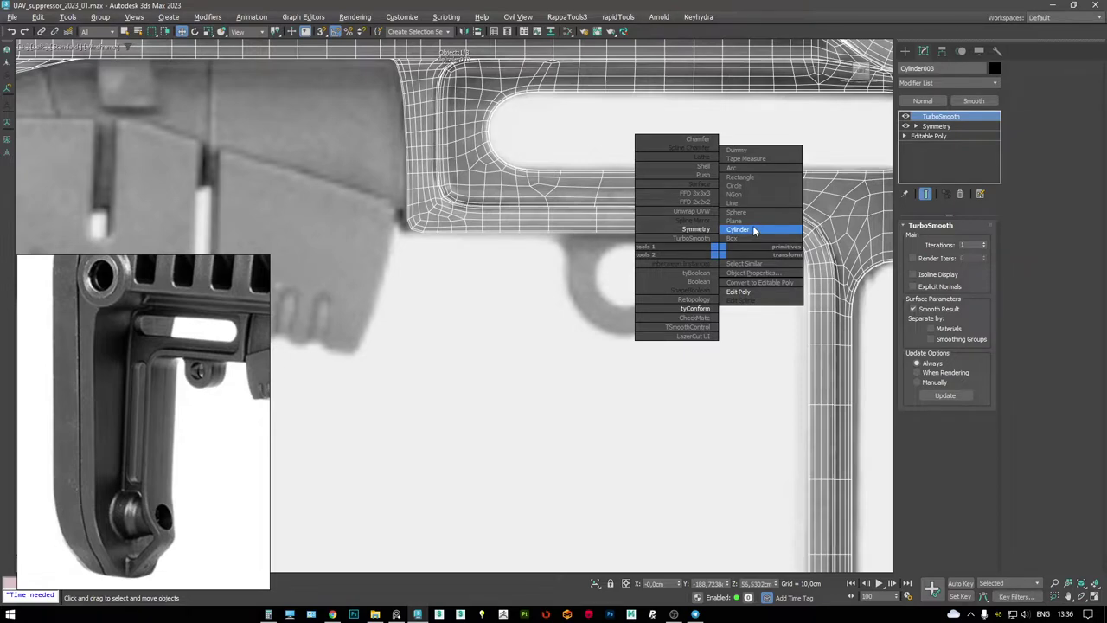
left_click(754, 230)
middle_click_drag(643, 269, 610, 265)
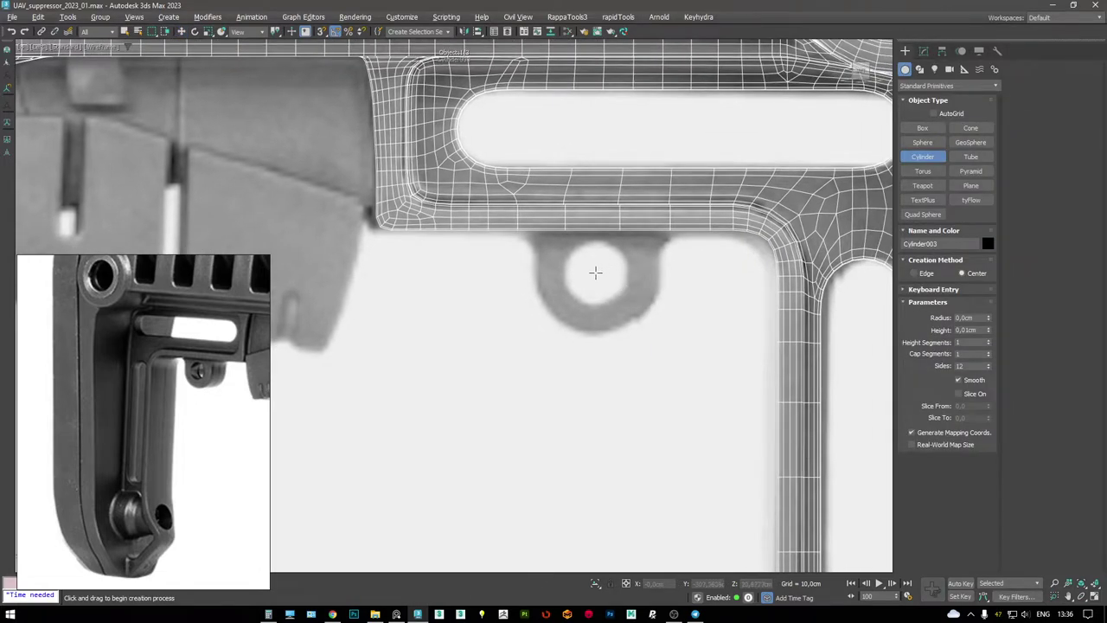
left_click_drag(595, 272, 628, 301)
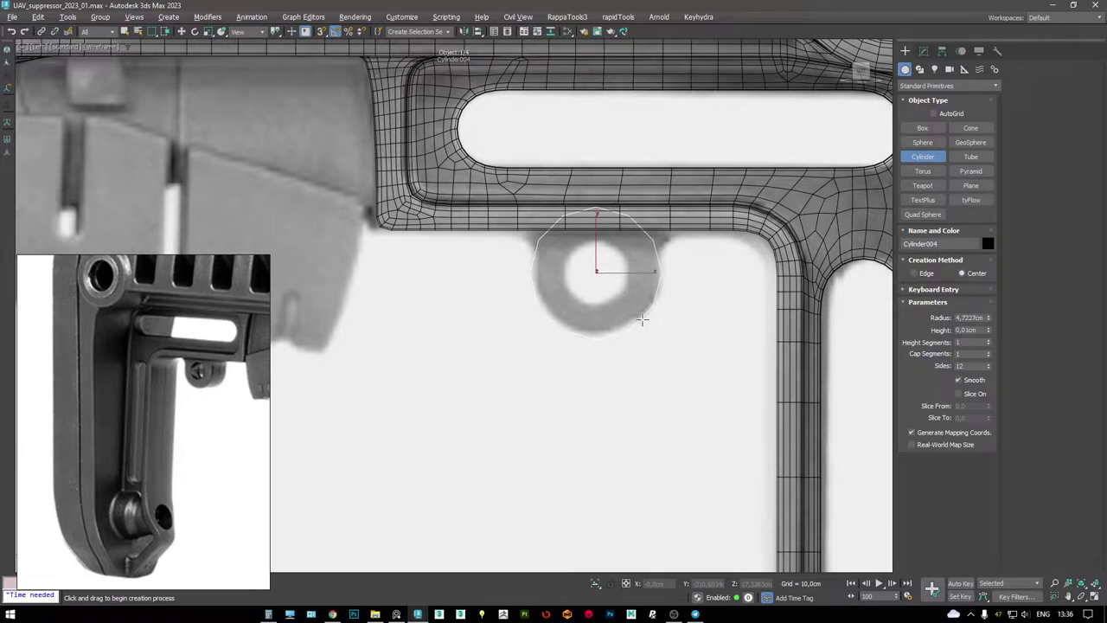
left_click(642, 320)
- Convert the 12-sided Cylinder004 to an editable poly and select its cap face
key("w")
key("alt+w")
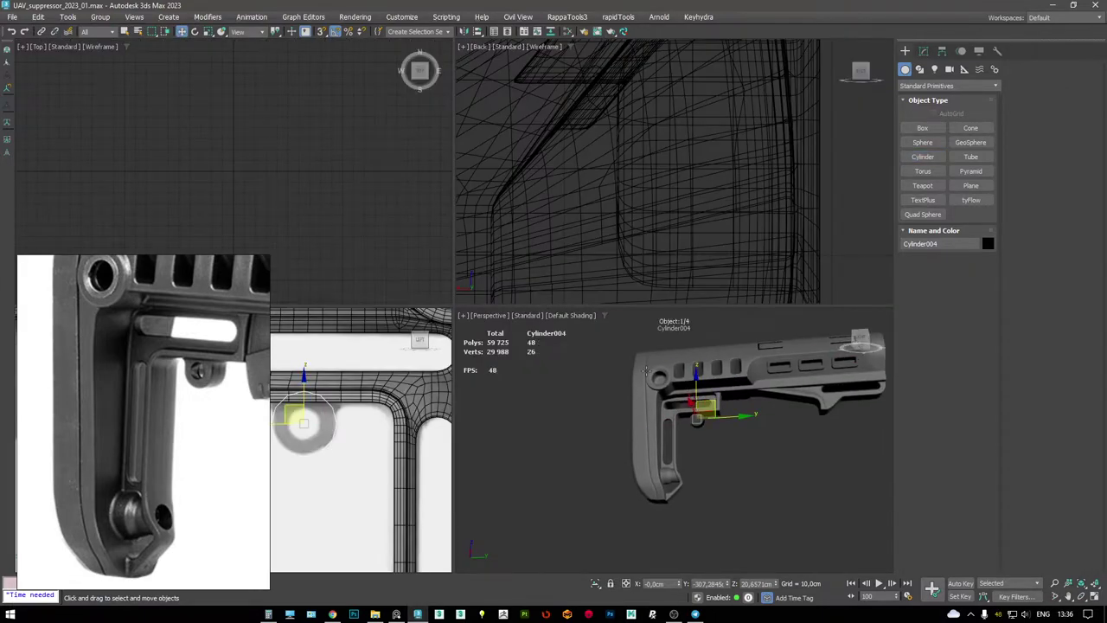
key("alt+w")
key("F4")
key("z")
middle_click_drag(525, 270, 558, 295, "alt")
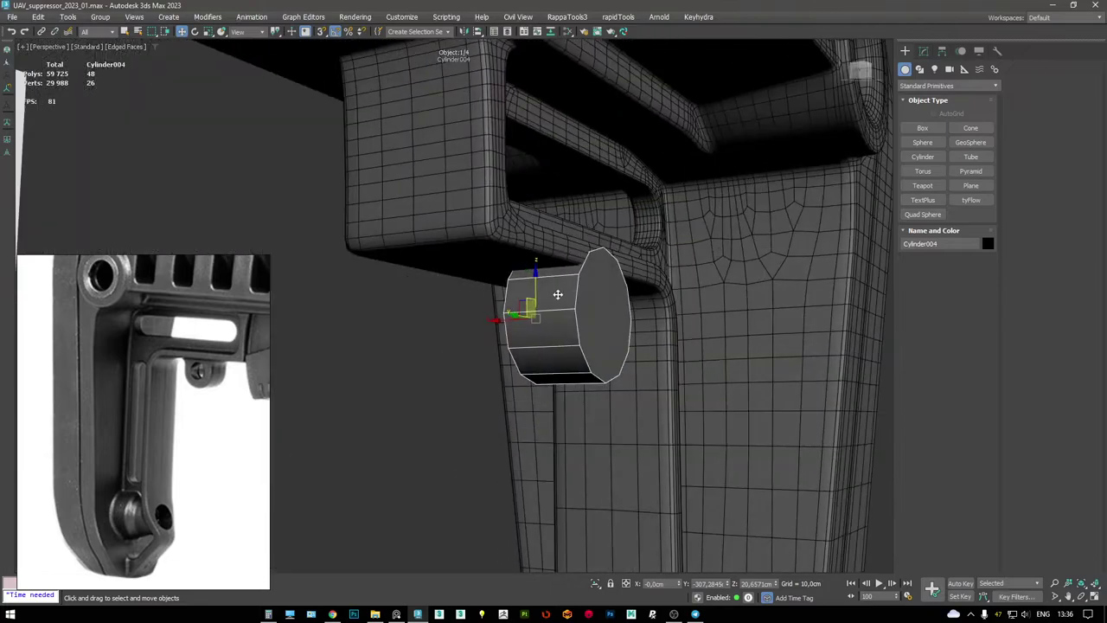
key("F3")
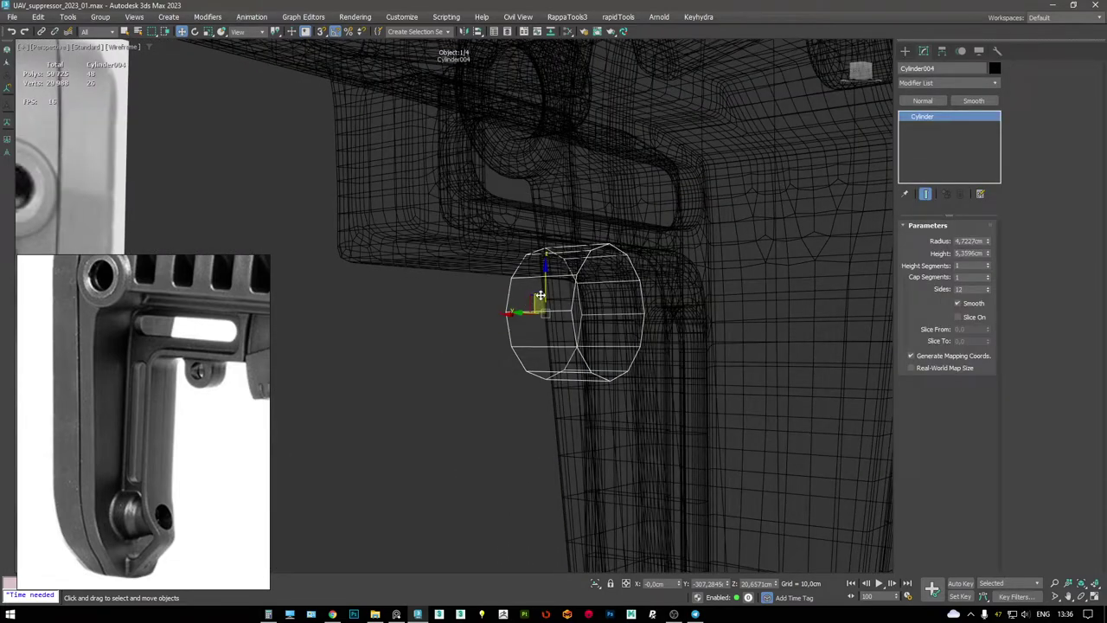
key("4")
left_click(541, 294)
middle_click_drag(541, 292, 592, 301, "alt")
- Select both cap faces of Cylinder004
left_click(601, 300)
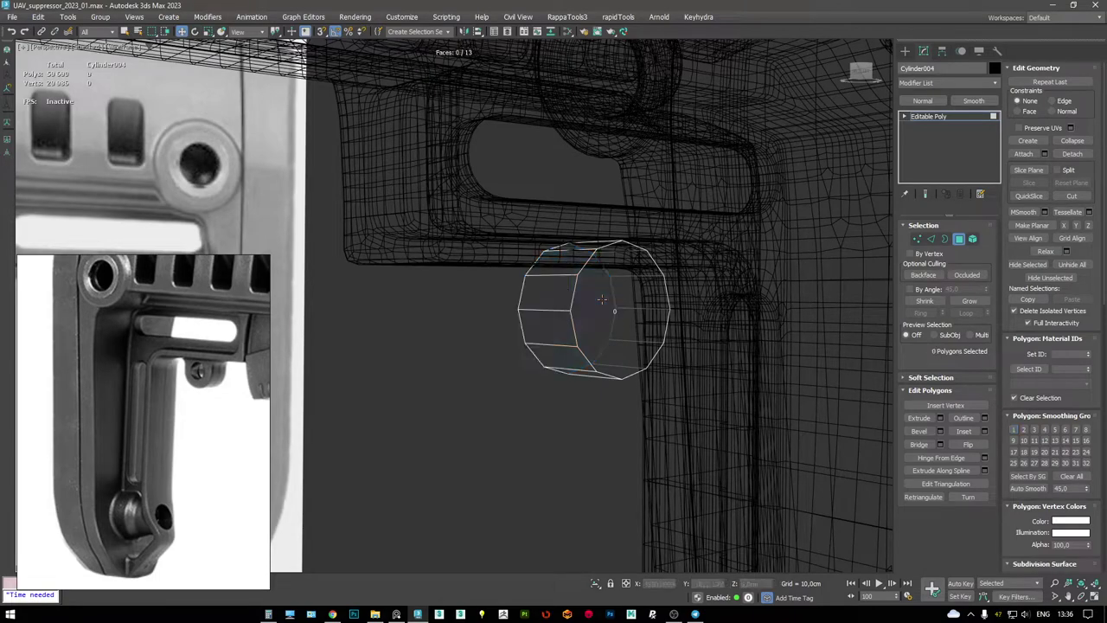
key("ctrl+z")
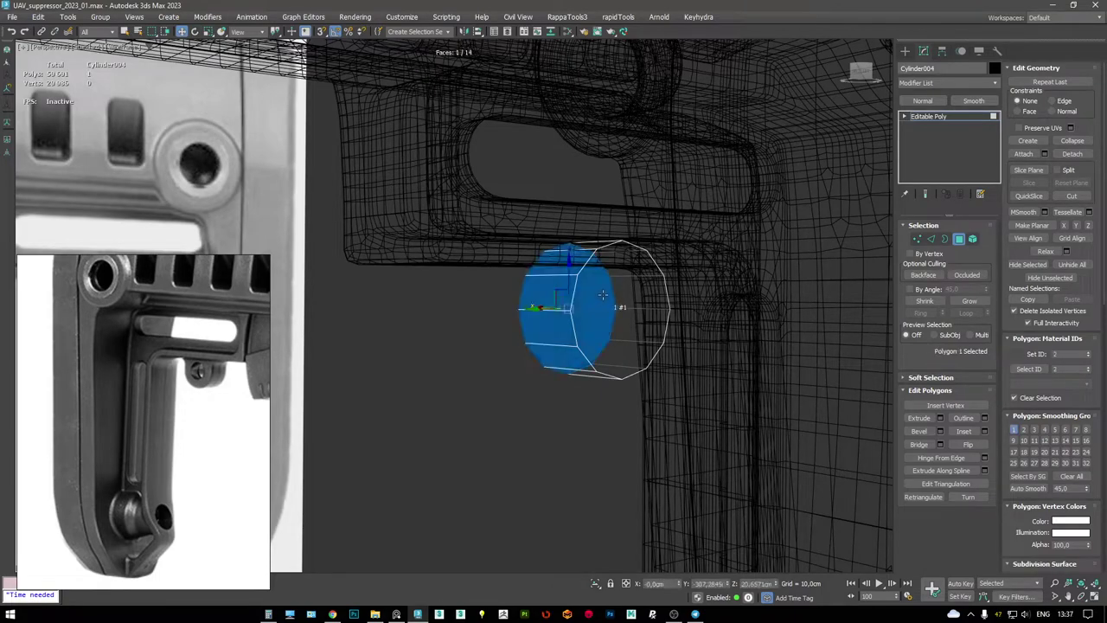
key("F3")
mouse_move(602, 296)
middle_mouse_down("alt")
mouse_move(615, 322)
mouse_move(586, 281)
mouse_move(754, 295)
middle_mouse_up("alt")
left_click(601, 306, "alt")
left_click(616, 322)
left_click(616, 322, "ctrl")
key("ctrl+d")
key("F3")
key("1")
key("F3")
- Select the two cap centre vertices and clone them
scroll(622, 320, "up", 5)
left_click(621, 327)
middle_click_drag(673, 330, 798, 328, "alt")
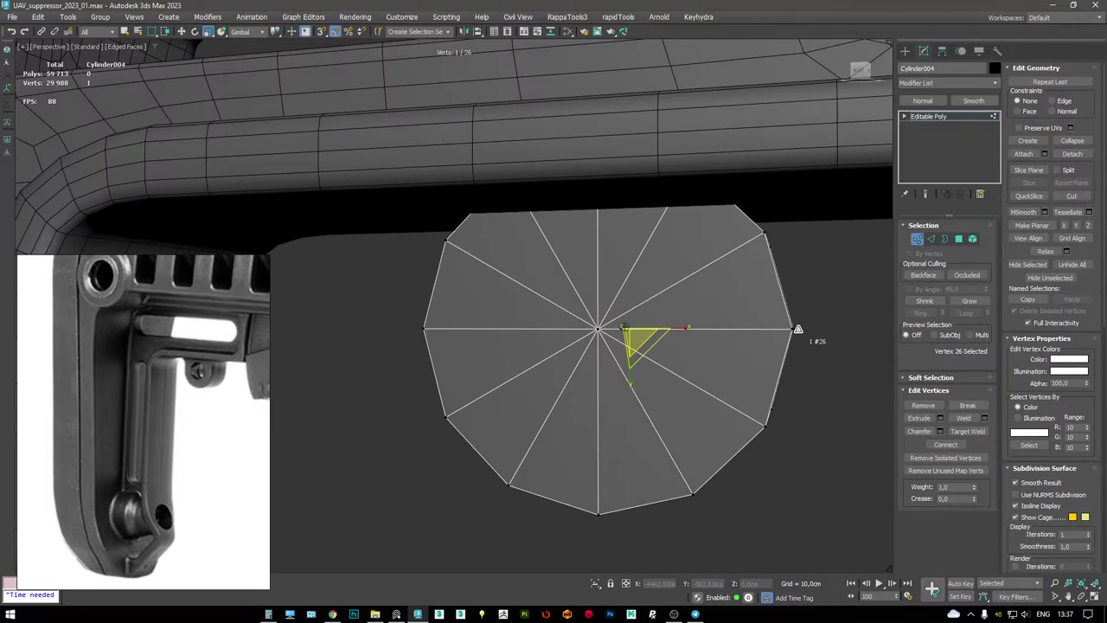
left_click(597, 328, "ctrl")
middle_click_drag(600, 326, 642, 346, "alt")
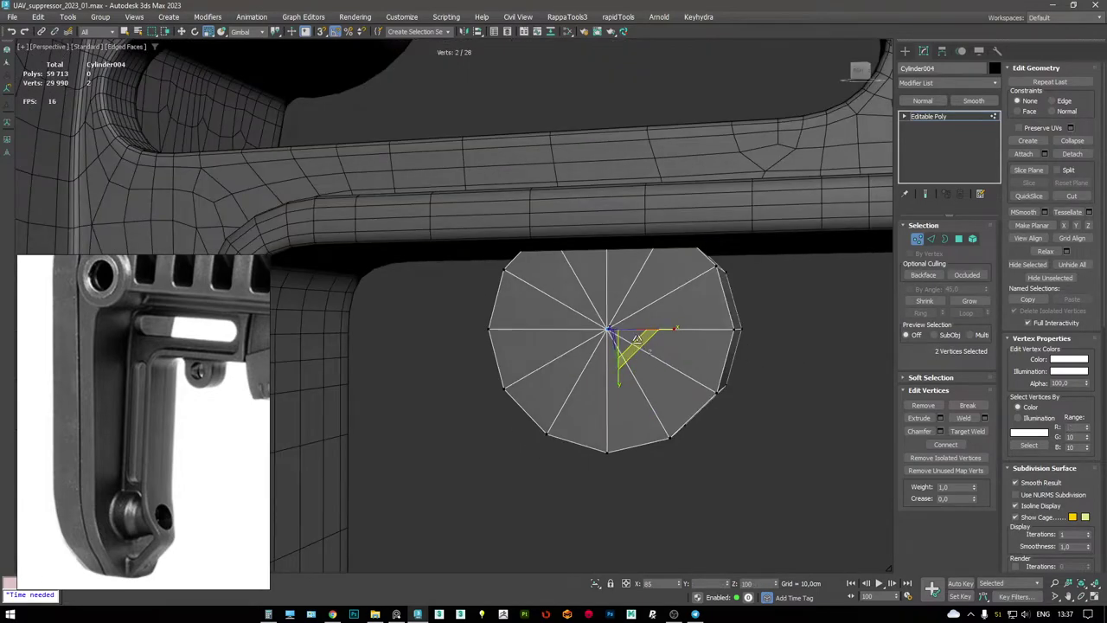
left_click_drag(637, 338, 639, 345, "shift")
left_click(618, 312)
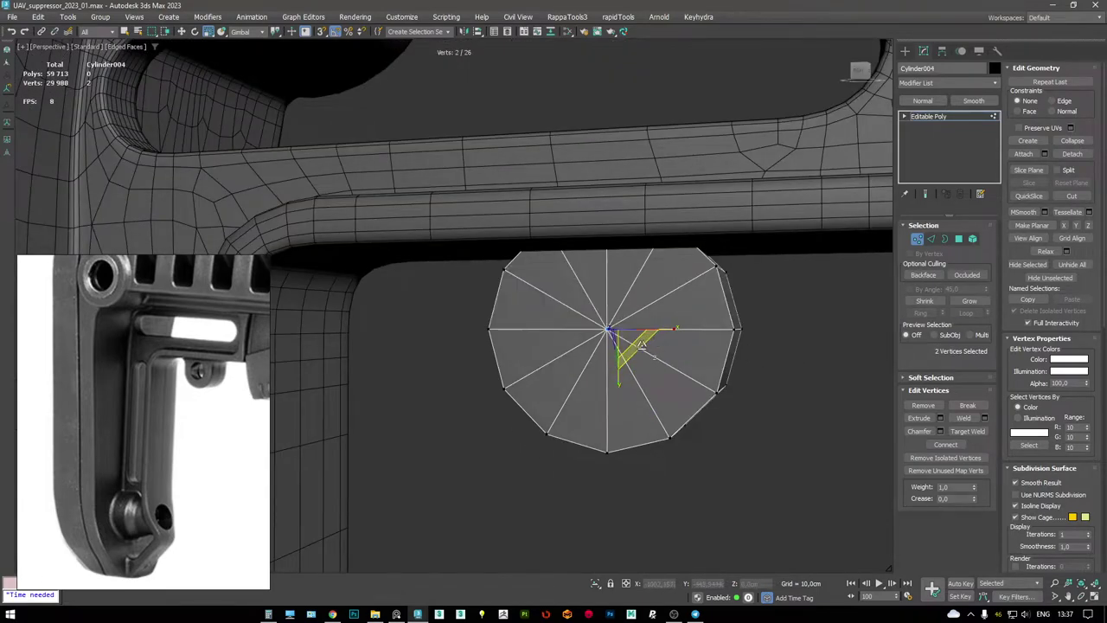
- Scale the inner cap faces down to the hole size in the side view and select them
key("4")
left_click_drag(640, 343, 603, 319)
middle_click_drag(603, 319, 640, 331, "alt")
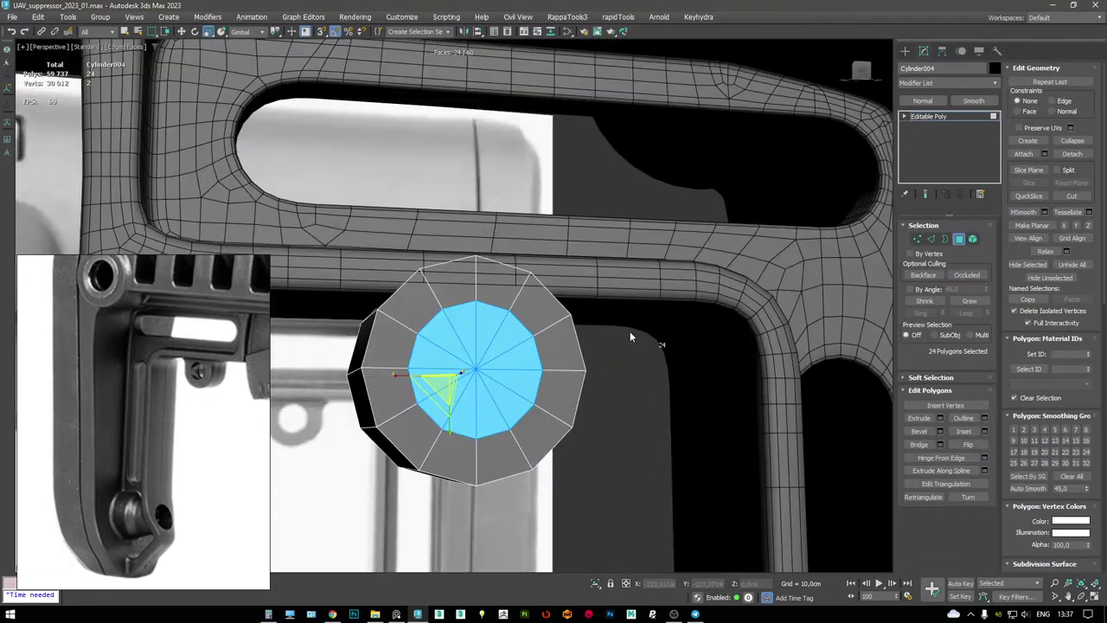
key("alt+w")
middle_click(369, 434)
key("alt+w")
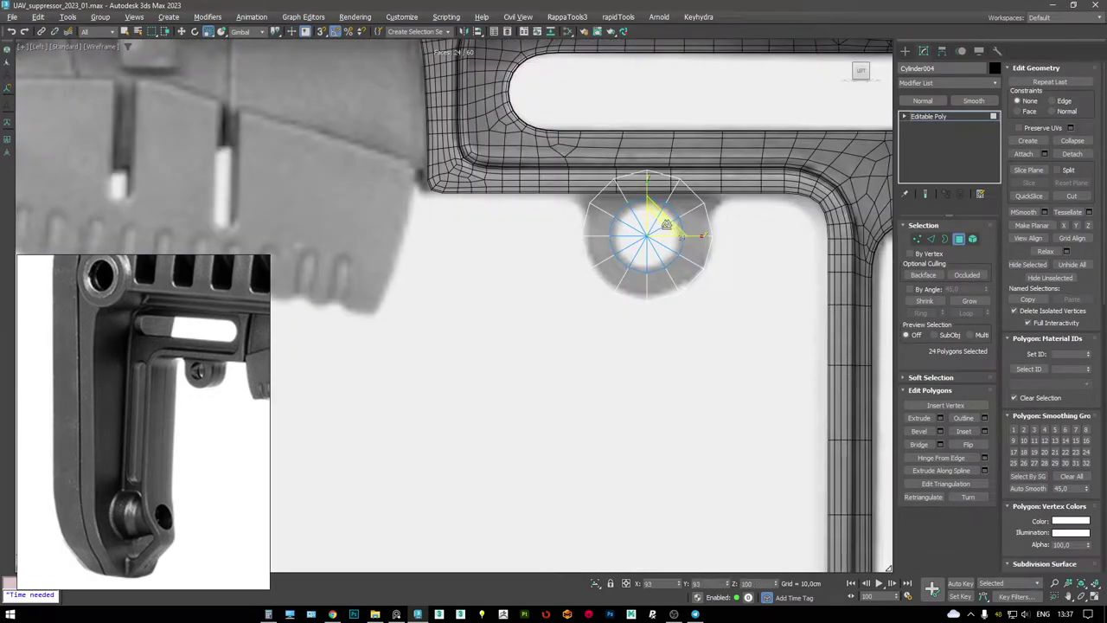
left_click_drag(655, 228, 715, 248)
scroll(748, 253, "up", 5)
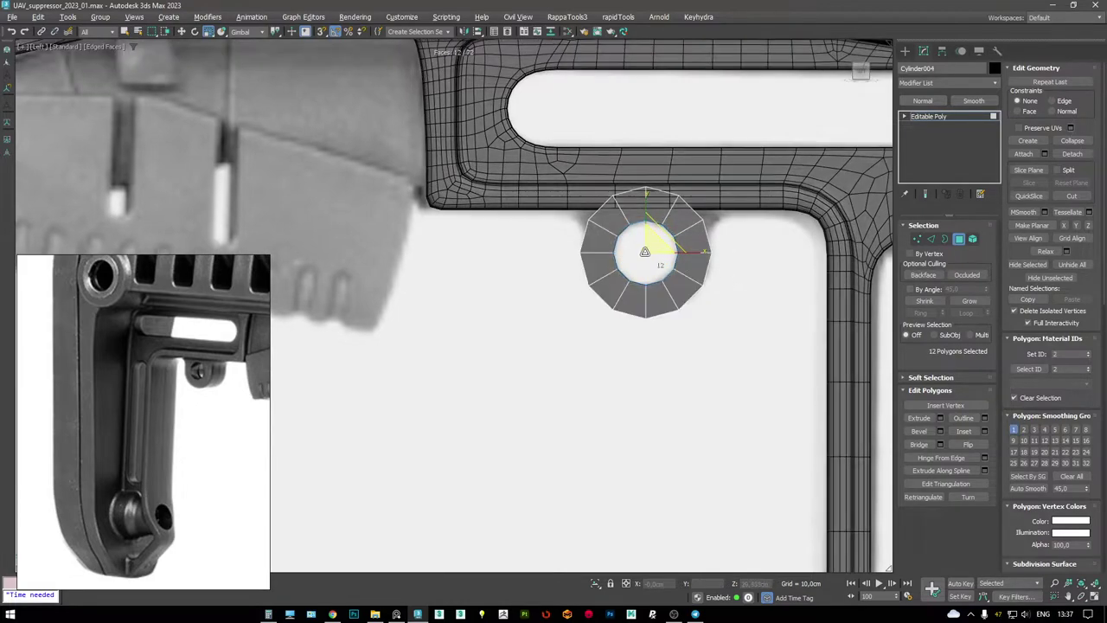
left_click(686, 221)
key("alt+w")
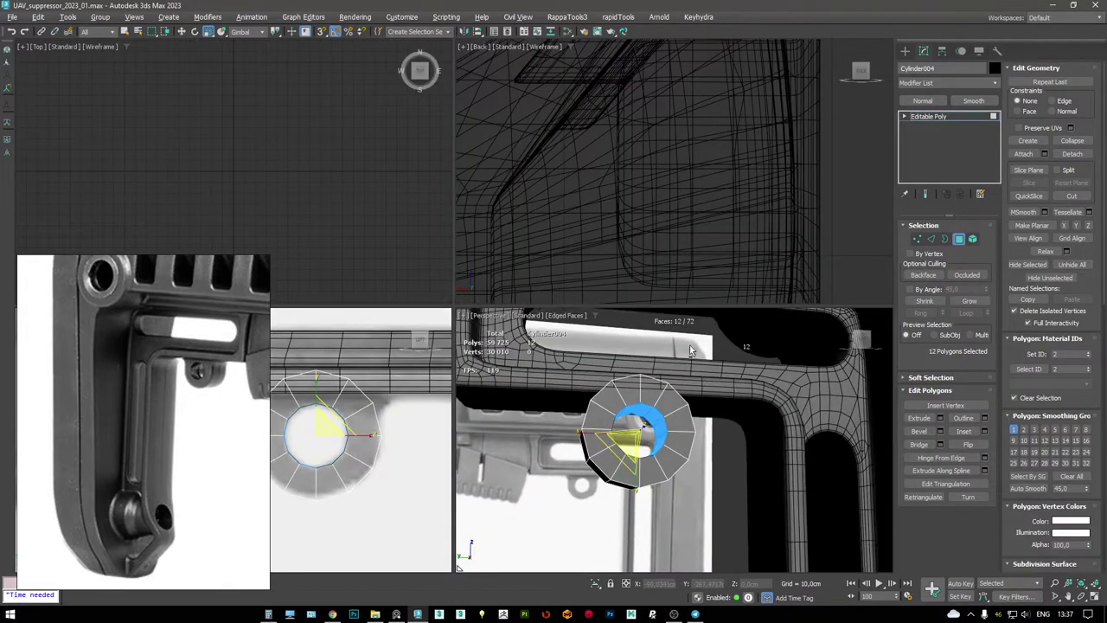
key("alt+w")
- Extrude the ring's edge loops with Height 0 and Width 0,817cm
middle_click_drag(589, 277, 621, 284, "alt")
key("2")
left_click(613, 288)
left_click(654, 297, "shift")
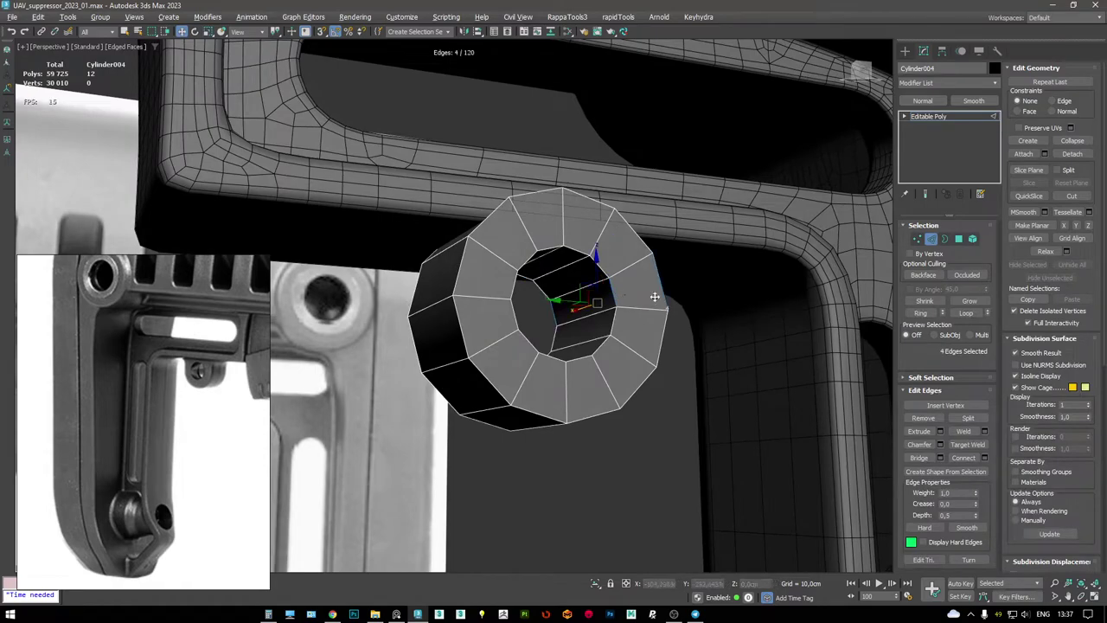
left_click(921, 313)
scroll(606, 311, "up", 5)
key("shift+e")
right_click(463, 313)
left_click_drag(462, 329, 462, 328)
left_click_drag(459, 283, 459, 288)
left_click(460, 345)
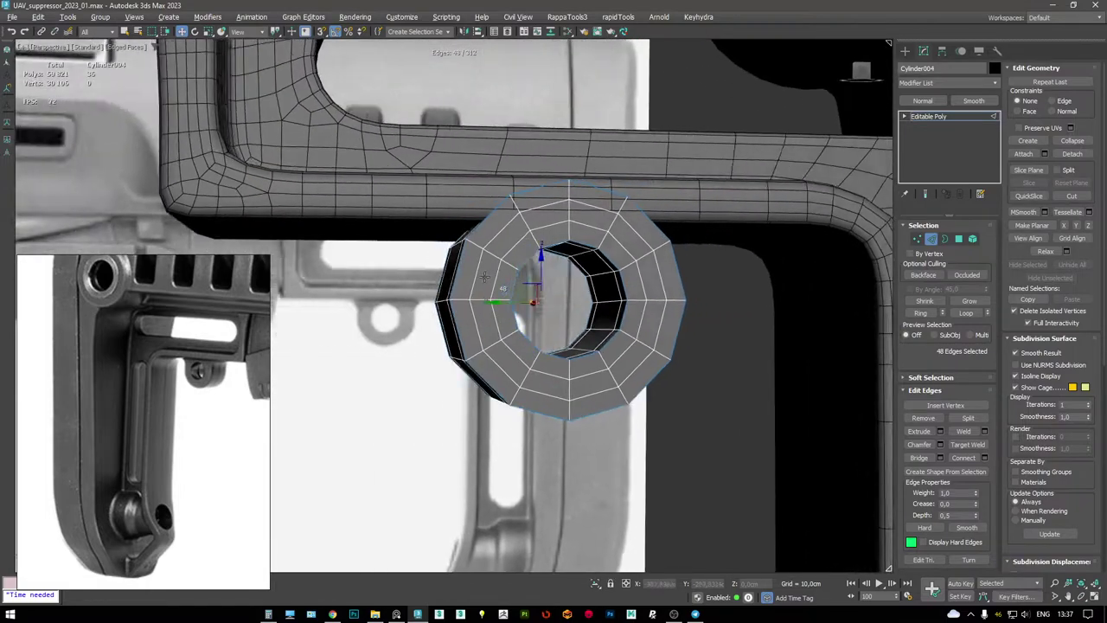
- In the side view, delete the ring's top vertices to open its upper side
key("alt+w")
key("alt+w")
middle_click_drag(736, 255, 750, 293)
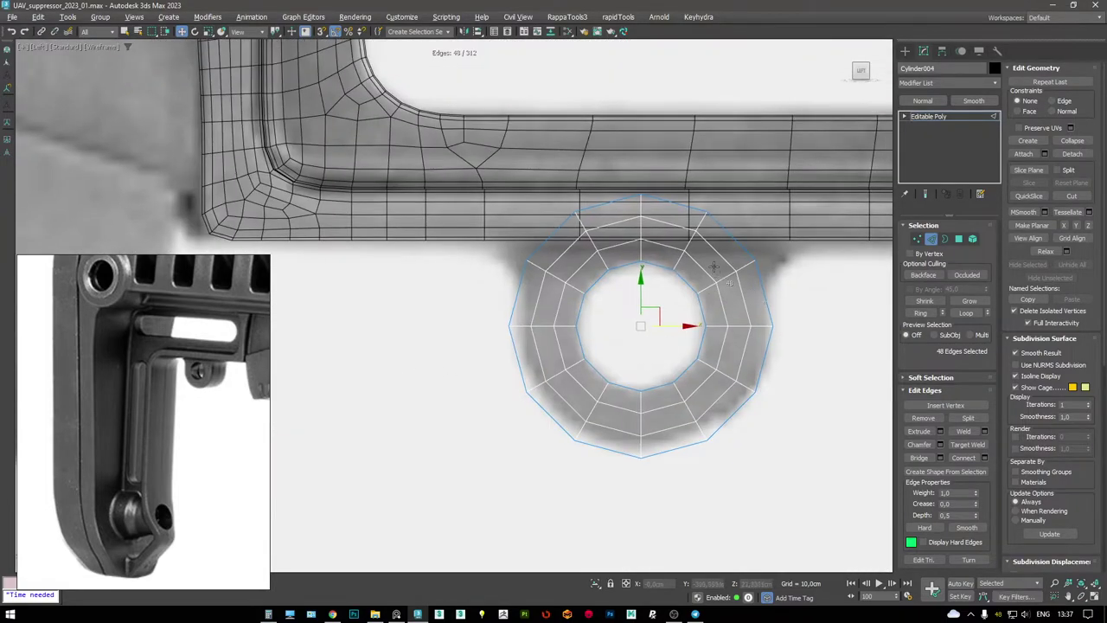
key("1")
key("4")
key("1")
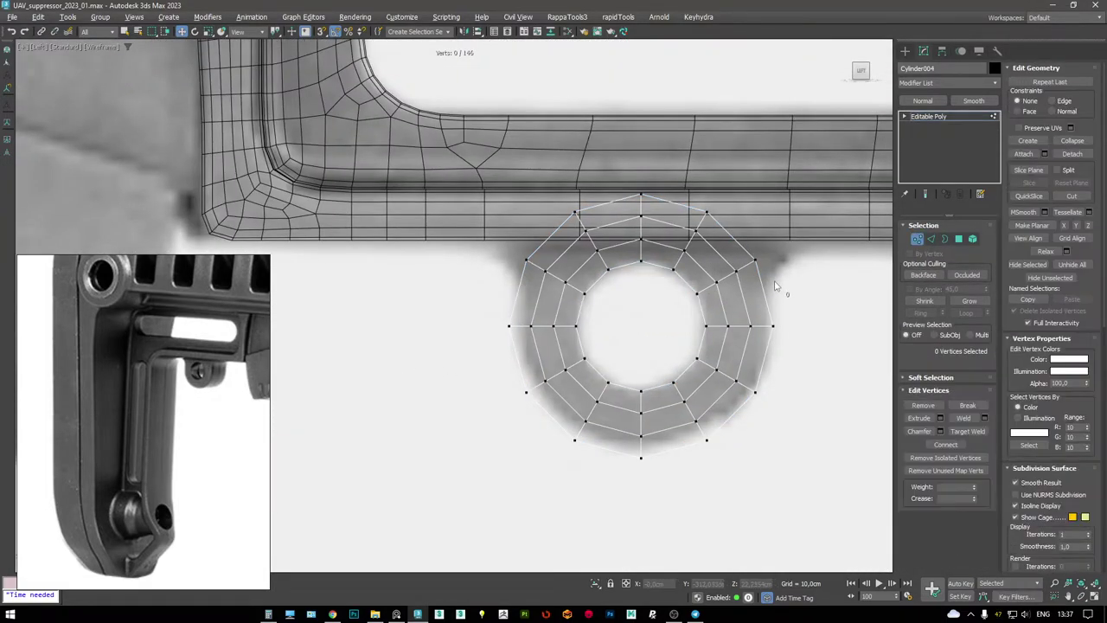
left_click_drag(728, 233, 728, 233)
left_click_drag(508, 248, 558, 290, "ctrl")
key("BackSpace")
left_click_drag(590, 235, 589, 233)
left_click_drag(608, 171, 644, 216, "ctrl")
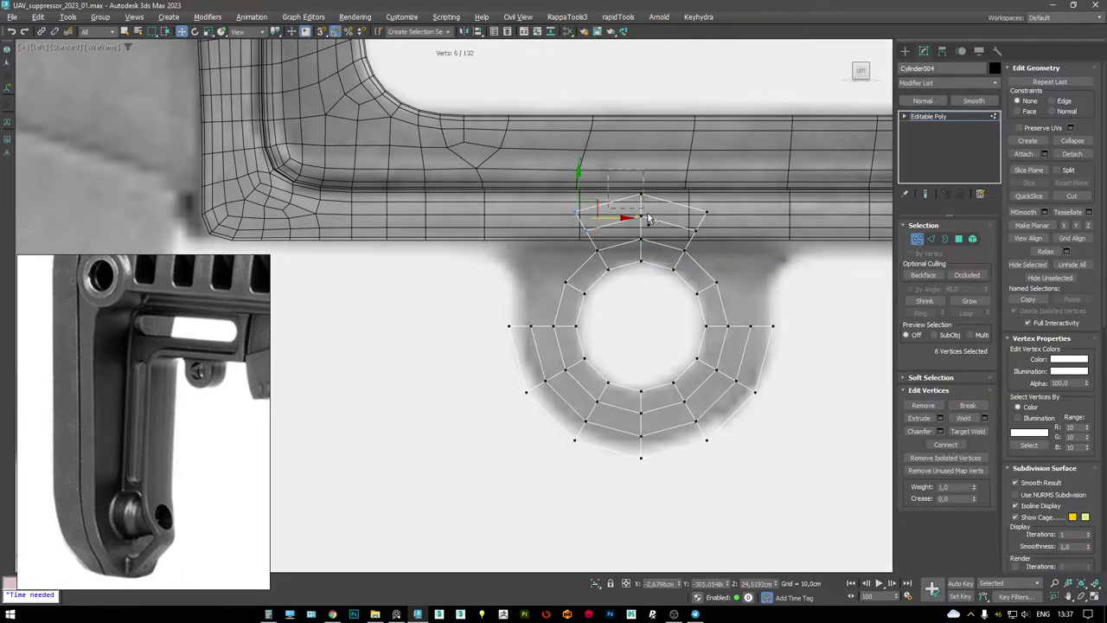
key("BackSpace")
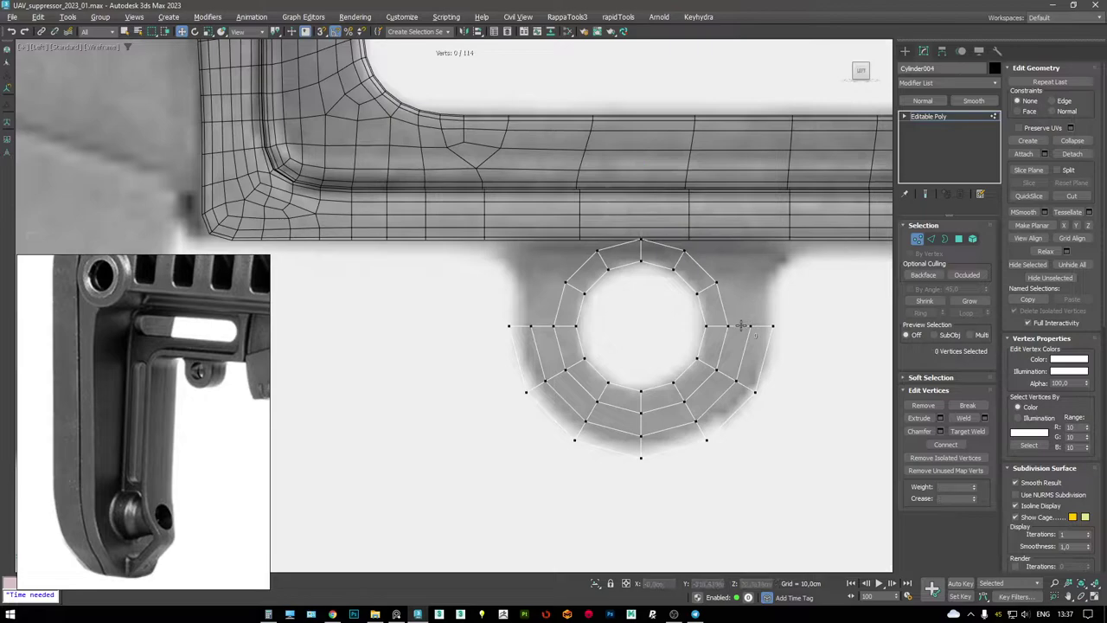
- Select the ring's open side edges and Shift-move them upward into legs
key("6")
key("2")
double_click(734, 326)
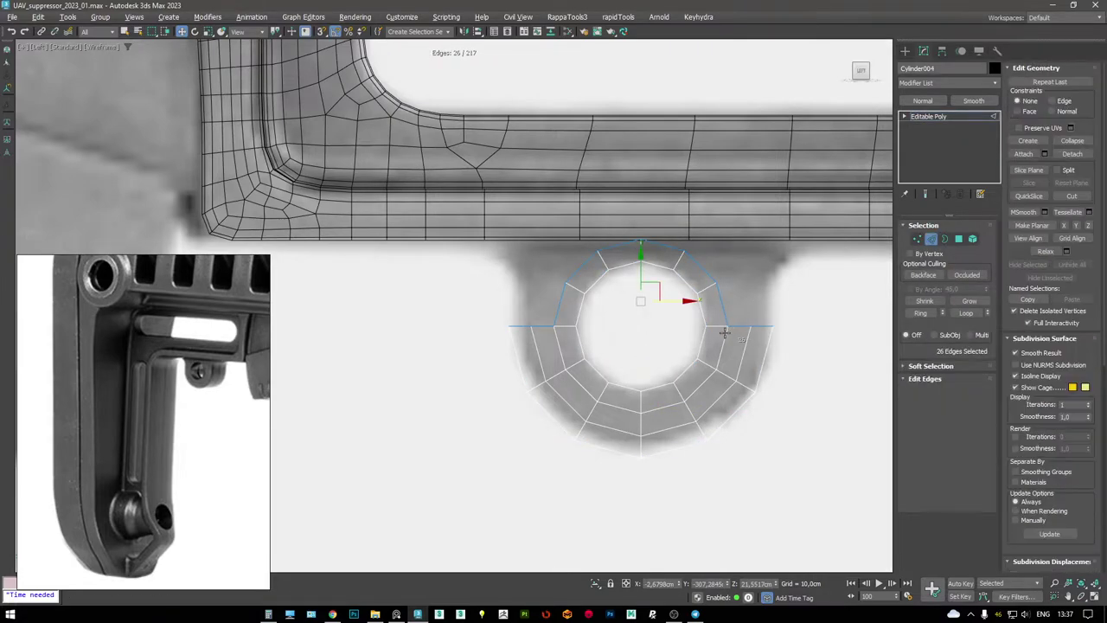
left_click_drag(548, 167, 548, 169, "alt")
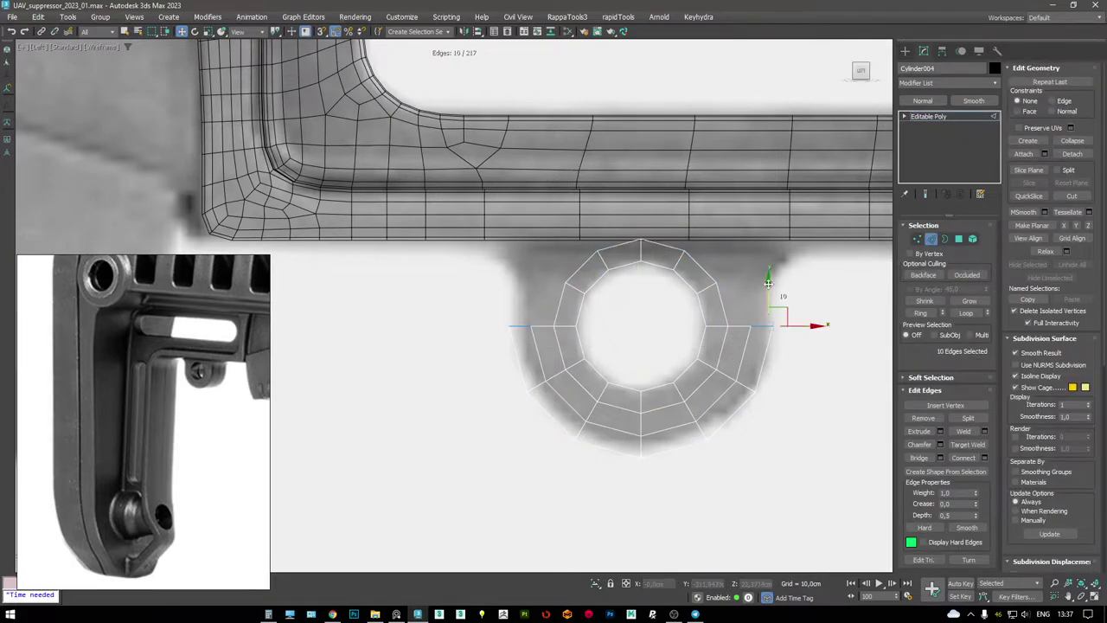
left_click_drag(771, 234, 772, 227, "shift")
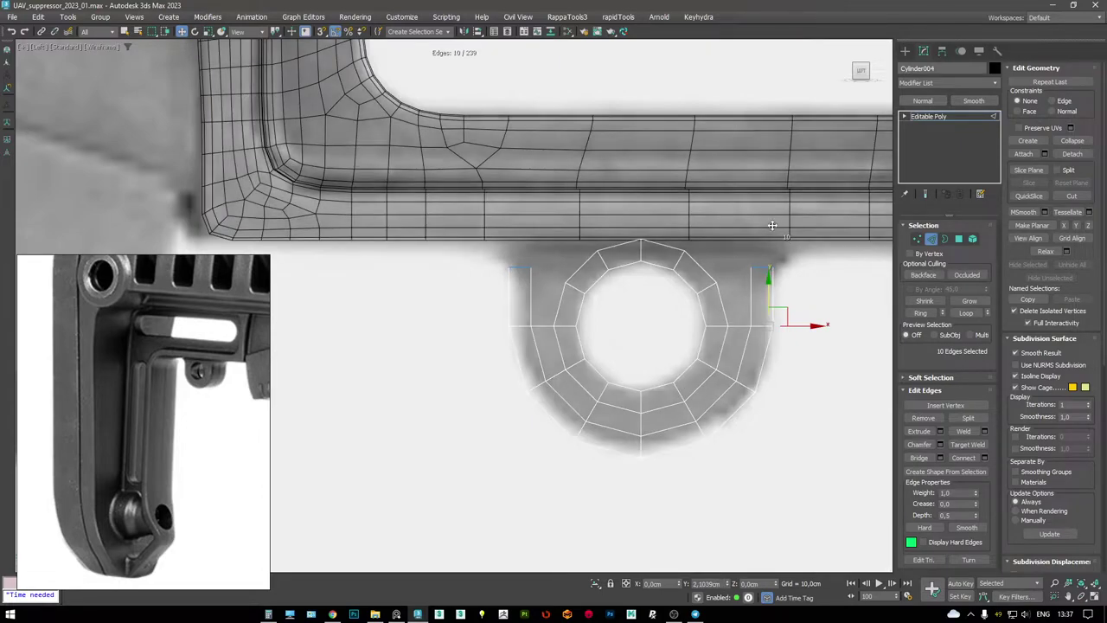
key("F3")
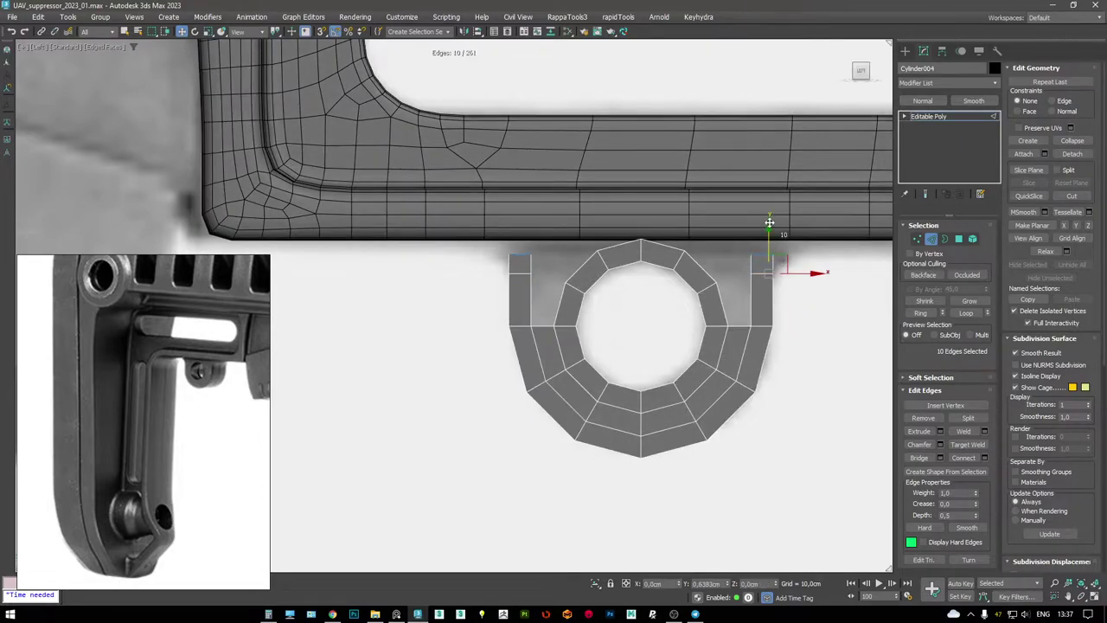
- Tilt the six leg-top vertices outward and move them up toward the stock
key("1")
left_click_drag(720, 211, 788, 253)
key("F3")
scroll(788, 253, "up", 2)
middle_click_drag(788, 252, 655, 227)
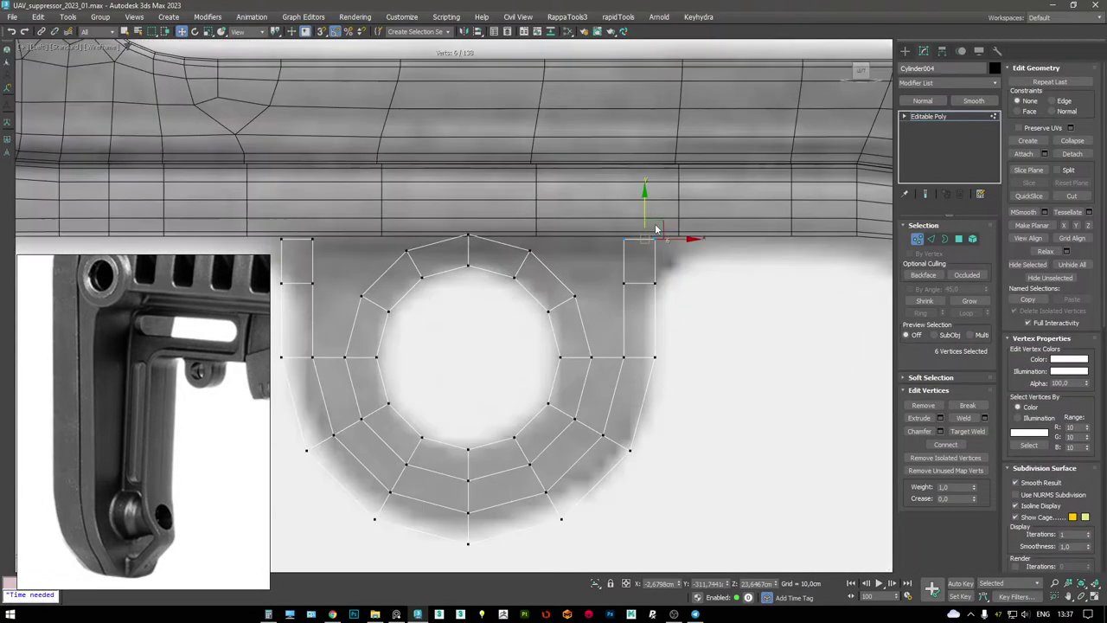
key("e")
mouse_move(714, 232)
left_mouse_down()
mouse_move(723, 277)
mouse_move(720, 235)
left_mouse_up()
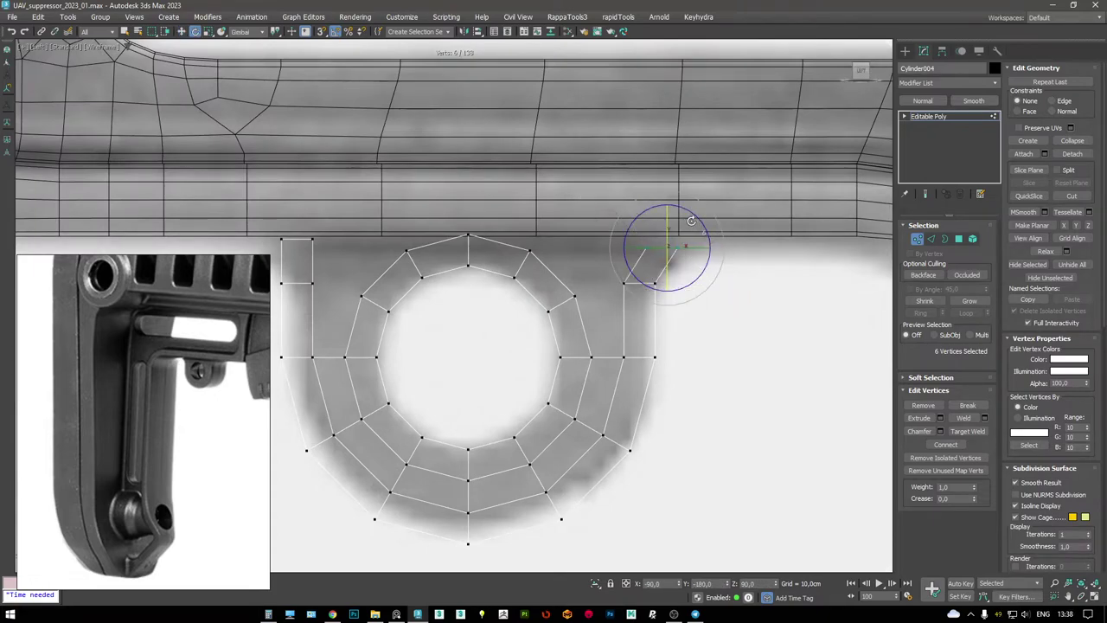
key("w")
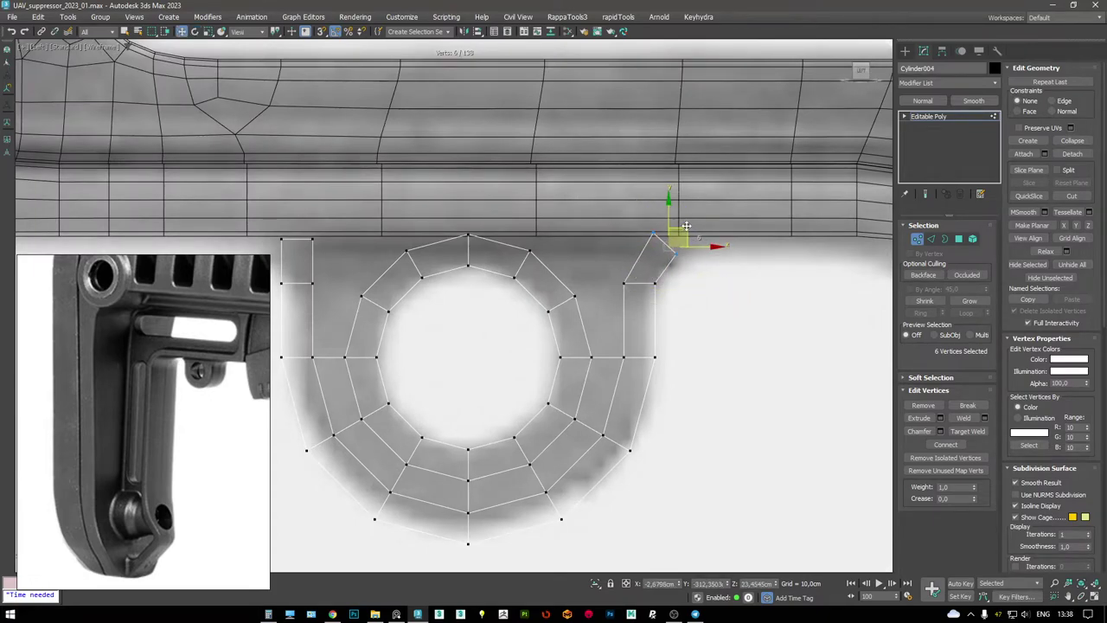
left_click_drag(731, 208, 692, 260, "shift")
key("Escape")
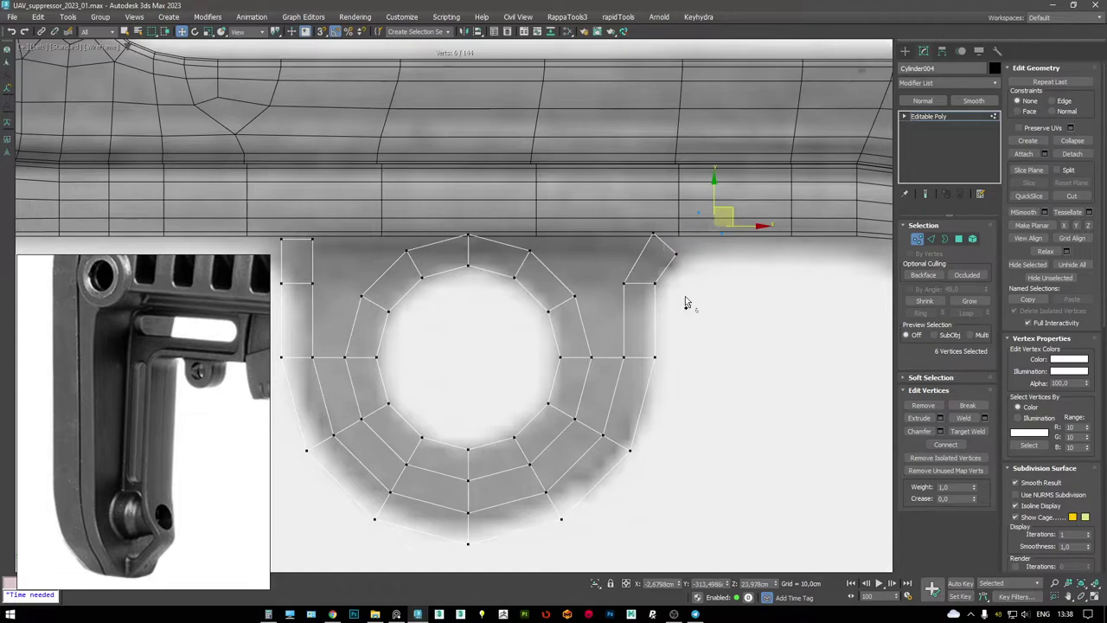
- Extend the right leg's top edge outward into a flared lip
key("2")
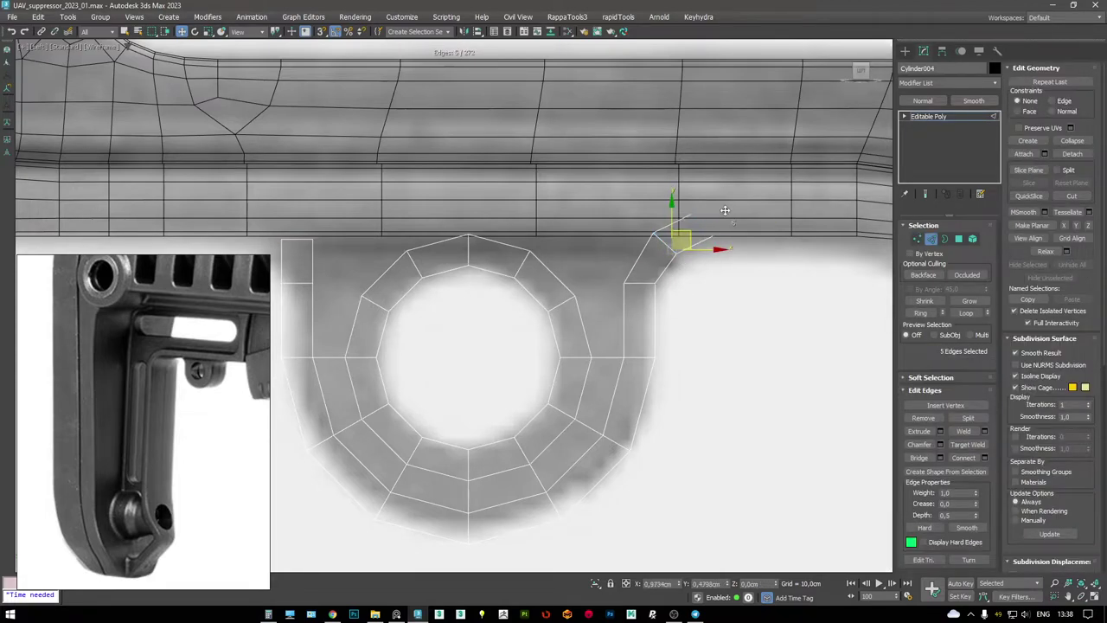
left_click_drag(679, 241, 727, 221, "shift")
key("e")
key("w")
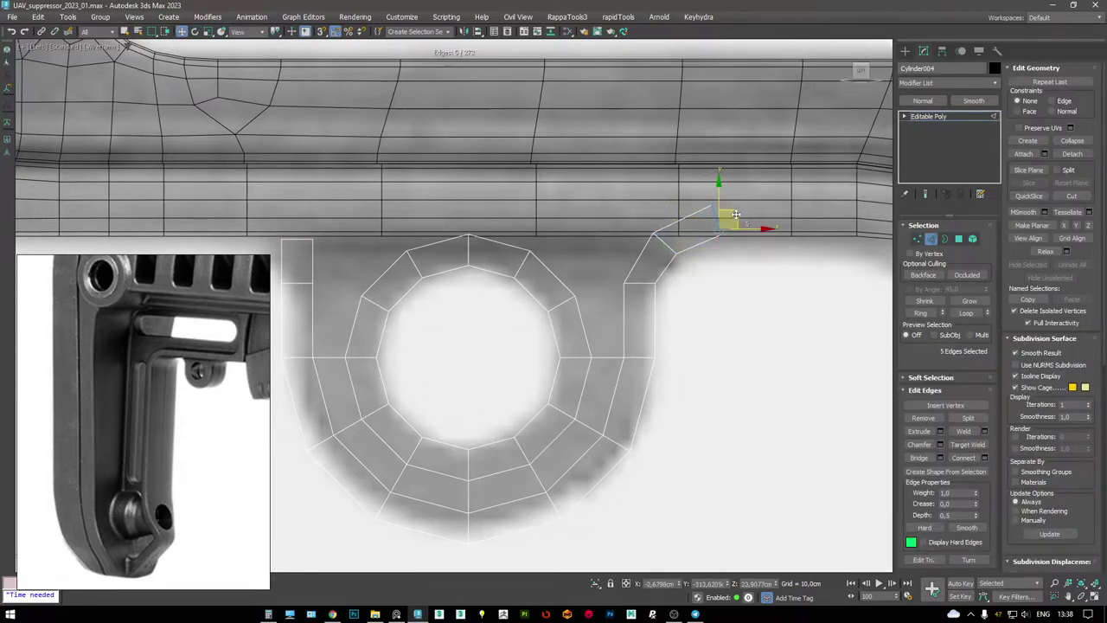
- Adjust the left leg's top with rotate and move, checking both legs from an angle
middle_click_drag(296, 227, 539, 234)
key("e")
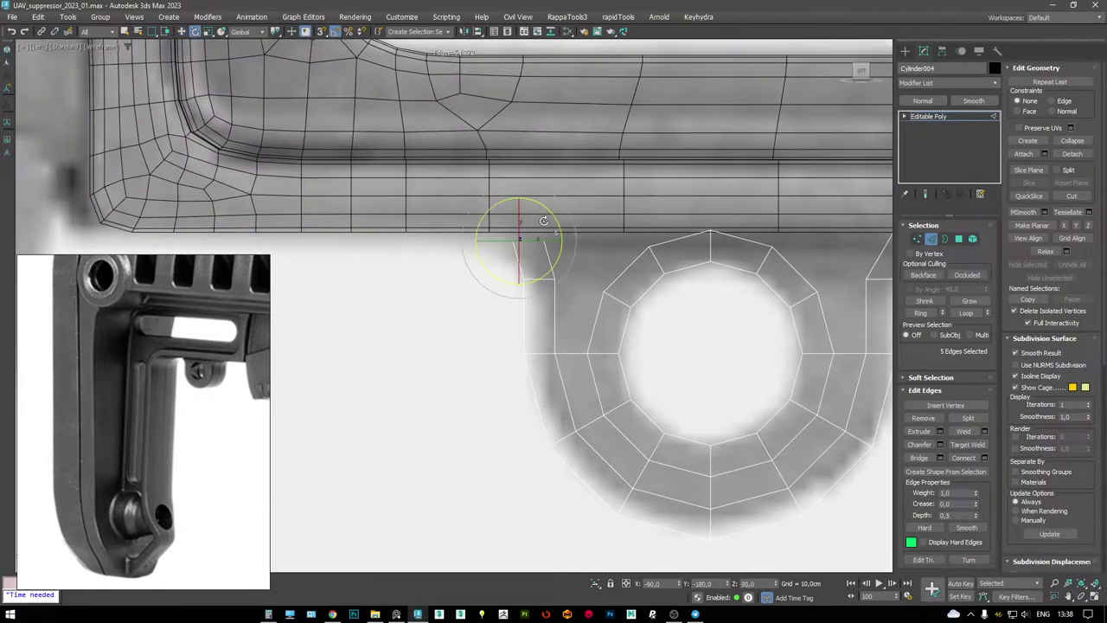
key("w")
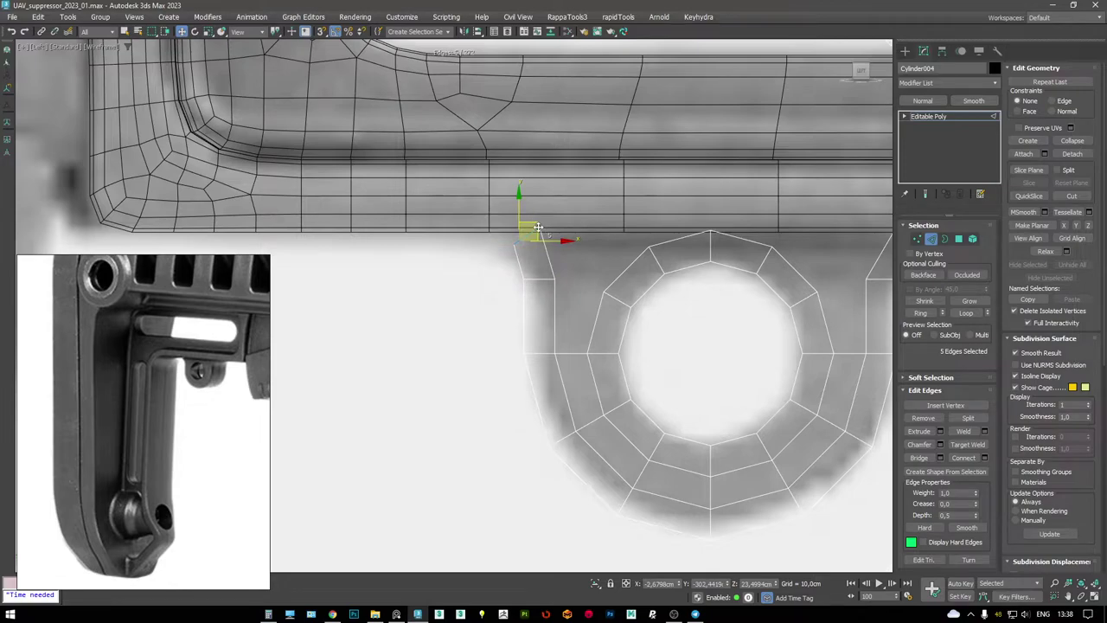
scroll(538, 227, "down", 2)
middle_click_drag(538, 227, 504, 229)
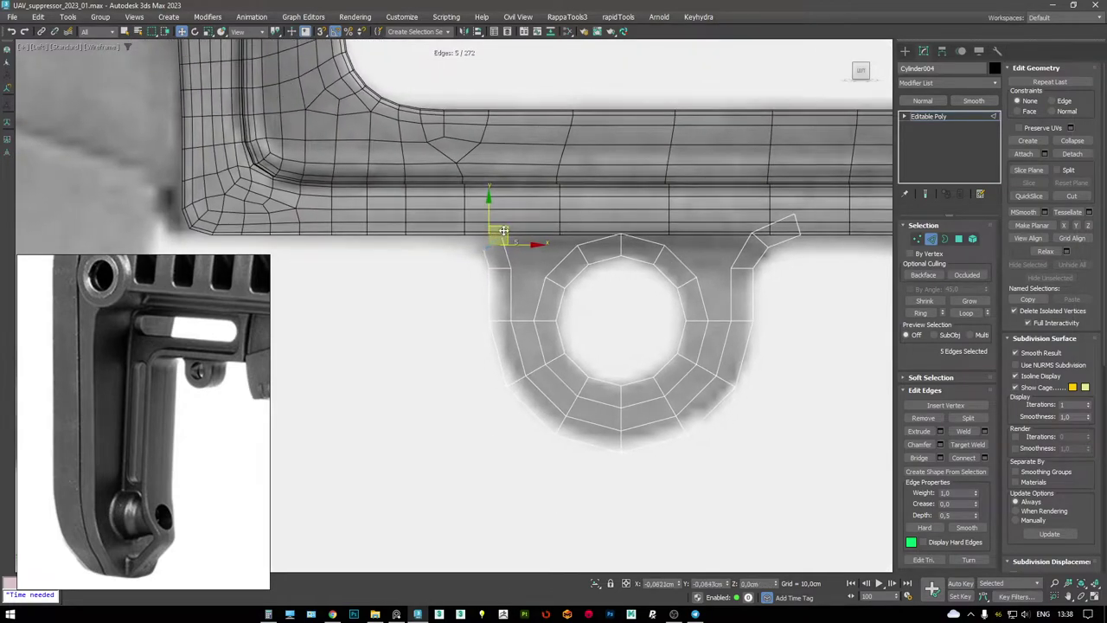
scroll(502, 225, "up", 2)
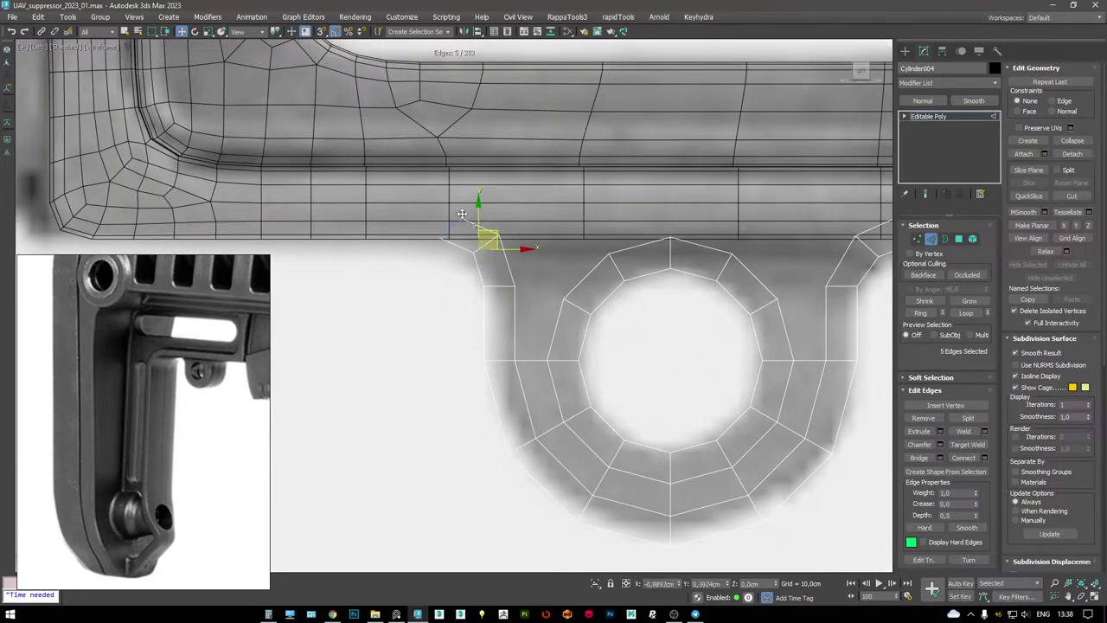
key("e")
key("w")
scroll(461, 215, "up", 2)
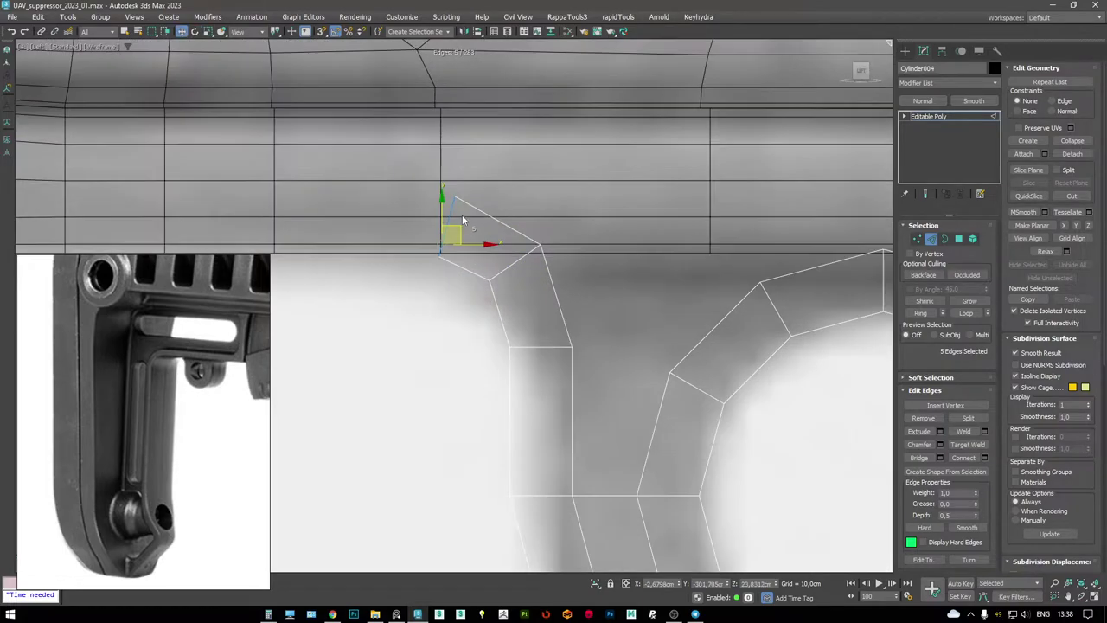
scroll(463, 220, "down", 3)
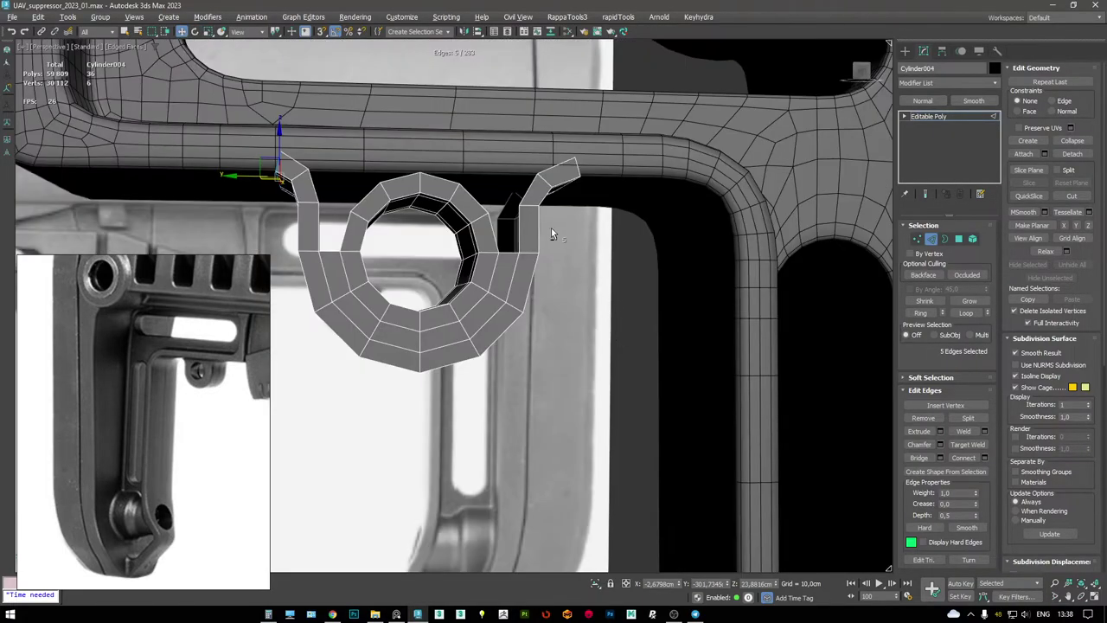
middle_click_drag(551, 228, 392, 176, "alt")
- Delete the lug's front polygons
key("F3")
key("4")
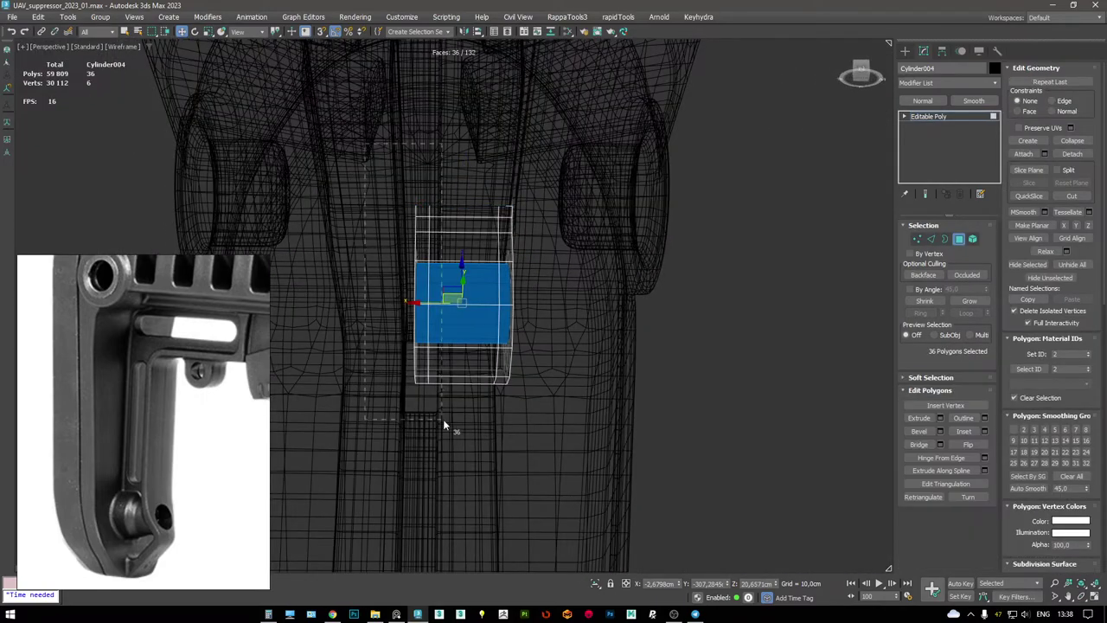
left_click_drag(445, 424, 496, 178)
middle_click_drag(497, 178, 455, 256, "alt")
key("Delete")
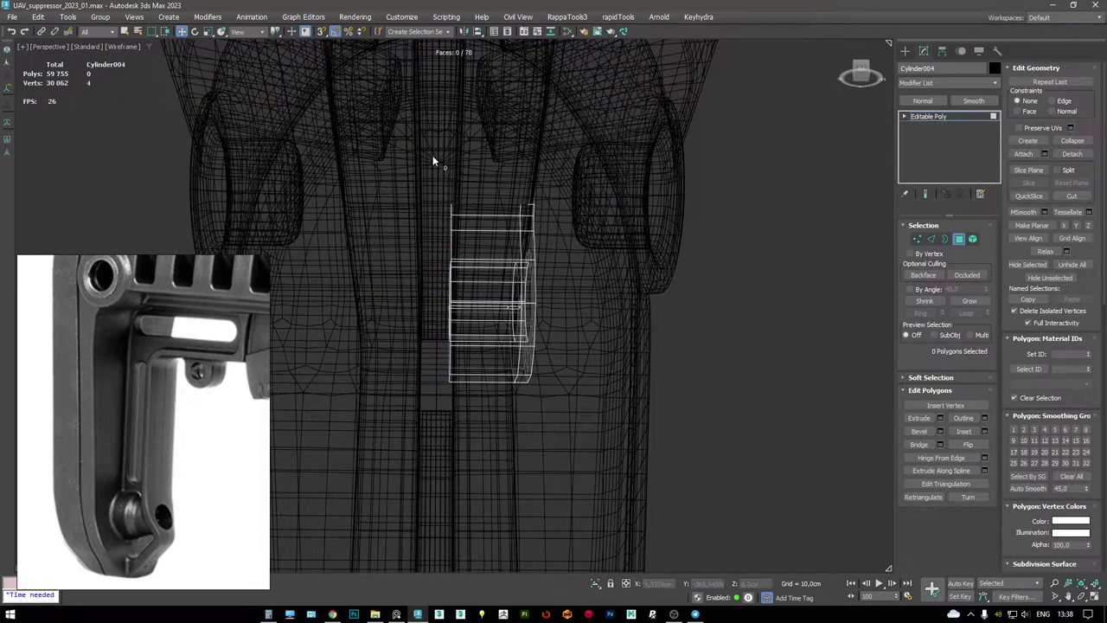
key("4")
- Reselect Cylinder004 and select the 25 vertices on its cut side, then undo
left_click(413, 180)
left_click(449, 212)
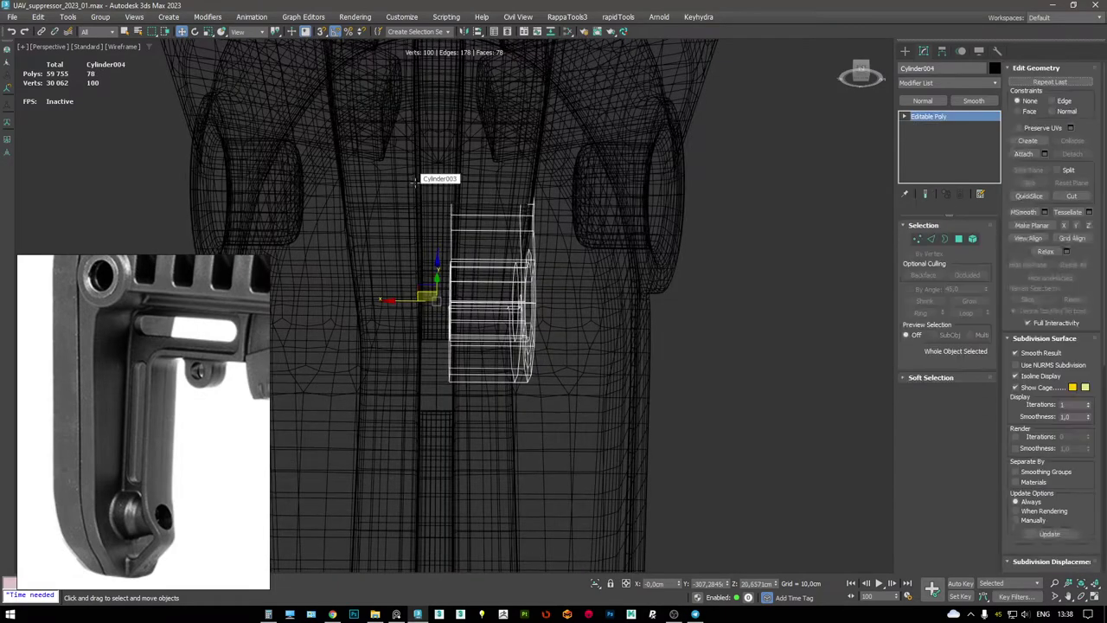
key("1")
left_click_drag(410, 214, 483, 464)
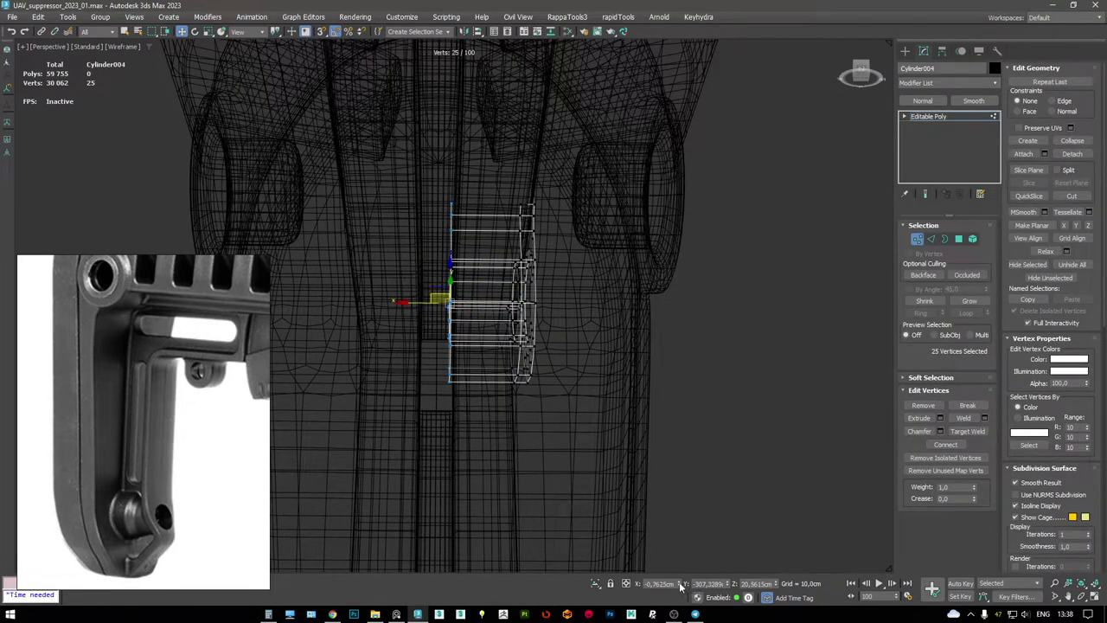
key("F3")
middle_click_drag(470, 240, 424, 190, "alt")
middle_click_drag(487, 304, 606, 243, "alt")
key("ctrl+z")
key("F3")
- Select the lug's 75 side vertices and slide them inward along X
left_click(691, 199)
key("F3")
left_click(519, 233)
mouse_move(519, 234)
middle_mouse_down("alt")
mouse_move(544, 251)
mouse_move(554, 215)
middle_mouse_up("alt")
key("F3")
key("1")
left_click_drag(562, 342, 512, 110)
key("F3")
left_click_drag(479, 244, 470, 243)
- Bridge the two leg-top edges with a new face
middle_click_drag(471, 243, 400, 209, "alt")
key("2")
key("F3")
left_click(400, 209)
left_click(687, 206, "ctrl")
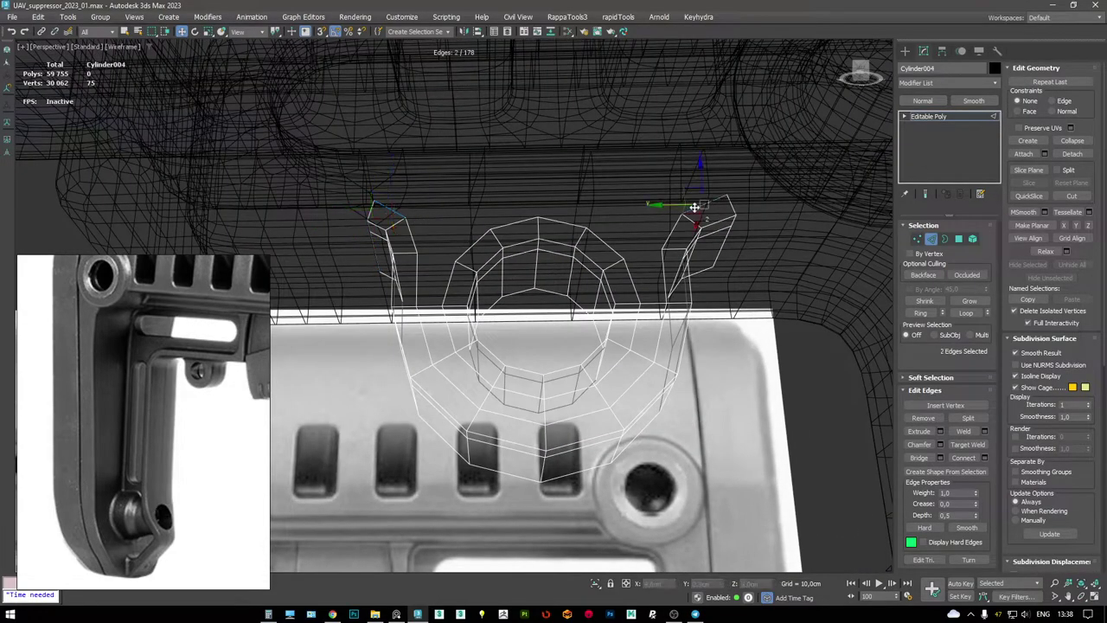
key("shift+b")
middle_click_drag(688, 205, 666, 227, "alt")
key("F3")
key("F3")
scroll(537, 216, "up", 2)
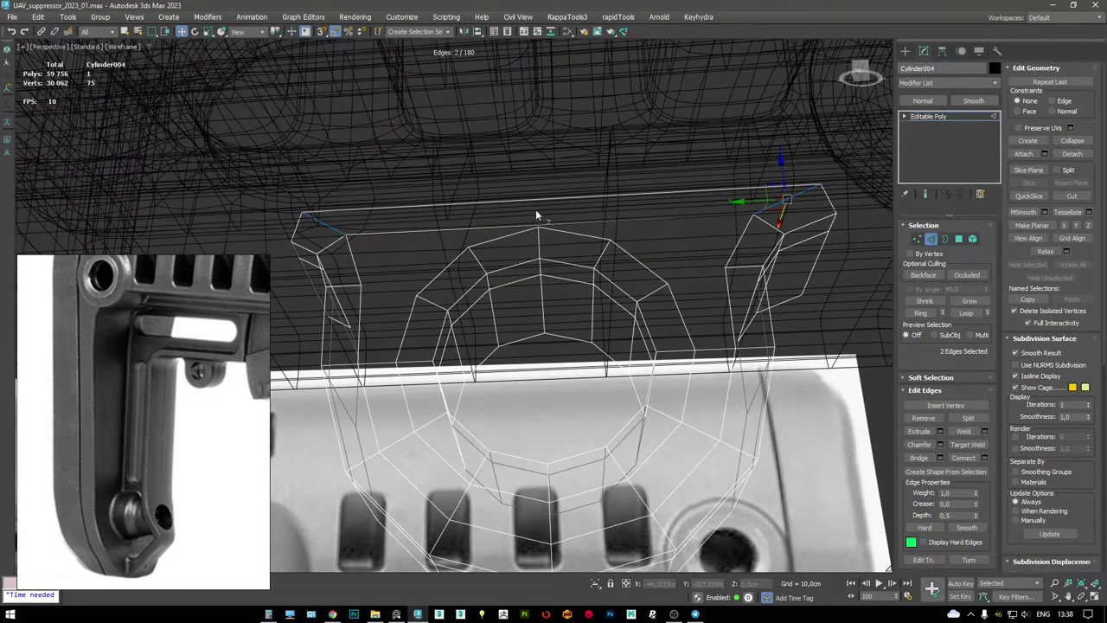
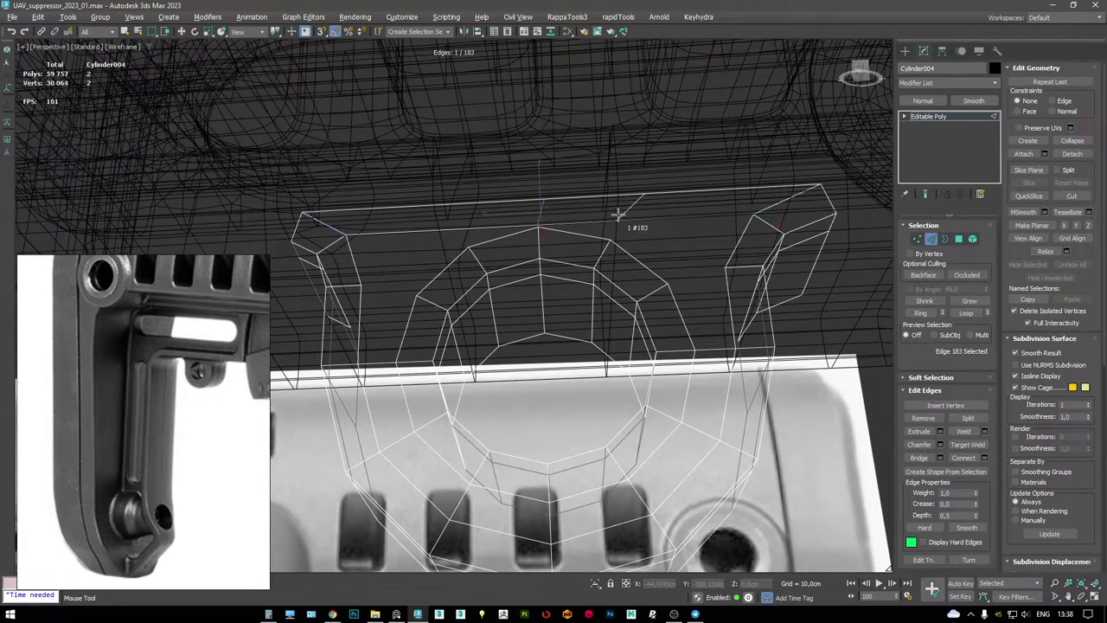
- Select edges and a vertex along the recess piece's top rim
key("2")
key("w")
key("2")
left_click(519, 230)
left_click(563, 223, "ctrl")
left_click(519, 234, "ctrl")
scroll(536, 230, "up", 2)
scroll(537, 223, "up", 2)
key("1")
left_click(539, 197)
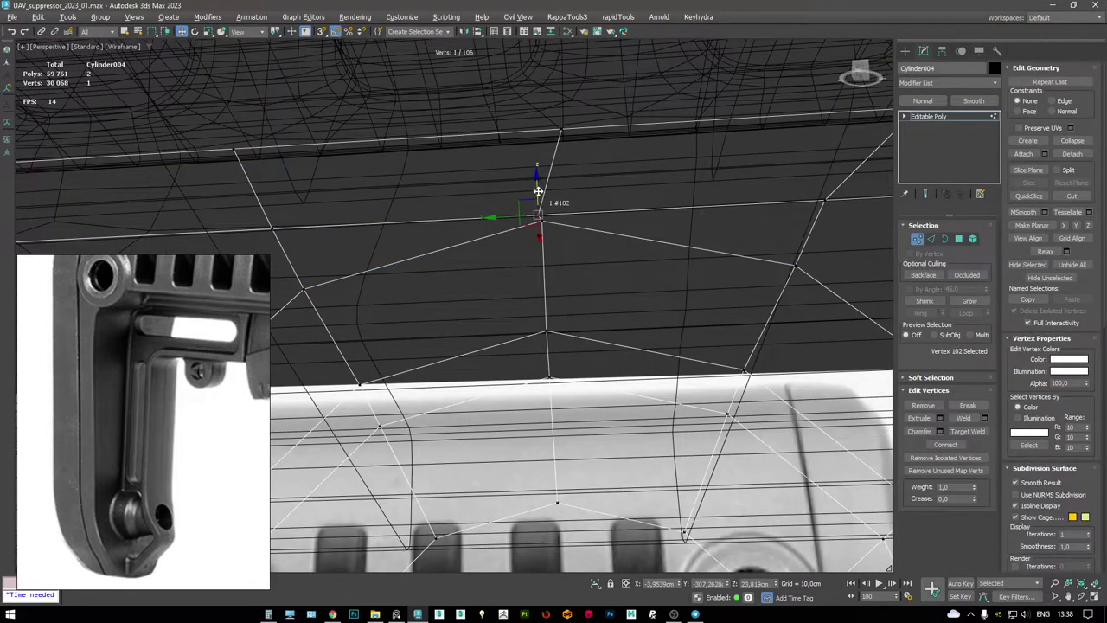
- Pick another top-rim vertex in wireframe from a three-quarter view
key("F3")
scroll(565, 203, "down", 3)
mouse_move(519, 210)
middle_mouse_down("alt")
mouse_move(549, 213)
mouse_move(456, 171)
mouse_move(406, 169)
middle_mouse_up("alt")
scroll(406, 168, "up", 3)
key("F3")
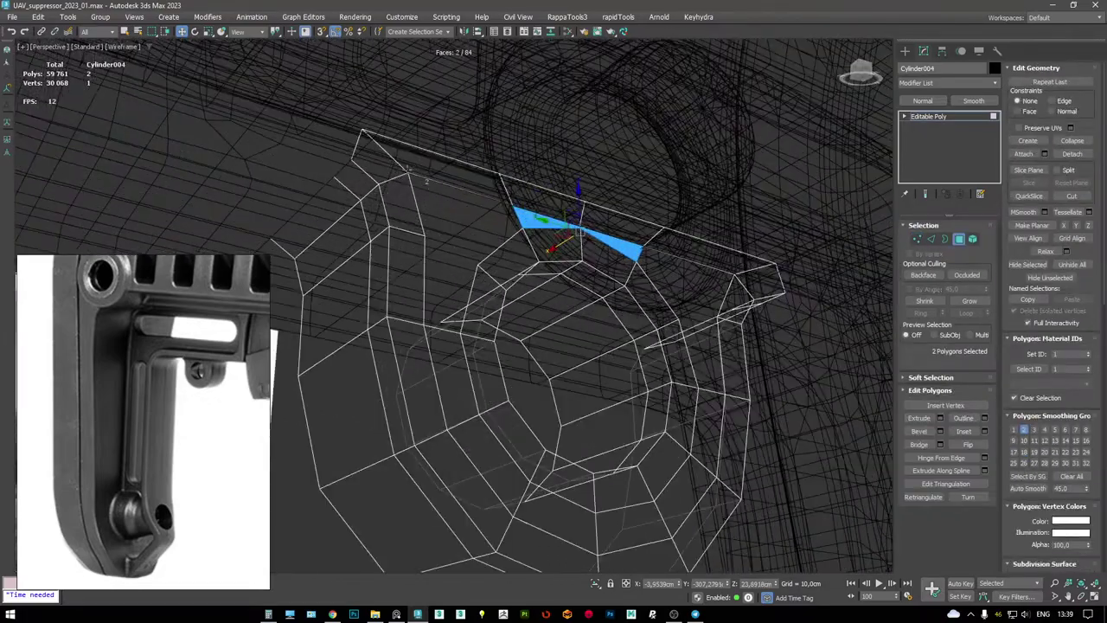
left_click(361, 166)
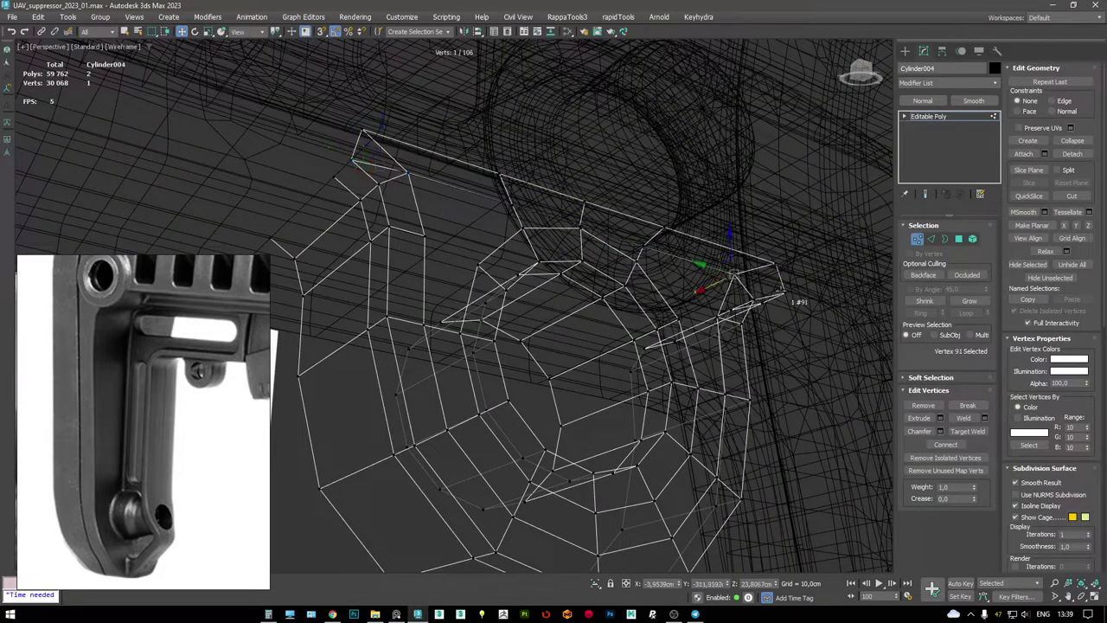
key("F3")
key("4")
key("F3")
- Select the top strip of faces and Shift-move extrude it outward toward the grip
left_click_drag(752, 277, 544, 209)
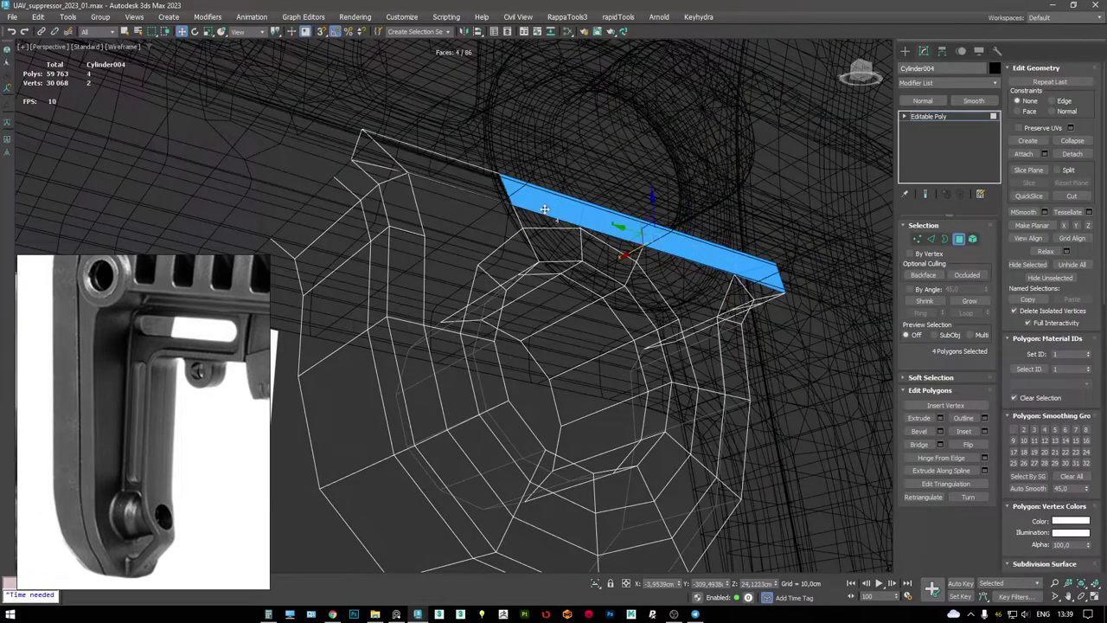
left_click_drag(460, 175, 363, 143)
middle_click_drag(363, 143, 603, 231, "alt")
left_click_drag(625, 259, 646, 257, "shift")
key("F3")
- Delete the extra faces of the extruded strip and clear the face selection
key("F3")
key("F3")
mouse_move(646, 257)
middle_mouse_down("alt")
mouse_move(601, 239)
mouse_move(533, 246)
mouse_move(543, 248)
mouse_move(435, 124)
middle_mouse_up("alt")
key("Delete")
key("F3")
left_click_drag(651, 196, 659, 199)
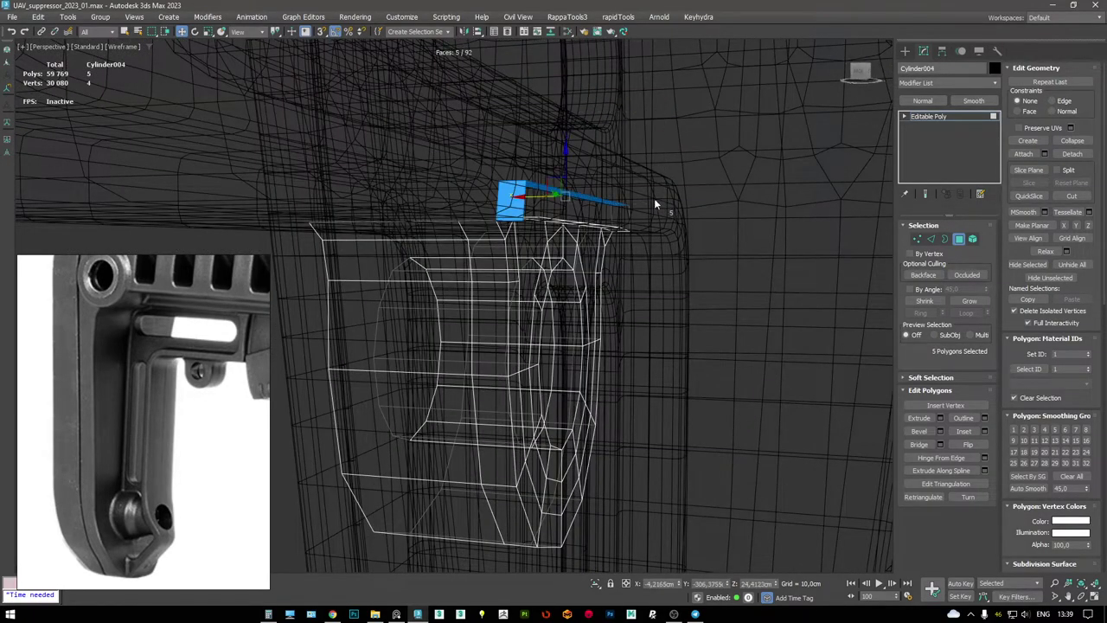
middle_click_drag(658, 200, 625, 190, "alt")
left_click_drag(649, 210, 607, 209)
middle_click_drag(607, 209, 543, 210, "alt")
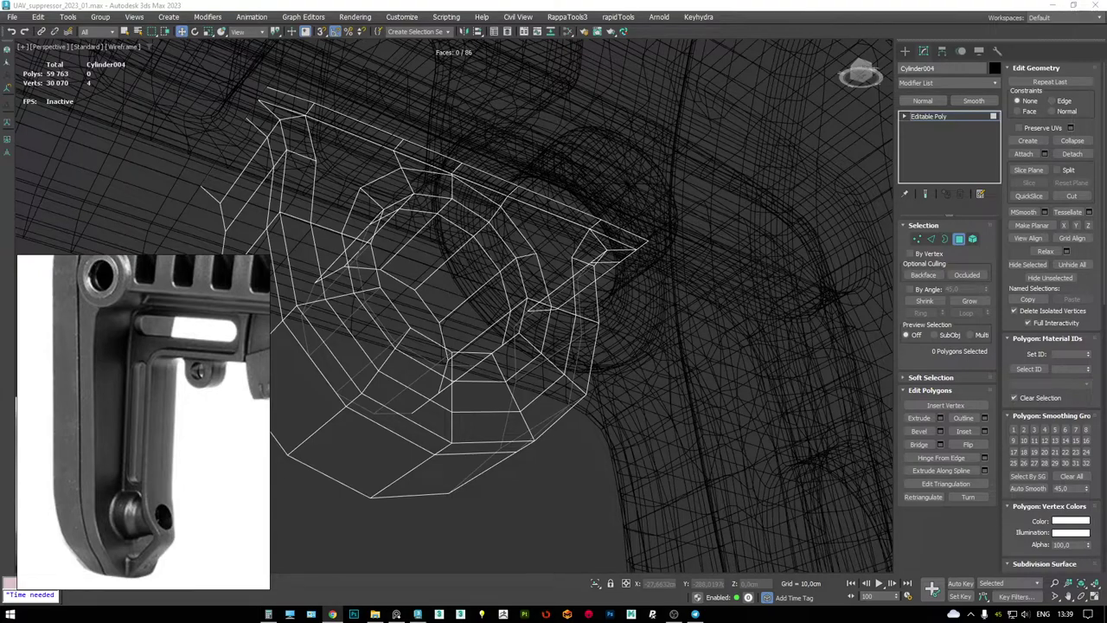
- Isolate the recess piece and bridge the first top opening's opposite edges
key("F3")
key("F3")
key("F3")
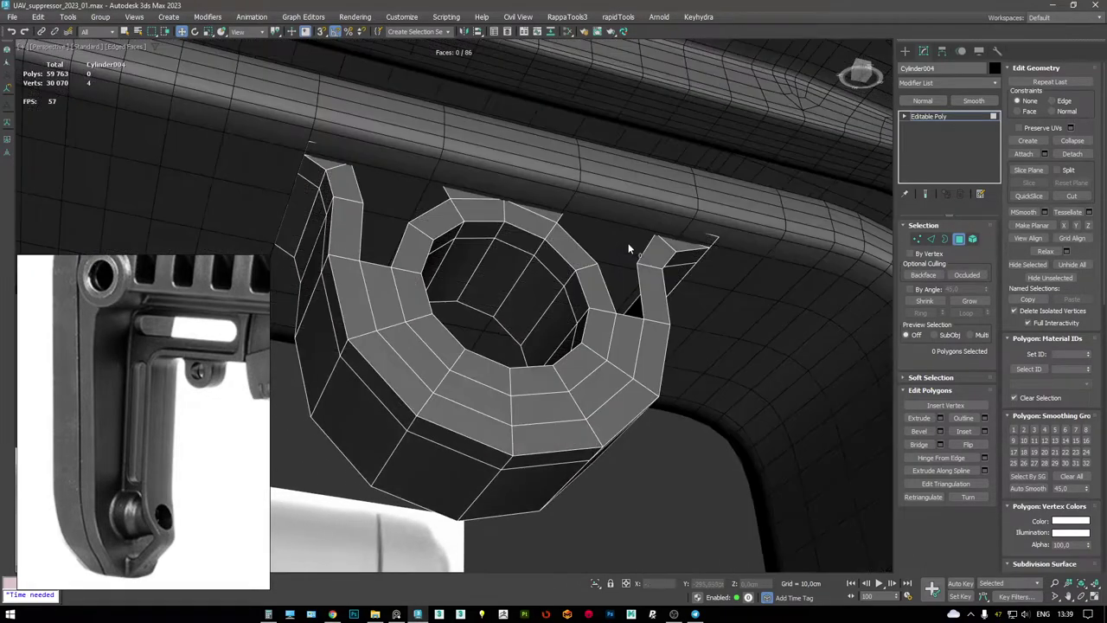
key("alt+q")
middle_click_drag(671, 254, 580, 252, "alt")
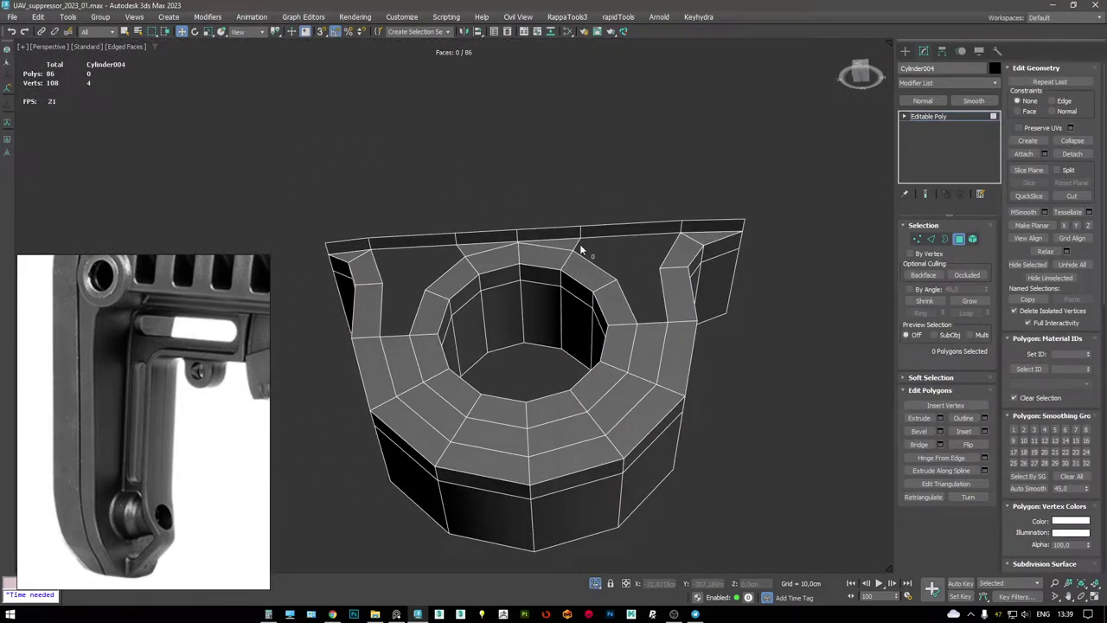
key("2")
left_click(578, 245)
left_click(415, 249)
left_click(369, 263, "ctrl")
key("ctrl+b")
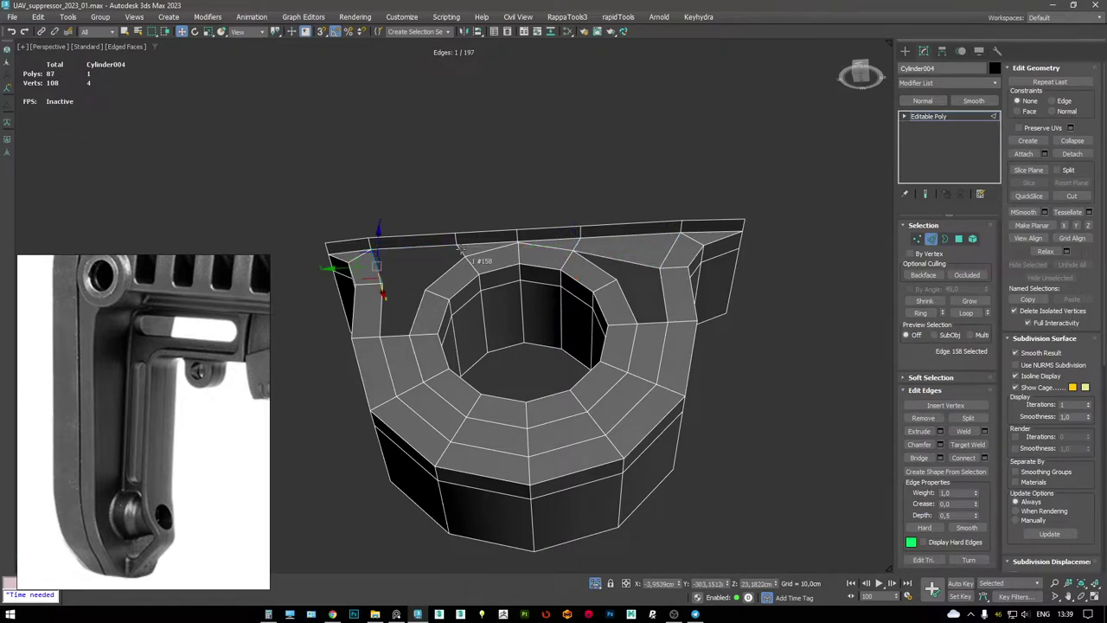
- Bridge the right and top-left openings closed
middle_click_drag(519, 263, 657, 290, "alt")
left_click(706, 299)
key("ctrl+b")
left_click(467, 333)
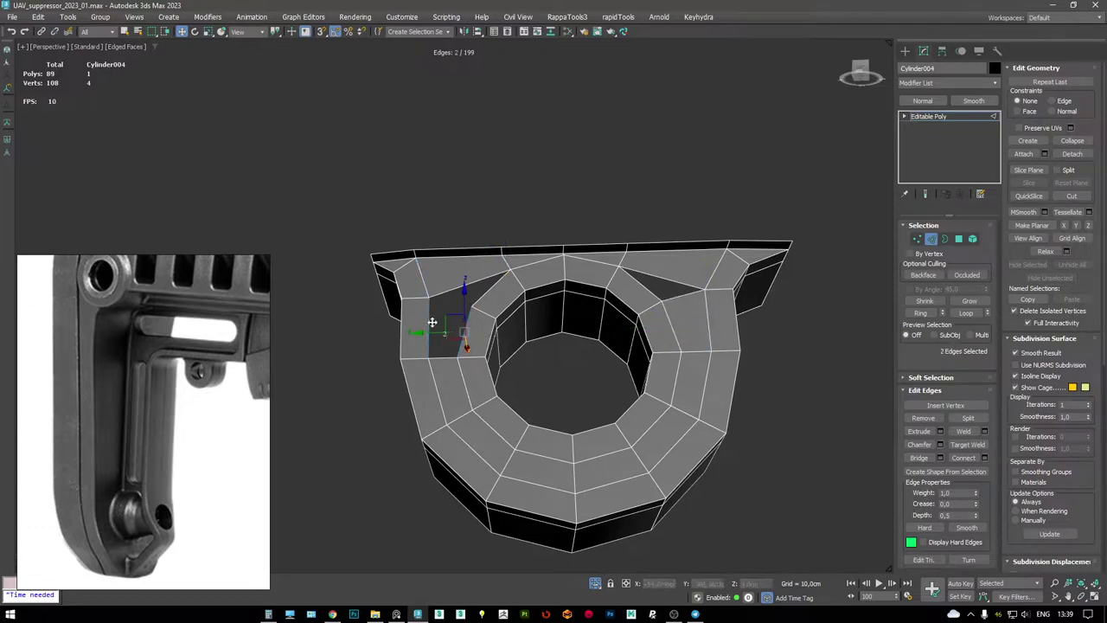
key("ctrl+b")
middle_click_drag(473, 323, 468, 290, "alt")
- Cap the two remaining open borders along the top
key("3")
left_click(481, 309)
left_click(662, 299, "ctrl")
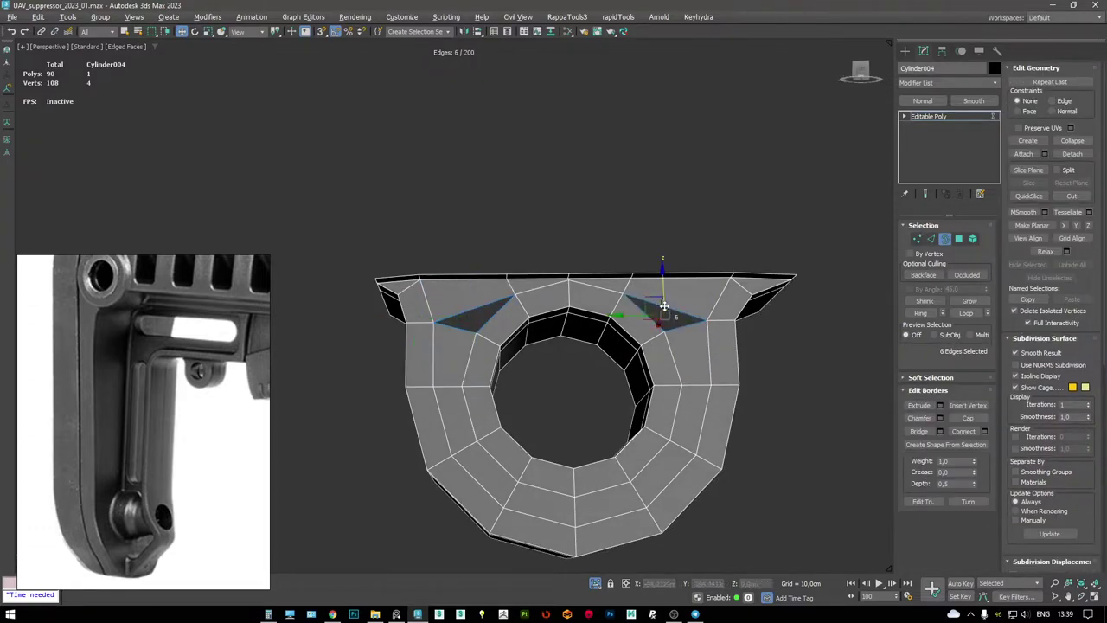
key("alt+p")
scroll(676, 298, "up", 4)
- Cut a new edge along the top rim to the top-right vertex
key("2")
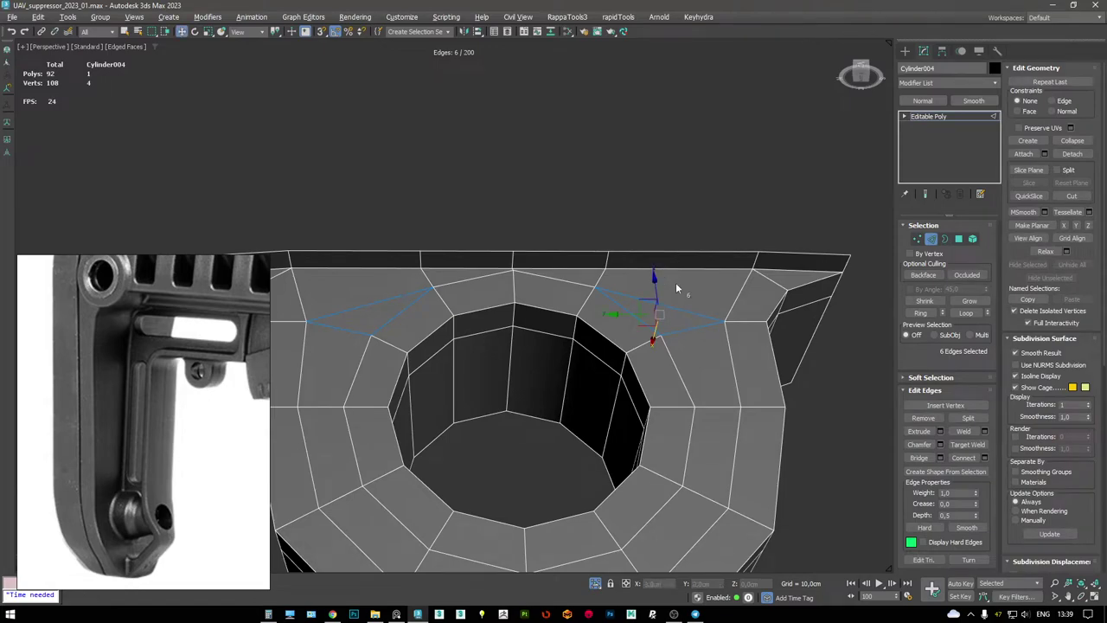
middle_click_drag(676, 298, 830, 268, "alt")
key("1")
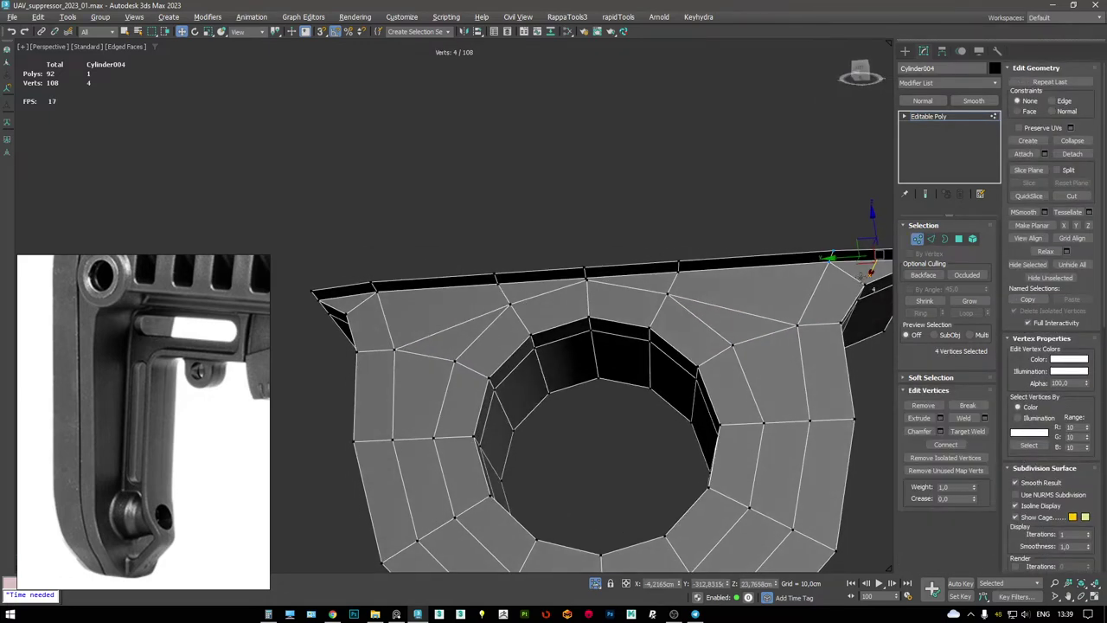
key("alt+c")
left_click(671, 292)
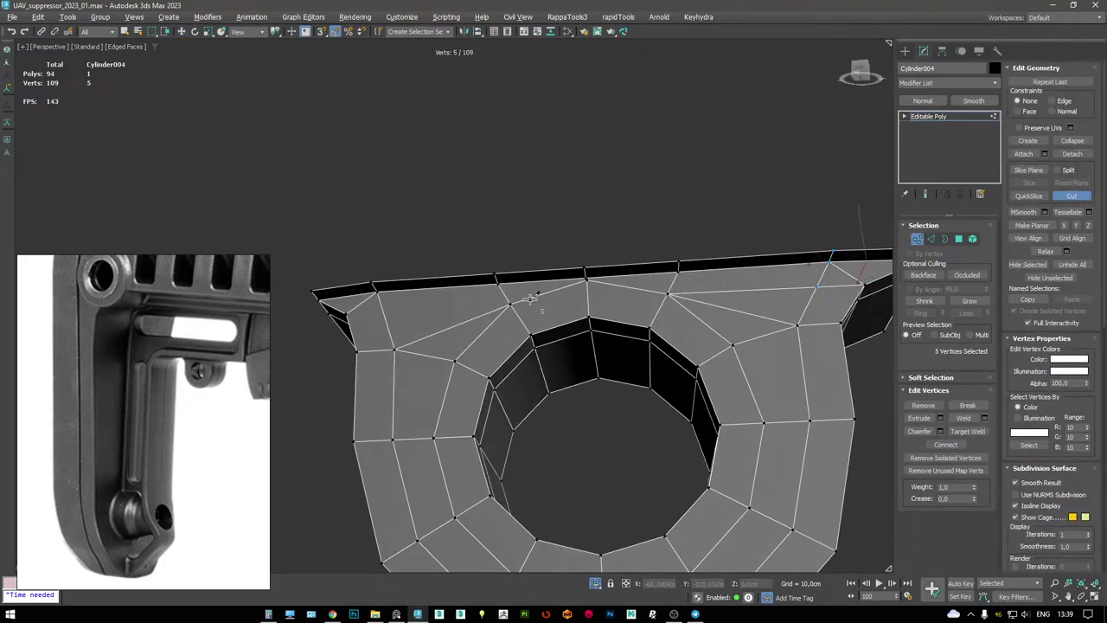
left_click(351, 297)
right_click(380, 303)
- Remove the stray top-right and top-left edges
middle_click_drag(381, 303, 401, 302, "alt")
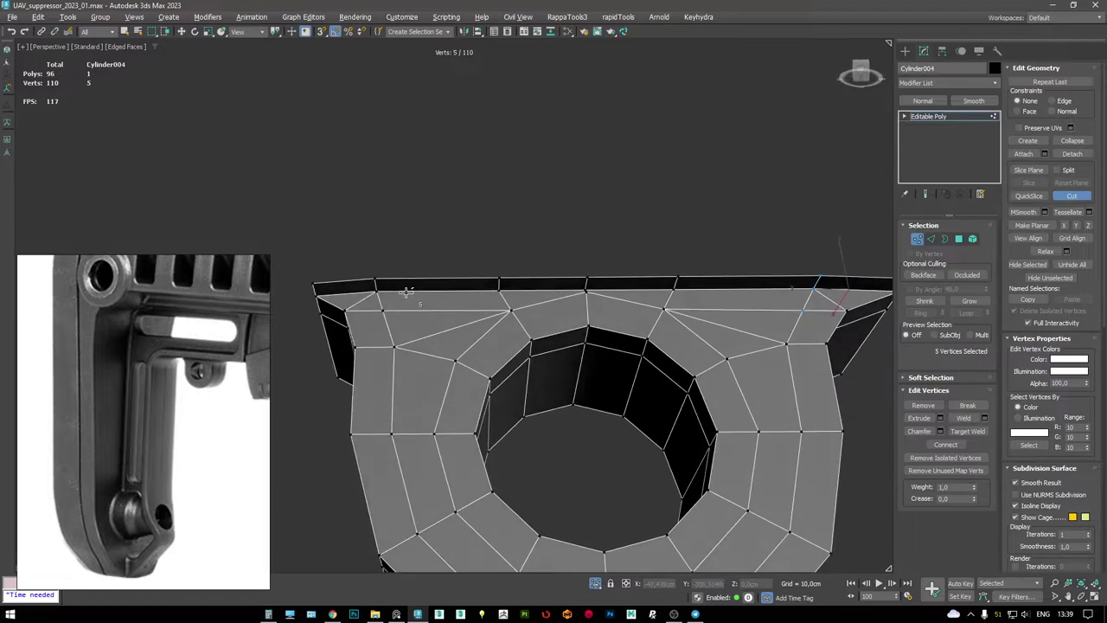
key("2")
left_click(572, 323)
key("w")
middle_click_drag(571, 323, 728, 322, "alt")
left_click(768, 286)
key("BackSpace")
key("F3")
key("F3")
left_click(394, 322)
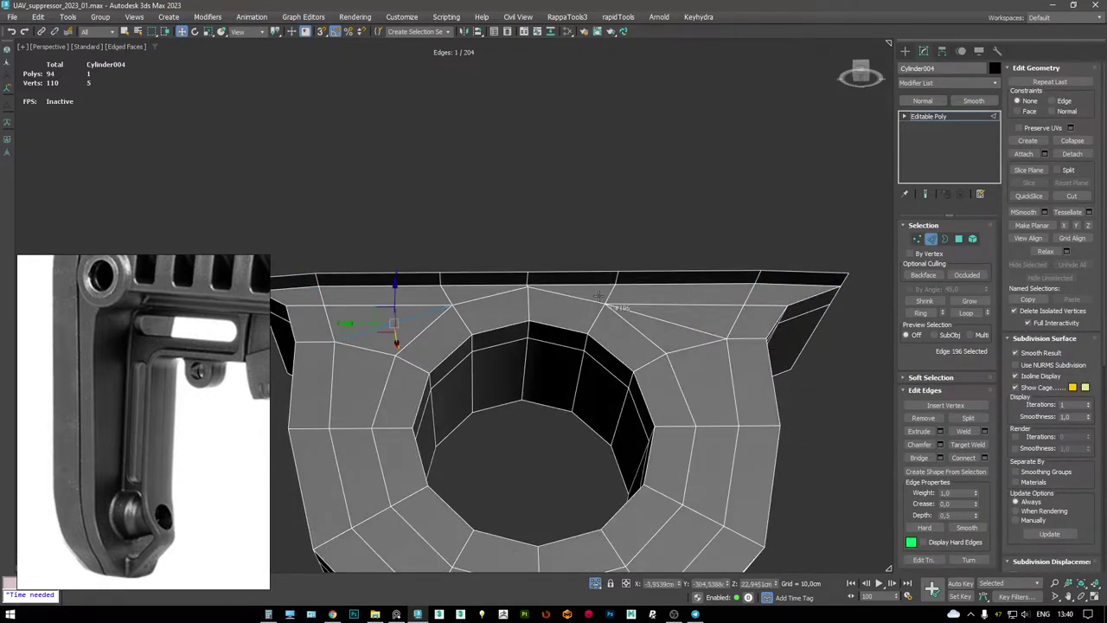
left_click(640, 314)
key("BackSpace")
- End isolation to show the whole rifle stock again
key("1")
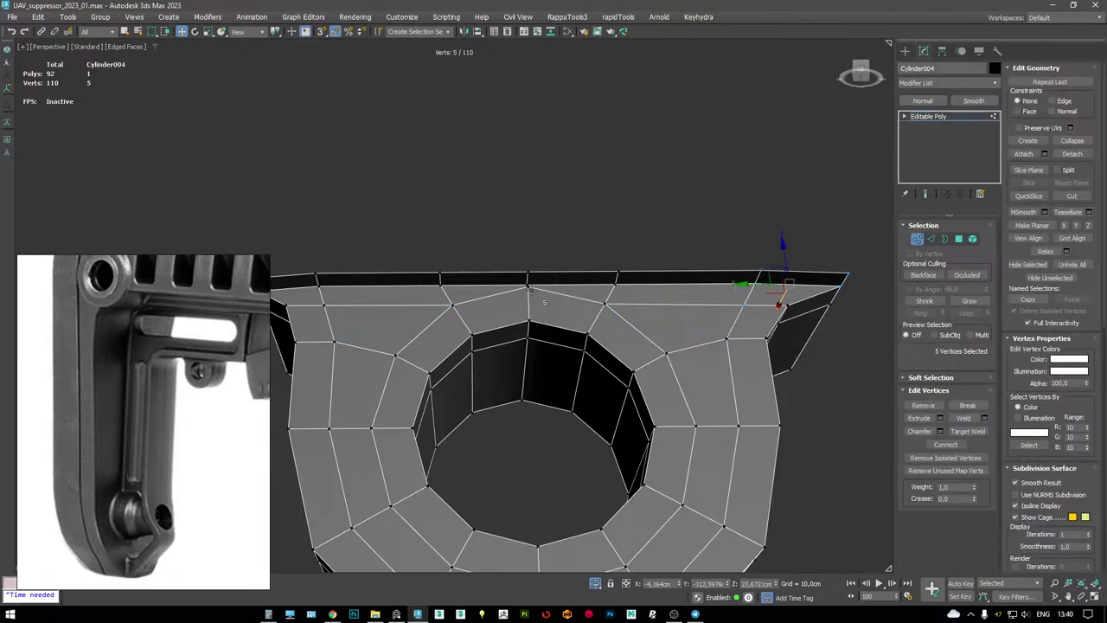
middle_click_drag(525, 267, 554, 259, "alt")
key("alt+q")
scroll(606, 264, "down", 5)
- Select Cylinder003 and go to its Editable Poly level beneath the smoothing
left_click(928, 116)
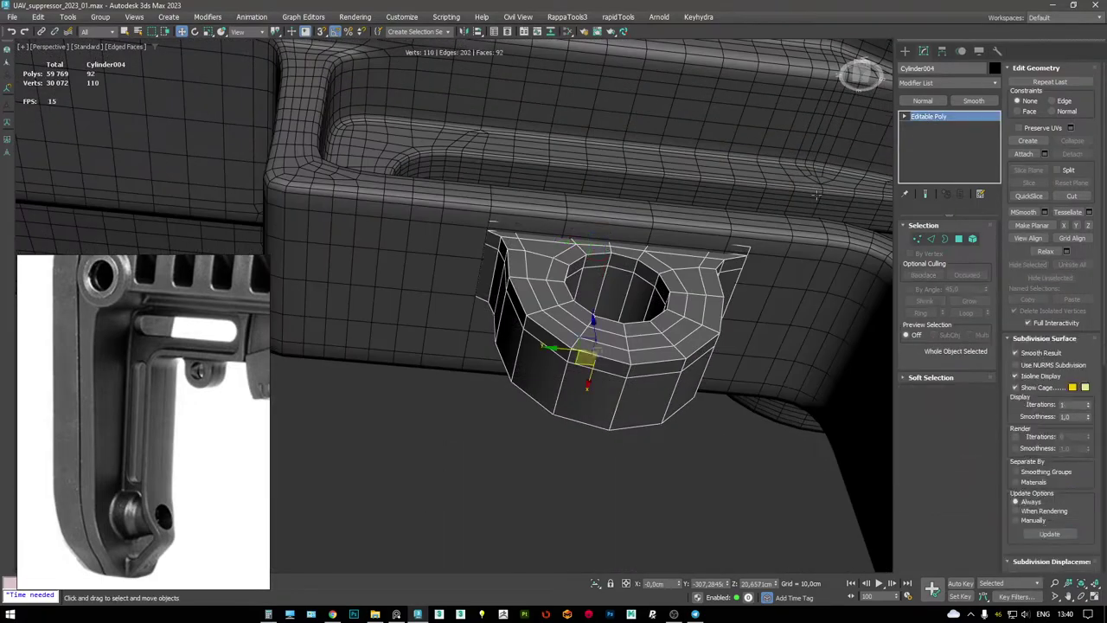
left_click(954, 135)
middle_click_drag(726, 204, 588, 227, "alt")
scroll(617, 198, "up", 3)
- Delete the four grip wall faces above the recess to open a hole
key("4")
left_click(589, 225)
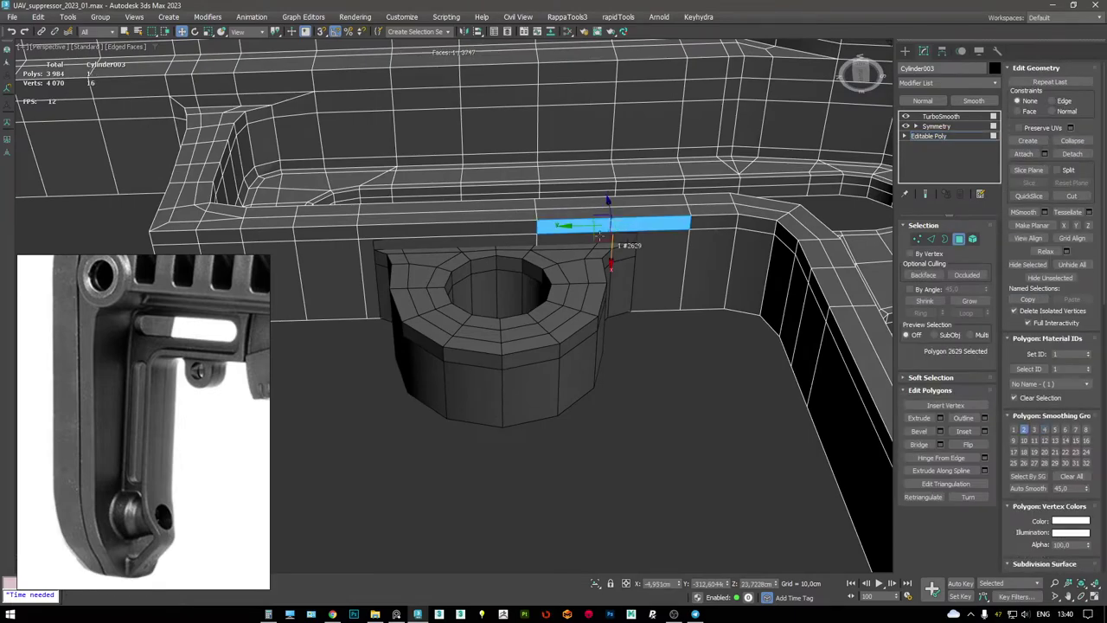
left_click(662, 269, "ctrl")
left_click(442, 230, "ctrl")
left_click(377, 275, "ctrl")
middle_click_drag(377, 276, 519, 259, "alt")
key("Delete")
middle_click_drag(657, 259, 705, 259, "alt")
scroll(673, 251, "down", 4)
scroll(720, 430, "up", 4)
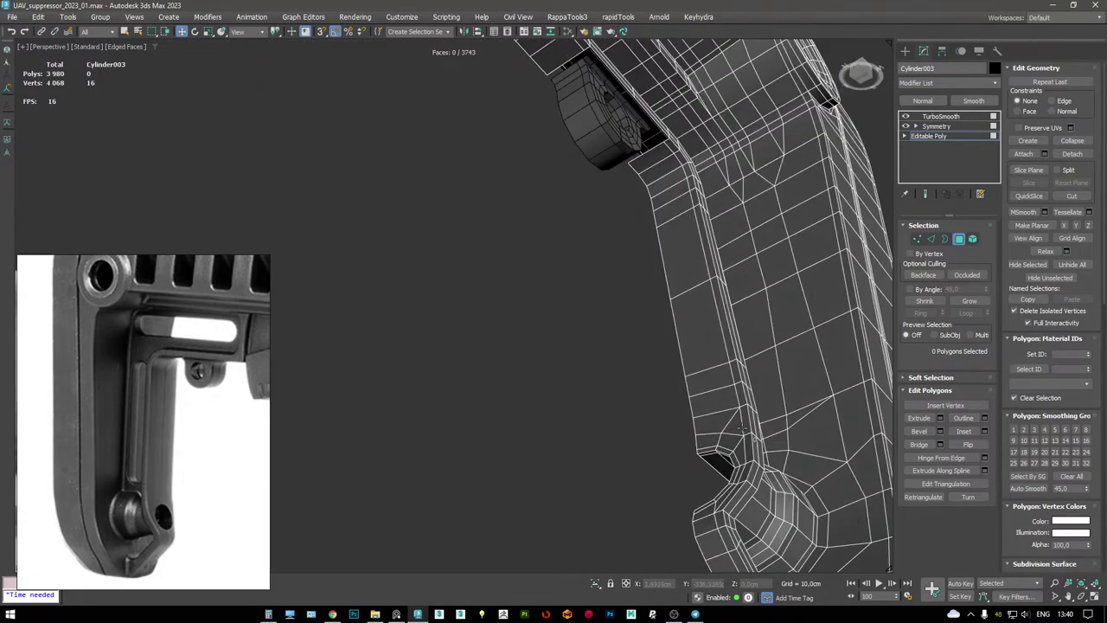
- Cut new edges across the grip's upper block near the hole
key("1")
key("alt+c")
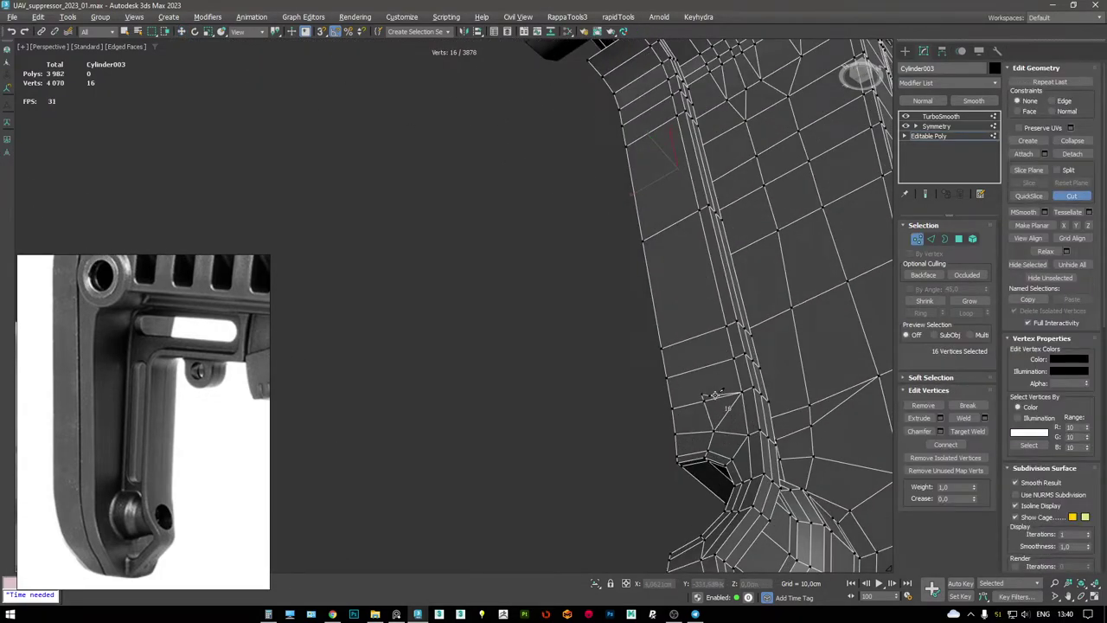
middle_click_drag(713, 404, 712, 436, "alt")
scroll(717, 432, "up", 3)
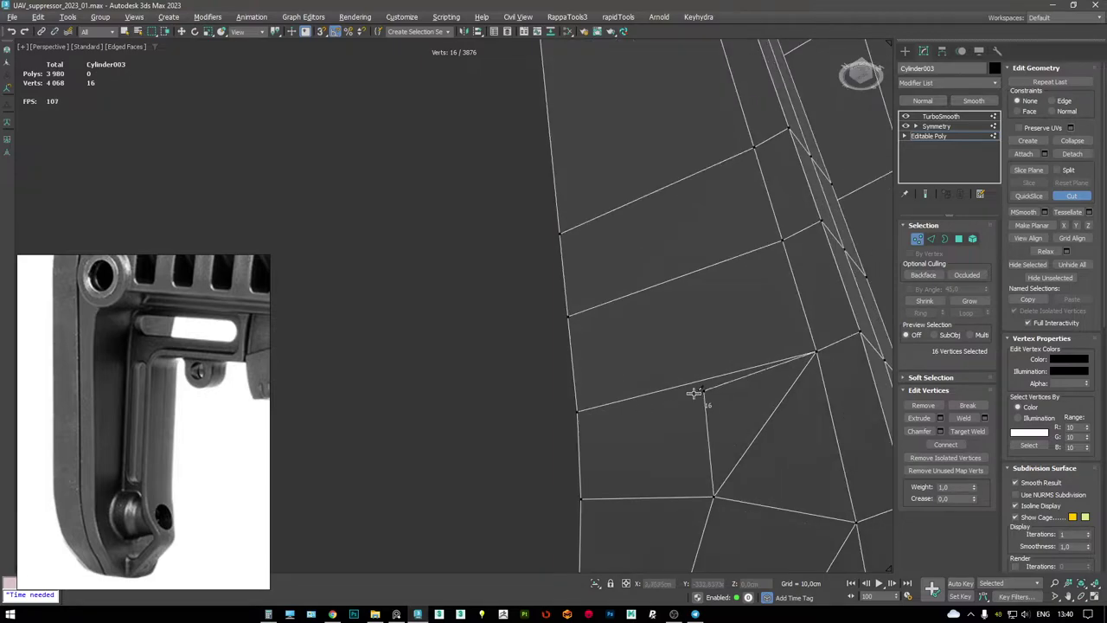
scroll(613, 240, "down", 3)
middle_click_drag(613, 239, 457, 212, "alt")
scroll(573, 183, "up", 4)
scroll(574, 197, "down", 3)
scroll(519, 216, "up", 3)
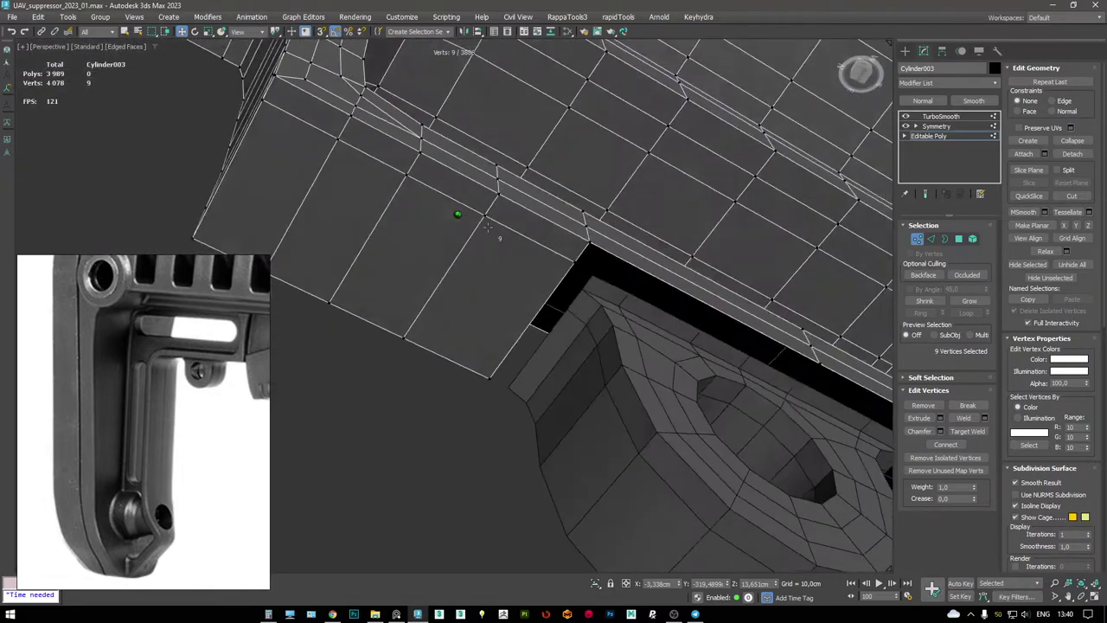
scroll(563, 254, "down", 3)
- Use Attach and pick the recess piece to merge it into the grip
middle_click_drag(563, 254, 501, 222, "alt")
scroll(528, 245, "up", 4)
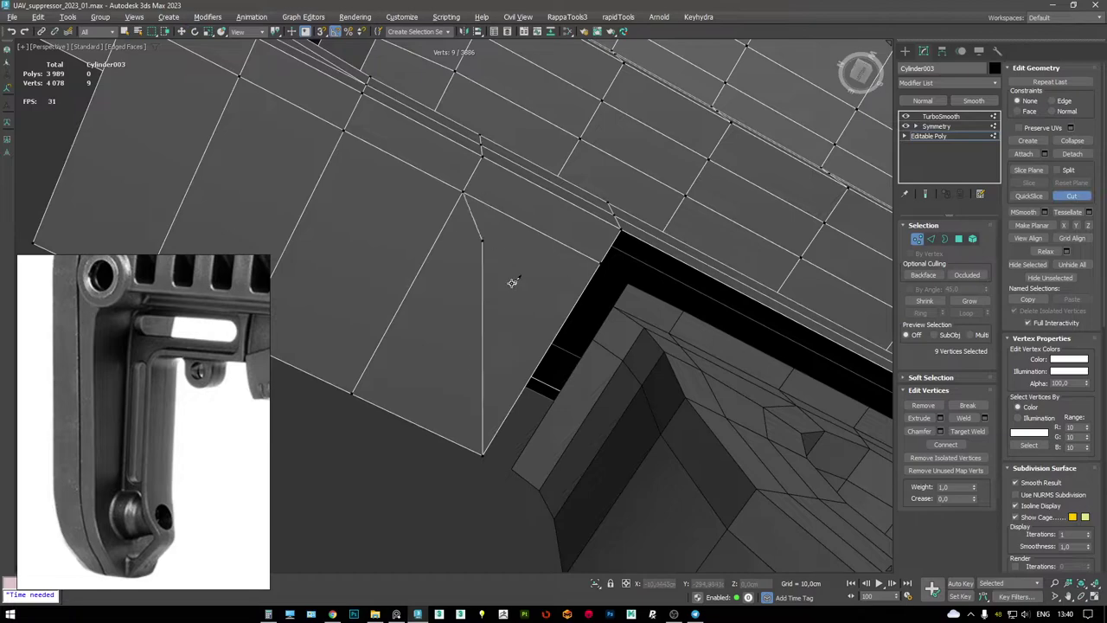
middle_click_drag(537, 285, 506, 198, "alt")
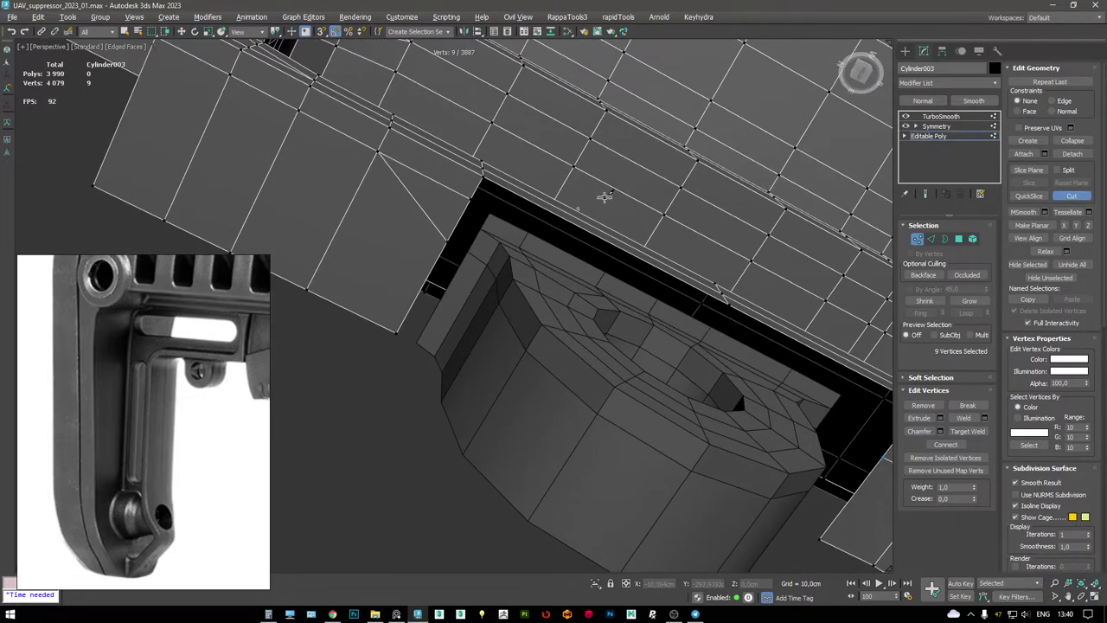
left_click(601, 349)
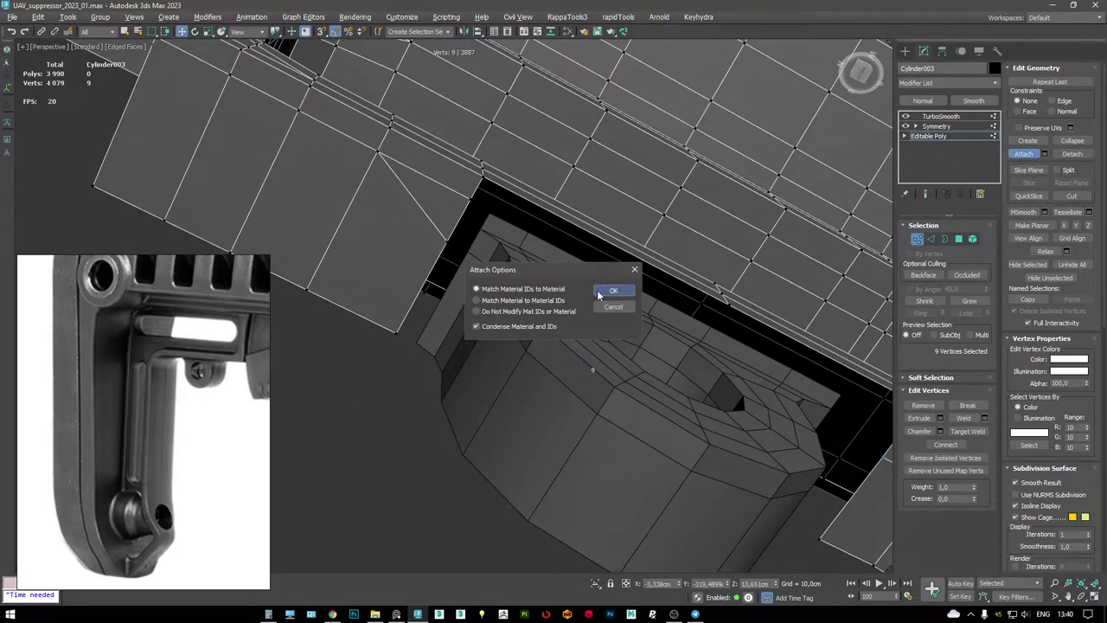
- Confirm attaching the recess piece and select an edge near the hole
left_click(612, 290)
key("2")
left_click(457, 239)
middle_click_drag(442, 233, 487, 167, "alt")
- Start a Cut on the merged grip while viewing the seam from below
key("1")
key("alt+c")
middle_click_drag(498, 228, 502, 155, "alt")
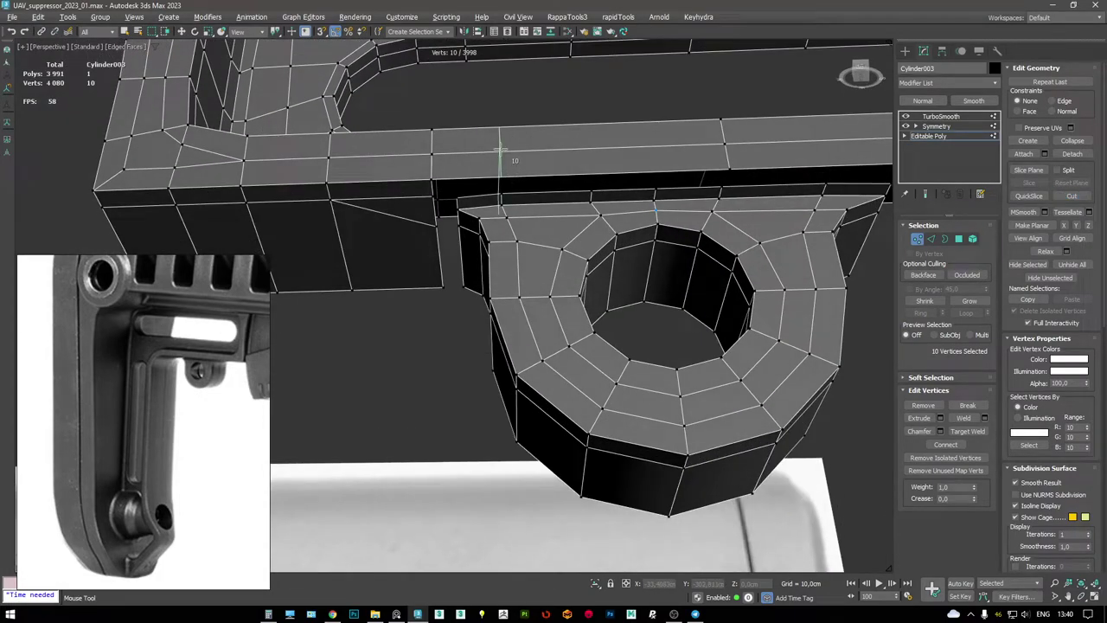
scroll(516, 159, "up", 8)
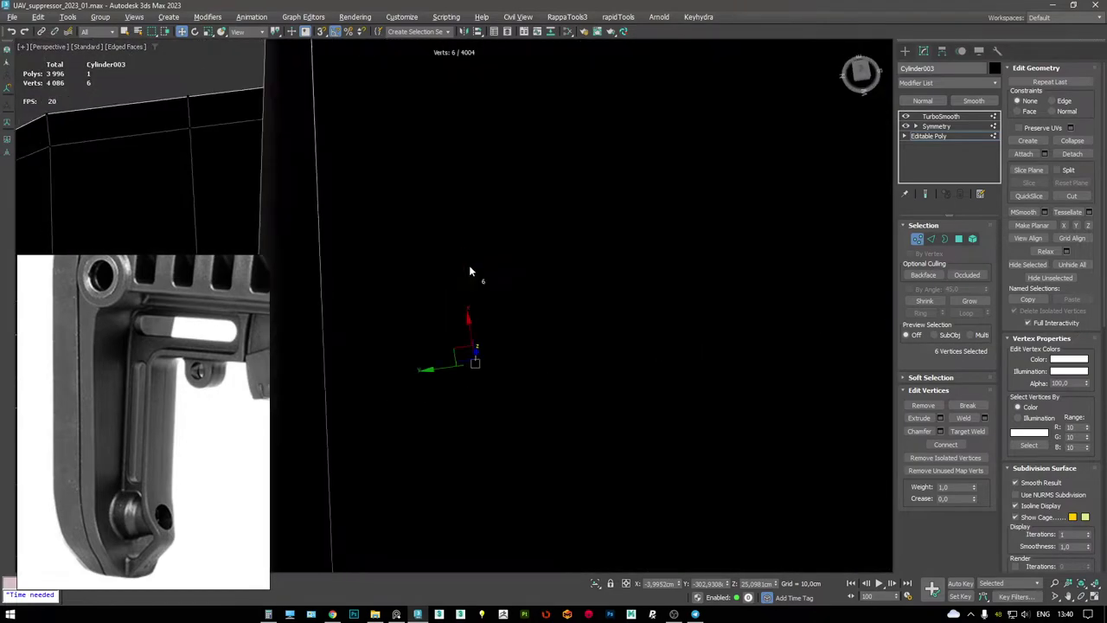
scroll(484, 246, "down", 5)
scroll(471, 245, "up", 5)
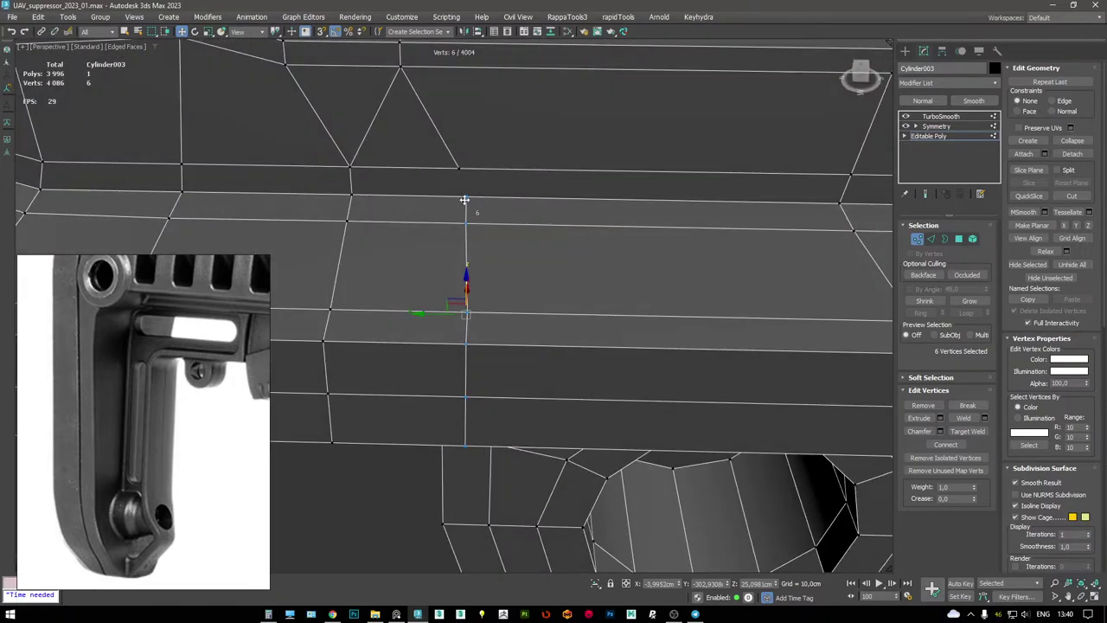
middle_click_drag(472, 194, 450, 159, "alt")
- Select the lug's 10 open top edges and switch to Select and Move
key("2")
left_click(436, 154)
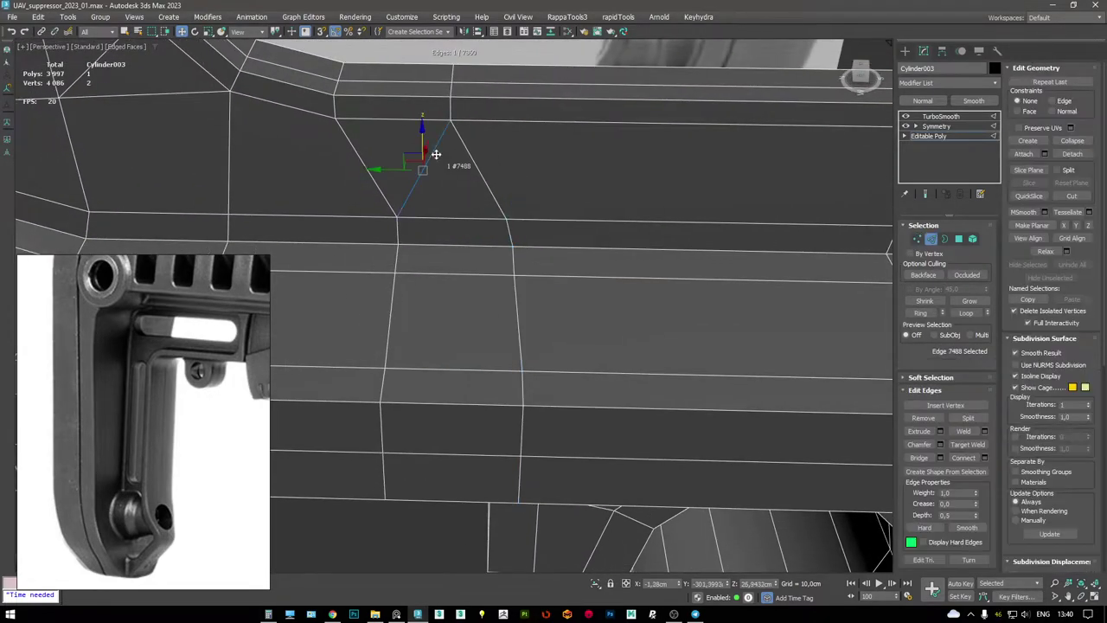
scroll(484, 212, "down", 5)
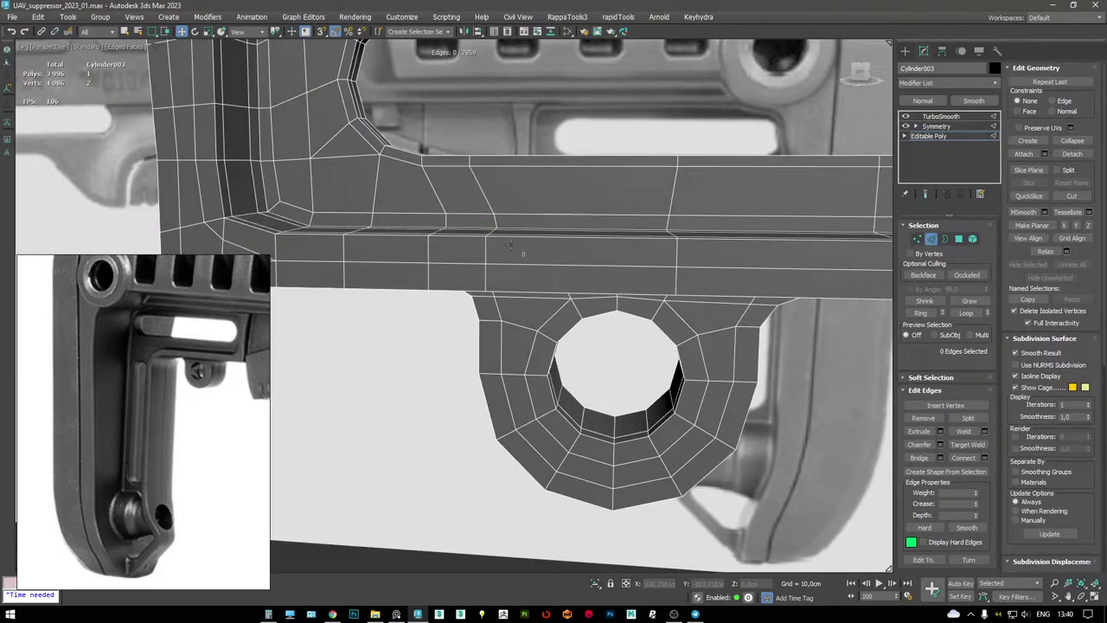
middle_click_drag(485, 212, 521, 229, "alt")
scroll(520, 230, "up", 4)
scroll(524, 285, "down", 3)
middle_click_drag(524, 316, 481, 256, "alt")
scroll(507, 248, "up", 3)
key("w")
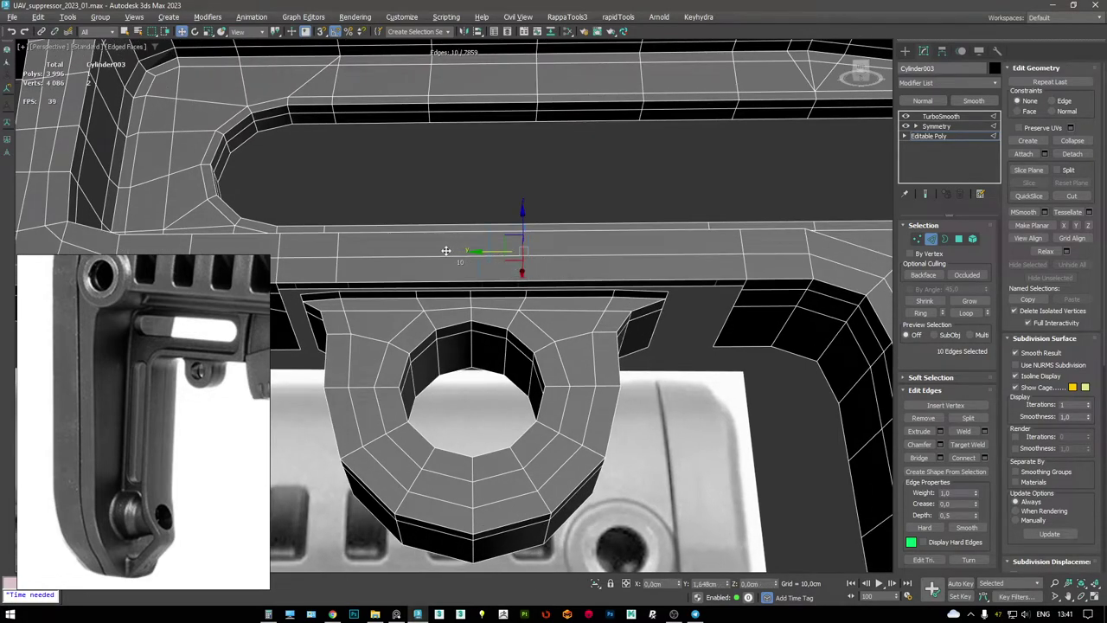
- Extrude the ring lug's top edges with a height of 0
key("F3")
key("e")
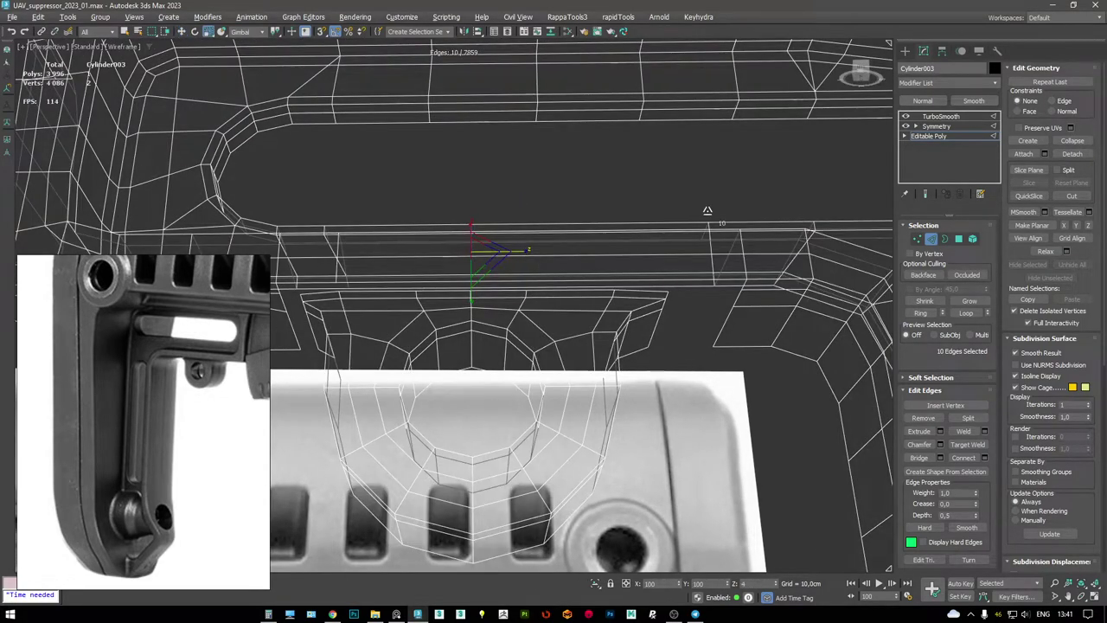
key("F3")
key("shift+e")
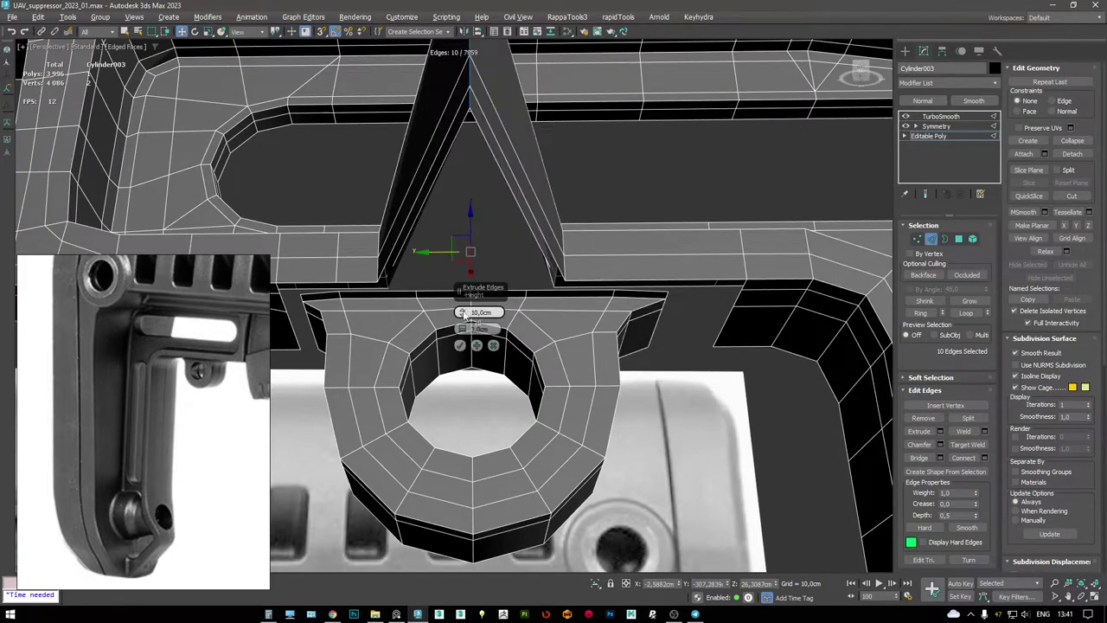
right_click(462, 313)
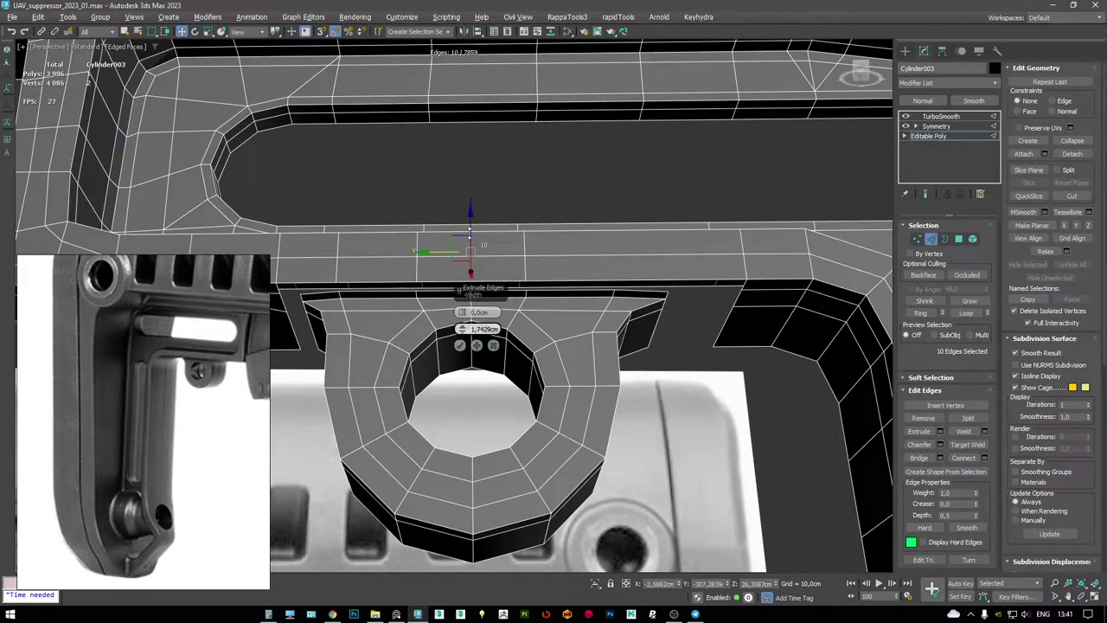
left_click(460, 346)
middle_click_drag(460, 346, 594, 240, "alt")
- Pull the extruded edges up to the grip's underside and select the gap's open border
key("w")
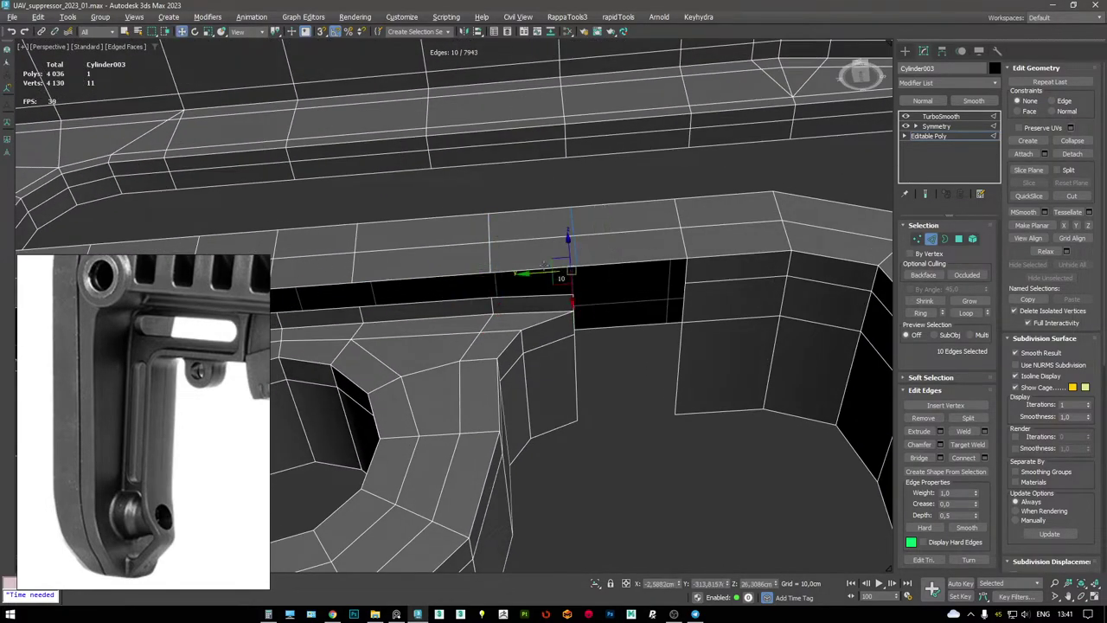
middle_click_drag(551, 290, 493, 271, "alt")
middle_click_drag(449, 301, 429, 271, "alt")
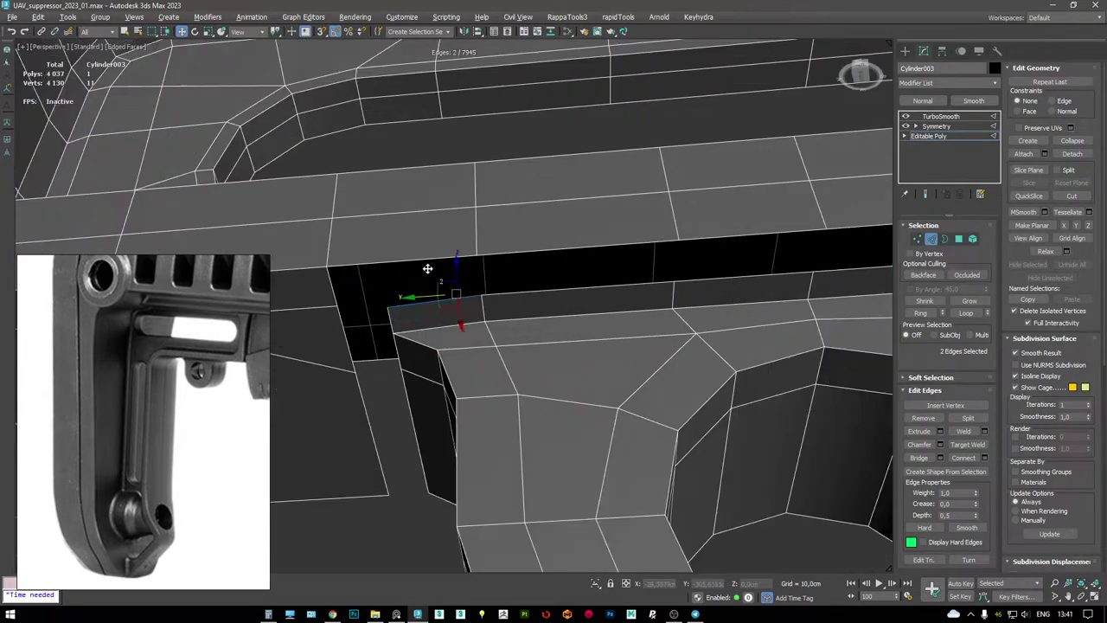
middle_click_drag(530, 292, 562, 280, "alt")
key("3")
left_click(497, 272)
key("1")
- Extend a copy of the edge above the remaining hole down over it
middle_click_drag(483, 252, 508, 334, "alt")
key("2")
key("w")
left_click(479, 285)
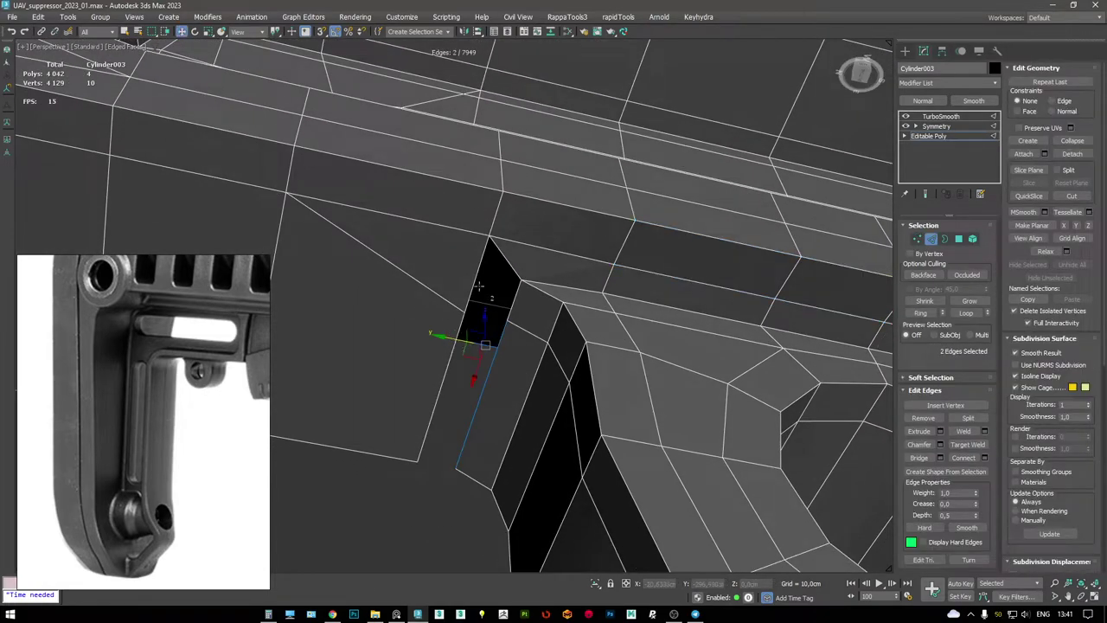
key("3")
middle_click_drag(480, 333, 597, 292, "alt")
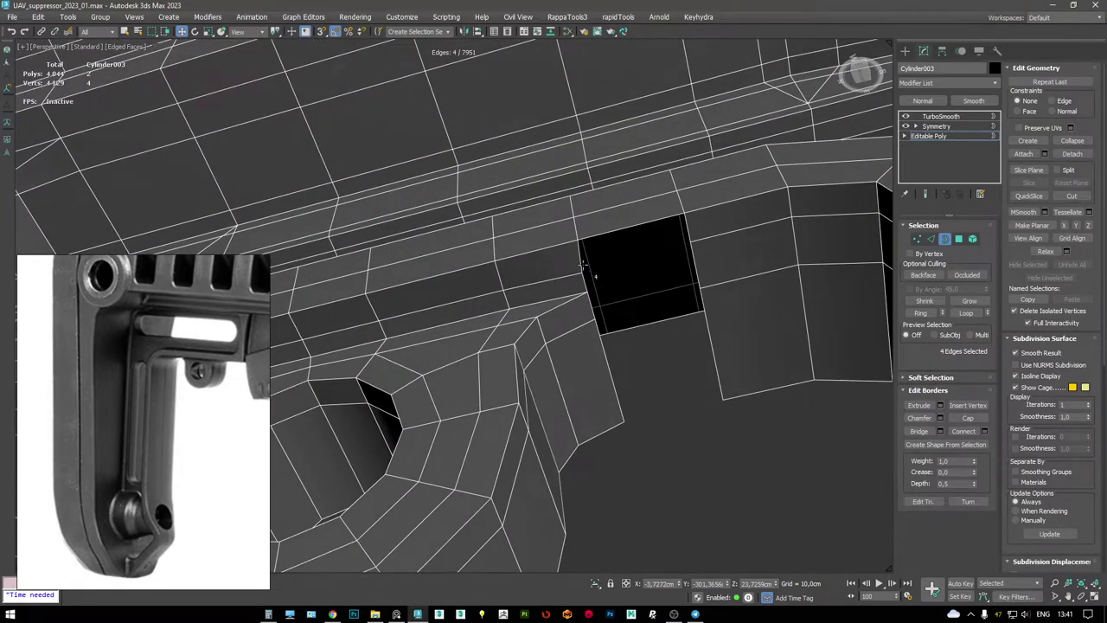
key("2")
left_click(683, 226)
left_click_drag(584, 255, 597, 296, "shift")
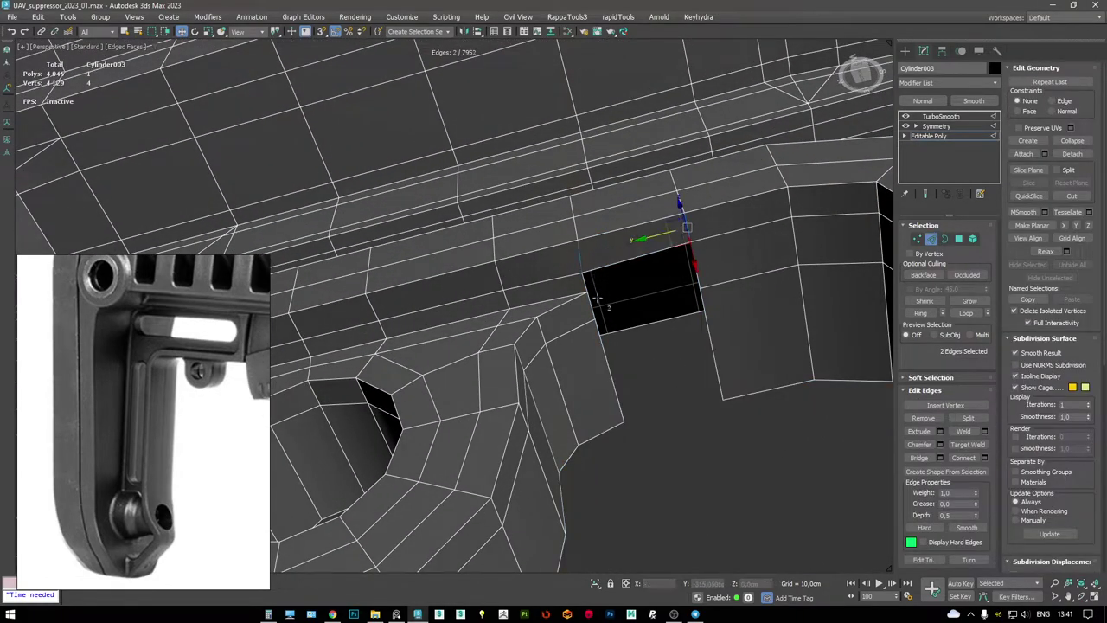
middle_click_drag(585, 280, 730, 252, "alt")
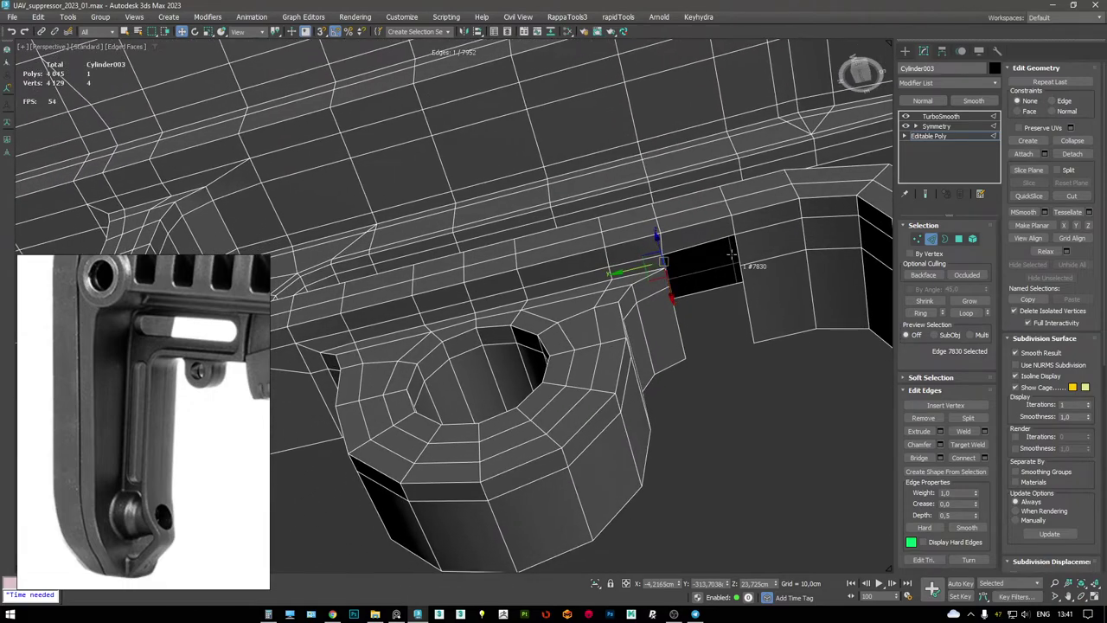
- Fill the lug-corner gap and the small triangular hole, then check the TurboSmooth result
key("1")
left_click(662, 255)
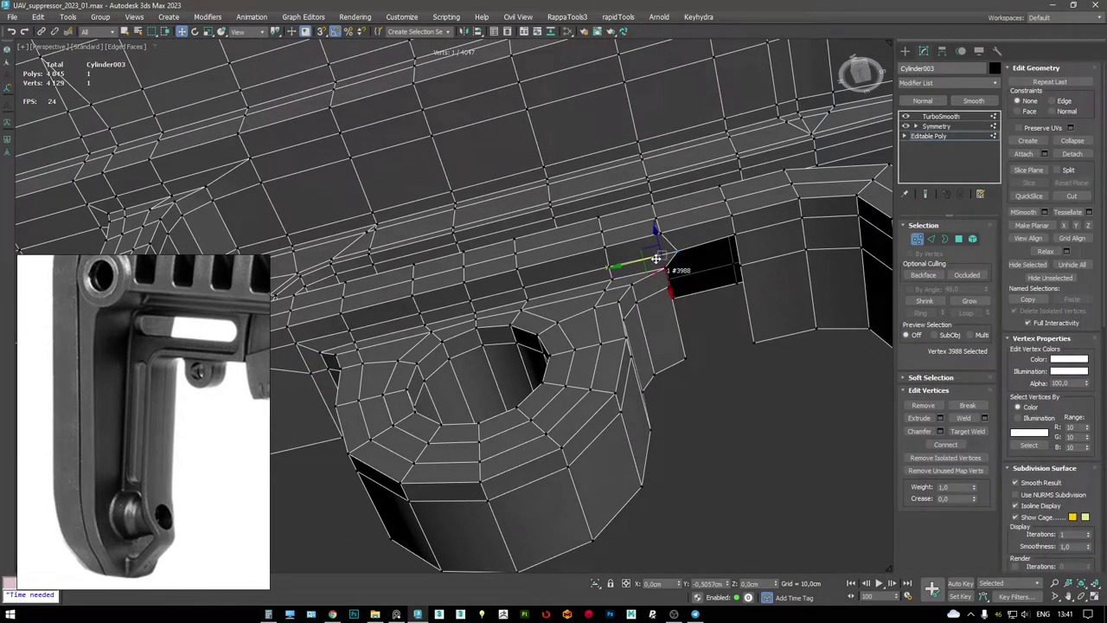
key("2")
left_click(678, 324)
scroll(703, 284, "up", 2)
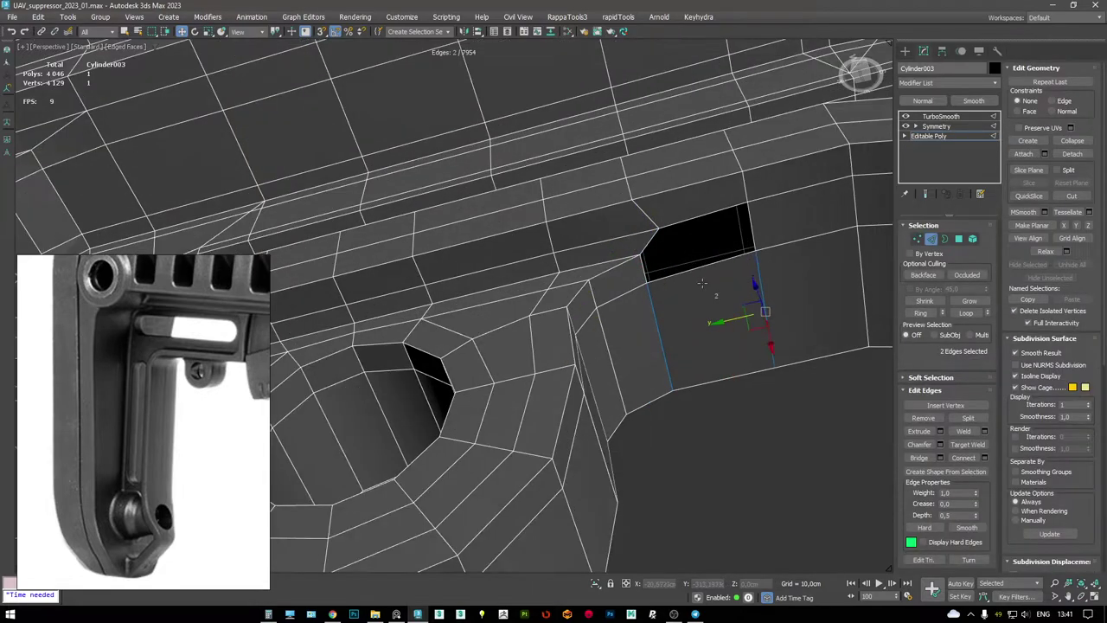
key("ctrl+z")
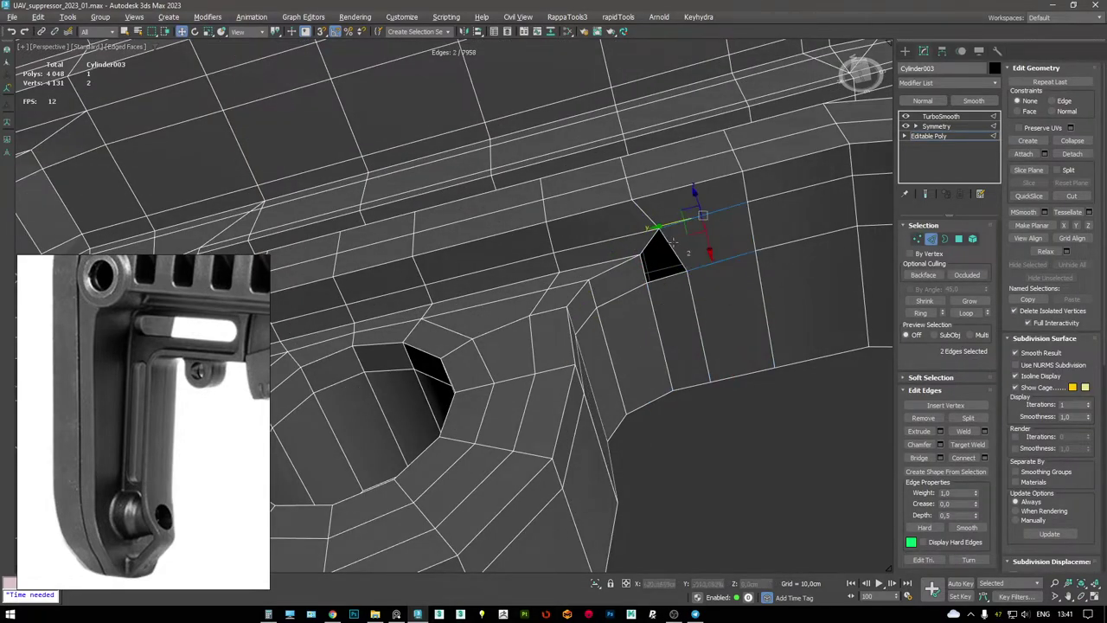
key("3")
left_click(671, 243)
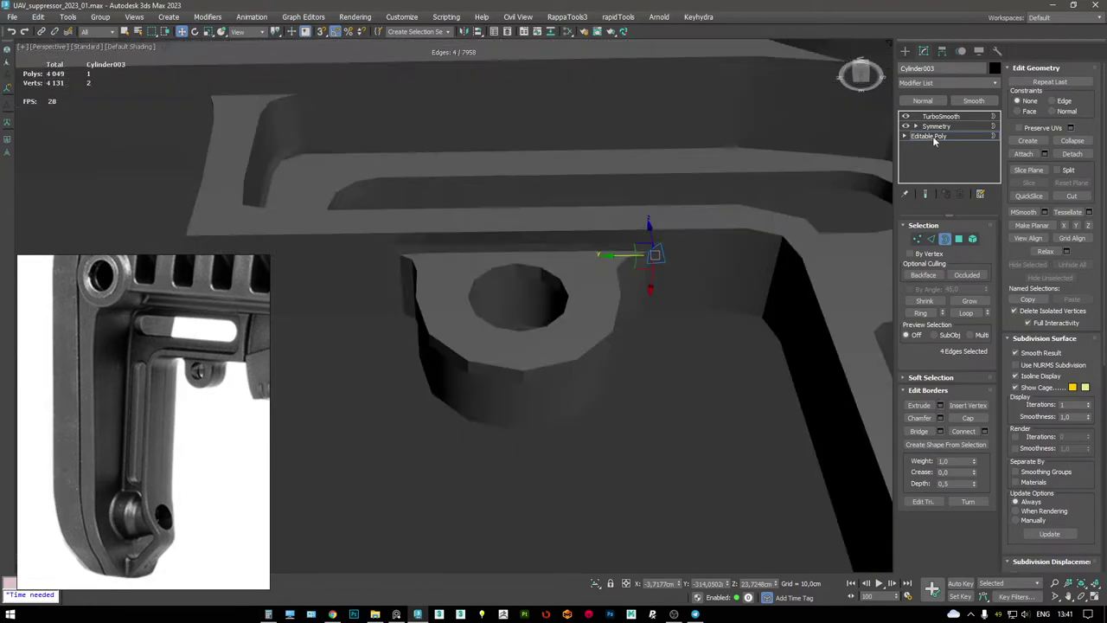
left_click(940, 116)
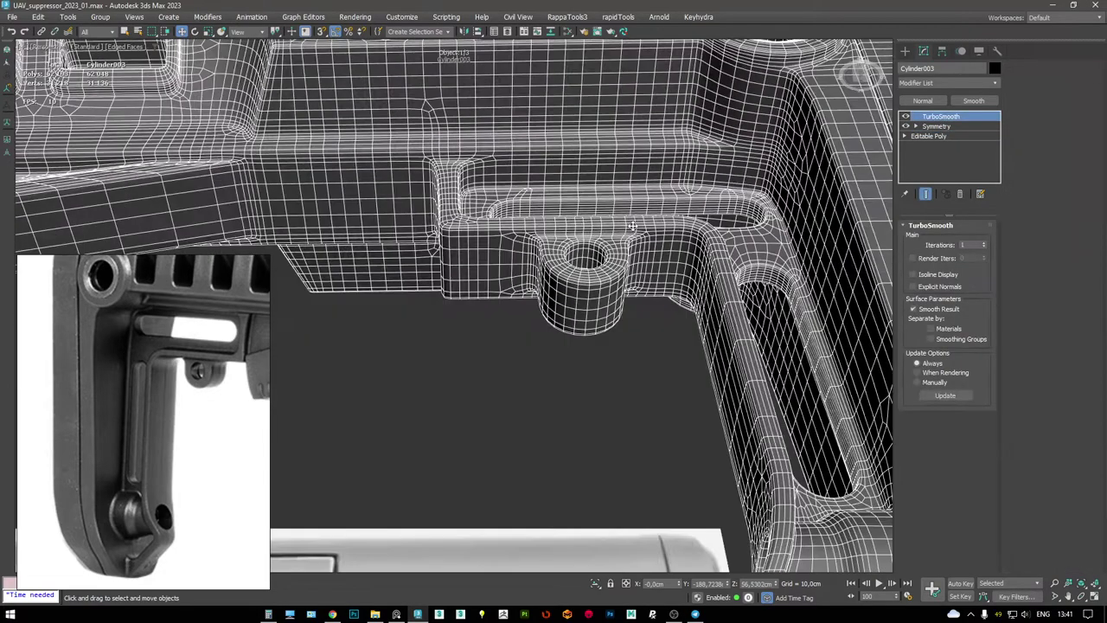
middle_click_drag(632, 225, 819, 292, "alt")
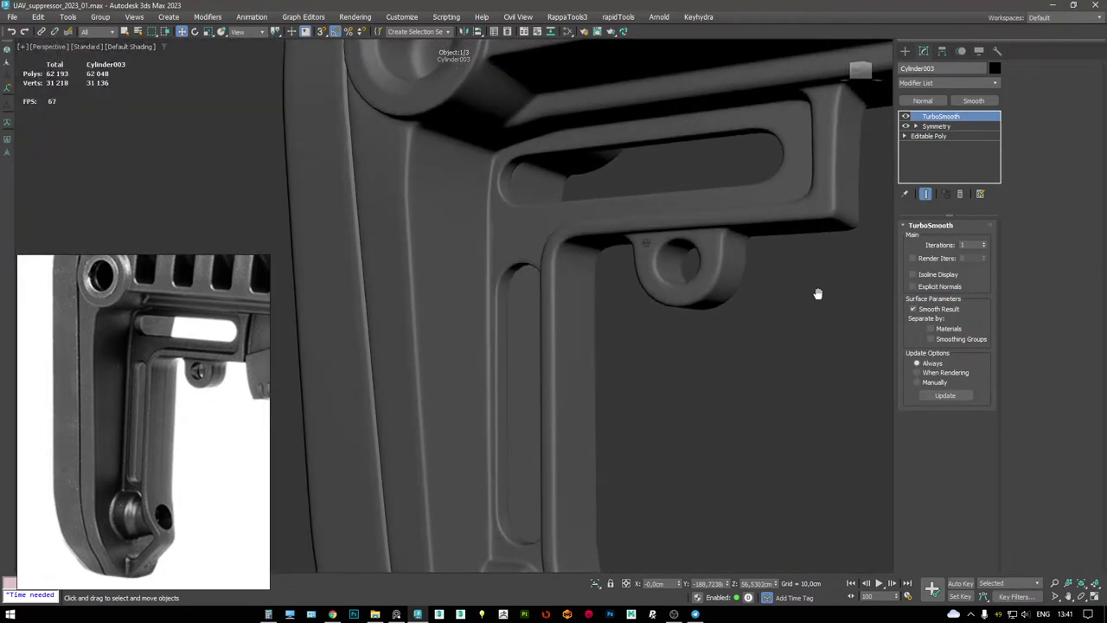
- Inspect the smoothed ring lug from the side with edges toggled off and on
scroll(693, 265, "down", 5)
key("F4")
mouse_move(660, 265)
middle_mouse_down("alt")
mouse_move(612, 290)
mouse_move(645, 275)
middle_mouse_up("alt")
scroll(619, 187, "up", 6)
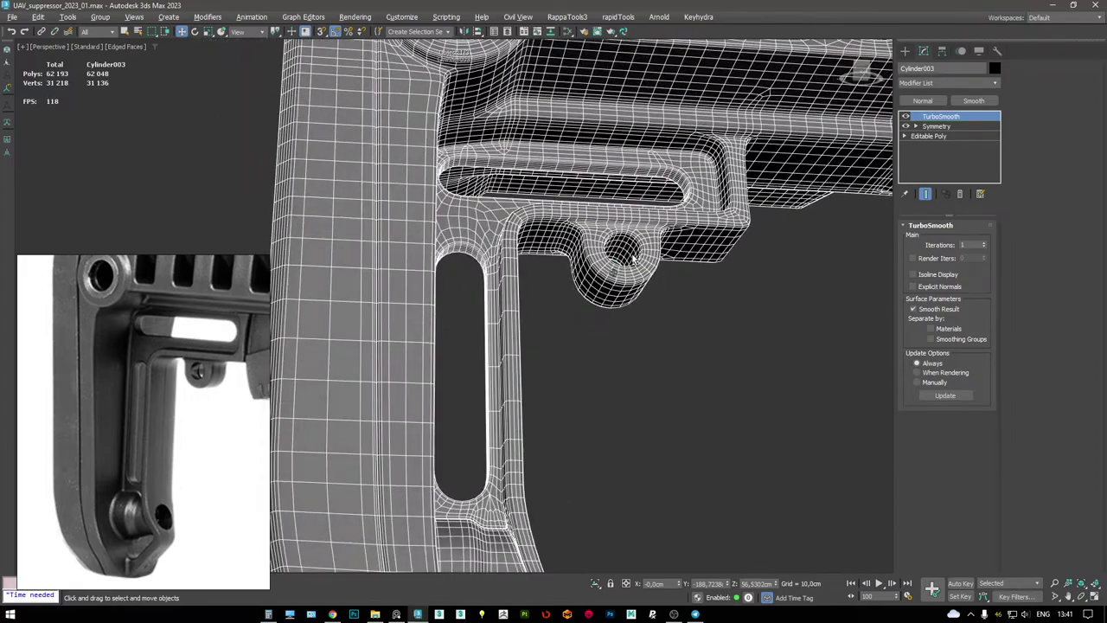
key("F4")
mouse_move(619, 187)
middle_mouse_down("alt")
mouse_move(631, 159)
mouse_move(654, 190)
mouse_move(815, 219)
middle_mouse_up("alt")
- Connect two vertices at the grip's slot corner with a new edge in Editable Poly
left_click(929, 136)
scroll(610, 178, "up", 4)
scroll(629, 204, "down", 4)
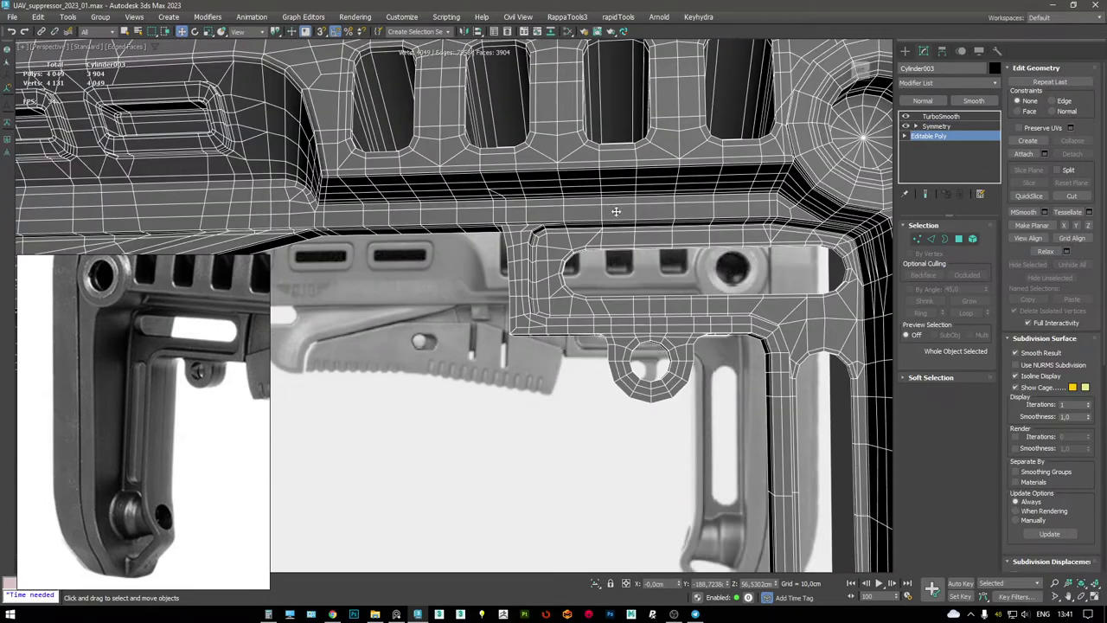
scroll(579, 241, "up", 6)
middle_click_drag(571, 238, 661, 219, "alt")
key("1")
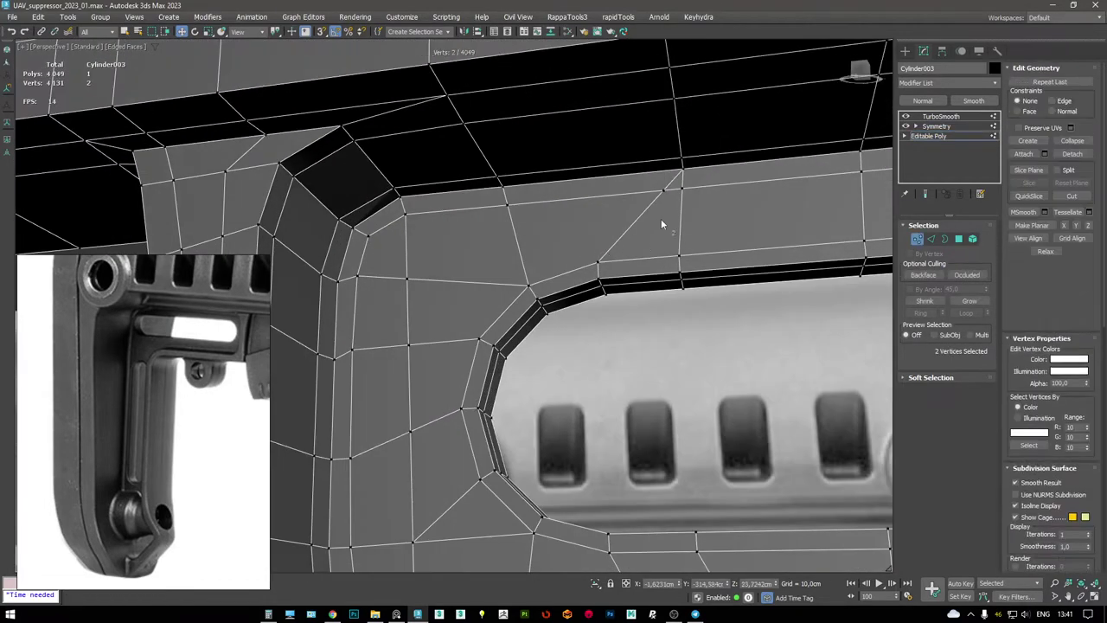
left_click(604, 260)
key("ctrl+shift+e")
key("2")
- Frame and orbit the whole smoothed stock under TurboSmooth
scroll(646, 212, "down", 2)
middle_click_drag(643, 217, 557, 187, "alt")
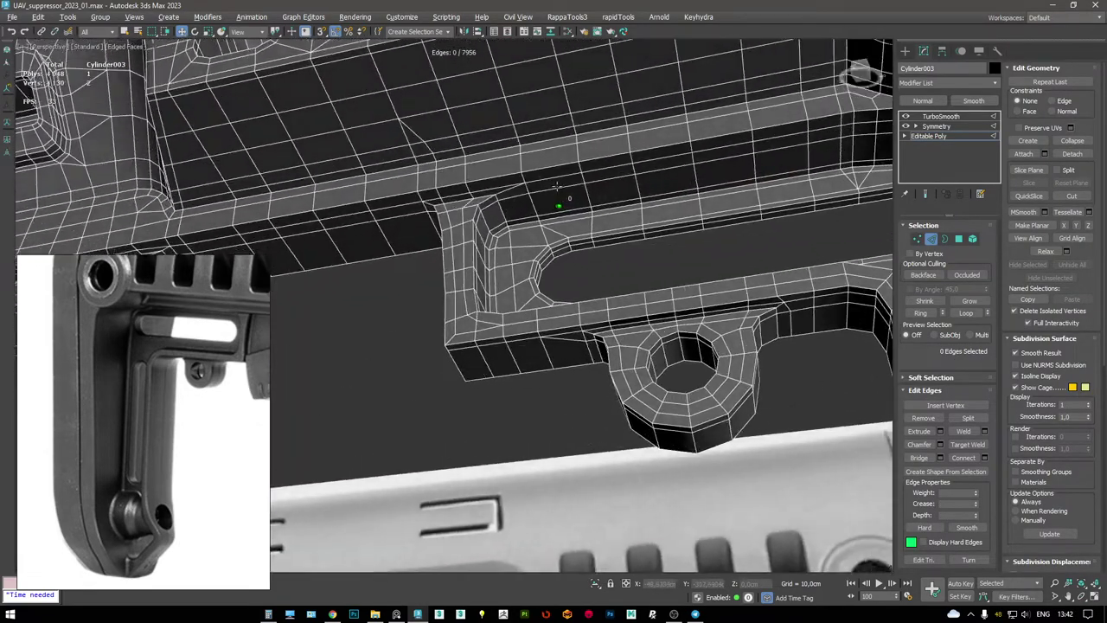
left_click(941, 116)
key("z")
middle_click_drag(501, 286, 450, 321, "alt")
scroll(582, 336, "down", 3)
scroll(126, 373, "down", 3)
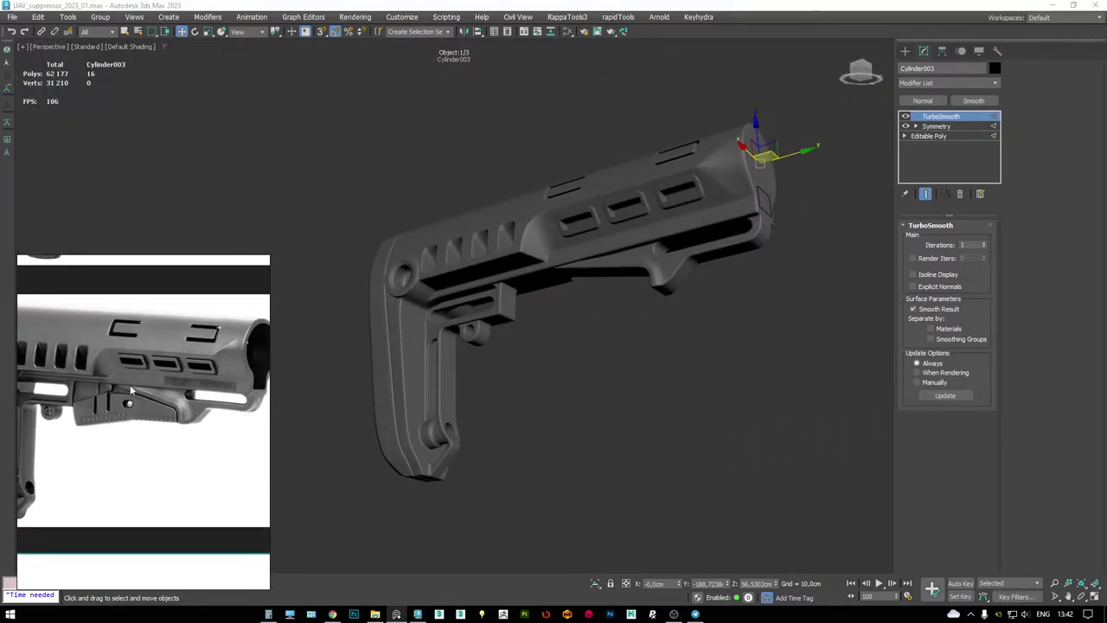
- Orbit around the smoothed stock to inspect the pivot hole
scroll(129, 384, "down", 3)
middle_click_drag(443, 359, 429, 395, "alt")
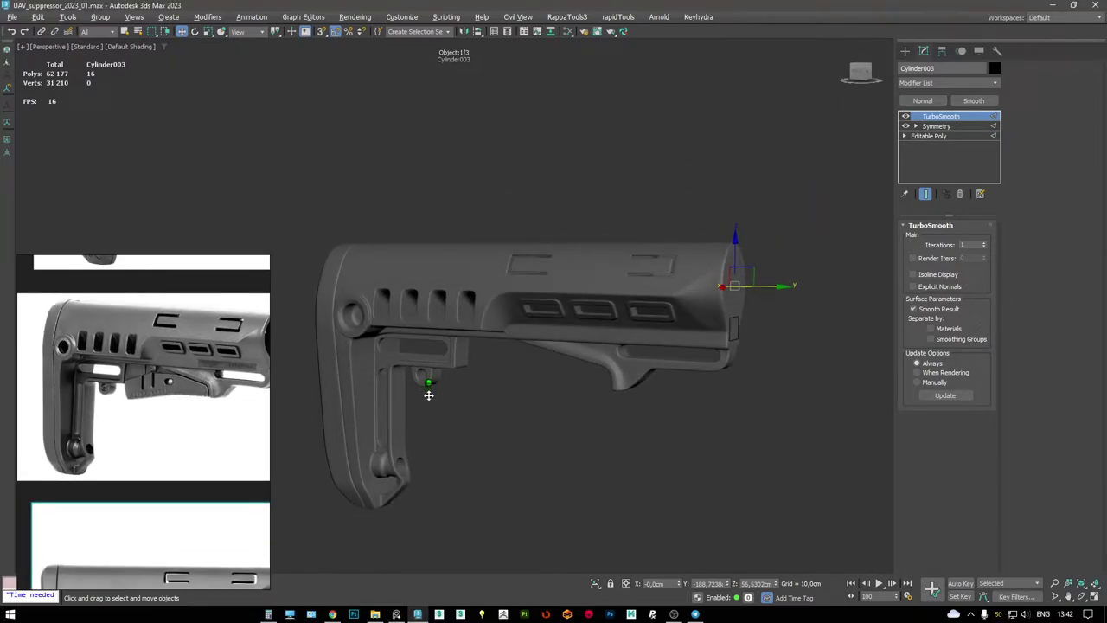
scroll(90, 340, "up", 5)
scroll(390, 314, "up", 10)
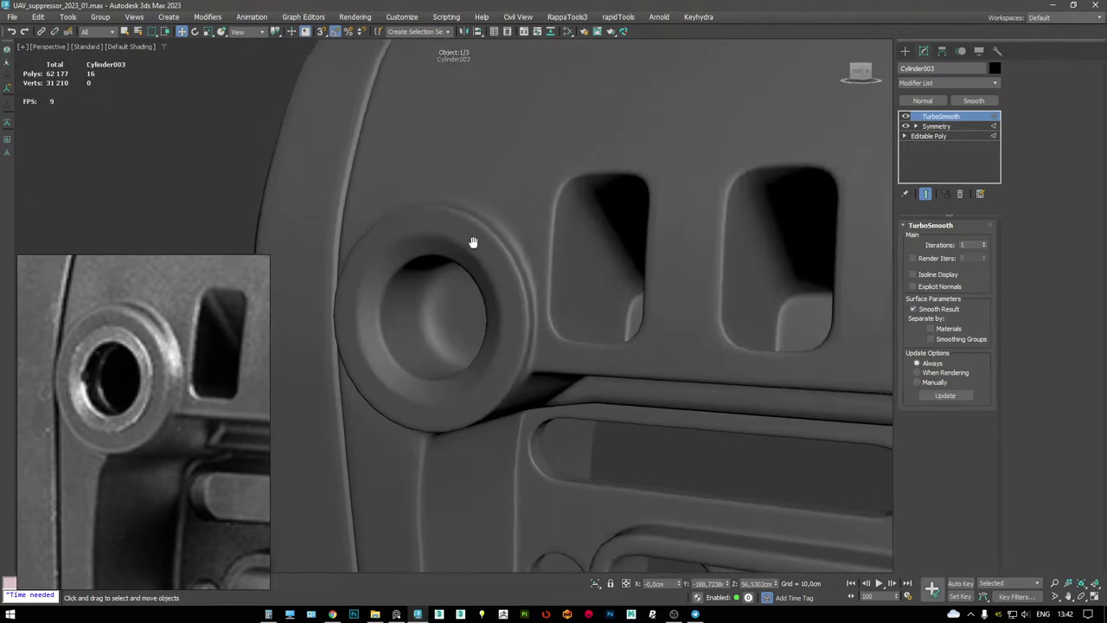
middle_click_drag(473, 242, 433, 244, "alt")
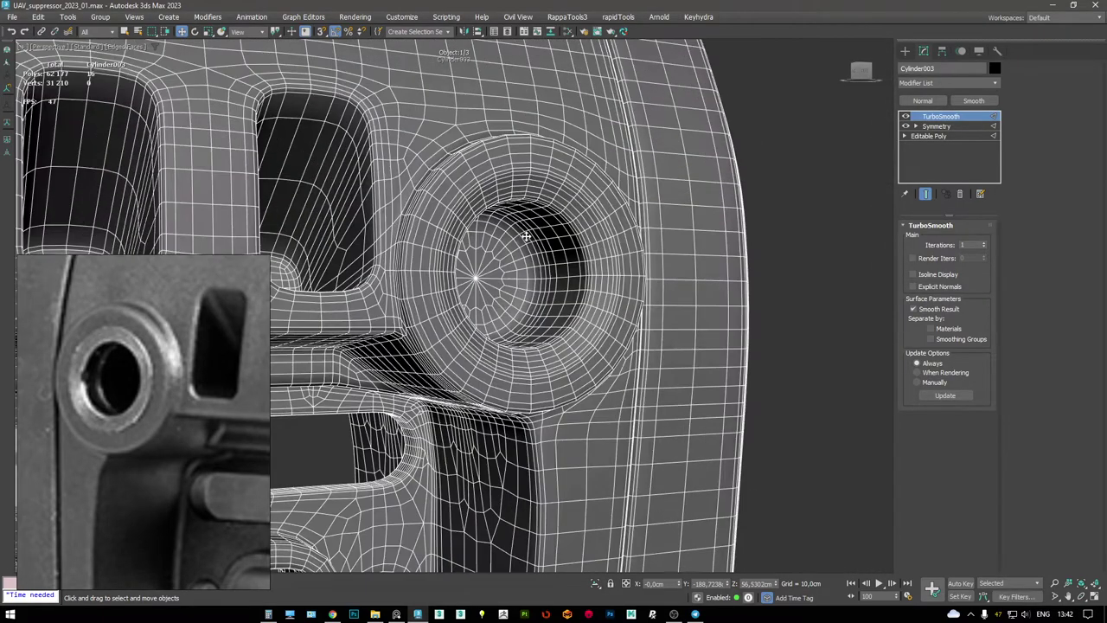
- Select the pivot hole's plug cylinder polygons in the base mesh and remove them
left_click(928, 135)
key("2")
scroll(640, 209, "up", 3)
middle_click_drag(640, 209, 597, 229, "alt")
key("4")
left_click(478, 308)
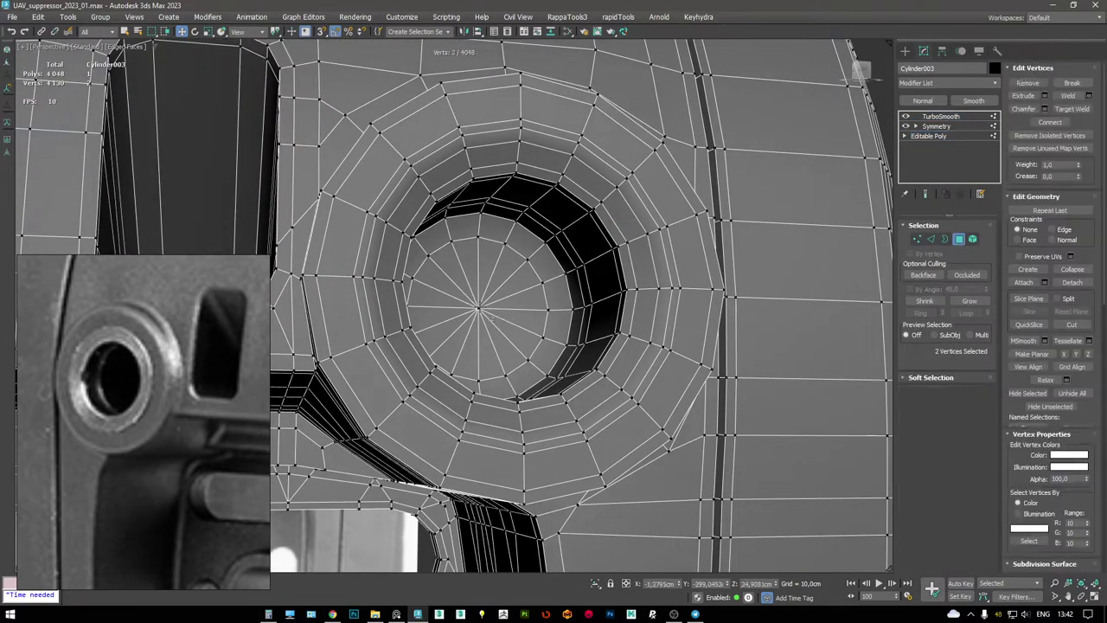
double_click(512, 310)
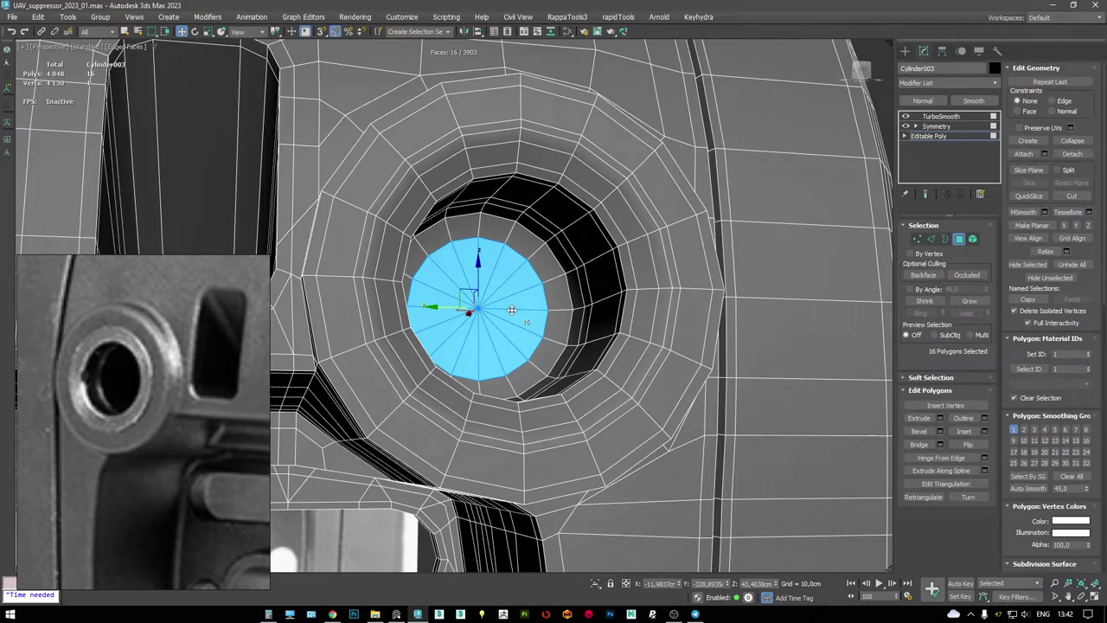
double_click(512, 310)
scroll(512, 310, "down", 2)
middle_click_drag(574, 204, 566, 248, "alt")
key("alt+h")
- Snap the hole's rim edge loop onto the outer rim and remove the extra loops
key("2")
double_click(593, 198)
left_click_drag(528, 288, 598, 148)
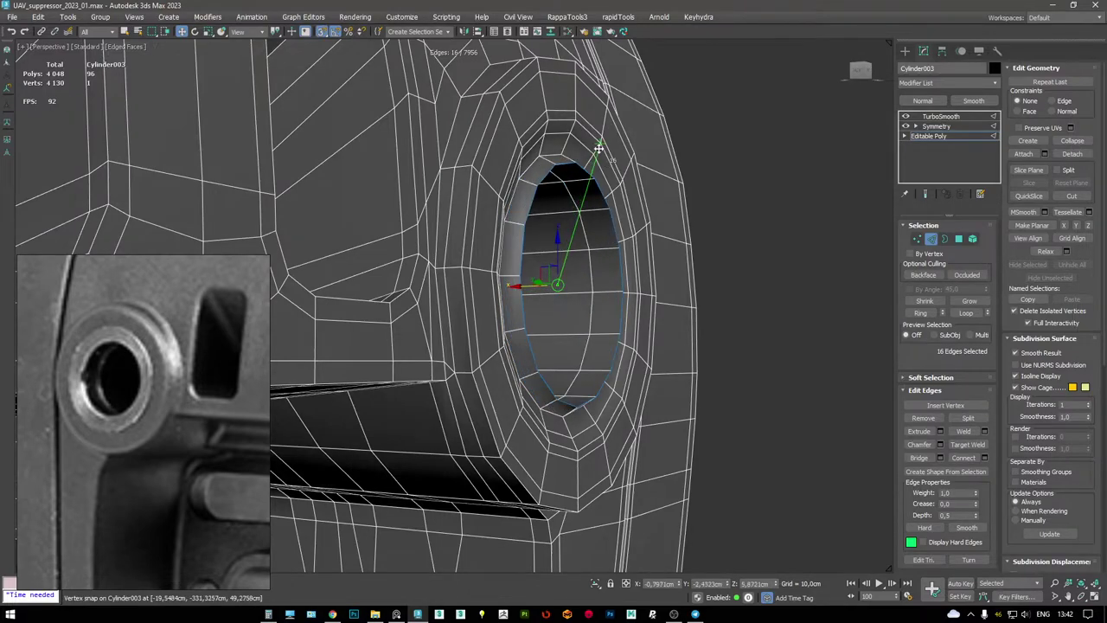
middle_click_drag(600, 147, 532, 152, "alt")
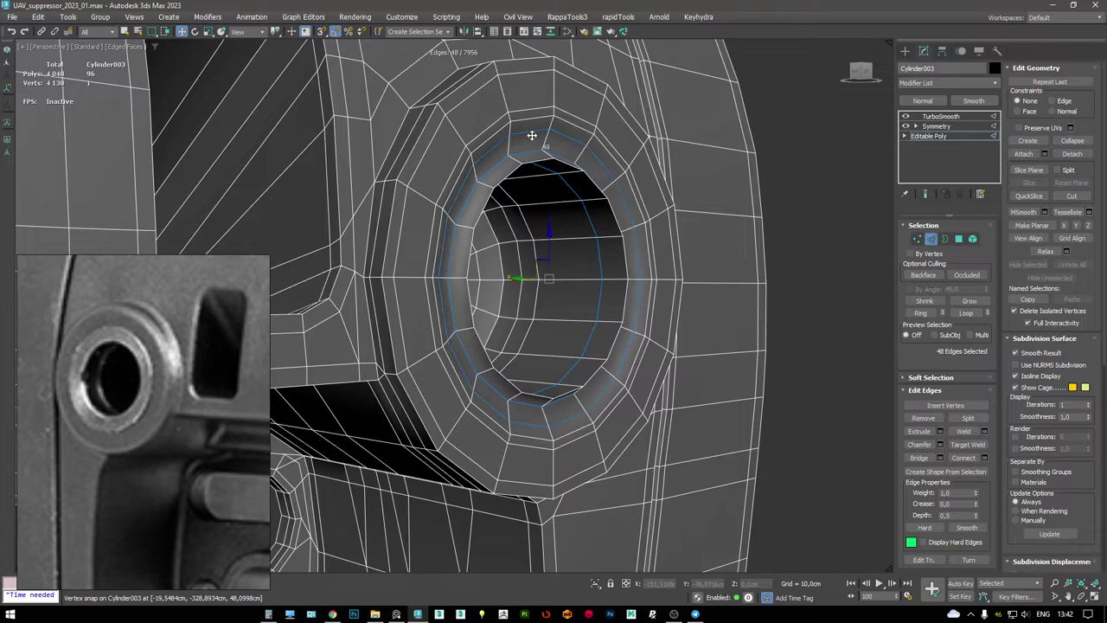
key("ctrl+BackSpace")
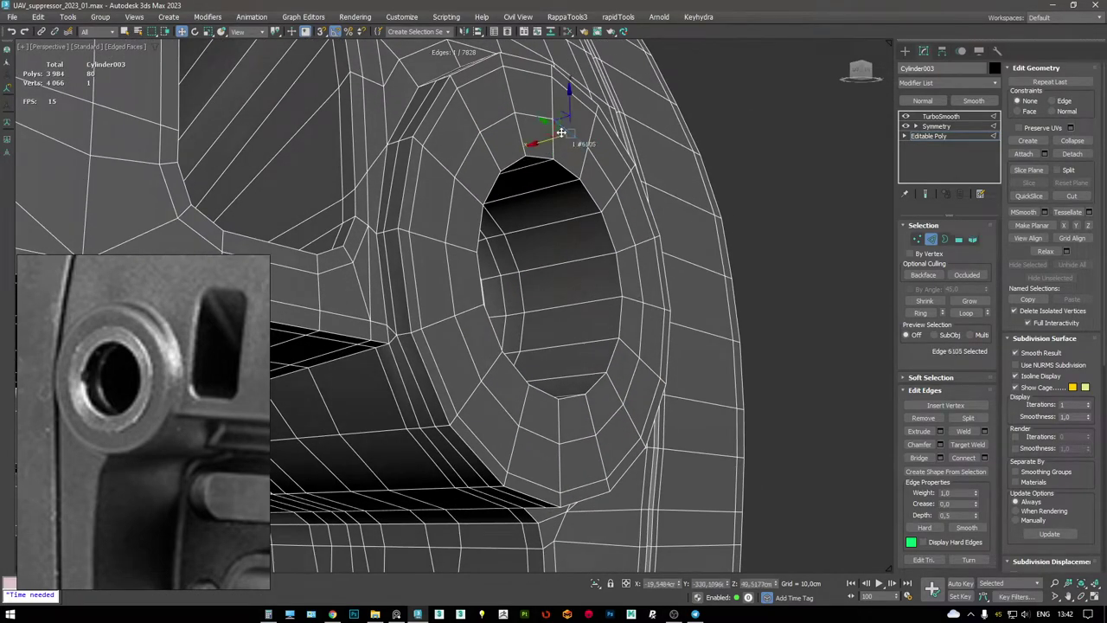
- Extrude the loop of edges around the hole
double_click(561, 131)
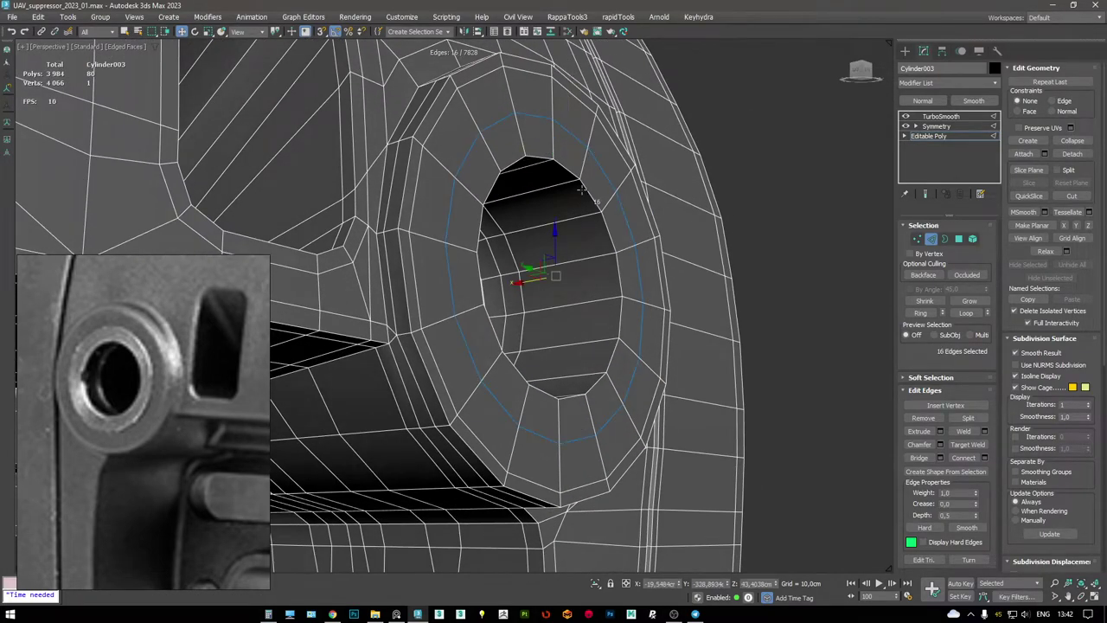
left_click_drag(463, 331, 462, 321)
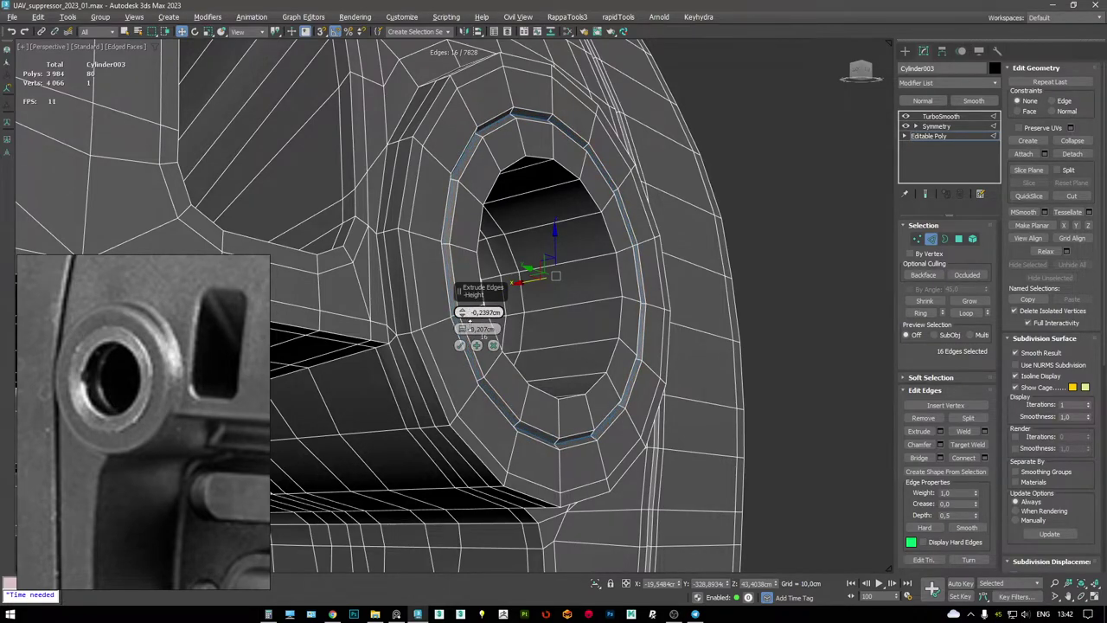
left_click(460, 346)
scroll(529, 157, "up", 3)
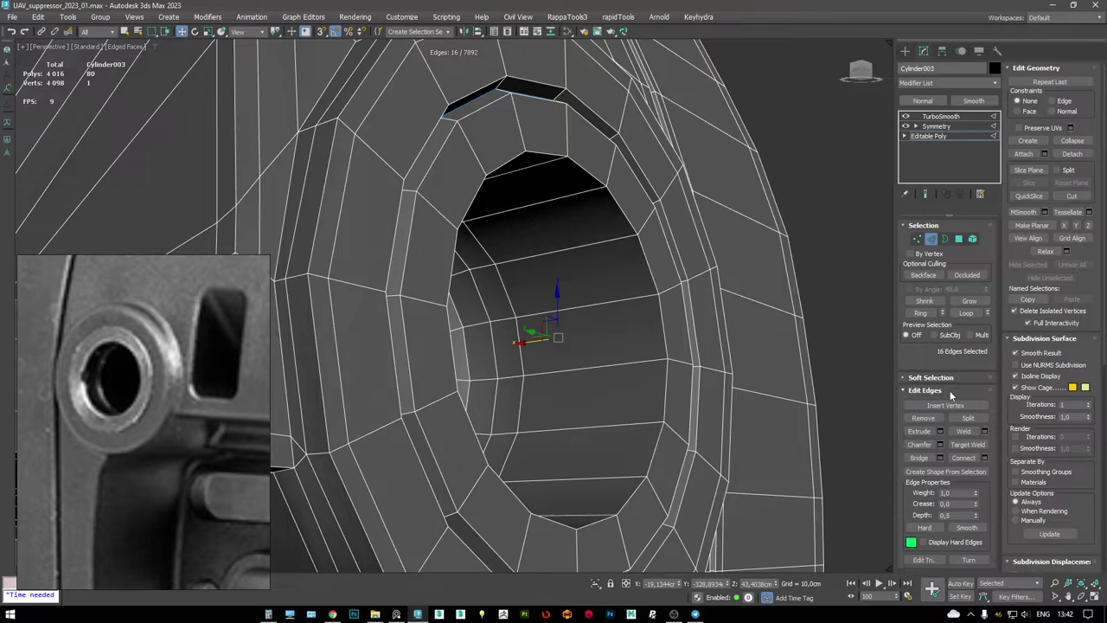
- Scale the ring of faces around the hole rim up to about 102%
key("4")
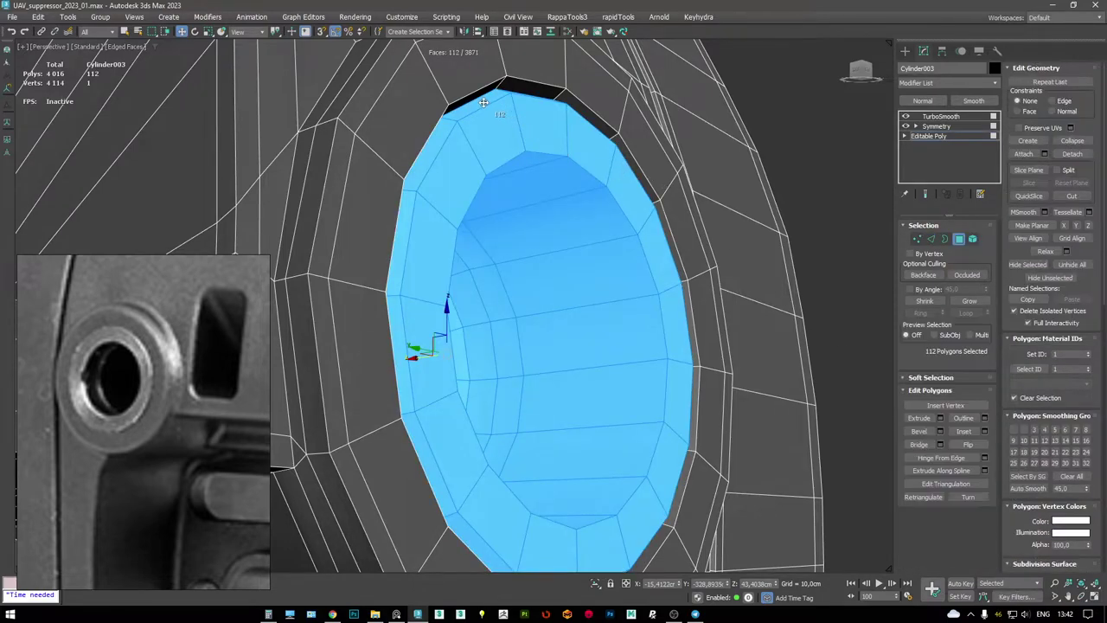
left_click(447, 131)
key("alt+l")
middle_click_drag(447, 132, 531, 249, "alt")
key("r")
left_click_drag(534, 277, 529, 275)
- Insert a supporting edge loop inside the hole with SwiftLoop
key("q")
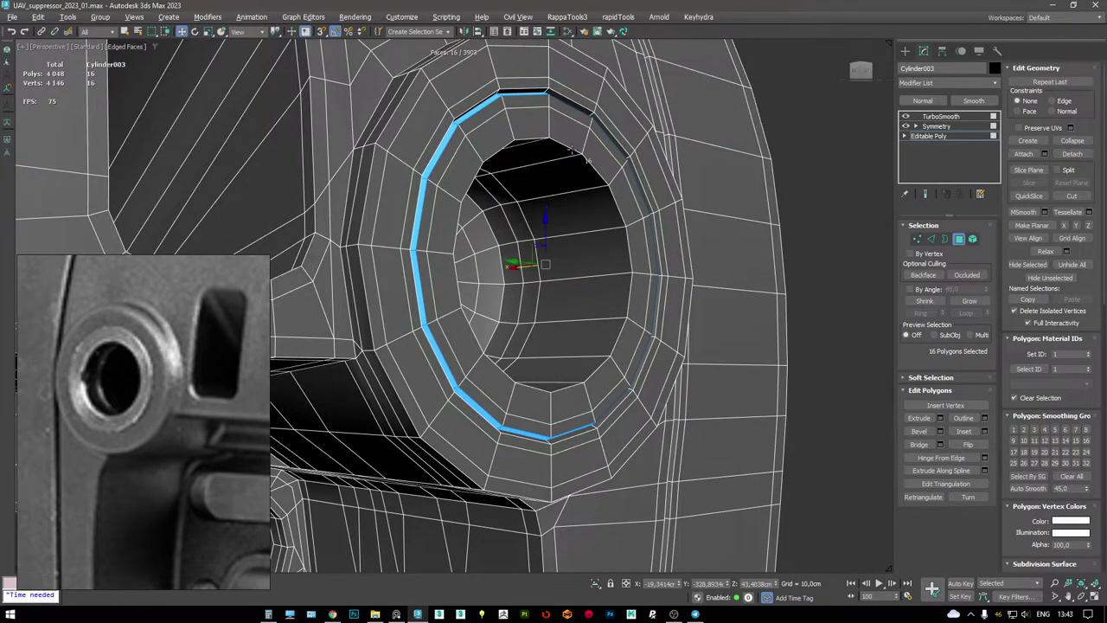
scroll(573, 149, "up", 3)
left_click_drag(559, 154, 591, 128)
left_click(592, 125)
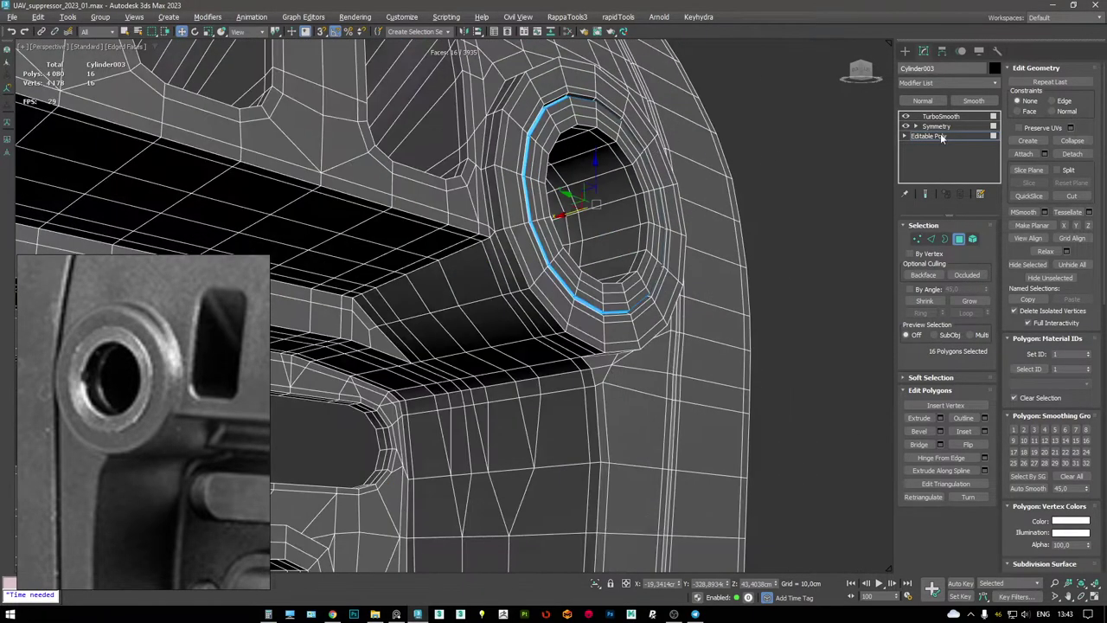
key("F4")
- Check the smoothed stock, reselect the hole cap on the base mesh, and preview again
left_click(941, 116)
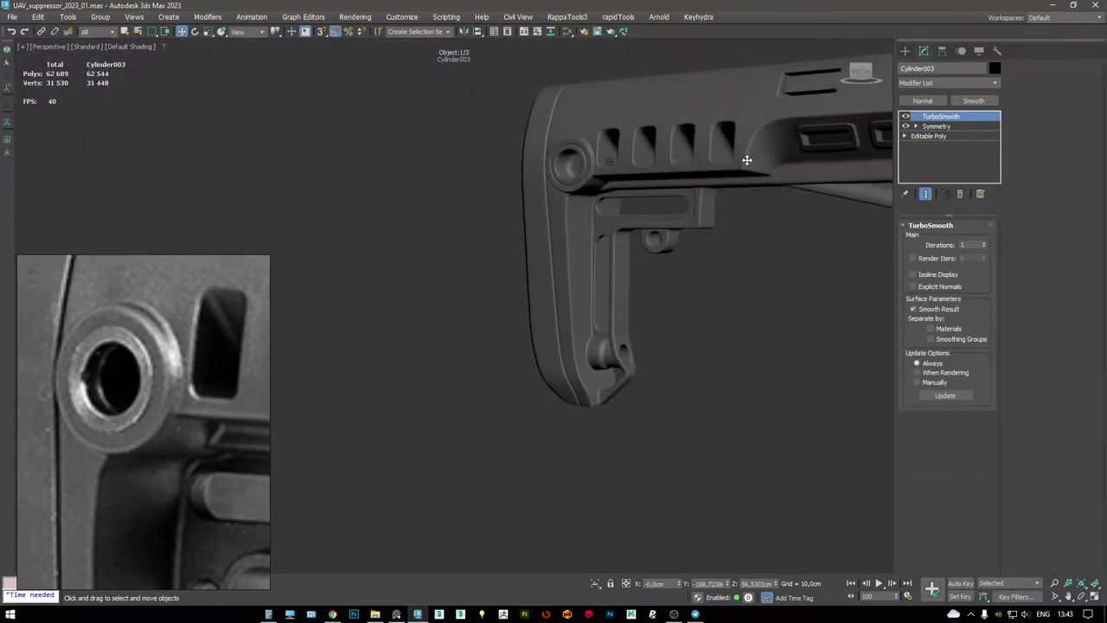
middle_click_drag(746, 161, 548, 203, "alt")
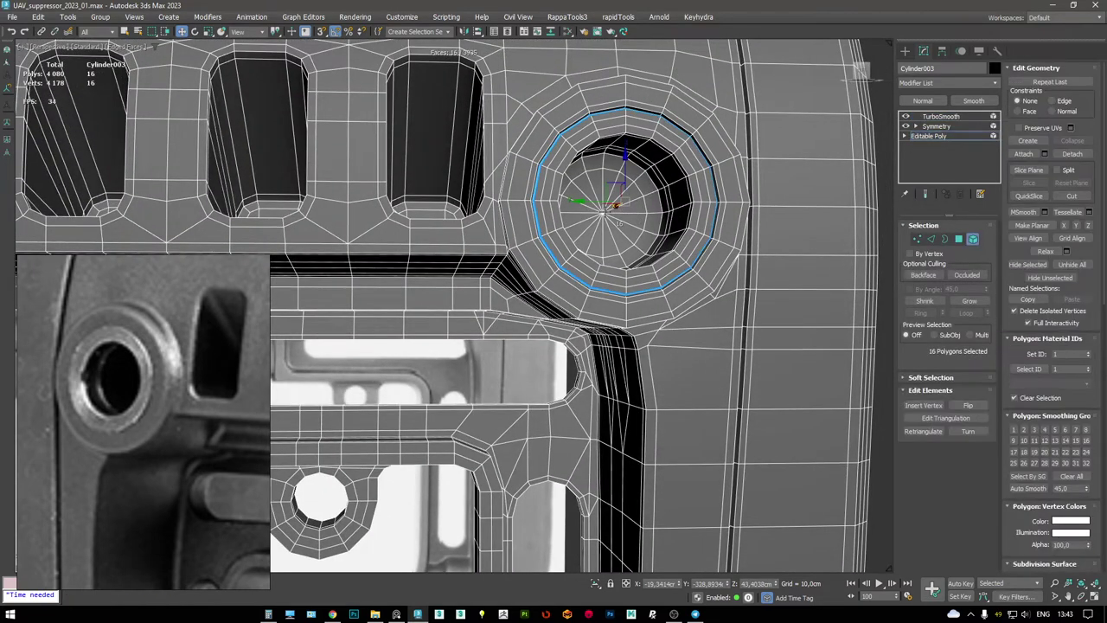
left_click(620, 215)
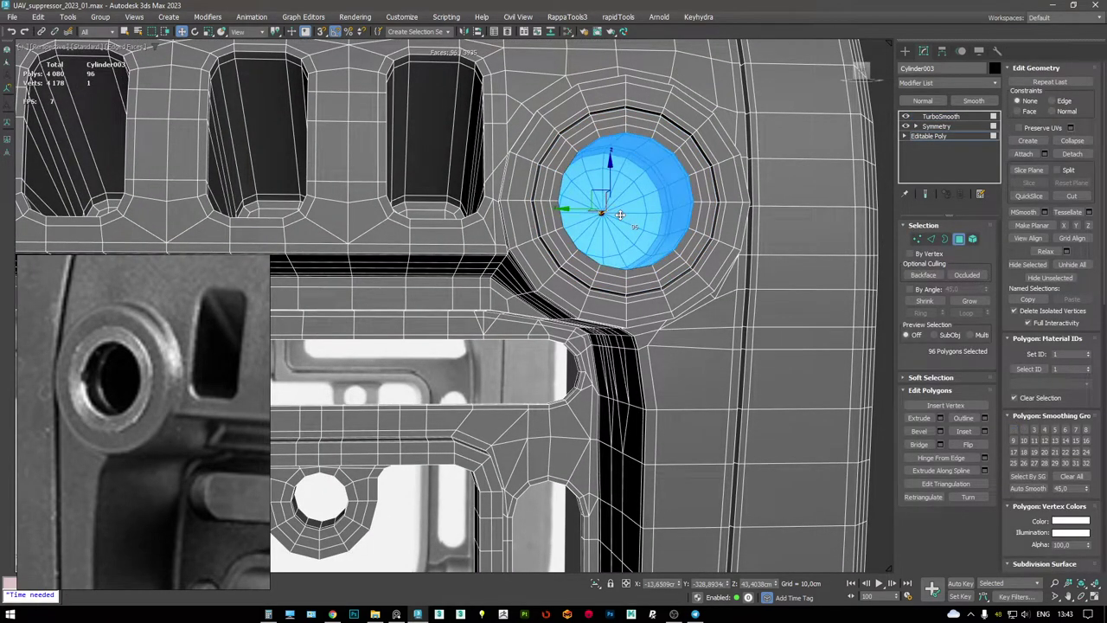
middle_click_drag(555, 123, 613, 181, "alt")
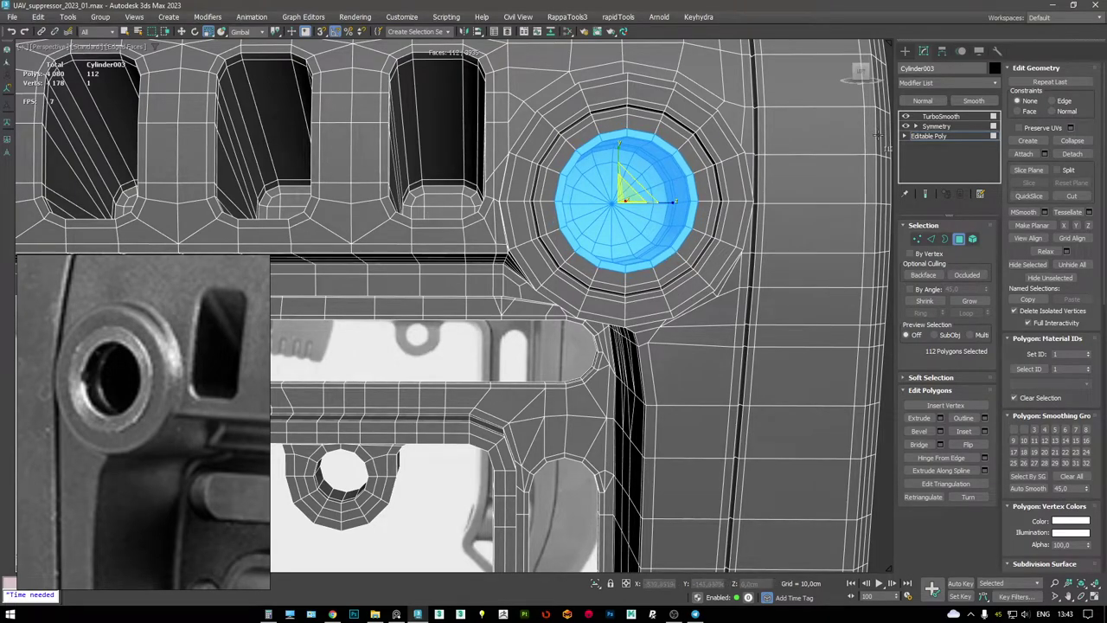
left_click(940, 116)
key("F4")
scroll(629, 214, "down", 5)
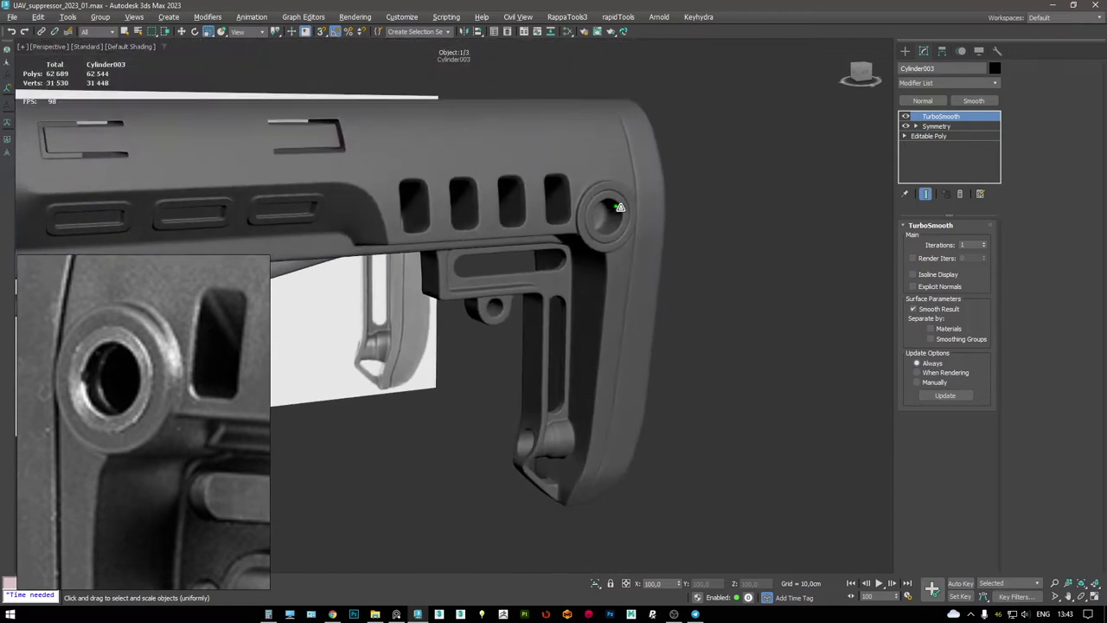
- Check the Symmetry modifier's settings, then return to the base Editable Poly
middle_click_drag(630, 215, 619, 192, "alt")
scroll(389, 239, "up", 10)
key("F4")
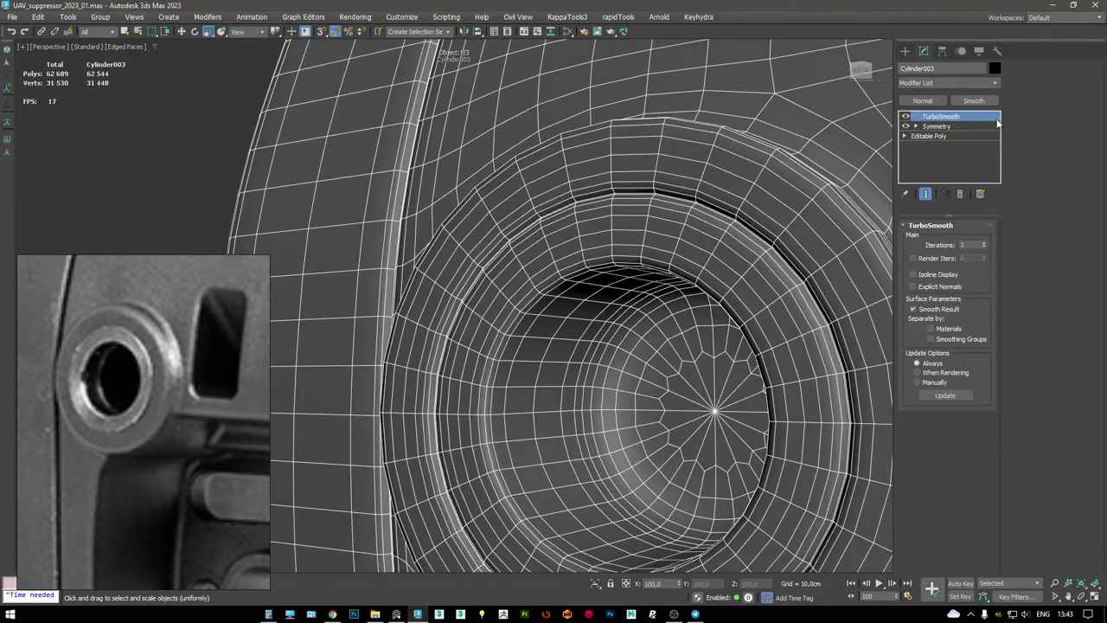
left_click(936, 127)
left_click(955, 136)
scroll(628, 230, "down", 8)
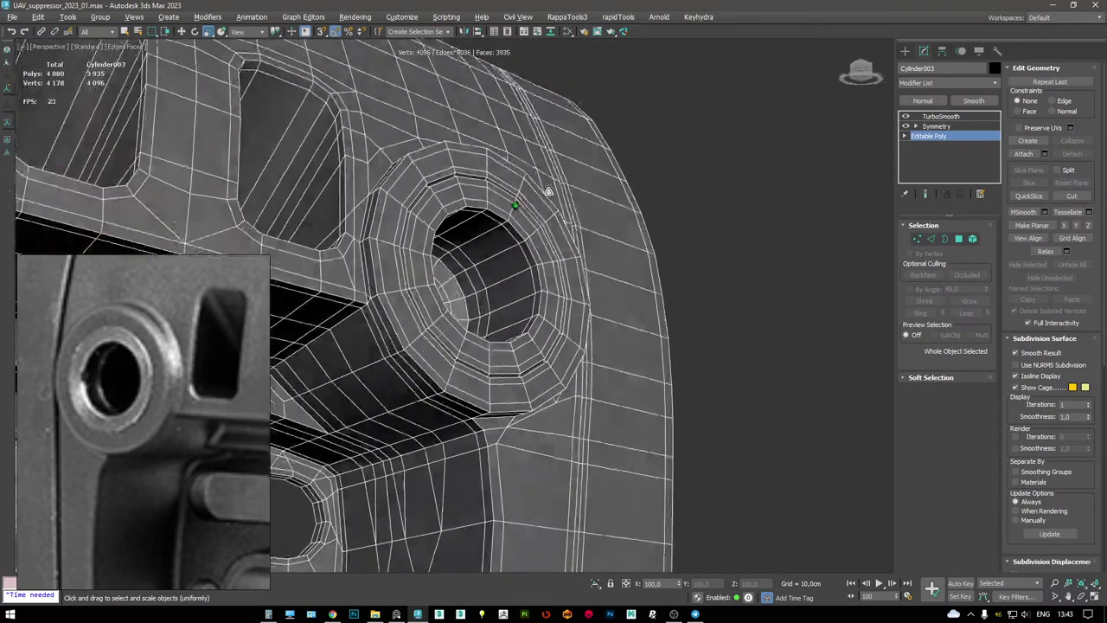
scroll(549, 190, "up", 5)
middle_click_drag(516, 240, 575, 259, "alt")
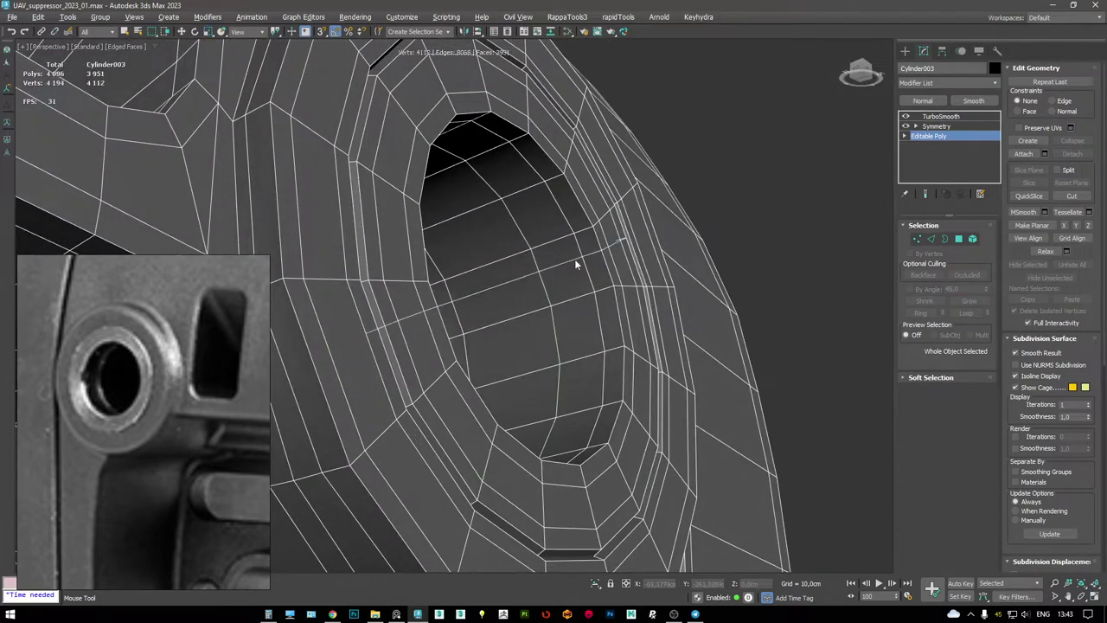
- Extrude the edge loop inside the button hole with zero height
key("2")
double_click(525, 237)
key("shift+e")
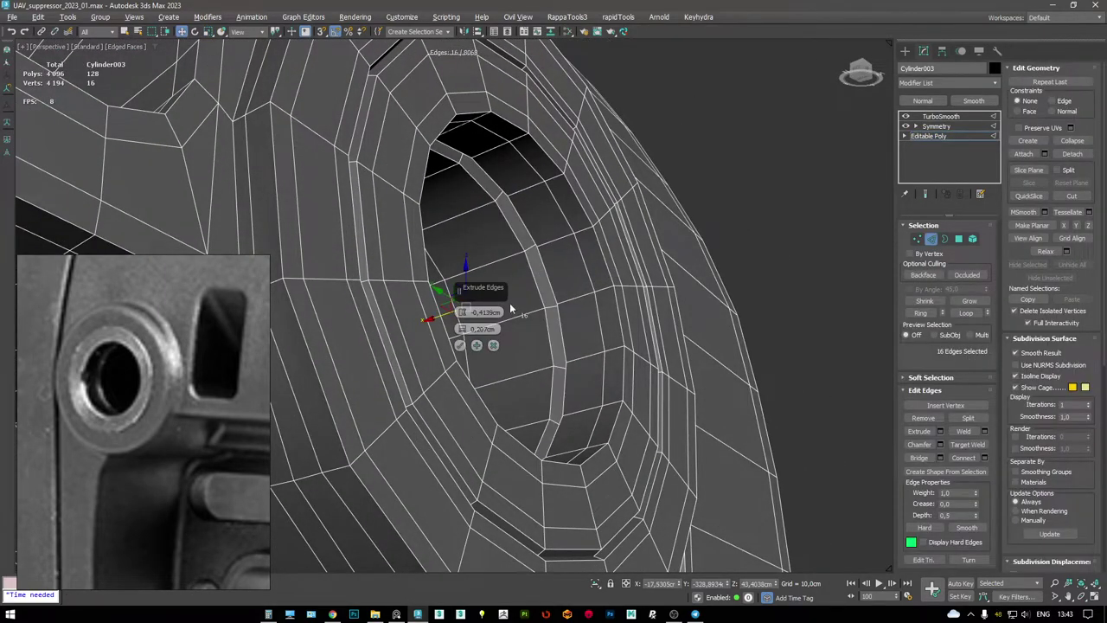
right_click(463, 315)
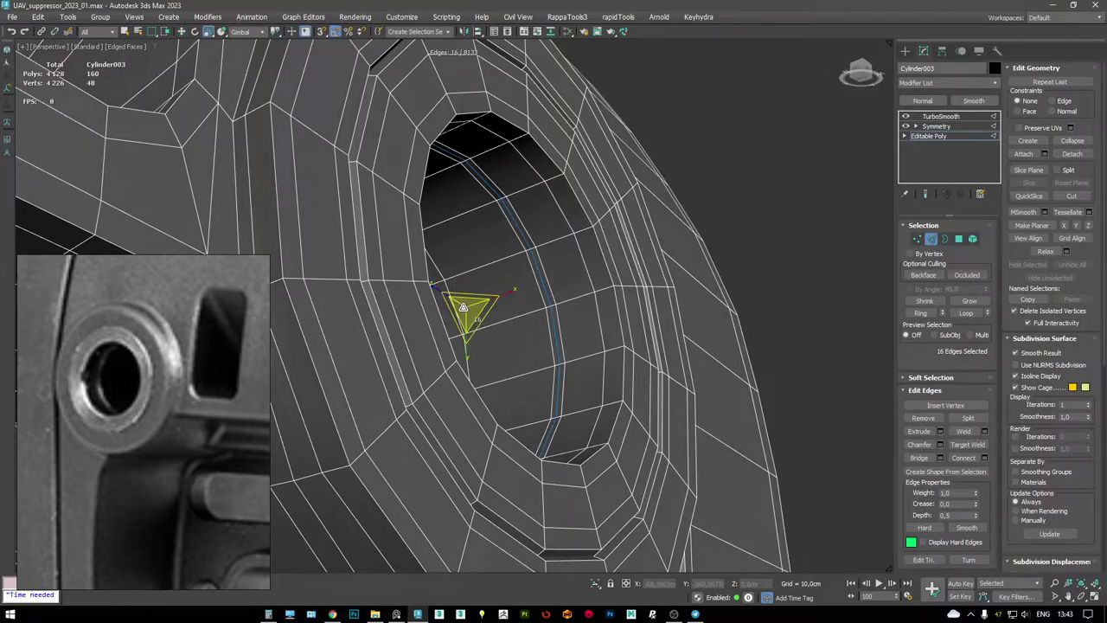
- Push the inner button cylinder element deeper into the recess
key("F3")
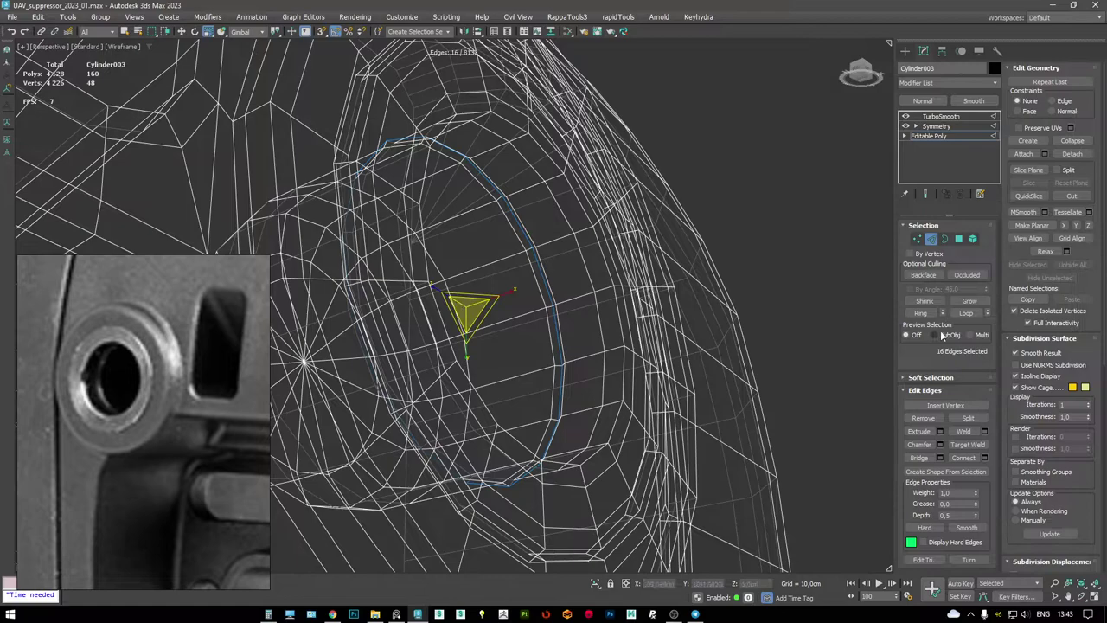
key("5")
left_click(496, 234)
left_click_drag(381, 339, 344, 346)
key("F3")
scroll(519, 199, "up", 4)
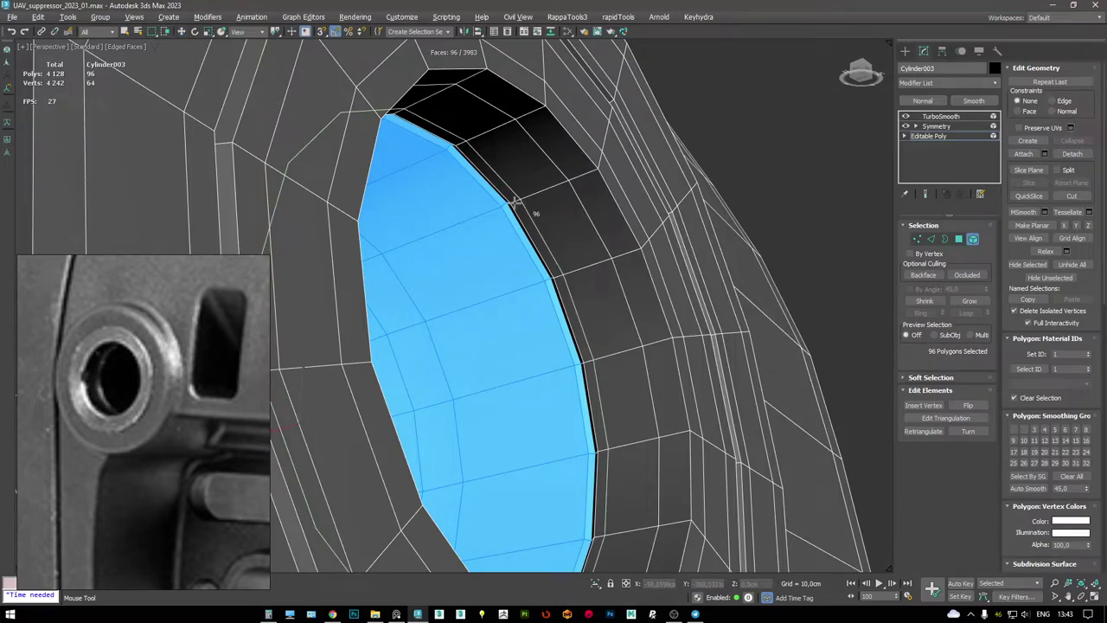
- Review the smoothed stock under TurboSmooth from several angles
left_click(939, 116)
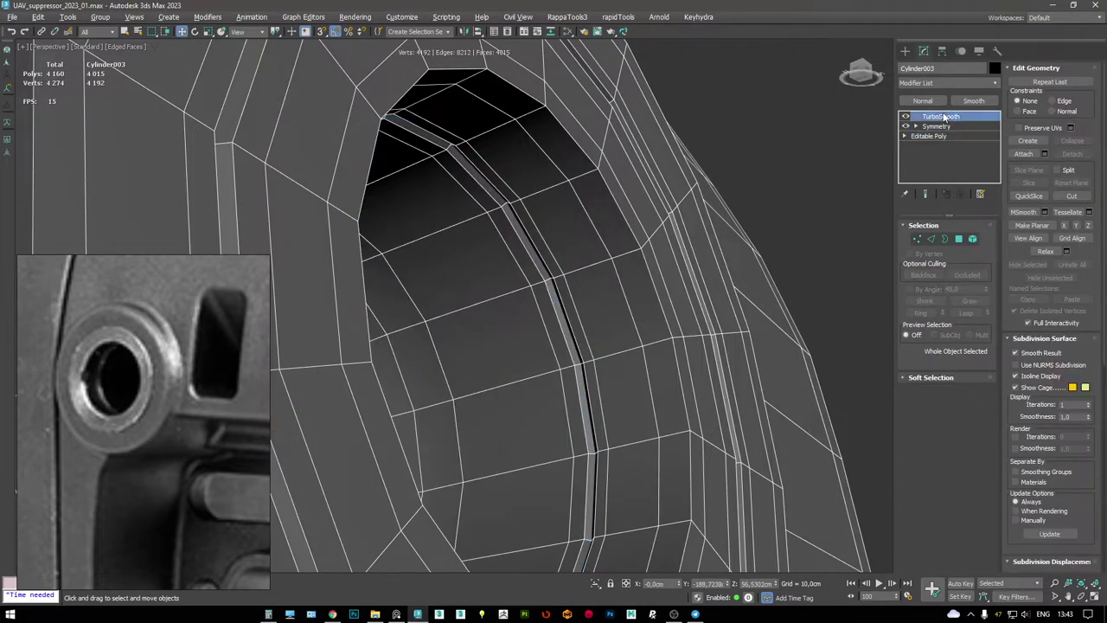
key("F4")
scroll(519, 303, "down", 5)
middle_click_drag(519, 303, 441, 289, "alt")
key("F4")
key("F4")
scroll(539, 217, "up", 4)
mouse_move(527, 213)
middle_mouse_down("alt")
mouse_move(580, 116)
mouse_move(655, 176)
mouse_move(583, 156)
mouse_move(640, 191)
mouse_move(635, 170)
mouse_move(592, 163)
middle_mouse_up("alt")
scroll(583, 155, "down", 5)
middle_click_drag(568, 163, 743, 155, "alt")
scroll(555, 199, "up", 5)
scroll(553, 194, "down", 3)
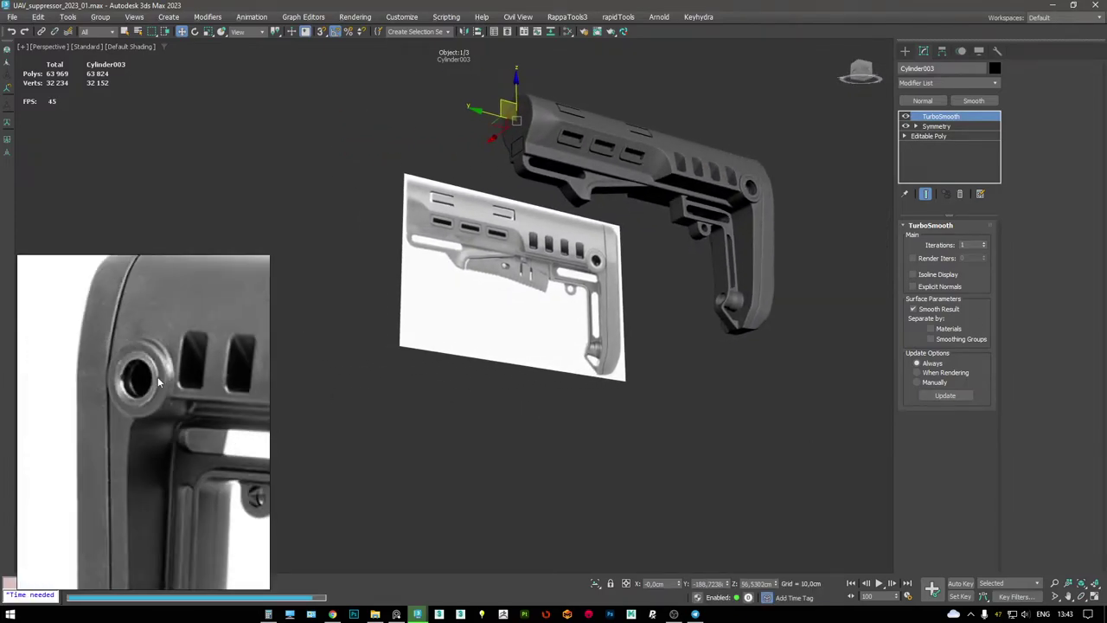
- Maximize the Left viewport and zoom in on the grip's slotted section
key("alt+w")
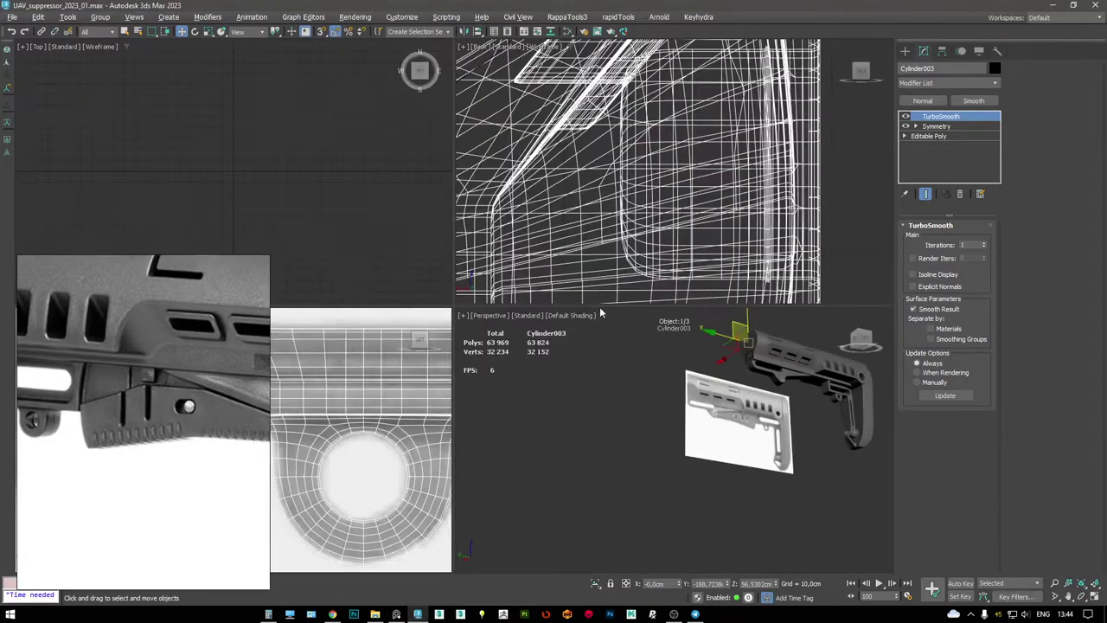
key("alt+w")
middle_click_drag(426, 327, 703, 327)
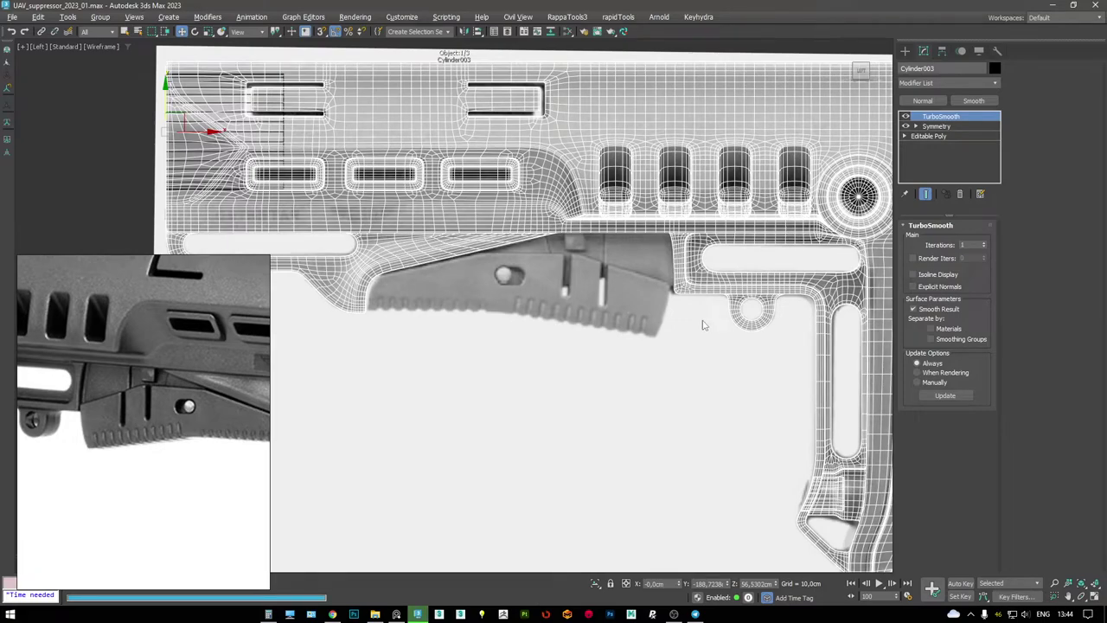
scroll(704, 327, "up", 4)
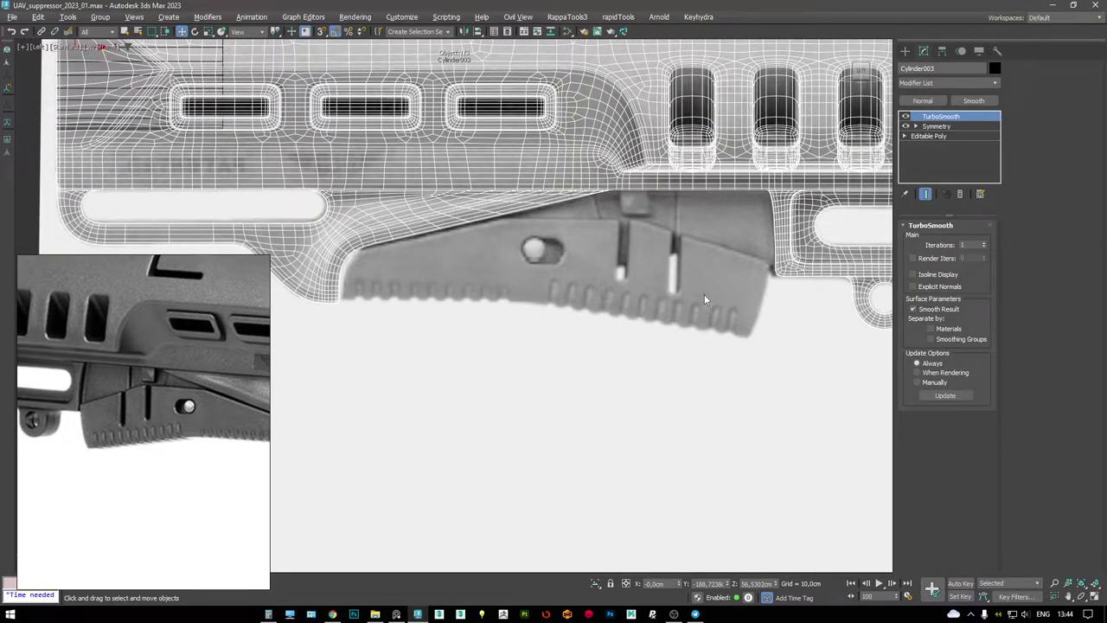
scroll(703, 285, "up", 3)
middle_click_drag(761, 289, 750, 268)
- Add an Edit Poly modifier from the quad menu, then undo it
right_click(751, 269)
left_click(779, 305)
middle_click_drag(610, 245, 629, 254)
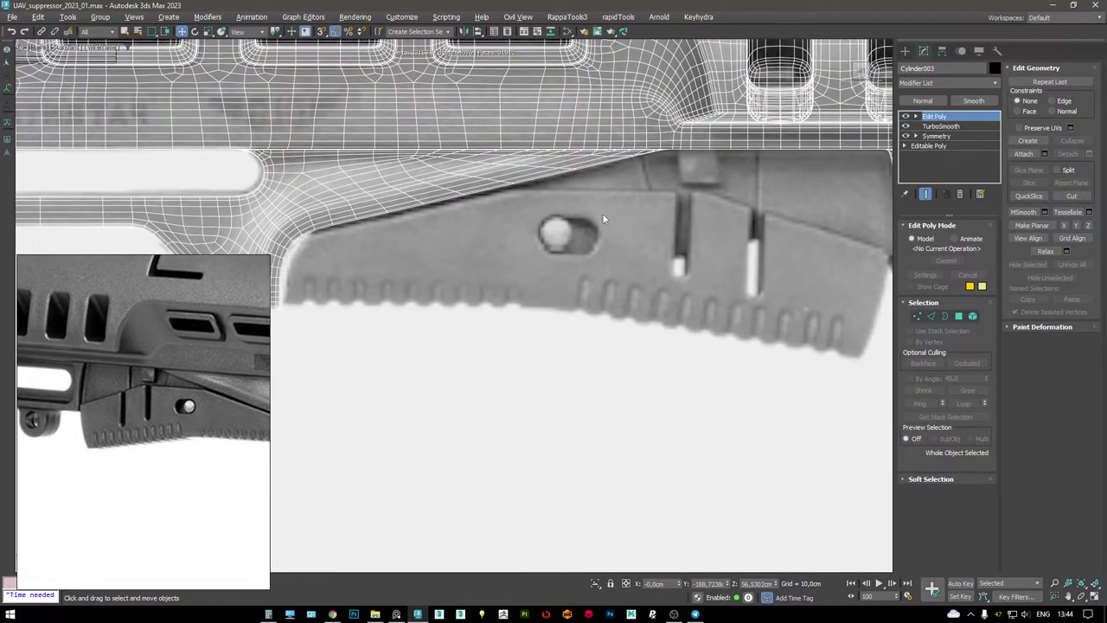
key("ctrl+z")
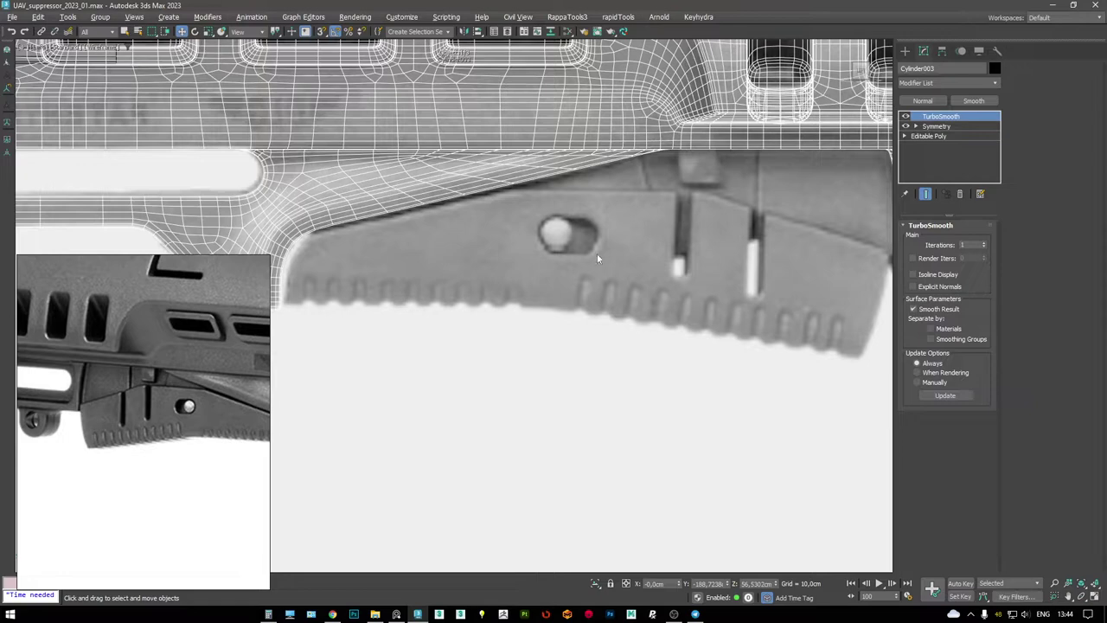
- Draw a new box in the Left view over the grip's slotted section
right_click(593, 253)
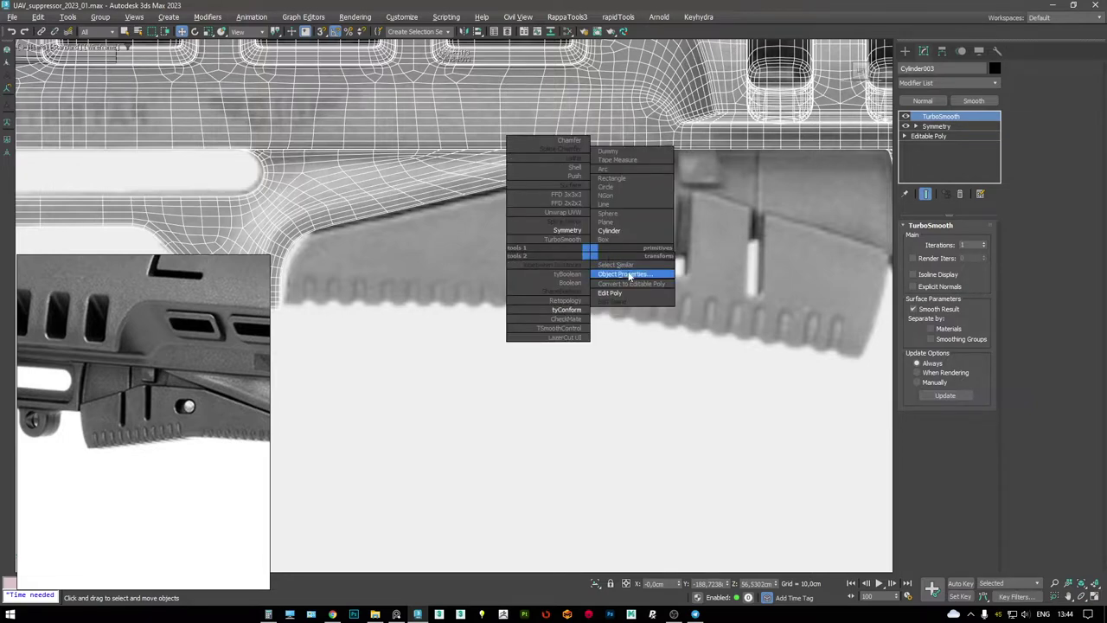
left_click(609, 230)
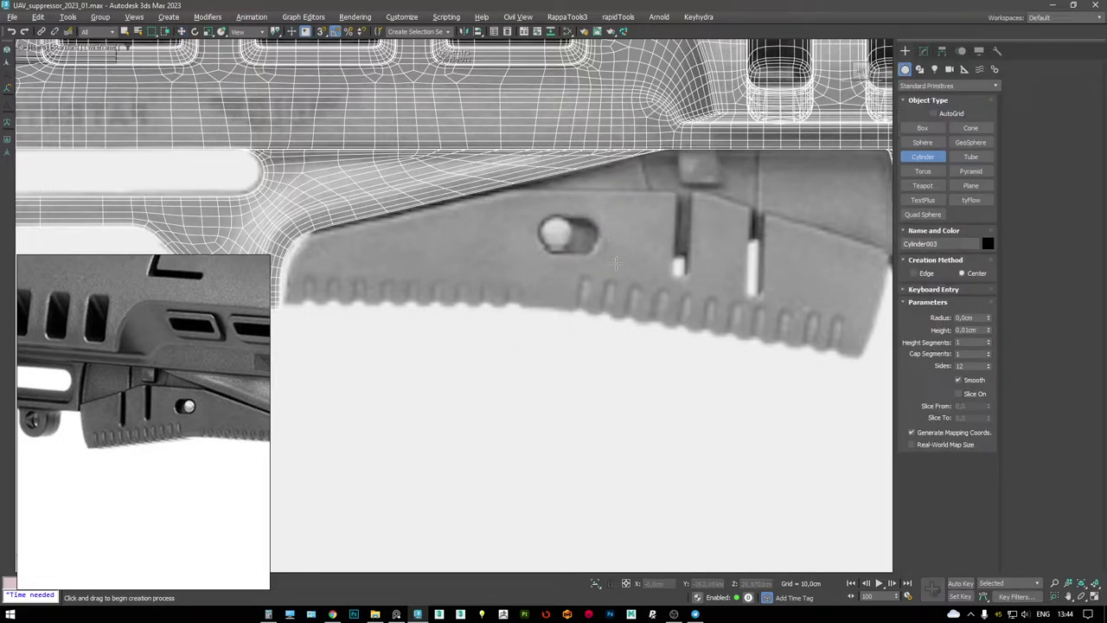
left_click(923, 128)
left_click_drag(580, 191, 670, 317)
left_click(671, 216)
- Convert the new Box004 to an Editable Poly and inspect it in perspective
key("w")
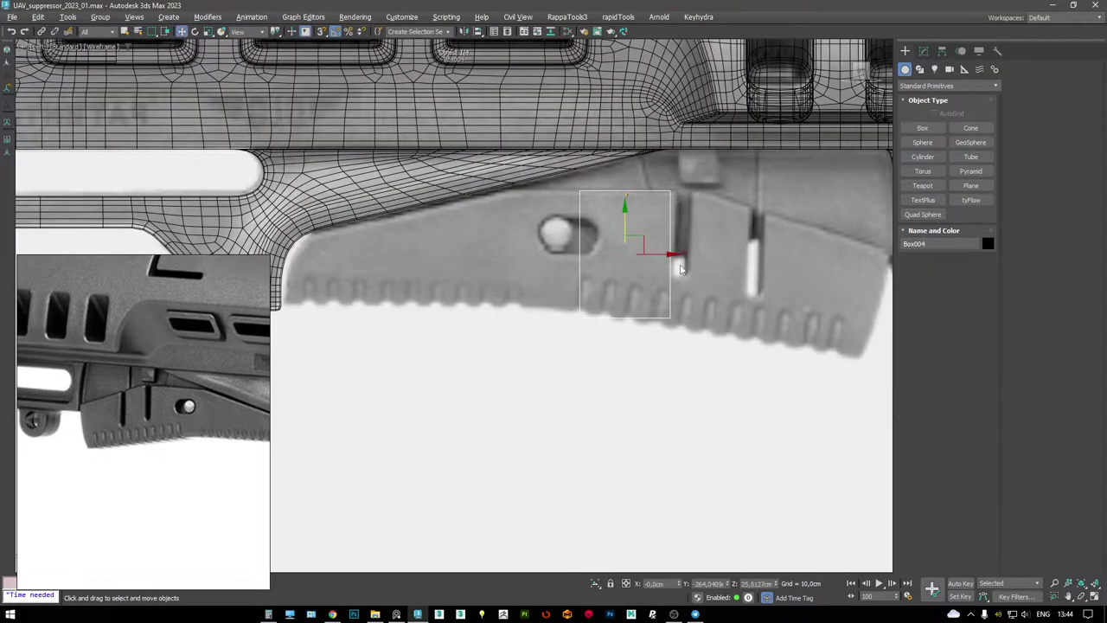
scroll(632, 247, "down", 2)
key("p")
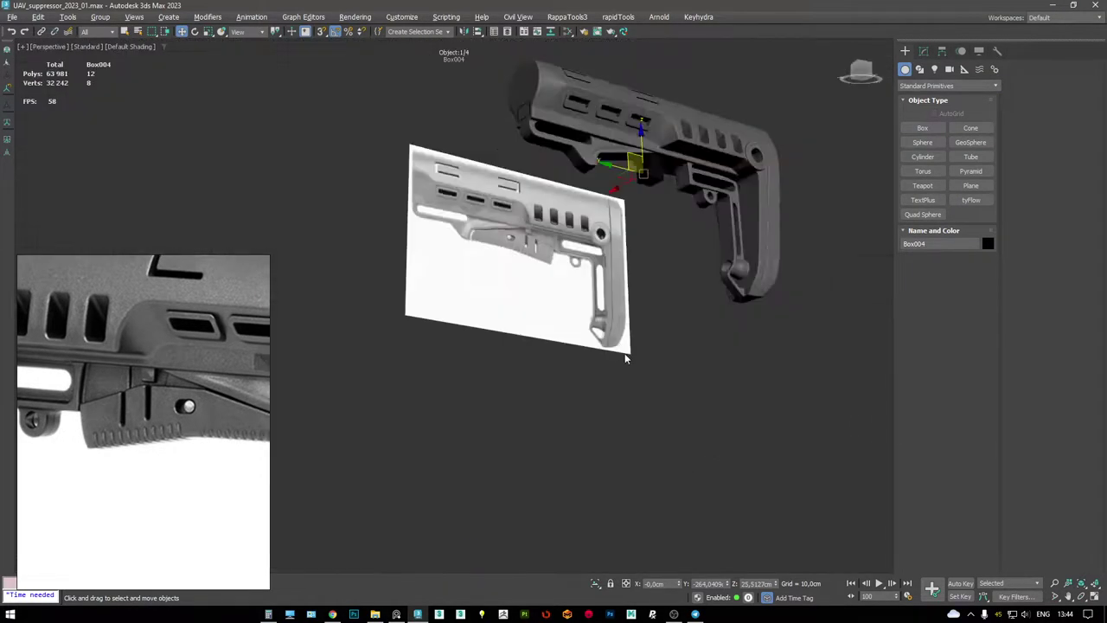
scroll(623, 259, "up", 5)
right_click(616, 210)
left_click(778, 402)
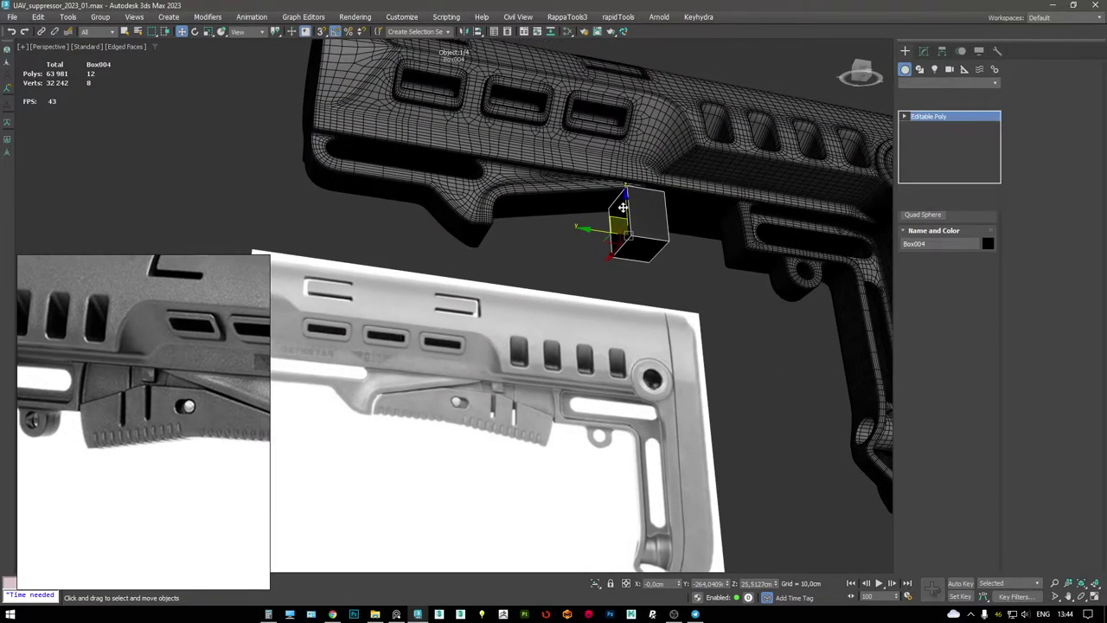
scroll(630, 247, "up", 3)
middle_click_drag(629, 247, 712, 195, "alt")
- Delete one side face of Box004
key("4")
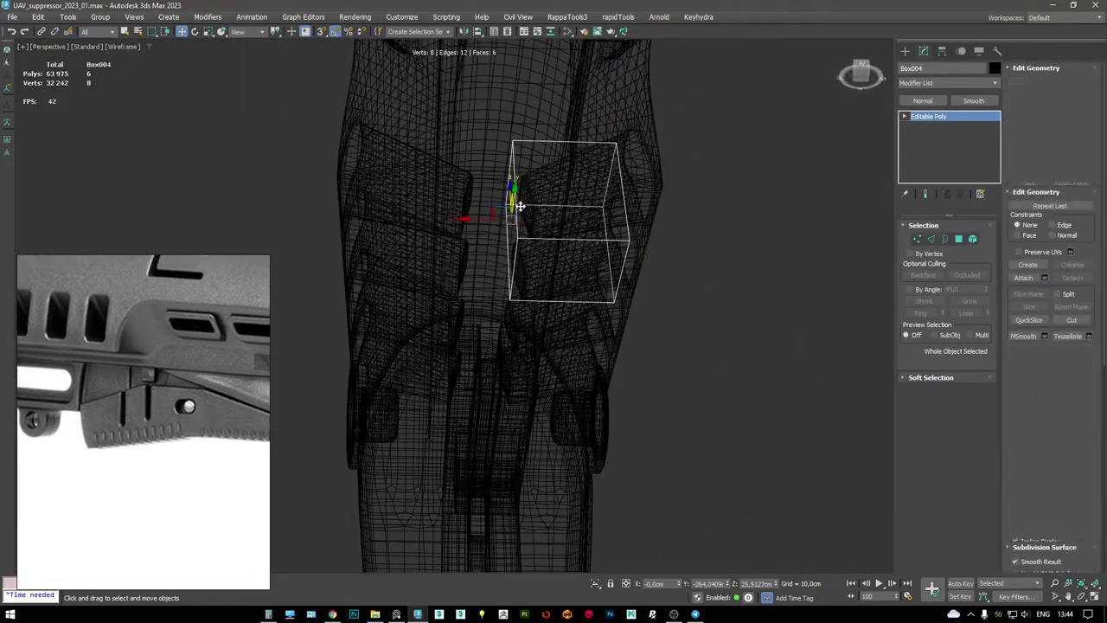
left_click(510, 216)
middle_click_drag(510, 216, 600, 207, "alt")
key("Delete")
left_click(648, 189)
left_click(944, 117)
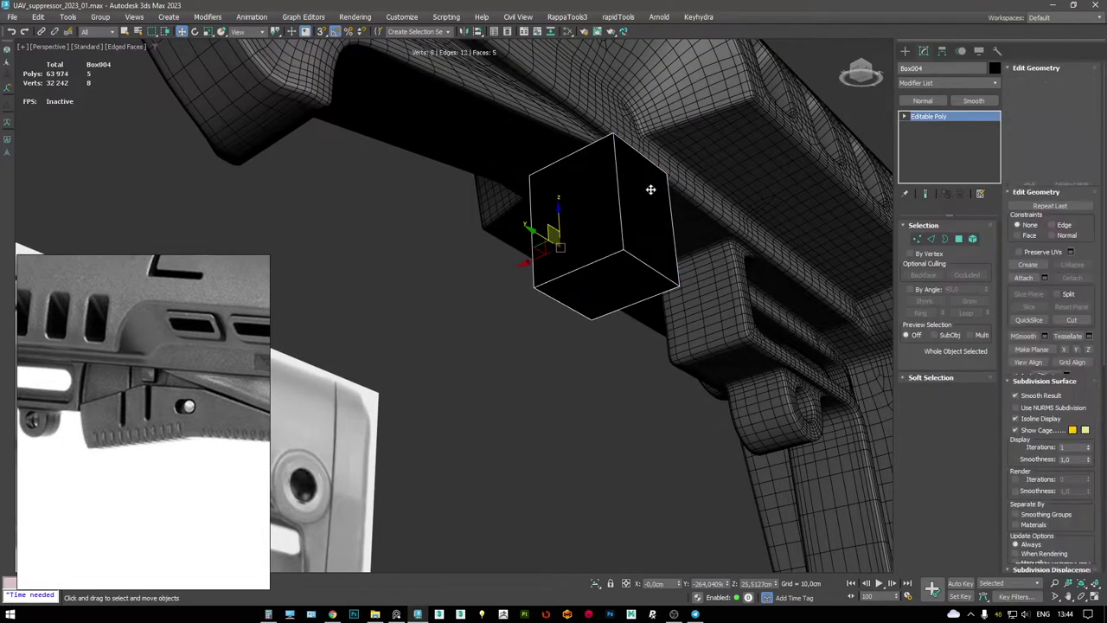
- Narrow the box by moving a face in and snapping it onto a grip mesh vertex
key("4")
middle_click_drag(649, 186, 687, 224, "alt")
left_click_drag(597, 239, 568, 241)
middle_click_drag(569, 241, 558, 294, "alt")
key("F4")
key("s")
left_click_drag(588, 307, 577, 206)
key("F4")
- In the side view, make the box see-through and slide four vertices right over the reference
scroll(576, 208, "down", 4)
middle_click_drag(576, 208, 555, 222, "alt")
key("alt+w")
scroll(279, 421, "up", 2)
key("alt+w")
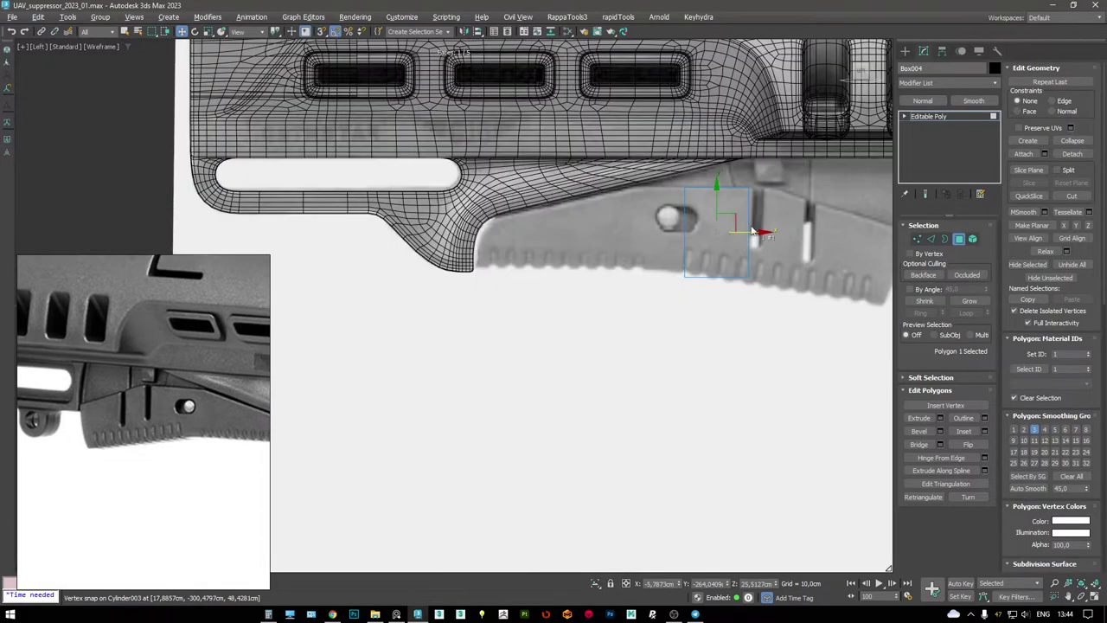
middle_click_drag(770, 224, 539, 207)
scroll(588, 212, "up", 1)
key("1")
left_click_drag(569, 143, 547, 308)
key("alt+x")
left_click_drag(583, 221, 595, 221)
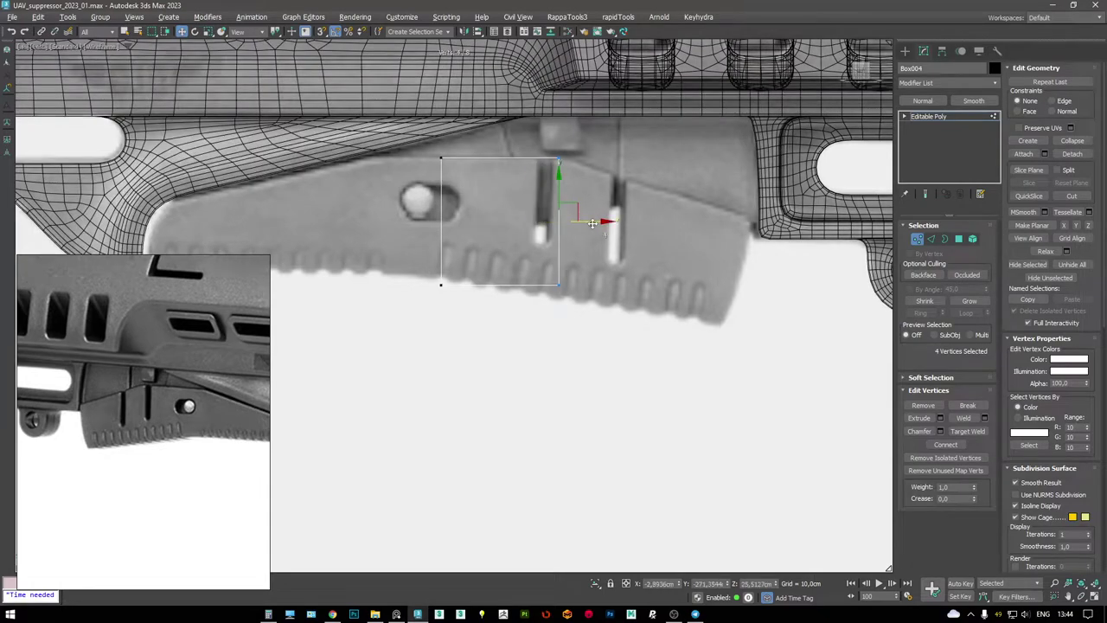
middle_click_drag(635, 229, 597, 231)
- Stretch the box's right face to the grip's rear end and drop its lower corner to the angled tip
key("4")
left_click_drag(554, 323, 437, 164)
left_click_drag(564, 222, 734, 264)
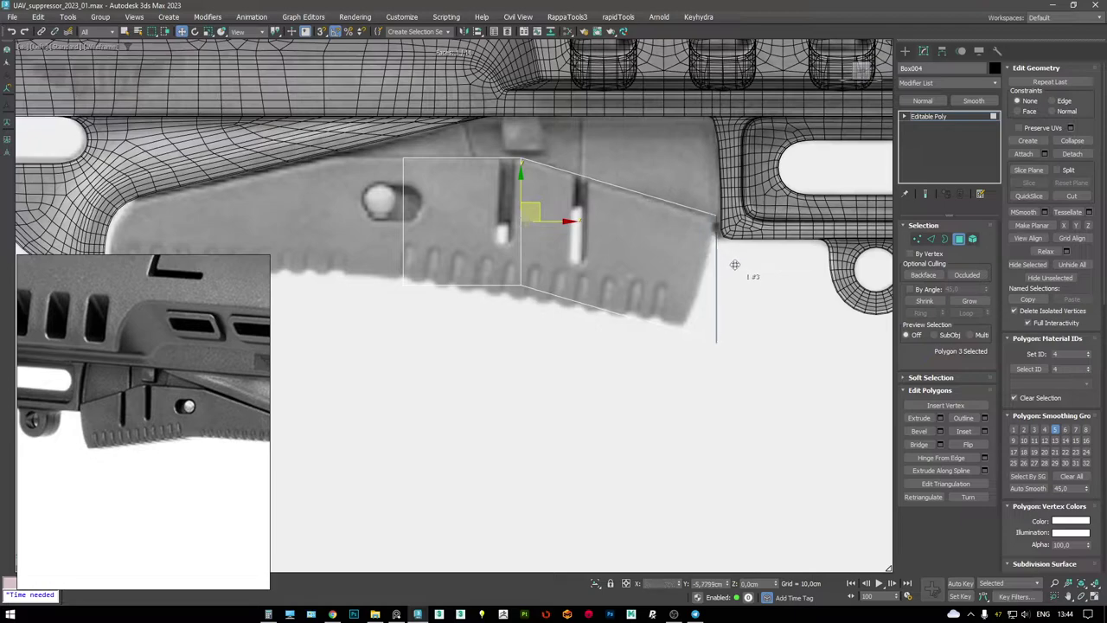
key("1")
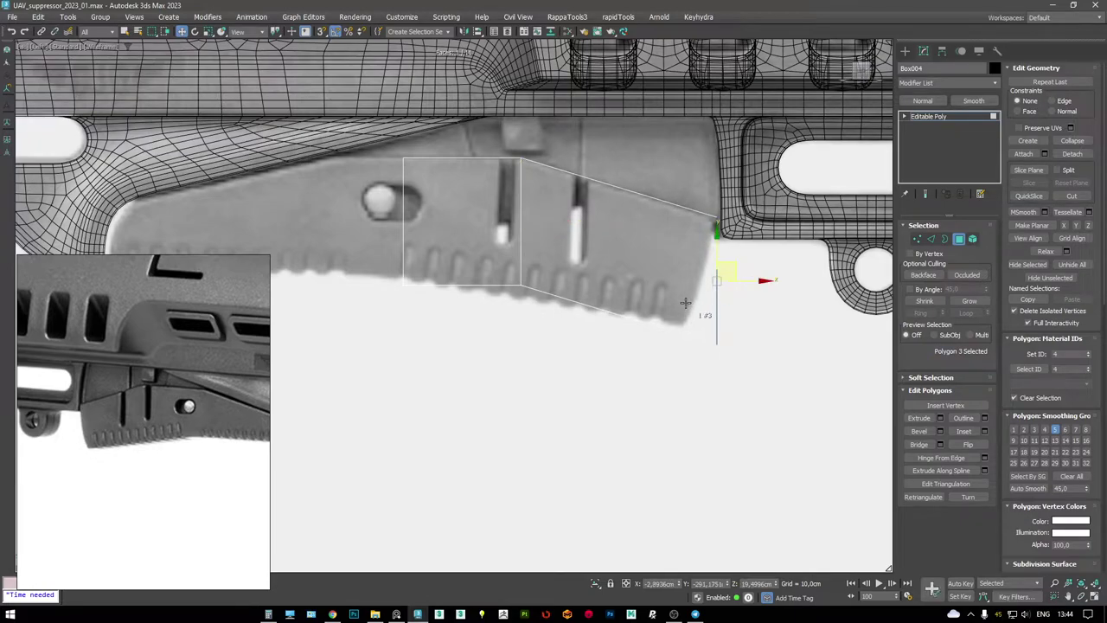
left_click_drag(735, 359, 703, 330)
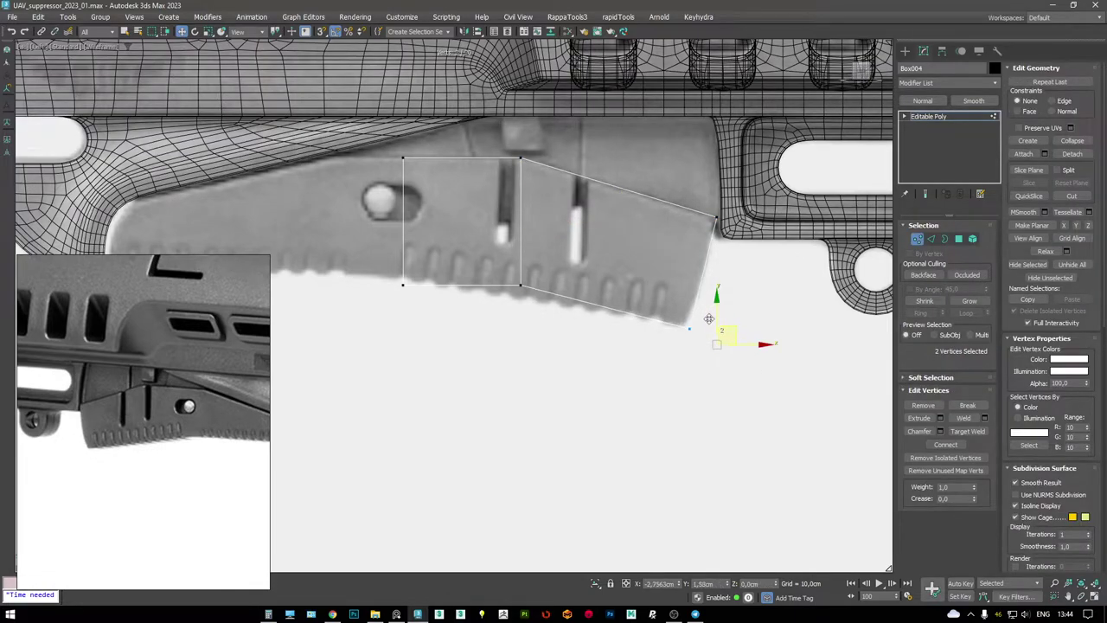
left_click_drag(451, 249, 451, 248)
middle_click_drag(450, 248, 602, 263)
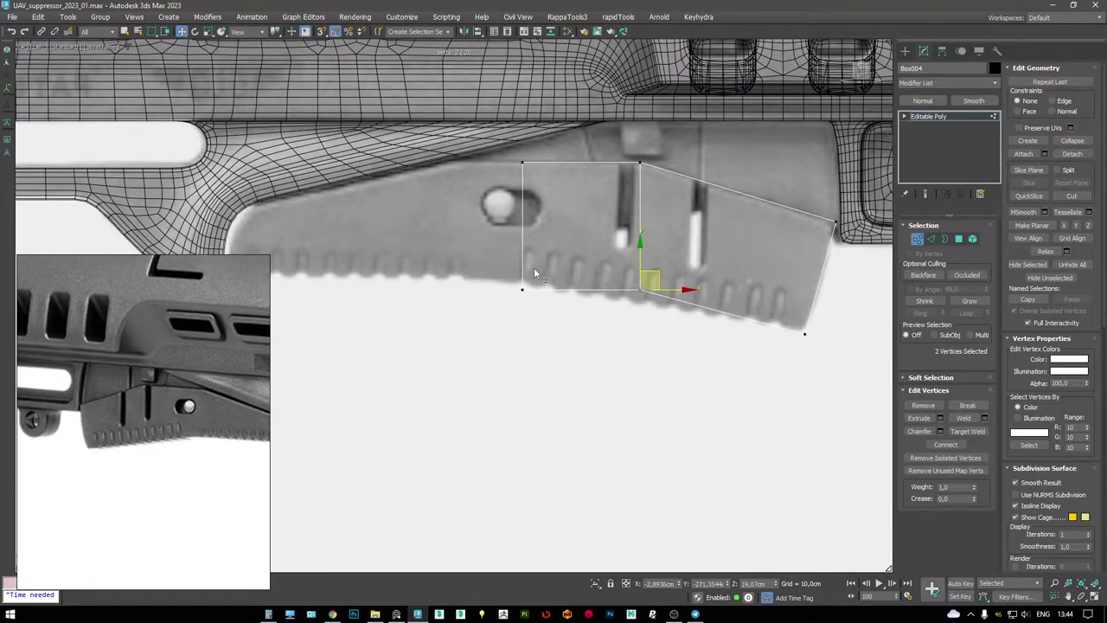
scroll(597, 276, "down", 2)
scroll(579, 249, "up", 2)
- Extend a new section from the box's left end out to the stock's inner corner
left_click_drag(551, 164, 532, 226)
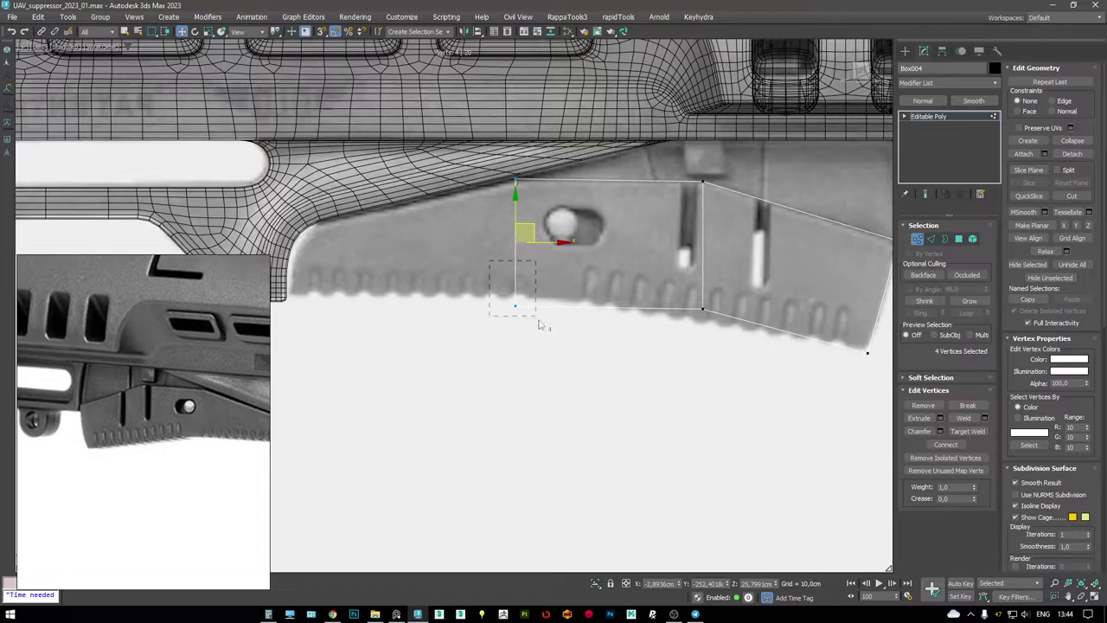
middle_click_drag(541, 289, 594, 297)
key("2")
left_click_drag(529, 159, 591, 396)
key("4")
left_click_drag(587, 239, 380, 280)
scroll(381, 280, "down", 4)
middle_click_drag(419, 287, 415, 285)
- Align the middle dividing vertices with the reference and nudge the front corner vertices into the stock's curve
scroll(447, 302, "up", 3)
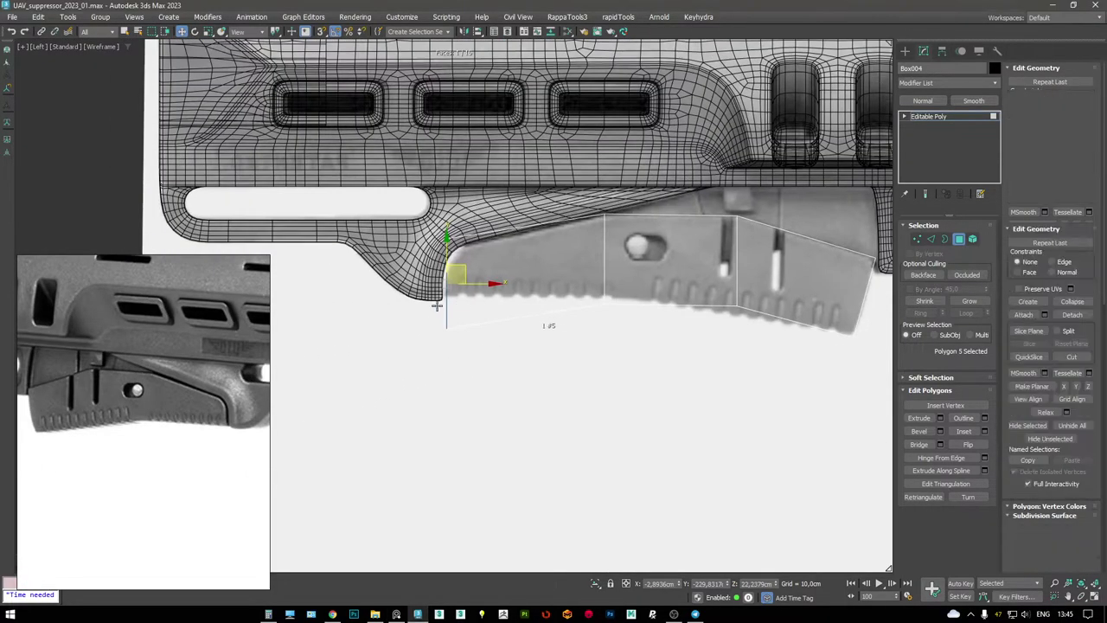
key("1")
scroll(433, 297, "up", 3)
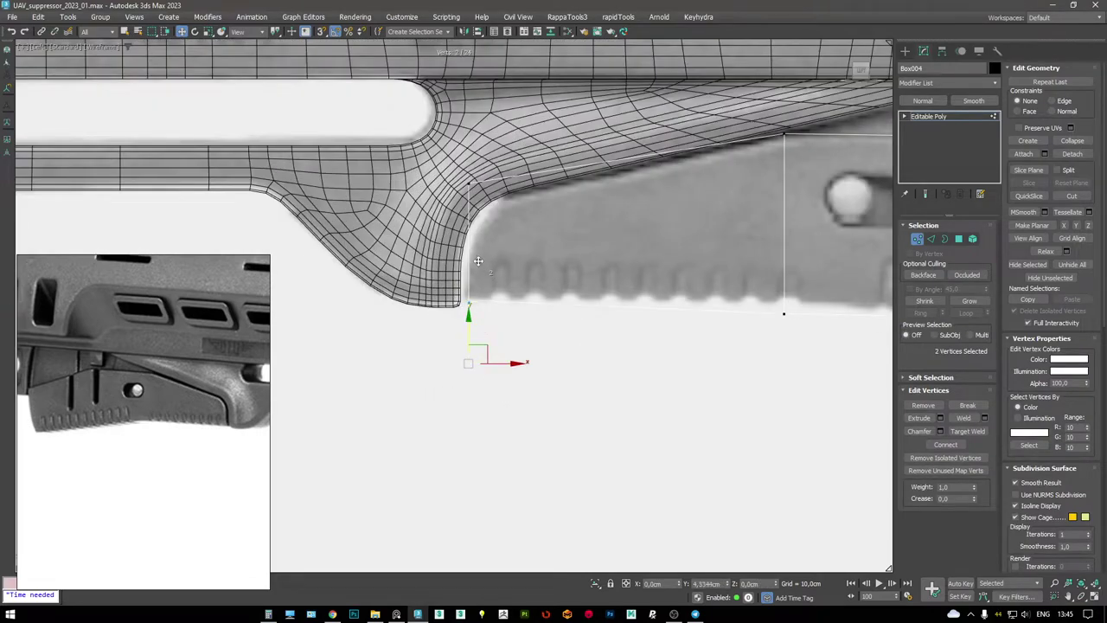
scroll(476, 263, "down", 5)
scroll(504, 236, "up", 2)
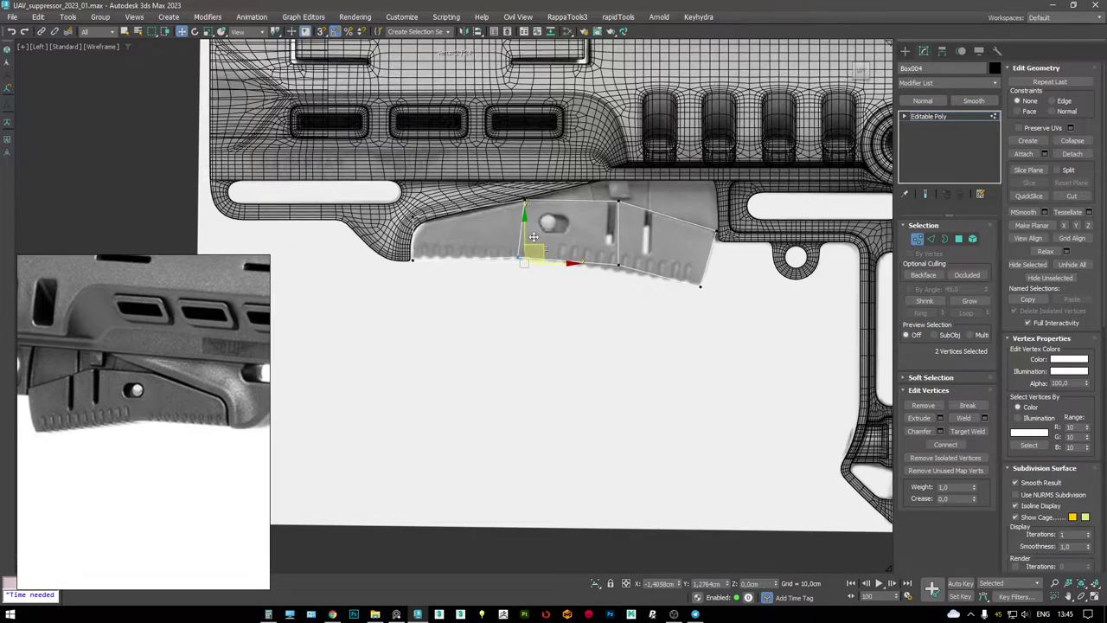
left_click_drag(601, 191, 627, 254)
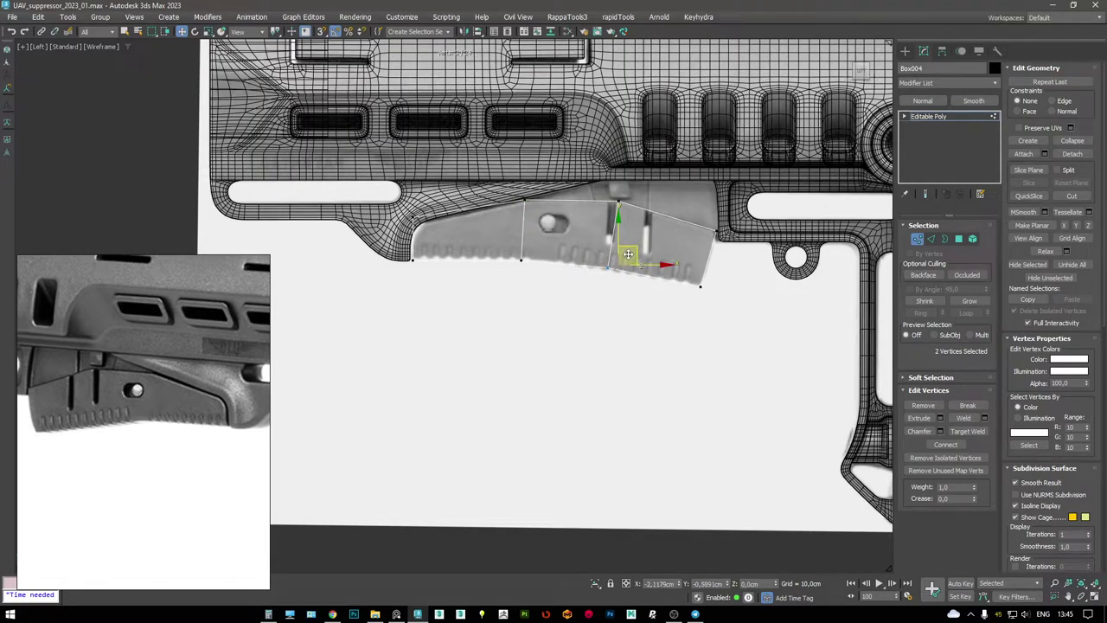
scroll(650, 242, "up", 5)
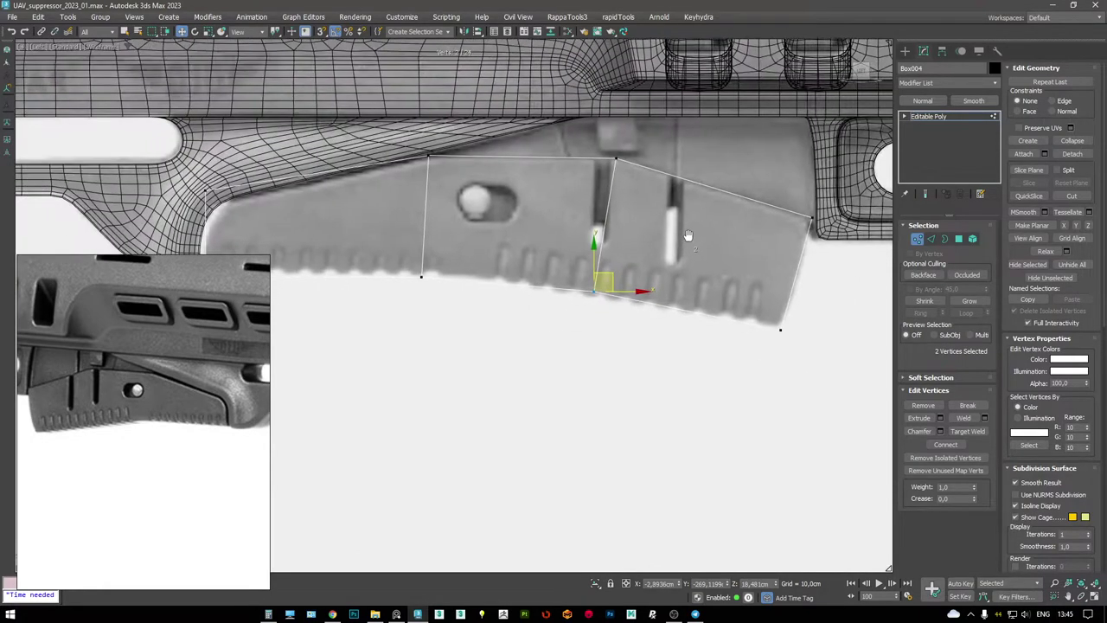
middle_click_drag(586, 216, 804, 234)
left_click(428, 190)
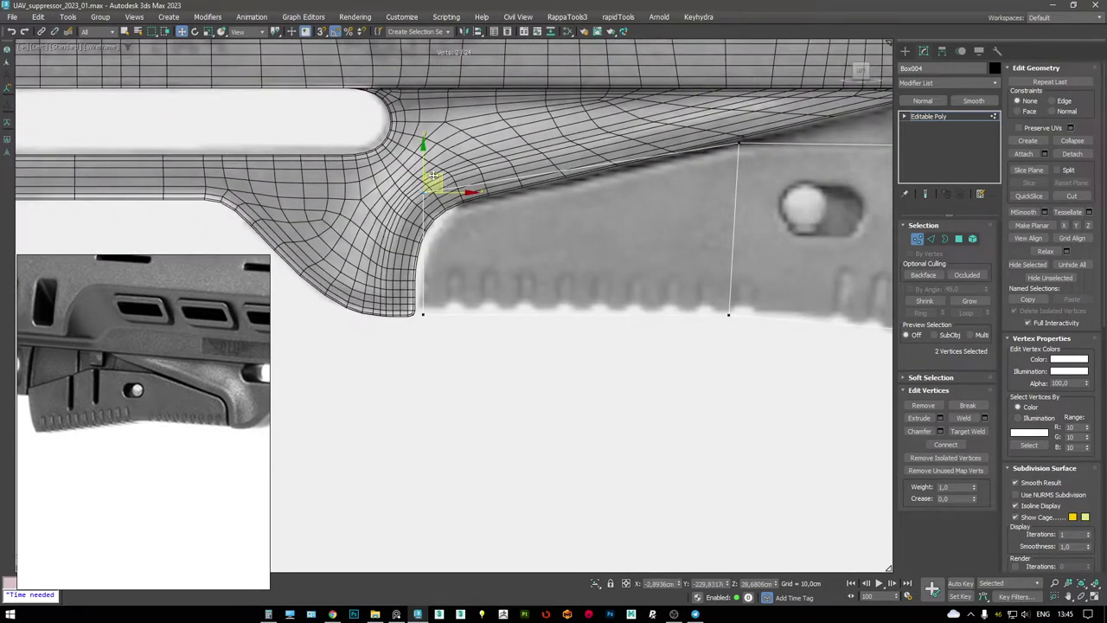
left_click_drag(434, 195, 432, 198)
left_click_drag(407, 329, 448, 265, "ctrl")
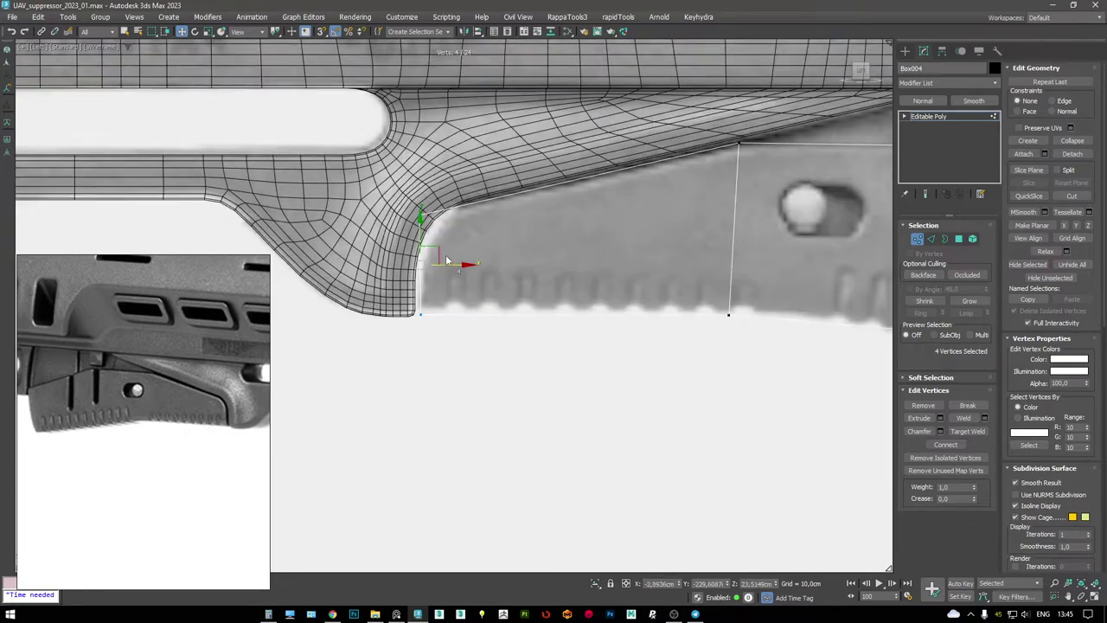
- Chamfer the box's upper front corner edge with 2 segments
key("2")
scroll(480, 285, "up", 3)
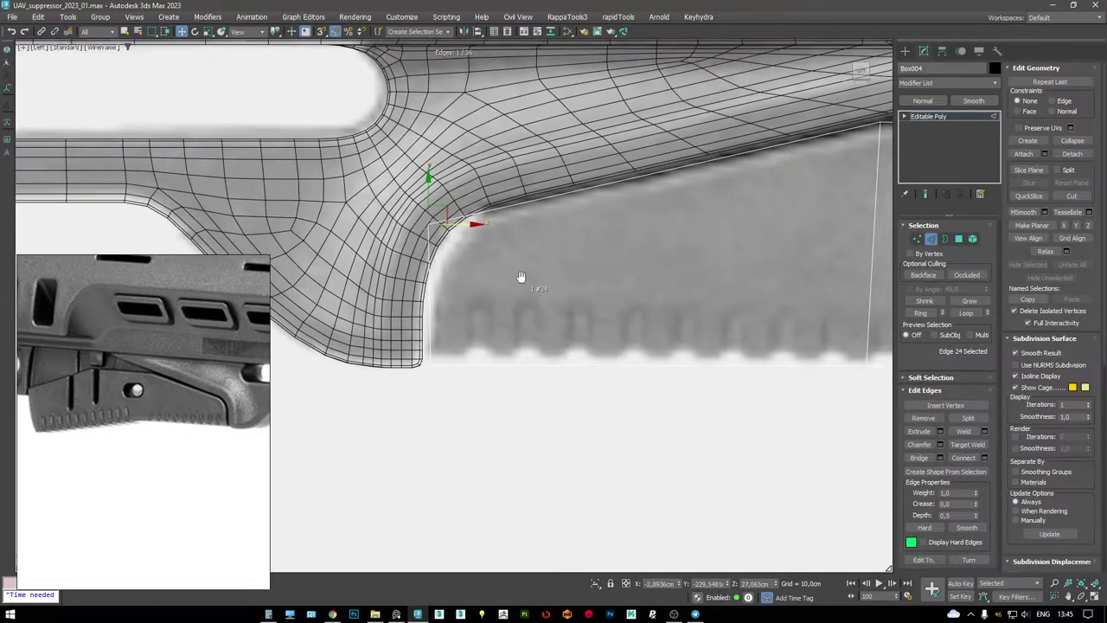
middle_click_drag(482, 241, 498, 266)
key("ctrl+shift+c")
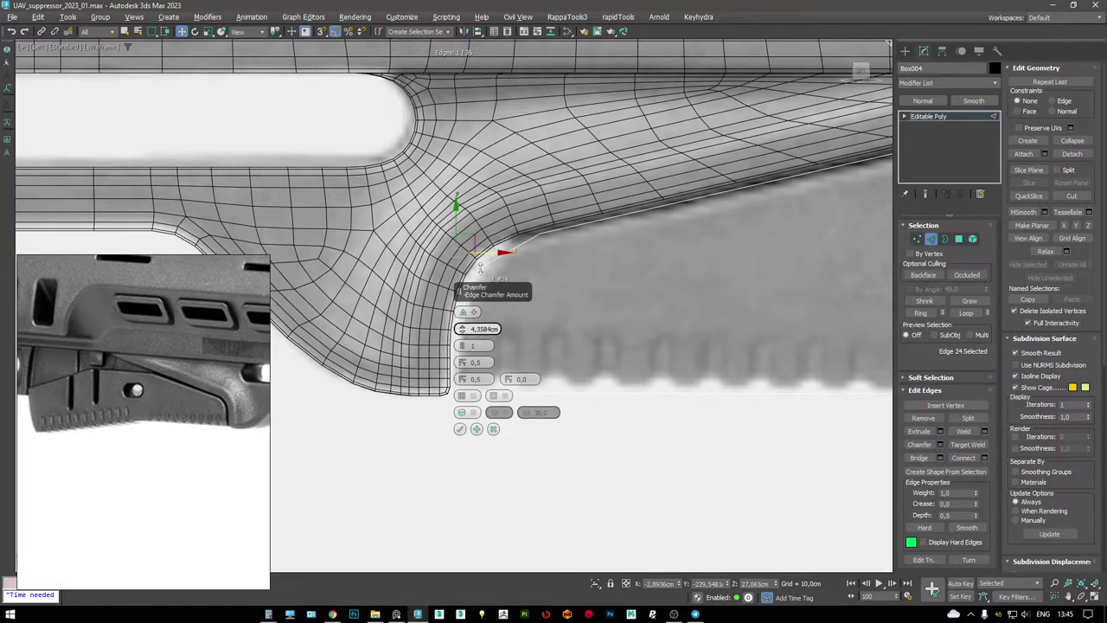
left_click(951, 116)
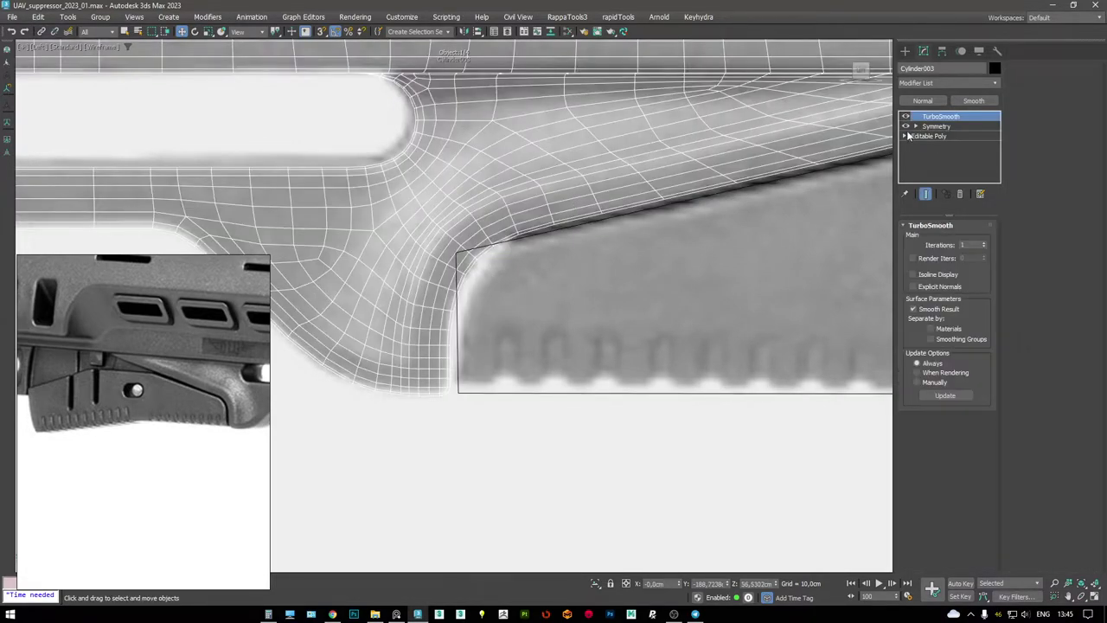
left_click(906, 118)
key("ctrl+z")
key("ctrl+z")
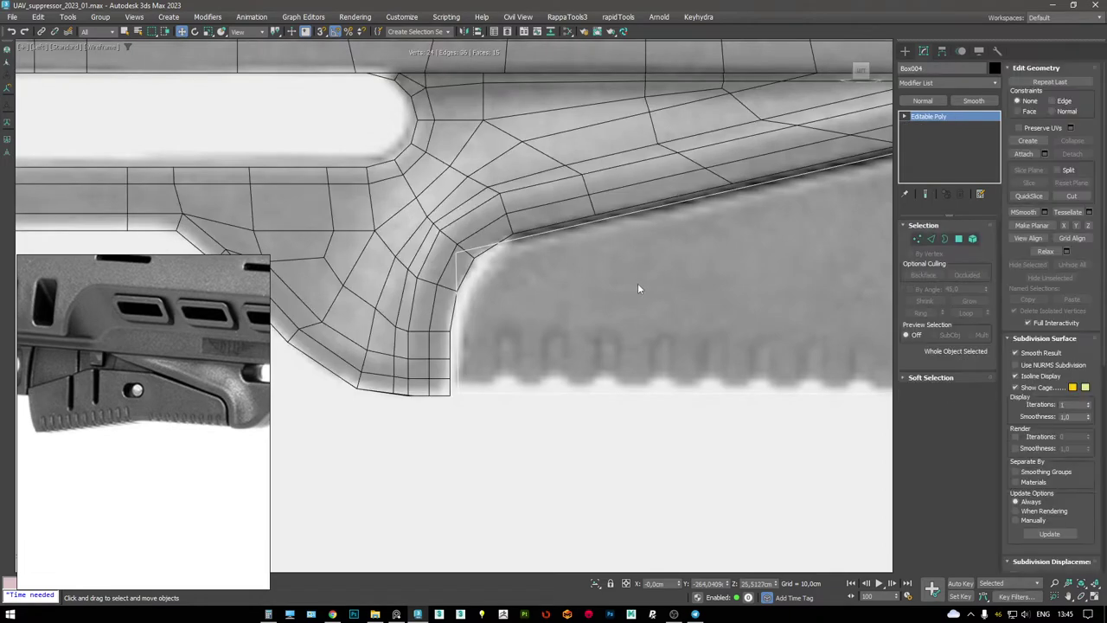
key("2")
key("ctrl+shift+c")
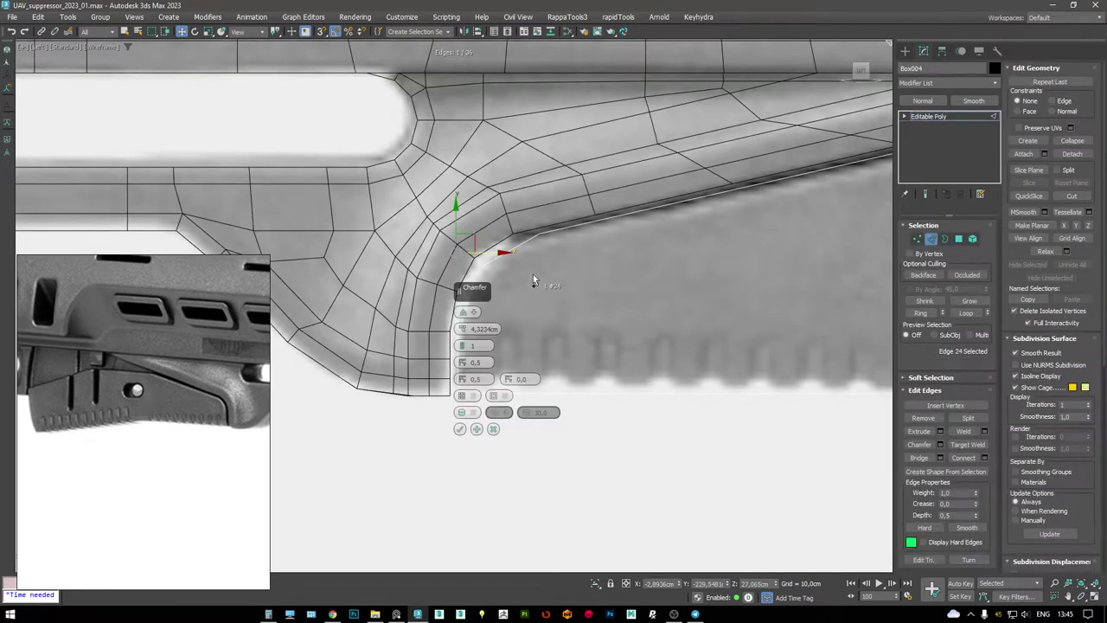
left_click_drag(463, 346, 468, 342)
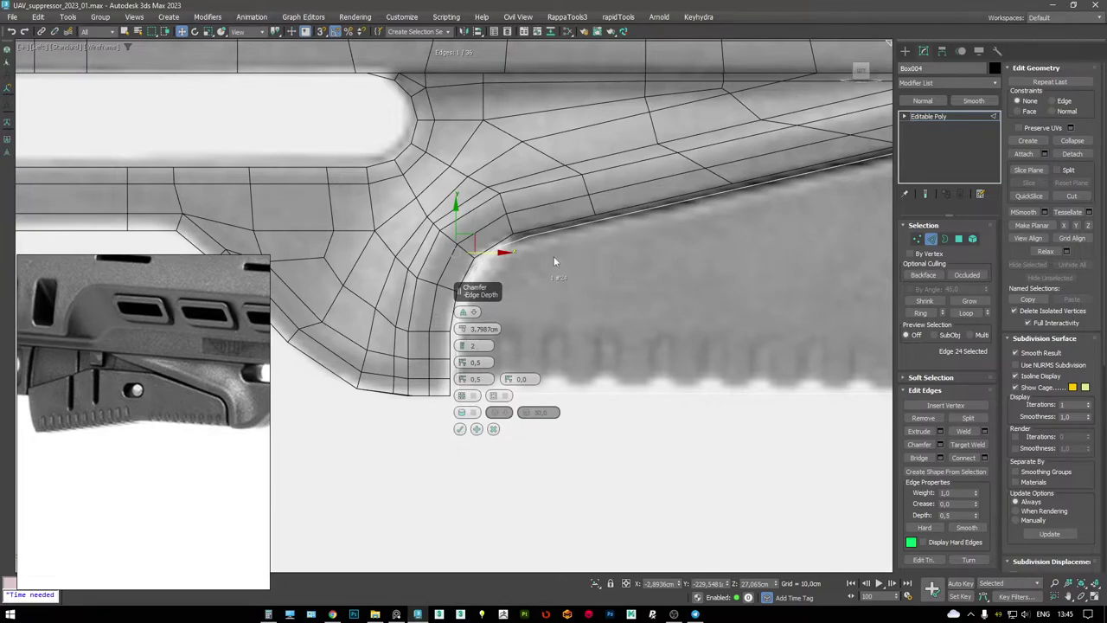
left_click(460, 429)
- Slide the new chamfer vertices along the stock's curved inner corner
key("1")
scroll(523, 251, "up", 2)
left_click_drag(523, 281, 477, 259)
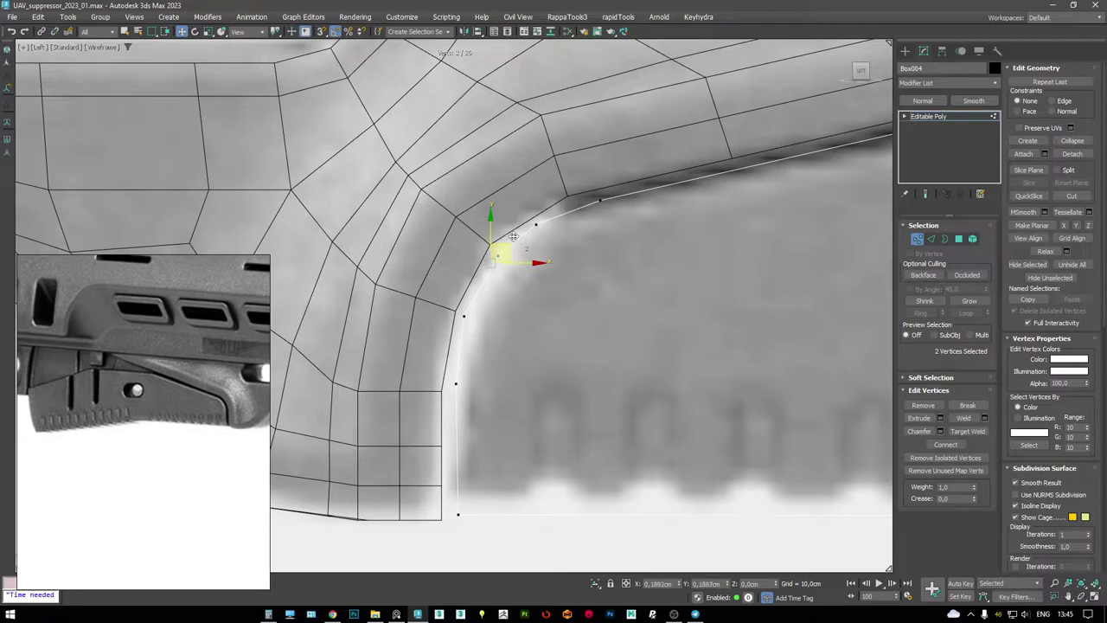
left_click_drag(448, 322, 459, 351)
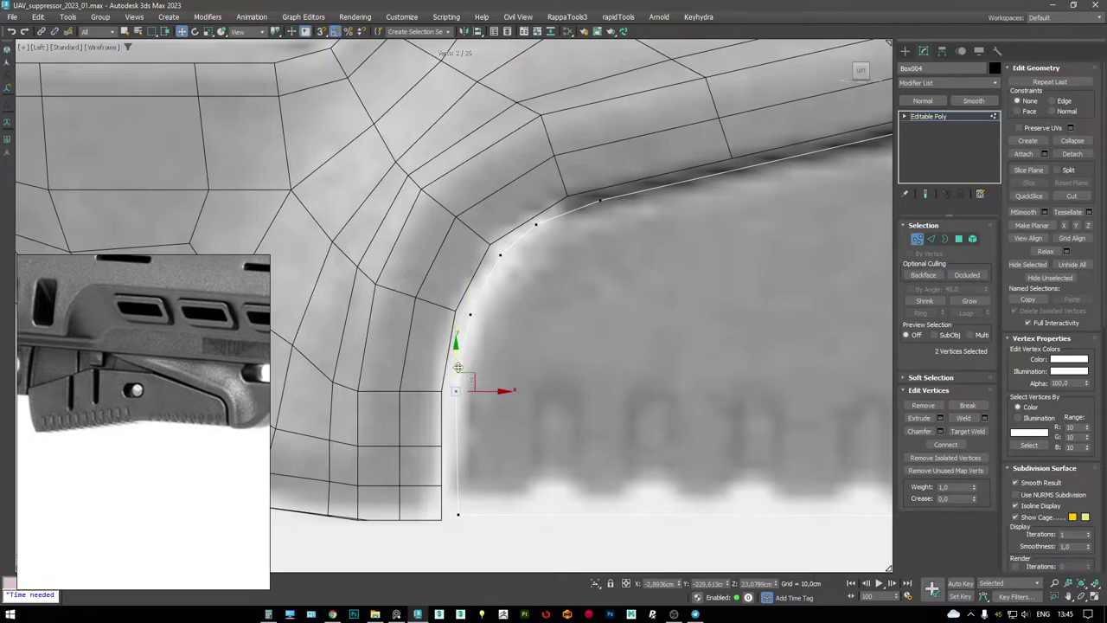
middle_click_drag(460, 359, 451, 307)
scroll(451, 307, "up", 3)
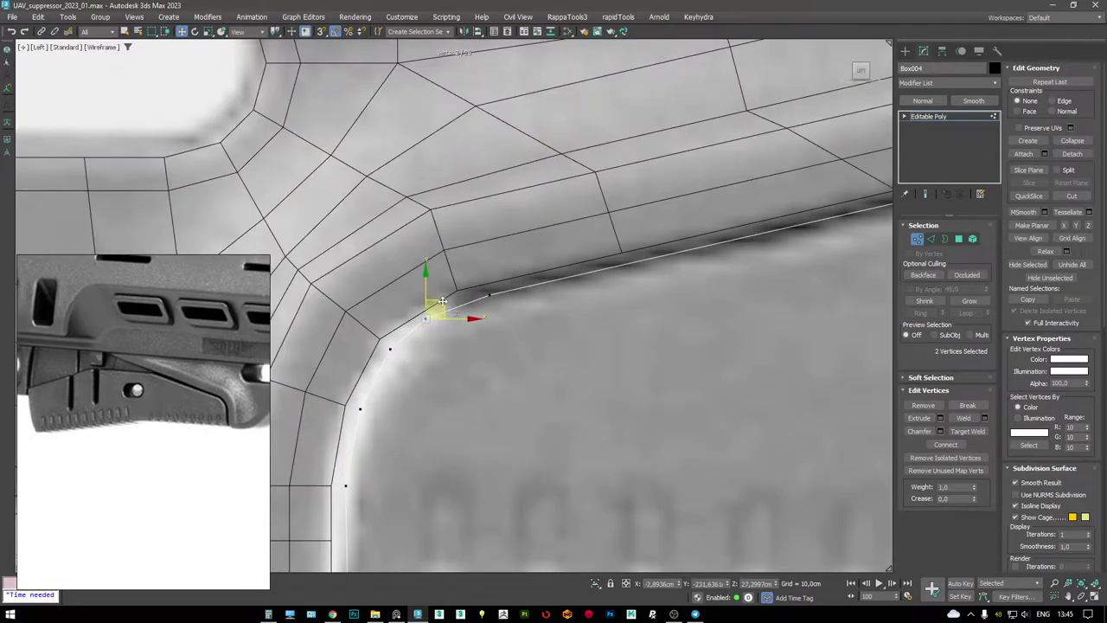
key("F3")
left_click_drag(481, 286, 532, 310)
key("F3")
key("F3")
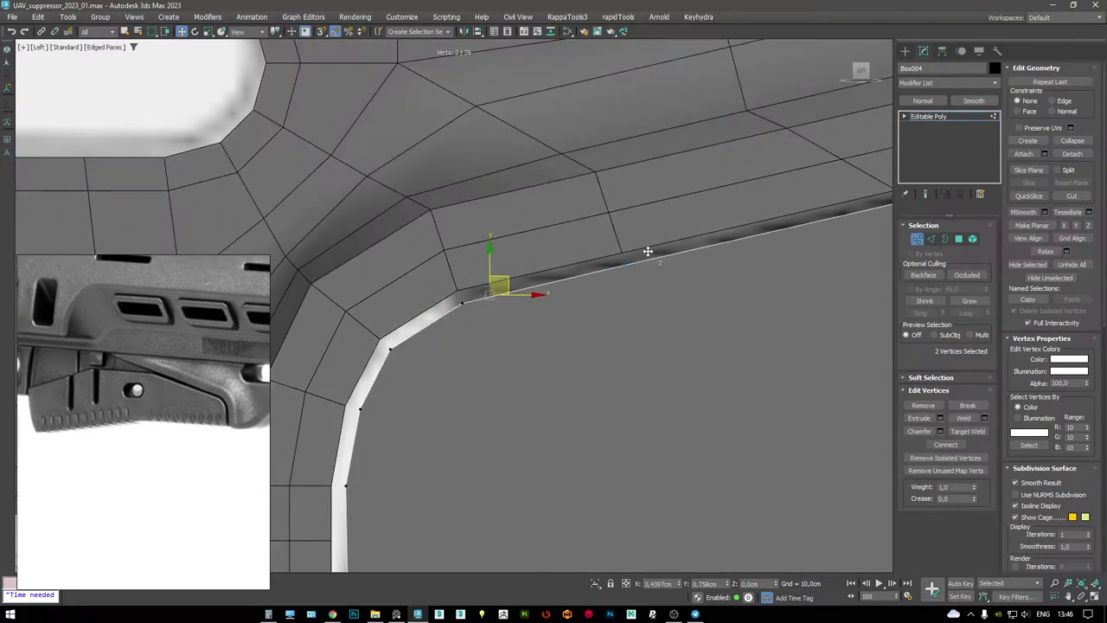
scroll(647, 251, "down", 4)
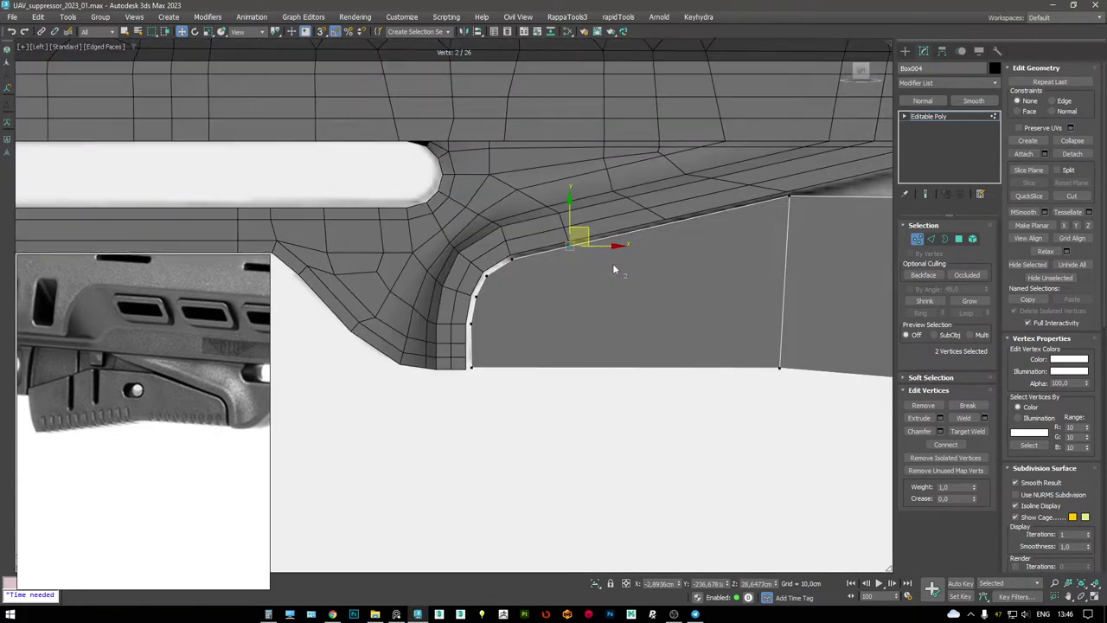
- In the see-through side view, insert a vertical edge loop and slide it toward the grip slot
key("alt+w")
key("alt+w")
key("l")
scroll(534, 281, "down", 2)
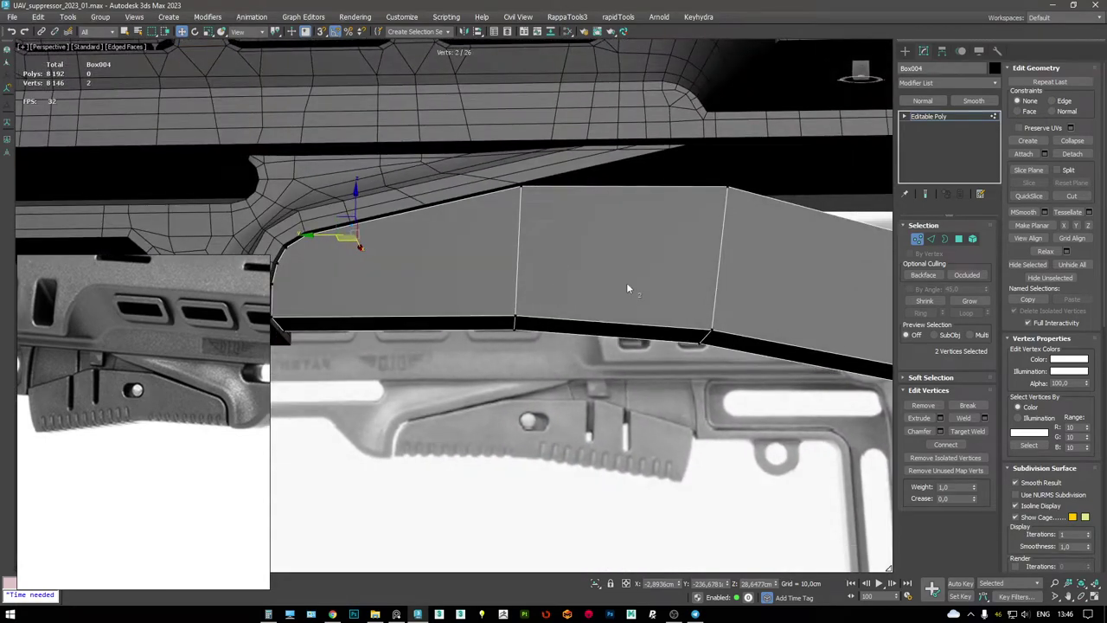
key("alt+w")
key("alt+w")
key("F3")
scroll(600, 262, "up", 5)
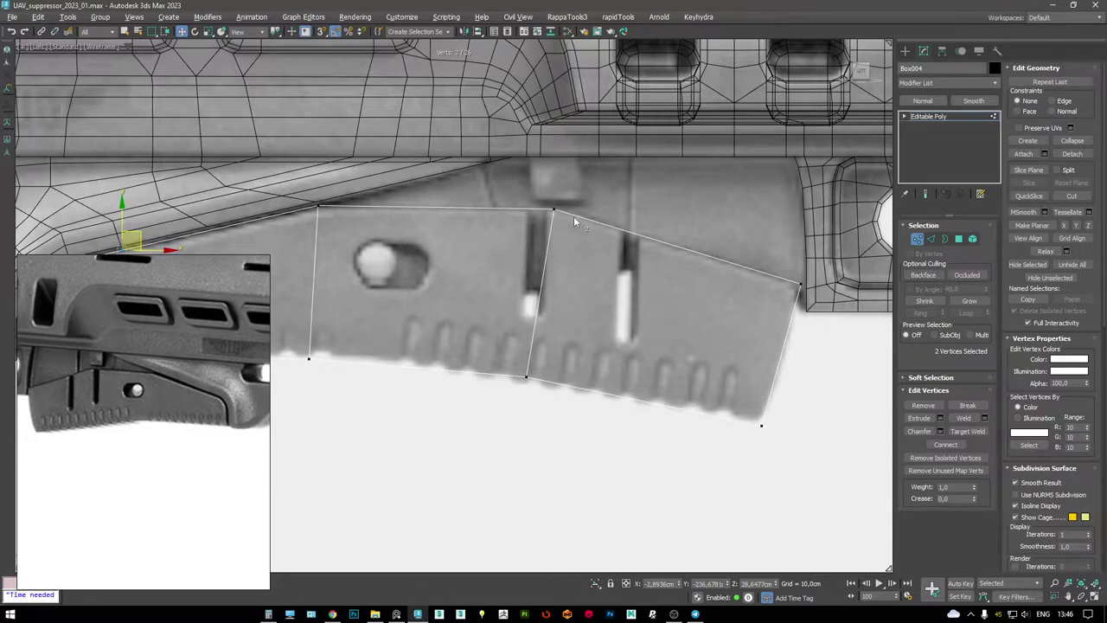
scroll(555, 291, "up", 2)
scroll(546, 334, "down", 2)
middle_click_drag(546, 340, 606, 315)
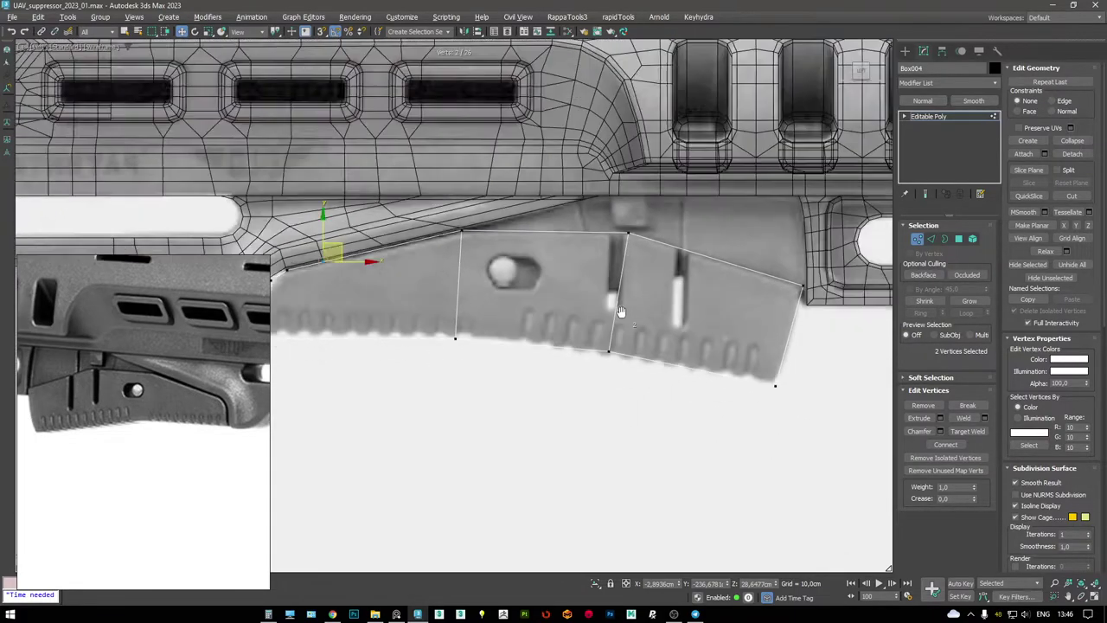
scroll(650, 222, "up", 2)
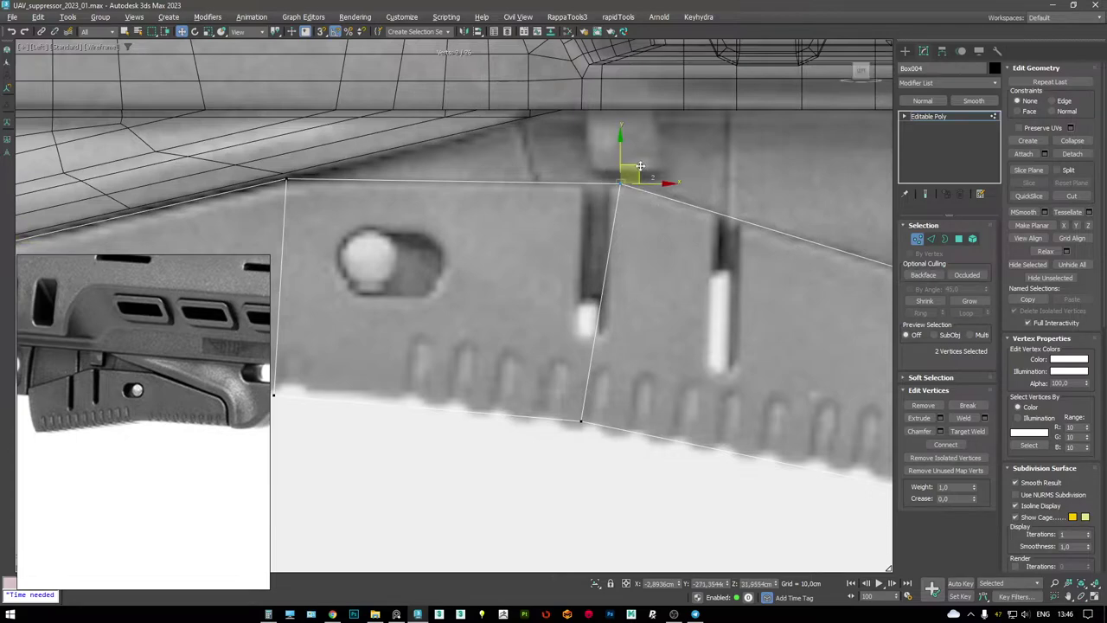
scroll(611, 212, "down", 2)
scroll(635, 209, "up", 2)
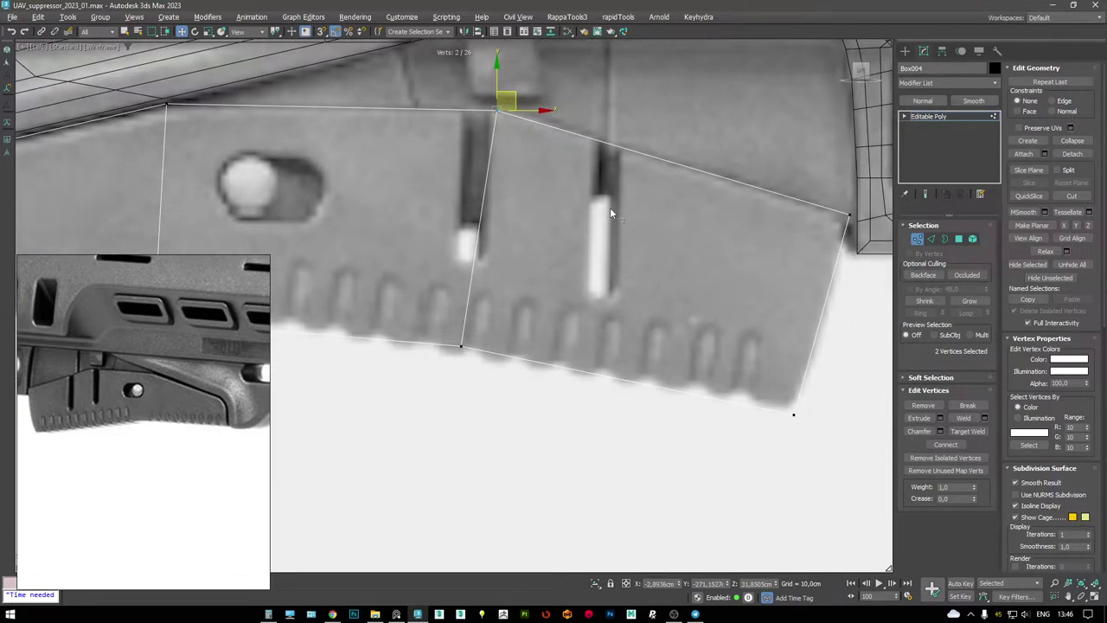
left_click(576, 344)
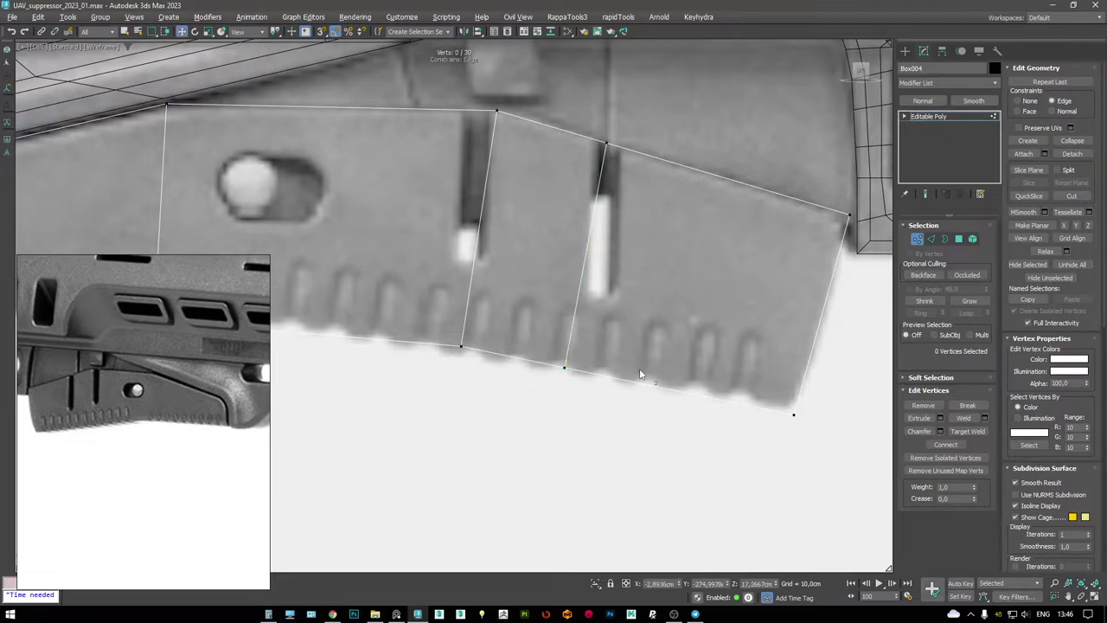
left_click_drag(610, 366, 640, 371)
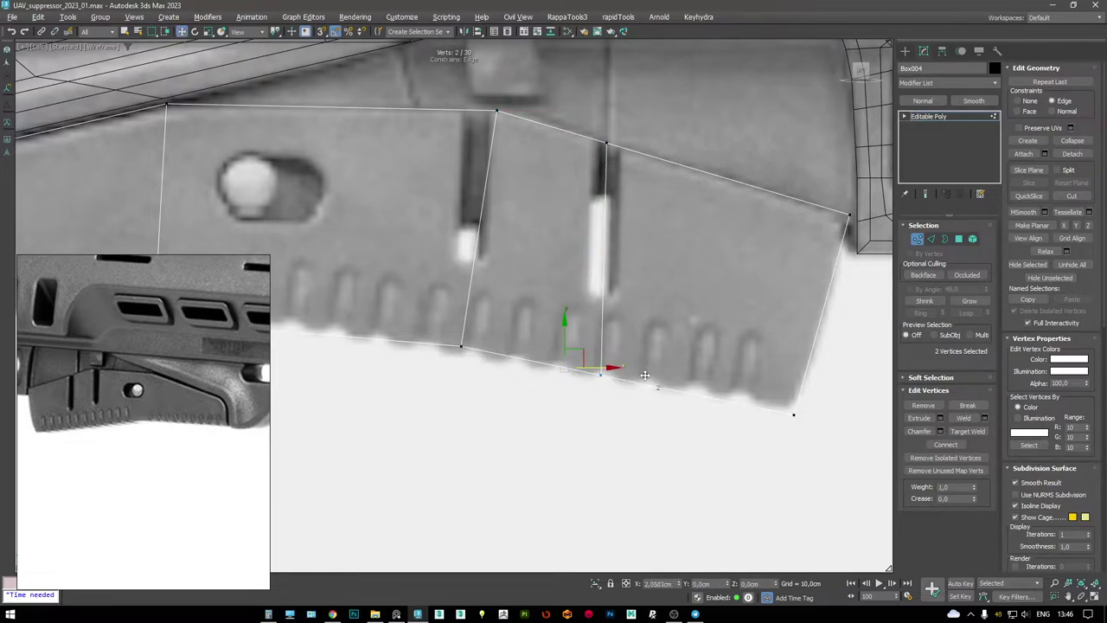
- Add a second vertical loop beside the slot and shift its bottom vertices right to tilt it
middle_click_drag(475, 189, 502, 202)
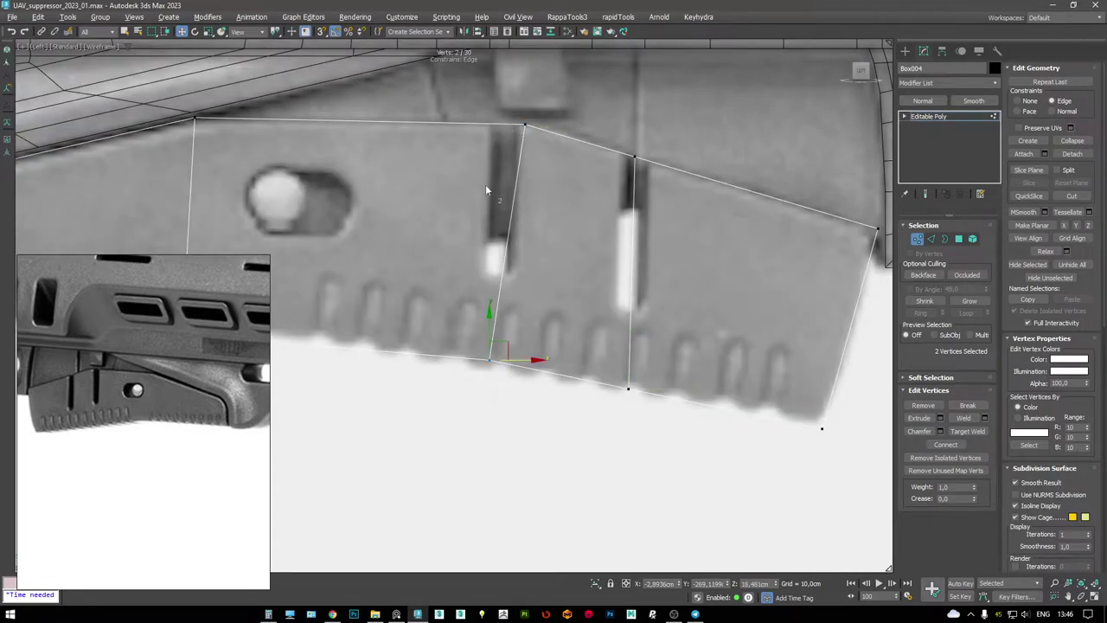
left_click(495, 148)
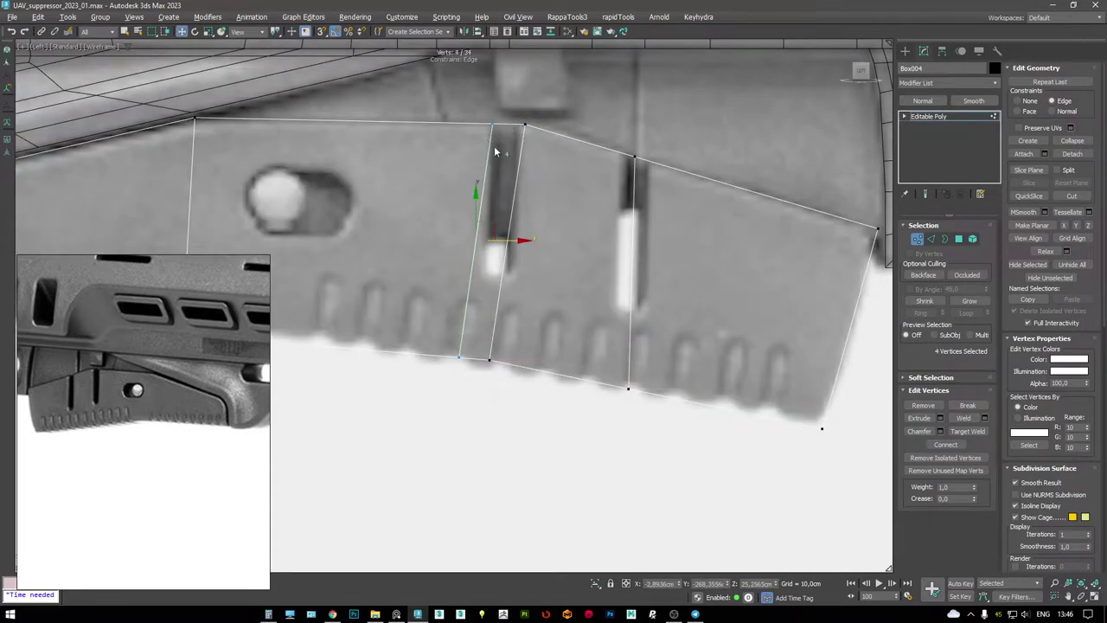
left_click_drag(511, 398, 538, 360)
- Select the vertical edge loops beside the second slot
key("2")
double_click(633, 217)
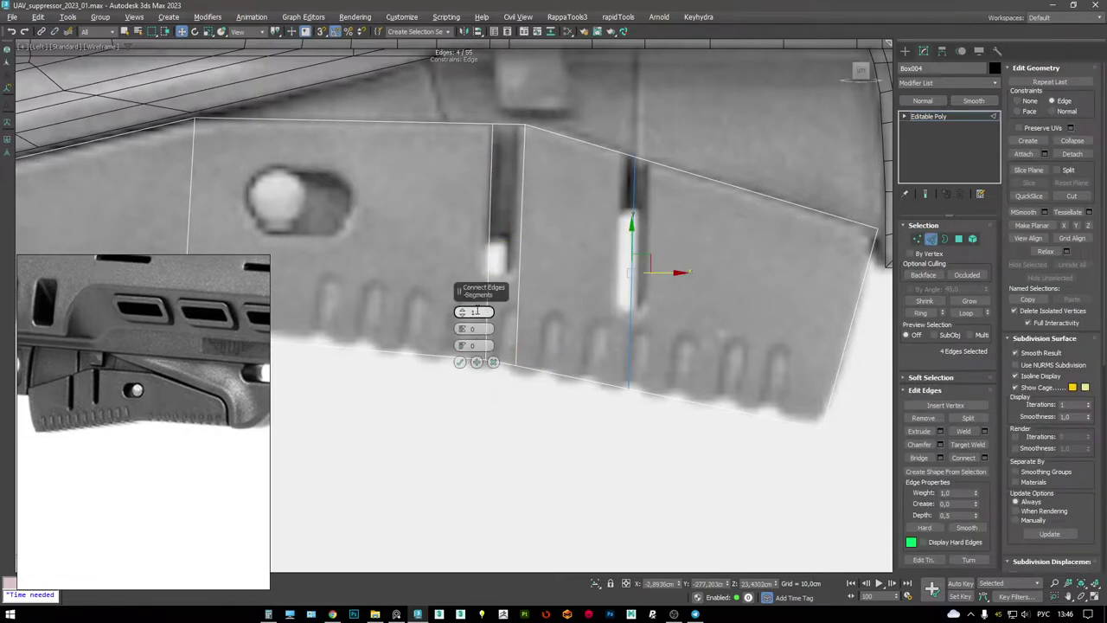
key("ctrl+shift+e")
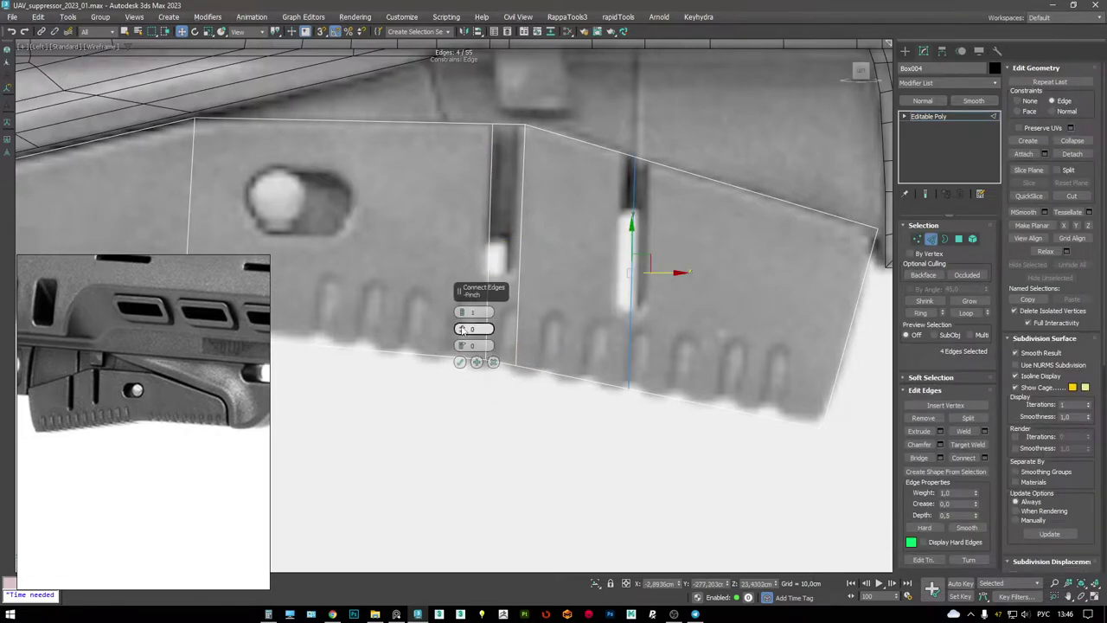
left_click(493, 362)
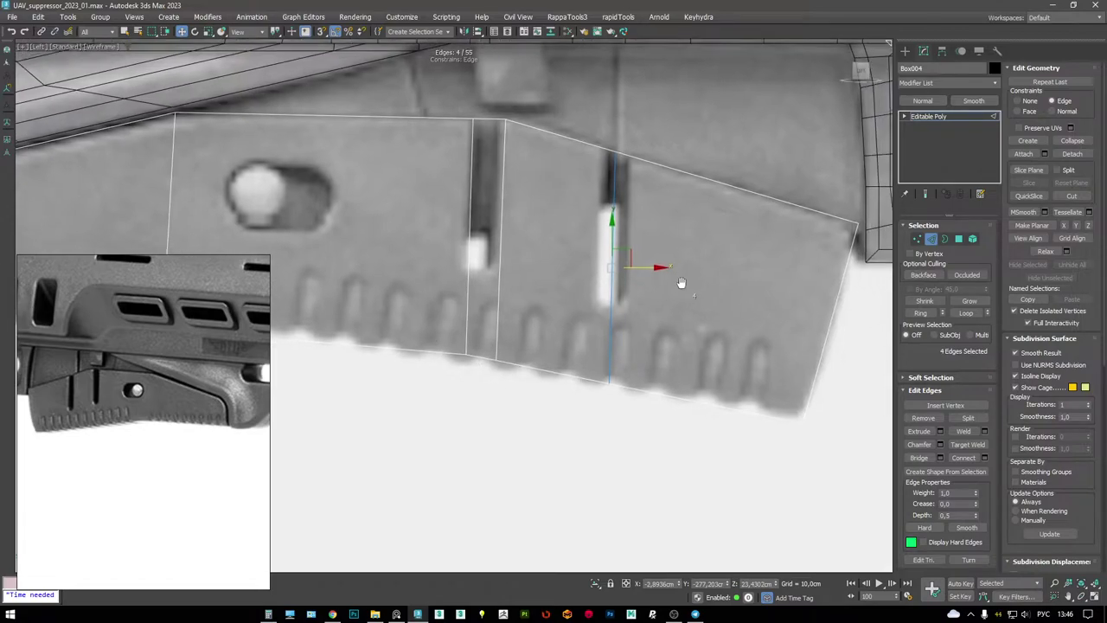
key("alt+w")
middle_click(700, 399)
key("alt+w")
middle_click_drag(701, 400, 638, 328, "alt")
- Chamfer the selected edges with 0 segments at about 0.88 cm width
key("ctrl+shift+c")
key("alt+w")
middle_click(342, 404)
key("alt+w")
right_click(463, 346)
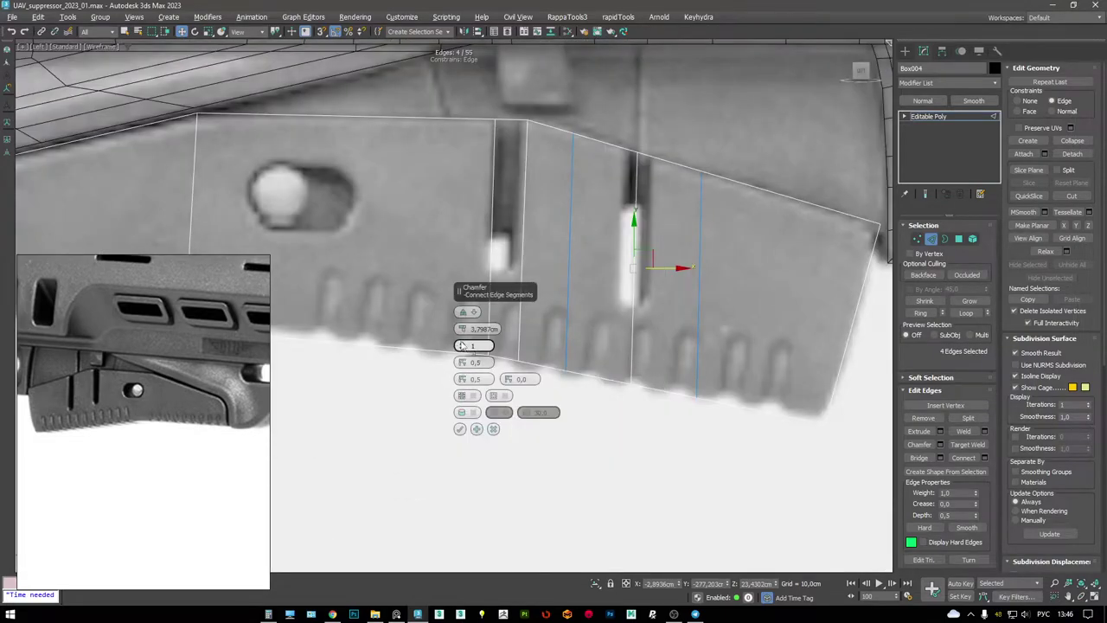
left_click_drag(463, 329, 460, 263)
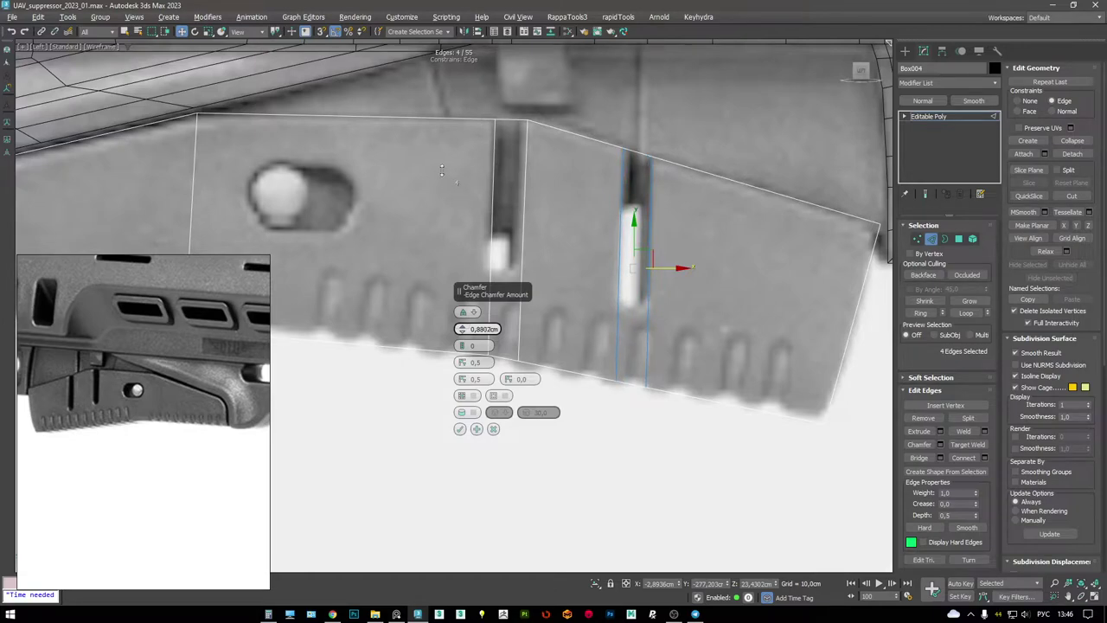
left_click(459, 429)
- Insert a horizontal edge loop along the grip and select the two chamfer-strip polygons
key("alt+shift+s")
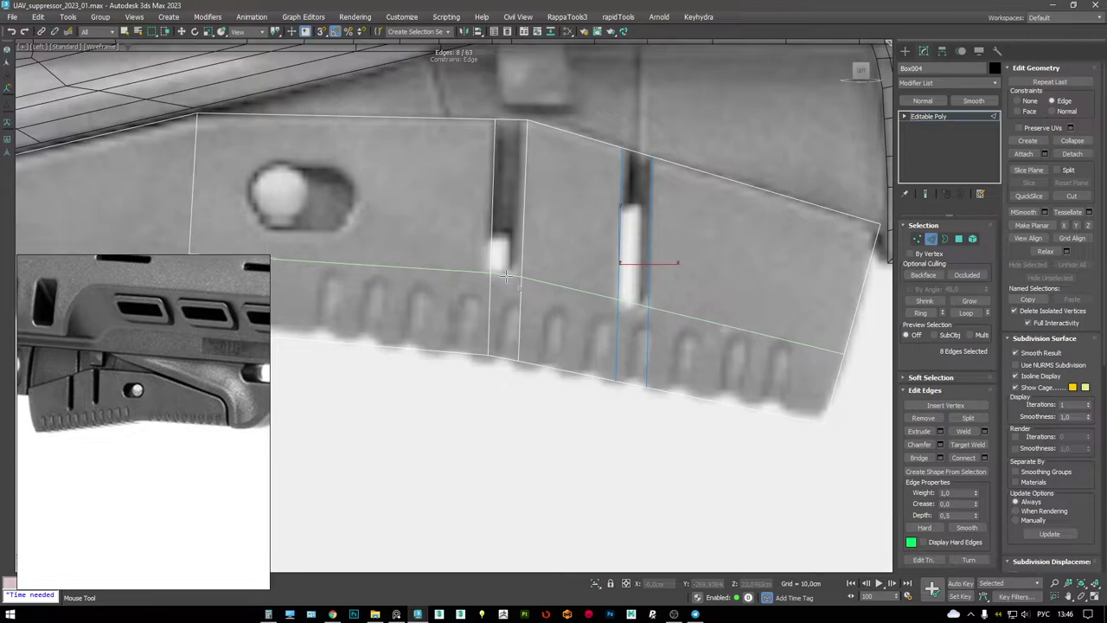
left_click(506, 275)
right_click(655, 294)
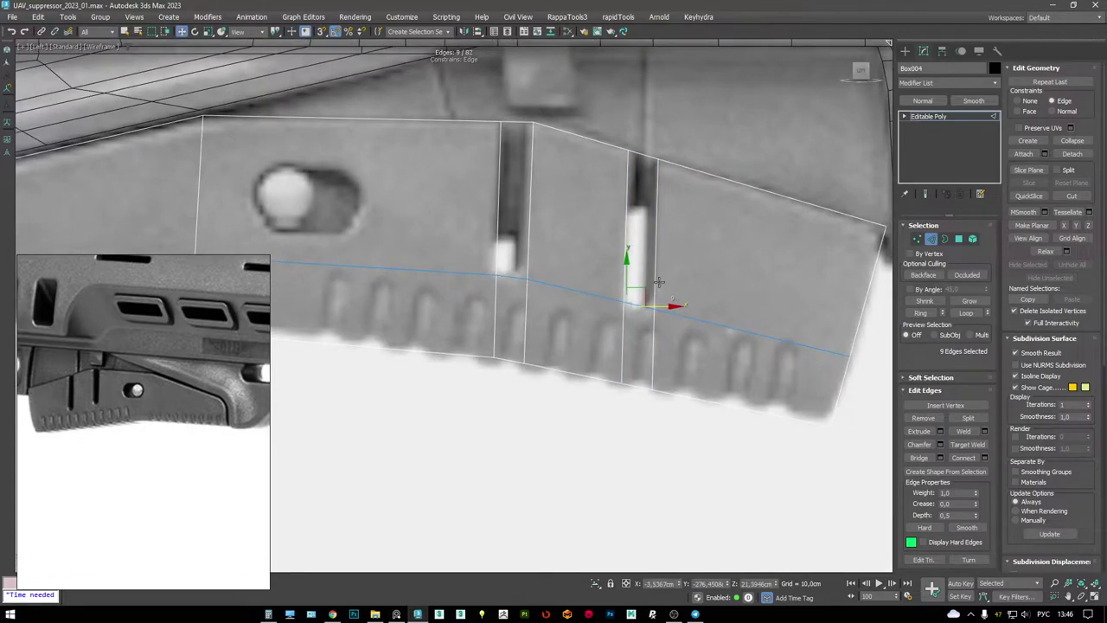
key("4")
left_click(648, 239)
left_click(504, 205, "ctrl")
- Isolate the grip, delete the two selected strip faces and cap the open border
key("alt+w")
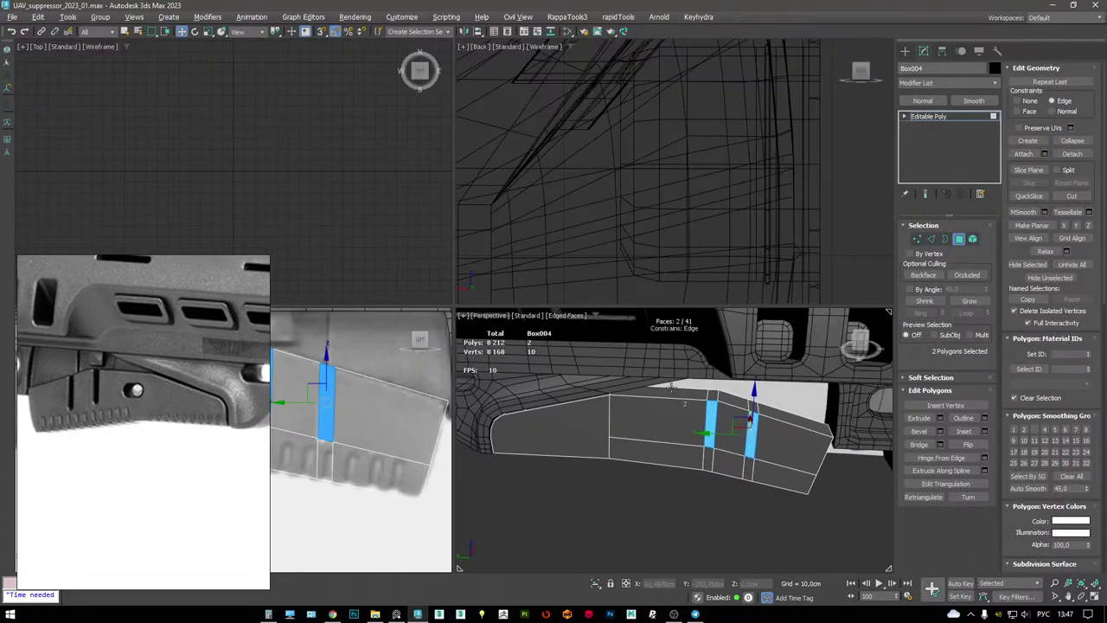
key("alt+w")
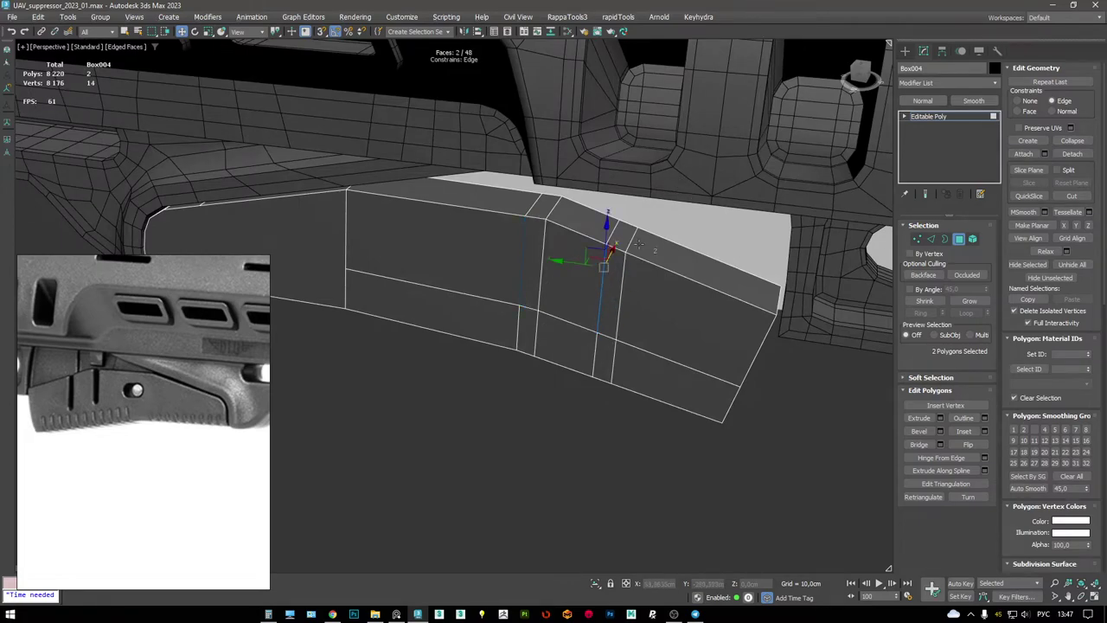
middle_click_drag(621, 273, 519, 256, "alt")
key("ctrl+z")
key("F3")
key("ctrl+y")
key("alt+q")
key("F3")
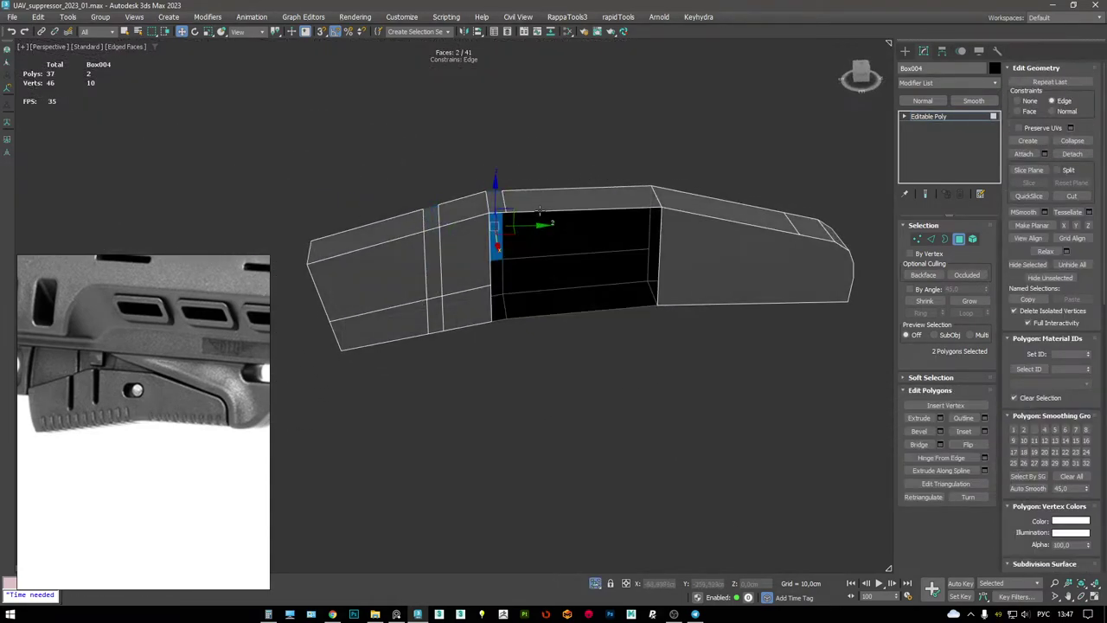
key("Delete")
key("3")
left_click(544, 212)
key("alt+p")
- Select the six front slot faces and delete them
middle_click_drag(532, 234, 561, 263, "alt")
key("F3")
key("4")
left_click(562, 260, "ctrl")
key("F3")
left_click(597, 229, "ctrl")
left_click(597, 308, "ctrl")
left_click(576, 309, "ctrl")
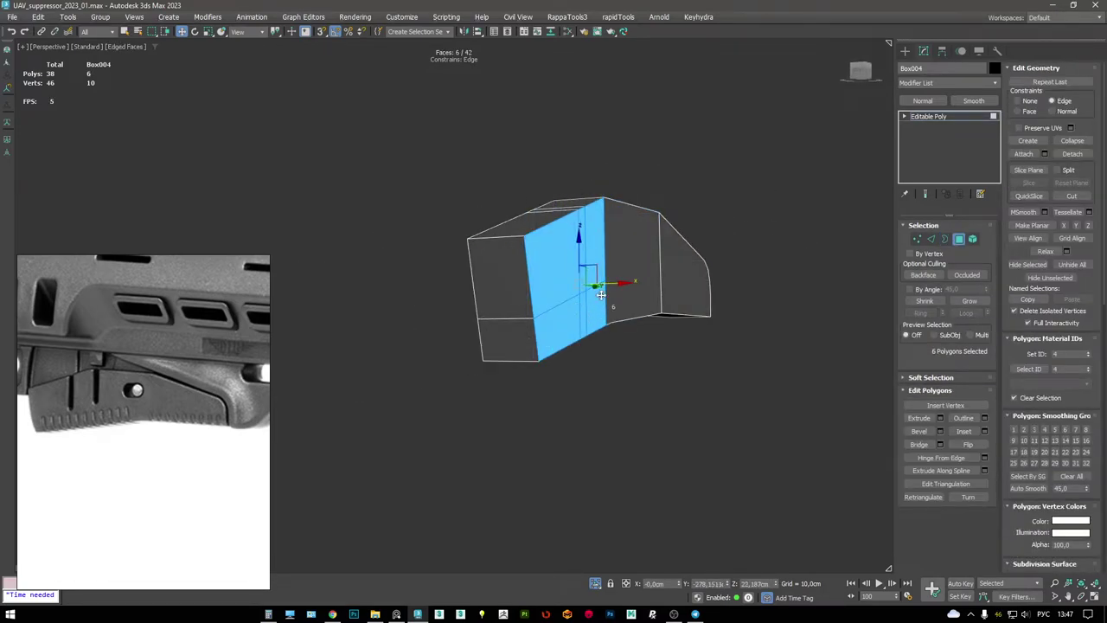
key("Delete")
- Delete four more slot faces, including the top faces, opening the gaps between blocks
middle_click_drag(601, 294, 567, 347, "alt")
scroll(675, 285, "up", 3)
left_click(702, 285)
left_click(620, 271, "ctrl")
key("F3")
key("F2")
key("F3")
mouse_move(609, 314)
middle_mouse_down("alt")
mouse_move(552, 310)
mouse_move(637, 302)
mouse_move(611, 343)
middle_mouse_up("alt")
left_click(554, 307, "ctrl")
left_click(480, 246, "ctrl")
key("Delete")
- With snapping on, select the vertical edge and snap it onto the neighbouring block
key("2")
key("s")
left_click(602, 342)
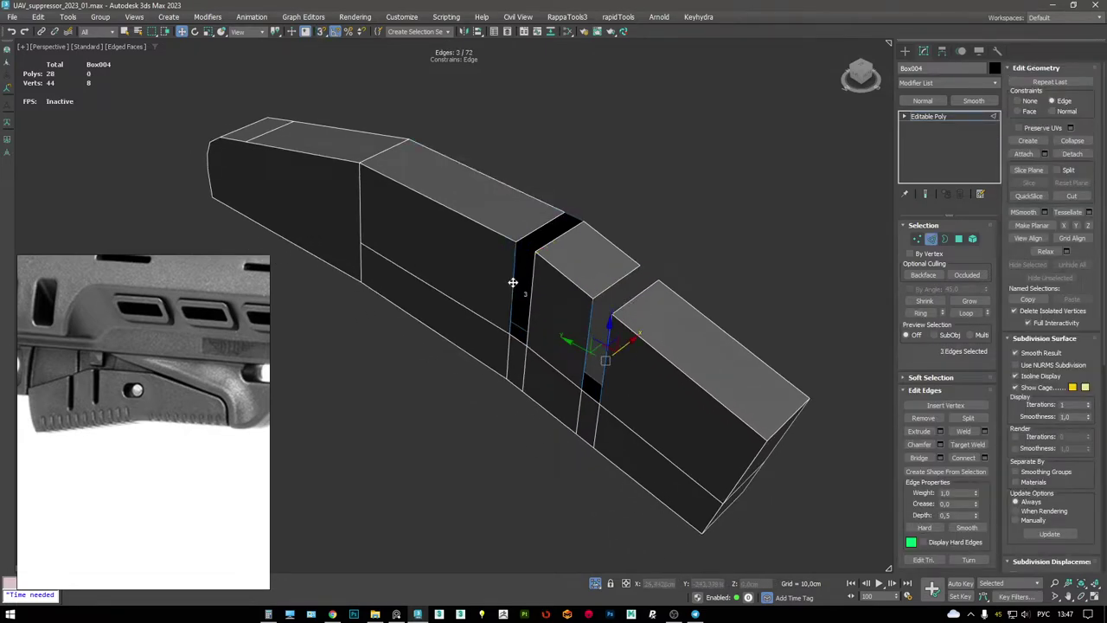
middle_click_drag(550, 309, 614, 349, "alt")
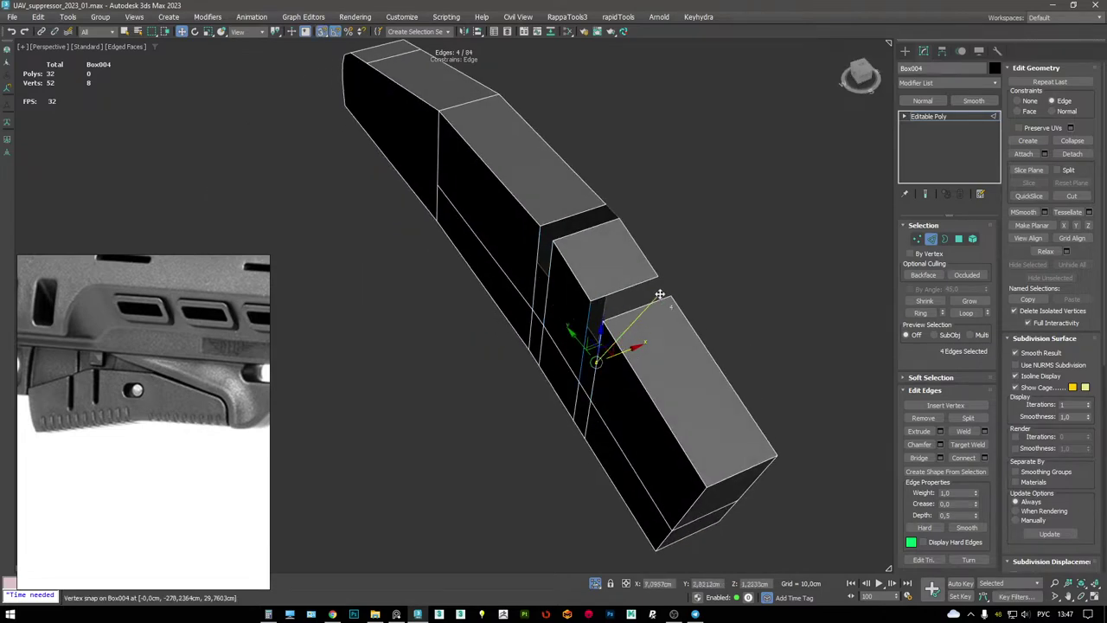
left_click_drag(658, 280, 677, 282)
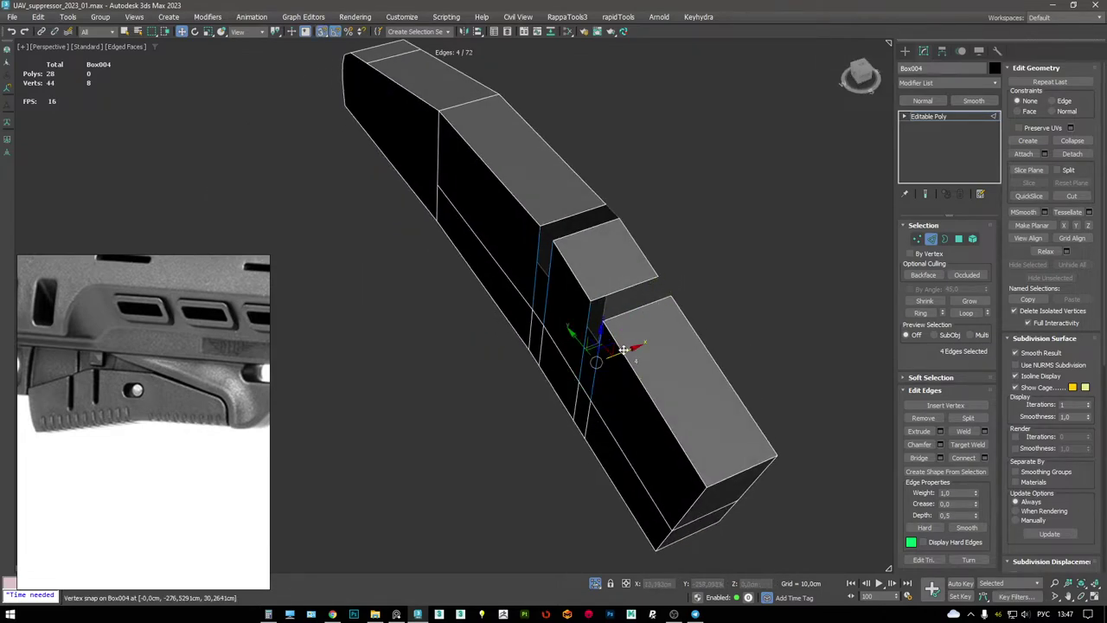
key("ctrl+z")
- Restore the snapped edge move, then Shift-drag the small block's edges to extrude new faces
key("1")
middle_click_drag(660, 284, 616, 259, "alt")
key("ctrl+y")
key("4")
left_click(628, 293)
key("ctrl+z")
key("ctrl+z")
key("ctrl+z")
key("2")
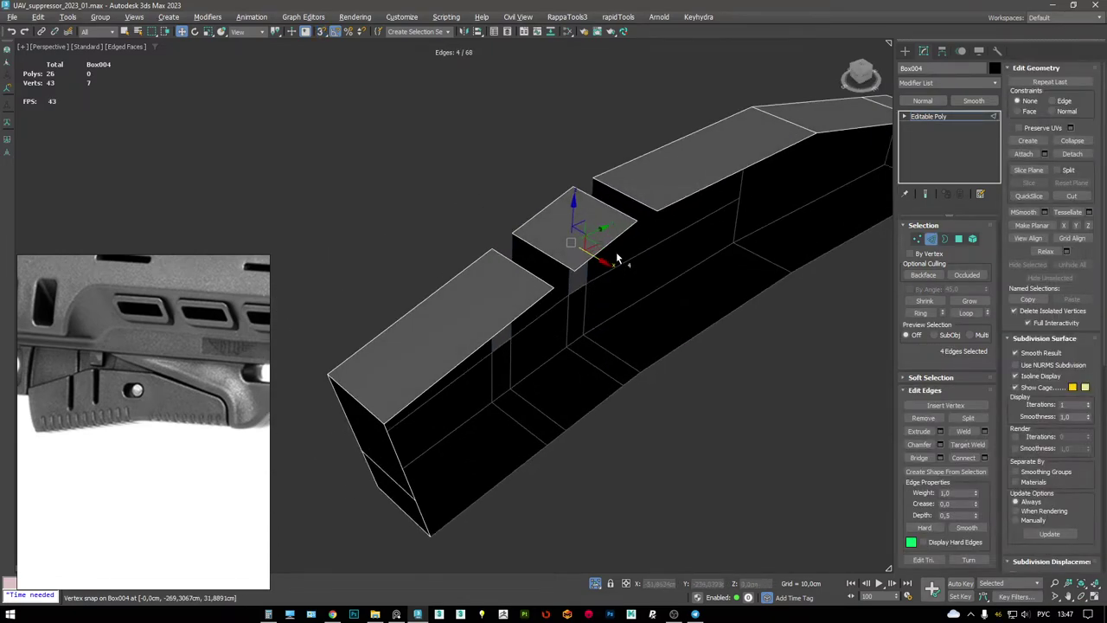
left_click_drag(600, 263, 663, 227, "shift")
- Fill part of the hole between the grip blocks with a cap
key("F3")
key("1")
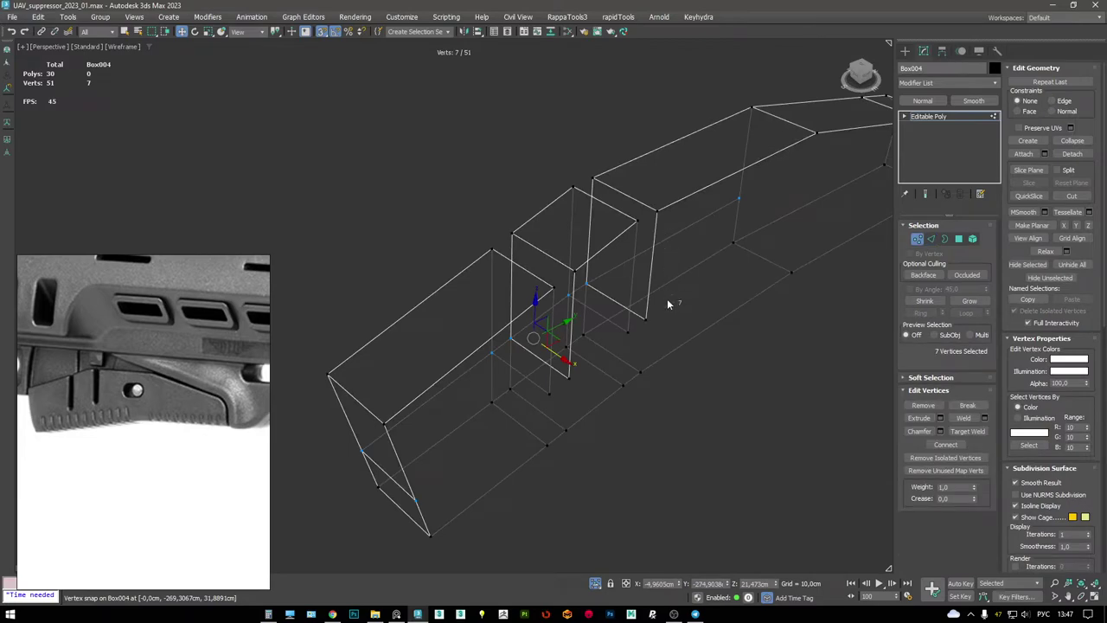
key("F3")
middle_click_drag(675, 225, 666, 262, "alt")
key("2")
key("shift+b")
key("shift+b")
- Move vertices into place and slide the left-end vertex up along its edge with edge constraint
key("w")
key("1")
key("w")
scroll(704, 248, "up", 4)
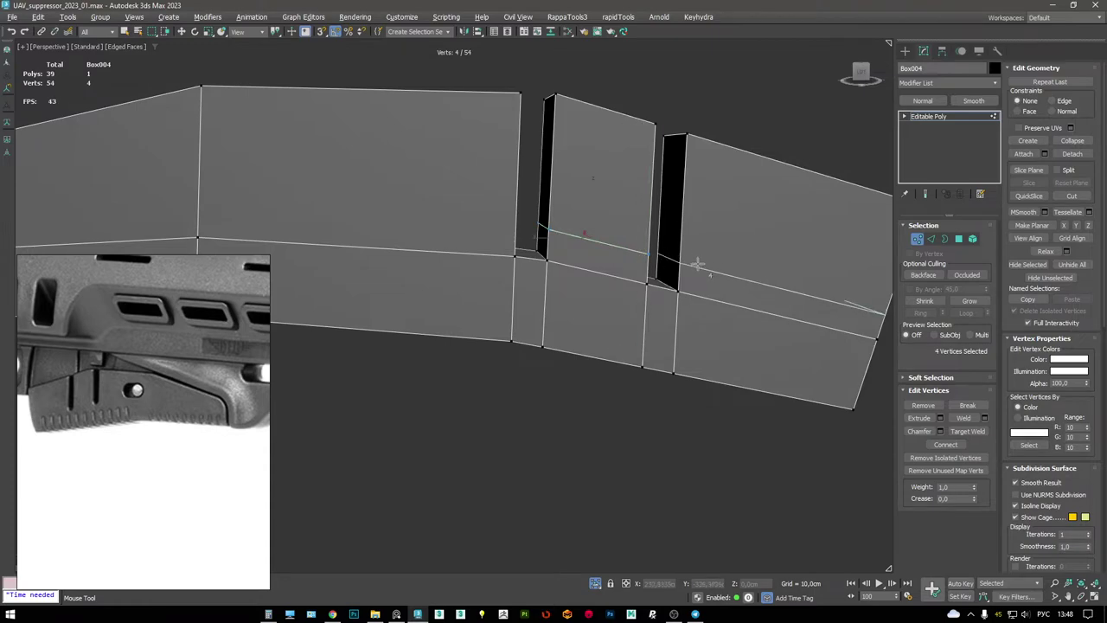
middle_click_drag(587, 258, 650, 217)
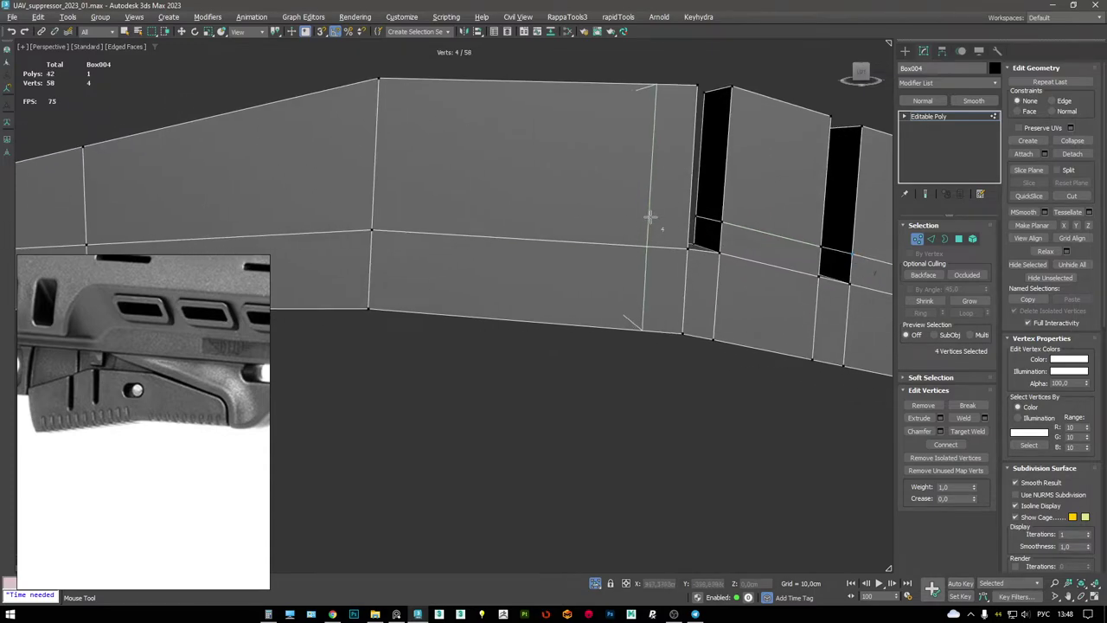
key("w")
scroll(569, 187, "down", 3)
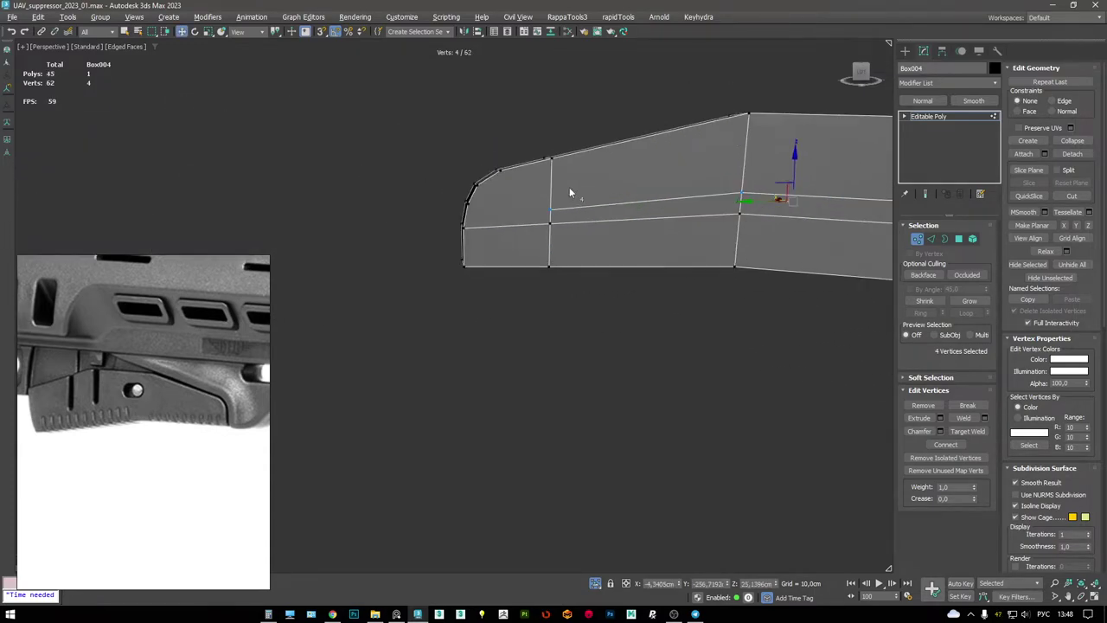
left_click(430, 214)
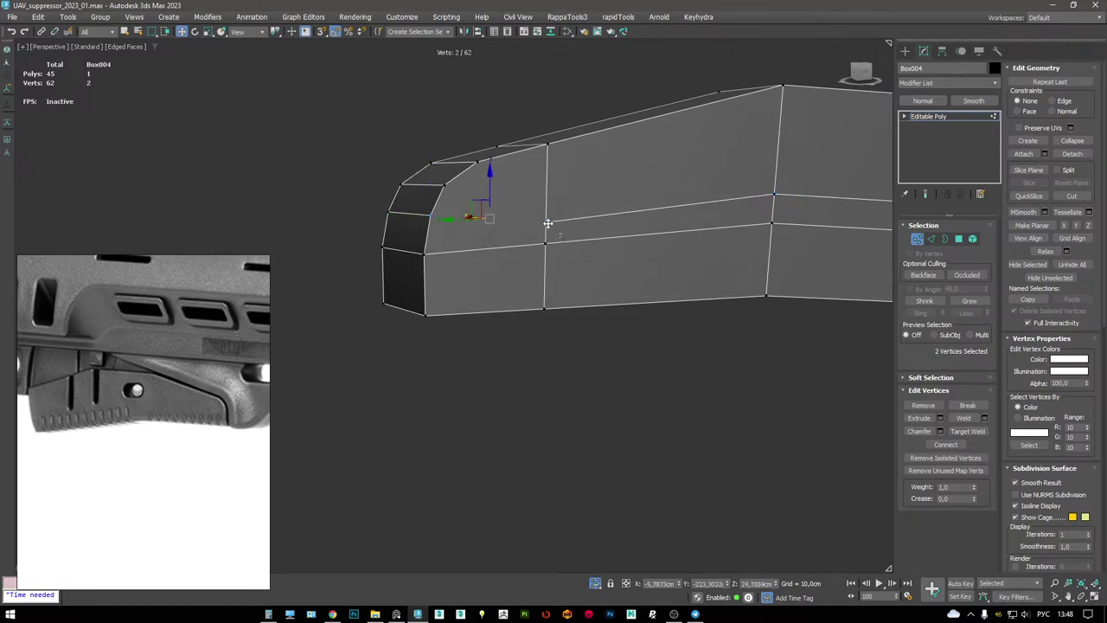
key("shift+x")
left_click_drag(548, 194, 548, 181)
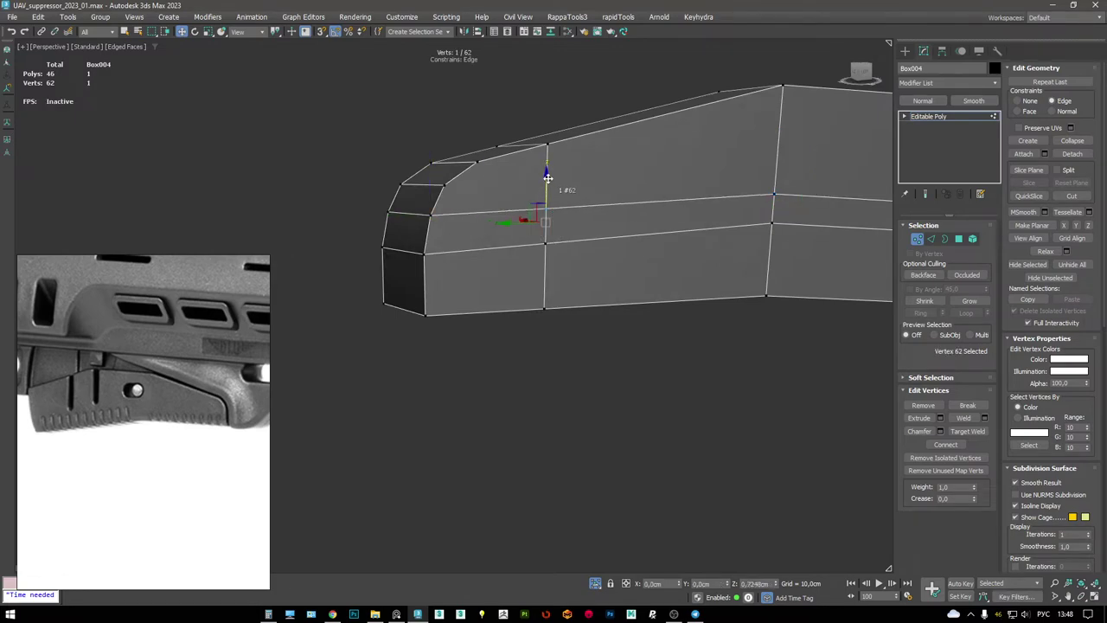
middle_click_drag(537, 186, 474, 234, "alt")
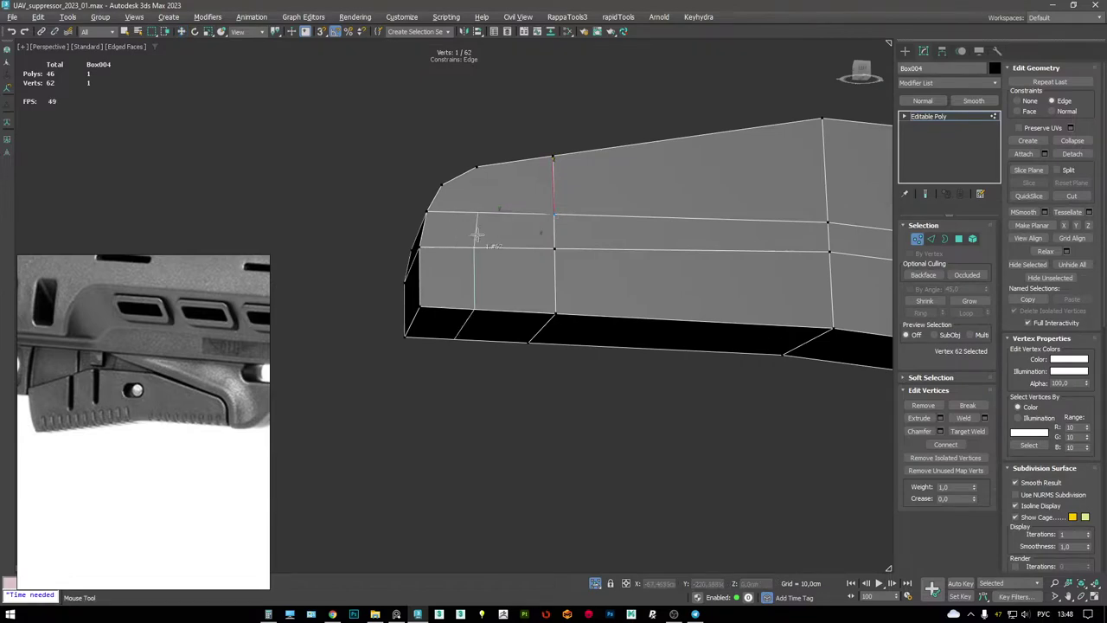
- Insert a vertical edge loop near the chamfered left end and inspect the part
left_click(476, 233)
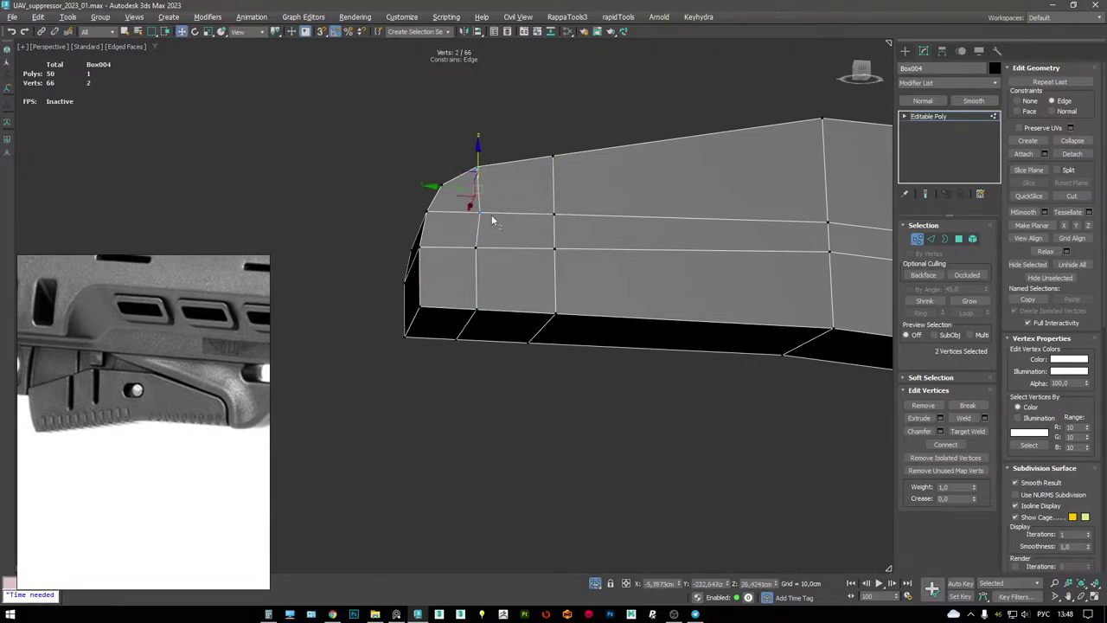
scroll(491, 220, "down", 5)
middle_click_drag(581, 234, 659, 223, "alt")
scroll(605, 220, "up", 4)
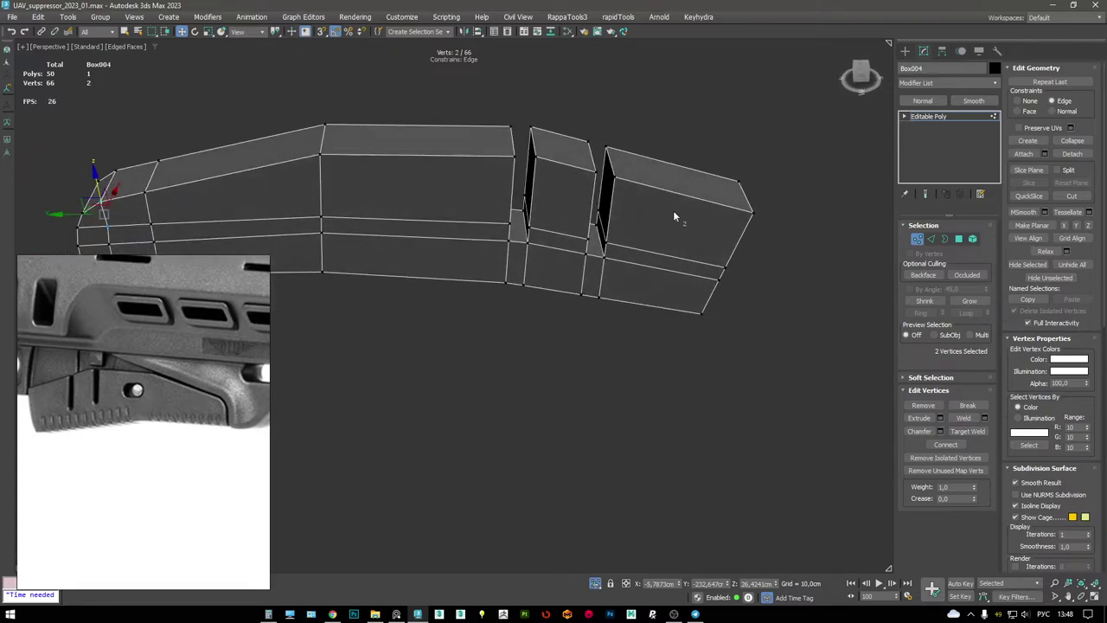
middle_click_drag(681, 182, 700, 98, "alt")
scroll(692, 173, "up", 4)
scroll(700, 98, "down", 4)
middle_click_drag(594, 153, 591, 217, "alt")
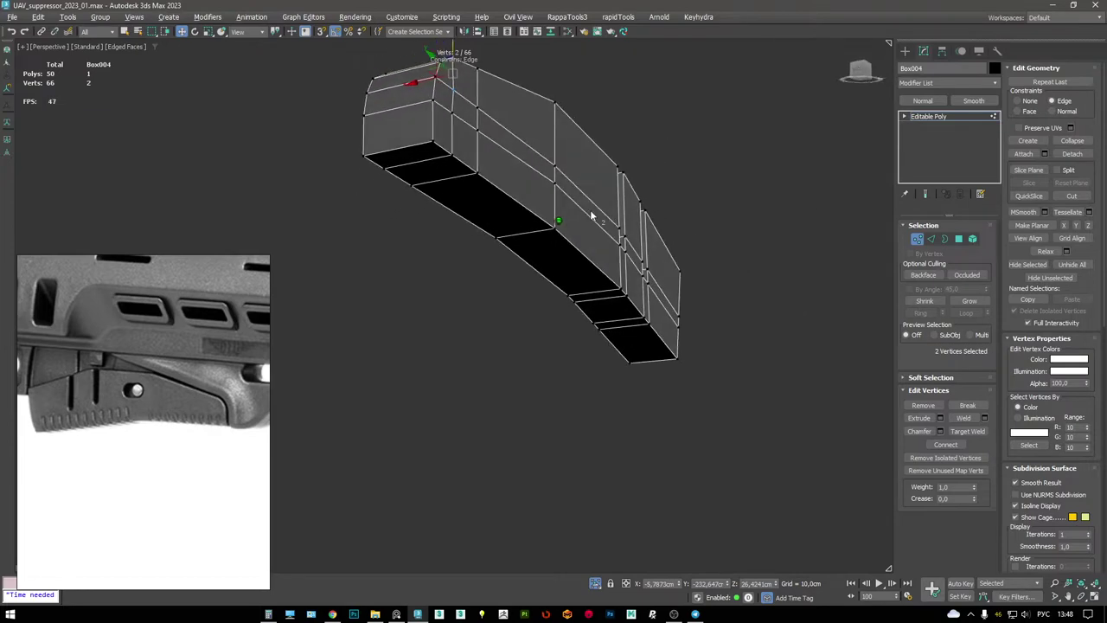
- Chamfer the bottom edge loop with one segment, about 1.27 cm wide
key("2")
double_click(508, 193)
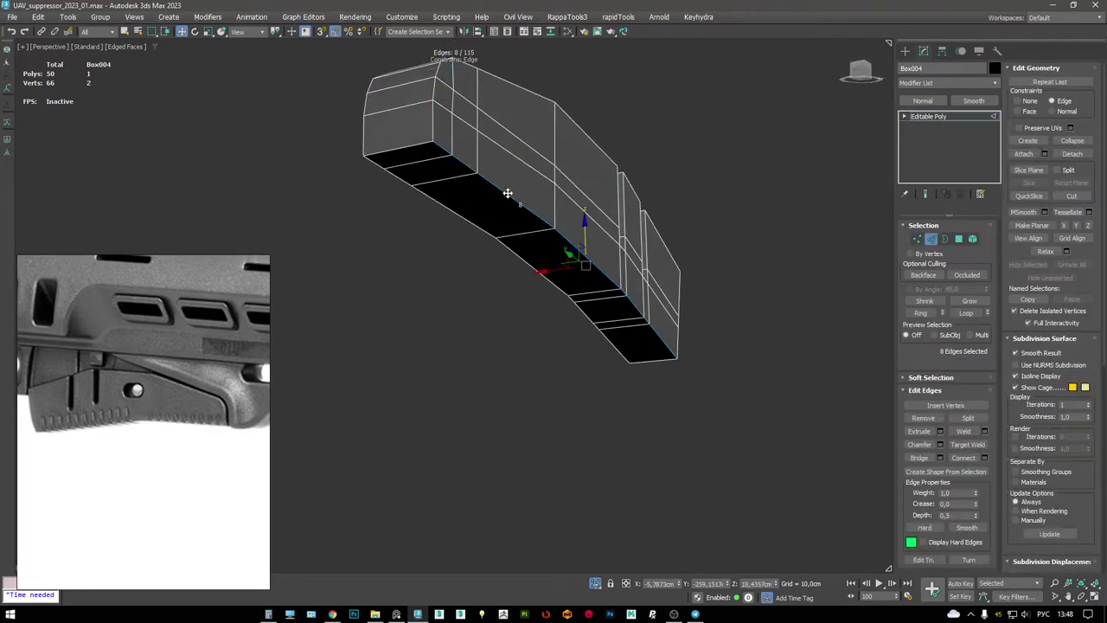
key("ctrl+shift+c")
left_click_drag(466, 353, 465, 349)
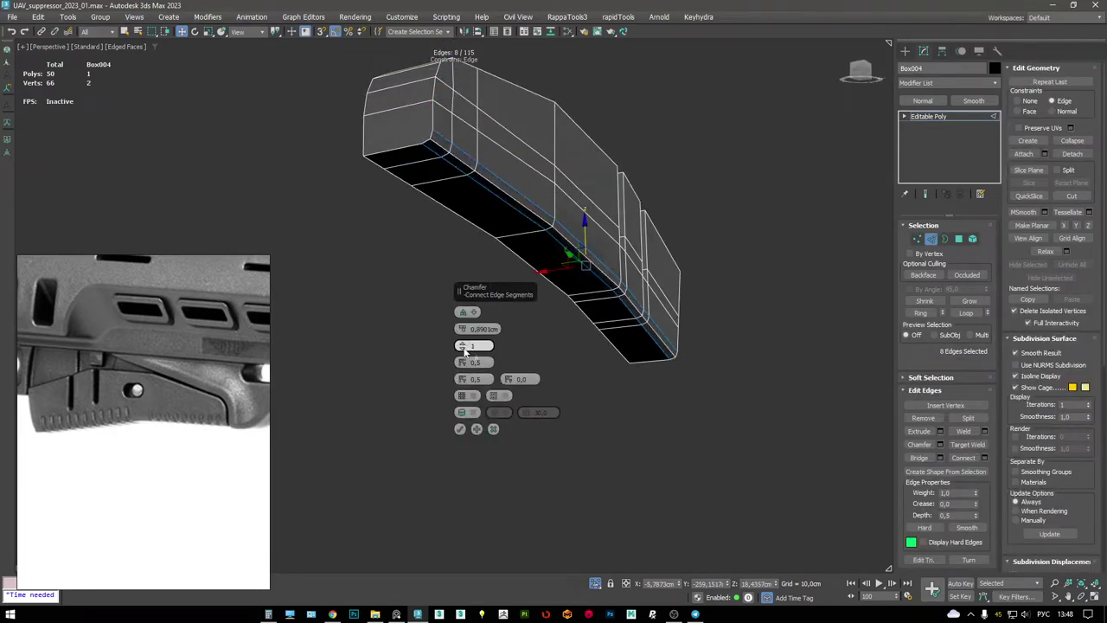
right_click(464, 360)
key("ctrl+shift+c")
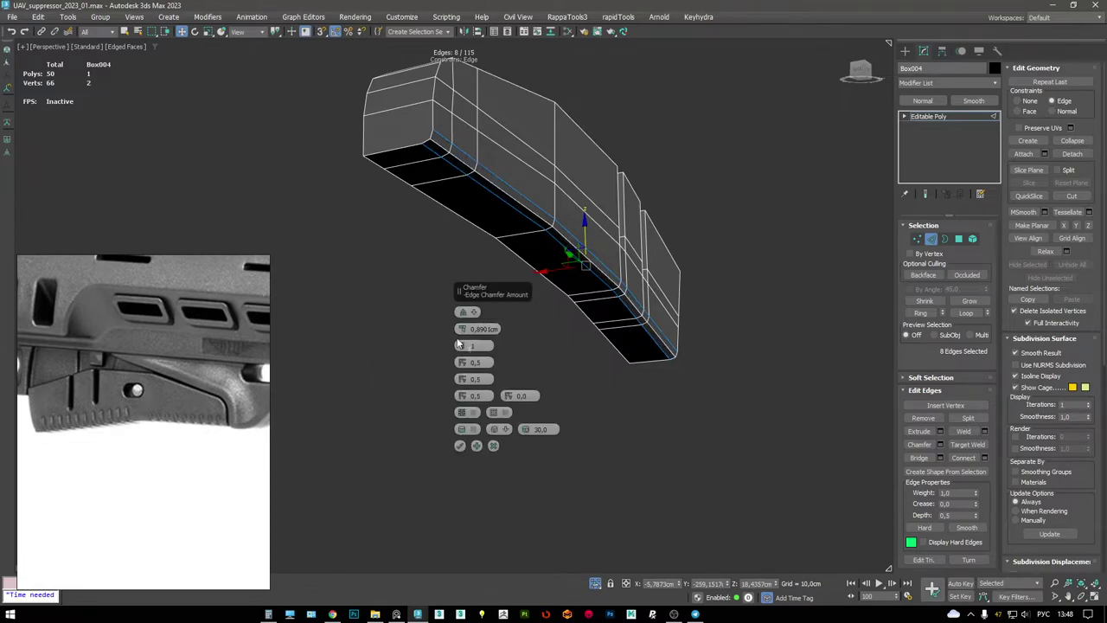
left_click(463, 363)
left_click_drag(461, 333, 484, 257)
key("alt+q")
middle_click_drag(497, 256, 552, 233, "alt")
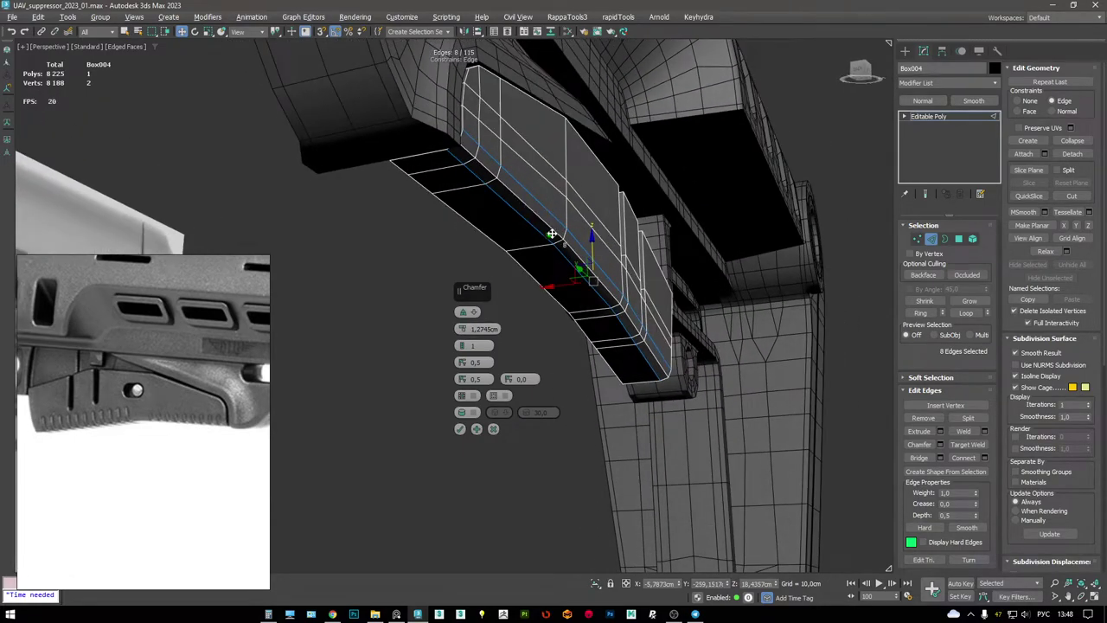
left_click(476, 429)
key("alt+q")
middle_click_drag(471, 268, 466, 190, "alt")
- Cut new edge loops across the grip box
key("1")
key("alt+c")
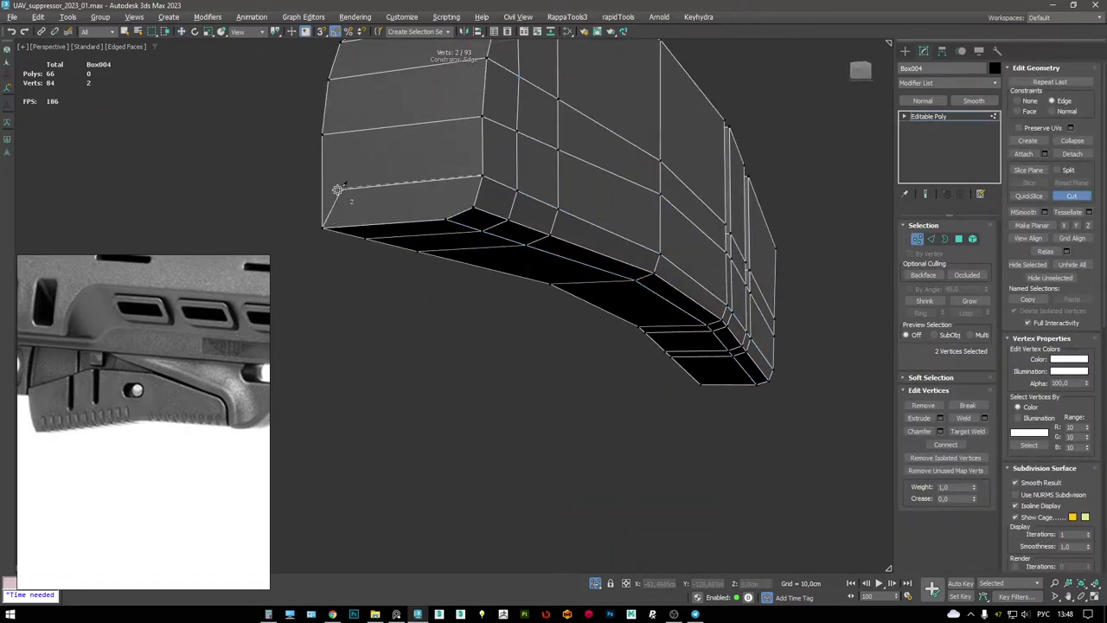
middle_click_drag(391, 190, 389, 167, "alt")
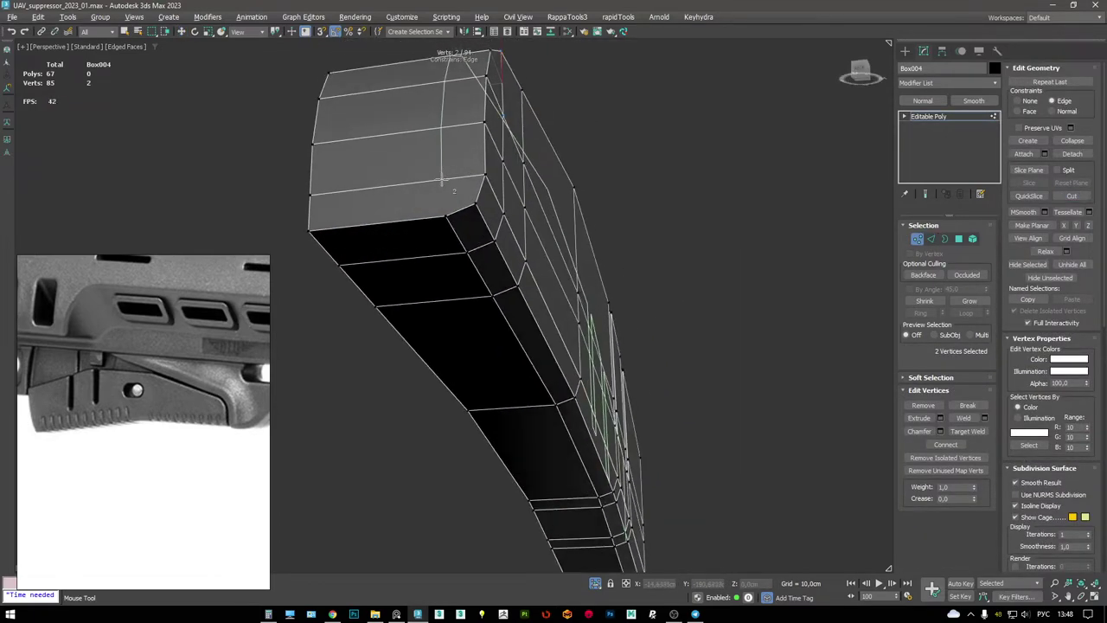
left_click(448, 179)
middle_click_drag(441, 219, 611, 185, "alt")
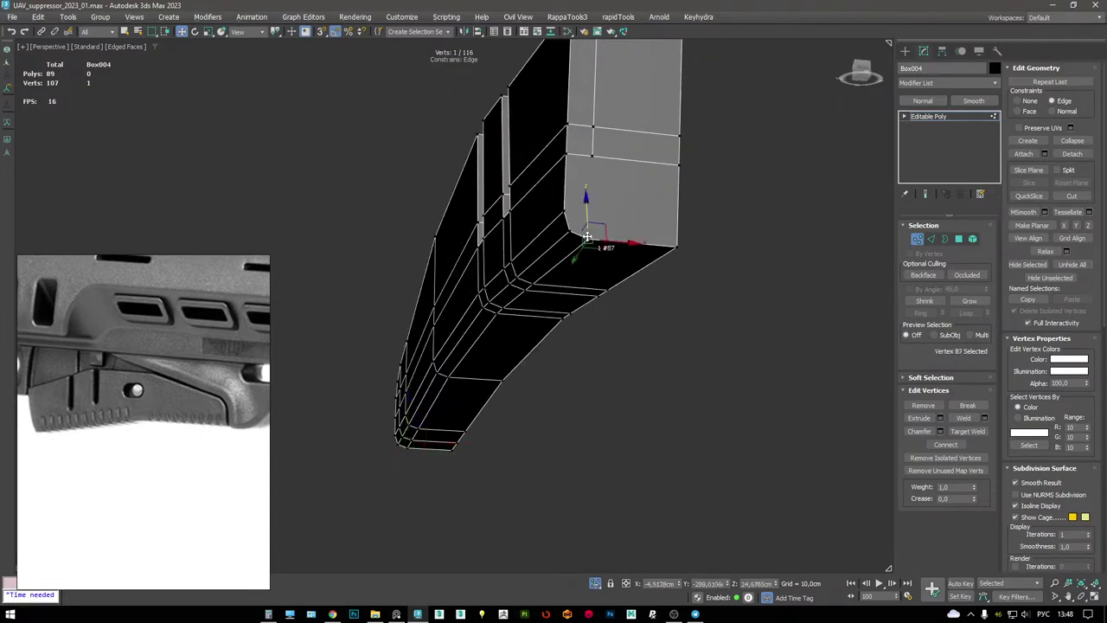
key("alt+c")
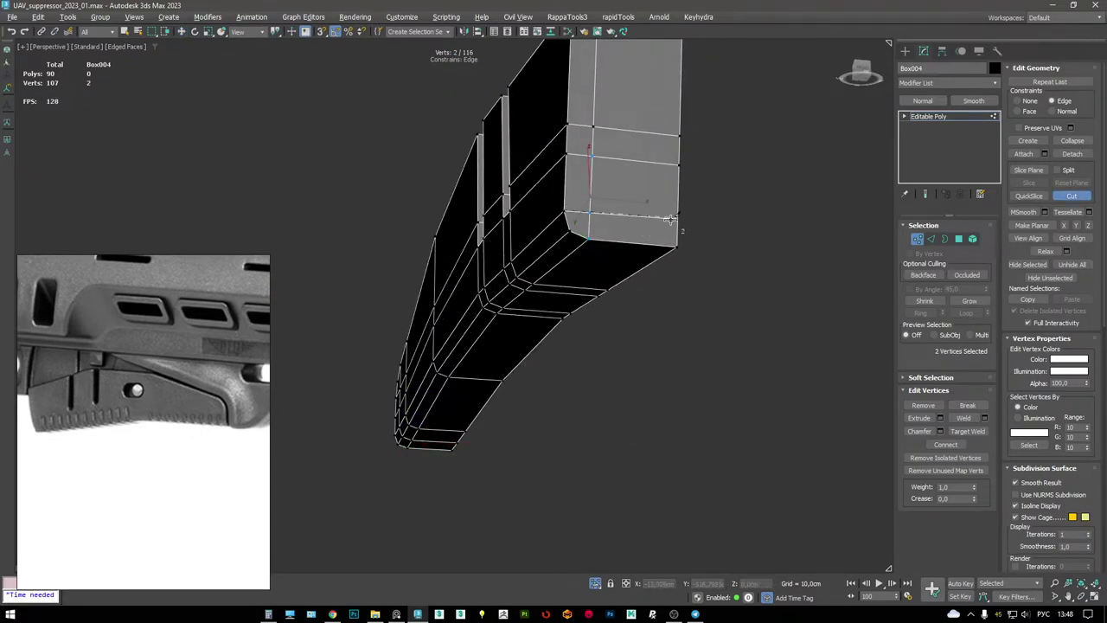
middle_click_drag(671, 216, 573, 196, "alt")
right_click(605, 191)
left_click(586, 186)
right_click(593, 185)
- Remove the stray horizontal side loop and raise vertex 41 slightly upward
key("2")
key("1")
left_click(564, 185)
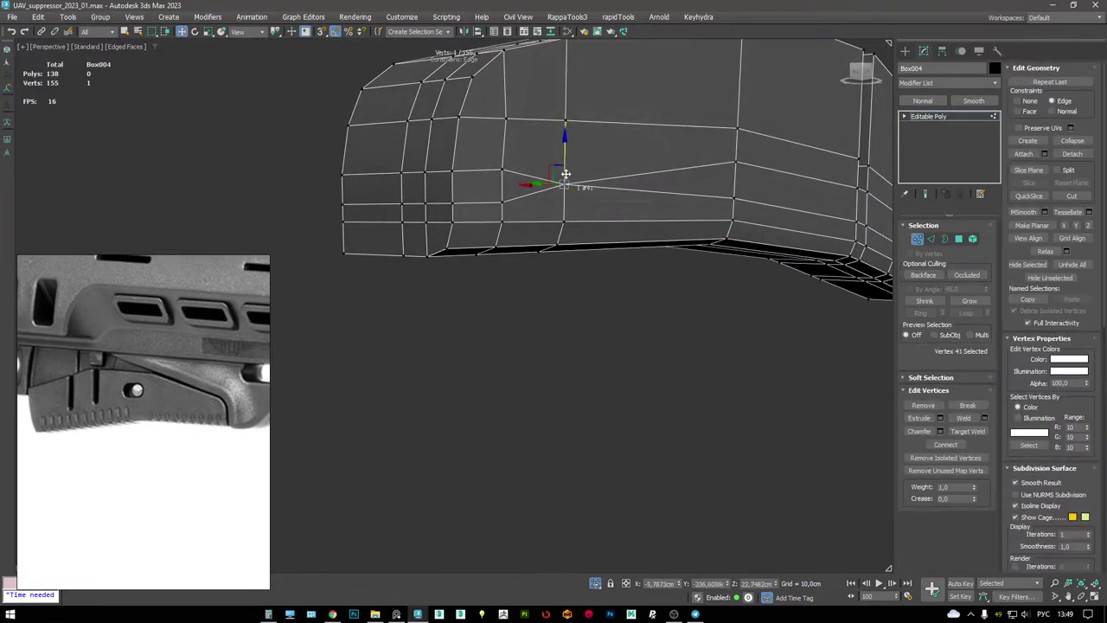
key("2")
double_click(478, 200)
key("ctrl+BackSpace")
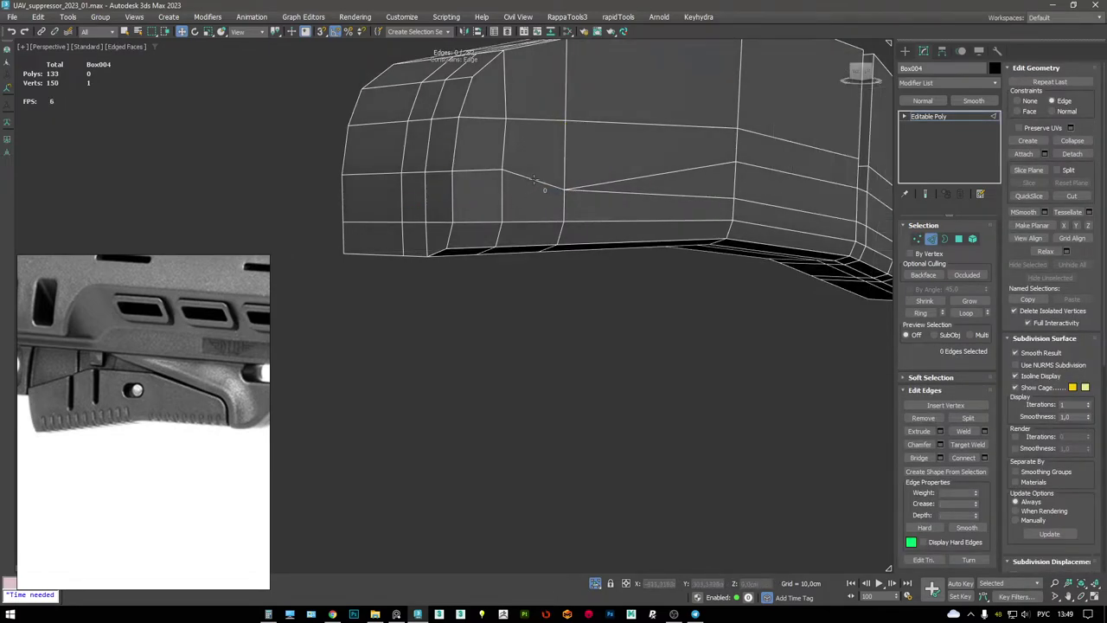
key("1")
left_click_drag(567, 157, 565, 143)
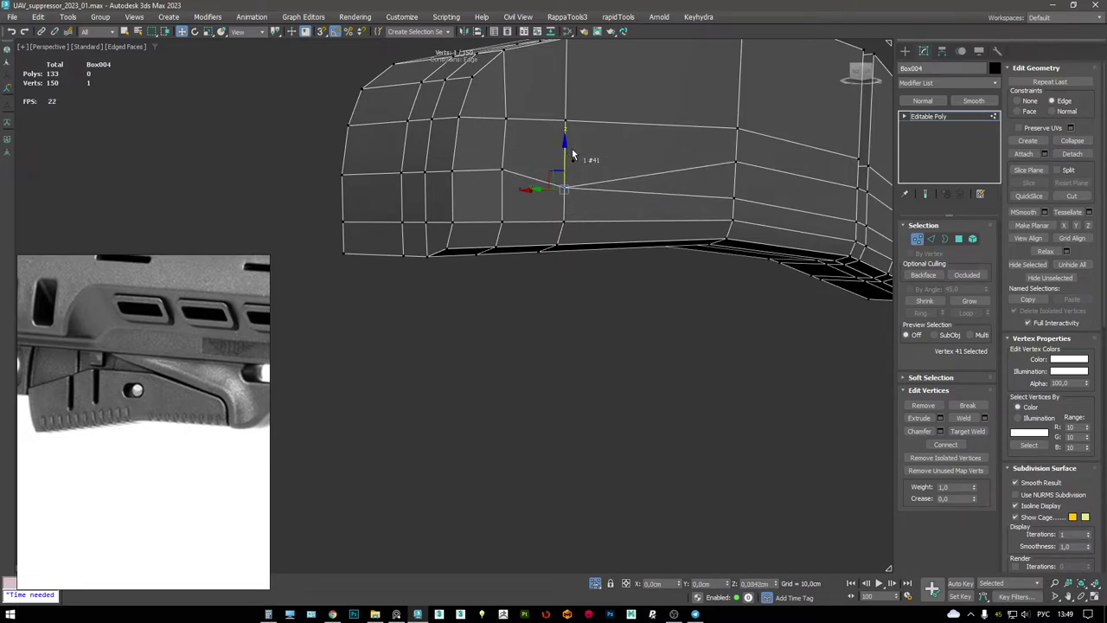
- Select the top edge loops, including the loop atop the middle block
scroll(487, 174, "down", 5)
mouse_move(487, 174)
middle_mouse_down("alt")
mouse_move(450, 182)
mouse_move(494, 161)
middle_mouse_up("alt")
scroll(588, 126, "up", 5)
middle_click_drag(588, 126, 627, 143, "alt")
key("2")
double_click(666, 110)
double_click(724, 134, "ctrl")
middle_click_drag(727, 141, 621, 78)
double_click(621, 78, "ctrl")
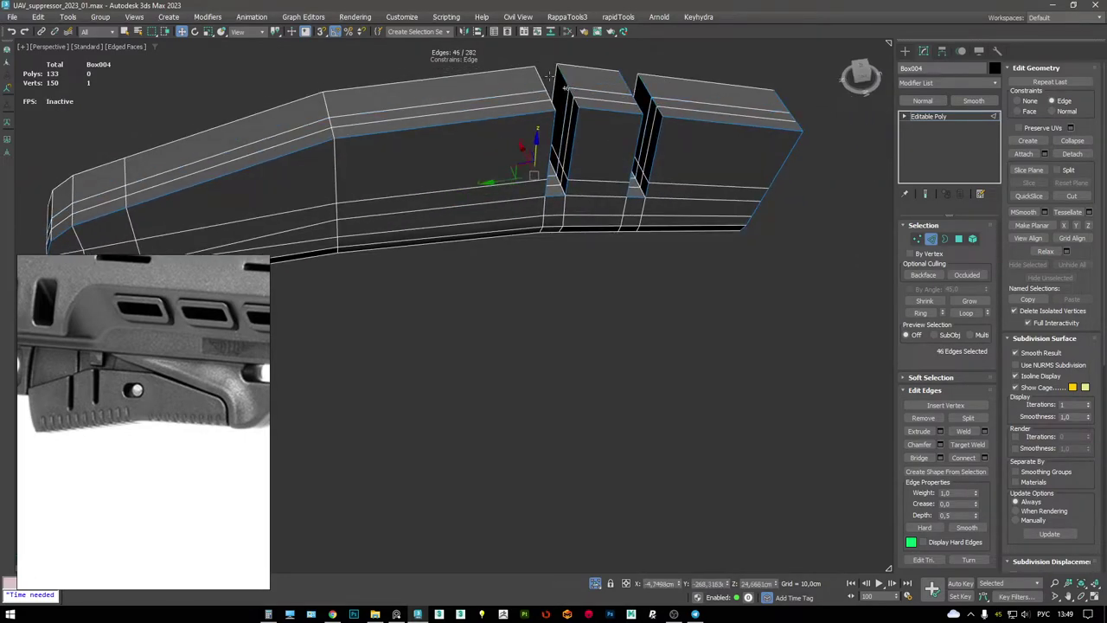
- Chamfer the selected edges with a flat profile, depth 1,0 and amount about 0,62cm
middle_click_drag(543, 76, 459, 291, "alt")
key("ctrl+shift+c")
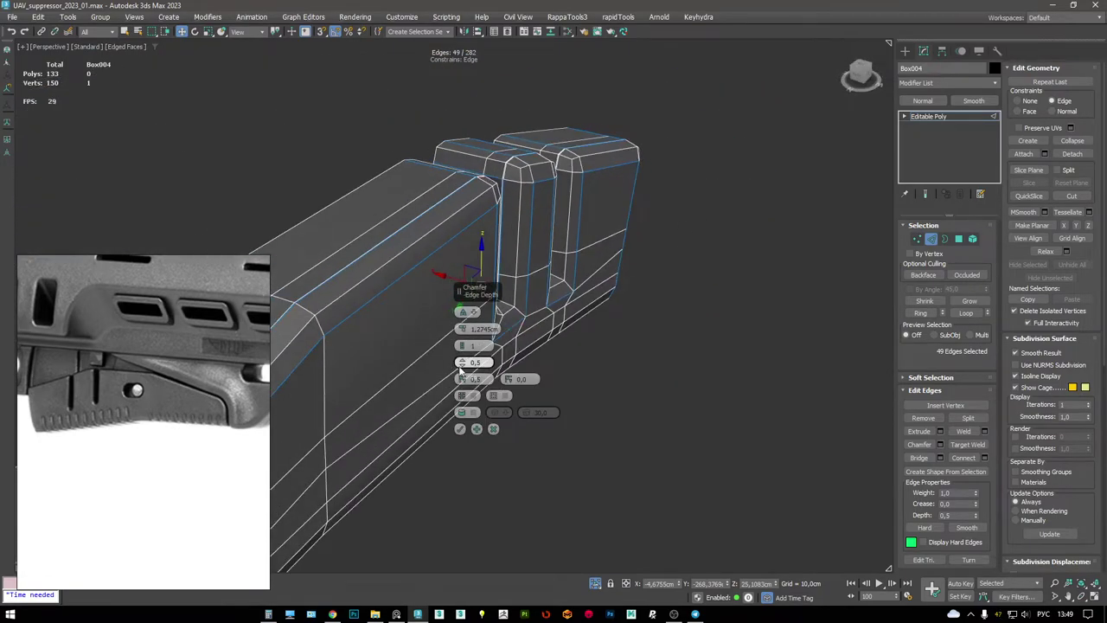
left_click_drag(461, 370, 459, 188)
left_click_drag(460, 330, 461, 299)
left_click(460, 432)
middle_click_drag(461, 432, 454, 346, "alt")
scroll(482, 294, "up", 3)
scroll(482, 294, "up", 3)
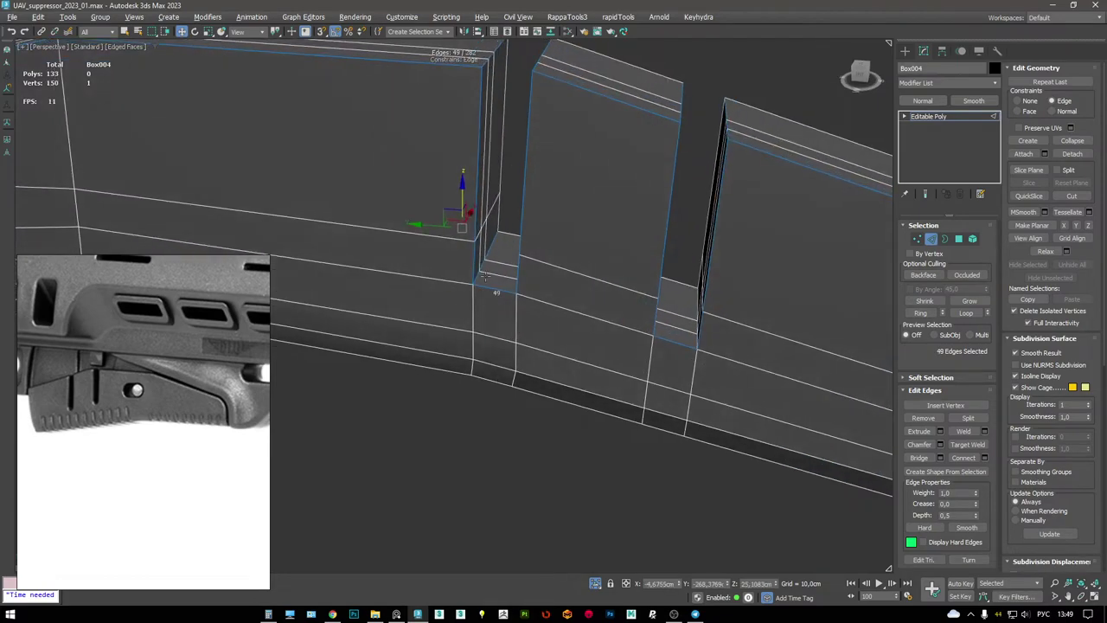
scroll(489, 252, "down", 5)
middle_click_drag(562, 254, 502, 255, "alt")
- Apply a second chamfer to the chosen edges
key("ctrl+shift+c")
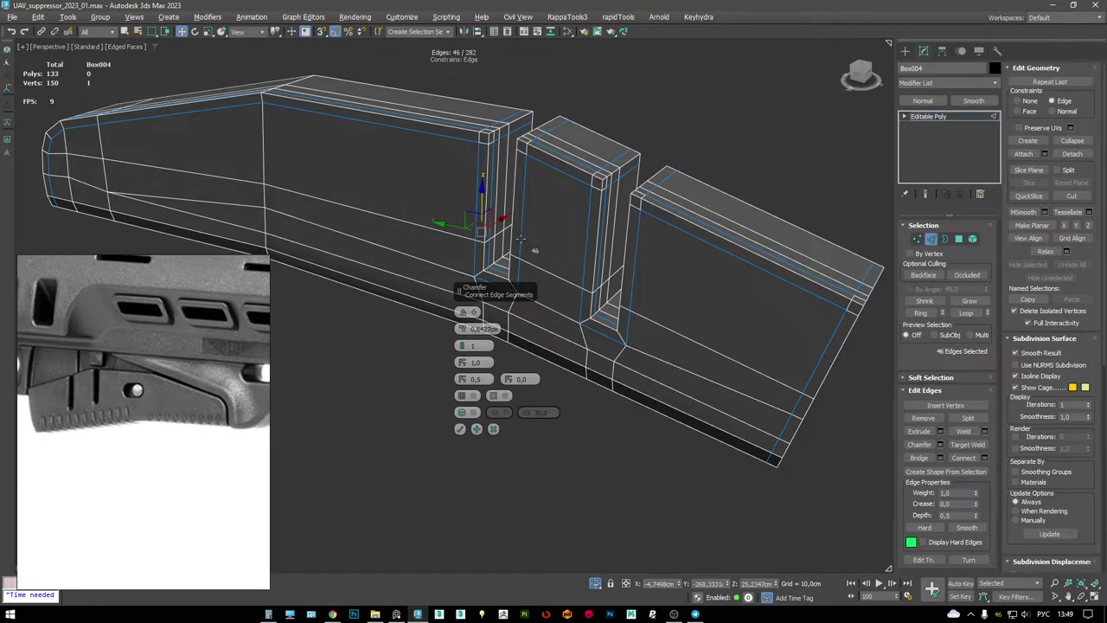
key("F4")
left_click(460, 428)
scroll(494, 351, "down", 4)
mouse_move(467, 333)
middle_mouse_down()
mouse_move(714, 227)
mouse_move(667, 210)
mouse_move(718, 236)
middle_mouse_up()
- Add a TurboSmooth modifier to the grip and inspect the smoothed result
left_click(928, 116)
scroll(715, 203, "up", 3)
key("ctrl+t")
scroll(708, 191, "down", 3)
mouse_move(663, 188)
middle_mouse_down("alt")
mouse_move(648, 198)
mouse_move(684, 209)
mouse_move(714, 243)
mouse_move(657, 186)
mouse_move(643, 188)
mouse_move(673, 183)
middle_mouse_up("alt")
scroll(673, 183, "up", 2)
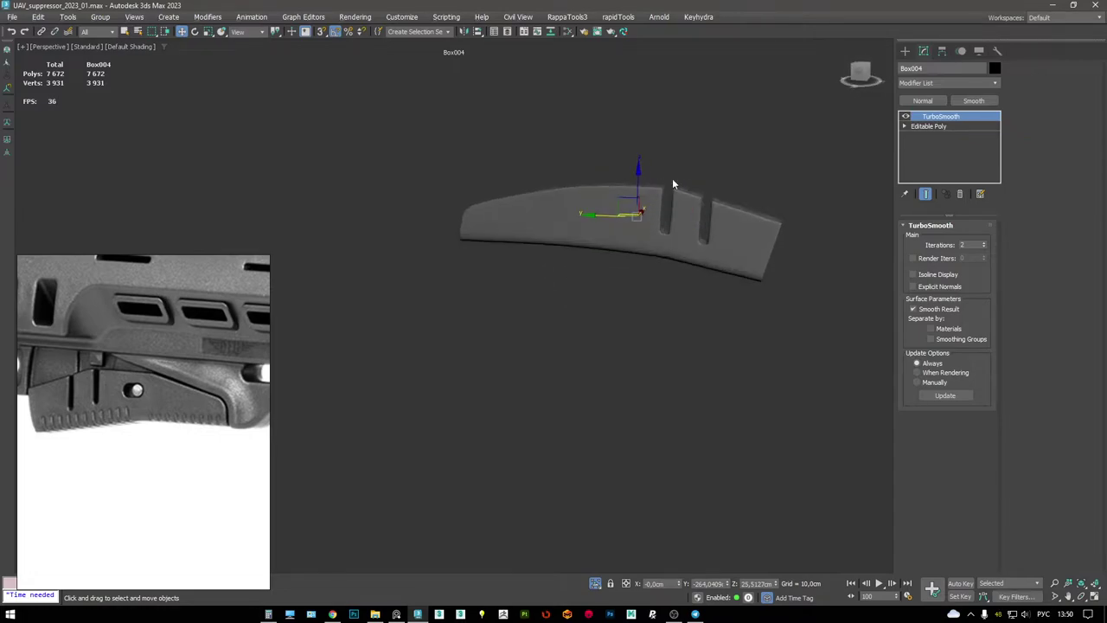
- Return to the Editable Poly base and select an edge loop on the grip
left_click(936, 126)
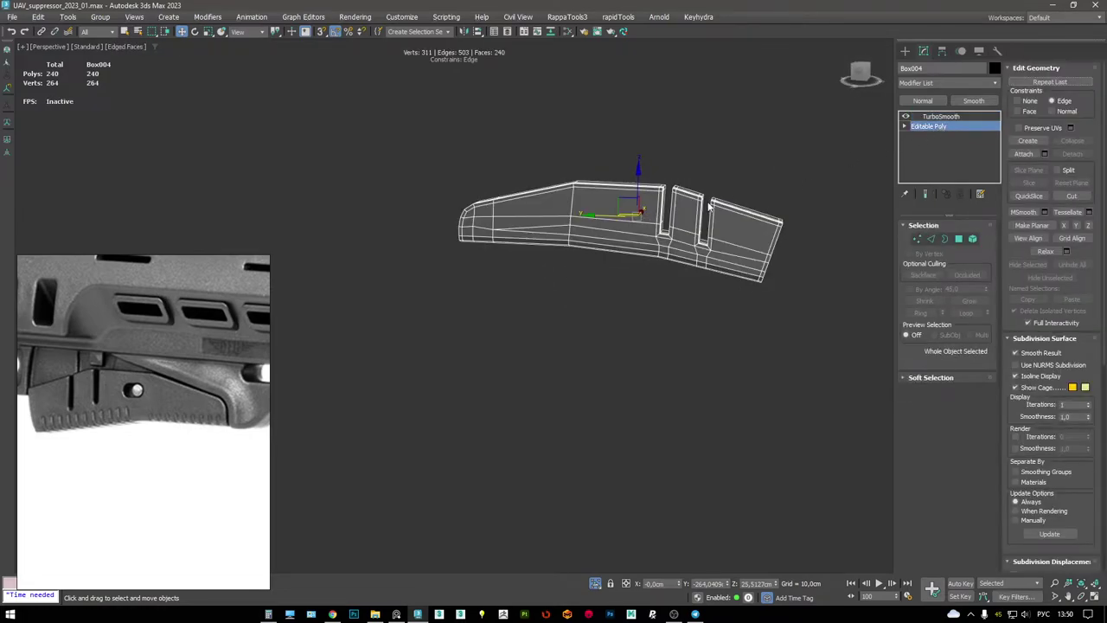
middle_click_drag(622, 209, 563, 168, "alt")
key("2")
double_click(487, 205)
scroll(558, 190, "up", 3)
- Extrude the grip's top-corner edges with a small width, then chamfer them
key("F3")
key("F3")
middle_click_drag(622, 407, 562, 277, "alt")
scroll(536, 251, "up", 3)
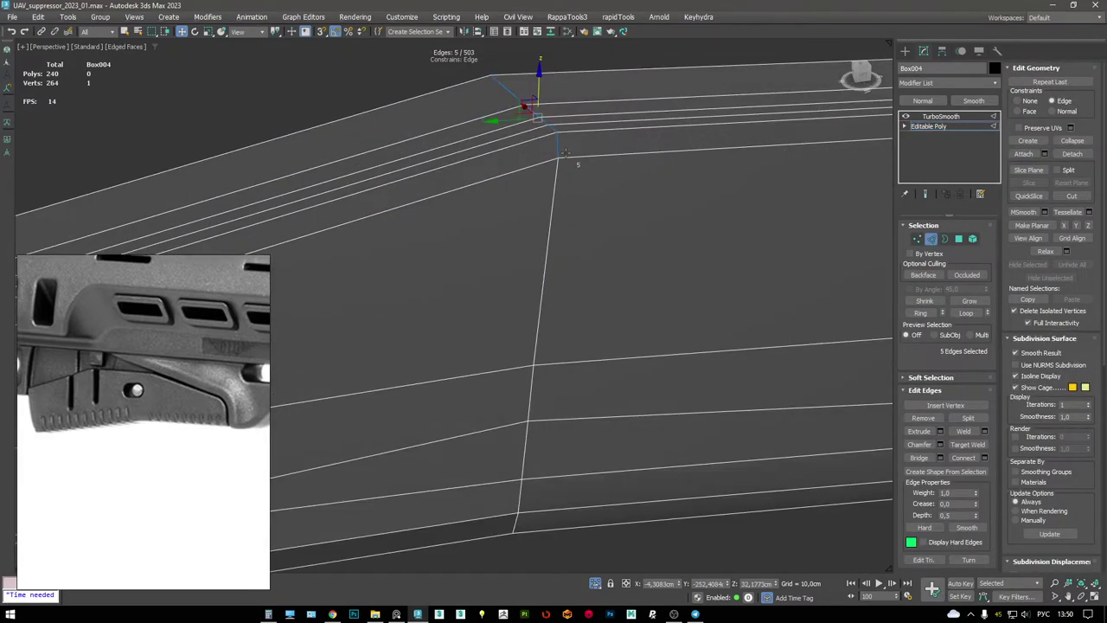
key("shift+e")
right_click(461, 313)
right_click(461, 330)
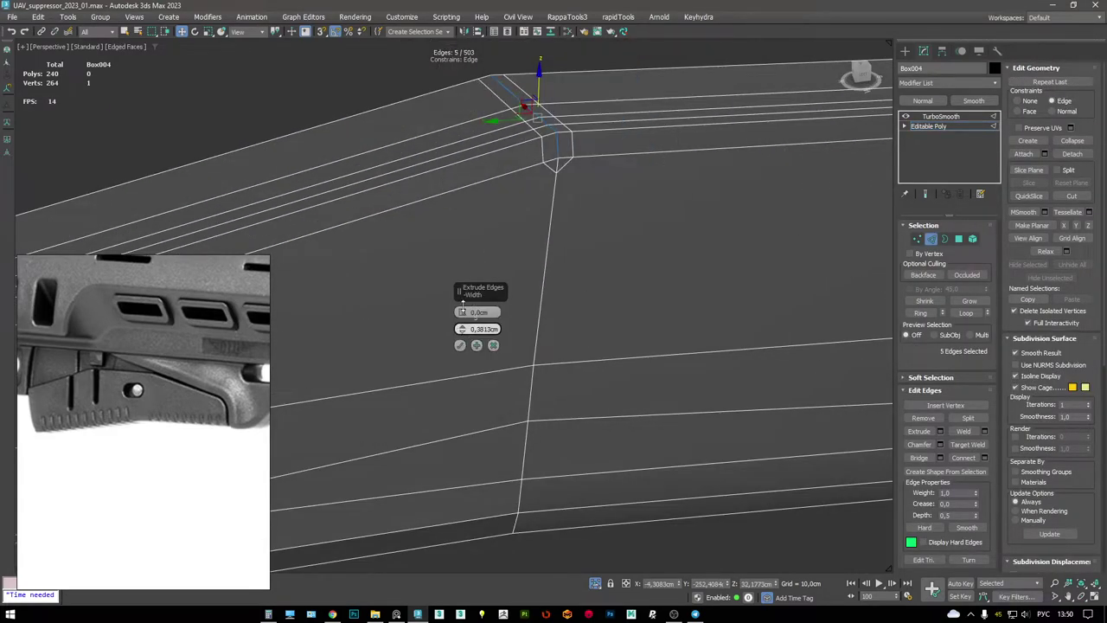
left_click_drag(465, 298, 465, 329)
left_click(460, 345)
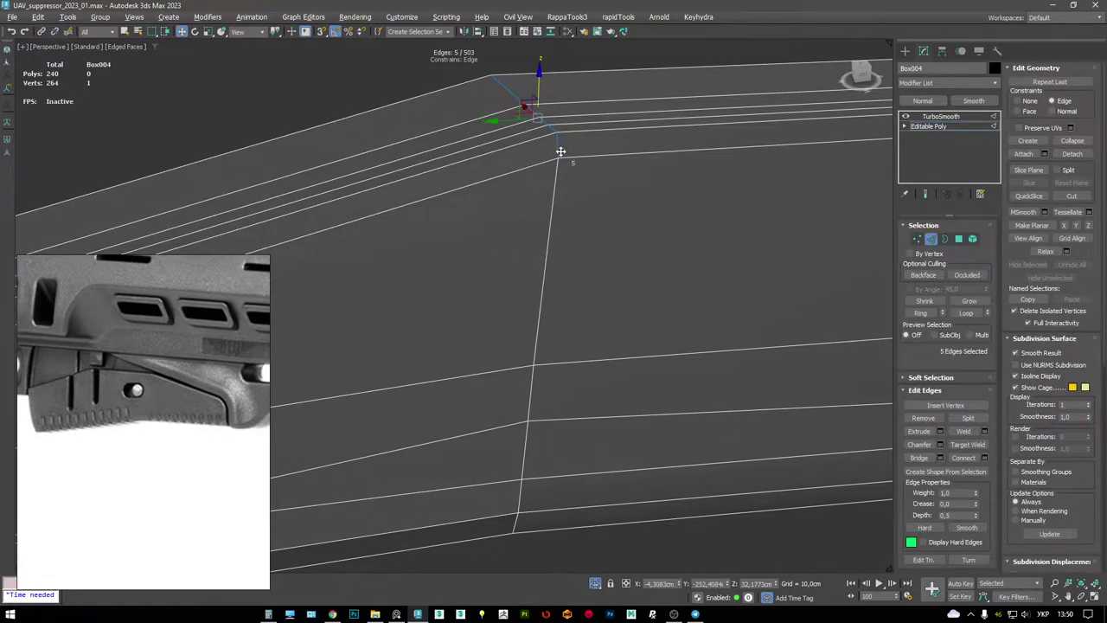
key("ctrl+shift+c")
left_click(459, 429)
- Target Weld the stray vertex, remove the leftover edge, and maximize the Left view over the reference photo
key("1")
key("ctrl+w")
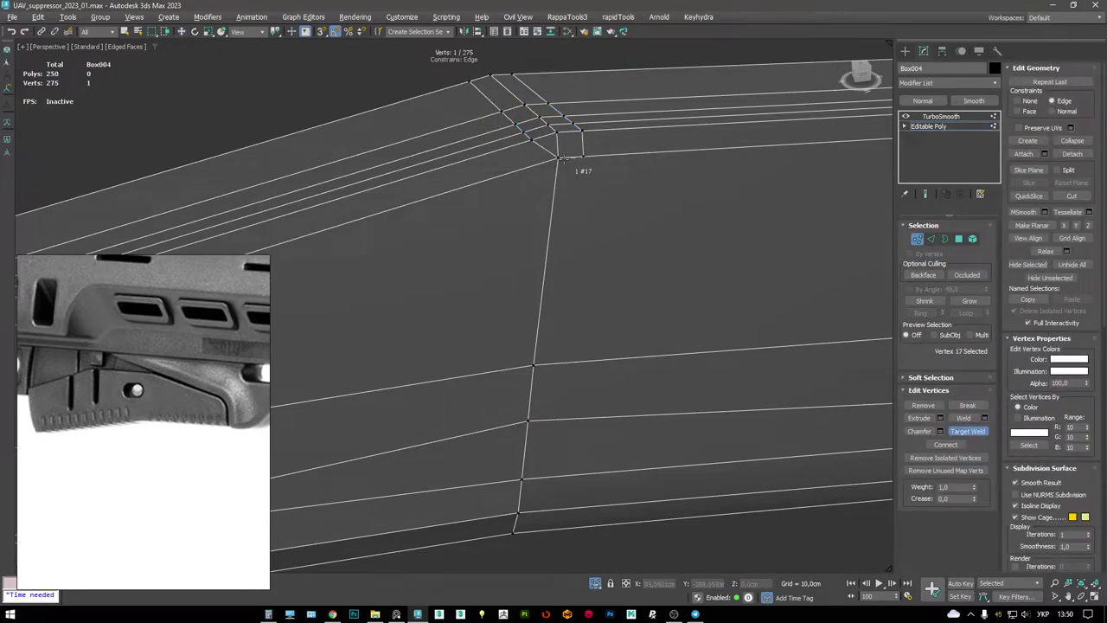
left_click(561, 156)
key("w")
key("2")
left_click(559, 149)
key("BackSpace")
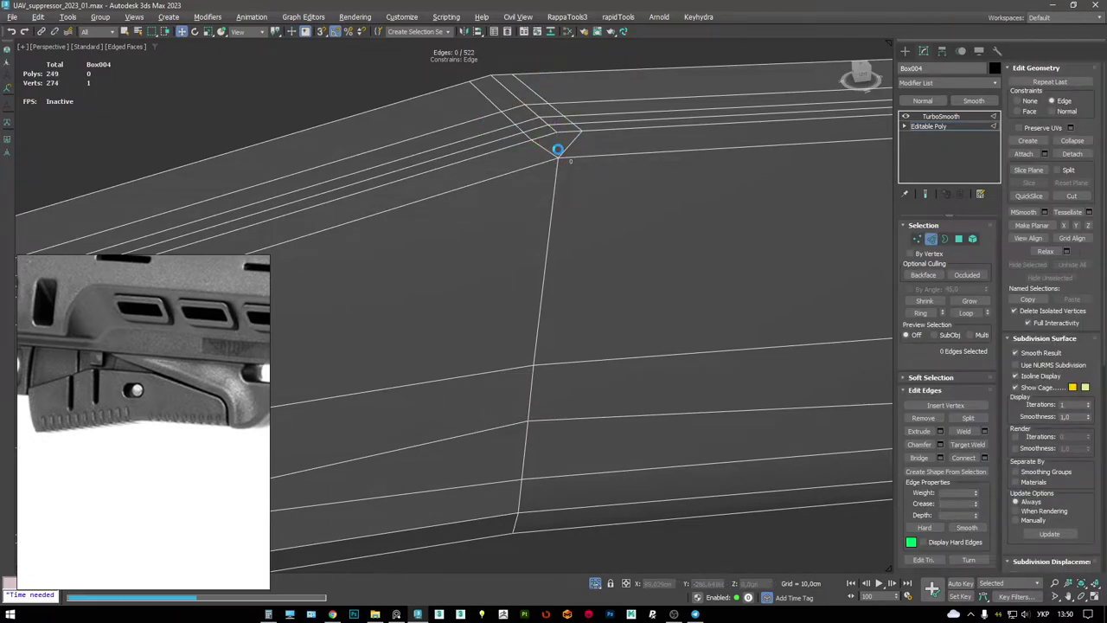
key("alt+w")
key("alt+w")
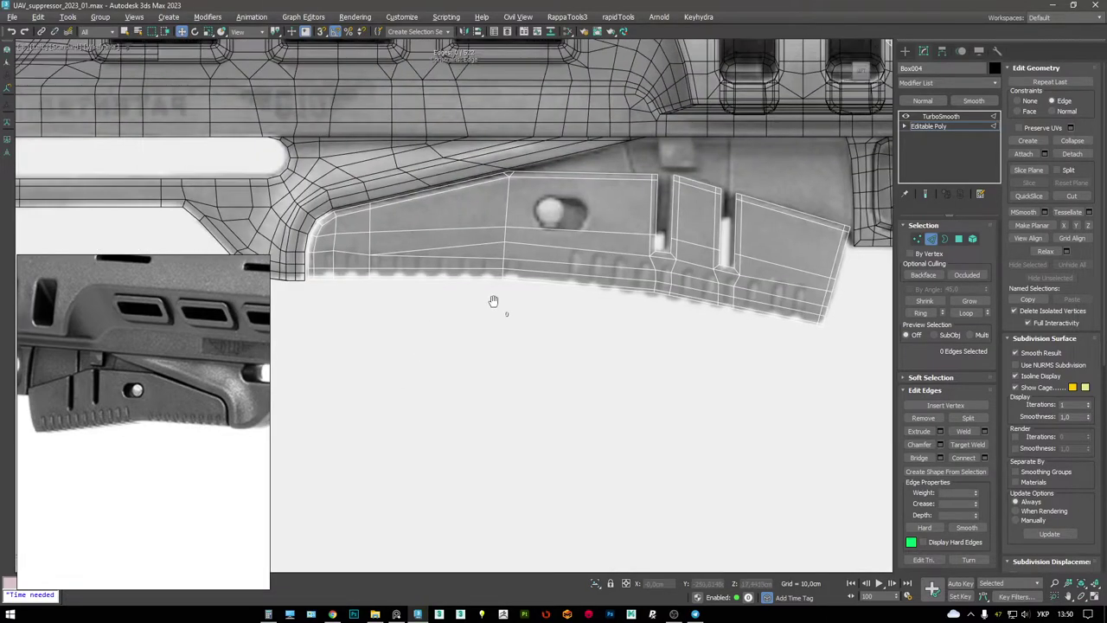
scroll(525, 225, "up", 8)
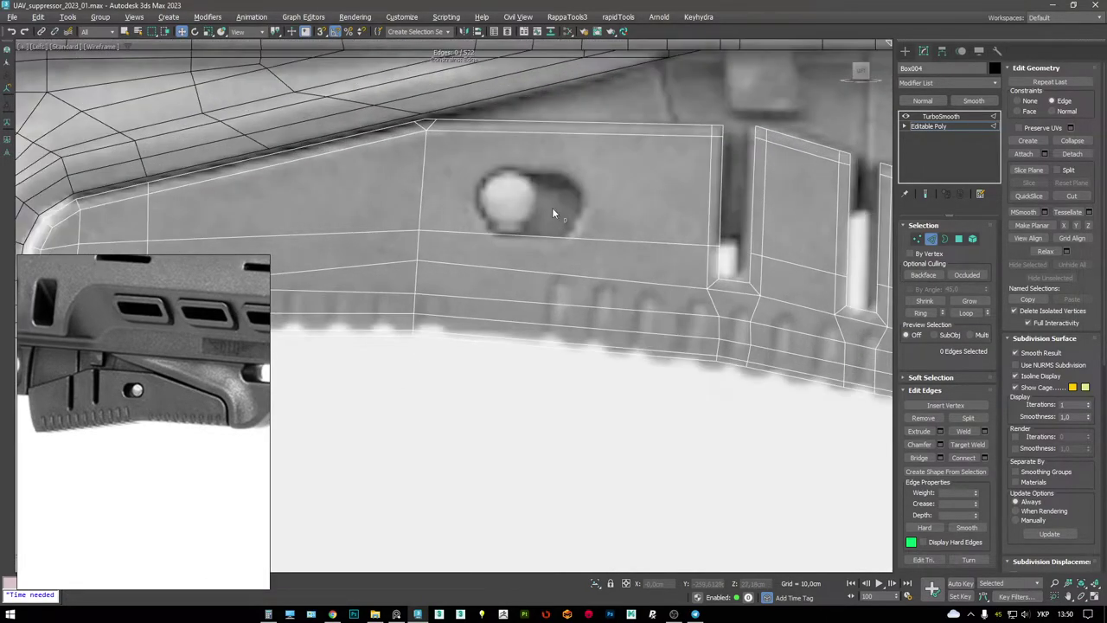
- Turn off TurboSmooth and draw a circle over the reference's round button, nudging it into place
left_click(936, 118)
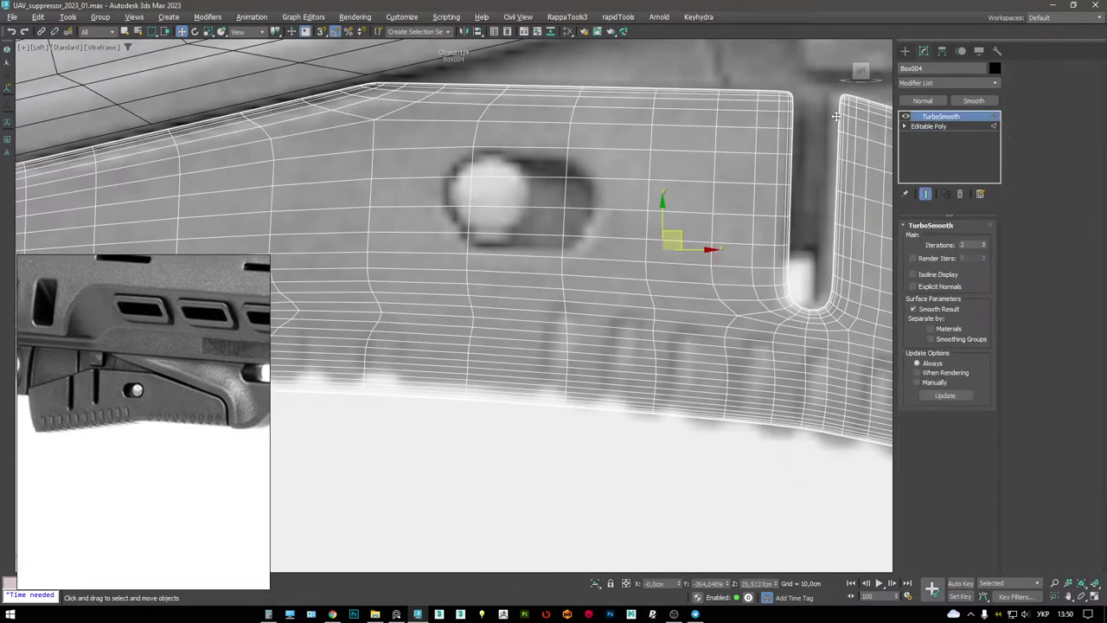
left_click(904, 117)
middle_click_drag(655, 177, 673, 193)
right_click(711, 201)
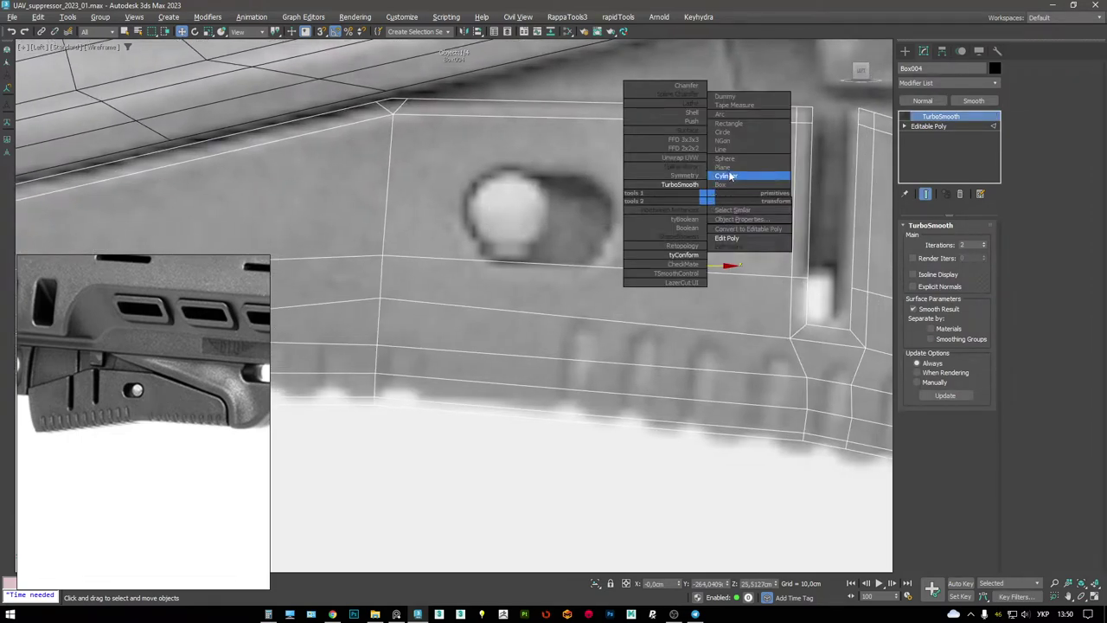
left_click(729, 139)
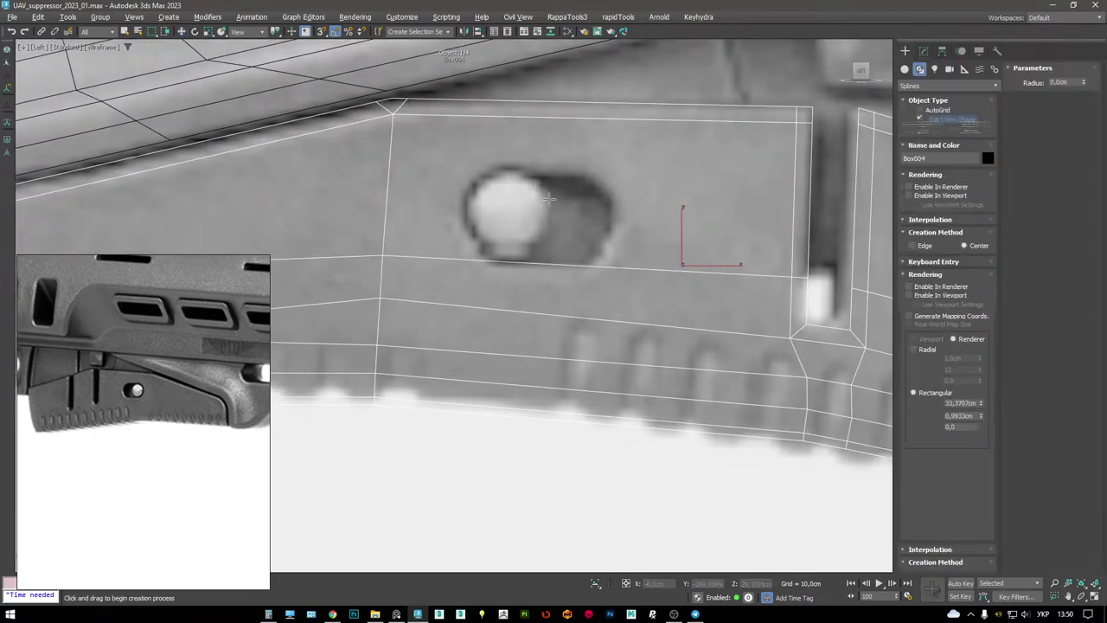
left_click_drag(508, 212, 534, 225)
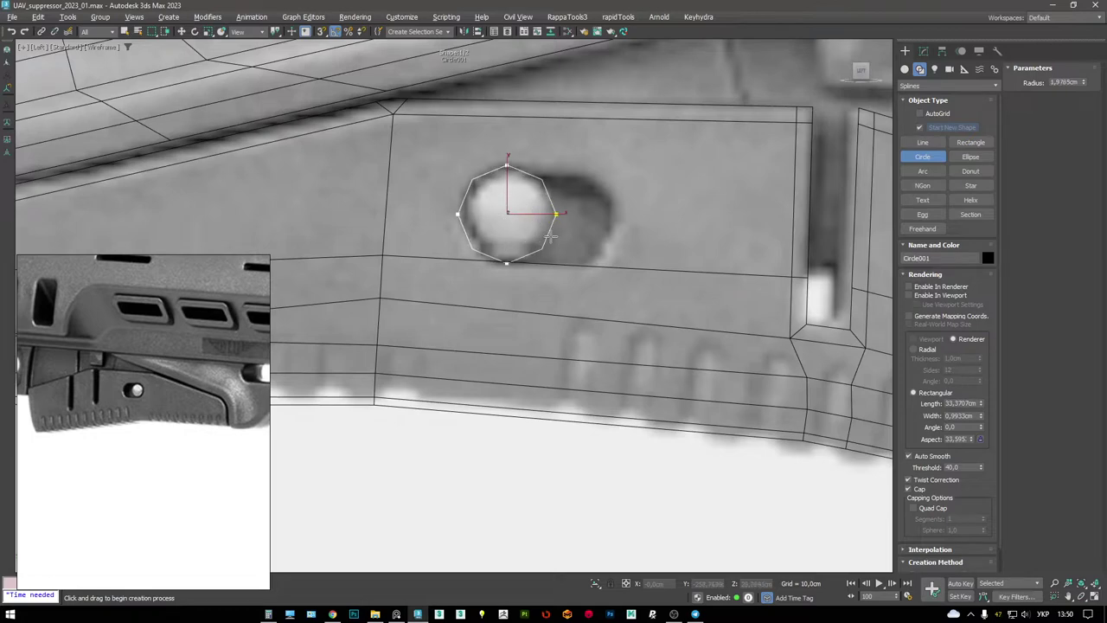
key("w")
left_click_drag(522, 200, 525, 204)
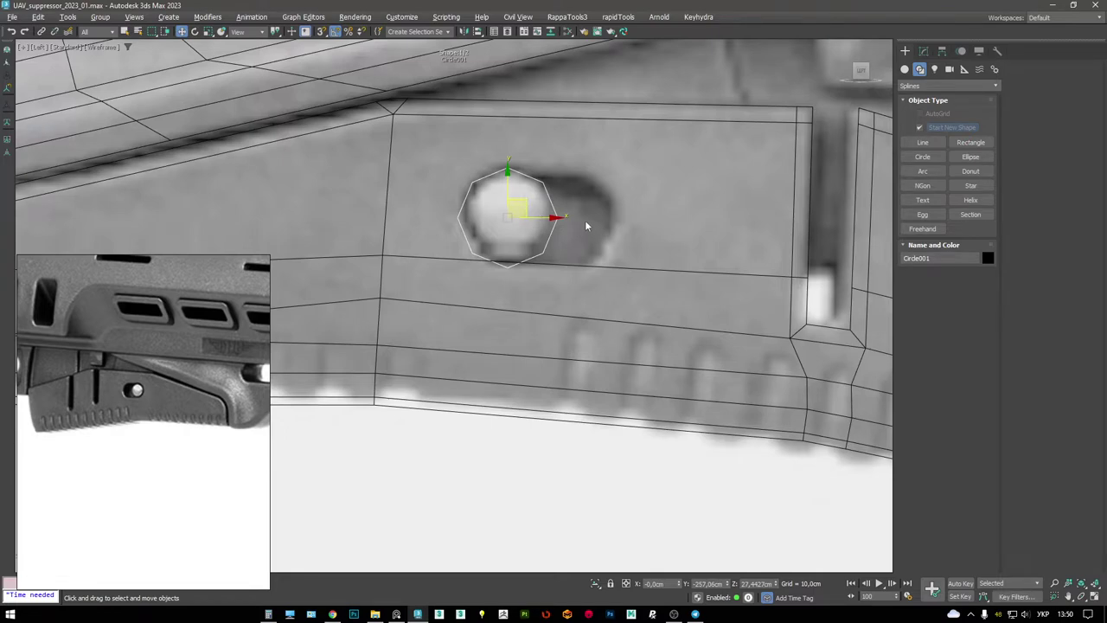
- Clone the circle as Circle002
key("ctrl+v")
left_click(526, 349)
scroll(536, 315, "up", 2)
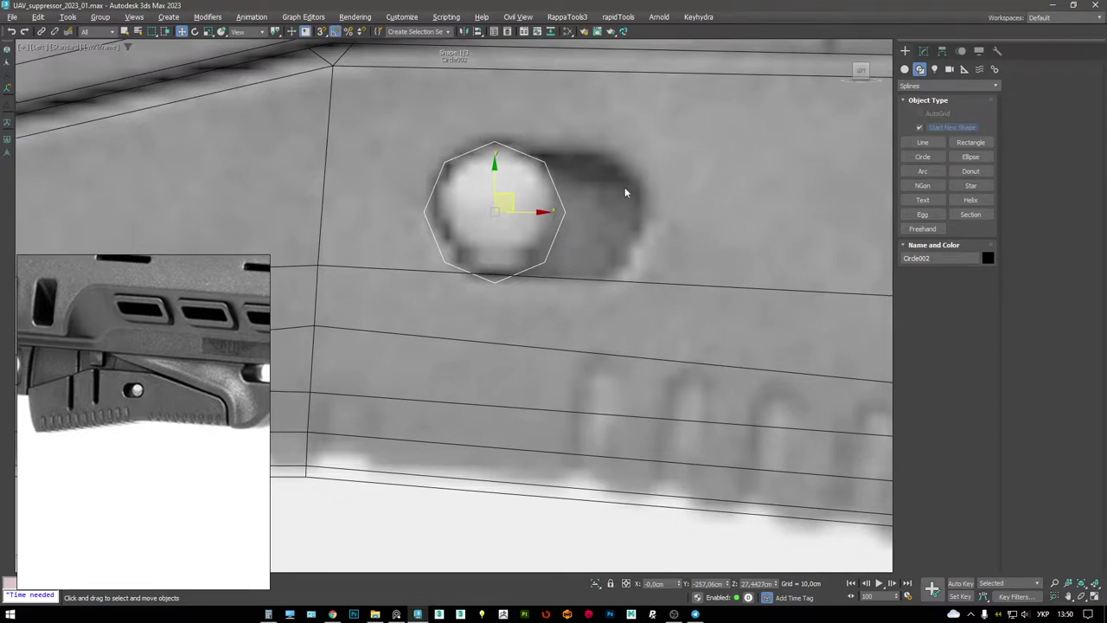
right_click(606, 225)
right_click(606, 225)
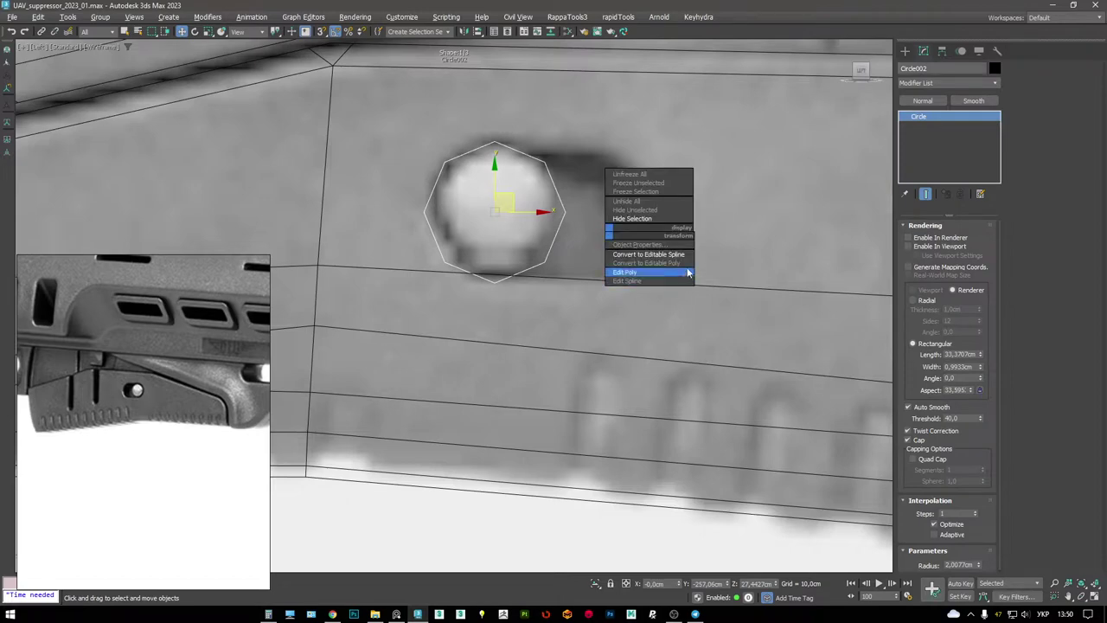
- Convert the circle to an editable spline, adjust its right segments, and rotate it about -5°
left_click(649, 254)
key("3")
mouse_move(519, 120)
left_mouse_down()
mouse_move(562, 242)
mouse_move(652, 212)
left_mouse_up()
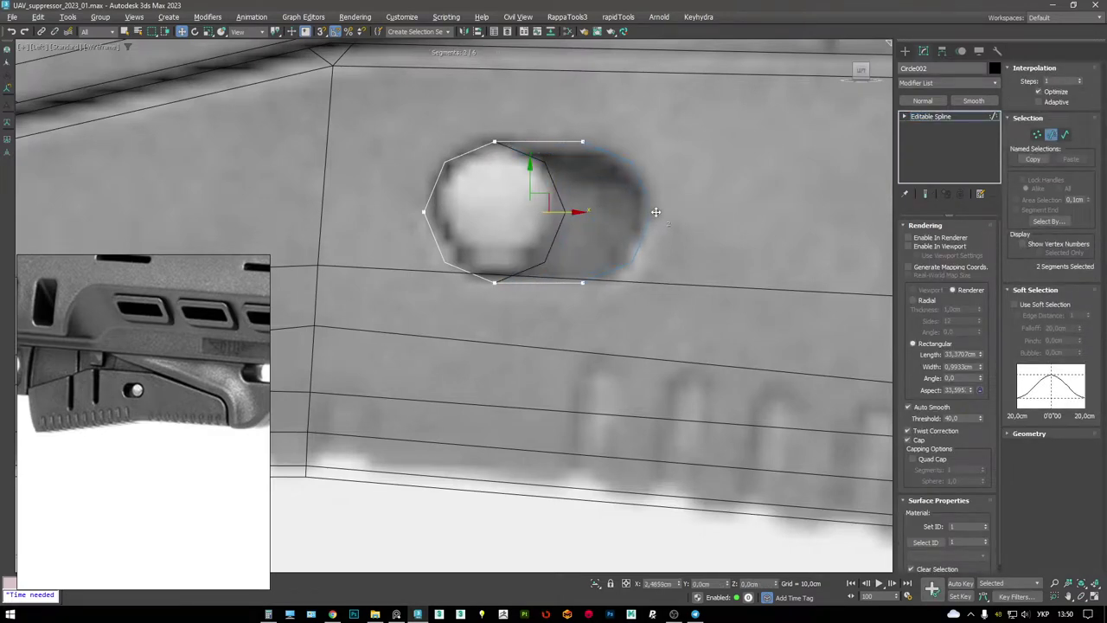
left_click(947, 116)
key("e")
left_click_drag(531, 190, 534, 187)
key("3")
key("w")
left_click(552, 159)
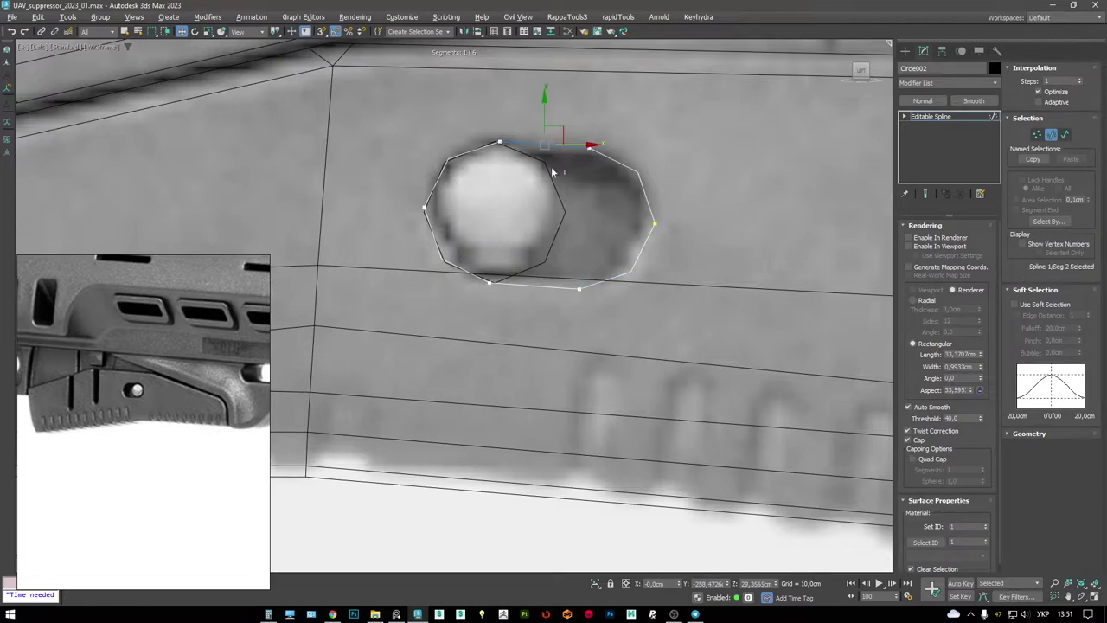
- Convert the oval to a poly mesh and scale its border outward into a ring of faces
key("2")
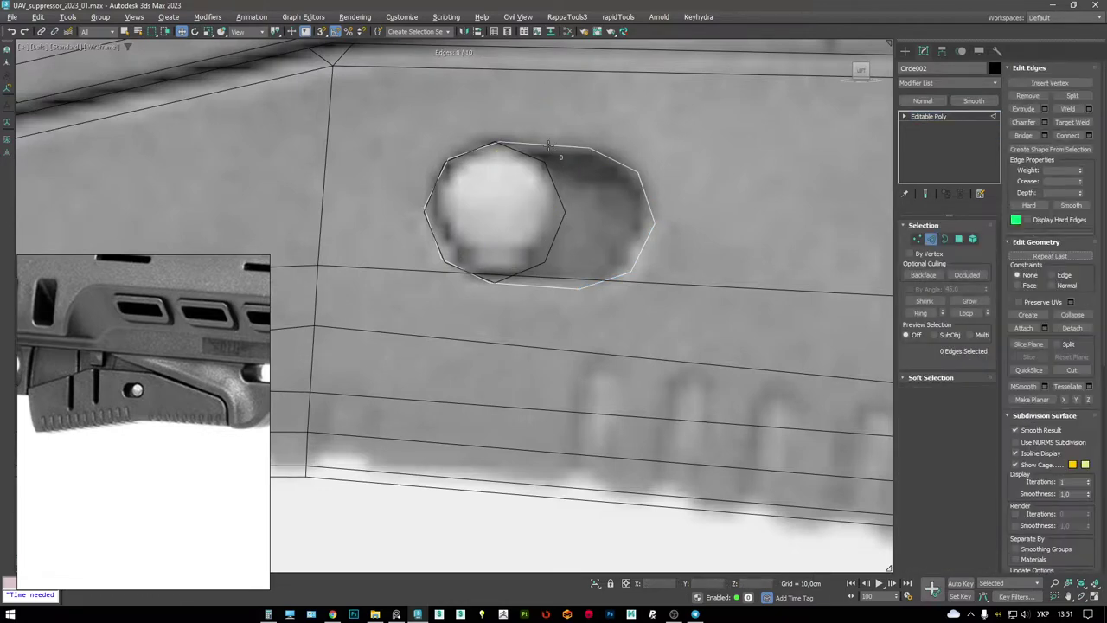
left_click(548, 146)
key("1")
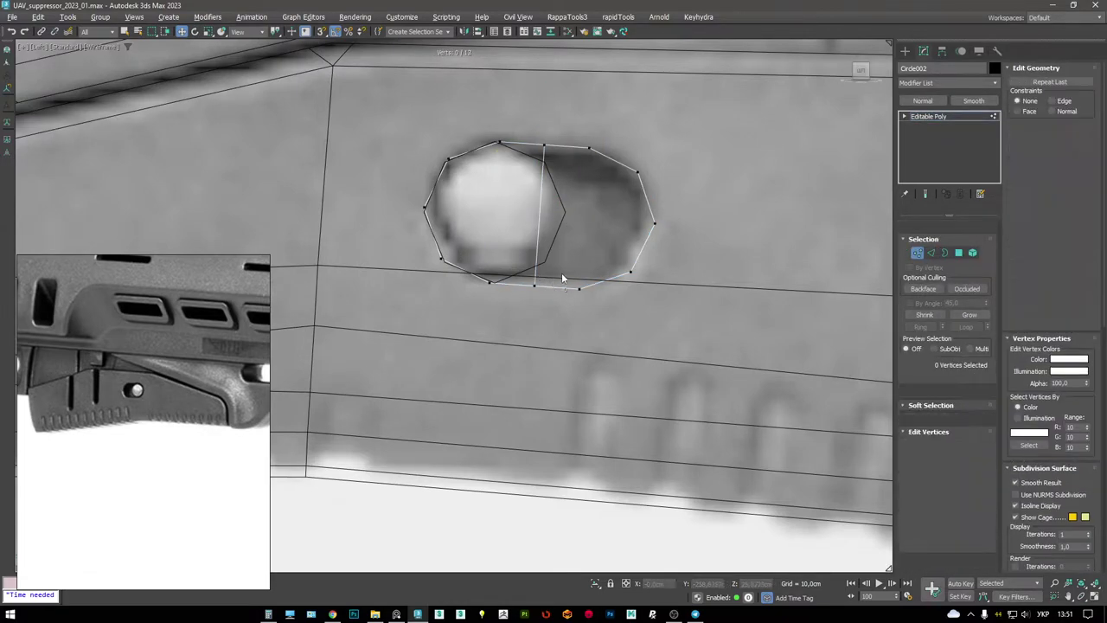
key("4")
left_click(515, 211)
key("ctrl+a")
key("3")
left_click(586, 148)
key("r")
left_click_drag(563, 208, 584, 179, "shift")
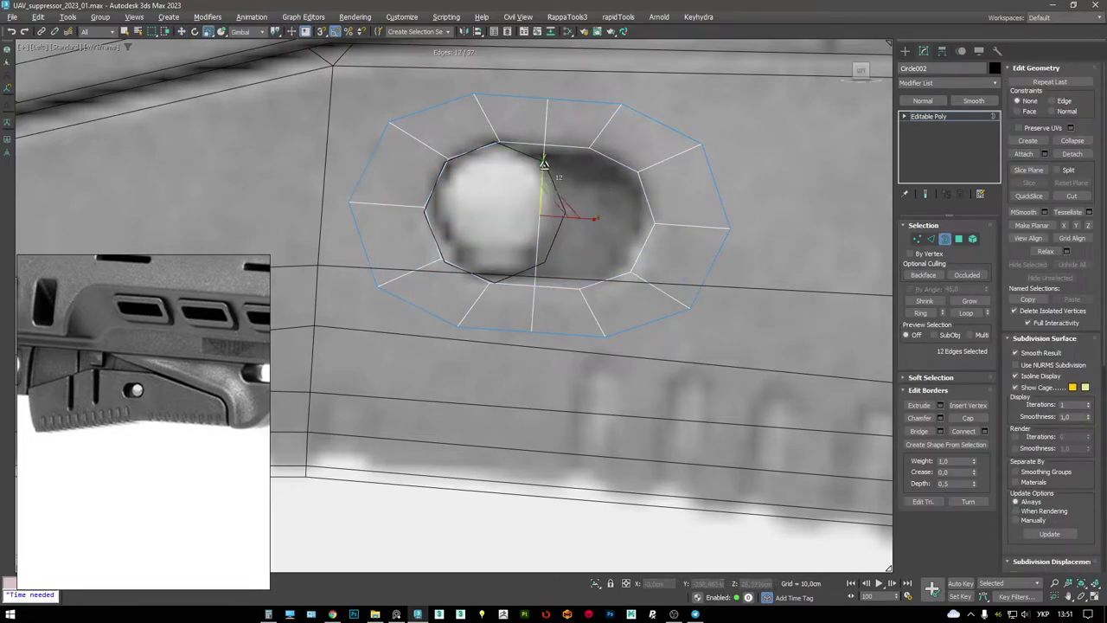
key("alt+w")
key("alt+w")
key("F3")
middle_click_drag(566, 244, 623, 251, "alt")
- Select both circles and vertex-snap them onto the Box004 grip surface
key("z")
key("w")
key("3")
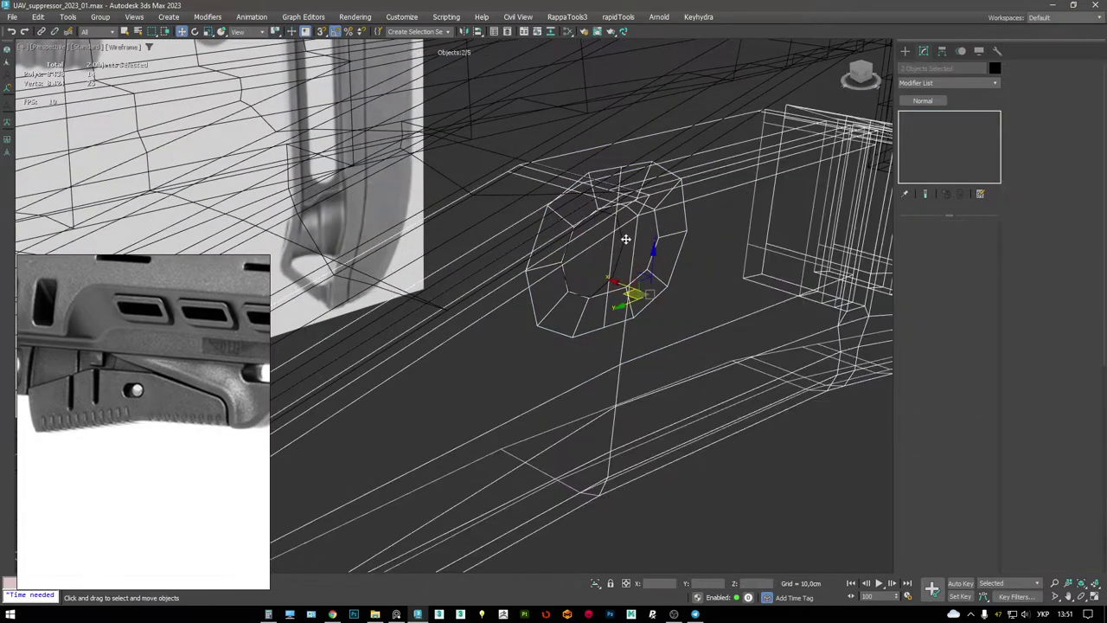
left_click(616, 260)
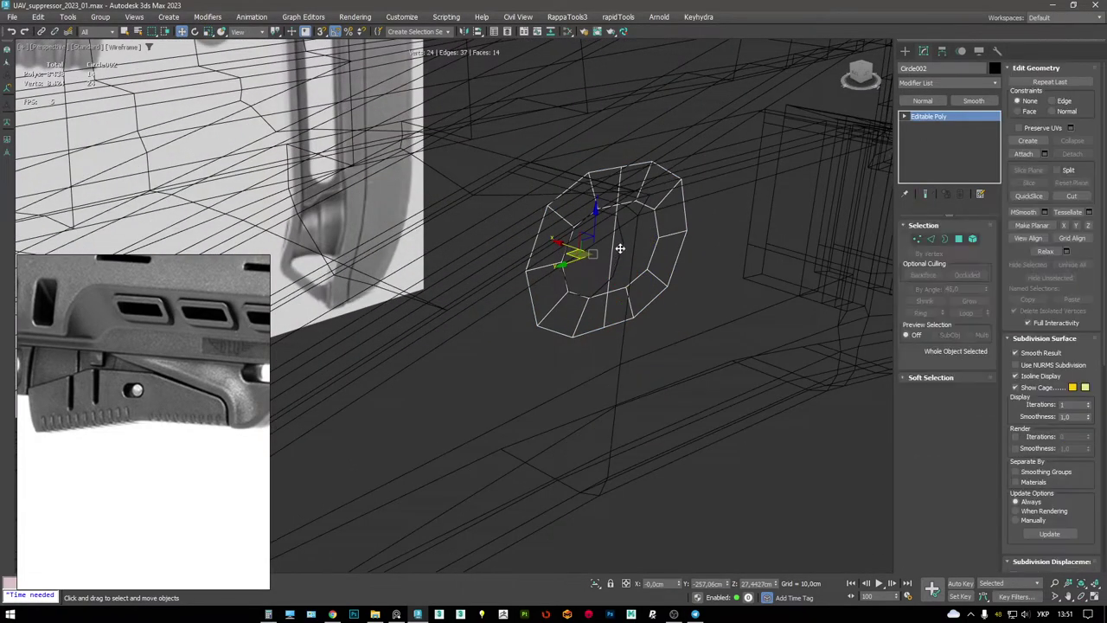
left_click(623, 241, "ctrl")
key("F3")
mouse_move(576, 242)
left_mouse_down()
mouse_move(660, 262)
mouse_move(714, 311)
mouse_move(689, 291)
left_mouse_up()
key("F4")
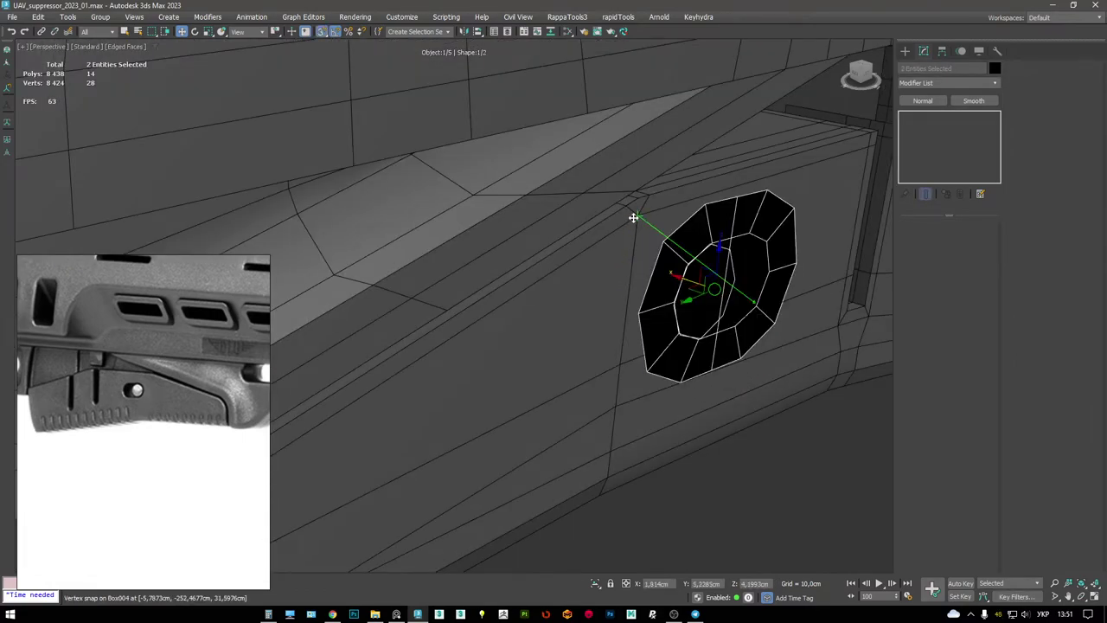
scroll(700, 240, "up", 5)
middle_click_drag(588, 220, 524, 197)
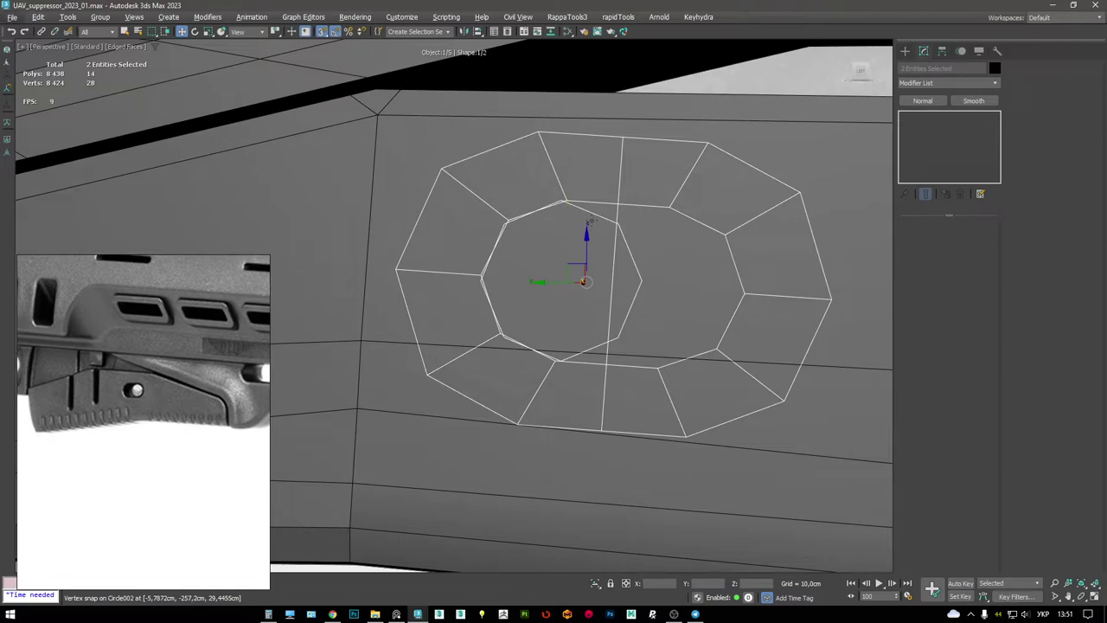
- Rotate Circle001 about 5 degrees and shrink it slightly
left_click(588, 213)
middle_click_drag(588, 216, 557, 218)
key("e")
left_click_drag(562, 248, 564, 248)
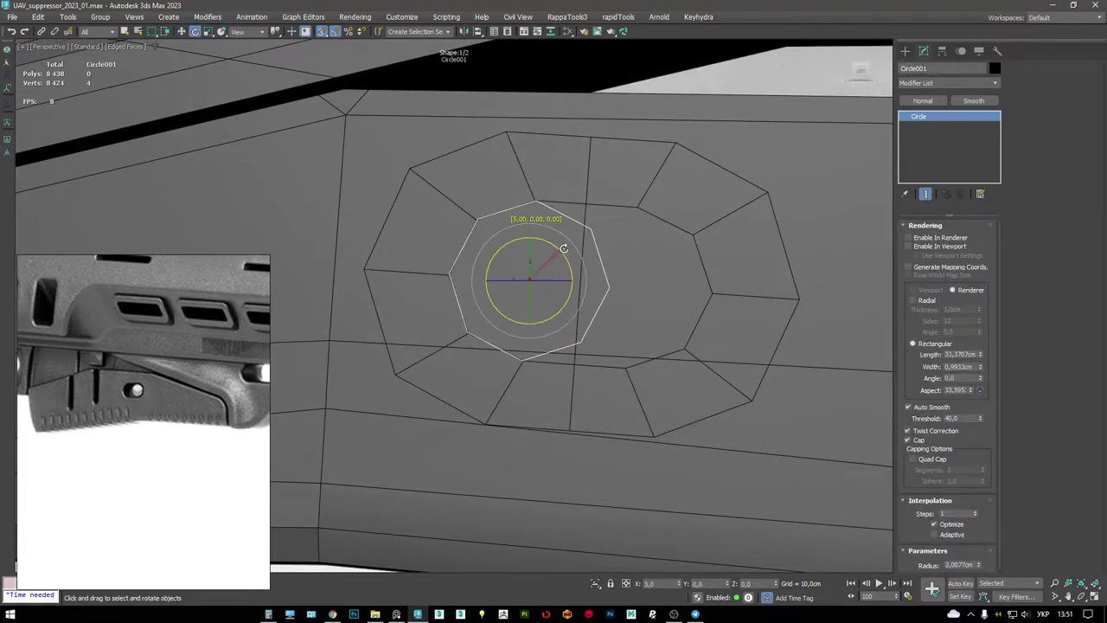
key("r")
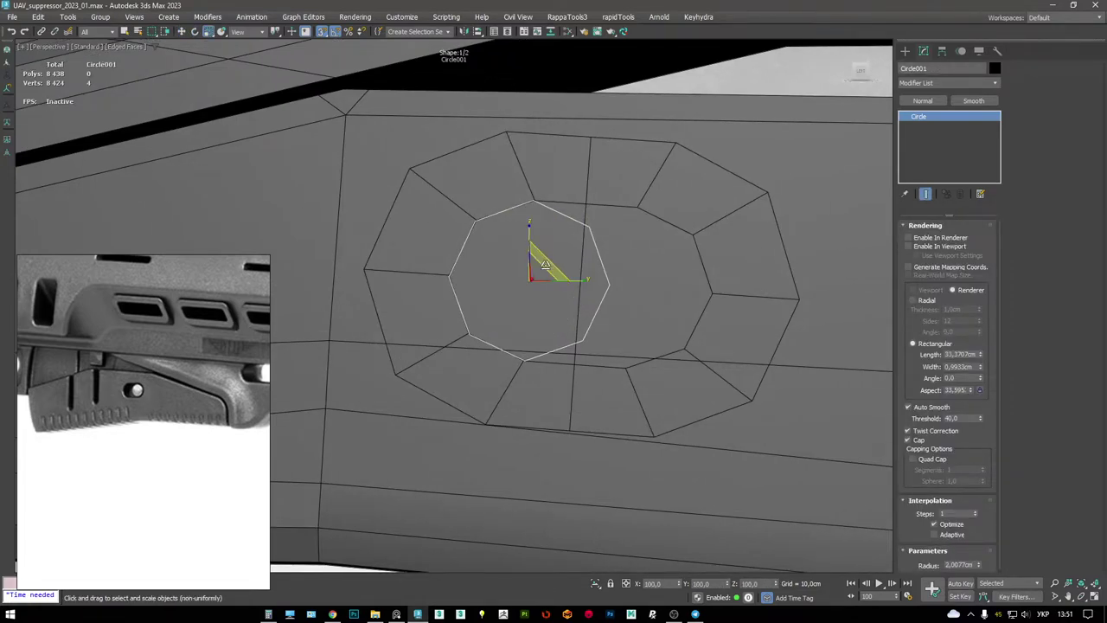
left_click_drag(532, 270, 539, 270)
middle_click_drag(541, 271, 650, 240, "alt")
key("alt+w")
key("alt+w")
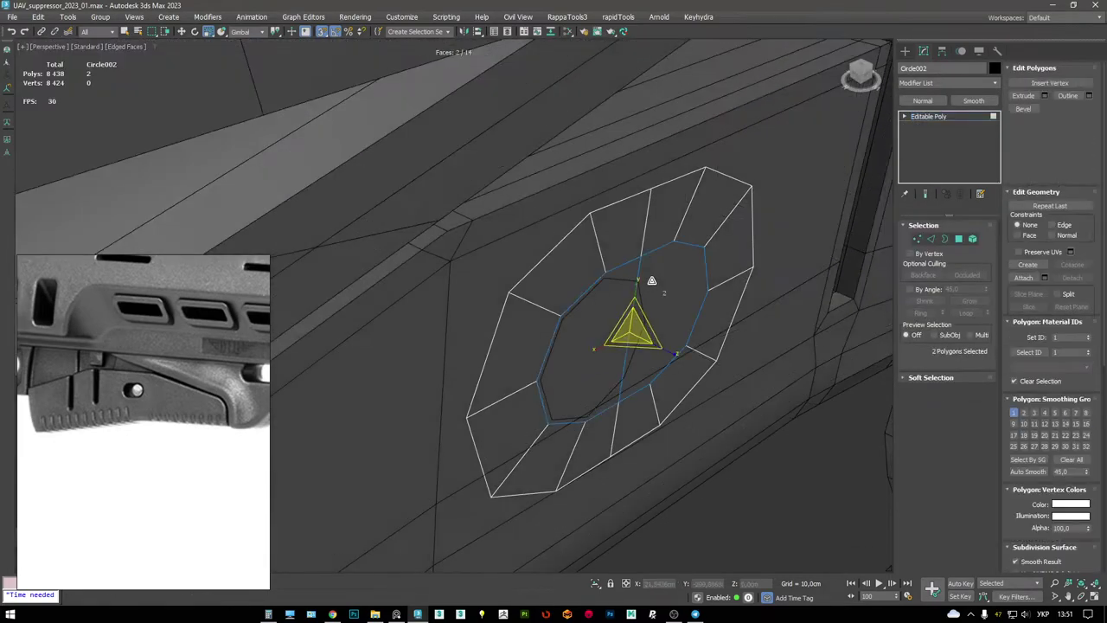
- Inset Circle002's cap polygons into a new inner ring
left_click(600, 318)
middle_click_drag(600, 319, 655, 346, "alt")
key("F3")
key("w")
key("F2")
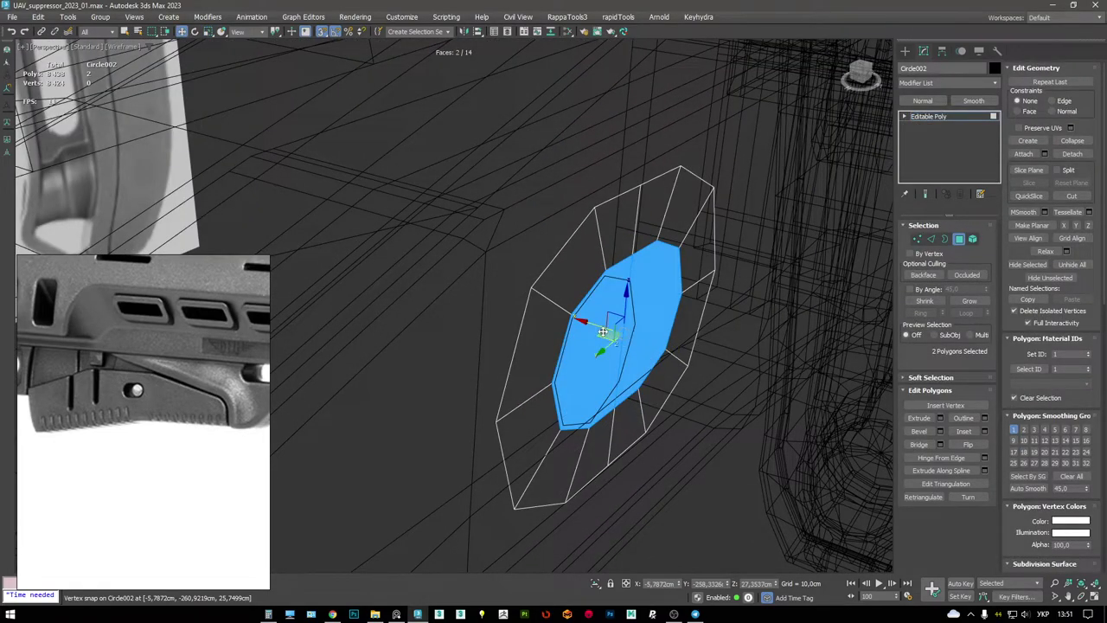
left_click_drag(597, 324, 682, 284)
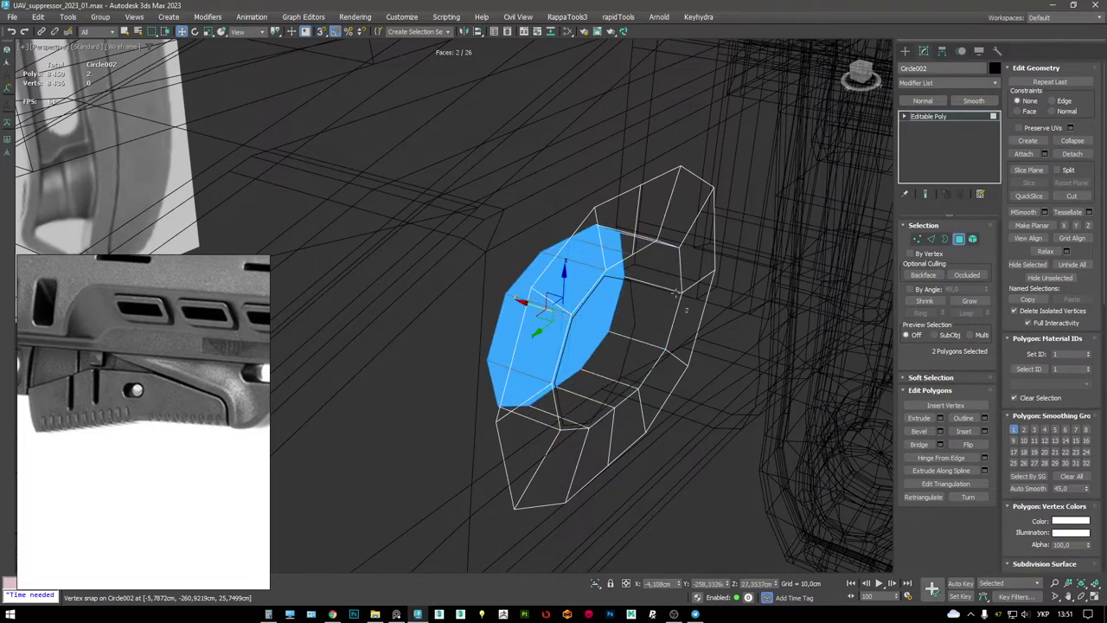
- Chamfer the ring's border edges to about 0.35 cm
key("2")
key("shift+e")
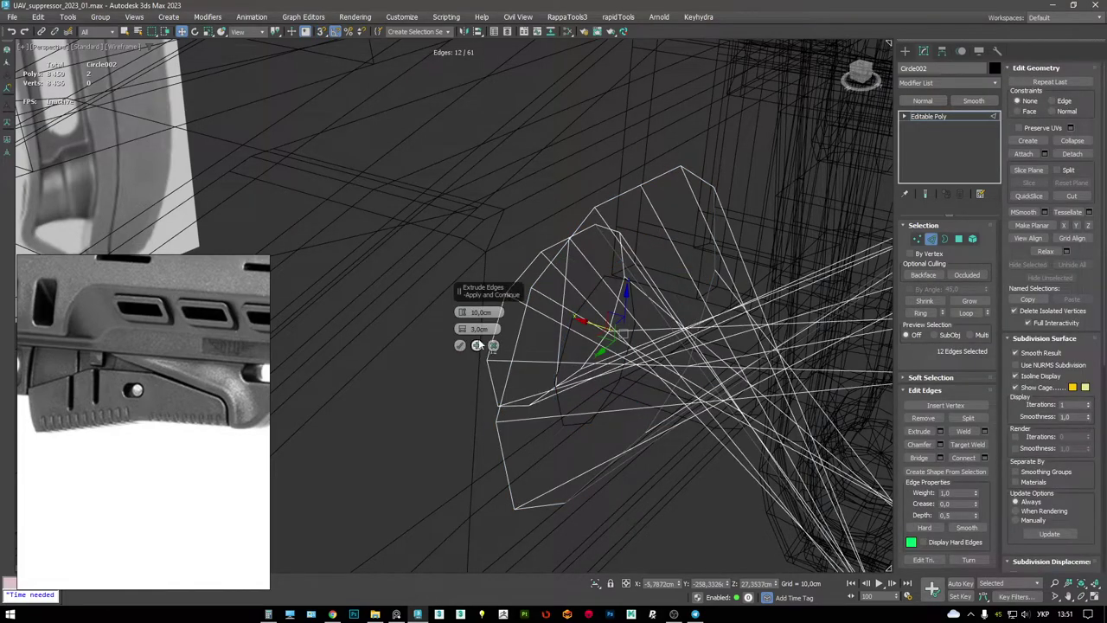
left_click(493, 345)
key("F3")
key("ctrl+shift+c")
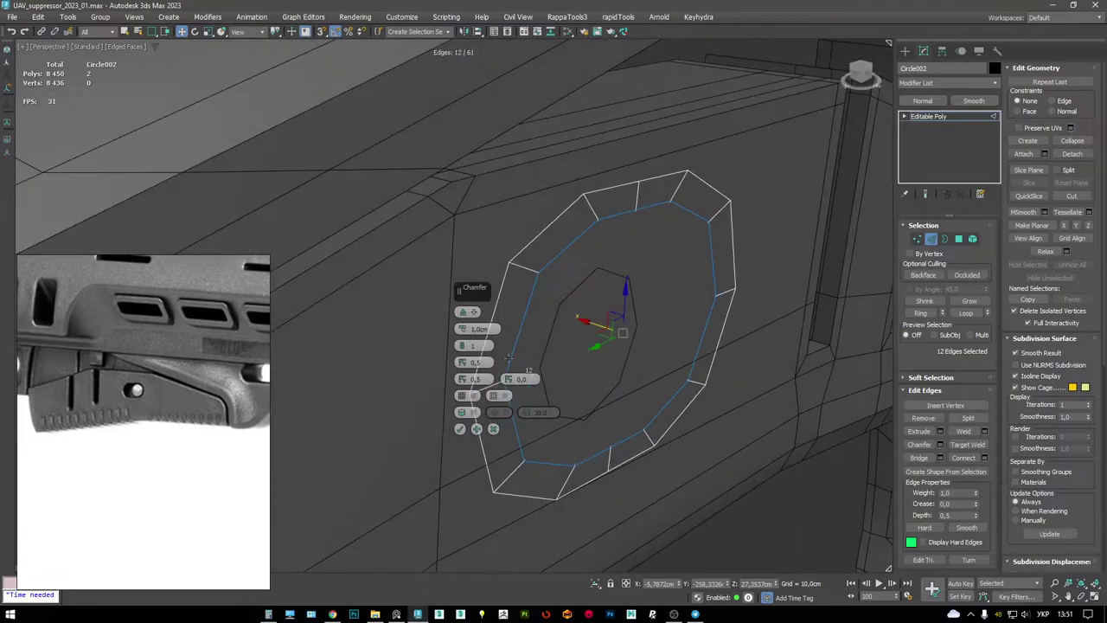
left_click_drag(461, 328, 462, 305)
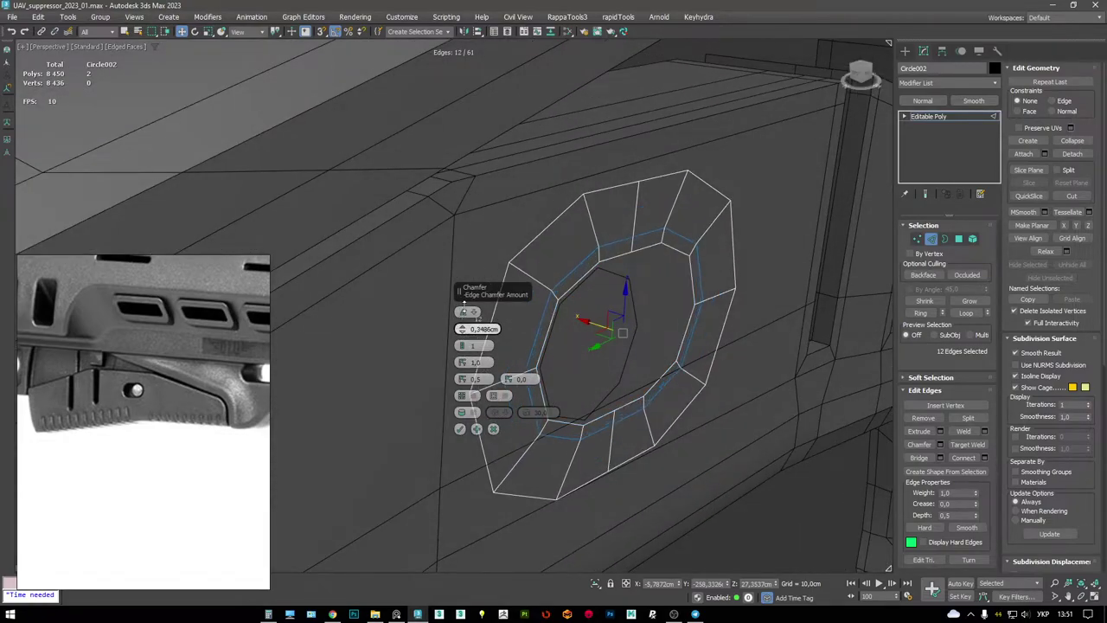
left_click(460, 428)
- Convert the ring's cap faces to their border edges and chamfer those edges too
key("4")
middle_click_drag(529, 237, 632, 278, "alt")
key("F3")
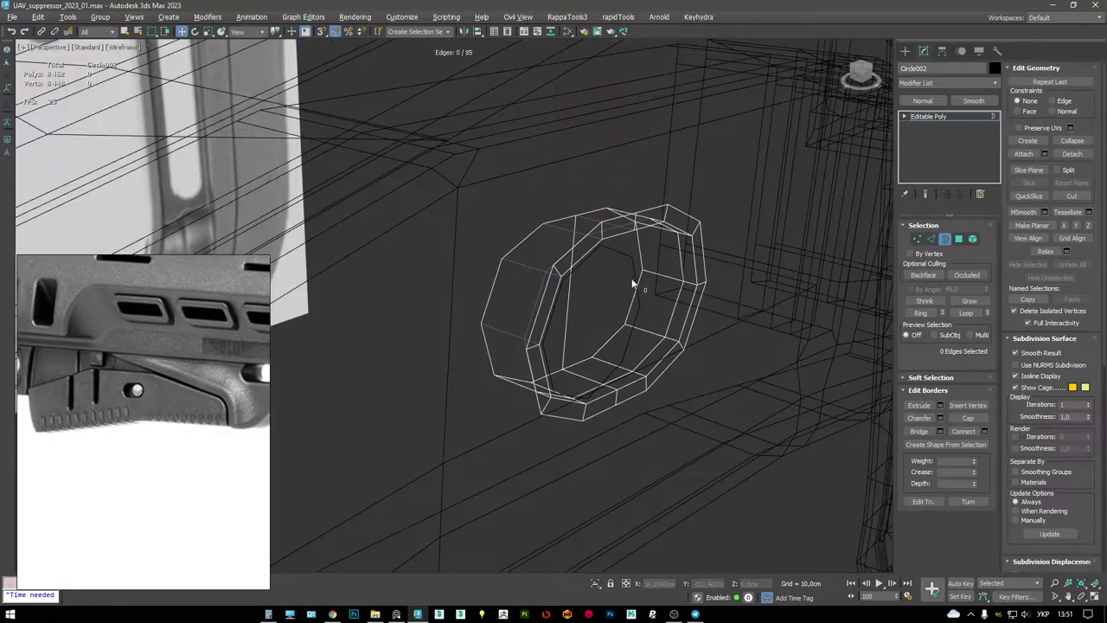
left_click(624, 268)
key("F3")
key("F3")
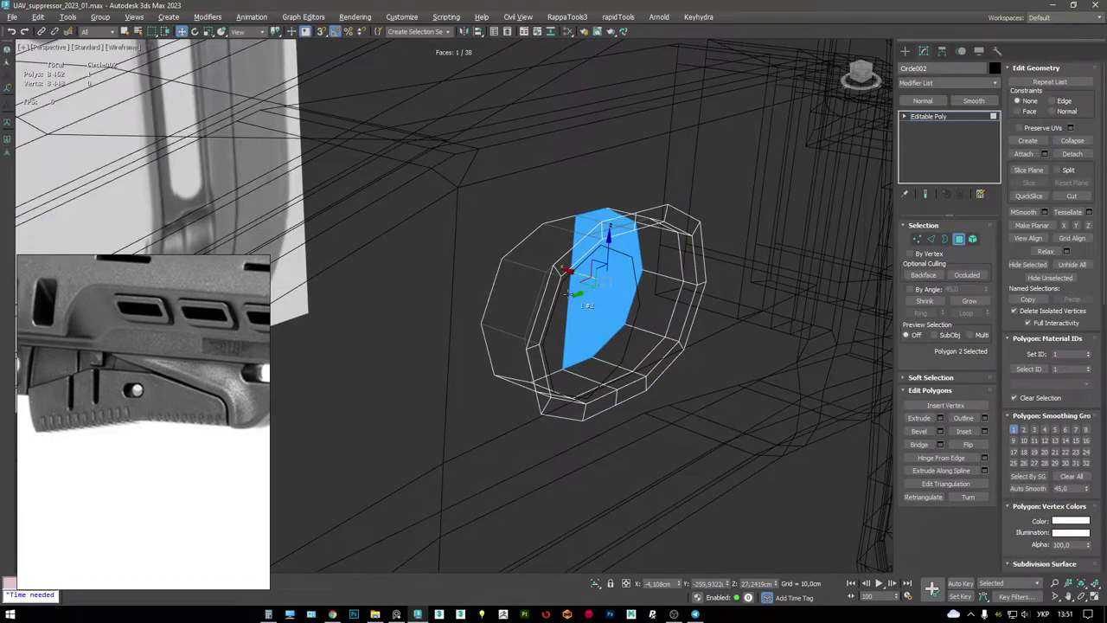
left_click(569, 294, "ctrl")
key("ctrl+2")
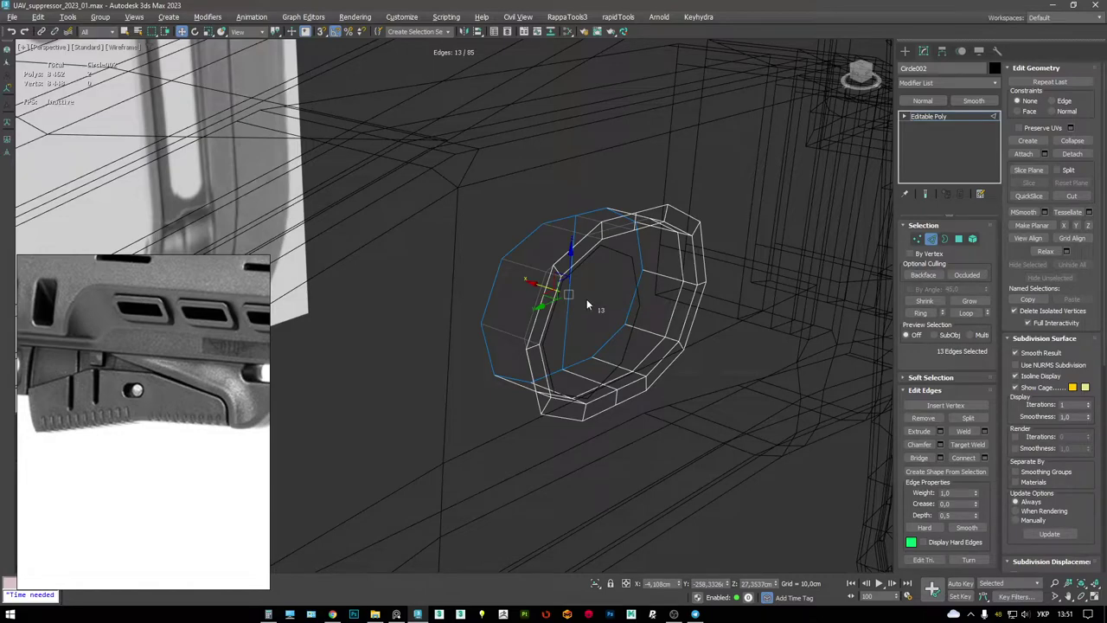
key("F3")
key("ctrl+shift+c")
key("F3")
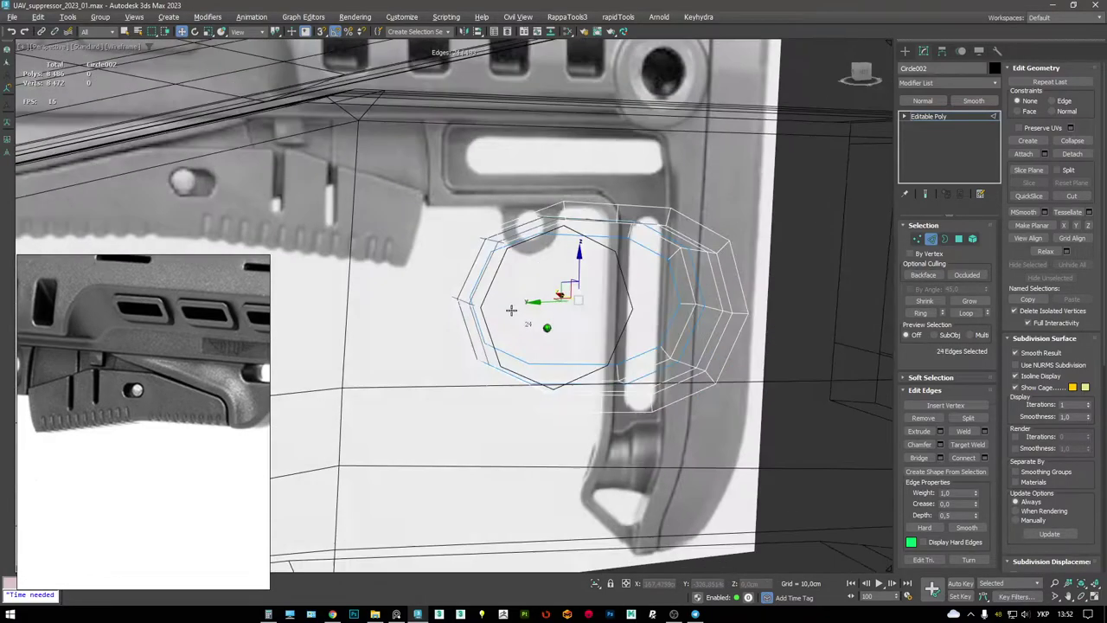
- Delete the cap polygons filling the ring's opening to open the hole
key("4")
left_click(566, 292)
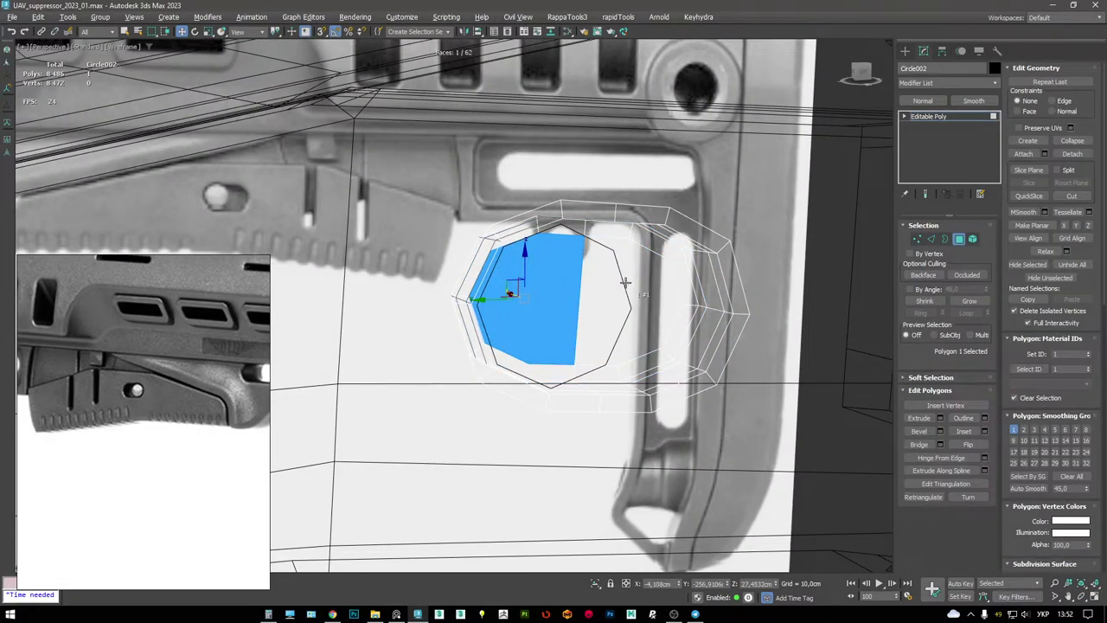
left_click(626, 283, "ctrl")
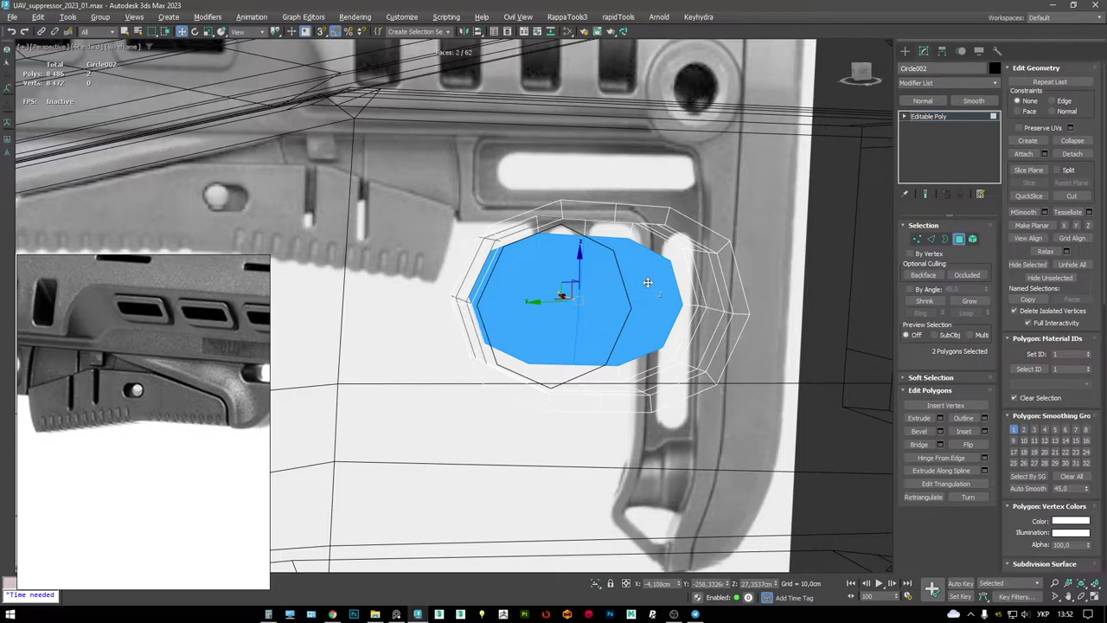
key("shift+q")
left_click(904, 54)
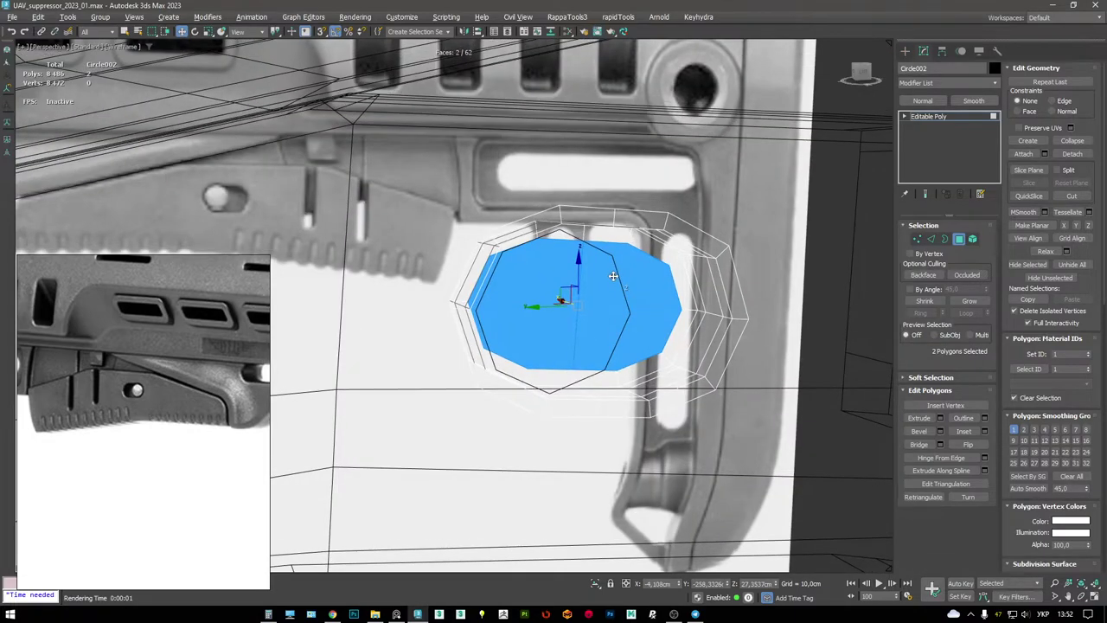
mouse_move(610, 278)
middle_mouse_down("alt")
mouse_move(598, 272)
mouse_move(613, 251)
middle_mouse_up("alt")
key("Delete")
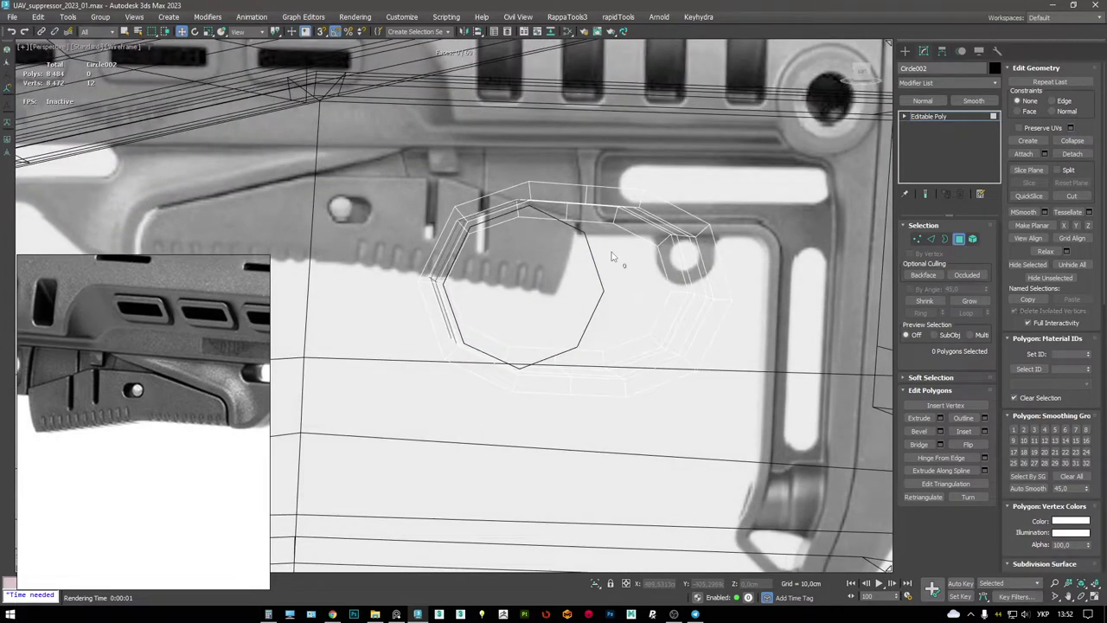
- Check the ring's vertices, then isolate both circle pieces
key("1")
left_click(600, 351)
middle_click_drag(605, 346, 660, 264, "alt")
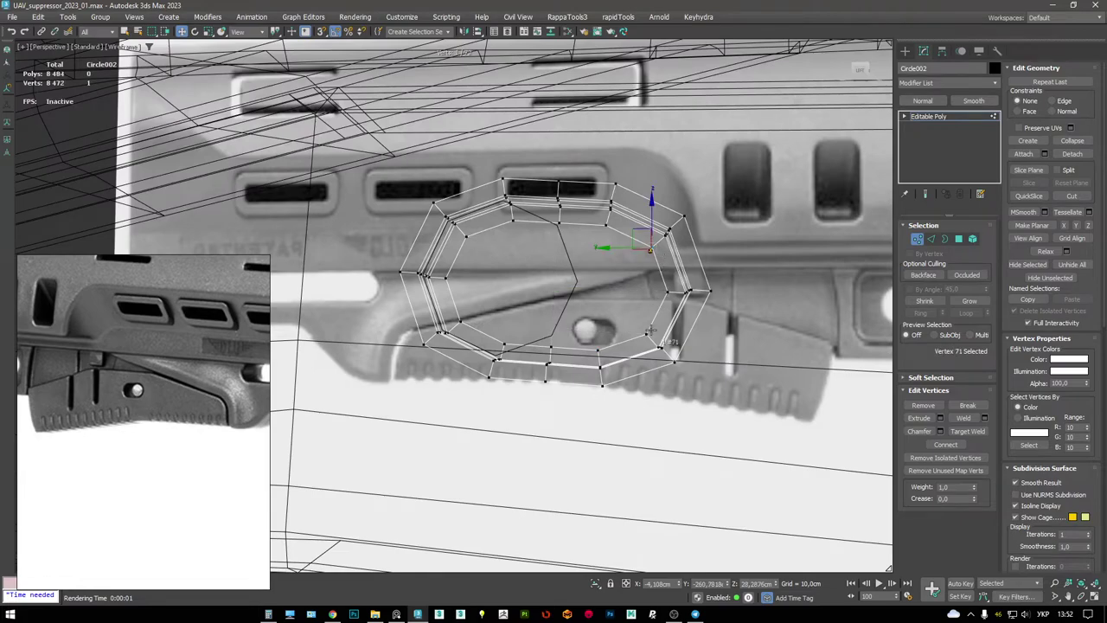
key("F3")
left_click(951, 118)
middle_click_drag(584, 256, 595, 243, "alt")
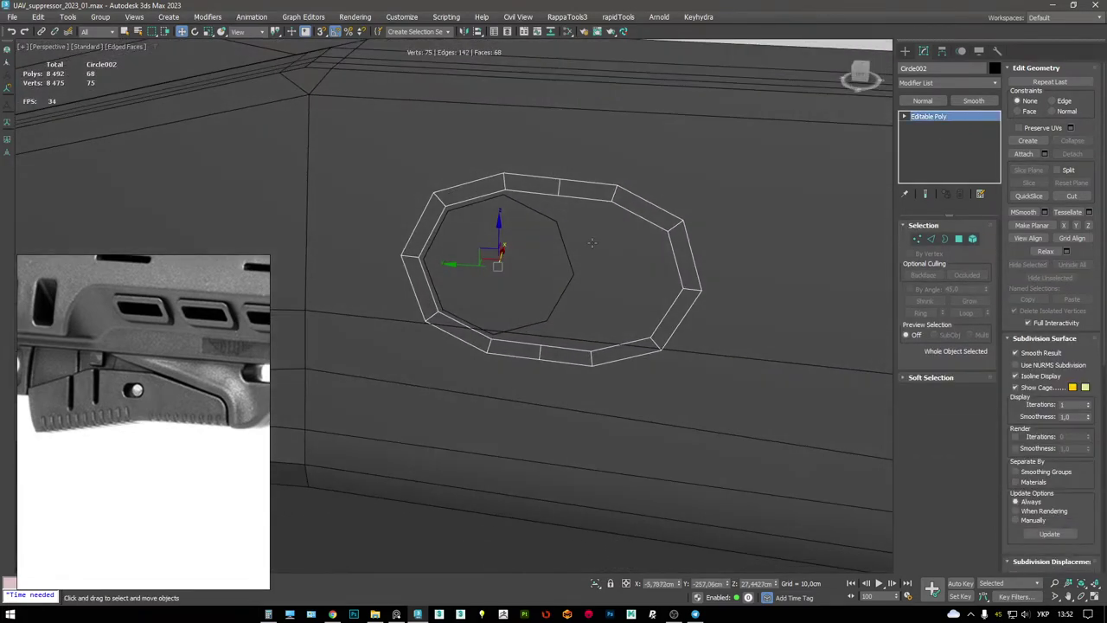
left_click(563, 232, "ctrl")
key("alt+q")
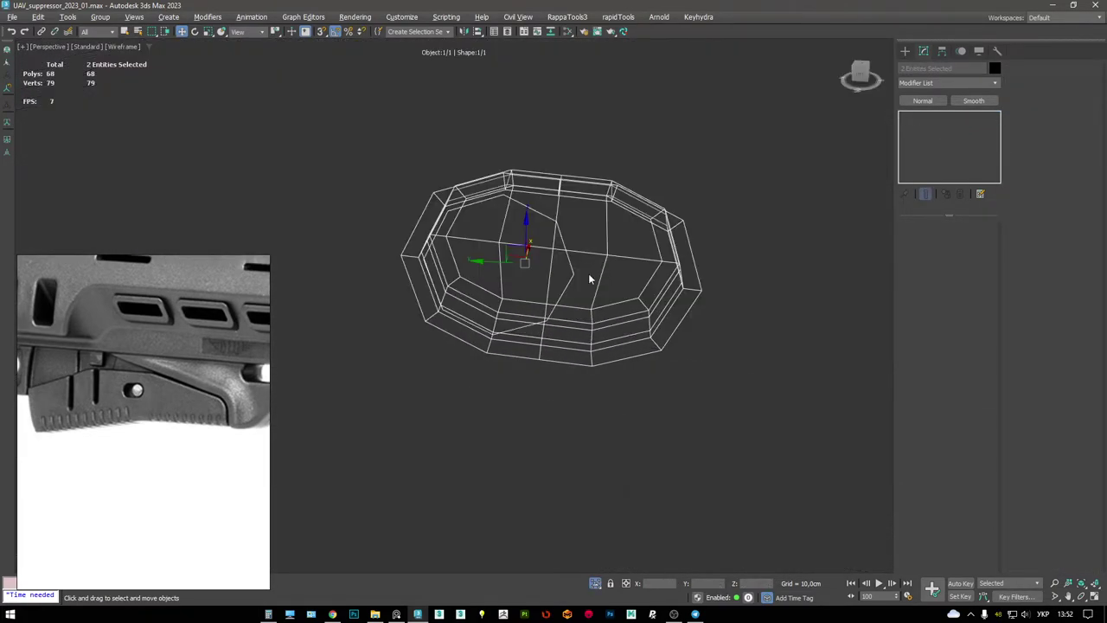
- Inset Circle001's cap face into a smaller inner face
left_click(612, 262)
key("4")
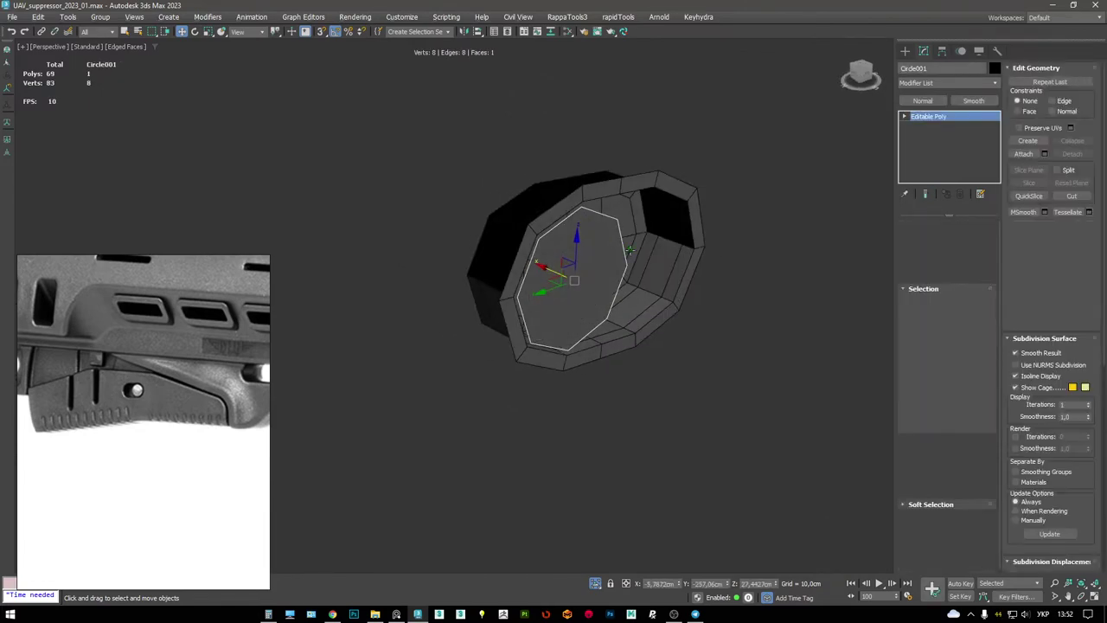
left_click(593, 261)
key("r")
left_click_drag(577, 270, 587, 294, "shift")
middle_click_drag(586, 294, 574, 243, "alt")
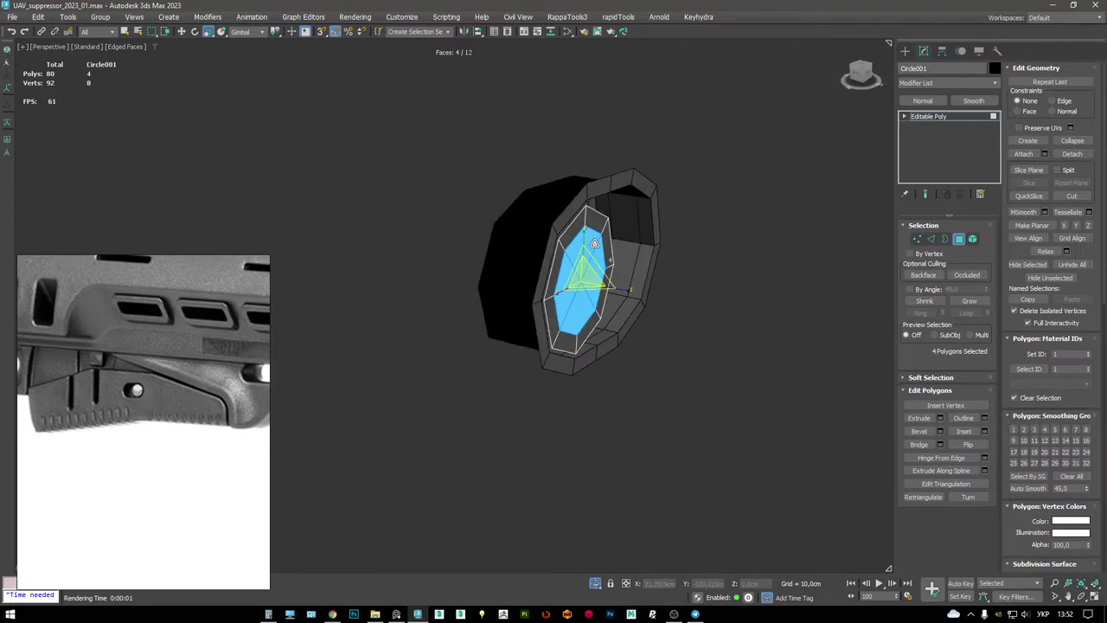
- Shift-move Circle001's open border backward into a new rim
key("3")
left_click(571, 225)
key("F3")
scroll(559, 277, "up", 2)
key("w")
left_click_drag(559, 276, 454, 269, "shift")
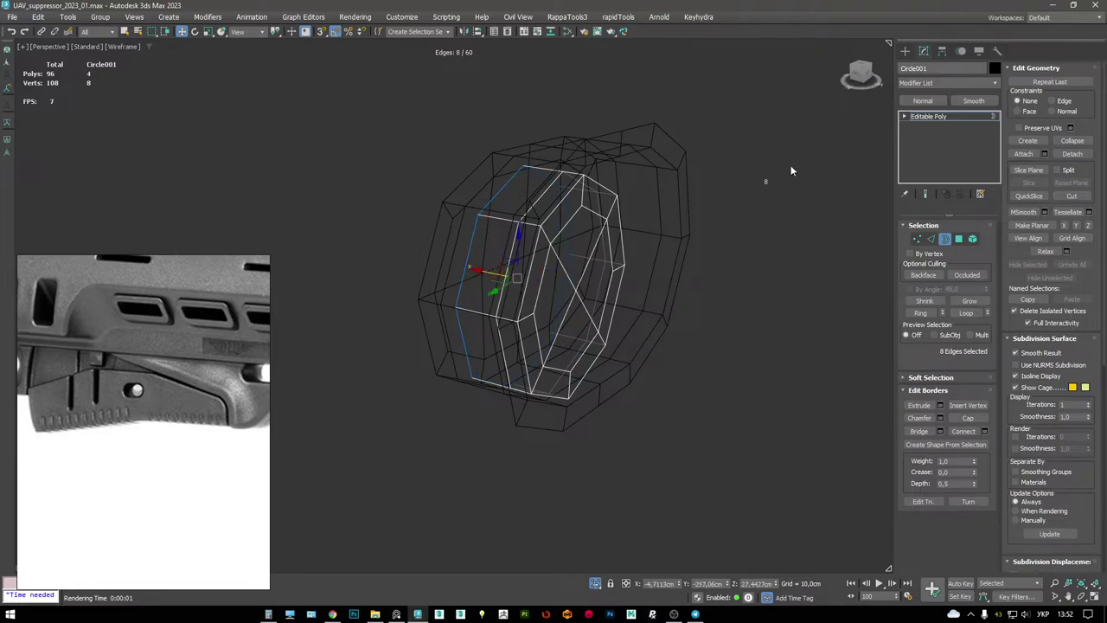
left_click(972, 117)
- Slide the vertices on the piece's left side along X
middle_click_drag(726, 200, 630, 204, "alt")
key("1")
left_click_drag(519, 346, 466, 107)
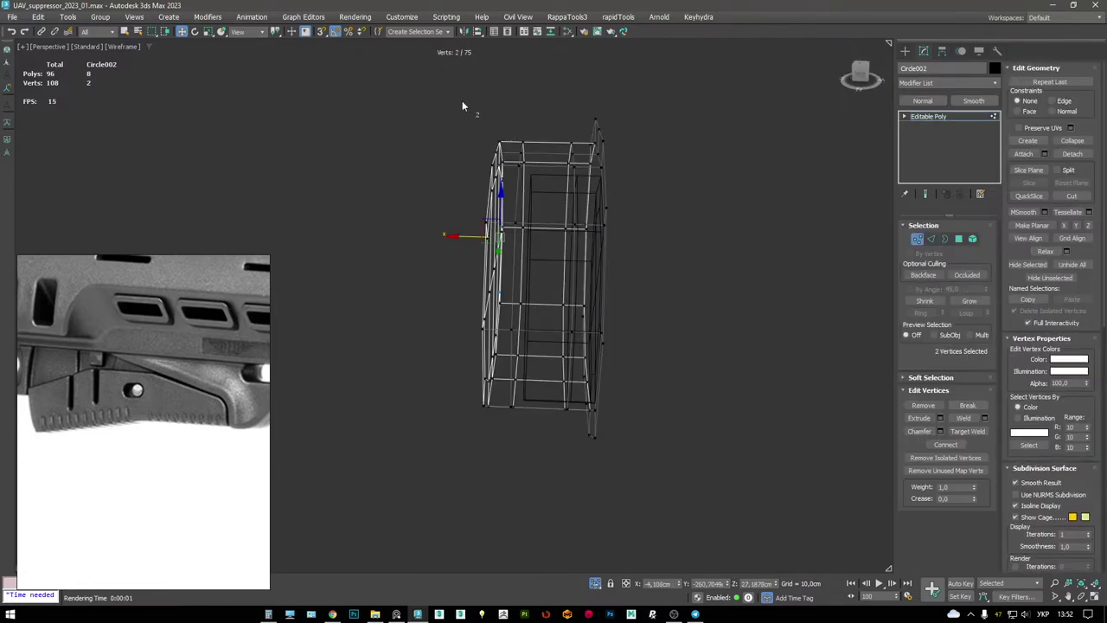
left_click_drag(529, 481, 529, 480)
left_click_drag(476, 269, 517, 269)
- Remove the extra edge loop and bring back the full scene
key("2")
left_click(573, 161)
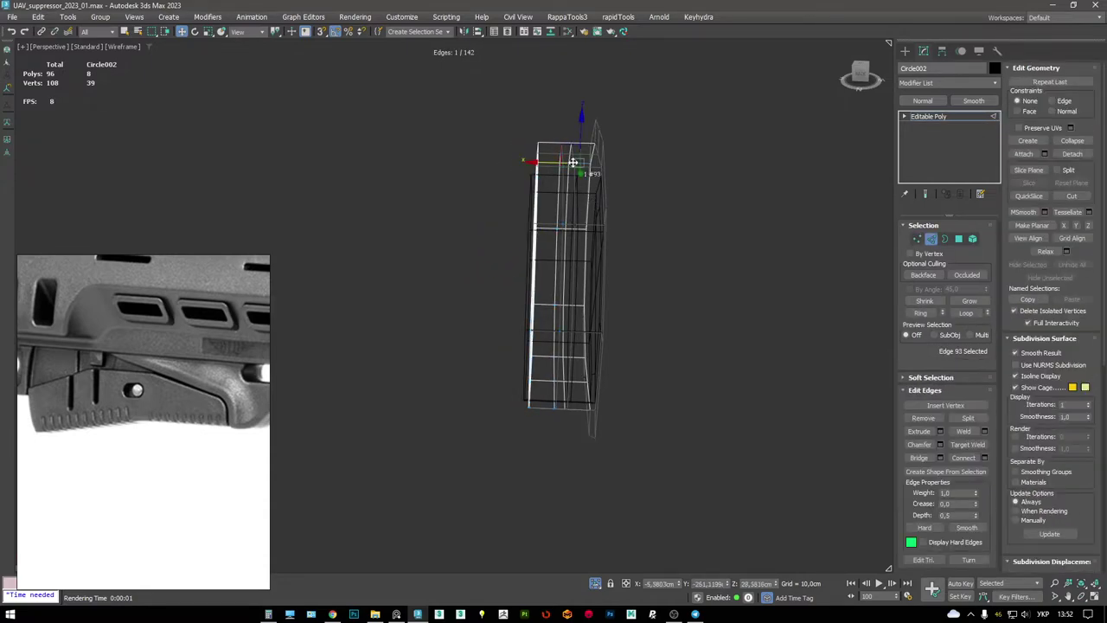
key("ctrl+BackSpace")
key("F3")
middle_click_drag(566, 138, 702, 194, "alt")
left_click(964, 118)
key("alt+q")
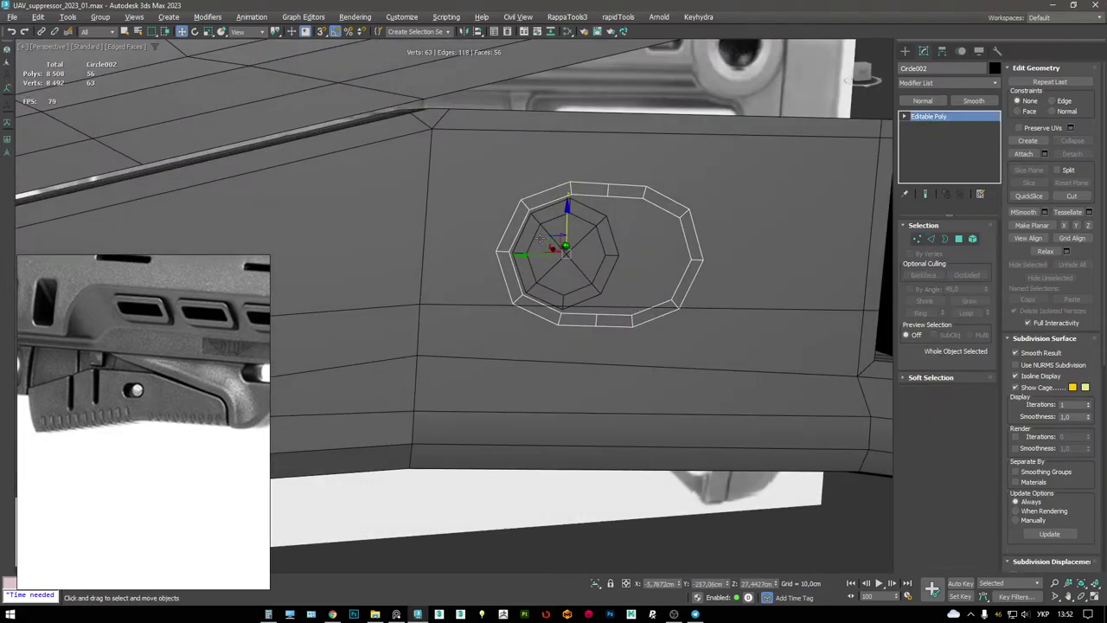
- Attach the button ring to the grip mesh
key("F3")
left_click(1023, 154)
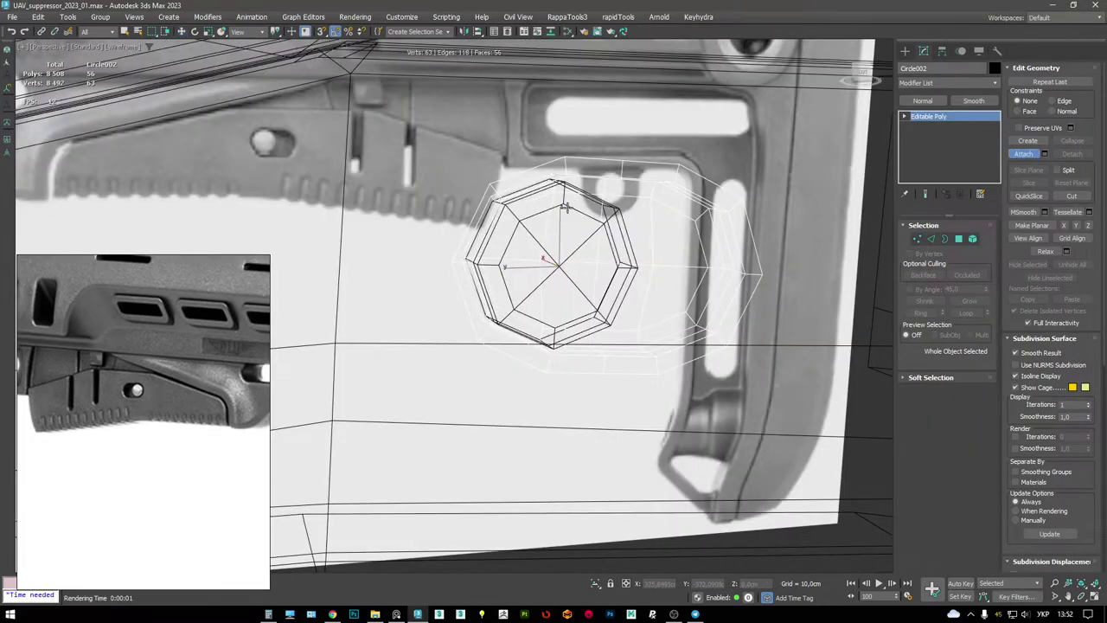
key("F3")
scroll(562, 260, "down", 5)
left_click(724, 193)
- Add two Swift Loop edge loops across the grip panel
left_click(908, 127)
key("2")
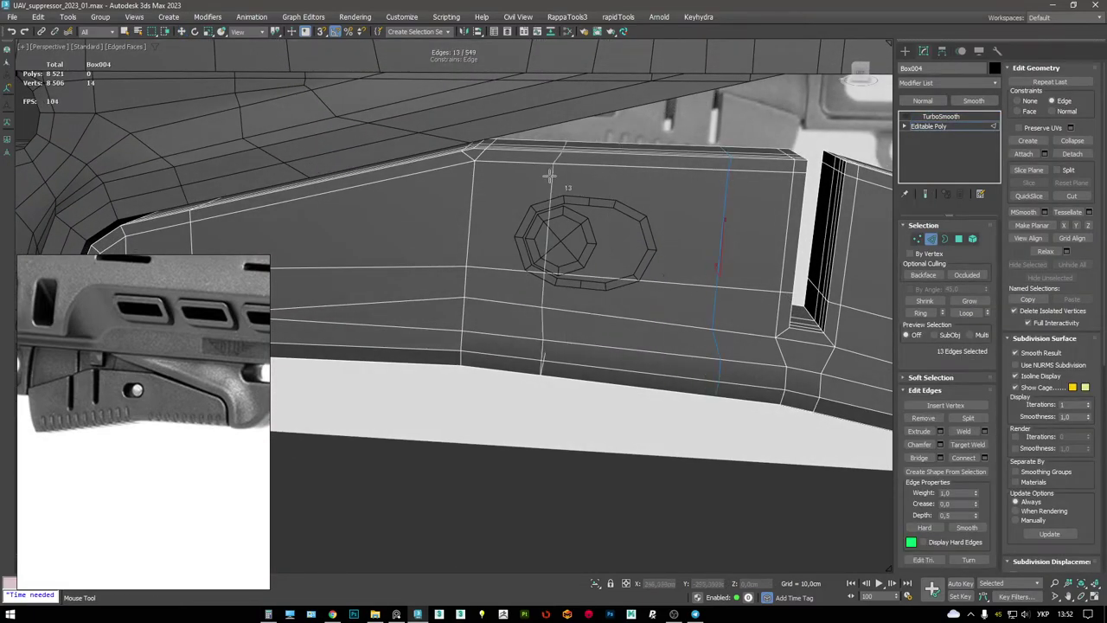
left_click(518, 182)
middle_click_drag(416, 184, 597, 225, "alt")
left_click(618, 164)
- Cut a new edge down the side of the grip
key("1")
key("alt+c")
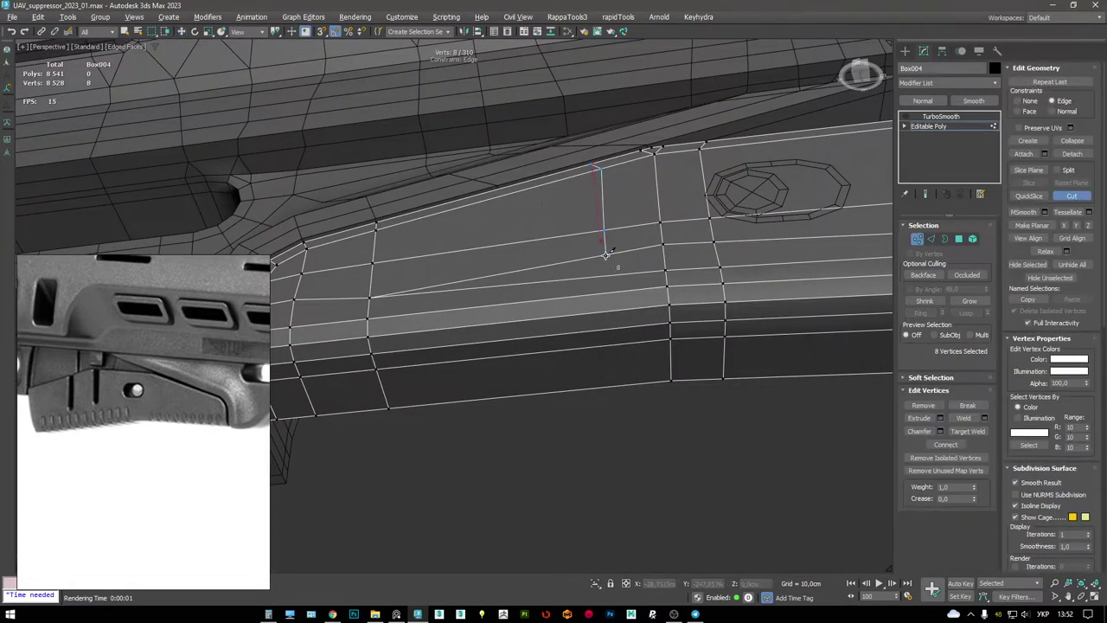
left_click(618, 378)
scroll(630, 269, "down", 5)
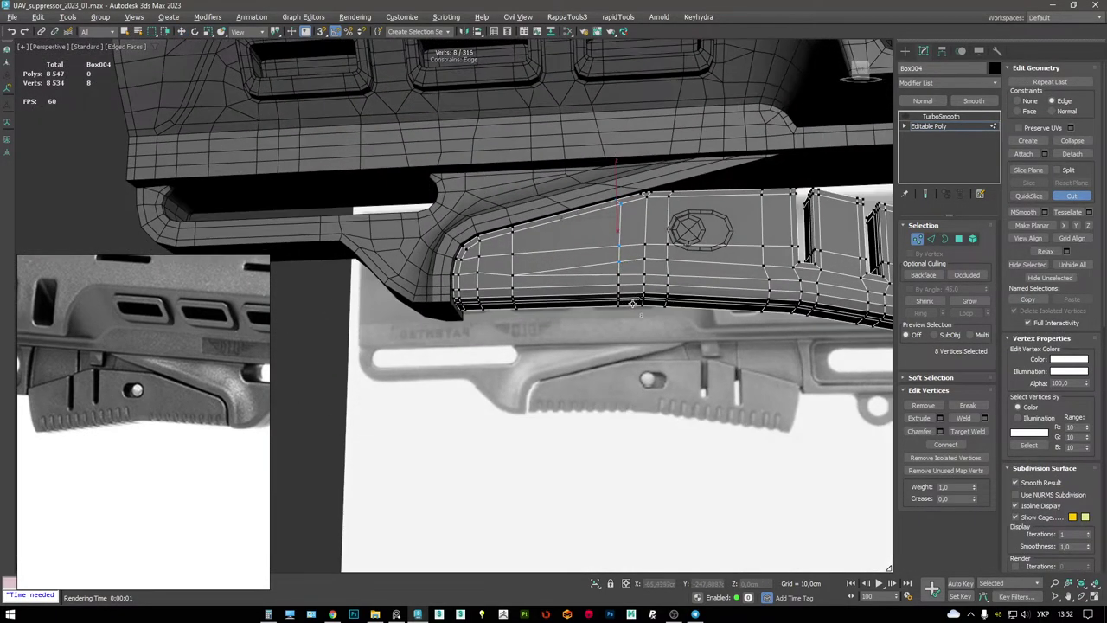
key("w")
scroll(630, 277, "up", 4)
middle_click_drag(630, 277, 591, 220)
- Cut a new edge through the face beside the recess
key("4")
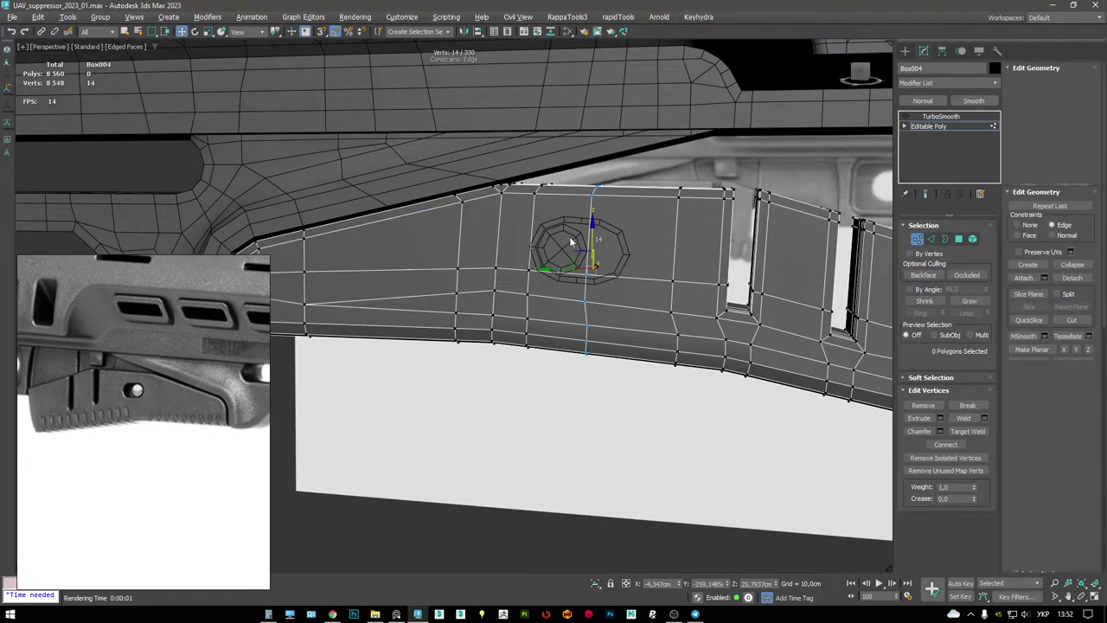
left_click(565, 262)
key("alt+c")
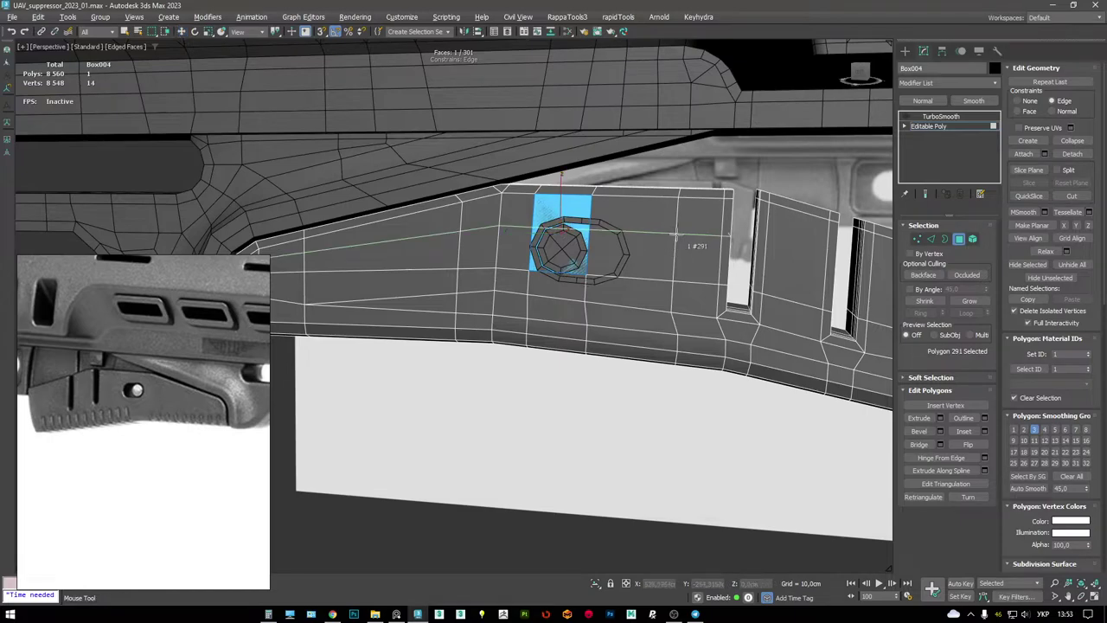
left_click(675, 233)
right_click(675, 234)
scroll(555, 254, "up", 3)
middle_click_drag(406, 247, 555, 253)
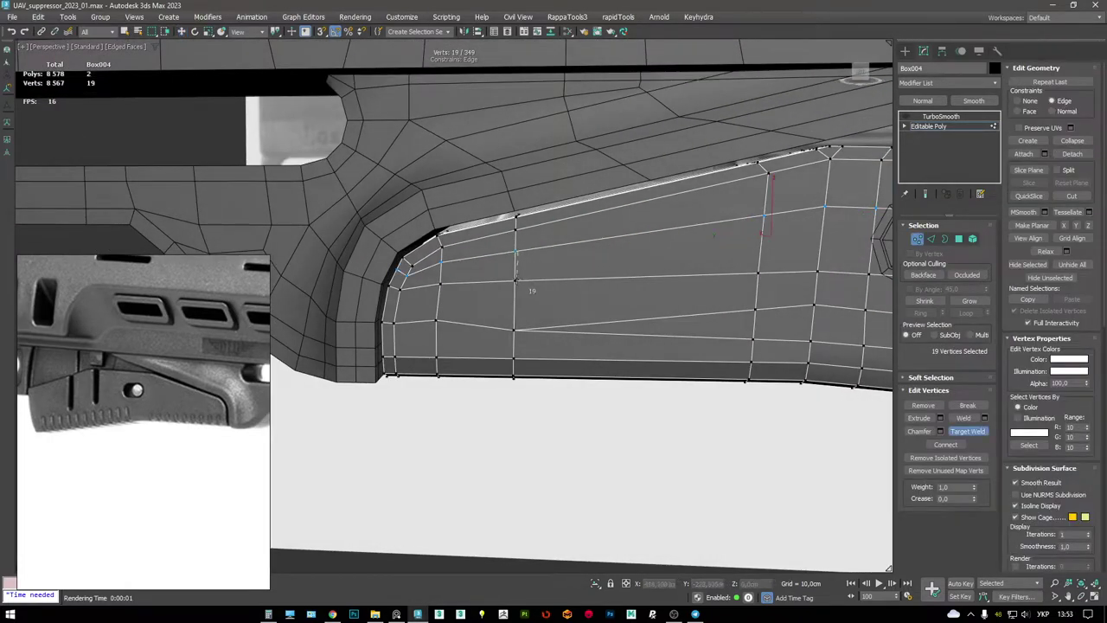
- Select the grip faces behind the recess and delete them, leaving a rectangular hole
key("2")
double_click(496, 272)
middle_click_drag(662, 277, 484, 222)
scroll(646, 224, "up", 2)
key("4")
left_click(646, 225)
left_click(664, 279, "ctrl")
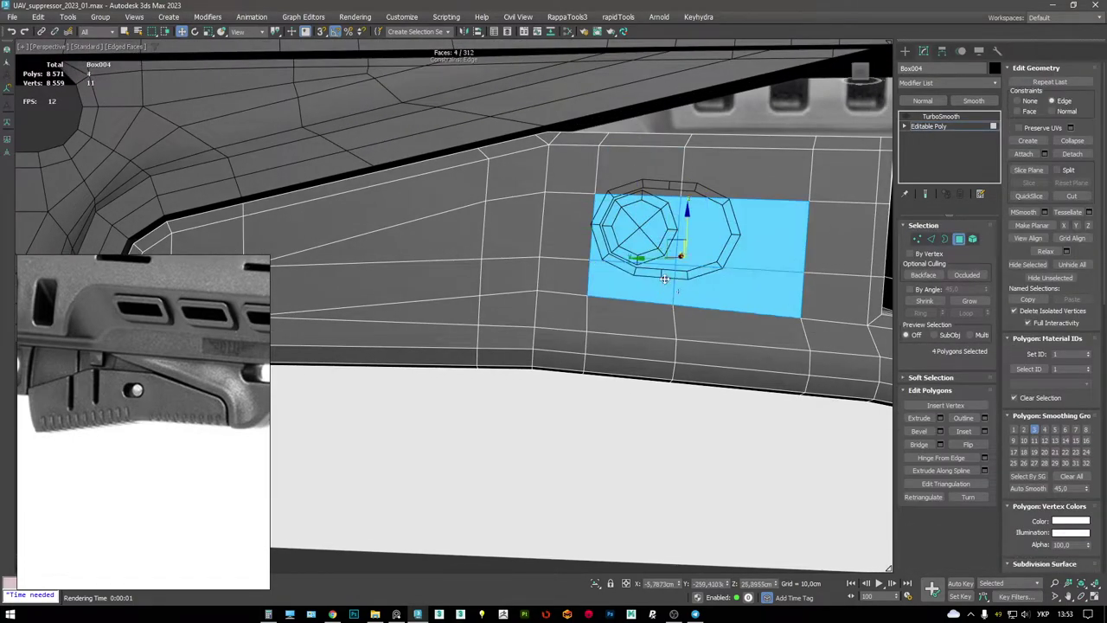
left_click(694, 186, "ctrl")
left_click(681, 183, "ctrl")
key("Delete")
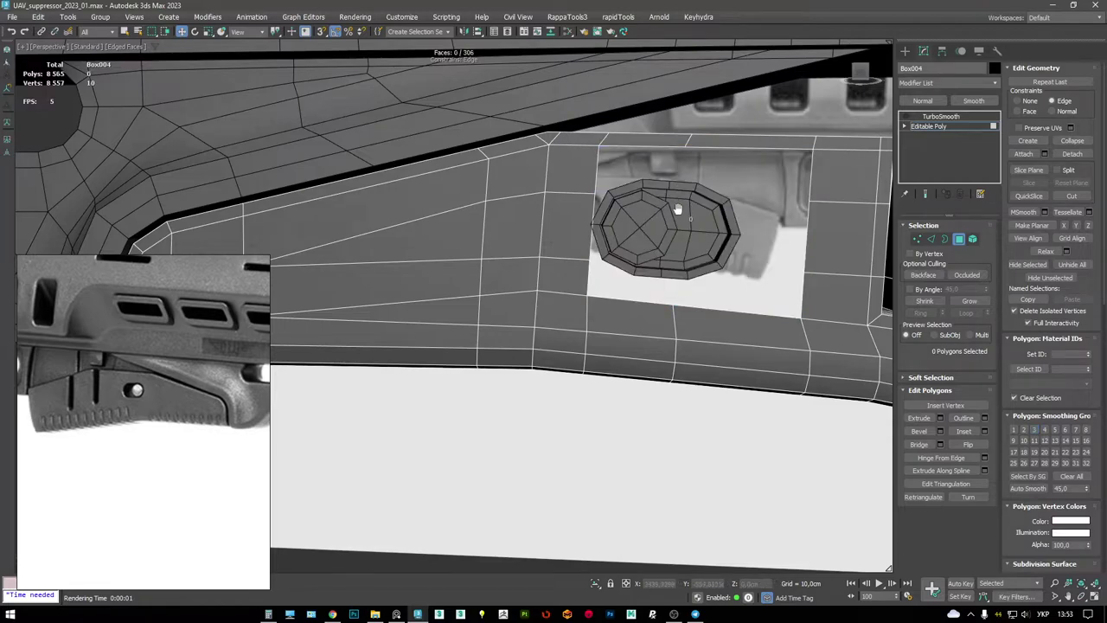
scroll(678, 205, "up", 2)
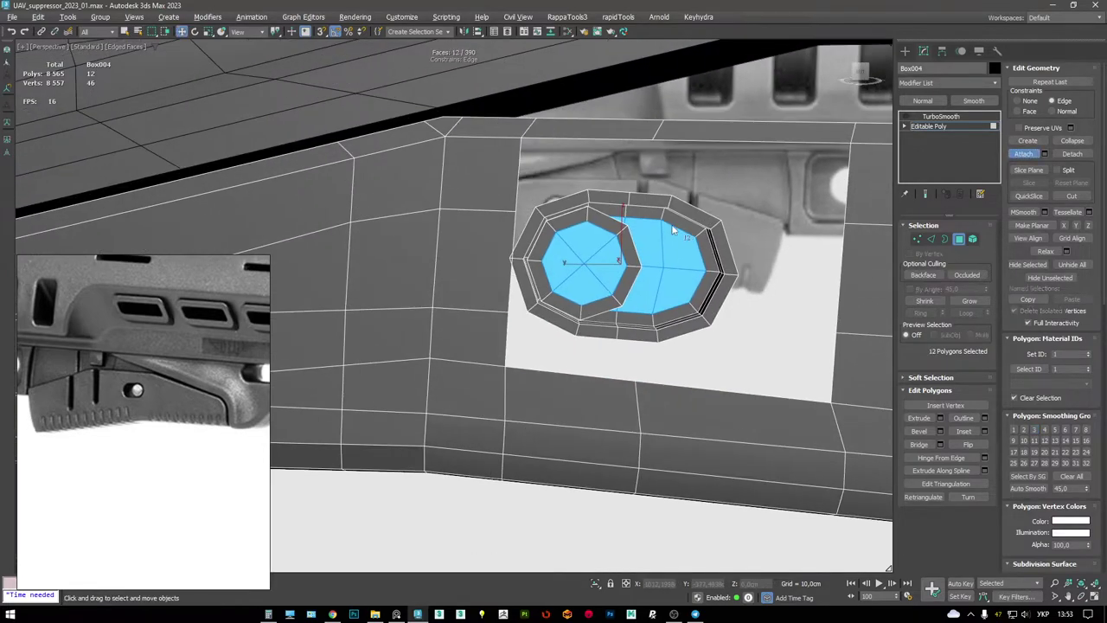
- Extend the hole's top edge down to meet the recess rim
key("q")
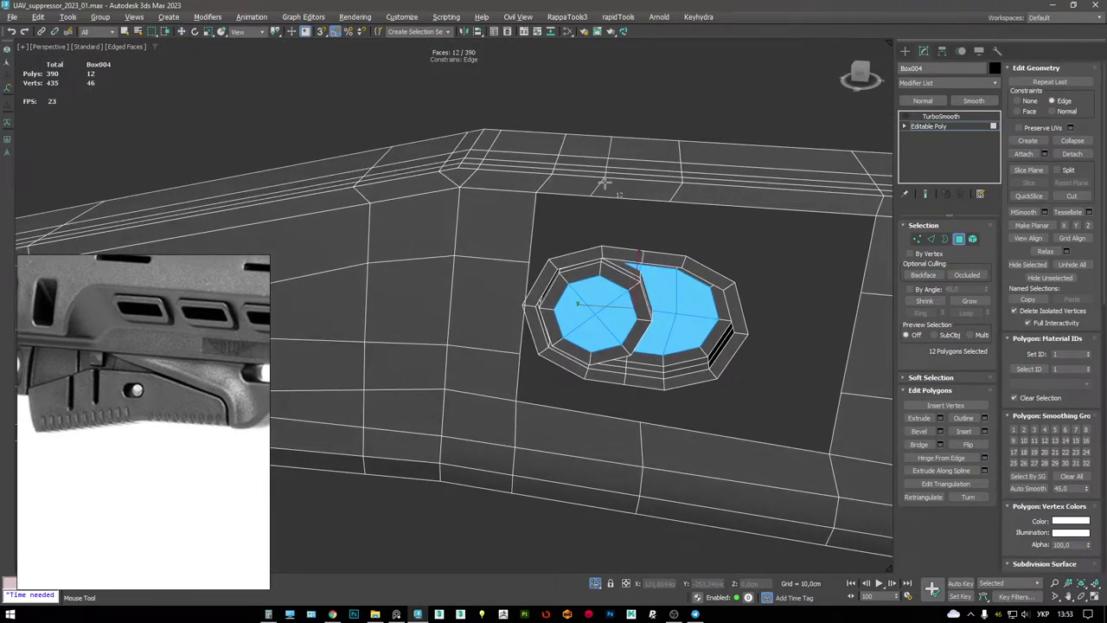
key("w")
key("2")
left_click(628, 192)
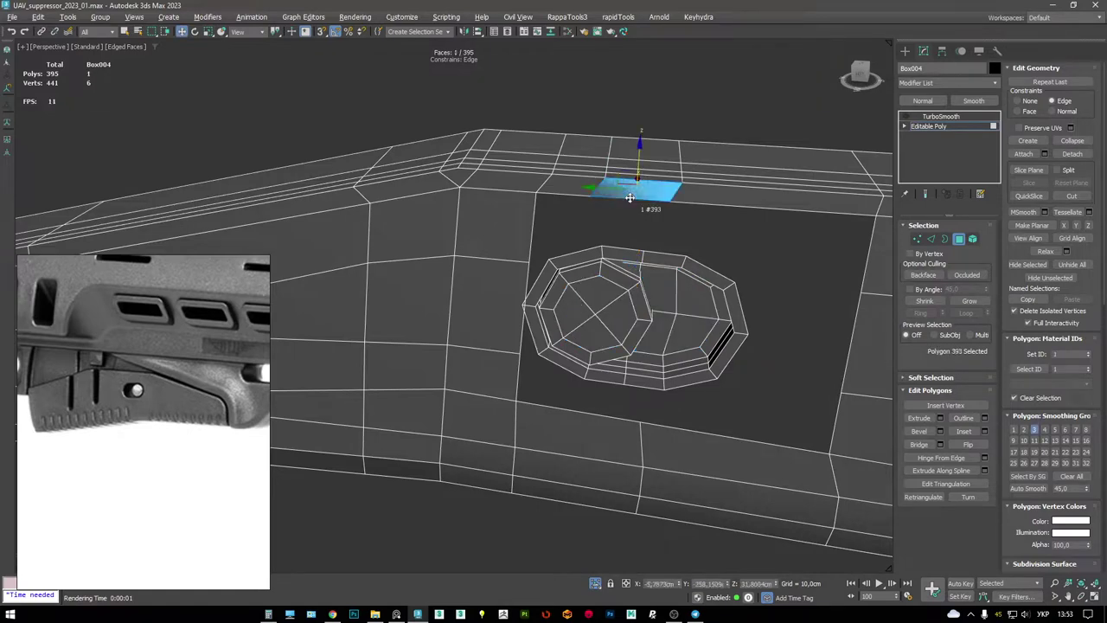
left_click_drag(628, 192, 593, 248, "shift")
middle_click_drag(579, 270, 608, 269)
left_click(560, 279)
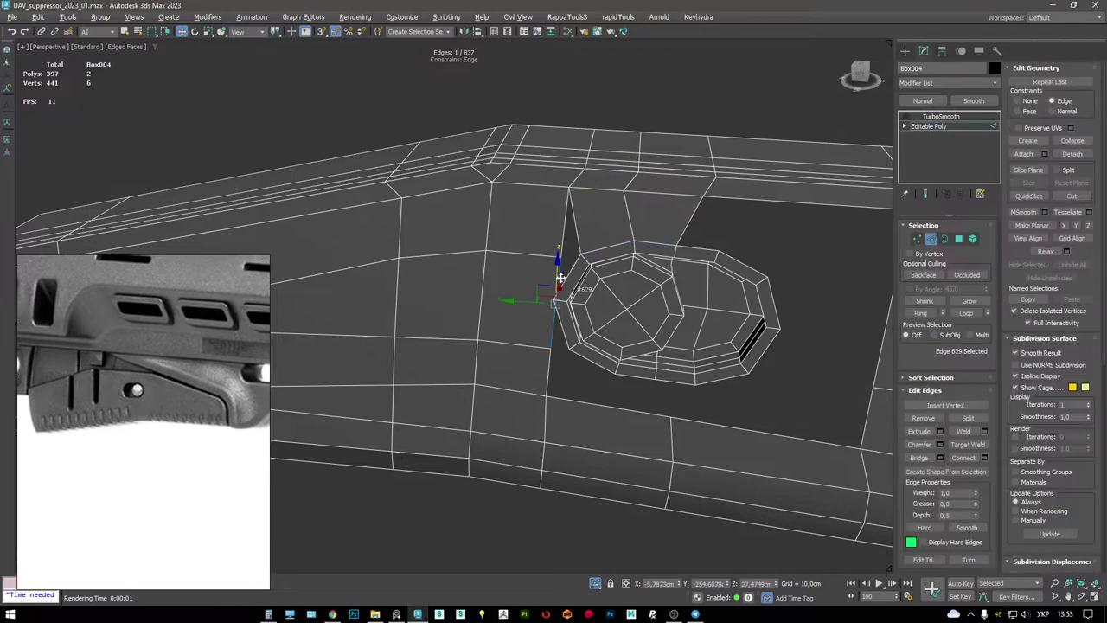
key("ctrl+BackSpace")
scroll(600, 240, "down", 2)
scroll(600, 240, "up", 5)
- Move the vertex beside the recess left to straighten its vertical edge loop
key("1")
left_click(618, 293)
left_click_drag(622, 298, 578, 294)
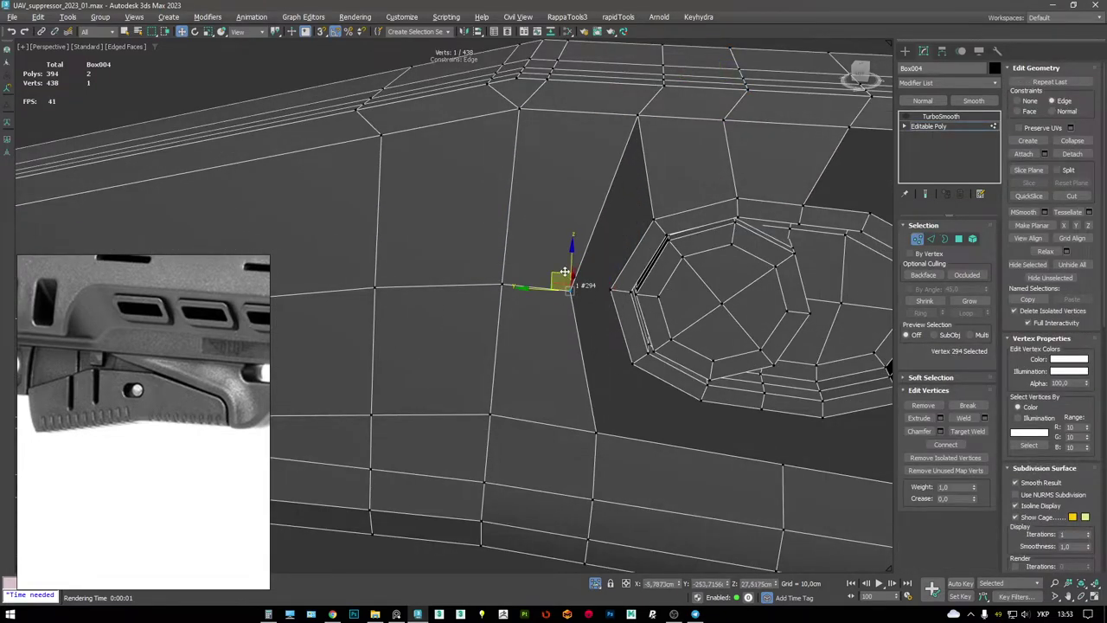
key("2")
double_click(578, 311)
scroll(616, 296, "down", 5)
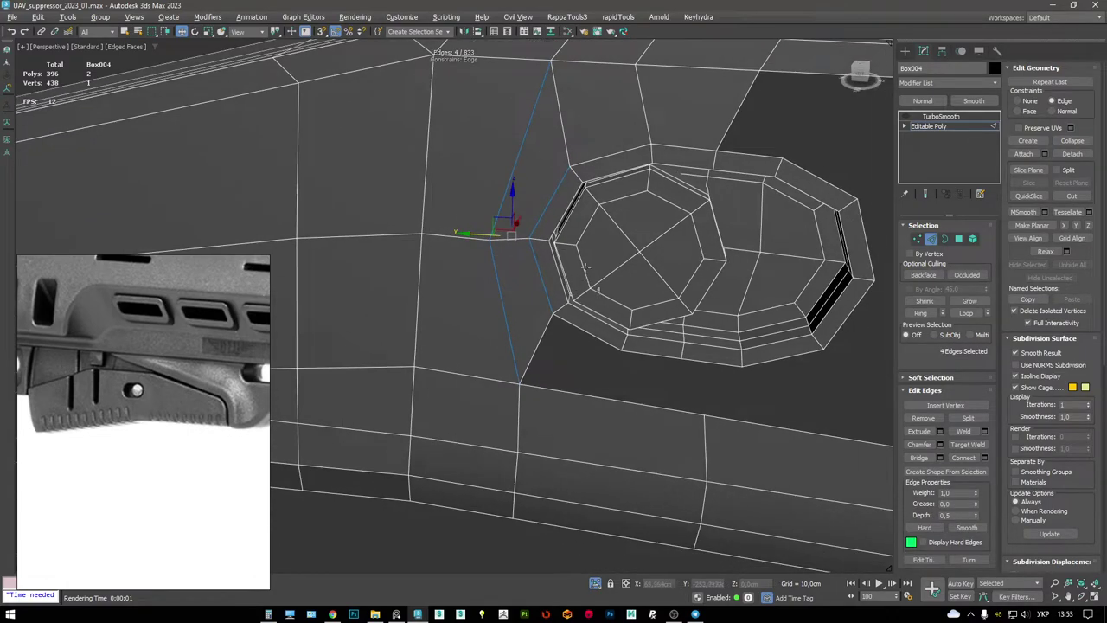
middle_click_drag(618, 284, 550, 274, "alt")
scroll(550, 273, "up", 2)
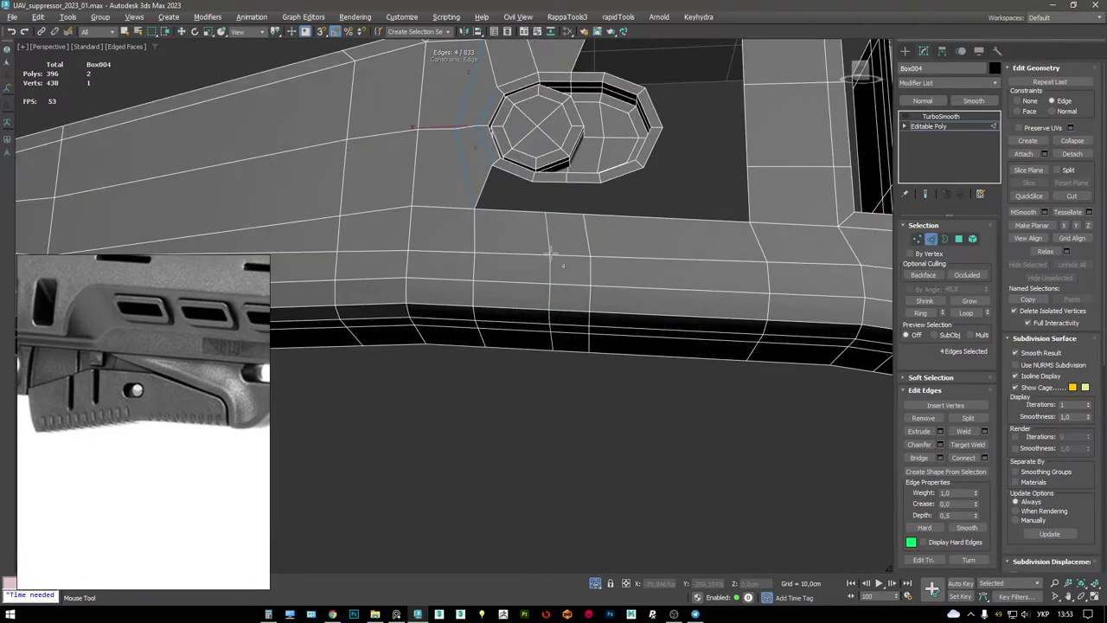
scroll(669, 251, "down", 3)
middle_click_drag(667, 317, 697, 277, "alt")
- Extend the hole's right edge and bridge it to the recess's right side and top
key("w")
left_click(663, 268)
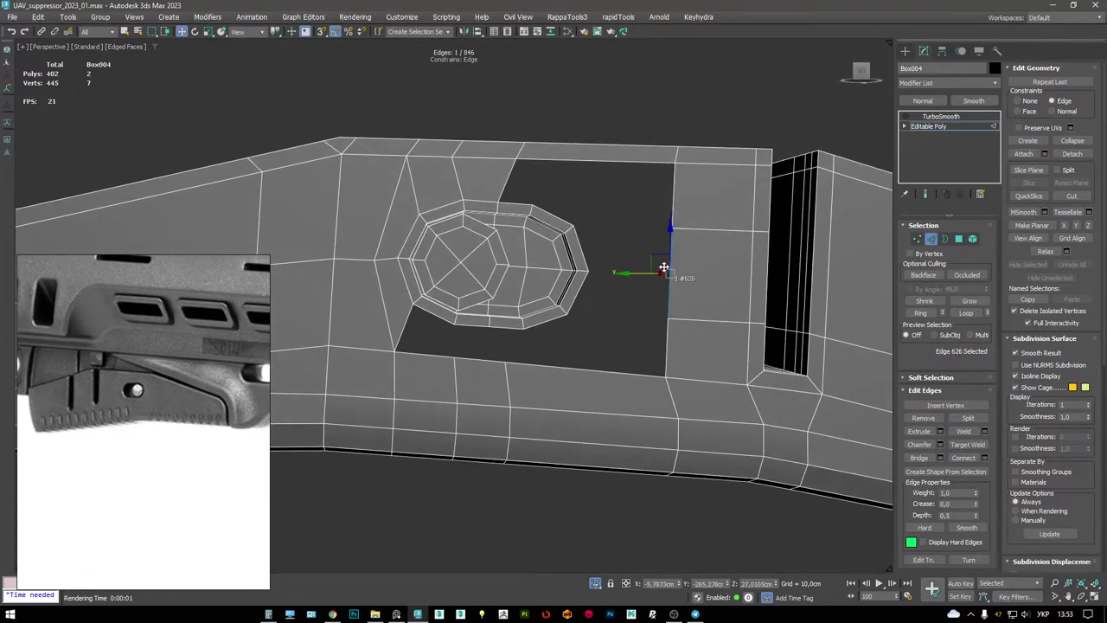
left_click_drag(705, 272, 687, 258, "shift")
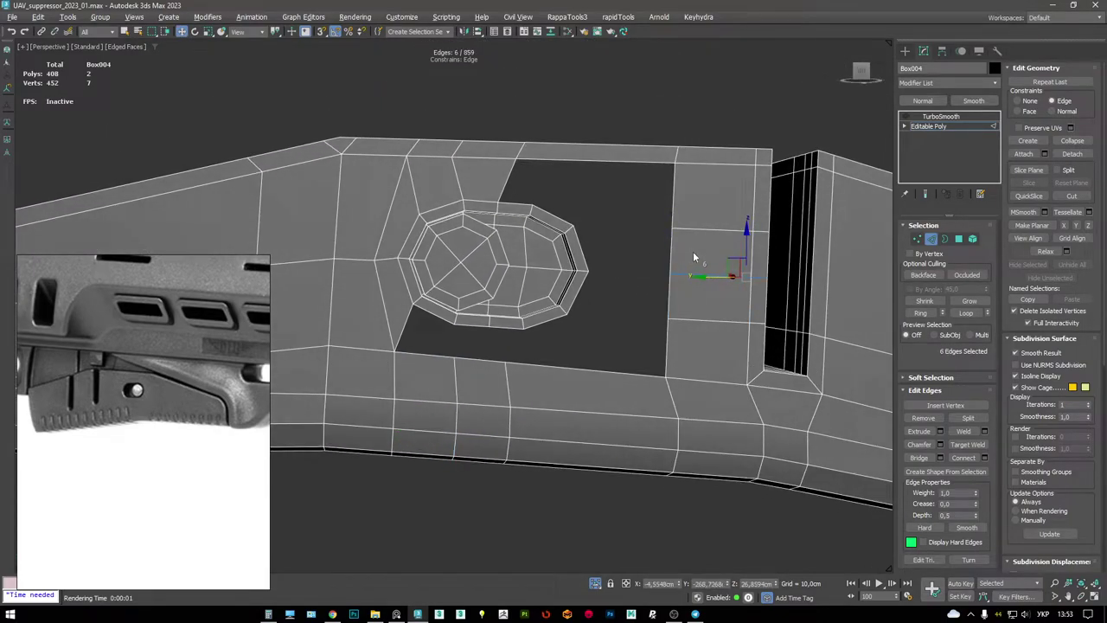
left_click(672, 237)
key("shift+b")
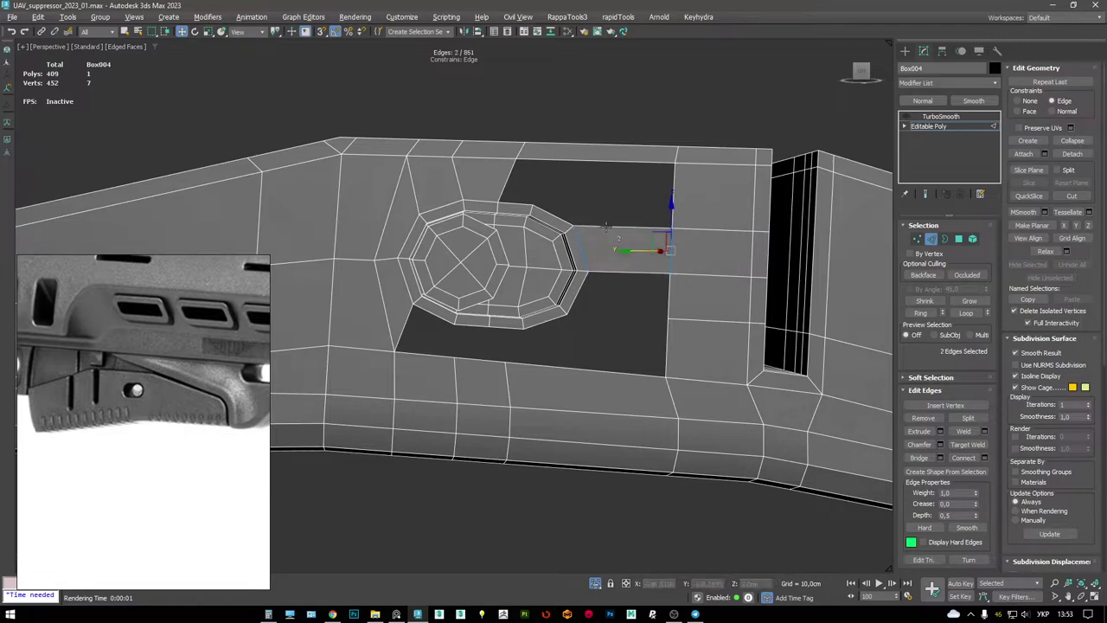
middle_click_drag(592, 154, 502, 302, "alt")
left_click(604, 226, "ctrl")
key("shift+b")
- Select the hole's open border and the edges below the recess
key("3")
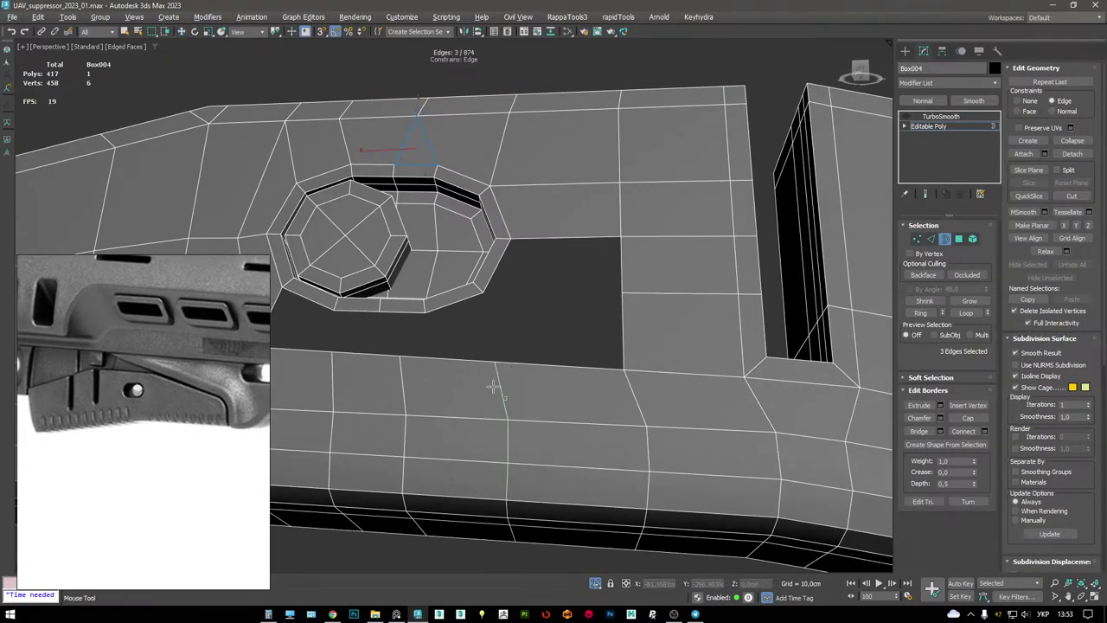
left_click(471, 312)
key("2")
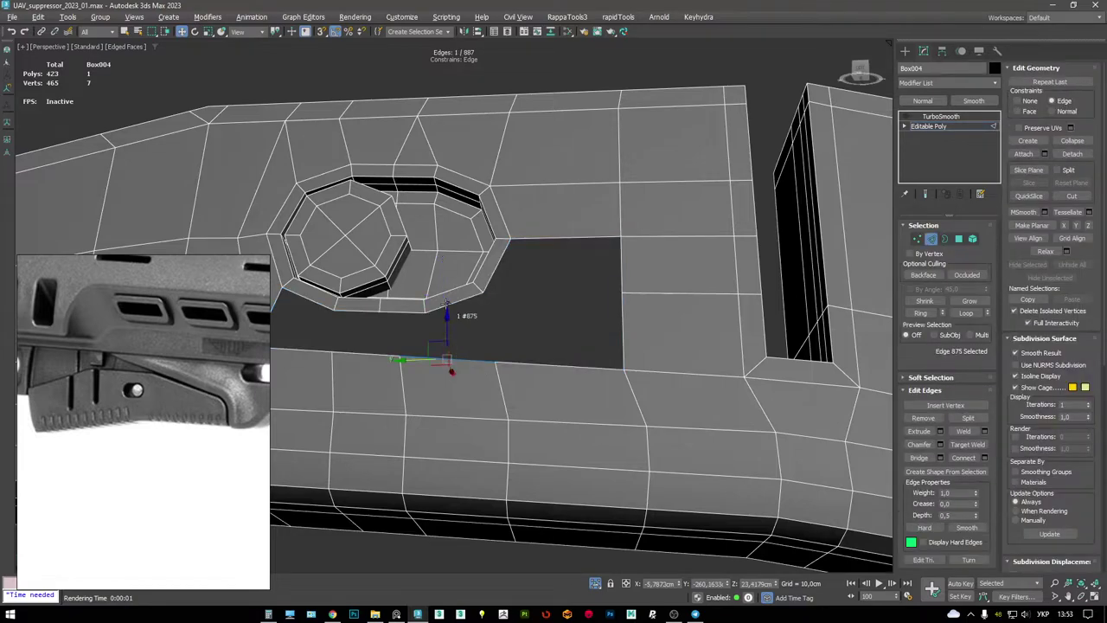
left_click(412, 317)
middle_click_drag(435, 317, 562, 337, "alt")
key("F3")
left_click(523, 389)
left_click(523, 385, "ctrl")
left_click(426, 380)
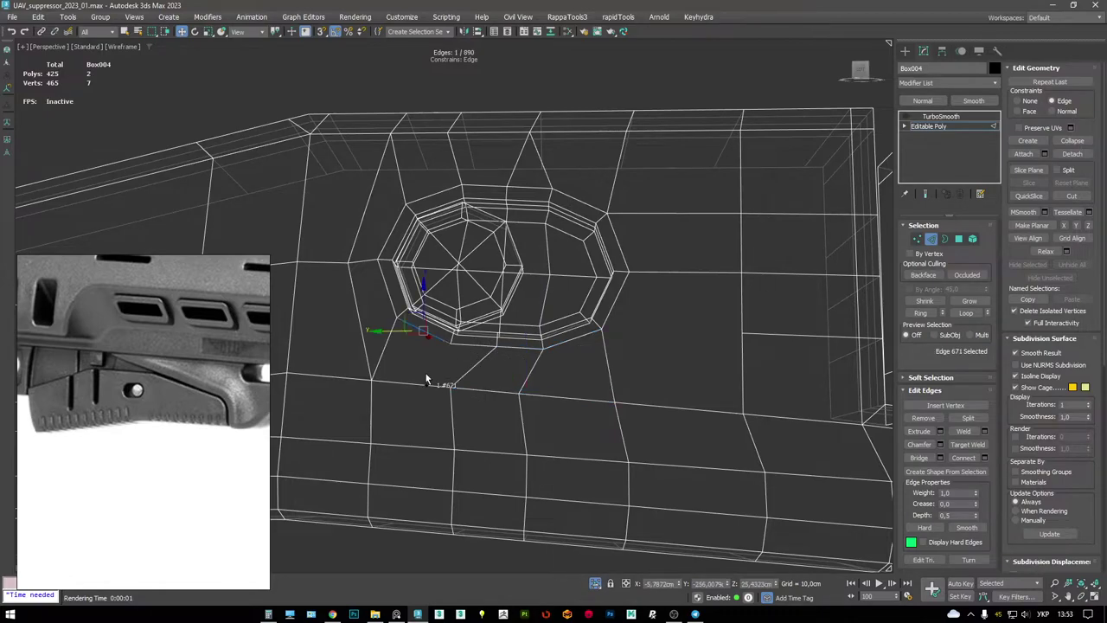
key("3")
key("F3")
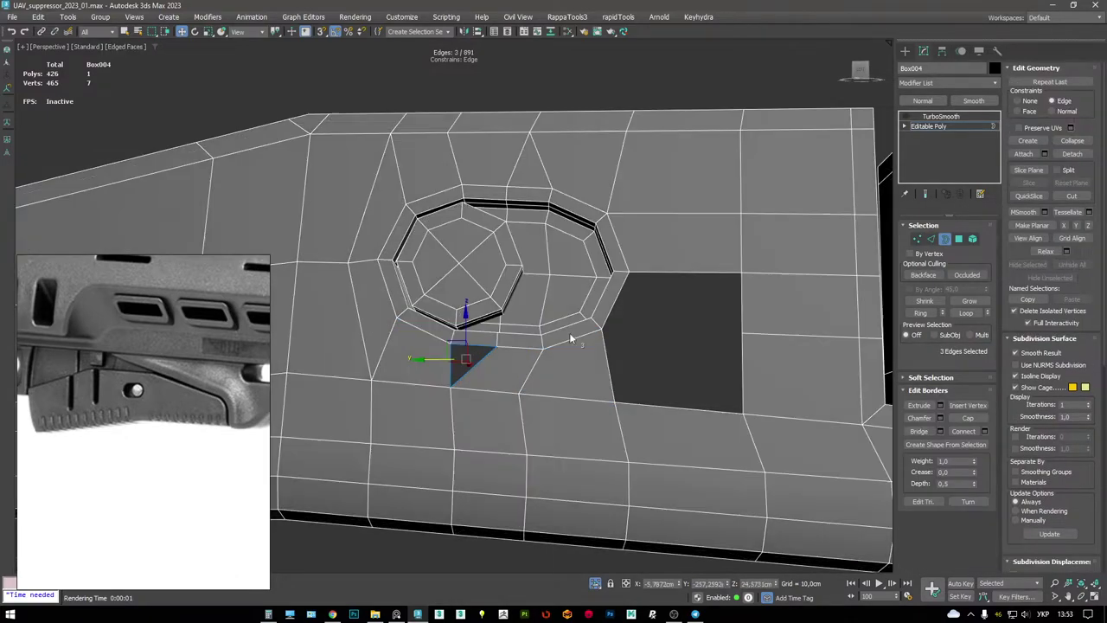
- Fill the remaining lower opening so the recess joins the grip
middle_click_drag(584, 347, 610, 355, "alt")
left_click(699, 348)
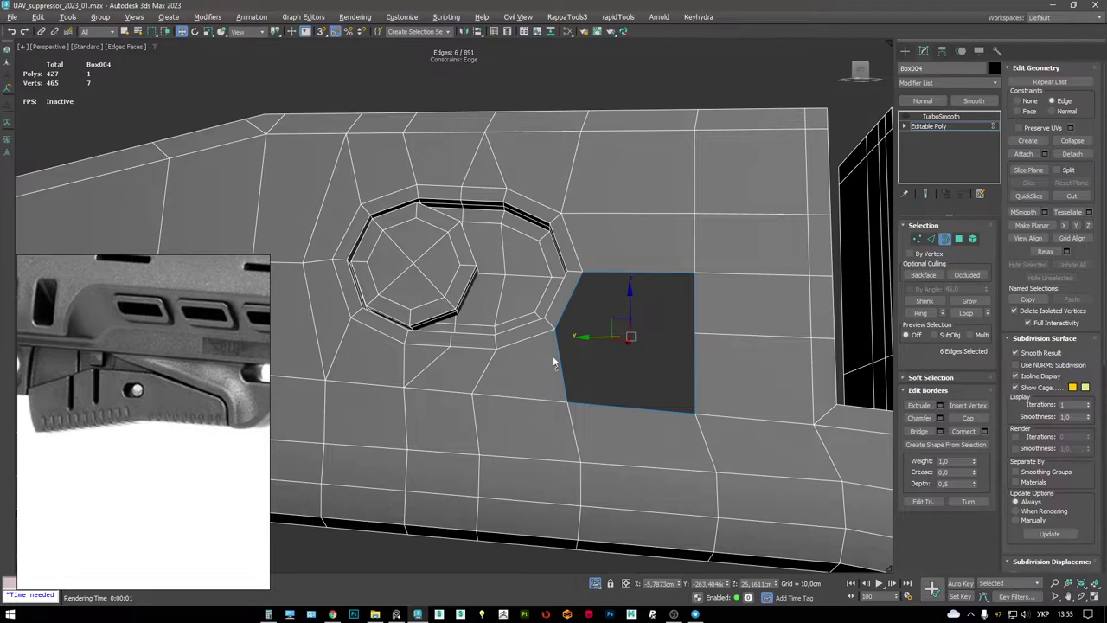
key("2")
left_click(559, 360)
key("3")
left_click(687, 323)
key("alt+p")
scroll(687, 323, "down", 5)
middle_click_drag(687, 324, 531, 371, "alt")
key("F4")
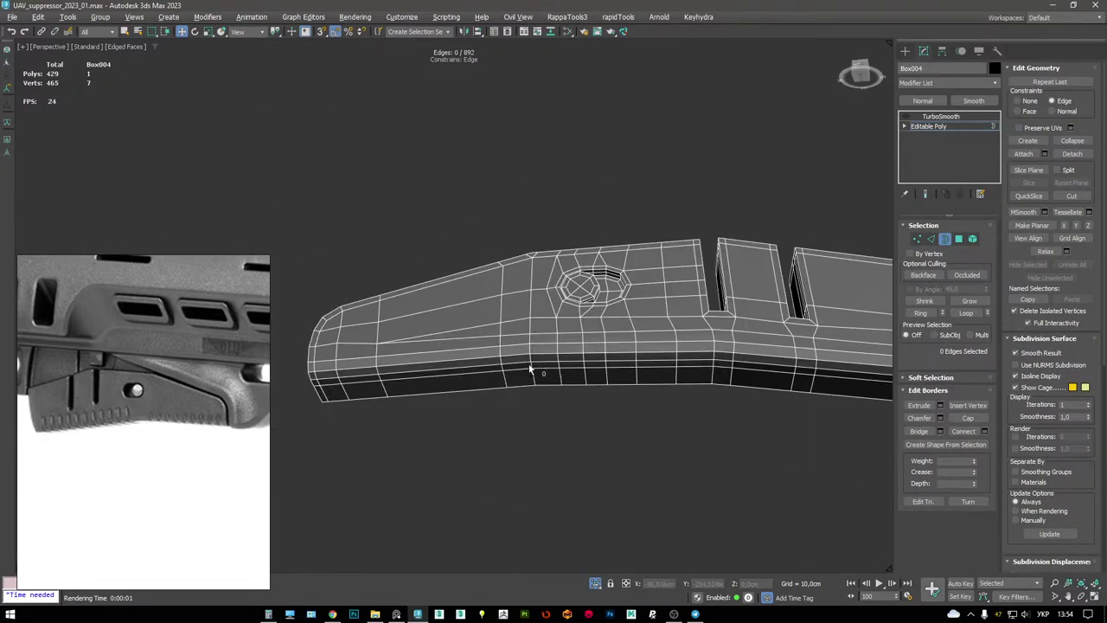
- In the maximised Left view, nudge the row of vertices below the recess slightly down
key("alt+w")
middle_click(493, 354)
key("alt+w")
scroll(493, 354, "up", 3)
key("F3")
key("1")
key("F3")
mouse_move(517, 351)
left_mouse_down()
mouse_move(469, 275)
mouse_move(501, 277)
left_mouse_up()
key("shift+x")
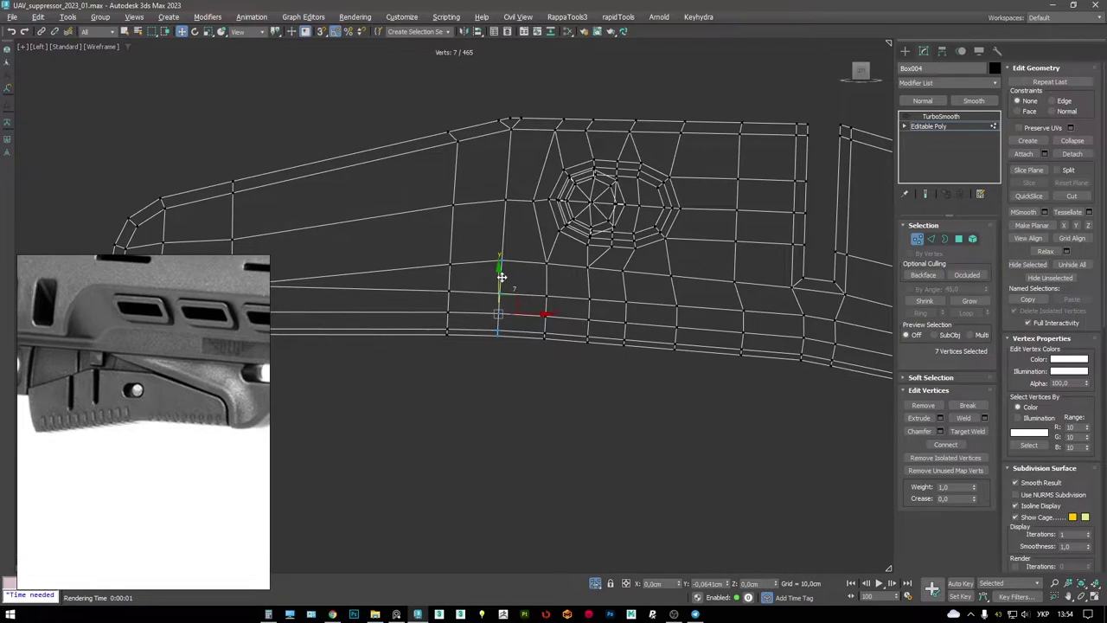
key("F3")
scroll(571, 304, "down", 2)
- Select the vertical edge loop behind the recess and show polygon statistics in Perspective
key("2")
double_click(471, 285)
key("7")
key("p")
middle_click_drag(731, 339, 692, 346, "alt")
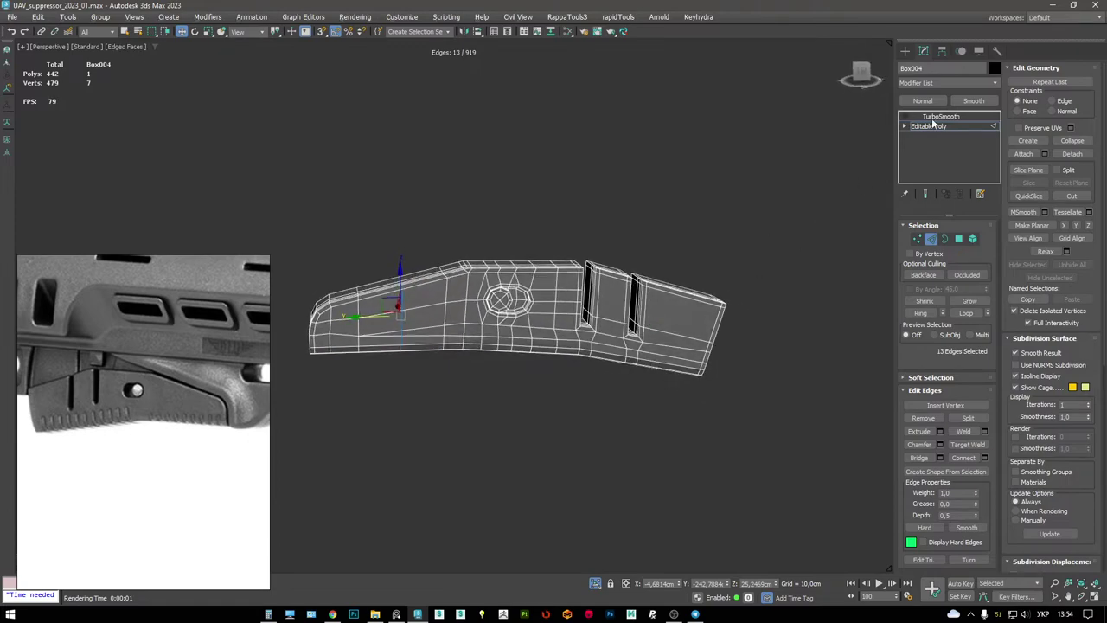
- Turn on TurboSmooth's Show End Result to inspect the rounded recess
left_click(939, 115)
scroll(799, 186, "up", 2)
left_click(906, 116)
scroll(563, 277, "down", 5)
middle_click_drag(464, 267, 519, 264, "alt")
scroll(565, 267, "up", 5)
key("alt+w")
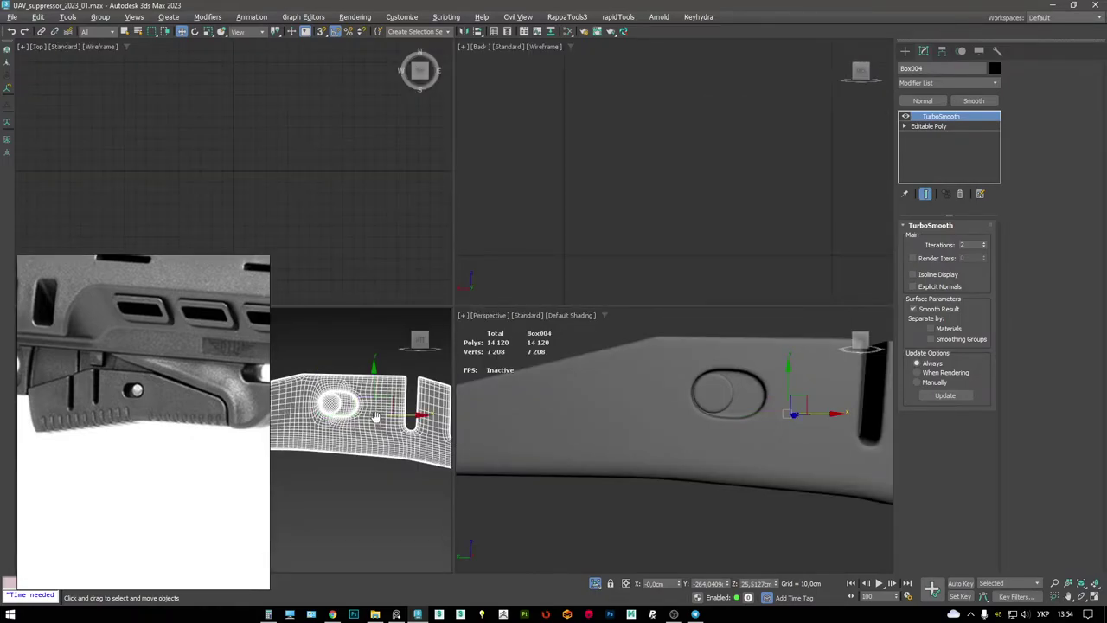
key("alt+w")
scroll(597, 259, "up", 5)
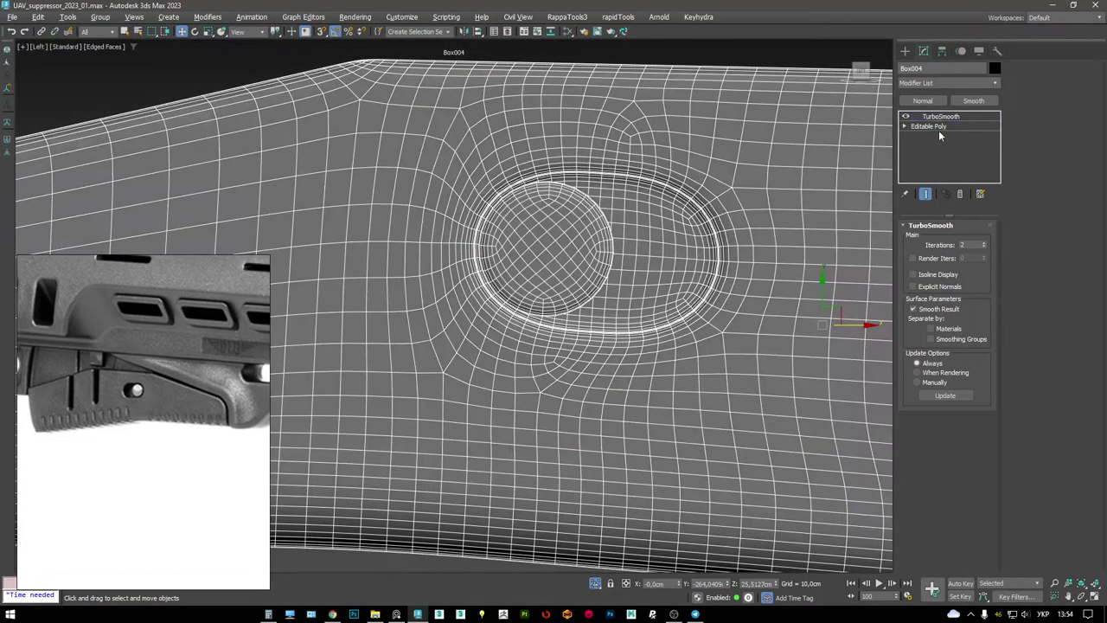
- Back in Editable Poly, select the recess's inner octagon element
left_click(938, 128)
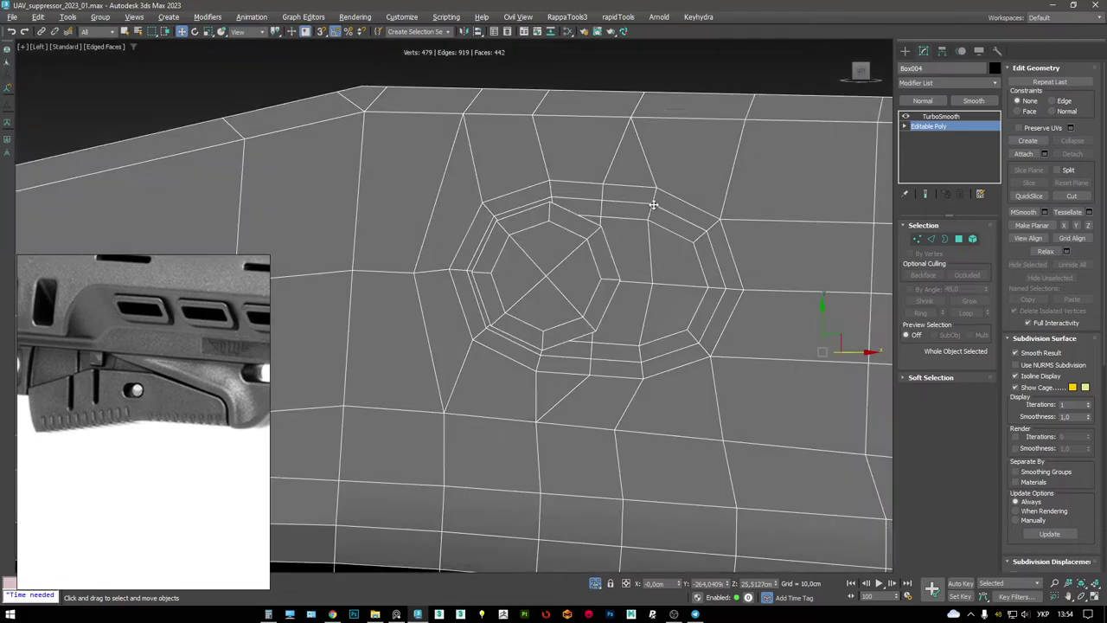
key("F3")
key("F3")
key("4")
key("5")
left_click(619, 238)
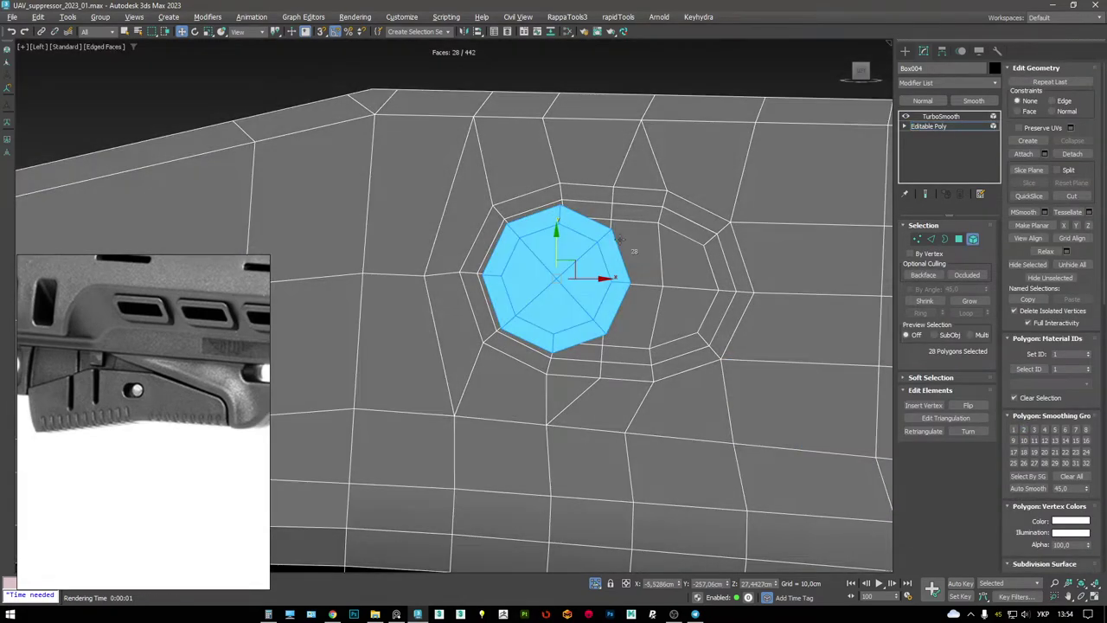
middle_click_drag(637, 237, 649, 232)
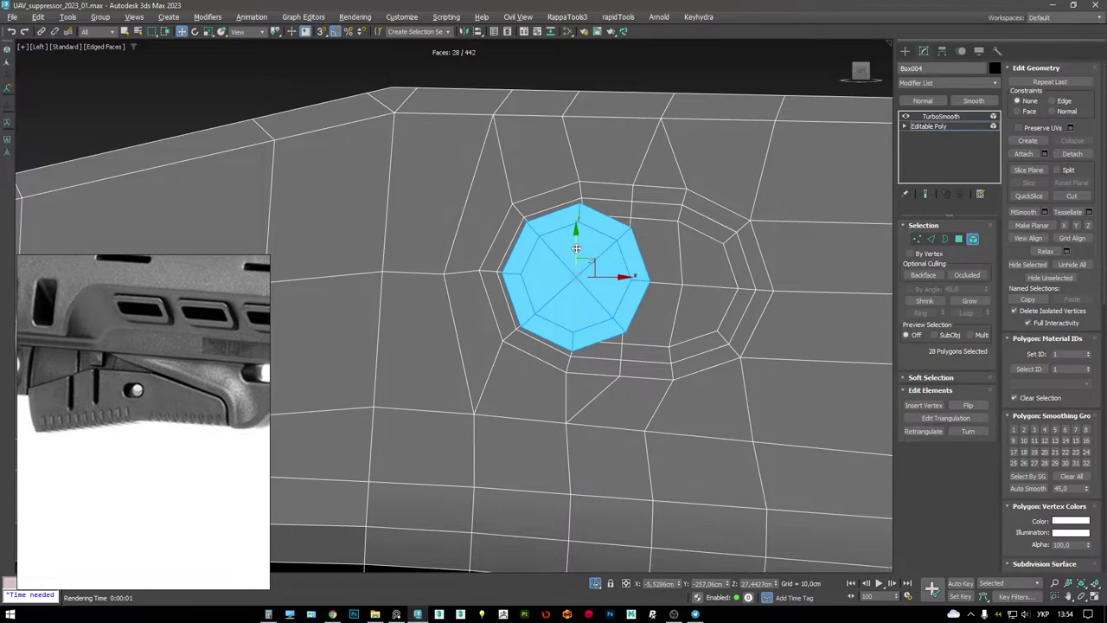
- Exit polygon editing and inspect the smoothed suppressor body around the slot
scroll(573, 253, "down", 4)
scroll(562, 251, "up", 4)
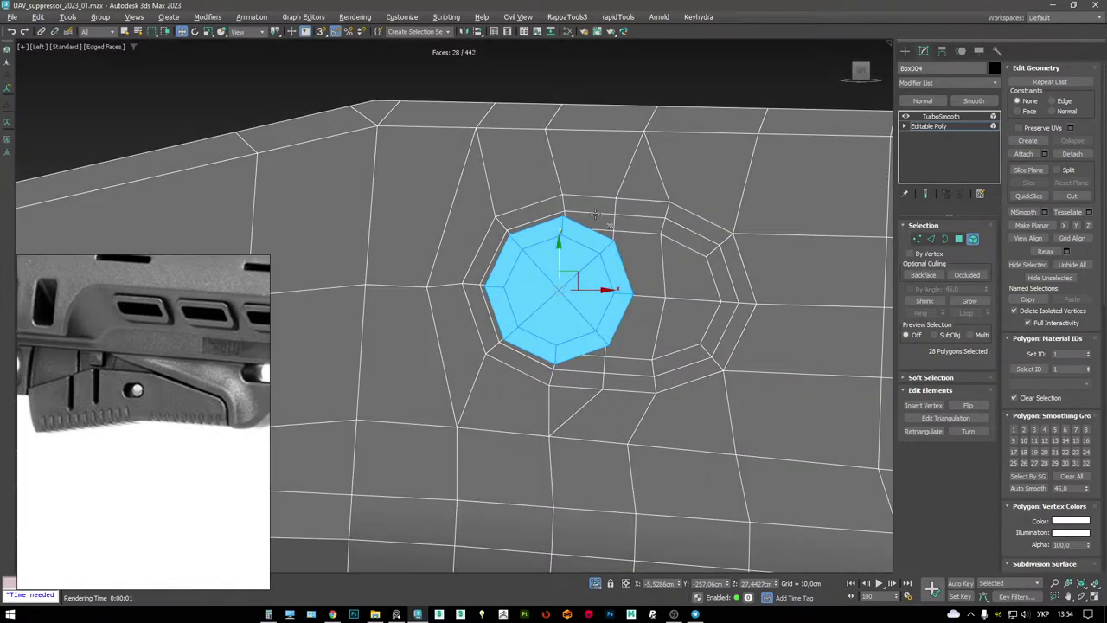
scroll(596, 216, "down", 4)
scroll(635, 248, "up", 4)
key("4")
left_click(941, 116)
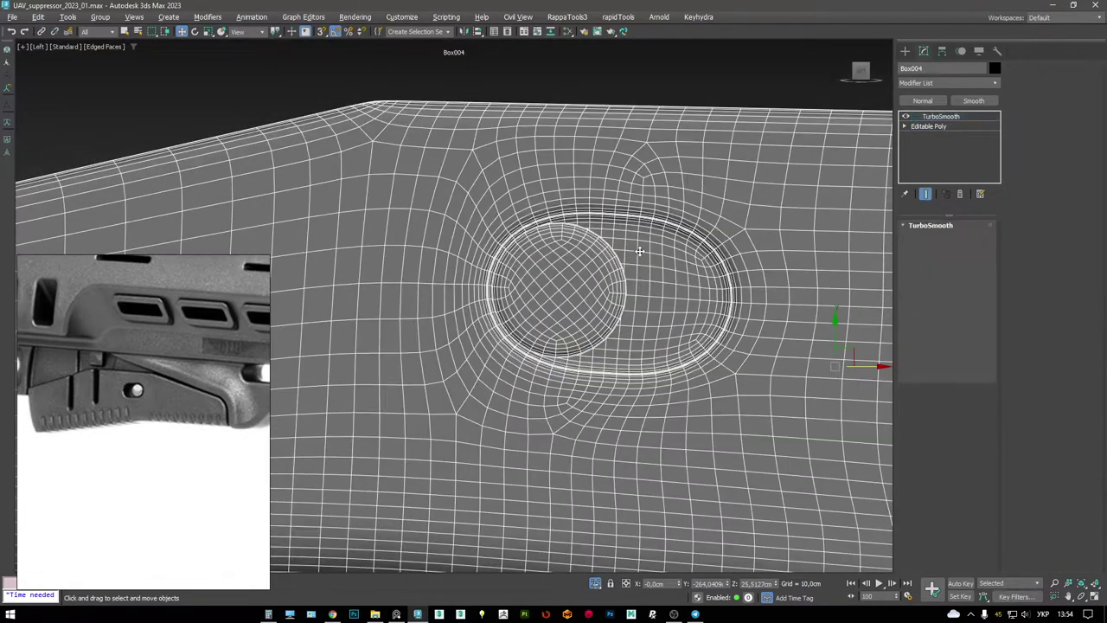
key("alt+w")
key("alt+w")
middle_click_drag(611, 371, 597, 210, "alt")
scroll(597, 210, "down", 4)
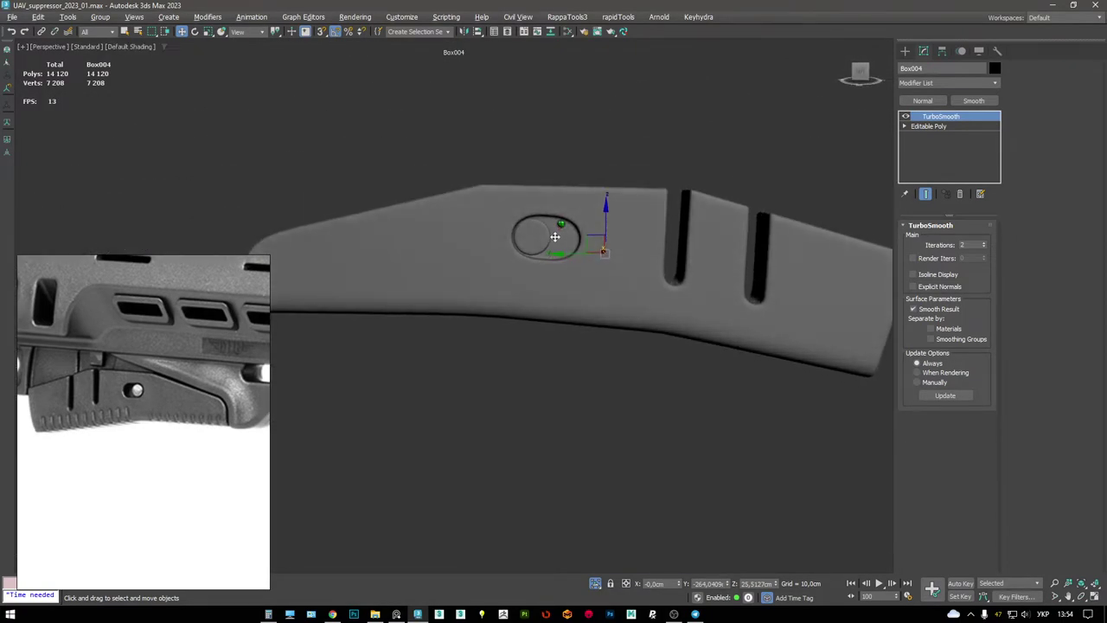
scroll(549, 230, "up", 4)
key("alt+w")
key("alt+w")
- Draw a circle over the slot's round end in the left view and centre it on the hole
right_click(734, 270)
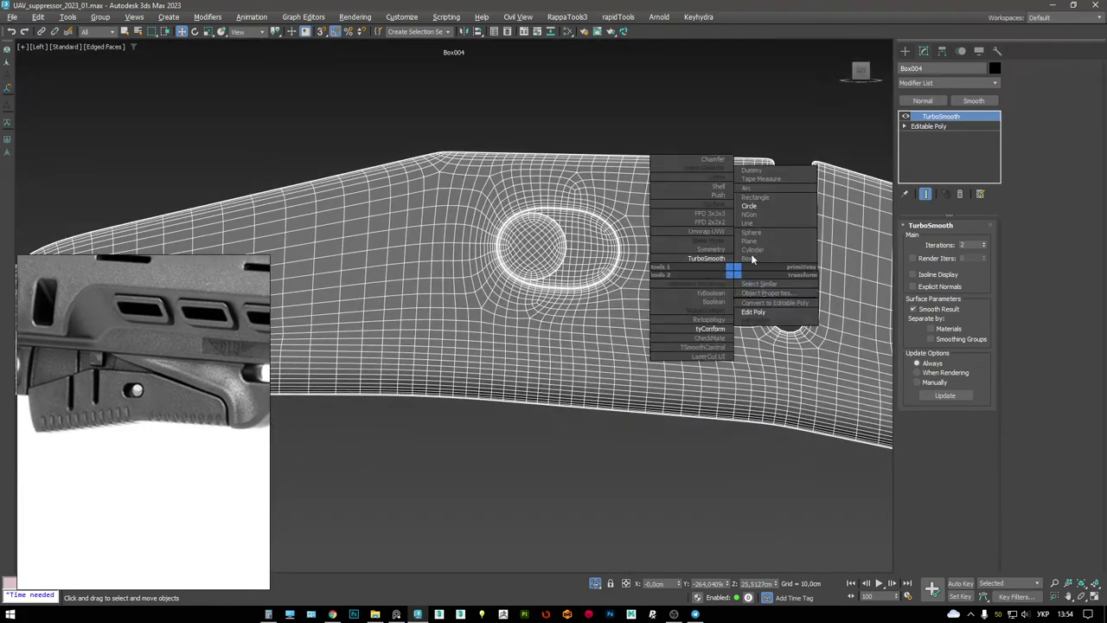
left_click(765, 206)
scroll(545, 248, "up", 4)
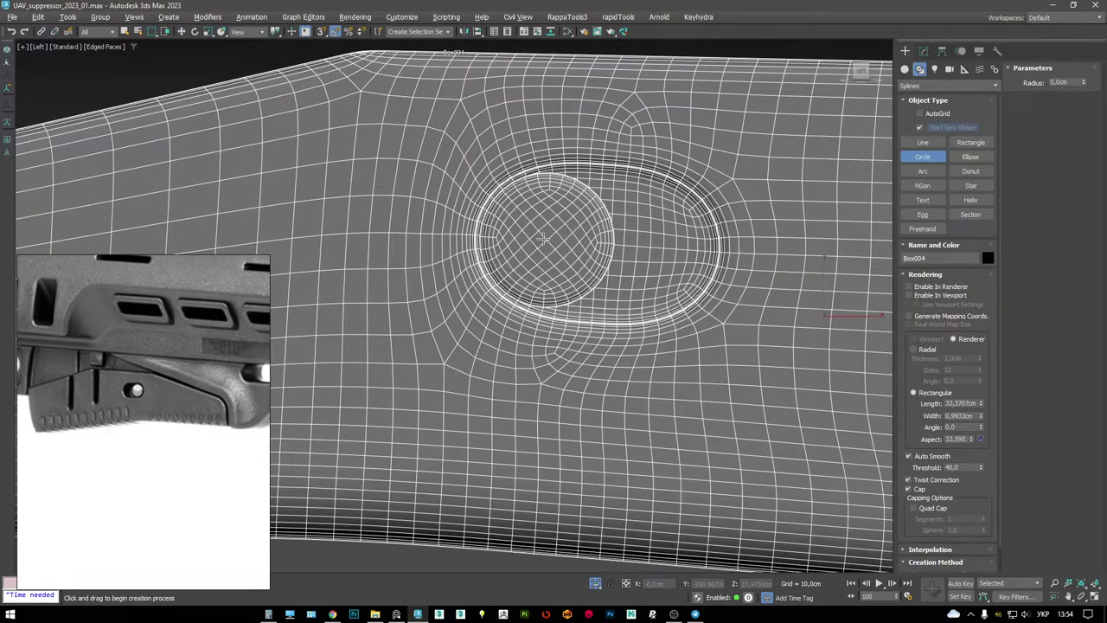
key("F3")
left_click_drag(545, 237, 613, 277)
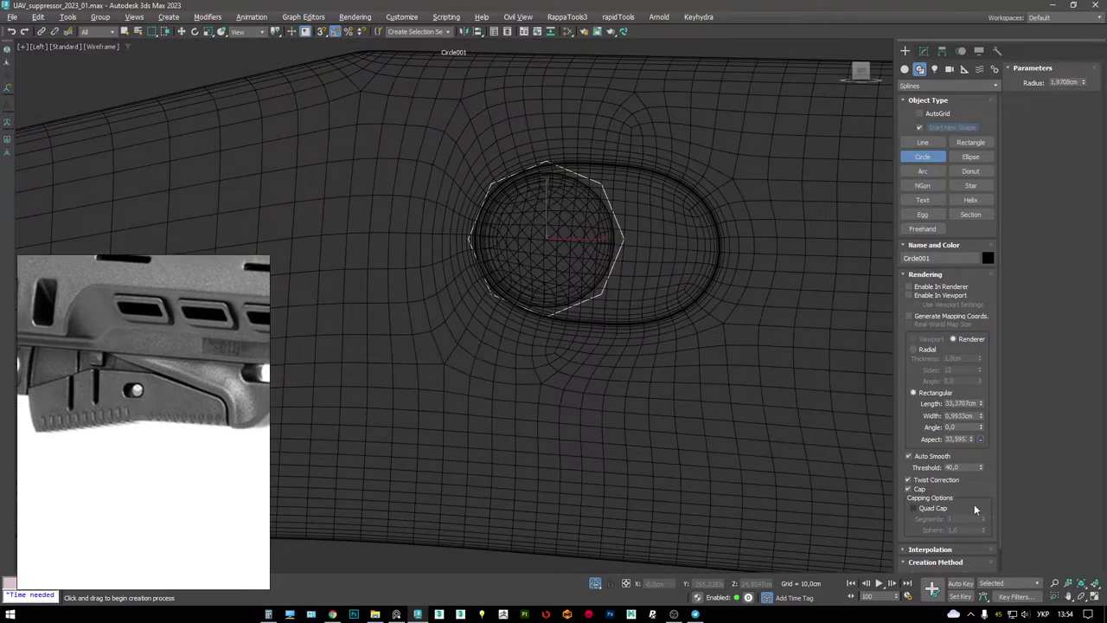
scroll(973, 499, "down", 1)
left_click(959, 527)
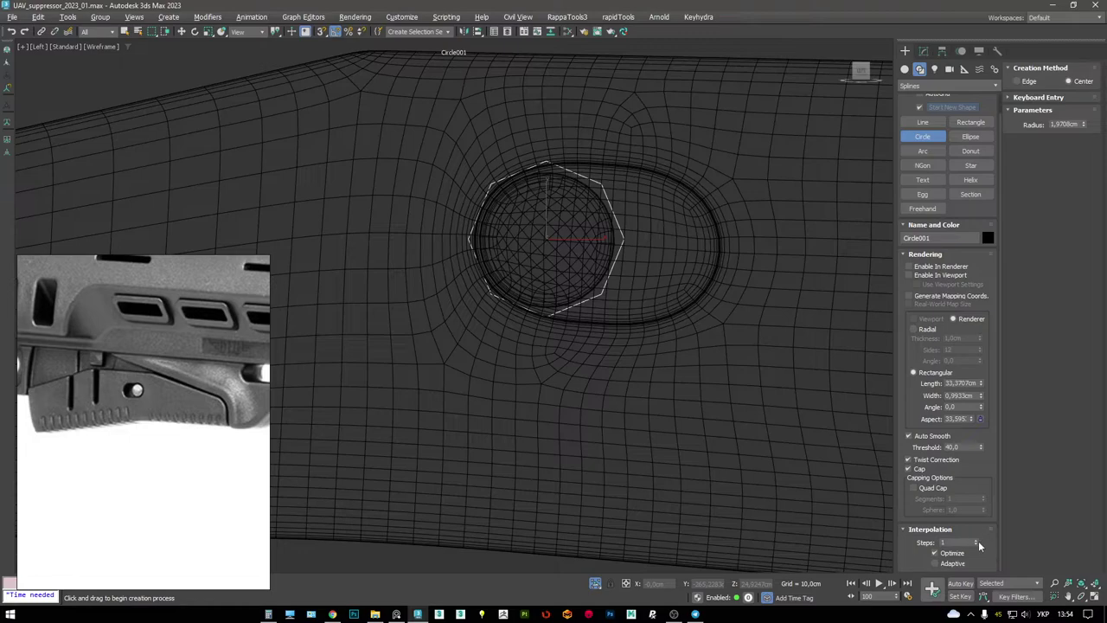
key("w")
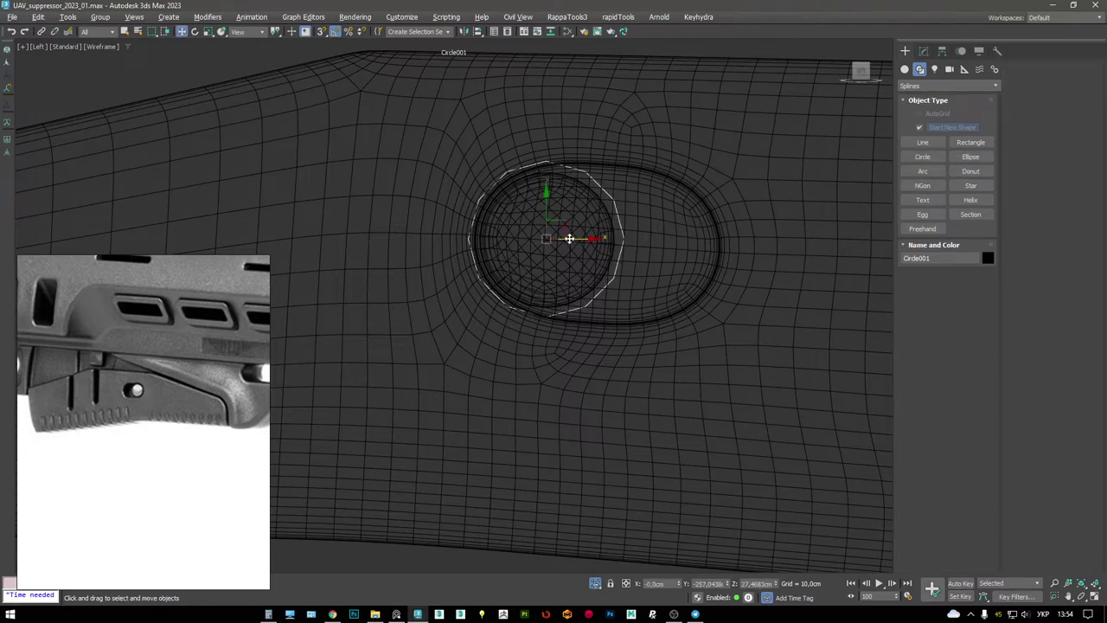
left_click_drag(567, 237, 569, 238)
scroll(560, 240, "up", 3)
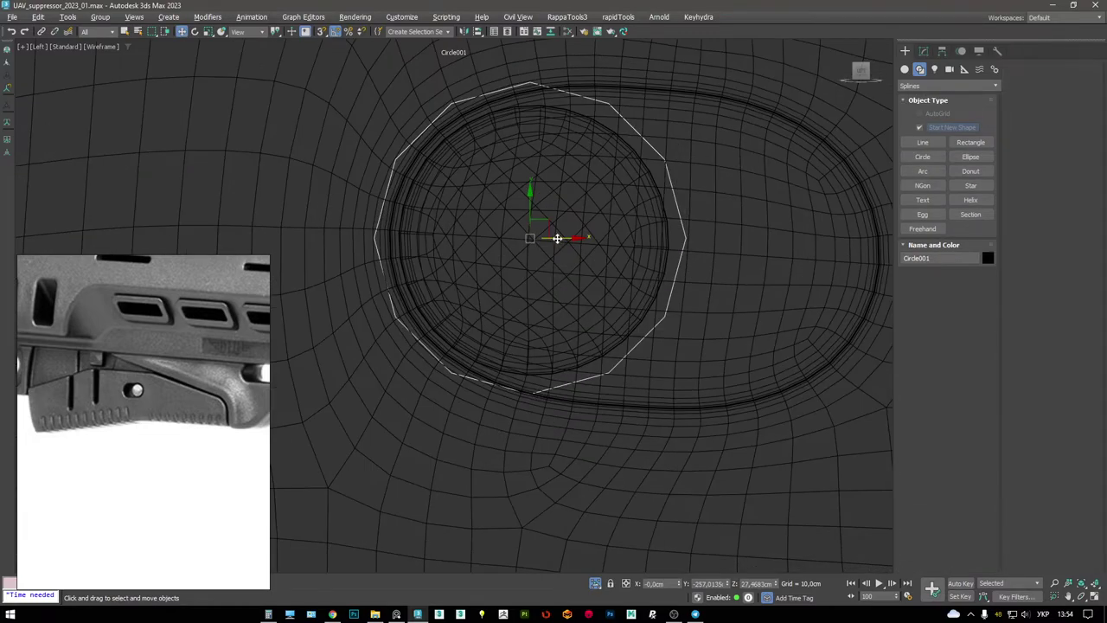
scroll(544, 224, "down", 5)
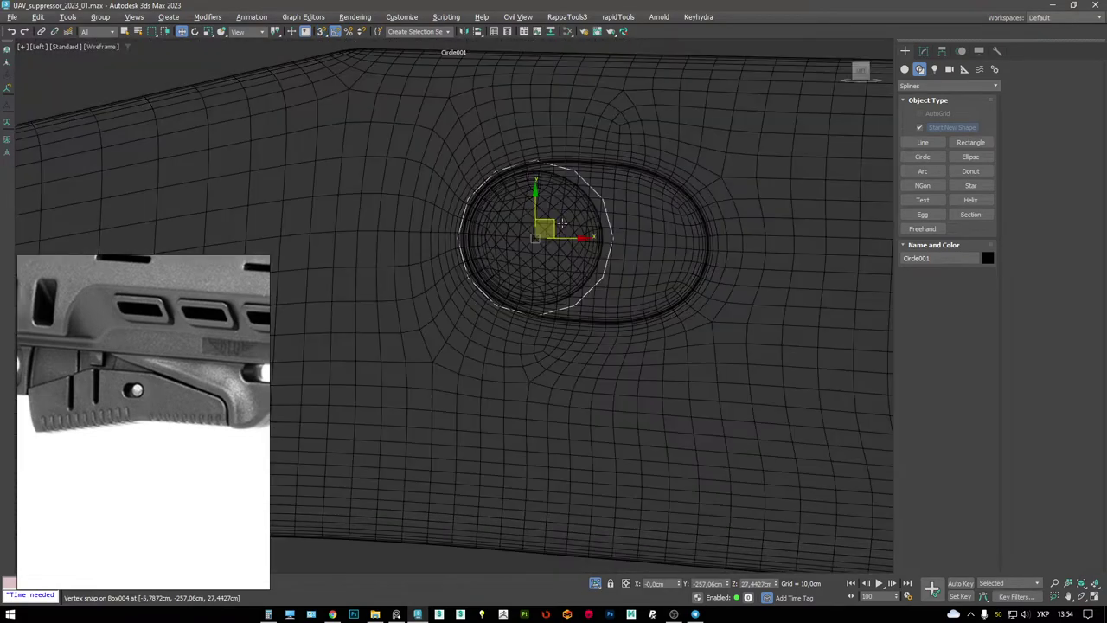
scroll(539, 214, "up", 2)
- Convert the circle to an Editable Poly and enter its polygon level
key("2")
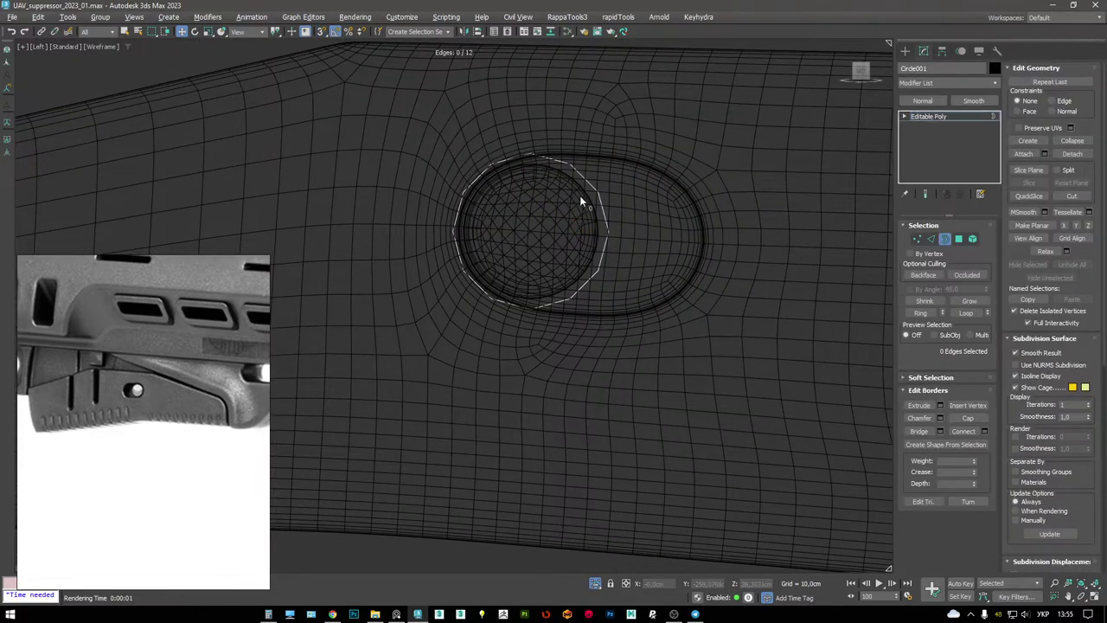
key("4")
left_click(545, 195)
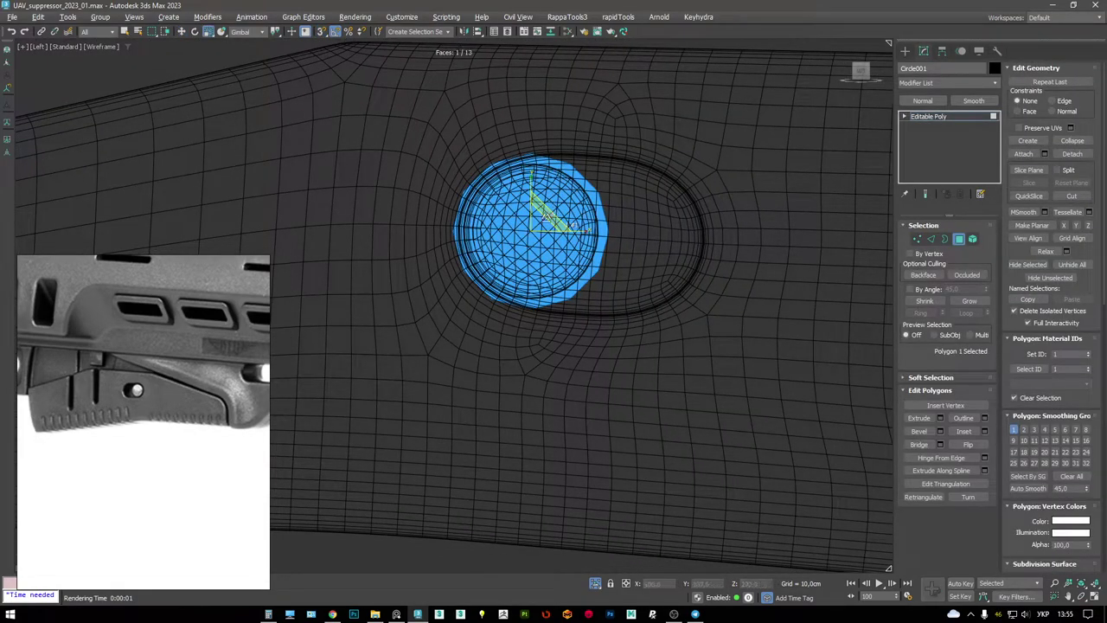
key("4")
left_click(554, 121)
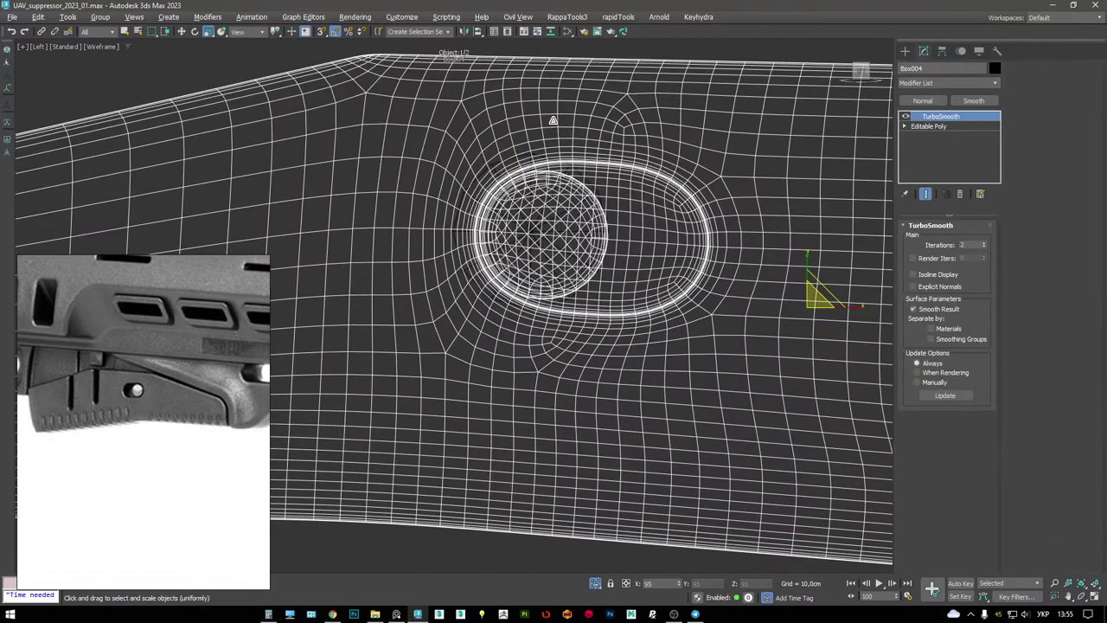
left_click(545, 194)
key("4")
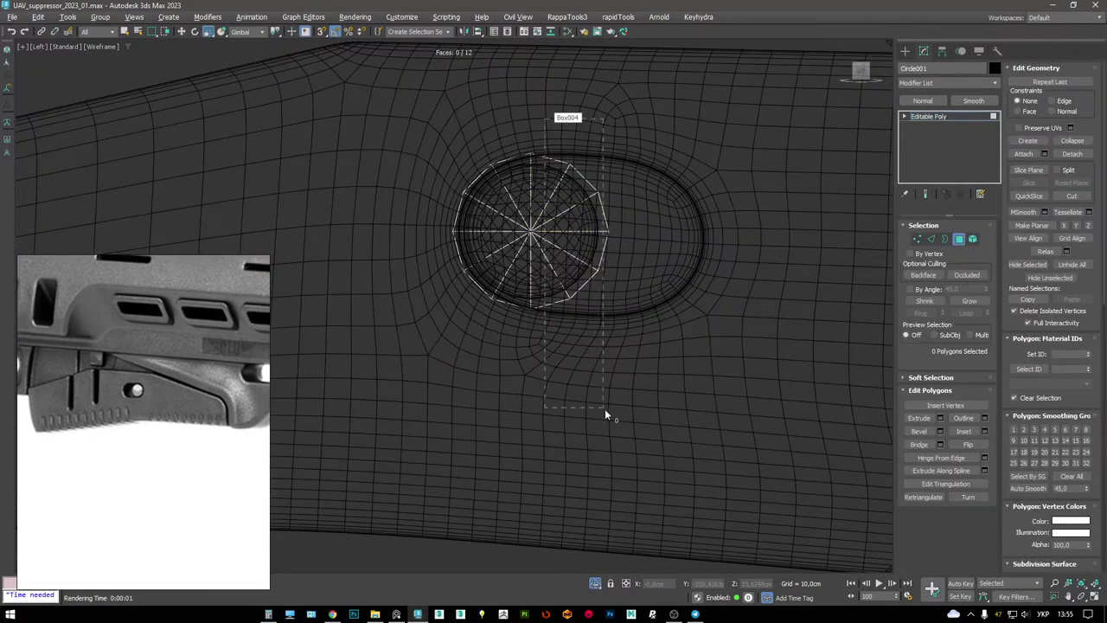
- Detach the circle's right-half faces as an element and move them to the slot's right end
left_click_drag(603, 406, 614, 258)
key("w")
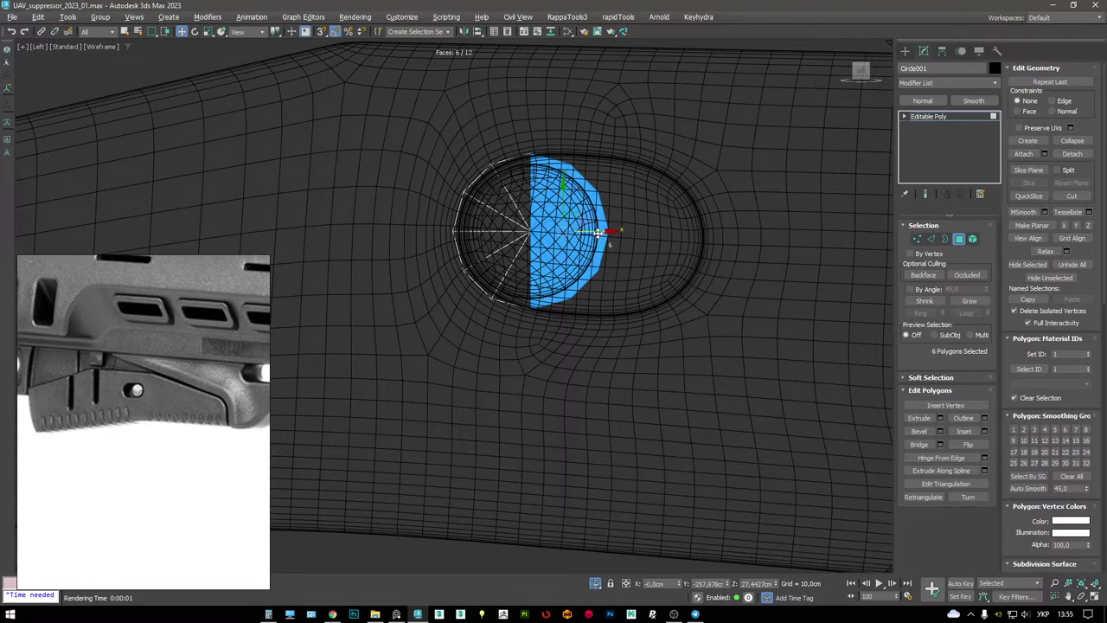
left_click(1074, 155)
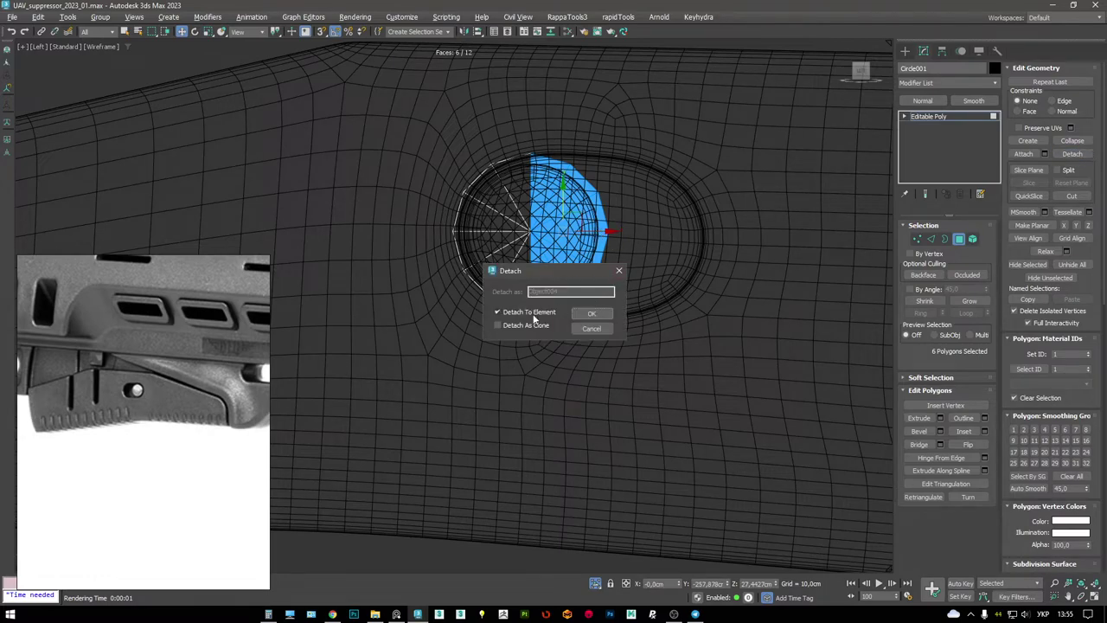
left_click(587, 314)
left_click_drag(599, 232, 699, 242)
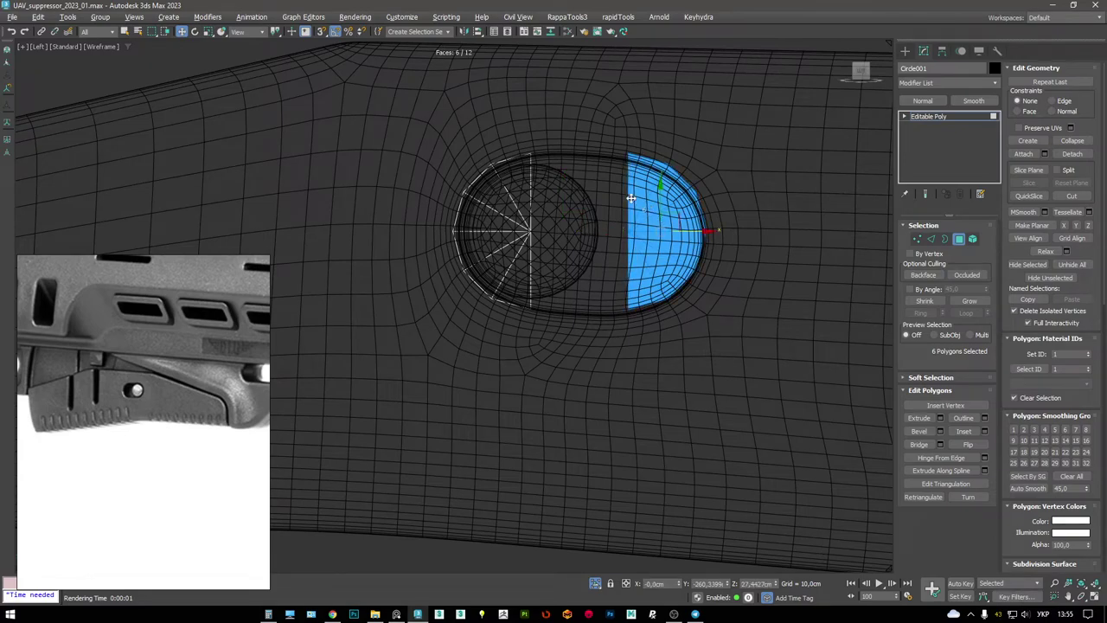
- Add an edge at the right half's opening, then view the piece in wireframe perspective
key("2")
left_click(626, 263, "ctrl")
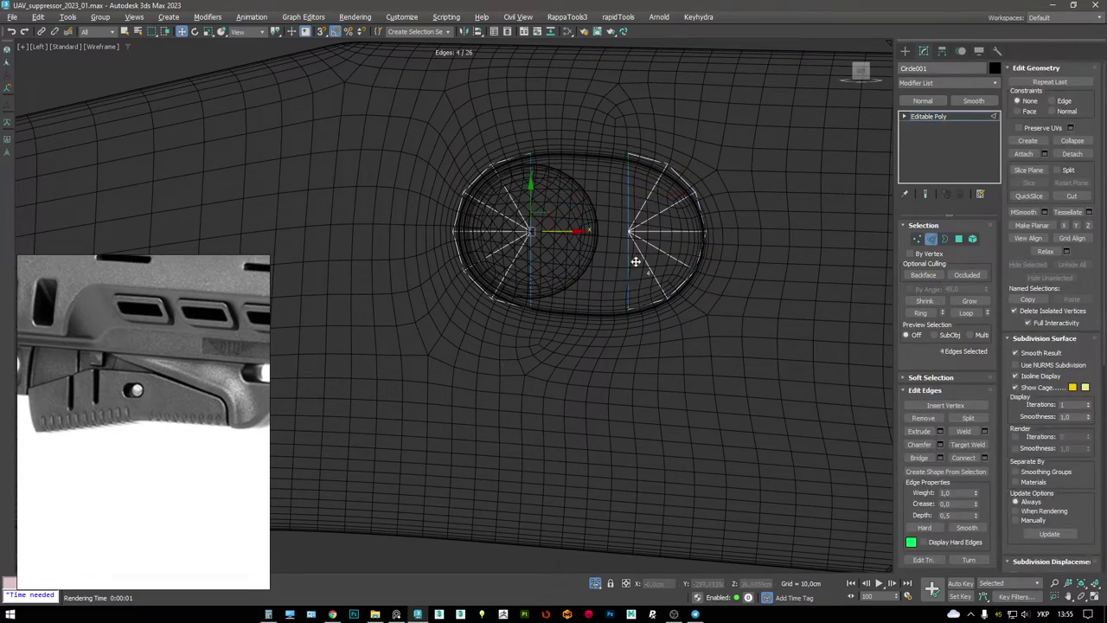
key("2")
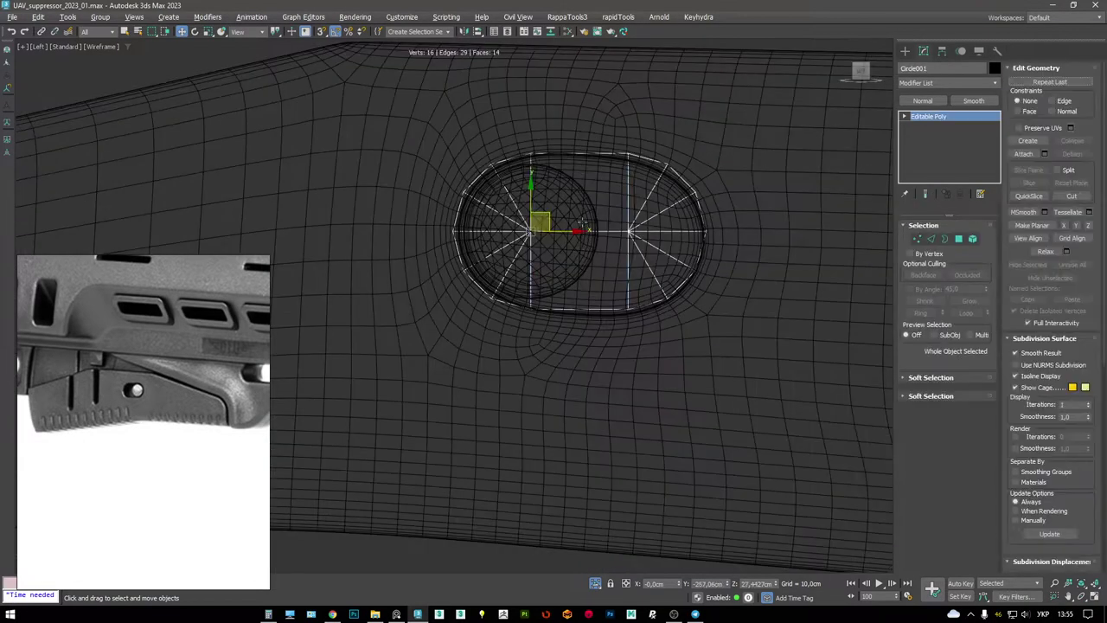
key("2")
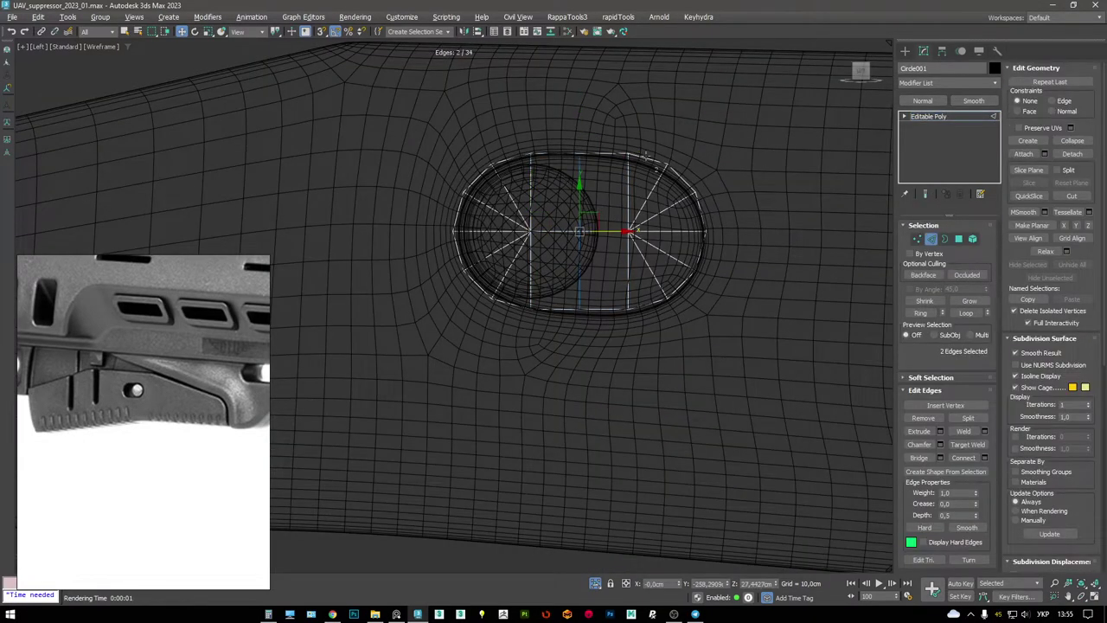
key("3")
key("p")
key("F3")
mouse_move(612, 295)
middle_mouse_down("alt")
mouse_move(487, 263)
mouse_move(606, 243)
middle_mouse_up("alt")
- Compare the body and circle piece in shaded and wireframe views, reselecting the circle
key("3")
key("F3")
scroll(658, 259, "up", 4)
left_click(667, 216)
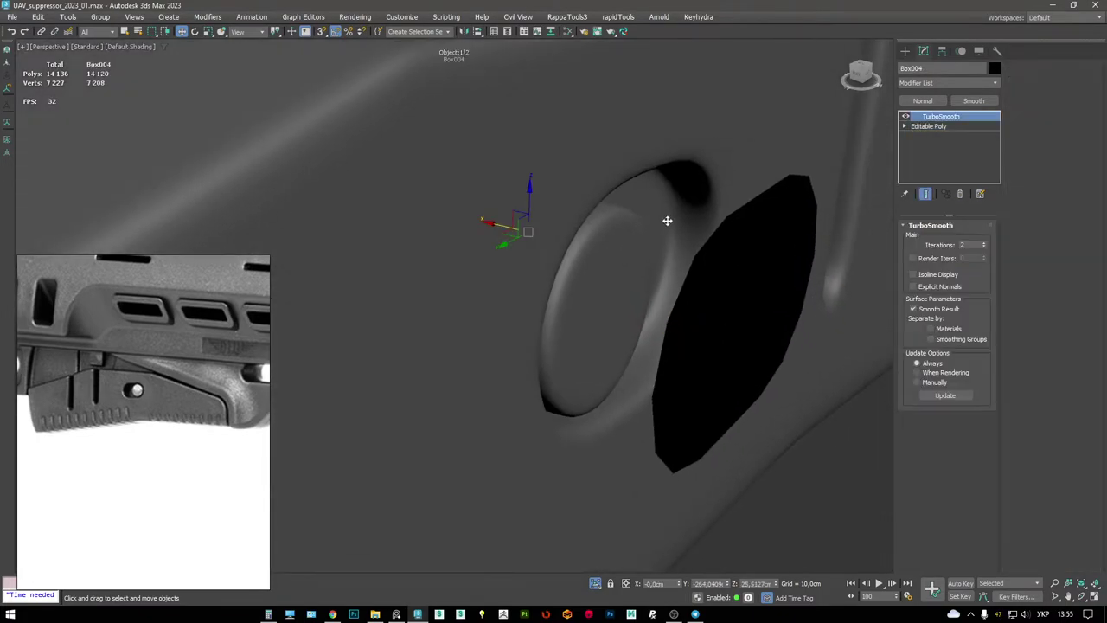
key("F4")
key("F3")
left_click(714, 259)
key("alt+x")
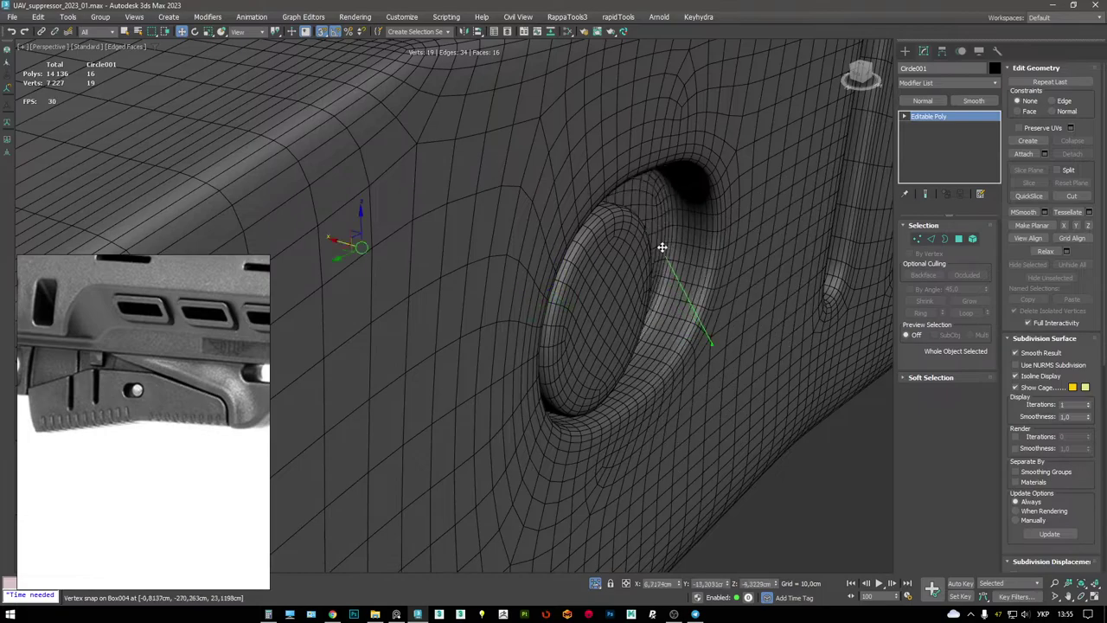
middle_click_drag(647, 225, 695, 240, "alt")
key("F3")
- Extend the circle's 16-edge border into the hole as a tube
key("3")
left_click(689, 192)
scroll(636, 218, "up", 2)
middle_click_drag(636, 218, 693, 227, "alt")
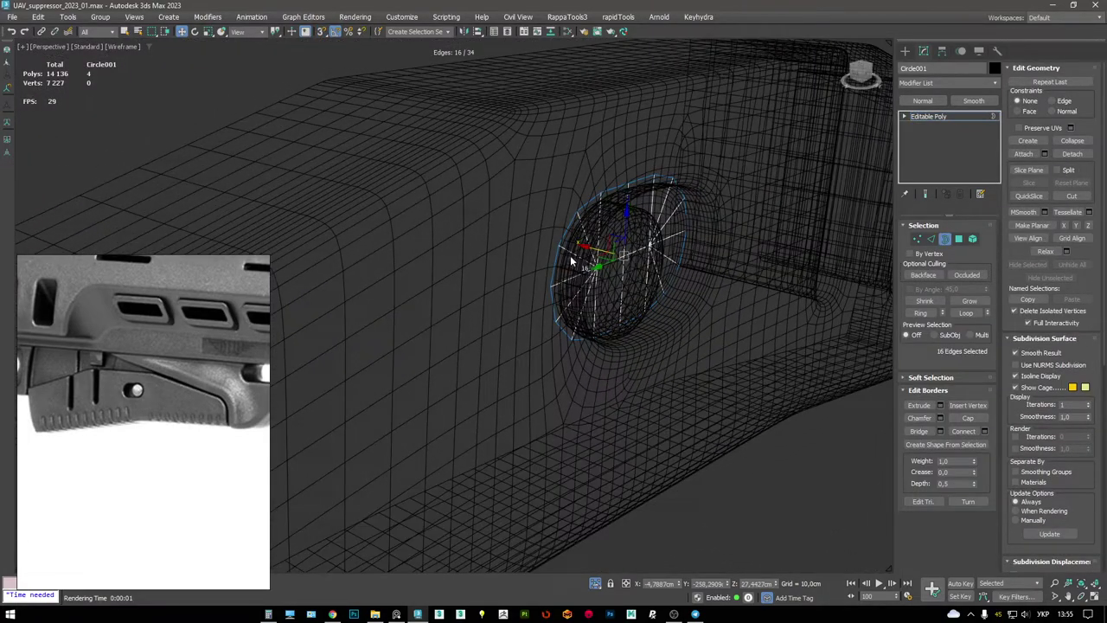
left_click_drag(589, 246, 744, 159, "shift")
key("F3")
key("F3")
middle_click_drag(688, 211, 589, 194, "alt")
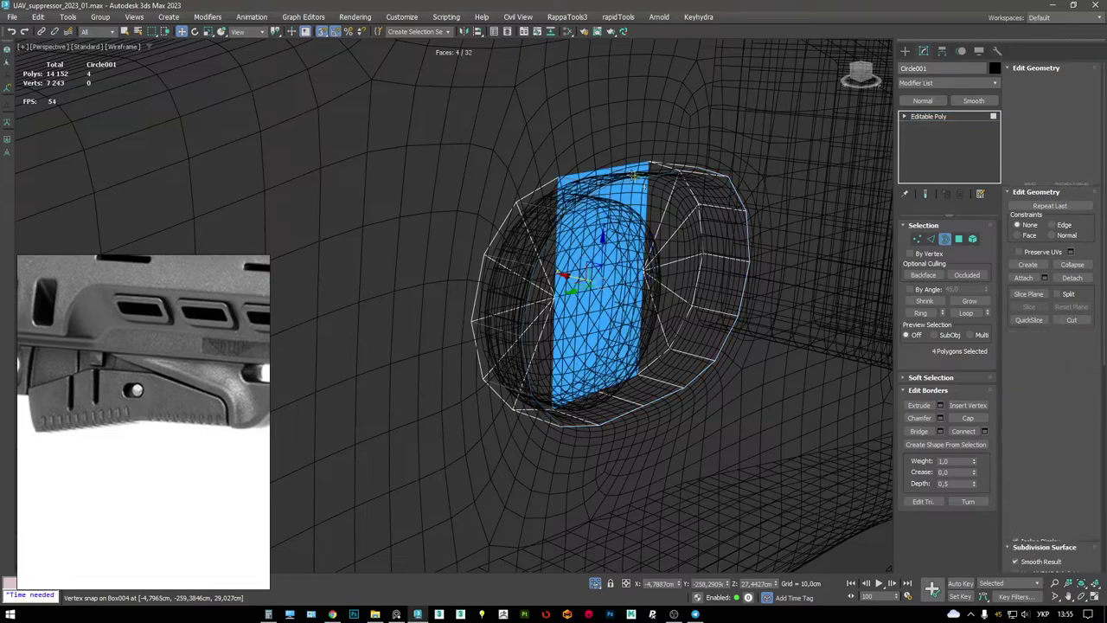
- Extrude the tube faces with zero height, then delete them
key("4")
key("shift+e")
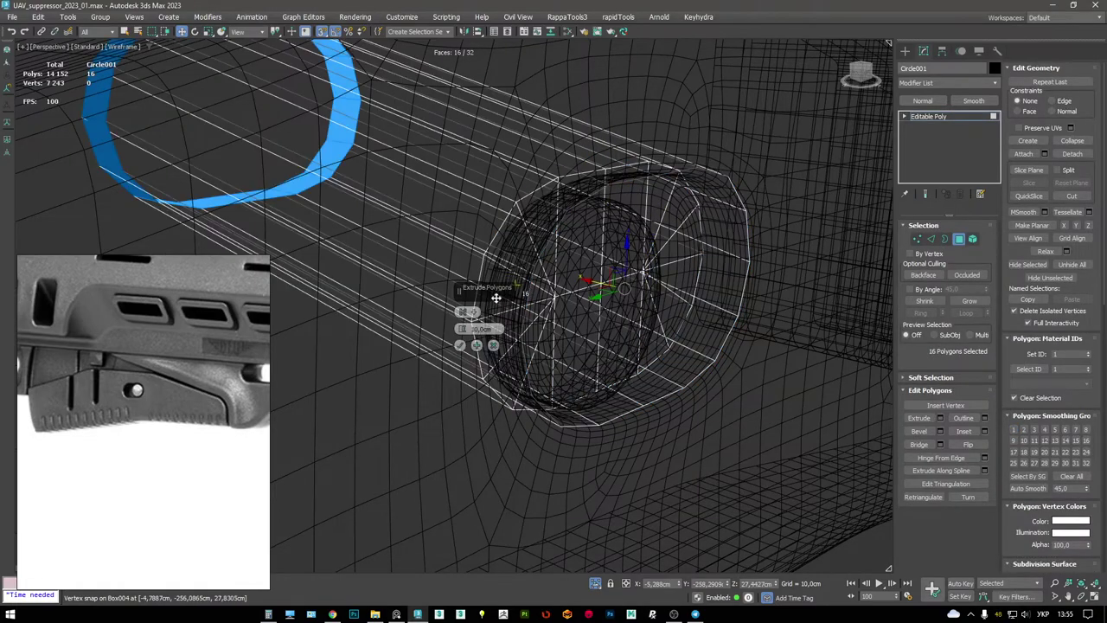
left_click_drag(469, 313, 475, 337)
right_click(461, 329)
key("F3")
key("F3")
left_click(459, 361)
key("F3")
key("F3")
key("F3")
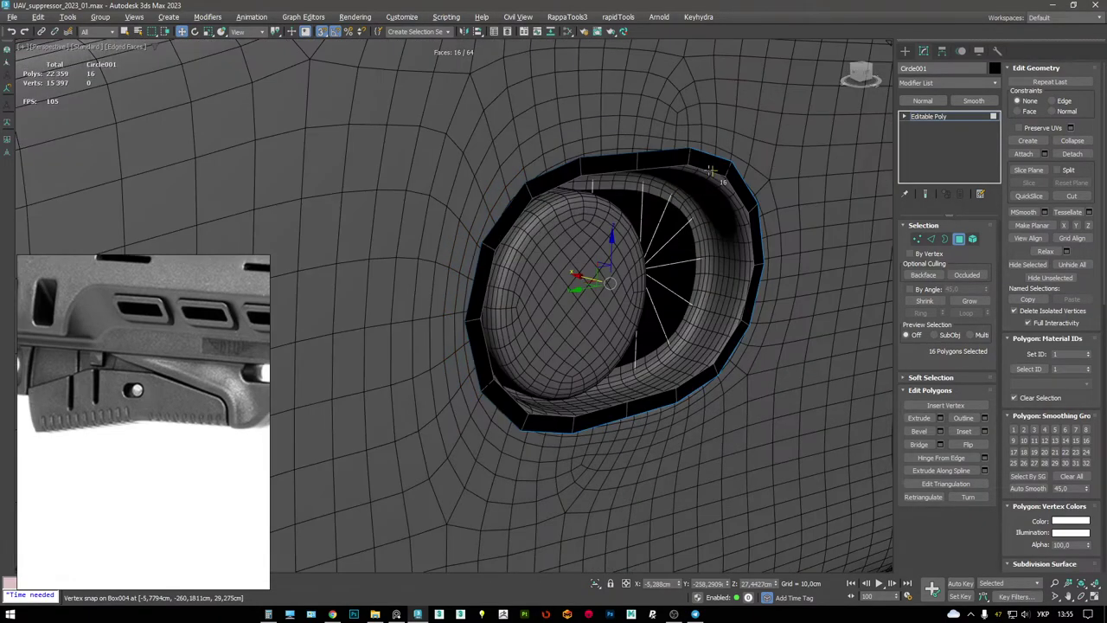
key("F3")
key("Delete")
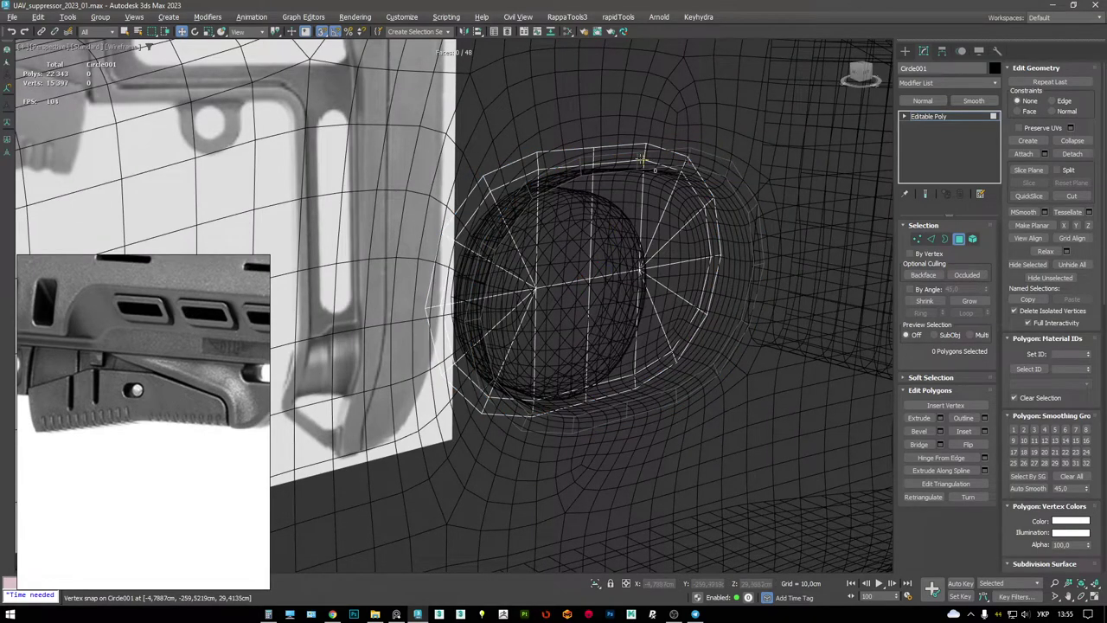
- Delete the faces around the hole's border, then flip the normals of the ring element
key("3")
left_click(634, 147)
key("Delete")
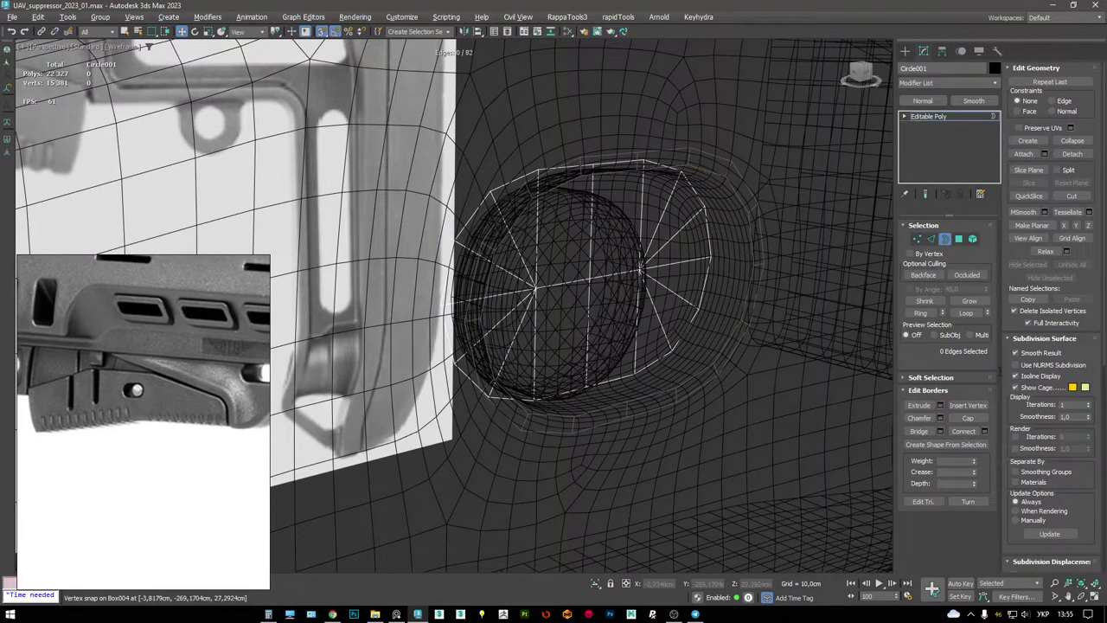
key("5")
left_click(737, 185)
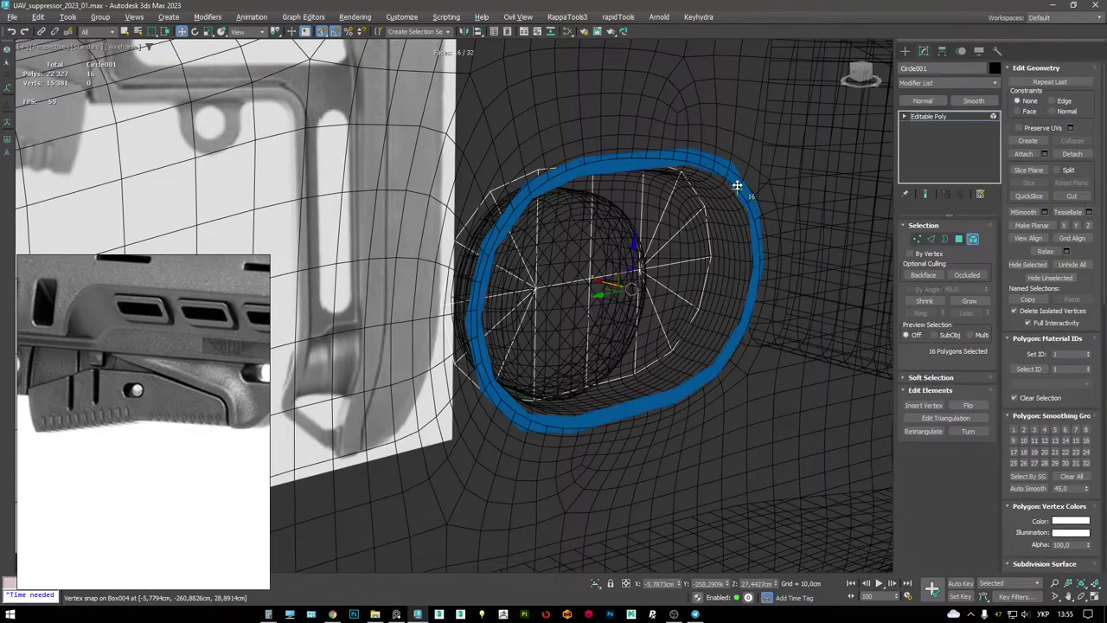
left_click(969, 407)
- Inset the ring's polygons by about 0.33 cm and return to the Editable Poly top level
key("3")
left_click(751, 223)
middle_click_drag(711, 224, 733, 225, "alt")
key("2")
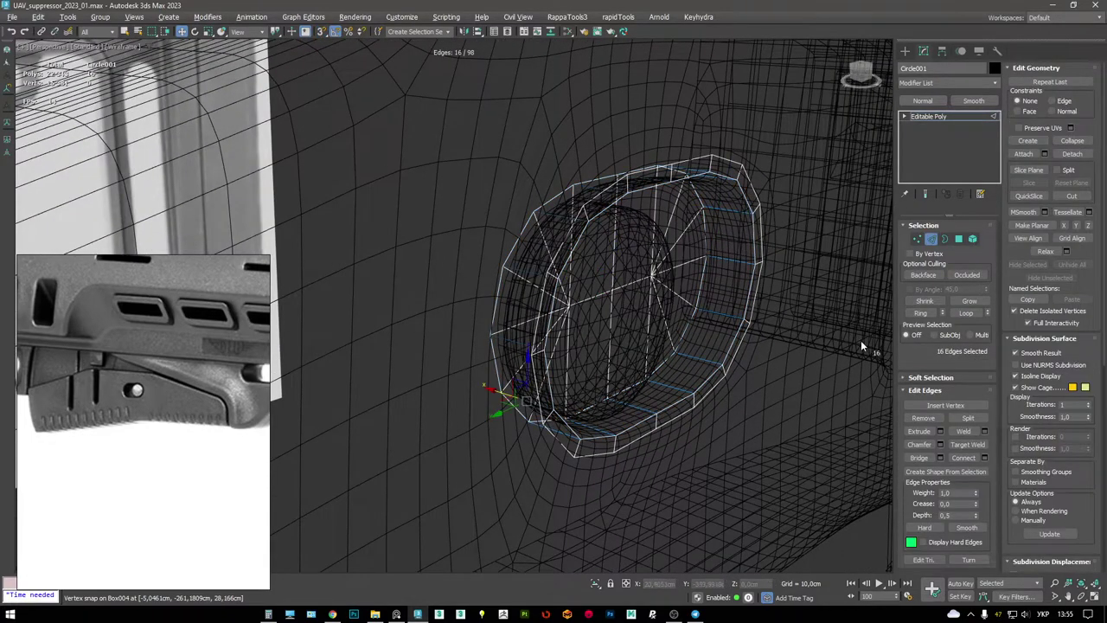
middle_click_drag(861, 346, 655, 310, "alt")
key("4")
key("1")
key("2")
key("4")
left_click_drag(464, 291, 463, 313)
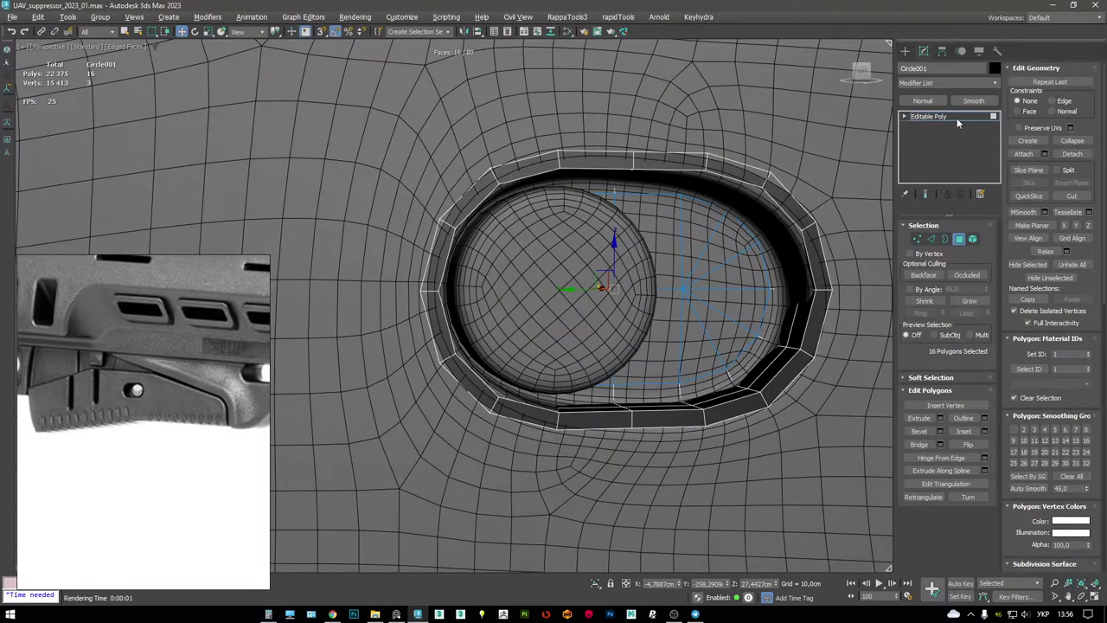
left_click(952, 116)
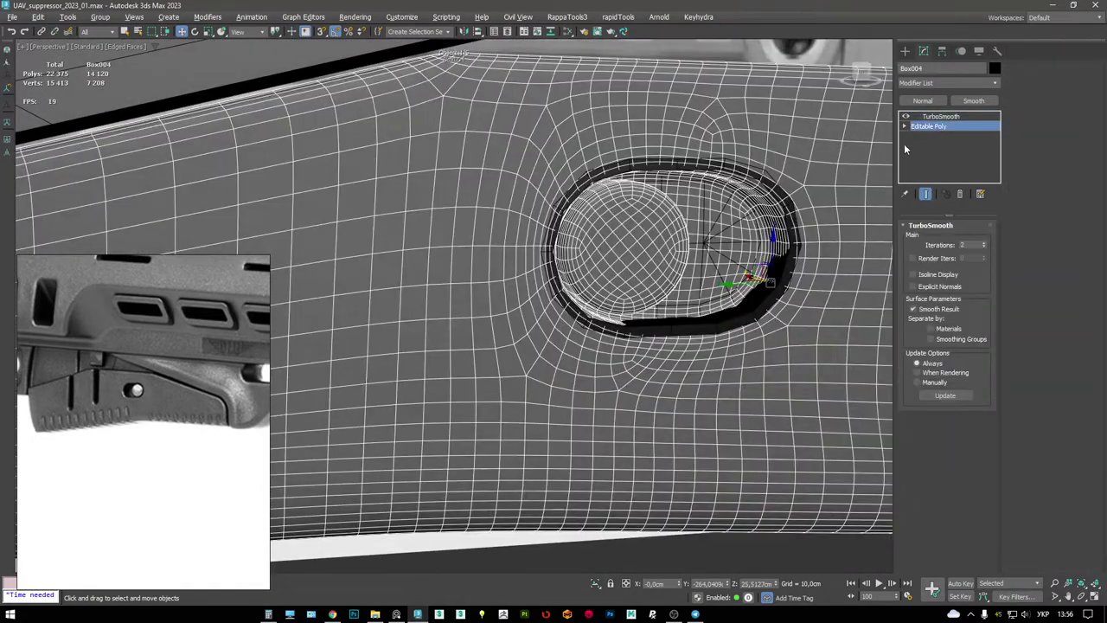
- Delete the loop of inner wall faces inside Box004's hole and check the smoothed result
left_click(928, 126)
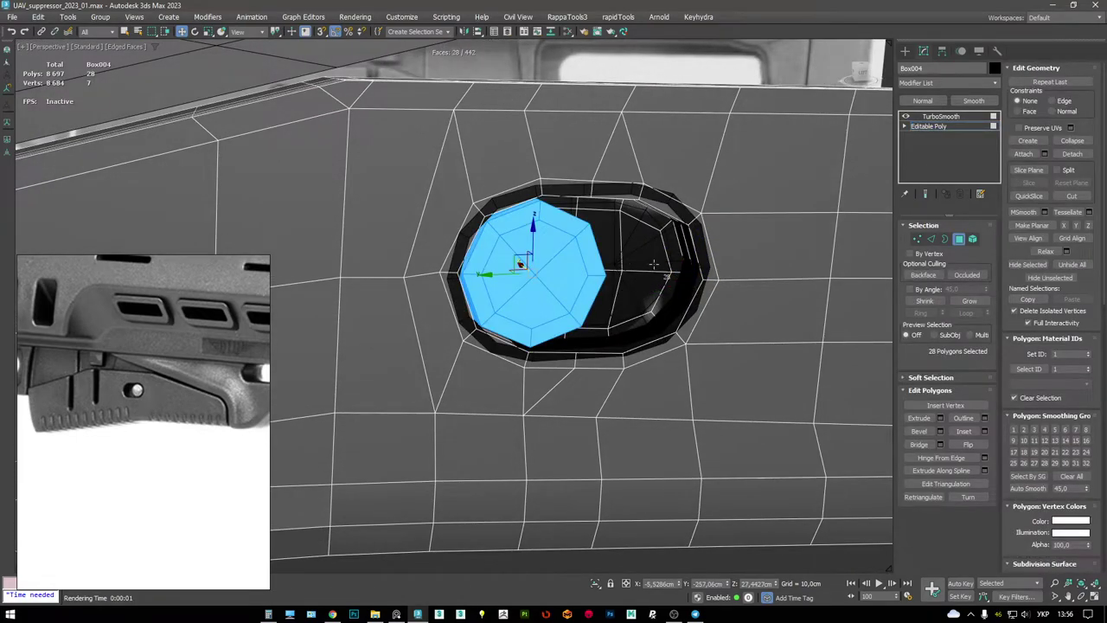
left_click(666, 237)
left_click(659, 224, "shift")
middle_click_drag(667, 254, 692, 246, "alt")
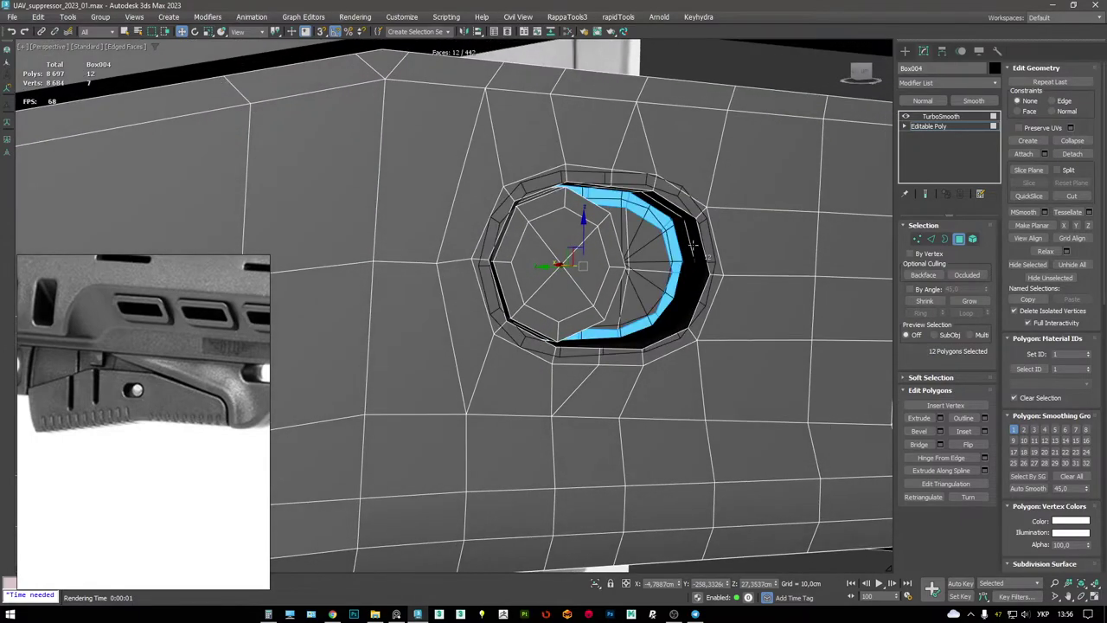
key("ctrl+z")
key("ctrl+z")
key("ctrl+z")
key("ctrl+z")
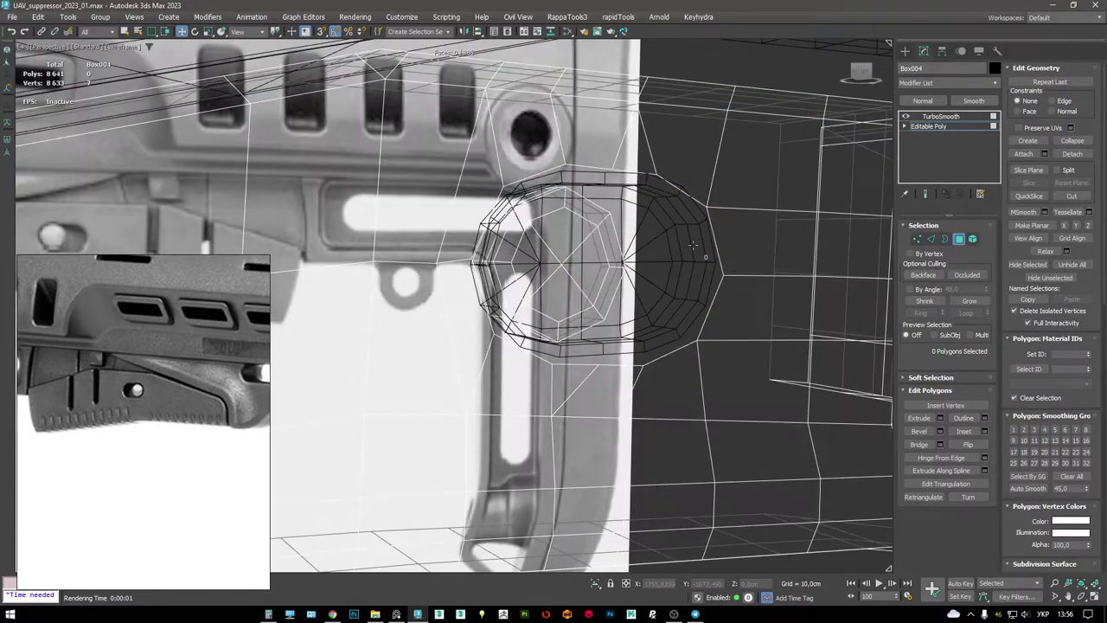
key("alt+x")
middle_click_drag(693, 246, 604, 208, "alt")
left_click(940, 116)
- Rotate Circle001 inside the hole by 2° around Z in the Left view
key("alt+w")
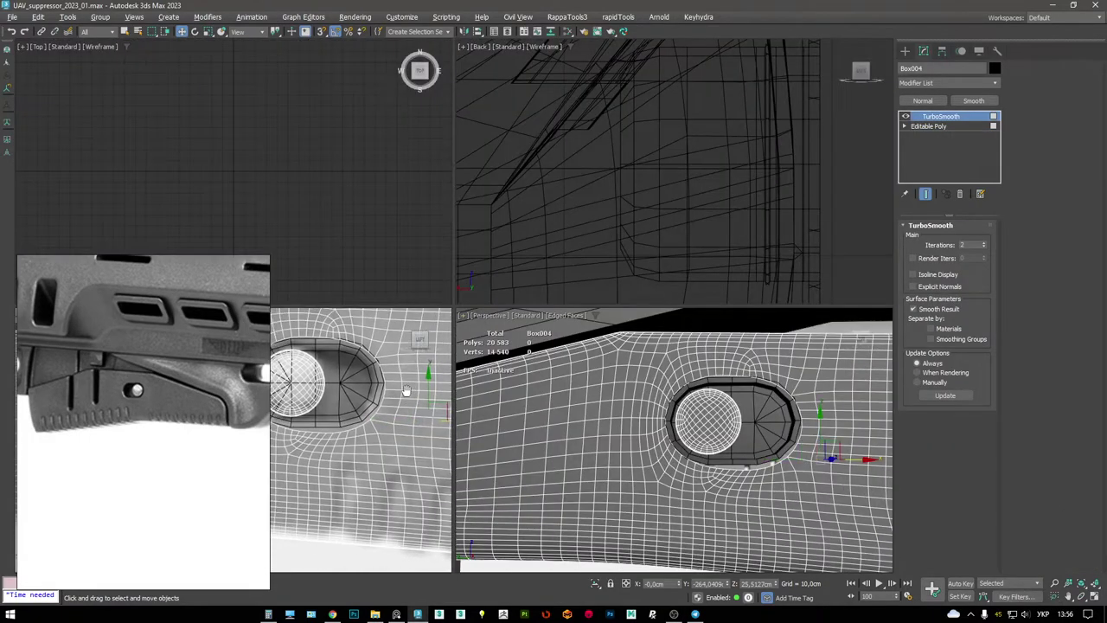
key("alt+w")
scroll(580, 209, "up", 3)
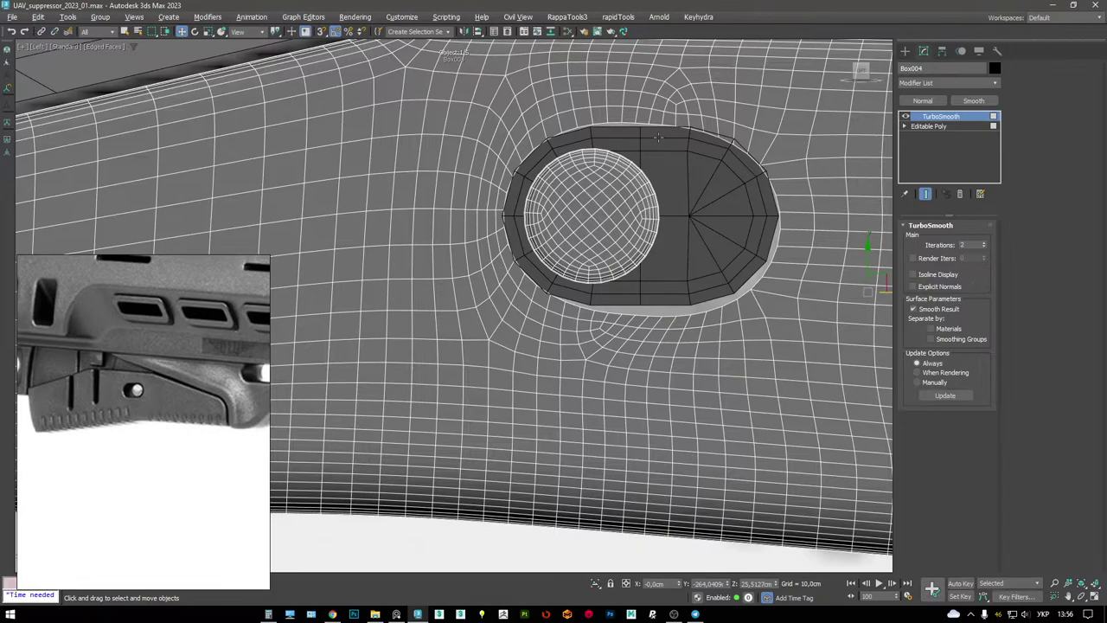
left_click(654, 184)
key("e")
left_click_drag(634, 192, 633, 188)
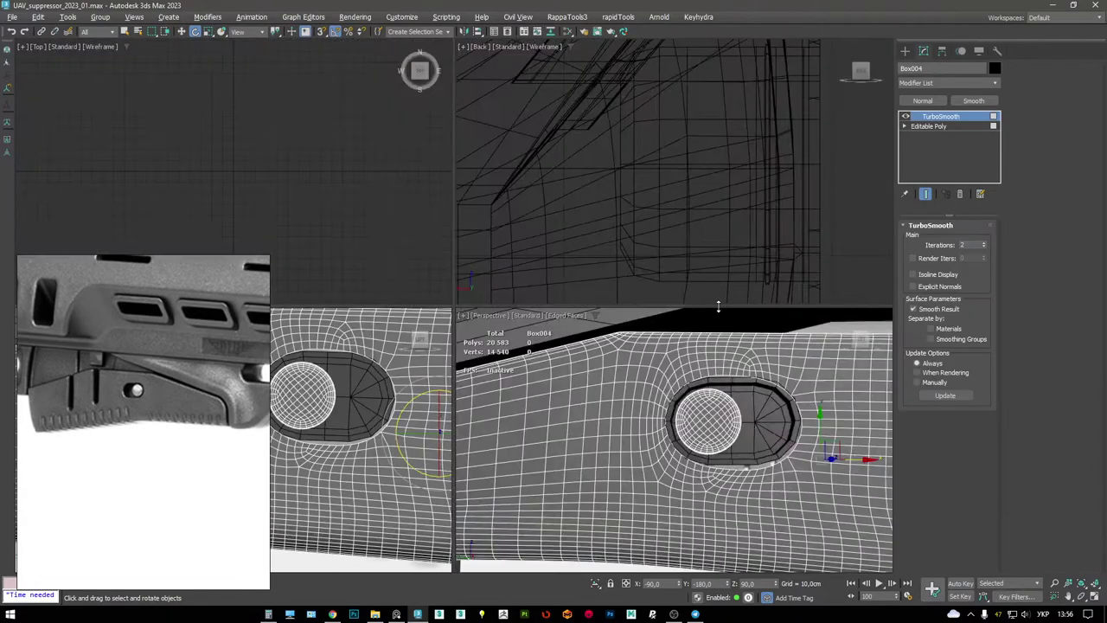
key("alt+w")
- Target Weld the first stray vertices around Box004's hole into their neighbours
middle_click_drag(554, 311, 606, 320, "alt")
left_click(934, 127)
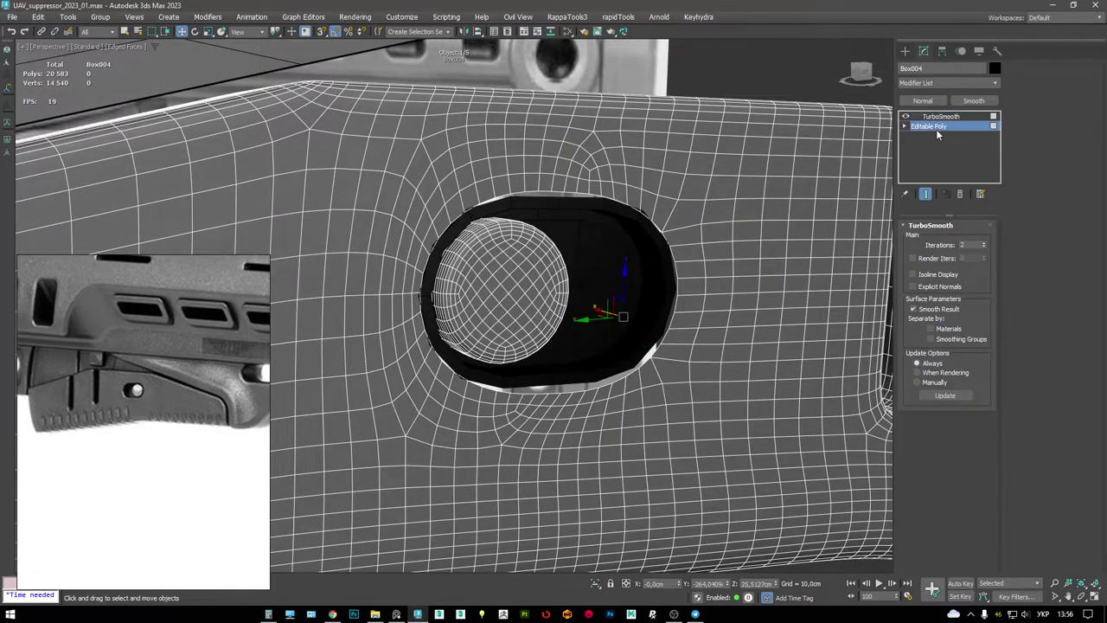
left_click(662, 225)
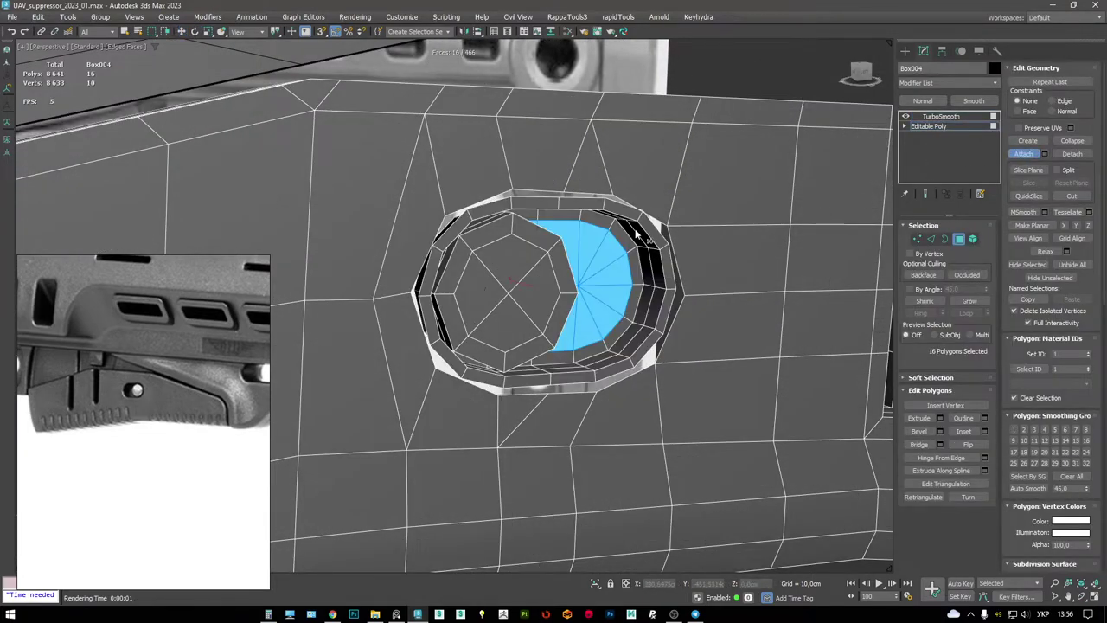
middle_click_drag(662, 225, 597, 243, "alt")
key("1")
key("ctrl+w")
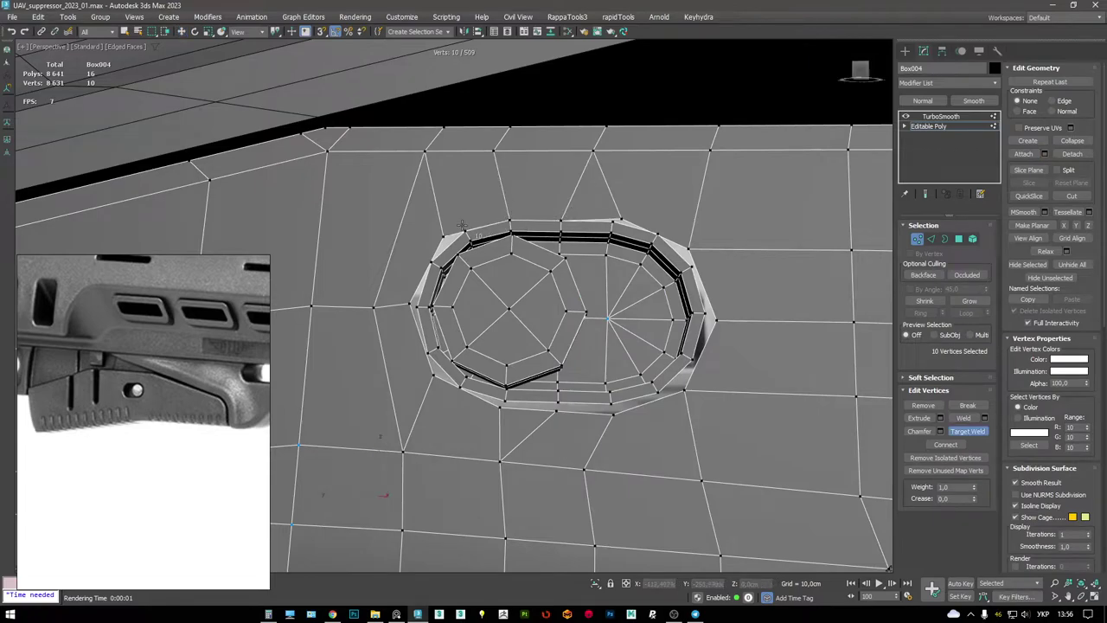
left_click(459, 227)
middle_click_drag(459, 228, 508, 226, "alt")
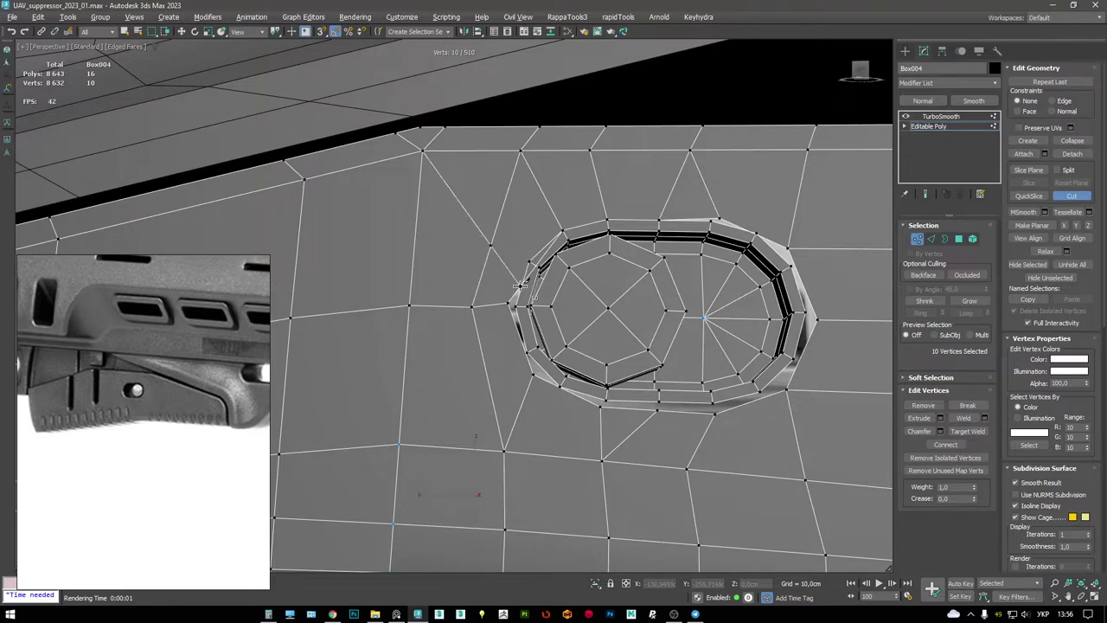
left_click(519, 286)
key("w")
key("ctrl+w")
left_click(519, 284)
left_click(525, 261)
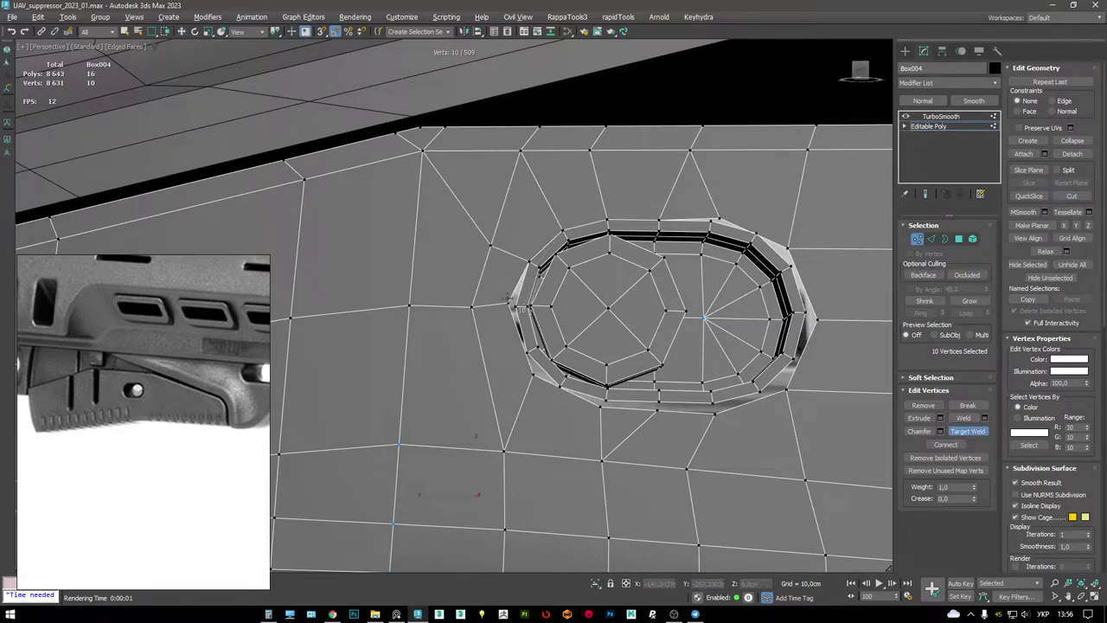
- Cut a new edge below the hole and weld vertex 505 and another rim vertex
key("w")
left_click(490, 245)
mouse_move(494, 245)
middle_mouse_down("alt")
mouse_move(486, 241)
mouse_move(501, 266)
middle_mouse_up("alt")
scroll(552, 291, "up", 3)
key("ctrl+w")
left_click(551, 313)
middle_click_drag(551, 313, 554, 296)
key("alt+c")
left_click(484, 369)
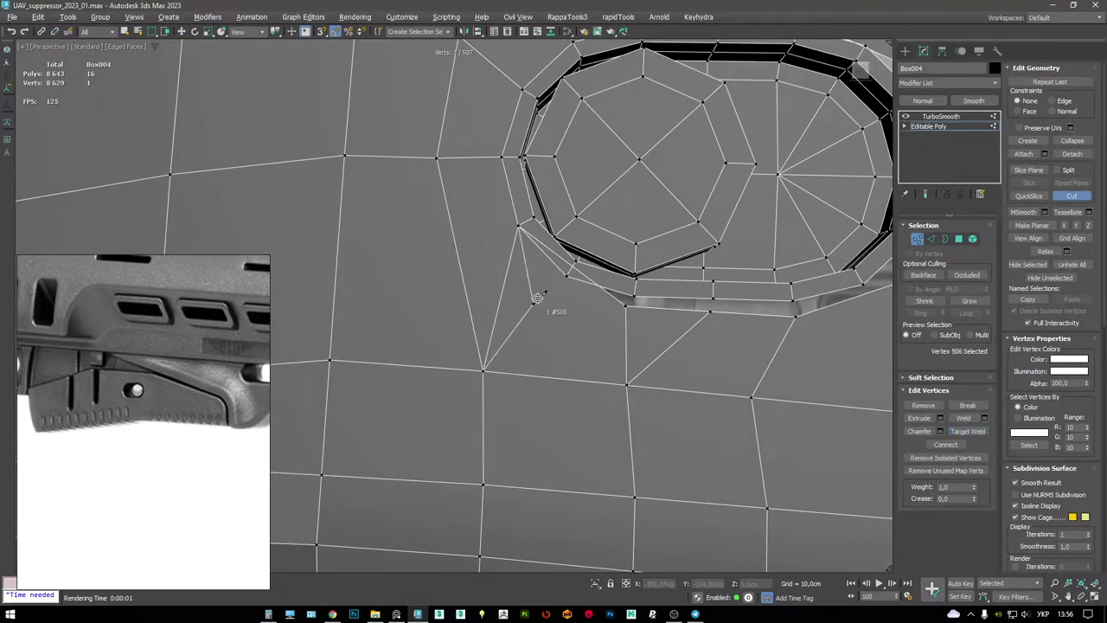
right_click(655, 308)
key("ctrl+w")
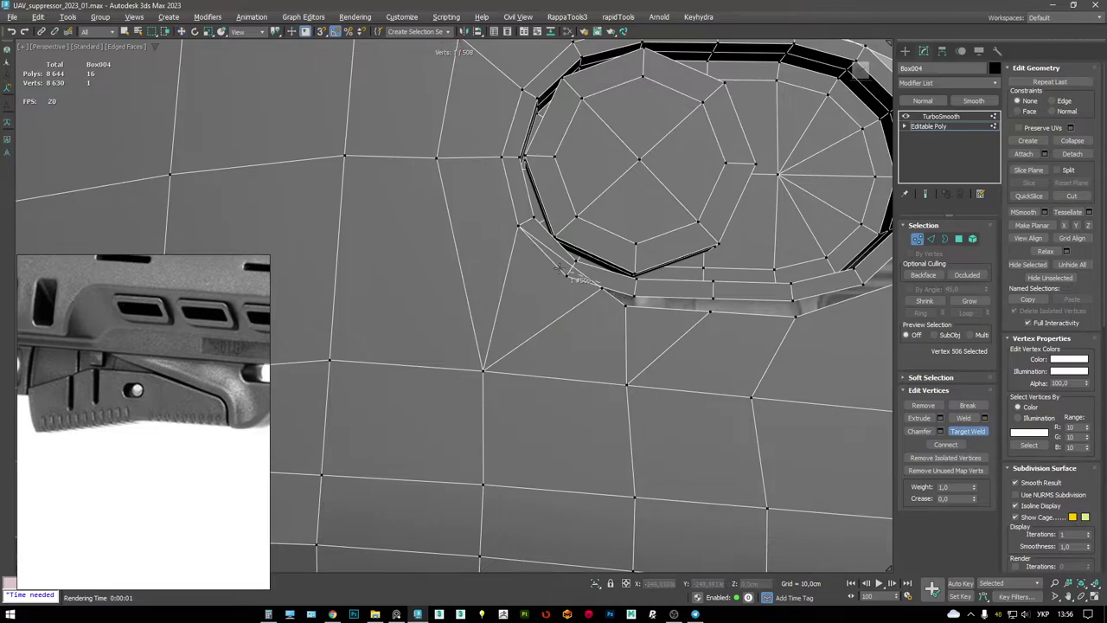
left_click_drag(621, 306, 634, 297)
left_click_drag(712, 302, 794, 314)
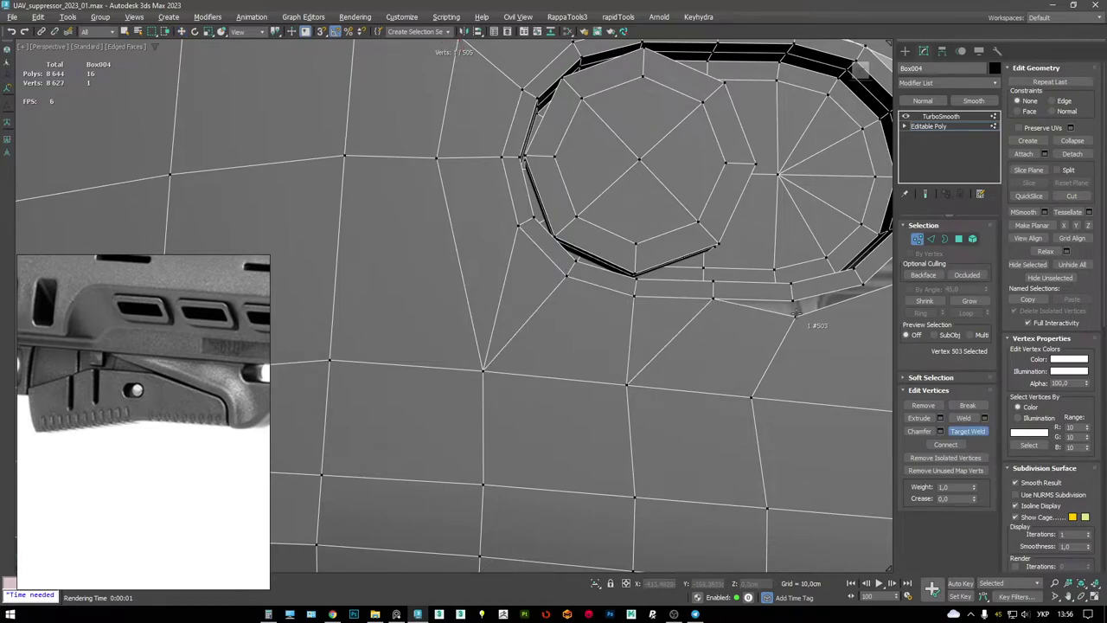
middle_click_drag(793, 314, 732, 230, "alt")
middle_click_drag(661, 331, 638, 320, "alt")
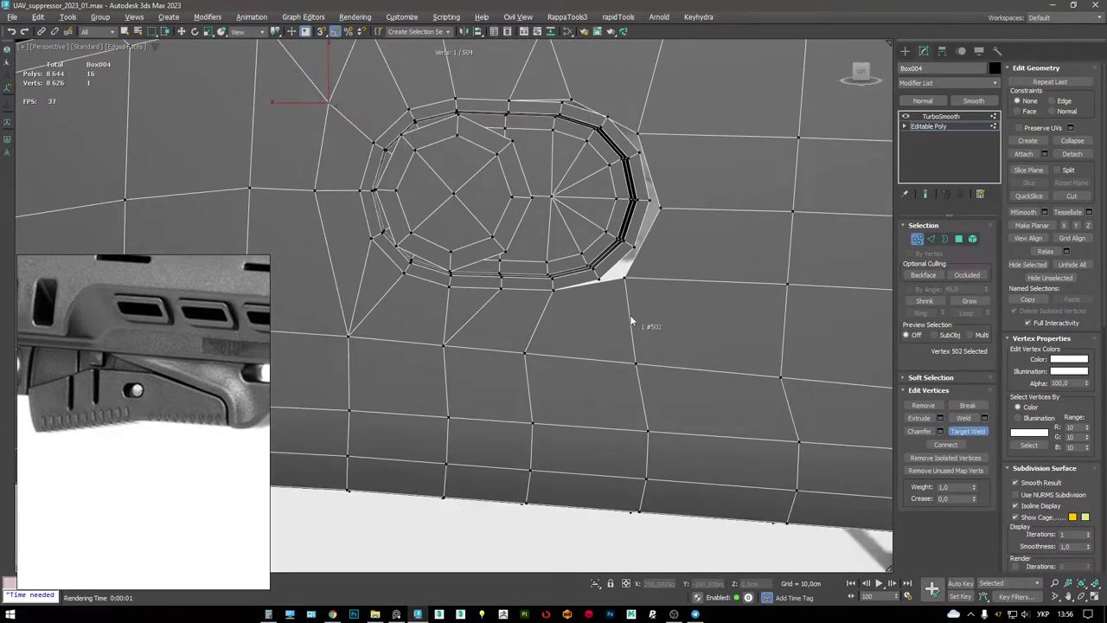
- Weld vertices 501, 500, 499 and a top-edge vertex of the hole into neighbours
key("alt+c")
scroll(621, 284, "up", 4)
key("ctrl+w")
left_click_drag(650, 199, 634, 271)
scroll(610, 240, "down", 10)
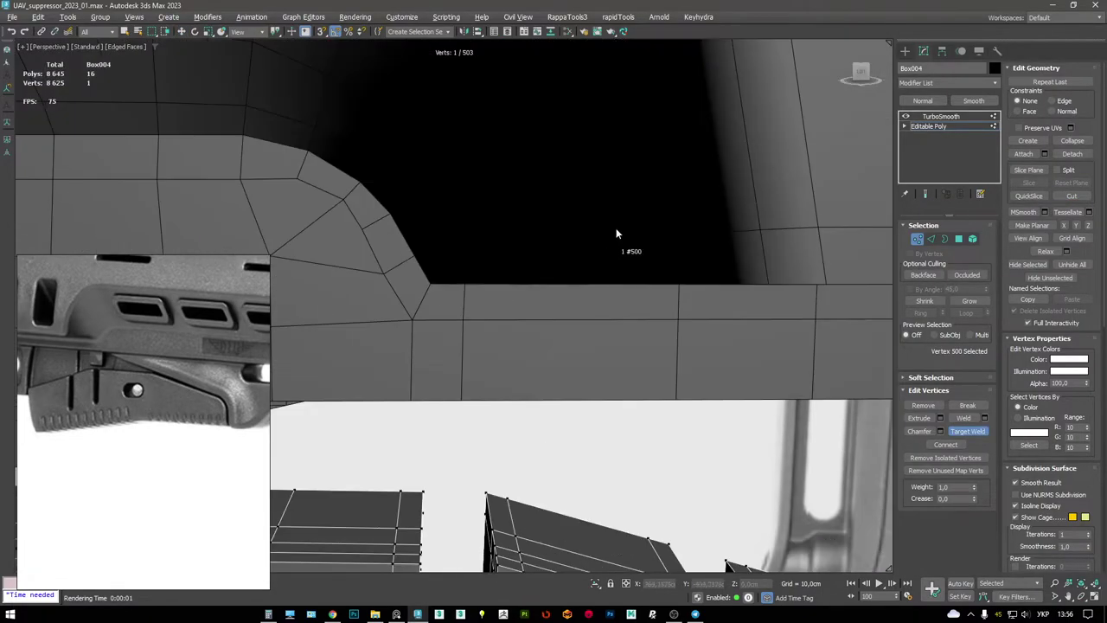
scroll(395, 412, "up", 5)
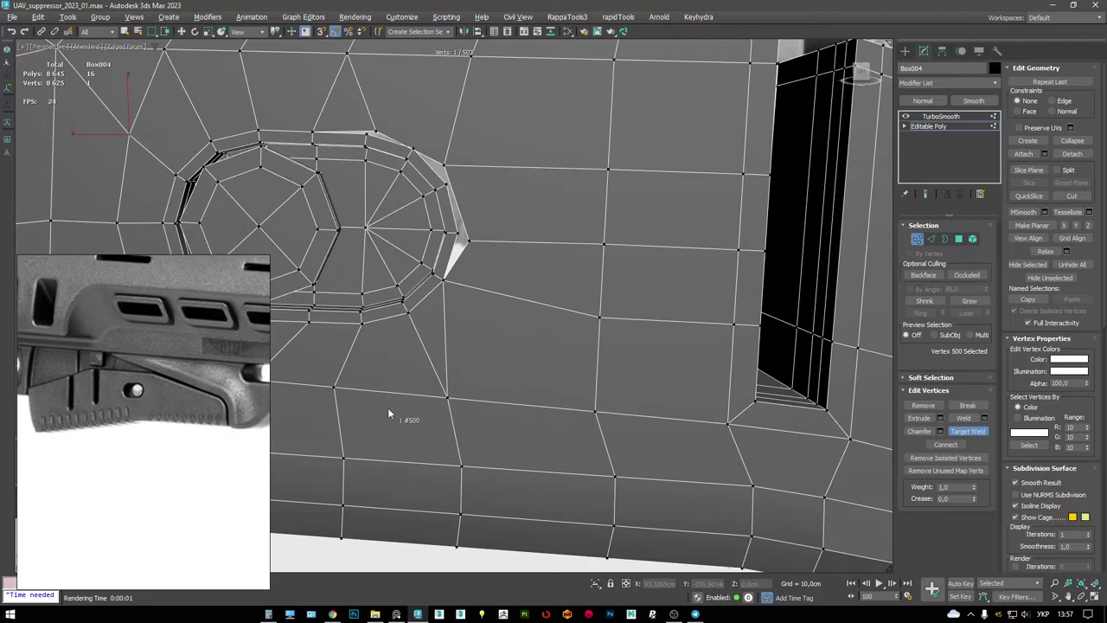
middle_click_drag(484, 242, 571, 294)
left_click_drag(557, 288, 542, 283)
left_click_drag(524, 230, 534, 233)
middle_click_drag(534, 233, 623, 190, "alt")
key("alt+c")
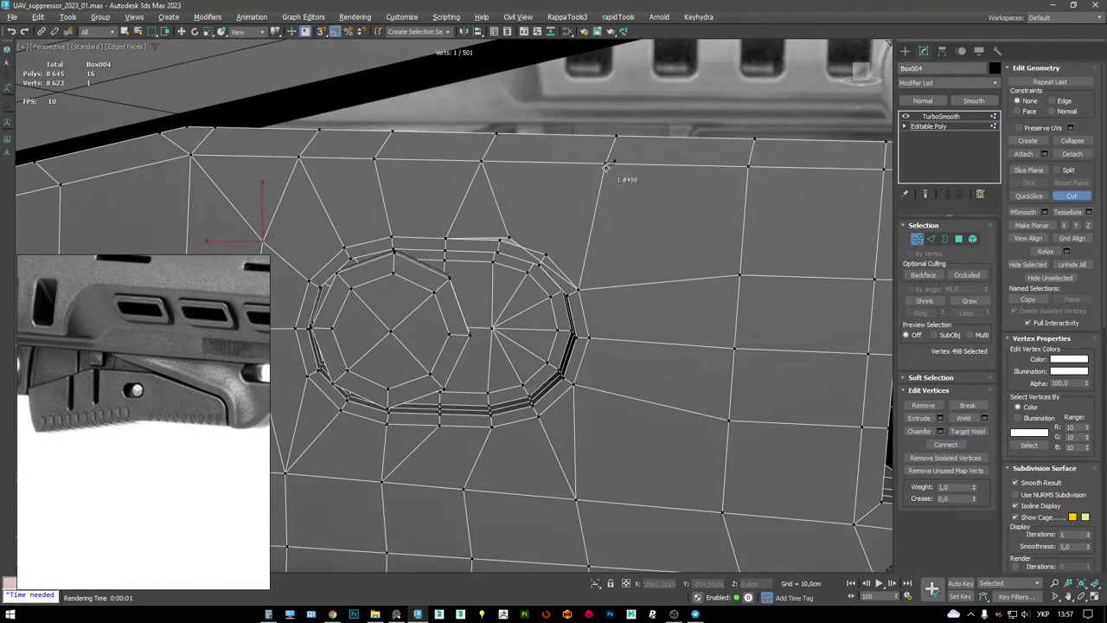
key("ctrl+w")
left_click_drag(521, 242, 544, 254)
key("w")
middle_click_drag(498, 240, 839, 141, "alt")
- Set Box004's TurboSmooth Iterations from 2 to 1
left_click(940, 116)
middle_click_drag(537, 251, 517, 268, "alt")
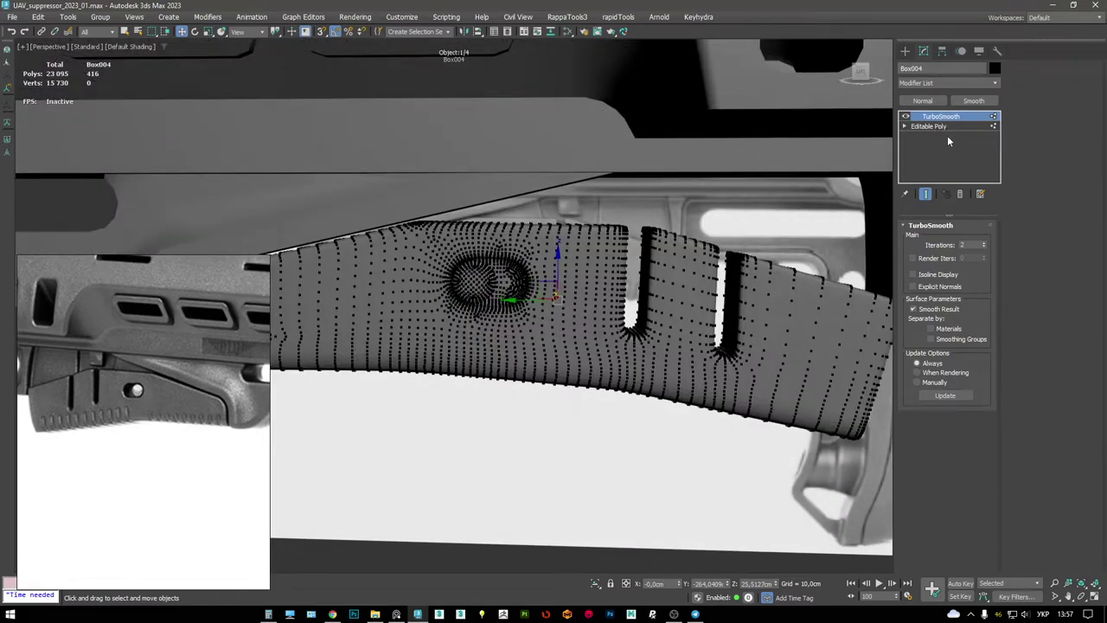
scroll(756, 179, "down", 3)
middle_click_drag(756, 179, 605, 224, "alt")
left_click(778, 104)
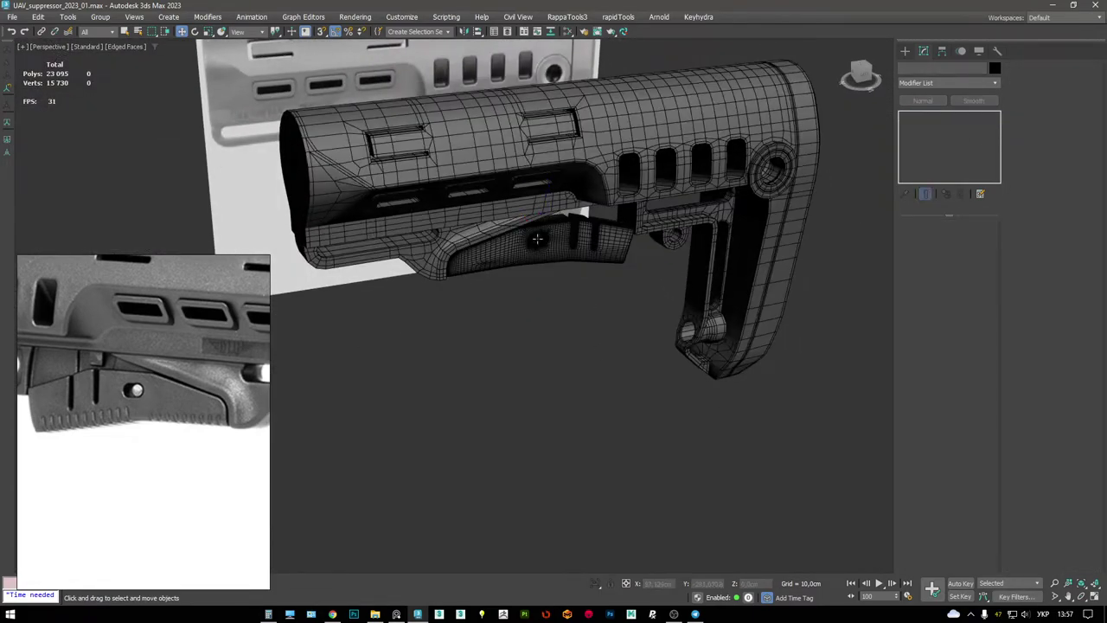
scroll(532, 207, "up", 5)
key("F4")
left_click(531, 210)
left_click(983, 249)
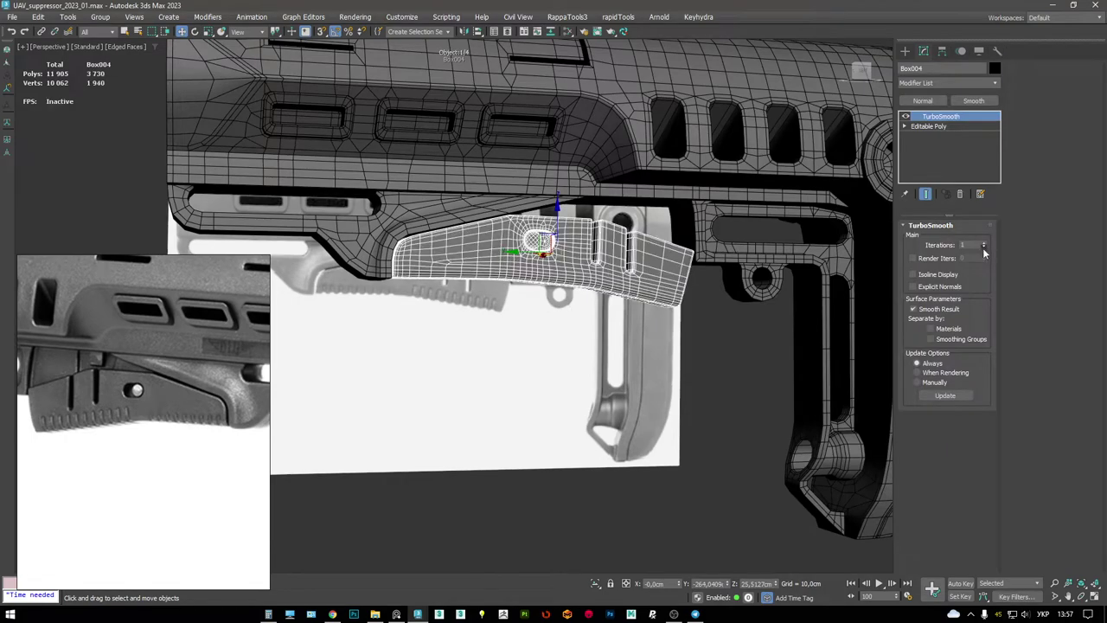
left_click(594, 497)
key("F4")
middle_click_drag(594, 498, 536, 433, "alt")
- Maximize the Left view and inspect the lighter mesh in wireframe and shaded
key("alt+w")
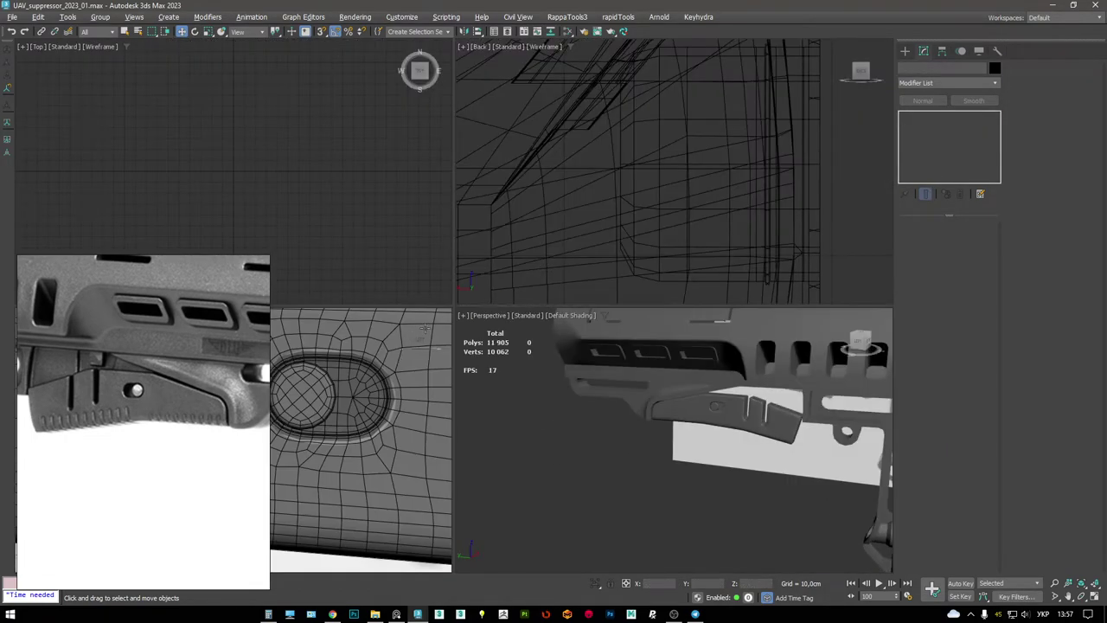
key("alt+w")
key("F4")
scroll(523, 316, "up", 5)
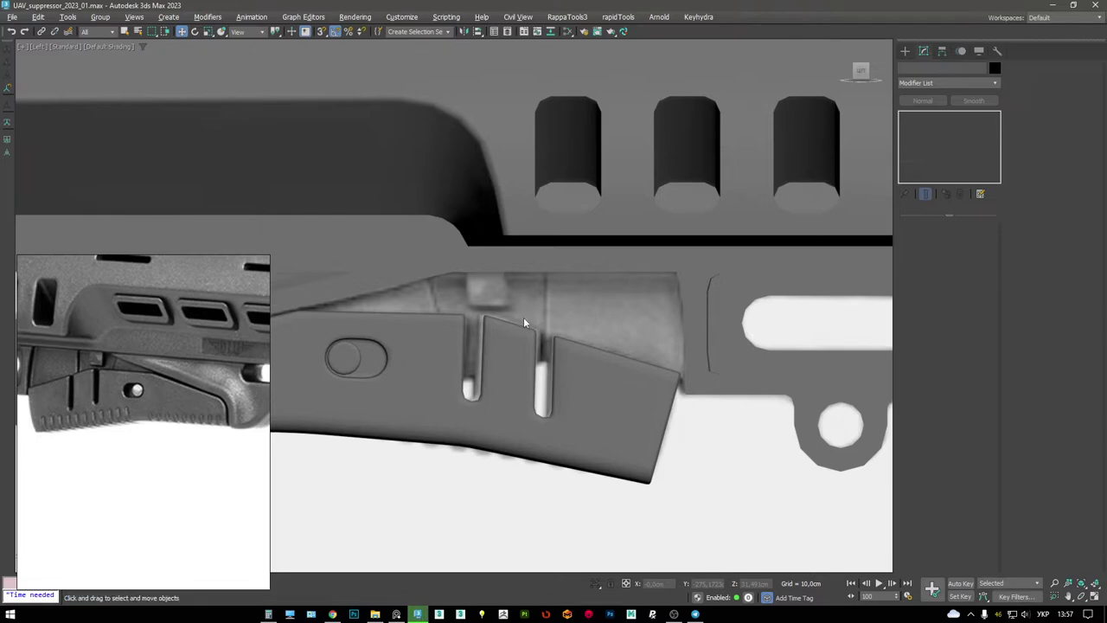
scroll(523, 317, "down", 6)
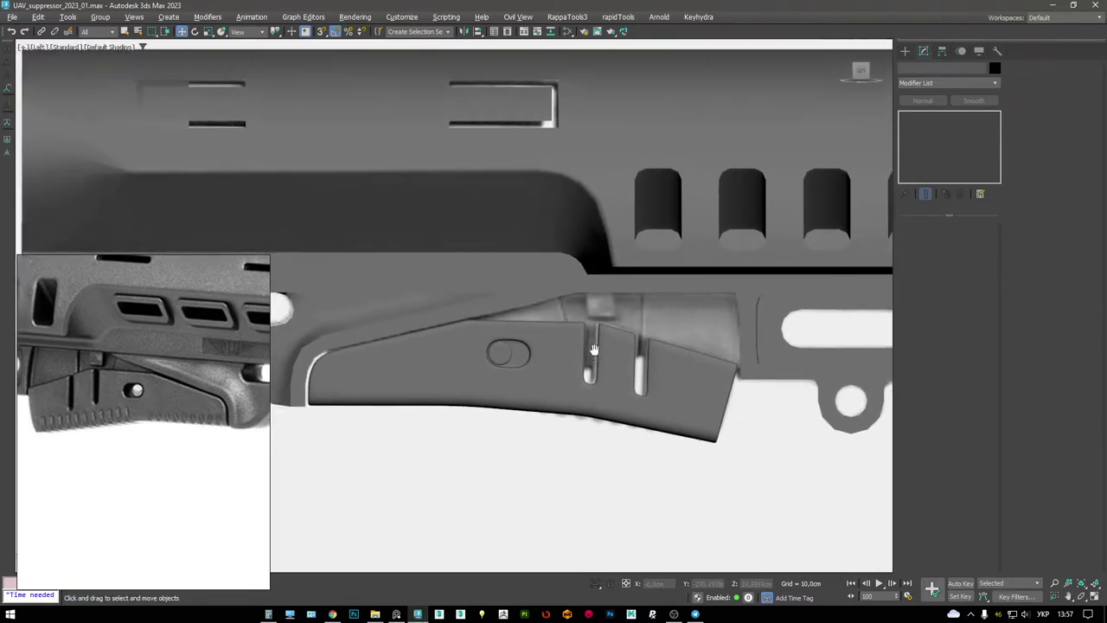
key("F3")
key("F3")
key("F4")
scroll(588, 363, "up", 3)
- Create a box below the grip and move it onto the stock's side panel
right_click(573, 397)
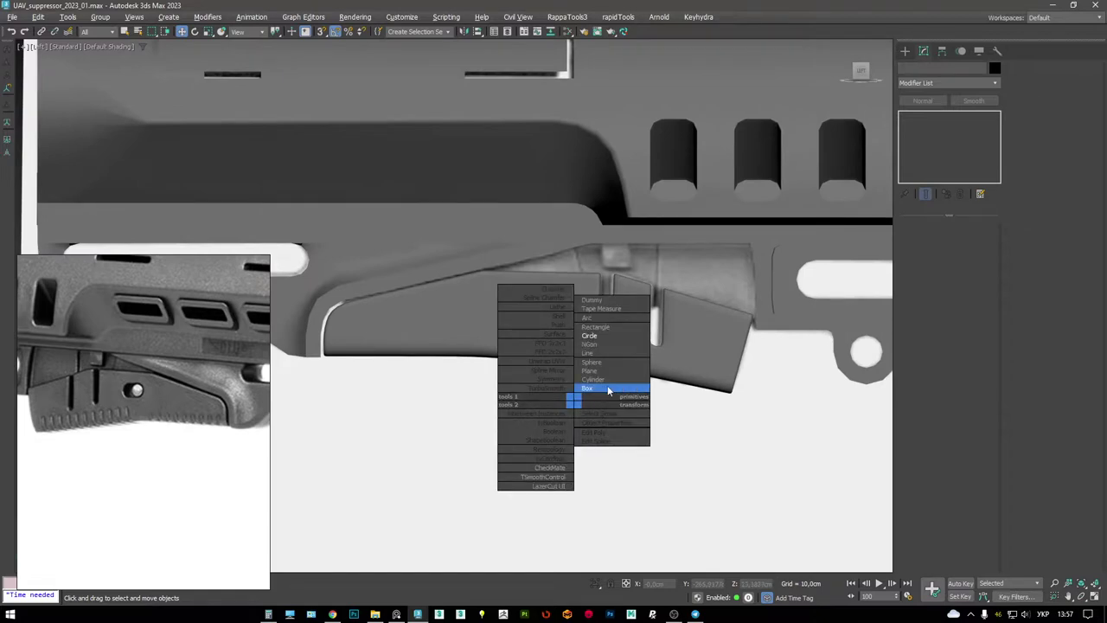
left_click(594, 386)
left_click_drag(482, 396, 781, 516)
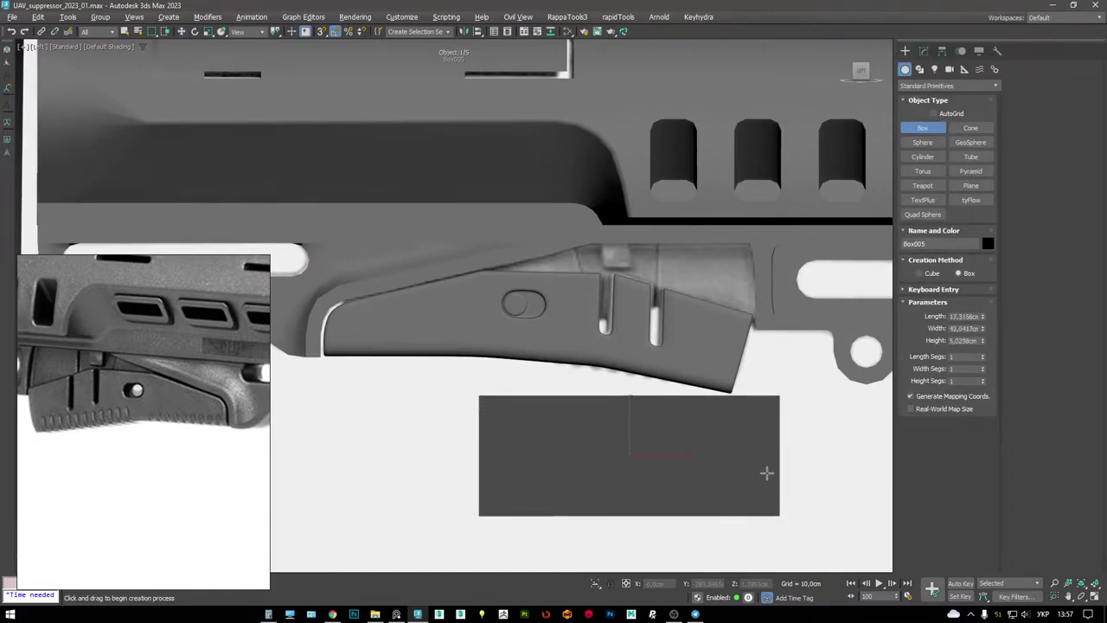
left_click(660, 429)
left_click_drag(660, 429, 601, 338)
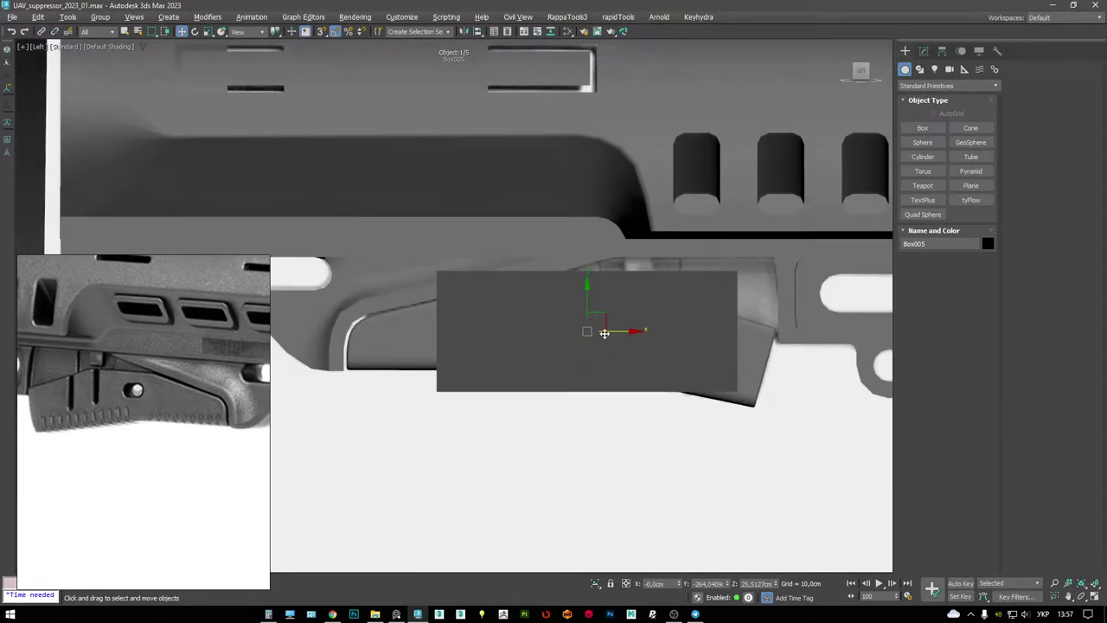
key("alt+w")
key("alt+w")
mouse_move(677, 446)
middle_mouse_down("alt")
mouse_move(622, 310)
mouse_move(601, 338)
mouse_move(631, 354)
mouse_move(573, 340)
mouse_move(556, 358)
mouse_move(514, 354)
middle_mouse_up("alt")
key("F4")
- Convert Box005 to Editable Poly and delete its front, top, end-cap and side faces
key("ctrl+shift+e")
key("4")
left_click(645, 351)
left_click(573, 340)
key("Delete")
left_click(517, 314)
key("Delete")
left_click(458, 392)
key("Delete")
left_click(607, 269)
key("Delete")
key("F3")
left_click(610, 302)
middle_click_drag(564, 381, 527, 389, "alt")
- Shift the face onto the panel surface and stretch its end vertices along the panel
key("F3")
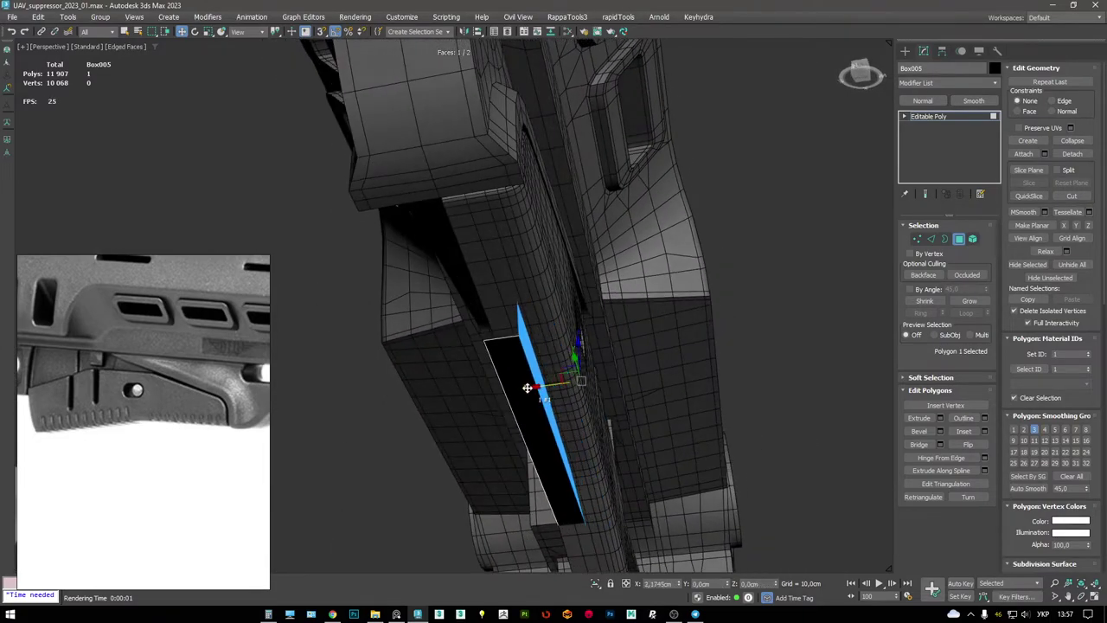
left_click_drag(527, 388, 521, 388)
middle_click_drag(540, 375, 632, 329, "alt")
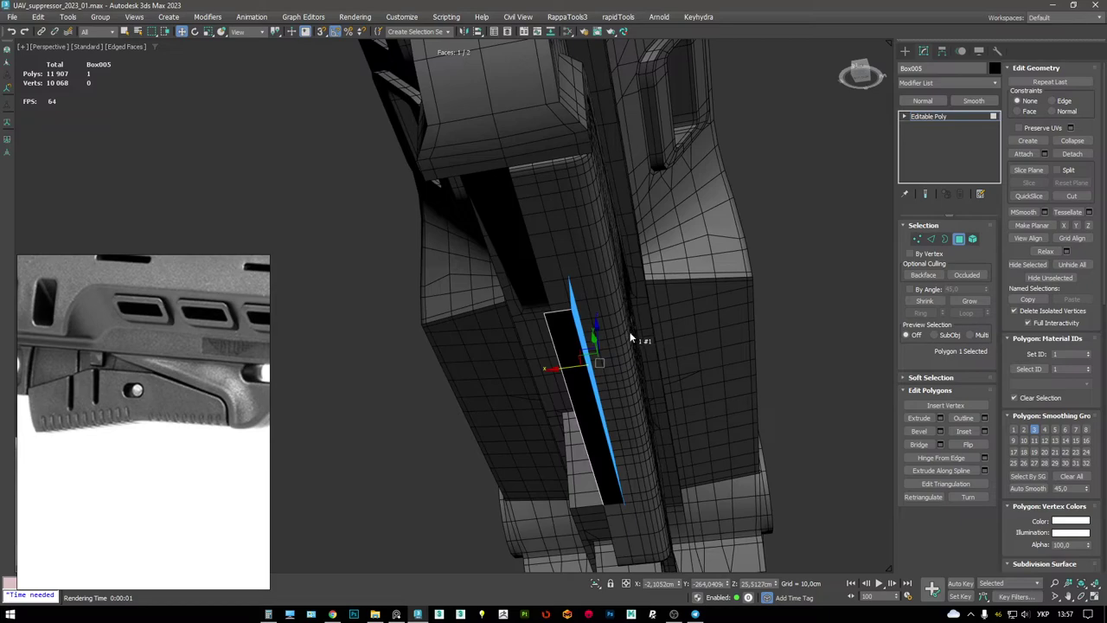
key("alt+w")
key("alt+w")
key("1")
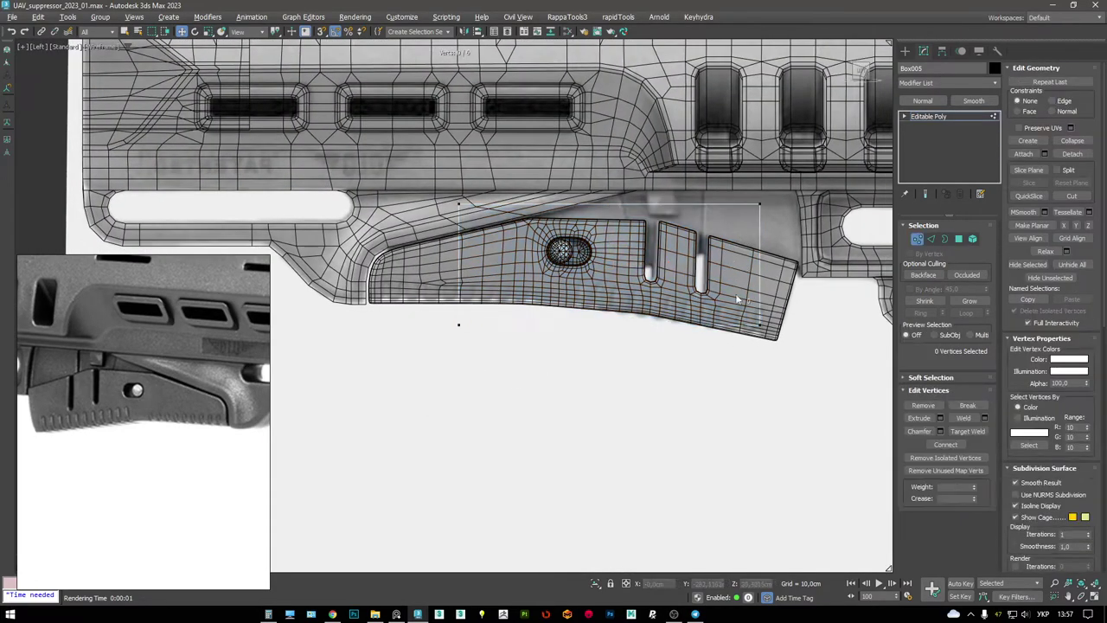
left_click_drag(781, 264, 824, 248)
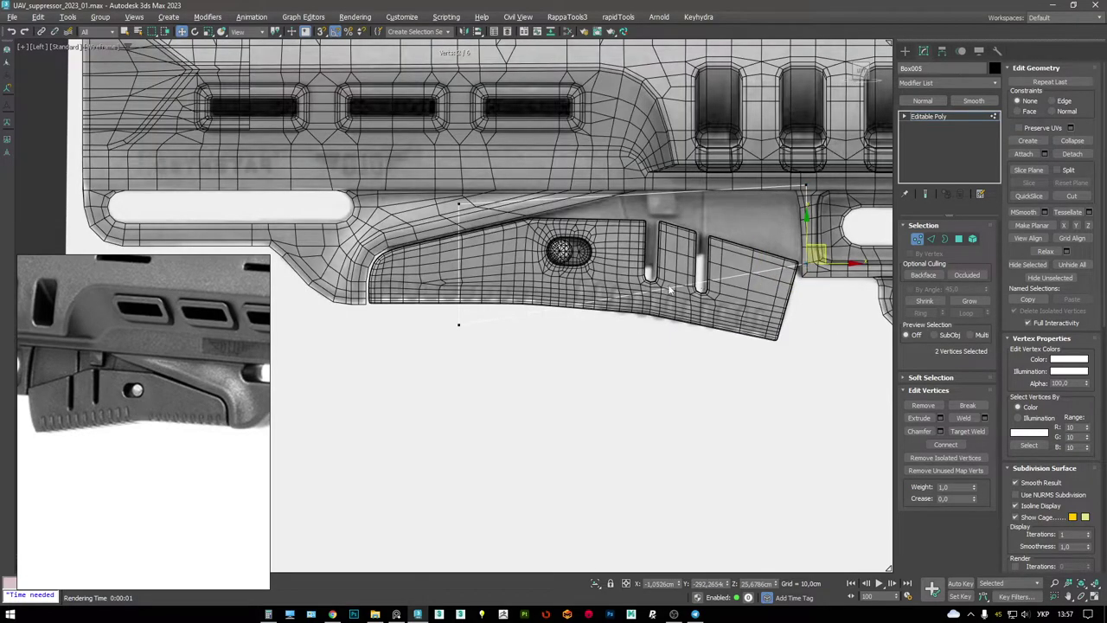
- Move the plate's corner vertices to the panel's front corner and top edge
left_click(459, 202)
mouse_move(480, 188)
left_mouse_down()
mouse_move(450, 208)
mouse_move(395, 217)
mouse_move(459, 282)
left_mouse_up()
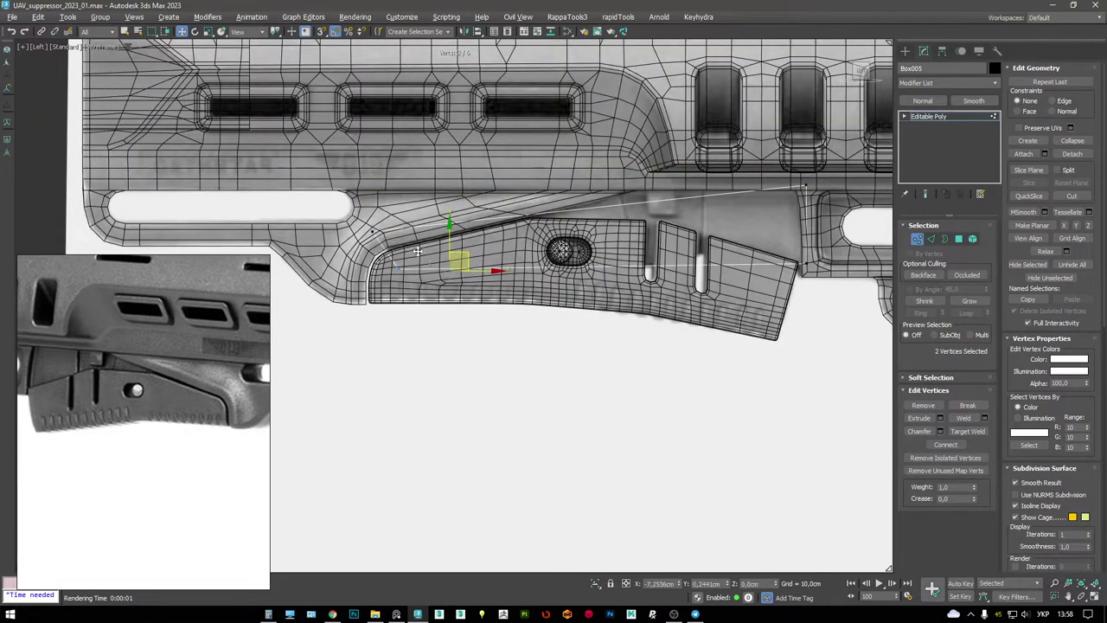
middle_click_drag(629, 243, 613, 257)
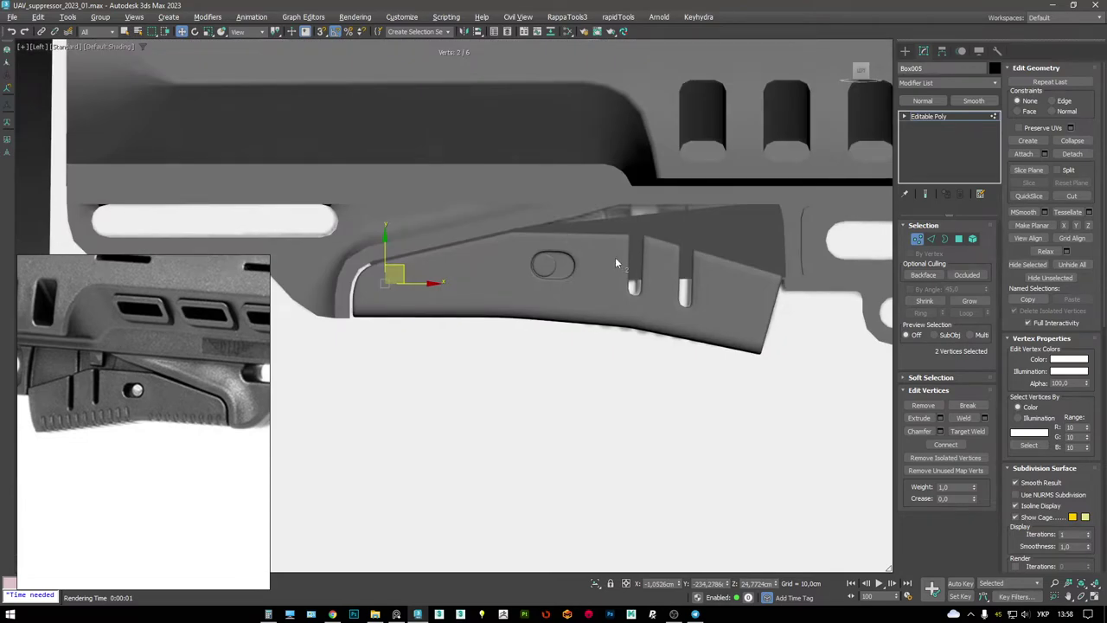
key("w")
left_click_drag(608, 219, 633, 193)
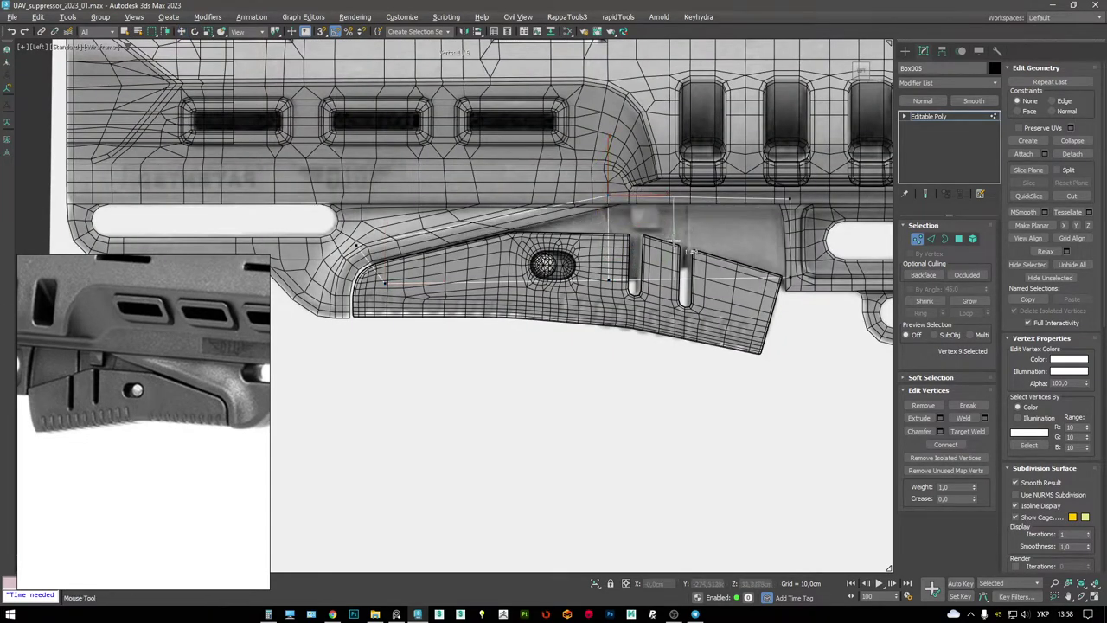
middle_click_drag(570, 248, 596, 258)
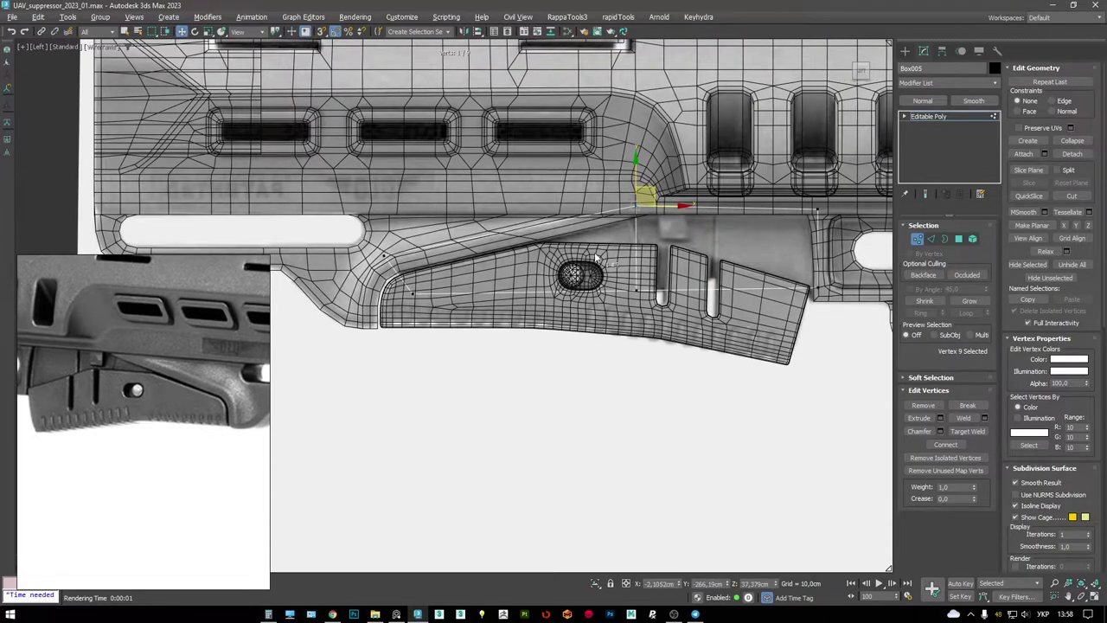
mouse_move(711, 297)
left_mouse_down()
mouse_move(705, 258)
mouse_move(714, 288)
left_mouse_up()
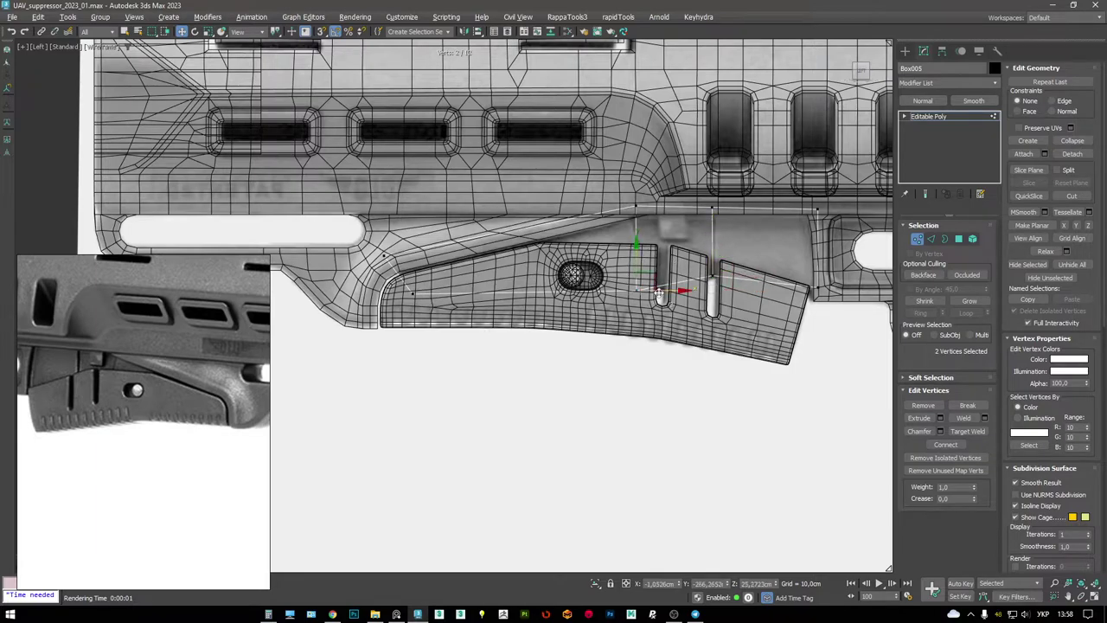
- Inspect the reshaped plate against the stock in the enlarged perspective view
key("F4")
key("F4")
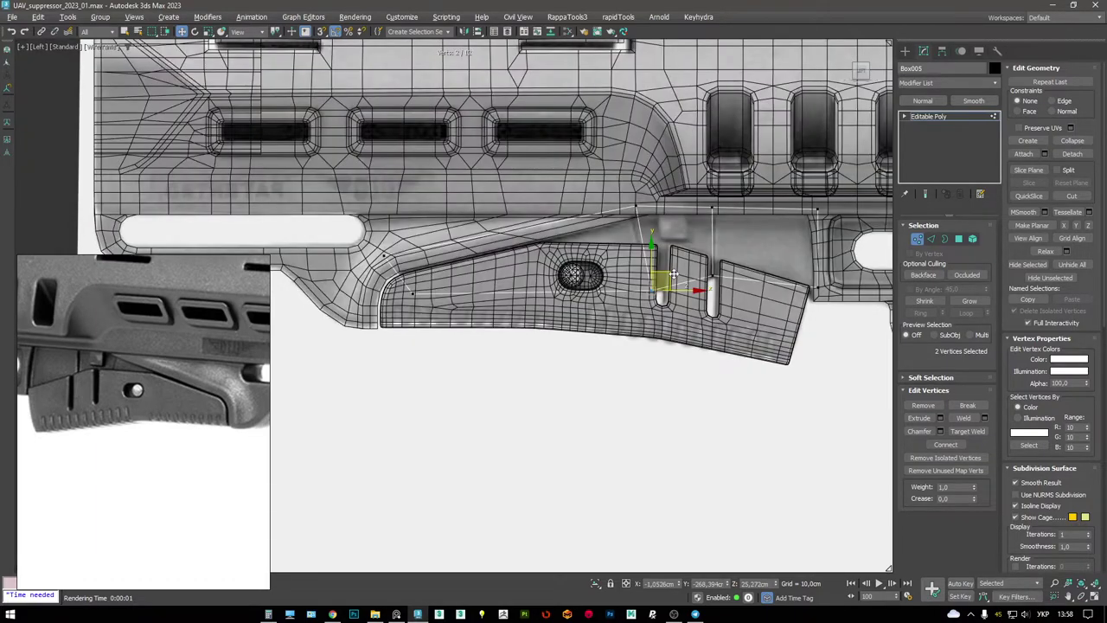
key("alt+w")
key("alt+w")
middle_click_drag(581, 348, 566, 281, "alt")
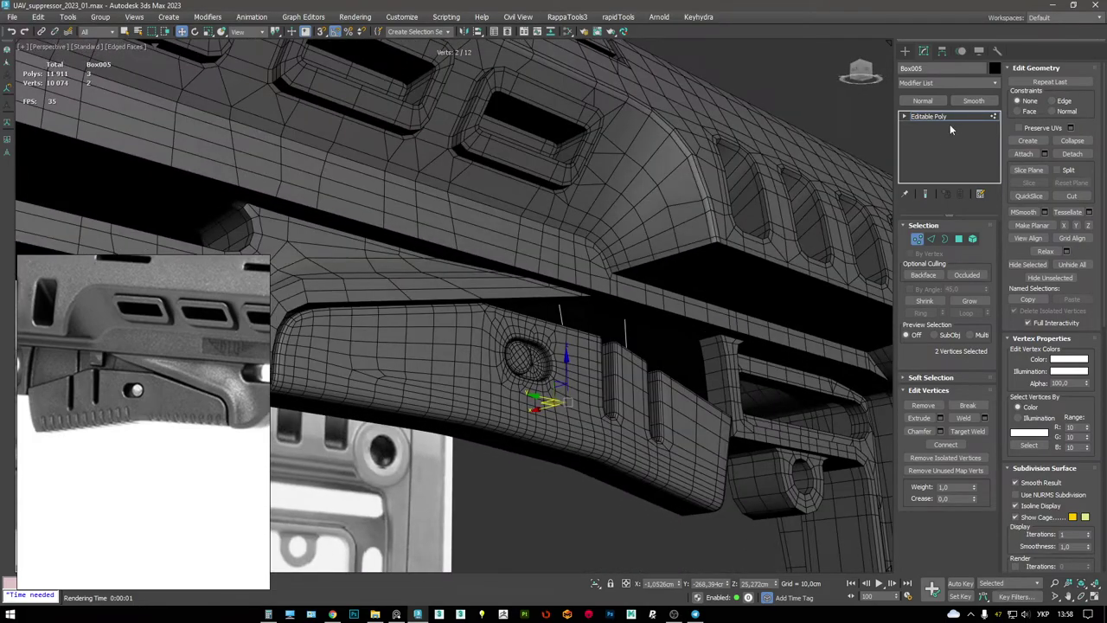
left_click(950, 116)
middle_click_drag(606, 327, 674, 286, "alt")
left_click(705, 230)
left_click(613, 228)
scroll(613, 281, "up", 2)
- Add a vertical edge loop across the plate with Swift Loop
key("alt+shift+w")
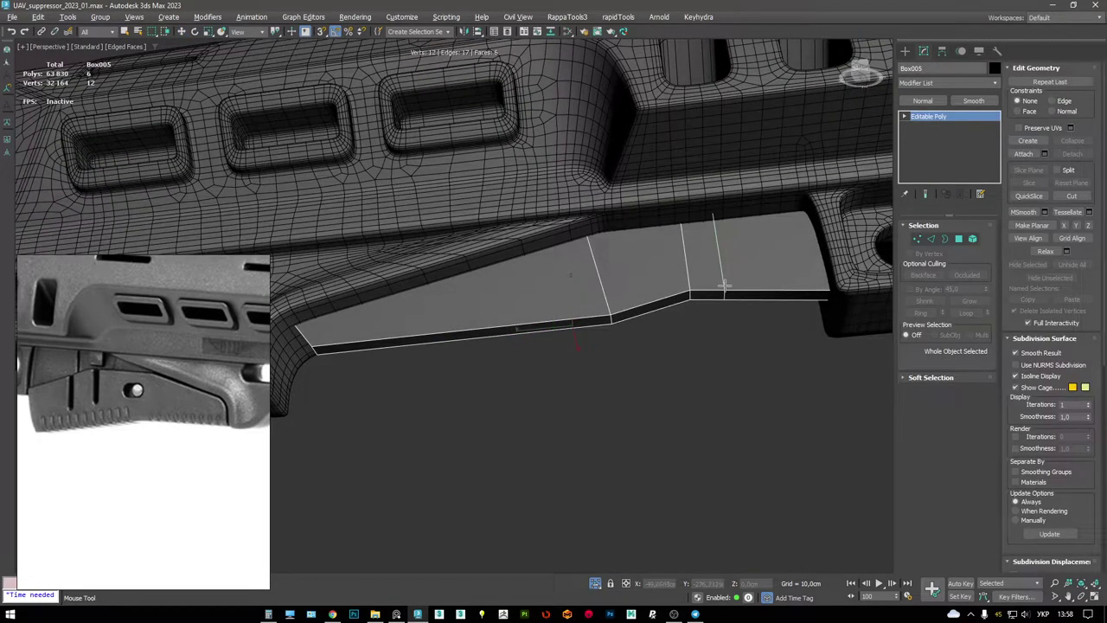
left_click(647, 288)
right_click(426, 327)
middle_click_drag(425, 327, 389, 222, "alt")
scroll(457, 251, "up", 3)
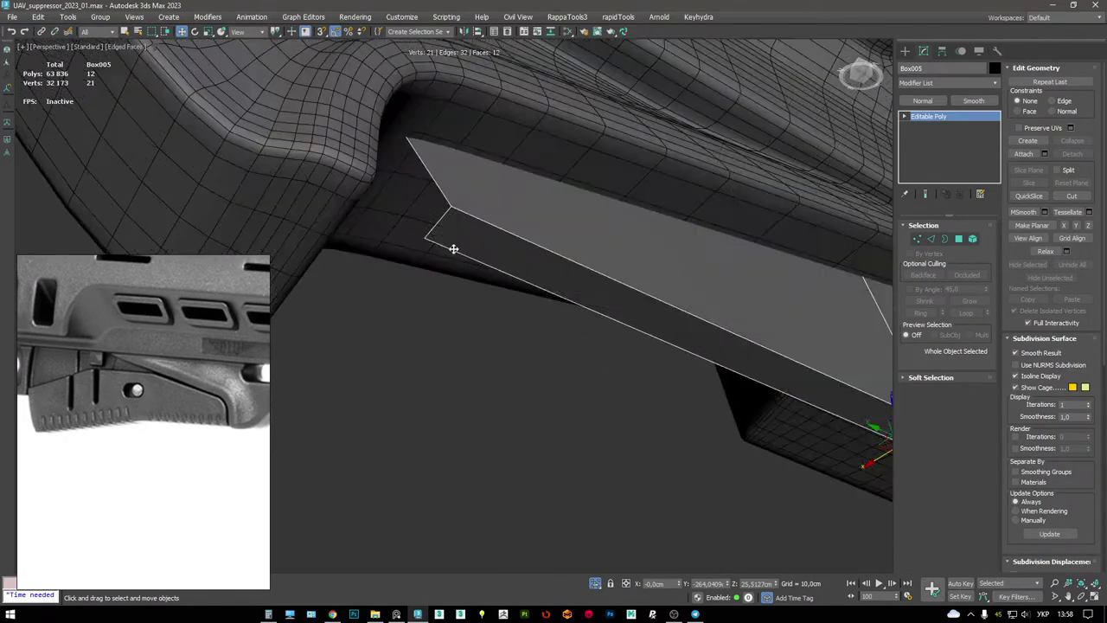
- Extend the plate's end edge into a new face, snapped downward
key("2")
key("F3")
left_click(441, 194)
left_click_drag(392, 166, 397, 225, "shift")
key("1")
key("F3")
scroll(491, 271, "down", 2)
key("2")
- Chamfer the edge loop along the extension at 1,0 with one segment
double_click(438, 232)
key("F3")
key("z")
middle_click_drag(302, 184, 511, 342, "alt")
key("F3")
key("ctrl+shift+c")
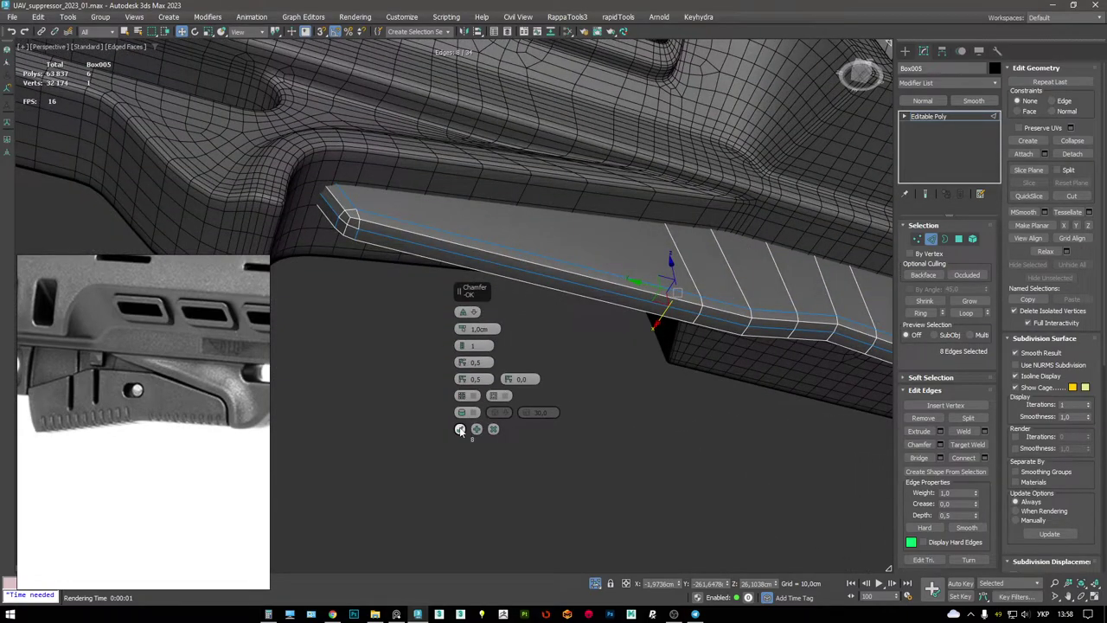
left_click(461, 429)
key("ctrl+z")
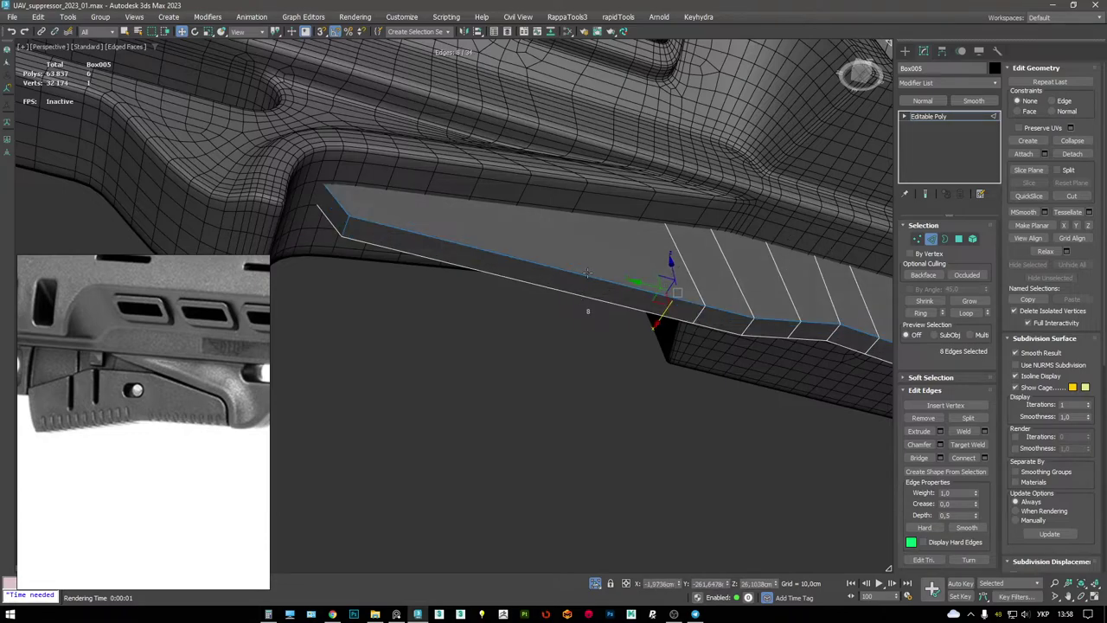
key("ctrl+shift+c")
left_click_drag(464, 366, 485, 364)
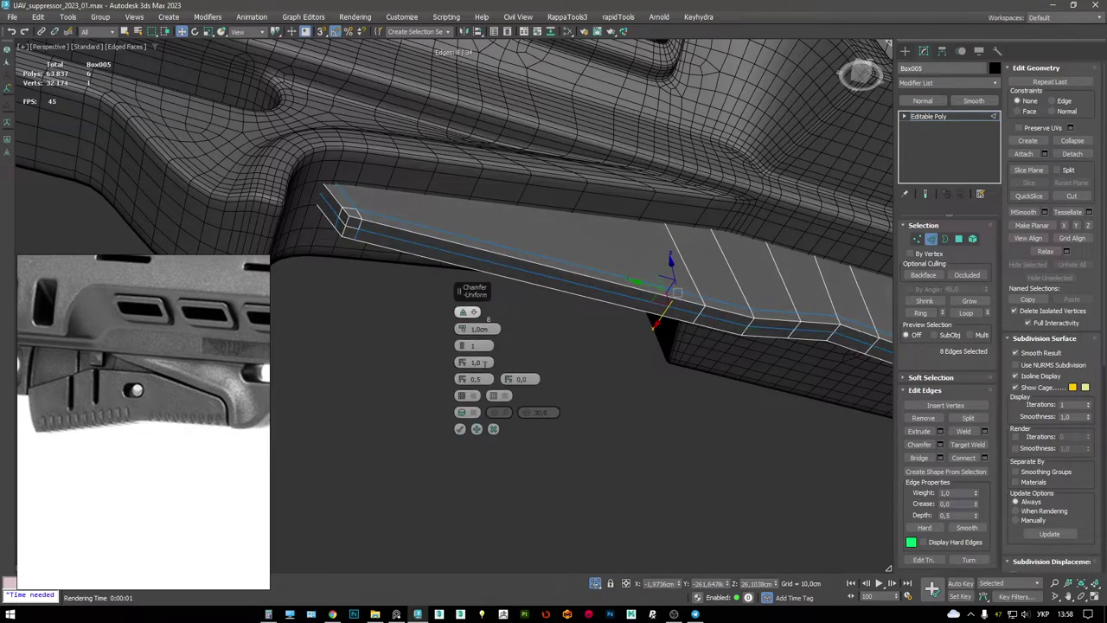
left_click(459, 429)
- Select the plate's left-end edges, exit edge editing, and select the stock body
middle_click_drag(484, 416, 719, 178, "alt")
left_click(355, 246)
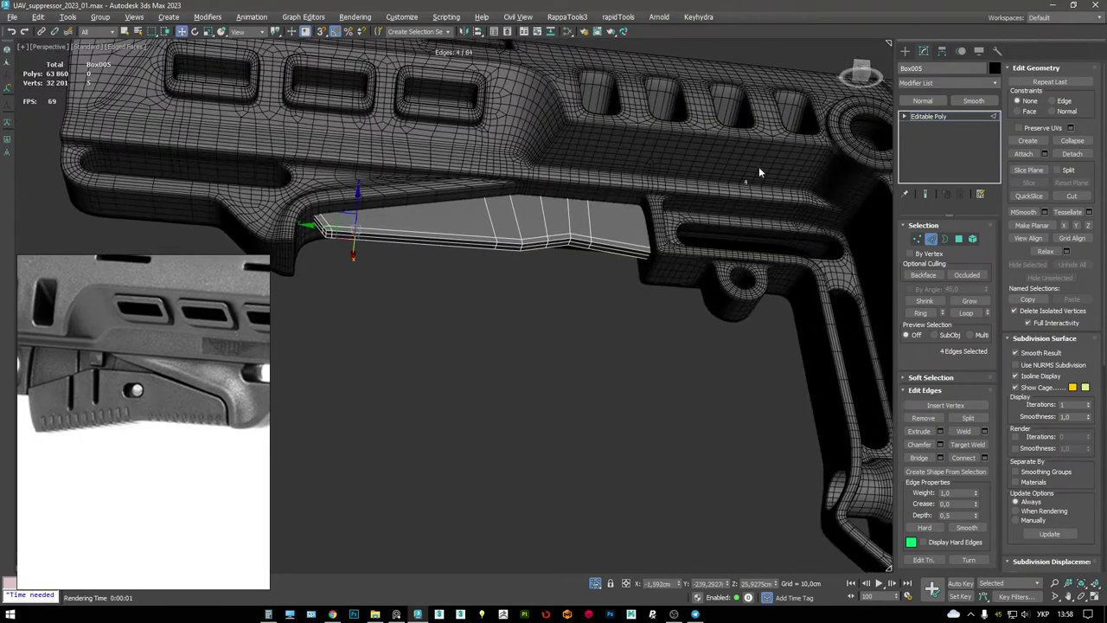
left_click(931, 117)
middle_click_drag(553, 311, 658, 207, "alt")
left_click(930, 136)
middle_click_drag(606, 173, 889, 224)
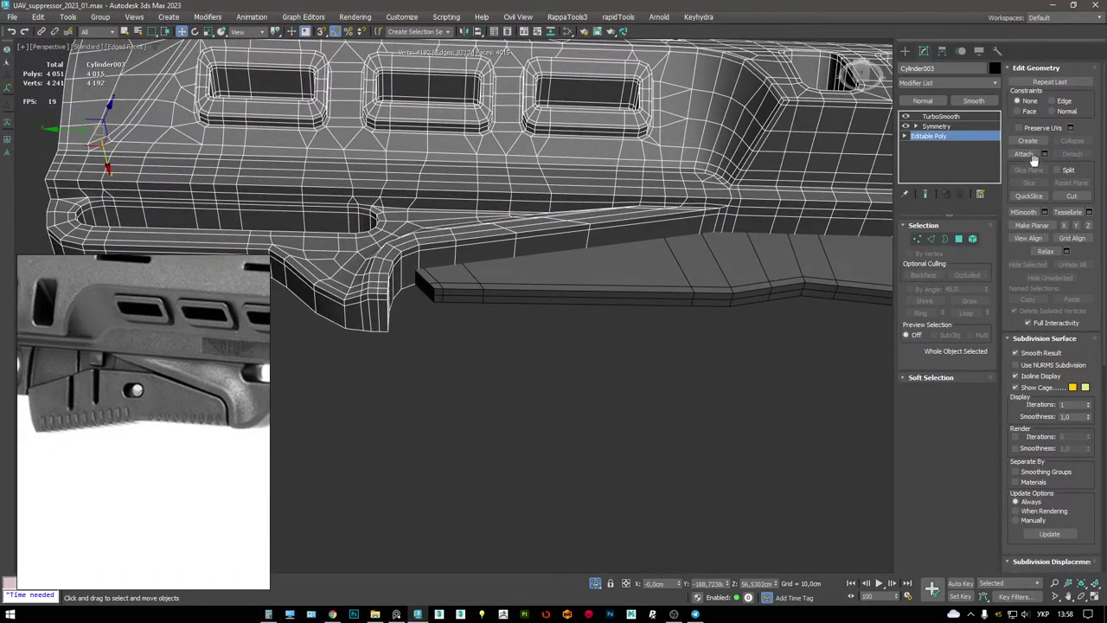
left_click(940, 116)
scroll(548, 229, "down", 10)
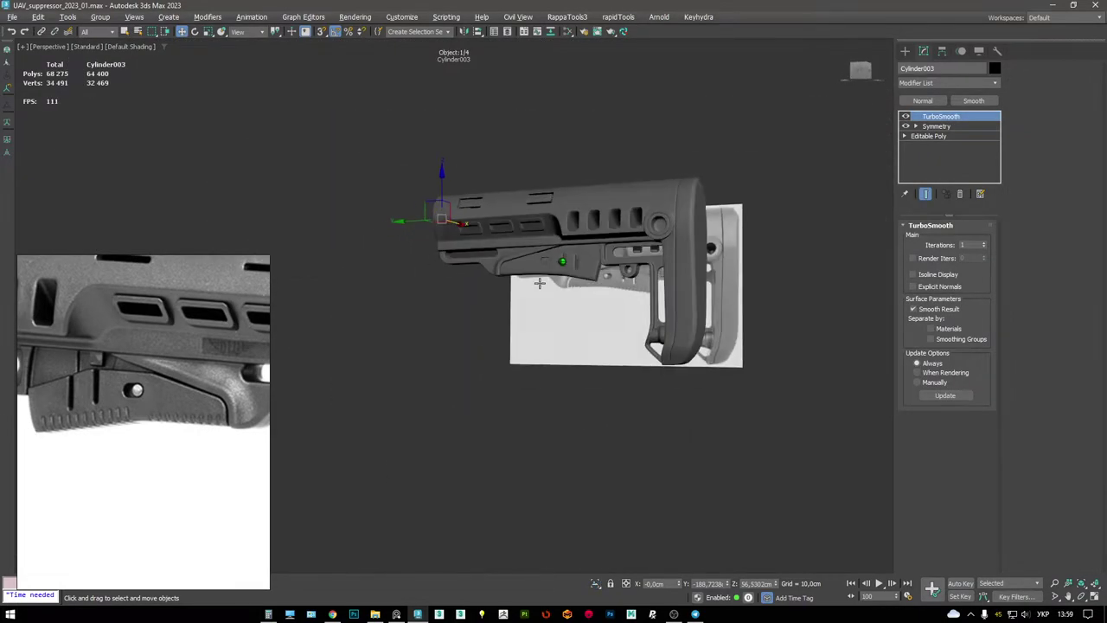
middle_click_drag(539, 283, 598, 254, "alt")
scroll(597, 254, "up", 8)
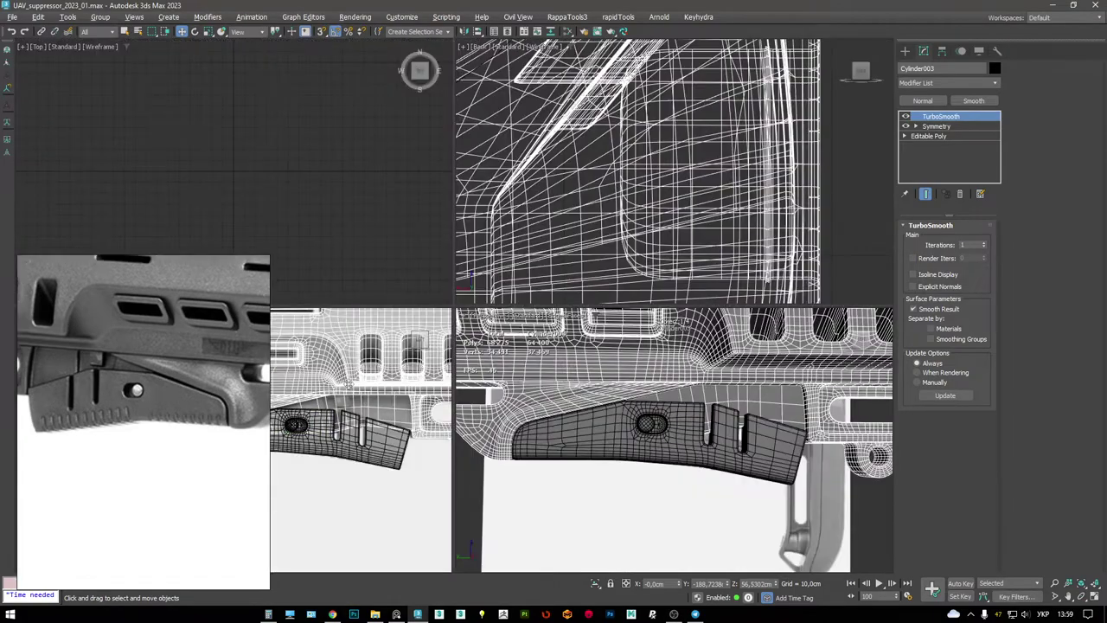
scroll(589, 249, "up", 4)
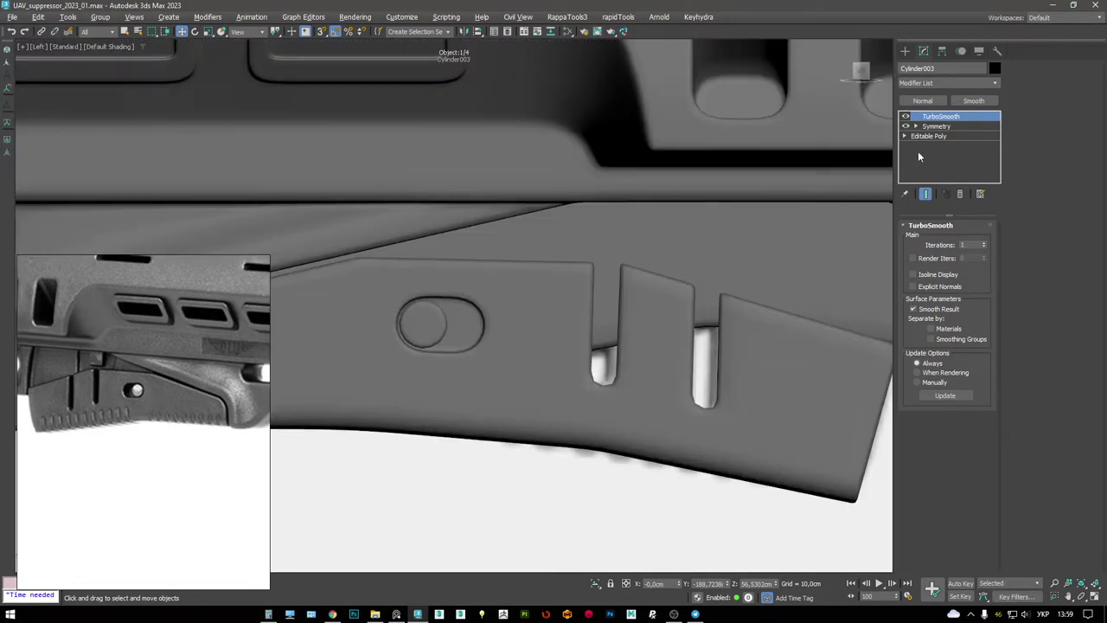
left_click(943, 135)
middle_click_drag(725, 241, 598, 255, "alt")
key("2")
left_click(599, 256)
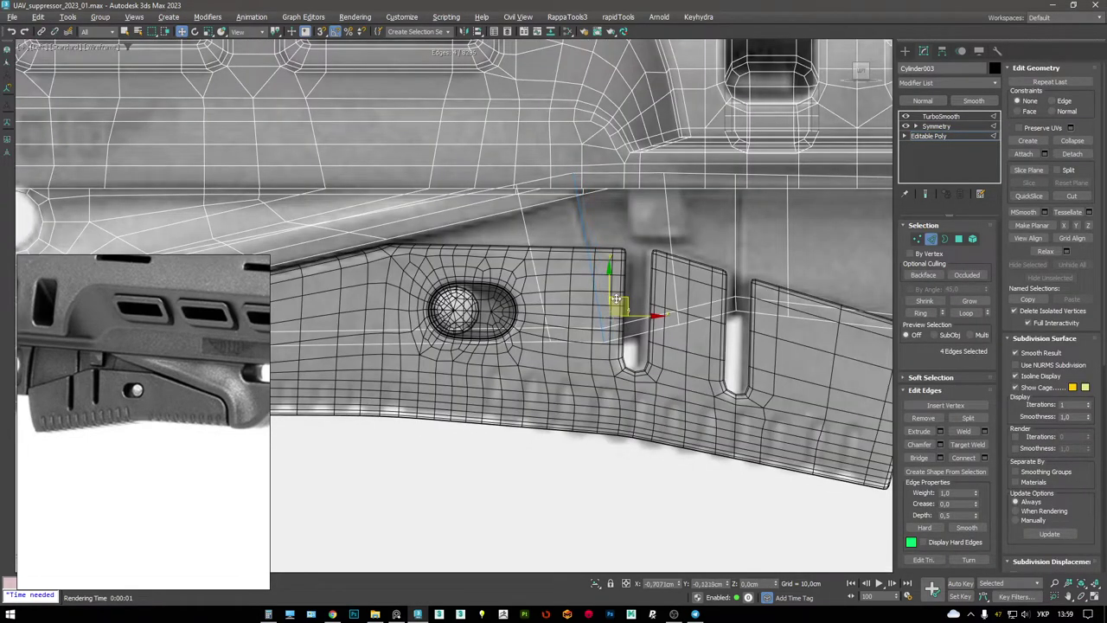
- Push the faces beside the grip slot inward into a recess
key("4")
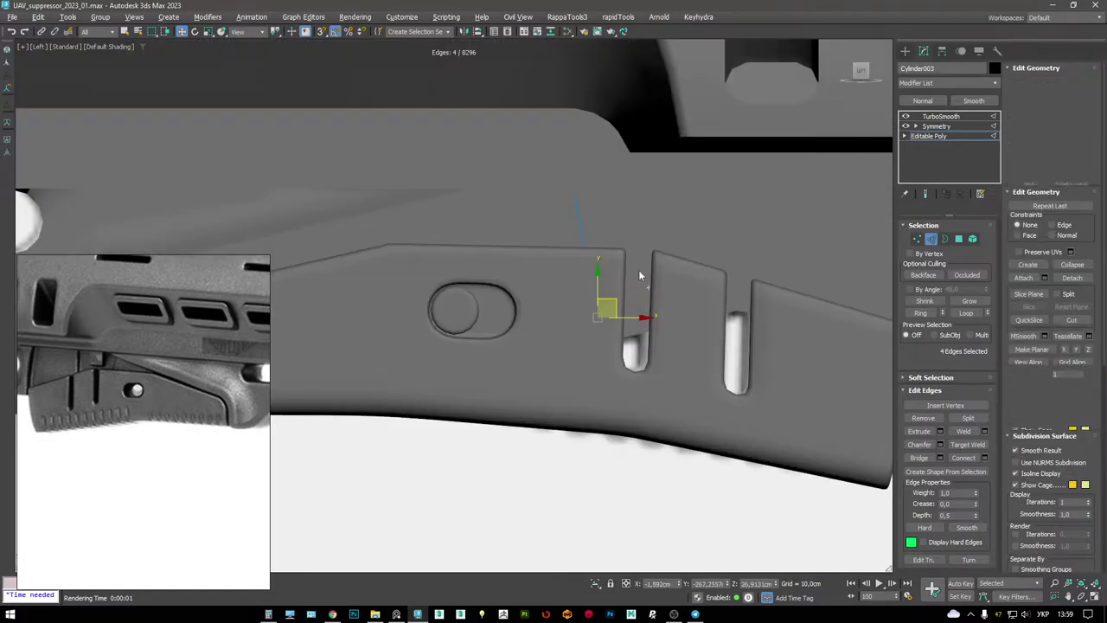
left_click(718, 257, "ctrl")
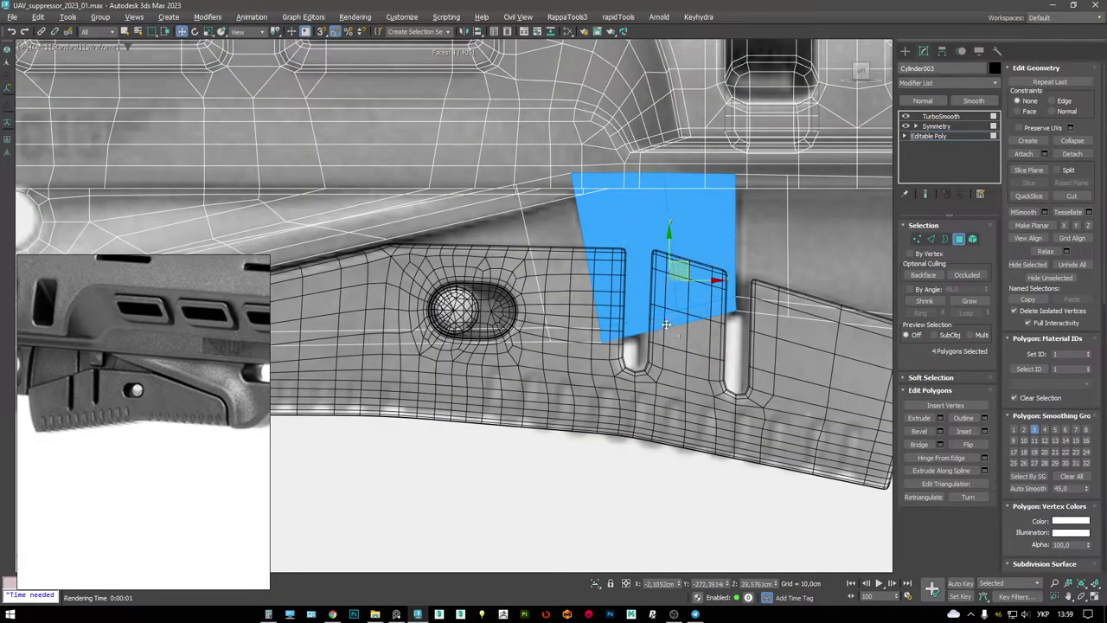
key("alt+w")
key("alt+w")
key("z")
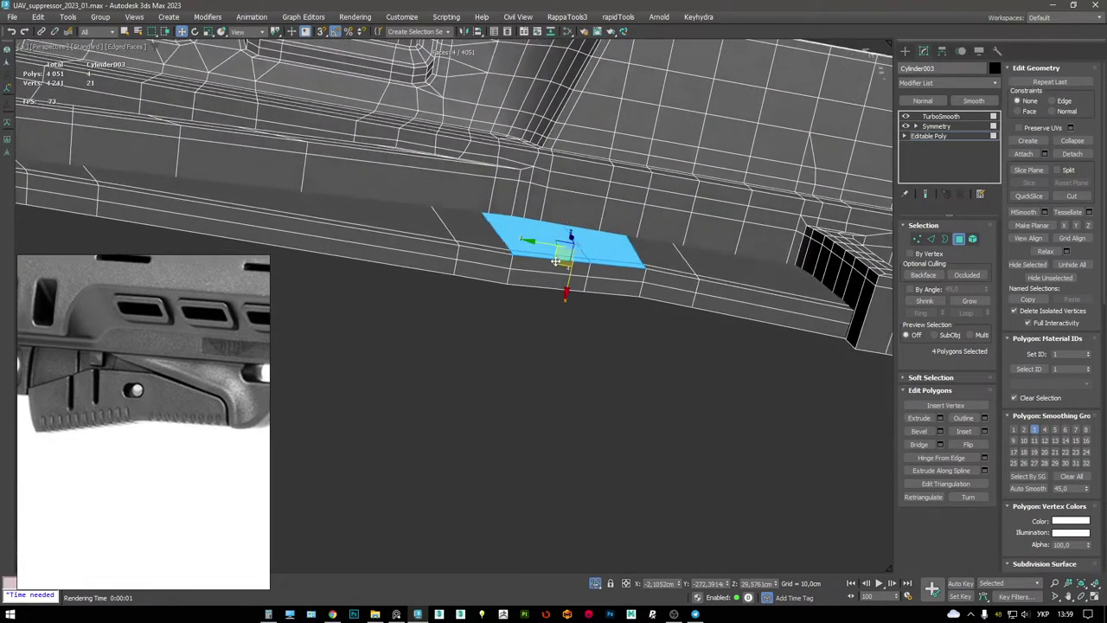
left_click_drag(577, 285, 578, 294)
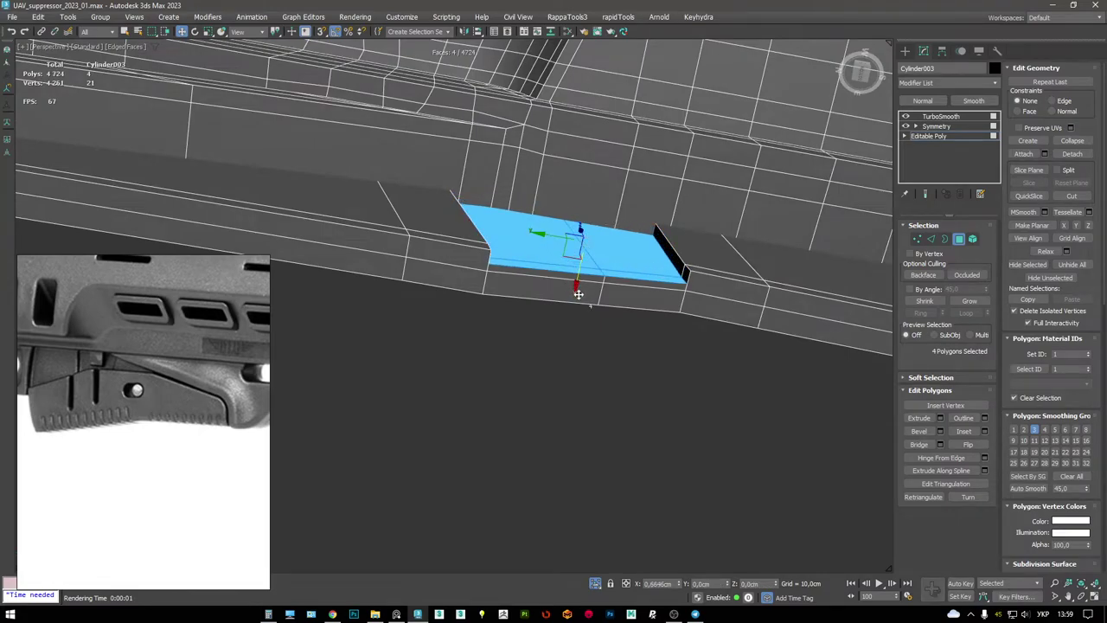
middle_click_drag(692, 273, 657, 296)
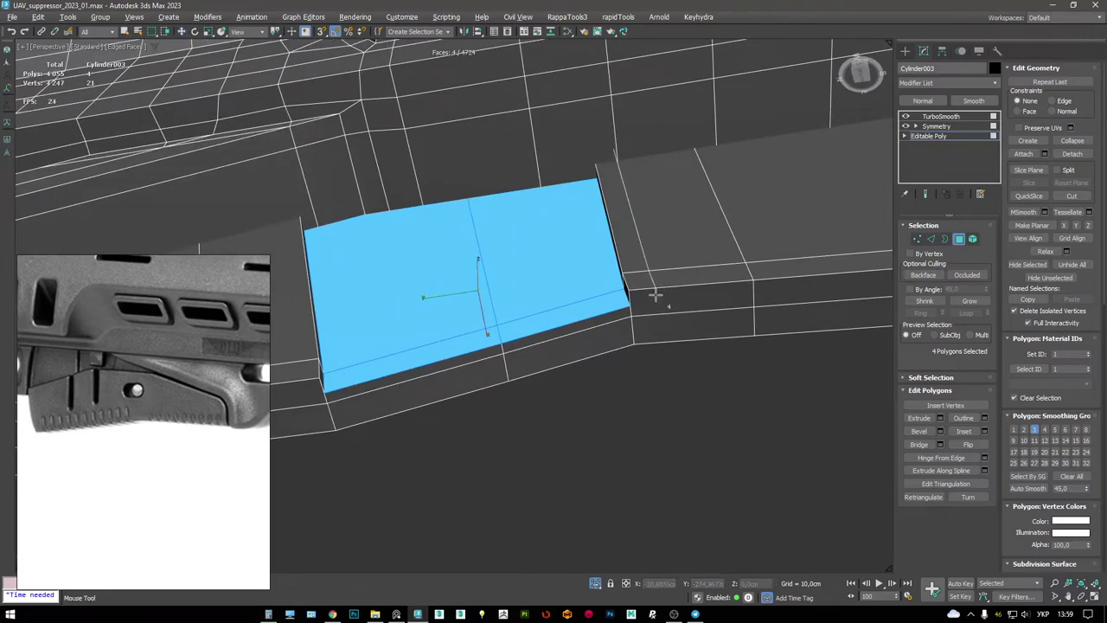
scroll(644, 320, "up", 2)
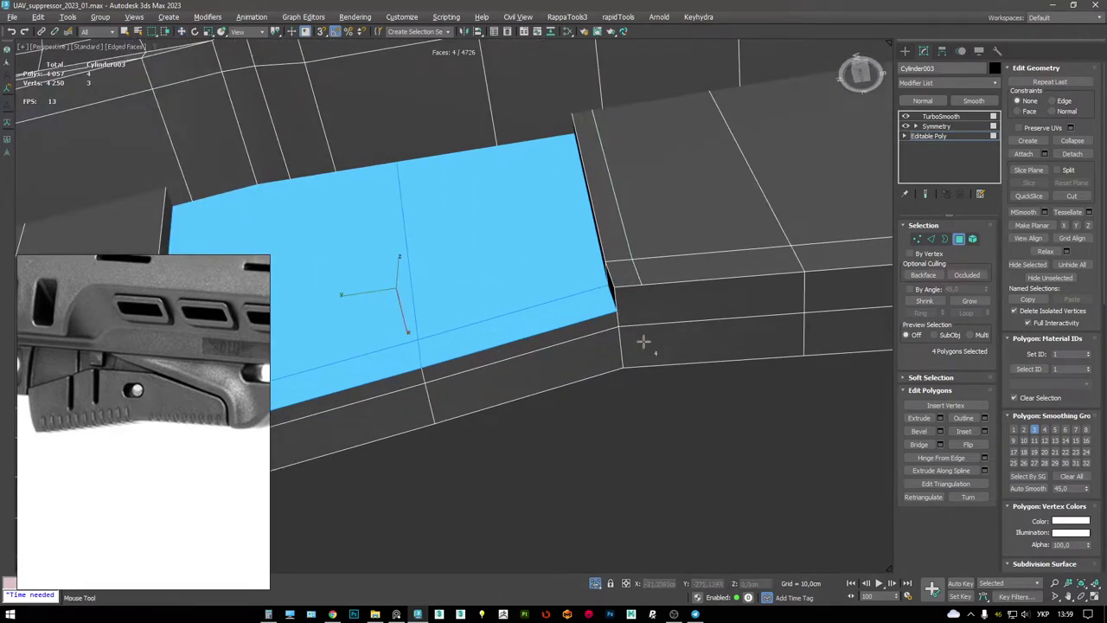
- Cut a new edge across the face at the recess corner
key("1")
left_click(644, 309)
key("w")
middle_click_drag(643, 323, 565, 299, "alt")
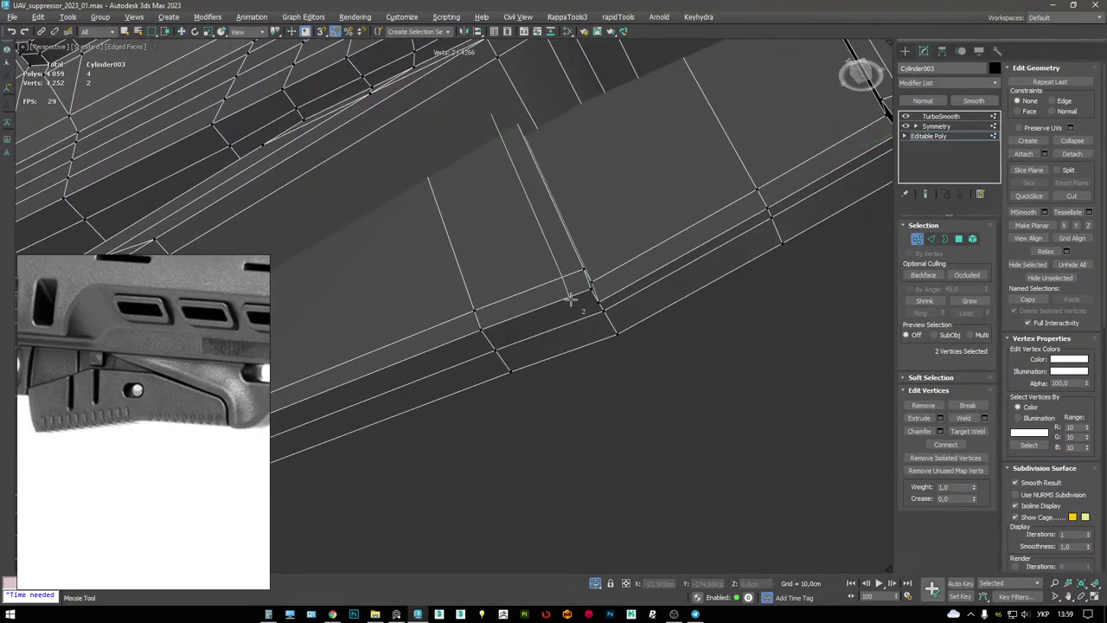
left_click(588, 322)
right_click(581, 297)
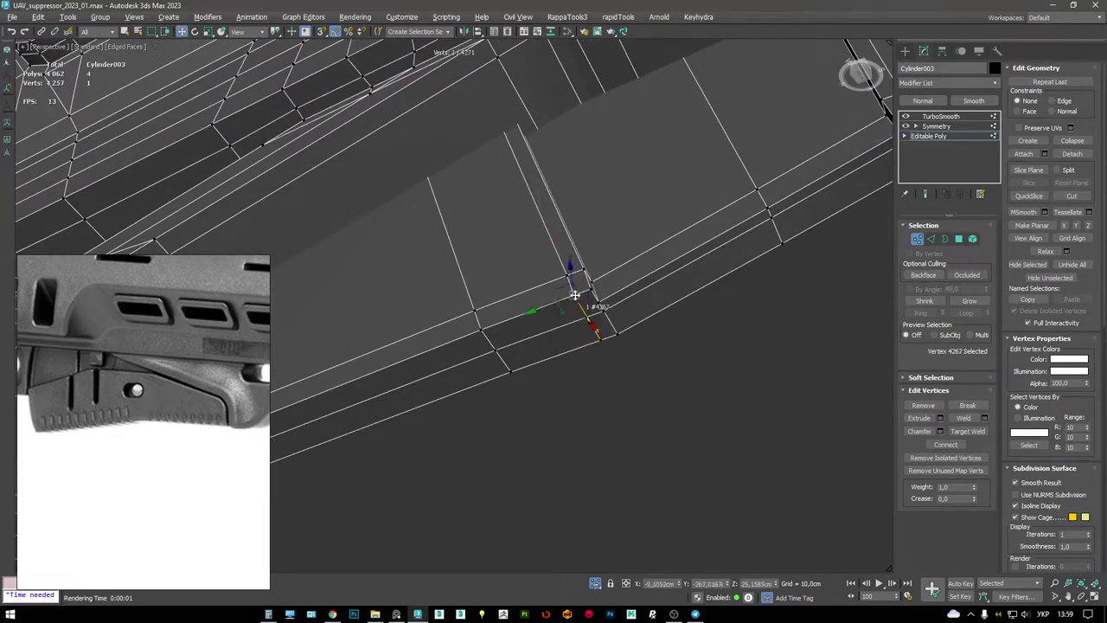
middle_click_drag(596, 317, 606, 228, "alt")
scroll(570, 307, "up", 2)
- Remove the four selected edges, including the vertical one, from the mesh
key("2")
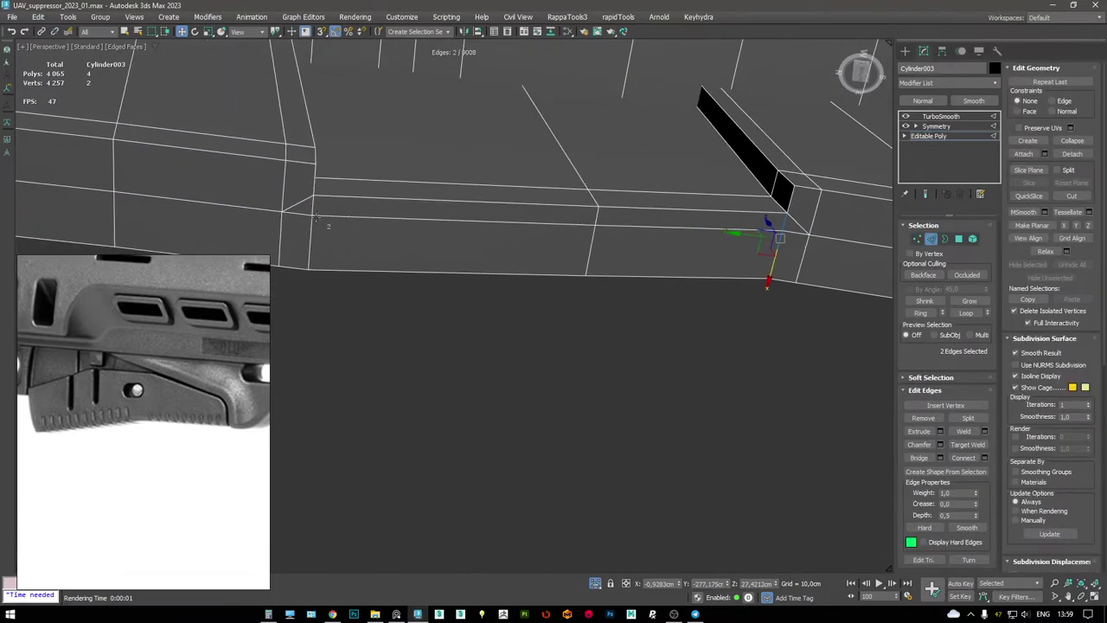
left_click(313, 227, "ctrl")
key("ctrl+BackSpace")
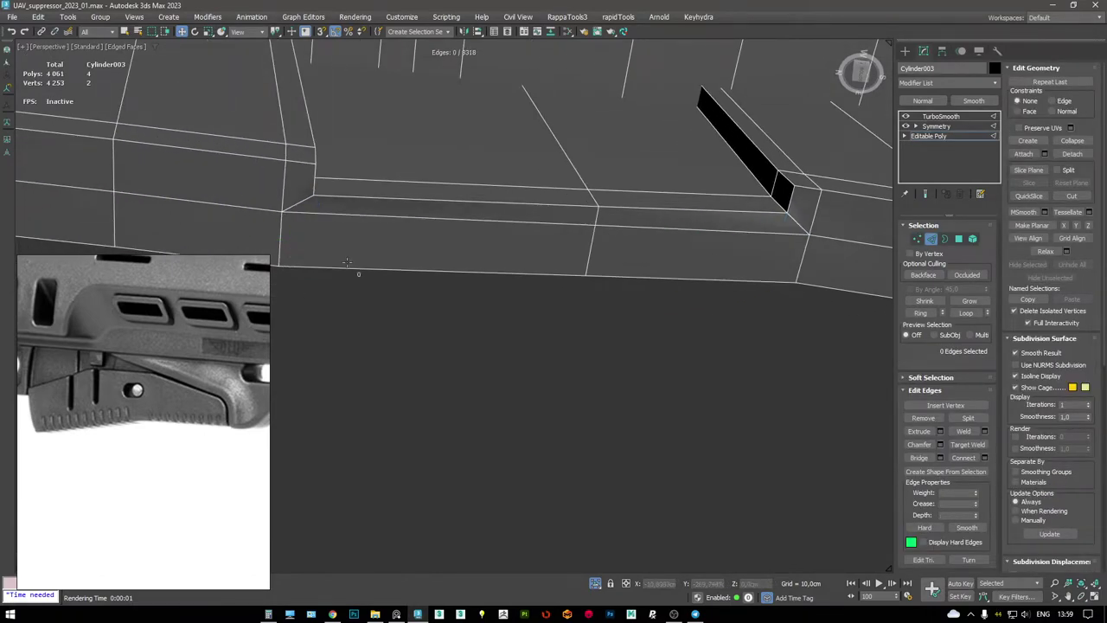
middle_click_drag(345, 201, 667, 222, "alt")
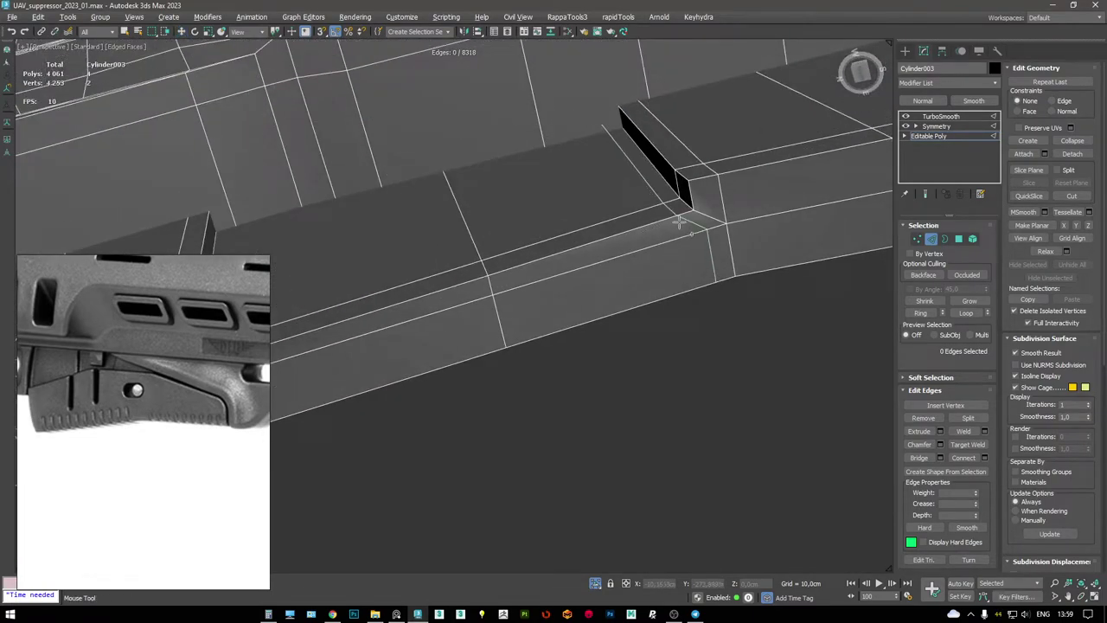
middle_click_drag(676, 216, 450, 300, "alt")
- Insert a support edge loop across the panel and slide it into place
left_click(444, 306)
key("w")
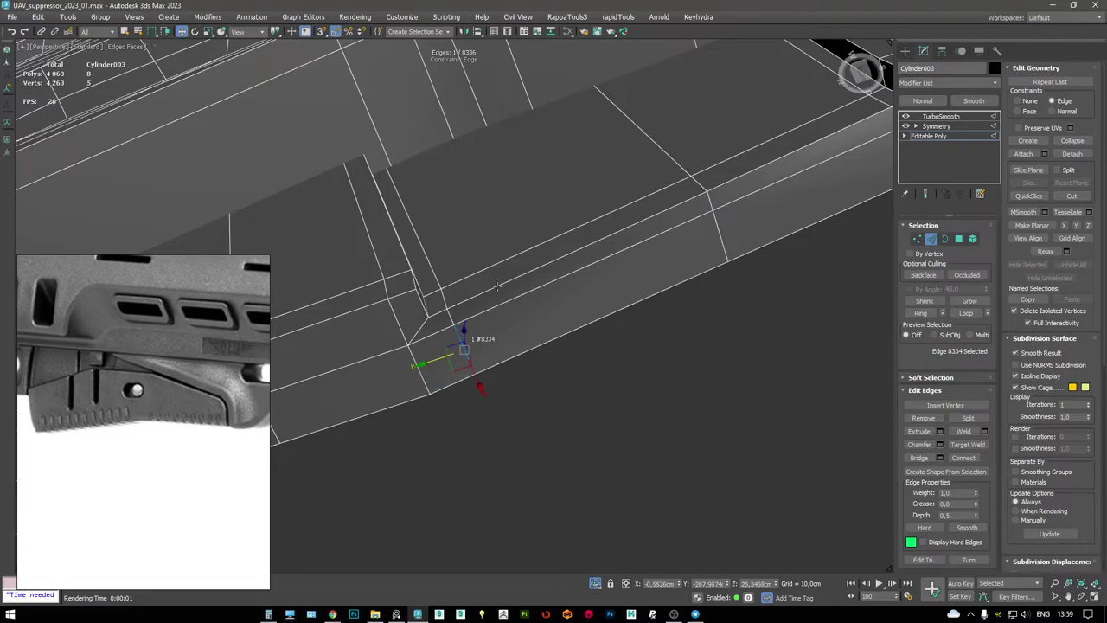
middle_click_drag(461, 327, 683, 208, "alt")
scroll(652, 215, "down", 3)
- Exit edge editing and inspect the TurboSmoothed stock
left_click(922, 136)
left_click(940, 116)
scroll(605, 171, "up", 4)
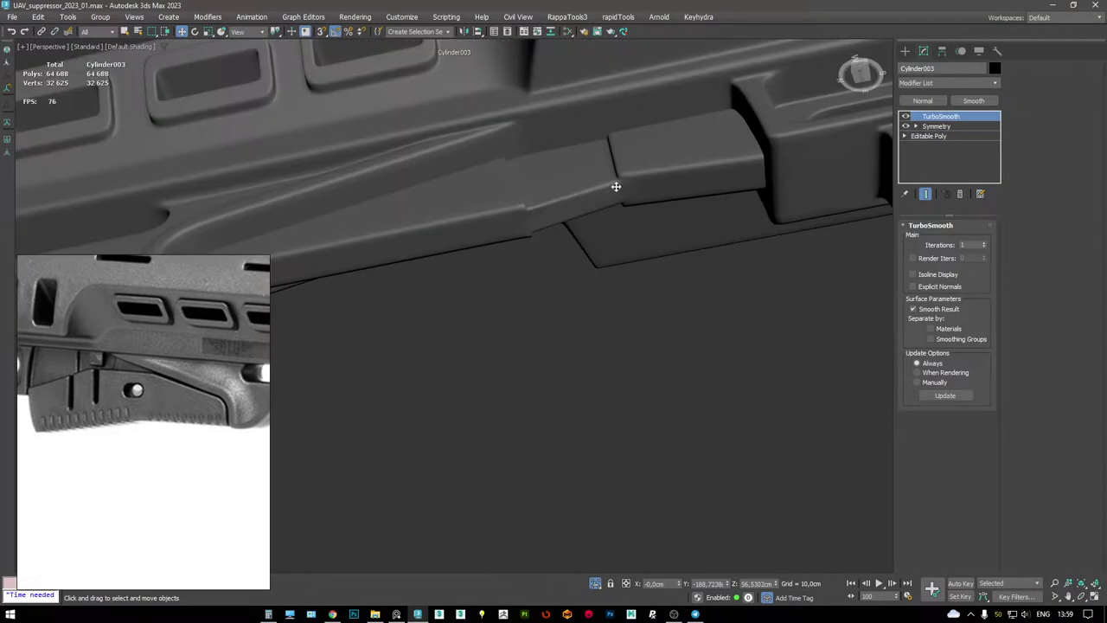
scroll(623, 193, "down", 4)
middle_click_drag(606, 198, 588, 212)
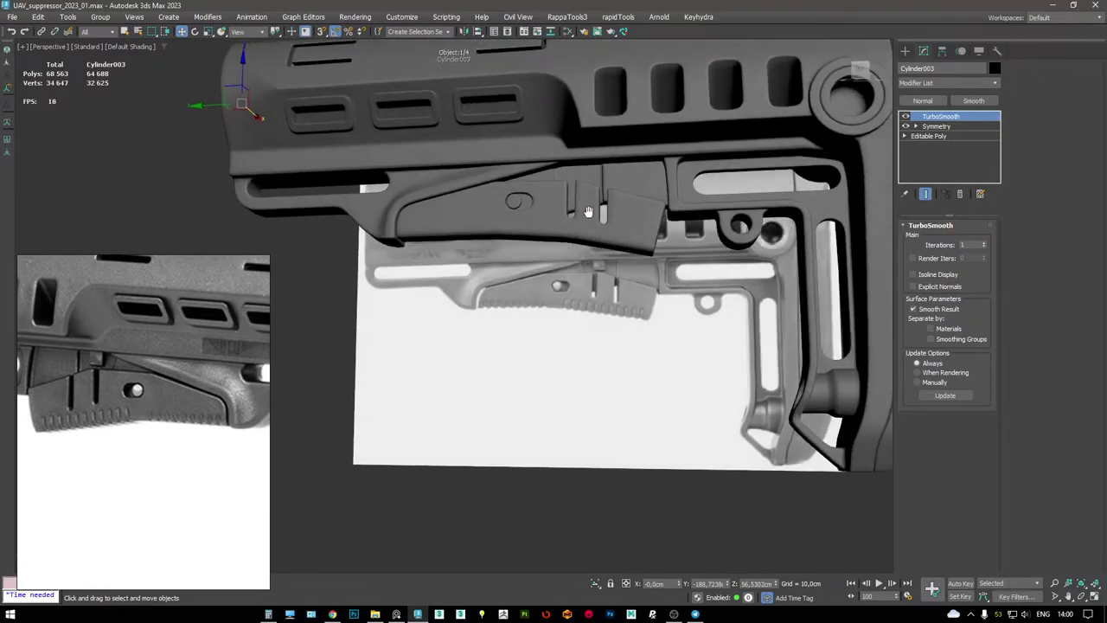
scroll(596, 197, "up", 6)
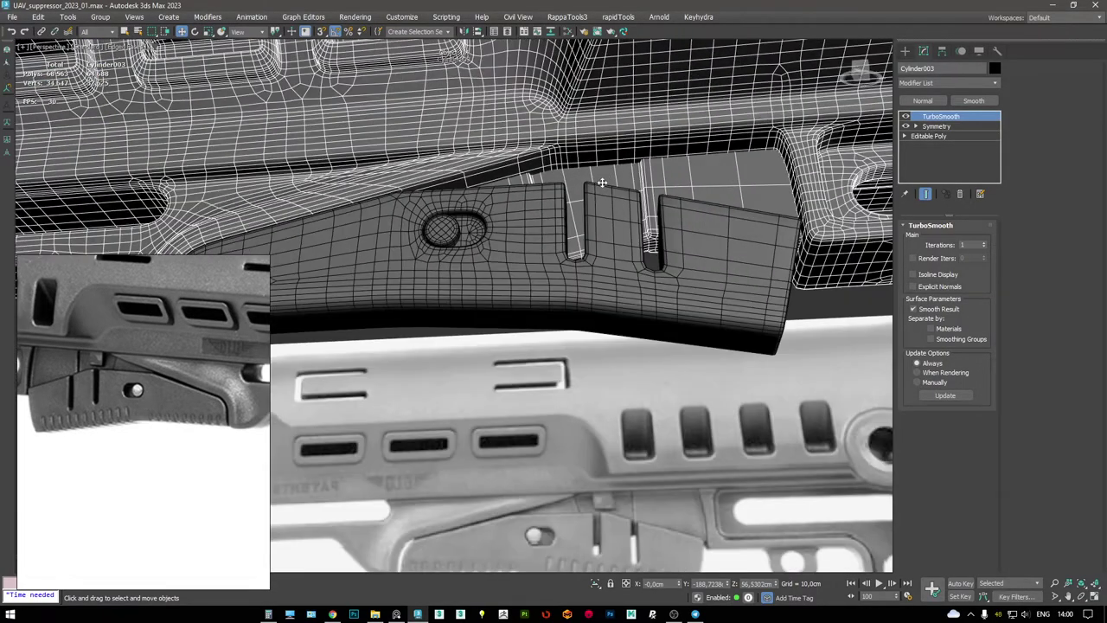
scroll(603, 178, "down", 4)
scroll(734, 251, "up", 5)
- Draw a small box, Box005, over the panel's notch
right_click(733, 250)
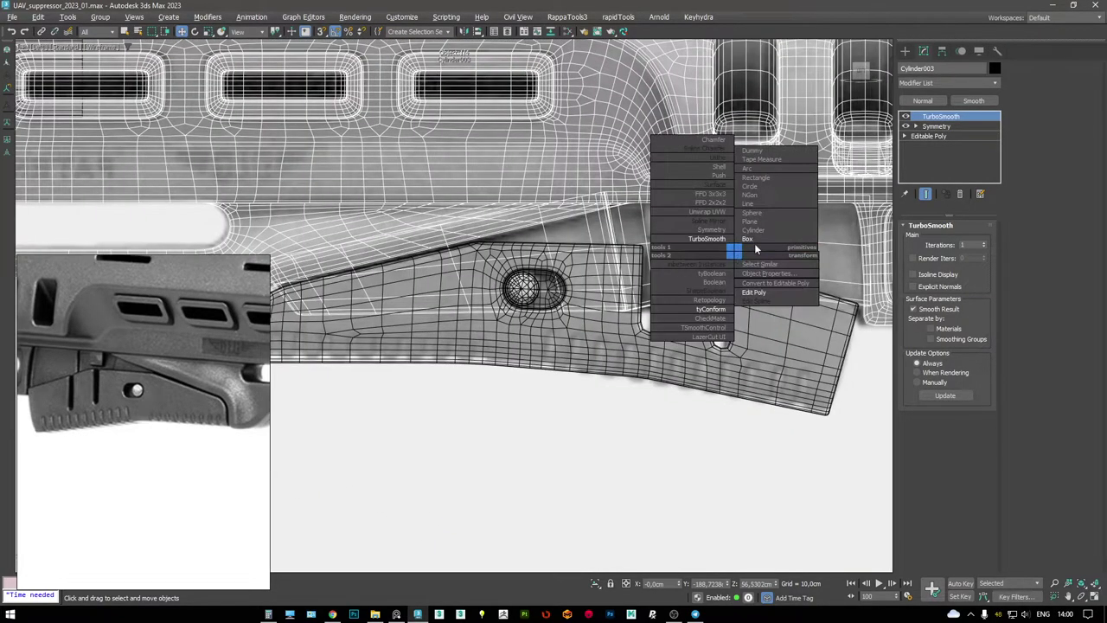
left_click(748, 240)
left_click_drag(727, 210, 736, 226)
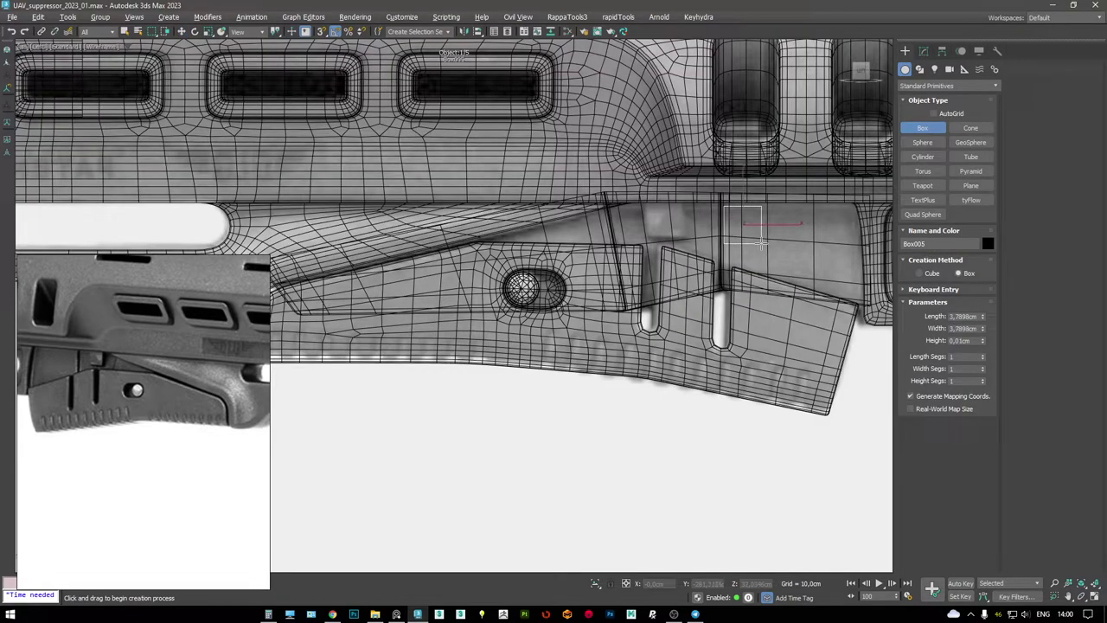
key("w")
scroll(718, 233, "up", 3)
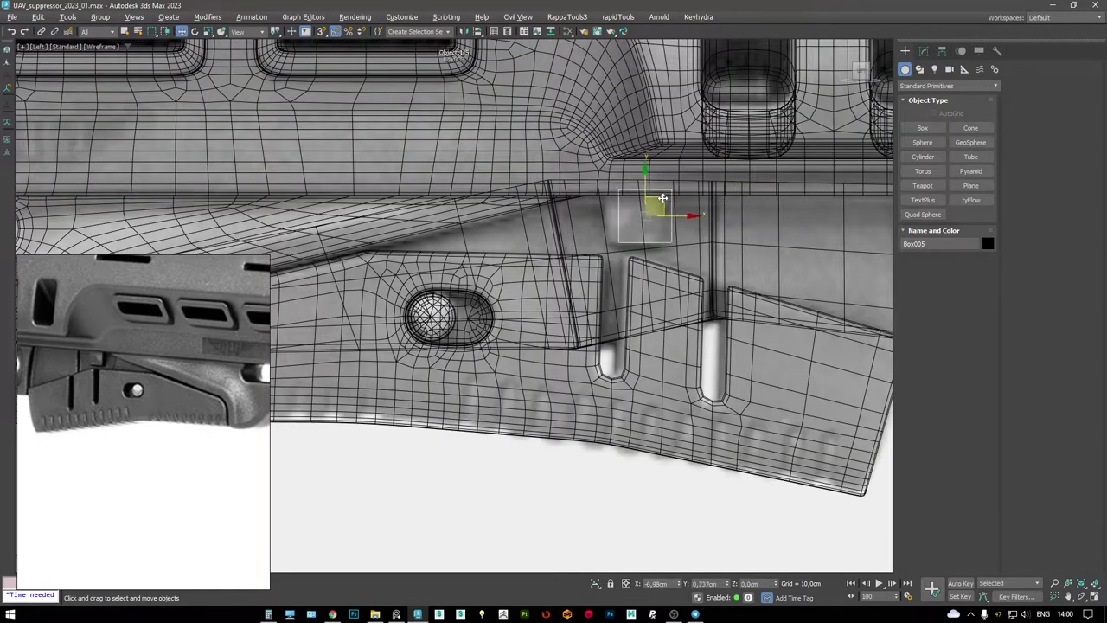
- Isolate Box005 together with the stock in the full perspective view
key("alt+w")
key("alt+w")
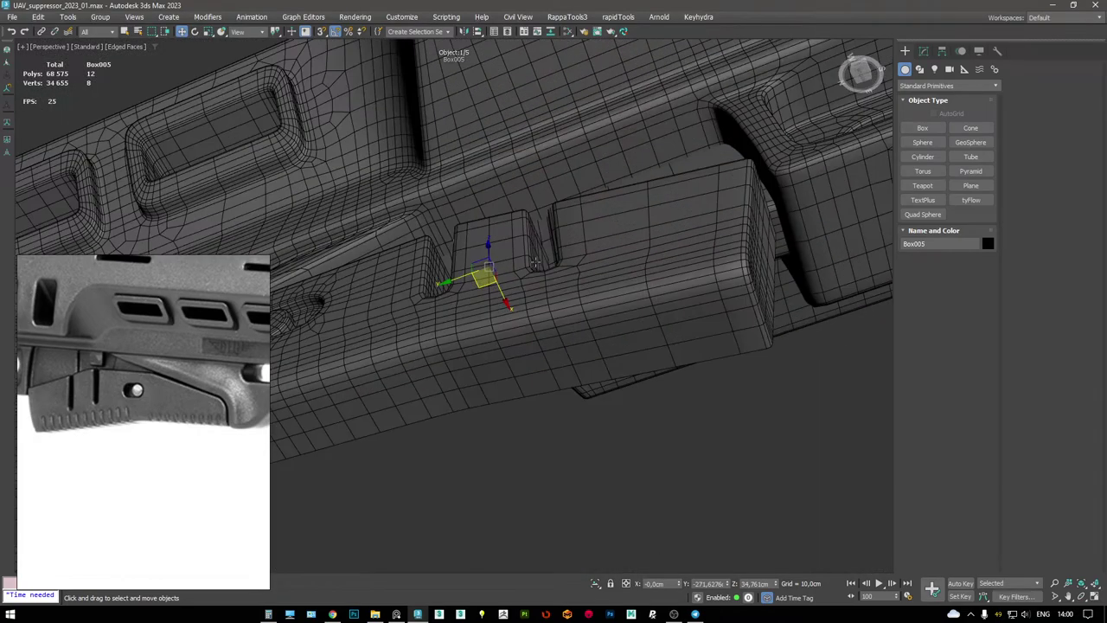
scroll(547, 283, "down", 2)
left_click(519, 295, "ctrl")
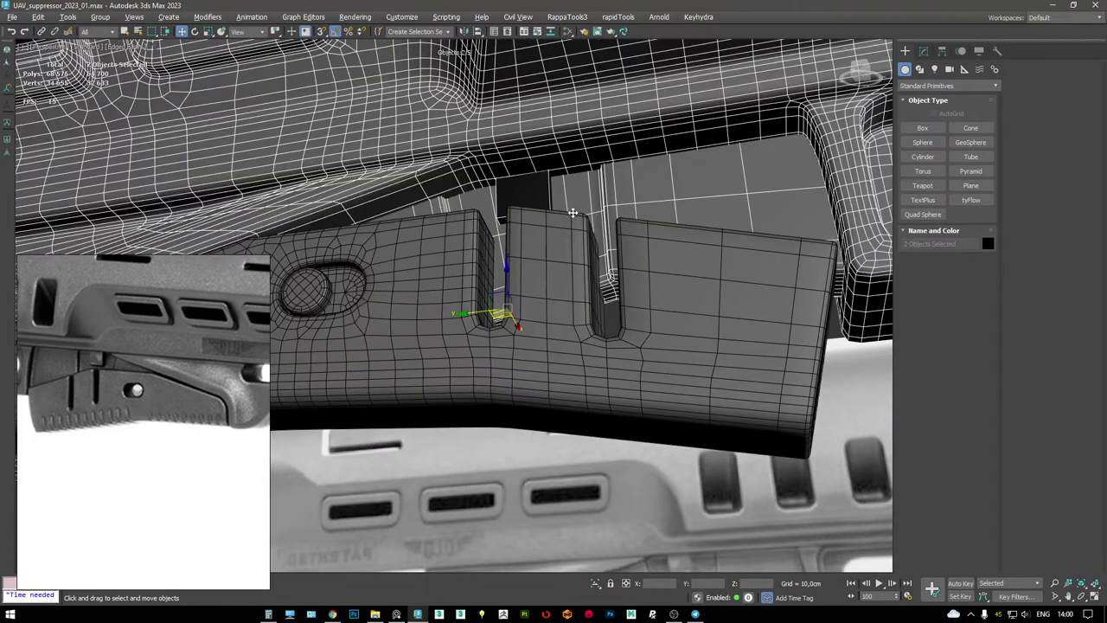
key("alt+q")
left_click(593, 218)
middle_click_drag(592, 218, 652, 211, "alt")
- Tilt Box005 about -3 degrees on X
key("e")
left_click_drag(618, 205, 629, 210)
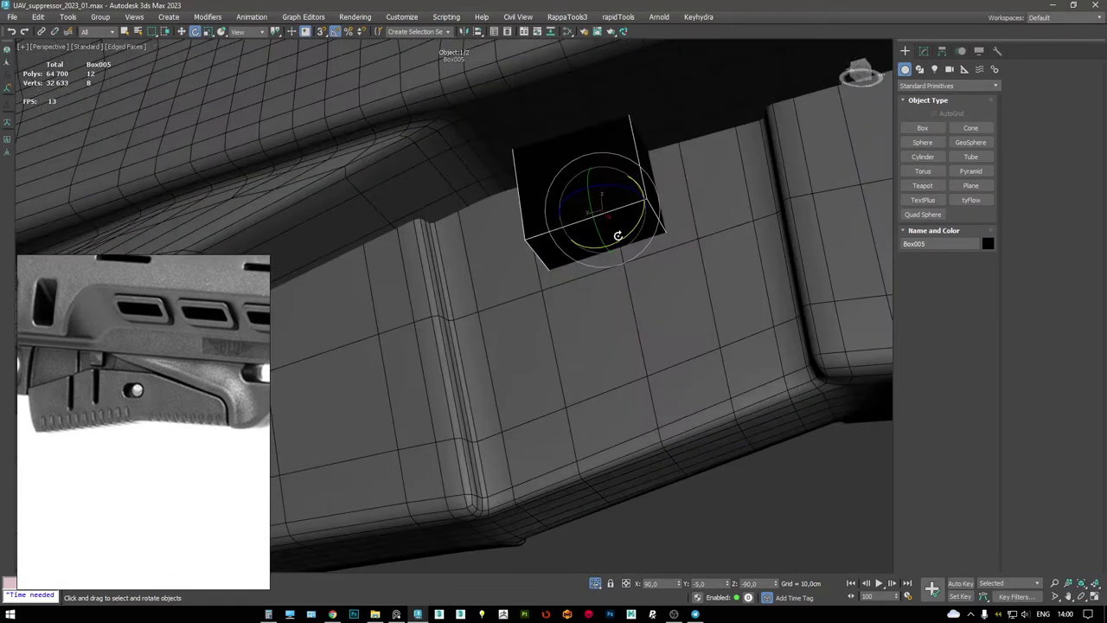
left_click(924, 50)
- Delete Box005's top face and one adjacent face
key("F3")
key("4")
left_click(591, 164)
middle_click_drag(592, 164, 592, 145, "alt")
key("Delete")
left_click(632, 188)
key("Delete")
key("F3")
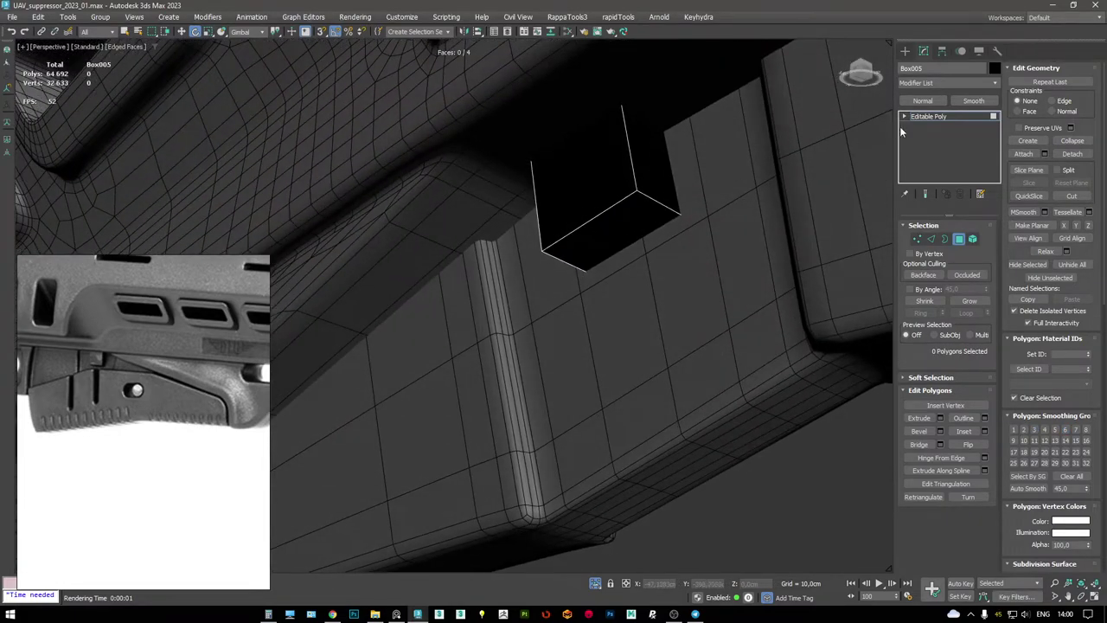
left_click(932, 118)
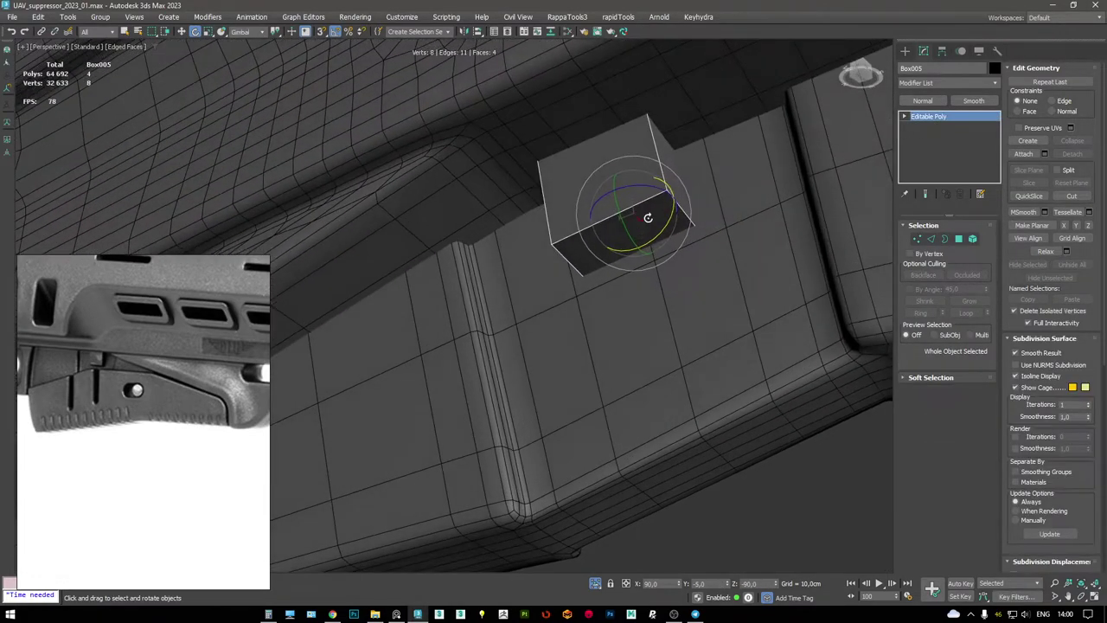
- Chamfer Box005's open border edges with depth 1,0
key("2")
key("F3")
double_click(656, 224)
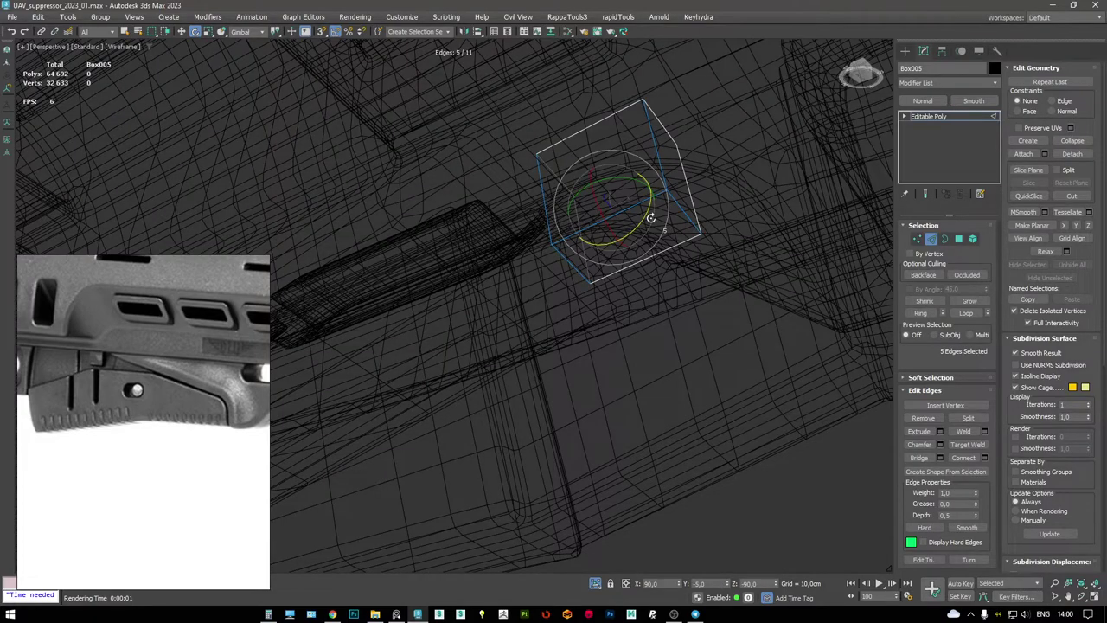
key("F3")
middle_click_drag(641, 238, 463, 371, "alt")
key("ctrl+shift+c")
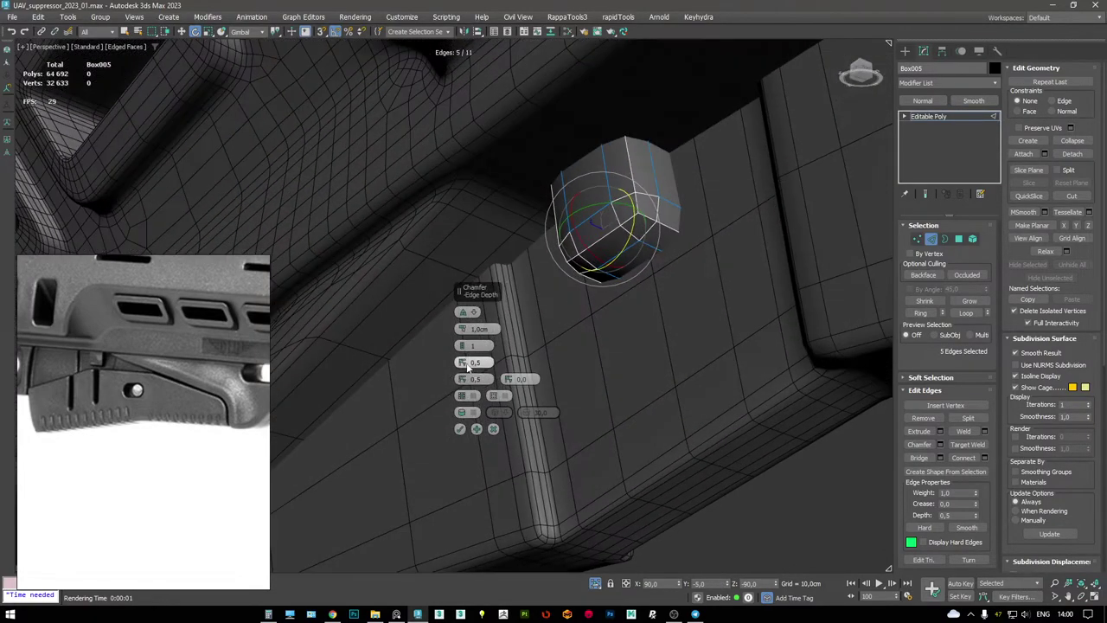
left_click_drag(463, 346, 459, 291)
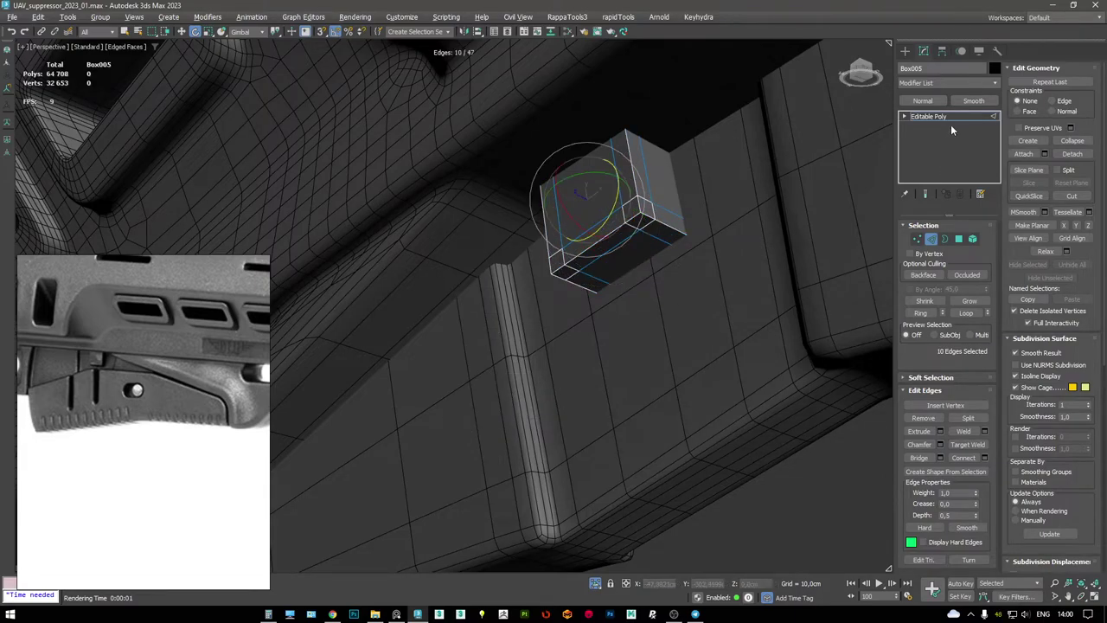
scroll(658, 208, "down", 6)
key("w")
left_click(861, 171)
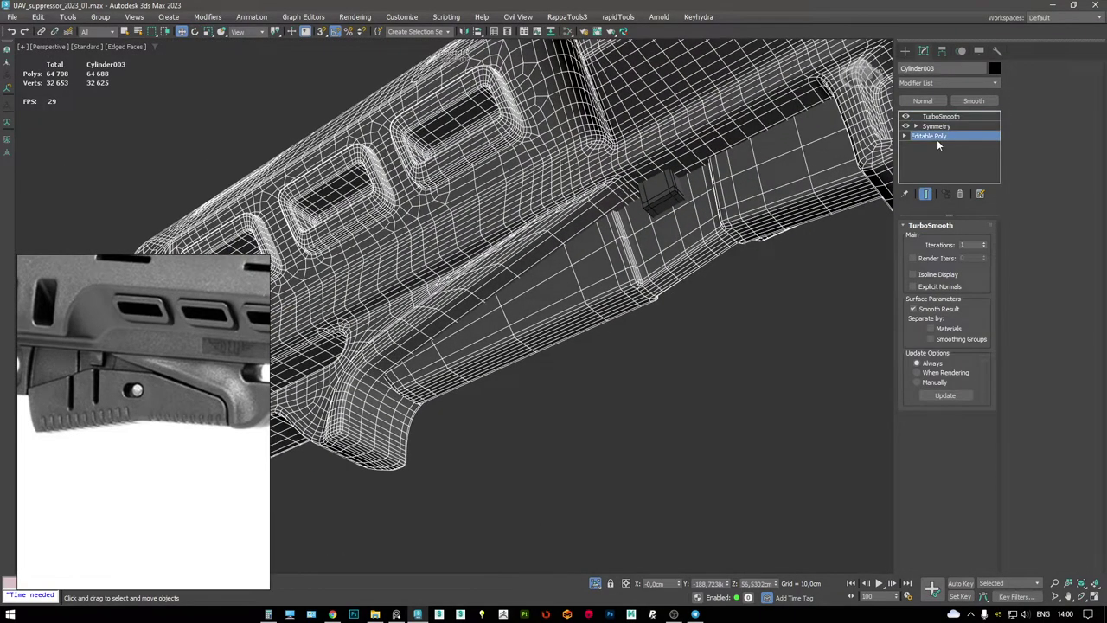
- Inspect the stock's TurboSmoothed result in plain smooth shading from the side
key("F4")
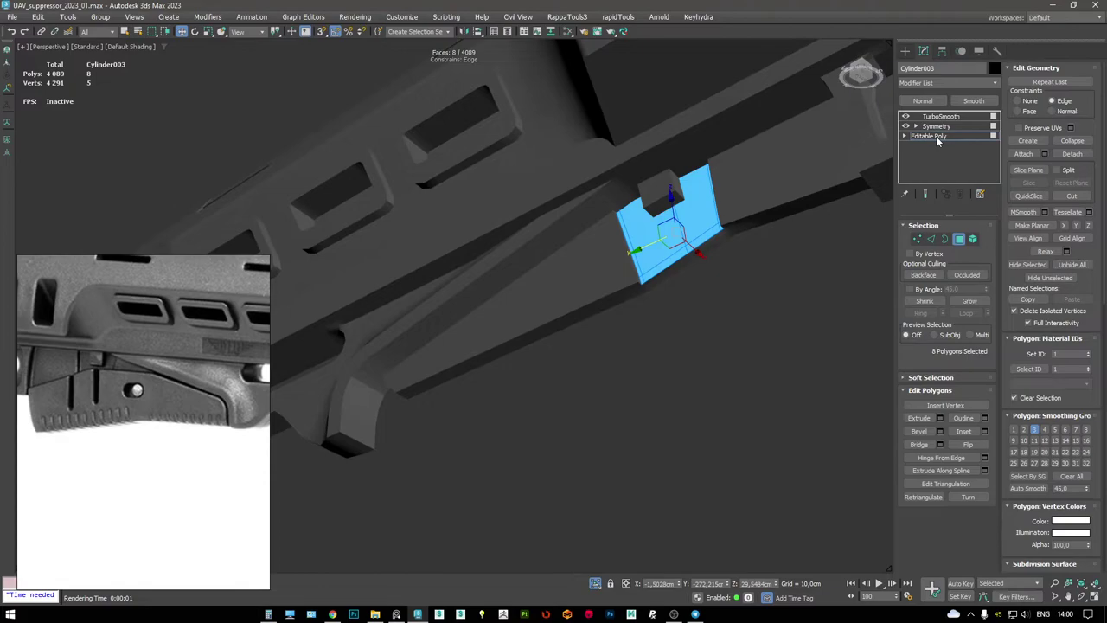
left_click(941, 116)
middle_click_drag(605, 303, 550, 241, "alt")
scroll(653, 223, "up", 3)
scroll(697, 233, "down", 4)
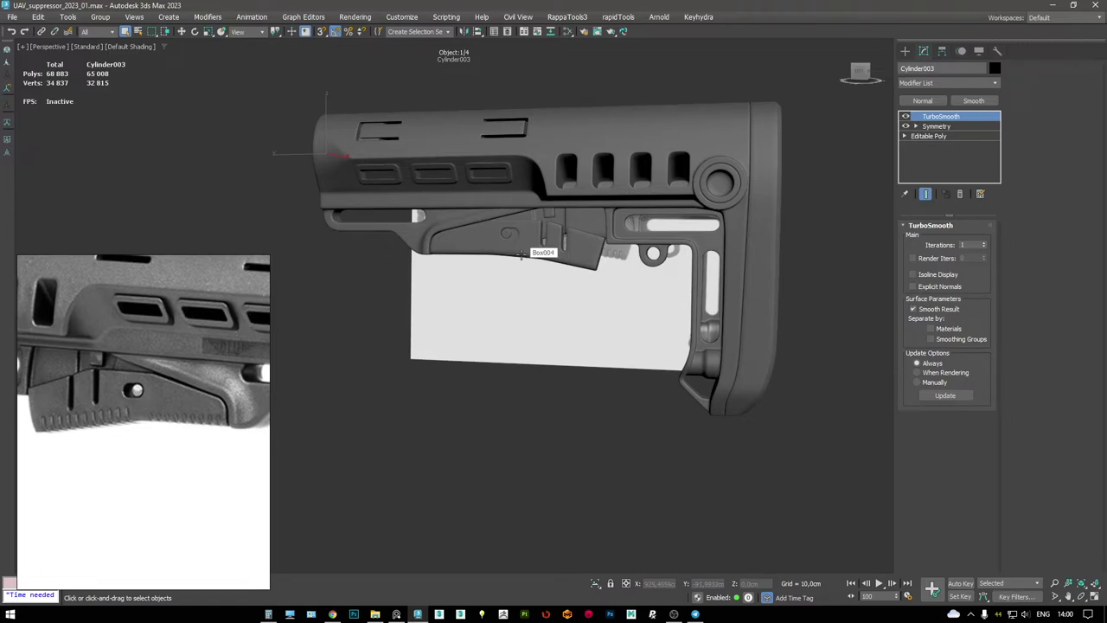
middle_click_drag(630, 327, 623, 251, "alt")
- Review the stock side-on in the four-view layout, toggling wireframe edges
key("alt+w")
key("alt+w")
key("F3")
scroll(519, 329, "down", 5)
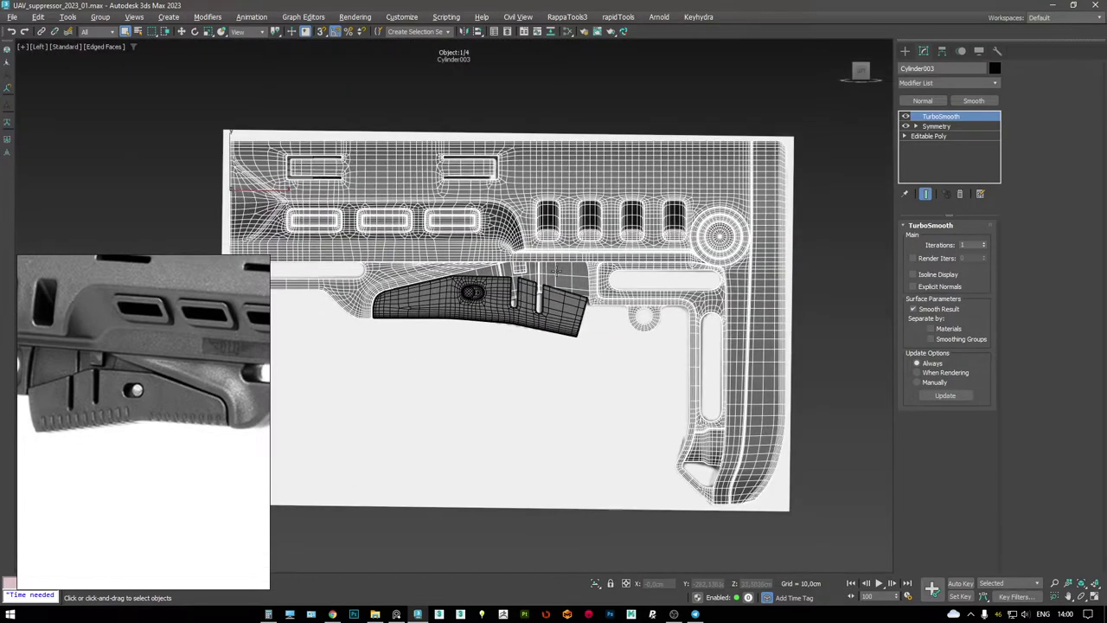
key("F4")
scroll(519, 320, "up", 2)
scroll(554, 260, "down", 5)
key("F4")
- Select Box004 and view a close-up of the stock's wireframe in perspective
key("alt+w")
left_click(651, 331)
key("alt+w")
key("F4")
scroll(652, 331, "up", 5)
middle_click_drag(651, 332, 614, 259, "alt")
mouse_move(699, 207)
middle_mouse_down("alt")
mouse_move(600, 211)
mouse_move(599, 199)
mouse_move(550, 249)
middle_mouse_up("alt")
- Isolate Cylinder003 and compare its base mesh with the smoothed result
key("w")
key("F3")
key("F3")
left_click(550, 248)
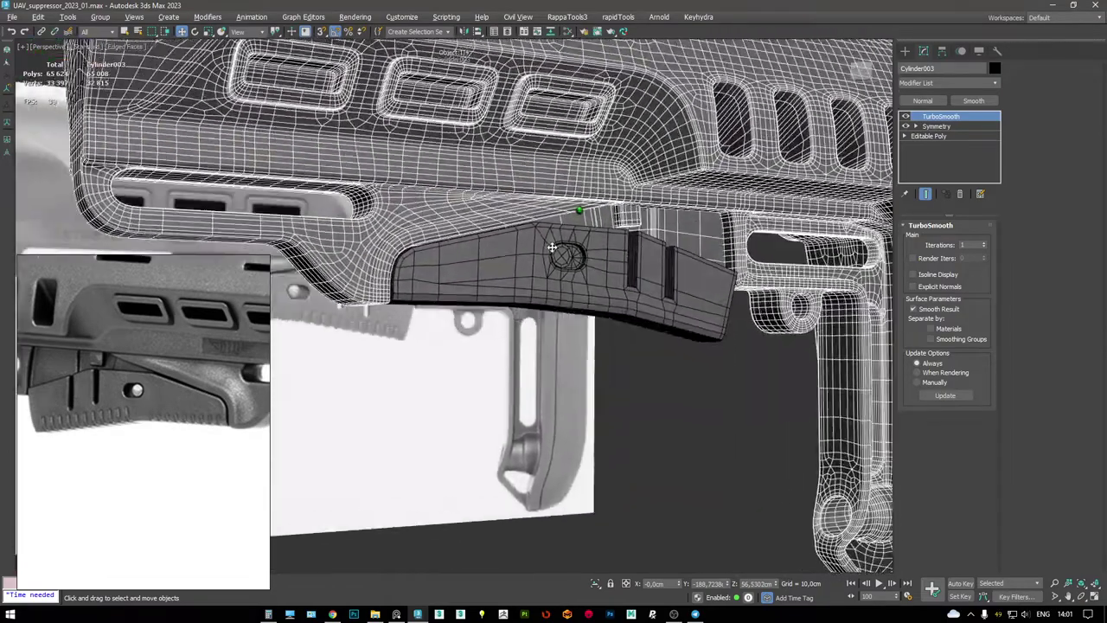
key("alt+q")
left_click(951, 135)
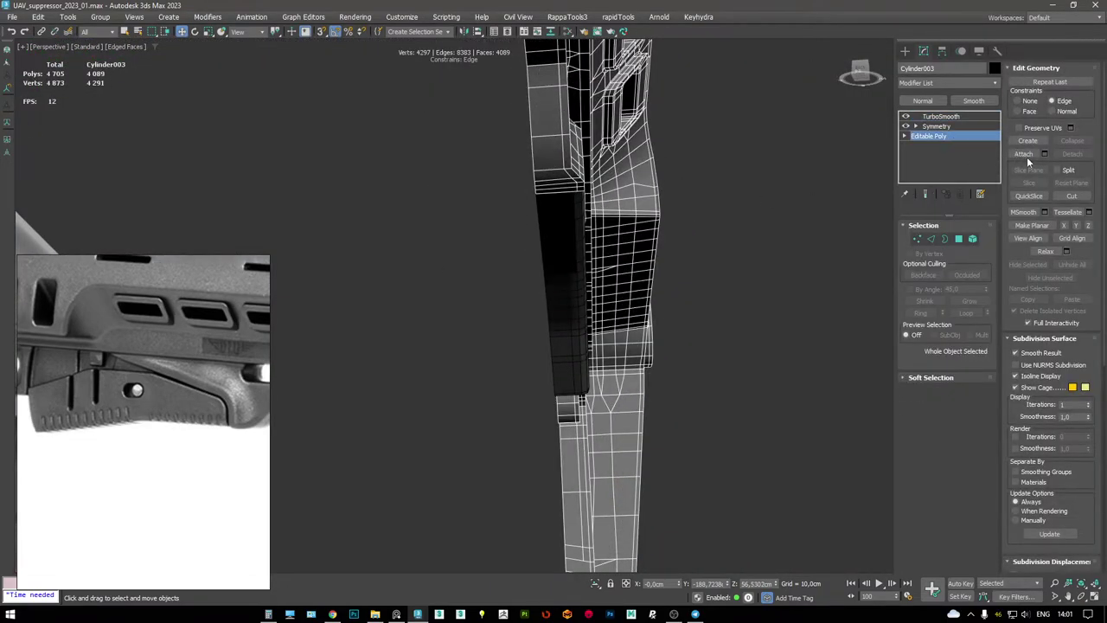
middle_click_drag(571, 231, 865, 164, "alt")
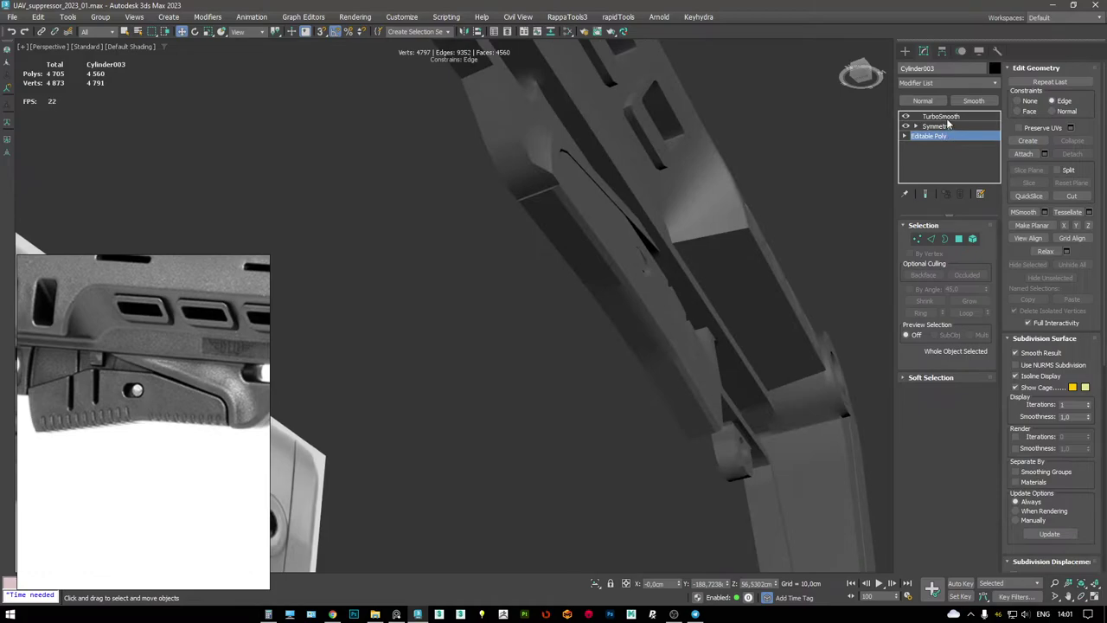
left_click(941, 116)
- Orbit around the isolated TurboSmoothed Cylinder003, toggling wireframe edges
middle_click_drag(605, 173, 495, 201, "alt")
key("F4")
scroll(494, 201, "down", 5)
key("F4")
key("F4")
mouse_move(581, 215)
middle_mouse_down("alt")
mouse_move(596, 201)
mouse_move(539, 143)
mouse_move(628, 176)
mouse_move(605, 155)
middle_mouse_up("alt")
scroll(541, 147, "down", 4)
scroll(568, 148, "up", 5)
key("F4")
- Pick out the new cylinder among Cylinder002 and Cylinder003, toggling wireframe and shaded display
key("F3")
scroll(606, 155, "up", 3)
key("F3")
key("F3")
key("w")
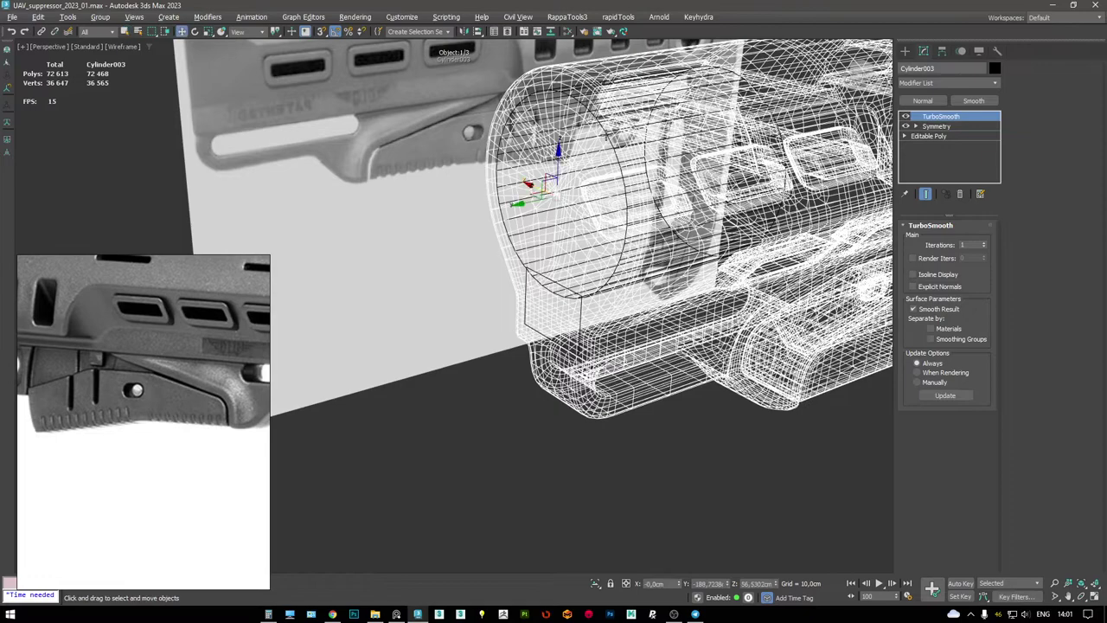
left_click(606, 144)
key("F3")
key("F3")
left_click(583, 304)
left_click(580, 305)
left_click(606, 302)
key("F3")
key("F3")
left_click(609, 157)
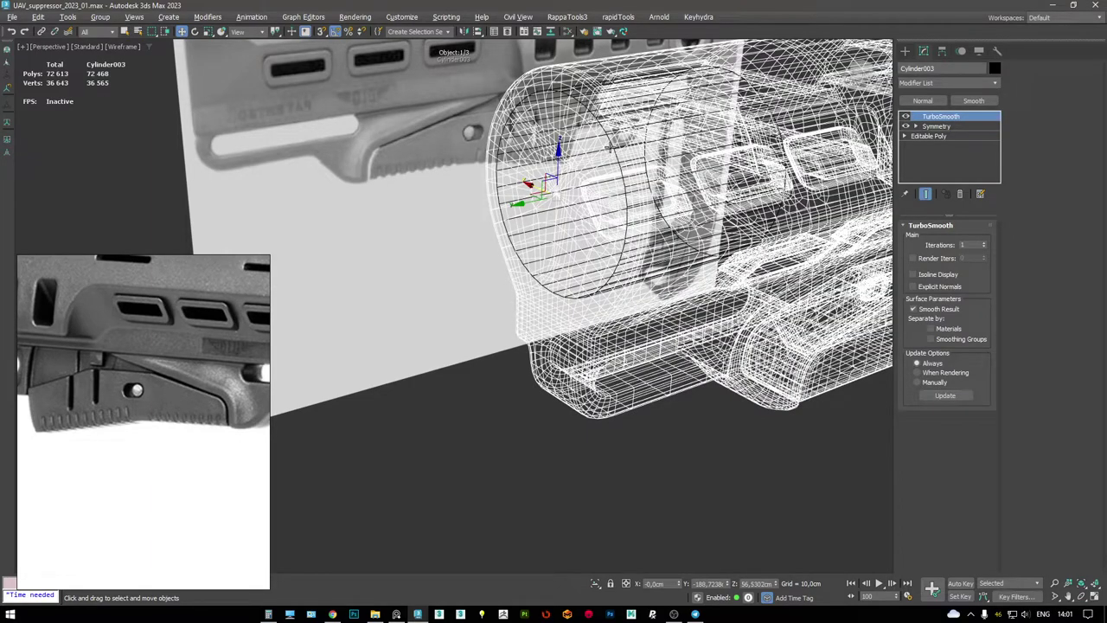
left_click(596, 302)
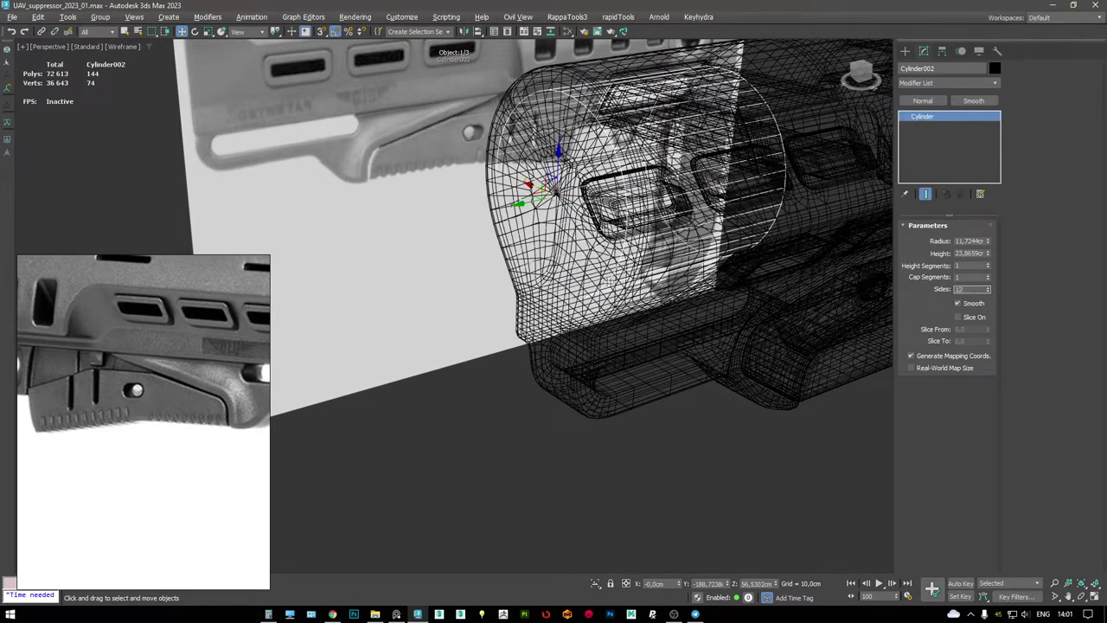
- Set the new cylinder to 12 sides
key("Return")
key("F3")
scroll(560, 202, "up", 5)
scroll(572, 207, "down", 3)
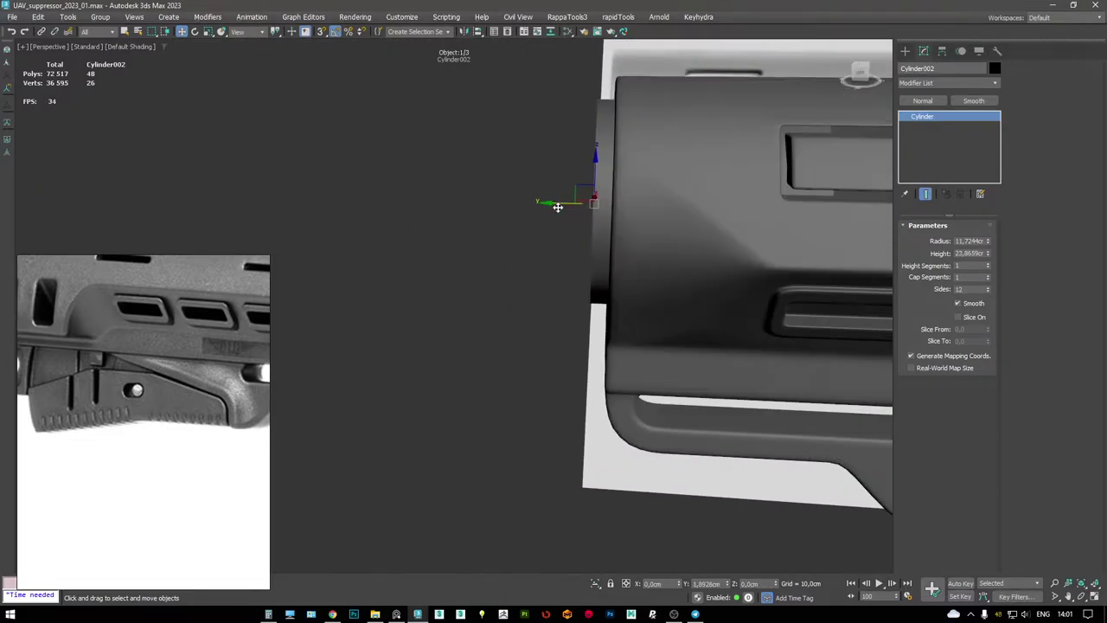
- Convert the cylinder to Editable Poly and select half of its vertices
key("F3")
key("F3")
key("4")
key("F3")
key("ctrl+a")
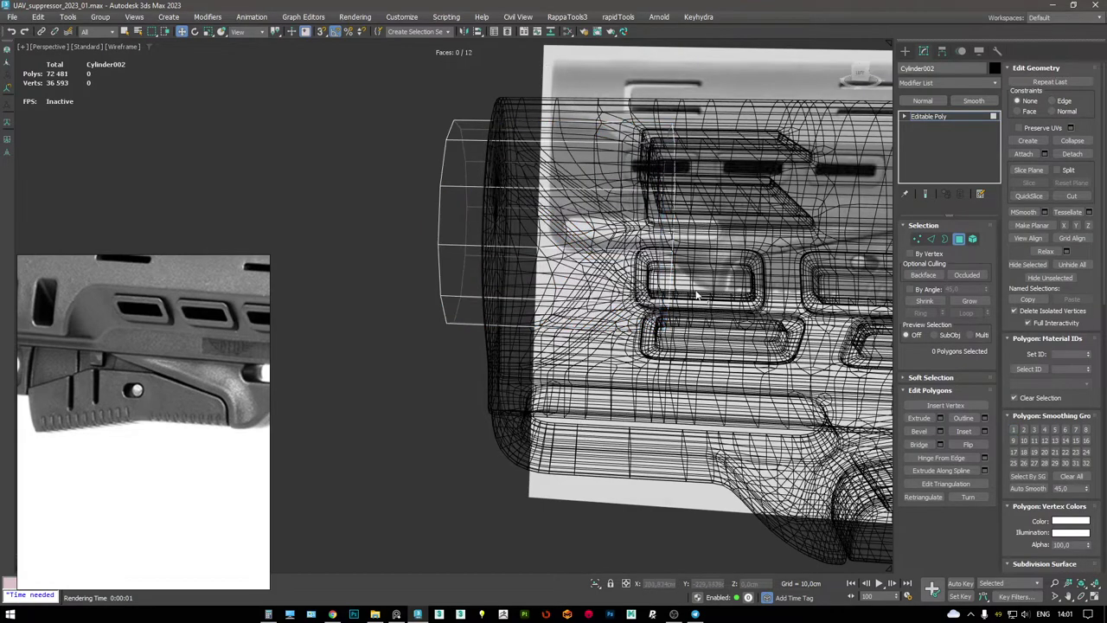
key("1")
key("F3")
key("F3")
key("F3")
mouse_move(525, 218)
middle_mouse_down("alt")
mouse_move(425, 234)
mouse_move(526, 136)
middle_mouse_up("alt")
key("F3")
key("F3")
key("F3")
key("F3")
- Delete the selected vertices, leaving half of the cylinder, and return to object level
left_click(938, 115)
mouse_move(606, 260)
middle_mouse_down("alt")
mouse_move(571, 225)
mouse_move(544, 121)
middle_mouse_up("alt")
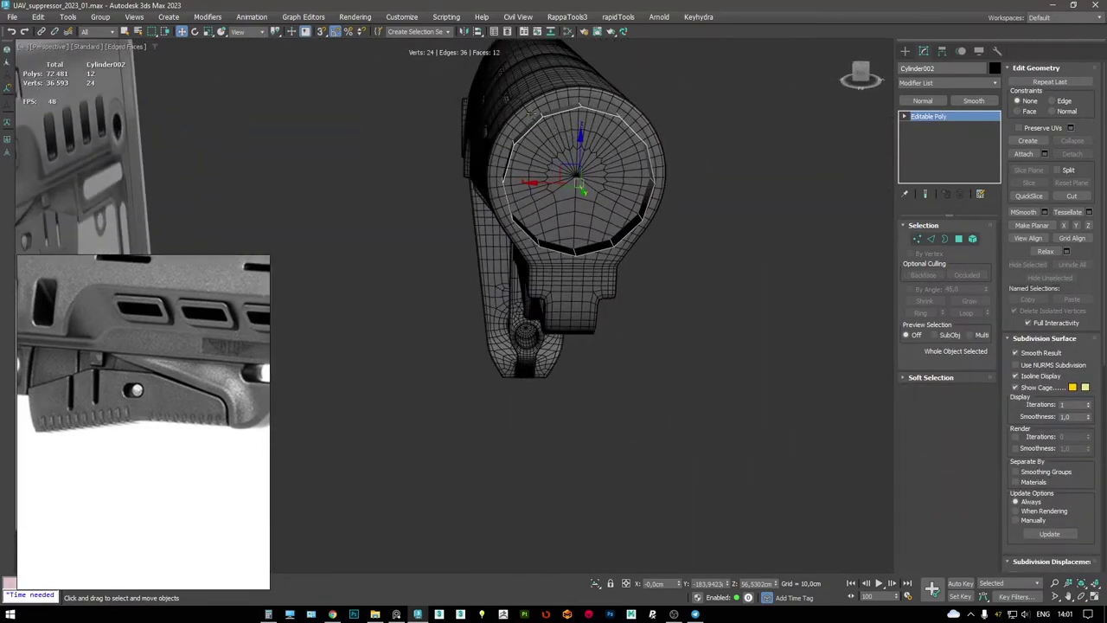
key("F3")
key("1")
left_click_drag(549, 277, 566, 181, "alt")
middle_click_drag(565, 181, 606, 156, "alt")
left_click(938, 115)
key("F3")
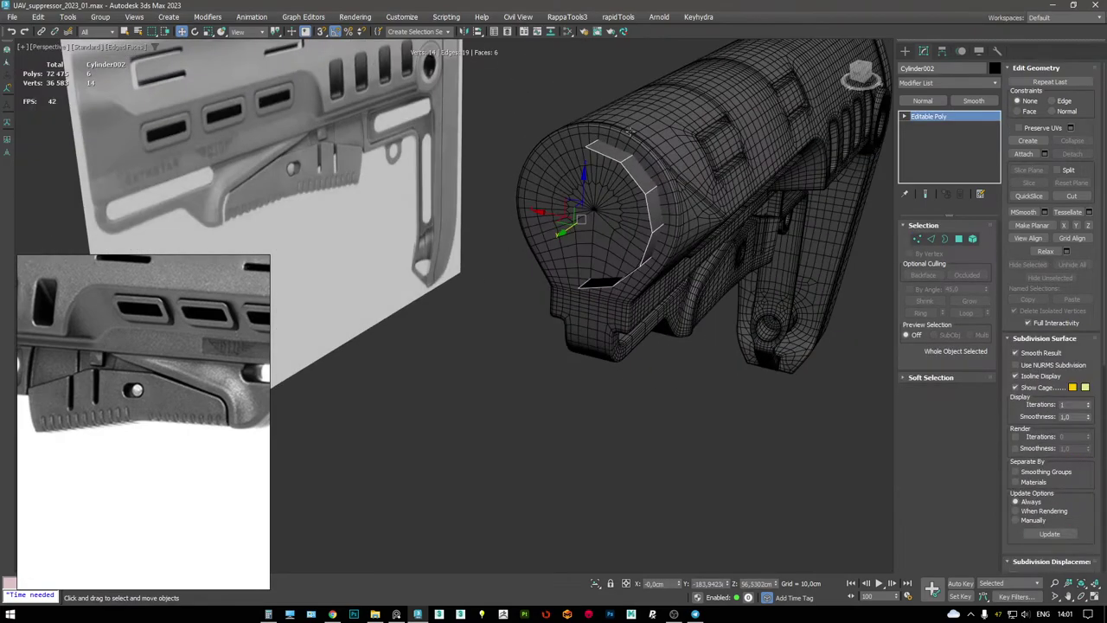
- Select the stock Cylinder003 and show its TurboSmooth settings to compare with the reference
left_click(940, 115)
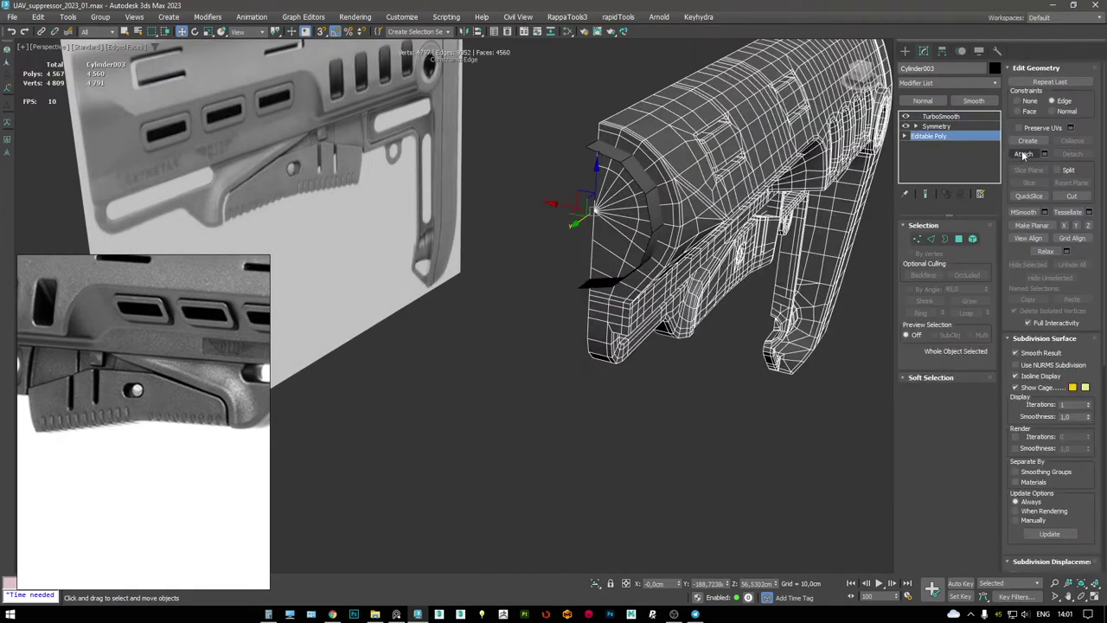
left_click(941, 116)
key("F4")
mouse_move(554, 259)
middle_mouse_down("alt")
mouse_move(605, 203)
mouse_move(640, 208)
mouse_move(610, 215)
mouse_move(634, 183)
middle_mouse_up("alt")
key("F4")
scroll(610, 216, "down", 3)
middle_click_drag(561, 181, 575, 105, "alt")
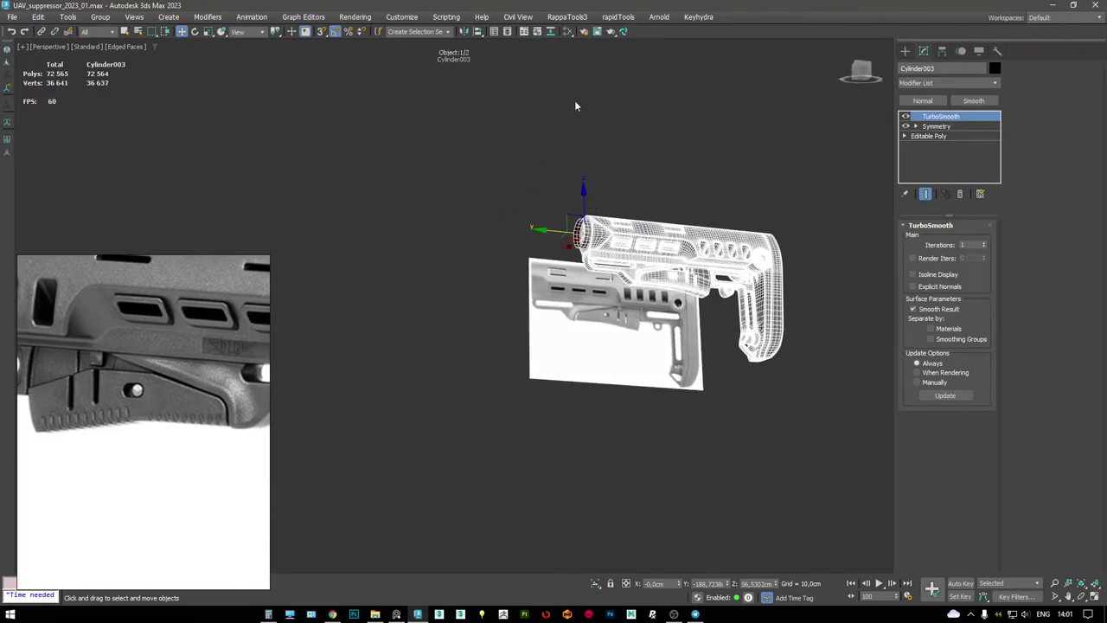
- Make 0 (default) the active layer, move the stock onto it, and delete Rectangle035
left_click(506, 31)
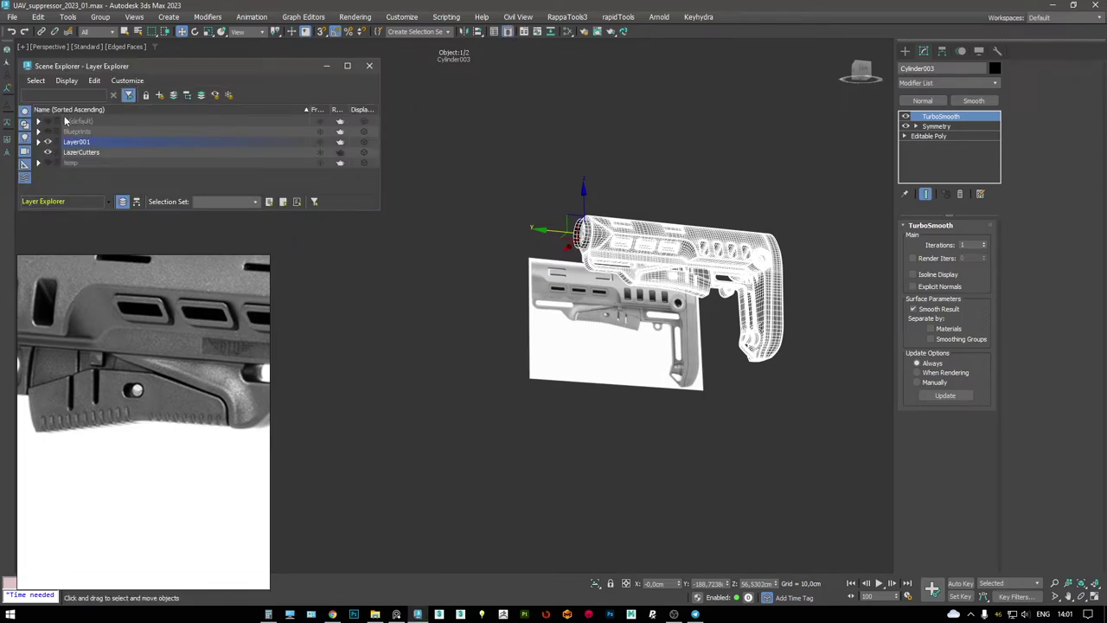
left_click(57, 120)
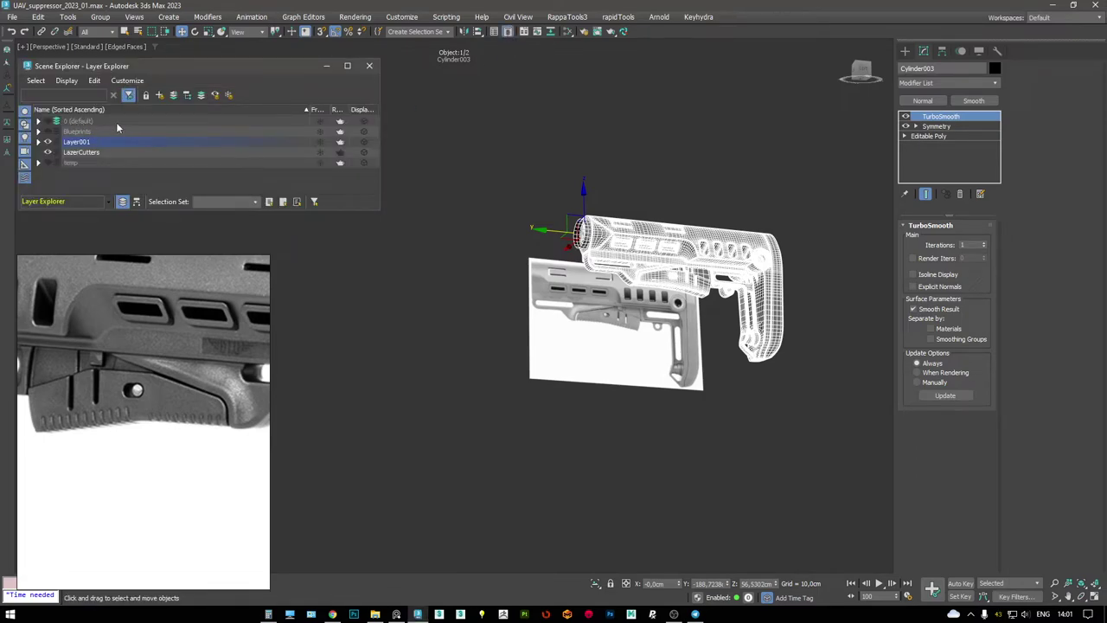
left_click(172, 95)
left_click(41, 143)
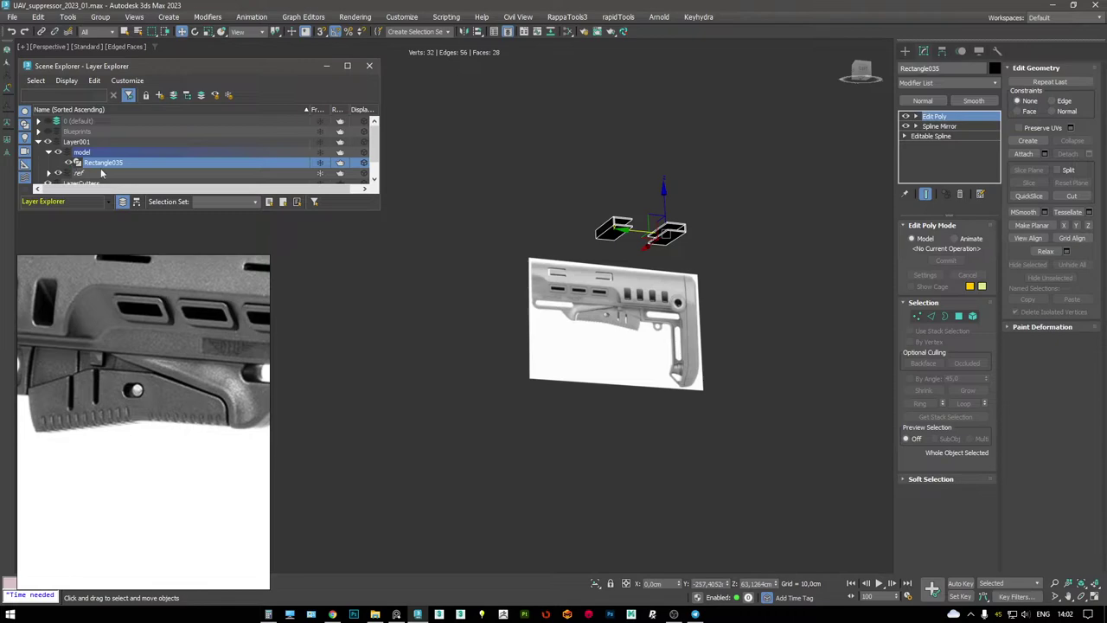
middle_click_drag(713, 284, 580, 200, "alt")
key("Delete")
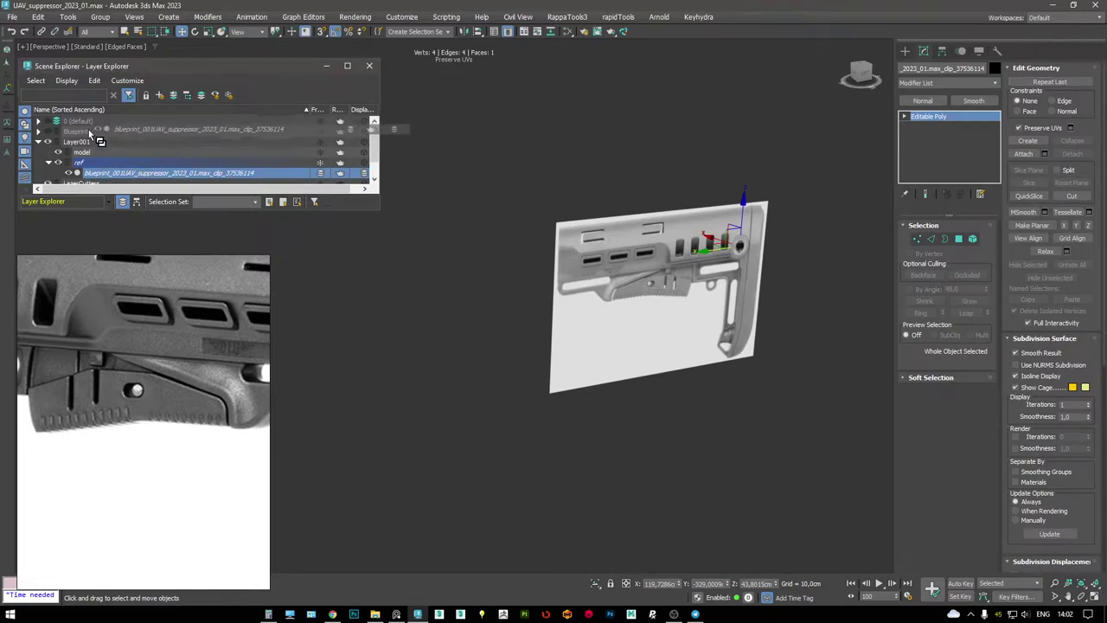
- Move the blueprint into the Blueprints layer, then delete Layer001 and the other selected layers
left_click_drag(90, 131, 90, 132)
left_click(76, 173)
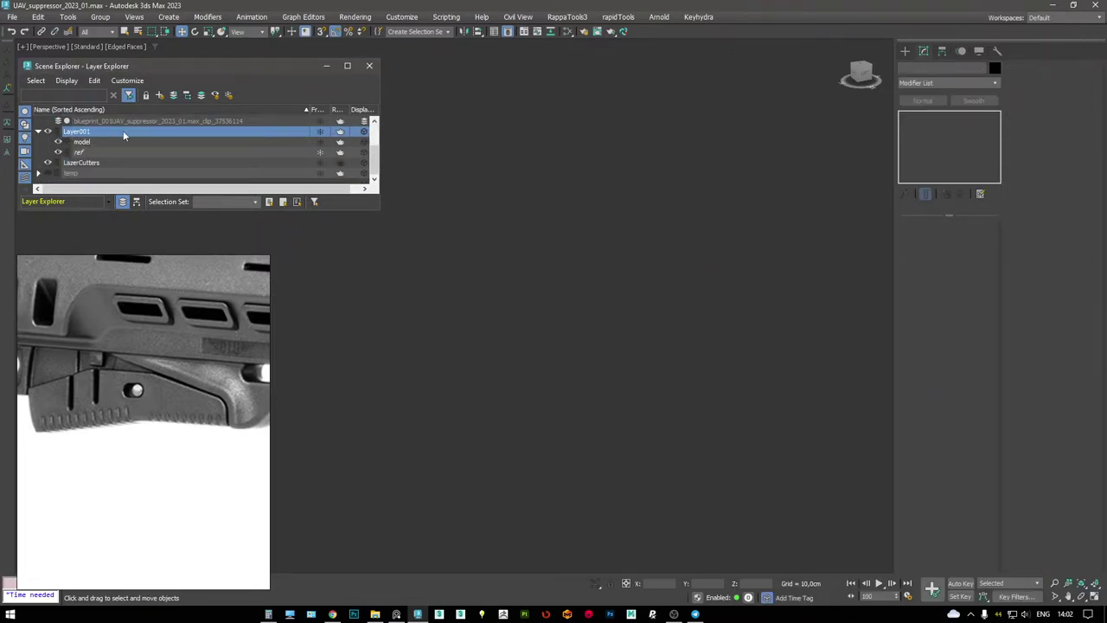
right_click(121, 130)
left_click(121, 185)
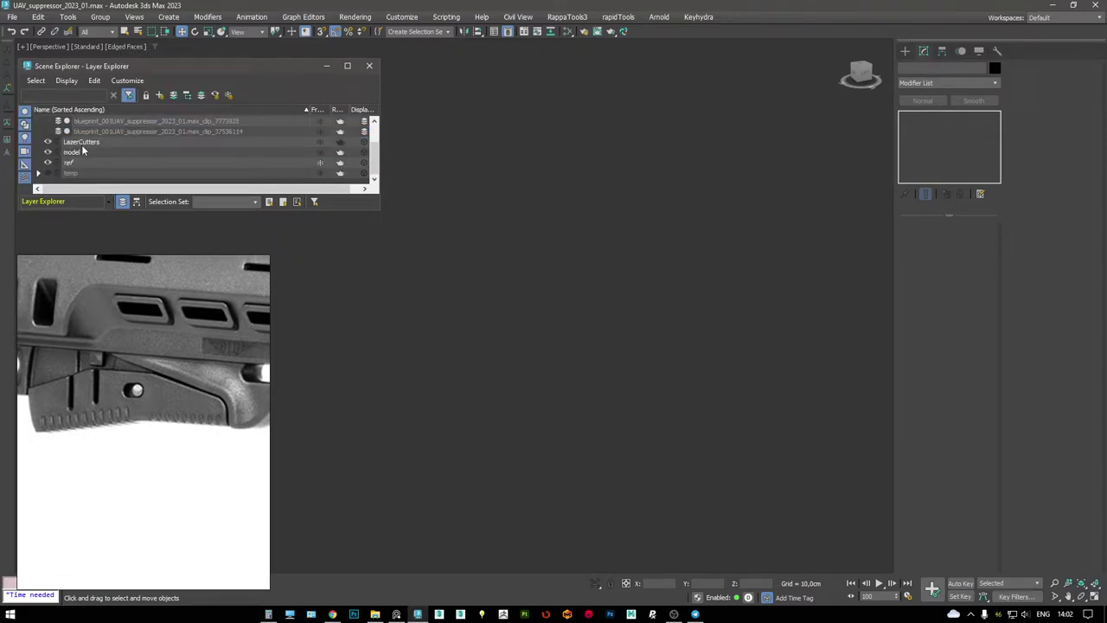
right_click(118, 151)
left_click(104, 208)
- Unhide the 0 (default) layer and hide Blueprints, viewing the gun with edged faces
left_click(47, 120)
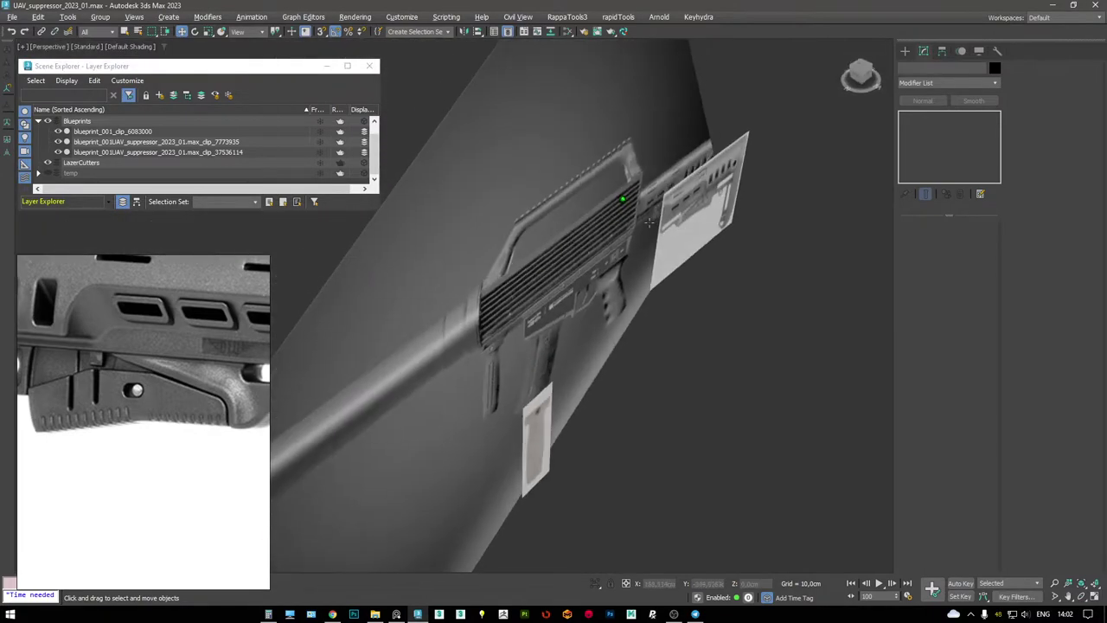
middle_click_drag(649, 223, 571, 229, "alt")
scroll(104, 150, "up", 1)
left_click(48, 120)
left_click(48, 131)
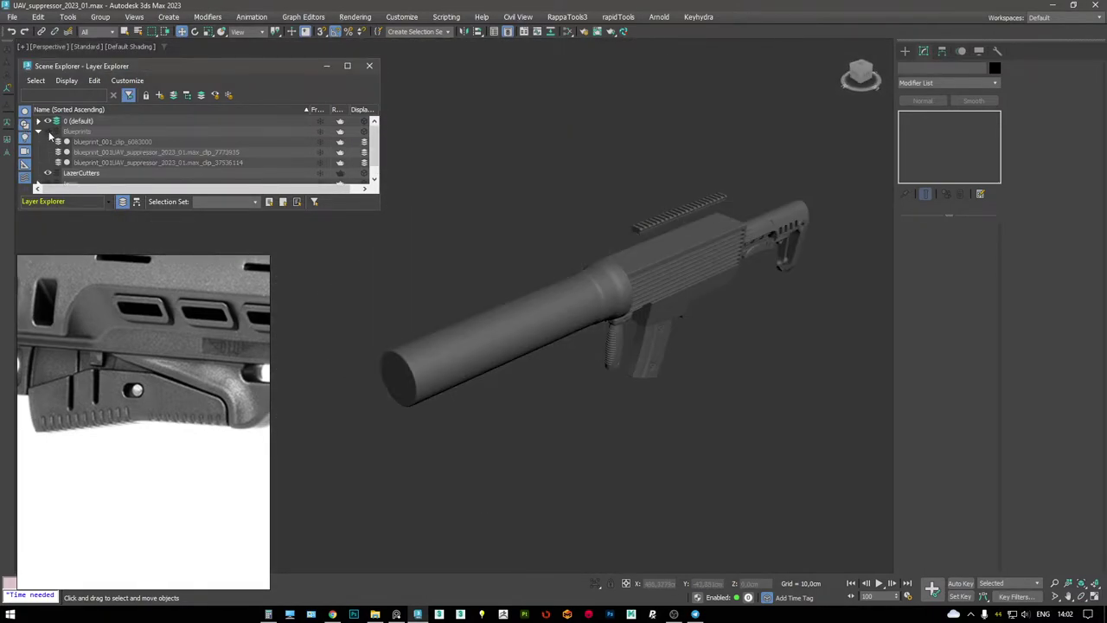
key("F4")
scroll(540, 196, "up", 2)
key("F4")
scroll(540, 195, "up", 3)
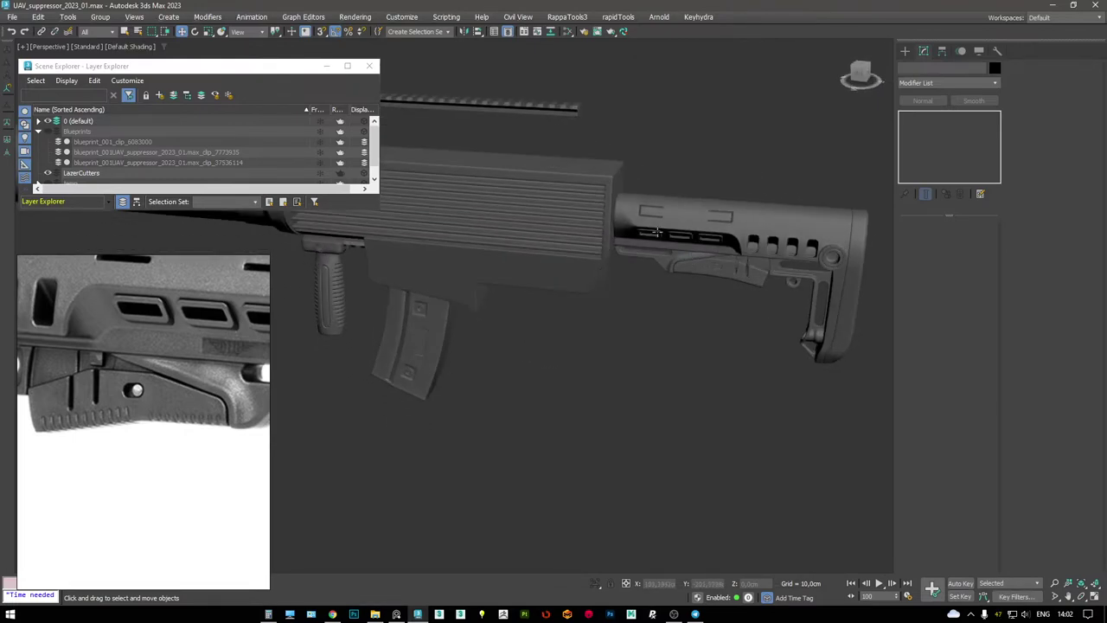
key("F4")
- Nudge the stock slightly along Y, then deselect it
left_click_drag(594, 216, 599, 217)
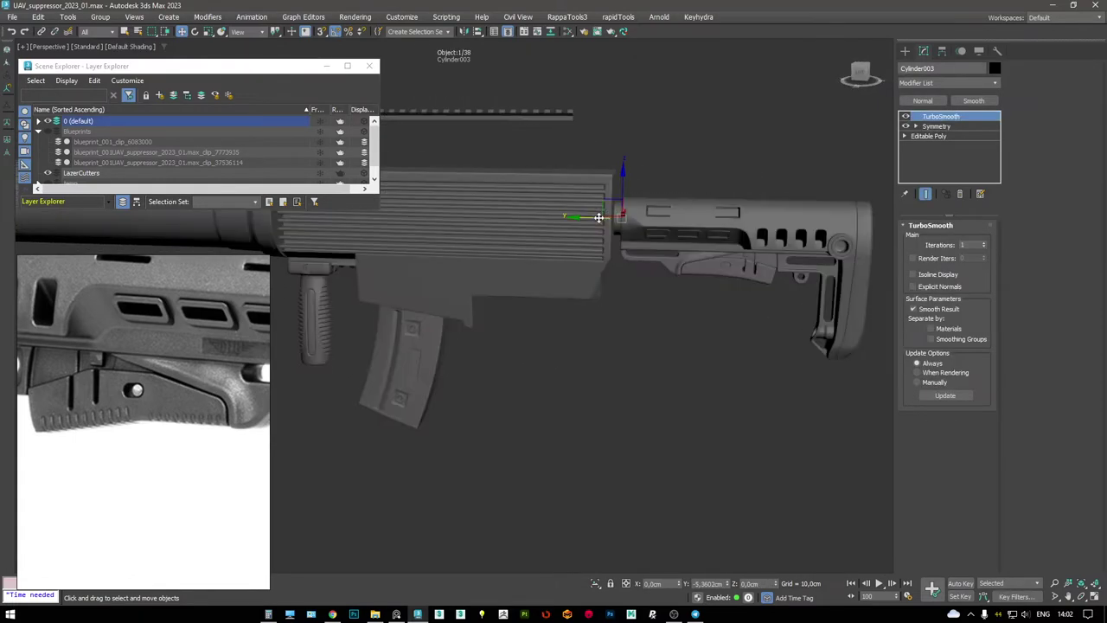
mouse_move(616, 230)
middle_mouse_down("alt")
mouse_move(643, 307)
mouse_move(609, 234)
middle_mouse_up("alt")
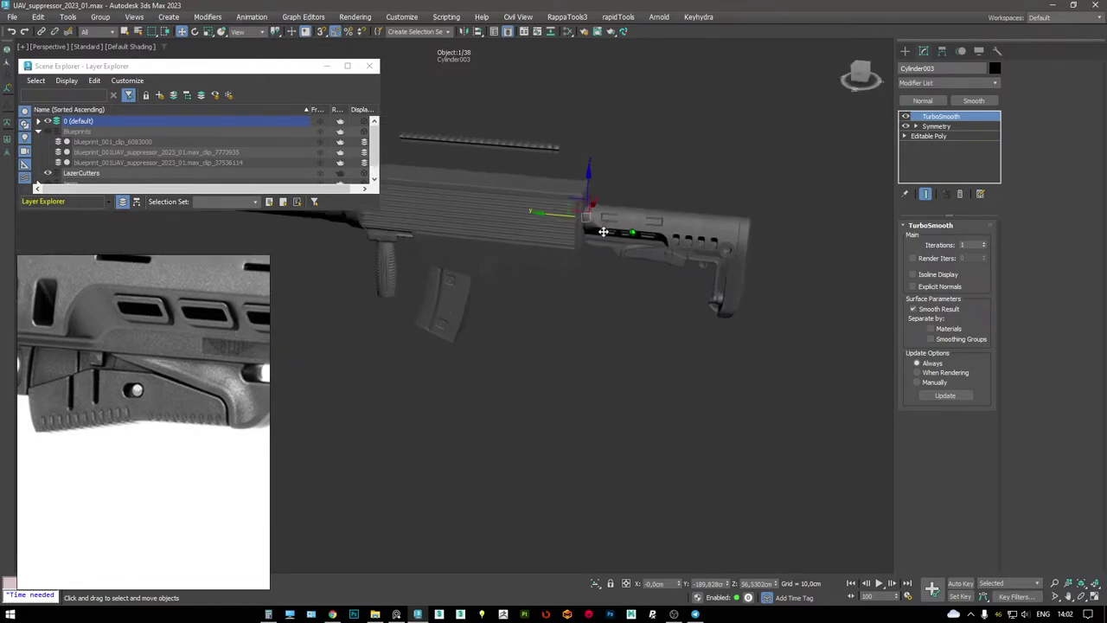
scroll(640, 229, "down", 6)
left_click(736, 257)
- Orbit and zoom around the gun to an end-on view
middle_click_drag(736, 257, 536, 242, "alt")
scroll(121, 373, "down", 6)
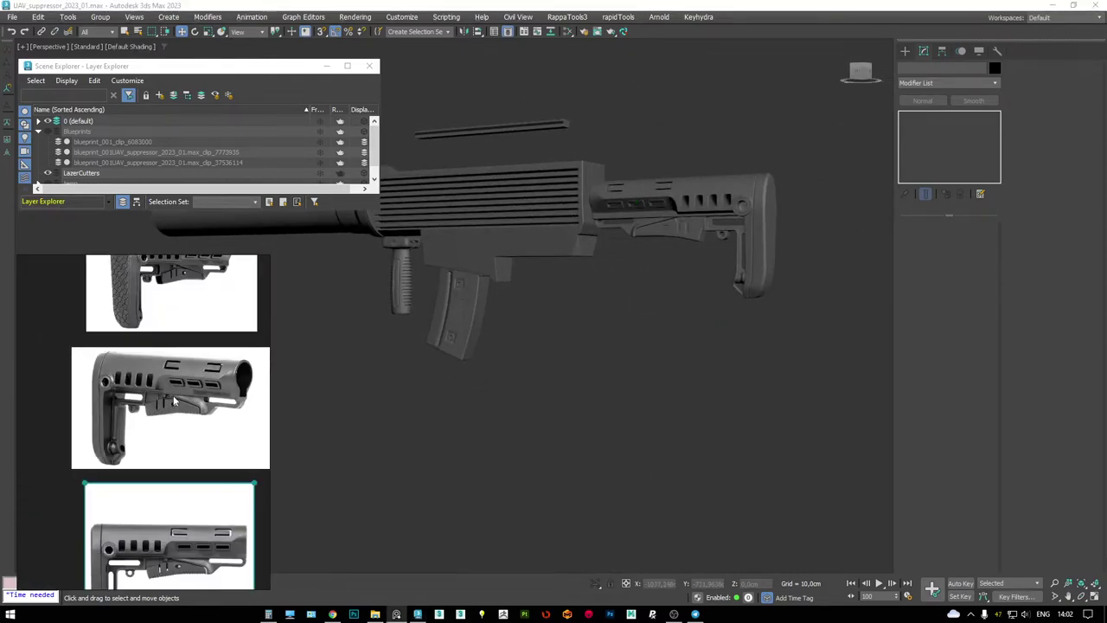
scroll(95, 450, "up", 3)
scroll(95, 441, "up", 2)
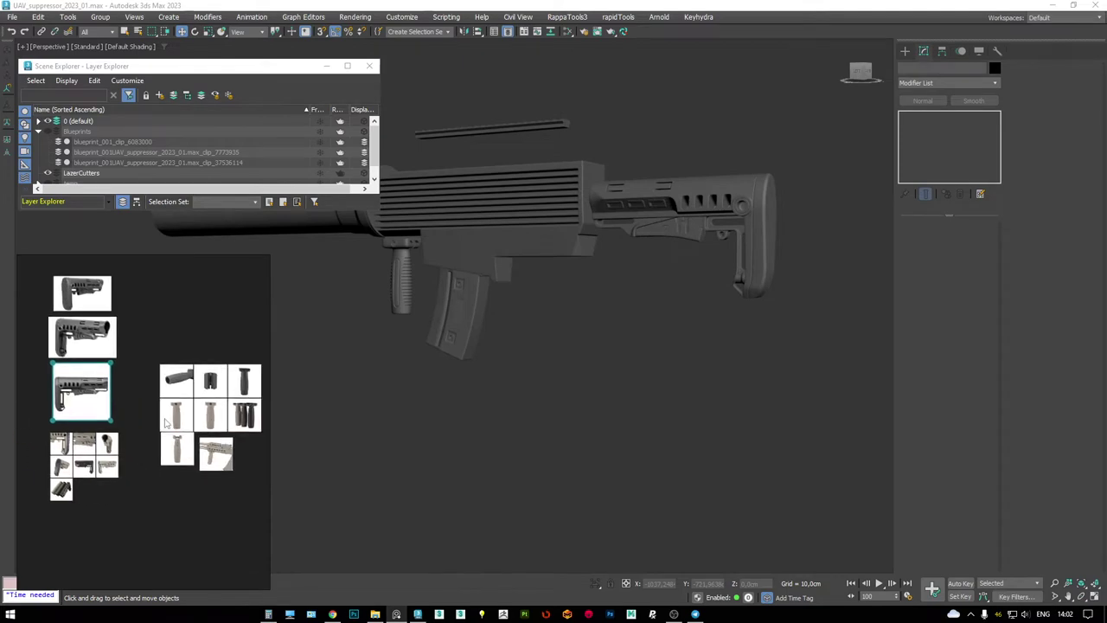
scroll(102, 406, "down", 2)
scroll(107, 380, "up", 4)
scroll(108, 381, "up", 8)
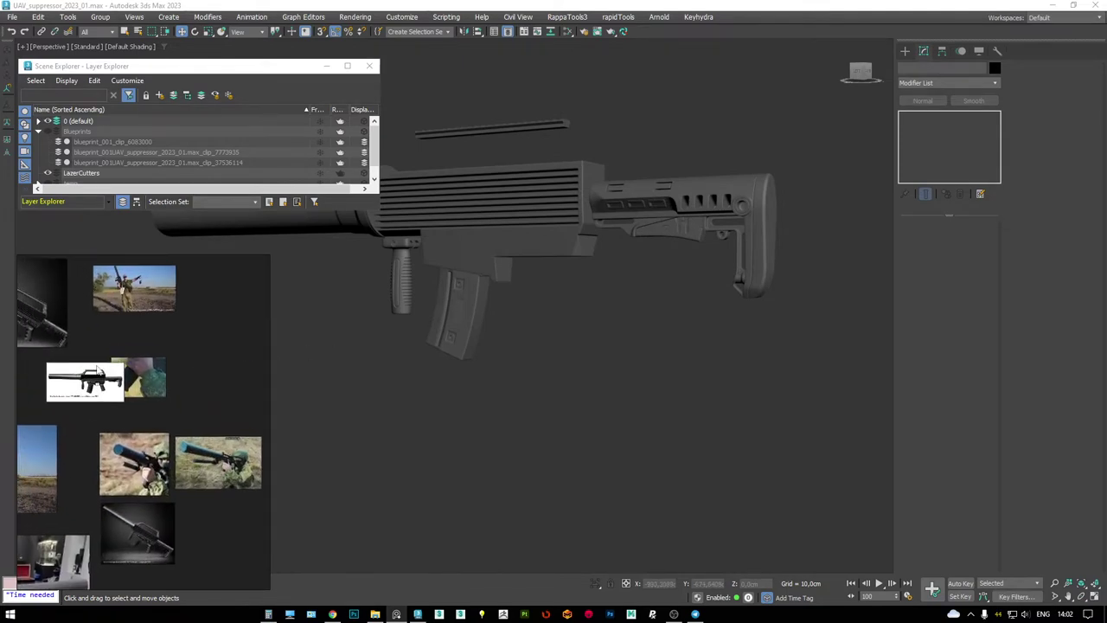
scroll(573, 250, "up", 8)
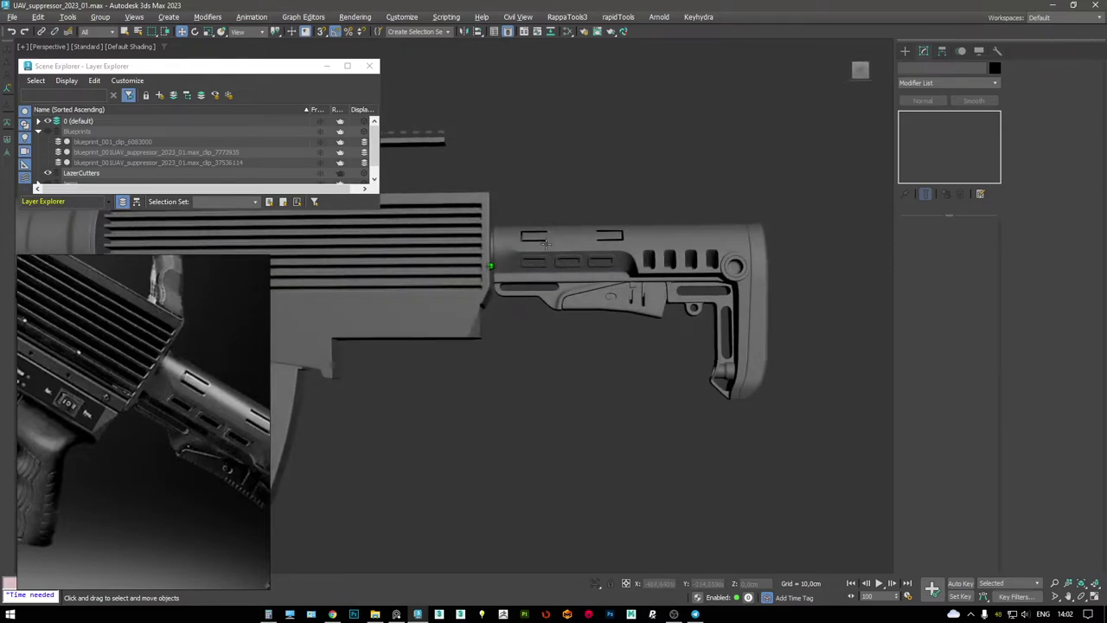
scroll(546, 244, "down", 6)
mouse_move(546, 244)
middle_mouse_down("alt")
mouse_move(480, 284)
mouse_move(437, 290)
mouse_move(526, 290)
middle_mouse_up("alt")
scroll(164, 394, "down", 4)
scroll(179, 400, "up", 4)
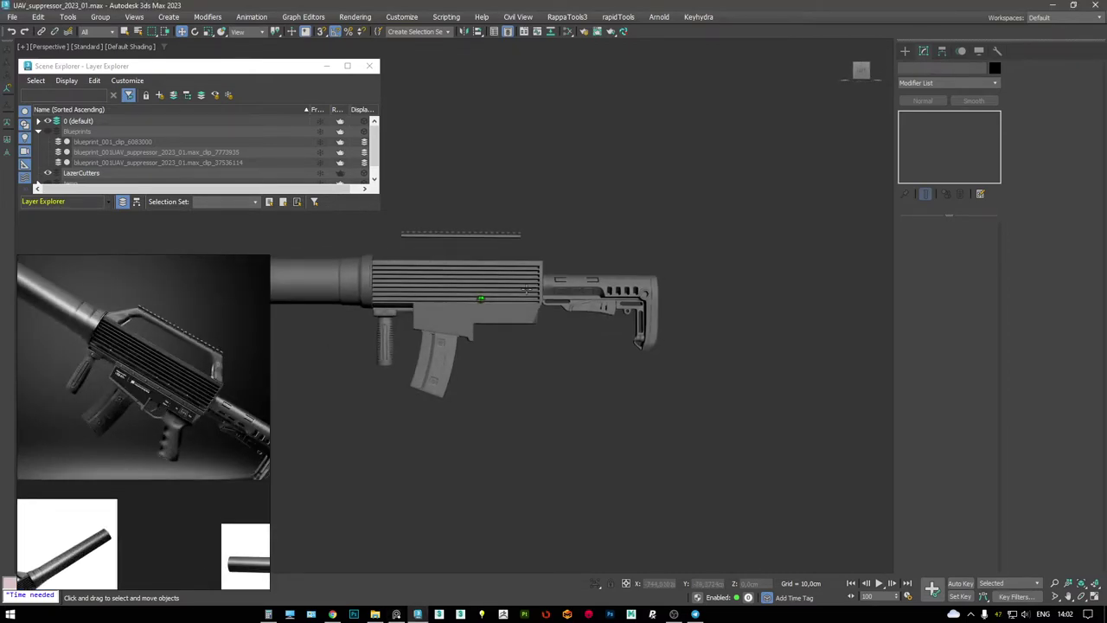
- Maximize the Left view and pan to the gun's side
key("alt+w")
right_click(406, 350)
key("alt+w")
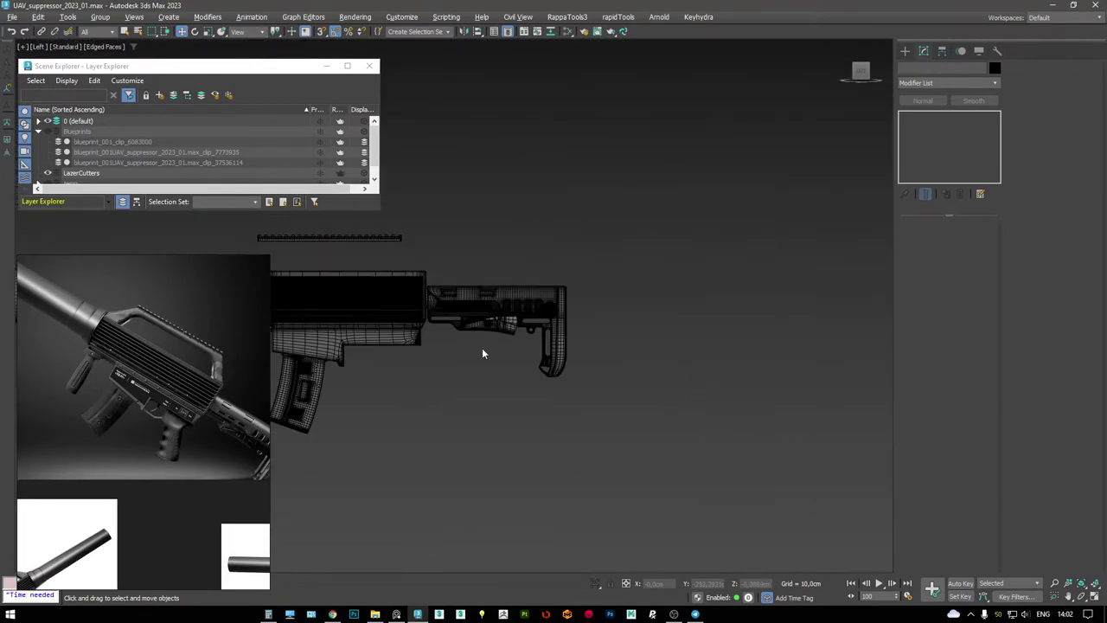
middle_click_drag(484, 349, 524, 315)
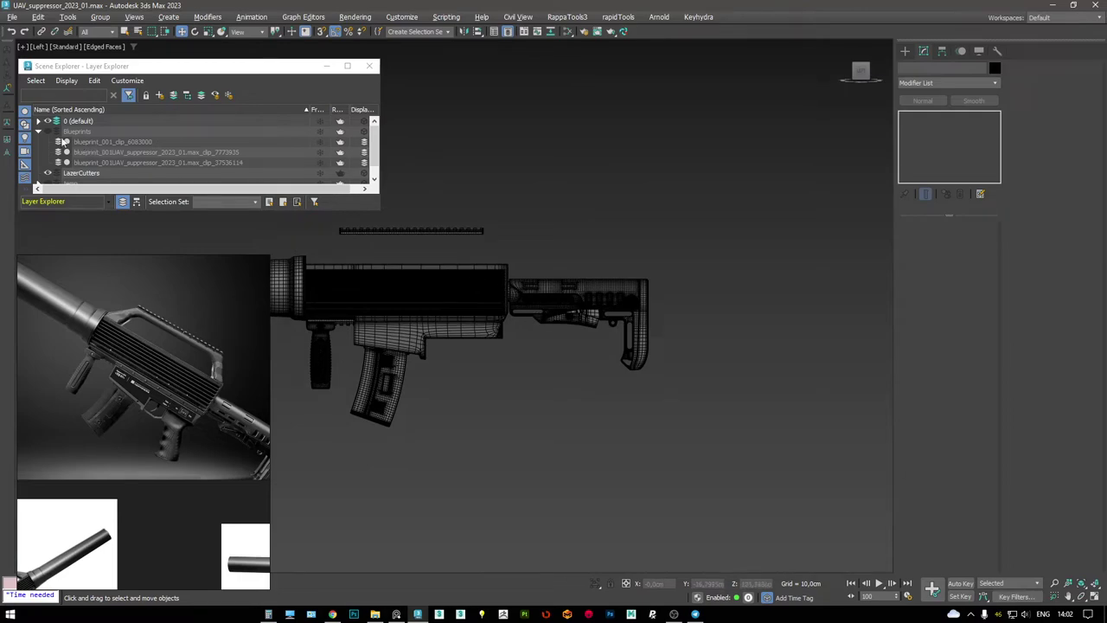
- Unhide Blueprints, hide one blueprint image plane, and frame the whole gun side-on
left_click(49, 130)
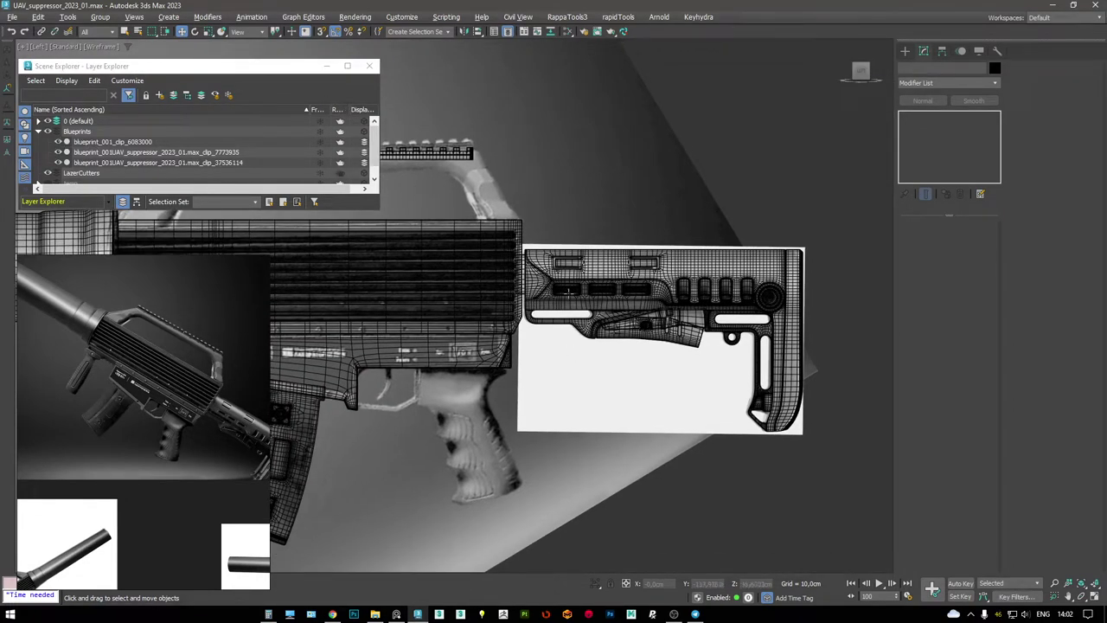
left_click(578, 428)
right_click(640, 408)
left_click(655, 395)
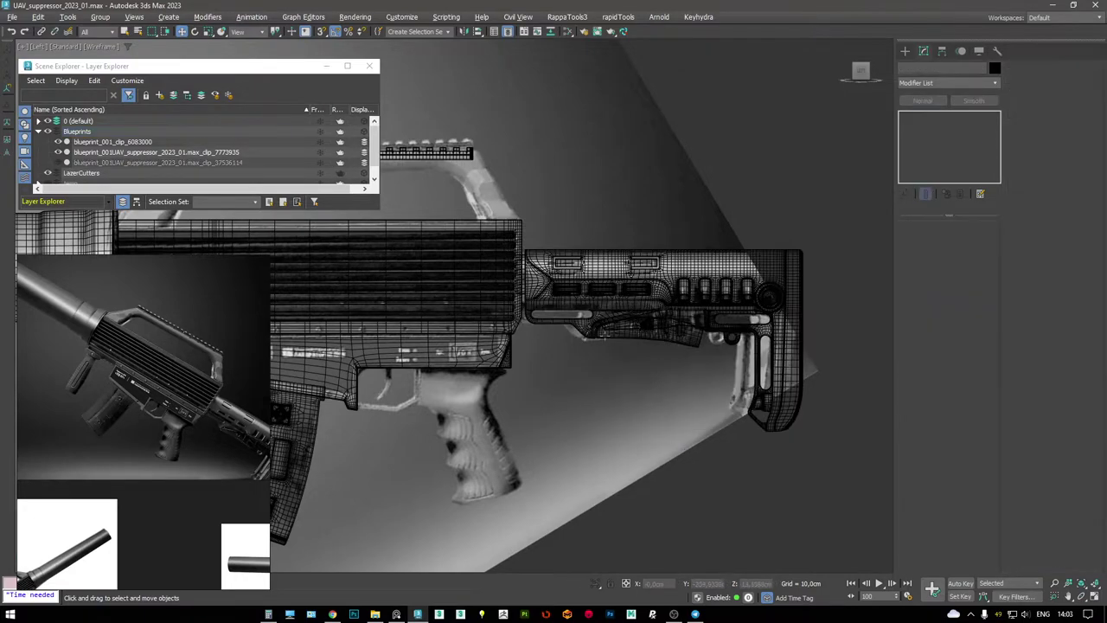
key("l")
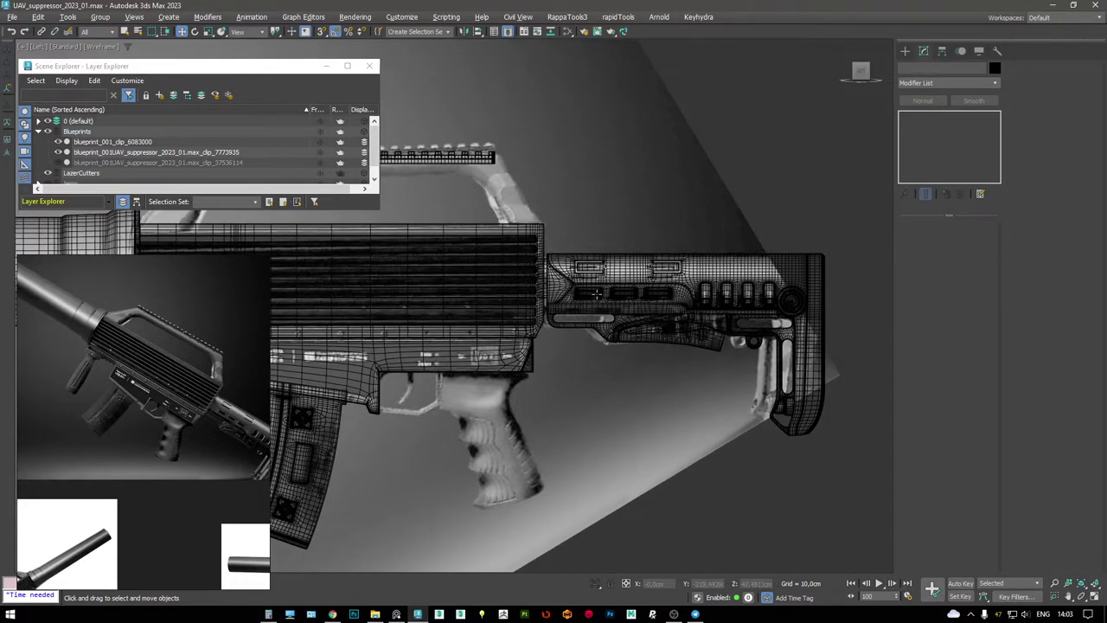
key("z")
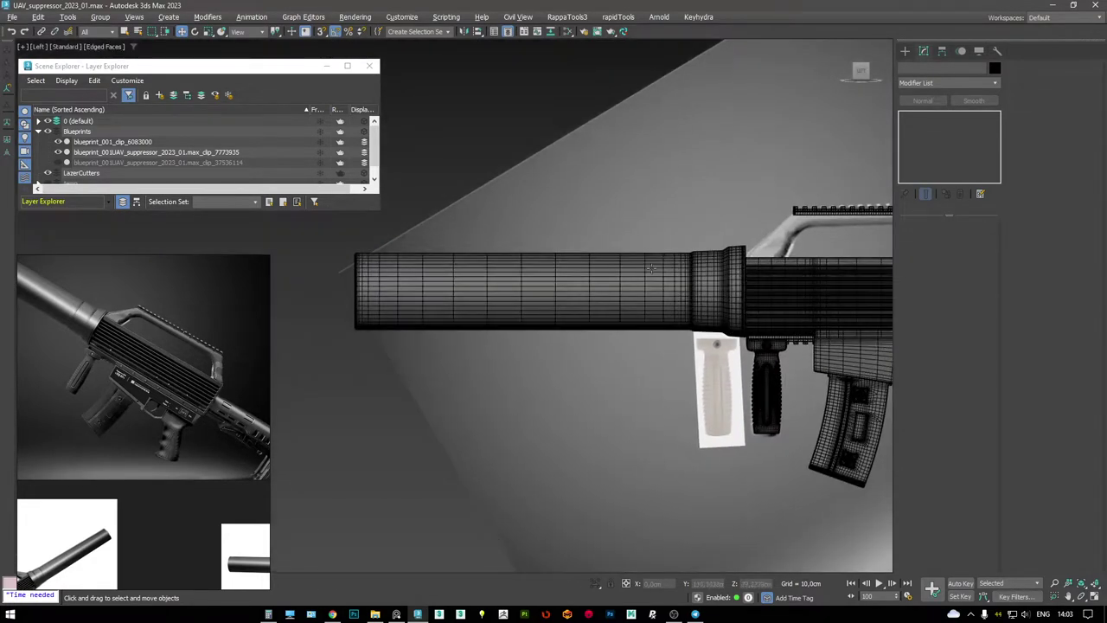
key("p")
key("alt+w")
key("alt+w")
- Select the ribbed receiver side panel Box003 and orbit to a three-quarter view of it
scroll(478, 266, "up", 10)
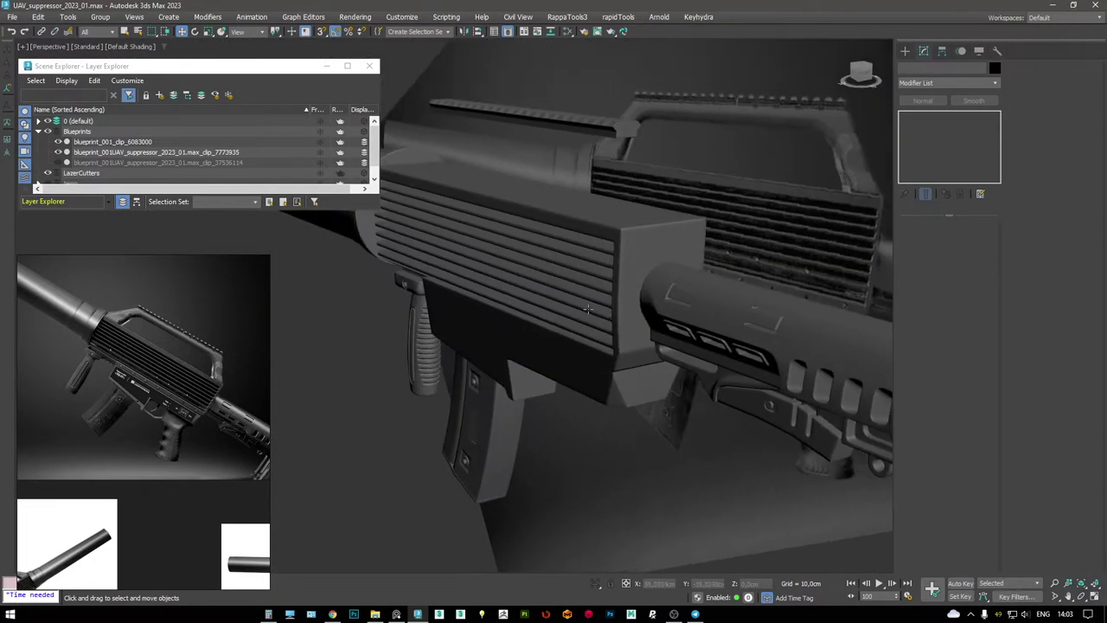
middle_click_drag(478, 267, 515, 276, "alt")
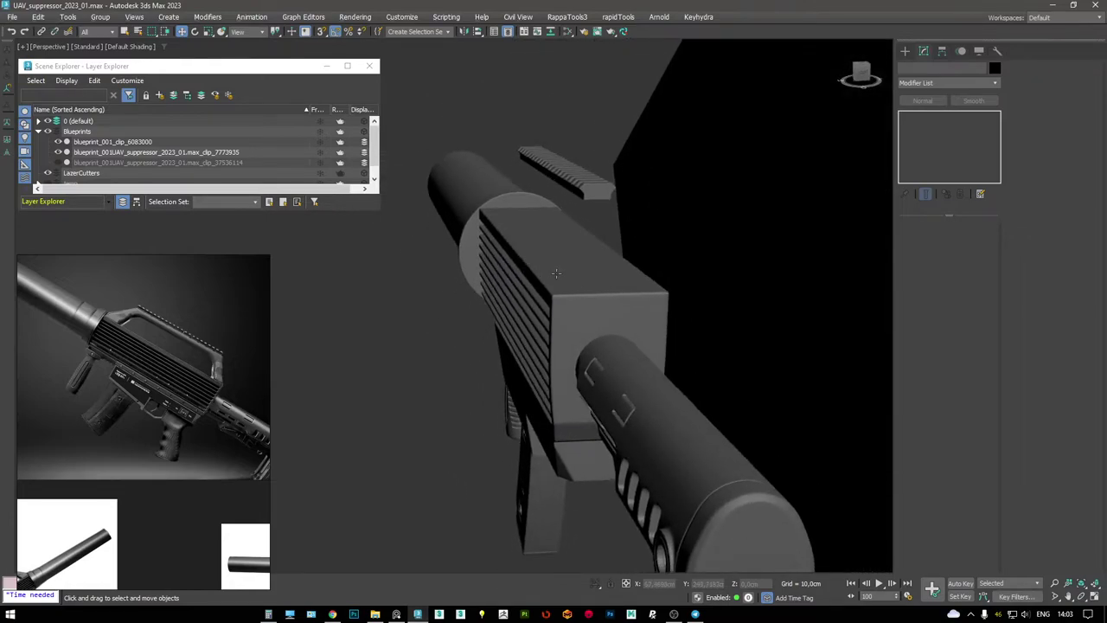
left_click(605, 329)
key("F4")
middle_click_drag(606, 328, 652, 293, "alt")
middle_click_drag(606, 329, 709, 303, "alt")
key("F4")
middle_click_drag(610, 291, 612, 265, "alt")
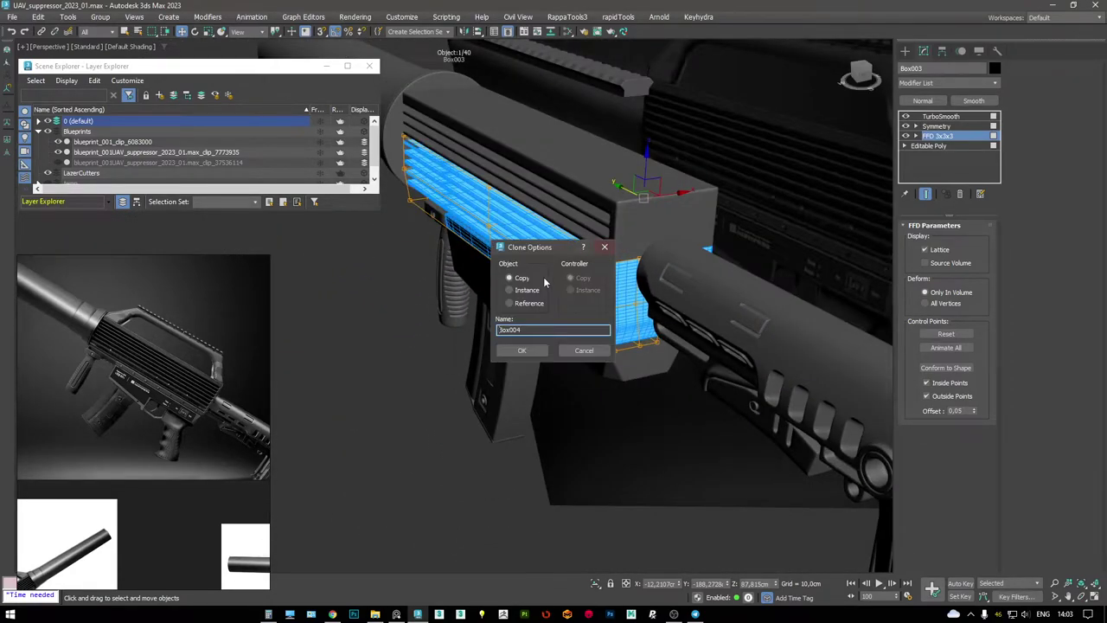
- Clone the panel as a copy named Box004 and close the layer explorer
left_click(522, 350)
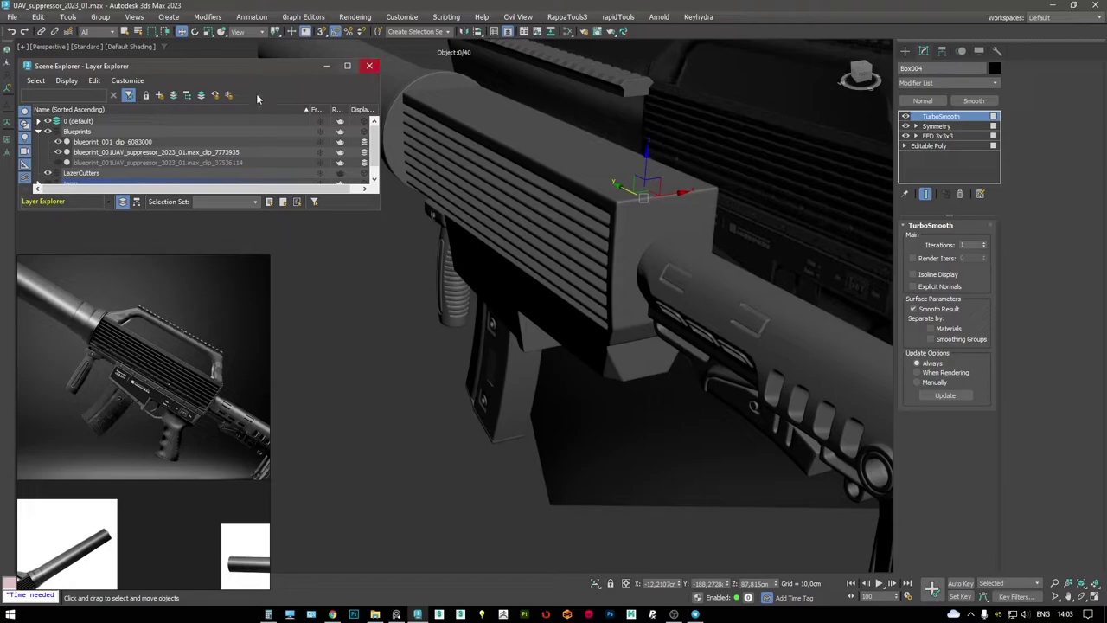
left_click(371, 65)
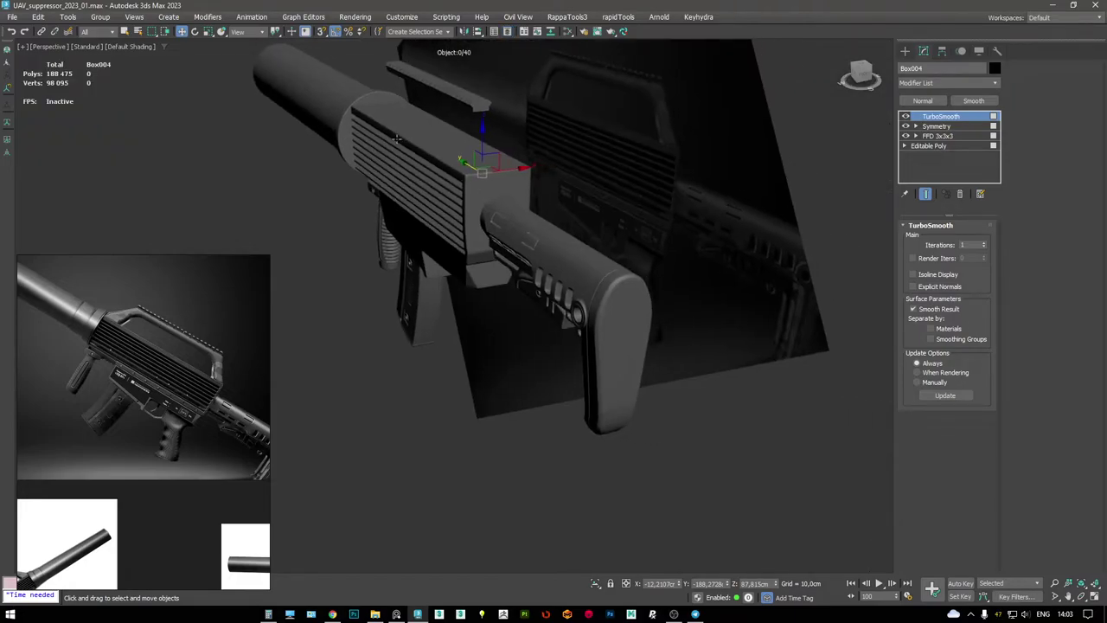
middle_click_drag(407, 363, 450, 413, "alt")
- Reselect the original ribbed panel Box003 with edged faces shown
left_click(456, 284)
key("F4")
key("F4")
scroll(456, 284, "up", 5)
mouse_move(465, 285)
middle_mouse_down("alt")
mouse_move(492, 248)
mouse_move(529, 273)
mouse_move(420, 275)
mouse_move(550, 321)
mouse_move(354, 381)
middle_mouse_up("alt")
- Inspect the gun from side, top and rear views, checking the photo of it being held
scroll(202, 404, "up", 5)
scroll(202, 404, "up", 2)
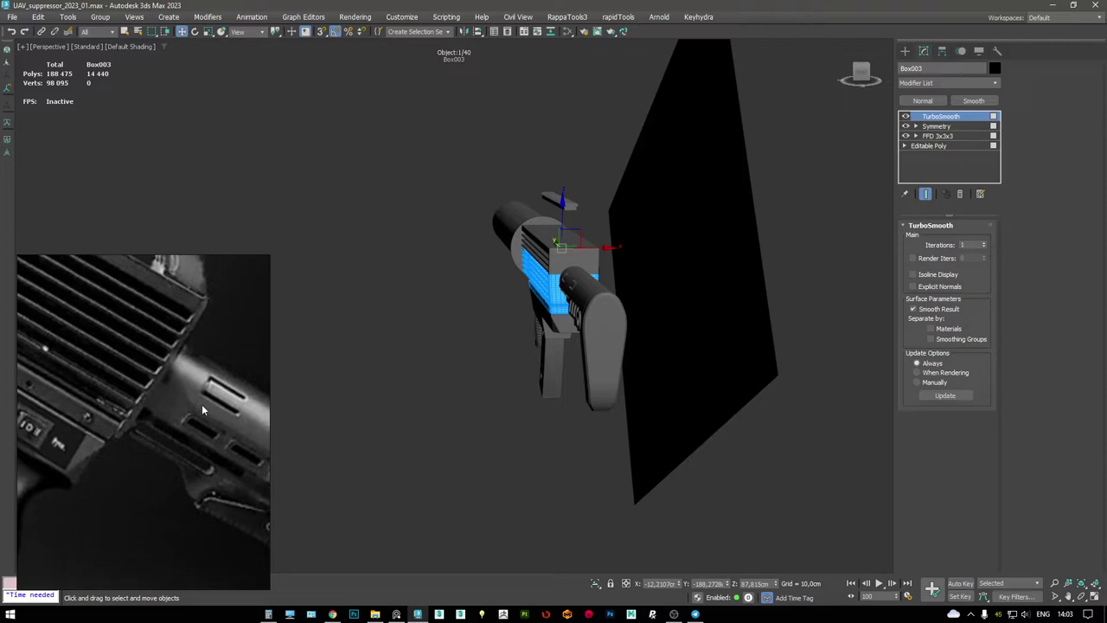
middle_click_drag(447, 314, 406, 316, "alt")
scroll(407, 316, "up", 5)
scroll(184, 348, "down", 5)
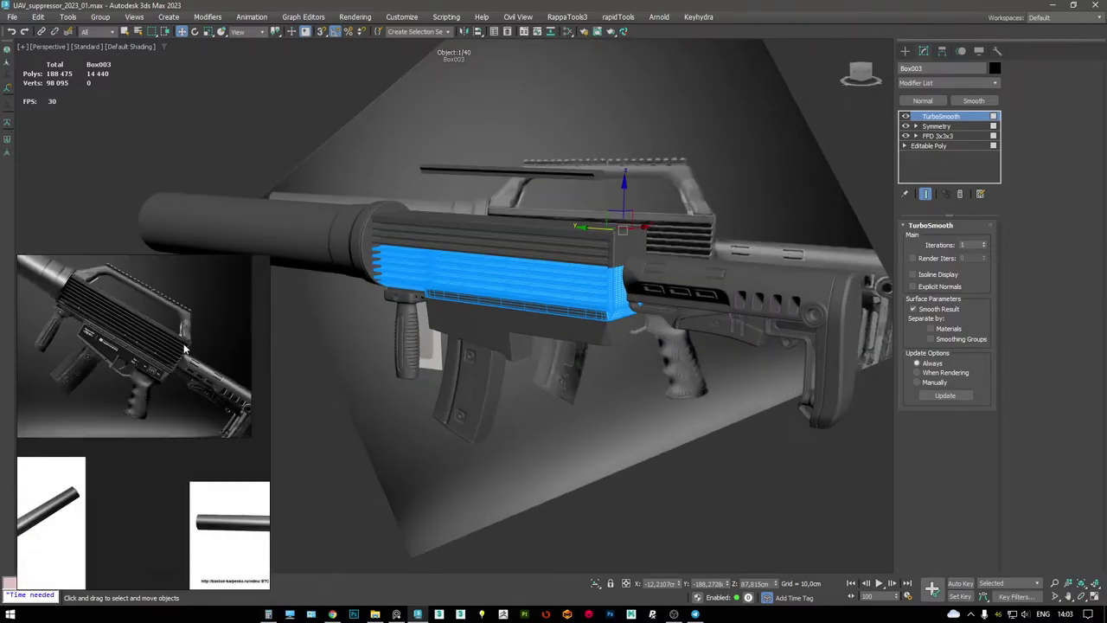
scroll(184, 348, "down", 3)
middle_click_drag(190, 511, 195, 447)
scroll(196, 447, "up", 6)
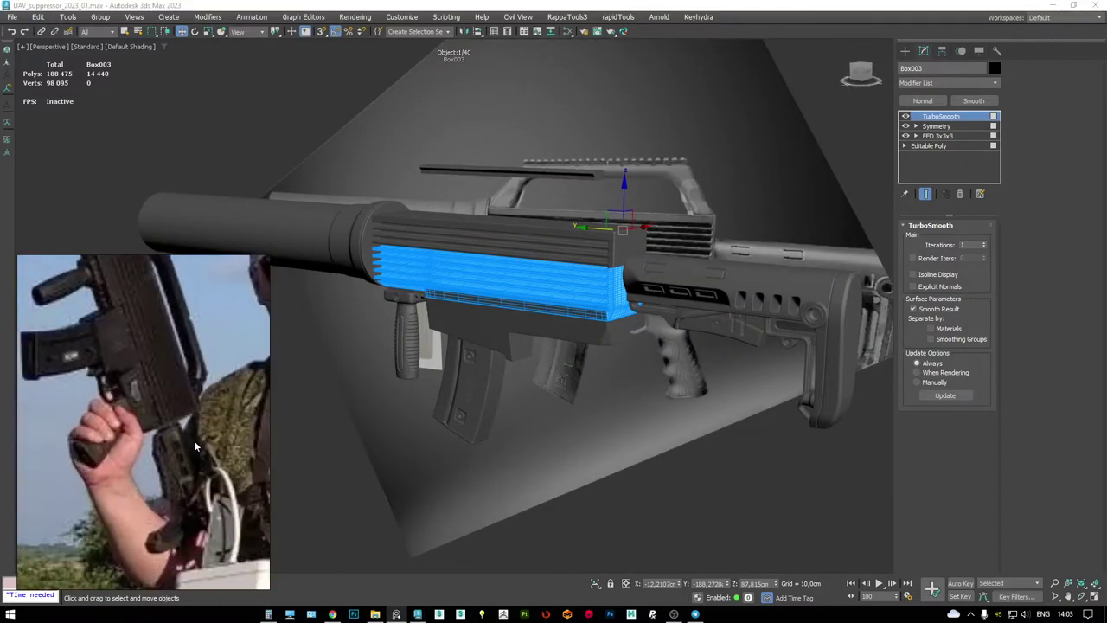
scroll(187, 427, "down", 3)
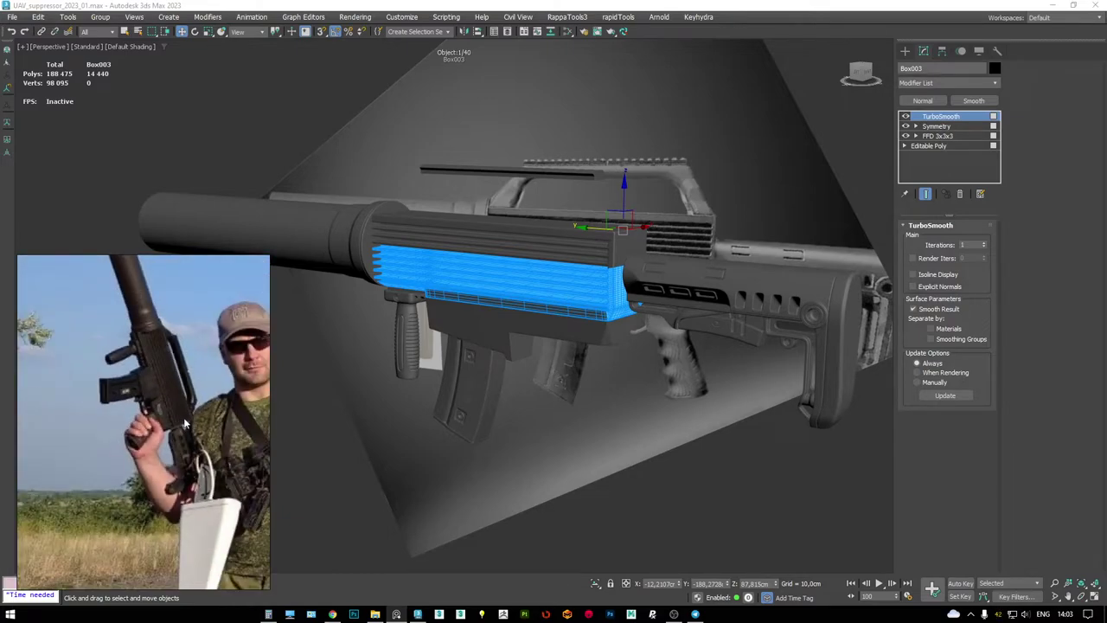
middle_click_drag(536, 234, 563, 227, "alt")
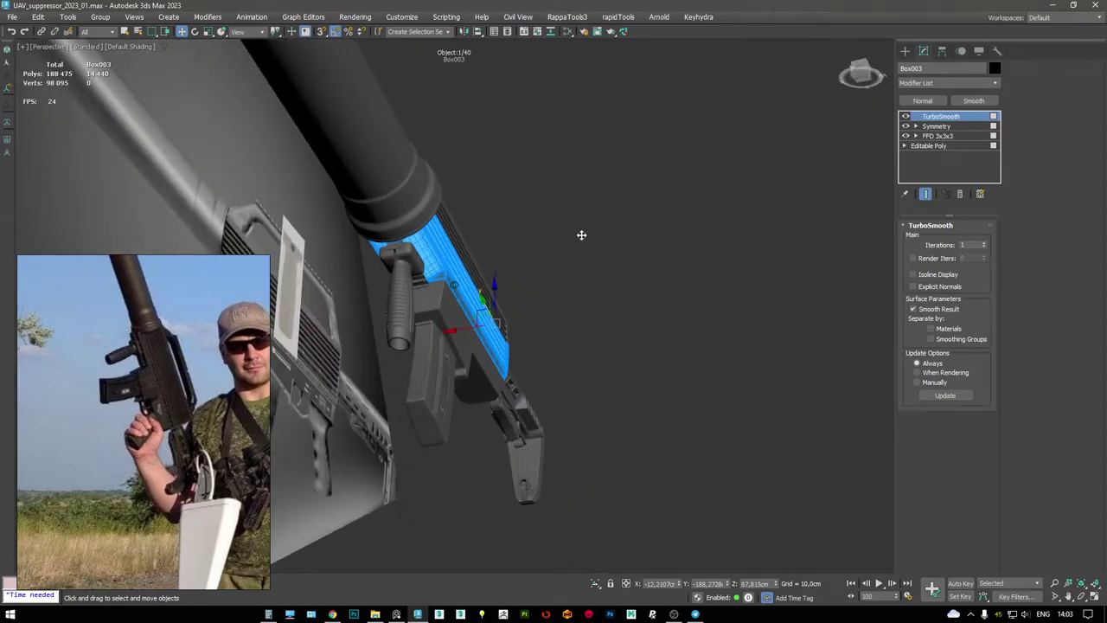
mouse_move(582, 234)
middle_mouse_down("alt")
mouse_move(470, 265)
mouse_move(541, 257)
mouse_move(710, 190)
middle_mouse_up("alt")
- Delete the FFD 3x3x3 modifier from Box003 and drop to its base mesh
key("F4")
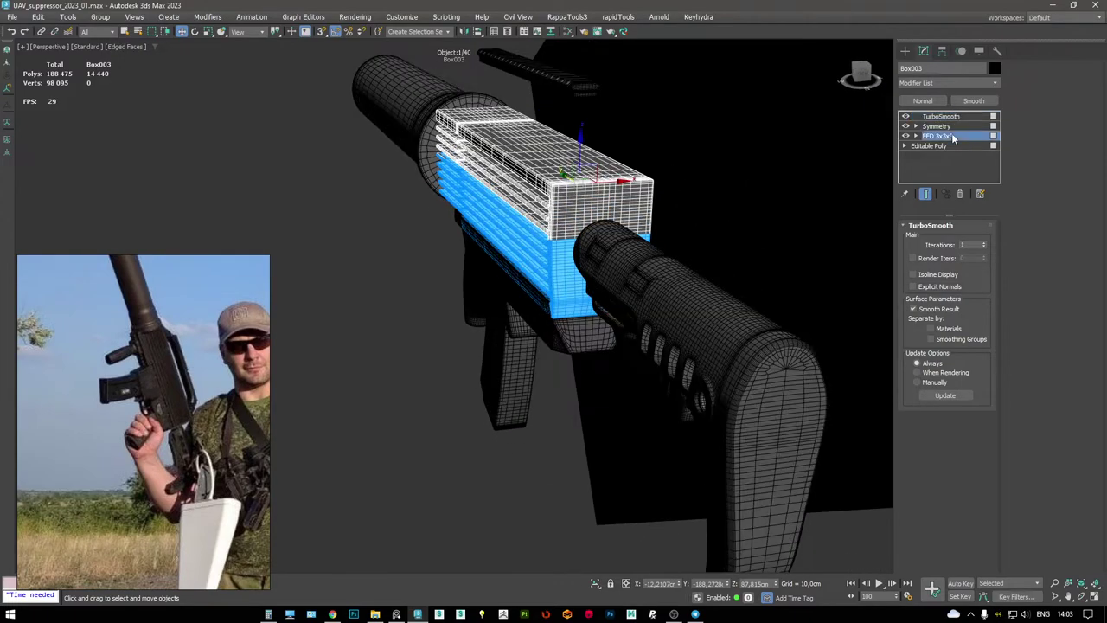
right_click(973, 139)
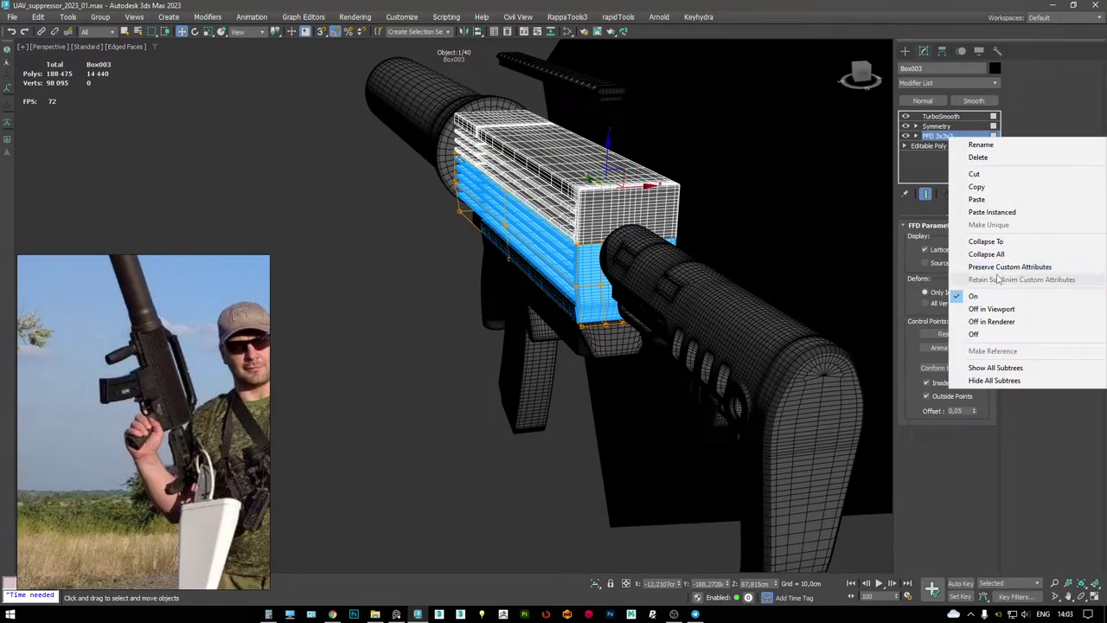
left_click(986, 241)
left_click(928, 135)
- Box-select most of Box003's vertices (1449 of 1565) and check the panel from side views
middle_click_drag(519, 260, 419, 146, "alt")
key("F3")
key("1")
key("ctrl+a")
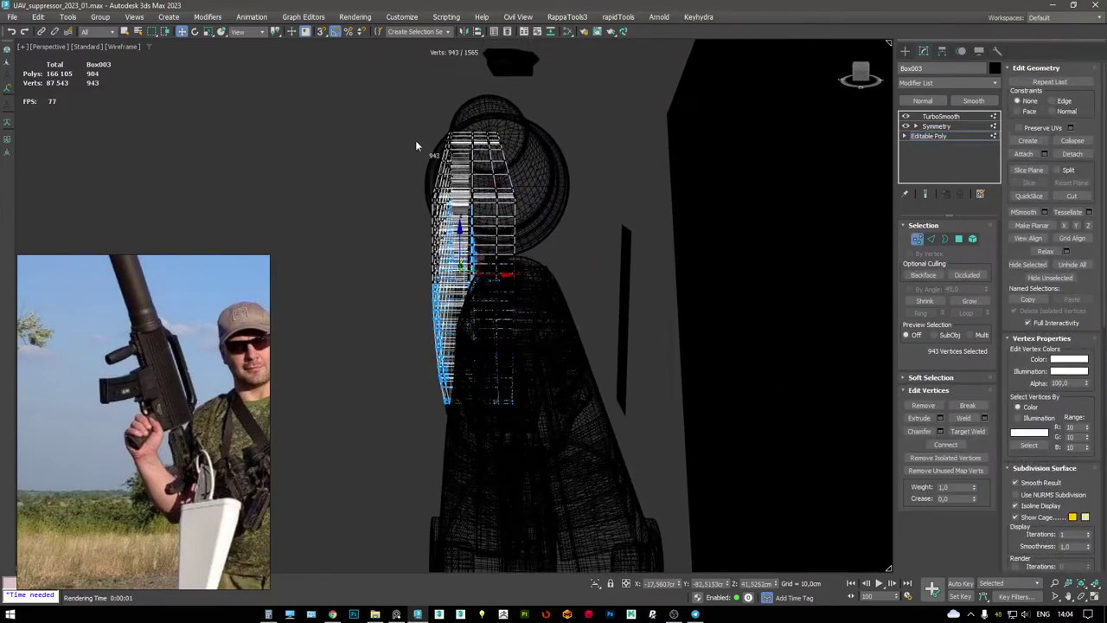
left_click_drag(490, 438, 482, 445)
mouse_move(482, 445)
middle_mouse_down("alt")
mouse_move(408, 252)
mouse_move(413, 323)
mouse_move(383, 331)
mouse_move(507, 361)
mouse_move(555, 323)
mouse_move(532, 325)
mouse_move(548, 364)
mouse_move(582, 312)
mouse_move(620, 295)
middle_mouse_up("alt")
key("F3")
key("F3")
key("F3")
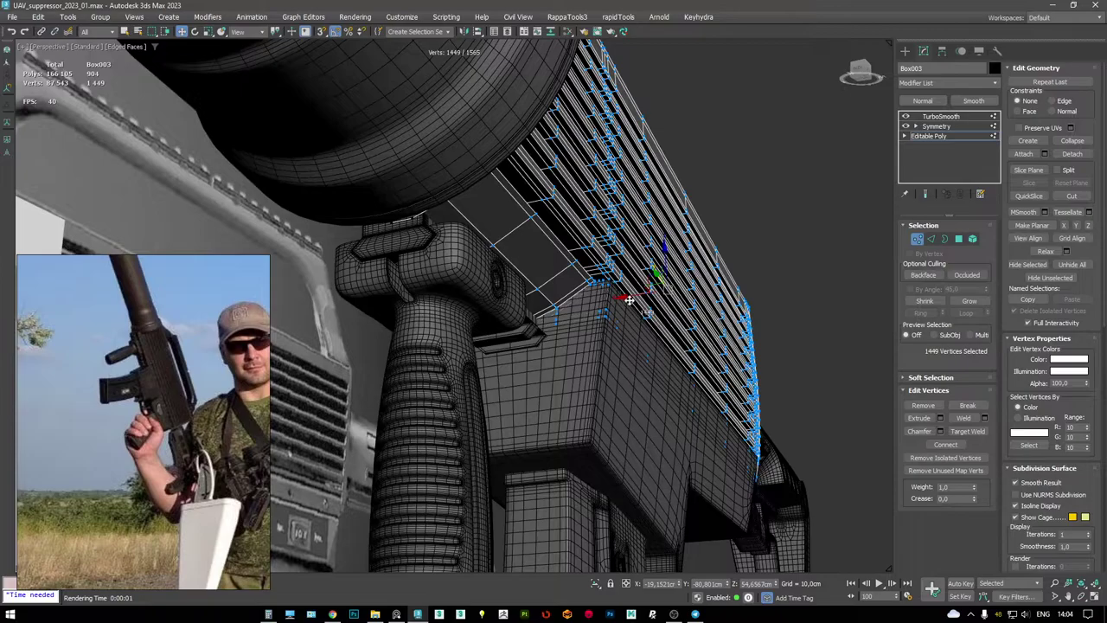
key("F4")
key("F3")
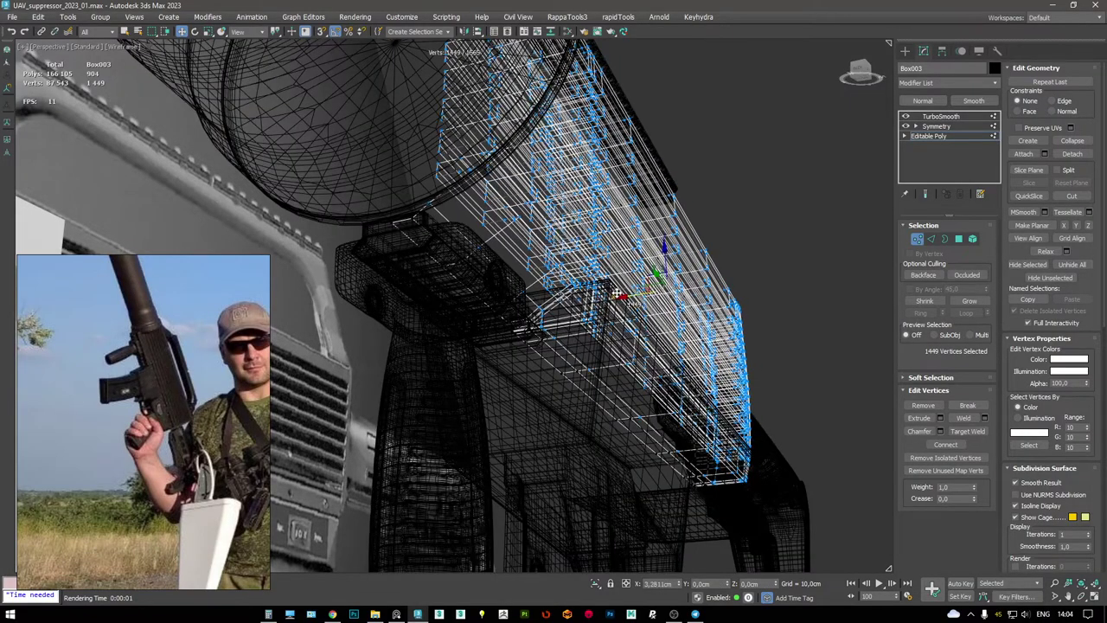
key("F3")
mouse_move(617, 298)
middle_mouse_down("alt")
mouse_move(544, 306)
mouse_move(558, 323)
mouse_move(536, 312)
mouse_move(565, 275)
mouse_move(563, 320)
mouse_move(573, 239)
mouse_move(544, 291)
mouse_move(590, 198)
mouse_move(608, 272)
mouse_move(674, 244)
middle_mouse_up("alt")
key("F4")
key("F4")
- Select Object003 and inspect its FFD 2x2x2 lattice in edged and wireframe views
left_click(949, 135)
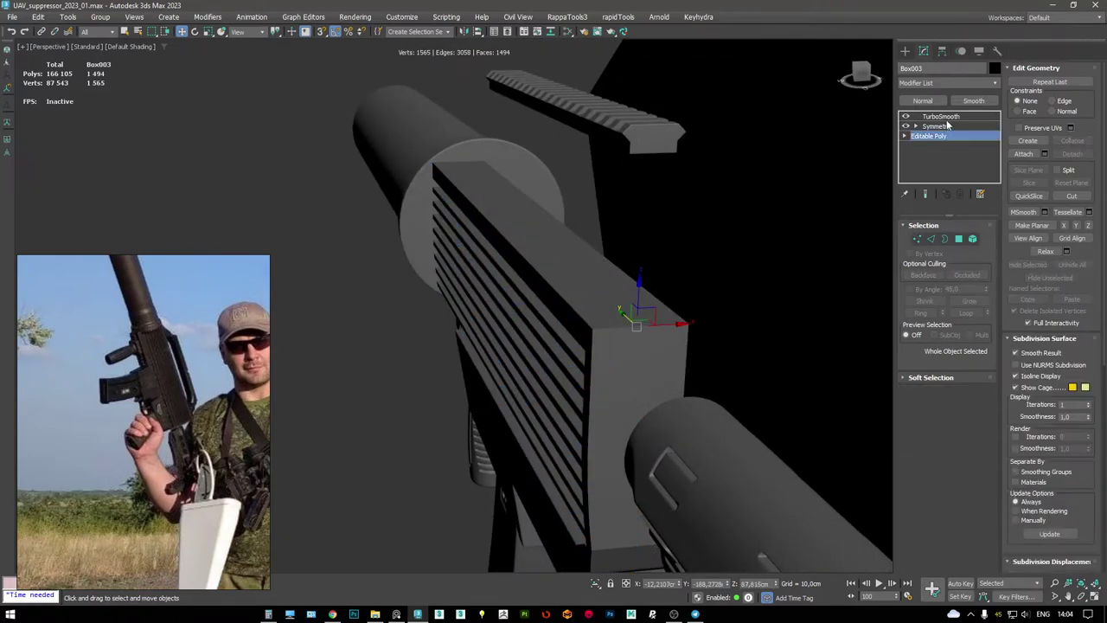
left_click(942, 116)
middle_click_drag(563, 230, 606, 260, "alt")
left_click(562, 268)
key("F4")
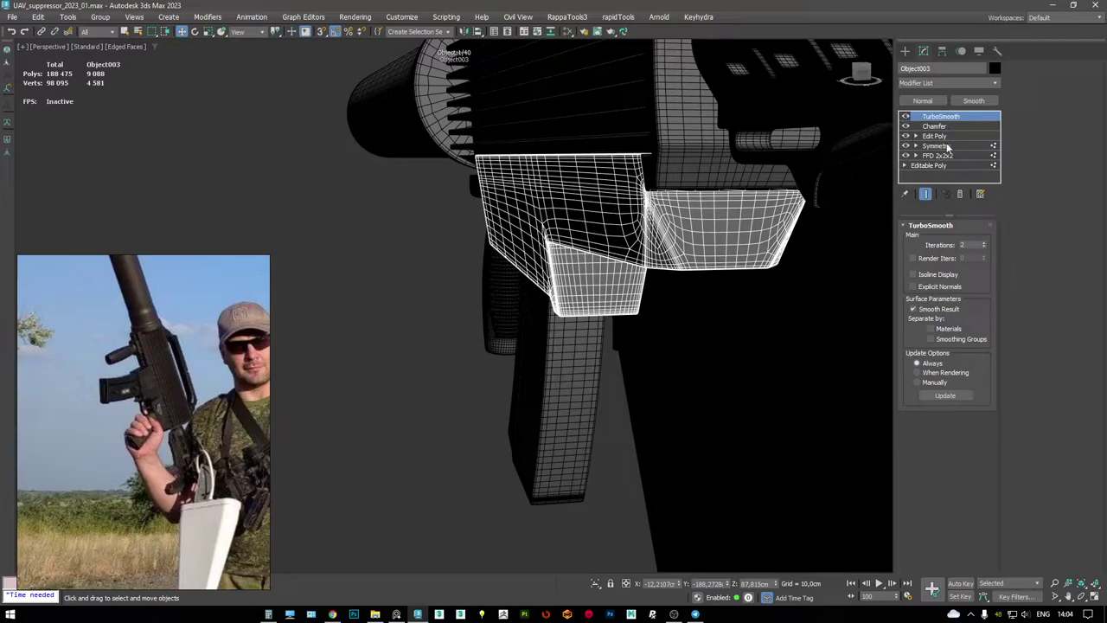
left_click(946, 156)
mouse_move(597, 363)
middle_mouse_down("alt")
mouse_move(604, 414)
mouse_move(580, 346)
middle_mouse_up("alt")
key("F3")
key("F3")
scroll(551, 257, "up", 5)
scroll(552, 257, "down", 5)
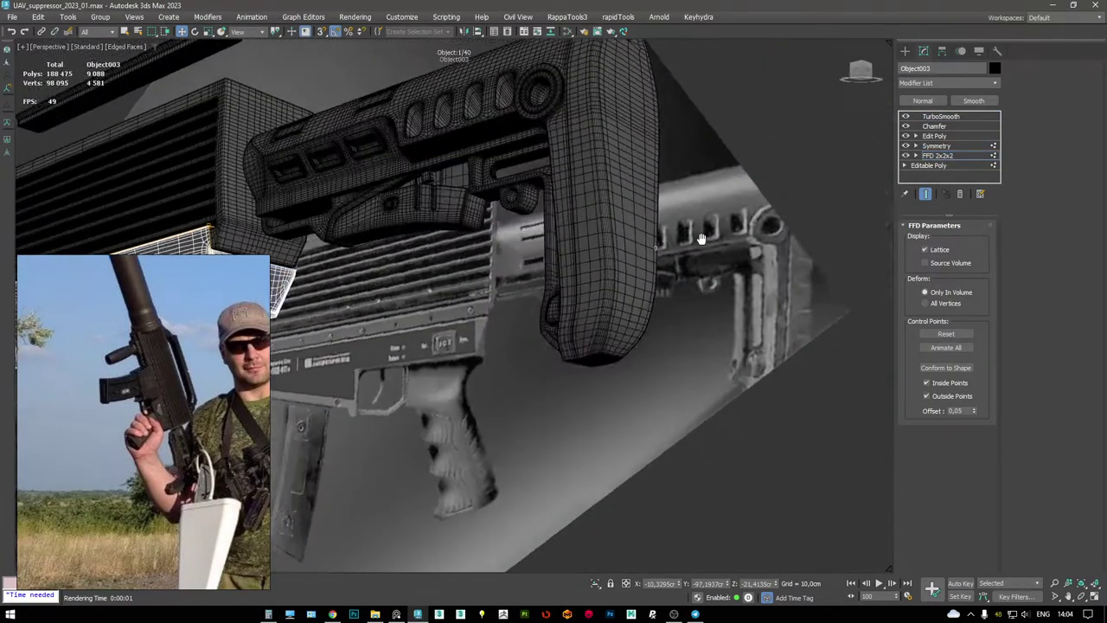
middle_click_drag(623, 233, 687, 216, "alt")
key("z")
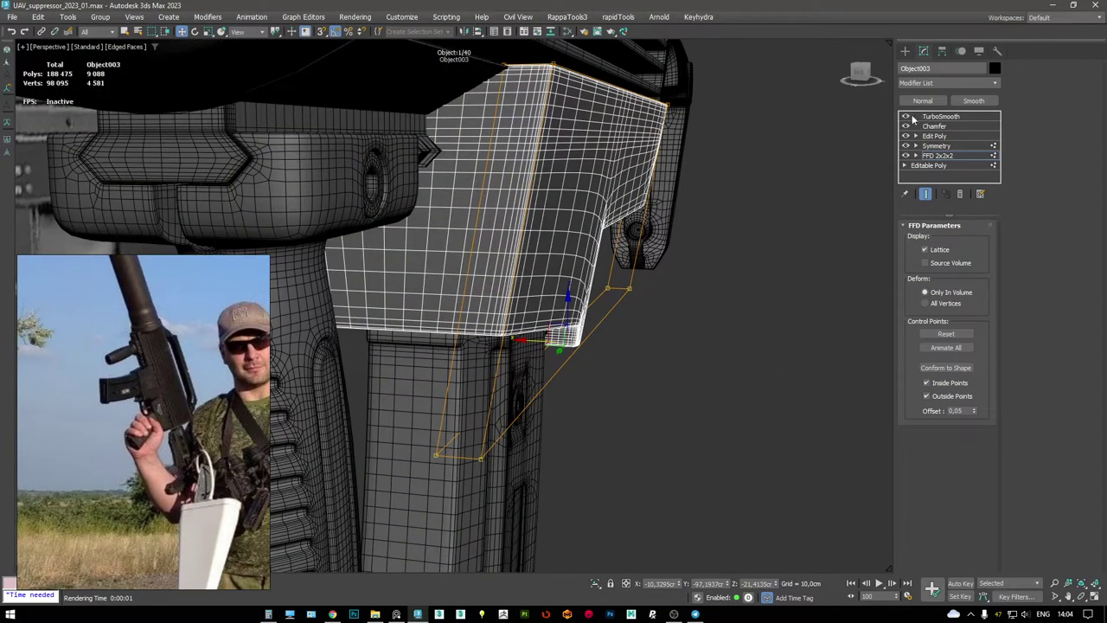
- Disable TurboSmooth, then delete the TurboSmooth, Chamfer and Edit Poly modifiers from the grip
left_click(907, 116)
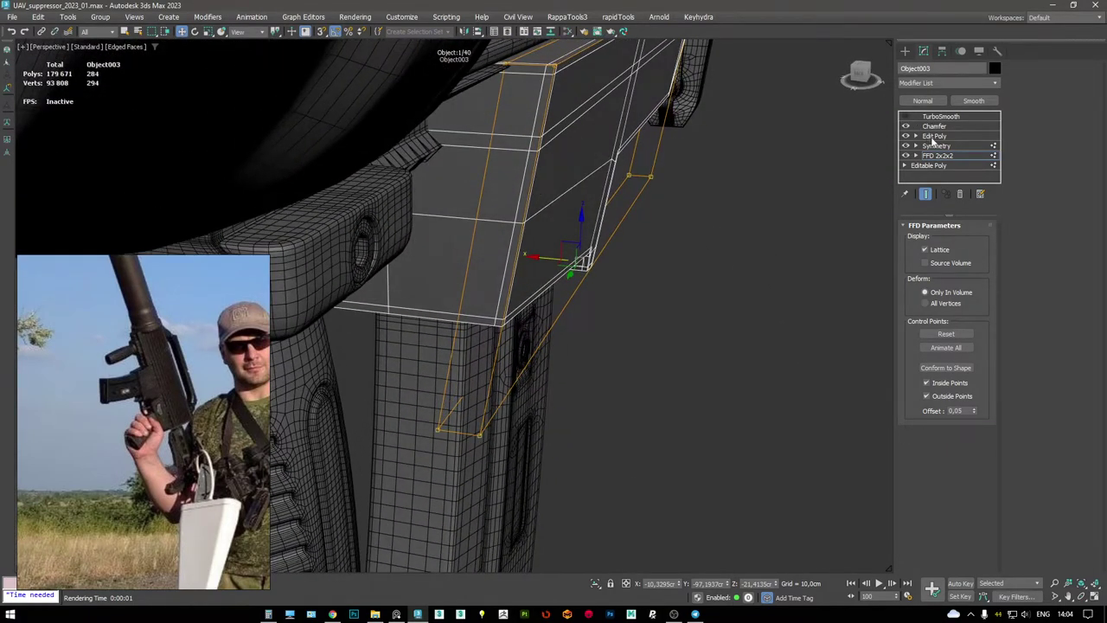
scroll(553, 260, "down", 4)
middle_click_drag(537, 216, 750, 229, "alt")
key("F3")
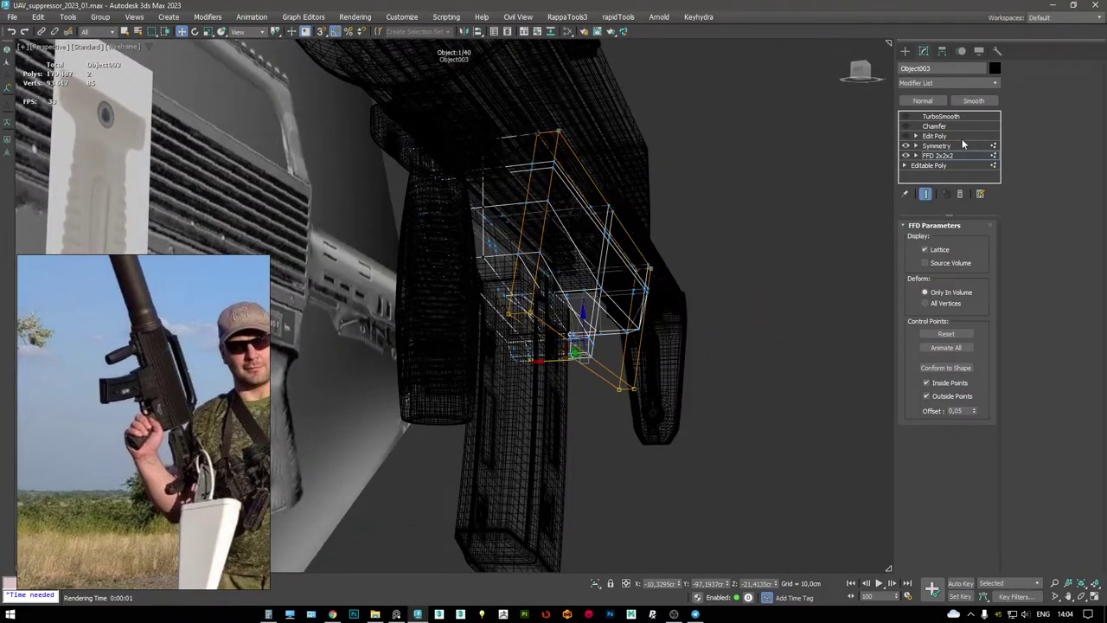
left_click(952, 135)
right_click(953, 121)
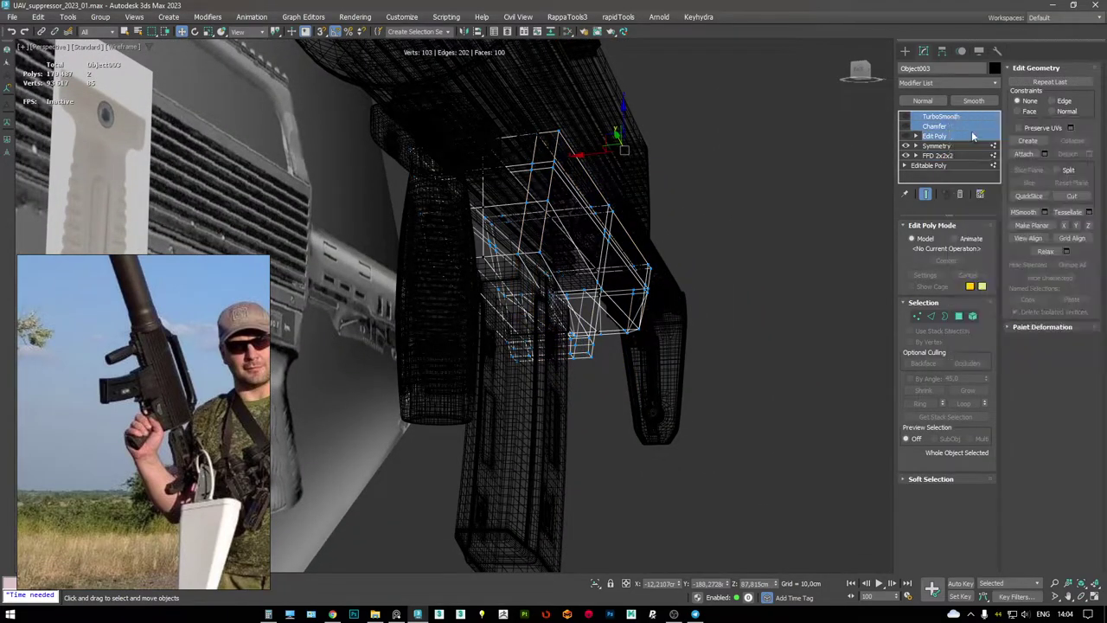
left_click(957, 135)
- Review the grip's Symmetry, base mesh and FFD 2x2x2 levels with only the grip selected
key("F3")
middle_click_drag(646, 217, 692, 191, "alt")
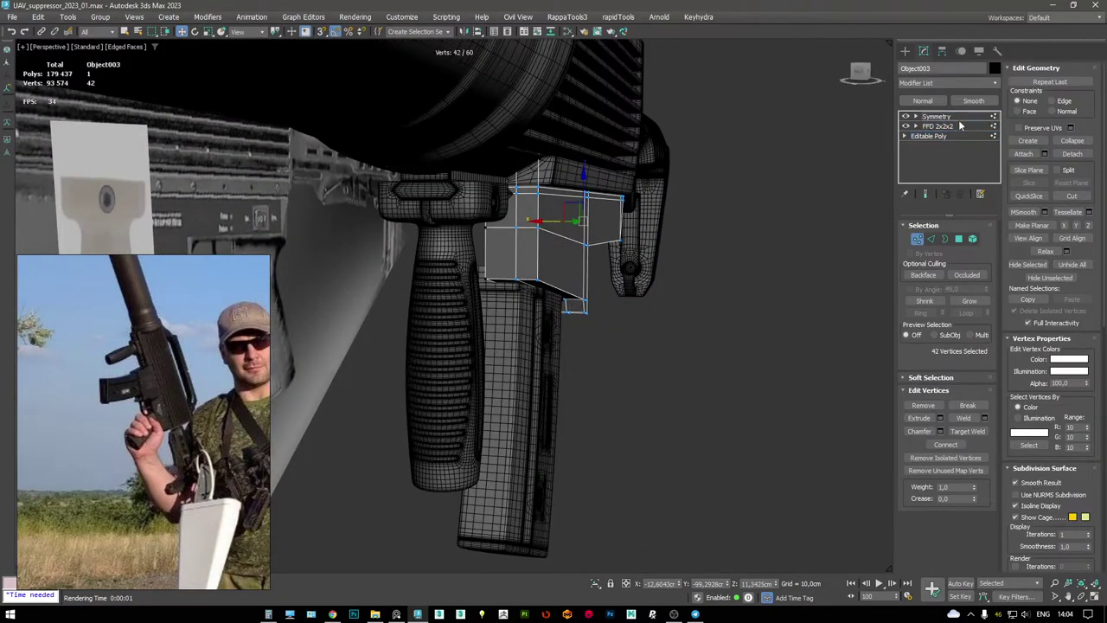
left_click(952, 117)
key("F3")
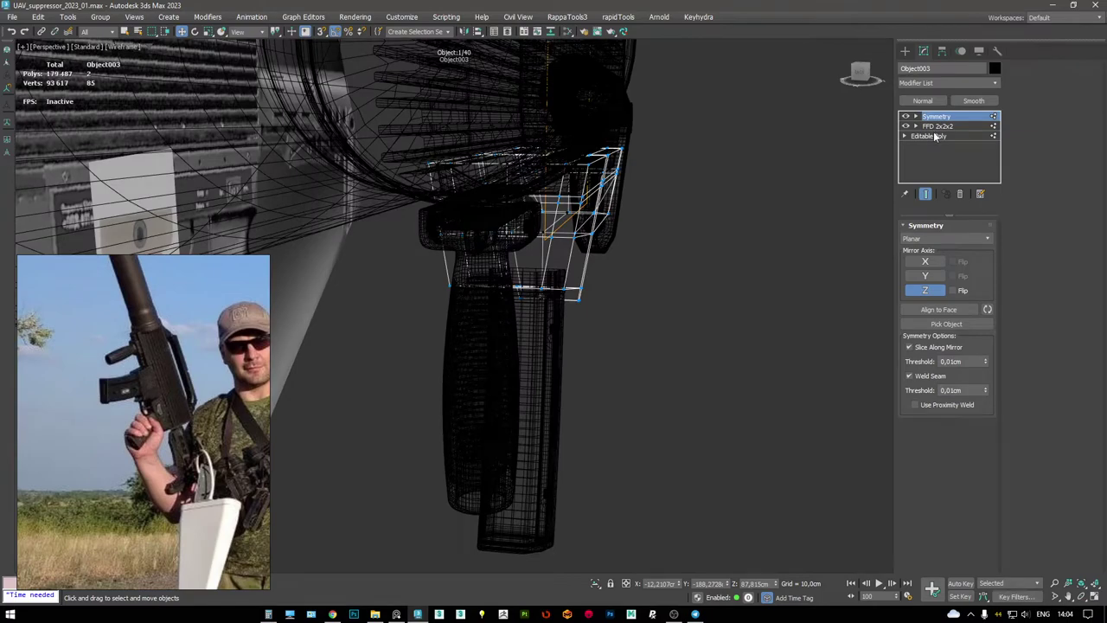
left_click(935, 136)
left_click(940, 126)
middle_click_drag(605, 199, 679, 177, "alt")
key("ctrl+a")
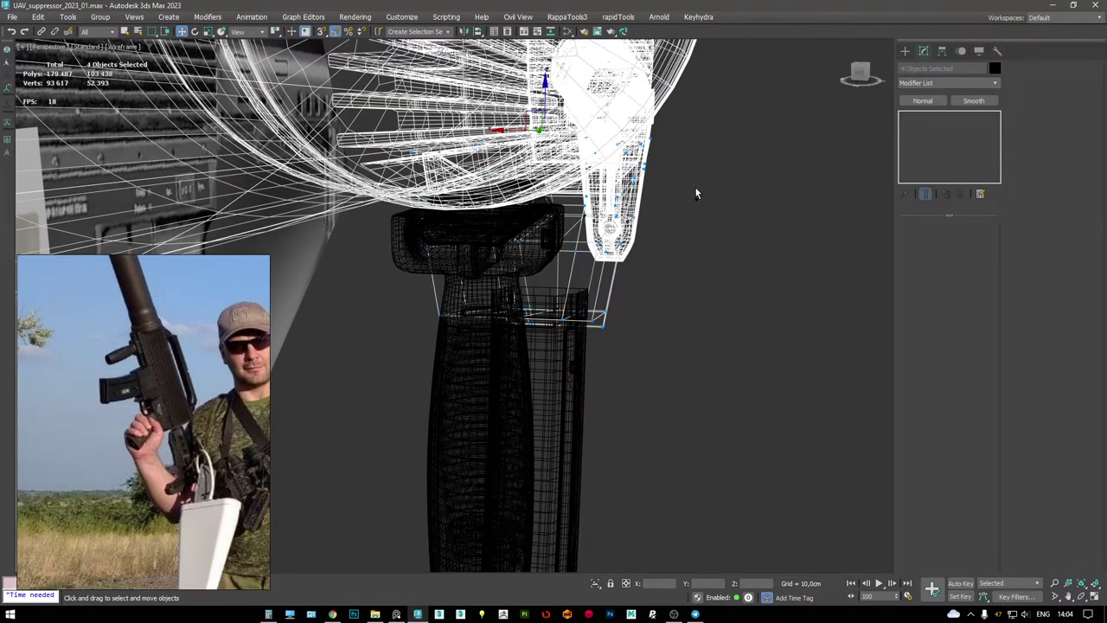
key("ctrl+z")
- Orbit and pan around the grip and its lattice while toggling the edge overlay
key("F3")
middle_click_drag(571, 192, 624, 250, "alt")
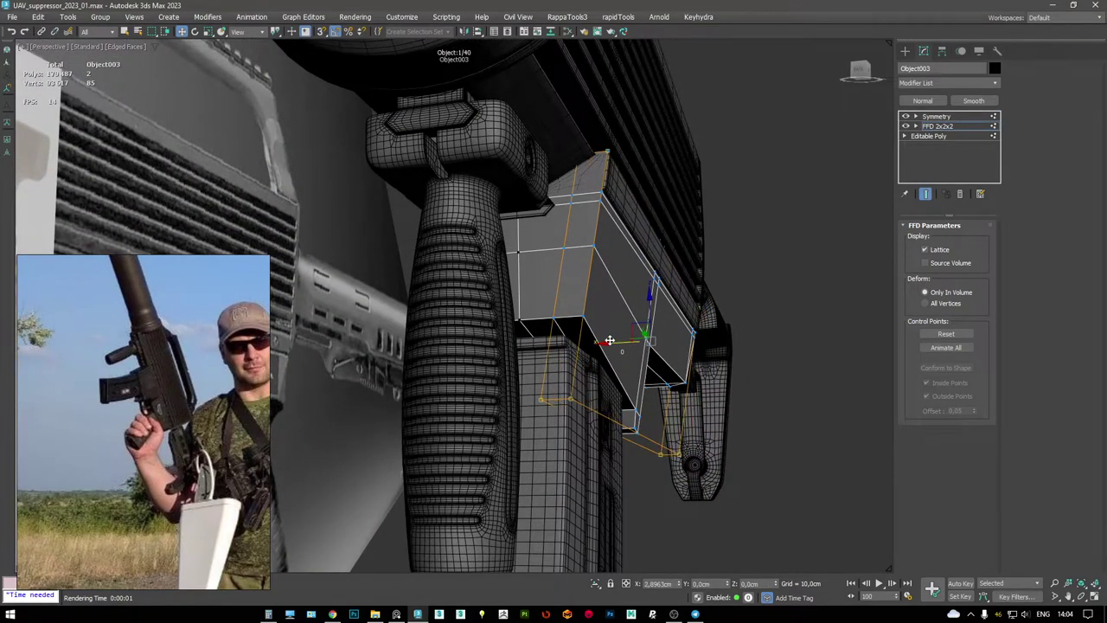
key("F4")
scroll(605, 295, "down", 5)
scroll(562, 252, "up", 10)
mouse_move(564, 250)
middle_mouse_down()
mouse_move(593, 256)
mouse_move(521, 228)
mouse_move(665, 228)
mouse_move(585, 237)
mouse_move(543, 223)
mouse_move(606, 185)
mouse_move(566, 244)
mouse_move(451, 249)
mouse_move(667, 285)
mouse_move(516, 232)
mouse_move(531, 234)
mouse_move(470, 291)
mouse_move(502, 297)
mouse_move(509, 268)
mouse_move(452, 282)
mouse_move(517, 225)
middle_mouse_up()
key("F4")
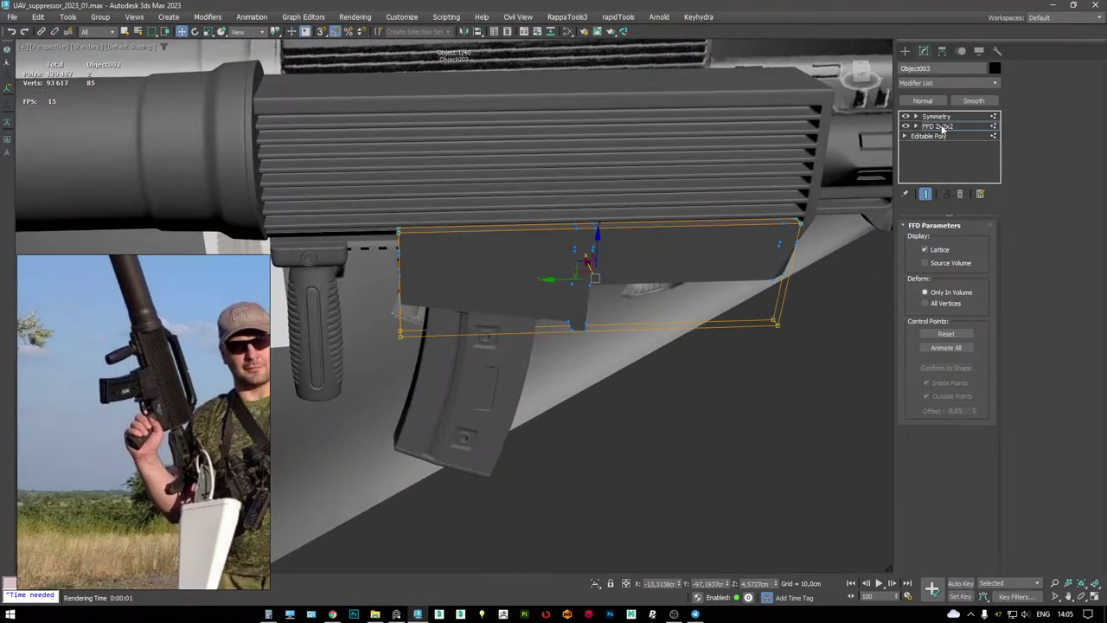
scroll(539, 280, "down", 2)
- Add a Chamfer modifier to the piece from the viewport quad menu
key("F4")
mouse_move(539, 279)
middle_mouse_down("alt")
mouse_move(731, 271)
mouse_move(695, 264)
middle_mouse_up("alt")
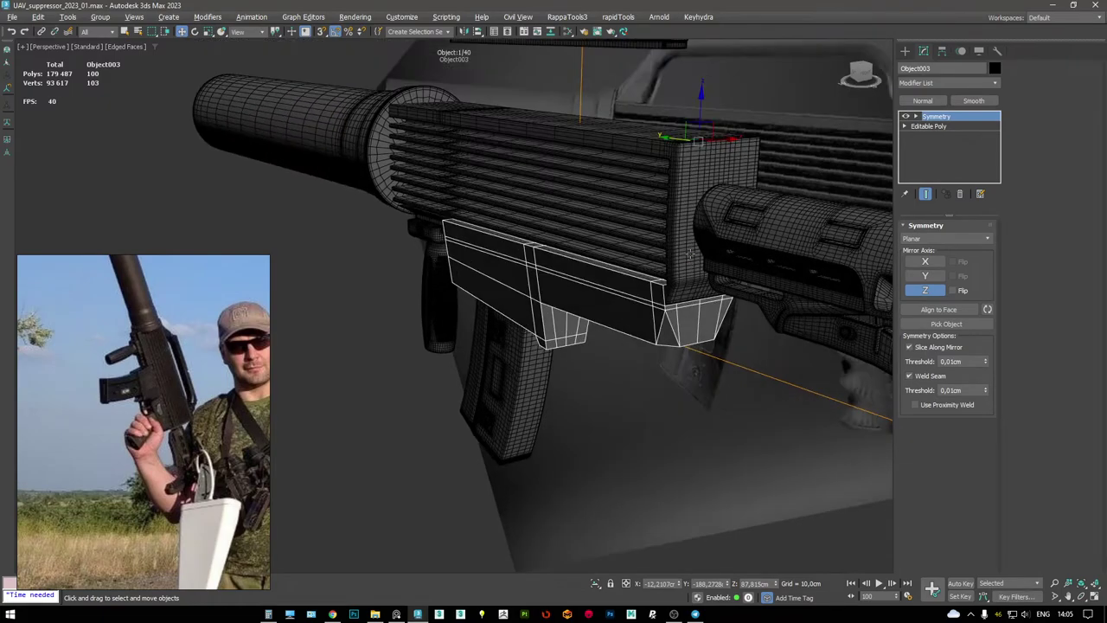
right_click(692, 258)
left_click(666, 144)
middle_click_drag(666, 145, 571, 217, "alt")
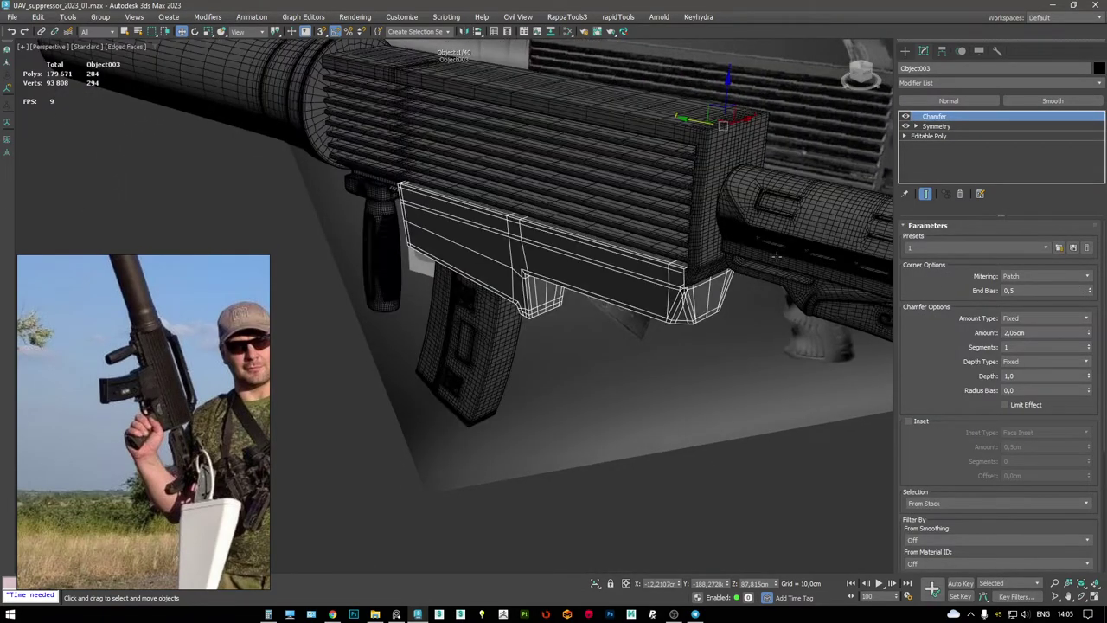
- Add TurboSmooth above the Chamfer, then set the Chamfer Amount to 0.989 cm
right_click(774, 252)
left_click(750, 243)
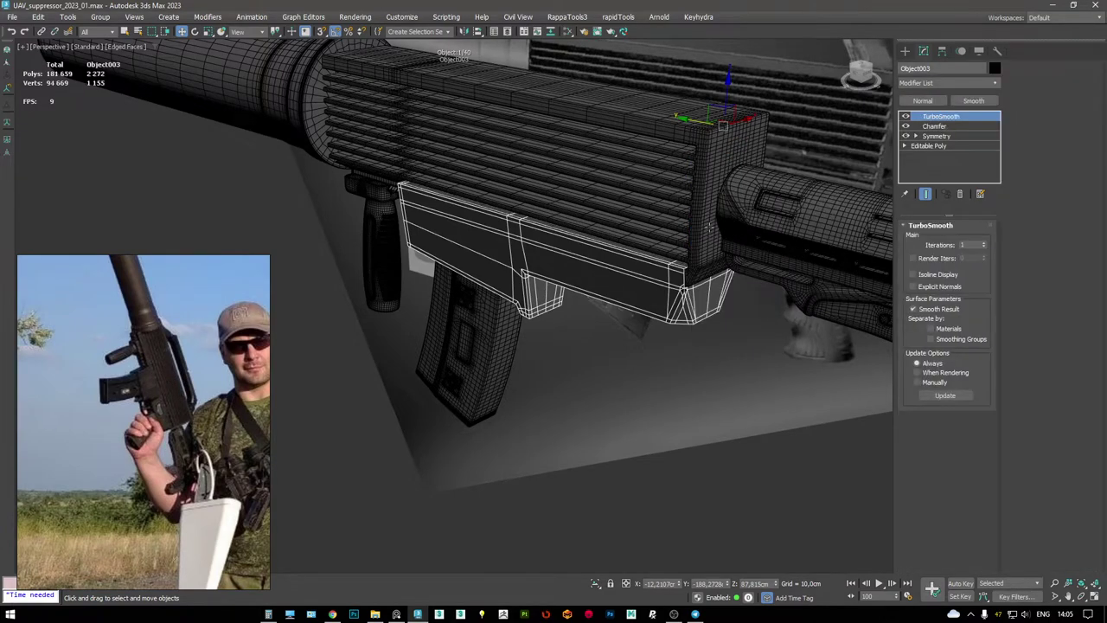
middle_click_drag(750, 244, 830, 199, "alt")
left_click(950, 127)
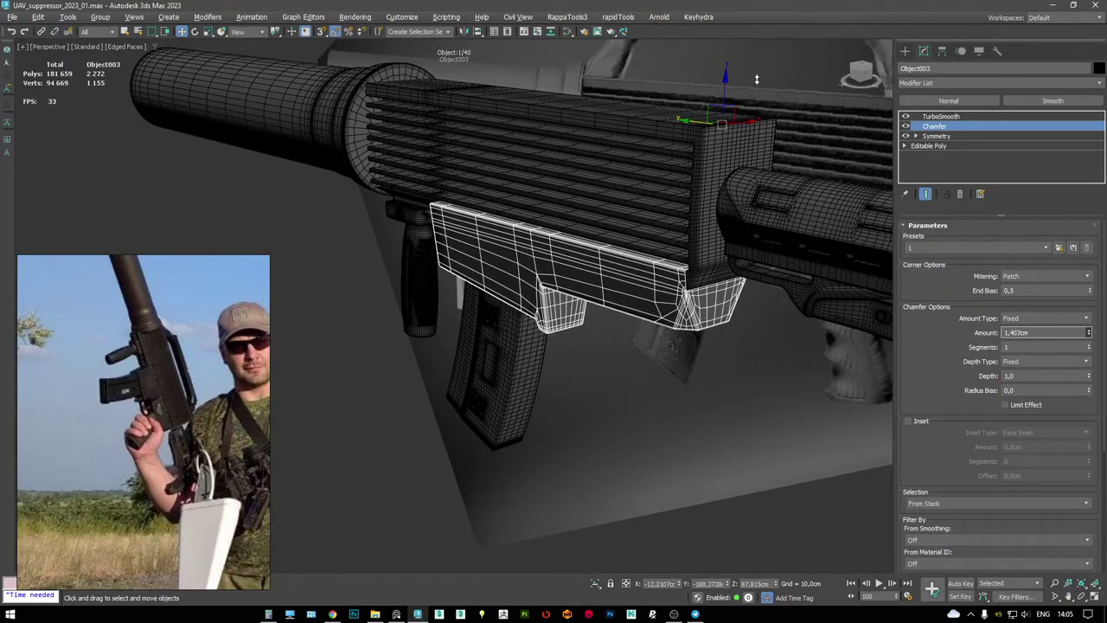
mouse_move(710, 292)
middle_mouse_down("alt")
mouse_move(564, 265)
mouse_move(519, 280)
mouse_move(597, 185)
mouse_move(523, 230)
mouse_move(497, 259)
mouse_move(564, 265)
middle_mouse_up("alt")
key("F4")
scroll(439, 178, "up", 5)
scroll(439, 178, "up", 3)
middle_click_drag(439, 198, 459, 199, "alt")
key("F4")
left_click(460, 198)
left_click(917, 136)
key("1")
middle_click_drag(605, 216, 556, 183, "alt")
key("ctrl+e")
key("F3")
mouse_move(340, 158)
middle_mouse_down("alt")
mouse_move(403, 168)
mouse_move(385, 186)
middle_mouse_up("alt")
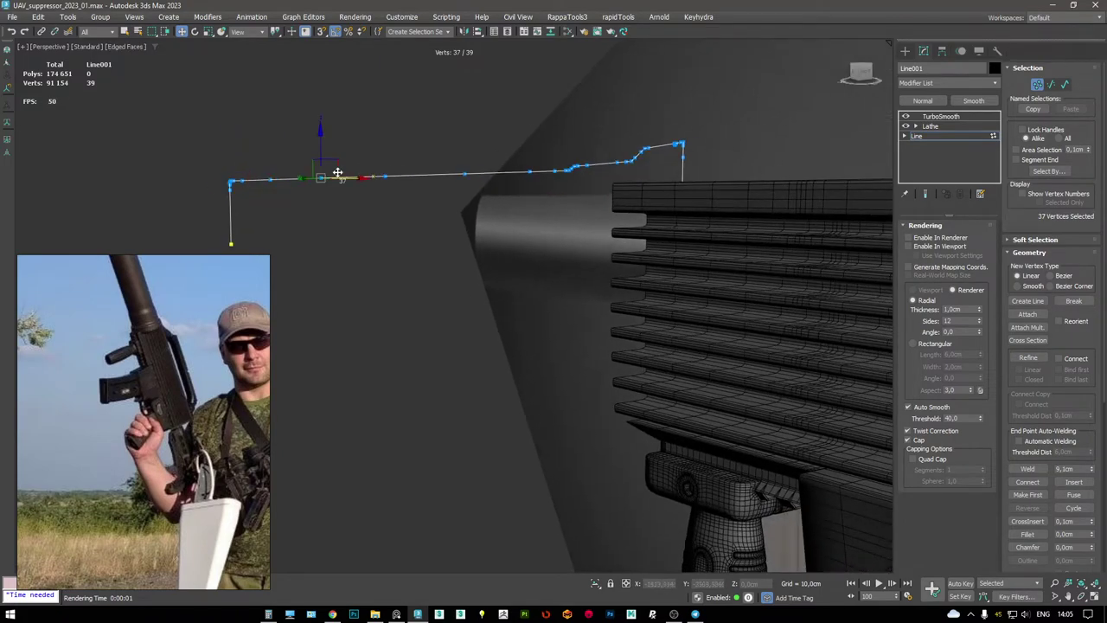
key("ctrl+e")
key("F3")
key("F4")
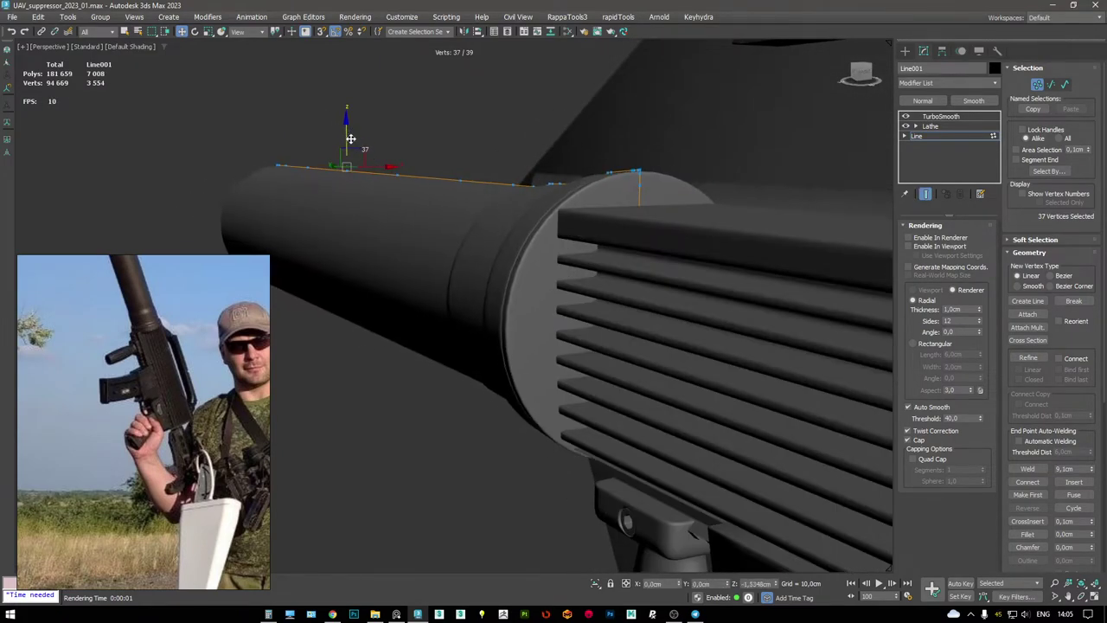
middle_click_drag(430, 188, 440, 168, "alt")
scroll(553, 183, "up", 5)
mouse_move(623, 189)
middle_mouse_down("alt")
mouse_move(593, 312)
mouse_move(579, 316)
mouse_move(636, 242)
mouse_move(450, 253)
middle_mouse_up("alt")
scroll(579, 317, "up", 3)
key("F4")
scroll(469, 250, "down", 3)
key("F4")
scroll(450, 253, "up", 3)
middle_click_drag(450, 253, 562, 208)
scroll(577, 247, "down", 4)
key("F4")
key("F4")
scroll(622, 226, "up", 3)
key("F4")
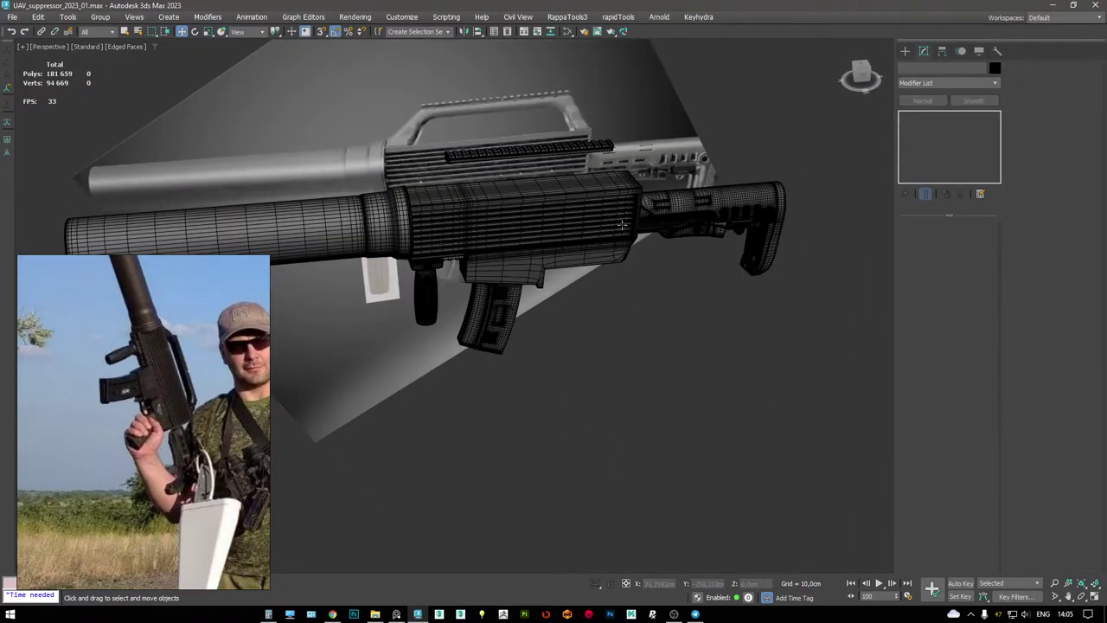
key("F4")
scroll(622, 226, "up", 2)
middle_click_drag(622, 226, 516, 202, "alt")
scroll(576, 220, "up", 3)
key("F4")
key("F4")
scroll(515, 200, "down", 3)
middle_click_drag(668, 164, 658, 169, "alt")
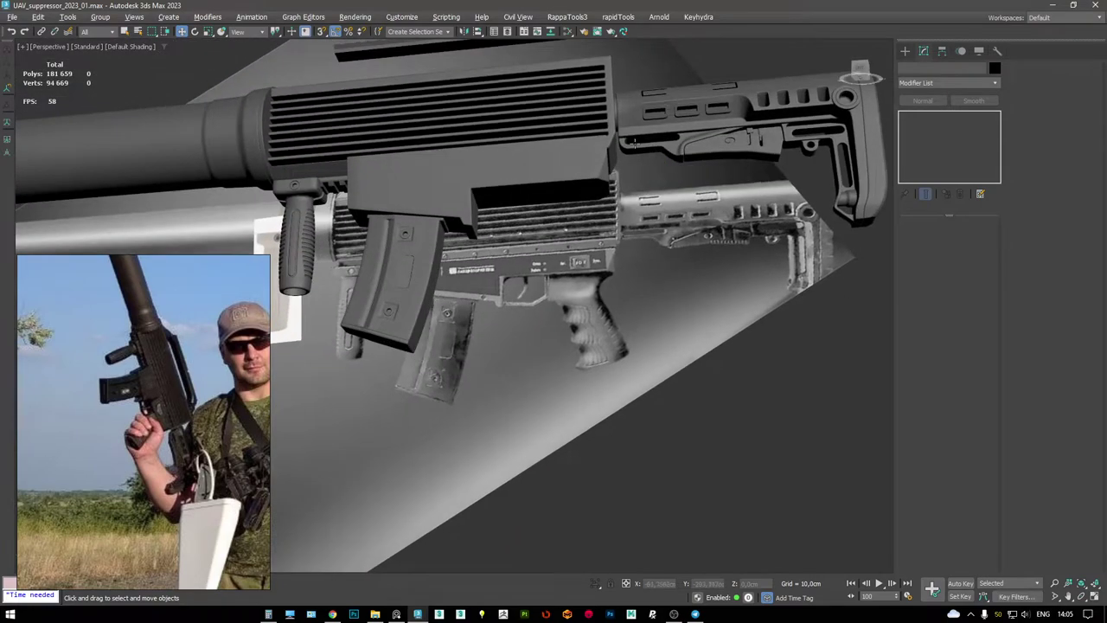
scroll(657, 169, "up", 3)
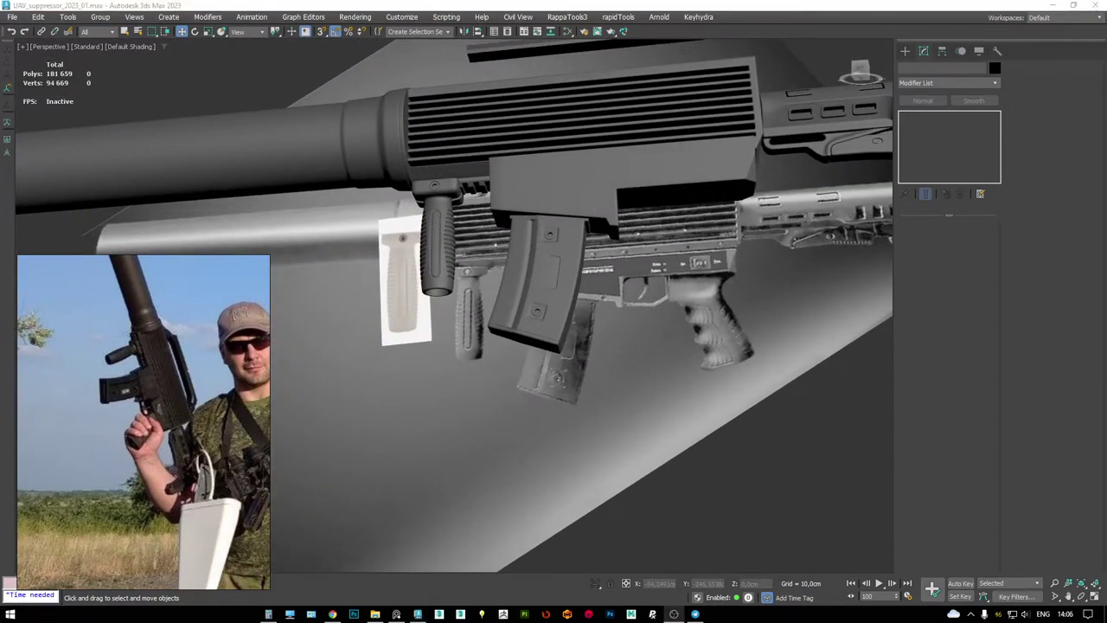
- Maximize the Left view and zoom in on the pistol-grip blueprint under the receiver
scroll(643, 241, "down", 2)
middle_click_drag(643, 240, 560, 249, "alt")
scroll(560, 249, "up", 3)
key("alt+w")
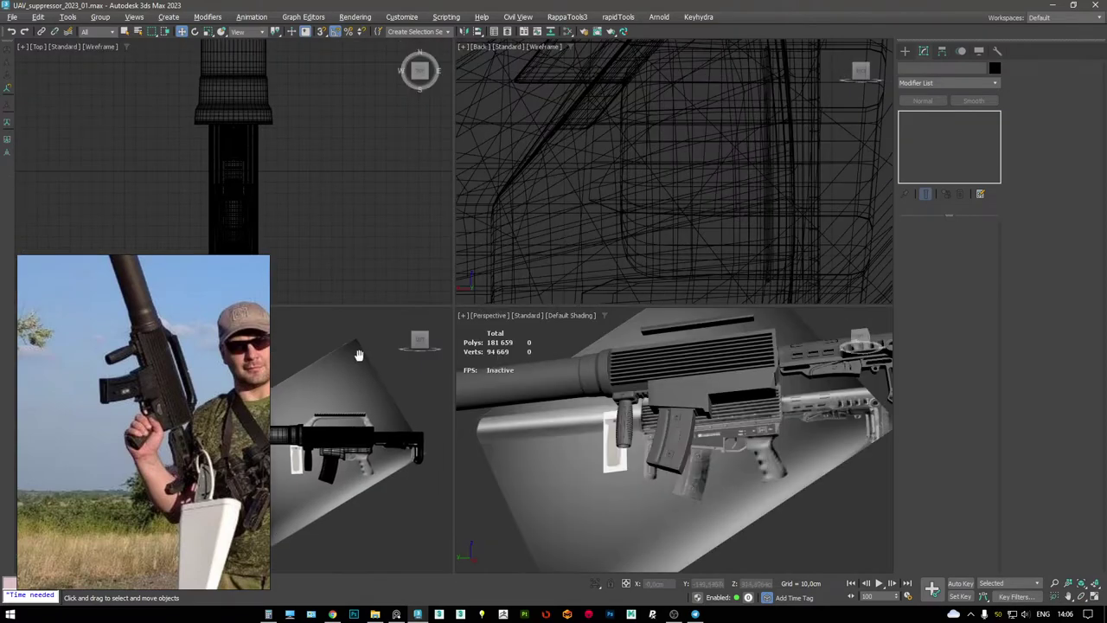
key("l")
key("alt+w")
scroll(536, 349, "up", 5)
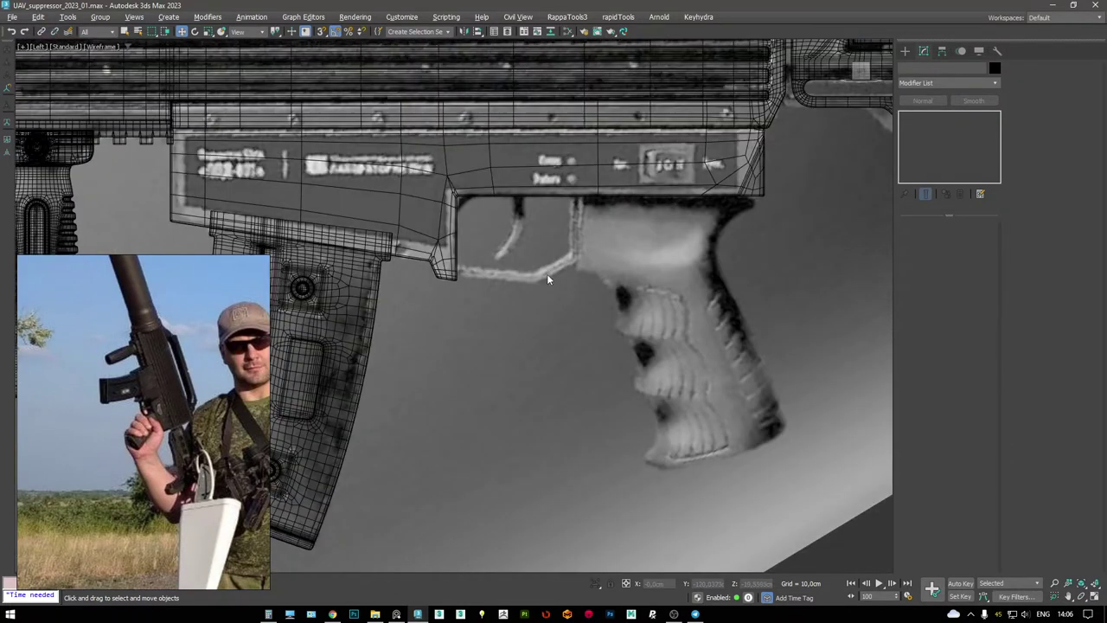
scroll(580, 270, "up", 2)
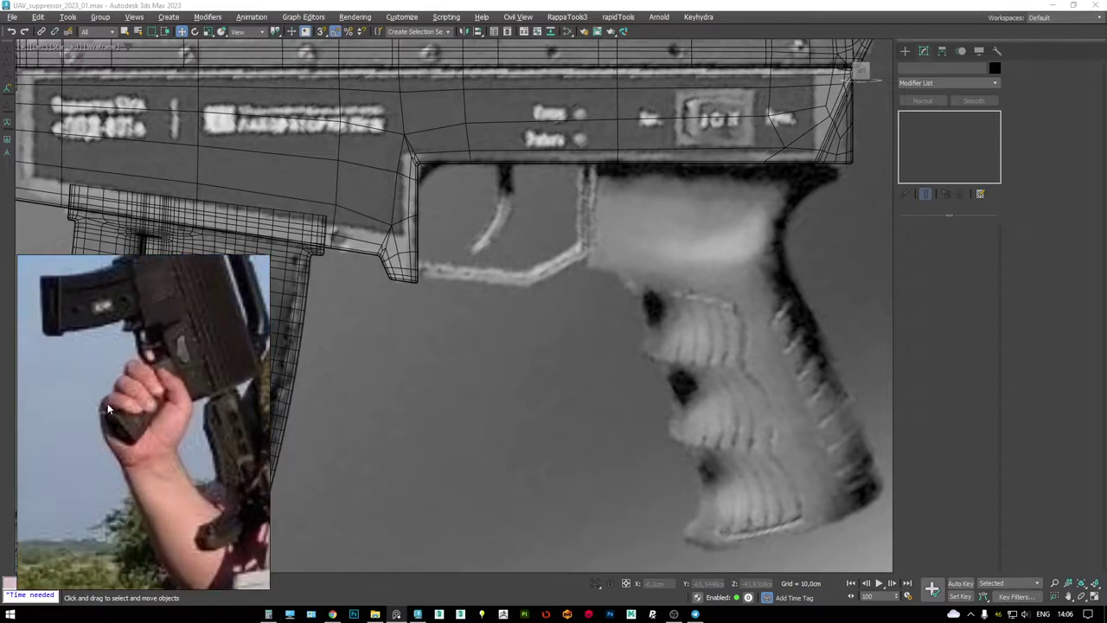
scroll(334, 366, "down", 3)
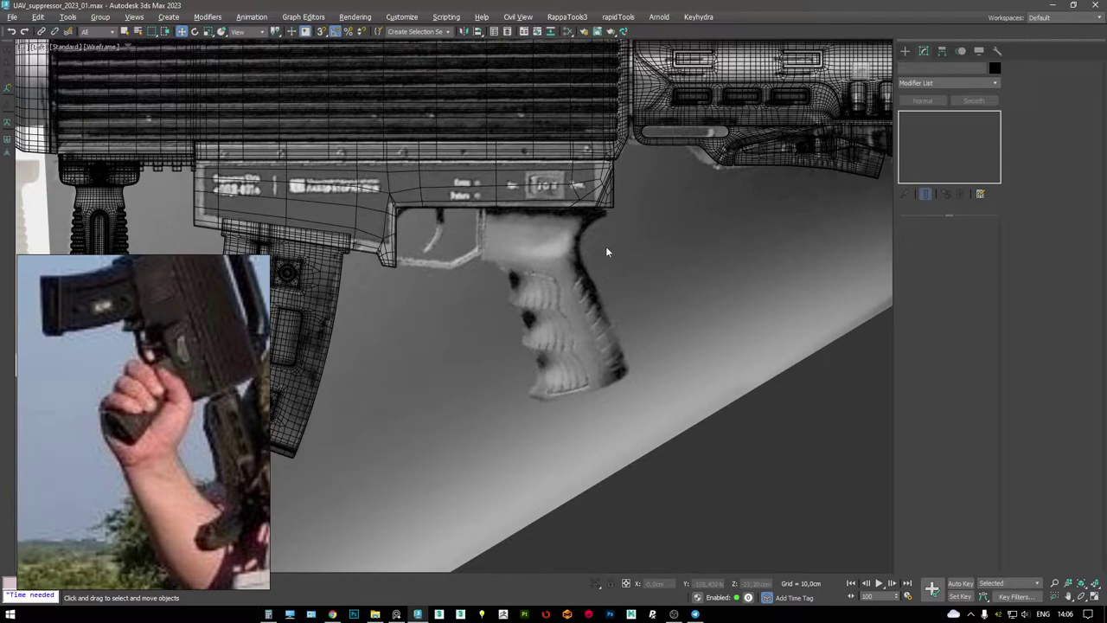
scroll(507, 256, "up", 5)
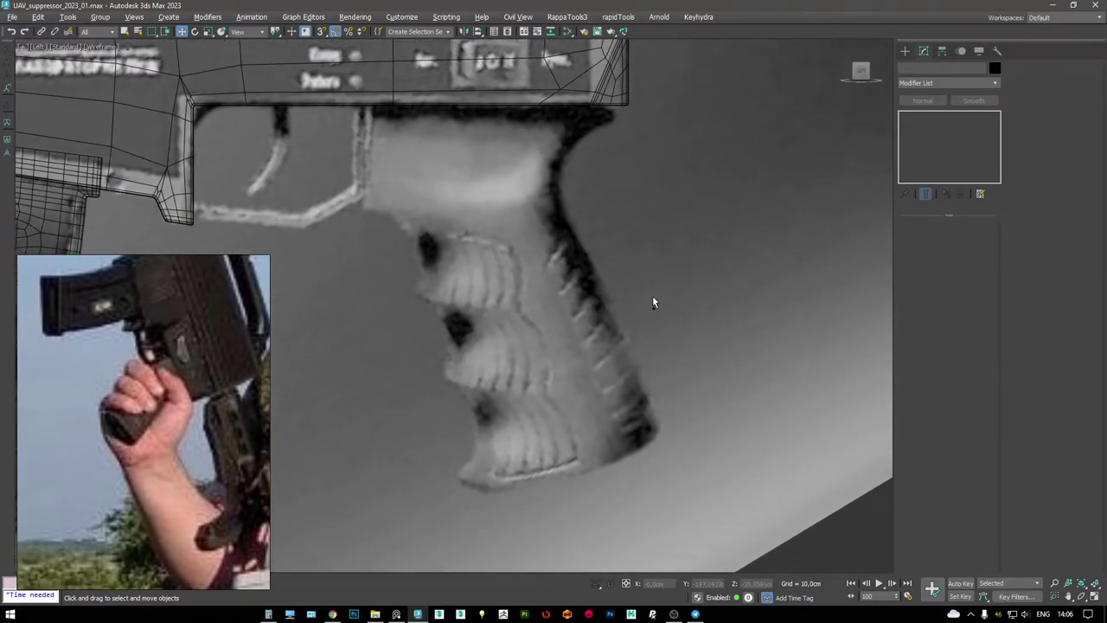
- Zoom through the reference board to enlarge the ribbed pistol-grip product photos
scroll(24, 355, "down", 5)
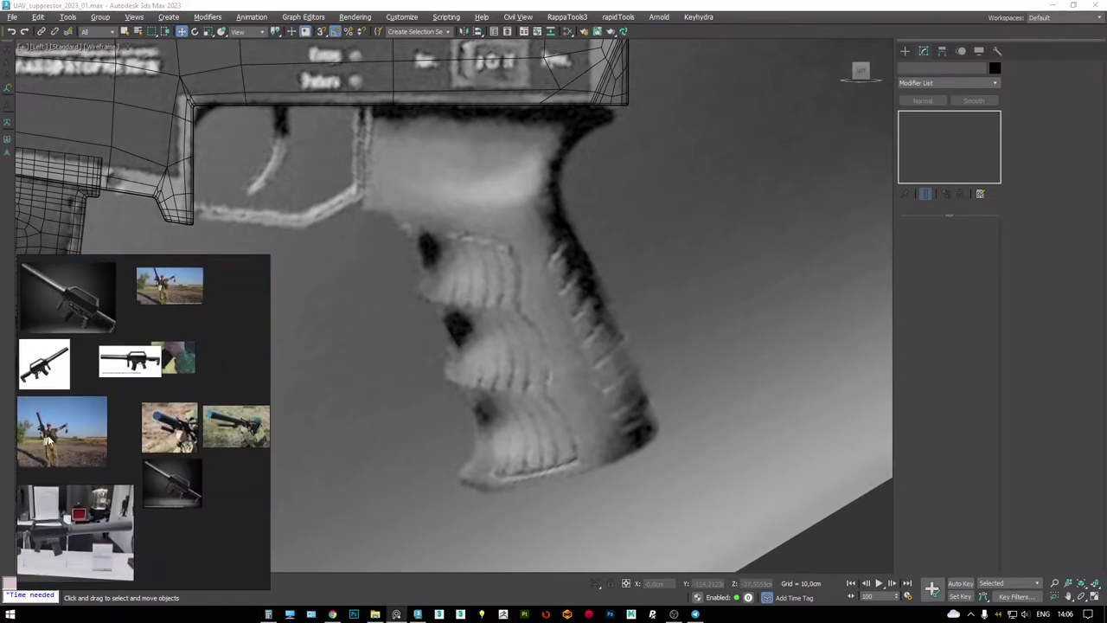
scroll(23, 354, "down", 3)
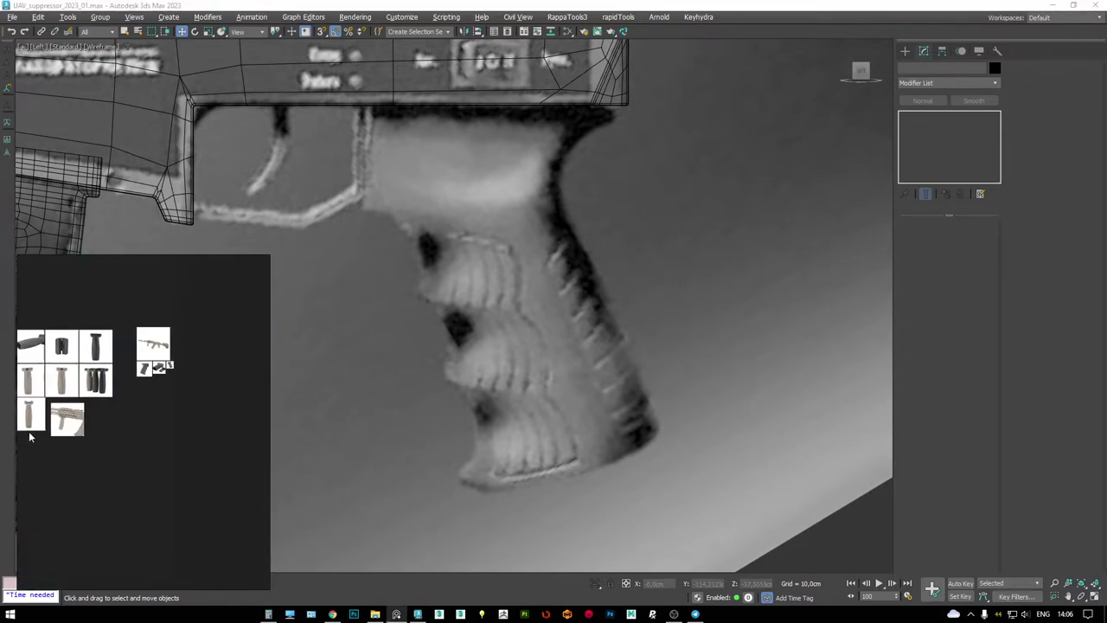
scroll(127, 364, "up", 10)
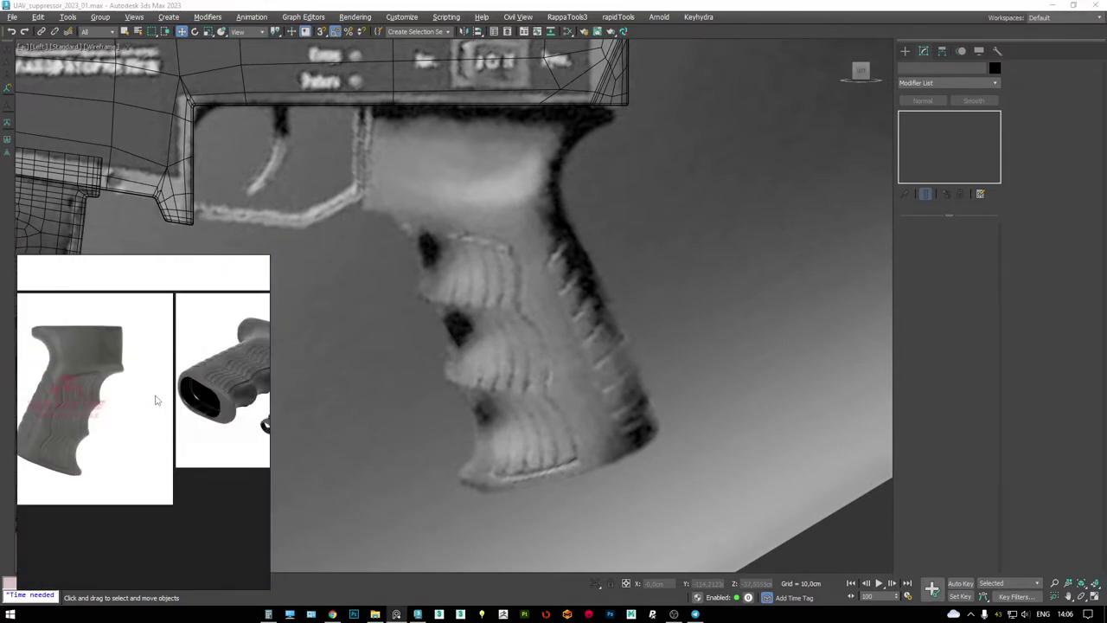
scroll(156, 401, "up", 3)
scroll(173, 386, "down", 2)
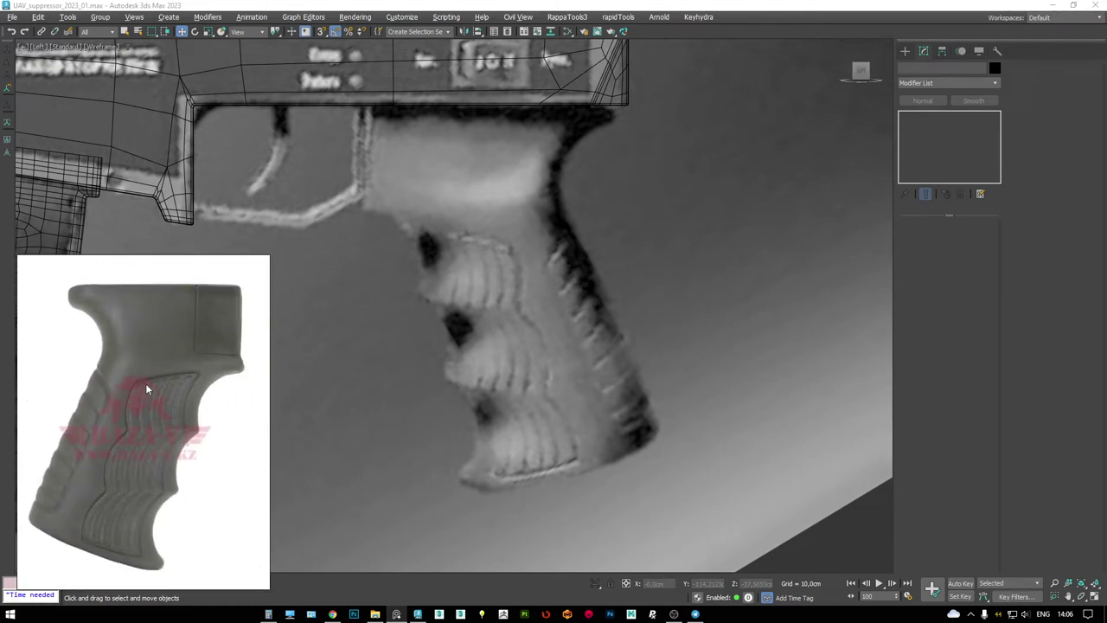
scroll(113, 354, "down", 2)
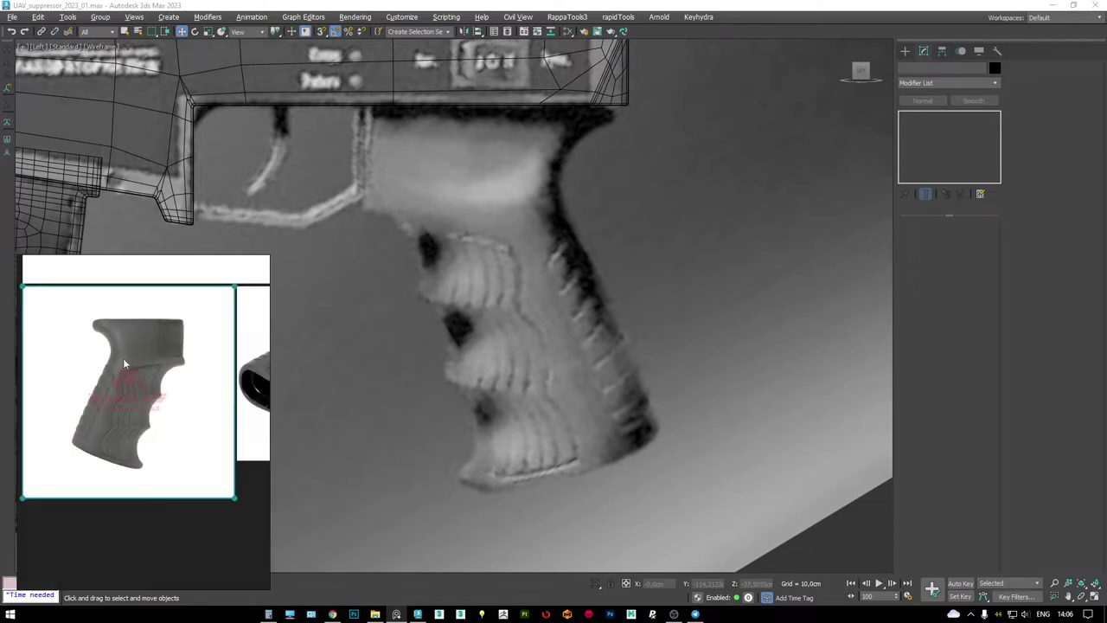
scroll(145, 391, "down", 2)
scroll(480, 327, "down", 2)
scroll(480, 327, "down", 5)
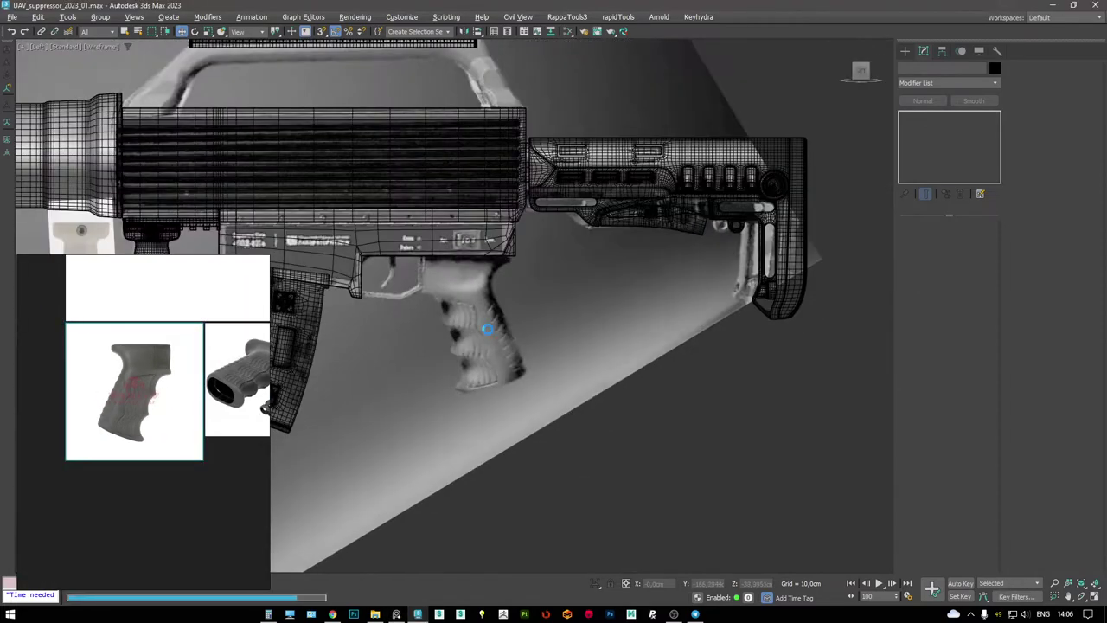
scroll(532, 299, "up", 3)
- Create a blueprint plane with RappaTools3 Create View Blueprint
left_click(568, 17)
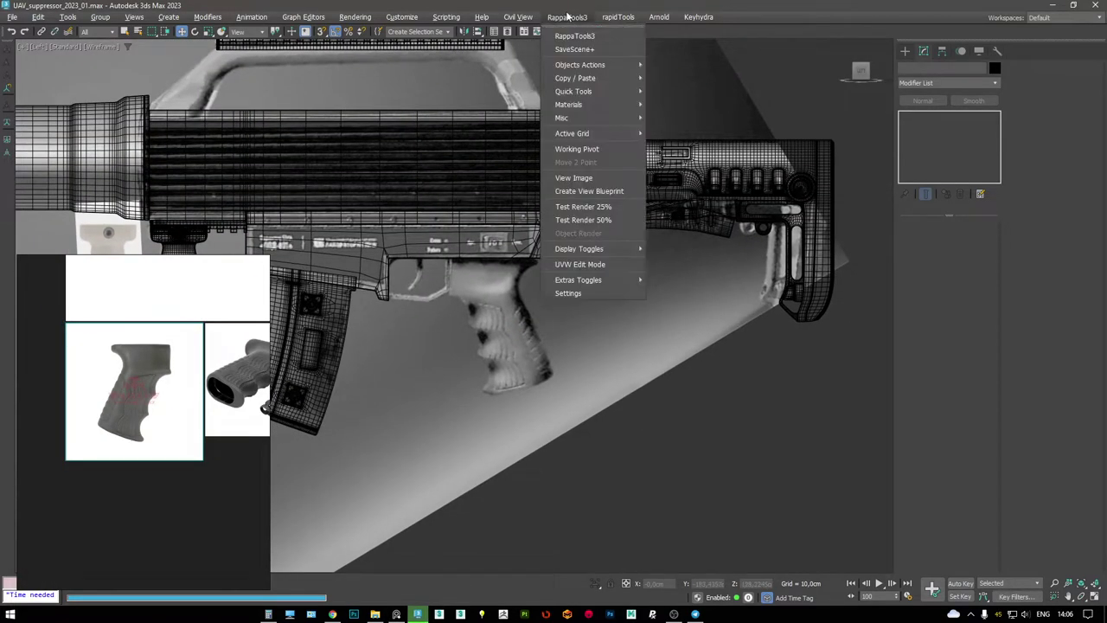
left_click(599, 192)
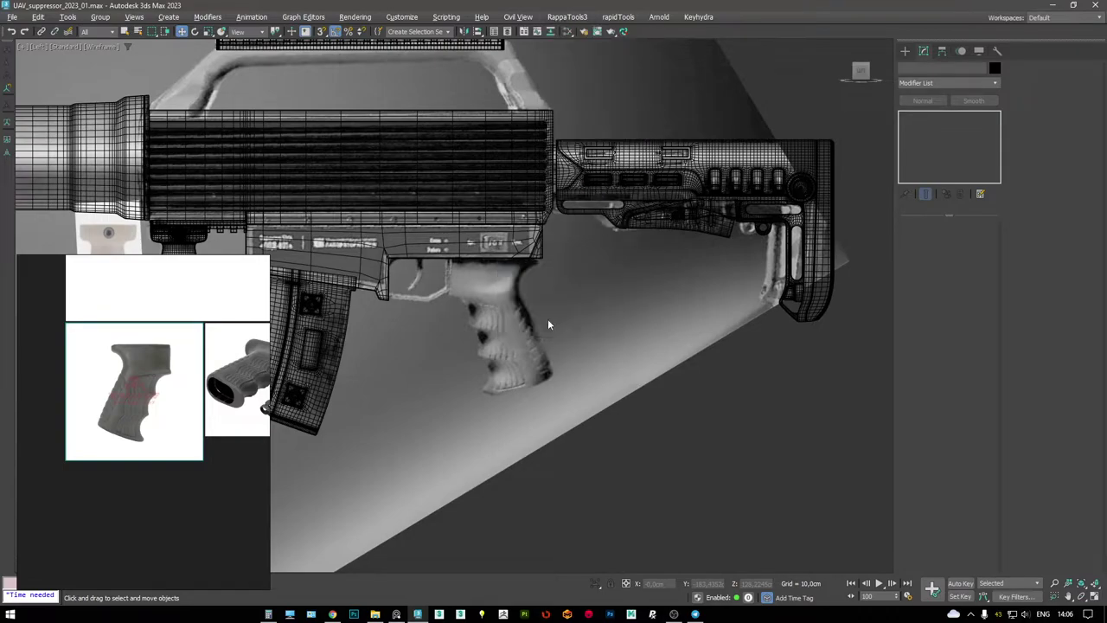
scroll(548, 324, "down", 3)
scroll(537, 302, "up", 6)
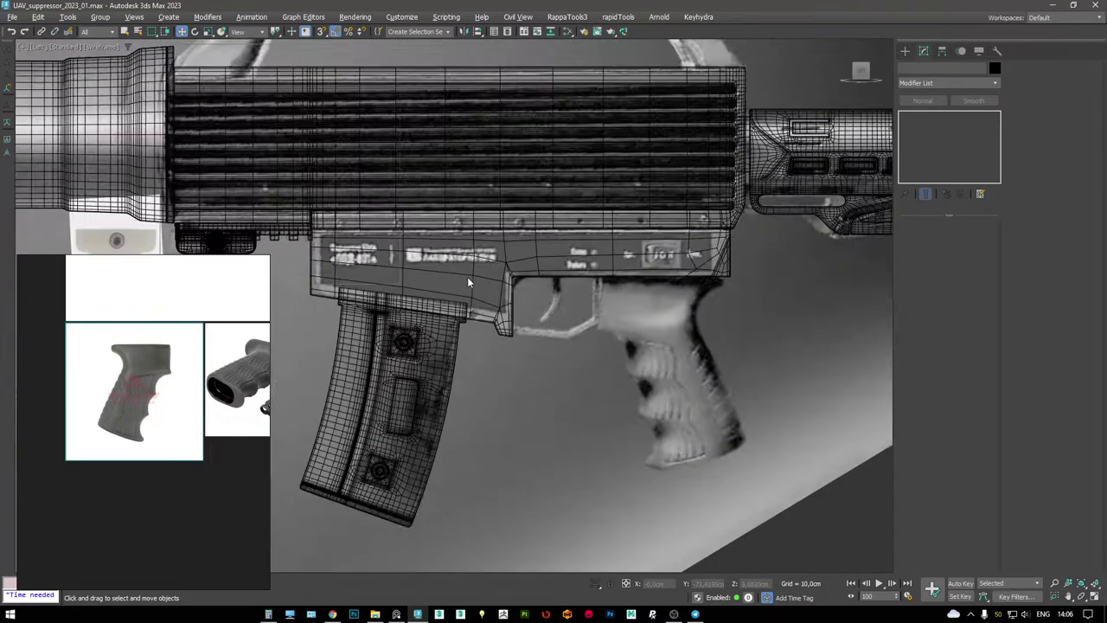
scroll(466, 282, "down", 5)
- Maximize the Perspective view in wireframe and select Box003
key("alt+w")
key("alt+w")
scroll(566, 432, "up", 4)
key("F3")
mouse_move(568, 383)
middle_mouse_down("alt")
mouse_move(376, 254)
mouse_move(578, 261)
middle_mouse_up("alt")
left_click(497, 257)
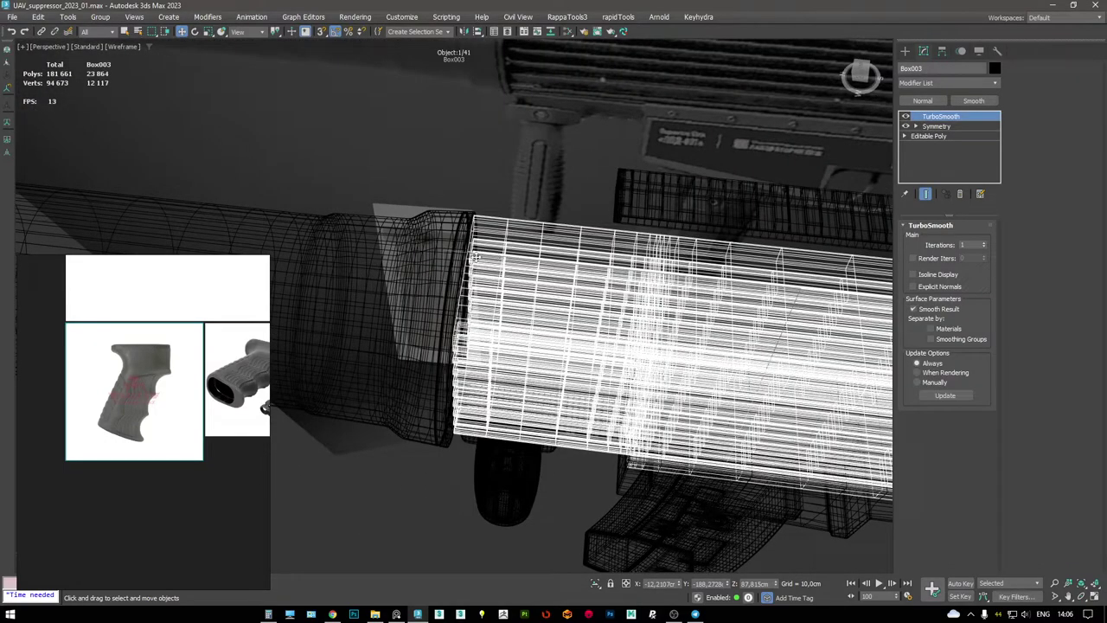
- Select the new grip blueprint plane in the shaded Perspective view
left_click(507, 31)
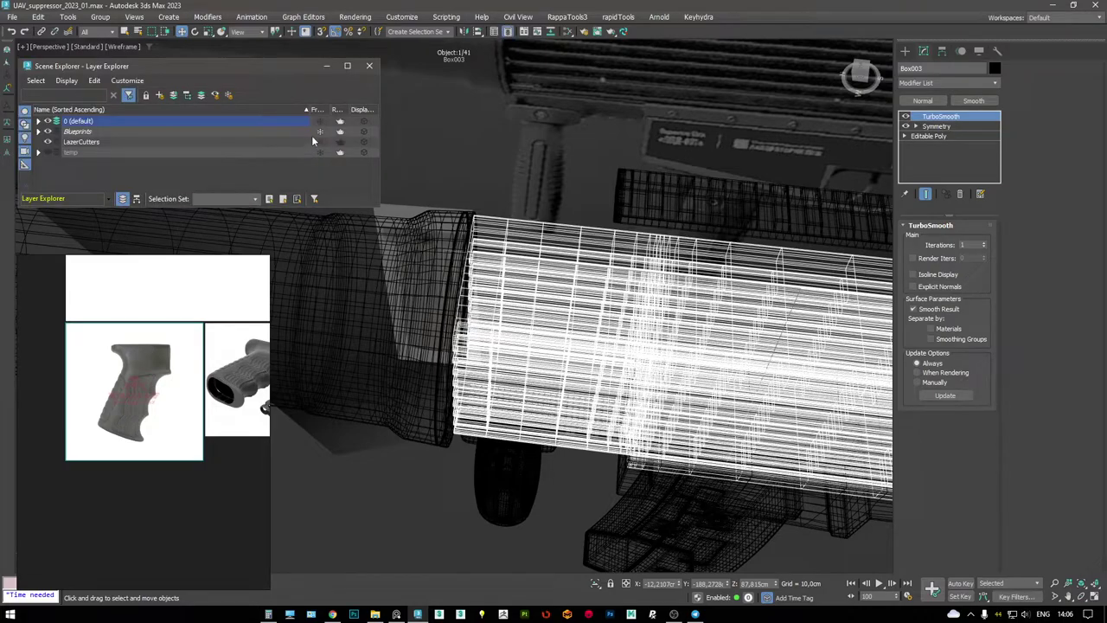
middle_click_drag(479, 205, 504, 316, "alt")
key("ctrl+d")
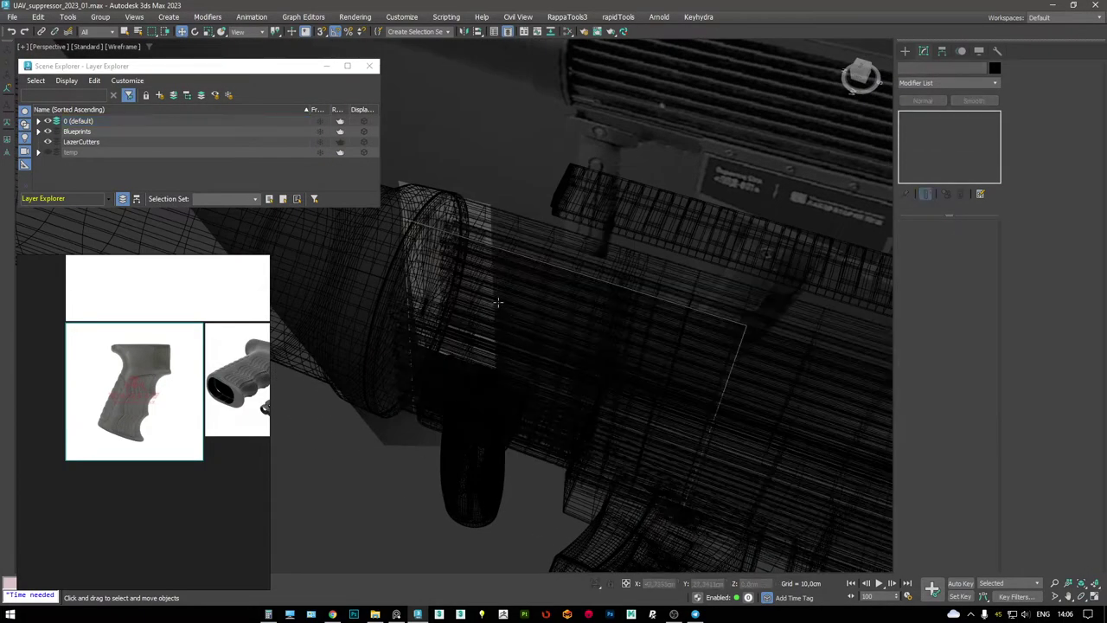
left_click(497, 250)
key("F3")
scroll(497, 247, "down", 5)
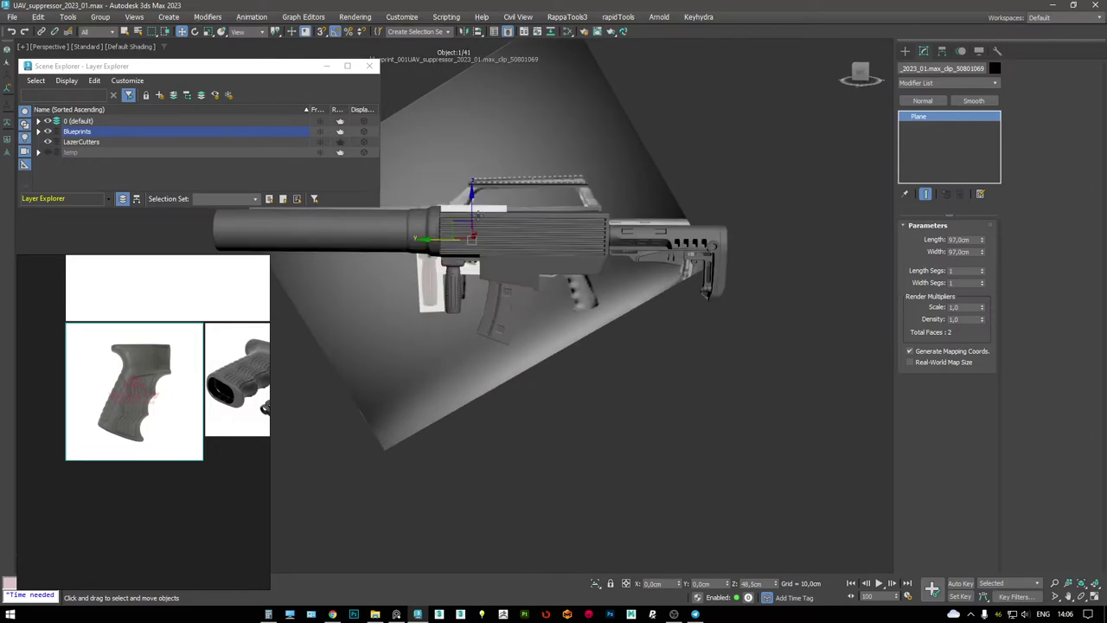
scroll(606, 307, "up", 6)
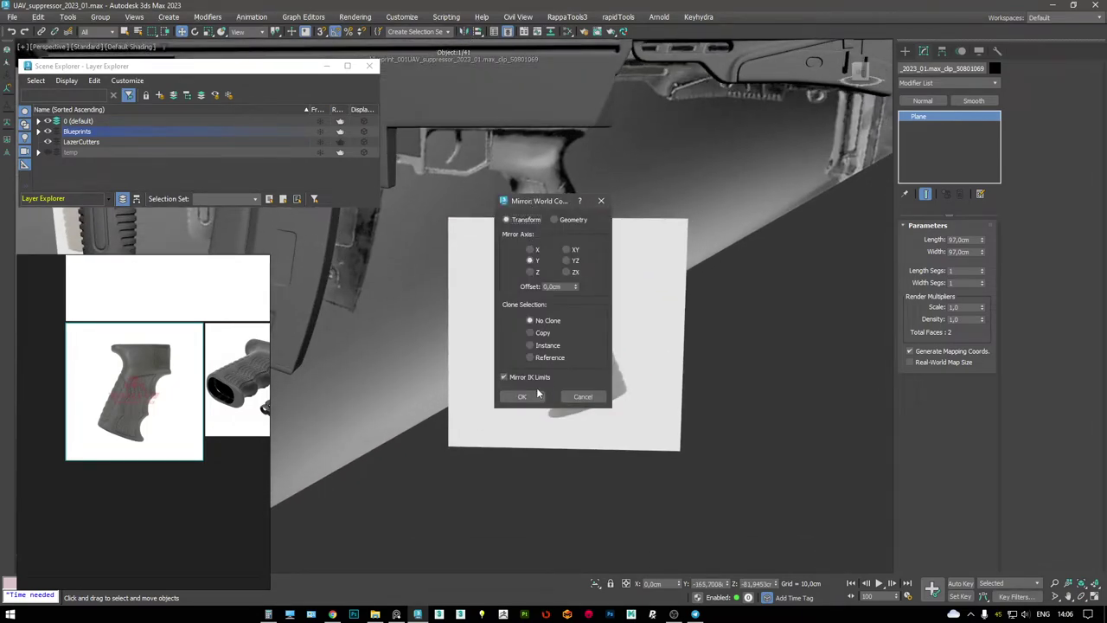
- Move the grip blueprint plane in the Left view to line up with the model
key("l")
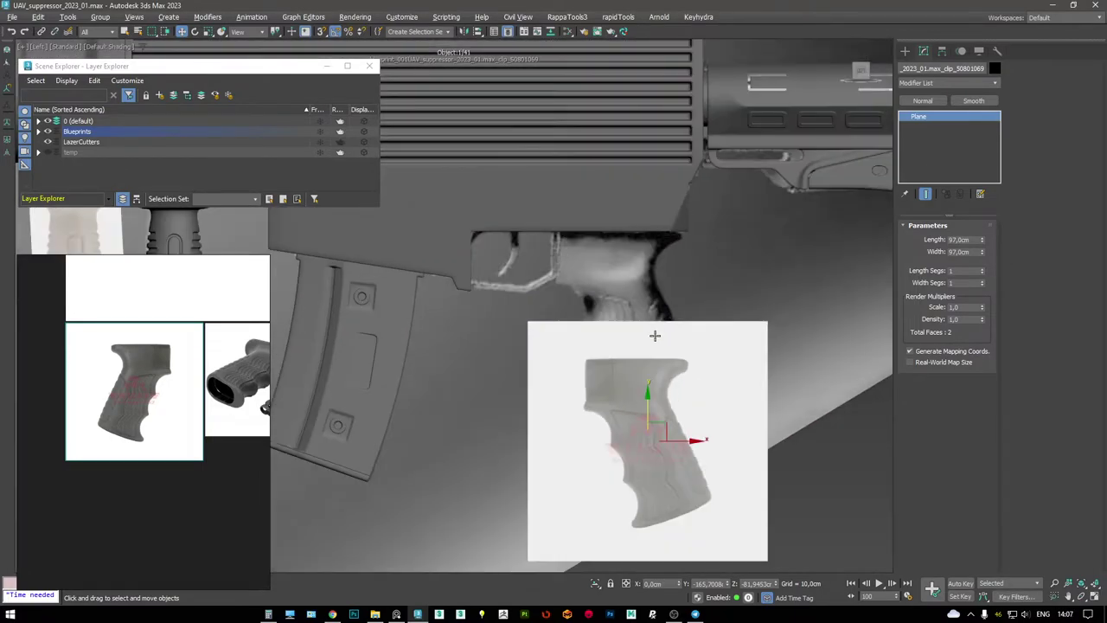
middle_click_drag(655, 336, 580, 306)
left_click_drag(591, 391, 731, 263)
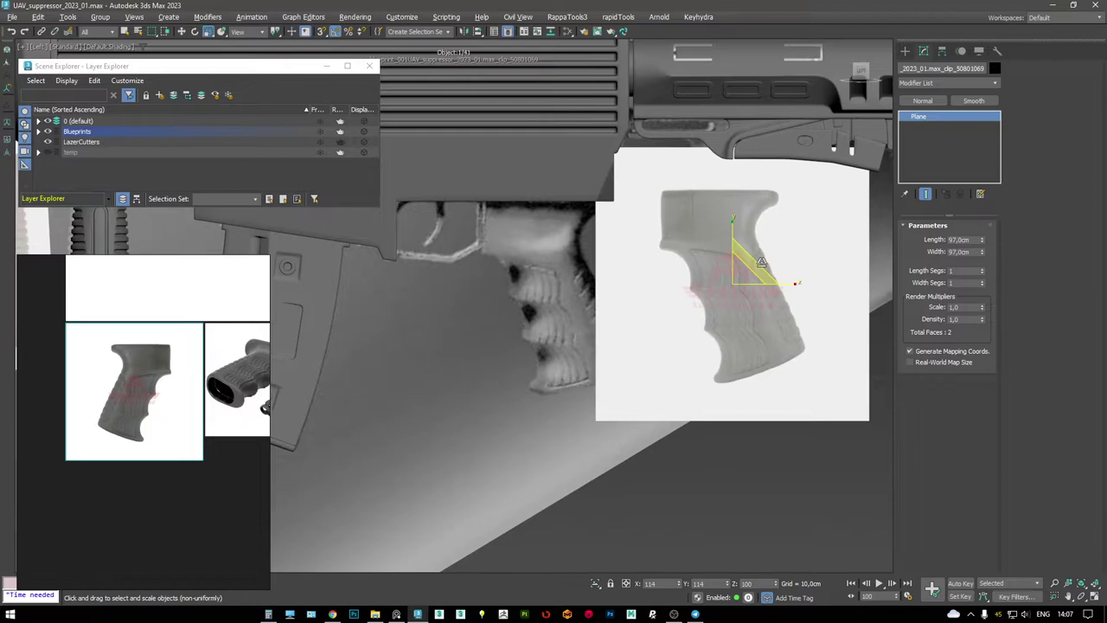
left_click_drag(753, 268, 577, 275)
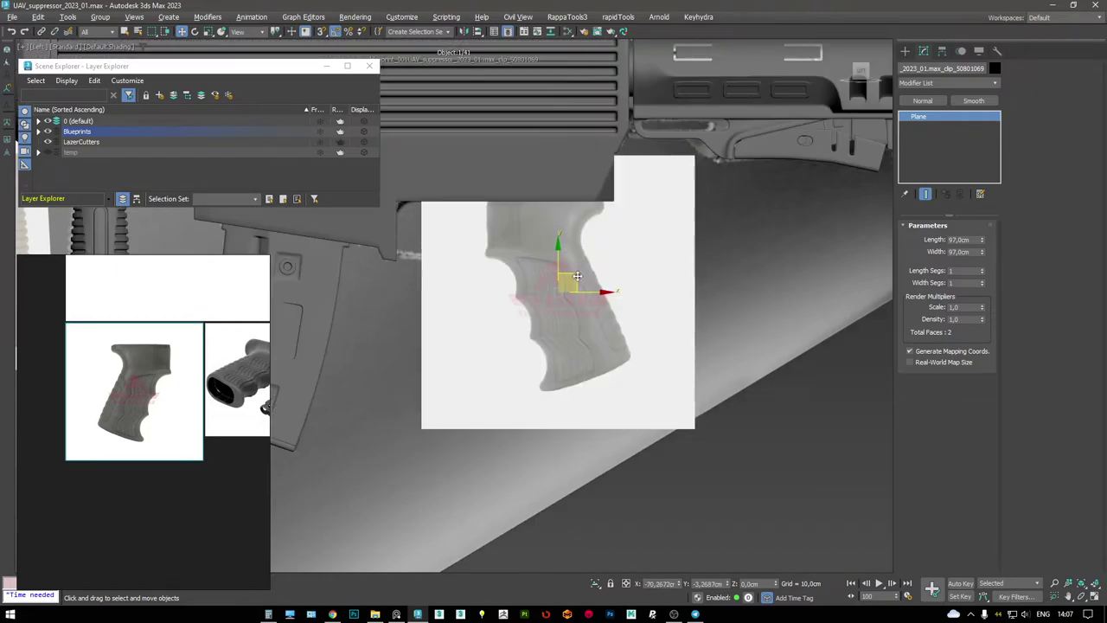
key("F3")
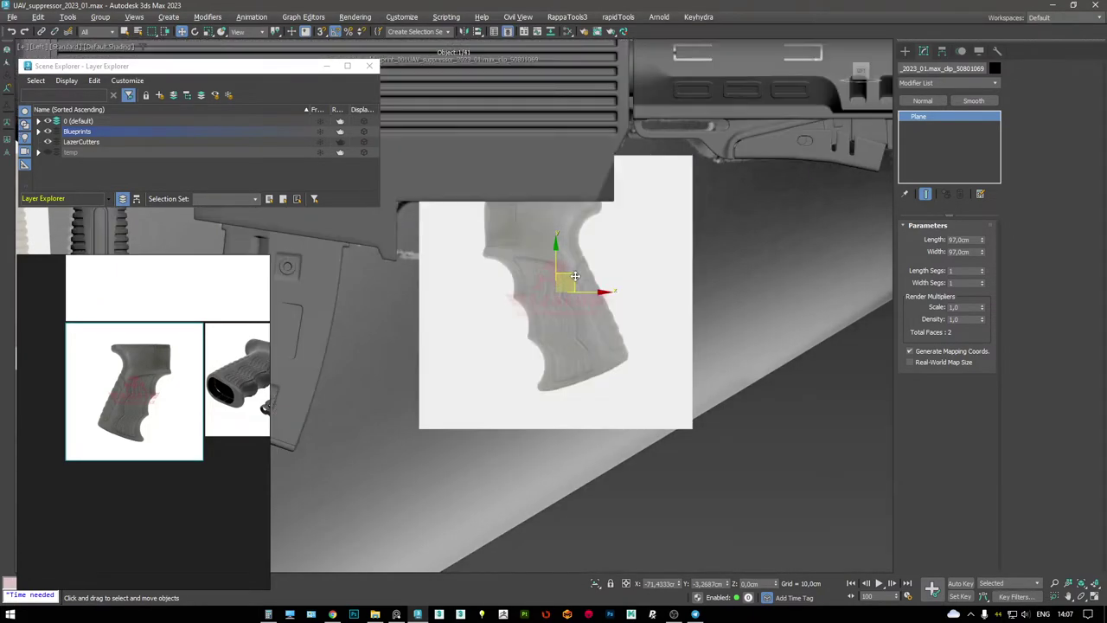
mouse_move(576, 275)
middle_mouse_down("alt")
mouse_move(567, 313)
mouse_move(645, 429)
mouse_move(581, 266)
mouse_move(610, 260)
mouse_move(761, 286)
middle_mouse_up("alt")
- Set the blueprint plane's Object Properties display to By Layer
right_click(778, 273)
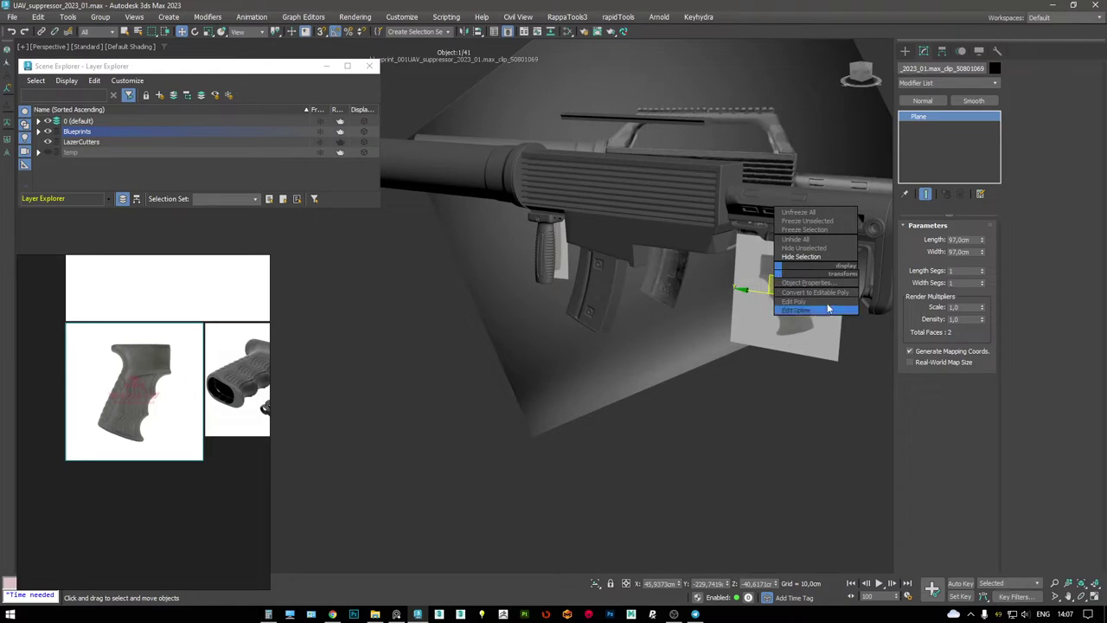
left_click(813, 284)
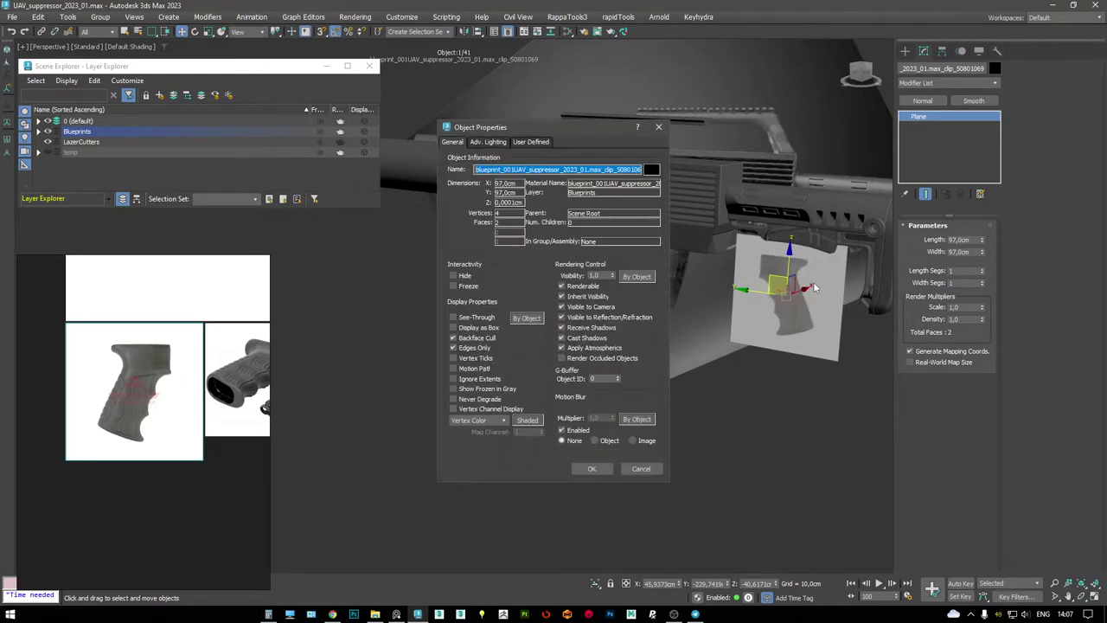
left_click(528, 319)
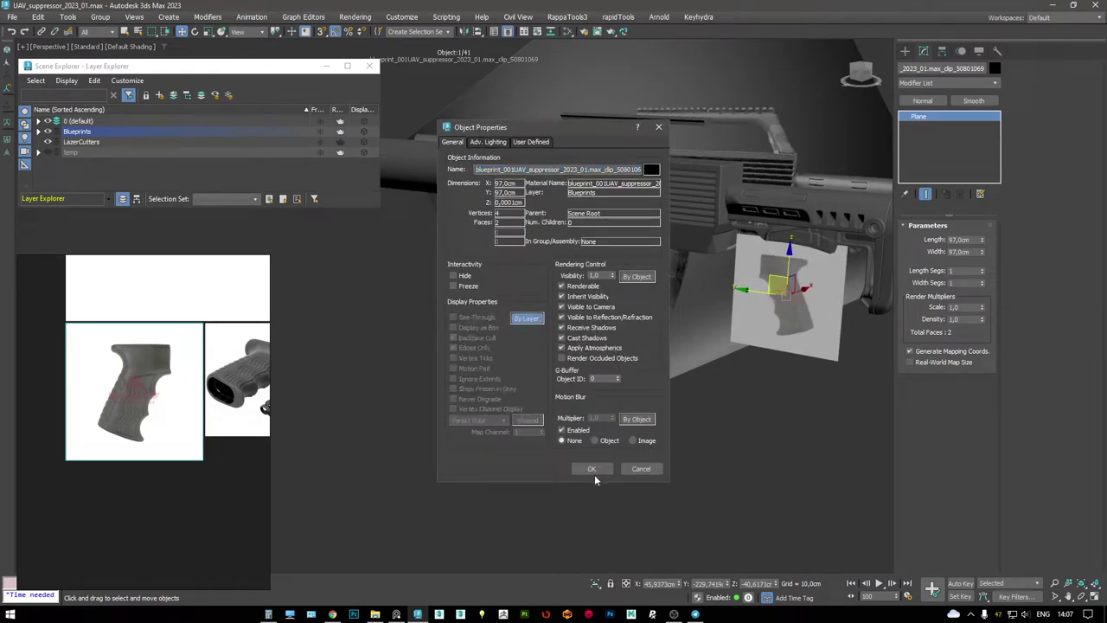
left_click(592, 468)
- Freeze the Blueprints layer in the Layer Explorer
middle_click_drag(595, 429, 415, 259, "alt")
left_click(319, 131)
middle_click_drag(450, 216, 680, 267, "alt")
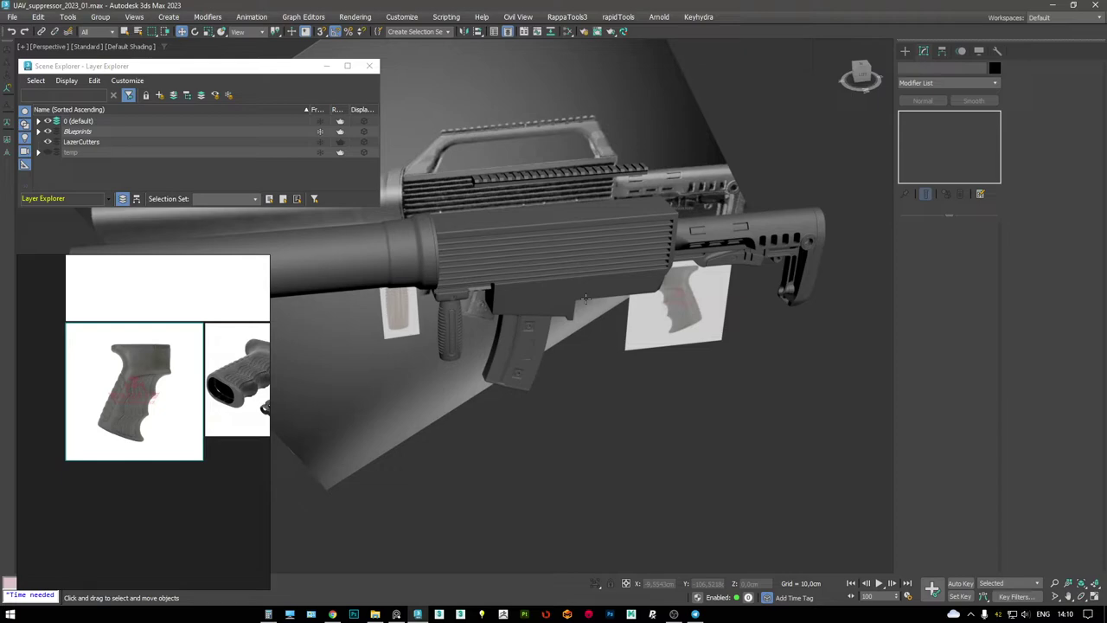
- Maximize the Left view on the grip and draw a cylinder beside it
middle_click_drag(401, 223, 513, 226, "alt")
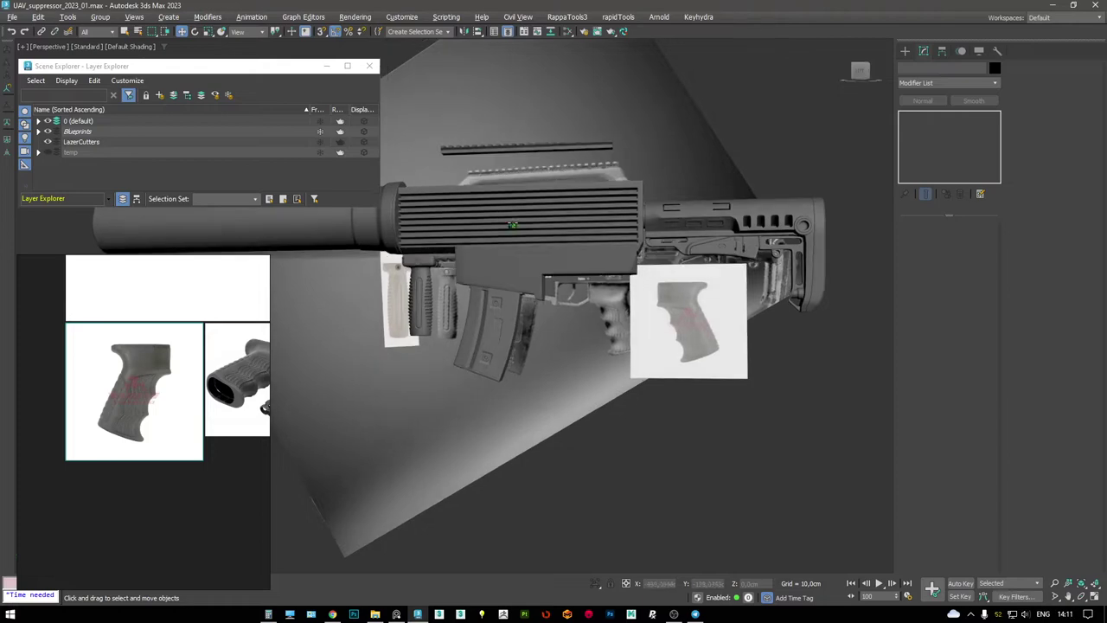
key("l")
key("alt+w")
key("alt+w")
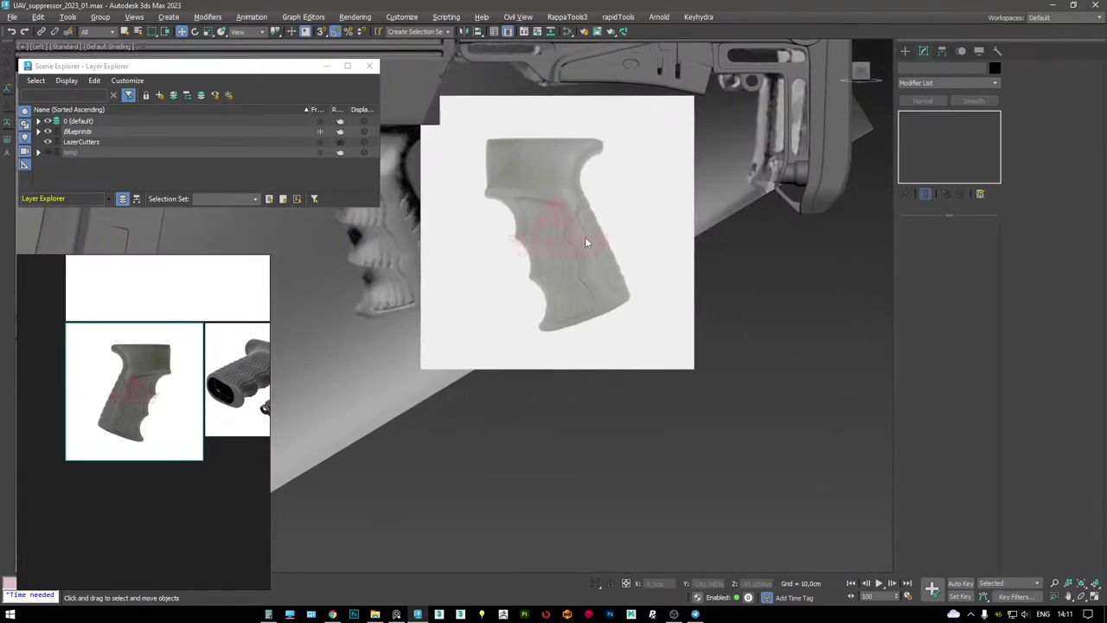
scroll(583, 244, "up", 3)
scroll(584, 320, "up", 4)
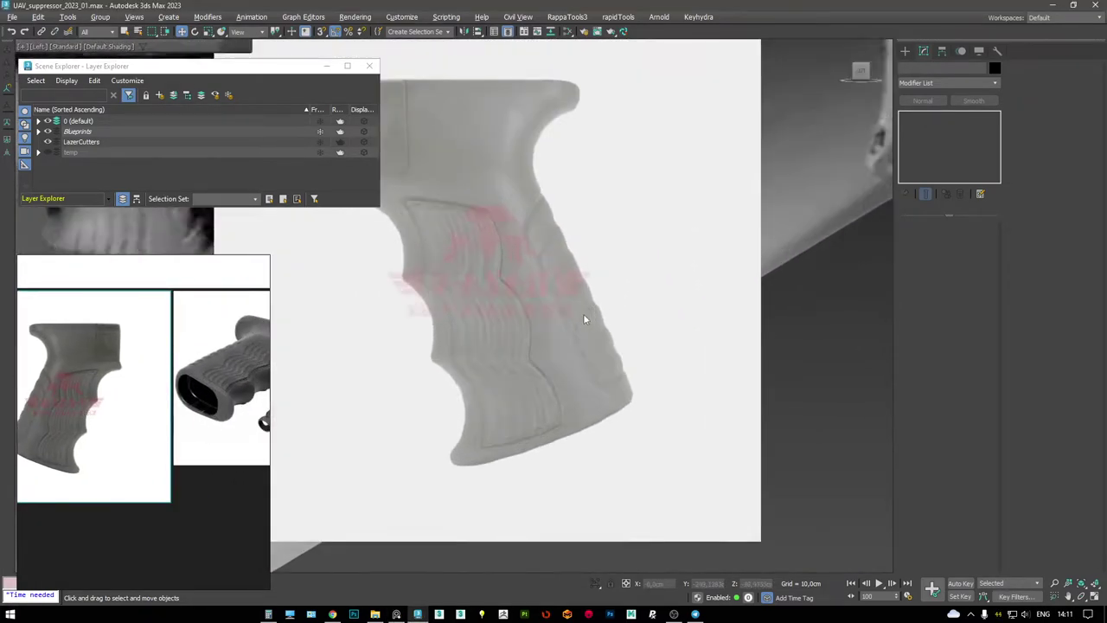
scroll(583, 319, "up", 2)
right_click(660, 345)
left_click(679, 317)
left_click_drag(675, 331, 714, 359)
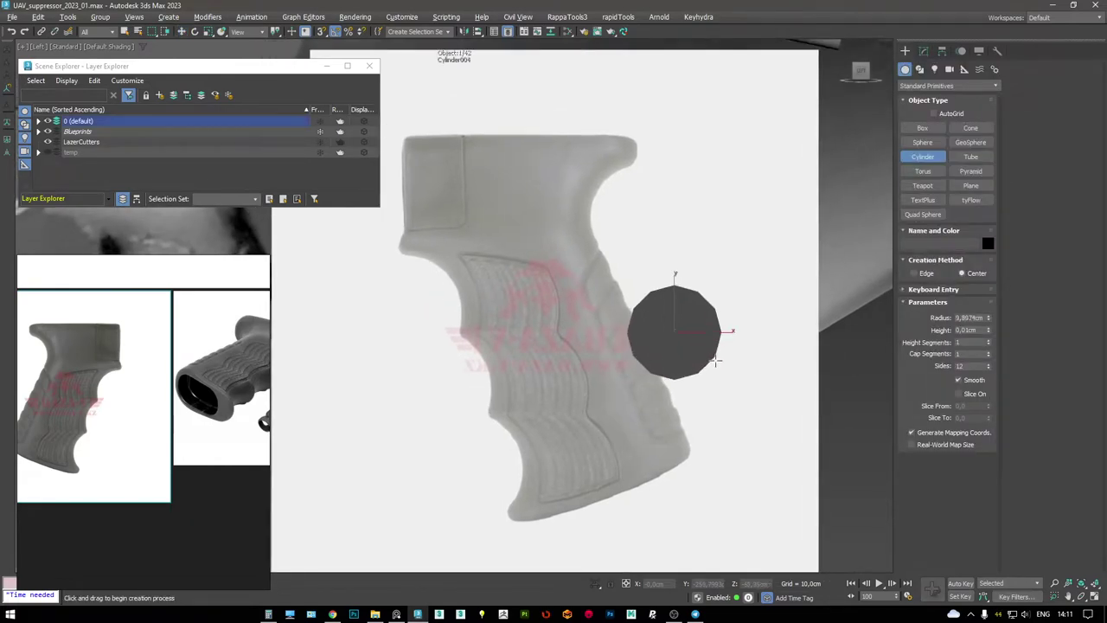
left_click(714, 359)
- Tilt and move the cylinder onto the back of the pistol-grip blueprint
key("e")
left_click_drag(675, 298, 885, 425)
key("w")
mouse_move(693, 315)
left_mouse_down()
mouse_move(597, 208)
mouse_move(619, 215)
mouse_move(577, 240)
left_mouse_up()
key("F3")
key("e")
key("w")
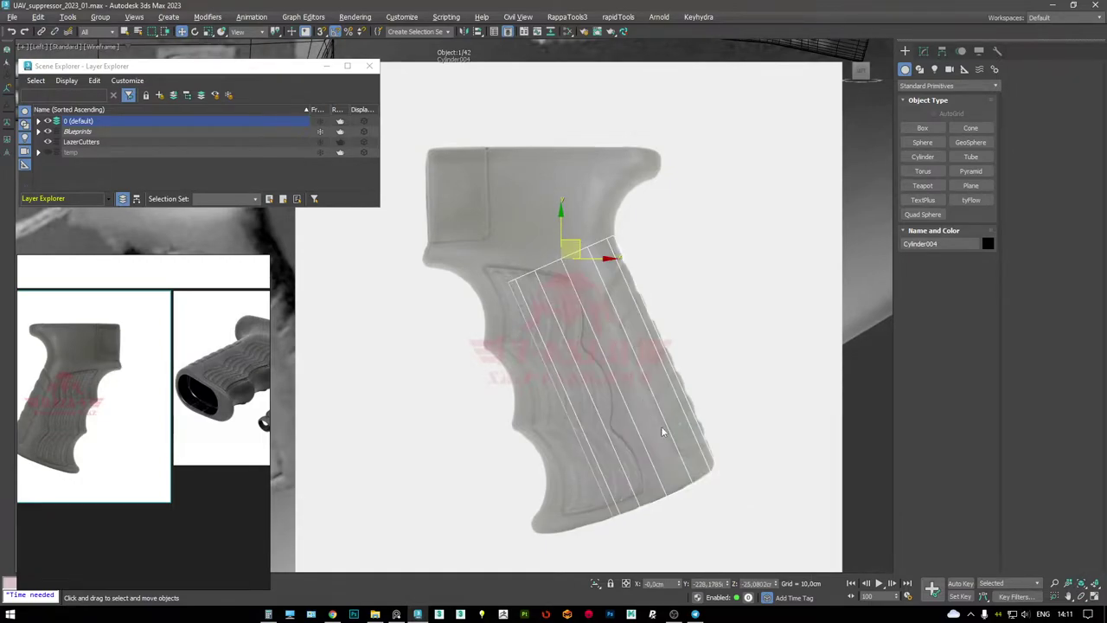
- Check placement in Perspective, lower the Radius to 8.17 cm, and nudge it right
key("alt+w")
scroll(583, 453, "up", 3)
key("alt+w")
middle_click_drag(589, 399, 583, 352, "alt")
key("alt+w")
key("alt+w")
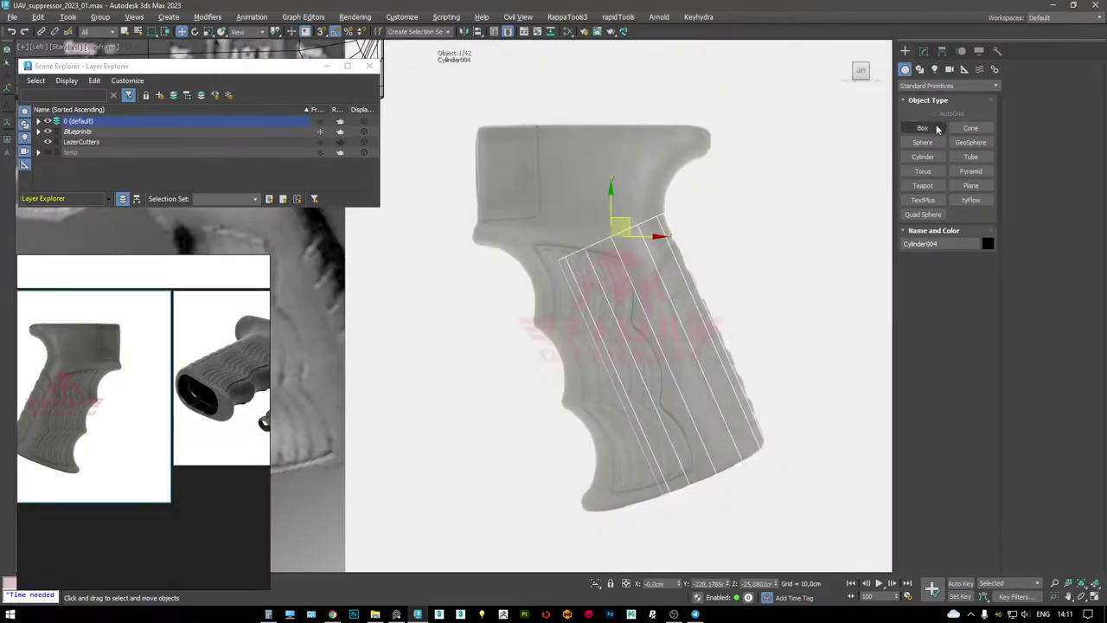
left_click(922, 52)
left_click_drag(987, 243, 992, 256)
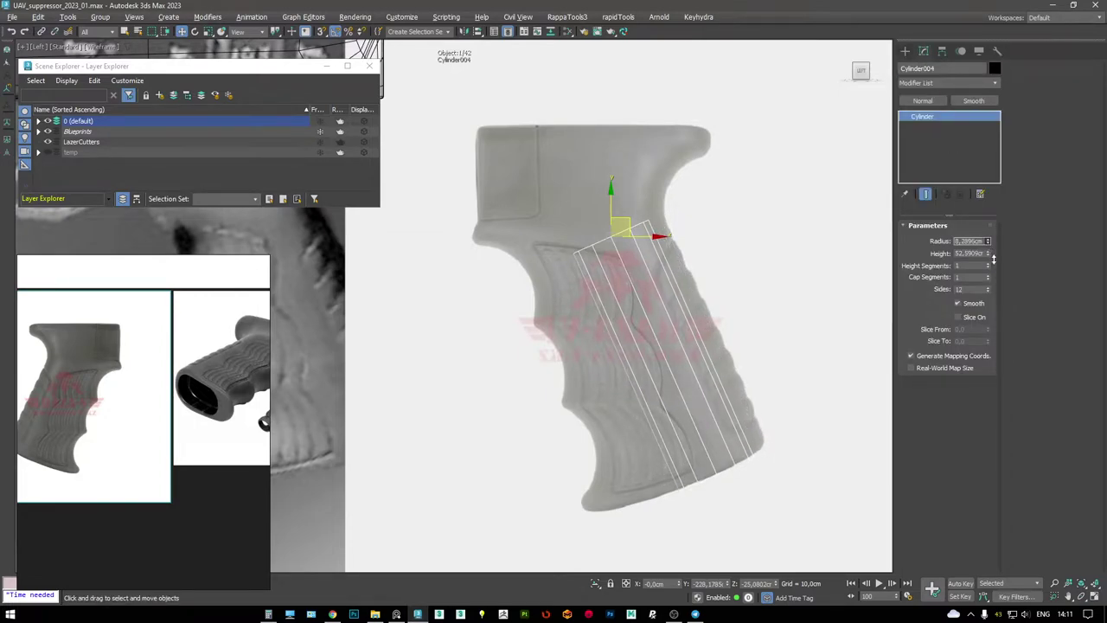
left_click_drag(650, 238, 671, 237)
- Show edged faces on the cylinder in perspective and convert Cylinder004 to an Editable Poly
key("alt+w")
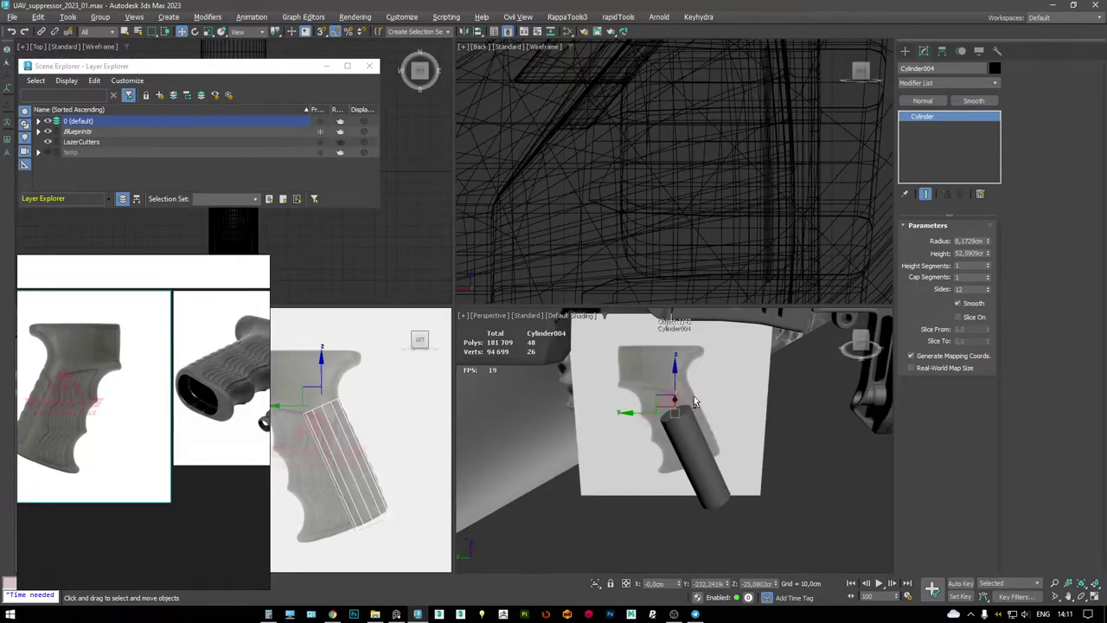
key("alt+w")
middle_click_drag(531, 371, 397, 463, "alt")
key("F4")
key("alt+w")
key("alt+w")
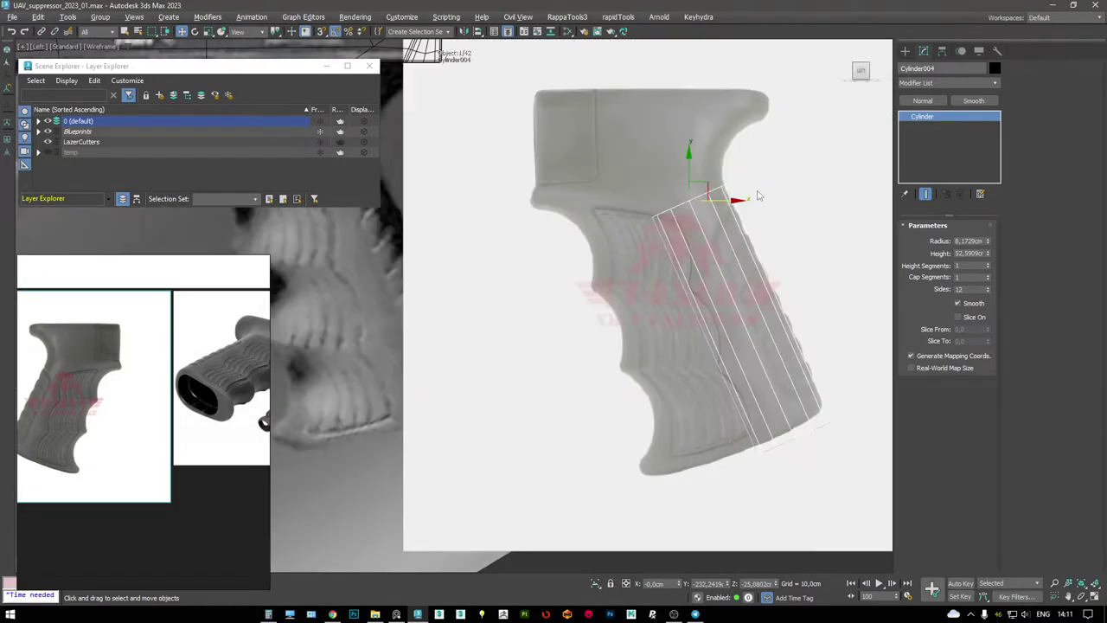
scroll(196, 381, "up", 3)
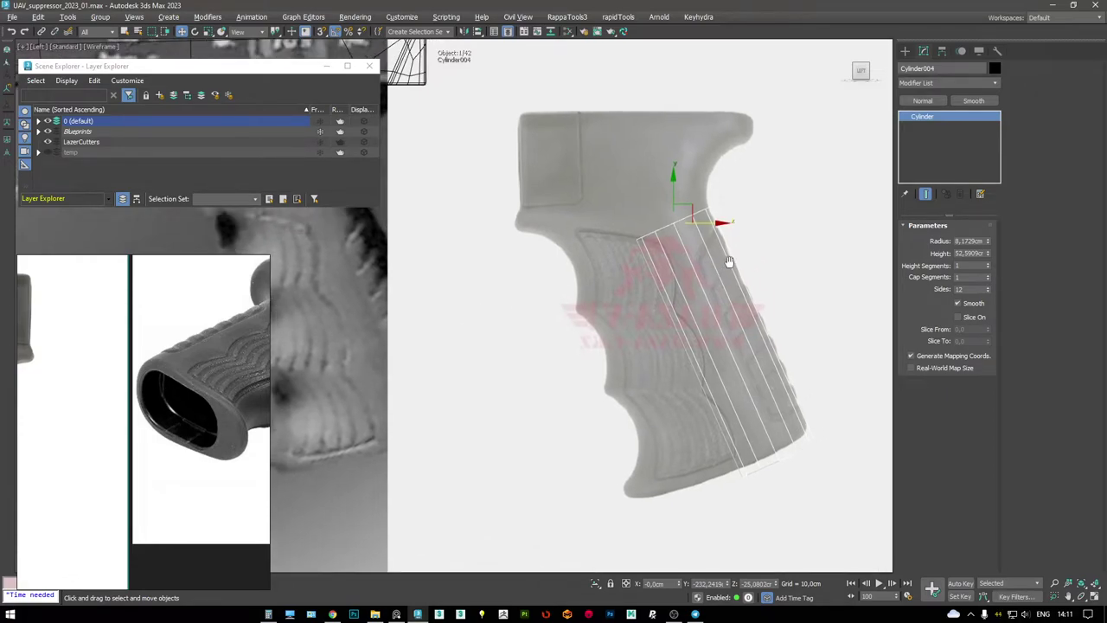
key("alt+w")
key("alt+w")
scroll(650, 422, "up", 5)
middle_click_drag(650, 422, 688, 384, "alt")
key("ctrl+e")
- In Polygon mode, select the cylinder's top cap, a strip of side polygons and the end cap
key("4")
left_click(626, 280)
left_click(726, 422)
left_click(740, 439)
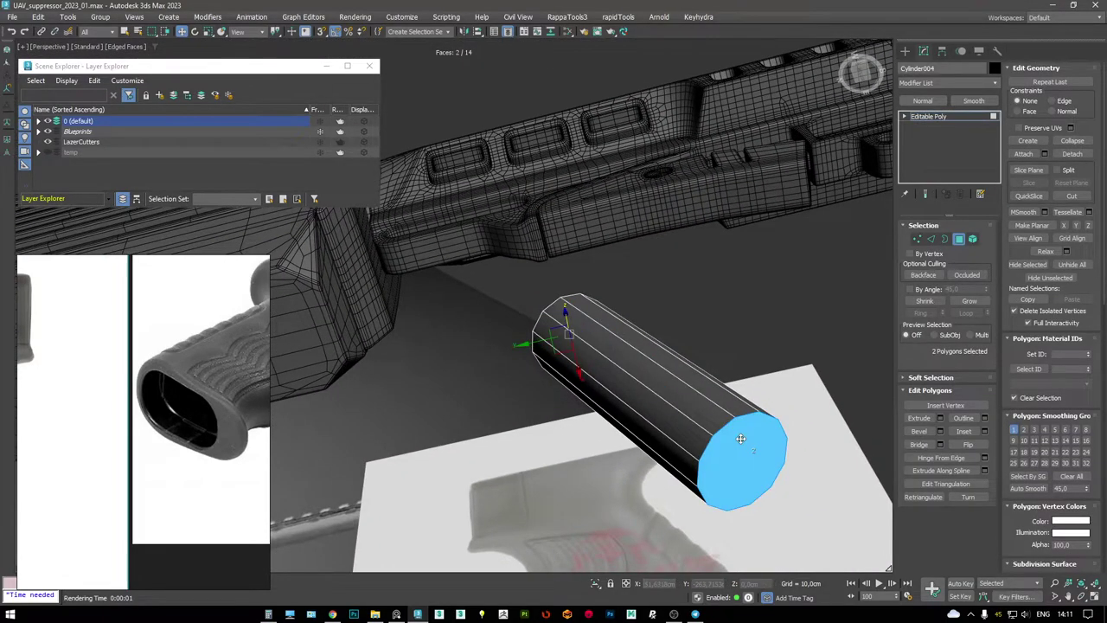
middle_click_drag(740, 439, 627, 260)
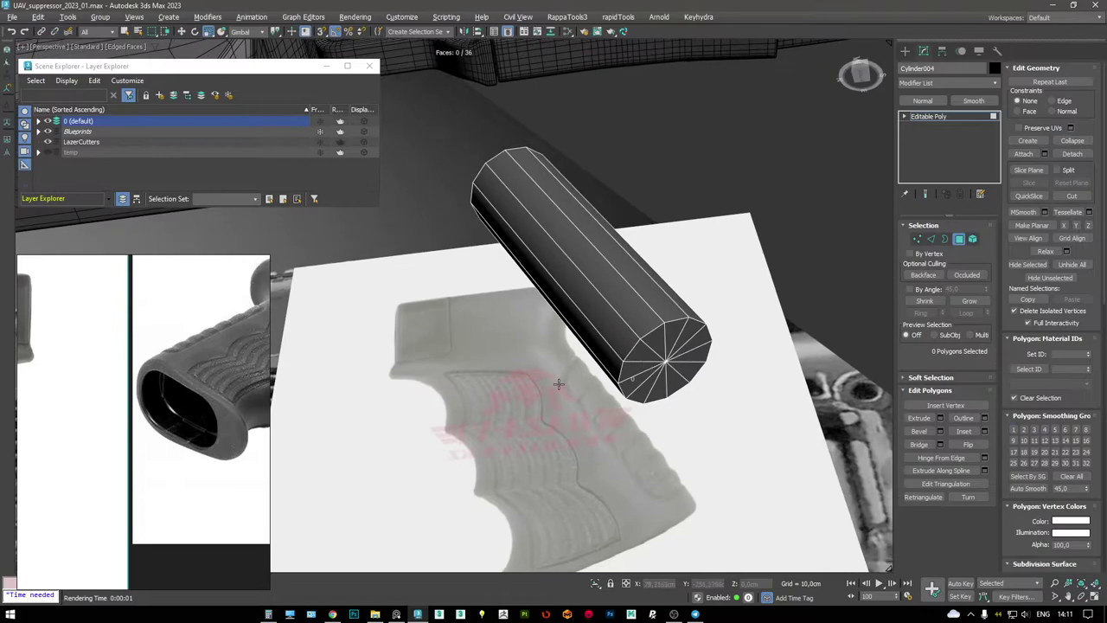
- In the side view, marquee-select one side's vertices and delete them
key("alt+w")
key("alt+w")
key("1")
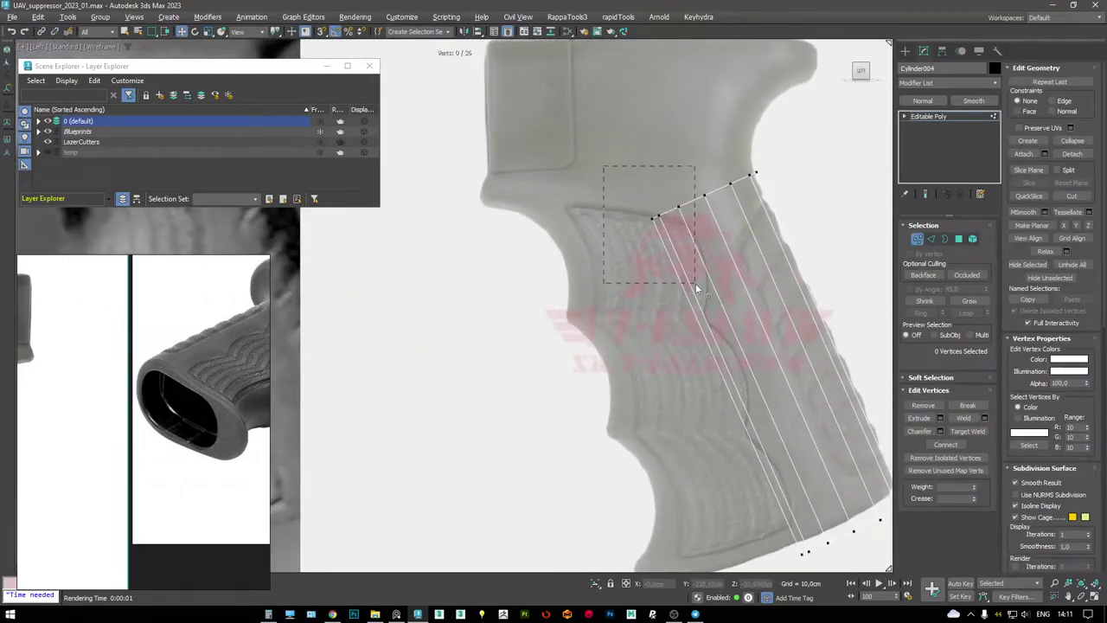
left_click_drag(696, 283, 697, 285)
middle_click_drag(814, 525, 714, 430)
key("BackSpace")
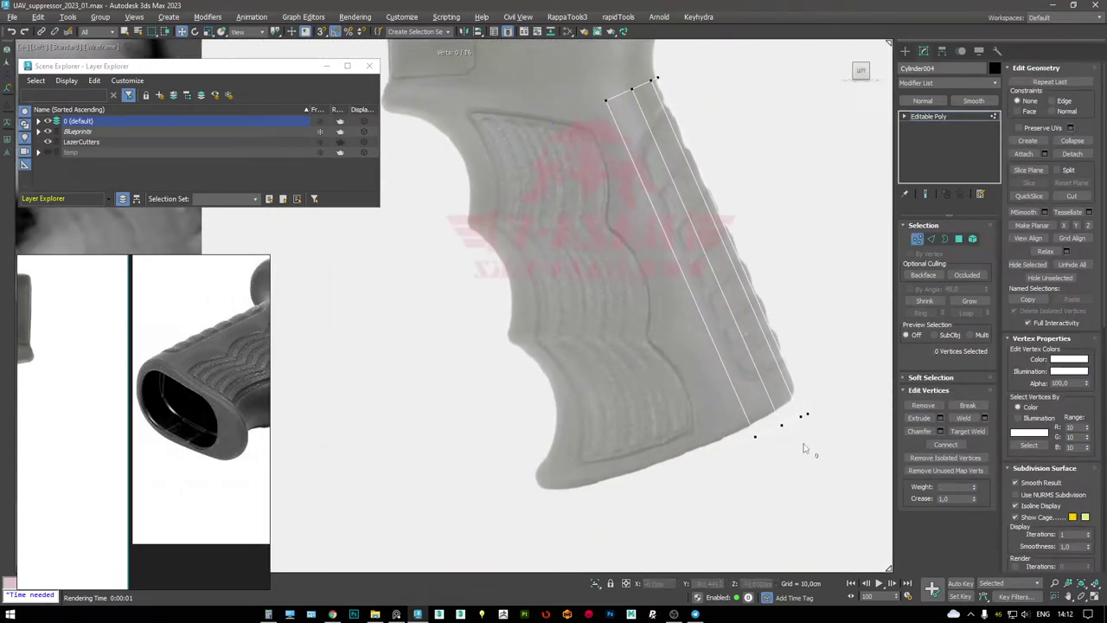
- Select the bottom-end vertices and set the reference coordinate system to Gimbal
left_click_drag(766, 394, 830, 433)
right_click(851, 413)
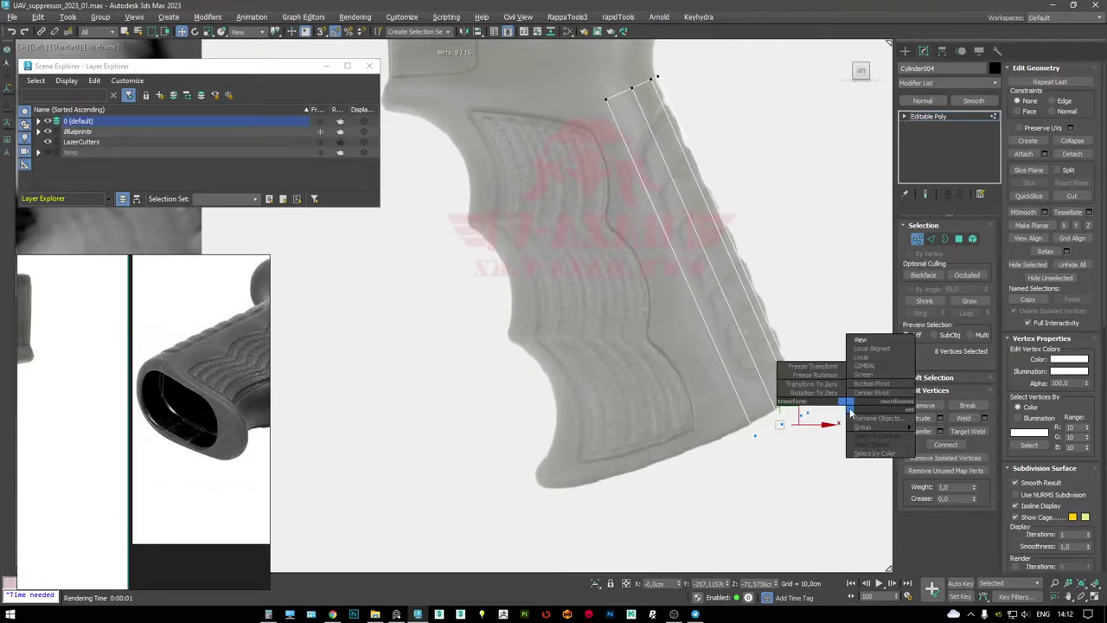
left_click(865, 365)
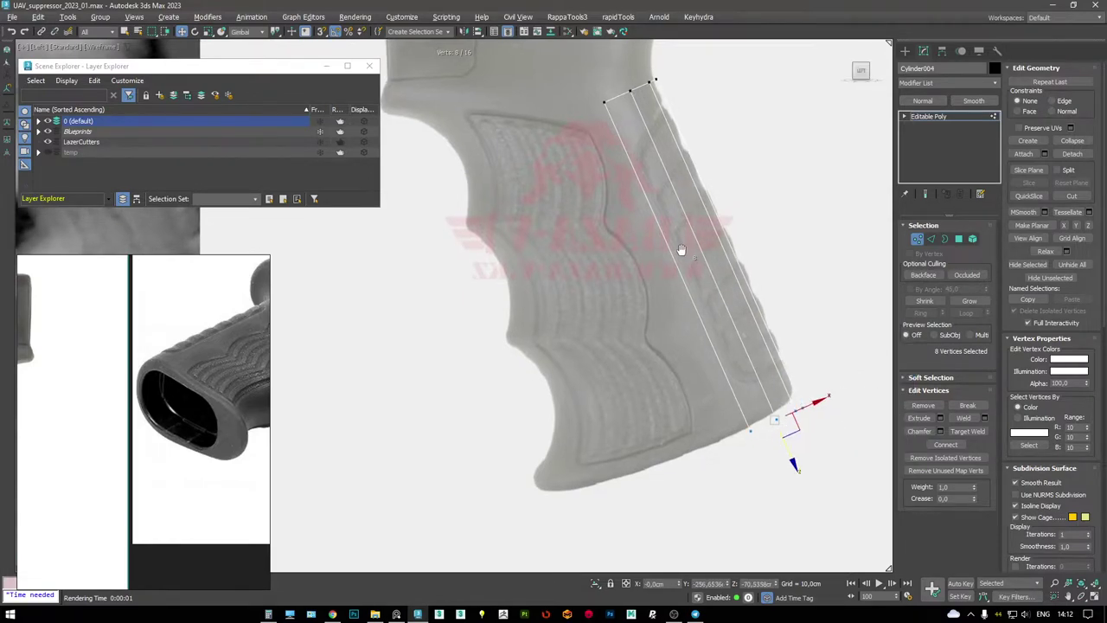
- In Edge mode, select edges across the remaining shell, narrowing the selection at the top end
middle_click_drag(647, 109, 651, 261)
key("2")
left_click_drag(704, 291, 518, 171)
key("F3")
scroll(579, 267, "up", 3)
middle_click_drag(579, 216, 579, 266)
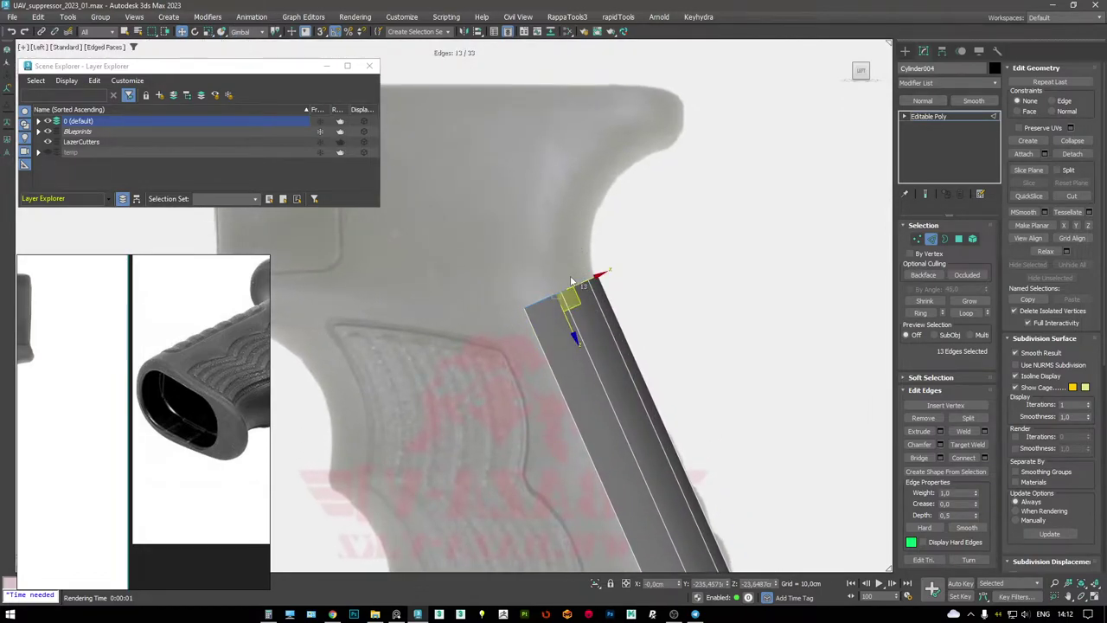
- Delete the top faces of the grip bar to open its upper end
key("shift+x")
left_click(577, 283)
left_click(958, 239, "ctrl")
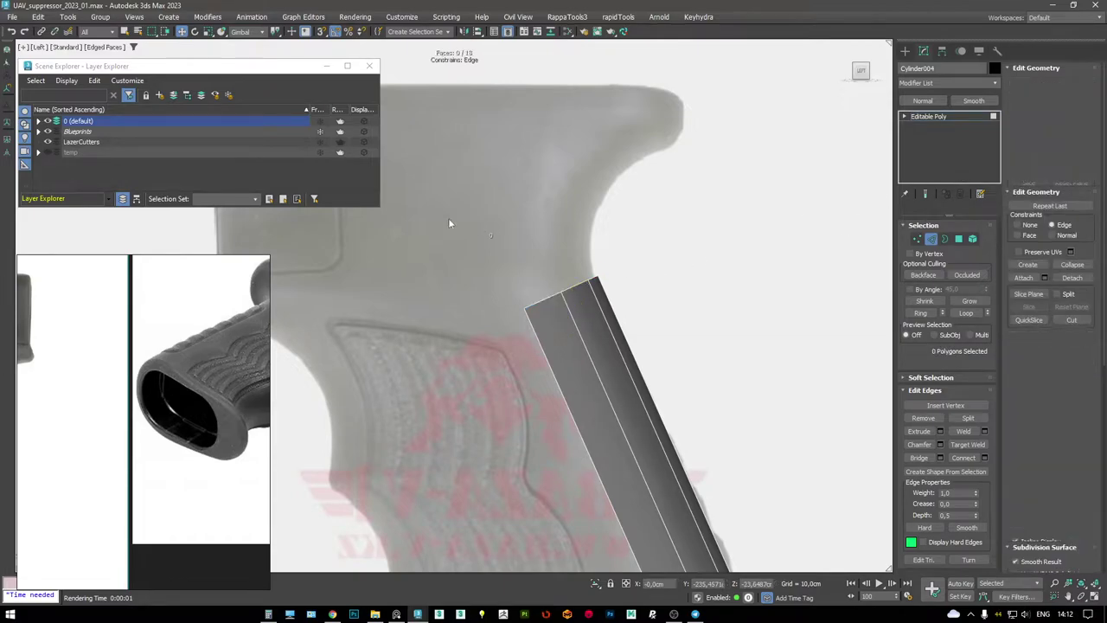
key("Delete")
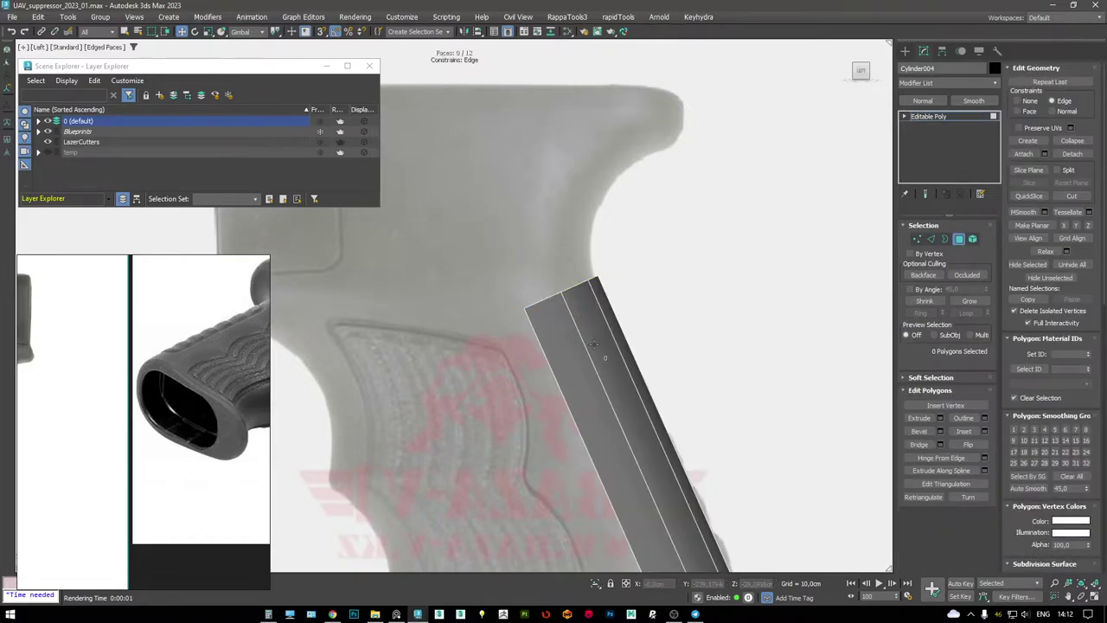
- Select the three border edges around the opened top in the side view
key("alt+w")
scroll(686, 493, "up", 3)
key("alt+w")
scroll(439, 455, "down", 2)
middle_click_drag(440, 373, 502, 342, "alt")
key("1")
key("alt+w")
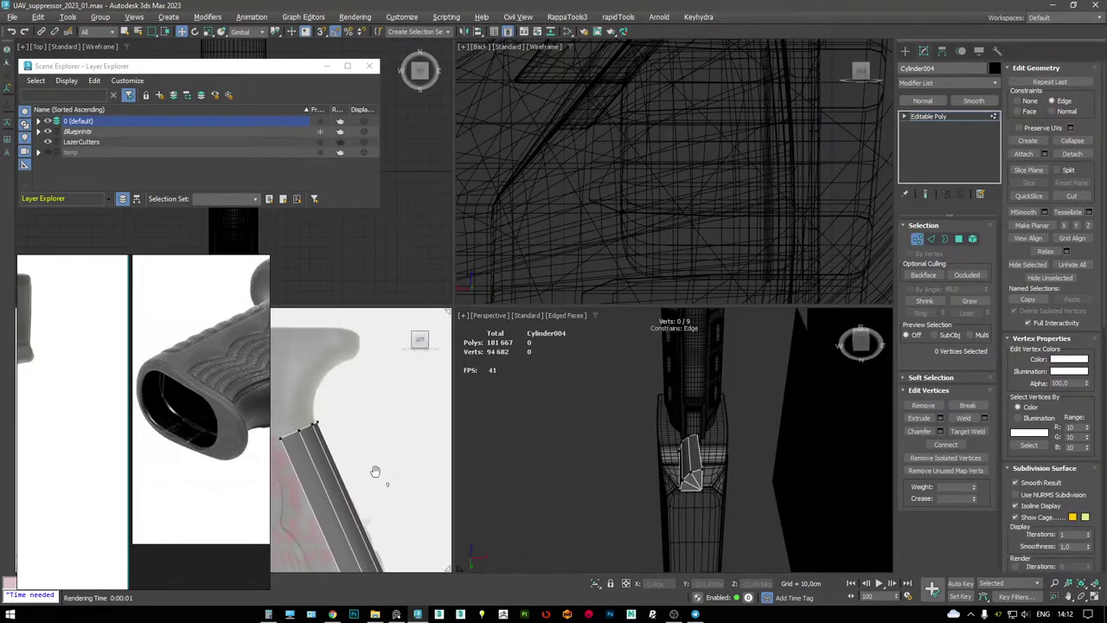
key("alt+w")
key("2")
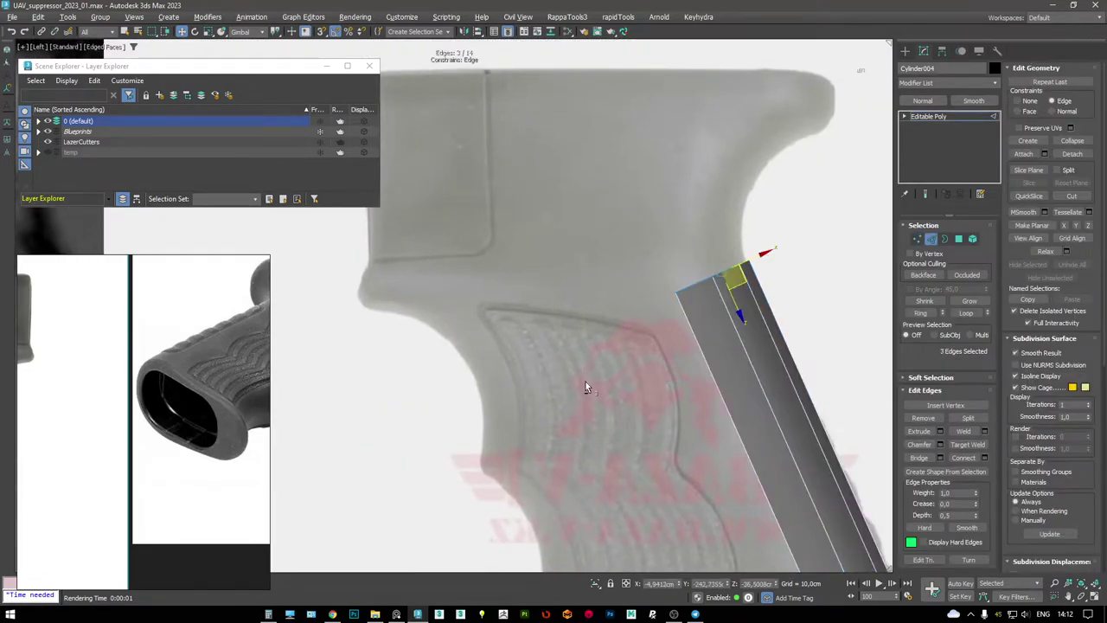
left_click_drag(583, 382, 584, 382)
middle_click_drag(740, 324, 690, 315)
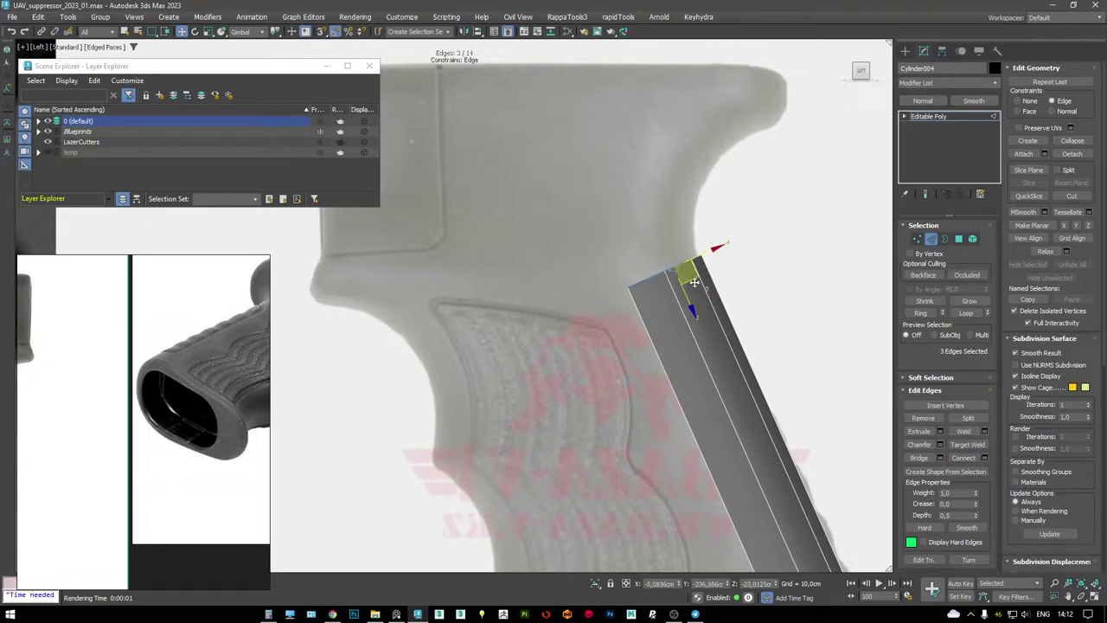
- Extrude the open top upward two segments, rotating each to follow the blueprint
left_click_drag(697, 282, 662, 233, "shift")
key("e")
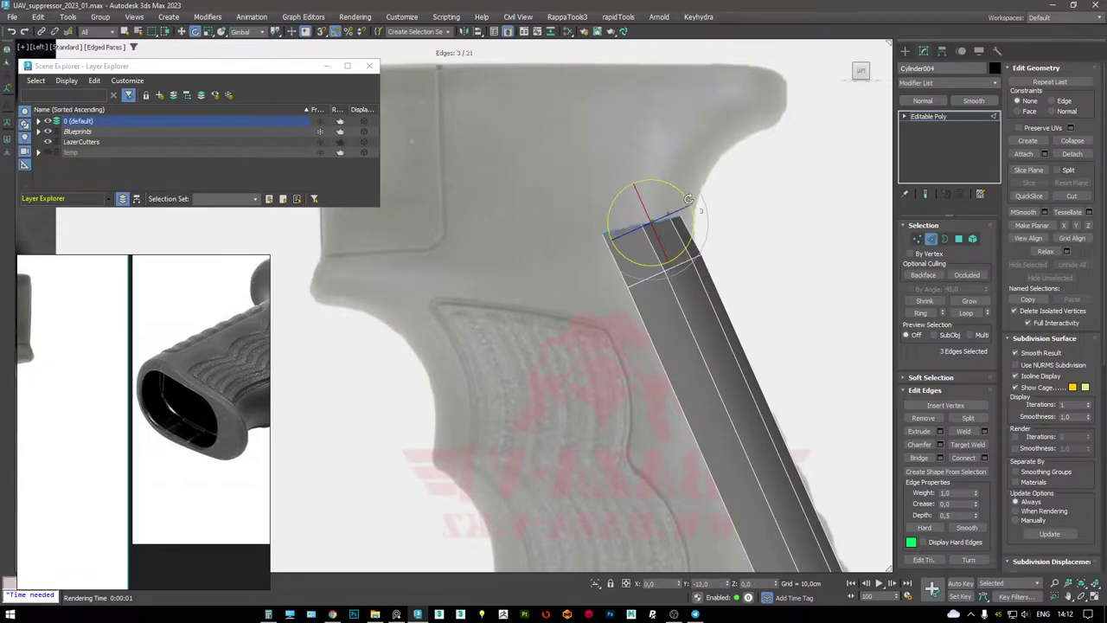
key("w")
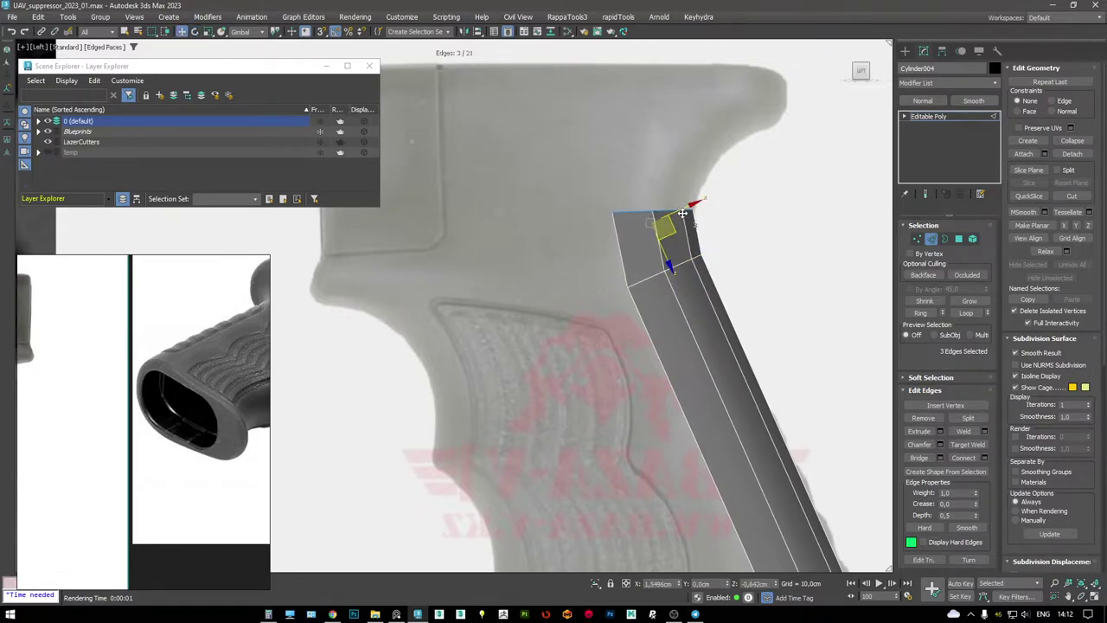
key("F3")
left_click_drag(684, 208, 722, 154, "shift")
key("e")
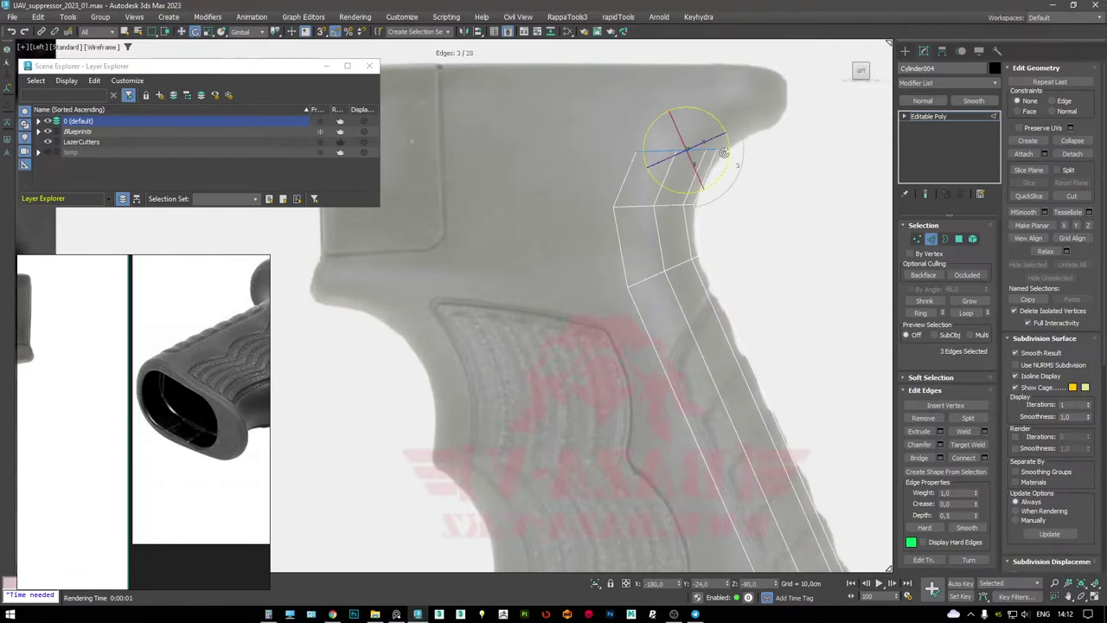
key("w")
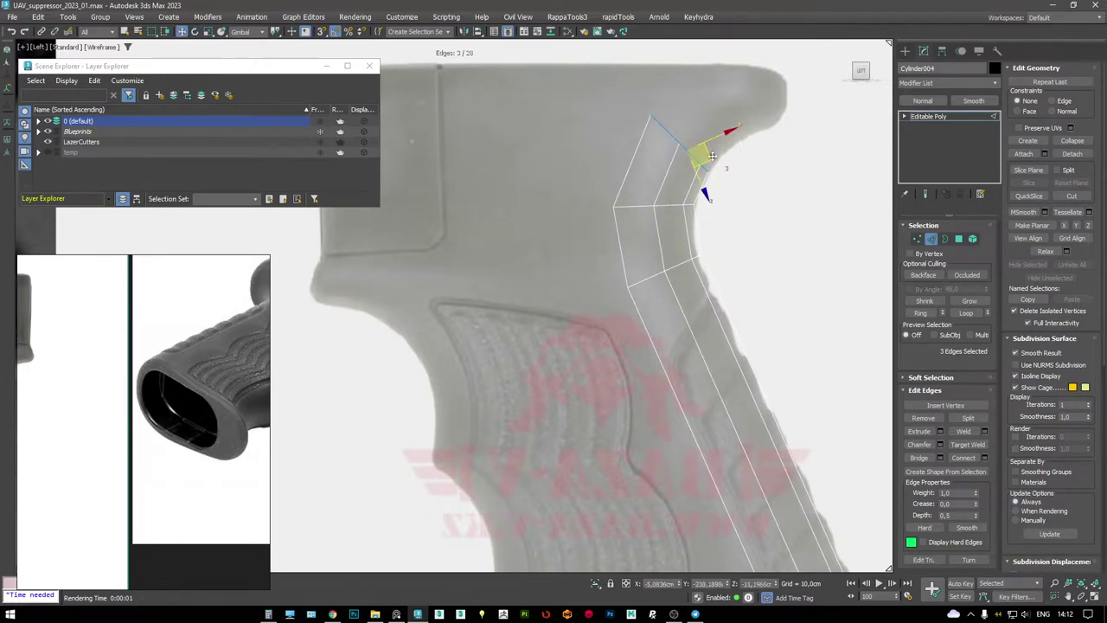
- Extend another segment toward the top corner and tilt its end edges 60° along the curve
middle_click_drag(742, 125, 731, 143)
key("e")
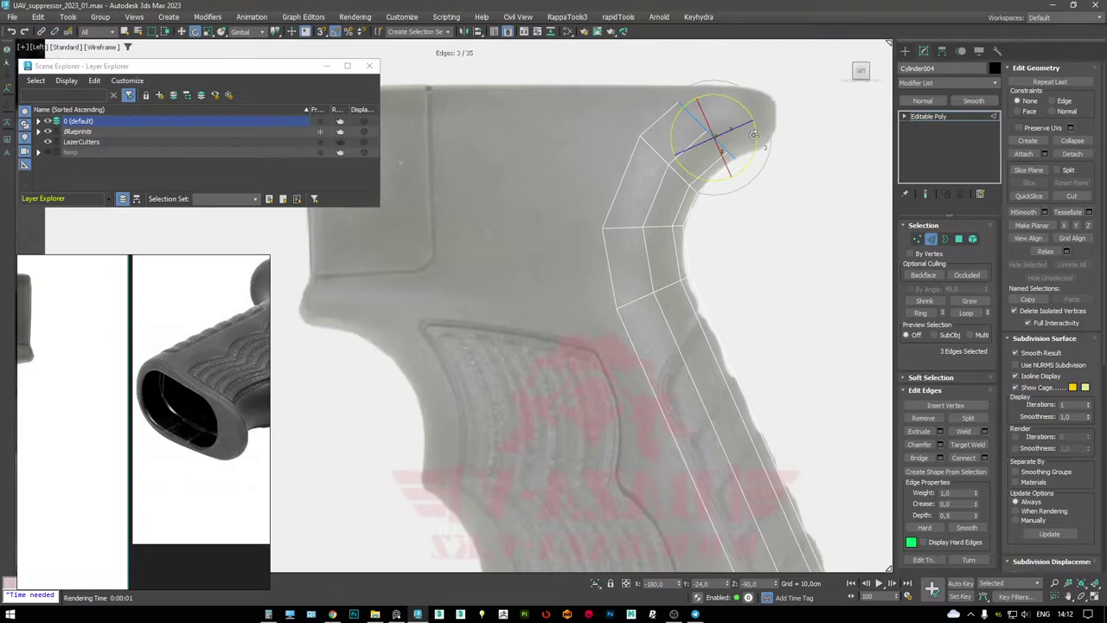
key("w")
left_click_drag(759, 129, 780, 124, "shift")
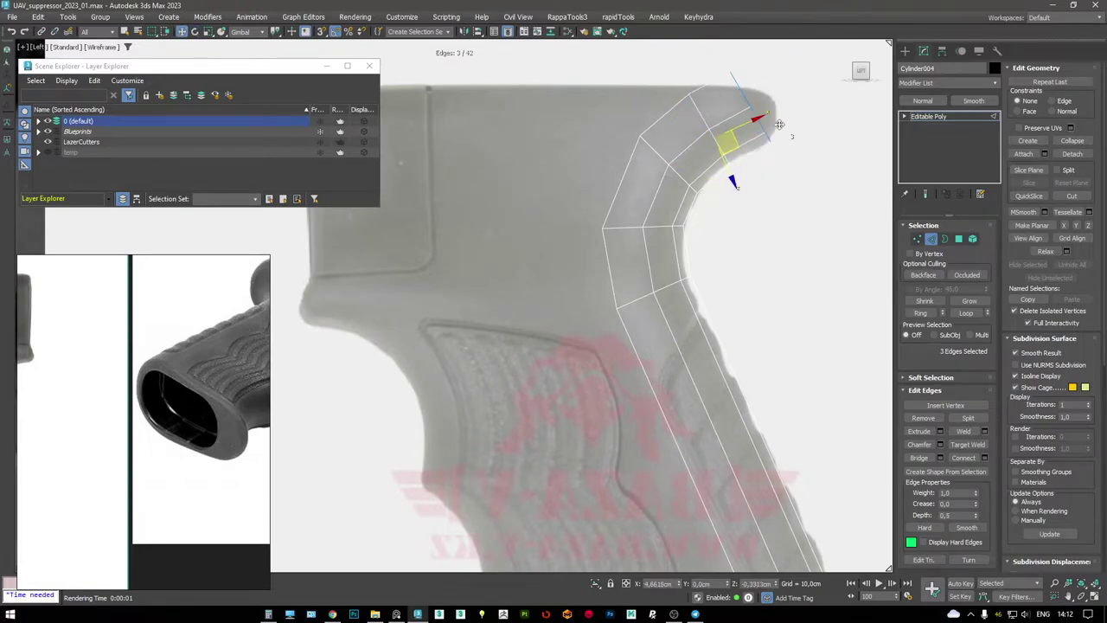
key("F3")
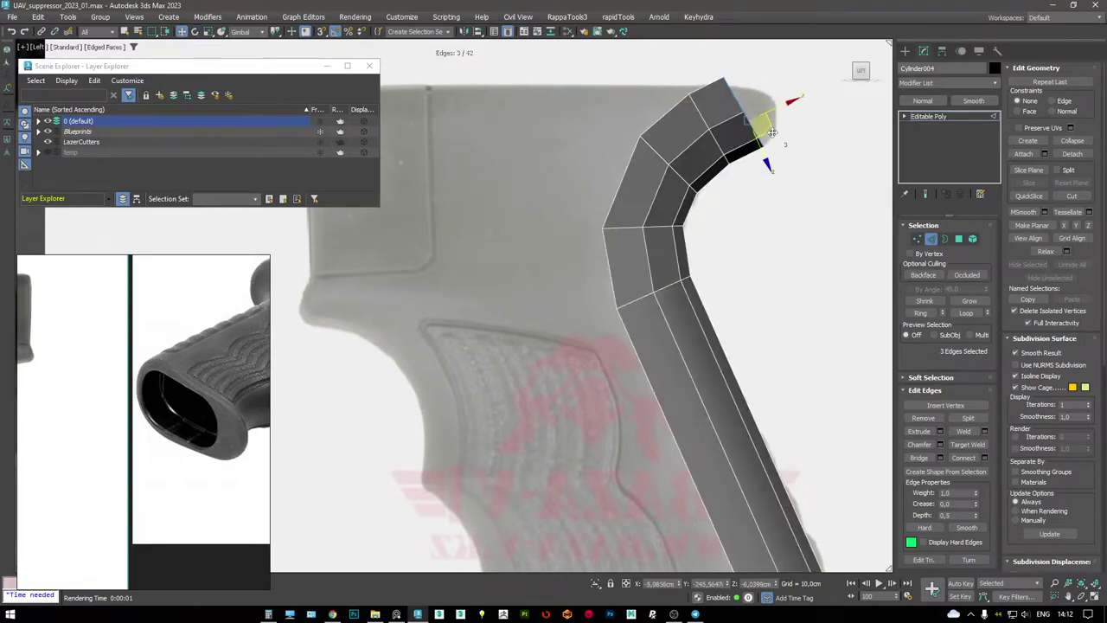
key("e")
left_click_drag(811, 93, 784, 58)
key("w")
scroll(781, 60, "up", 2)
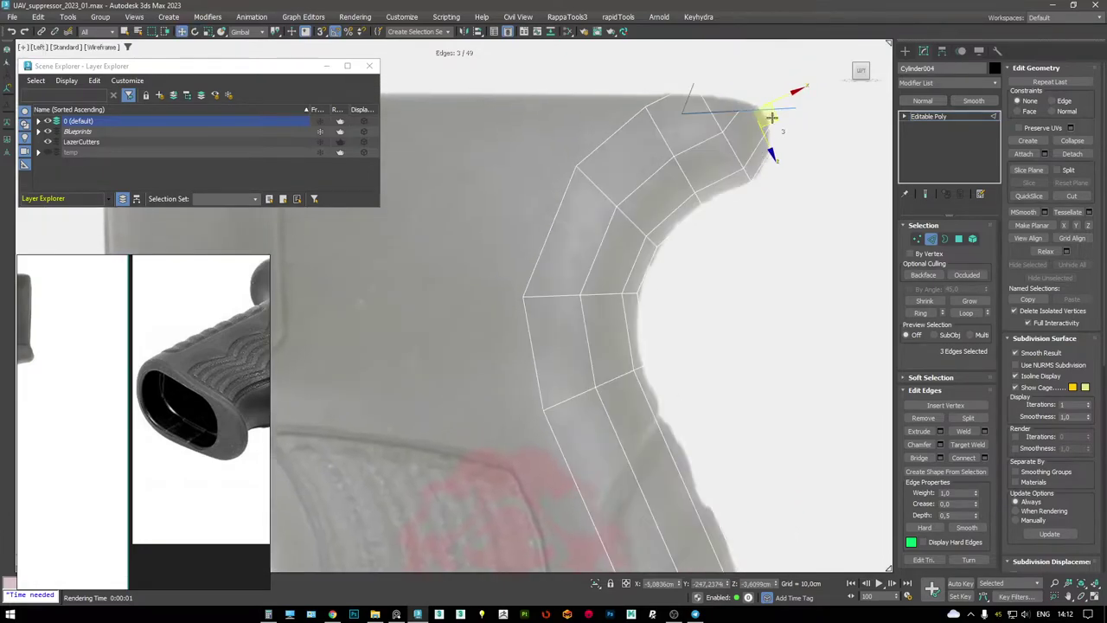
key("F3")
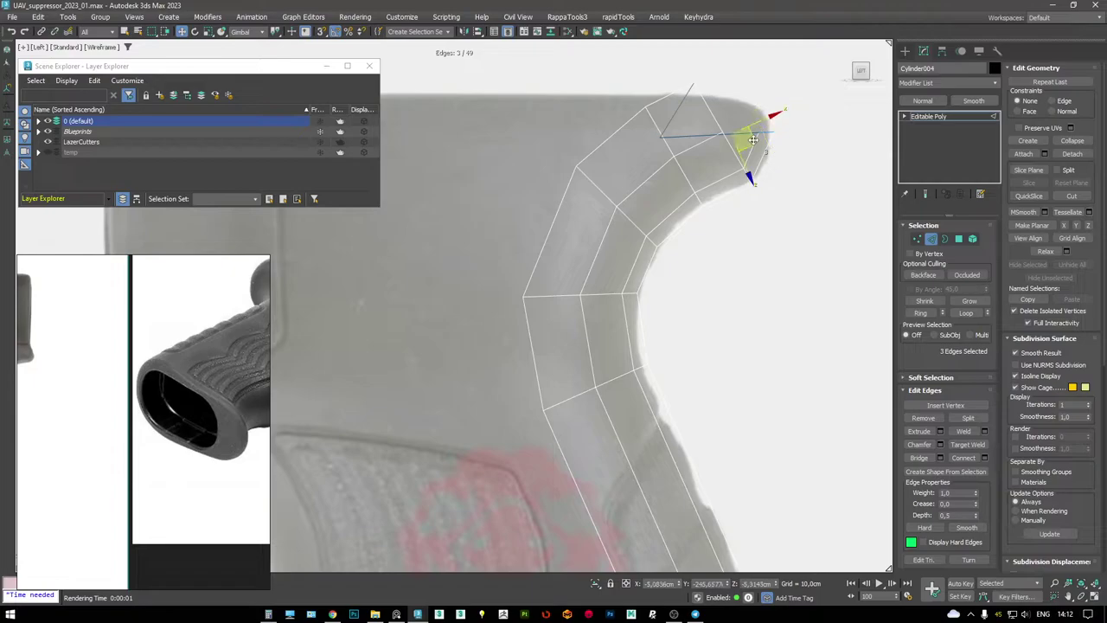
key("alt+w")
key("alt+w")
- Collapse the close vertices at the tip of the top extension into one
mouse_move(613, 394)
middle_mouse_down("alt")
mouse_move(489, 279)
mouse_move(597, 346)
middle_mouse_up("alt")
scroll(606, 350, "up", 5)
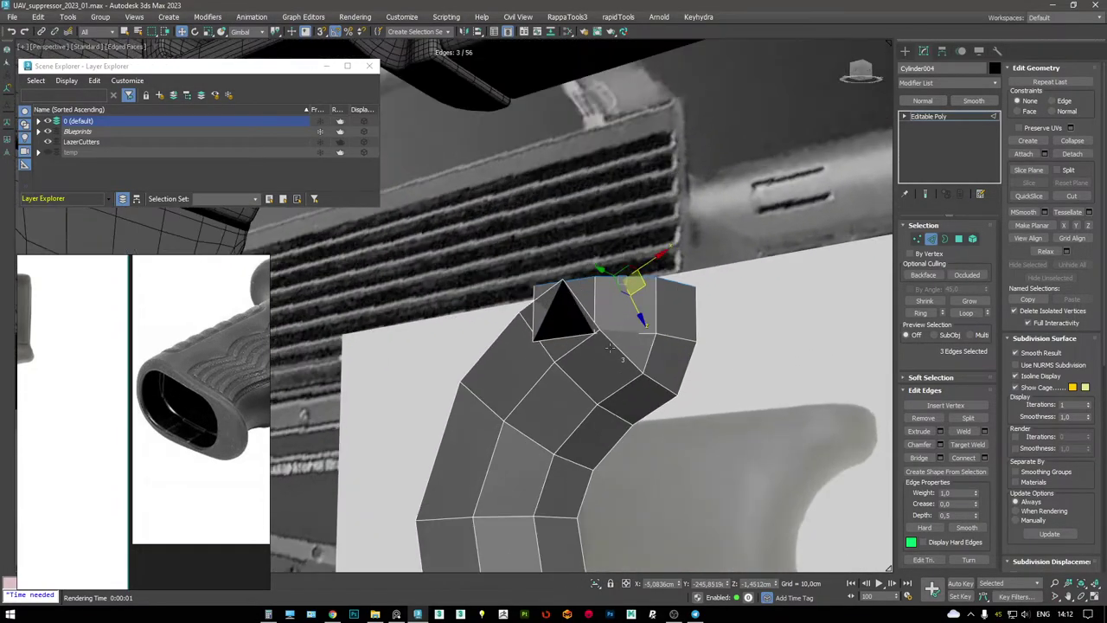
key("F3")
key("1")
key("F3")
left_click_drag(610, 350, 567, 299)
key("ctrl+alt+c")
key("F3")
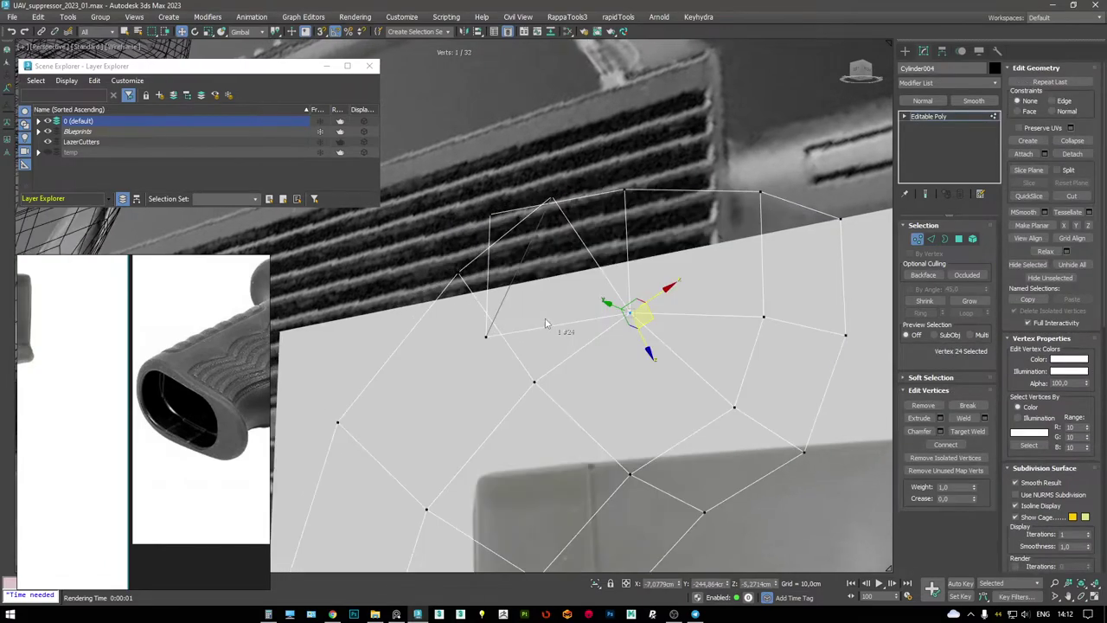
middle_click_drag(588, 337, 561, 323, "alt")
left_click_drag(589, 257, 482, 191)
left_click_drag(472, 330, 511, 372, "ctrl")
key("ctrl+alt+c")
key("F3")
middle_click_drag(477, 208, 588, 251, "alt")
- Pull the top vertex outward to reshape the grip's upper ridge
key("2")
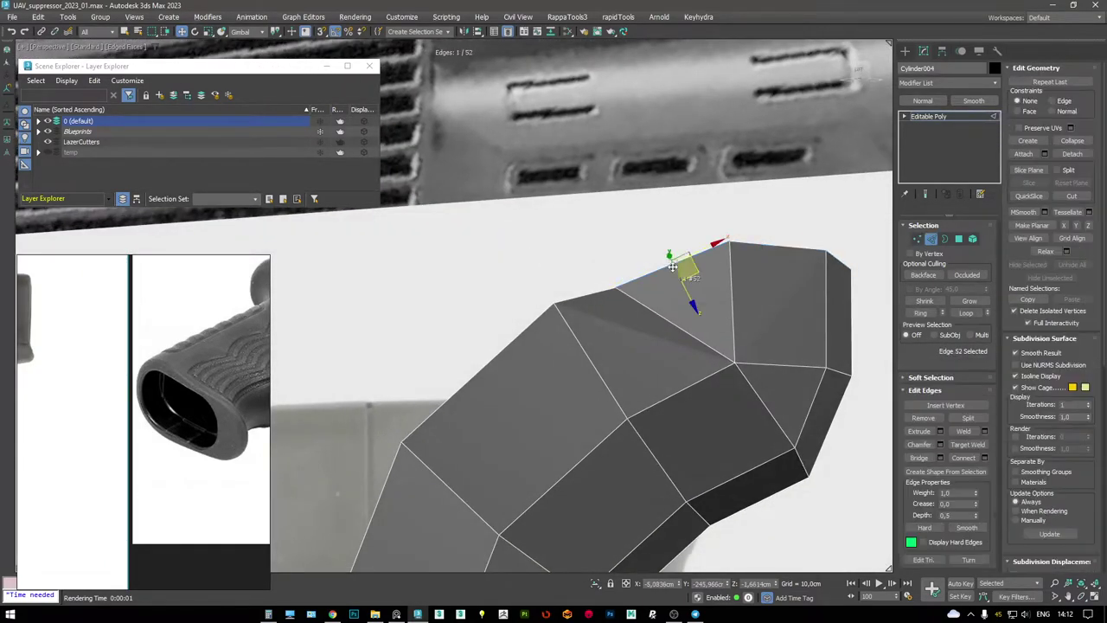
key("1")
left_click_drag(687, 268, 754, 265)
scroll(754, 265, "down", 3)
middle_click_drag(754, 265, 699, 327, "alt")
scroll(518, 300, "up", 8)
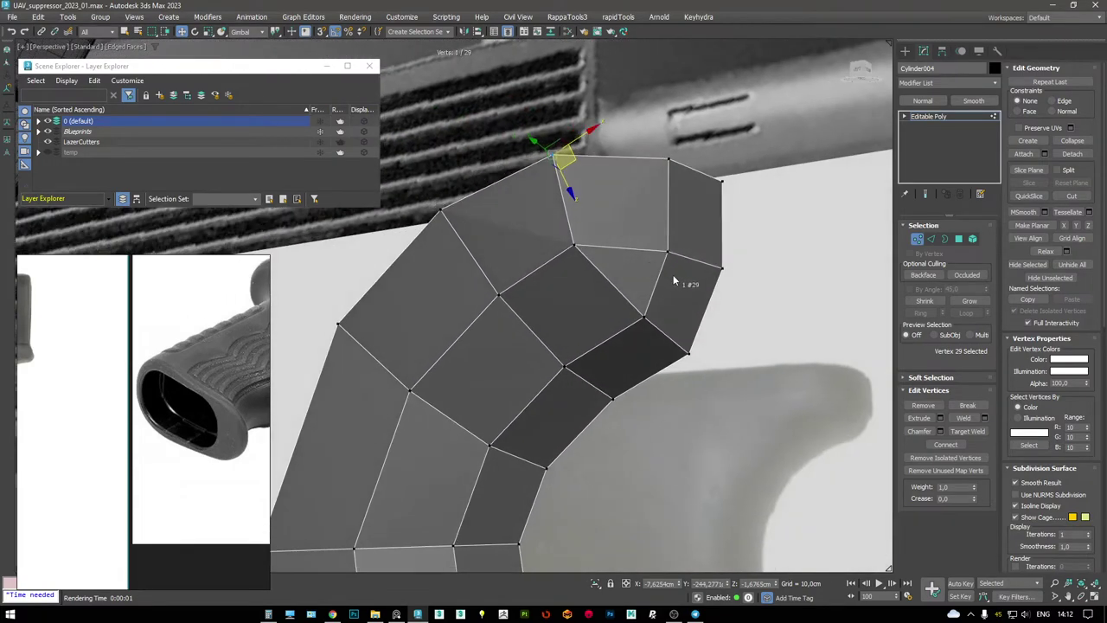
middle_click_drag(673, 278, 636, 268)
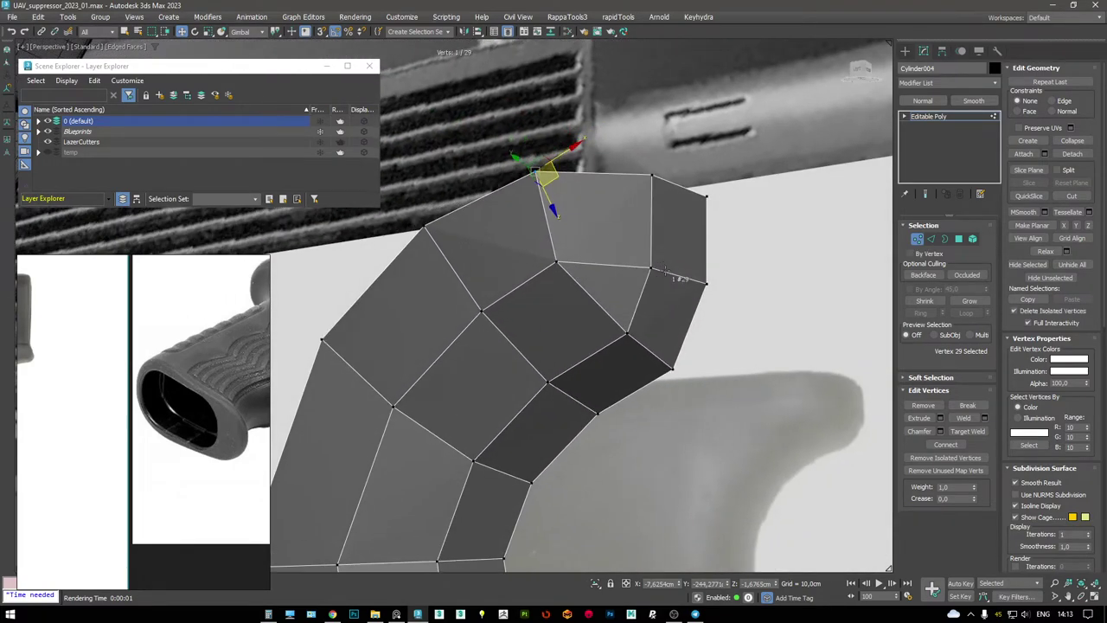
- Move the top corner edge along reoriented axes to reshape the corner
key("2")
left_click(672, 273)
right_click(763, 297)
left_click(795, 230)
left_click_drag(680, 238, 721, 304)
- Select the edge at the grip's rear tip and work in the enlarged side view
key("2")
mouse_move(648, 275)
middle_mouse_down("alt")
mouse_move(676, 292)
mouse_move(662, 277)
mouse_move(663, 288)
middle_mouse_up("alt")
key("2")
left_click(666, 285)
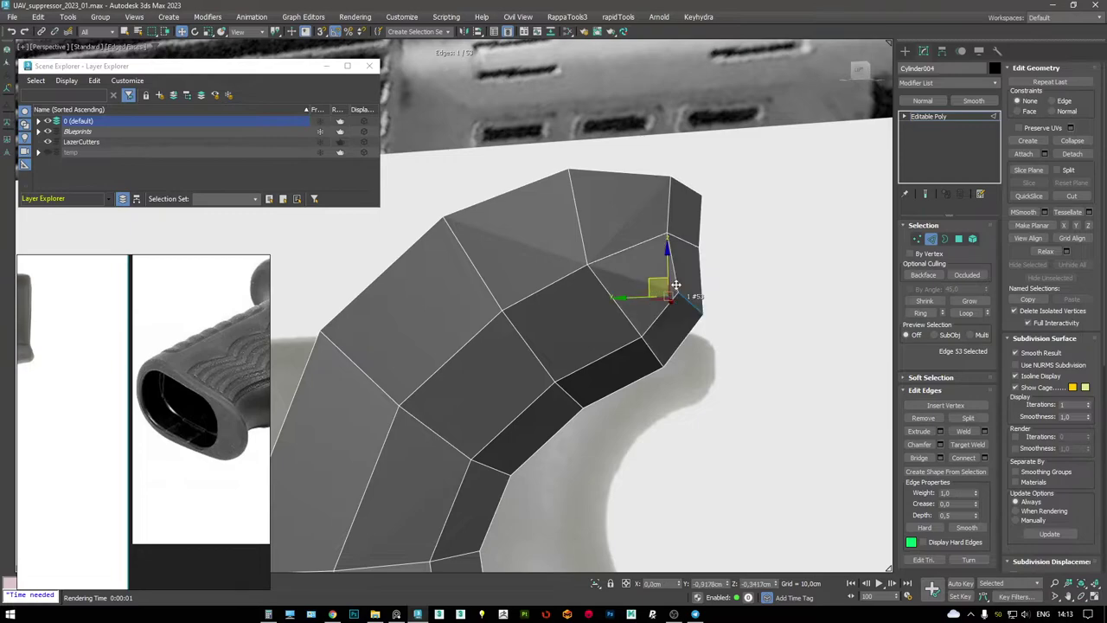
key("alt+w")
middle_click(408, 410)
key("alt+w")
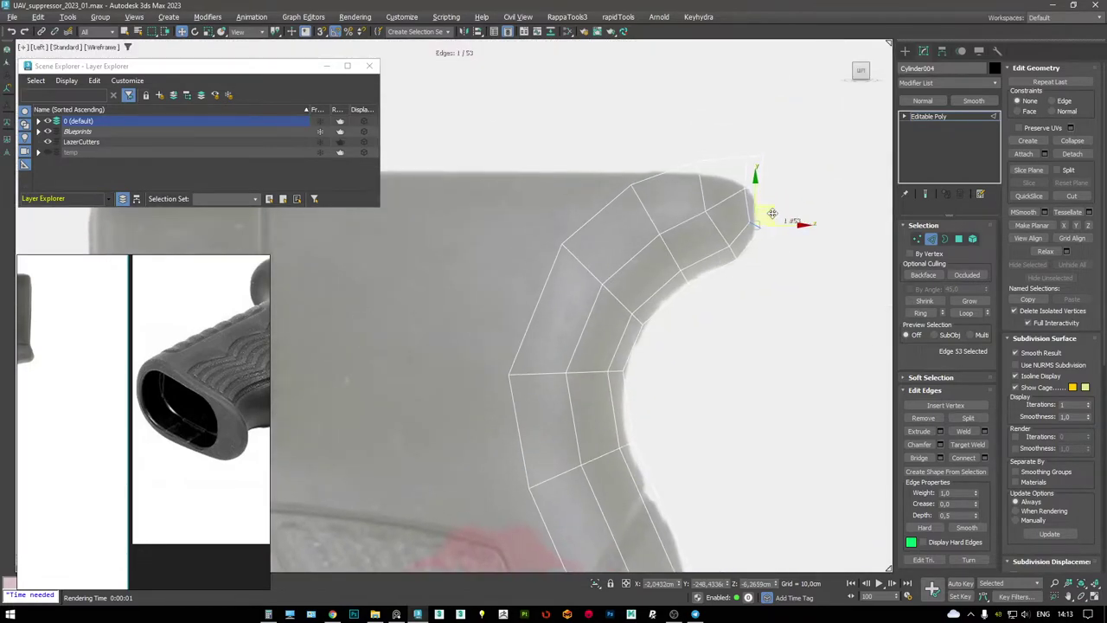
- Nudge the top corner vertex slightly upward to match the blueprint curve
key("F3")
key("1")
key("F3")
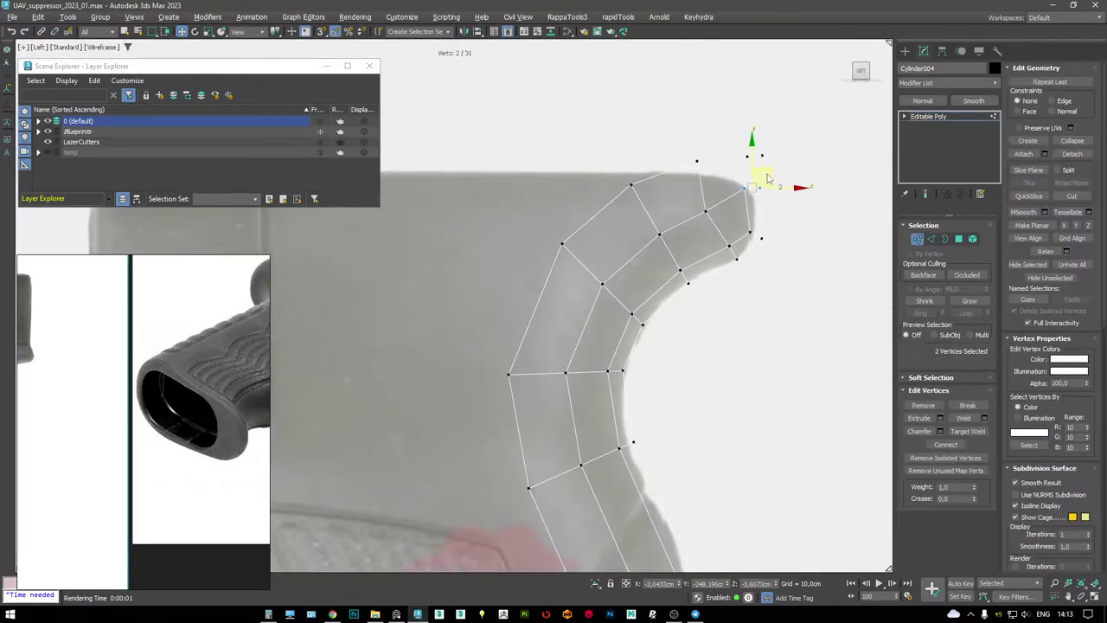
left_click_drag(737, 146, 773, 166, "ctrl")
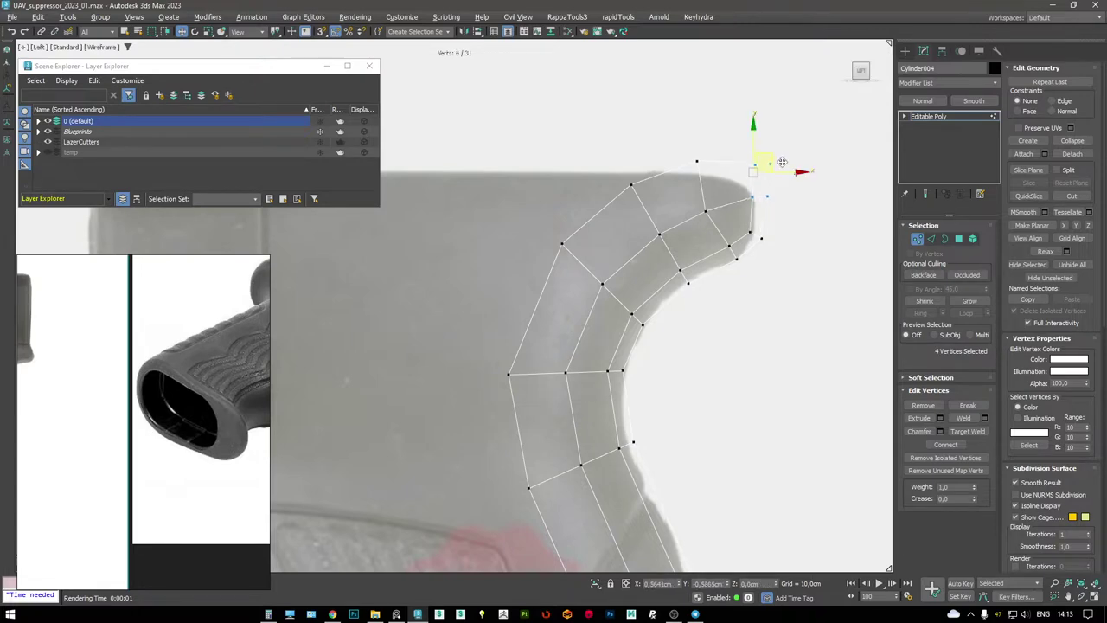
key("F3")
key("F3")
left_click(698, 161)
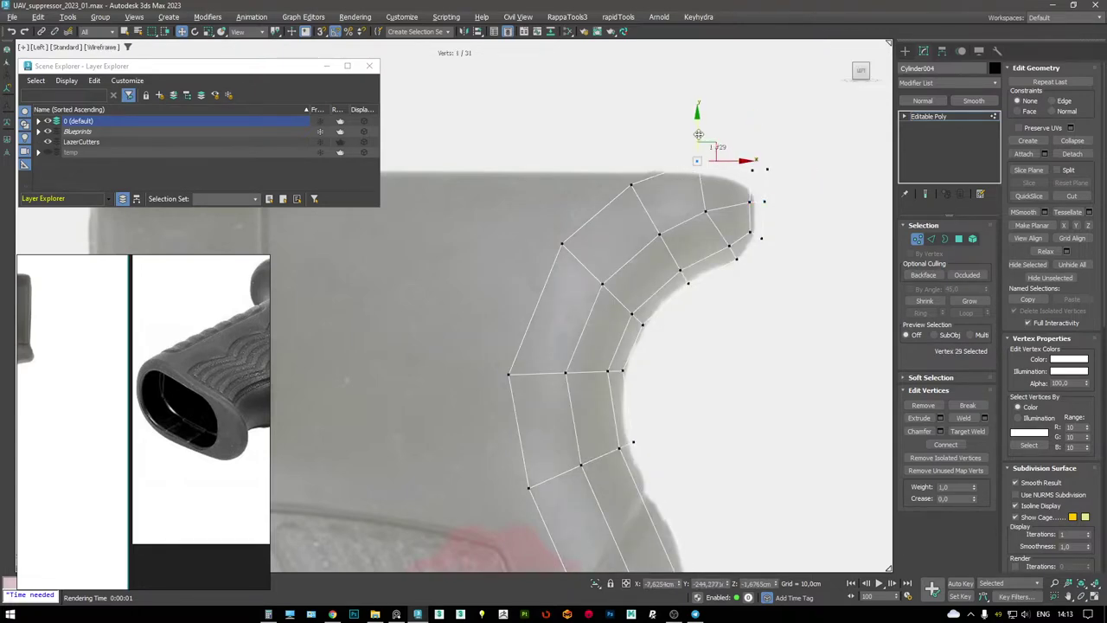
left_click_drag(708, 145, 706, 140)
key("F3")
left_click(632, 196)
key("F3")
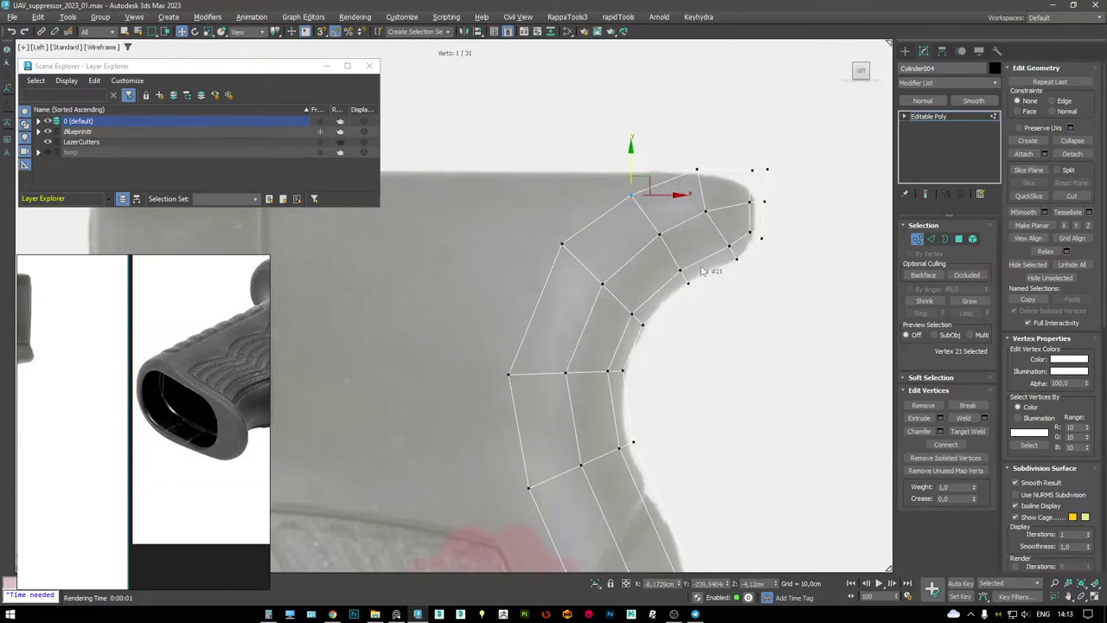
- Check another grip reference photo and remove the extra edge at the top corner
key("alt+w")
key("alt+w")
middle_click_drag(529, 339, 531, 318, "alt")
left_click(67, 369)
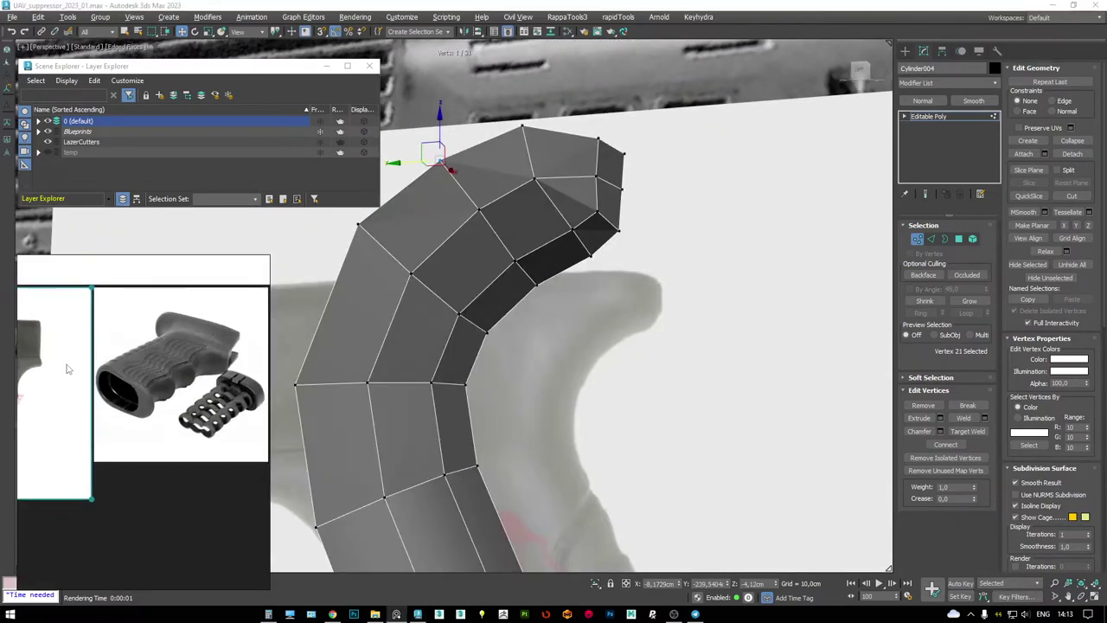
middle_click_drag(289, 324, 603, 239, "alt")
key("2")
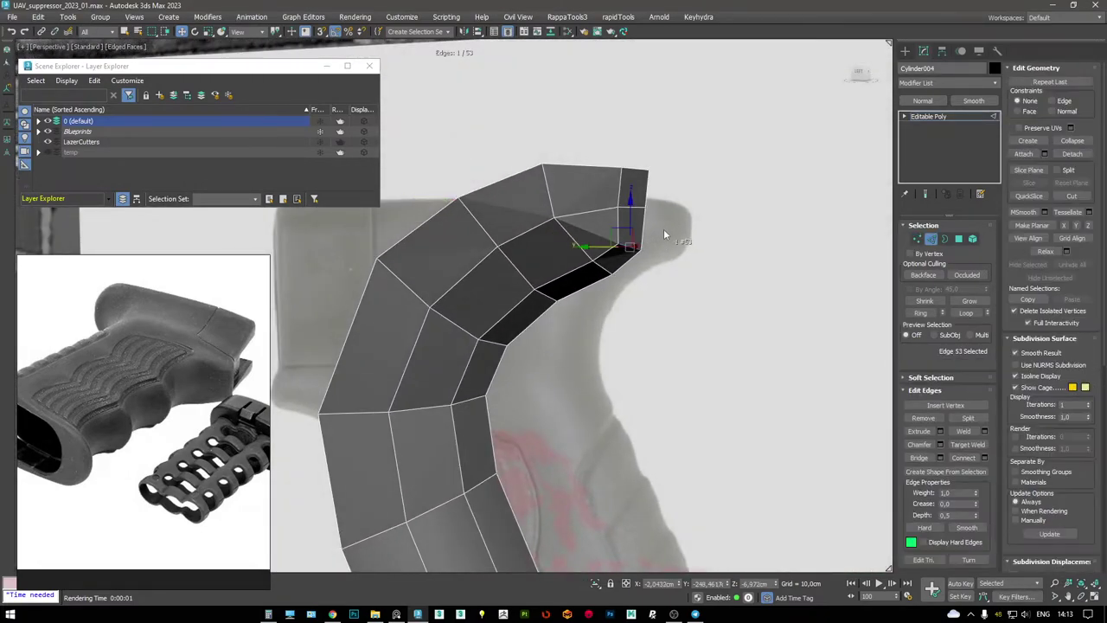
key("ctrl+BackSpace")
- Select the two top-corner vertices for fitting to the blueprint outline
left_click(628, 218)
mouse_move(628, 218)
middle_mouse_down("alt")
mouse_move(611, 247)
mouse_move(586, 254)
middle_mouse_up("alt")
key("F3")
key("alt+w")
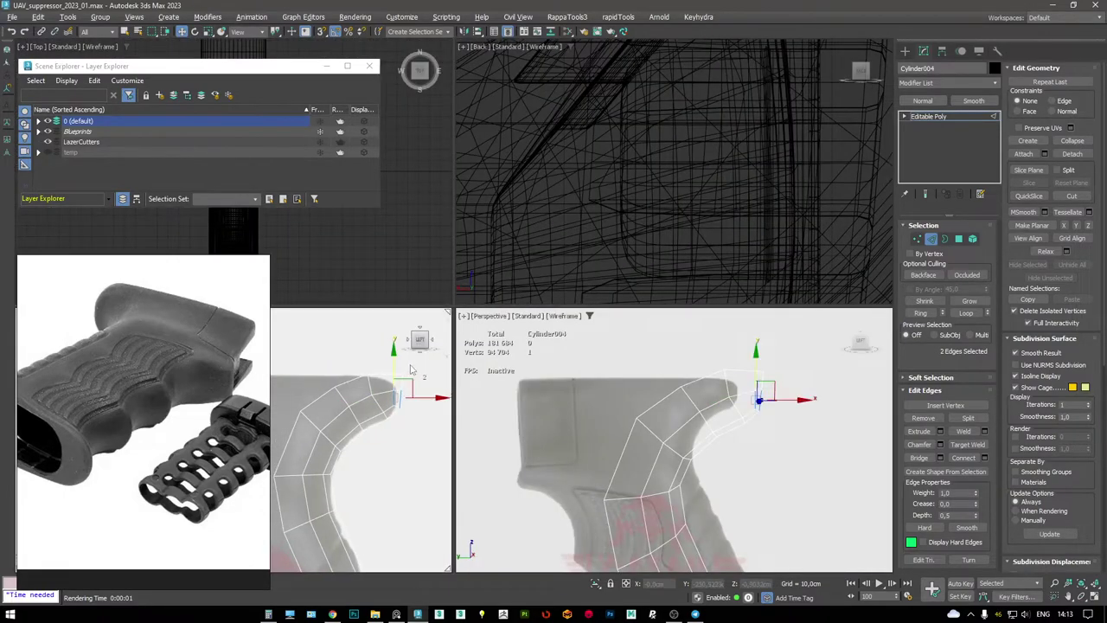
key("alt+w")
key("1")
left_click_drag(668, 174, 765, 233)
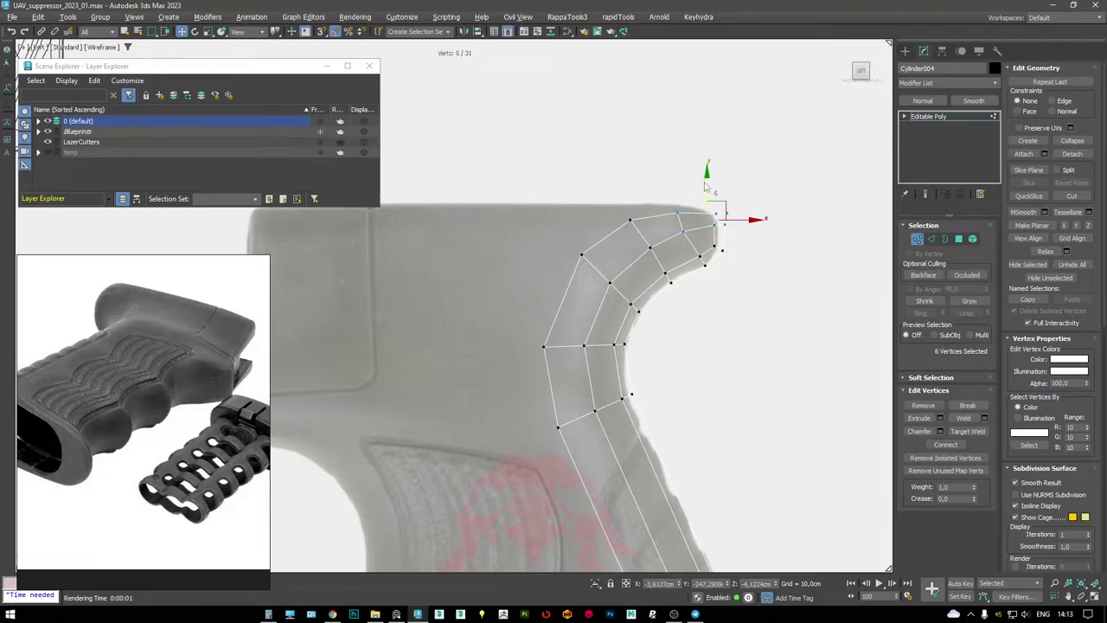
scroll(709, 190, "up", 3)
left_click_drag(705, 195, 734, 216)
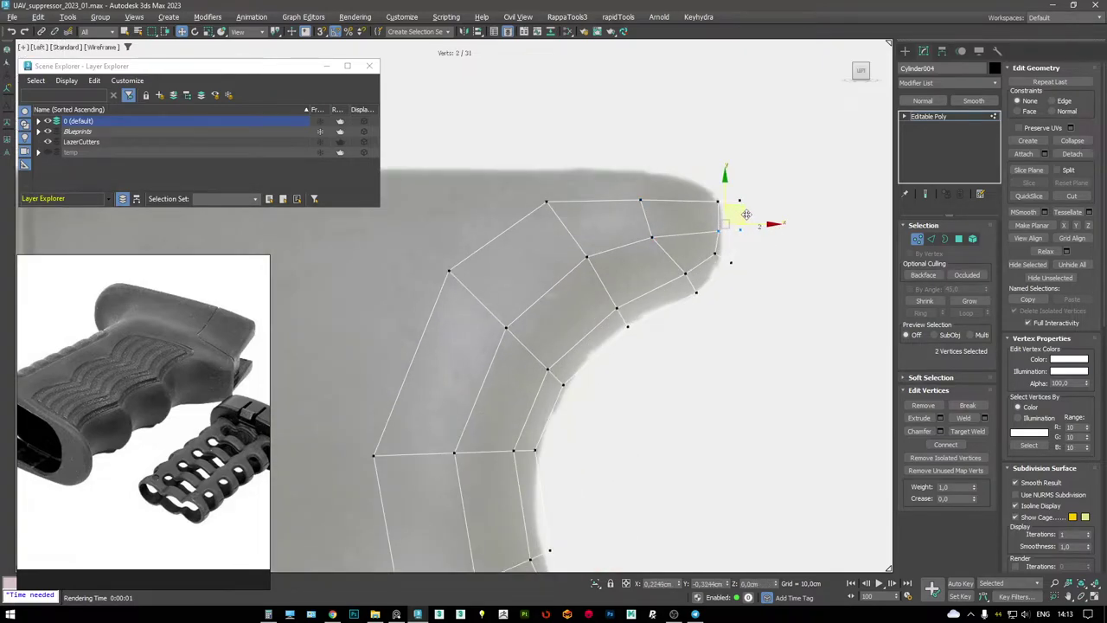
scroll(744, 216, "down", 4)
- Select the edge loop running down the grip's back
key("2")
double_click(683, 232)
scroll(606, 173, "down", 5)
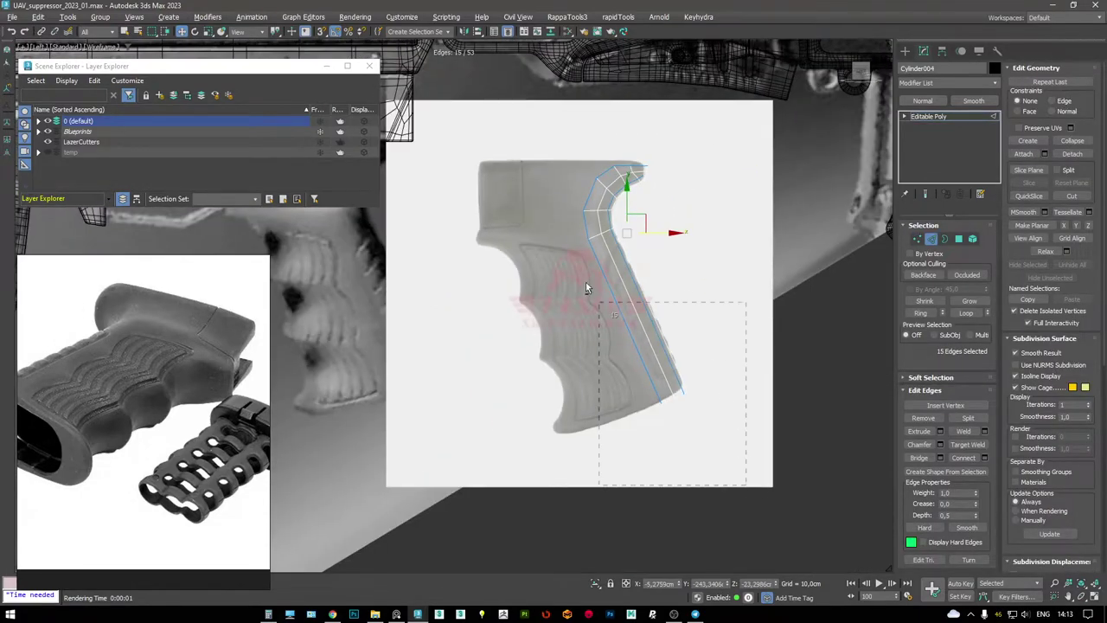
left_click_drag(496, 176, 490, 169, "alt")
scroll(588, 188, "up", 3)
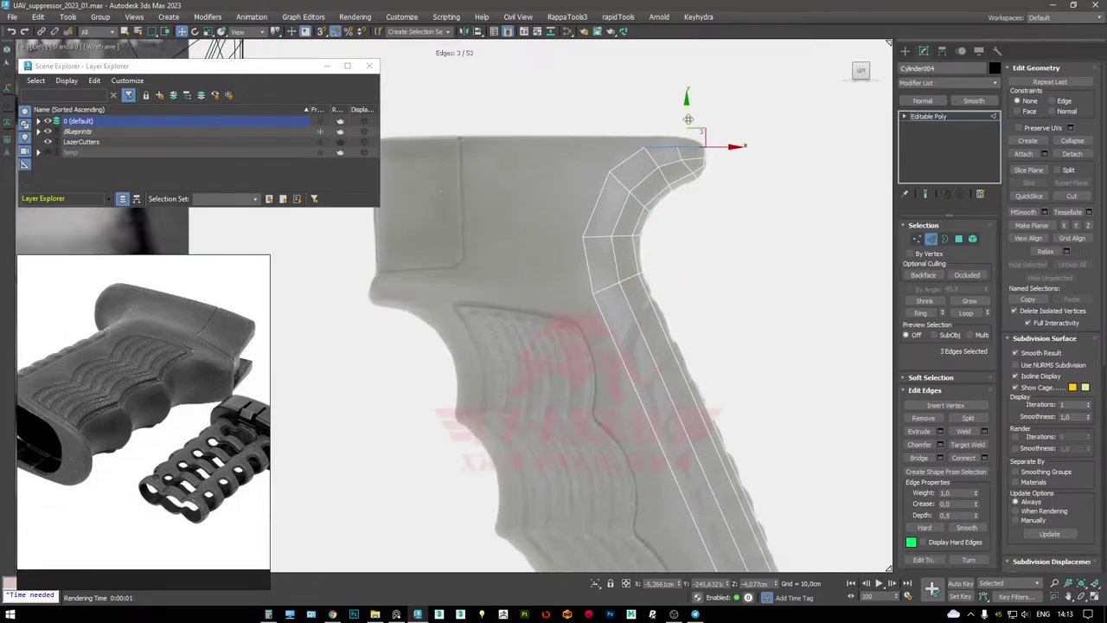
middle_click_drag(701, 119, 707, 159)
scroll(707, 158, "up", 2)
scroll(743, 182, "down", 2)
left_click(743, 181)
scroll(720, 204, "down", 4)
double_click(725, 285)
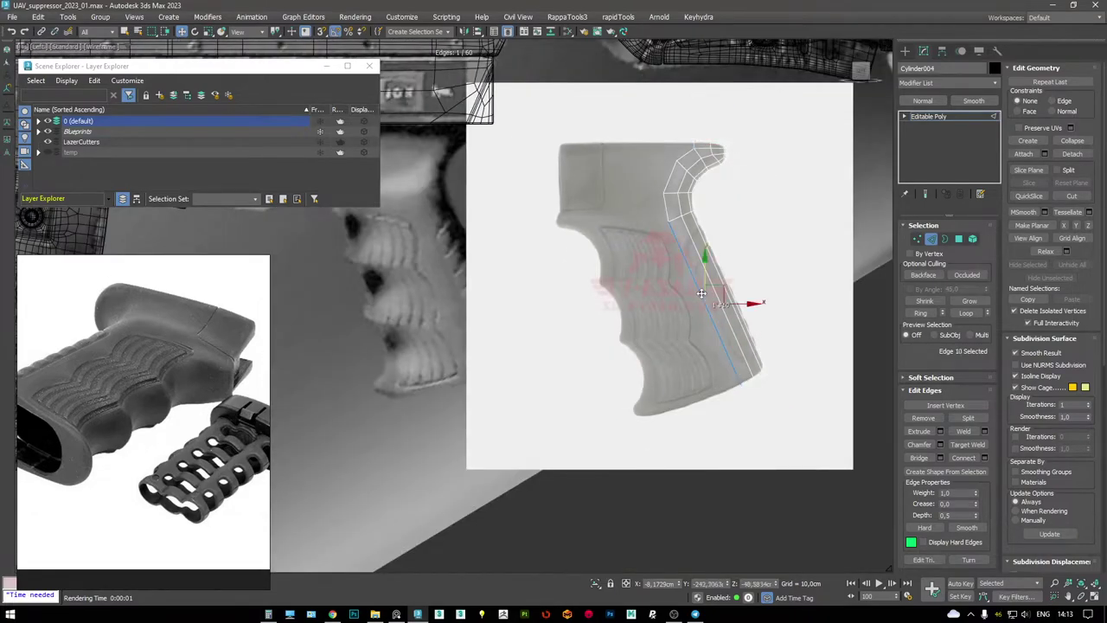
- Trim the back-edge selection to half and extrude it forward over the grip body
key("alt+w")
middle_click_drag(618, 370, 584, 348, "alt")
left_click_drag(477, 187, 477, 187, "alt")
middle_click_drag(477, 187, 541, 258, "alt")
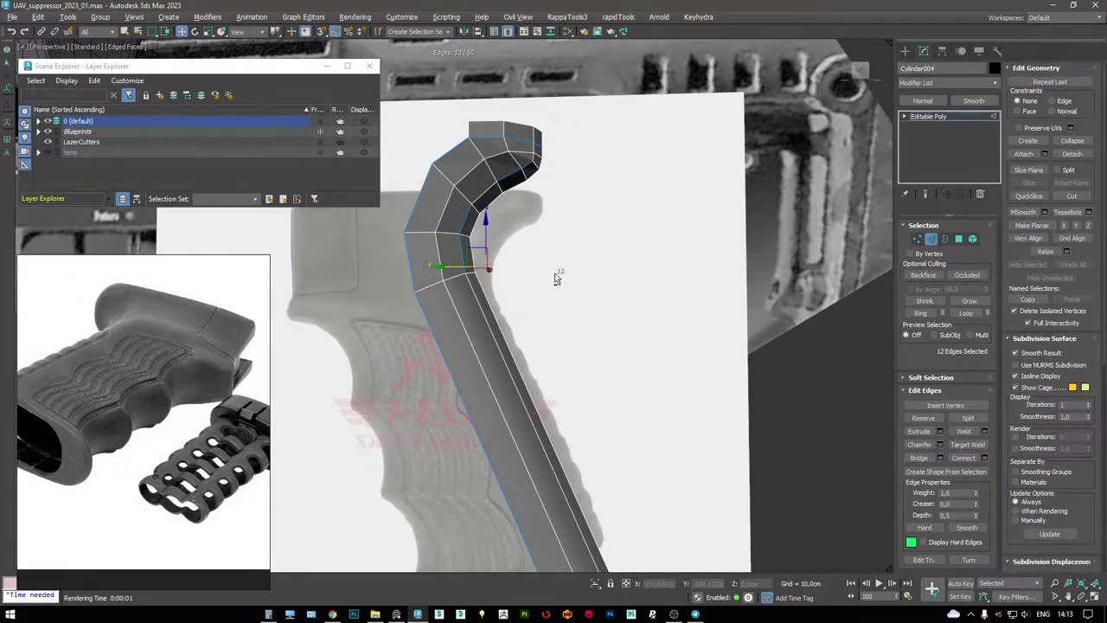
left_click_drag(479, 90, 479, 90, "alt")
middle_click_drag(514, 285, 466, 144, "alt")
key("alt+w")
key("alt+w")
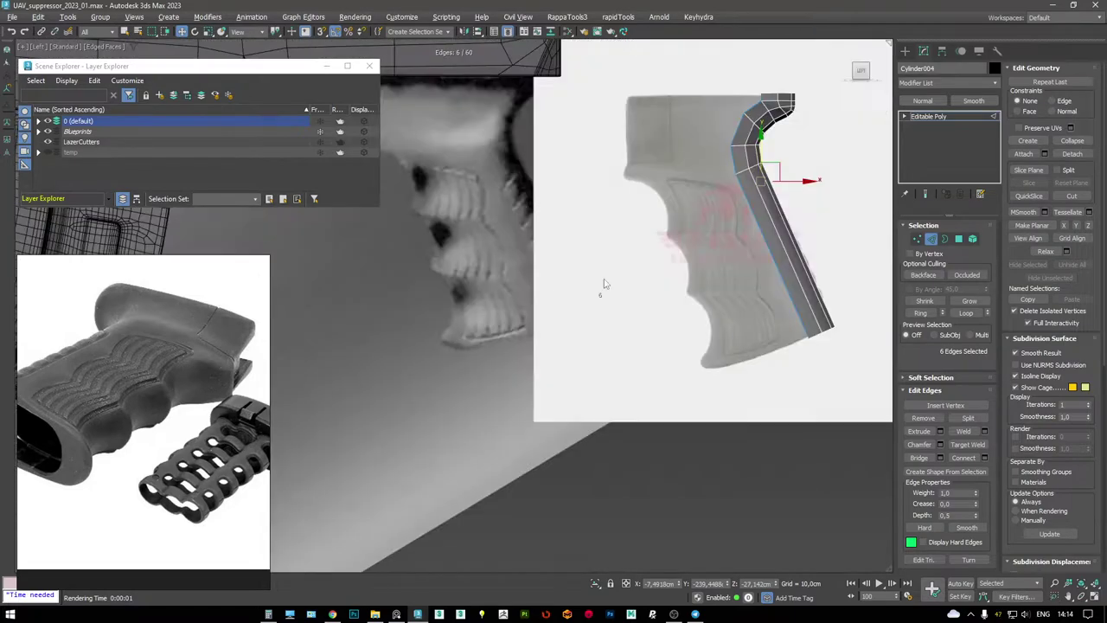
scroll(789, 180, "up", 3)
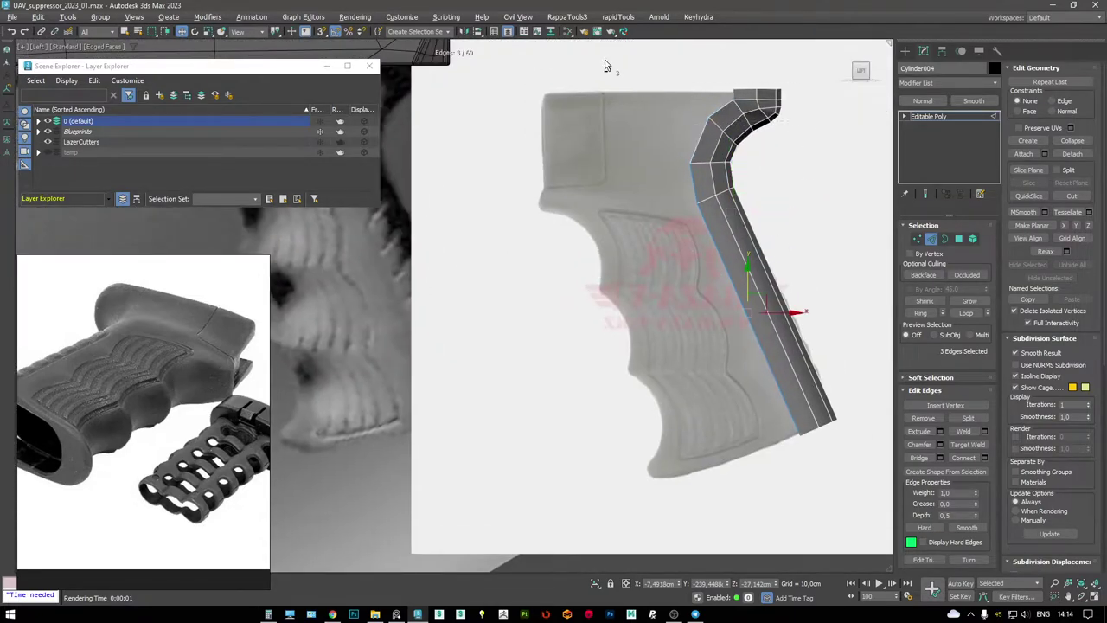
left_click_drag(766, 298, 617, 349, "shift")
- Extrude the top edges forward across the grip's flat top section
key("alt+x")
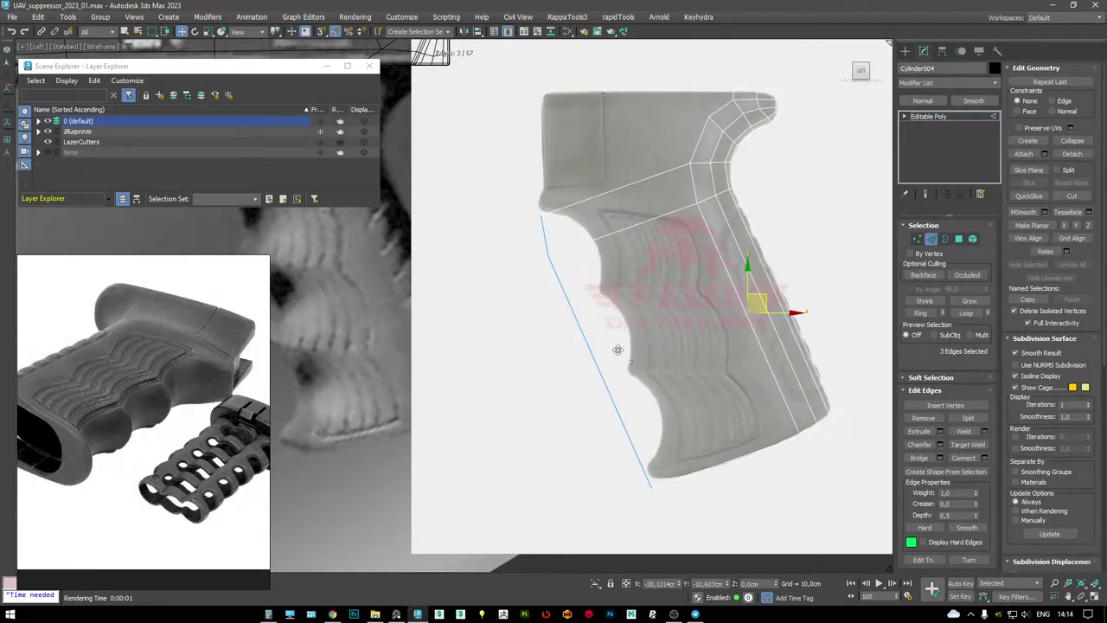
scroll(702, 109, "up", 4)
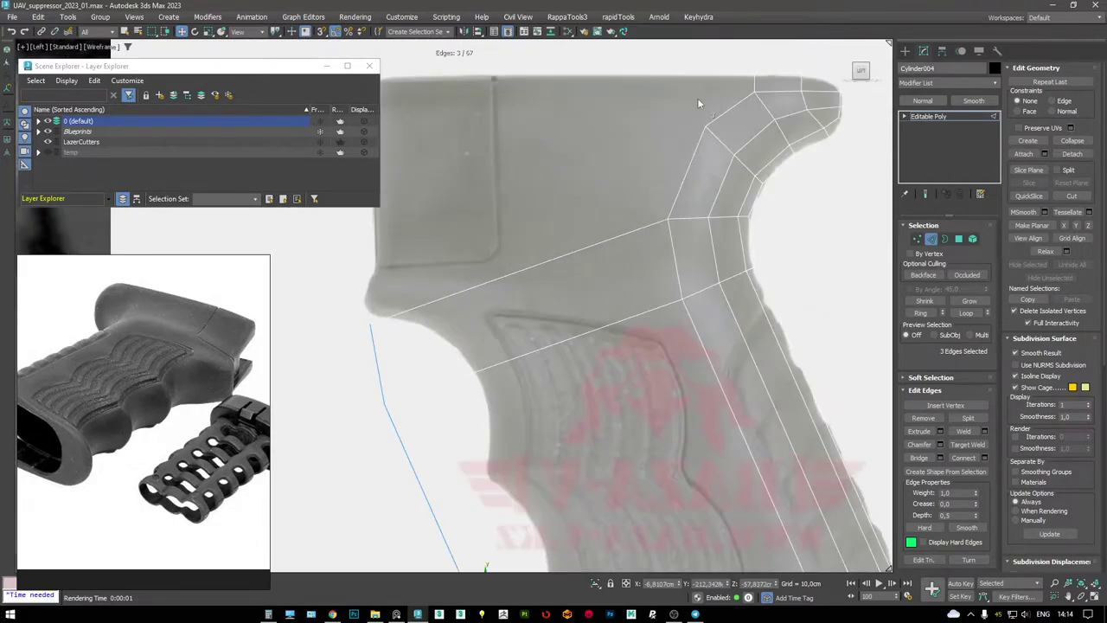
left_click(760, 80, "ctrl")
left_click(788, 80, "ctrl")
left_click_drag(761, 87, 441, 100, "shift")
key("F3")
key("F3")
key("r")
scroll(571, 143, "down", 2)
- Set the reference coordinate system to View and return to the Move tool
right_click(641, 147)
left_click(603, 110)
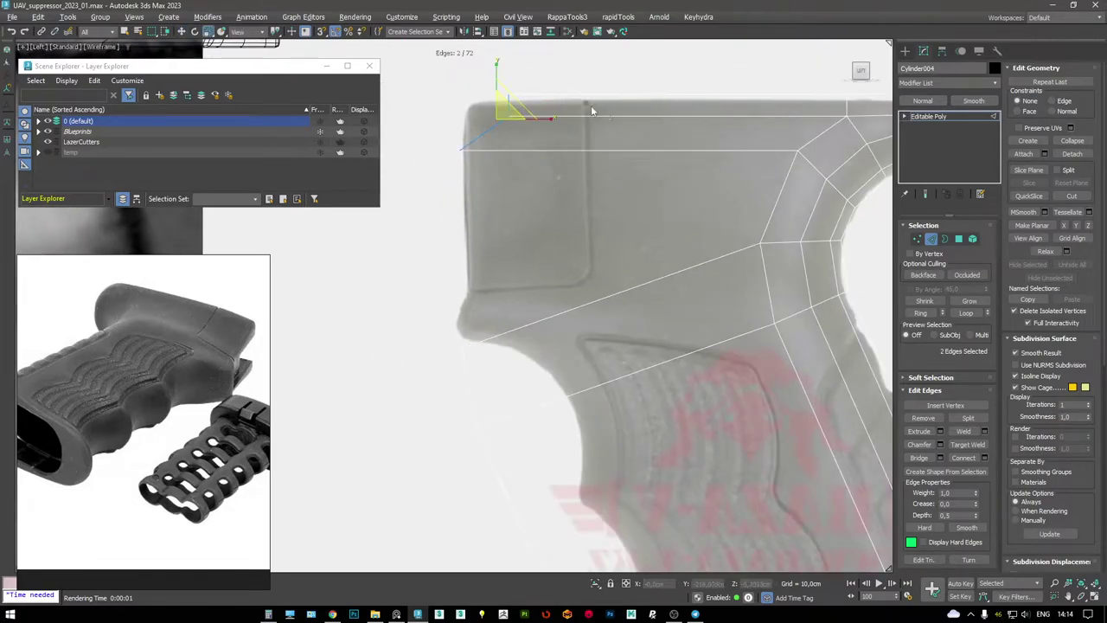
key("w")
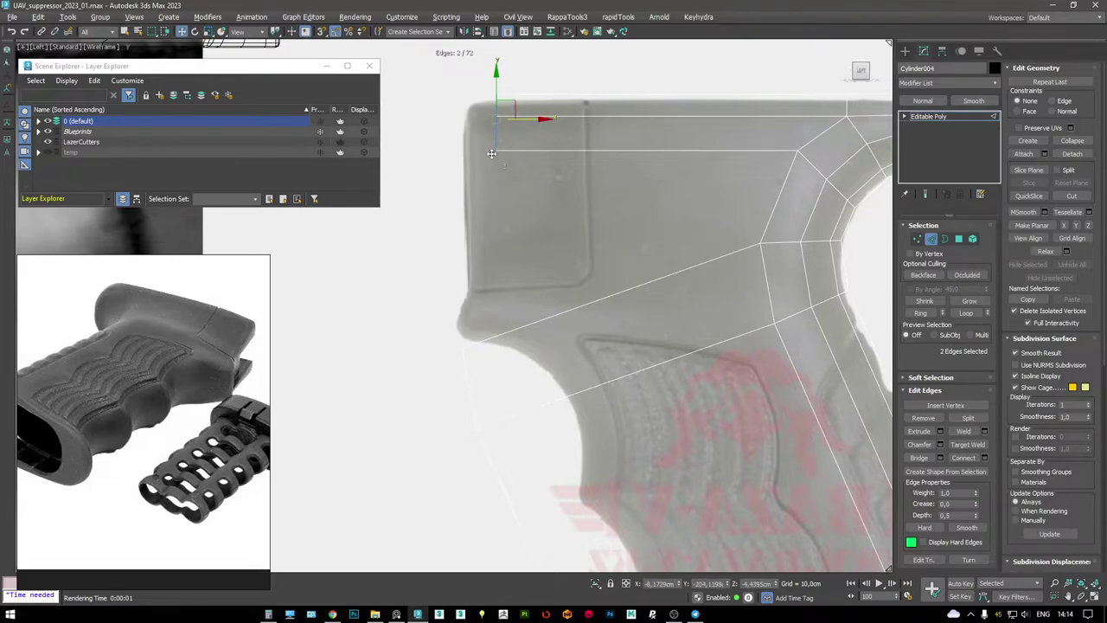
scroll(545, 199, "down", 3)
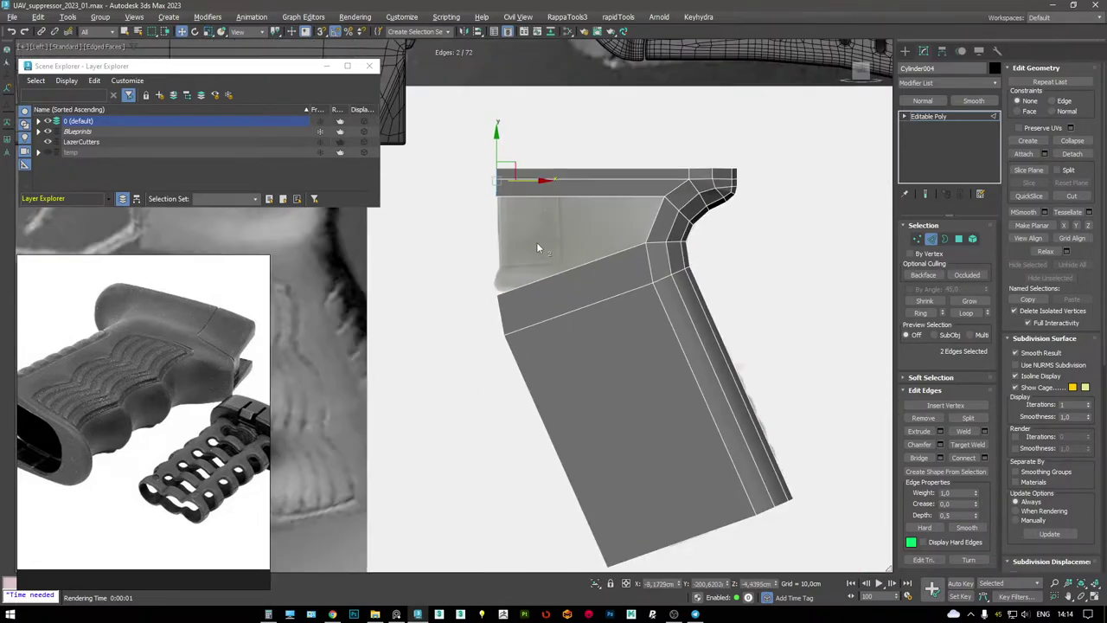
scroll(584, 221, "up", 3)
- Select the two front vertices and move them up so the upper edges run horizontally
key("1")
middle_click_drag(588, 205, 594, 251)
left_click_drag(499, 205, 567, 339)
left_click_drag(543, 265, 540, 186)
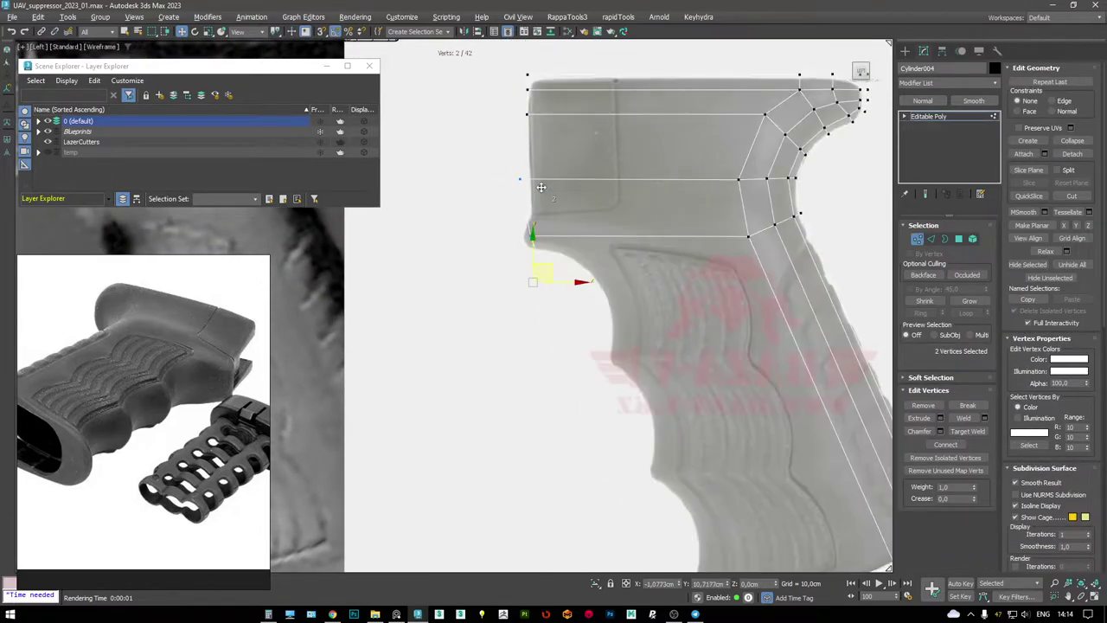
left_click(522, 178)
left_click(532, 234, "ctrl")
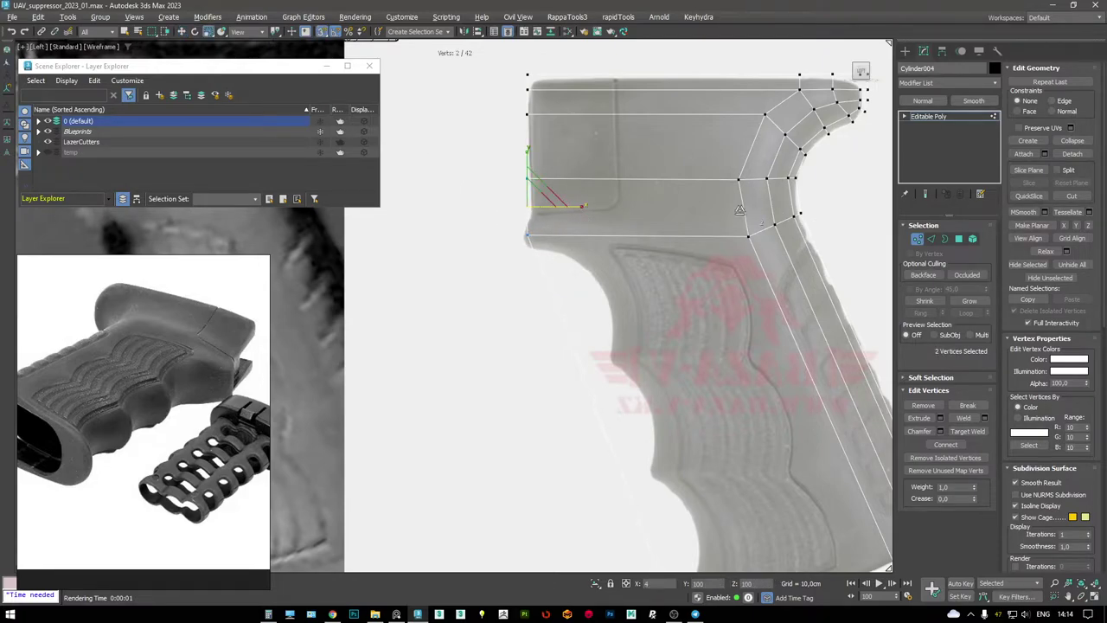
- Select the top edges and grow them into an edge loop in the Perspective view
key("F3")
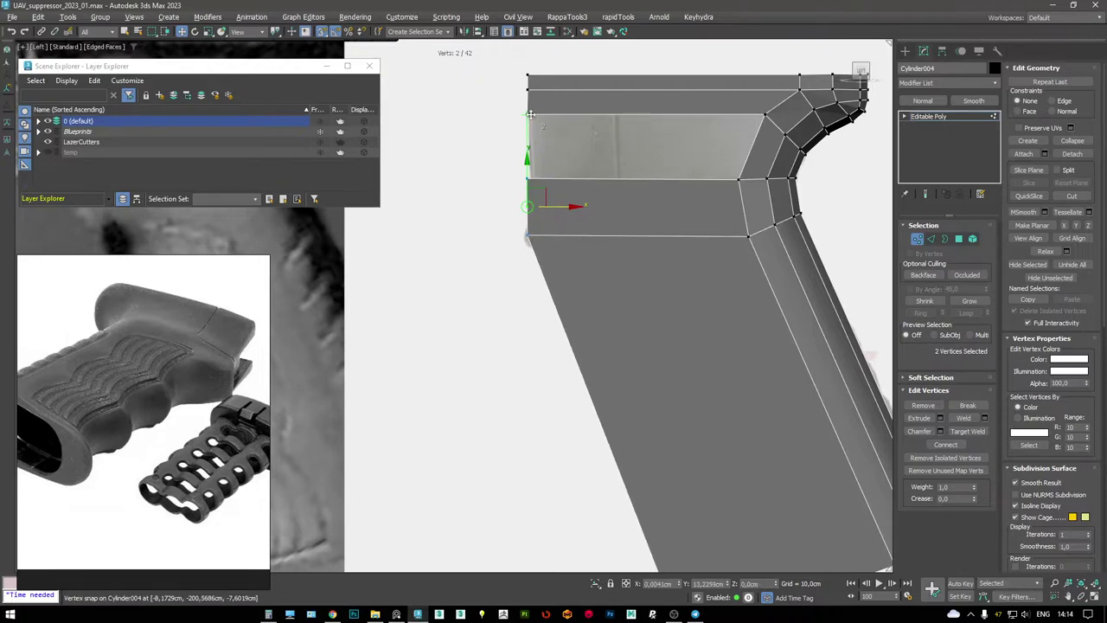
key("F3")
key("2")
left_click(592, 113)
left_click(580, 179, "ctrl")
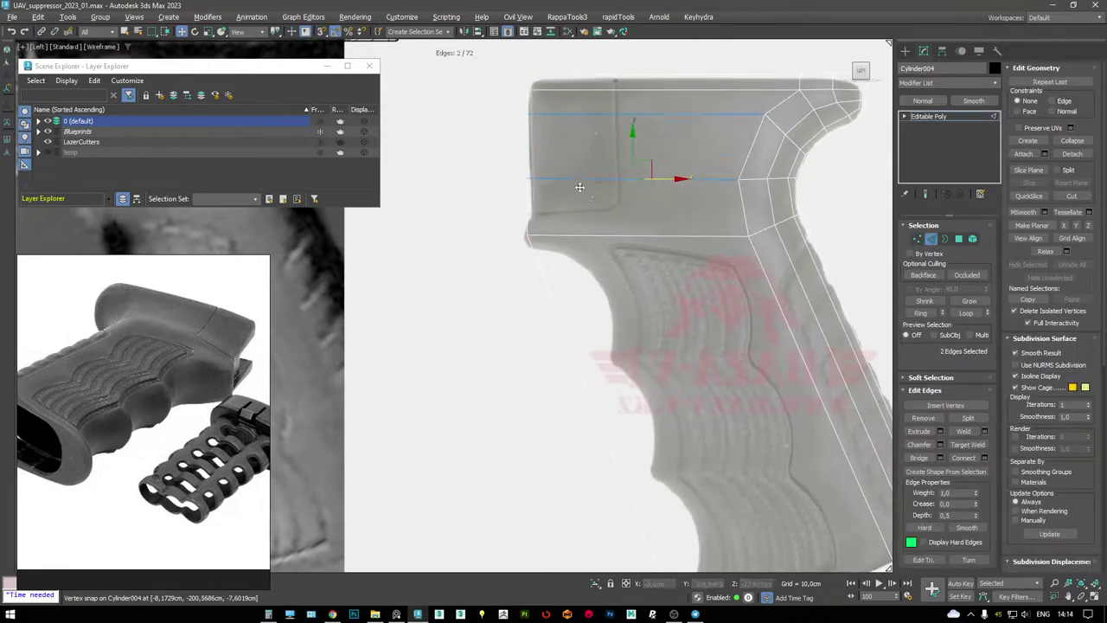
key("p")
mouse_move(624, 249)
middle_mouse_down("alt")
mouse_move(607, 310)
mouse_move(578, 245)
mouse_move(600, 276)
middle_mouse_up("alt")
key("F3")
key("alt+l")
key("F3")
key("F3")
- Orbit the Perspective view to check the levelled upper section of the grip
middle_click_drag(628, 373, 645, 318, "alt")
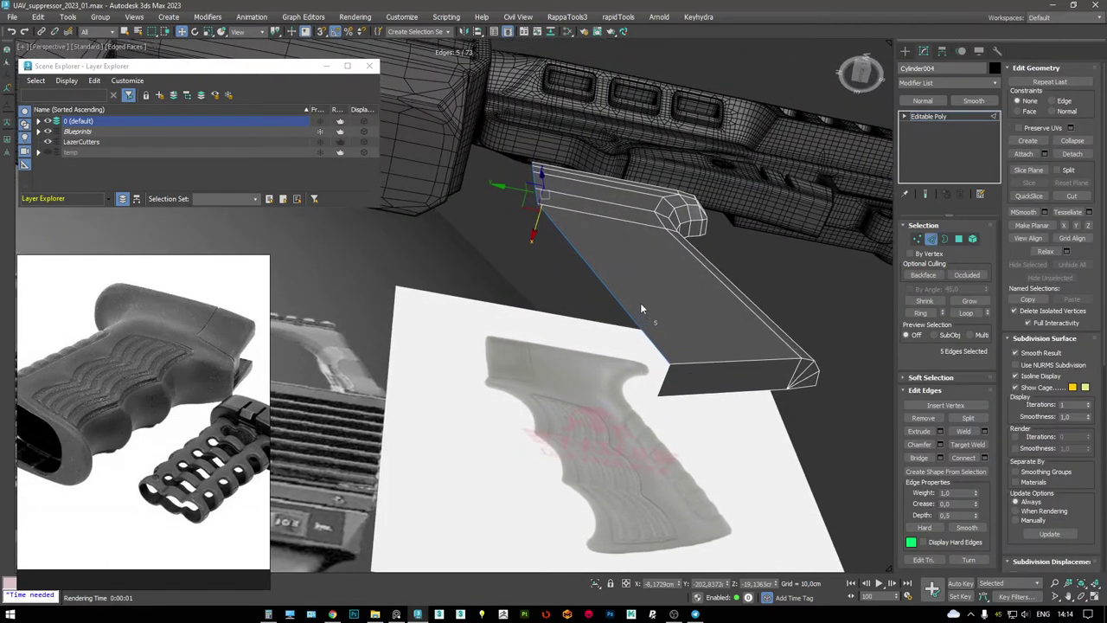
middle_click_drag(538, 227, 616, 175, "alt")
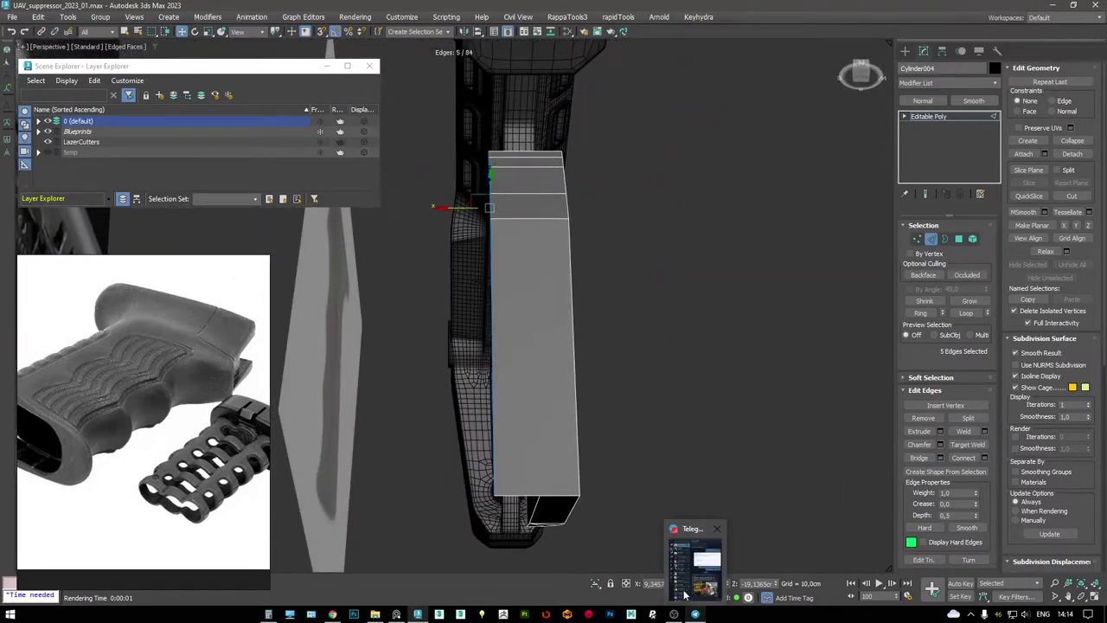
mouse_move(561, 438)
middle_mouse_down("alt")
mouse_move(558, 524)
mouse_move(566, 445)
middle_mouse_up("alt")
key("1")
key("F3")
key("F3")
- Frame the grip against the blueprint in the maximised side view
key("alt+w")
key("alt+w")
middle_click_drag(395, 425, 537, 366)
scroll(593, 322, "down", 2)
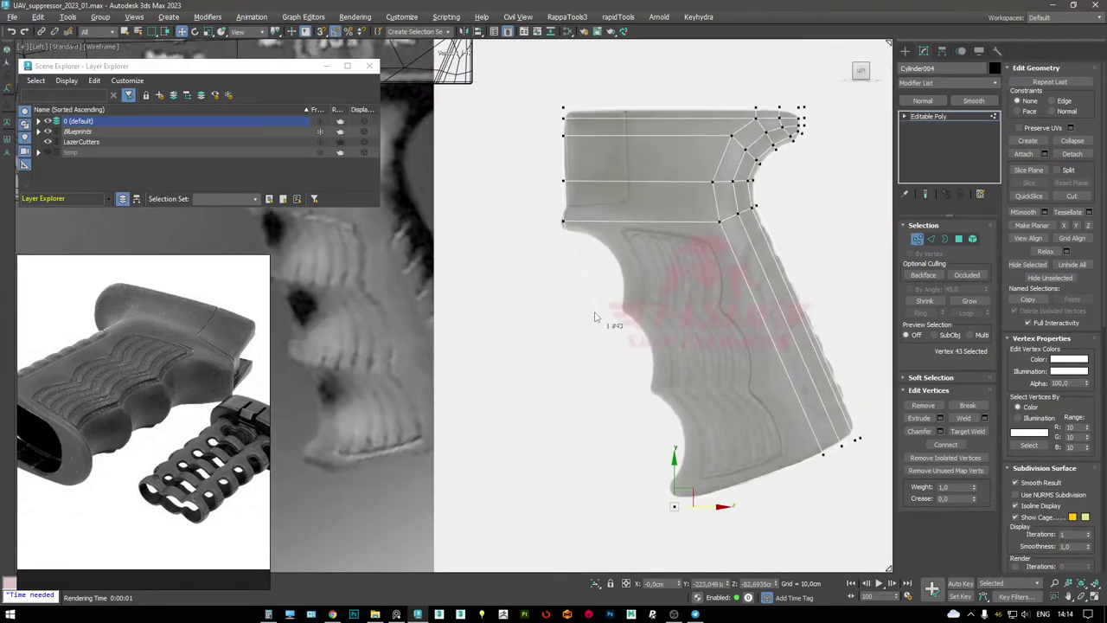
left_click_drag(259, 376, 225, 345)
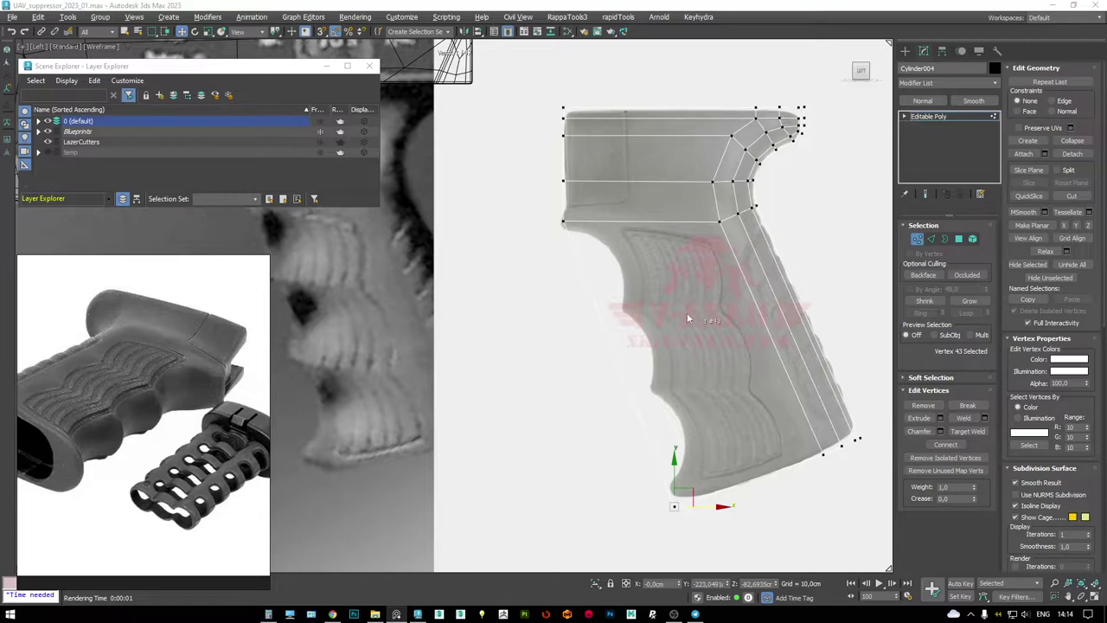
middle_click_drag(692, 314, 692, 290)
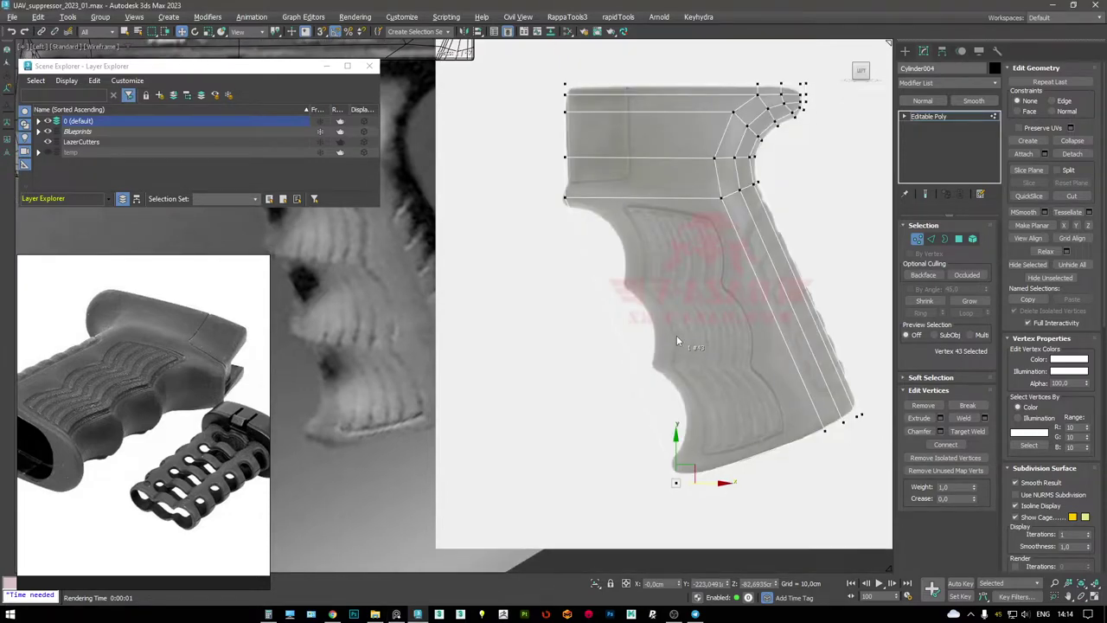
scroll(646, 271, "up", 8)
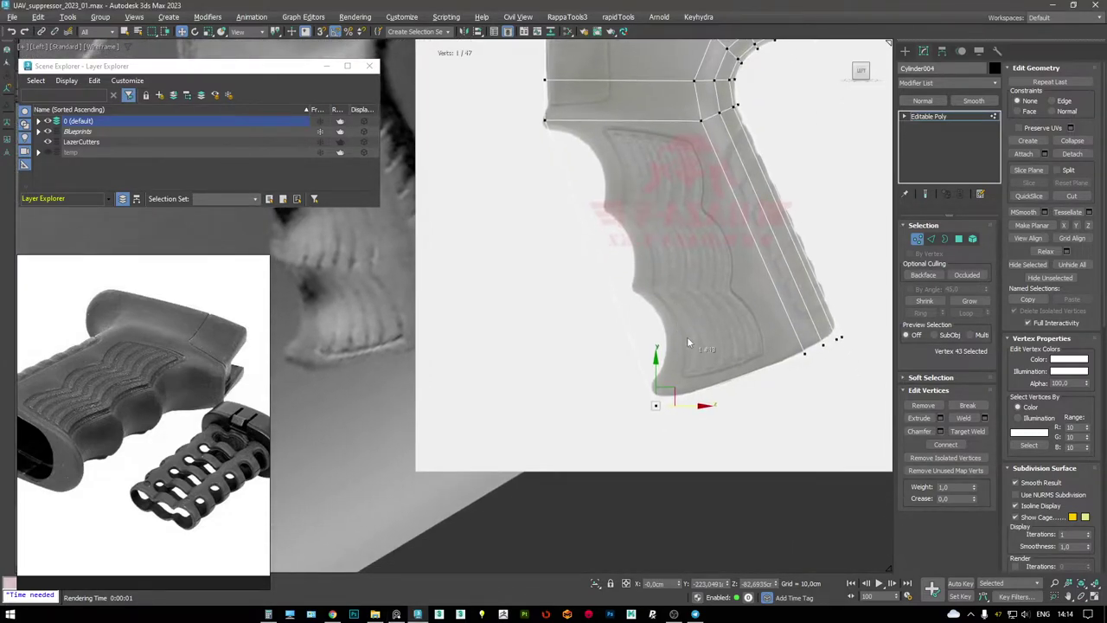
scroll(673, 350, "down", 3)
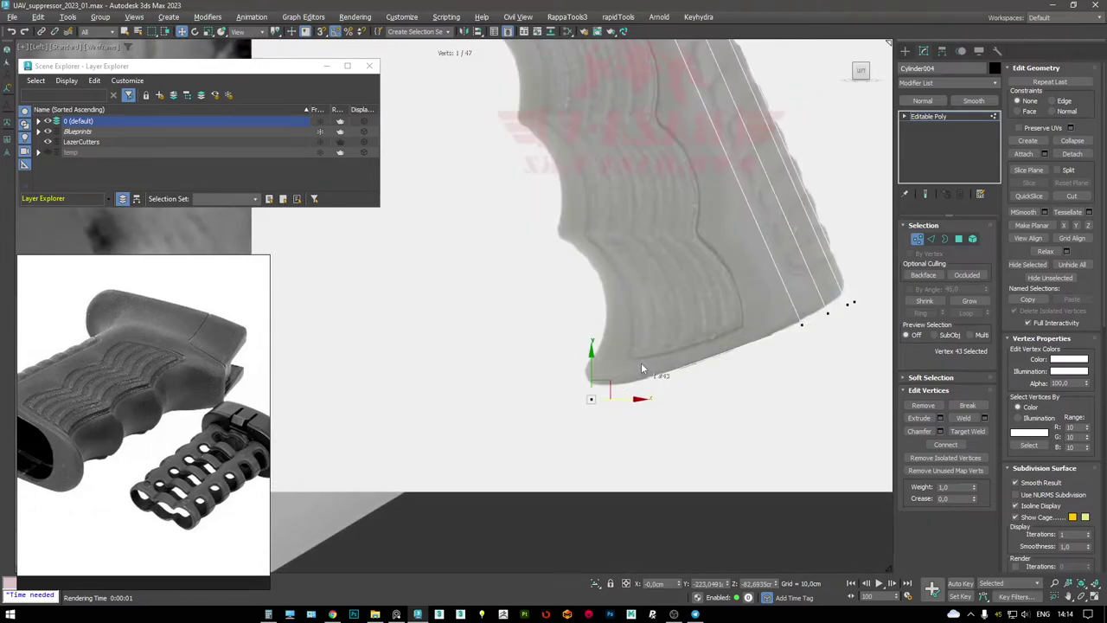
middle_click_drag(641, 353, 685, 333)
scroll(686, 333, "up", 1)
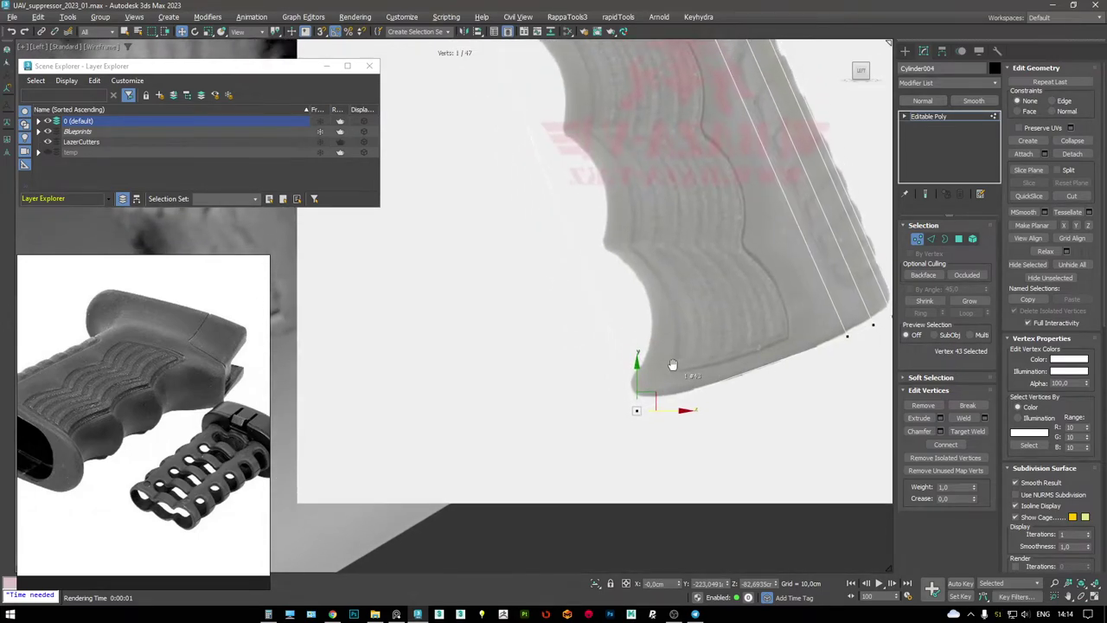
- Cut a new edge across the grip and lower its left vertex
key("alt+c")
scroll(659, 389, "up", 3)
scroll(626, 395, "down", 3)
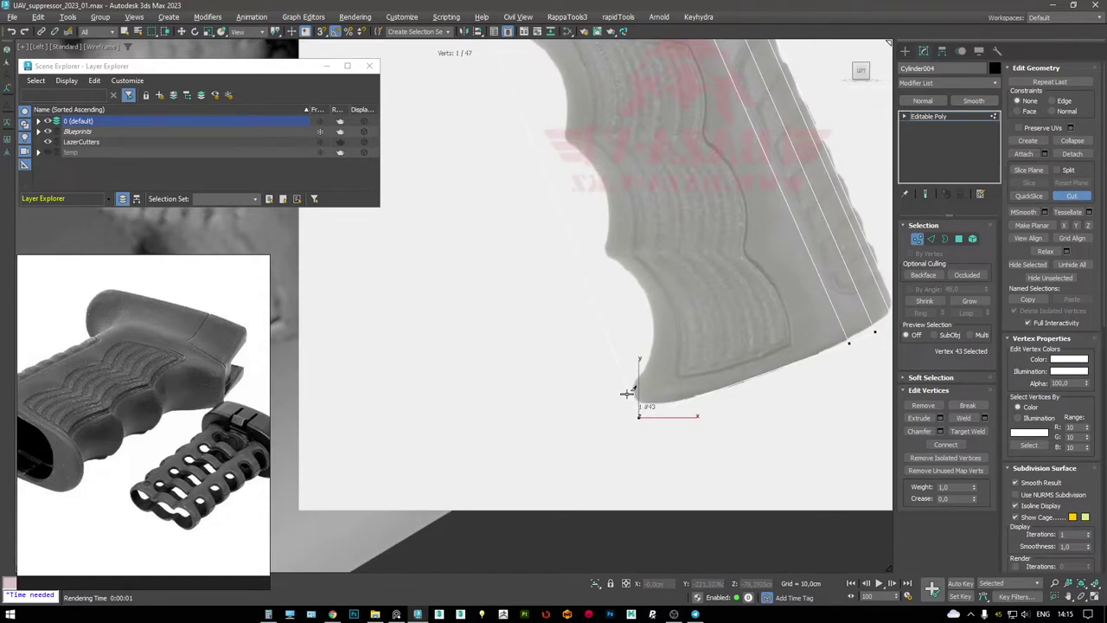
middle_click_drag(678, 300, 661, 322)
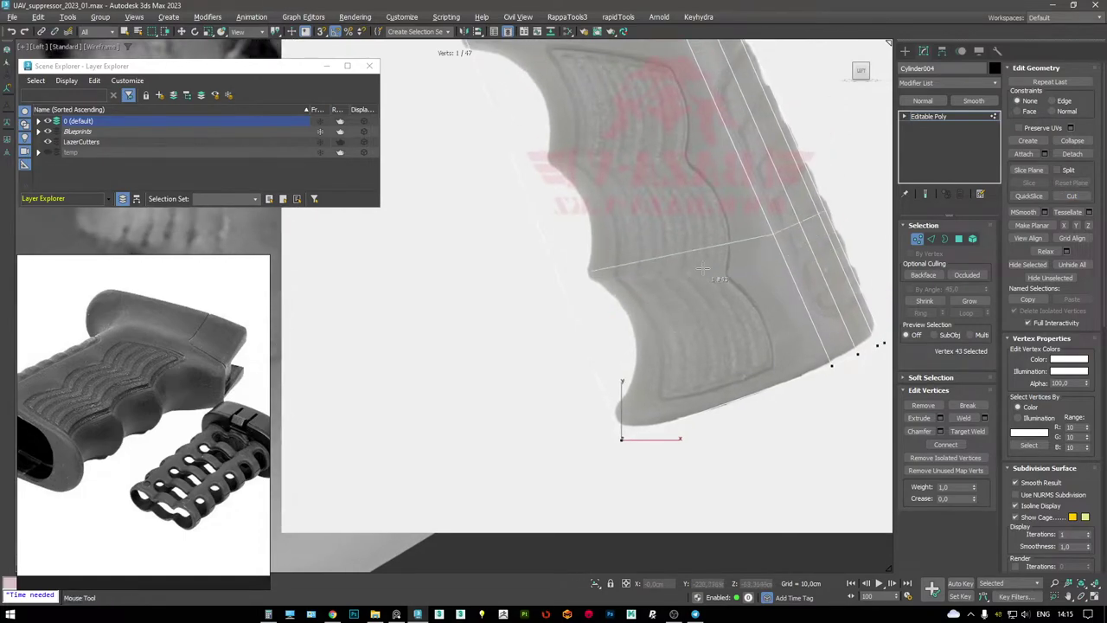
left_click(739, 297)
right_click(739, 297)
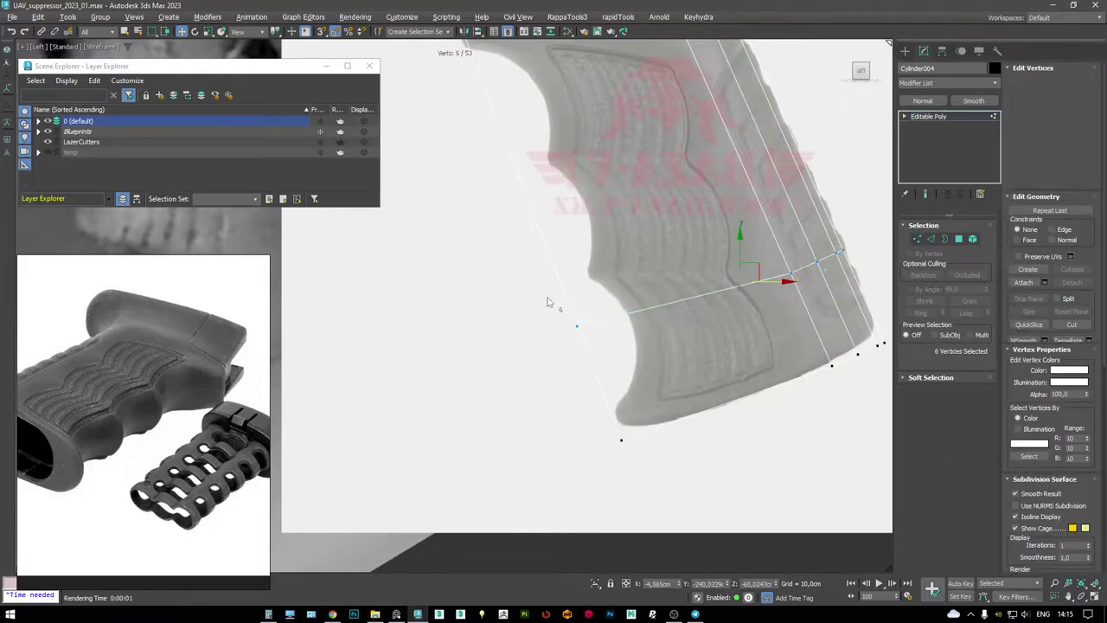
left_click_drag(580, 260, 580, 275)
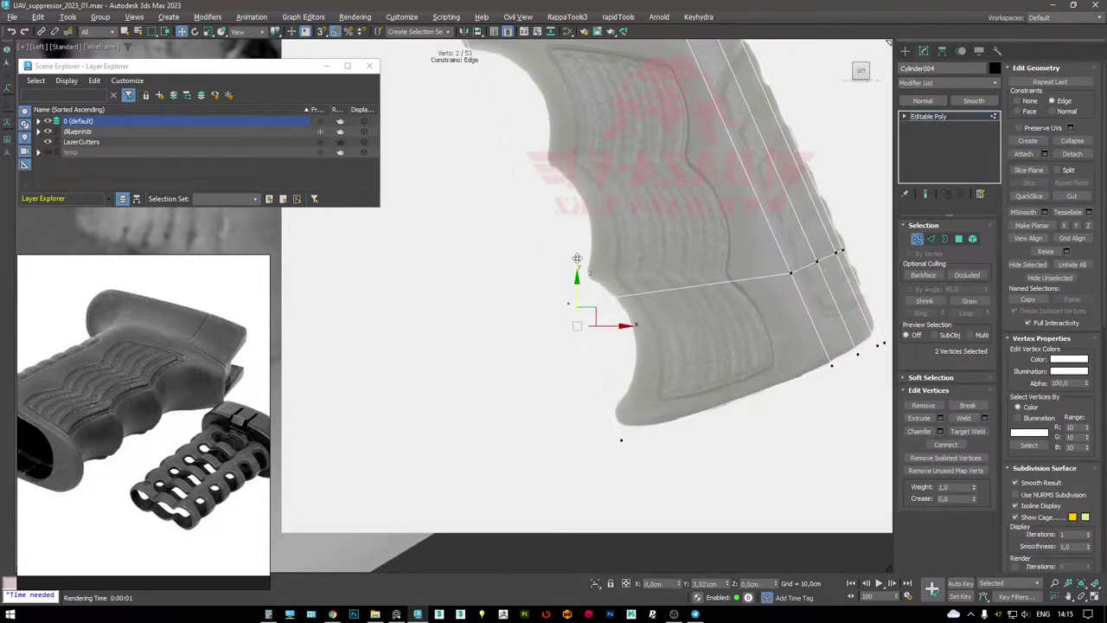
- Slide the selected front vertices along their edges onto the blueprint outline
key("alt+c")
middle_click_drag(576, 231, 593, 290)
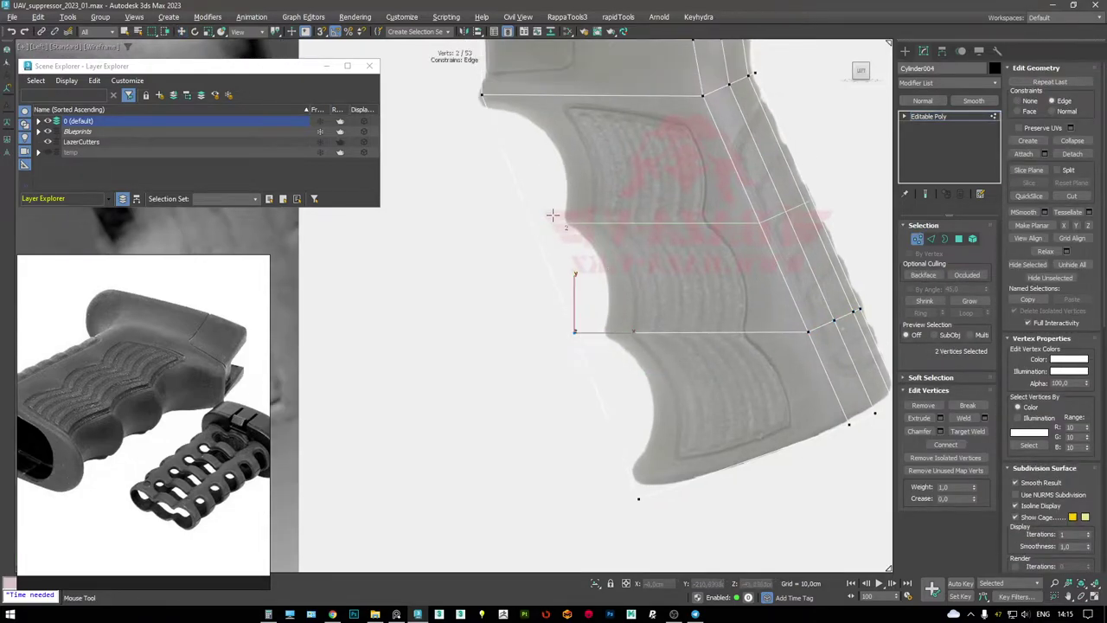
key("alt+w")
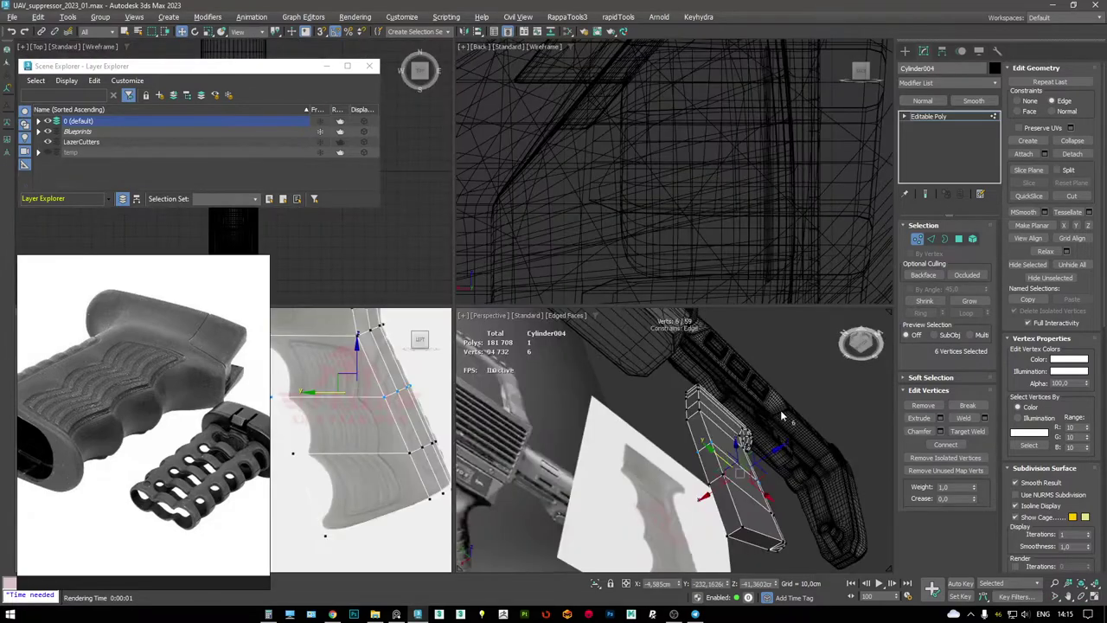
key("alt+w")
middle_click_drag(530, 317, 581, 315, "alt")
key("alt+w")
key("alt+w")
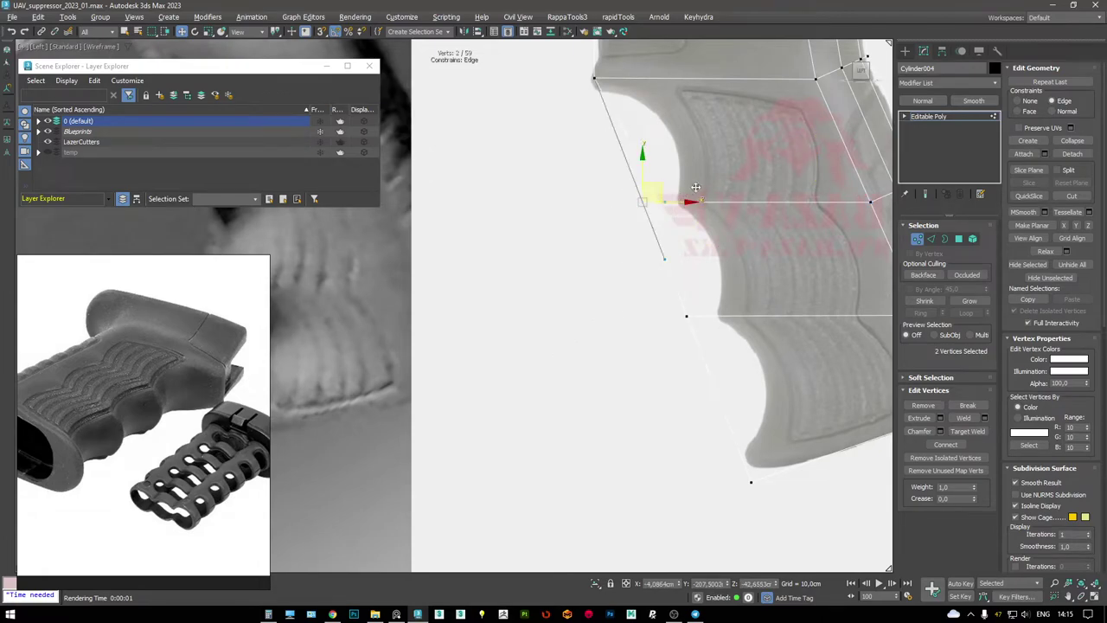
left_click_drag(705, 194, 659, 190)
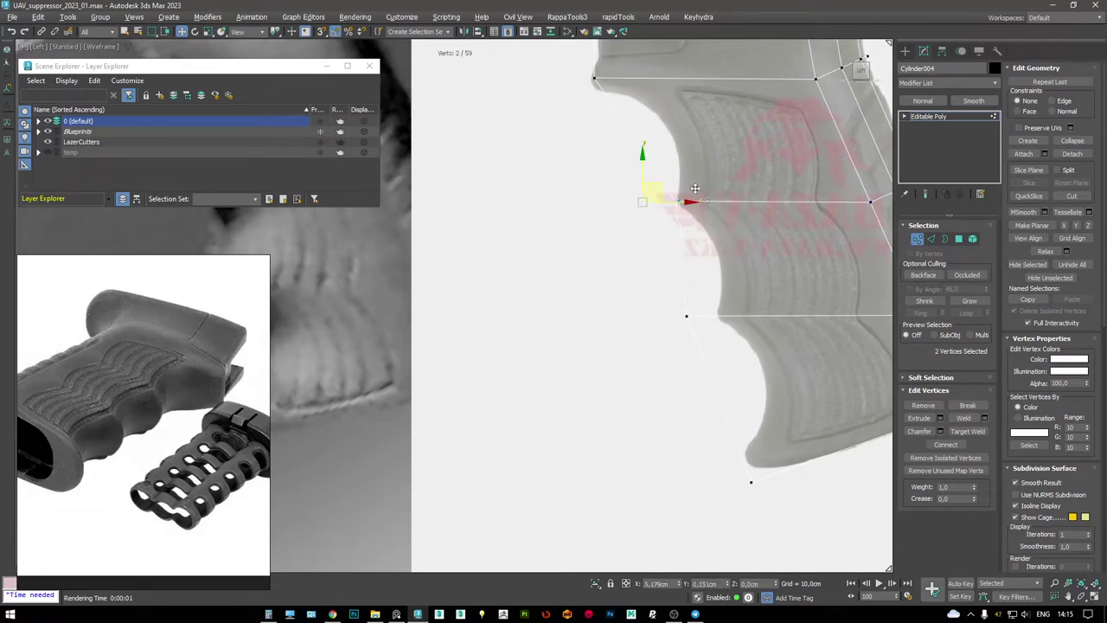
- Pan and zoom to inspect the lower part of the grip
middle_click_drag(666, 324, 569, 285)
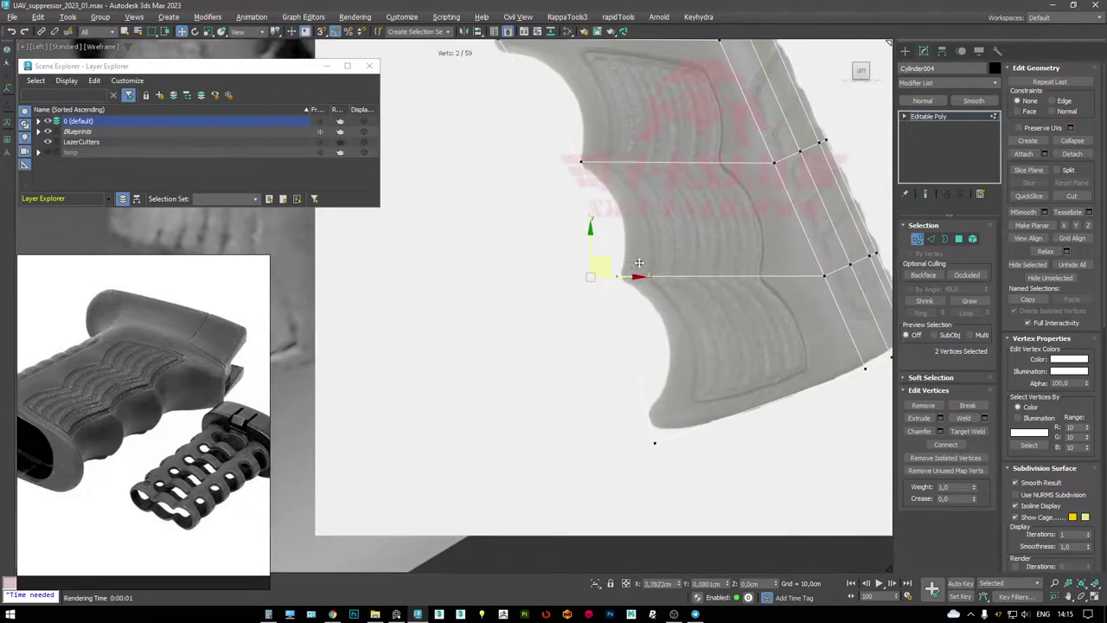
scroll(649, 398, "up", 4)
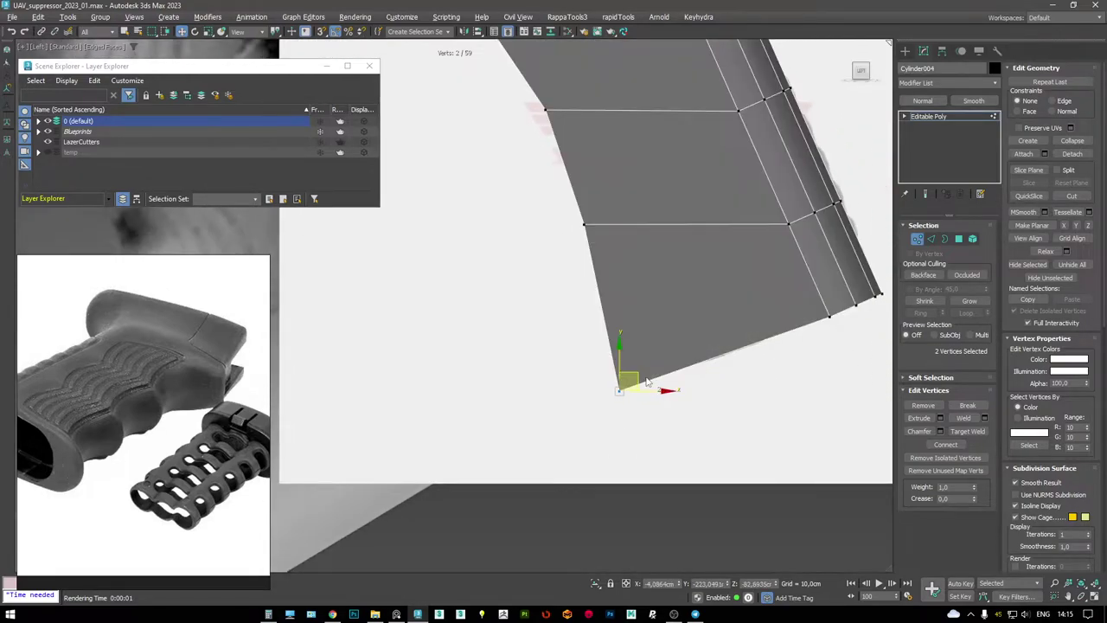
scroll(638, 386, "down", 6)
scroll(619, 246, "up", 2)
scroll(705, 277, "down", 1)
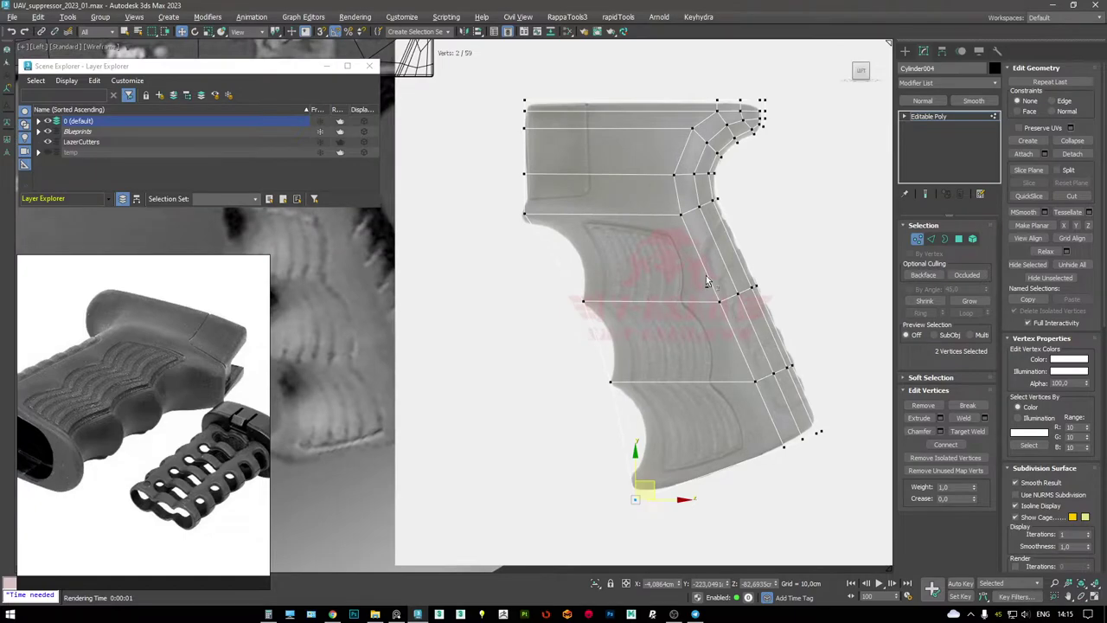
- Ring the side edge loop and connect it with 2 segments
key("2")
double_click(704, 262)
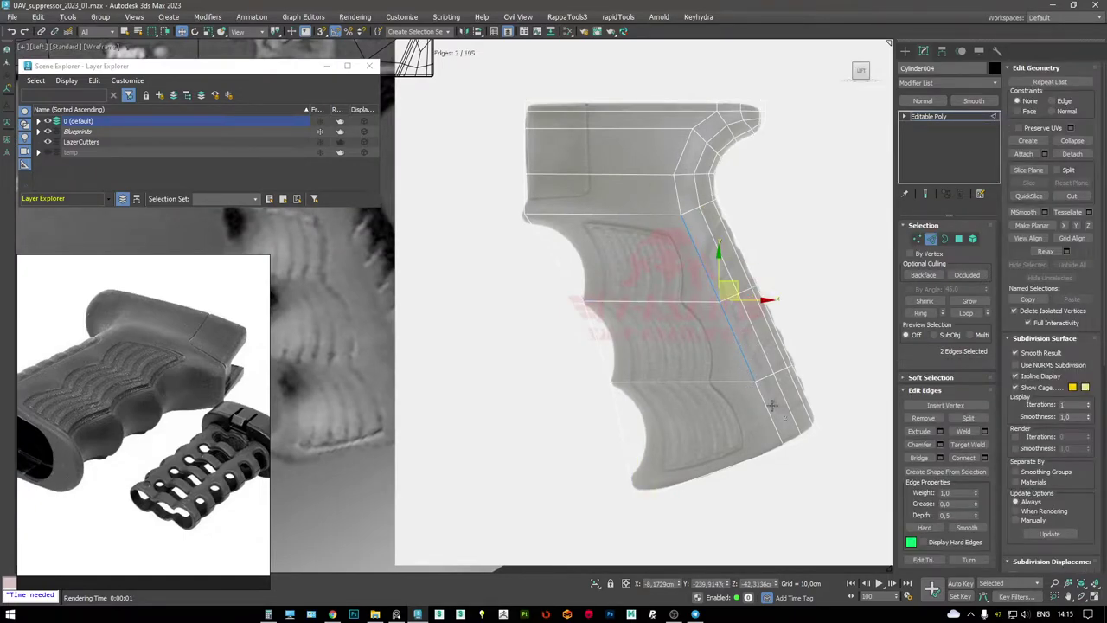
left_click(792, 408, "shift")
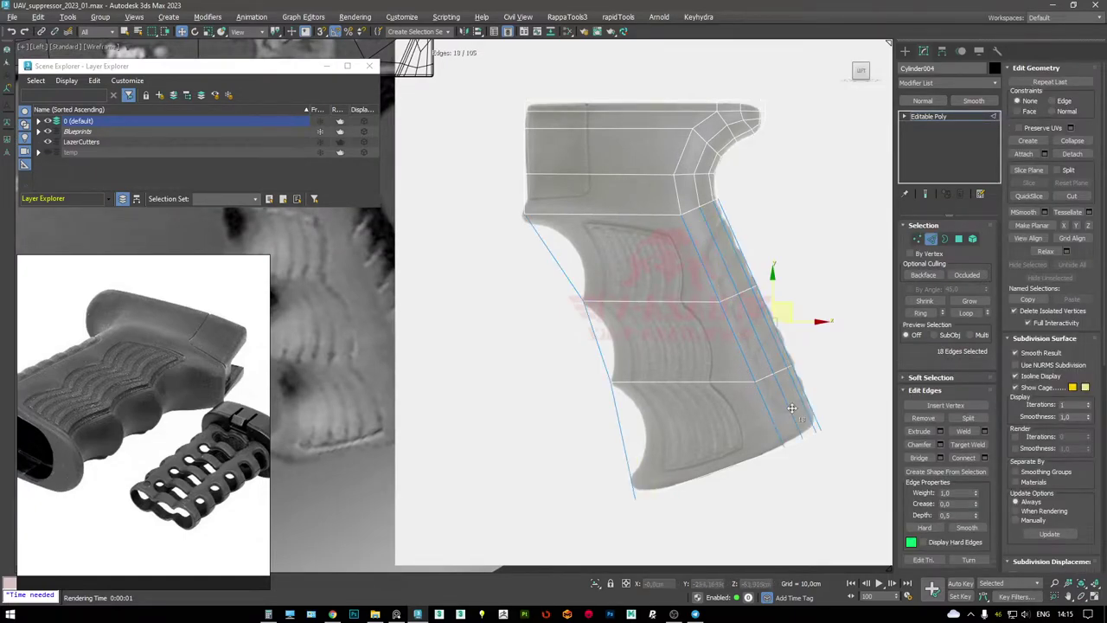
left_click(985, 457)
left_click(461, 311)
left_click(460, 362)
- Move the grip's front vertices to follow the upper finger groove
key("1")
left_click_drag(523, 238, 573, 275)
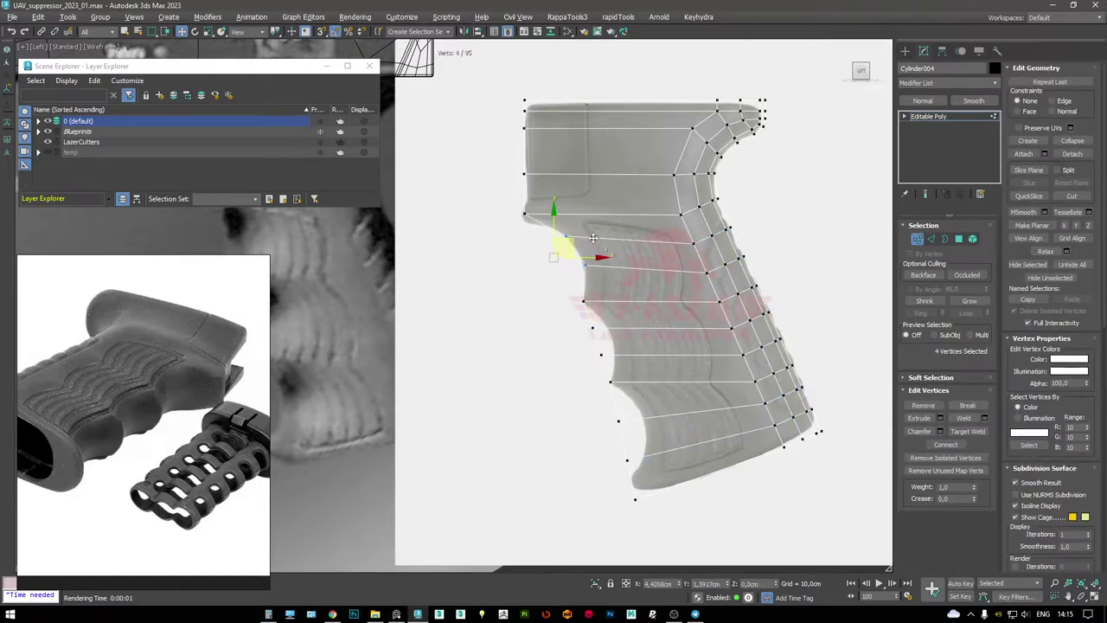
scroll(592, 238, "up", 3)
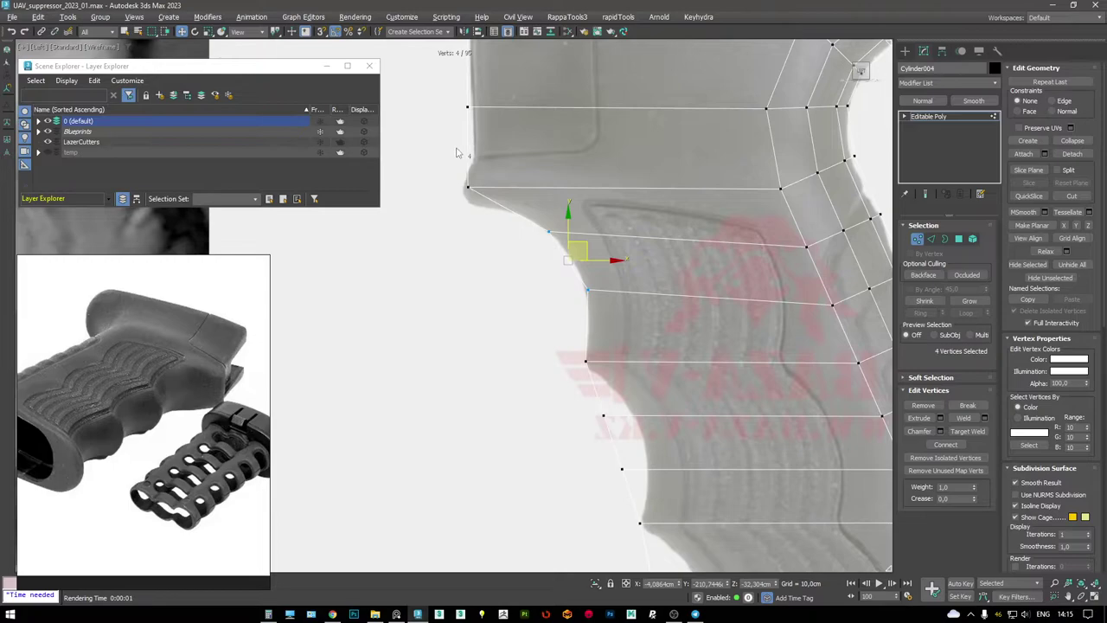
left_click_drag(487, 164, 487, 179)
left_click(549, 231)
middle_click_drag(570, 319, 532, 223)
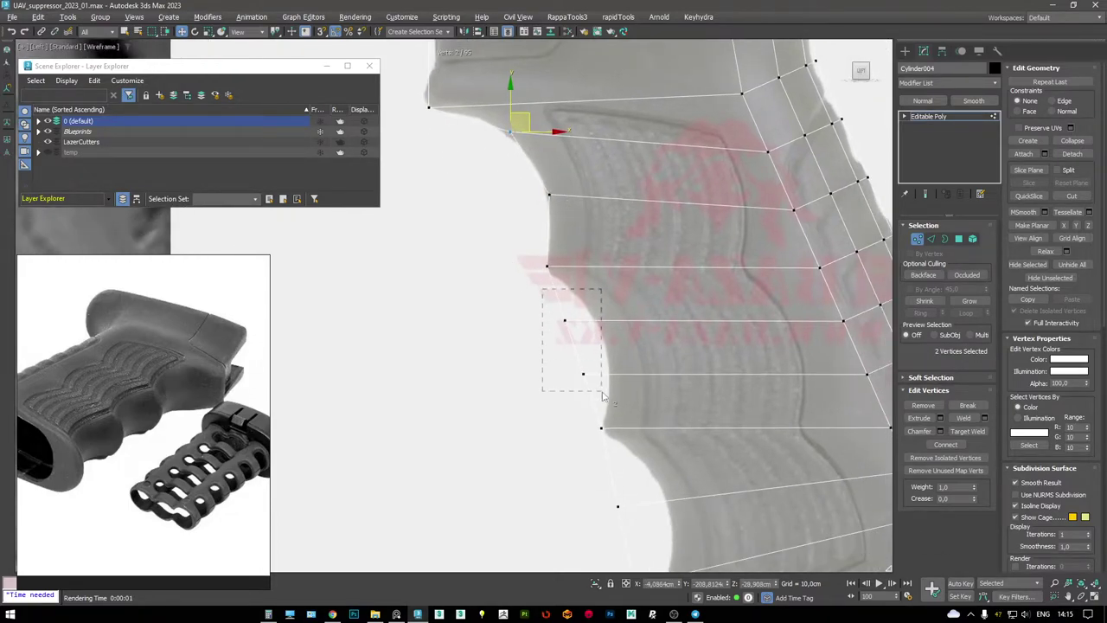
left_click_drag(600, 324, 634, 324)
- Push the lower front vertices onto the blueprint's finger-groove outline
middle_click_drag(639, 364, 583, 130)
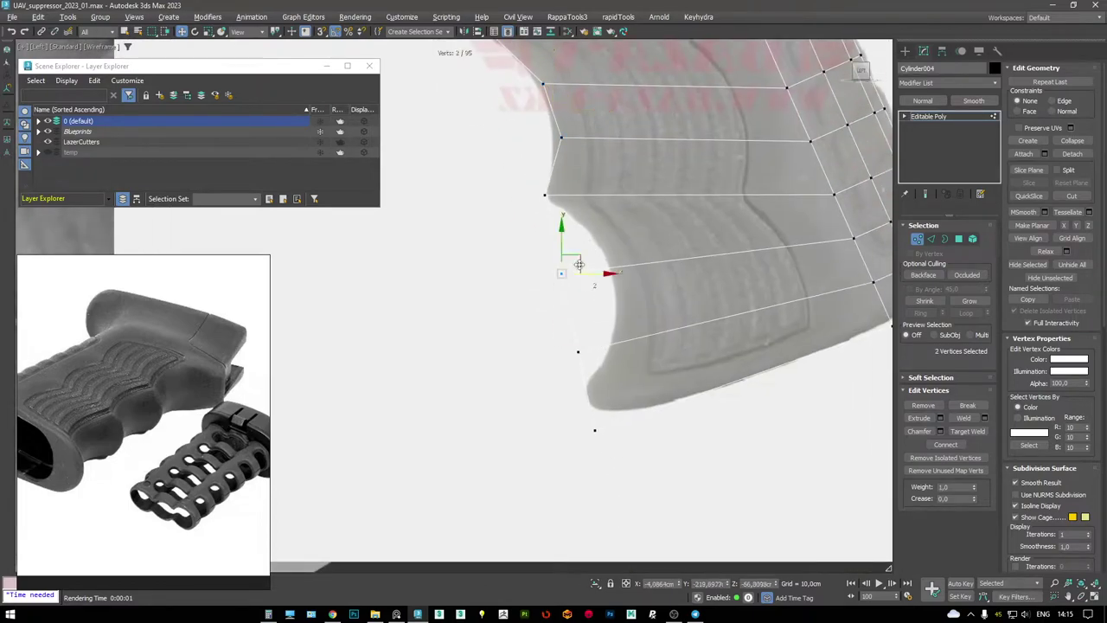
left_click_drag(603, 370, 631, 276)
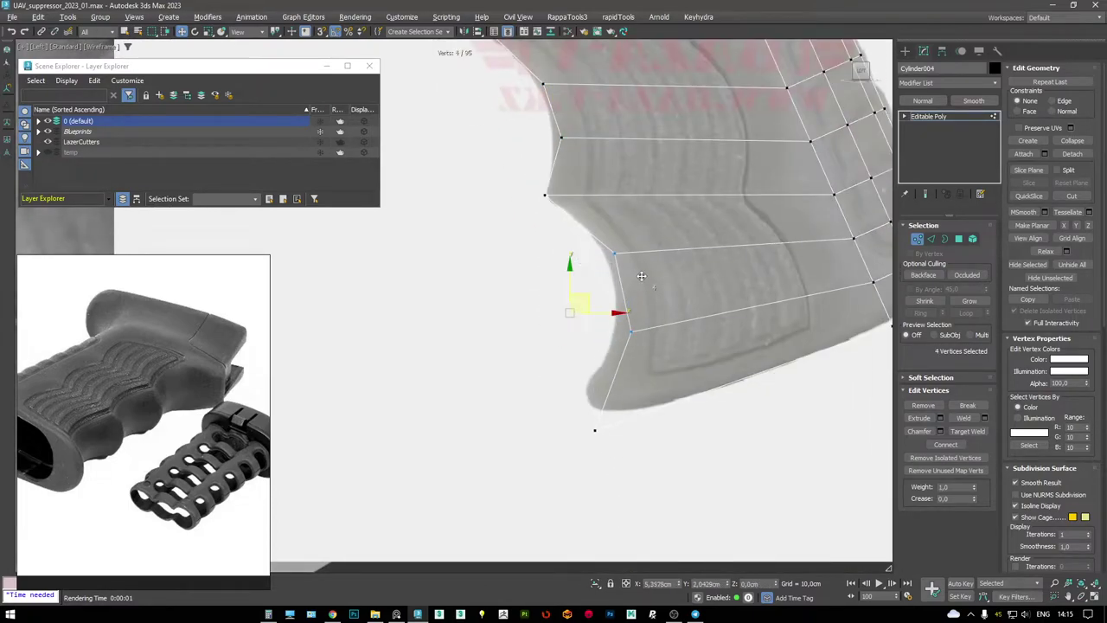
scroll(639, 275, "down", 2)
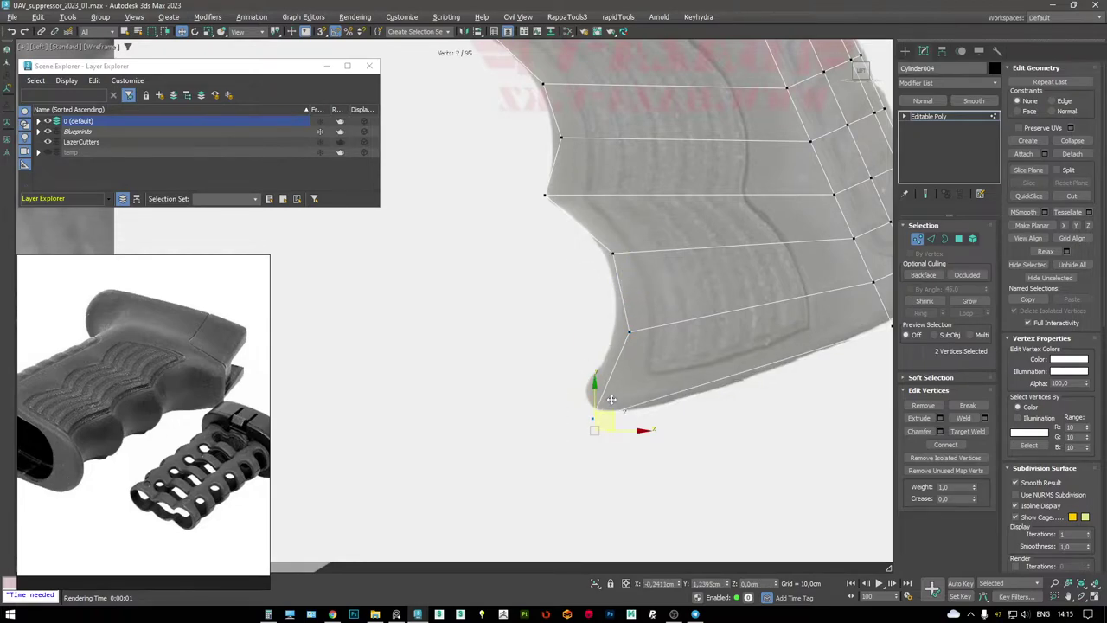
key("F3")
scroll(625, 328, "down", 3)
- Insert another edge loop and move the bottom corner vertices up and left
left_click(659, 342)
scroll(588, 372, "up", 4)
left_click_drag(564, 392, 558, 378)
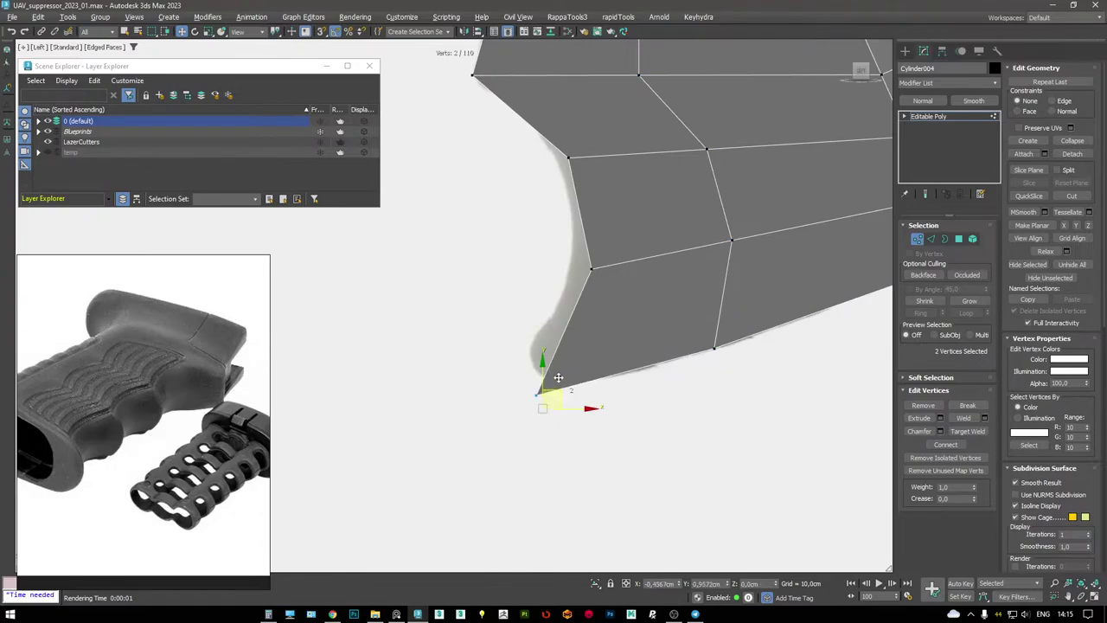
key("p")
middle_click_drag(559, 377, 574, 309, "alt")
scroll(581, 278, "up", 4)
scroll(581, 277, "down", 4)
- Select the front edge loop and chamfer it by about 2.9 cm
key("2")
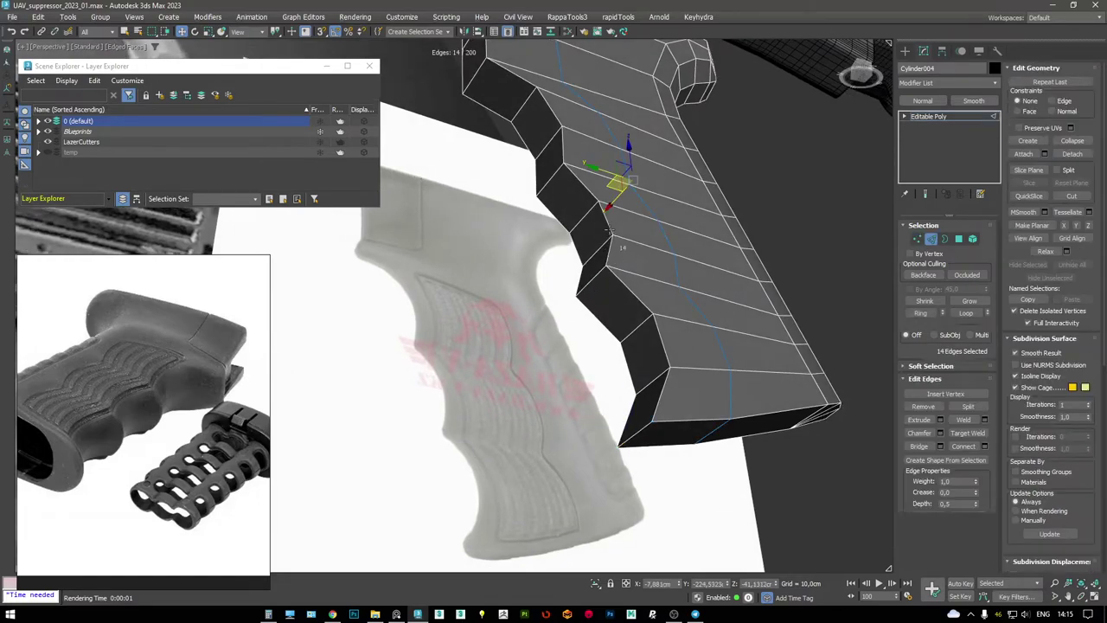
double_click(610, 227)
middle_click_drag(609, 228, 601, 327, "alt")
middle_click_drag(605, 286, 613, 279, "alt")
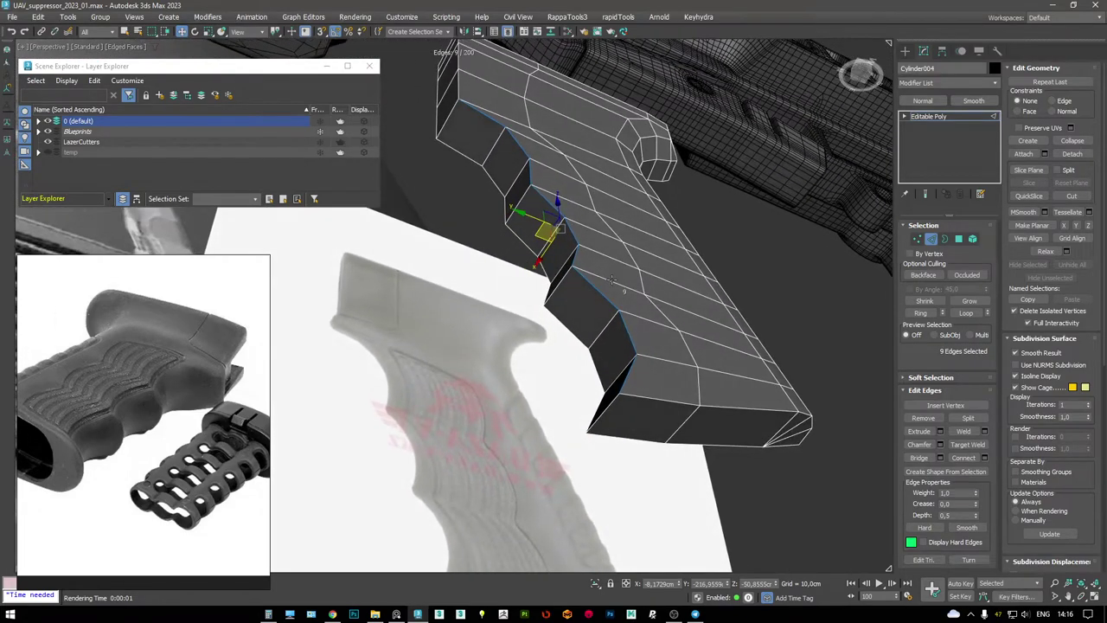
key("ctrl+shift+c")
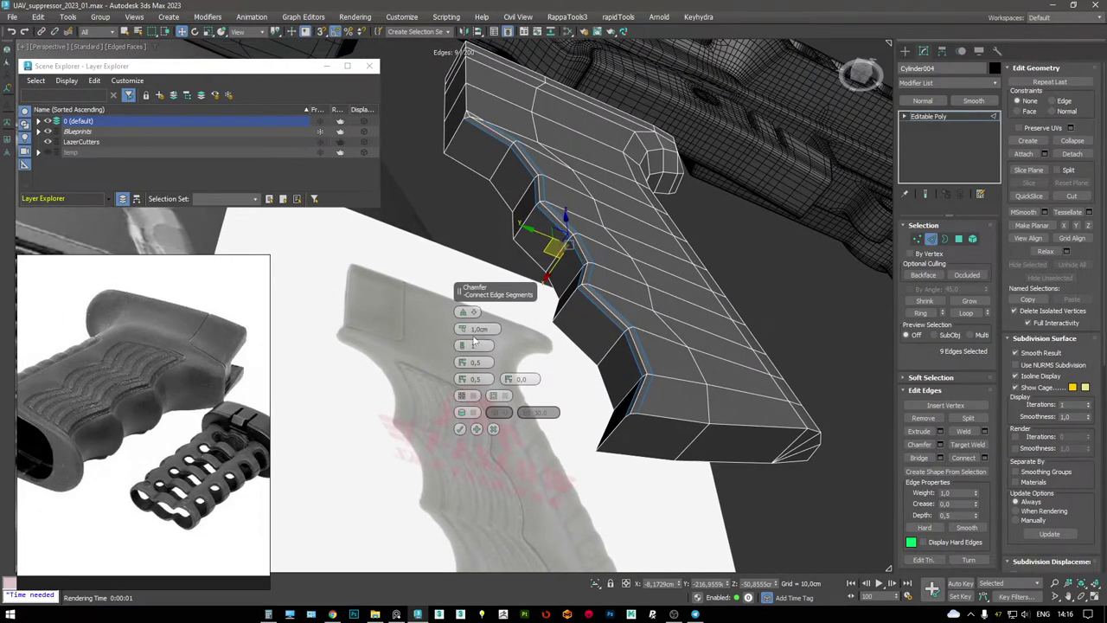
left_click_drag(467, 330, 482, 226)
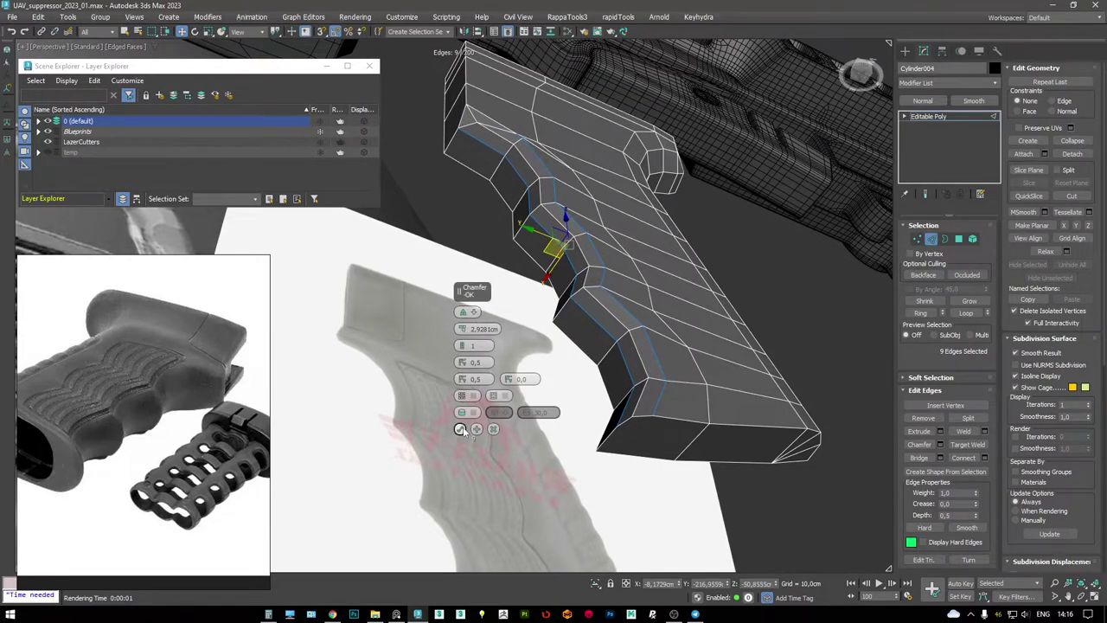
left_click(494, 430)
- Clear the selection, reselect the front loop and reapply the chamfer
key("4")
key("ctrl+d")
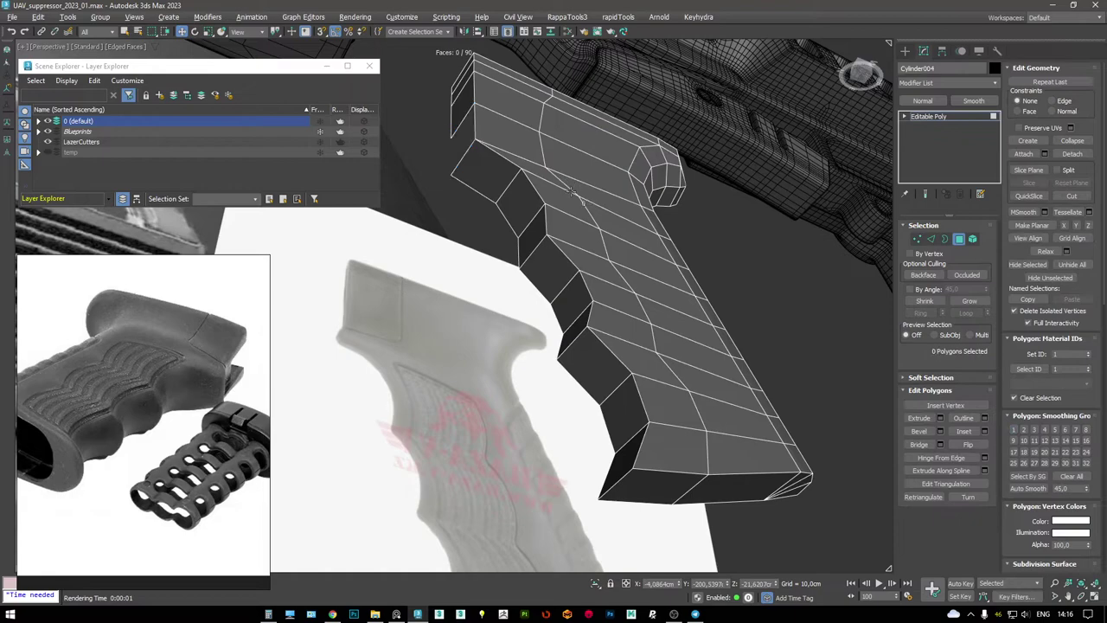
key("2")
double_click(534, 179)
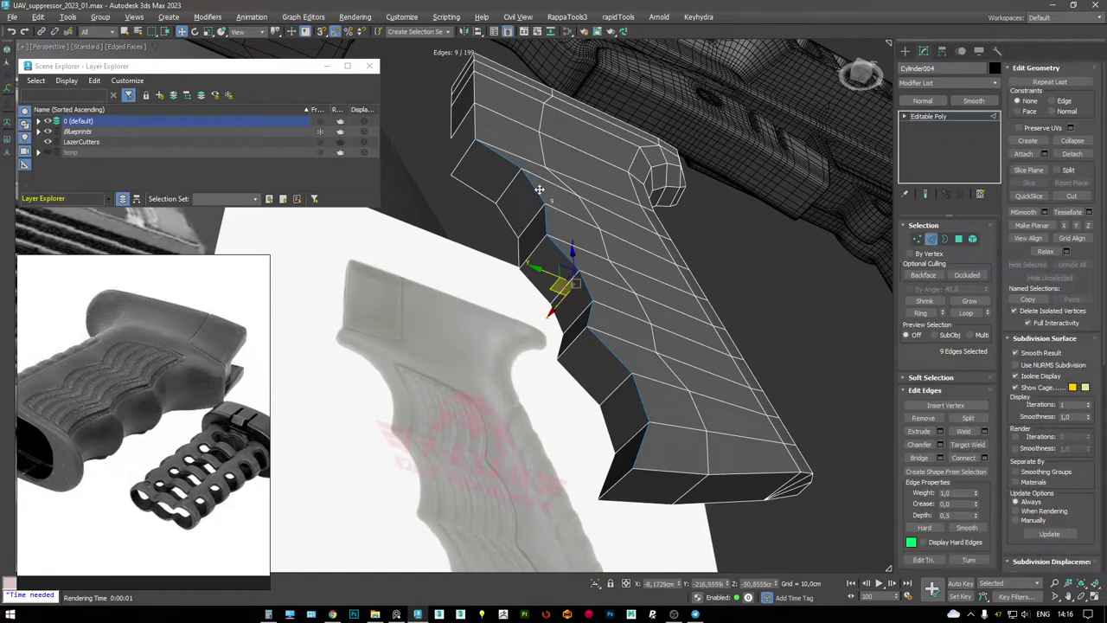
key("ctrl+shift+c")
left_click(493, 429)
middle_click_drag(497, 415, 519, 199, "alt")
left_click(517, 145)
- Chamfer the front edge loop again with a Smooth profile
key("ctrl+d")
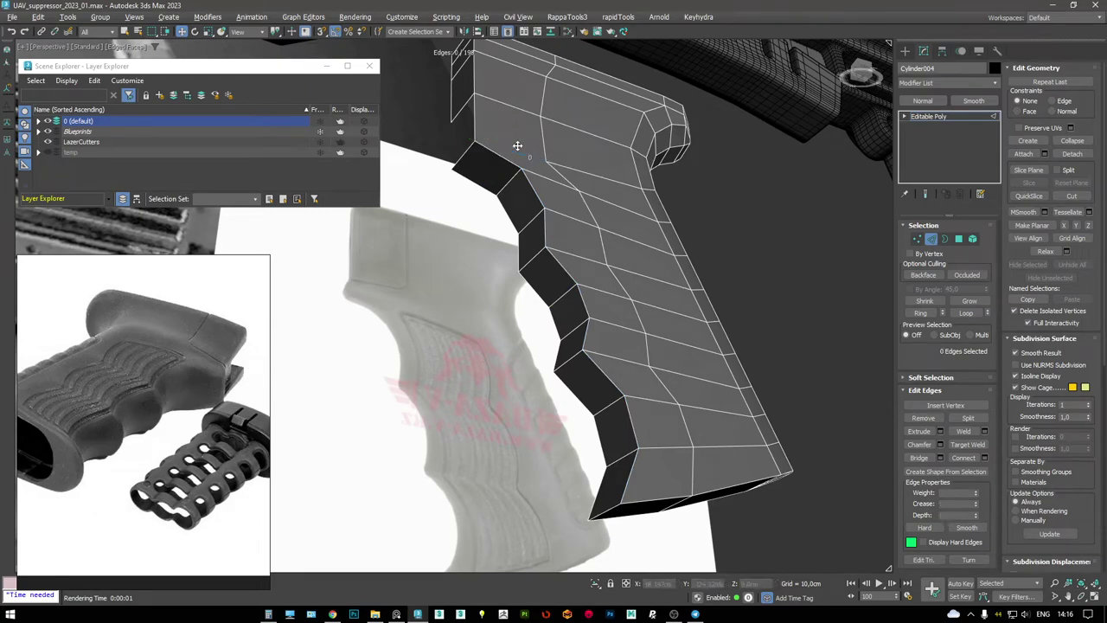
double_click(510, 158)
middle_click_drag(519, 164, 568, 233, "alt")
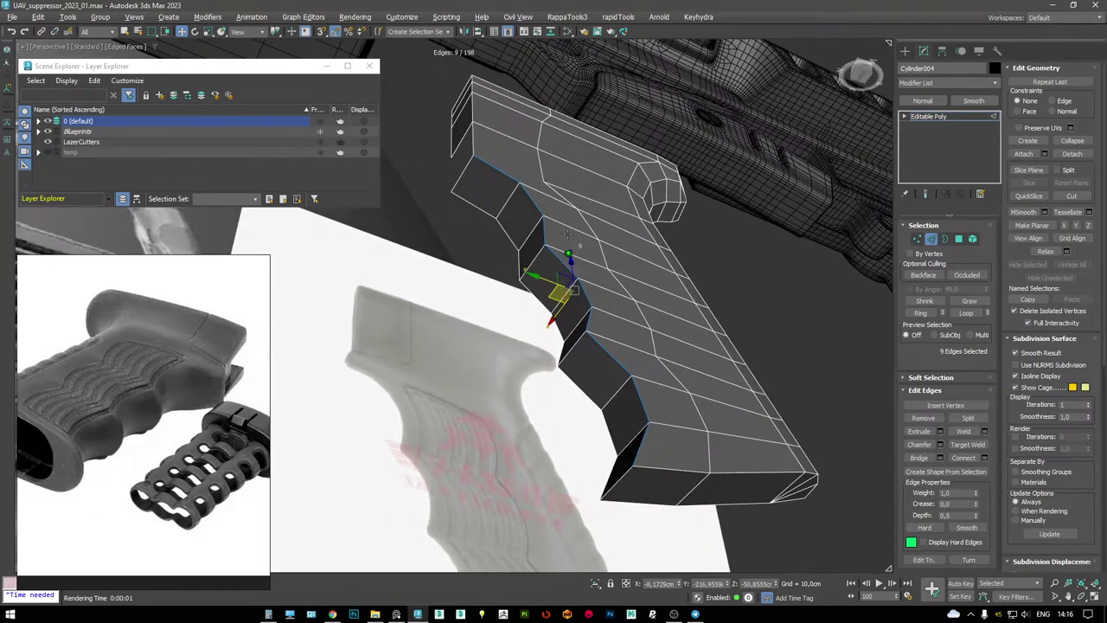
key("ctrl+shift+c")
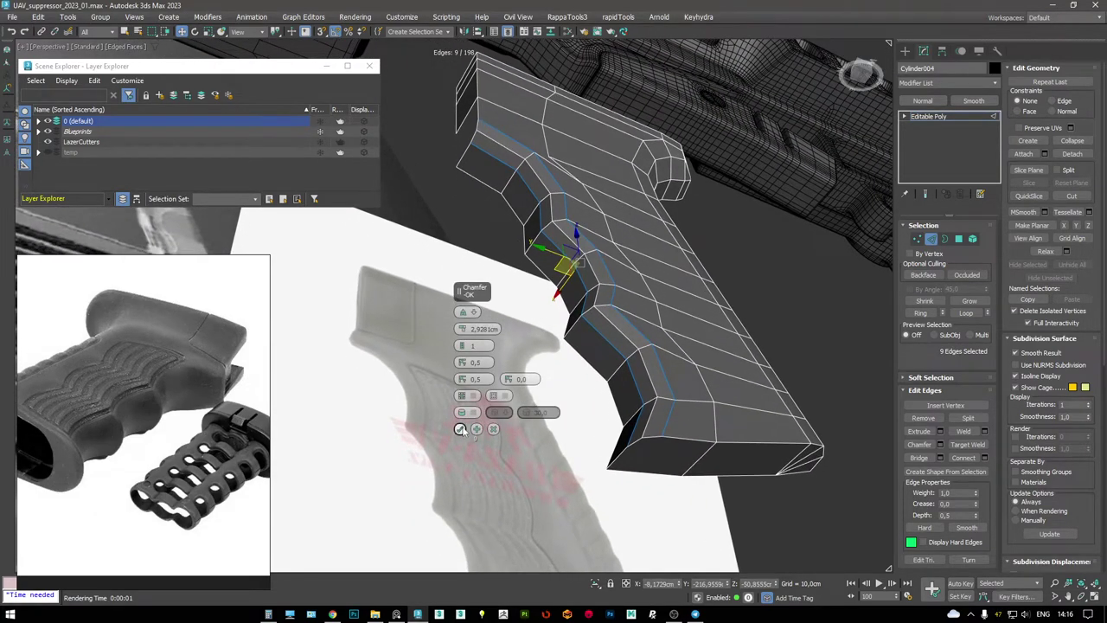
left_click(460, 429)
middle_click_drag(575, 370, 571, 355, "alt")
middle_click_drag(768, 383, 606, 329, "alt")
- Adjust the front vertices in the enlarged Left view with the grip see-through
key("alt+w")
key("alt+w")
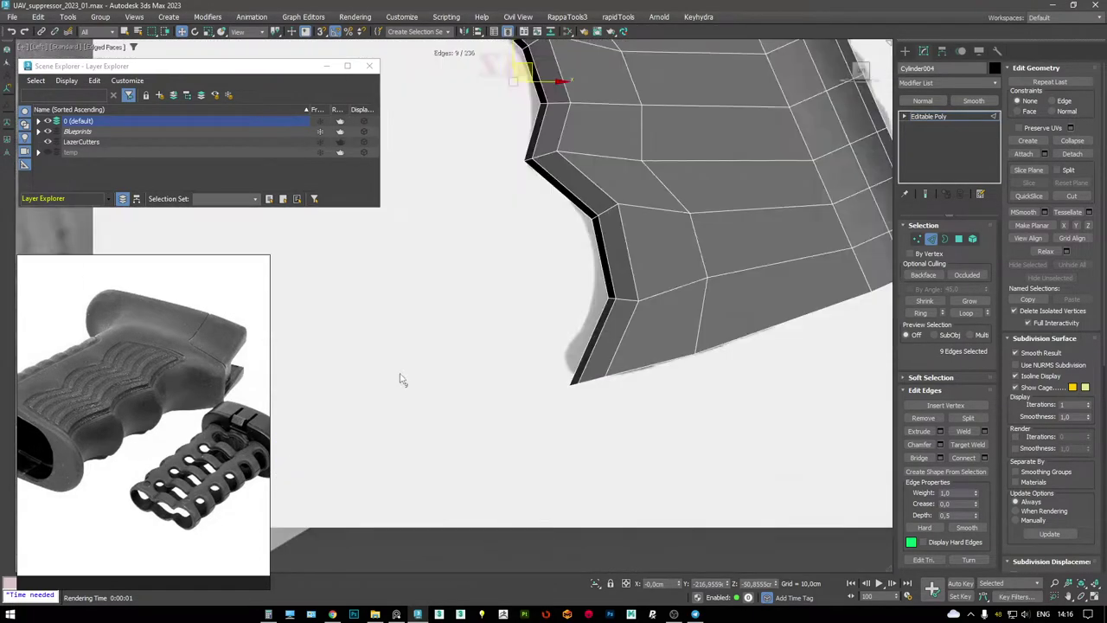
scroll(445, 257, "down", 5)
key("F3")
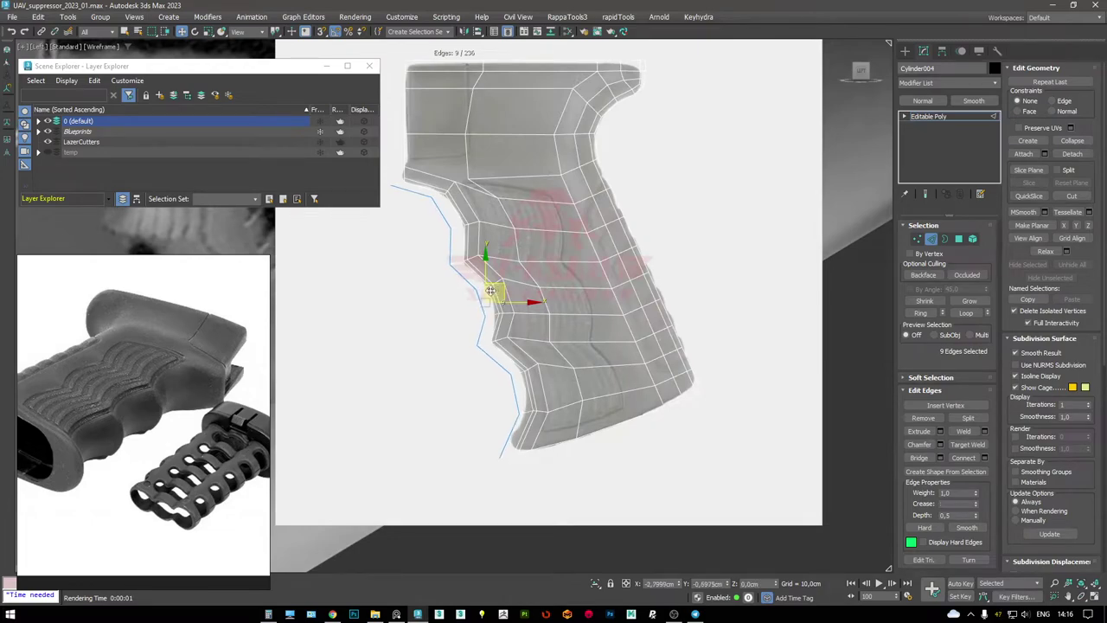
key("F3")
key("F3")
key("1")
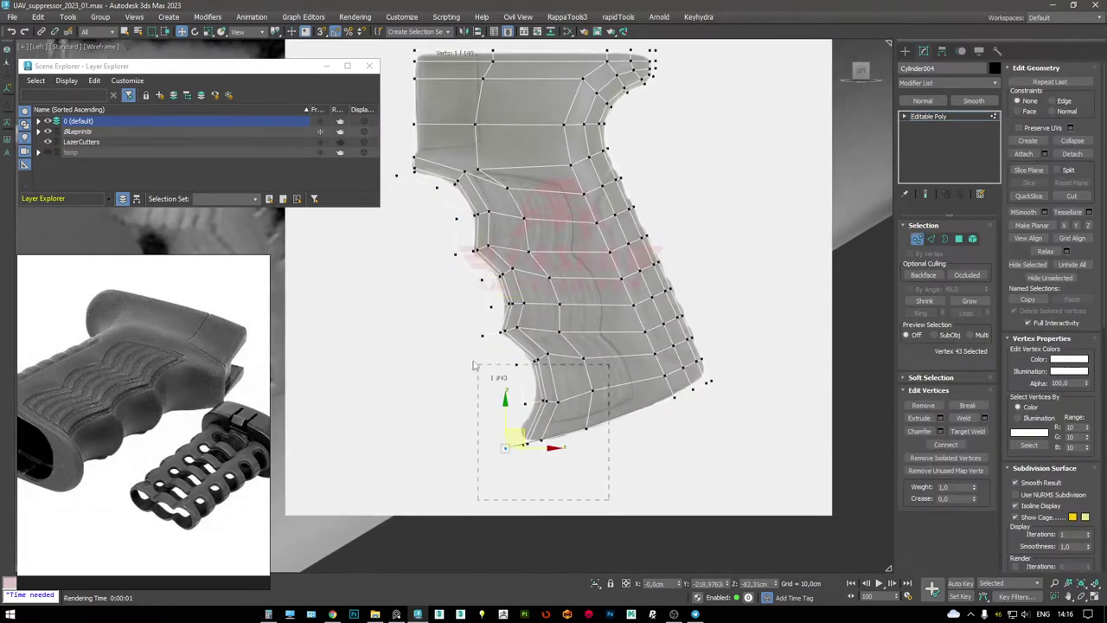
left_click_drag(498, 227, 497, 227, "ctrl")
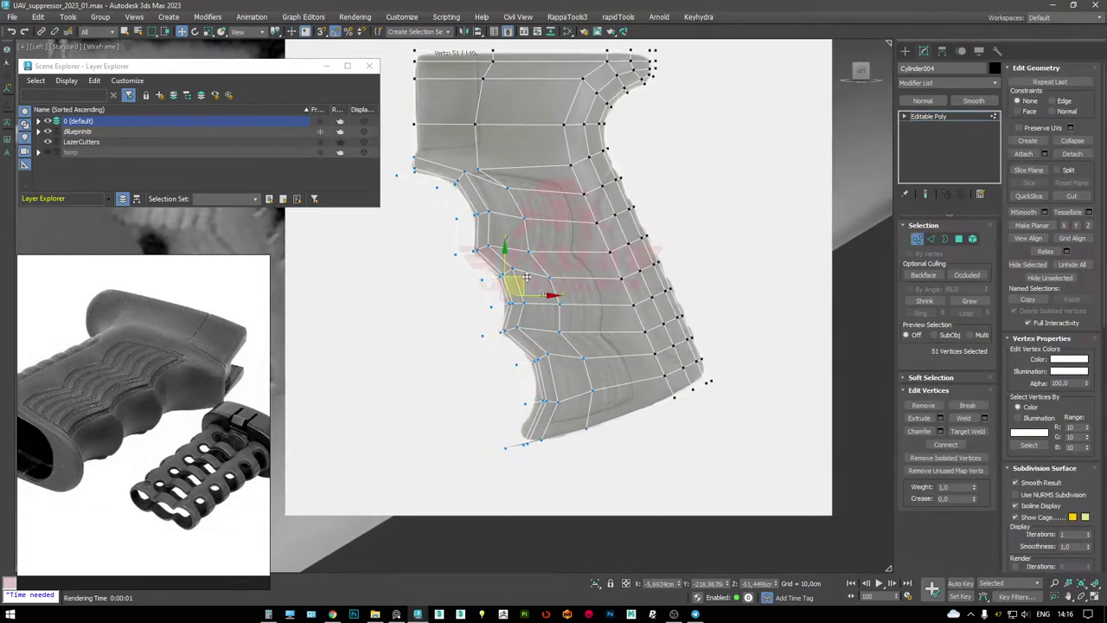
scroll(519, 260, "up", 5)
key("F3")
key("alt+x")
key("alt+x")
key("alt+x")
key("alt+x")
- Insert a Swift Loop lengthwise along the finger-groove faces
key("alt+w")
key("alt+w")
key("alt+w")
key("alt+w")
key("F3")
mouse_move(733, 391)
middle_mouse_down("alt")
mouse_move(612, 316)
mouse_move(636, 318)
mouse_move(601, 295)
mouse_move(581, 295)
middle_mouse_up("alt")
key("2")
key("F3")
key("F3")
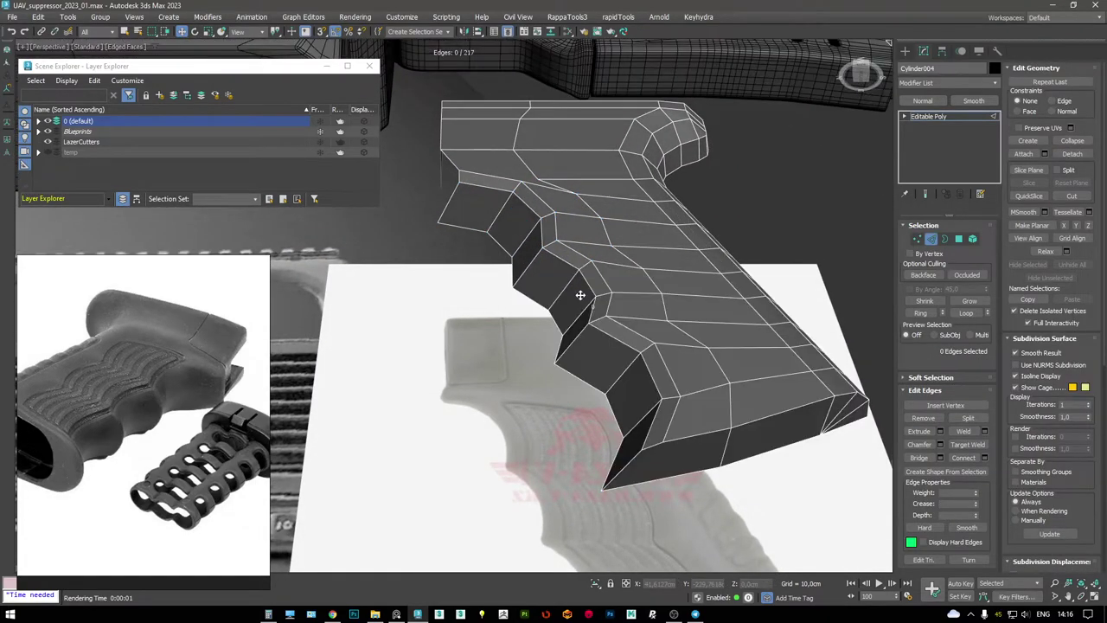
left_click(592, 277)
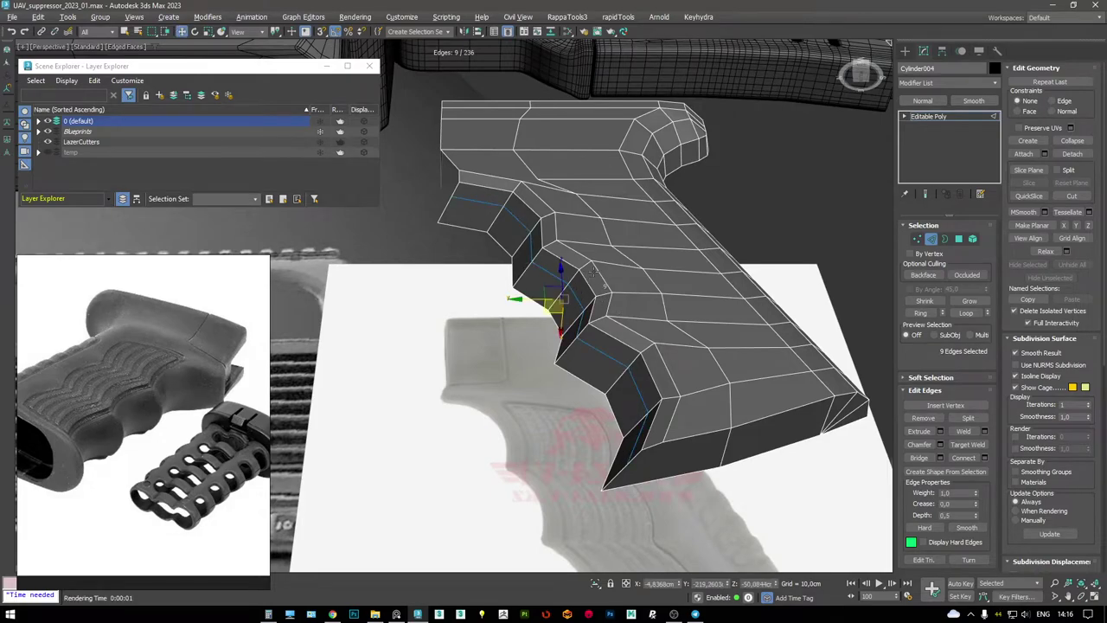
- Add a Symmetry modifier to the grip, mirroring across the Y axis instead of Z
right_click(688, 186)
left_click(700, 167)
mouse_move(699, 167)
middle_mouse_down("alt")
mouse_move(707, 221)
mouse_move(654, 308)
middle_mouse_up("alt")
key("F3")
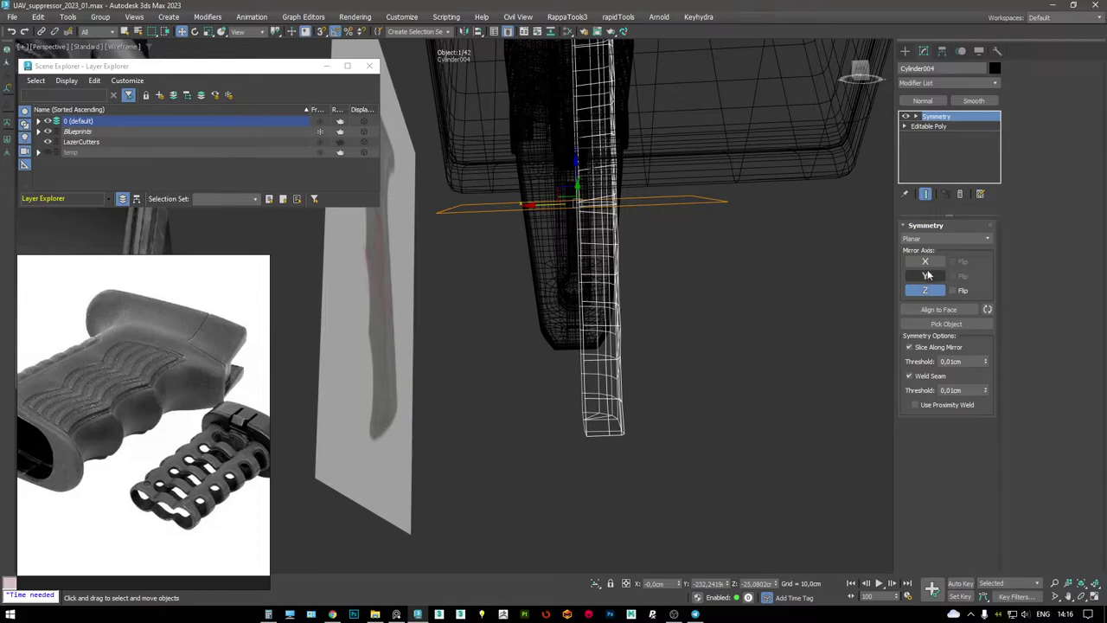
left_click(928, 276)
mouse_move(658, 260)
middle_mouse_down("alt")
mouse_move(527, 213)
mouse_move(594, 307)
mouse_move(515, 287)
mouse_move(579, 309)
mouse_move(519, 309)
mouse_move(567, 293)
mouse_move(551, 259)
mouse_move(573, 236)
mouse_move(554, 247)
middle_mouse_up("alt")
key("F3")
- Add a TurboSmooth modifier and inspect the smoothed grip with wireframe overlays
right_click(597, 304)
left_click(576, 291)
key("F3")
key("F3")
scroll(519, 309, "up", 5)
key("F4")
key("F4")
scroll(562, 251, "down", 5)
key("F4")
- Return to the base mesh level and pick the upper rear corner vertex in the enlarged Left view
key("F4")
scroll(554, 247, "up", 5)
left_click(928, 136)
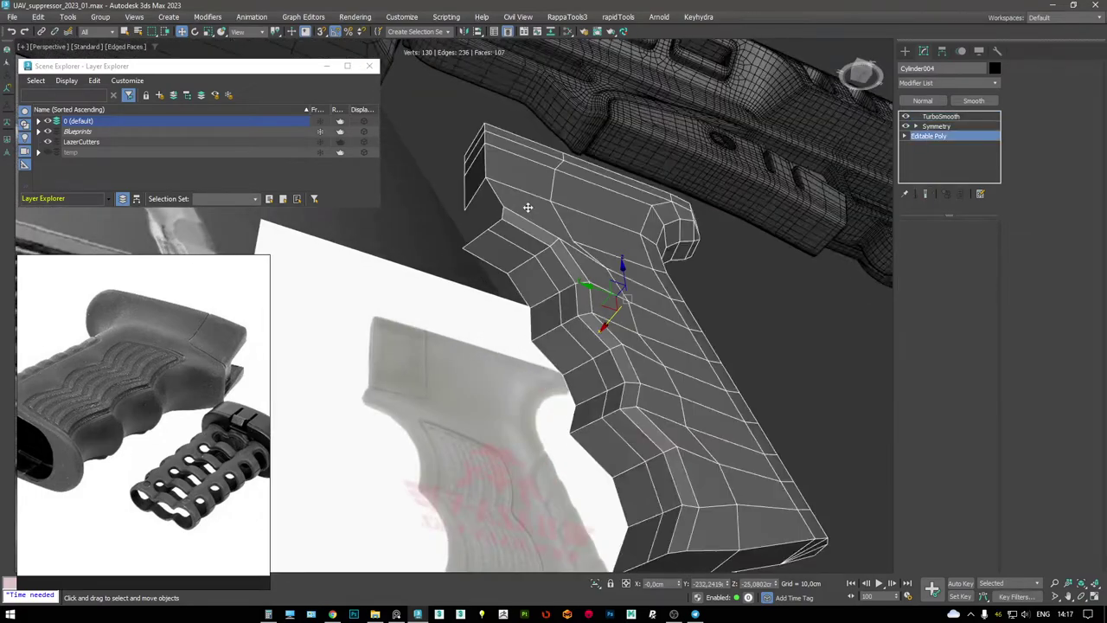
key("F4")
key("l")
key("alt+w")
key("alt+w")
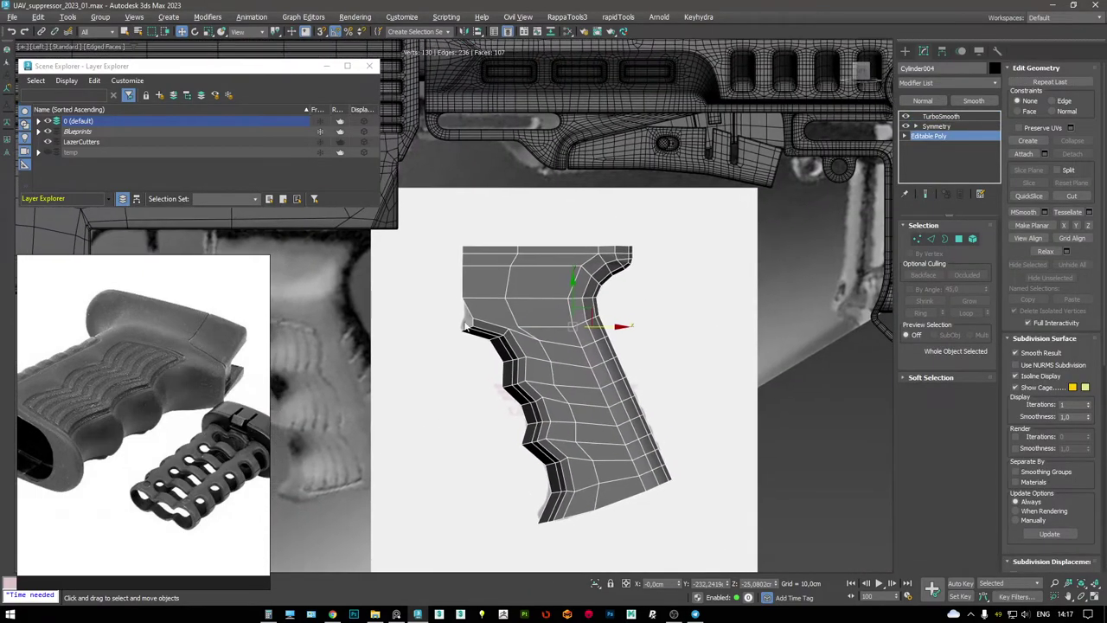
scroll(460, 379, "up", 8)
key("F3")
key("1")
left_click_drag(470, 283, 525, 334)
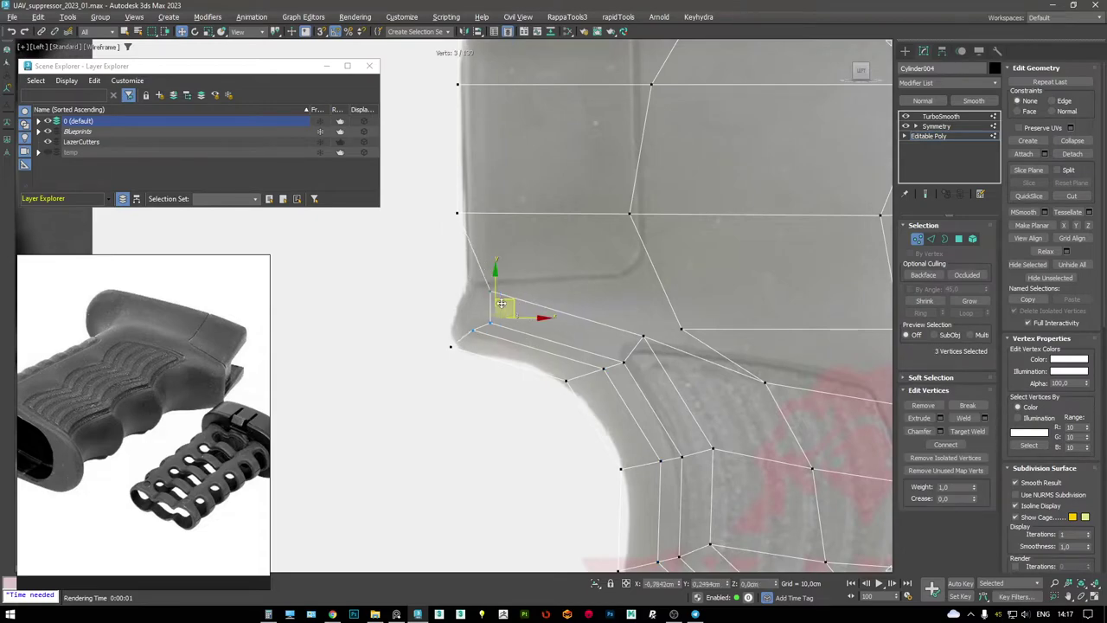
scroll(448, 315, "up", 2)
left_click(453, 319)
key("F3")
- Extrude the grip's rear edge backward into a new block of polygons in Perspective
key("p")
key("alt+w")
key("alt+w")
middle_click_drag(706, 389, 650, 302, "alt")
left_click_drag(537, 296, 550, 275, "shift")
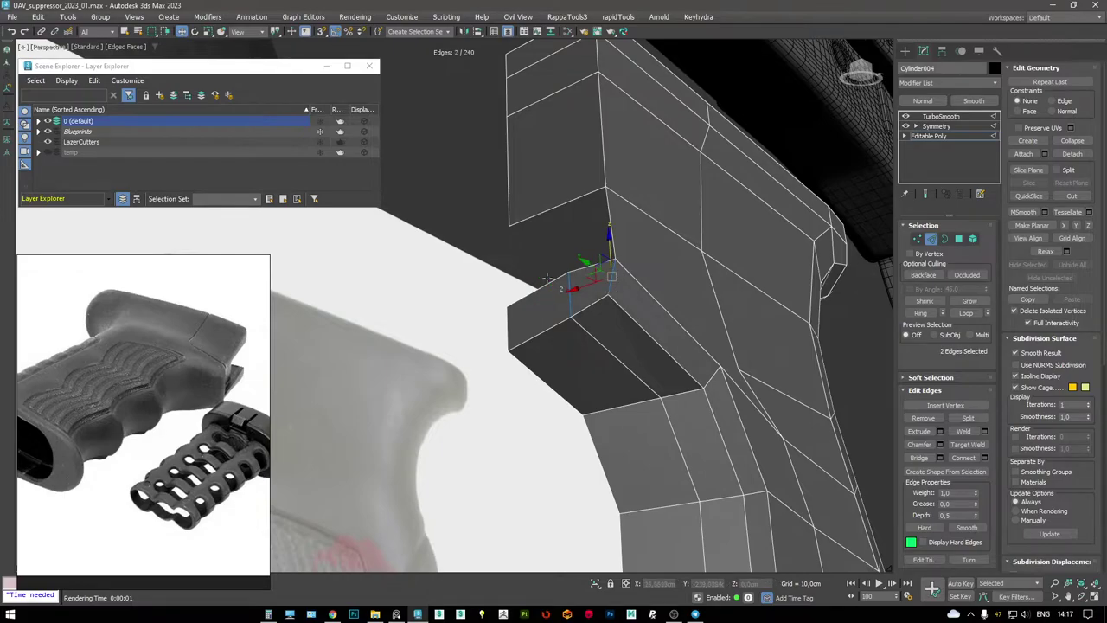
scroll(571, 286, "down", 6)
- Connect the parallel edges across the new block with an edge loop
left_click(564, 335)
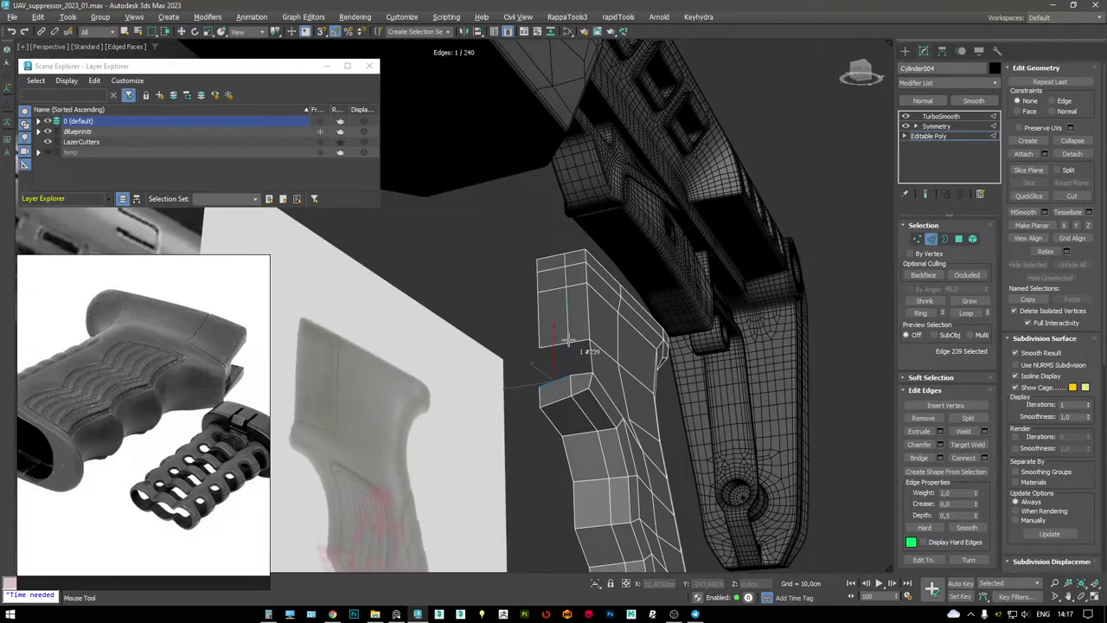
scroll(569, 340, "up", 5)
left_click(583, 381, "ctrl")
key("ctrl+shift+e")
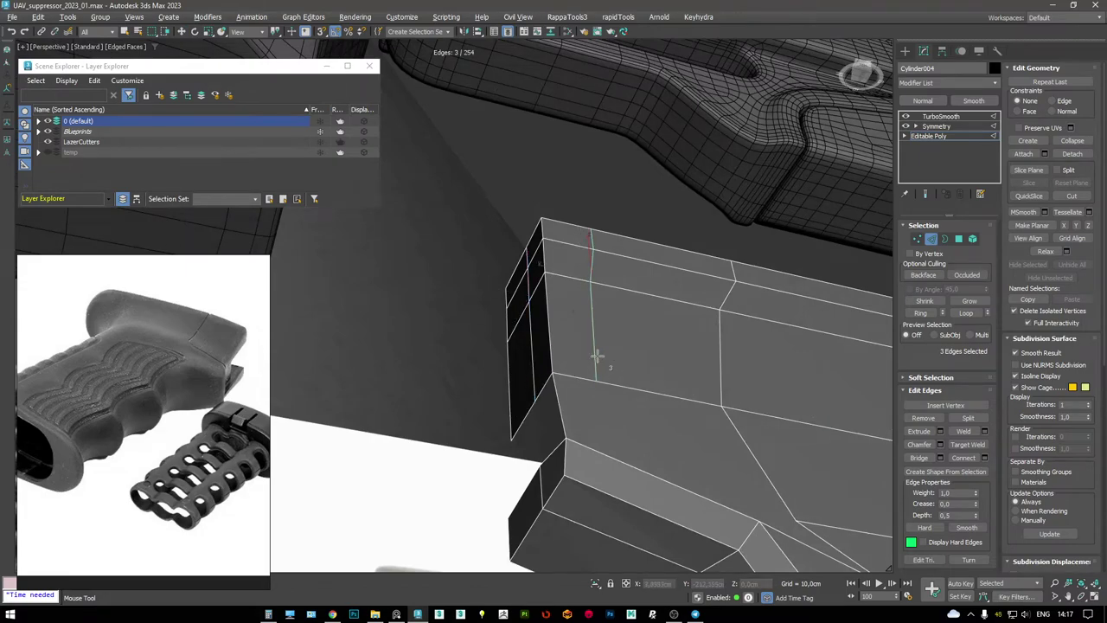
- Redo the connecting loop across the block and select its top edge loop
key("ctrl+z")
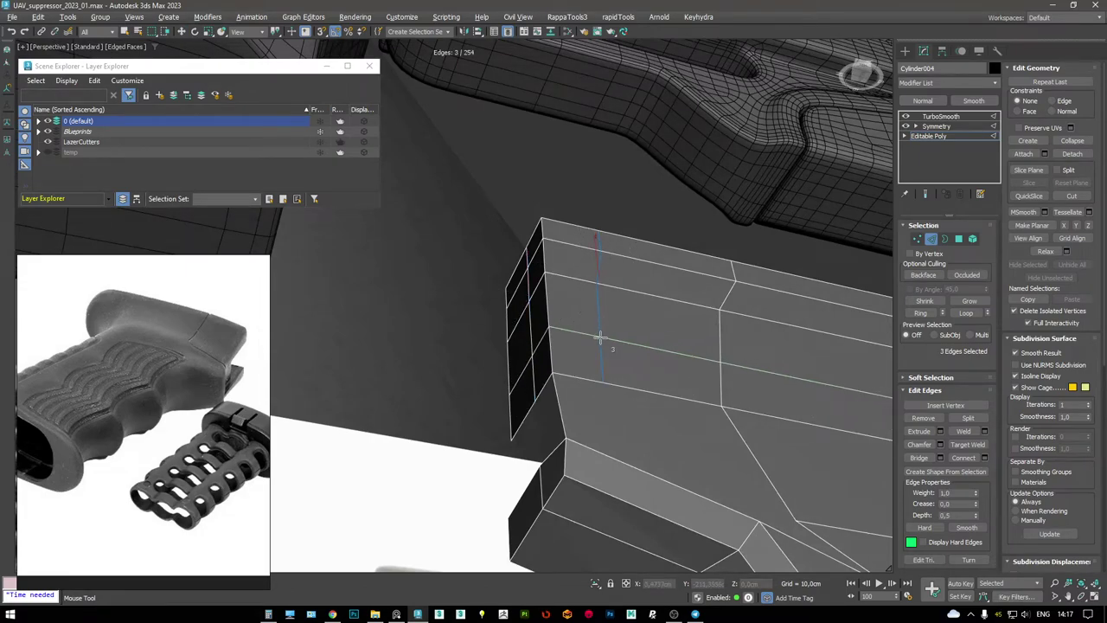
key("ctrl+shift+e")
middle_click_drag(607, 349, 576, 366, "alt")
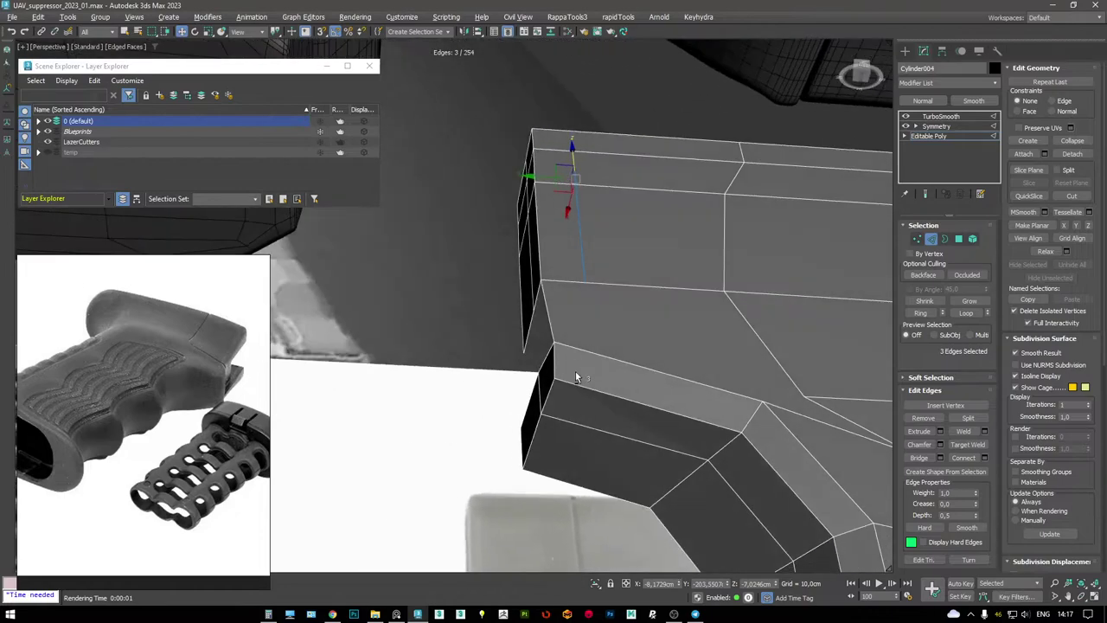
key("1")
key("w")
left_click(599, 356)
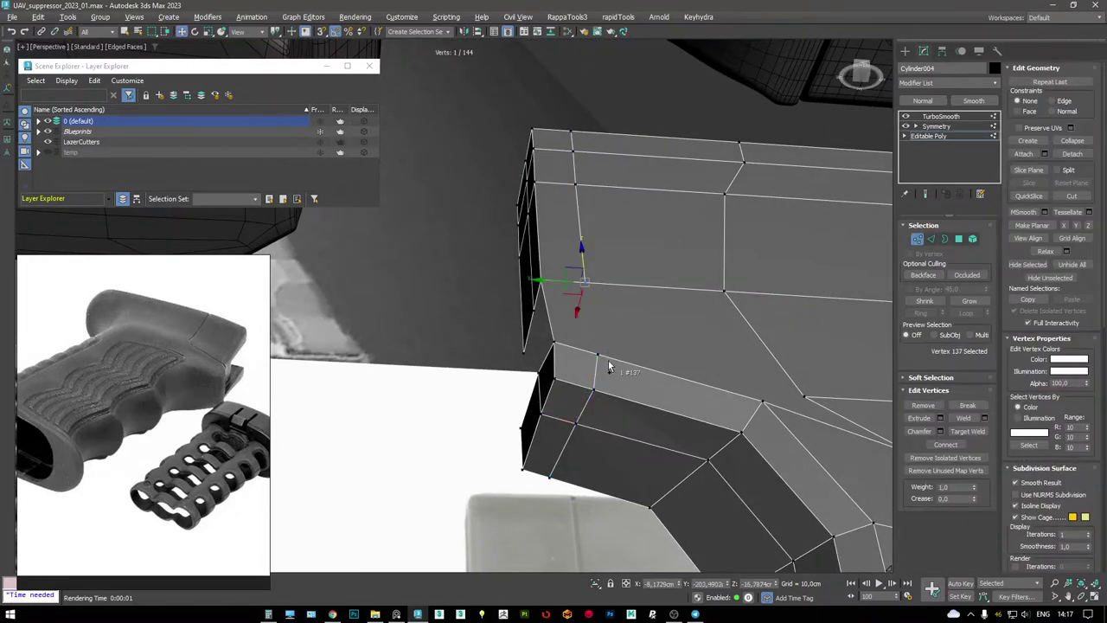
middle_click_drag(581, 365, 515, 289, "alt")
key("2")
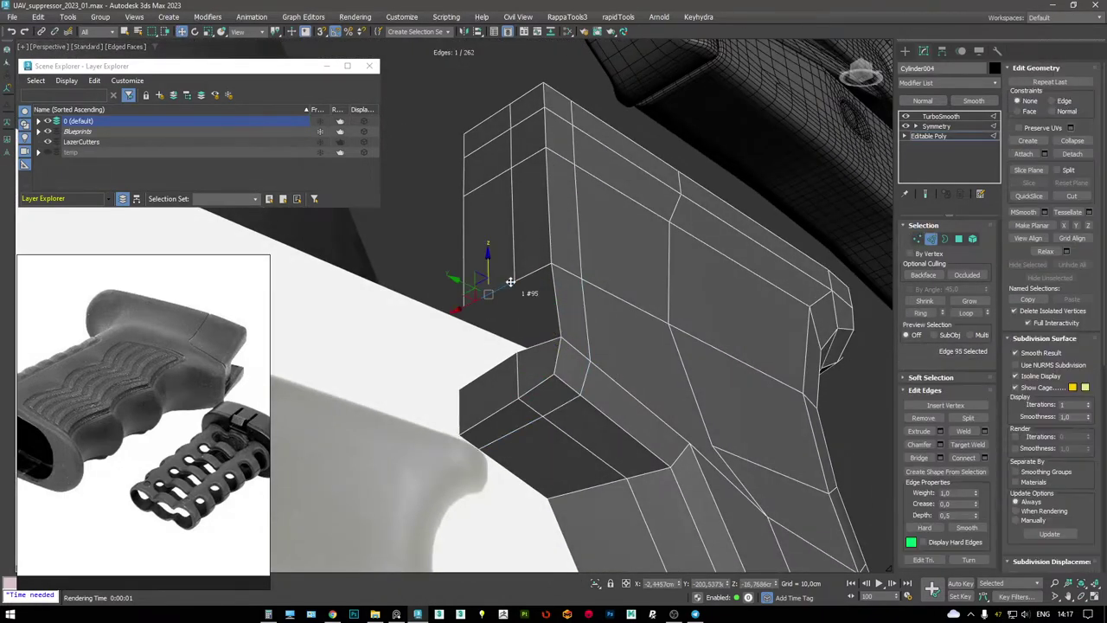
key("alt+l")
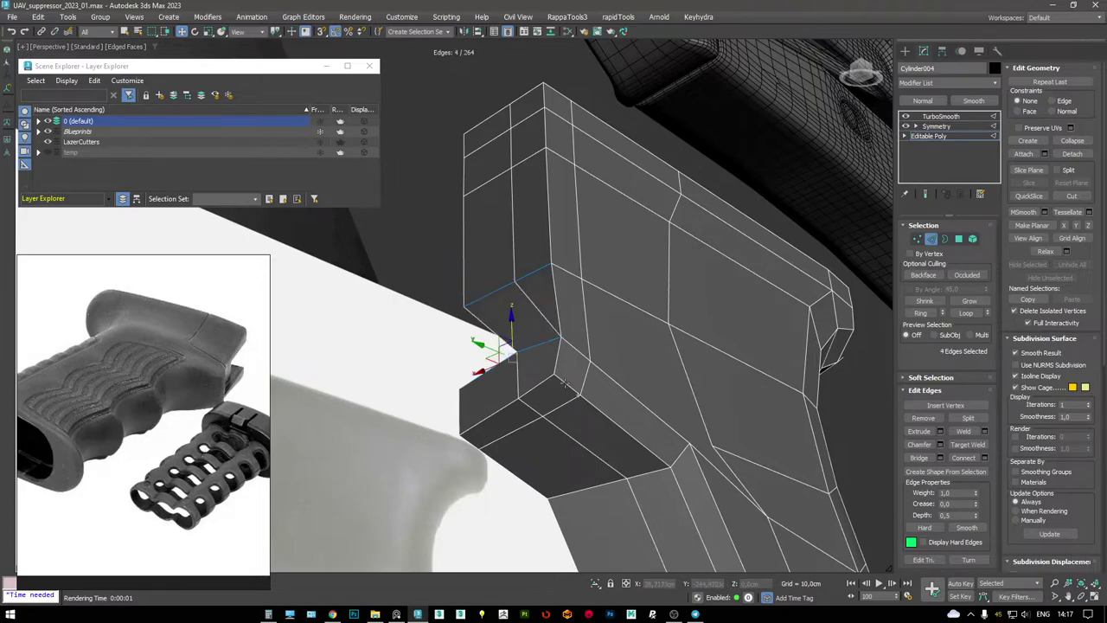
- Remove the redundant vertical edge loop near the grip's rear in the side view
middle_click_drag(506, 362, 485, 399, "alt")
key("alt+w")
key("alt+w")
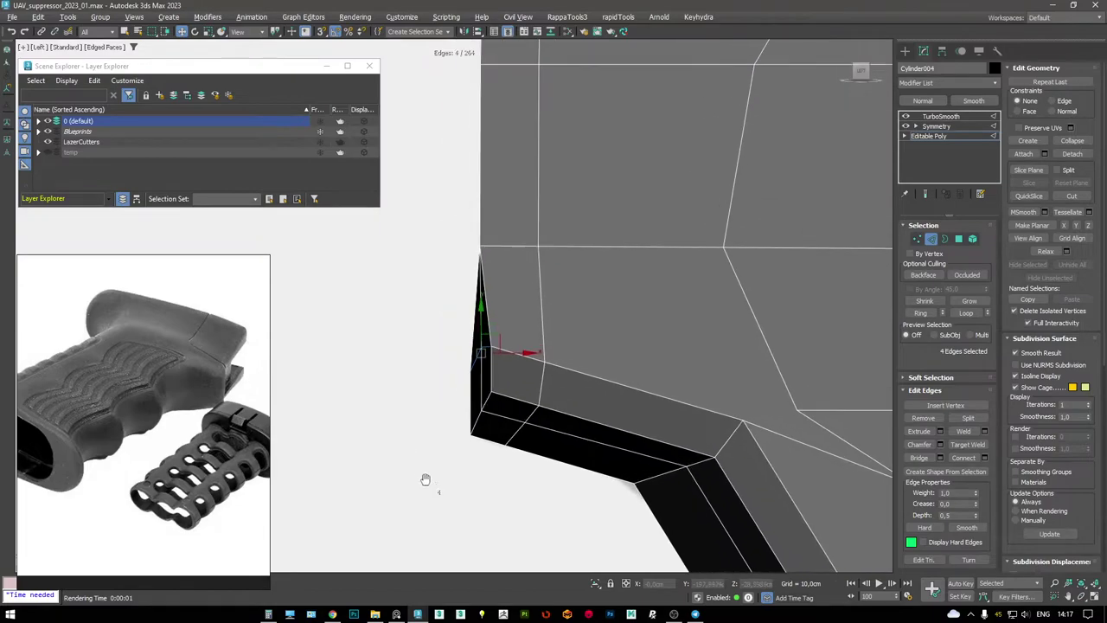
key("1")
scroll(456, 391, "down", 2)
left_click_drag(476, 471, 476, 472)
key("alt+x")
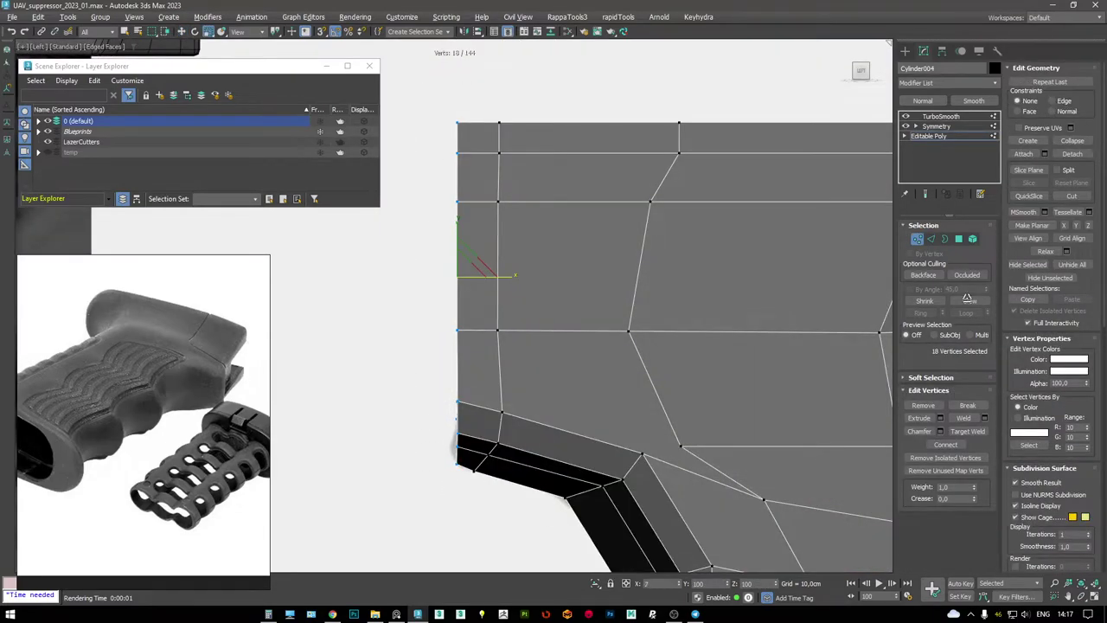
key("alt+x")
key("2")
double_click(500, 428)
key("alt+x")
key("ctrl+BackSpace")
key("alt+x")
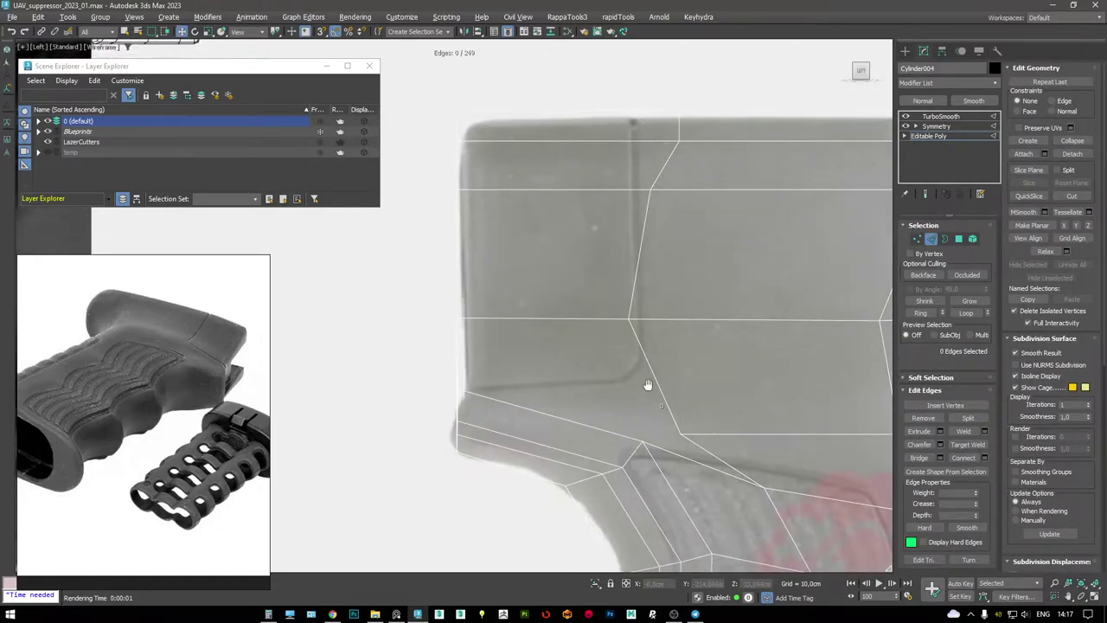
key("alt+x")
key("alt+w")
key("alt+w")
- Target-weld the two stray vertices at the block's upper corner into one
mouse_move(694, 283)
middle_mouse_down("alt")
mouse_move(663, 309)
mouse_move(692, 296)
middle_mouse_up("alt")
key("1")
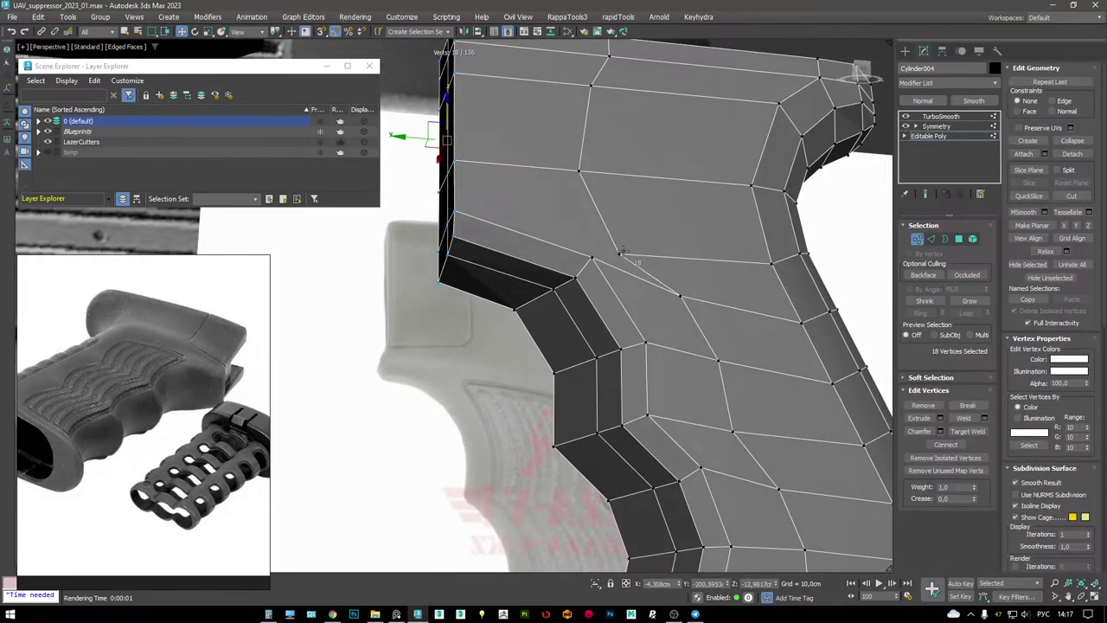
key("ctrl+w")
key("w")
left_click(592, 258)
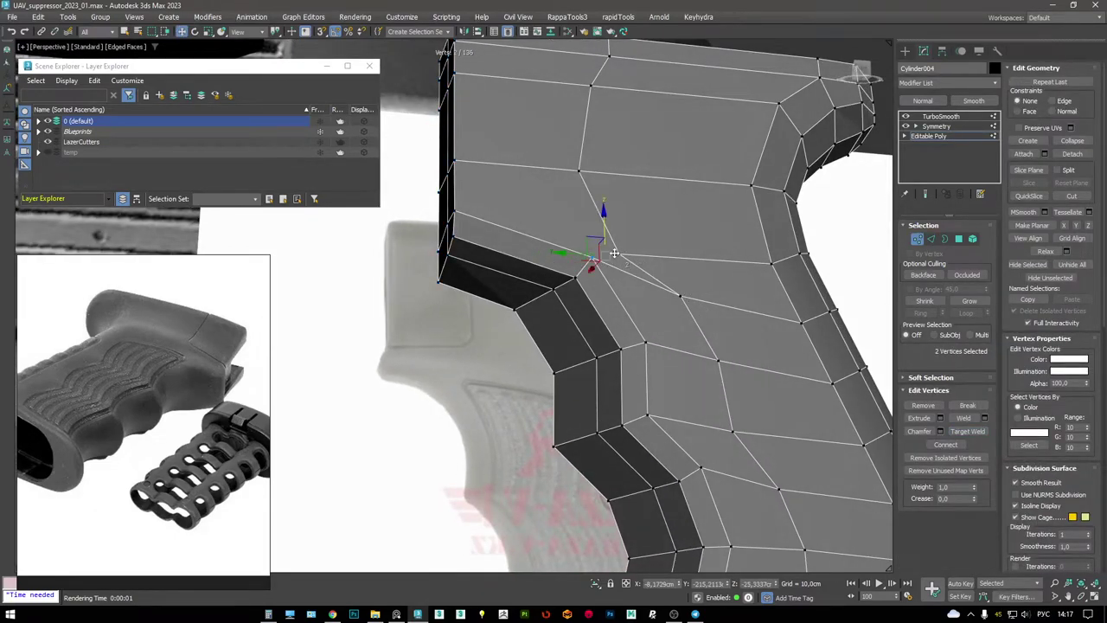
key("ctrl+w")
left_click_drag(619, 258, 592, 259)
key("w")
middle_click_drag(592, 259, 575, 293, "alt")
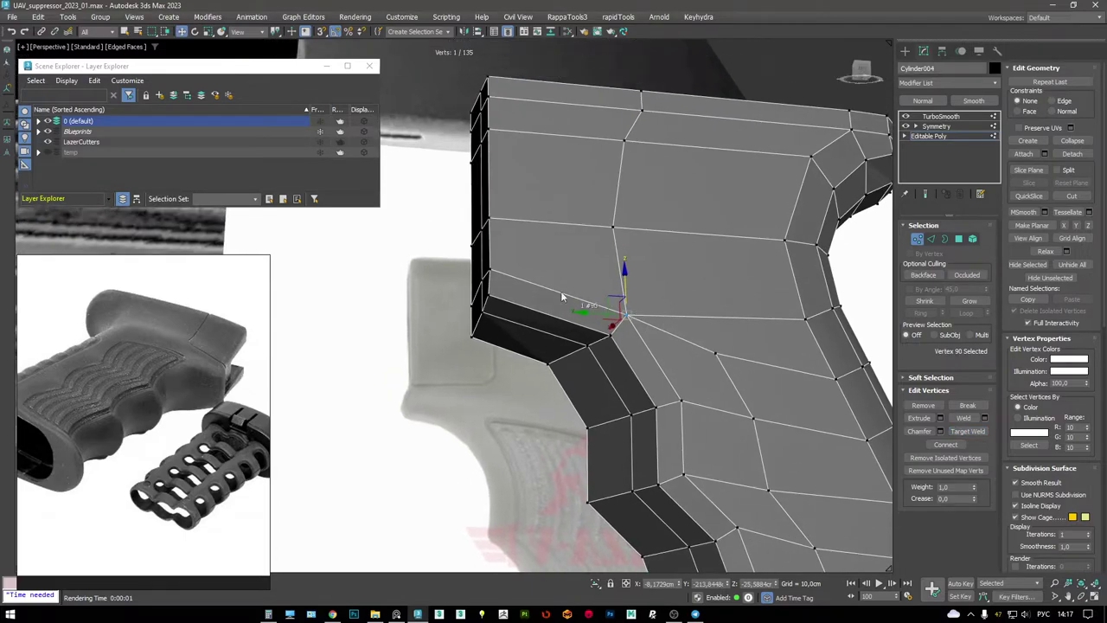
- Insert a new vertical edge loop near the rear and select the rear column vertices
left_click(511, 281)
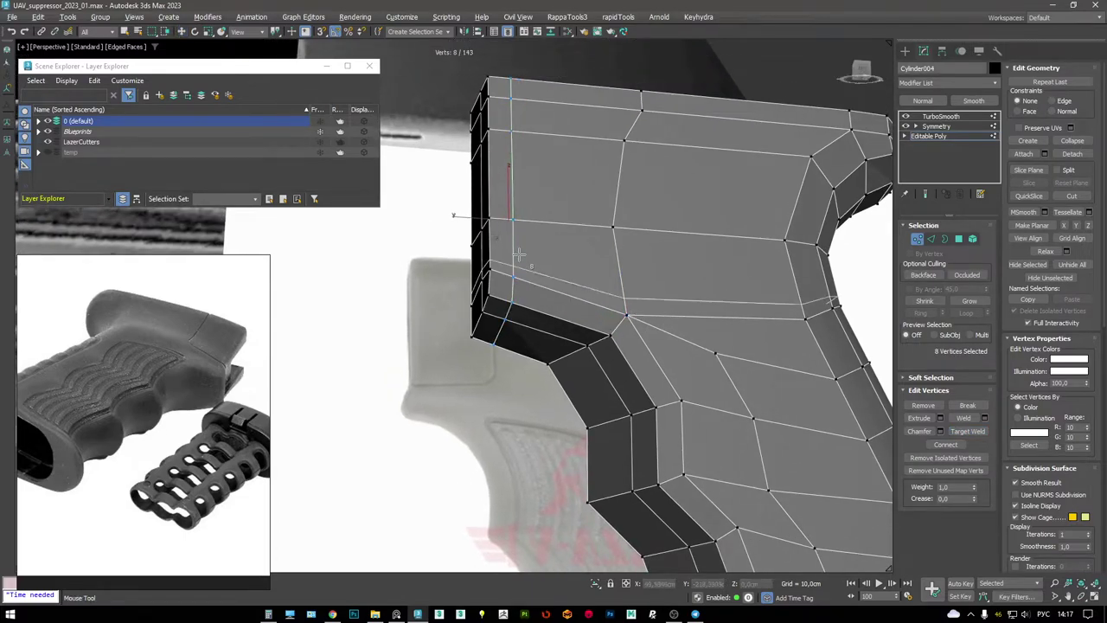
key("alt+w")
key("alt+w")
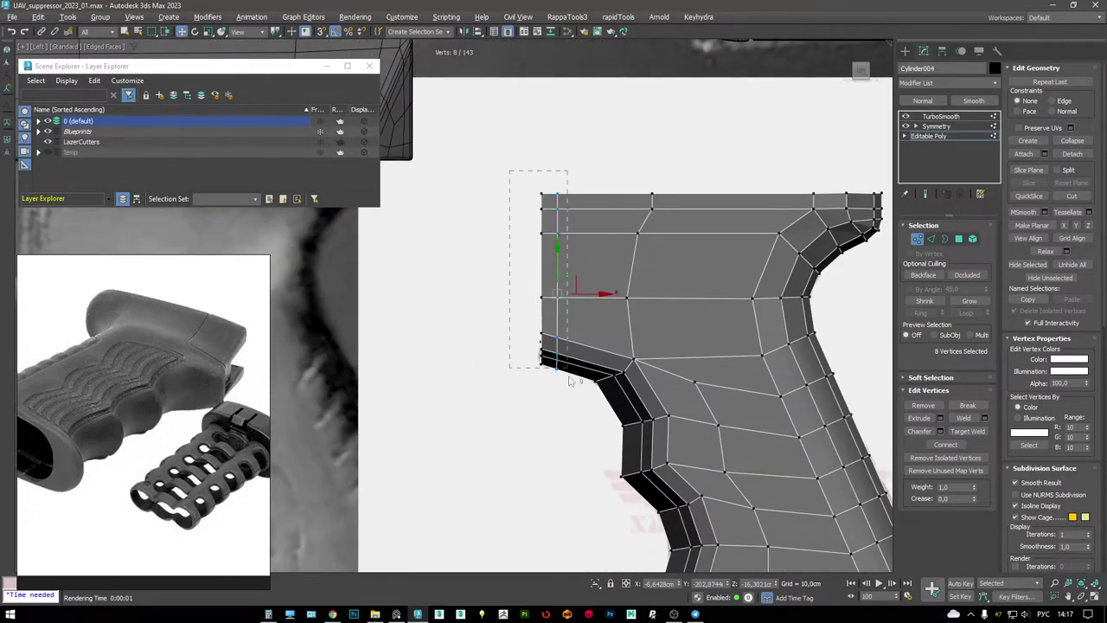
left_click_drag(569, 371, 568, 367)
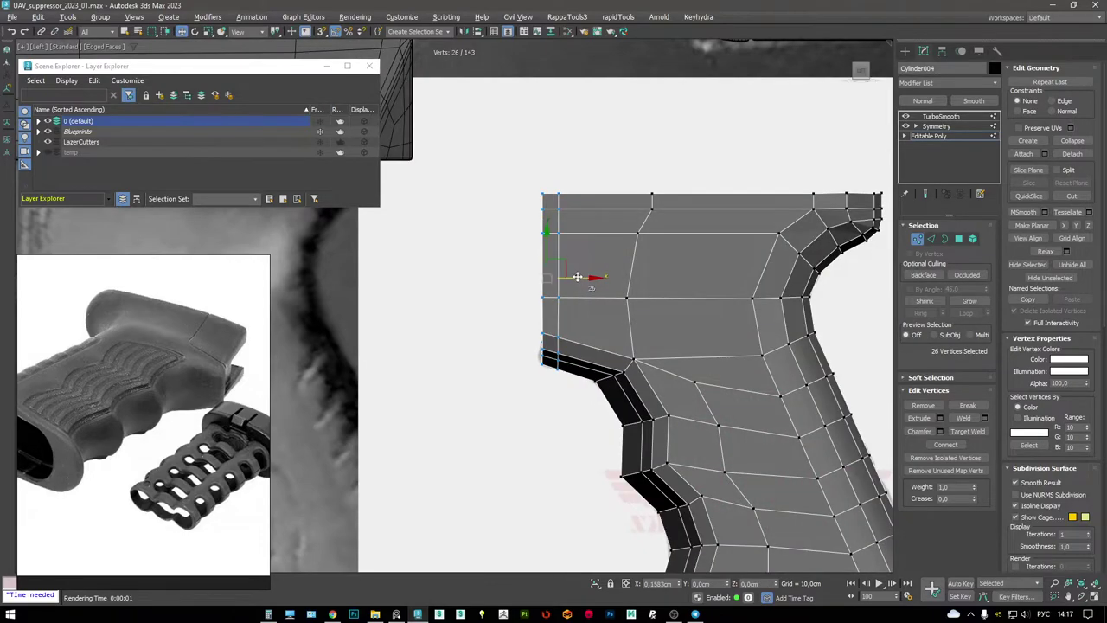
scroll(577, 276, "down", 4)
scroll(596, 285, "up", 3)
scroll(603, 282, "up", 2)
scroll(597, 288, "up", 3)
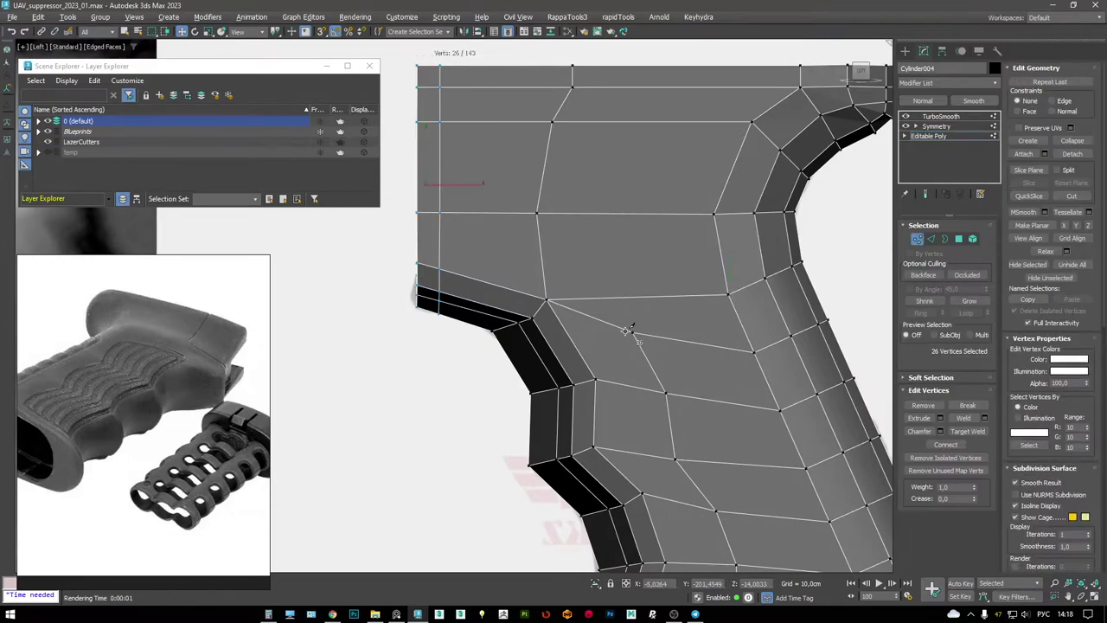
scroll(625, 331, "down", 5)
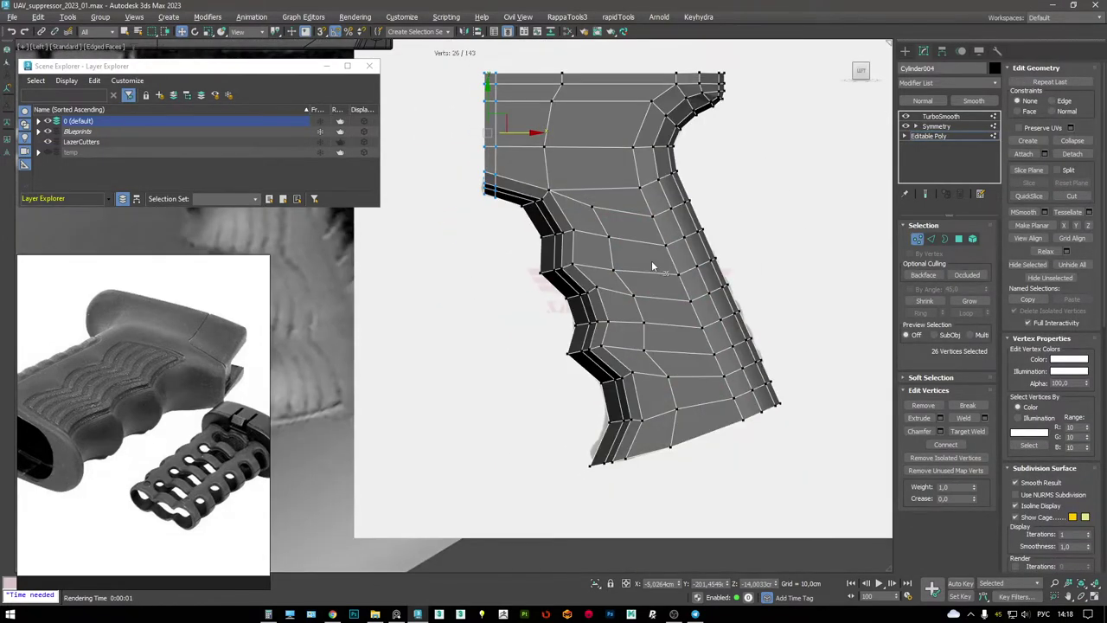
middle_click_drag(642, 237, 641, 263)
- Cut new edges and select the edge loops crossing the grip's upper section
key("alt+c")
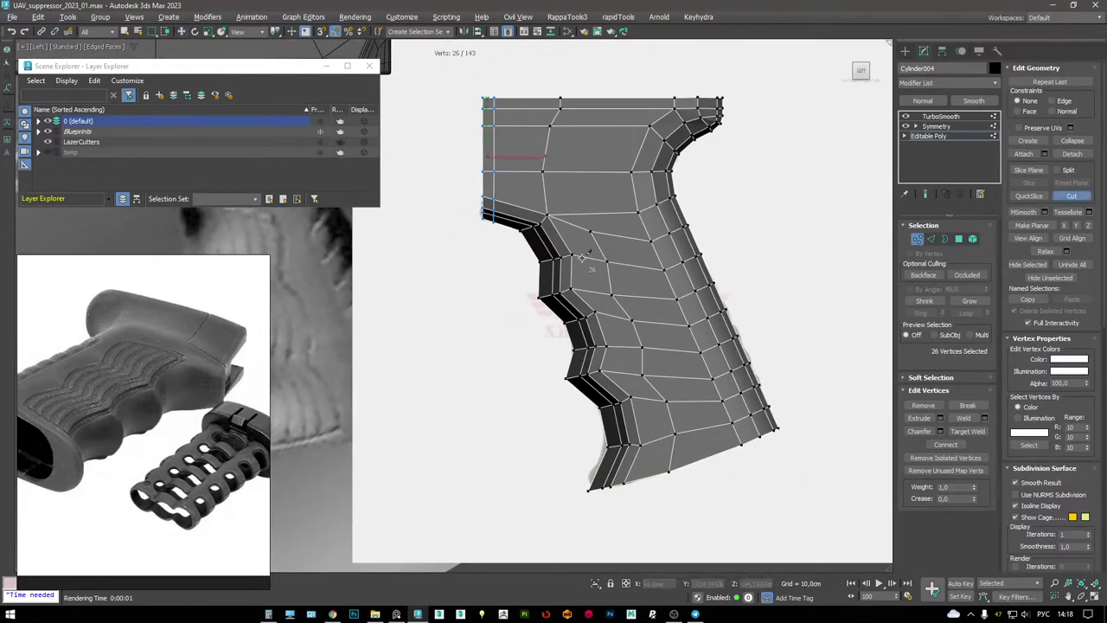
scroll(577, 258, "up", 3)
key("w")
key("2")
double_click(583, 237)
scroll(584, 237, "down", 3)
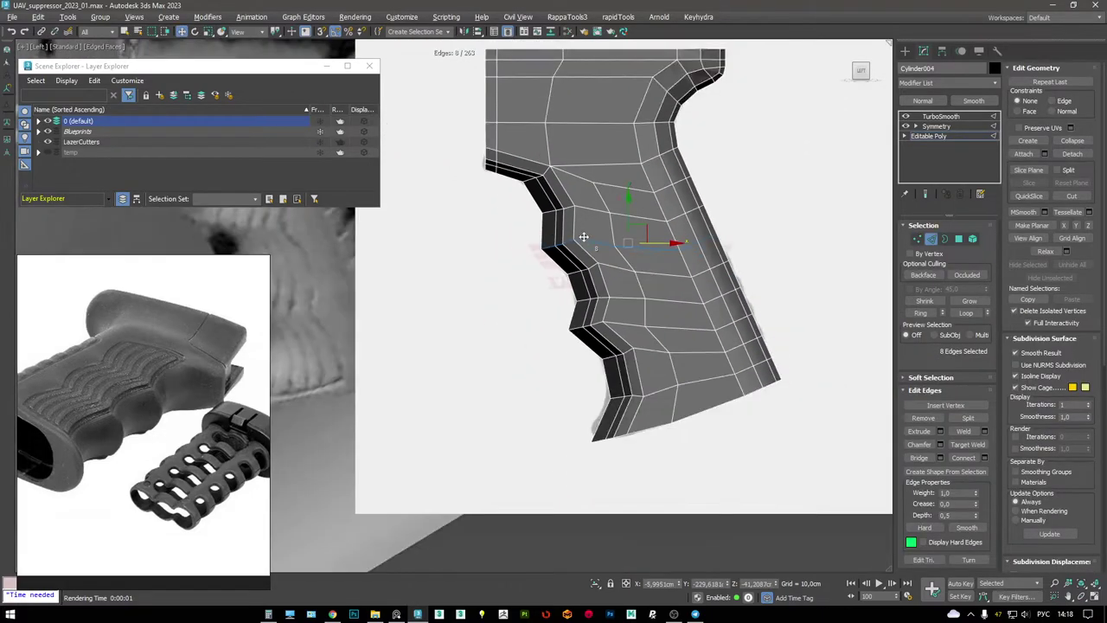
key("F3")
middle_click_drag(593, 180, 593, 146)
key("F3")
left_click(597, 217)
key("F3")
double_click(575, 295)
- Chamfer the selected edges along the grip's front curve to a narrow width
key("alt+w")
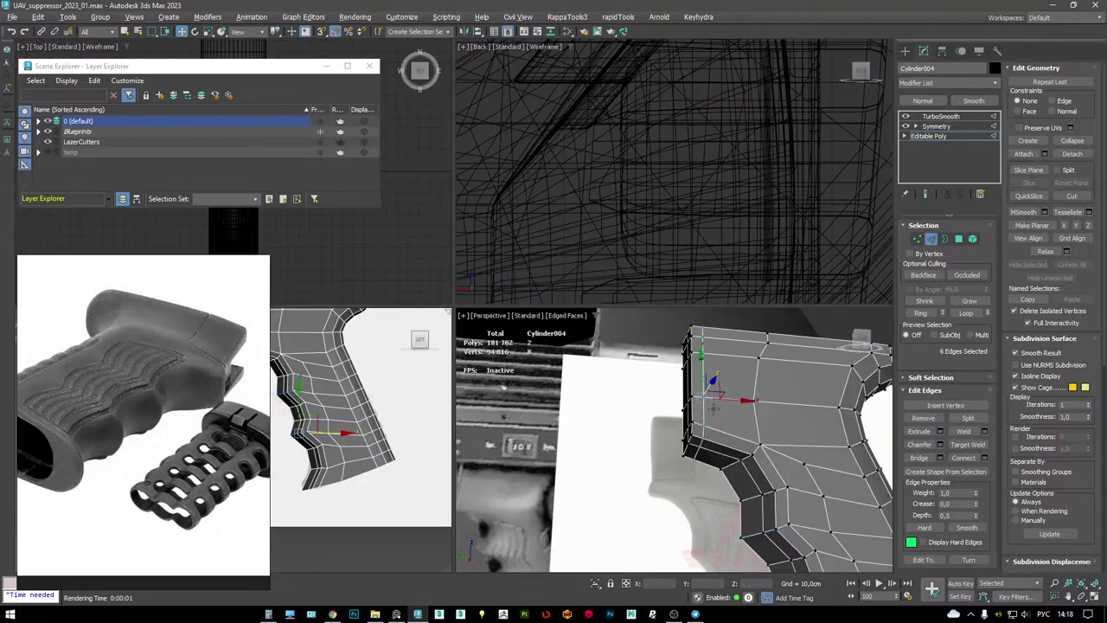
key("alt+w")
middle_click_drag(605, 285, 681, 271, "alt")
key("ctrl+shift+c")
middle_click_drag(704, 309, 501, 325, "alt")
left_click_drag(462, 332, 476, 415)
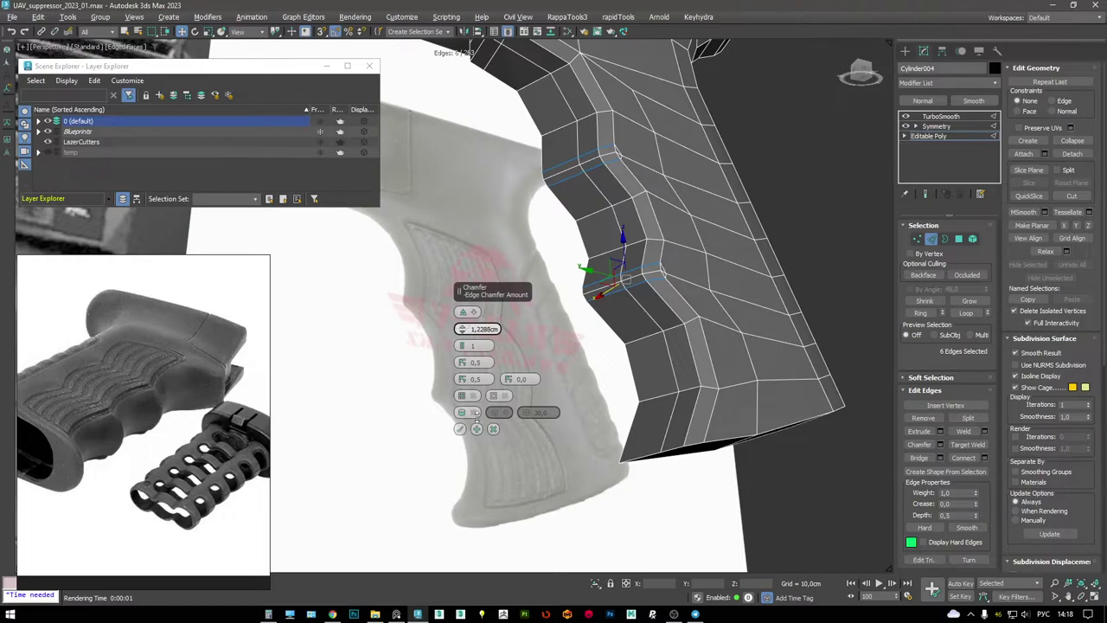
left_click(459, 429)
scroll(671, 255, "up", 5)
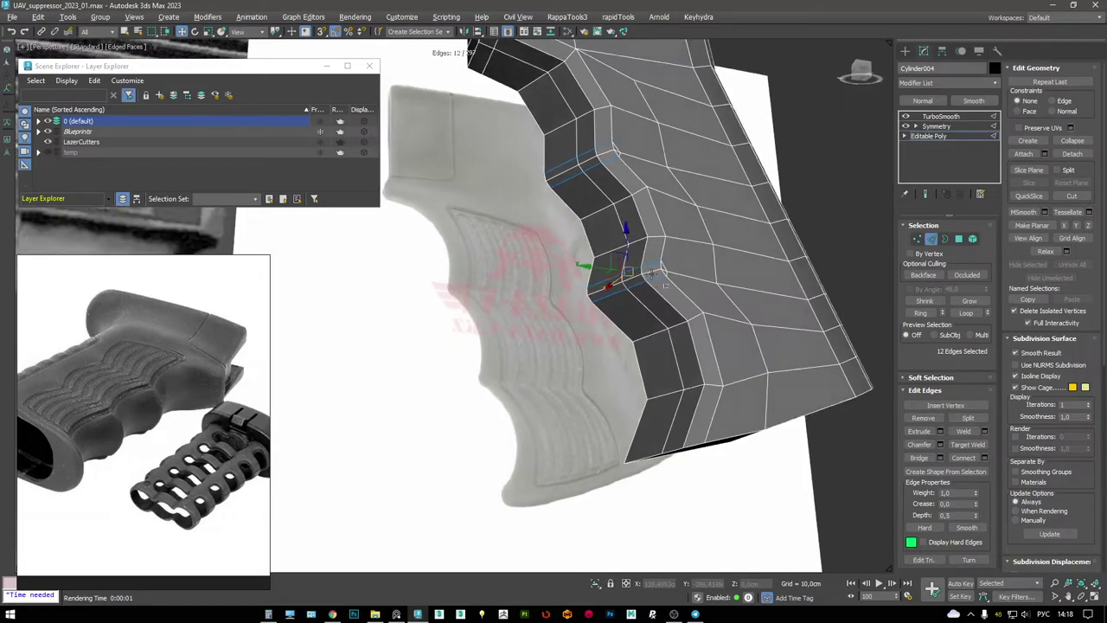
- Select the corner vertex inside the chamfered area on the grip's top
key("1")
middle_click_drag(672, 257, 678, 267, "alt")
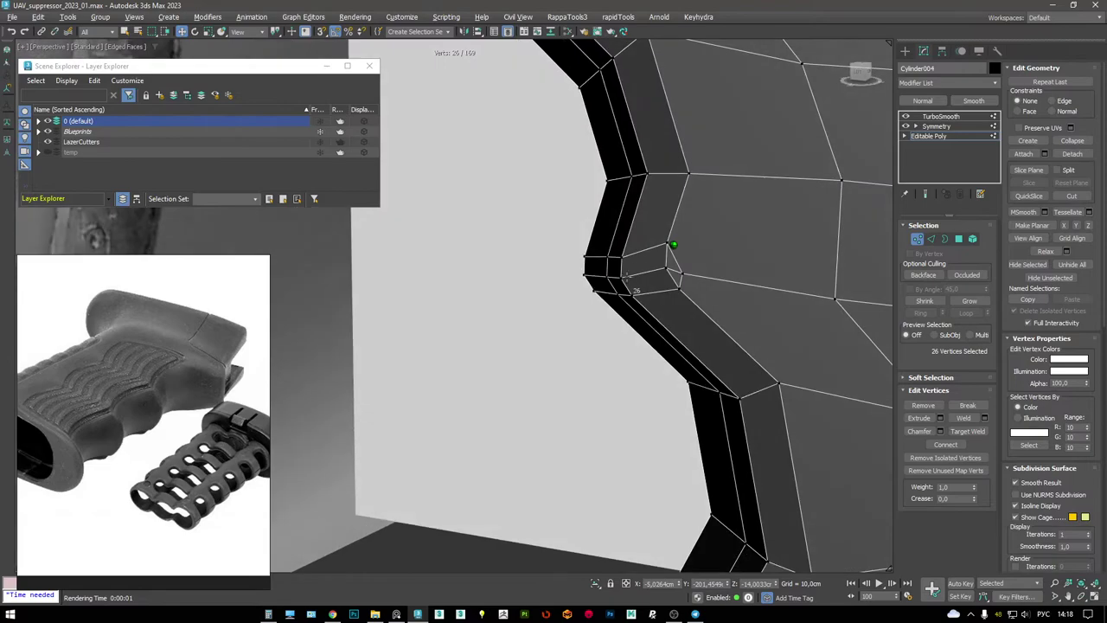
scroll(680, 269, "up", 2)
key("2")
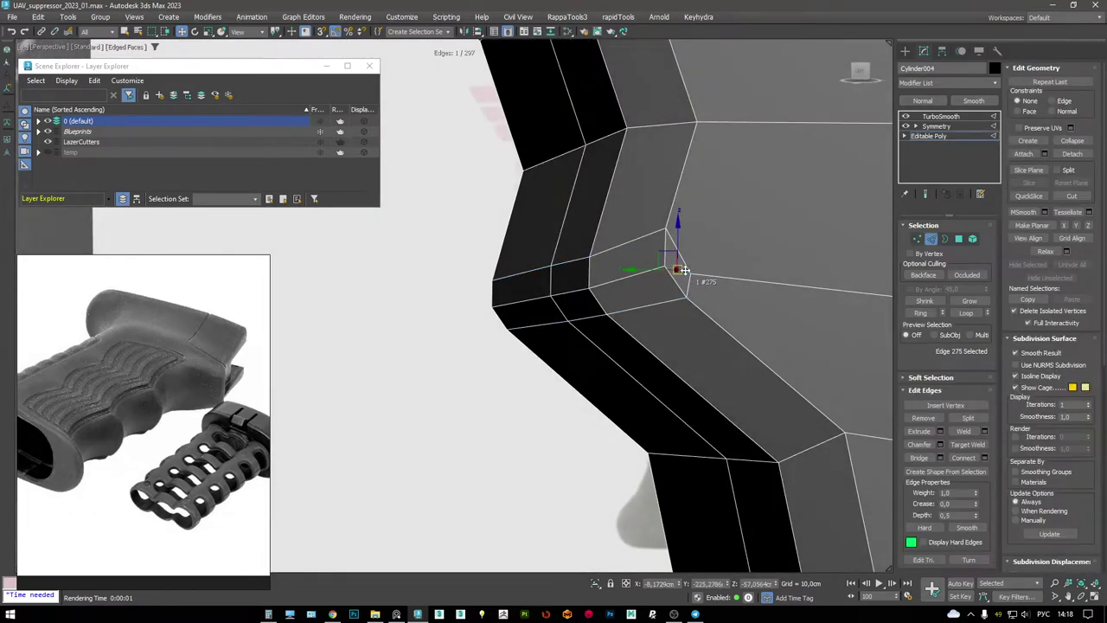
key("1")
left_click(687, 273)
middle_click_drag(695, 234, 671, 255, "alt")
scroll(689, 216, "down", 4)
left_click(672, 259)
scroll(680, 262, "up", 2)
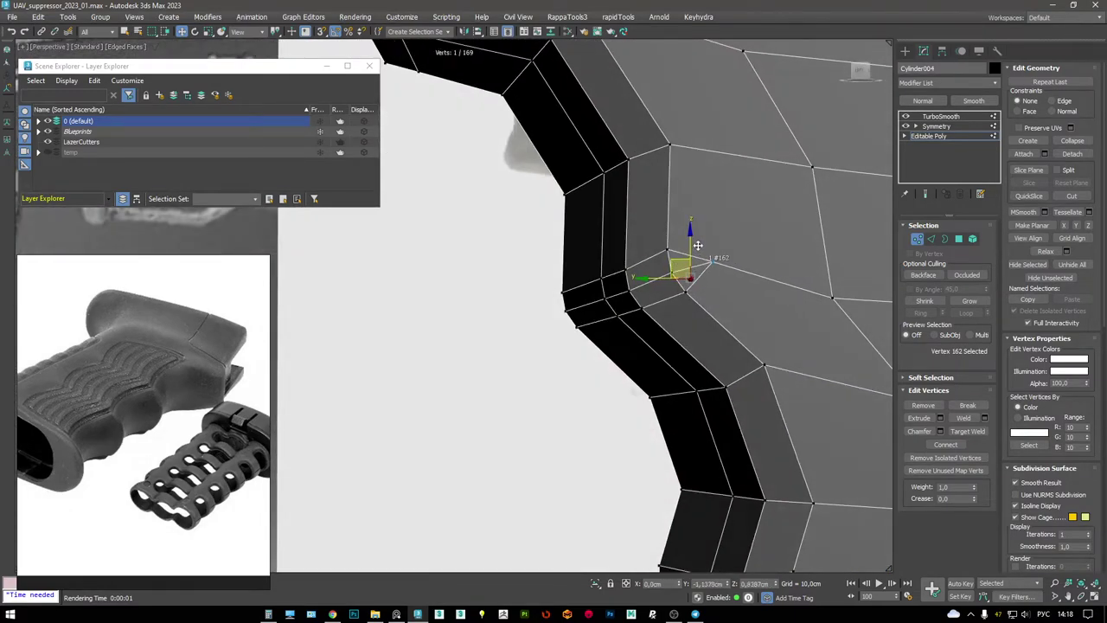
middle_click_drag(690, 251, 701, 318, "alt")
- Cut new edges from the chamfered corner and target-weld vertices together
key("alt+c")
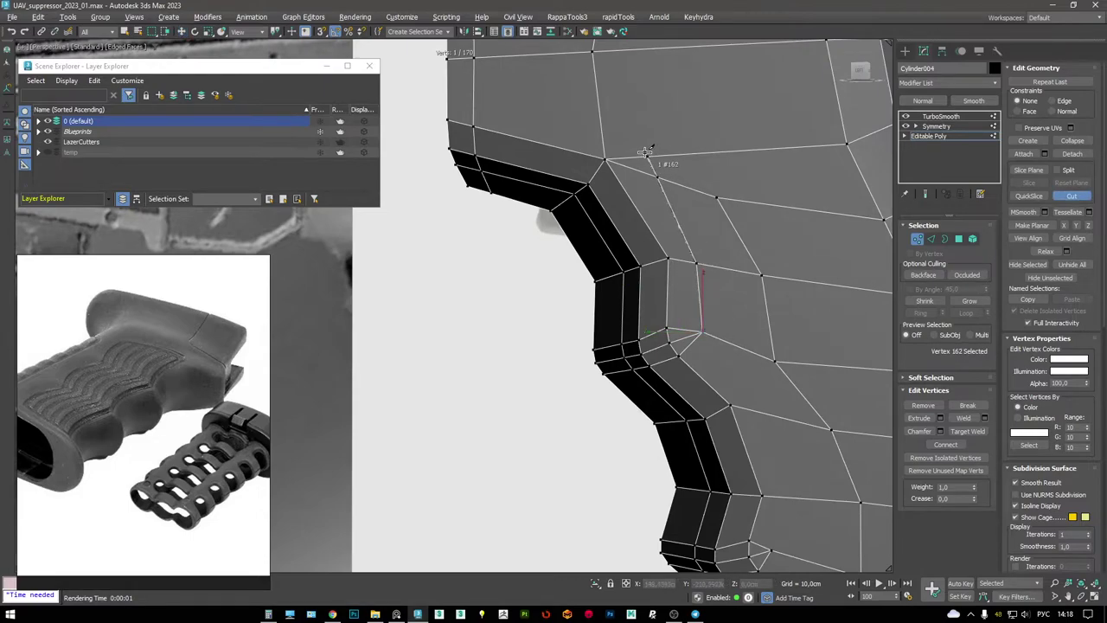
middle_click_drag(477, 90, 553, 129, "alt")
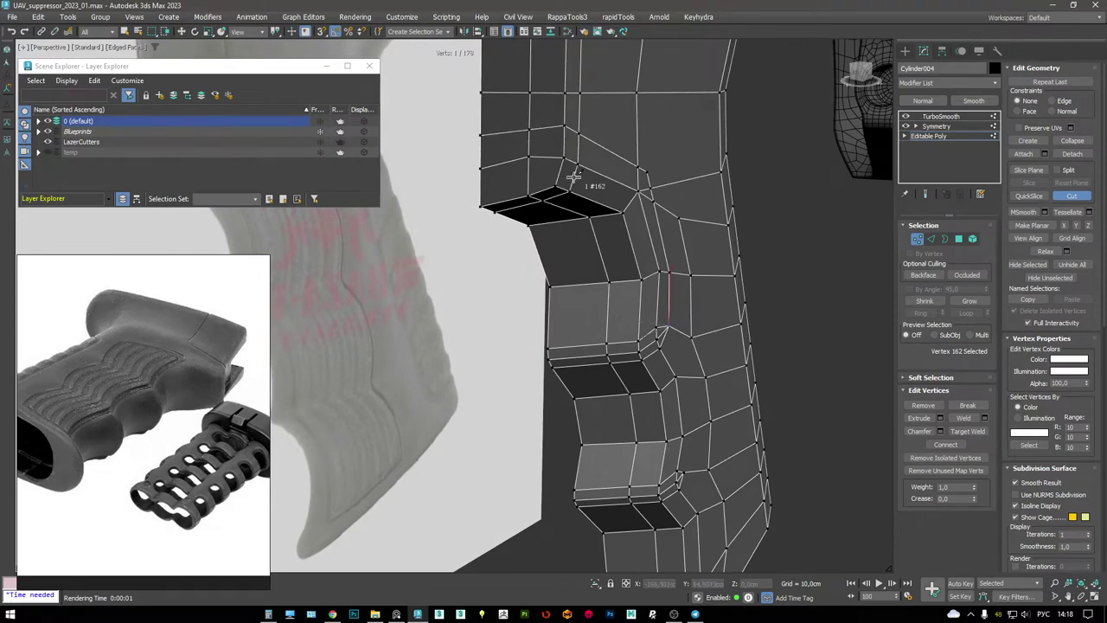
scroll(573, 171, "up", 5)
key("ctrl+shift+w")
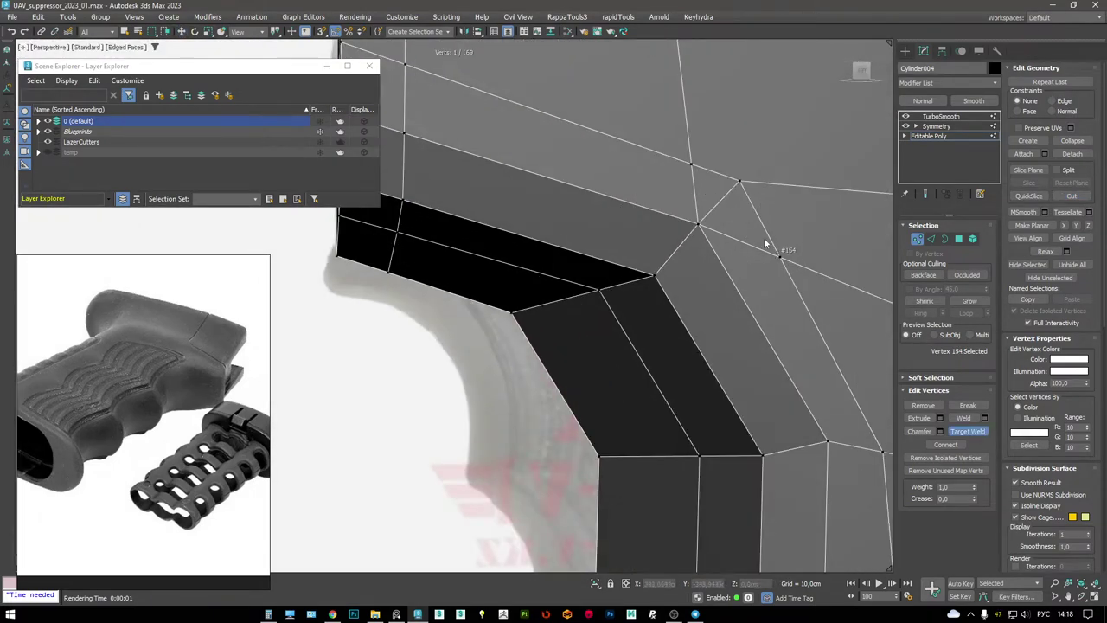
scroll(735, 220, "down", 4)
middle_click_drag(709, 198, 742, 274, "alt")
scroll(580, 179, "up", 4)
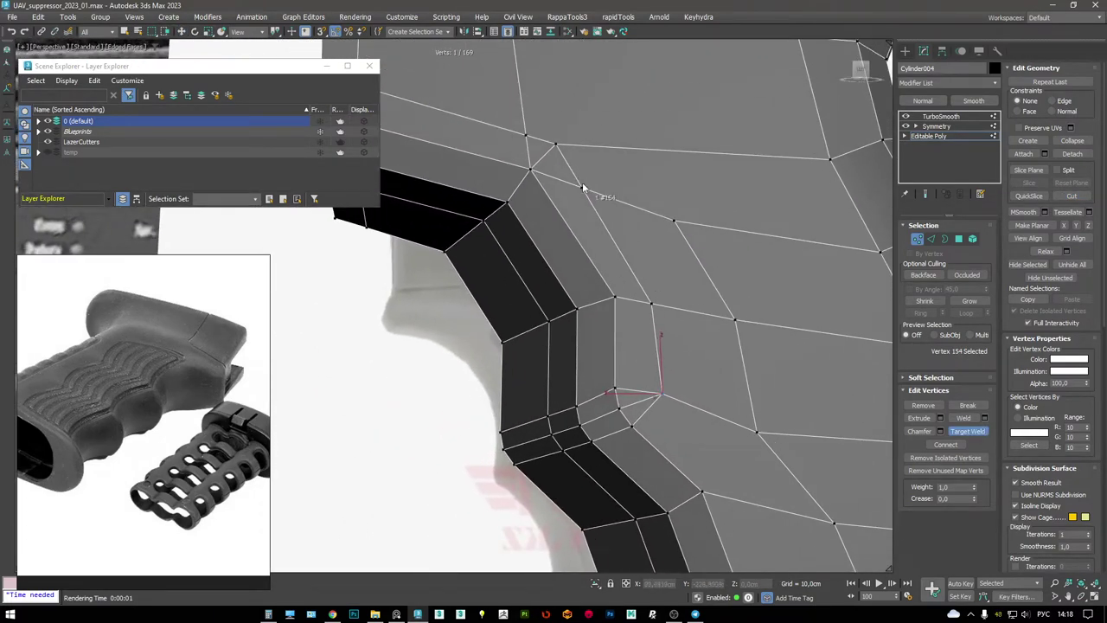
scroll(579, 175, "down", 4)
scroll(597, 186, "up", 4)
- Select two edges along the grip's top, pick vertex 154, and cut further edges
key("2")
left_click(595, 186)
key("w")
middle_click_drag(595, 187, 747, 228, "alt")
left_click(595, 268)
key("1")
left_click(536, 105)
key("alt+c")
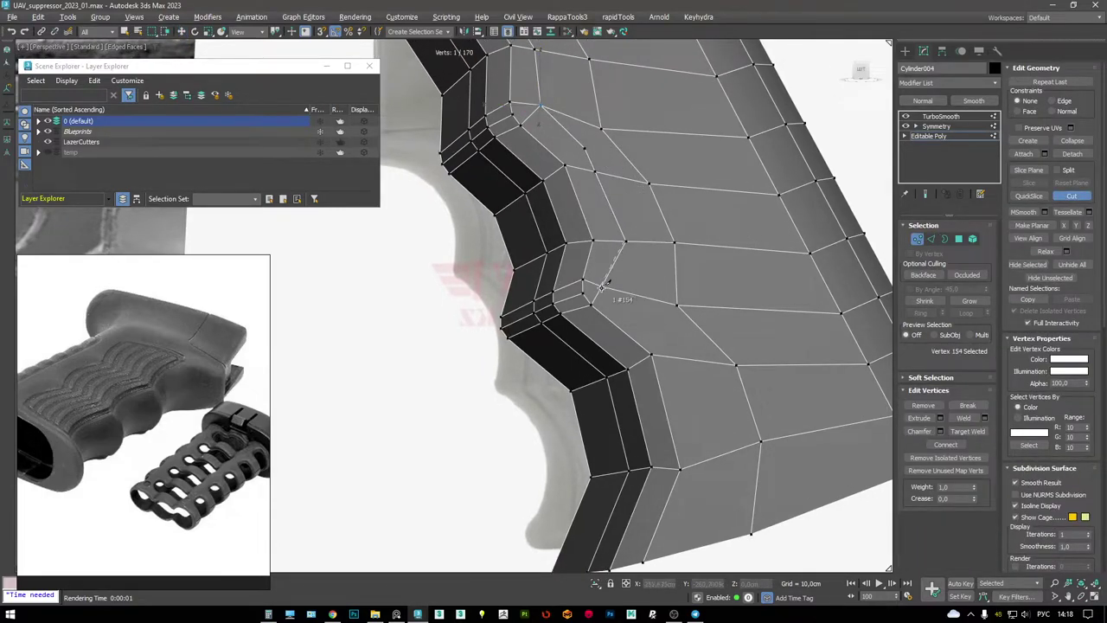
middle_click_drag(657, 310, 550, 198, "alt")
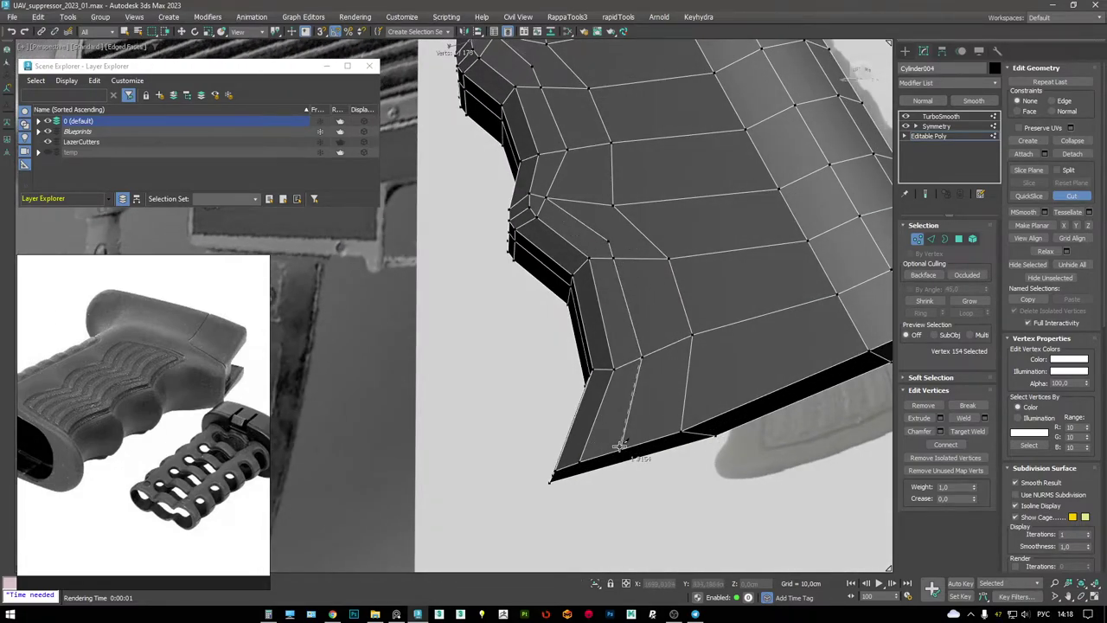
- Remove the two stray vertices and select the edge loop across the grip's side
right_click(606, 224)
middle_click_drag(614, 232, 640, 235, "alt")
right_click(640, 236)
left_click(631, 268, "ctrl")
middle_click_drag(666, 274, 675, 296, "alt")
key("BackSpace")
key("2")
double_click(712, 268)
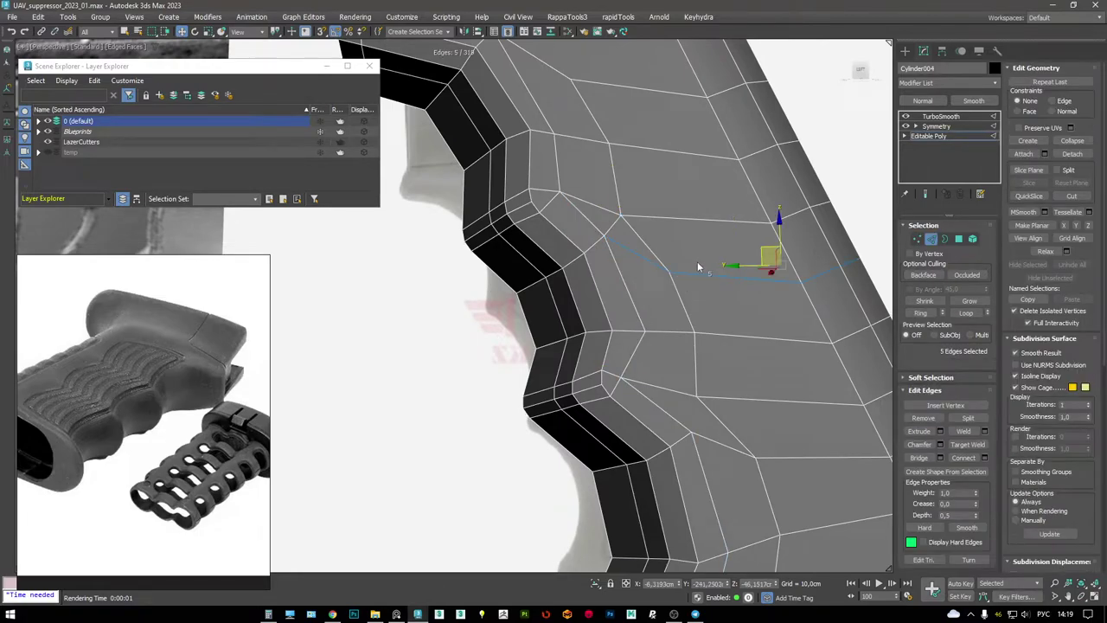
- Delete the selected edge loop and the two stray vertices on the grip
key("BackSpace")
scroll(697, 262, "down", 3)
scroll(697, 262, "up", 4)
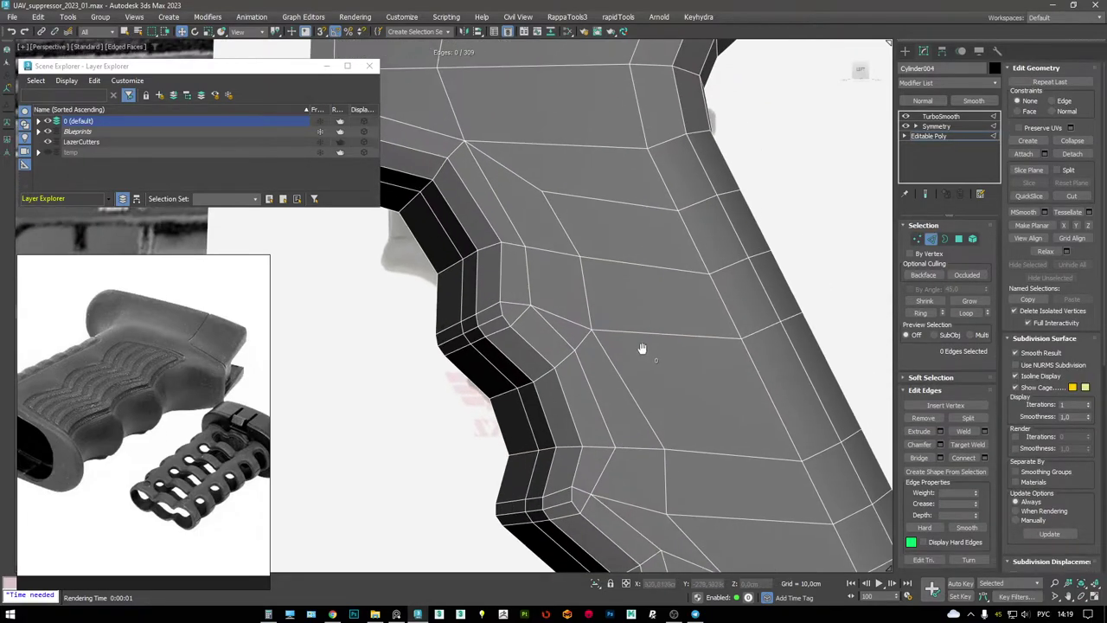
scroll(607, 305, "down", 2)
middle_click_drag(600, 304, 603, 280, "alt")
key("1")
left_click(597, 324)
key("BackSpace")
- Remove two horizontal edge loops from the grip
key("2")
double_click(603, 280)
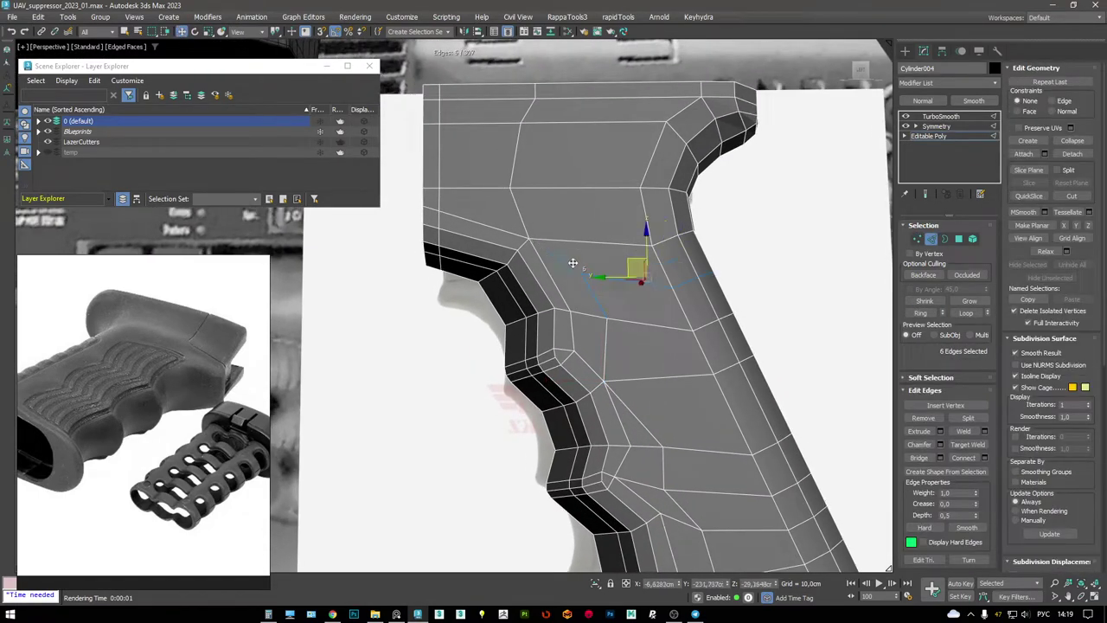
middle_click_drag(608, 328, 623, 321, "alt")
double_click(623, 323, "ctrl")
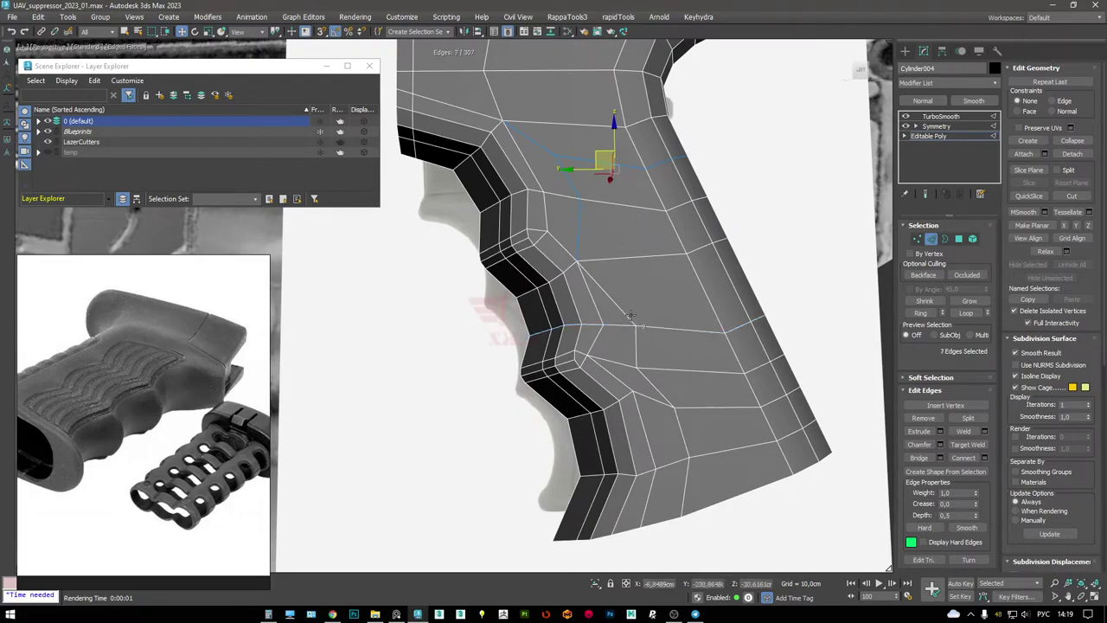
key("ctrl+BackSpace")
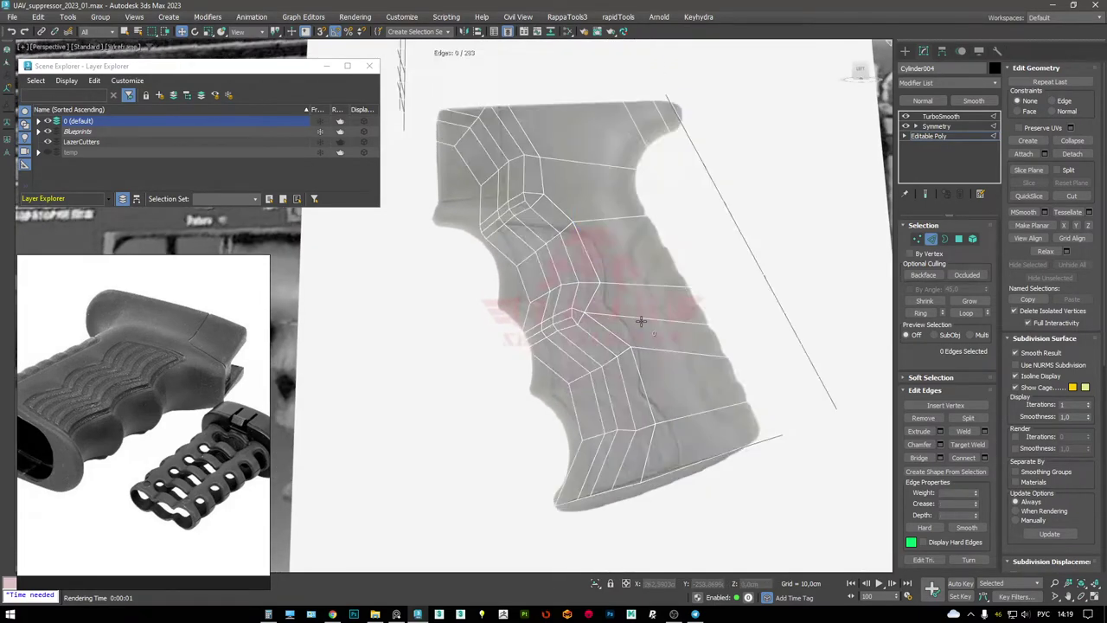
- Start rerouting the grip's side topology with Cut (Alt+C)
key("1")
scroll(641, 321, "up", 4)
middle_click_drag(611, 324, 551, 316, "alt")
key("alt+c")
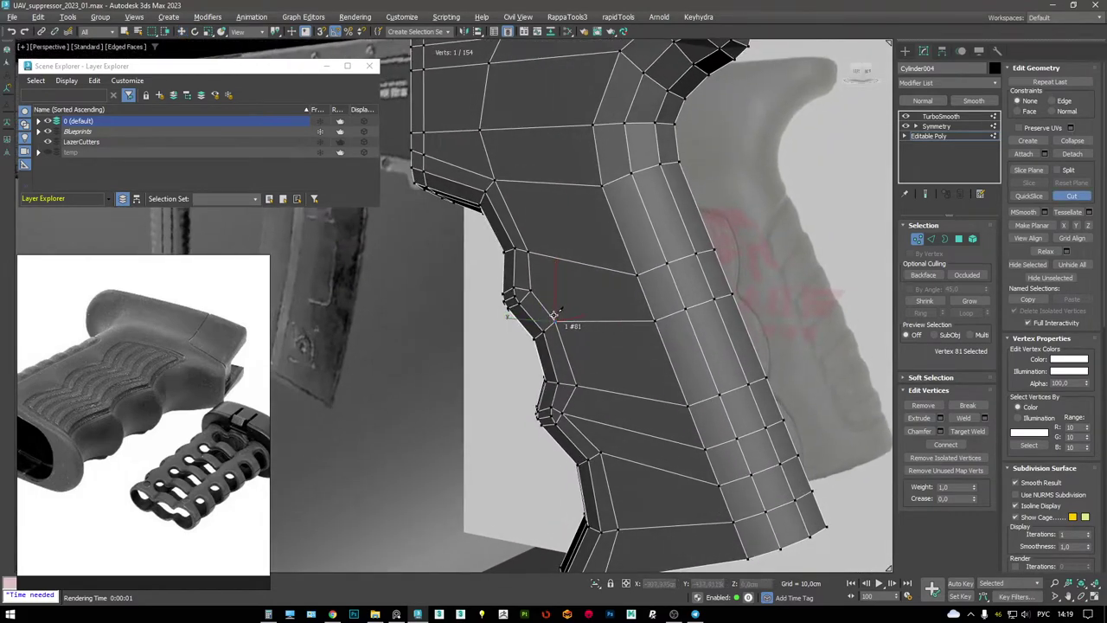
middle_click_drag(725, 268, 579, 291, "alt")
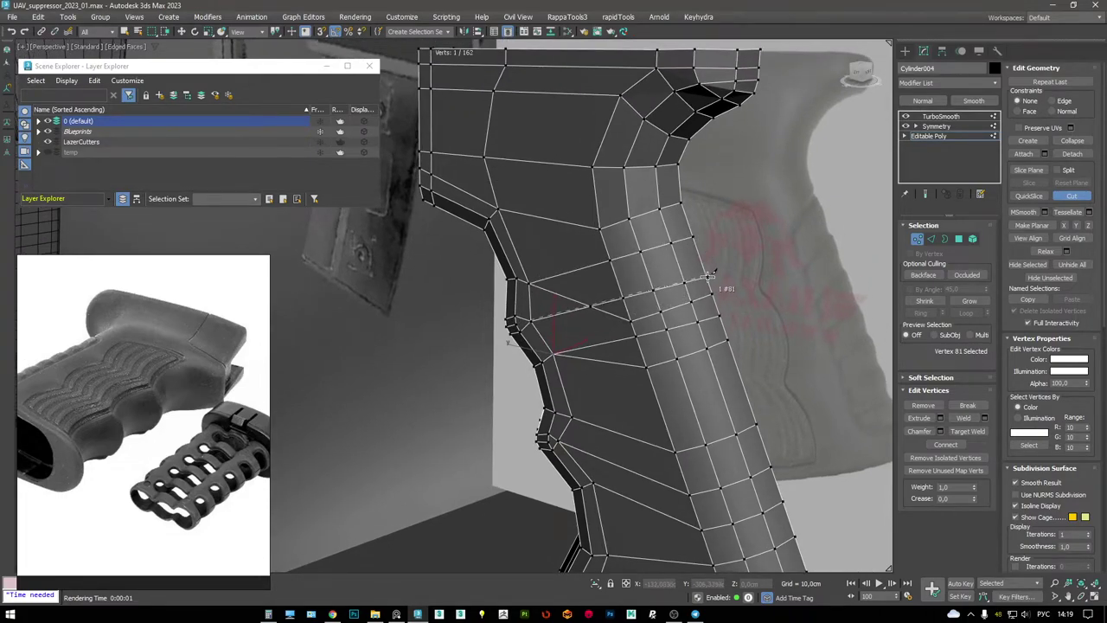
key("2")
key("w")
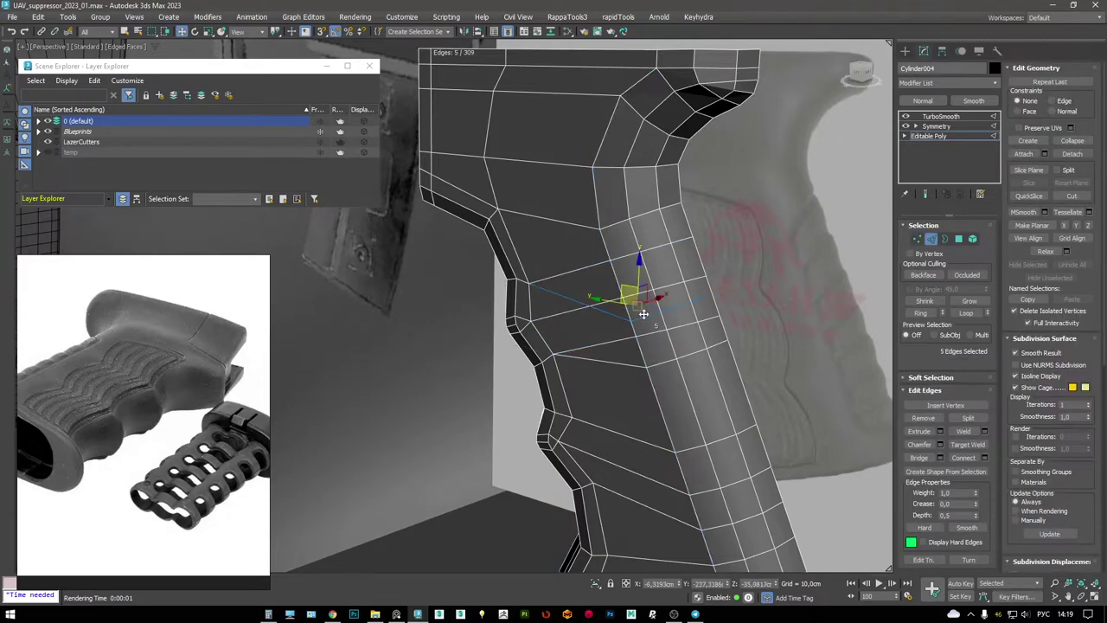
middle_click_drag(565, 321, 553, 277, "alt")
key("1")
key("alt+c")
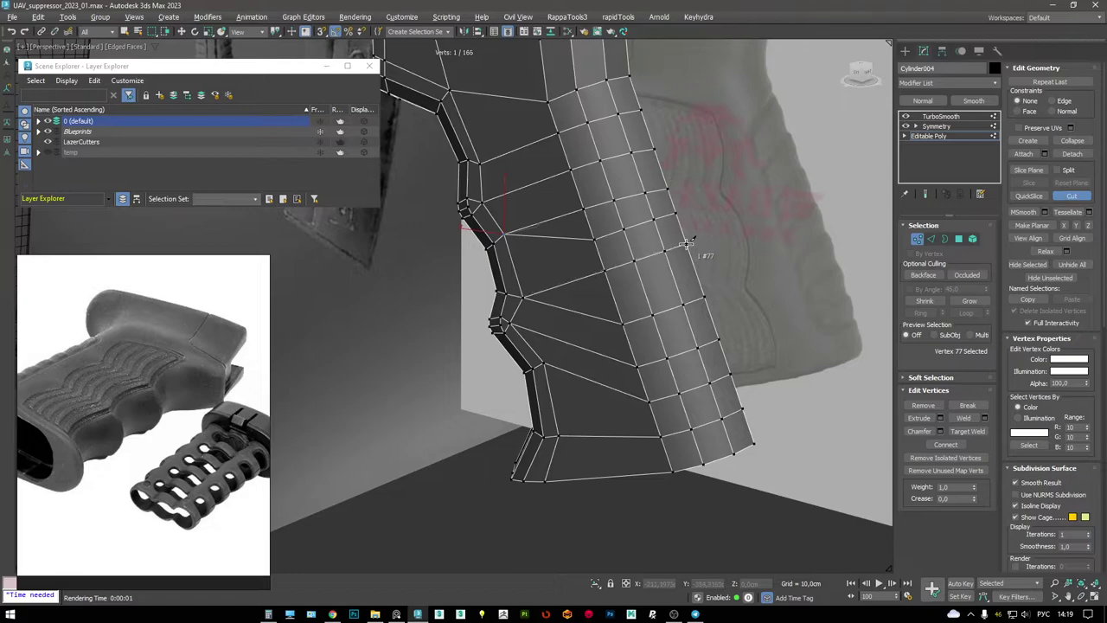
key("w")
- Cut additional edges along the grip's side
key("2")
key("1")
middle_click_drag(653, 298, 563, 375, "alt")
key("alt+c")
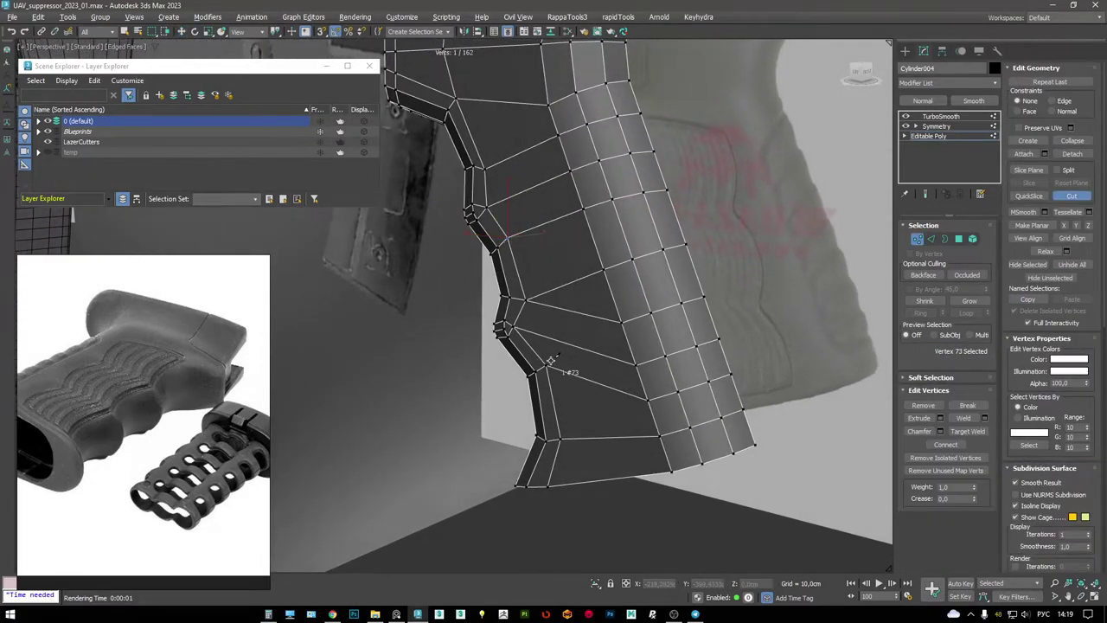
left_click(709, 307)
middle_click_drag(710, 307, 620, 314, "alt")
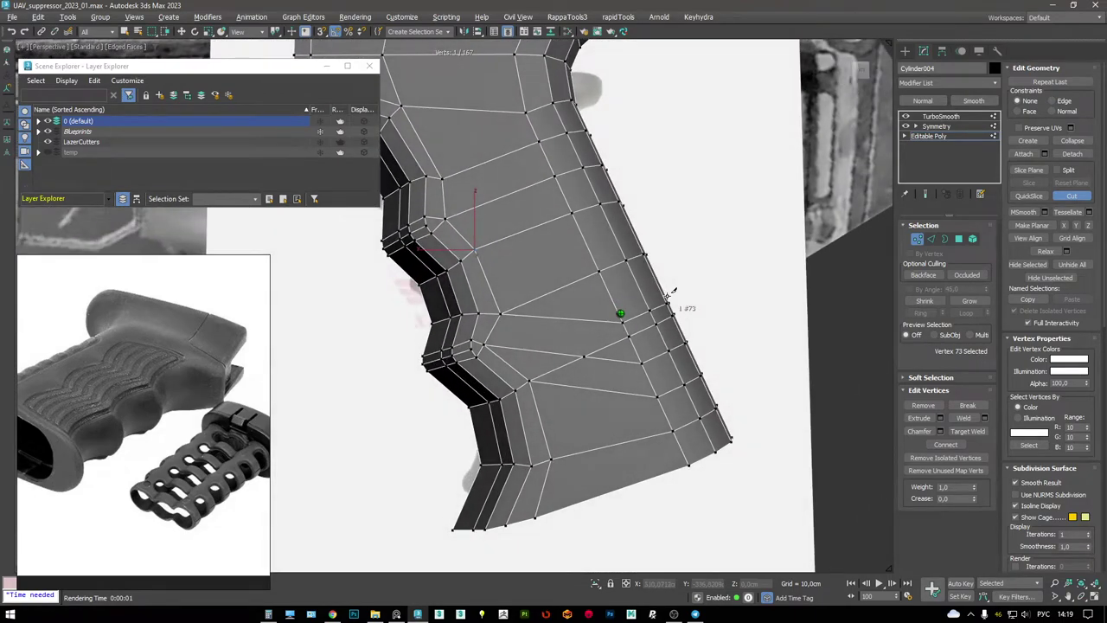
key("w")
- Connect two vertices low on the grip with a new edge
key("2")
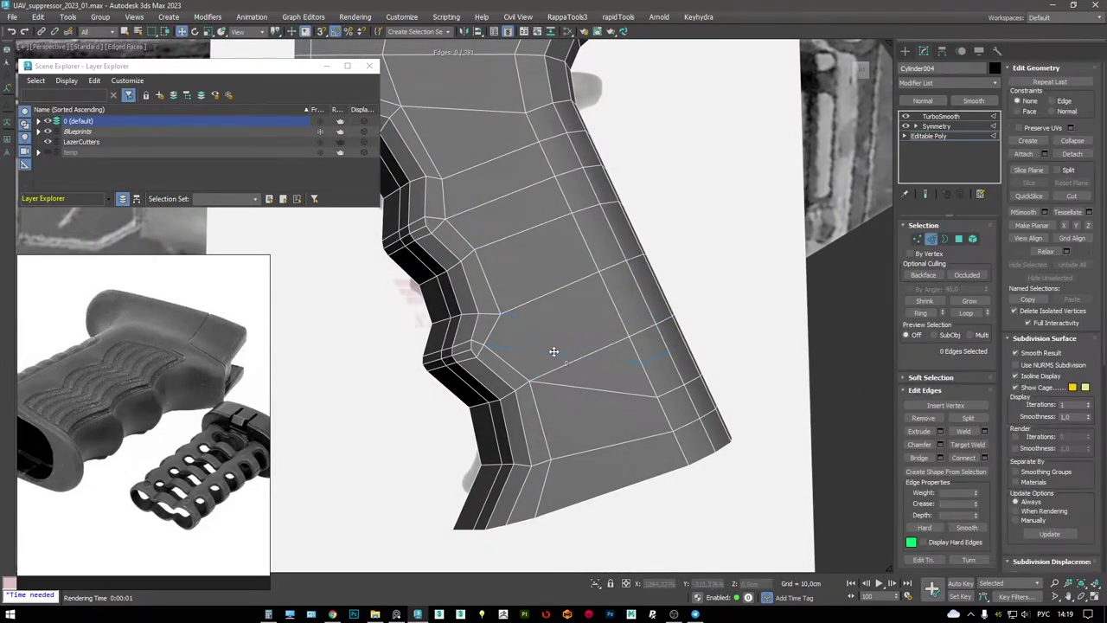
key("1")
middle_click_drag(560, 357, 519, 363, "alt")
left_click(531, 450)
left_click(656, 490, "ctrl")
middle_click_drag(655, 490, 679, 436, "alt")
key("ctrl+shift+e")
- Select an edge loop running along the grip
key("2")
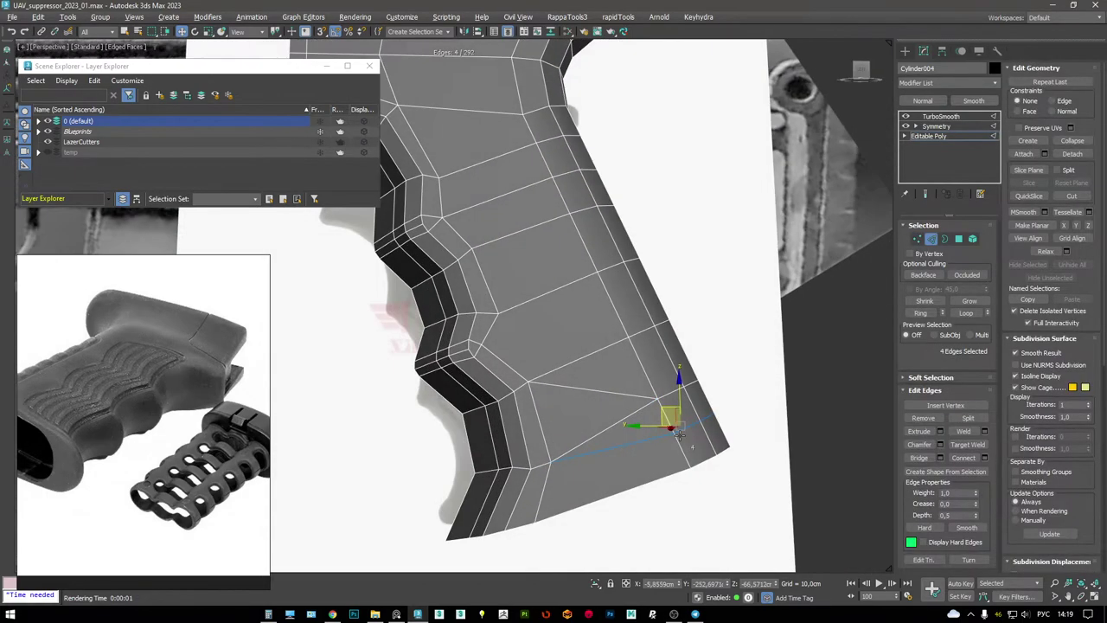
scroll(679, 435, "down", 3)
left_click(747, 435)
scroll(531, 400, "up", 3)
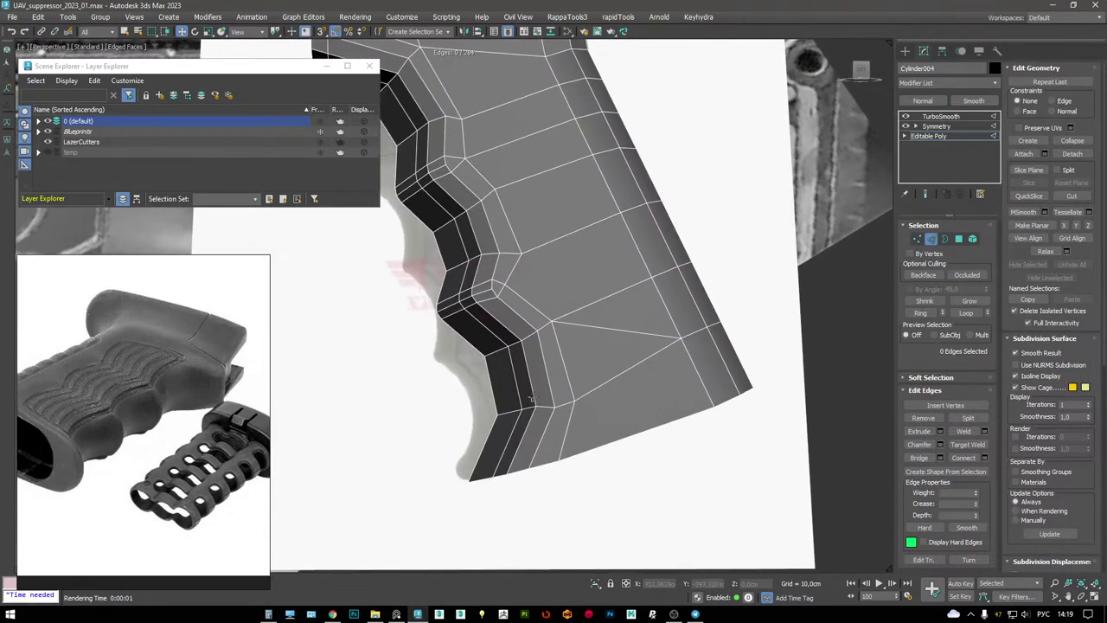
double_click(562, 428)
key("w")
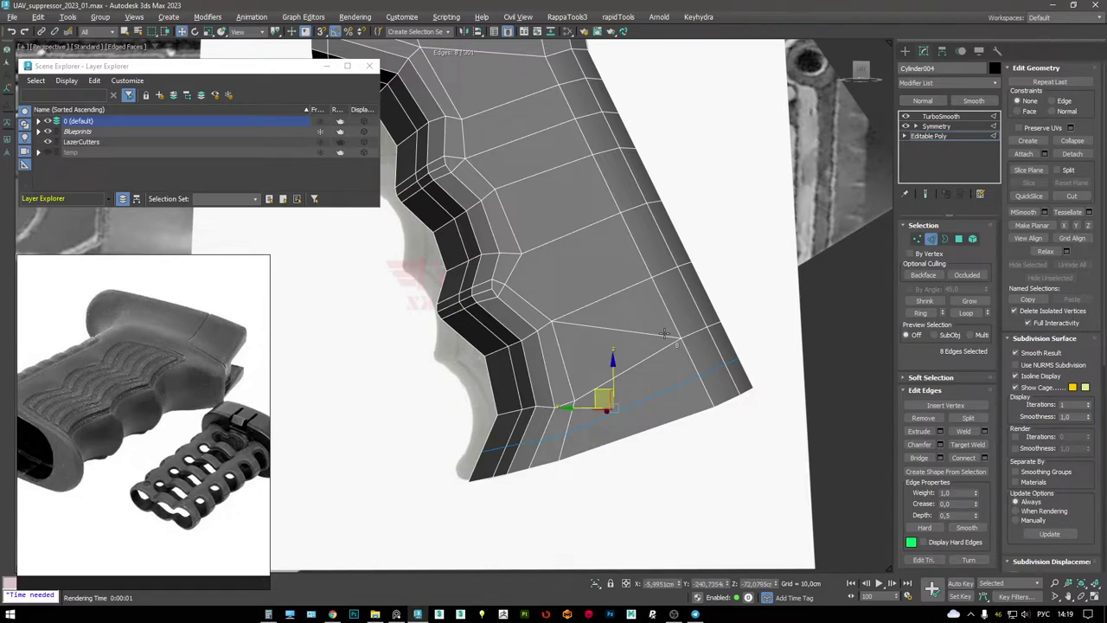
scroll(615, 231, "down", 3)
middle_click_drag(614, 231, 561, 401, "alt")
- Cut a new edge between two vertices across the grip's bottom
key("1")
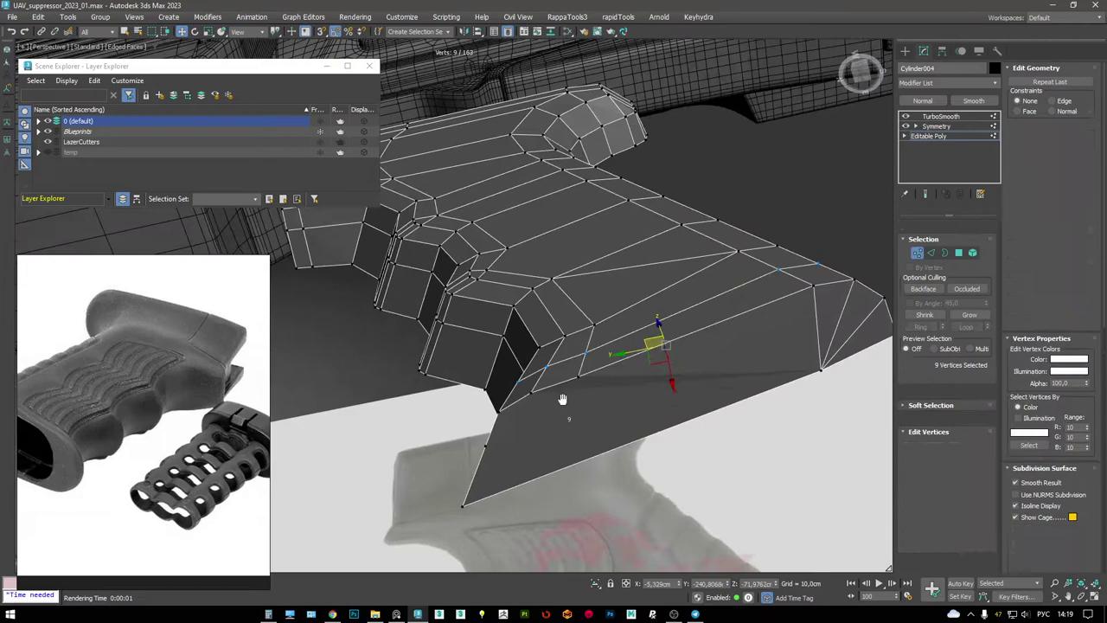
key("alt+c")
left_click(537, 374)
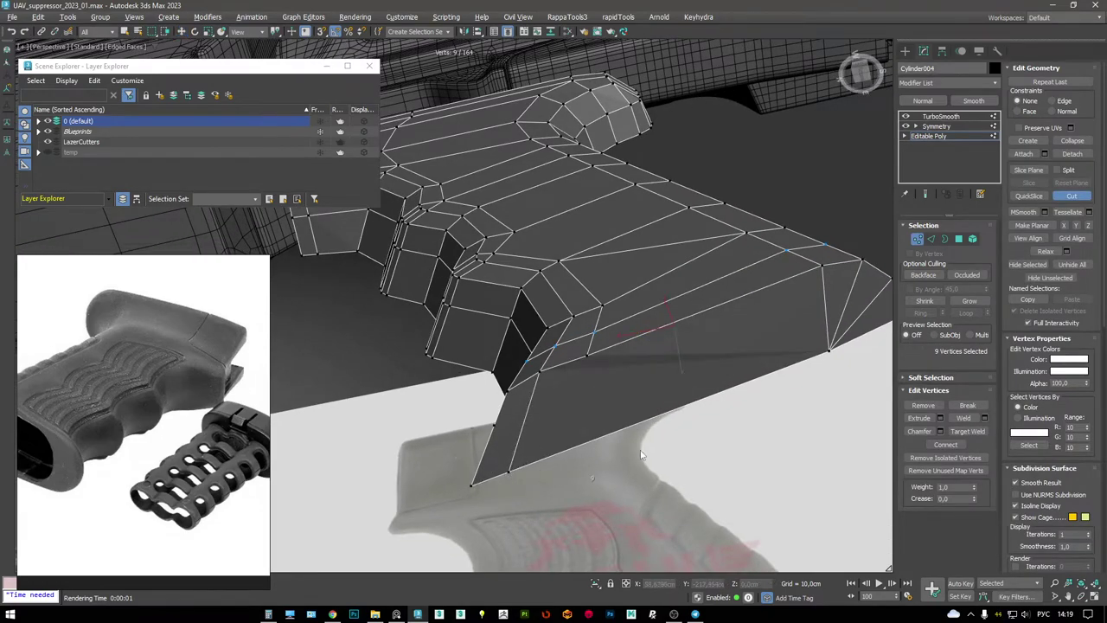
middle_click_drag(556, 475, 573, 380, "alt")
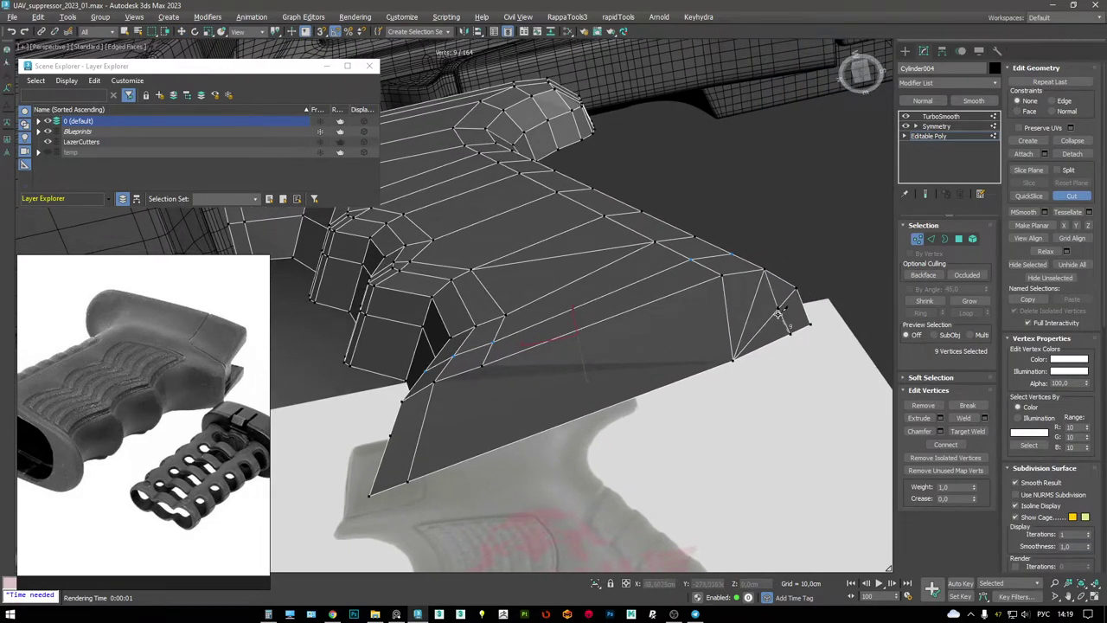
middle_click_drag(778, 303, 815, 292, "alt")
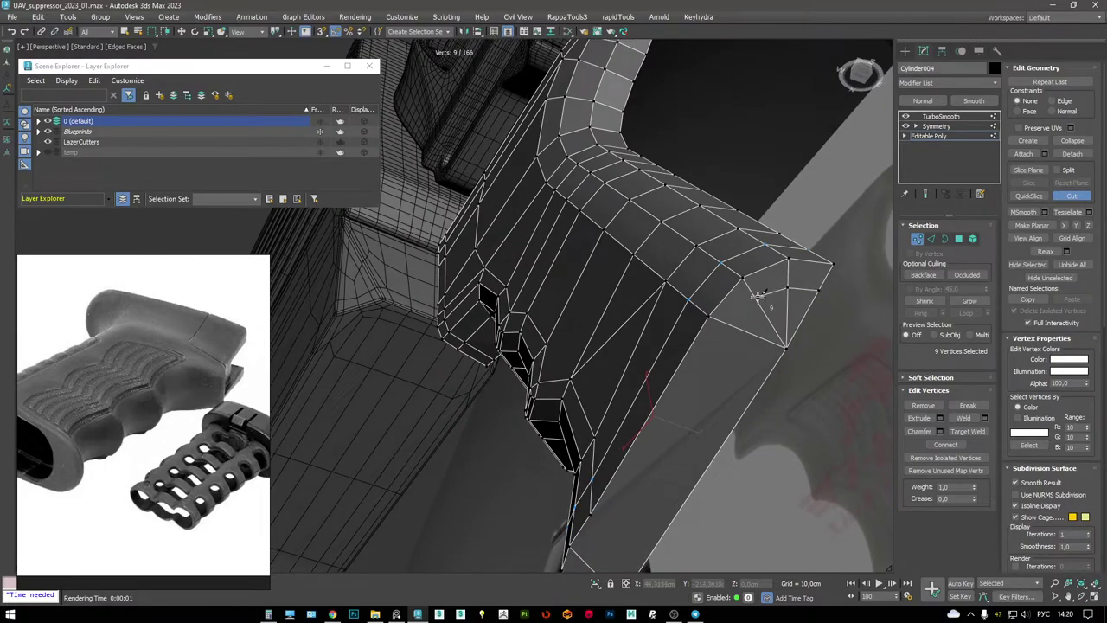
left_click(734, 324)
middle_click_drag(734, 324, 767, 240, "alt")
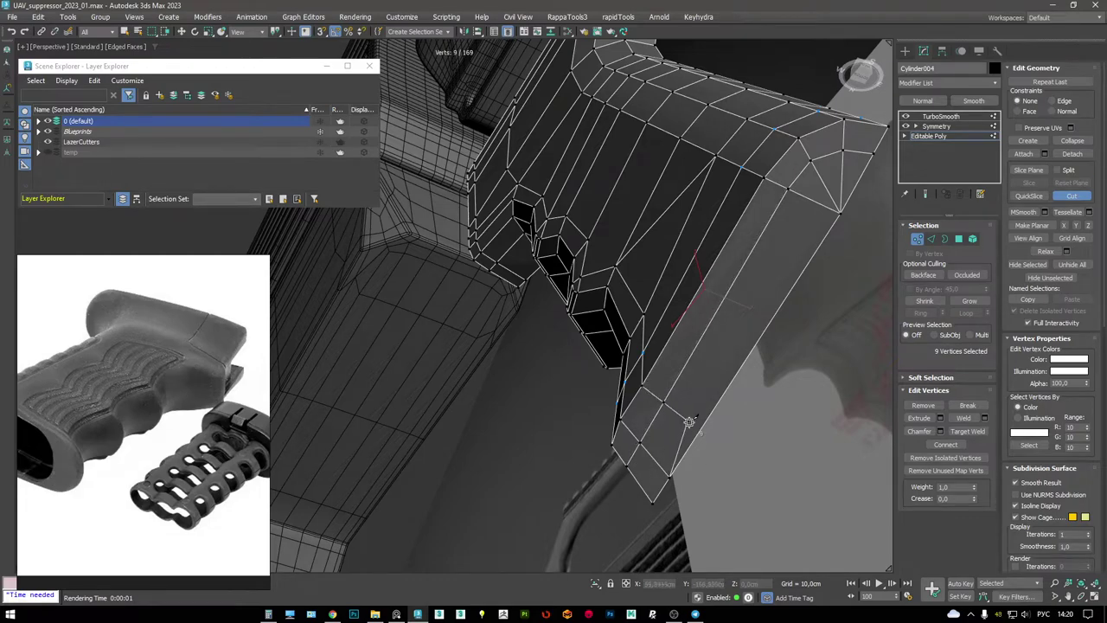
middle_click_drag(699, 428, 586, 272, "alt")
key("2")
- Add a vertical Swift Loop down the grip, then preview TurboSmooth with Edged Faces off
key("w")
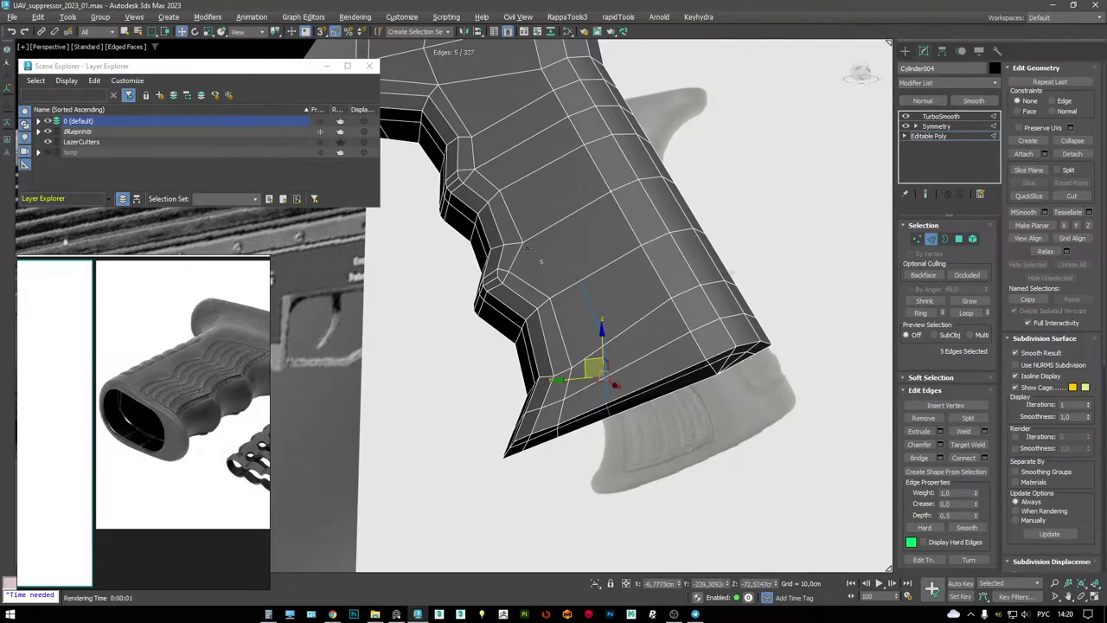
key("1")
middle_click_drag(582, 203, 586, 316, "alt")
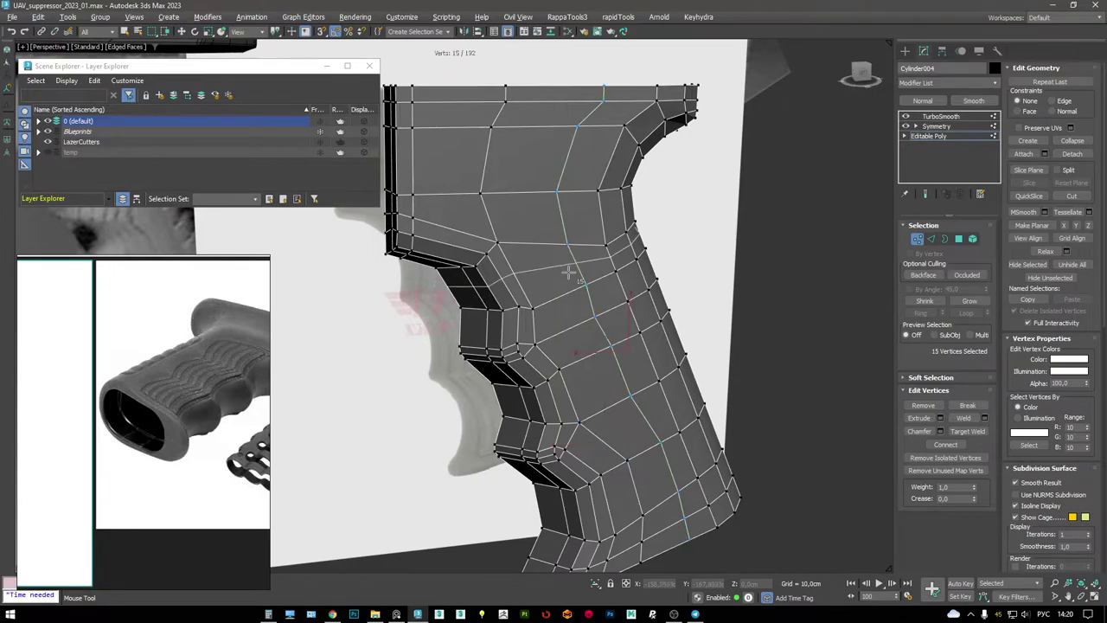
left_click(586, 282)
key("w")
mouse_move(586, 284)
middle_mouse_down("alt")
mouse_move(583, 324)
mouse_move(566, 268)
mouse_move(525, 271)
mouse_move(560, 264)
mouse_move(525, 250)
mouse_move(427, 248)
mouse_move(413, 263)
mouse_move(333, 227)
mouse_move(493, 284)
middle_mouse_up("alt")
left_click(940, 116)
key("F4")
- Show edged faces and inspect the smoothed grip's top near the rail
scroll(493, 285, "up", 3)
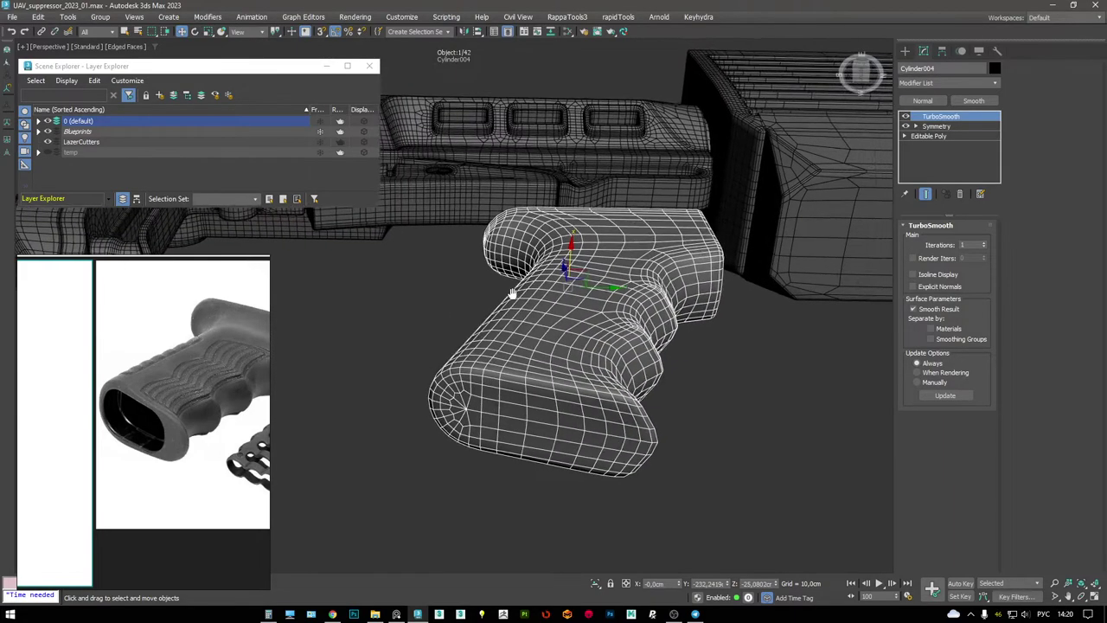
key("r")
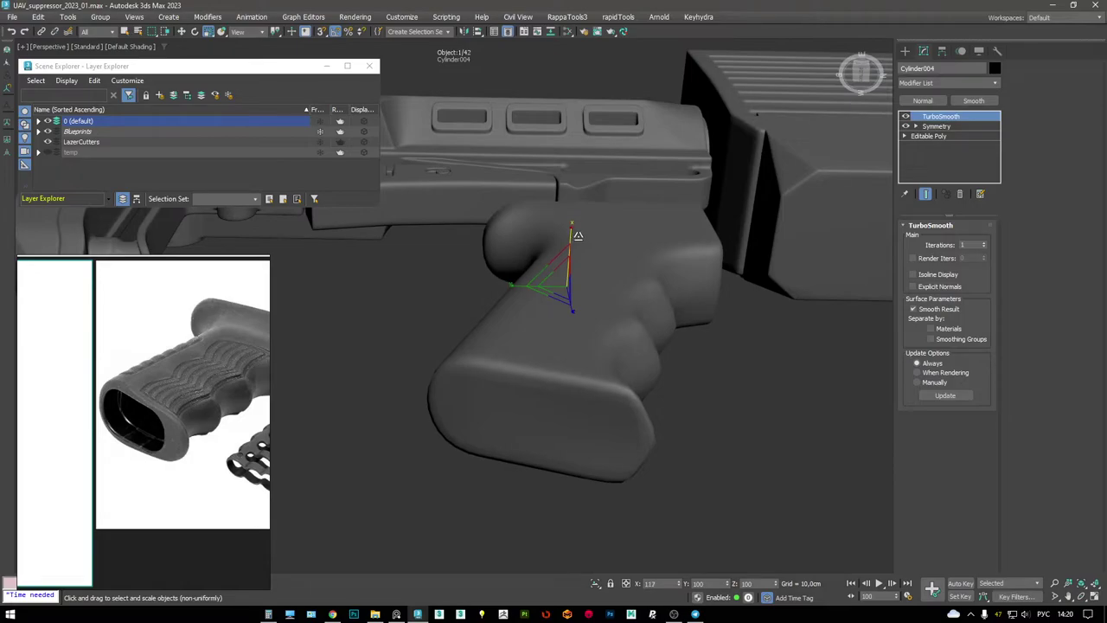
key("F4")
middle_click_drag(605, 346, 757, 296, "alt")
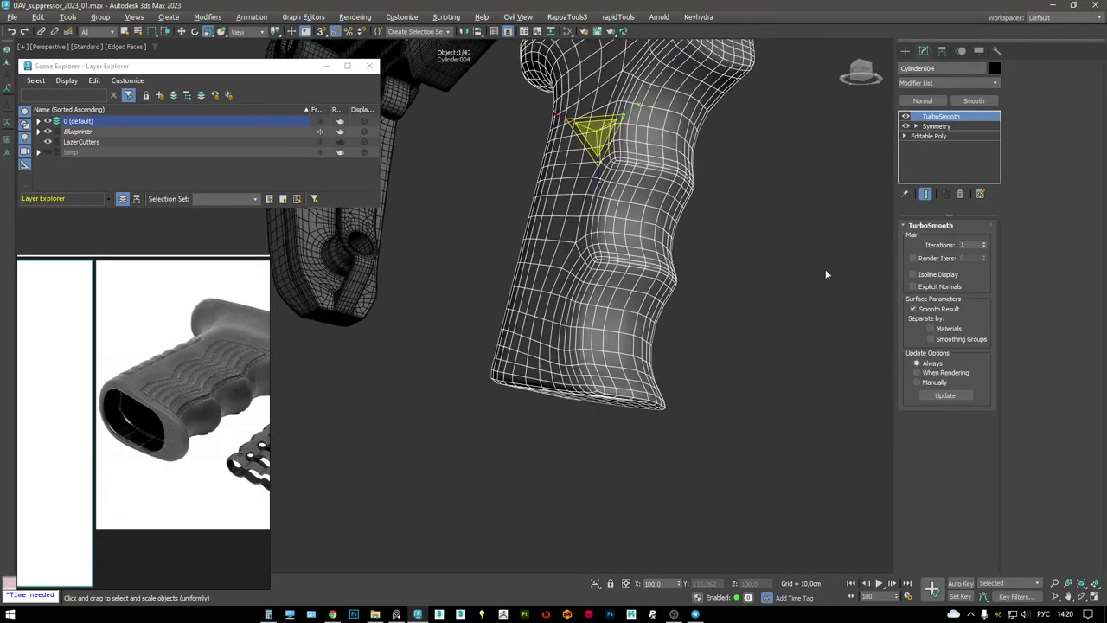
scroll(605, 368, "up", 5)
scroll(597, 358, "down", 6)
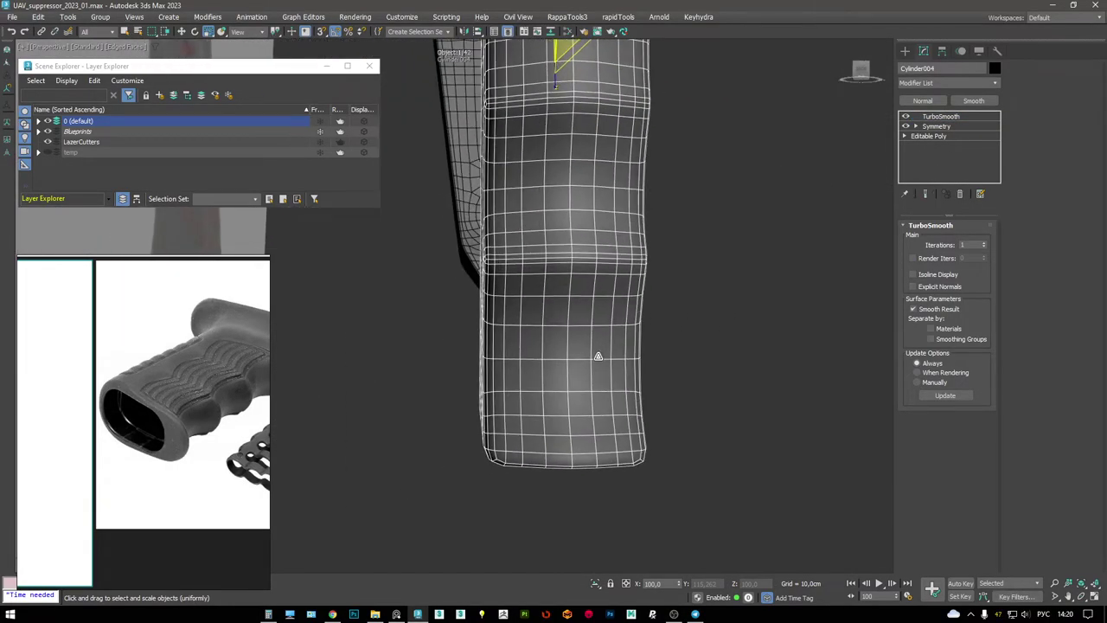
middle_click_drag(623, 334, 641, 311, "alt")
middle_click_drag(561, 359, 674, 260, "alt")
- Nudge one edge at the top of the grip slightly along Y
key("2")
key("w")
left_click(697, 229)
key("F3")
left_click_drag(709, 228, 685, 234)
key("F3")
middle_click_drag(671, 235, 620, 262, "alt")
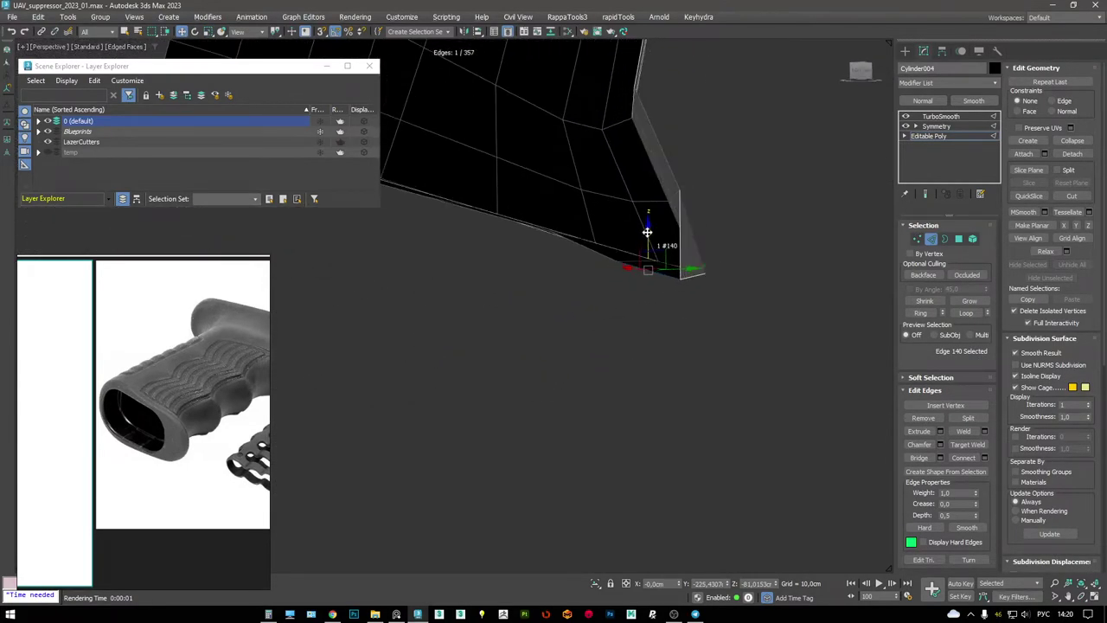
- Reselect the grip's top edge and box-select edges at its upper rear
mouse_move(648, 225)
middle_mouse_down("alt")
mouse_move(658, 243)
mouse_move(736, 234)
mouse_move(697, 270)
mouse_move(715, 281)
mouse_move(684, 289)
mouse_move(658, 260)
mouse_move(660, 228)
mouse_move(660, 273)
mouse_move(567, 328)
mouse_move(651, 217)
mouse_move(631, 268)
mouse_move(697, 222)
mouse_move(672, 202)
mouse_move(621, 226)
middle_mouse_up("alt")
key("1")
left_click(714, 280)
key("F4")
key("F4")
key("2")
left_click(621, 226)
middle_click_drag(389, 385, 700, 267, "alt")
key("F3")
left_click_drag(742, 223, 592, 129)
mouse_move(592, 130)
middle_mouse_down("alt")
mouse_move(642, 188)
mouse_move(625, 344)
mouse_move(618, 234)
mouse_move(634, 266)
middle_mouse_up("alt")
key("F3")
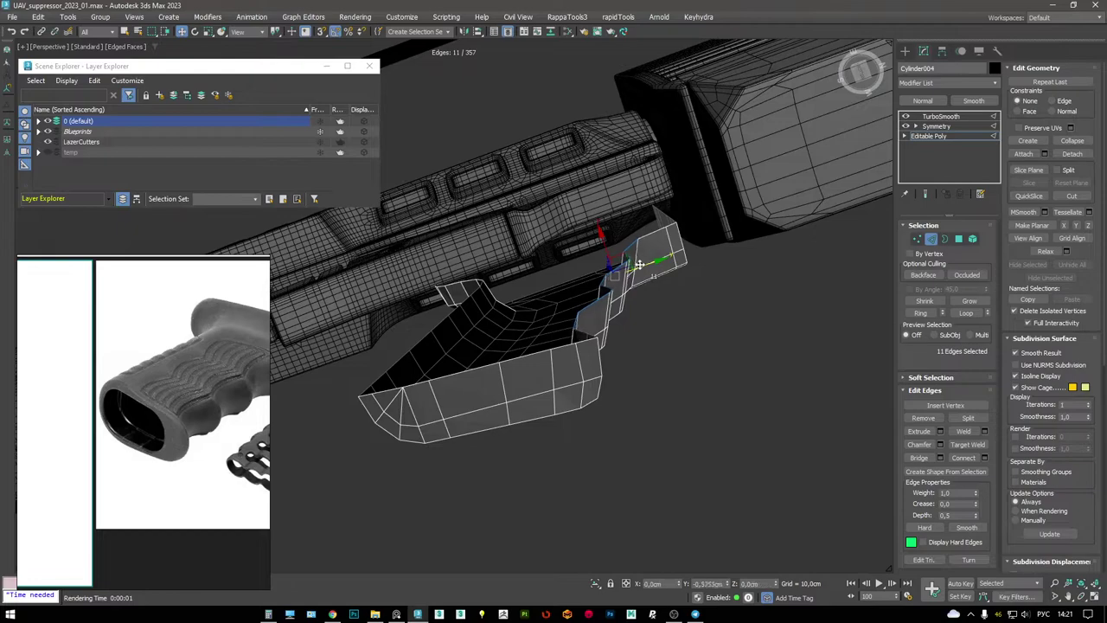
- Preview the result of the upper-rear edge edits in plain shading
key("ctrl+e")
key("F4")
mouse_move(633, 262)
middle_mouse_down("alt")
mouse_move(529, 324)
mouse_move(522, 339)
mouse_move(545, 364)
mouse_move(482, 348)
middle_mouse_up("alt")
scroll(534, 320, "up", 2)
key("F4")
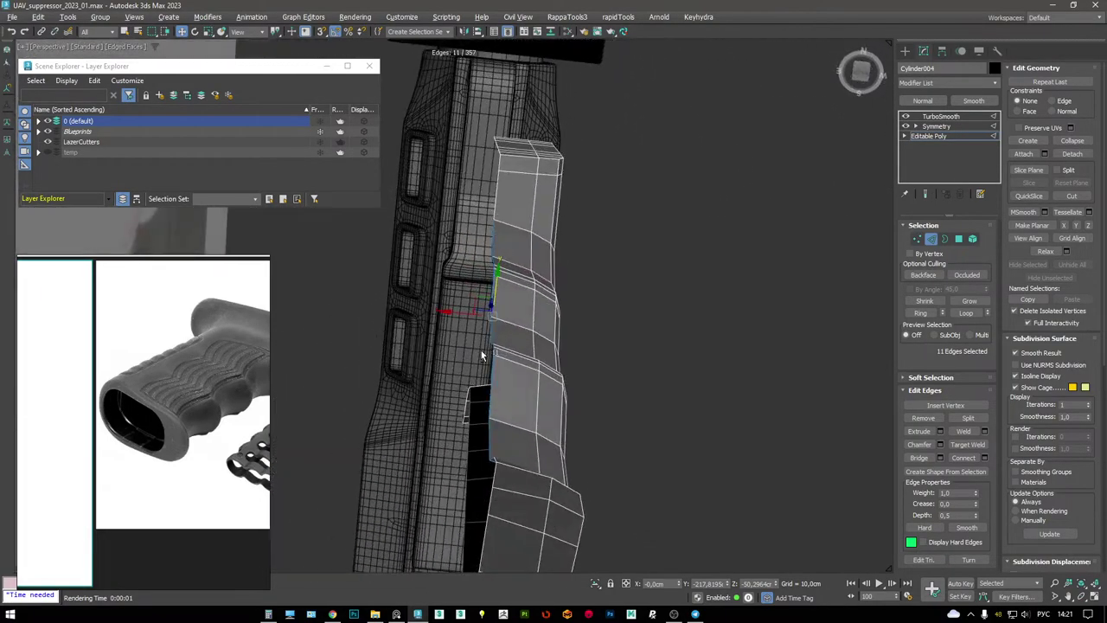
- Select a polygon loop along the grip, leaving out four faces
key("4")
left_click(521, 431)
left_click(519, 416, "shift")
middle_click_drag(519, 415, 530, 477, "alt")
left_click_drag(409, 453, 408, 453, "alt")
middle_click_drag(408, 453, 611, 228, "alt")
key("F3")
key("F3")
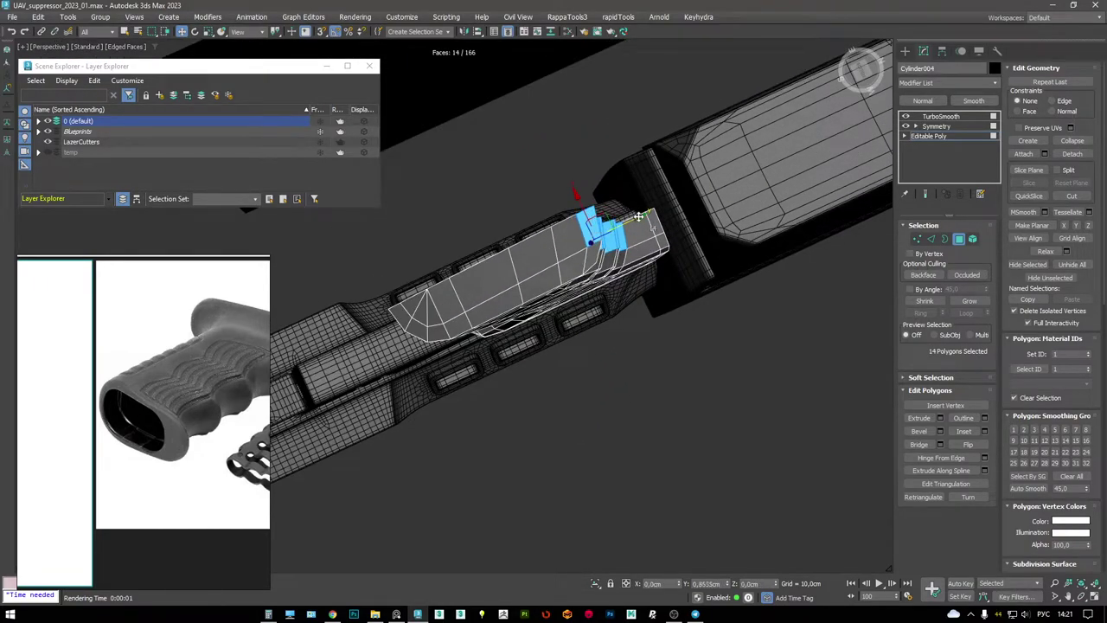
middle_click_drag(638, 216, 625, 292, "alt")
- Switch to the selected faces' vertices and close in on them from the side
key("1")
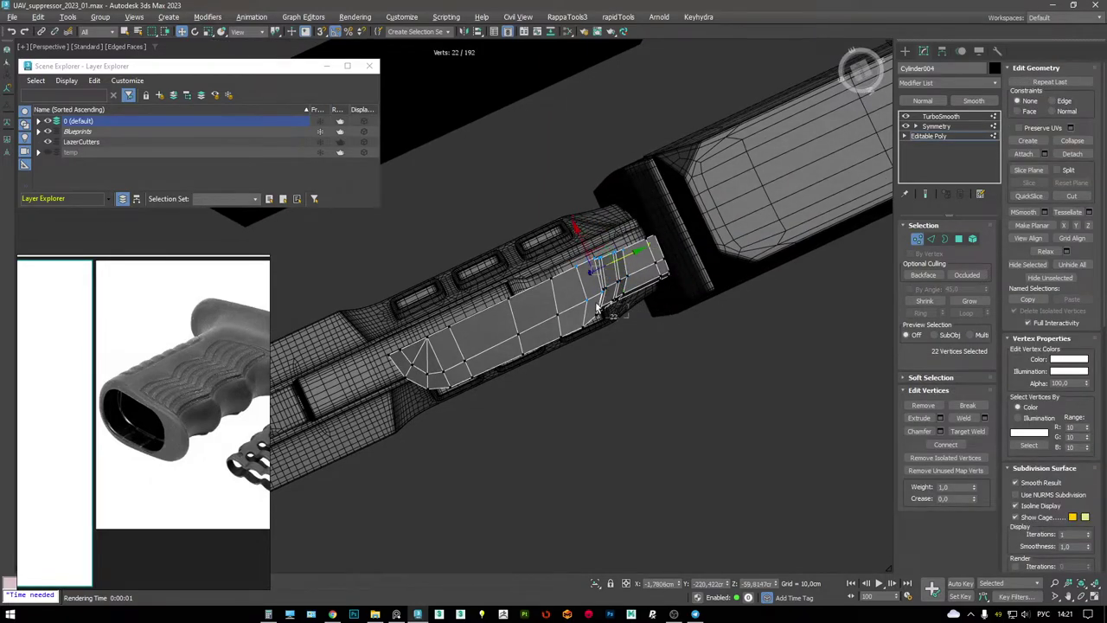
key("F3")
key("F3")
middle_click_drag(630, 244, 638, 376, "alt")
scroll(549, 348, "up", 3)
scroll(548, 349, "down", 5)
middle_click_drag(548, 349, 553, 364, "alt")
scroll(148, 385, "up", 2)
mouse_move(398, 311)
middle_mouse_down("alt")
mouse_move(505, 307)
mouse_move(428, 322)
mouse_move(408, 282)
mouse_move(458, 336)
mouse_move(536, 269)
mouse_move(559, 389)
mouse_move(580, 309)
mouse_move(528, 346)
middle_mouse_up("alt")
scroll(433, 312, "up", 3)
key("F3")
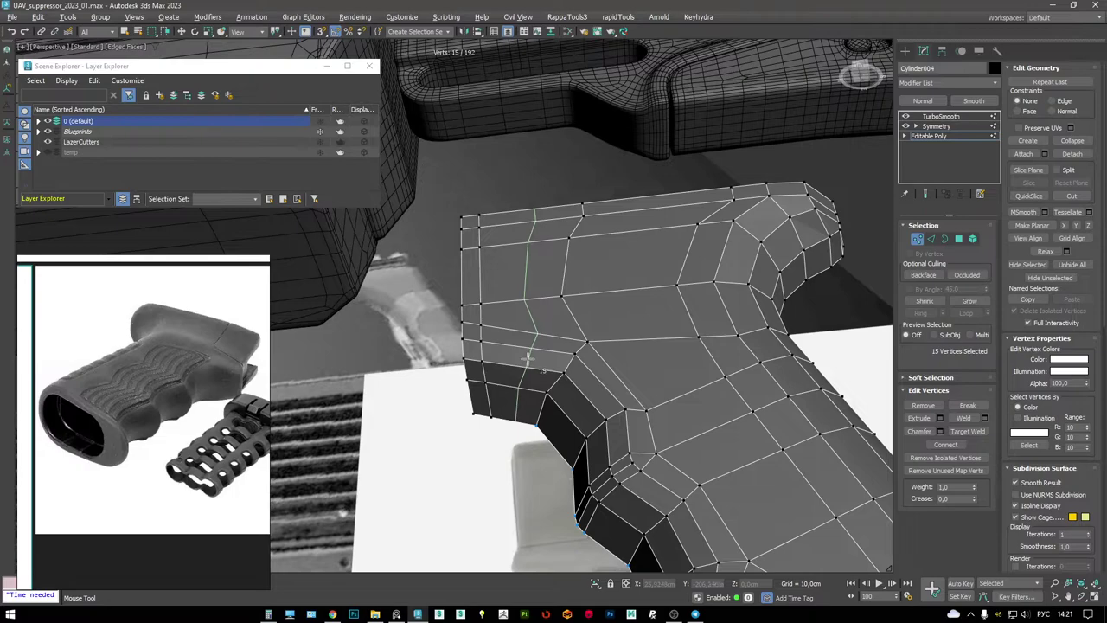
middle_click_drag(565, 399, 587, 425, "alt")
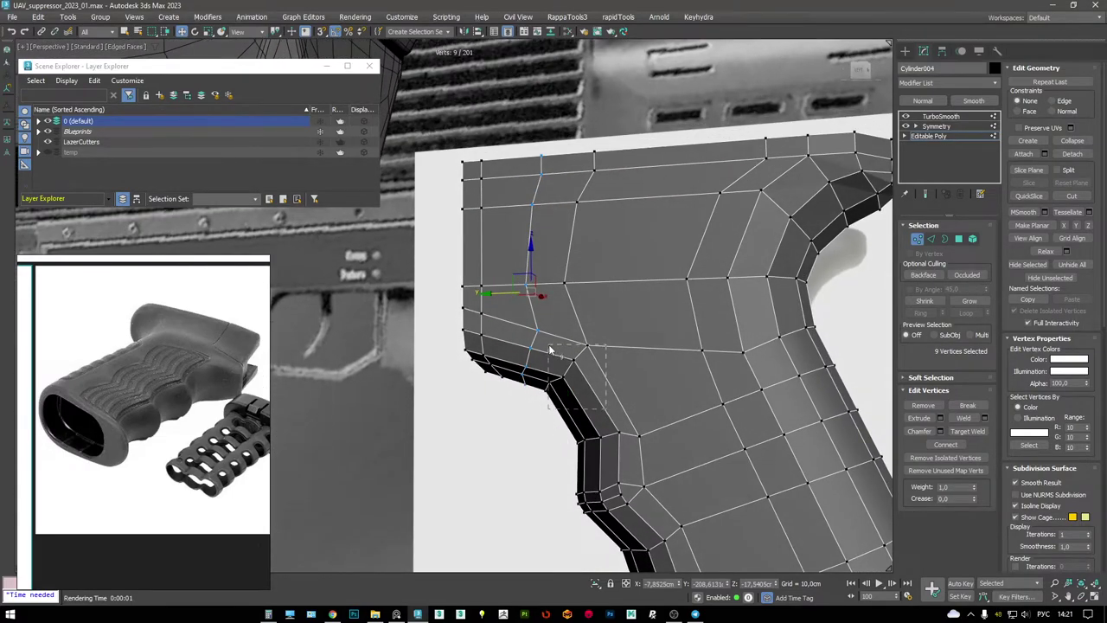
- Box-select four vertices on the grip's side and check them see-through against the blueprint
left_click_drag(548, 349, 550, 351)
key("F3")
key("F3")
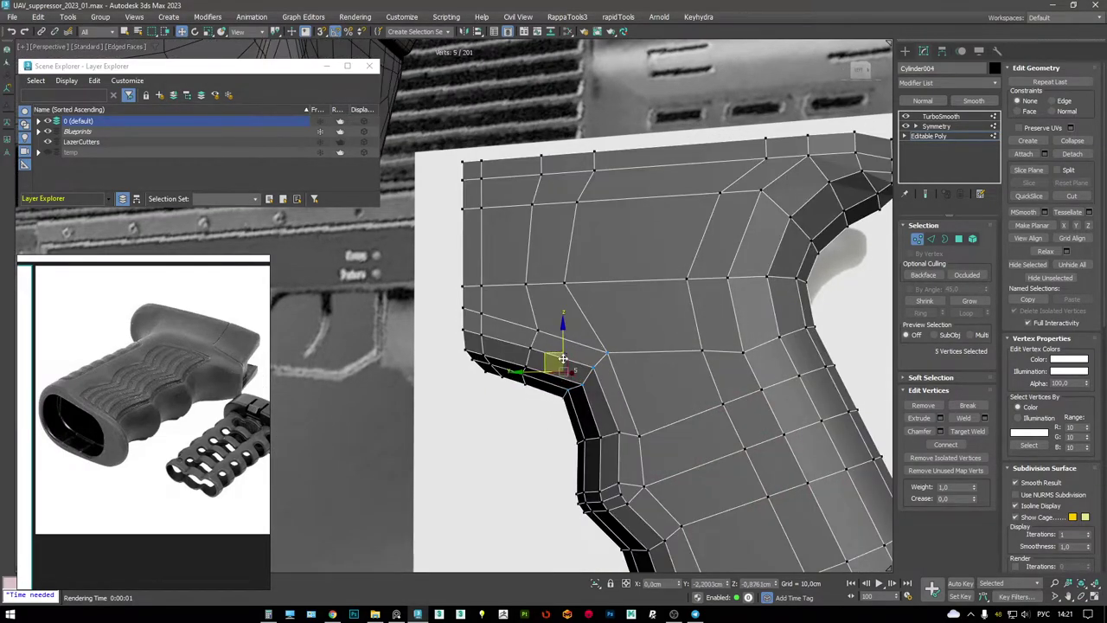
key("F3")
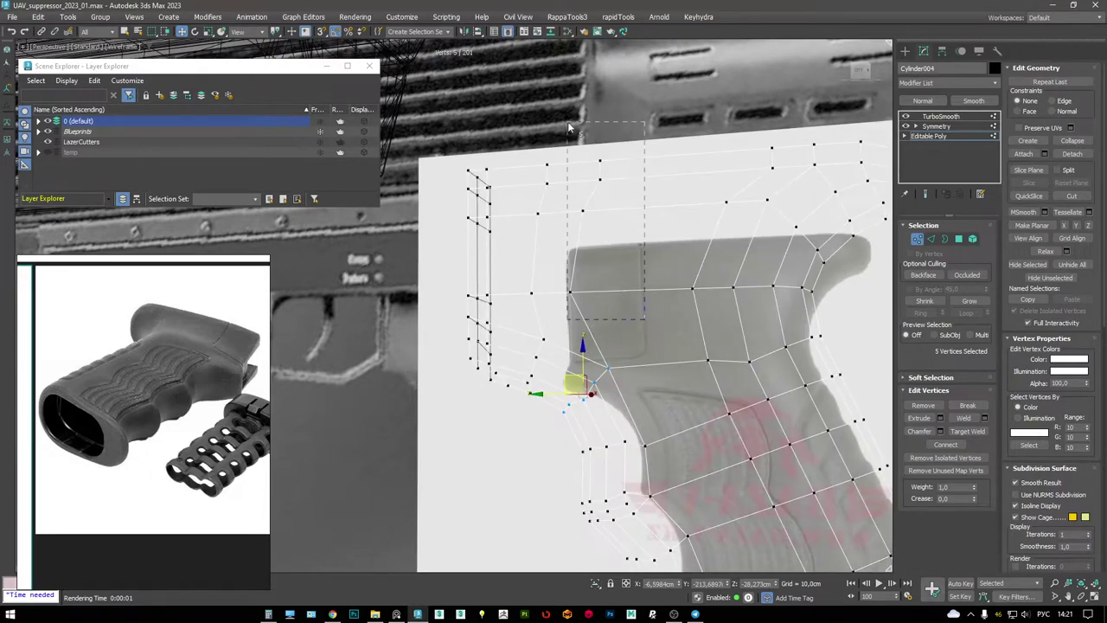
key("F3")
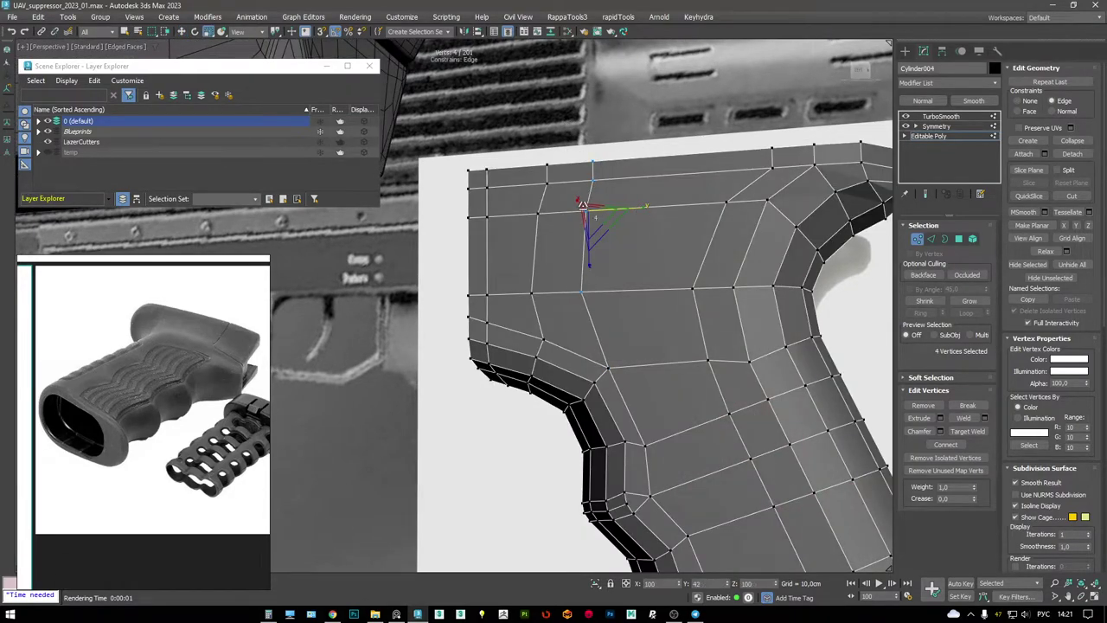
middle_click_drag(593, 212, 433, 172, "alt")
key("F3")
middle_click_drag(569, 451, 659, 313, "alt")
- Try an FFD 2x2x2 lattice on the grip polygons, inspect it, then delete it
key("4")
right_click(726, 314)
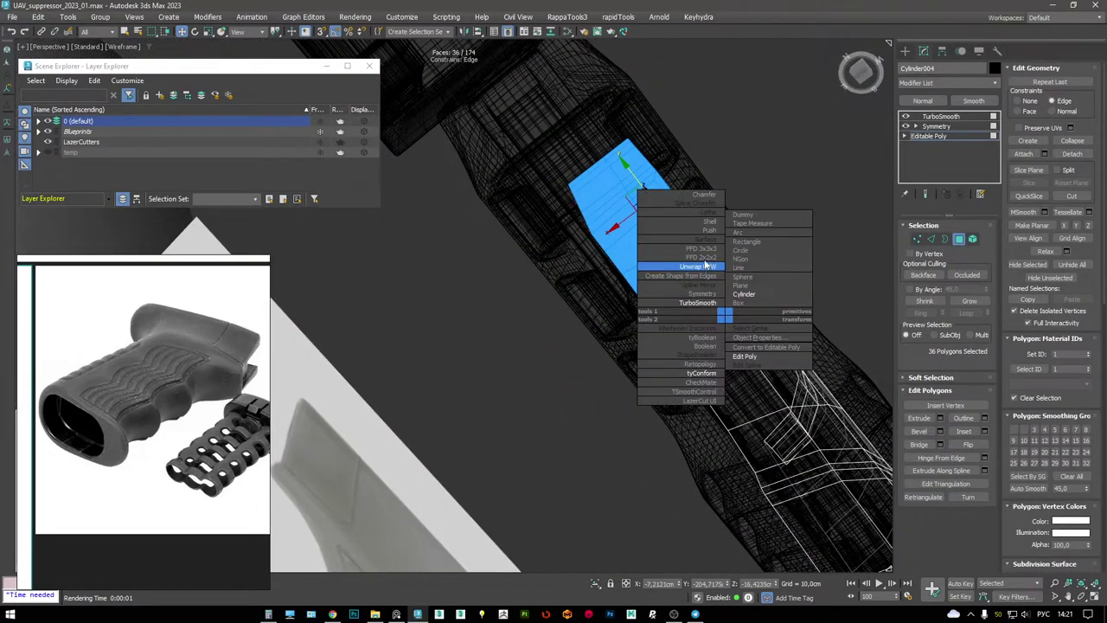
left_click(707, 260)
middle_click_drag(708, 262, 531, 281, "alt")
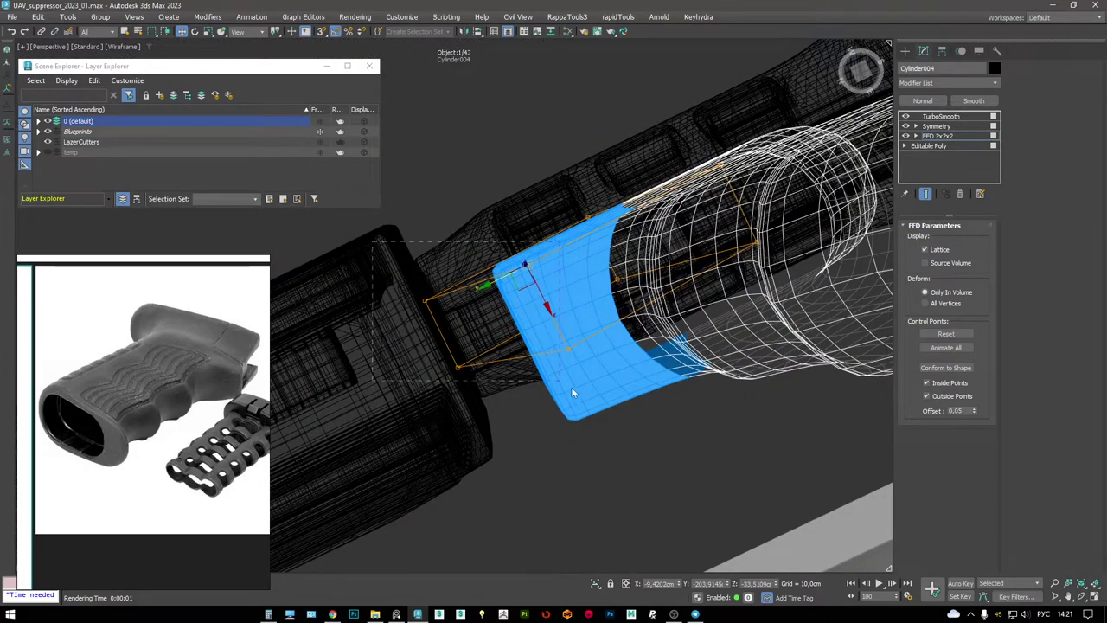
left_click_drag(587, 425, 587, 425)
key("F3")
middle_click_drag(586, 426, 507, 363, "alt")
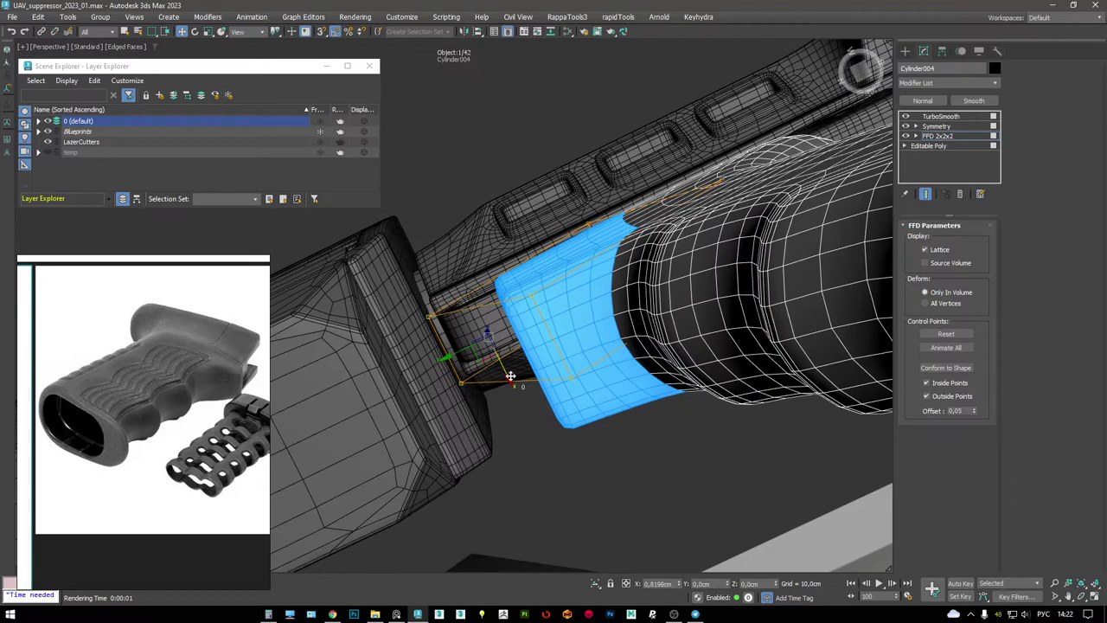
middle_click_drag(592, 355, 734, 399, "alt")
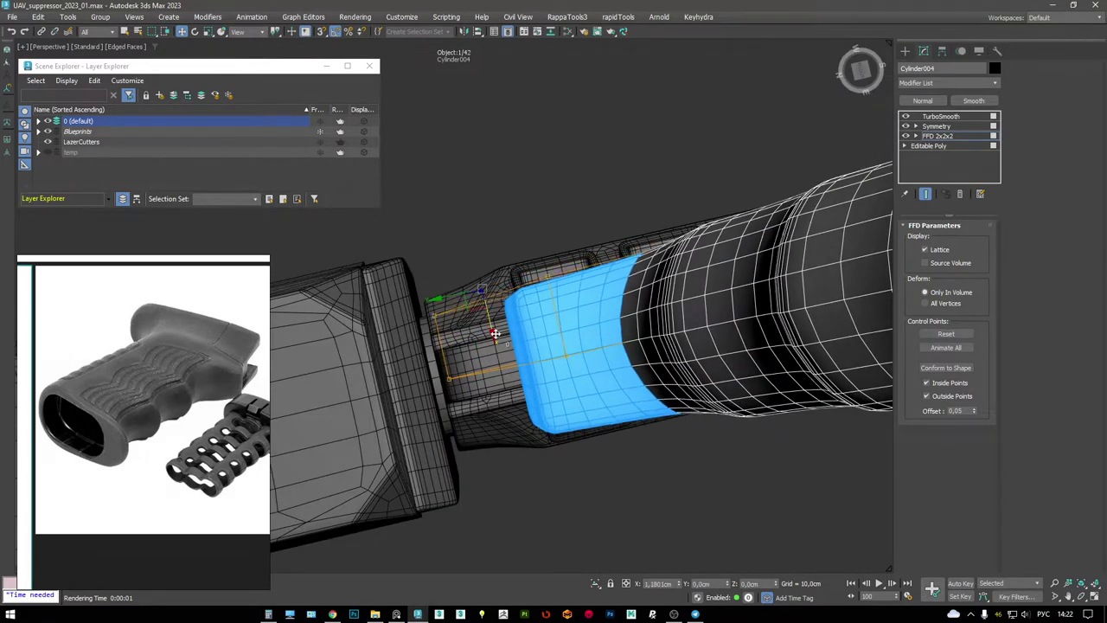
middle_click_drag(496, 336, 606, 346, "alt")
right_click(949, 138)
left_click(969, 154)
- Return to the Editable Poly level with TurboSmooth off to view the low-poly grip
left_click(929, 136)
middle_click_drag(606, 286, 640, 249, "alt")
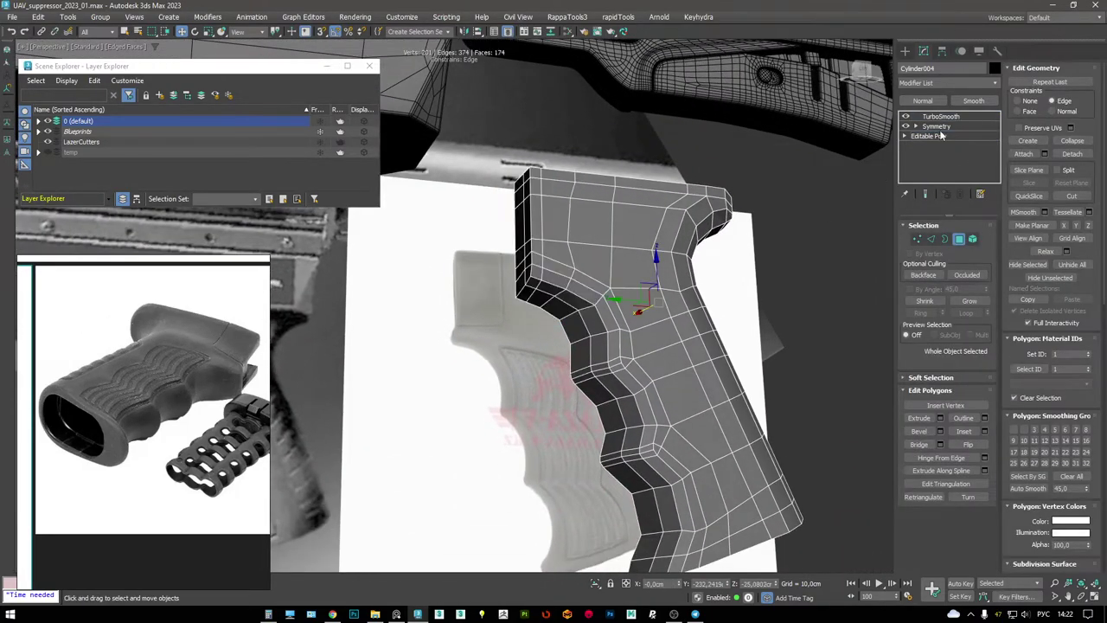
left_click(936, 126)
middle_click_drag(830, 147, 665, 237, "alt")
left_click(905, 116)
key("2")
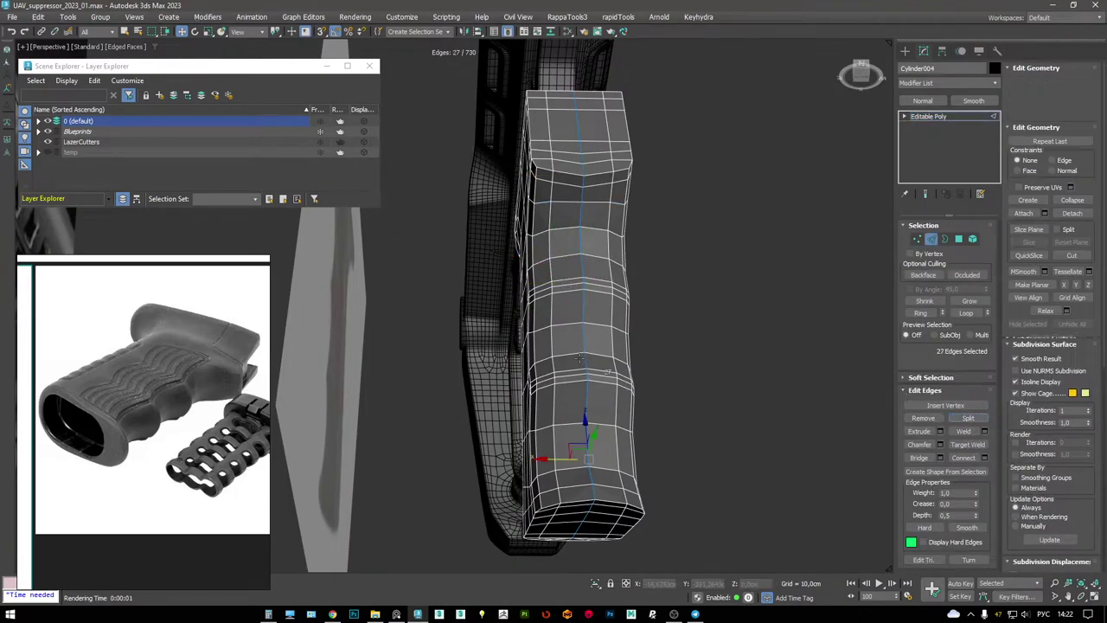
key("5")
key("2")
middle_click_drag(622, 249, 517, 223, "alt")
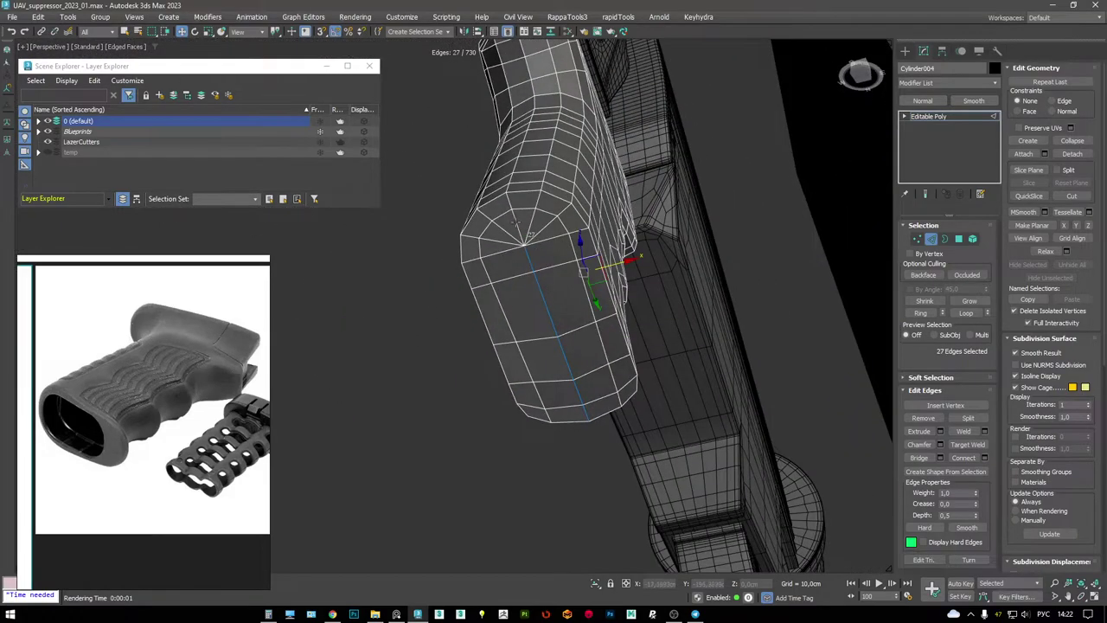
middle_click_drag(560, 186, 528, 212, "alt")
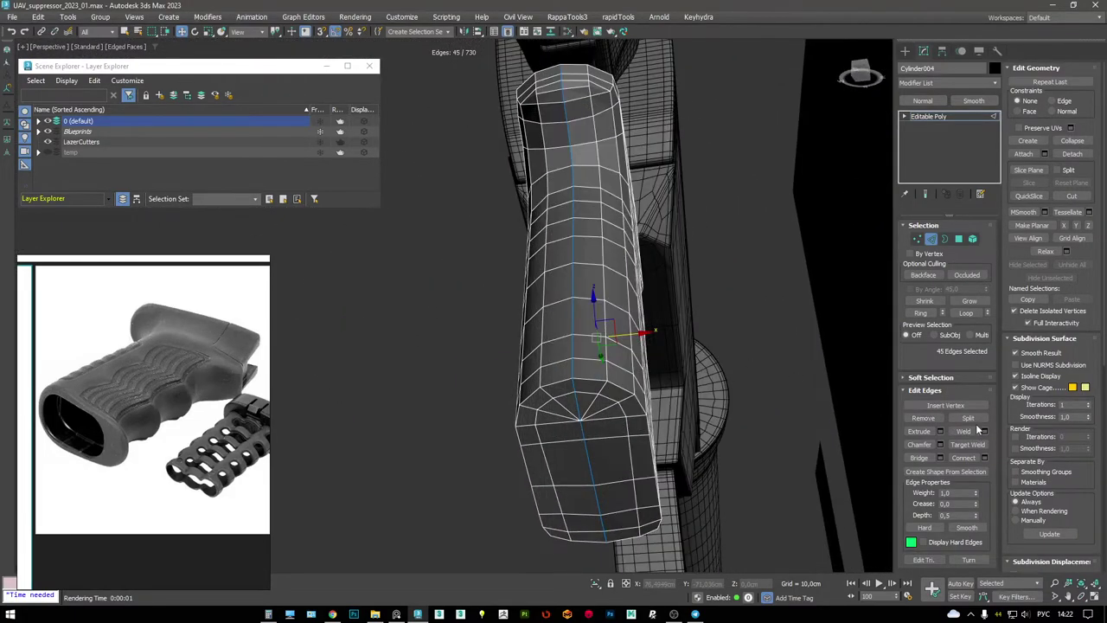
- Delete one grip half at Element level and add Symmetry mirrored on X with Flip
key("5")
key("alt+h")
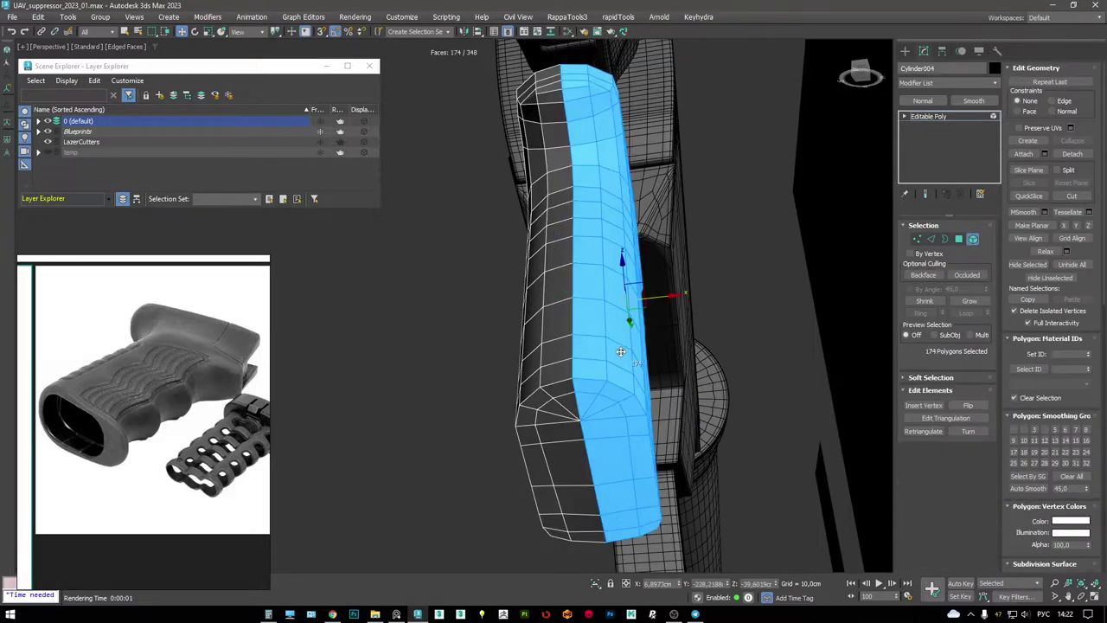
middle_click_drag(737, 388, 937, 136, "alt")
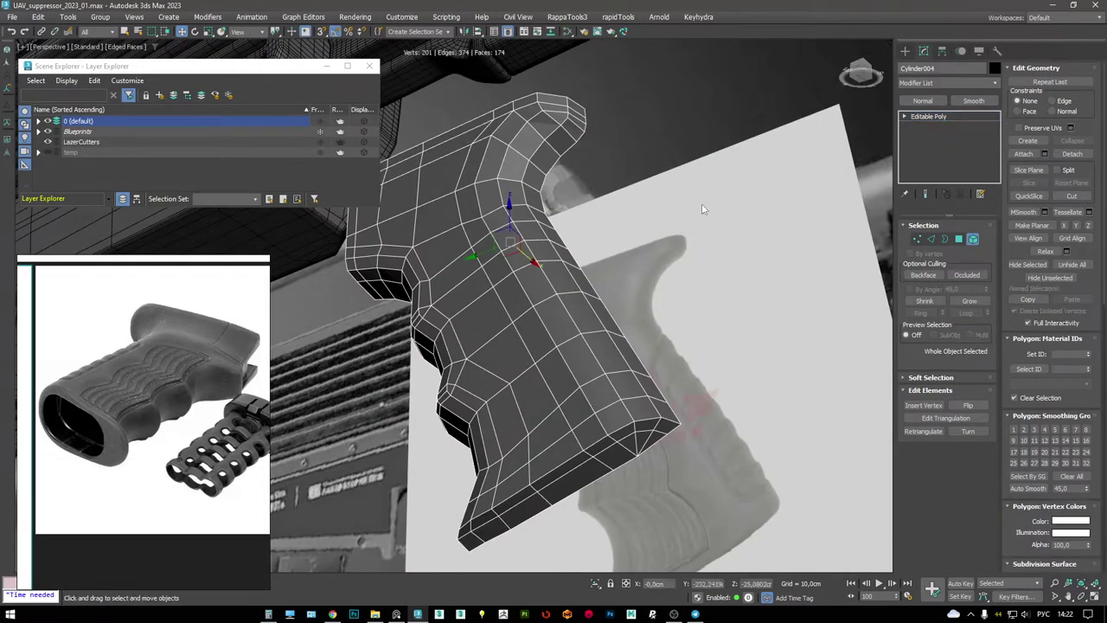
right_click(581, 213)
left_click(531, 199)
middle_click_drag(532, 199, 725, 233, "alt")
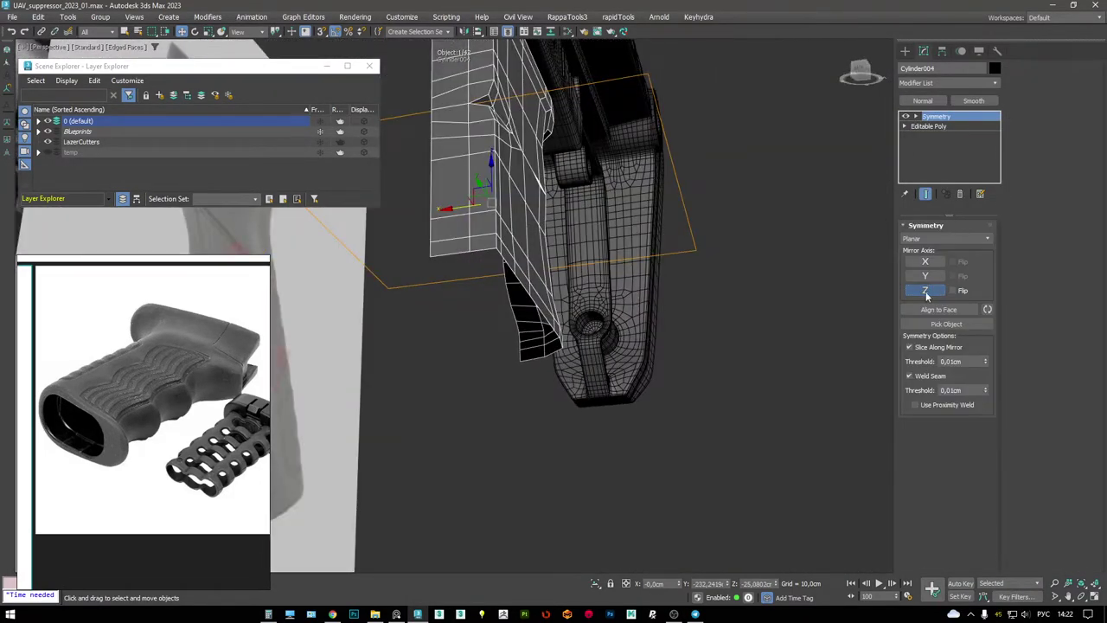
left_click(927, 262)
left_click(963, 262)
key("F3")
middle_click_drag(657, 329, 911, 145, "alt")
- Back on the base mesh, select and frame the polygons at the grip's top
left_click(921, 127)
key("F3")
key("4")
mouse_move(577, 149)
middle_mouse_down("alt")
mouse_move(550, 237)
mouse_move(404, 227)
middle_mouse_up("alt")
key("F3")
left_click_drag(581, 293, 581, 294)
key("F3")
key("z")
middle_click_drag(581, 294, 649, 248, "alt")
- Add another FFD 2x2x2 lattice to those polygons, then delete it
right_click(649, 248)
left_click(647, 198)
mouse_move(648, 198)
middle_mouse_down("alt")
mouse_move(545, 275)
mouse_move(545, 303)
mouse_move(583, 351)
mouse_move(686, 353)
mouse_move(757, 305)
mouse_move(590, 242)
mouse_move(577, 294)
middle_mouse_up("alt")
key("F3")
key("F3")
middle_click_drag(615, 262, 769, 230, "alt")
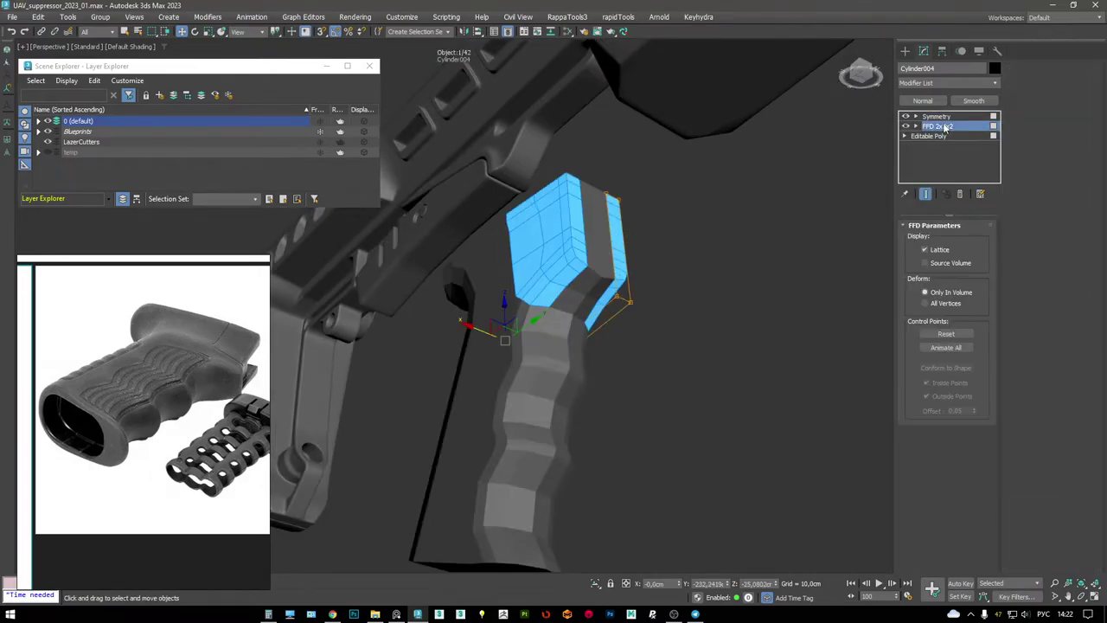
key("Delete")
key("z")
key("F4")
middle_click_drag(881, 141, 491, 308, "alt")
- Switch between the four-viewport layout and the maximized side view, zooming and panning on the grip
key("alt+w")
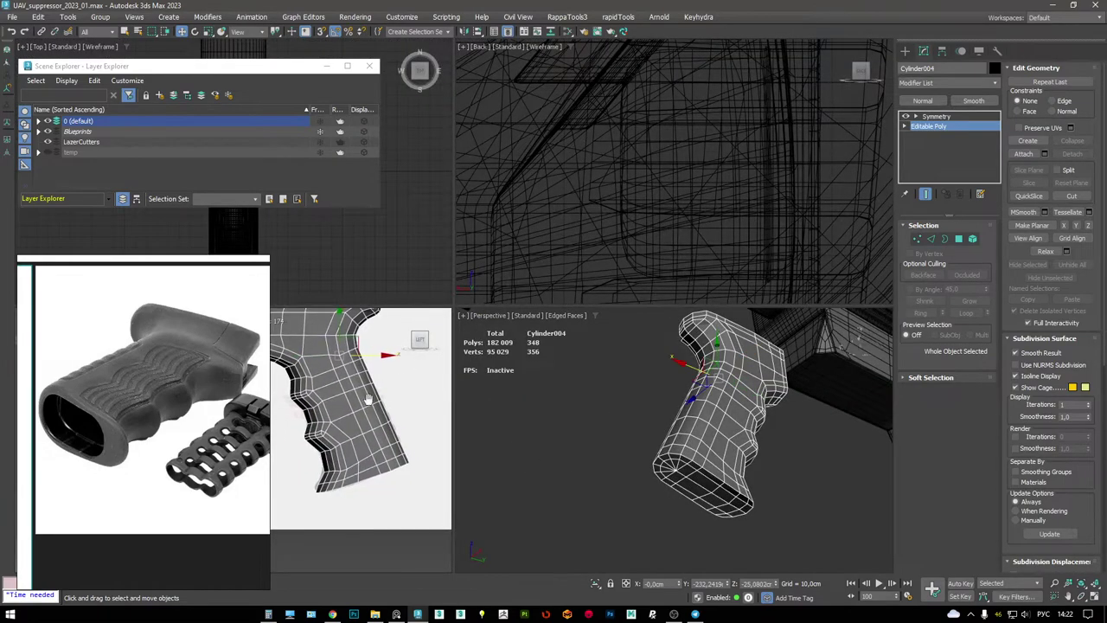
key("alt+w")
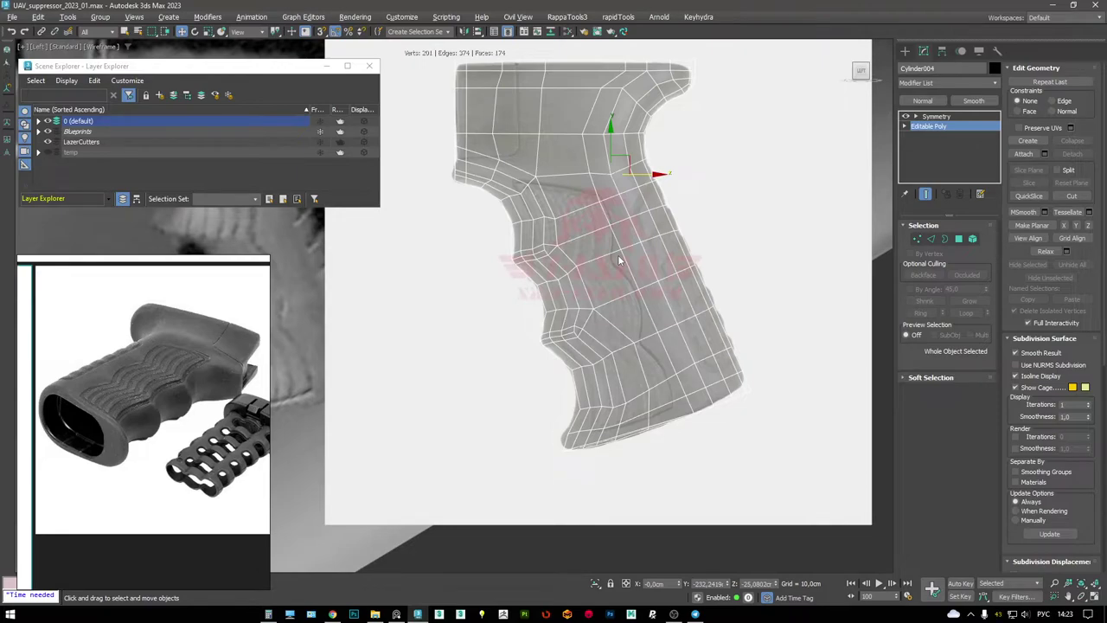
scroll(606, 247, "up", 3)
scroll(585, 207, "down", 3)
scroll(586, 186, "up", 4)
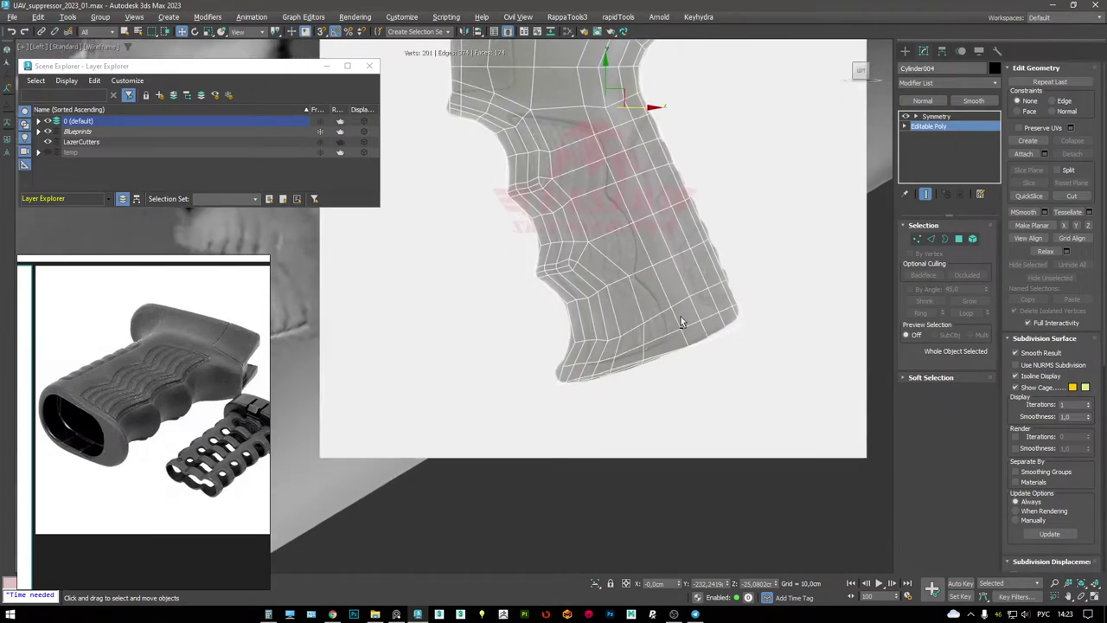
key("alt+w")
- Add TurboSmooth to the grip and review it in the perspective and side views
key("alt+w")
middle_click_drag(606, 389, 551, 259)
scroll(551, 259, "down", 5)
key("F4")
key("ctrl+t")
right_click(617, 211)
left_click(589, 202)
key("F3")
scroll(589, 203, "up", 2)
mouse_move(571, 217)
middle_mouse_down("alt")
mouse_move(531, 265)
mouse_move(597, 282)
mouse_move(593, 272)
middle_mouse_up("alt")
key("F3")
scroll(531, 265, "down", 3)
key("alt+w")
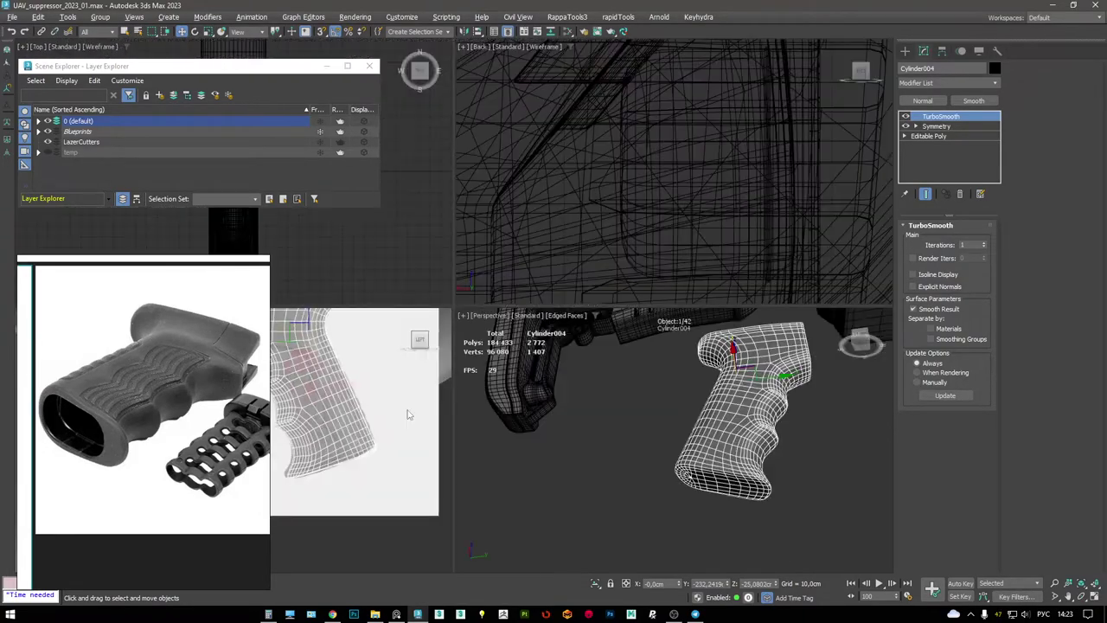
middle_click(389, 321)
key("alt+w")
- Return to the Editable Poly vertex level and preview the smoothed result
left_click(928, 136)
key("F3")
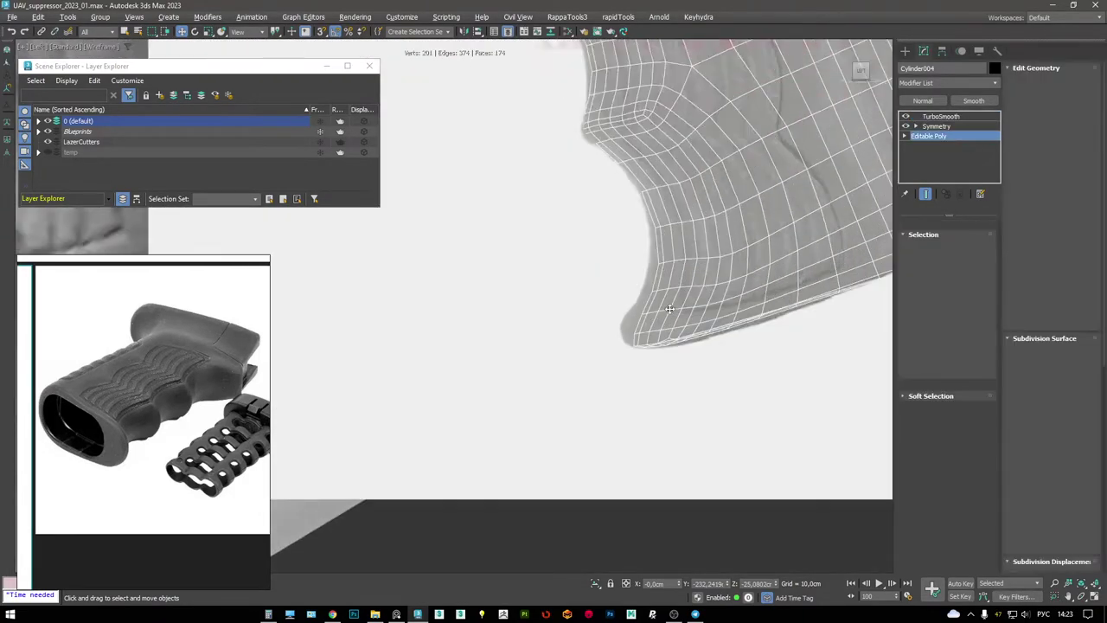
scroll(605, 320, "up", 4)
key("F3")
scroll(611, 324, "down", 1)
key("1")
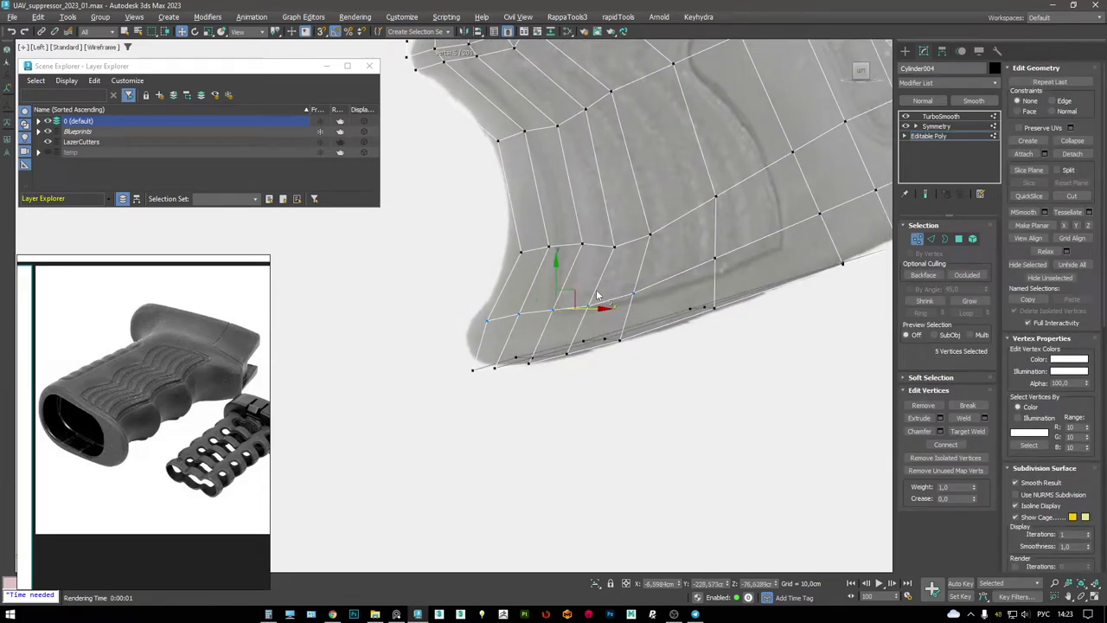
key("F3")
key("ctrl+e")
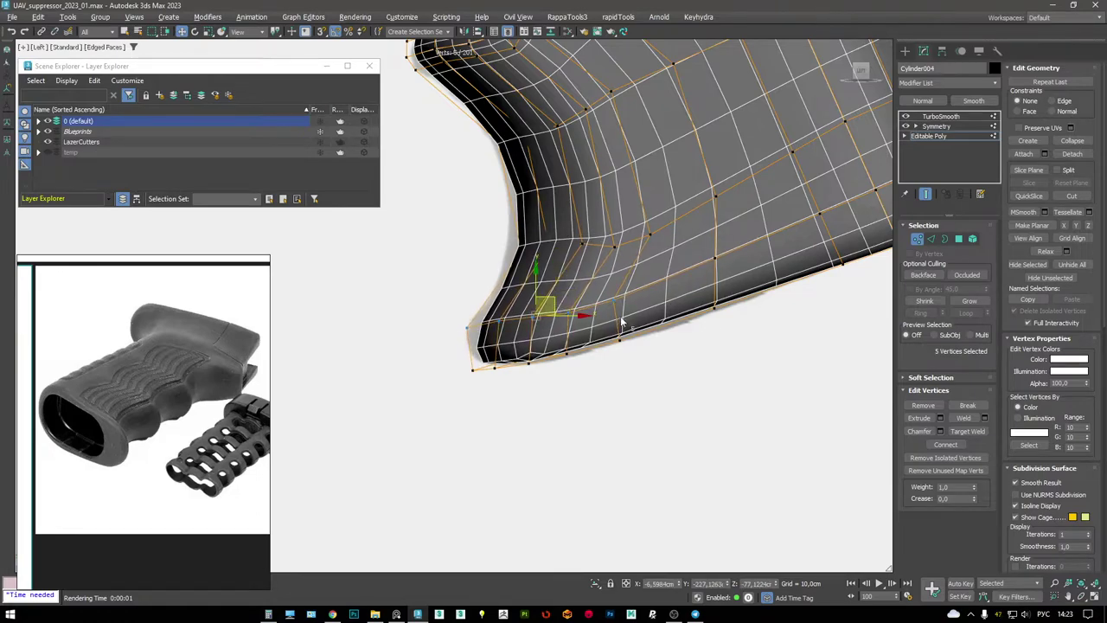
- Orbit the maximized perspective view around the grip, then select TurboSmooth in the stack
key("alt+w")
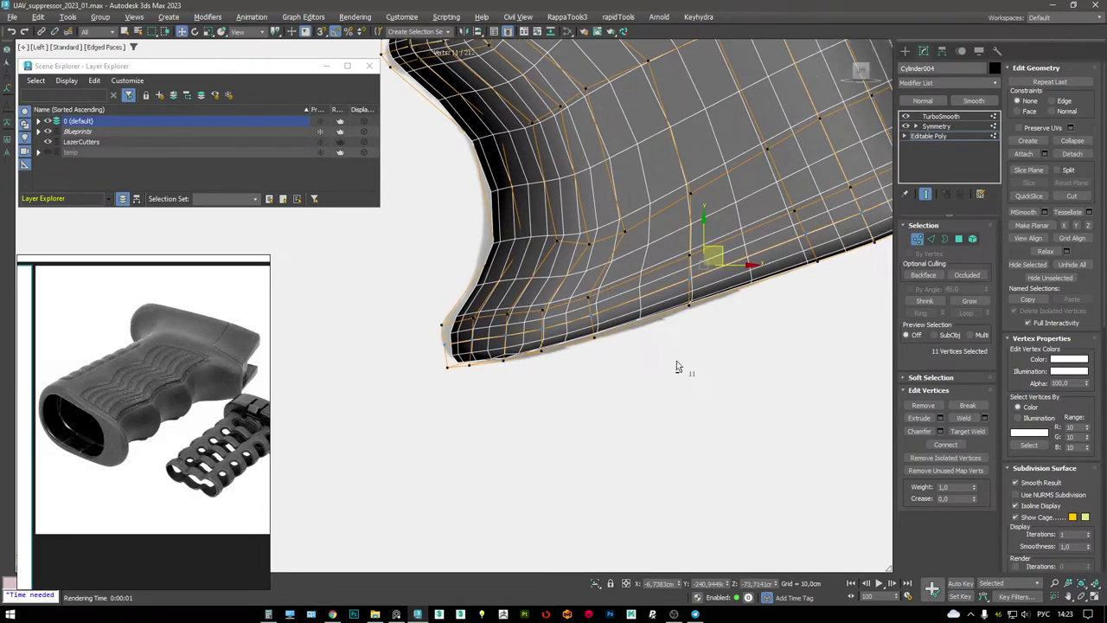
key("alt+w")
middle_click_drag(557, 421, 545, 340, "alt")
key("F3")
key("F3")
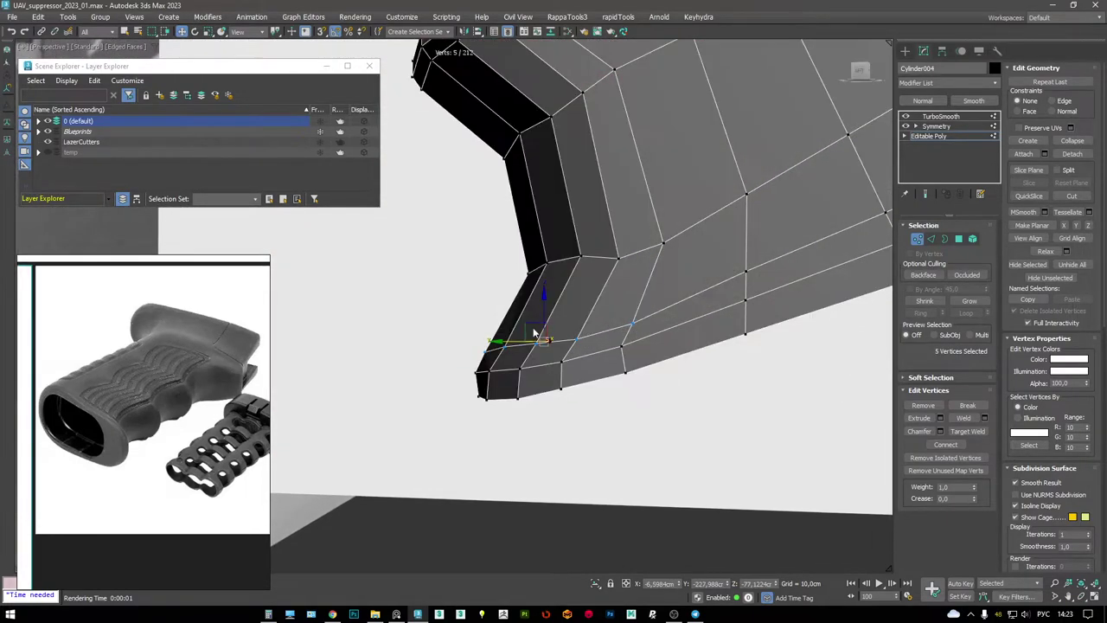
key("F4")
mouse_move(540, 325)
middle_mouse_down("alt")
mouse_move(659, 296)
mouse_move(718, 255)
mouse_move(787, 230)
middle_mouse_up("alt")
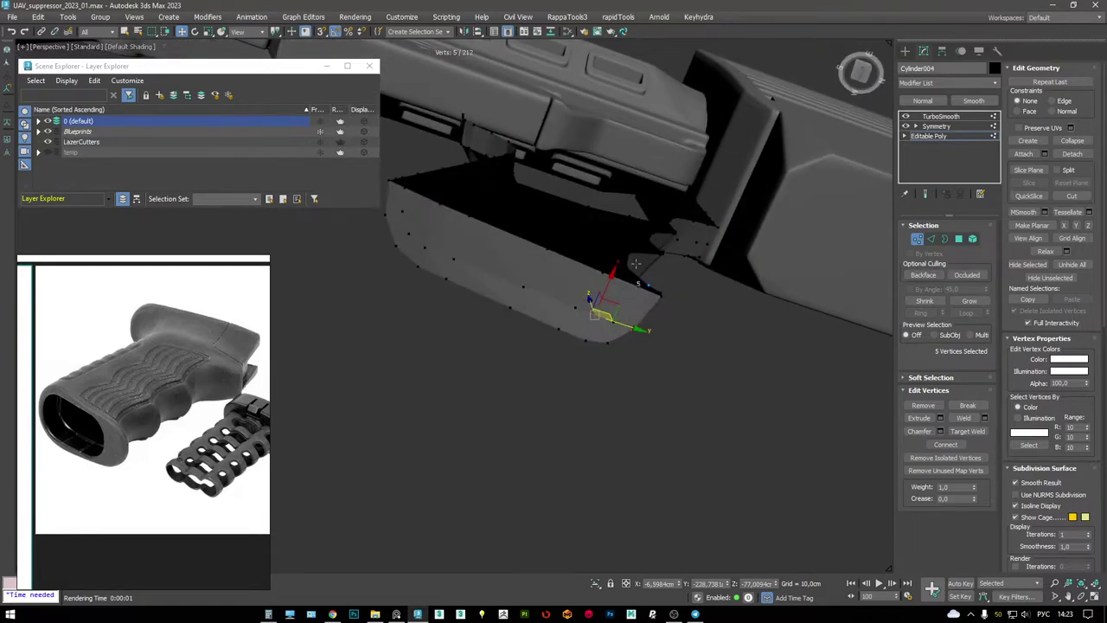
key("F4")
left_click(941, 116)
key("F4")
mouse_move(630, 220)
middle_mouse_down("alt")
mouse_move(539, 314)
mouse_move(526, 339)
mouse_move(535, 368)
mouse_move(546, 355)
mouse_move(435, 376)
mouse_move(583, 311)
mouse_move(571, 305)
middle_mouse_up("alt")
- Clone the grip as Cylinder005 and put the copy on the temp layer
key("F4")
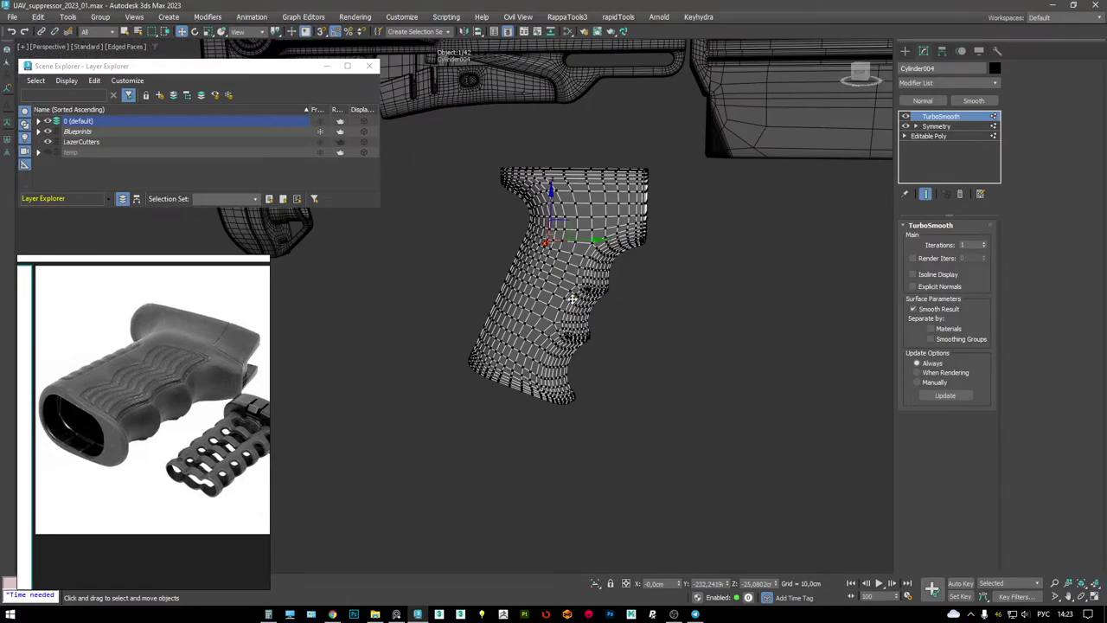
left_click_drag(584, 240, 491, 231, "shift")
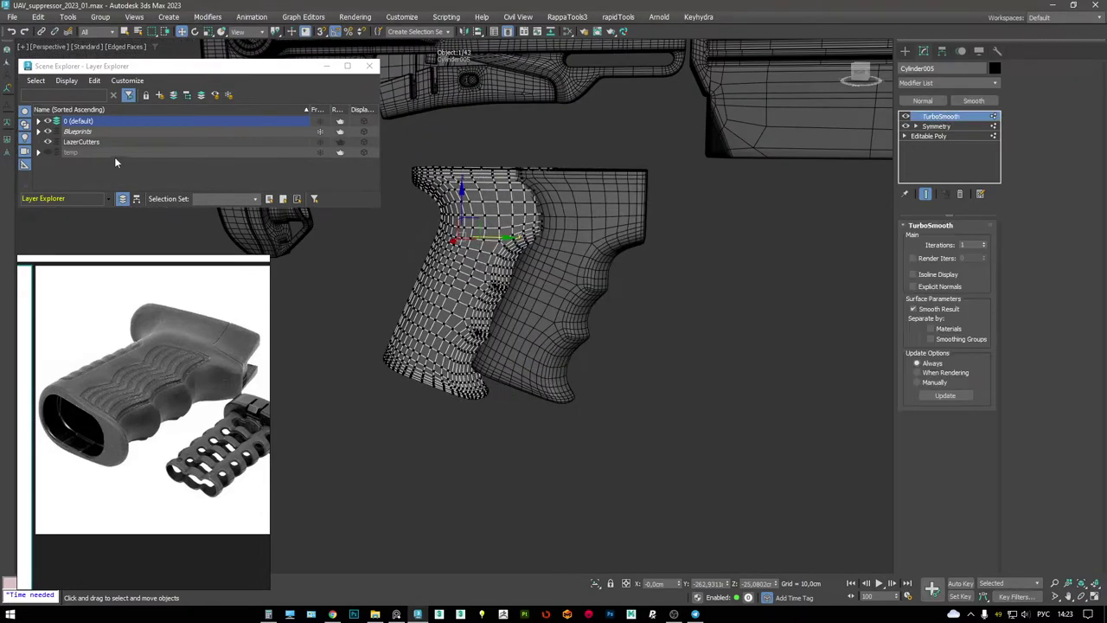
left_click(55, 153)
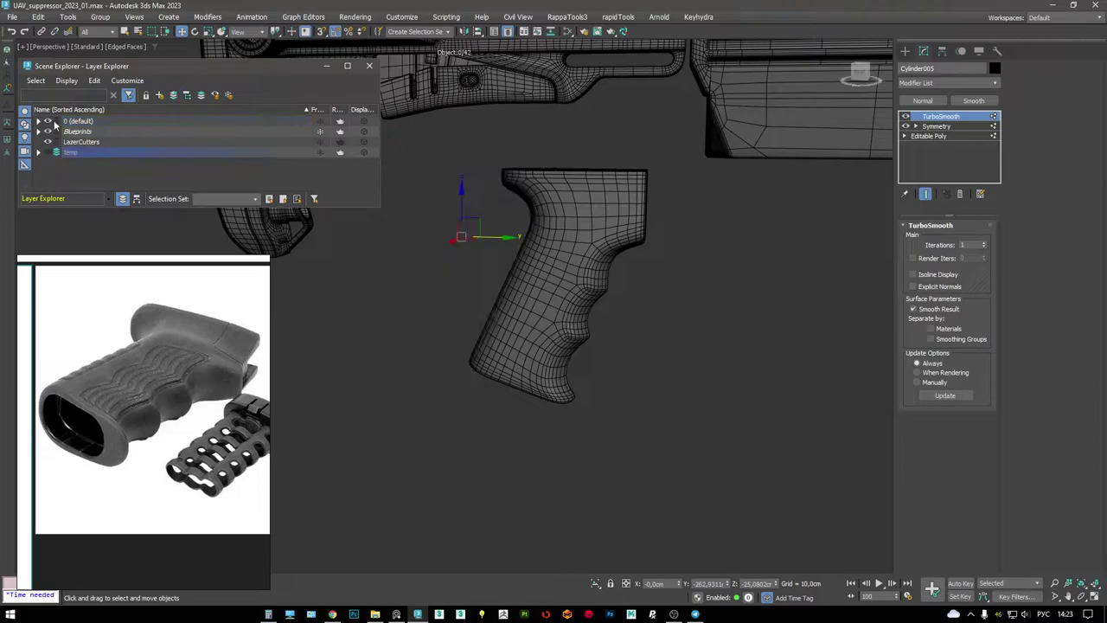
left_click(370, 66)
- Isolate the original grip and maximize the Left view with the blueprint
left_click(566, 261)
key("alt+q")
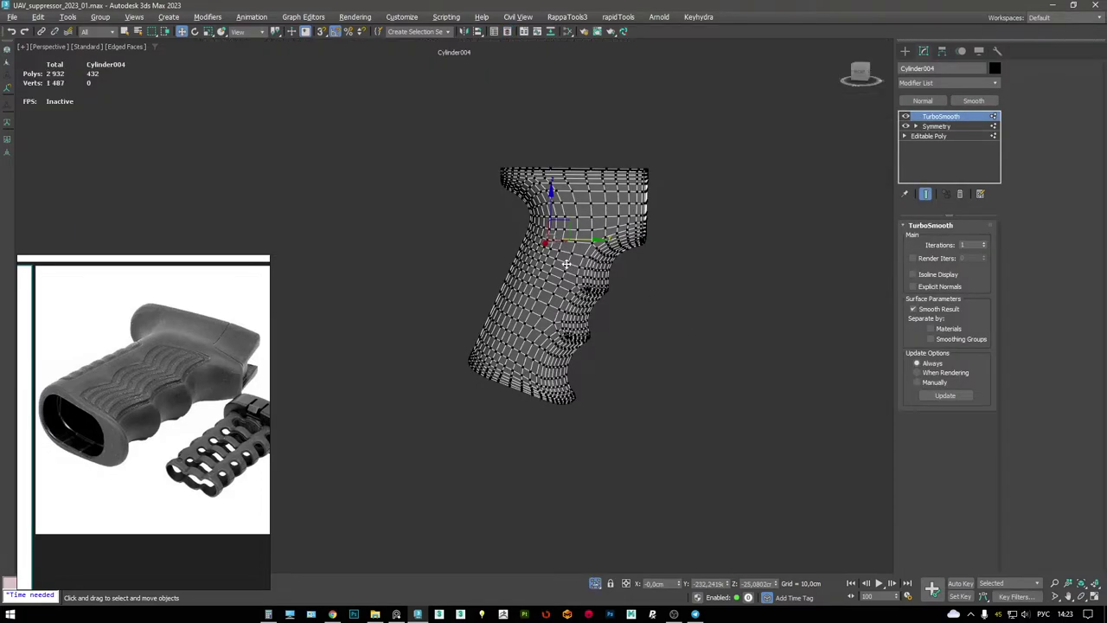
key("alt+w")
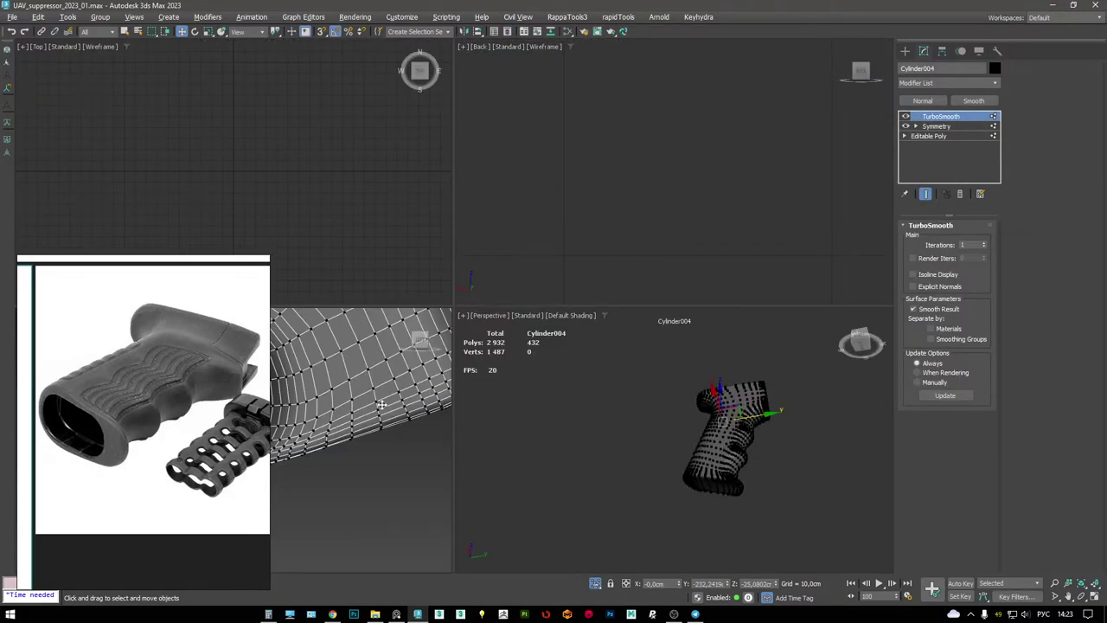
key("alt+w")
scroll(407, 371, "down", 5)
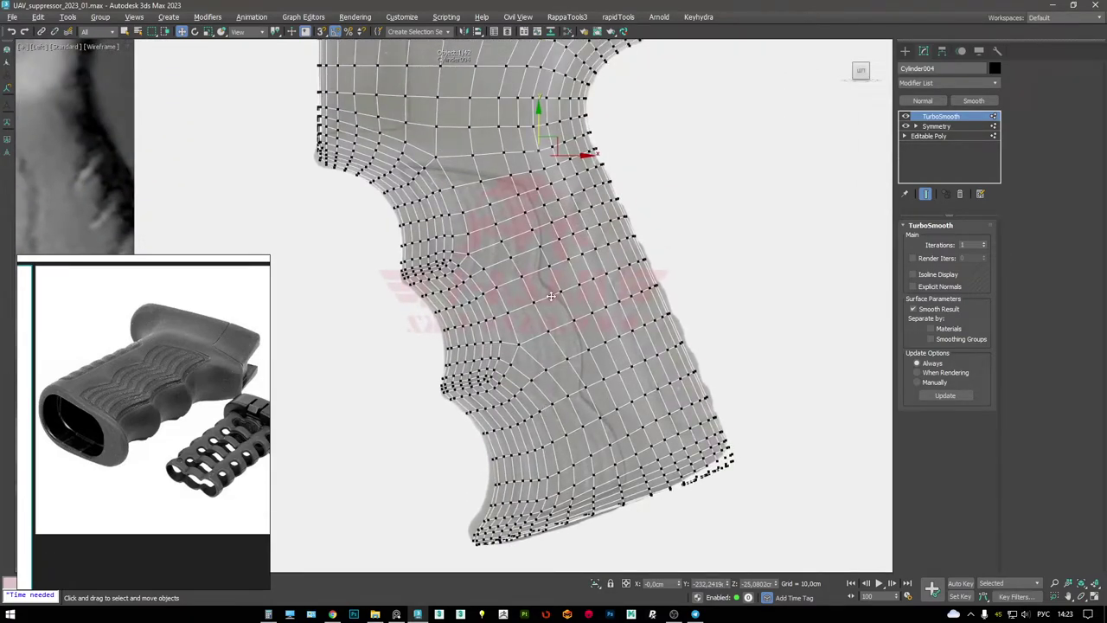
middle_click_drag(526, 286, 548, 289)
- Hide the grip mesh so the side blueprint shows clearly
right_click(655, 285)
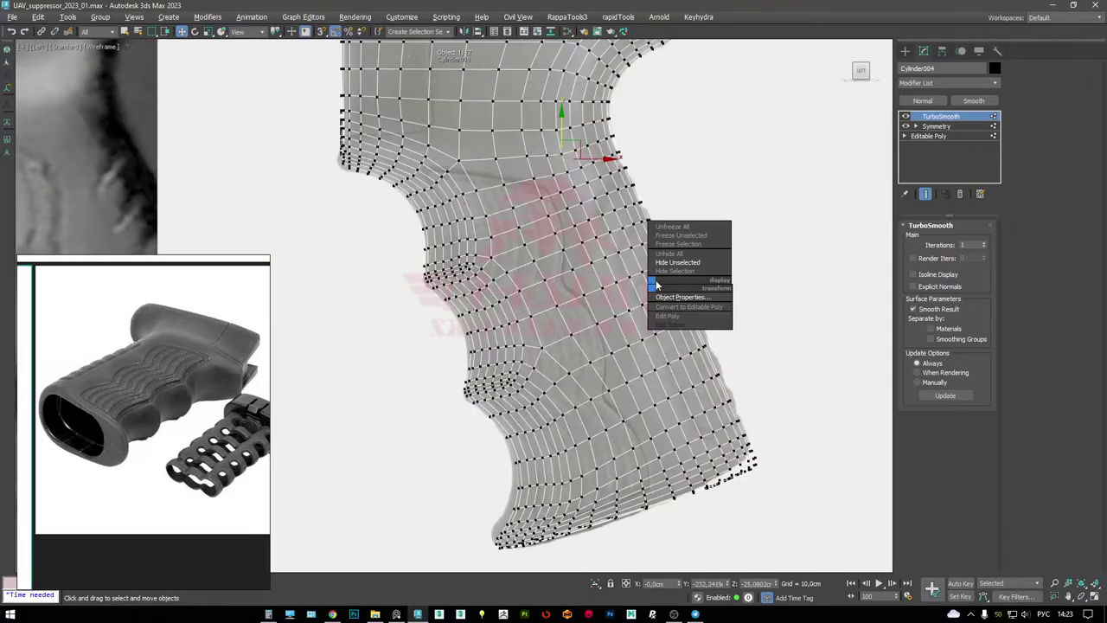
left_click(668, 271)
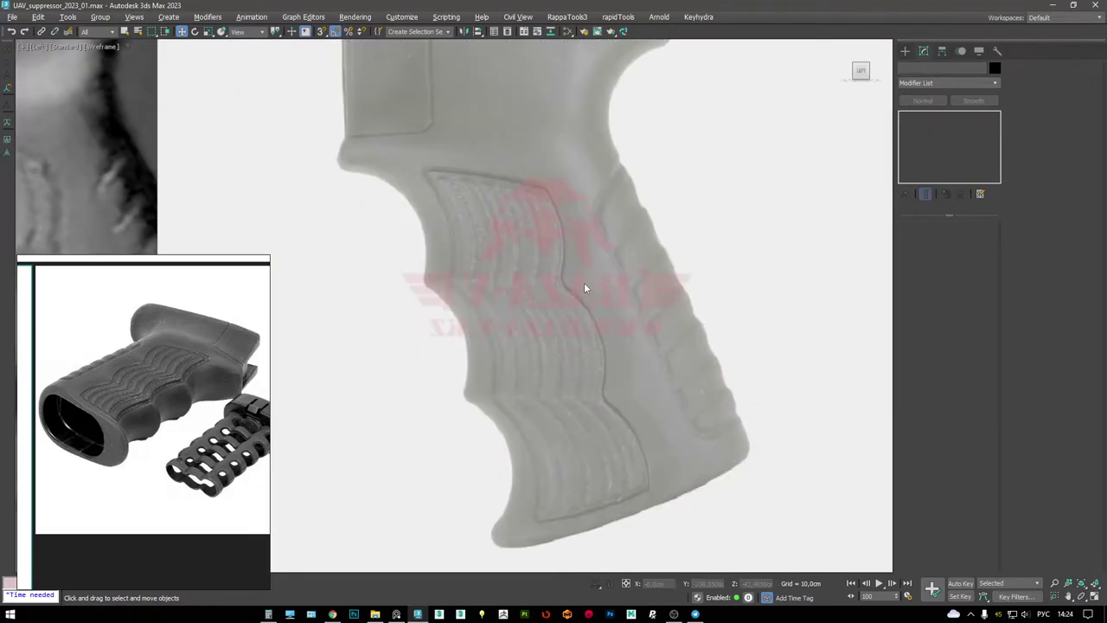
middle_click_drag(586, 284, 609, 266)
right_click(647, 272)
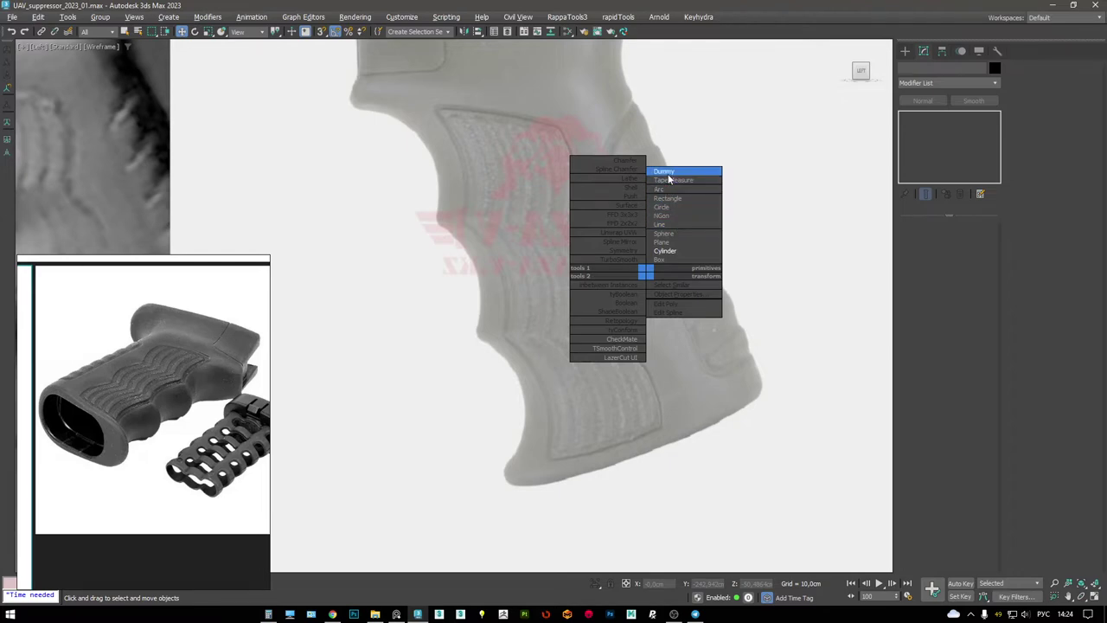
- Start a Line spline along the panel's top and right edges down to the bottom-right corner
left_click(671, 225)
middle_click_drag(440, 119, 438, 132)
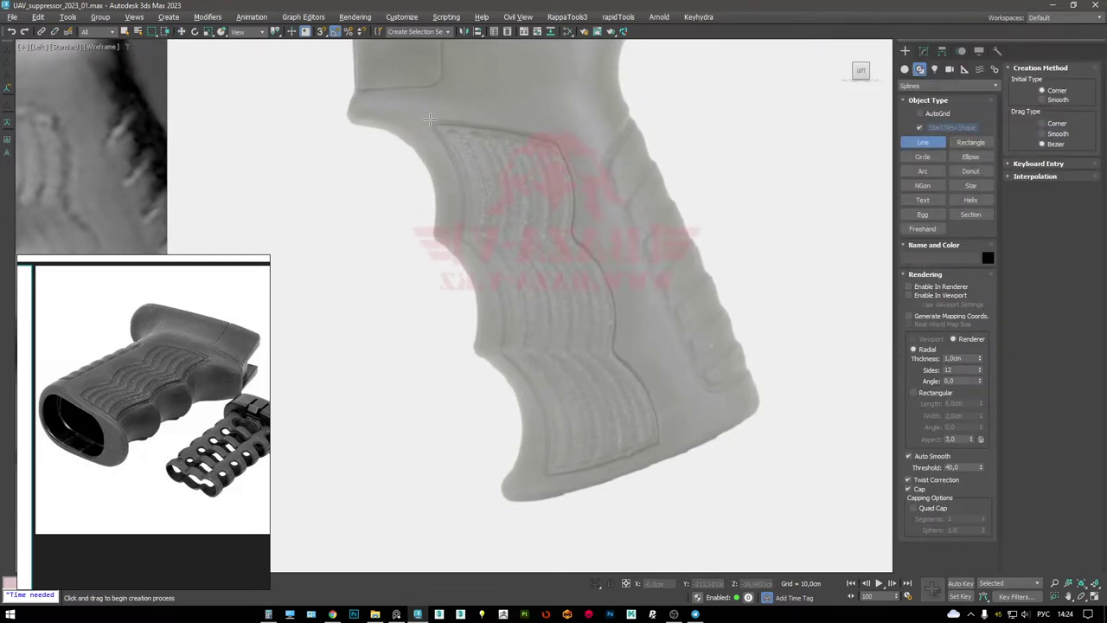
left_click(428, 119)
left_click(555, 138)
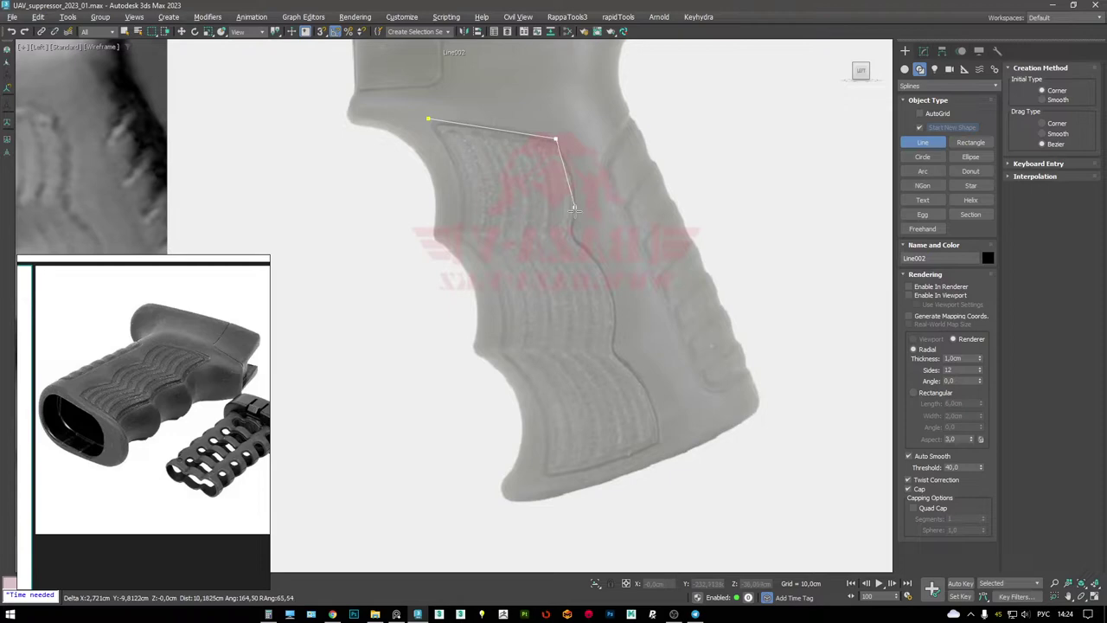
left_click(572, 234)
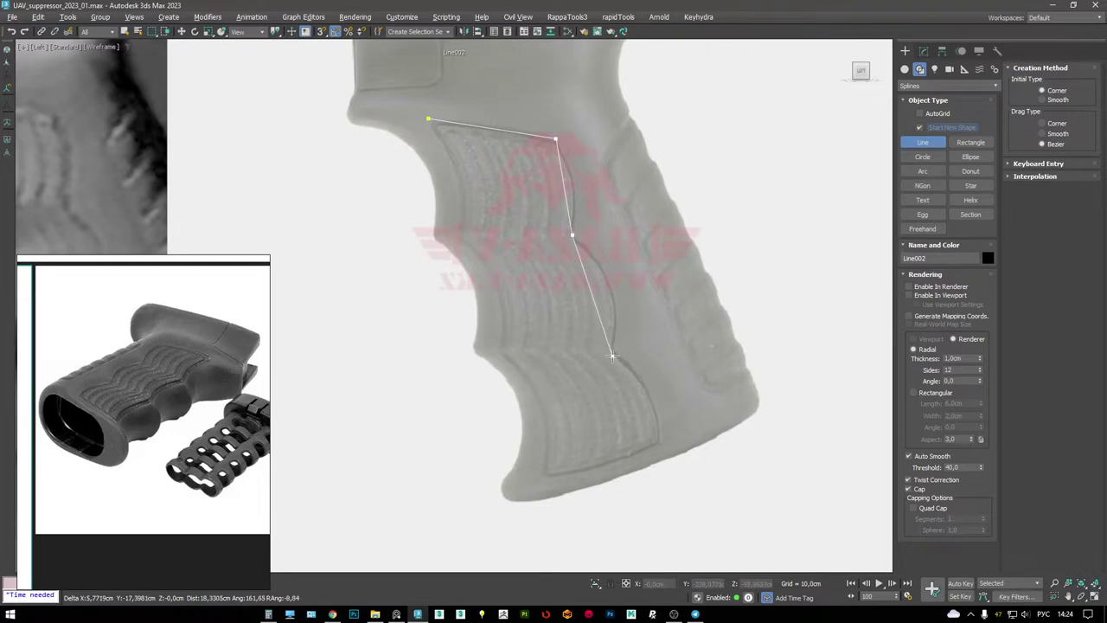
left_click(611, 355)
left_click(660, 443)
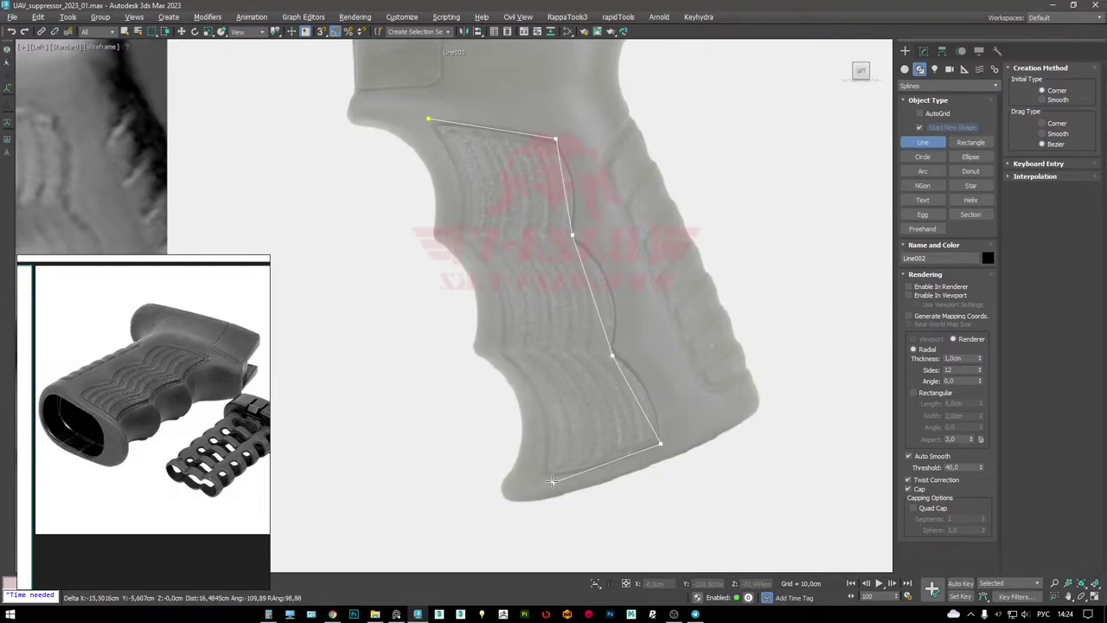
- Finish the outline along the bottom and left edges, close it, and select the three left-edge segments
left_click(544, 476)
left_click(502, 352)
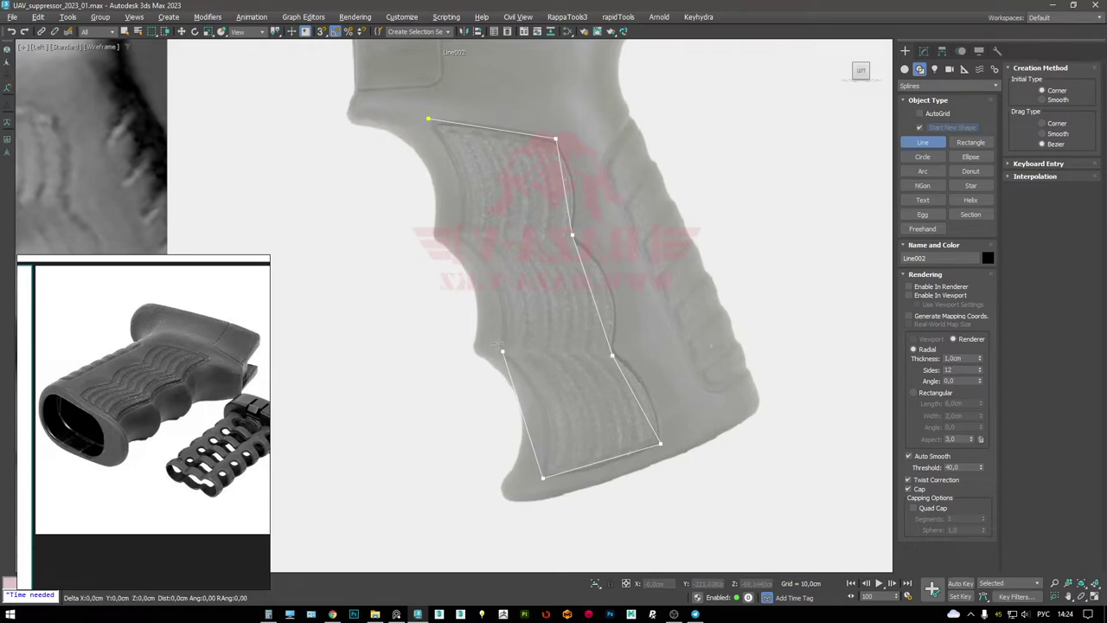
left_click(458, 236)
left_click(428, 119)
left_click(531, 317)
key("2")
left_click_drag(450, 278, 538, 424)
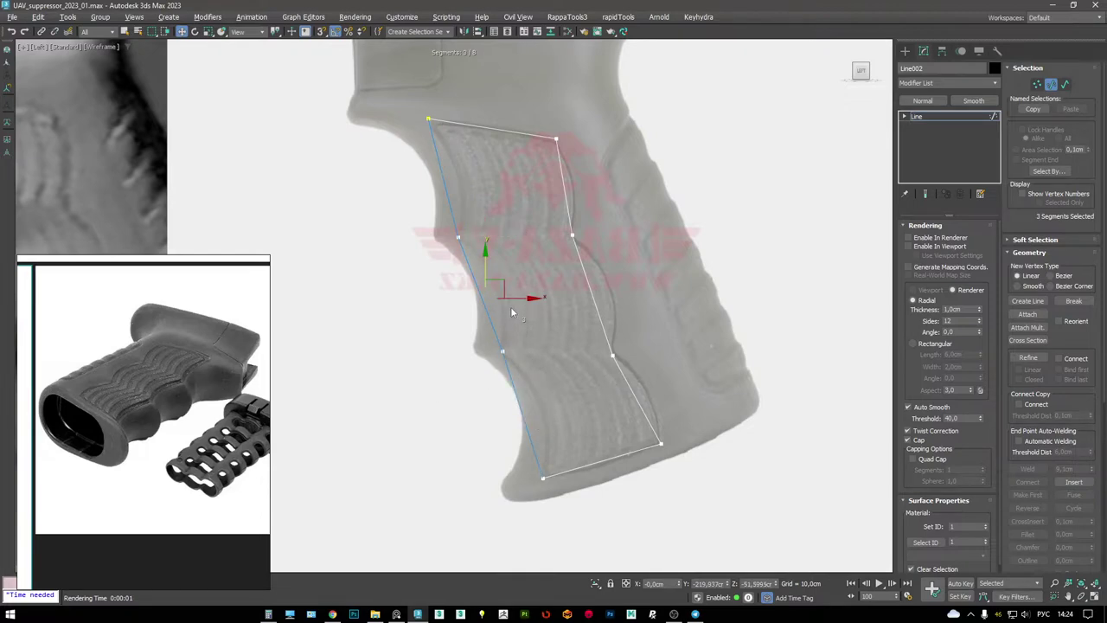
- Move the left-edge outline vertices so they follow the panel's curved edge
right_click(620, 222)
scroll(1002, 383, "down", 1)
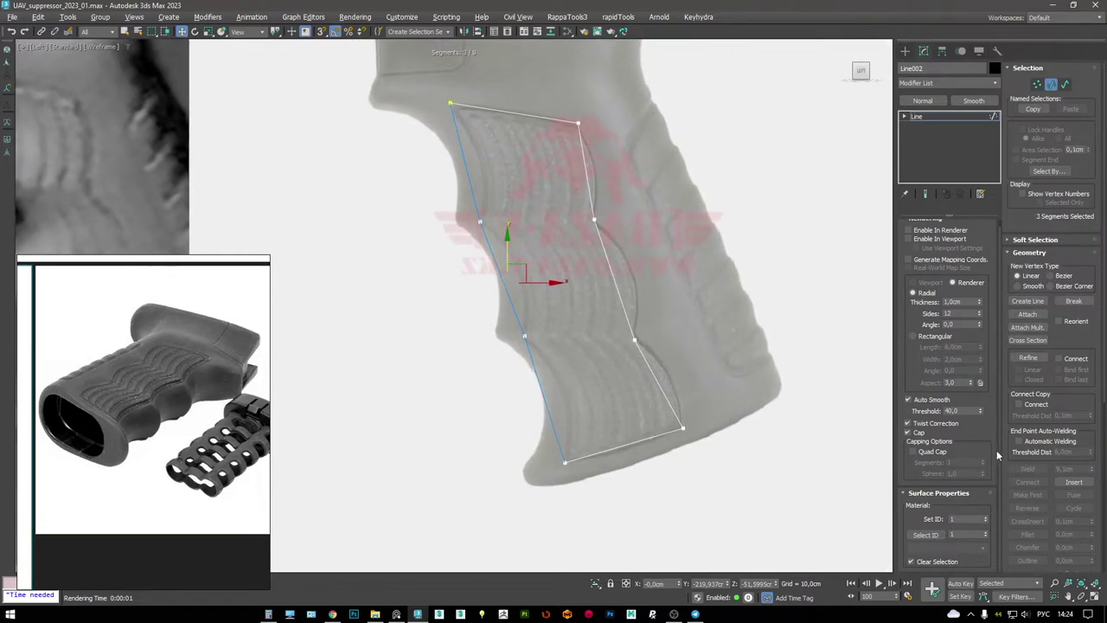
scroll(1064, 502, "down", 8)
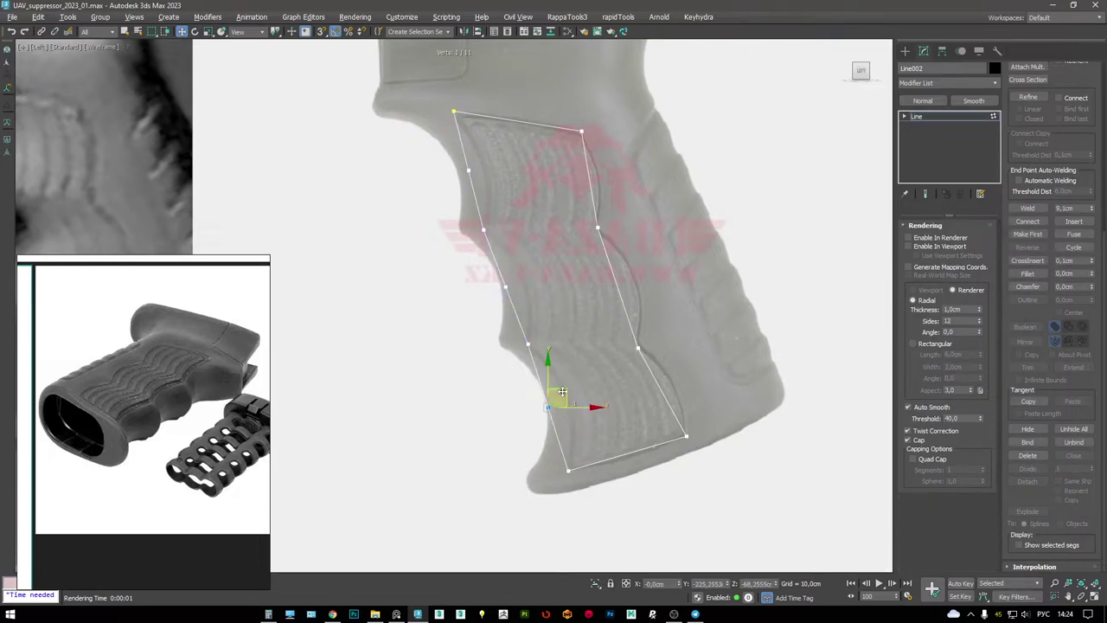
left_click_drag(511, 199, 462, 182)
right_click(482, 160)
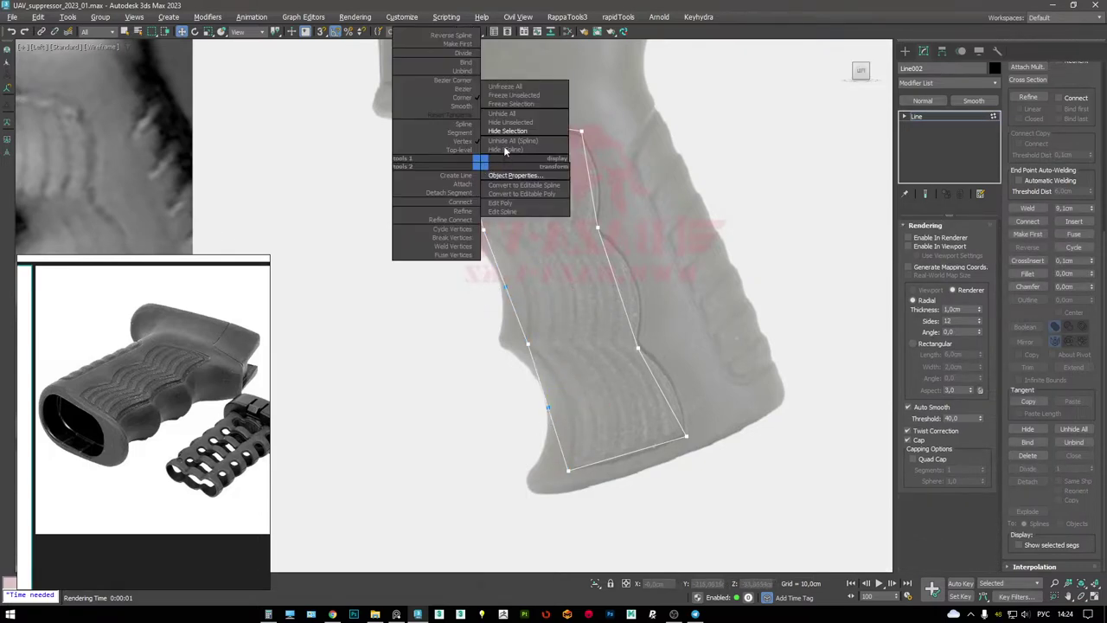
left_click(471, 105)
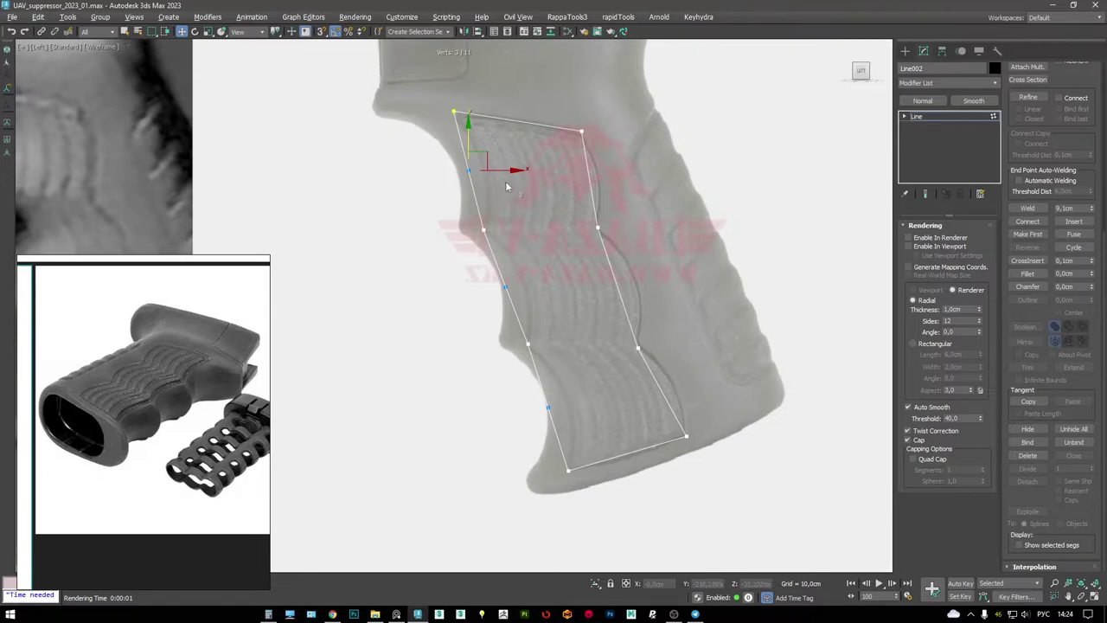
left_click_drag(497, 156, 504, 155)
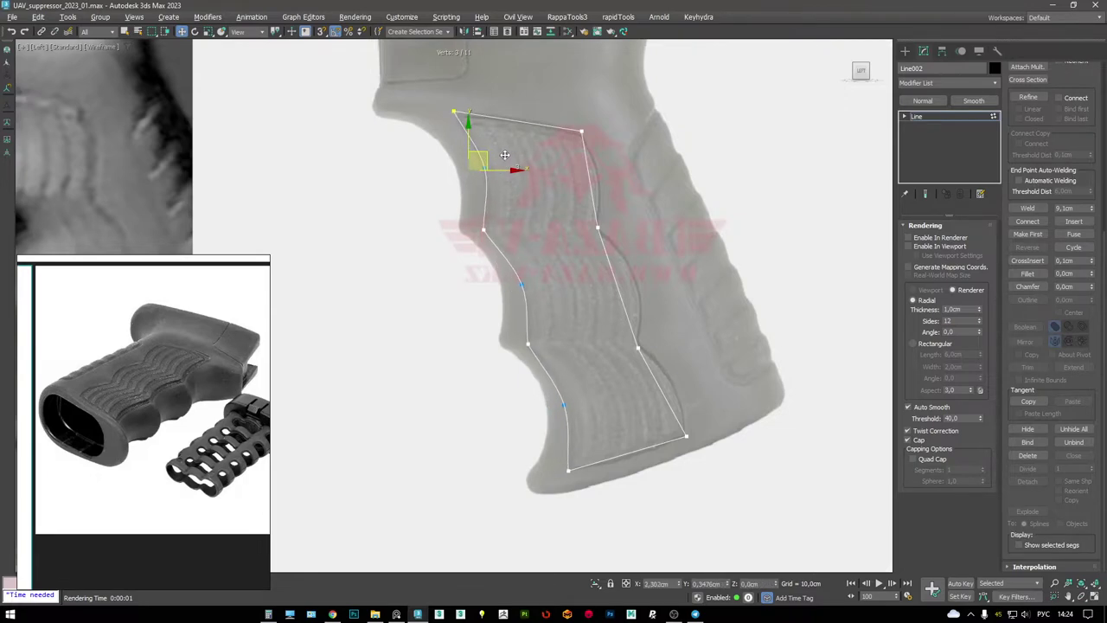
left_click(522, 277)
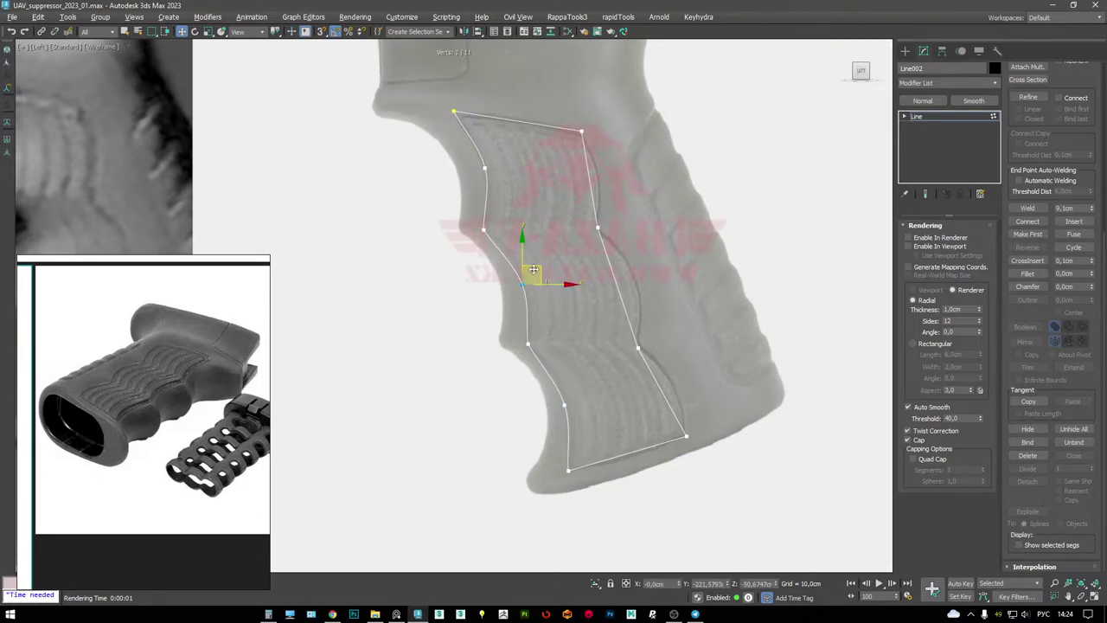
left_click(565, 404)
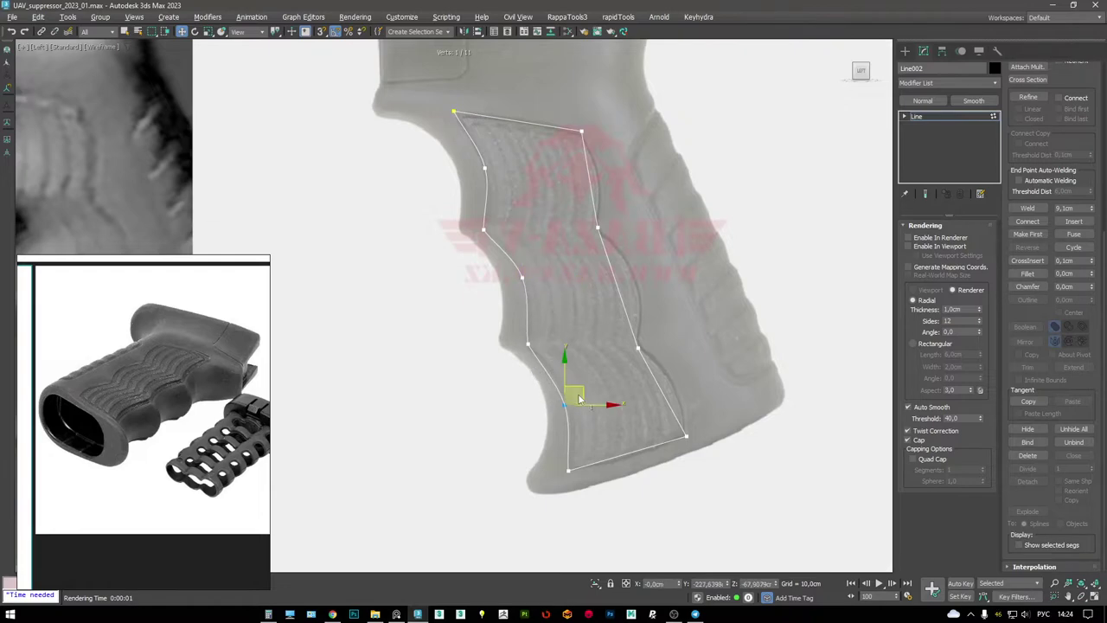
left_click_drag(584, 390, 586, 389)
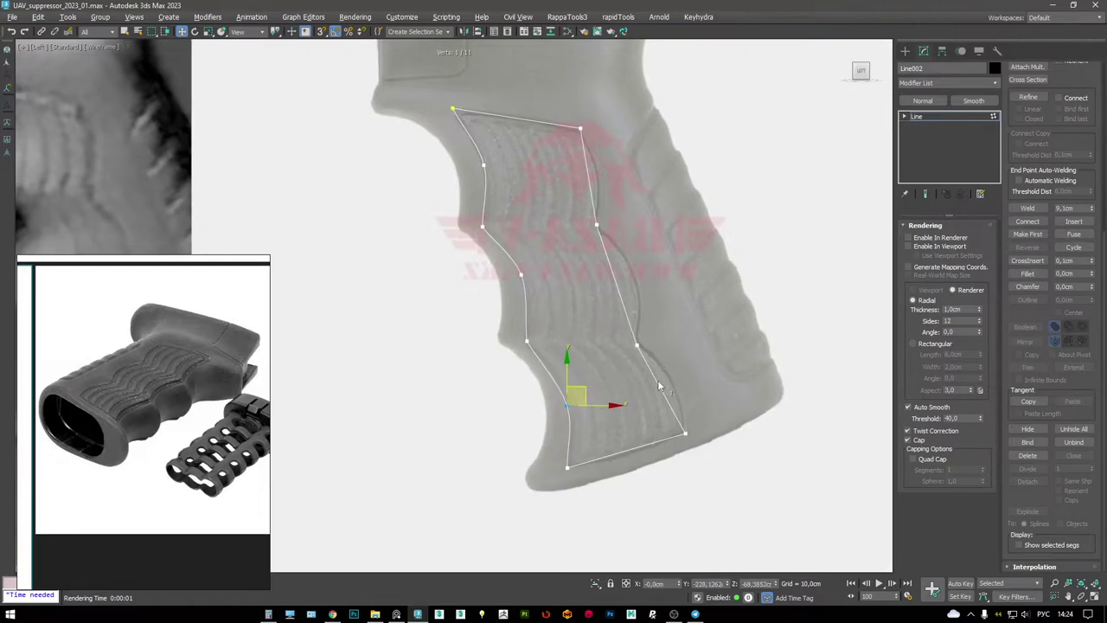
- Subdivide three right-edge segments and place the new vertices as corners on the panel contour
key("2")
left_click(658, 363)
left_click(630, 333)
left_click(667, 404, "ctrl")
key("ctrl+d")
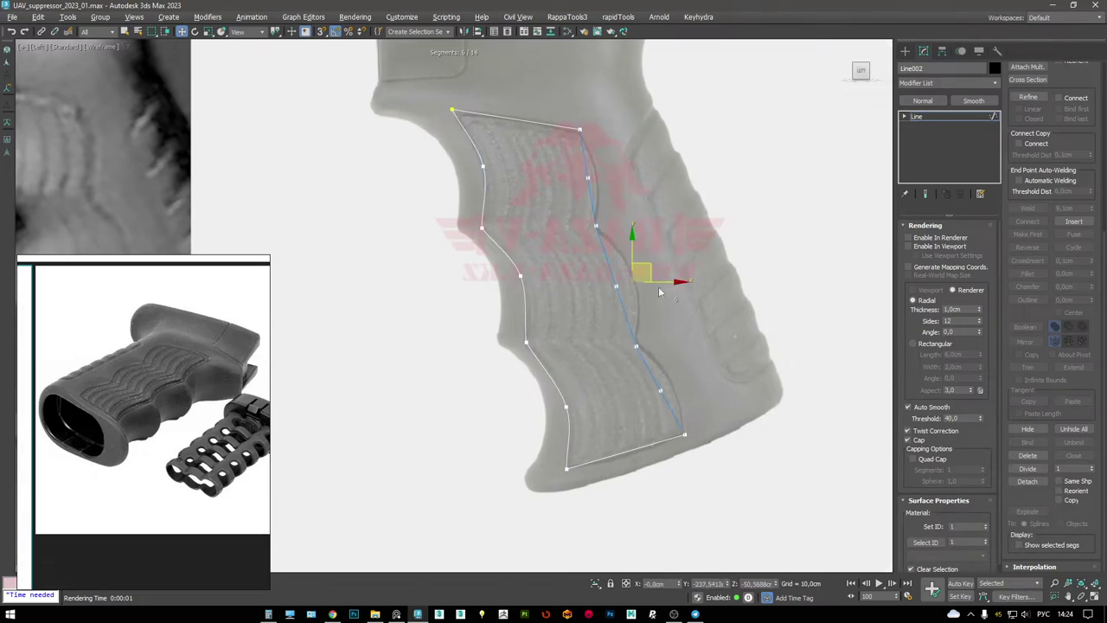
key("1")
left_click_drag(657, 303, 592, 264)
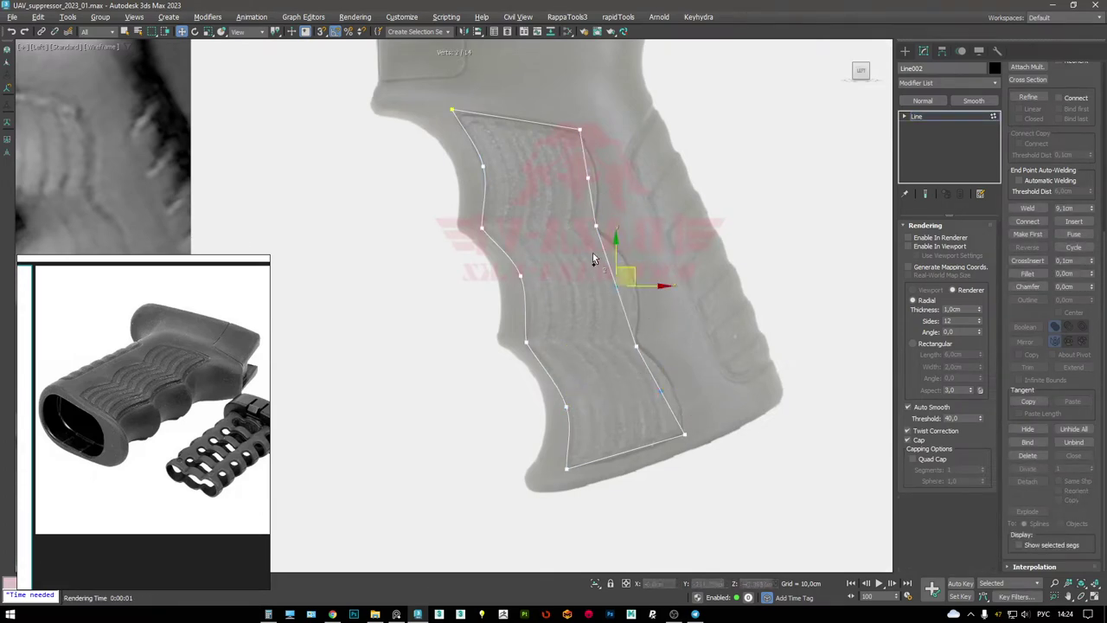
right_click(638, 249)
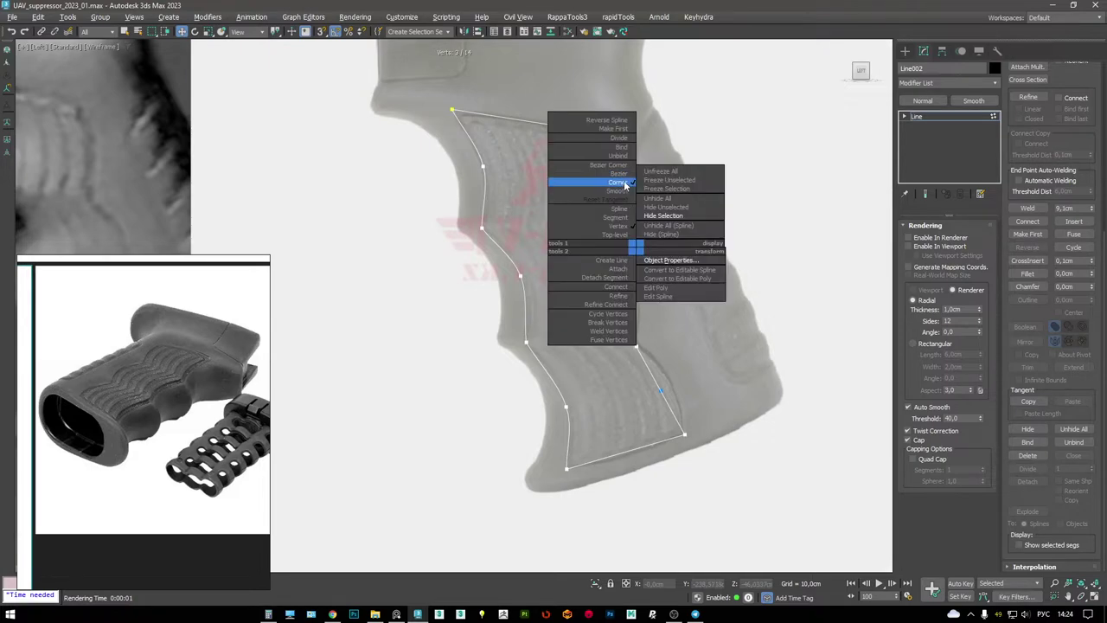
left_click(620, 182)
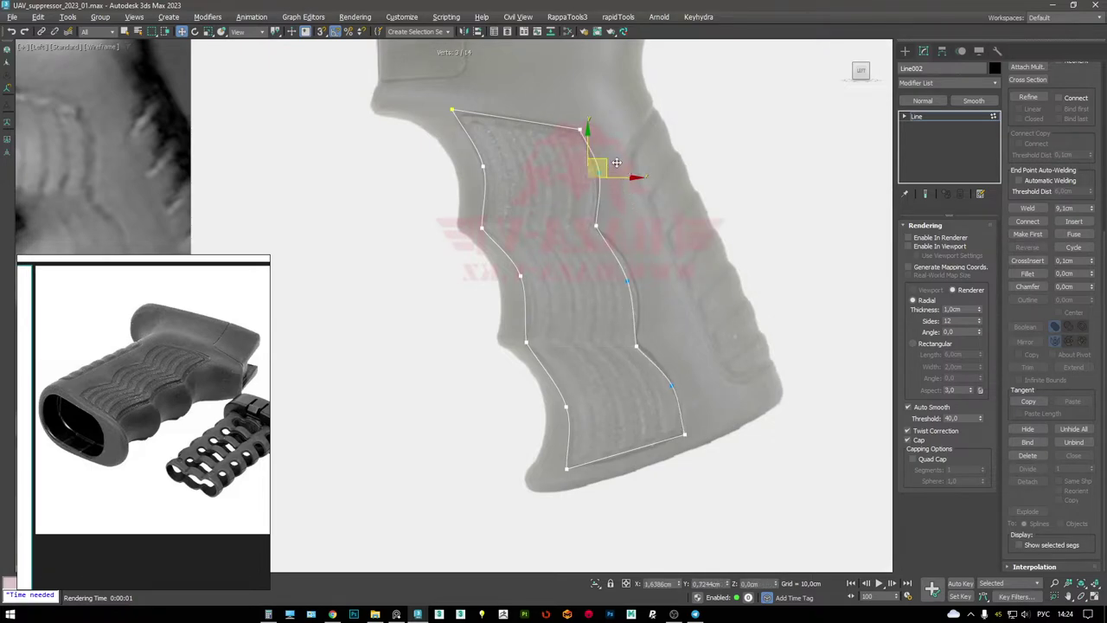
- Nudge the right-edge vertices, including the lower right one, onto the panel edge
left_click(600, 279)
mouse_move(627, 282)
left_mouse_down()
mouse_move(637, 258)
mouse_move(634, 278)
left_mouse_up()
left_click(670, 387)
left_click_drag(694, 385, 637, 305)
scroll(636, 306, "up", 4)
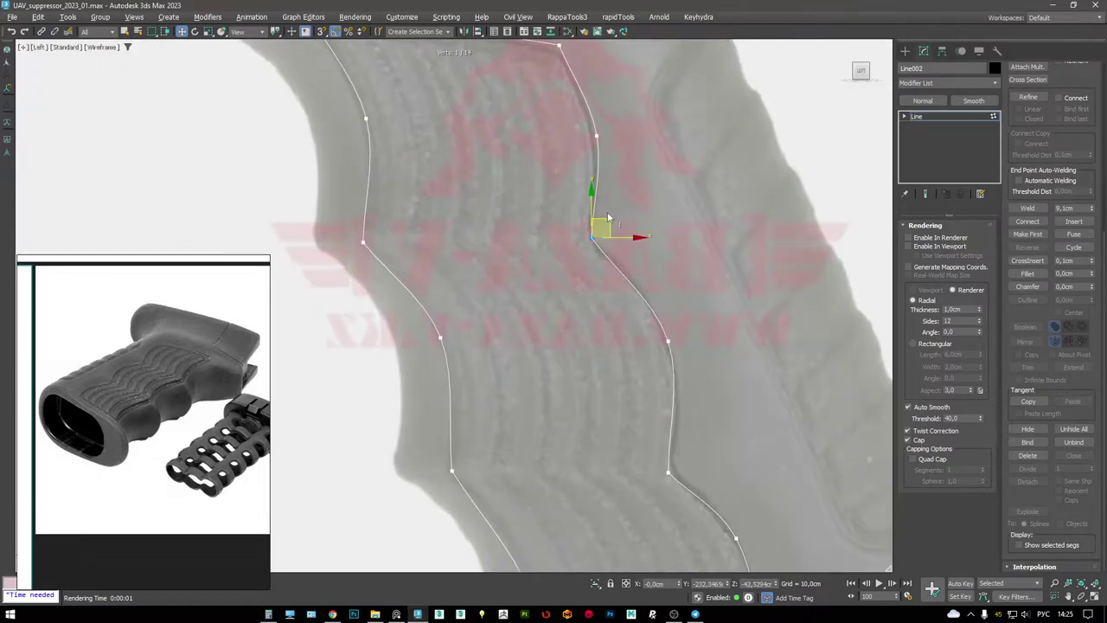
scroll(604, 215, "down", 4)
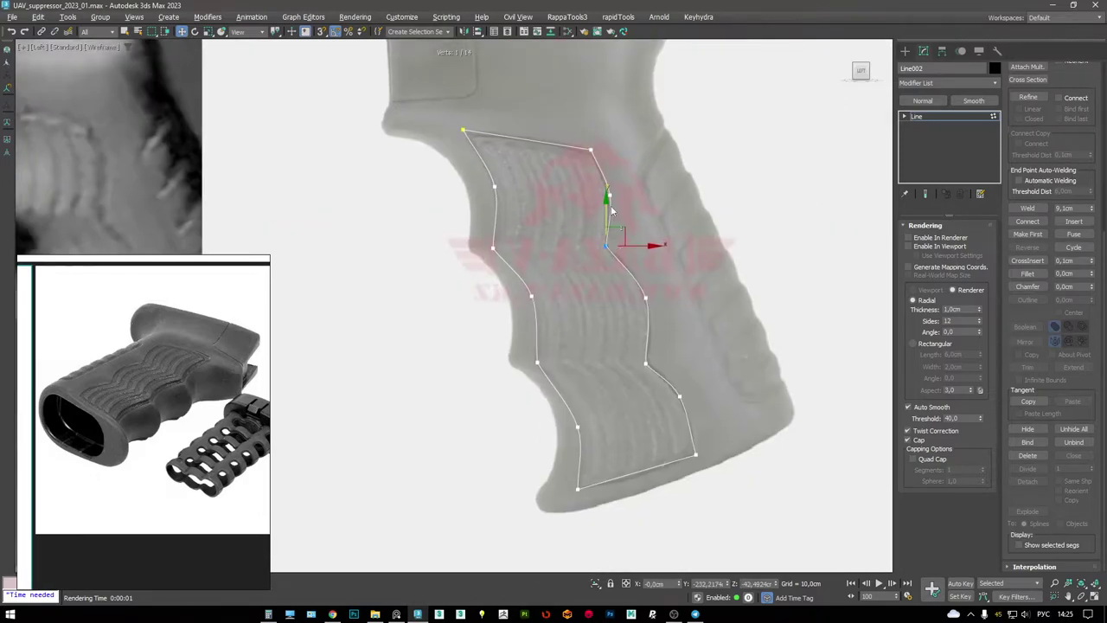
- Fillet the outline's top-left corner vertex to 2.7 cm
left_click(588, 150)
scroll(581, 124, "up", 3)
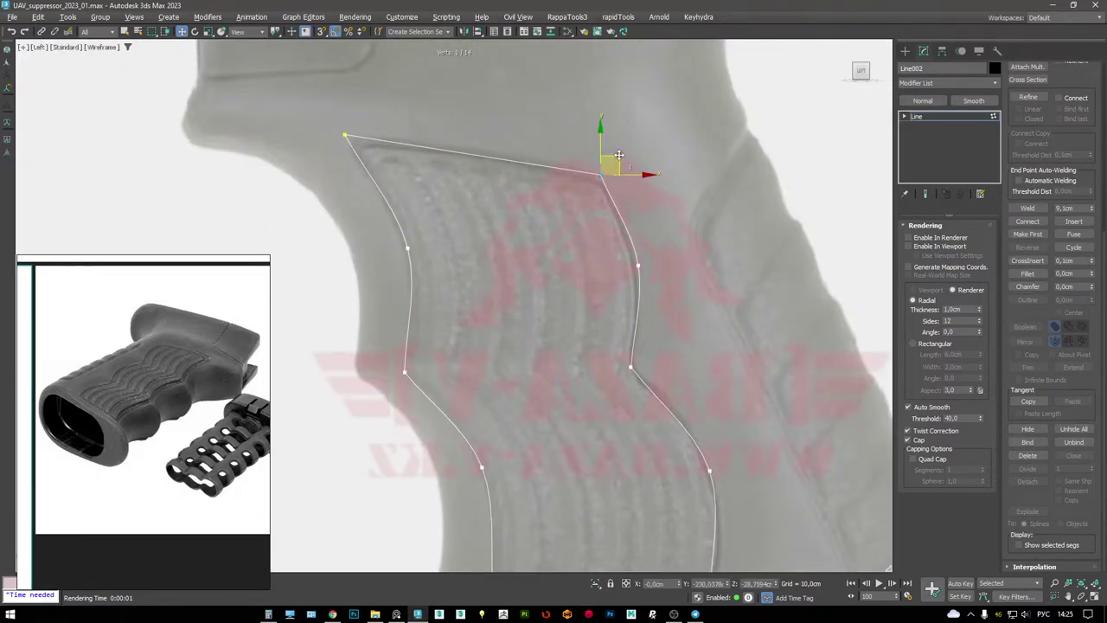
left_click(345, 135)
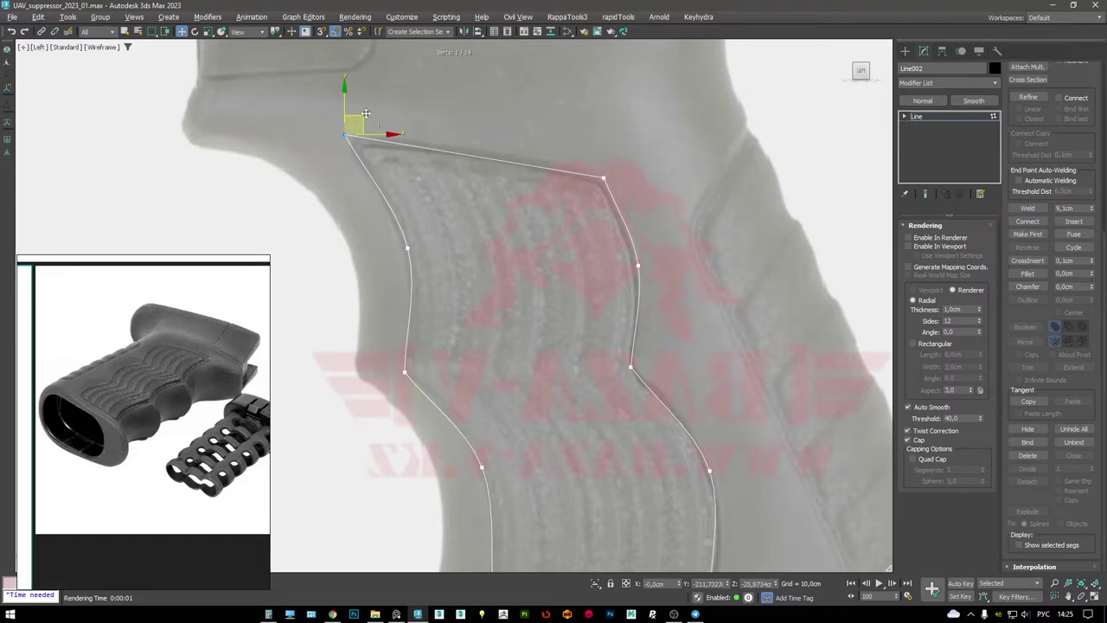
scroll(421, 171, "down", 3)
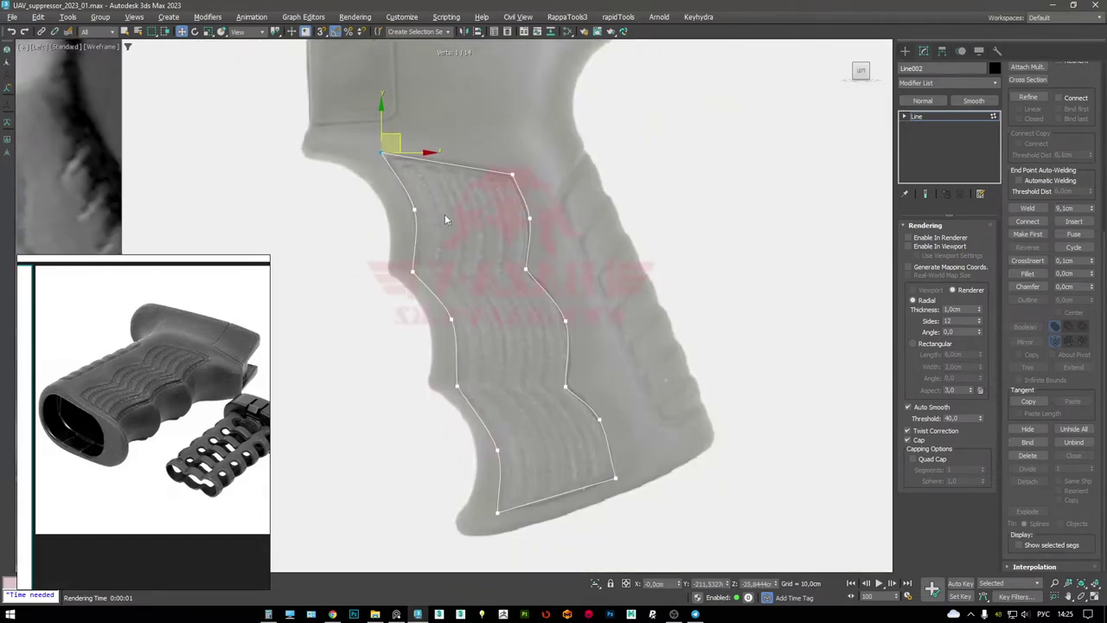
middle_click_drag(438, 209, 515, 248)
left_click_drag(1091, 275, 1090, 253)
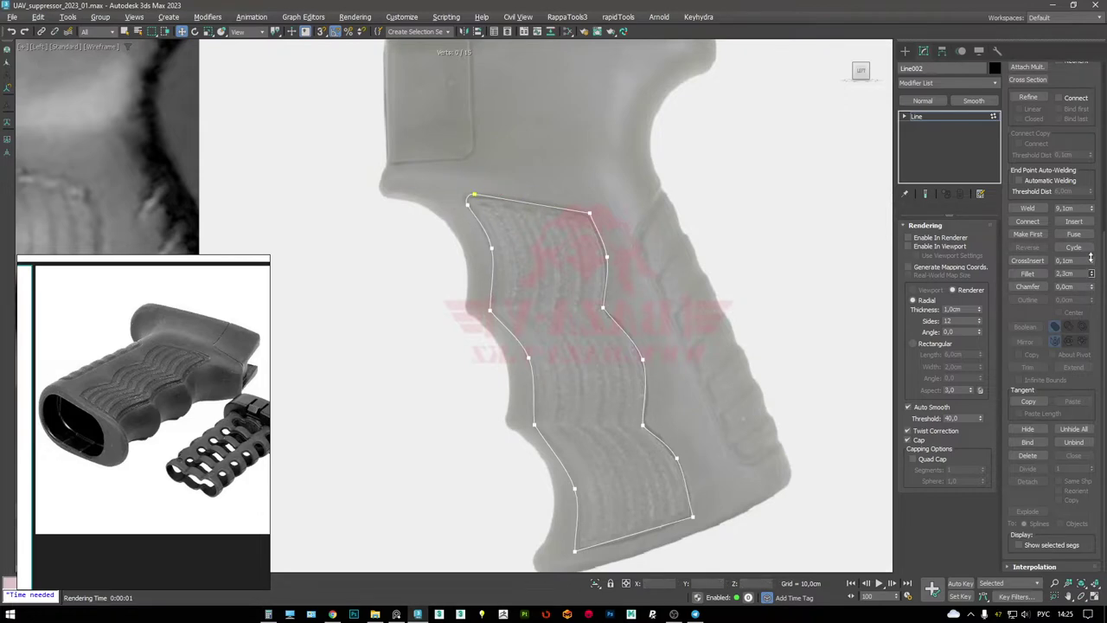
- Fillet the outline's bottom-left and bottom-right corner vertices
scroll(624, 404, "up", 4)
left_click(514, 452)
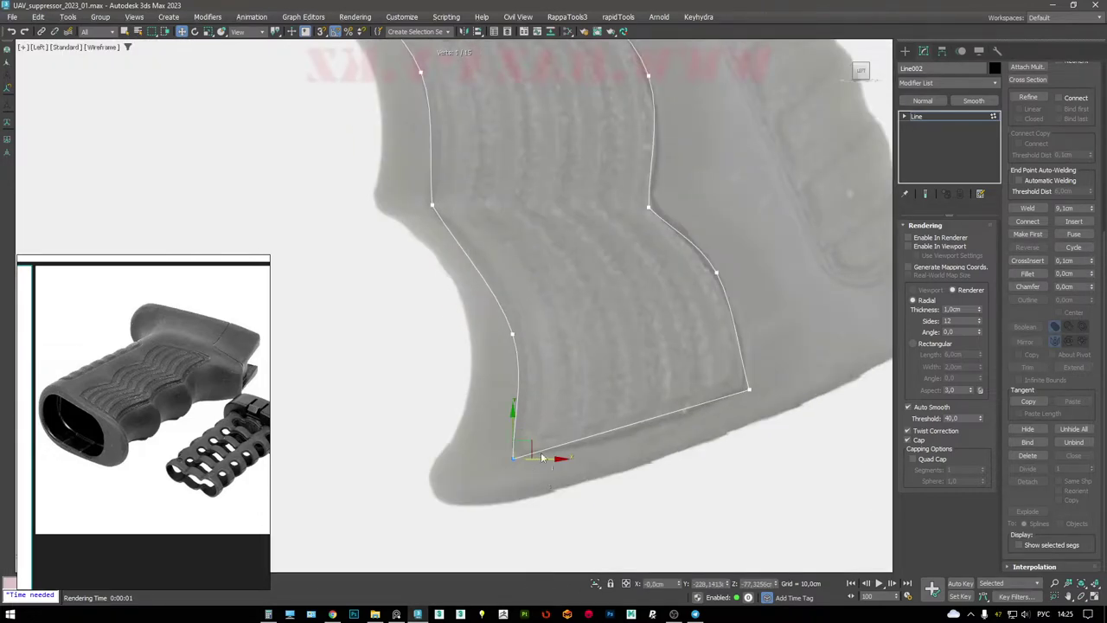
left_click_drag(1091, 273, 1091, 271)
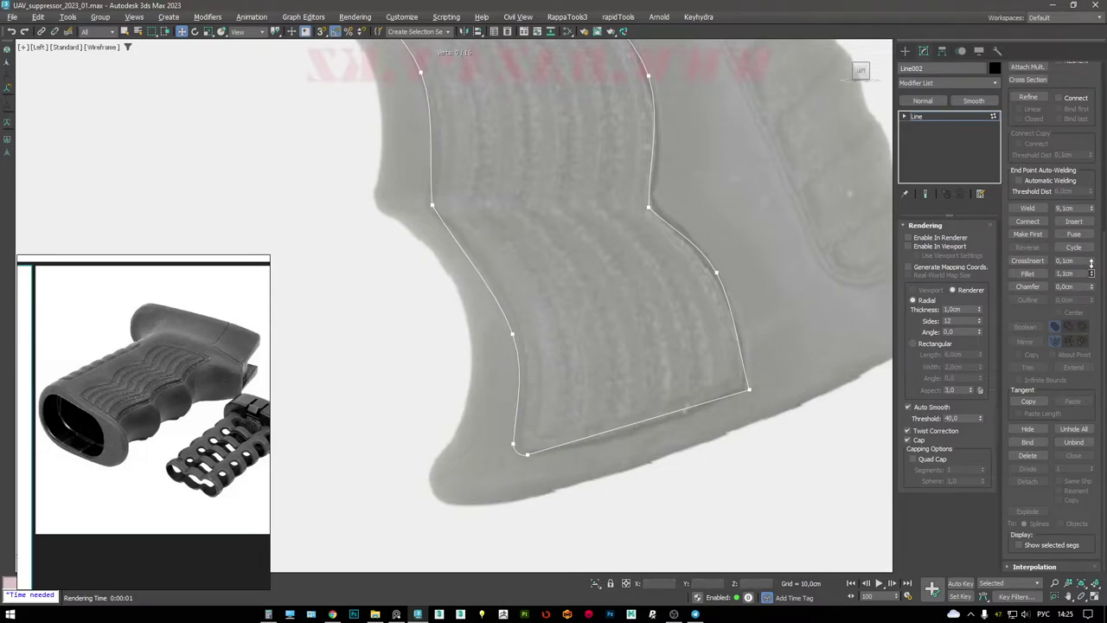
left_click_drag(762, 334, 809, 435)
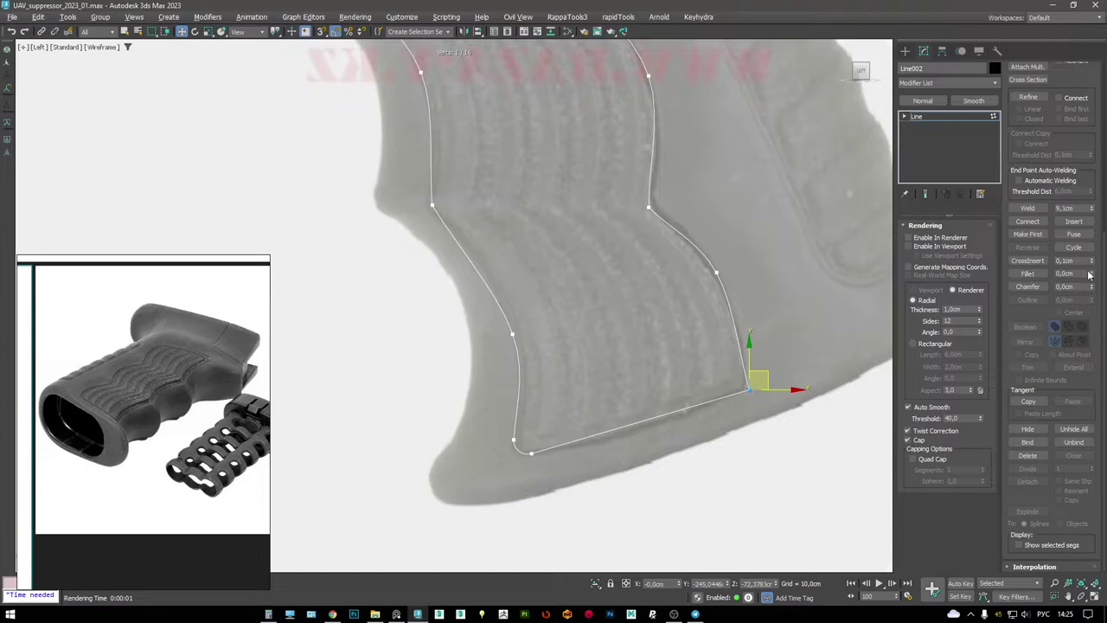
left_click_drag(1091, 274, 1092, 263)
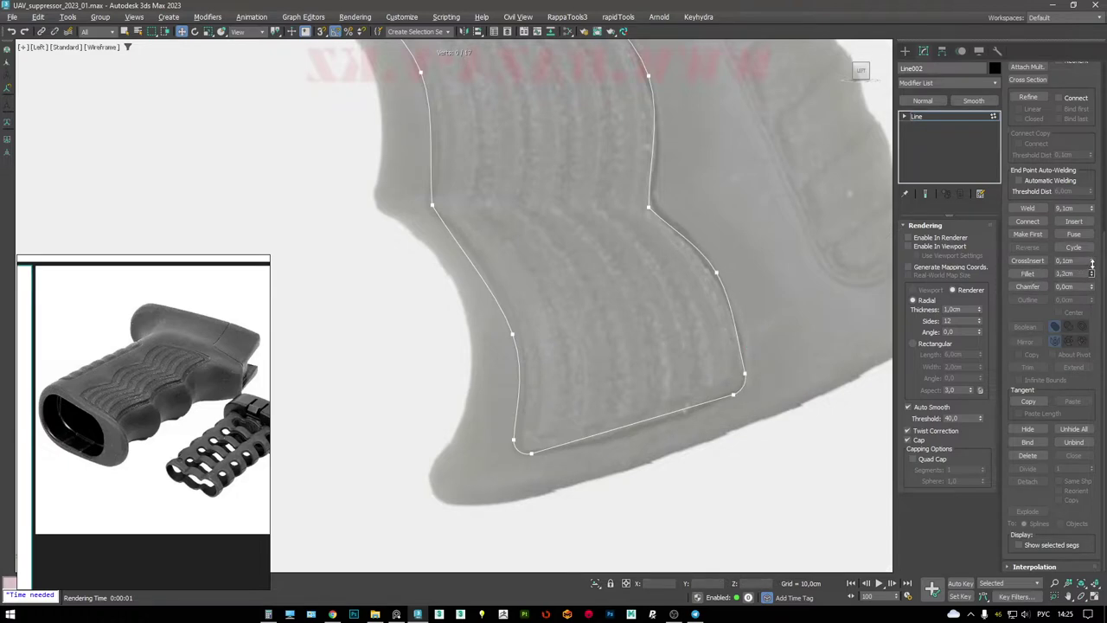
- Fillet the outline's top-right corner vertex
scroll(736, 297, "down", 4)
middle_click_drag(662, 287, 680, 319)
scroll(687, 324, "up", 3)
left_click(594, 181)
left_click(441, 223)
middle_click_drag(457, 222, 488, 273)
left_click(588, 94)
middle_click_drag(634, 196, 651, 346)
scroll(651, 347, "up", 2)
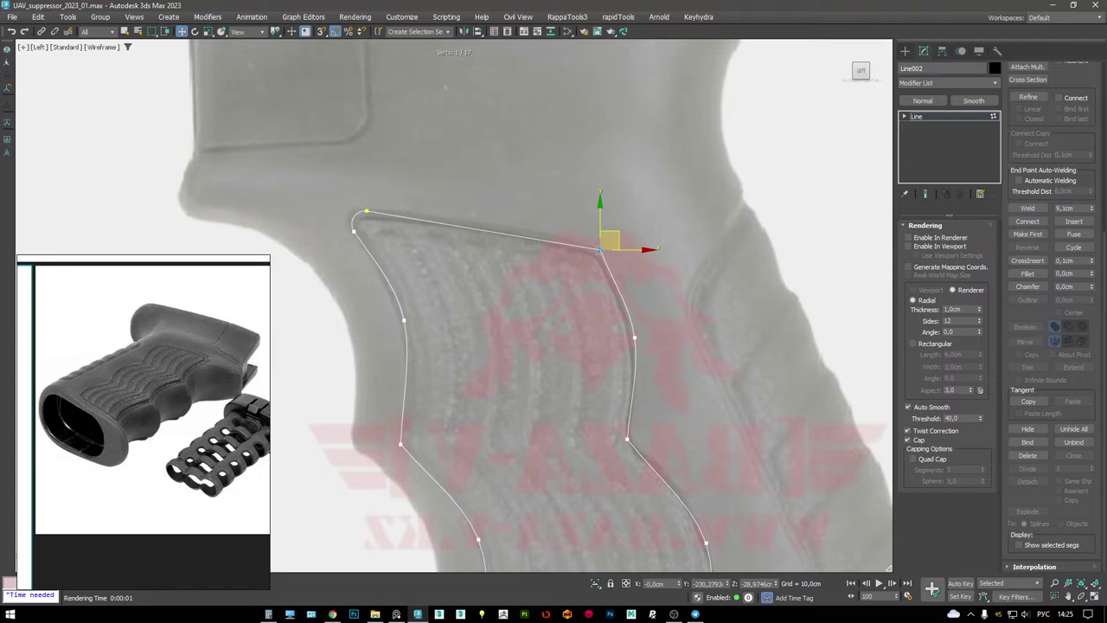
left_click_drag(1092, 275, 1091, 267)
- Convert the right-edge and left-edge outline vertices to Bezier type
left_click_drag(603, 270, 603, 268)
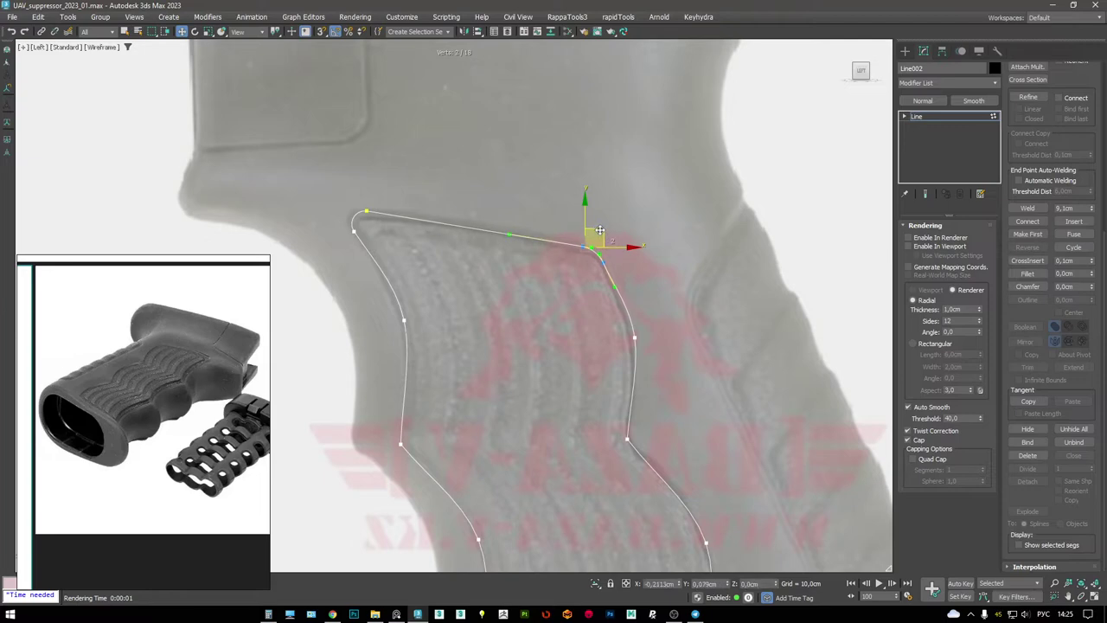
left_click(635, 338)
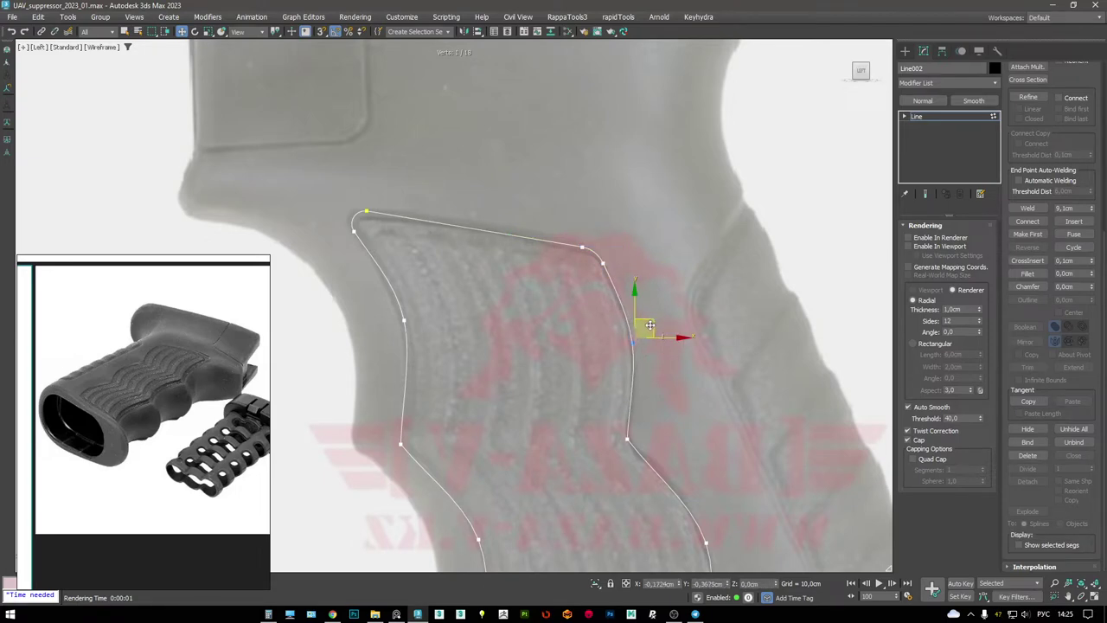
middle_click_drag(687, 529, 671, 320)
left_click(690, 334)
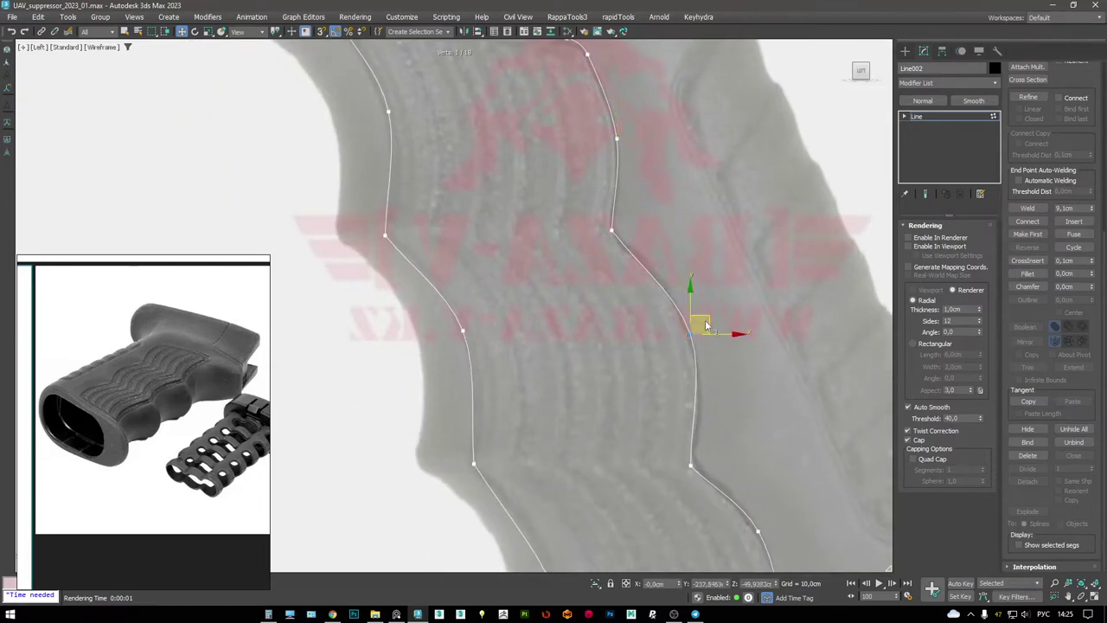
right_click(740, 333)
left_click(692, 217)
middle_click_drag(684, 332, 684, 199)
left_click(459, 198)
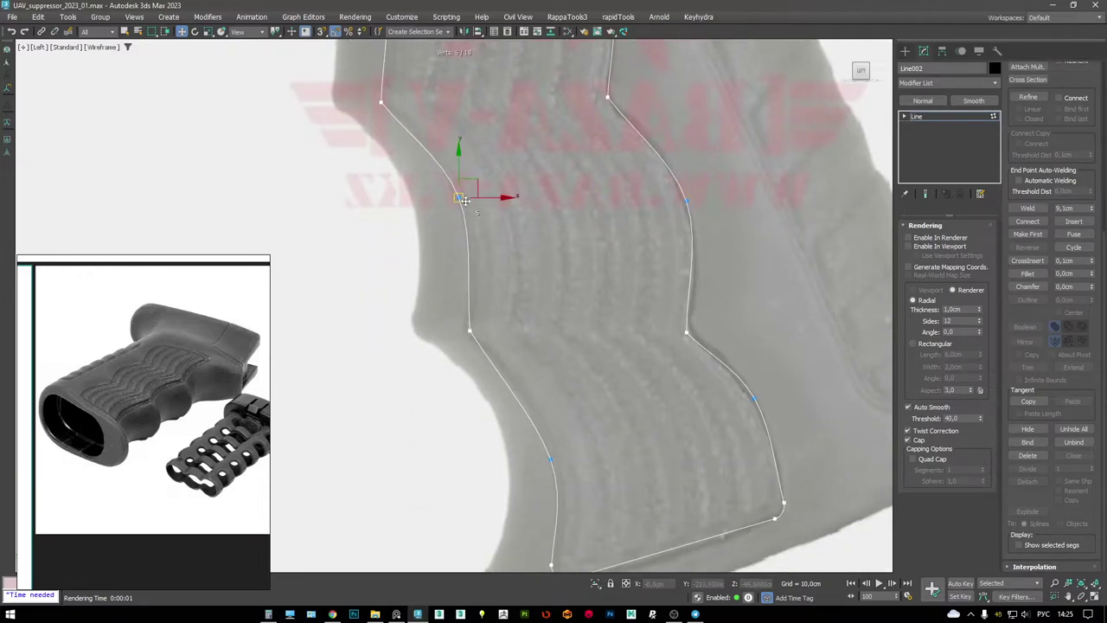
middle_click_drag(458, 199, 559, 395)
right_click(590, 228)
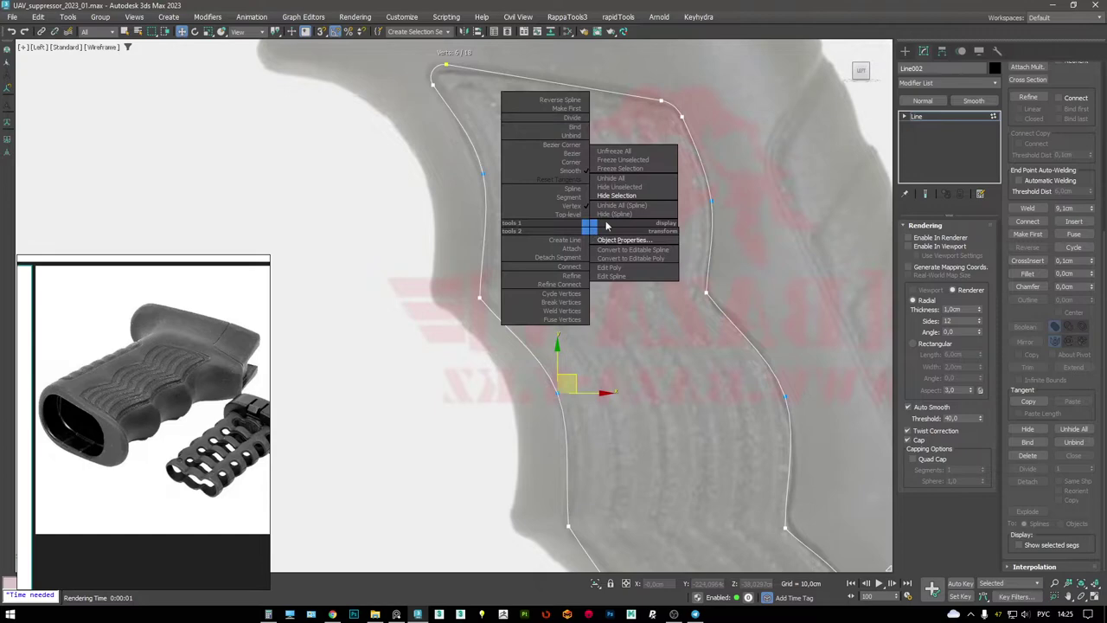
left_click(565, 153)
- Rotate a right-edge vertex's tangent about 6 degrees
middle_click_drag(576, 233, 515, 182)
left_click_drag(704, 303, 735, 365)
mouse_move(735, 365)
middle_mouse_down()
mouse_move(673, 218)
mouse_move(729, 367)
middle_mouse_up()
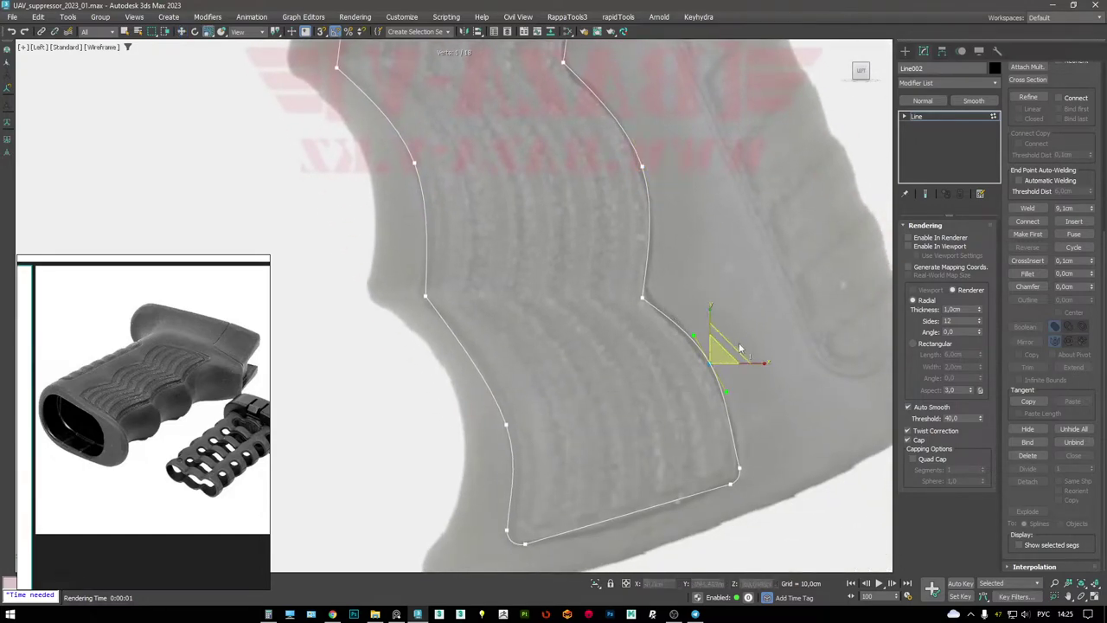
key("e")
key("w")
scroll(744, 415, "up", 5)
key("e")
left_click_drag(756, 385, 765, 384)
- Rotate the upper right-edge vertex's tangent slightly to smooth the curve
left_click(666, 202)
key("w")
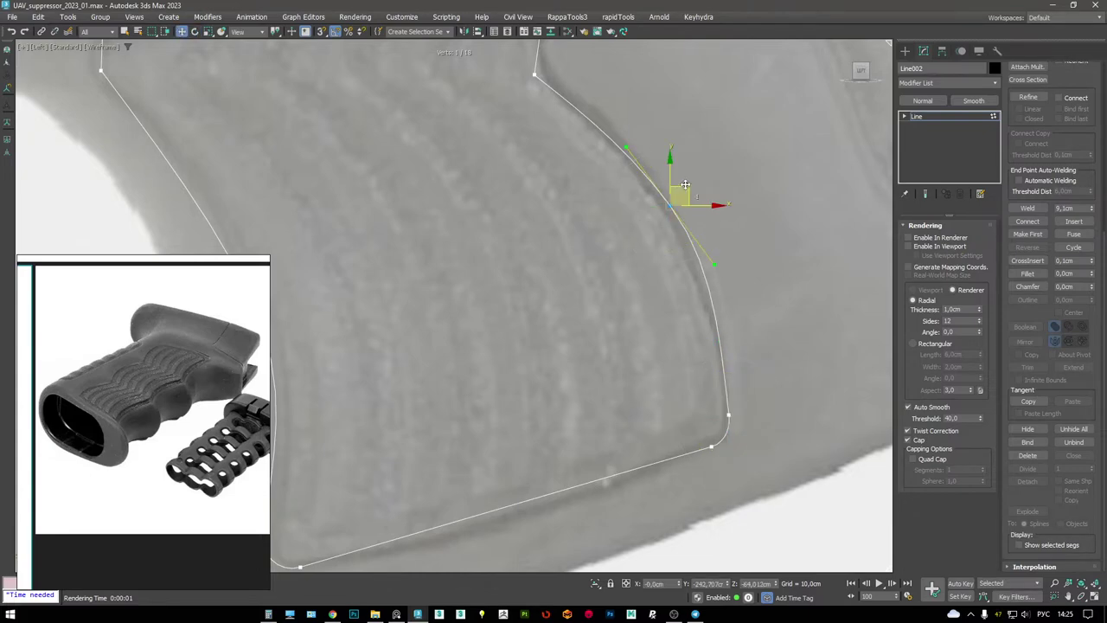
key("e")
left_click_drag(703, 181, 706, 178)
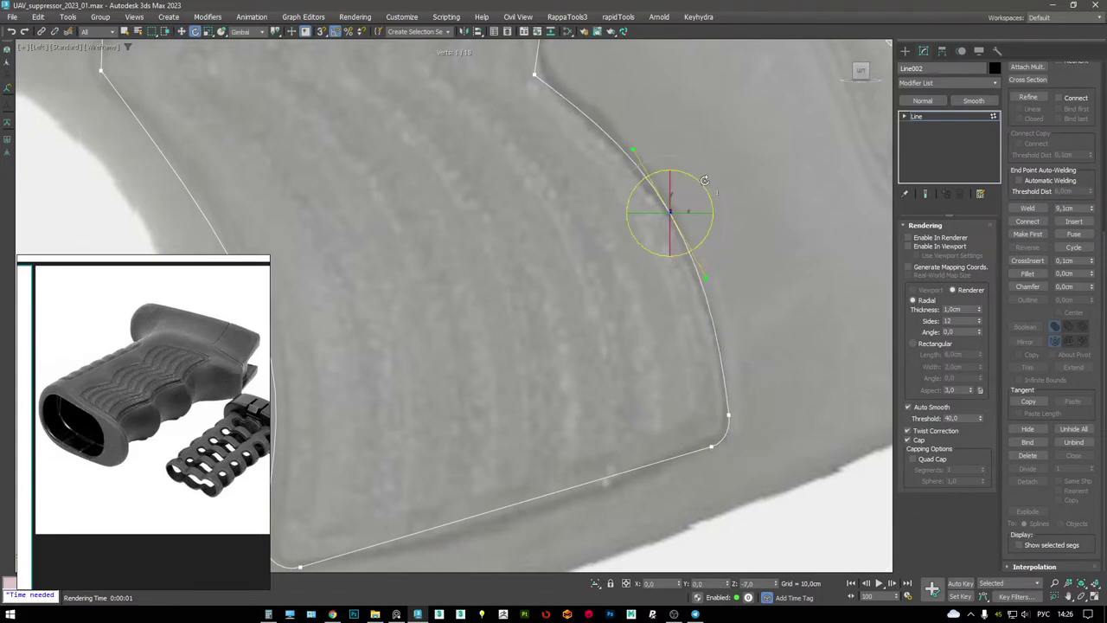
scroll(705, 181, "down", 3)
middle_click_drag(676, 103, 674, 248)
scroll(676, 242, "up", 2)
scroll(678, 363, "down", 5)
scroll(596, 333, "up", 6)
scroll(620, 290, "down", 2)
middle_click_drag(619, 290, 605, 327)
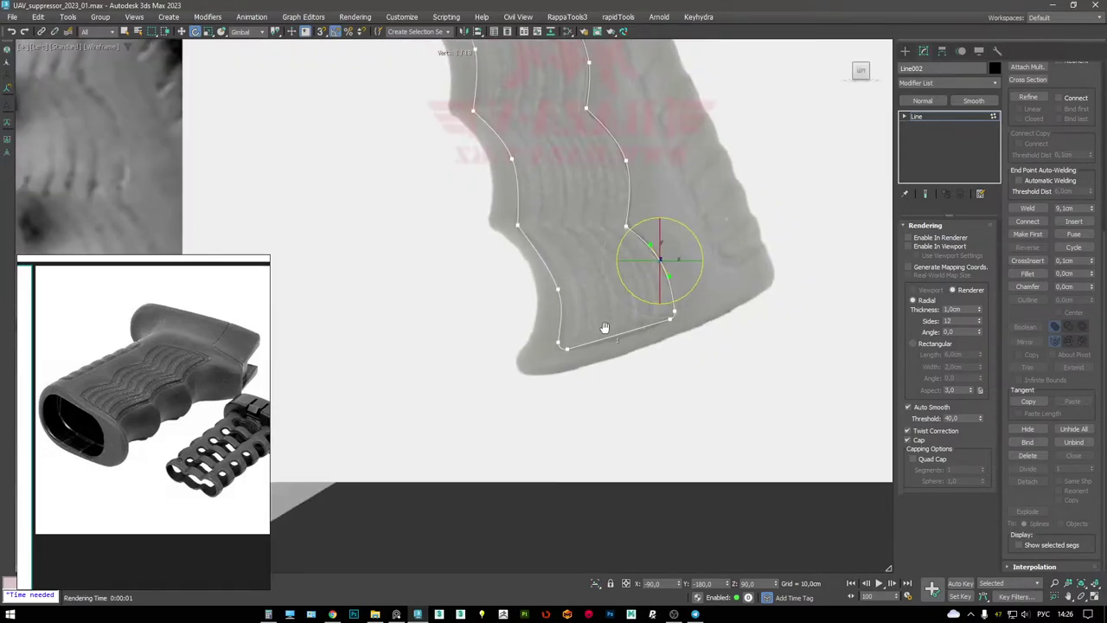
- Exit vertex editing and view the grip mesh in Perspective with edged faces
left_click(937, 114)
middle_click_drag(697, 234, 652, 262)
scroll(652, 262, "up", 3)
key("alt+w")
middle_click(717, 403)
key("alt+w")
mouse_move(717, 404)
middle_mouse_down("alt")
mouse_move(784, 352)
mouse_move(649, 300)
middle_mouse_up("alt")
key("F4")
- Isolate the grip and outline, maximize the Left view, and switch to Default Shading
key("w")
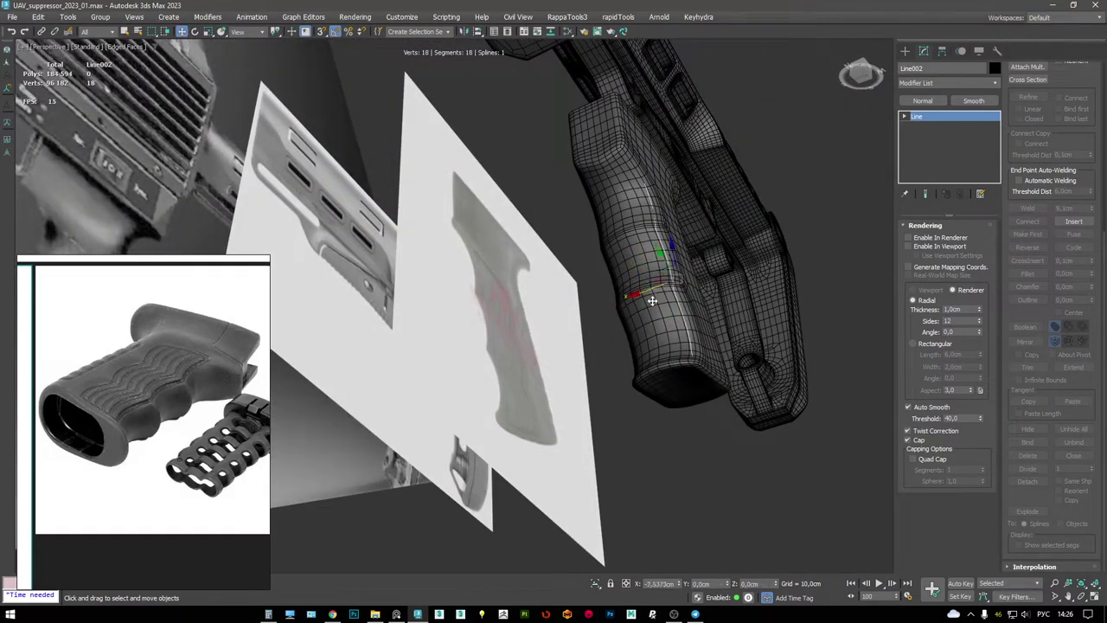
left_click(652, 205, "ctrl")
key("alt+q")
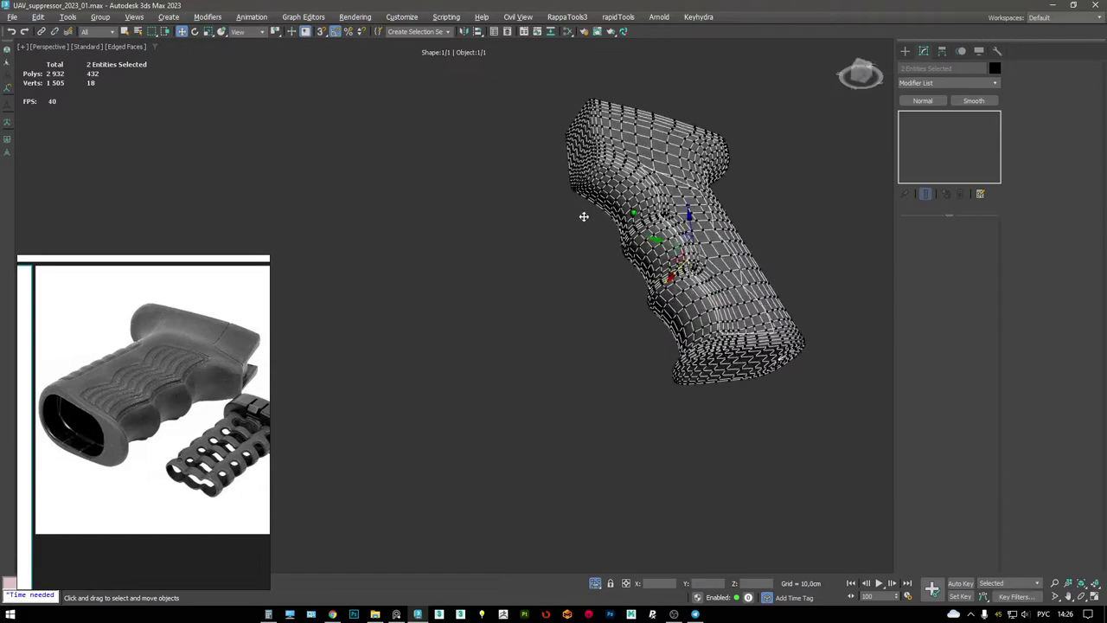
scroll(589, 217, "up", 5)
key("alt+w")
key("alt+w")
middle_click_drag(382, 419, 413, 409)
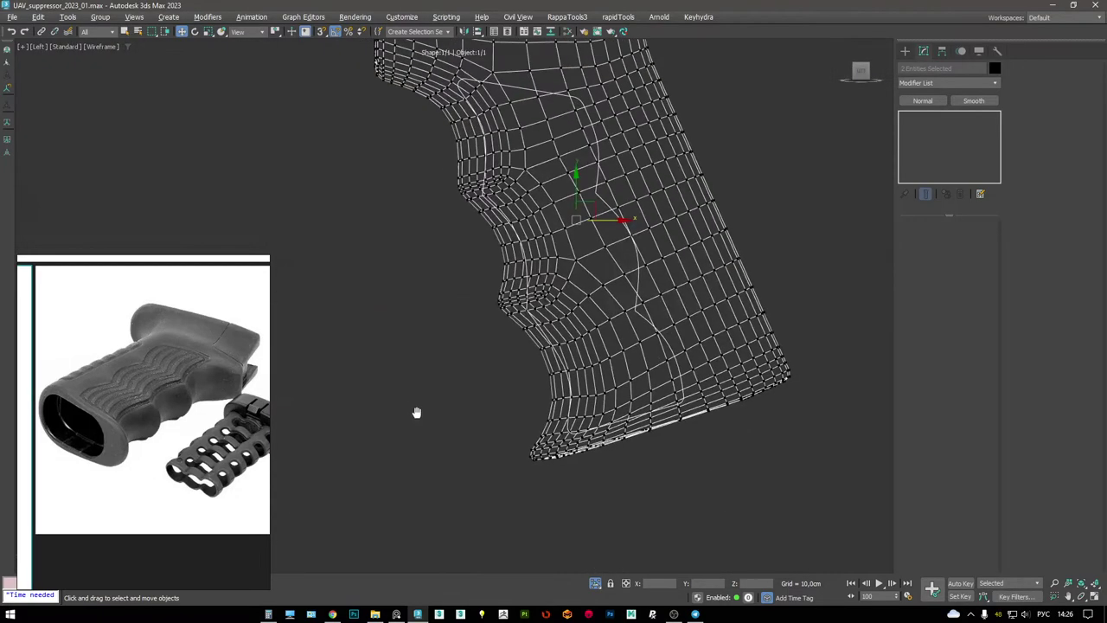
key("F3")
scroll(514, 264, "up", 4)
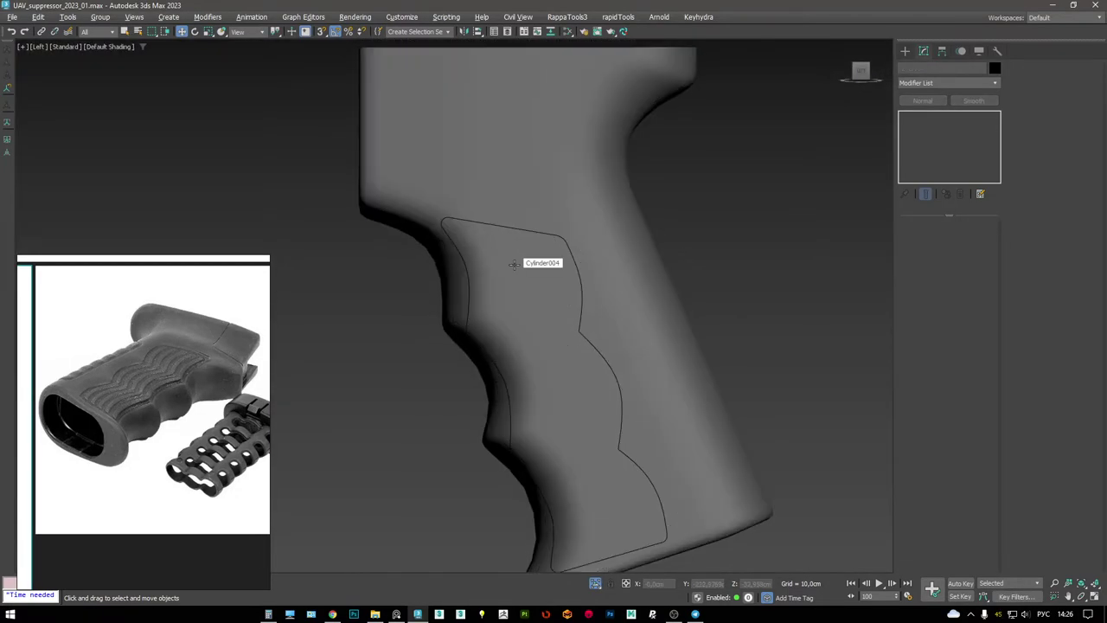
middle_click_drag(513, 264, 523, 243)
- Nudge the Line002 outline slightly so it sits over the grip's side
left_click(558, 218)
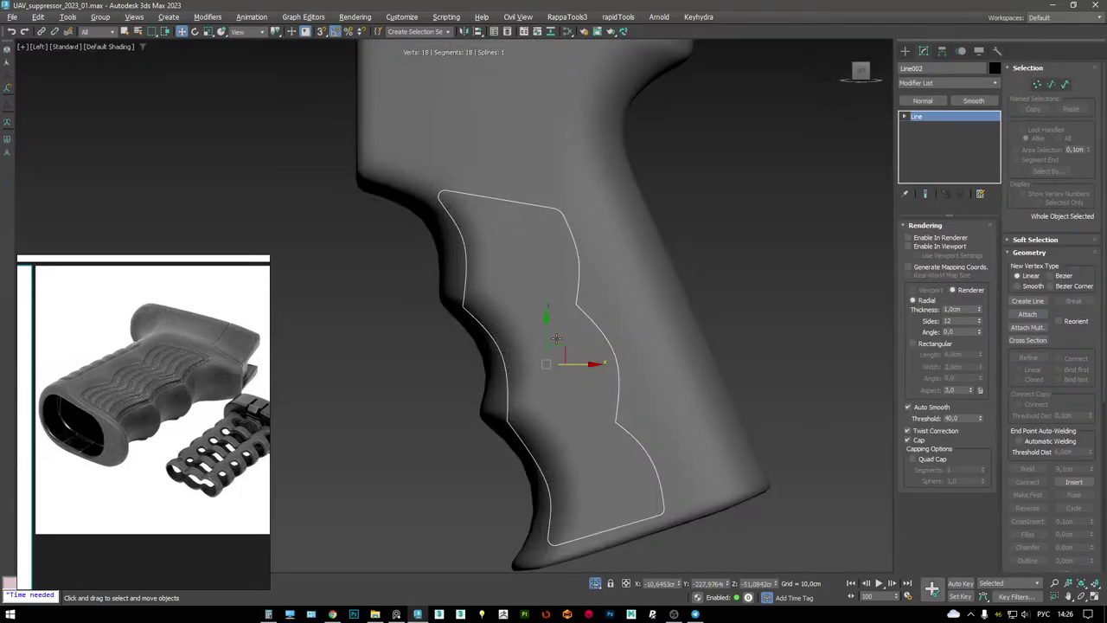
left_click_drag(562, 344, 567, 335)
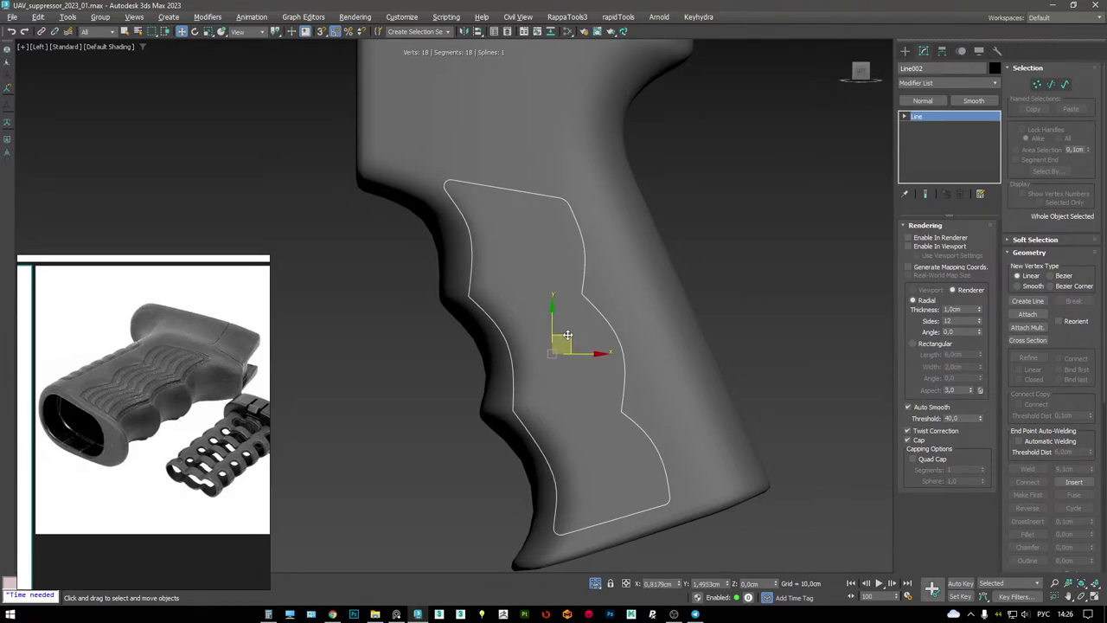
left_click_drag(568, 335, 569, 336)
middle_click_drag(570, 301, 566, 257)
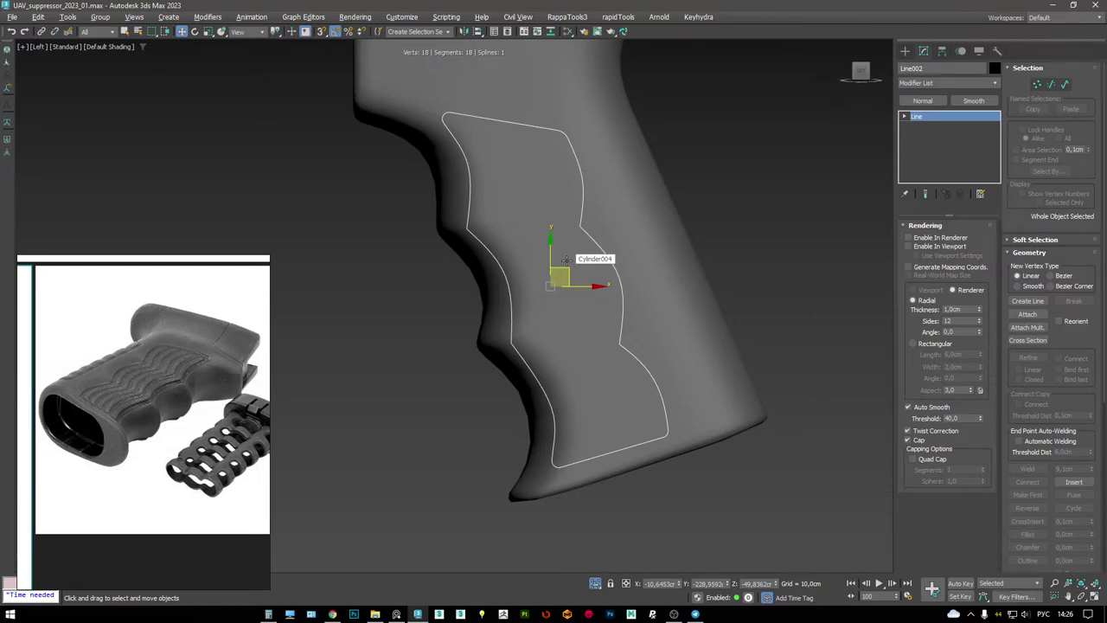
- Clone the Line002 outline spline as a copy named Line003
middle_click_drag(566, 258, 625, 216)
left_click_drag(625, 216, 634, 225, "shift")
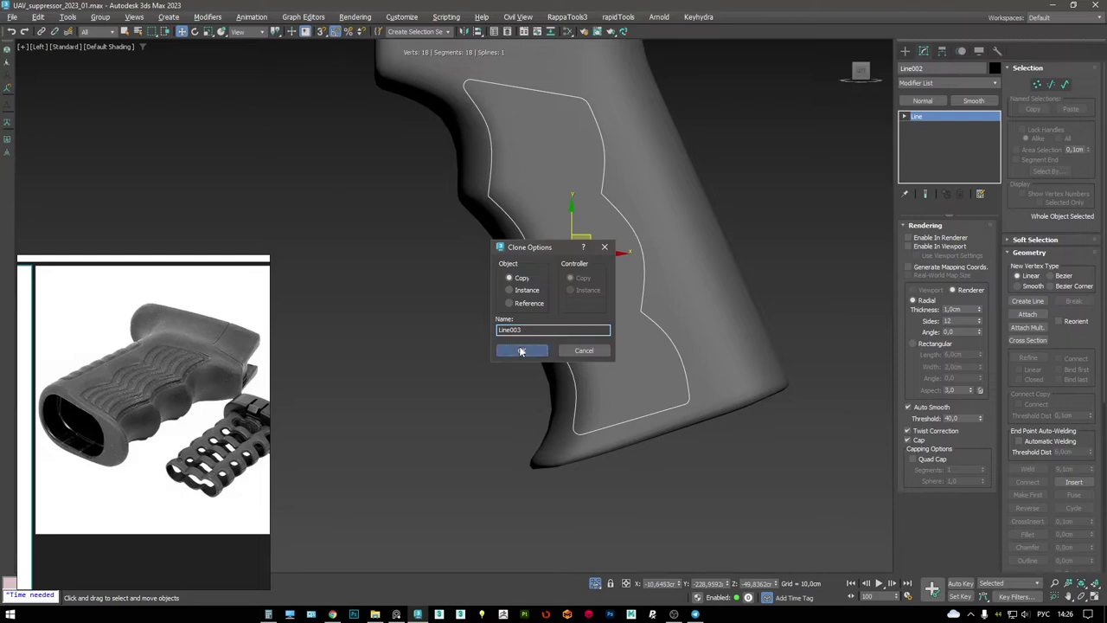
left_click(522, 351)
- Isolate the grip mesh together with the Line003 outline
left_click(650, 198)
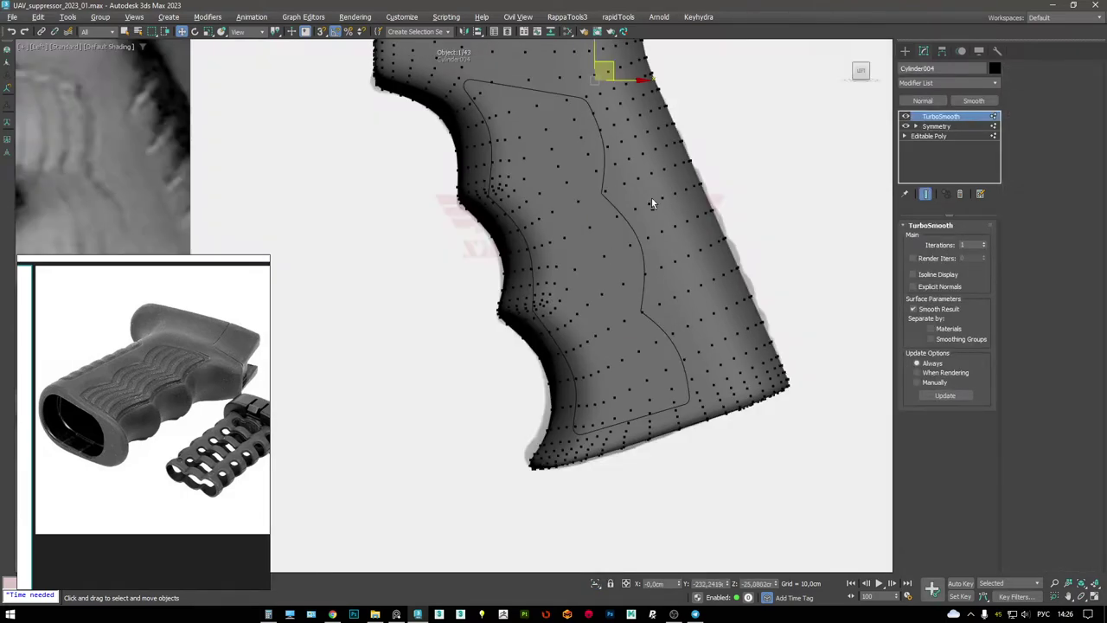
key("F3")
key("F3")
middle_click_drag(622, 190, 626, 321, "alt")
key("F3")
key("F3")
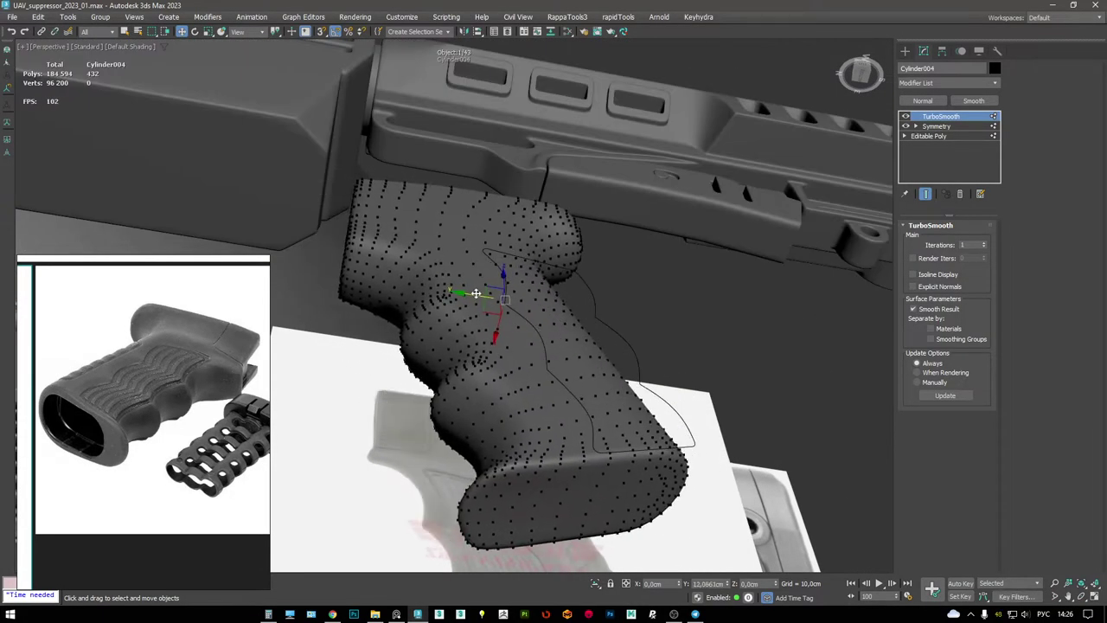
left_click(597, 306)
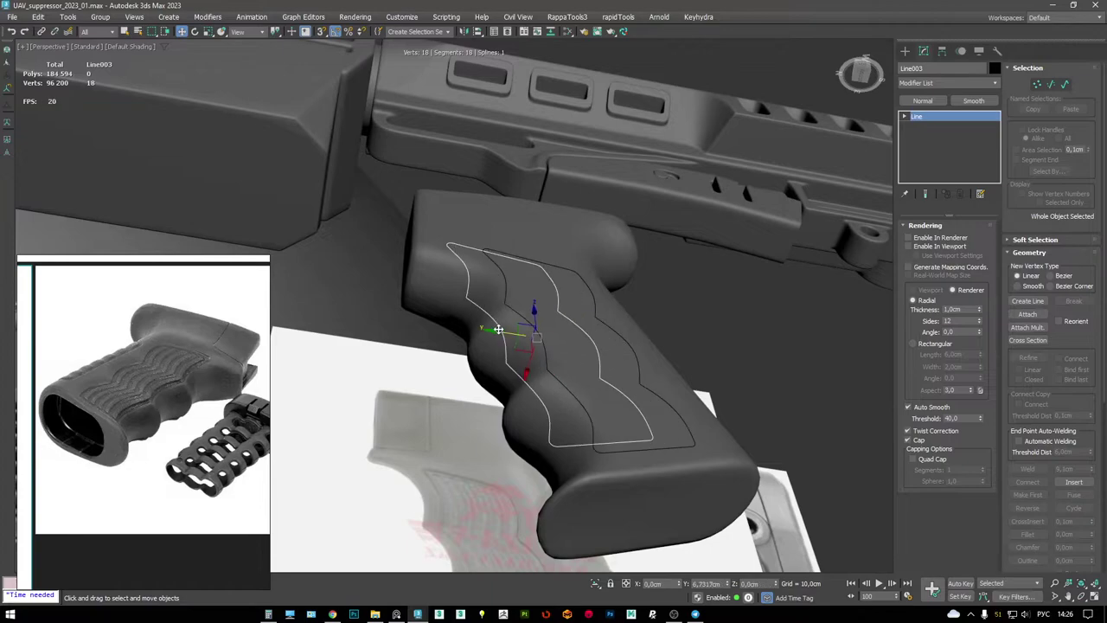
left_click(570, 247, "ctrl")
key("alt+q")
middle_click_drag(570, 247, 602, 268, "alt")
- Select two edge loops around the grip and split the mesh along them
left_click(563, 230)
key("F4")
middle_click_drag(564, 230, 551, 145, "alt")
key("2")
double_click(563, 289)
left_click(551, 146, "ctrl")
double_click(551, 145, "ctrl")
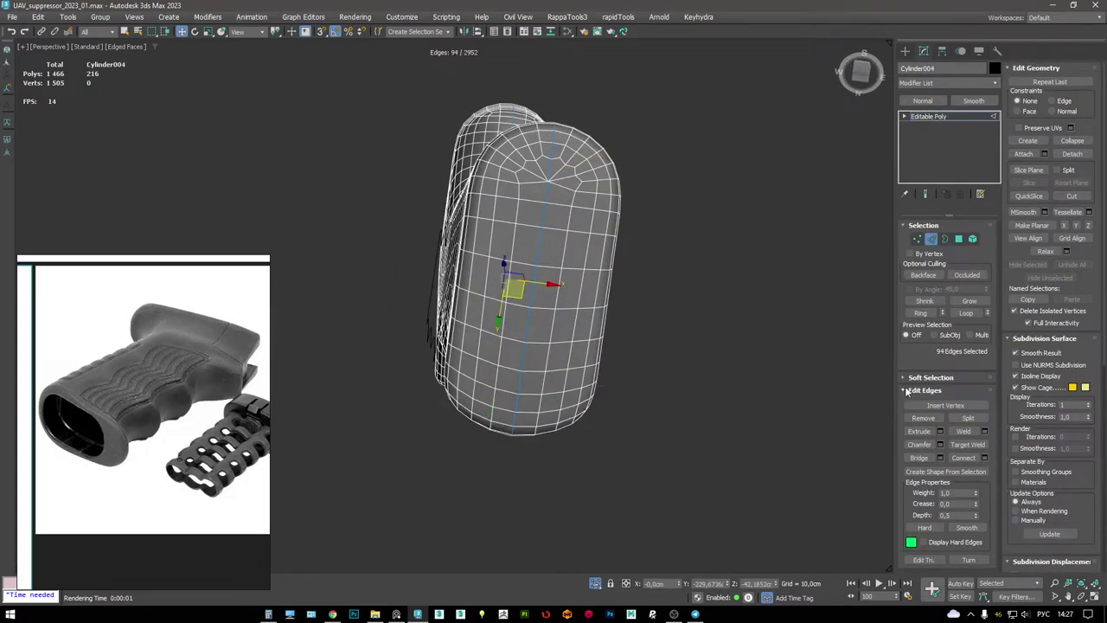
left_click(971, 419)
- Delete the split-off element so a single 733-polygon grip element remains
key("5")
left_click(485, 276)
middle_click_drag(485, 277, 559, 253, "alt")
key("Delete")
left_click(573, 246)
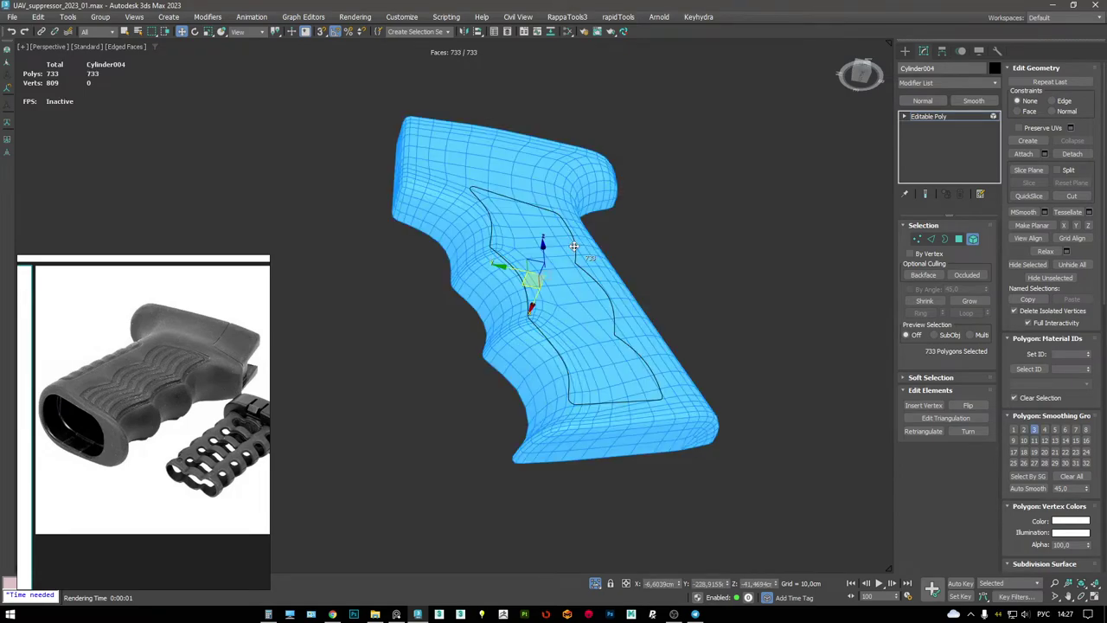
left_click(913, 118)
key("alt+w")
key("alt+w")
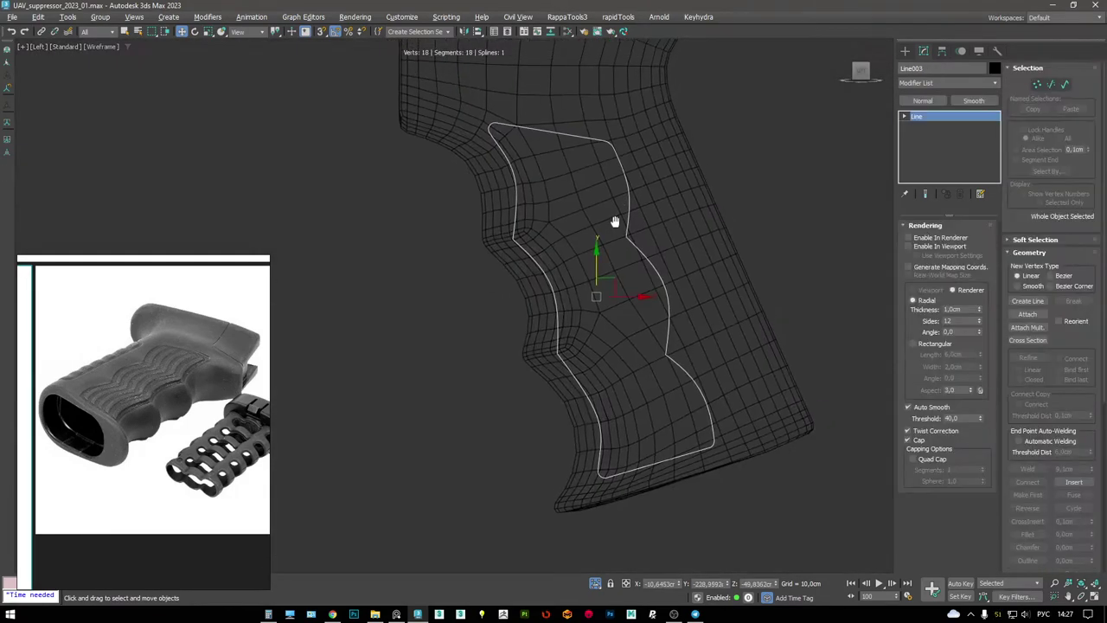
scroll(615, 212, "up", 3)
- Outline the Line003 spline by 0.4cm into parallel copies along the grip
key("1")
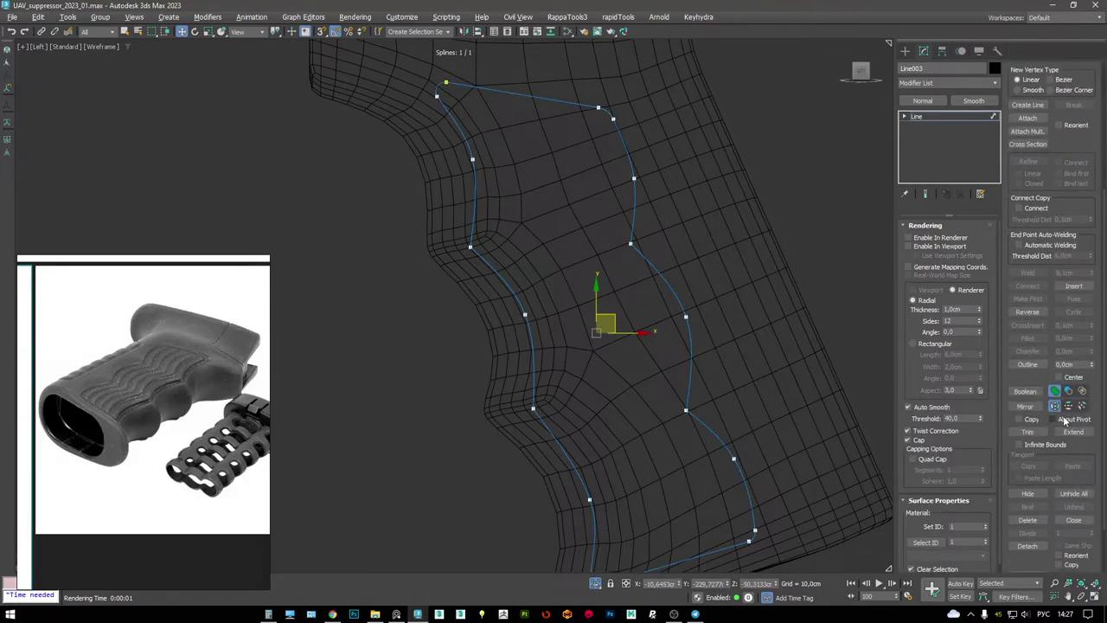
mouse_move(1090, 367)
left_mouse_down()
mouse_move(1091, 355)
mouse_move(1093, 368)
left_mouse_up()
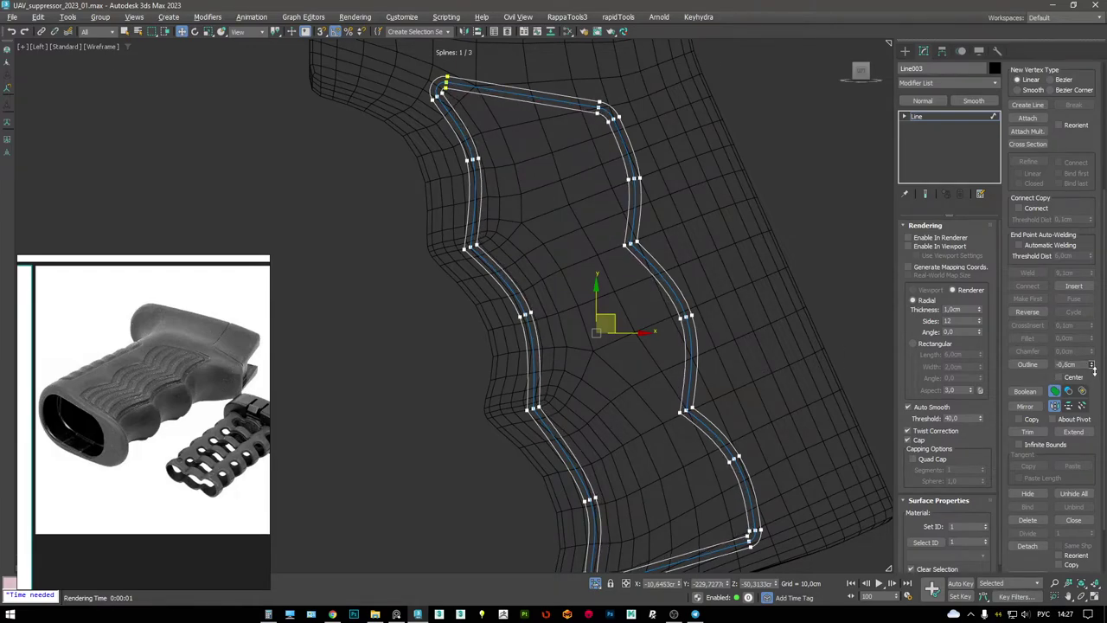
key("F3")
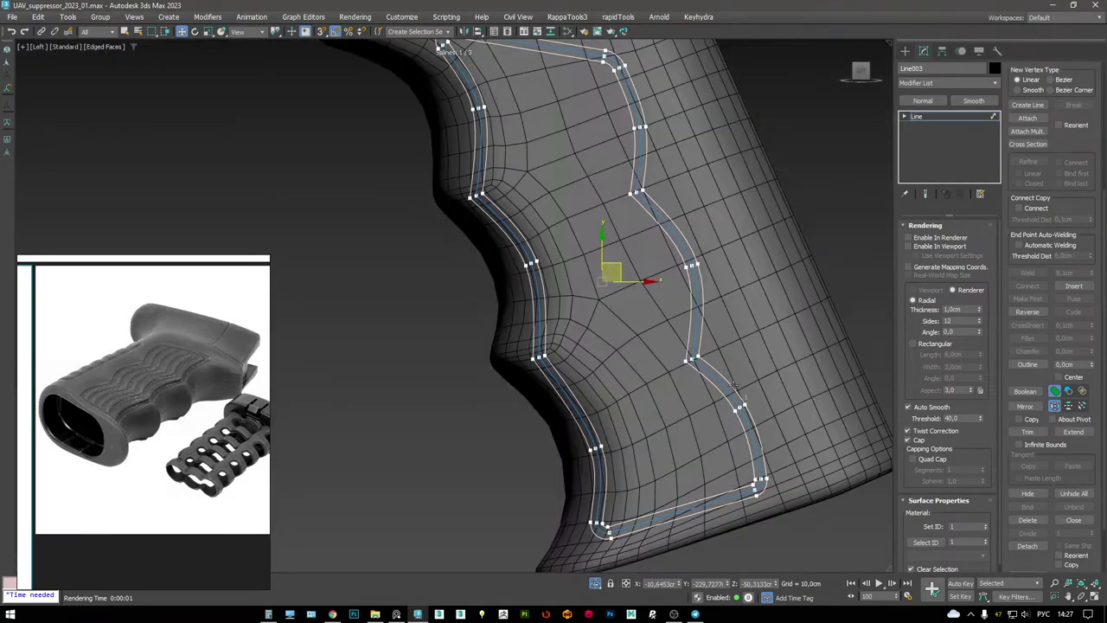
key("alt+w")
key("alt+w")
scroll(603, 283, "up", 4)
middle_click_drag(668, 303, 595, 369, "alt")
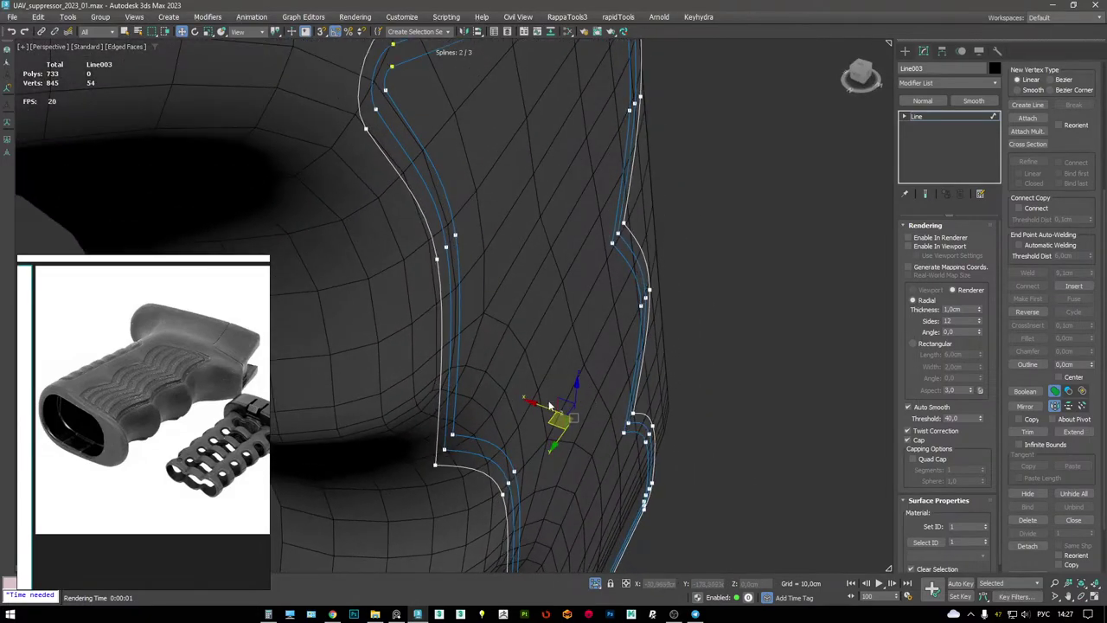
scroll(557, 347, "down", 6)
middle_click_drag(544, 296, 623, 234, "alt")
scroll(685, 287, "up", 8)
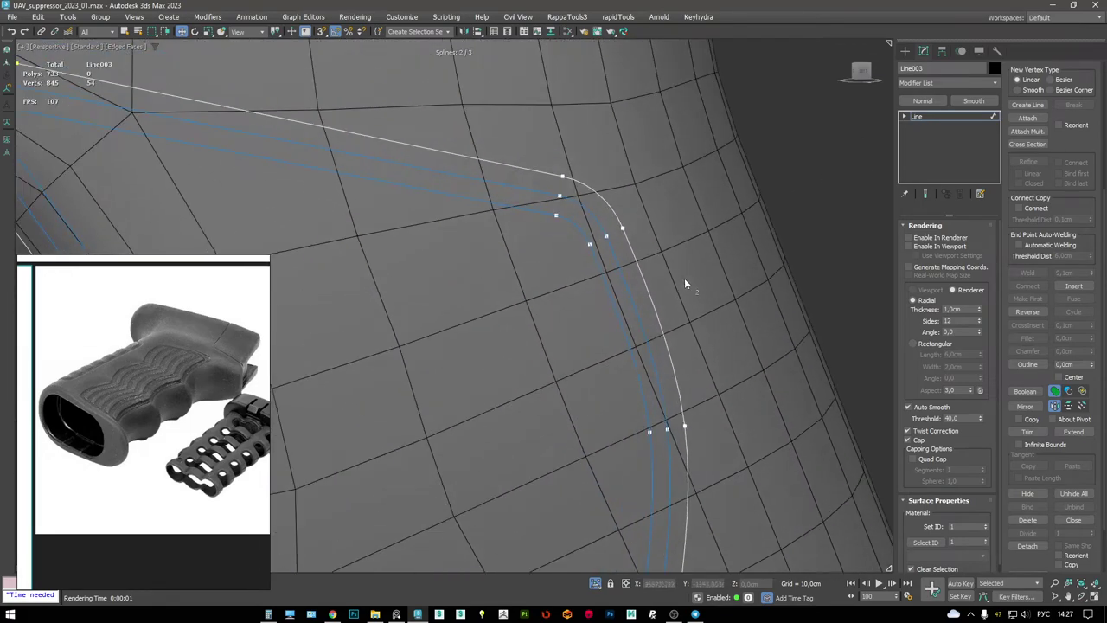
- Join the outline copies with Cross Section, bringing the spline to 126 vertices
key("1")
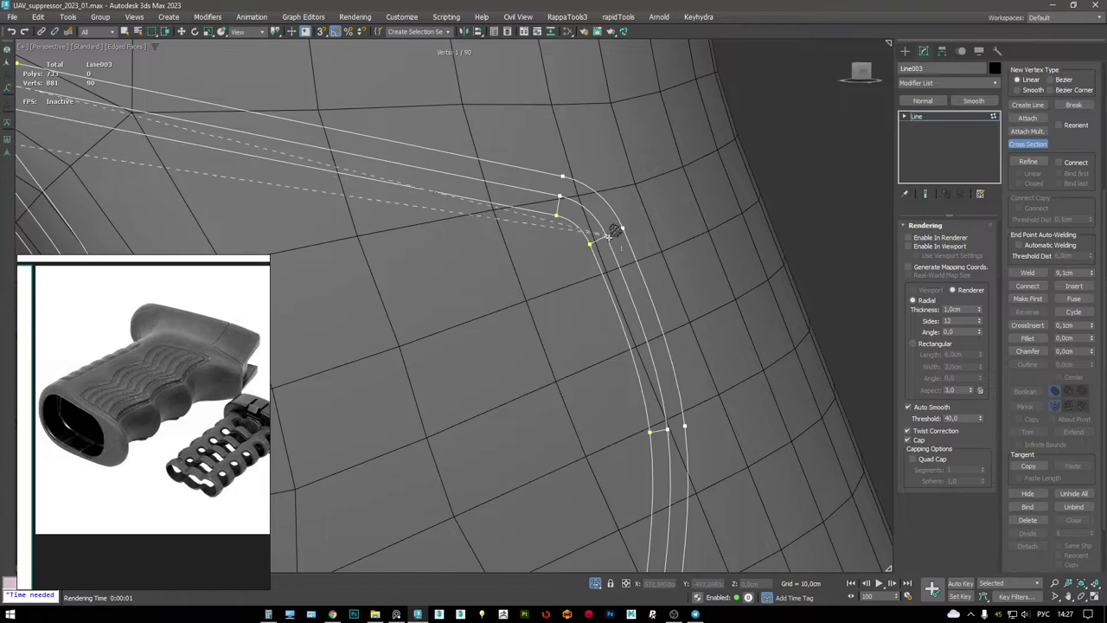
scroll(630, 223, "down", 8)
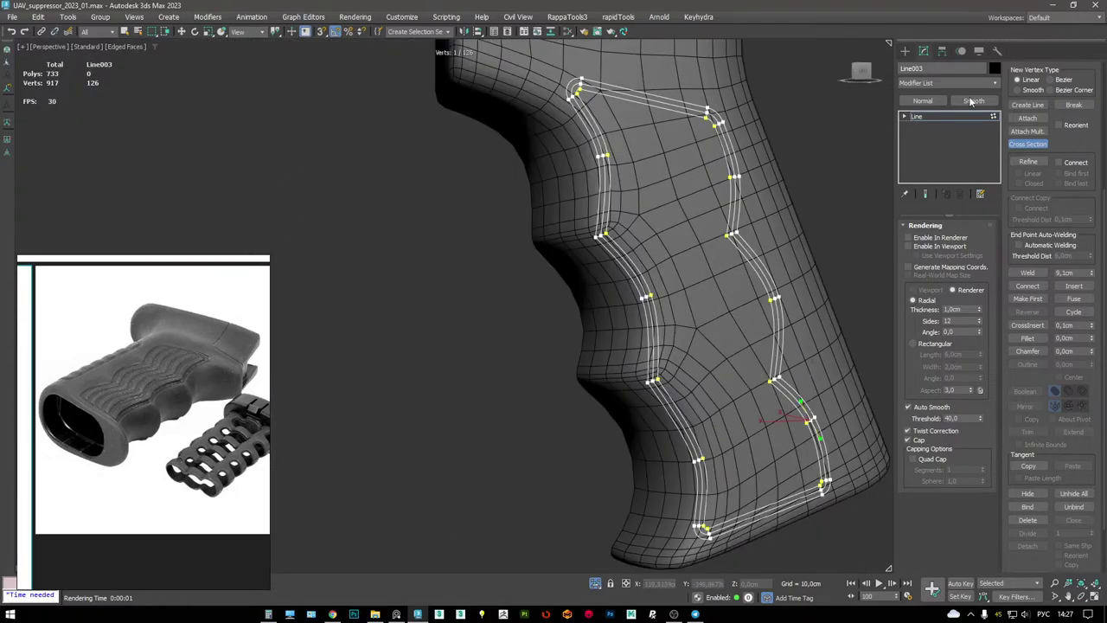
left_click(955, 118)
- Add a Surface modifier to Line003 and reset its threshold to 0,0cm
right_click(789, 154)
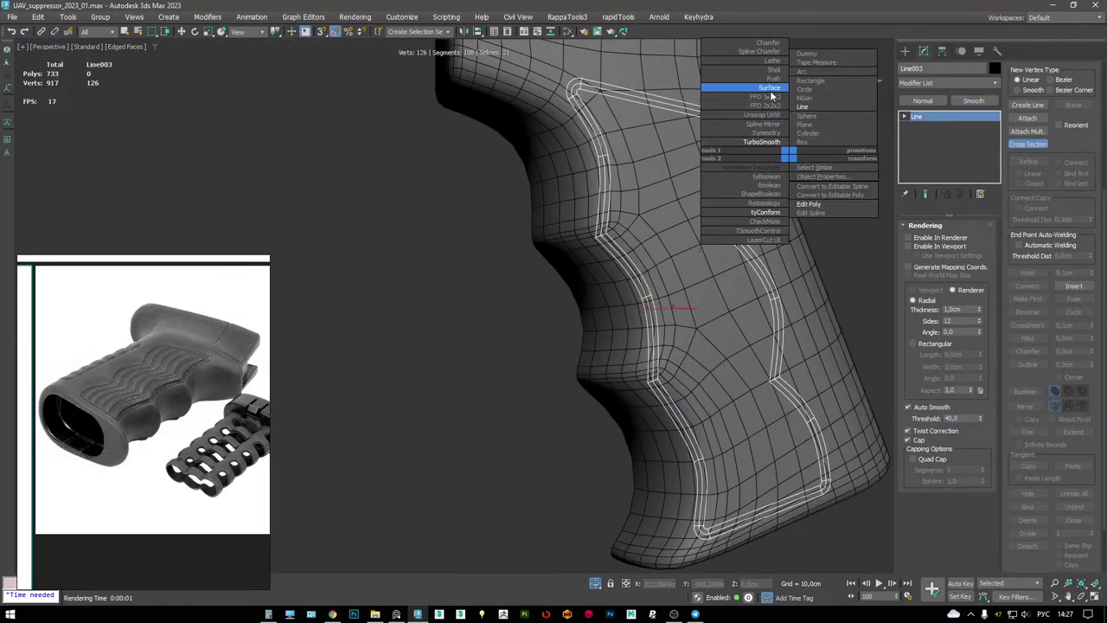
left_click(769, 87)
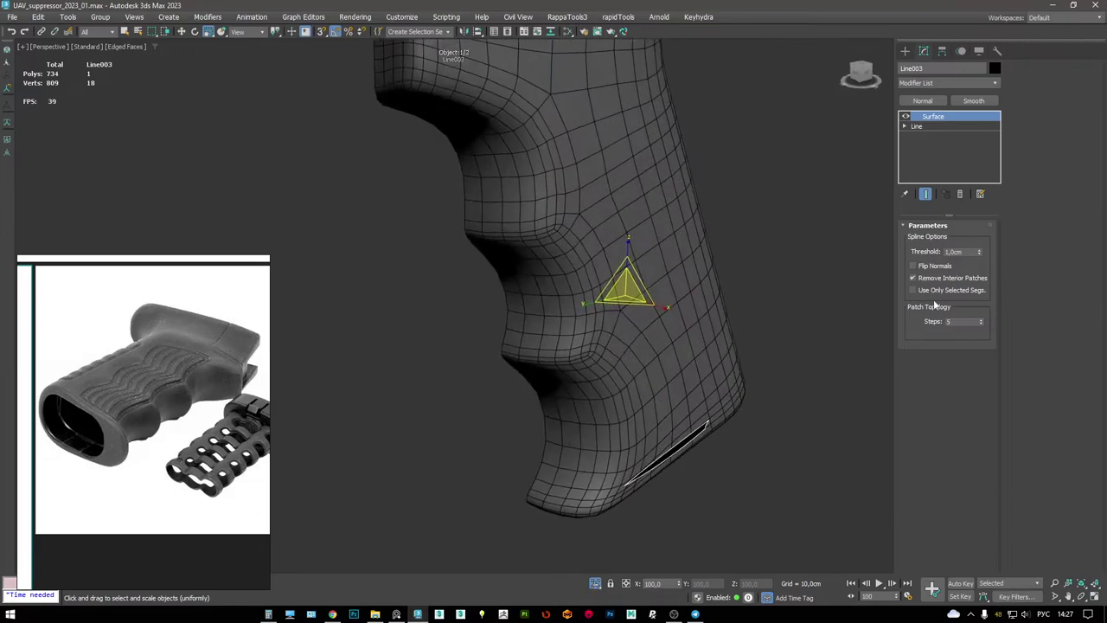
key("F3")
right_click(981, 252)
key("F3")
scroll(714, 202, "up", 3)
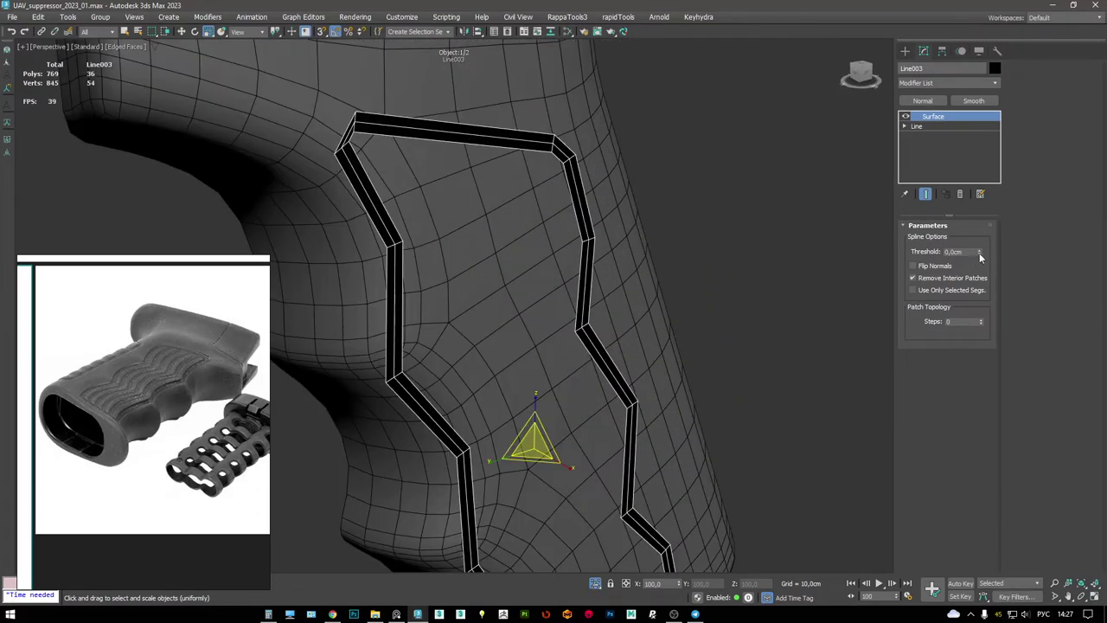
- Set the Surface modifier's steps to 1 after trying values up to 3
left_click(982, 321)
left_click(982, 319)
left_click(982, 319)
middle_click_drag(424, 220, 445, 199)
scroll(443, 173, "up", 10)
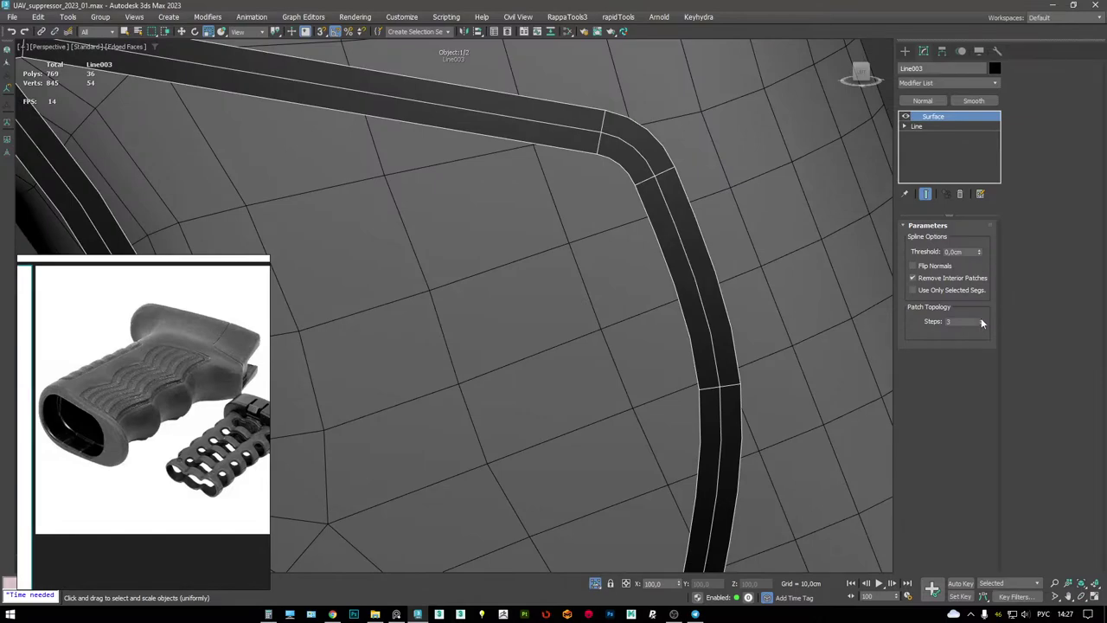
left_click(982, 323)
left_click(981, 322)
scroll(611, 208, "down", 10)
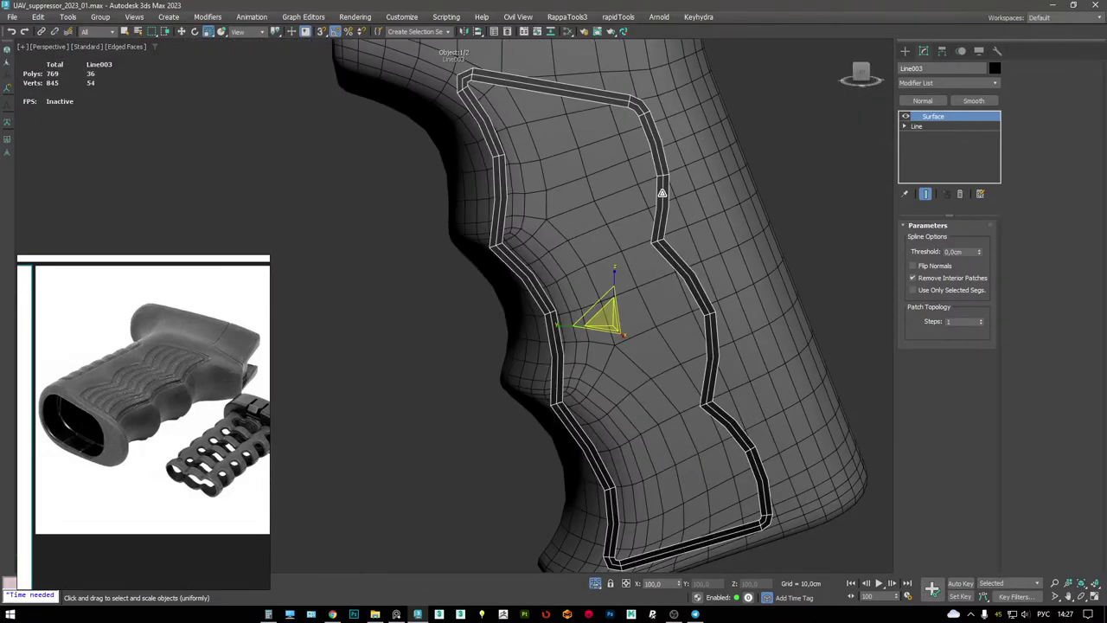
middle_click_drag(610, 206, 709, 195, "alt")
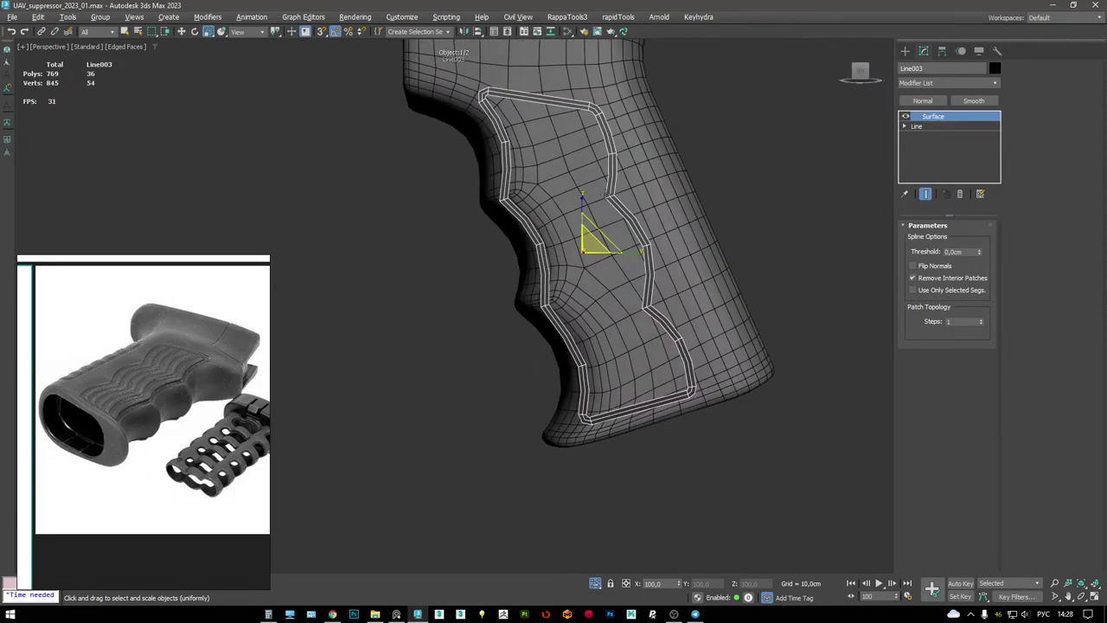
- In side view, nudge the band slightly against the grip surface
key("alt+w")
key("alt+w")
middle_click_drag(569, 355, 585, 289)
scroll(586, 288, "down", 4)
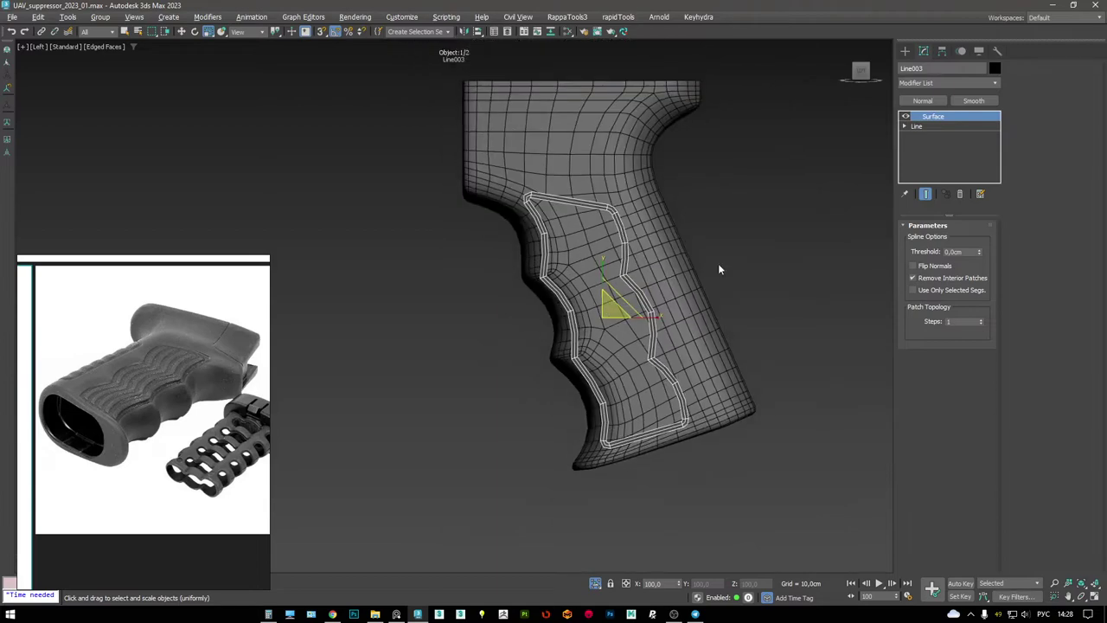
scroll(589, 306, "up", 3)
left_click_drag(589, 307, 595, 305)
scroll(608, 292, "up", 2)
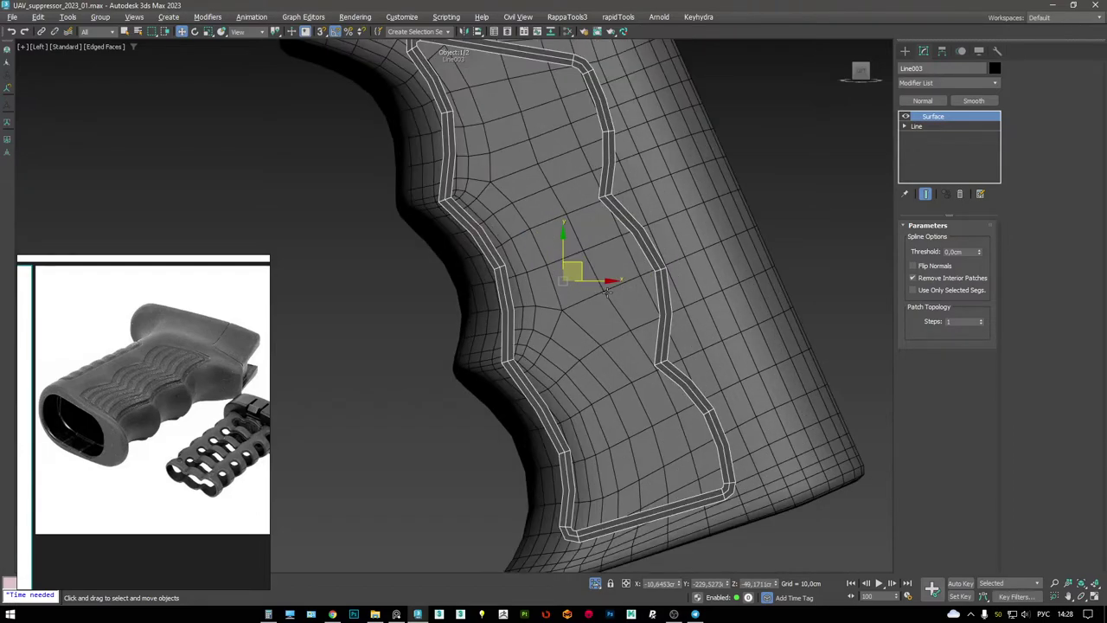
key("1")
scroll(573, 324, "up", 3)
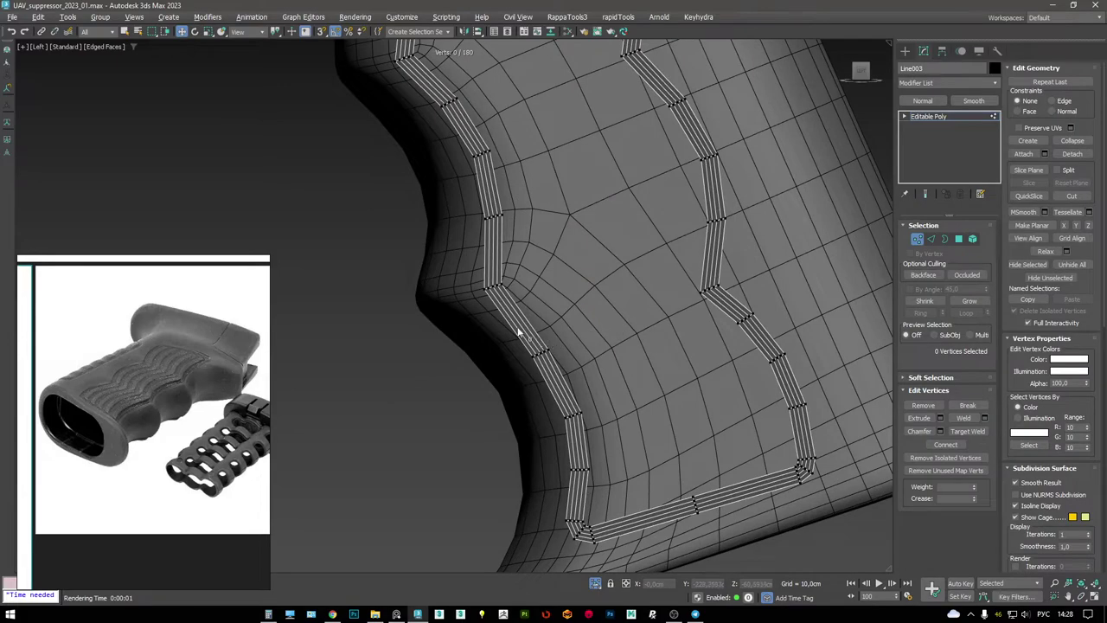
- Adjust rings of band vertices so the strip sits along the grip
left_click_drag(551, 344, 568, 330)
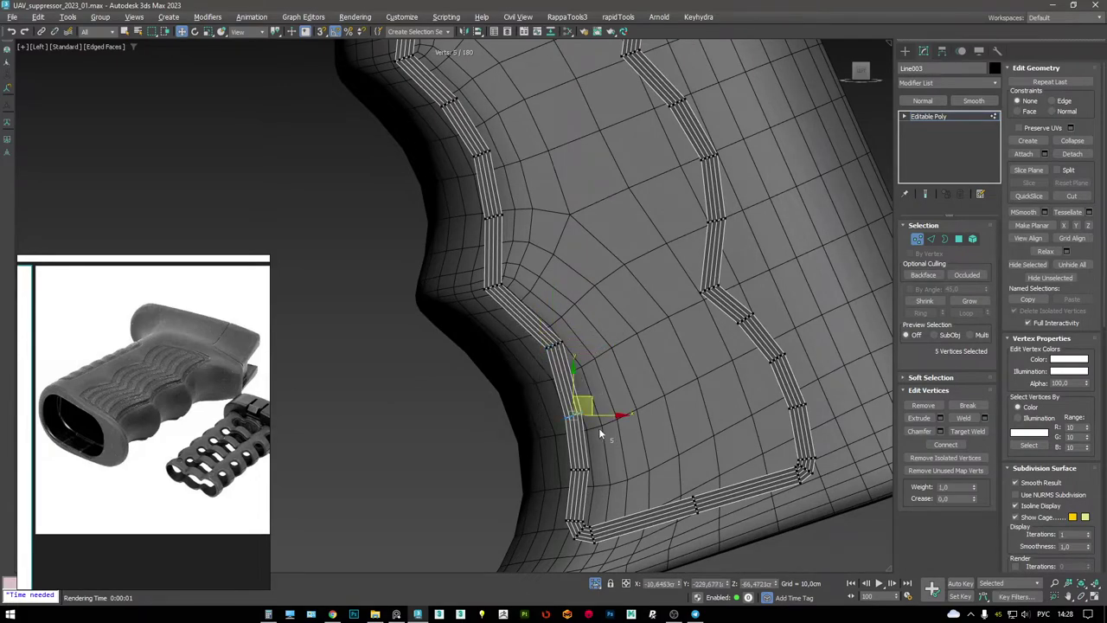
left_click_drag(612, 492, 613, 493)
left_click_drag(598, 425, 600, 424)
scroll(642, 505, "down", 3)
scroll(541, 260, "up", 4)
key("F3")
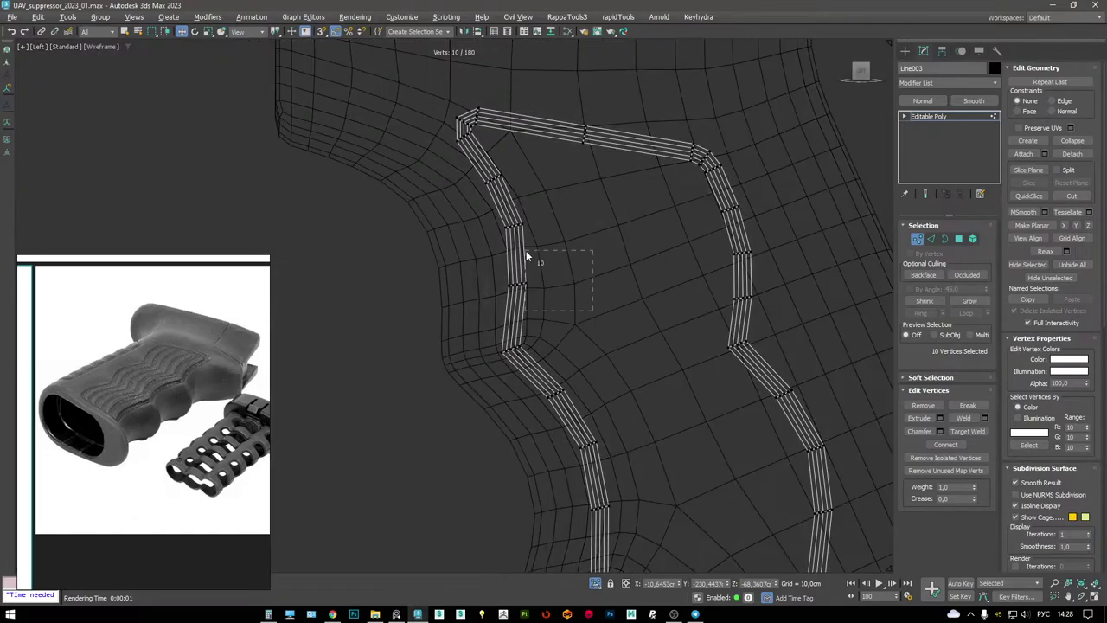
left_click_drag(466, 252, 536, 212, "alt")
key("F3")
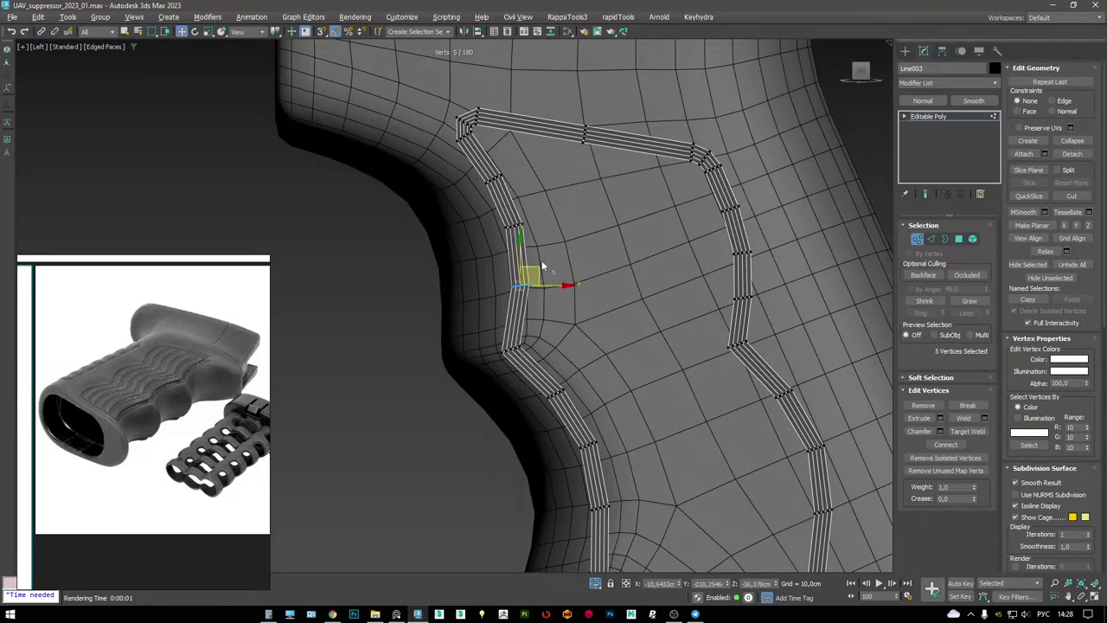
scroll(540, 267, "down", 5)
key("alt+w")
key("alt+w")
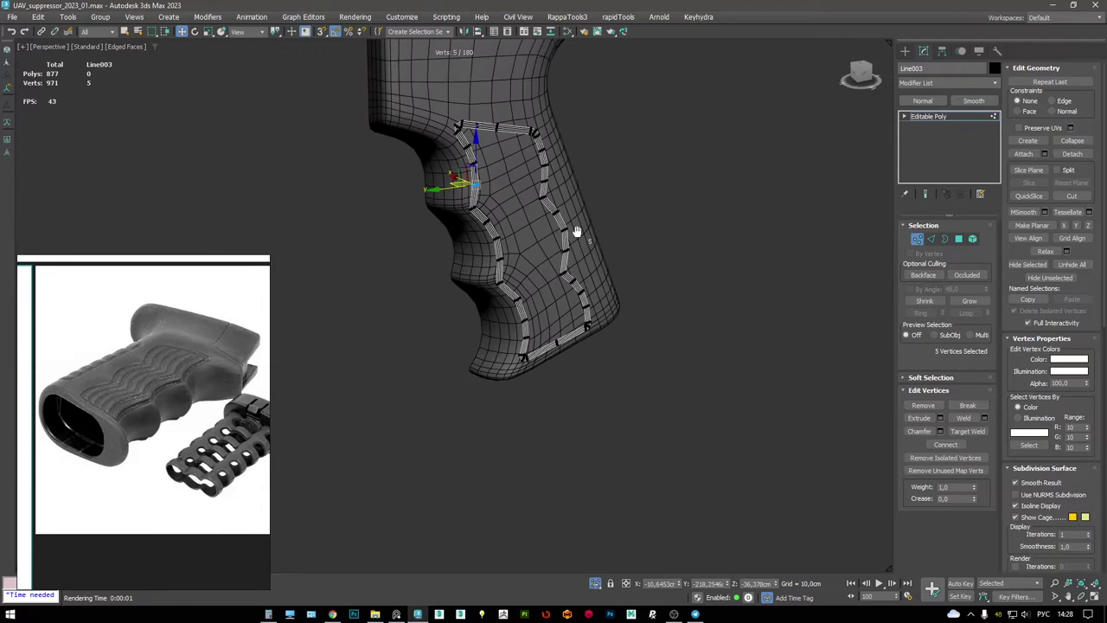
scroll(577, 226, "up", 2)
- Add a tyConform modifier to the band with Cylinder004 as its target
left_click(930, 118)
middle_click_drag(717, 225, 679, 292, "alt")
right_click(724, 295)
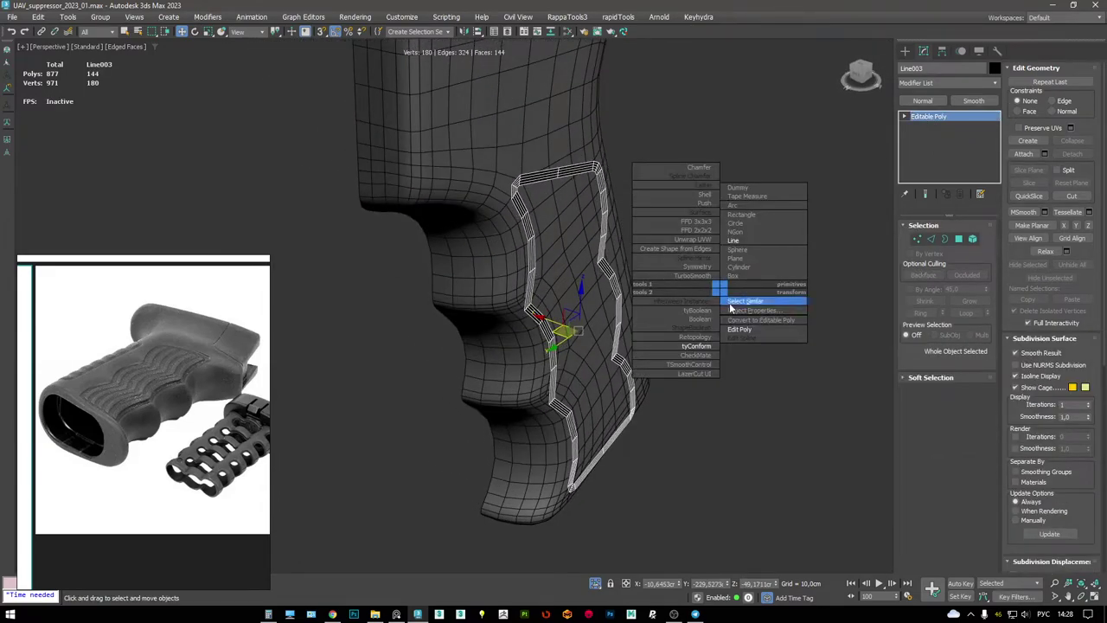
left_click(703, 346)
left_click(934, 351)
left_click(428, 233)
scroll(422, 231, "up", 2)
scroll(421, 231, "down", 3)
middle_click_drag(422, 231, 474, 264, "alt")
scroll(453, 289, "up", 5)
scroll(452, 289, "down", 4)
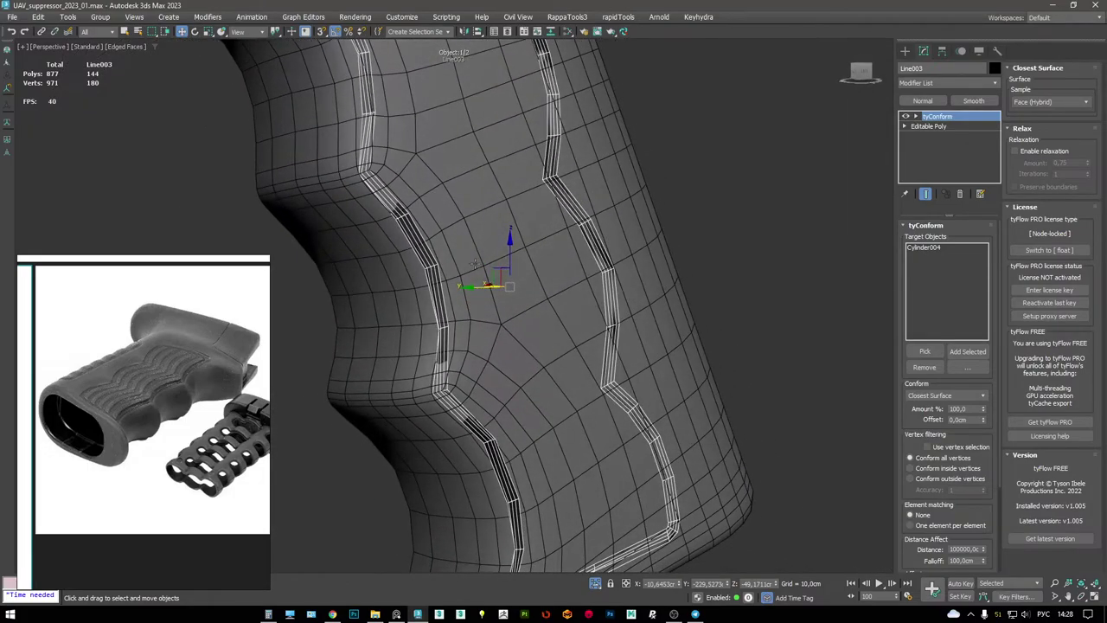
scroll(507, 272, "up", 4)
- Remove the middle edge loop from the strip's base Editable Poly
left_click(928, 126)
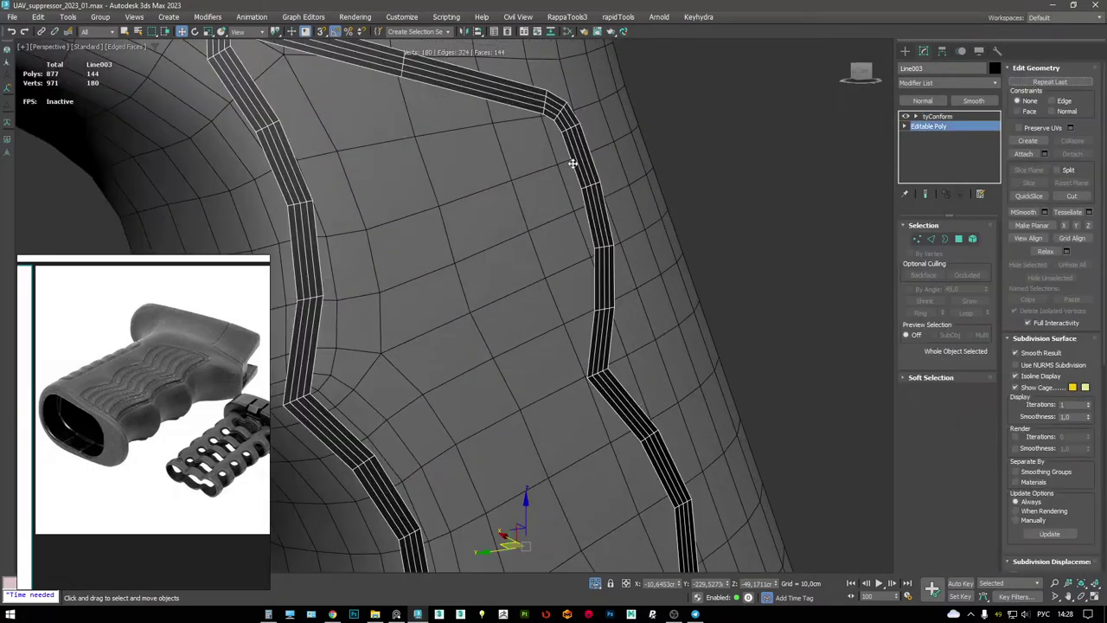
scroll(575, 163, "up", 2)
key("2")
double_click(594, 163)
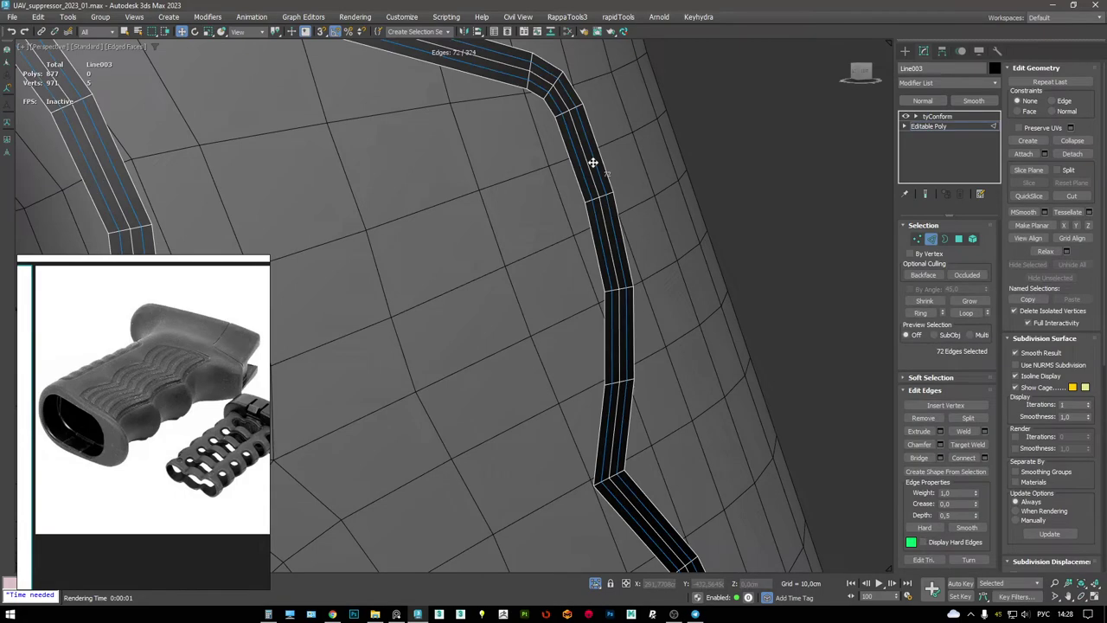
key("ctrl+BackSpace")
scroll(594, 169, "down", 4)
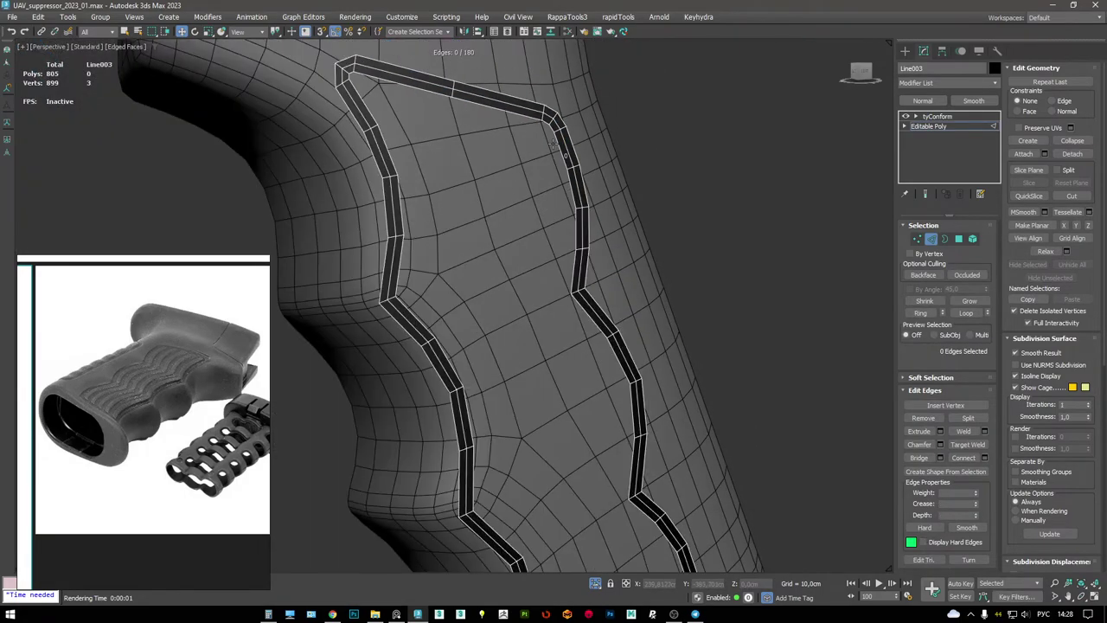
- Set the tyConform method to Raycast and reset its Z value to 0
left_click(937, 116)
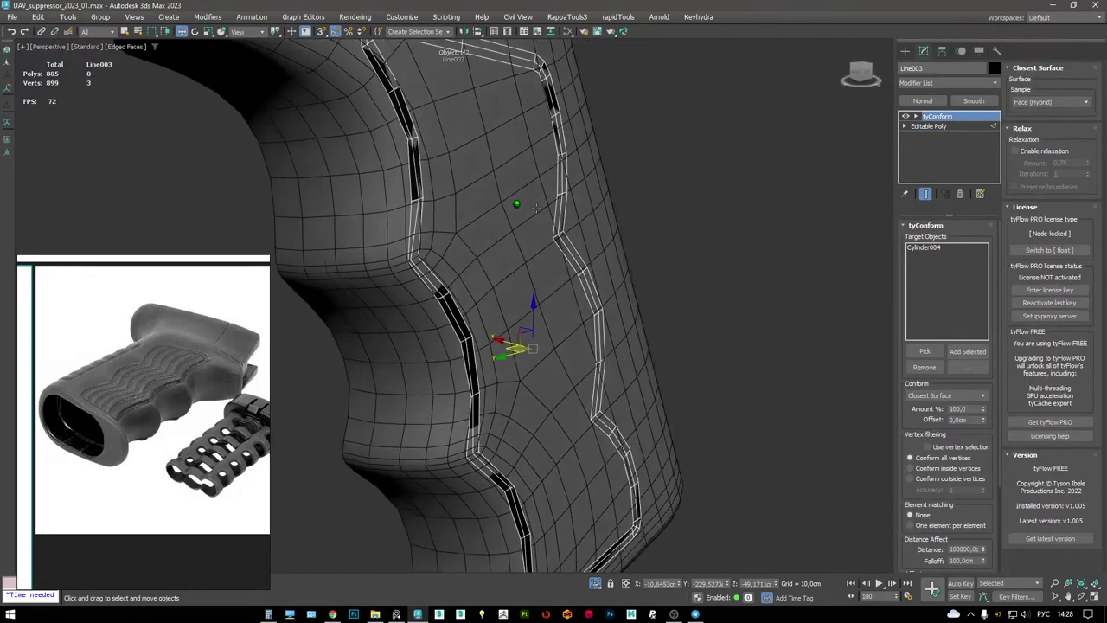
middle_click_drag(513, 220, 740, 284, "alt")
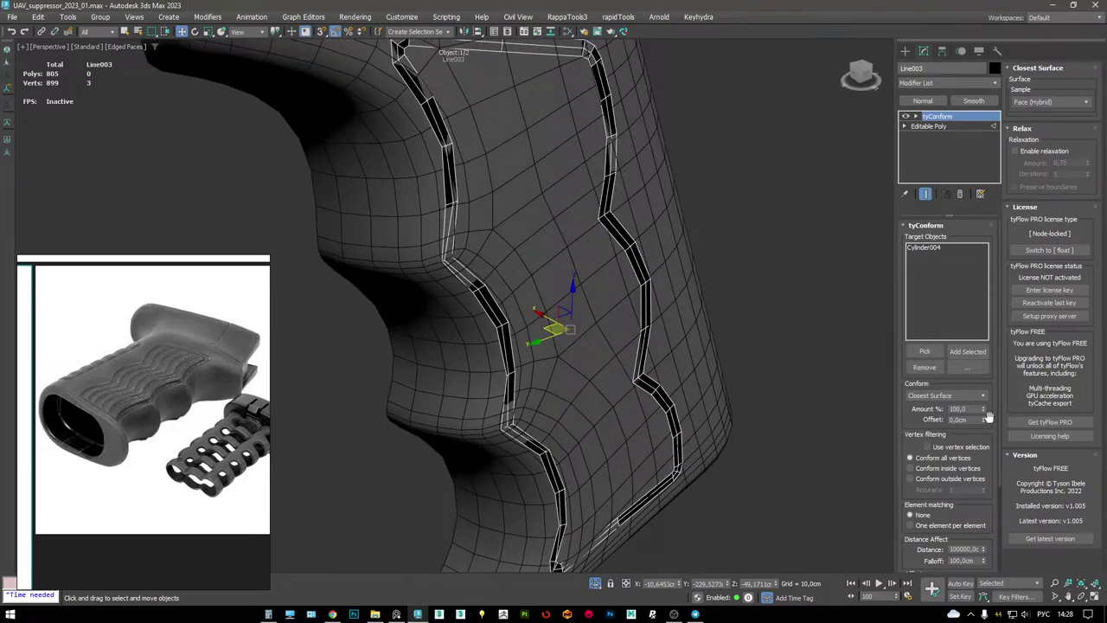
left_click(950, 395)
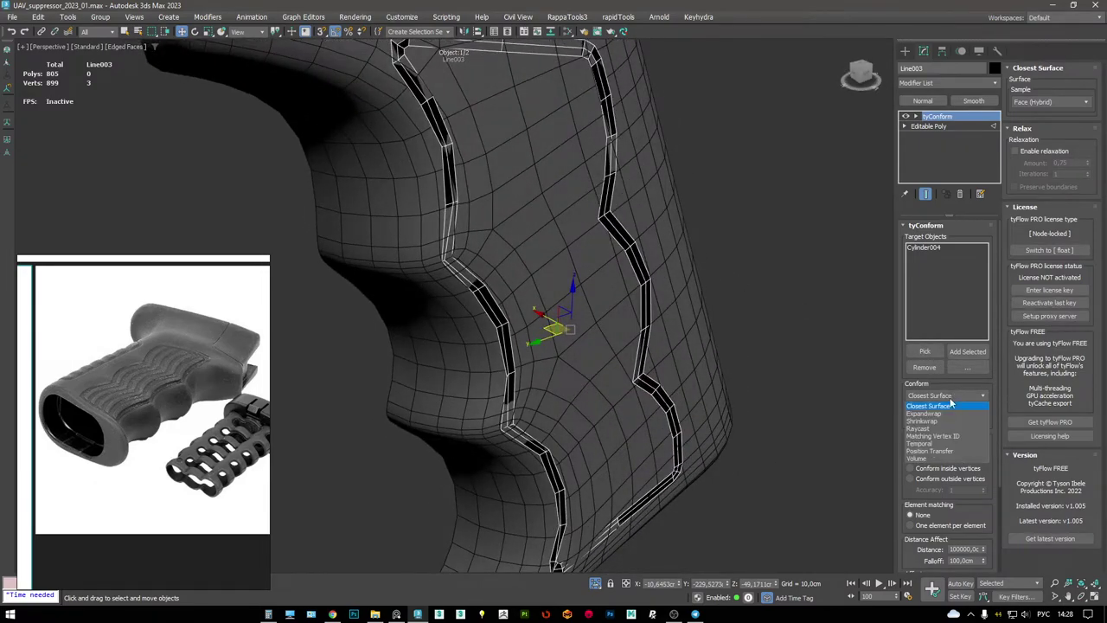
left_click(919, 428)
right_click(1087, 146)
middle_click_drag(605, 346, 727, 355, "alt")
middle_click_drag(553, 277, 579, 272, "alt")
scroll(579, 272, "up", 3)
- Extrude the strip's border edges with height 0,0cm and width 0,207cm
key("2")
scroll(632, 282, "up", 3)
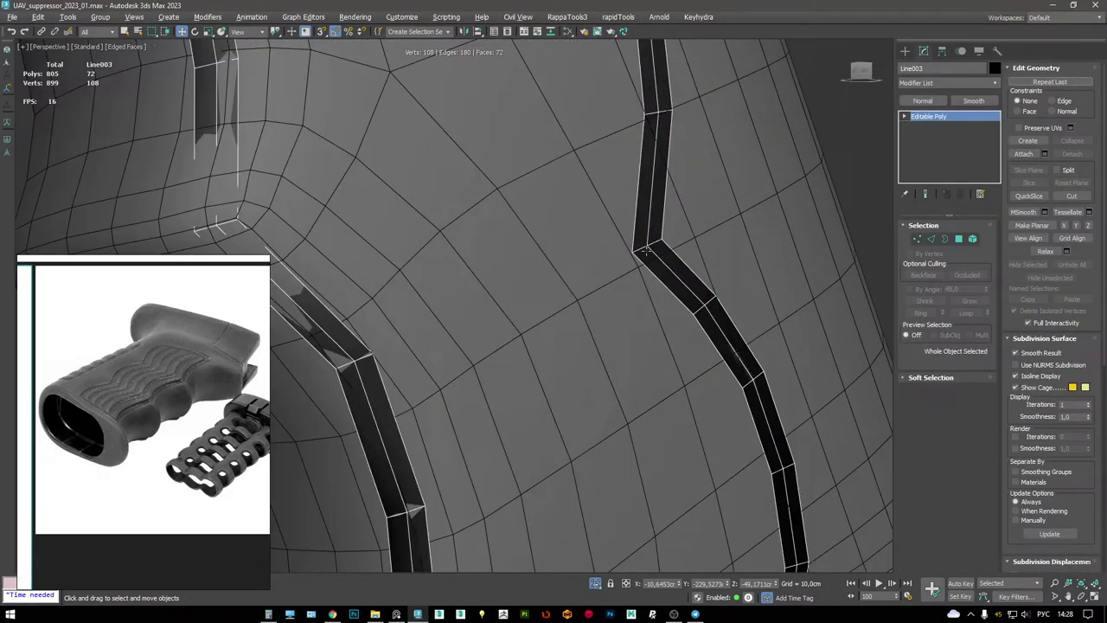
scroll(617, 254, "down", 3)
scroll(525, 285, "up", 3)
middle_click_drag(526, 286, 543, 330)
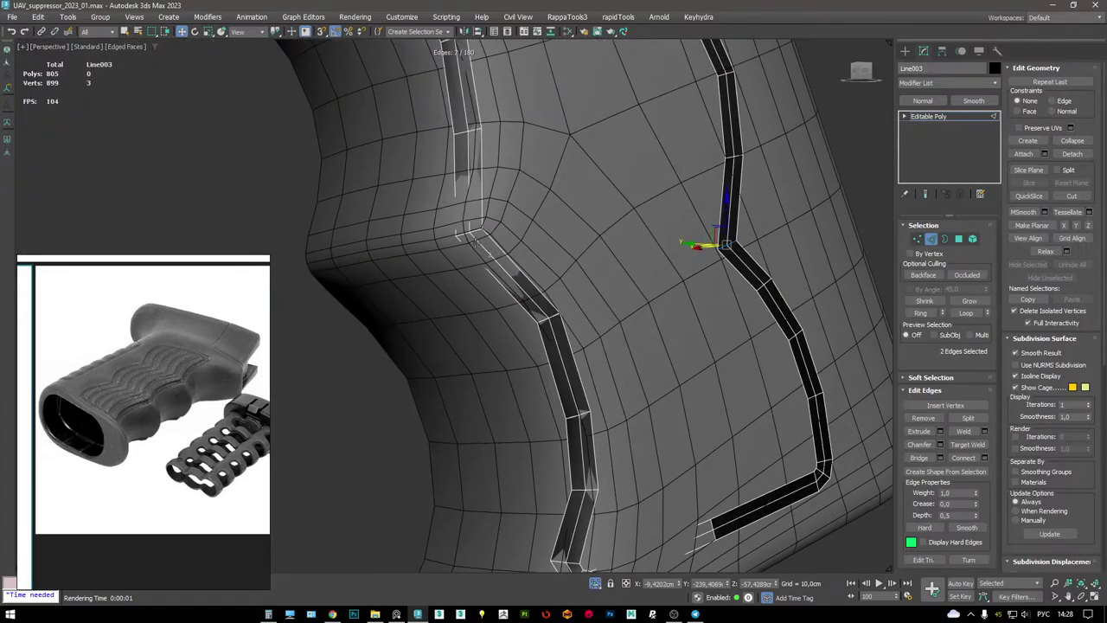
left_click(464, 233, "ctrl")
middle_click_drag(464, 234, 656, 233, "alt")
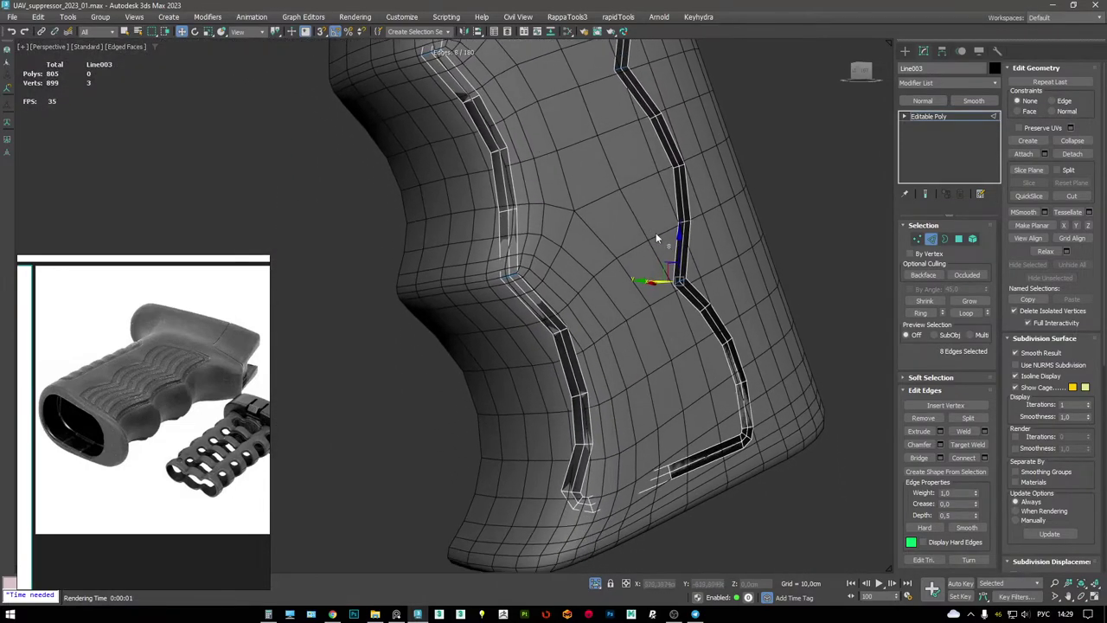
key("shift+e")
left_click_drag(464, 324, 465, 328)
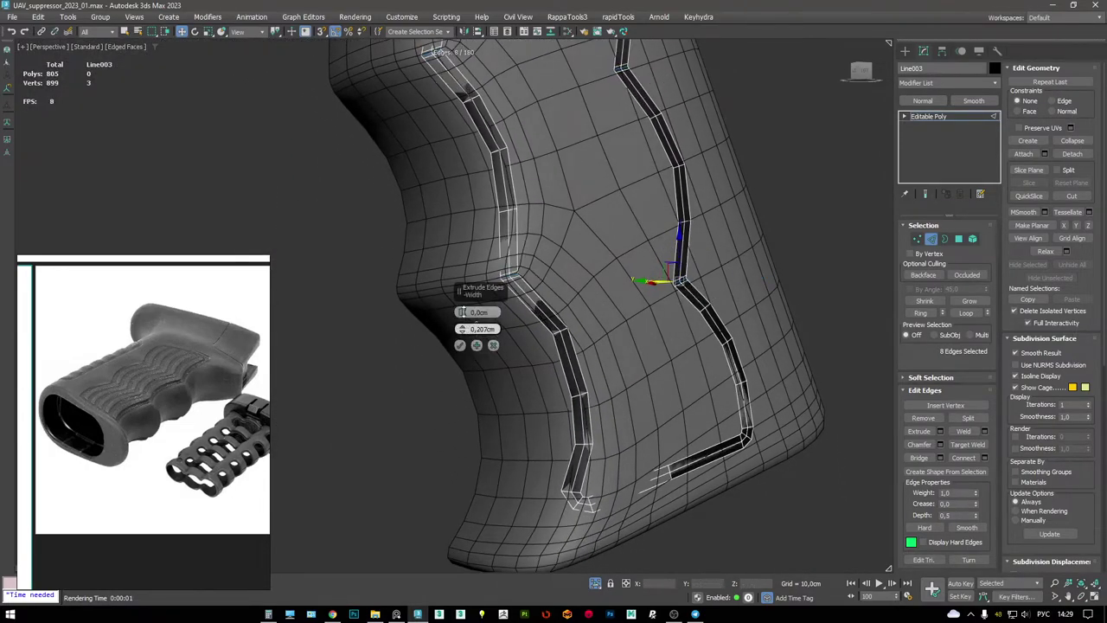
left_click(461, 345)
middle_click_drag(460, 345, 546, 306, "alt")
- Inspect the strip's new rim polygons in wireframe and shaded views
key("4")
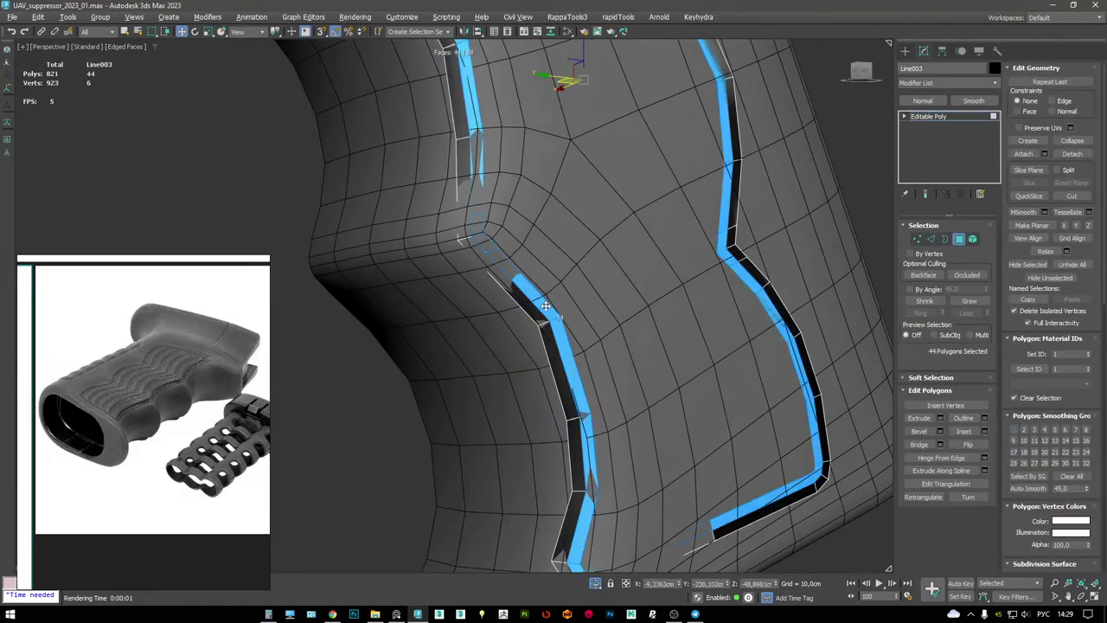
scroll(546, 307, "down", 4)
middle_click_drag(588, 365, 618, 328, "alt")
scroll(574, 247, "up", 3)
key("F3")
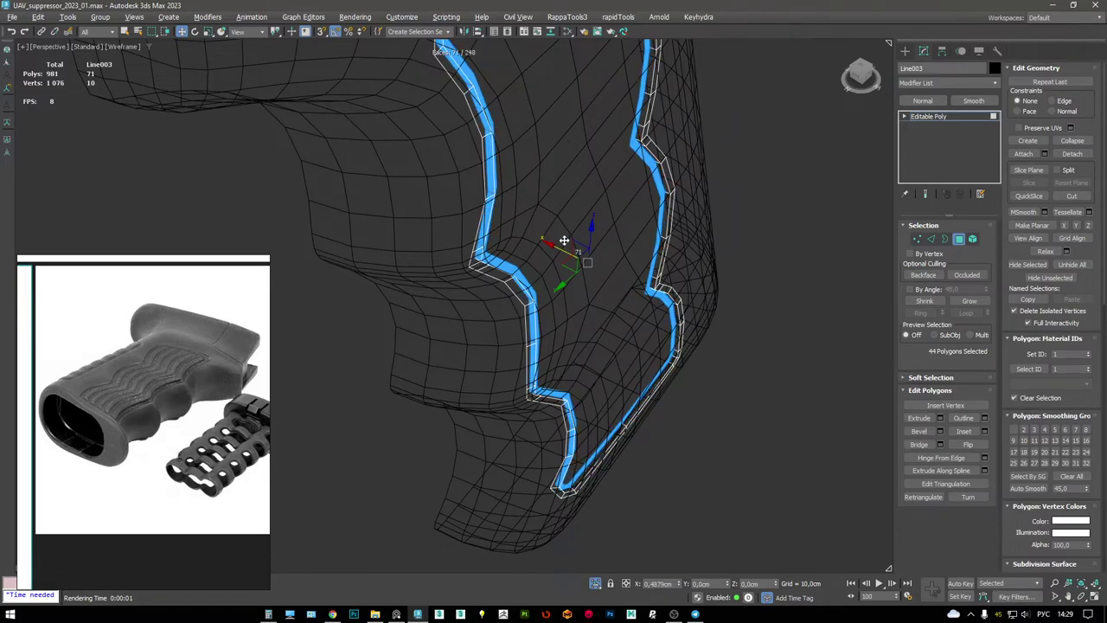
key("F3")
mouse_move(563, 240)
middle_mouse_down("alt")
mouse_move(569, 247)
mouse_move(566, 218)
mouse_move(618, 210)
middle_mouse_up("alt")
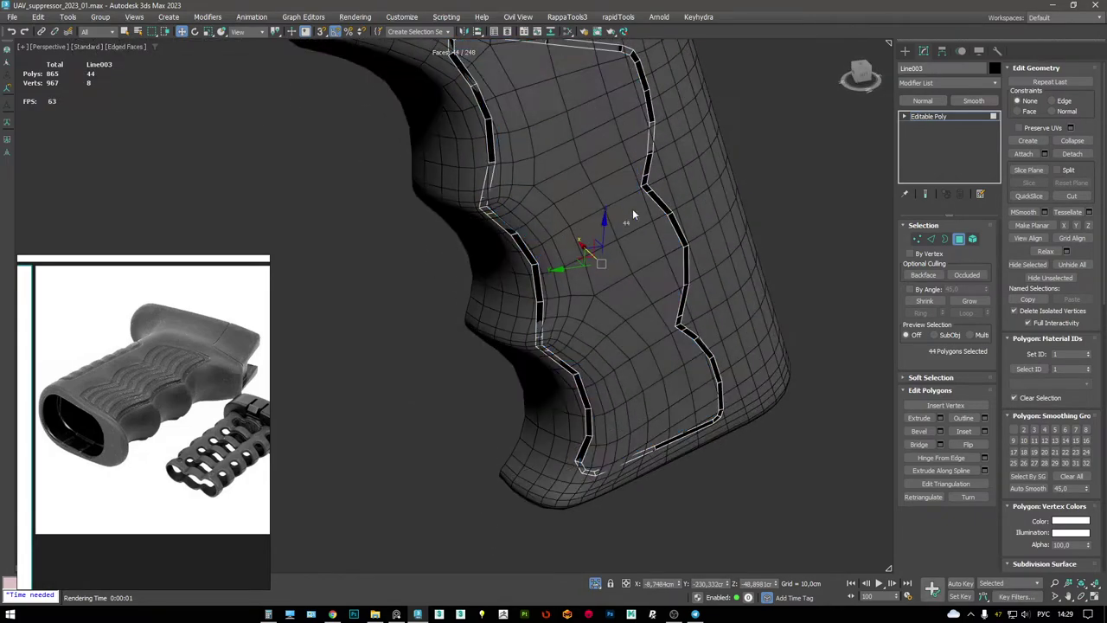
left_click(962, 116)
scroll(741, 222, "up", 3)
- Select a Cylinder004 grip polygon beneath the strip at Polygon level
left_click(741, 222)
middle_click_drag(741, 222, 630, 178, "alt")
key("4")
left_click(631, 178)
middle_click_drag(692, 333, 640, 212)
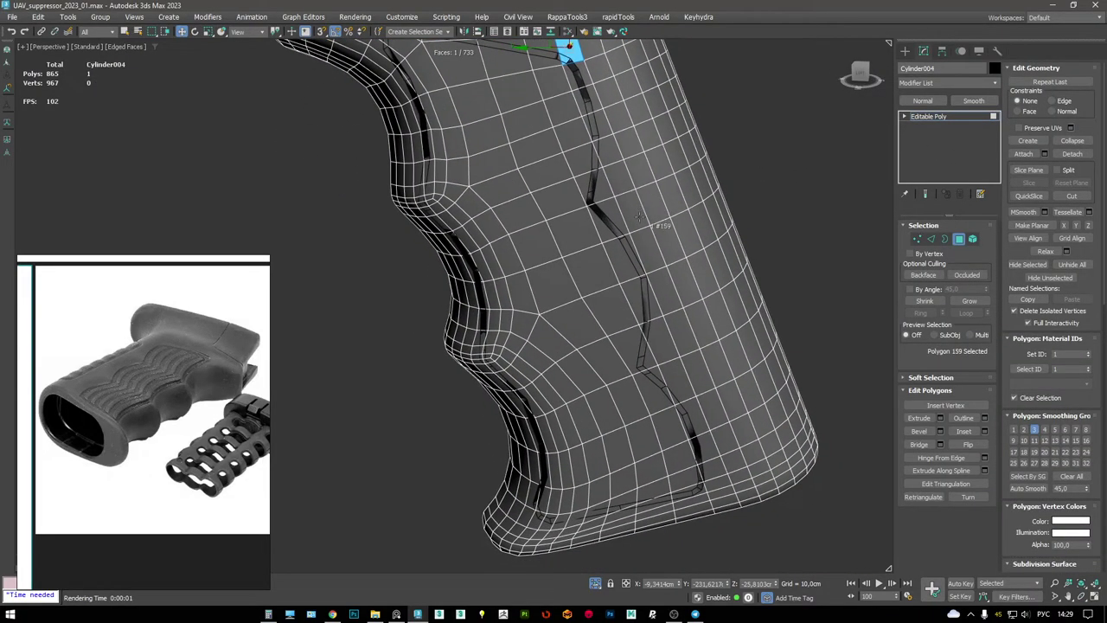
- Select the vertical polygon loop under the strip and delete its 14 polygons
left_click(733, 471, "shift")
scroll(651, 267, "down", 5)
scroll(651, 266, "up", 4)
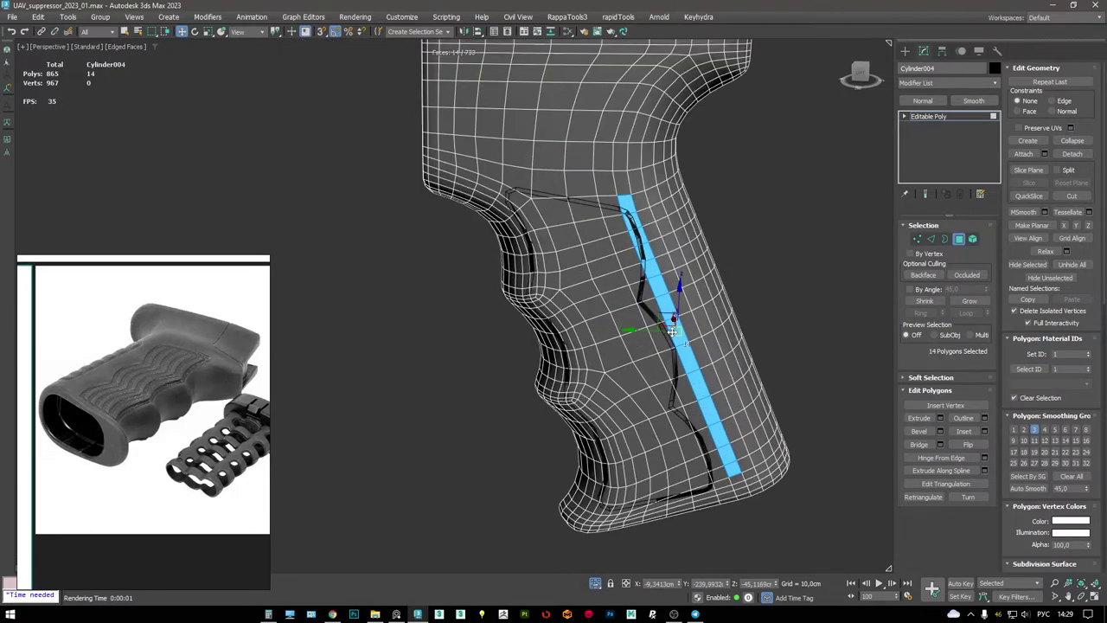
key("Delete")
- Select the polygons along the lower strip next to the new gap and delete them
middle_click_drag(650, 267, 617, 337, "alt")
scroll(617, 337, "up", 5)
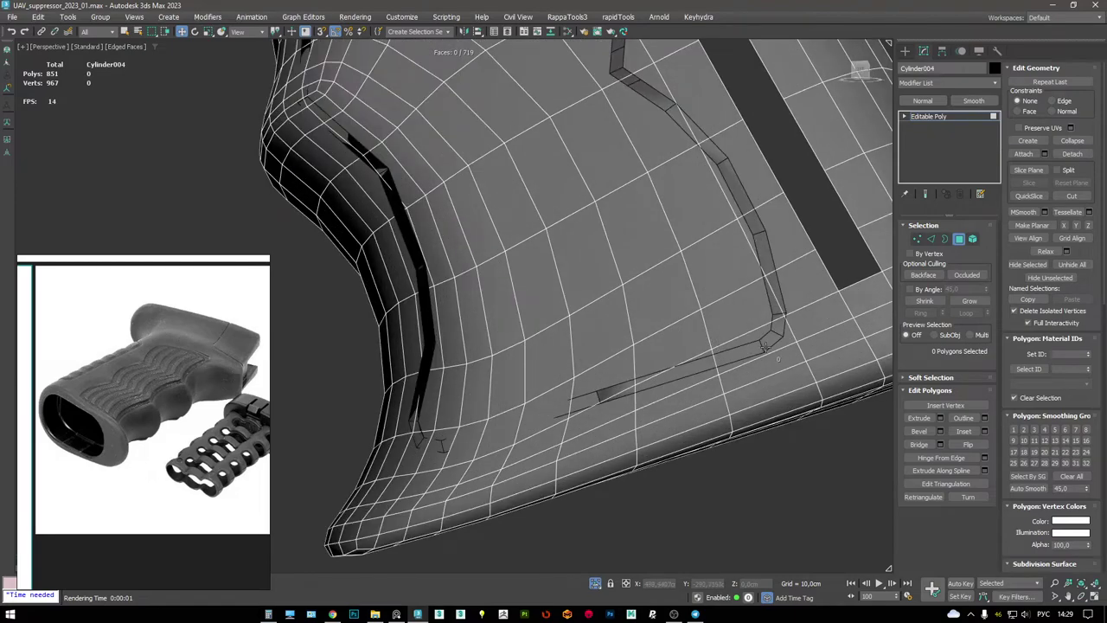
left_click(744, 337)
scroll(744, 338, "up", 2)
left_click(652, 381, "ctrl")
middle_click_drag(653, 381, 692, 374, "alt")
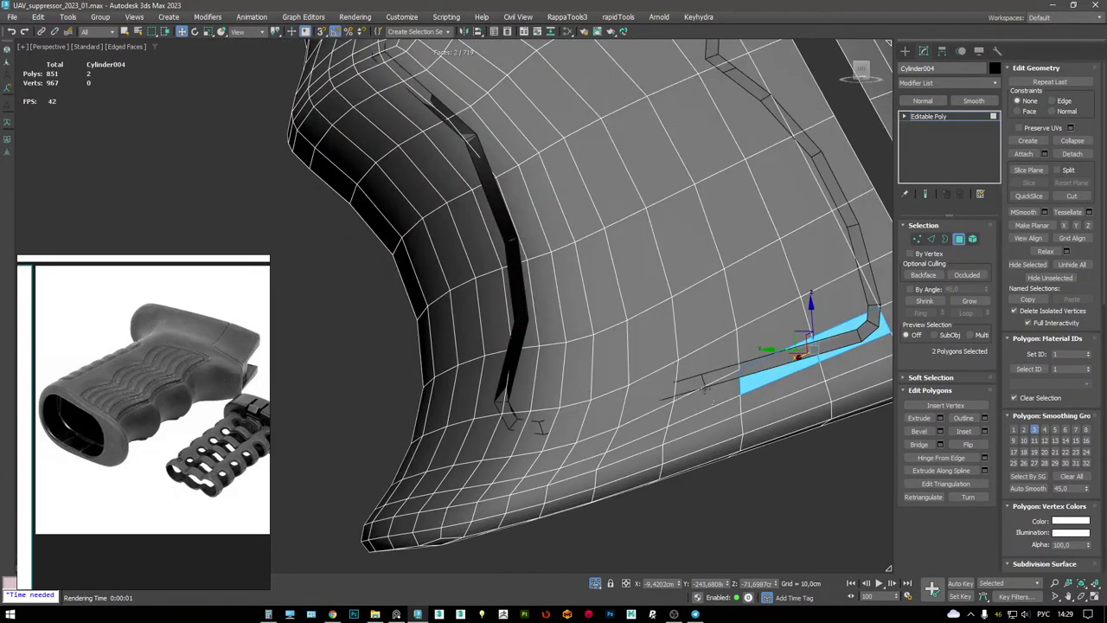
left_click(697, 396, "ctrl")
left_click(655, 414, "ctrl")
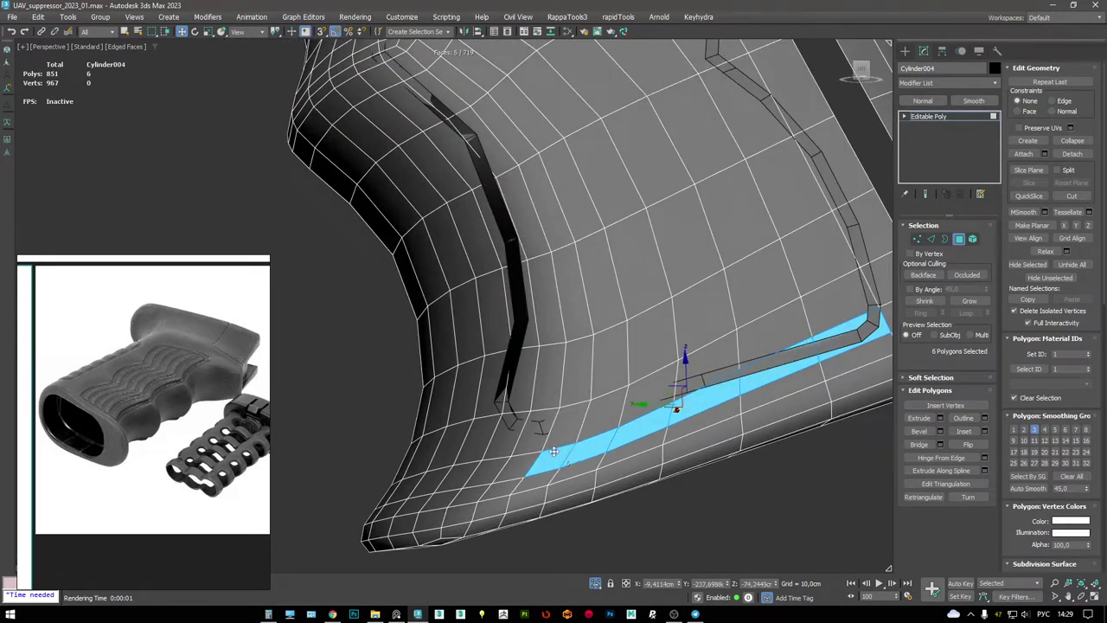
left_click(534, 433, "ctrl")
middle_click_drag(526, 354, 558, 326, "alt")
key("Delete")
- Grow the selection into a 32-polygon loop and delete it, then undo that deletion
key("alt+l")
key("Delete")
scroll(554, 311, "up", 2)
key("ctrl+z")
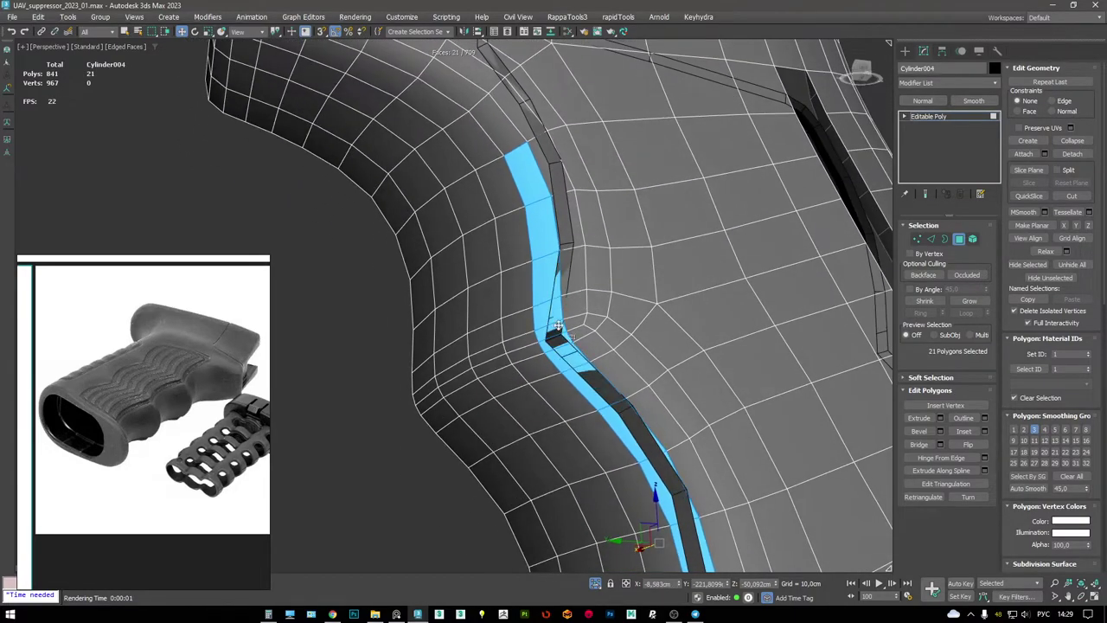
- Fix the strip selection by dropping two polygons and adding those along the top edge and below it
left_click(545, 292, "alt")
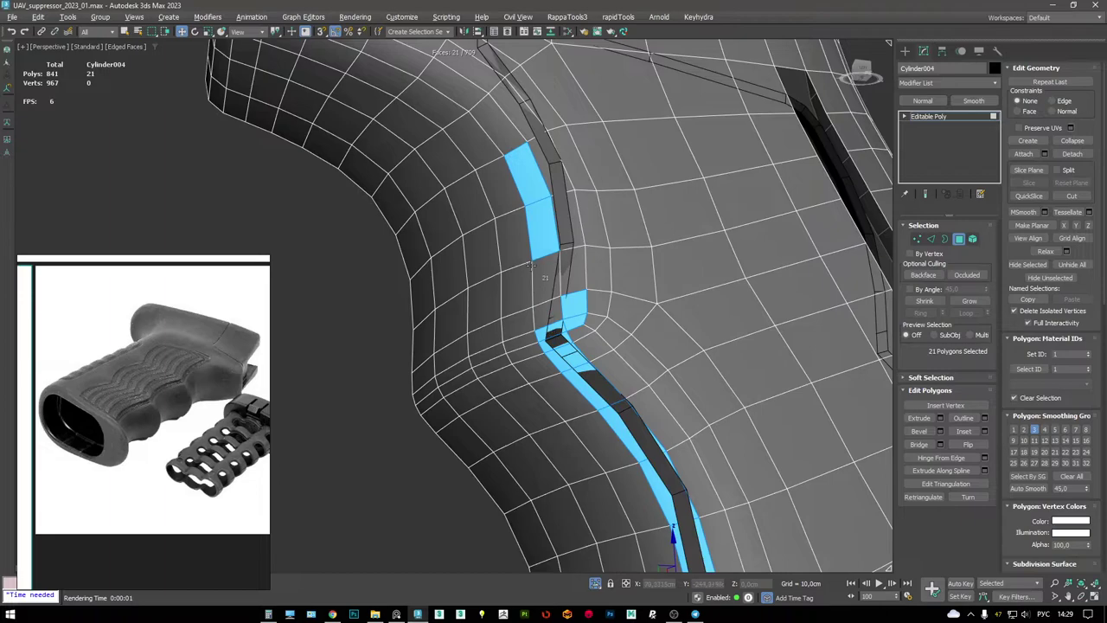
left_click(530, 194, "alt")
left_click(541, 164, "ctrl")
left_click(519, 110, "ctrl")
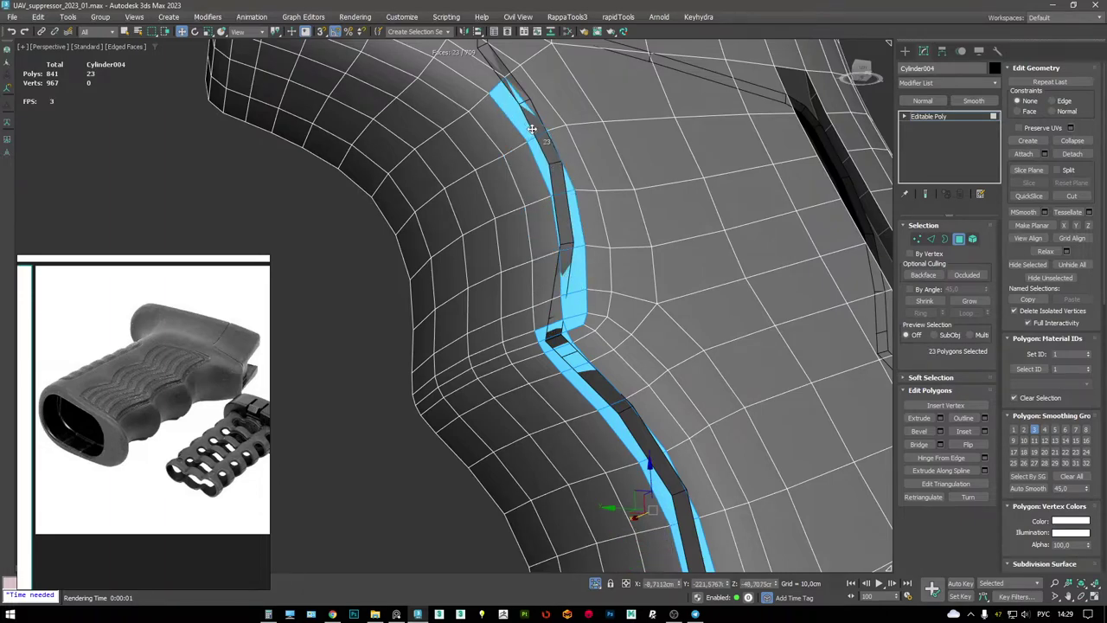
middle_click_drag(527, 121, 536, 207, "alt")
left_click(530, 223, "ctrl")
left_click(510, 239, "ctrl")
left_click(553, 201, "ctrl")
left_click(571, 177, "ctrl")
left_click(621, 197, "ctrl")
middle_click_drag(629, 201, 657, 215, "alt")
left_click(657, 216, "ctrl")
left_click(681, 217, "ctrl")
left_click(714, 261, "ctrl")
left_click(653, 264, "ctrl")
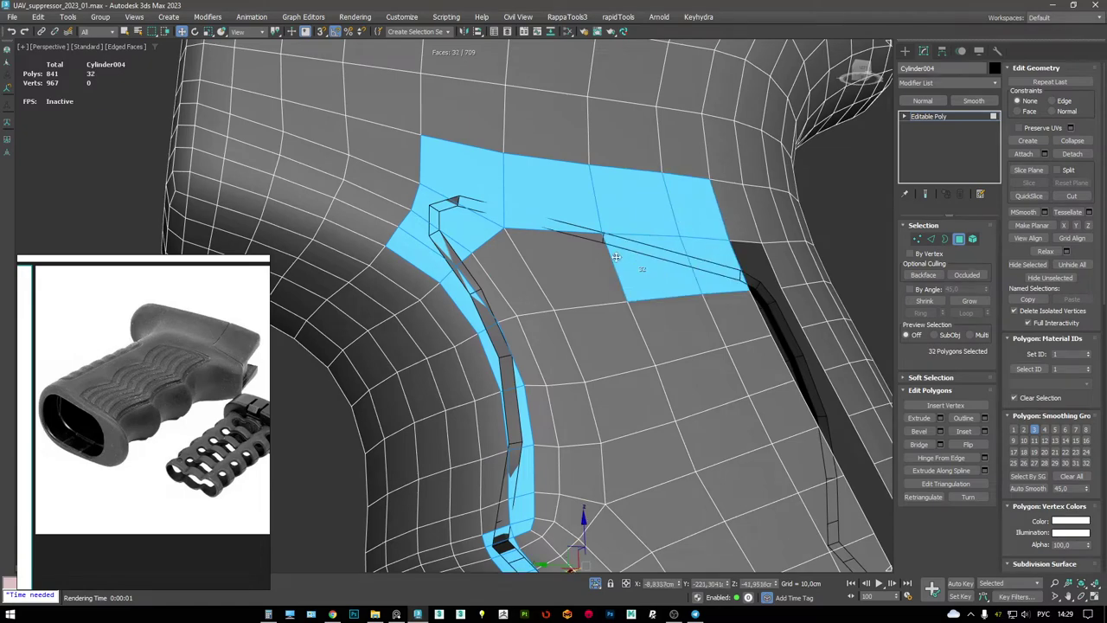
left_click(564, 266, "ctrl")
left_click(487, 285, "ctrl")
left_click(509, 264, "ctrl")
scroll(537, 242, "down", 3)
middle_click_drag(554, 223, 564, 201, "alt")
- Check the outer grip element, then delete the two polygons at the grip's lower corner
key("5")
left_click(564, 201)
scroll(655, 369, "up", 3)
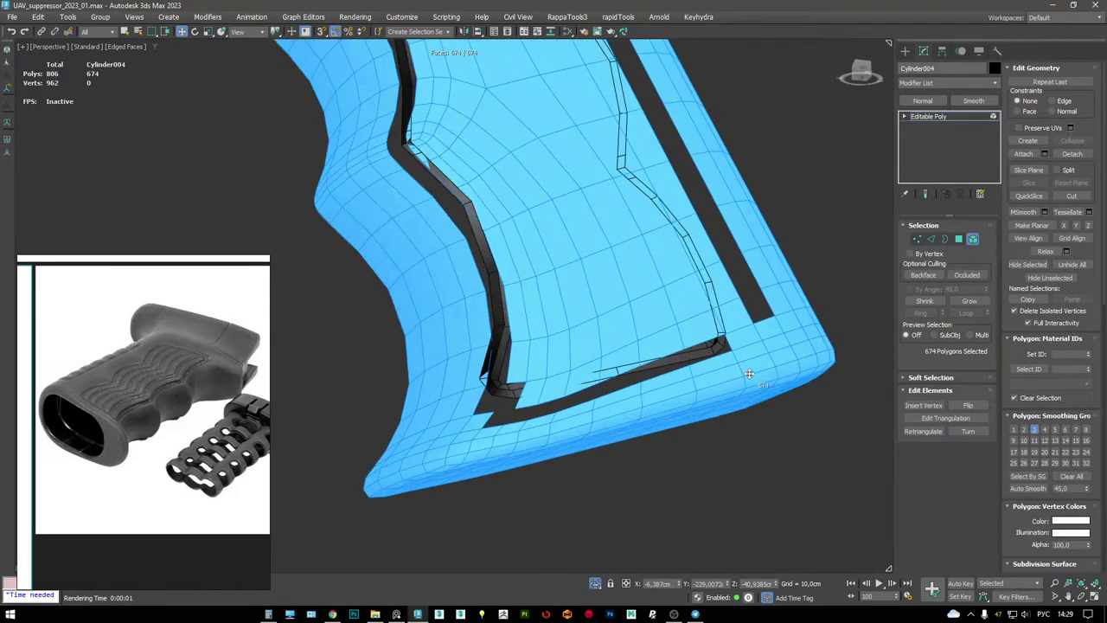
key("4")
left_click(743, 338)
left_click(718, 335, "ctrl")
key("Delete")
- In Element mode, delete the leftover 104-polygon inner element
key("5")
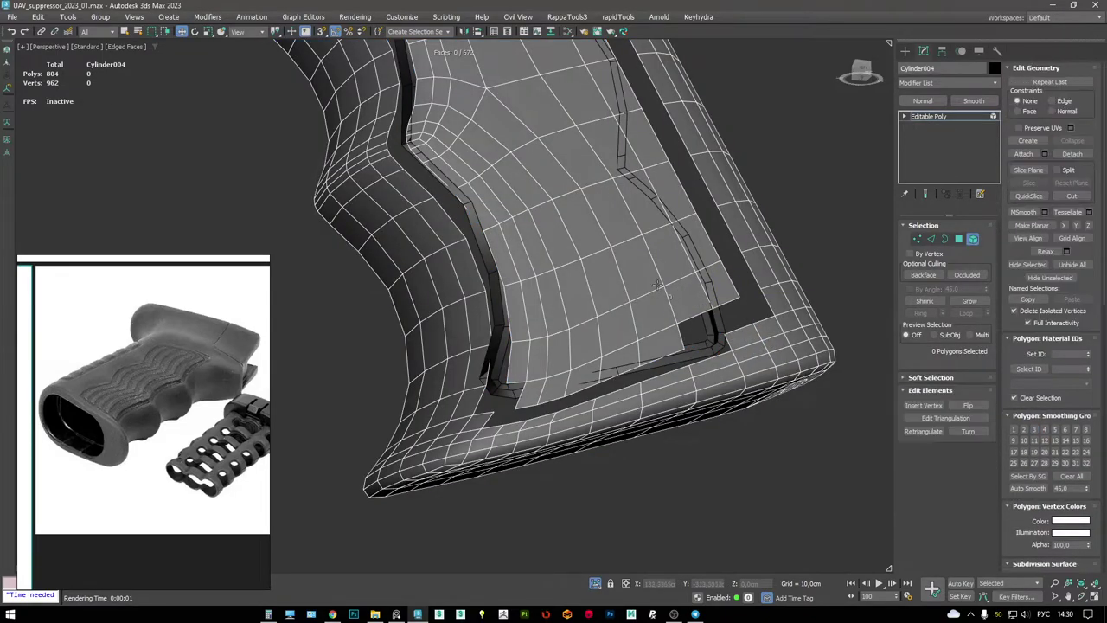
left_click(655, 285)
key("Delete")
scroll(630, 318, "down", 3)
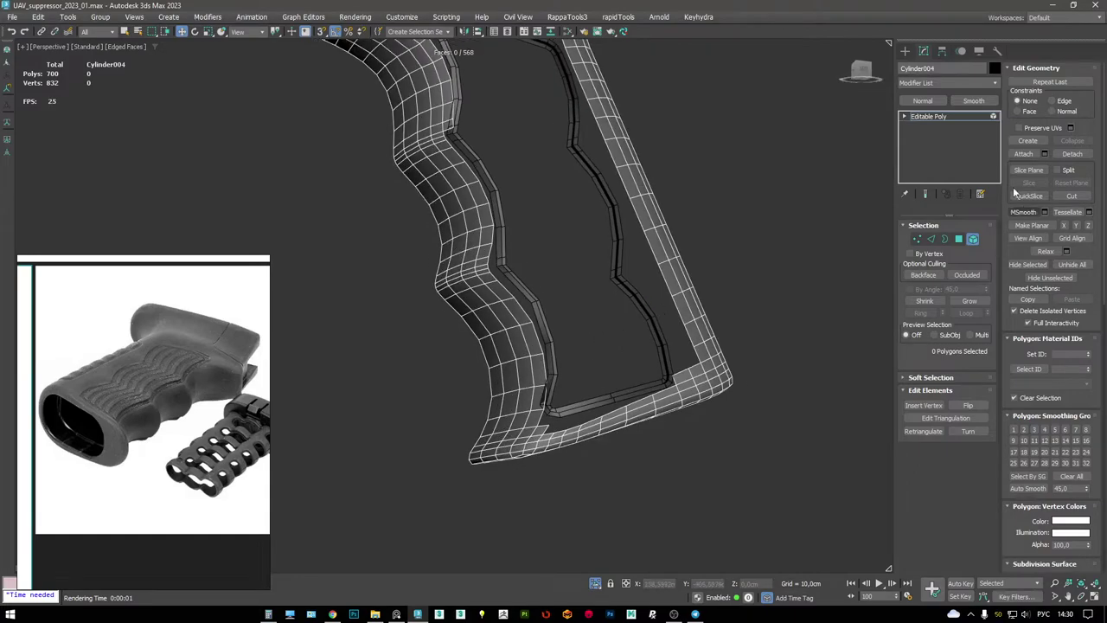
- Leave sub-object editing and add a TurboSmooth modifier to the grip
left_click(646, 285)
key("z")
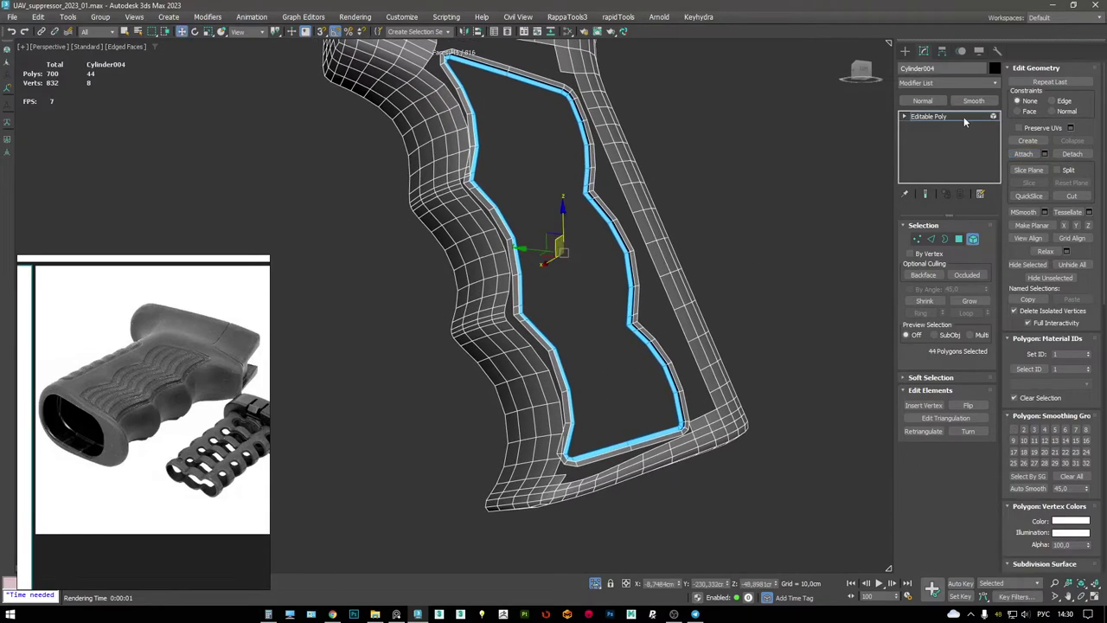
left_click(964, 117)
key("z")
right_click(646, 221)
left_click(616, 206)
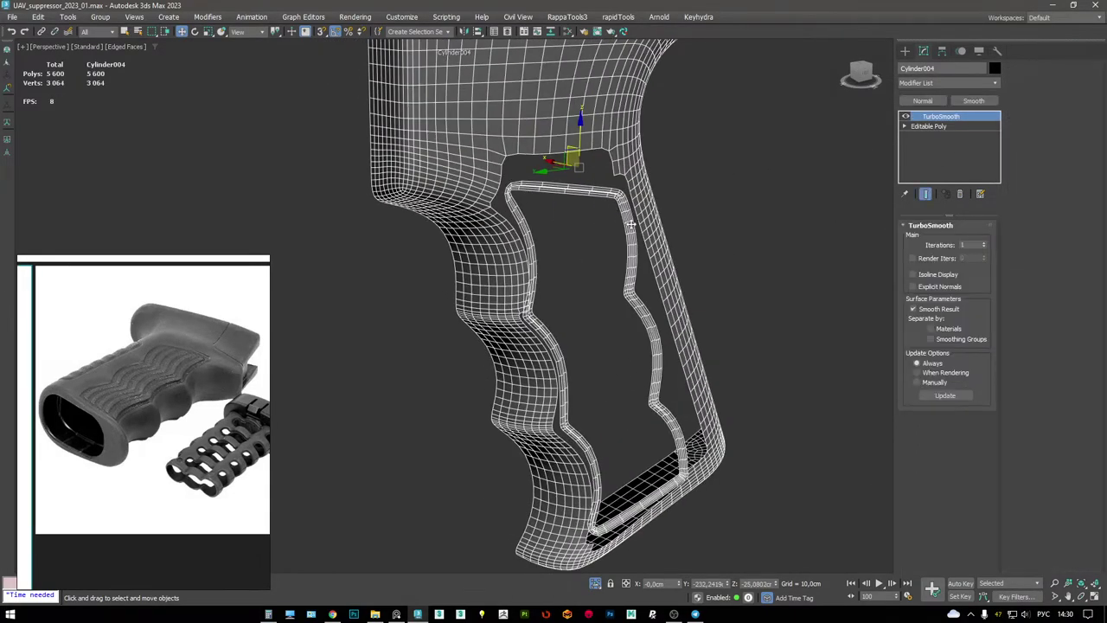
key("F4")
middle_click_drag(661, 216, 682, 232, "alt")
- Add a Symmetry modifier above the Editable Poly, mirroring across X with Flip enabled
left_click(959, 125)
right_click(660, 201)
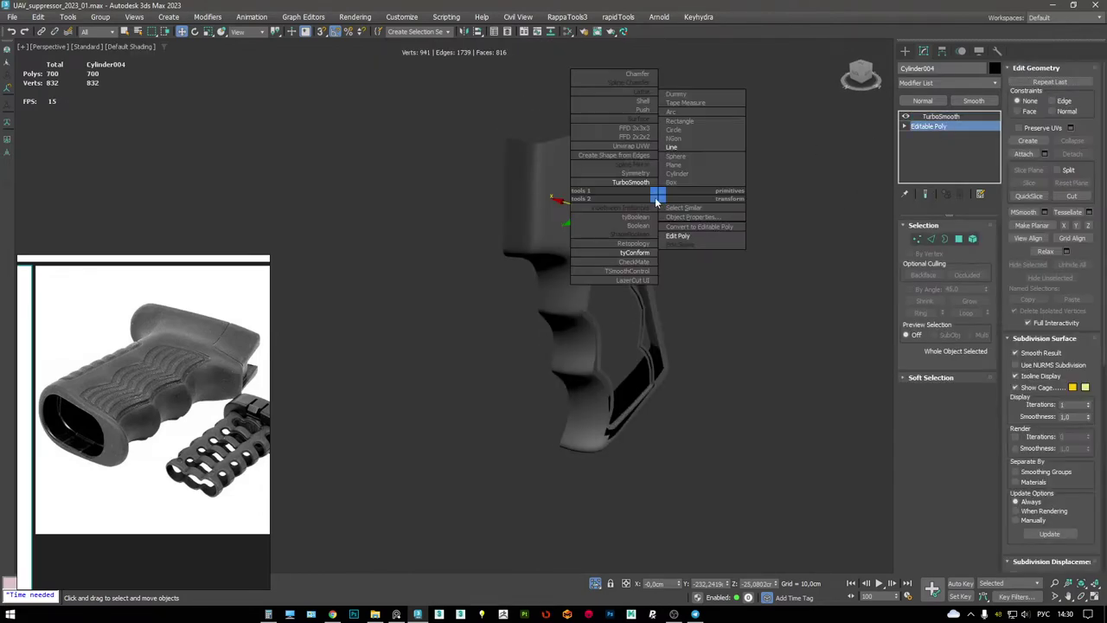
left_click(637, 174)
key("F4")
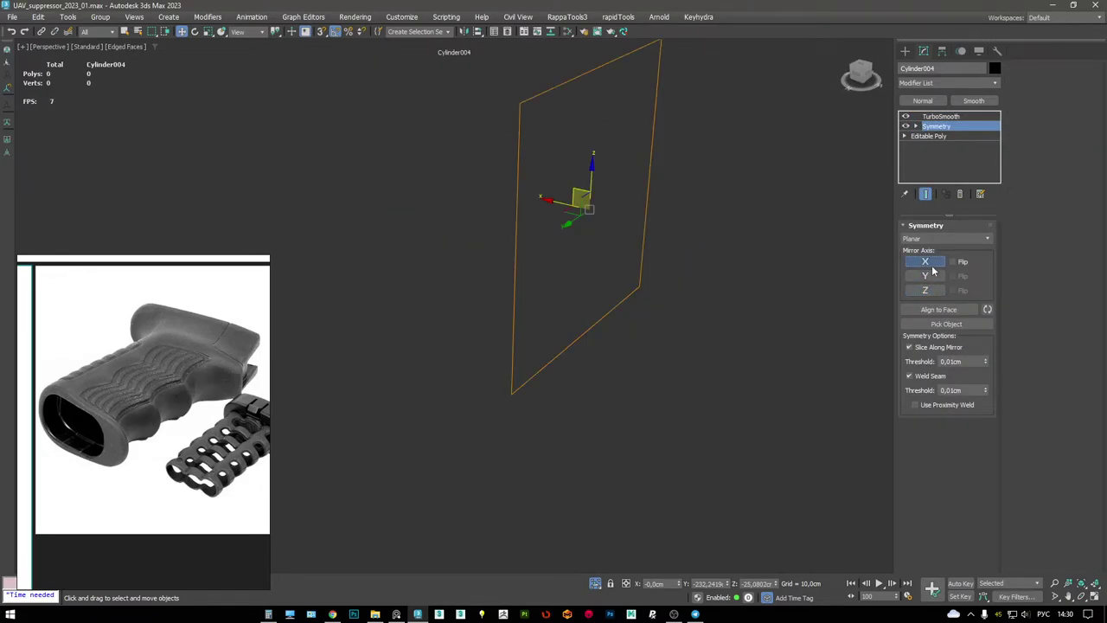
left_click(952, 261)
middle_click_drag(643, 248, 511, 251, "alt")
scroll(647, 199, "up", 3)
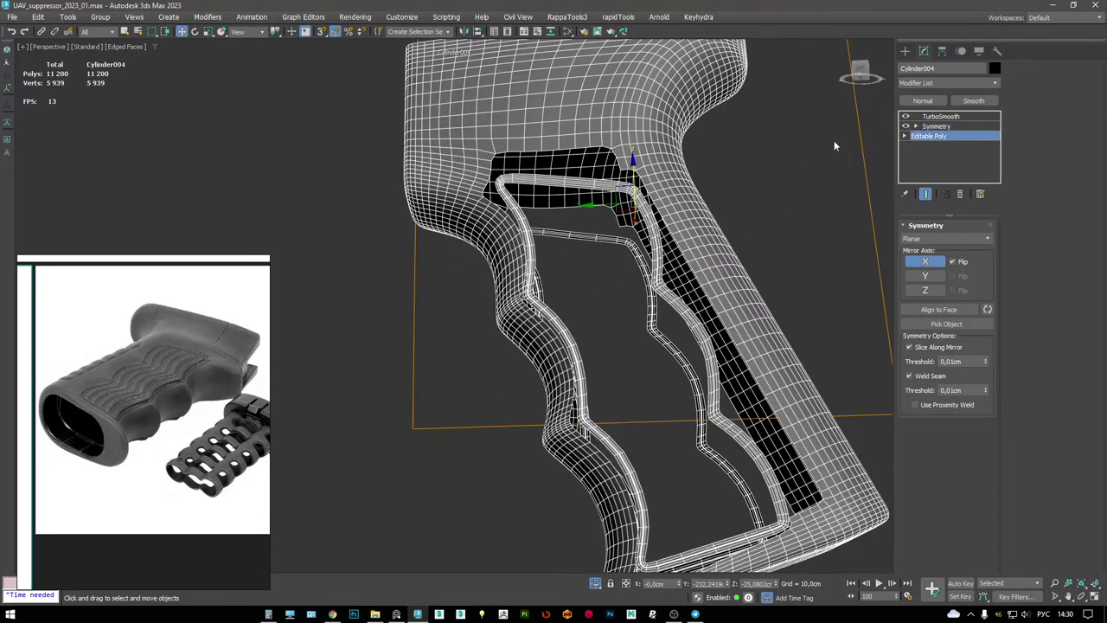
scroll(620, 168, "up", 5)
middle_click_drag(620, 168, 704, 276, "alt")
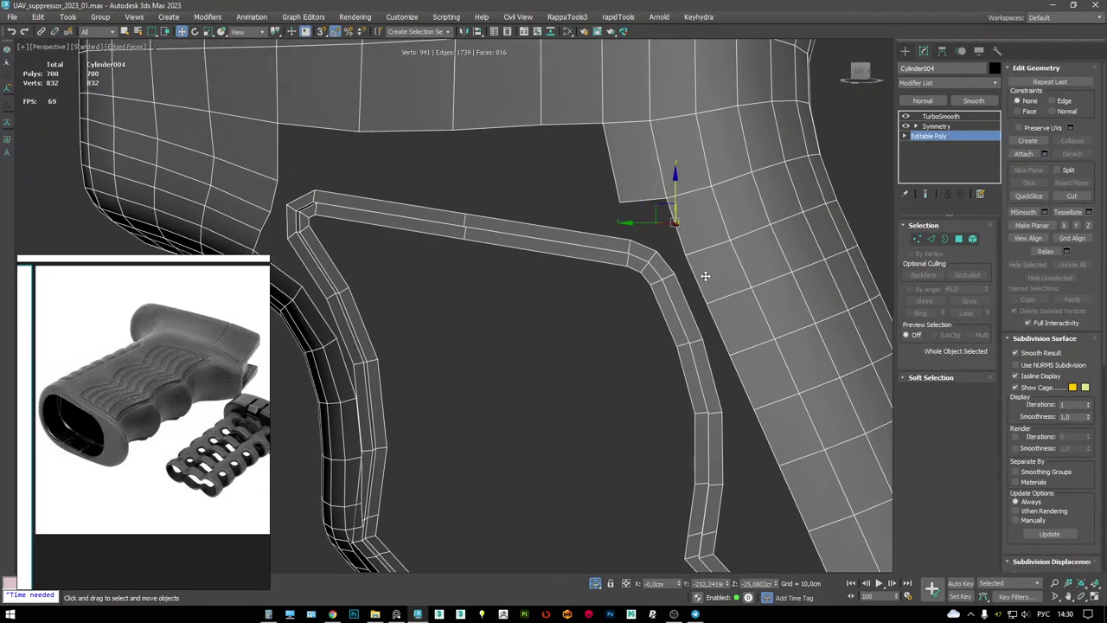
- Remove the edge loop running across the thin strip
key("2")
left_click(736, 262)
key("ctrl+BackSpace")
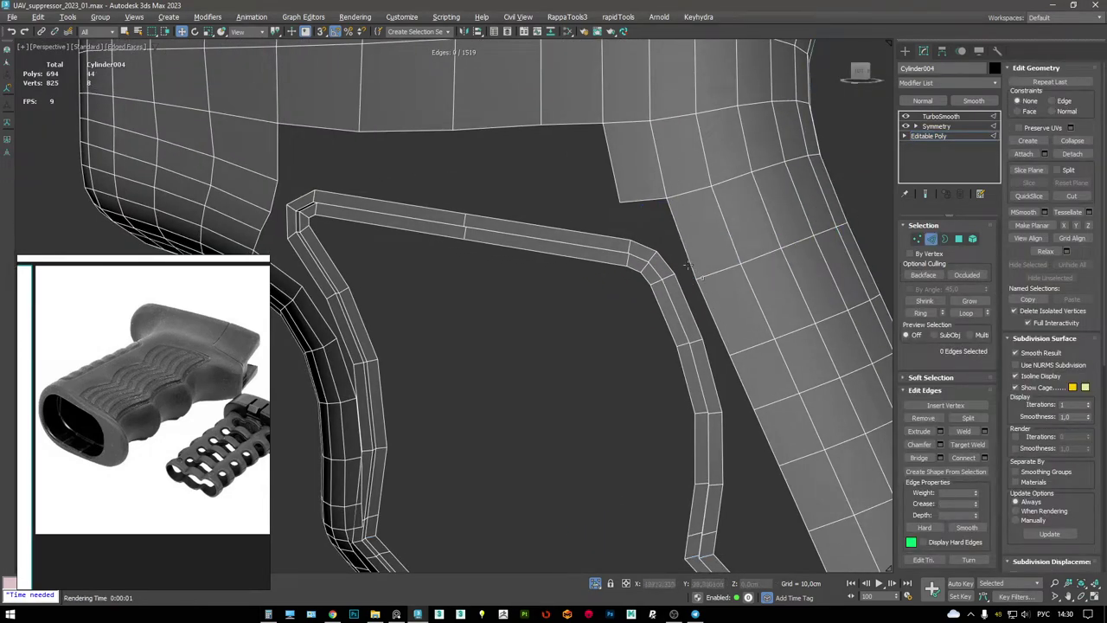
middle_click_drag(679, 253, 706, 268, "alt")
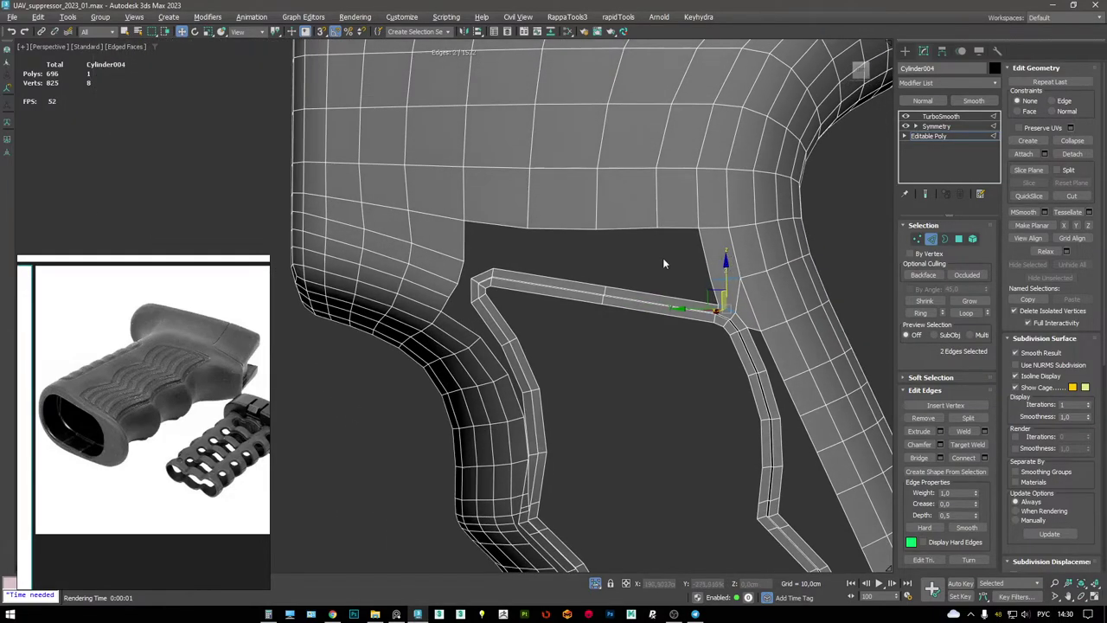
scroll(519, 268, "up", 3)
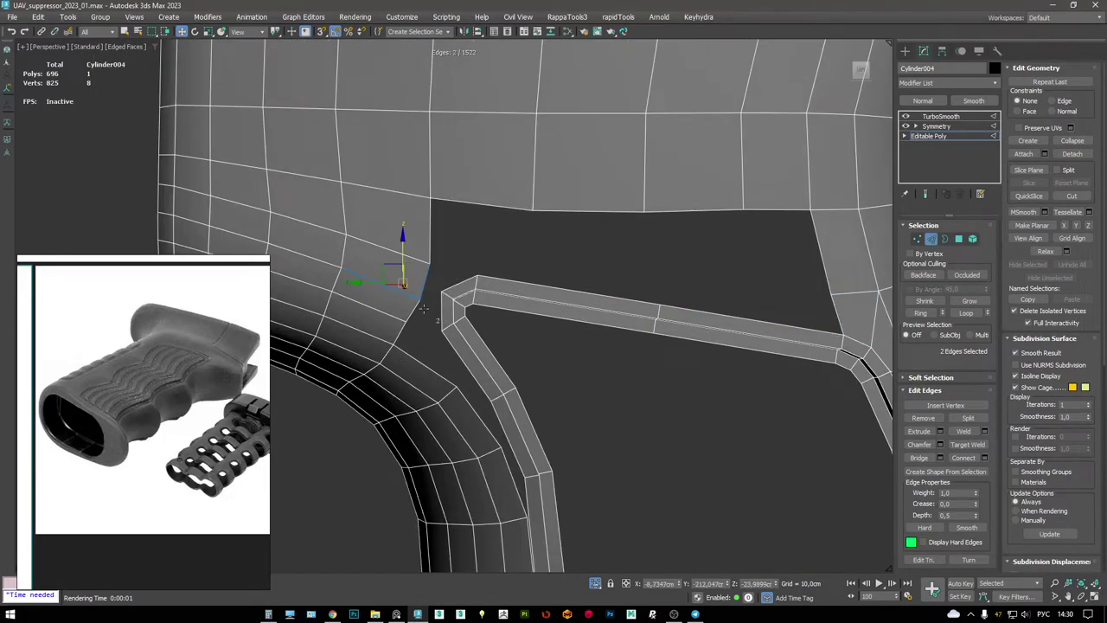
- Move the vertex at the strip's corner up and to the right
key("1")
left_click(446, 294)
middle_click_drag(446, 294, 432, 284, "alt")
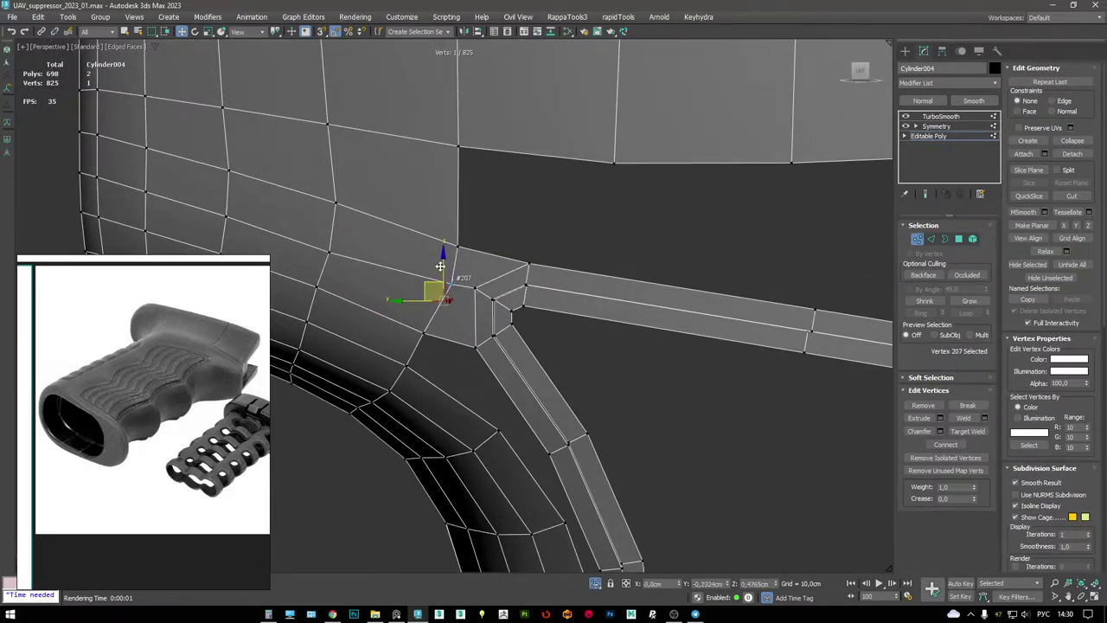
left_click_drag(438, 264, 450, 244)
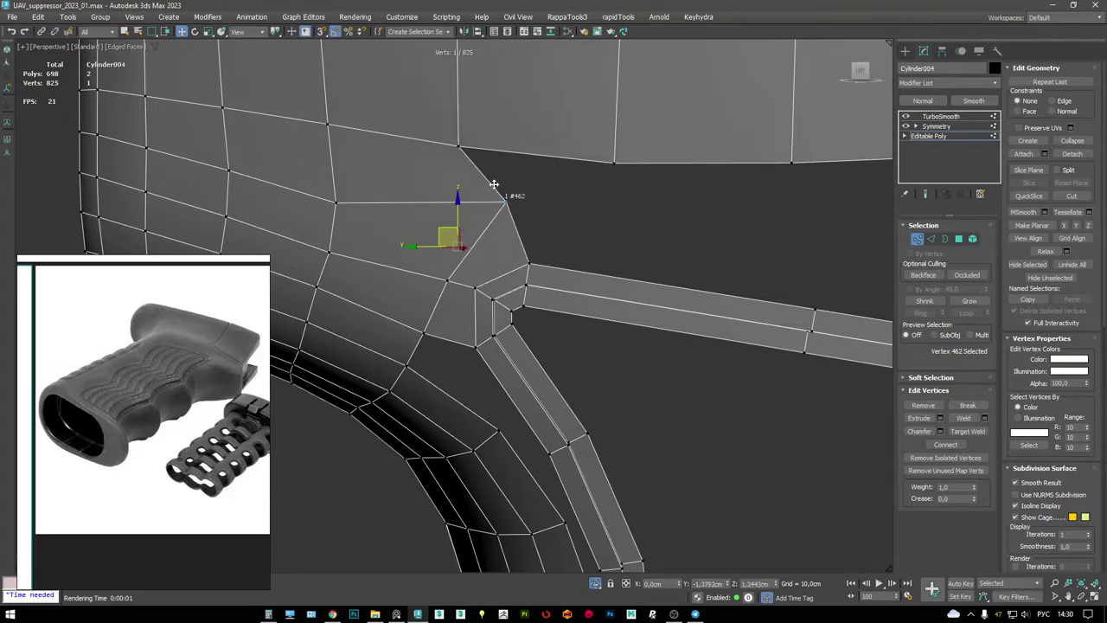
scroll(562, 251, "down", 3)
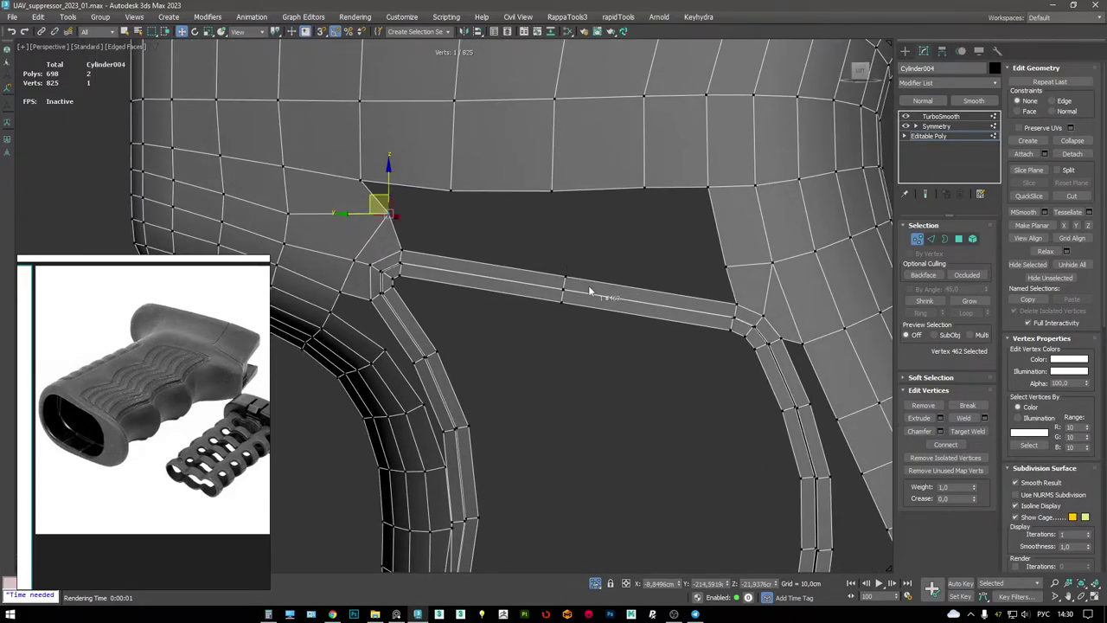
- Extrude the strip's top edge loop upward into new faces and nudge the corner vertex into place
key("2")
double_click(571, 277)
left_click_drag(552, 258, 546, 221, "shift")
key("1")
scroll(748, 280, "up", 3)
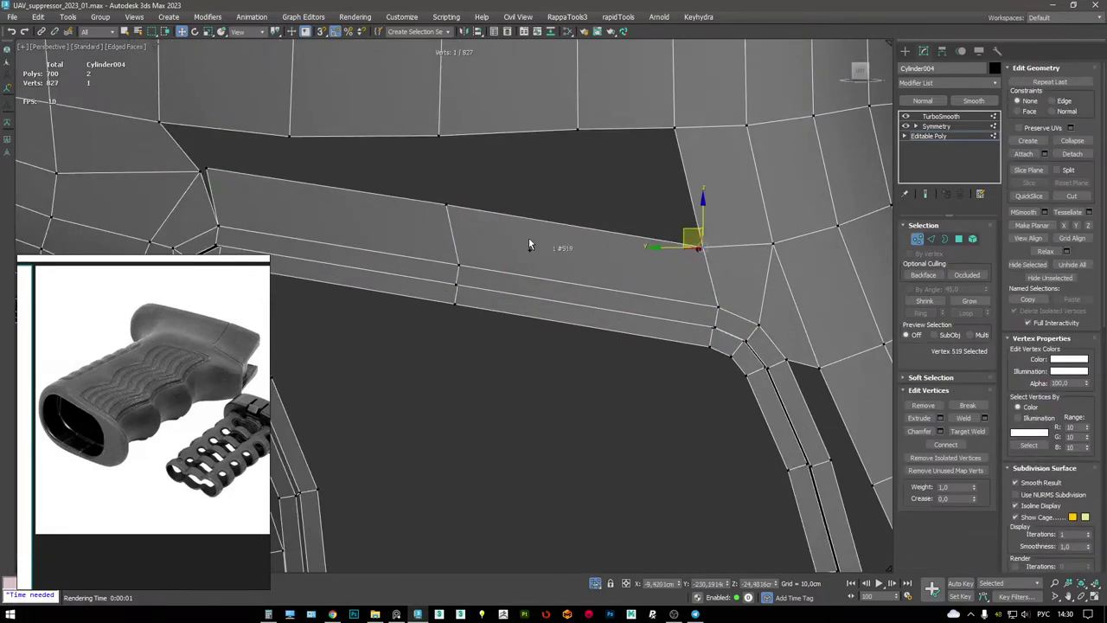
middle_click_drag(550, 243, 482, 290, "alt")
left_click_drag(472, 257, 467, 254)
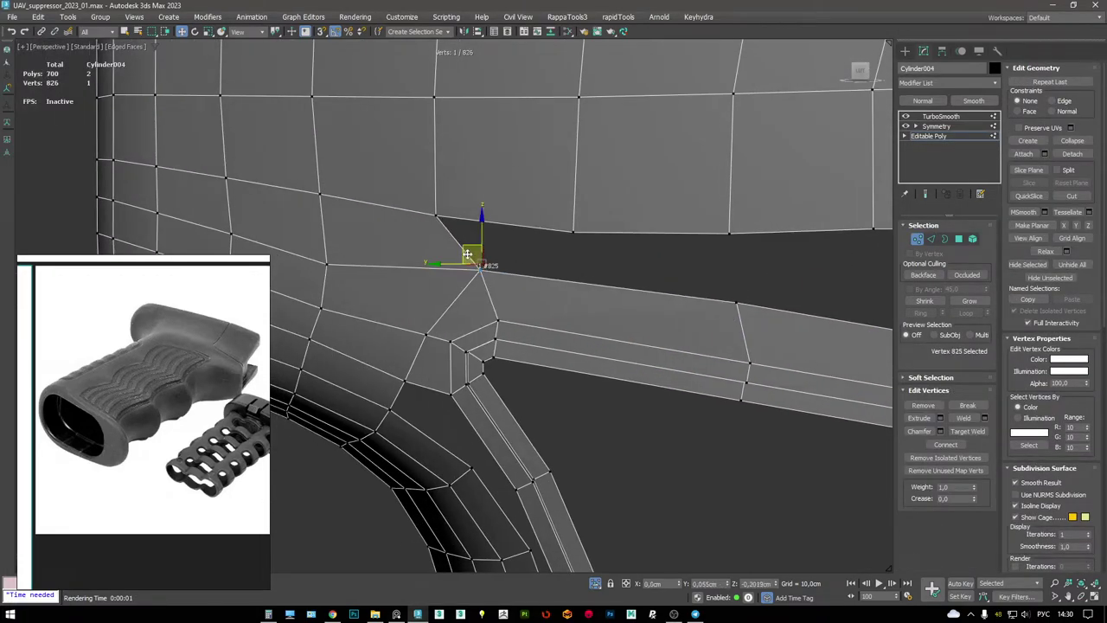
scroll(484, 286, "down", 2)
- Insert a Swift Loop edge loop across the strip
key("2")
scroll(545, 291, "down", 3)
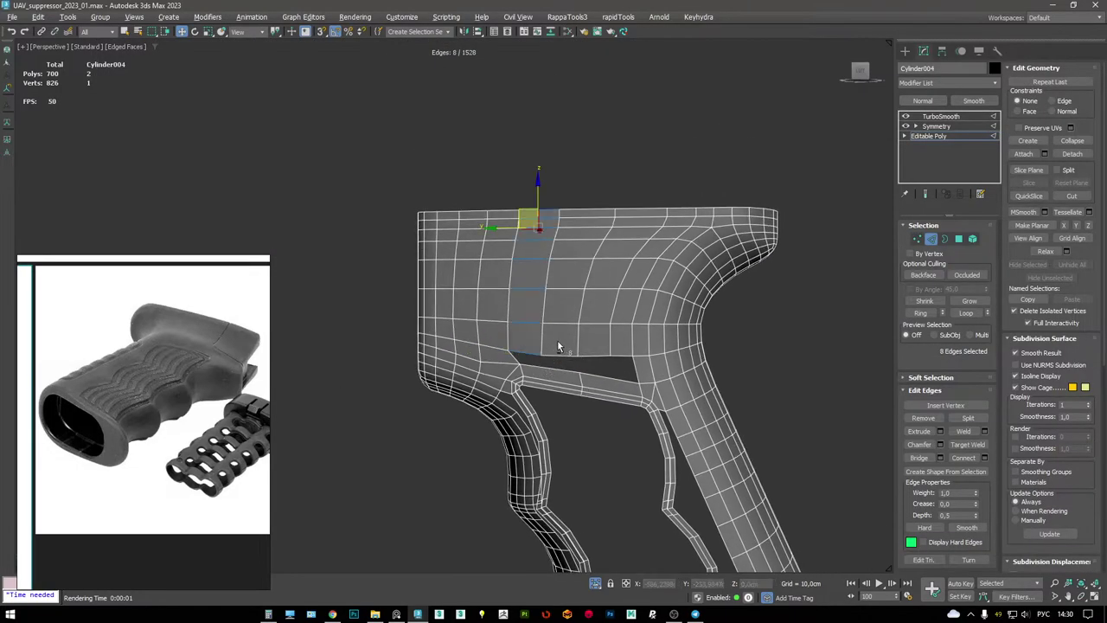
scroll(564, 349, "up", 4)
middle_click_drag(563, 349, 625, 319, "alt")
scroll(617, 320, "up", 2)
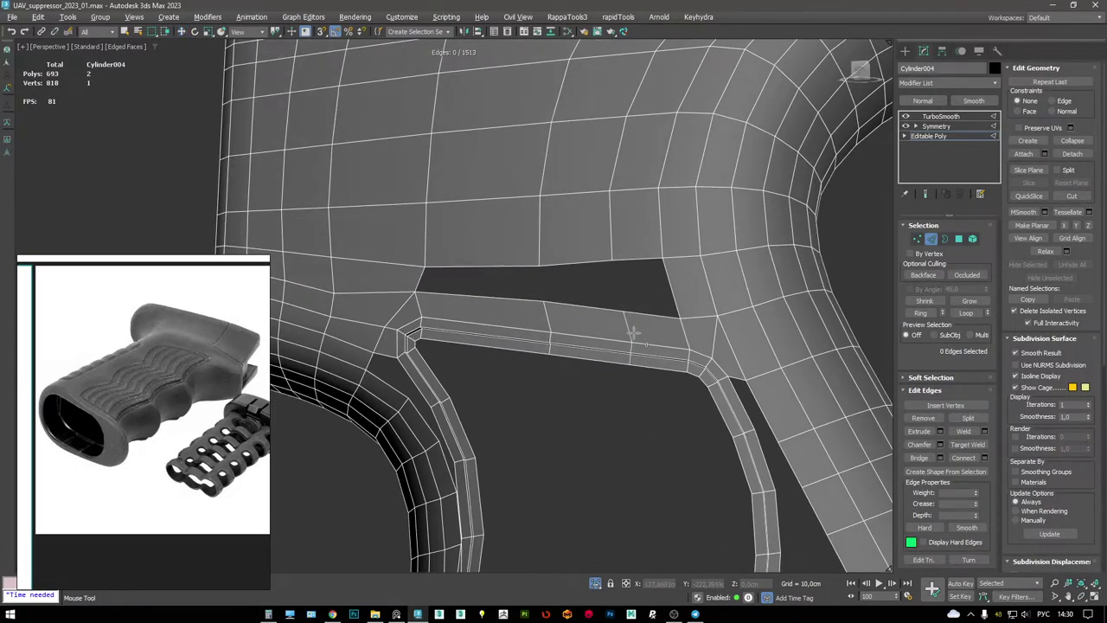
left_click(642, 335)
- In Border mode, cap the open hole in the mesh
key("3")
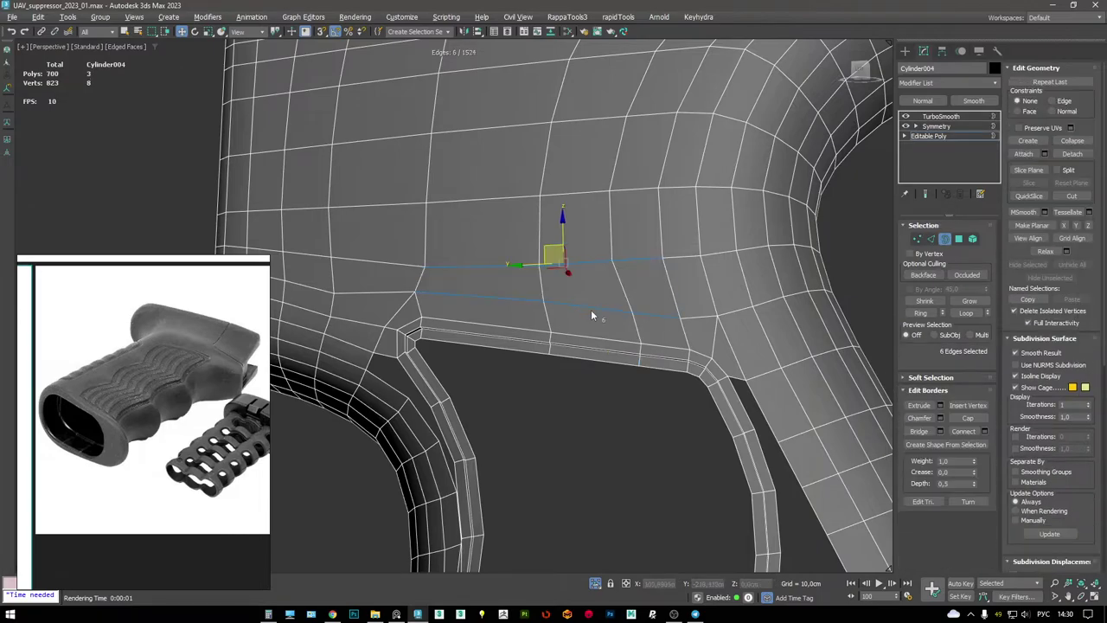
scroll(591, 305, "down", 4)
left_click(757, 300)
- Select the six-edge loop around the handle and frame the inner strip
scroll(643, 264, "up", 4)
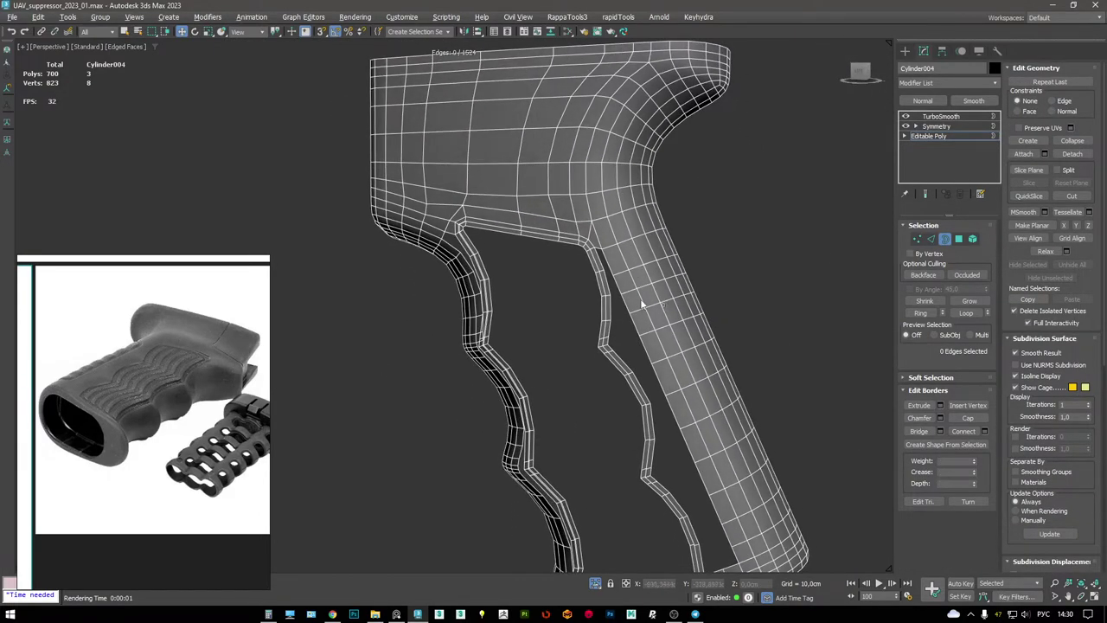
key("2")
double_click(606, 250)
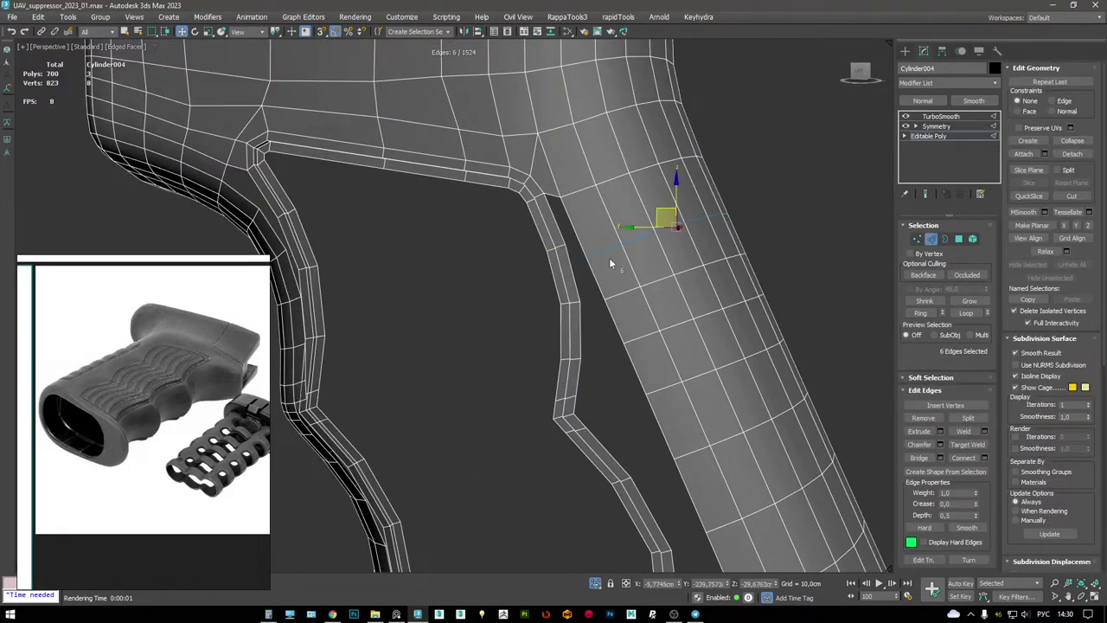
scroll(640, 228, "up", 1)
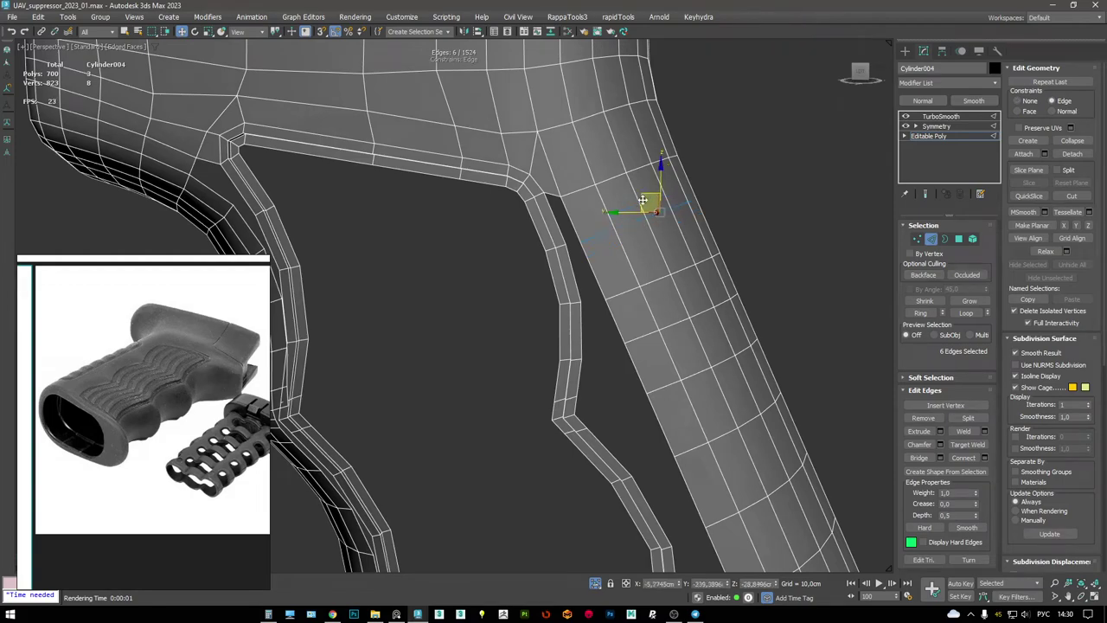
key("ctrl+z")
key("F3")
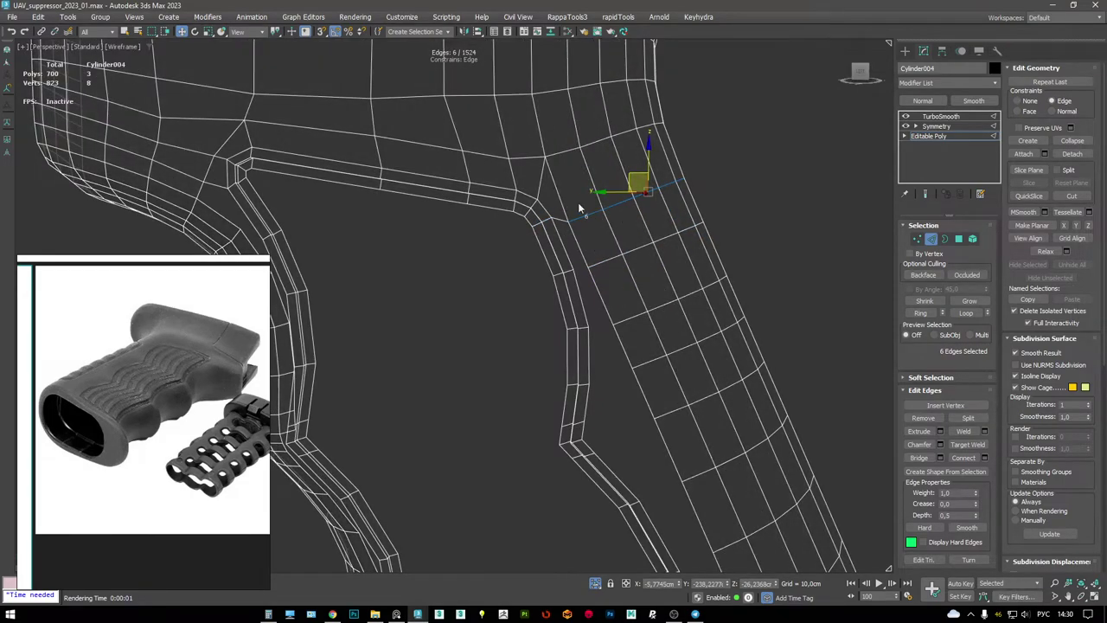
key("F3")
middle_click_drag(630, 165, 636, 182)
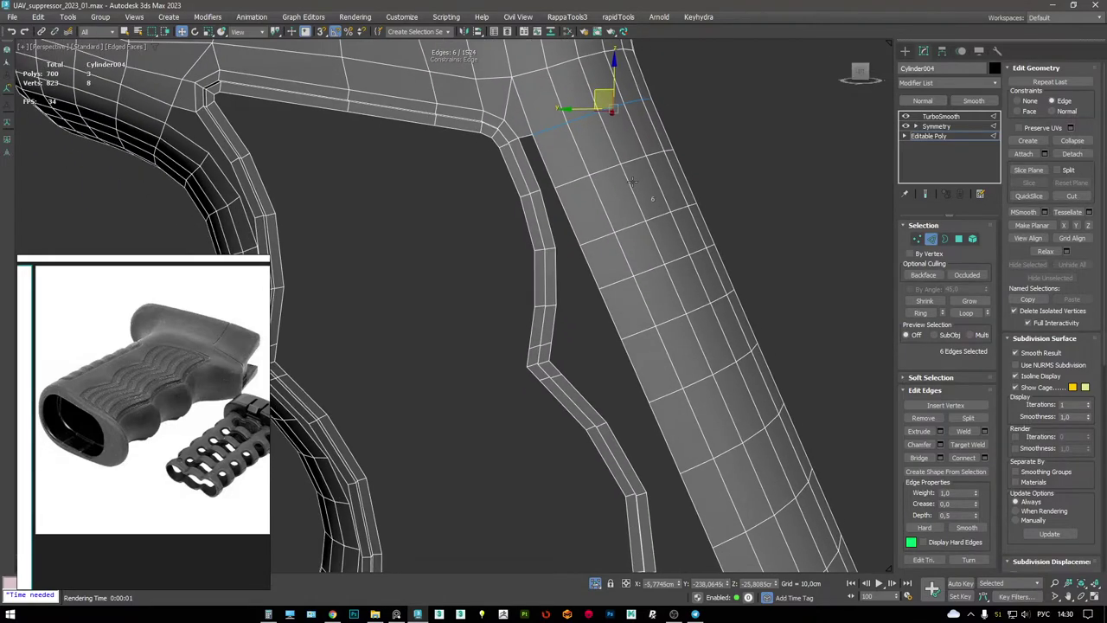
middle_click_drag(664, 330, 661, 279)
scroll(549, 295, "up", 2)
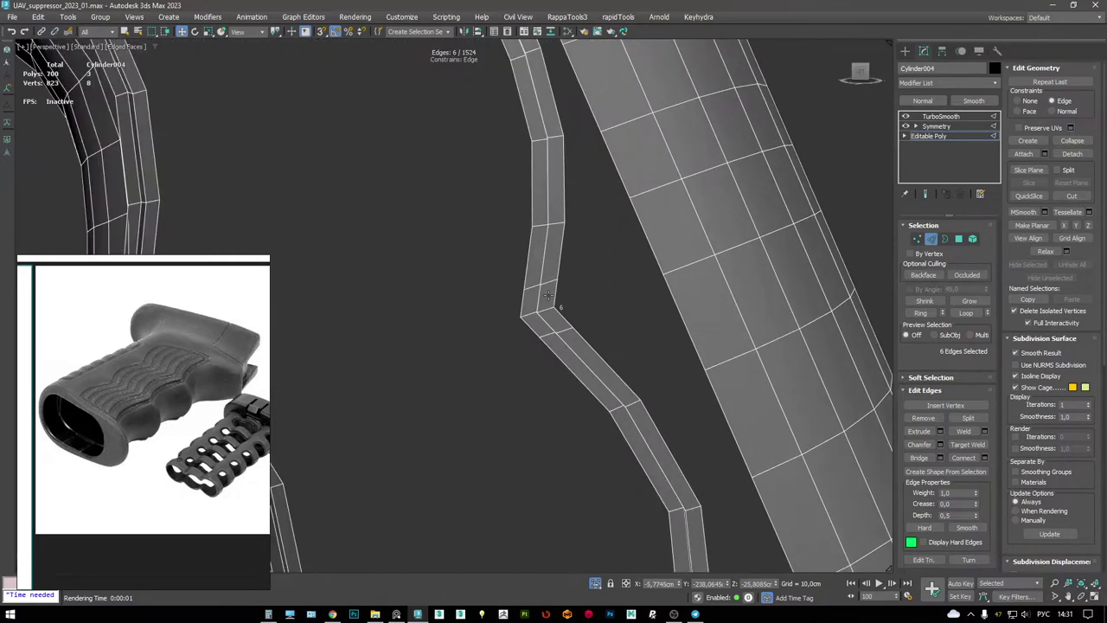
scroll(543, 293, "down", 1)
middle_click_drag(544, 294, 559, 310)
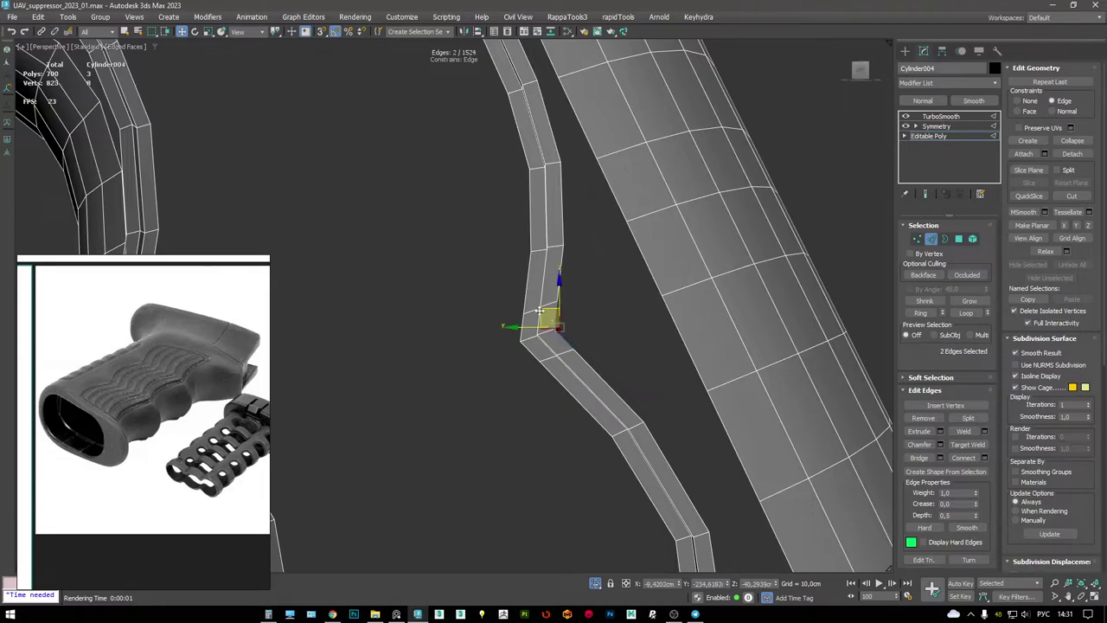
middle_click_drag(570, 319, 588, 317, "alt")
- Bridge the strip's end edges with a new face and cap its open border
key("1")
key("2")
left_click(620, 339)
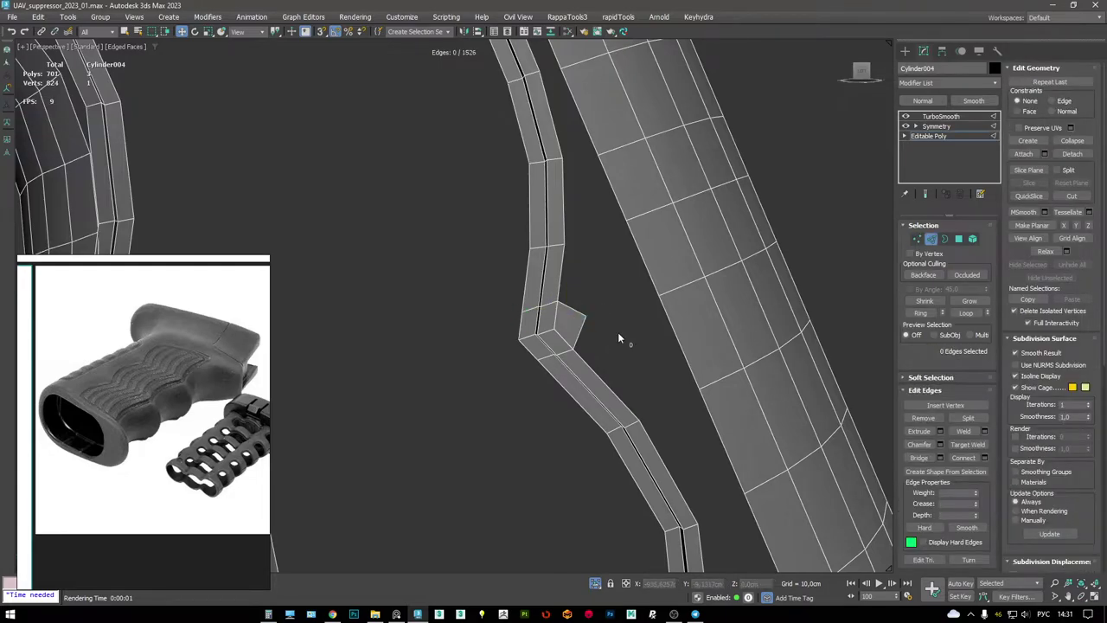
scroll(617, 337, "down", 3)
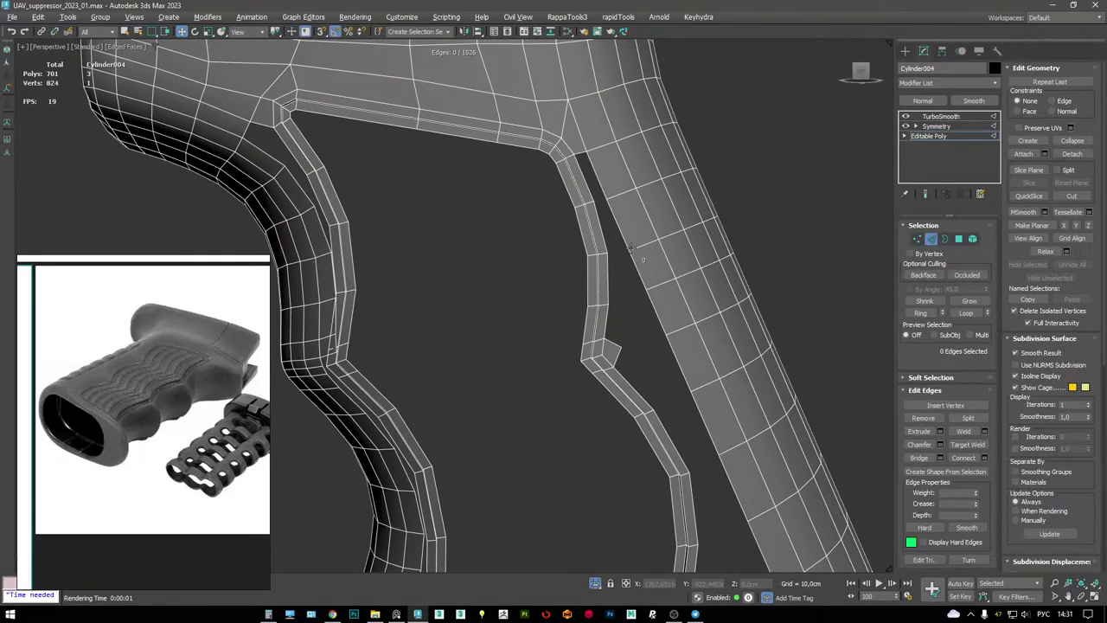
left_click(609, 322, "ctrl")
key("shift+b")
key("3")
left_click(640, 277)
- Shift-drag two edges into a new flap and bridge it to the inner strip
middle_click_drag(658, 296, 645, 289, "alt")
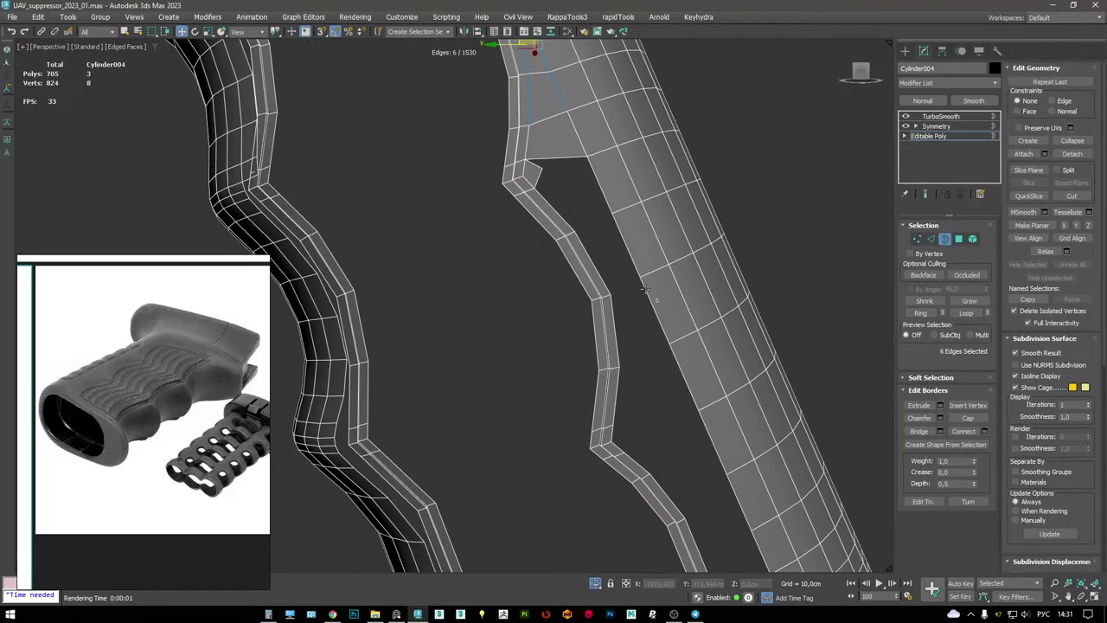
key("2")
left_click(619, 348)
middle_click_drag(613, 384, 603, 344, "alt")
left_click_drag(584, 310, 642, 297, "shift")
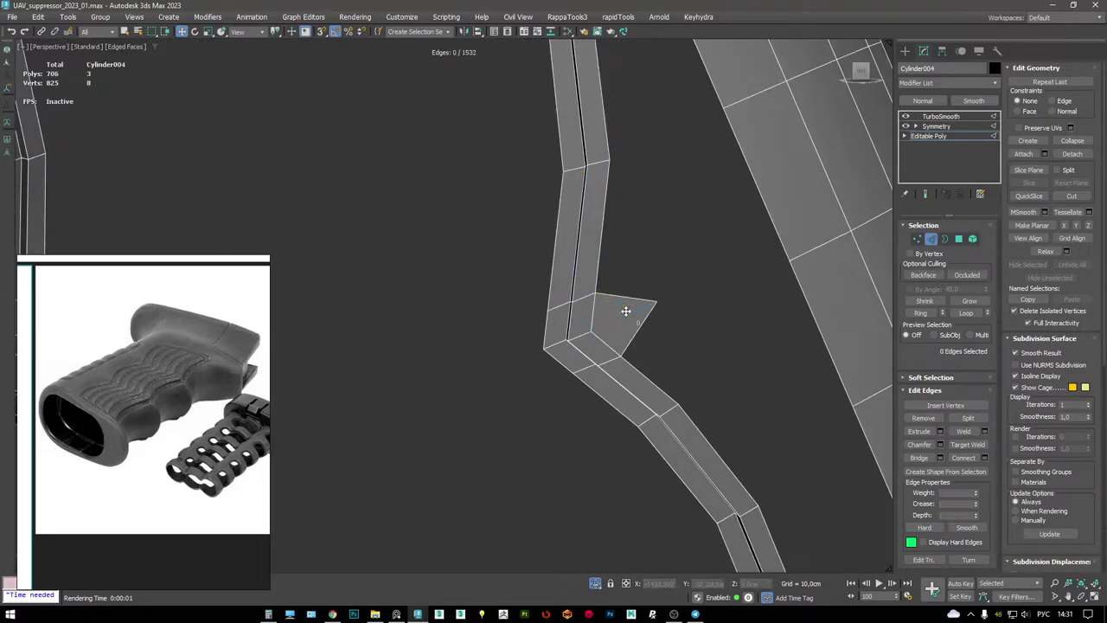
middle_click_drag(629, 276, 705, 297, "alt")
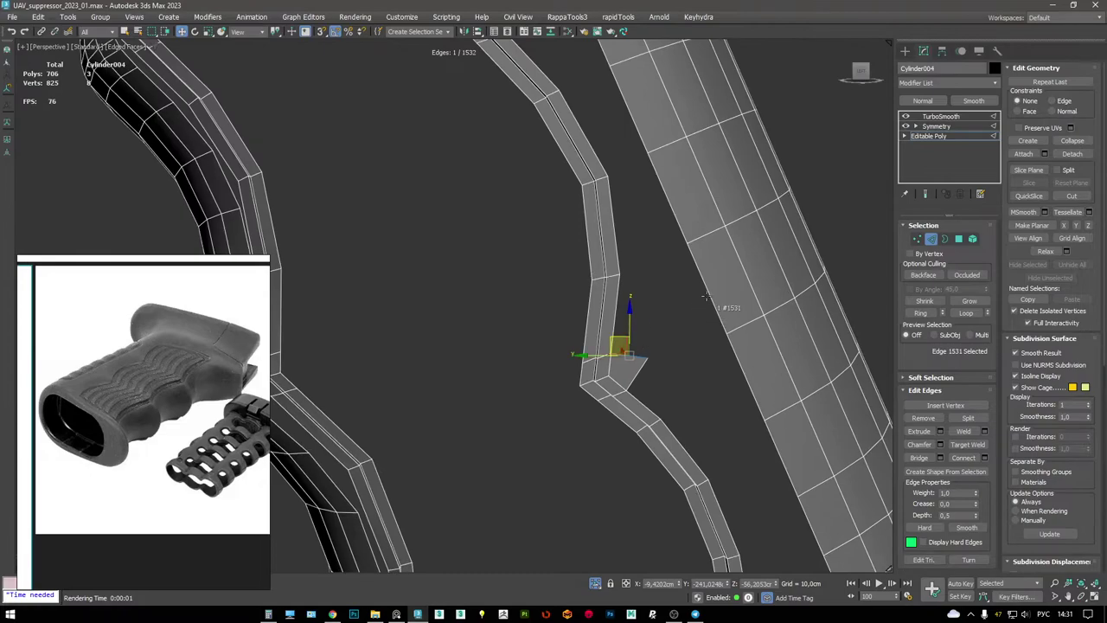
left_click(611, 313, "ctrl")
middle_click_drag(610, 313, 629, 267, "alt")
left_click(562, 221)
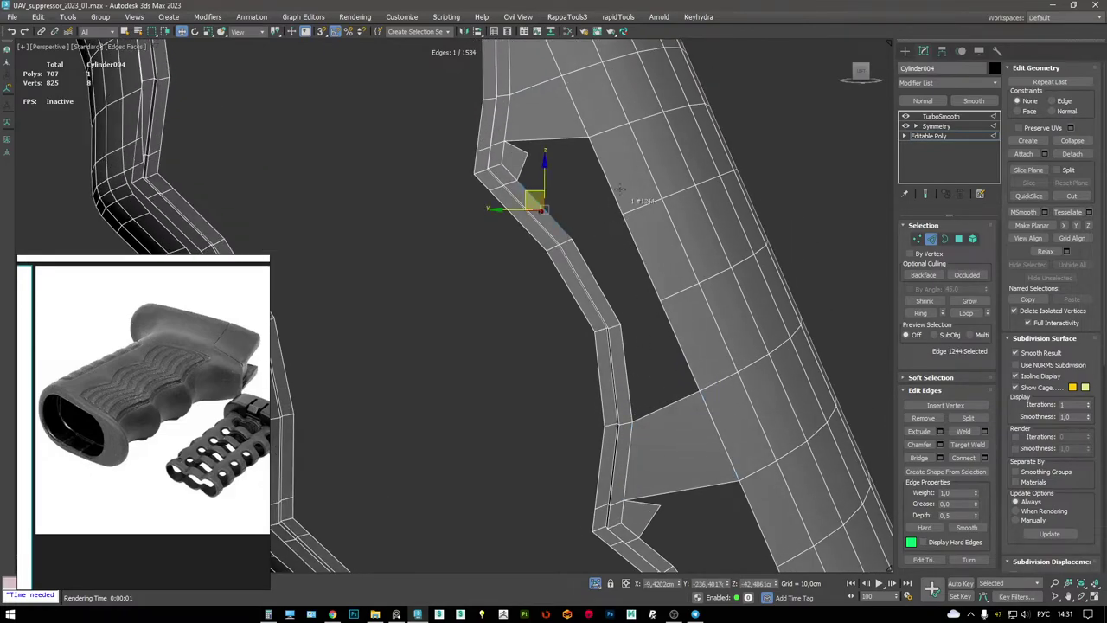
key("ctrl+shift+b")
- Cap the remaining hole and Target Weld the stray vertex onto its neighbour
key("3")
left_click(618, 261)
key("alt+p")
middle_click_drag(618, 262, 578, 180, "alt")
key("1")
key("ctrl+w")
left_click_drag(631, 217, 529, 251)
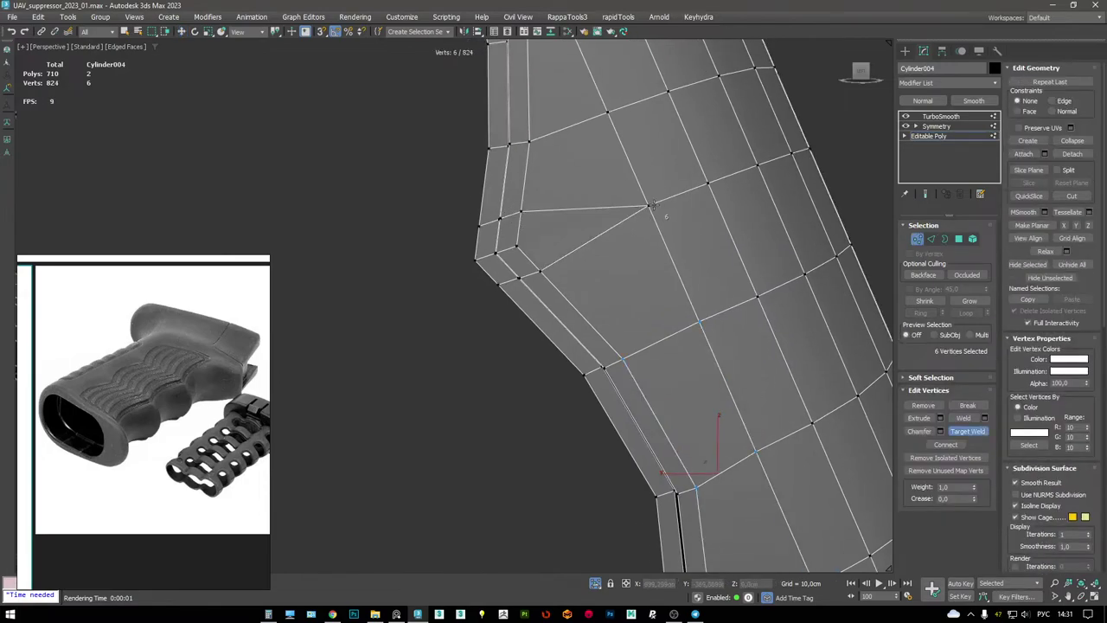
scroll(610, 195, "down", 3)
middle_click_drag(597, 208, 610, 195, "alt")
scroll(610, 195, "up", 2)
middle_click_drag(658, 233, 690, 167, "alt")
scroll(710, 197, "up", 2)
scroll(666, 192, "down", 2)
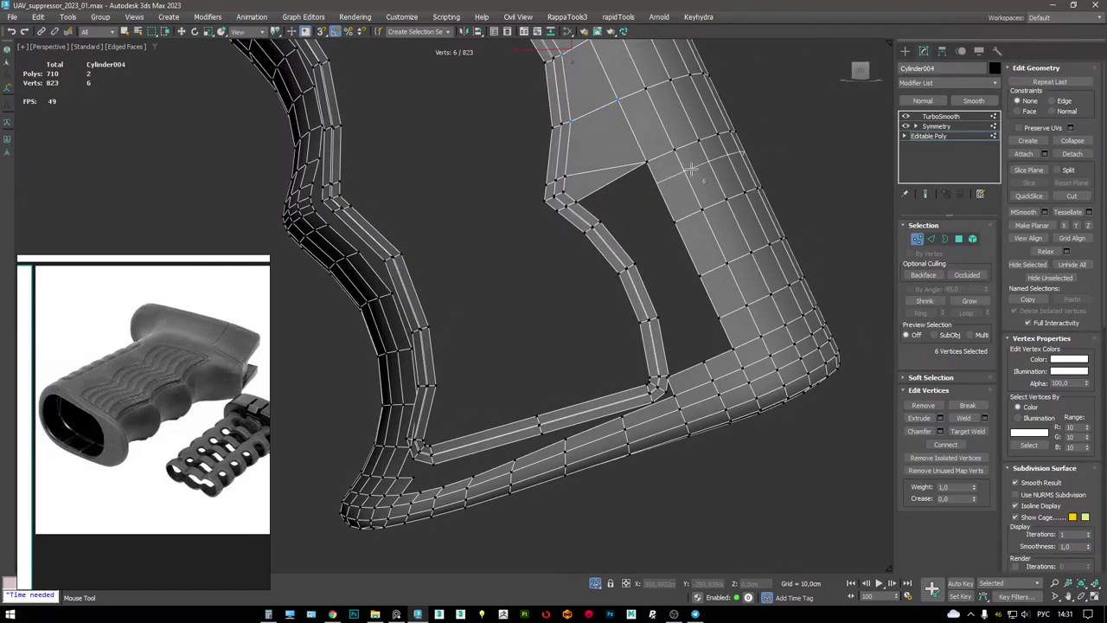
- Cut a new line across the upper handle, giving 716 polygons and 830 vertices
left_click(673, 185)
key("w")
key("F3")
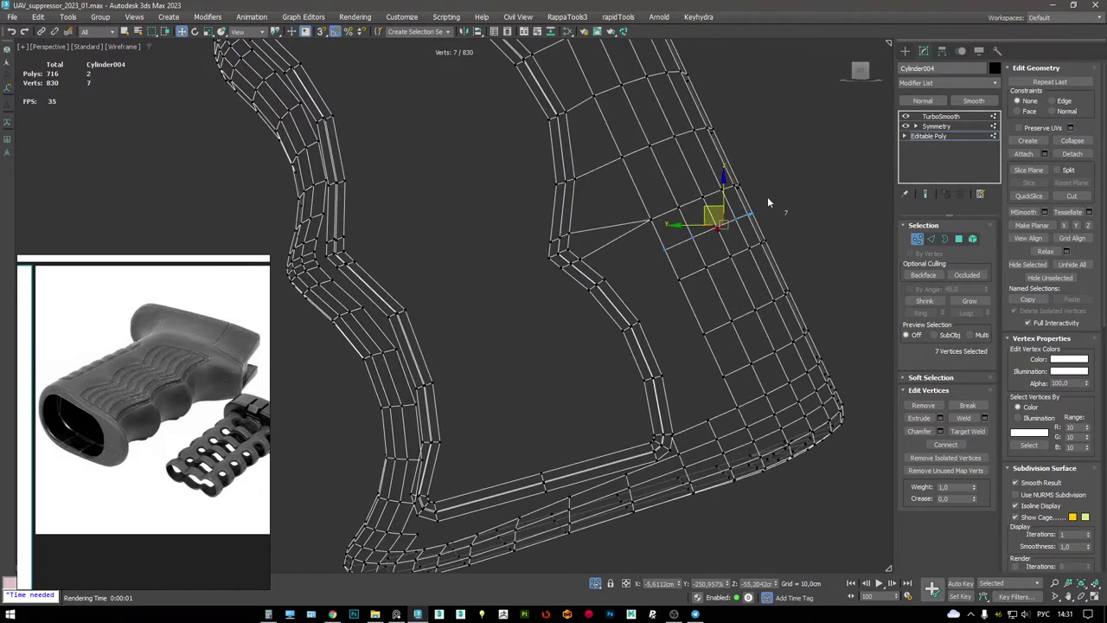
scroll(667, 230, "down", 2)
left_click(735, 176, "ctrl")
key("F3")
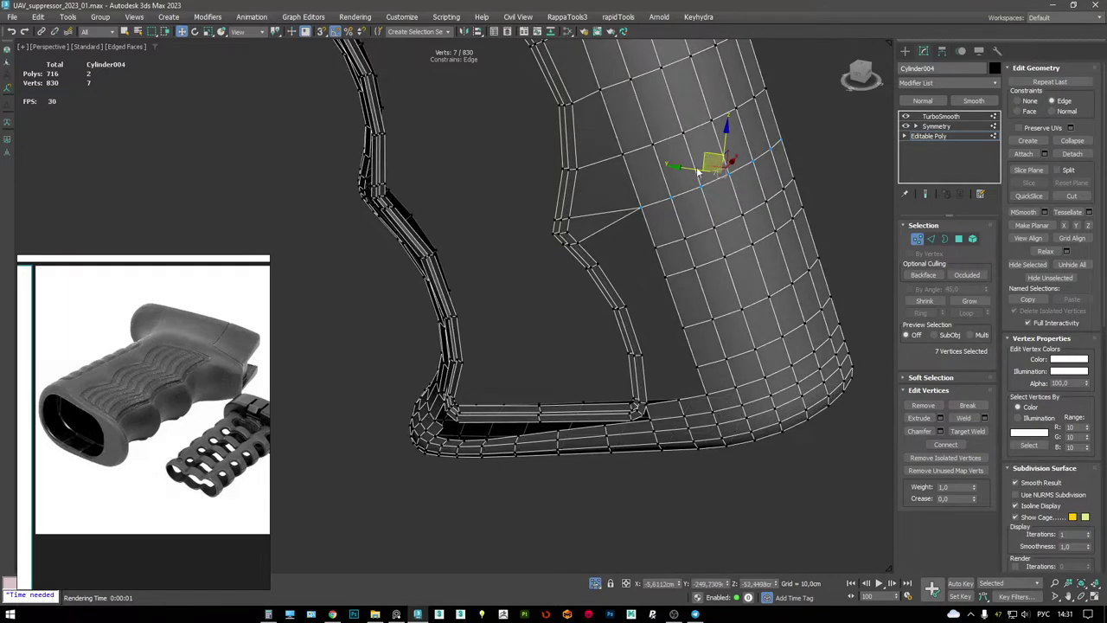
scroll(692, 194, "up", 4)
middle_click_drag(718, 233, 680, 190, "alt")
key("2")
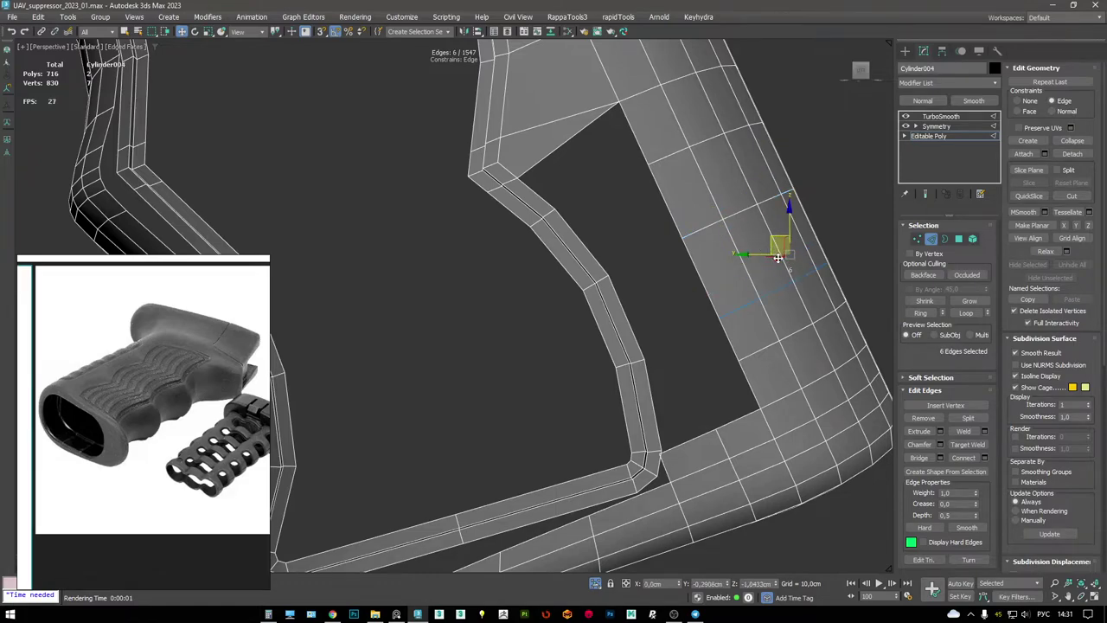
middle_click_drag(778, 257, 717, 262, "alt")
- Select the hole's border and preview the smoothed grip before returning to the base mesh
key("3")
left_click(615, 217)
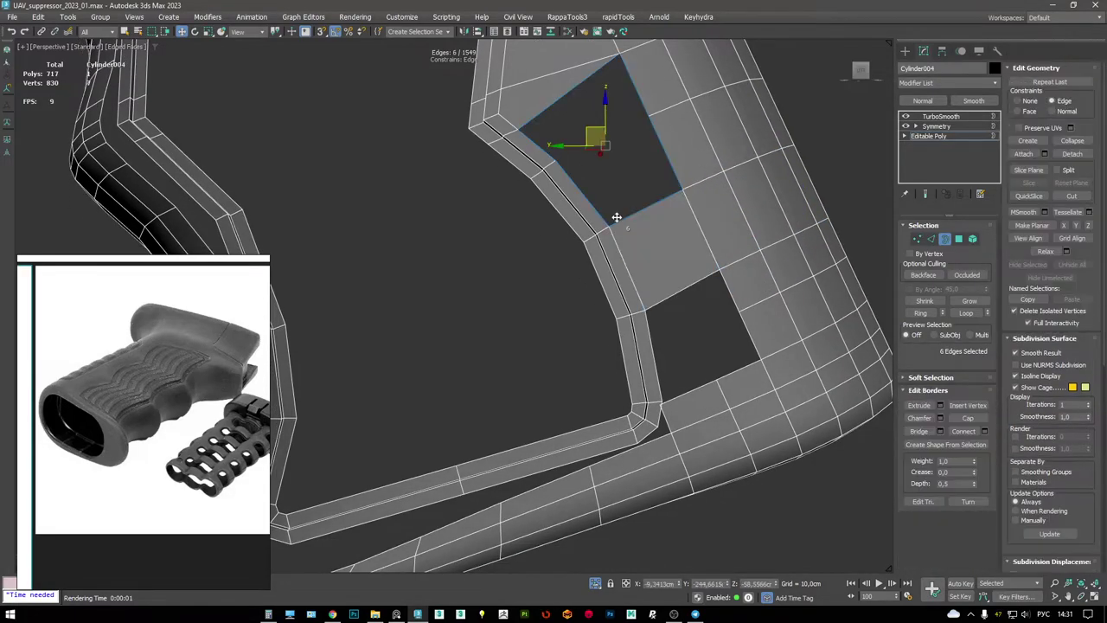
scroll(615, 217, "down", 3)
middle_click_drag(617, 220, 671, 421)
scroll(671, 422, "down", 2)
key("F4")
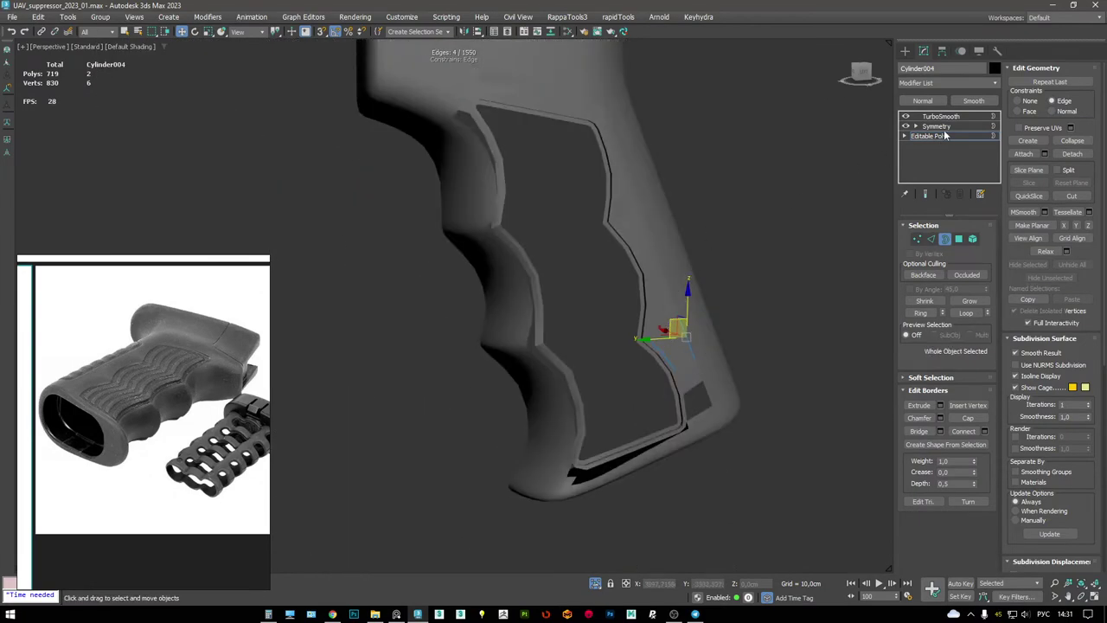
left_click(940, 116)
middle_click_drag(689, 149, 761, 233, "alt")
key("F4")
left_click(953, 137)
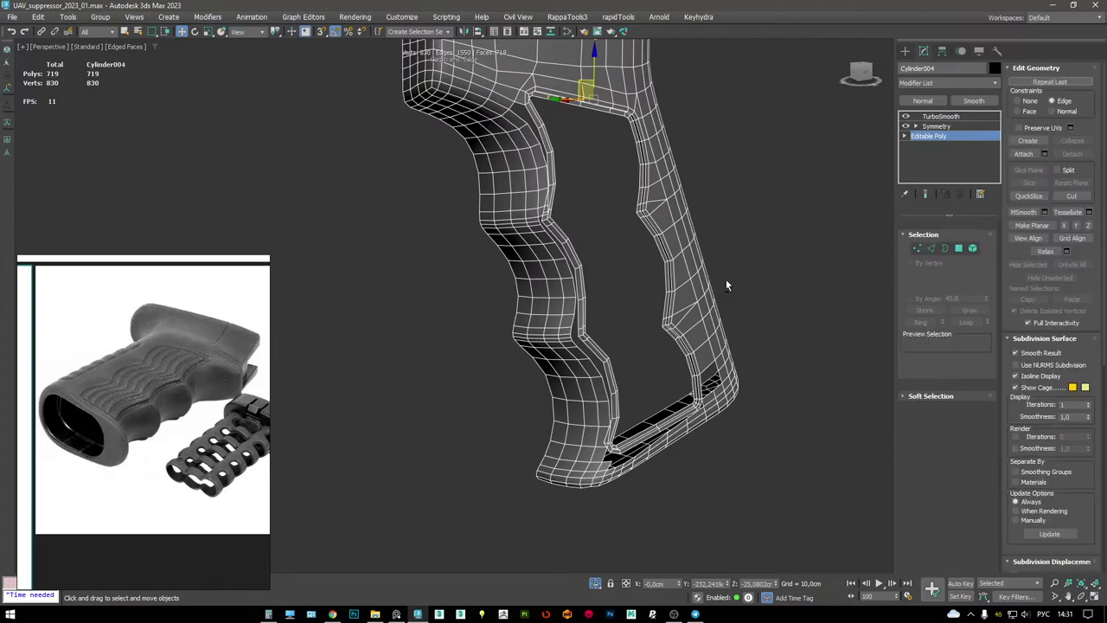
scroll(737, 276, "up", 10)
middle_click_drag(688, 307, 667, 311, "alt")
scroll(715, 309, "up", 3)
- Target Weld the stray corner vertex onto its neighbour
key("1")
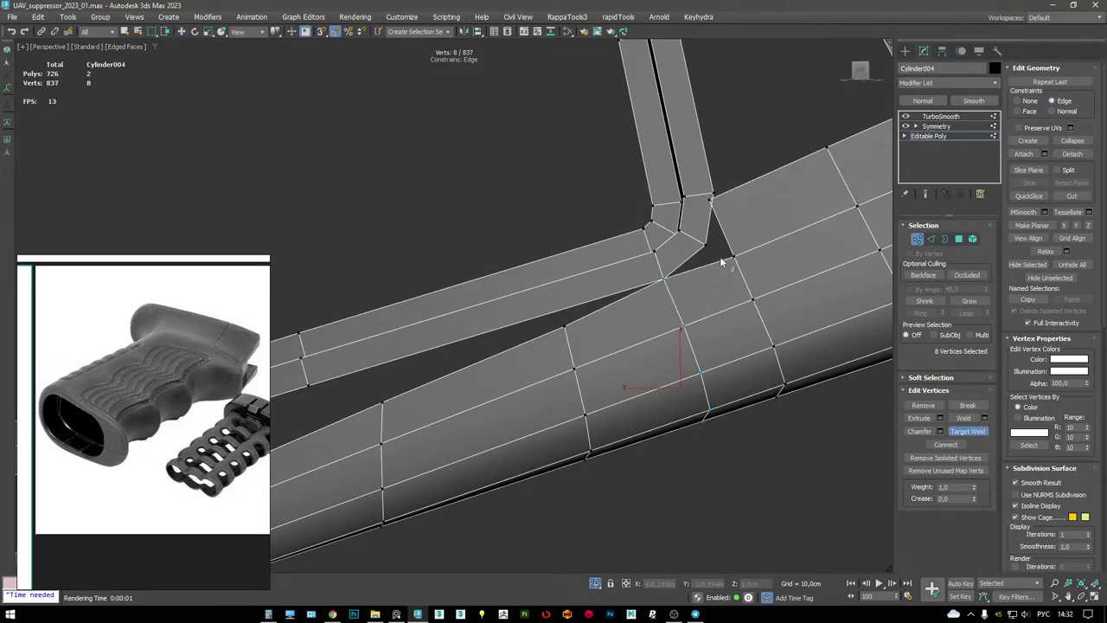
left_click(712, 250)
mouse_move(712, 251)
middle_mouse_down("alt")
mouse_move(729, 262)
mouse_move(719, 258)
middle_mouse_up("alt")
scroll(750, 311, "down", 3)
mouse_move(749, 345)
middle_mouse_down("alt")
mouse_move(745, 320)
mouse_move(730, 342)
middle_mouse_up("alt")
scroll(746, 303, "down", 4)
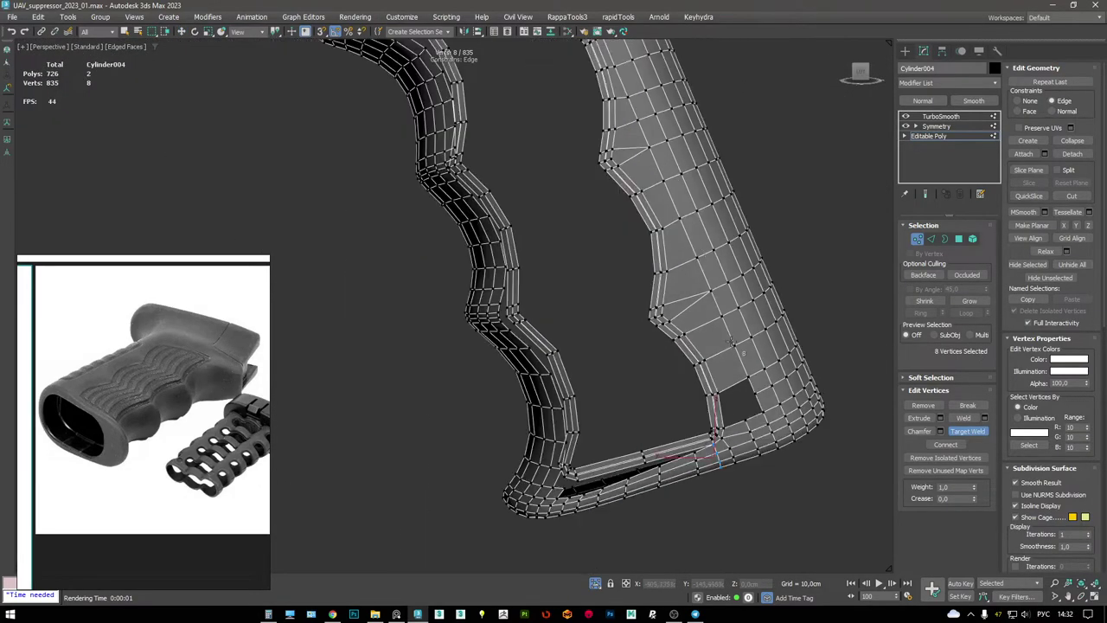
scroll(733, 363, "up", 3)
scroll(736, 386, "down", 3)
middle_click_drag(736, 386, 716, 294)
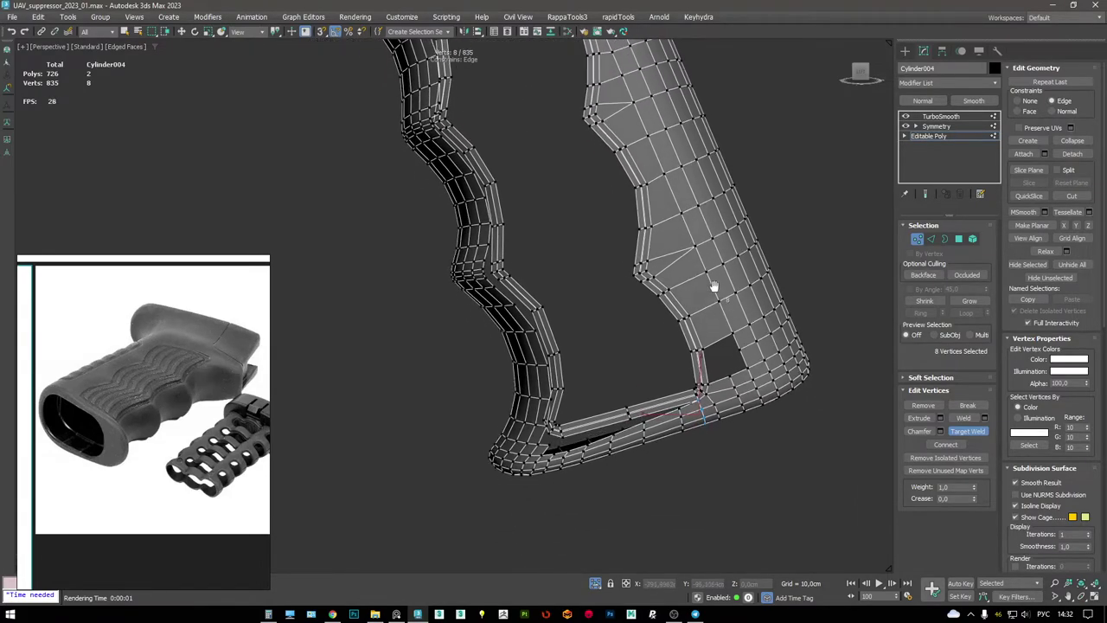
scroll(716, 294, "up", 5)
- Remove the extra edges near the lower corner along with their vertices
key("2")
key("w")
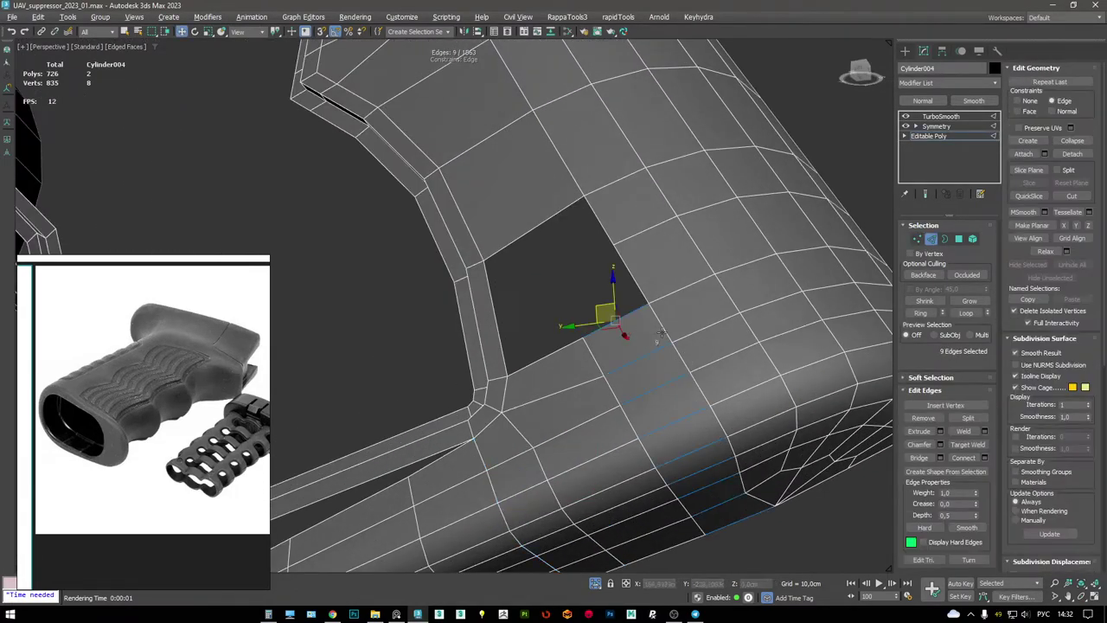
scroll(678, 327, "down", 3)
scroll(636, 296, "up", 4)
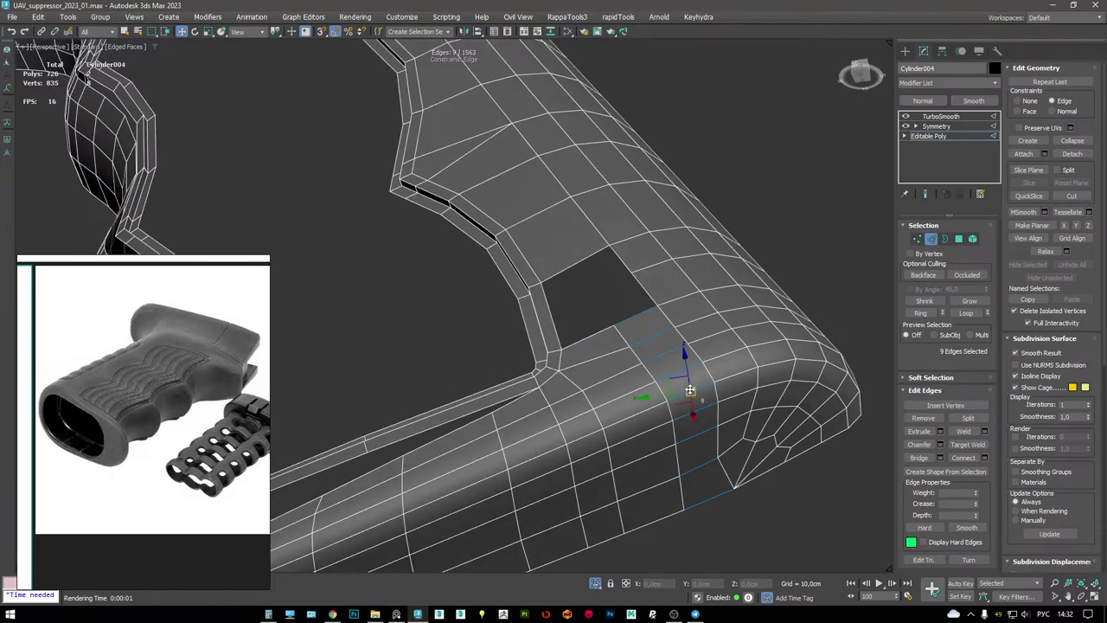
mouse_move(686, 368)
middle_mouse_down("alt")
mouse_move(690, 378)
mouse_move(663, 341)
mouse_move(677, 301)
mouse_move(805, 365)
mouse_move(692, 368)
mouse_move(716, 347)
mouse_move(692, 361)
middle_mouse_up("alt")
left_click(689, 378)
key("ctrl+BackSpace")
- Cap the open border hole with a new face and maximise the side view
key("3")
left_click(667, 313)
scroll(680, 320, "down", 3)
key("alt+p")
scroll(688, 365, "up", 4)
scroll(689, 365, "down", 3)
key("alt+w")
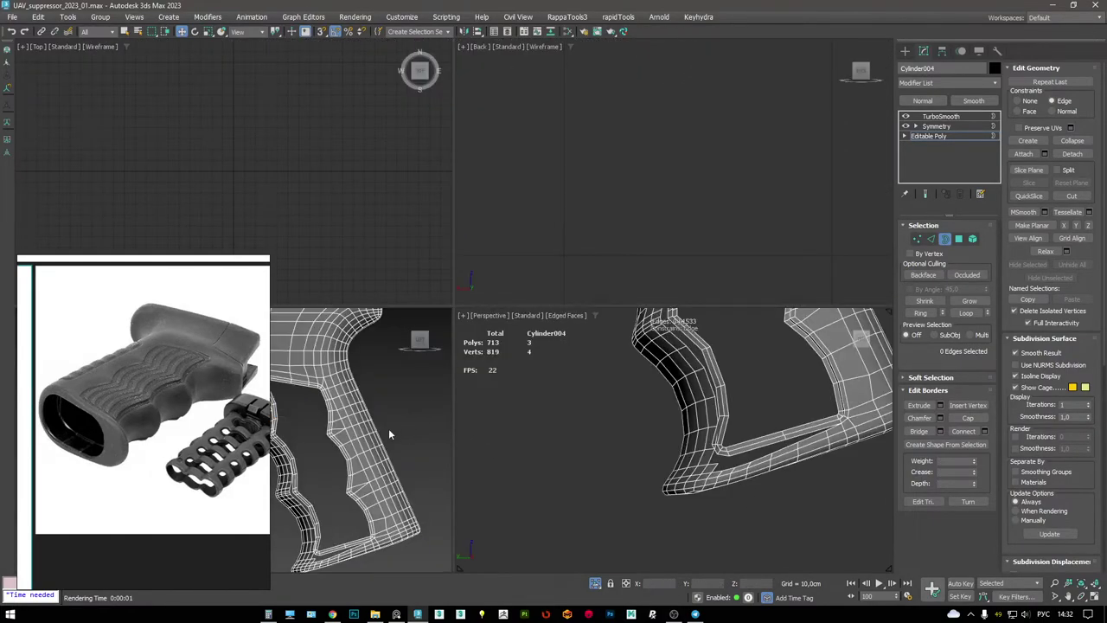
key("alt+w")
scroll(688, 358, "up", 5)
- Move the vertices at the bar's inner corner into line
key("1")
left_click_drag(626, 361, 588, 339)
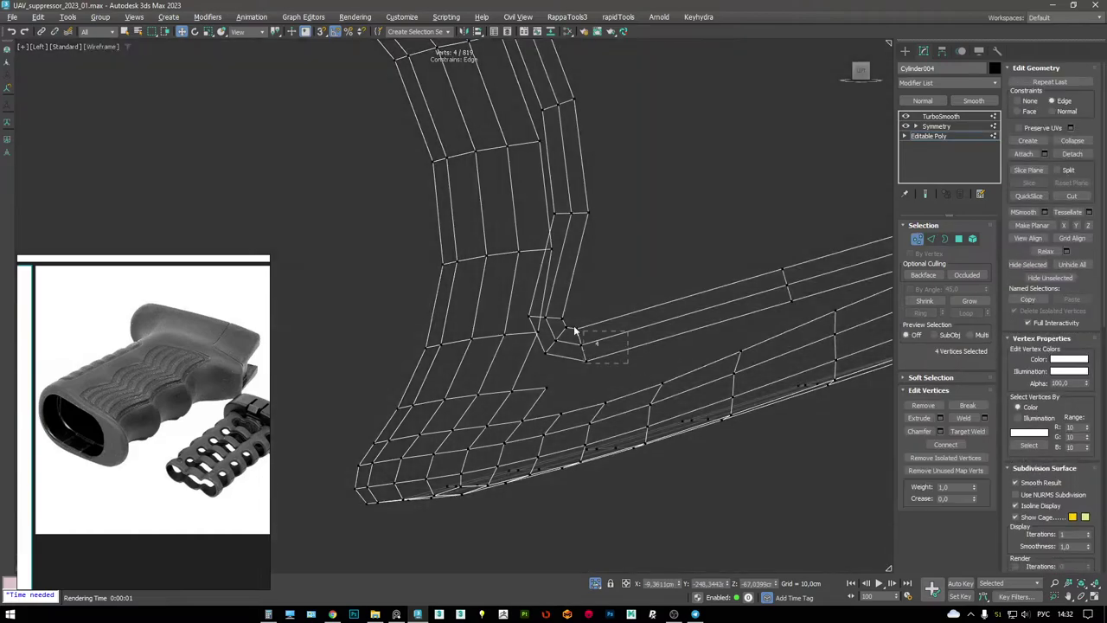
scroll(547, 318, "up", 2)
key("F3")
scroll(553, 325, "up", 1)
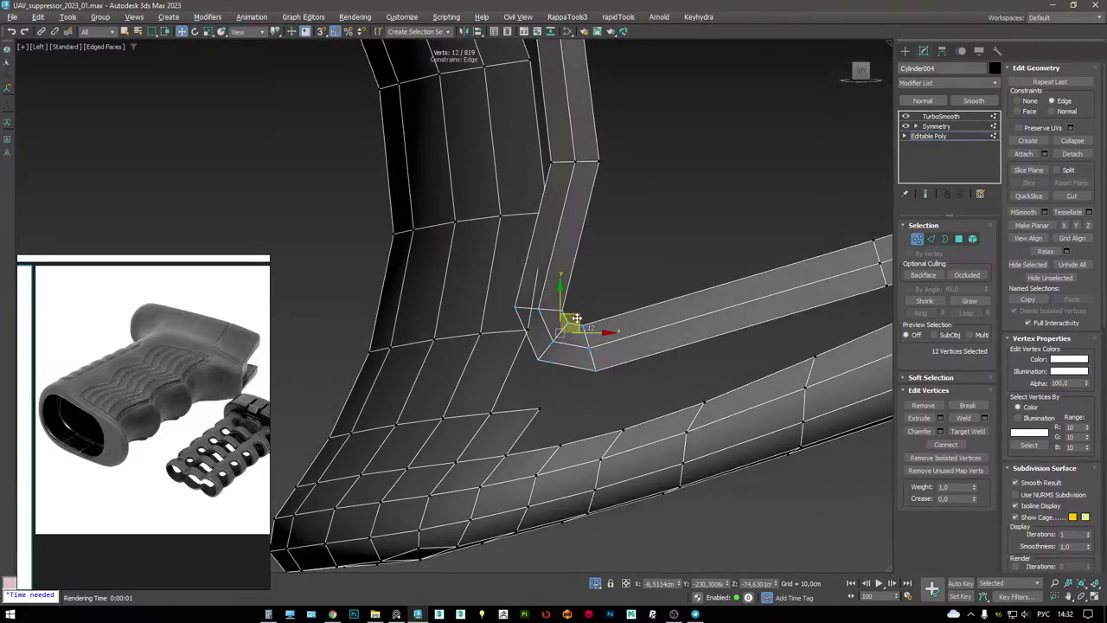
left_click_drag(575, 327, 583, 332)
key("F3")
scroll(583, 333, "down", 2)
key("F3")
key("F3")
scroll(605, 276, "down", 1)
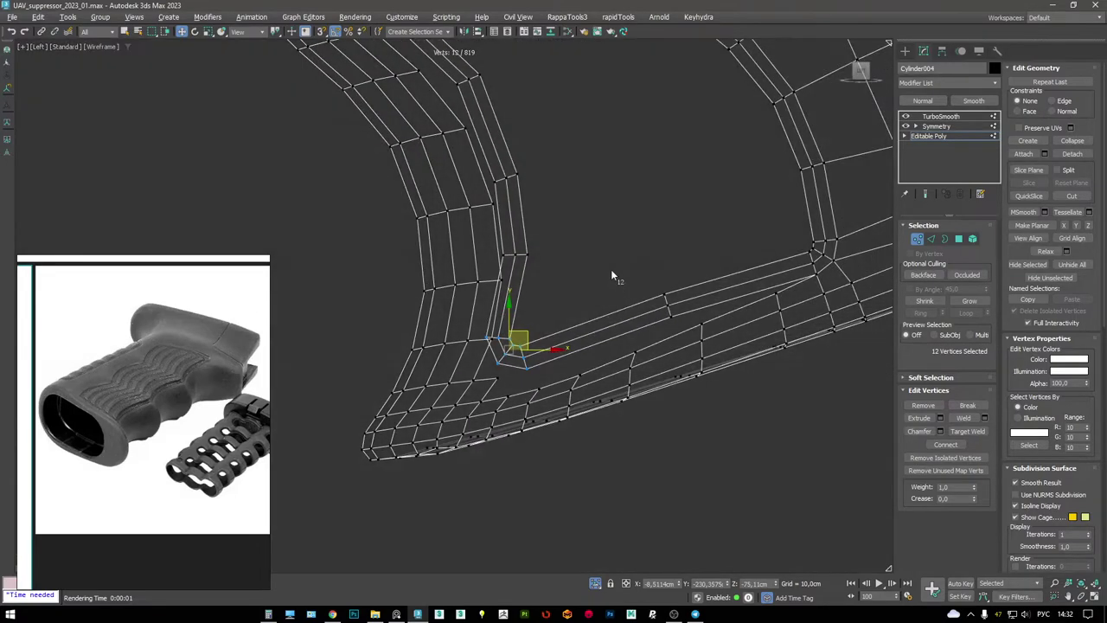
key("F3")
left_click_drag(684, 303, 684, 298)
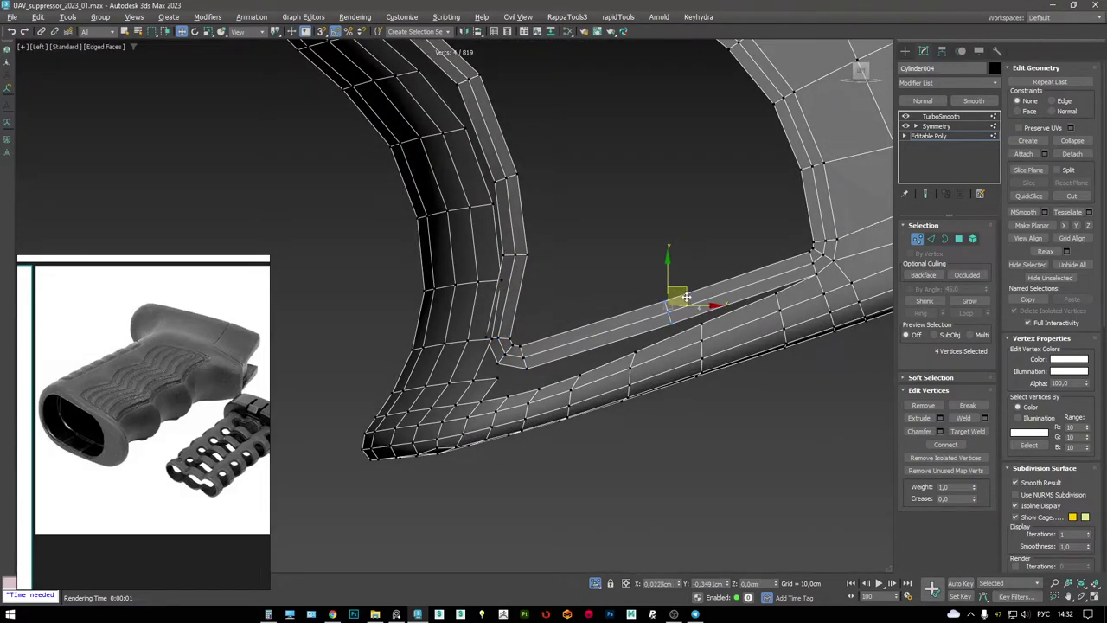
- Select a single vertex on the strip corner with the Move tool active
key("2")
key("1")
scroll(735, 320, "up", 3)
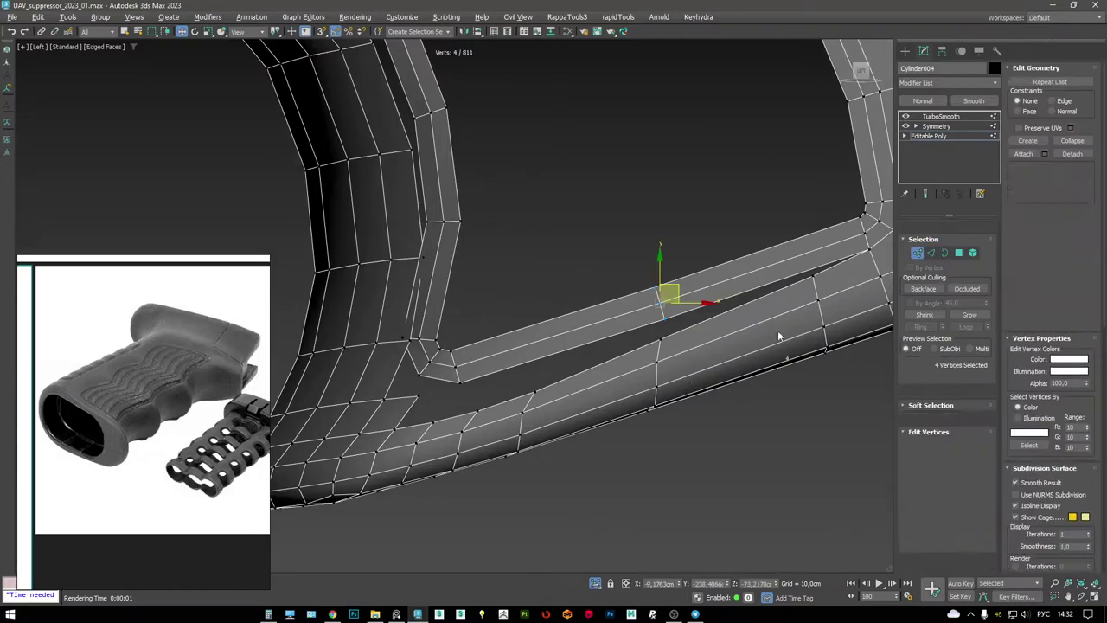
key("w")
scroll(741, 272, "up", 3)
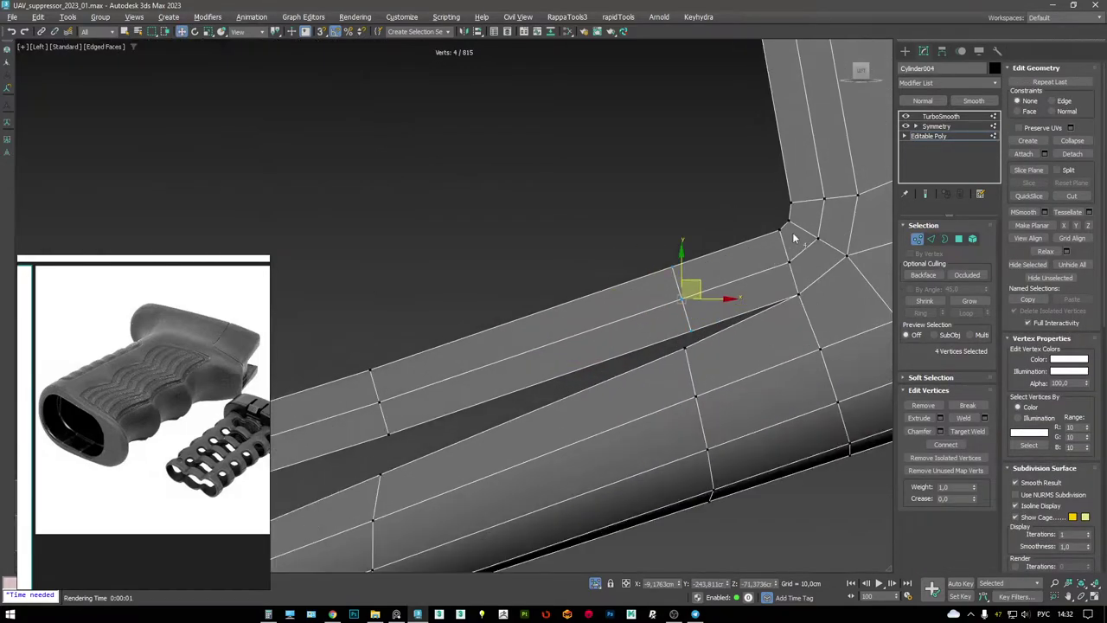
key("F3")
scroll(788, 272, "down", 4)
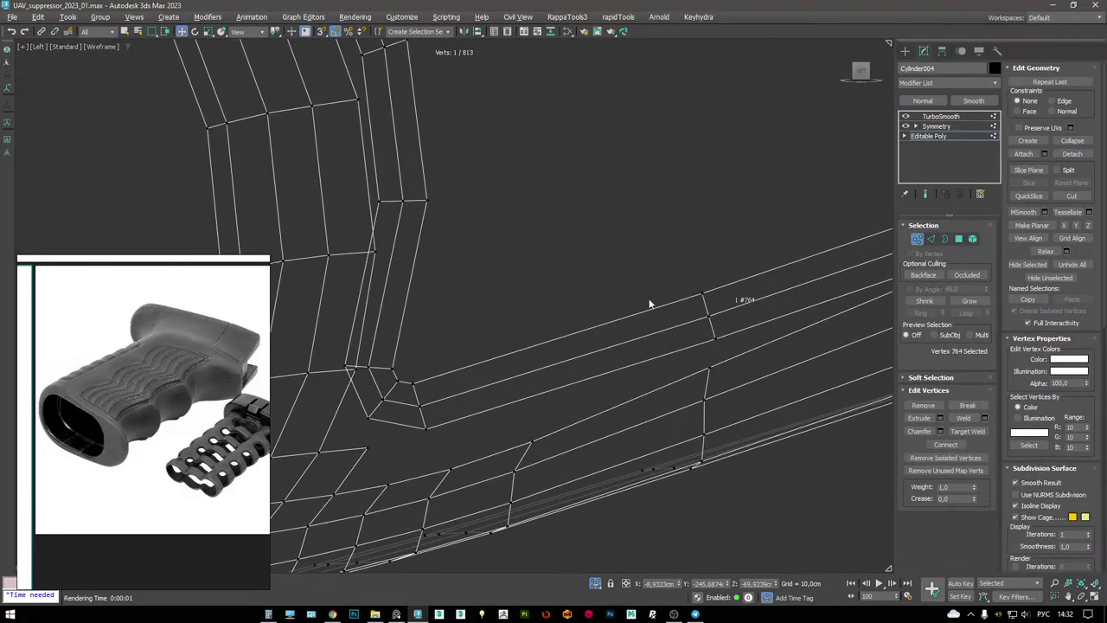
key("F3")
left_click(610, 353)
- Orbit the maximised perspective view around the strip corner at the grip's inner bend
key("alt+w")
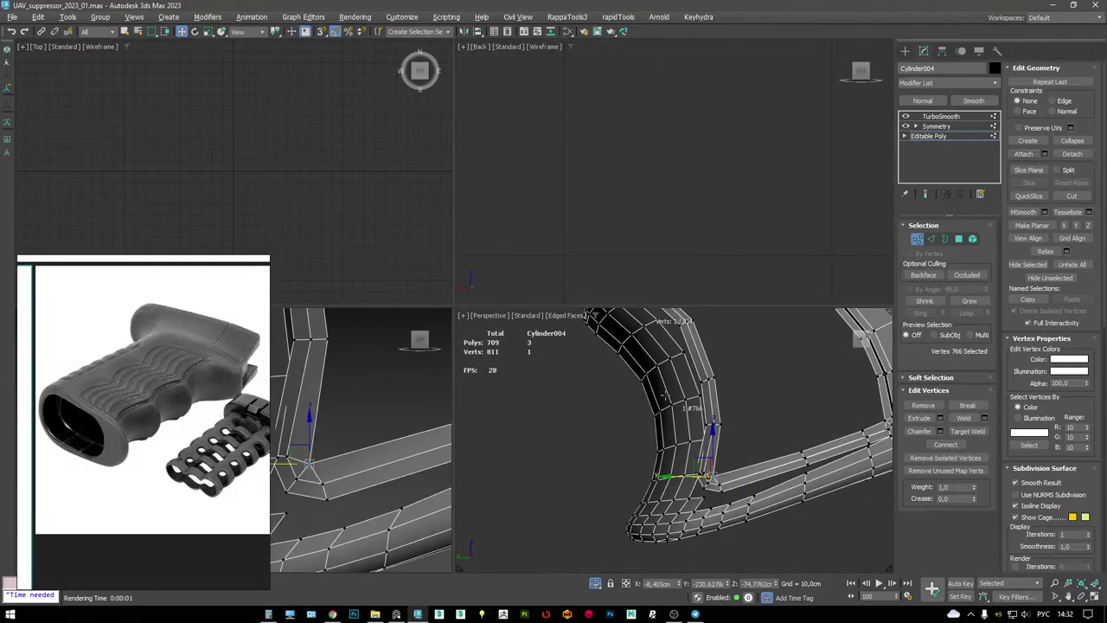
middle_click(649, 363)
key("alt+w")
middle_click_drag(650, 363, 643, 332, "alt")
key("w")
scroll(627, 346, "up", 5)
scroll(597, 338, "down", 3)
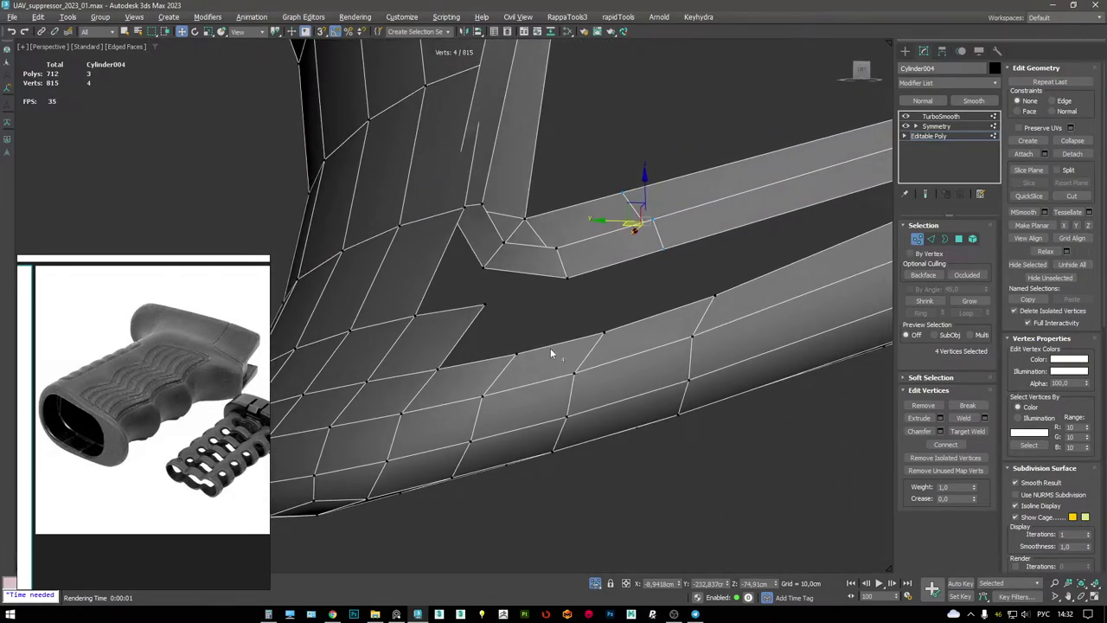
key("2")
scroll(550, 347, "down", 6)
middle_click_drag(550, 347, 637, 287, "alt")
scroll(561, 292, "up", 8)
scroll(636, 287, "up", 3)
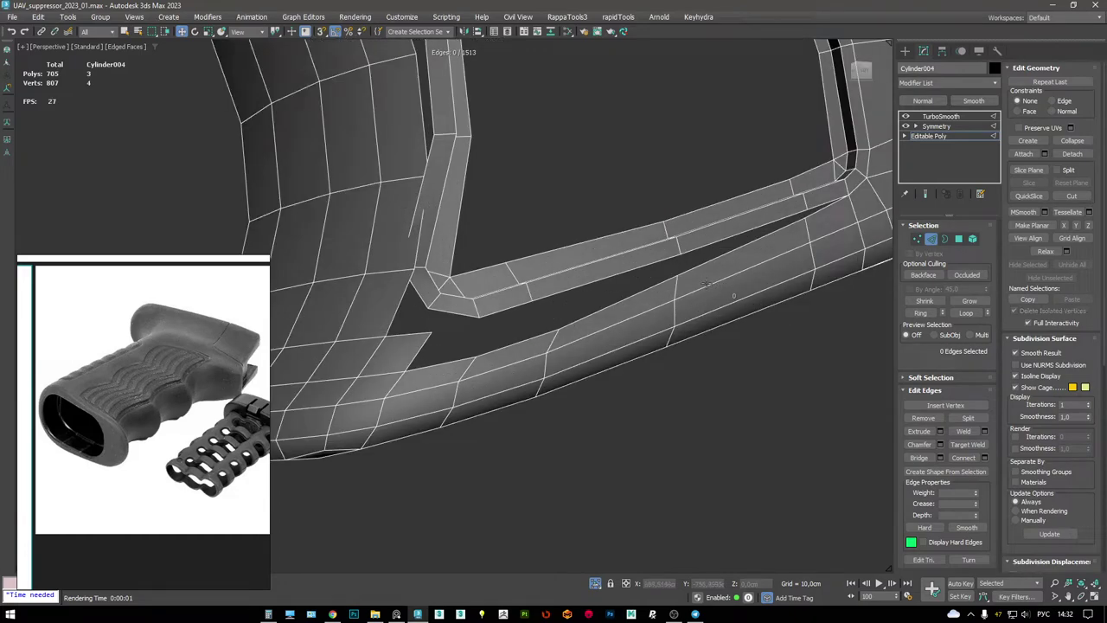
- Target Weld the three stray strip vertices into the grip's inner corner
key("1")
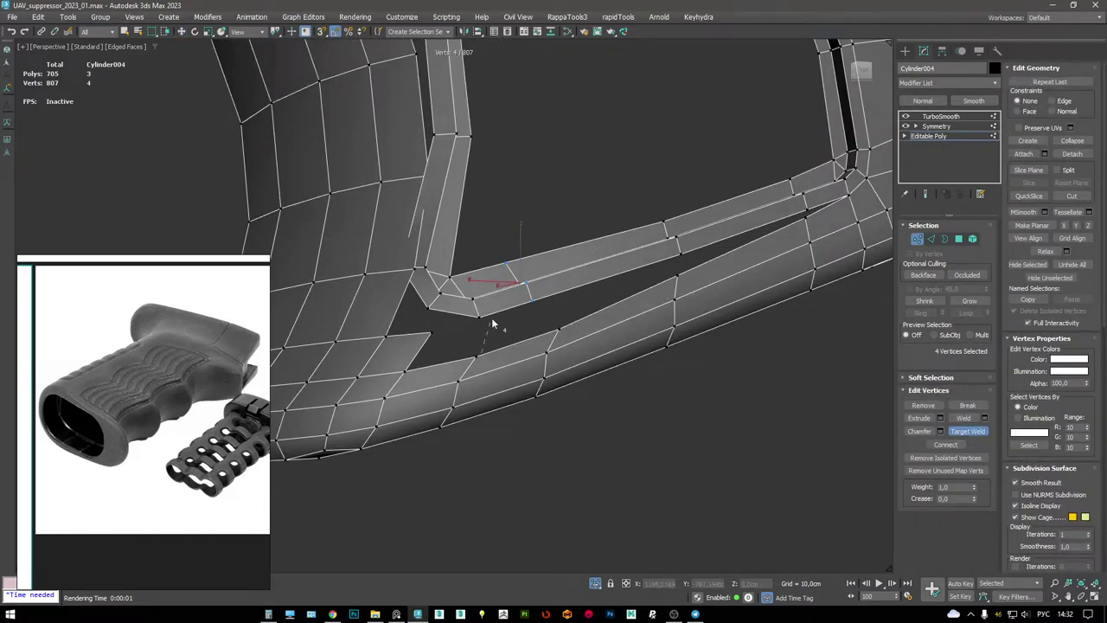
left_click(492, 320)
left_click(558, 331)
left_click(529, 299)
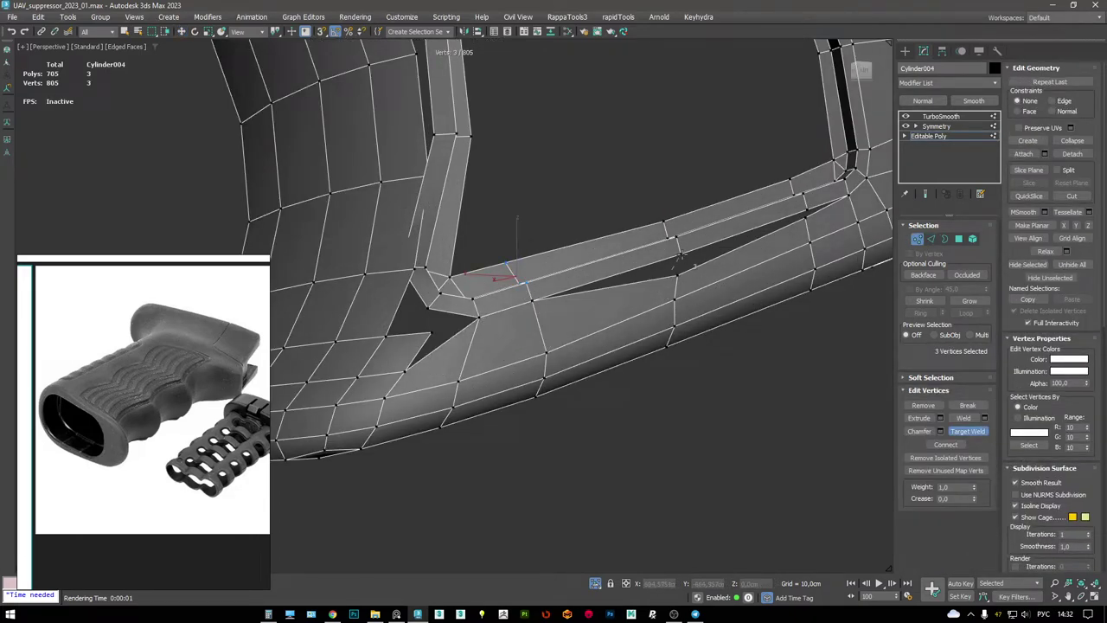
left_click(805, 218)
- Preview the grip with TurboSmooth smoothing applied
scroll(800, 210, "down", 3)
middle_click_drag(606, 260, 617, 306, "alt")
key("2")
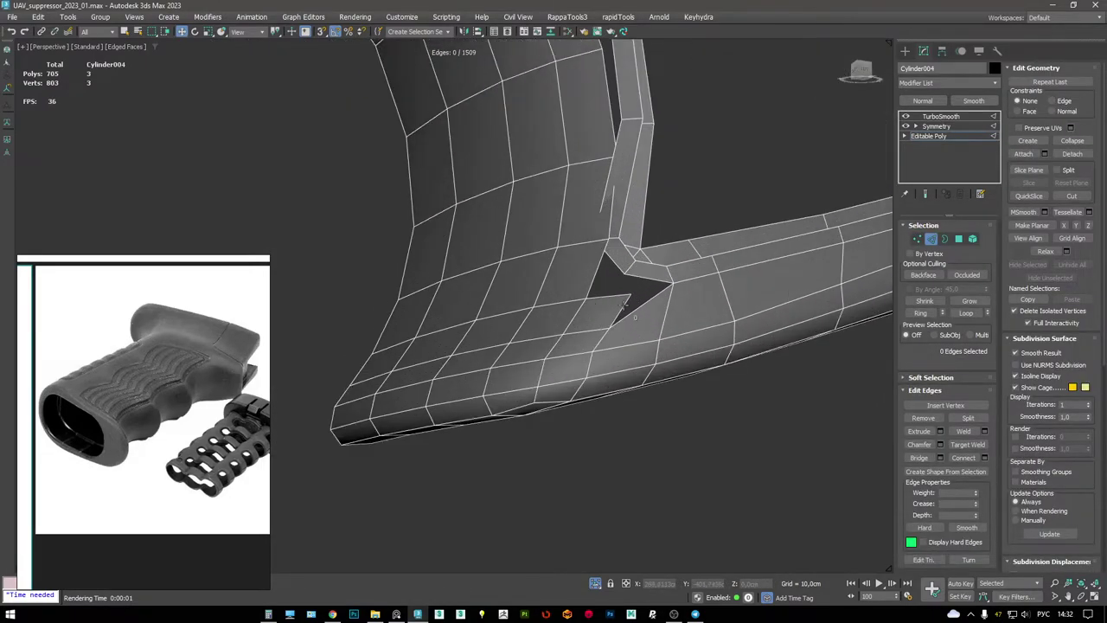
key("2")
key("Page_Up")
- Back in the base mesh, weld the remaining stray vertex onto the corner vertex
left_click(938, 136)
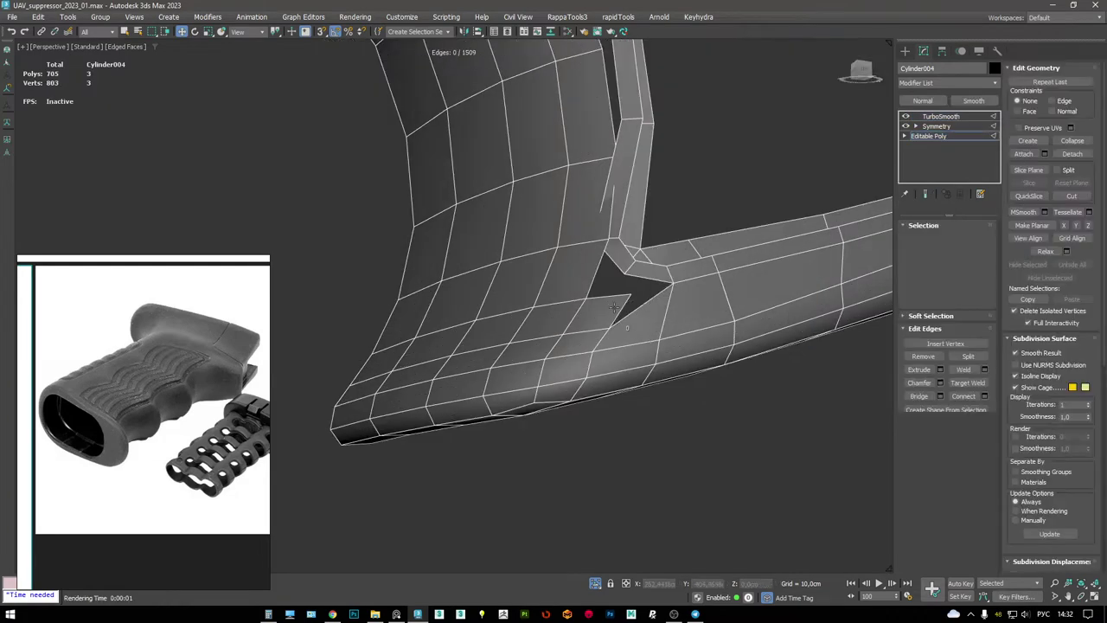
key("2")
scroll(681, 314, "down", 2)
middle_click_drag(681, 314, 658, 346, "alt")
key("1")
scroll(631, 305, "up", 2)
key("ctrl+w")
left_click(618, 289)
left_click(626, 313)
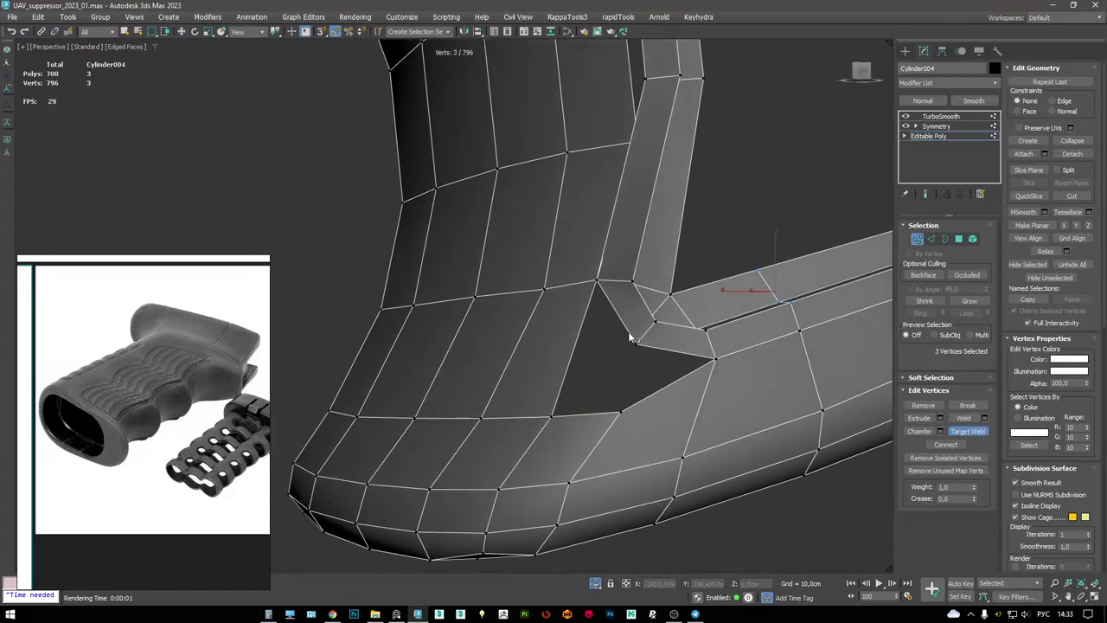
- Select the small open border at the corner and check the smoothed grip
key("3")
left_click(679, 387)
key("Page_Up")
key("Page_Up")
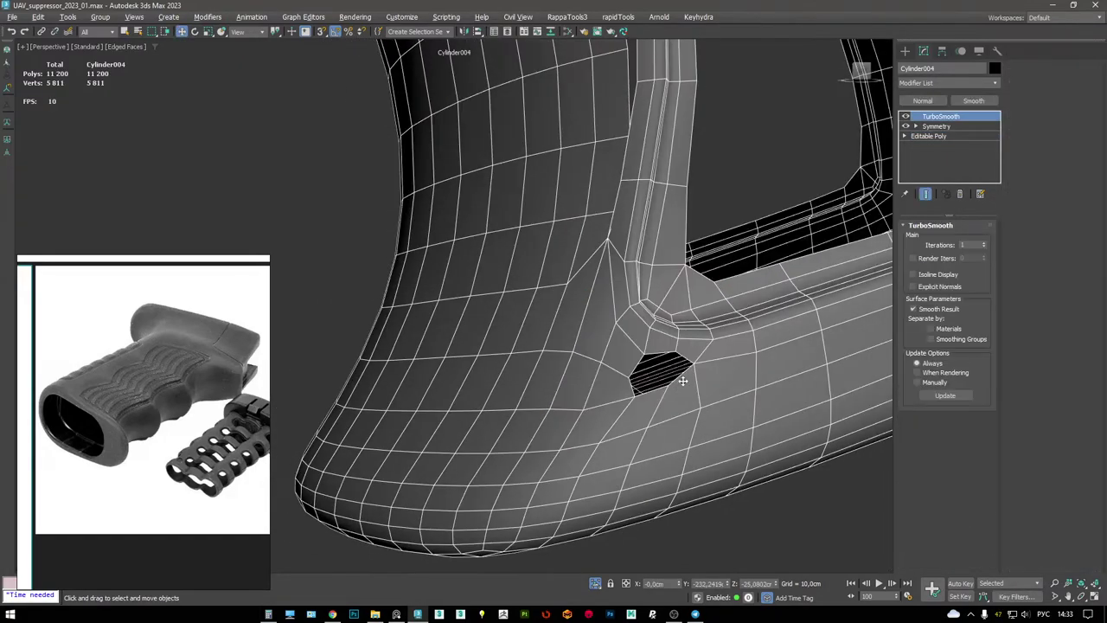
left_click(925, 136)
- Collapse the short edge at the grip corner and remove the next extra edges
middle_click_drag(623, 389, 679, 456, "alt")
scroll(664, 429, "up", 6)
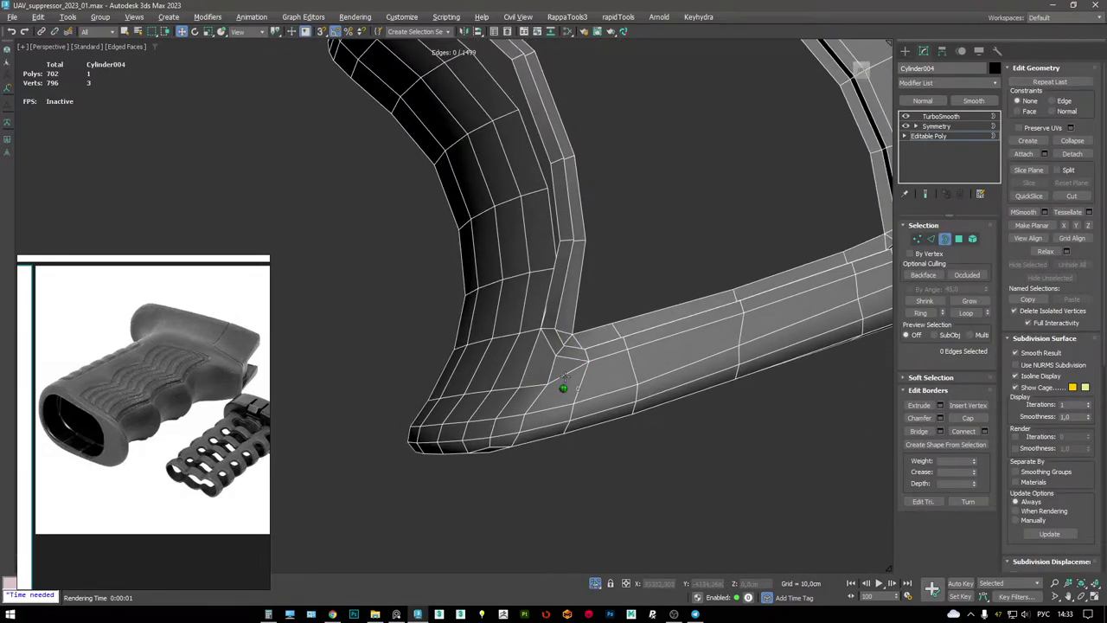
key("2")
left_click(651, 368)
key("ctrl+alt+c")
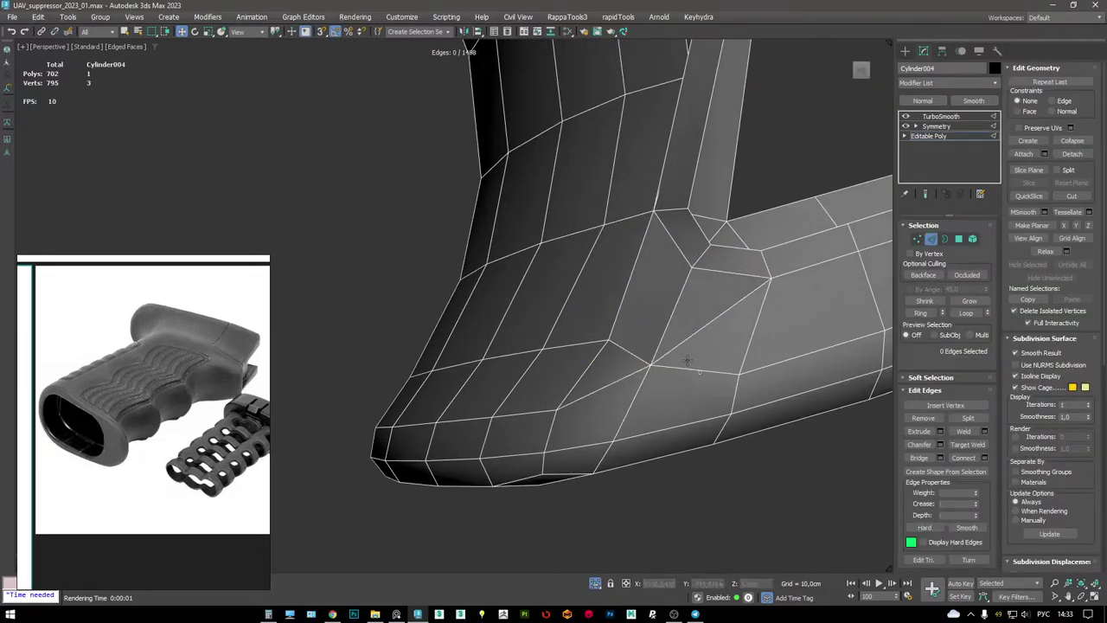
key("ctrl+BackSpace")
left_click(711, 325)
key("BackSpace")
- Remove the extra edge and its vertices at the grip's inner bend
middle_click_drag(711, 324, 571, 381, "alt")
middle_click_drag(676, 367, 857, 324, "alt")
key("1")
right_click(855, 346)
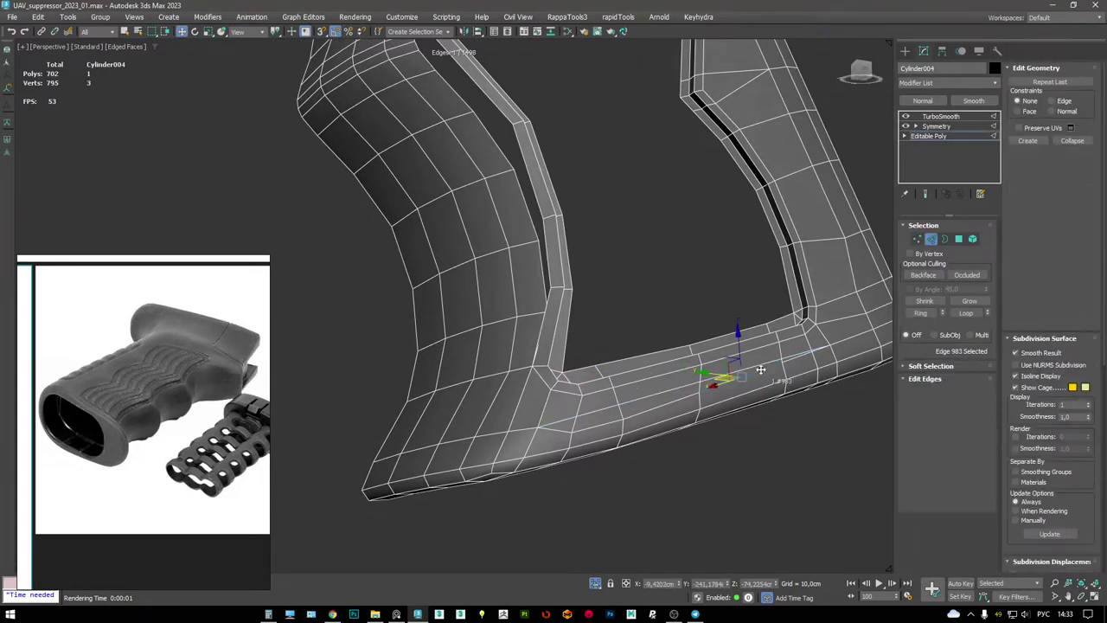
key("2")
key("ctrl+BackSpace")
middle_click_drag(597, 282, 531, 301, "alt")
left_click(531, 301)
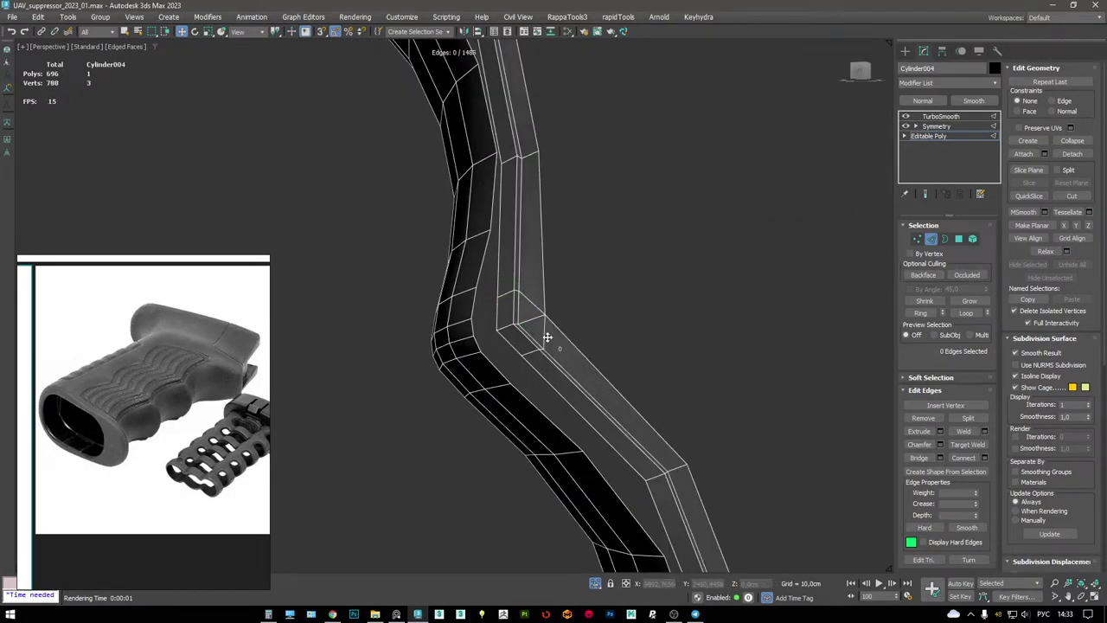
scroll(526, 259, "down", 3)
mouse_move(526, 260)
middle_mouse_down()
mouse_move(566, 316)
mouse_move(609, 528)
mouse_move(531, 268)
middle_mouse_up()
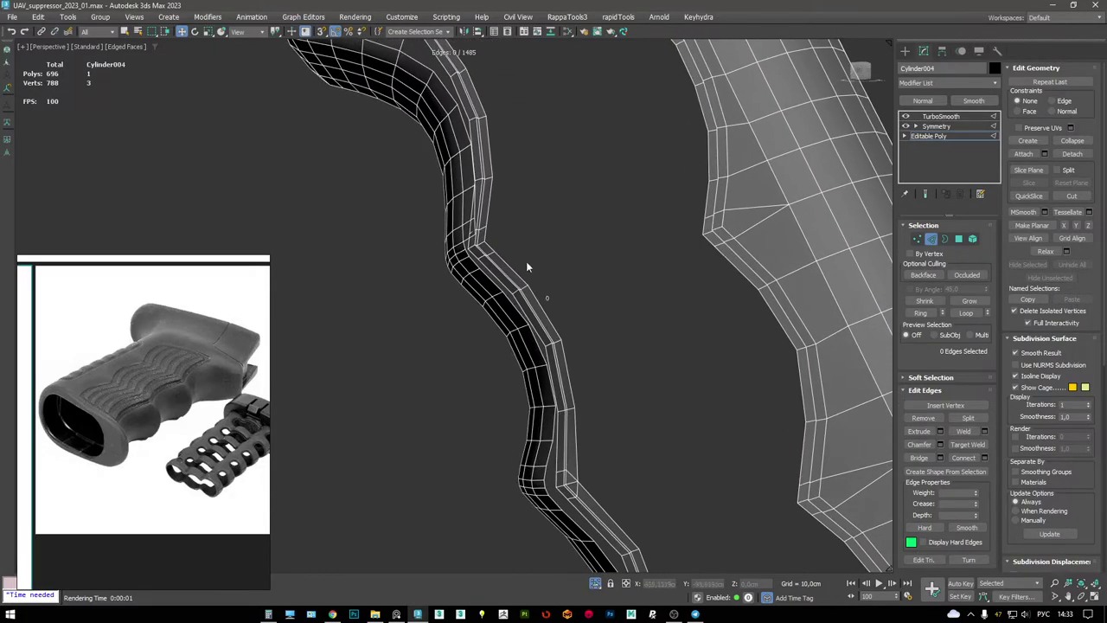
scroll(456, 240, "up", 3)
key("ctrl+BackSpace")
- Delete the stray corner edges around the tube bend and the upper corner
scroll(555, 412, "down", 3)
middle_click_drag(543, 336, 541, 375, "alt")
scroll(541, 375, "up", 3)
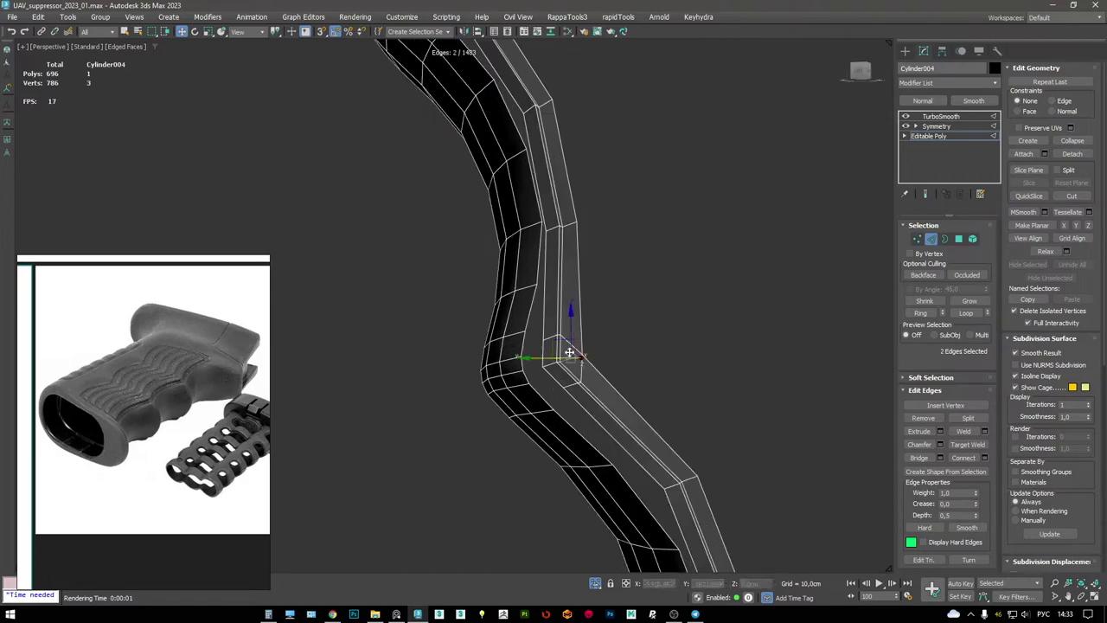
middle_click_drag(612, 339, 585, 331, "alt")
scroll(599, 400, "up", 3)
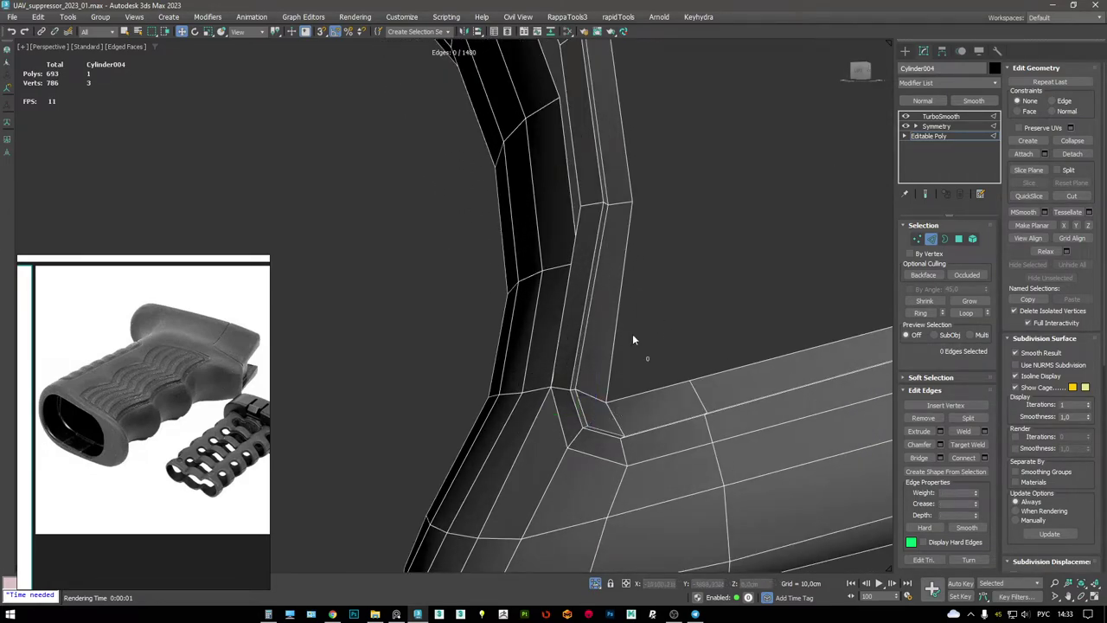
scroll(632, 337, "down", 3)
scroll(789, 355, "up", 3)
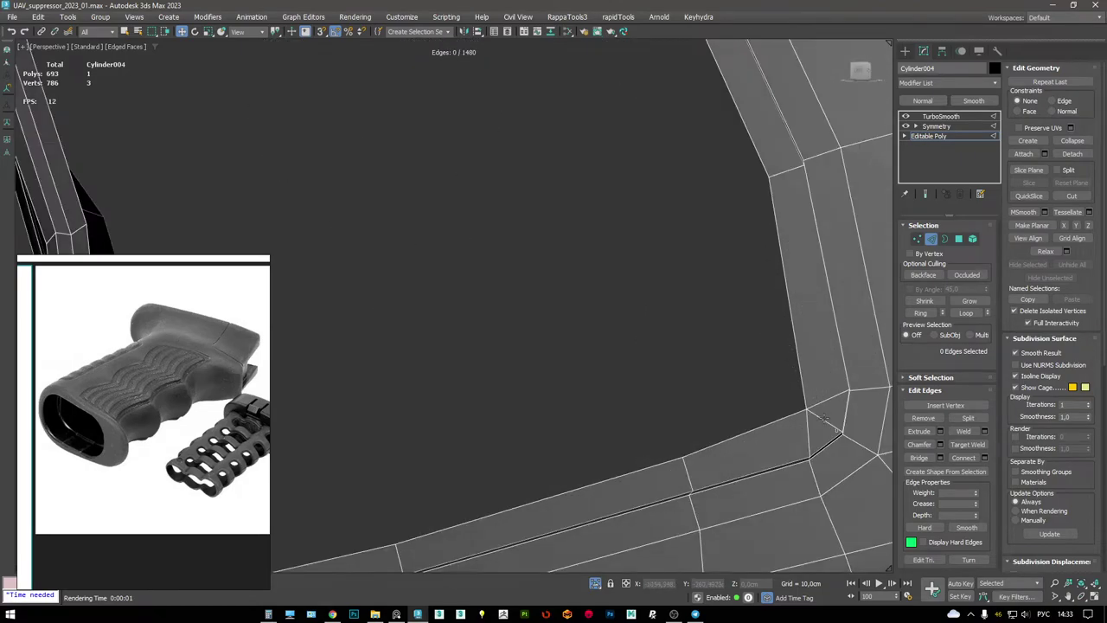
key("BackSpace")
scroll(813, 381, "down", 3)
middle_click_drag(808, 363, 762, 198, "alt")
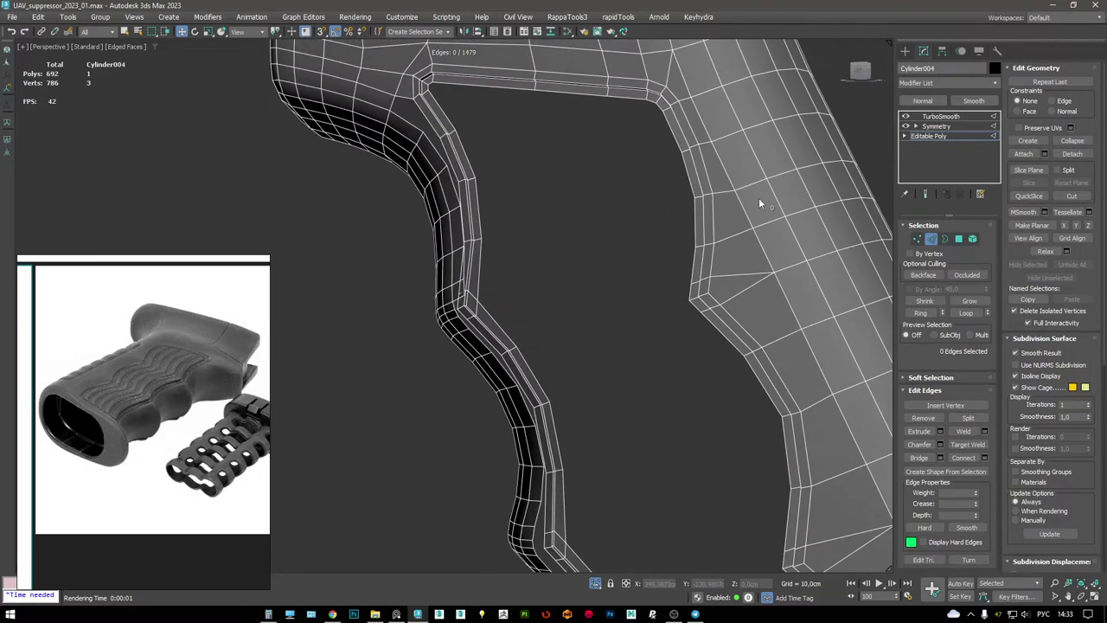
scroll(727, 173, "up", 3)
scroll(685, 150, "up", 3)
key("ctrl+BackSpace")
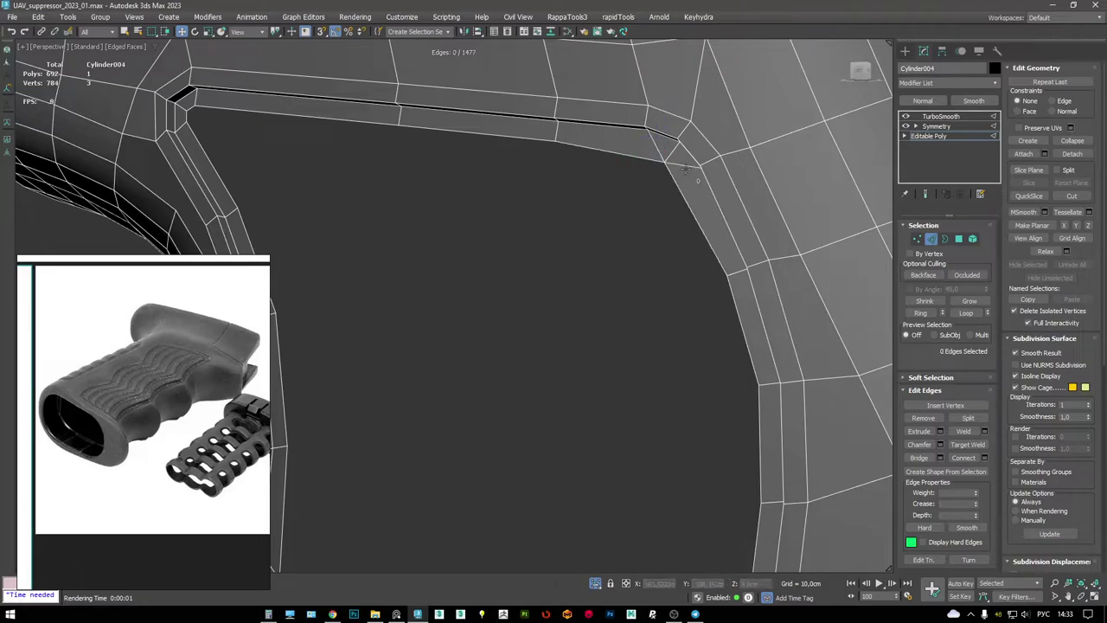
- Collapse the three corner vertices into one using a wireframe view
middle_click_drag(632, 144, 736, 259, "alt")
scroll(736, 259, "up", 5)
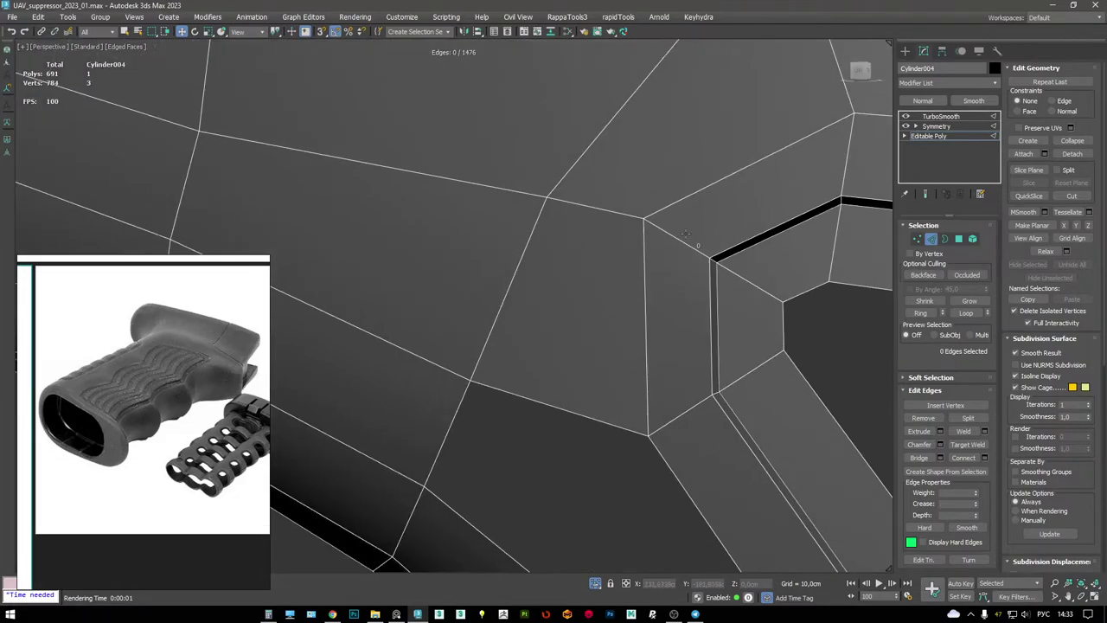
key("F3")
key("1")
key("ctrl+alt+c")
key("2")
left_click(771, 300)
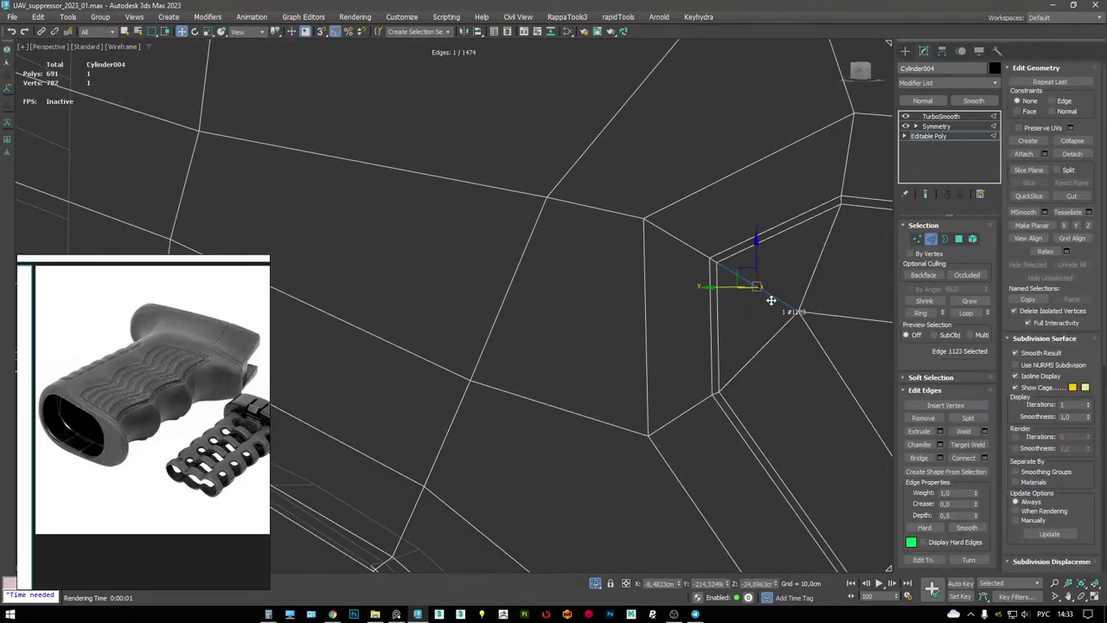
key("F3")
- Add a Swift Loop edge loop across the strip and preview the TurboSmooth result
scroll(757, 290, "down", 5)
mouse_move(655, 240)
middle_mouse_down()
mouse_move(524, 136)
mouse_move(557, 166)
mouse_move(532, 232)
middle_mouse_up()
scroll(532, 232, "up", 2)
scroll(511, 184, "up", 2)
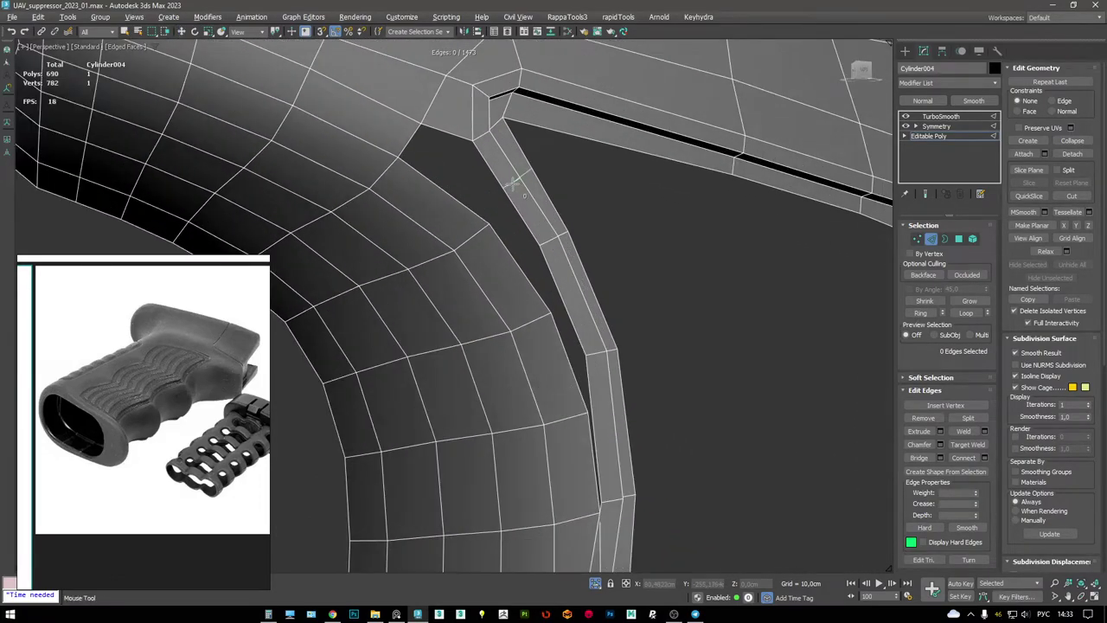
left_click(511, 184)
key("w")
scroll(511, 184, "down", 3)
key("Page_Up")
key("Page_Up")
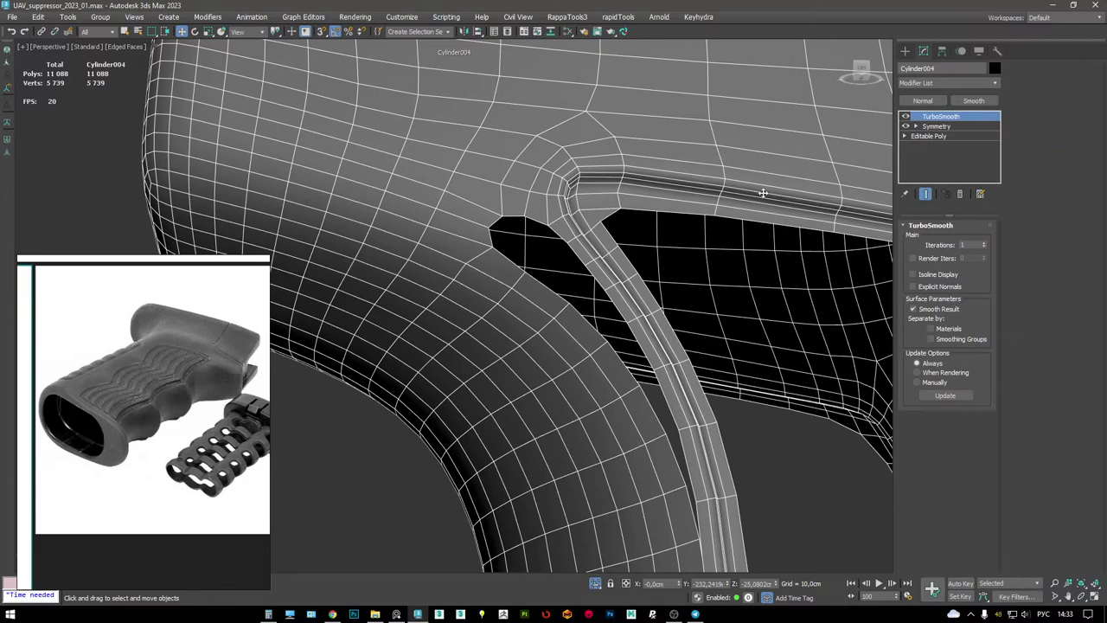
- In the Editable Poly base, remove the extra edge loops near the grip's corner
left_click(922, 137)
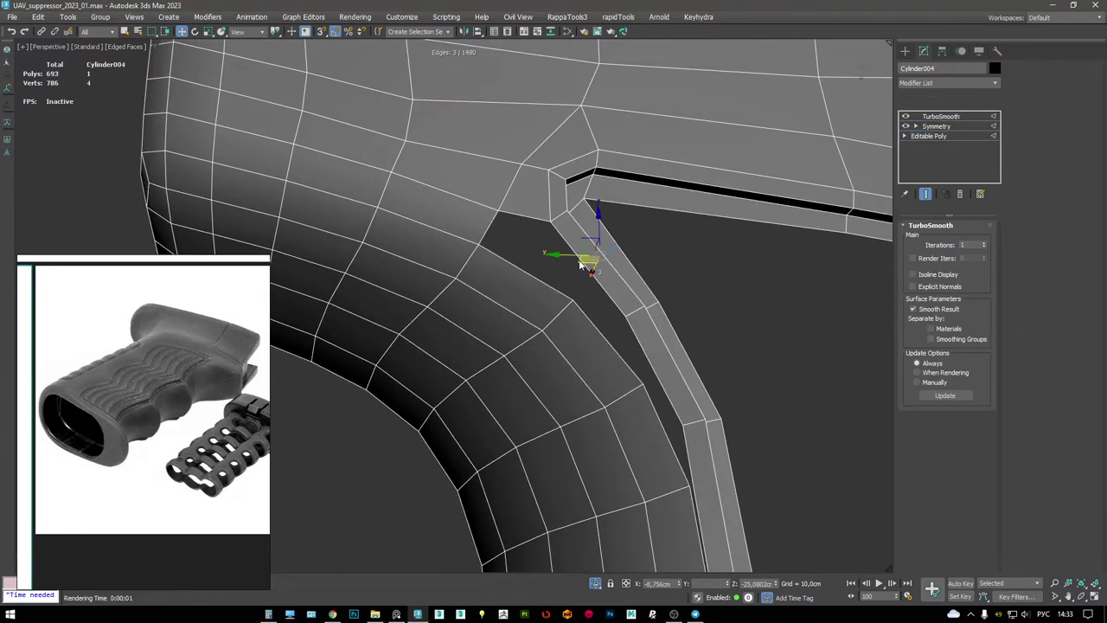
key("2")
left_click(594, 249)
left_click(593, 250, "ctrl")
middle_click_drag(594, 250, 536, 264, "alt")
left_click(524, 258)
scroll(524, 256, "down", 5)
key("ctrl+BackSpace")
scroll(591, 256, "up", 3)
mouse_move(591, 255)
middle_mouse_down("alt")
mouse_move(609, 288)
mouse_move(561, 177)
middle_mouse_up("alt")
key("ctrl+BackSpace")
- Delete three leftover vertices near the notch and the top of the grip
key("1")
key("ctrl+w")
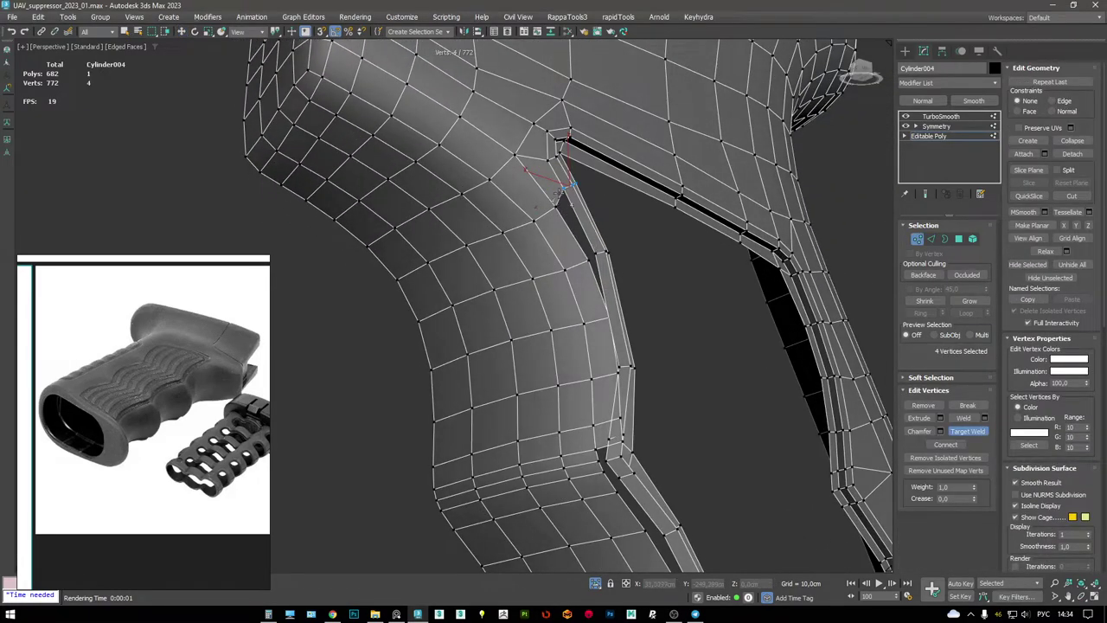
middle_click_drag(585, 322, 575, 295, "alt")
key("2")
key("1")
left_click(568, 261)
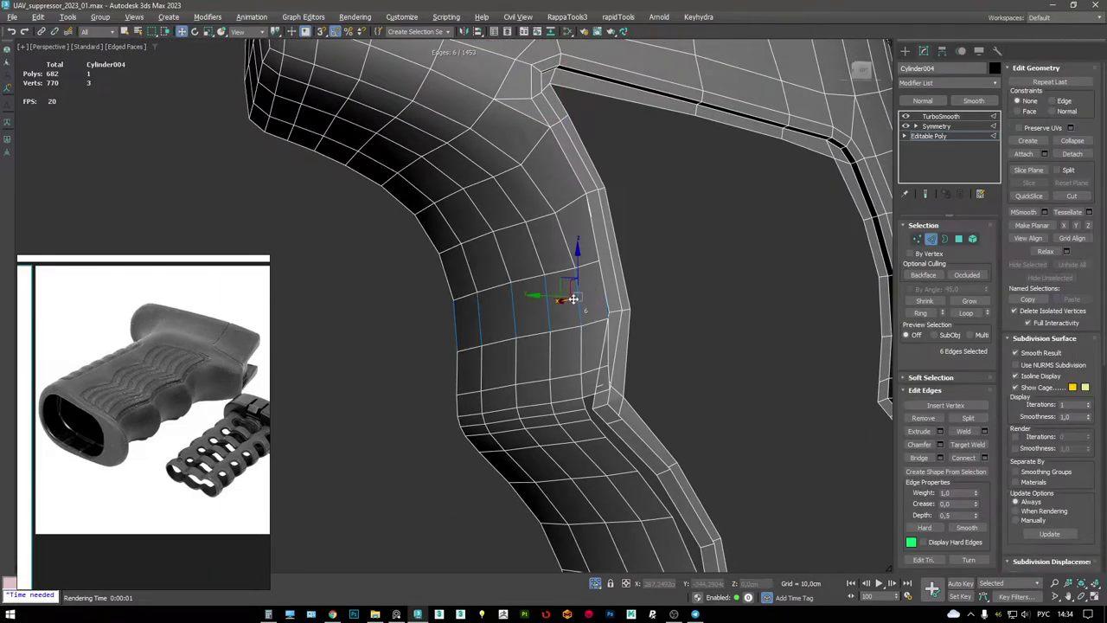
left_click(548, 105)
middle_click_drag(605, 319, 591, 300, "alt")
scroll(591, 299, "up", 3)
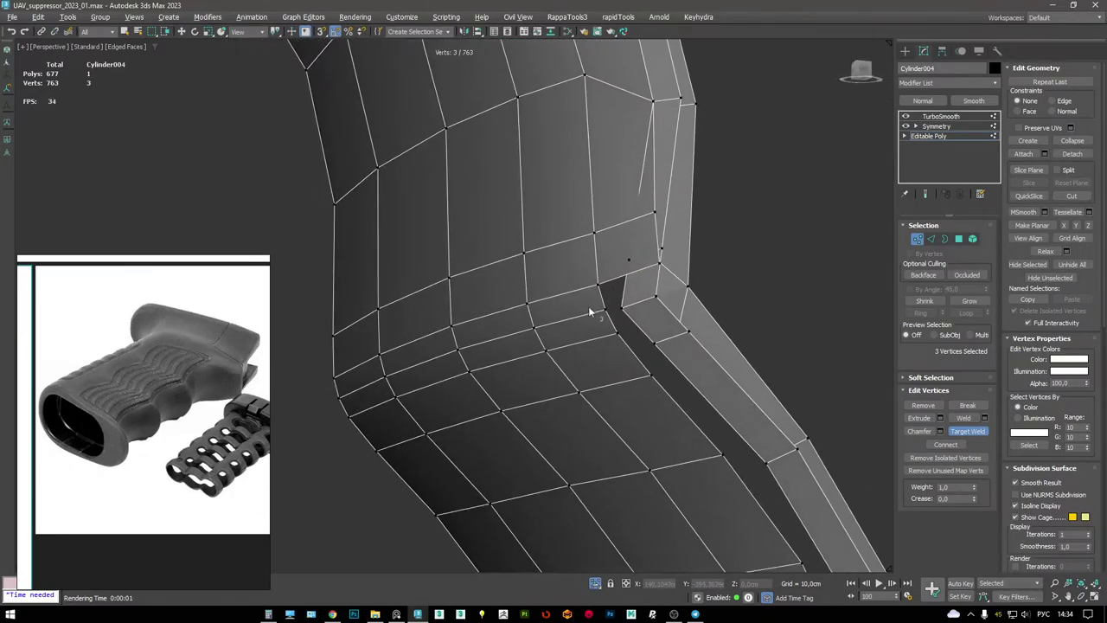
key("BackSpace")
- Remove the edge loop beside the notch together with its vertices
key("2")
left_click(603, 294)
key("w")
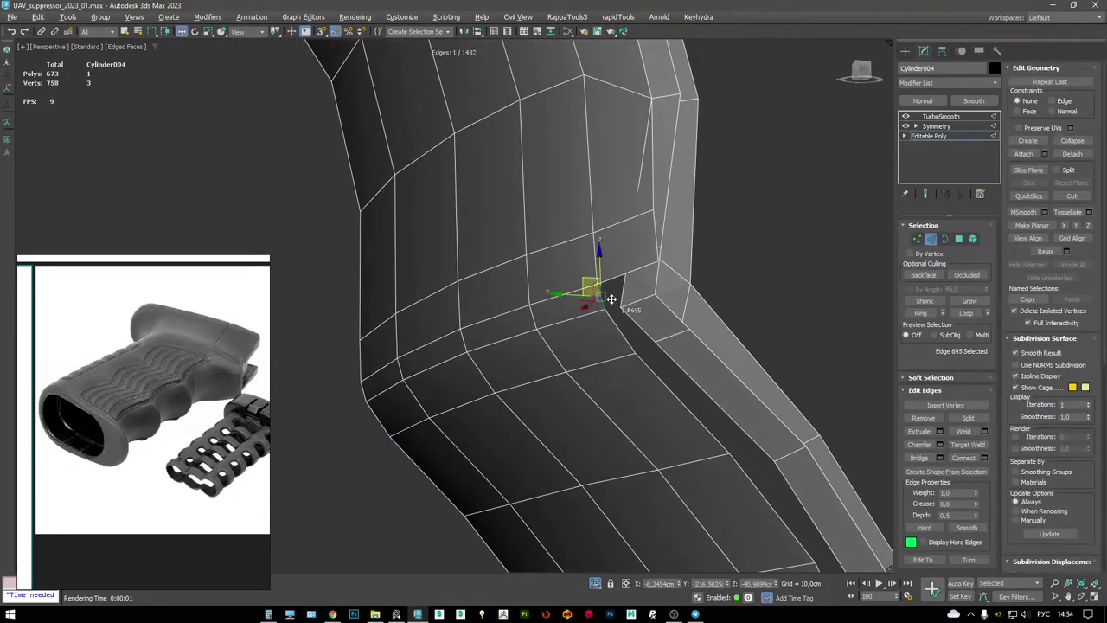
scroll(608, 297, "down", 3)
key("ctrl+BackSpace")
middle_click_drag(608, 298, 608, 286, "alt")
scroll(608, 279, "up", 3)
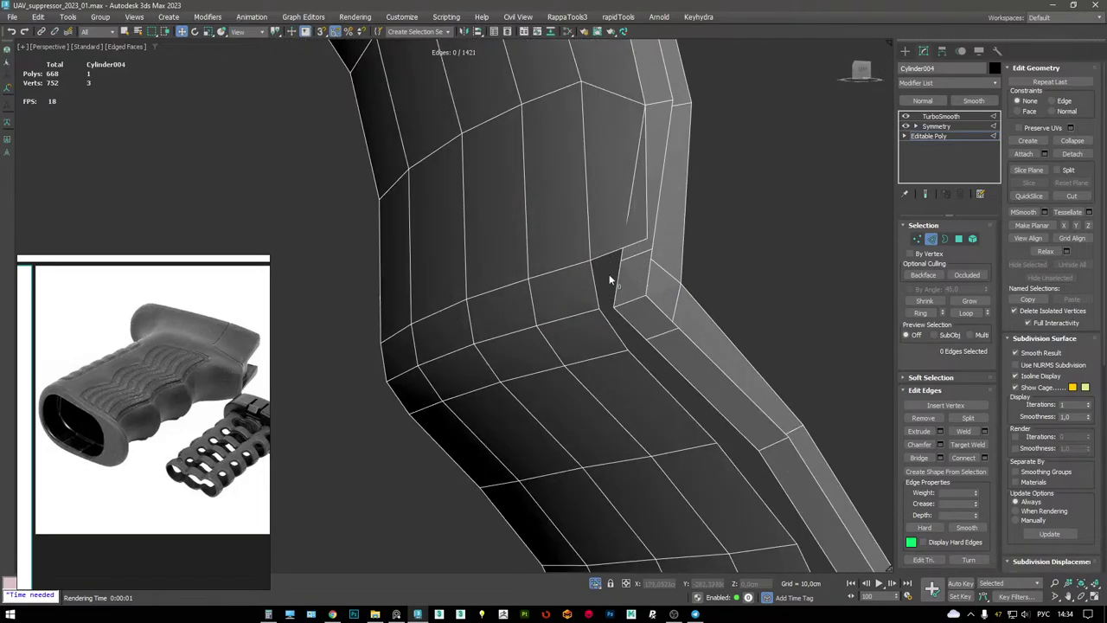
- Target Weld the remaining leftover vertices near the notch onto their targets
key("1")
left_click(594, 309)
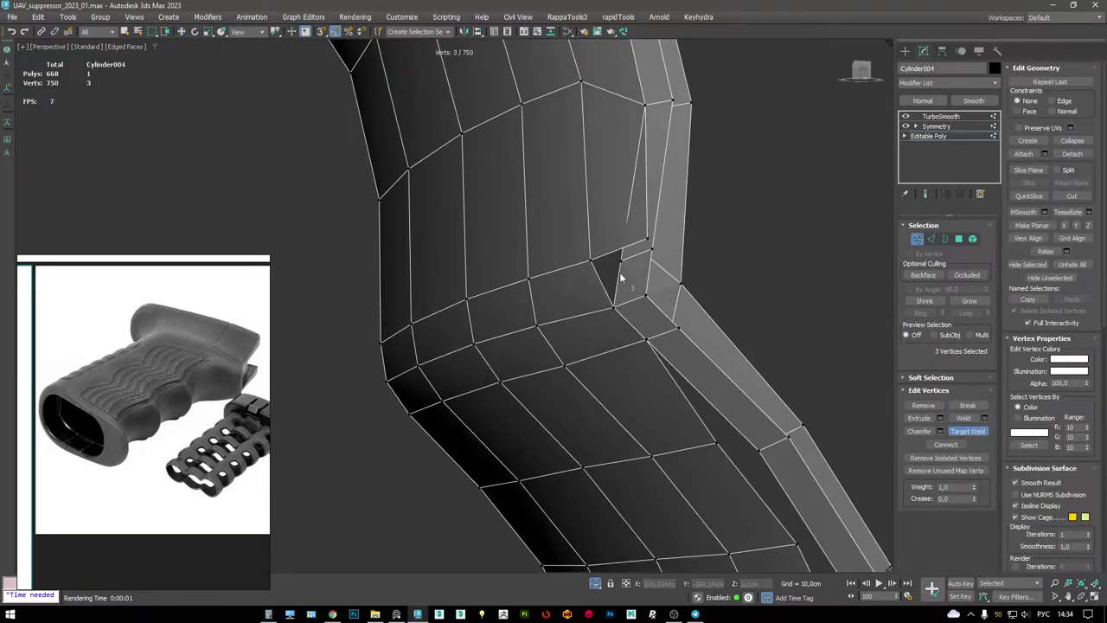
scroll(620, 283, "down", 3)
key("ctrl+z")
key("ctrl+z")
key("ctrl+z")
scroll(616, 287, "up", 3)
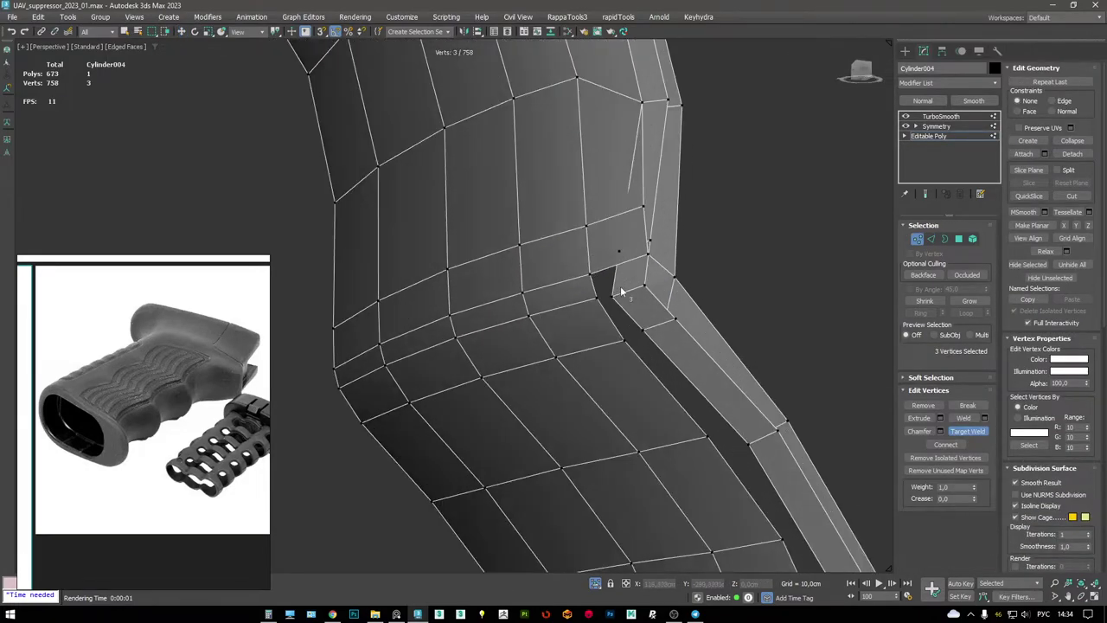
key("ctrl+y")
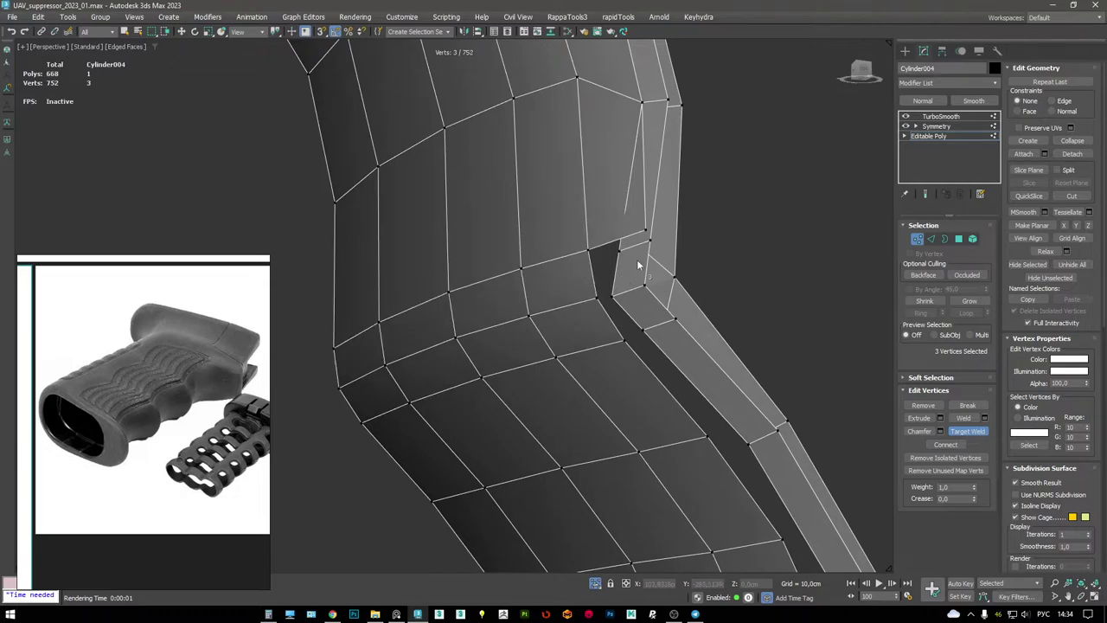
left_click(623, 264)
key("z")
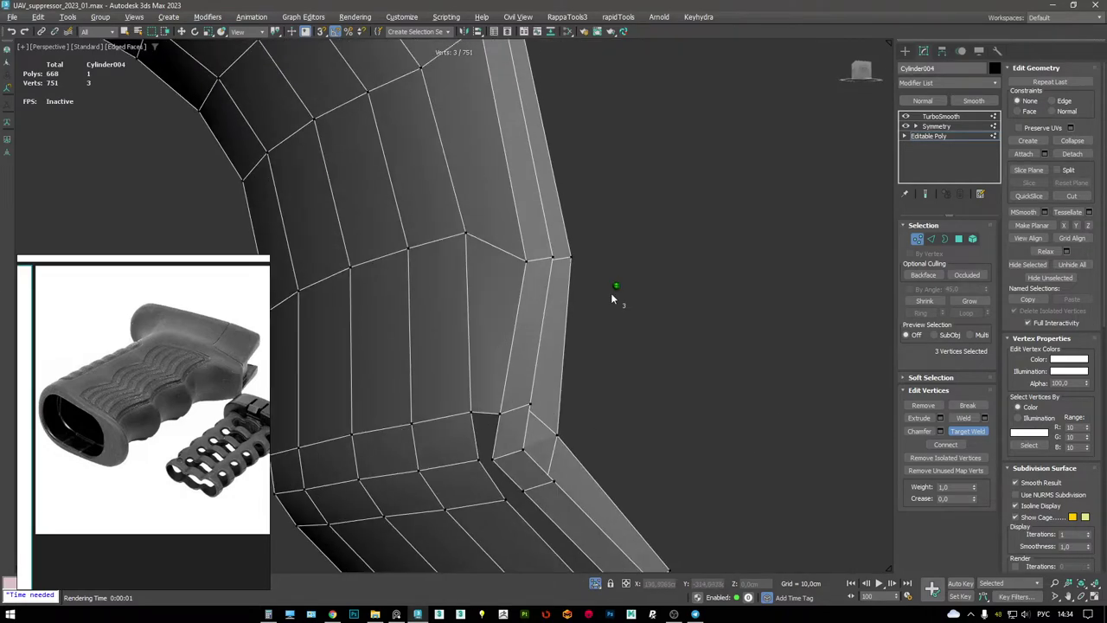
key("2")
key("w")
middle_click_drag(540, 346, 550, 371, "alt")
- Remove the ridge edge loop, then select and nudge the loop across the grip
key("super+space")
middle_click_drag(561, 400, 593, 275, "alt")
double_click(594, 275)
key("ctrl+BackSpace")
double_click(599, 330)
middle_click_drag(594, 323, 554, 321, "alt")
left_click_drag(539, 314, 544, 318)
- Remove the lower five-edge loop and the horizontal edge loop from the grip
middle_click_drag(538, 297, 603, 282, "alt")
double_click(619, 355)
key("ctrl+BackSpace")
double_click(616, 305)
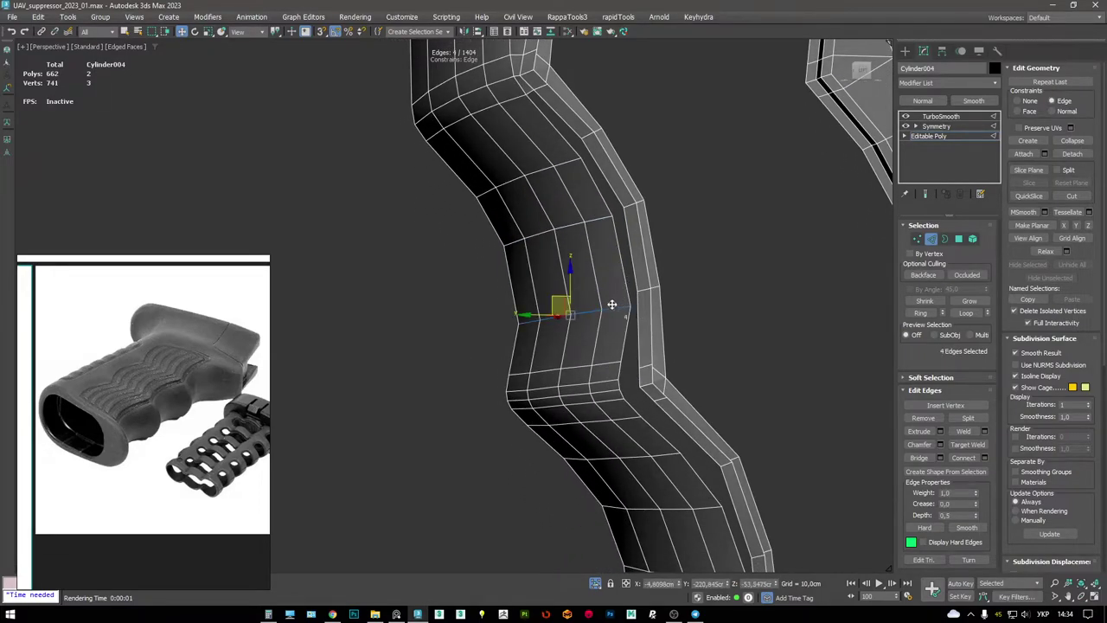
middle_click_drag(565, 260, 614, 299, "alt")
key("ctrl+BackSpace")
- Fill the open gap in the grip with faces using border editing
left_click(604, 292)
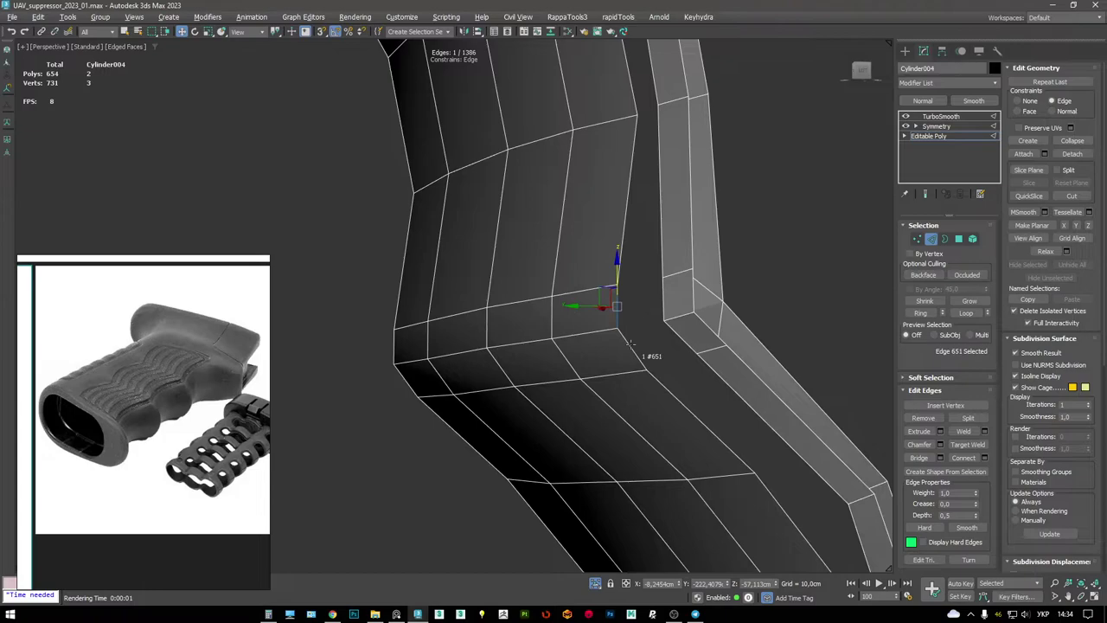
key("ctrl+shift+b")
middle_click_drag(667, 329, 517, 271, "alt")
key("3")
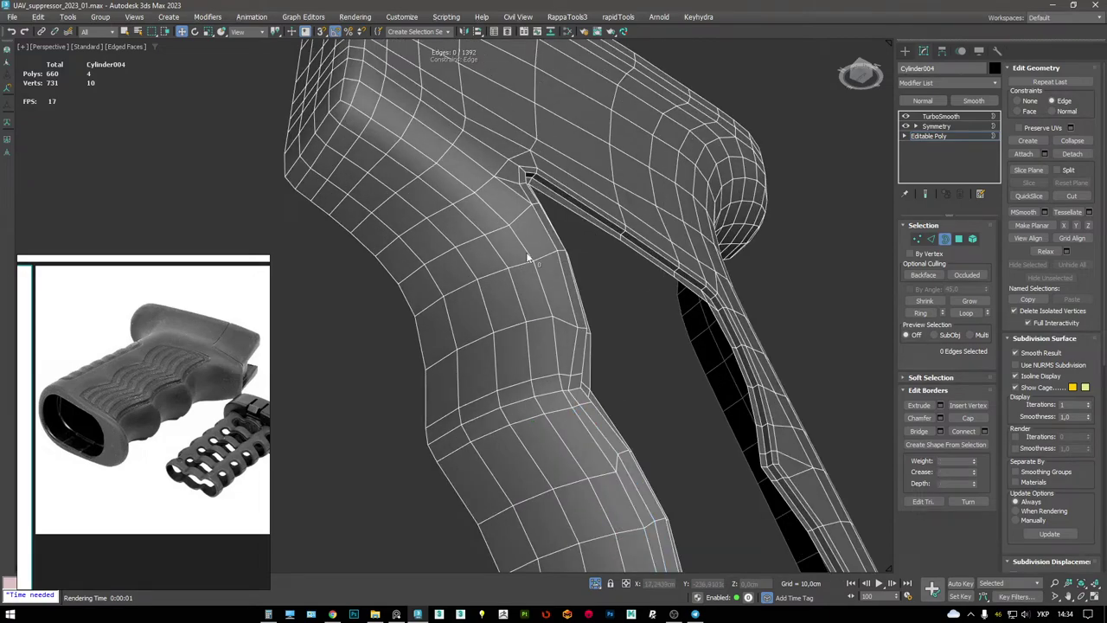
key("2")
- Select the edge loop along the grip and the side edge loop on the inner curve
double_click(529, 257)
left_click(499, 218)
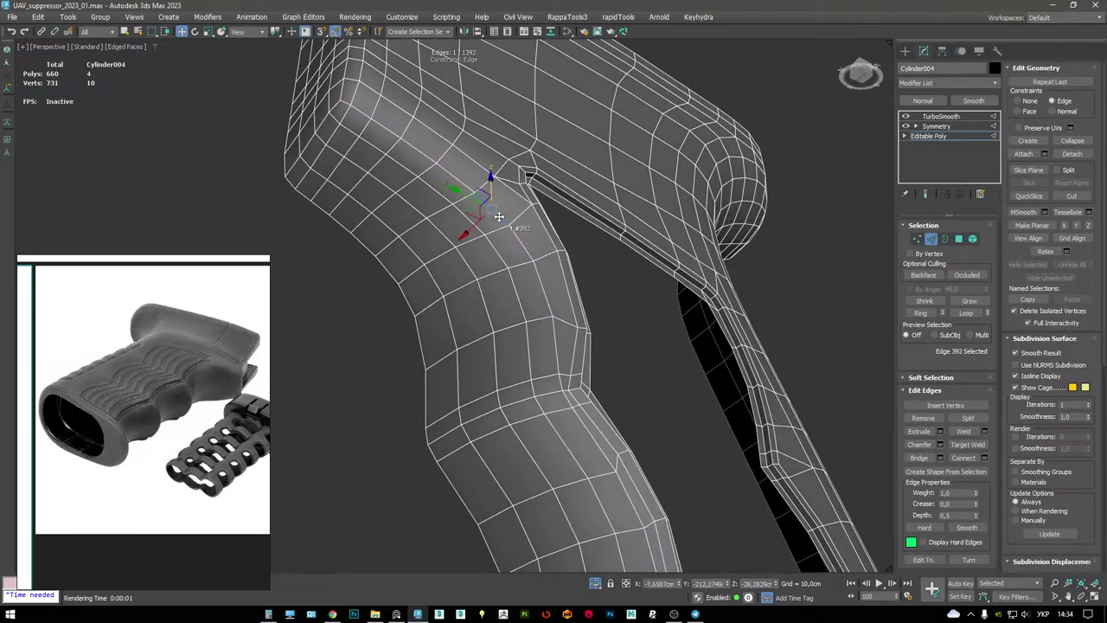
middle_click_drag(537, 307, 537, 237, "alt")
double_click(584, 282, "ctrl")
mouse_move(584, 282)
middle_mouse_down("alt")
mouse_move(539, 261)
mouse_move(571, 294)
middle_mouse_up("alt")
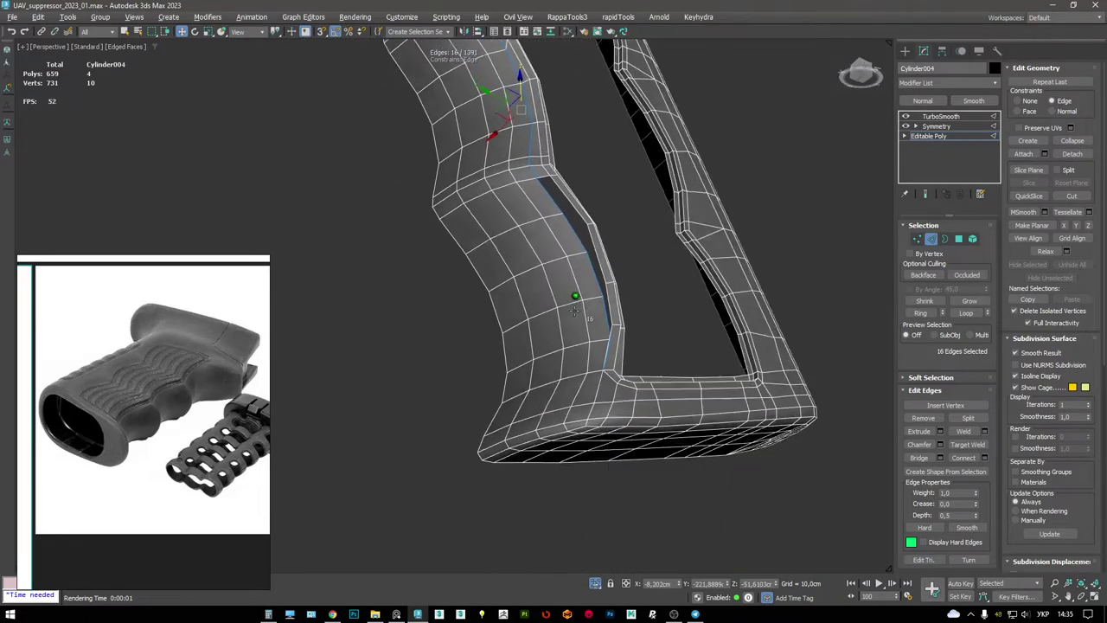
scroll(606, 298, "up", 5)
middle_click_drag(629, 330, 637, 300)
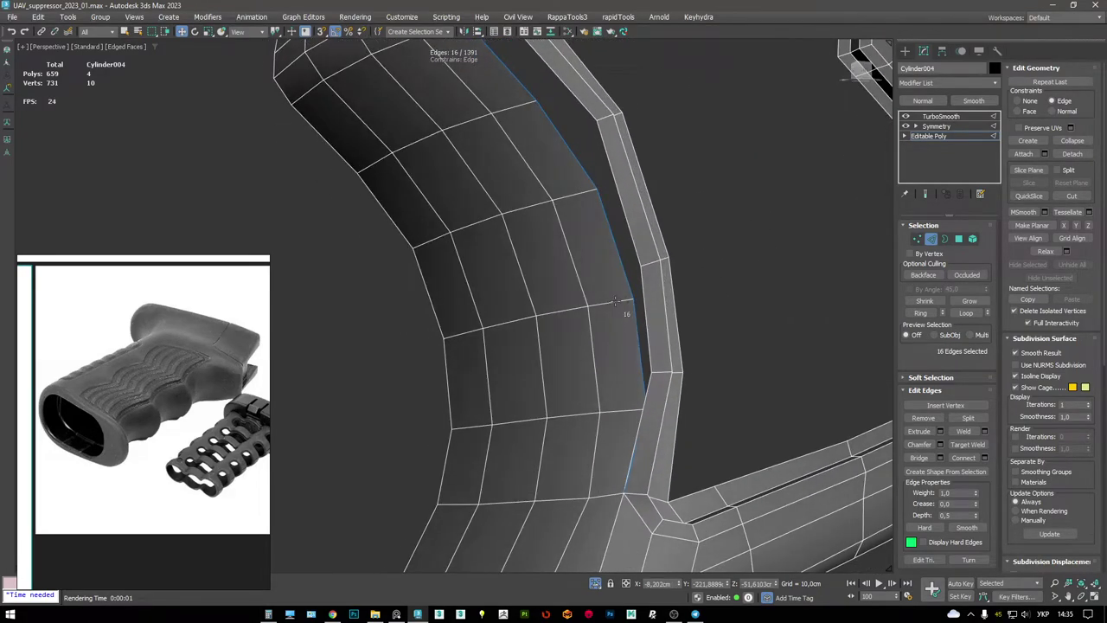
key("1")
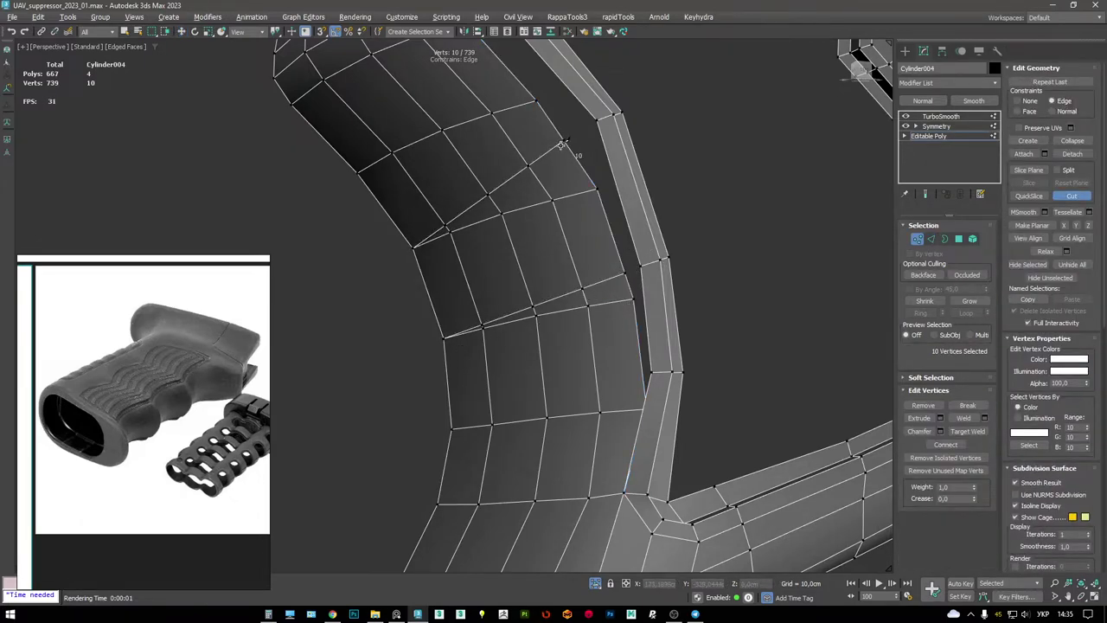
key("2")
key("w")
- Try removing the curve loop and upper-left edges, then undo the removal
double_click(530, 206)
left_click(544, 249)
left_click(430, 238, "ctrl")
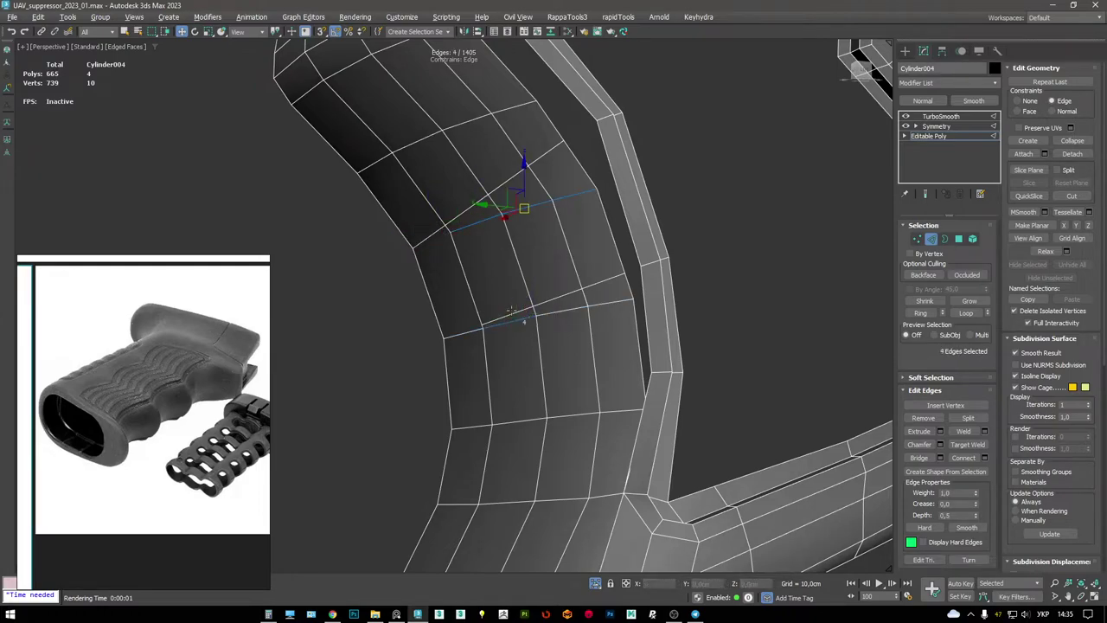
key("ctrl+BackSpace")
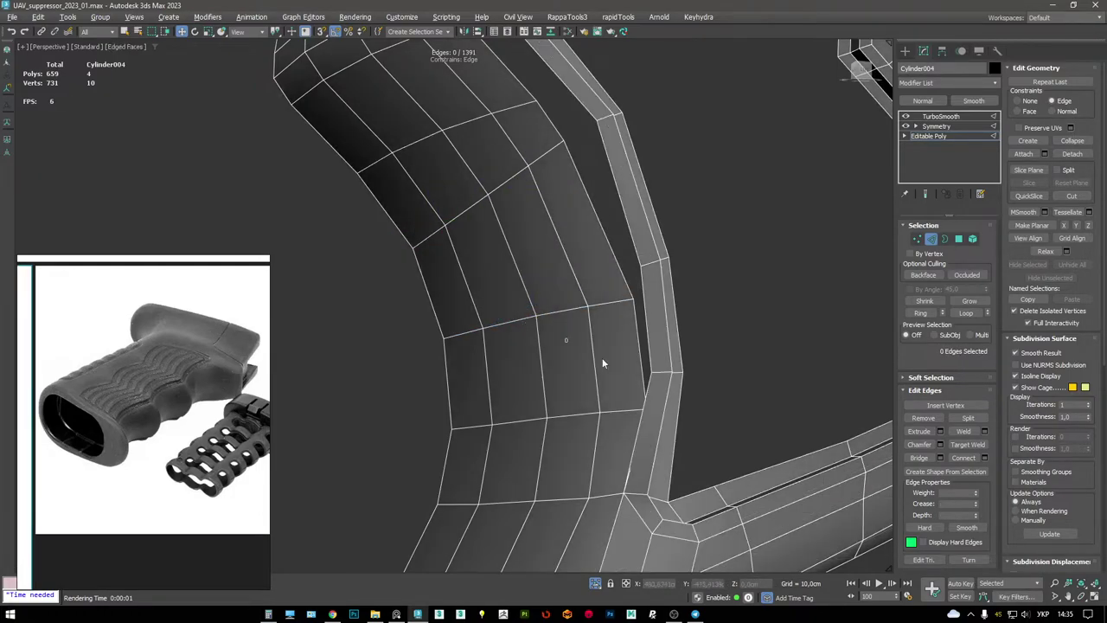
key("ctrl+z")
scroll(532, 323, "down", 5)
scroll(558, 276, "up", 5)
- Remove the three selected edges on the handle's inner curve
key("1")
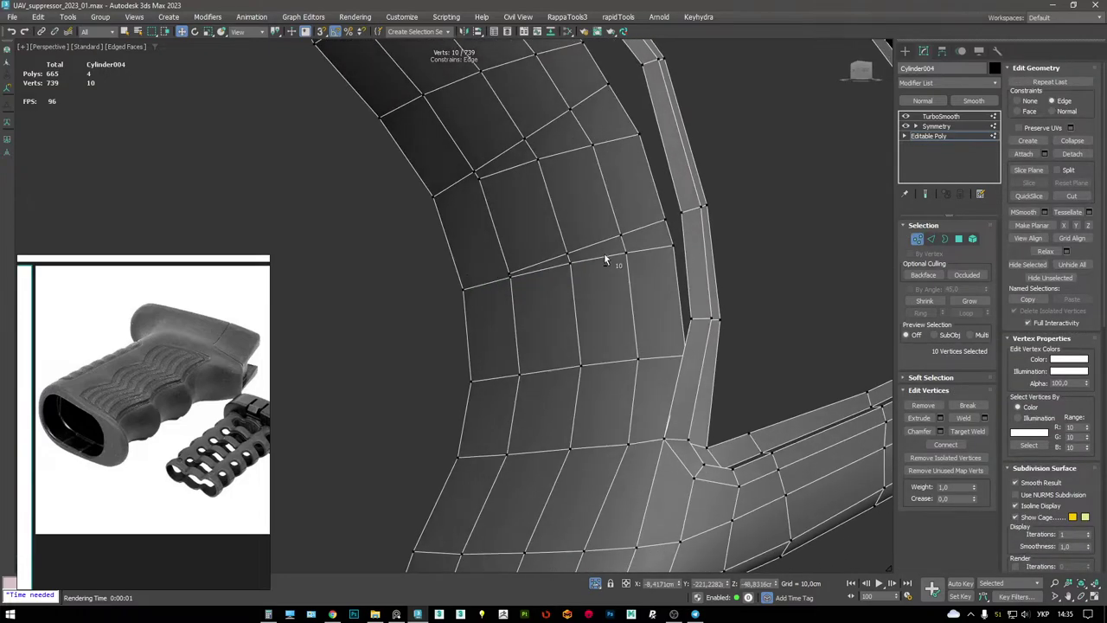
key("2")
left_click(547, 271)
key("w")
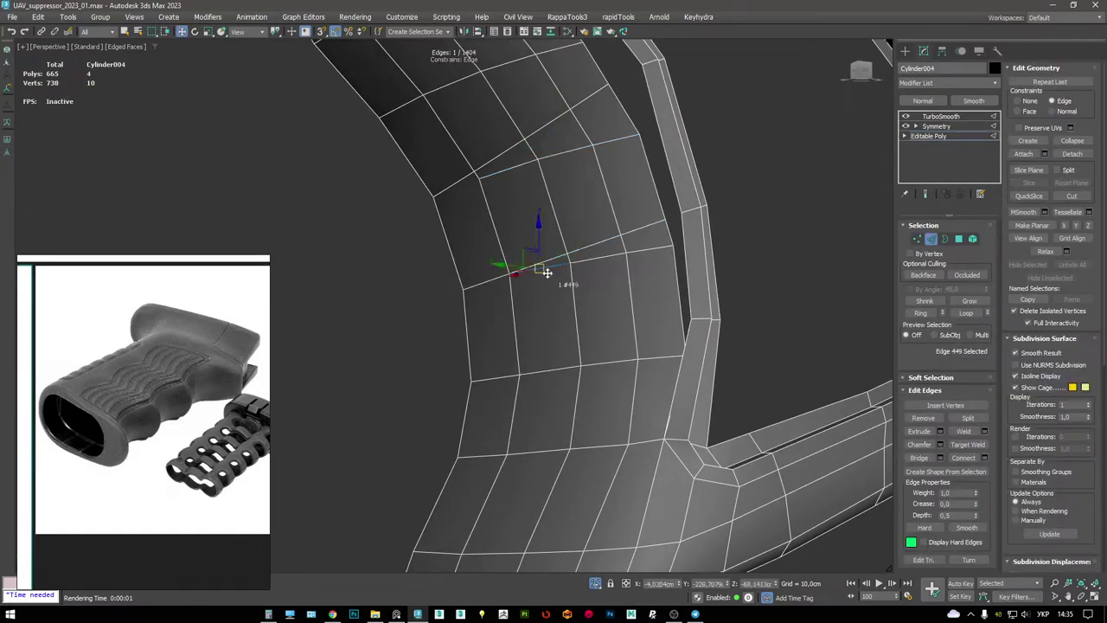
key("ctrl+BackSpace")
middle_click_drag(548, 272, 493, 338, "alt")
key("1")
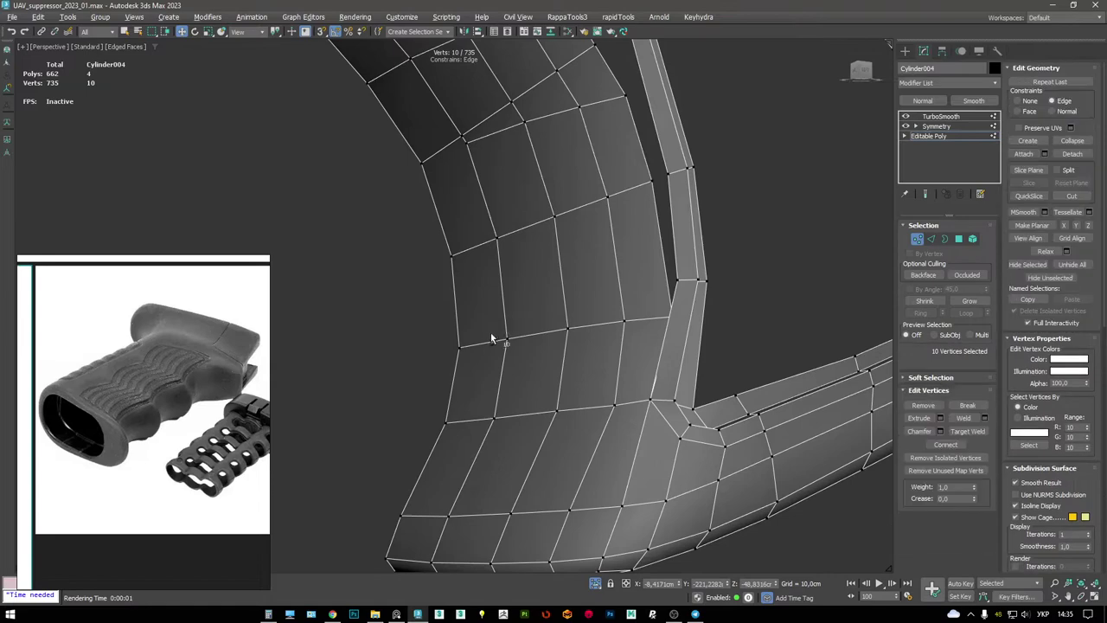
key("2")
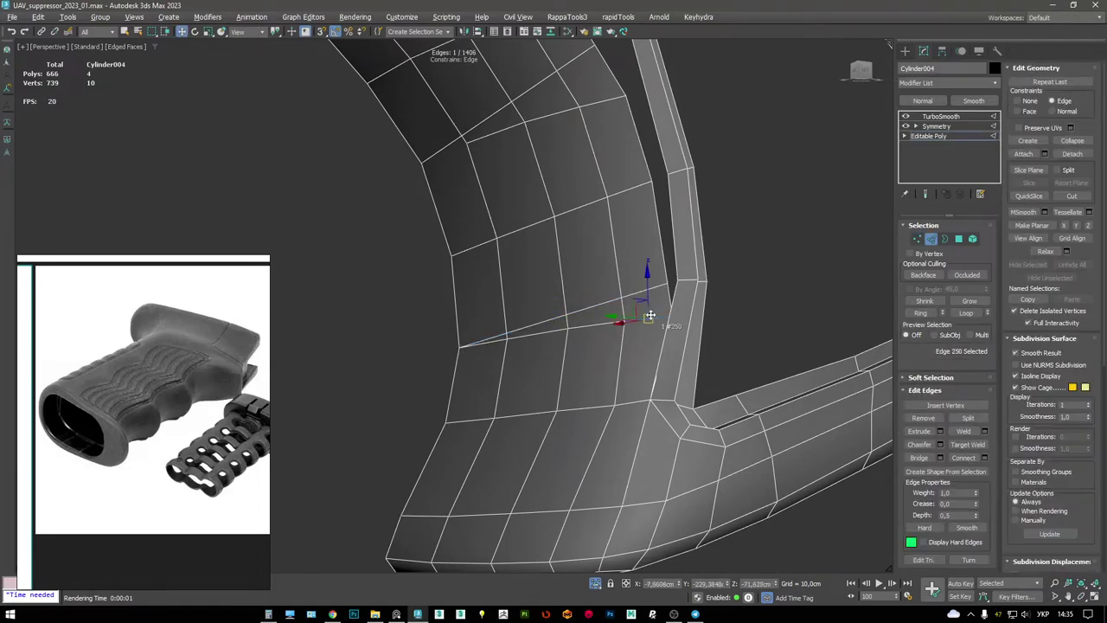
- In wireframe view, remove an edge on the handle along with its vertices
key("F3")
left_click(497, 348)
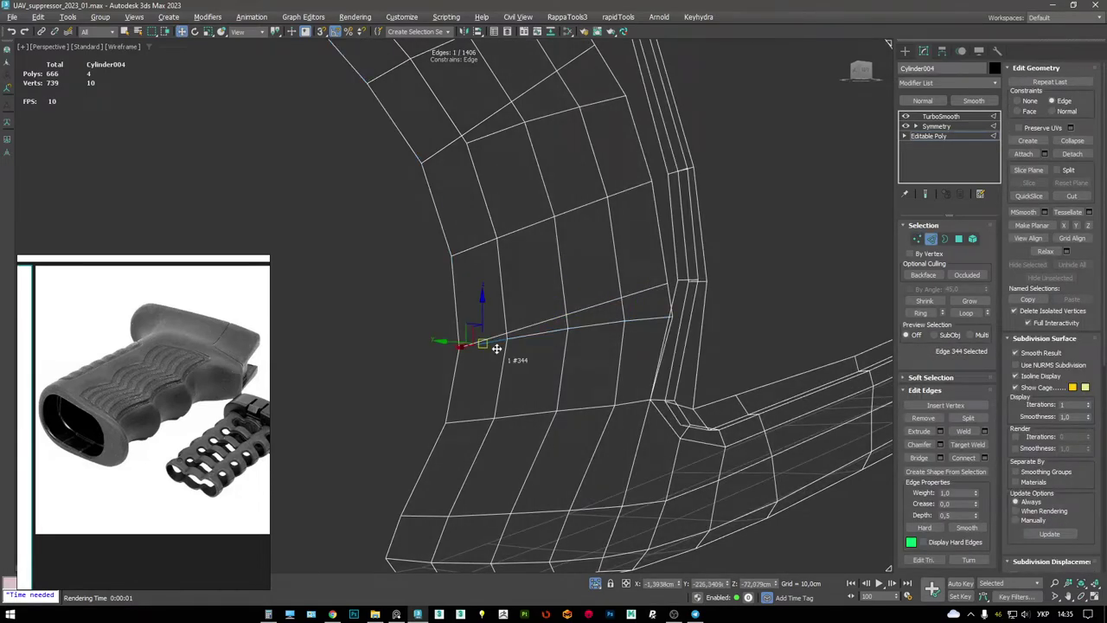
key("BackSpace")
key("F3")
key("F3")
key("ctrl+BackSpace")
key("F3")
- Remove the three-edge loop on the handle's front and another full edge loop
mouse_move(637, 312)
middle_mouse_down("alt")
mouse_move(605, 321)
mouse_move(635, 344)
mouse_move(616, 286)
middle_mouse_up("alt")
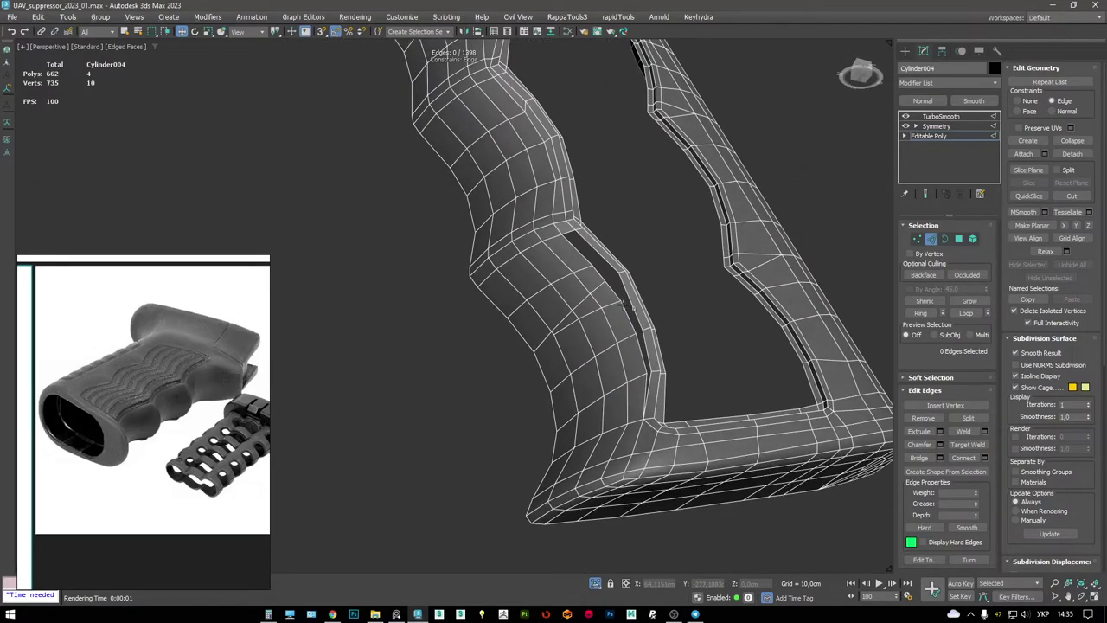
scroll(613, 279, "up", 5)
scroll(605, 294, "down", 4)
scroll(597, 310, "up", 2)
left_click(597, 311)
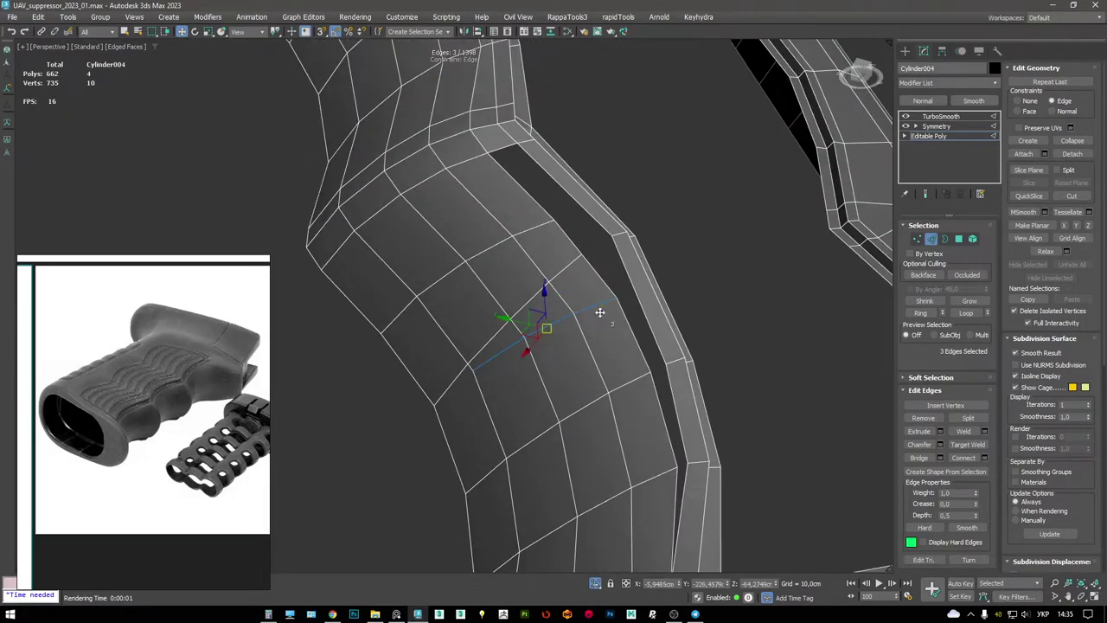
key("ctrl+BackSpace")
double_click(538, 228)
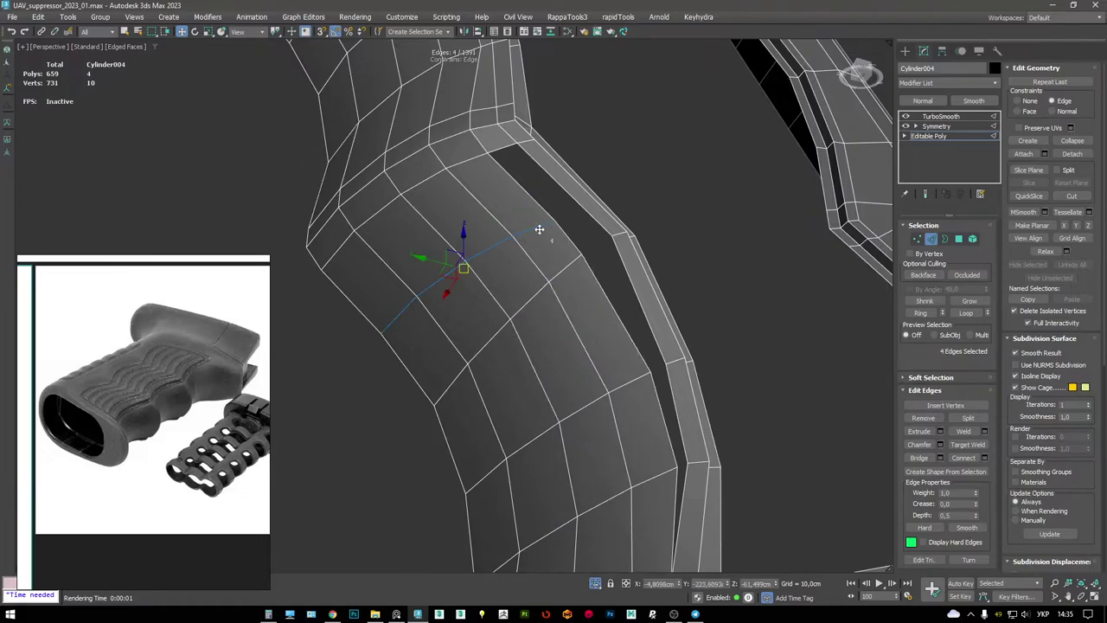
key("ctrl+BackSpace")
- Check the handle's open border loop and select an edge loop along the handle
middle_click_drag(532, 263, 583, 187, "alt")
key("3")
left_click(567, 286)
scroll(570, 277, "down", 3)
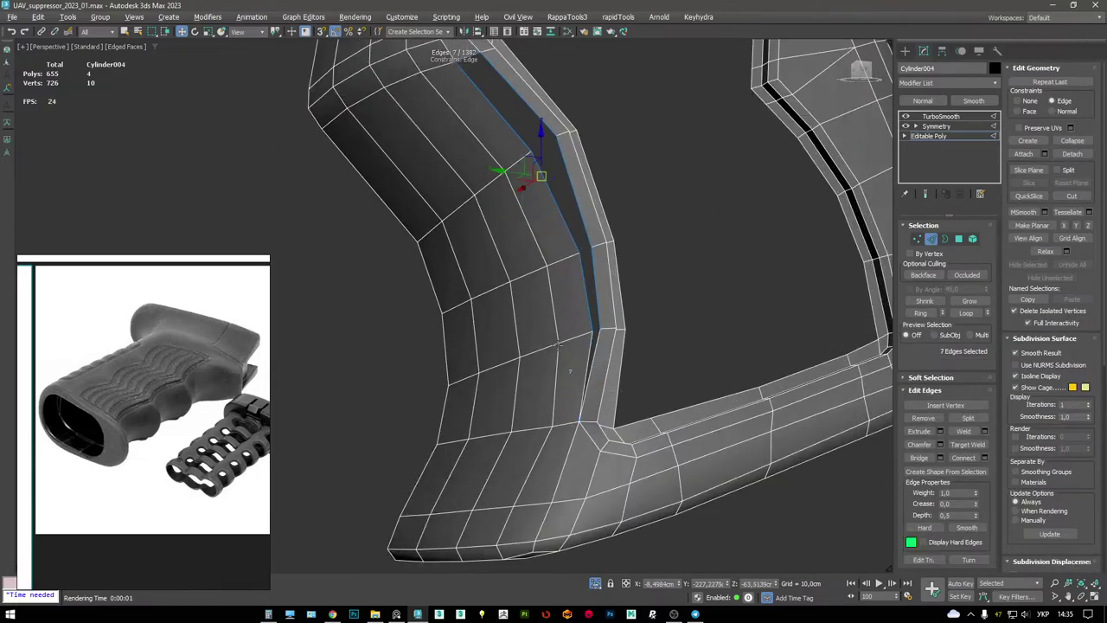
scroll(583, 187, "up", 3)
key("2")
double_click(489, 142)
middle_click_drag(524, 149, 525, 128)
key("3")
left_click(601, 371)
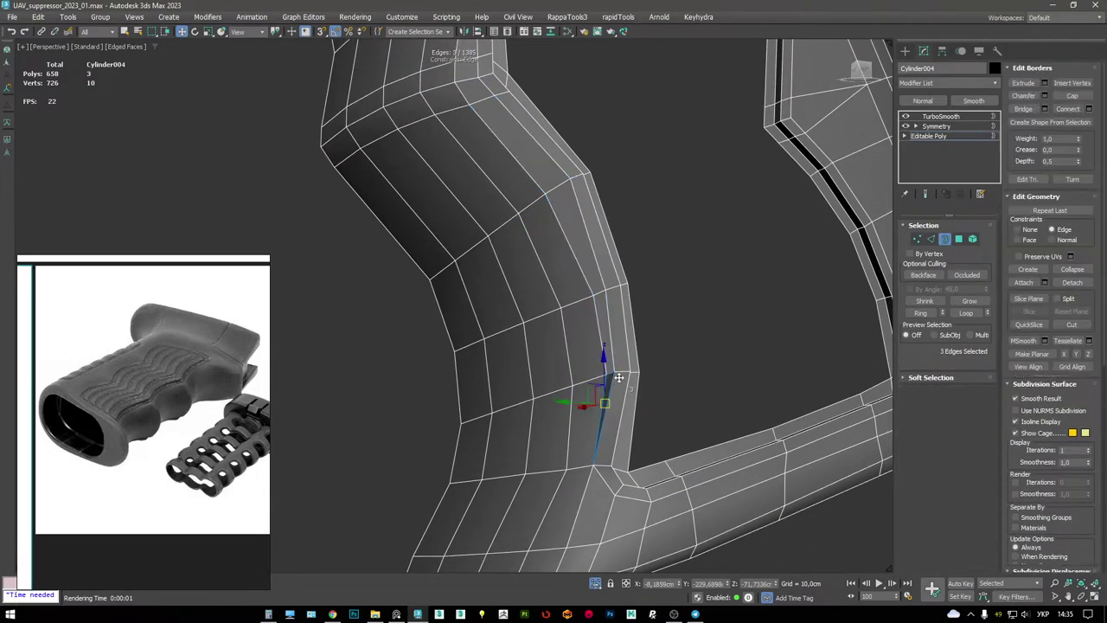
middle_click_drag(601, 371, 562, 242, "alt")
middle_click_drag(561, 318, 526, 307, "alt")
- Try removing two long edge loops down the handle, then undo and clear the selection
key("2")
double_click(526, 247)
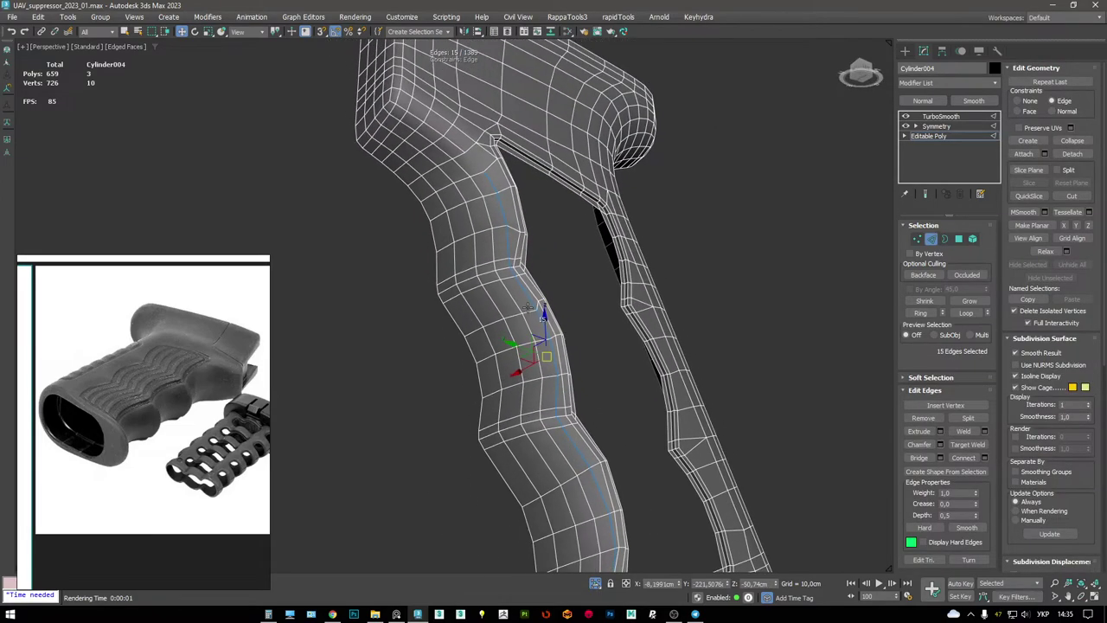
middle_click_drag(468, 205, 484, 181, "alt")
double_click(517, 275, "ctrl")
middle_click_drag(517, 275, 516, 255, "alt")
key("ctrl+BackSpace")
scroll(606, 376, "up", 2)
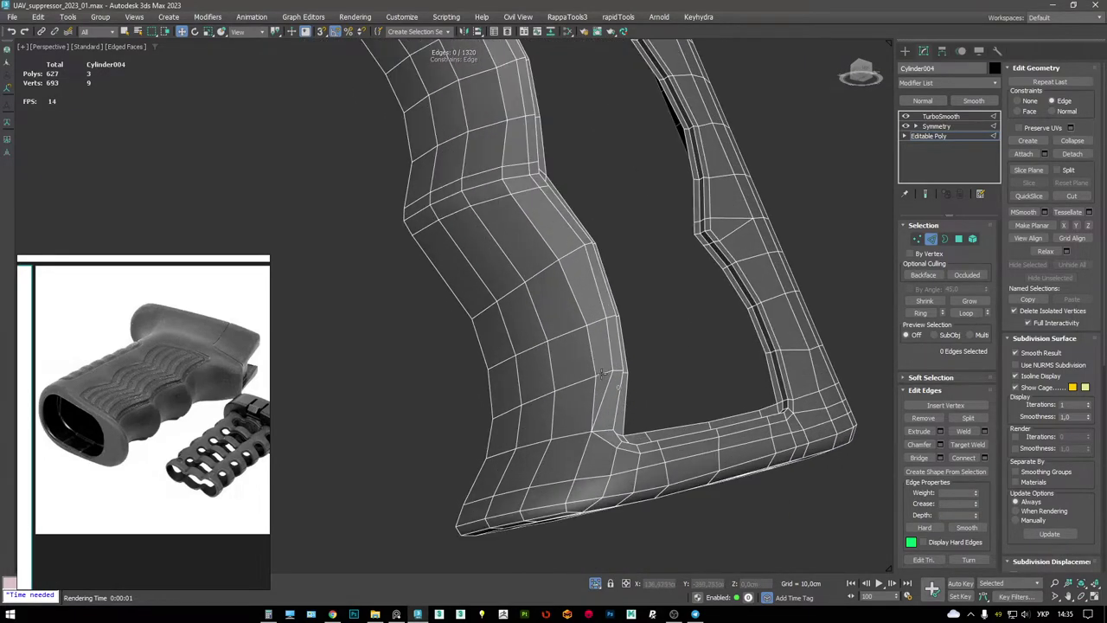
scroll(581, 364, "up", 2)
key("ctrl+z")
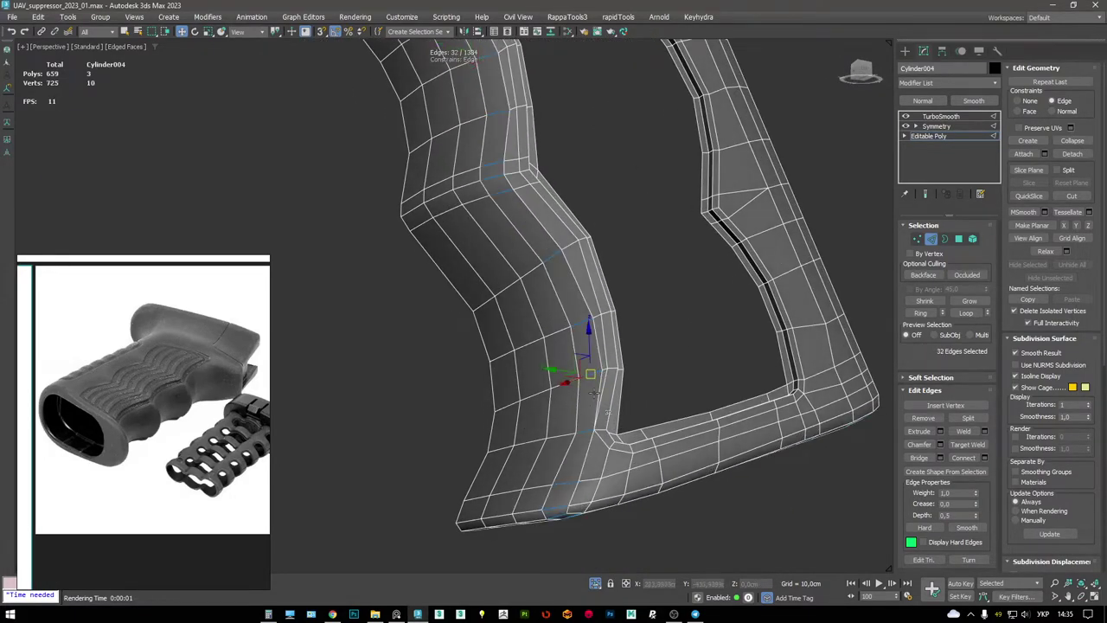
left_click(593, 375)
- Remove an edge loop, an edge on the back and the corner edge of the grip
scroll(592, 389, "up", 2)
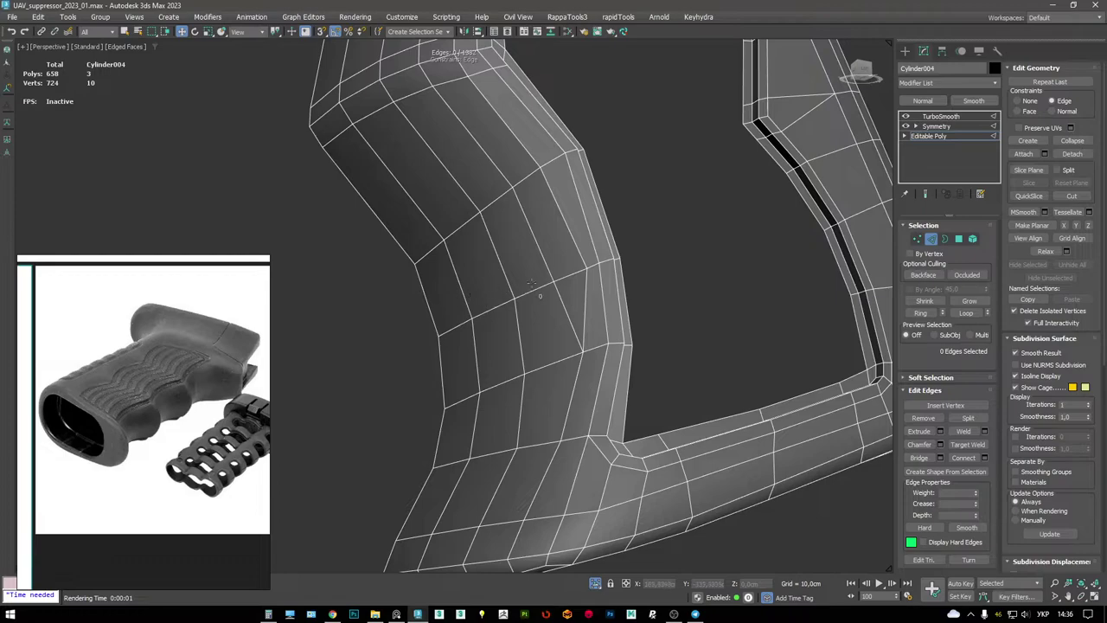
scroll(568, 270, "down", 3)
key("ctrl+BackSpace")
middle_click_drag(593, 421, 553, 370)
scroll(507, 253, "up", 2)
middle_click_drag(507, 252, 499, 306, "alt")
key("ctrl+BackSpace")
left_click(499, 279)
key("ctrl+BackSpace")
scroll(493, 244, "down", 2)
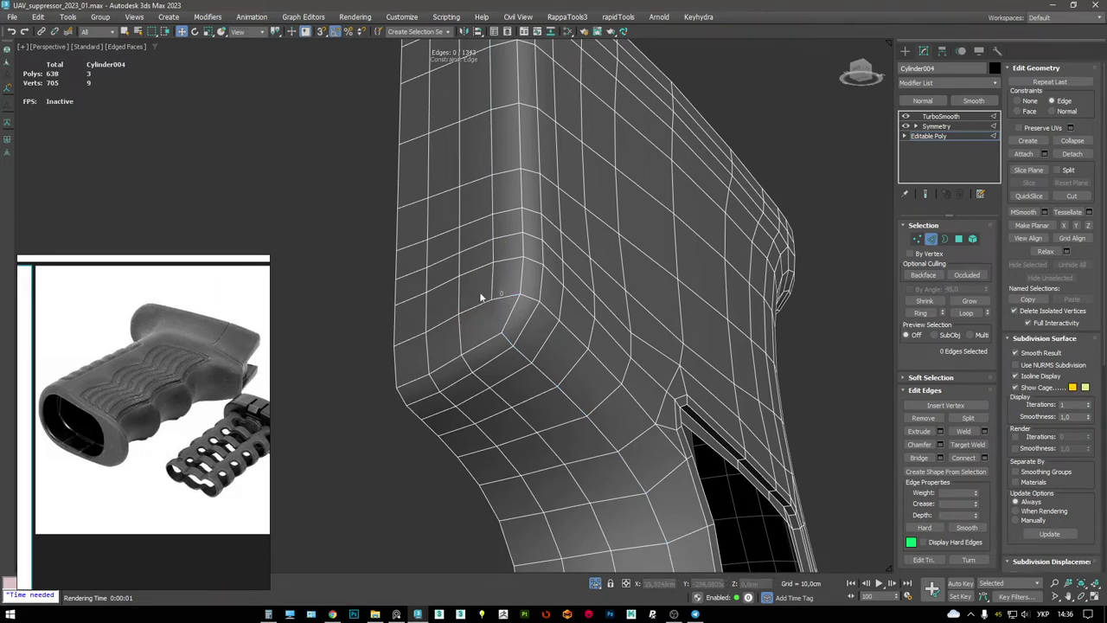
- Remove the six-edge loop at the grip's upper corner
scroll(475, 268, "down", 3)
key("alt+l")
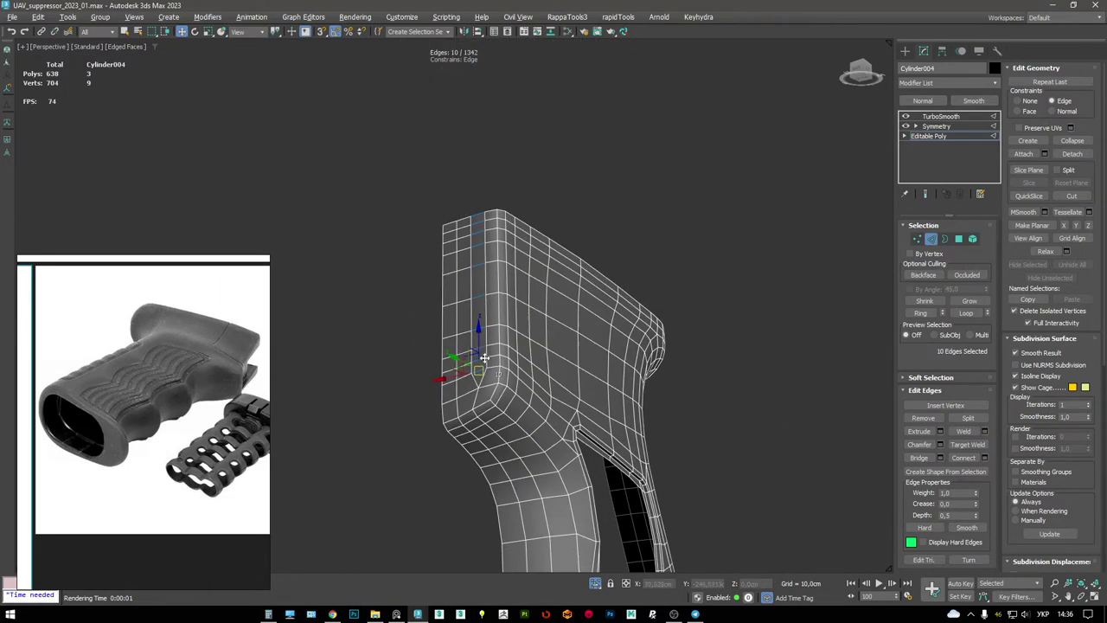
middle_click_drag(485, 351, 519, 221, "alt")
scroll(521, 215, "up", 4)
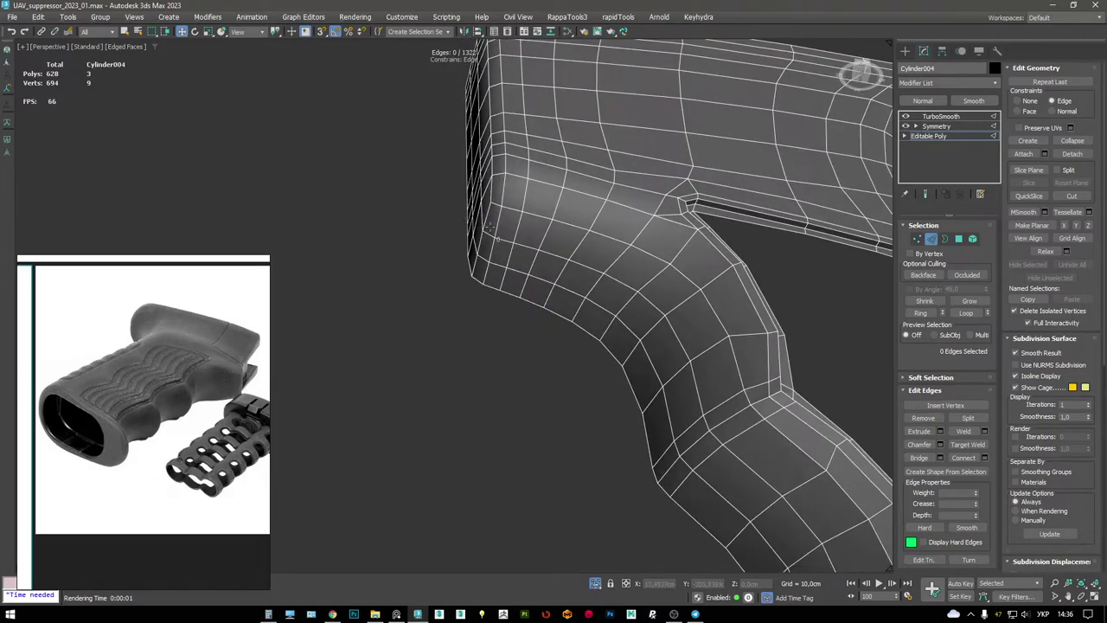
scroll(522, 215, "down", 3)
mouse_move(496, 279)
middle_mouse_down("alt")
mouse_move(536, 277)
mouse_move(497, 278)
middle_mouse_up("alt")
scroll(519, 216, "up", 6)
middle_click_drag(537, 239, 393, 201)
left_click(485, 217)
key("ctrl+BackSpace")
- Inspect the upper corner's vertices and select edges near the pole on the grip top
scroll(519, 230, "down", 3)
middle_click_drag(554, 239, 519, 251, "alt")
scroll(519, 254, "up", 4)
key("1")
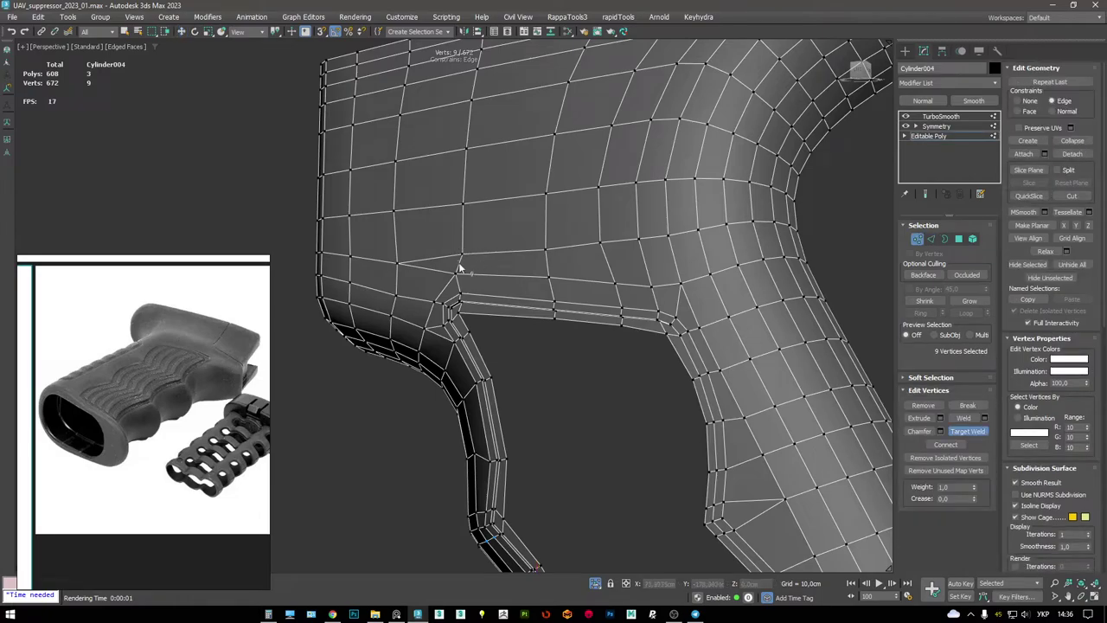
scroll(459, 269, "down", 5)
mouse_move(502, 251)
middle_mouse_down("alt")
mouse_move(519, 248)
mouse_move(486, 249)
mouse_move(504, 250)
middle_mouse_up("alt")
scroll(512, 247, "up", 3)
scroll(485, 251, "up", 3)
key("2")
left_click(481, 233)
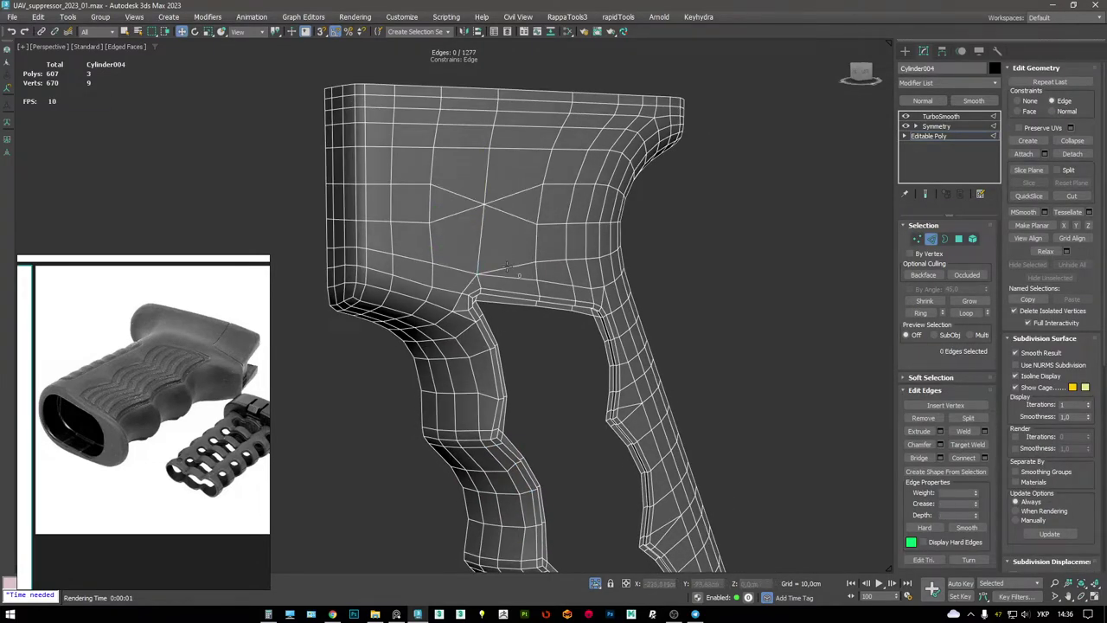
left_click(538, 231)
- Select the edge loops around the grip and at the lower corner, then clear the selection
middle_click_drag(538, 232, 563, 193, "alt")
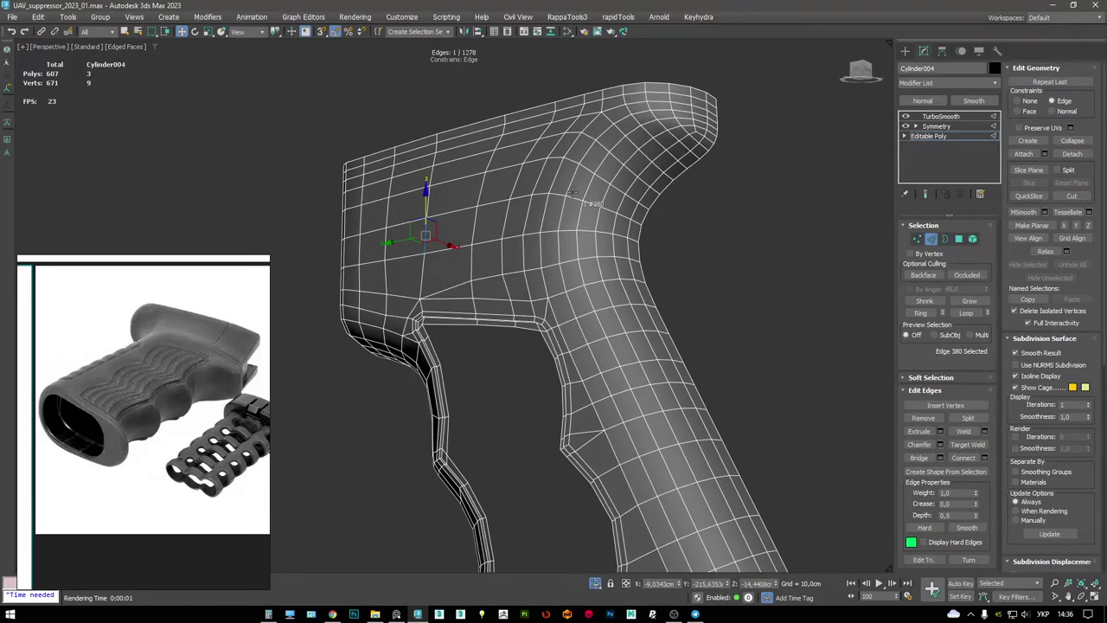
middle_click_drag(602, 208, 549, 99, "alt")
double_click(581, 233)
double_click(522, 162)
scroll(583, 362, "up", 4)
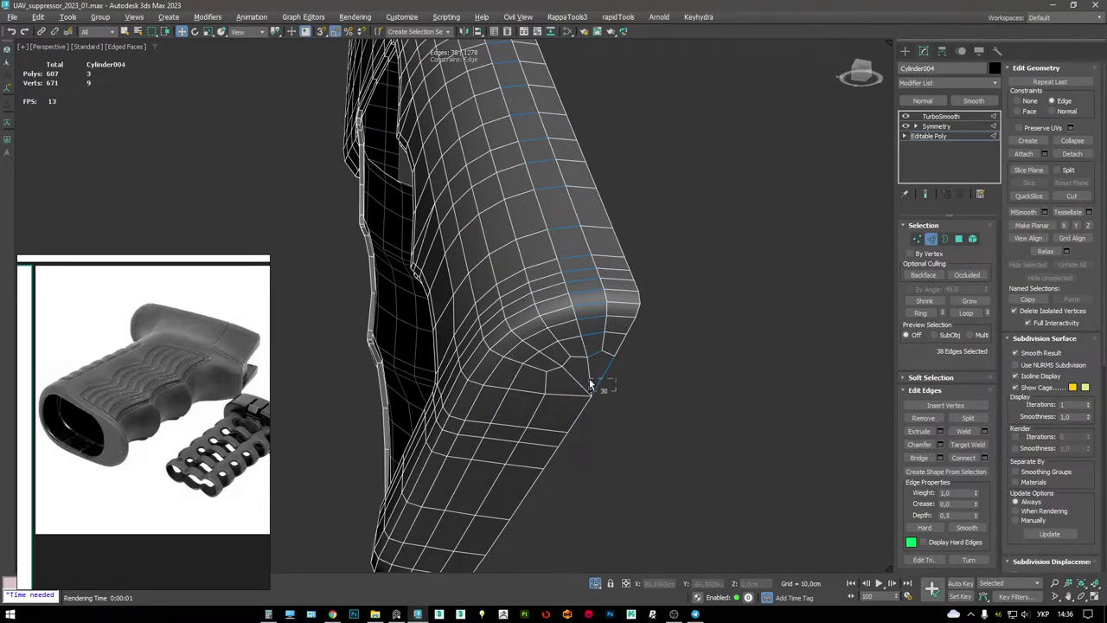
middle_click_drag(566, 295, 606, 415, "alt")
scroll(632, 448, "up", 3)
left_click(631, 443)
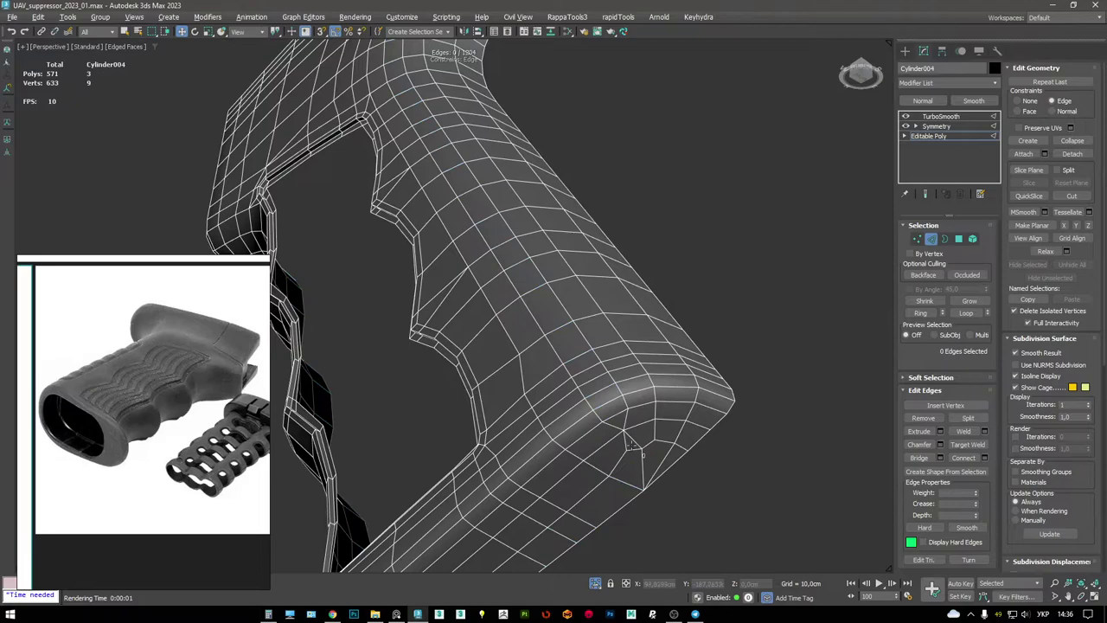
- Select the top edge loop of the upright grip and review it from a three-quarter angle
scroll(584, 348, "down", 3)
middle_click_drag(584, 349, 567, 162, "alt")
scroll(532, 160, "up", 2)
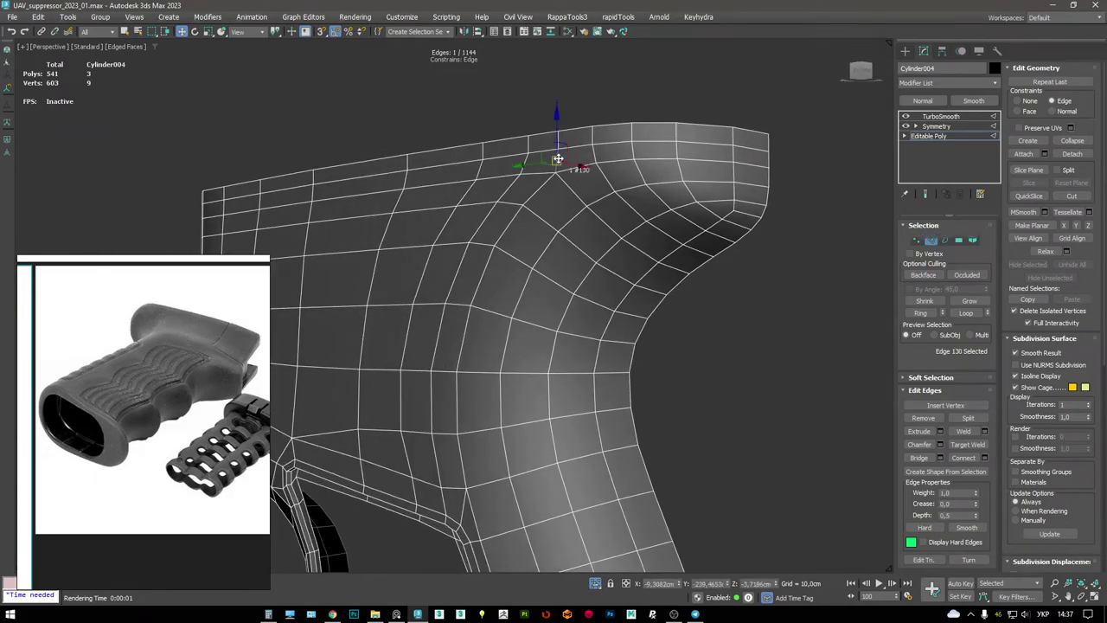
double_click(630, 149)
scroll(630, 148, "down", 2)
middle_click_drag(630, 149, 629, 184, "alt")
middle_click_drag(487, 199, 662, 398, "alt")
scroll(554, 264, "up", 5)
middle_click_drag(654, 274, 698, 315, "alt")
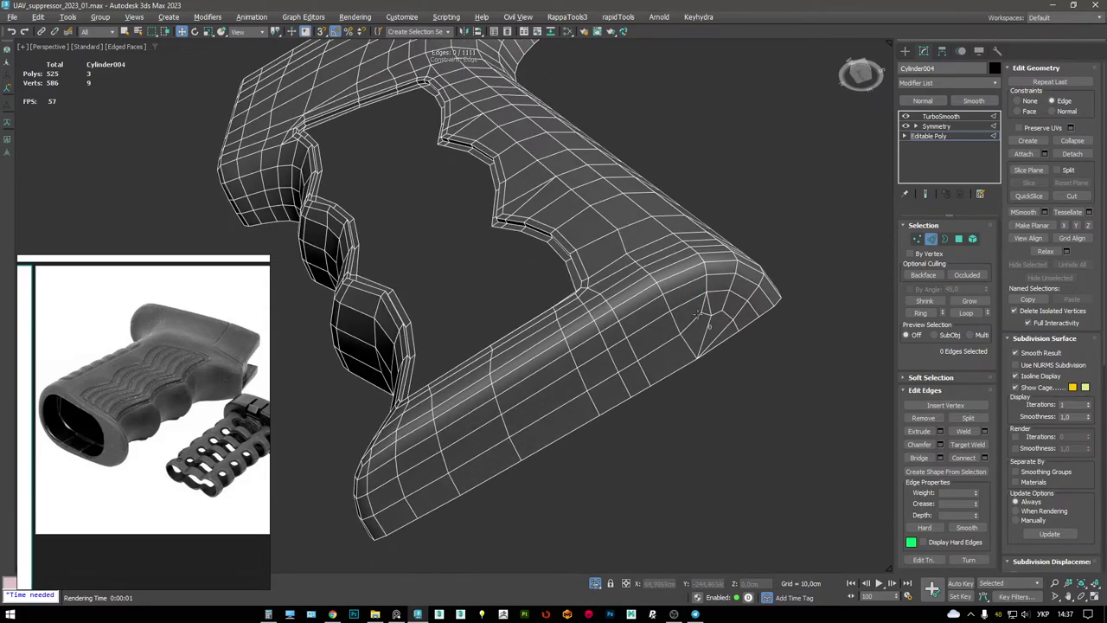
- Target-weld the base's end-corner vertex into the corner pole
left_click(707, 307)
scroll(708, 329, "up", 5)
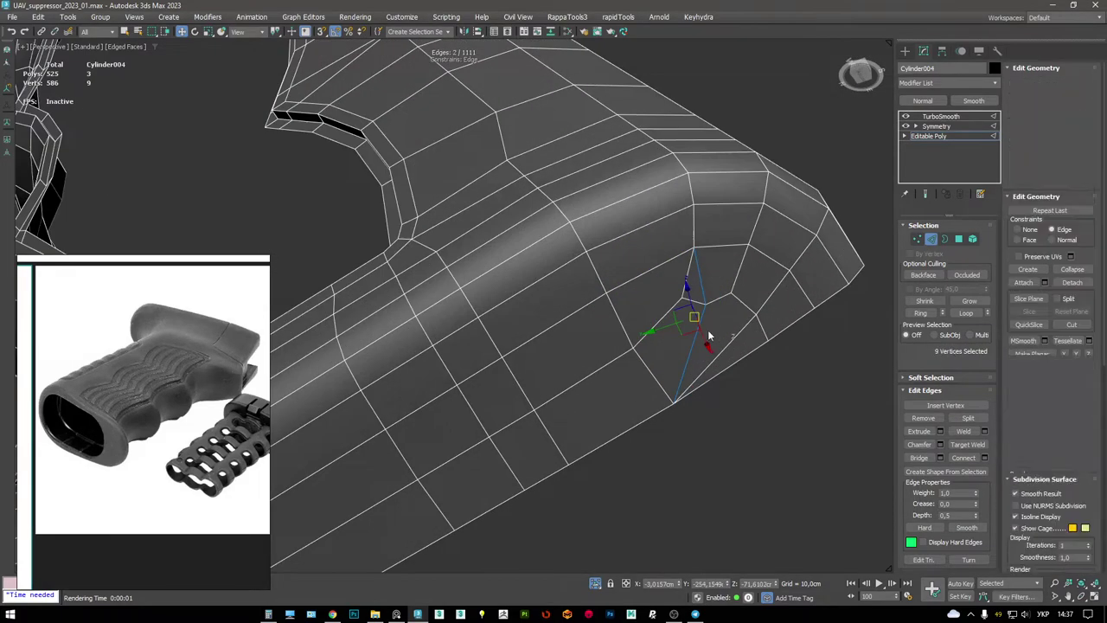
key("1")
key("ctrl+w")
scroll(718, 303, "down", 2)
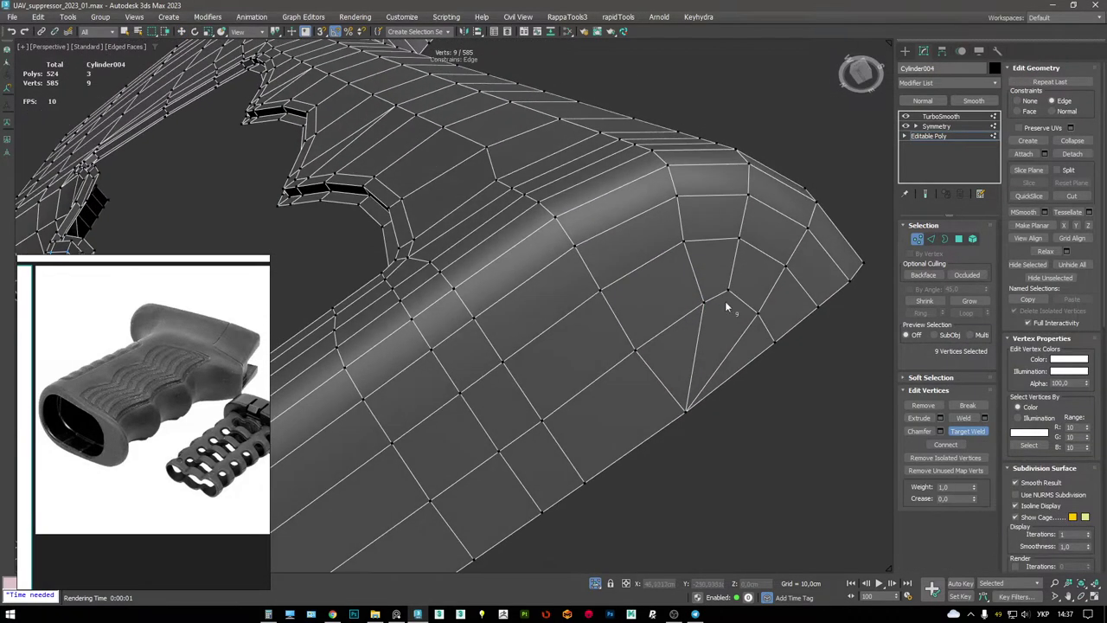
key("w")
left_click(709, 302)
middle_click_drag(709, 302, 674, 323, "alt")
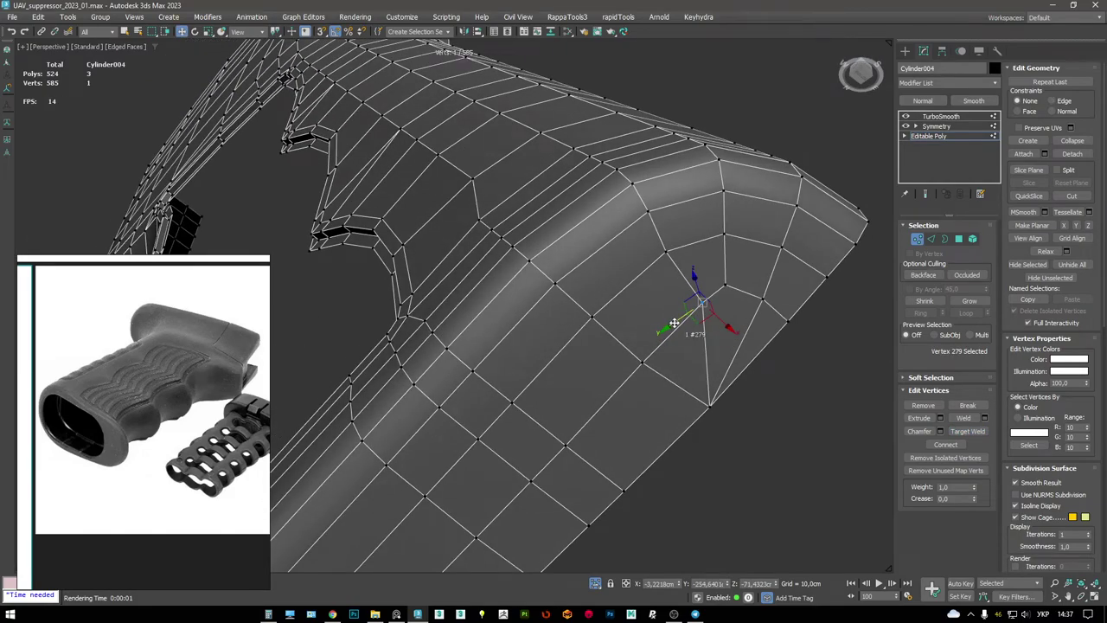
key("2")
left_click(753, 330)
middle_click_drag(752, 330, 642, 246, "alt")
scroll(691, 306, "down", 3)
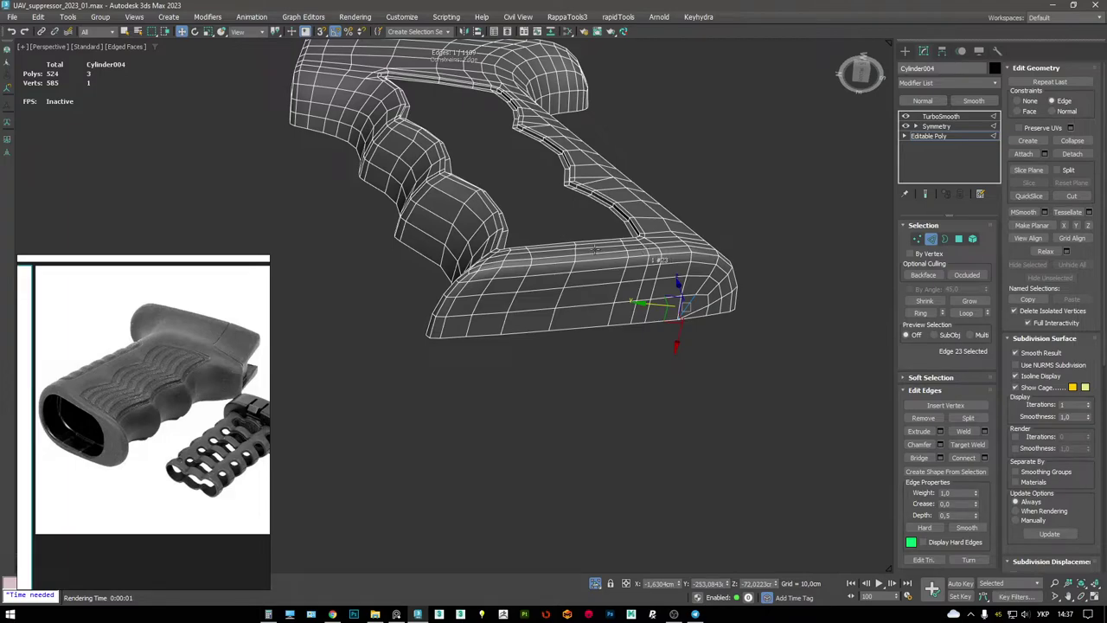
- Select a strip of polygons along the grip base's side and upper edge toward its right end
middle_click_drag(805, 208, 605, 285, "alt")
key("4")
left_click(452, 324)
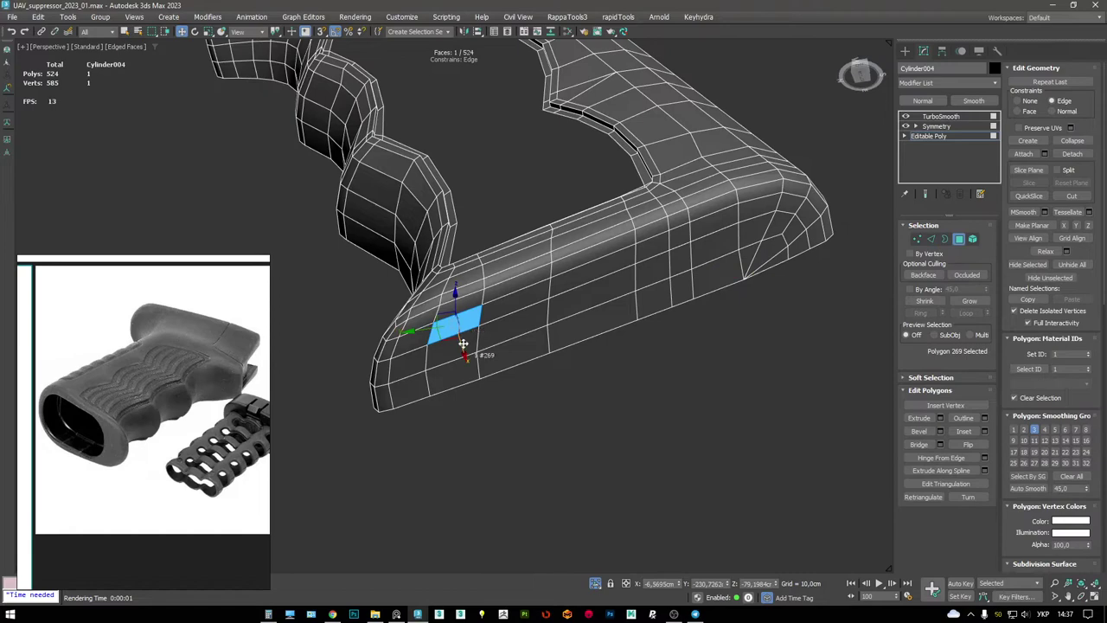
left_click(467, 352, "ctrl")
left_click(450, 380, "ctrl")
left_click(515, 333, "ctrl")
left_click(588, 277, "ctrl")
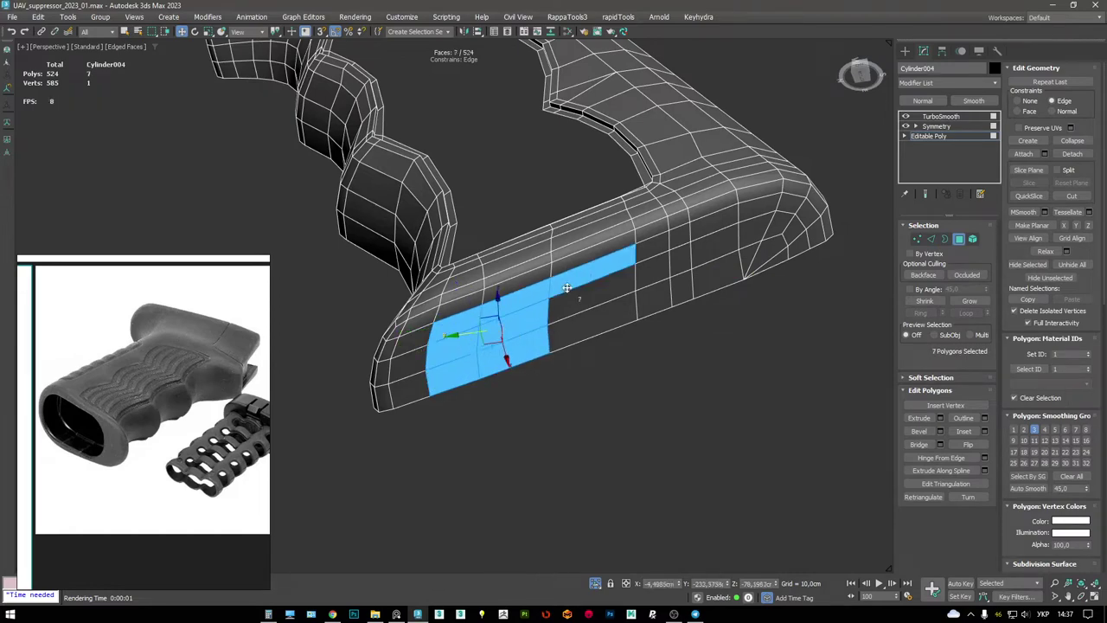
left_click(631, 286, "ctrl")
left_click(653, 270, "ctrl")
left_click(681, 237, "ctrl")
left_click(714, 223, "ctrl")
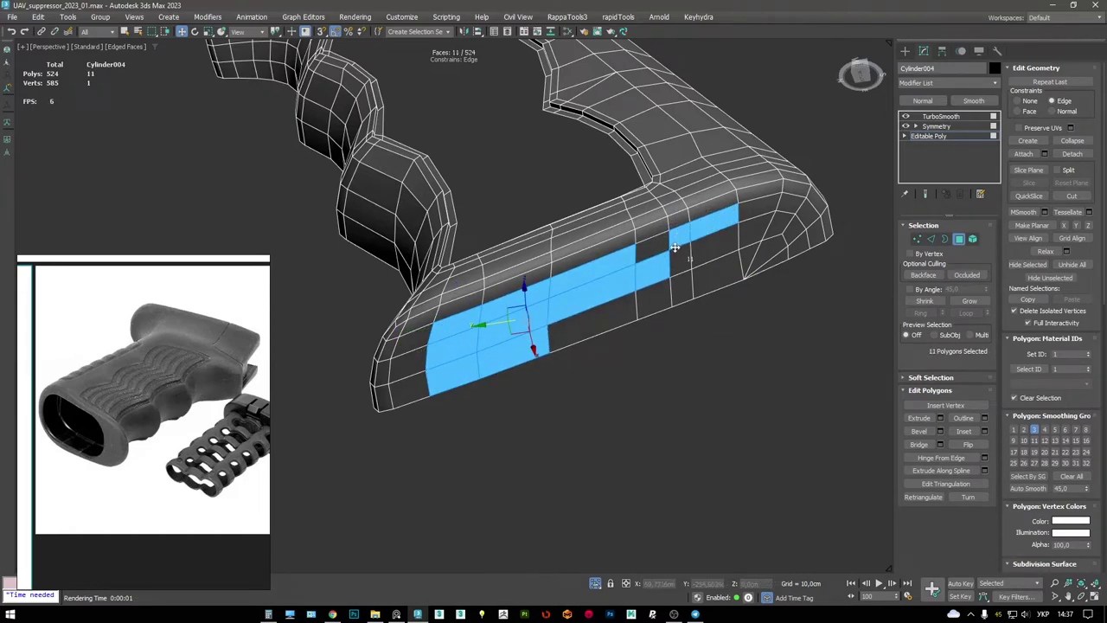
left_click(654, 250, "ctrl")
middle_click_drag(704, 229, 725, 215, "alt")
left_click(754, 213, "ctrl")
left_click(789, 220, "ctrl")
left_click(801, 229, "ctrl")
left_click(809, 251, "ctrl")
left_click(792, 261, "ctrl")
- Extend the polygon selection around the base's end, checking it in wireframe
middle_click_drag(790, 264, 771, 327, "alt")
key("F3")
left_click(749, 252, "ctrl")
left_click(668, 293, "ctrl")
left_click(584, 346, "ctrl")
key("F3")
middle_click_drag(606, 364, 699, 316, "alt")
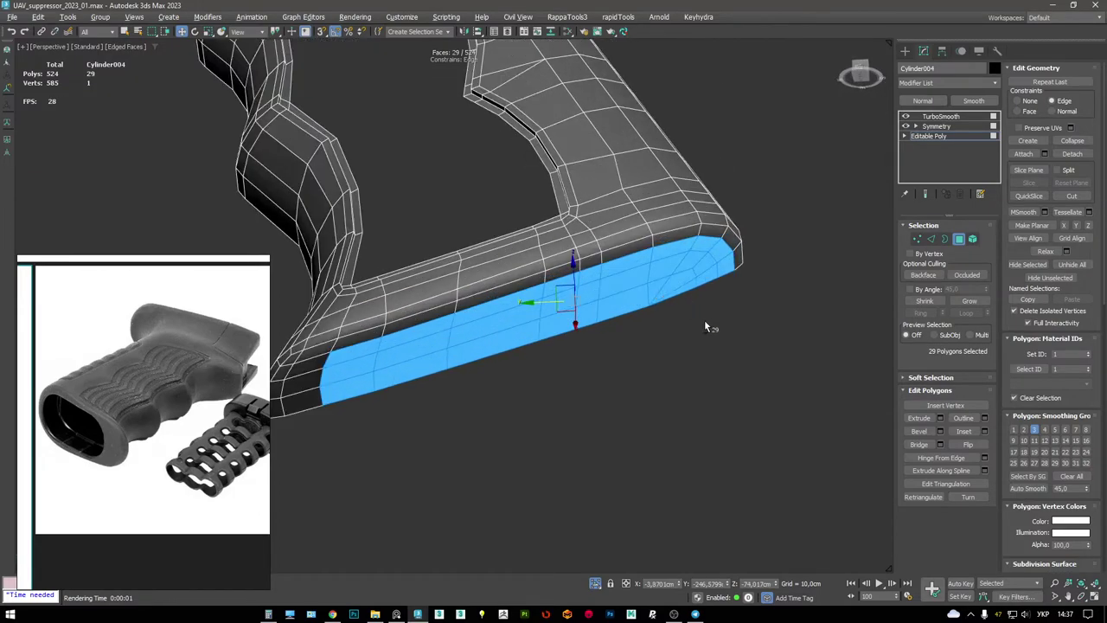
left_click_drag(699, 316, 623, 259, "alt")
middle_click_drag(658, 337, 668, 346, "alt")
left_click_drag(580, 303, 556, 364, "alt")
key("ctrl+z")
mouse_move(657, 294)
left_mouse_down("ctrl")
mouse_move(762, 242)
mouse_move(692, 240)
left_mouse_up("ctrl")
- Trim the strip's end faces from the selection and delete the 17 bottom faces
left_click_drag(621, 258, 556, 259, "alt")
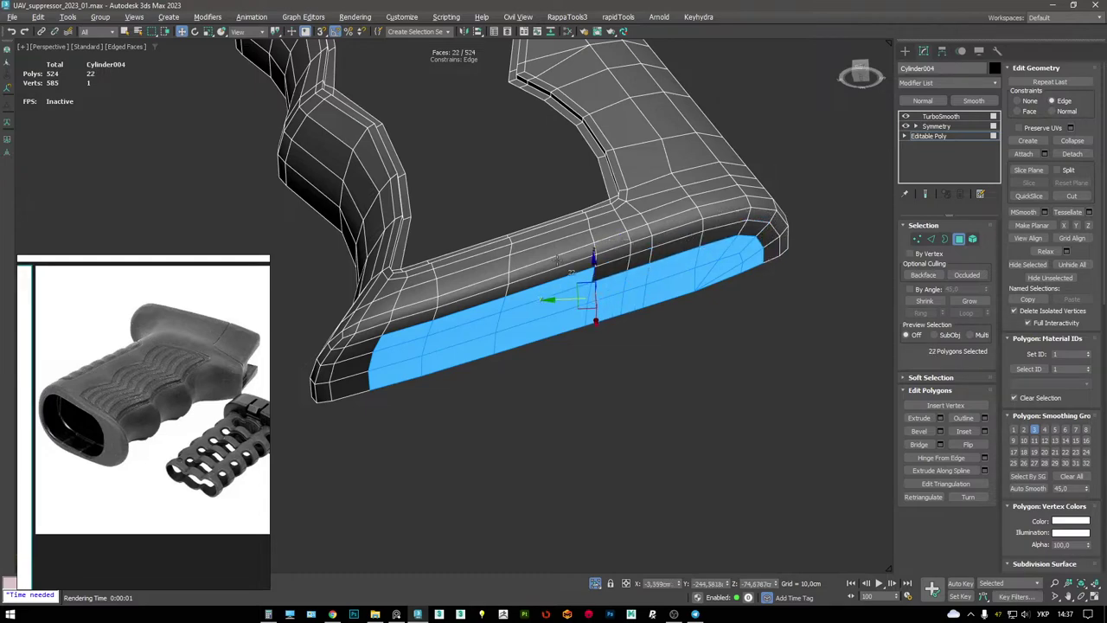
left_click_drag(401, 294, 400, 371, "alt")
left_click(467, 306, "alt")
scroll(467, 306, "down", 3)
middle_click_drag(468, 306, 563, 225, "alt")
key("Delete")
scroll(544, 277, "up", 2)
key("ctrl+z")
scroll(527, 243, "up", 2)
key("Delete")
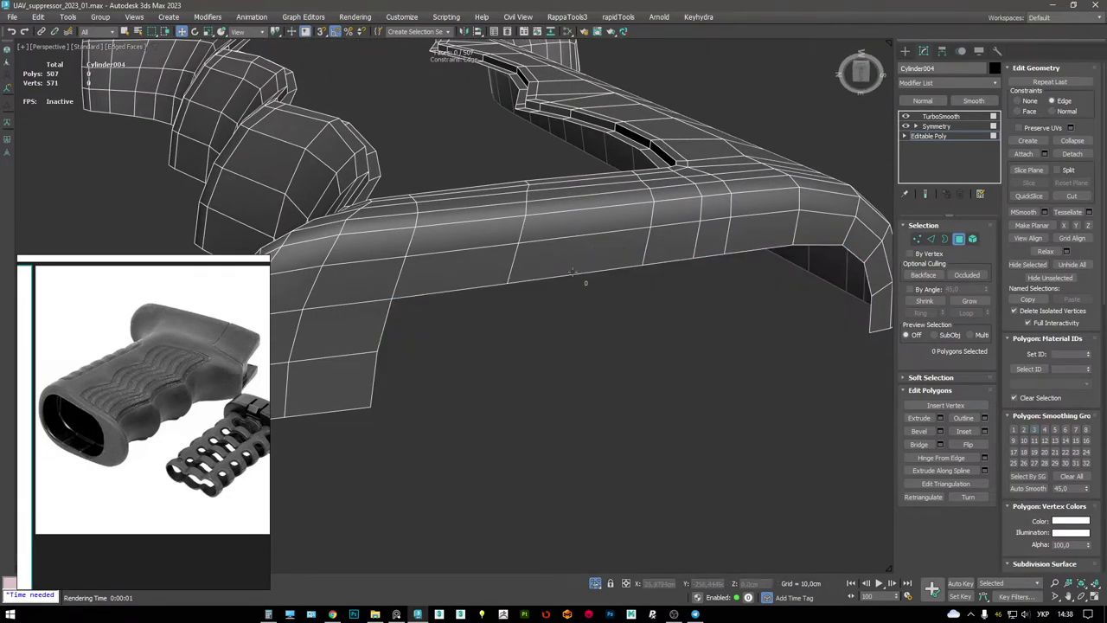
- Select a path of edges along the grip's open bottom border
key("2")
double_click(566, 274)
middle_click_drag(566, 274, 498, 288, "alt")
left_click(479, 328)
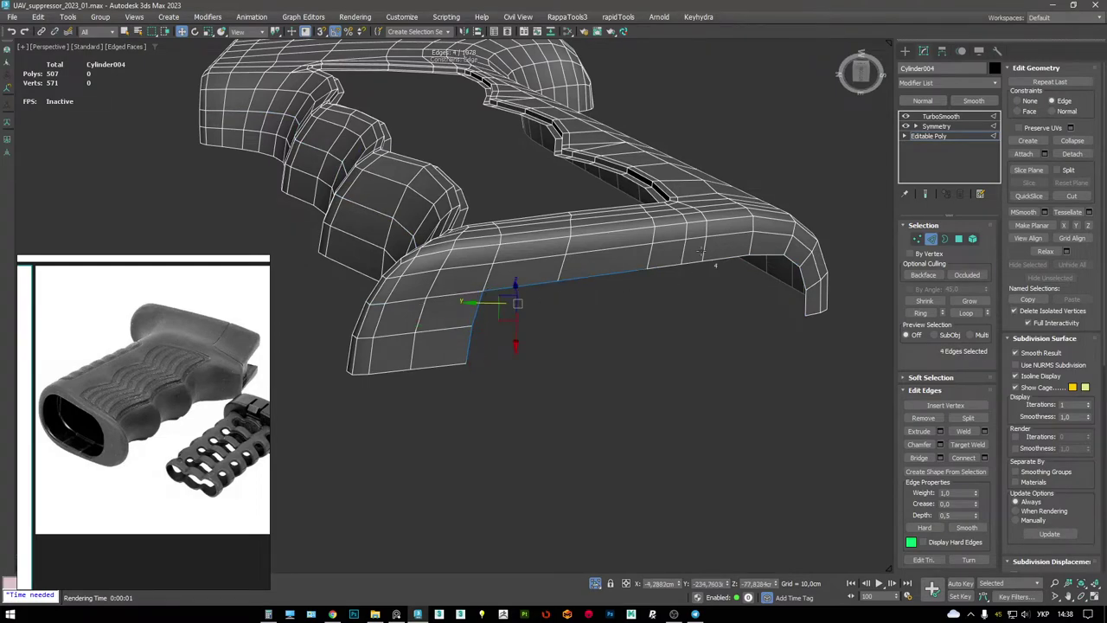
middle_click_drag(702, 255, 720, 257, "alt")
left_click(753, 235)
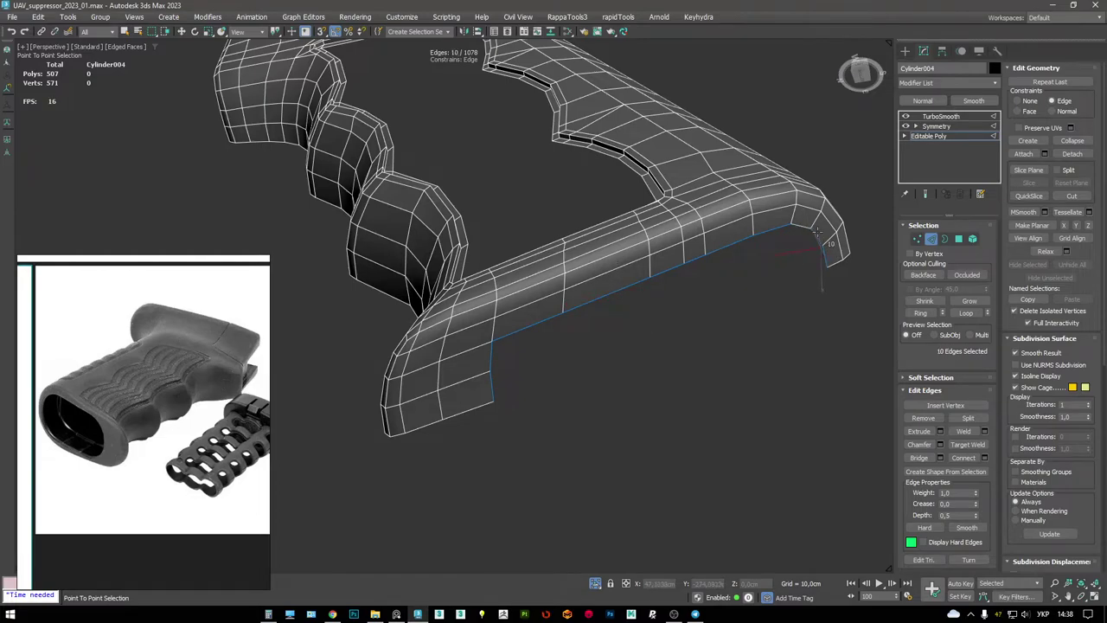
- Extrude the bottom edges with height 0 and width about 0.46 cm
key("w")
middle_click_drag(803, 227, 692, 259, "alt")
scroll(692, 260, "down", 4)
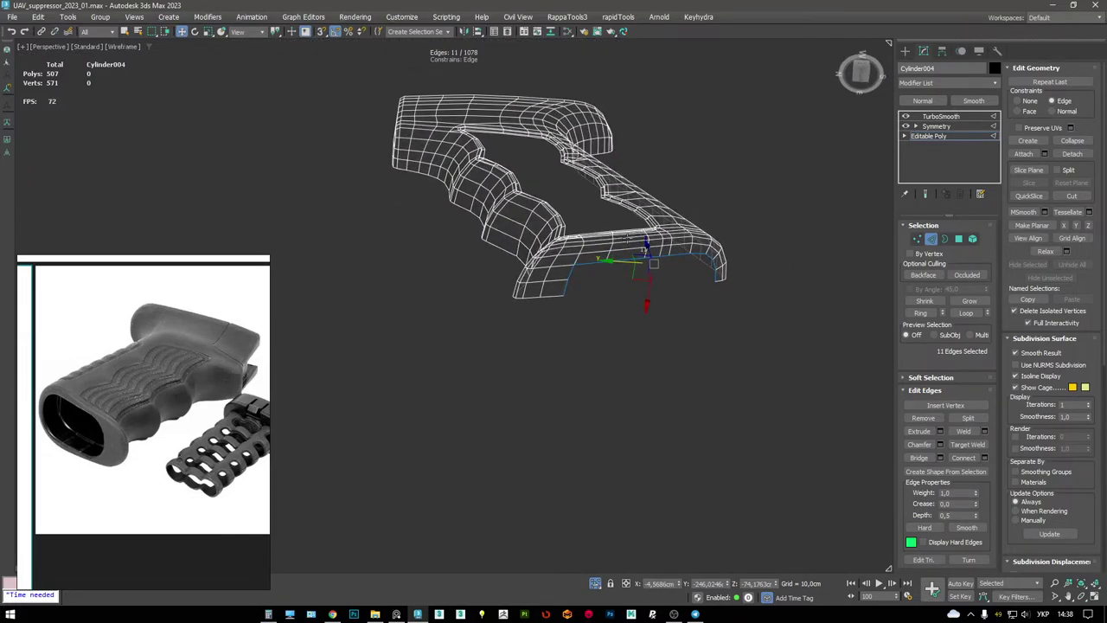
scroll(599, 263, "up", 6)
middle_click_drag(598, 263, 528, 290, "alt")
right_click(463, 312)
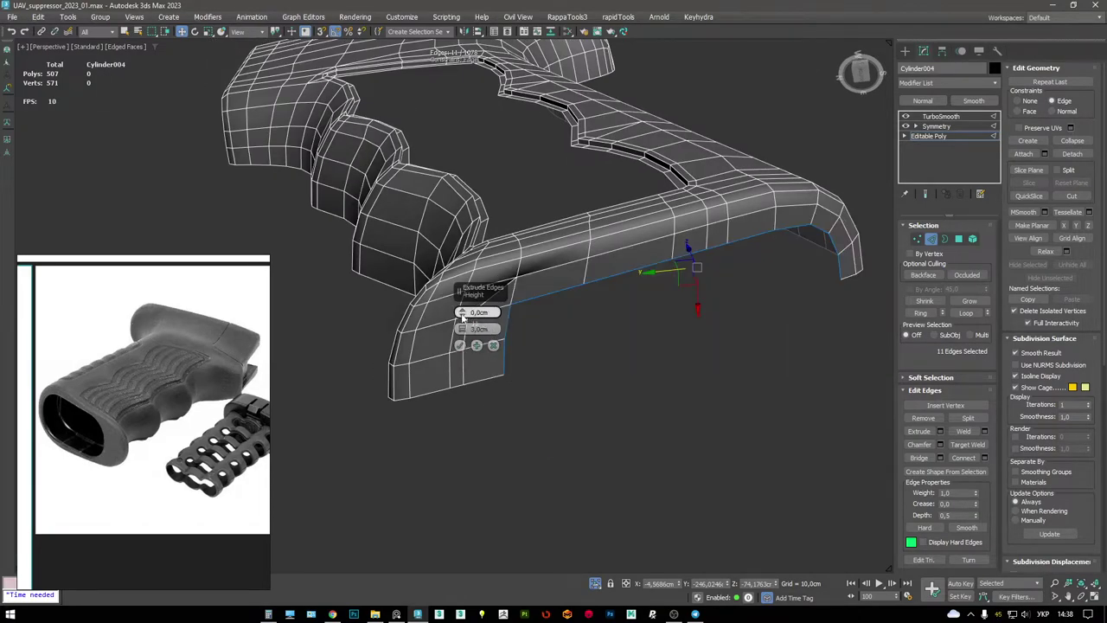
left_click_drag(462, 329, 470, 308)
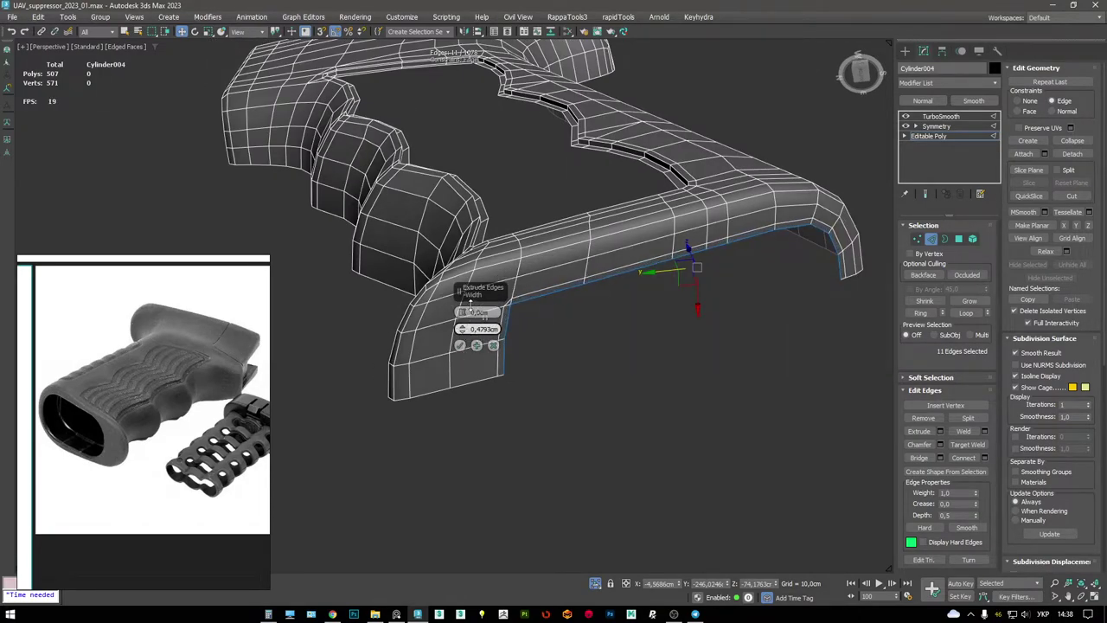
left_click(460, 345)
scroll(513, 297, "up", 3)
left_click(513, 296)
- Move the two bottom-corner vertices about 0.88 cm along Y and preview the smoothing
mouse_move(513, 297)
middle_mouse_down("alt")
mouse_move(513, 264)
mouse_move(529, 314)
mouse_move(515, 303)
middle_mouse_up("alt")
key("1")
left_click(514, 303)
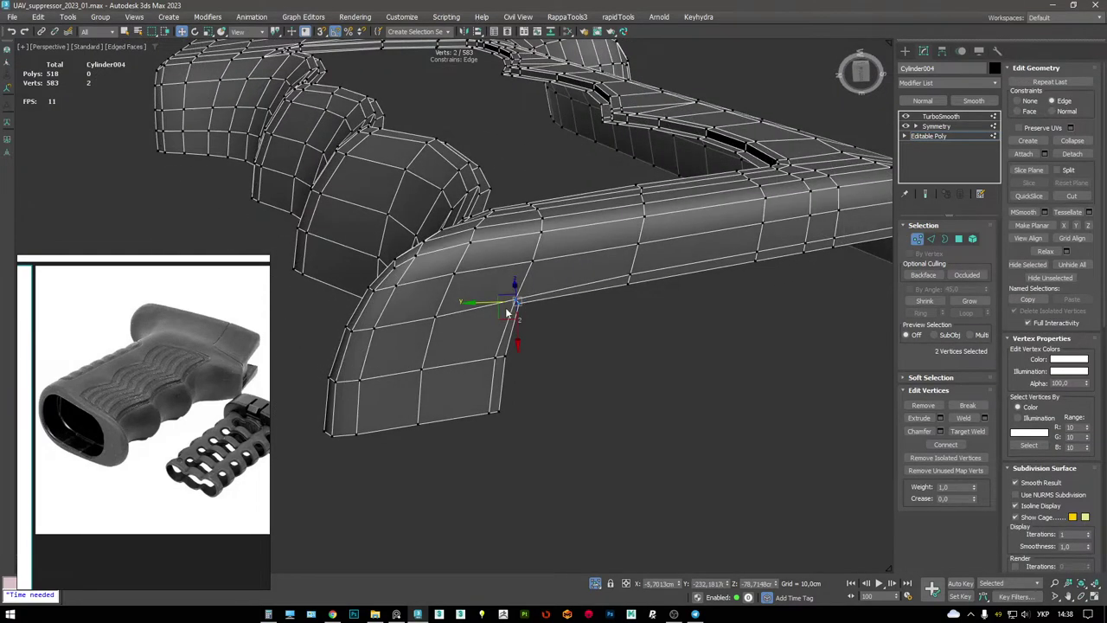
left_click_drag(491, 301, 511, 296)
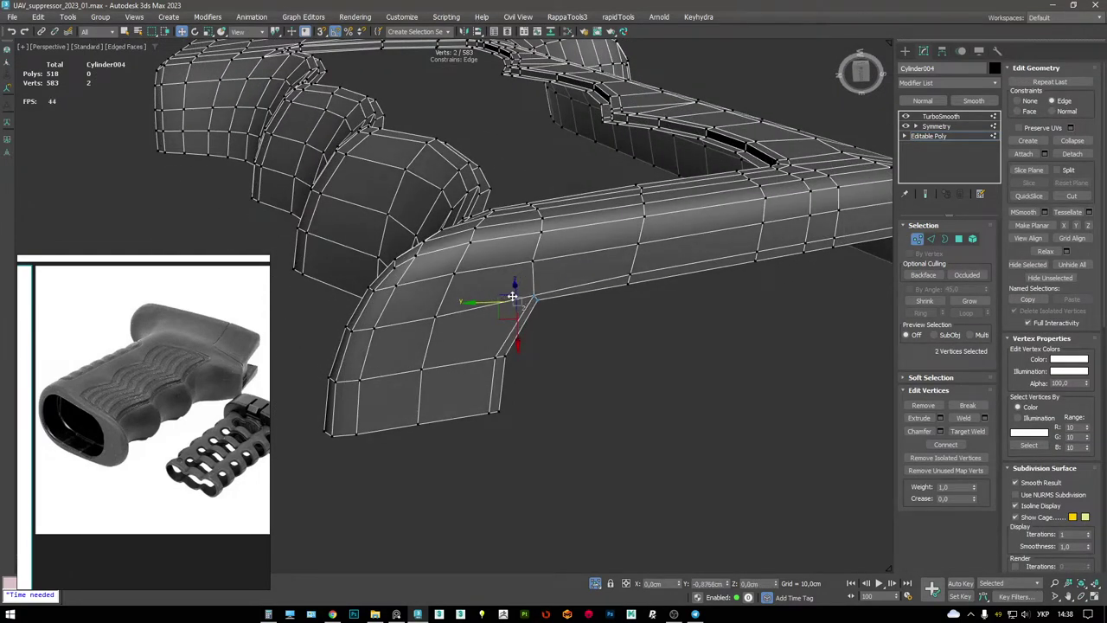
key("ctrl+e")
scroll(514, 297, "down", 5)
middle_click_drag(516, 296, 640, 250, "alt")
key("ctrl+e")
- Delete the loop of eleven extruded faces and check the smoothed mesh
middle_click_drag(507, 230, 554, 217, "alt")
middle_click_drag(372, 270, 756, 152, "alt")
key("4")
left_click(701, 223, "shift")
key("Delete")
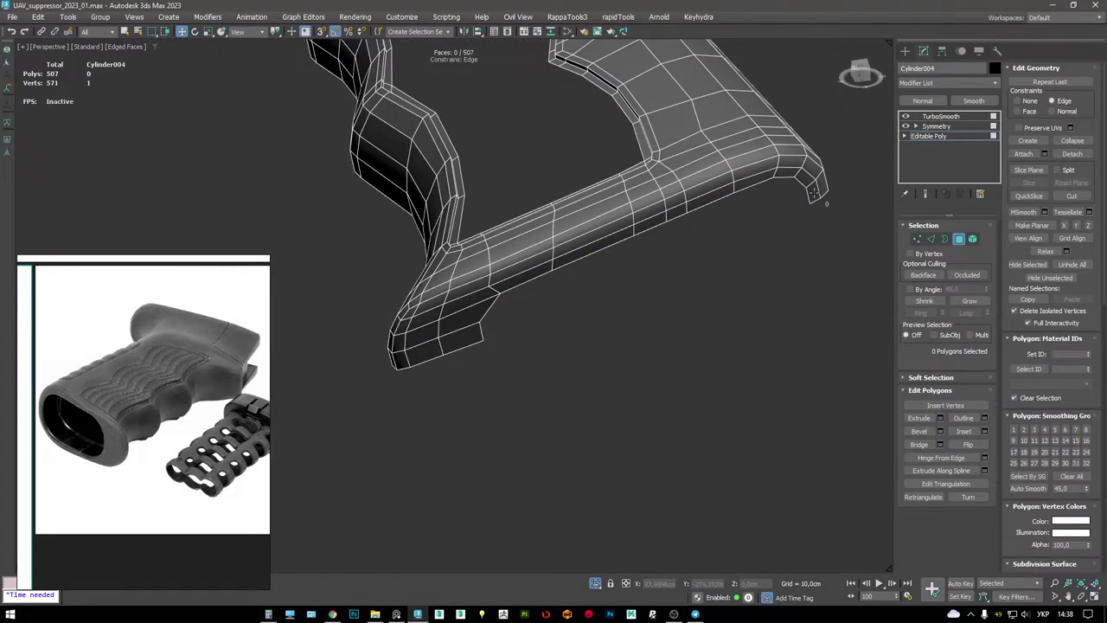
mouse_move(812, 194)
middle_mouse_down("alt")
mouse_move(711, 145)
mouse_move(680, 223)
middle_mouse_up("alt")
key("ctrl+e")
key("F4")
key("ctrl+e")
key("F4")
- Shift the selected bottom border edges about 0.76 cm along X
key("2")
left_click(551, 287)
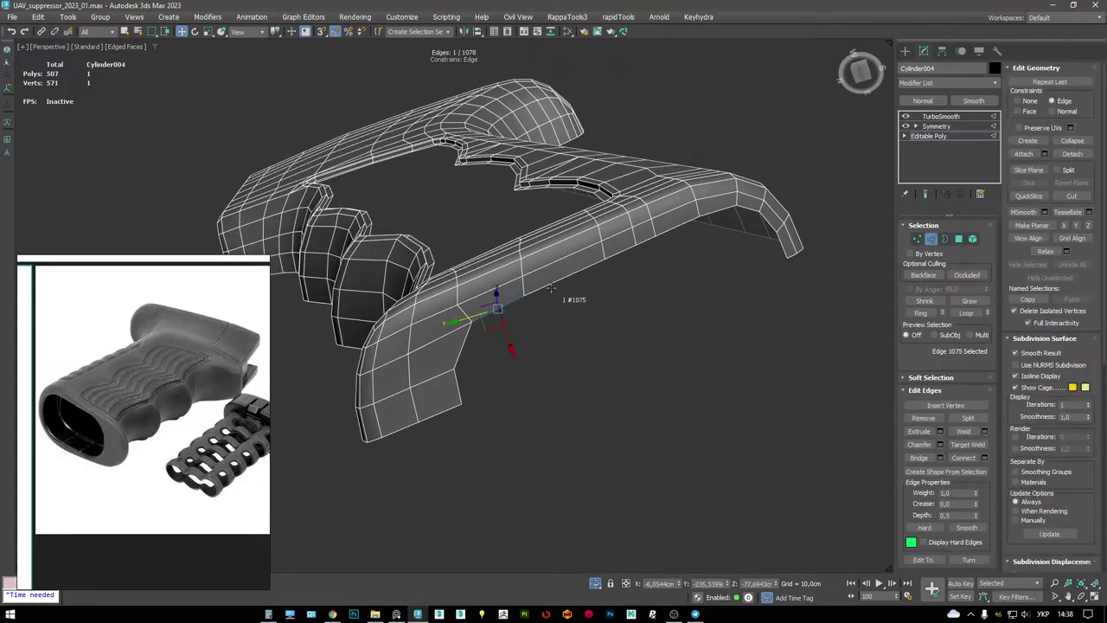
left_click_drag(612, 289, 609, 279)
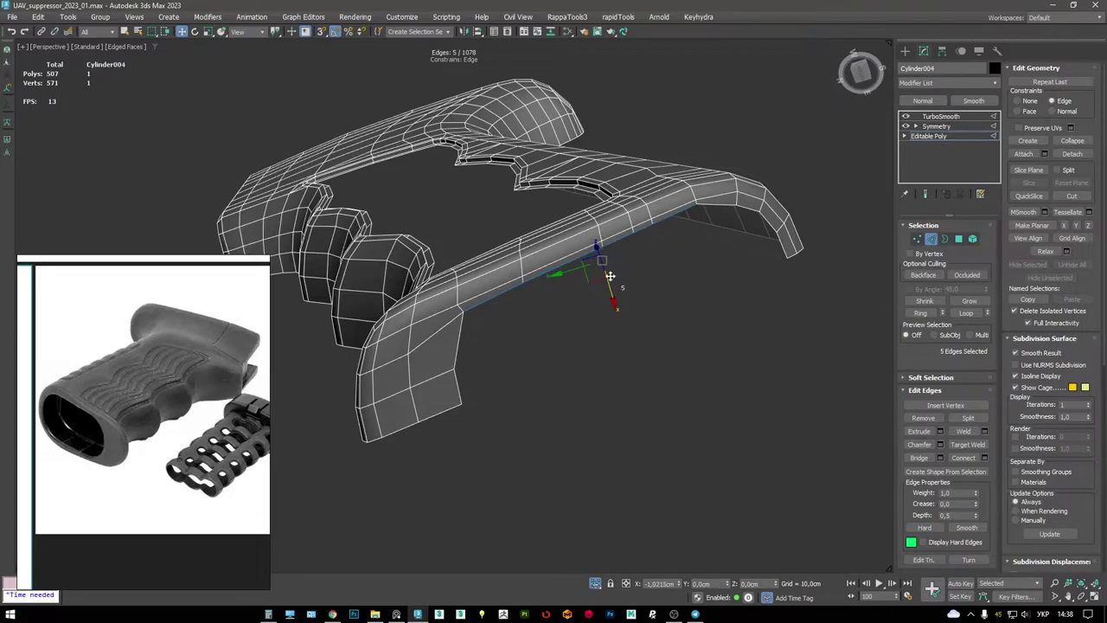
scroll(724, 220, "up", 3)
middle_click_drag(772, 198, 671, 183, "alt")
- Start a Cut at the front corner, then delete a three-face strip there
left_click(677, 197)
key("1")
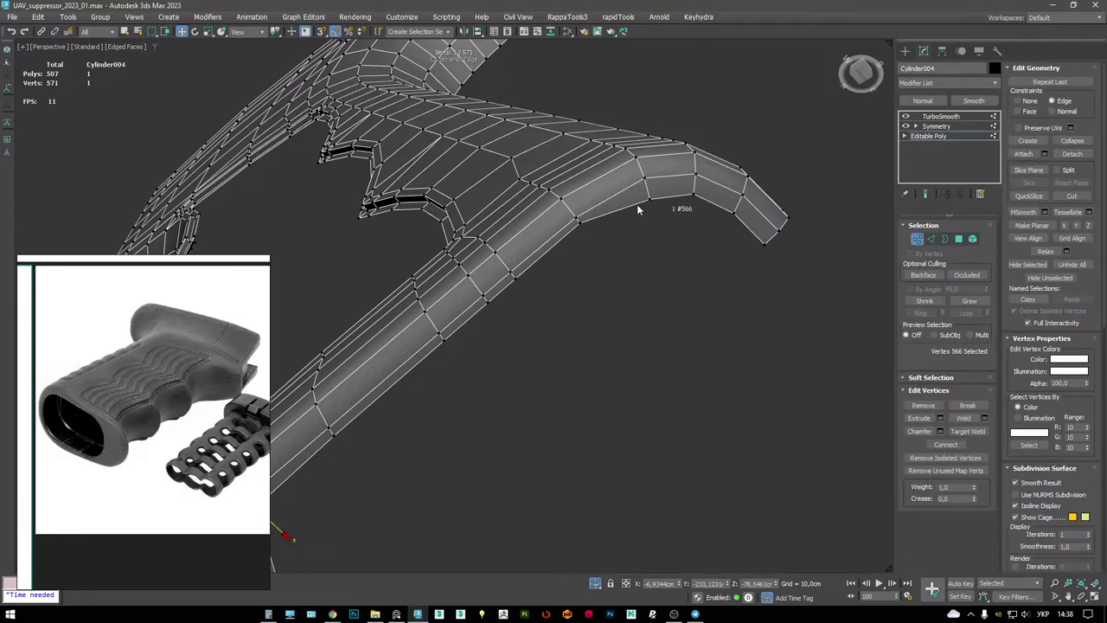
key("alt+c")
scroll(648, 188, "up", 3)
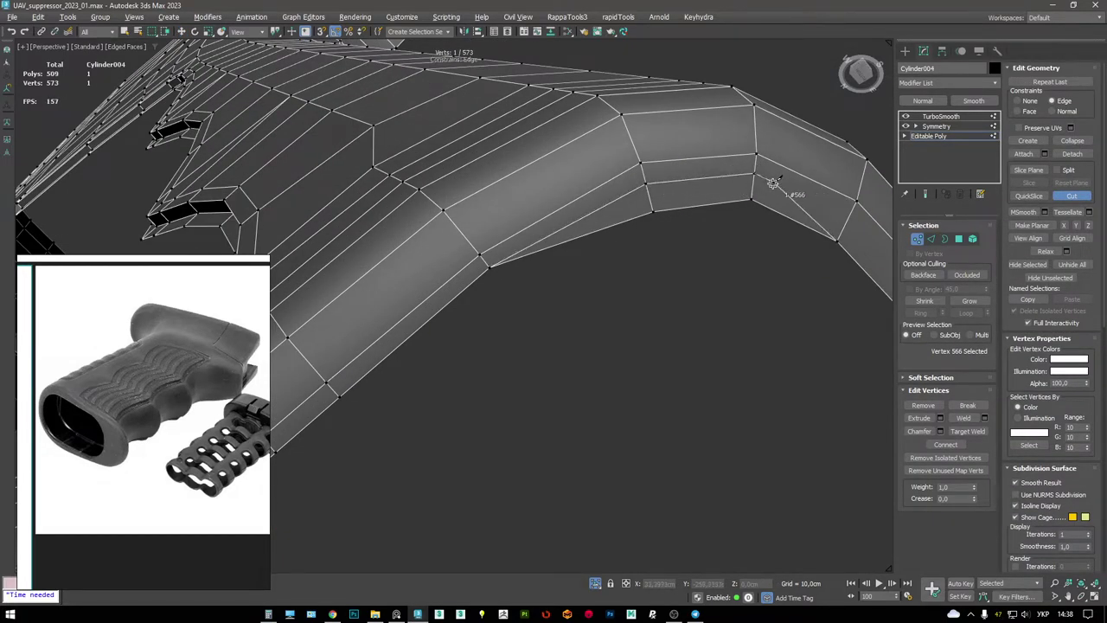
middle_click_drag(774, 182, 647, 162, "alt")
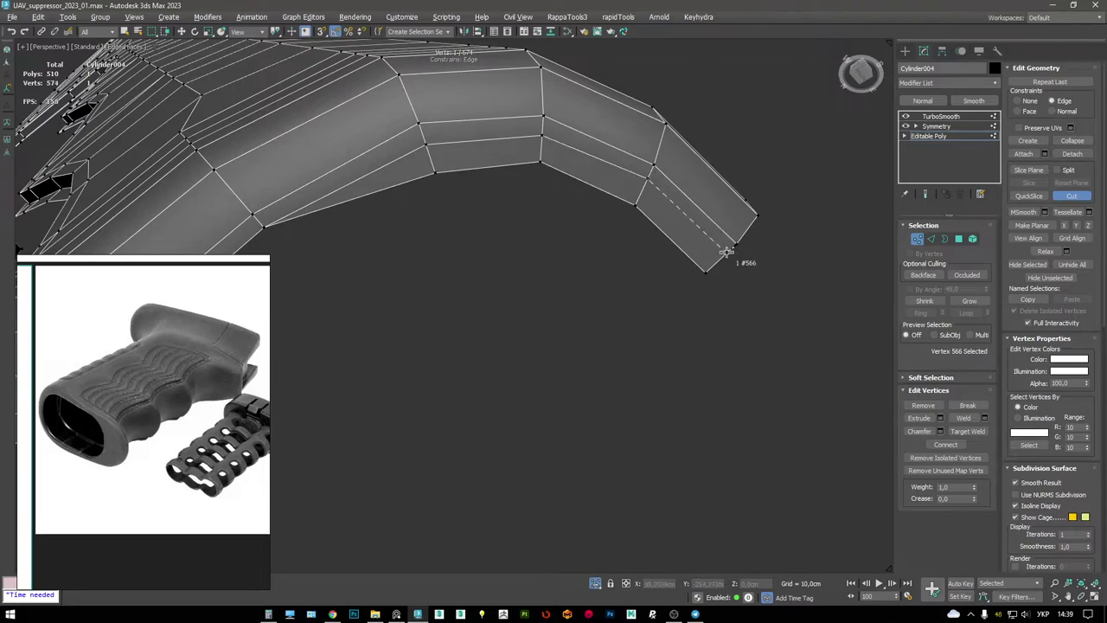
key("4")
key("w")
left_click(682, 244)
left_click(631, 178, "shift")
left_click(548, 185, "shift")
key("Delete")
- Inspect the grip with the smoothed result preview without the edge overlay
key("F4")
left_click(926, 193)
middle_click_drag(605, 216, 562, 226, "alt")
key("F4")
left_click(926, 193)
middle_click_drag(484, 259, 499, 187, "alt")
scroll(536, 234, "up", 5)
- Cut two new edges from the front corner vertex
key("1")
left_click(539, 270)
middle_click_drag(539, 270, 611, 212, "alt")
key("alt+c")
left_click(609, 224)
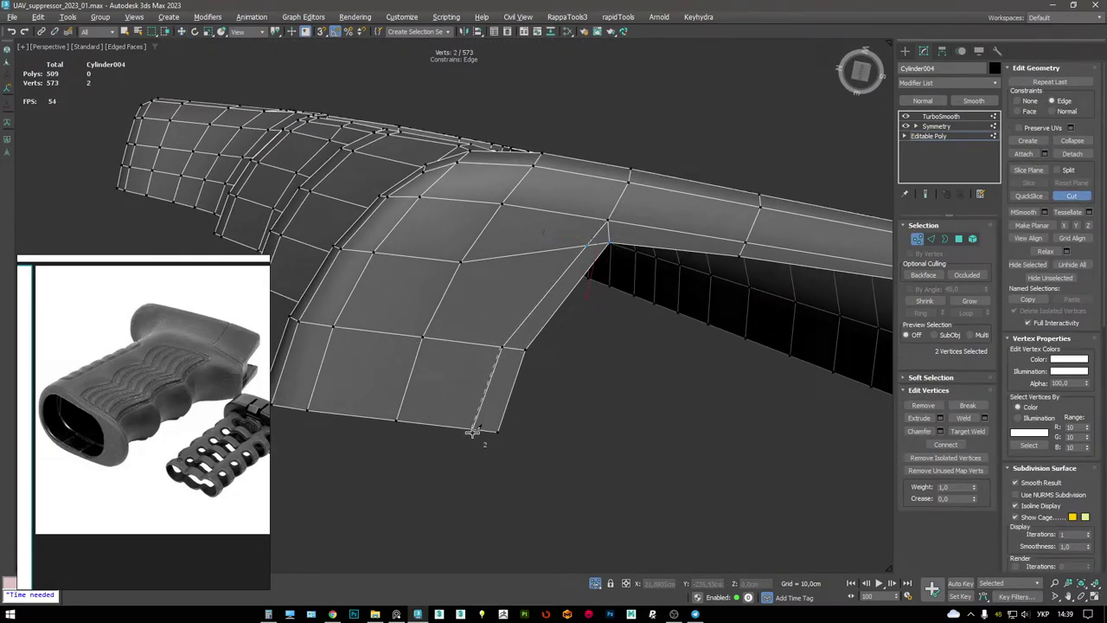
right_click(586, 215)
key("w")
middle_click_drag(587, 215, 586, 284, "alt")
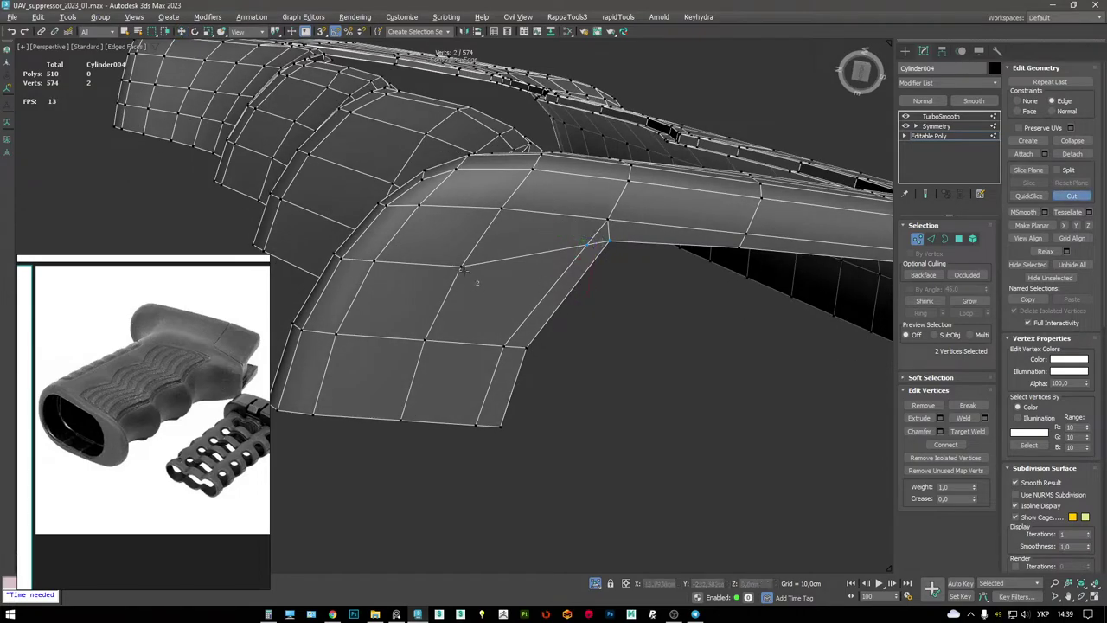
right_click(594, 285)
key("2")
left_click(608, 243)
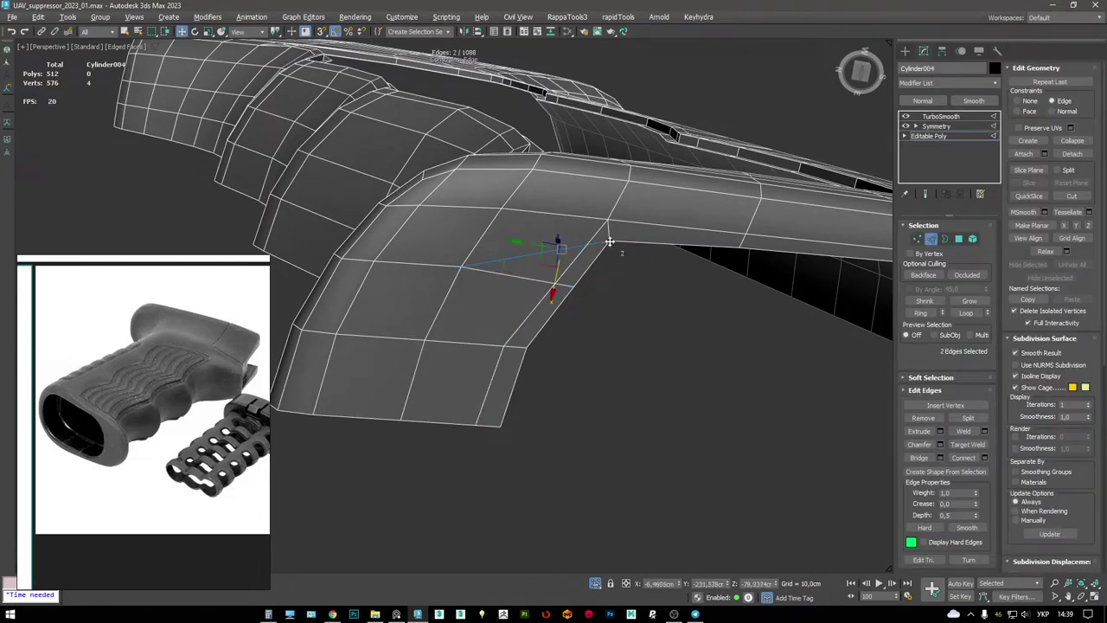
middle_click_drag(599, 242, 650, 248, "alt")
- Move the two new vertices about 1.63 cm along Y and review the whole model
key("1")
key("F3")
left_click_drag(583, 228, 630, 229)
scroll(694, 217, "down", 5)
mouse_move(694, 216)
middle_mouse_down("alt")
mouse_move(631, 248)
mouse_move(645, 221)
mouse_move(517, 215)
mouse_move(488, 266)
mouse_move(510, 264)
middle_mouse_up("alt")
key("F3")
key("F4")
- Select the grip's whole bottom edge loop, undoing an extra strip of faces
key("2")
left_click(518, 215)
double_click(517, 215)
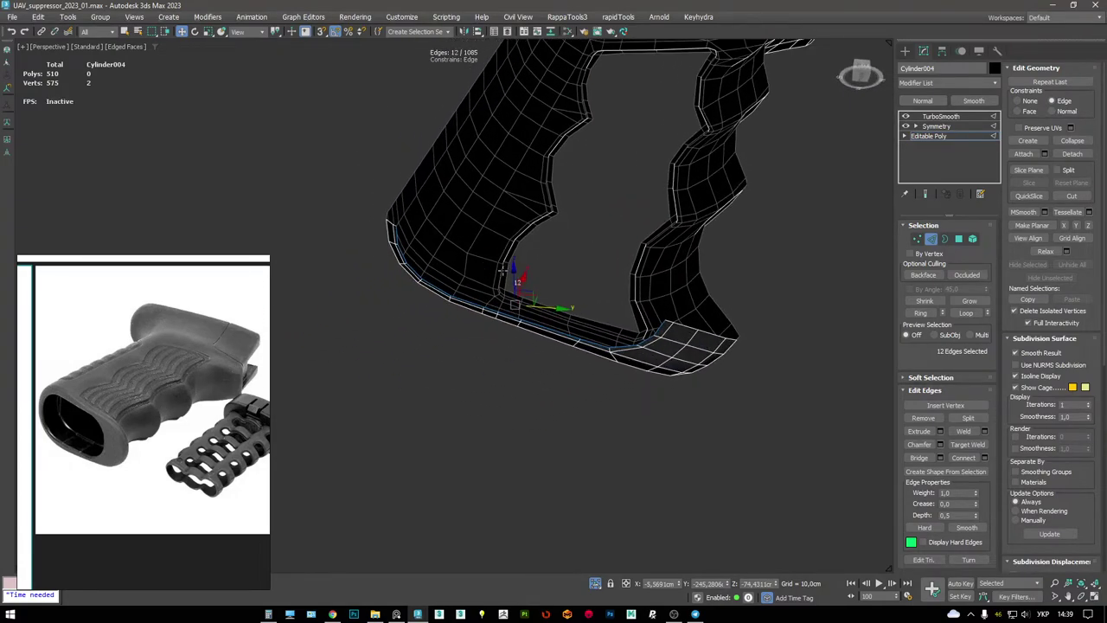
scroll(96, 415, "down", 3)
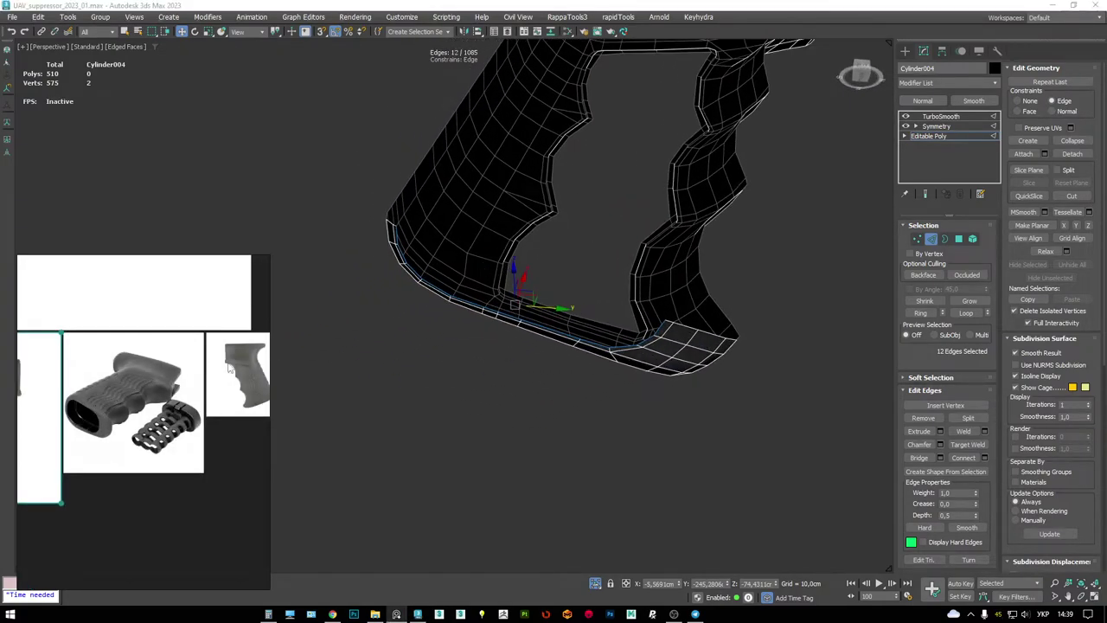
middle_click_drag(495, 327, 519, 350, "alt")
scroll(477, 300, "up", 4)
key("ctrl+z")
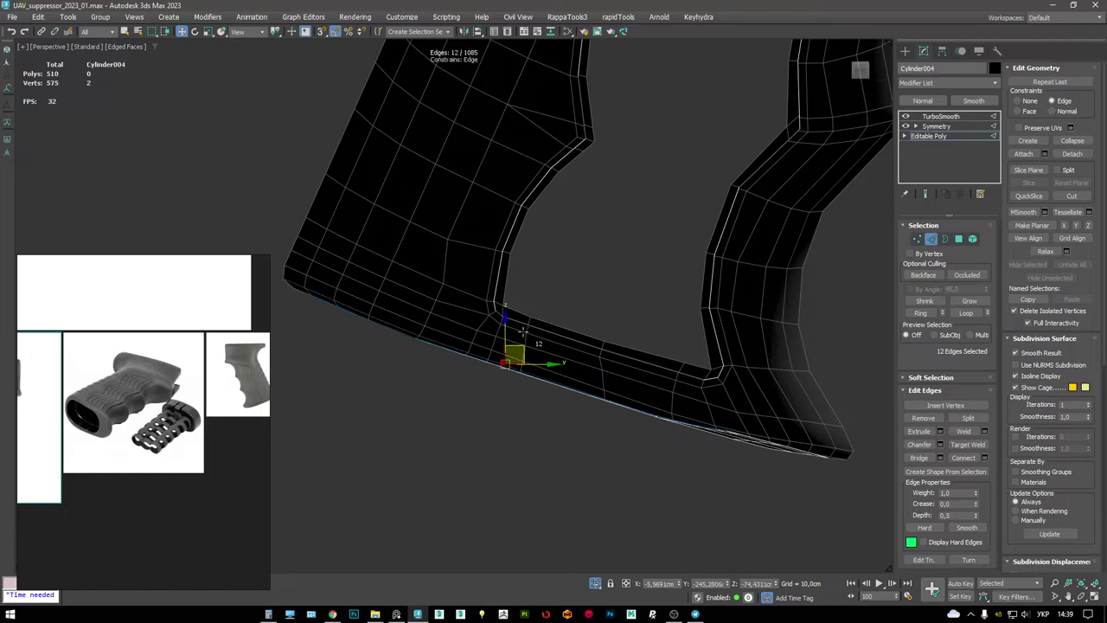
- With Edge constraints on, Shift-drag the loop into new face rows forming the rim
key("shift+x")
mouse_move(519, 346)
left_mouse_down("shift")
mouse_move(561, 260)
mouse_move(525, 335)
mouse_move(542, 299)
mouse_move(536, 308)
left_mouse_up("shift")
middle_click_drag(536, 308, 433, 240, "alt")
scroll(484, 246, "up", 5)
key("w")
middle_click_drag(478, 283, 531, 314, "alt")
scroll(672, 366, "up", 5)
middle_click_drag(673, 366, 372, 197, "alt")
left_click(400, 316)
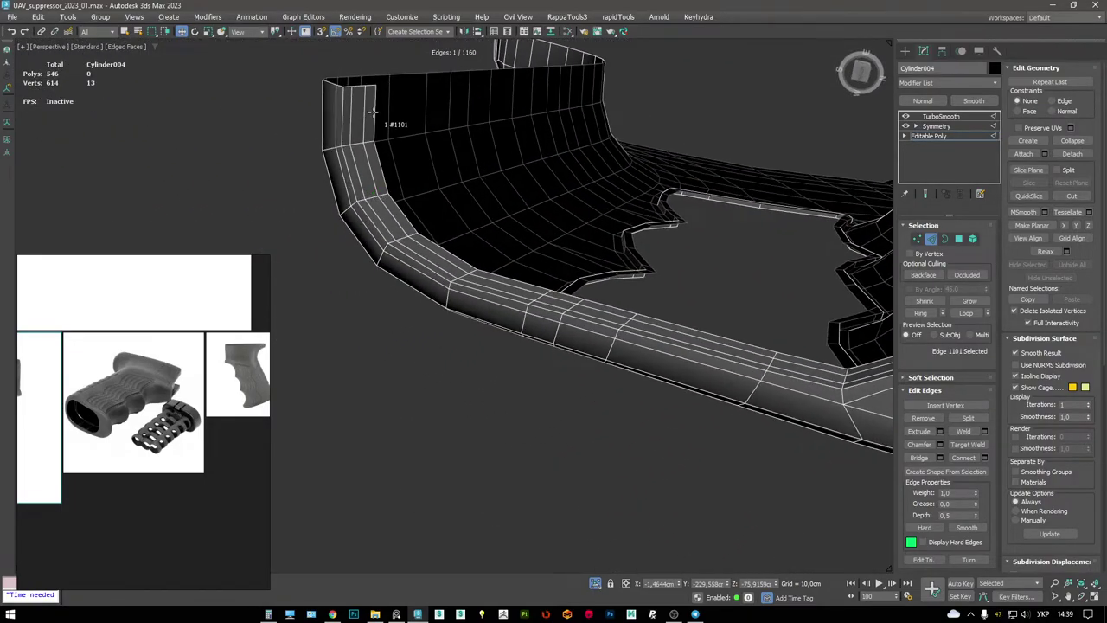
- Cap the grip's open base border and inset the cap by about 0.66 cm
middle_click_drag(372, 110, 450, 173, "alt")
key("3")
left_click(632, 250)
middle_click_drag(631, 251, 496, 232, "alt")
key("4")
scroll(450, 216, "up", 2)
key("shift+i")
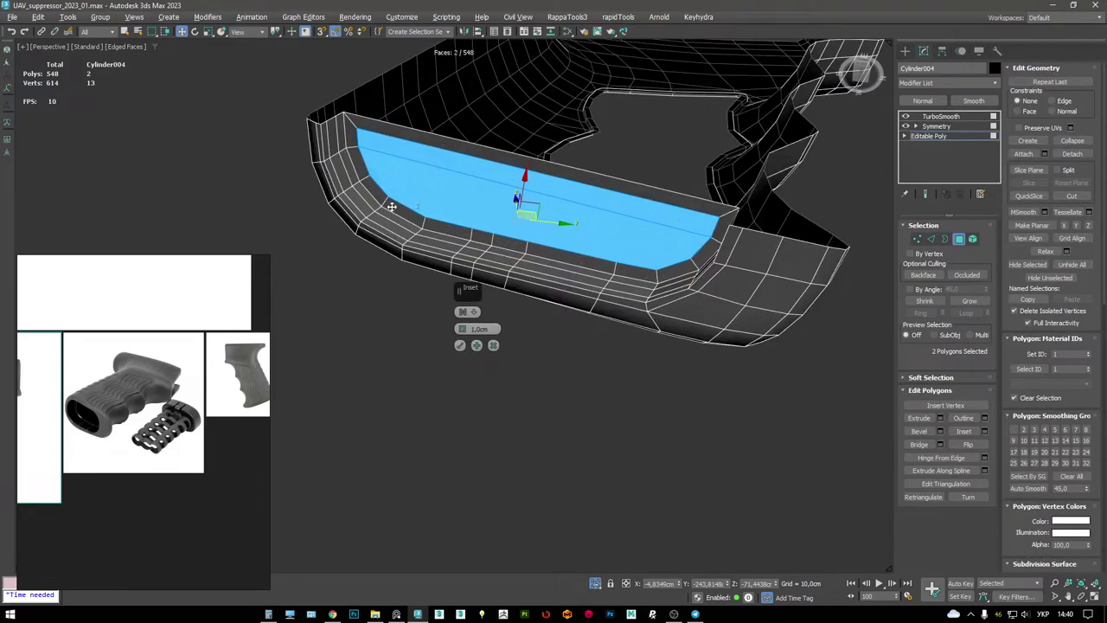
left_click_drag(457, 329, 464, 294)
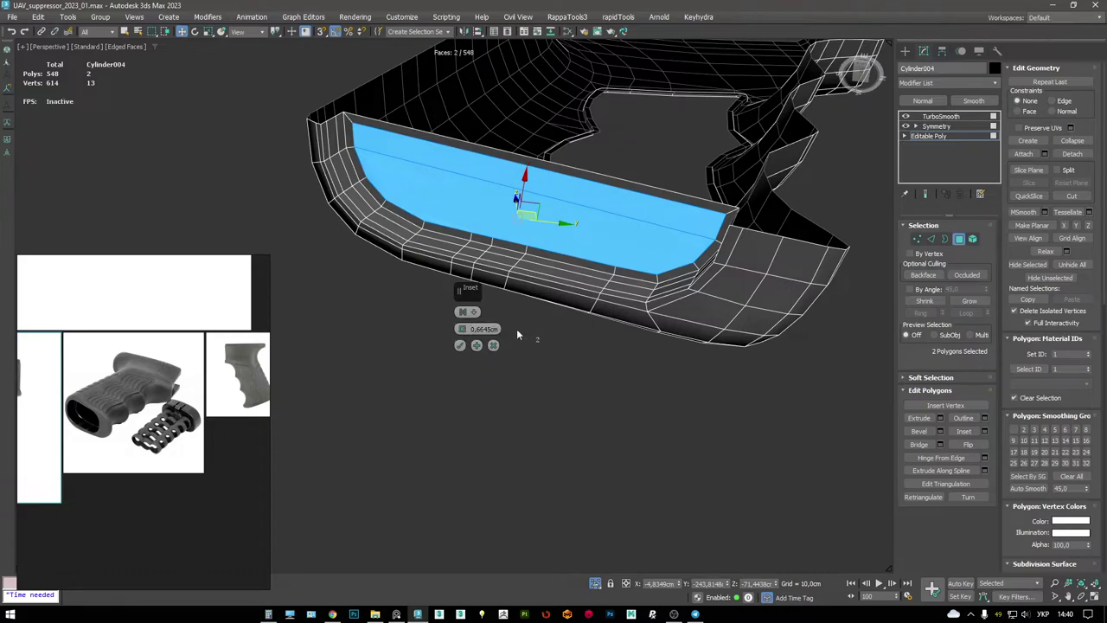
left_click(459, 345)
left_click(704, 201)
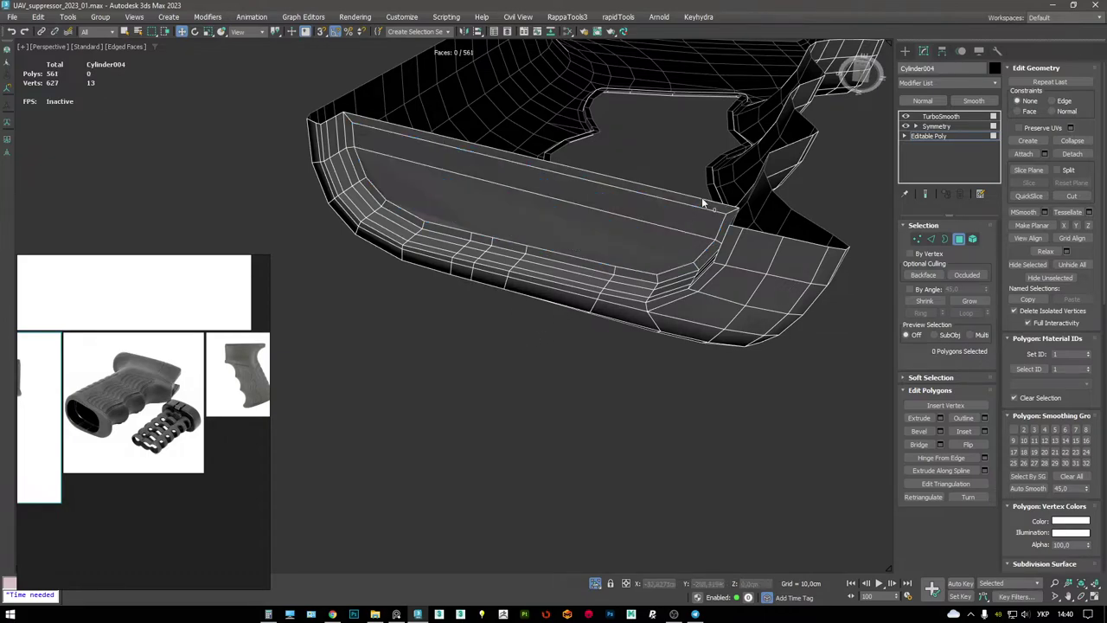
- Snap the cap's top-left corner vertex onto its neighbouring vertex with vertex snapping
middle_click_drag(669, 198, 658, 193, "alt")
key("2")
left_click(648, 191)
middle_click_drag(539, 164, 545, 103, "alt")
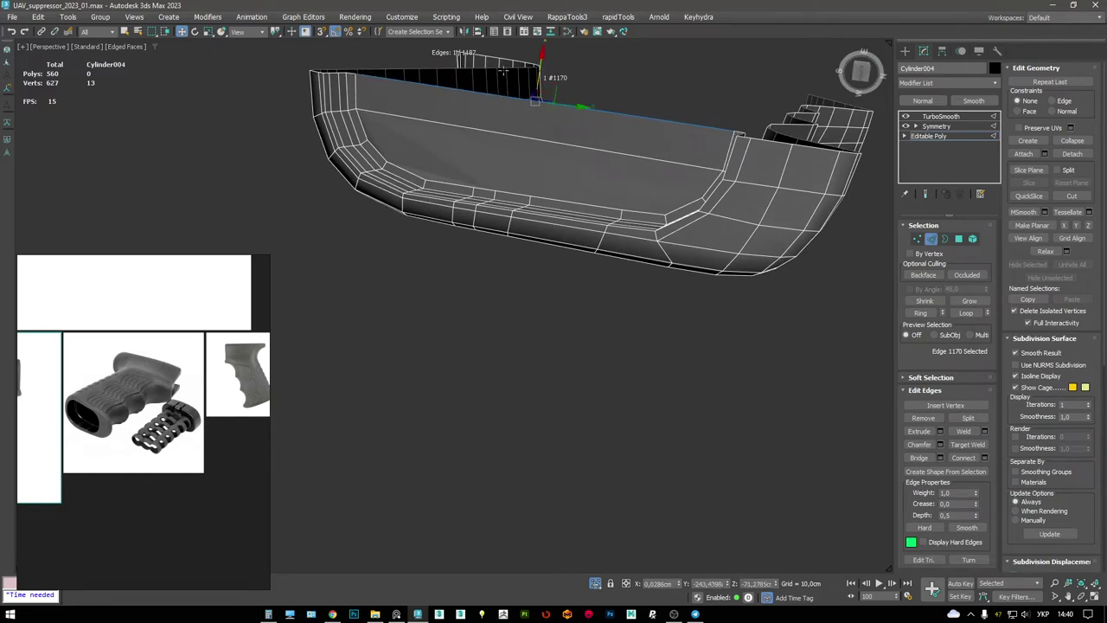
key("1")
left_click(356, 73)
key("s")
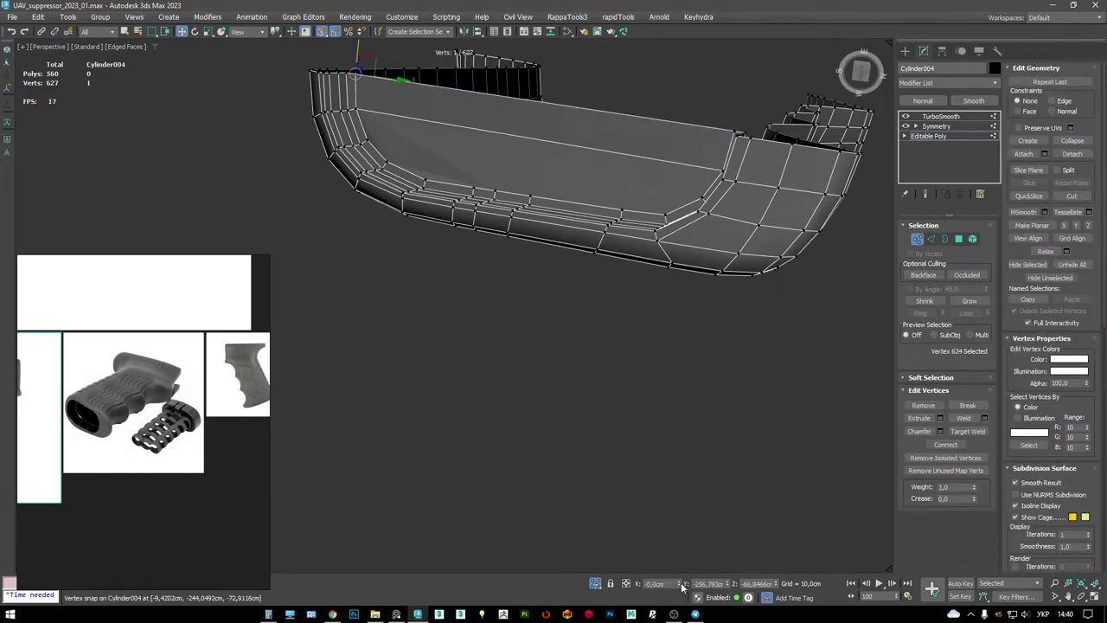
left_click_drag(733, 133, 735, 134)
middle_click_drag(736, 134, 742, 528, "alt")
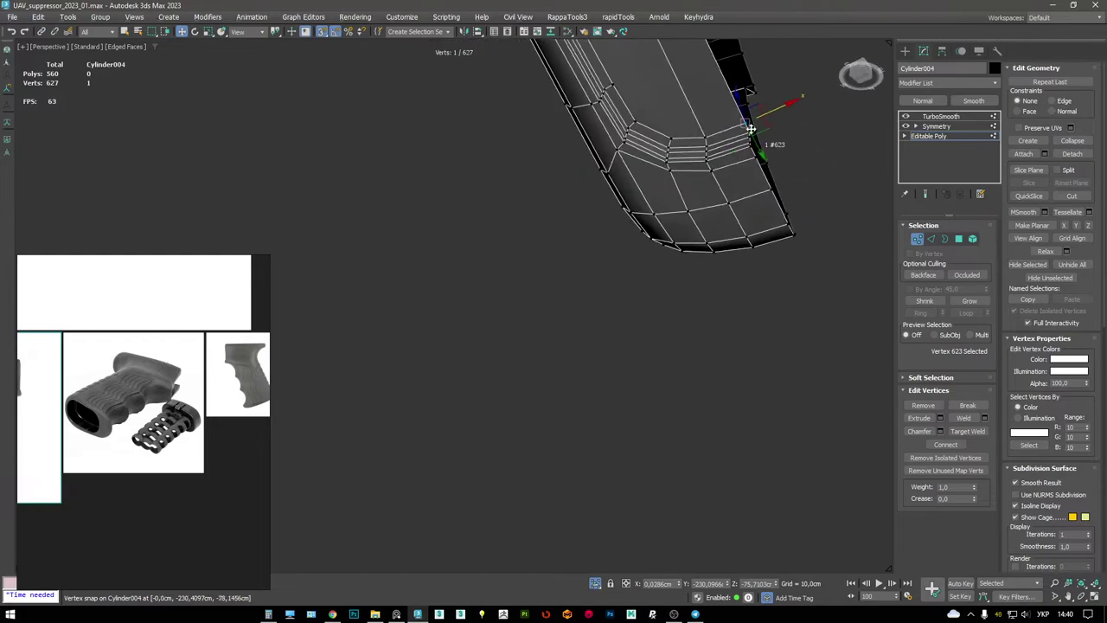
scroll(741, 528, "up", 5)
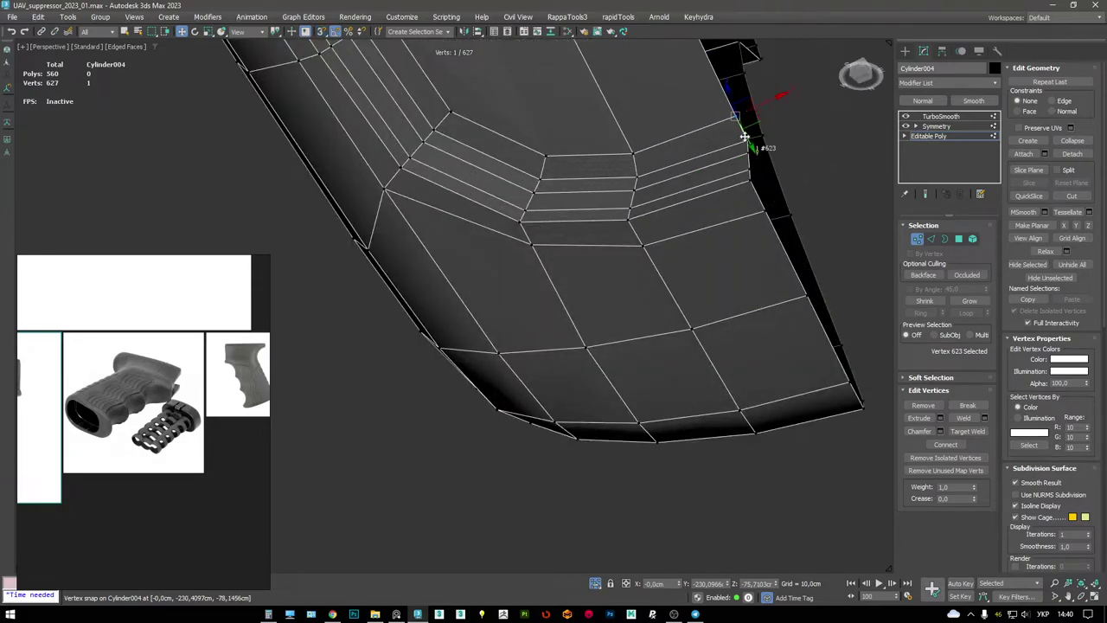
middle_click_drag(727, 183, 669, 300, "alt")
- Cut new edges across the base rim's face to tidy the cap topology
key("alt+c")
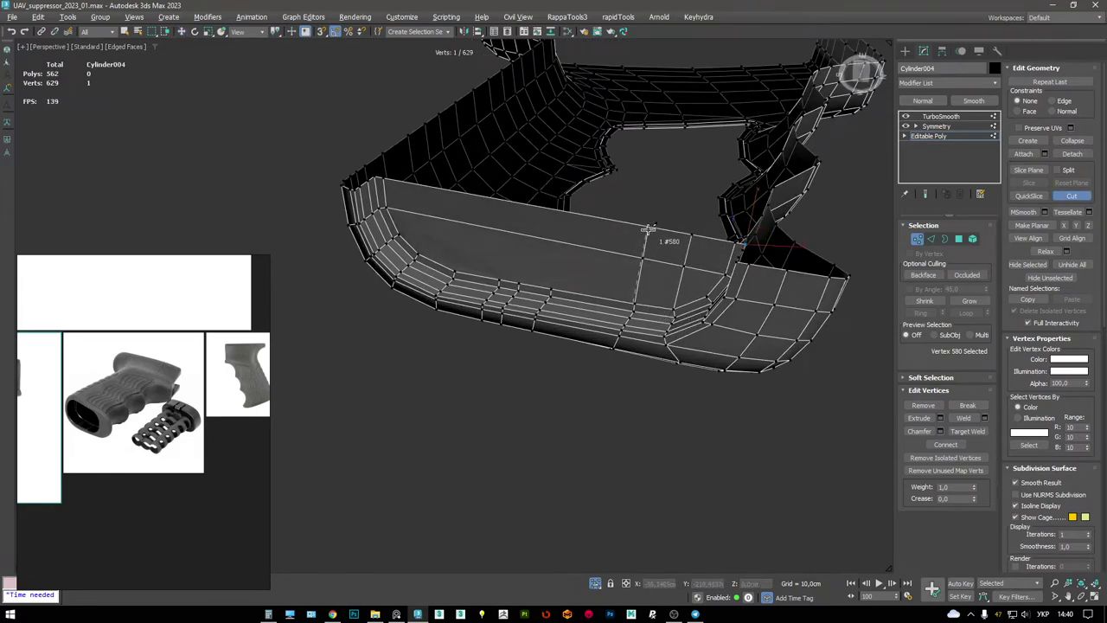
middle_click_drag(552, 229, 595, 326, "alt")
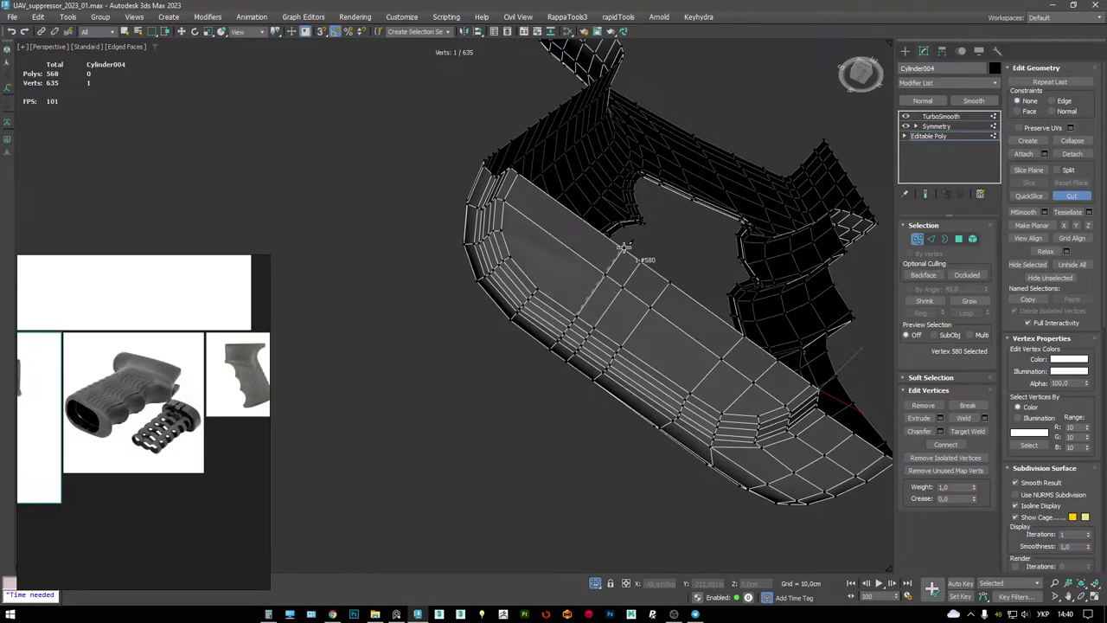
middle_click_drag(622, 248, 597, 332, "alt")
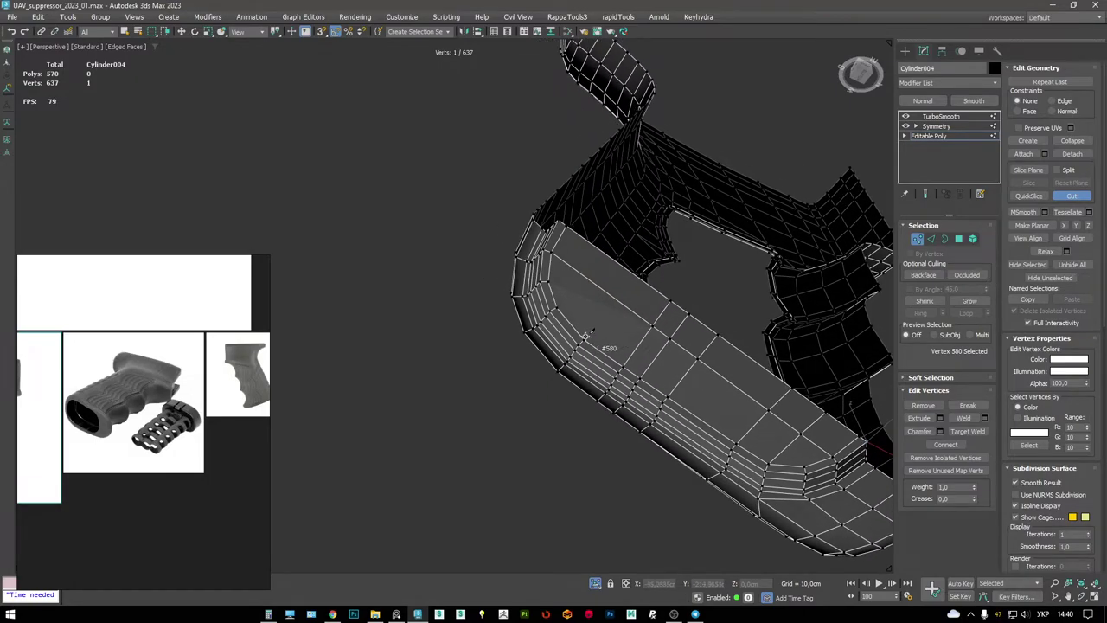
middle_click_drag(629, 275, 641, 272, "alt")
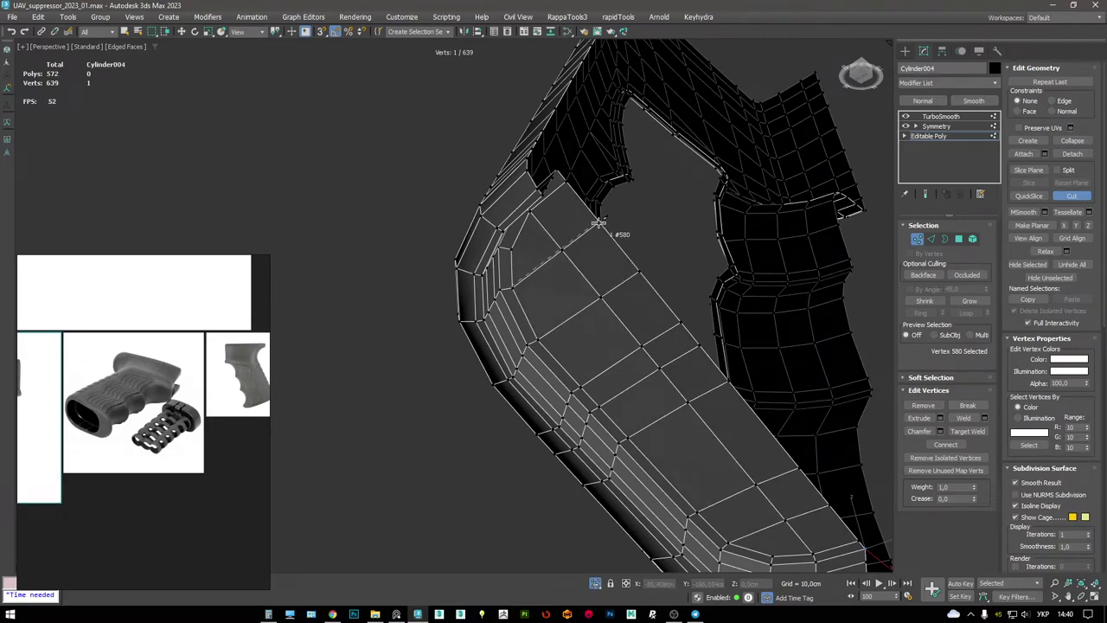
middle_click_drag(621, 254, 673, 267, "alt")
- Show the full mirrored grip at the Symmetry level with Edged Faces on
left_click(936, 127)
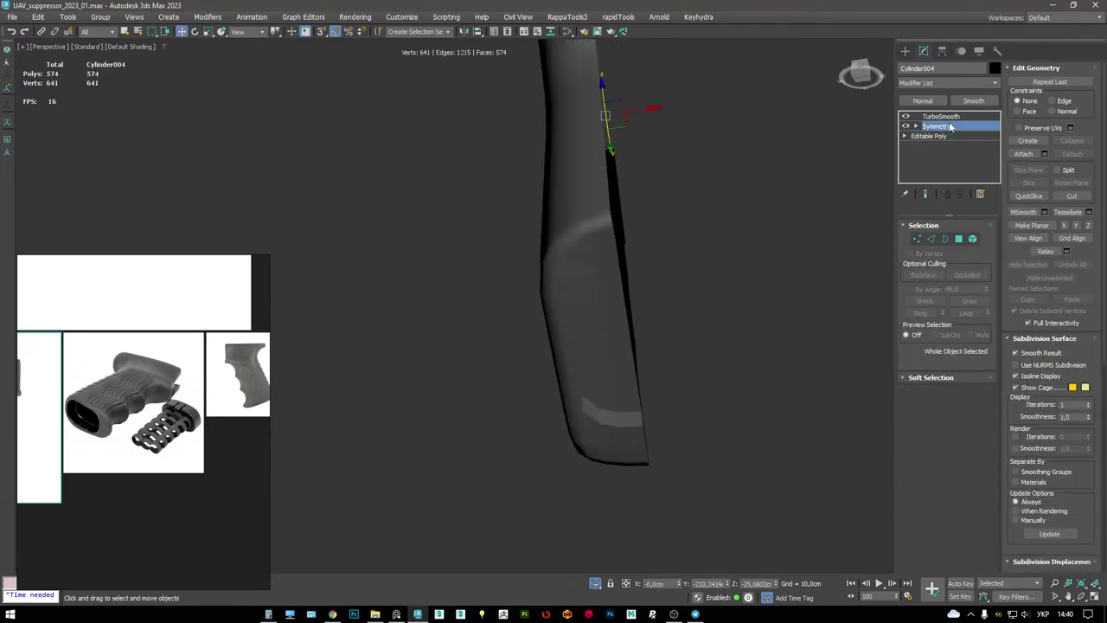
middle_click_drag(640, 205, 724, 254, "alt")
key("F4")
middle_click_drag(651, 221, 628, 224, "alt")
- Start a cylinder from the quad menu and maximize the side wireframe view
right_click(755, 410)
left_click(778, 389)
middle_click_drag(779, 385, 353, 478, "alt")
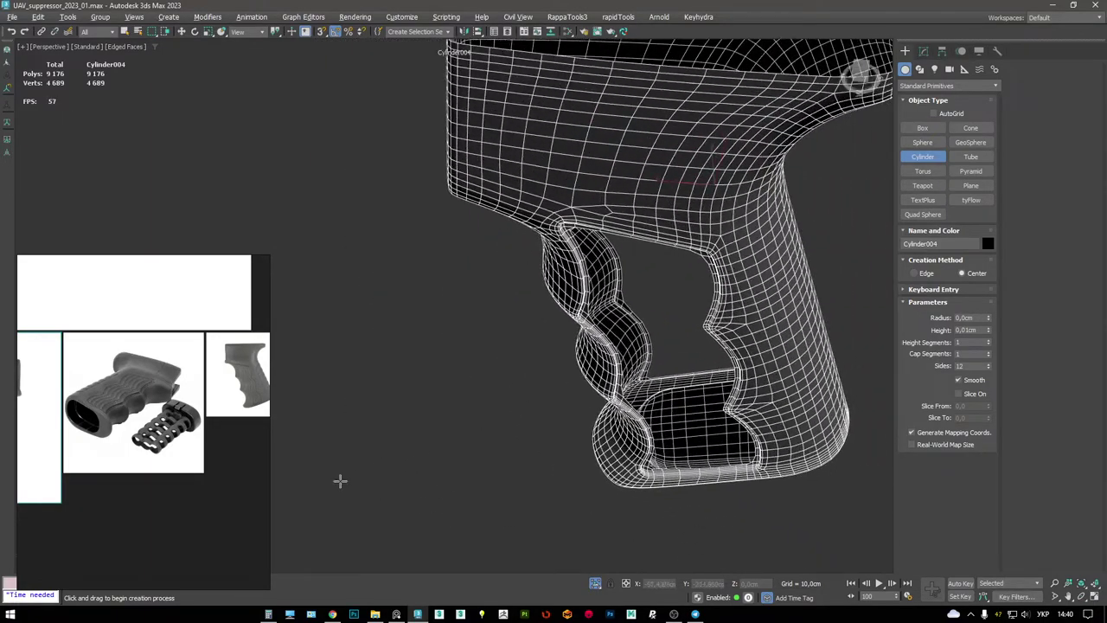
key("alt+w")
key("alt+w")
- Draw a cylinder below the grip, rotate it 23 degrees, and move it into the base
left_click_drag(654, 427, 652, 323)
key("e")
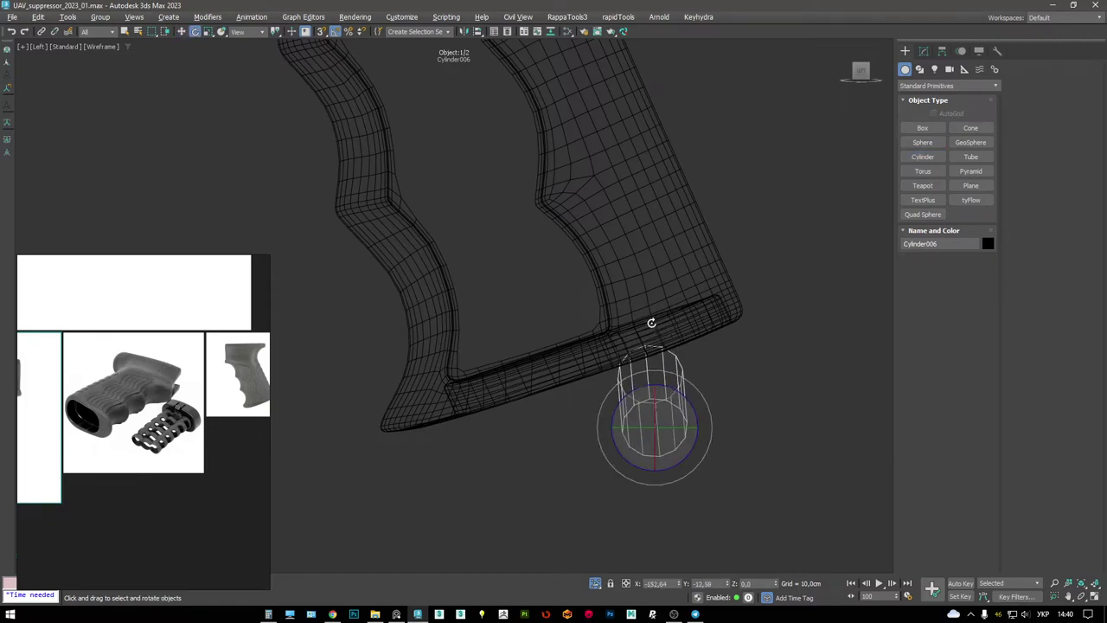
left_click_drag(655, 384, 656, 370)
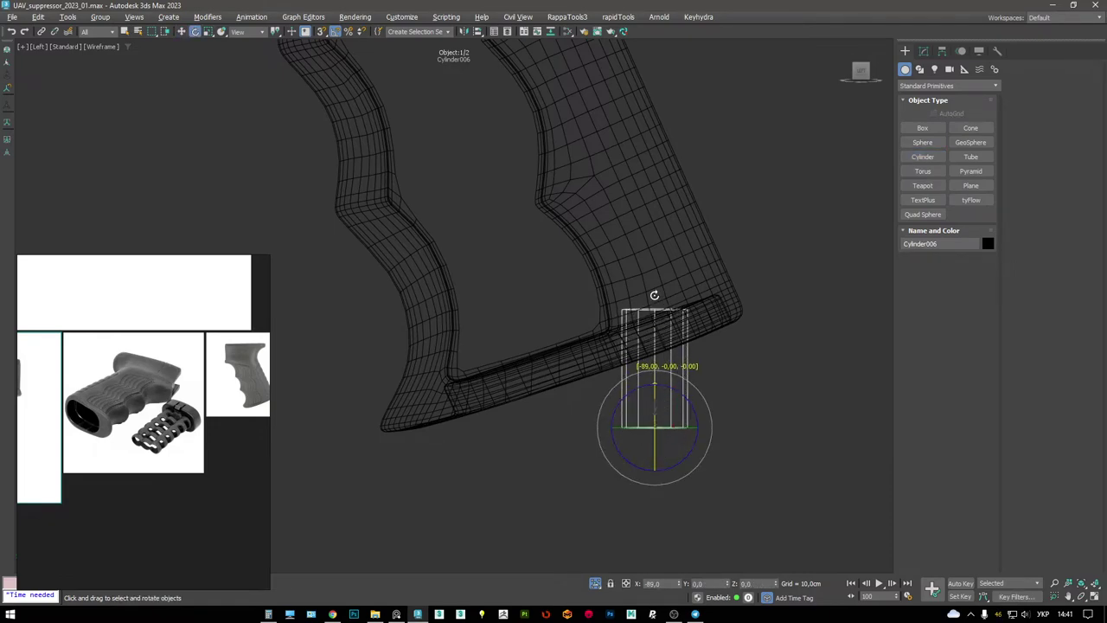
left_click_drag(690, 386, 668, 383)
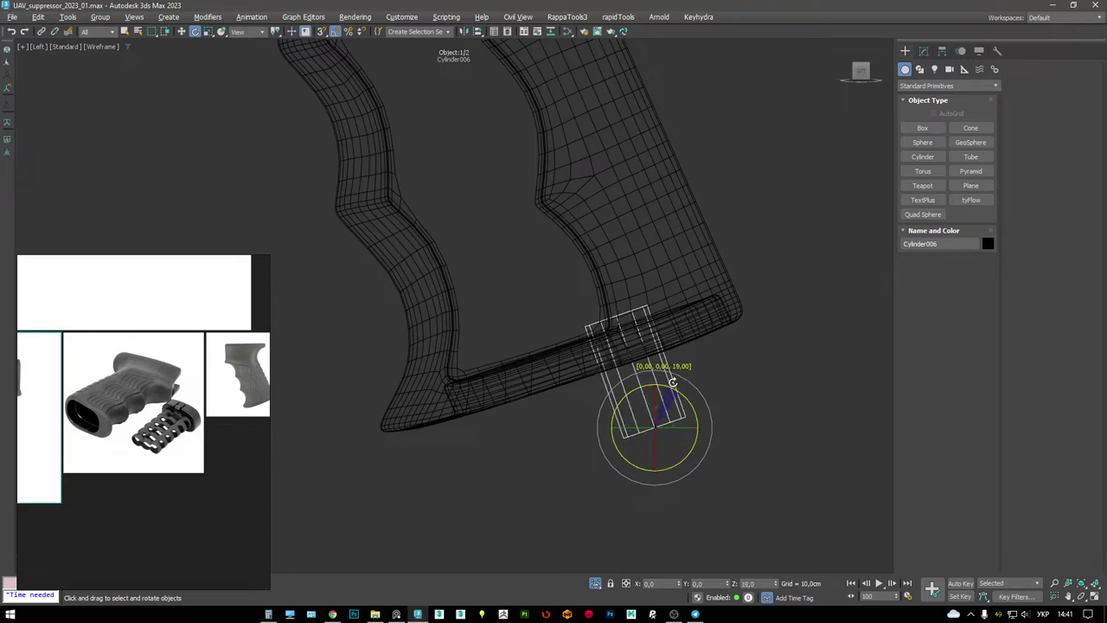
key("w")
left_click_drag(670, 381, 585, 330)
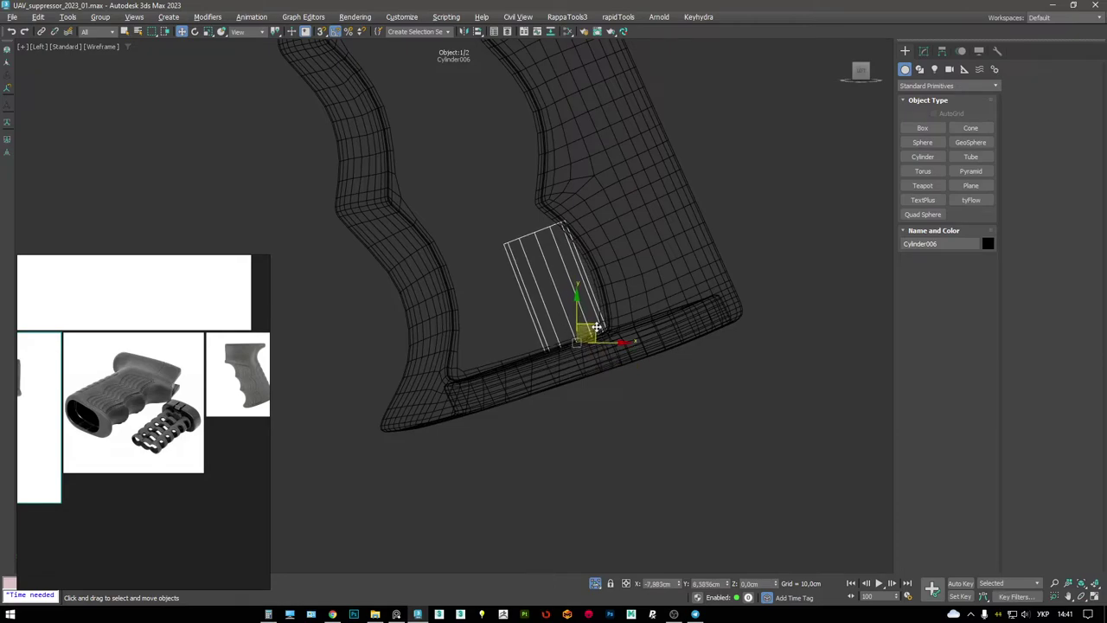
scroll(606, 346, "down", 3)
- Back in the four-view layout, nudge the cylinder's rotation by one degree
key("alt+w")
key("alt+w")
middle_click_drag(705, 462, 667, 328, "alt")
scroll(655, 334, "up", 5)
key("e")
left_click_drag(677, 341, 924, 408)
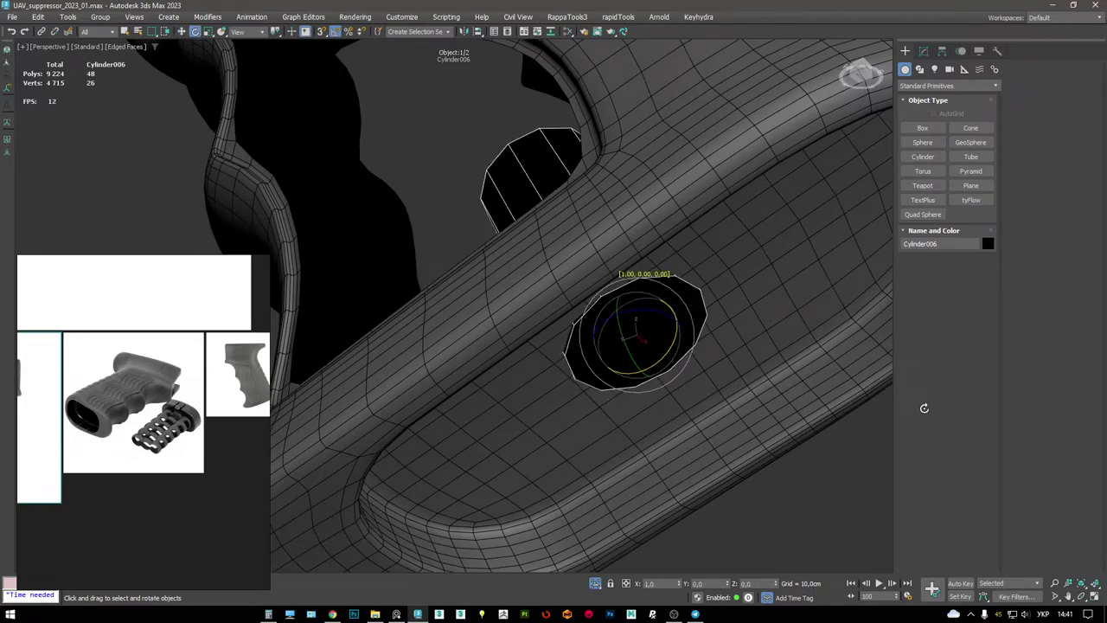
scroll(865, 363, "down", 5)
- Check the cylinder's placement around the grip with edged faces toggled
middle_click_drag(865, 364, 891, 173, "alt")
key("F4")
key("w")
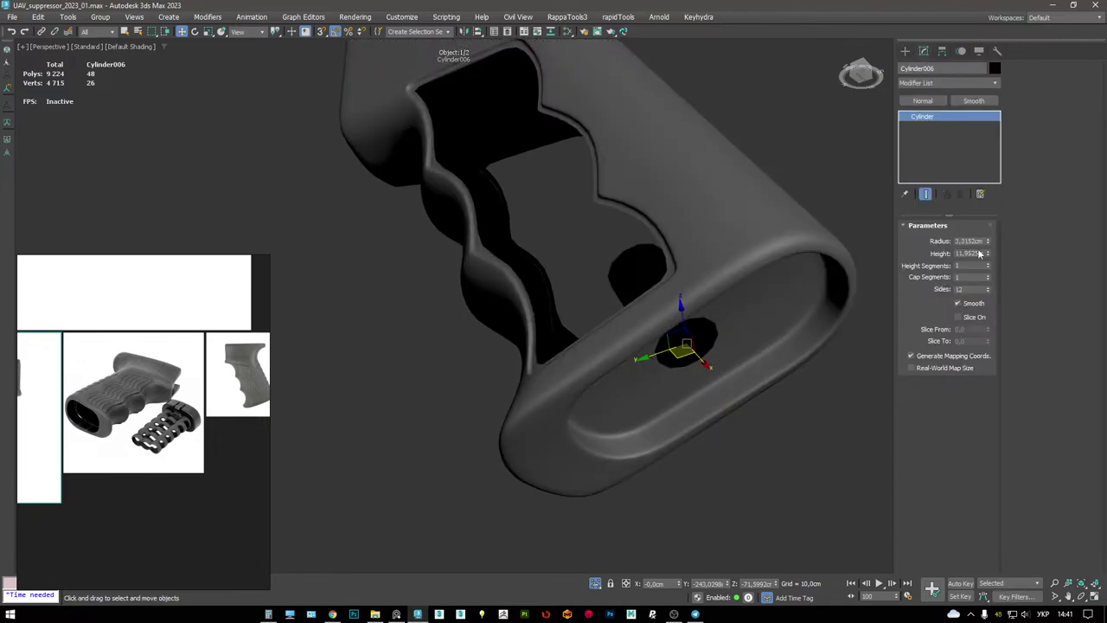
mouse_move(744, 294)
middle_mouse_down("alt")
mouse_move(804, 294)
mouse_move(733, 307)
mouse_move(702, 367)
middle_mouse_up("alt")
key("F4")
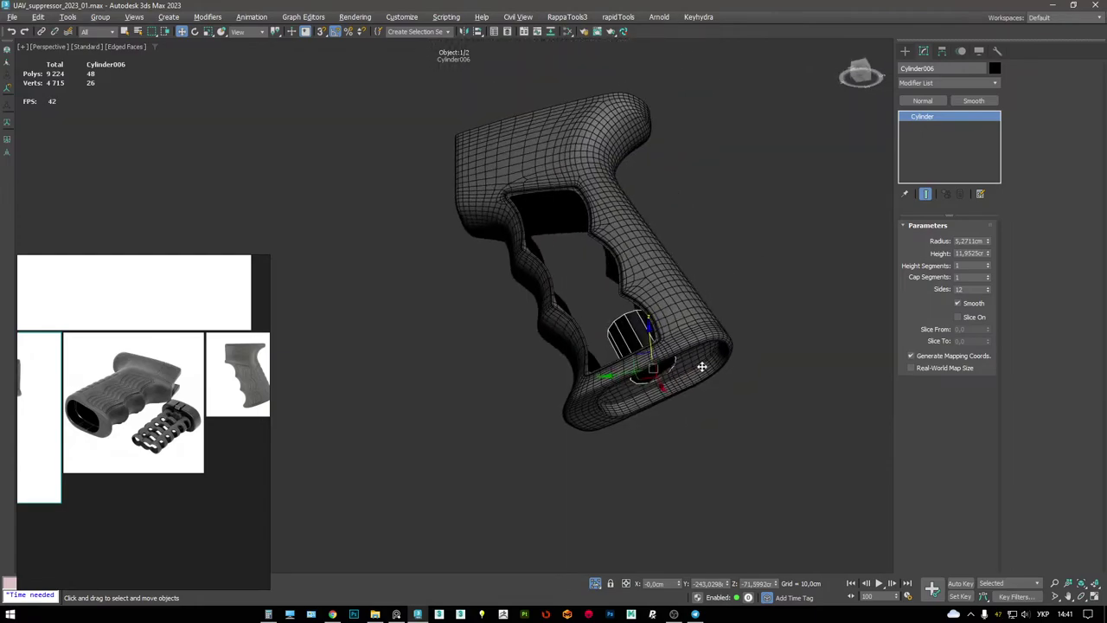
key("F4")
key("F4")
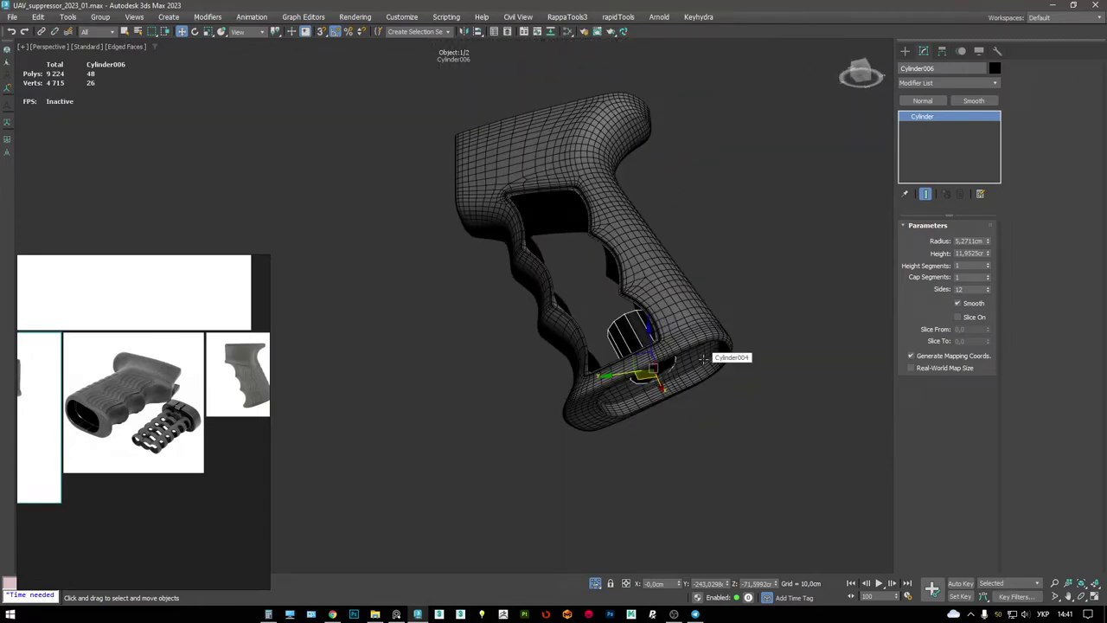
scroll(698, 364, "up", 3)
mouse_move(697, 363)
middle_mouse_down("alt")
mouse_move(675, 314)
mouse_move(679, 369)
mouse_move(666, 316)
middle_mouse_up("alt")
key("F4")
- Preview the grip in wireframe, then convert the cylinder to Editable Poly
key("F3")
key("F3")
scroll(675, 313, "up", 3)
scroll(670, 314, "down", 2)
scroll(668, 312, "down", 3)
key("F3")
scroll(679, 369, "up", 3)
key("ctrl+e")
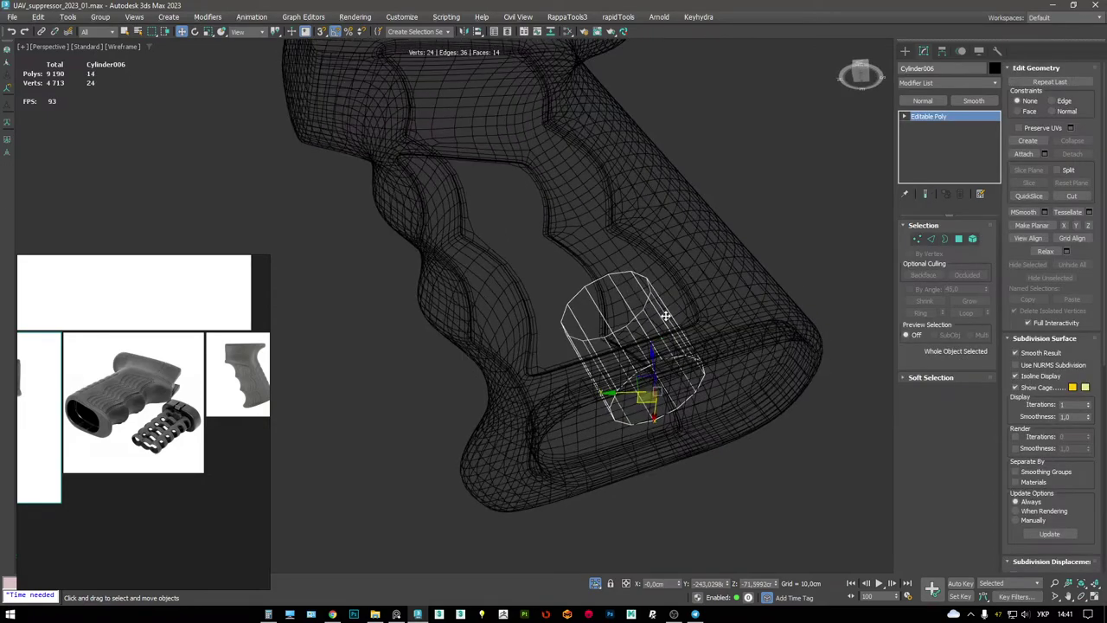
- Undo the conversion, reduce the cylinder to 8 sides, and convert it to Editable Poly
key("ctrl+z")
left_click(987, 291)
left_click(988, 291)
left_click(987, 291)
left_click(987, 292)
middle_click_drag(657, 346, 675, 338, "alt")
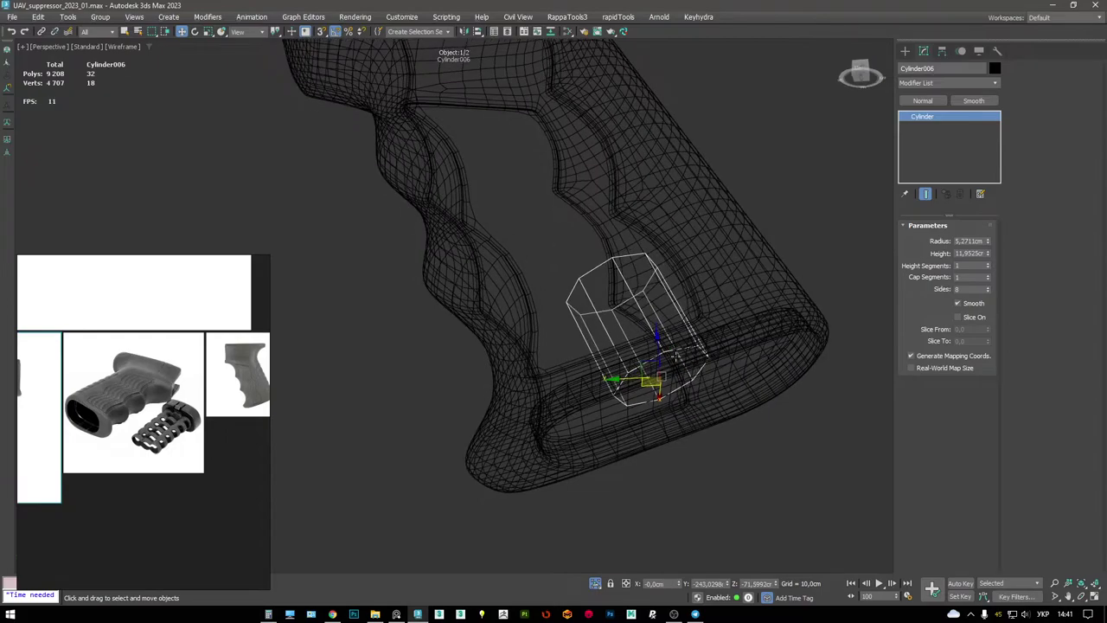
key("ctrl+e")
- Delete the cylinder's bottom cap polygon
key("4")
left_click(619, 329)
left_click(628, 285)
middle_click_drag(628, 285, 647, 314, "alt")
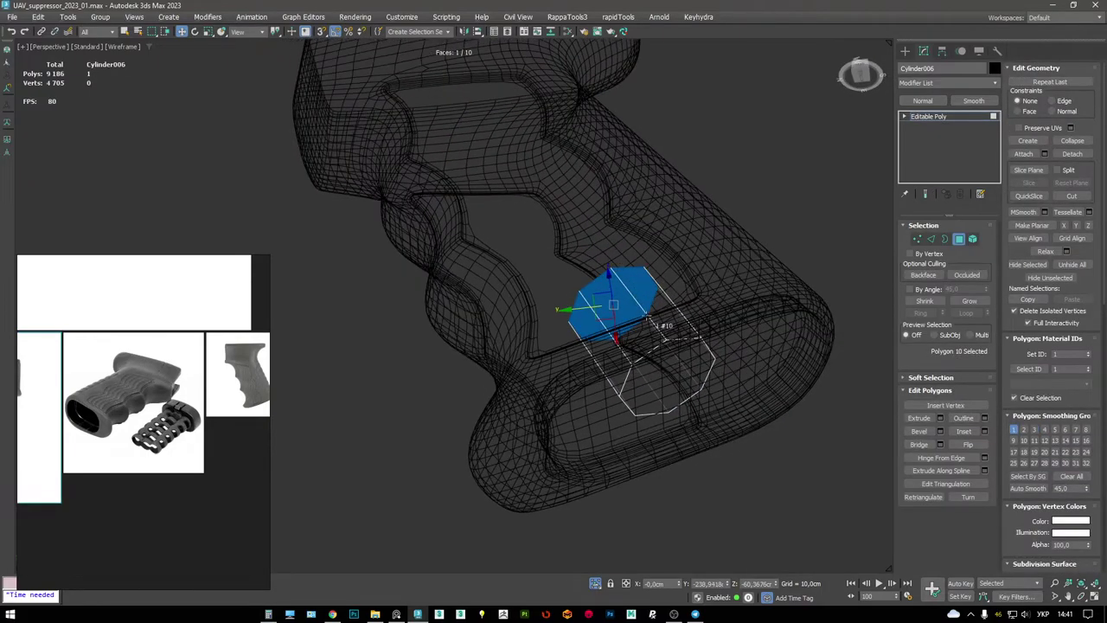
left_click(671, 363)
key("Delete")
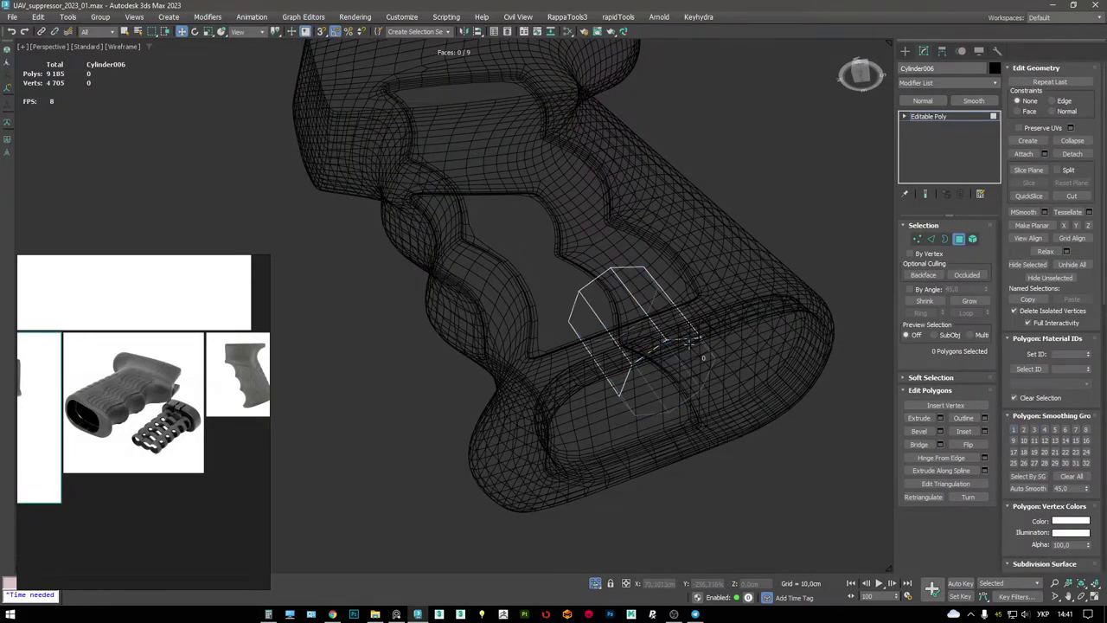
- Select the border of the new hole and convert it to its vertices
key("3")
left_click(684, 346)
key("F3")
key("F4")
key("F3")
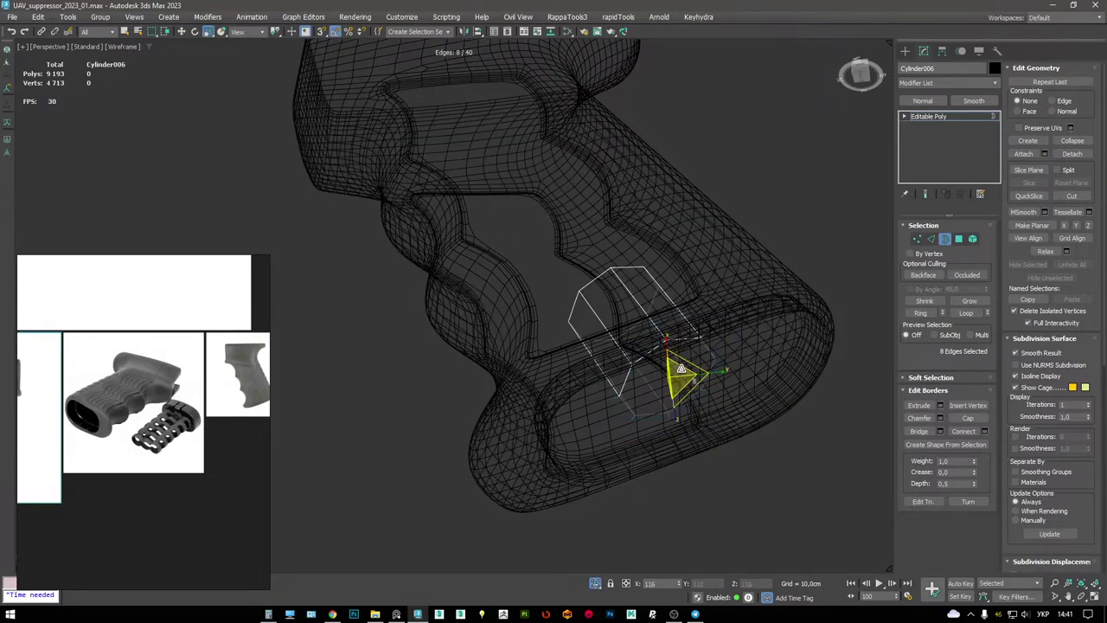
scroll(681, 362, "up", 6)
key("F3")
left_click(917, 239, "ctrl")
middle_click_drag(798, 319, 761, 214)
- Add a tyConform modifier to the cylinder targeting the grip Cylinder004
right_click(783, 241)
left_click(796, 309)
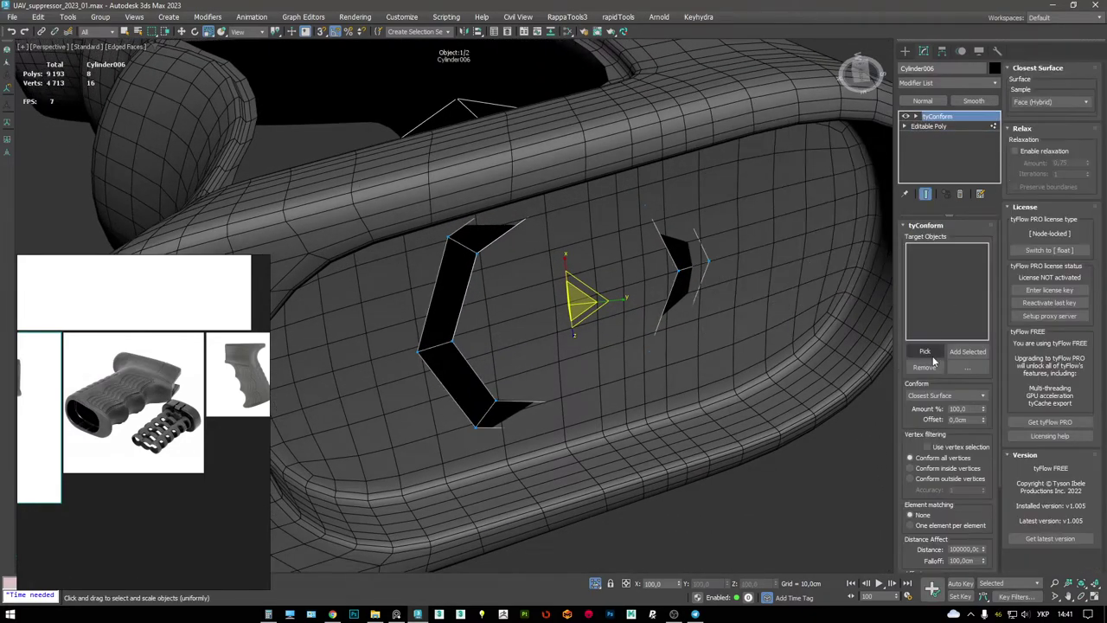
left_click(924, 351)
left_click(754, 294)
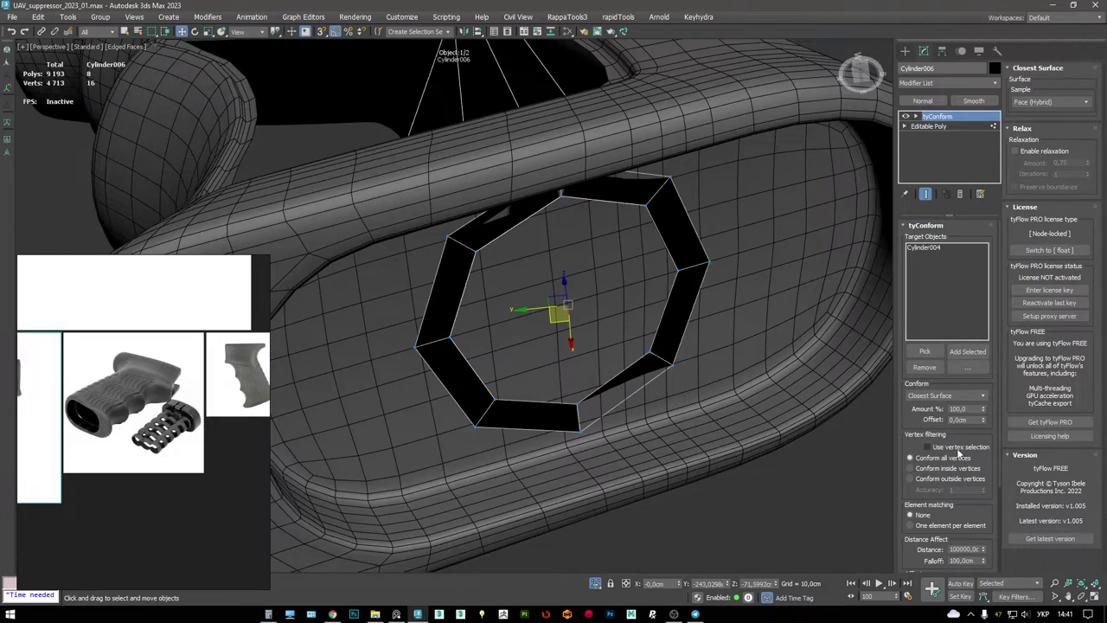
scroll(692, 299, "down", 3)
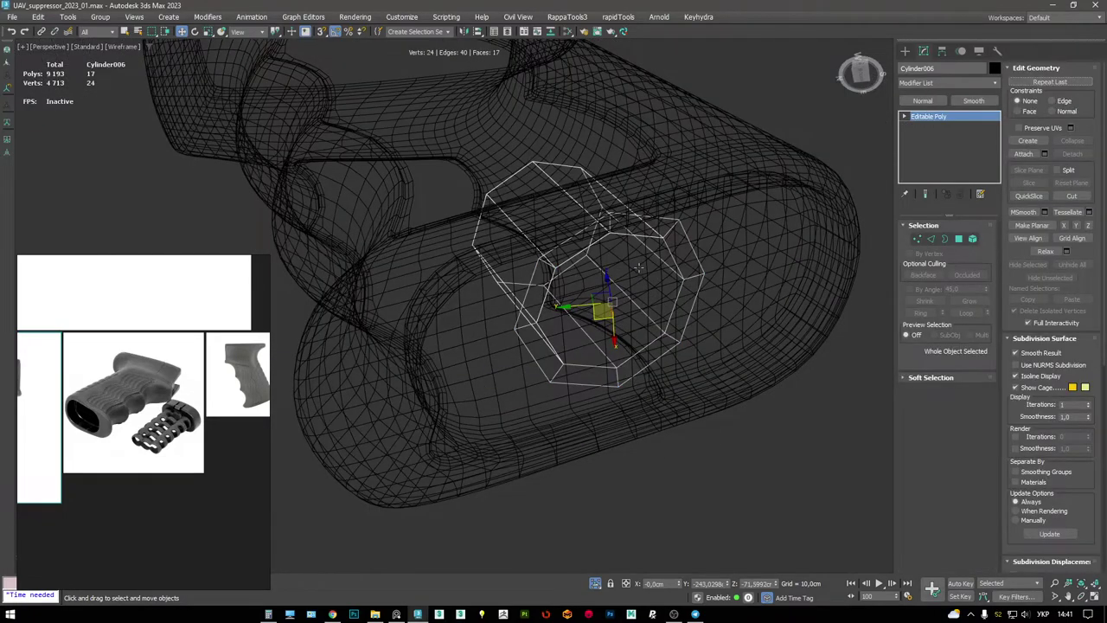
- Extrude the ring of rim edges with zero height and zero width
double_click(675, 253)
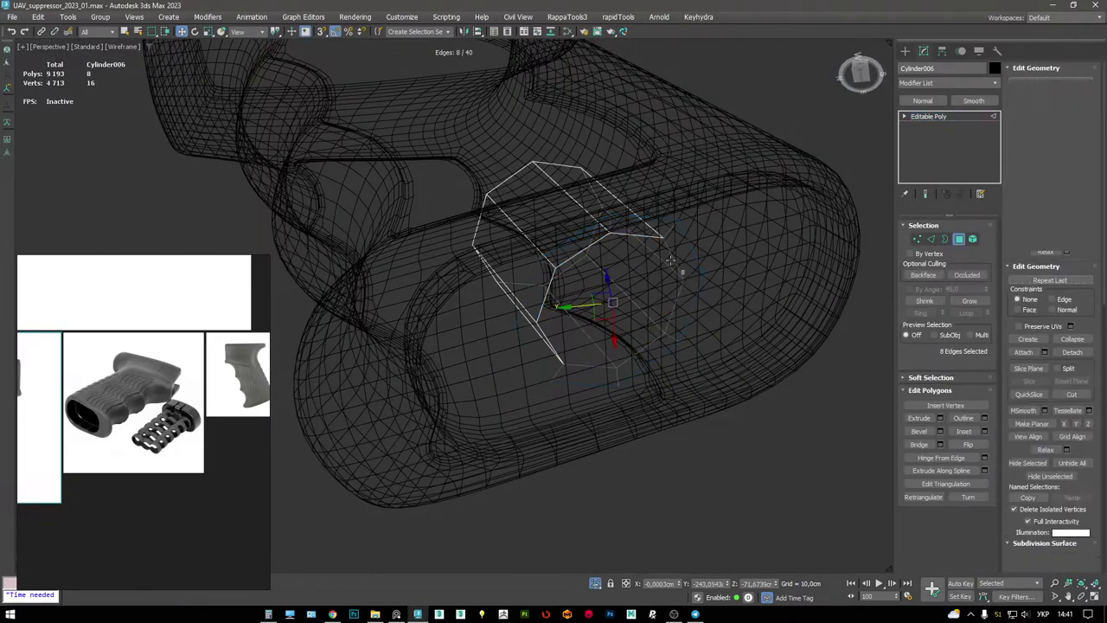
key("shift+e")
right_click(463, 312)
right_click(462, 329)
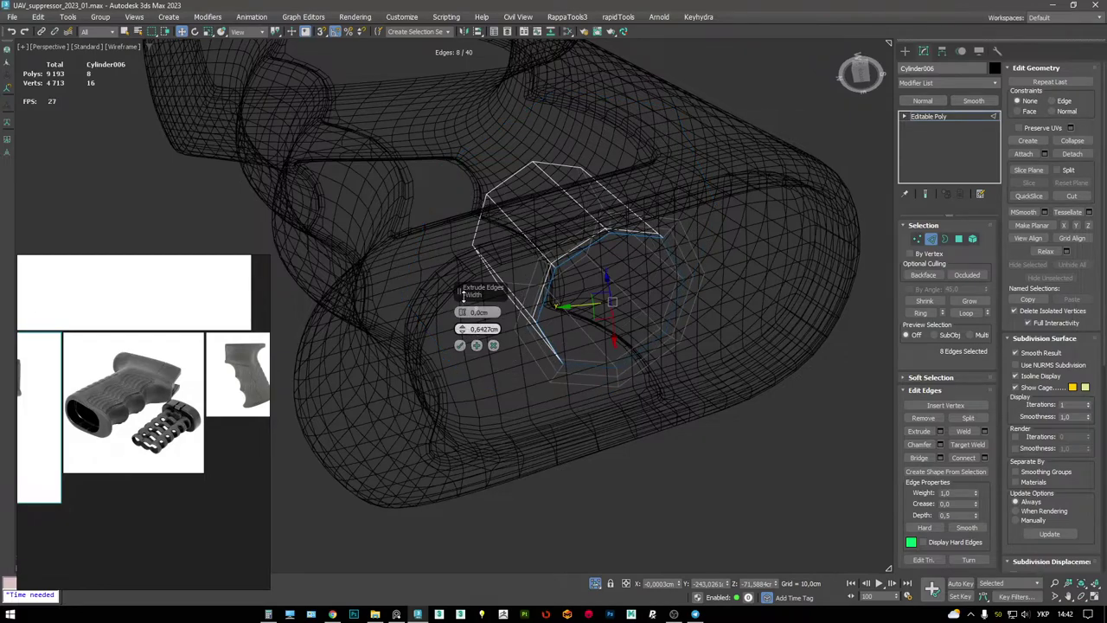
left_click(460, 345)
middle_click_drag(645, 183, 654, 208)
- Convert the other end cap to its border edges and extrude them
key("4")
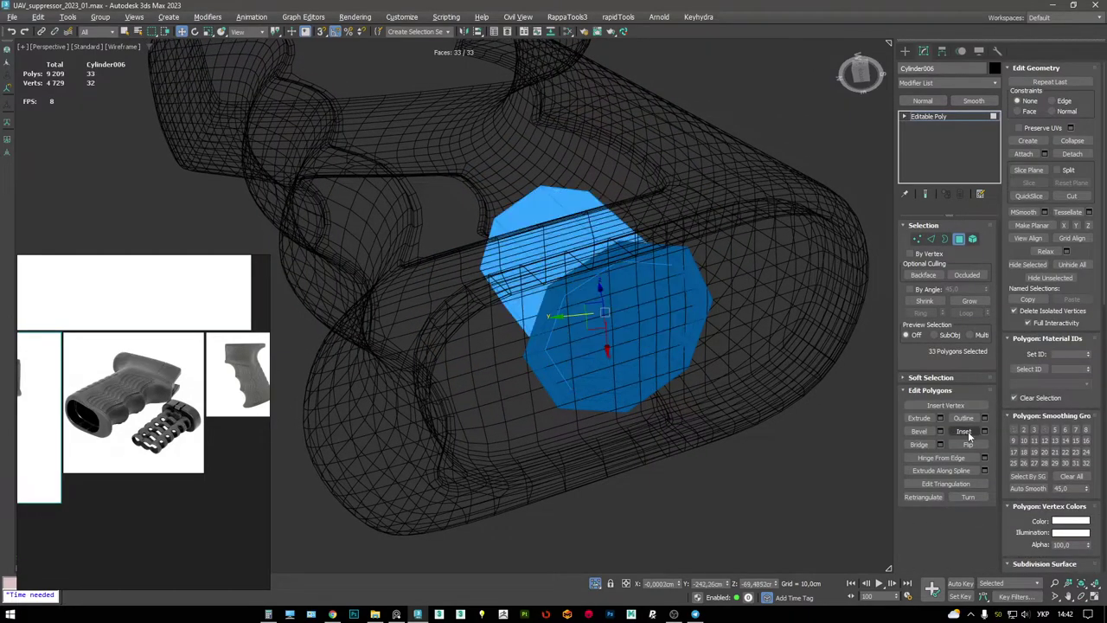
key("6")
middle_click_drag(610, 298, 613, 257, "alt")
key("4")
left_click(632, 281)
key("ctrl+2")
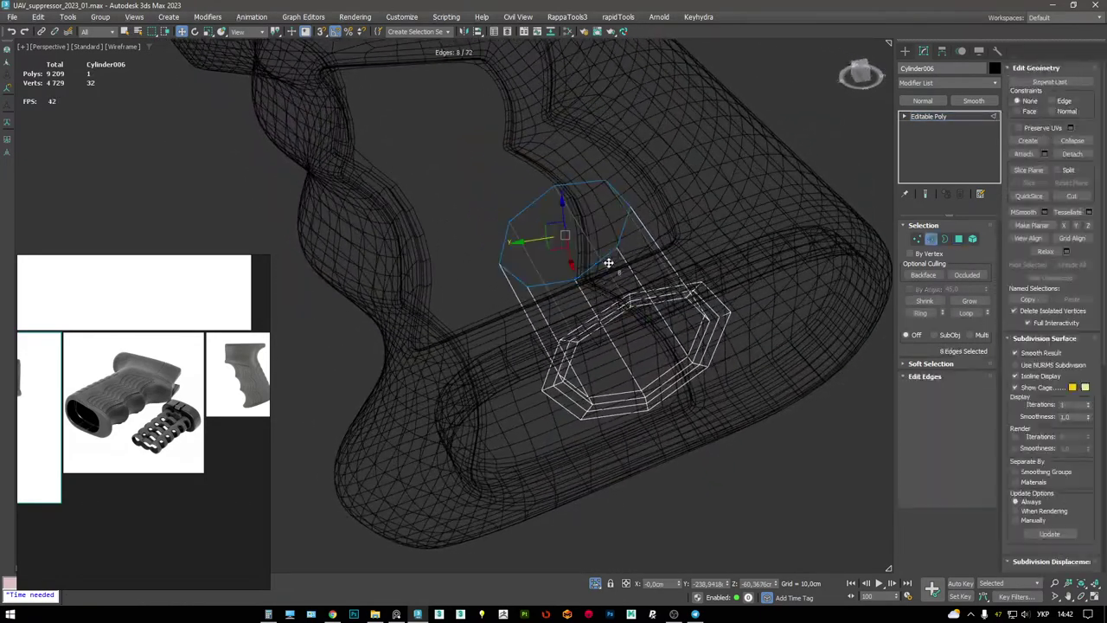
key("shift+e")
left_click(459, 346)
- Delete the remaining cap polygons to leave an open octagonal tube
mouse_move(459, 346)
middle_mouse_down("alt")
mouse_move(652, 206)
mouse_move(698, 216)
mouse_move(961, 128)
middle_mouse_up("alt")
scroll(655, 205, "up", 3)
key("ctrl+4")
key("Delete")
key("1")
left_click(662, 141)
scroll(590, 200, "down", 5)
key("F3")
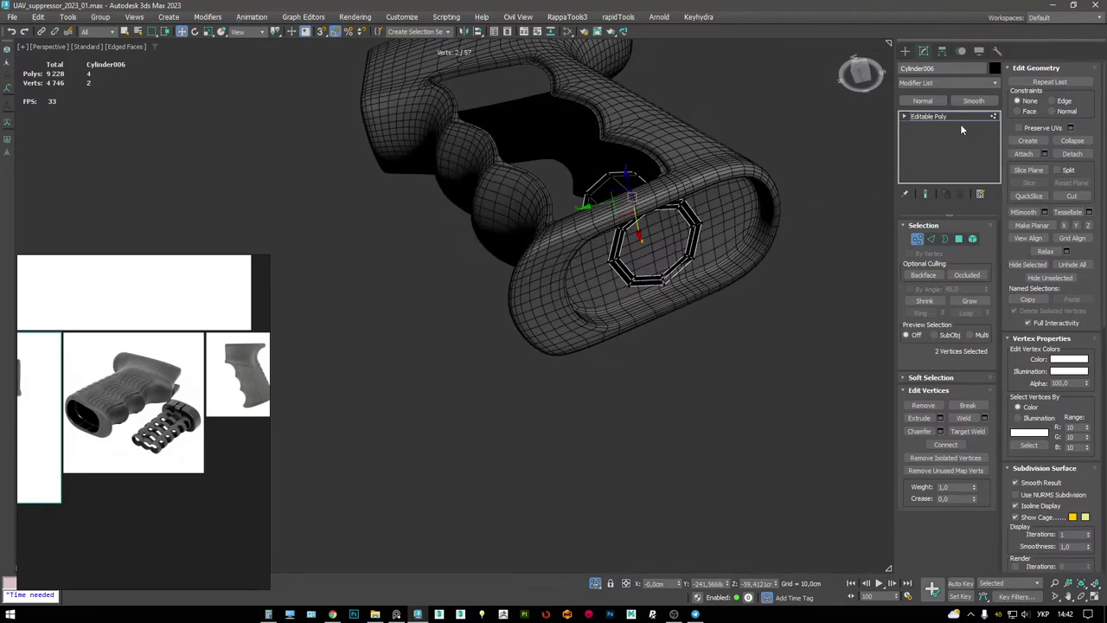
- Delete the grip's base polygons surrounding the octagonal tube
left_click(930, 117)
scroll(728, 211, "up", 3)
left_click(728, 211)
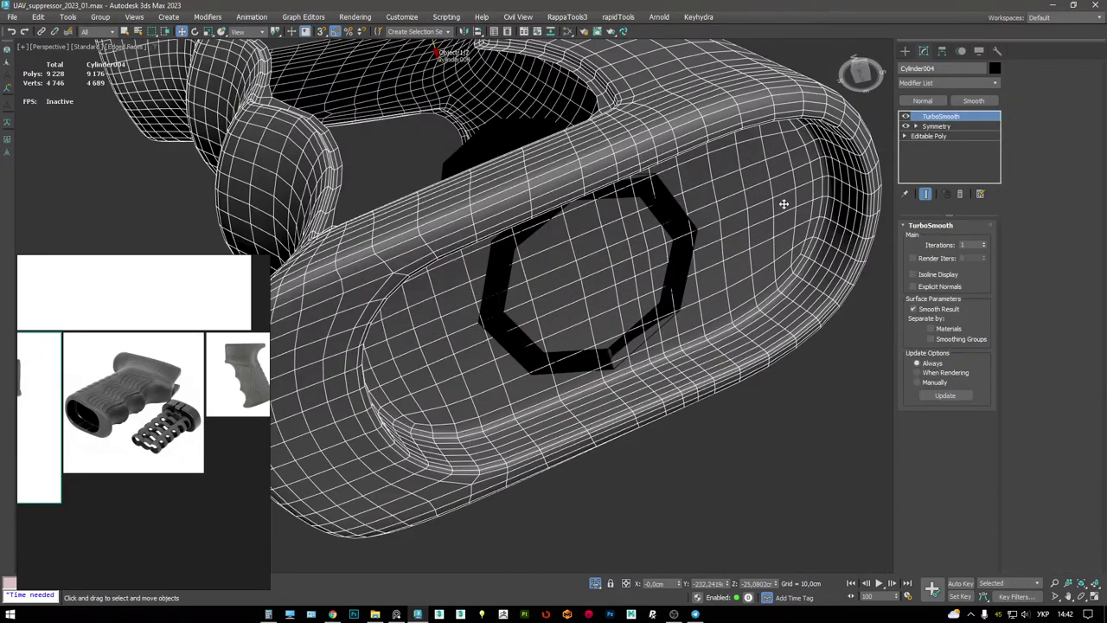
left_click(961, 137)
key("4")
middle_click_drag(617, 277, 554, 259, "alt")
left_click(563, 247)
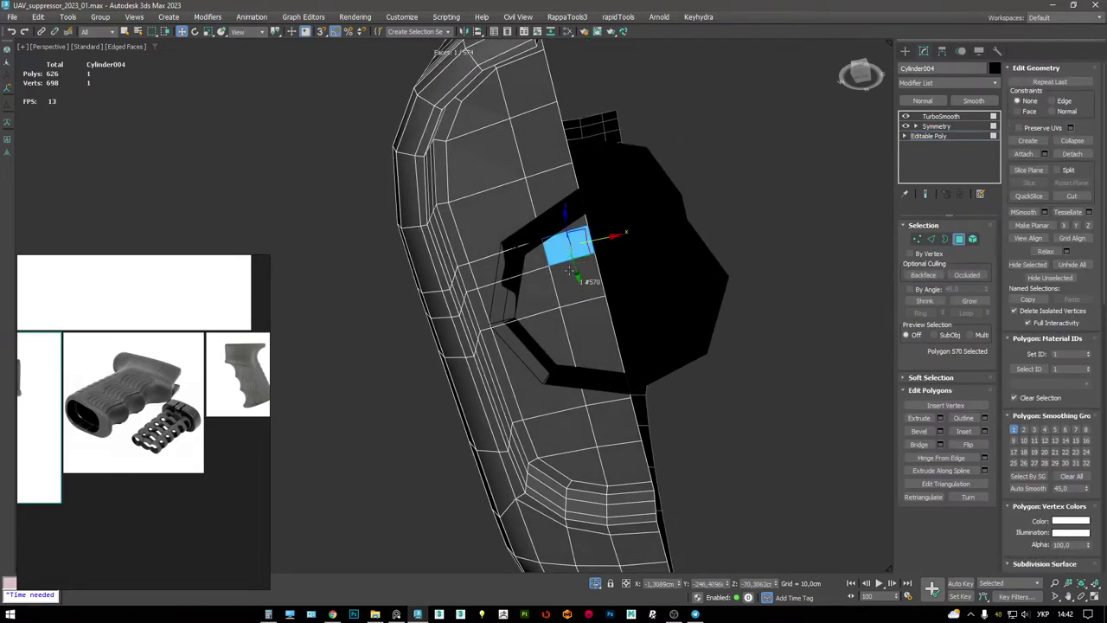
left_click(532, 272, "ctrl")
left_click(575, 346, "ctrl")
left_click(498, 221, "ctrl")
key("Delete")
- Box-select and delete the stray vertices inside the hole area
middle_click_drag(640, 286, 672, 279, "alt")
key("F3")
key("1")
left_click_drag(730, 415, 603, 171)
key("Delete")
key("F3")
- Select two edges at the opening and zoom in close on it
middle_click_drag(587, 206, 663, 226, "alt")
scroll(663, 226, "down", 5)
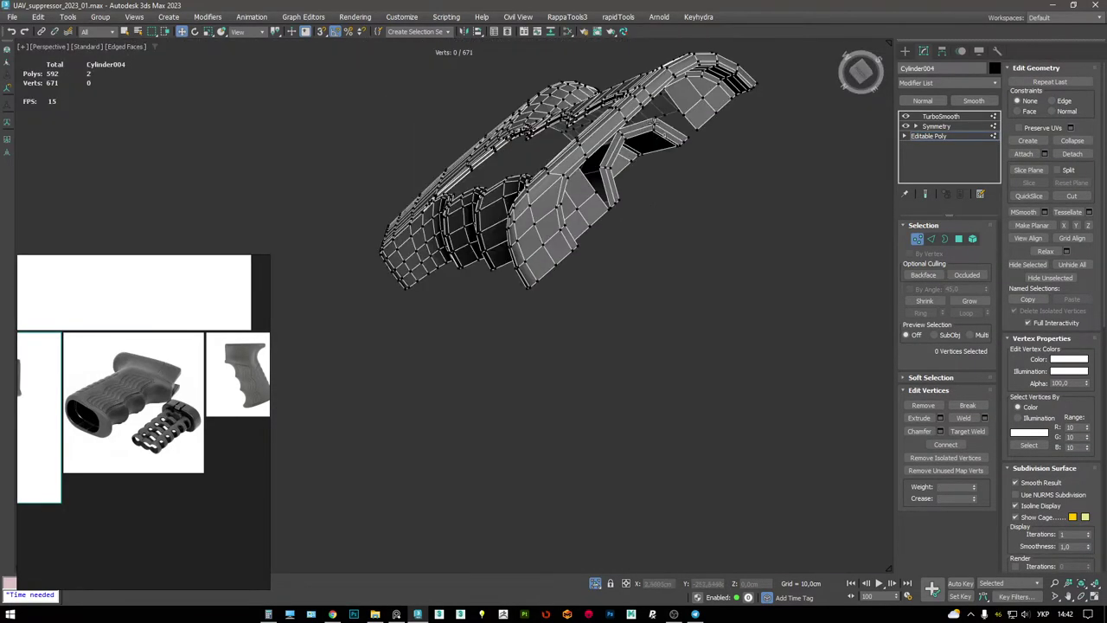
scroll(675, 173, "up", 5)
key("2")
left_click(683, 139)
middle_click_drag(683, 139, 710, 190, "alt")
scroll(730, 215, "up", 4)
key("1")
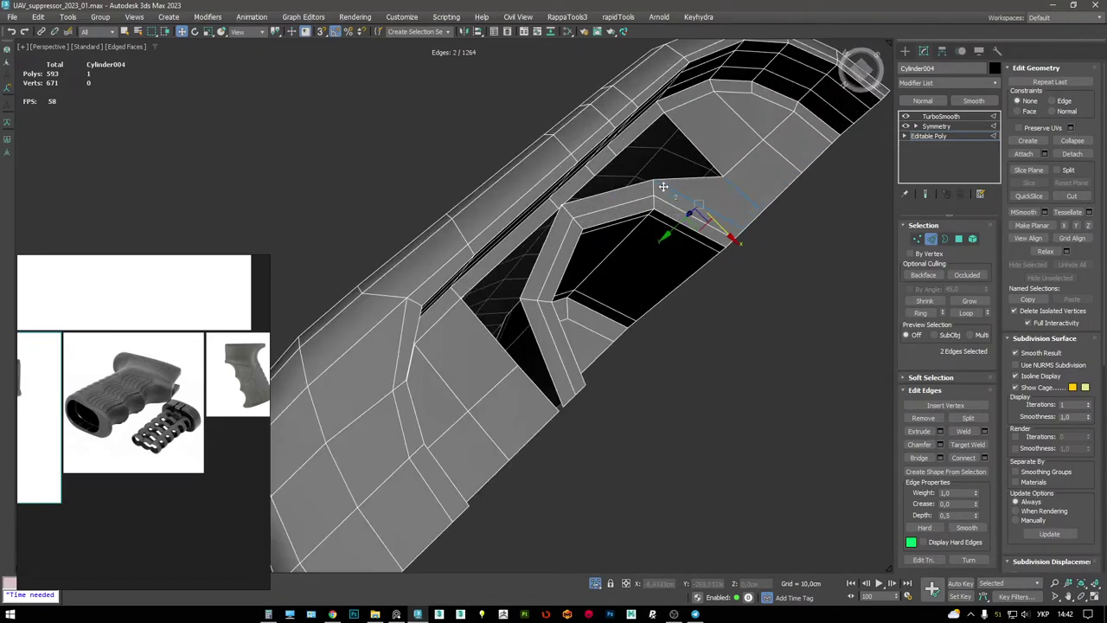
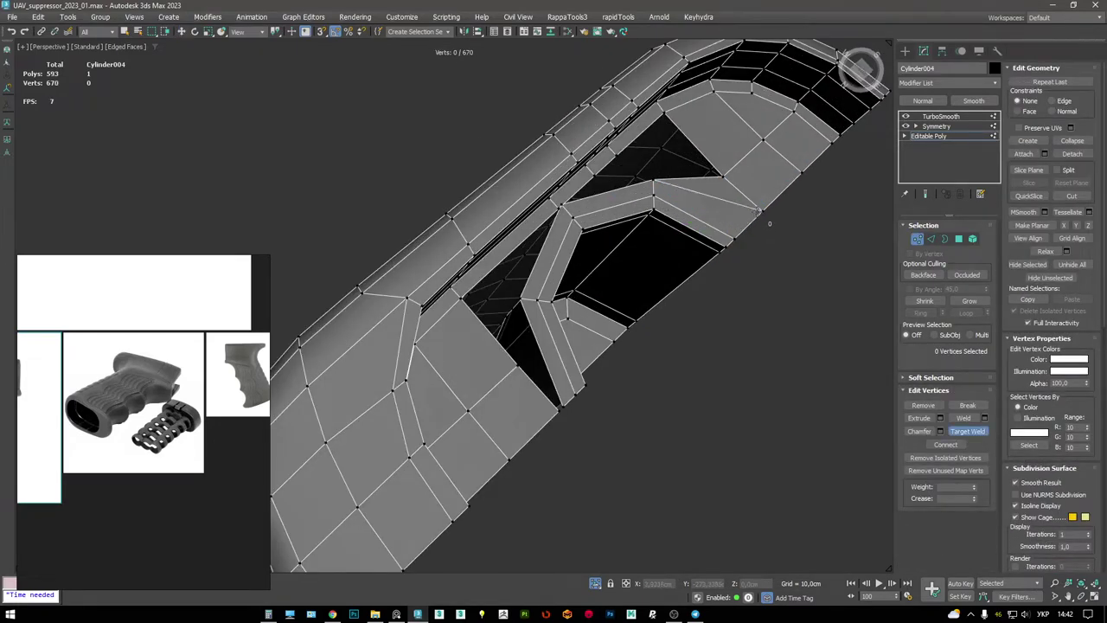
- Target-weld the stray vertices at the cutout onto their neighbouring vertices
middle_click_drag(675, 192, 587, 205, "alt")
key("w")
key("2")
left_click(554, 170)
middle_click_drag(507, 197, 479, 270, "alt")
key("1")
key("ctrl+shift+w")
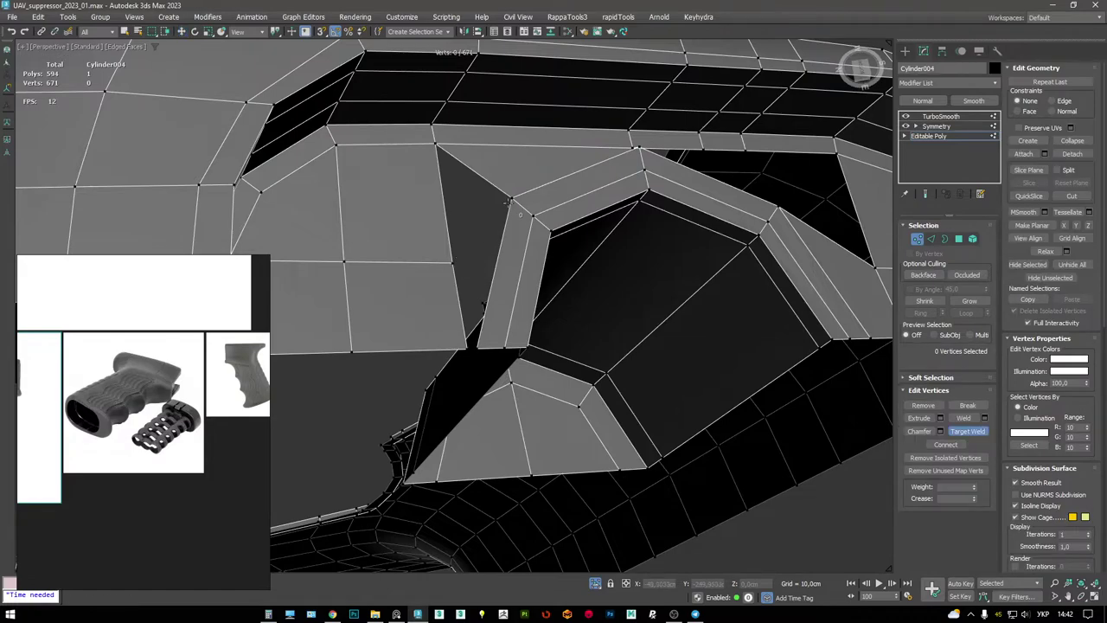
left_click(453, 262)
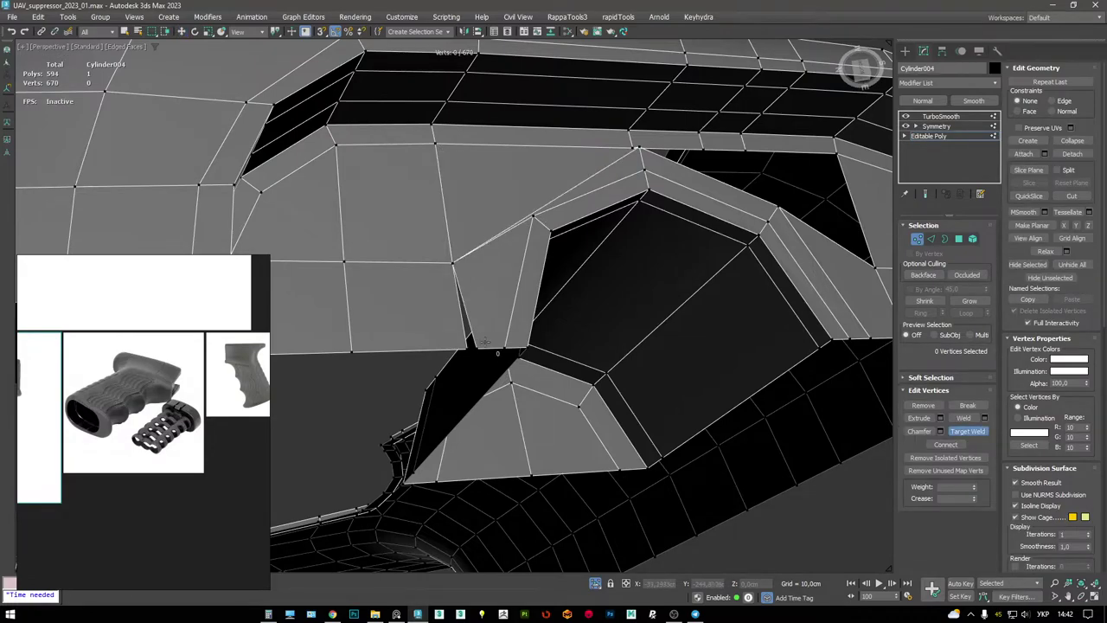
left_click(454, 262)
middle_click_drag(454, 262, 519, 247, "alt")
- Merge the two triangular polygons by removing the diagonal edge between them
key("4")
left_click(604, 179)
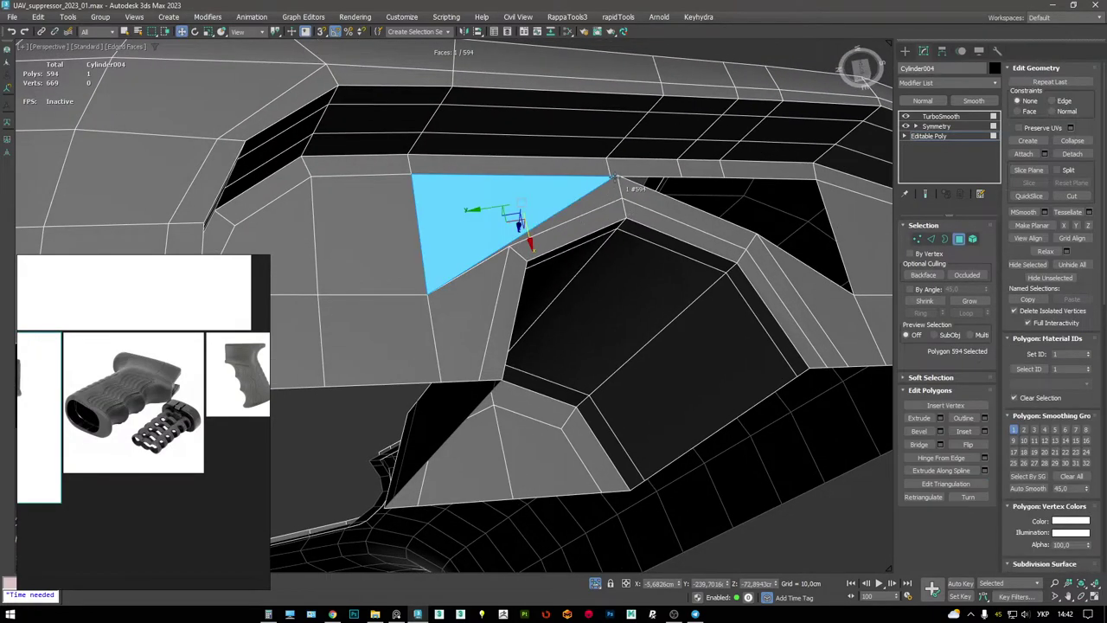
left_click(616, 173)
key("ctrl+z")
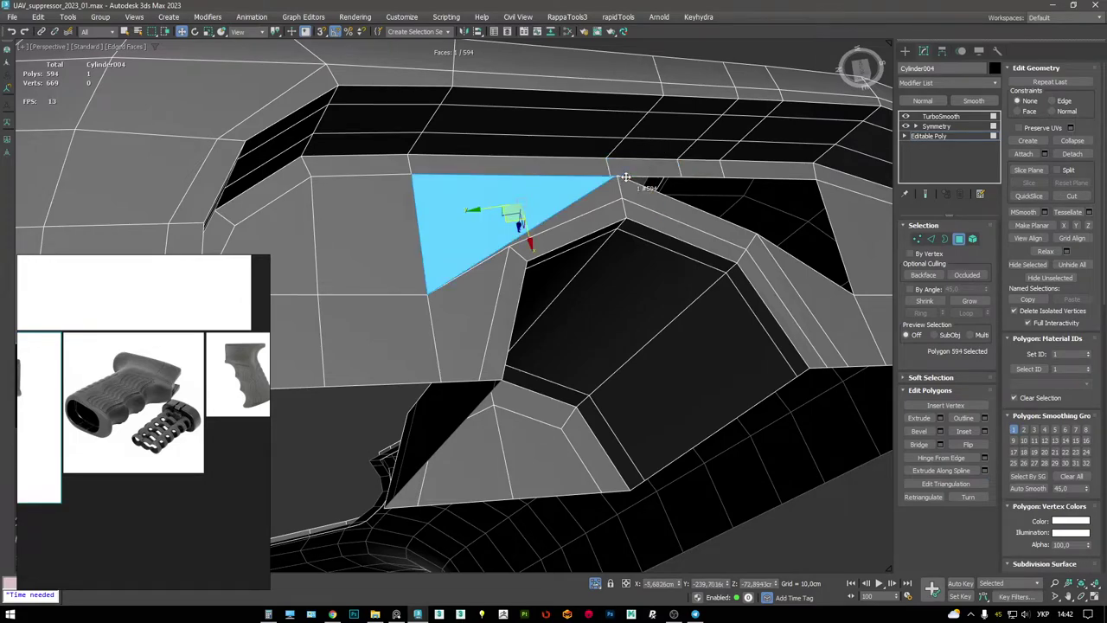
key("1")
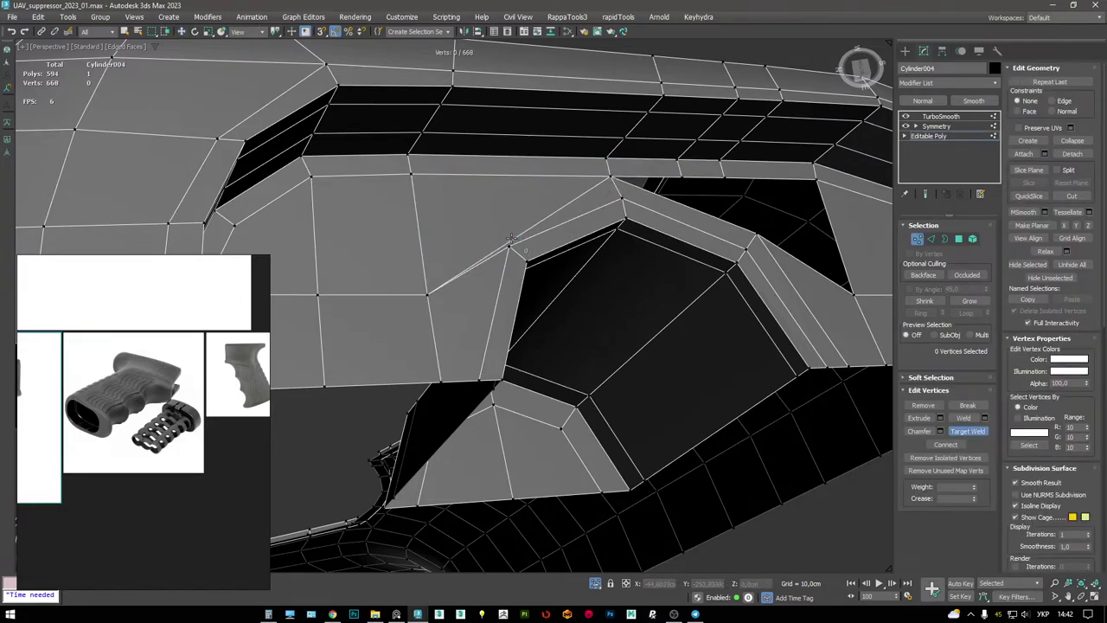
key("4")
key("w")
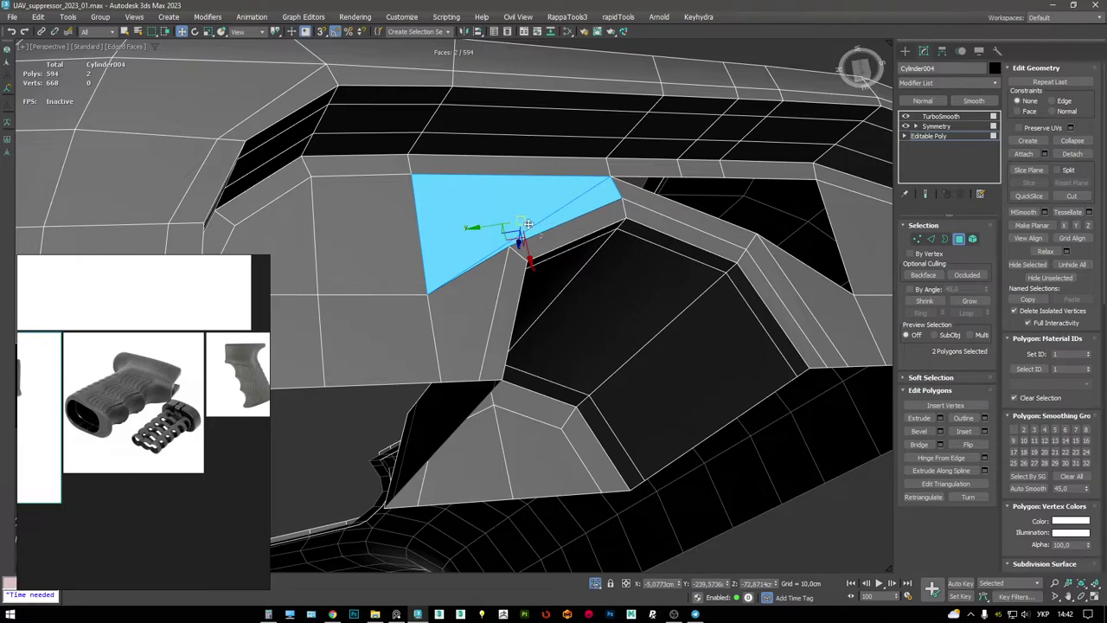
key("2")
left_click(525, 236)
key("BackSpace")
- Connect the two selected vertices with a new edge
key("1")
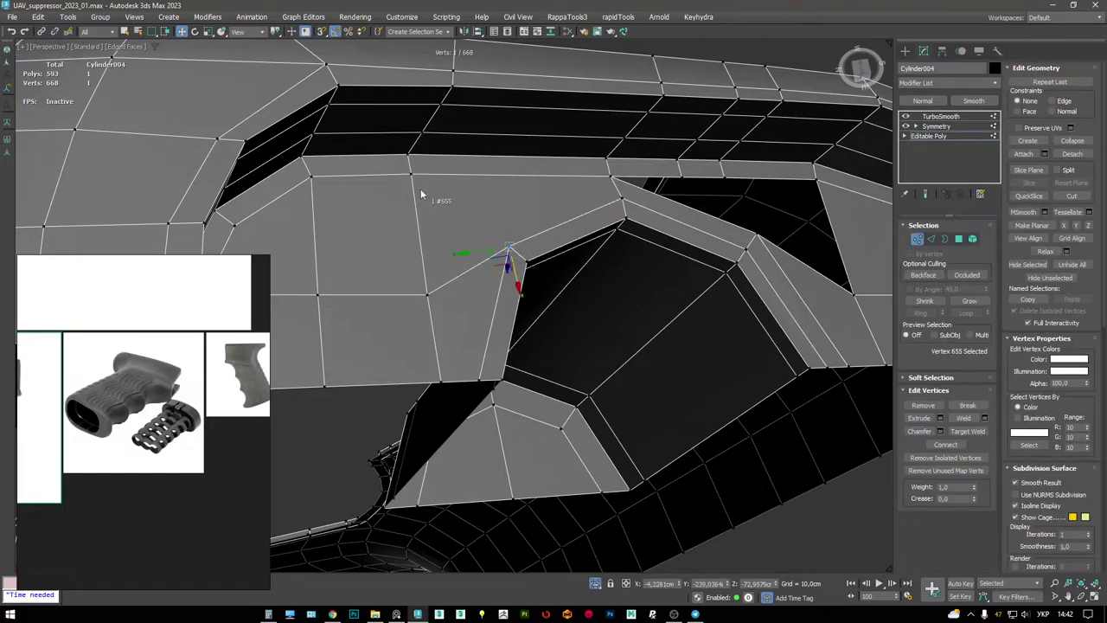
key("ctrl+shift+e")
middle_click_drag(415, 175, 585, 246, "alt")
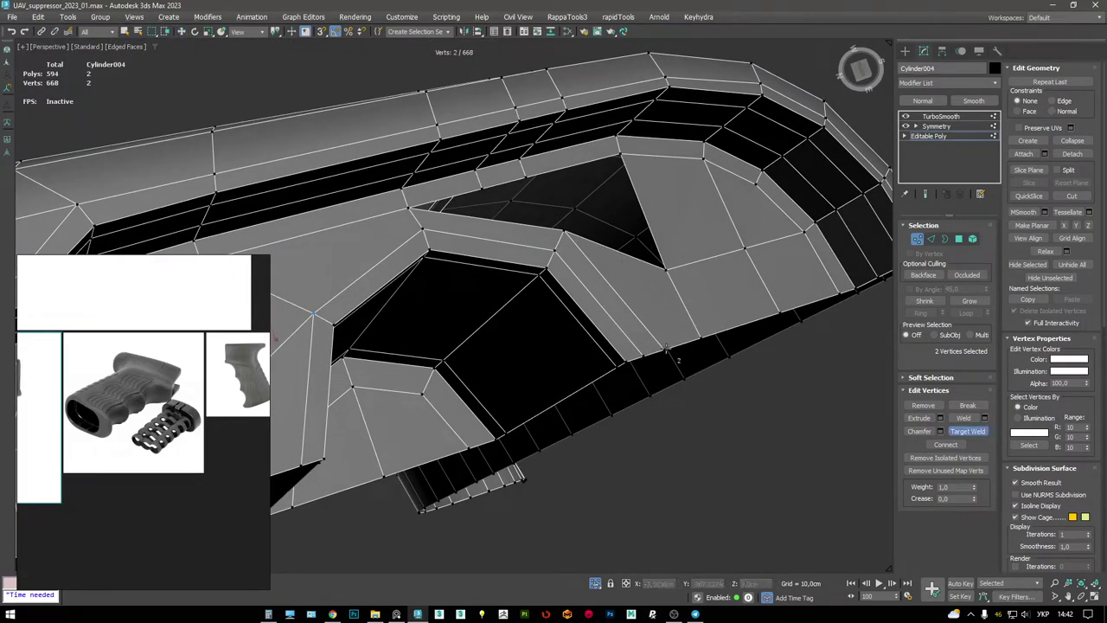
- Delete the thin sliver polygon and cap the resulting hole
middle_click_drag(650, 230, 519, 251, "alt")
key("4")
left_click(507, 265)
key("Delete")
key("3")
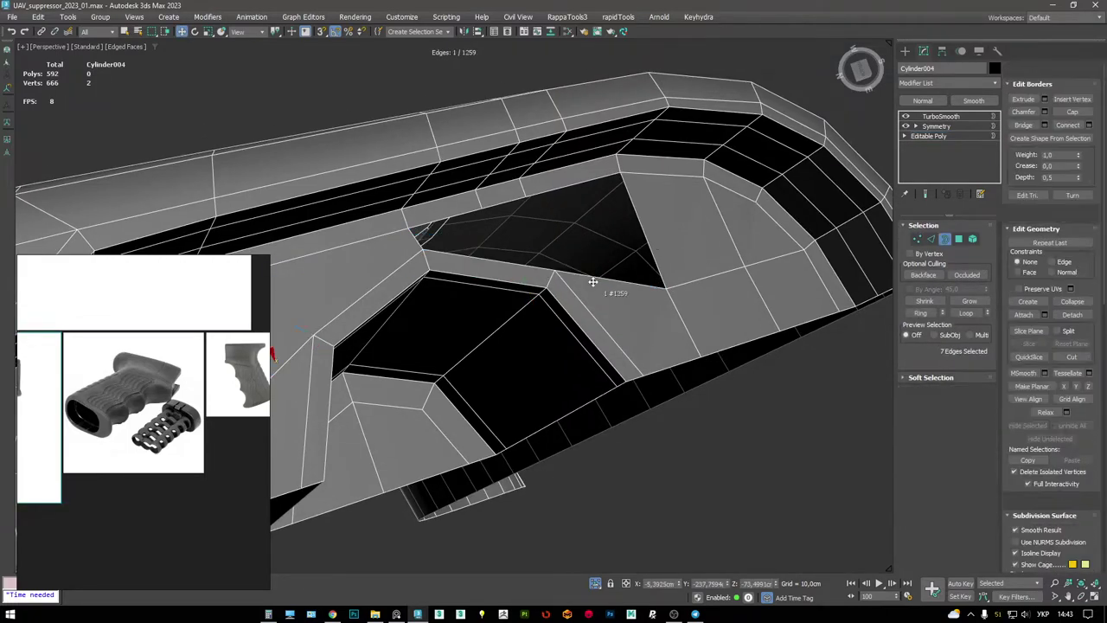
left_click(588, 281)
key("alt+p")
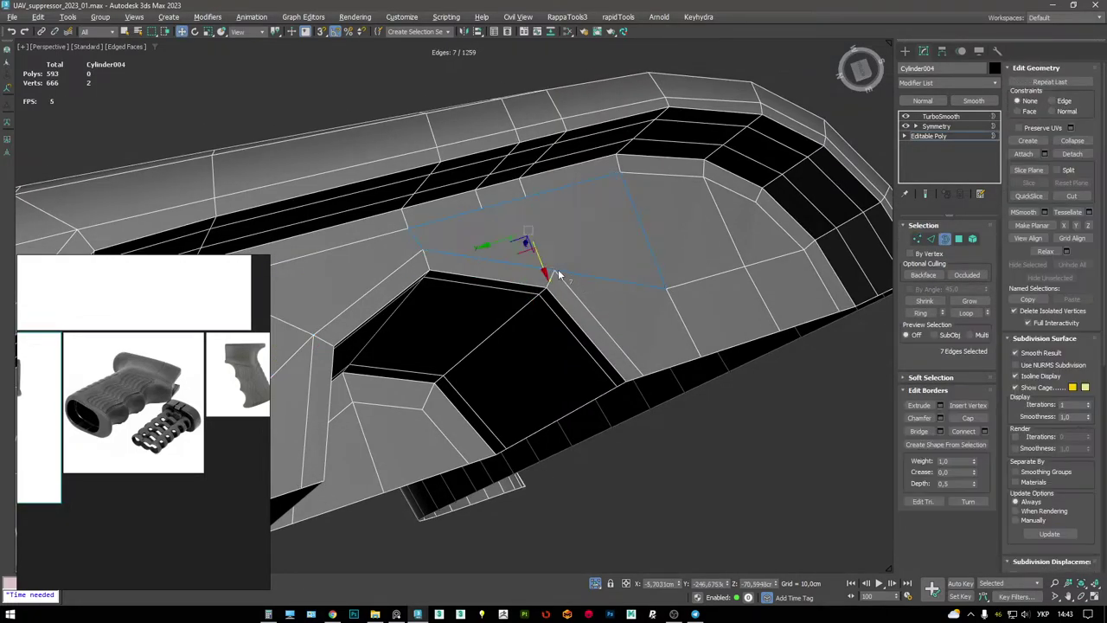
- Remove the unwanted edge across the capped patch and another stray edge with its vertex
key("1")
left_click(552, 275)
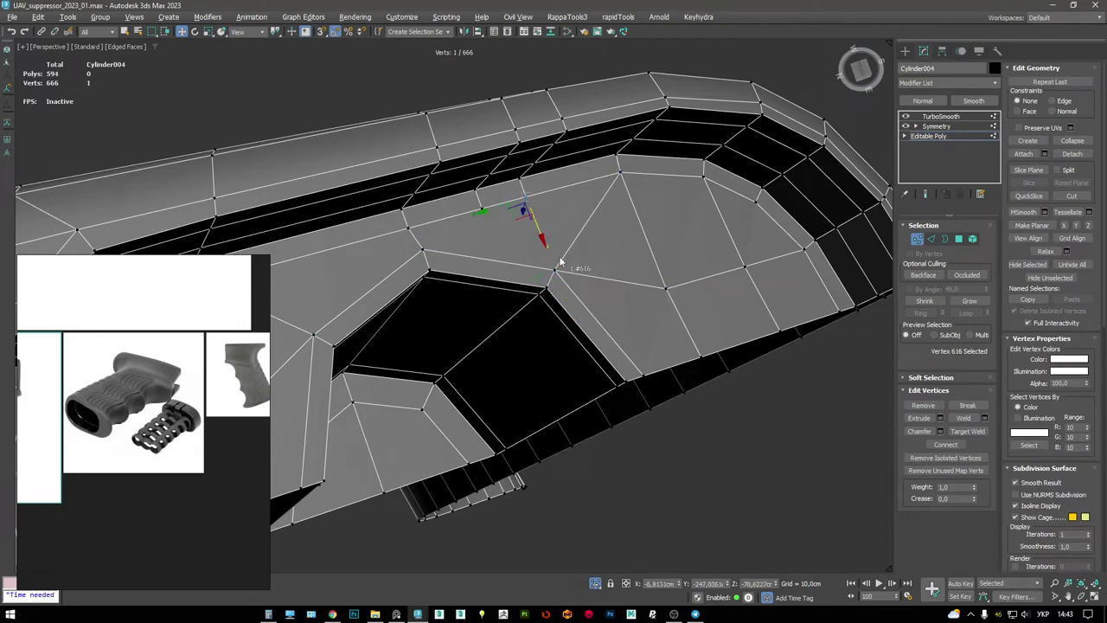
key("2")
left_click(589, 221)
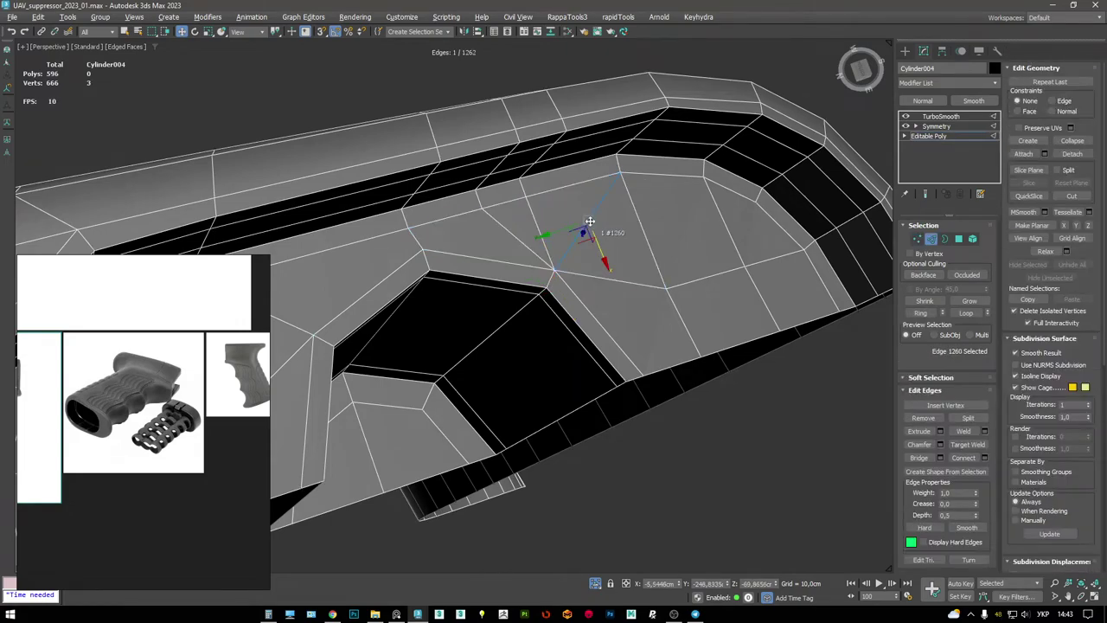
key("BackSpace")
middle_click_drag(589, 222, 519, 178, "alt")
key("2")
key("2")
left_click(511, 165)
key("ctrl+BackSpace")
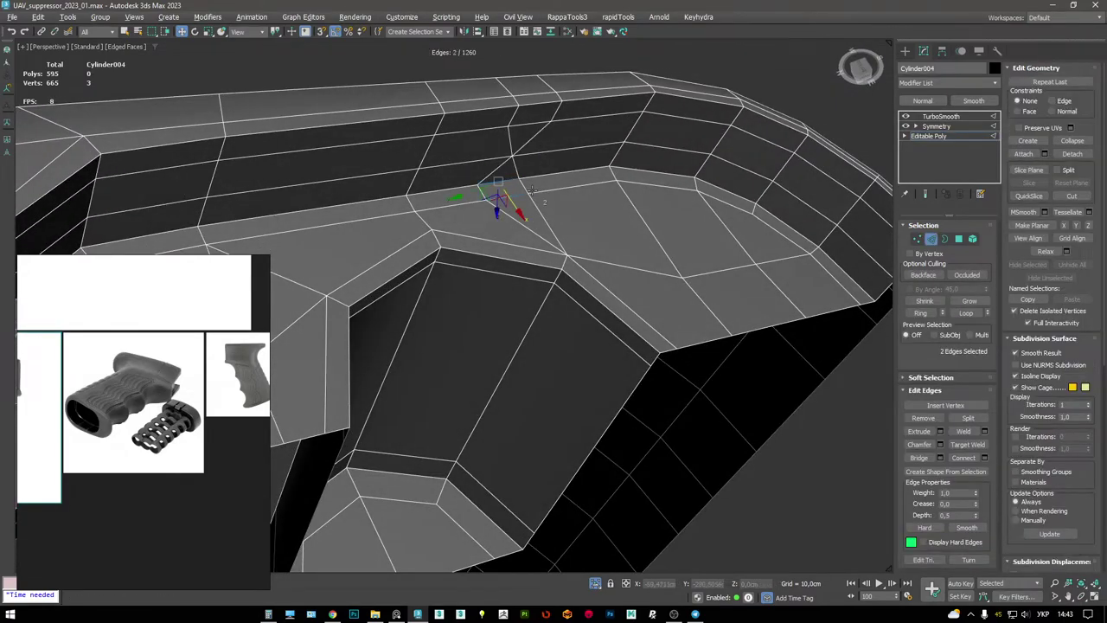
- Hide wireframe edges and preview the grip with TurboSmooth at 9,456 polys
middle_click_drag(495, 171, 437, 234, "alt")
key("F4")
left_click(951, 119)
middle_click_drag(562, 142, 562, 289, "alt")
- Return to the base mesh and try auto-filling the side opening, dismissing the inconsistent-segments warning
left_click(928, 136)
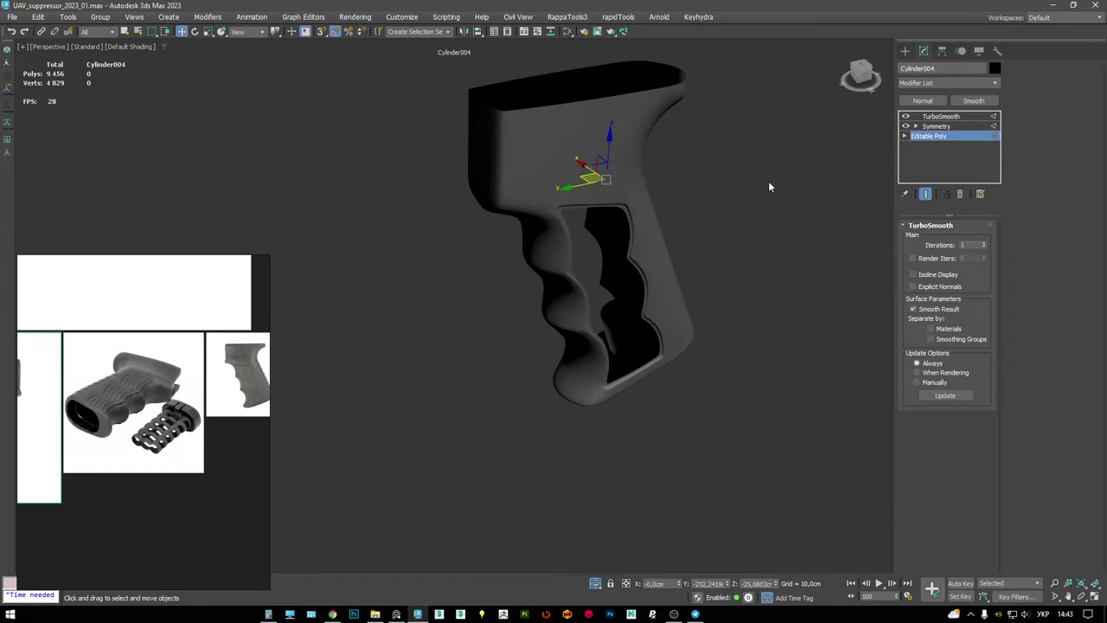
key("F4")
key("2")
scroll(580, 254, "up", 6)
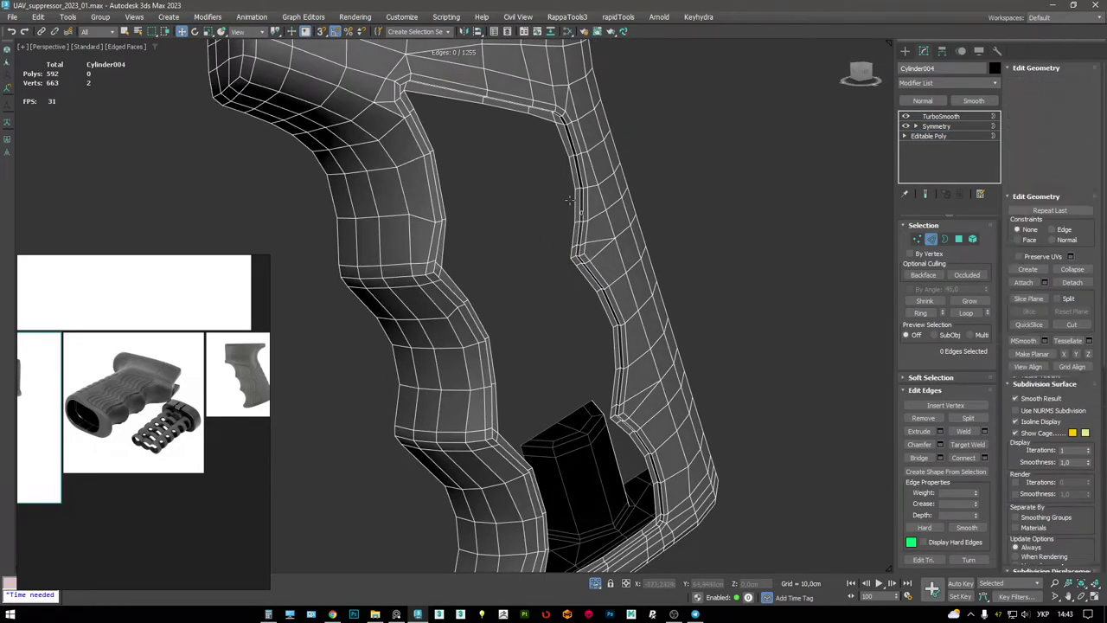
key("3")
left_click(570, 207)
key("alt+g")
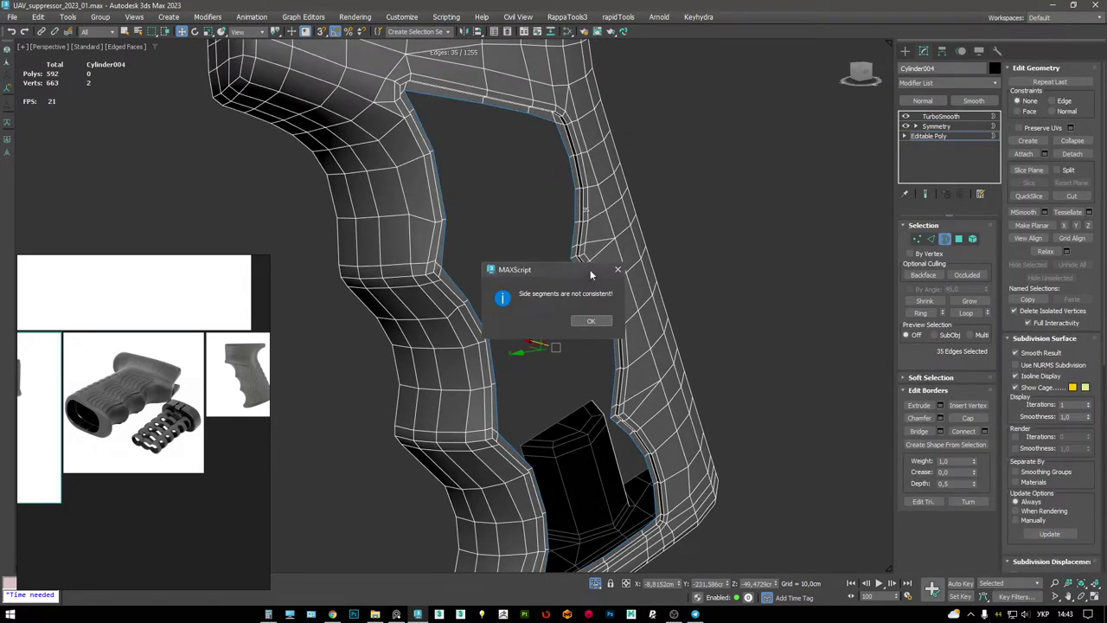
left_click(590, 321)
- Bridge three pairs of opposite edges across the grip's side opening
key("2")
middle_click_drag(593, 324, 590, 189, "alt")
left_click(589, 189)
left_click(449, 209, "ctrl")
key("shift+b")
middle_click_drag(450, 209, 636, 264, "alt")
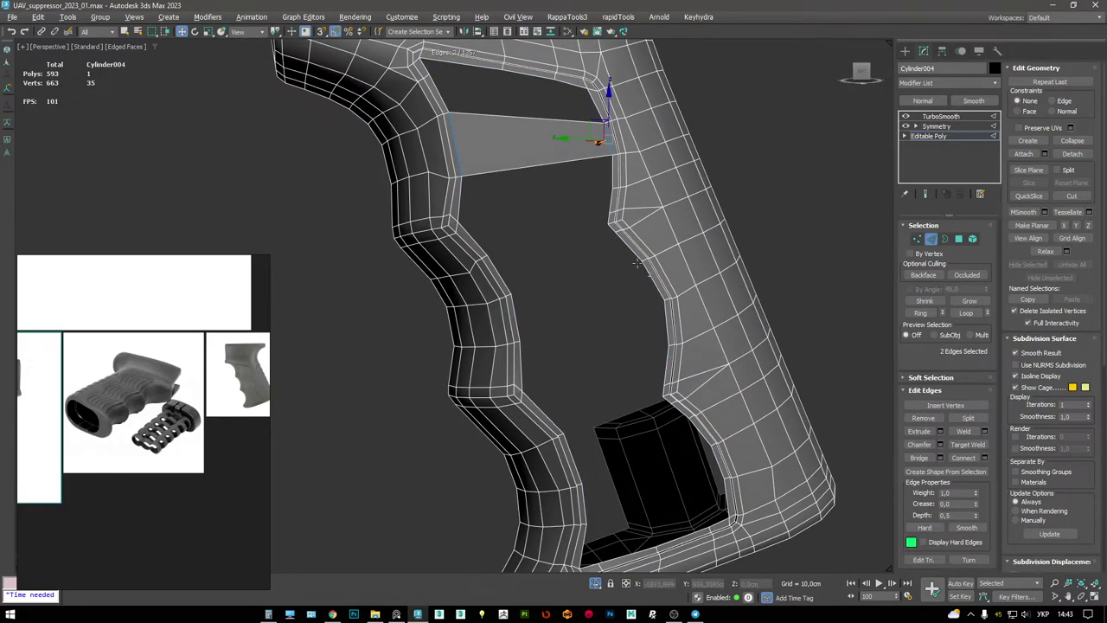
key("shift+b")
mouse_move(668, 329)
middle_mouse_down("alt")
mouse_move(657, 322)
mouse_move(668, 329)
middle_mouse_up("alt")
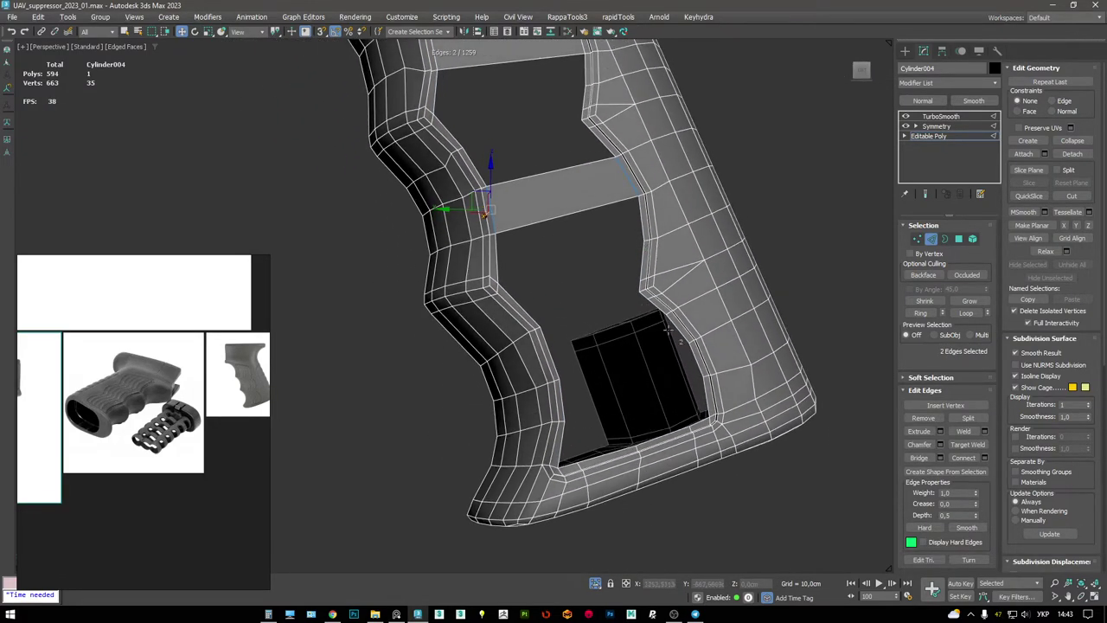
key("shift+b")
middle_click_drag(556, 356, 707, 305, "alt")
- Cap the remaining hole's border and cut new edges into the patch
key("3")
left_click(699, 293)
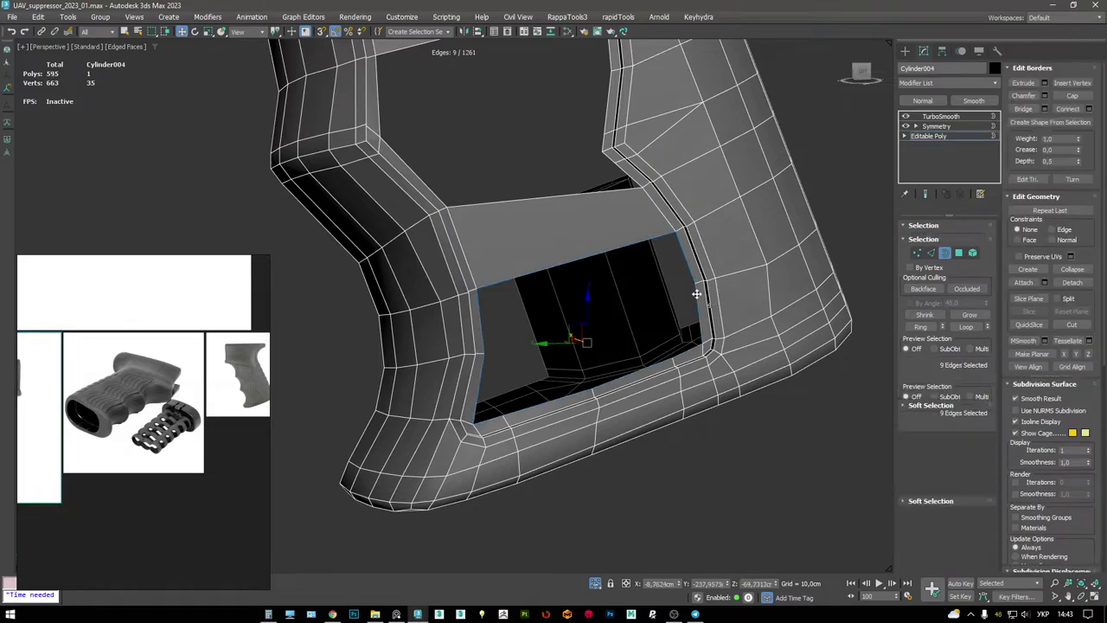
left_click(968, 419)
key("1")
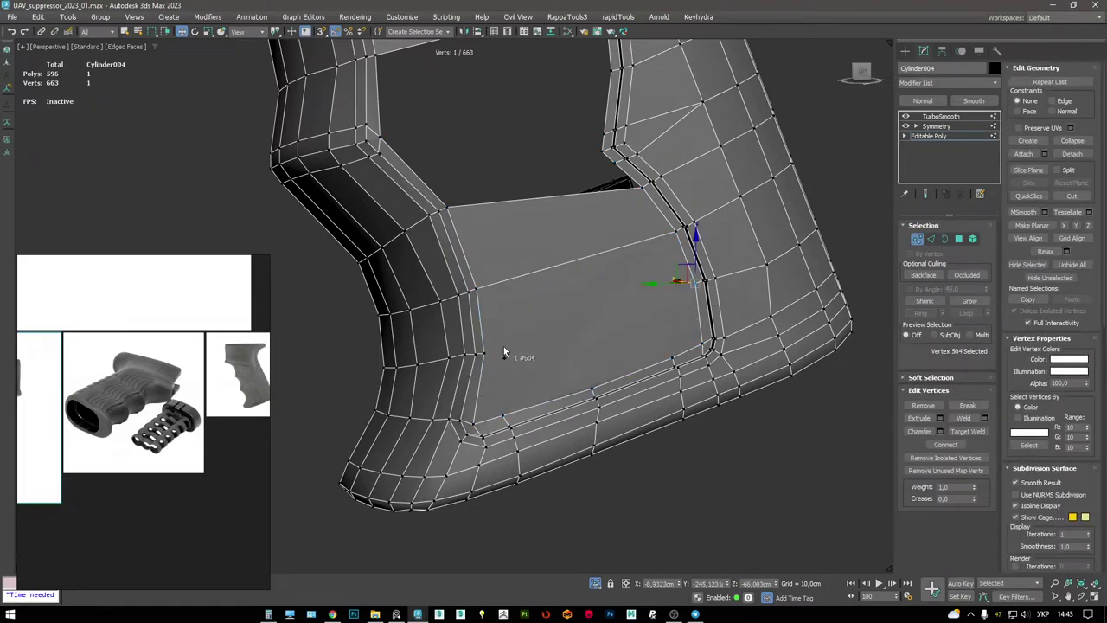
middle_click_drag(538, 357, 516, 352, "alt")
key("alt+c")
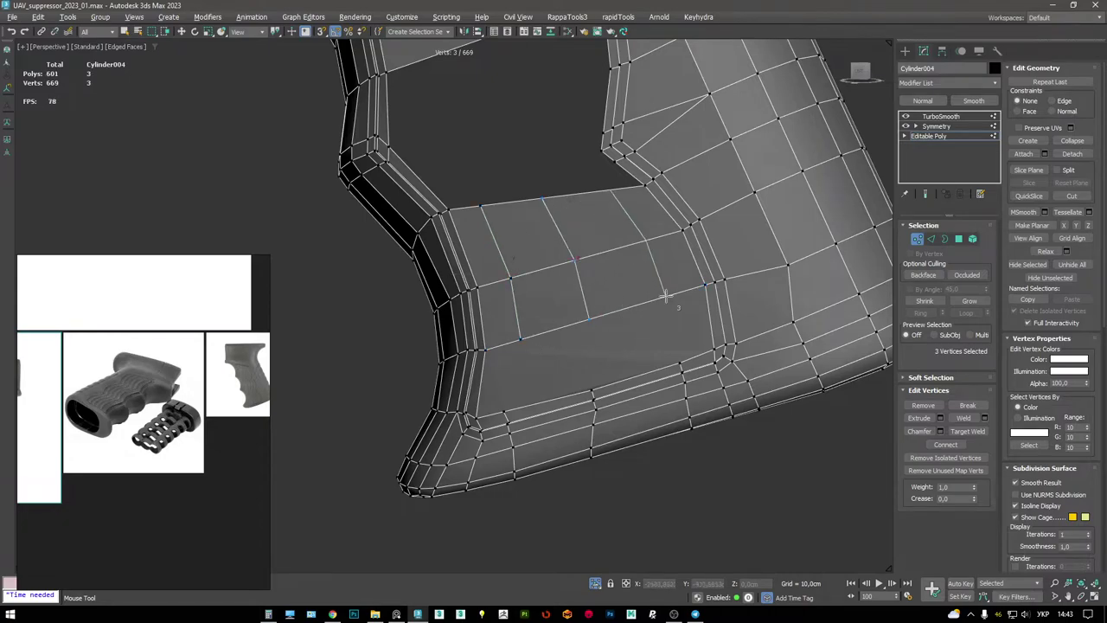
mouse_move(696, 303)
middle_mouse_down("alt")
mouse_move(651, 332)
mouse_move(728, 314)
mouse_move(698, 287)
mouse_move(692, 315)
mouse_move(677, 301)
middle_mouse_up("alt")
key("4")
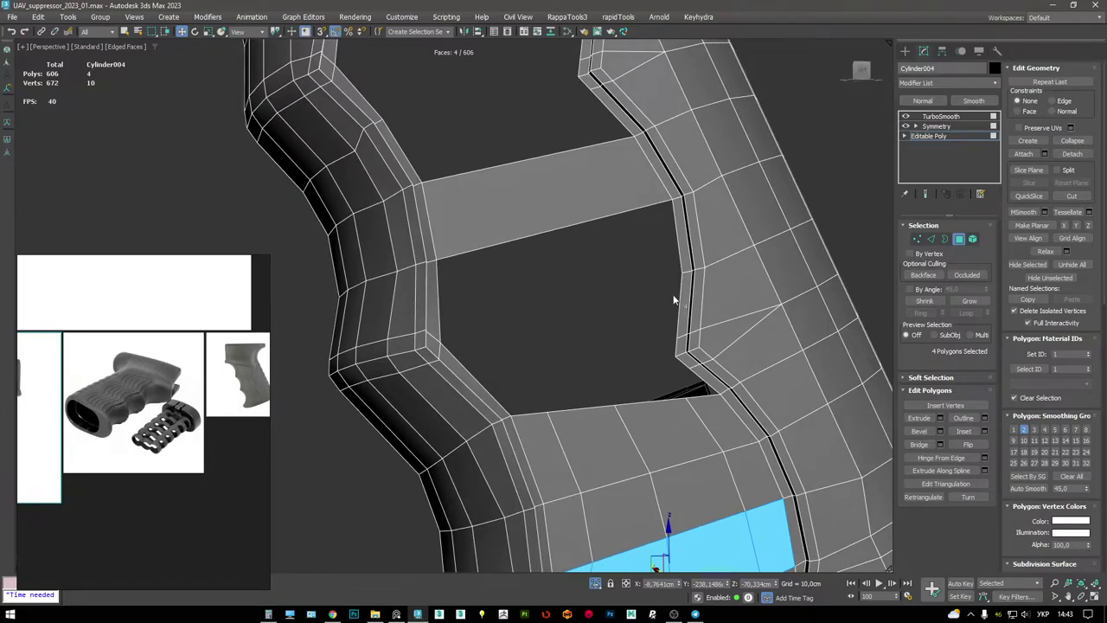
- Bridge the edges along the gap and cap the triangular hole at its corner
key("2")
left_click(682, 259)
left_click(444, 306, "ctrl")
middle_click_drag(663, 341, 704, 304, "alt")
left_click(681, 294)
left_click(705, 365, "ctrl")
key("alt+p")
middle_click_drag(719, 334, 729, 360)
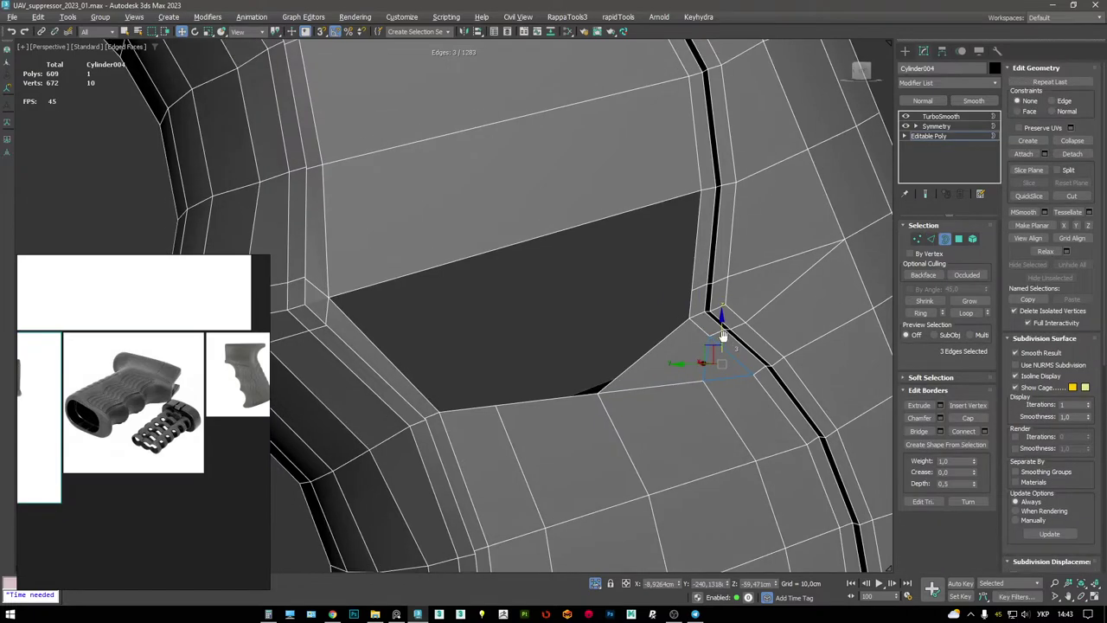
- Cap the last triangular hole in the upper opening and slide the interior edge left
key("2")
left_click(695, 275)
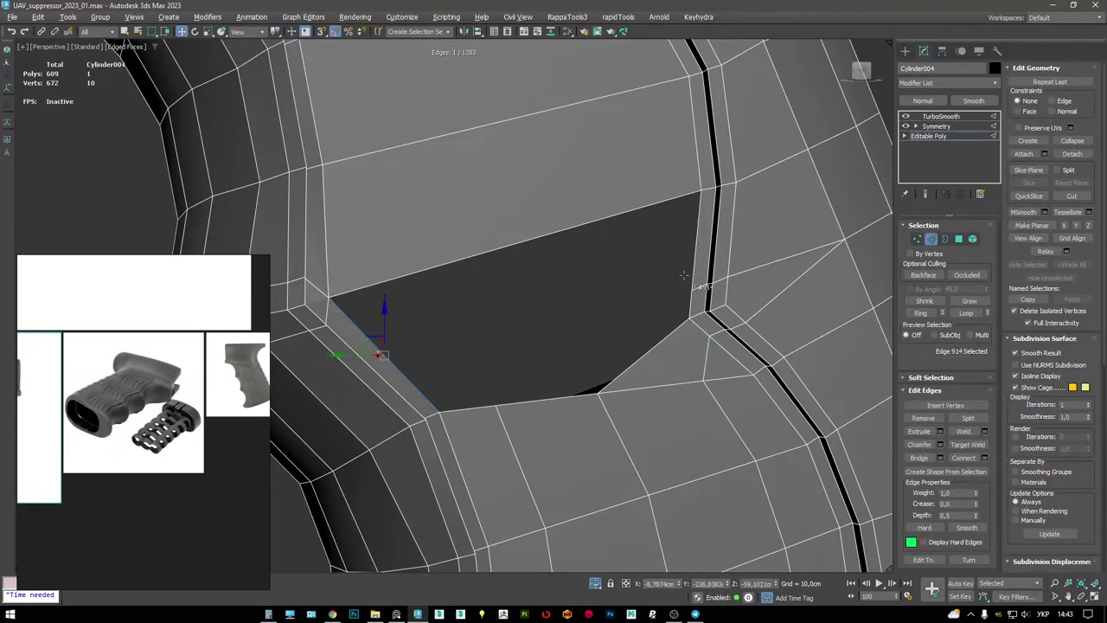
key("3")
left_click(638, 347)
key("alt+p")
key("1")
middle_click_drag(638, 348, 511, 366, "alt")
left_click_drag(490, 359, 460, 347)
- Insert two edge loops across the patch and weld the stray vertex onto the new loop
left_click(511, 338)
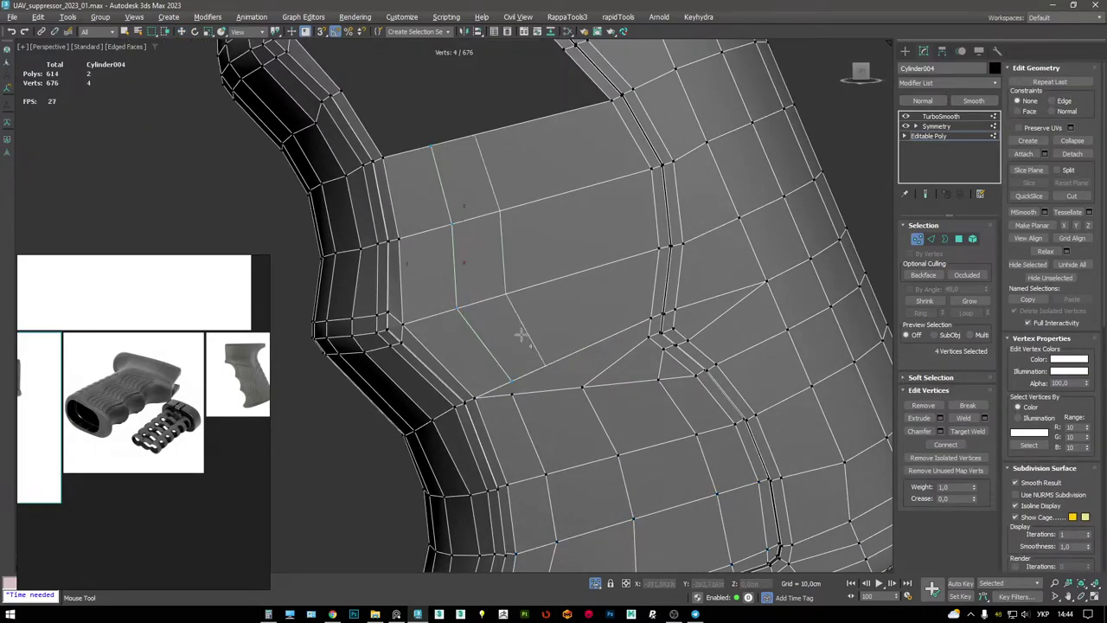
left_click(575, 308)
key("w")
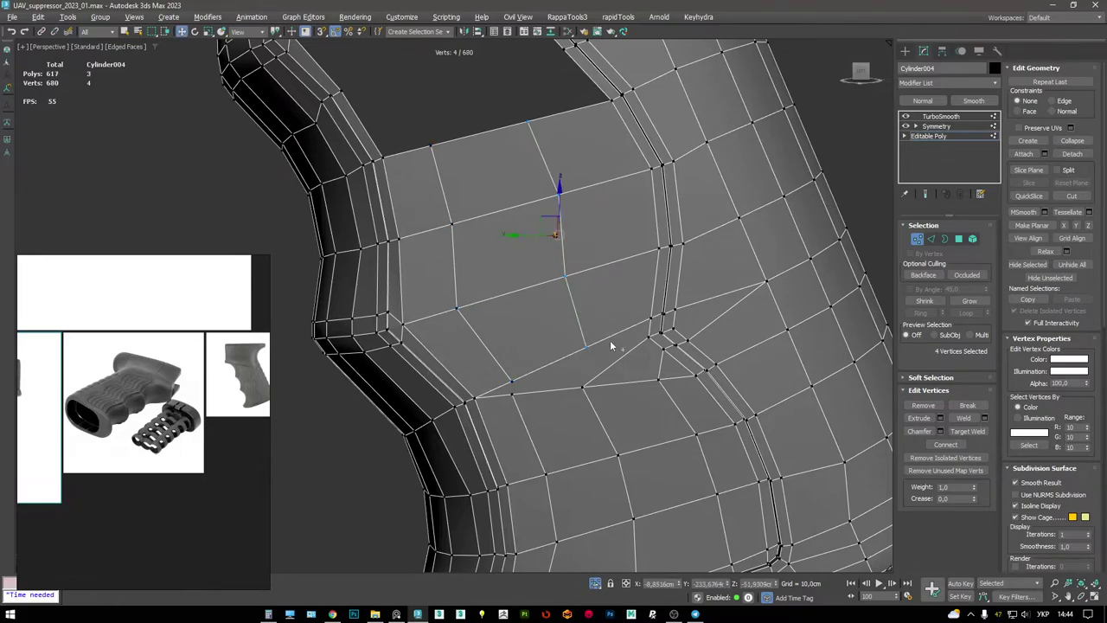
key("F3")
left_click(585, 388)
middle_click_drag(585, 388, 572, 342, "alt")
left_click(584, 372)
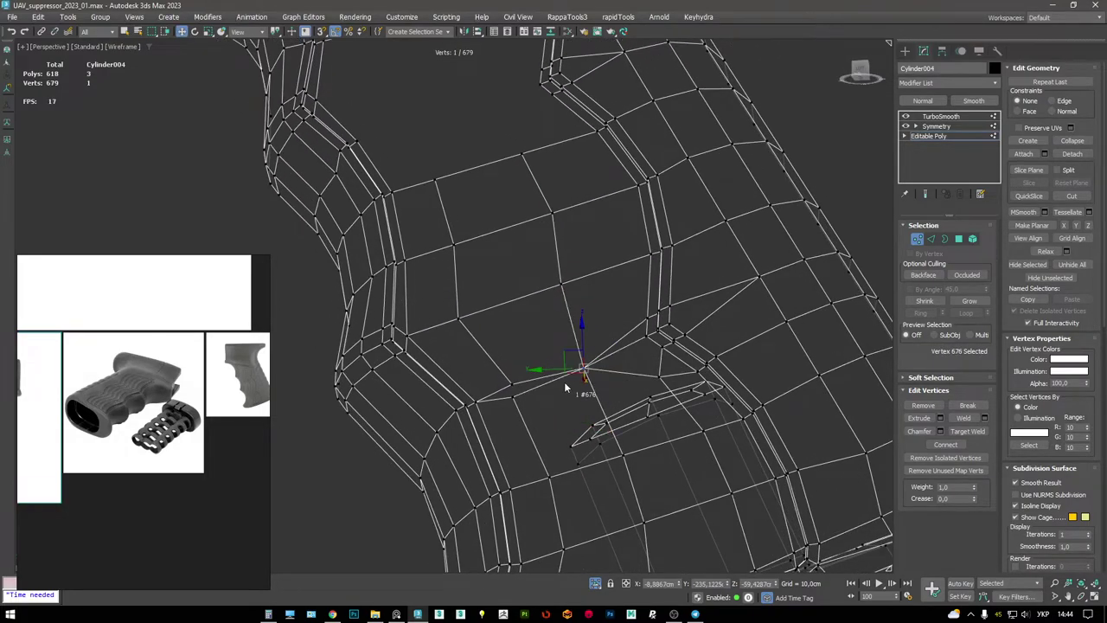
key("ctrl+alt+c")
key("F3")
- Remove the leftover edge from the patch
middle_click_drag(526, 394, 641, 318, "alt")
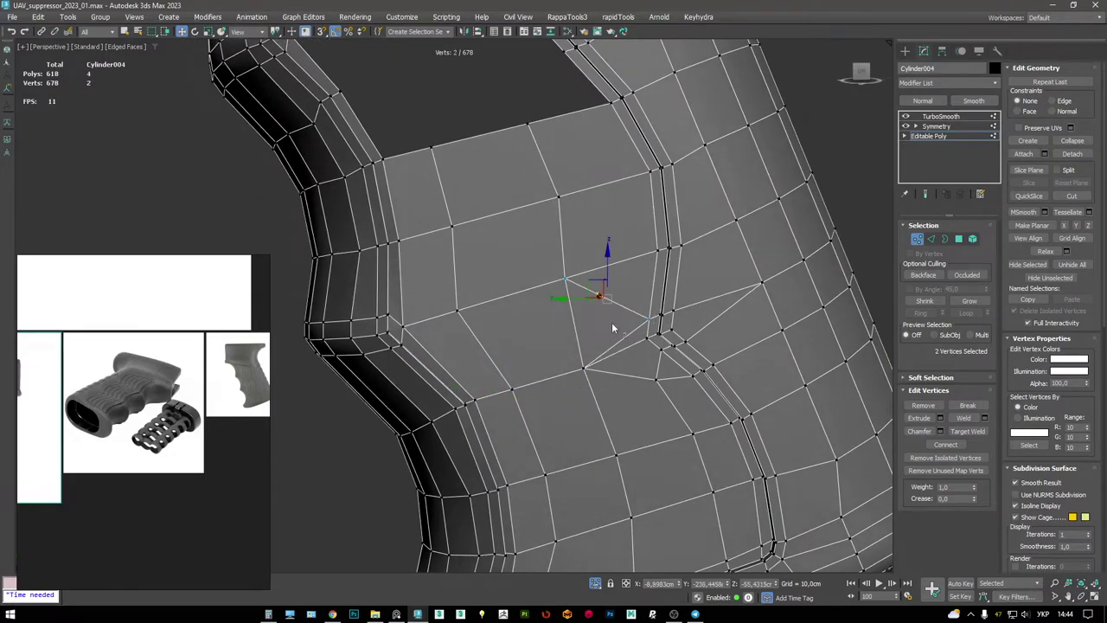
key("2")
left_click(627, 333)
key("BackSpace")
scroll(696, 259, "down", 8)
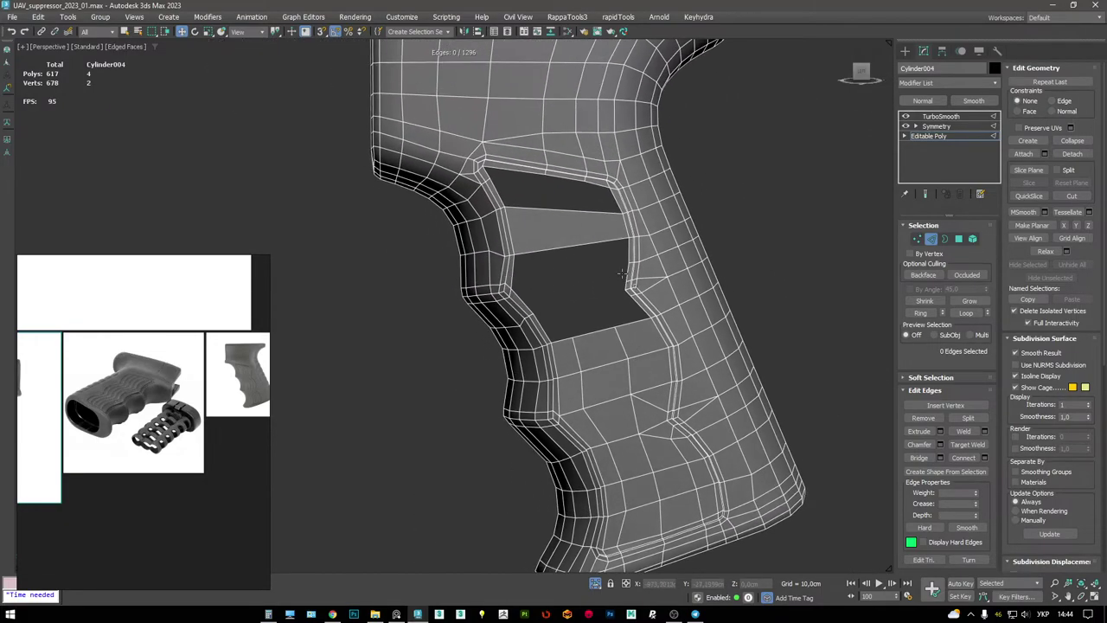
scroll(621, 273, "up", 5)
- Bridge across the hole from an edge on its left border
left_click(432, 301)
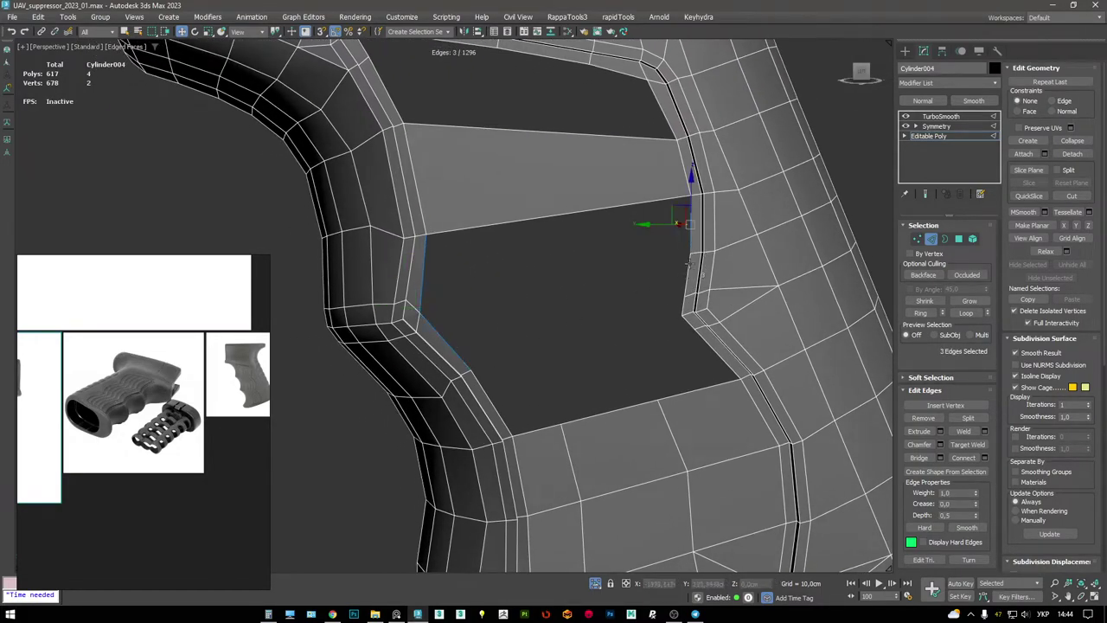
key("shift+ctrl+b")
middle_click_drag(691, 271, 586, 316, "alt")
- Insert an edge loop across the new polygons and connect the two selected vertices
key("1")
key("shift+alt+w")
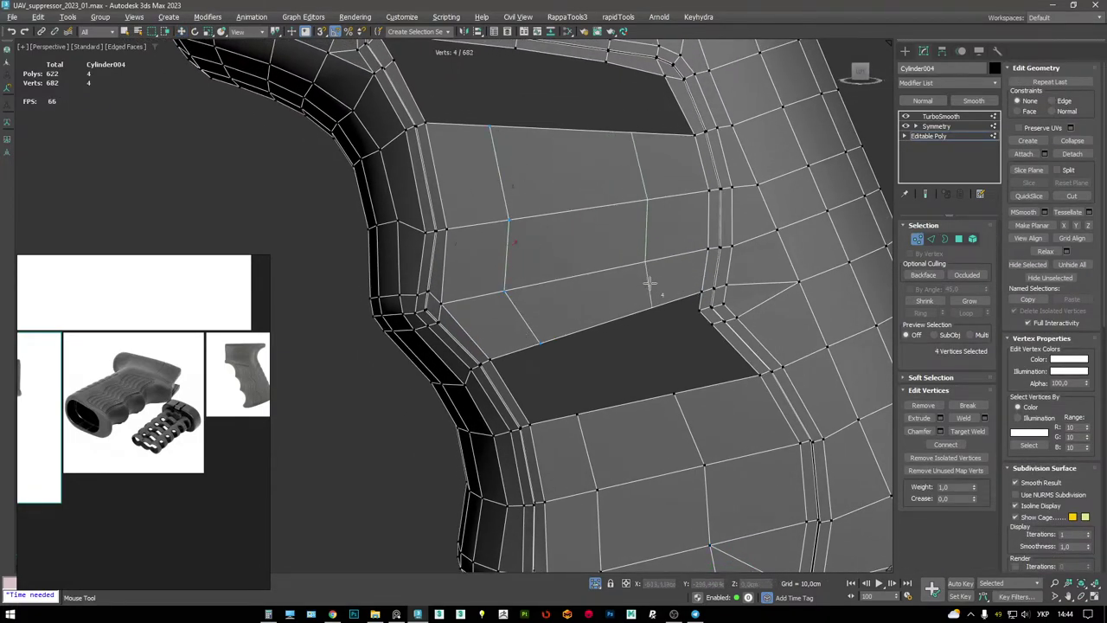
left_click(645, 282)
left_click(640, 264, "ctrl")
key("ctrl+shift+e")
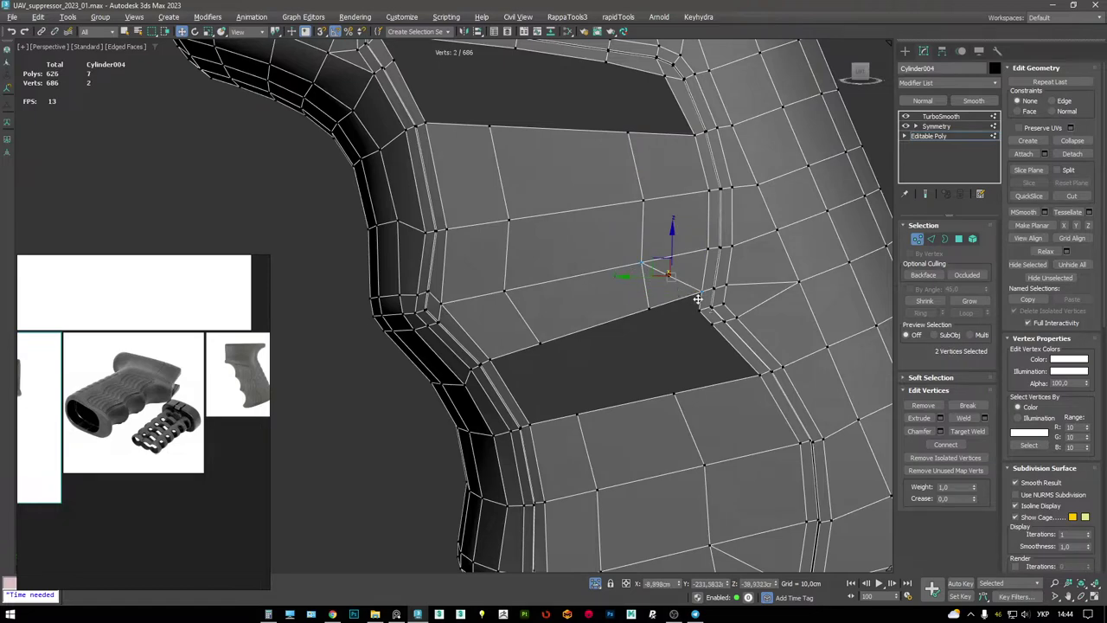
- Delete the small triangle face and bridge the two opposite edges to fill the hole
key("4")
left_click(671, 295)
key("Delete")
key("2")
left_click(699, 299)
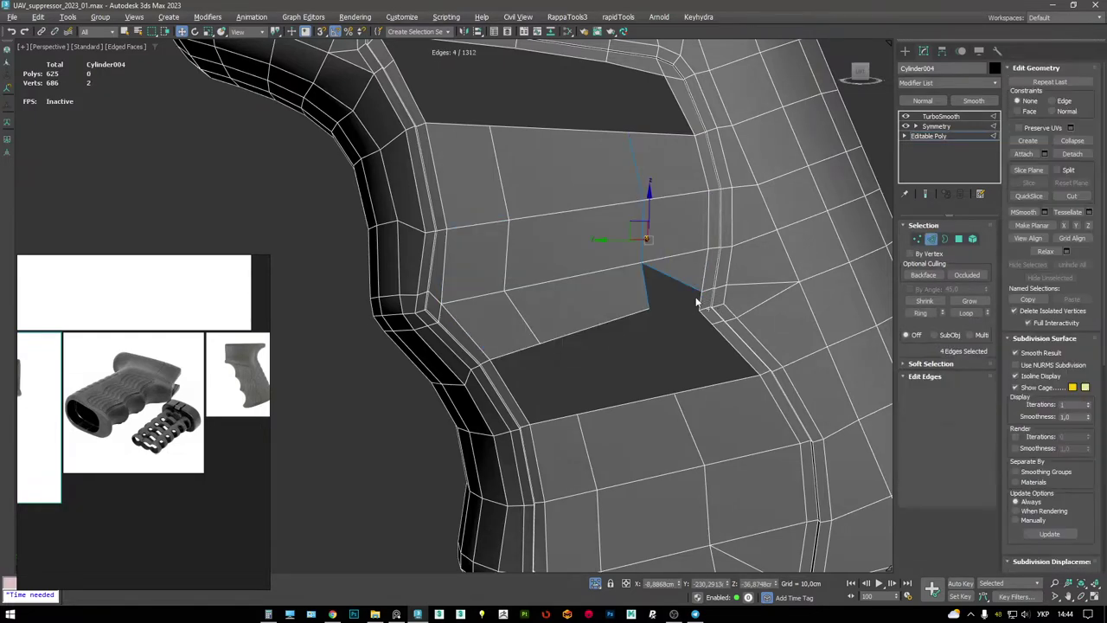
left_click(650, 290, "ctrl")
key("ctrl+shift+b")
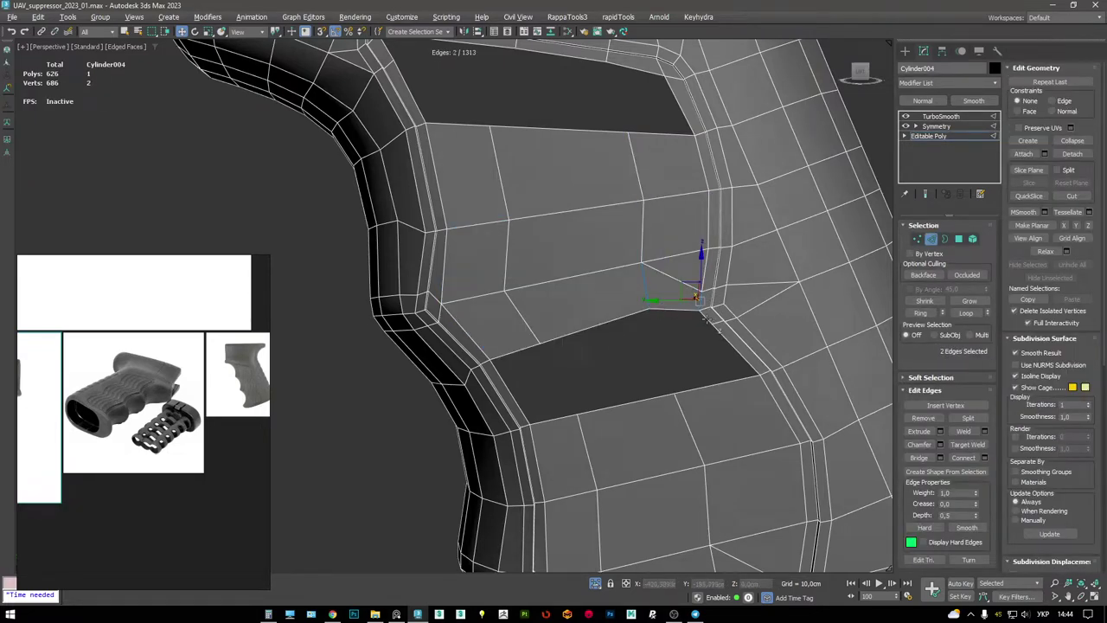
- Bridge the dark polygon's top and bottom edges and Cap the remaining border hole
left_click(606, 322)
left_click(563, 414, "ctrl")
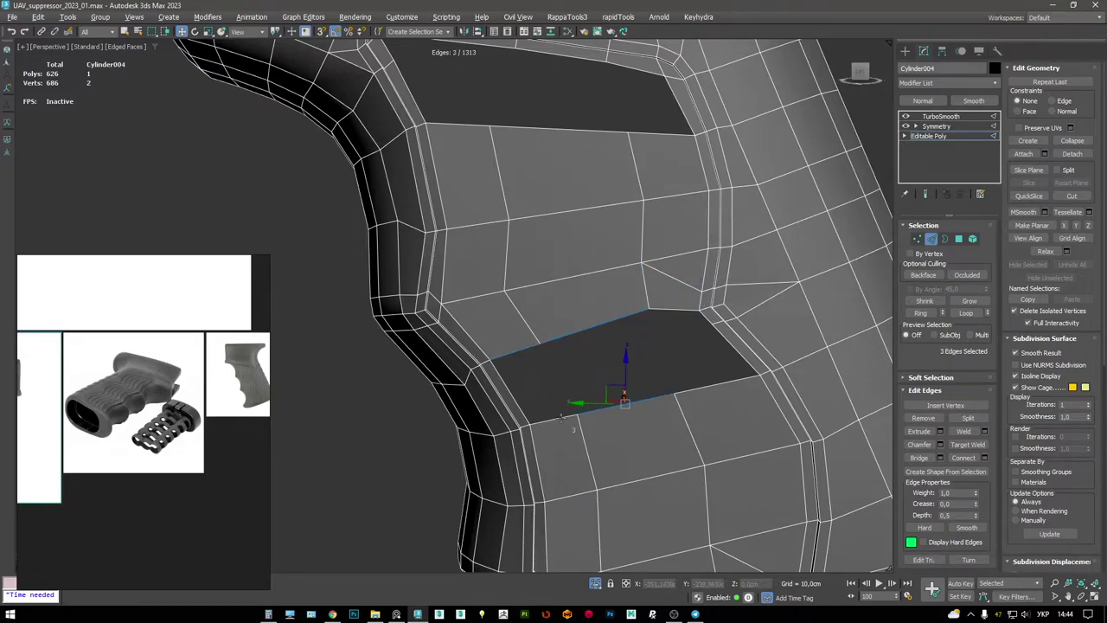
key("ctrl+shift+b")
key("3")
left_click(666, 349)
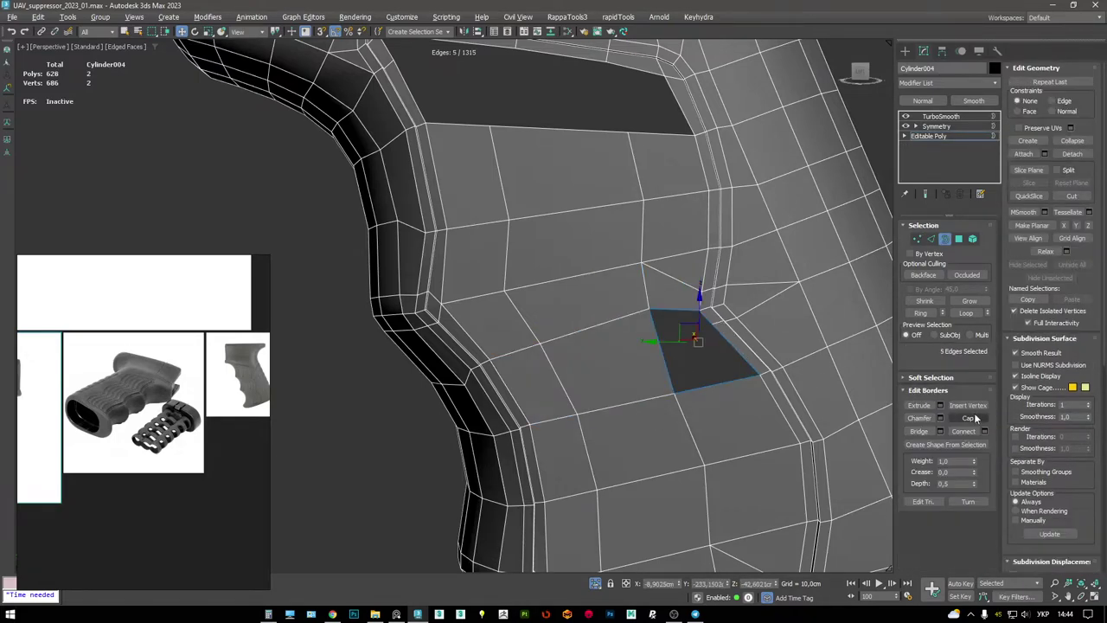
left_click(972, 418)
left_click(709, 326)
- Connect the two selected vertices with a new edge
key("1")
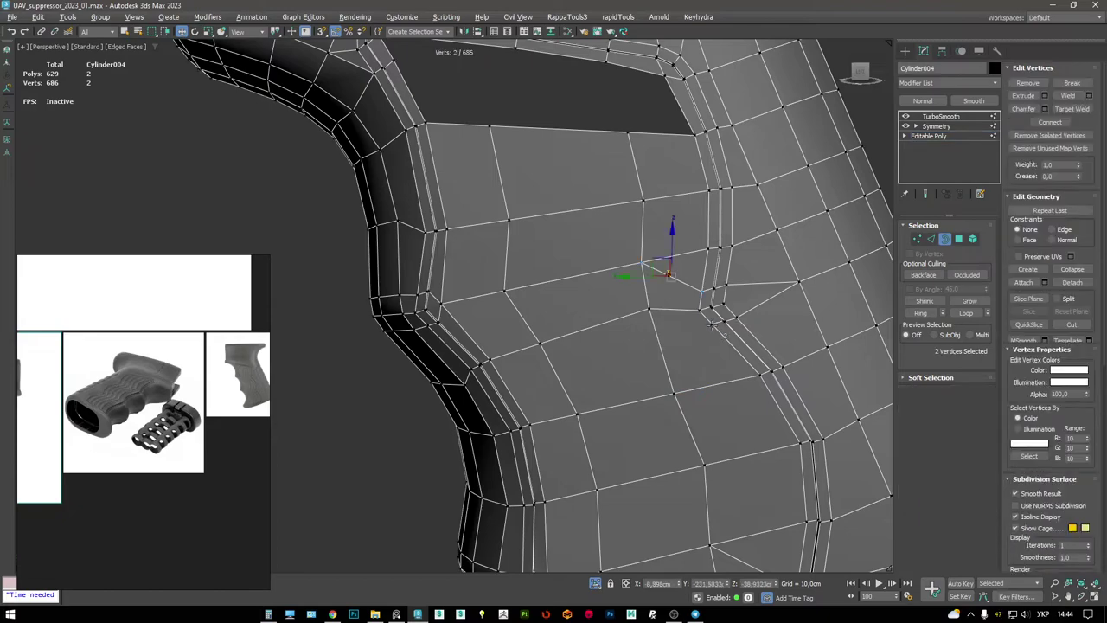
key("ctrl+shift+e")
scroll(675, 394, "down", 3)
middle_click_drag(676, 393, 723, 219, "alt")
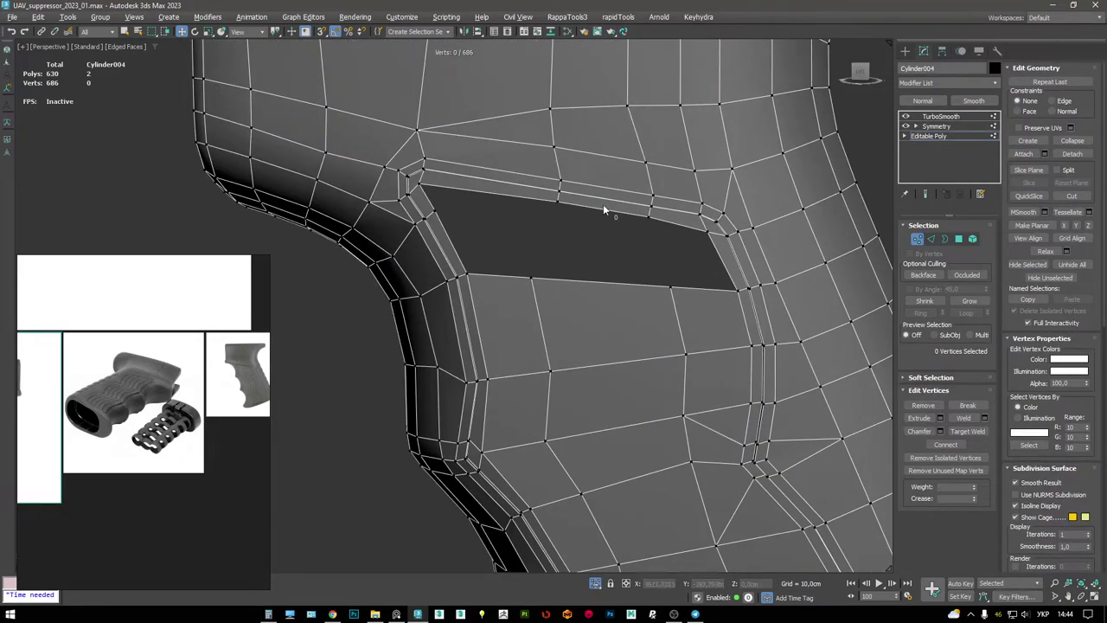
- Bridge the grip hole's top and bottom edges, then bridge its left part
key("2")
left_click(640, 208)
left_click(596, 280, "ctrl")
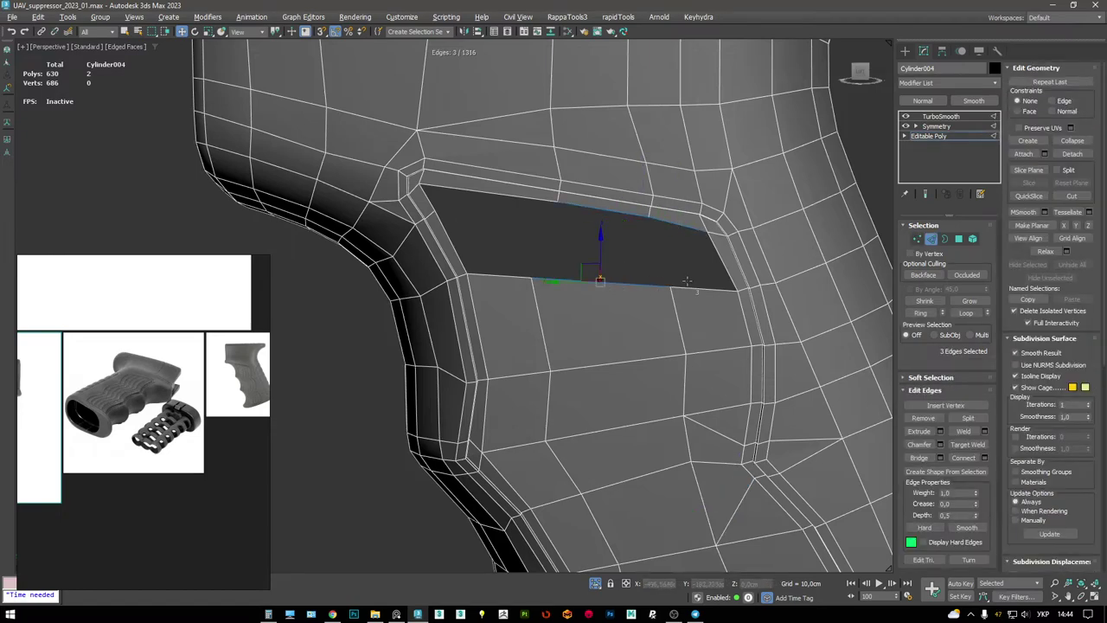
key("alt+b")
middle_click_drag(591, 287, 611, 307)
left_click(515, 251)
key("alt+b")
middle_click_drag(570, 247, 541, 327, "alt")
- Cap the remaining triangular hole in the grip
key("3")
left_click(517, 225)
left_click(968, 418)
key("1")
scroll(481, 340, "up", 3)
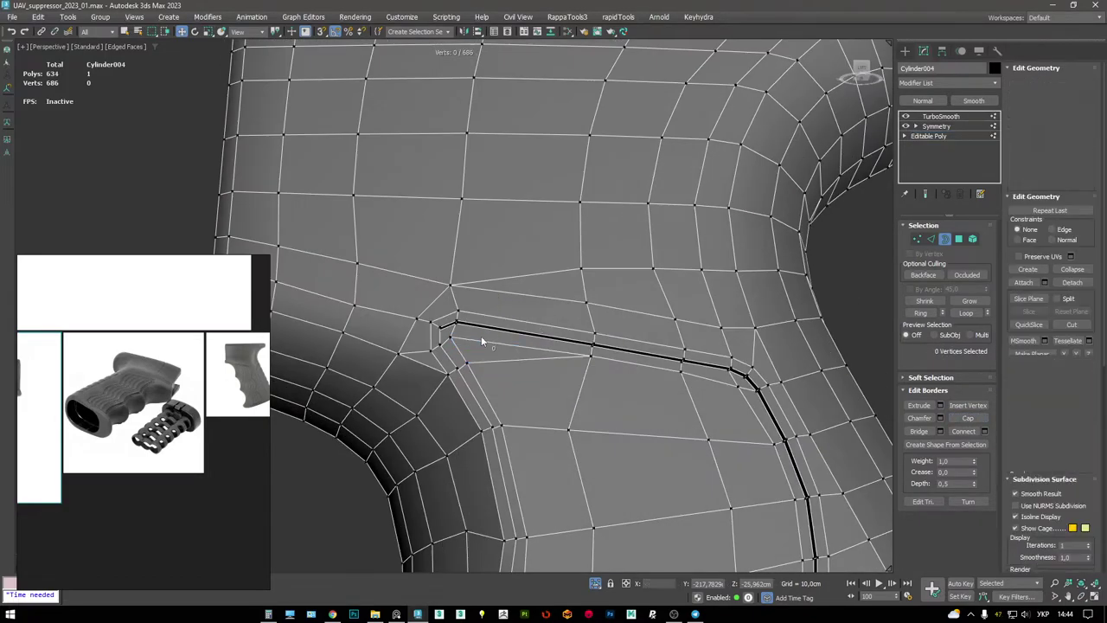
scroll(474, 355, "up", 2)
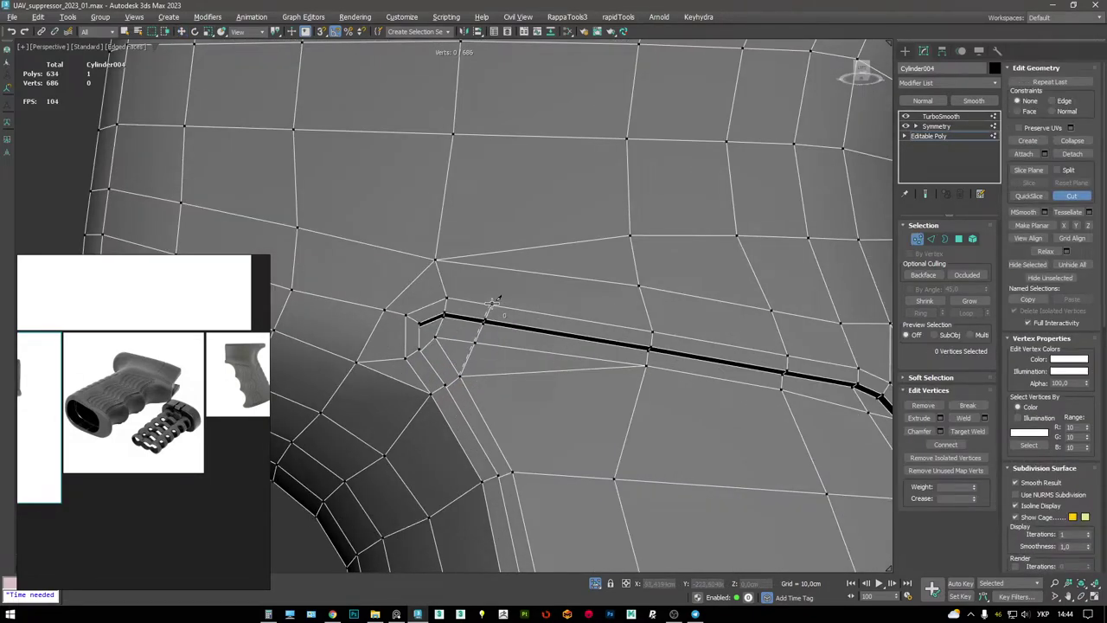
scroll(506, 248, "down", 2)
- Slide vertex 692 right and slightly up, then remove the unwanted diagonal edge
middle_click_drag(506, 248, 535, 309)
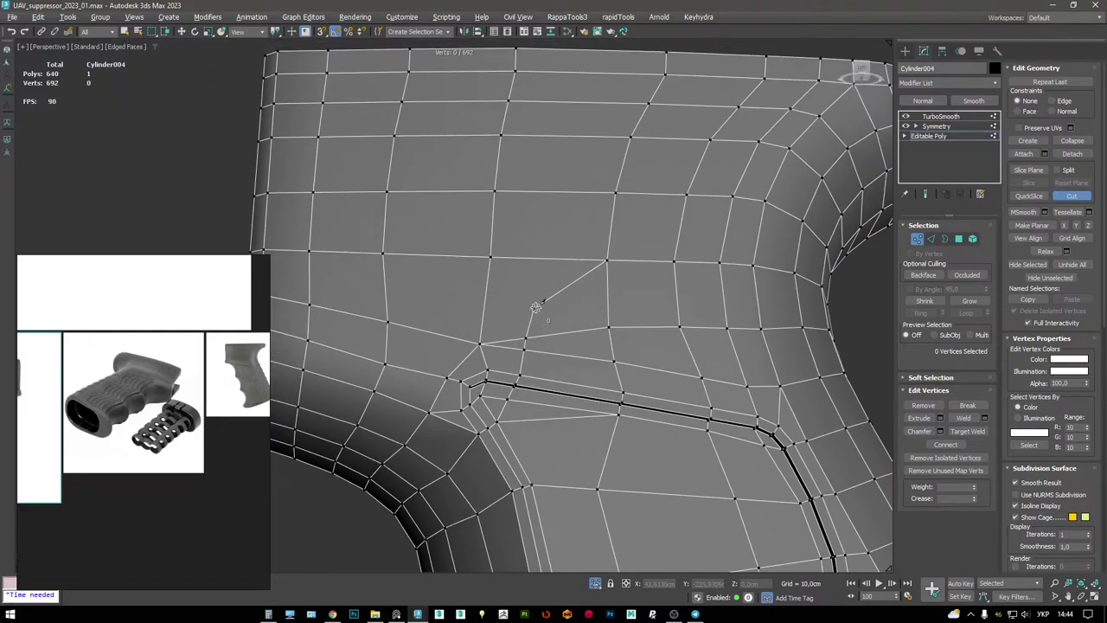
middle_click_drag(524, 266, 551, 316, "alt")
scroll(576, 328, "down", 2)
key("w")
left_click(534, 340)
left_click_drag(527, 316, 539, 297)
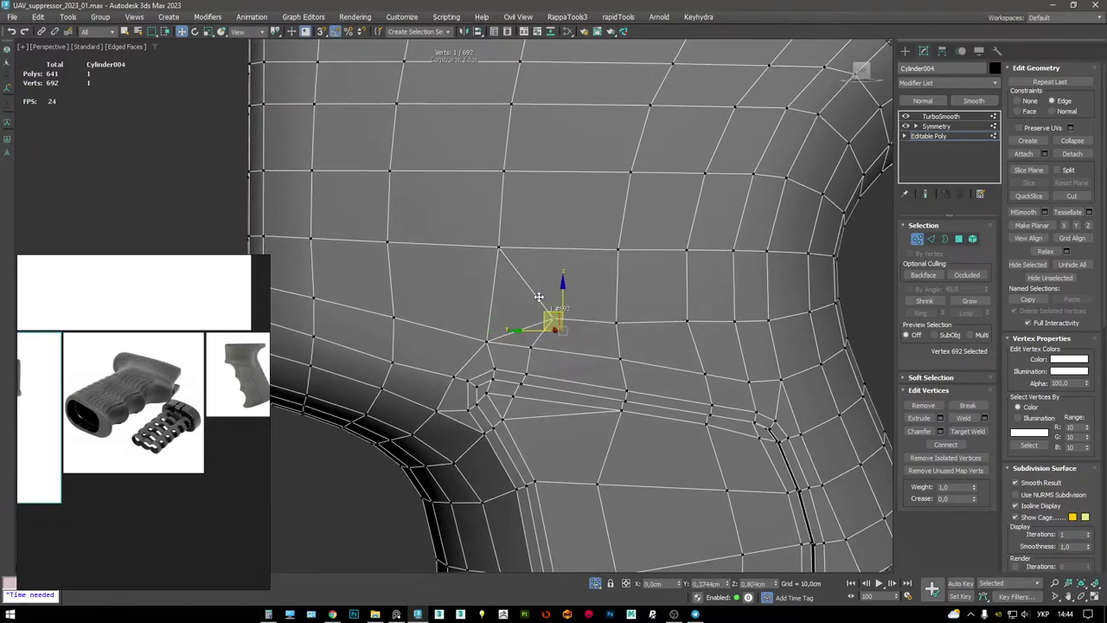
key("2")
left_click(517, 324)
key("BackSpace")
- Cut a new edge from vertex 692 to new vertex 693 and nudge it slightly left
middle_click_drag(584, 439, 585, 351, "alt")
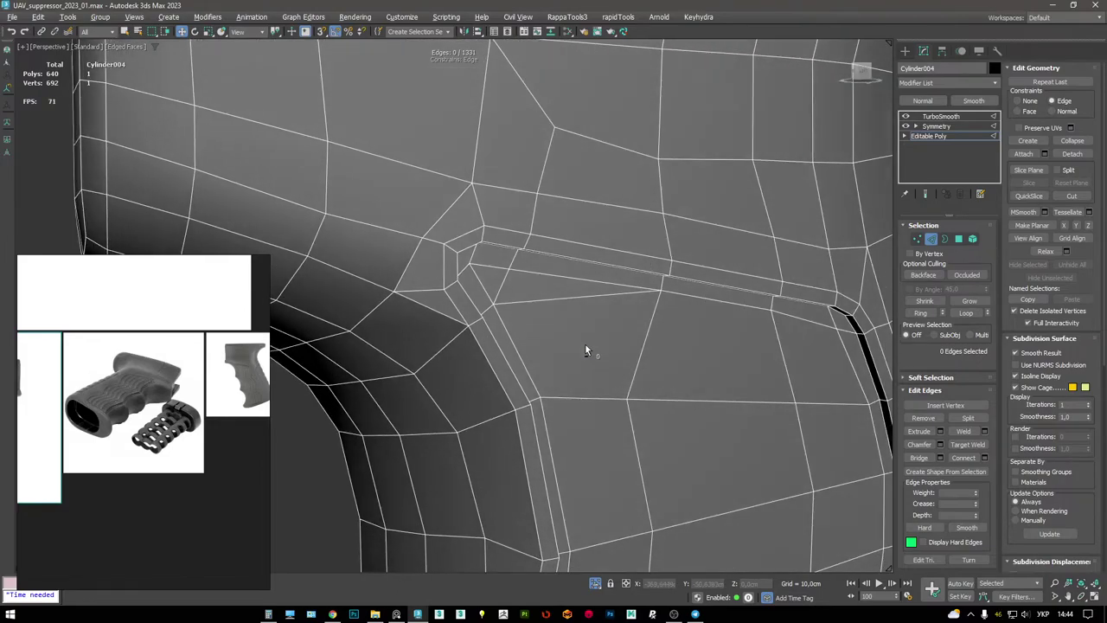
mouse_move(523, 276)
middle_mouse_down("alt")
mouse_move(628, 296)
mouse_move(566, 299)
mouse_move(471, 251)
middle_mouse_up("alt")
key("1")
left_click(432, 243)
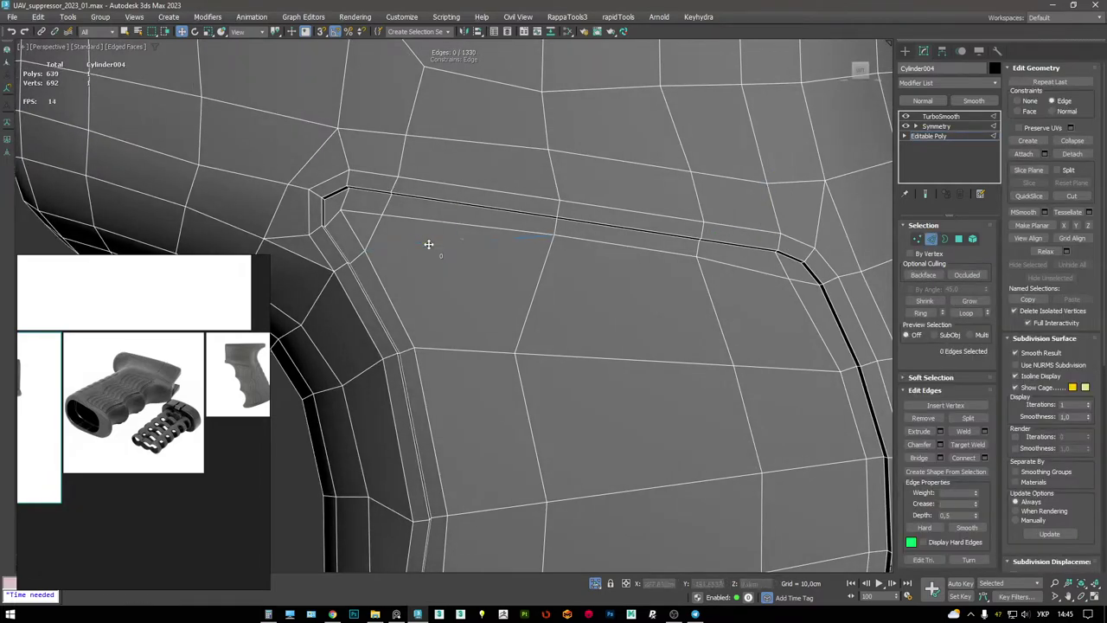
key("alt+c")
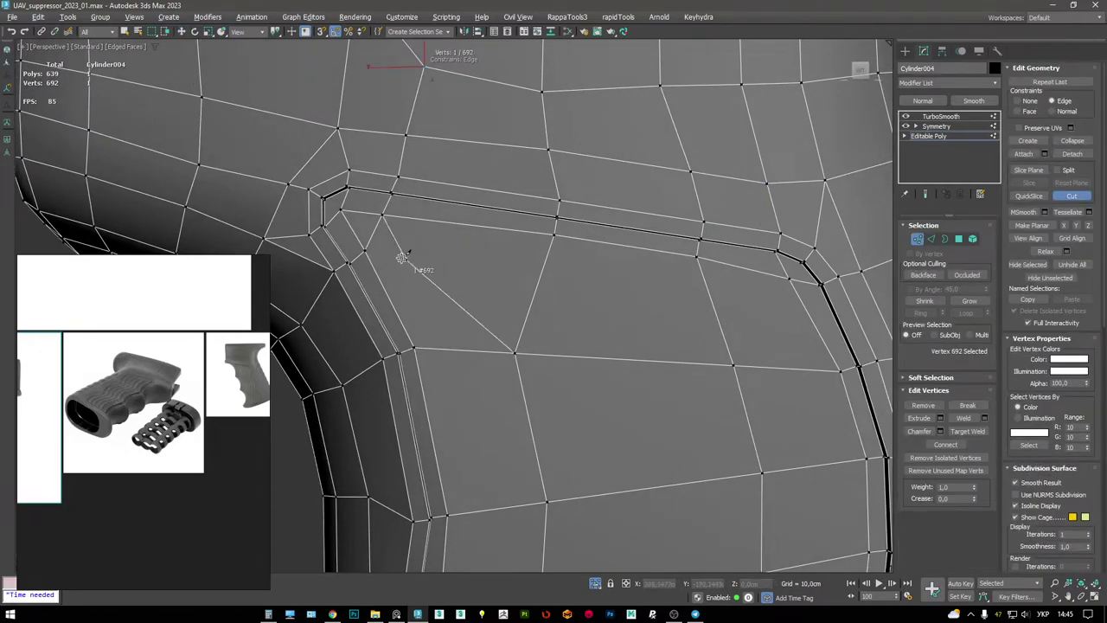
left_click(398, 237)
key("w")
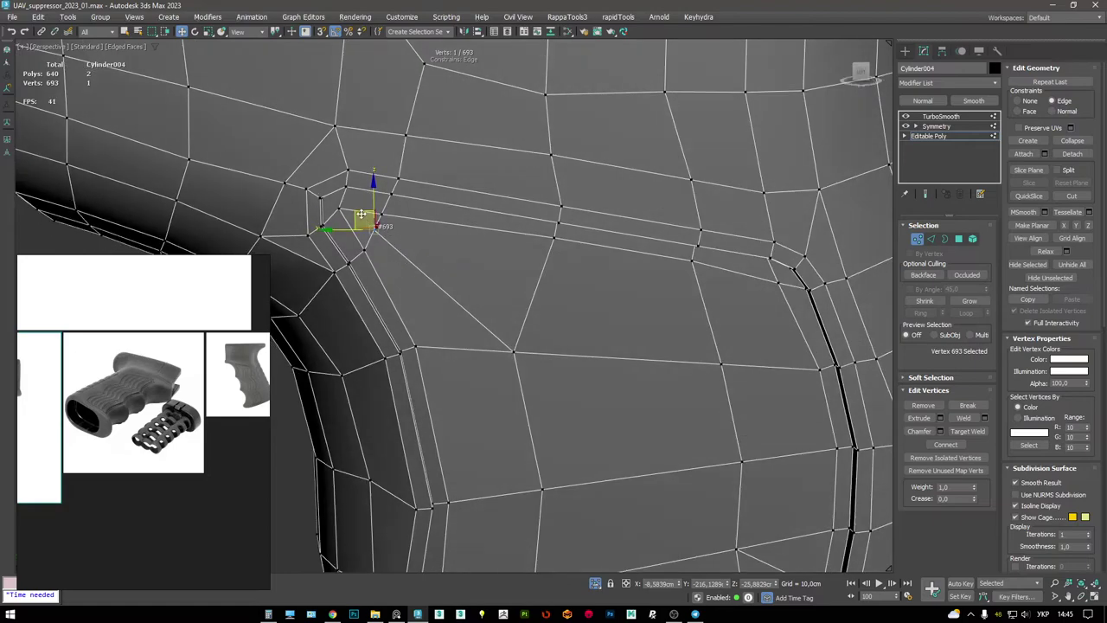
left_click_drag(381, 223, 368, 223)
key("F4")
left_click(940, 116)
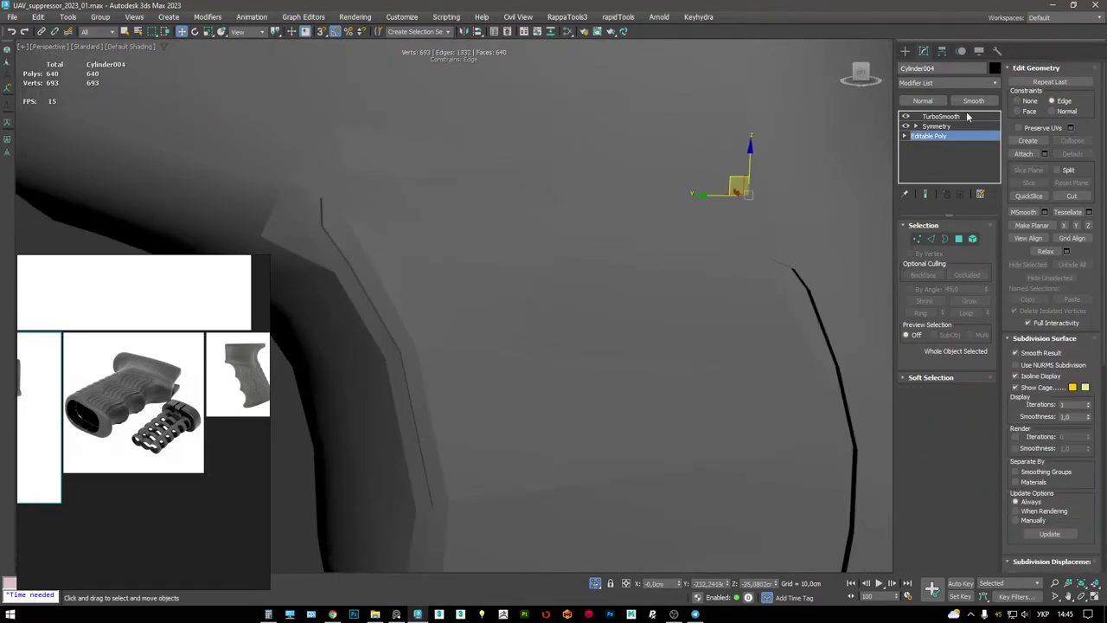
scroll(447, 199, "down", 3)
scroll(447, 199, "down", 5)
middle_click_drag(447, 199, 606, 207, "alt")
scroll(160, 405, "up", 5)
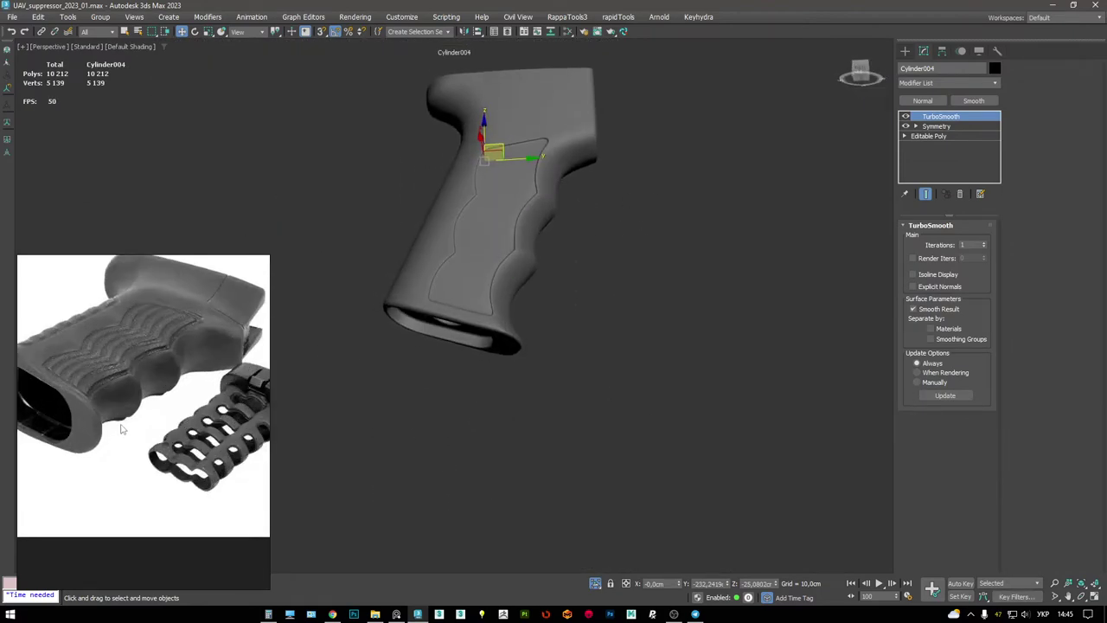
scroll(402, 279, "down", 3)
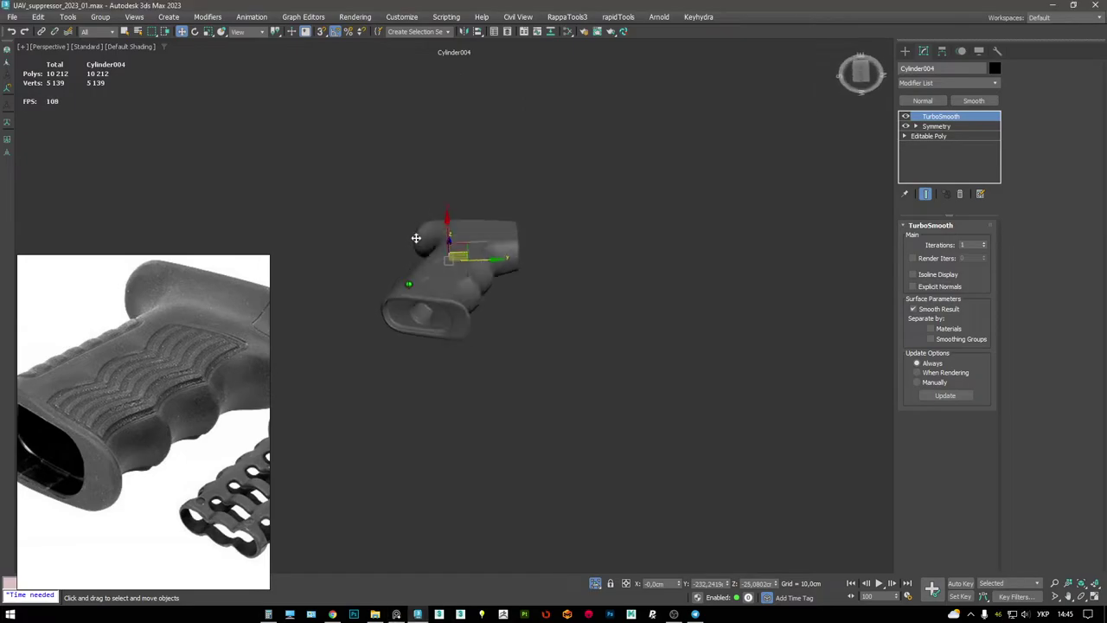
scroll(401, 279, "up", 5)
key("F4")
key("F4")
key("F4")
middle_click_drag(401, 278, 398, 322, "alt")
scroll(548, 270, "up", 3)
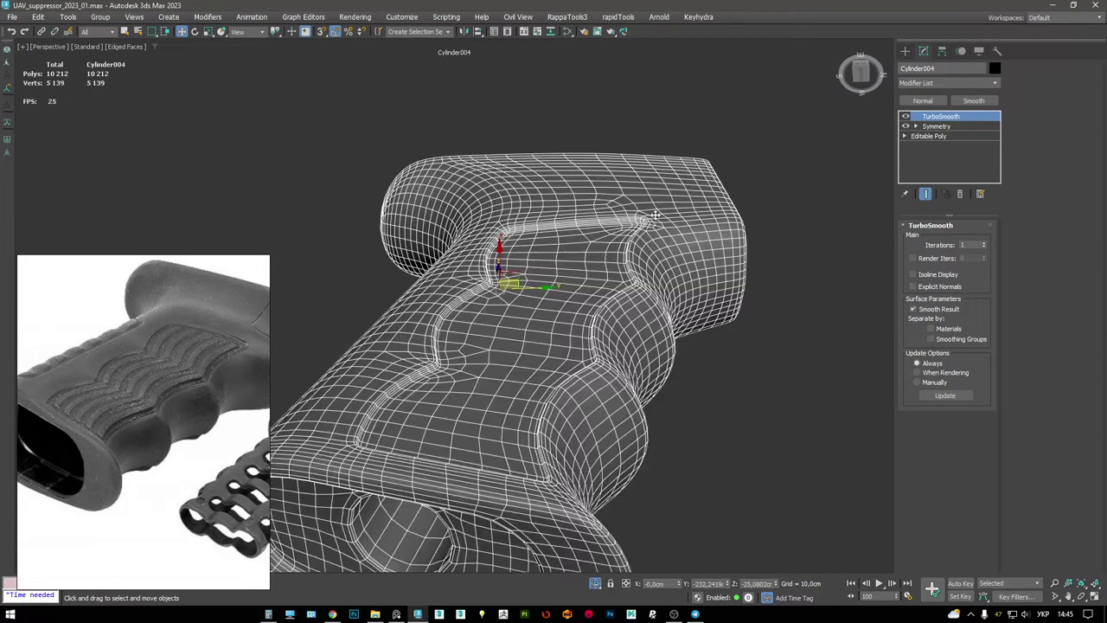
scroll(548, 270, "up", 5)
left_click(956, 136)
scroll(684, 223, "down", 3)
middle_click_drag(659, 252, 583, 337, "alt")
scroll(683, 371, "up", 5)
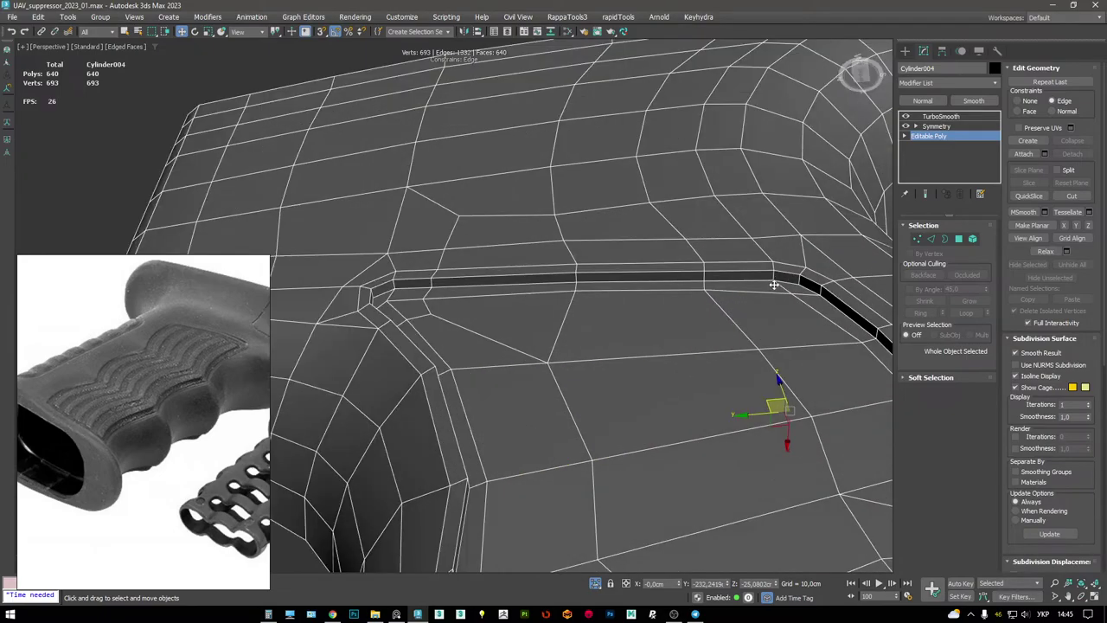
scroll(726, 294, "down", 8)
key("F4")
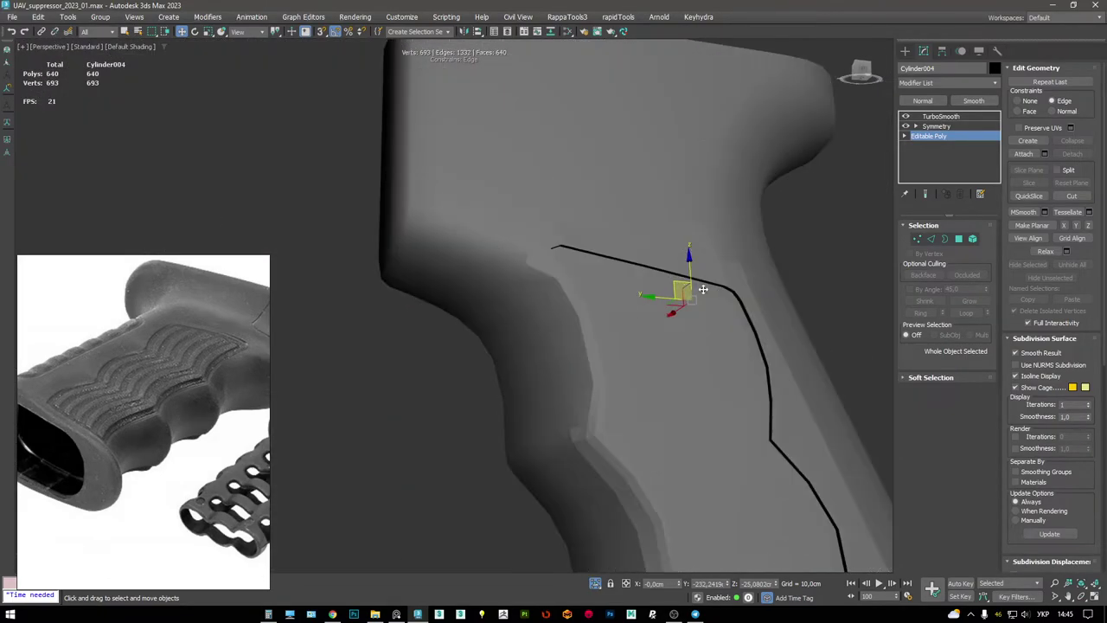
key("F4")
key("2")
scroll(703, 289, "up", 5)
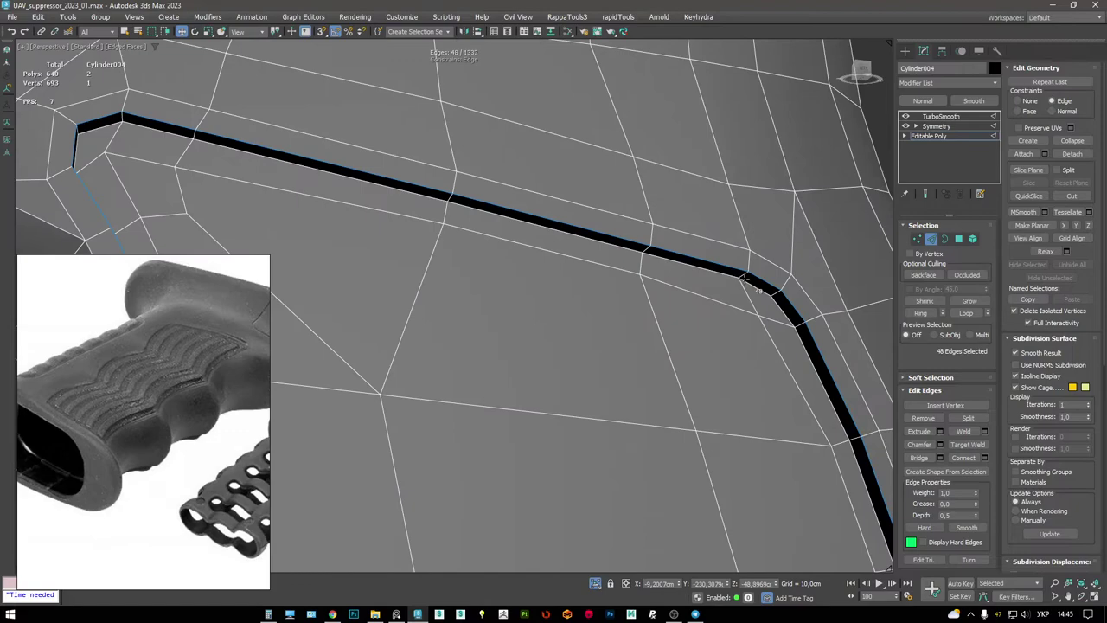
middle_click_drag(742, 277, 729, 252, "alt")
key("F4")
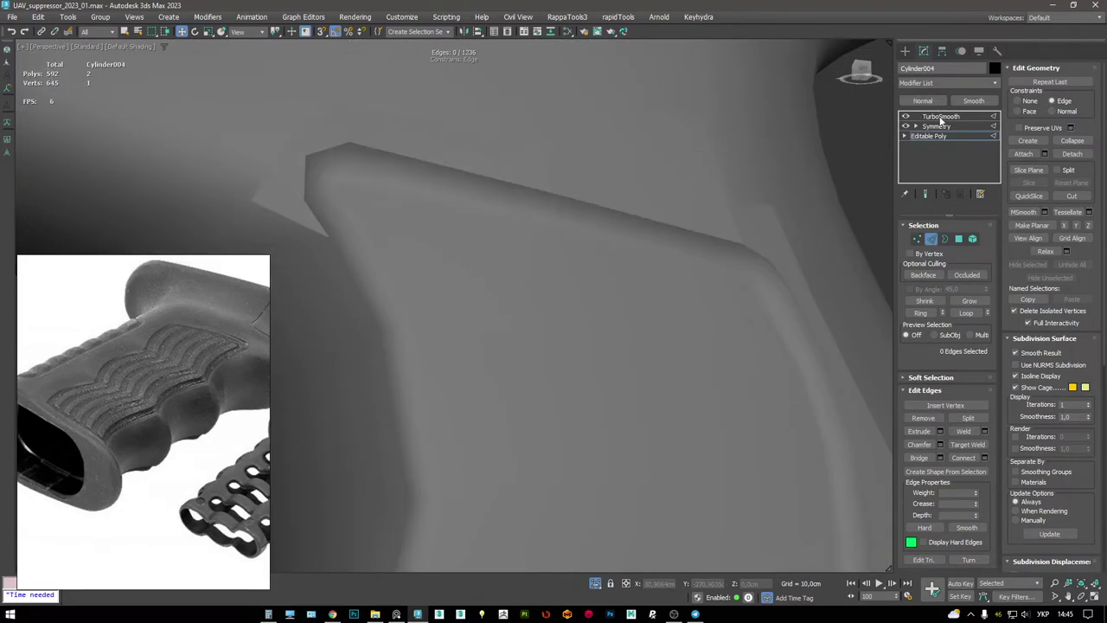
left_click(940, 115)
scroll(692, 190, "down", 8)
mouse_move(724, 228)
middle_mouse_down("alt")
mouse_move(724, 237)
mouse_move(718, 193)
mouse_move(544, 185)
mouse_move(601, 165)
middle_mouse_up("alt")
key("F4")
key("F4")
scroll(714, 220, "up", 5)
key("F4")
scroll(636, 231, "up", 5)
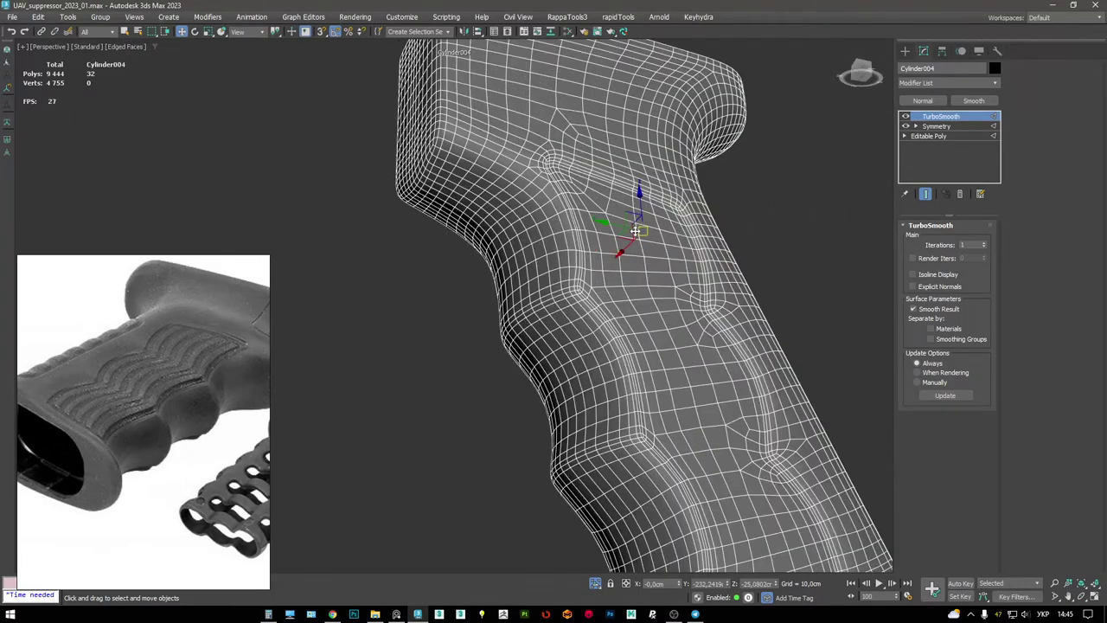
key("F4")
scroll(649, 243, "down", 6)
middle_click_drag(640, 233, 753, 227, "alt")
scroll(177, 373, "down", 2)
key("F4")
mouse_move(586, 262)
middle_mouse_down("alt")
mouse_move(623, 242)
mouse_move(403, 292)
mouse_move(564, 291)
middle_mouse_up("alt")
key("F3")
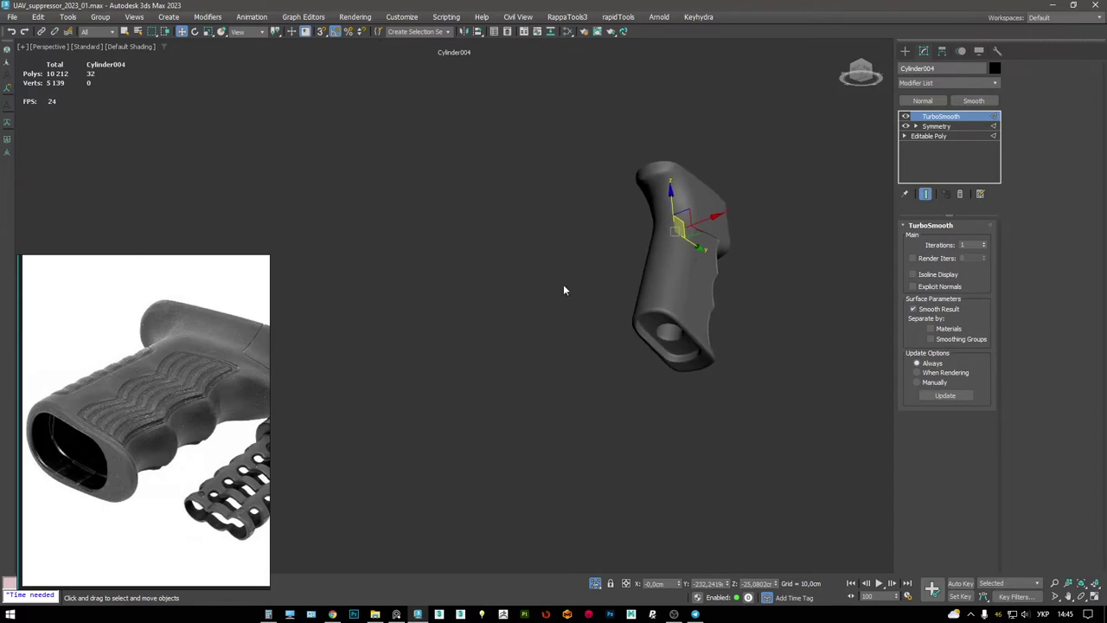
key("alt+w")
- Maximize the Left view and hide the grip mesh
middle_click(434, 436)
key("alt+w")
scroll(497, 334, "up", 4)
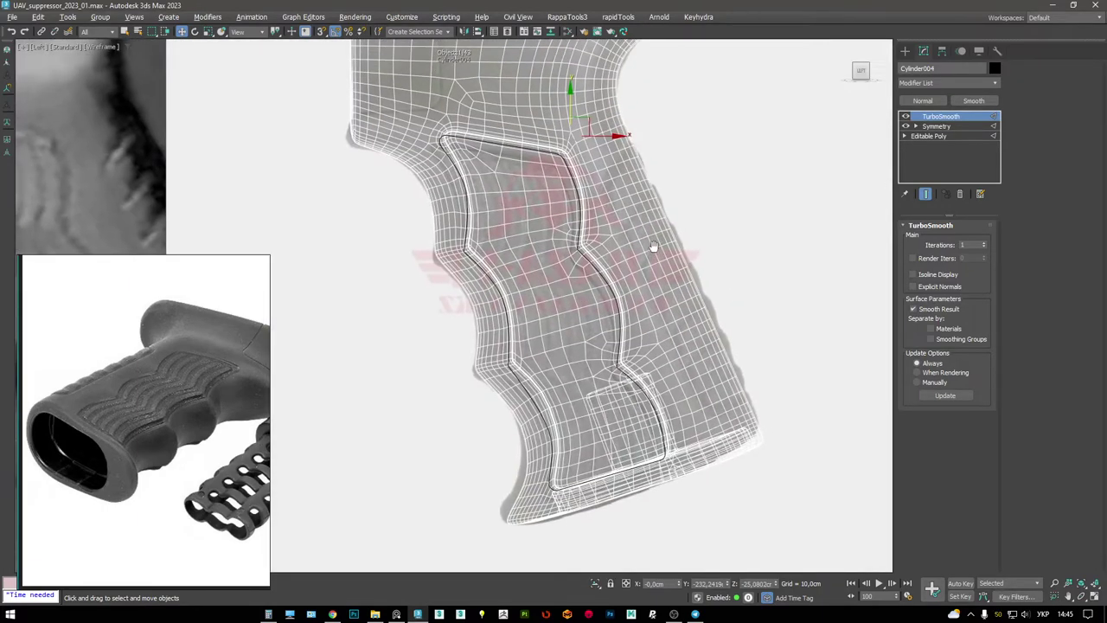
left_click(762, 205)
left_click(616, 164)
right_click(616, 163)
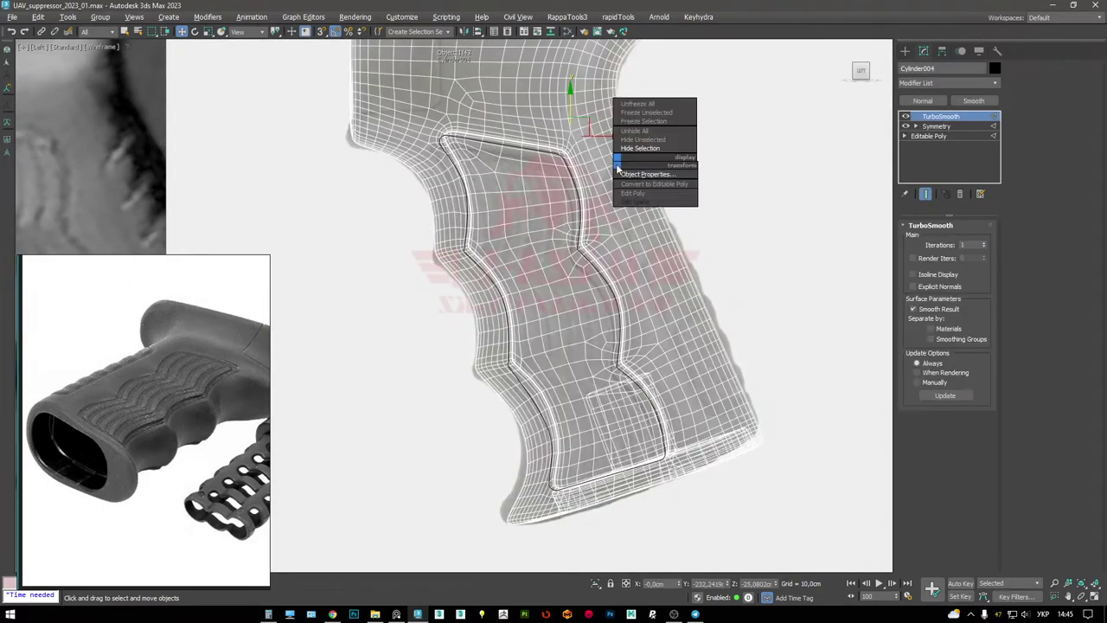
left_click(621, 162)
- Draw a four-point Line spline tracing the grip's rear outline down to its base
scroll(628, 250, "up", 3)
scroll(629, 249, "down", 3)
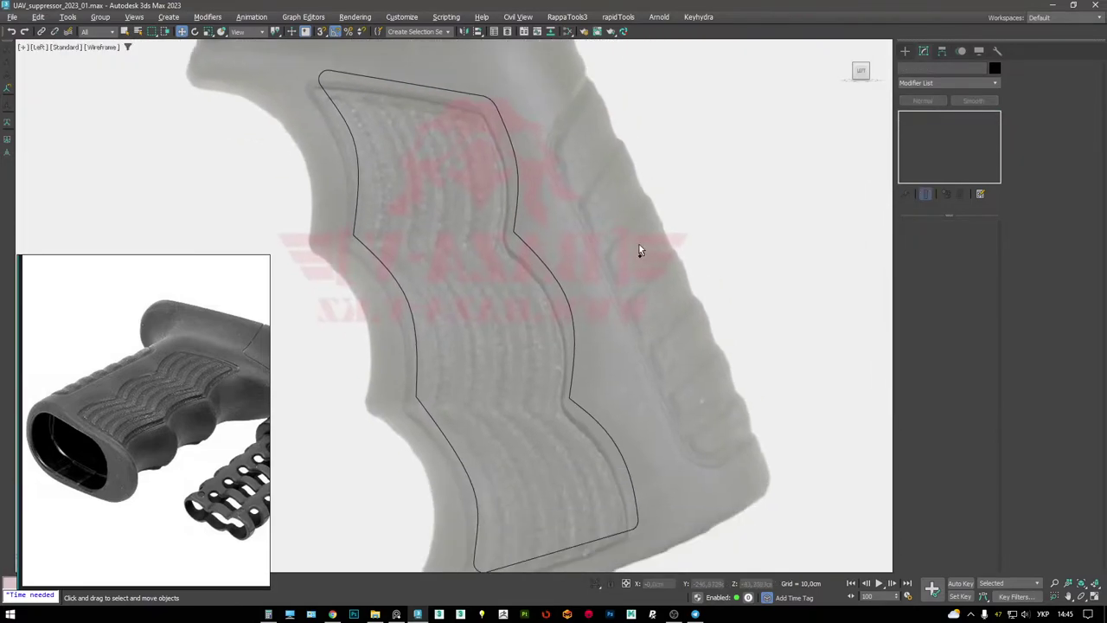
scroll(644, 248, "up", 3)
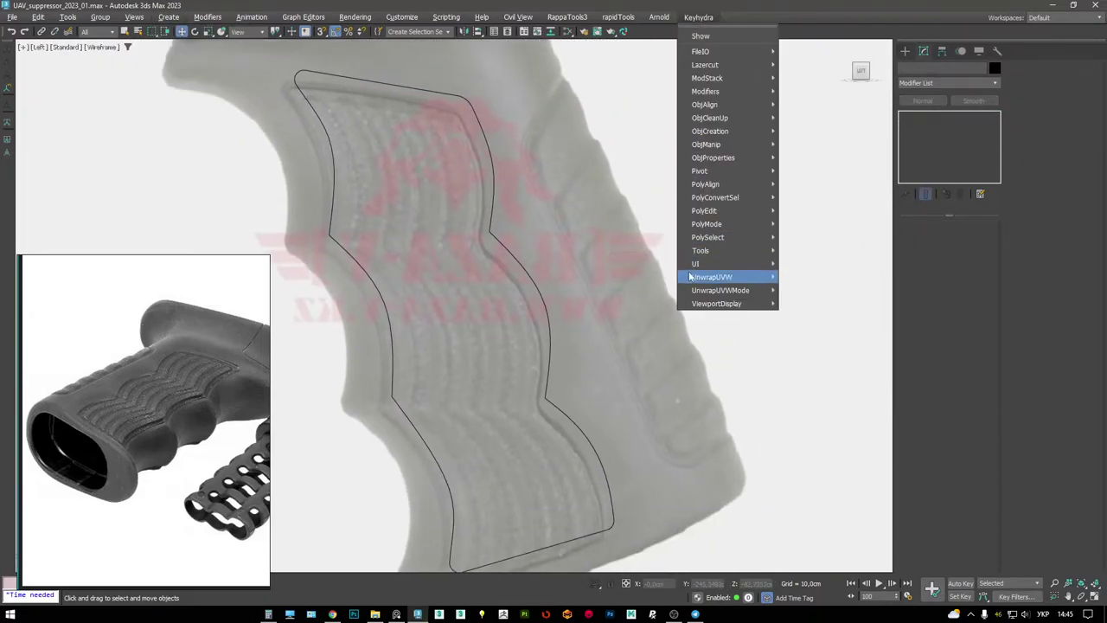
right_click(635, 312)
left_click(650, 265)
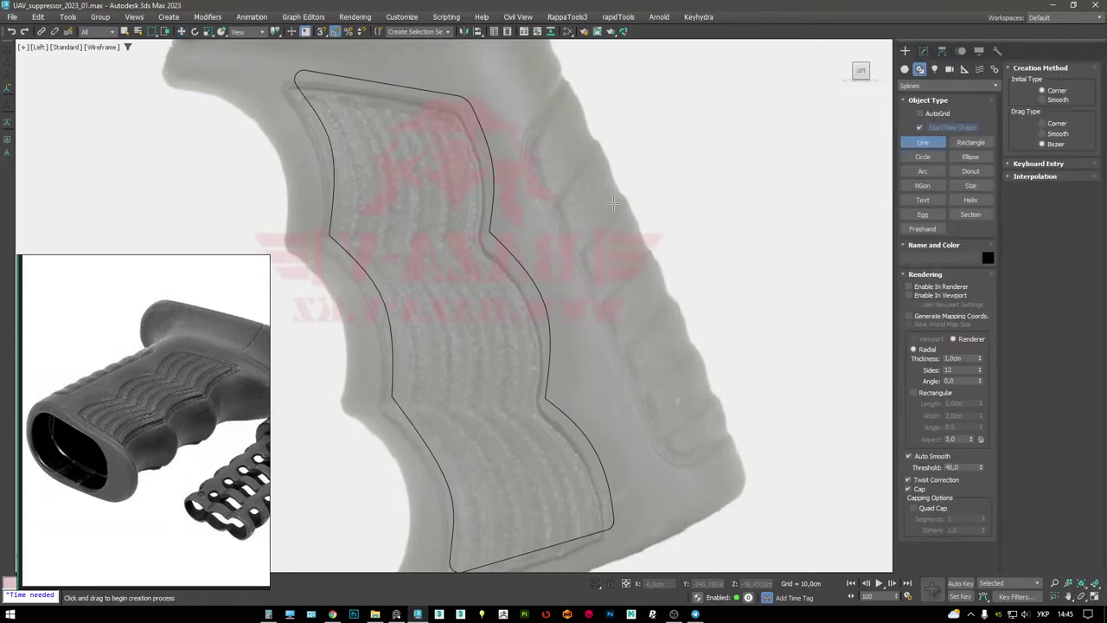
left_click(569, 55)
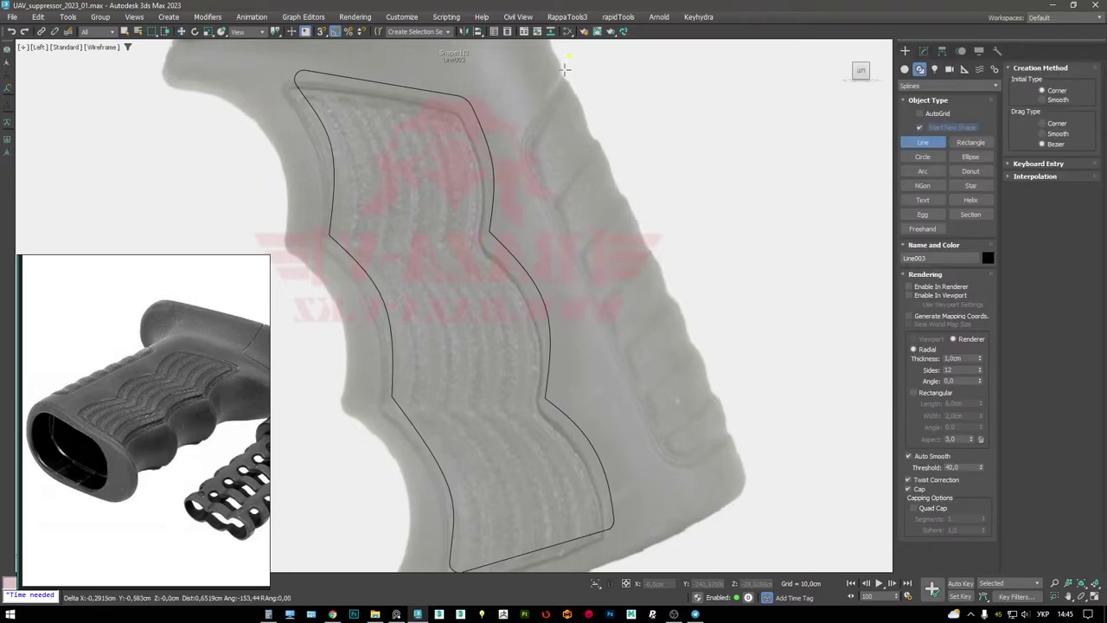
left_click(518, 142)
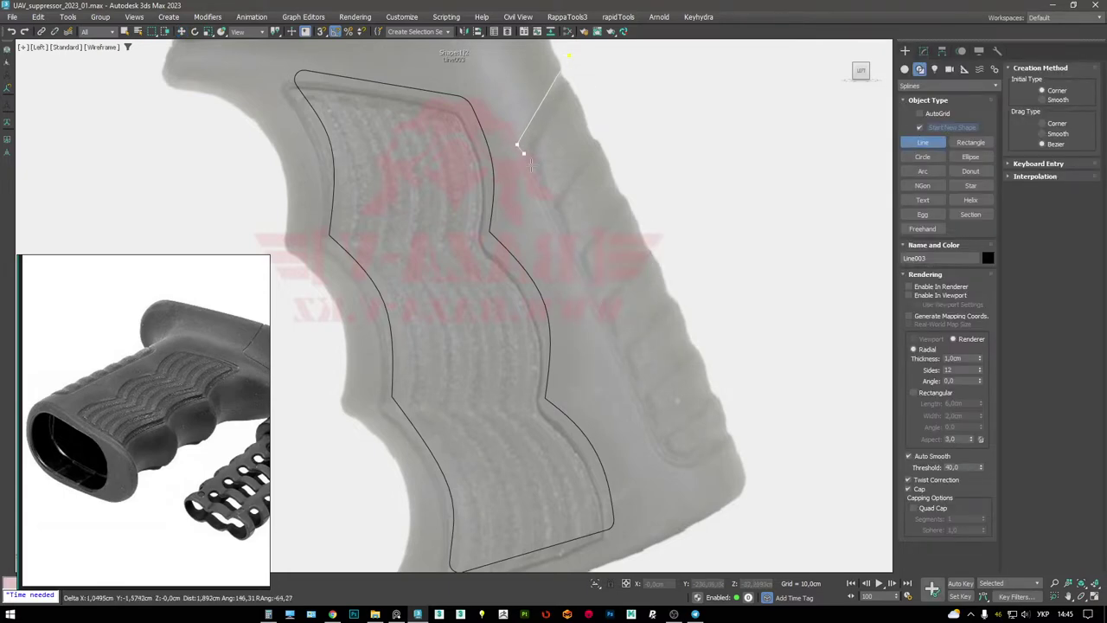
left_click(670, 479)
left_click(749, 427)
right_click(752, 426)
- Show the grip as wireframe and reframe it around the new line
middle_click_drag(827, 350, 768, 314)
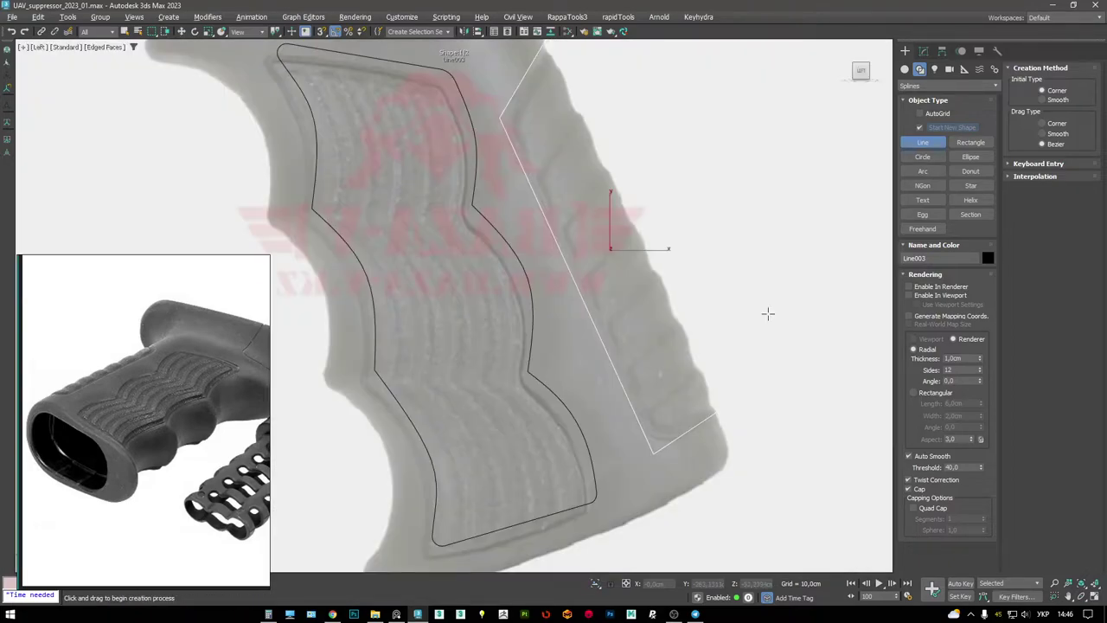
key("F3")
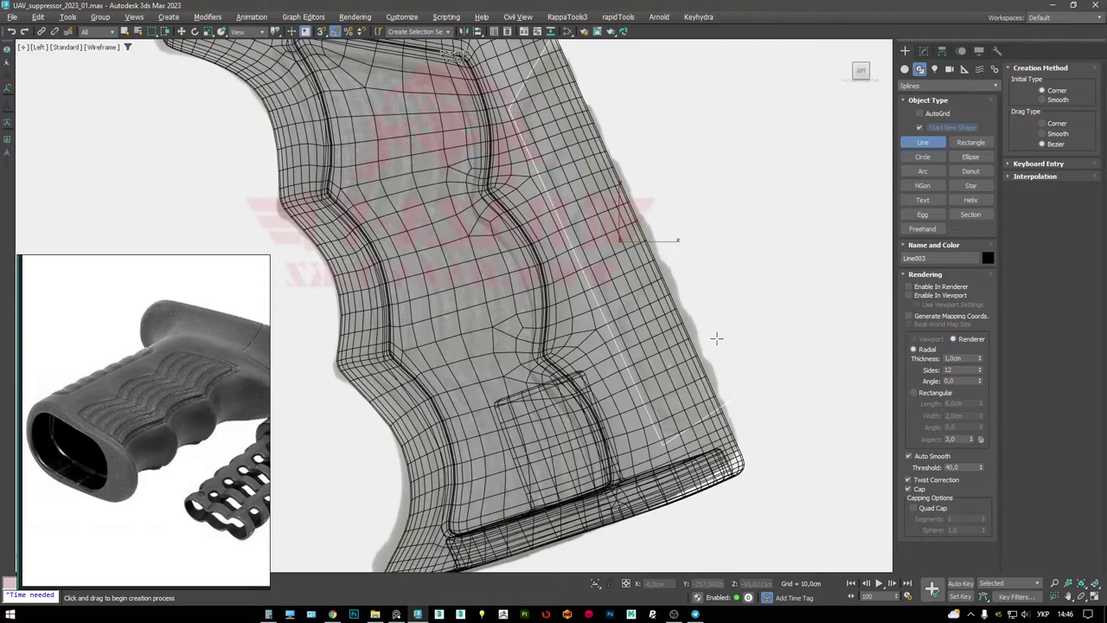
middle_click_drag(716, 338, 746, 378)
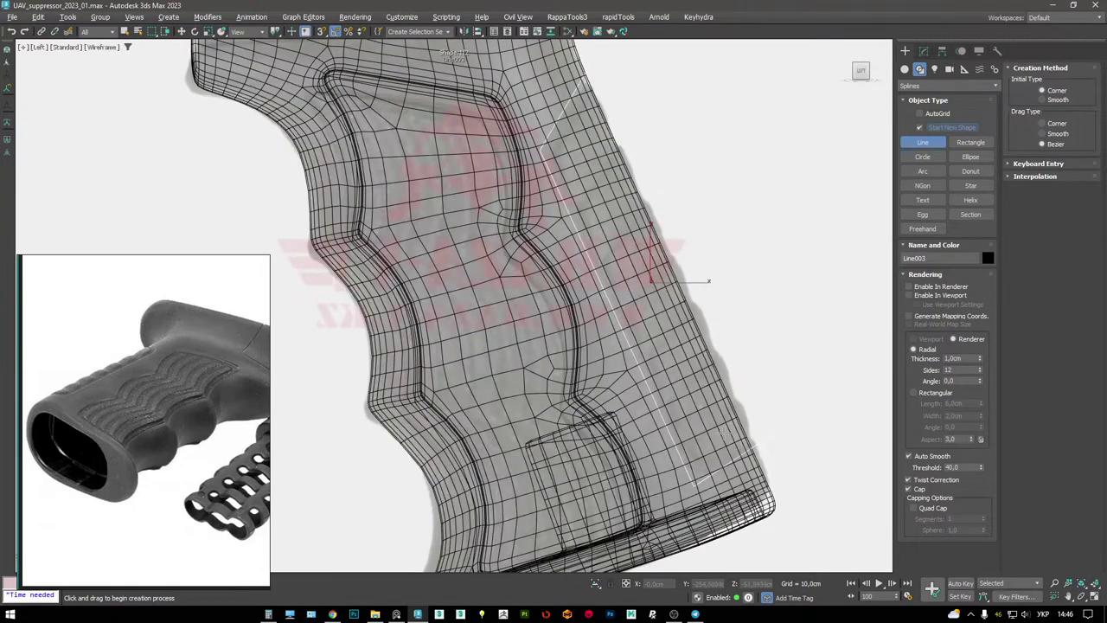
scroll(722, 430, "up", 2)
- Fillet Line003's lower and upper corner vertices into curves
key("1")
key("w")
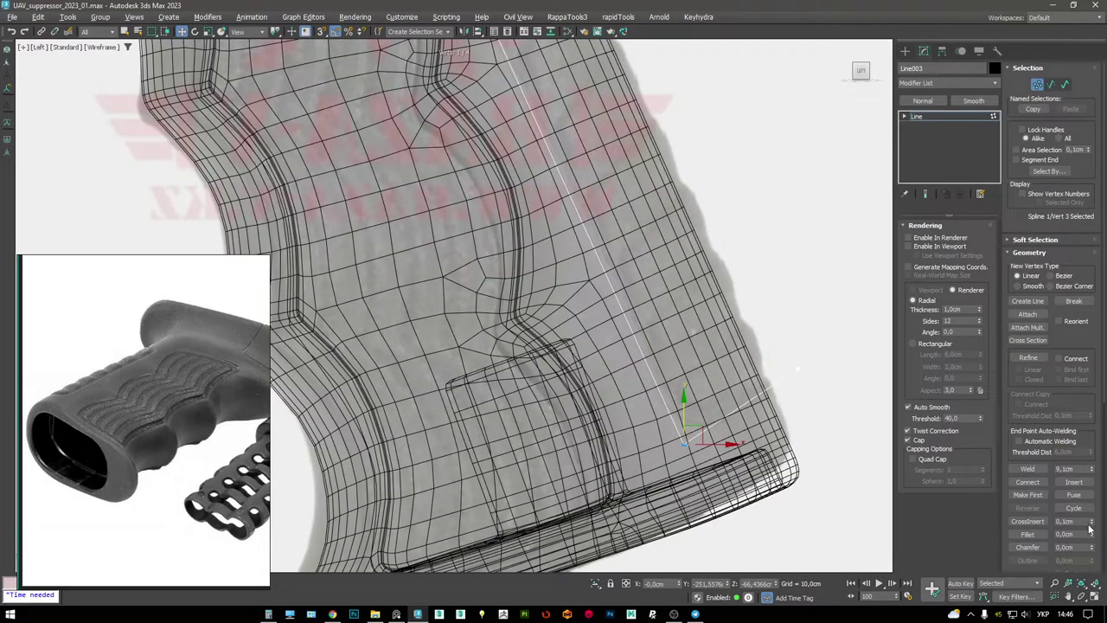
left_click_drag(1092, 536, 1092, 509)
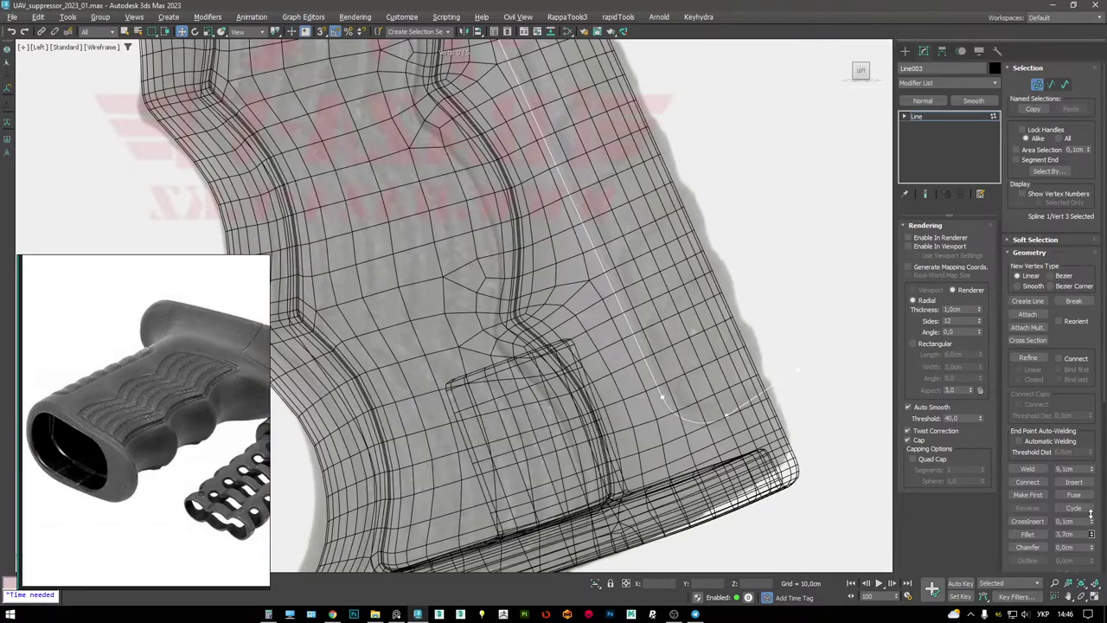
middle_click_drag(752, 327, 804, 355)
left_click(603, 197)
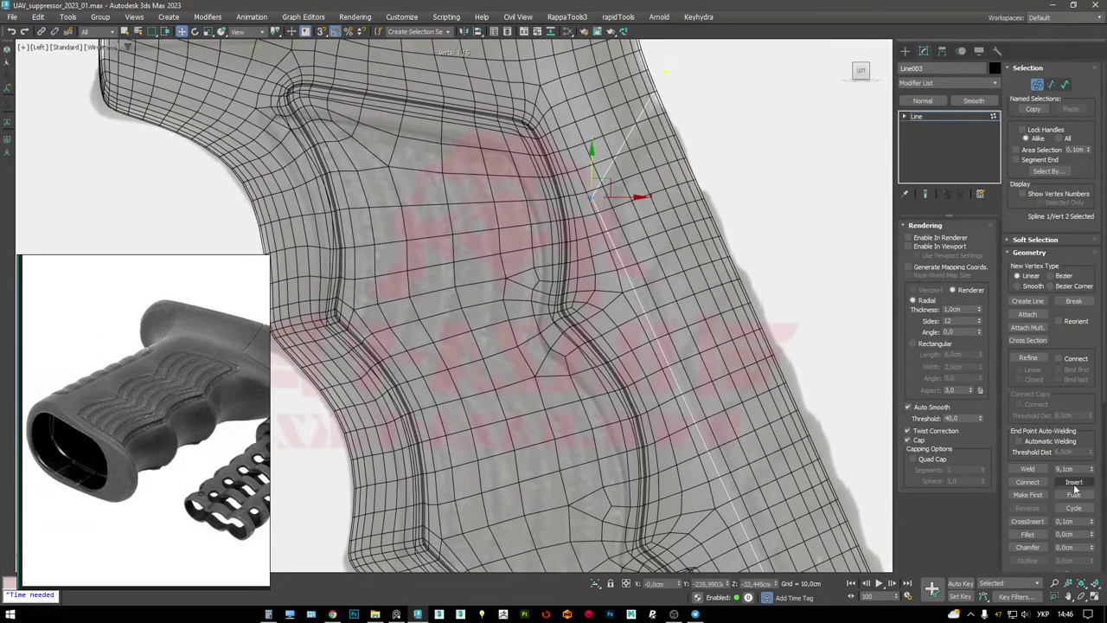
left_click_drag(1093, 537, 1093, 522)
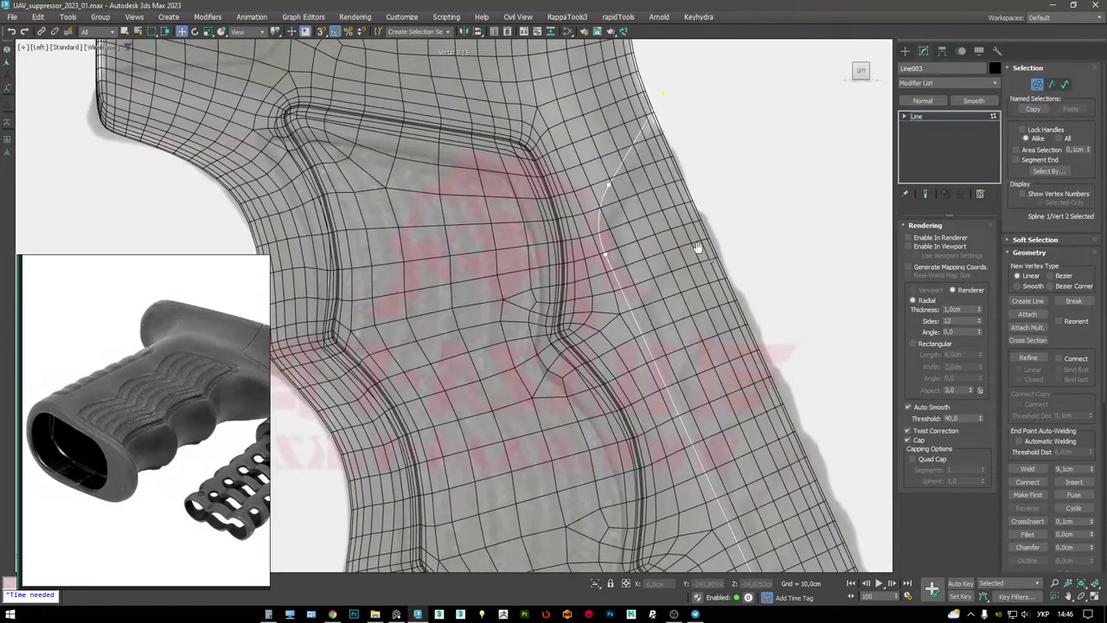
- Nudge the filleted line vertices up and to the right to follow the grip
left_click_drag(672, 92, 685, 84)
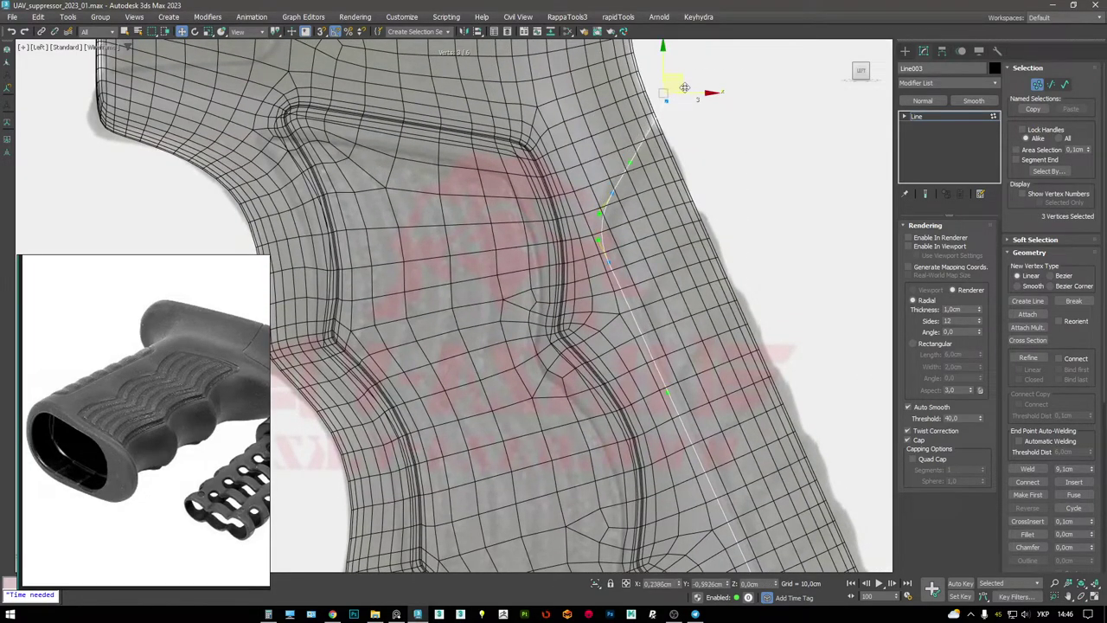
scroll(625, 115, "down", 2)
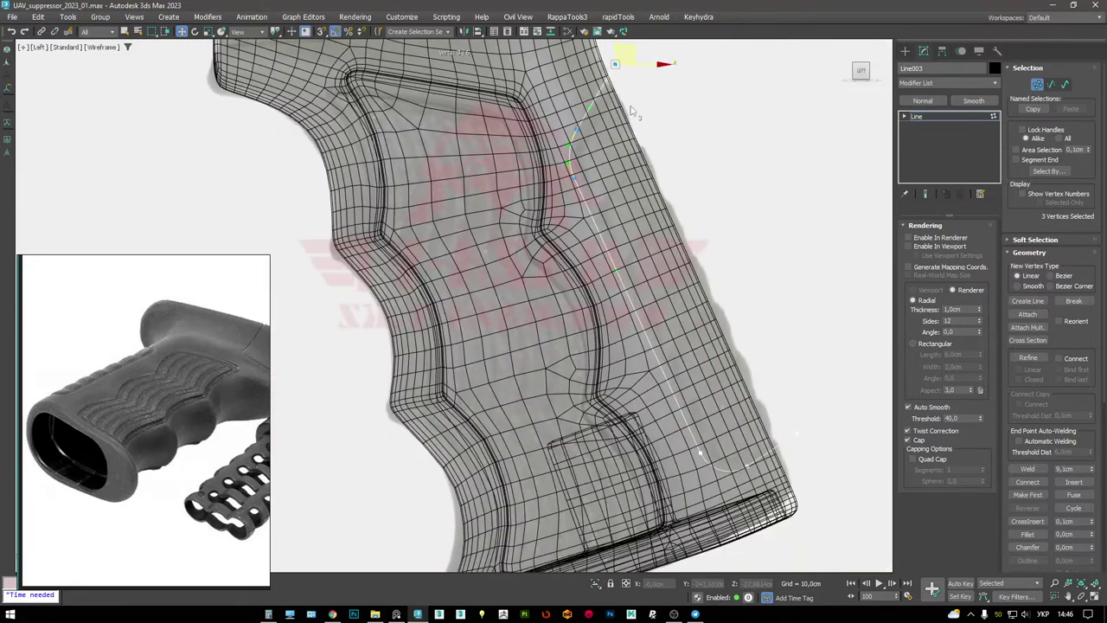
scroll(639, 159, "up", 3)
left_click_drag(632, 83, 640, 78)
middle_click_drag(648, 344, 595, 279)
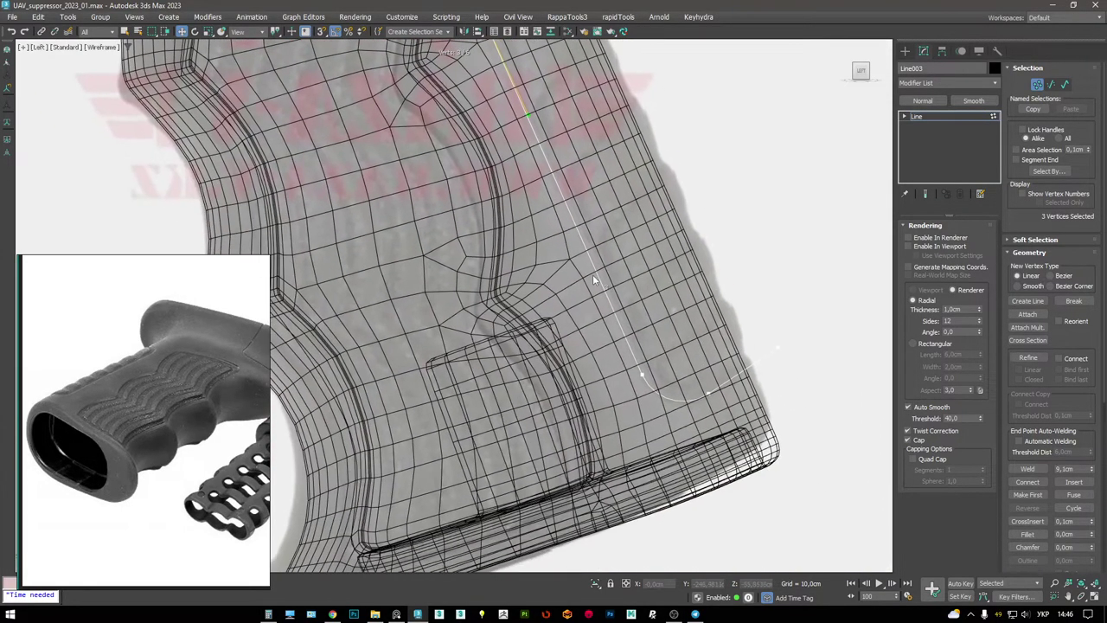
left_click_drag(660, 353, 660, 348)
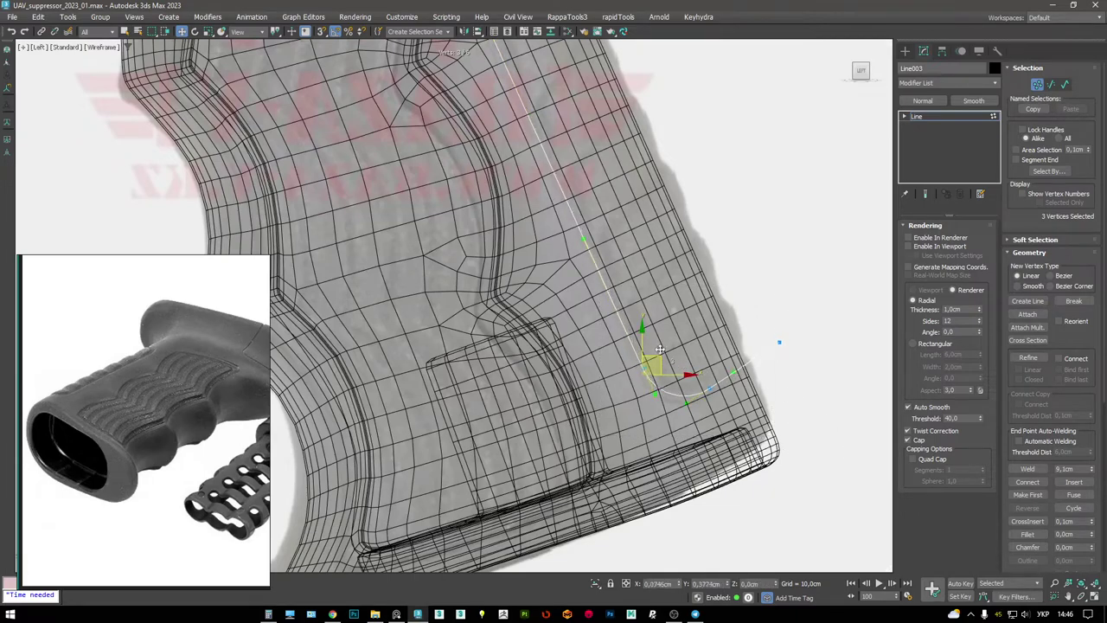
- Check the grip shaded, then move the line's end vertex slightly down
key("F3")
key("F3")
left_click(774, 346)
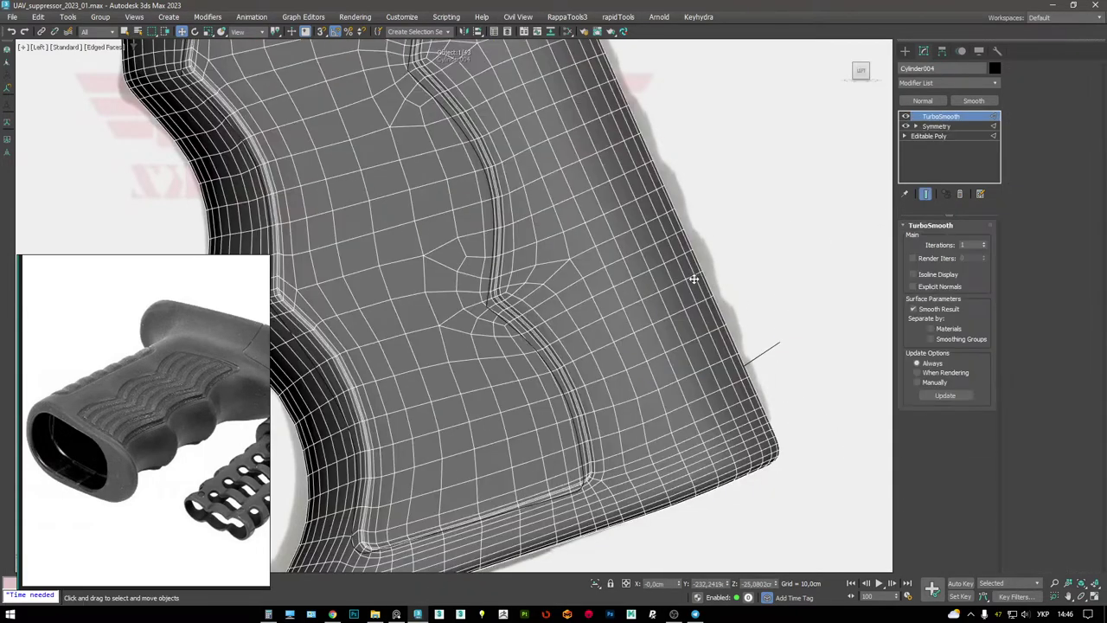
left_click(763, 362)
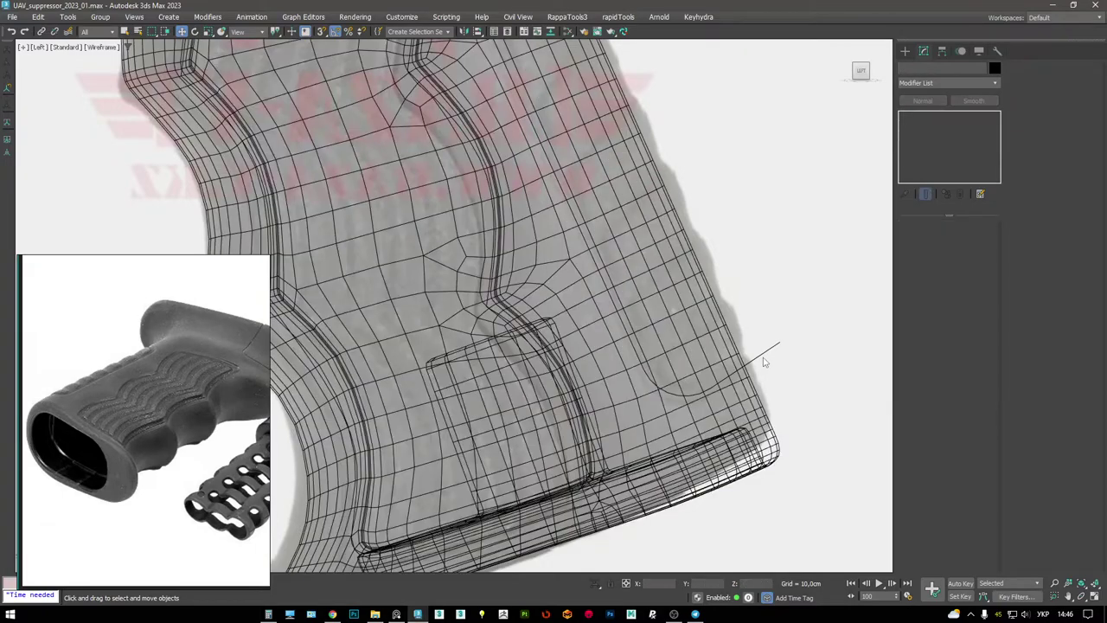
left_click(767, 355)
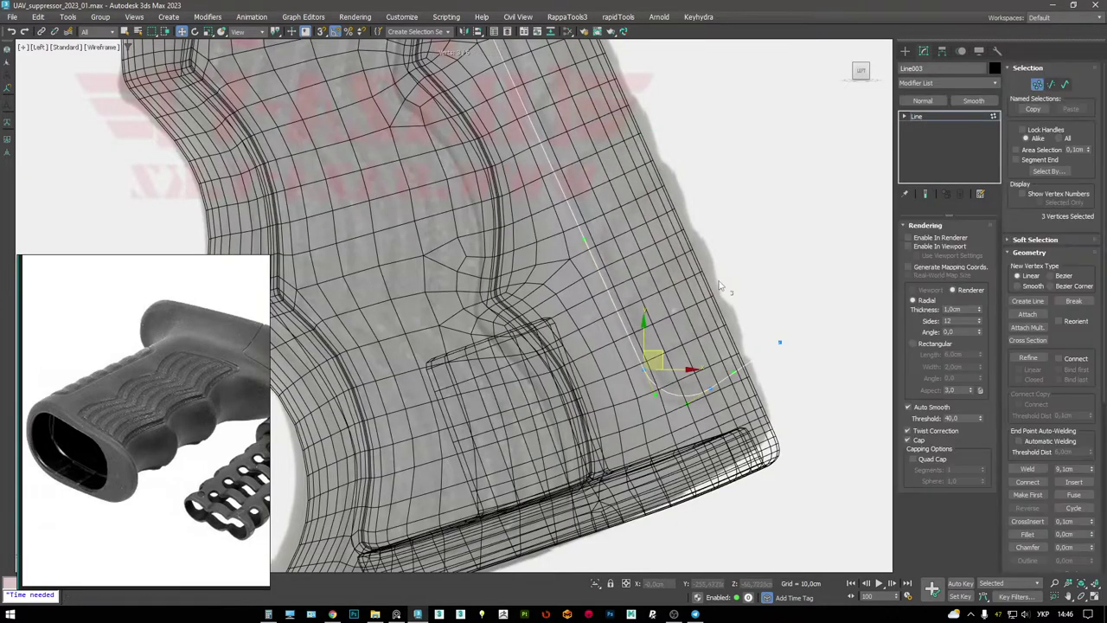
left_click(709, 388)
key("e")
key("w")
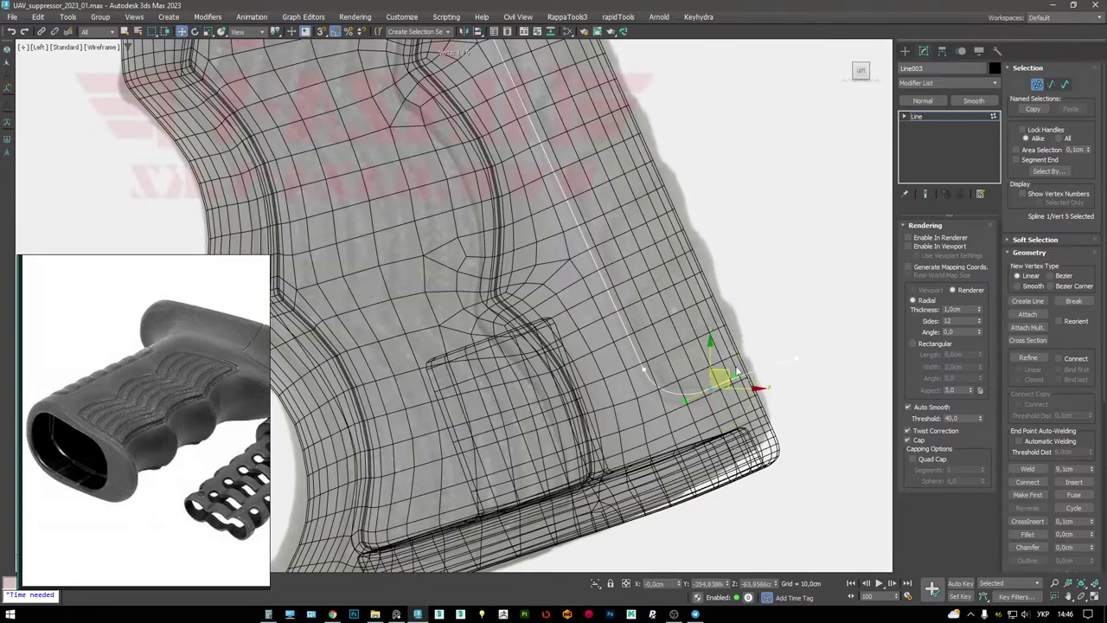
left_click_drag(724, 374, 765, 352)
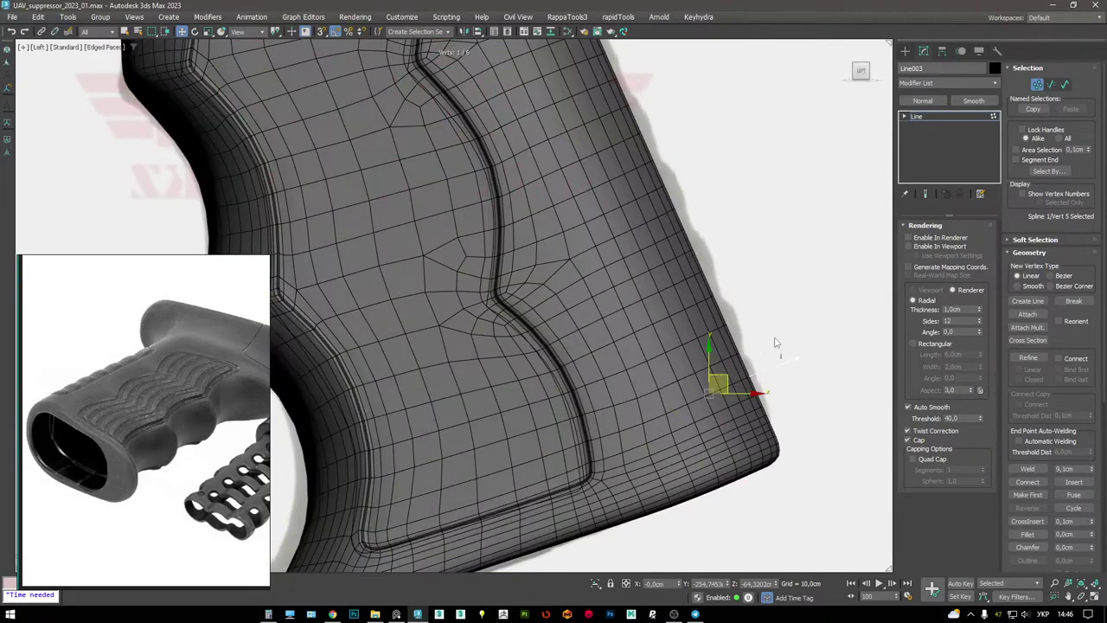
- Exit the line's vertex level and inspect the grip in a maximized Perspective view with edges
left_click(931, 118)
key("alt+w")
right_click(719, 401)
key("alt+w")
middle_click_drag(684, 315, 611, 321, "alt")
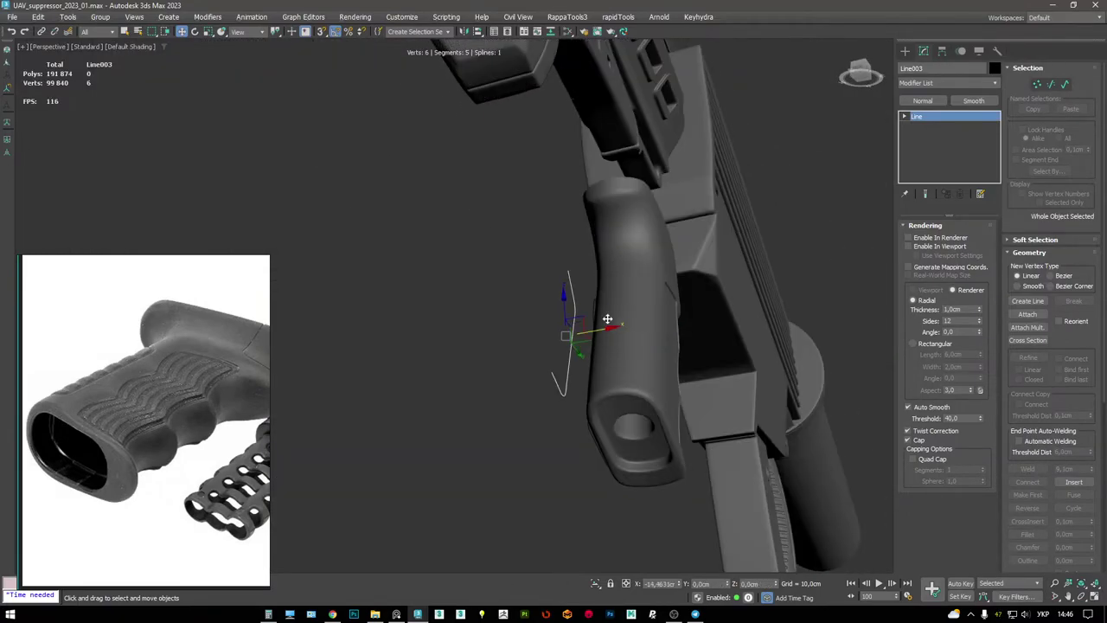
key("F4")
scroll(605, 324, "up", 3)
- Select Cylinder004 in the maximized side view and enter its Editable Poly Vertex level
left_click(596, 350)
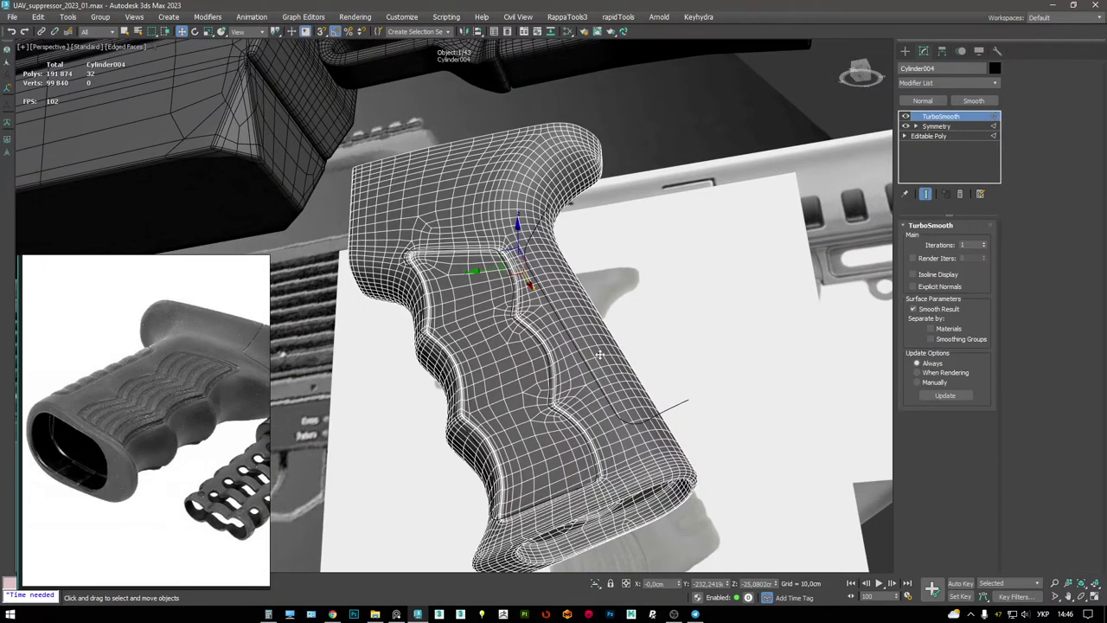
key("alt+w")
key("alt+w")
scroll(484, 285, "down", 3)
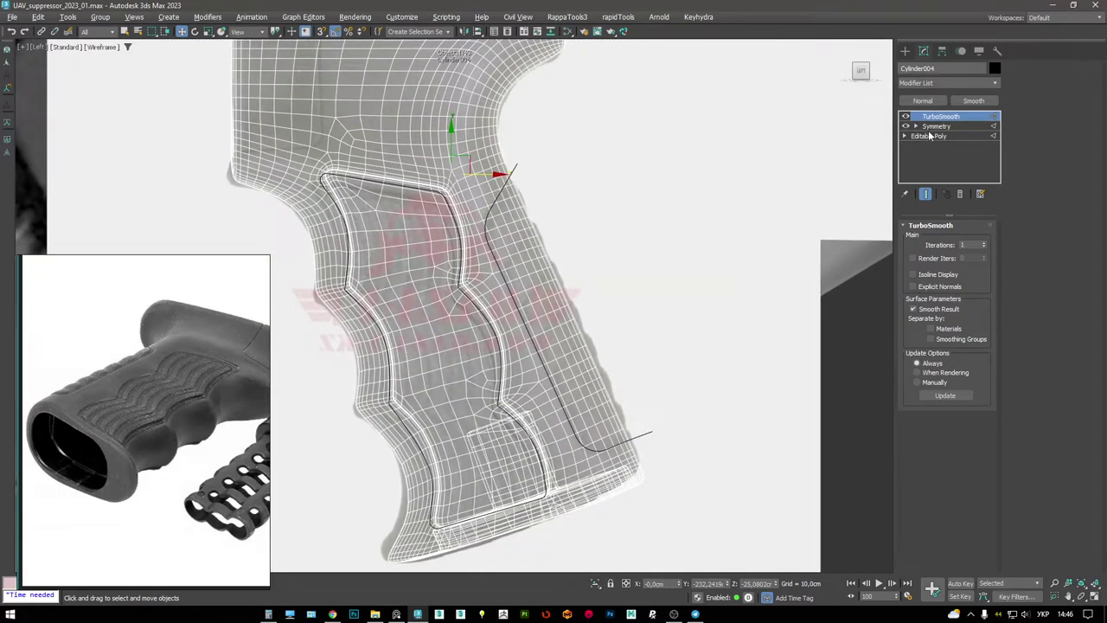
left_click(930, 135)
key("1")
scroll(605, 121, "up", 6)
- Cut a new edge from vertex 693 on the grip's back down to a vertex along the rear line
left_click(606, 118)
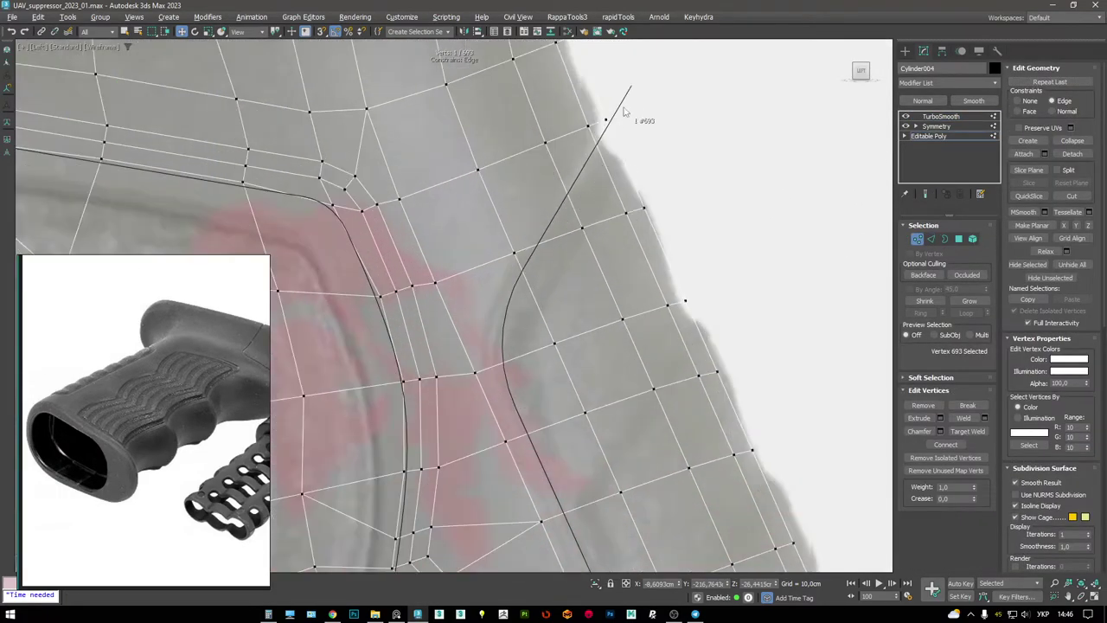
key("alt+c")
scroll(608, 122, "up", 4)
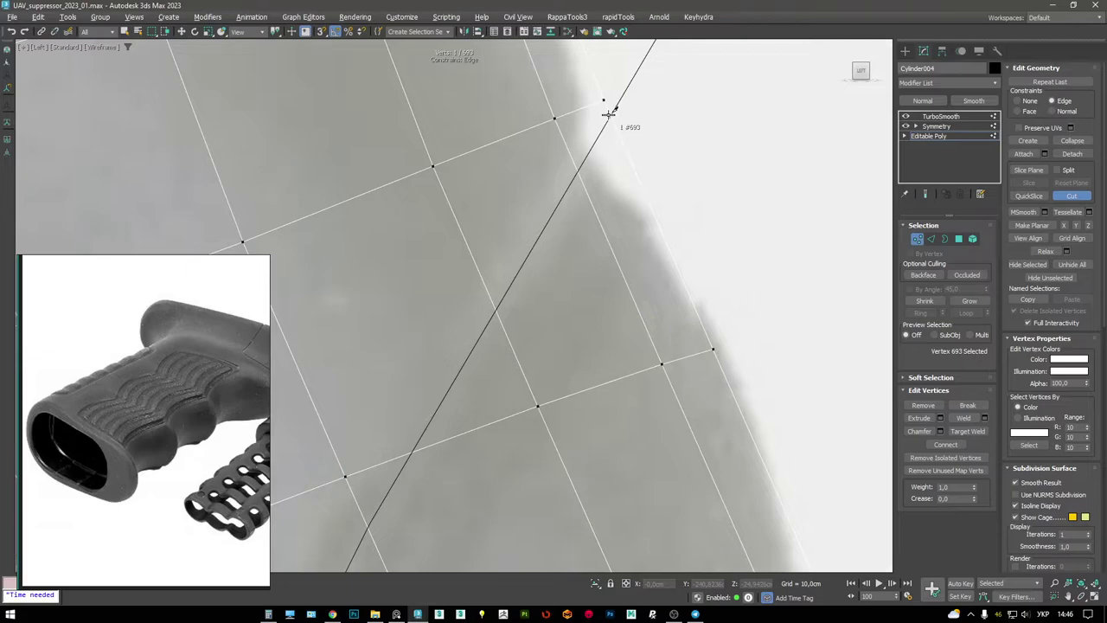
scroll(493, 266, "down", 3)
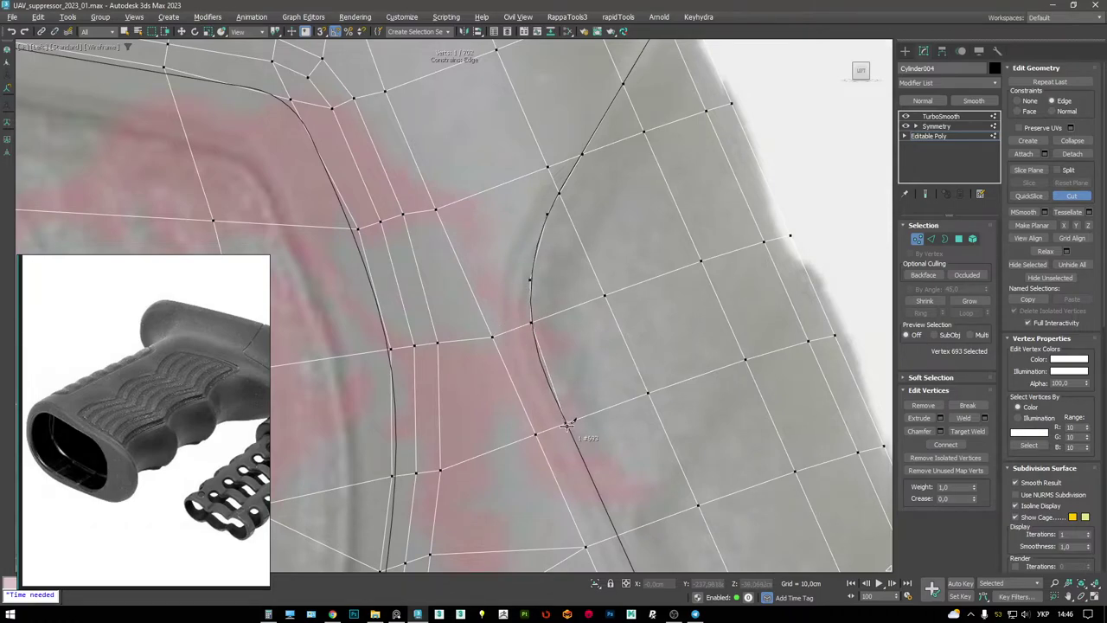
scroll(568, 424, "down", 2)
scroll(635, 355, "up", 1)
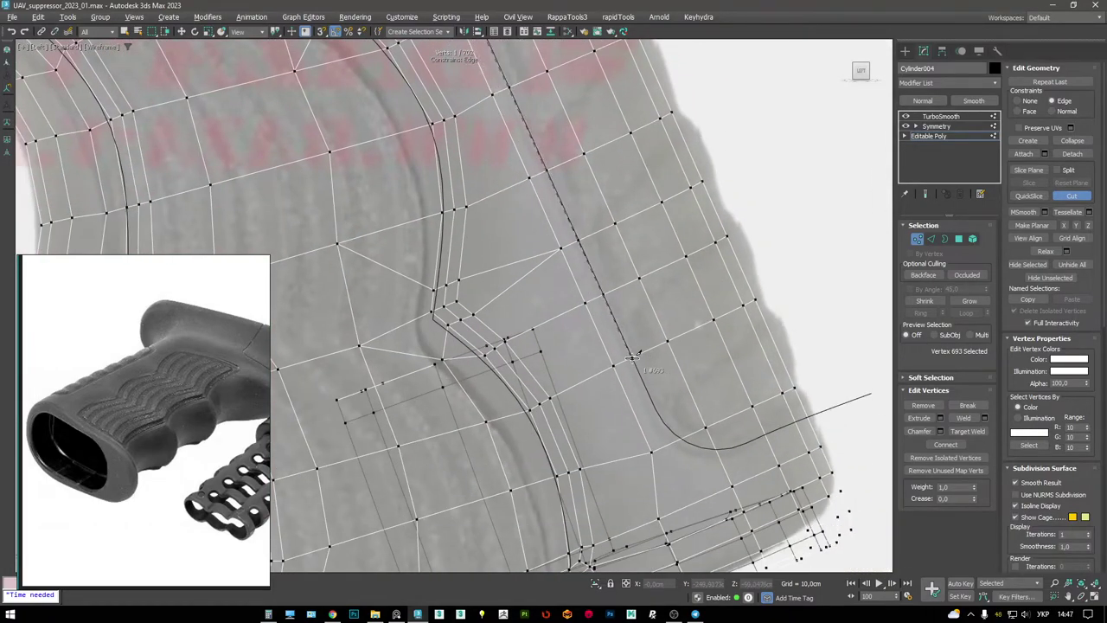
scroll(634, 354, "down", 1)
scroll(634, 355, "up", 3)
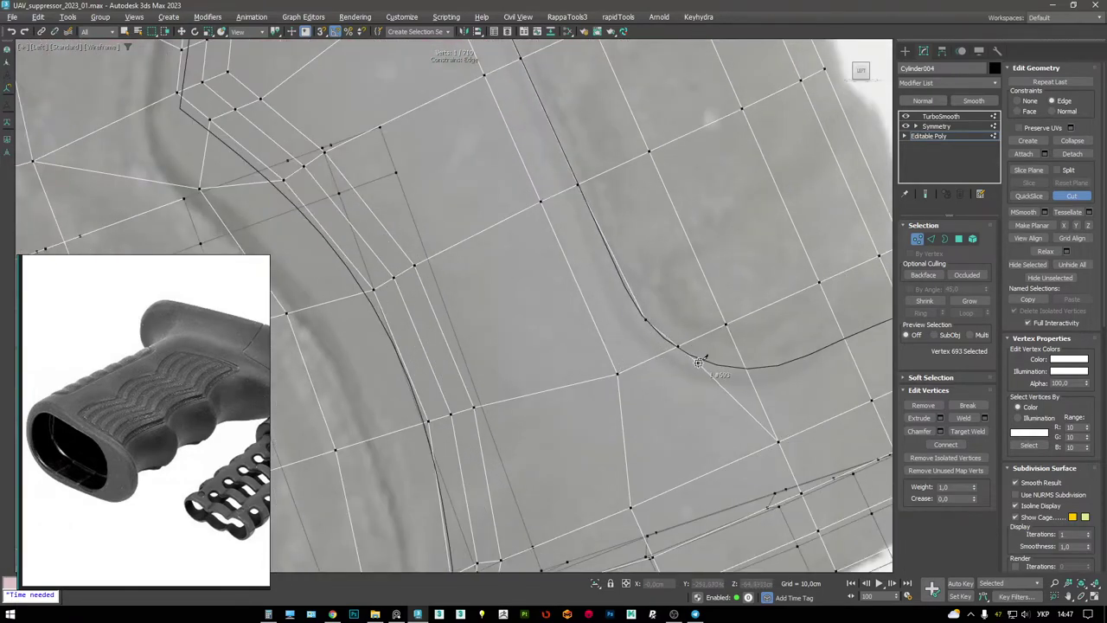
scroll(766, 367, "down", 2)
scroll(707, 324, "up", 2)
left_click(814, 283)
right_click(815, 292)
scroll(796, 308, "down", 6)
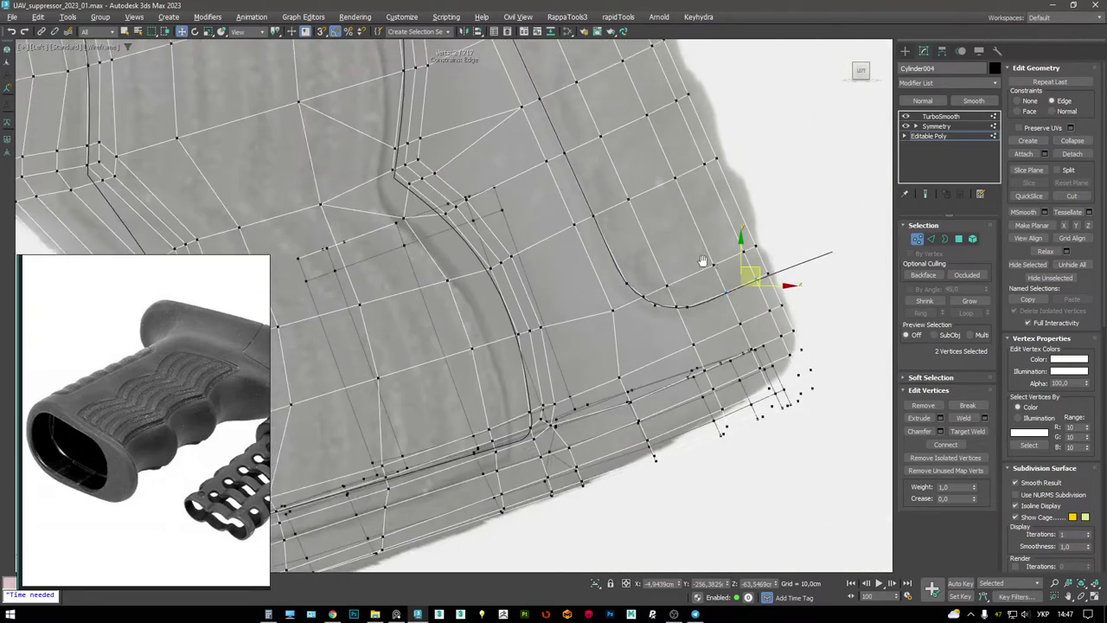
- Inspect the cut and select the full run of newly cut edges on the grip
key("alt+w")
scroll(529, 327, "up", 6)
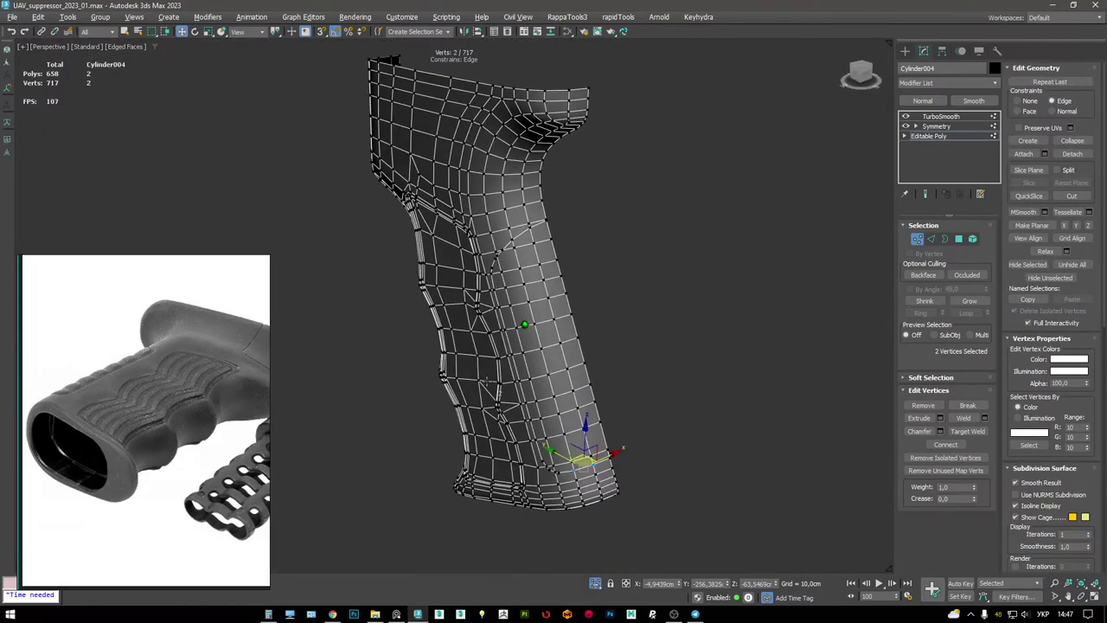
key("4")
scroll(573, 194, "up", 8)
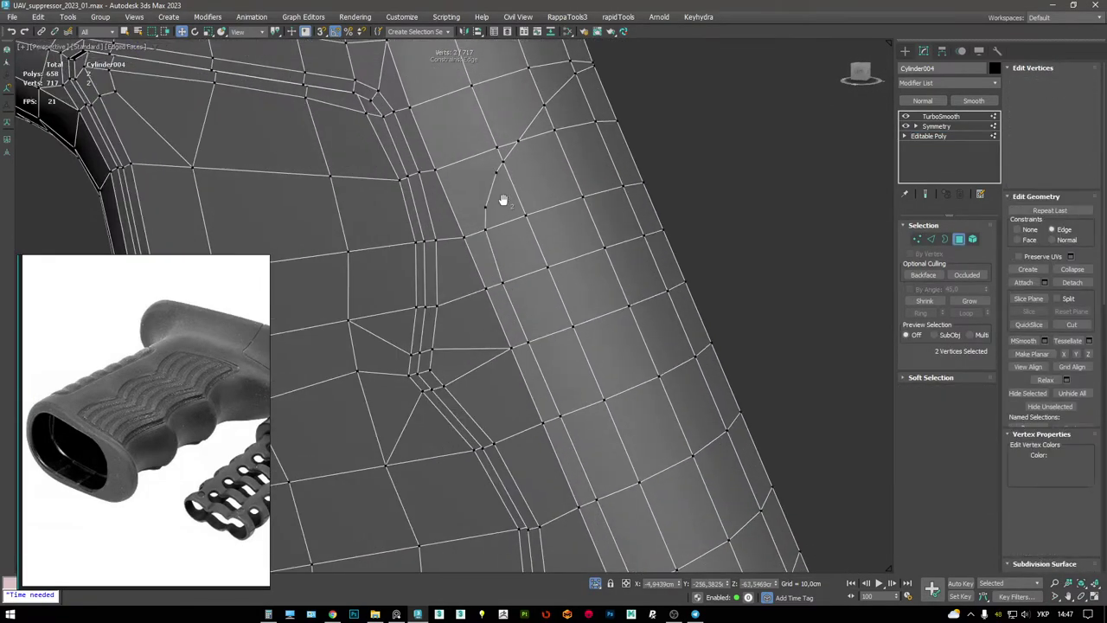
key("2")
key("1")
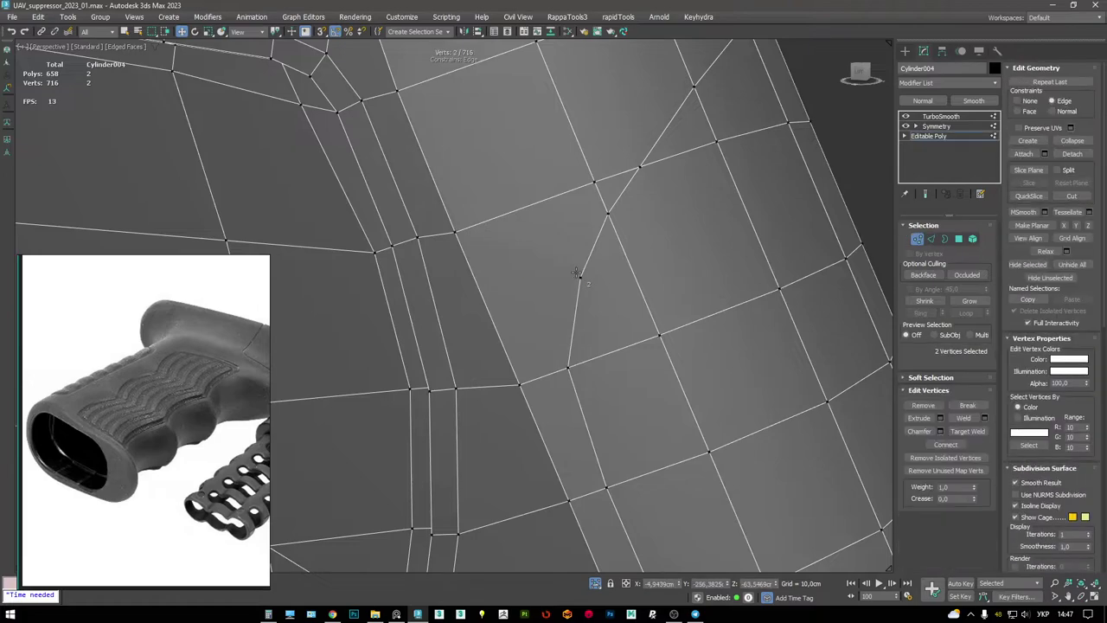
scroll(611, 327, "down", 8)
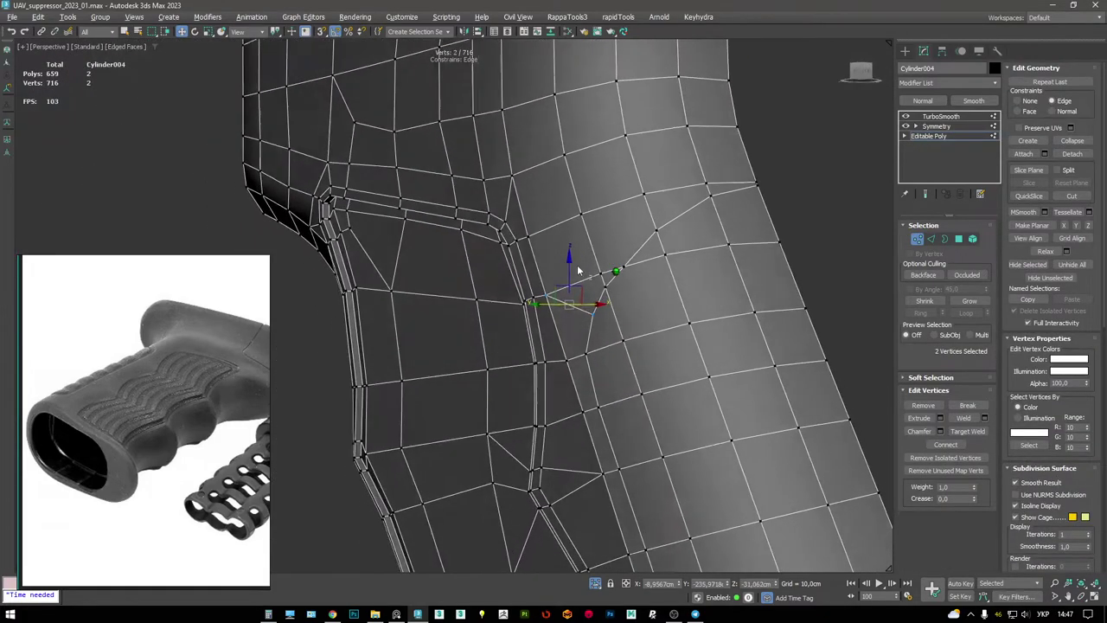
middle_click_drag(690, 232, 594, 340, "alt")
key("2")
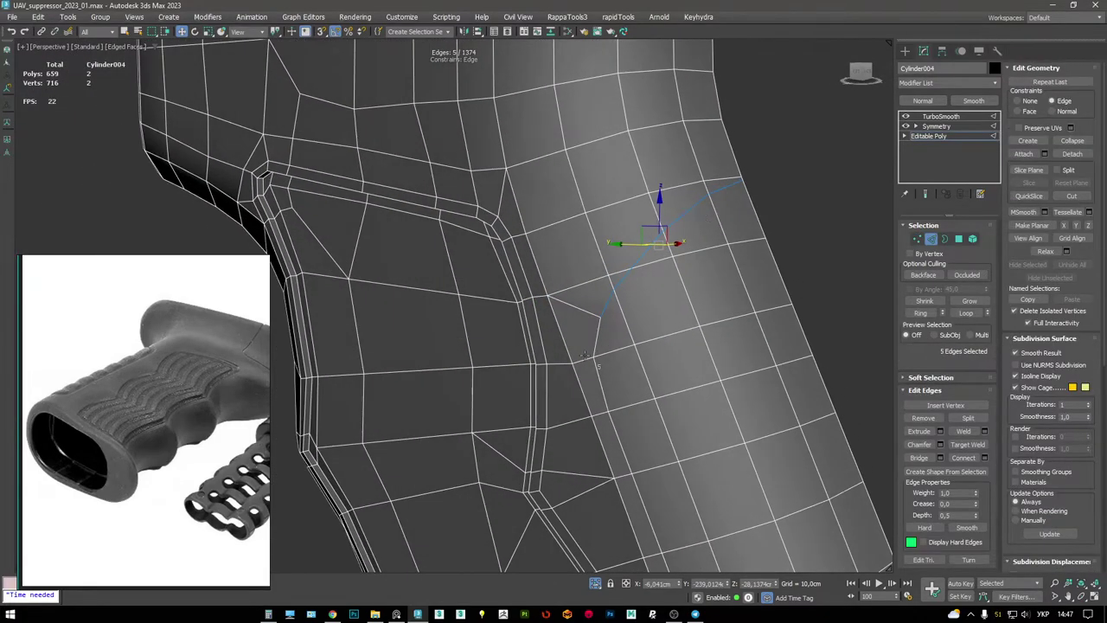
double_click(603, 368)
scroll(606, 375, "down", 6)
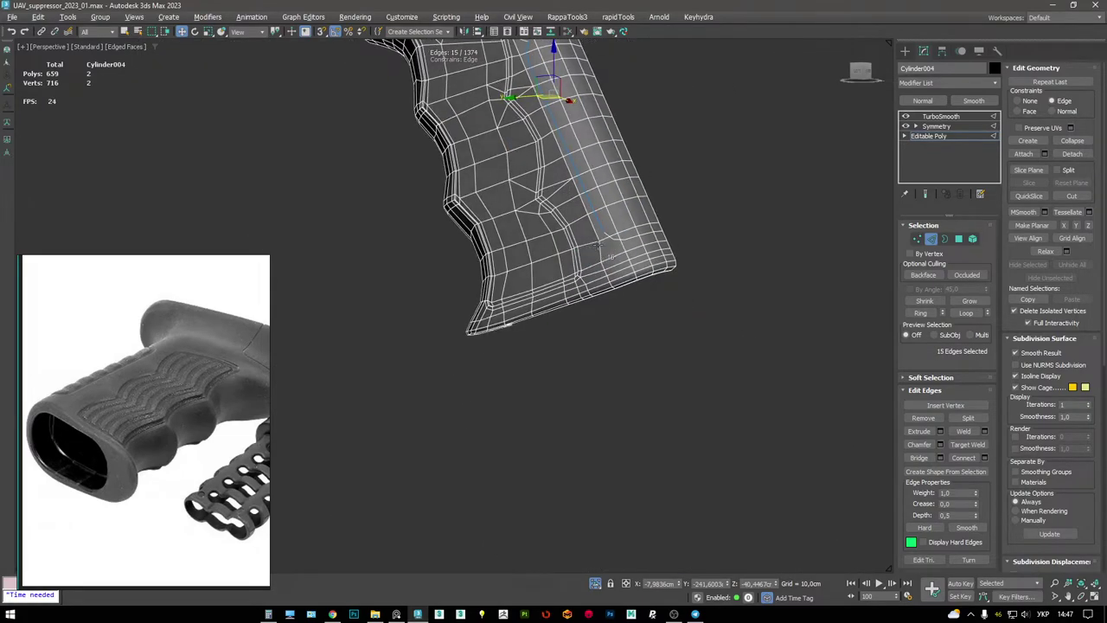
- Maximize the side view with edged faces and See-Through over the reference image
key("F4")
mouse_move(592, 252)
middle_mouse_down("alt")
mouse_move(566, 388)
mouse_move(494, 292)
mouse_move(470, 302)
mouse_move(498, 291)
mouse_move(484, 290)
middle_mouse_up("alt")
key("F4")
key("F4")
key("F4")
scroll(485, 286, "up", 4)
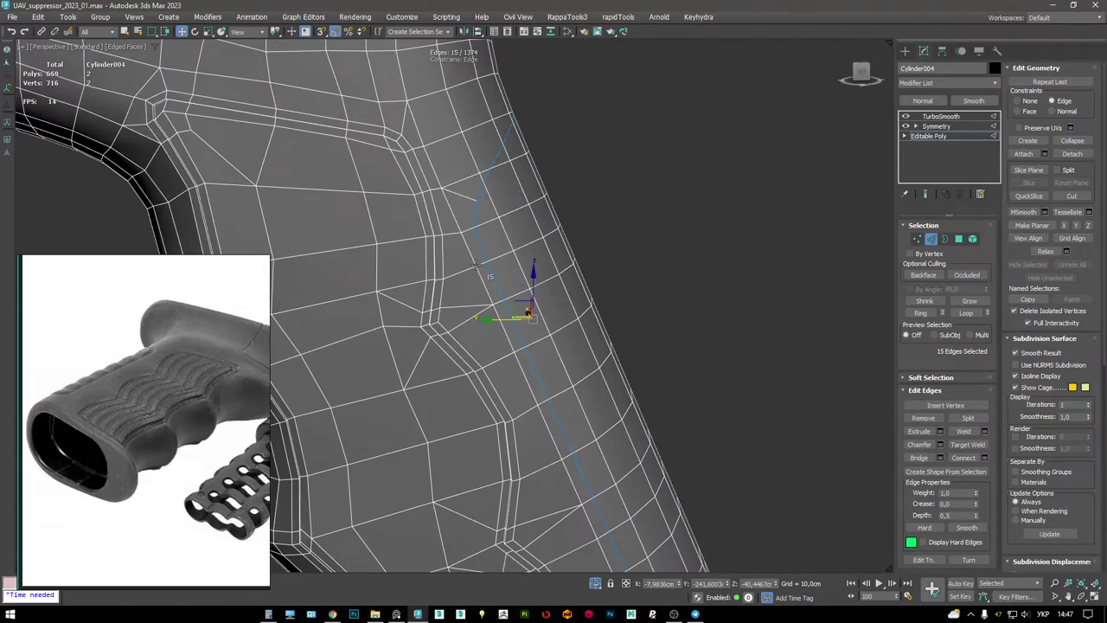
key("alt+w")
key("alt+w")
scroll(385, 329, "up", 3)
key("F3")
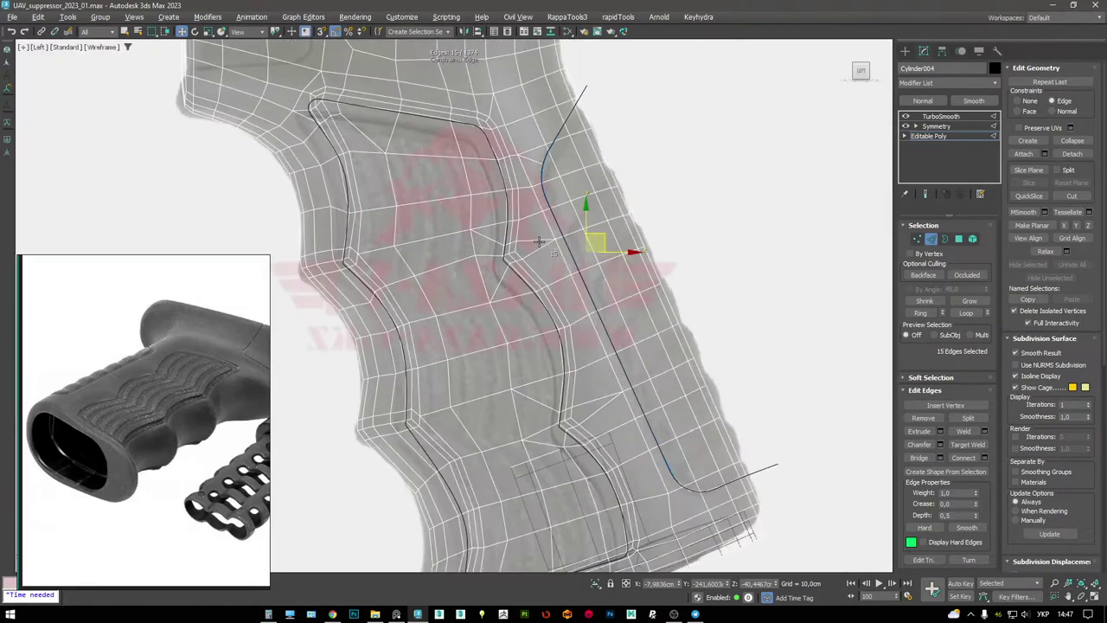
key("alt+x")
key("alt+x")
scroll(471, 153, "up", 2)
key("alt+x")
key("alt+x")
- Select the groove's edge vertices in the side view and shift them up and left
key("1")
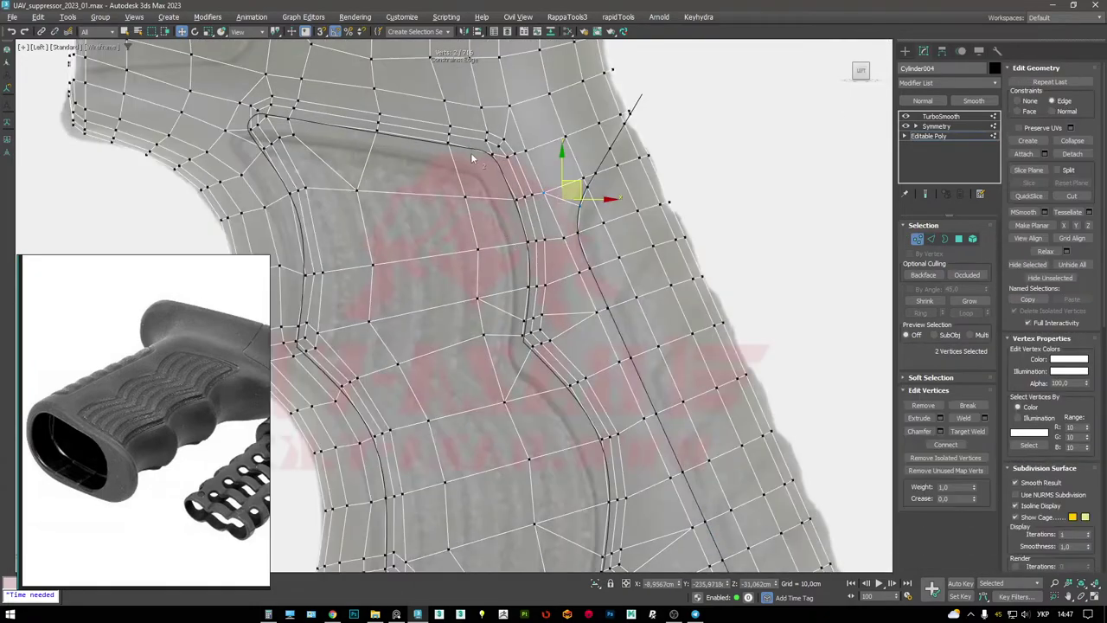
left_click_drag(522, 184, 519, 183)
left_click_drag(534, 269, 546, 261, "ctrl")
left_click_drag(555, 371, 555, 372, "ctrl")
middle_click_drag(551, 292, 551, 231)
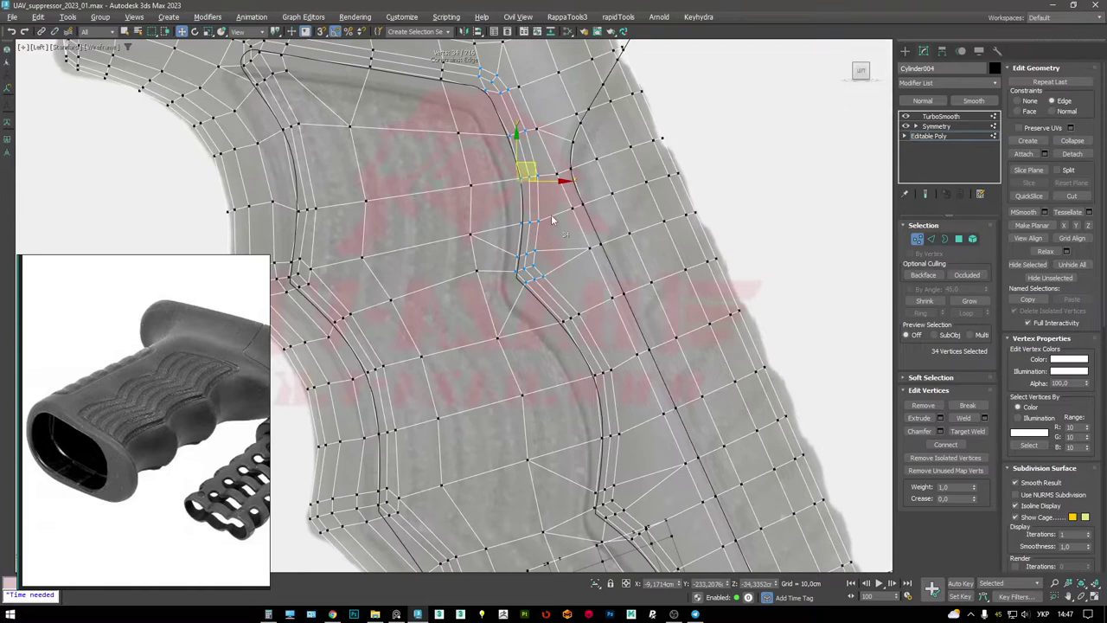
left_click_drag(538, 168, 522, 170)
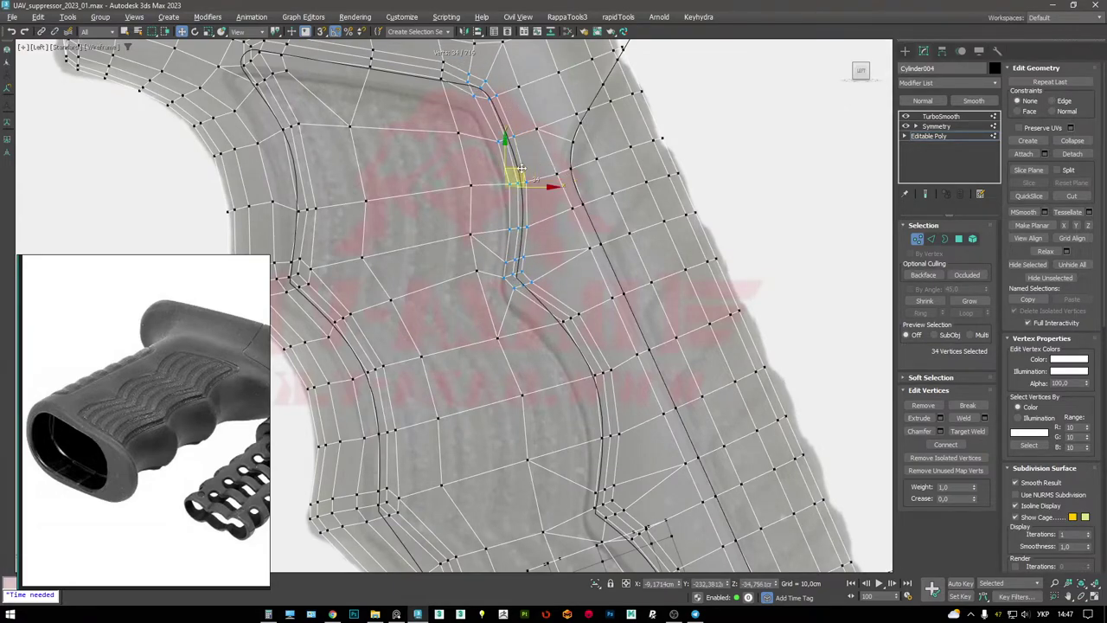
middle_click_drag(467, 41, 513, 186)
left_click_drag(513, 234, 442, 174)
middle_click_drag(524, 334, 437, 151)
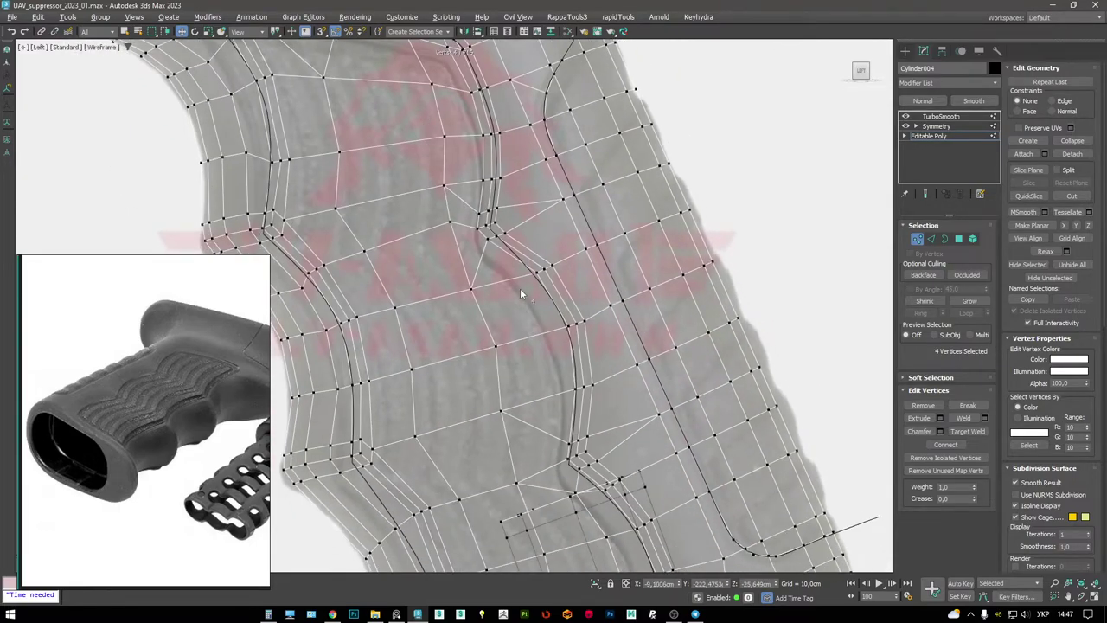
- Add the lower groove vertices with Ignore Backfacing on and move them left and down
left_click_drag(496, 287, 558, 277, "ctrl")
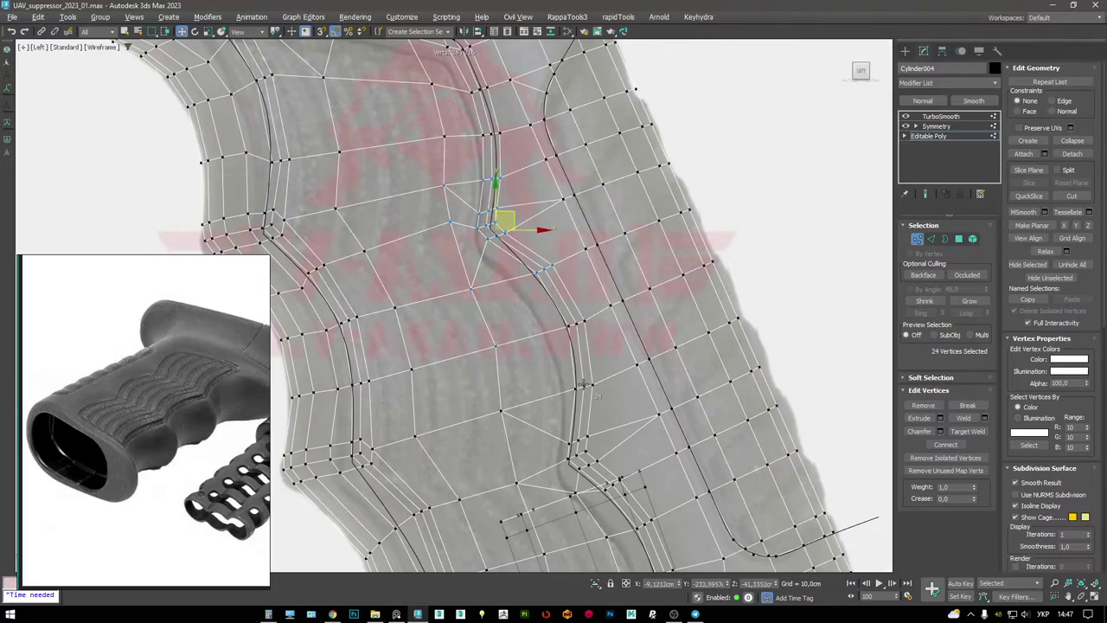
left_click_drag(556, 331, 558, 333, "ctrl")
middle_click_drag(558, 333, 444, 204)
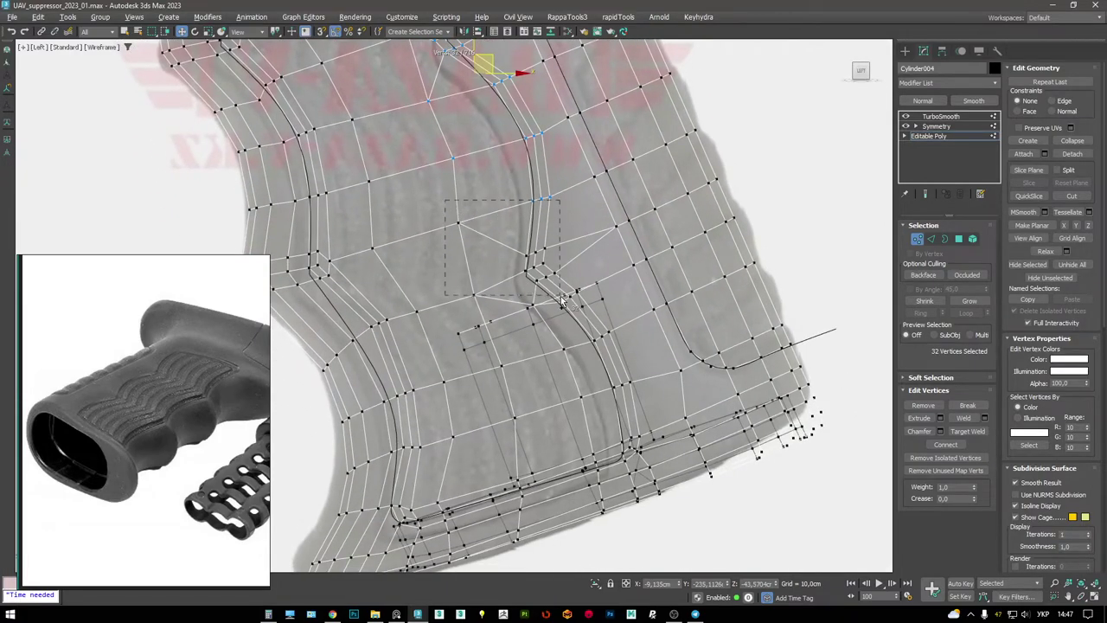
left_click_drag(556, 290, 553, 285, "ctrl")
middle_click_drag(512, 281, 535, 353)
scroll(521, 182, "up", 4)
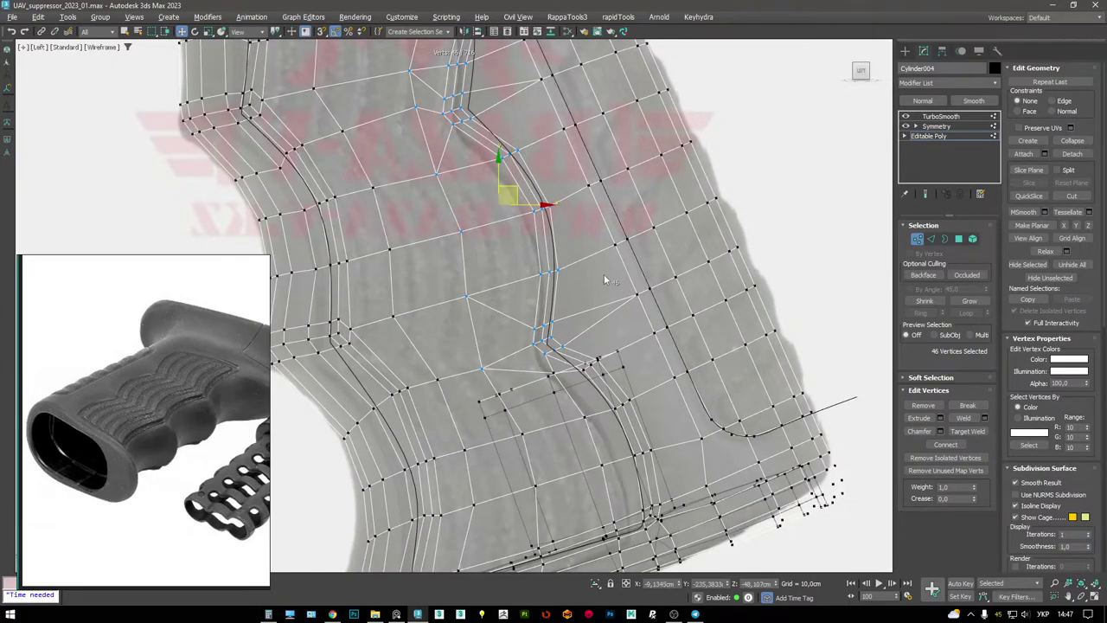
key("F3")
key("alt+w")
key("alt+w")
mouse_move(553, 260)
middle_mouse_down("alt")
mouse_move(602, 259)
mouse_move(519, 355)
mouse_move(528, 398)
mouse_move(554, 410)
middle_mouse_up("alt")
scroll(519, 355, "up", 6)
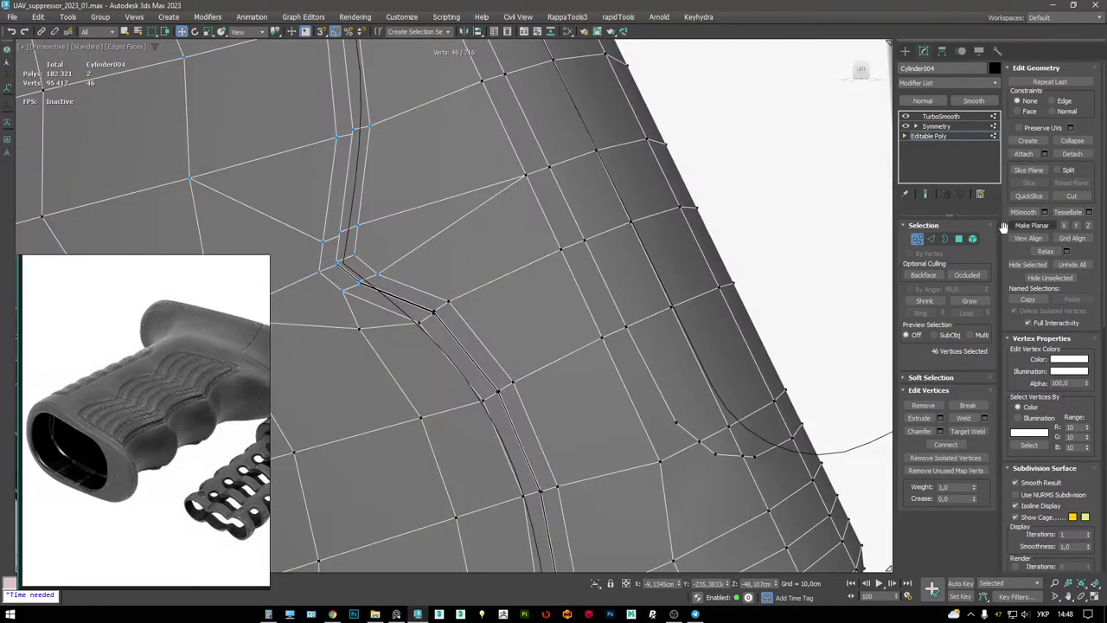
left_click(966, 275)
scroll(527, 269, "down", 4)
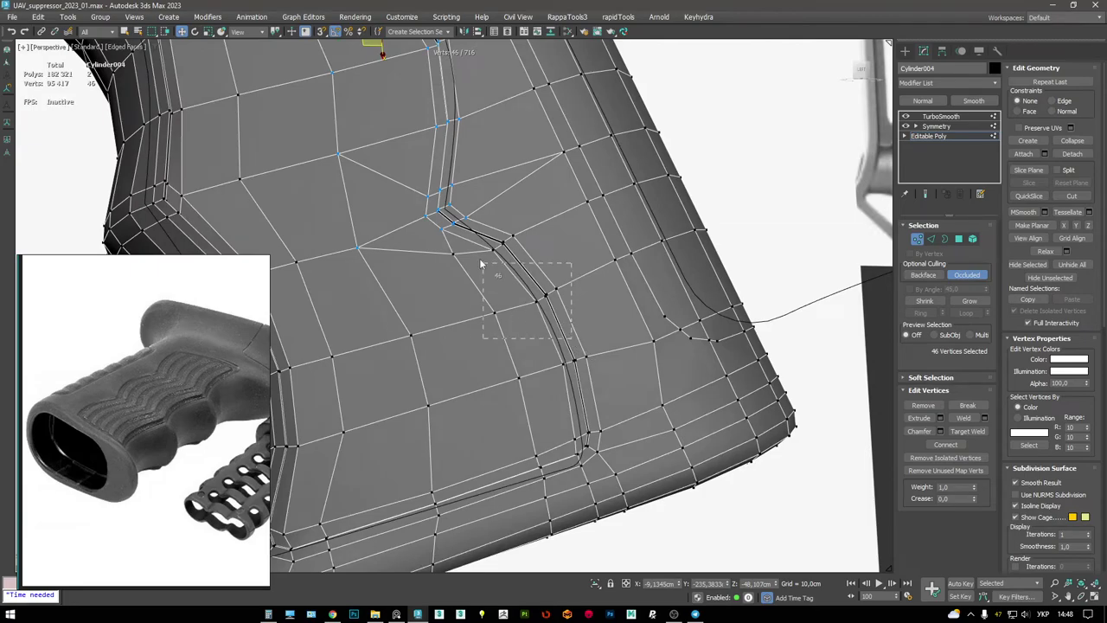
left_click_drag(617, 412, 617, 412, "ctrl")
middle_click_drag(617, 412, 548, 351, "alt")
key("alt+w")
right_click(364, 381)
key("alt+w")
scroll(658, 203, "up", 2)
left_click_drag(659, 203, 644, 209)
- In a wireframe Perspective view, select and adjust the vertices at the groove's bottom corner
key("F3")
key("p")
middle_click_drag(658, 229, 563, 350, "alt")
key("F3")
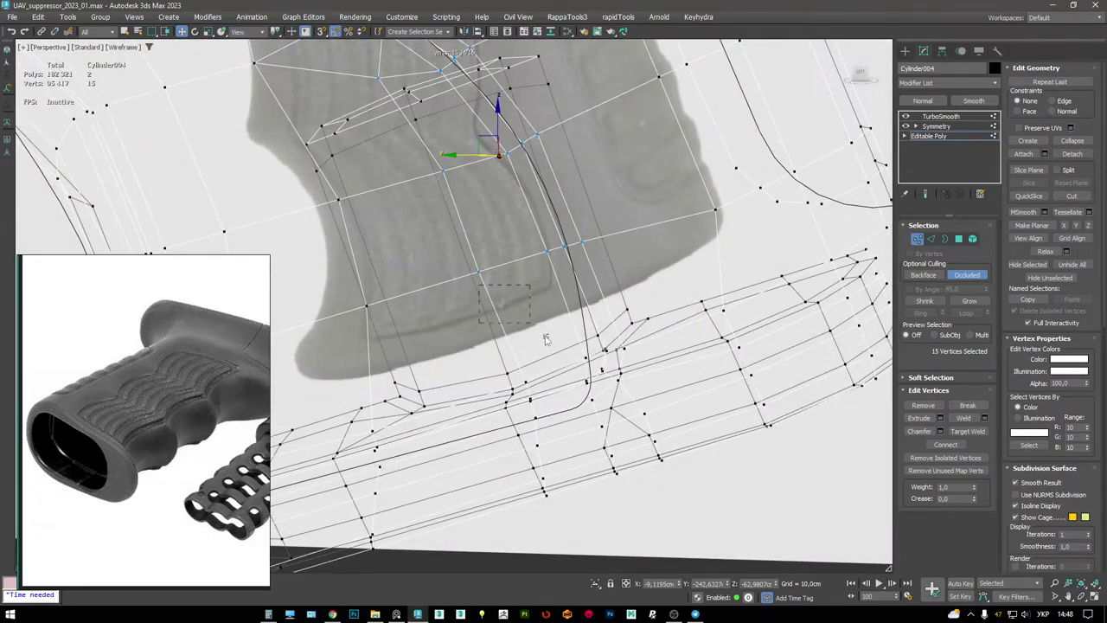
middle_click_drag(645, 430, 585, 395, "alt")
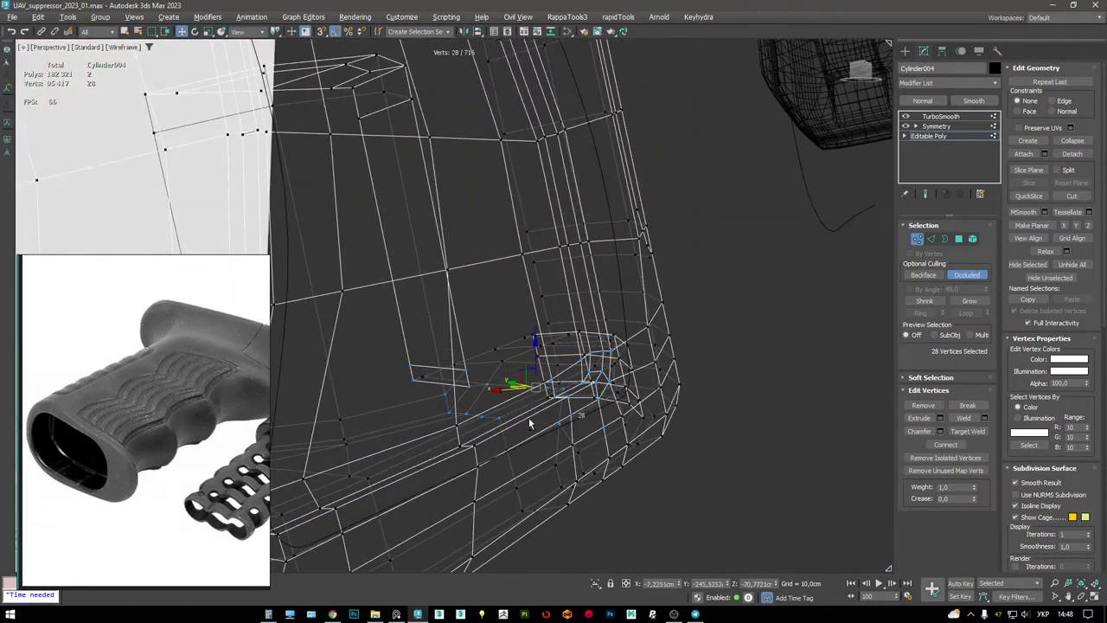
key("F3")
mouse_move(399, 314)
middle_mouse_down("alt")
mouse_move(458, 381)
mouse_move(546, 321)
mouse_move(689, 357)
middle_mouse_up("alt")
key("F3")
left_click_drag(689, 356, 613, 283)
key("F3")
mouse_move(612, 283)
middle_mouse_down("alt")
mouse_move(692, 321)
mouse_move(653, 318)
mouse_move(590, 392)
middle_mouse_up("alt")
key("F3")
key("F3")
key("F3")
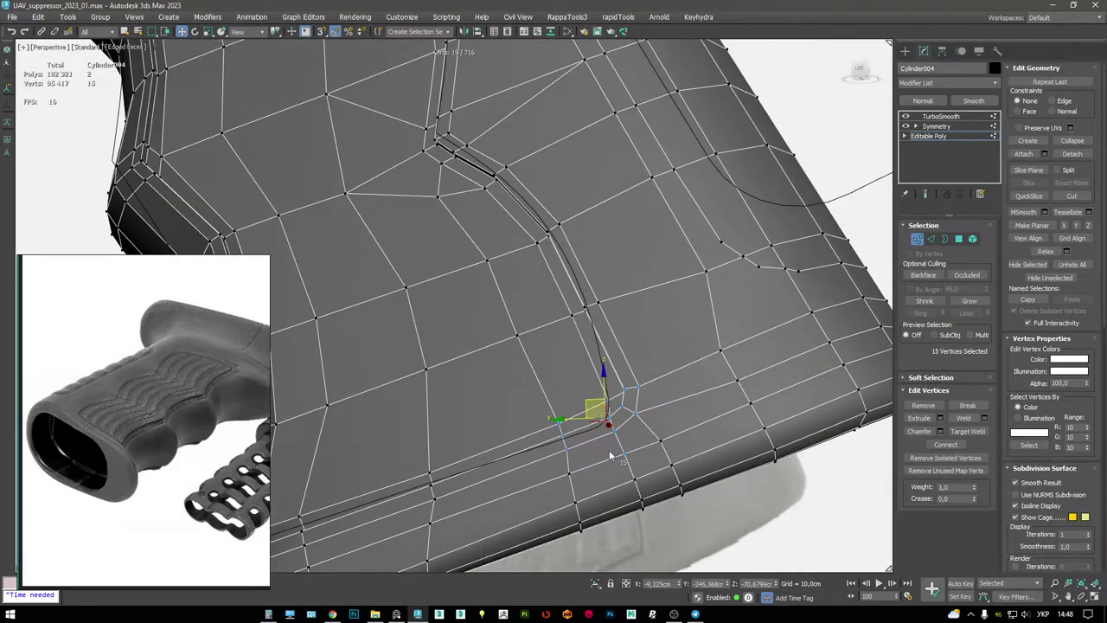
scroll(593, 403, "down", 3)
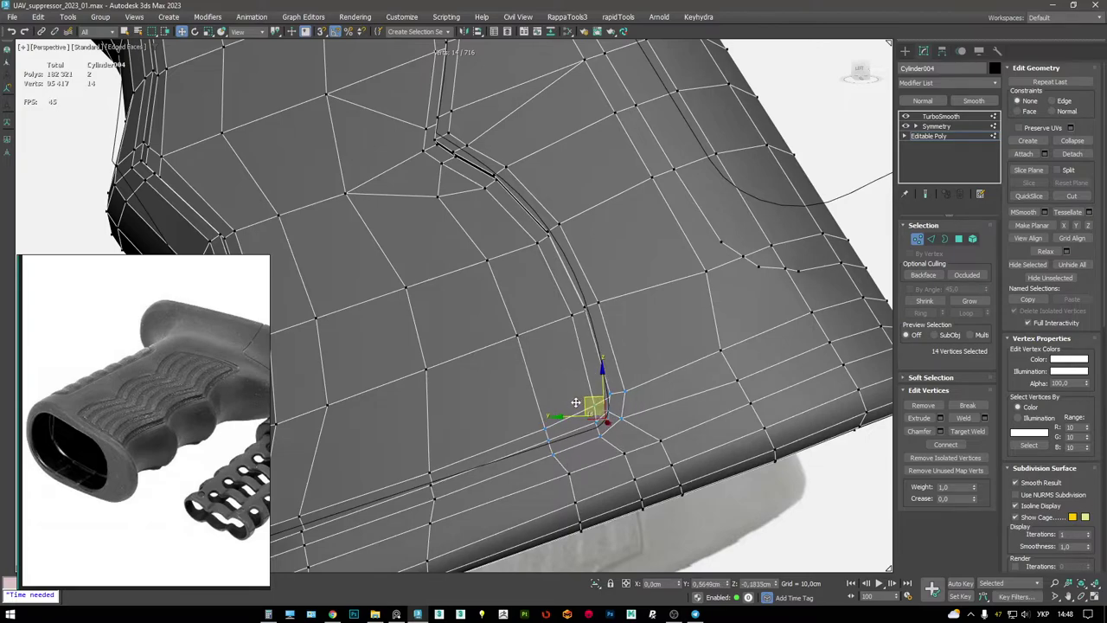
- Isolate the grip with Alt+Q and select edges along its side loop
scroll(594, 402, "down", 2)
middle_click_drag(594, 403, 562, 337, "alt")
key("alt+w")
key("alt+w")
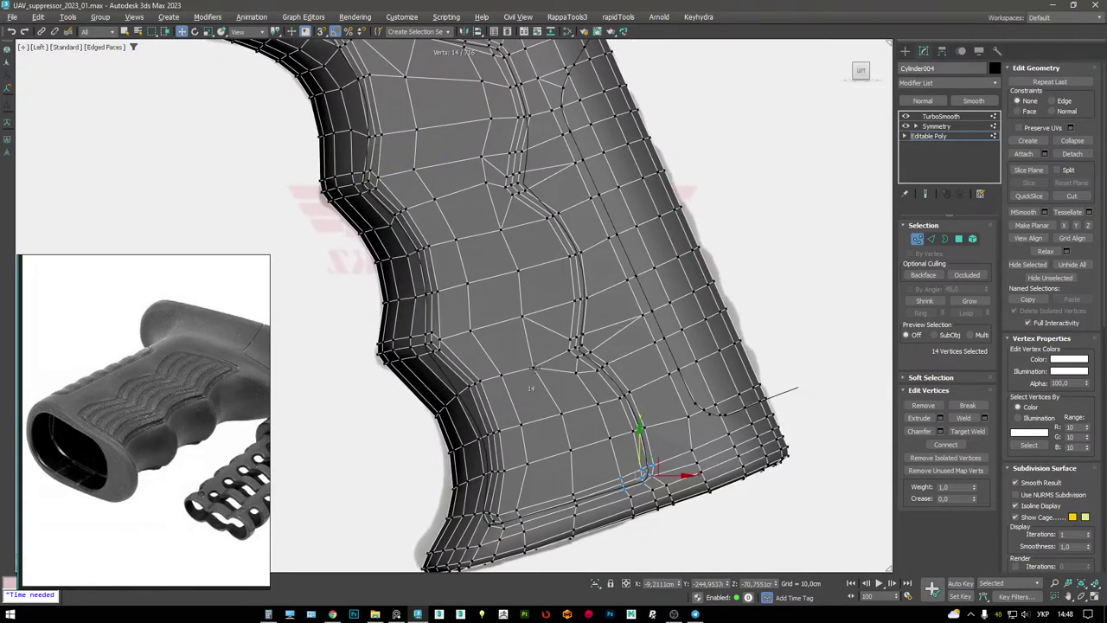
key("alt+w")
key("alt+w")
key("alt+q")
middle_click_drag(666, 321, 539, 202, "alt")
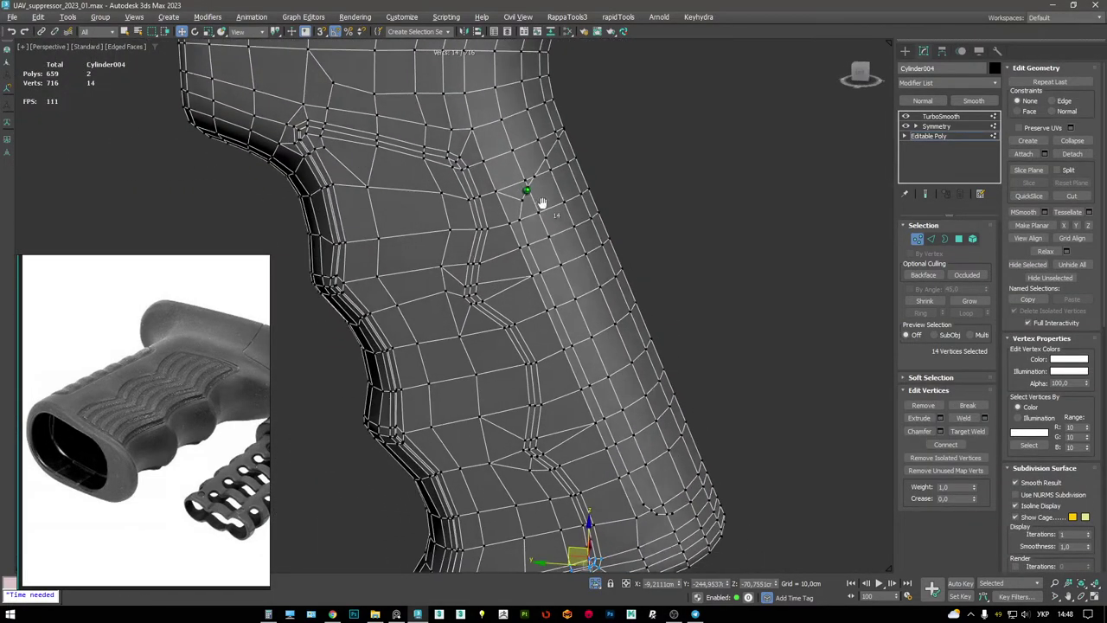
scroll(539, 260, "up", 2)
key("2")
scroll(538, 294, "up", 1)
middle_click_drag(539, 295, 544, 428, "alt")
scroll(738, 421, "up", 3)
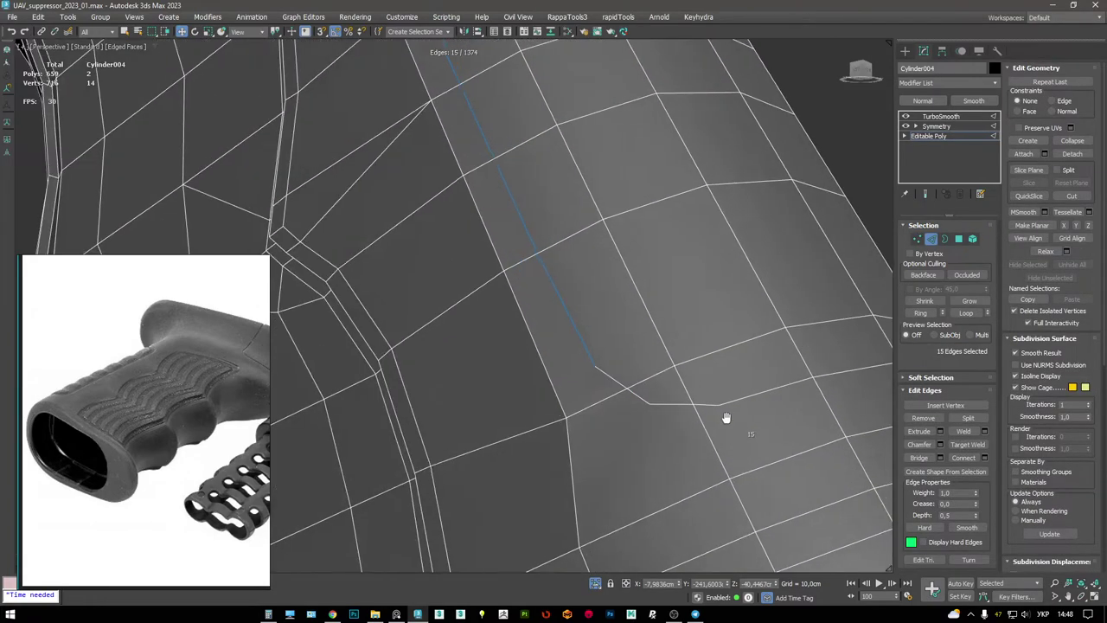
scroll(672, 386, "up", 1)
left_click(682, 369, "shift")
- Target-weld two stray vertices onto their neighbours and slide one along its edge
key("1")
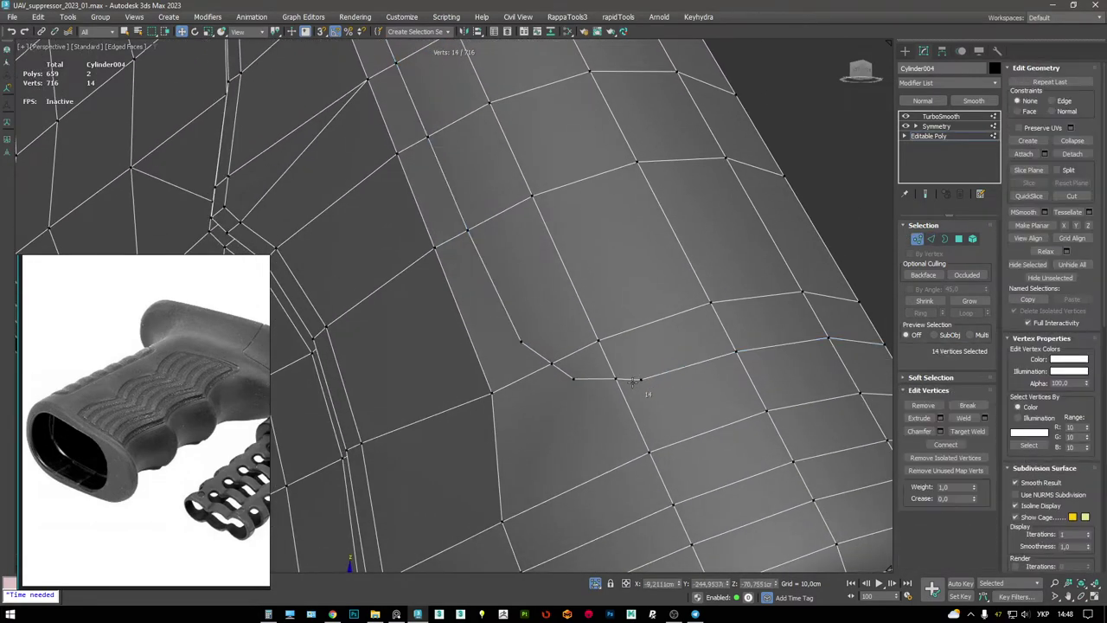
key("ctrl+w")
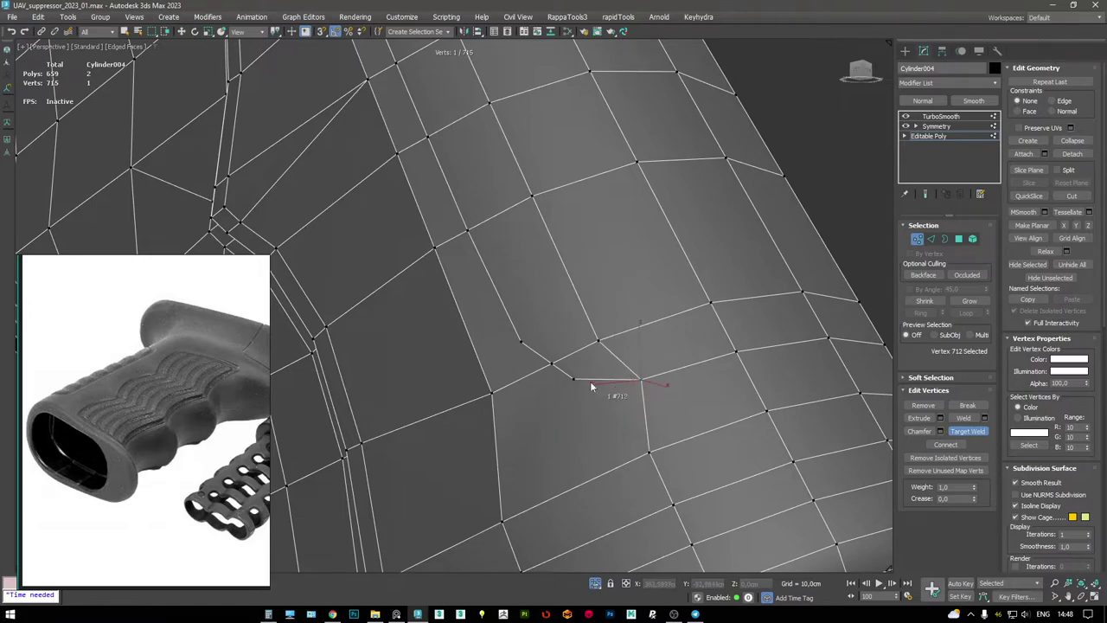
left_click(640, 381)
middle_click_drag(514, 485, 458, 424, "alt")
key("ctrl+w")
left_click(593, 381)
left_click(563, 399)
middle_click_drag(562, 399, 559, 389, "alt")
key("shift+x")
left_click_drag(552, 384, 537, 374)
- Select the rear edge loop, refine the edge selection, and shift those edges slightly left
key("2")
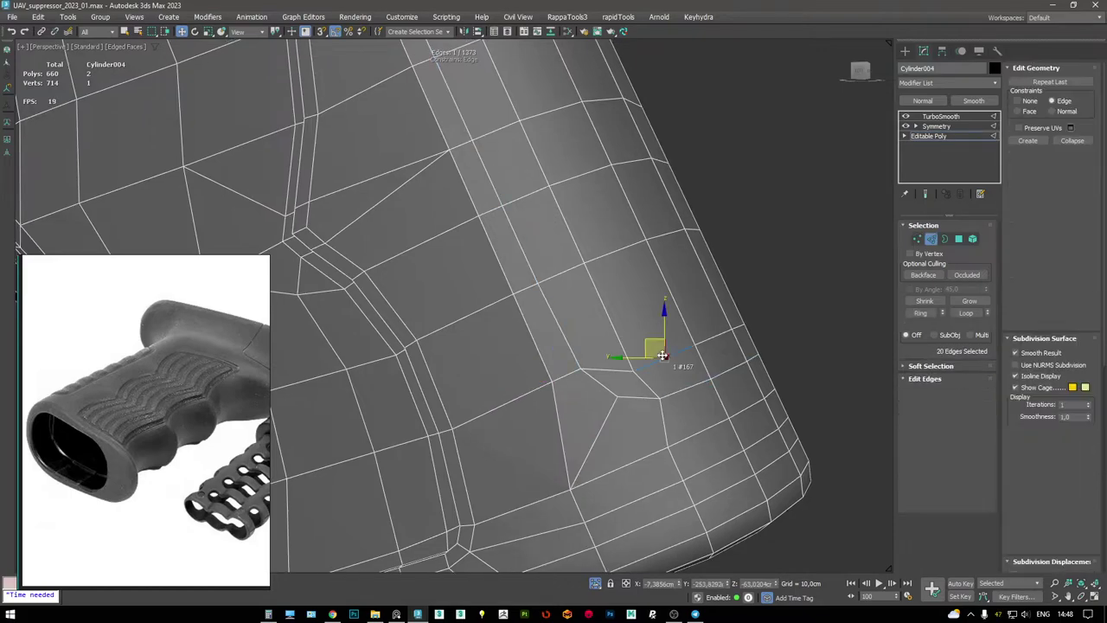
key("F3")
key("alt+l")
key("1")
left_click(735, 325)
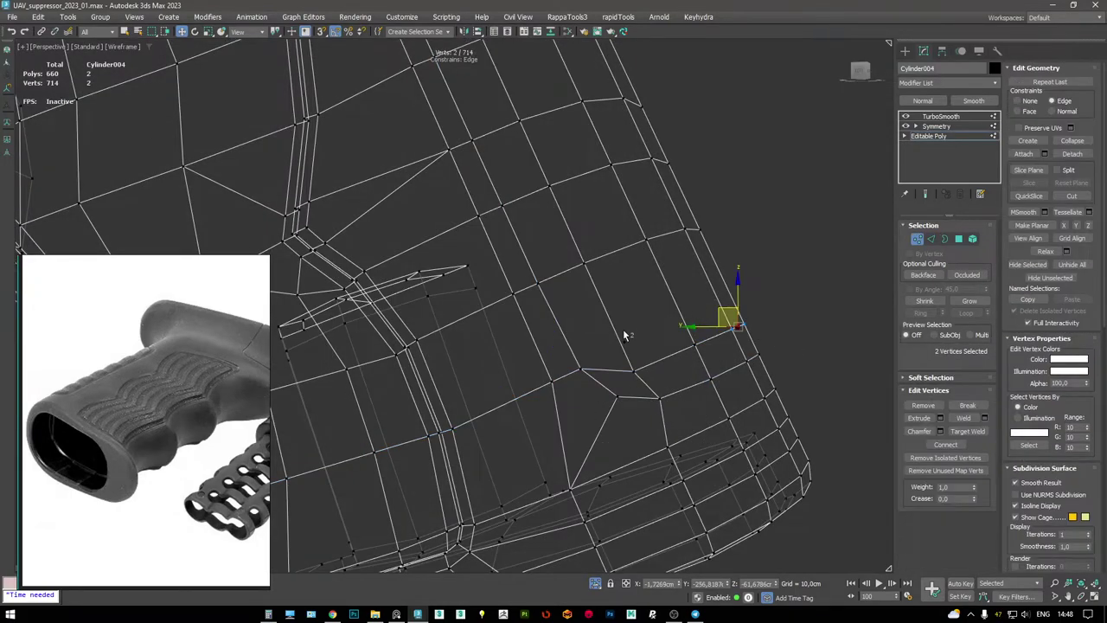
left_click_drag(705, 381, 702, 375, "ctrl")
key("F3")
scroll(683, 319, "down", 3)
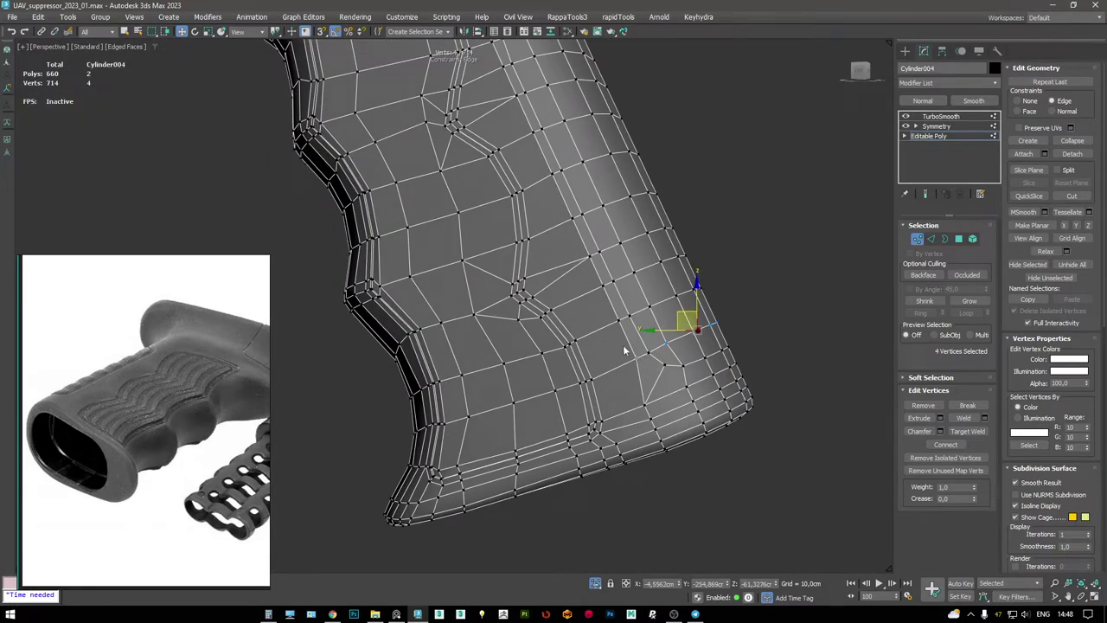
key("2")
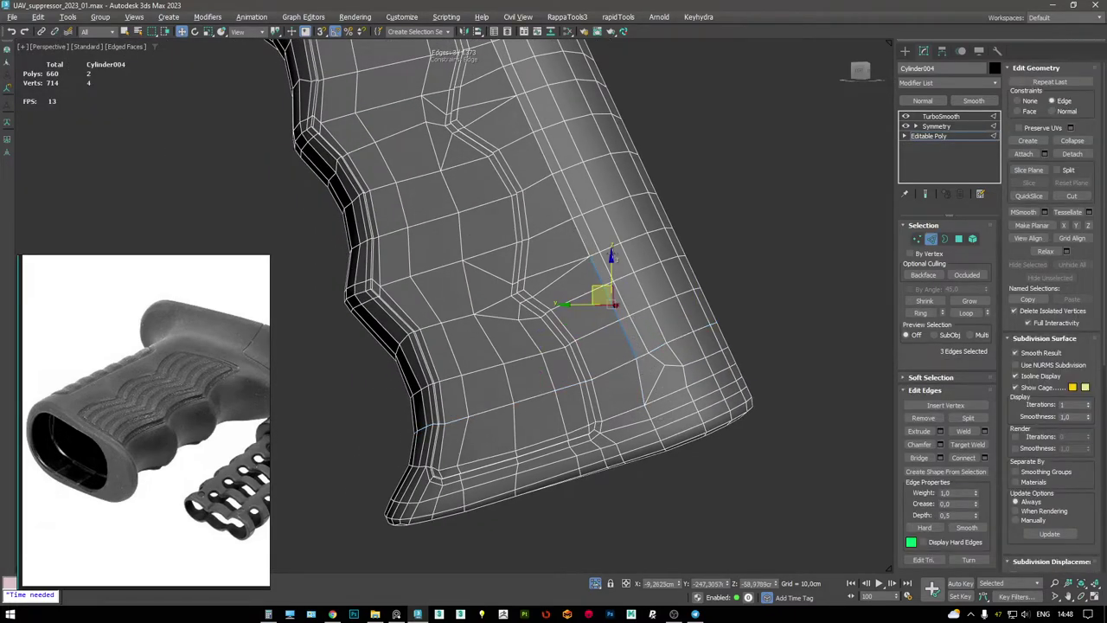
middle_click_drag(589, 177, 615, 329)
left_click(609, 334, "ctrl")
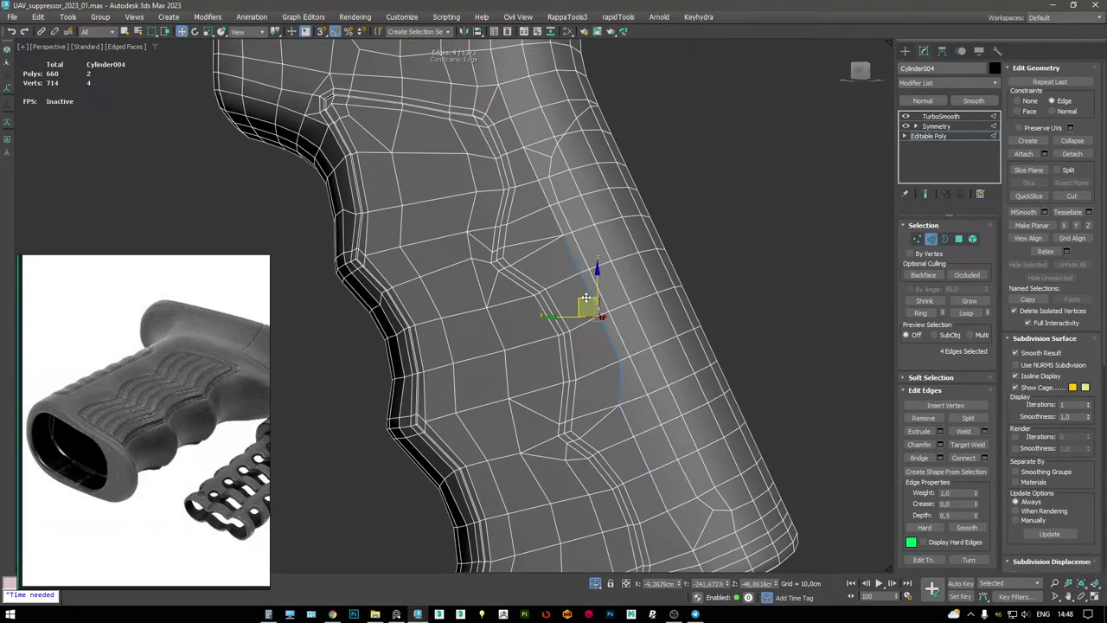
left_click(625, 404, "alt")
left_click_drag(578, 276, 567, 277)
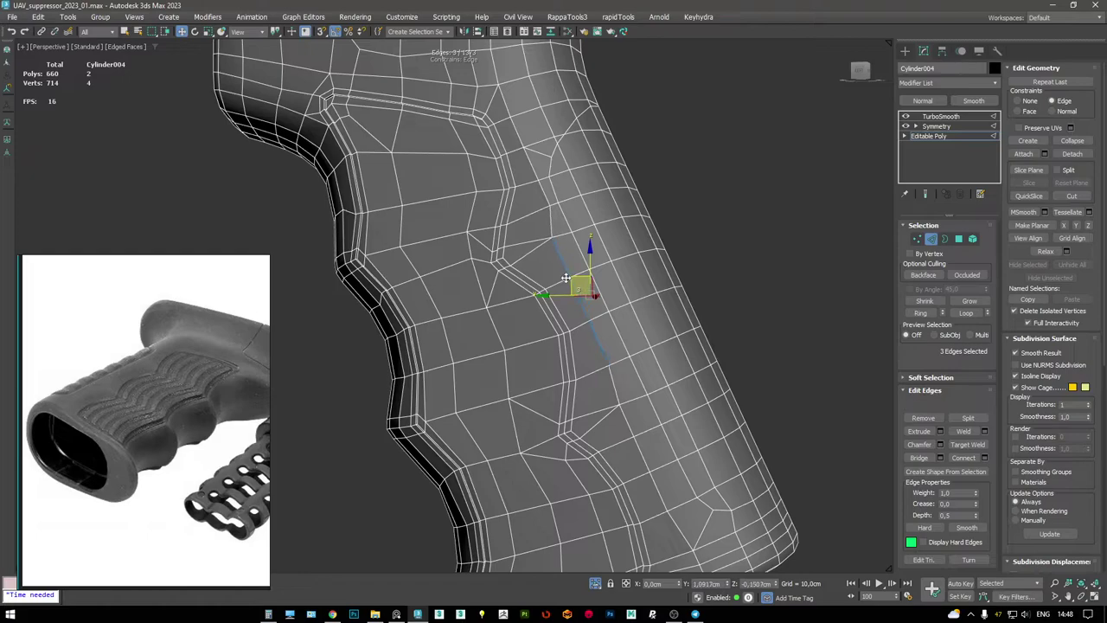
scroll(567, 286, "up", 4)
- Move a side vertex left and down, undo a trial merge, and slide the upper vertex up
key("1")
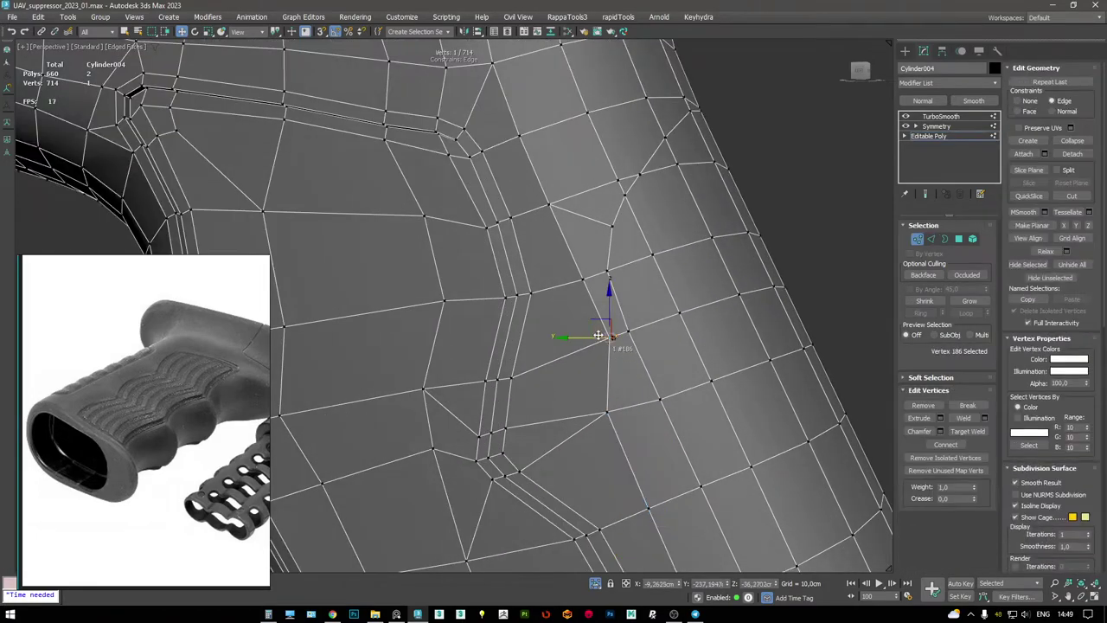
left_click_drag(570, 326, 536, 339)
left_click(551, 268)
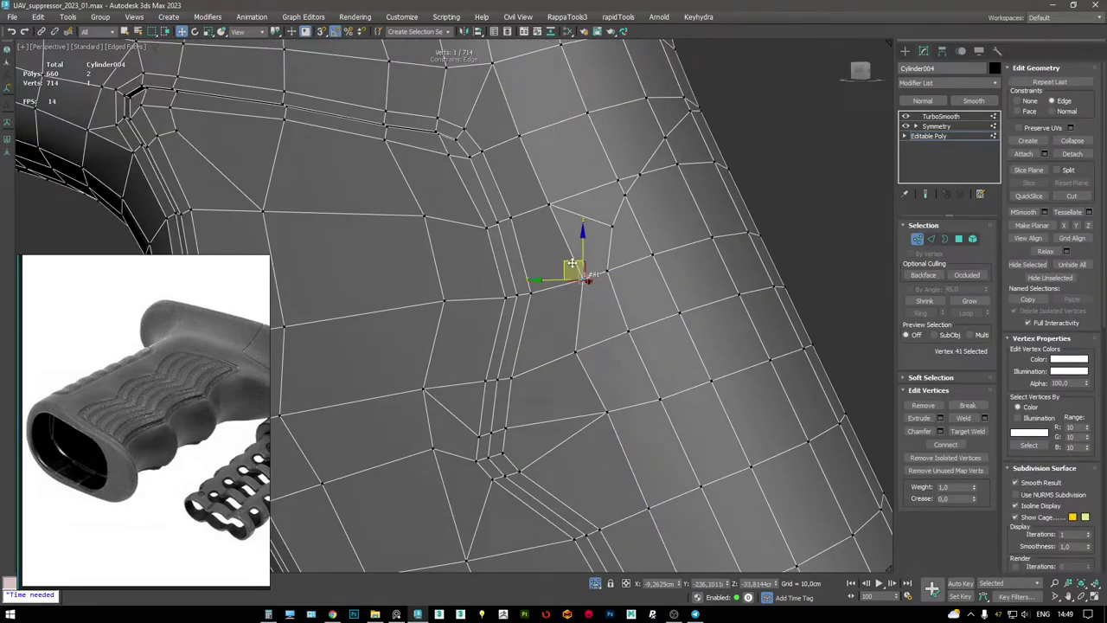
middle_click_drag(597, 297, 625, 322, "alt")
middle_click_drag(680, 271, 635, 316, "alt")
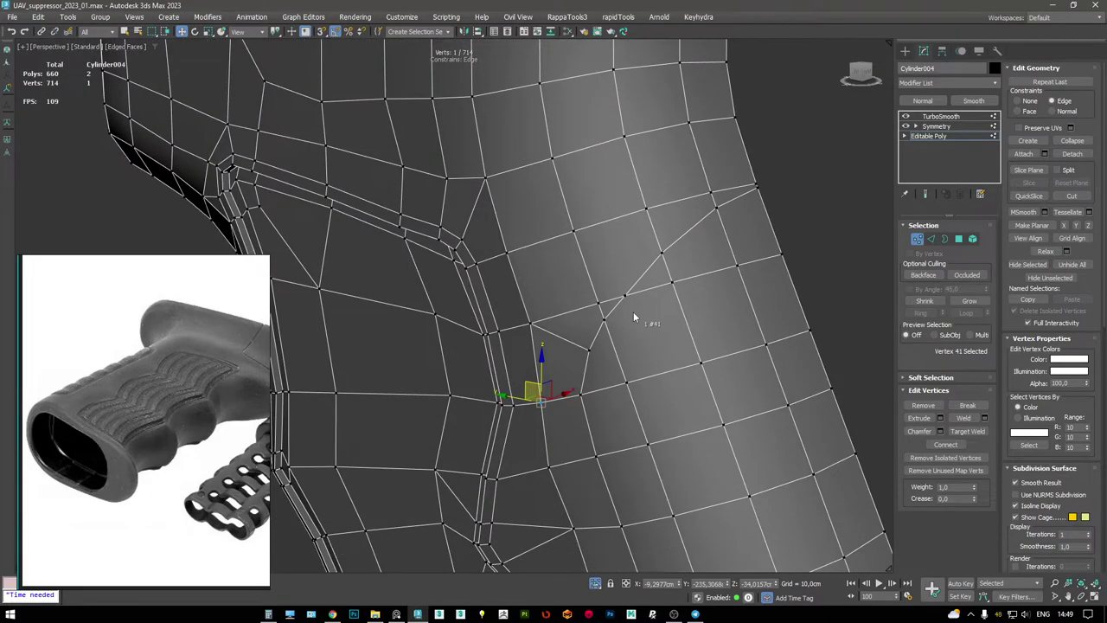
left_click(625, 302)
key("2")
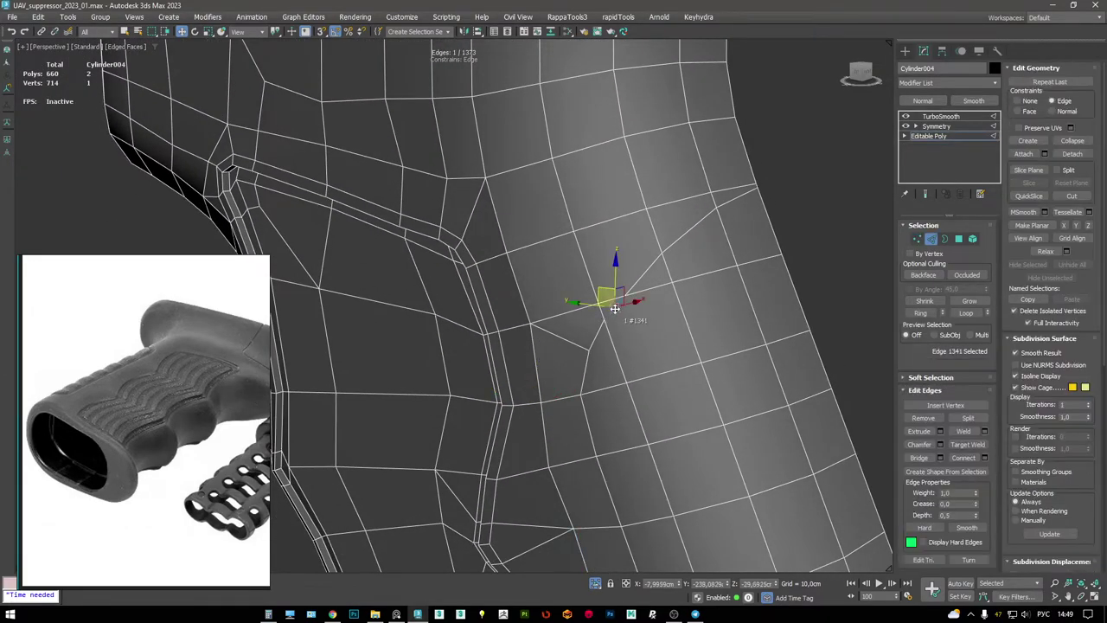
key("1")
middle_click_drag(624, 314, 611, 300, "alt")
key("ctrl+z")
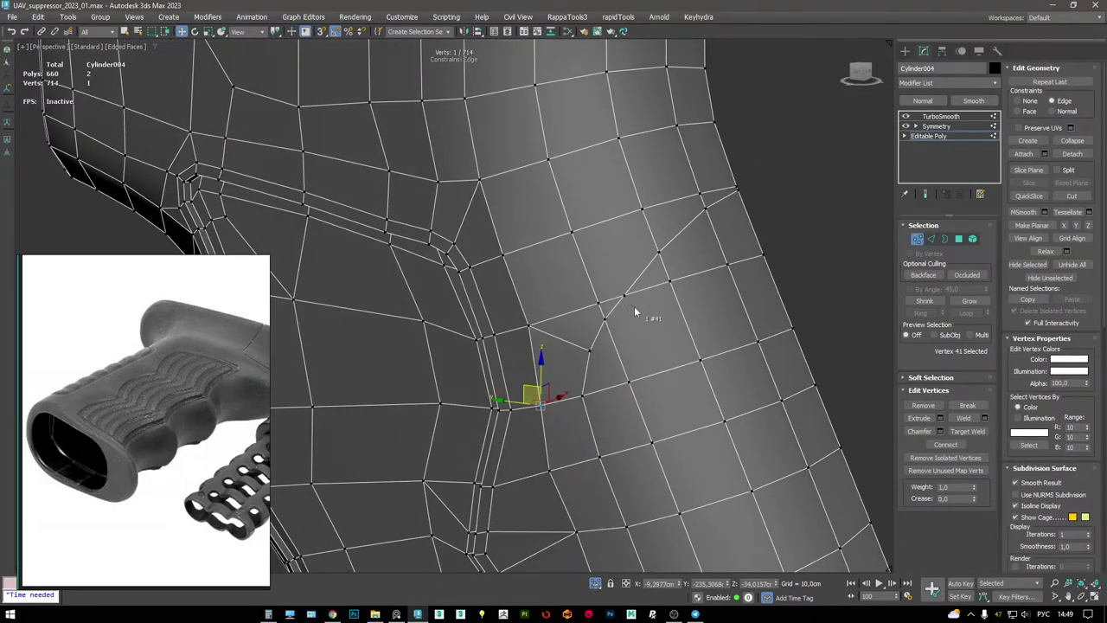
middle_click_drag(661, 216, 663, 235)
left_click(645, 228)
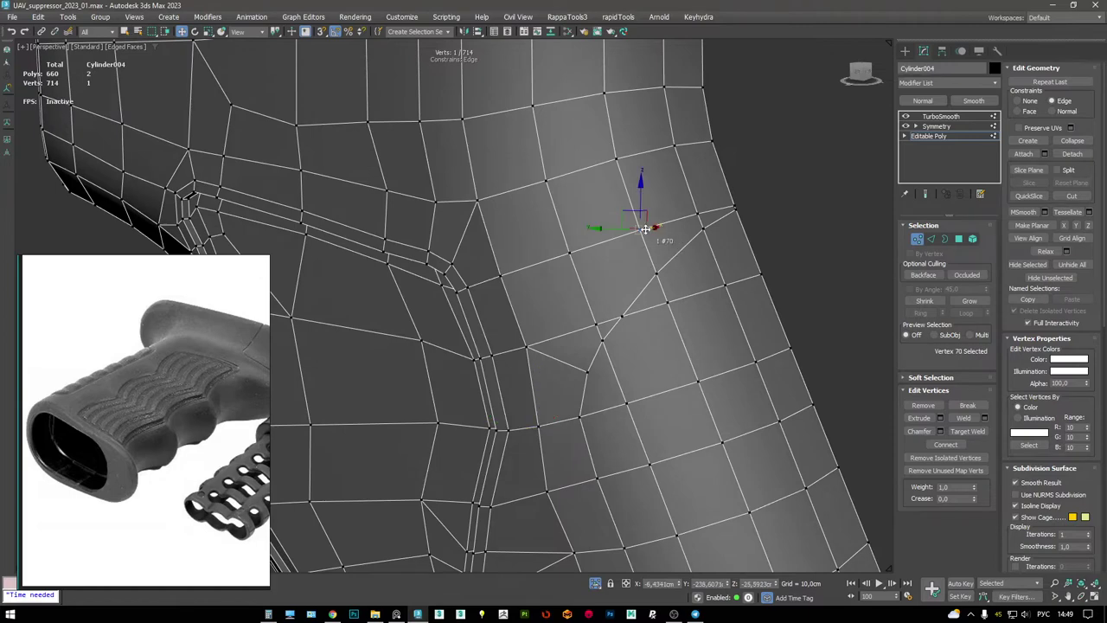
left_click_drag(632, 212, 691, 201)
- Select the full diagonal edge loop running across the grip's side
key("2")
left_click(718, 210)
key("1")
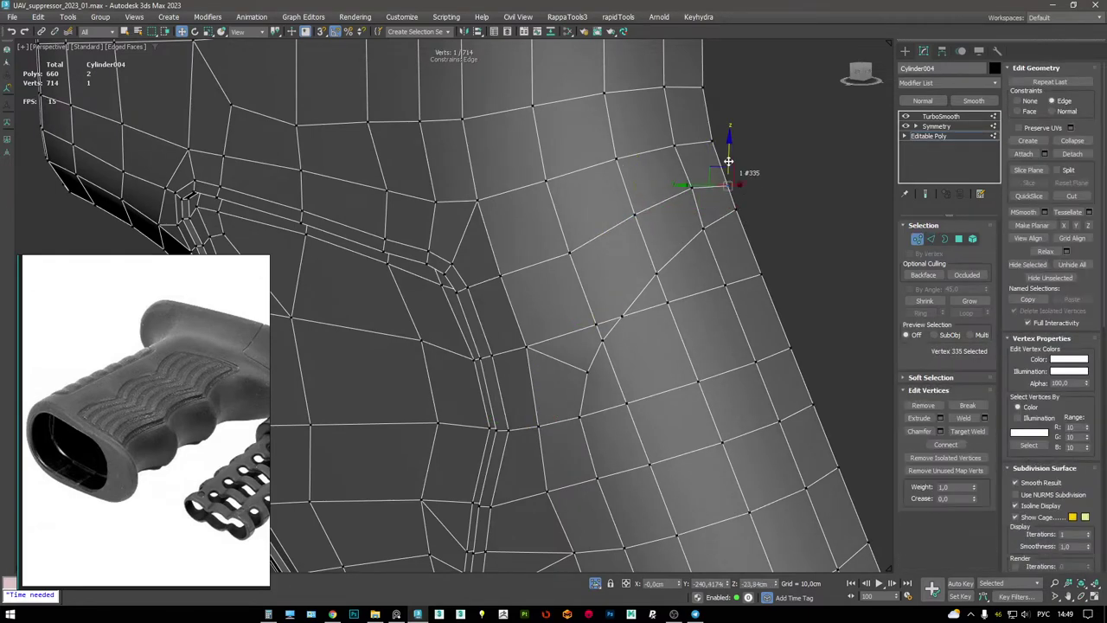
key("2")
left_click(650, 268)
double_click(583, 390)
- Chamfer the selected panel outline edge loop on the grip
middle_click_drag(583, 390, 573, 268)
key("z")
scroll(555, 353, "down", 2)
scroll(556, 353, "up", 5)
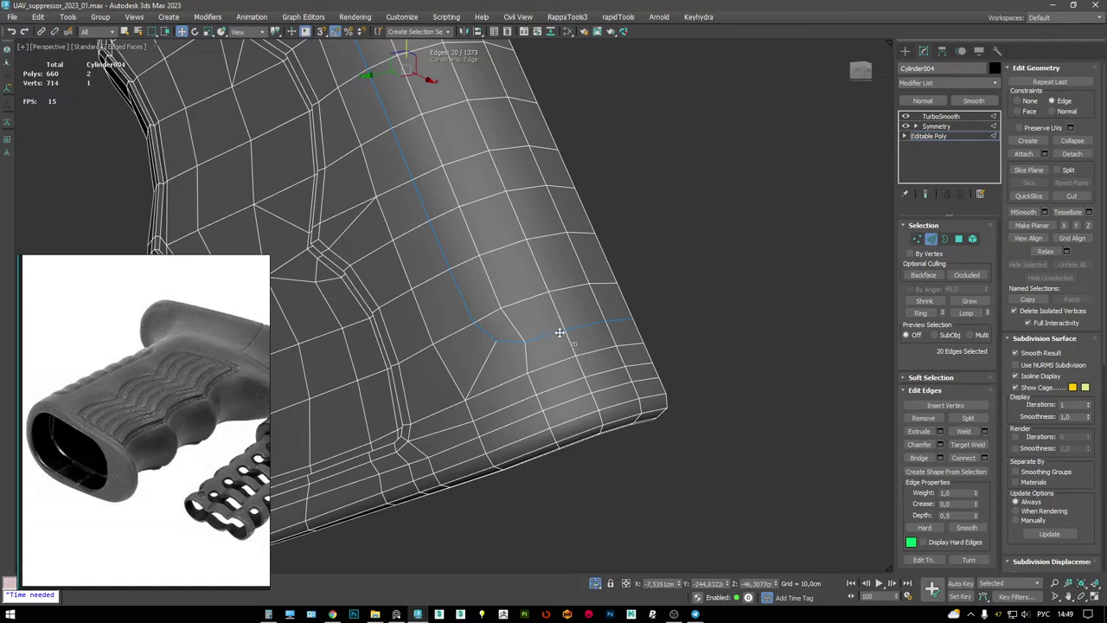
scroll(546, 334, "up", 2)
key("ctrl+shift+c")
middle_click_drag(546, 333, 573, 334)
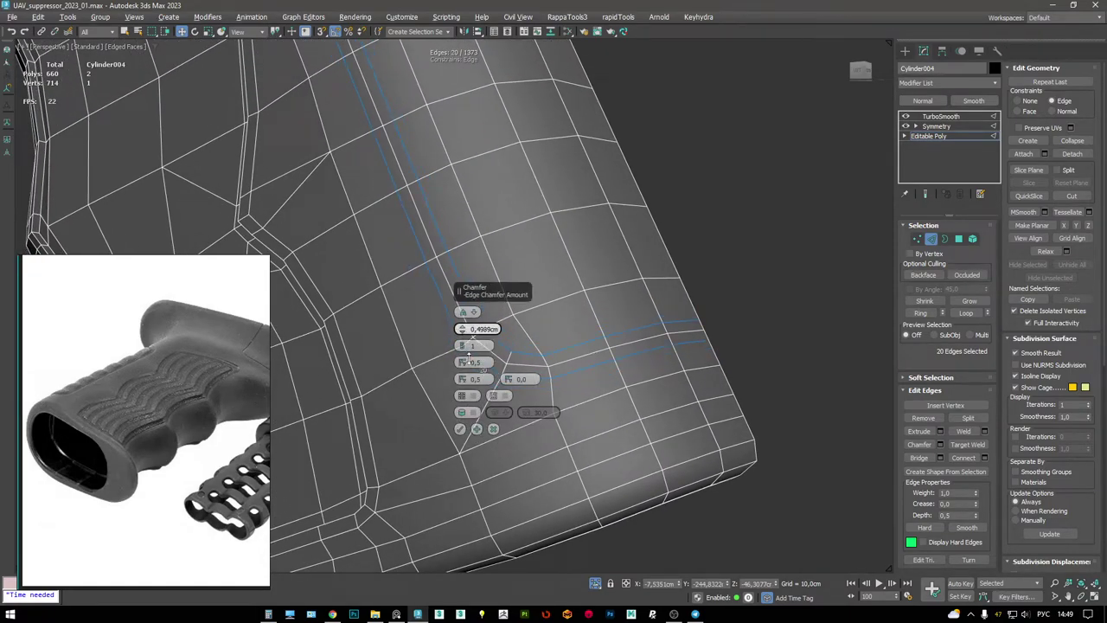
left_click(460, 428)
- Select a patch of faces on the grip's side and grow it into a long strip
key("4")
scroll(591, 257, "down", 3)
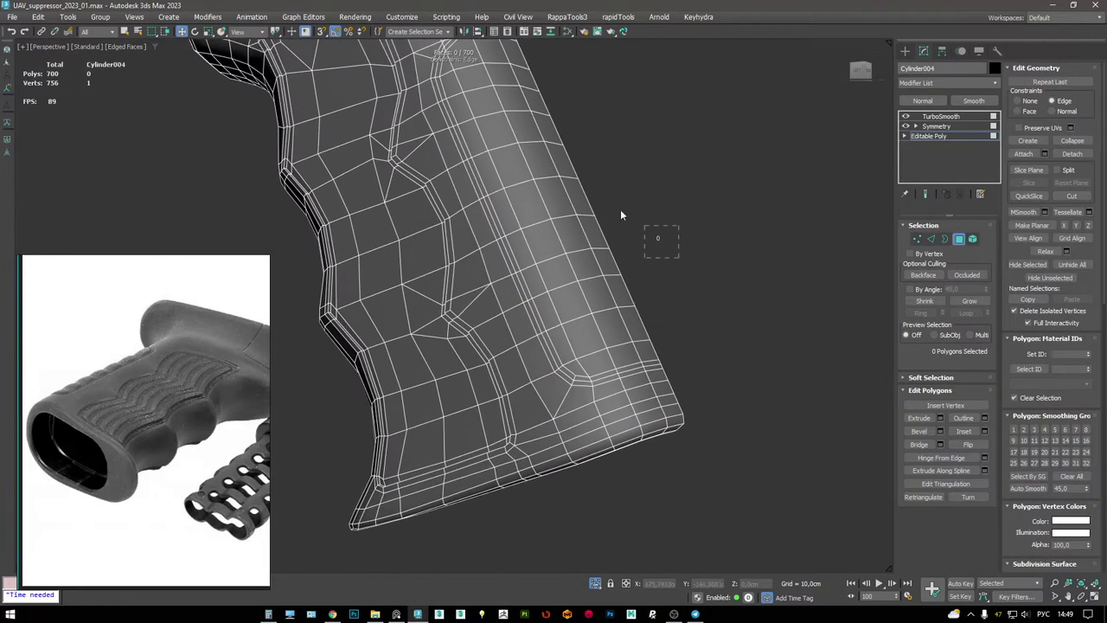
left_click_drag(605, 276, 553, 186)
key("ctrl+Page_Up")
key("ctrl+Page_Up")
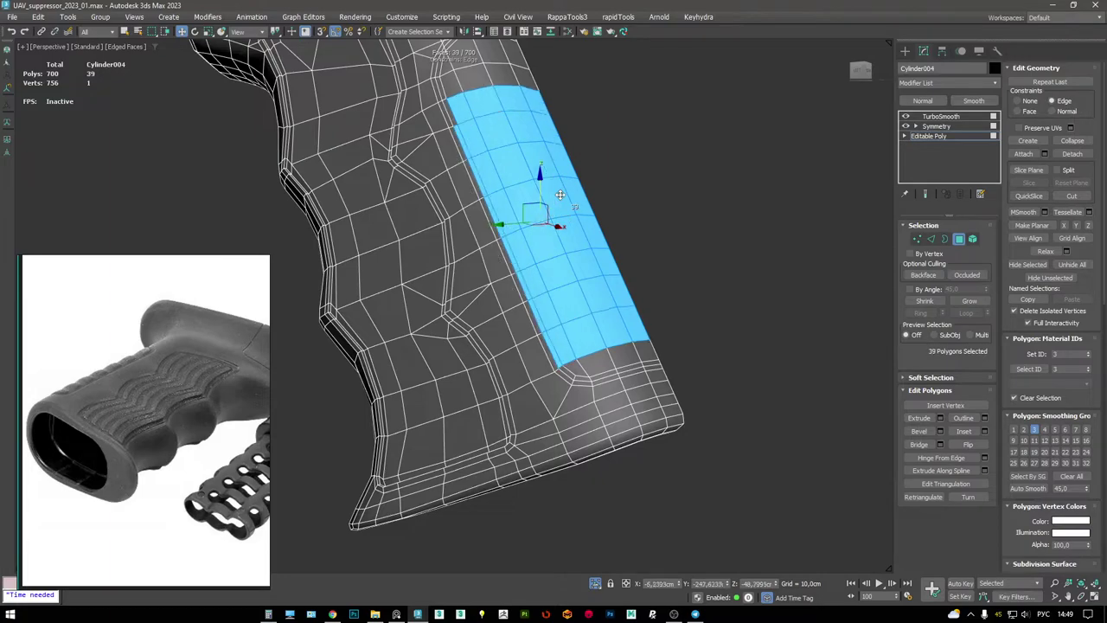
scroll(761, 407, "up", 6)
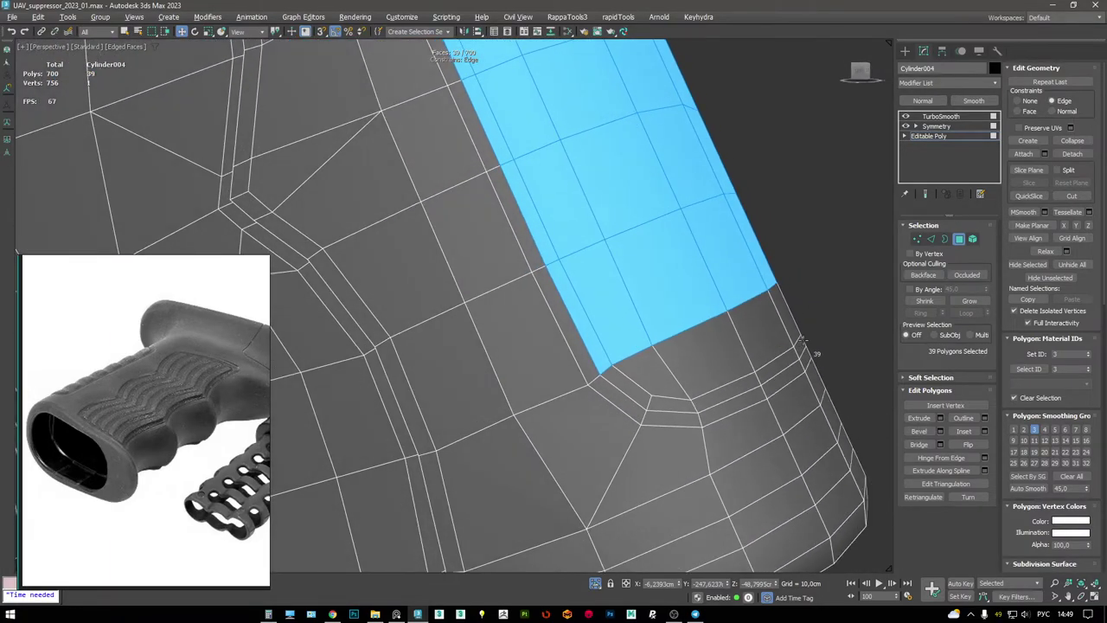
key("F3")
- Add the remaining faces at the strip's lower end and top to complete the panel selection
left_click(692, 322, "ctrl")
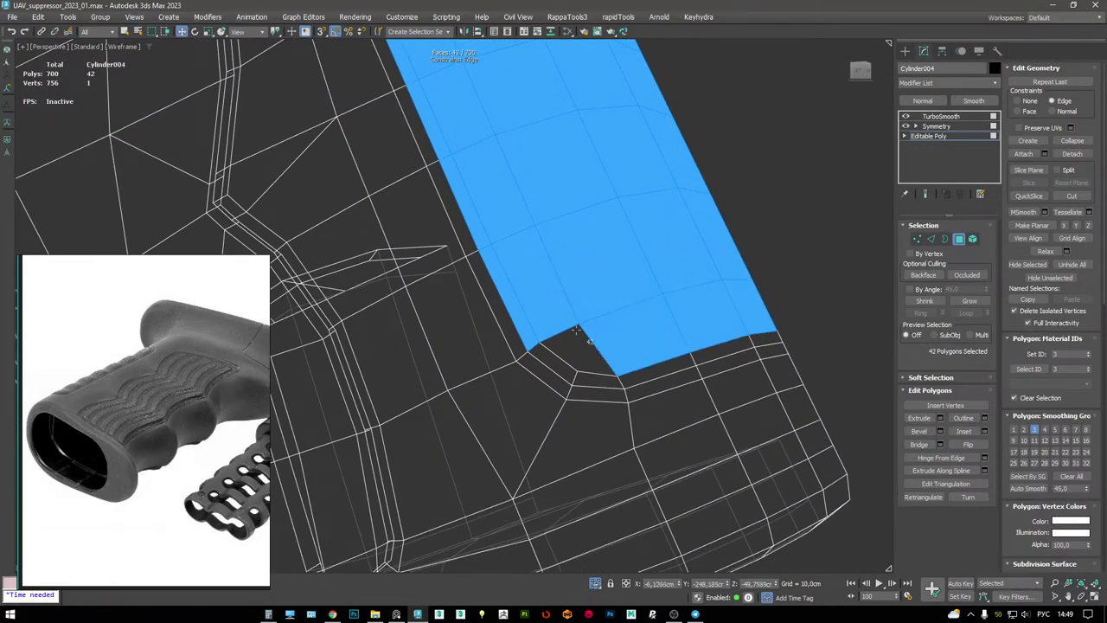
left_click(567, 368, "ctrl")
left_click(641, 374, "ctrl")
left_click(727, 347, "ctrl")
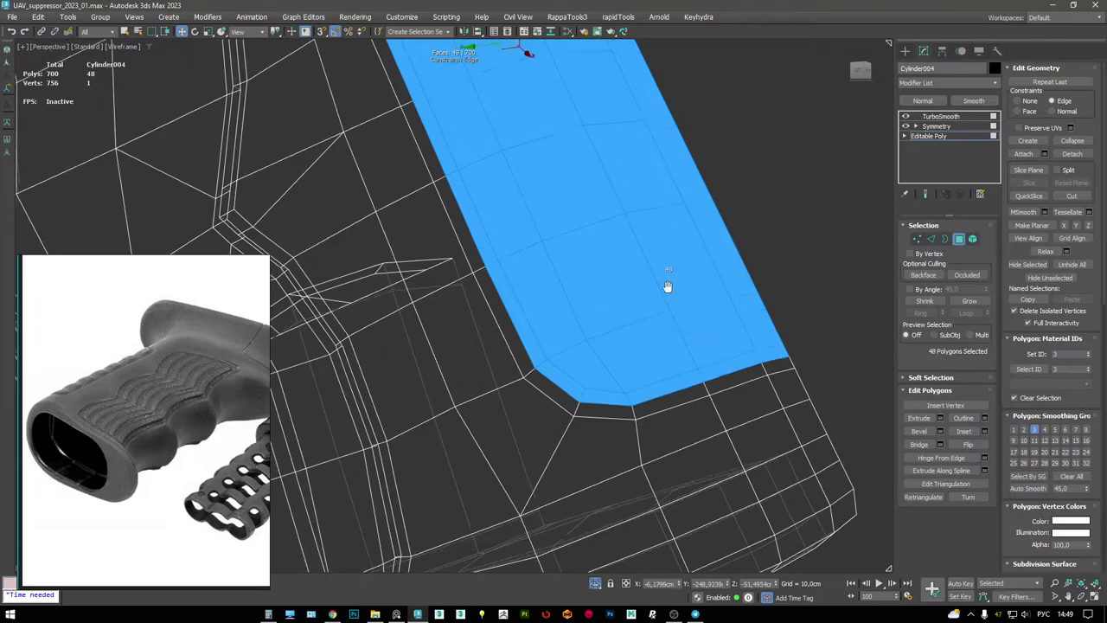
scroll(650, 248, "down", 5)
scroll(768, 311, "up", 4)
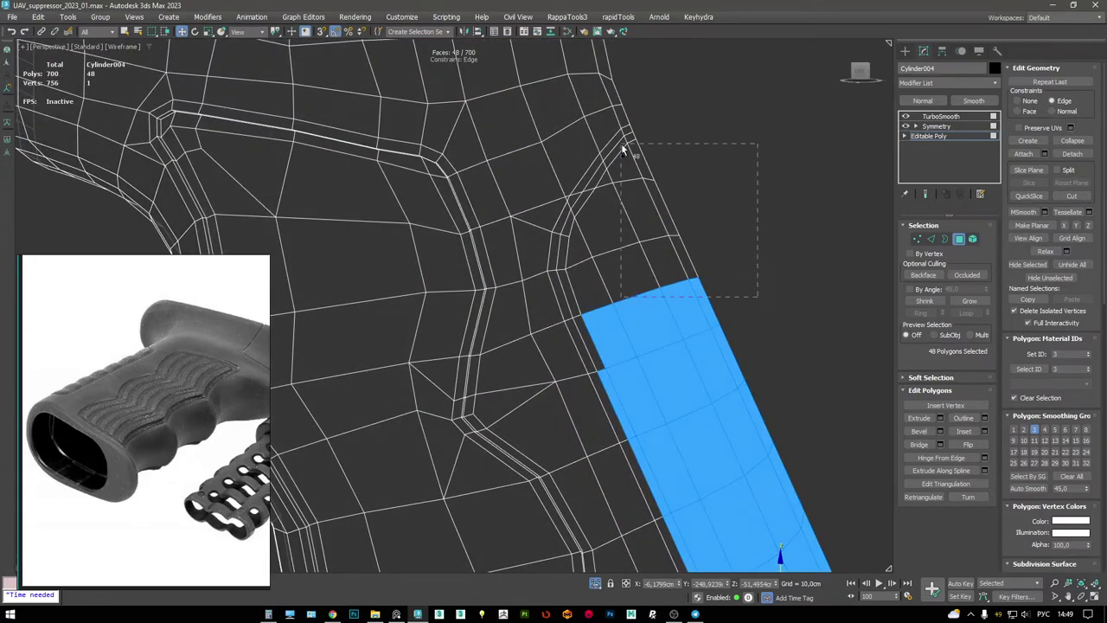
left_click_drag(622, 148, 628, 143, "ctrl")
left_click(591, 285, "ctrl")
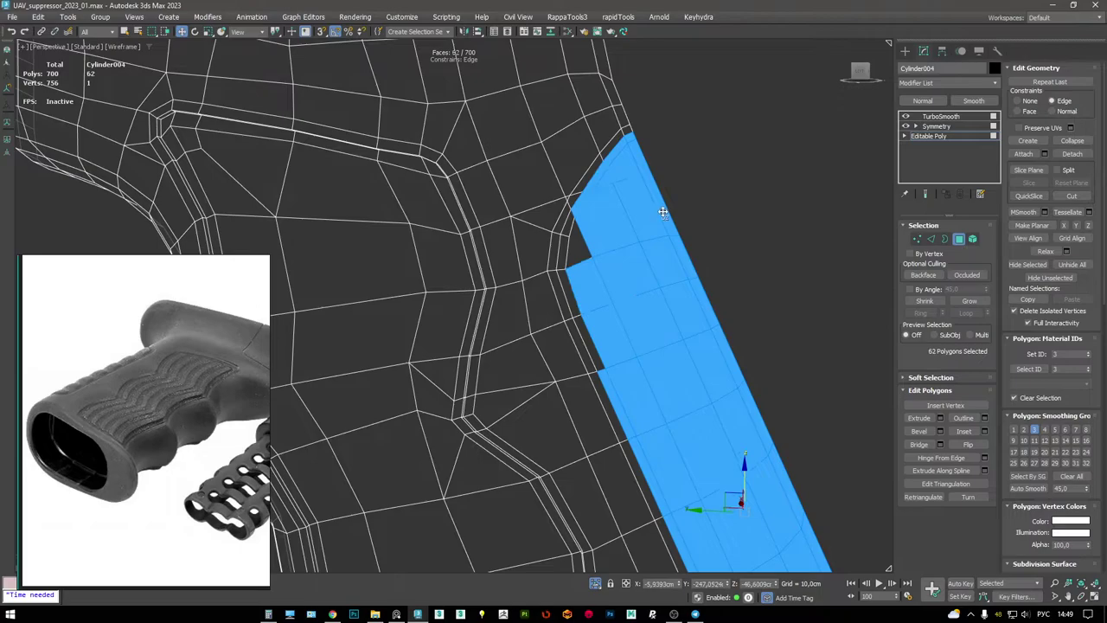
left_click_drag(587, 240, 580, 244, "ctrl")
key("F3")
scroll(591, 260, "down", 3)
scroll(591, 261, "up", 3)
- Try an inward Local Normal extrude of the panel strip, then undo it
key("shift+e")
scroll(474, 319, "up", 2)
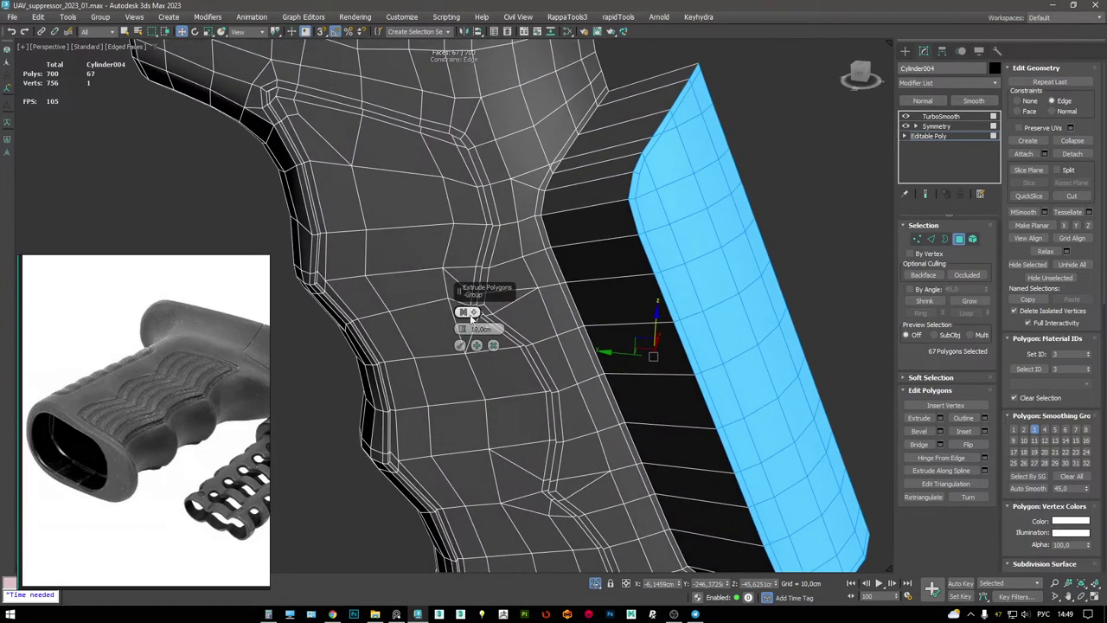
left_click_drag(463, 321, 471, 363)
left_click(464, 312)
middle_click_drag(464, 314, 630, 179, "alt")
left_click(474, 313)
left_click(490, 332)
left_click(460, 361)
key("ctrl+z")
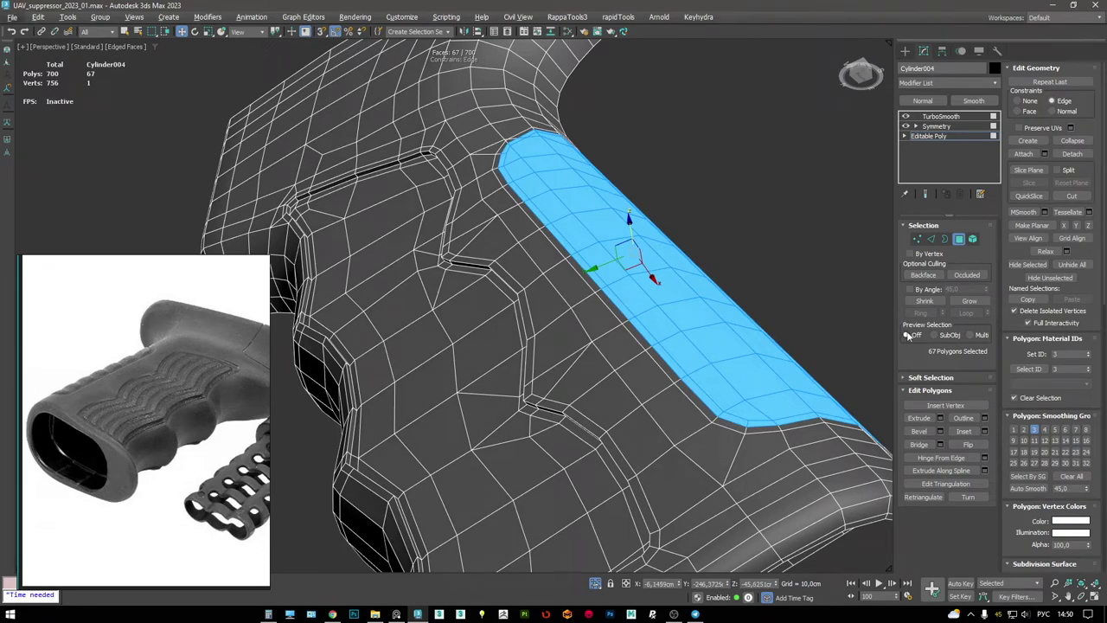
- Extrude the panel strip inward with a shallower height of about -0.37 cm
middle_click_drag(667, 245, 575, 206, "alt")
key("shift+e")
left_click_drag(463, 328, 465, 316)
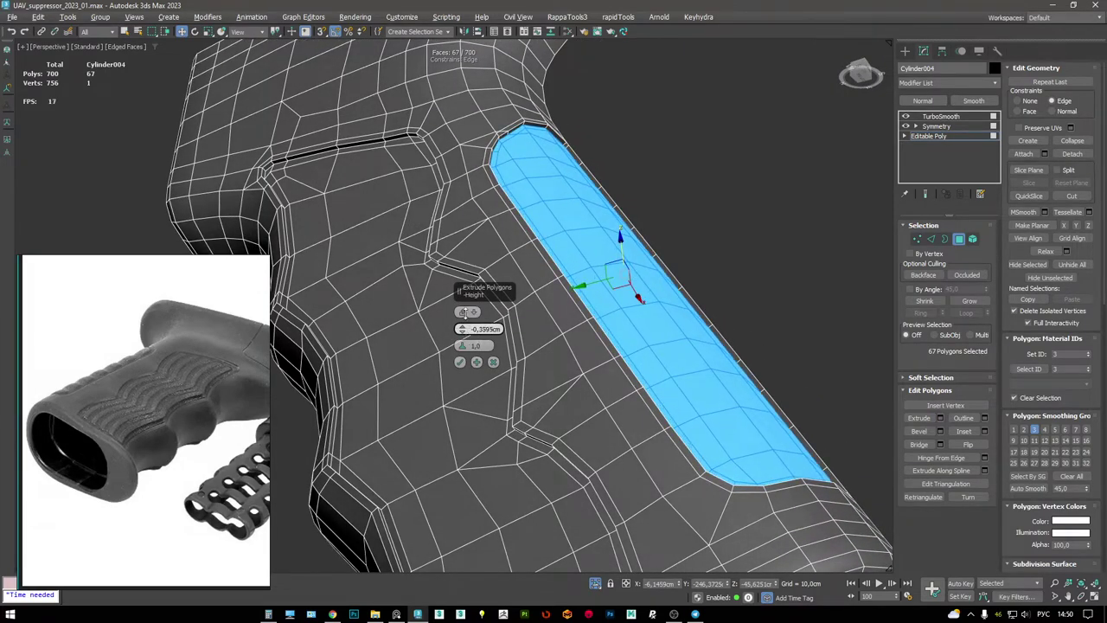
left_click(460, 361)
- Select the strip of polygons along the grip's back edge up to the top
middle_click_drag(460, 361, 613, 464, "alt")
scroll(575, 264, "up", 2)
left_click(586, 267)
left_click(610, 450, "ctrl")
left_click(466, 105, "ctrl")
middle_click_drag(484, 346, 532, 378, "alt")
left_click(408, 105, "ctrl")
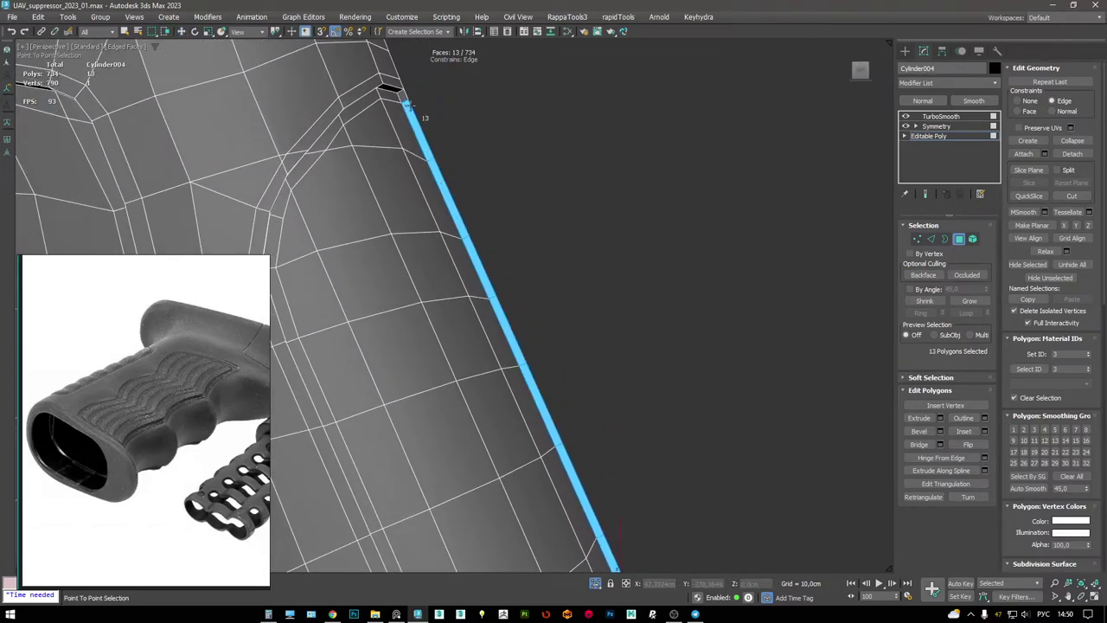
- Flatten the back-edge strip with Make Planar X, then delete those faces
key("w")
scroll(465, 222, "down", 8)
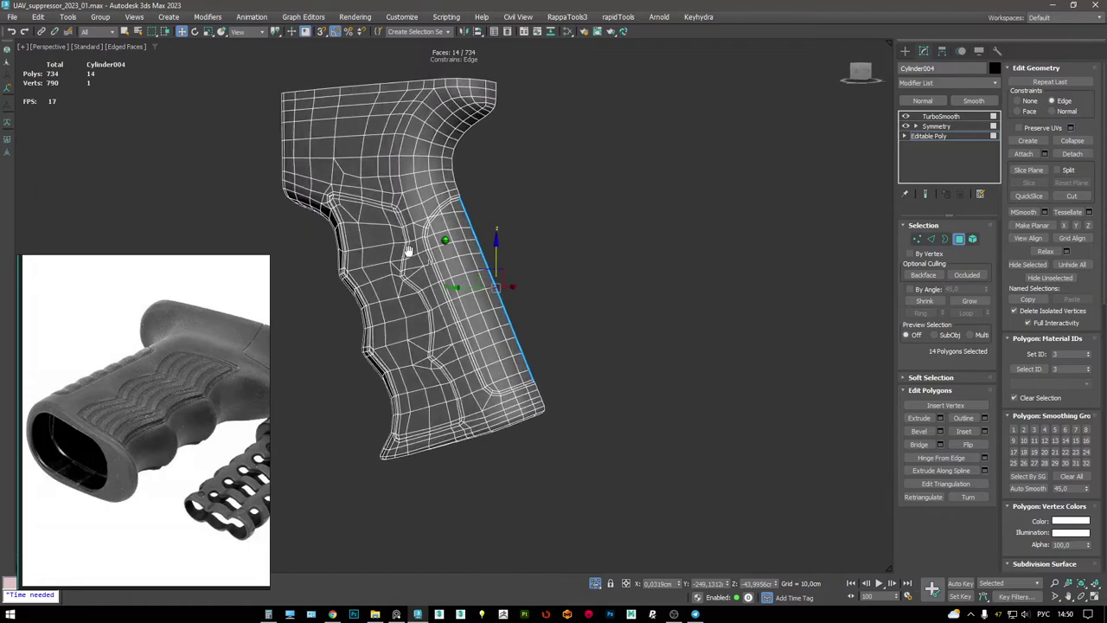
left_click(1070, 226)
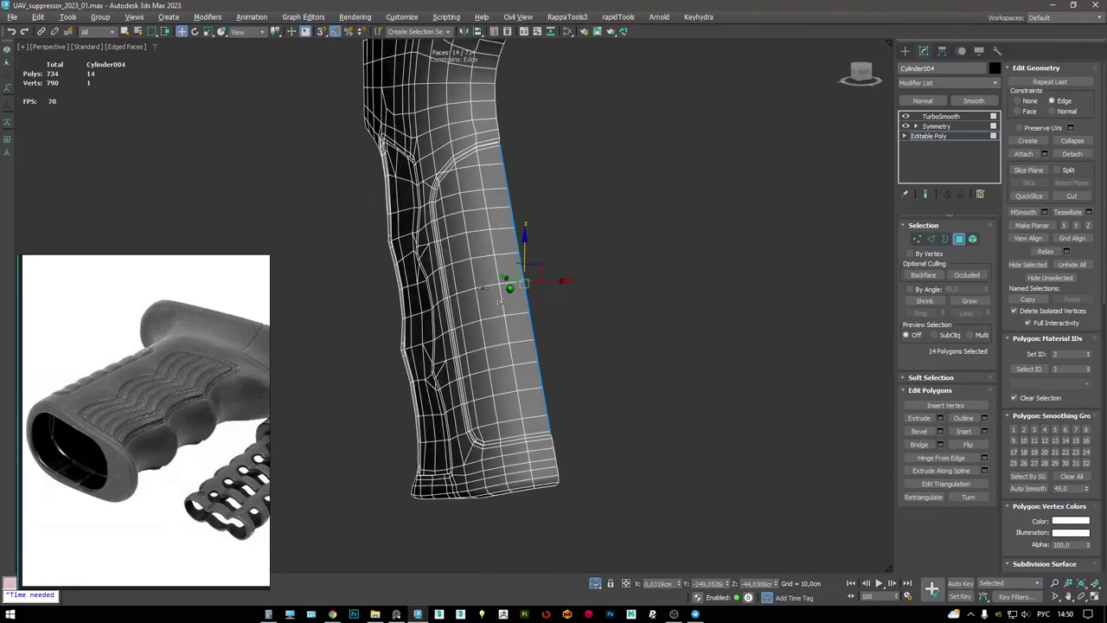
left_click(1078, 225)
key("ctrl+z")
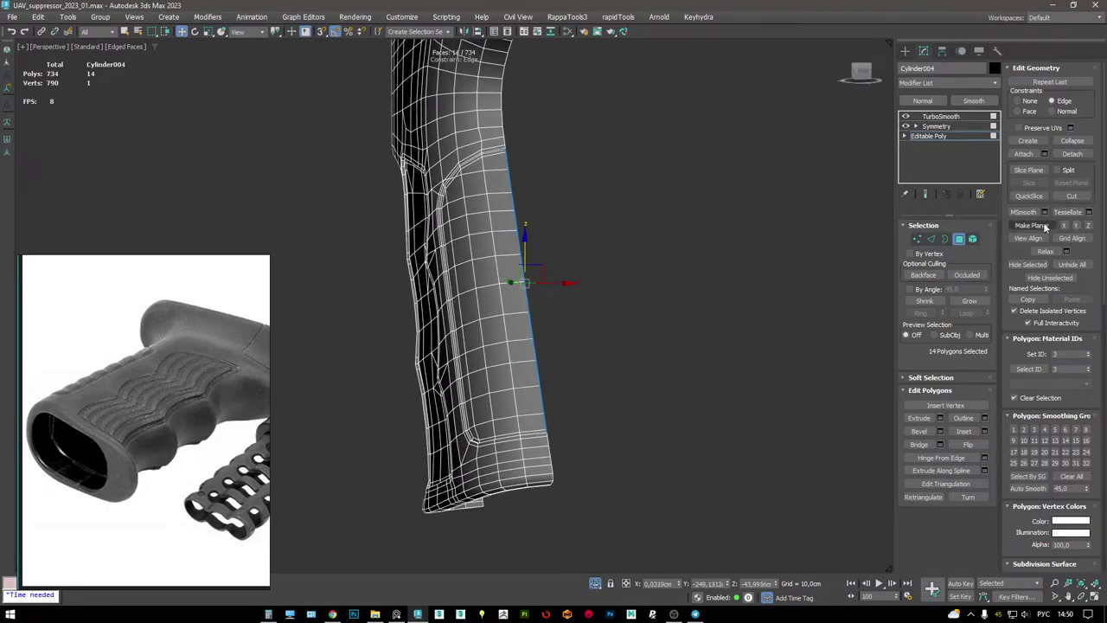
key("ctrl+z")
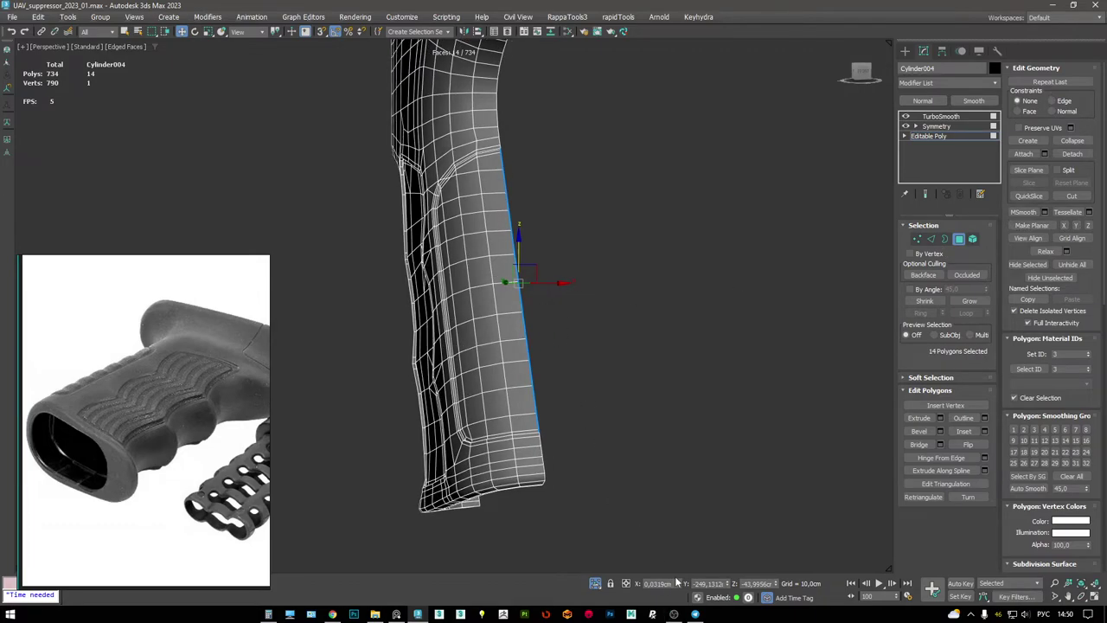
middle_click_drag(536, 346, 511, 320, "alt")
key("Delete")
scroll(527, 205, "up", 5)
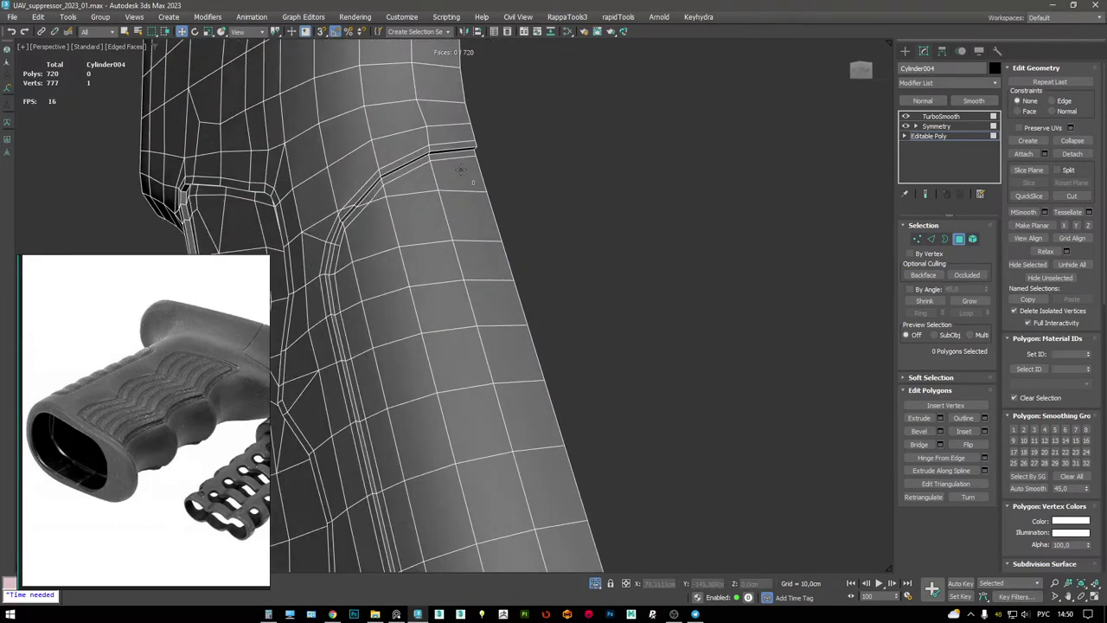
- Select the two vertices at the recessed panel's top corner
key("1")
scroll(494, 194, "down", 6)
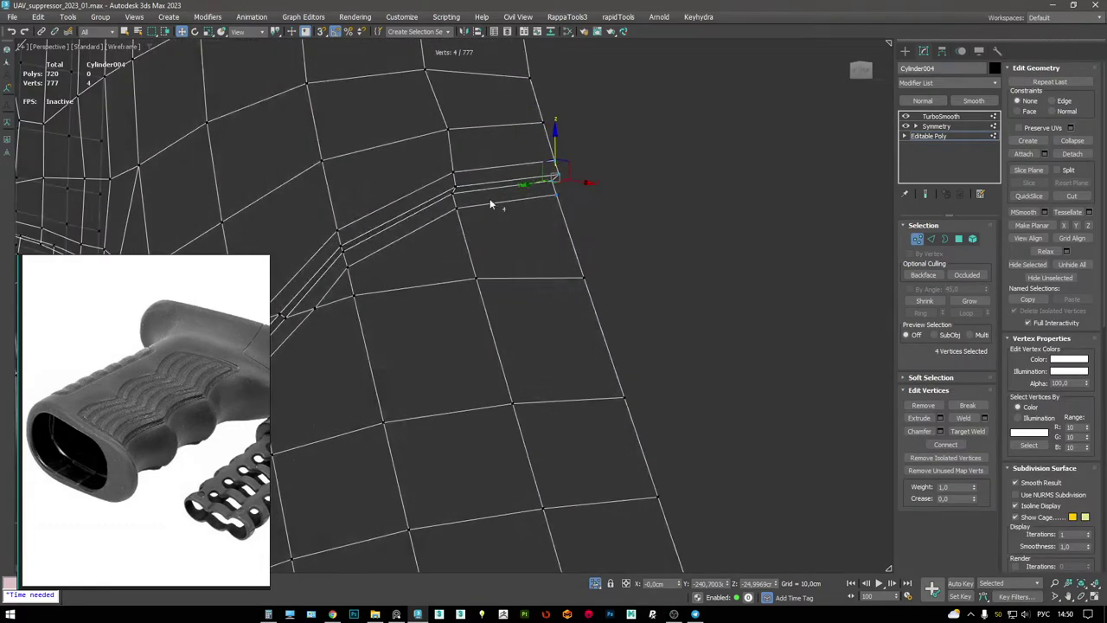
middle_click_drag(502, 194, 515, 141, "alt")
middle_click_drag(522, 201, 585, 230, "alt")
middle_click_drag(515, 273, 543, 284, "alt")
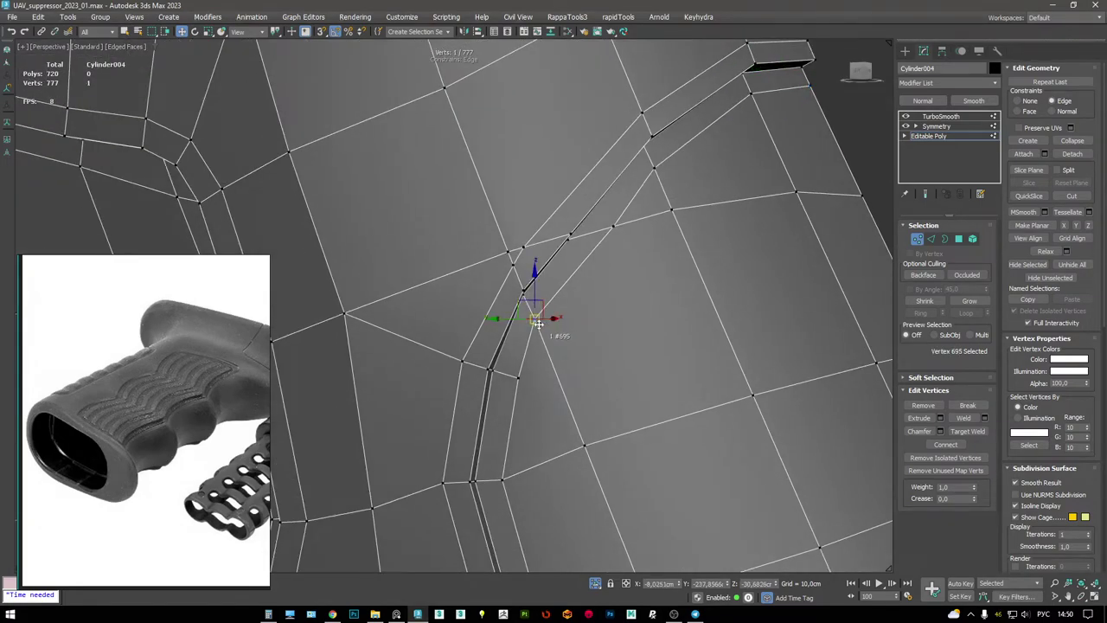
key("F3")
left_click(527, 296)
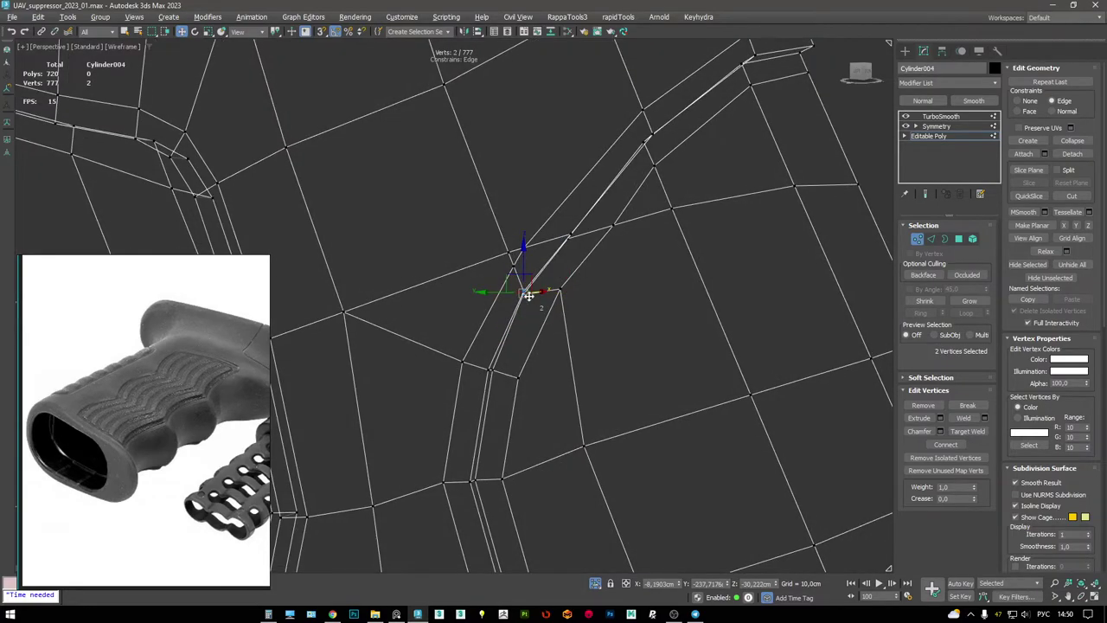
key("F3")
middle_click_drag(535, 284, 559, 329, "alt")
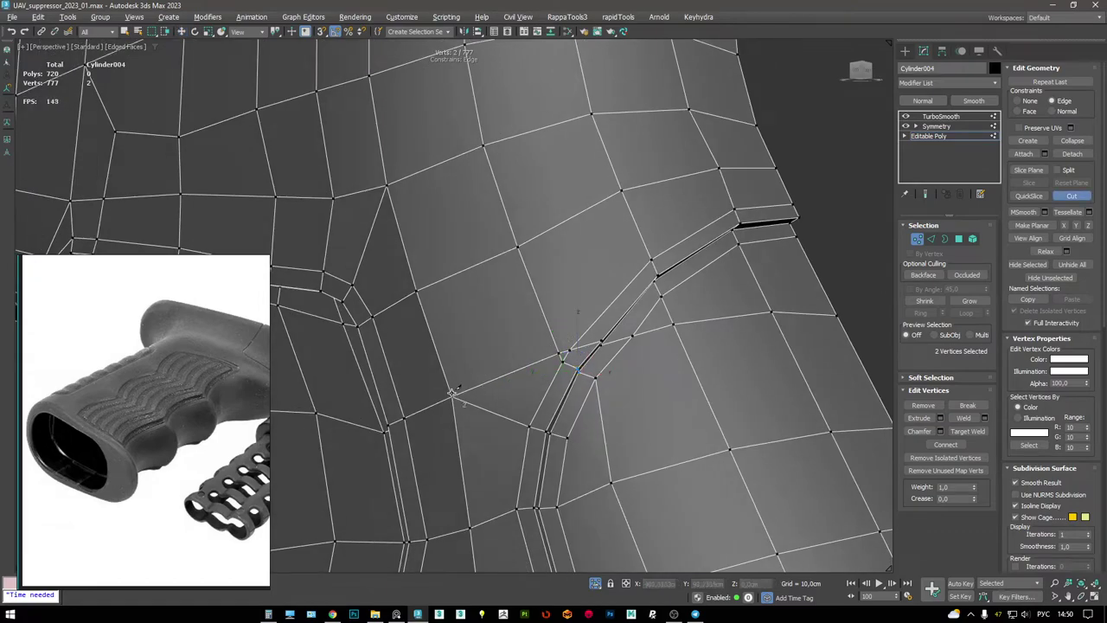
- Select the edge loop near the panel corner, then the four corner vertices
key("2")
left_click(524, 257)
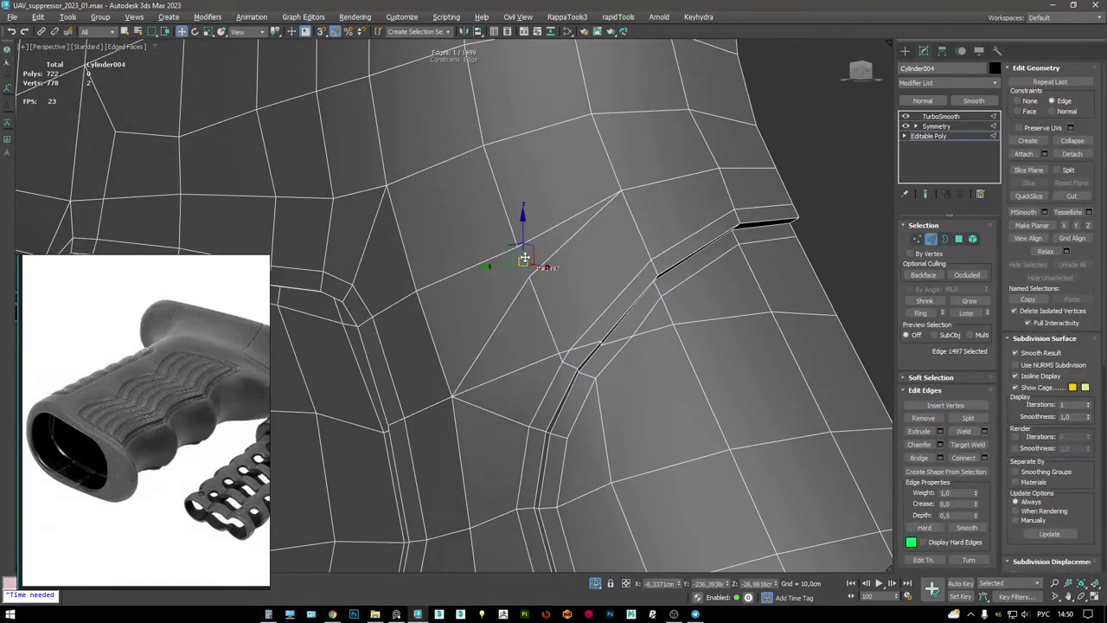
middle_click_drag(534, 339, 528, 363, "alt")
double_click(527, 365)
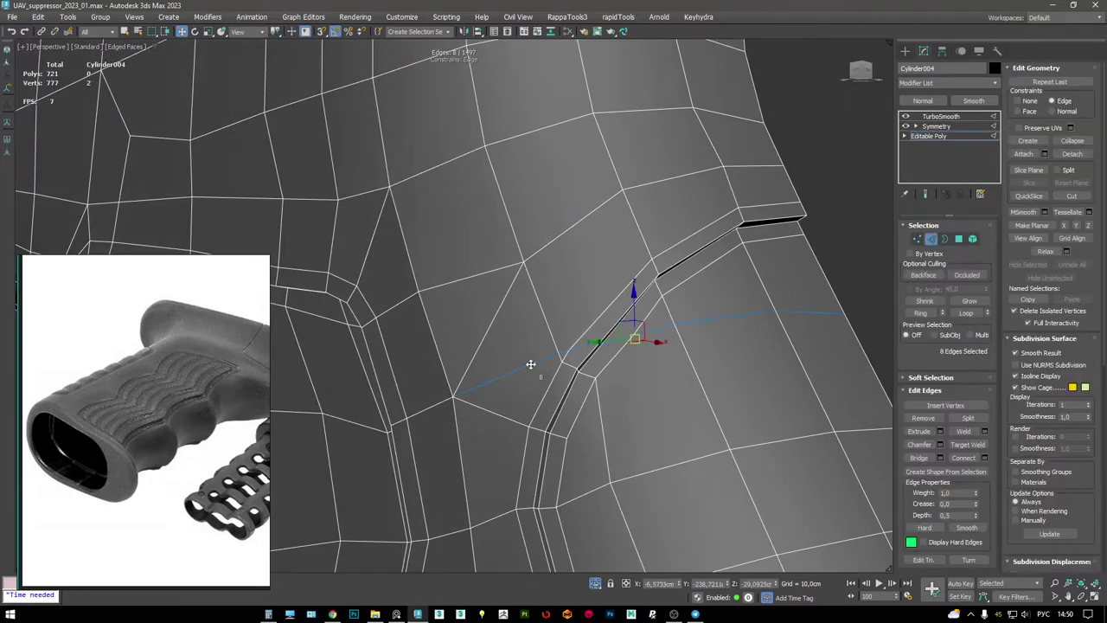
key("F3")
key("F3")
middle_click_drag(524, 371, 548, 363, "alt")
key("F3")
key("1")
left_click_drag(540, 324, 600, 363)
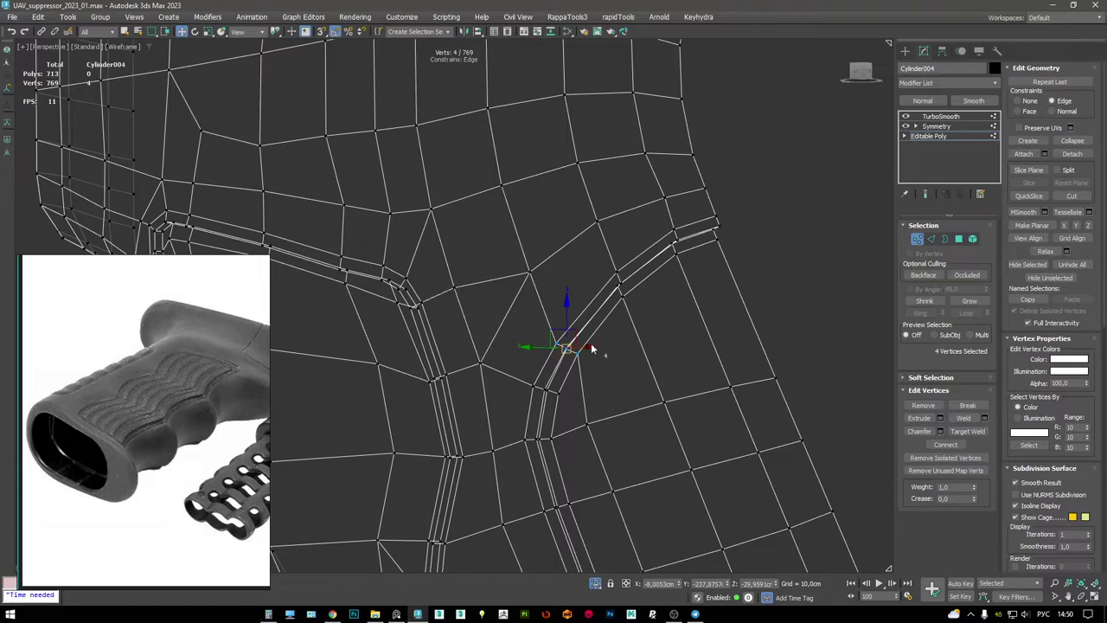
mouse_move(586, 346)
middle_mouse_down("alt")
mouse_move(444, 104)
mouse_move(599, 400)
middle_mouse_up("alt")
key("F3")
key("z")
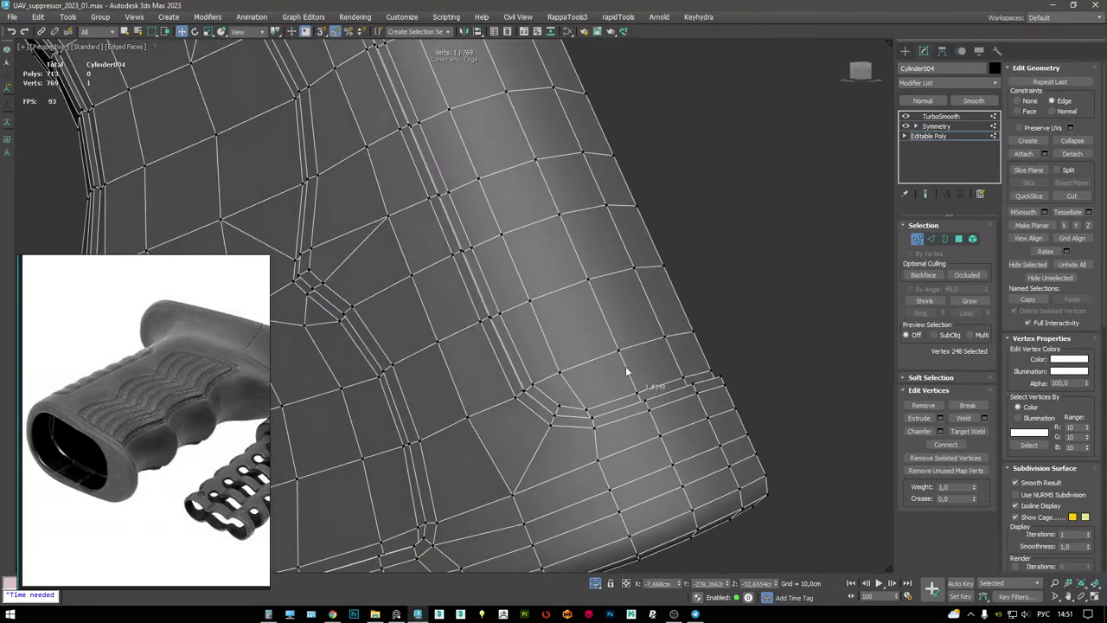
- Show the TurboSmooth result and inspect the smoothed grip with and without edges
key("F4")
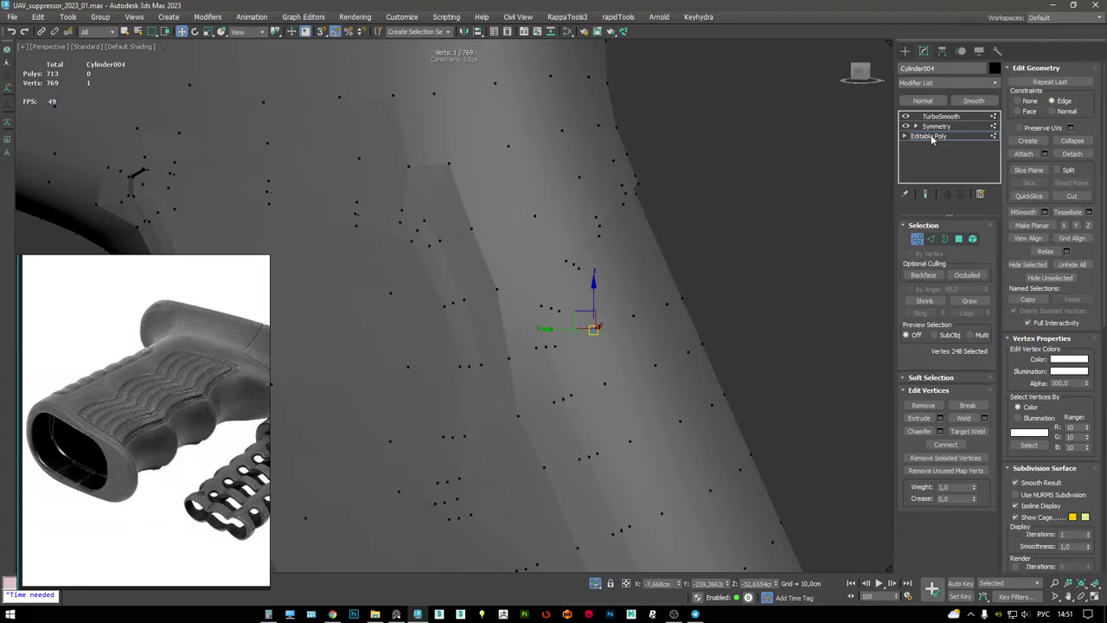
left_click(940, 116)
key("z")
key("F4")
key("F4")
mouse_move(767, 181)
middle_mouse_down("alt")
mouse_move(798, 178)
mouse_move(761, 199)
mouse_move(728, 278)
mouse_move(695, 248)
mouse_move(500, 262)
mouse_move(655, 239)
mouse_move(670, 222)
mouse_move(674, 181)
mouse_move(659, 218)
mouse_move(387, 355)
mouse_move(487, 329)
mouse_move(464, 346)
mouse_move(559, 292)
middle_mouse_up("alt")
key("F4")
key("F4")
key("F4")
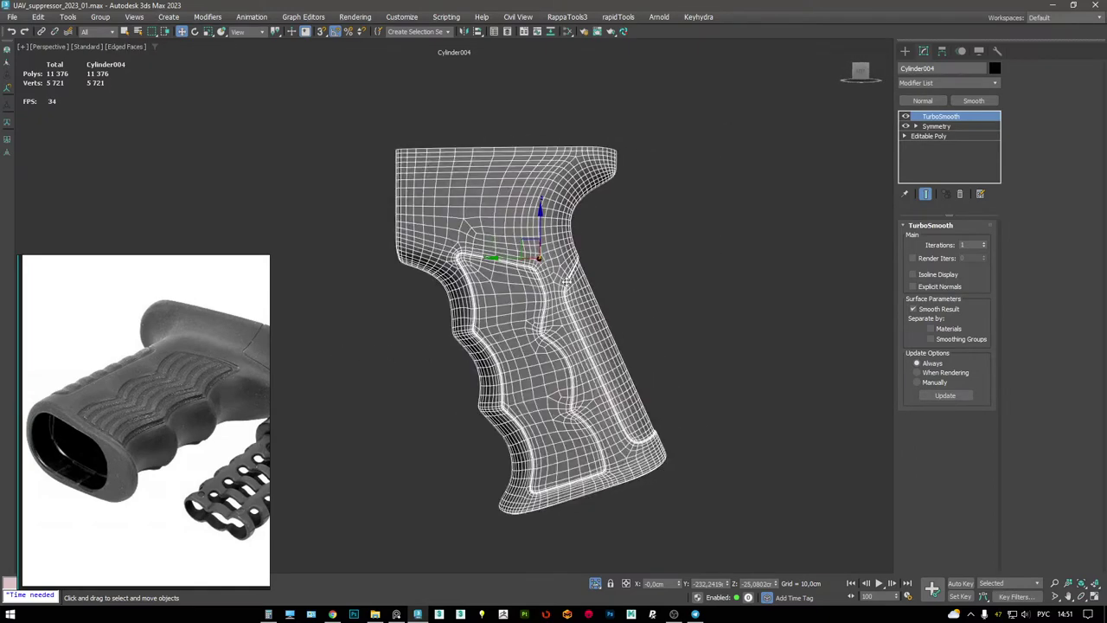
- Add a vertex to the panel-corner selection and raise the vertices slightly
scroll(558, 283, "up", 5)
key("1")
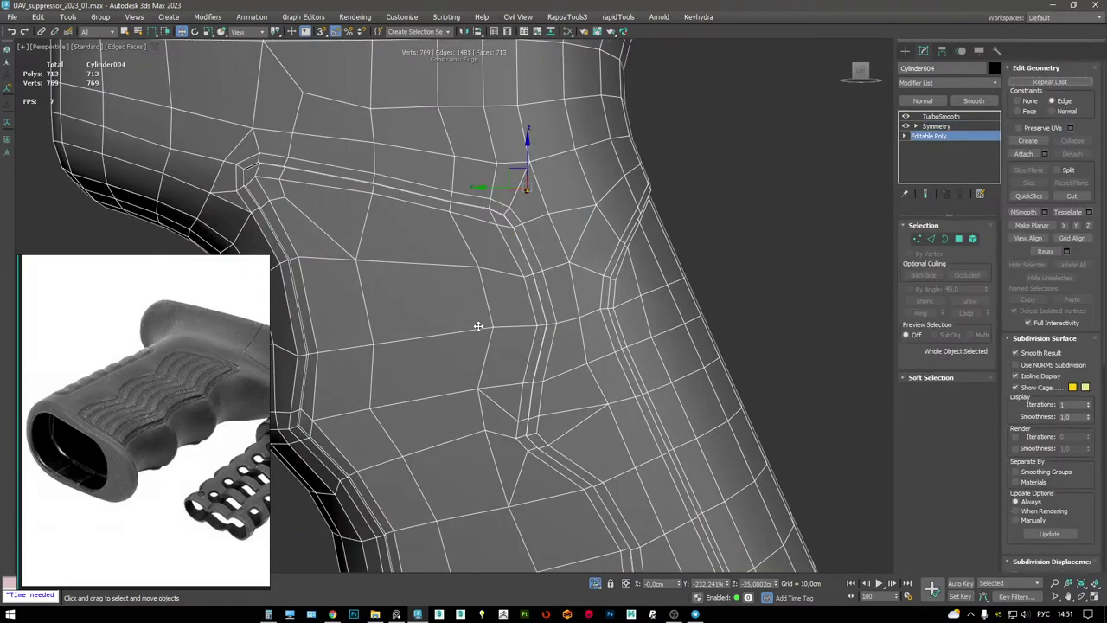
key("F3")
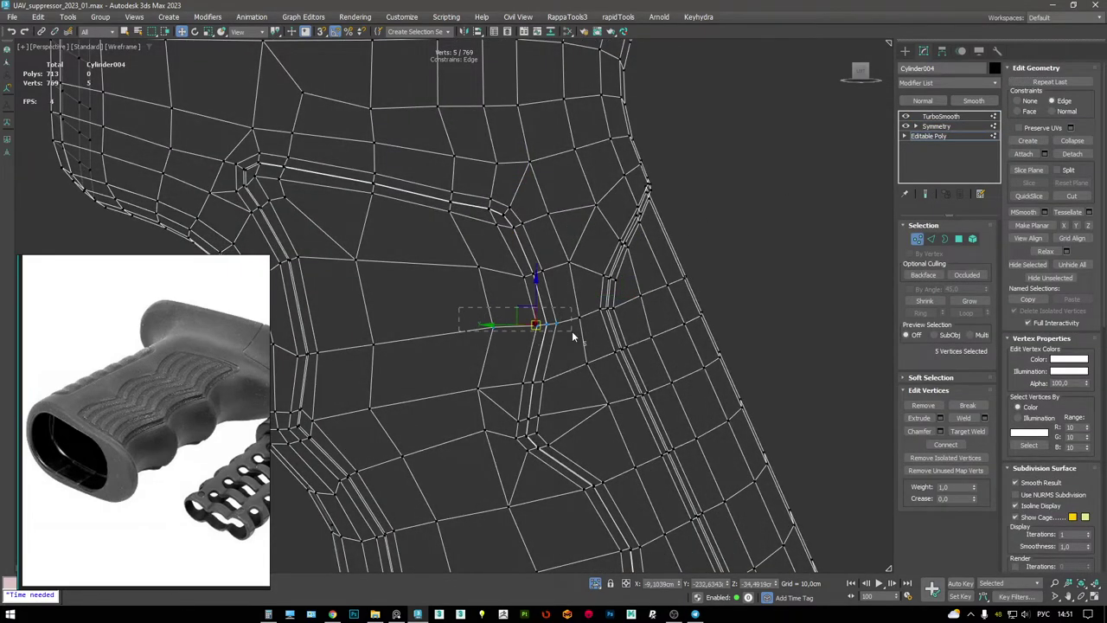
left_click(571, 311, "ctrl")
key("F3")
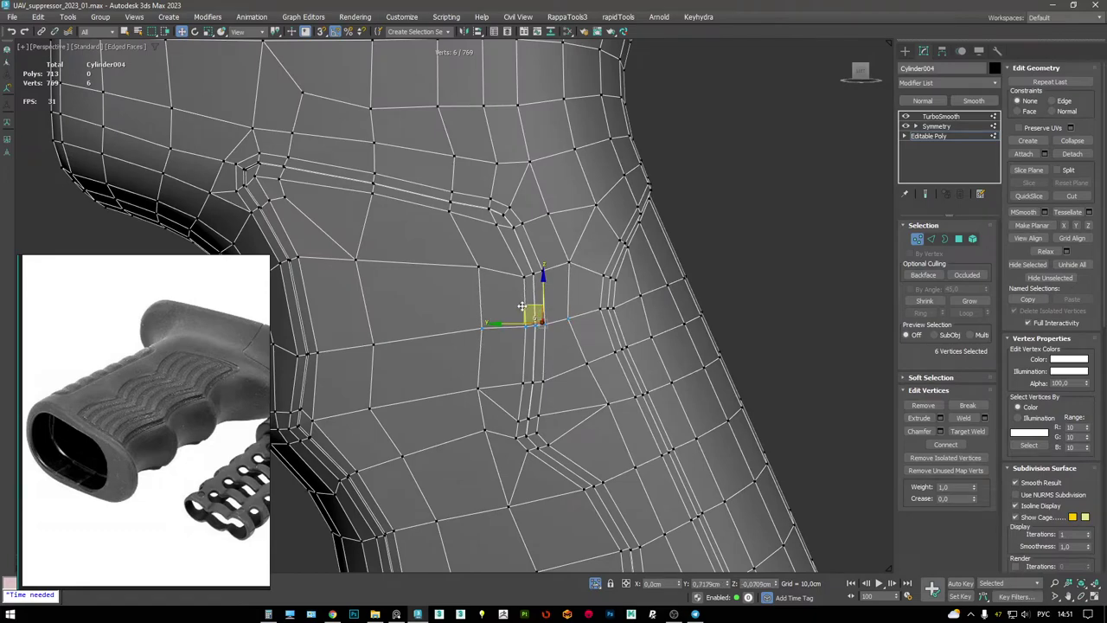
key("F3")
left_click_drag(513, 314, 511, 259)
key("F3")
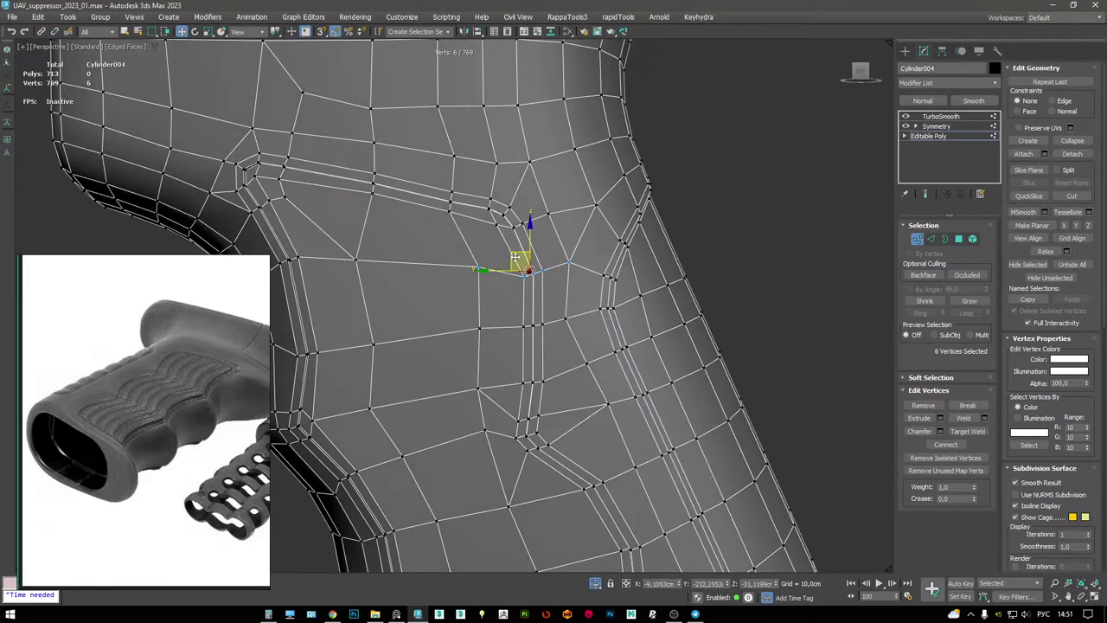
- Compare the low-poly cage with the TurboSmooth result and inspect the grip's underside
scroll(508, 248, "down", 3)
key("F4")
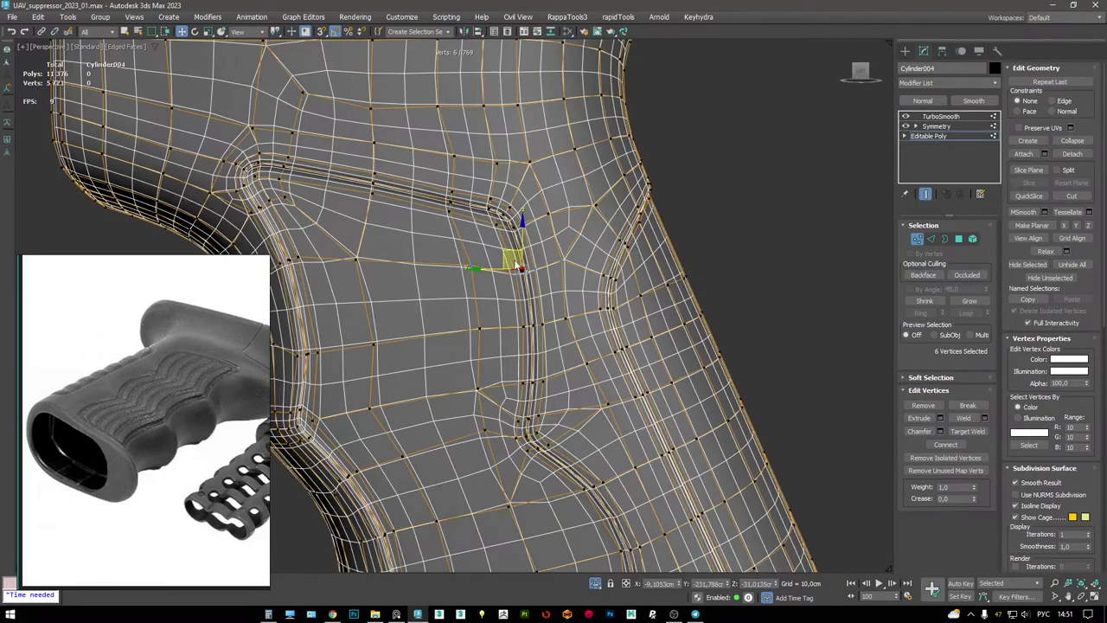
scroll(583, 370, "up", 2)
scroll(583, 370, "up", 3)
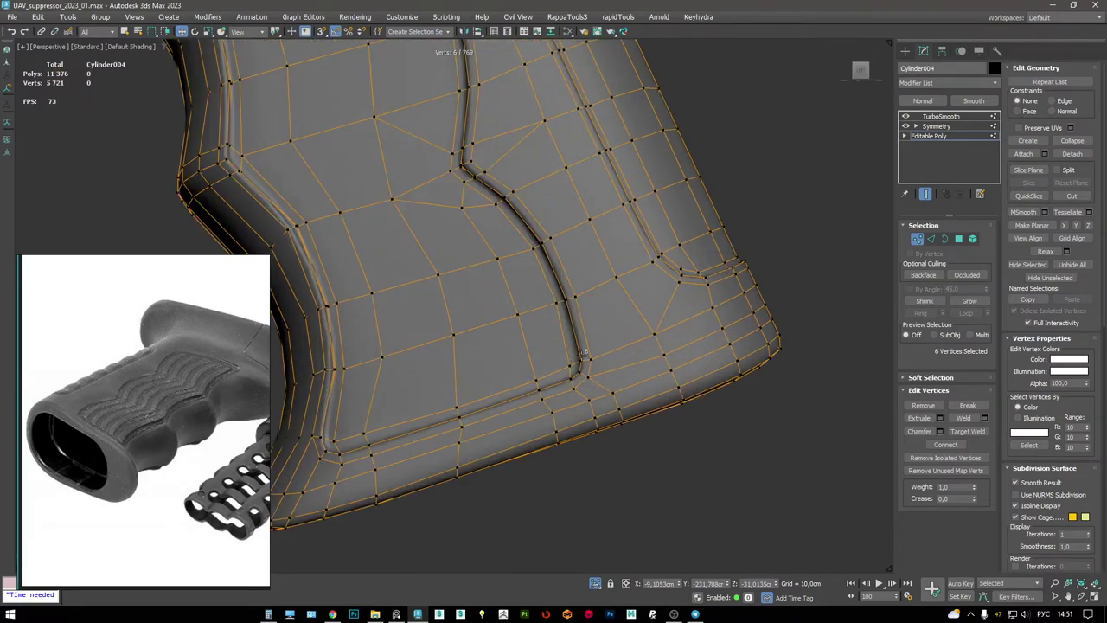
key("F4")
left_click(924, 194)
left_click(940, 116)
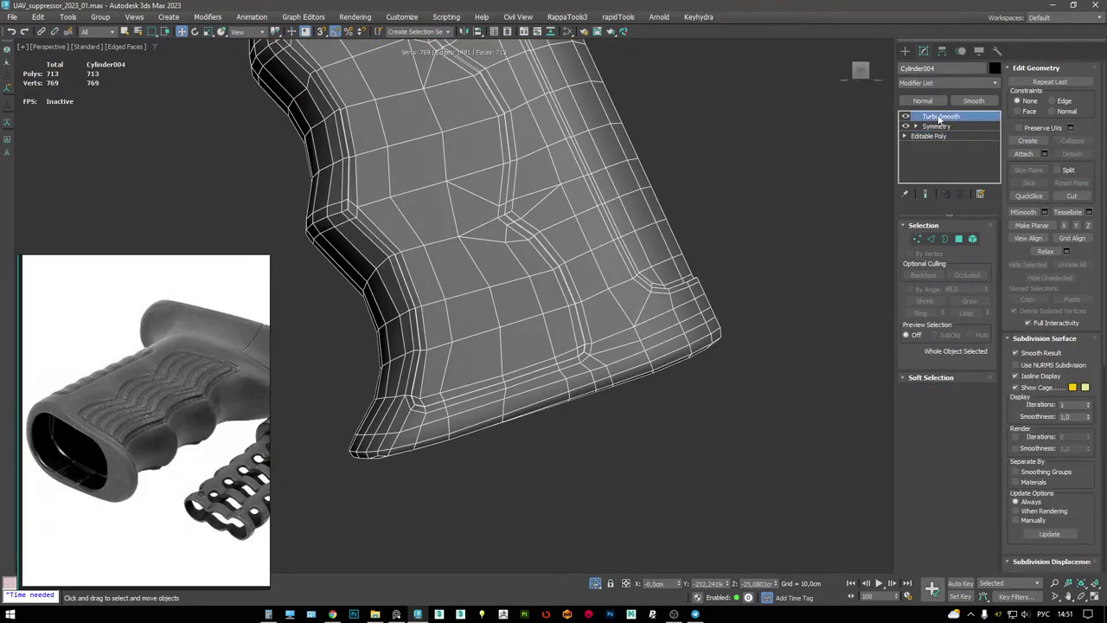
scroll(727, 283, "down", 4)
key("F4")
scroll(727, 282, "up", 2)
scroll(601, 230, "up", 3)
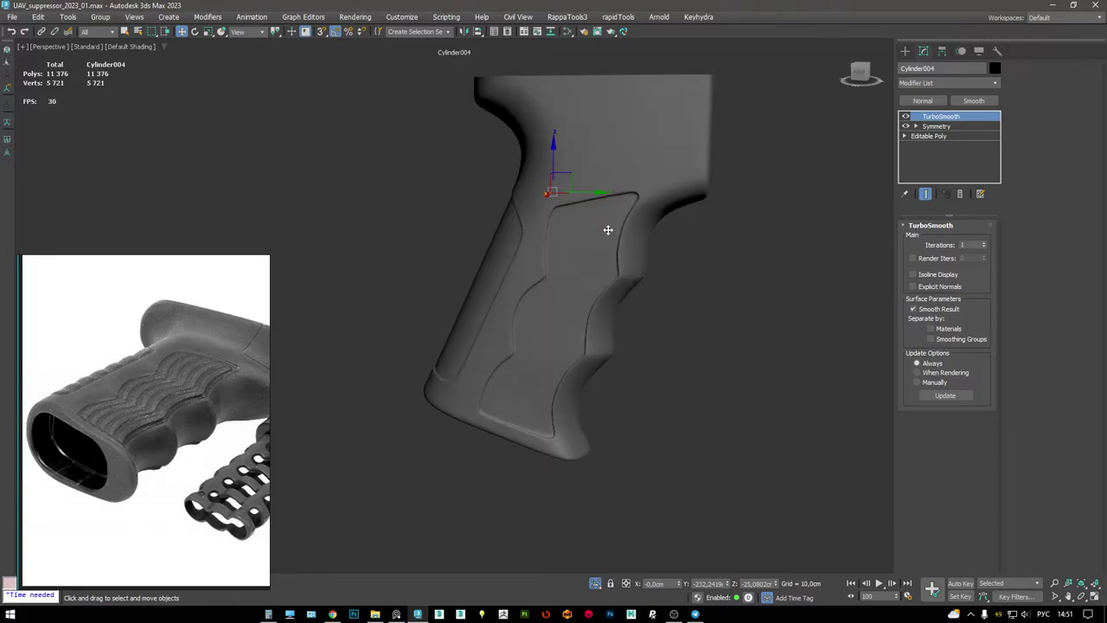
scroll(610, 203, "down", 1)
mouse_move(606, 207)
middle_mouse_down("alt")
mouse_move(642, 161)
mouse_move(606, 203)
middle_mouse_up("alt")
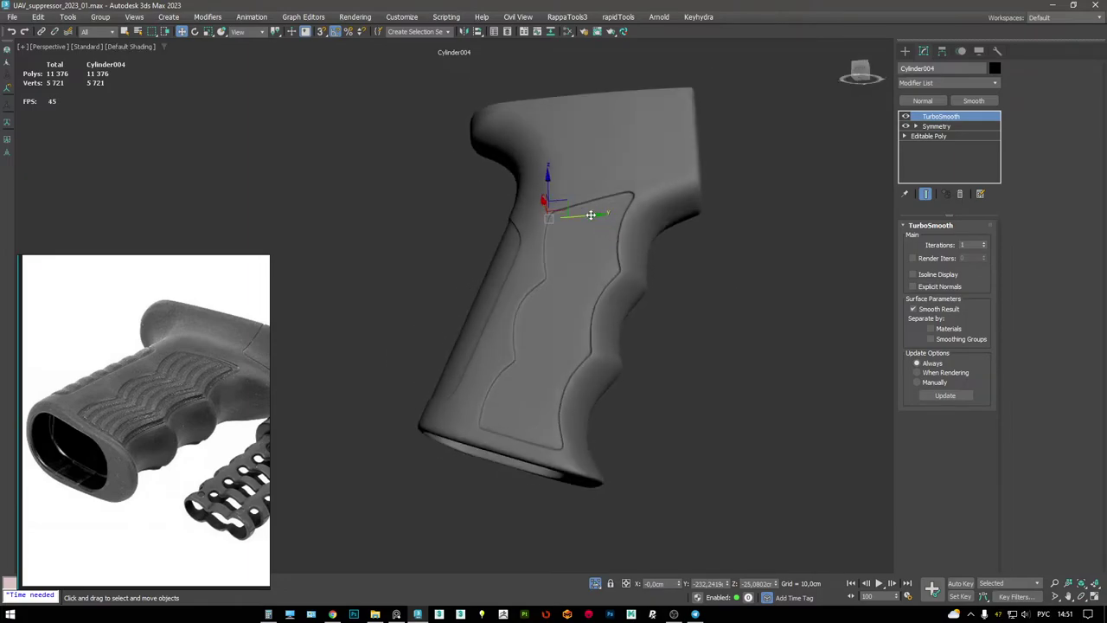
scroll(519, 250, "up", 4)
key("F4")
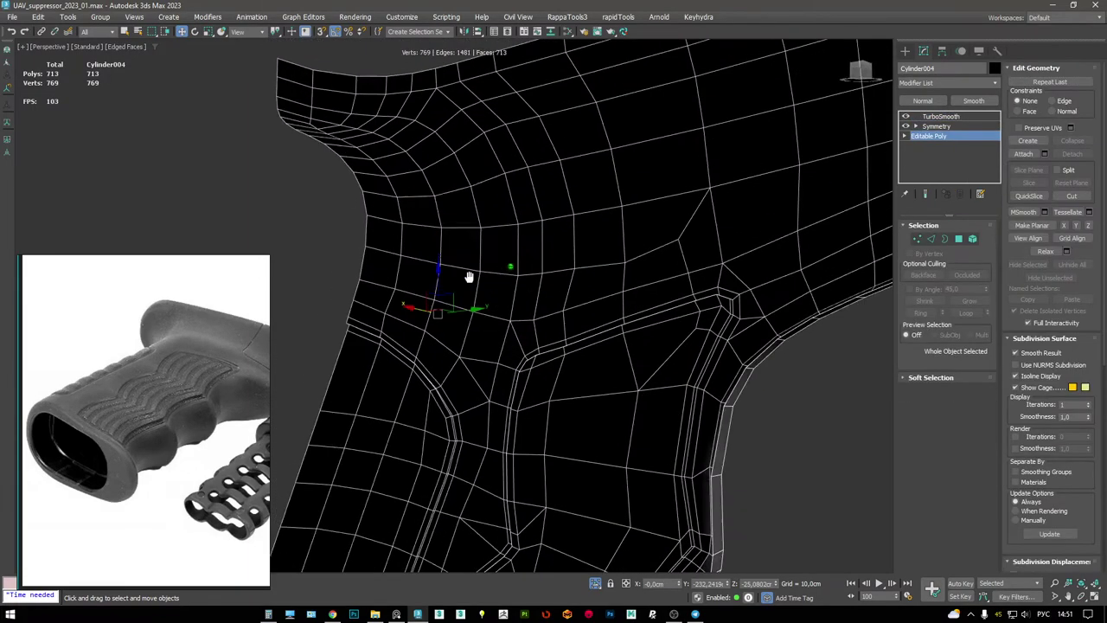
scroll(455, 250, "down", 2)
- Adjust the six vertices at the panel's upper corner and another group of four
key("F3")
scroll(624, 334, "up", 2)
key("1")
left_click_drag(683, 433, 618, 370)
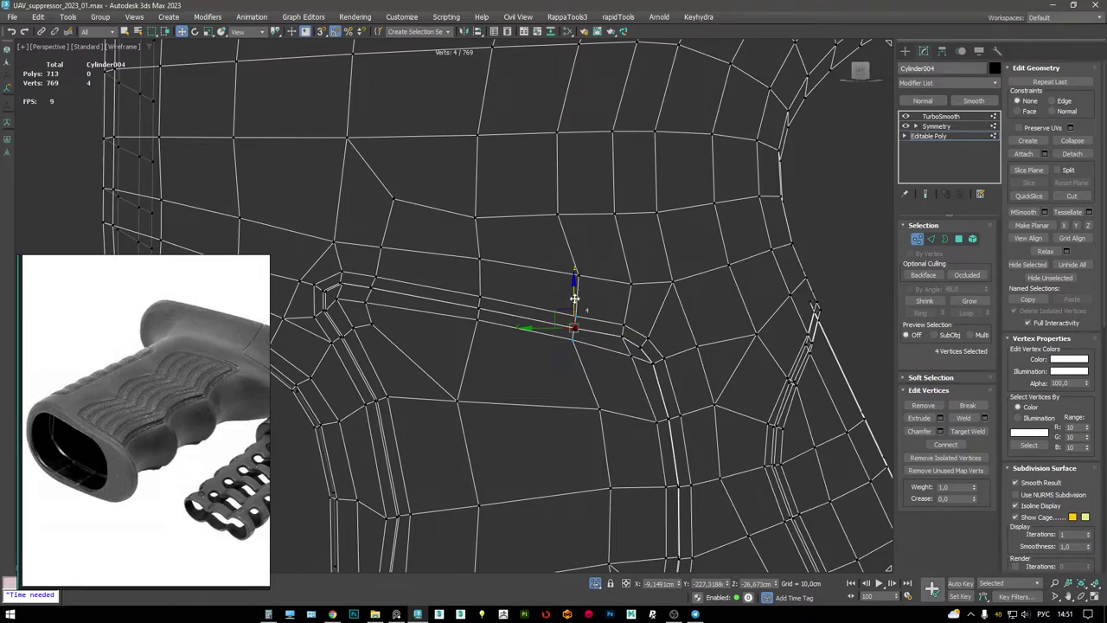
key("F3")
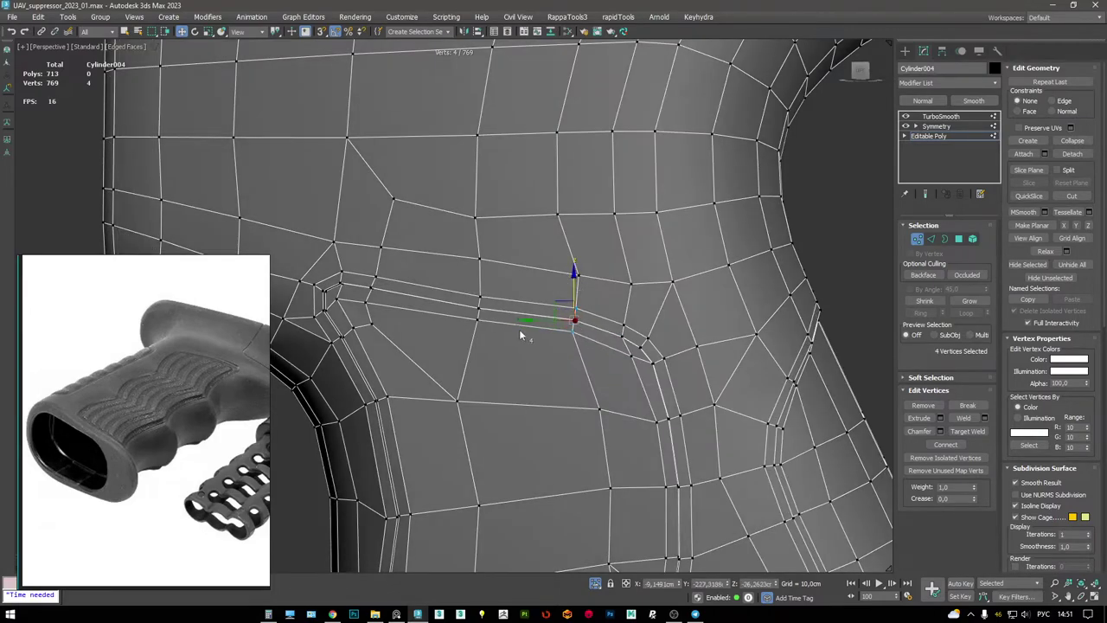
left_click_drag(519, 332, 476, 290)
key("F3")
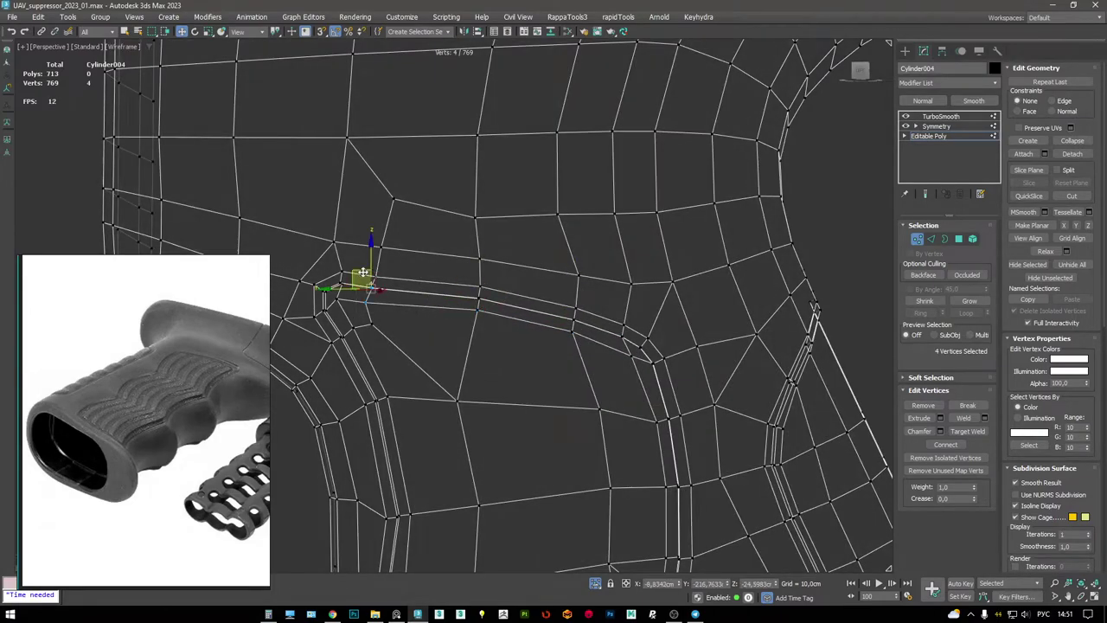
key("F3")
scroll(401, 291, "down", 5)
key("F4")
- Check the TurboSmoothed grip's recess outline from behind
key("F4")
key("F4")
left_click(941, 116)
scroll(630, 193, "down", 4)
mouse_move(631, 193)
middle_mouse_down("alt")
mouse_move(626, 126)
mouse_move(667, 118)
mouse_move(640, 129)
mouse_move(527, 108)
mouse_move(363, 124)
mouse_move(304, 116)
mouse_move(343, 127)
mouse_move(527, 121)
mouse_move(444, 153)
mouse_move(505, 121)
mouse_move(558, 168)
mouse_move(341, 169)
mouse_move(323, 156)
mouse_move(302, 190)
mouse_move(346, 197)
middle_mouse_up("alt")
key("F4")
key("F4")
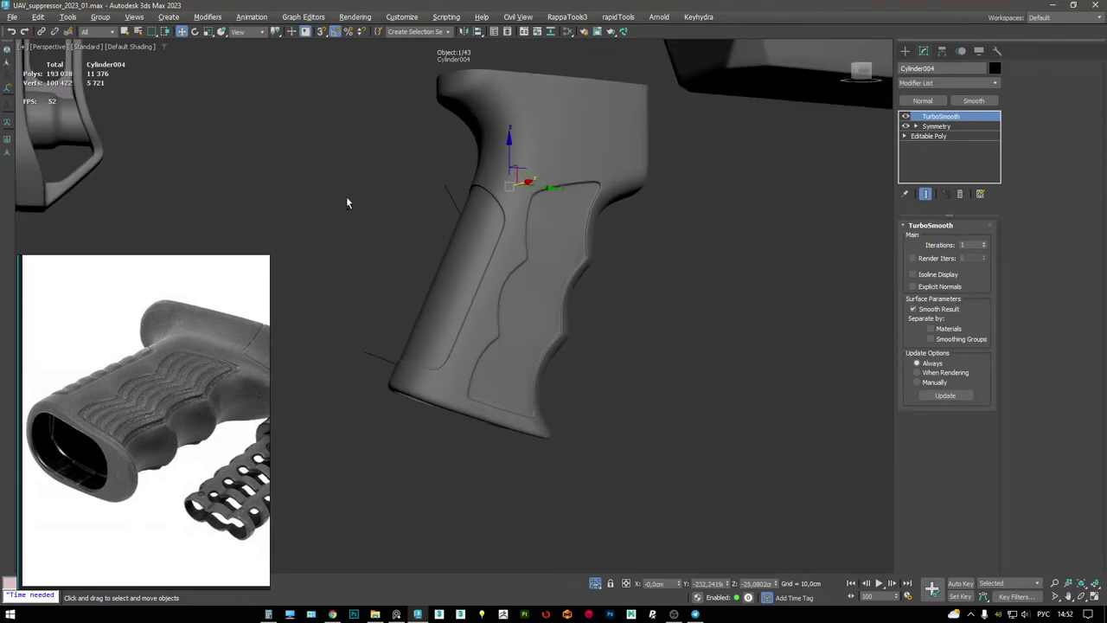
- Unhide the full gun scene with edged shading and select the grip's two outline curves
key("alt+q")
key("F4")
key("shift+z")
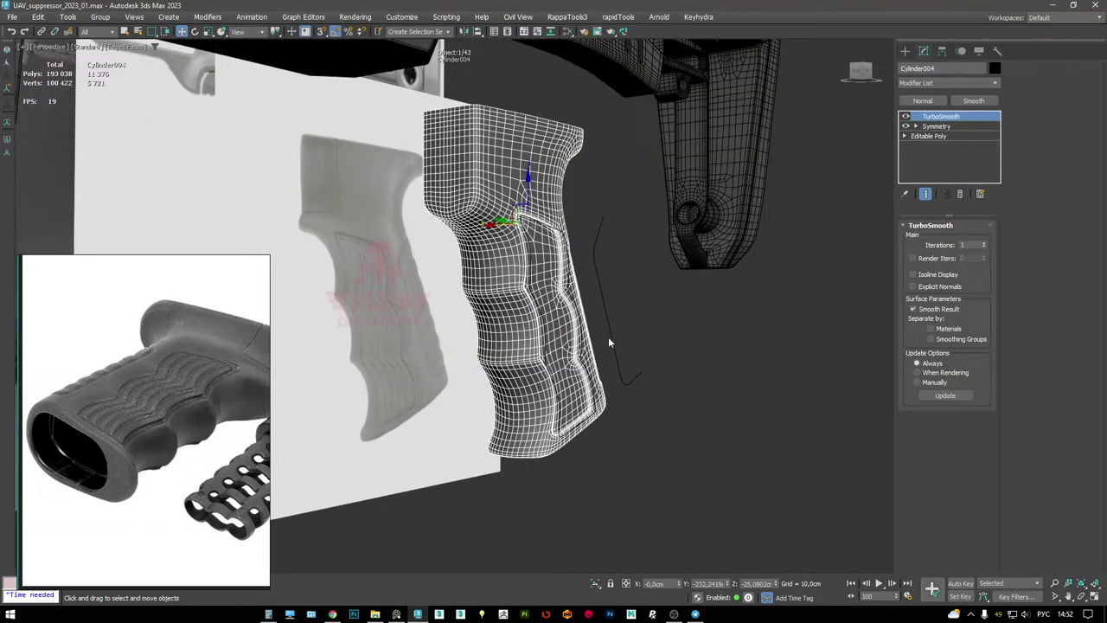
left_click(609, 343)
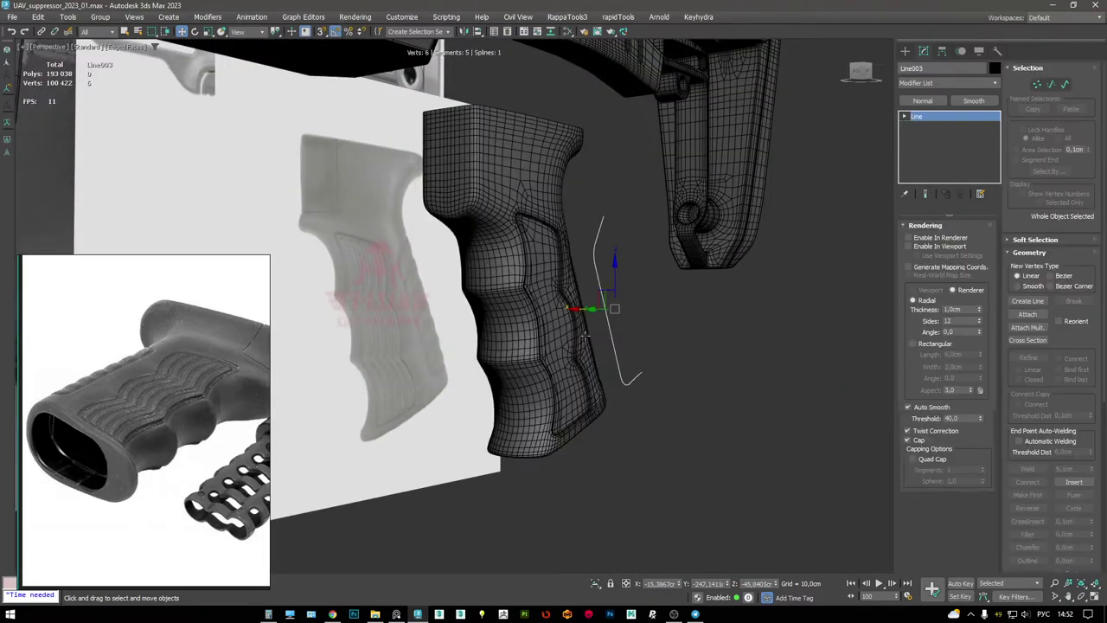
left_click(573, 346, "ctrl")
key("shift+z")
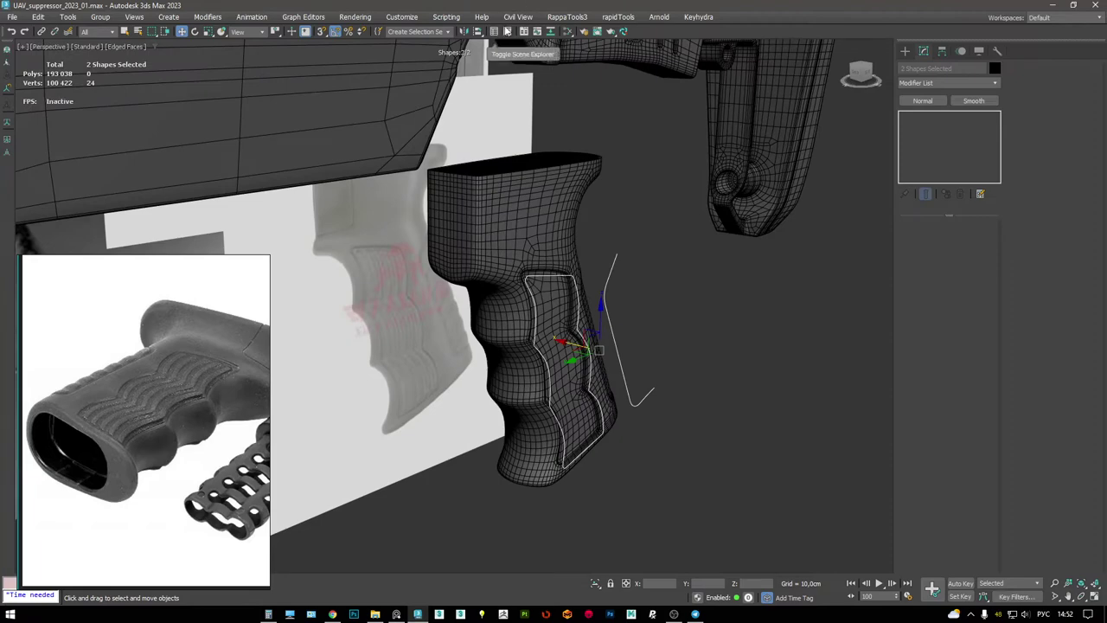
- Make the hidden fourth layer the active layer in the Layer Explorer
left_click(507, 31)
left_click(57, 152)
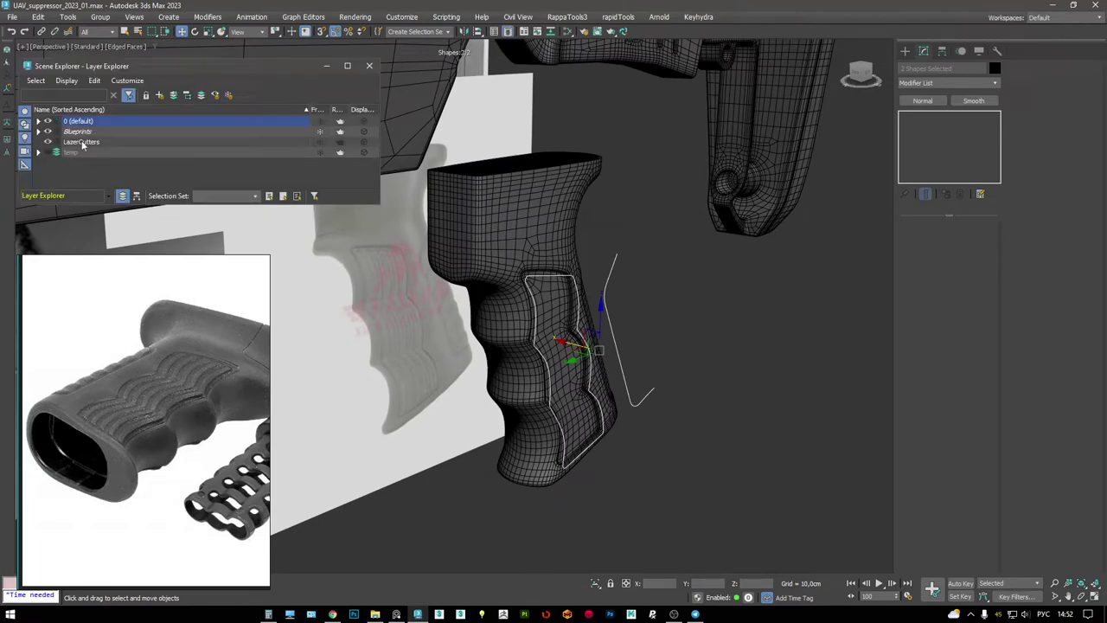
left_click(369, 68)
- In a maximized Left view, move Cylinder004 onto the rifle under the receiver
left_click(594, 237)
key("shift+z")
key("shift+z")
key("alt+w")
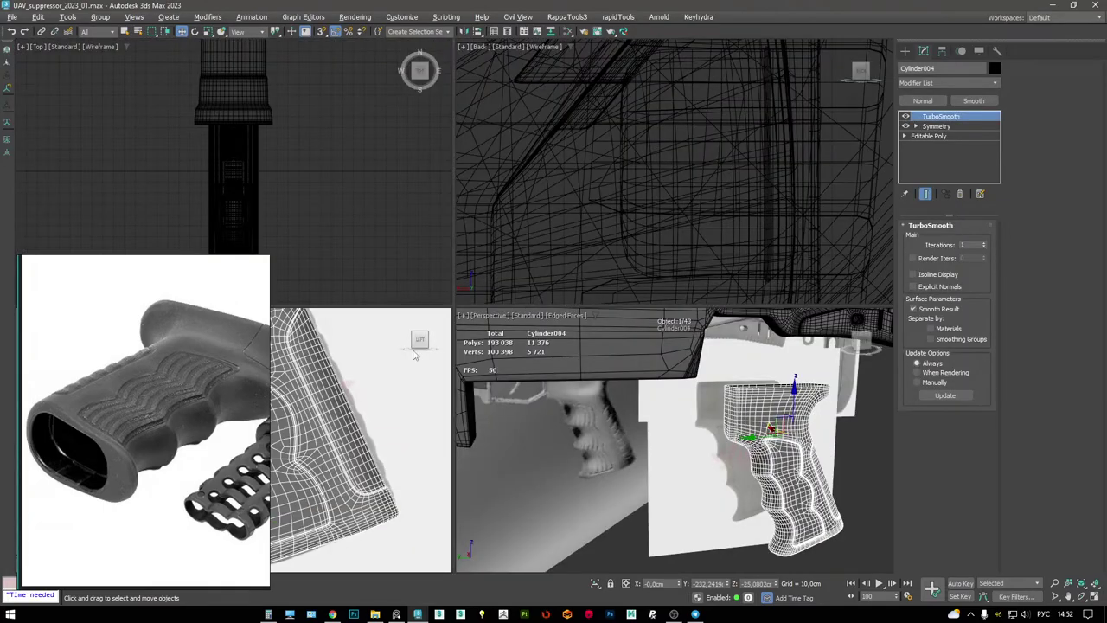
key("alt+w")
scroll(427, 353, "down", 3)
scroll(712, 248, "up", 2)
left_click_drag(713, 248, 532, 230)
left_click(732, 254)
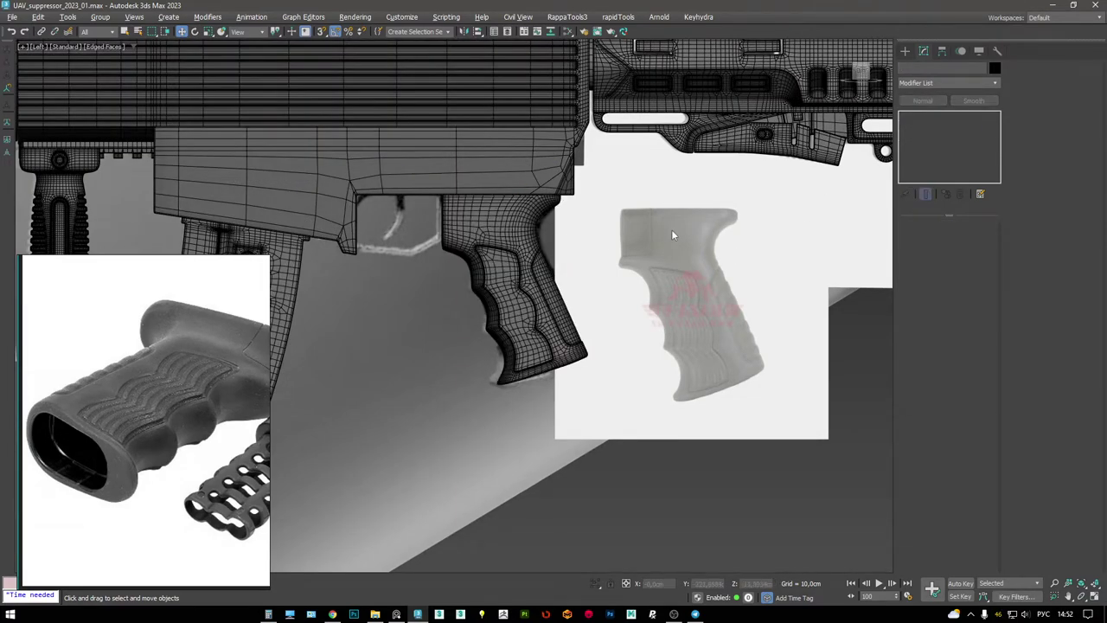
- Orbit around the rifle to check the grip's placement against the stock reference images
key("alt+w")
key("alt+w")
middle_click_drag(522, 229, 554, 154, "alt")
key("shift+z")
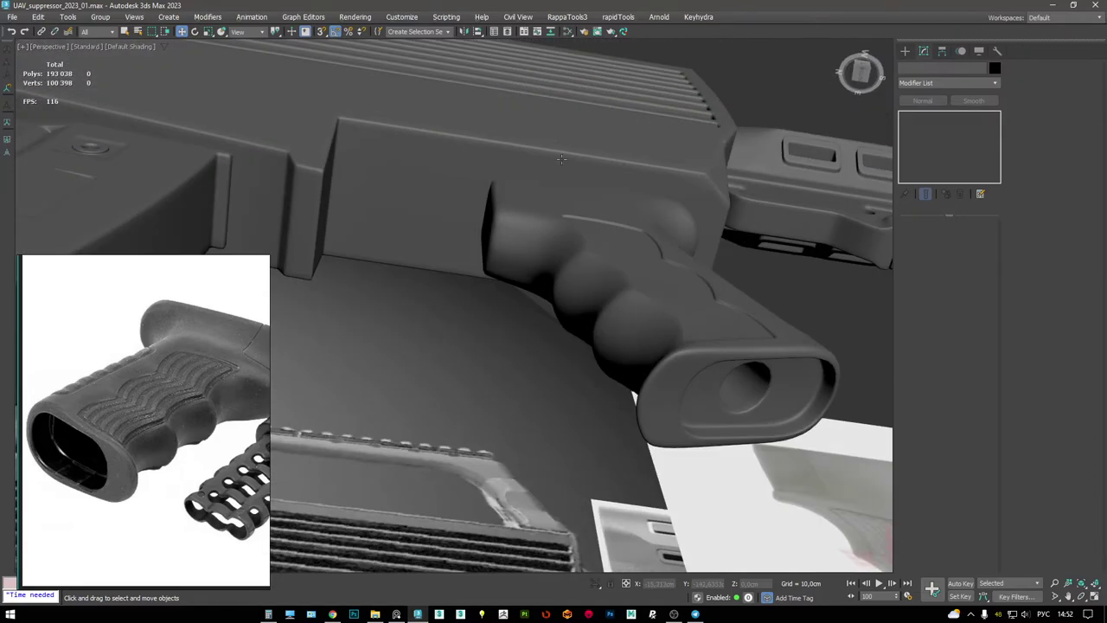
key("F4")
key("shift+z")
scroll(87, 350, "down", 3)
middle_click_drag(60, 314, 239, 517)
scroll(129, 407, "down", 3)
scroll(121, 422, "up", 5)
scroll(99, 371, "up", 6)
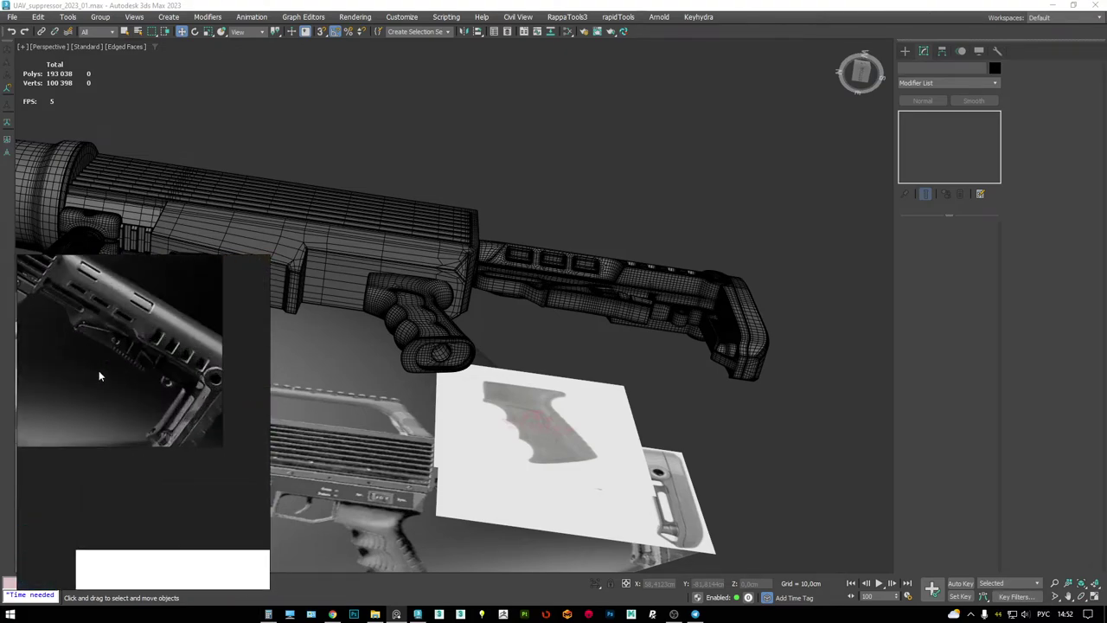
middle_click_drag(511, 377, 609, 420)
scroll(539, 376, "up", 8)
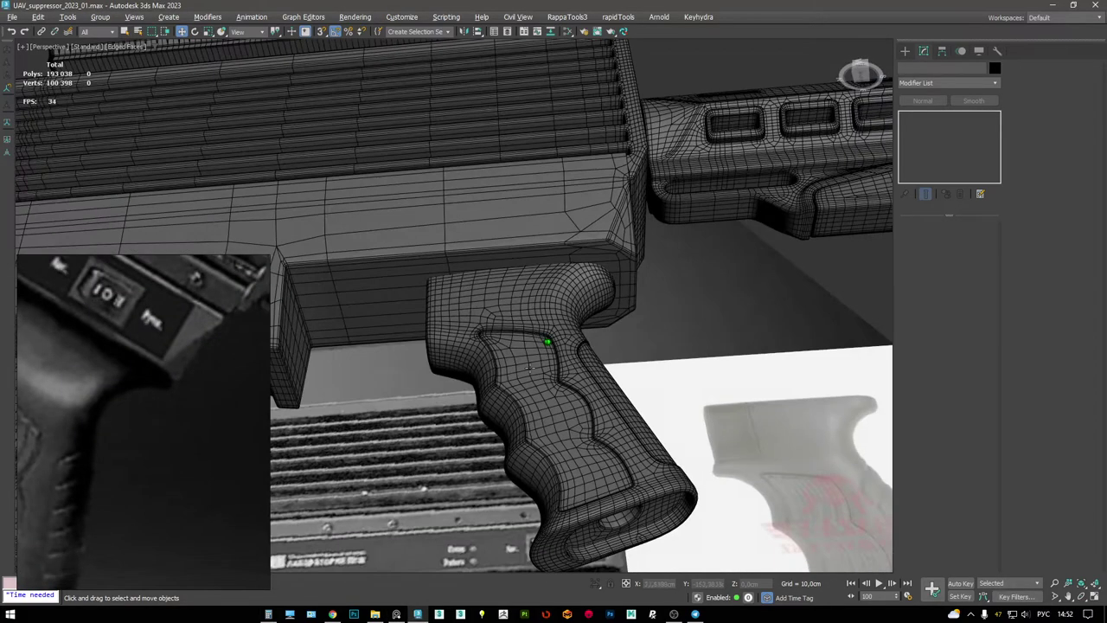
- Inspect the grip in plain shading from below and from the side
key("F4")
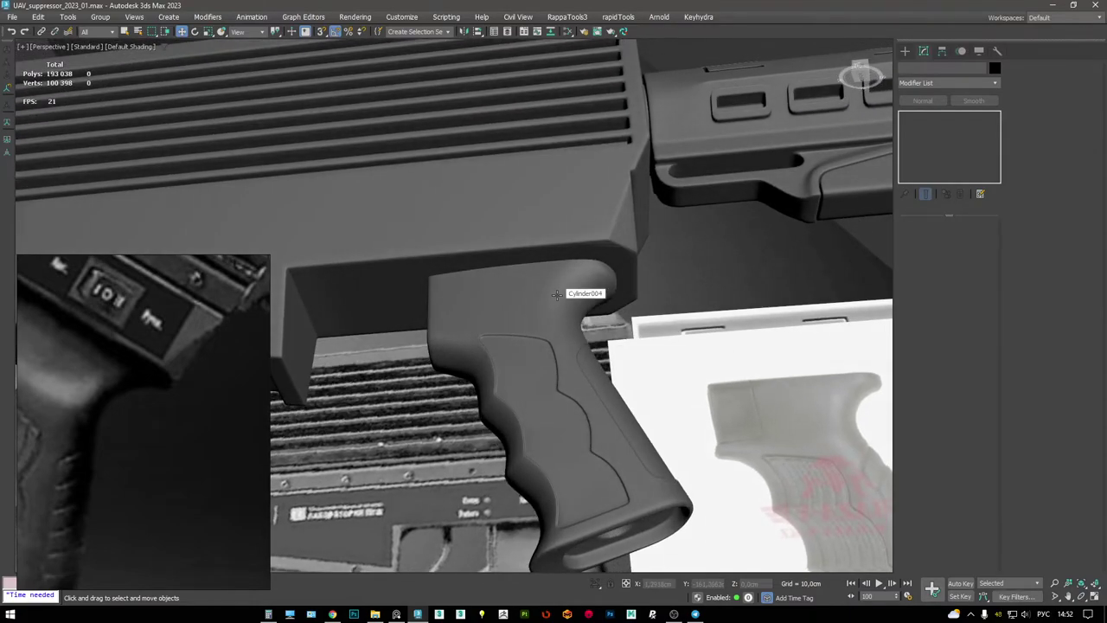
middle_click_drag(557, 294, 502, 277, "alt")
key("F4")
key("F4")
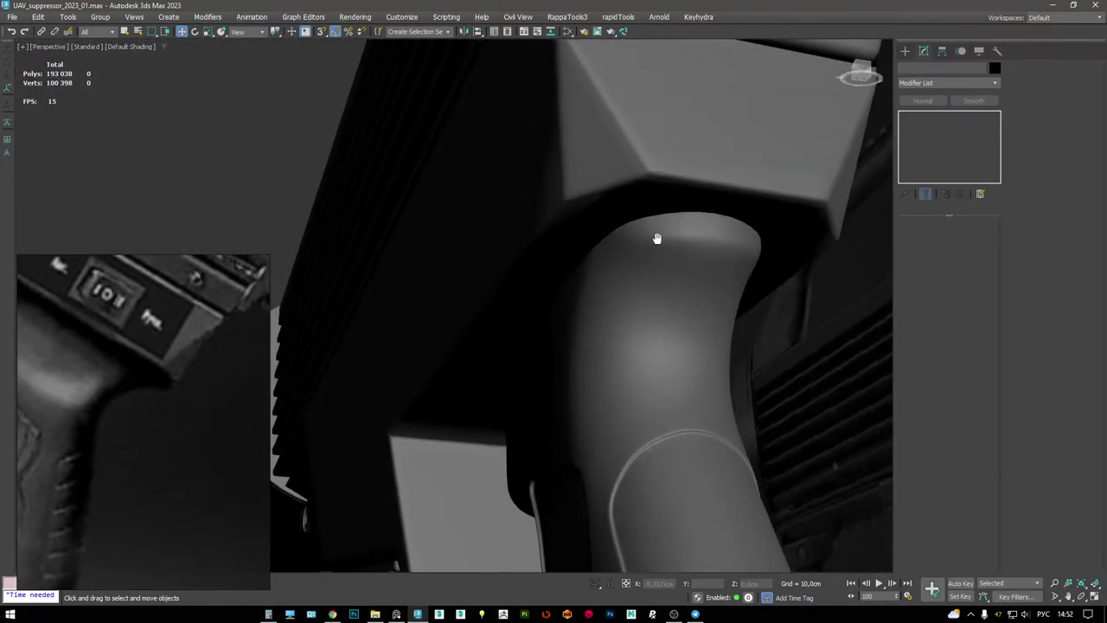
key("F4")
scroll(652, 241, "down", 4)
left_click(652, 241)
middle_click_drag(652, 241, 562, 277, "alt")
- In the four-view layout, shade the side view with edges and return to the grip's Editable Poly level
key("alt+w")
key("alt+w")
scroll(640, 260, "up", 5)
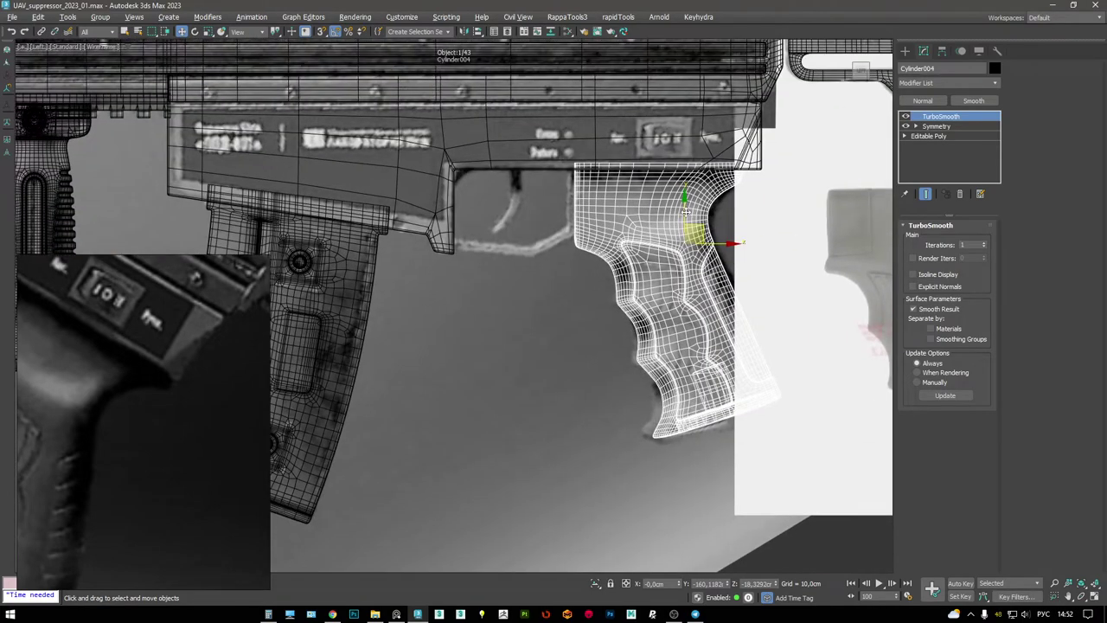
key("F3")
key("F3")
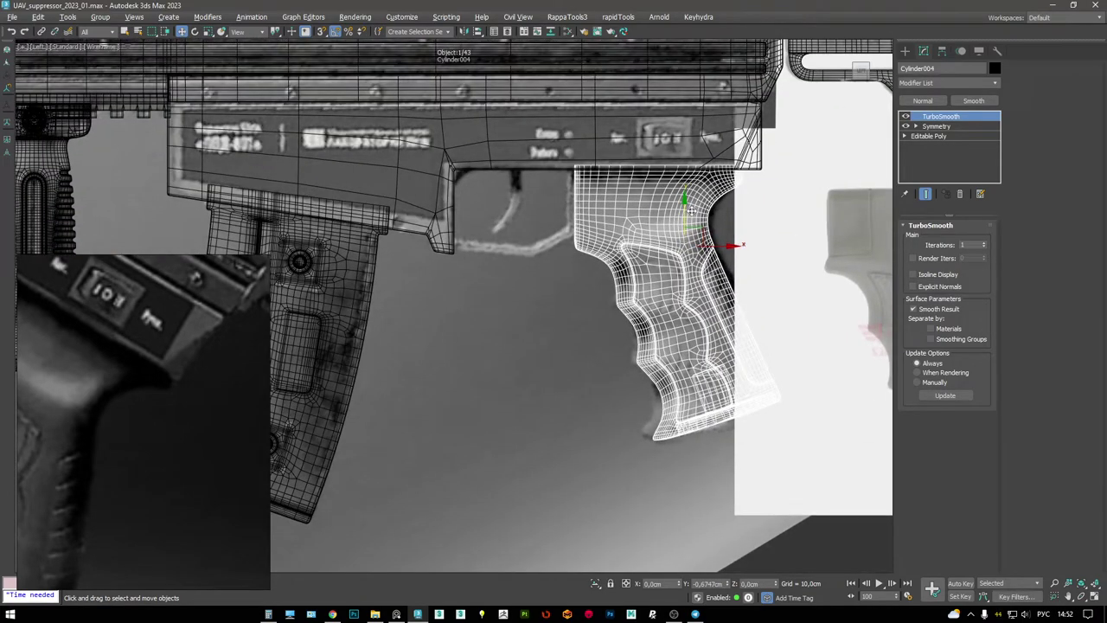
key("alt+w")
key("alt+w")
scroll(658, 404, "up", 5)
middle_click_drag(658, 404, 605, 372, "alt")
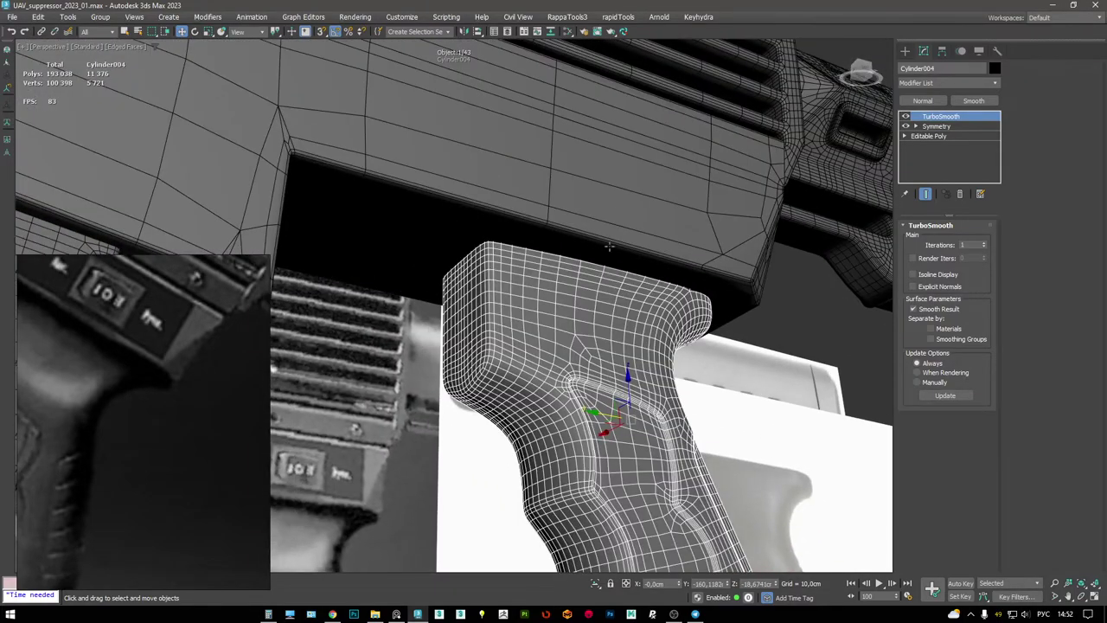
left_click(929, 136)
scroll(606, 389, "up", 4)
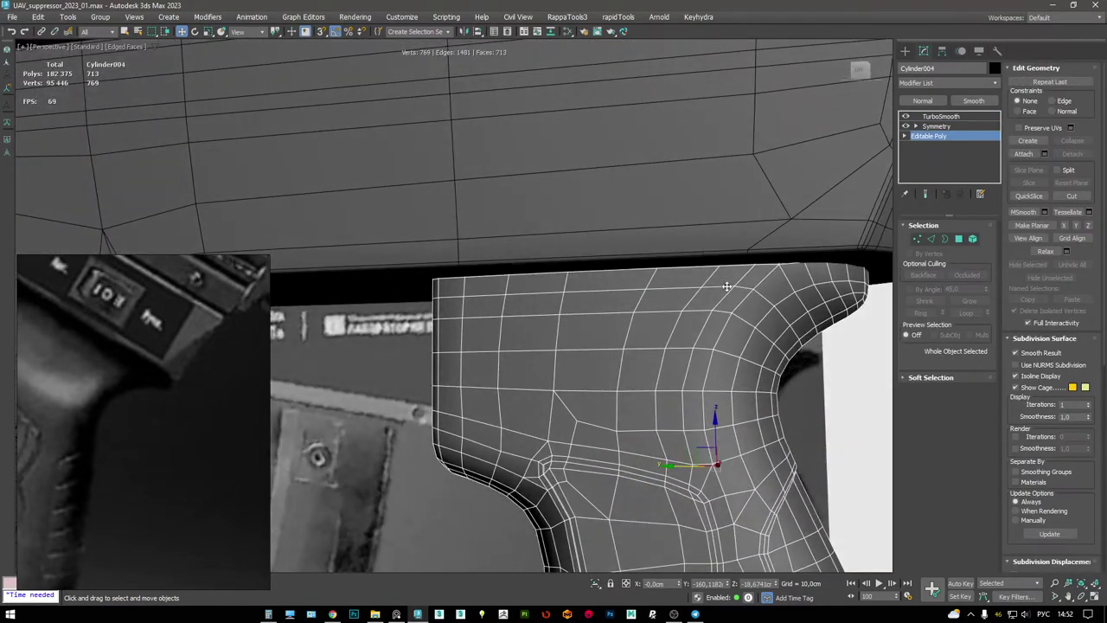
- Compare the grip's TurboSmooth and Editable Poly levels in wireframe and edged shading
key("F3")
key("alt+w")
key("alt+w")
key("4")
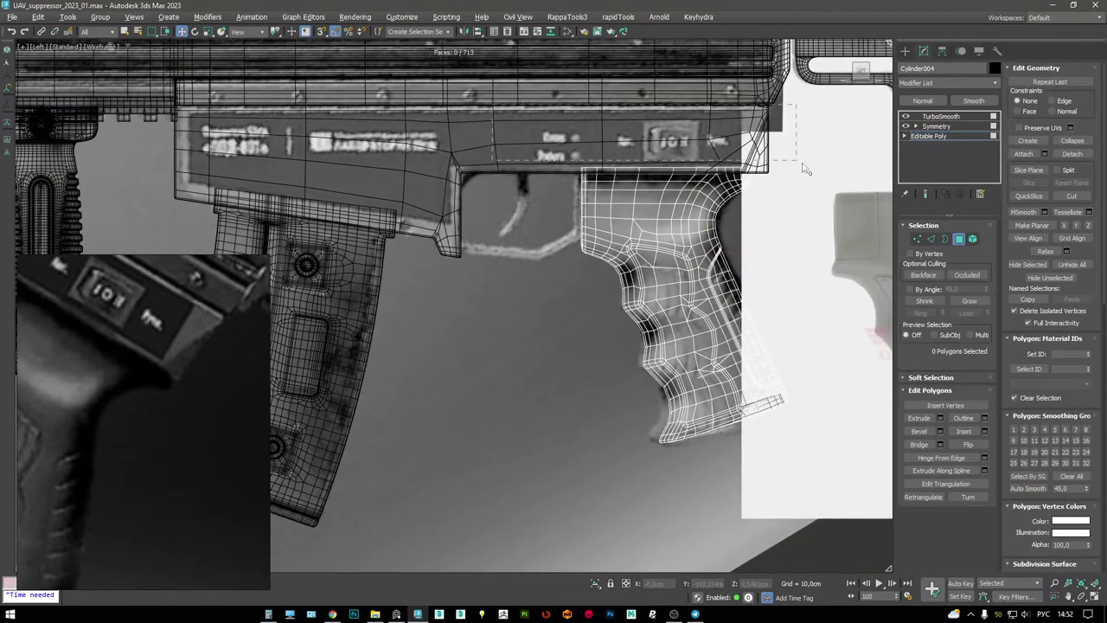
scroll(689, 184, "up", 4)
key("F3")
left_click(940, 115)
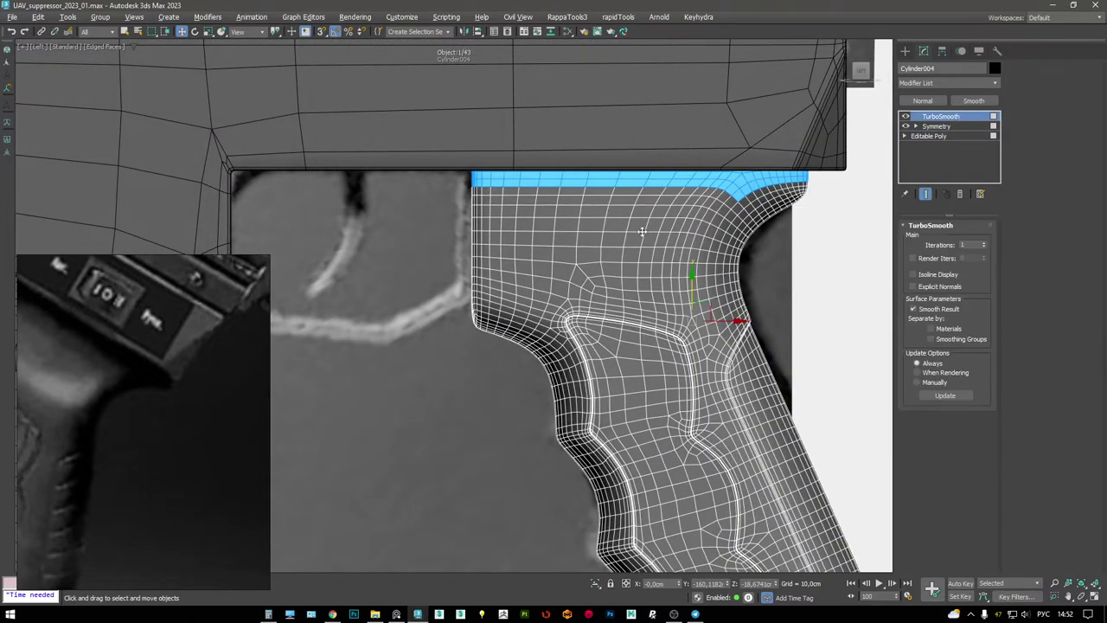
scroll(632, 182, "down", 3)
key("F3")
scroll(660, 219, "up", 3)
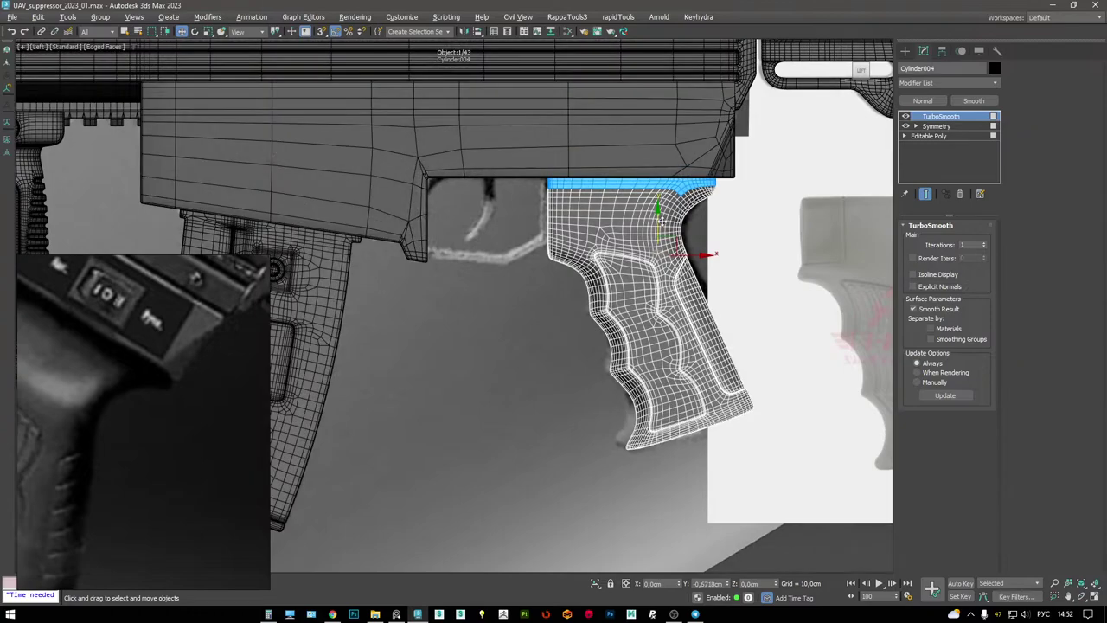
left_click(932, 137)
scroll(588, 191, "up", 2)
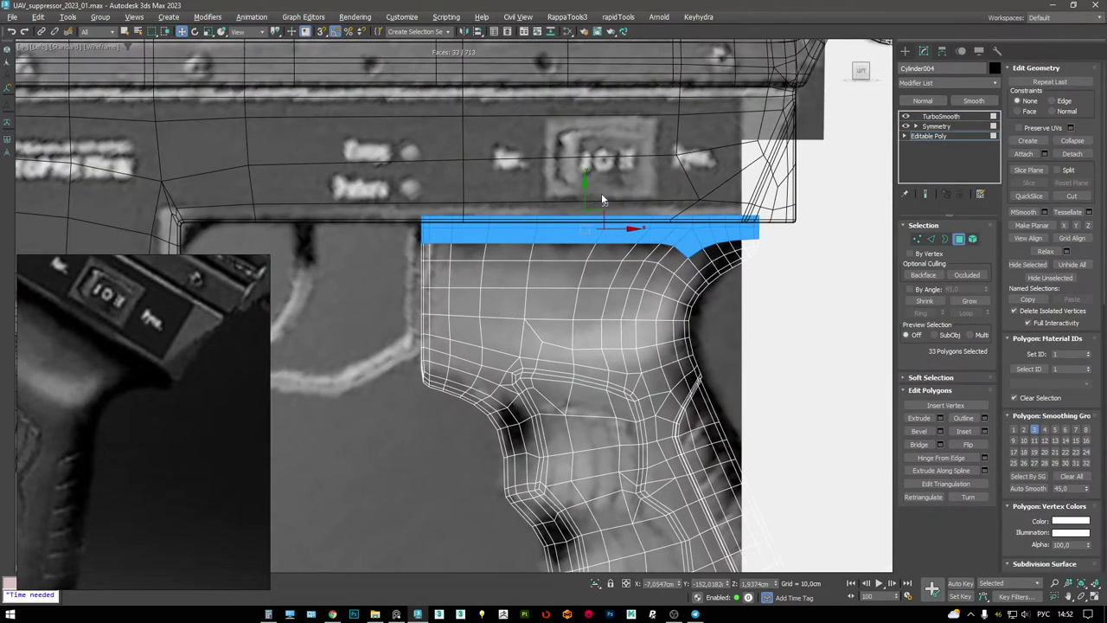
- Turn off the slicing plane and isolate the grip in a maximized perspective view
key("F3")
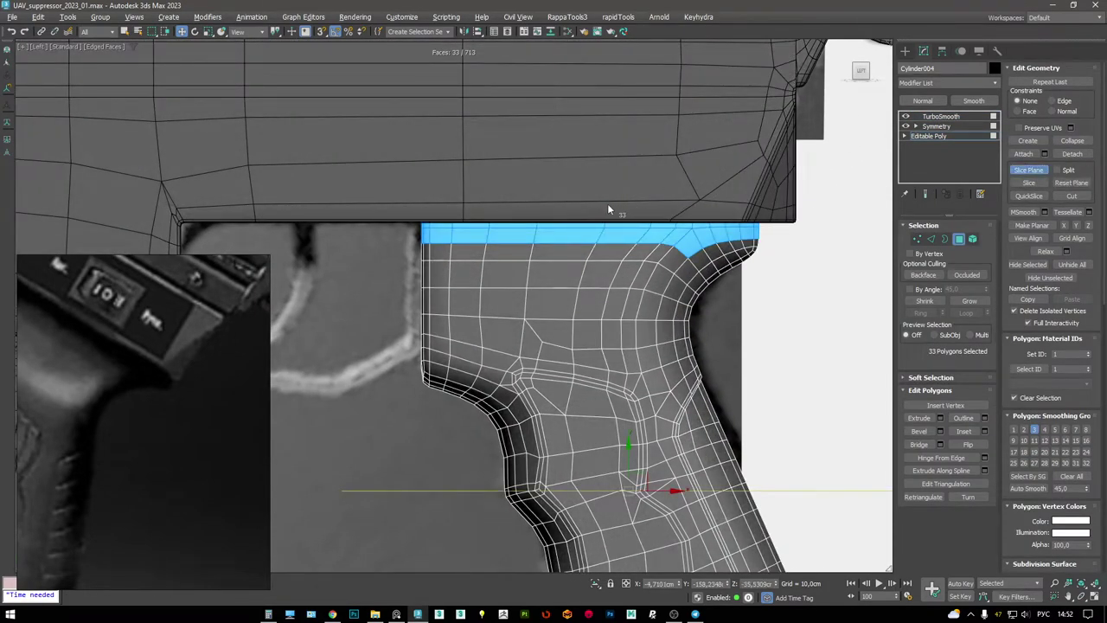
scroll(608, 208, "down", 1)
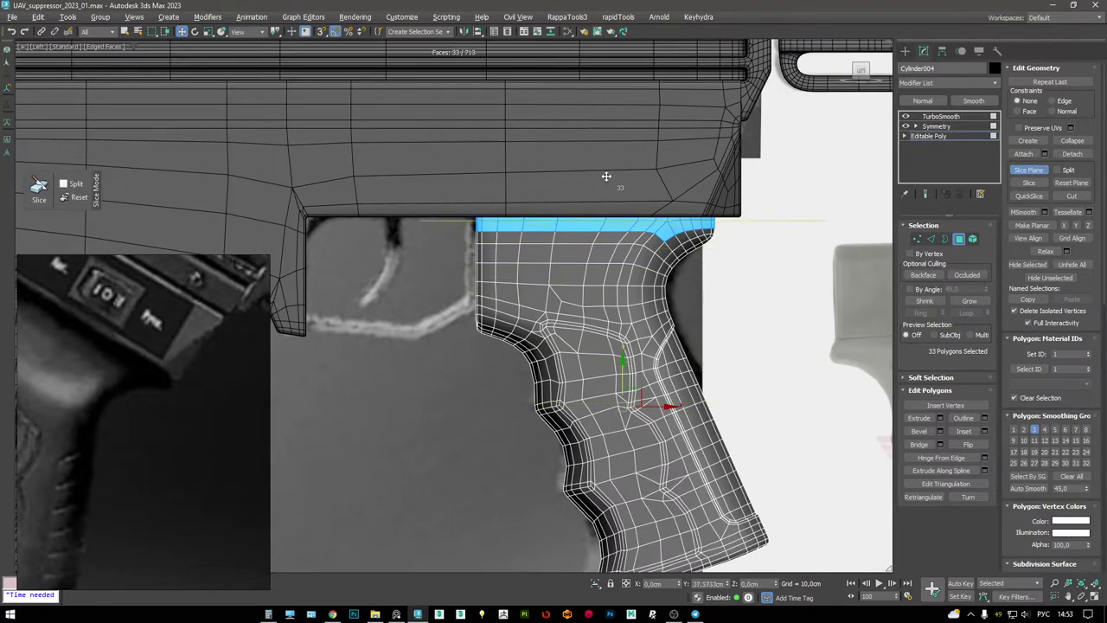
scroll(609, 191, "up", 2)
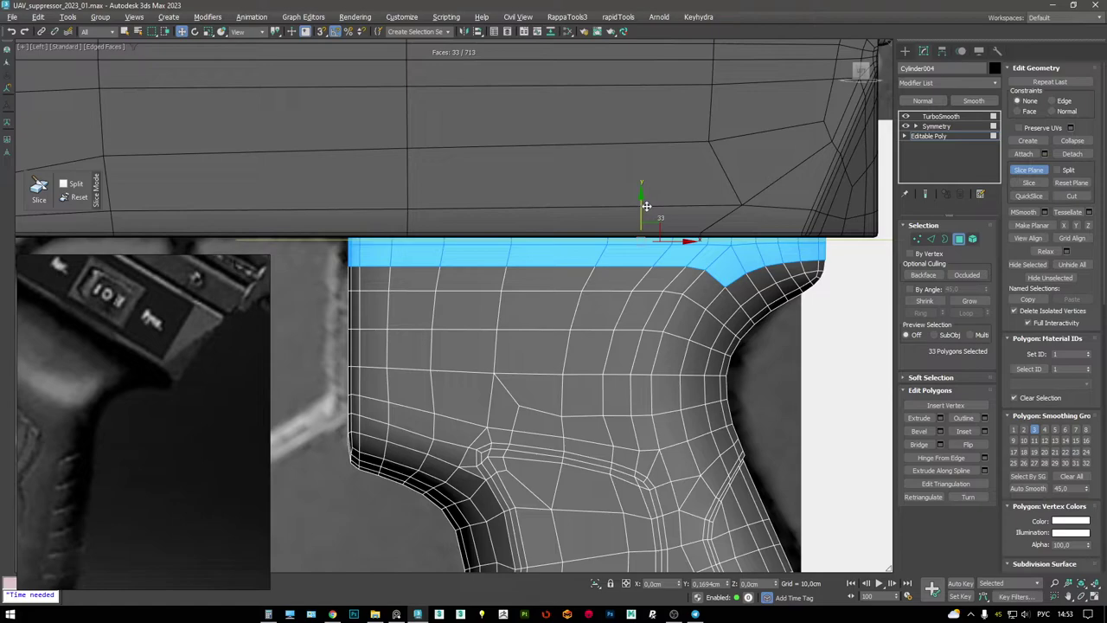
left_click(1026, 173)
key("alt+w")
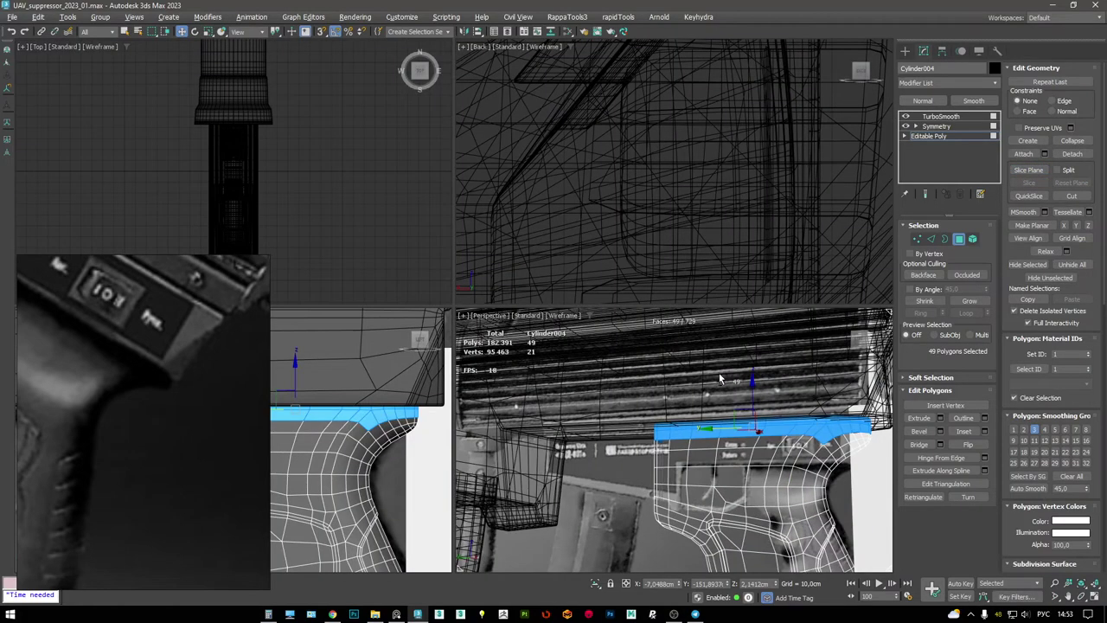
left_click(691, 286)
key("alt+w")
key("alt+q")
middle_click_drag(690, 285, 787, 268, "alt")
left_click(940, 116)
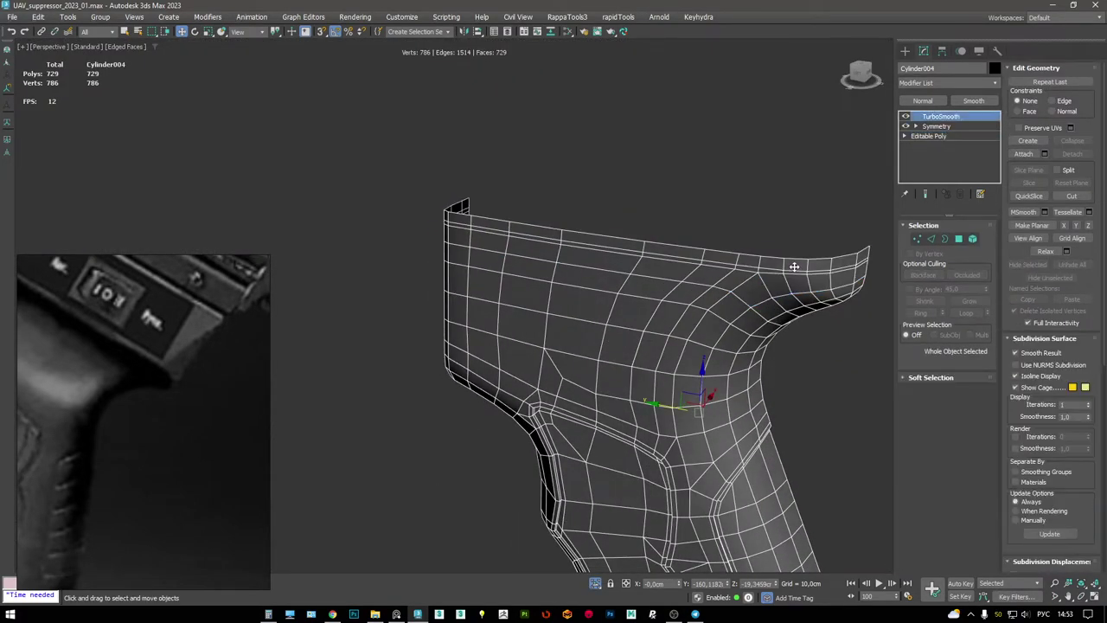
left_click(935, 136)
- Select the grip's top rim polygon loop and extrude it upward
key("4")
left_click(779, 257)
left_click(785, 251, "shift")
middle_click_drag(785, 248, 468, 334, "alt")
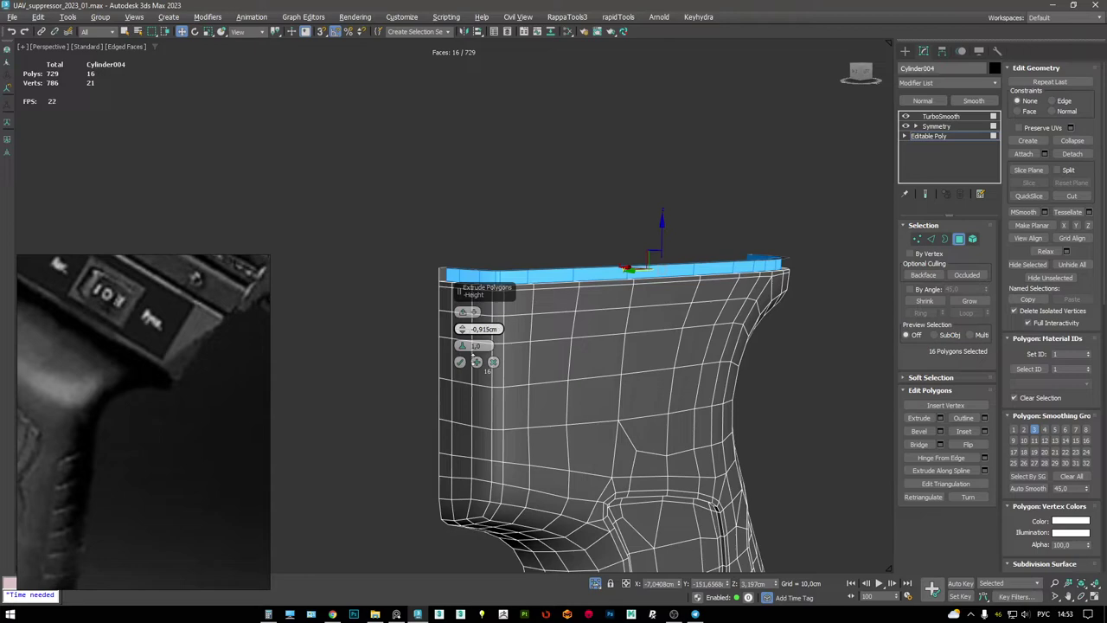
key("shift+e")
scroll(485, 329, "up", 5)
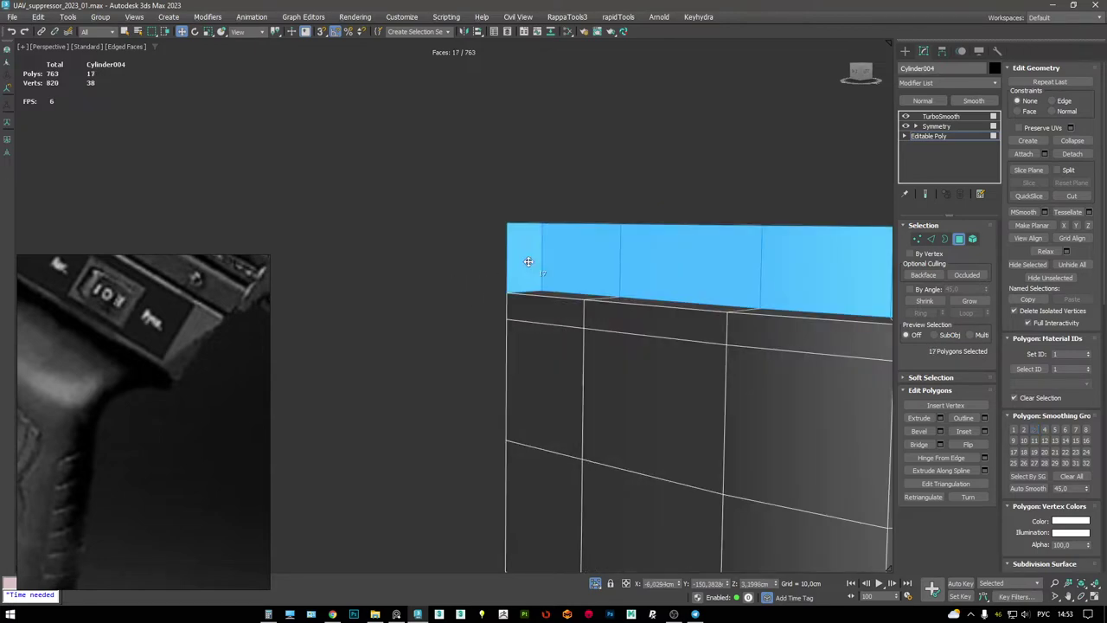
scroll(528, 262, "down", 5)
scroll(561, 260, "up", 5)
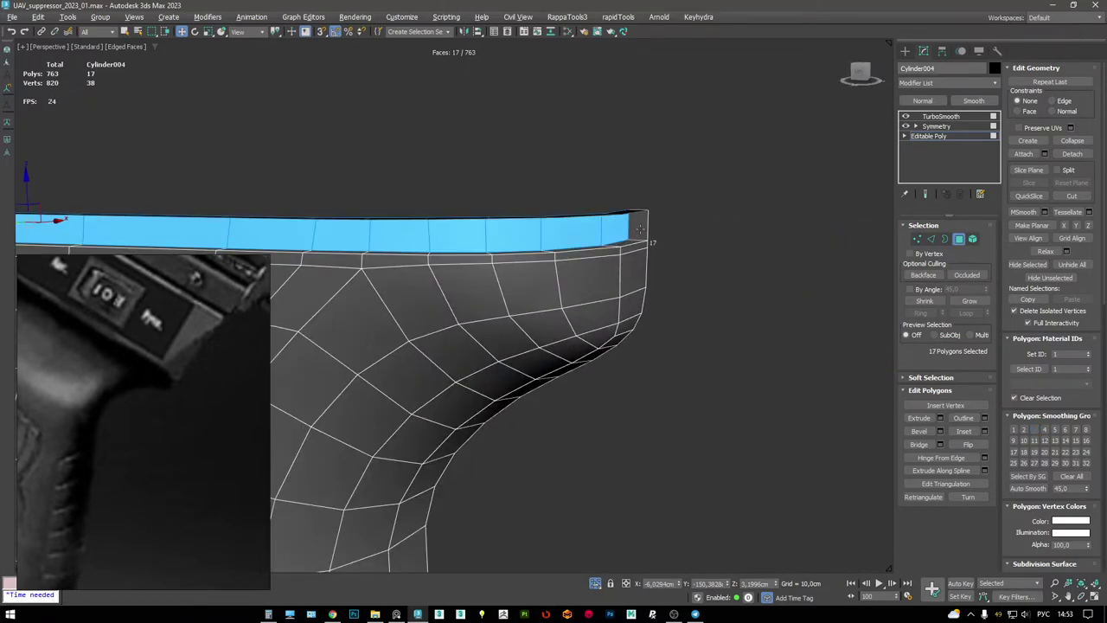
scroll(628, 217, "down", 4)
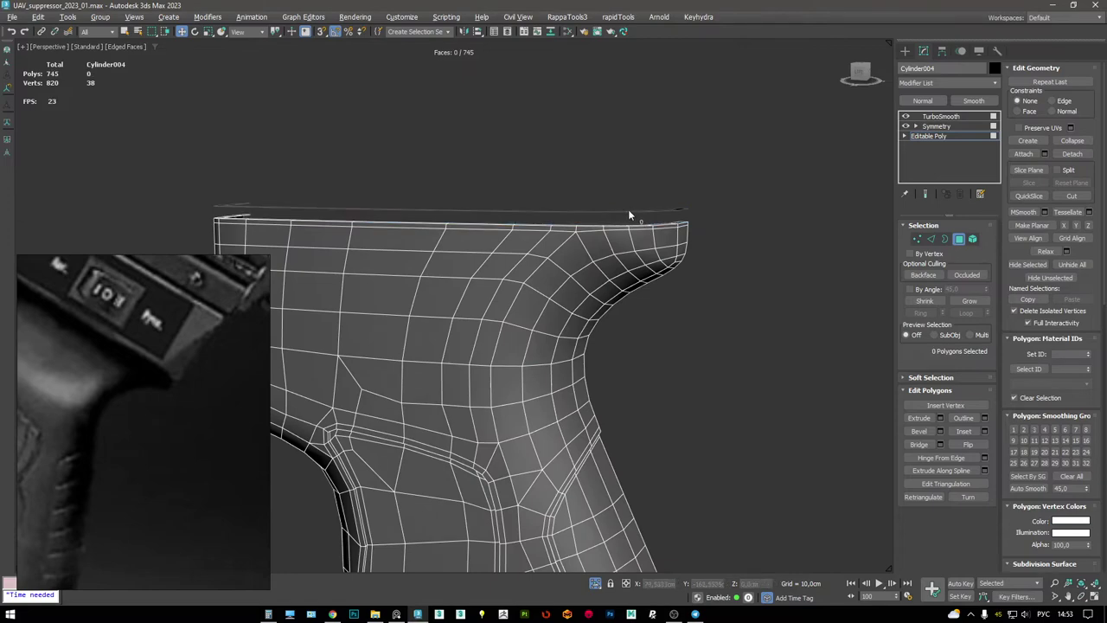
- Select the leftover top cap strip as an element and delete it
key("5")
left_click(645, 211)
middle_click_drag(662, 222, 718, 232)
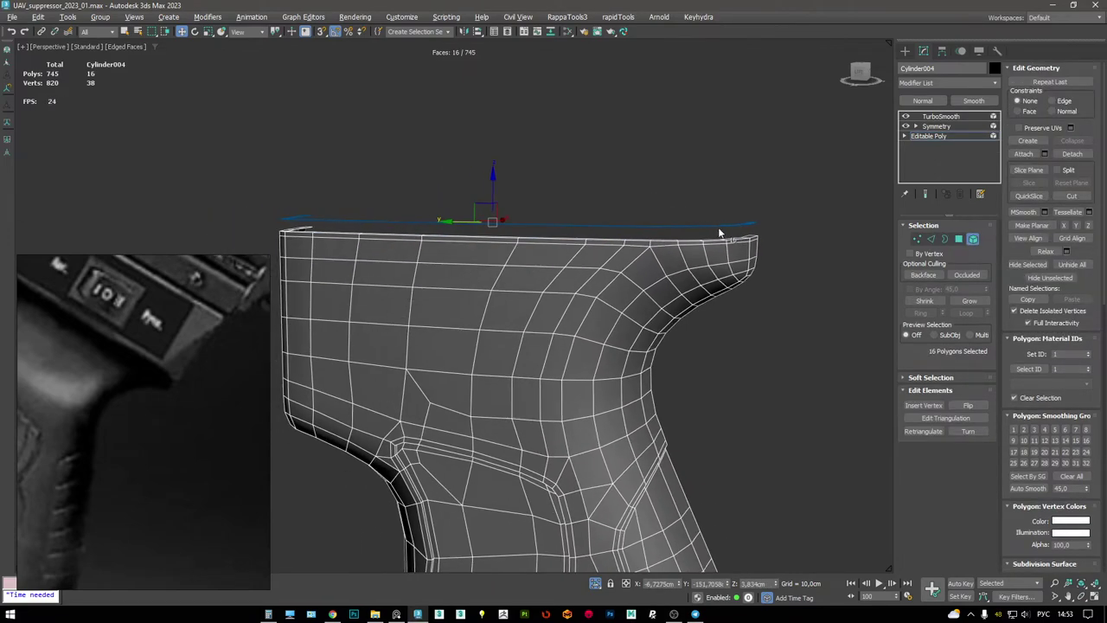
key("Delete")
mouse_move(573, 289)
middle_mouse_down("alt")
mouse_move(551, 213)
mouse_move(606, 248)
mouse_move(656, 313)
mouse_move(665, 307)
mouse_move(556, 314)
mouse_move(606, 303)
middle_mouse_up("alt")
- Check the grip's open top with TurboSmooth on, then end isolation to show the whole rifle
key("2")
key("F4")
left_click(933, 136)
left_click(941, 116)
key("F4")
mouse_move(722, 259)
middle_mouse_down("alt")
mouse_move(593, 332)
mouse_move(586, 296)
mouse_move(647, 327)
mouse_move(687, 279)
middle_mouse_up("alt")
key("F4")
key("alt+q")
key("F4")
key("F4")
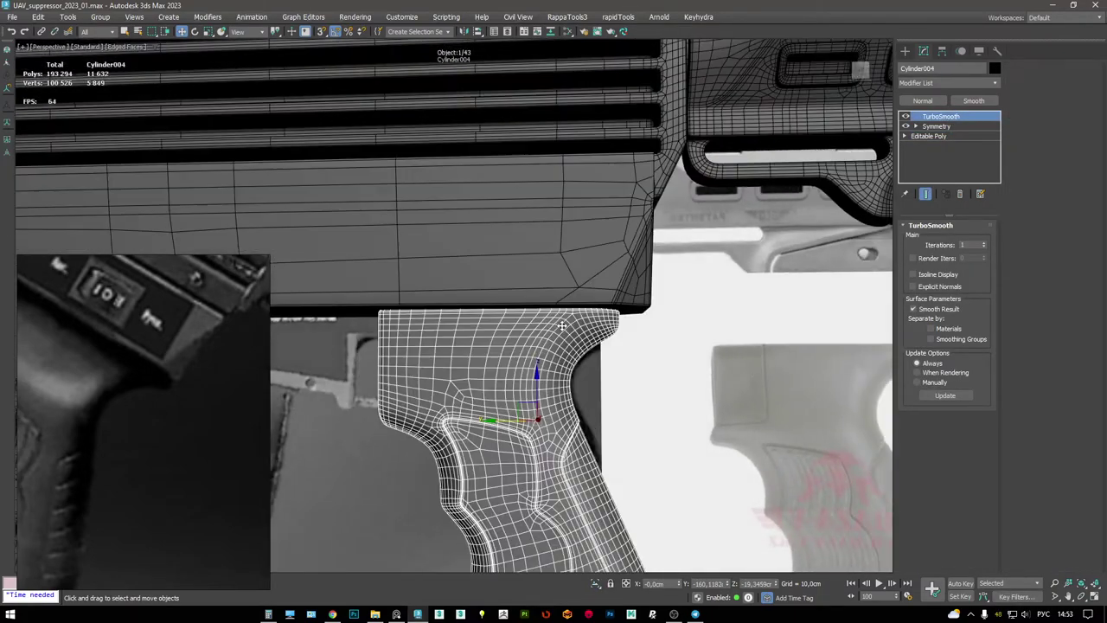
- Orbit to an angled view of the whole rifle to compare it with the reference photo
scroll(567, 327, "down", 4)
middle_click_drag(567, 326, 683, 229, "alt")
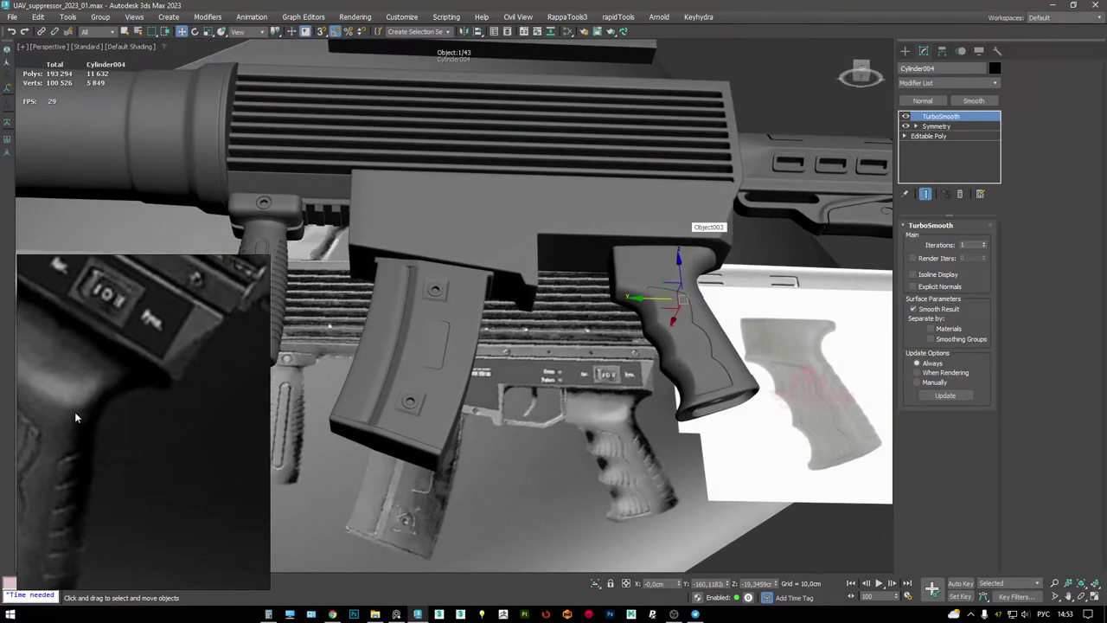
left_click(130, 416)
scroll(499, 319, "down", 5)
middle_click_drag(498, 318, 629, 307, "alt")
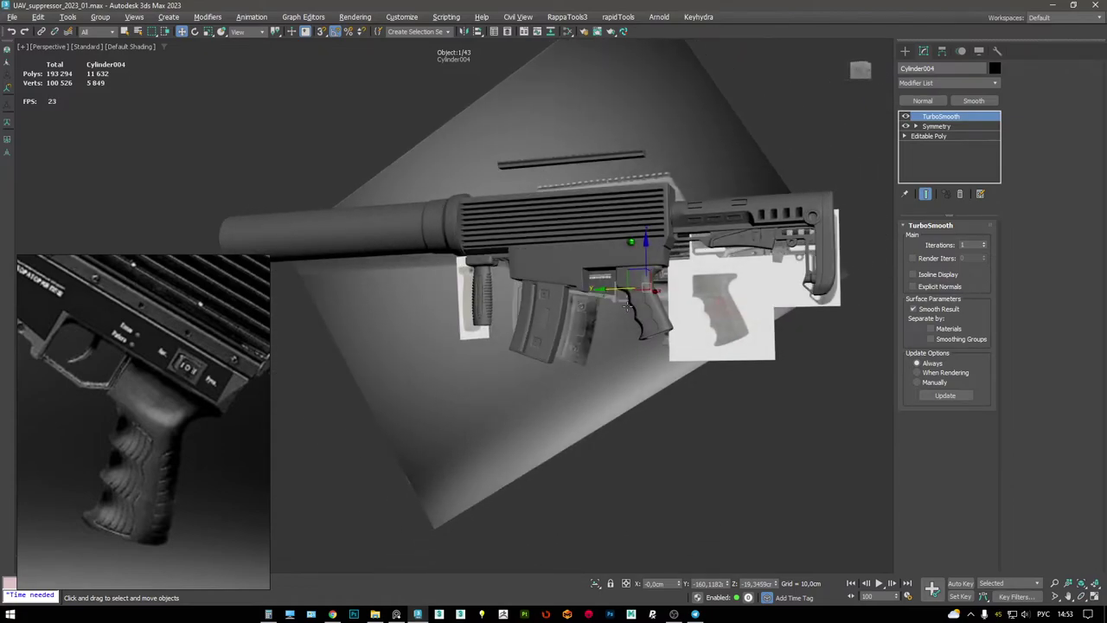
scroll(628, 295, "up", 5)
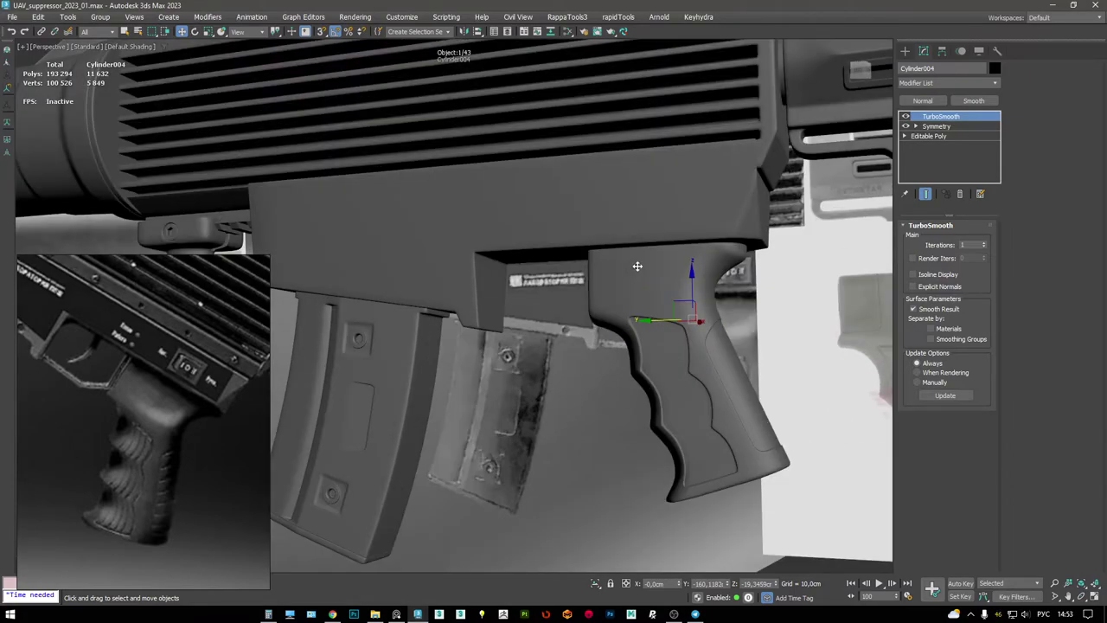
- Show four viewports in wireframe and zoom in on the empty trigger-guard opening
key("F4")
key("alt+w")
key("alt+w")
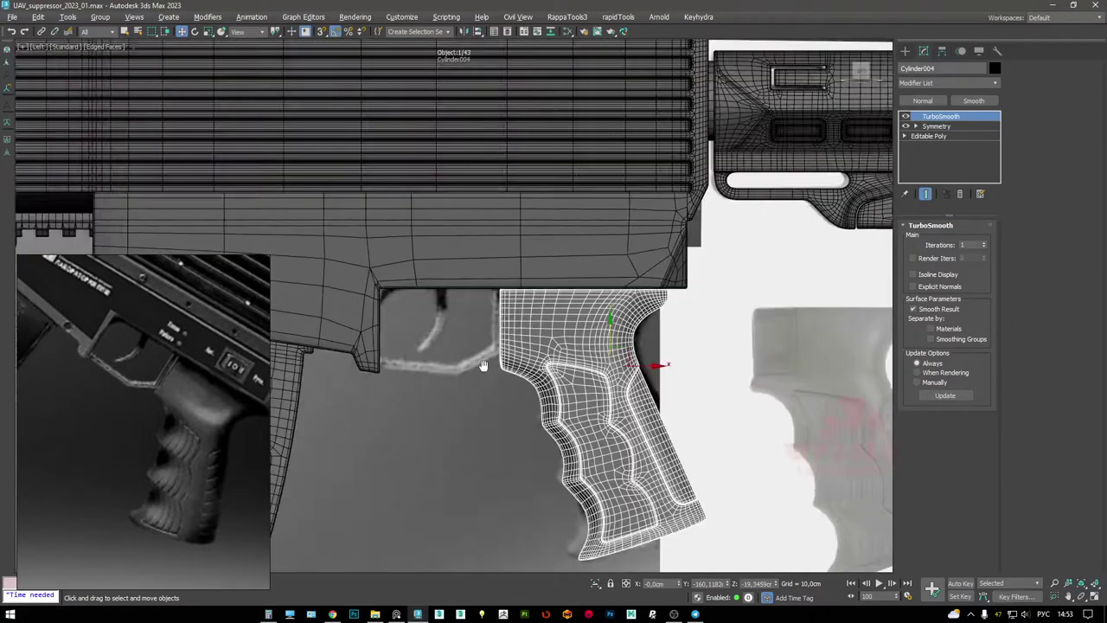
scroll(477, 371, "down", 4)
scroll(215, 338, "down", 1)
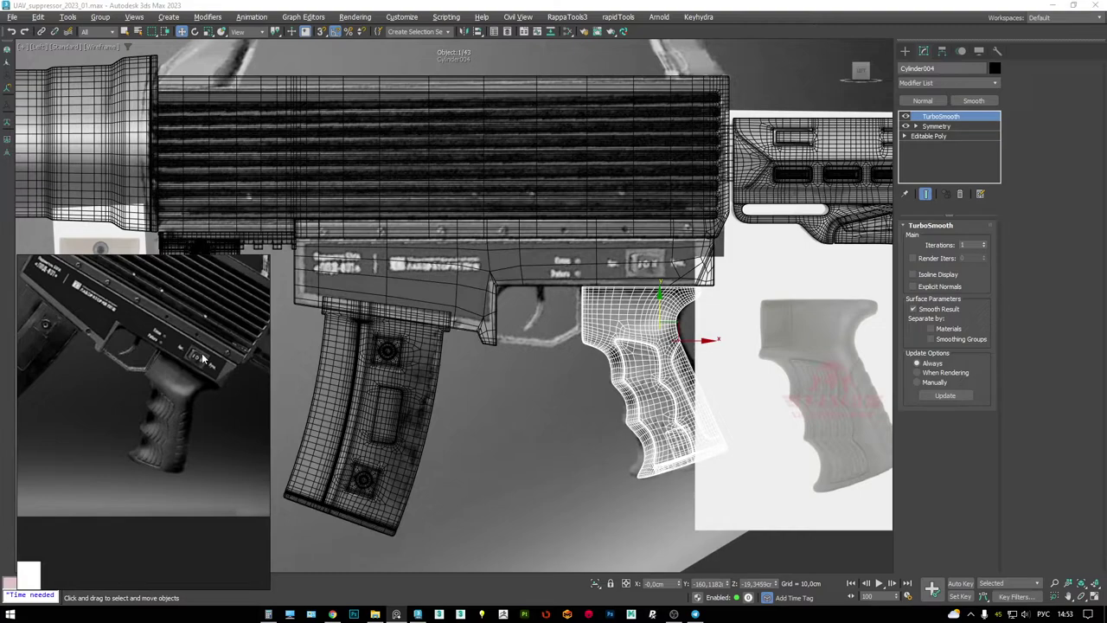
scroll(183, 344, "up", 2)
scroll(559, 264, "up", 5)
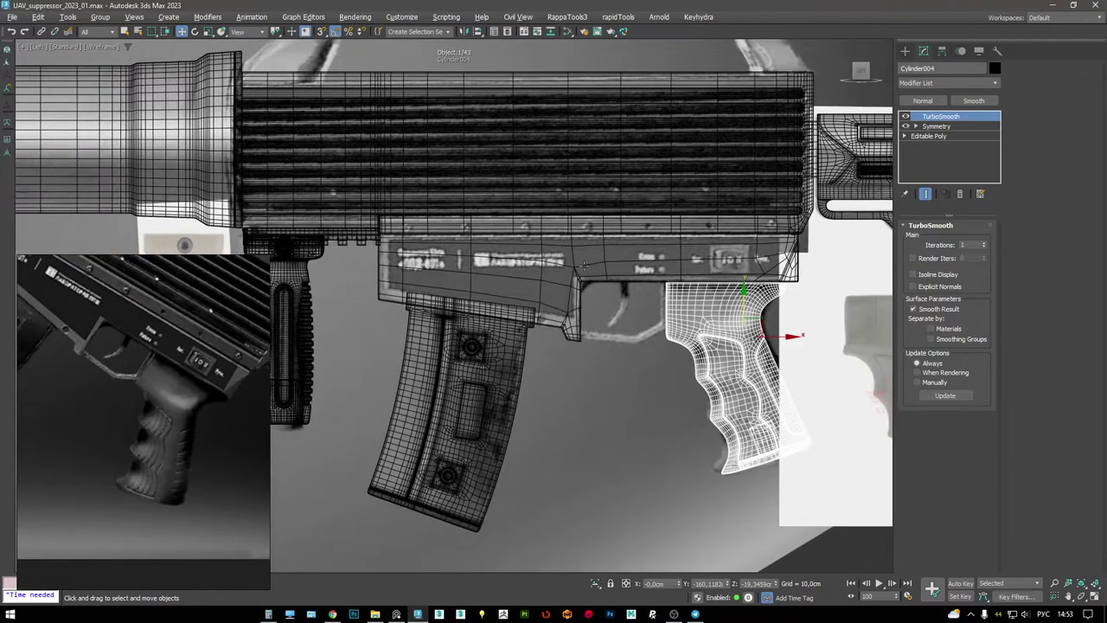
scroll(140, 351, "up", 1)
scroll(143, 353, "up", 2)
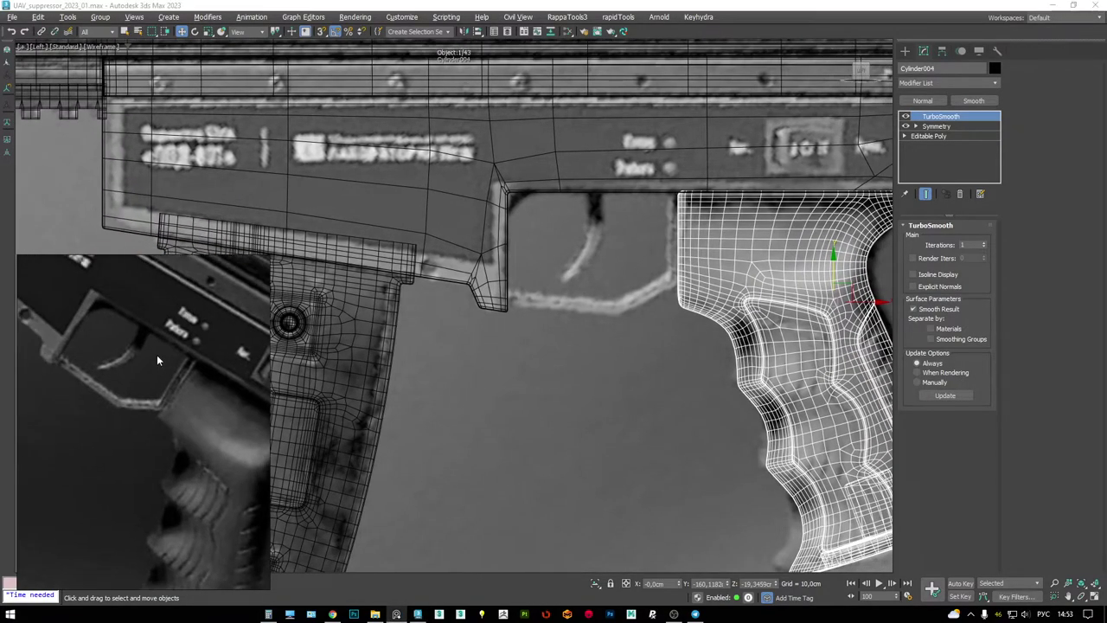
right_click(497, 338)
- Draw a thin box under the trigger-guard opening and slide it left along the guard bottom
left_click(524, 324)
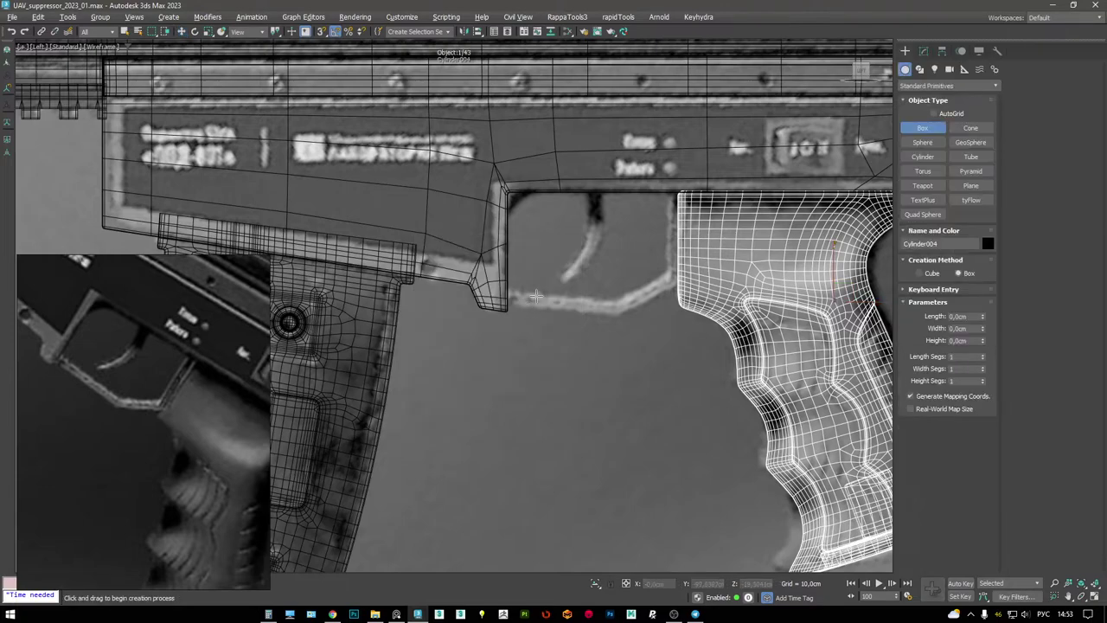
left_click_drag(542, 296, 595, 314)
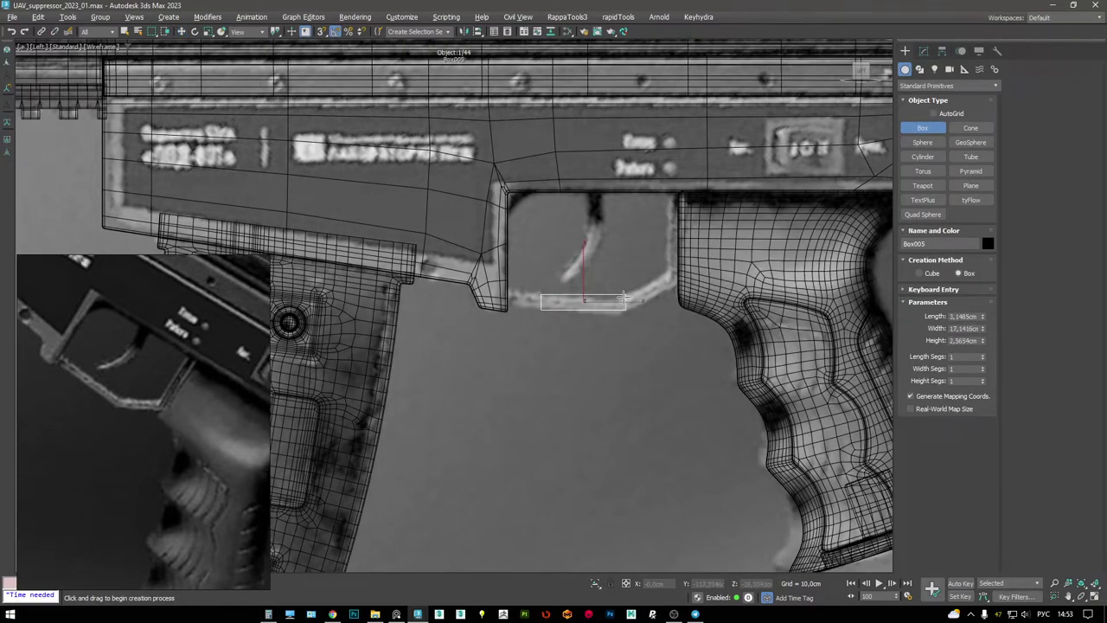
left_click(622, 298)
scroll(605, 299, "up", 3)
key("e")
key("w")
left_click_drag(603, 286, 521, 287)
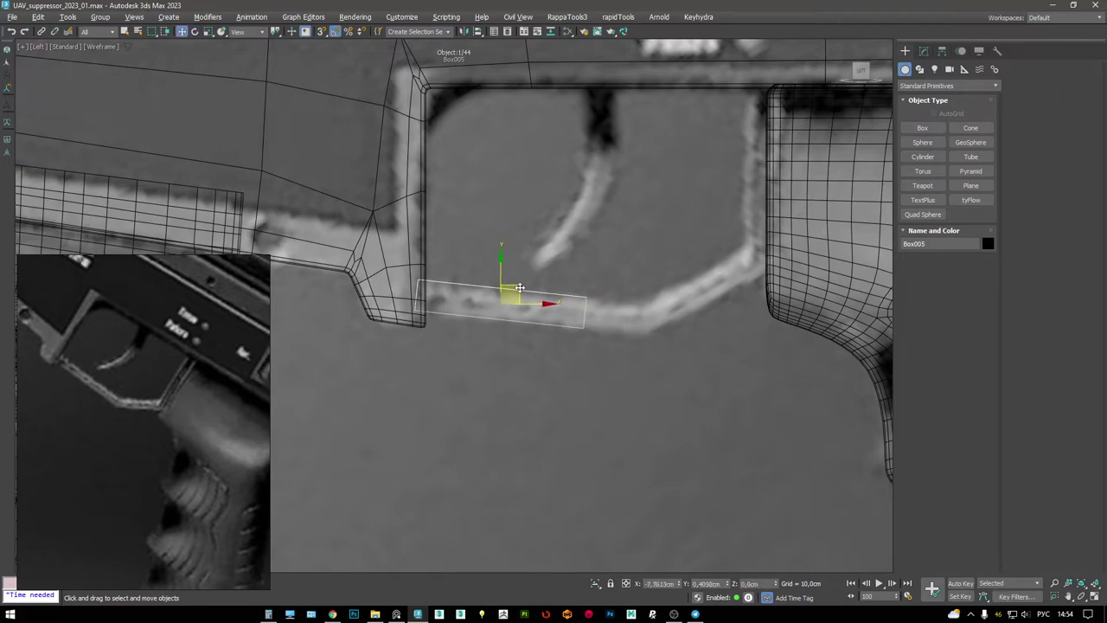
- In the Perspective view, select the new box and pick one of its polygons
key("alt+w")
key("alt+w")
middle_click_drag(606, 329, 692, 323, "alt")
key("F4")
key("F3")
left_click(686, 325)
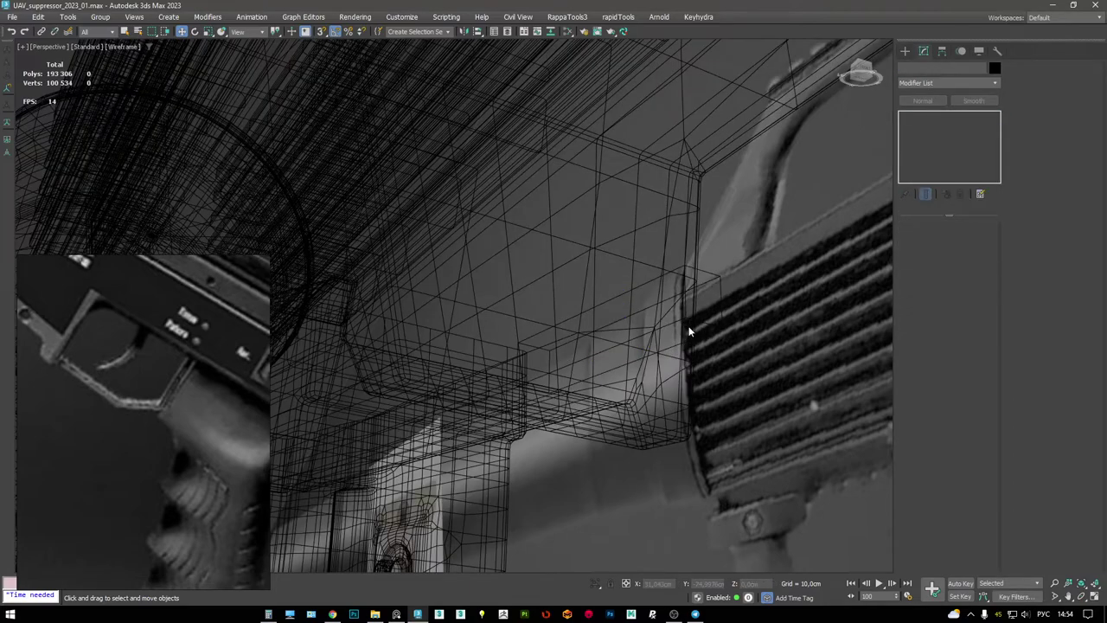
key("F3")
left_click(686, 321)
key("F3")
key("4")
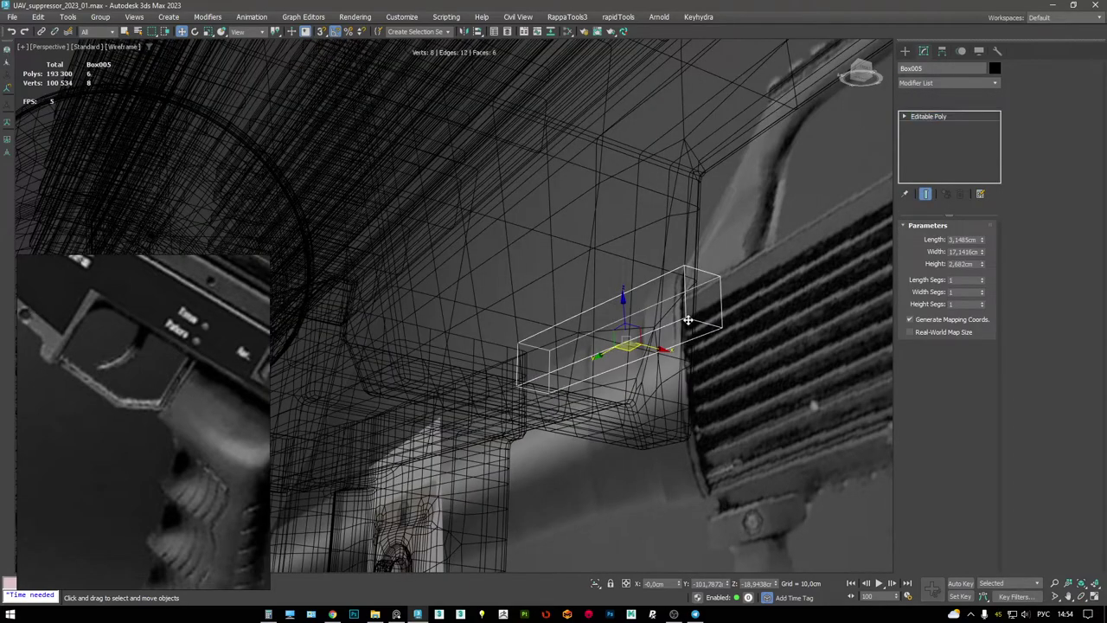
left_click(688, 320)
key("F3")
key("F3")
key("F3")
scroll(634, 301, "down", 3)
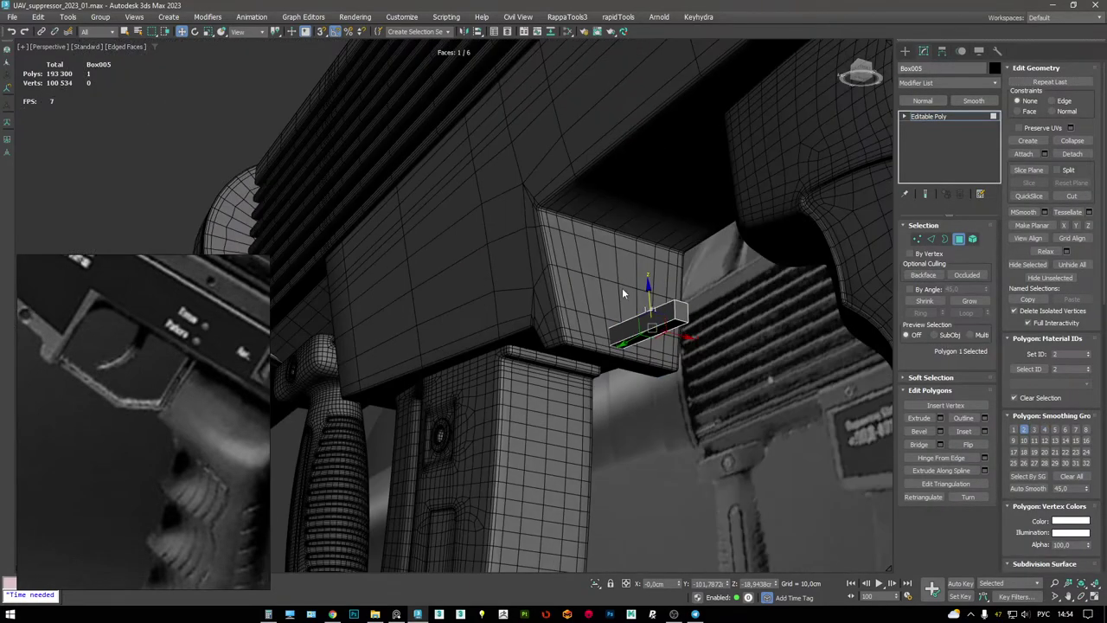
- Reselect the small box after clicking the receiver and grip around the trigger area
left_click(928, 116)
left_click(654, 150)
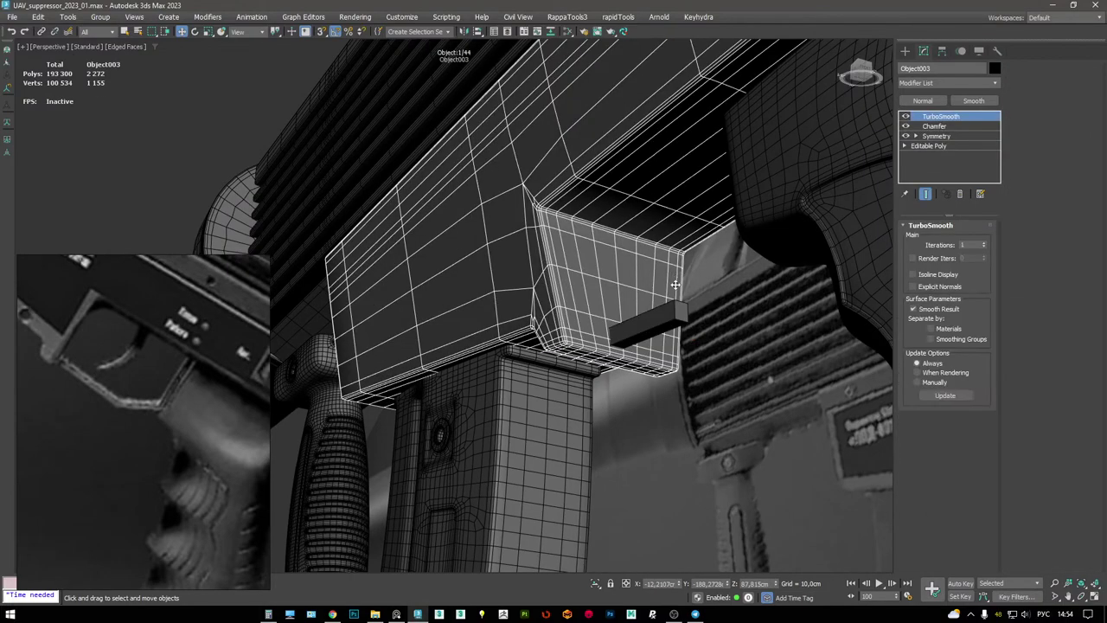
left_click(670, 323)
left_click(779, 198)
middle_click_drag(606, 286, 645, 406, "alt")
left_click(645, 407)
left_click(640, 445)
scroll(633, 353, "up", 5)
middle_click_drag(633, 353, 638, 282, "alt")
- Select a face of the small box in polygon mode and delete it
key("4")
key("F3")
left_click(636, 268)
scroll(636, 268, "up", 2)
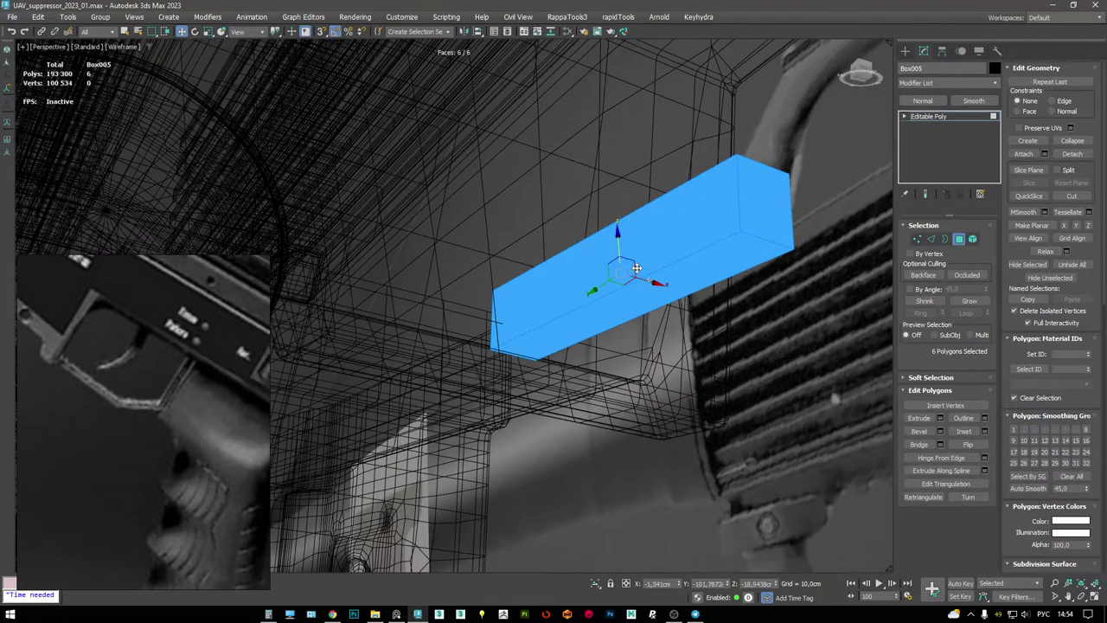
key("Delete")
- Delete the box's end face, leaving an open three-face strip
key("F3")
left_click(765, 214)
key("ctrl+a")
left_click(765, 213)
key("Delete")
left_click(688, 237)
mouse_move(688, 237)
middle_mouse_down("alt")
mouse_move(633, 224)
mouse_move(647, 257)
mouse_move(591, 259)
mouse_move(650, 246)
mouse_move(697, 174)
mouse_move(615, 241)
mouse_move(633, 251)
middle_mouse_up("alt")
key("F4")
key("F4")
key("alt+w")
key("alt+w")
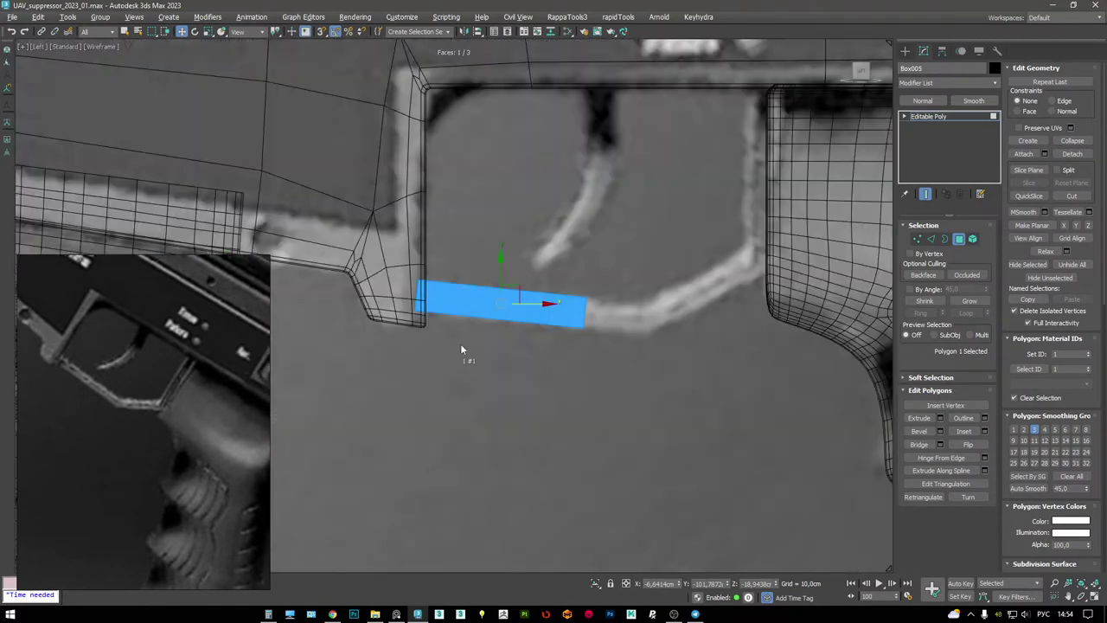
- Select the edges at the strip's right end in Edge mode
left_click(602, 378)
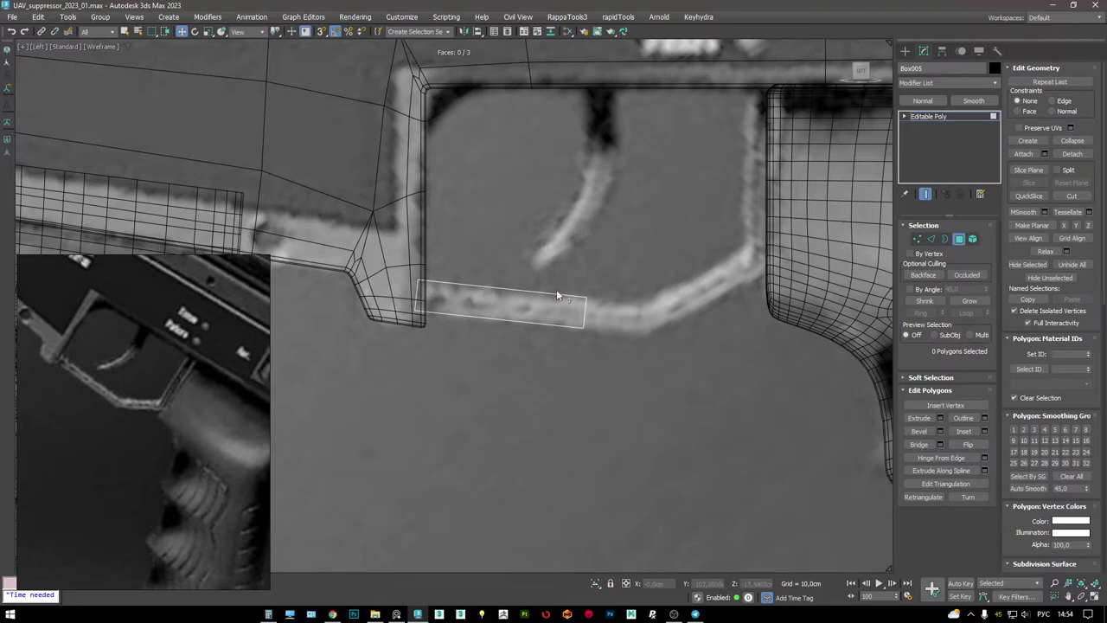
key("2")
left_click_drag(543, 227, 614, 308)
scroll(614, 308, "up", 3)
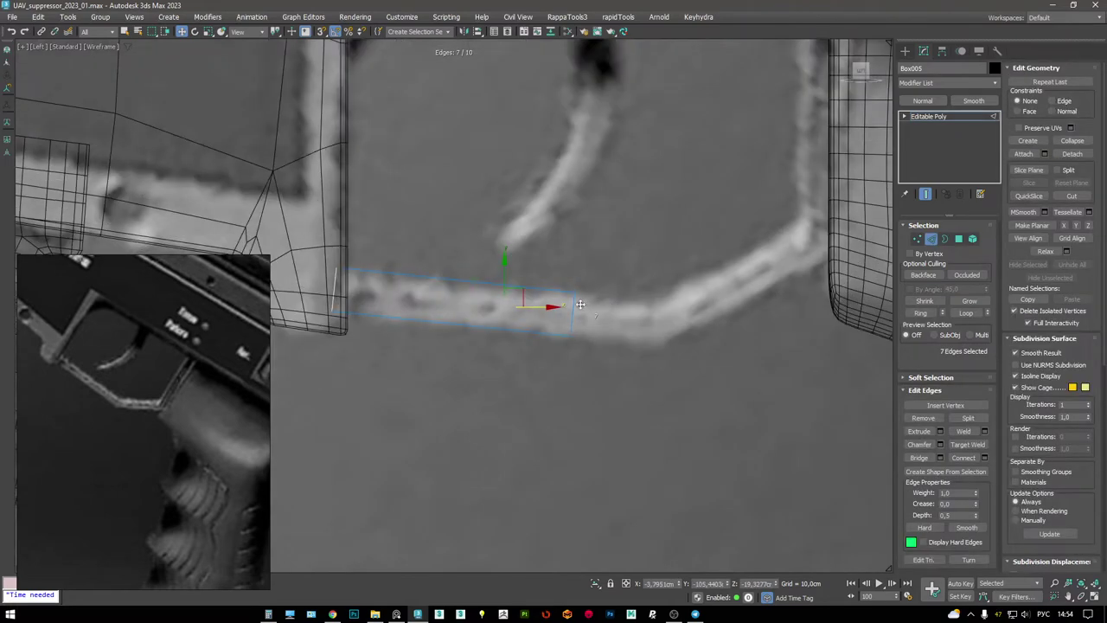
left_click_drag(647, 383, 525, 253)
- Extend the end edges to the right, then up and right along the trigger guard
left_click_drag(588, 303, 671, 308, "shift")
key("e")
left_click_drag(668, 284, 494, 302)
key("w")
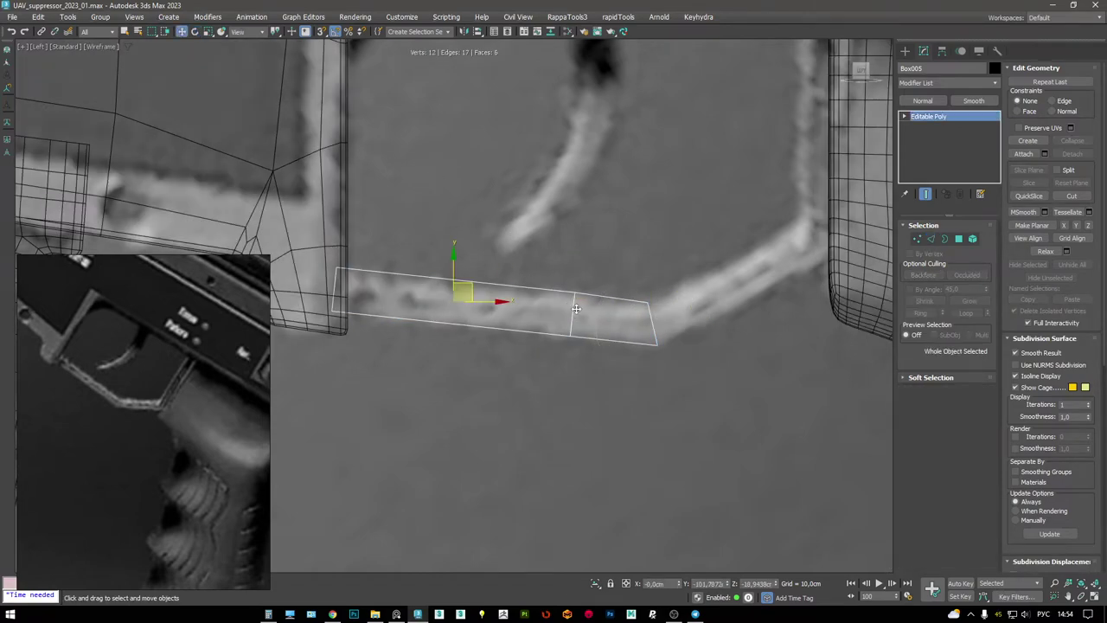
key("ctrl+z")
key("ctrl+z")
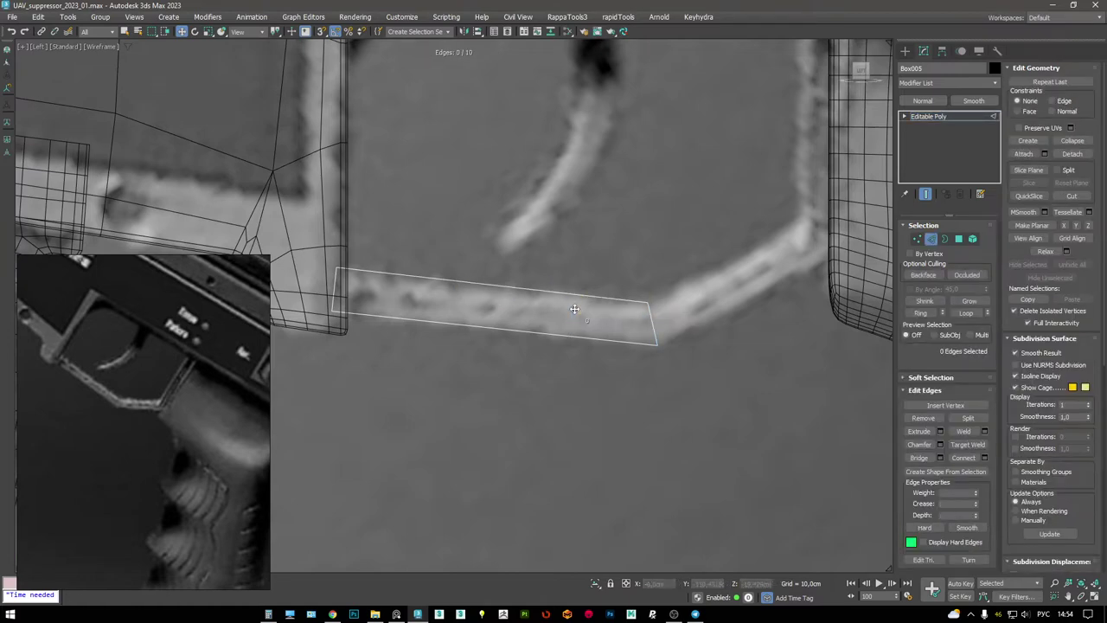
left_click_drag(668, 308, 825, 228, "shift")
scroll(813, 242, "up", 2)
- Extend the strip upward from the guard's rear corner toward the receiver
key("1")
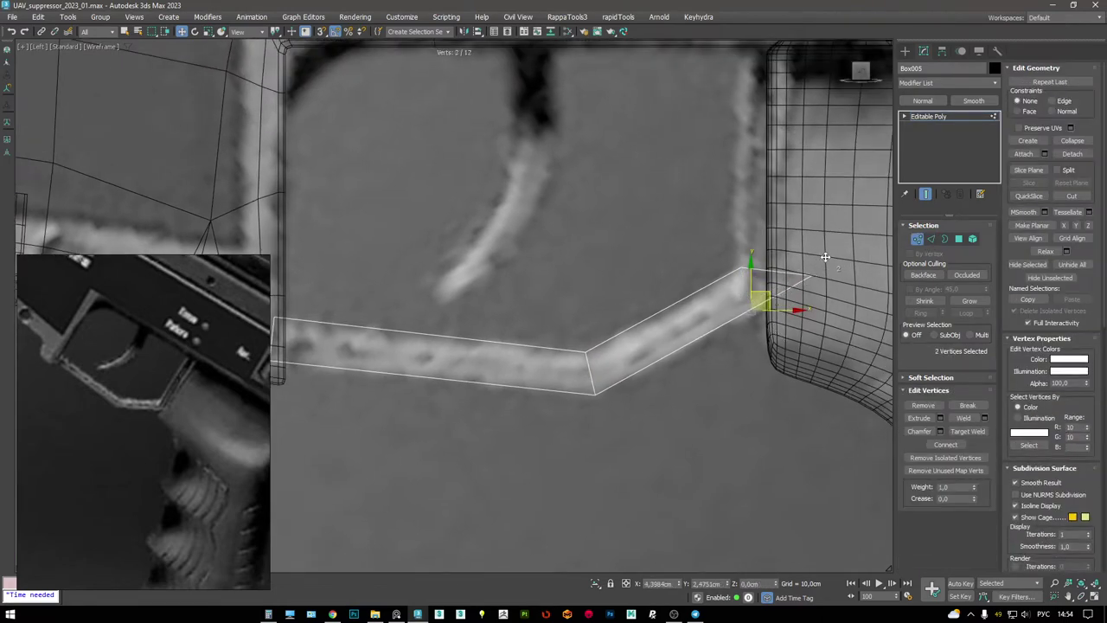
key("2")
middle_click_drag(772, 238, 765, 307)
key("F3")
left_click_drag(766, 307, 769, 114, "shift")
key("F3")
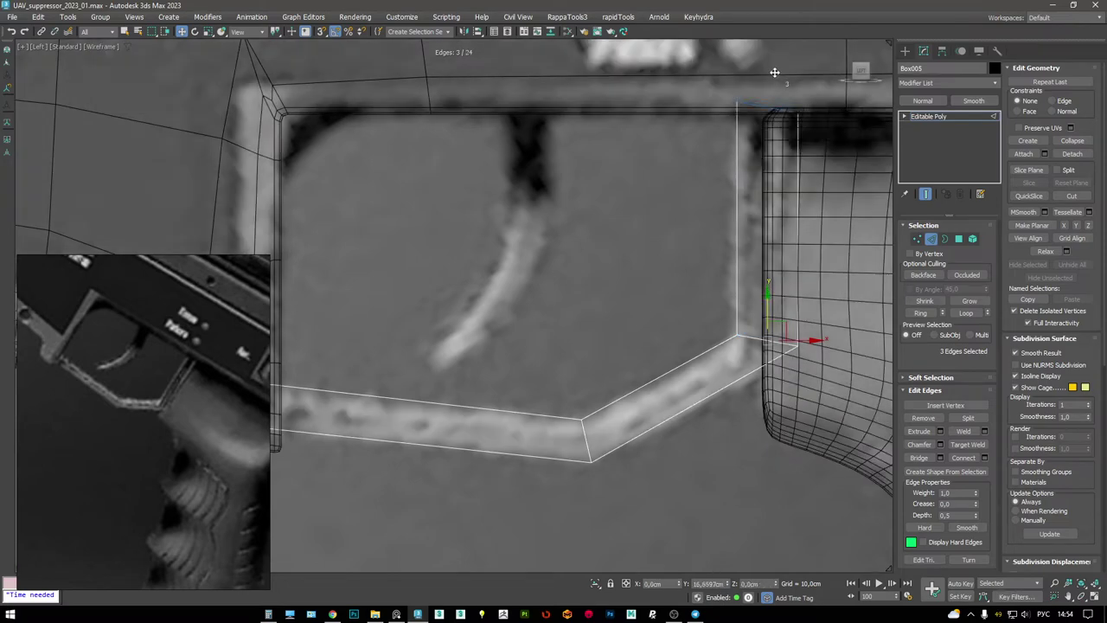
key("w")
key("F3")
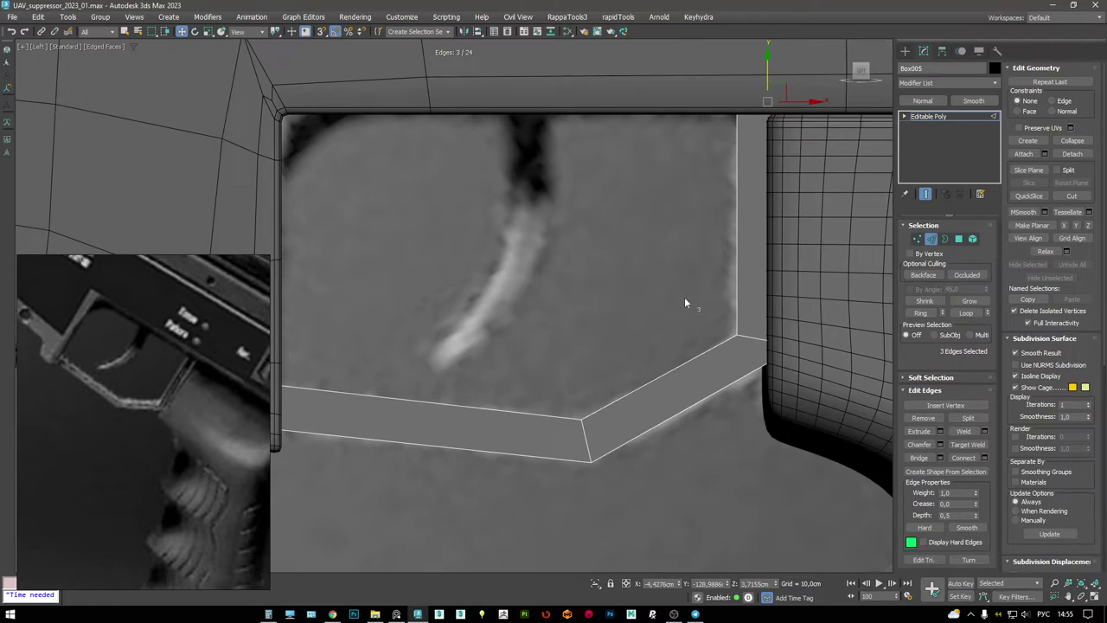
- Apply Extrude Edges twice to the strip edges, with the height reset to zero
key("shift+e")
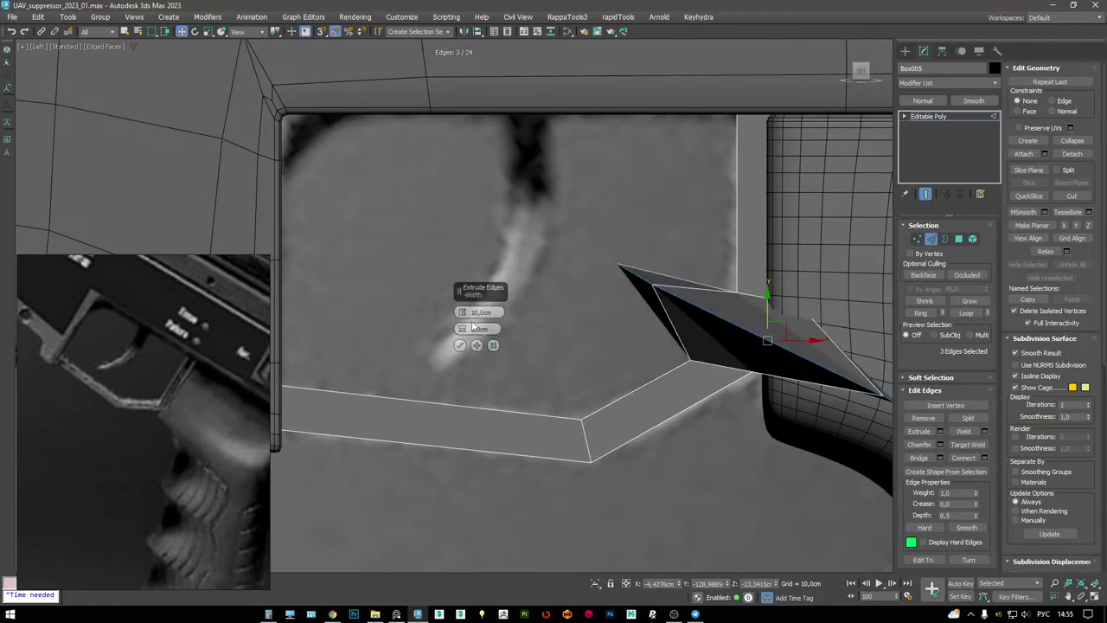
right_click(464, 314)
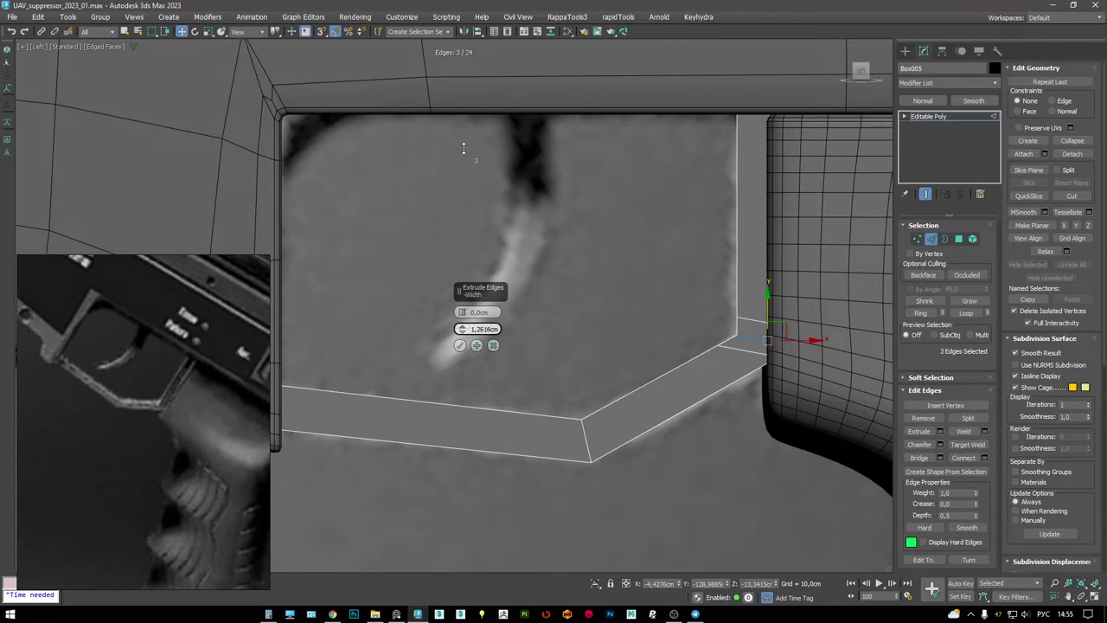
left_click(459, 346)
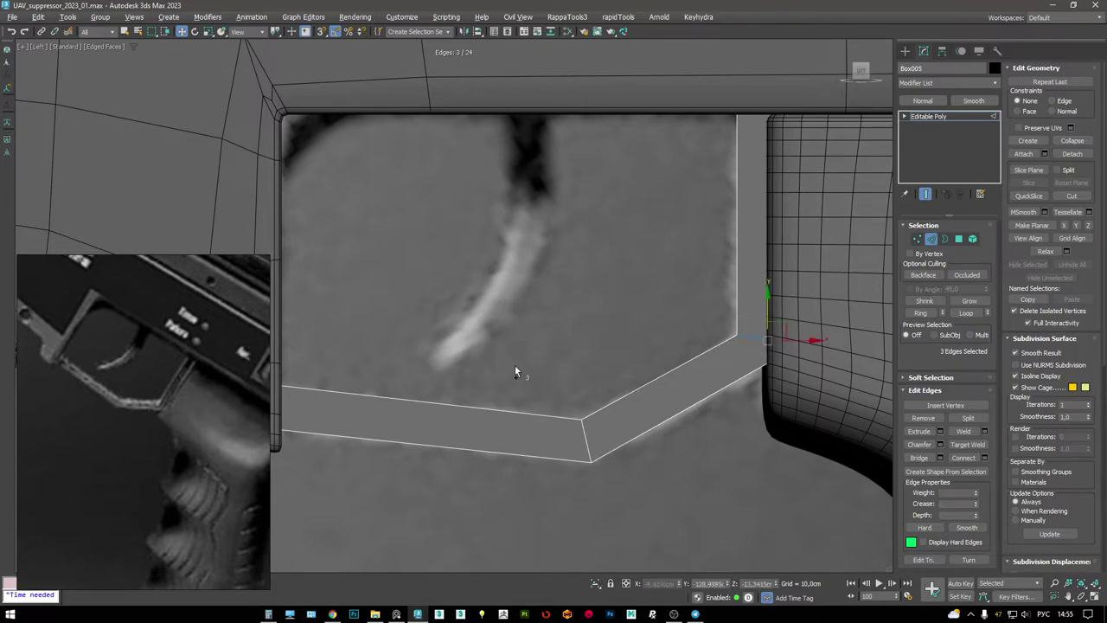
key("shift+e")
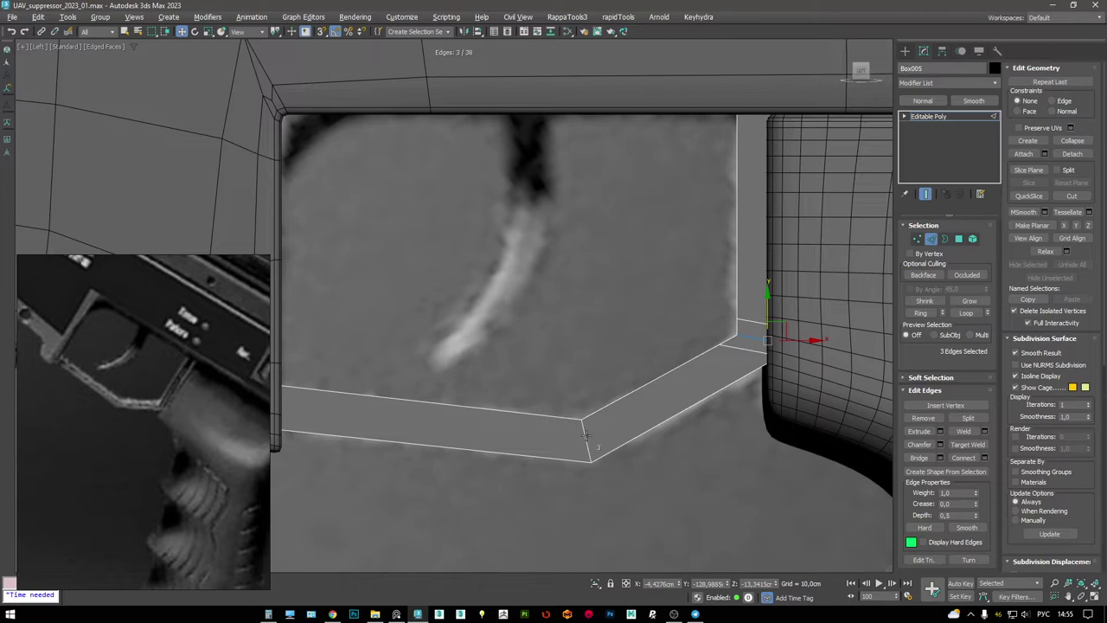
key("shift+e")
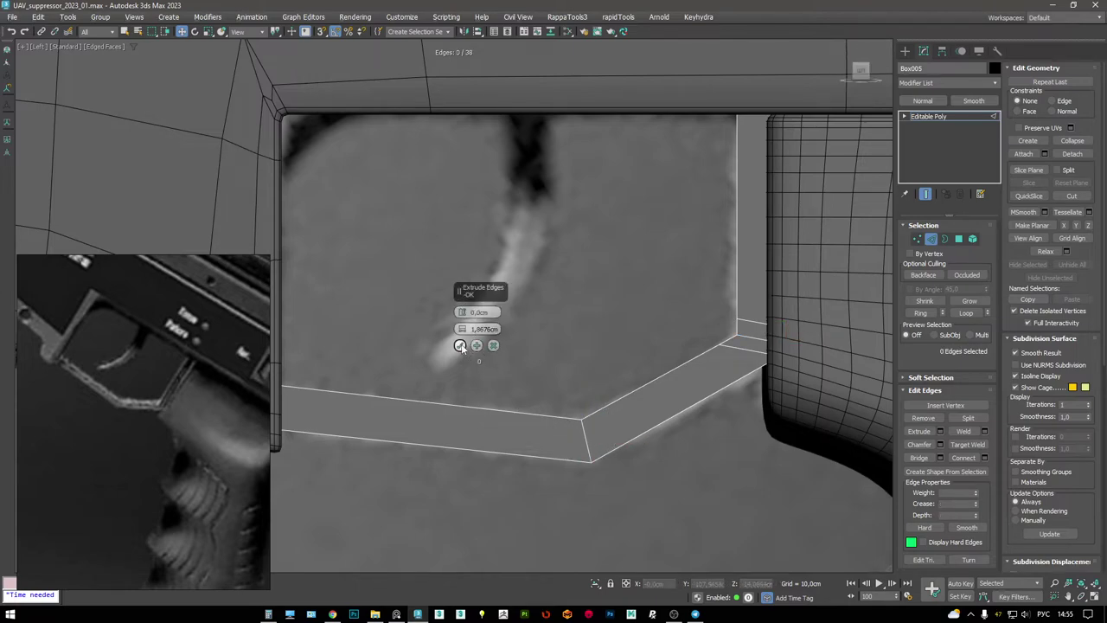
left_click(461, 347)
key("alt+w")
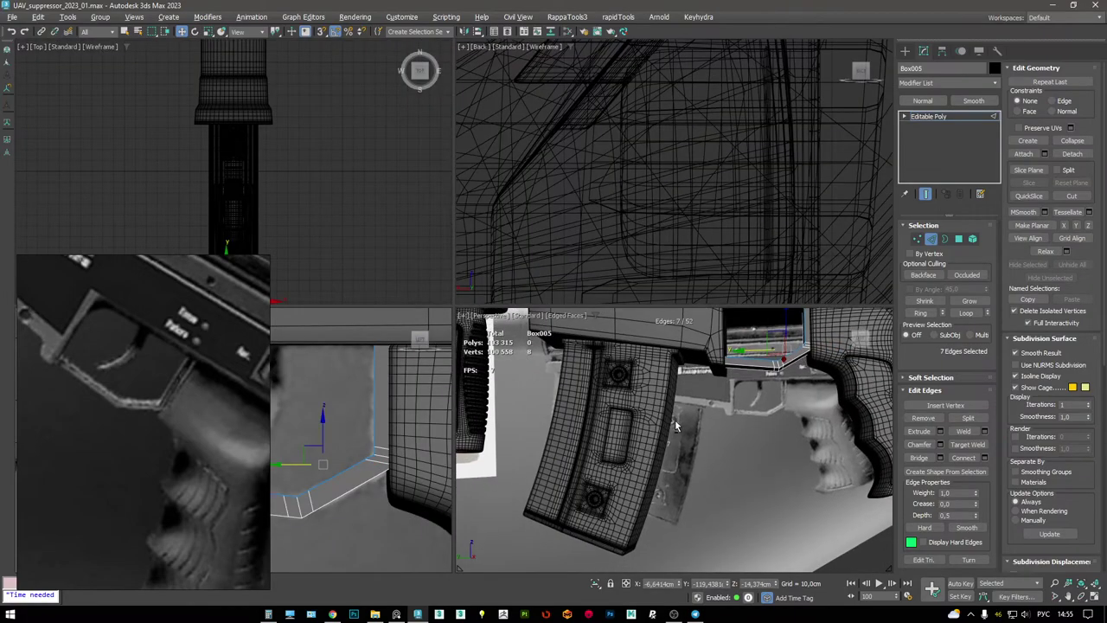
- Extrude the strip's edge loop to a width of about 0.77 cm
key("alt+w")
key("z")
double_click(593, 277)
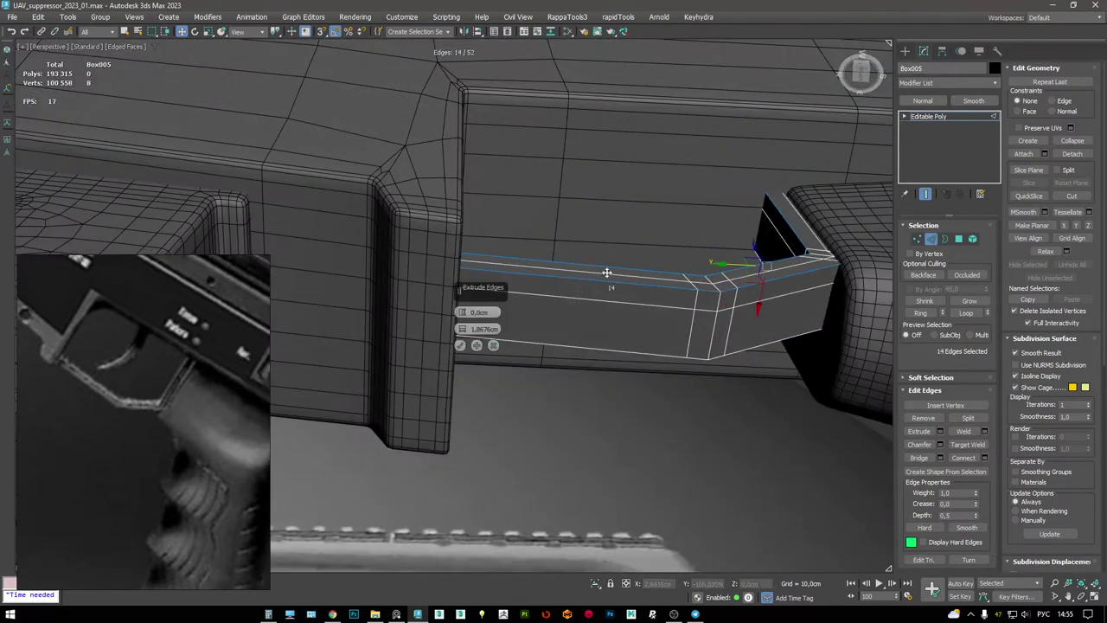
key("z")
right_click(456, 327)
left_click(452, 317)
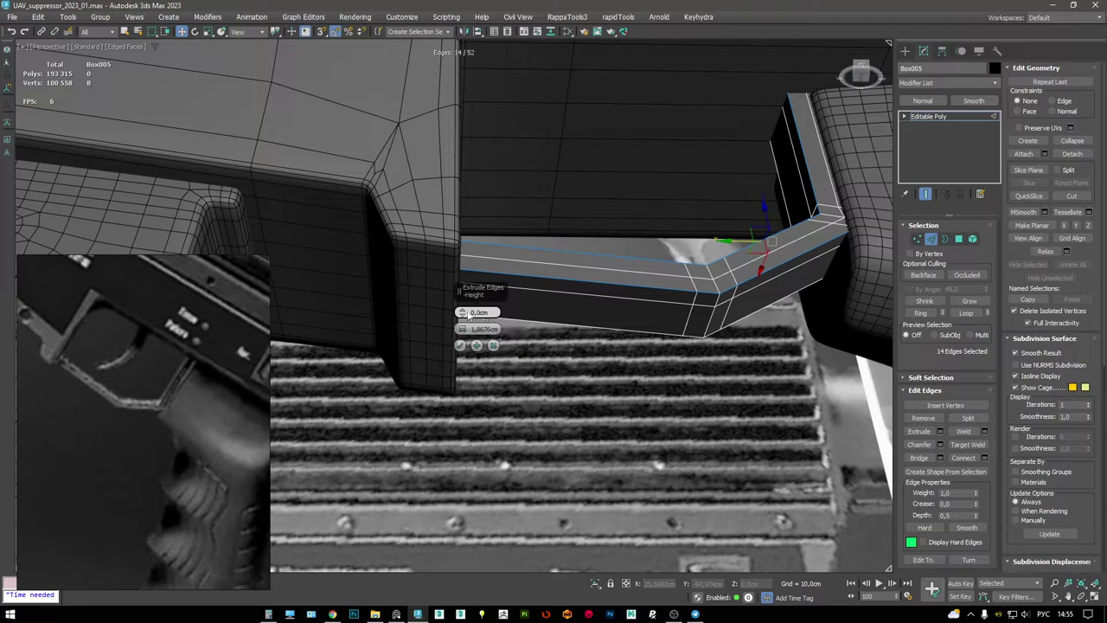
left_click_drag(462, 298, 465, 276)
left_click(459, 345)
middle_click_drag(460, 345, 488, 296, "alt")
- Pull new faces out from the edge loop around the corner
key("F3")
key("1")
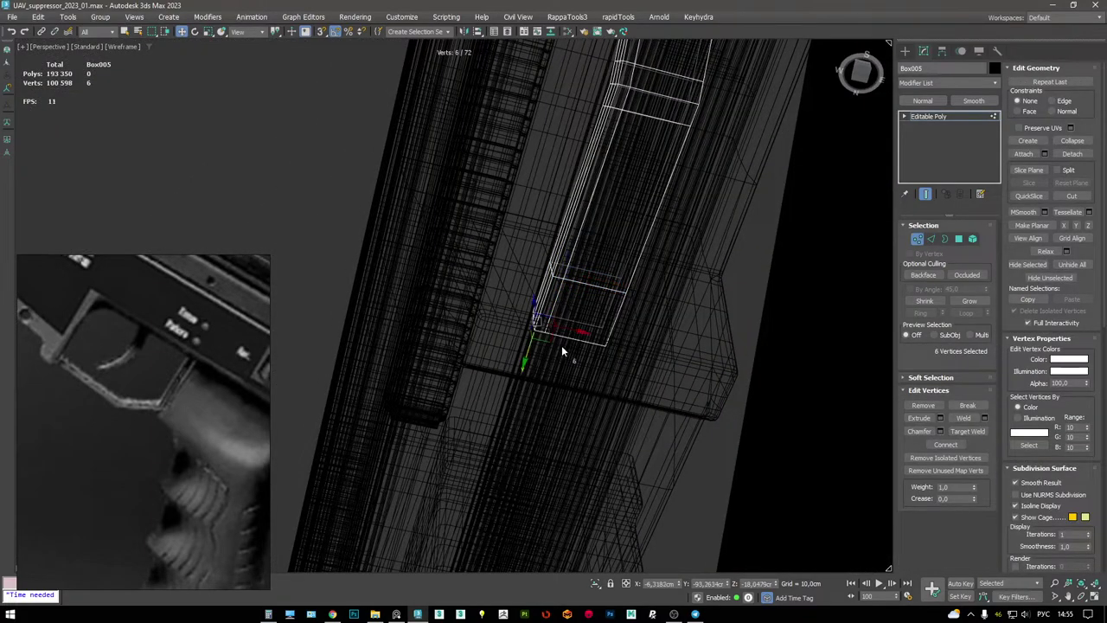
key("F3")
middle_click_drag(510, 321, 558, 319, "alt")
key("2")
double_click(591, 272)
left_click_drag(550, 321, 484, 314, "shift")
- Slide the vertices at the box's near end slightly along X
middle_click_drag(484, 314, 482, 295, "alt")
key("4")
key("F3")
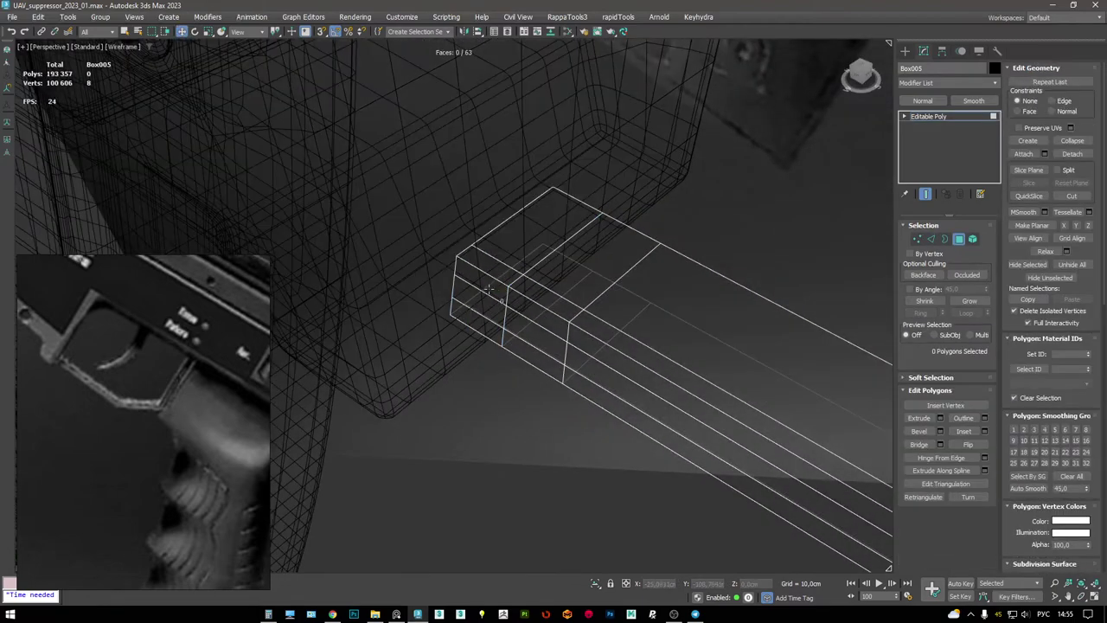
key("1")
left_click_drag(432, 235, 485, 335)
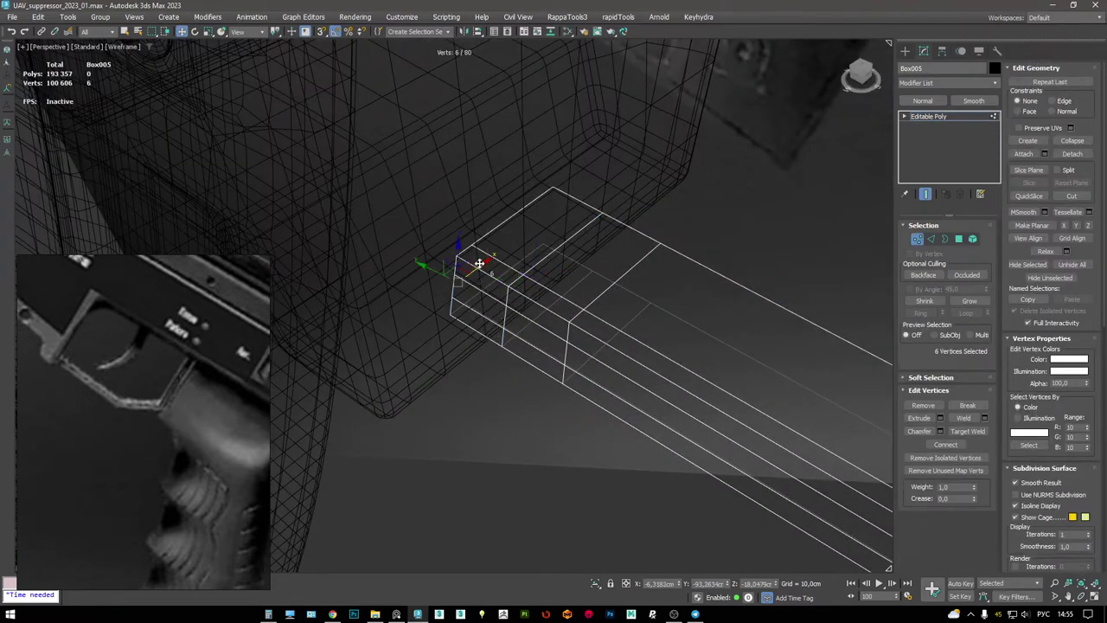
left_click_drag(480, 266, 454, 281)
key("F3")
middle_click_drag(440, 296, 540, 313, "alt")
- Insert two supporting edge loops across the strip
left_click(534, 304)
left_click(466, 298)
key("w")
key("F4")
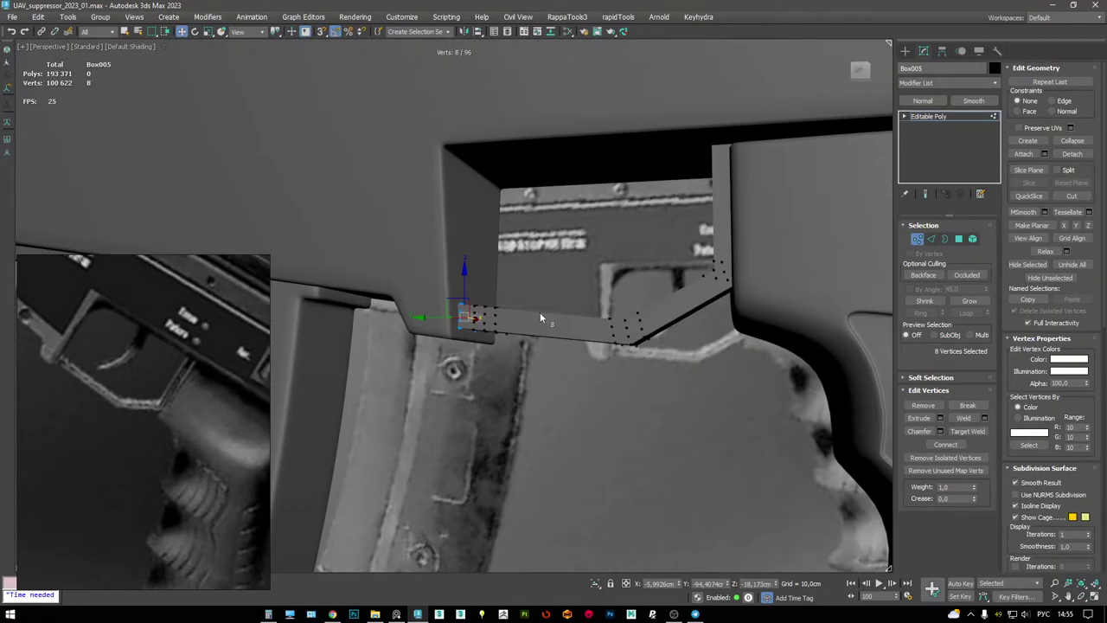
middle_click_drag(515, 389, 656, 328, "alt")
key("F4")
scroll(656, 330, "up", 3)
- Lower the corner vertices at the strip's right end slightly
middle_click_drag(348, 367, 666, 279, "alt")
key("F3")
left_click_drag(666, 279, 668, 279)
key("F3")
key("F4")
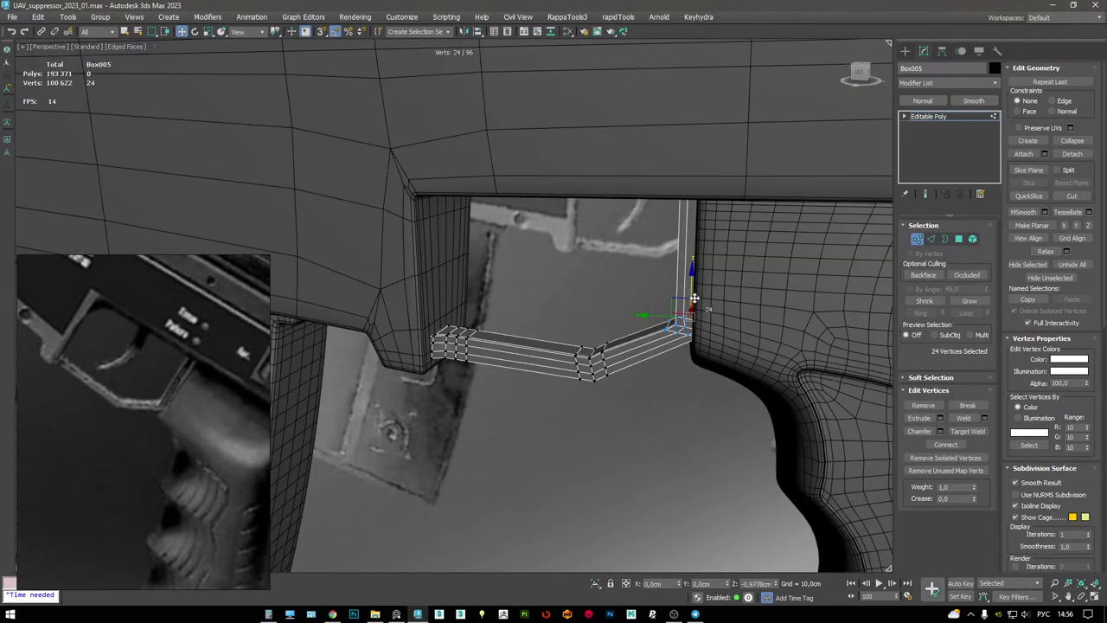
key("alt+w")
key("alt+w")
scroll(631, 338, "up", 3)
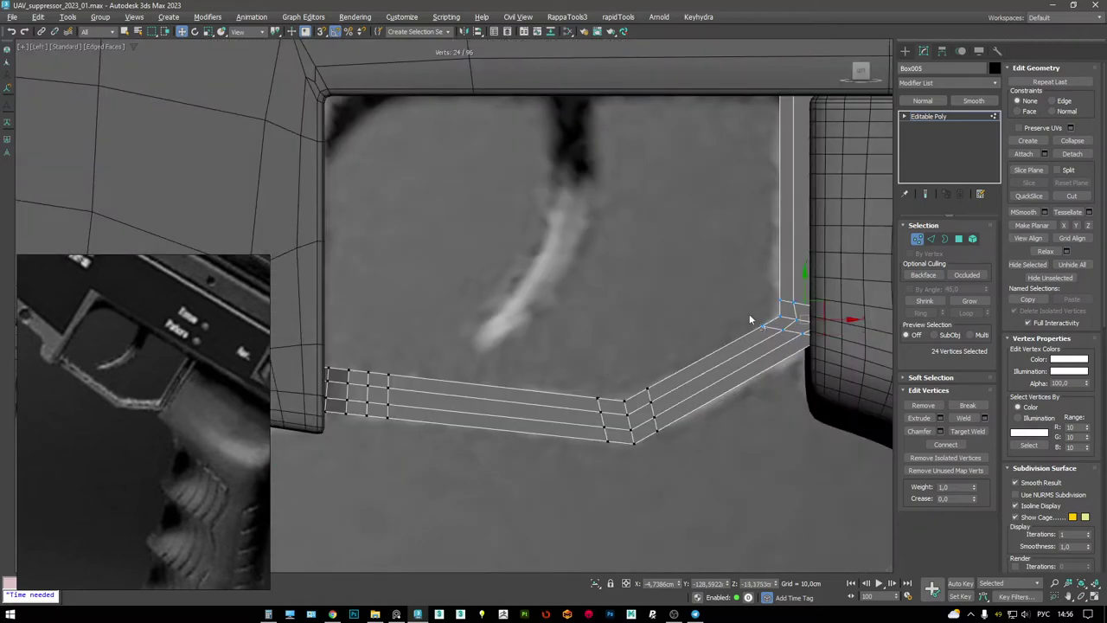
left_click_drag(786, 309, 786, 319)
key("F3")
left_click_drag(680, 441, 680, 442)
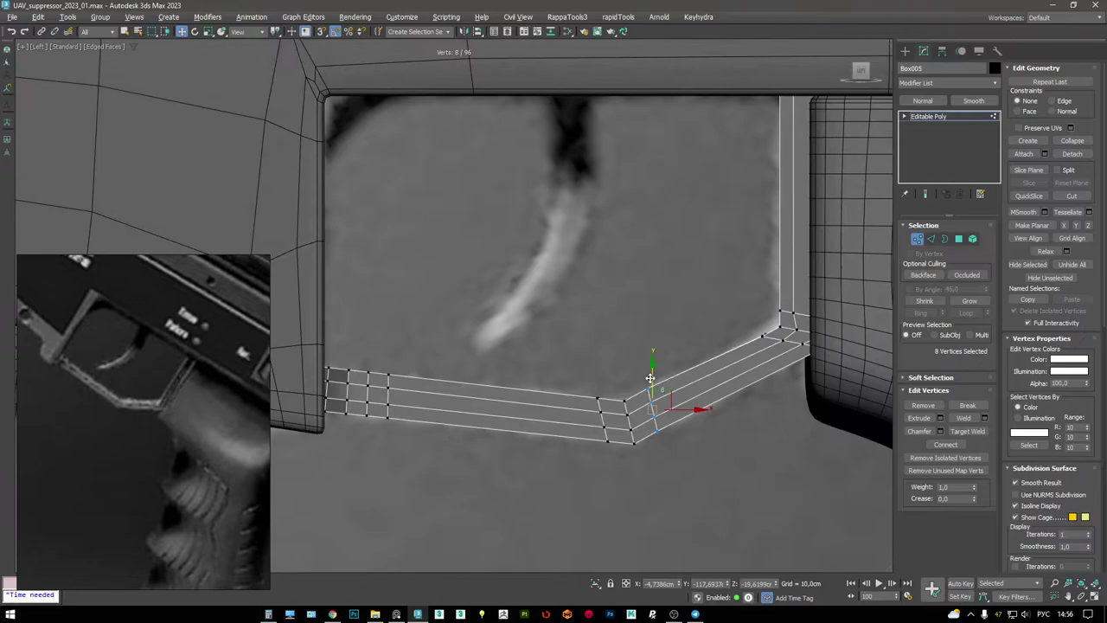
- Inspect the strip's bend from around it and return to vertex editing
key("alt+w")
key("alt+w")
scroll(680, 340, "up", 3)
mouse_move(561, 325)
middle_mouse_down("alt")
mouse_move(595, 294)
mouse_move(654, 290)
mouse_move(575, 345)
mouse_move(699, 313)
mouse_move(694, 230)
mouse_move(752, 184)
mouse_move(671, 202)
mouse_move(730, 195)
mouse_move(638, 196)
mouse_move(740, 246)
mouse_move(702, 267)
mouse_move(727, 285)
mouse_move(739, 329)
mouse_move(671, 346)
middle_mouse_up("alt")
key("F3")
key("4")
key("F3")
key("F4")
left_click(942, 121)
key("F4")
key("F3")
key("F3")
key("F3")
- Cut a new edge across the strip's faces
key("F3")
- Extend the strip's top corner with new faces up toward the receiver
key("F3")
key("2")
key("w")
key("F3")
key("F3")
key("1")
key("F3")
key("F3")
key("F3")
key("F3")
key("F3")
left_click(536, 370)
right_click(739, 344)
left_click(715, 317)
key("w")
key("F3")
scroll(715, 317, "up", 5)
scroll(697, 304, "up", 3)
middle_click_drag(697, 304, 657, 277, "alt")
left_click(620, 252, "ctrl")
key("F3")
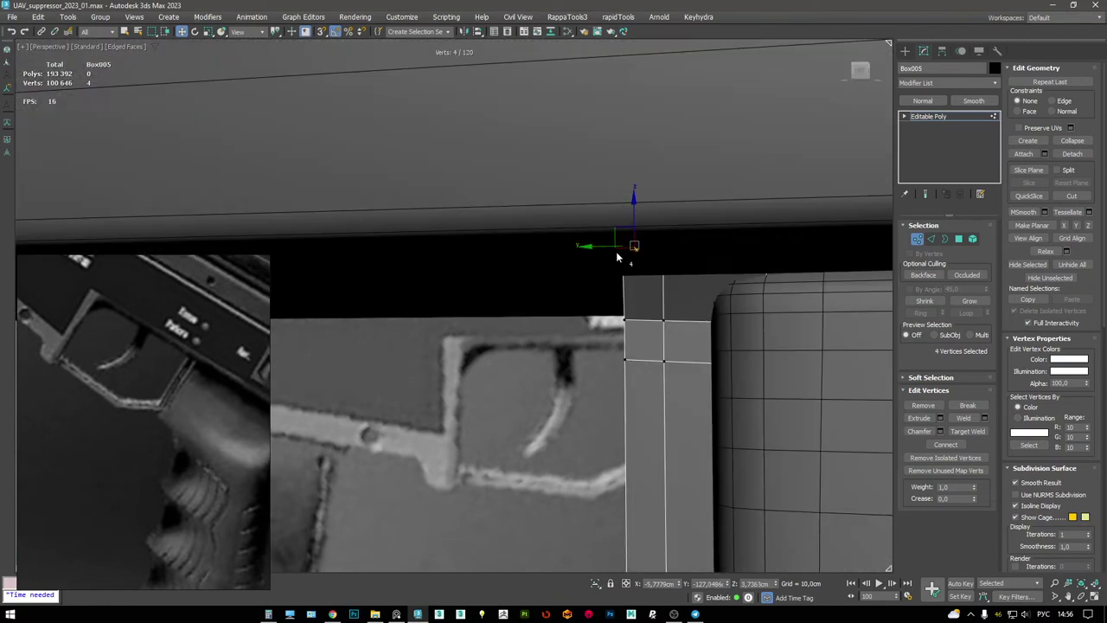
mouse_move(533, 249)
middle_mouse_down("alt")
mouse_move(519, 260)
mouse_move(647, 297)
mouse_move(908, 179)
middle_mouse_up("alt")
key("ctrl+shift+c")
key("F4")
scroll(656, 294, "down", 3)
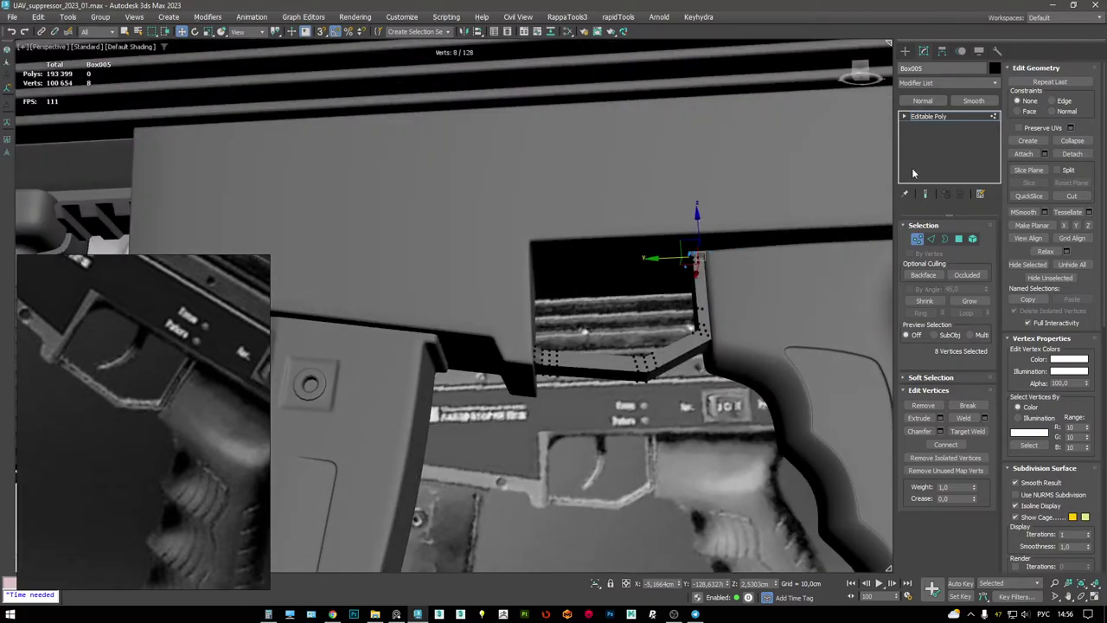
- Add a Symmetry modifier and then TurboSmooth on top of it to the trigger guard
right_click(623, 106)
left_click(666, 218)
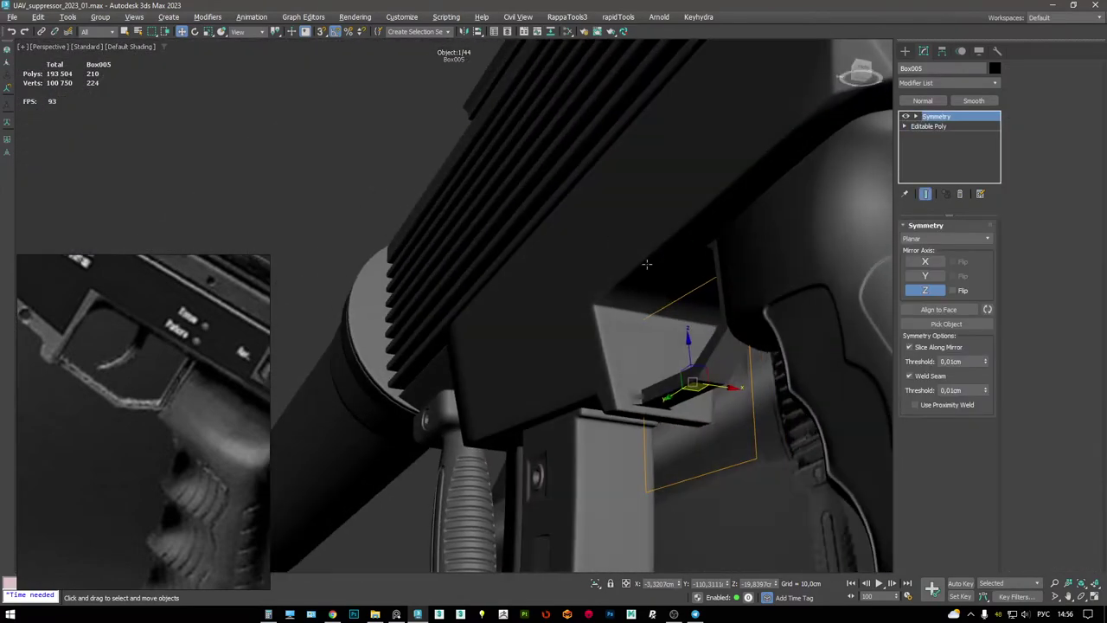
key("F3")
mouse_move(605, 346)
middle_mouse_down("alt")
mouse_move(657, 381)
mouse_move(642, 392)
middle_mouse_up("alt")
key("F3")
key("F4")
right_click(642, 392)
left_click(615, 380)
scroll(657, 380, "down", 5)
key("F4")
- Frame the guard from a steep top-down angle and check the Symmetry modifier settings
middle_click_drag(688, 417, 701, 312, "alt")
key("F4")
scroll(742, 347, "up", 5)
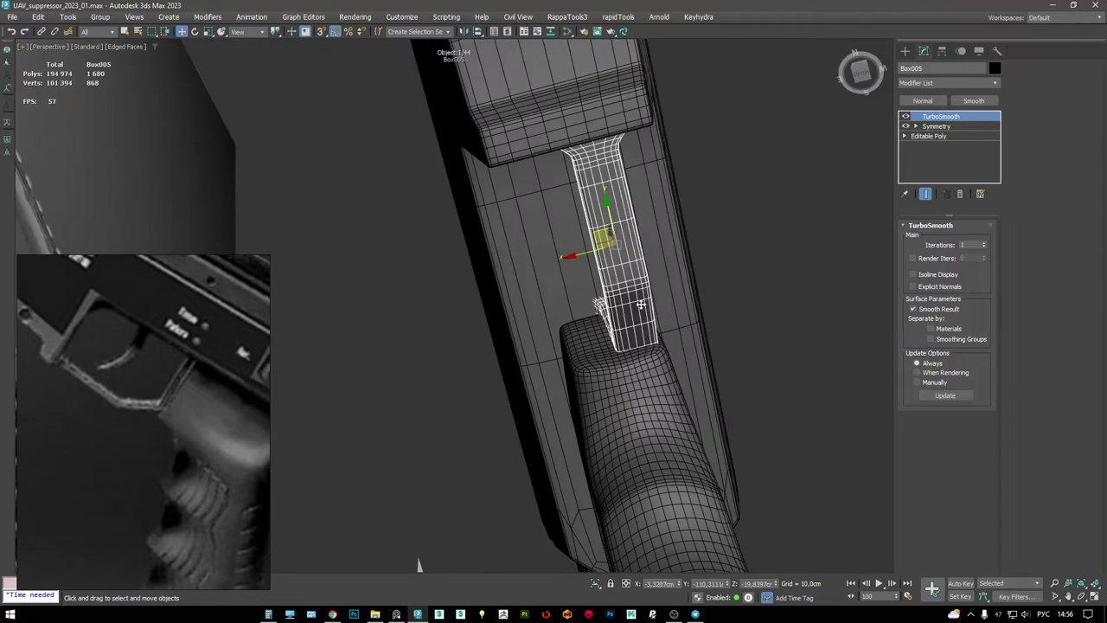
key("F3")
left_click(937, 126)
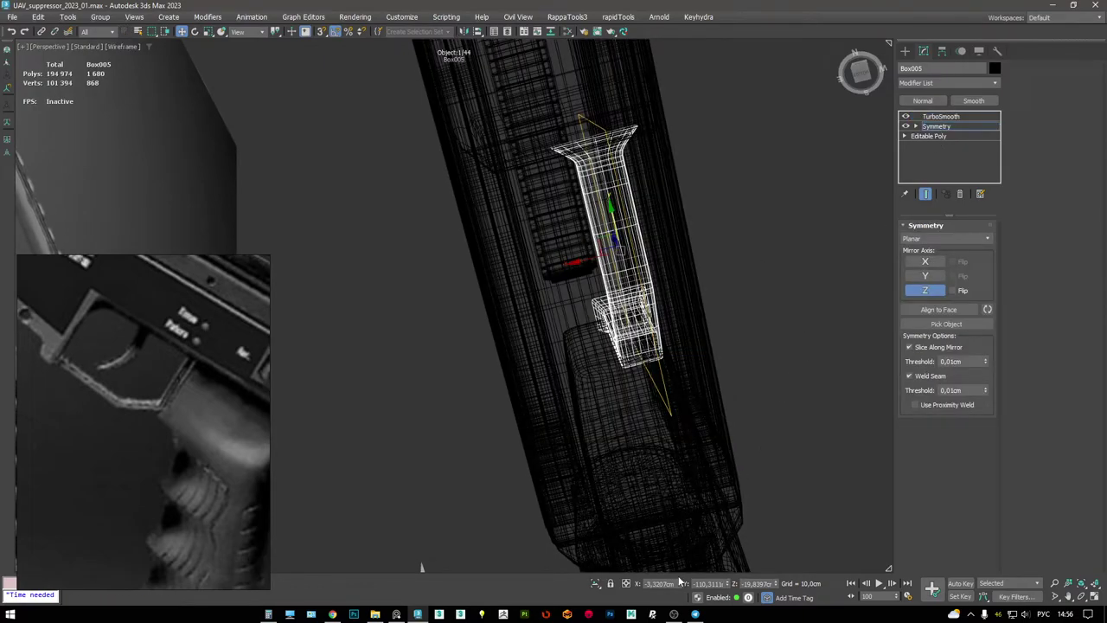
key("F3")
key("F4")
- Orbit around the grip and handguard to inspect the smoothed trigger guard
mouse_move(776, 378)
middle_mouse_down("alt")
mouse_move(637, 277)
mouse_move(638, 329)
middle_mouse_up("alt")
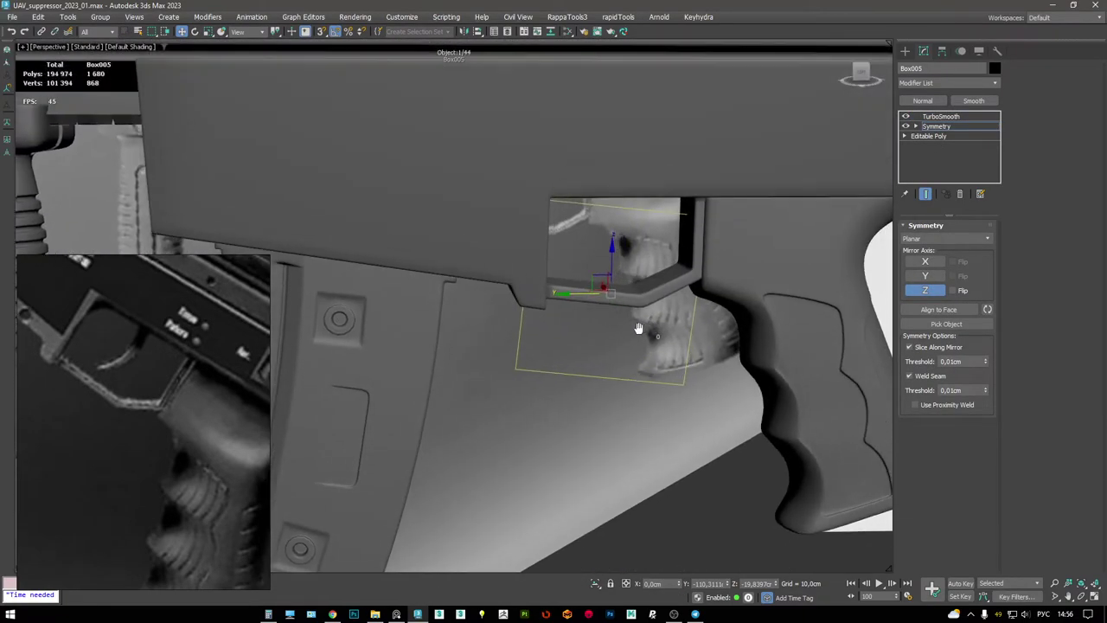
scroll(638, 328, "down", 5)
middle_click_drag(555, 333, 567, 286, "alt")
scroll(557, 246, "up", 4)
scroll(573, 320, "up", 2)
key("F4")
scroll(623, 316, "up", 2)
key("F4")
scroll(614, 298, "up", 2)
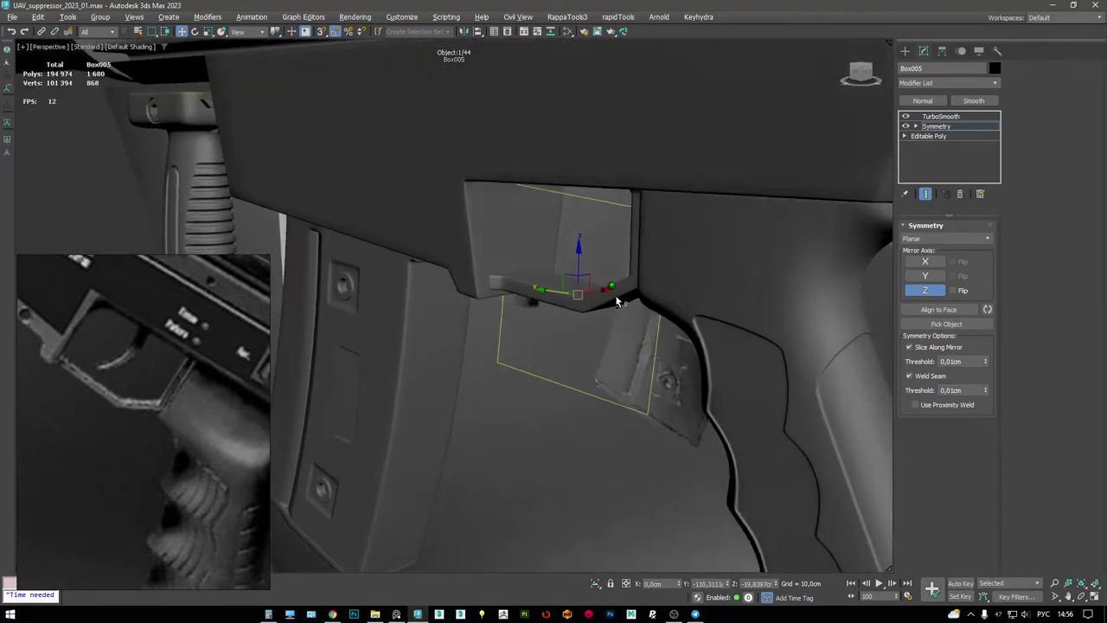
key("F4")
scroll(614, 298, "down", 3)
- Return to Editable Poly vertex level, select the strip's lower-section vertices and preview the end result
left_click(943, 136)
key("z")
scroll(571, 290, "up", 2)
middle_click_drag(571, 290, 632, 424, "alt")
key("F3")
key("1")
left_click_drag(658, 431, 569, 365)
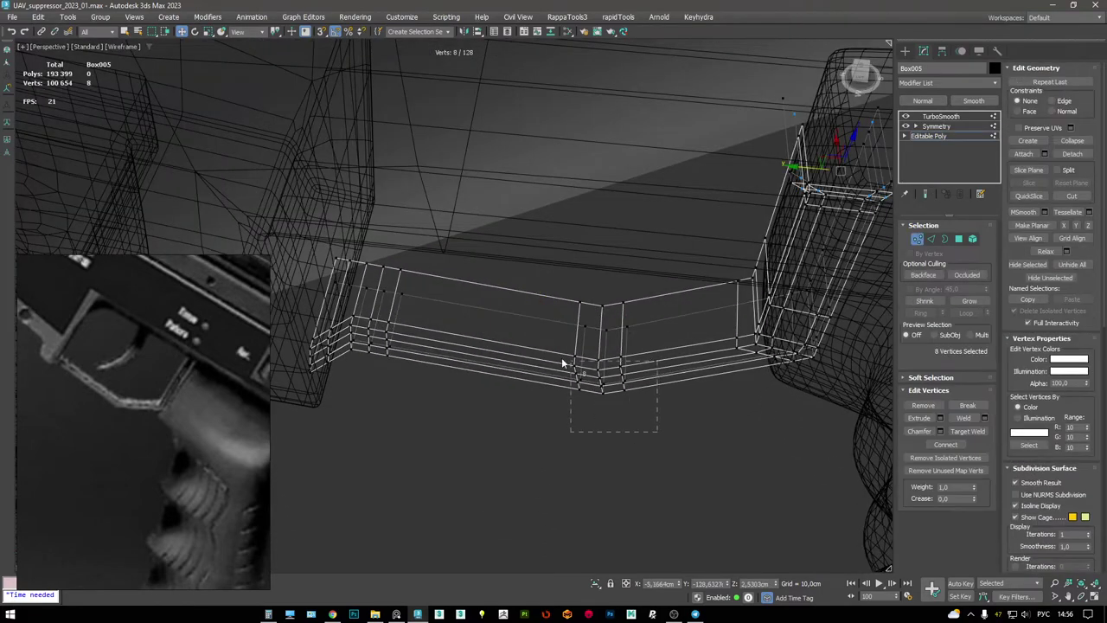
middle_click_drag(516, 356, 503, 403, "alt")
left_click_drag(325, 325, 324, 323)
key("F3")
middle_click_drag(323, 323, 491, 393, "alt")
key("ctrl+e")
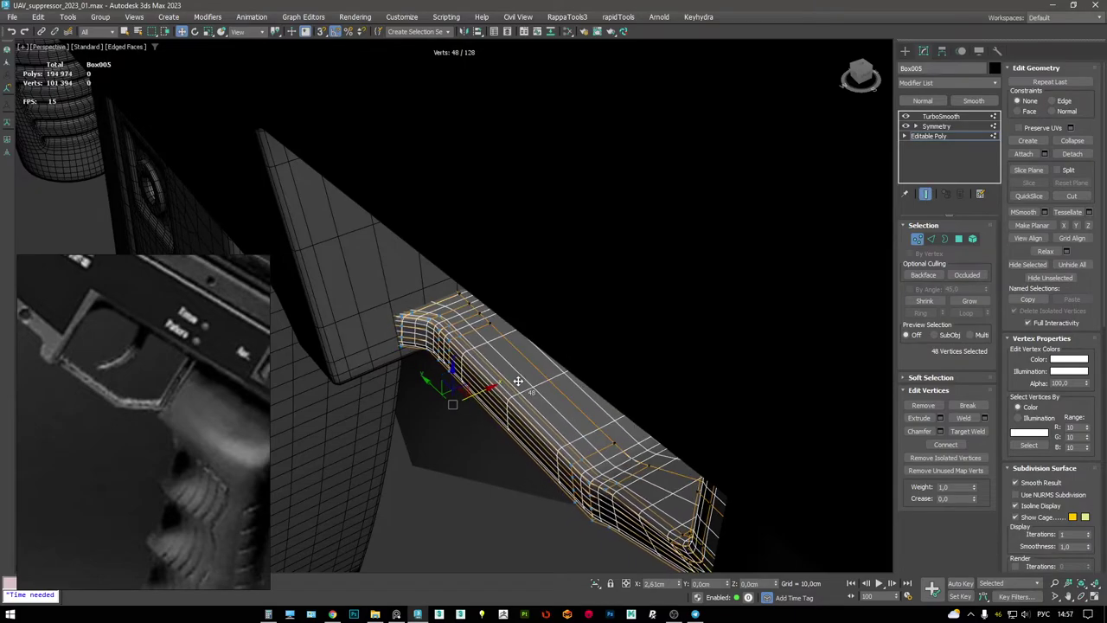
middle_click_drag(519, 383, 660, 296, "alt")
key("ctrl+e")
- Move and rotate the strip's lower-section vertices to reshape the trigger guard
key("alt+c")
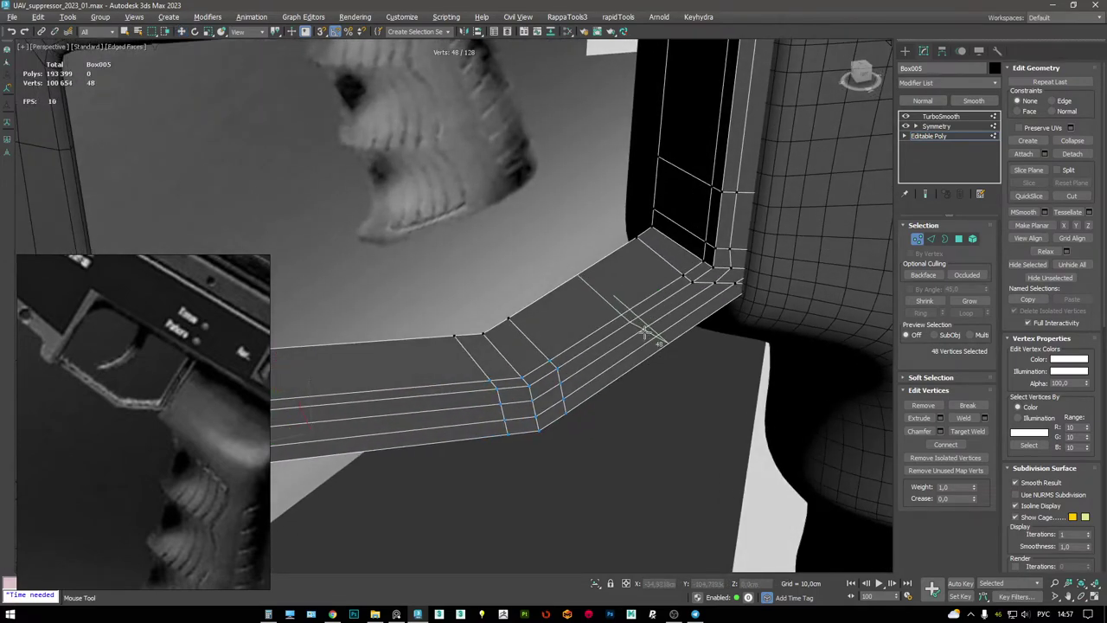
key("w")
mouse_move(656, 325)
middle_mouse_down("alt")
mouse_move(647, 294)
mouse_move(613, 291)
mouse_move(647, 342)
middle_mouse_up("alt")
key("F3")
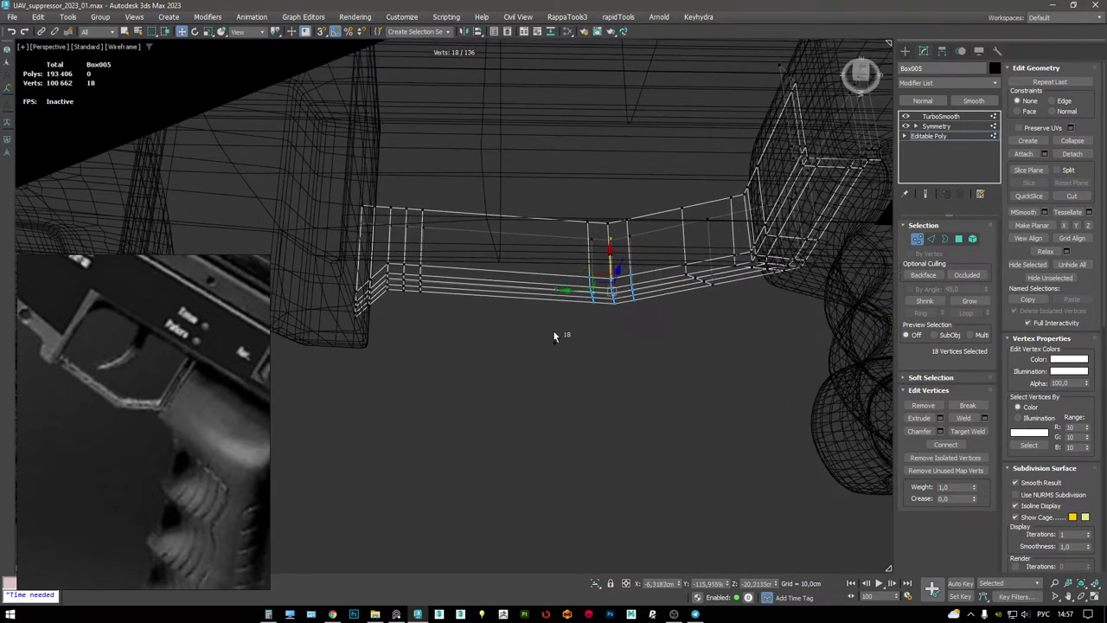
left_click_drag(267, 255, 267, 253)
key("F3")
middle_click_drag(268, 253, 538, 262, "alt")
mouse_move(484, 274)
left_mouse_down()
mouse_move(481, 260)
mouse_move(491, 261)
left_mouse_up()
middle_click_drag(492, 262, 639, 286, "alt")
key("F3")
key("e")
key("F3")
left_click_drag(638, 287, 720, 317)
middle_click_drag(720, 318, 522, 125, "alt")
- Undo the last change, preview the smoothed guard and select all its vertices for moving
key("ctrl+z")
key("ctrl+z")
key("ctrl+e")
key("ctrl+e")
key("F3")
left_click_drag(604, 373, 606, 376)
key("w")
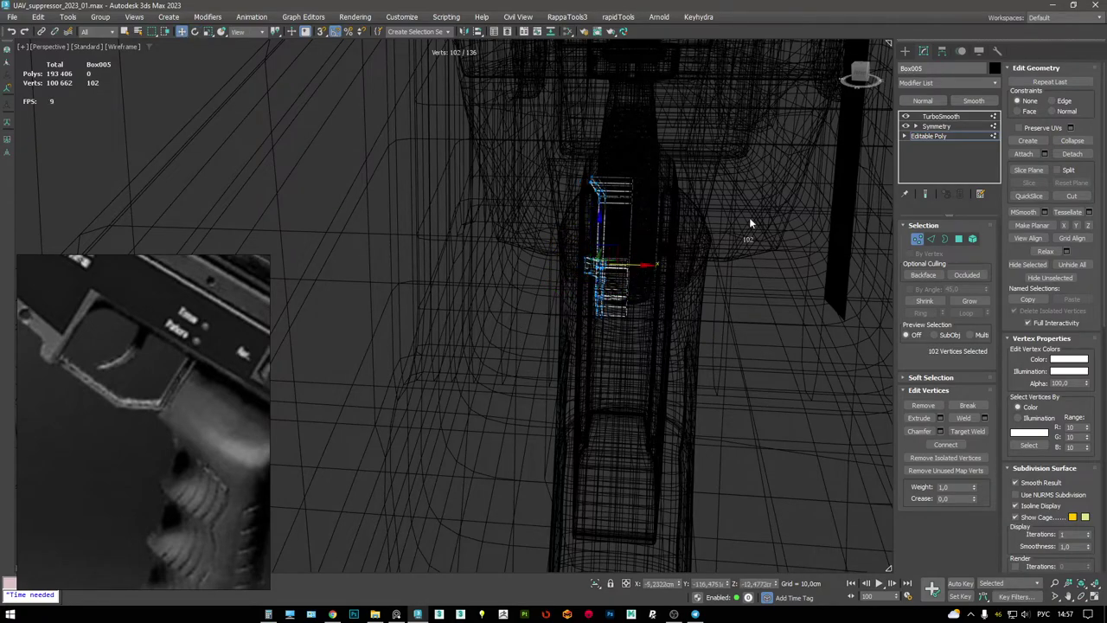
key("ctrl+e")
- Check the TurboSmooth settings and compare the guard with the reference image in Left view
left_click(941, 116)
key("F3")
scroll(550, 259, "down", 8)
key("alt+w")
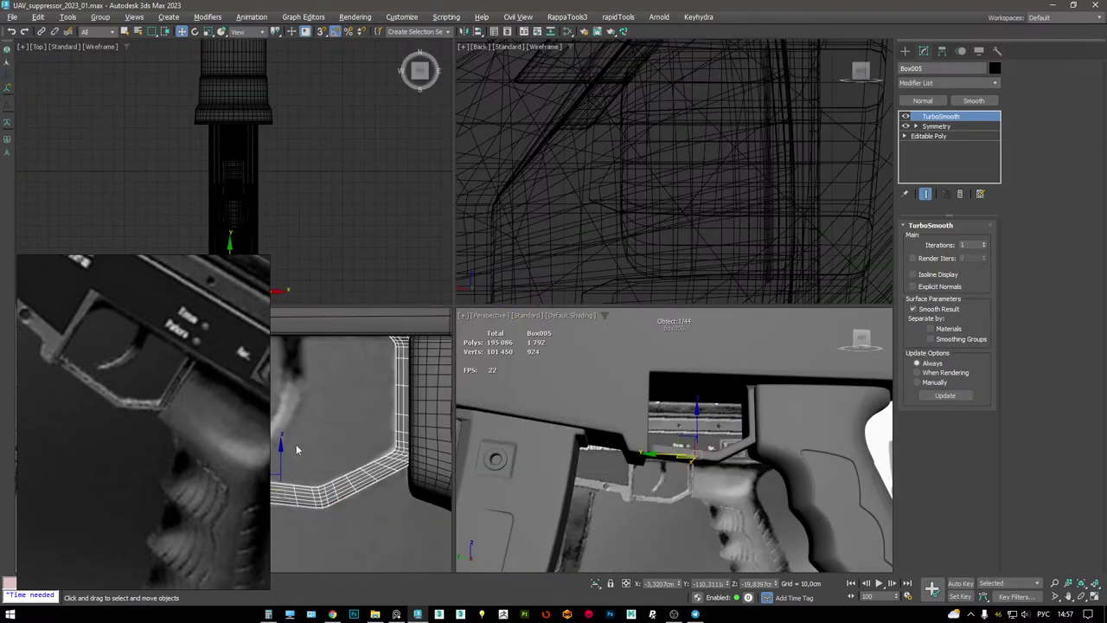
key("alt+w")
middle_click_drag(588, 296, 524, 339)
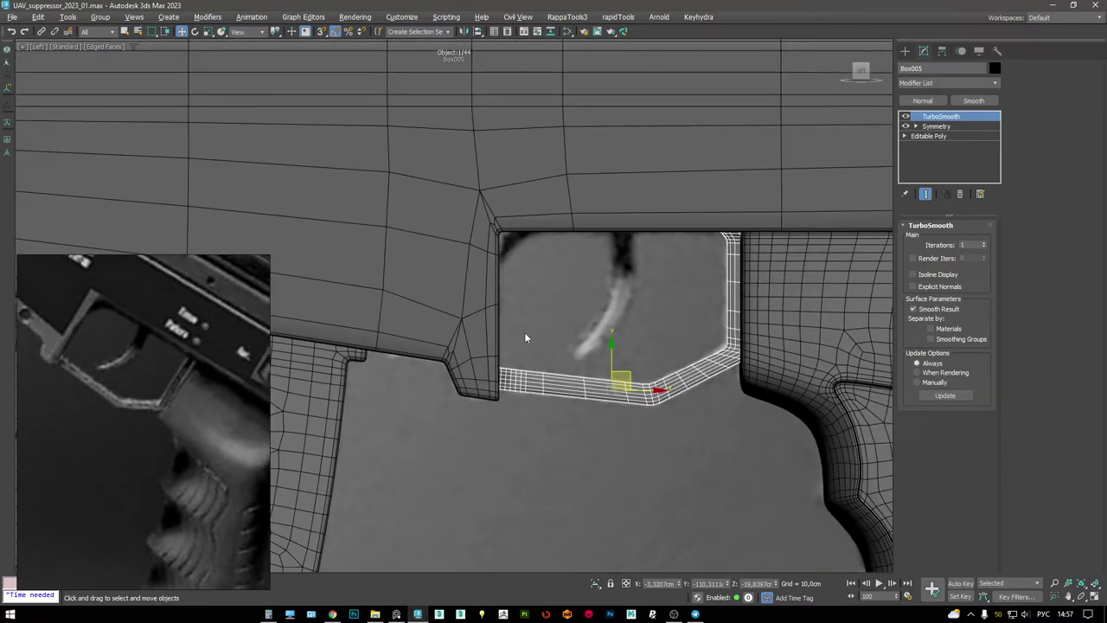
key("F3")
scroll(563, 283, "up", 1)
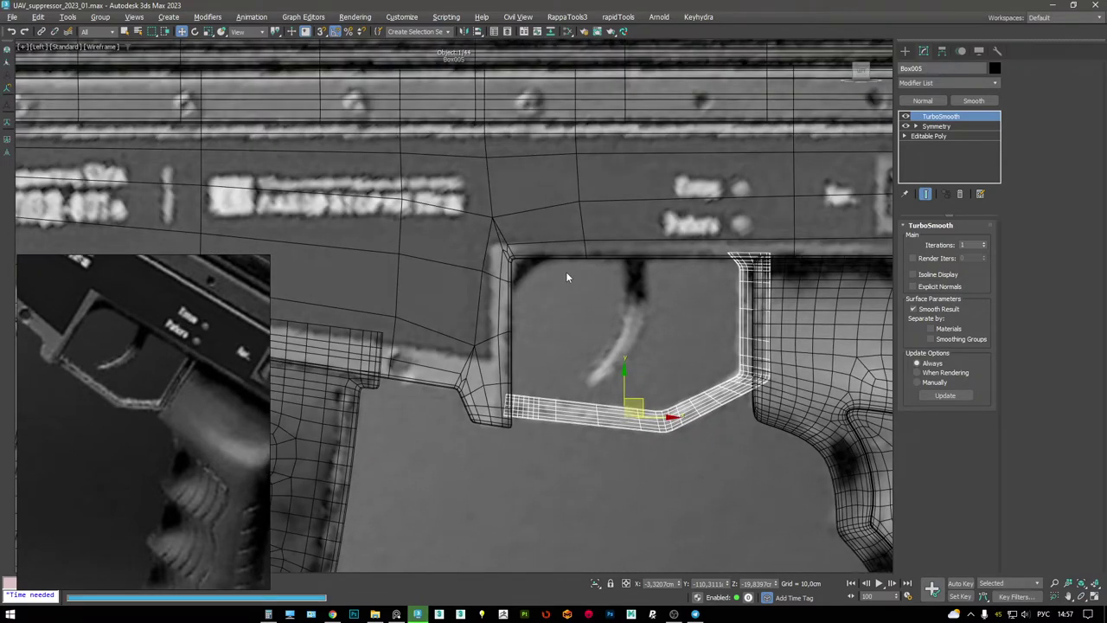
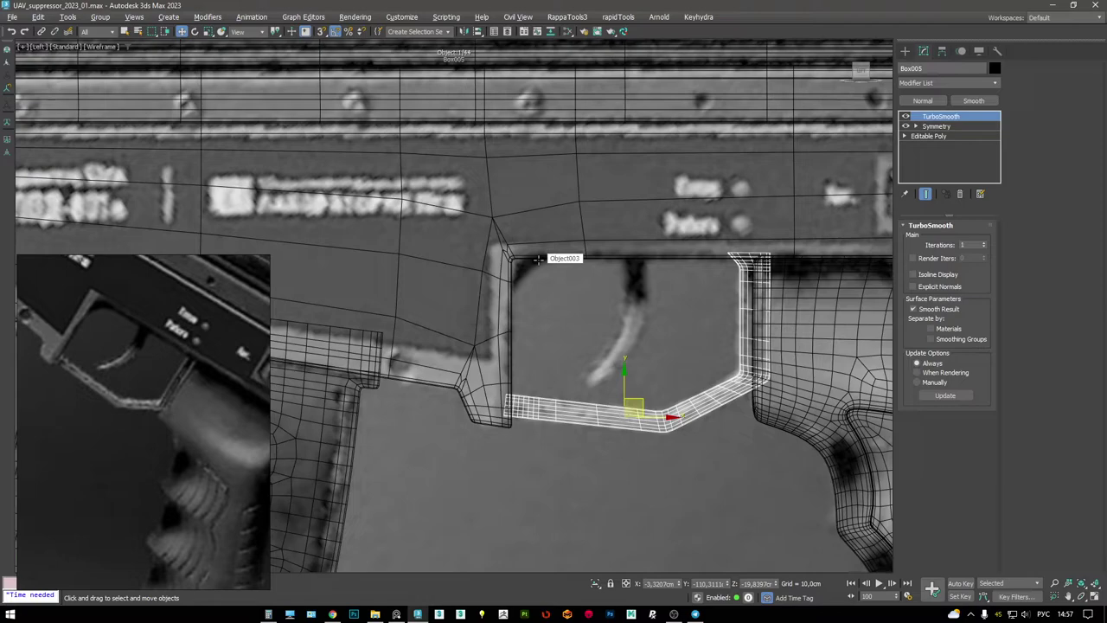
- Draw a new box inside the trigger guard opening
middle_click_drag(537, 258, 529, 254)
right_click(757, 336)
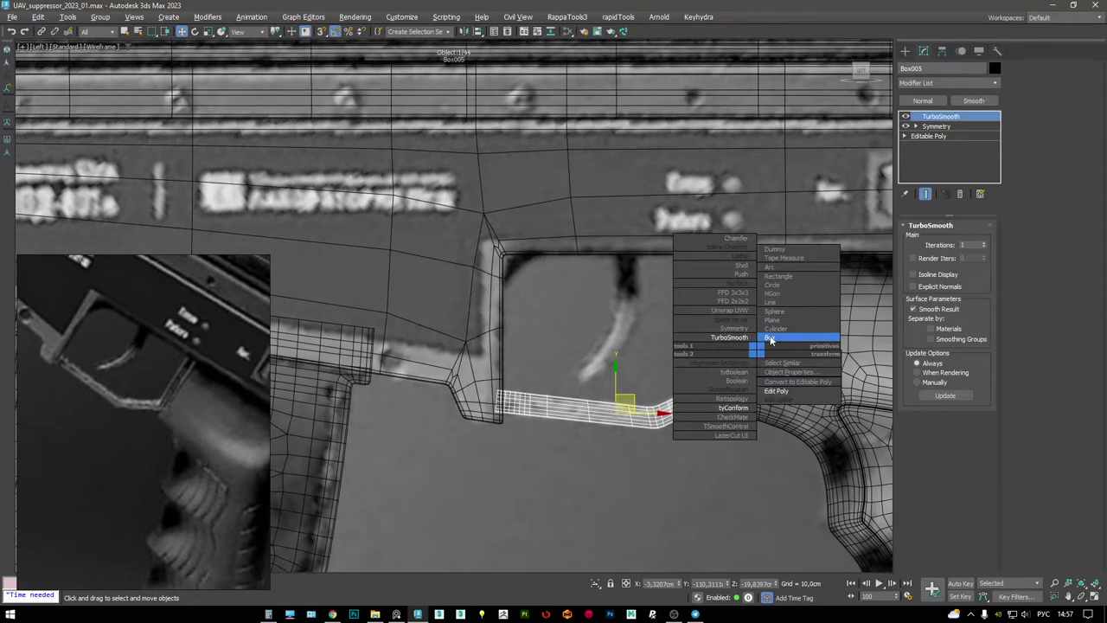
left_click(796, 328)
left_click_drag(674, 254, 702, 370)
left_click(717, 366)
key("w")
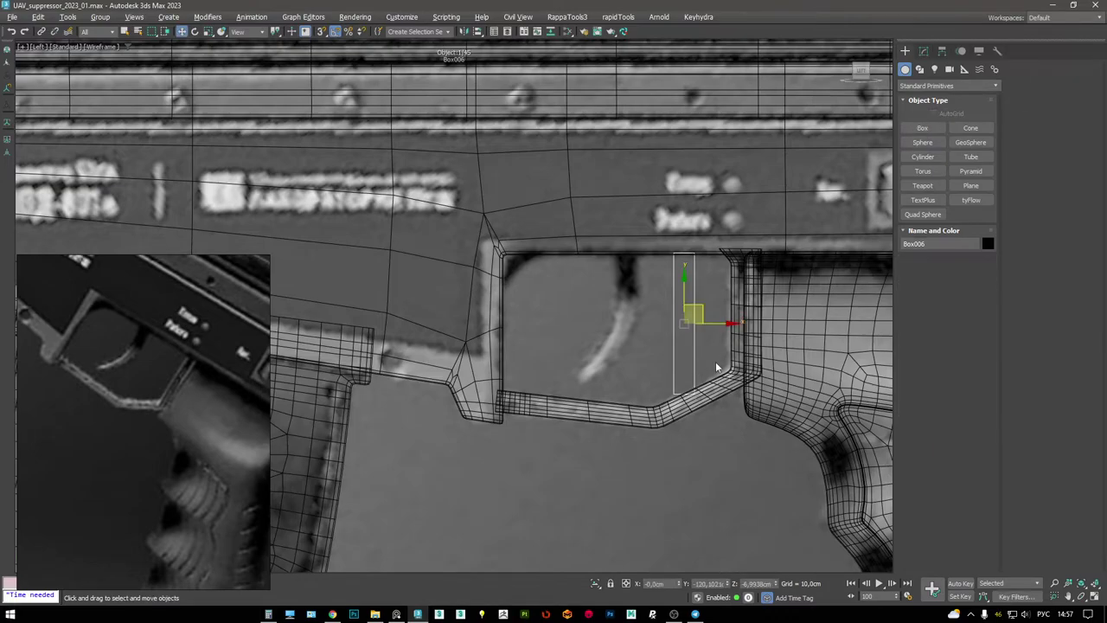
key("alt+w")
key("alt+w")
mouse_move(519, 285)
middle_mouse_down("alt")
mouse_move(547, 283)
mouse_move(522, 247)
mouse_move(532, 190)
middle_mouse_up("alt")
key("F3")
- Convert the box to Editable Poly and delete its top and bottom faces
right_click(521, 248)
key("4")
key("F3")
left_click(512, 257)
scroll(512, 257, "up", 5)
left_click(543, 165, "ctrl")
key("Delete")
key("F3")
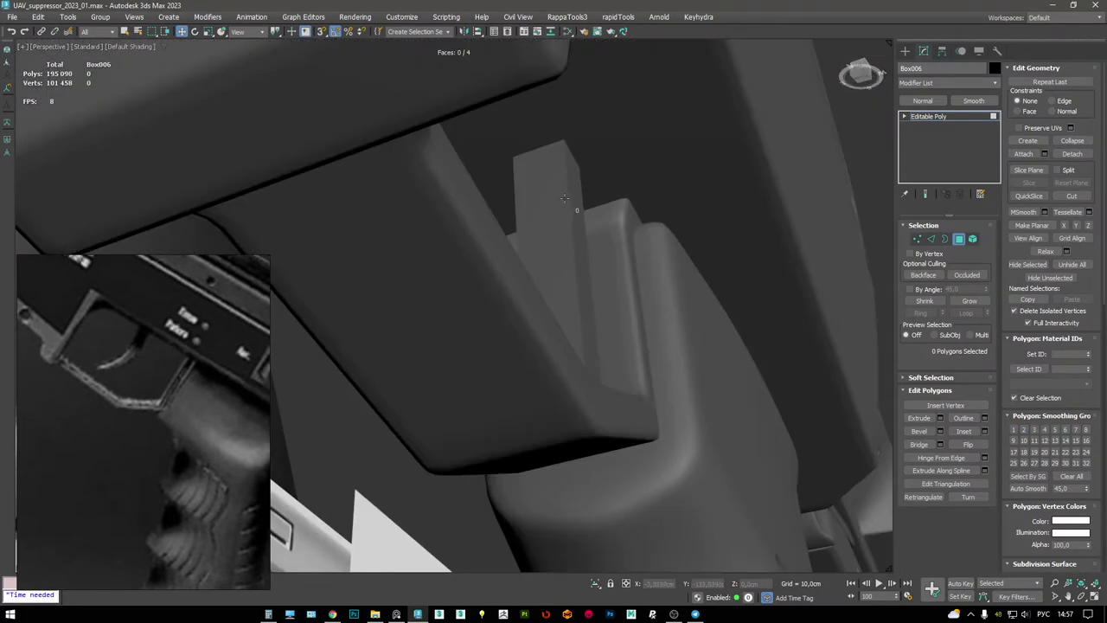
key("F3")
left_click(932, 116)
- Add a Symmetry modifier and align the box over the trigger in the Left view
right_click(613, 199)
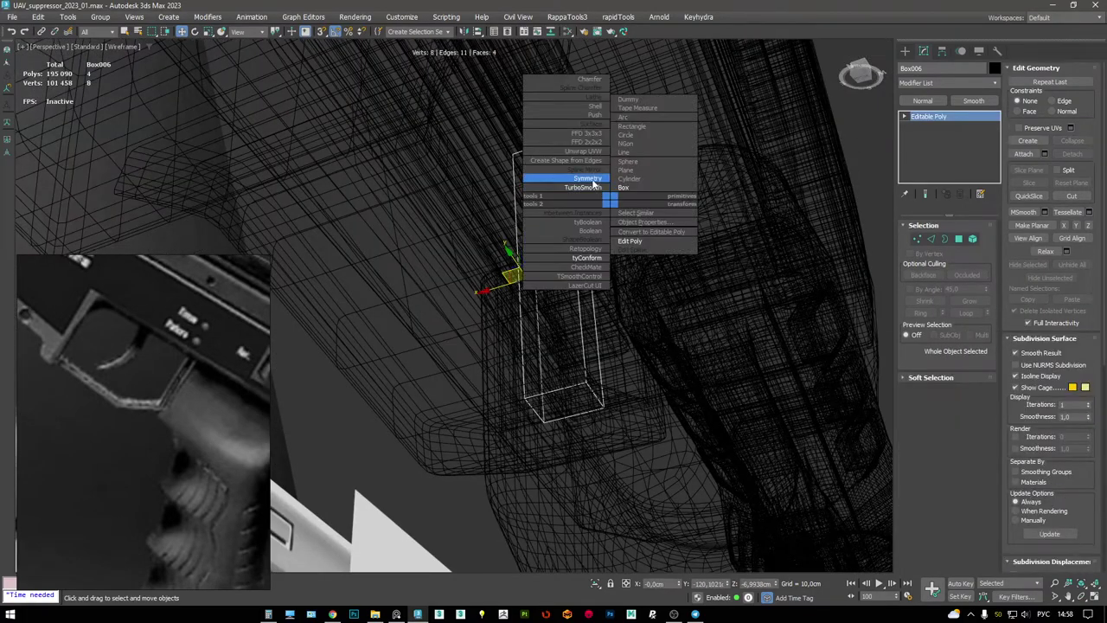
left_click(580, 185)
middle_click_drag(880, 272, 411, 378, "alt")
scroll(640, 324, "up", 5)
key("F3")
key("alt+w")
key("l")
key("alt+w")
scroll(759, 291, "up", 3)
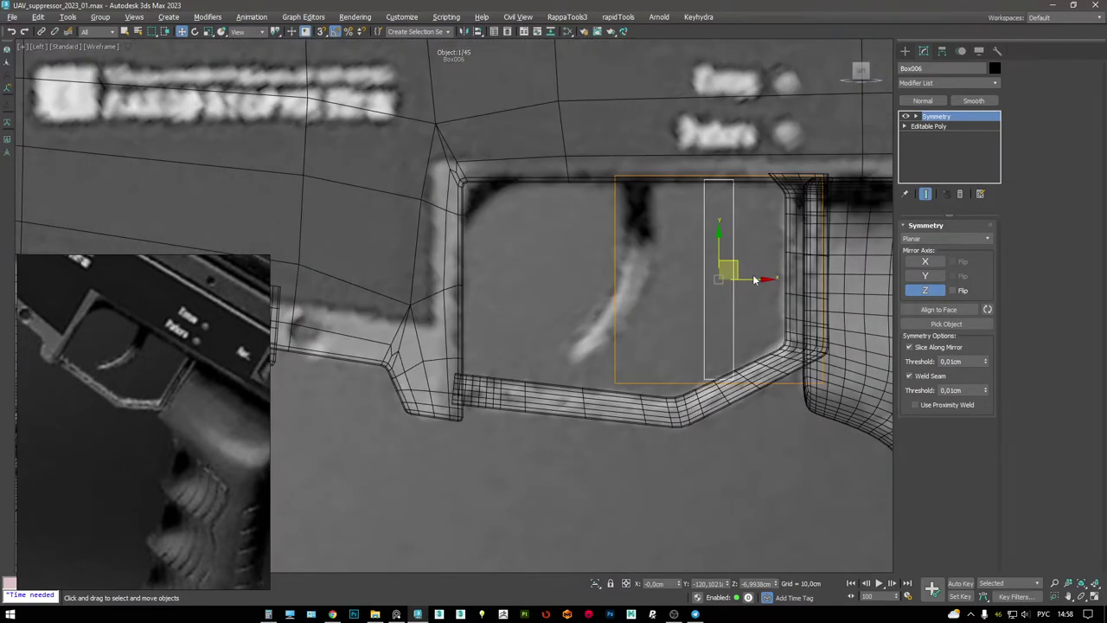
left_click_drag(666, 282, 672, 283)
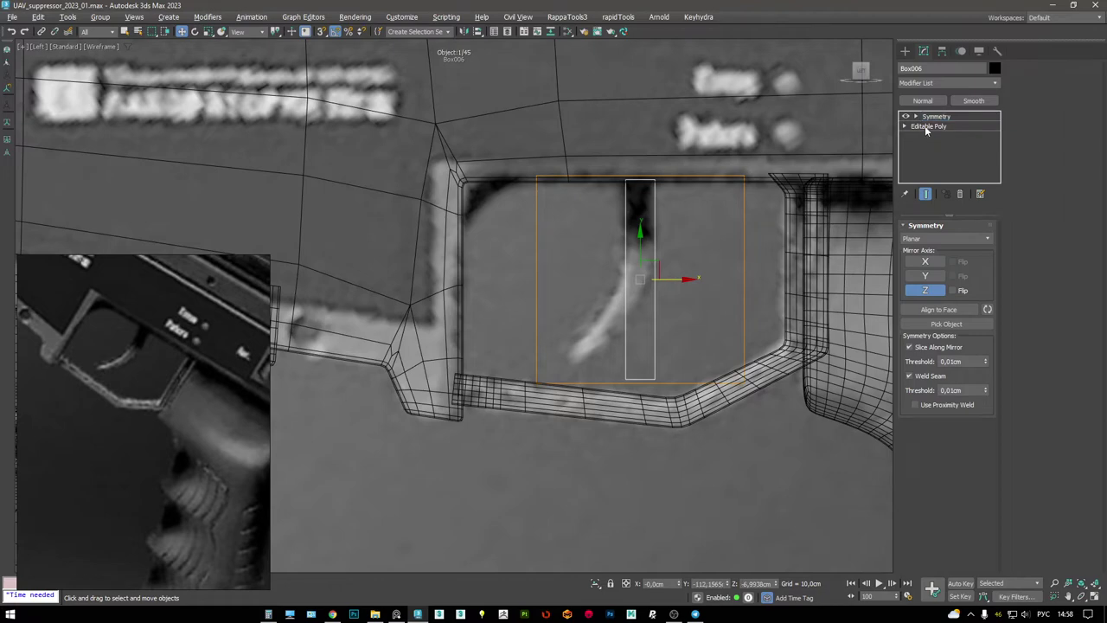
- Connect the box's four vertical edges with 4 horizontal edge loops
left_click(925, 126)
scroll(651, 277, "up", 2)
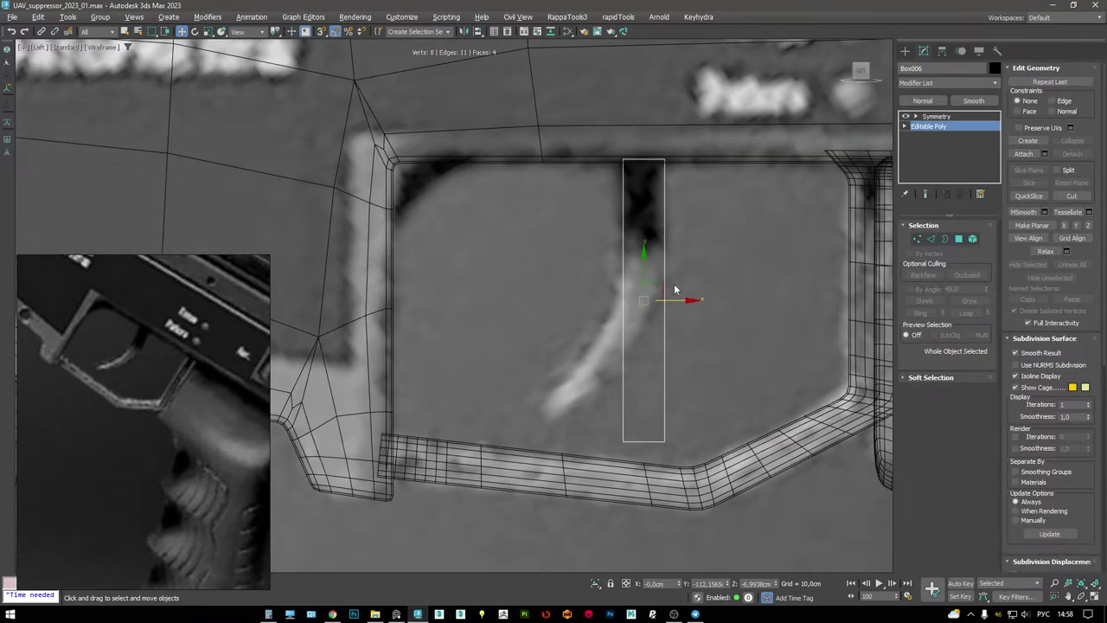
key("2")
left_click_drag(527, 277, 692, 329)
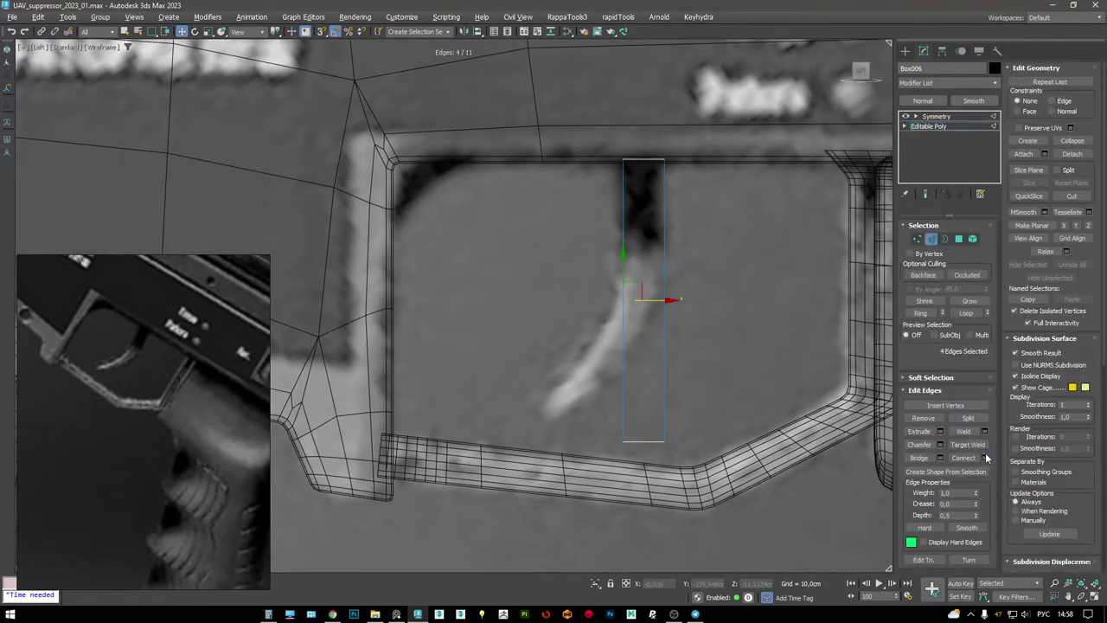
left_click(984, 458)
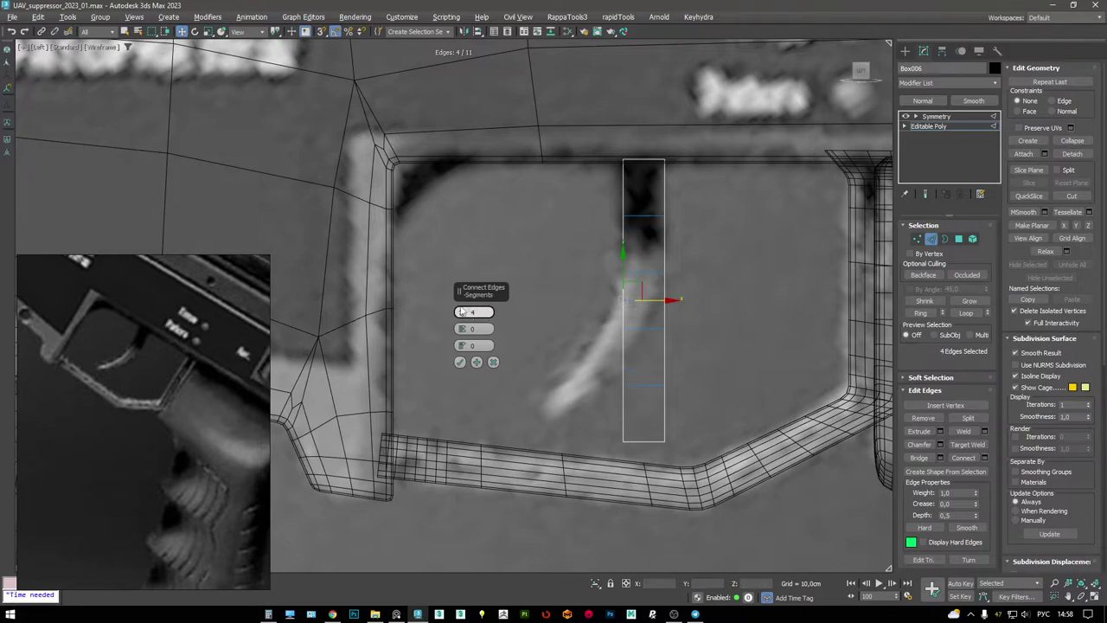
left_click(459, 362)
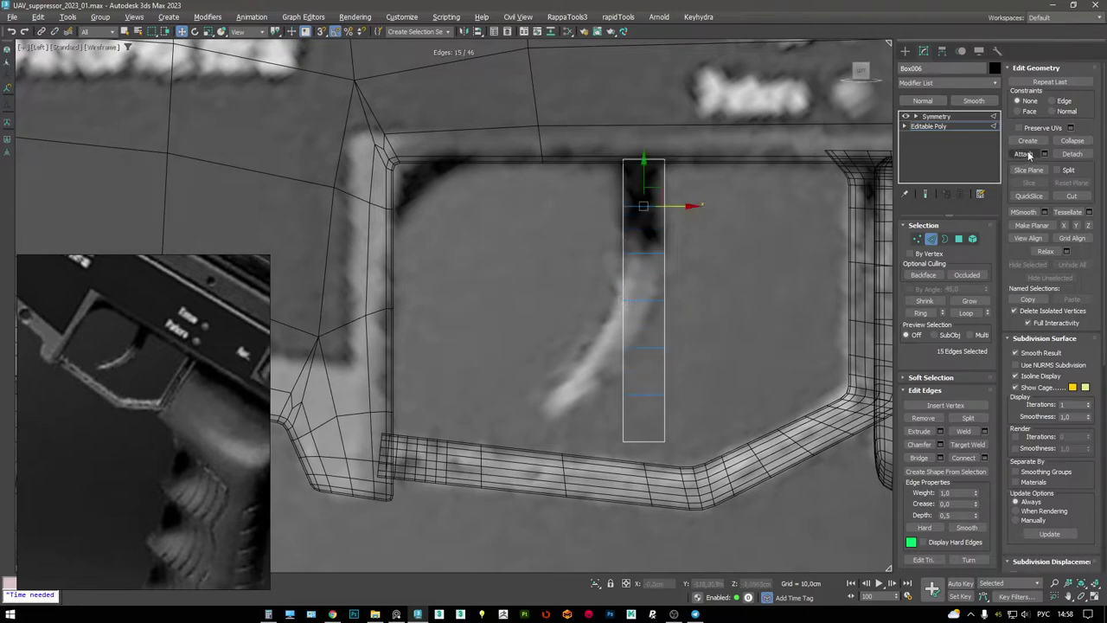
left_click(955, 127)
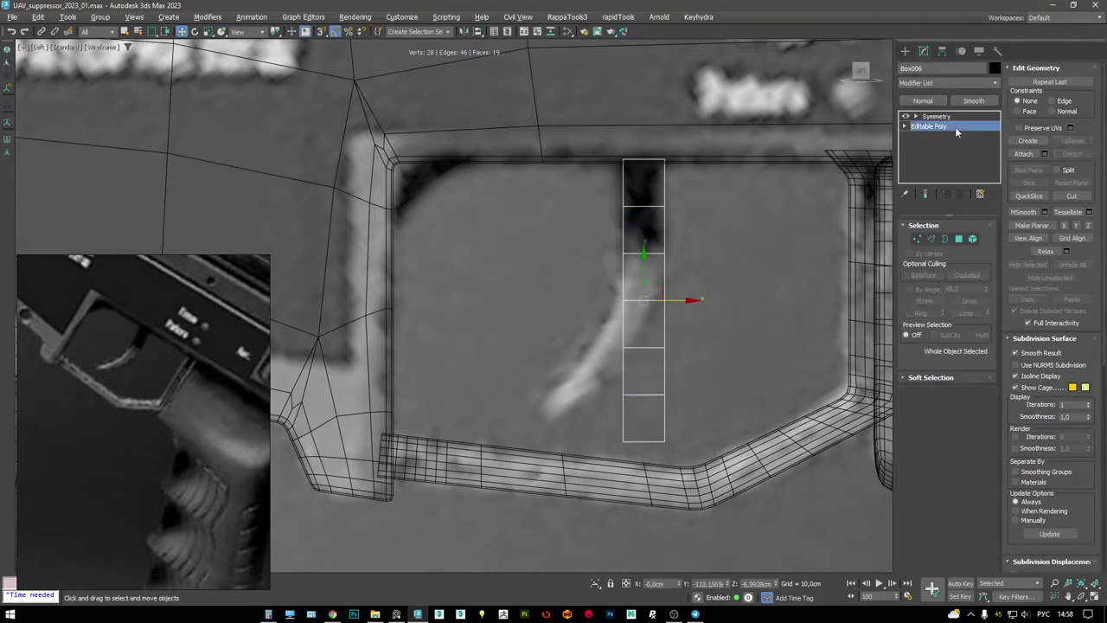
left_click(993, 83)
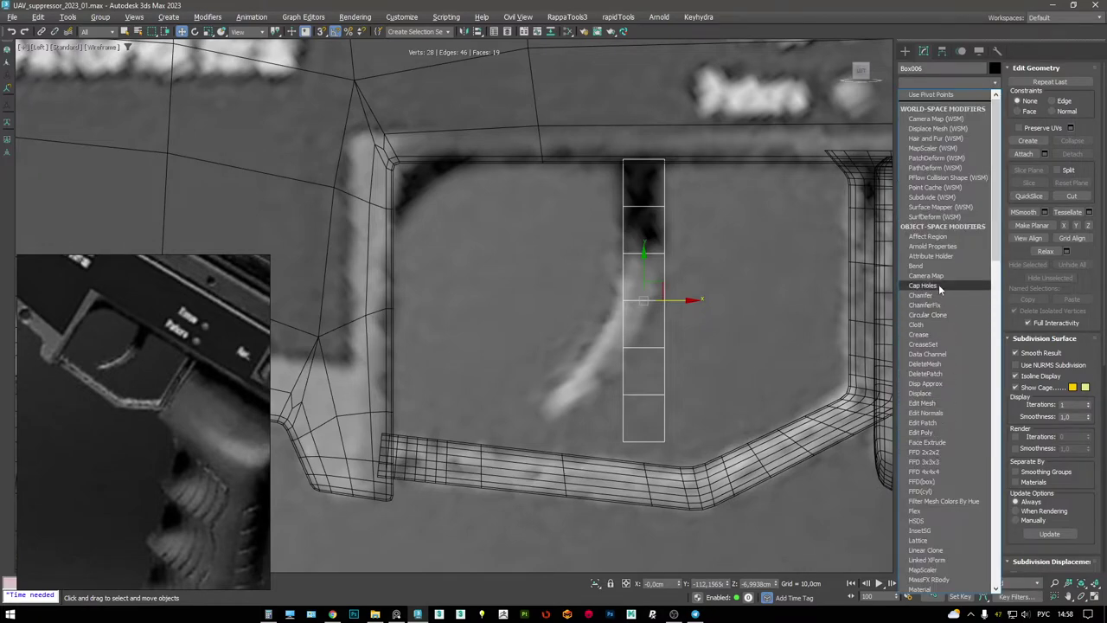
- Add a Bend modifier on the Y axis with a -180 direction
left_click(917, 266)
left_click_drag(976, 249, 974, 227)
left_click(946, 291)
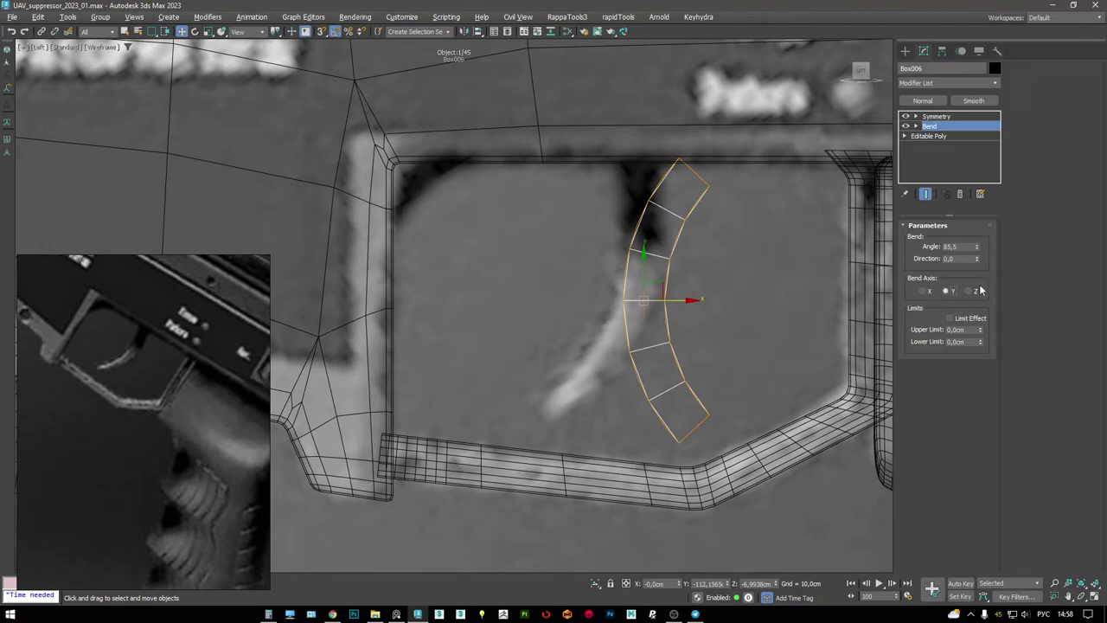
left_click_drag(980, 261, 961, 348)
type("-180")
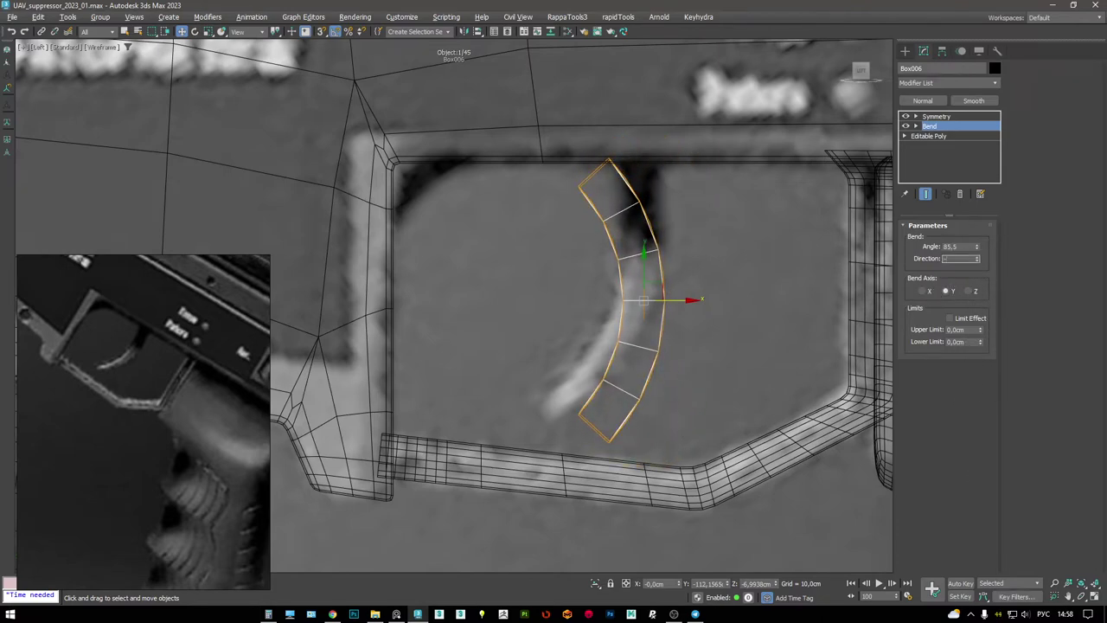
key("Return")
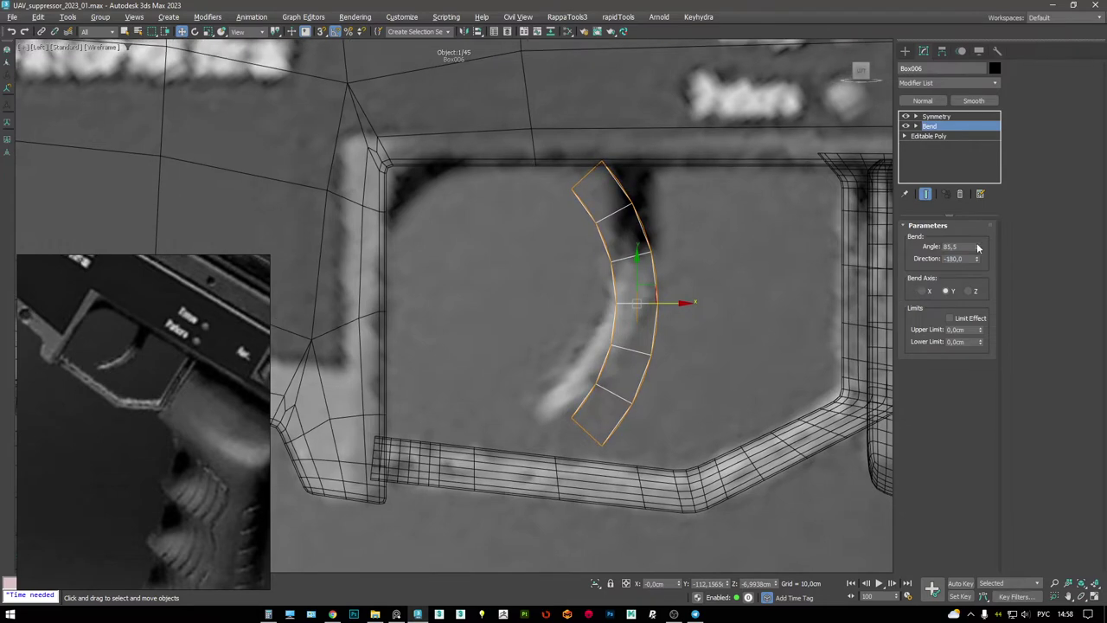
left_click_drag(979, 250, 972, 316)
- Tilt and nudge the strip and set the bend angle to about 44 to match the trigger
key("e")
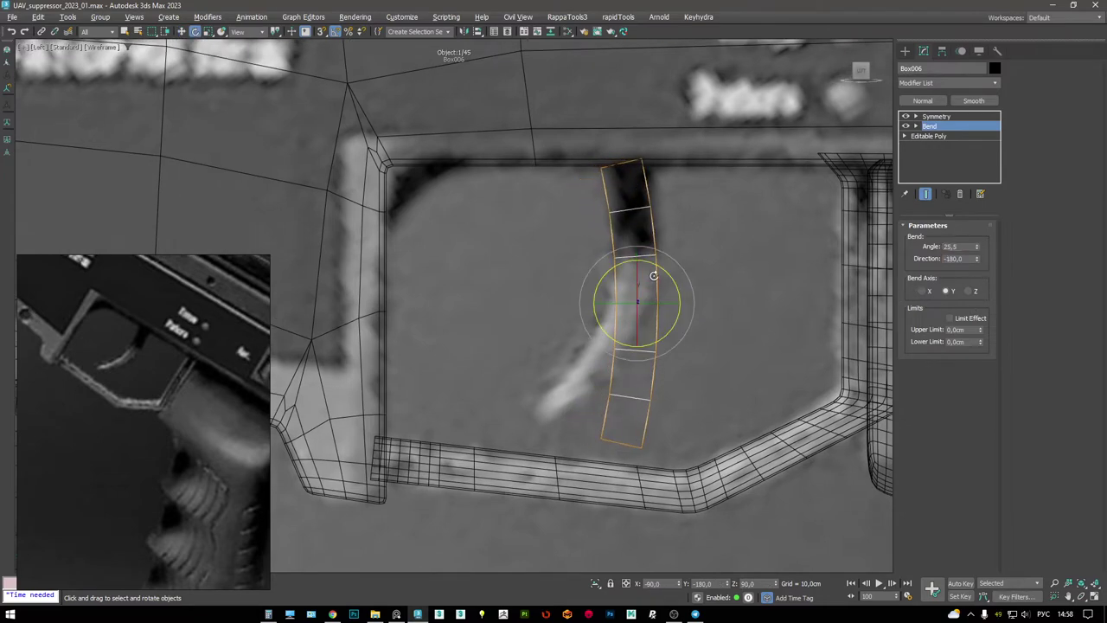
left_click_drag(678, 276, 660, 279)
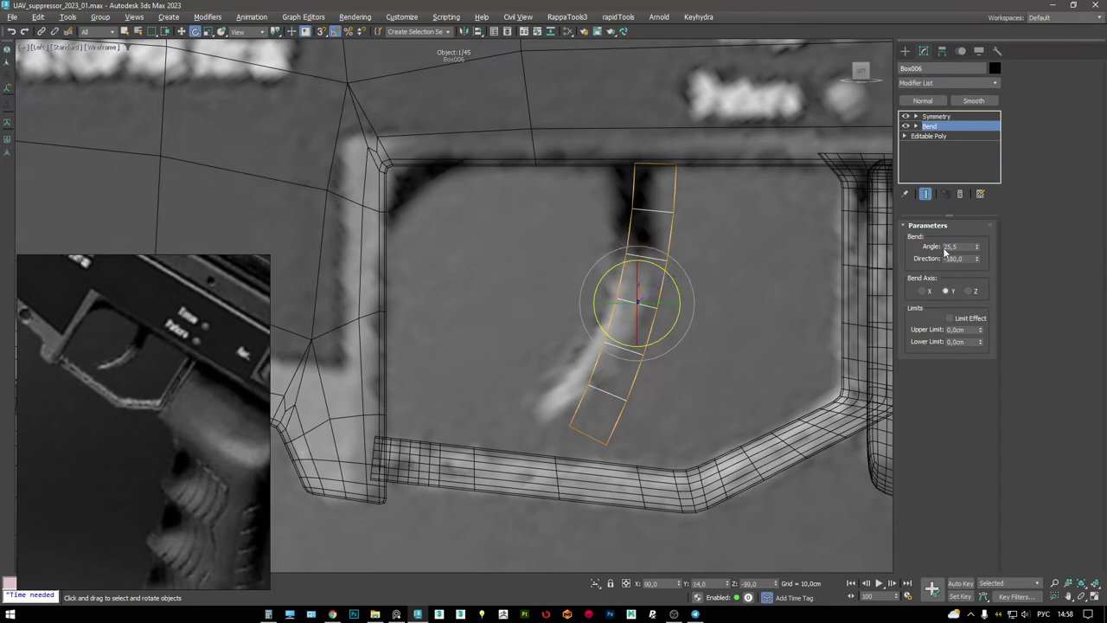
left_click_drag(979, 250, 976, 228)
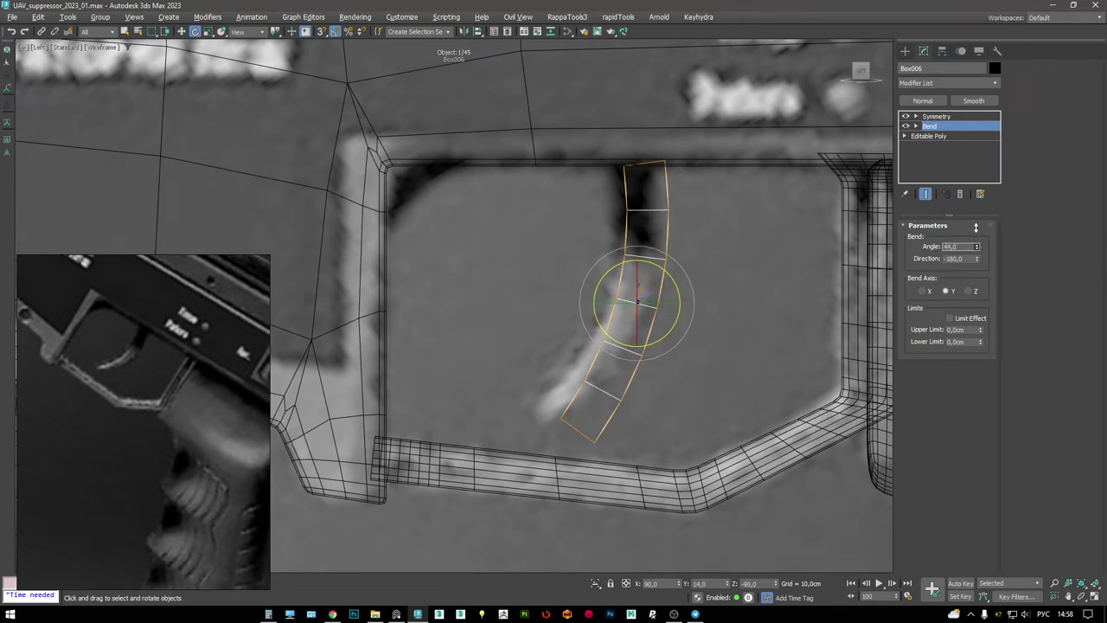
key("w")
mouse_move(655, 285)
left_mouse_down()
mouse_move(646, 278)
mouse_move(664, 269)
left_mouse_up()
key("e")
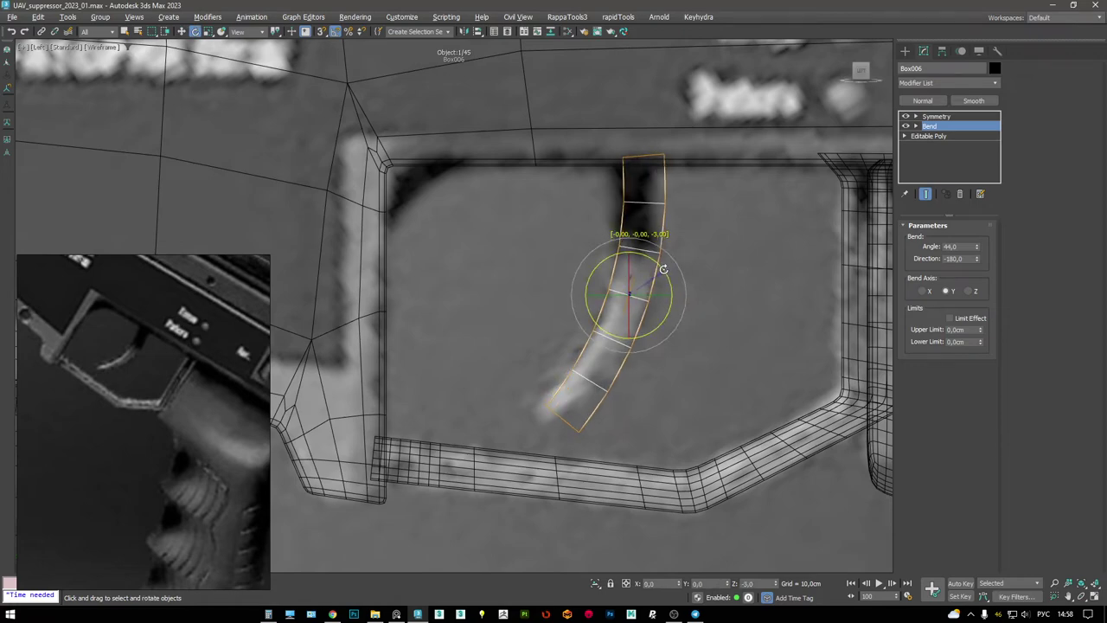
middle_click_drag(663, 269, 706, 177)
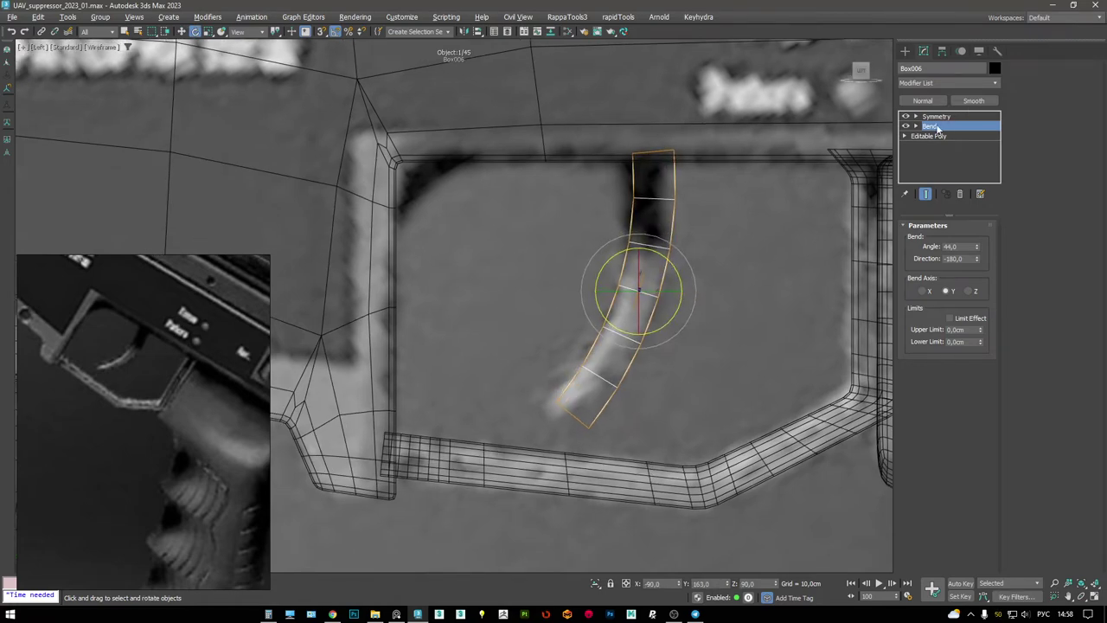
- Collapse the Bend into the poly, then raise and tilt the four top vertices
left_click(937, 127)
key("1")
left_click_drag(613, 139, 665, 115)
left_click_drag(618, 184, 688, 212)
key("e")
left_click_drag(685, 172, 687, 176)
- Apply an FFD 2x2x2 to the strip's lower-half vertices and pull the end left along the trigger curve
key("w")
middle_click_drag(655, 291, 653, 259)
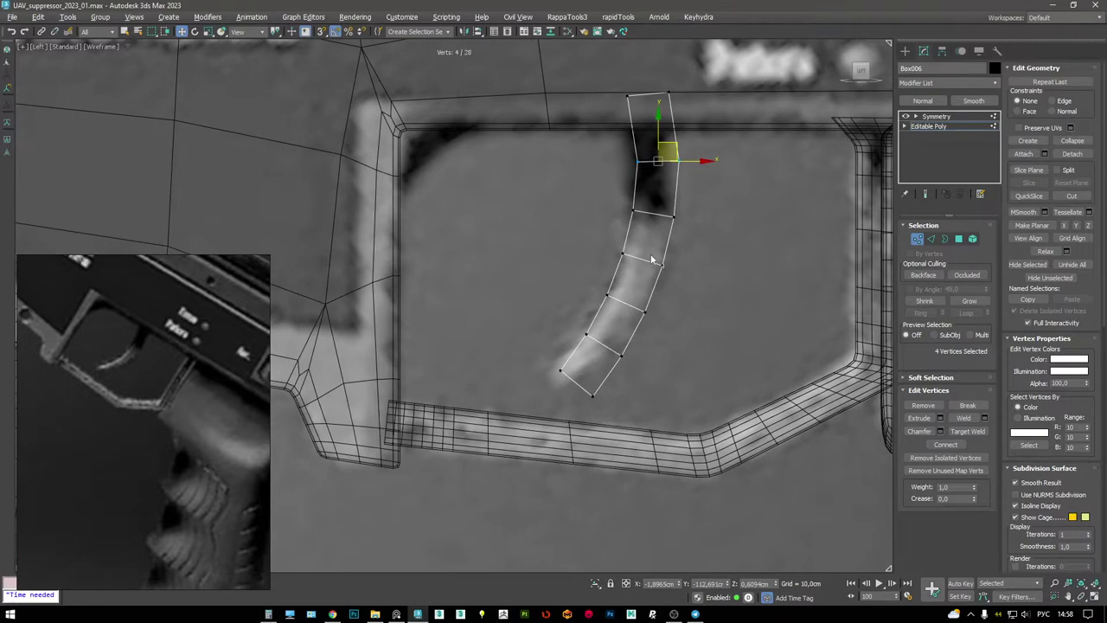
left_click_drag(527, 393, 527, 391, "ctrl")
scroll(593, 392, "up", 3)
scroll(593, 392, "down", 3)
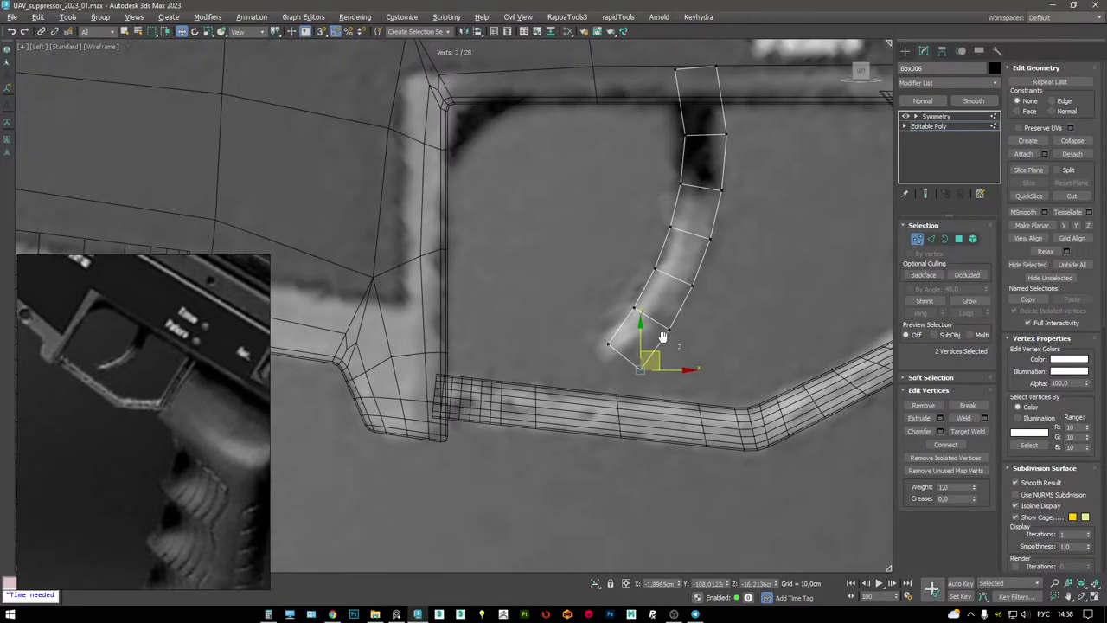
middle_click_drag(658, 190, 668, 217)
left_click_drag(658, 303, 599, 398, "ctrl")
right_click(797, 399)
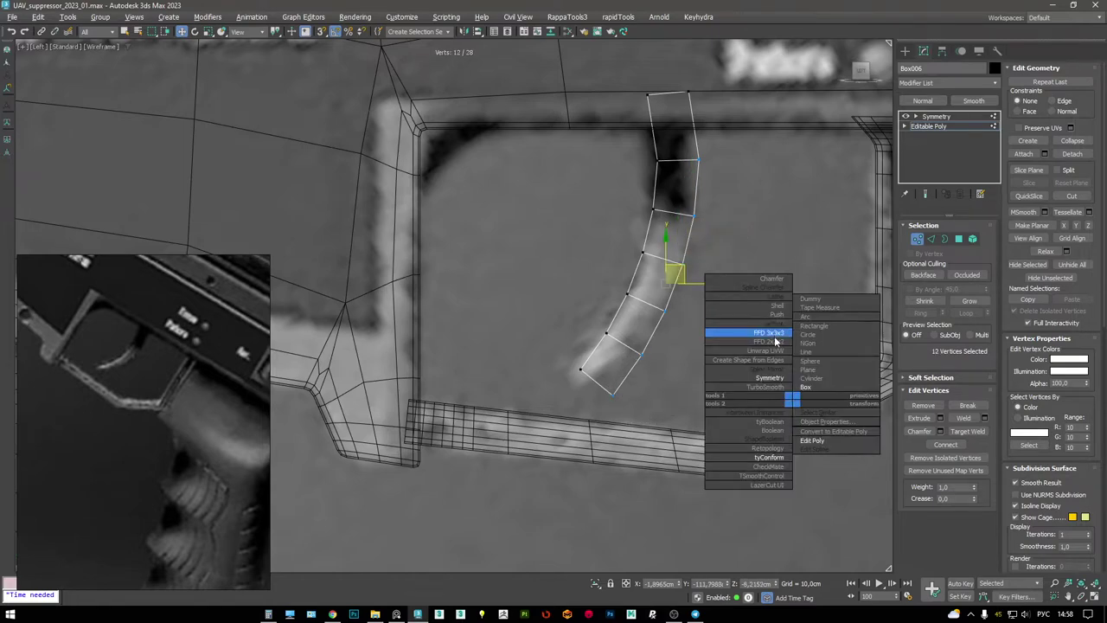
left_click(748, 337)
left_click_drag(645, 396, 621, 370)
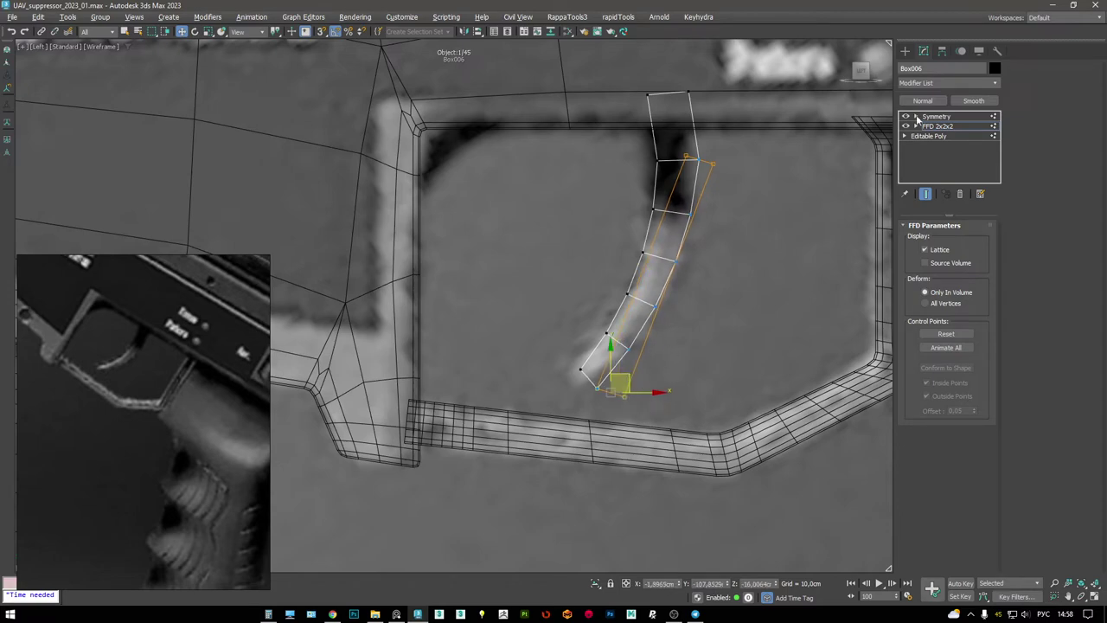
- Collapse the FFD into the poly and select the four bottom-end vertices for rotating
right_click(937, 127)
left_click(965, 268)
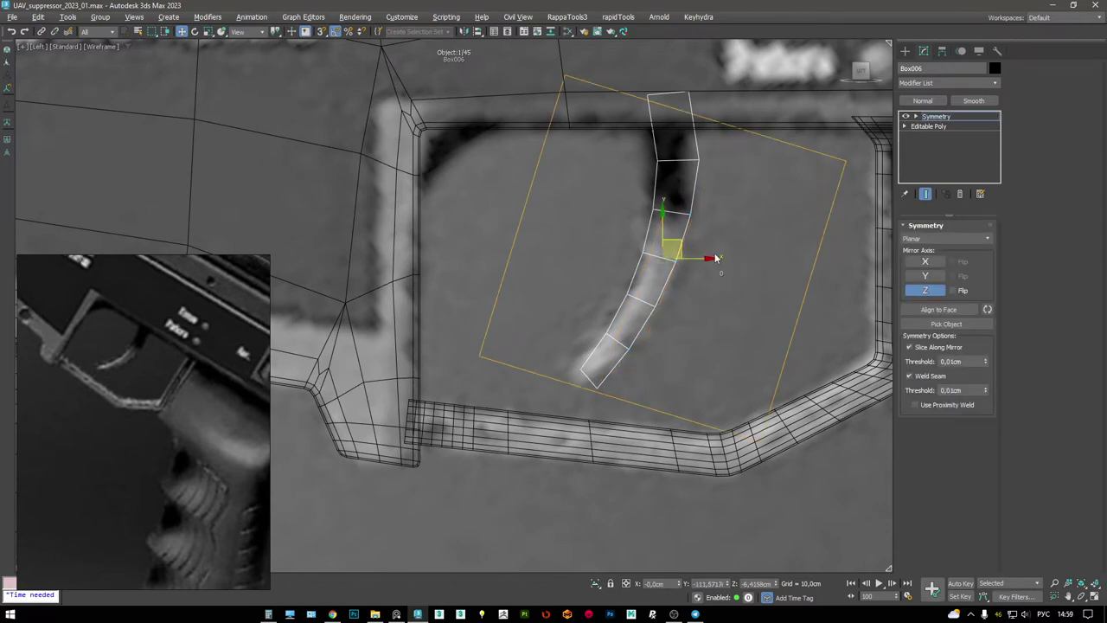
left_click(929, 127)
key("1")
left_click_drag(583, 383, 628, 330)
key("e")
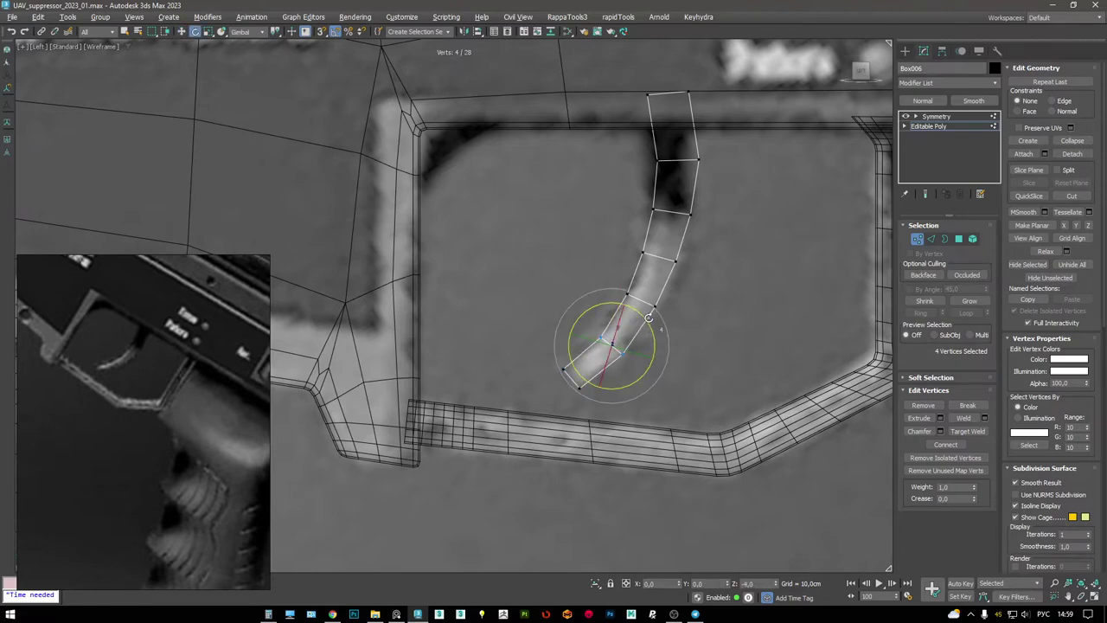
- Switch to the Perspective view and isolate the trigger strip
key("p")
mouse_move(664, 363)
middle_mouse_down("alt")
mouse_move(692, 375)
mouse_move(646, 325)
mouse_move(672, 227)
mouse_move(632, 274)
mouse_move(635, 257)
middle_mouse_up("alt")
key("alt+q")
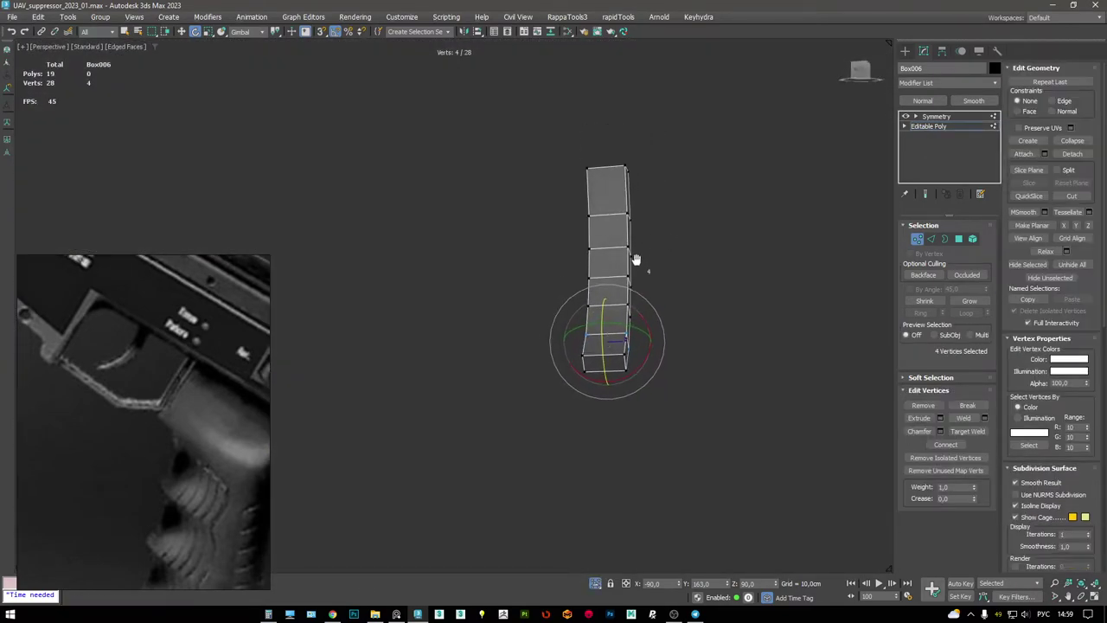
- Add an FFD 3x3x3 to the trigger block and pull a bottom control point to bend it
left_click(952, 117)
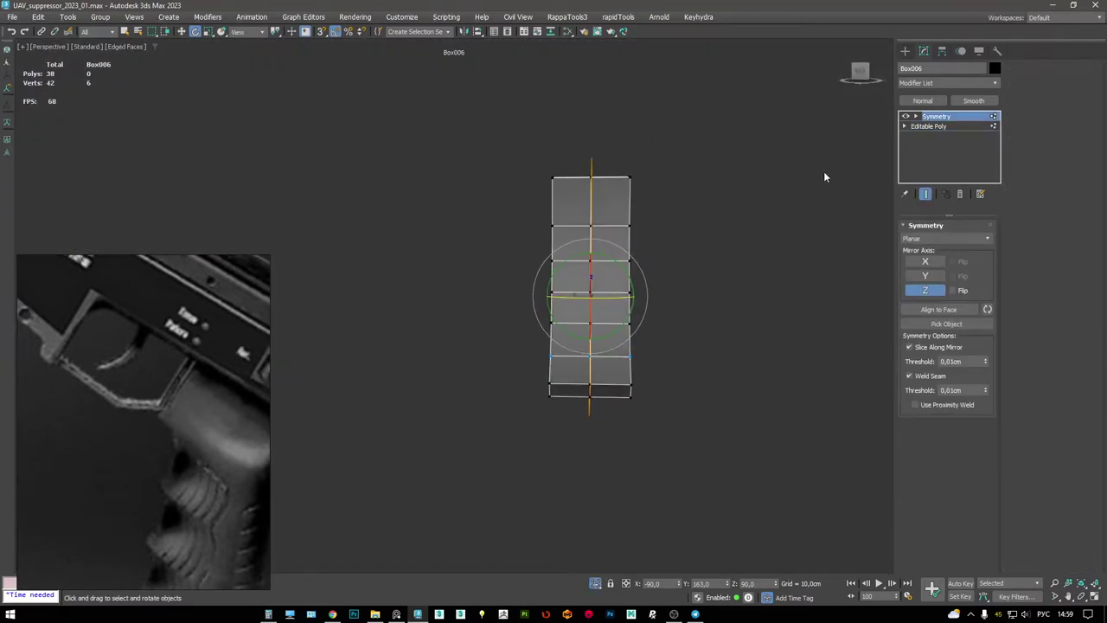
left_click(939, 127)
key("1")
left_click_drag(708, 434, 636, 199)
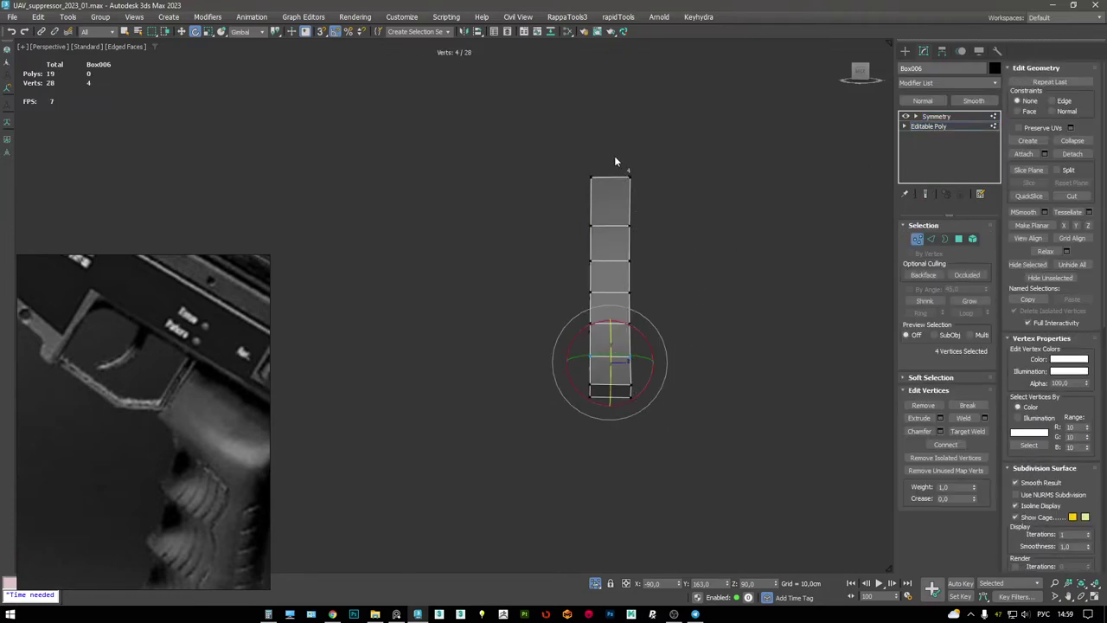
right_click(693, 325)
left_click(666, 258)
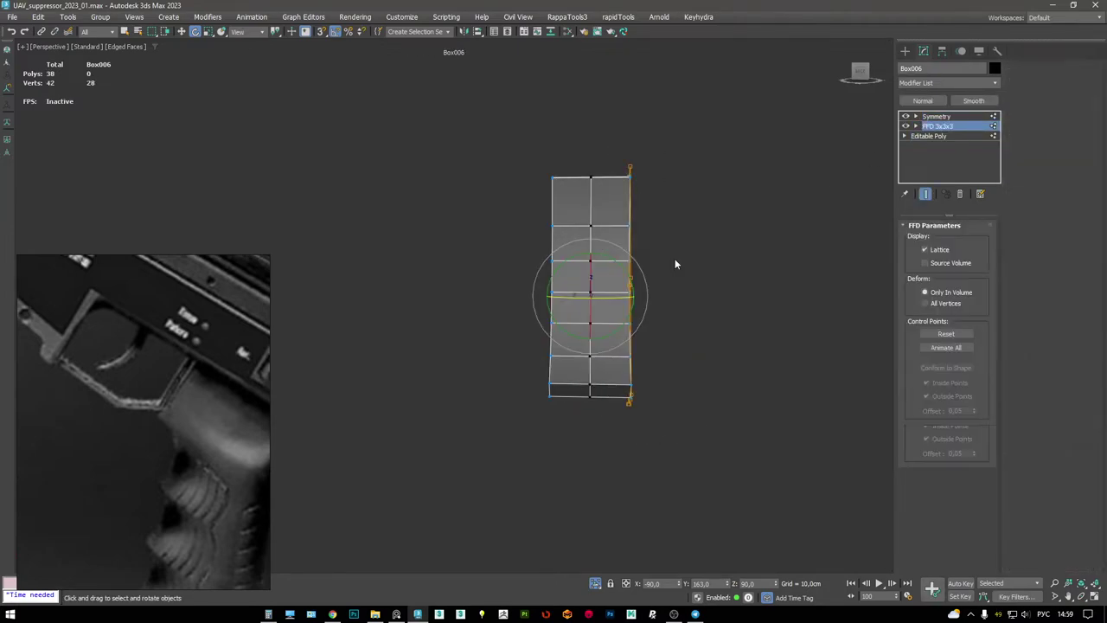
left_click(627, 399)
key("w")
left_click_drag(593, 400, 400, 400)
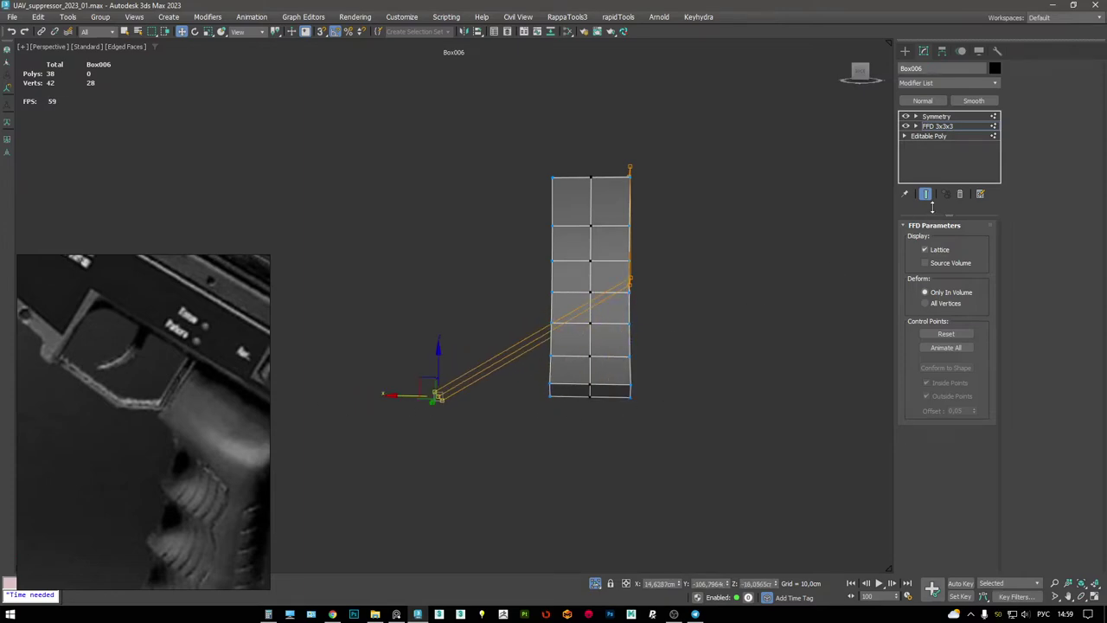
left_click(938, 128)
- Taper the bottom corner with a second FFD 3x3x3, then remove the upper FFD from the stack
right_click(745, 309)
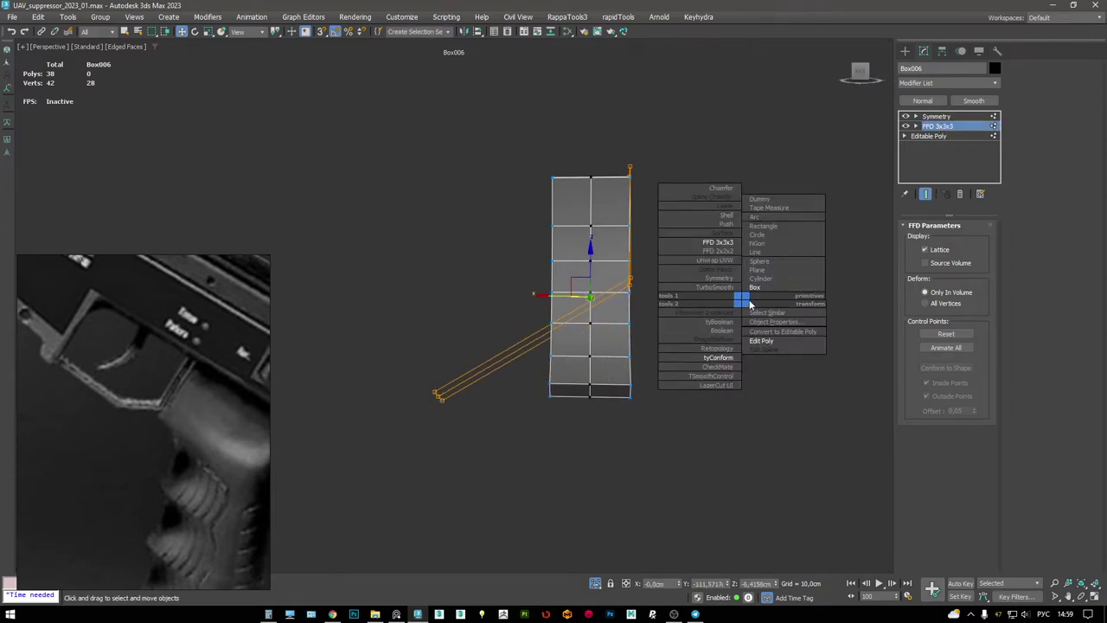
left_click(732, 242)
left_click(621, 397)
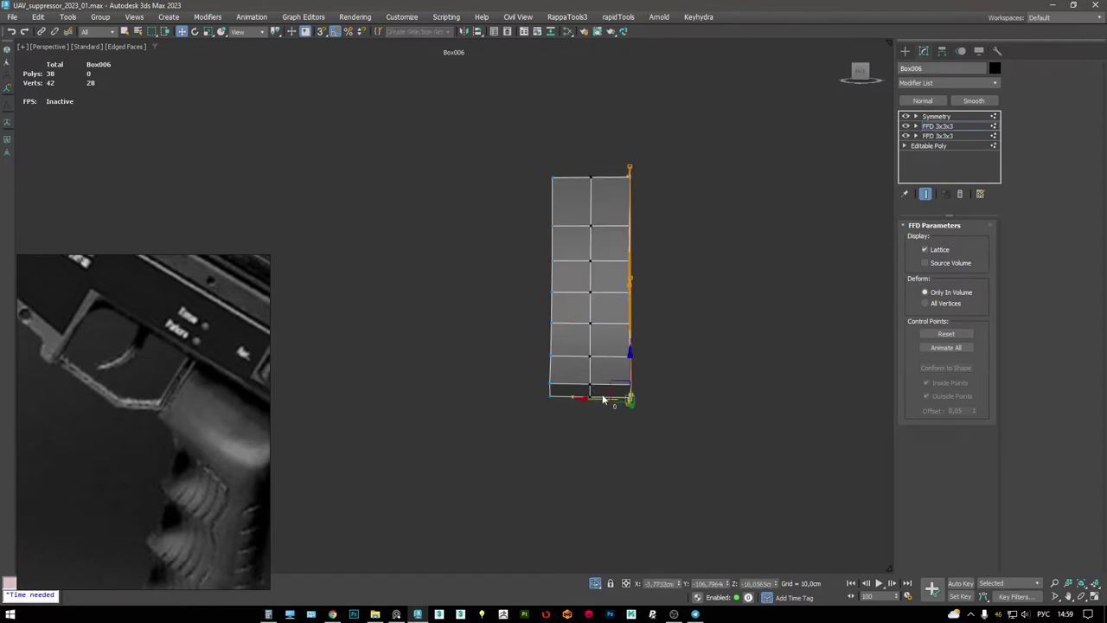
left_click_drag(585, 401, 571, 399)
middle_click_drag(571, 399, 700, 230, "alt")
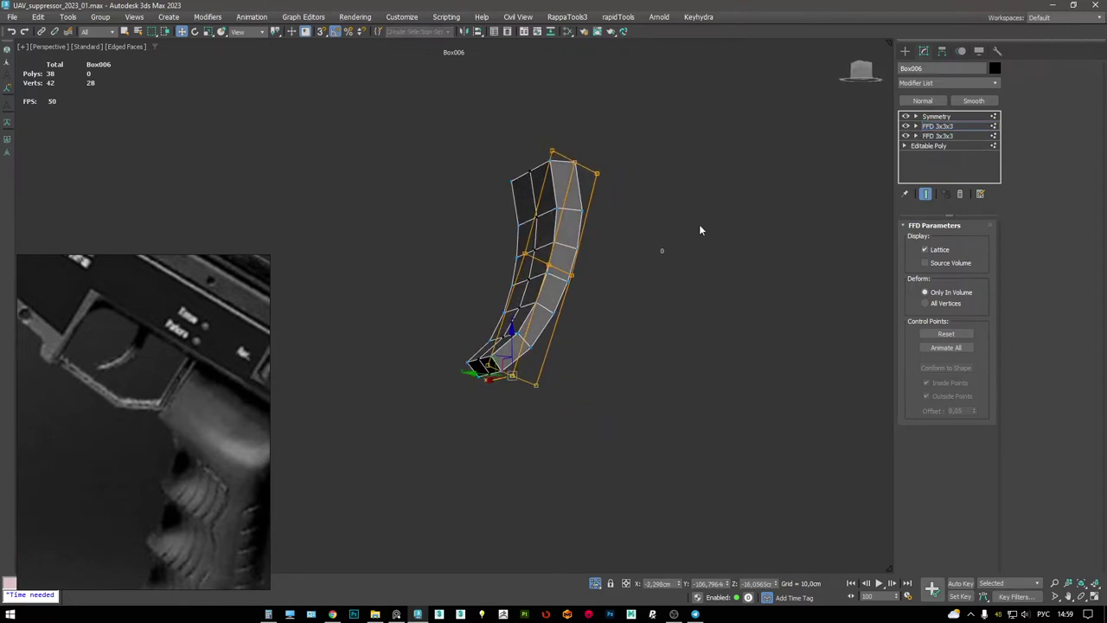
left_click(960, 126)
key("Delete")
key("Delete")
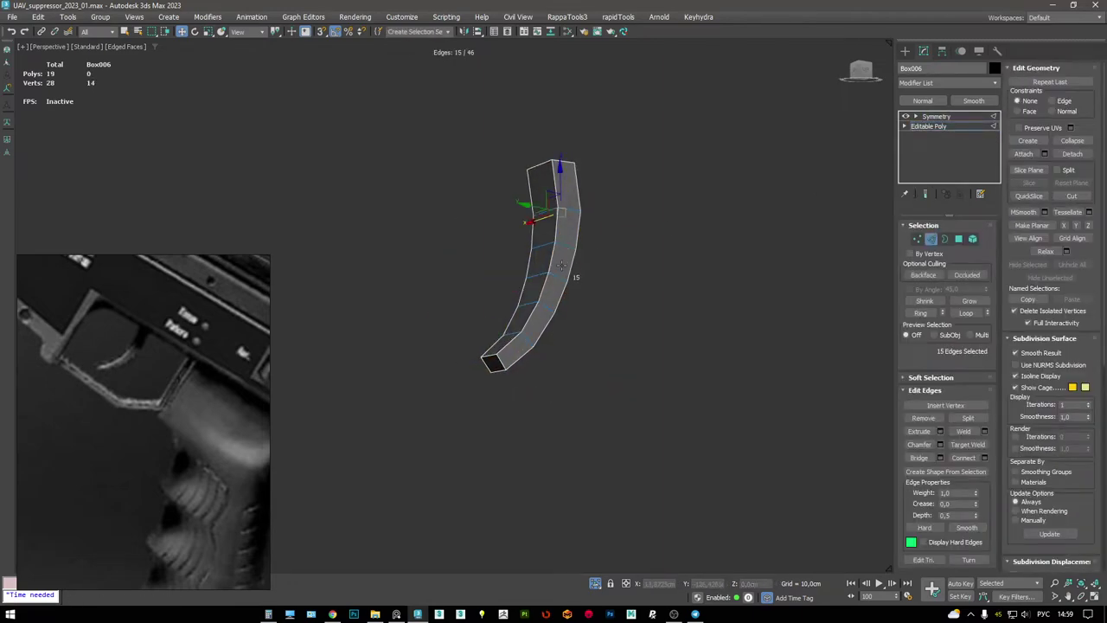
- Select the edge loops along the curved trigger's sides
key("F3")
middle_click_drag(563, 266, 606, 242, "alt")
double_click(601, 230)
left_click(543, 335, "ctrl")
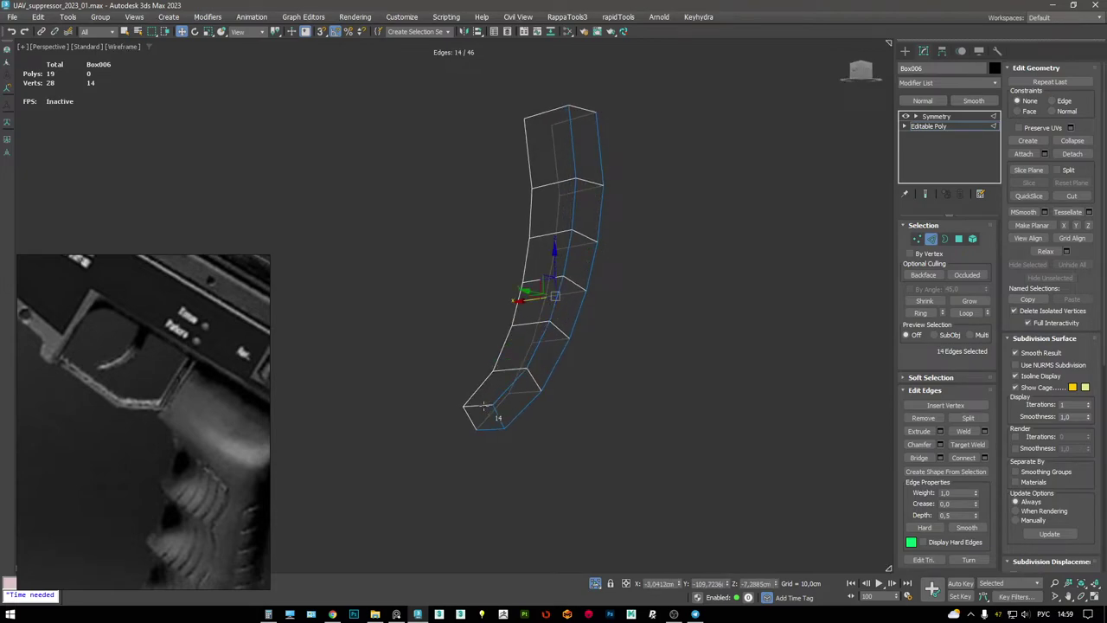
key("F3")
middle_click_drag(485, 407, 519, 260, "alt")
left_click(557, 275, "ctrl")
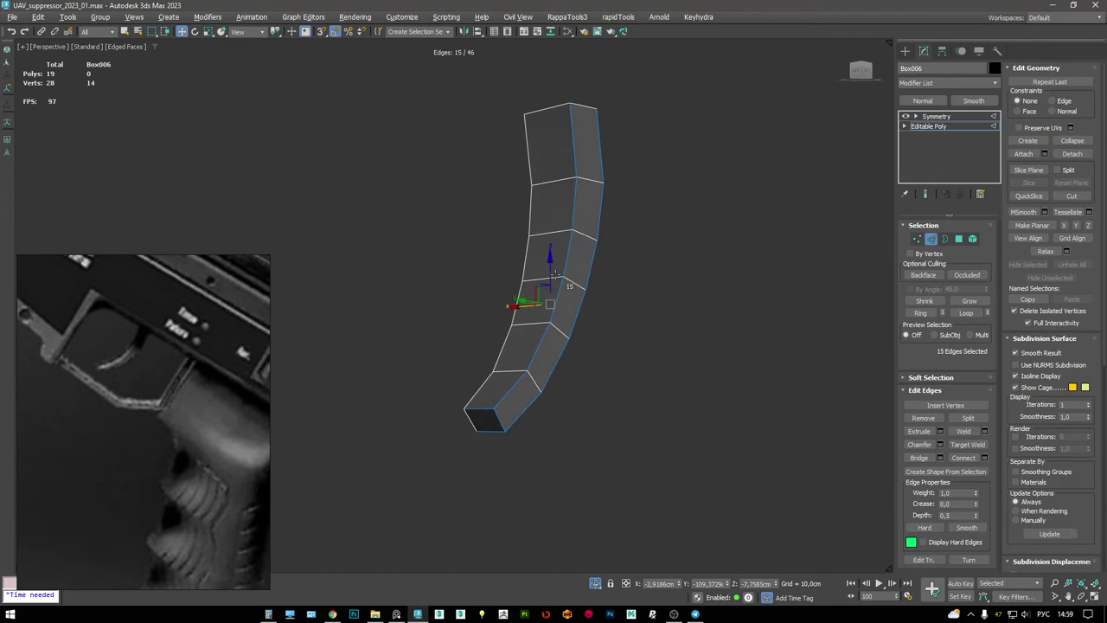
- Try a chamfer on the selected edges, then undo it
key("ctrl+shift+c")
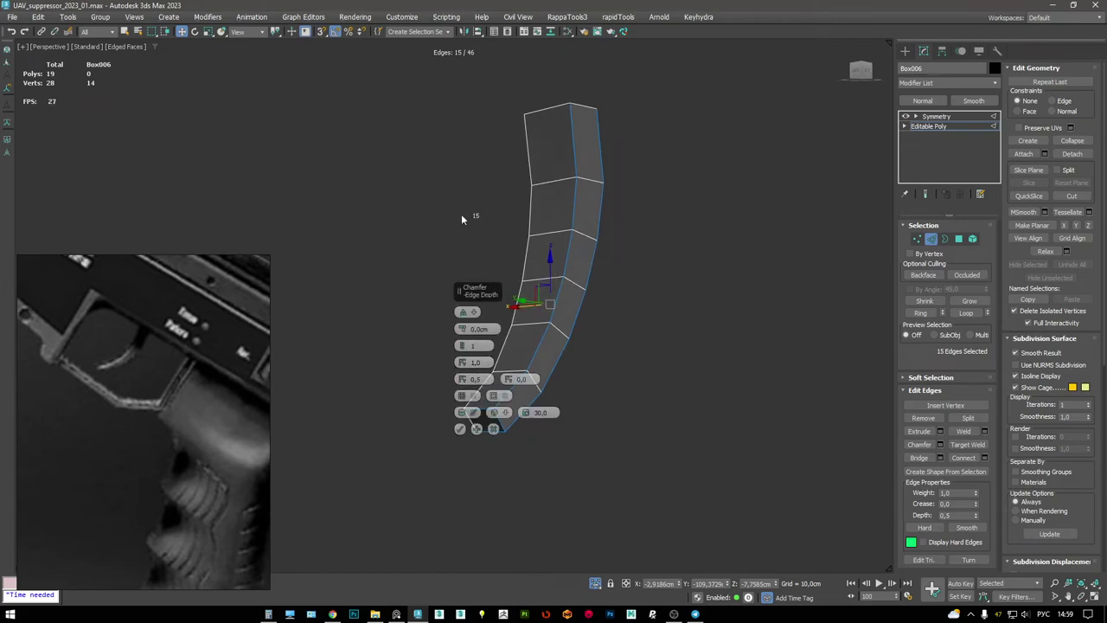
left_click_drag(461, 329, 459, 275)
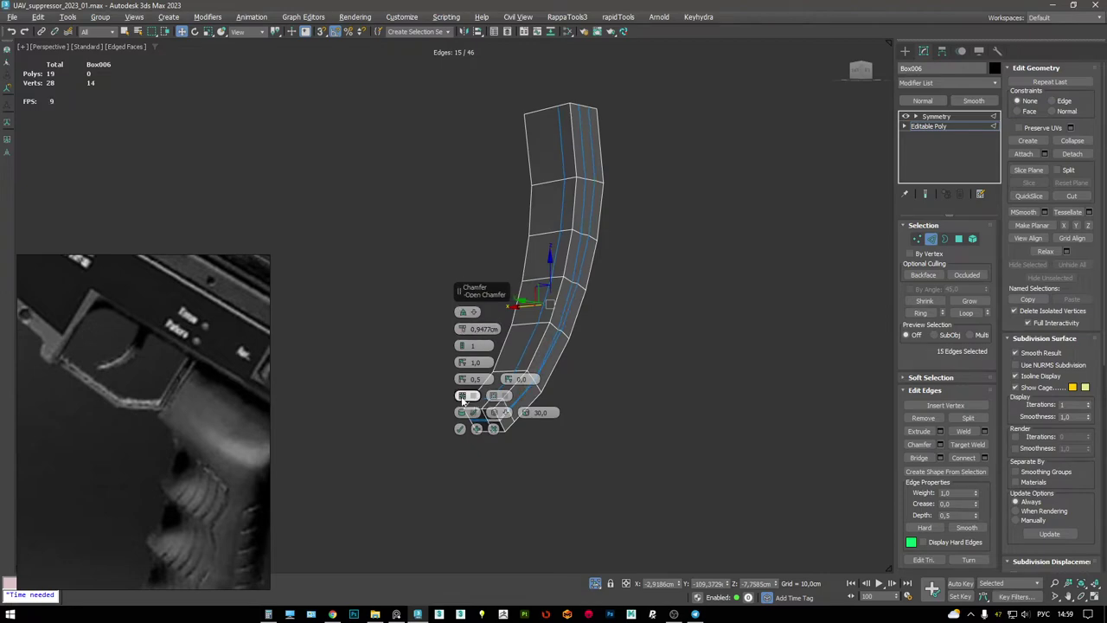
left_click(459, 428)
scroll(582, 272, "up", 3)
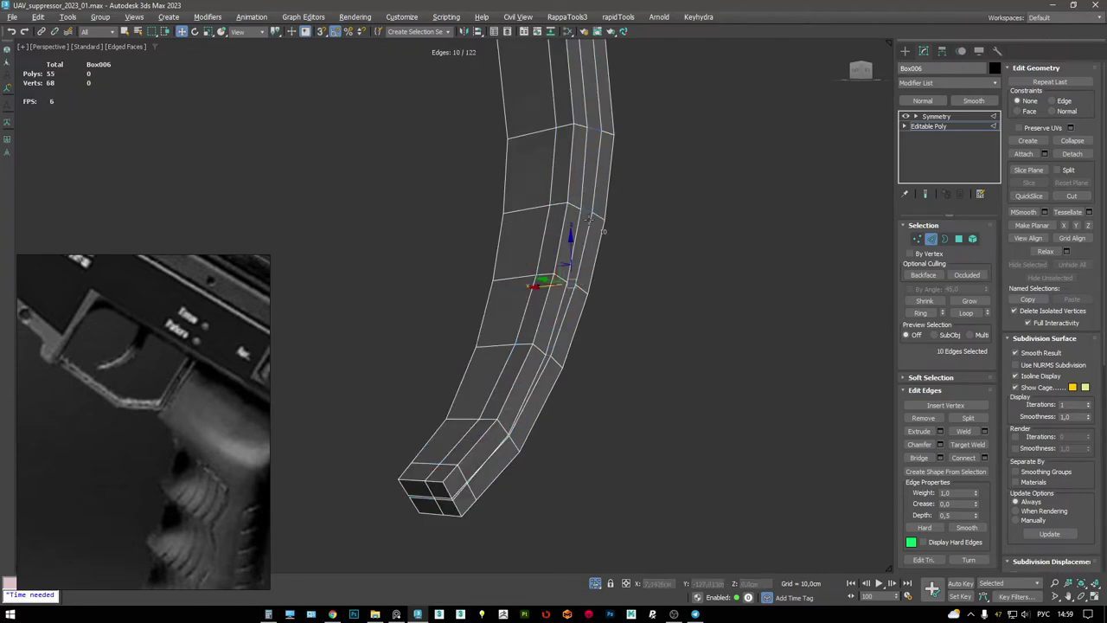
scroll(605, 208, "down", 2)
key("ctrl+z")
- Add TurboSmooth above Symmetry and exit isolation to show the whole gun
key("F3")
left_click(936, 116)
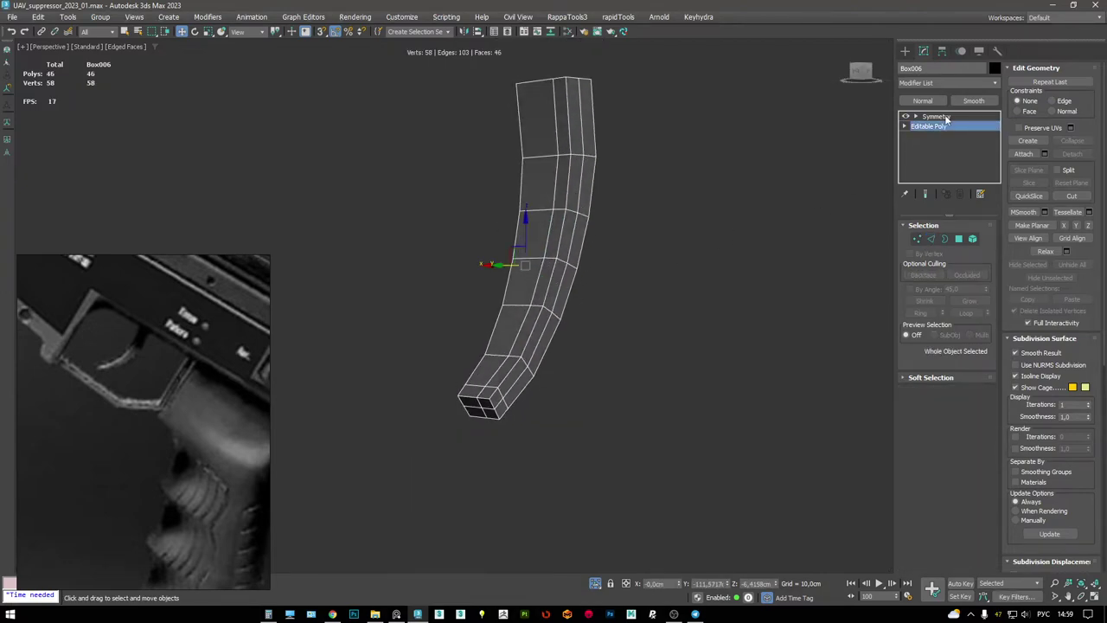
key("F3")
key("F4")
right_click(676, 248)
left_click(653, 227)
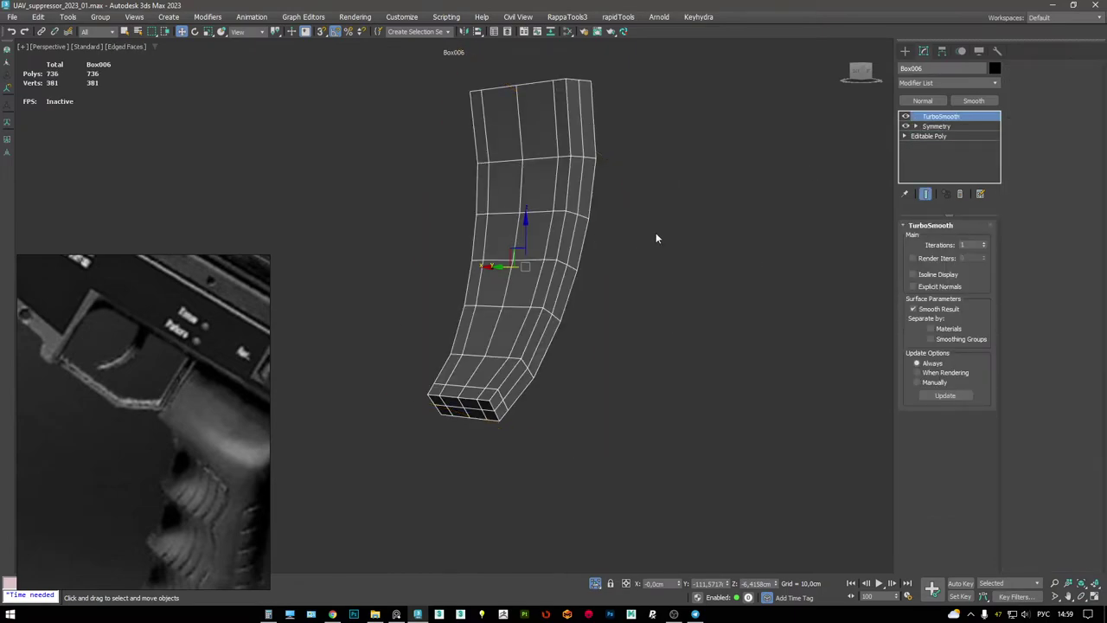
key("alt+q")
key("F4")
- Inspect the trigger-guard slot and compare the model against the reference gun
middle_click_drag(495, 242, 654, 226, "alt")
key("F4")
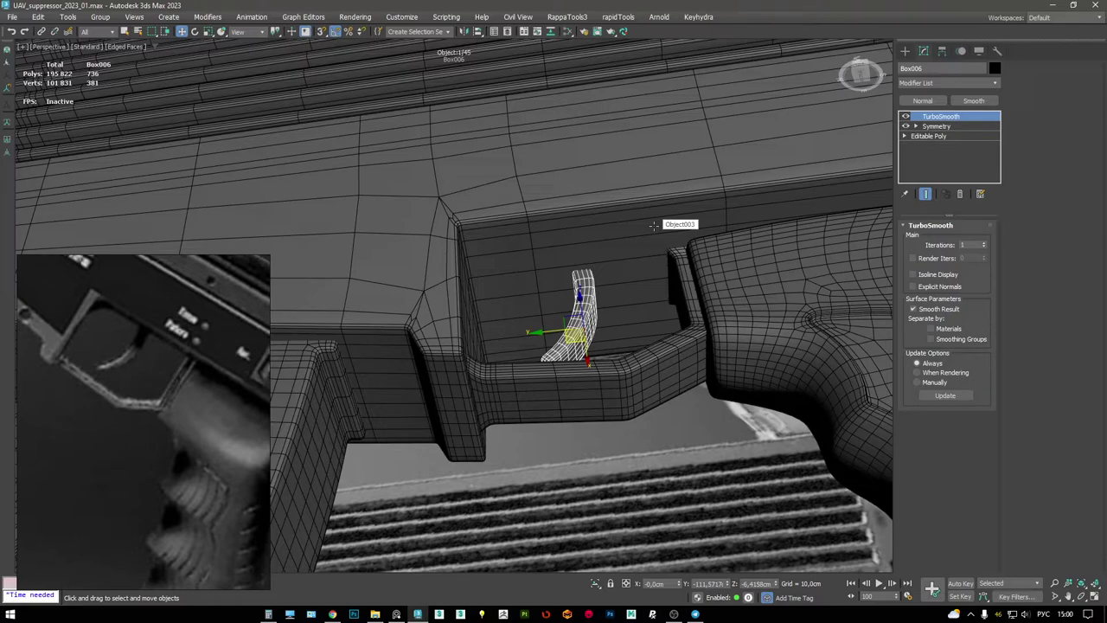
mouse_move(722, 106)
middle_mouse_down("alt")
mouse_move(512, 356)
mouse_move(572, 310)
mouse_move(406, 335)
middle_mouse_up("alt")
key("F4")
scroll(666, 173, "down", 5)
left_click_drag(182, 346, 153, 391)
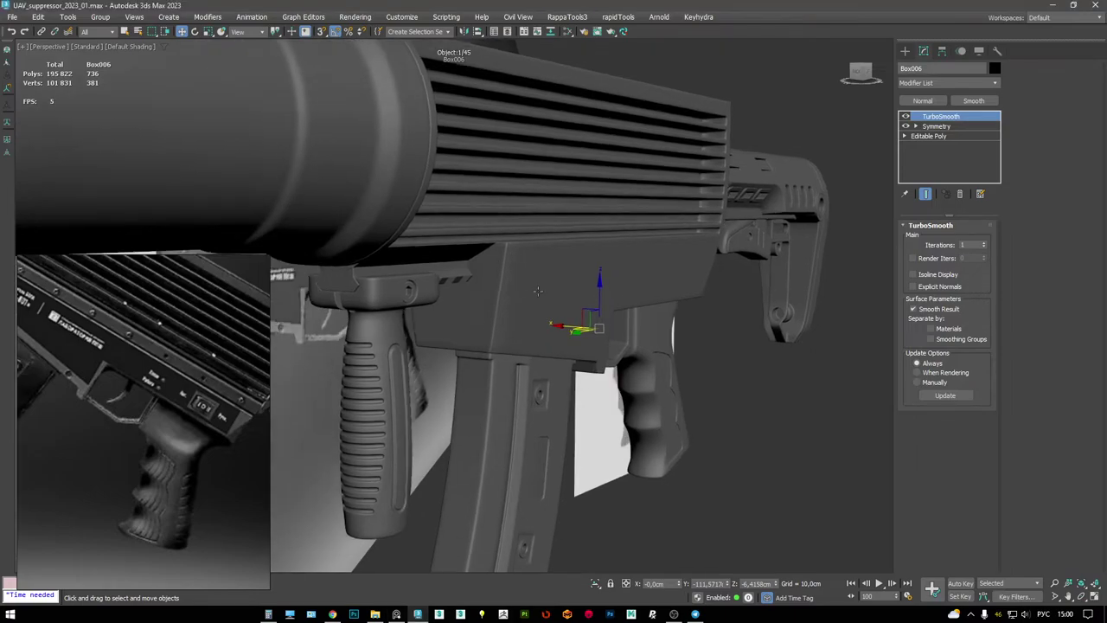
- Select the lower receiver housing Object003 in the side view and go to its Editable Poly
key("alt+w")
right_click(371, 410)
key("alt+w")
middle_click_drag(626, 273, 503, 349)
left_click(506, 299)
scroll(506, 346, "up", 2)
left_click(930, 145)
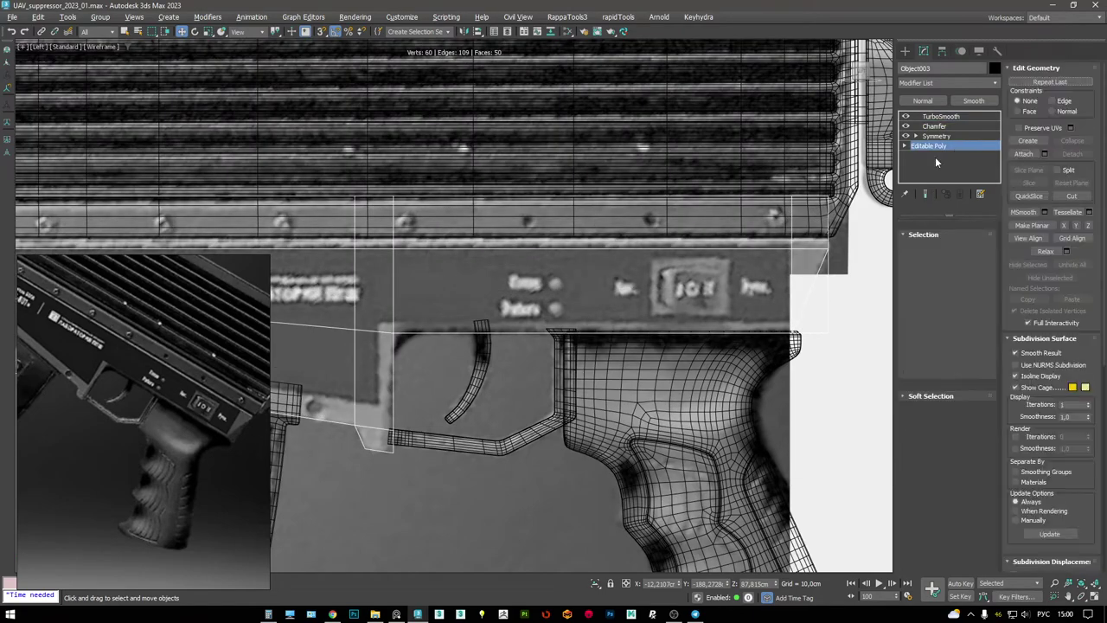
middle_click_drag(779, 229, 789, 232)
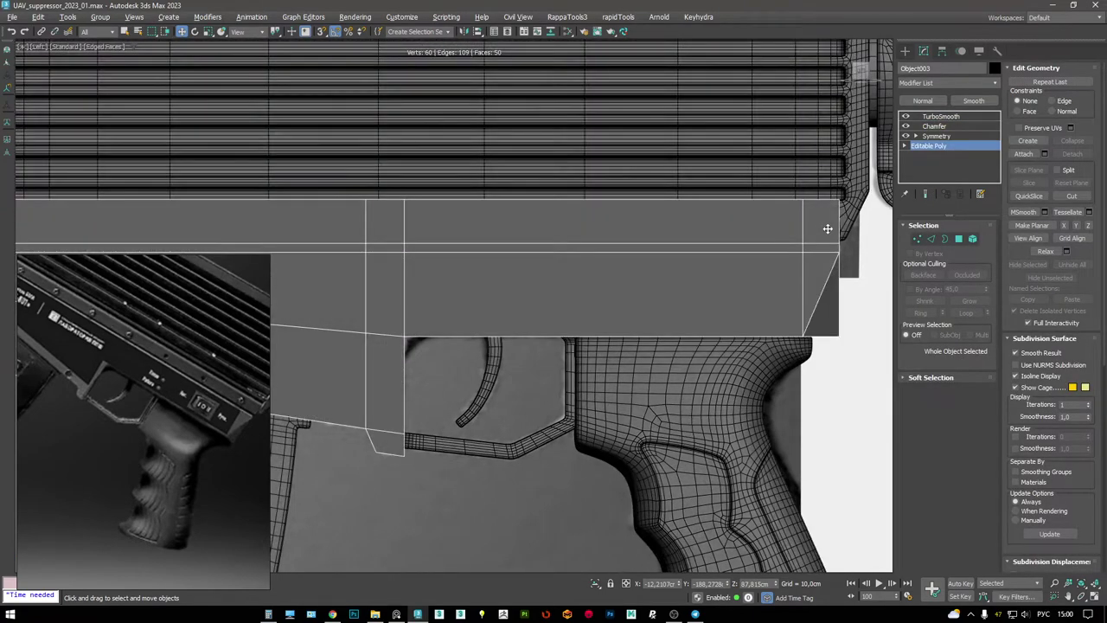
- Select Object003's top band of polygons at Polygon level
key("4")
left_click(717, 240)
key("p")
middle_click_drag(652, 362, 553, 258, "alt")
mouse_move(626, 236)
middle_mouse_down("alt")
mouse_move(694, 239)
mouse_move(605, 255)
mouse_move(654, 269)
middle_mouse_up("alt")
key("F3")
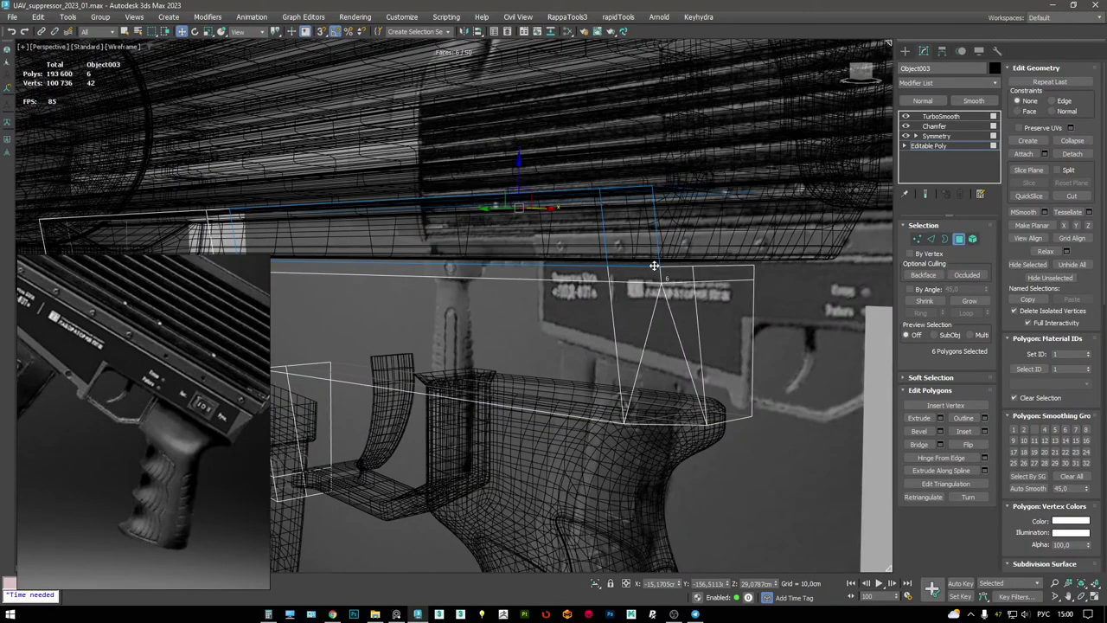
key("F3")
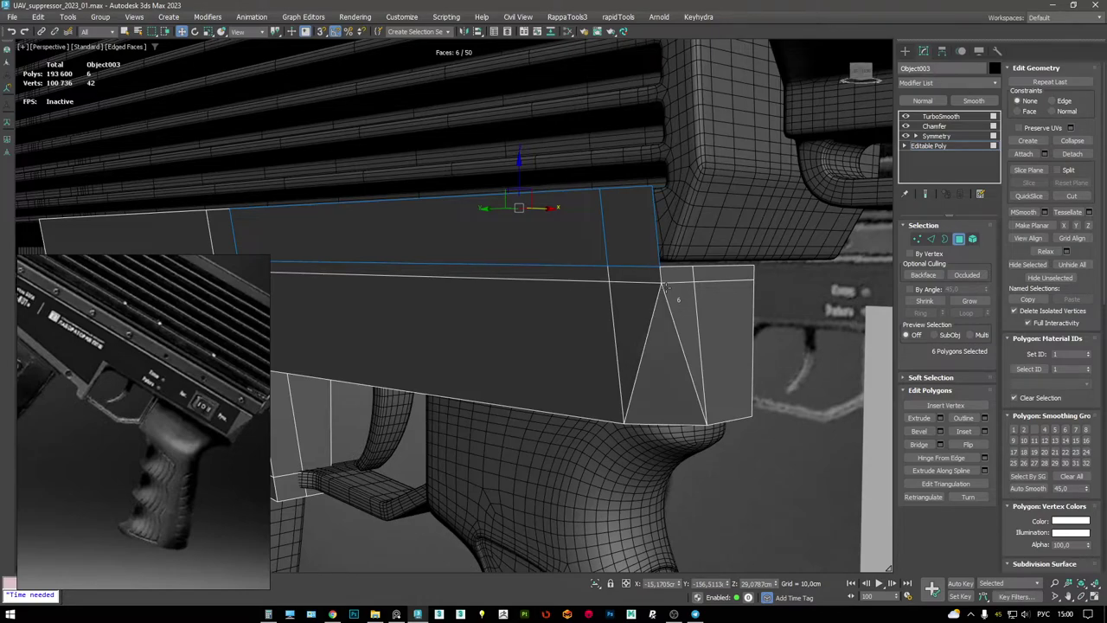
- Isolate Object003 and bring up Detach for the selected top faces
middle_click_drag(670, 287, 683, 259, "alt")
scroll(684, 260, "down", 3)
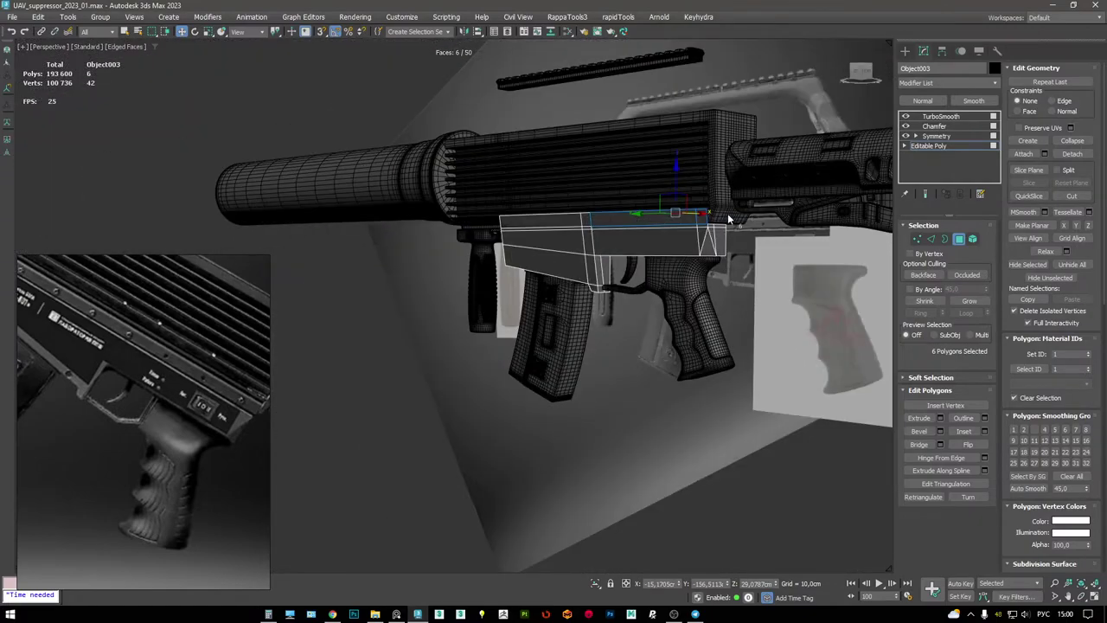
scroll(688, 236, "up", 5)
middle_click_drag(684, 232, 377, 177, "alt")
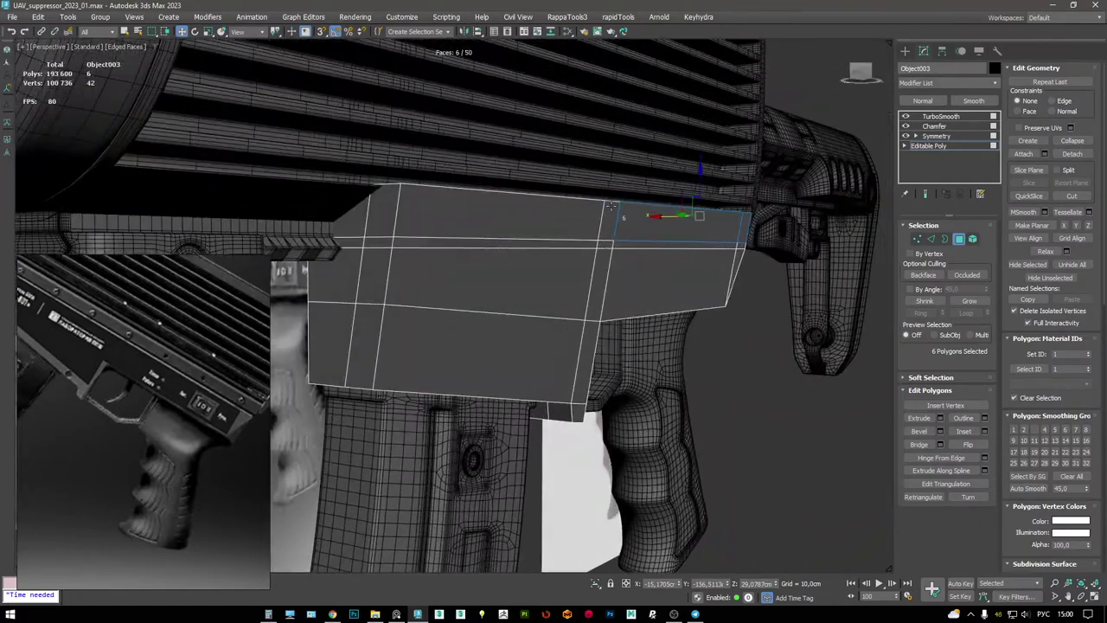
key("F3")
key("F3")
middle_click_drag(656, 223, 537, 224, "alt")
key("alt+q")
key("F2")
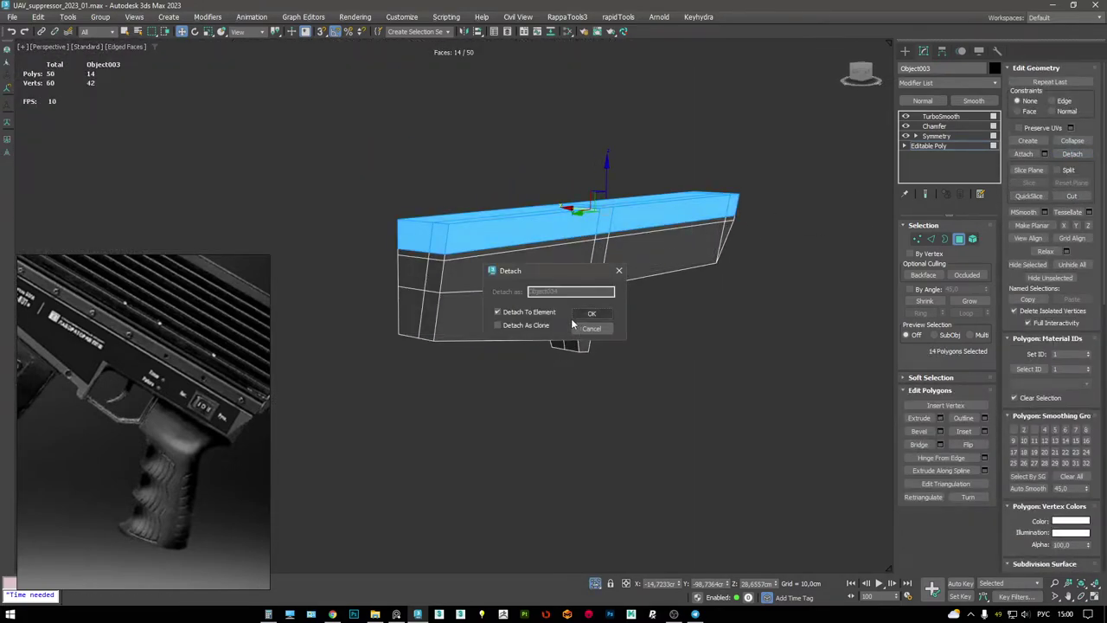
- Detach the top faces as new object Object004 and isolate the detached strip
left_click(592, 314)
left_click(934, 143)
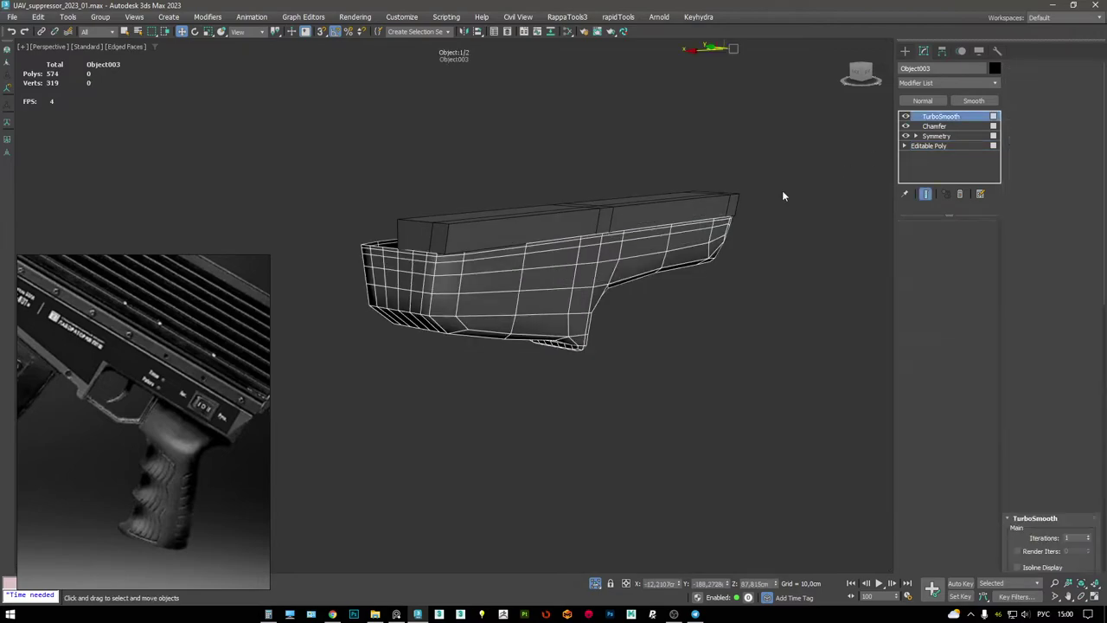
key("alt+q")
left_click(667, 230)
middle_click_drag(667, 230, 726, 244, "alt")
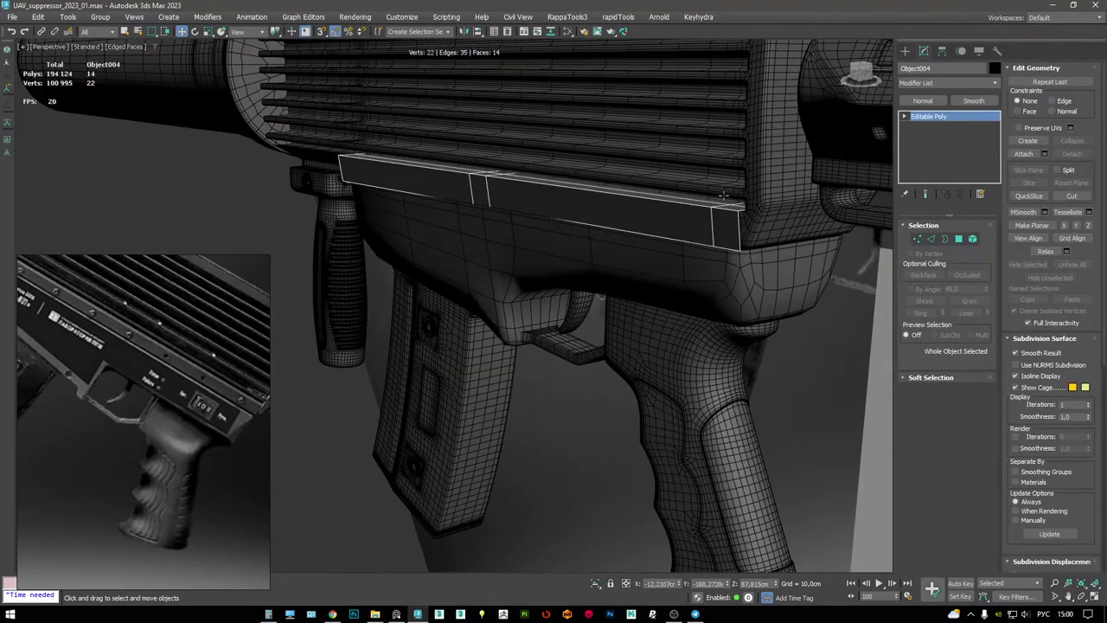
key("alt+q")
middle_click_drag(711, 200, 465, 200, "alt")
- Restore the six-edge selection on the strip and check it in wireframe
key("F3")
key("2")
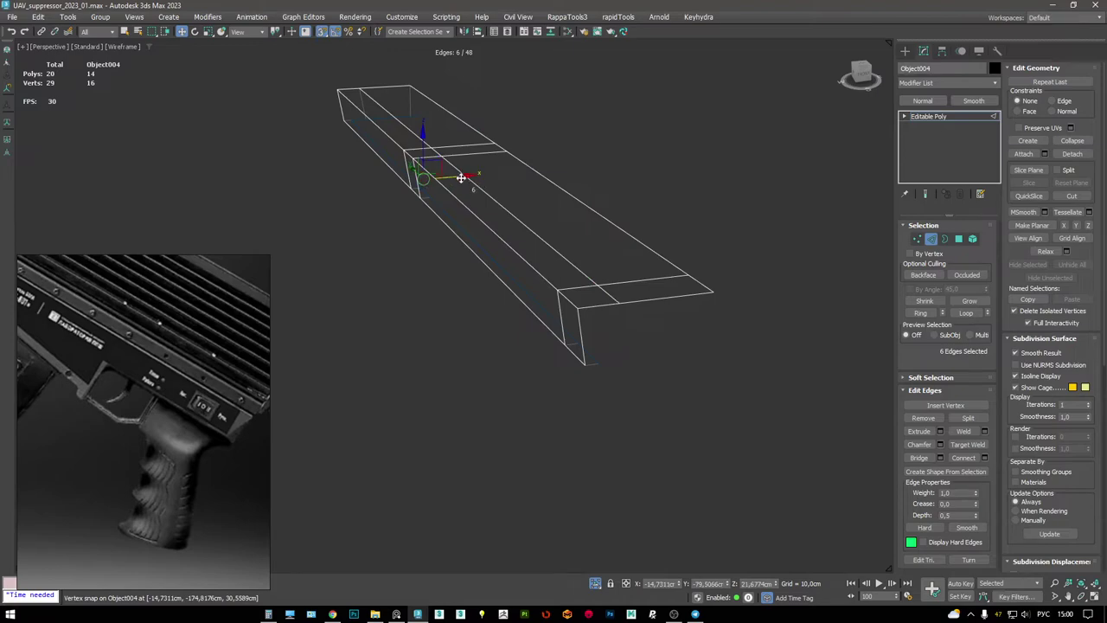
key("F3")
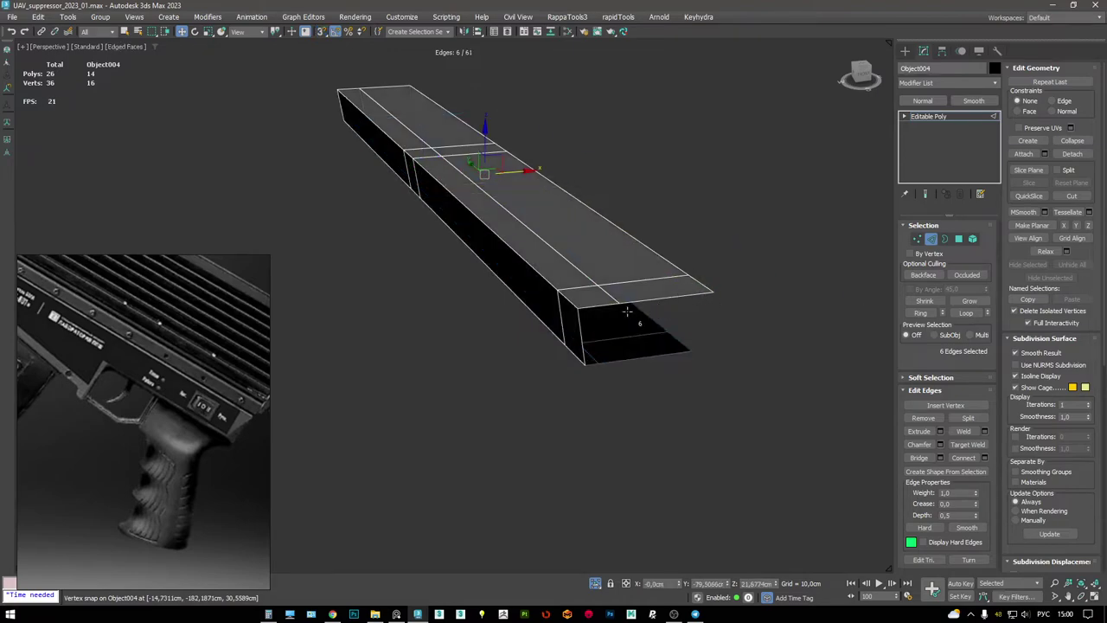
middle_click_drag(643, 300, 618, 300, "alt")
key("ctrl+z")
middle_click_drag(576, 346, 565, 300, "alt")
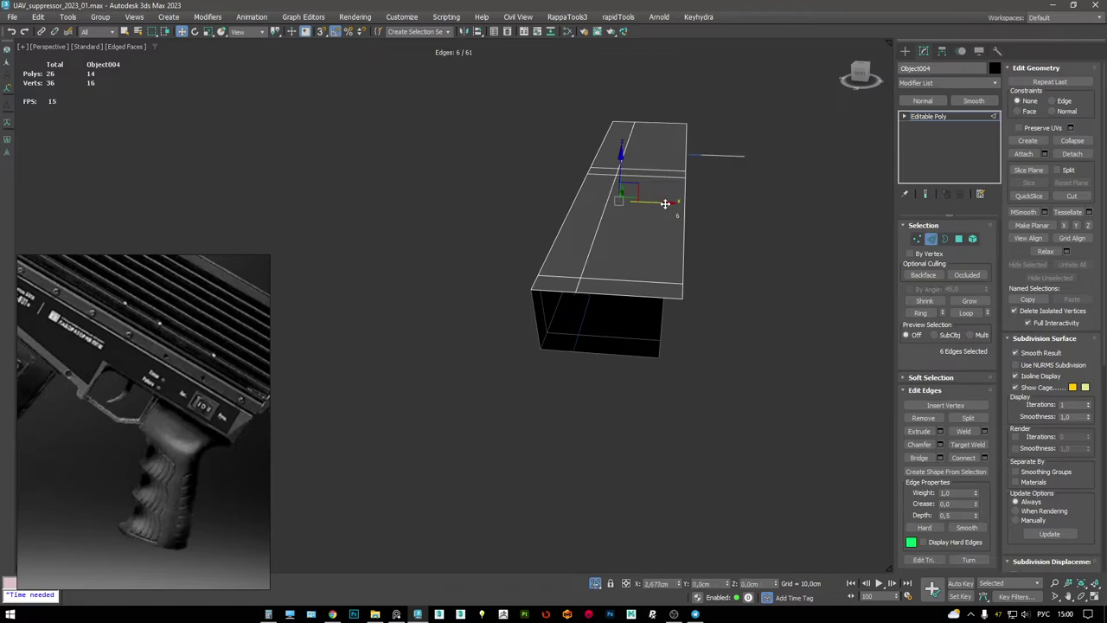
key("F3")
mouse_move(669, 327)
middle_mouse_down("alt")
mouse_move(714, 286)
mouse_move(586, 240)
mouse_move(674, 388)
mouse_move(610, 261)
mouse_move(635, 329)
middle_mouse_up("alt")
- Delete the strip's selected end faces
key("4")
key("Delete")
key("F3")
middle_click_drag(515, 207, 612, 231, "alt")
scroll(612, 231, "down", 10)
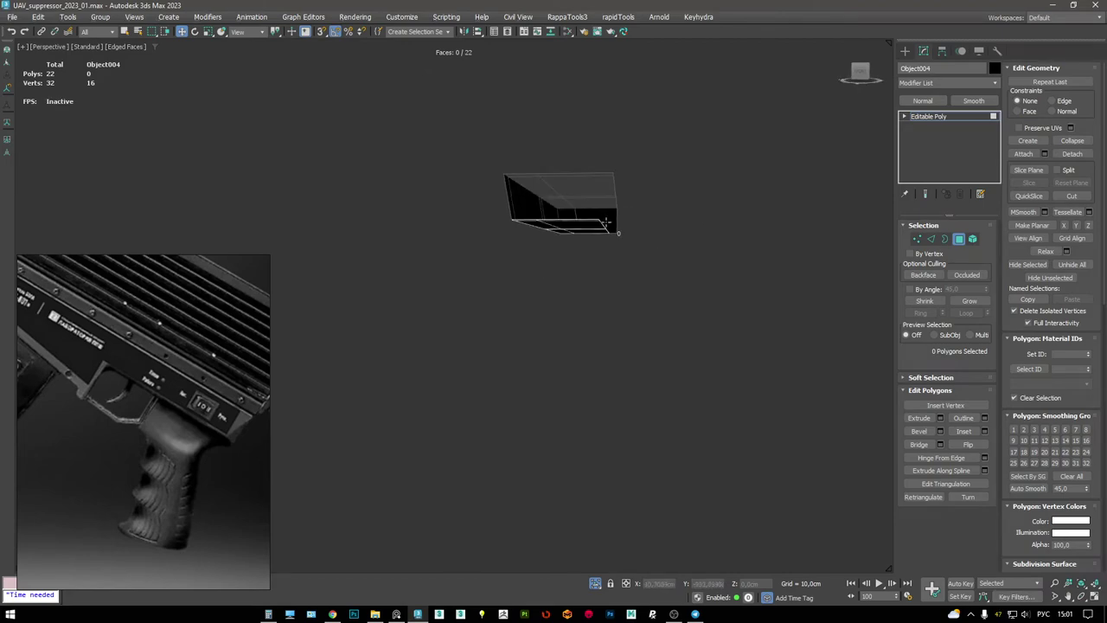
mouse_move(604, 227)
middle_mouse_down("alt")
mouse_move(605, 197)
mouse_move(629, 187)
middle_mouse_up("alt")
- Select an edge loop around the strip and inspect it in wireframe
key("2")
double_click(604, 190)
key("1")
key("F3")
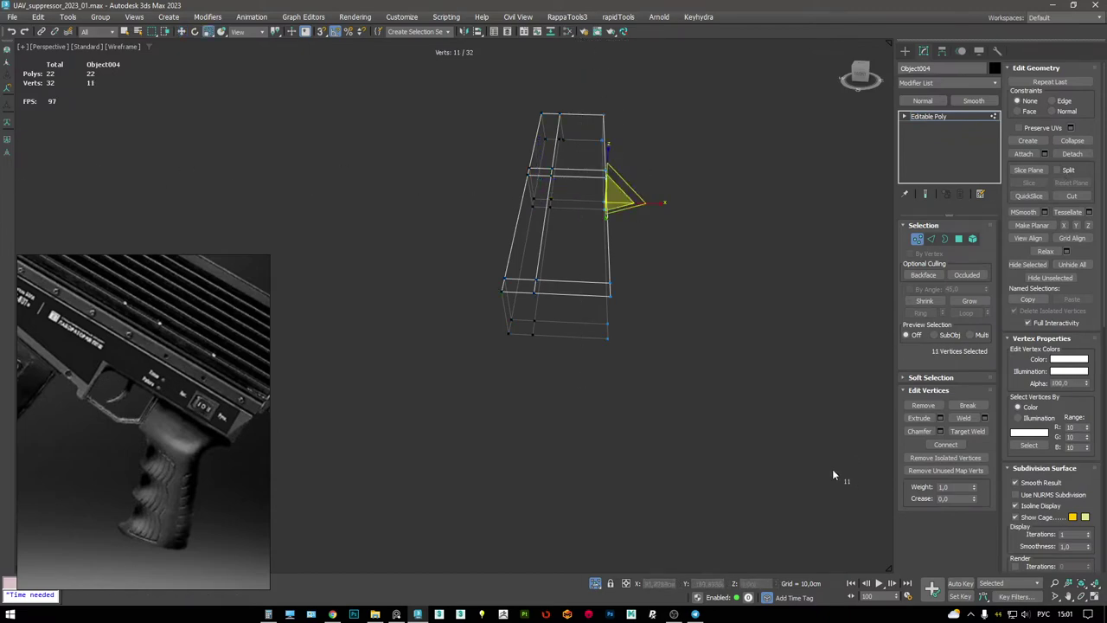
key("F3")
- Select all of the strip's vertices and weld them
key("F3")
middle_click_drag(630, 264, 626, 312, "alt")
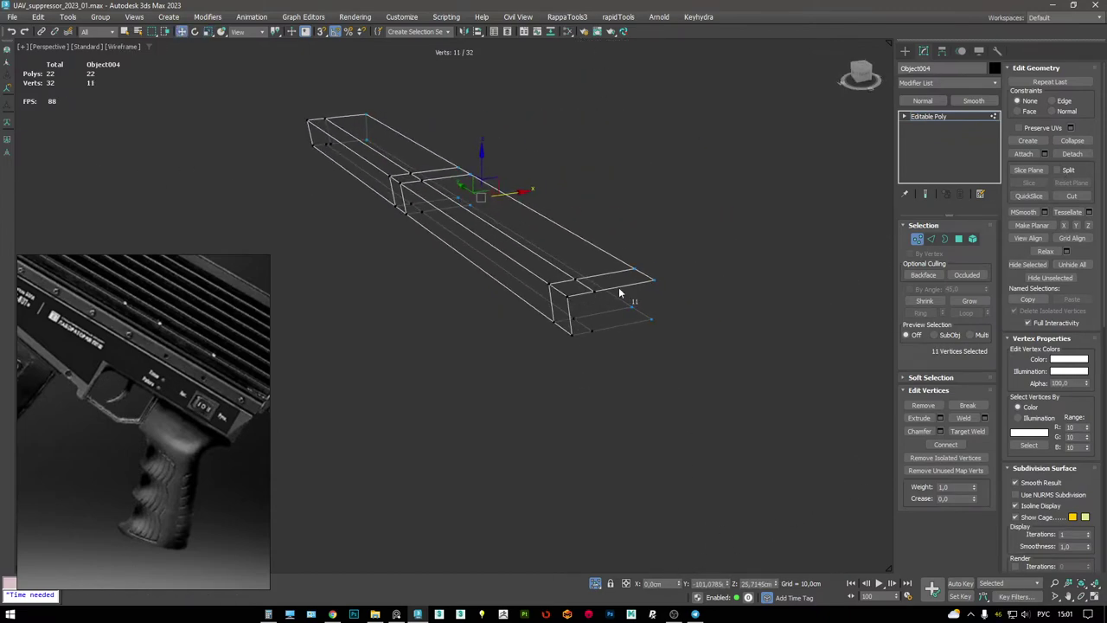
key("1")
key("1")
key("ctrl+a")
key("F3")
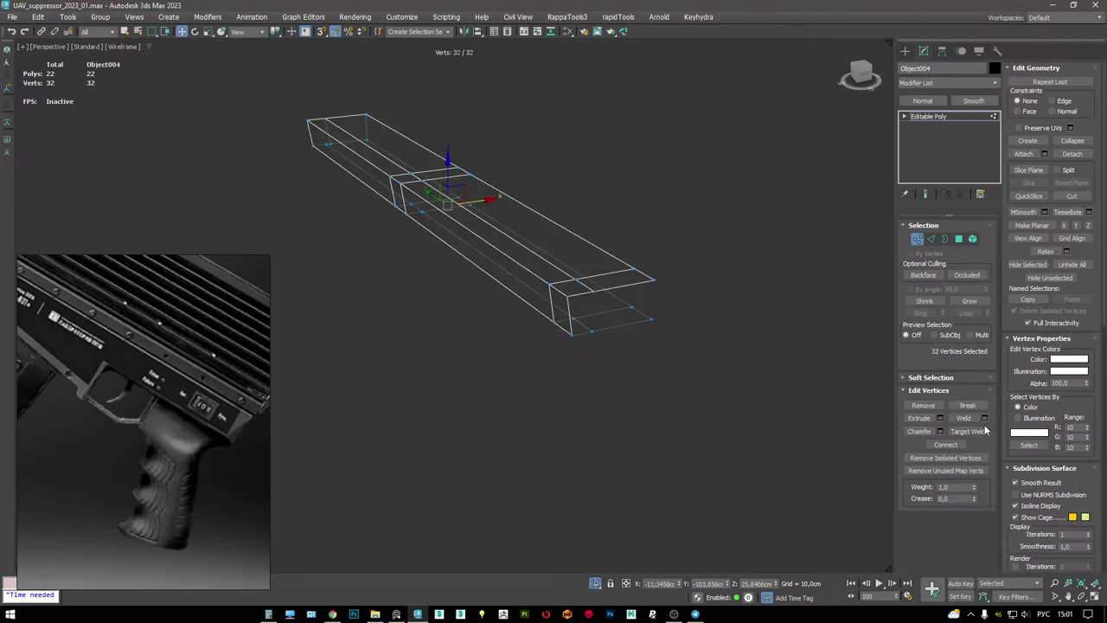
key("F3")
key("ctrl+shift+w")
right_click(445, 313)
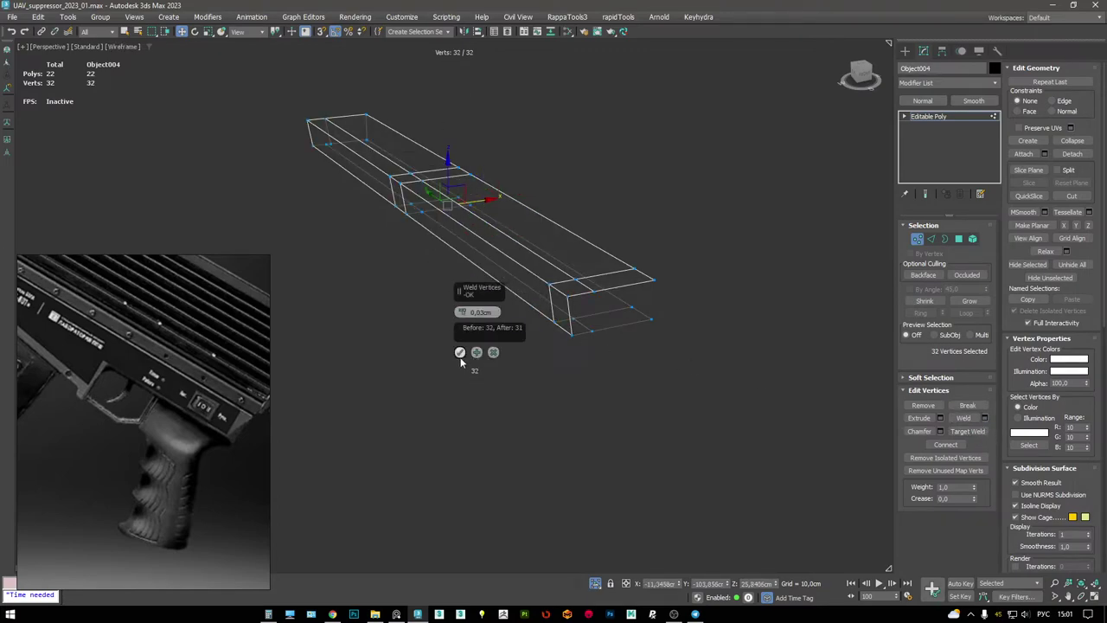
left_click(461, 352)
- Select the open border at the strip's near end and cap it
key("2")
left_click(617, 326)
key("3")
left_click(595, 310)
key("alt+p")
middle_click_drag(594, 310, 434, 249, "alt")
key("F3")
- Target-weld the two overlapping end vertices, leaving 24 polys and 30 vertices
key("1")
key("ctrl+a")
key("F3")
key("F3")
key("ctrl+alt+c")
mouse_move(597, 386)
middle_mouse_down("alt")
mouse_move(601, 348)
mouse_move(592, 397)
mouse_move(481, 255)
mouse_move(502, 246)
middle_mouse_up("alt")
left_click(952, 115)
key("F3")
key("w")
middle_click_drag(536, 285, 593, 425, "alt")
scroll(645, 399, "up", 3)
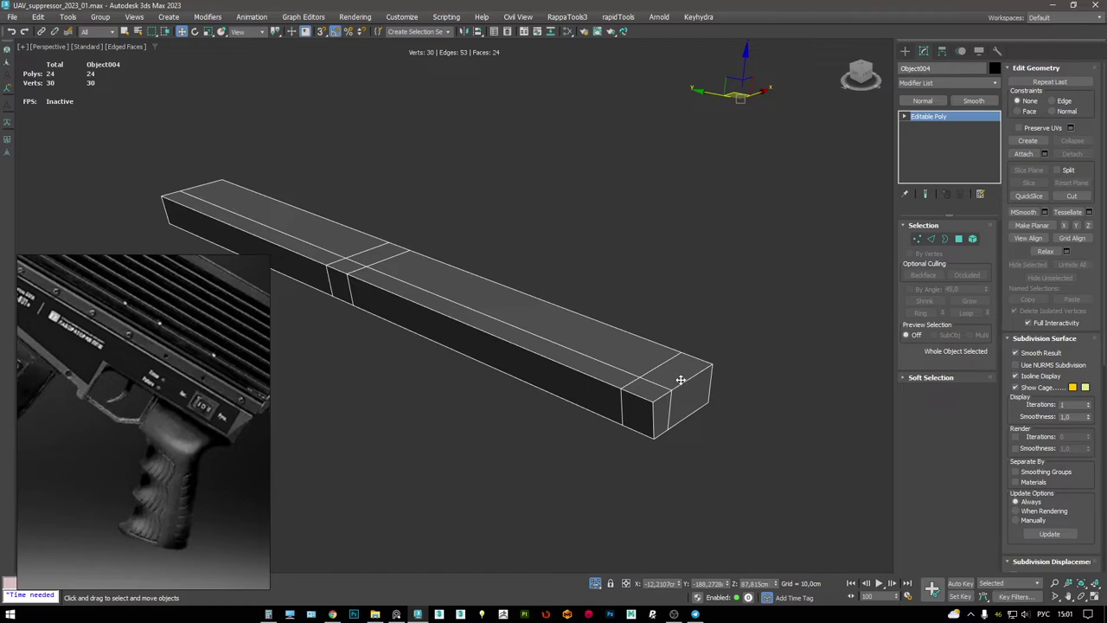
- Add Chamfer and a 2-iteration TurboSmooth to Object004 from the quad menu
middle_click_drag(674, 401, 667, 388, "alt")
right_click(667, 388)
left_click(640, 284)
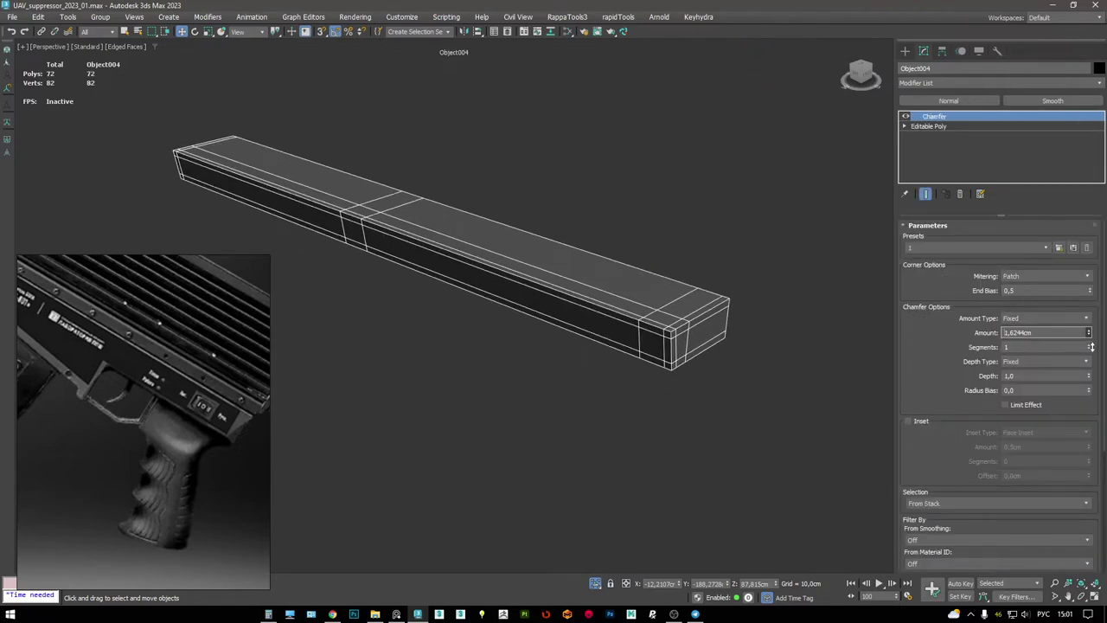
right_click(599, 256)
left_click(574, 241)
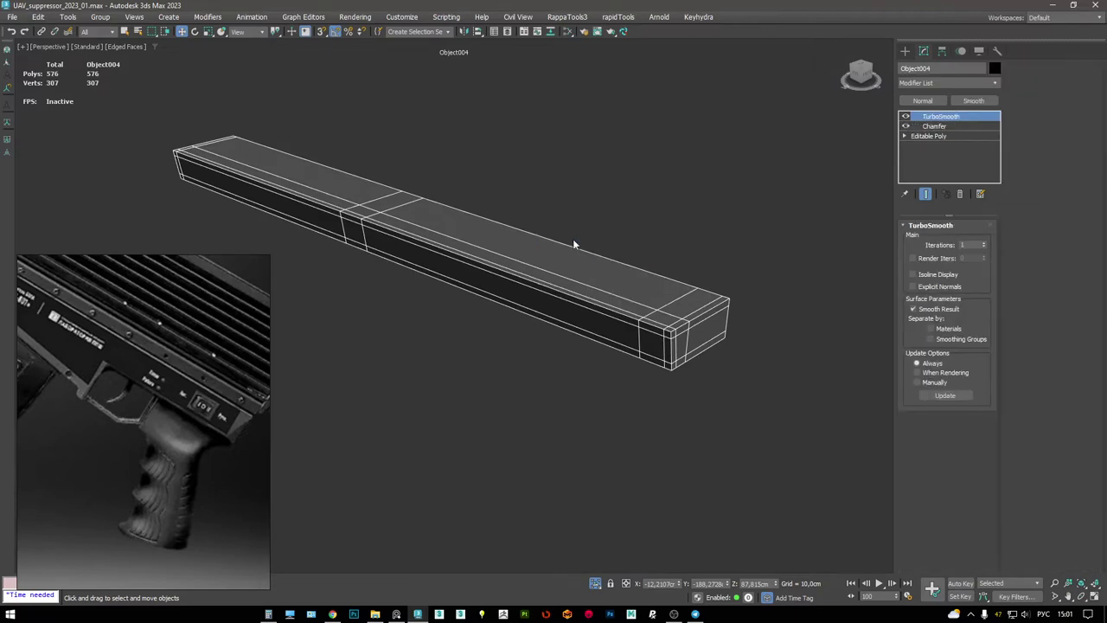
key("F4")
mouse_move(882, 256)
middle_mouse_down("alt")
mouse_move(616, 239)
mouse_move(606, 259)
mouse_move(845, 309)
mouse_move(700, 302)
mouse_move(665, 289)
middle_mouse_up("alt")
key("F4")
- Add support edge loops to the strip's base Editable Poly in Edge mode
left_click(933, 127)
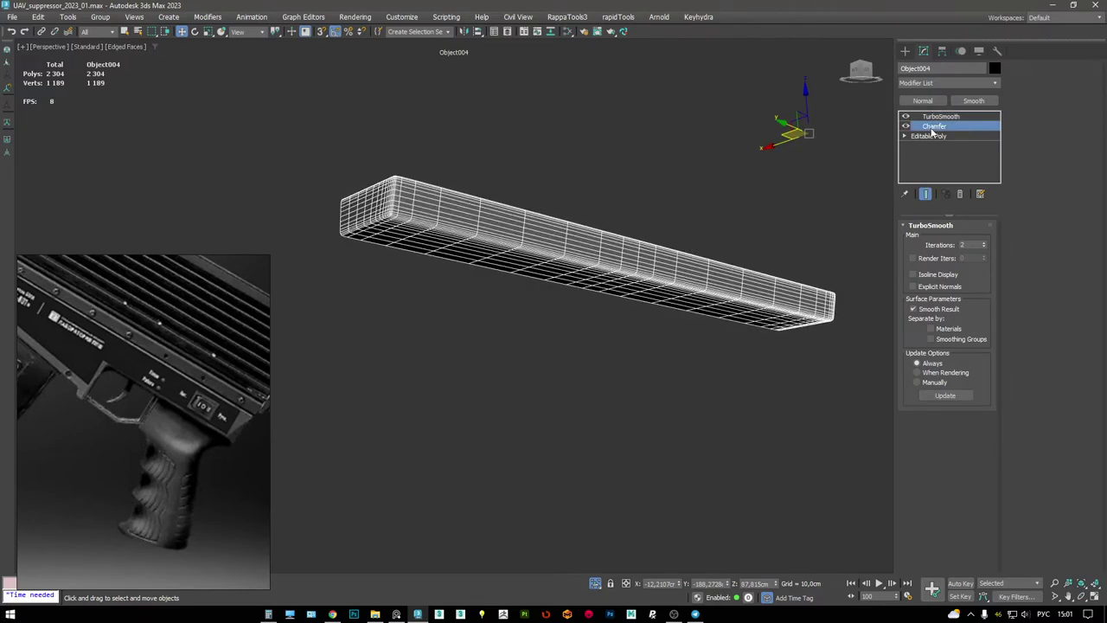
left_click(928, 136)
key("2")
middle_click_drag(606, 260, 583, 272, "alt")
left_click(626, 251)
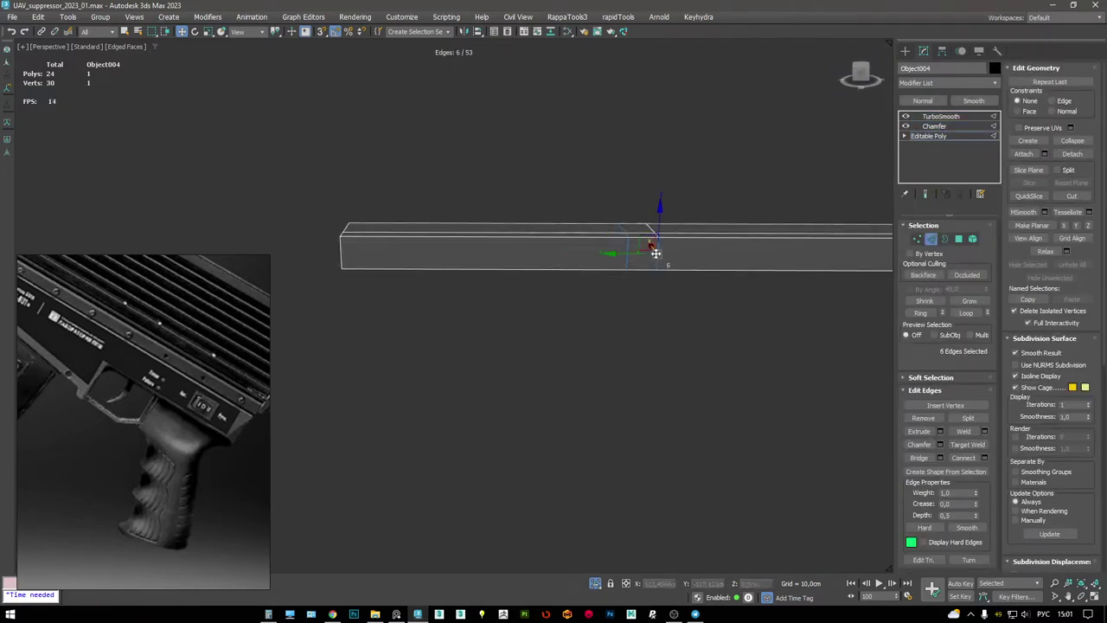
middle_click_drag(655, 254, 773, 292, "alt")
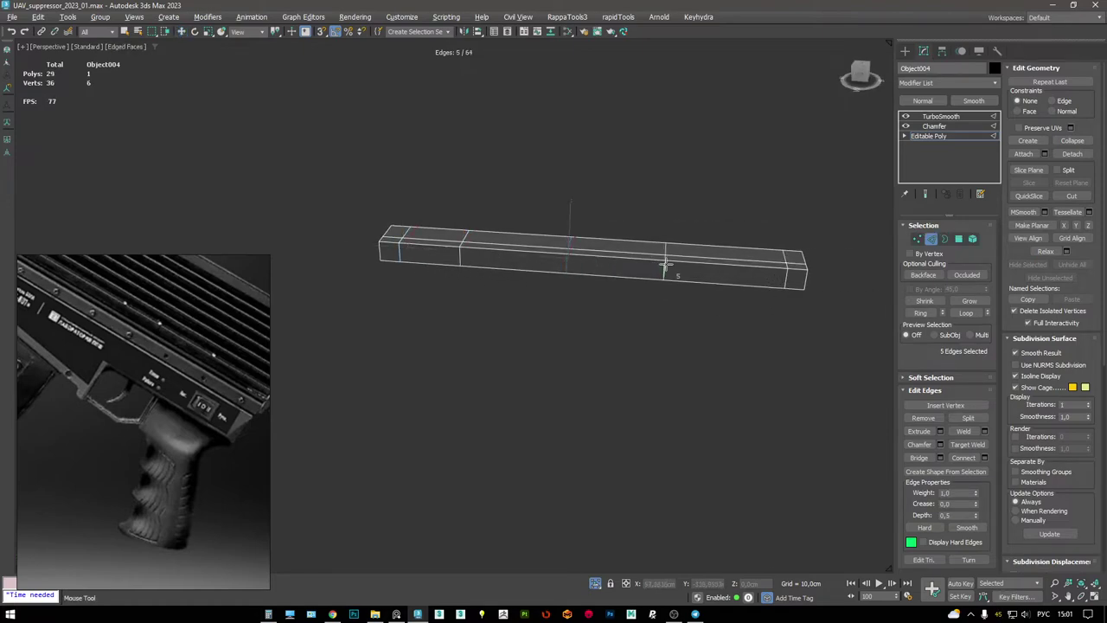
- Compare the smoothed result with the base mesh by toggling the end-result preview
left_click(943, 116)
middle_click_drag(805, 243, 852, 239, "alt")
left_click(938, 136)
left_click(955, 119)
key("F4")
mouse_move(742, 247)
middle_mouse_down("alt")
mouse_move(739, 226)
mouse_move(692, 267)
mouse_move(519, 300)
mouse_move(507, 260)
mouse_move(563, 153)
mouse_move(539, 230)
middle_mouse_up("alt")
left_click(905, 116)
key("F4")
- Exit isolation to show the full gun and select Object003
key("alt+q")
scroll(550, 250, "up", 4)
left_click(550, 250)
- Select the lower receiver's base mesh, view it in wireframe, and isolate Object003
left_click(941, 145)
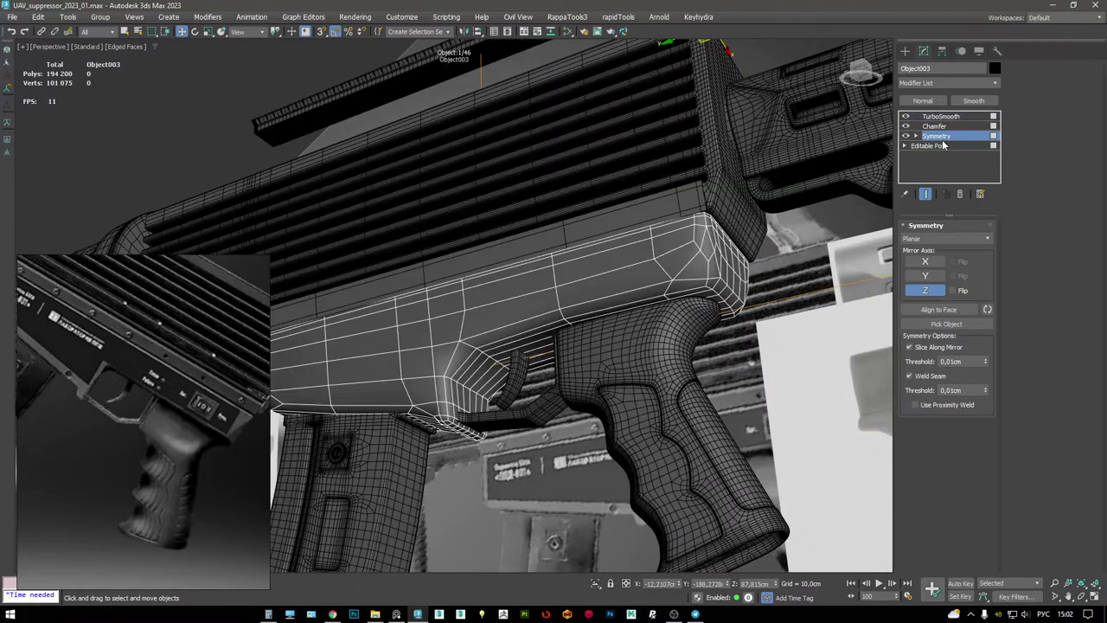
scroll(680, 264, "up", 3)
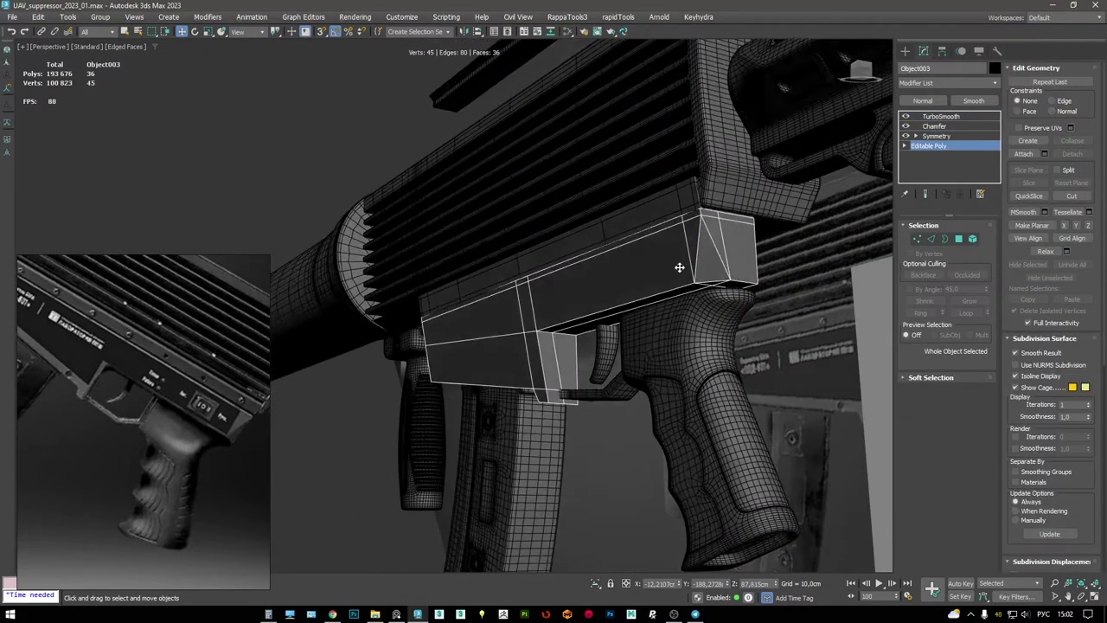
middle_click_drag(684, 248, 758, 224, "alt")
key("1")
key("F3")
key("F3")
scroll(512, 172, "up", 3)
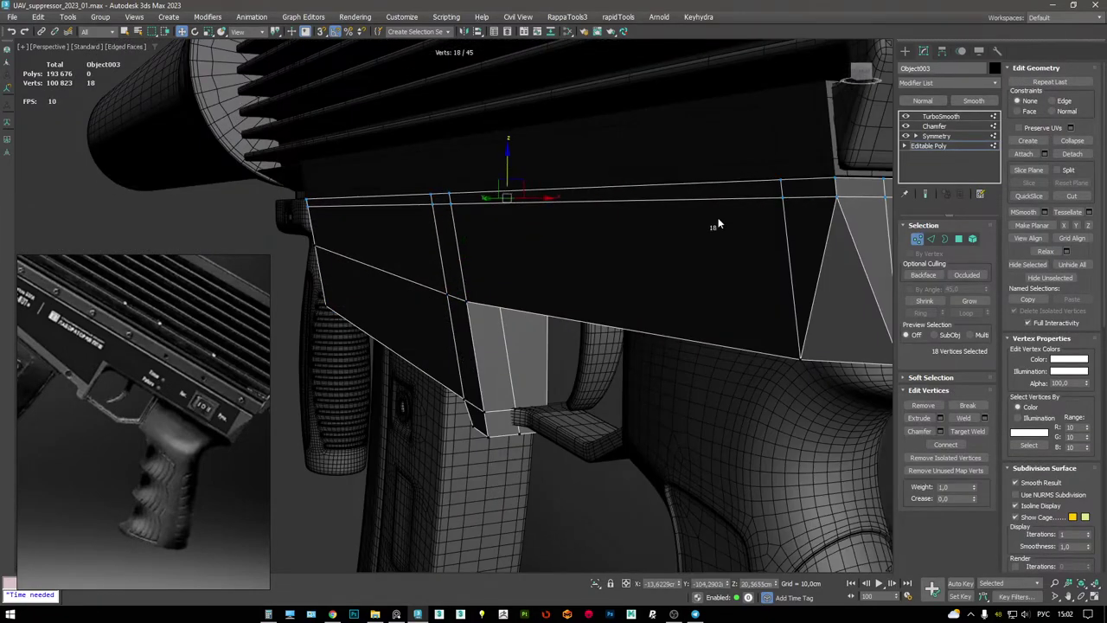
scroll(673, 211, "down", 3)
key("alt+q")
middle_click_drag(695, 181, 680, 267, "alt")
- Extend a new face from the two end edges of the trigger-guard corner
key("2")
scroll(678, 269, "down", 2)
double_click(624, 262)
left_click_drag(703, 225, 702, 225, "alt")
middle_click_drag(702, 225, 390, 116, "alt")
left_click_drag(390, 117, 492, 217)
middle_click_drag(491, 217, 620, 201, "alt")
left_click_drag(620, 200, 565, 286, "shift")
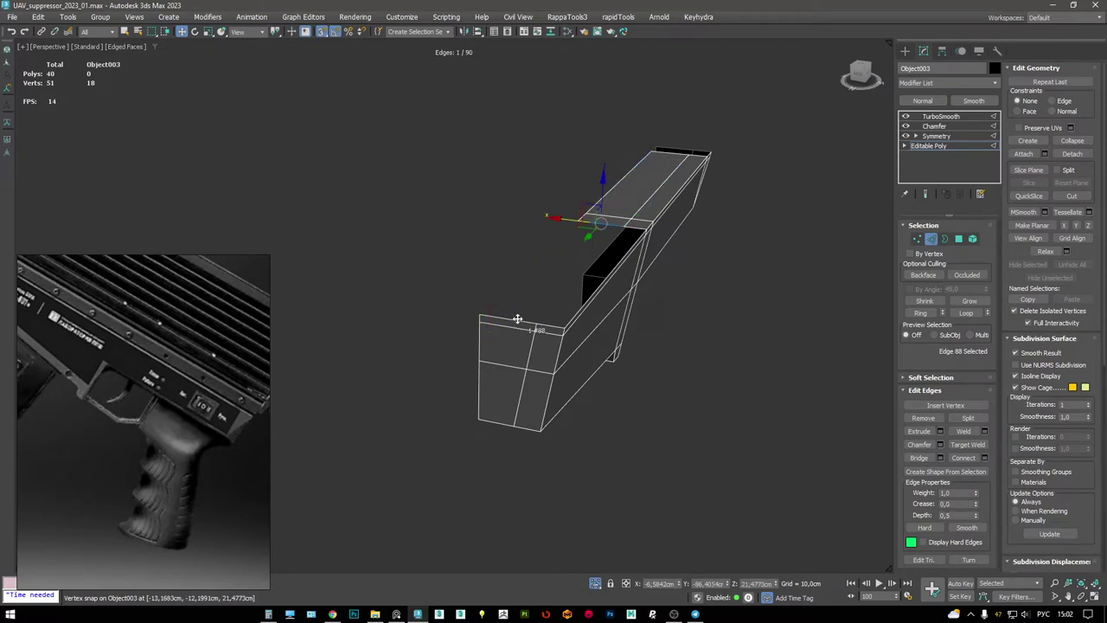
- Check the new faces' open borders and view the cage with smoothing turned off
key("3")
middle_click_drag(564, 327, 621, 237, "alt")
key("2")
key("3")
left_click(922, 146)
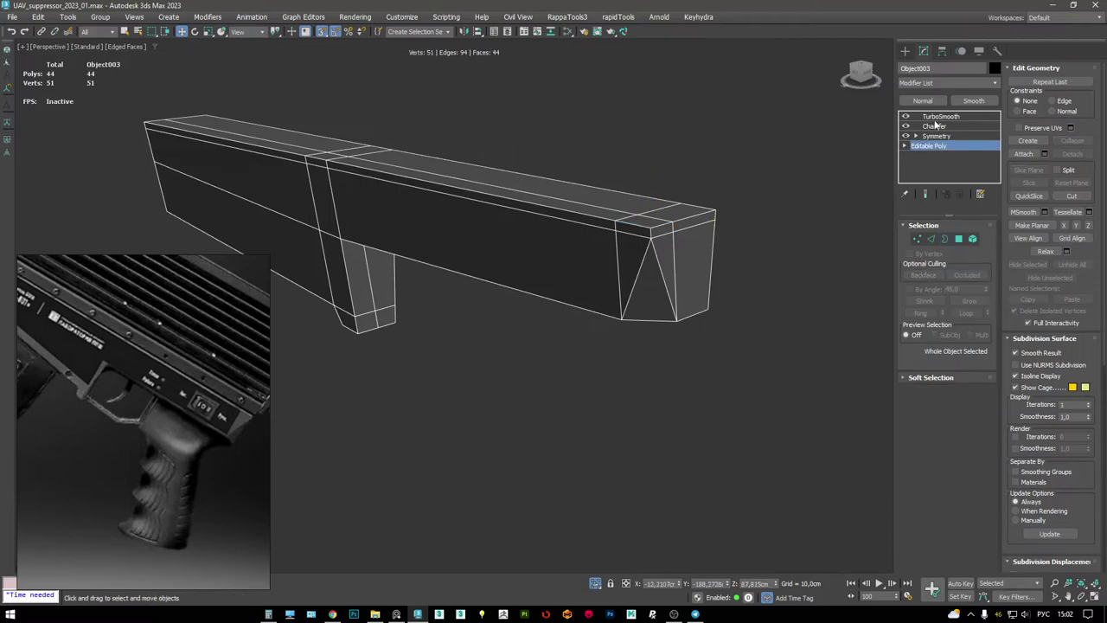
left_click(941, 116)
left_click(905, 116)
key("F4")
middle_click_drag(747, 166, 665, 217, "alt")
key("F4")
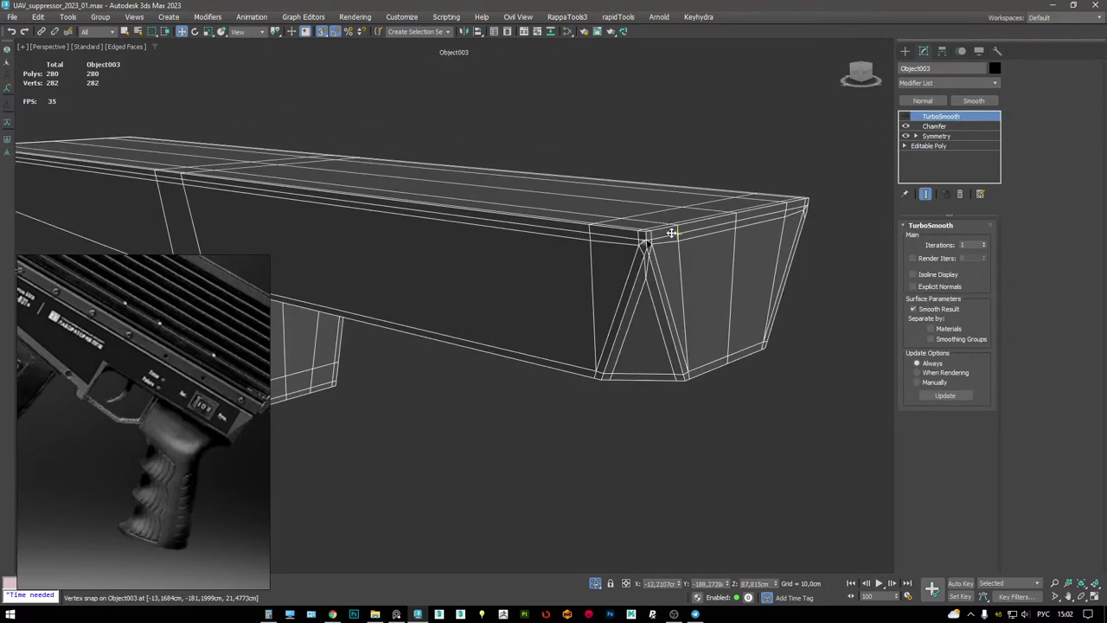
scroll(665, 216, "up", 3)
- Compare the smoothed and unsmoothed receiver, leaving smoothing off with edges shown
left_click(908, 116)
key("F4")
scroll(610, 173, "down", 3)
middle_click_drag(611, 173, 559, 250, "alt")
key("F4")
key("F4")
scroll(559, 250, "up", 3)
key("F4")
left_click(950, 146)
key("F4")
key("F4")
left_click(941, 116)
left_click(906, 116)
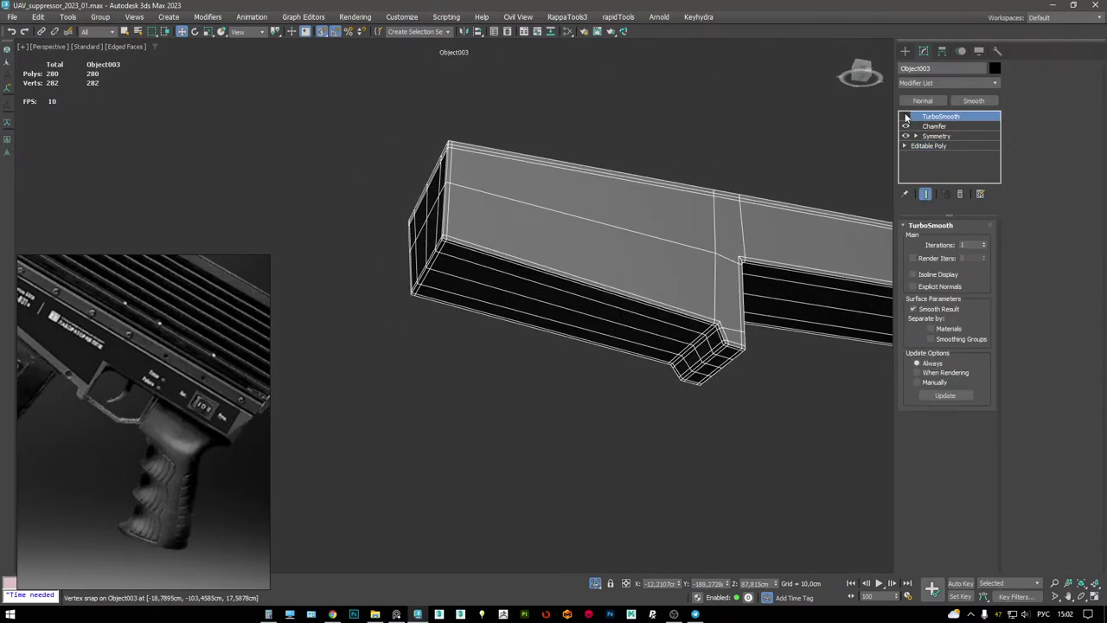
middle_click_drag(590, 196, 573, 230, "alt")
key("F4")
key("F4")
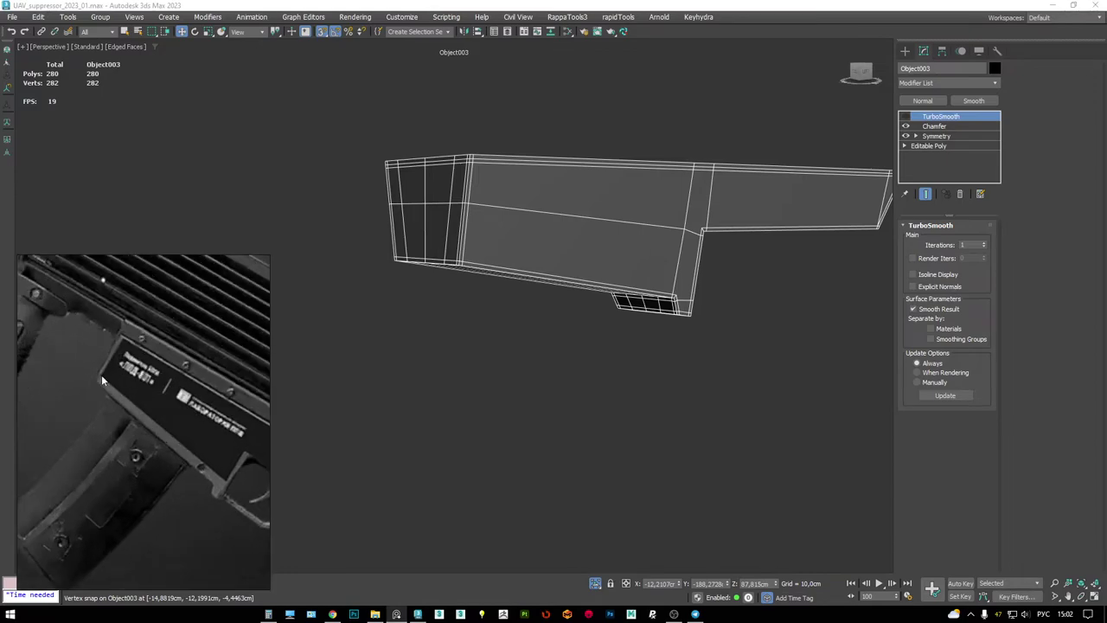
scroll(484, 237, "up", 3)
middle_click_drag(484, 237, 569, 247, "alt")
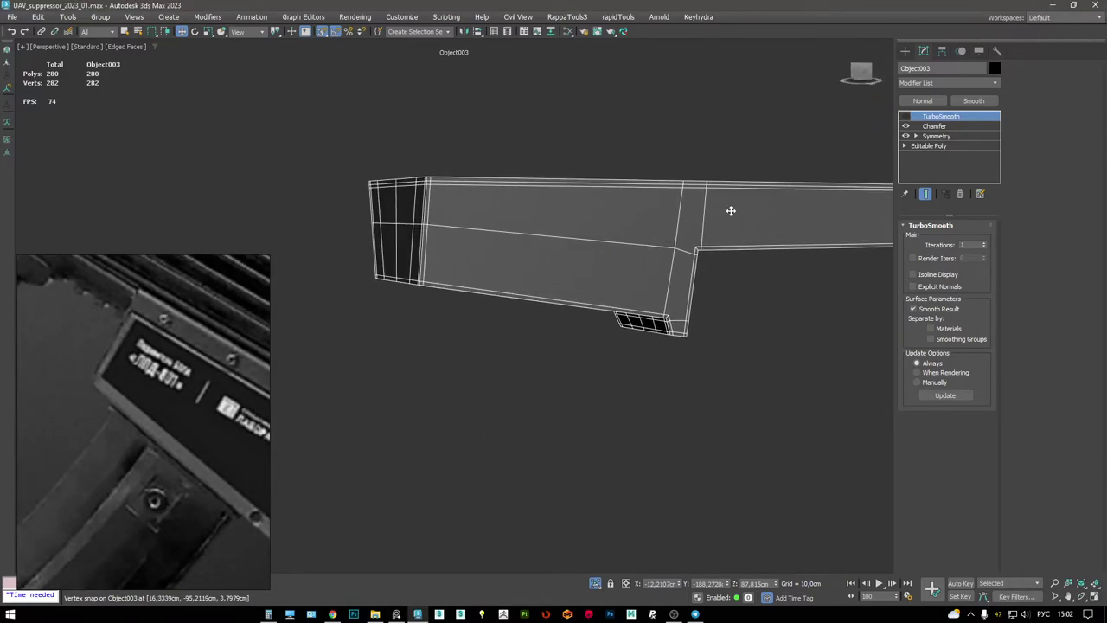
- Delete the twelve vertices at the part's end
key("1")
middle_click_drag(731, 210, 667, 233, "alt")
key("F3")
left_click_drag(461, 108, 561, 346)
key("Delete")
middle_click_drag(562, 346, 605, 251, "alt")
scroll(613, 238, "up", 3)
- Select the eight top-strip polygons, remove them, and end the isolation
key("4")
left_click(657, 183)
middle_click_drag(657, 184, 512, 329, "alt")
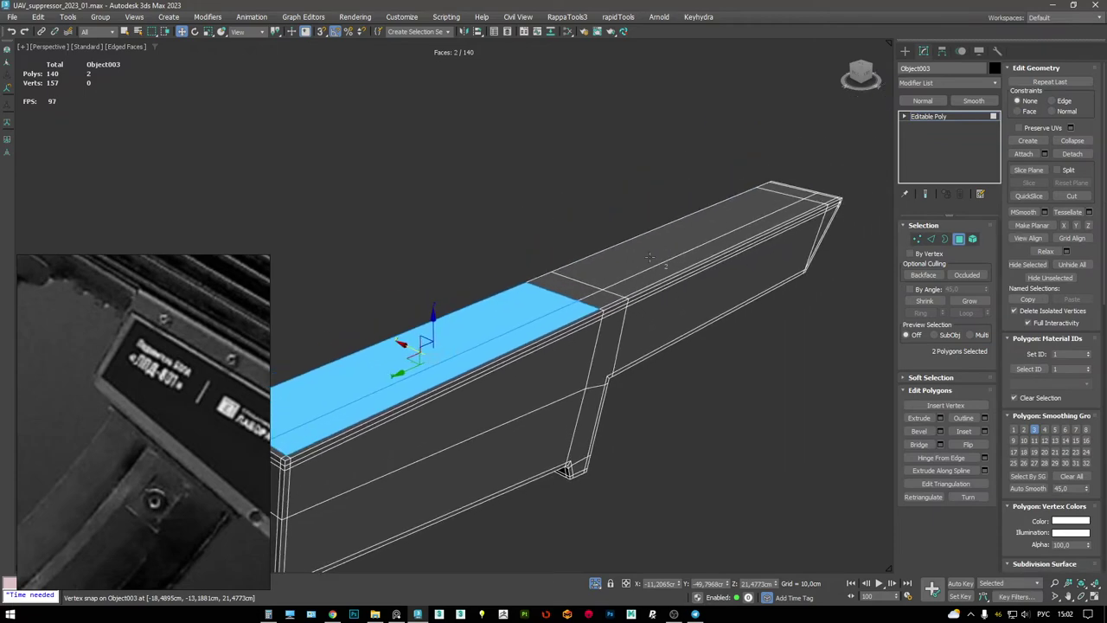
scroll(512, 330, "up", 3)
left_click(574, 309, "ctrl")
scroll(574, 309, "down", 3)
middle_click_drag(574, 308, 769, 207, "alt")
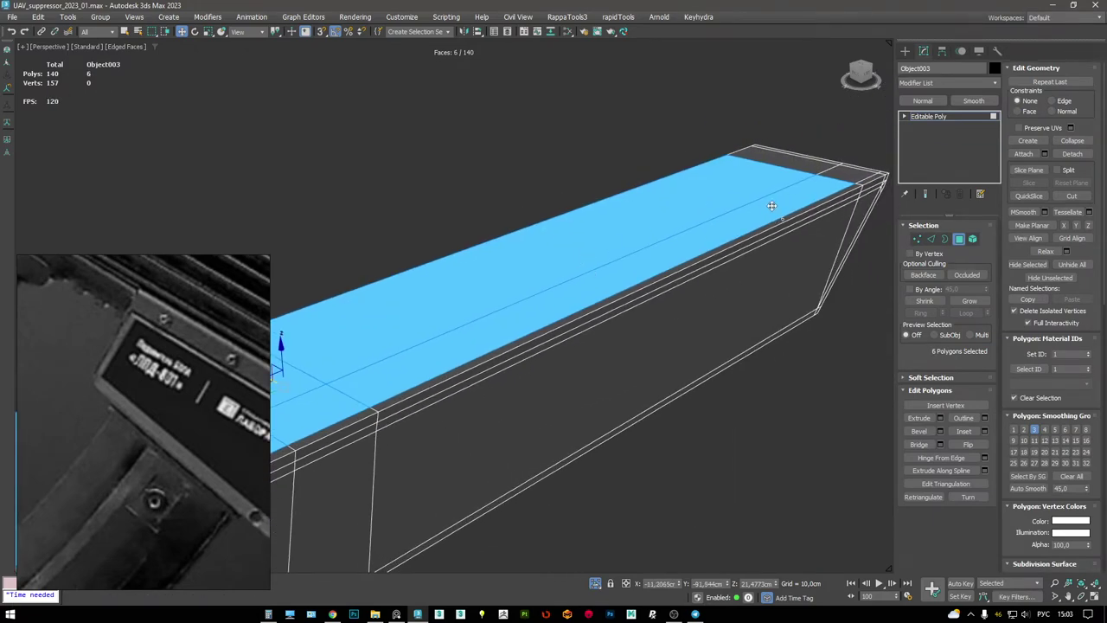
left_click(826, 166, "ctrl")
middle_click_drag(826, 166, 542, 229, "alt")
middle_click_drag(447, 268, 577, 277, "alt")
key("alt+h")
key("alt+q")
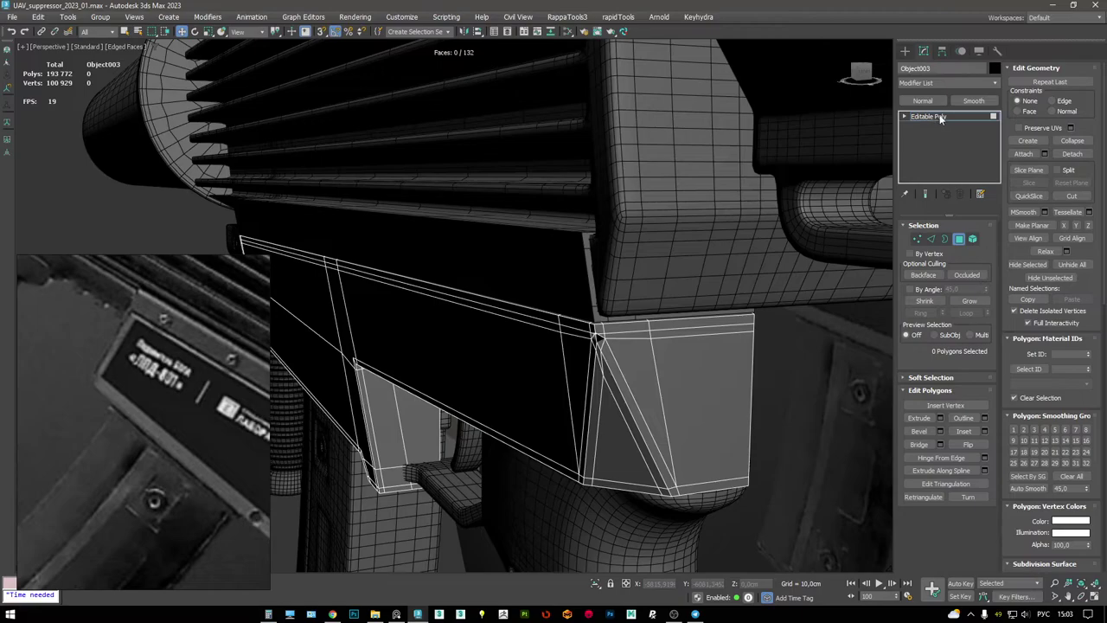
left_click(941, 119)
left_click(558, 295)
left_click(906, 117)
left_click(594, 328)
key("F4")
scroll(649, 302, "up", 3)
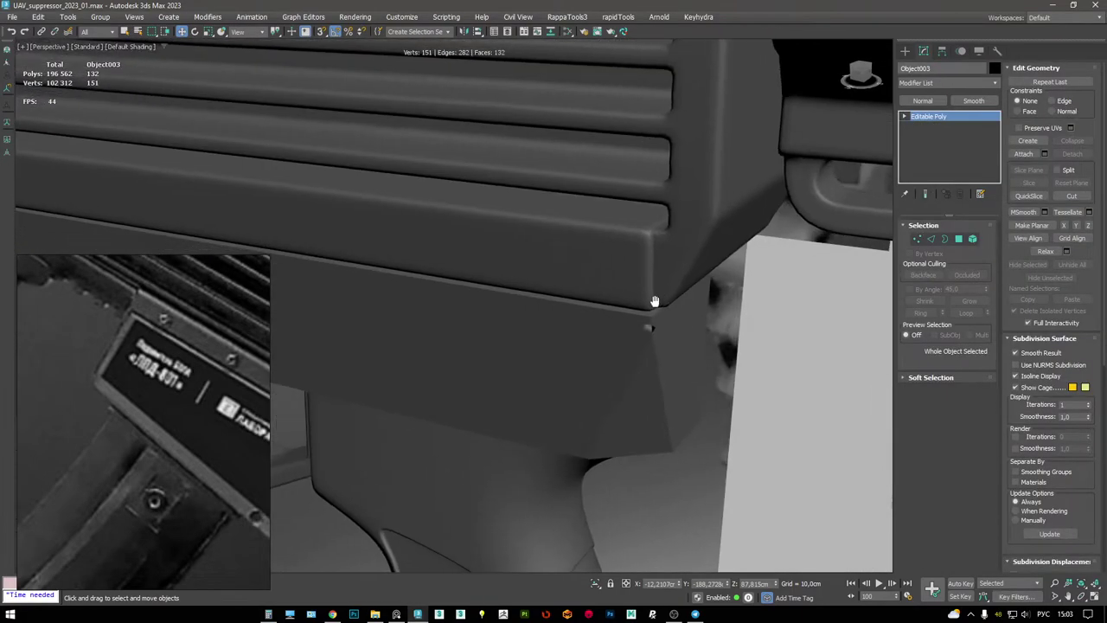
scroll(653, 277, "down", 3)
left_click(657, 250)
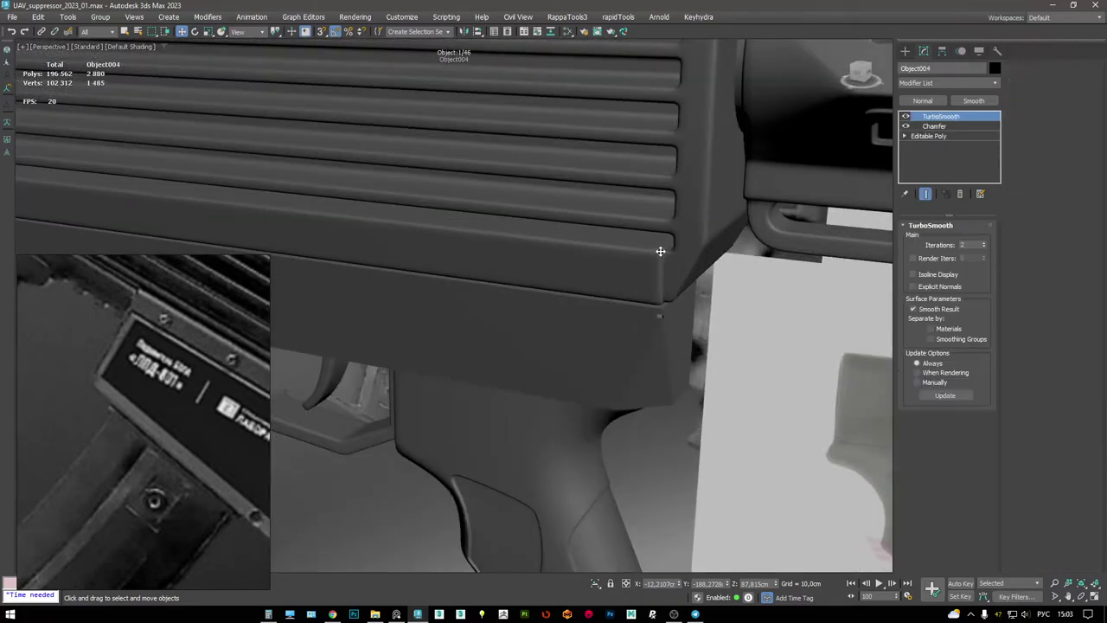
key("F4")
left_click(935, 126)
middle_click_drag(563, 259, 714, 290, "alt")
left_click(906, 116)
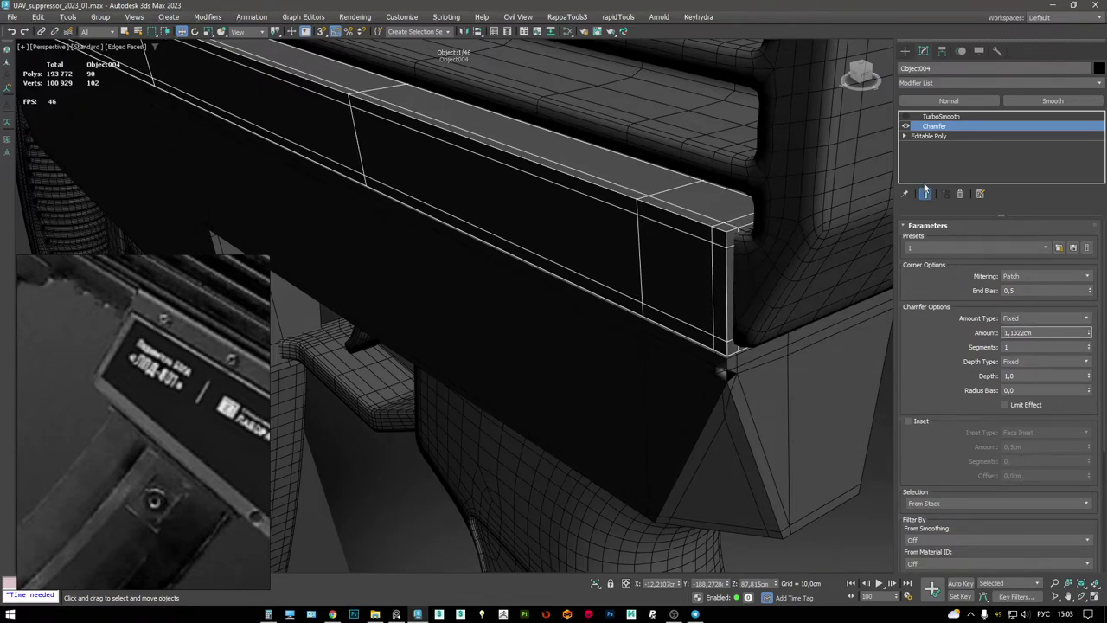
left_click(938, 116)
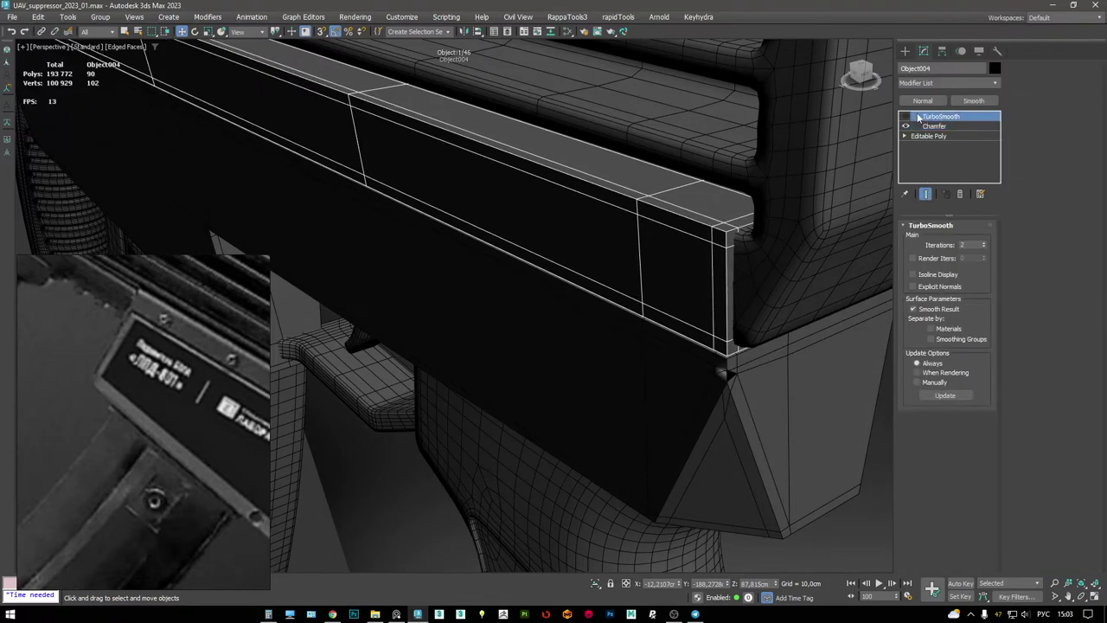
left_click(905, 116)
key("F4")
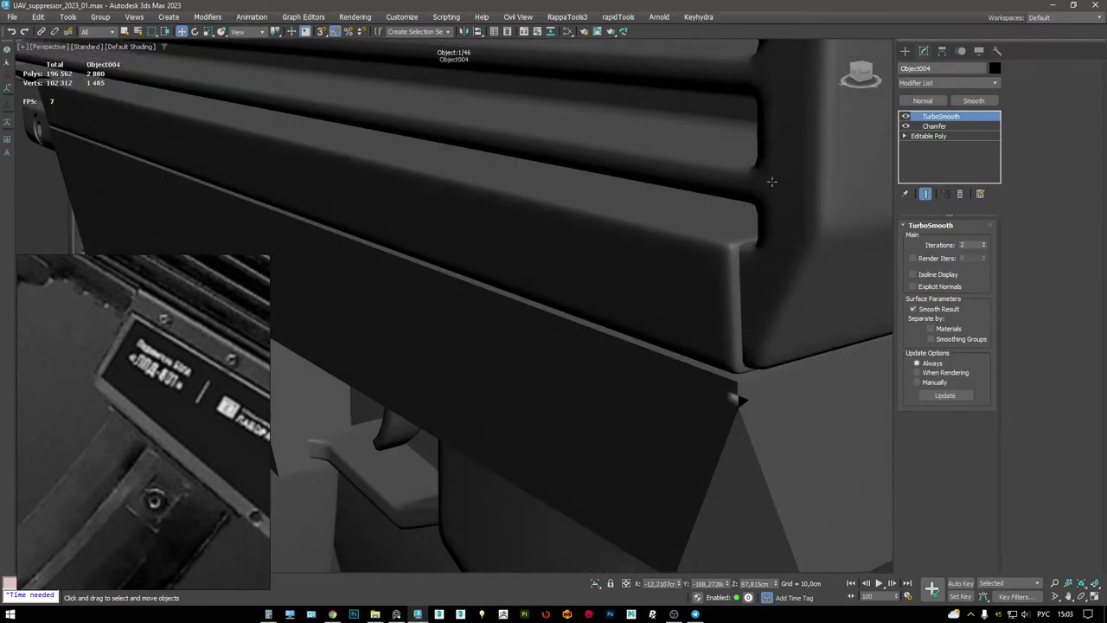
scroll(766, 190, "down", 5)
middle_click_drag(766, 190, 462, 226, "alt")
scroll(578, 228, "up", 3)
scroll(554, 191, "up", 5)
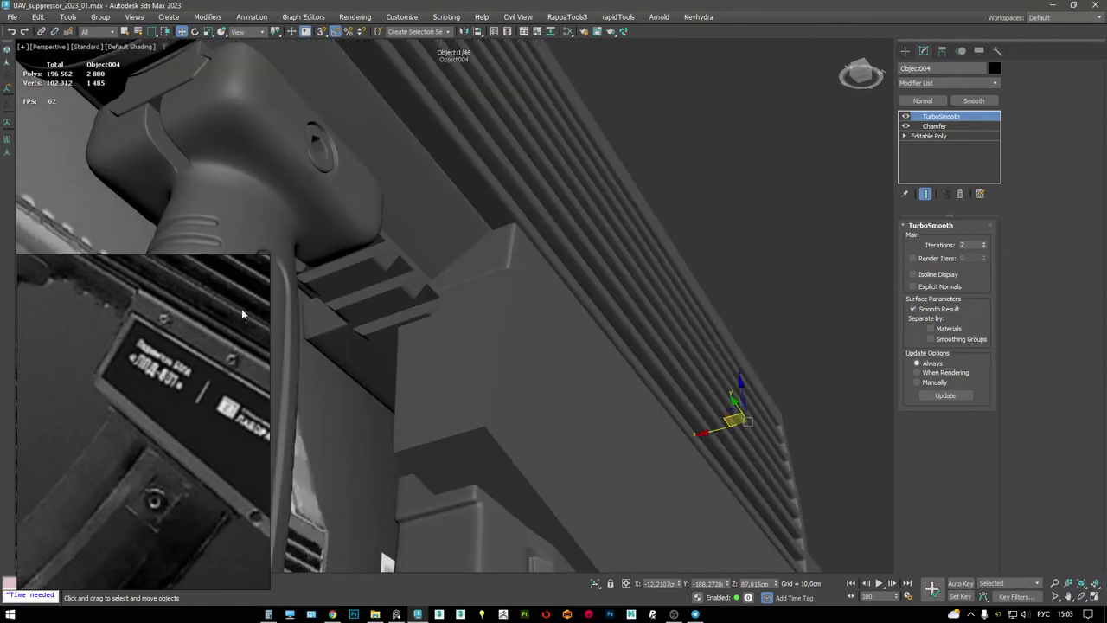
left_click(247, 309)
scroll(260, 333, "down", 2)
mouse_move(499, 285)
middle_mouse_down("alt")
mouse_move(504, 351)
mouse_move(464, 309)
mouse_move(507, 190)
mouse_move(536, 276)
mouse_move(437, 291)
mouse_move(618, 262)
mouse_move(872, 132)
middle_mouse_up("alt")
key("F4")
key("F4")
key("F4")
key("F4")
key("F4")
left_click(617, 241)
middle_click_drag(617, 241, 494, 199, "alt")
middle_click_drag(544, 287, 513, 317, "alt")
- Isolate the housing piece and slide the selected corner vertices along their edges
scroll(530, 317, "down", 6)
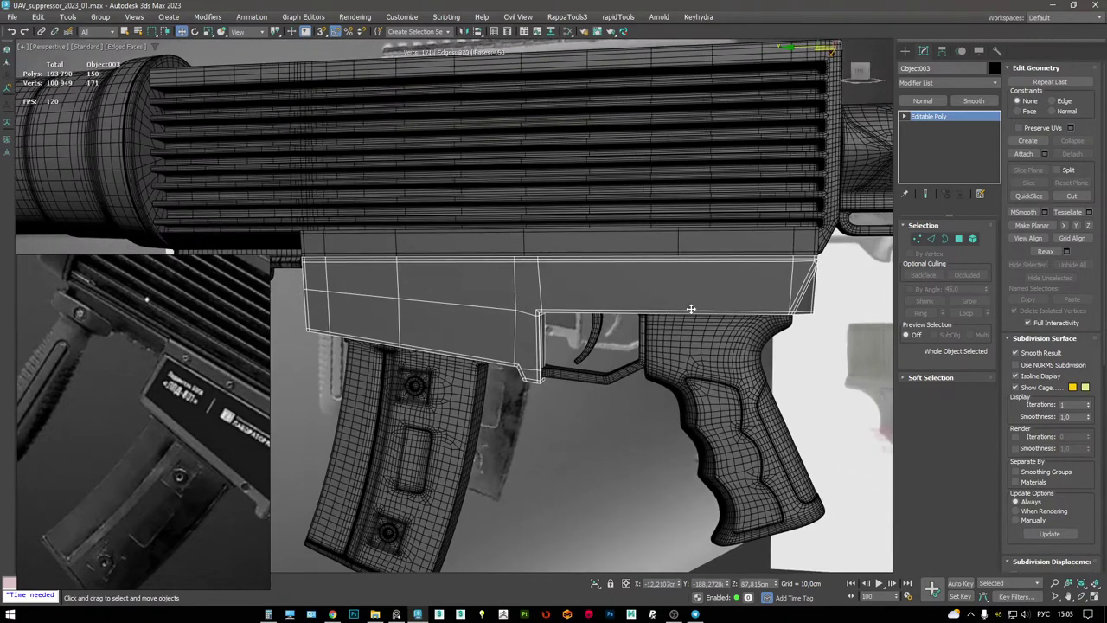
middle_click_drag(690, 309, 818, 272, "alt")
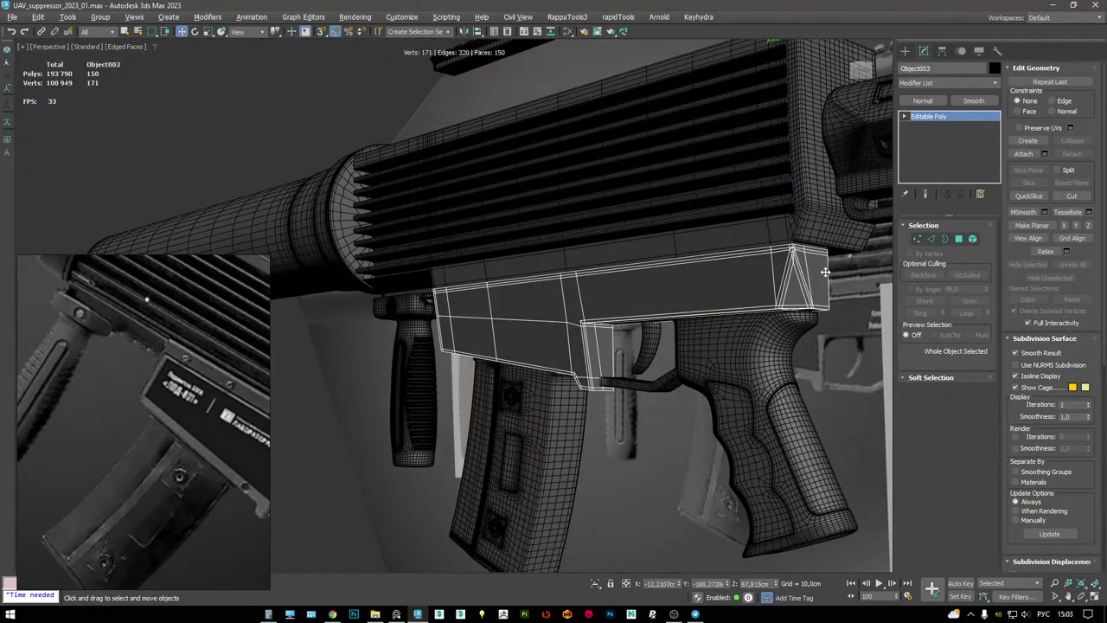
scroll(744, 267, "up", 6)
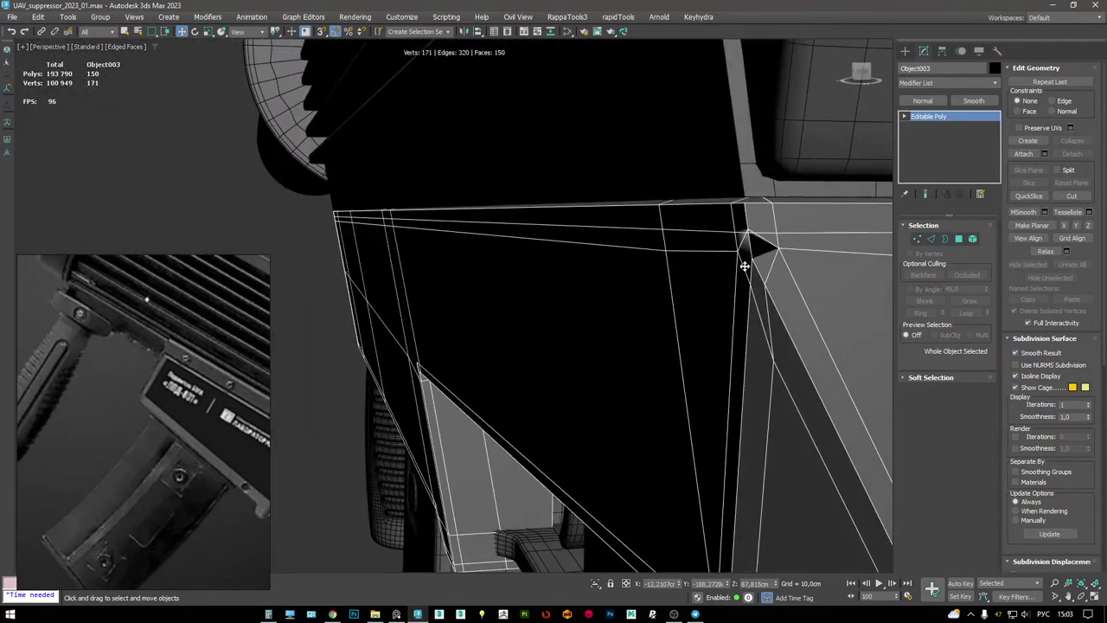
key("1")
middle_click_drag(744, 267, 742, 237, "alt")
key("F3")
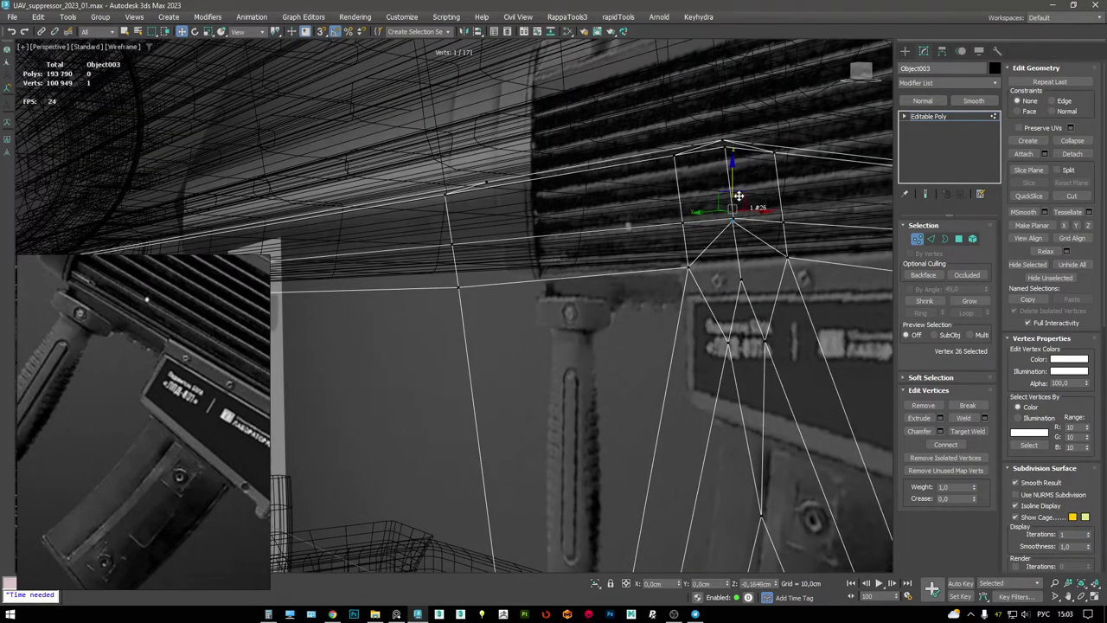
key("F3")
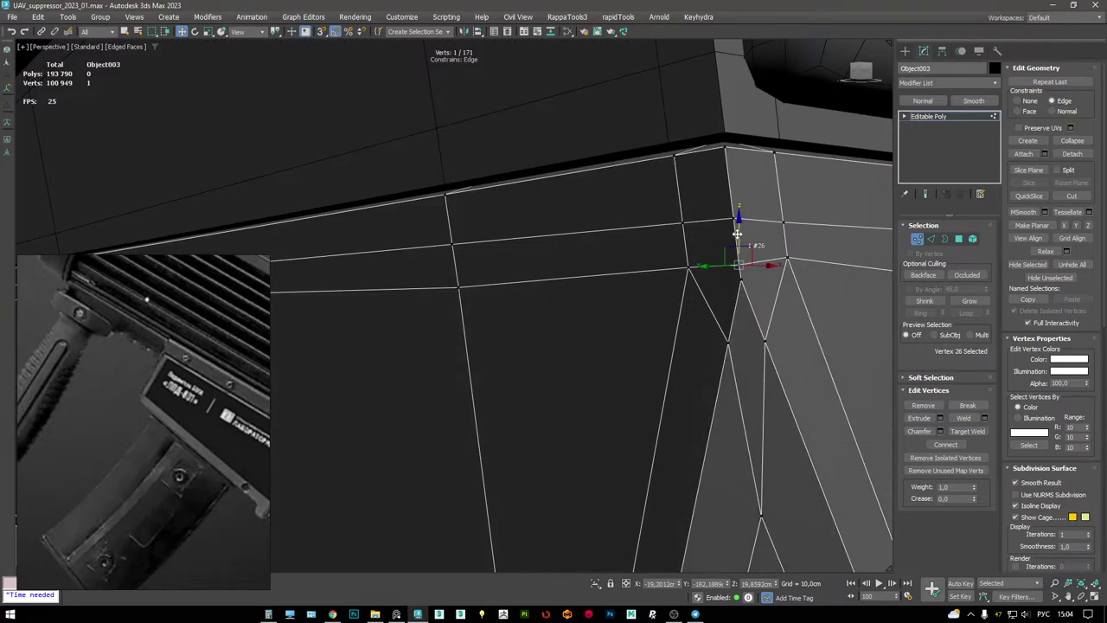
mouse_move(757, 271)
middle_mouse_down("alt")
mouse_move(717, 268)
mouse_move(747, 280)
middle_mouse_up("alt")
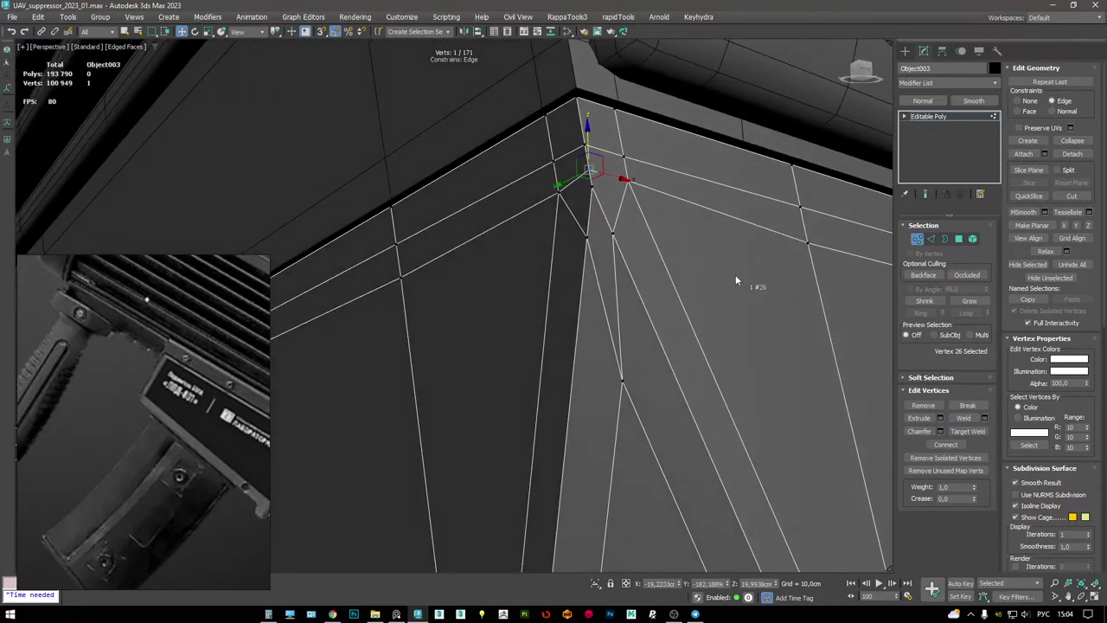
scroll(695, 289, "down", 5)
mouse_move(674, 283)
middle_mouse_down("alt")
mouse_move(674, 255)
mouse_move(640, 254)
mouse_move(653, 268)
mouse_move(683, 268)
middle_mouse_up("alt")
key("alt+q")
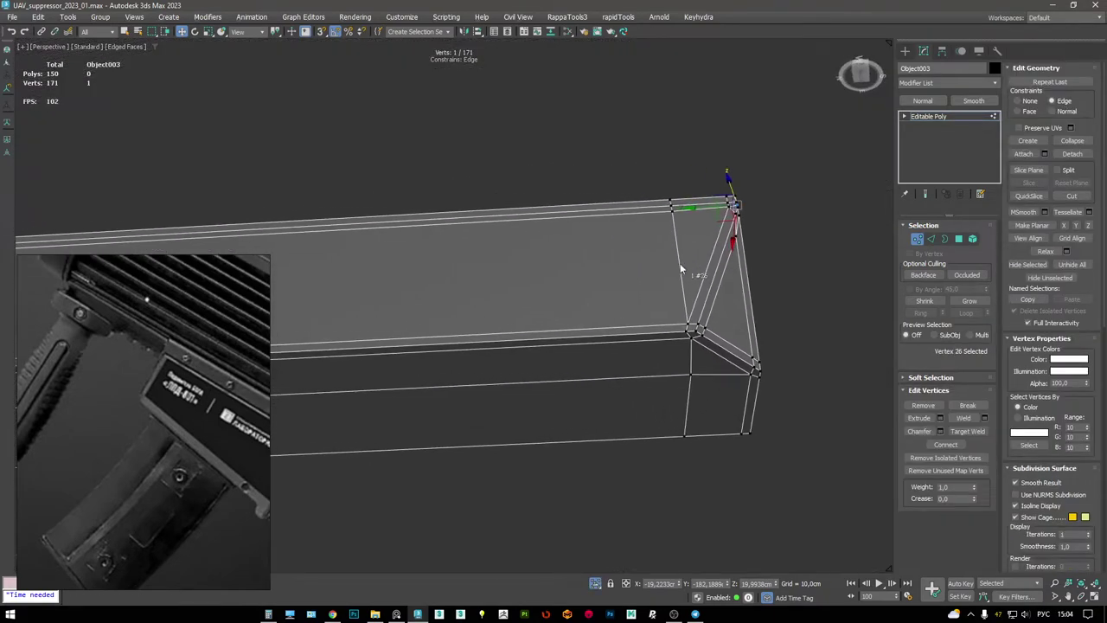
key("w")
left_click_drag(663, 331, 655, 324)
- Cut a new edge into the trigger-guard corner and select it
key("2")
key("F3")
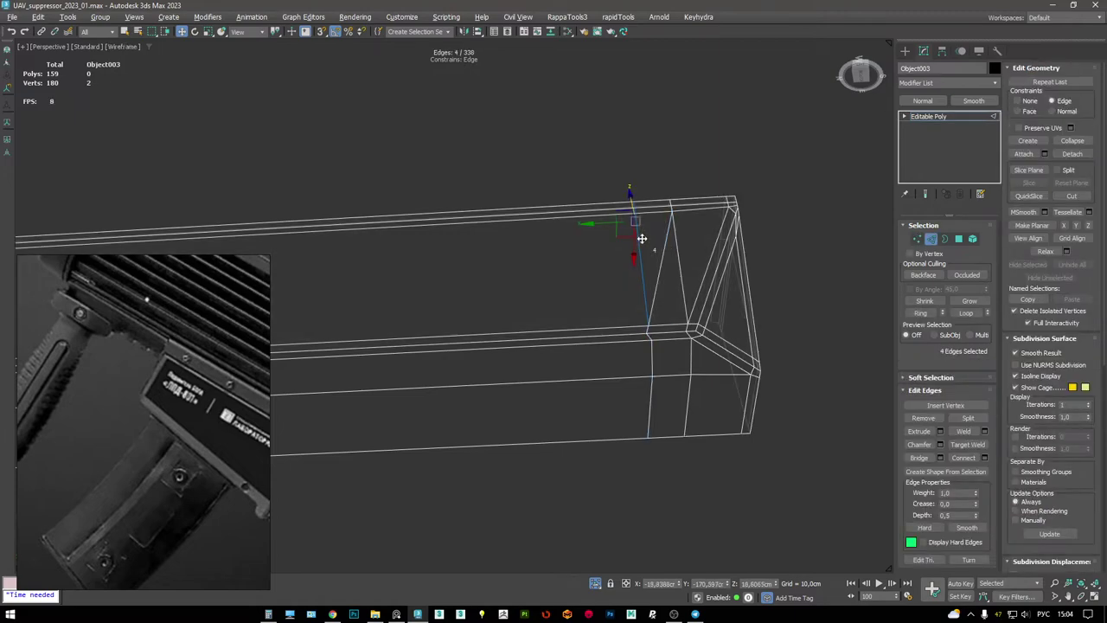
mouse_move(642, 239)
middle_mouse_down("alt")
mouse_move(643, 283)
mouse_move(709, 270)
mouse_move(741, 277)
mouse_move(660, 250)
middle_mouse_up("alt")
key("F3")
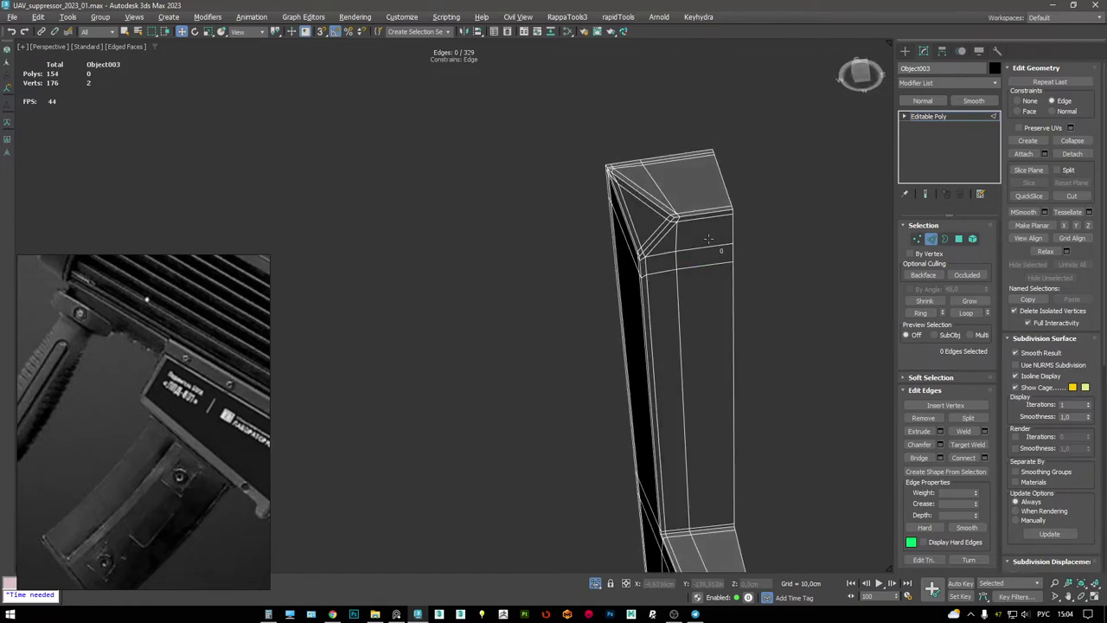
scroll(660, 250, "up", 3)
key("1")
key("alt+c")
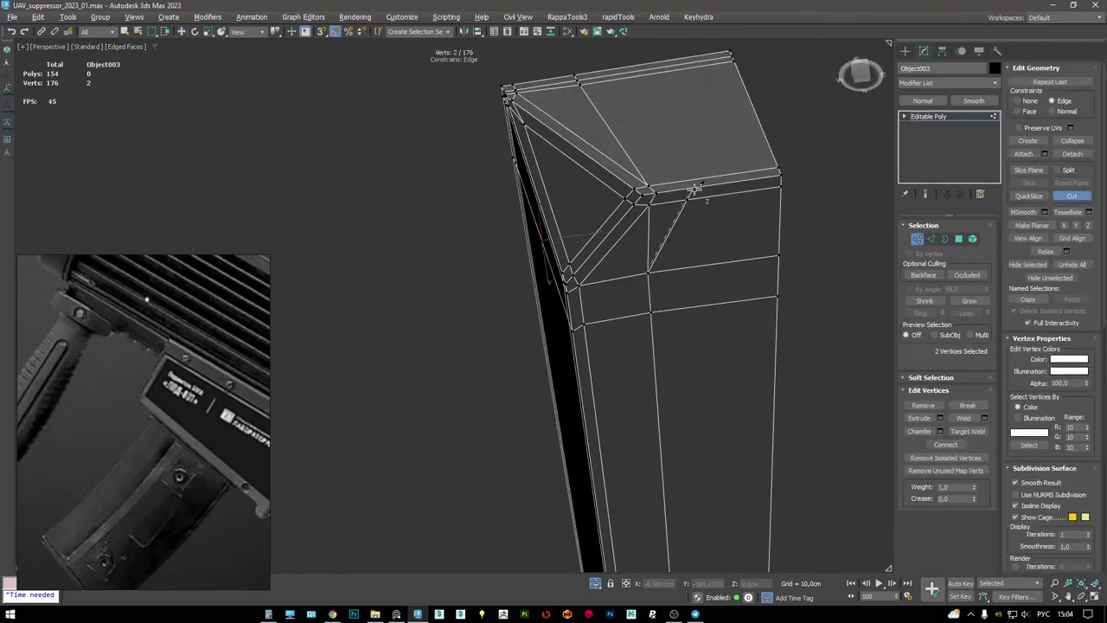
key("2")
key("w")
left_click(611, 137)
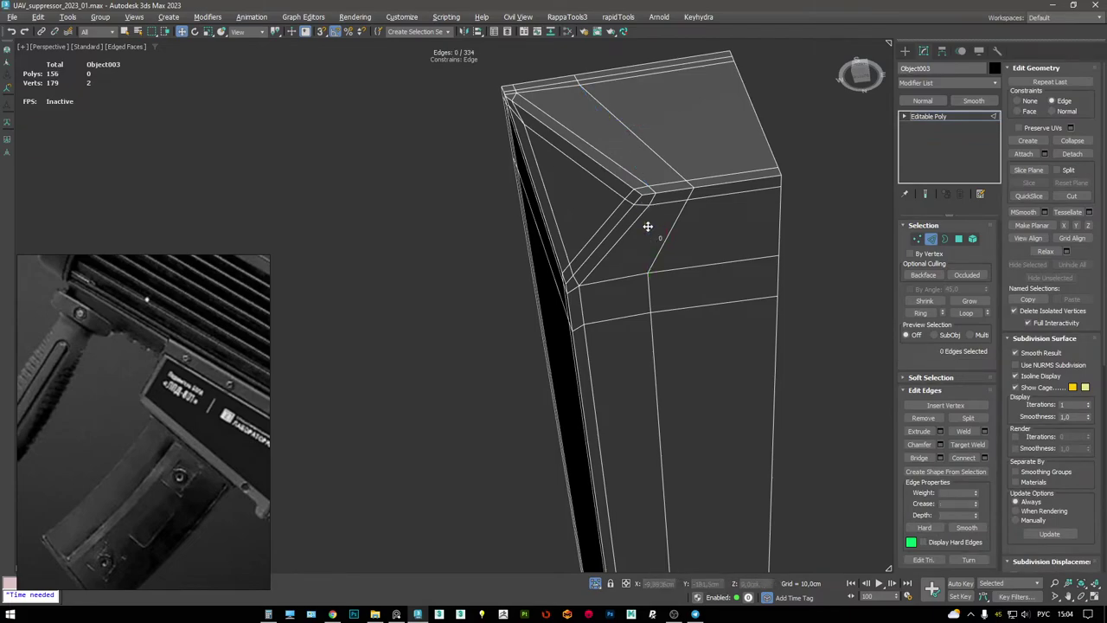
- Move the beam-corner vertex (vertex 6) upward along Z
middle_click_drag(714, 228, 722, 251, "alt")
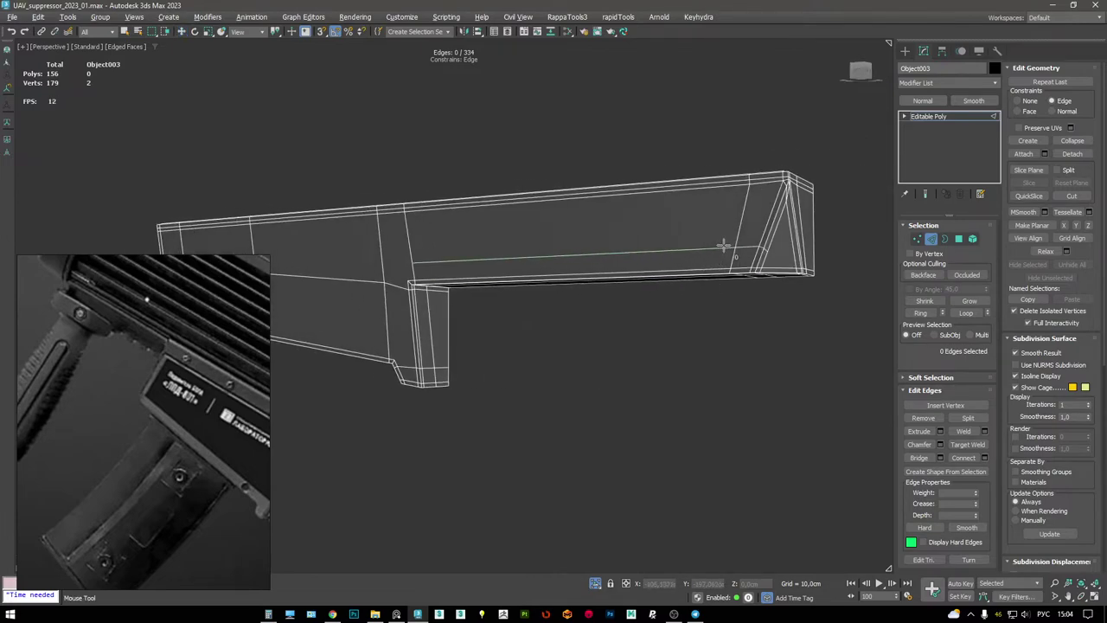
middle_click_drag(521, 250, 823, 216)
scroll(704, 222, "up", 4)
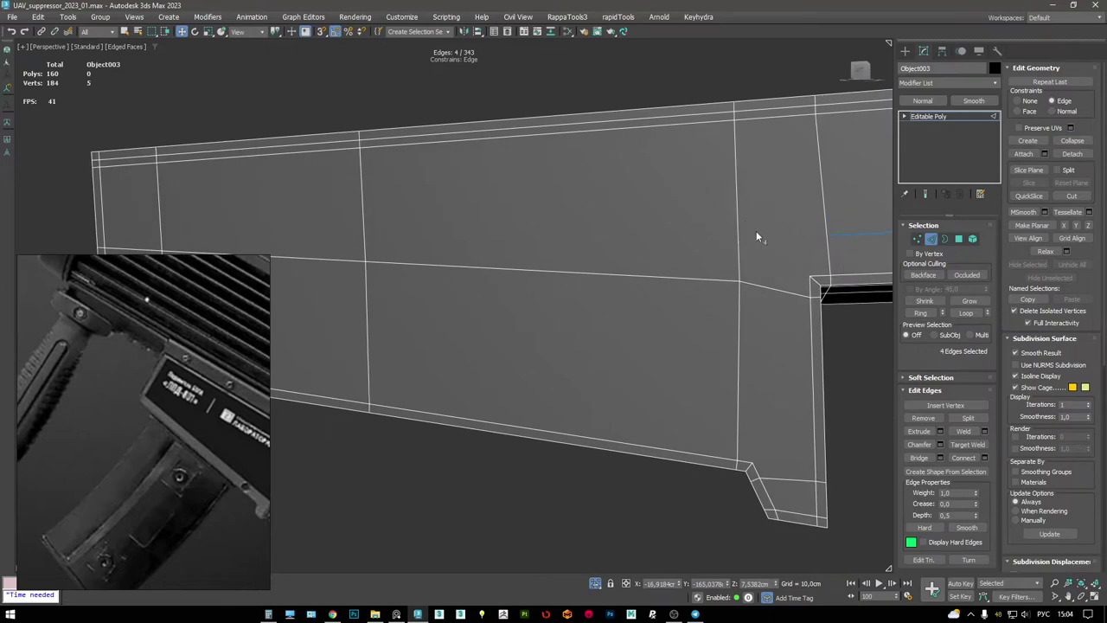
middle_click_drag(697, 217, 796, 242)
key("1")
middle_click_drag(662, 234, 735, 259, "alt")
scroll(762, 264, "up", 3)
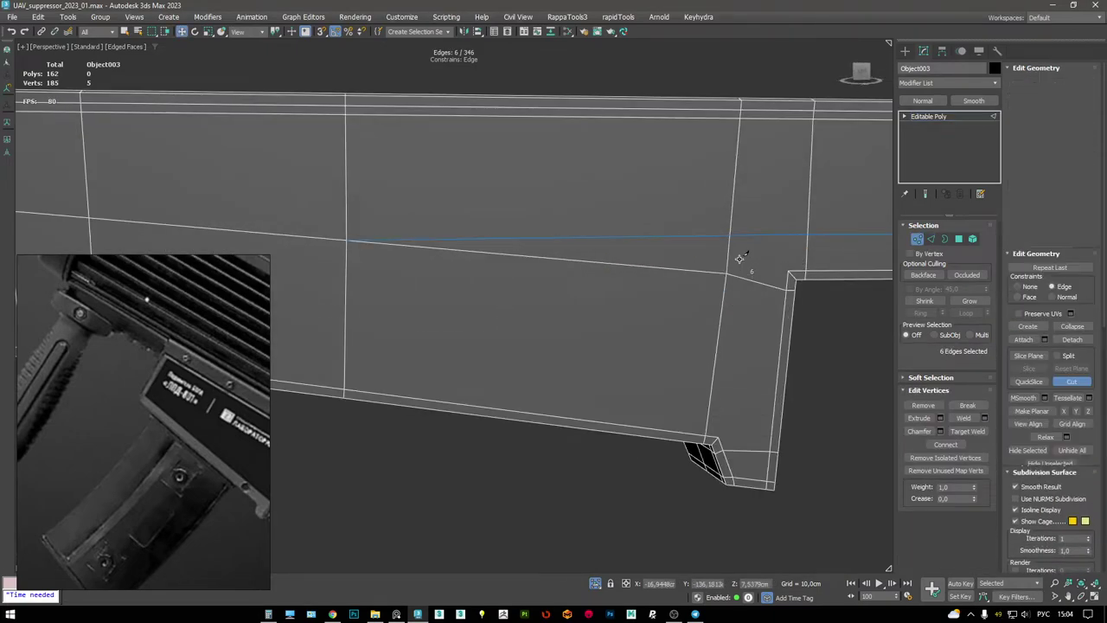
key("w")
left_click(731, 256)
key("c")
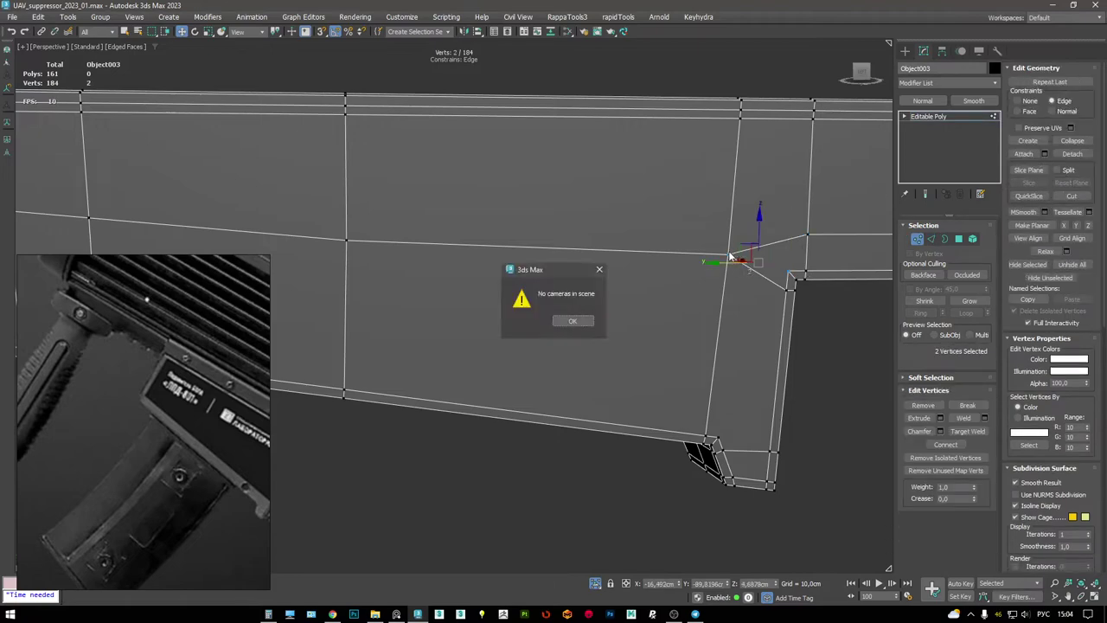
left_click(573, 321)
key("ctrl+z")
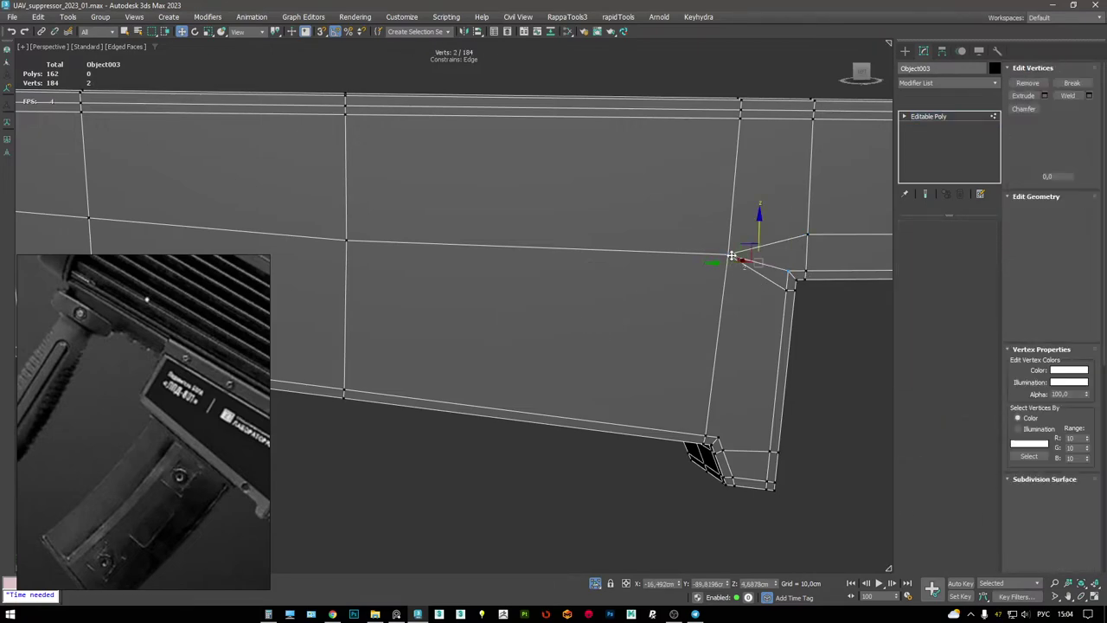
left_click_drag(729, 214, 730, 198)
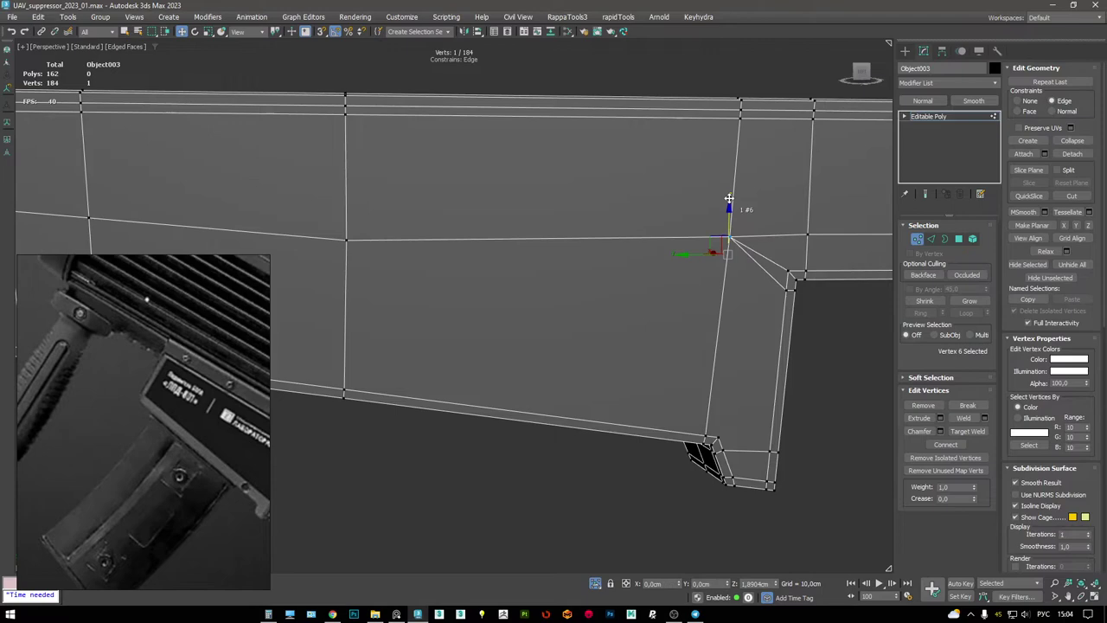
- Select an edge near the corner and view the side and underside
middle_click_drag(738, 219, 771, 280, "alt")
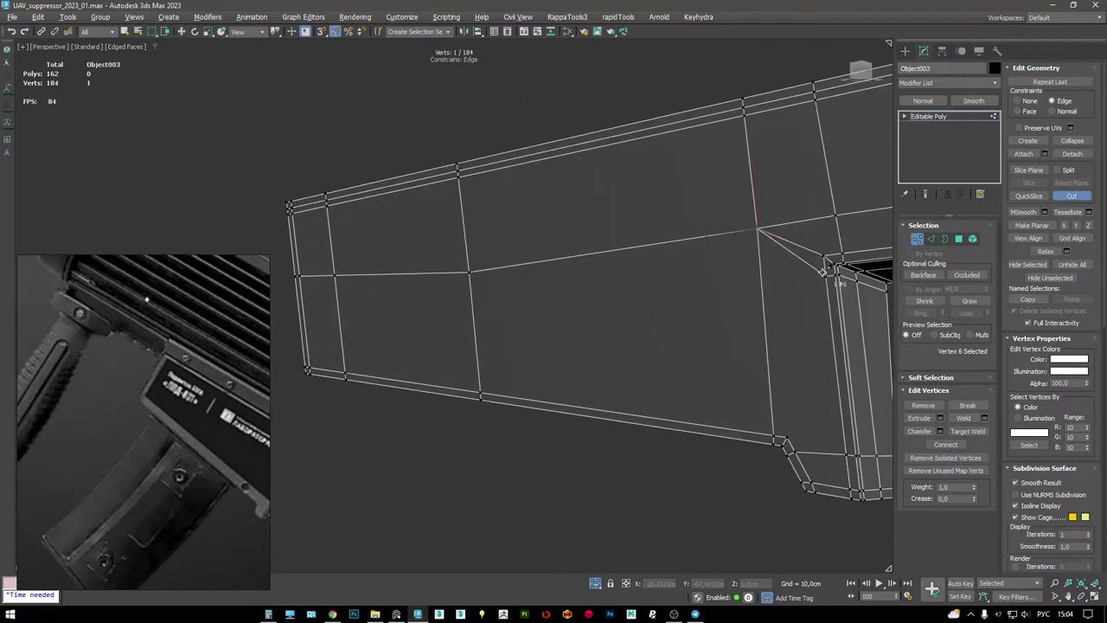
key("2")
left_click(789, 252)
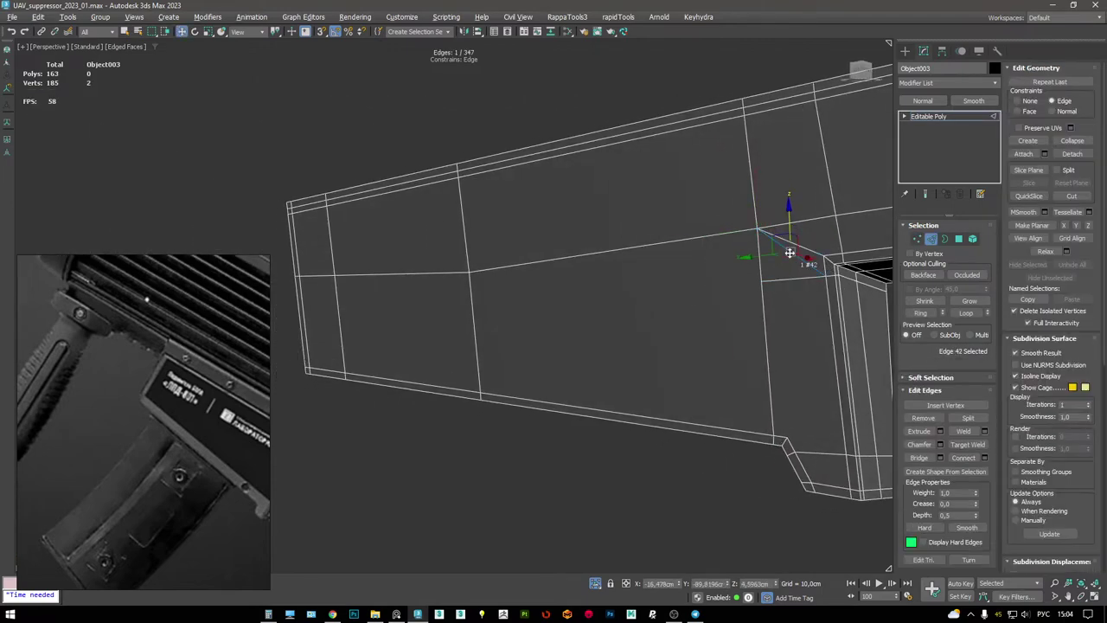
middle_click_drag(789, 252, 776, 319, "alt")
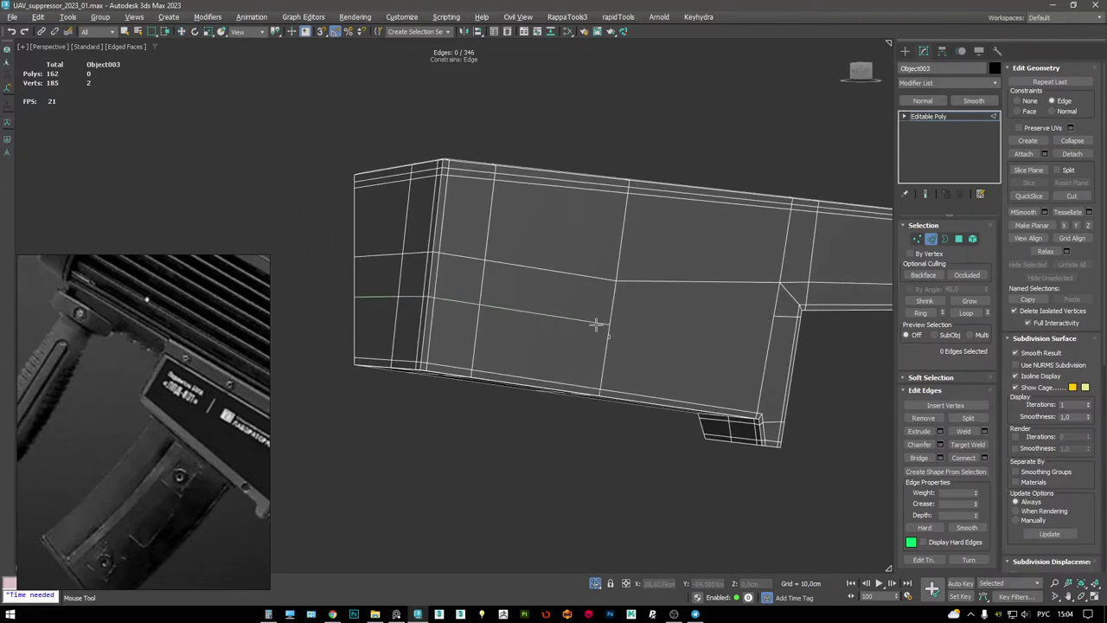
- Cut a new edge across a face of the part
key("1")
key("w")
left_click(773, 318)
middle_click_drag(612, 323, 773, 314, "alt")
key("alt+c")
left_click(749, 299)
middle_click_drag(476, 281, 359, 264, "alt")
- Remove the stray horizontal edge loop and insert a new loop near the corner notch
key("2")
double_click(477, 292)
key("ctrl+BackSpace")
middle_click_drag(449, 231, 613, 309, "alt")
scroll(591, 367, "up", 4)
middle_click_drag(591, 366, 631, 305, "alt")
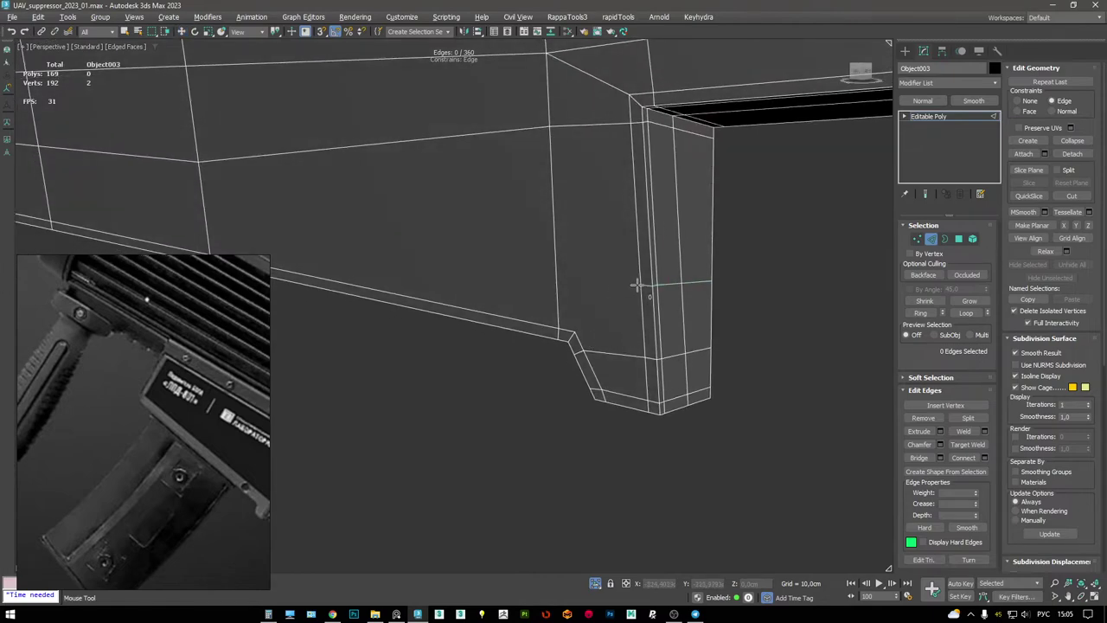
left_click(637, 285)
key("w")
scroll(658, 276, "down", 4)
key("1")
- Select two vertices at the arm's left end
middle_click_drag(713, 247, 373, 213, "alt")
middle_click_drag(281, 190, 303, 192, "alt")
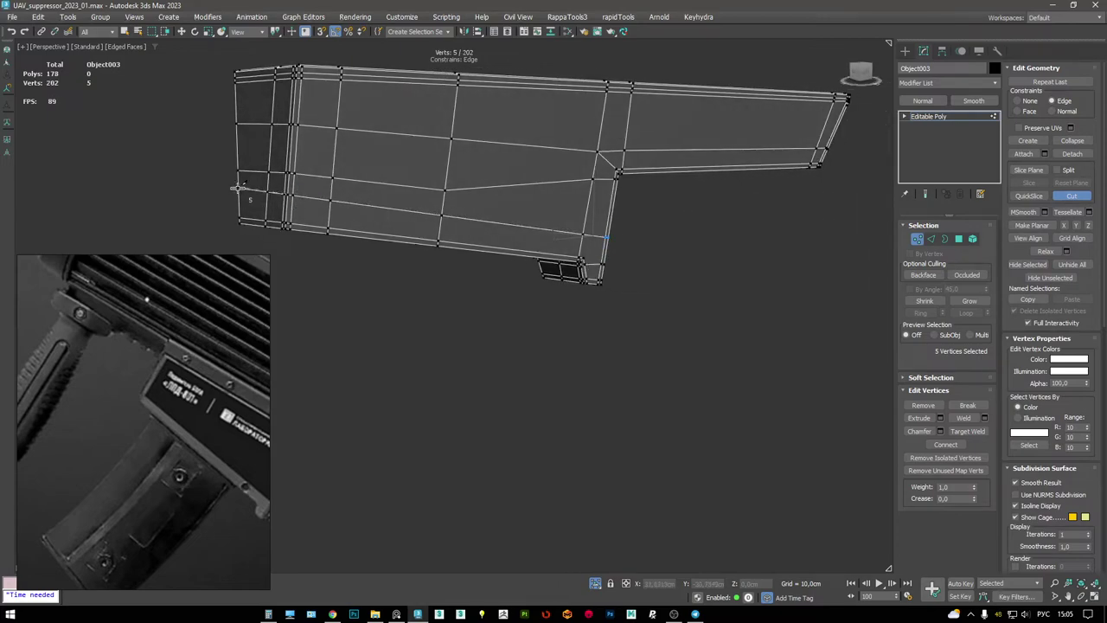
scroll(587, 273, "up", 5)
key("w")
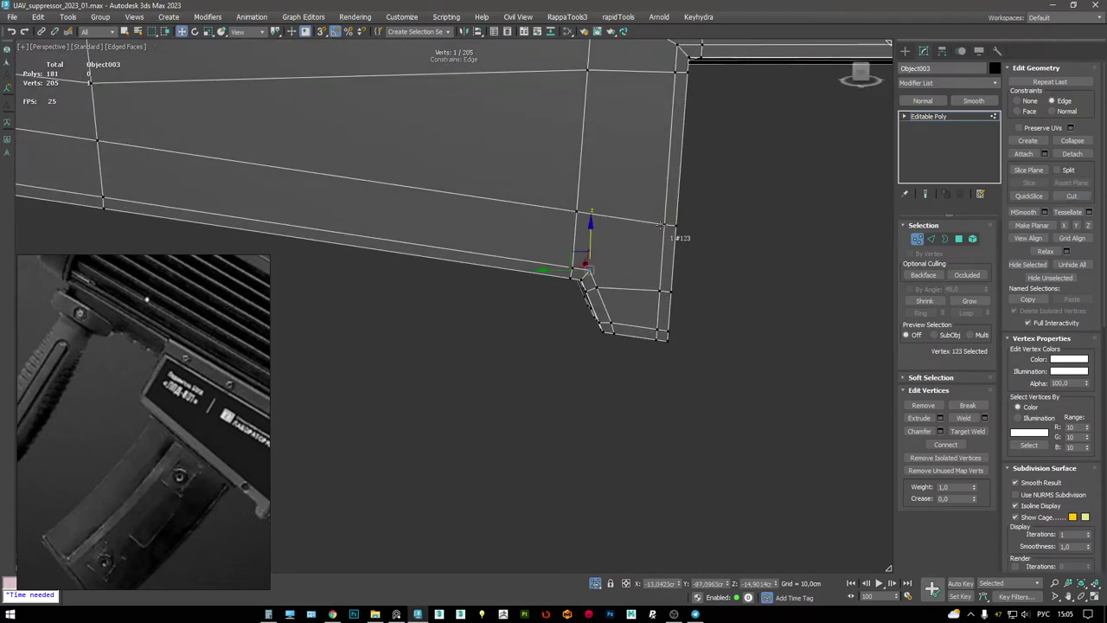
left_click(661, 226, "ctrl")
scroll(661, 225, "down", 4)
middle_click_drag(661, 226, 554, 284)
- Insert two supporting edge loops lengthwise along the side of the part
key("2")
double_click(515, 271)
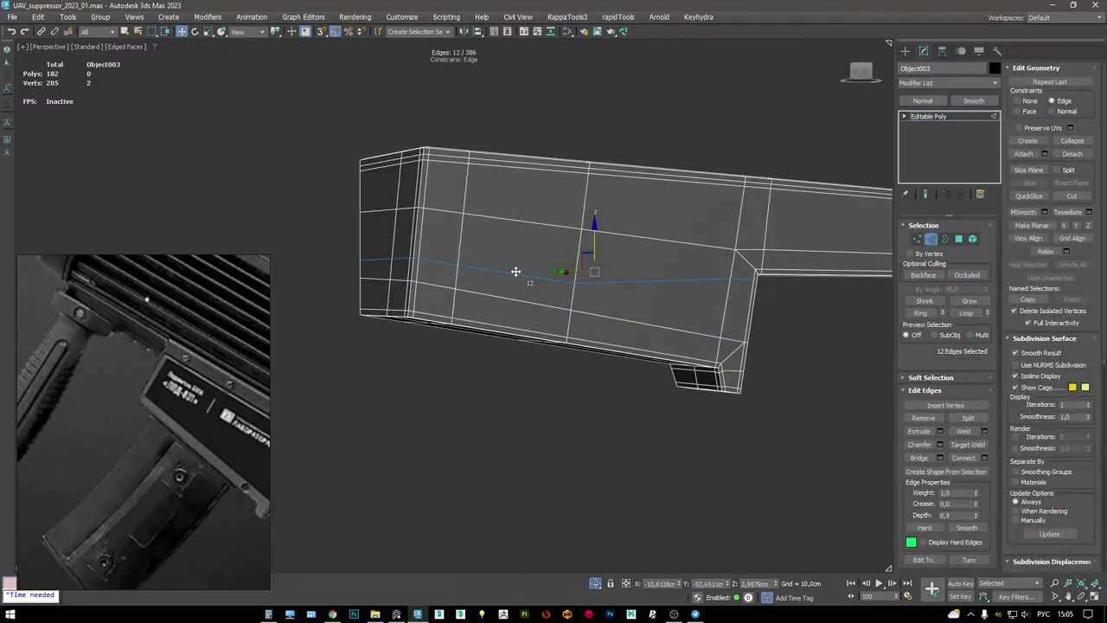
key("F3")
key("F3")
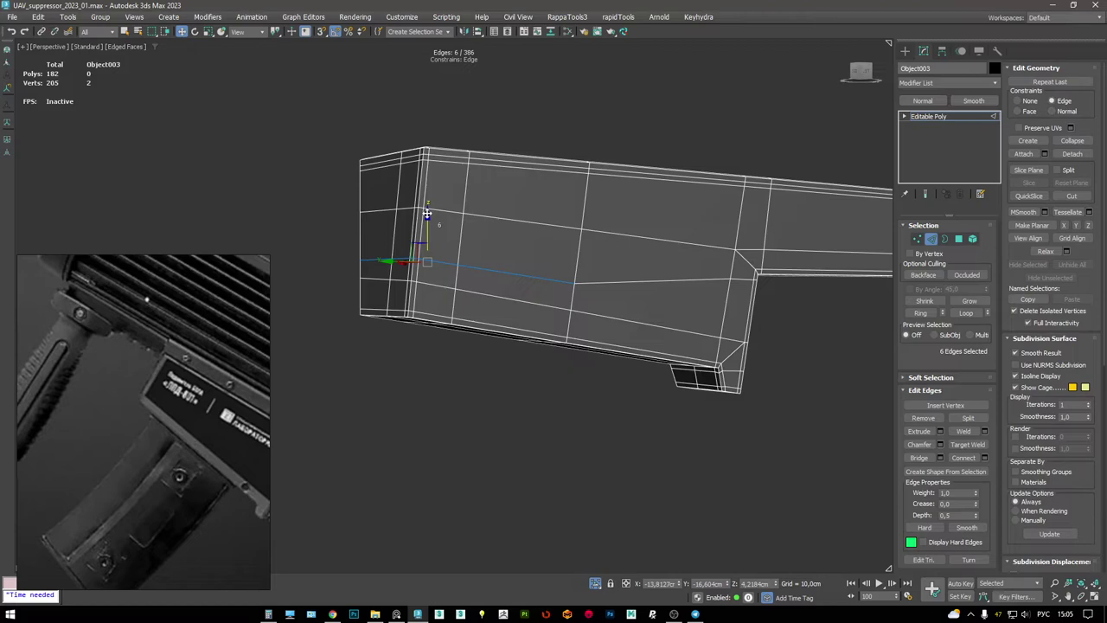
middle_click_drag(421, 189, 464, 273, "alt")
left_click(530, 324)
left_click(648, 257)
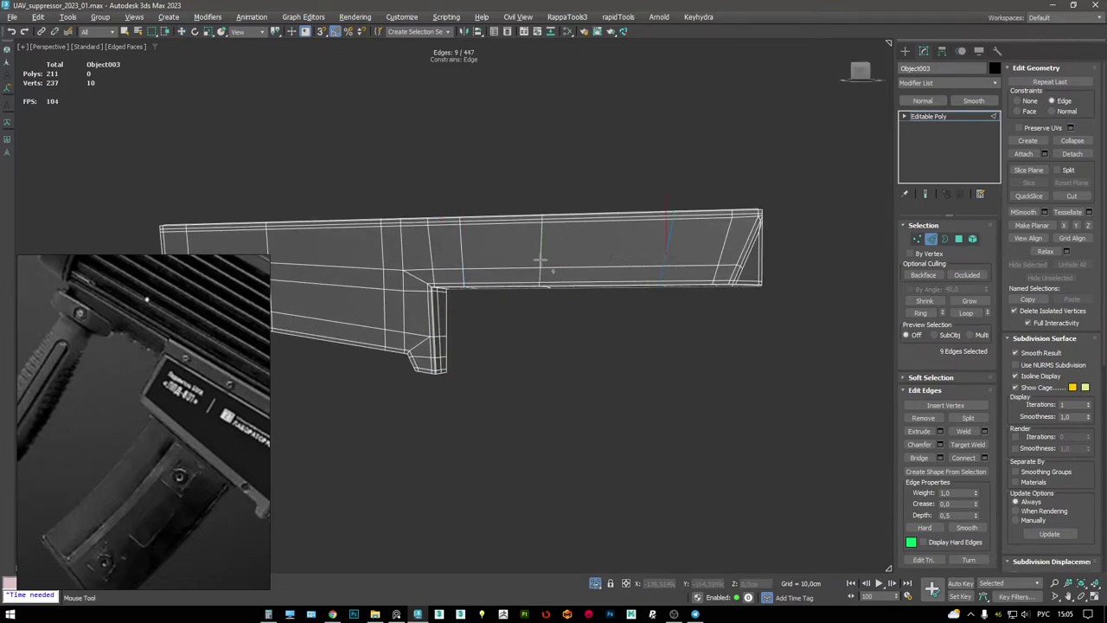
middle_click_drag(642, 262, 488, 312, "alt")
- Add extra cuts around the end of the part
key("1")
key("alt+c")
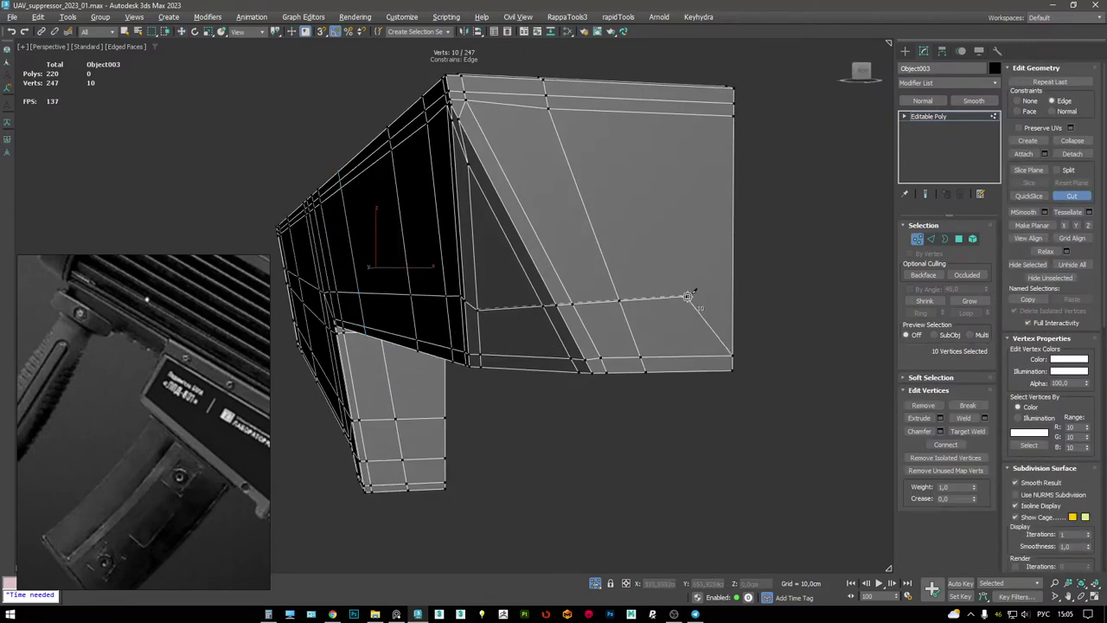
middle_click_drag(580, 273, 578, 339, "alt")
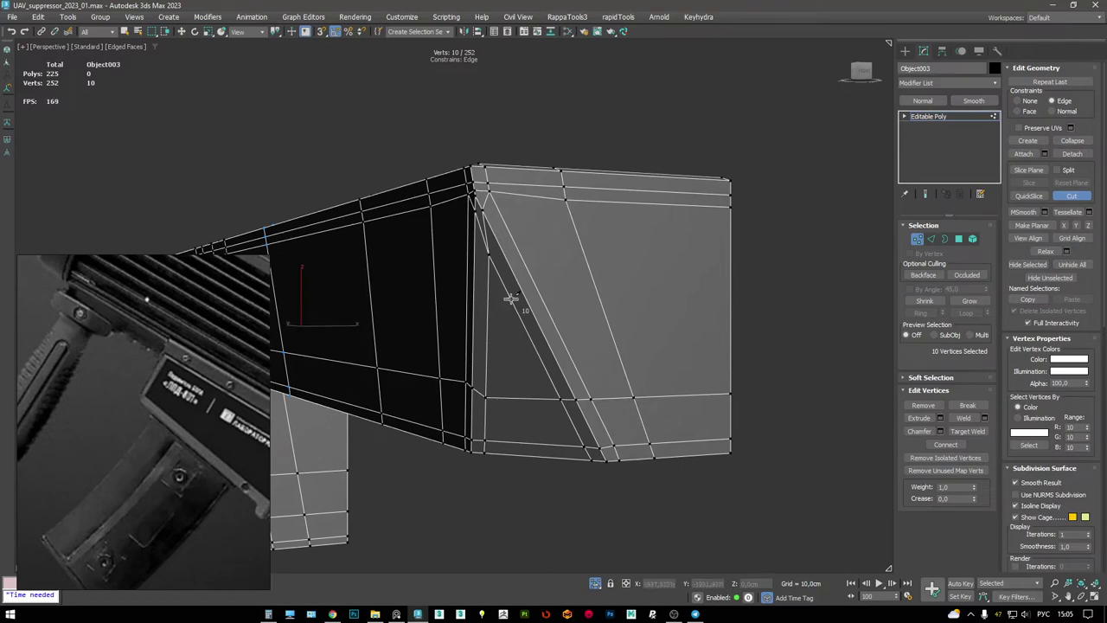
key("w")
middle_click_drag(511, 294, 630, 241, "alt")
- Add a Symmetry modifier to the part and centre its mirror plane at X 0
left_click(939, 115)
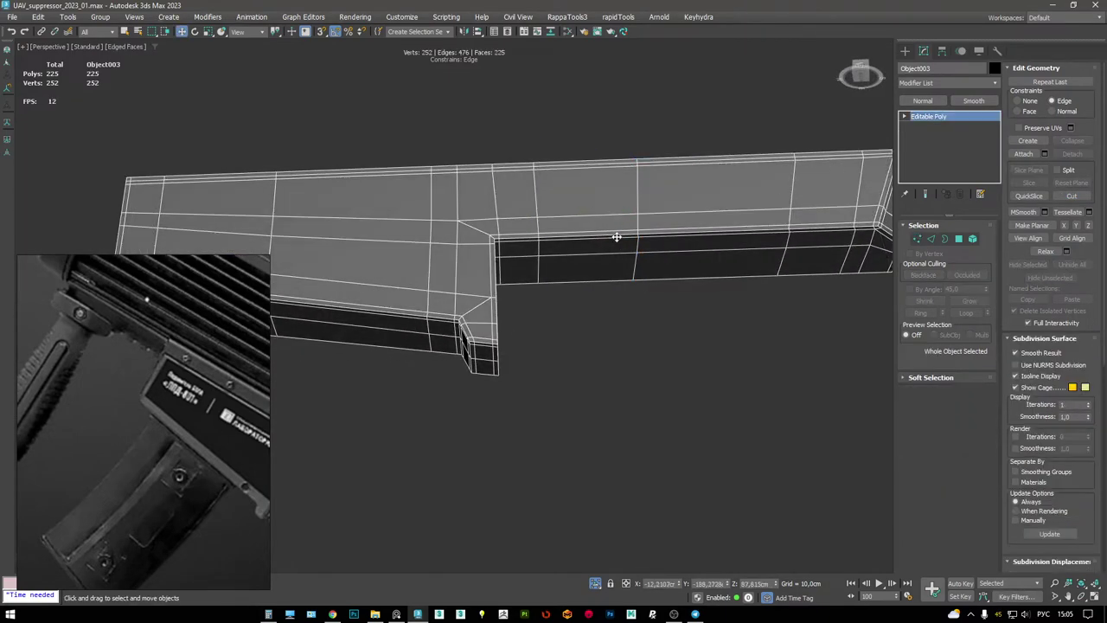
right_click(611, 233)
left_click(591, 212)
key("F3")
middle_click_drag(608, 247, 852, 290, "alt")
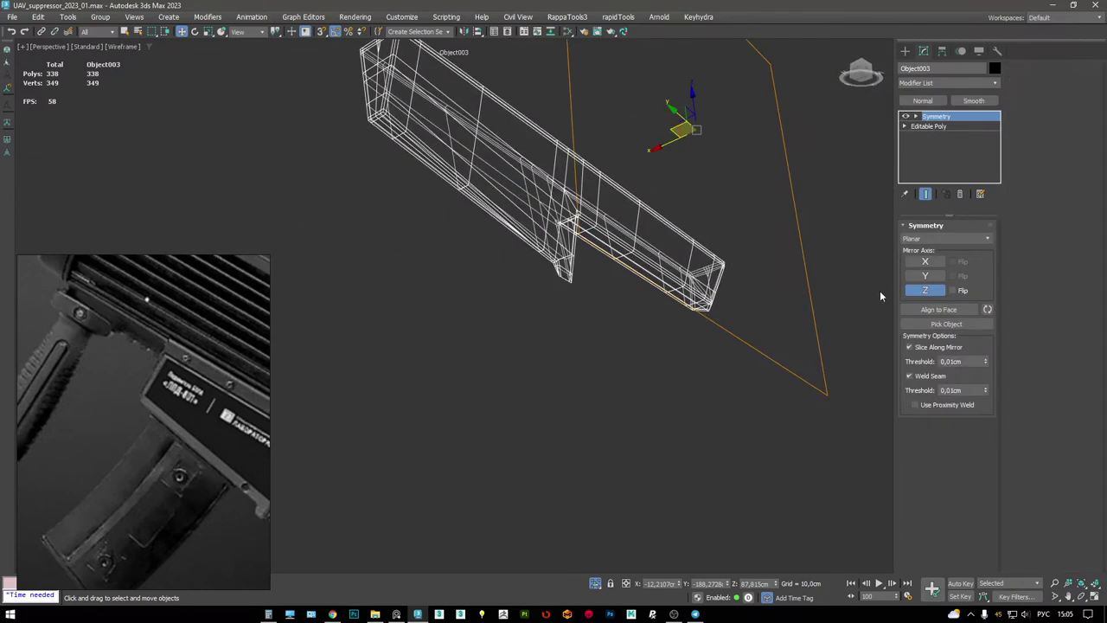
mouse_move(640, 260)
middle_mouse_down("alt")
mouse_move(600, 255)
mouse_move(621, 272)
middle_mouse_up("alt")
key("F3")
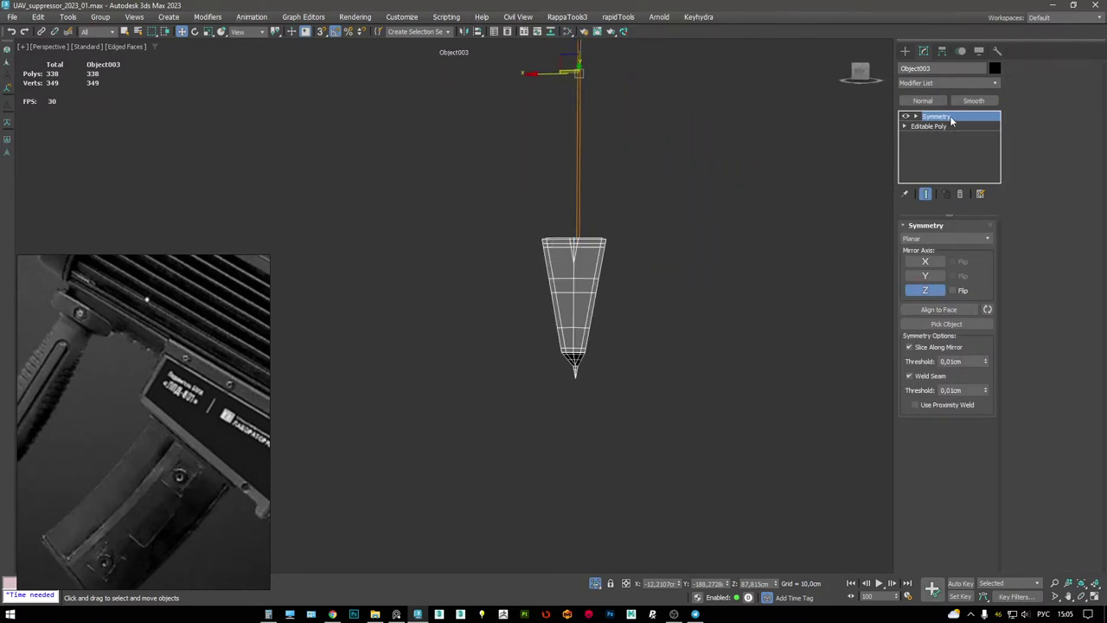
right_click(681, 584)
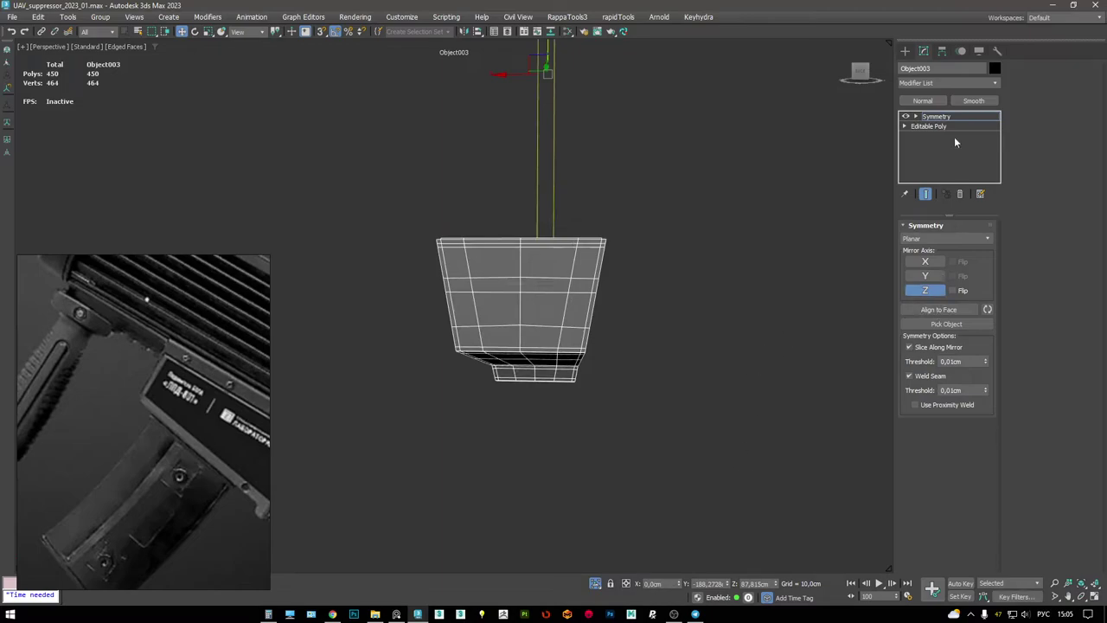
- Add a TurboSmooth modifier to smooth the part and inspect the result
right_click(694, 277)
left_click(670, 270)
key("F3")
middle_click_drag(511, 264, 485, 311, "alt")
key("F3")
key("alt+q")
- Select the rail part Object004 and turn on its TurboSmooth
left_click(597, 251)
key("F4")
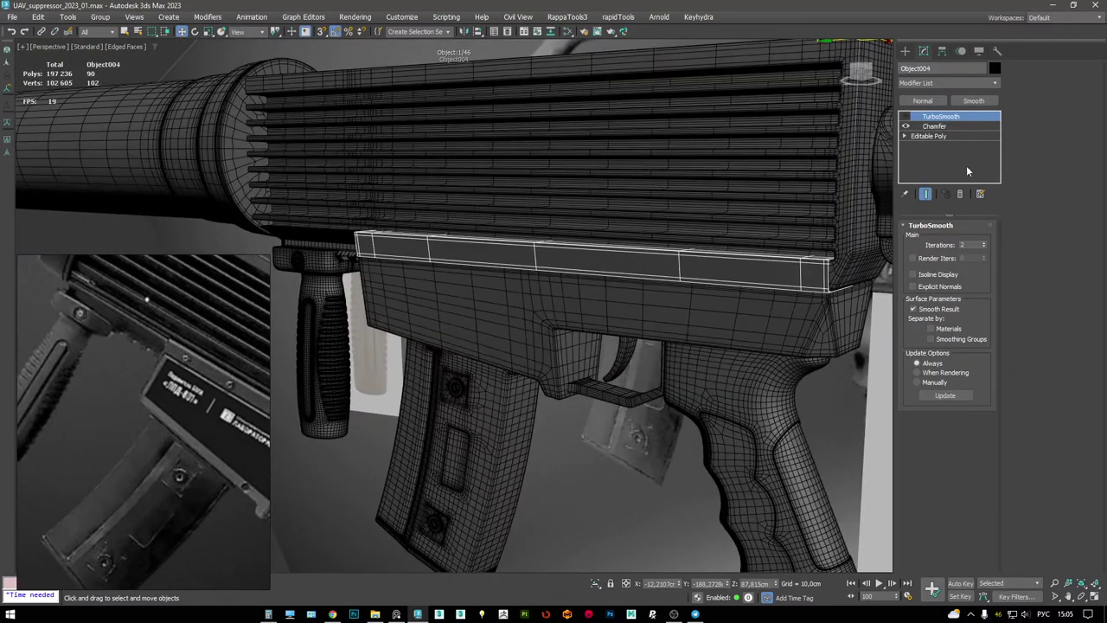
left_click(906, 116)
key("F4")
mouse_move(710, 260)
middle_mouse_down("alt")
mouse_move(663, 309)
mouse_move(769, 294)
mouse_move(765, 164)
mouse_move(894, 151)
middle_mouse_up("alt")
key("F3")
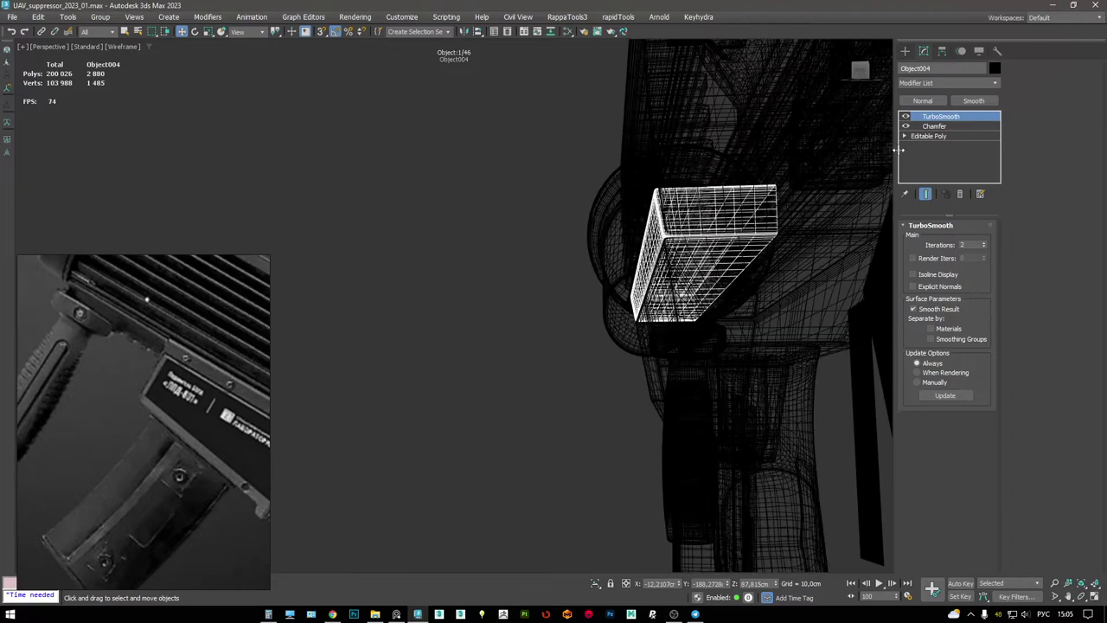
- On Object004's Editable Poly, mirror across Z with the mirror plane reset to zero
left_click(947, 136)
scroll(736, 198, "up", 5)
right_click(649, 189)
key("alt+s")
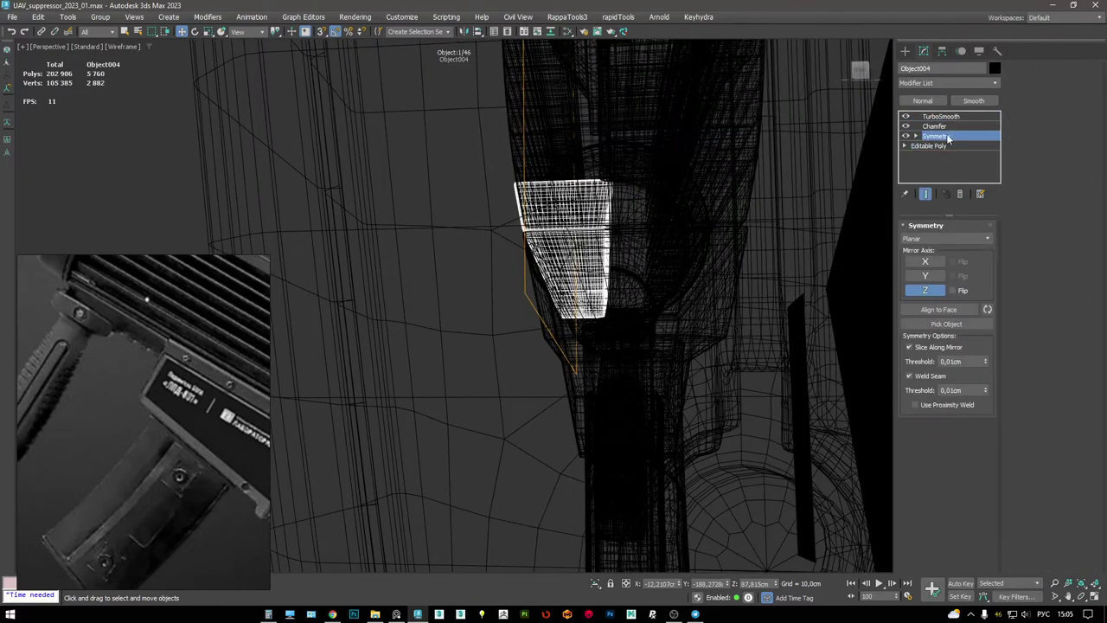
right_click(680, 584)
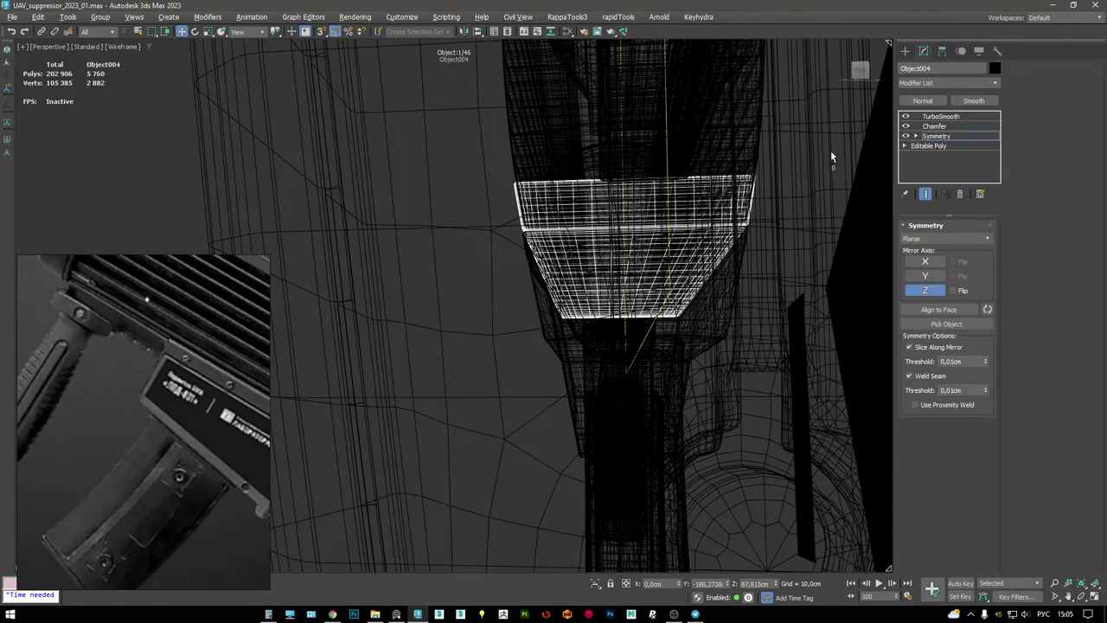
middle_click_drag(817, 163, 887, 142, "alt")
left_click(940, 116)
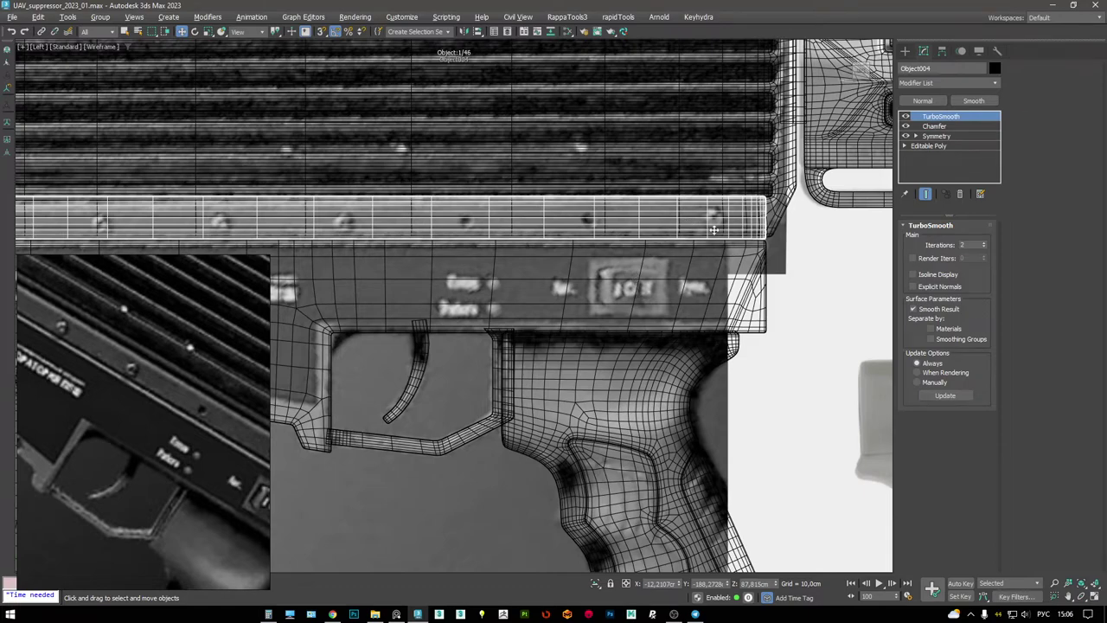
- Create a small cylinder over one of the rail rivets
right_click(715, 229)
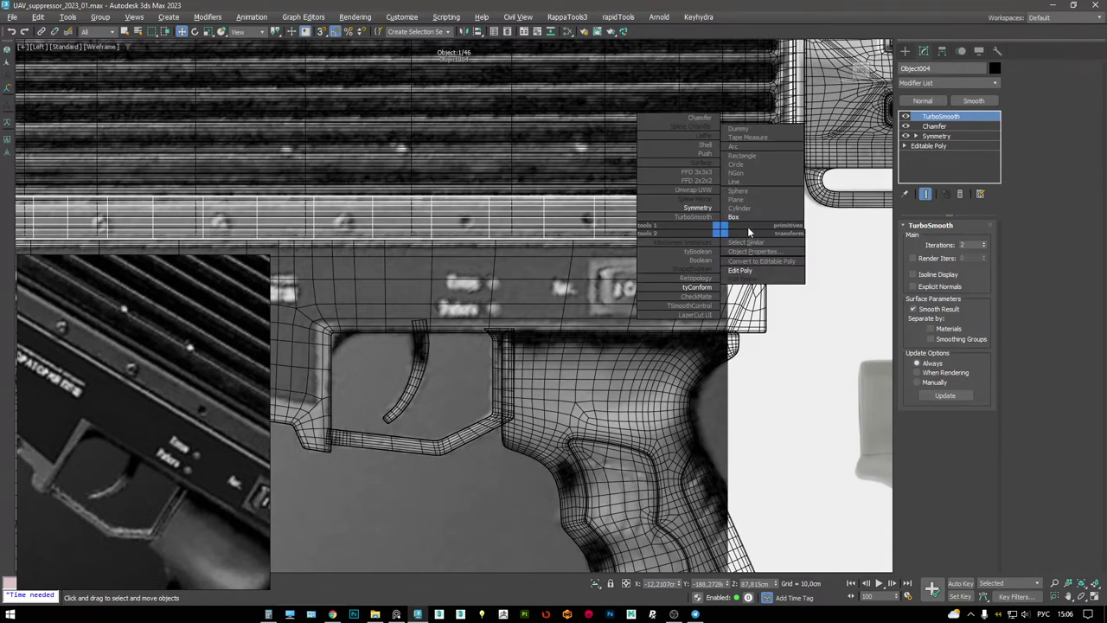
left_click(740, 209)
scroll(707, 219, "up", 5)
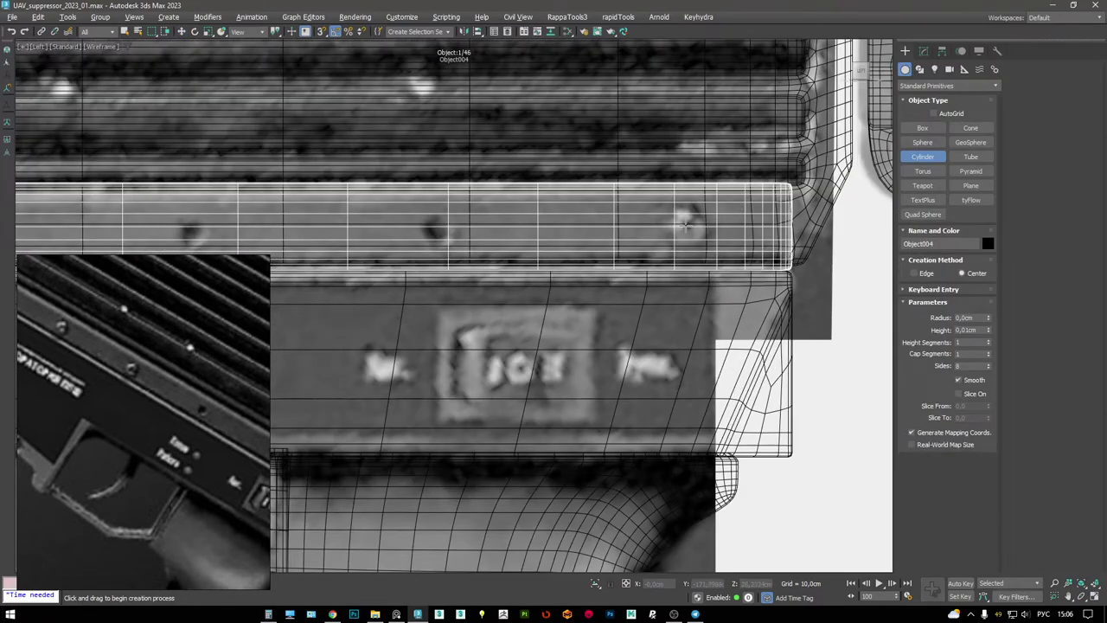
left_click_drag(684, 224, 688, 226)
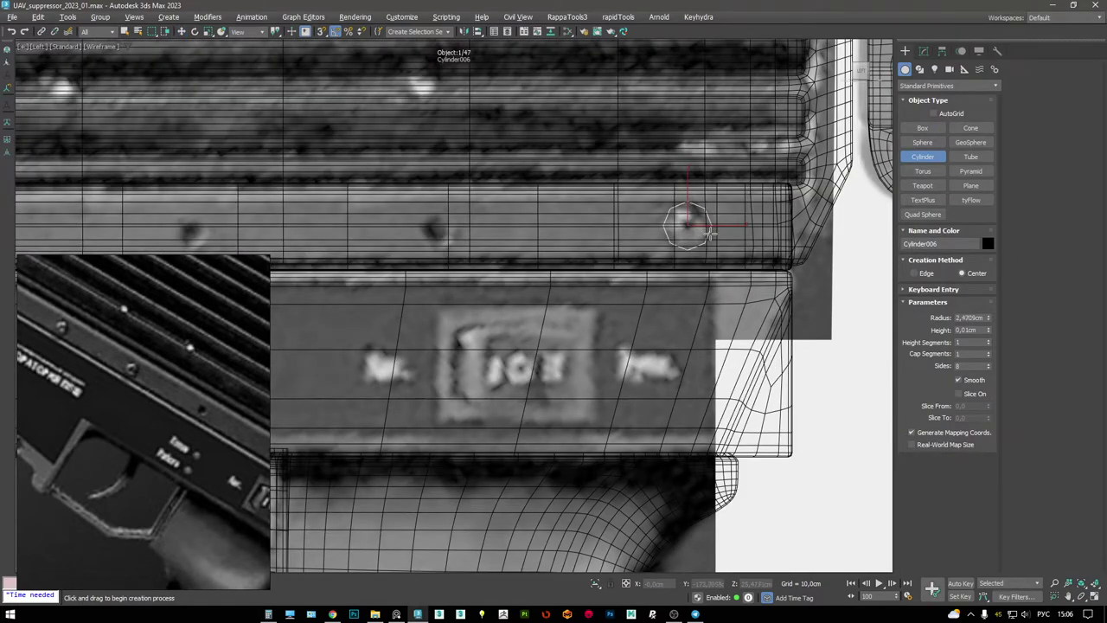
key("w")
key("alt+w")
right_click(736, 389)
key("alt+w")
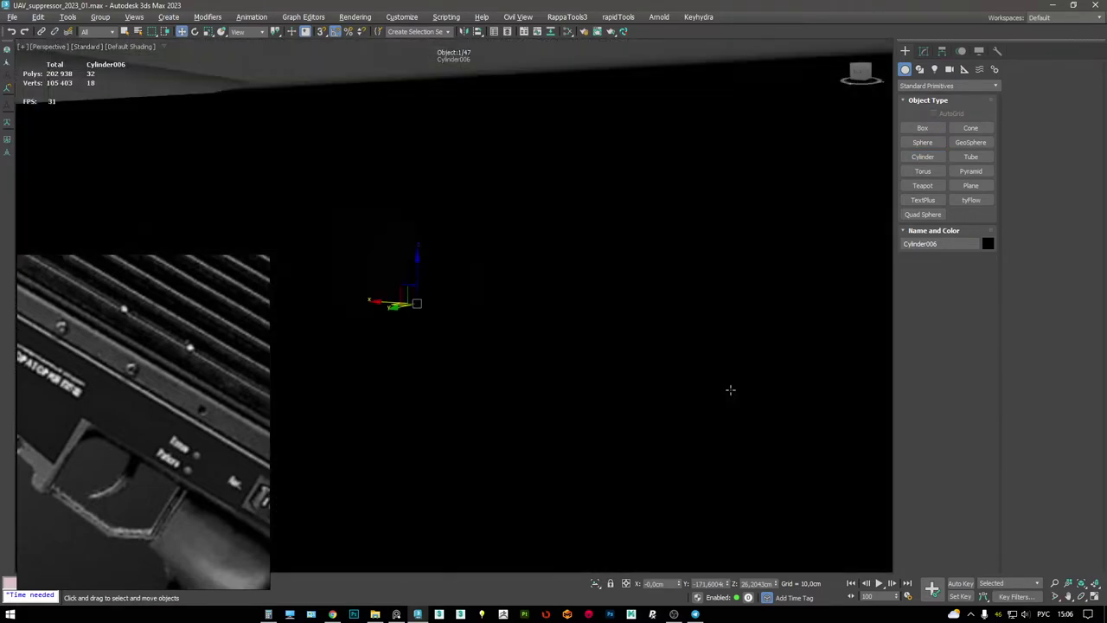
key("z")
- Move the cylinder out onto the receiver's side
left_click_drag(528, 302, 610, 302)
scroll(610, 301, "up", 5)
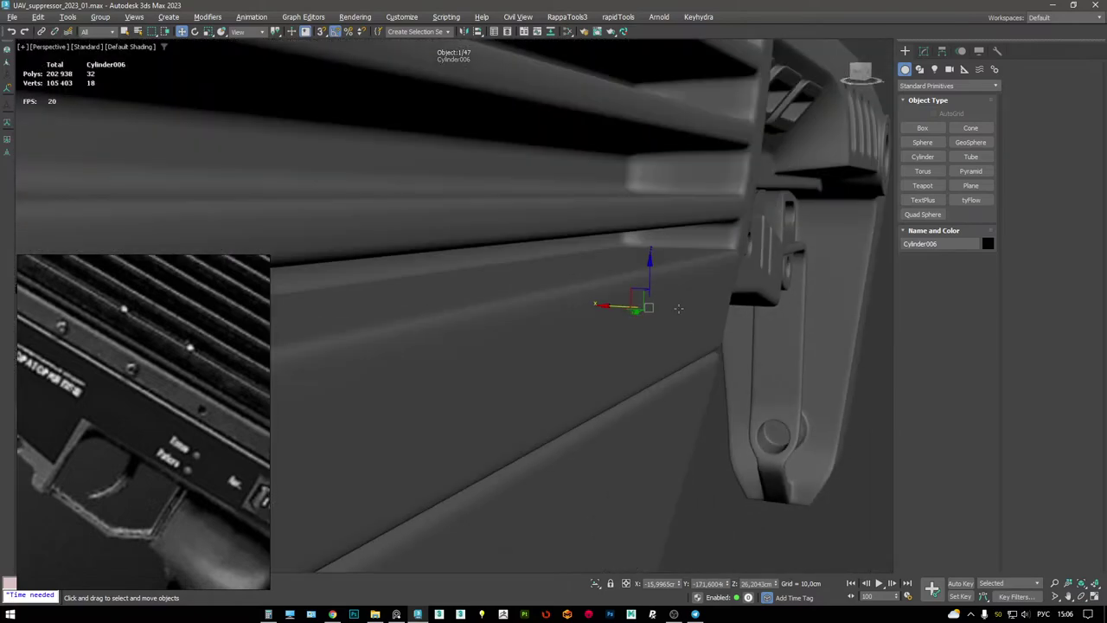
key("F4")
scroll(654, 309, "down", 3)
key("z")
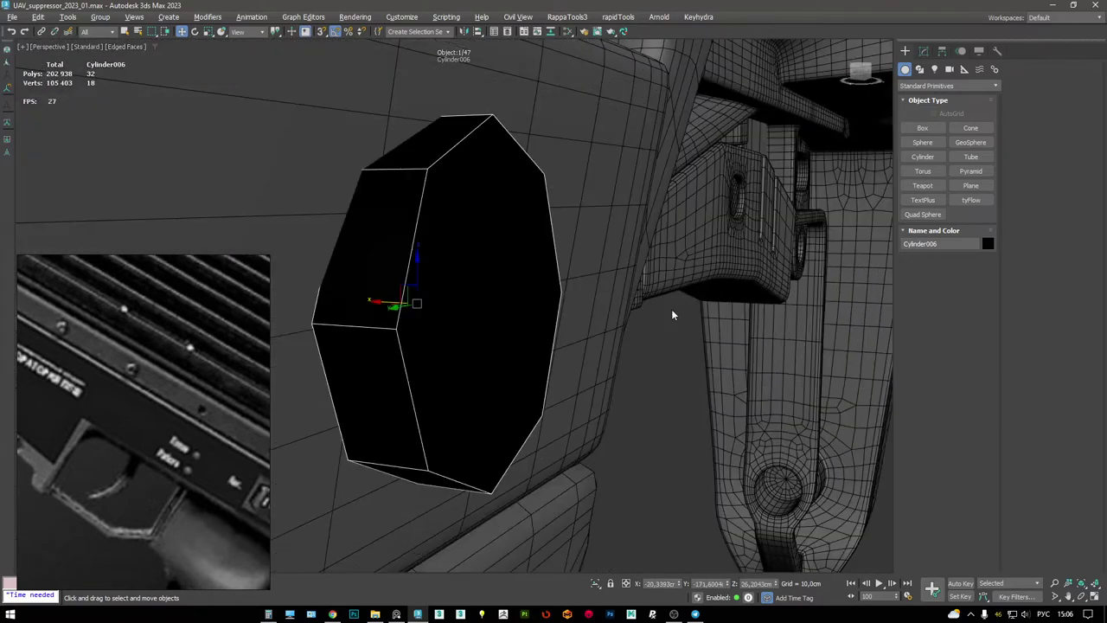
middle_click_drag(608, 299, 554, 278, "alt")
- Rotate the cylinder flush to the surface, convert it to Editable Poly and select its front cap
key("e")
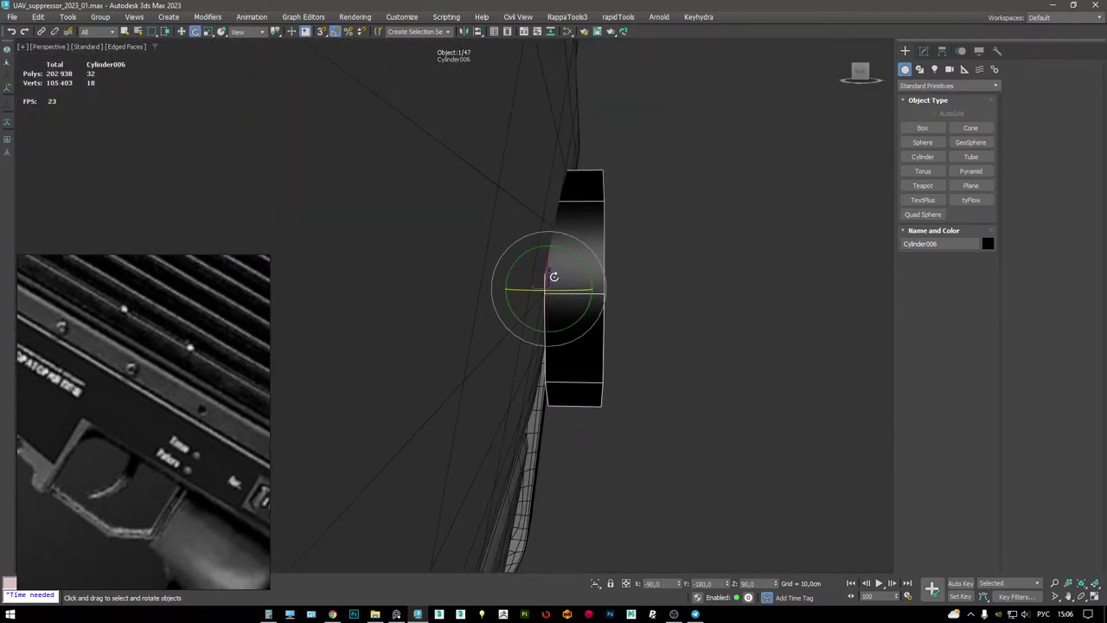
left_click_drag(571, 252, 561, 262)
key("w")
key("ctrl+shift+e")
middle_click_drag(519, 289, 623, 226, "alt")
key("4")
left_click(667, 251)
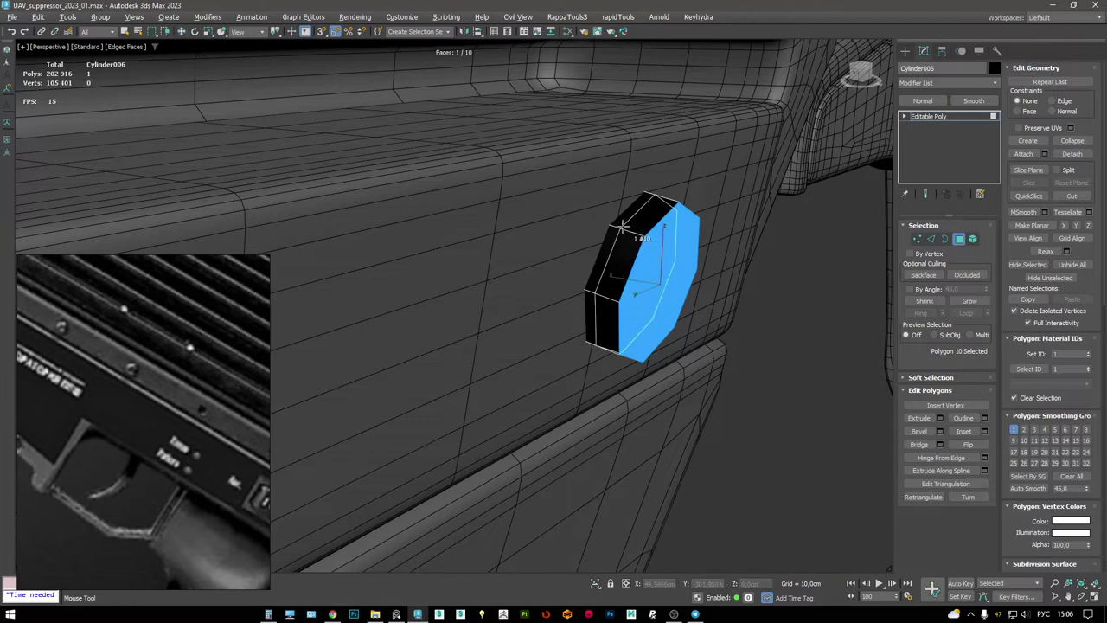
- Extrude the cap and scale it to about three quarters, using the gimbal coordinate system
key("shift+e")
key("r")
left_click_drag(665, 277, 676, 295)
key("w")
mouse_move(676, 295)
middle_mouse_down("alt")
mouse_move(692, 282)
mouse_move(682, 280)
middle_mouse_up("alt")
right_click(697, 281)
left_click(710, 234)
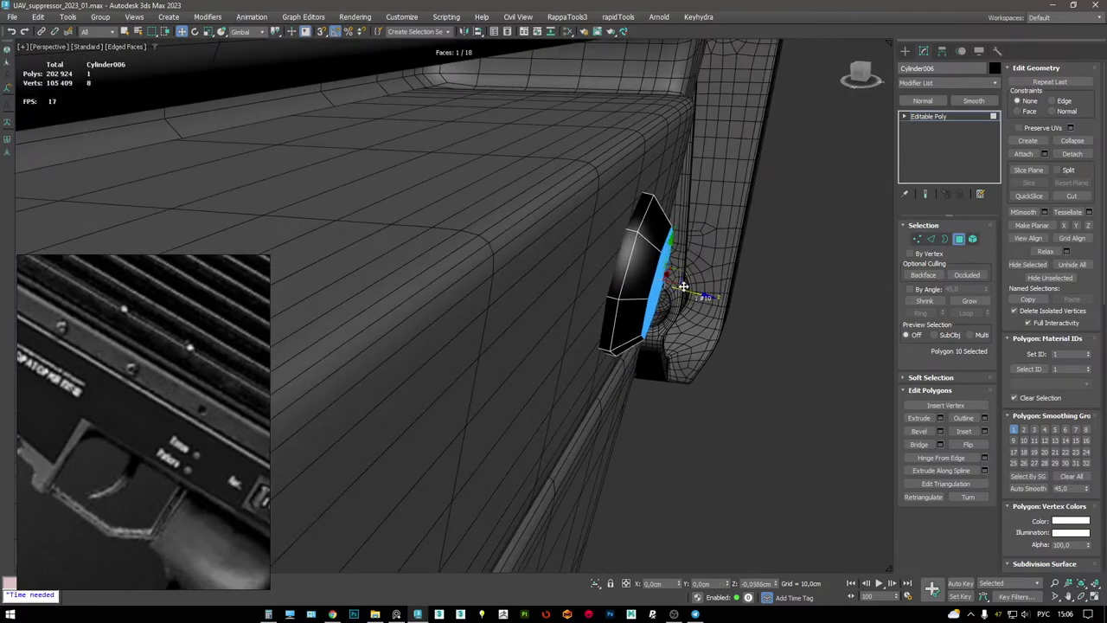
key("z")
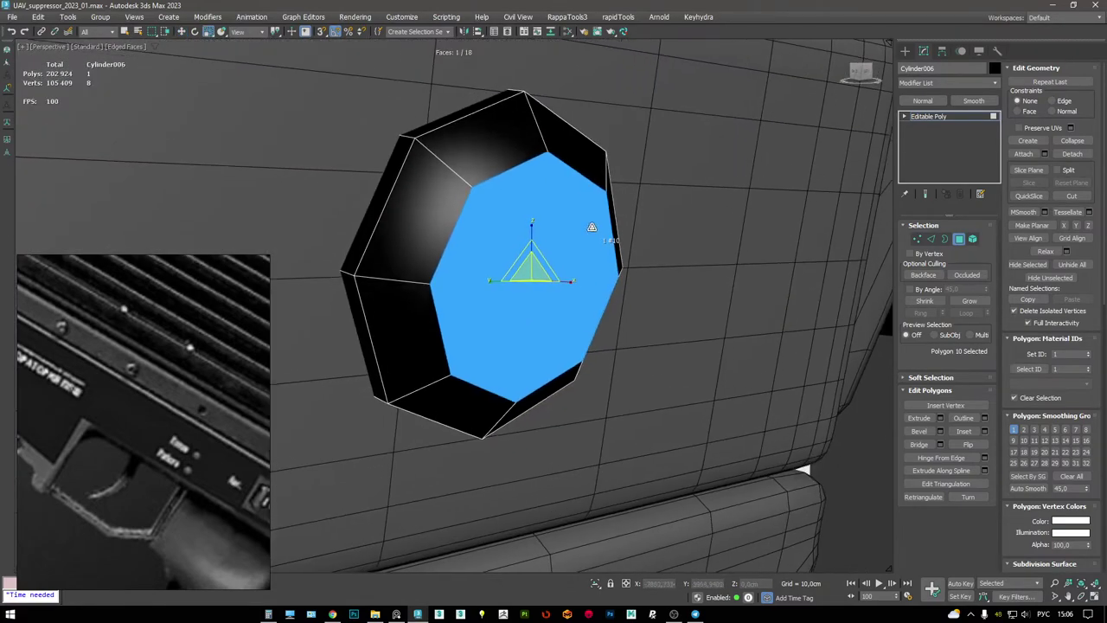
- Inset the cap twice and fan the inner cap into faces around a centre point
left_click_drag(534, 270, 549, 335)
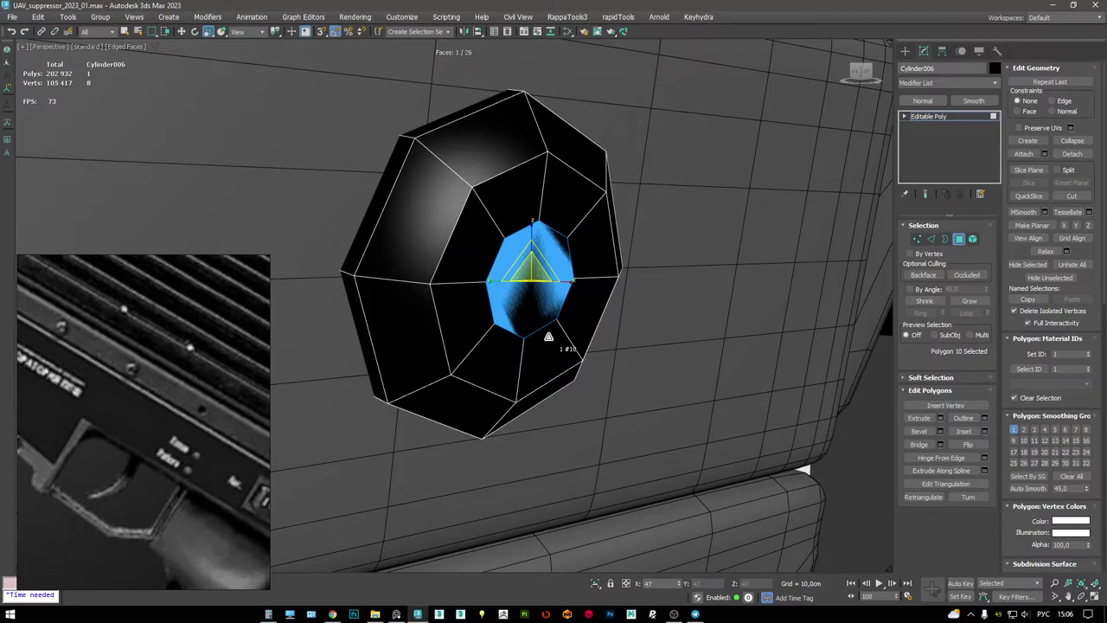
left_click_drag(531, 255, 538, 280)
key("w")
middle_click_drag(541, 284, 519, 277, "alt")
left_click(529, 279)
- Select the faces around the centre vertex and shrink them toward their middle
key("1")
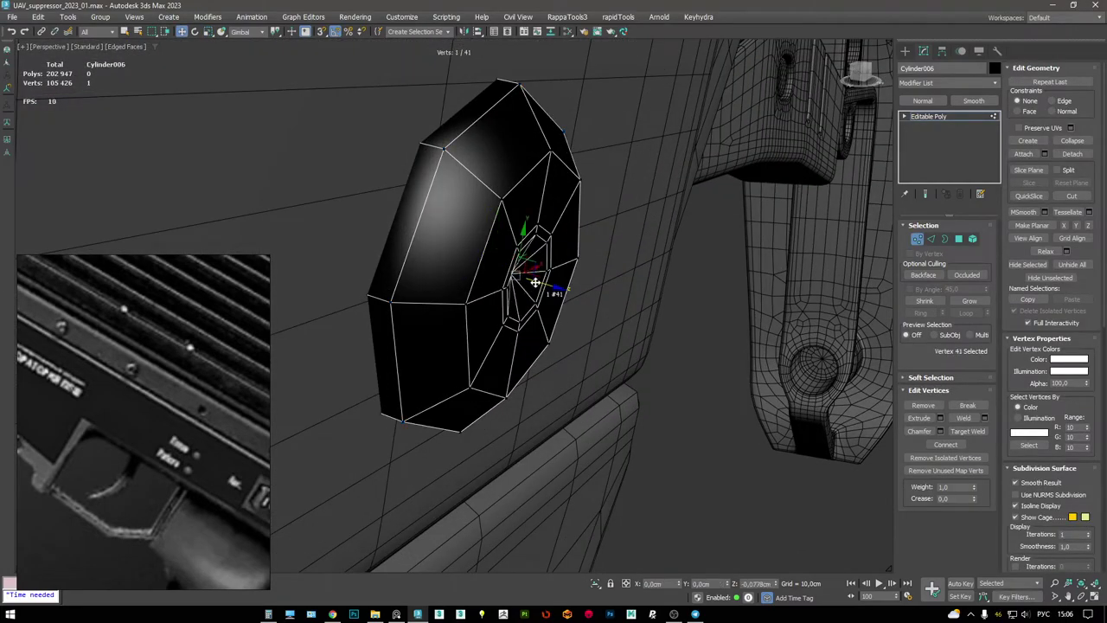
scroll(532, 276, "up", 5)
key("ctrl+4")
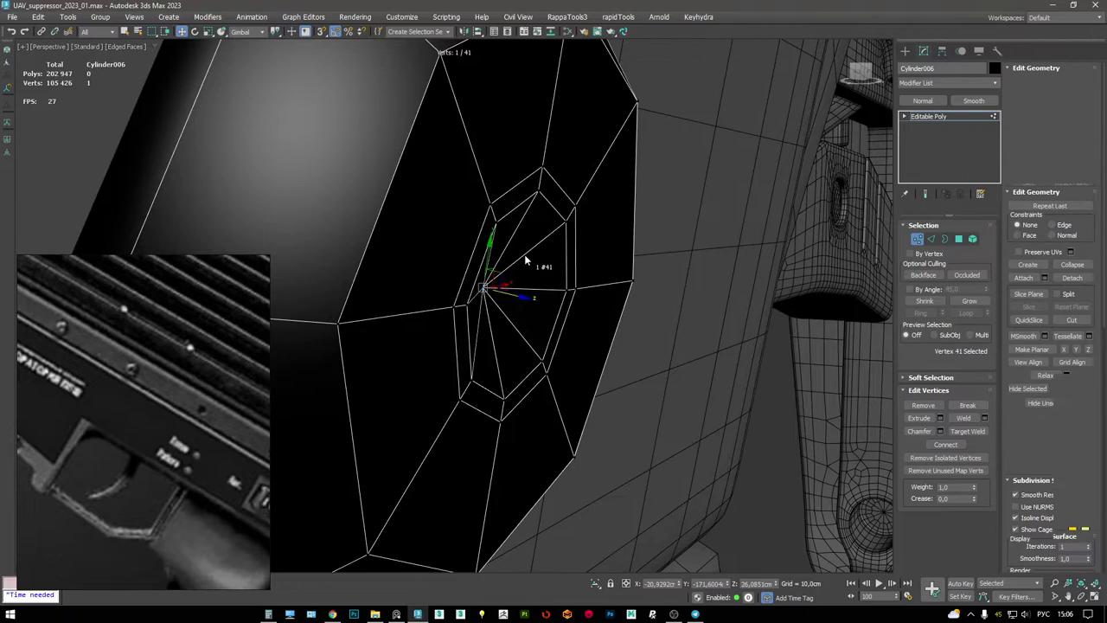
scroll(522, 283, "up", 3)
key("r")
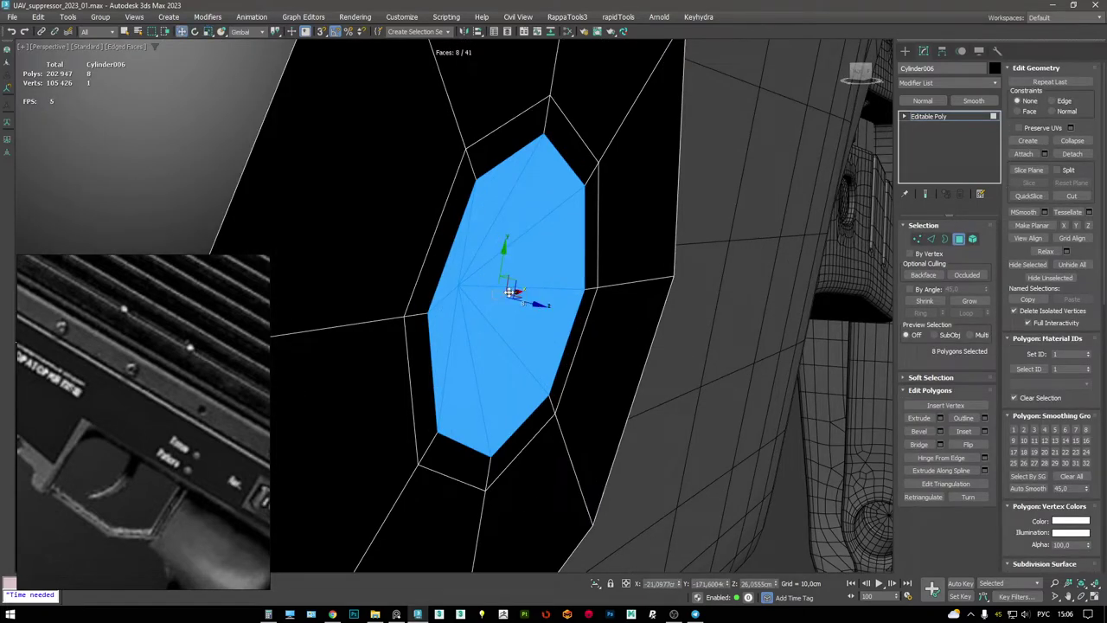
left_click_drag(499, 286, 506, 297)
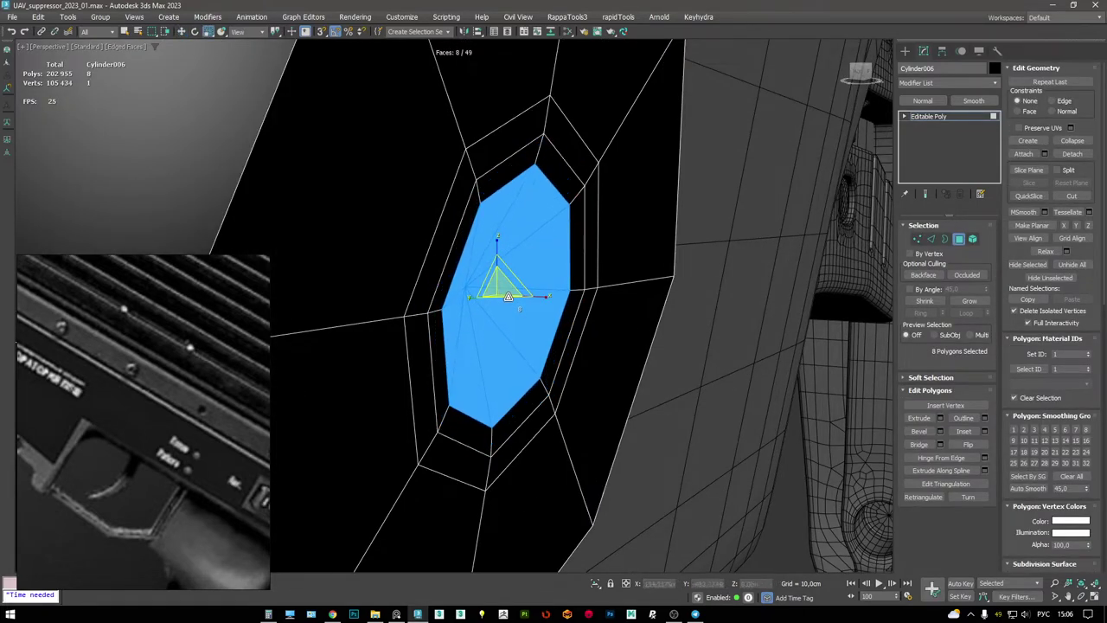
mouse_move(514, 291)
middle_mouse_down("alt")
mouse_move(586, 223)
mouse_move(525, 185)
mouse_move(524, 217)
middle_mouse_up("alt")
- Add a TurboSmooth modifier to the rivet
key("F3")
left_click(528, 185)
key("F3")
key("4")
right_click(588, 229)
left_click(558, 221)
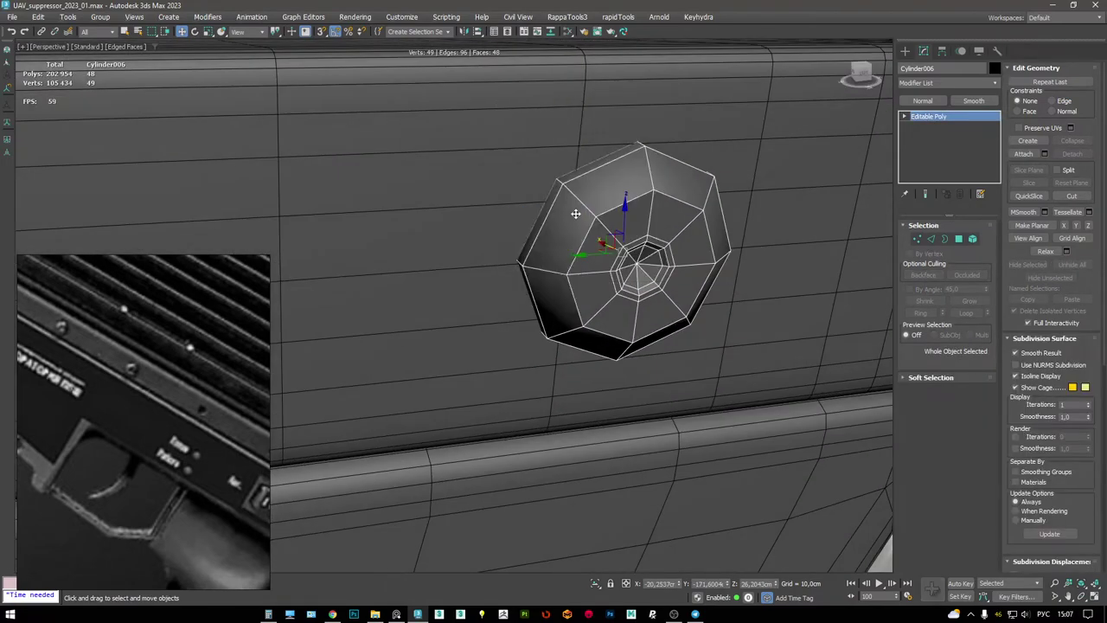
key("F4")
scroll(554, 221, "down", 5)
middle_click_drag(552, 222, 558, 227, "alt")
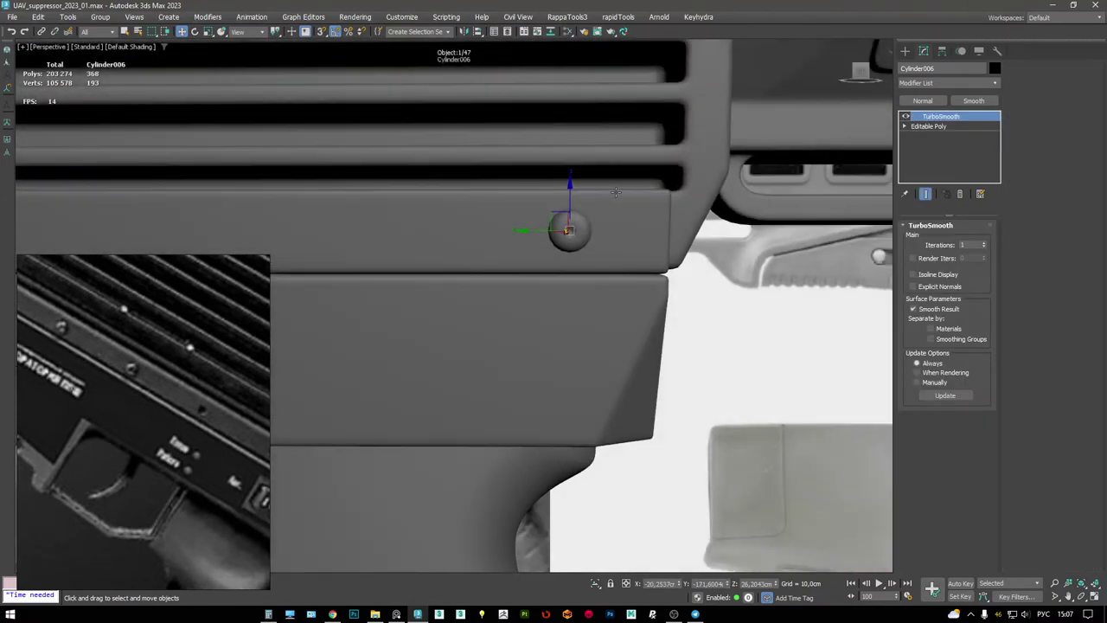
scroll(558, 227, "up", 5)
key("F4")
- Select the eight centre cap faces in Editable Poly and prepare to move them in gimbal coordinates
left_click(928, 127)
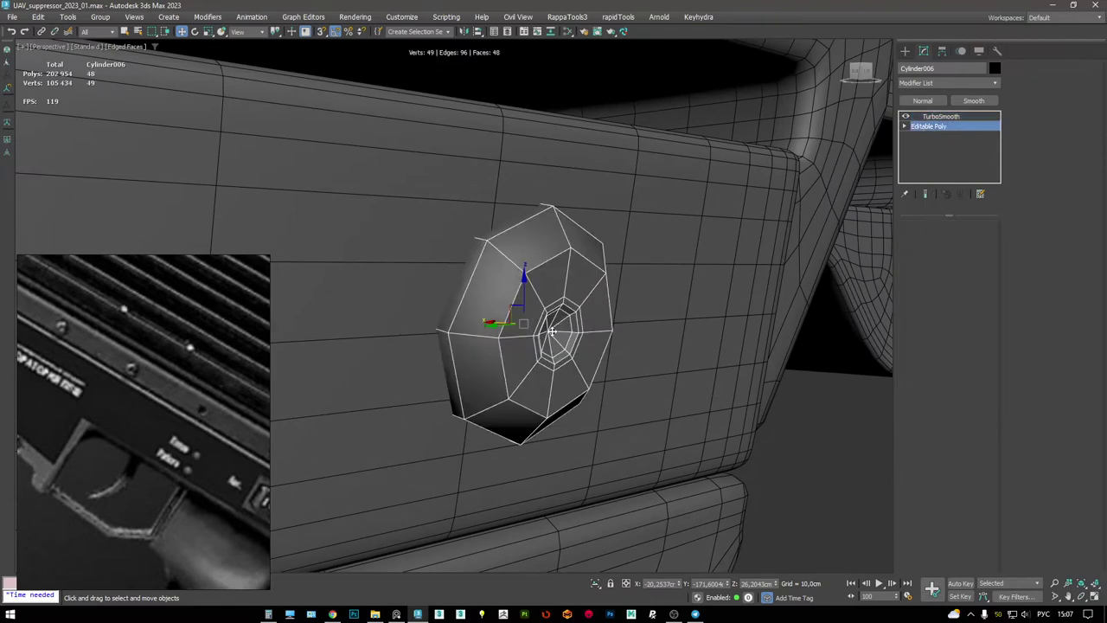
key("4")
left_click_drag(560, 327, 564, 332)
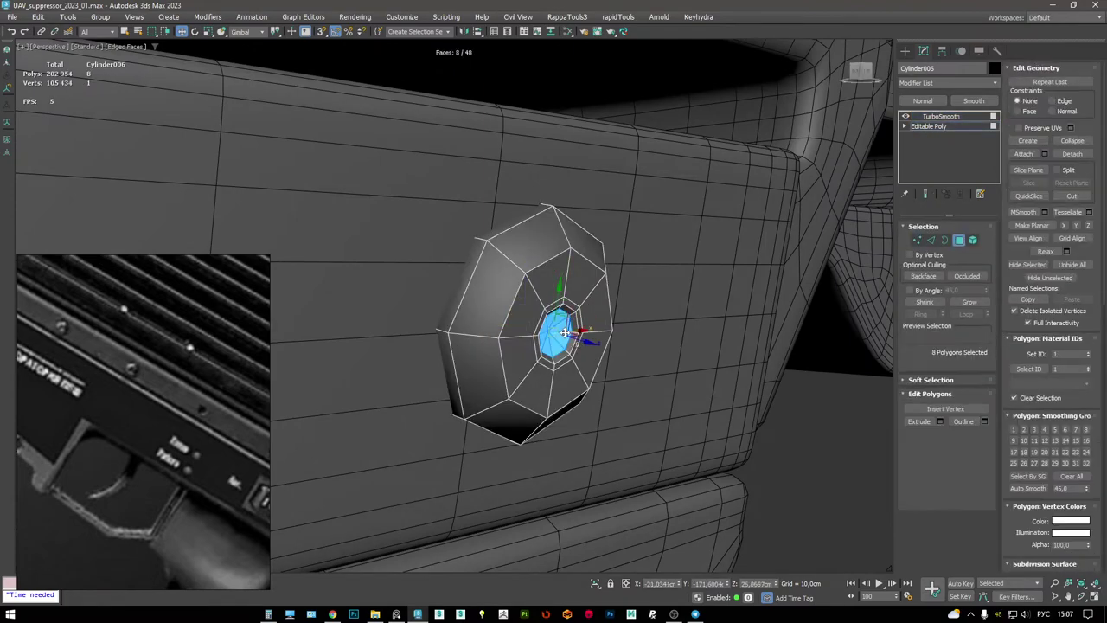
key("z")
right_click(631, 250)
left_click(653, 260)
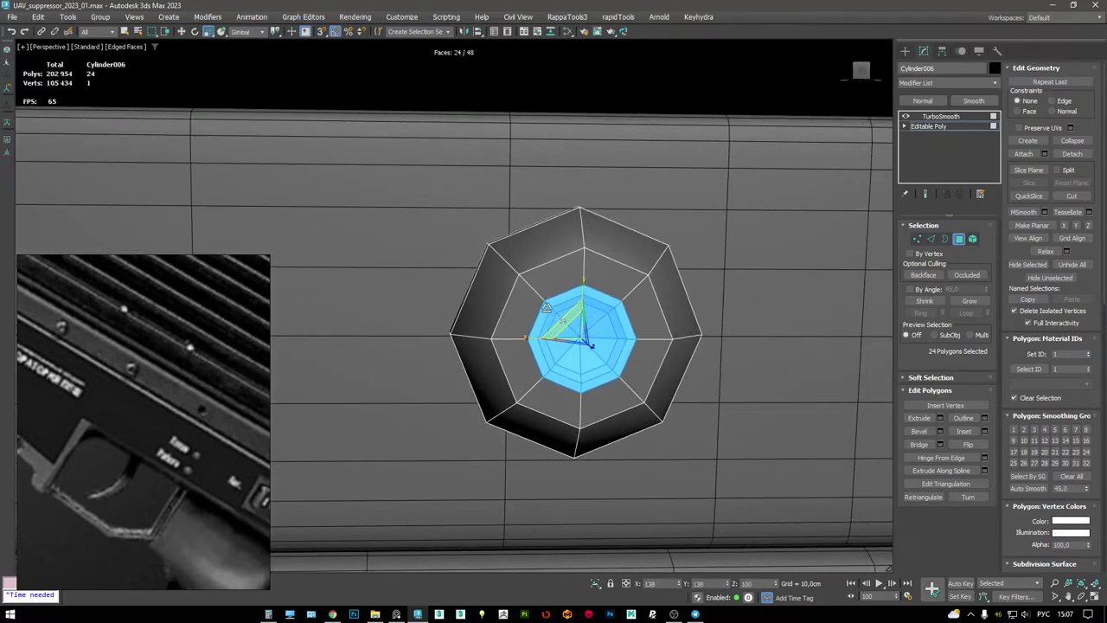
middle_click_drag(536, 303, 588, 325, "alt")
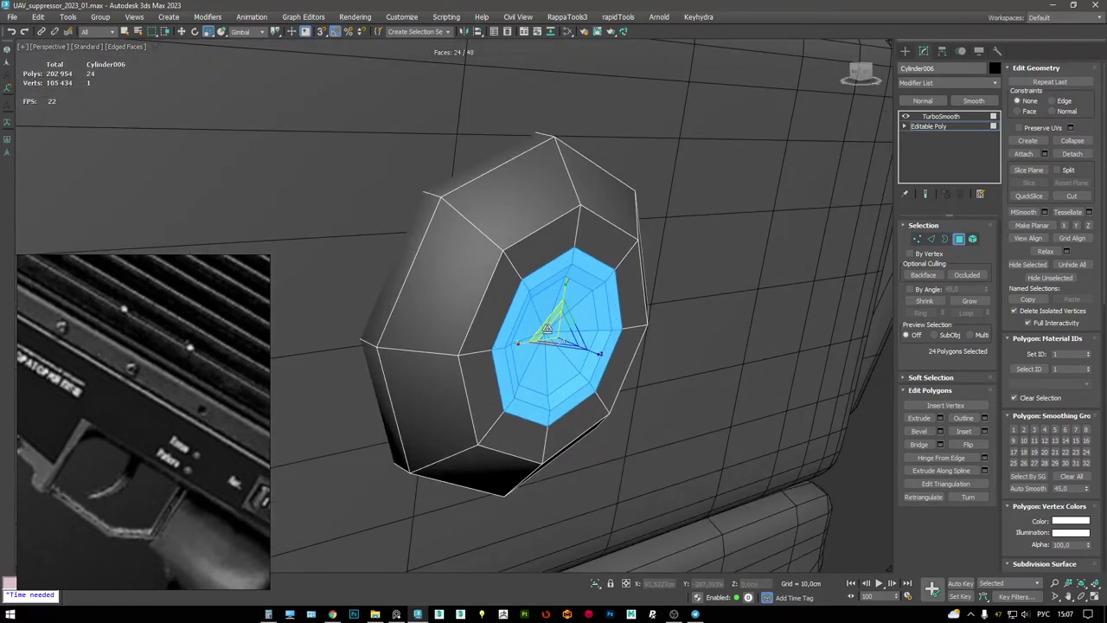
key("ctrl+Page_Down")
middle_click_drag(553, 337, 588, 337, "alt")
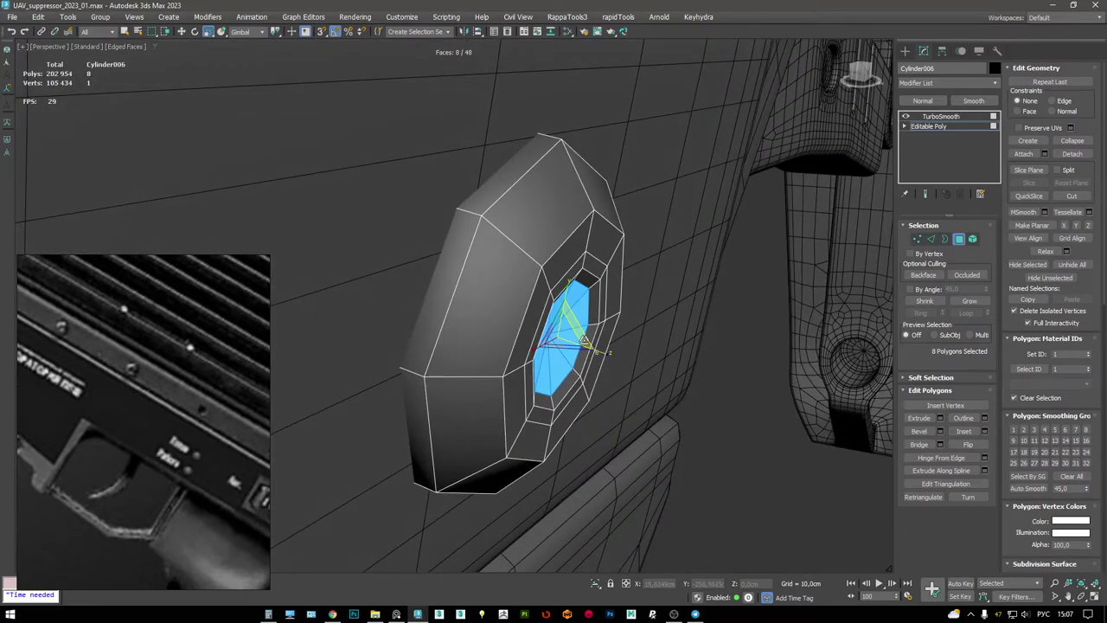
key("w")
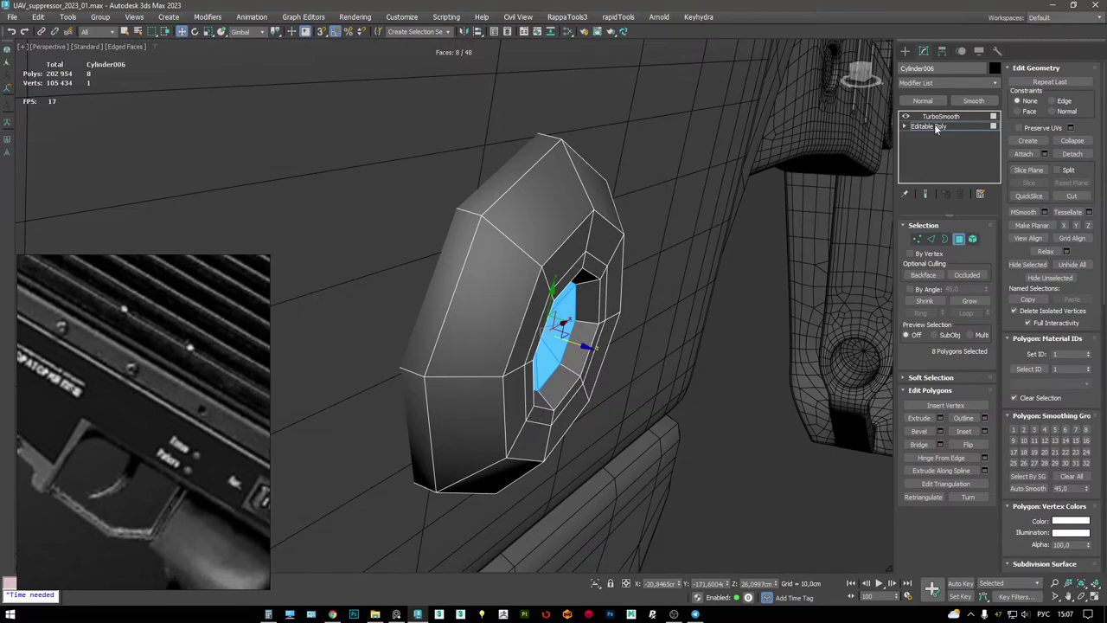
- Return to the smoothed rivet result and deselect it
left_click(940, 116)
scroll(451, 227, "down", 8)
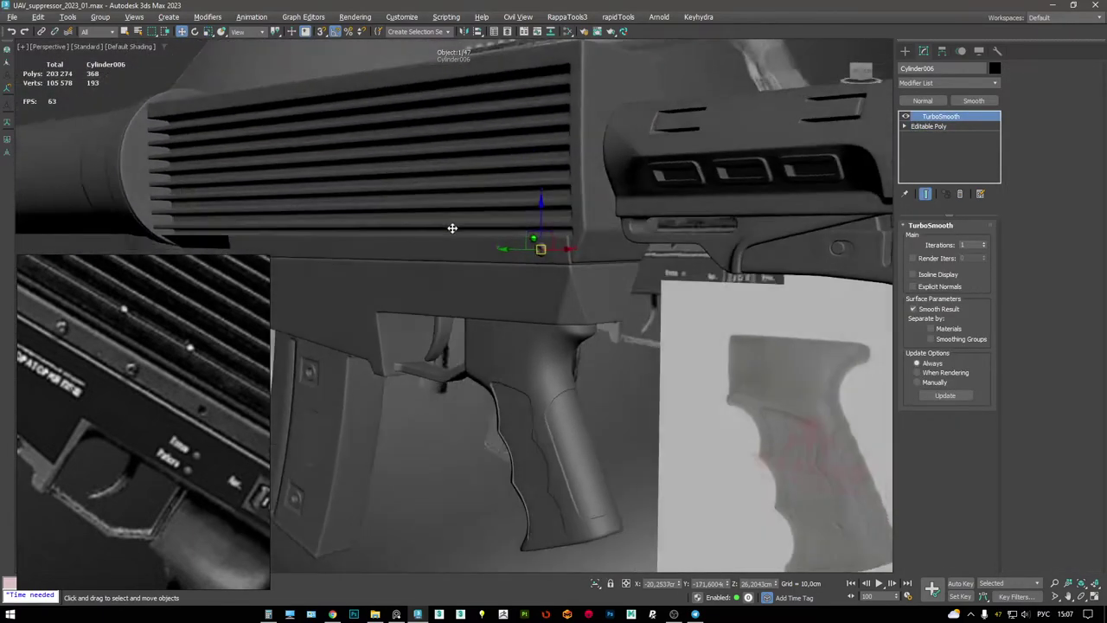
scroll(462, 424, "down", 10)
middle_click_drag(462, 424, 434, 358, "alt")
left_click(434, 358)
- Select the rivet cylinder in the left view and try copying it along the rail, then cancel
scroll(514, 305, "up", 10)
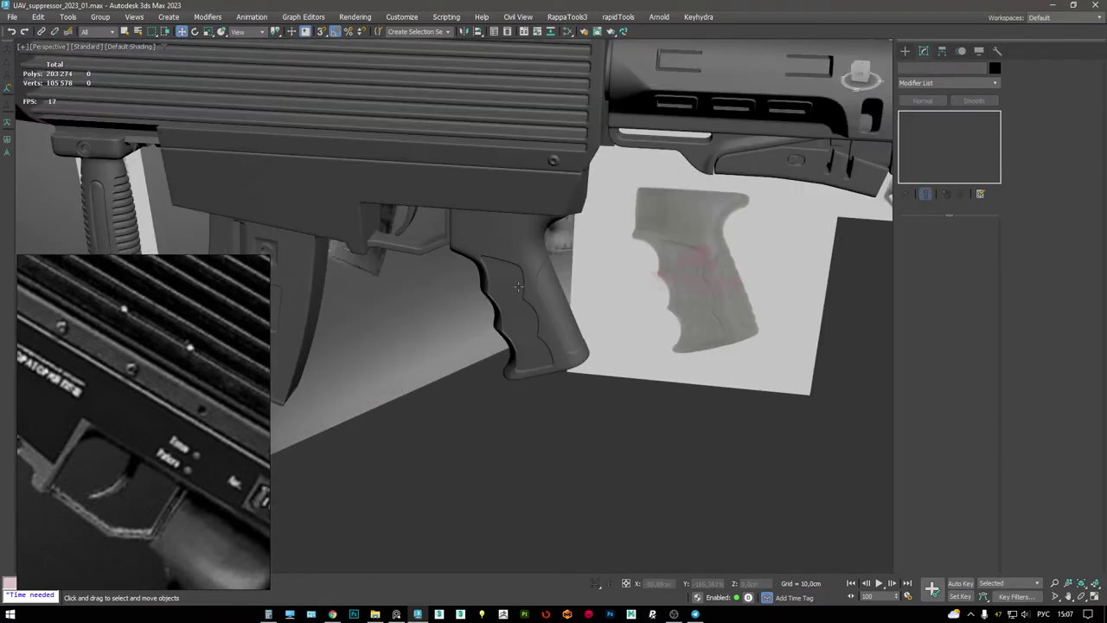
scroll(530, 219, "up", 2)
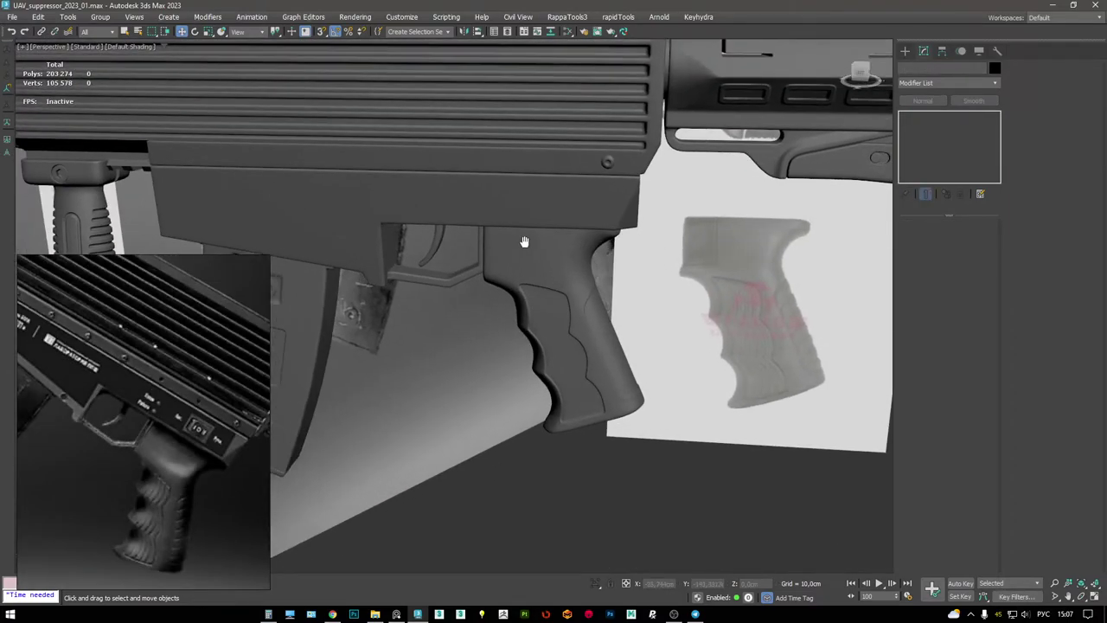
key("alt+w")
key("alt+w")
left_click(832, 138)
key("F3")
key("F4")
key("F3")
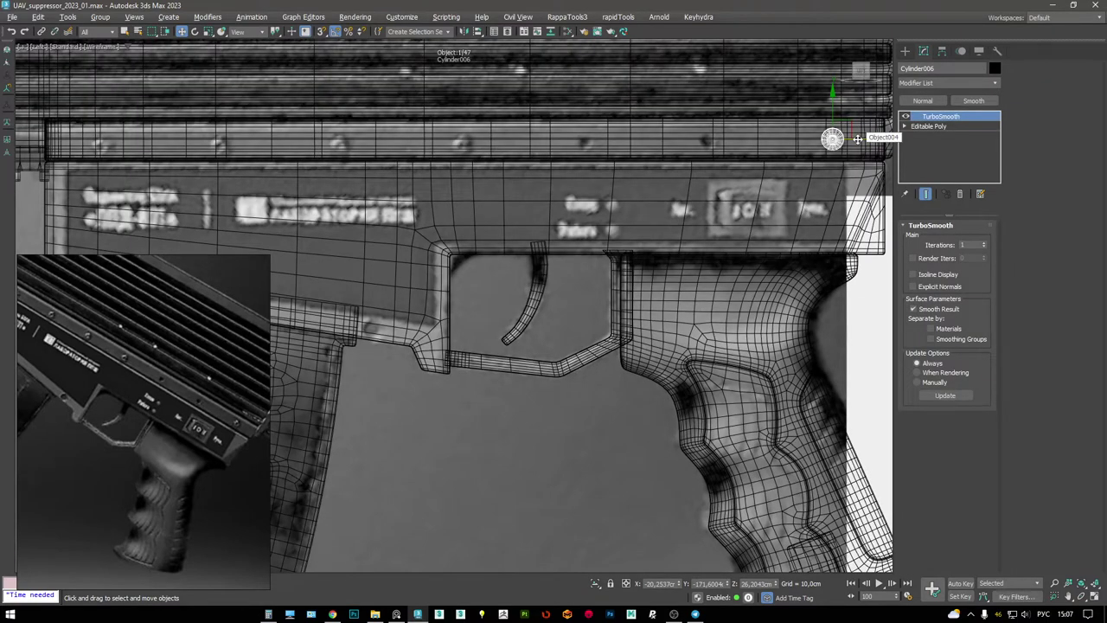
left_click_drag(860, 140, 734, 150, "shift")
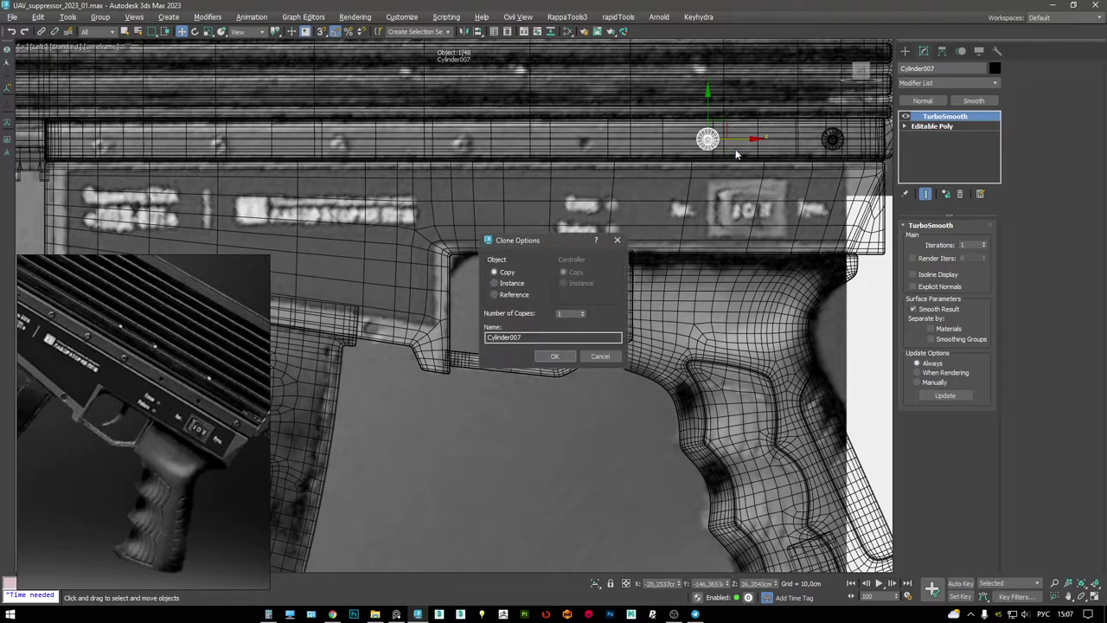
left_click(600, 357)
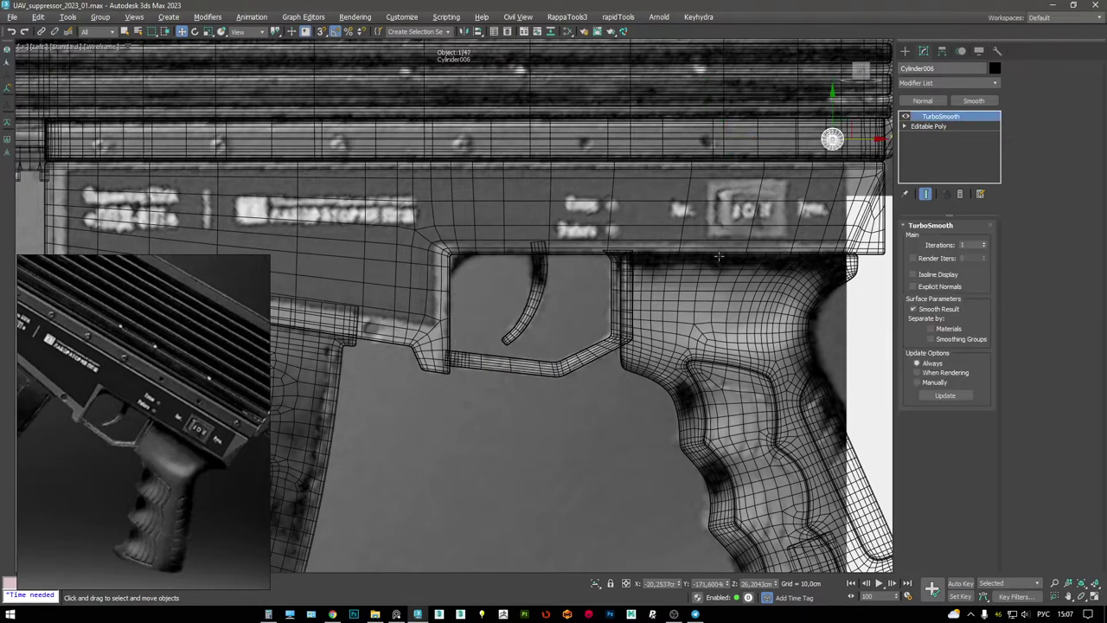
- Add a Linear Clone modifier and spread the rivet copies evenly along the rail
left_click(698, 16)
mouse_move(727, 91)
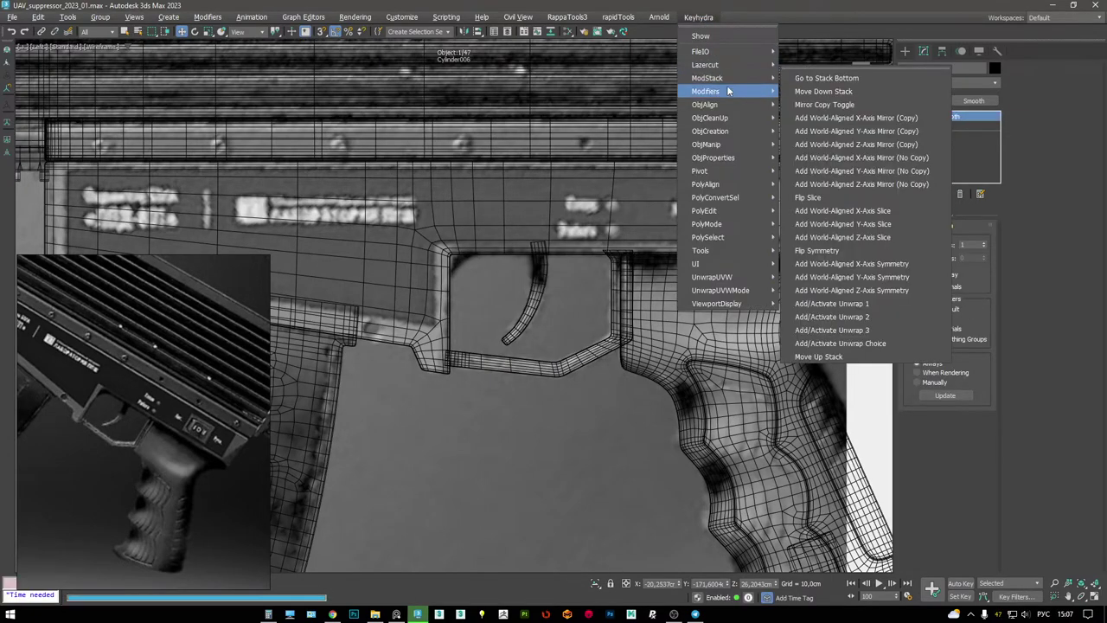
left_click(839, 131)
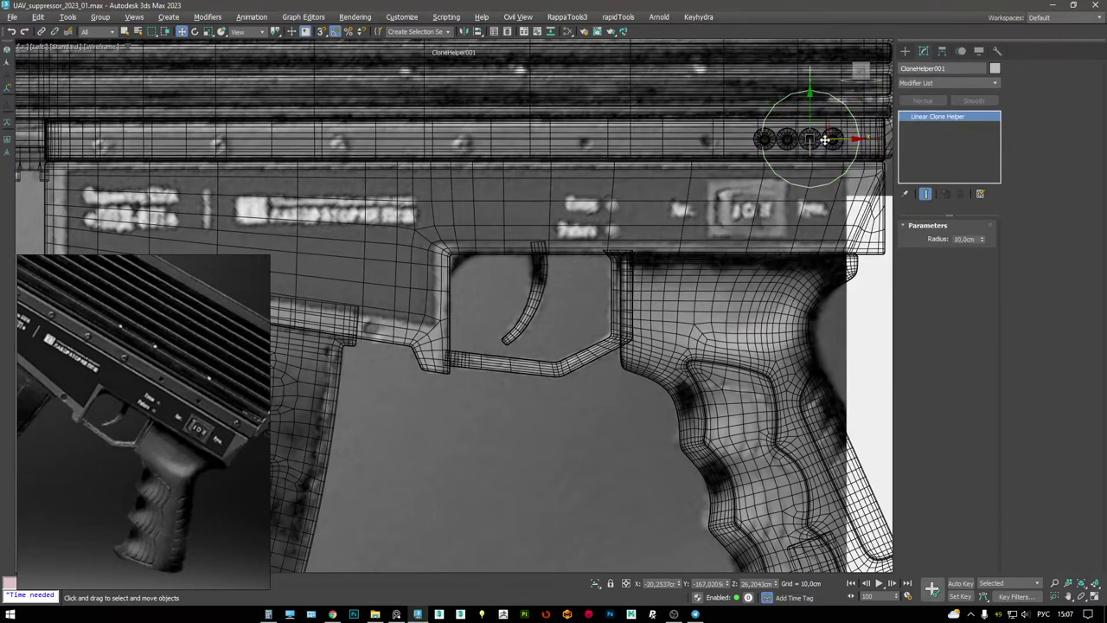
left_click_drag(845, 139, 744, 158)
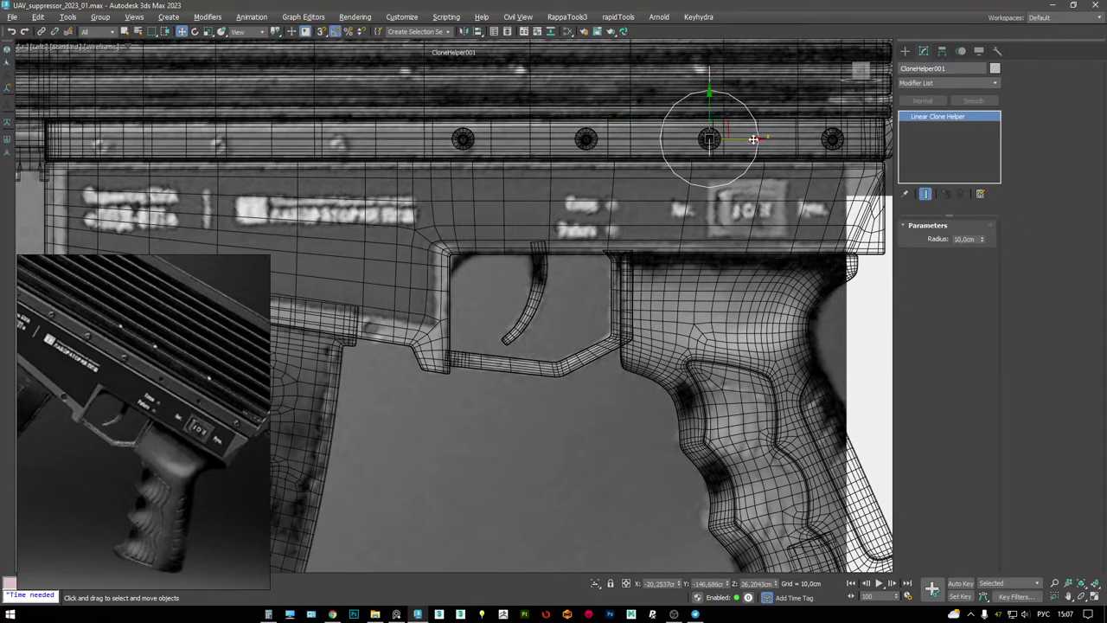
scroll(753, 139, "up", 1)
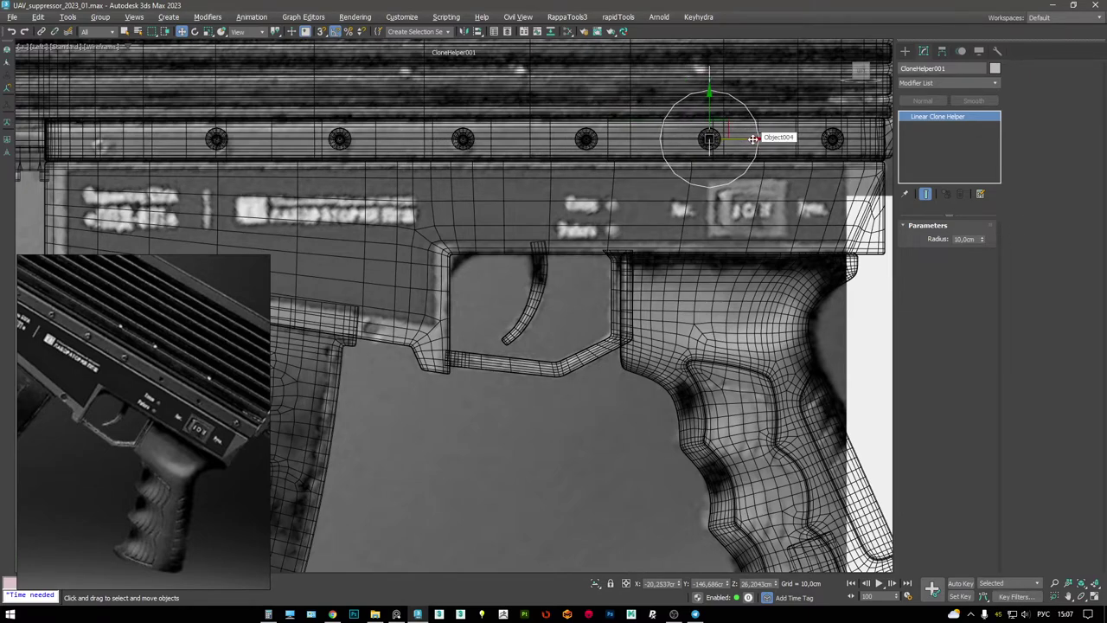
left_click_drag(752, 139, 755, 140)
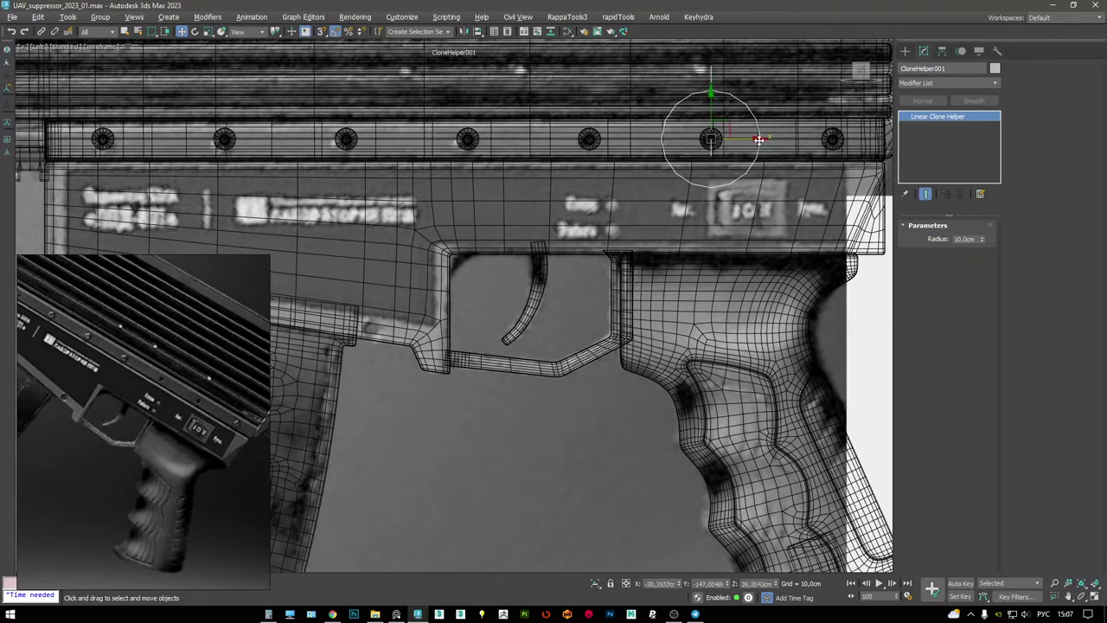
- Push the rivet element slightly into the rail in its Editable Poly
key("alt+w")
key("alt+w")
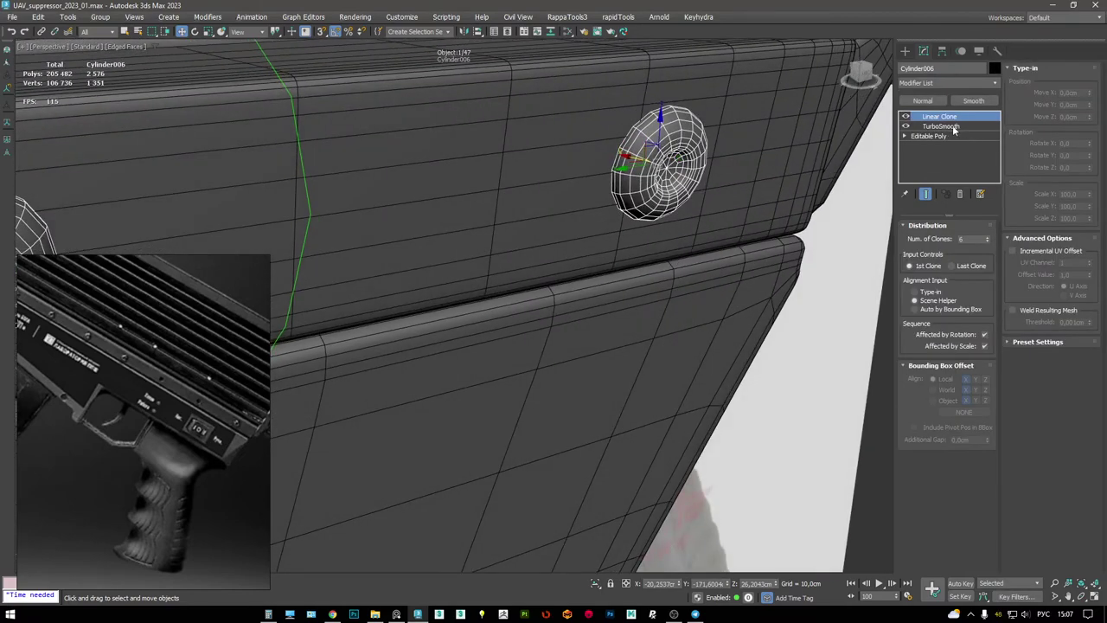
left_click(929, 135)
key("5")
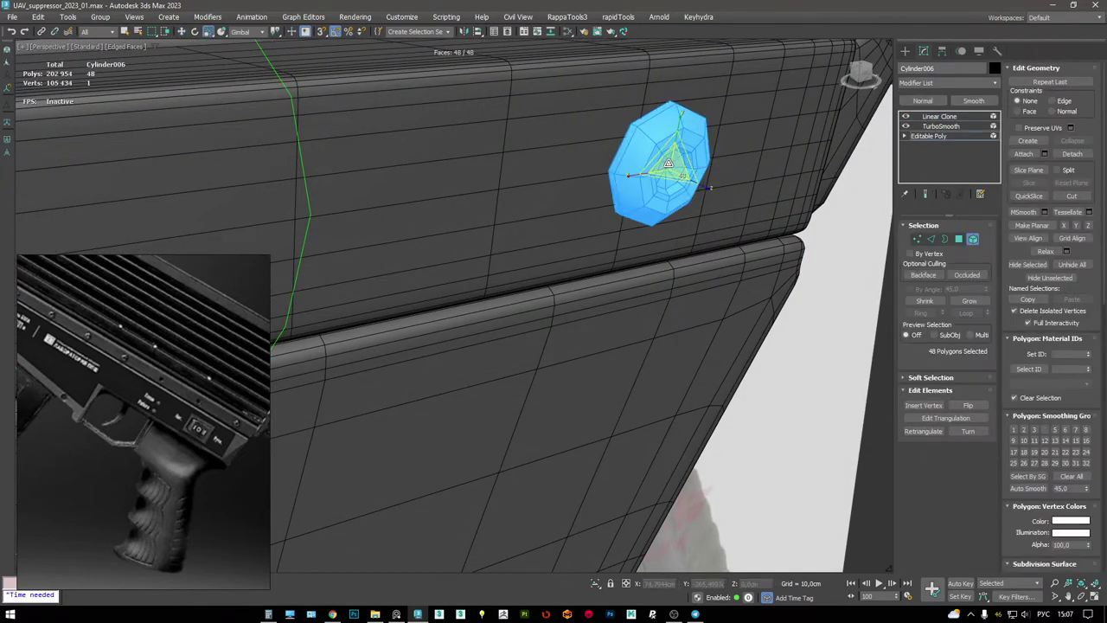
key("w")
middle_click_drag(700, 173, 705, 175, "alt")
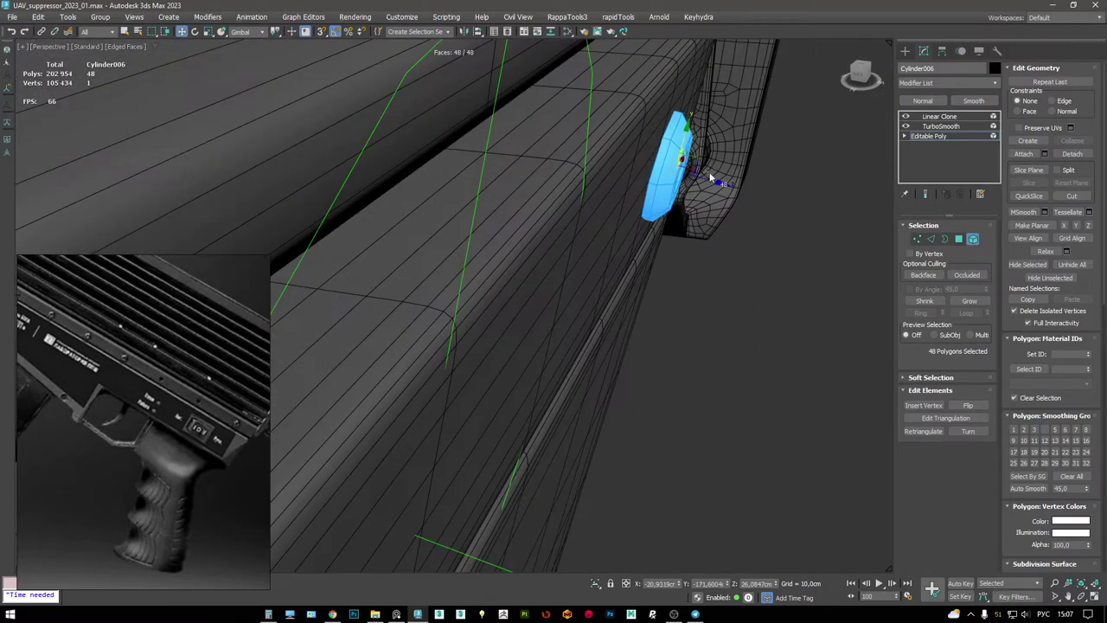
left_click_drag(700, 178, 701, 182)
middle_click_drag(701, 182, 684, 173, "alt")
left_click(929, 135)
- Orbit to view the whole gun with edges shown on the shaded model
scroll(669, 157, "down", 5)
scroll(746, 288, "up", 5)
mouse_move(606, 260)
middle_mouse_down()
mouse_move(587, 231)
mouse_move(518, 196)
mouse_move(597, 191)
mouse_move(685, 161)
middle_mouse_up()
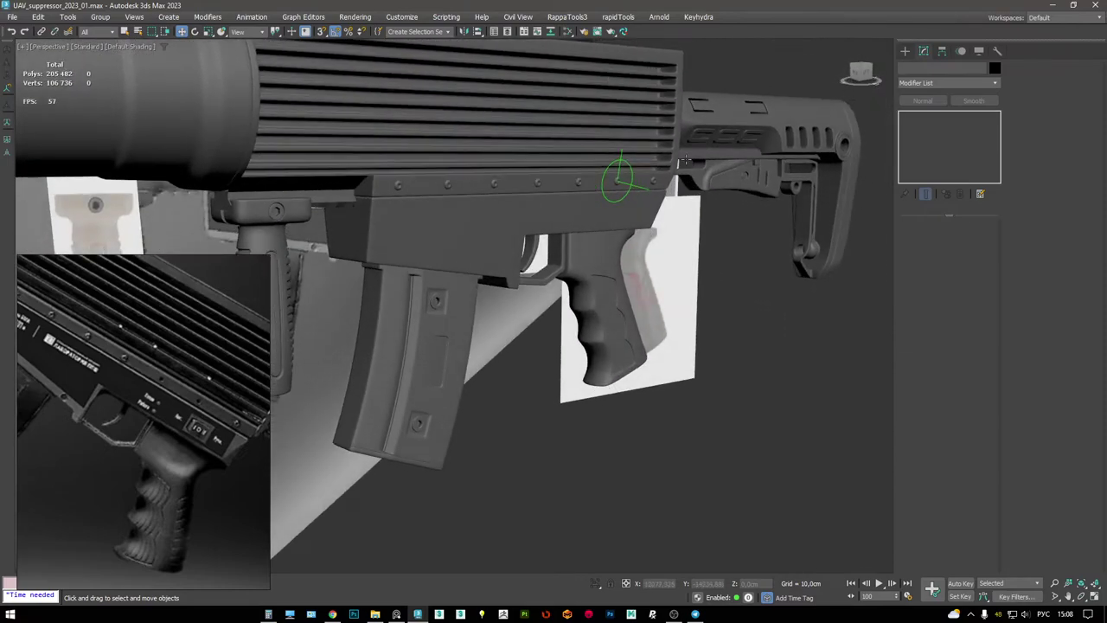
left_click(84, 325)
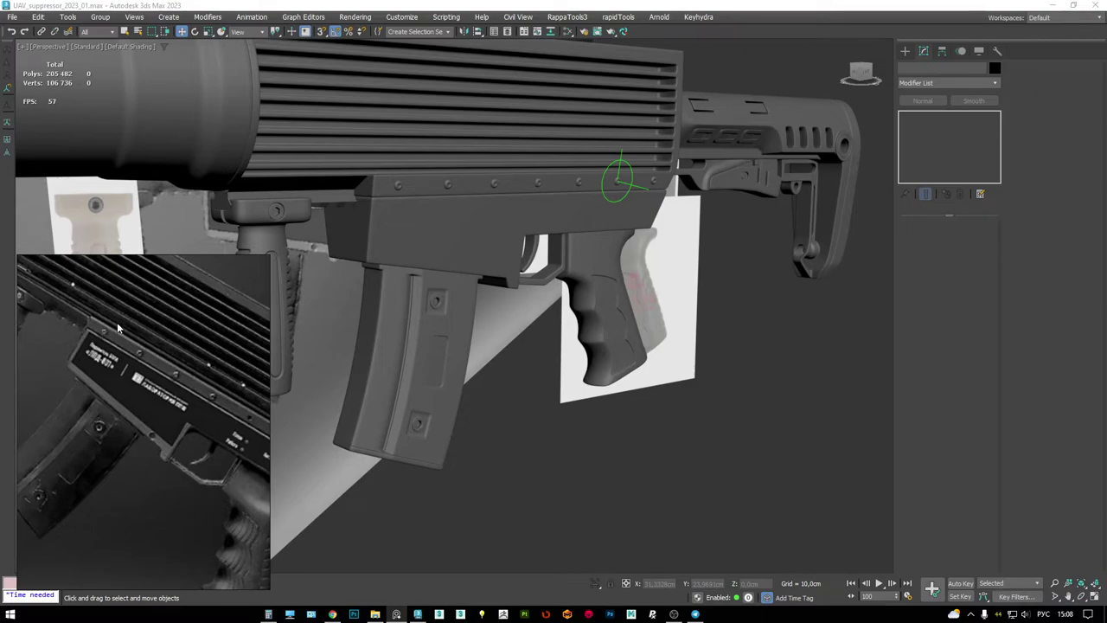
key("F4")
scroll(562, 286, "up", 8)
- On the receiver's base Editable Poly, remove the edge loop along the trigger-guard corner
left_click(394, 156)
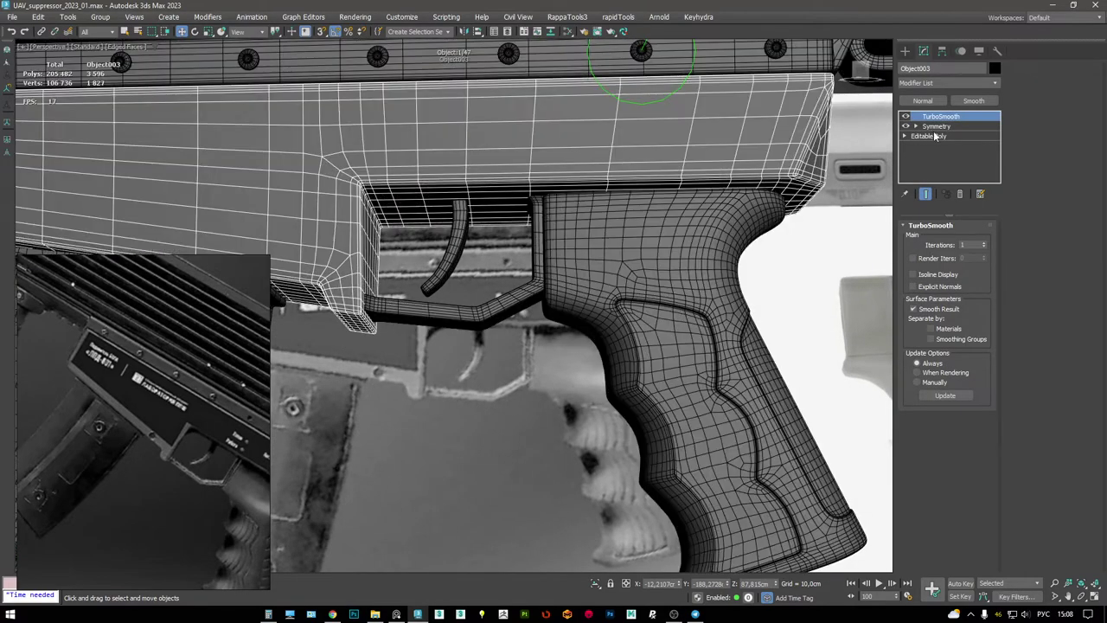
left_click(928, 136)
scroll(379, 192, "up", 8)
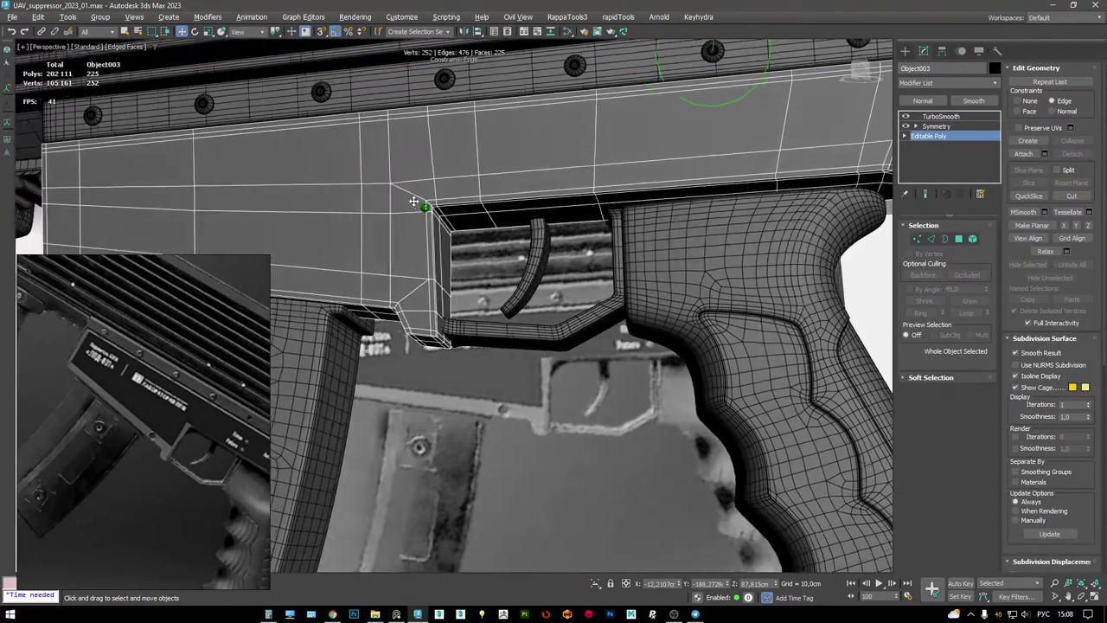
key("2")
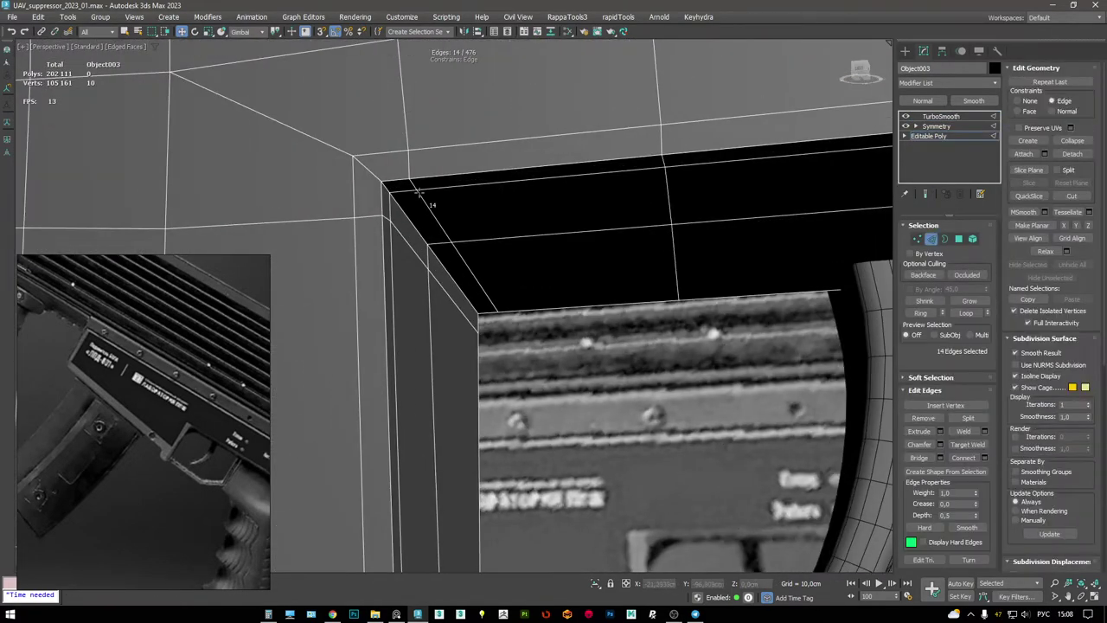
key("1")
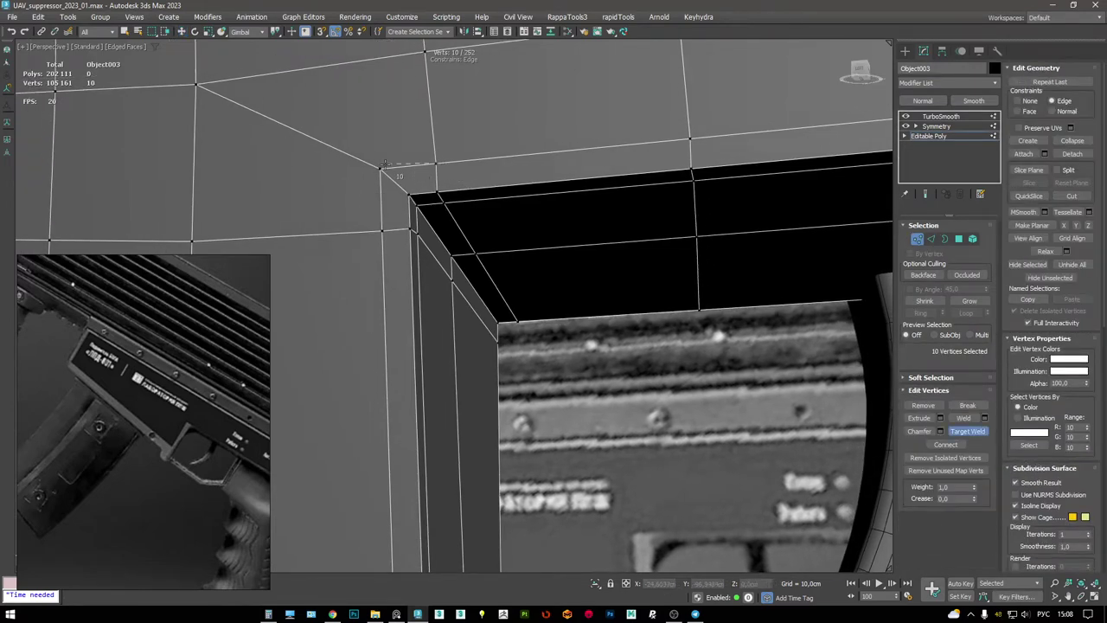
key("2")
double_click(425, 221)
key("w")
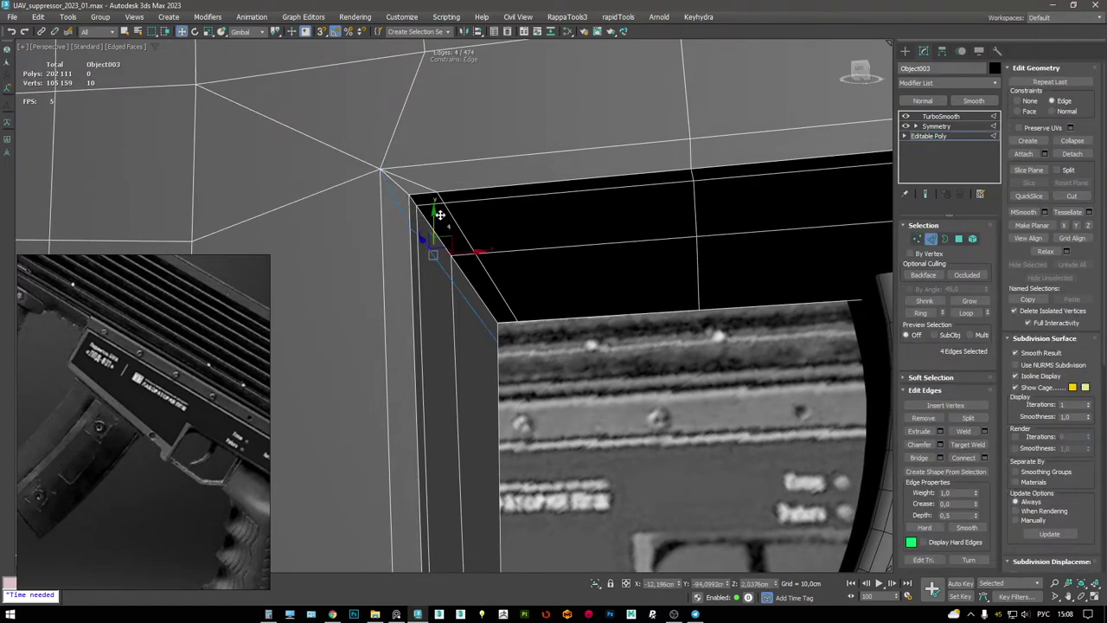
key("ctrl+BackSpace")
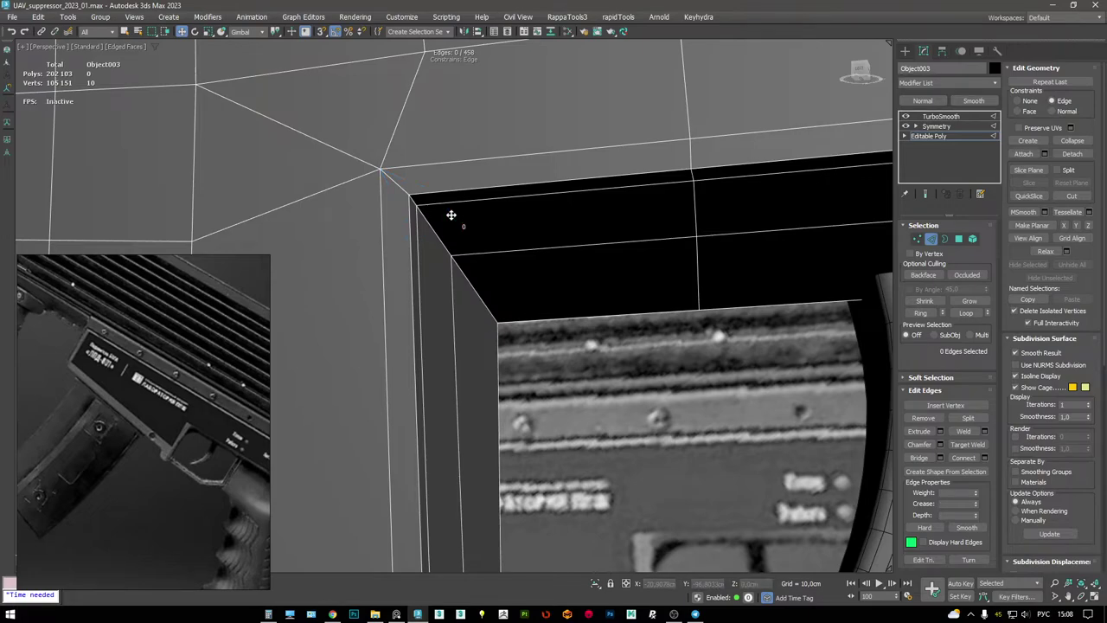
- Delete the polygons around the trigger-guard corner
scroll(451, 214, "down", 3)
key("4")
left_click(519, 147)
left_click(381, 160, "ctrl")
left_click(407, 207, "ctrl")
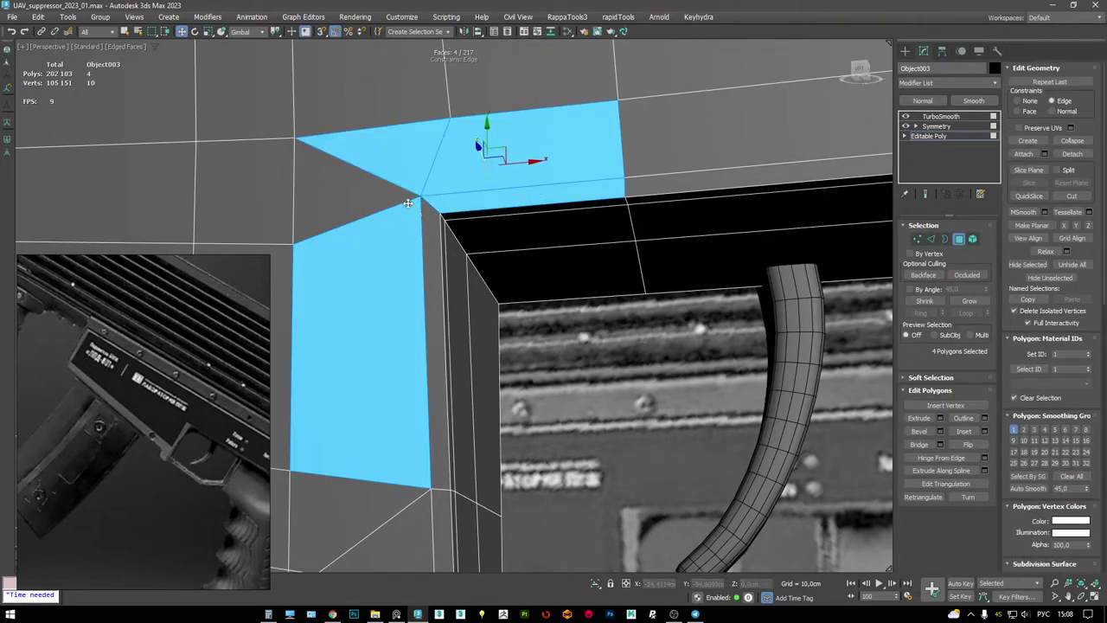
left_click(405, 206, "ctrl")
left_click(428, 212, "ctrl")
key("Delete")
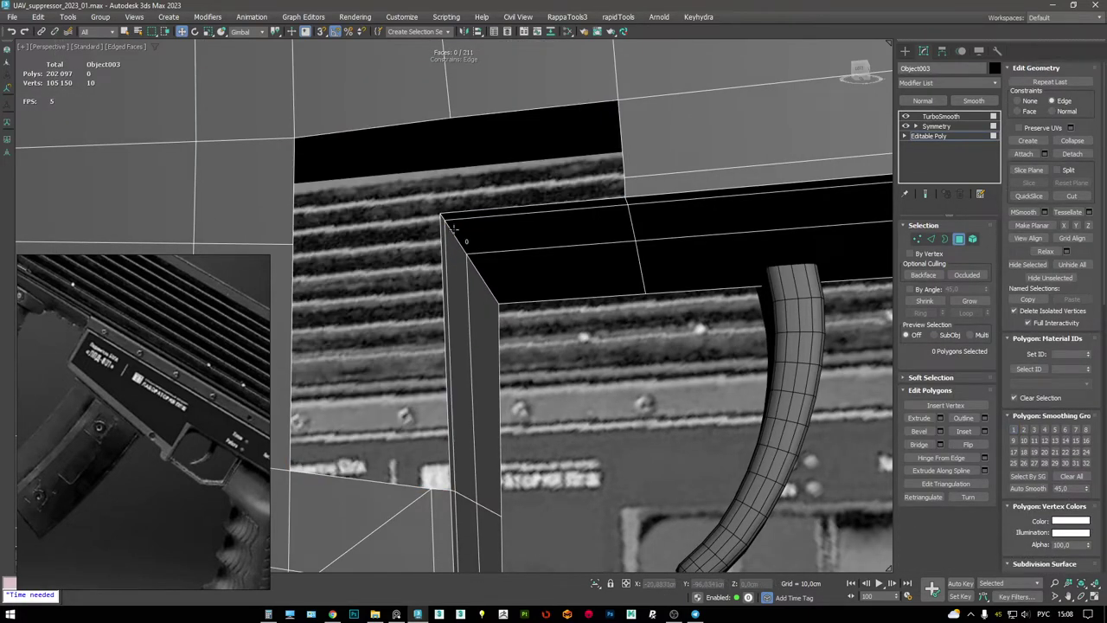
- Chamfer the corner edges by about 5.37 cm in the side view
key("2")
double_click(452, 228)
key("alt+w")
right_click(346, 389)
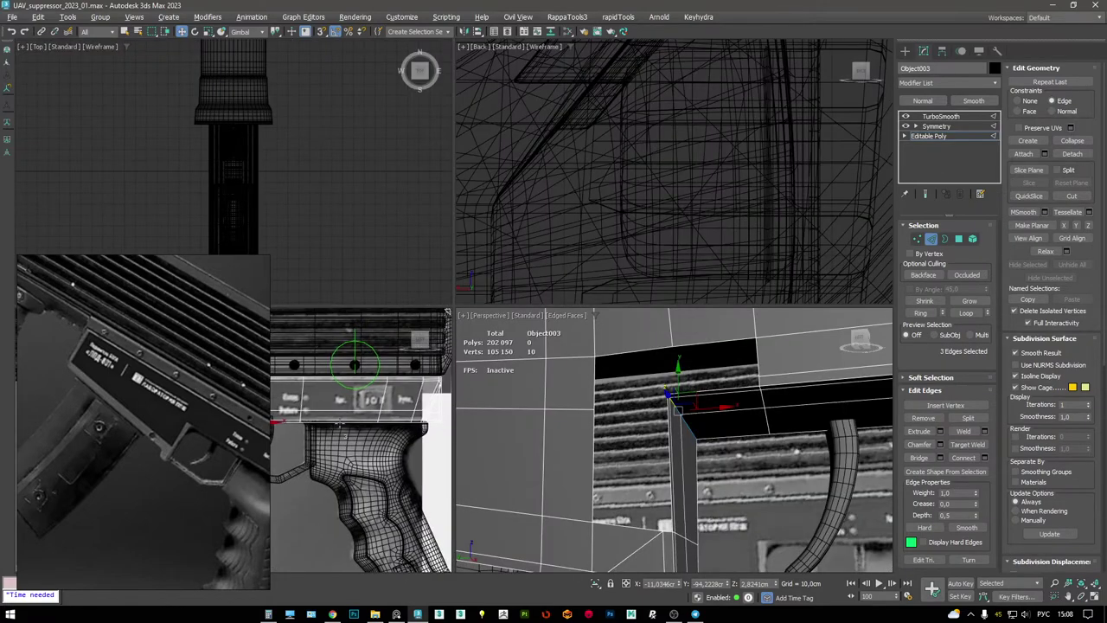
key("alt+w")
scroll(587, 274, "up", 3)
scroll(588, 285, "up", 2)
key("ctrl+shift+c")
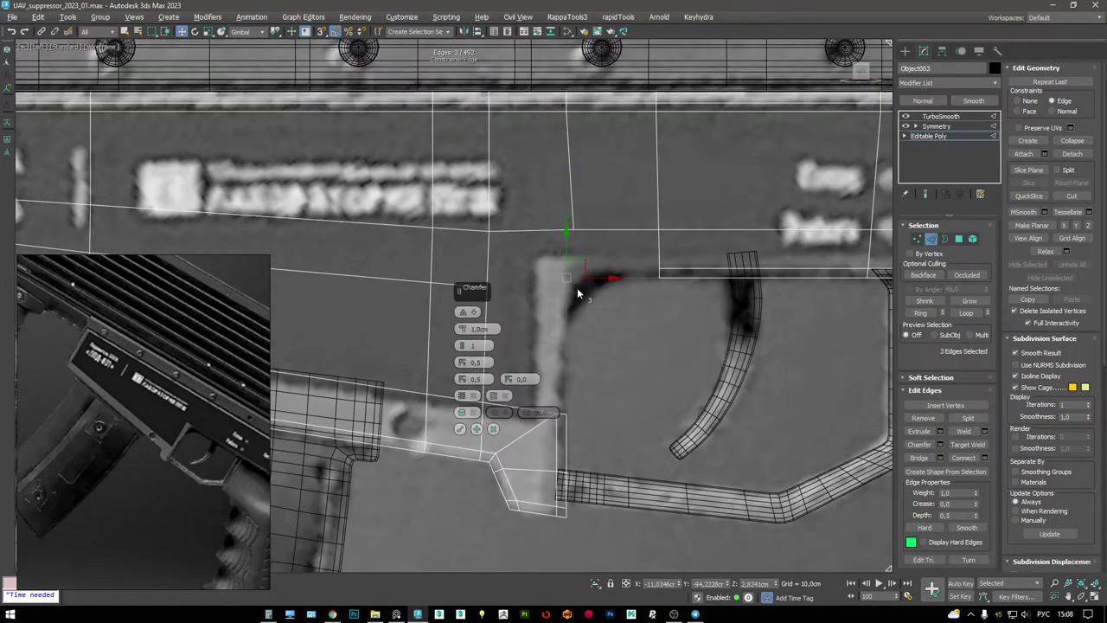
left_click_drag(469, 279, 472, 276)
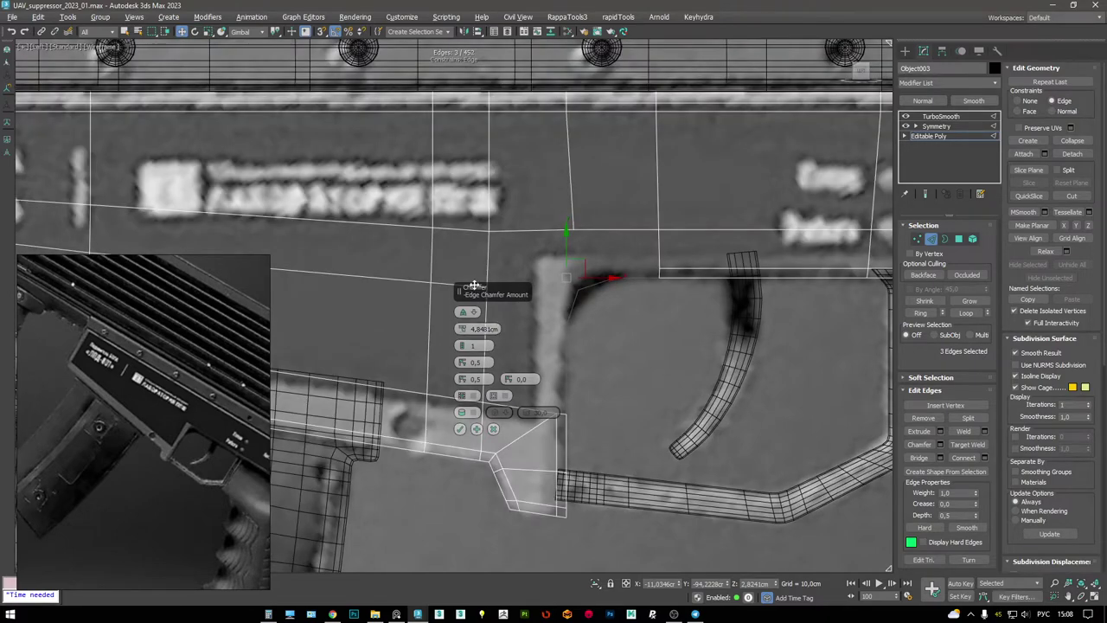
left_click(460, 428)
- Cap the open corner hole and connect the first vertex pair with an edge
key("alt+w")
key("alt+w")
scroll(591, 268, "up", 4)
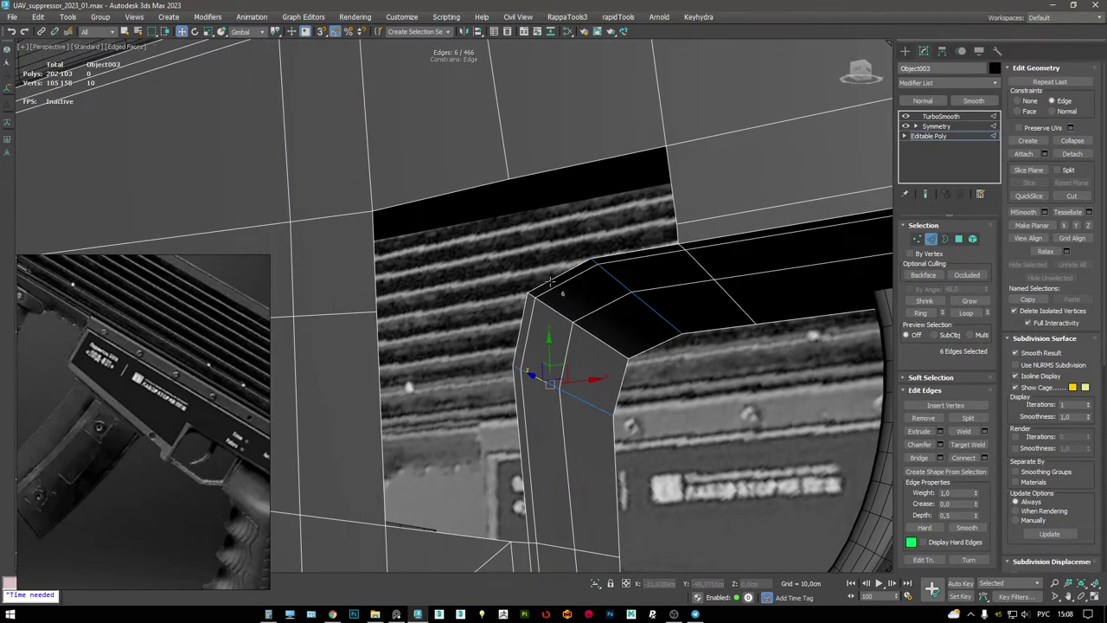
key("3")
key("alt+p")
key("1")
left_click(529, 296)
left_click(374, 211, "ctrl")
key("ctrl+shift+e")
- Connect the remaining corner vertex pairs, sliding three vertices along their edges
left_click(589, 255)
left_click(510, 180, "ctrl")
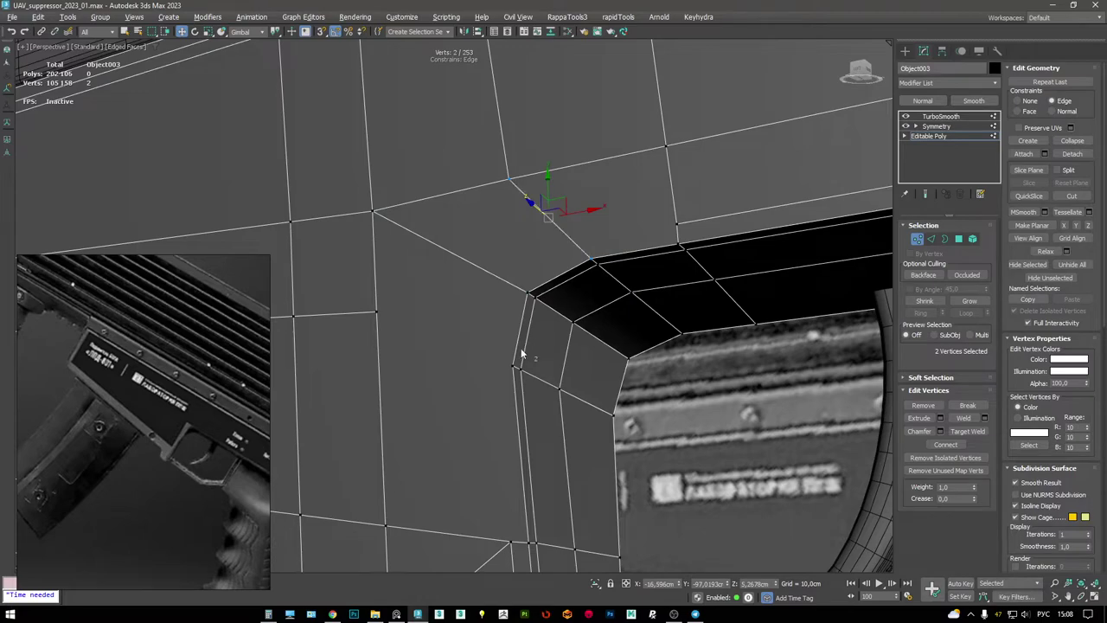
left_click(375, 311, "ctrl")
key("ctrl+shift+e")
scroll(389, 316, "down", 5)
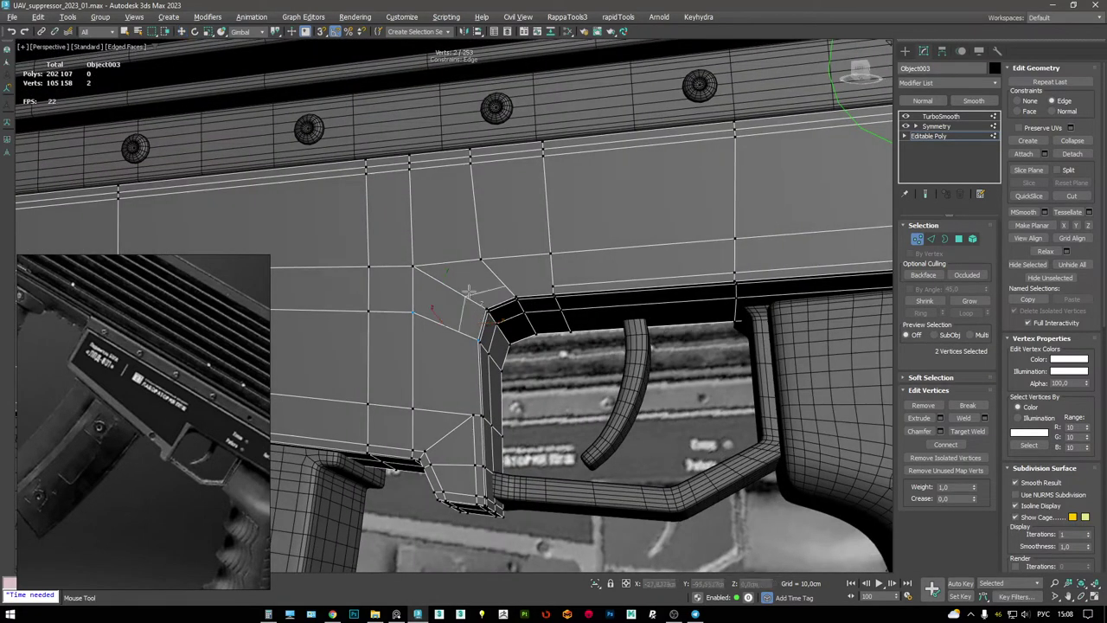
left_click_drag(465, 298, 480, 308)
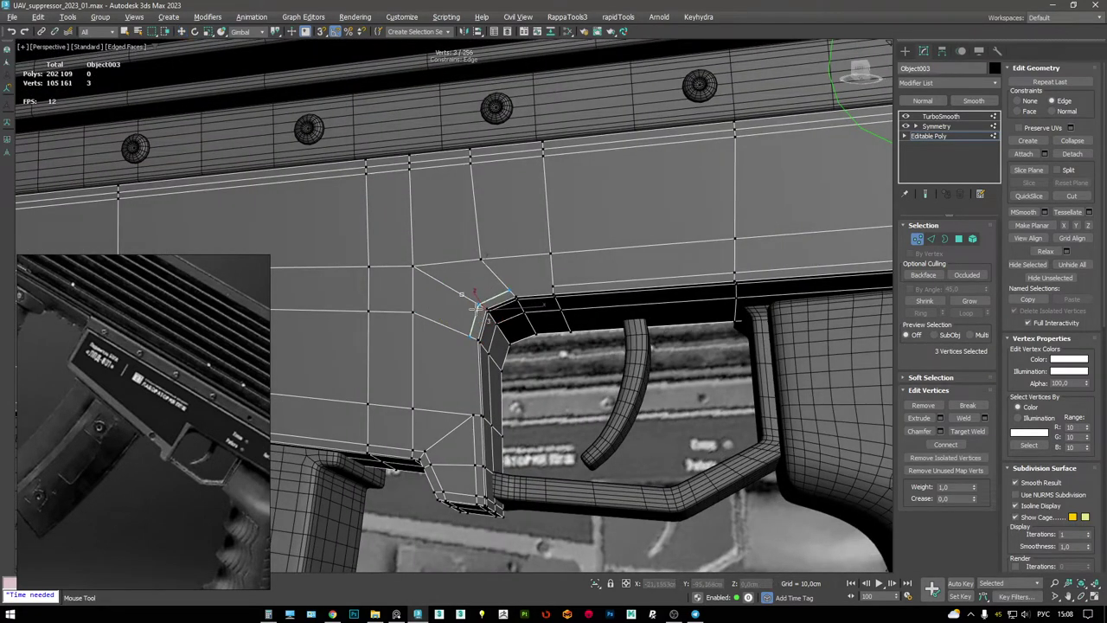
key("ctrl+shift+e")
left_click(474, 331)
left_click(473, 420, "ctrl")
key("ctrl+shift+e")
middle_click_drag(473, 420, 481, 310, "alt")
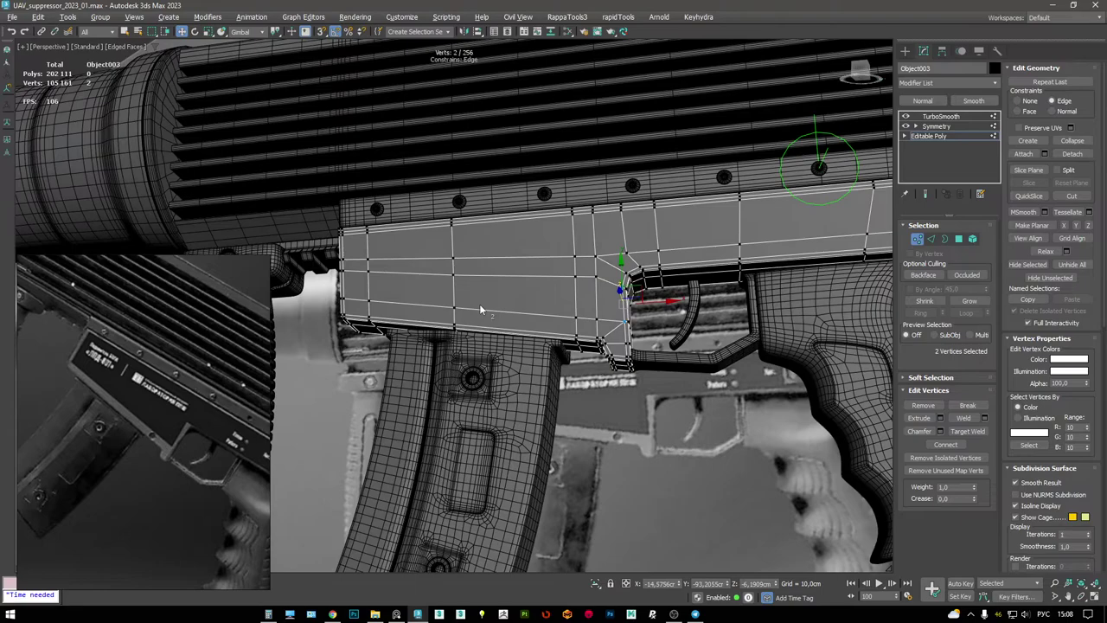
key("alt+w")
key("alt+w")
- Shift the magazine-top edge loop and move the vertical edge loop slightly right
scroll(620, 346, "up", 3)
key("2")
double_click(692, 349)
middle_click_drag(671, 341, 720, 312)
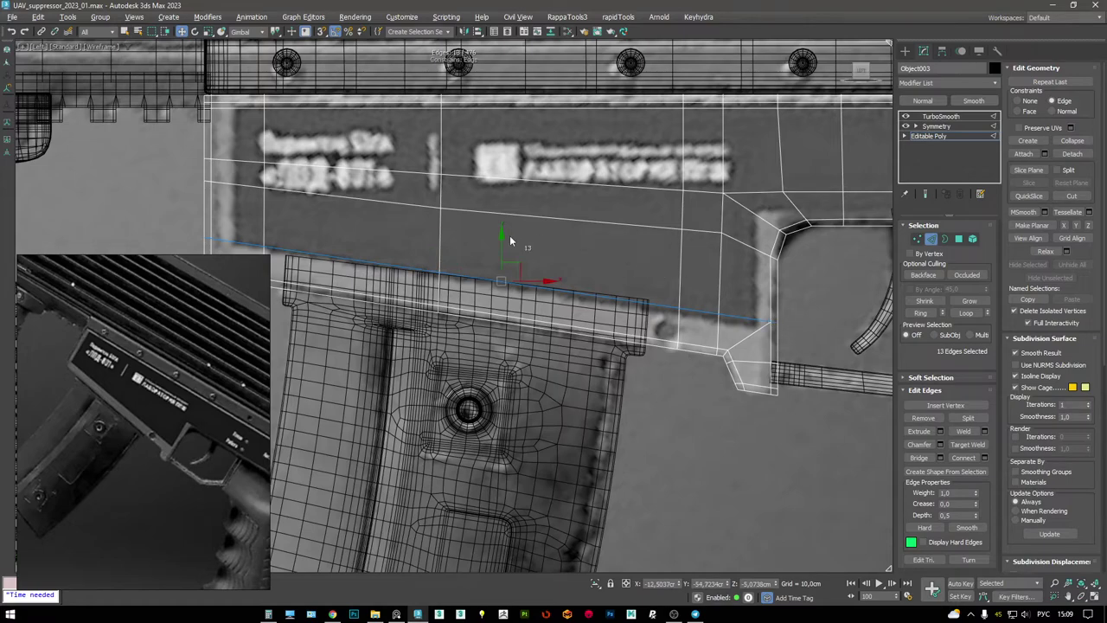
left_click_drag(503, 242, 507, 246)
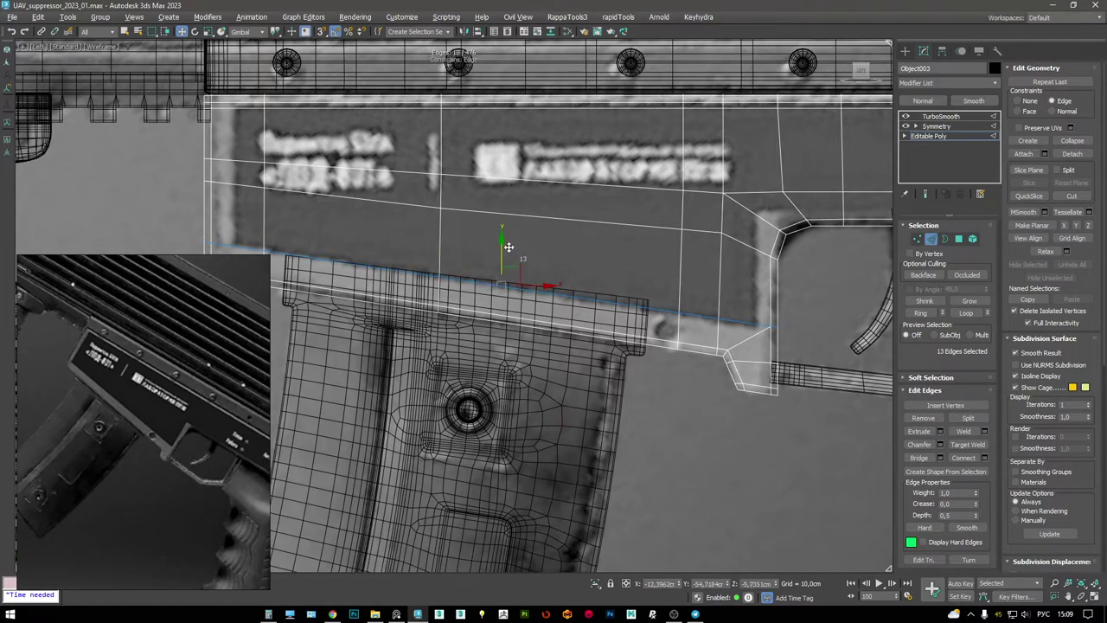
middle_click_drag(509, 247, 529, 302)
scroll(530, 303, "up", 2)
left_click_drag(538, 327, 543, 330)
- Preview the smoothed receiver, then return to the base mesh's vertices
scroll(541, 329, "down", 3)
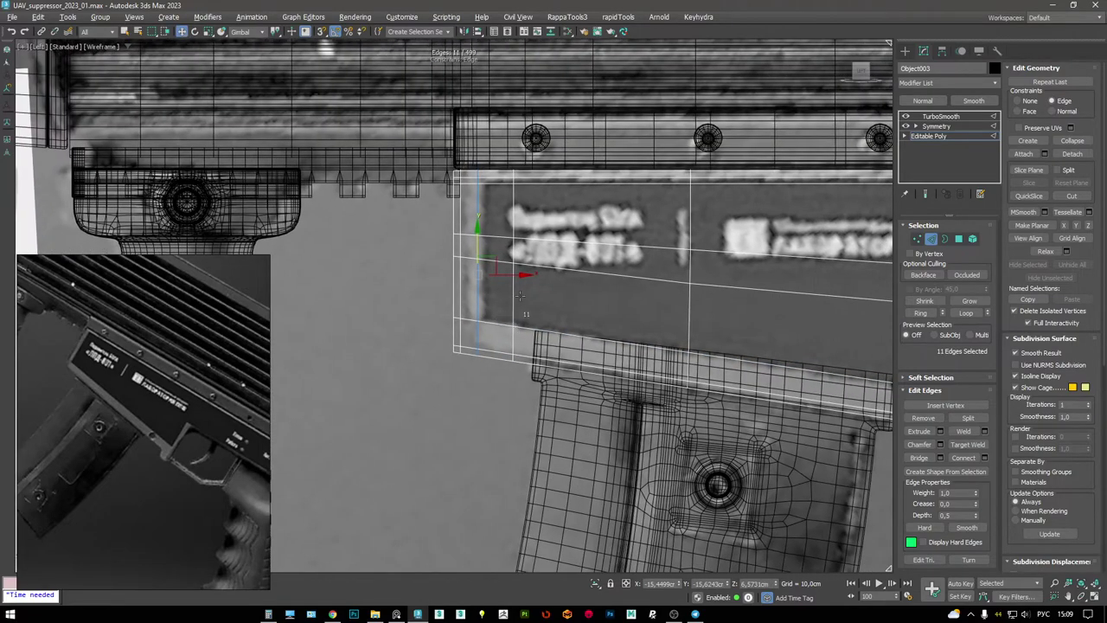
key("4")
middle_click_drag(513, 221, 380, 217)
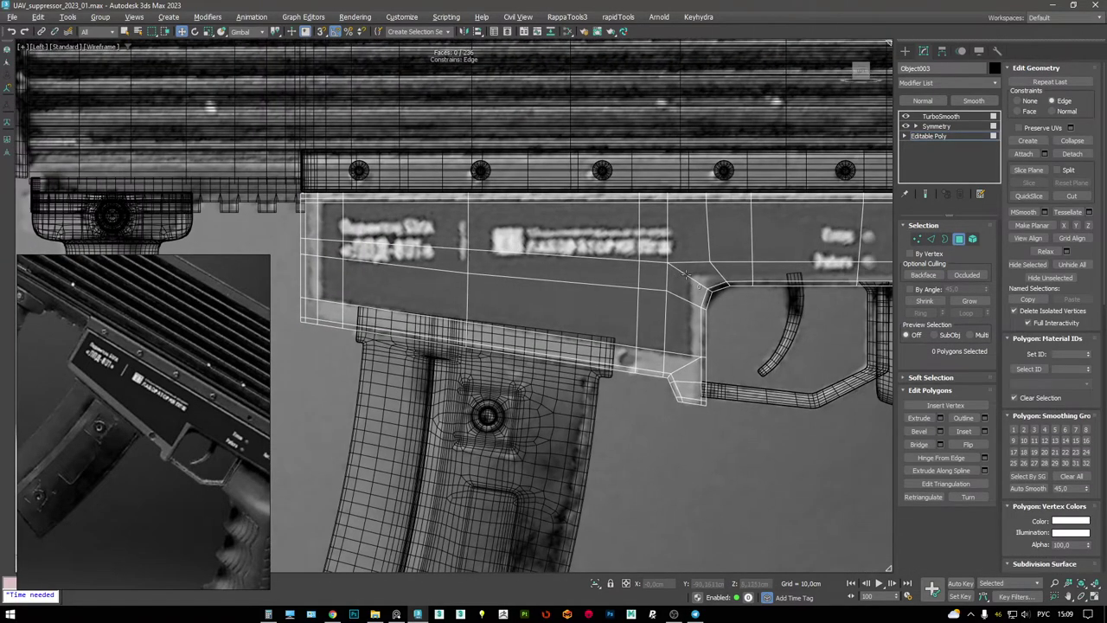
scroll(629, 309, "up", 5)
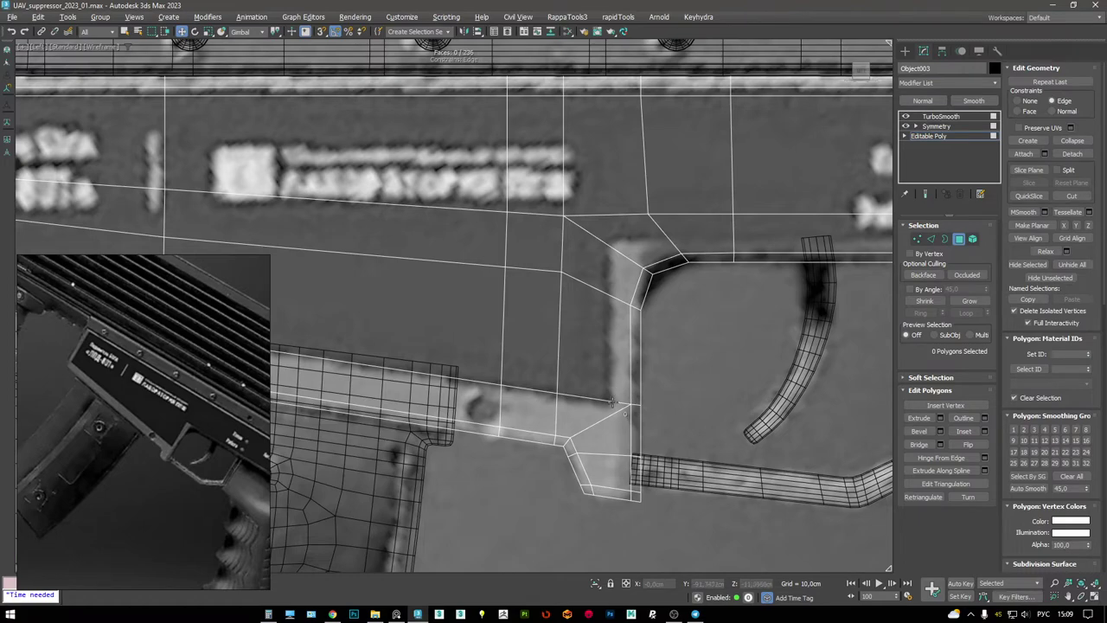
key("alt+c")
key("4")
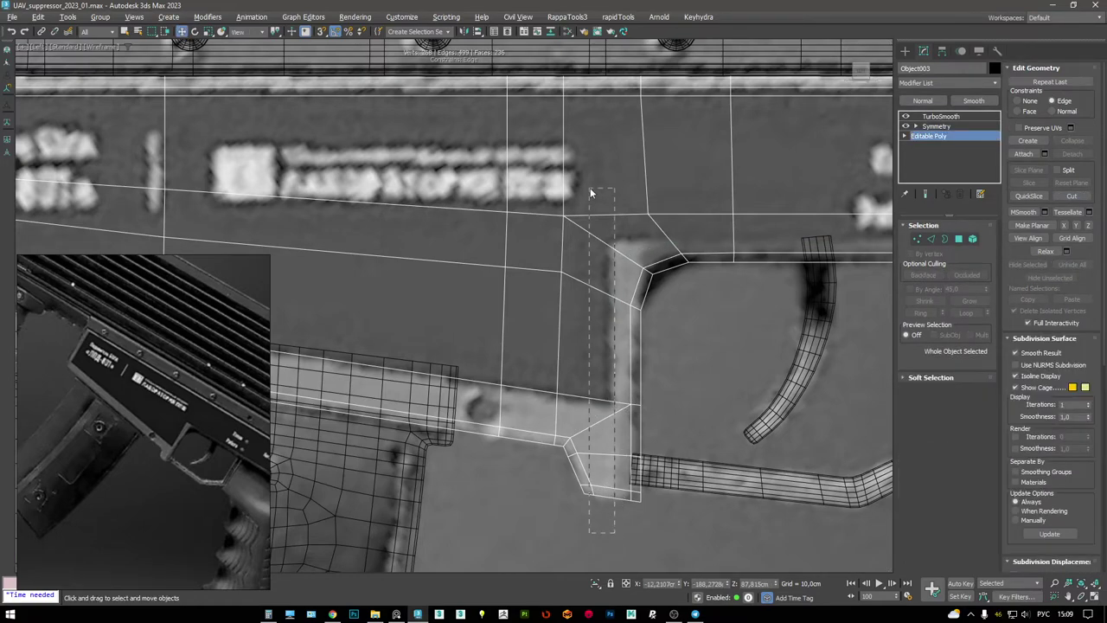
key("Page_Up")
key("Page_Up")
left_click(920, 136)
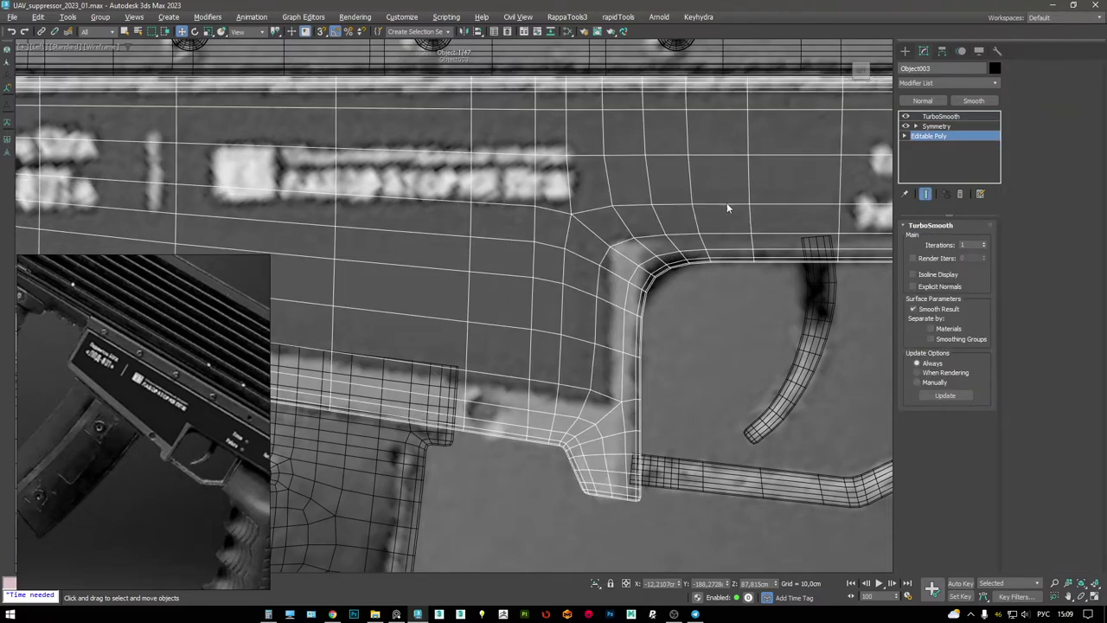
key("1")
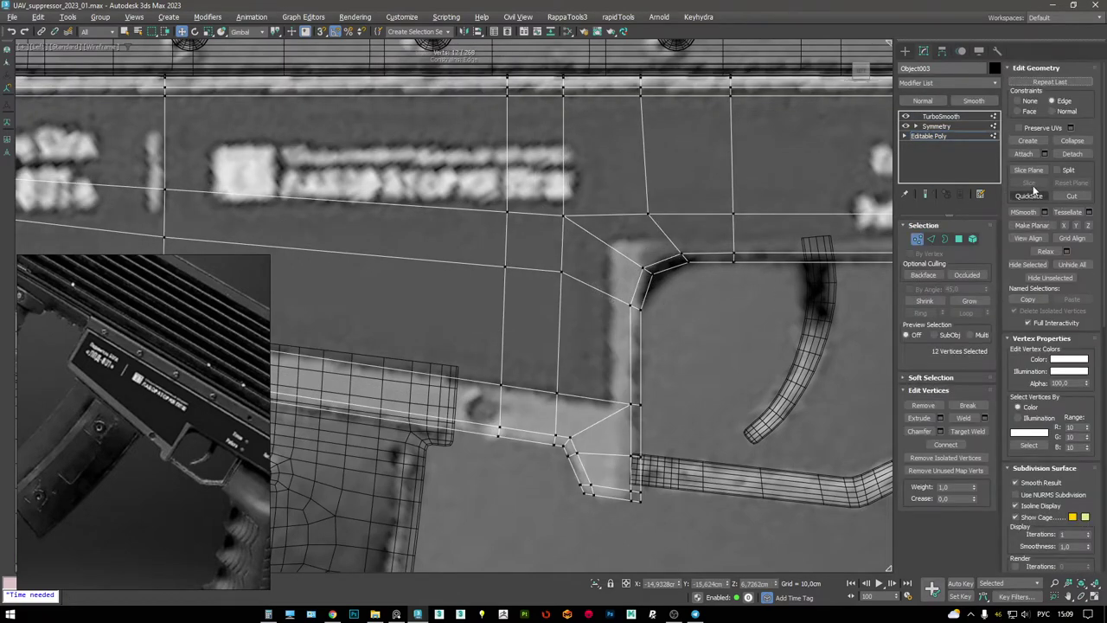
- Rotate the Slice Plane to vertical and slice the mesh at the trigger-guard corner
left_click(1029, 169)
scroll(628, 252, "down", 5)
key("e")
left_click_drag(597, 259, 468, 288)
key("w")
scroll(507, 295, "up", 2)
left_click_drag(588, 281, 563, 282)
key("ctrl+z")
scroll(560, 277, "up", 2)
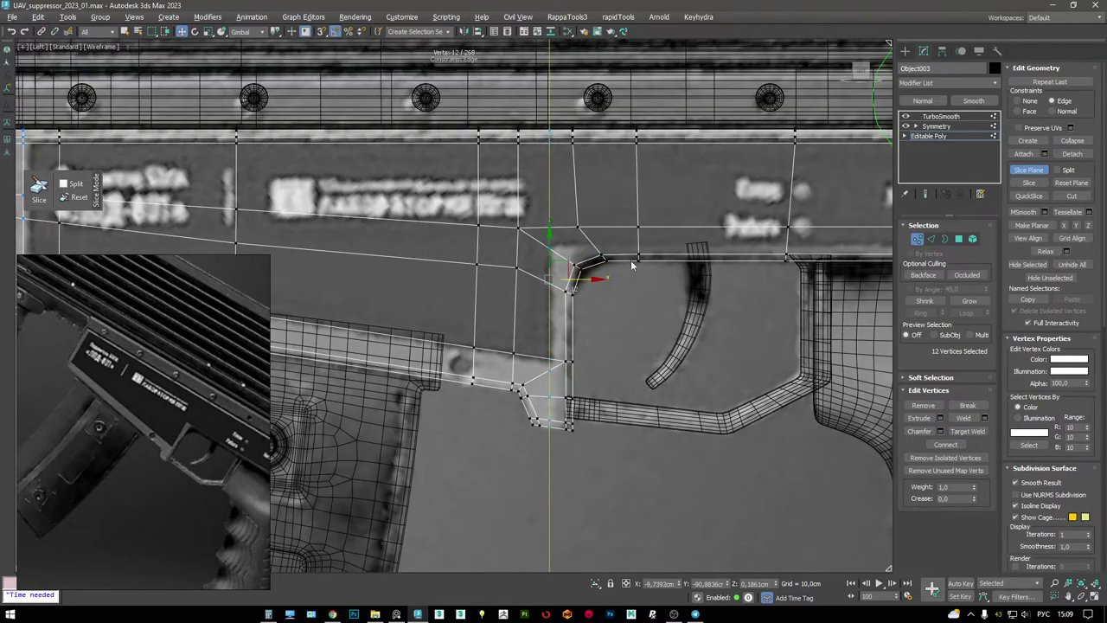
left_click(1029, 183)
left_click(1029, 170)
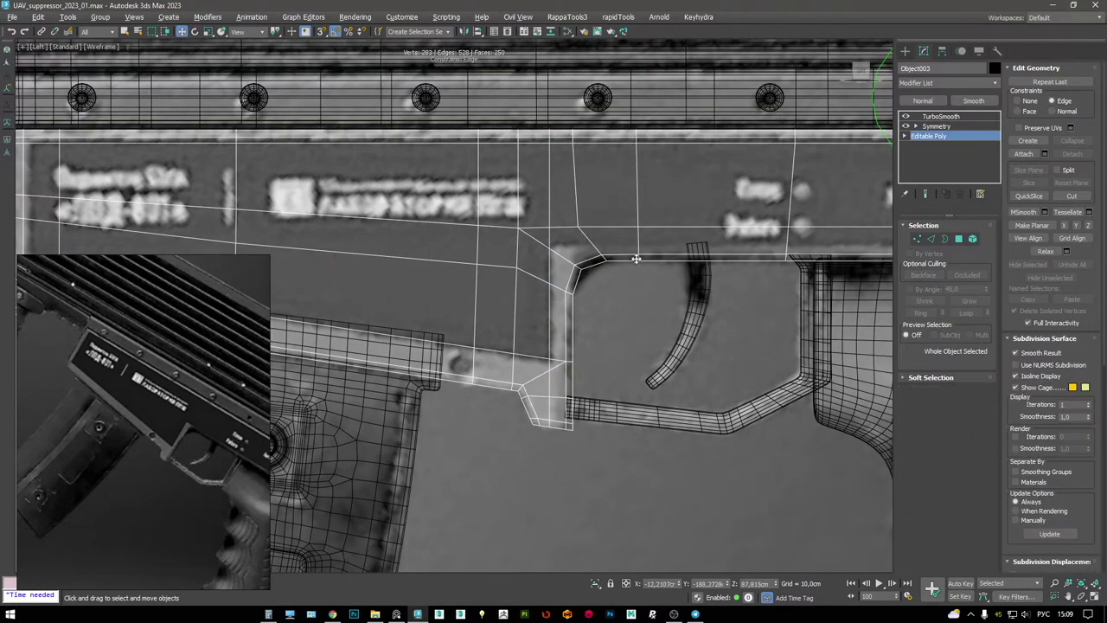
key("1")
scroll(578, 258, "down", 2)
scroll(578, 258, "up", 2)
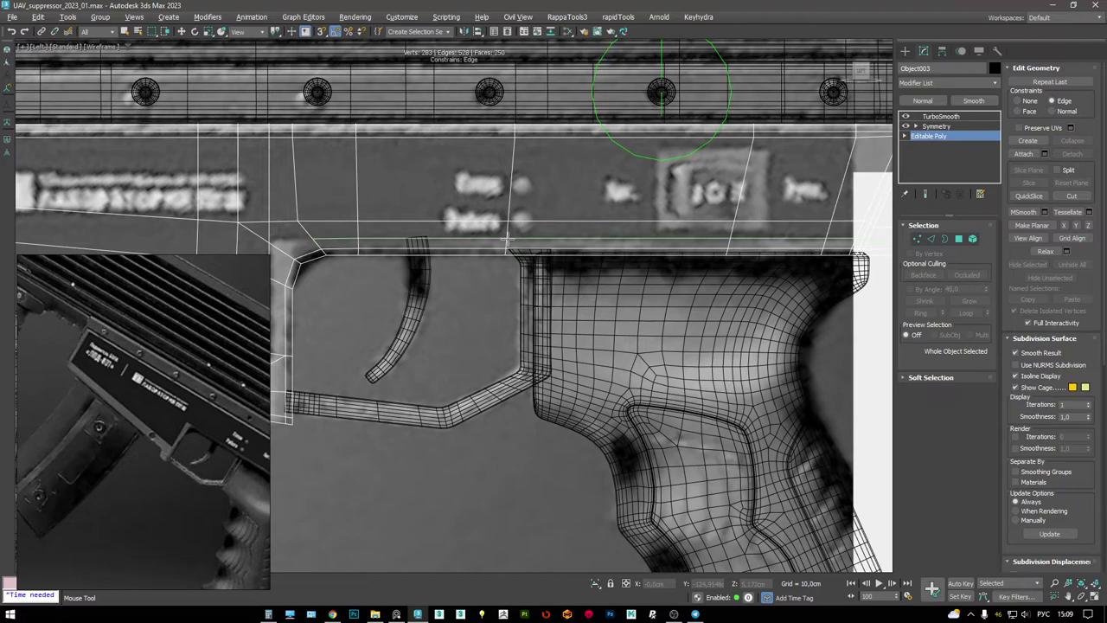
- Add an edge loop near the trigger guard and select the two corner vertices
left_click(508, 241)
key("w")
middle_click_drag(508, 240, 671, 227)
key("1")
scroll(671, 227, "up", 2)
left_click_drag(696, 235, 635, 238)
key("4")
scroll(658, 251, "down", 3)
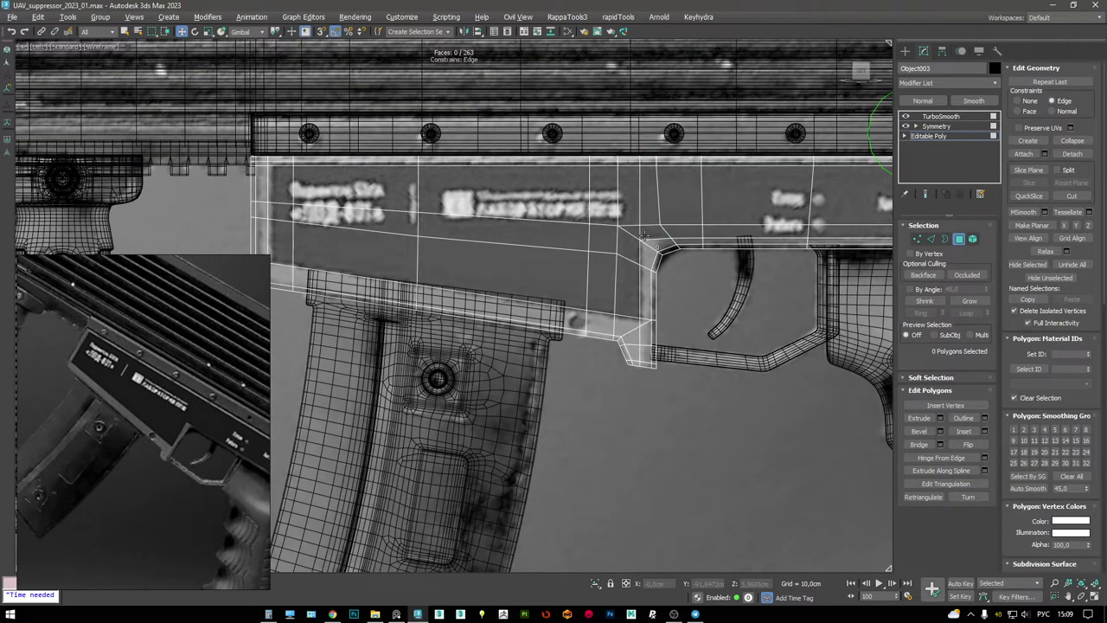
- Select the side panel's lower band, left column and upper faces, deselecting stray ones
left_click(627, 227)
left_click(629, 247, "ctrl")
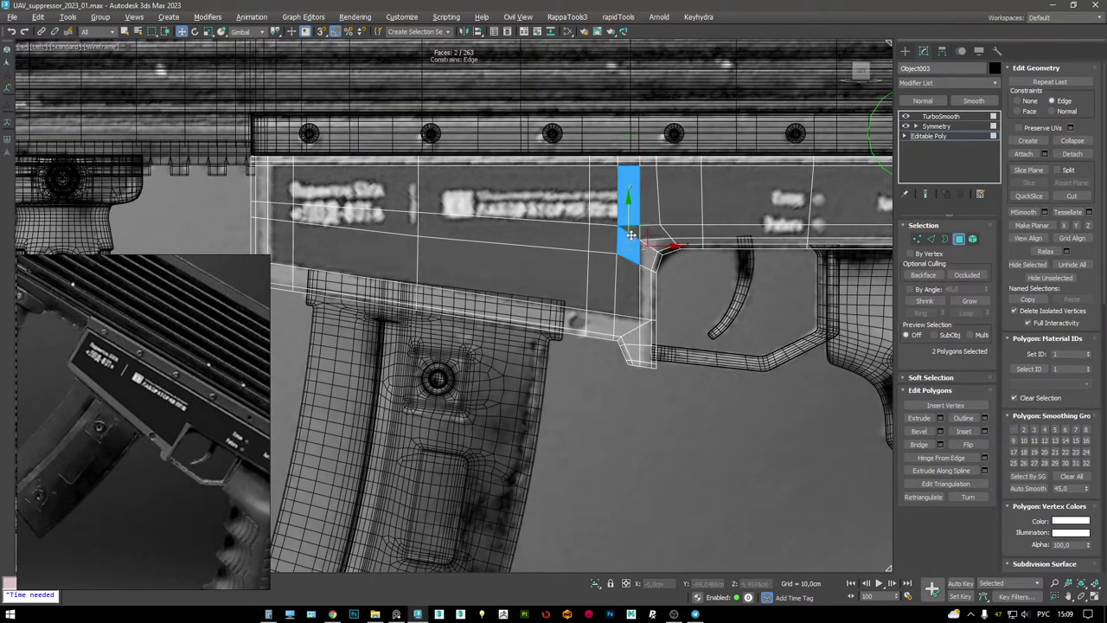
left_click(629, 286, "ctrl")
left_click(602, 281, "ctrl")
left_click(502, 268, "ctrl")
left_click(355, 255, "ctrl")
left_click(278, 246, "ctrl")
left_click(278, 212, "ctrl")
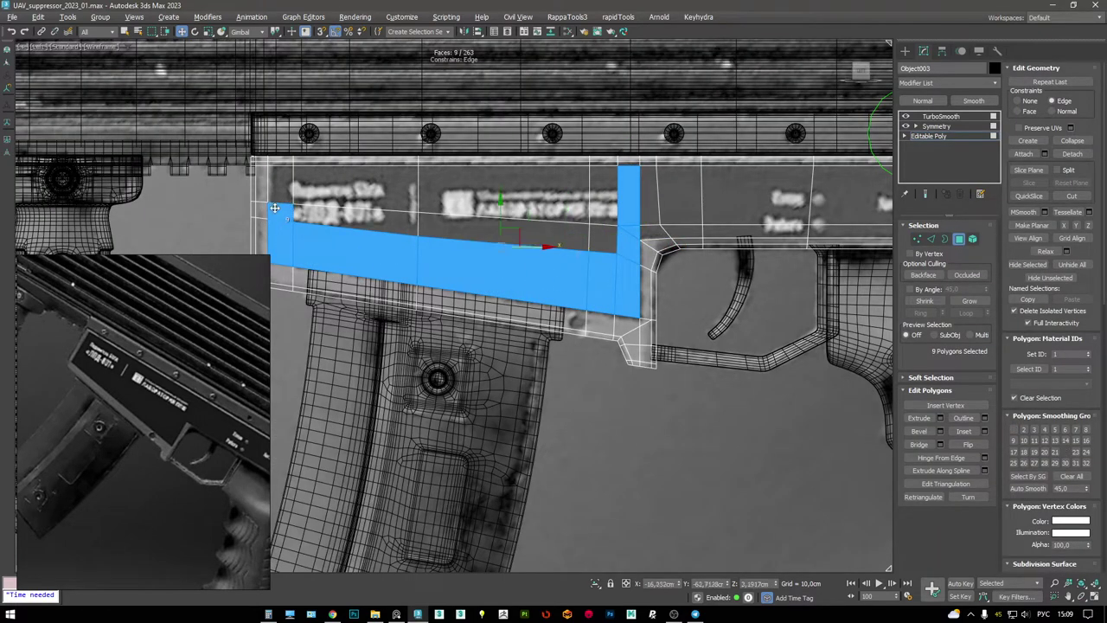
left_click(282, 186, "ctrl")
left_click(313, 190, "ctrl")
left_click(424, 188, "ctrl")
left_click(410, 209, "ctrl")
left_click(497, 223, "ctrl")
left_click(596, 197, "alt")
left_click(596, 197, "ctrl")
left_click(602, 235, "ctrl")
key("ctrl+z")
key("ctrl+z")
left_click(355, 216, "alt")
left_click(519, 192, "alt")
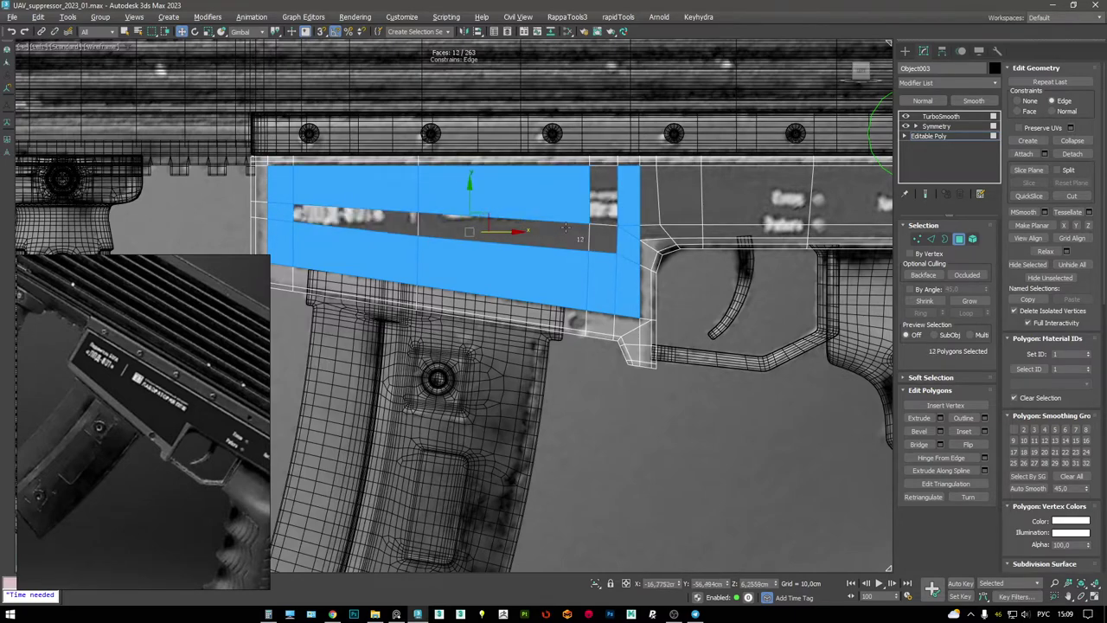
- Extend the panel face selection across the middle band to the panel's right end
left_click(565, 227, "ctrl")
left_click(528, 182, "ctrl")
left_click(355, 220, "ctrl")
left_click(650, 196, "ctrl")
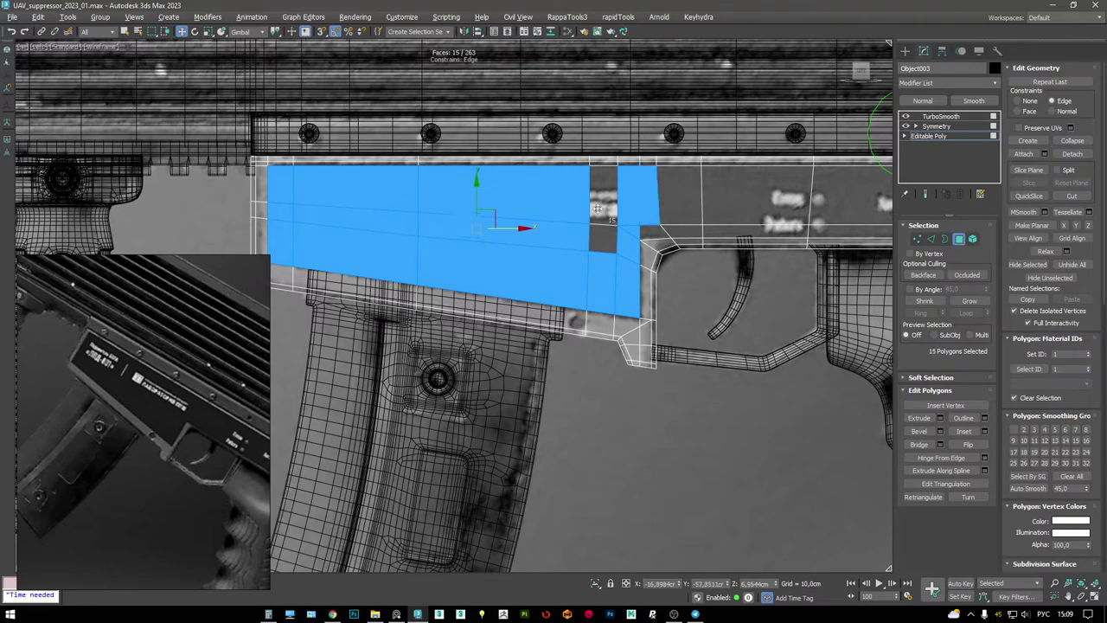
left_click(597, 209, "ctrl")
left_click(604, 239, "ctrl")
left_click(655, 232, "ctrl")
left_click(680, 197, "ctrl")
left_click(683, 232, "ctrl")
left_click(757, 195, "ctrl")
left_click(759, 230, "ctrl")
middle_click_drag(759, 228, 521, 224)
left_click(683, 231, "ctrl")
left_click(692, 194, "ctrl")
left_click(804, 197, "ctrl")
middle_click_drag(787, 212, 650, 232)
scroll(675, 227, "up", 5)
- Add the remaining panel faces and inspect the selection in a maximized perspective view
key("1")
scroll(675, 232, "up", 3)
key("alt+c")
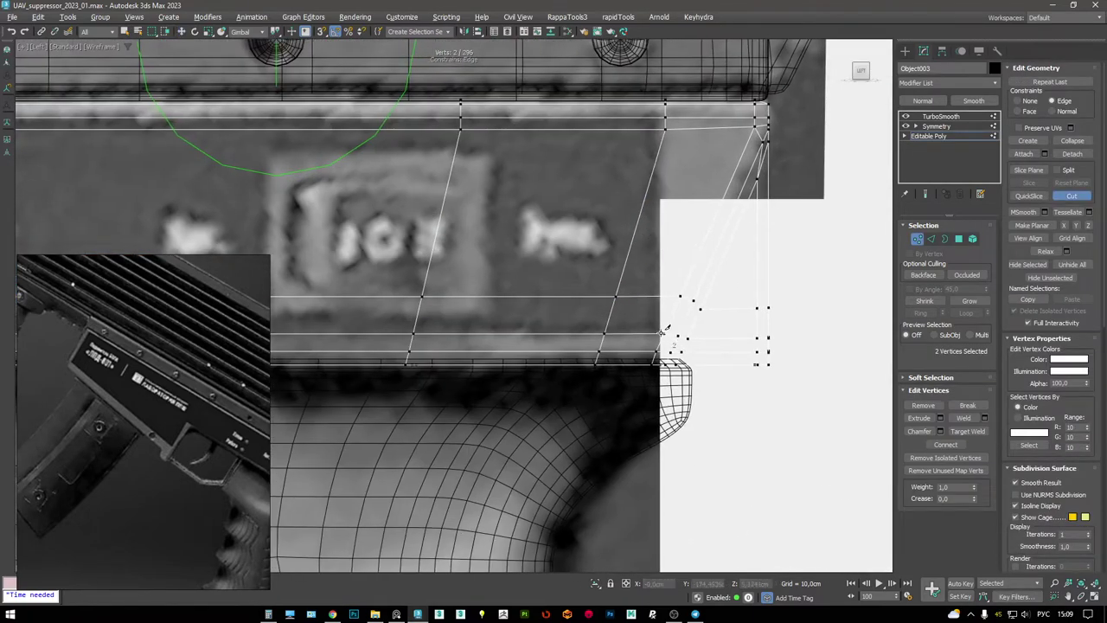
key("4")
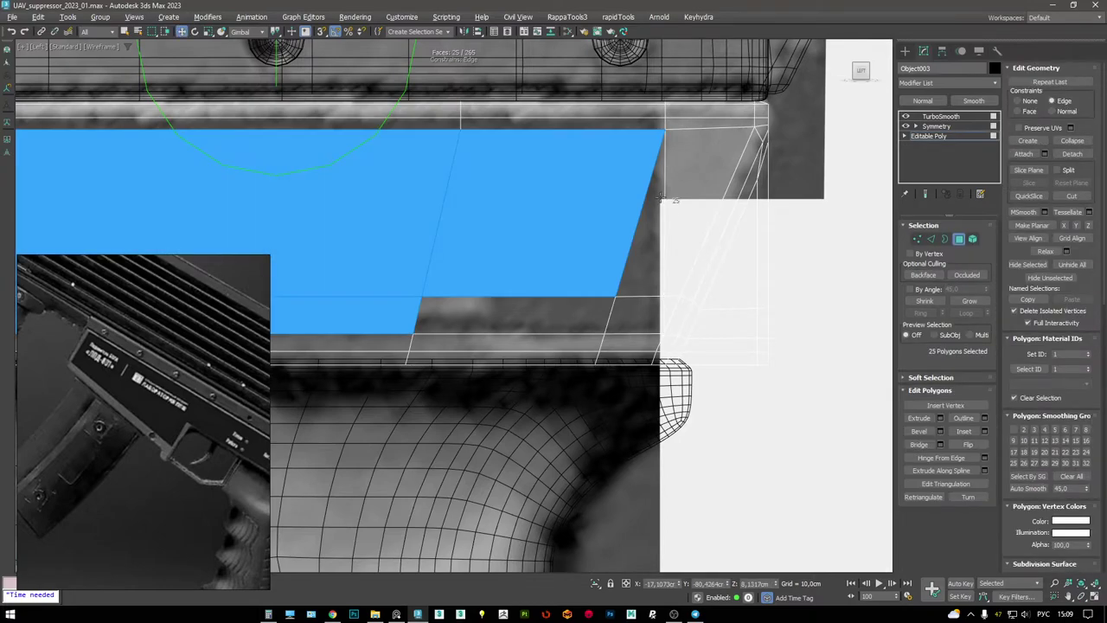
left_click(658, 208, "ctrl")
left_click(635, 316, "ctrl")
left_click(580, 302, "ctrl")
key("alt+w")
key("alt+w")
middle_click_drag(676, 349, 160, 391, "alt")
scroll(160, 391, "up", 3)
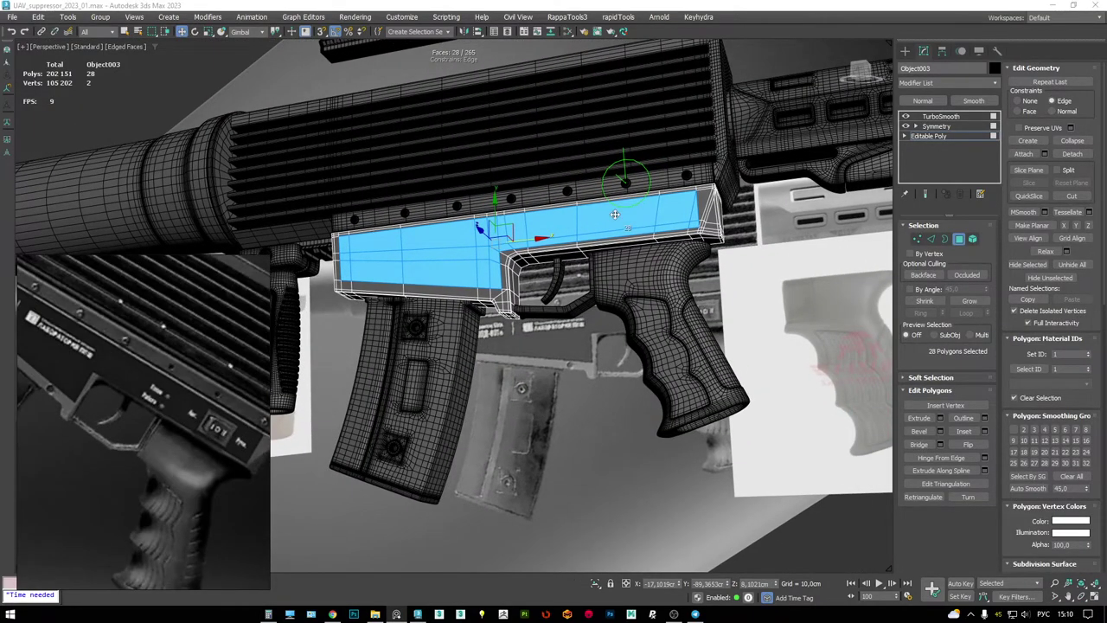
scroll(616, 216, "up", 3)
scroll(438, 235, "up", 3)
middle_click_drag(439, 236, 564, 236, "alt")
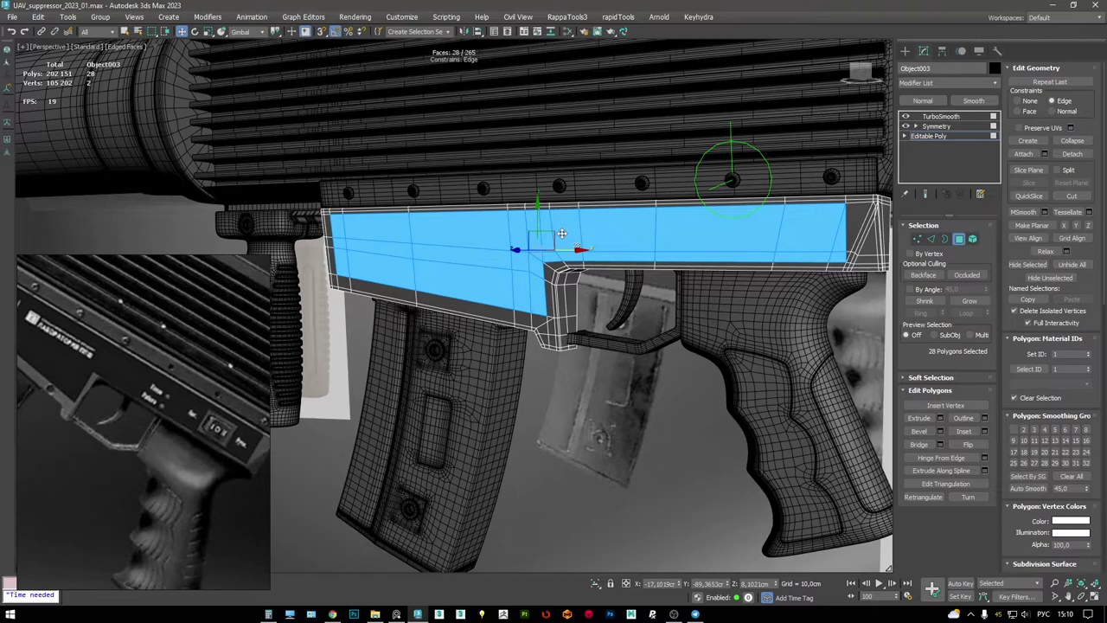
middle_click_drag(561, 233, 535, 225, "alt")
- Inset the selected panel faces by about 0.24 cm and push them slightly inward
key("shift+i")
mouse_move(464, 326)
left_mouse_down()
mouse_move(464, 309)
mouse_move(461, 319)
left_mouse_up()
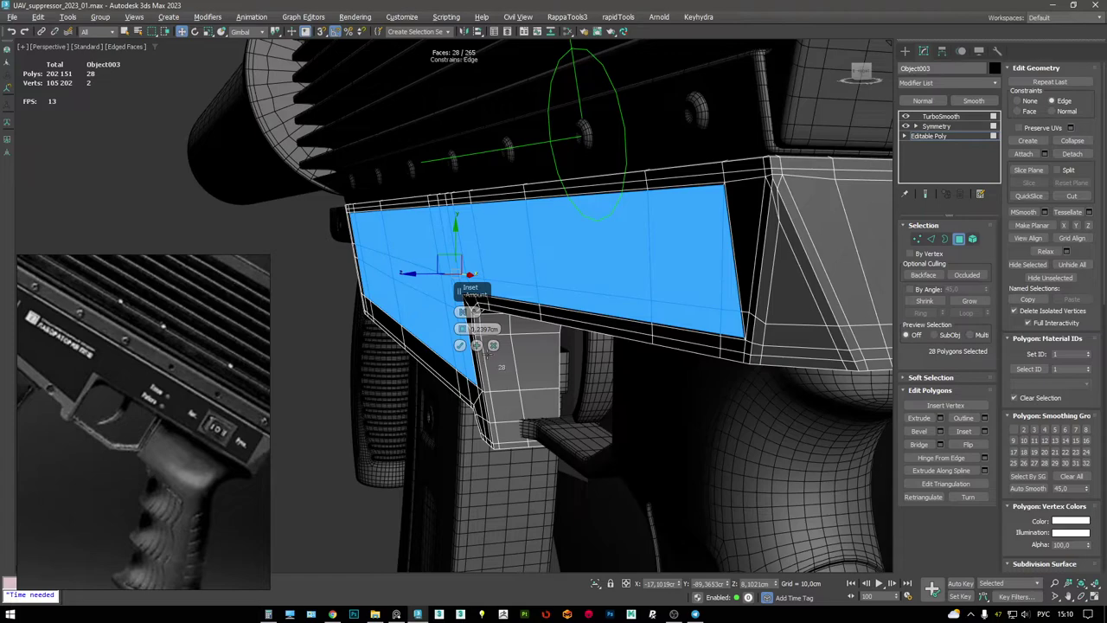
left_click(459, 346)
middle_click_drag(459, 346, 465, 270, "alt")
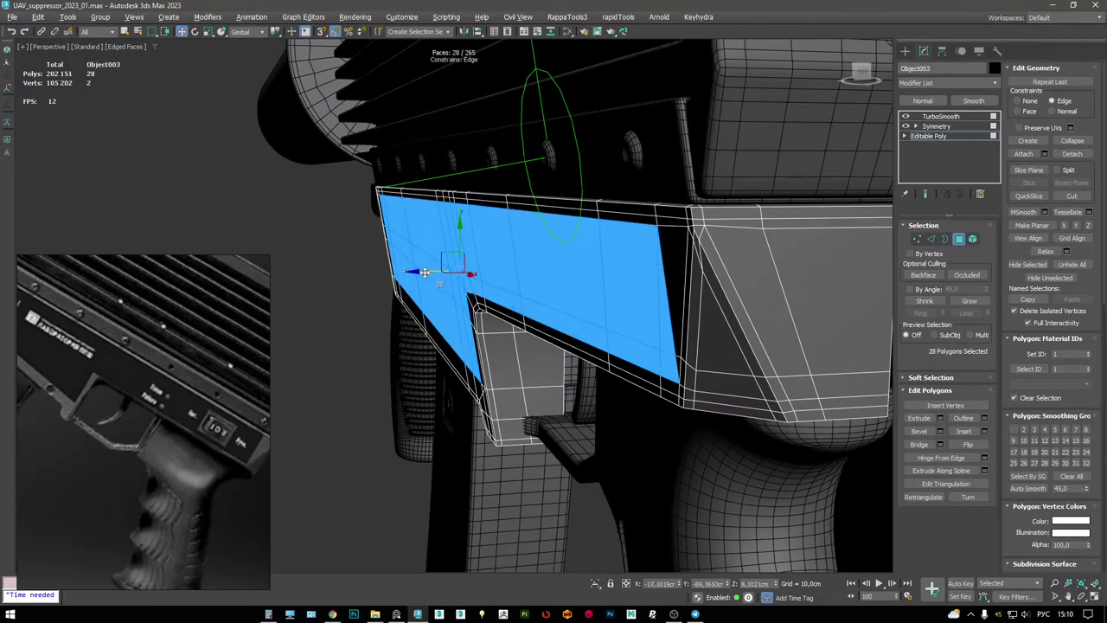
left_click_drag(424, 272, 427, 270)
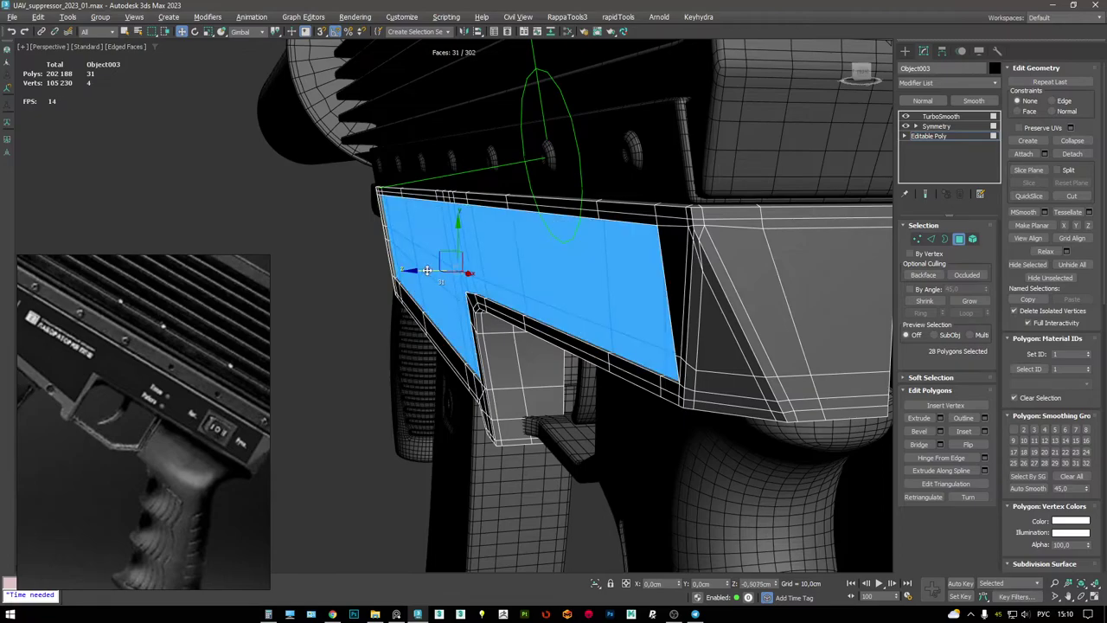
middle_click_drag(429, 271, 594, 247, "alt")
scroll(604, 245, "up", 5)
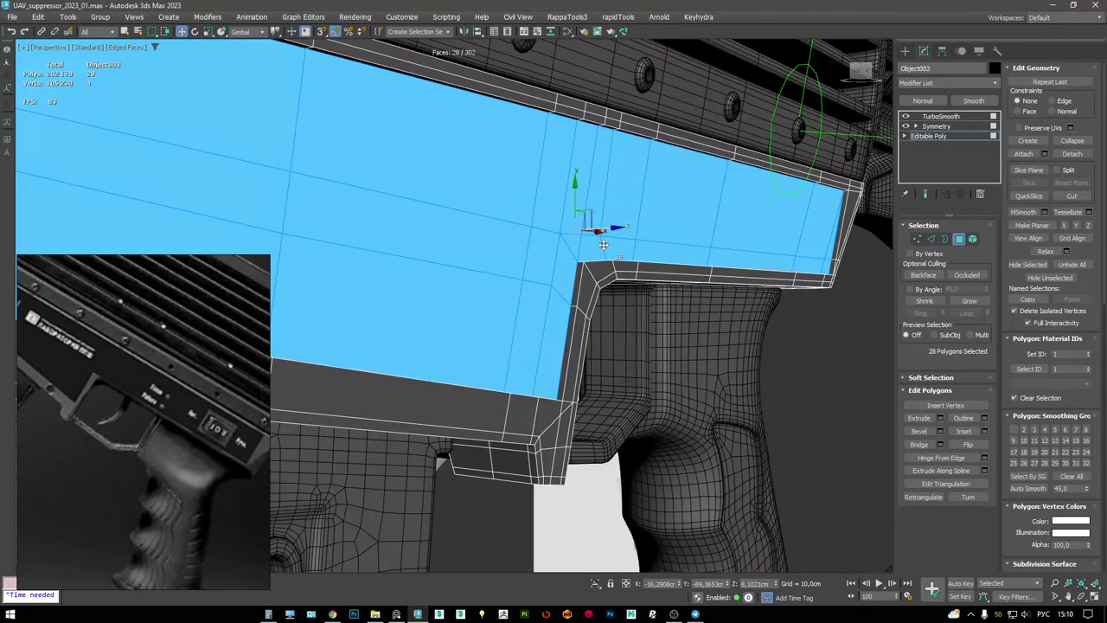
scroll(604, 245, "down", 6)
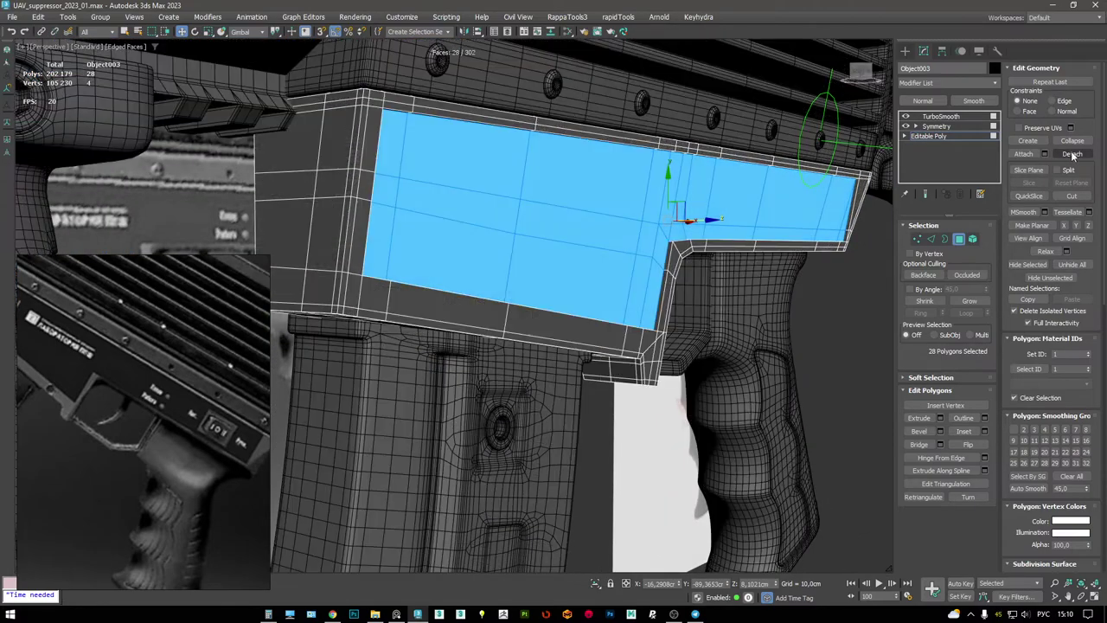
- Detach the selected side panel faces as Object005
left_click(1073, 153)
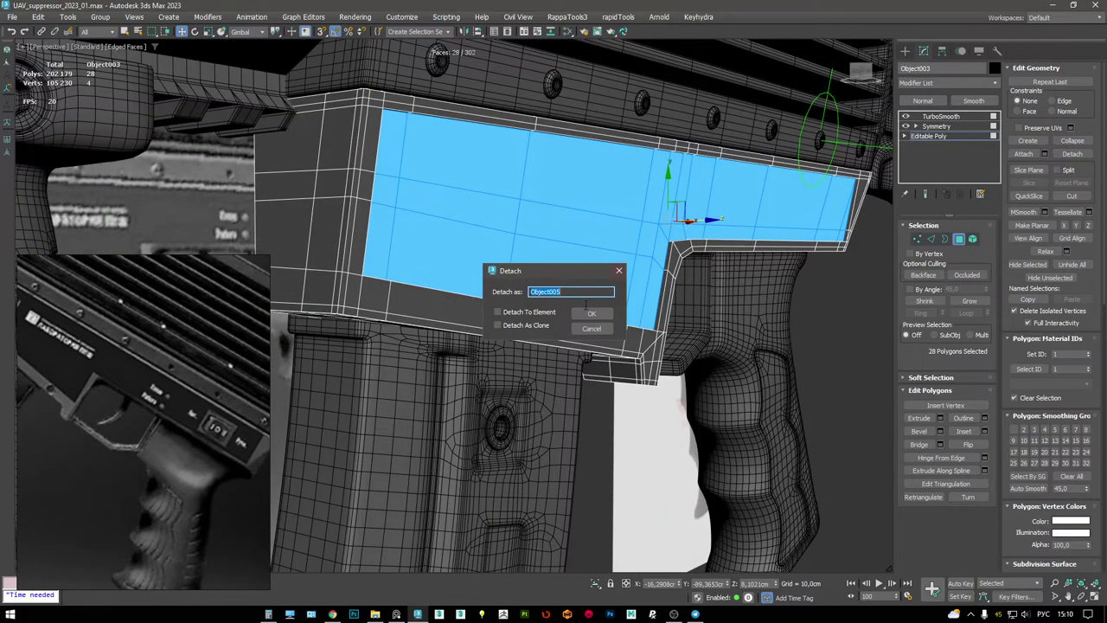
left_click(582, 316)
scroll(692, 264, "up", 4)
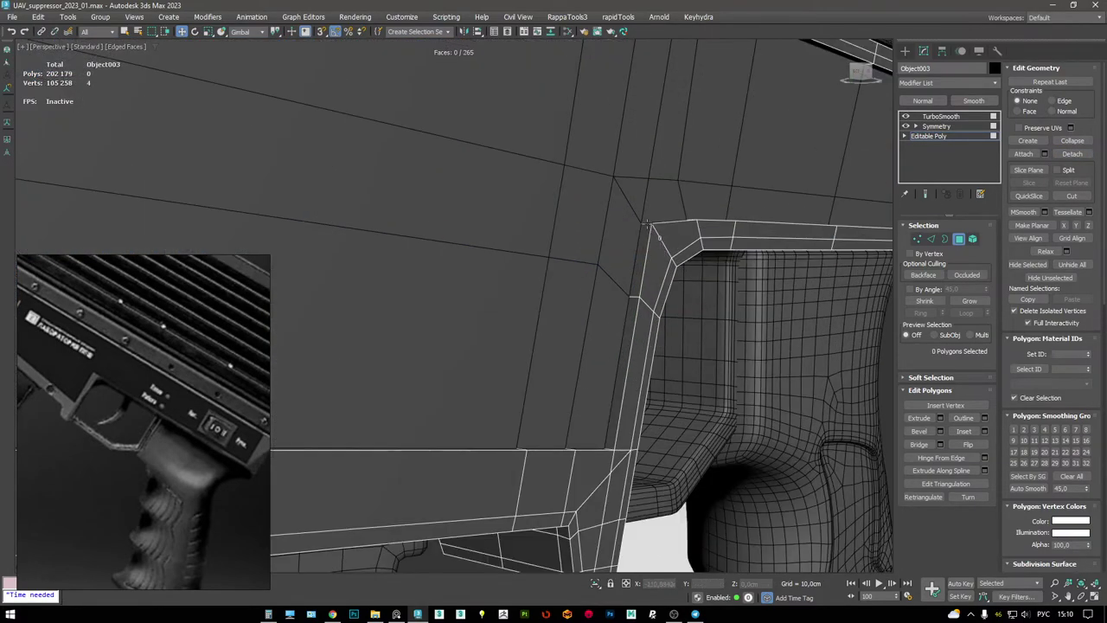
- Select the stock's two corner vertices and add an edge loop along its top edge
key("1")
left_click(634, 227)
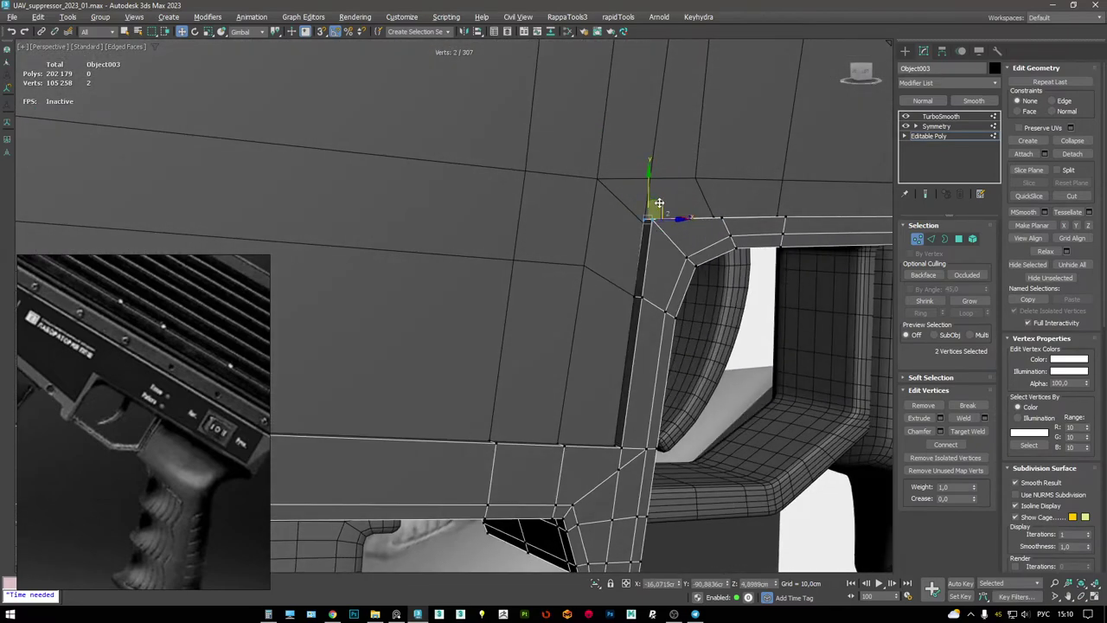
scroll(683, 210, "down", 8)
scroll(692, 208, "up", 5)
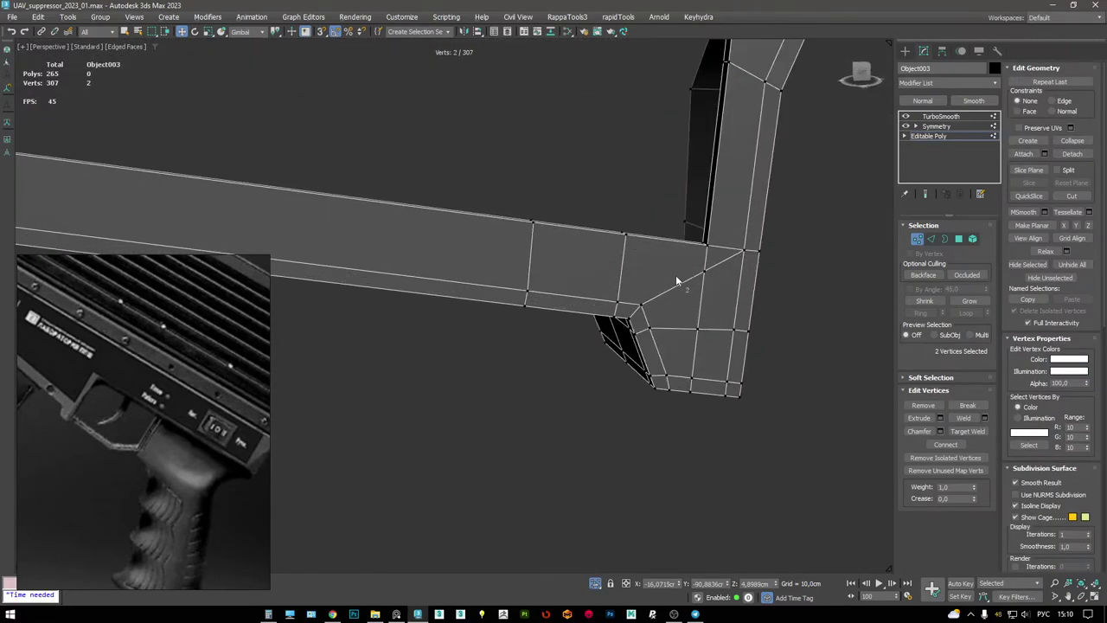
scroll(677, 283, "up", 6)
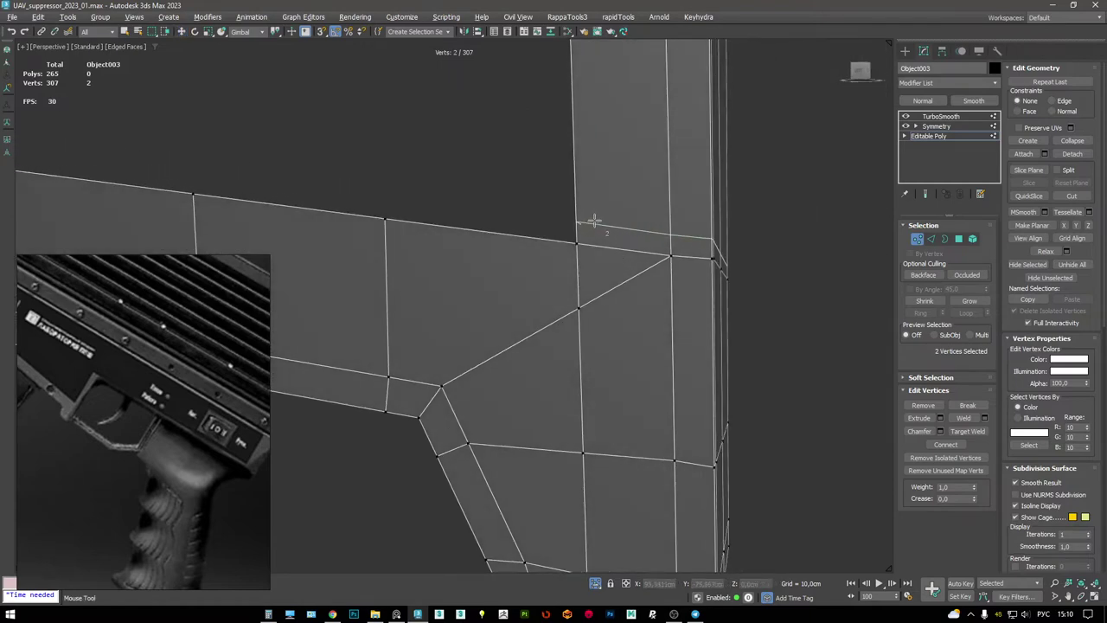
left_click(594, 224)
mouse_move(593, 227)
middle_mouse_down("alt")
mouse_move(573, 267)
mouse_move(622, 254)
mouse_move(598, 242)
middle_mouse_up("alt")
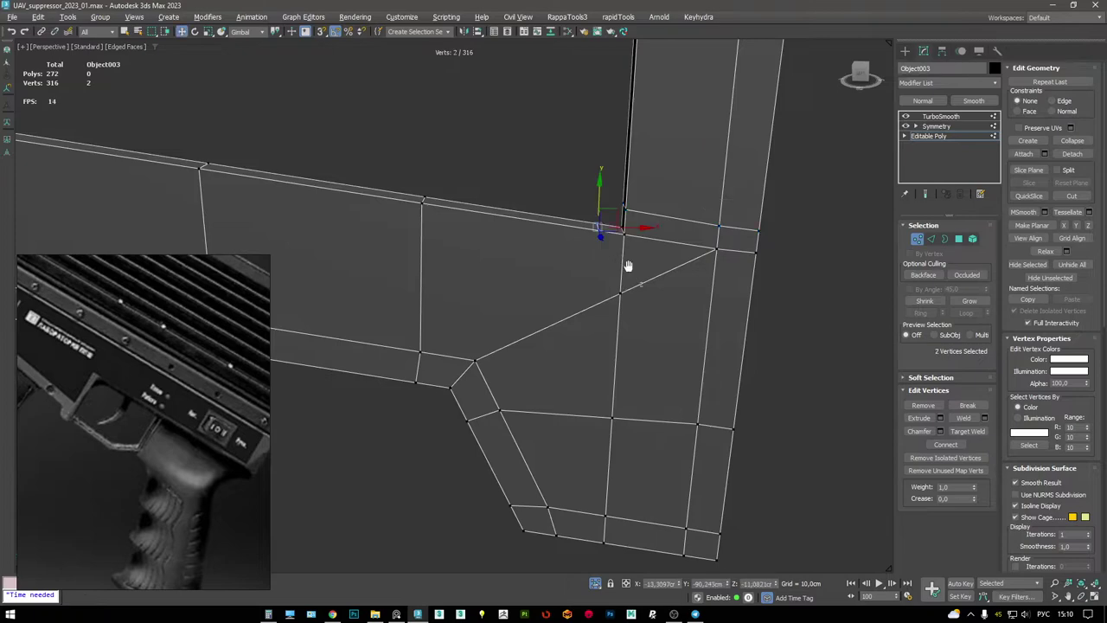
middle_click_drag(629, 277, 620, 225)
key("1")
key("1")
left_click(602, 177)
middle_click_drag(602, 177, 605, 247, "alt")
scroll(609, 248, "up", 3)
- Cut two new edges from the top corners down the stock and the vertical column
key("alt+c")
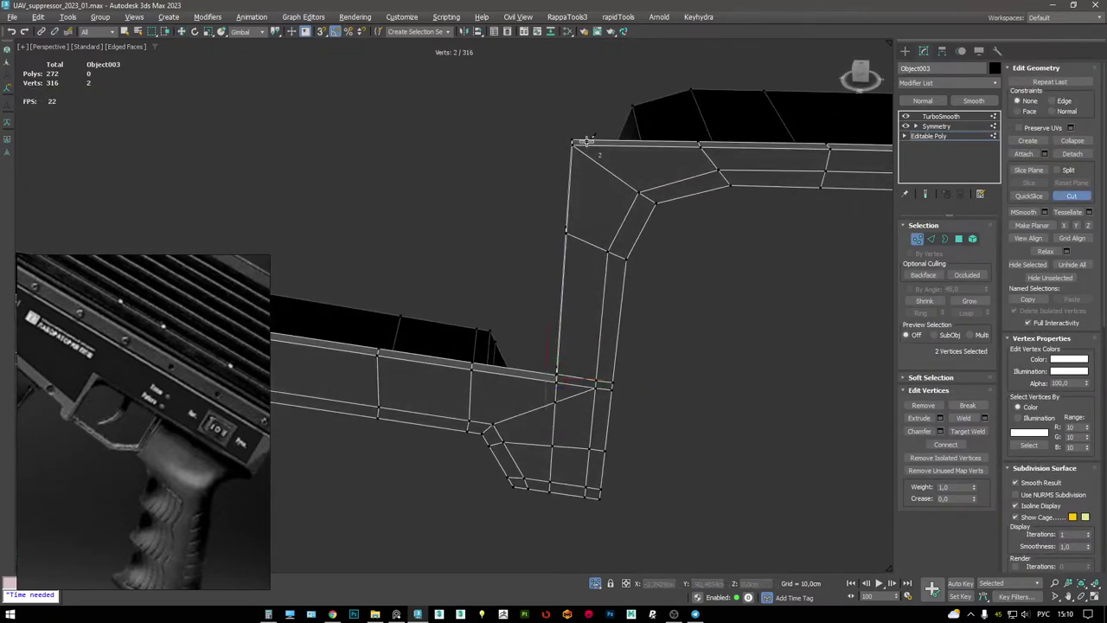
left_click(575, 142)
middle_click_drag(575, 142, 578, 236, "alt")
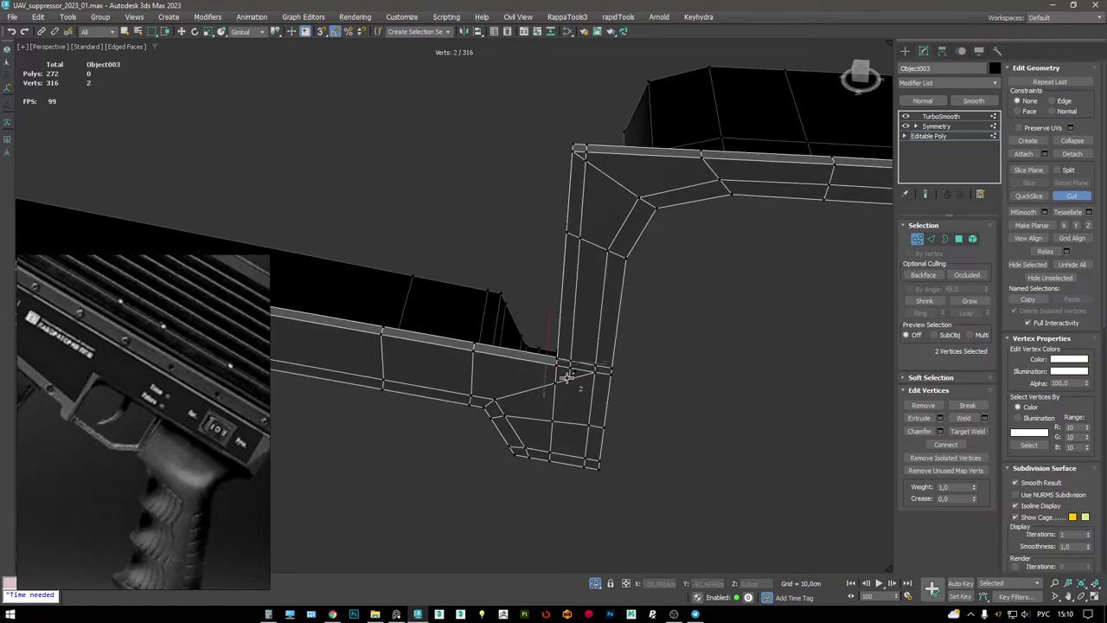
left_click(561, 453)
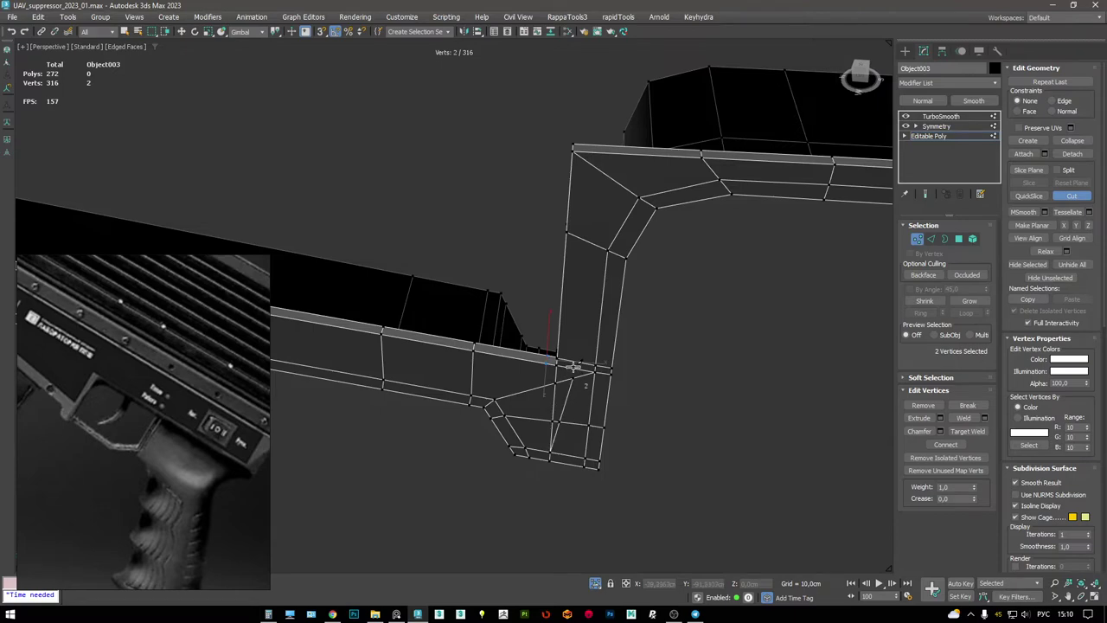
middle_click_drag(580, 188, 585, 122, "alt")
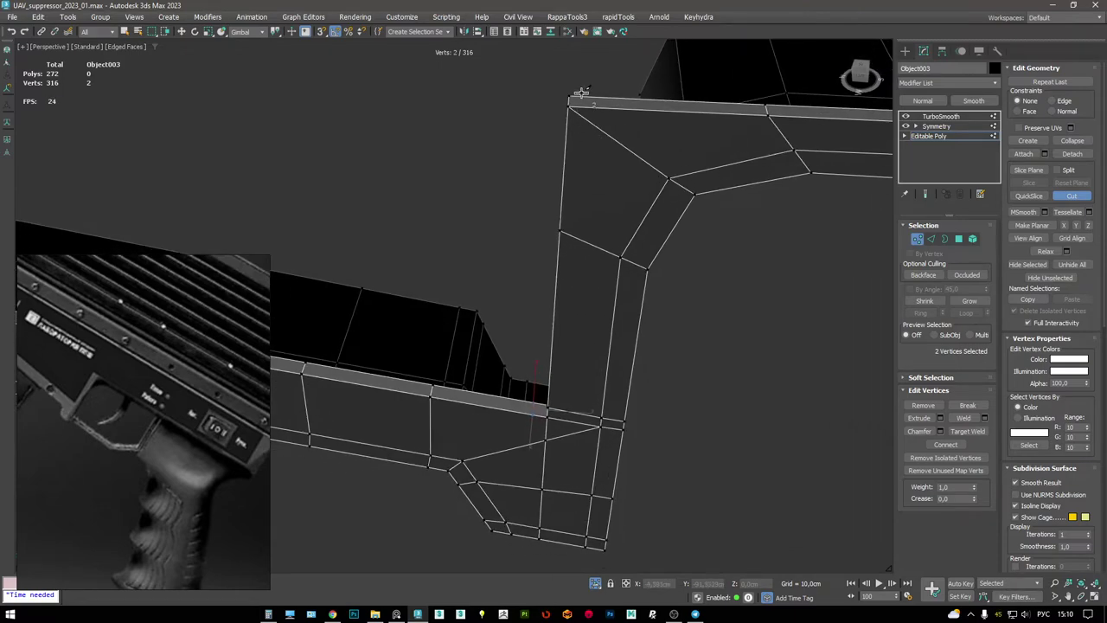
left_click(578, 109)
left_click(560, 490)
scroll(628, 314, "up", 6)
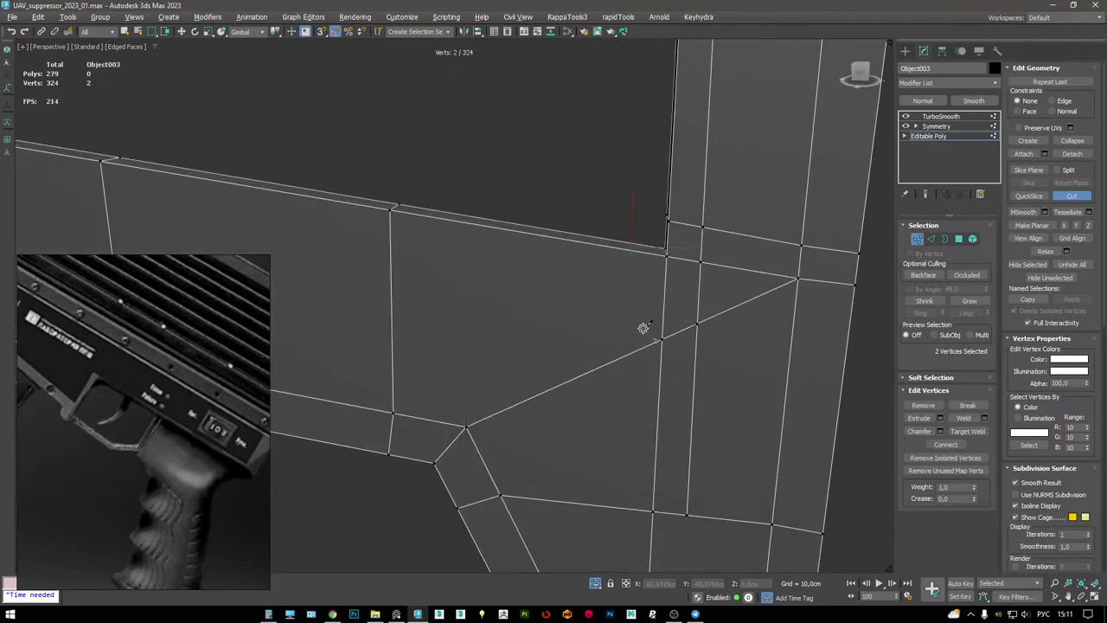
scroll(667, 291, "down", 5)
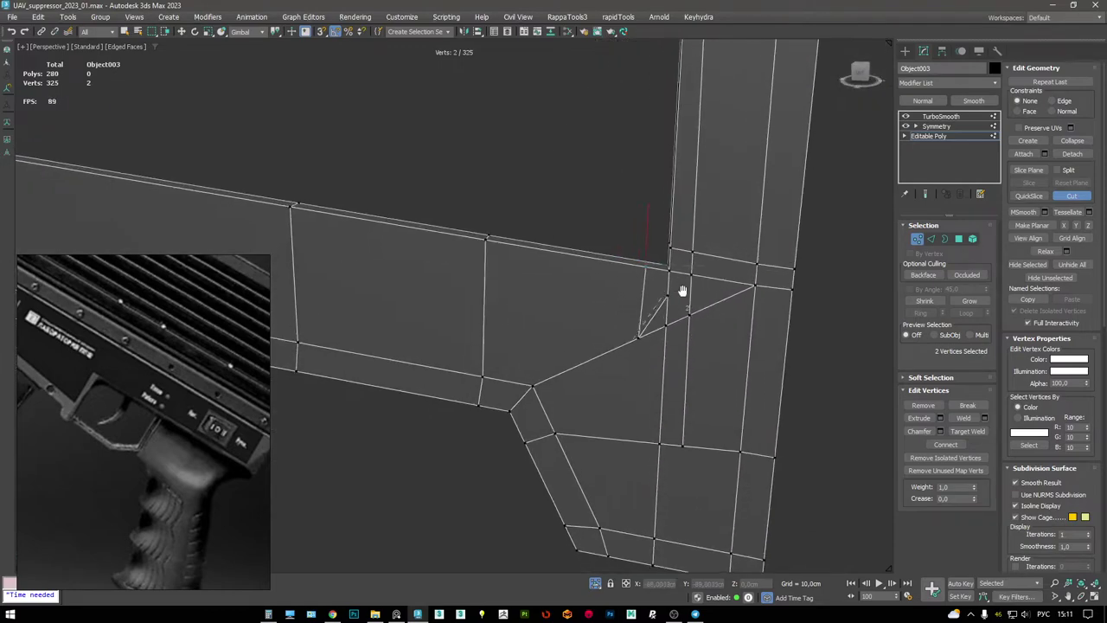
middle_click_drag(662, 285, 614, 250, "alt")
right_click(610, 250)
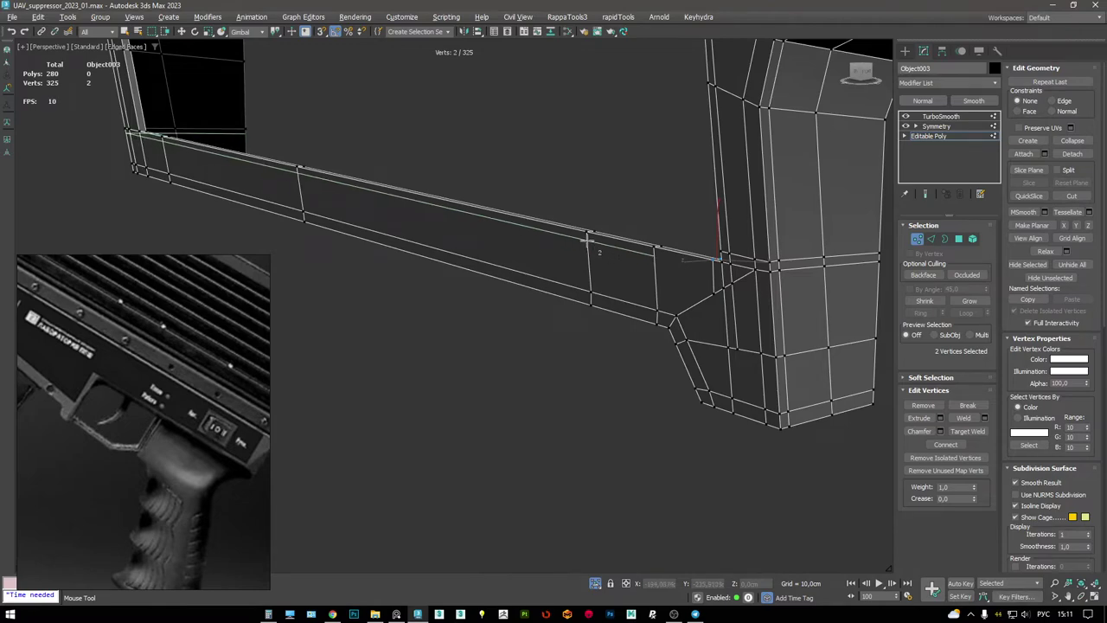
- Weld the extra vertex into the junction and slide that vertex down with Edge constraint
scroll(588, 239, "up", 3)
key("w")
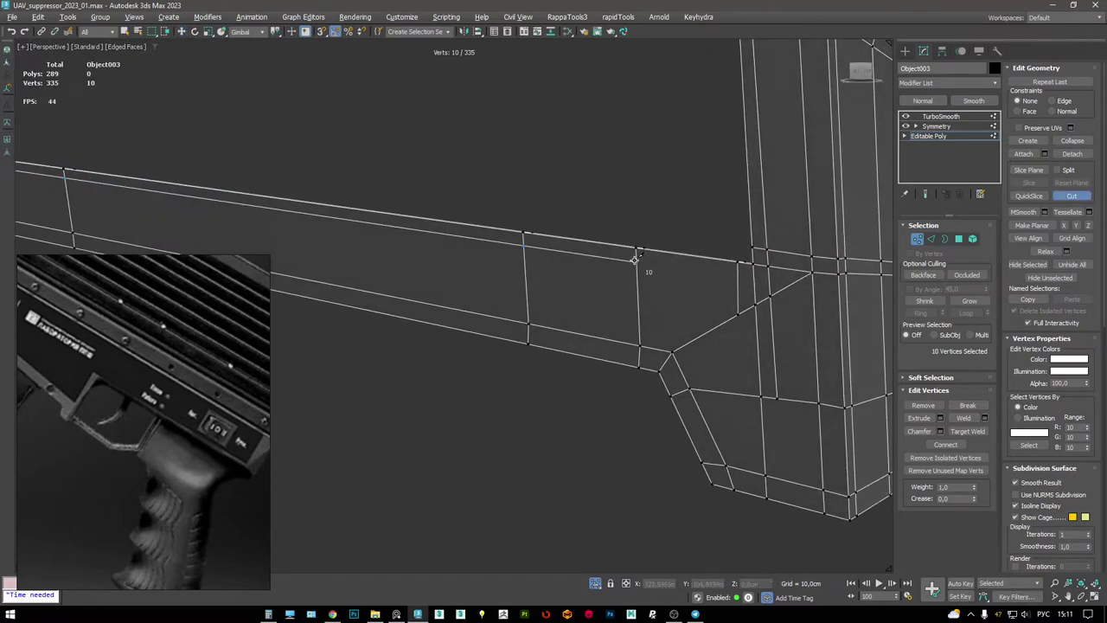
scroll(756, 277, "up", 3)
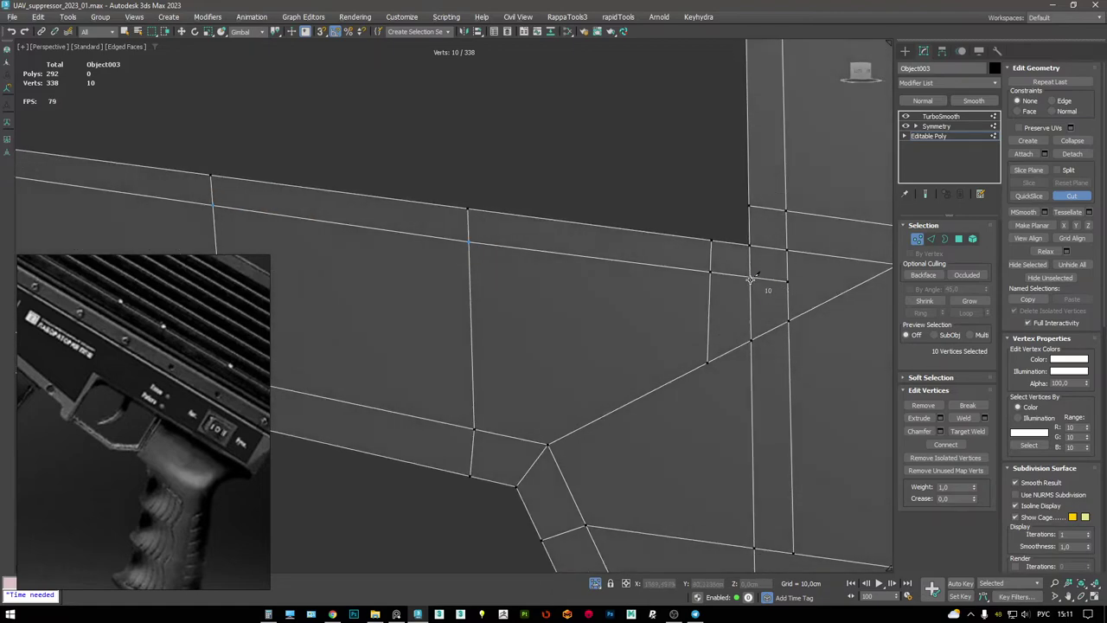
scroll(781, 281, "down", 3)
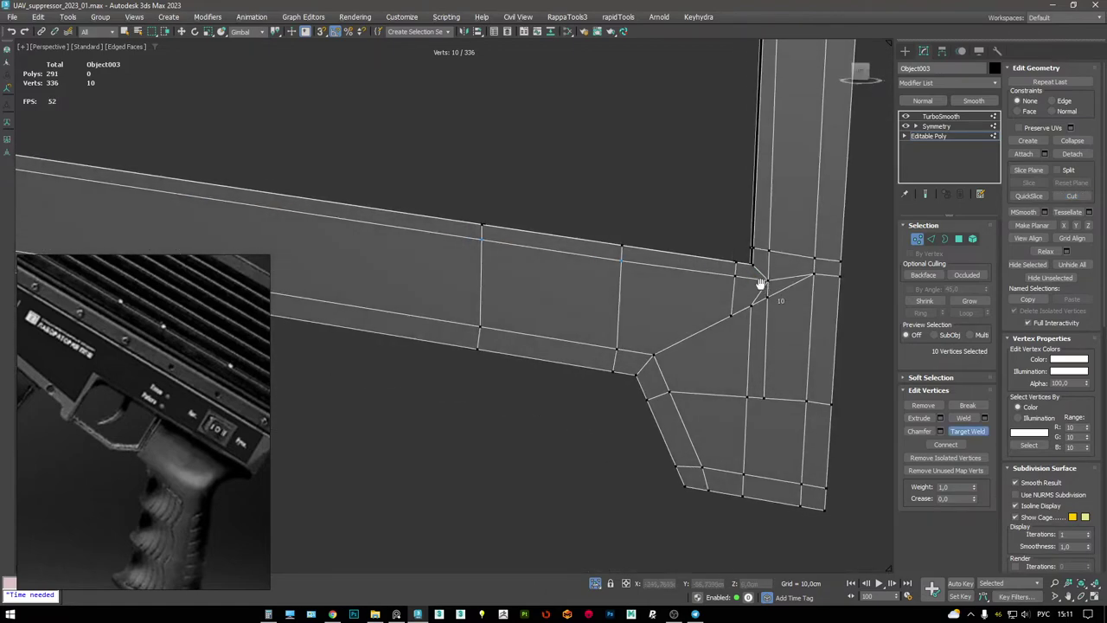
scroll(735, 268, "up", 2)
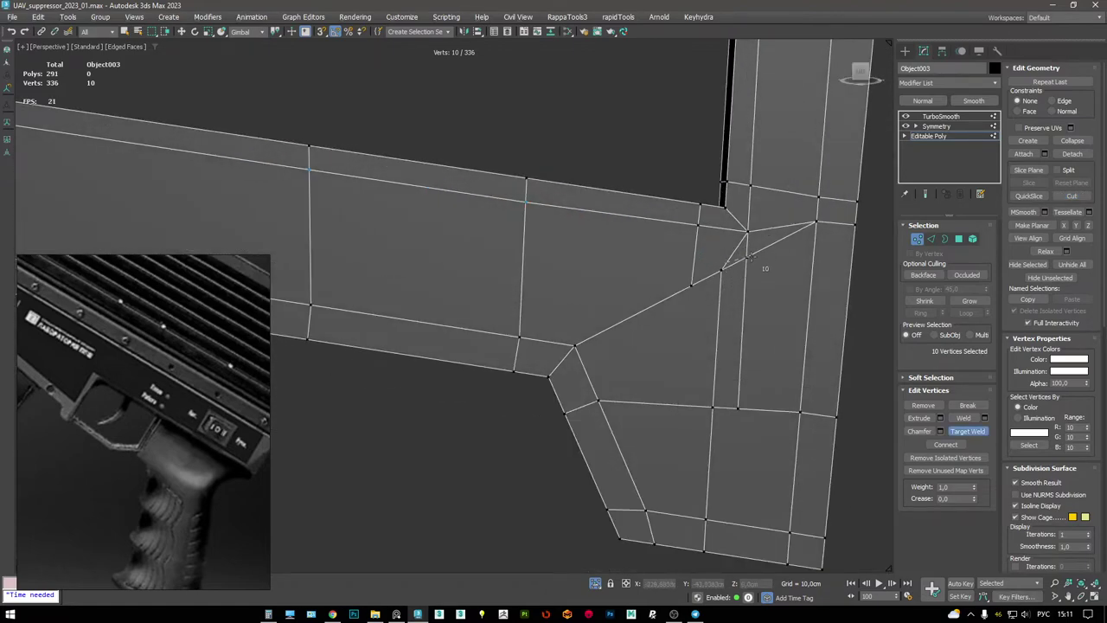
left_click(749, 232)
scroll(735, 246, "down", 1)
left_click(724, 242)
key("shift+x")
left_click_drag(727, 213, 731, 224)
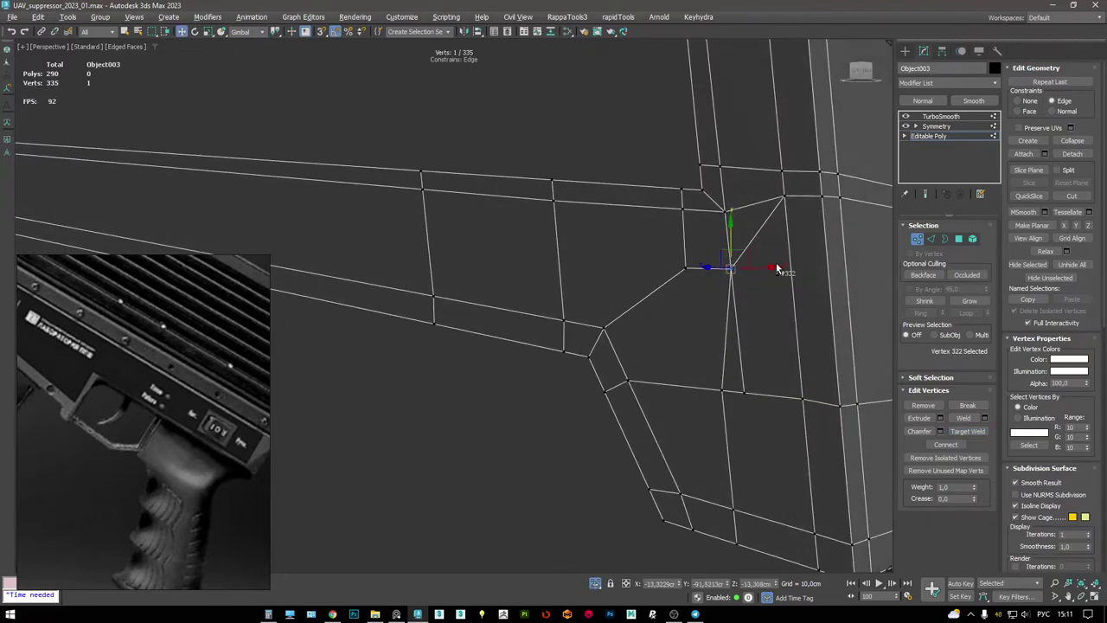
left_click_drag(891, 261, 737, 313)
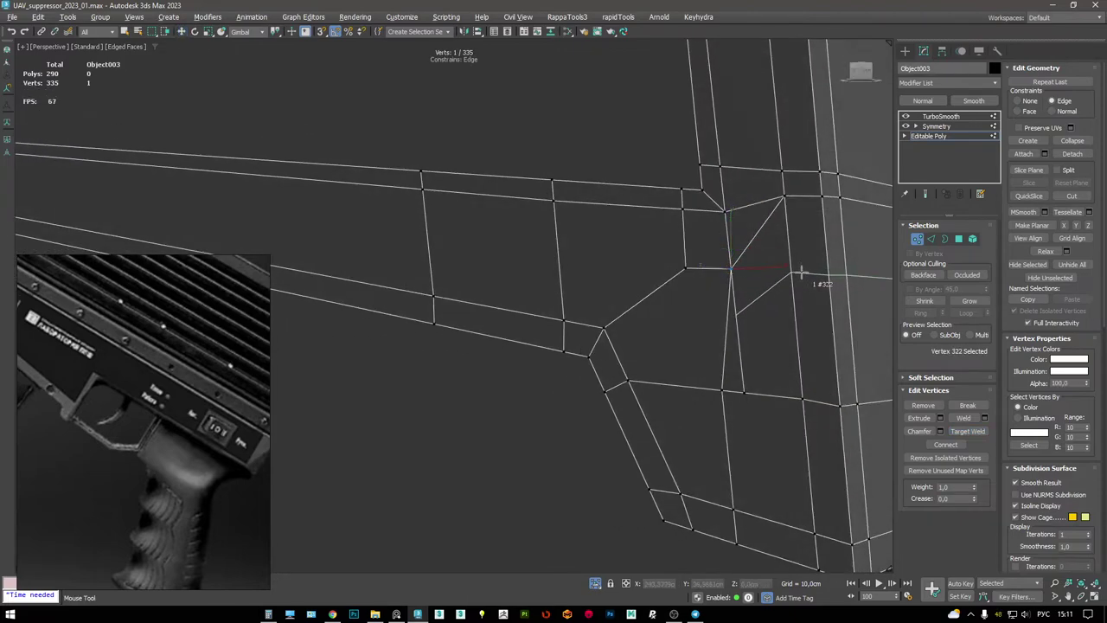
scroll(736, 277, "down", 2)
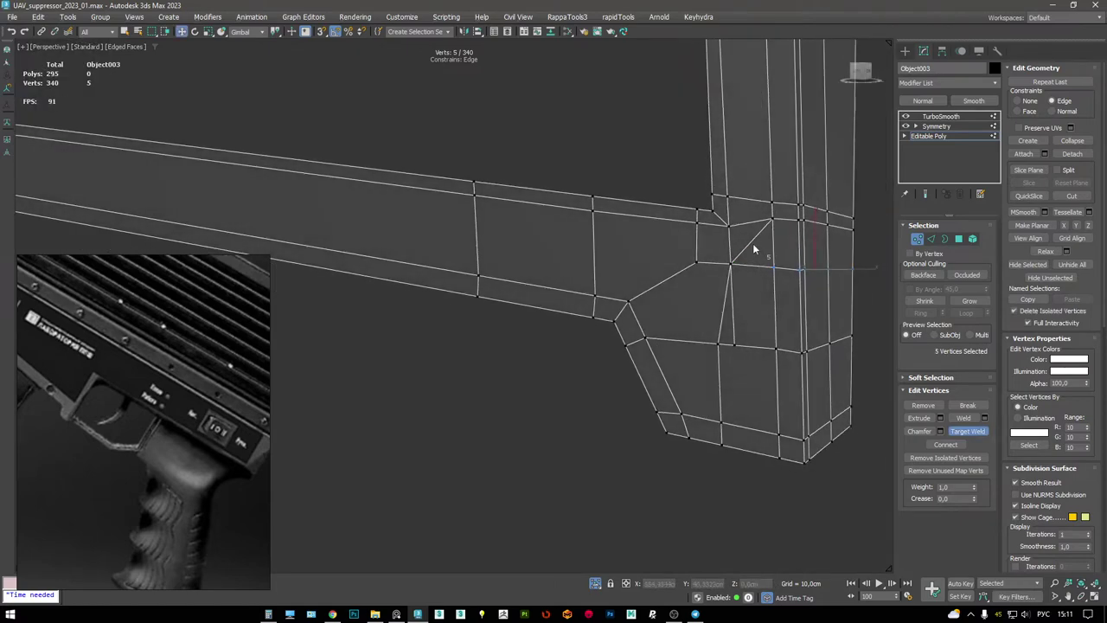
- Select an edge near the junction, then begin target-welding vertices there
key("2")
left_click(753, 243)
middle_click_drag(686, 234, 657, 259)
key("1")
key("ctrl+w")
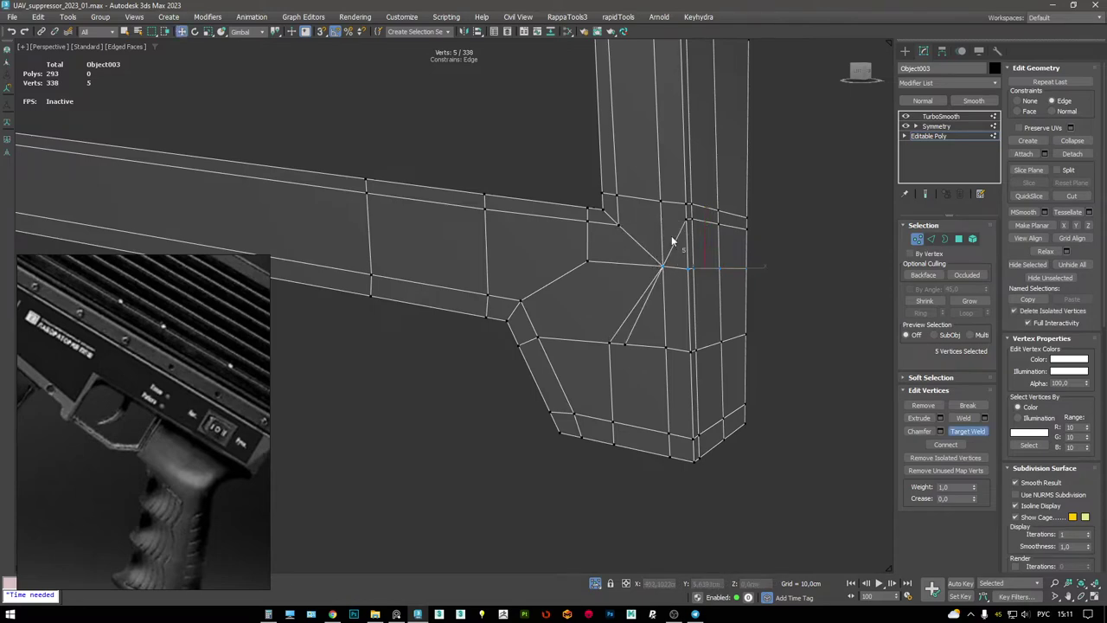
- Remove the two selected stray edges, checking them in wireframe display first
key("2")
key("w")
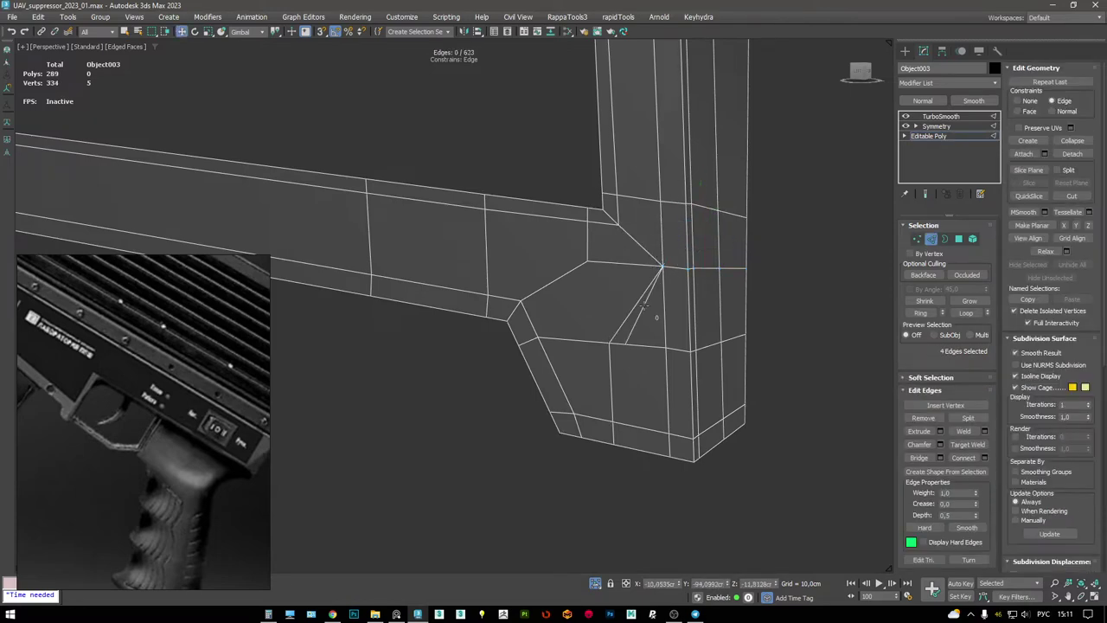
key("1")
key("F3")
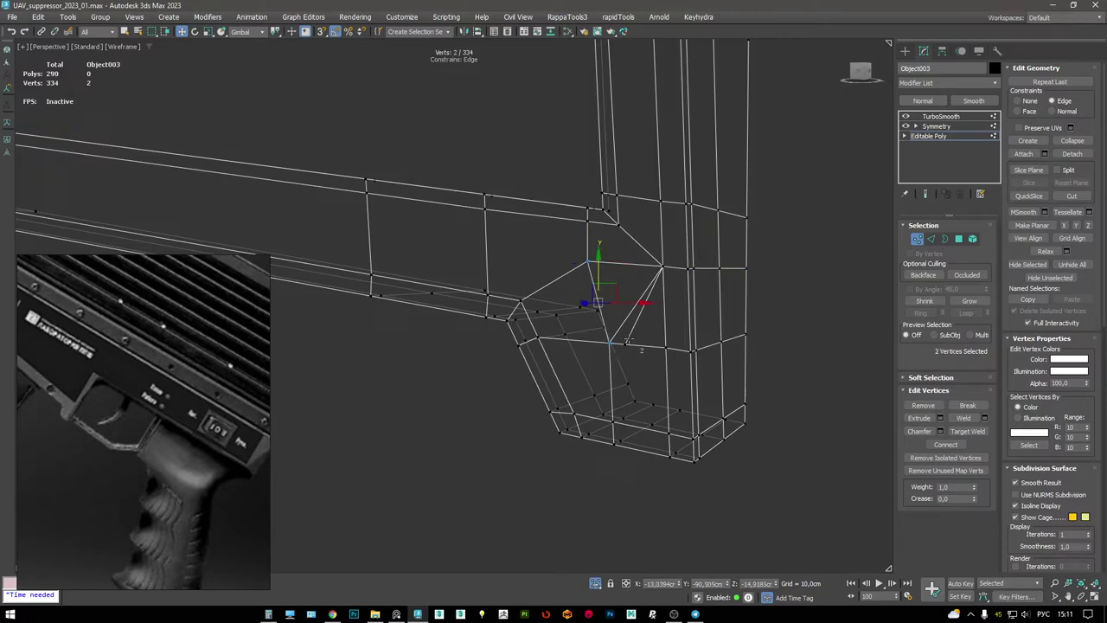
key("2")
key("F3")
key("ctrl+BackSpace")
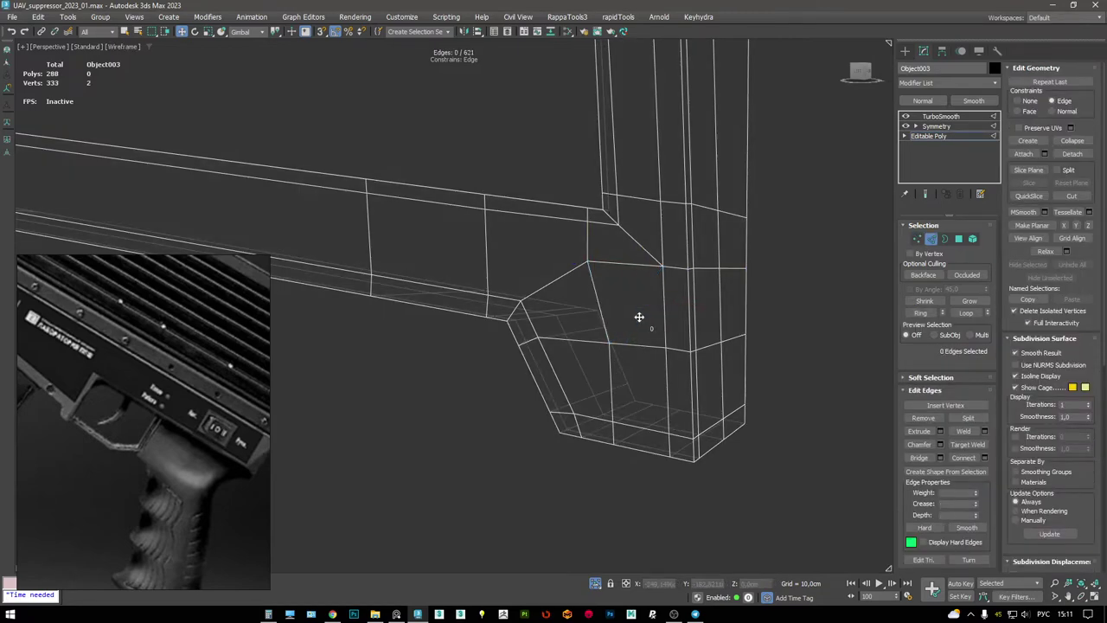
scroll(641, 314, "down", 4)
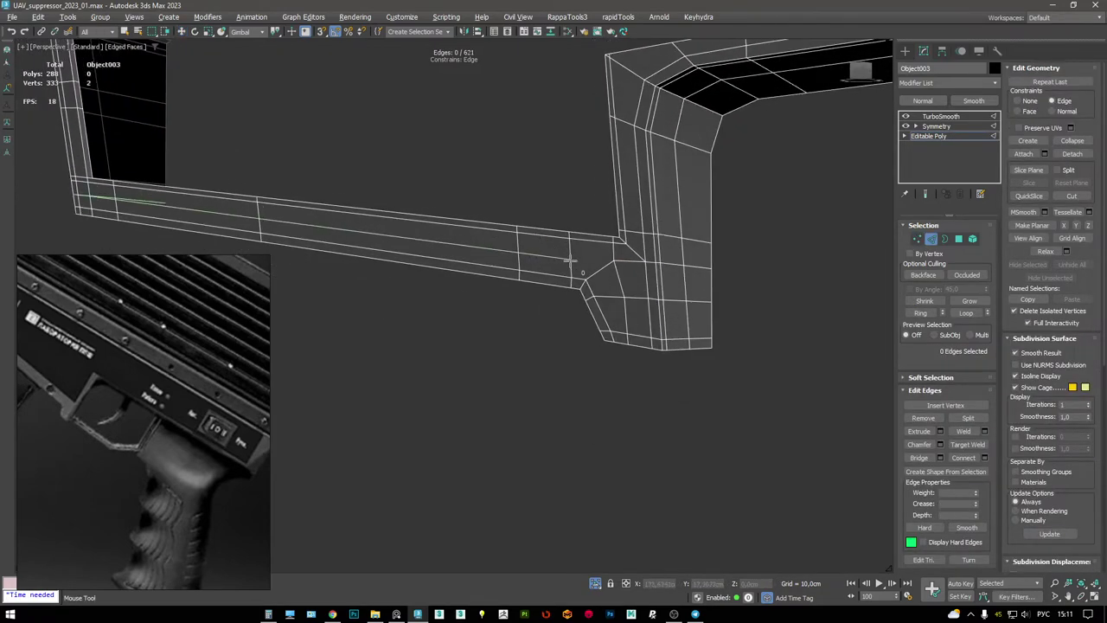
- Add Swift Loop edge loops along the horizontal bar and the vertical bar
left_click(617, 261)
left_click(614, 259)
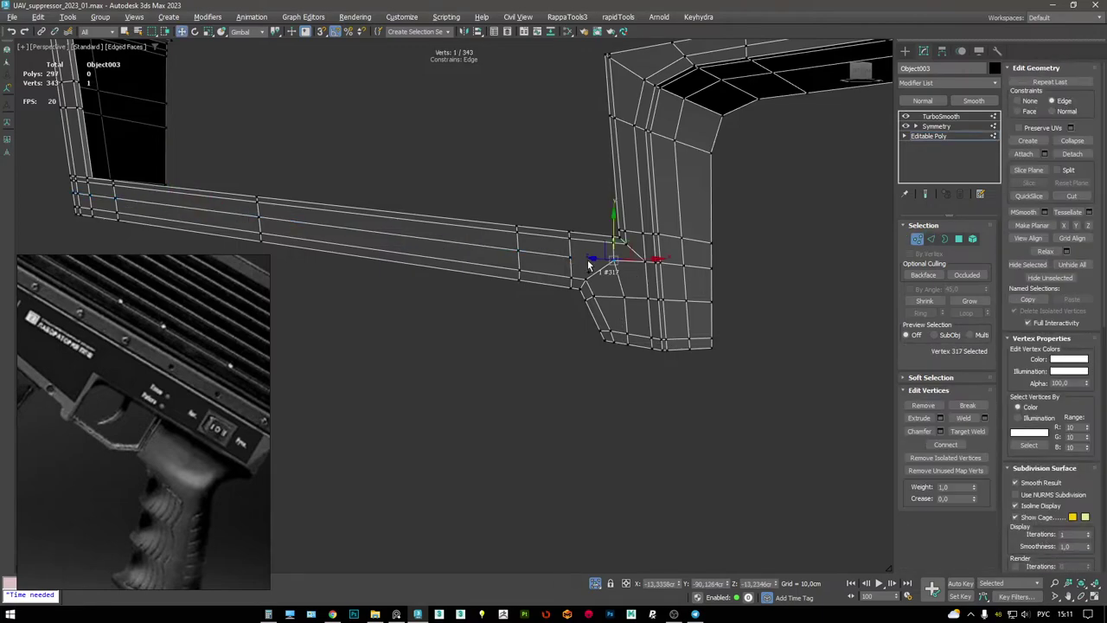
middle_click_drag(612, 261, 581, 194, "alt")
left_click(610, 251)
scroll(608, 198, "up", 3)
scroll(579, 191, "up", 4)
key("alt+c")
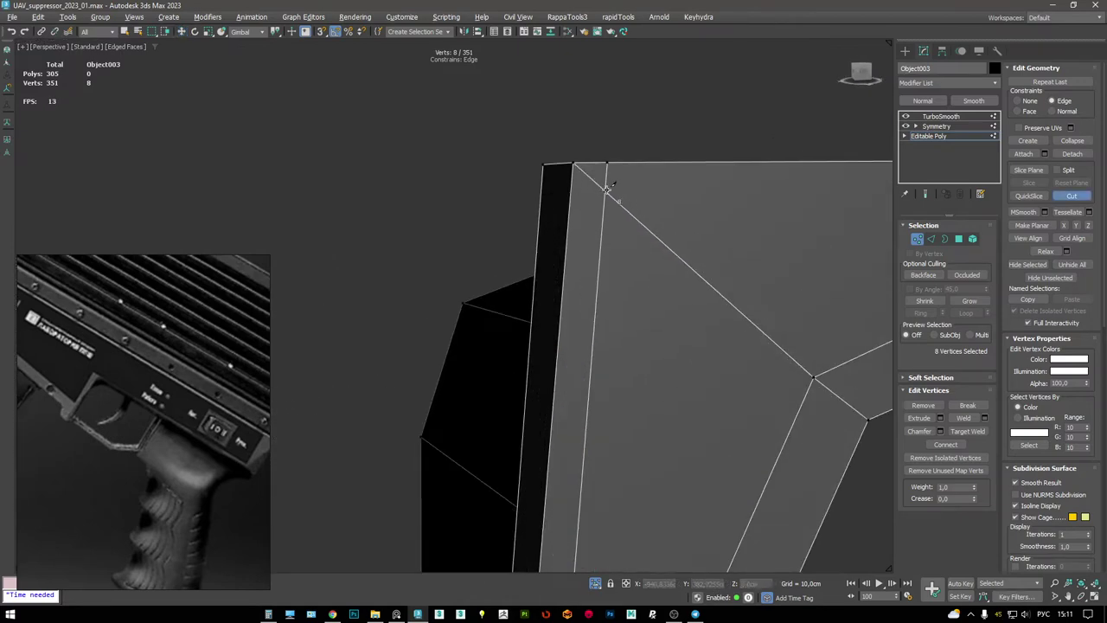
right_click(590, 180)
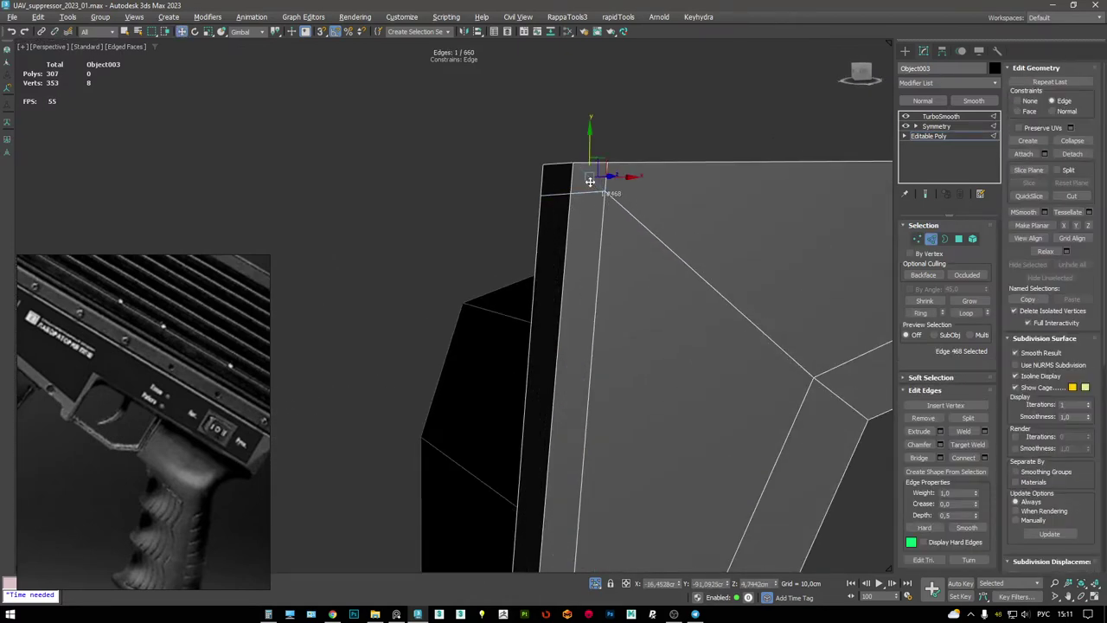
- Insert an edge loop at the bar's L-bend corner
key("2")
scroll(591, 188, "down", 5)
middle_click_drag(448, 239, 516, 245, "alt")
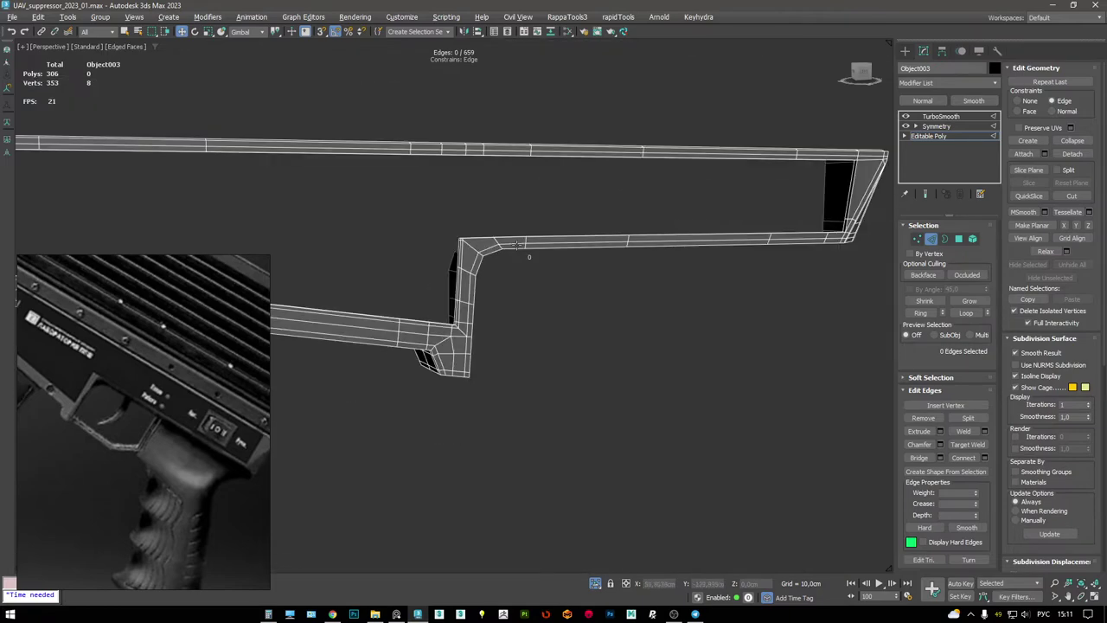
scroll(557, 245, "up", 4)
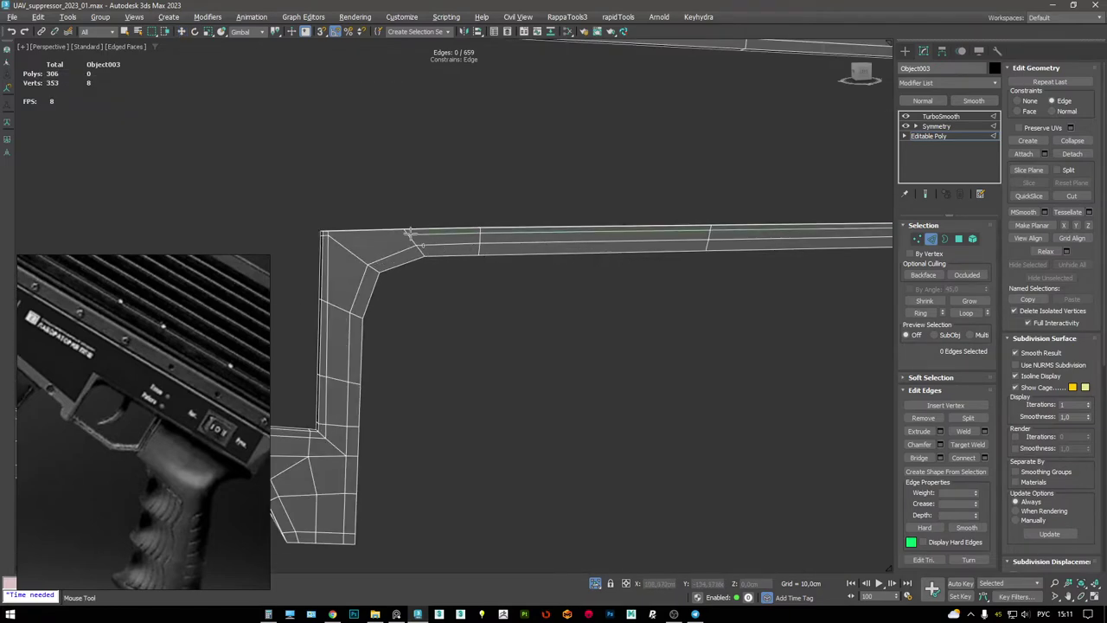
left_click(410, 233)
scroll(494, 235, "up", 3)
- Cut new edges across the L-corner and nudge a vertex along X with Edge constraint
key("1")
key("alt+c")
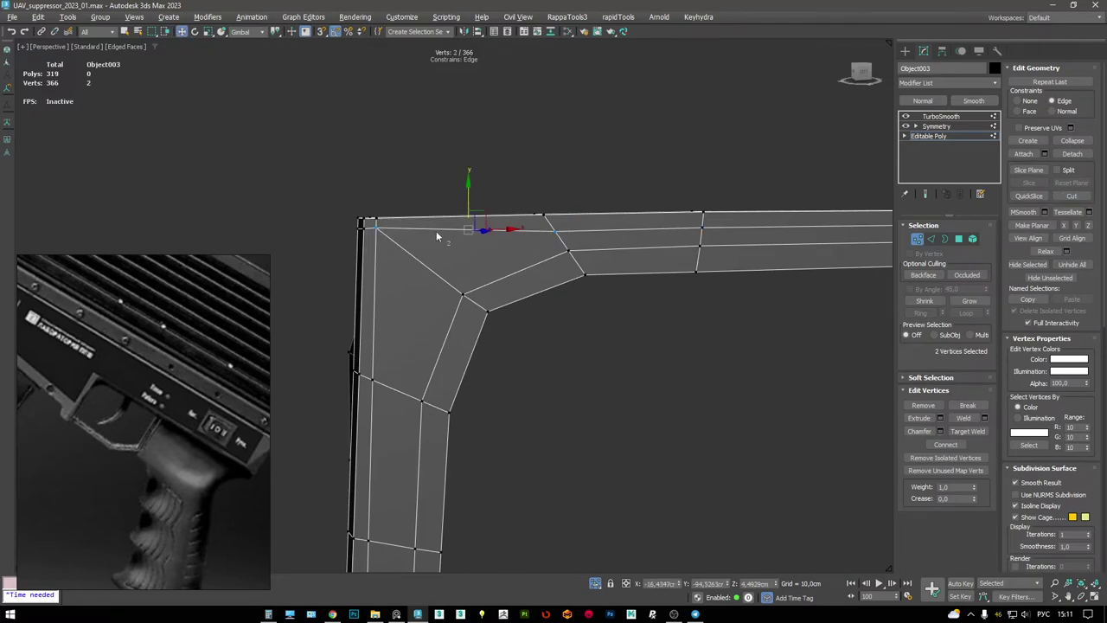
scroll(436, 231, "down", 3)
middle_click_drag(436, 231, 597, 257, "alt")
scroll(545, 226, "up", 3)
scroll(565, 290, "up", 2)
left_click(603, 218)
key("w")
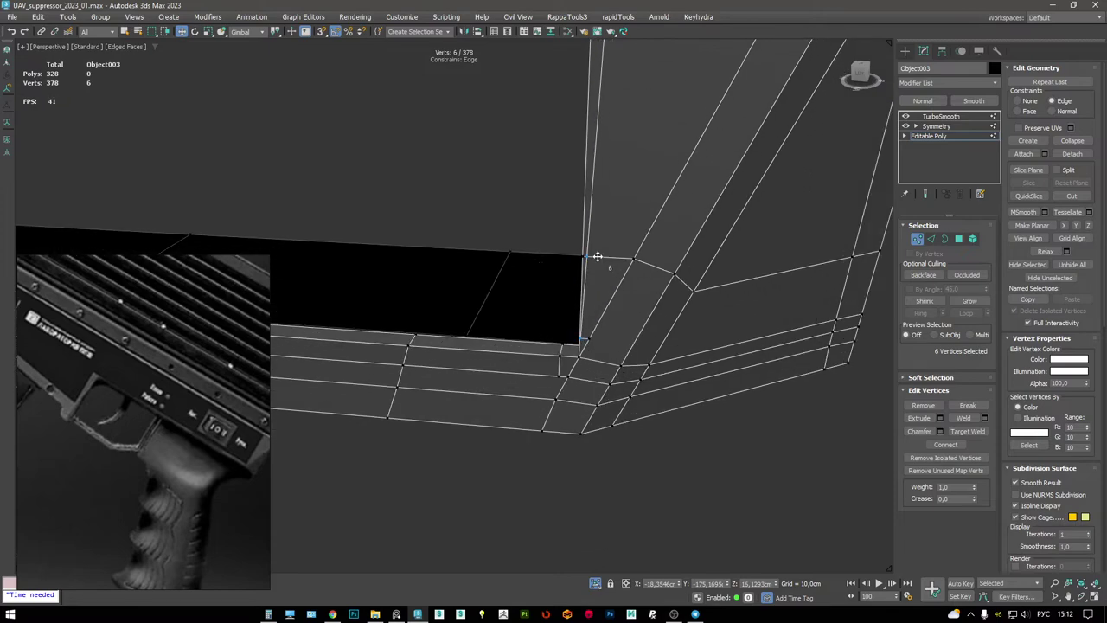
left_click_drag(613, 258, 626, 258)
key("shift+x")
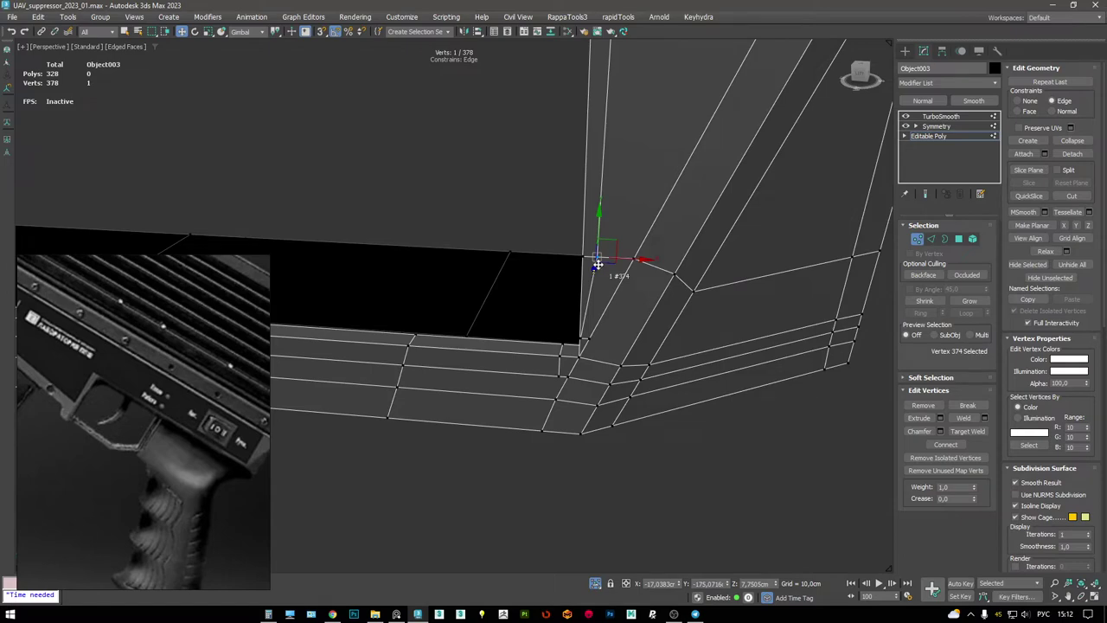
- Target Weld the stray inner-corner vertex onto its neighbouring vertex
middle_click_drag(560, 341, 593, 299, "alt")
scroll(606, 263, "up", 2)
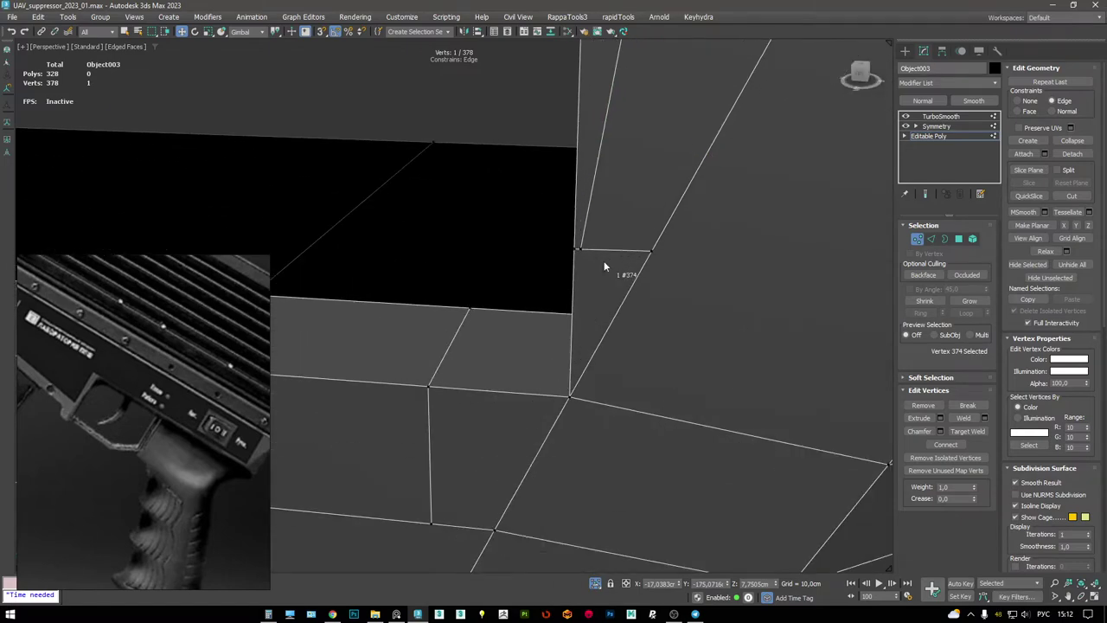
key("ctrl+w")
middle_click_drag(649, 252, 642, 213, "alt")
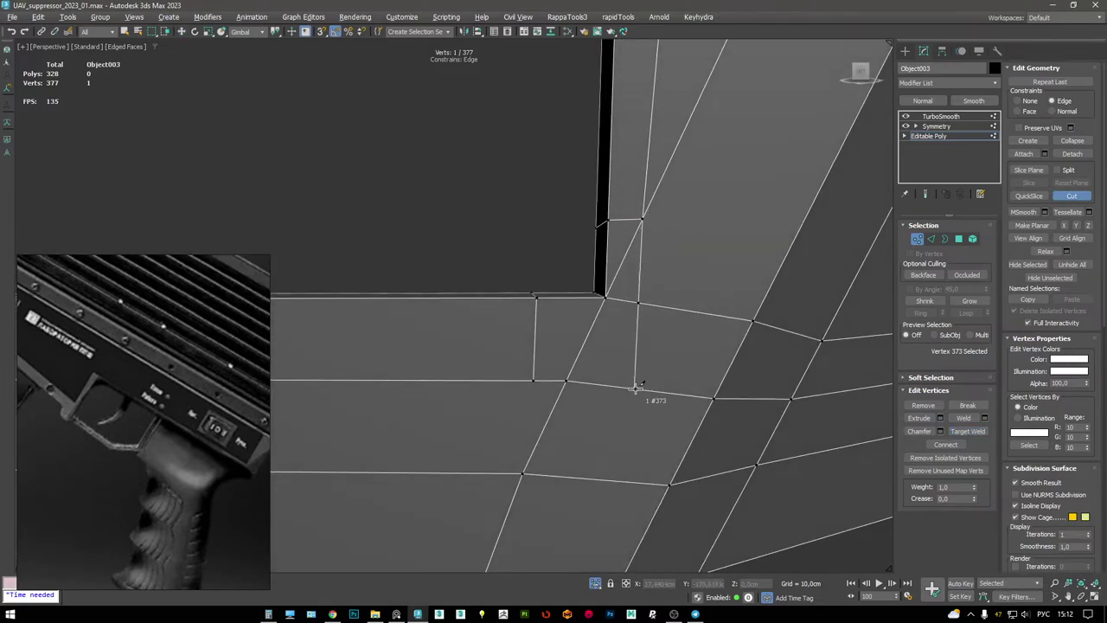
right_click(649, 266)
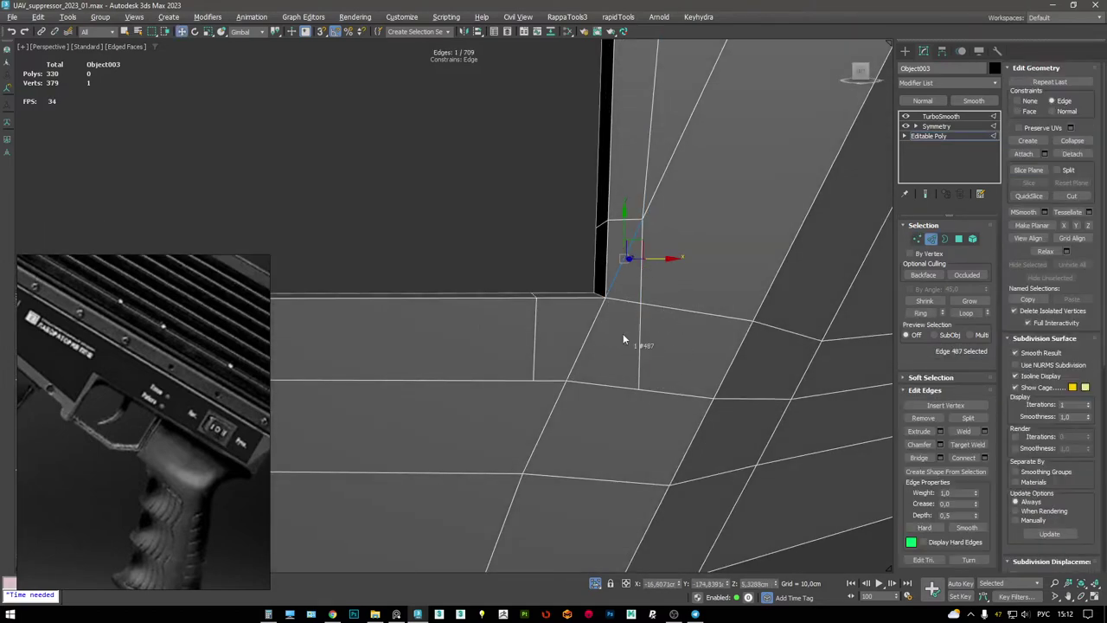
key("ctrl+w")
left_click(642, 300)
left_click(639, 390)
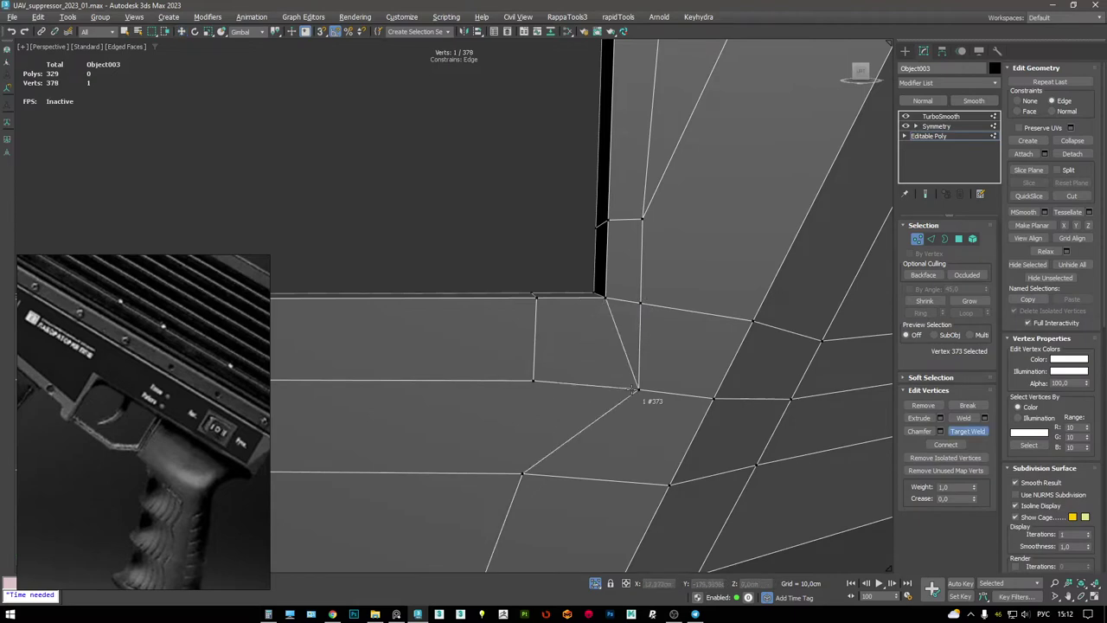
- Add a second corner vertex and slide it up along its edge
middle_click_drag(524, 466, 586, 400, "alt")
left_click(615, 393, "ctrl")
left_click_drag(616, 395, 624, 355)
middle_click_drag(625, 355, 633, 360, "alt")
middle_click_drag(574, 416, 599, 324, "alt")
- Remove the 8-edge corner loop and connect the two selected vertices with an edge
key("2")
double_click(653, 327)
key("ctrl+BackSpace")
key("1")
key("w")
key("ctrl+shift+e")
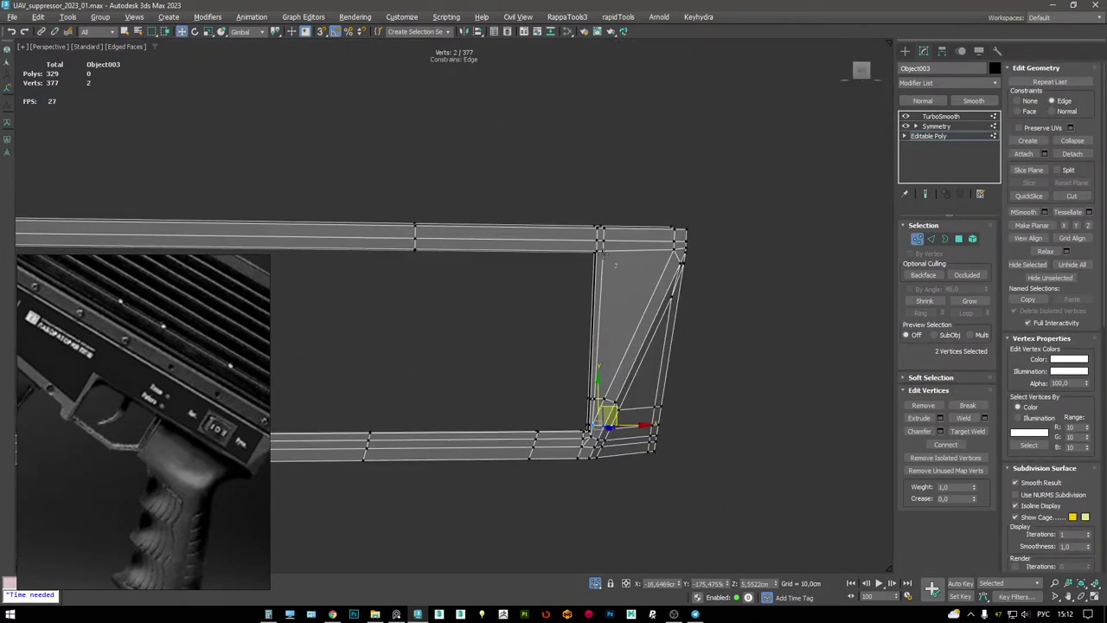
- Insert two new edge loops near the frame's upper corner
scroll(603, 257, "up", 6)
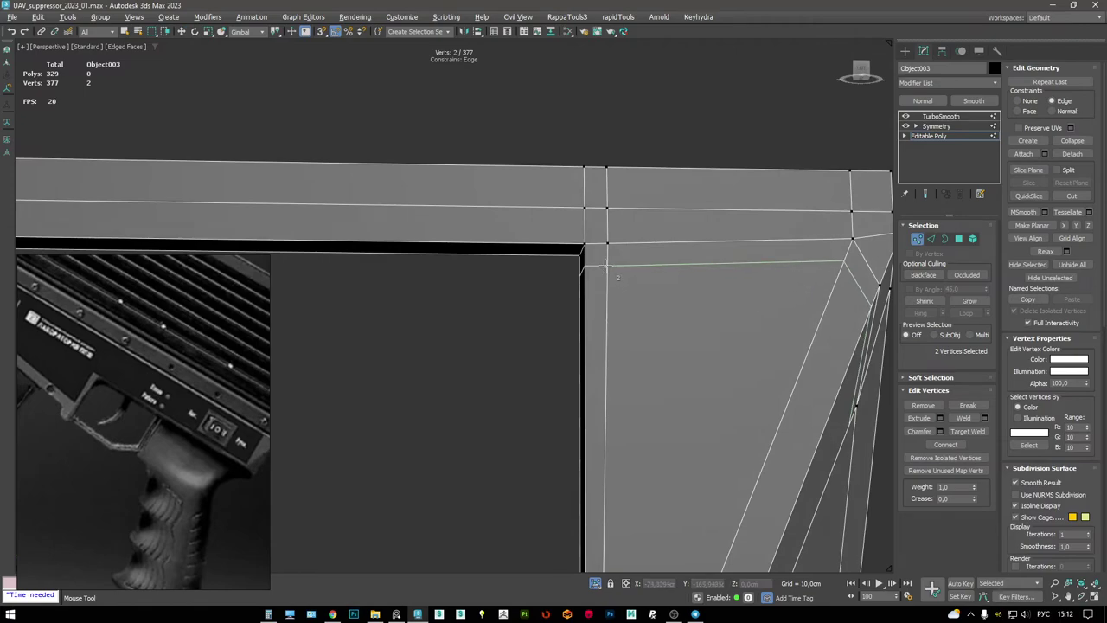
left_click(606, 265)
left_click(561, 245)
key("w")
middle_click_drag(562, 245, 559, 299, "alt")
scroll(552, 337, "up", 2)
middle_click_drag(545, 375, 525, 470)
- Cut a new vertical edge across the corner faces
key("alt+c")
left_click(540, 162)
middle_click_drag(540, 162, 587, 284, "alt")
key("w")
scroll(512, 190, "up", 3)
scroll(569, 148, "down", 3)
- Remove the long 23-edge loop around the frame and select the top rail's edge ring
key("2")
double_click(667, 239)
key("ctrl+BackSpace")
double_click(764, 190)
- Connect the top rail's edge ring with 2 segments and Pinch 15
key("ctrl+shift+e")
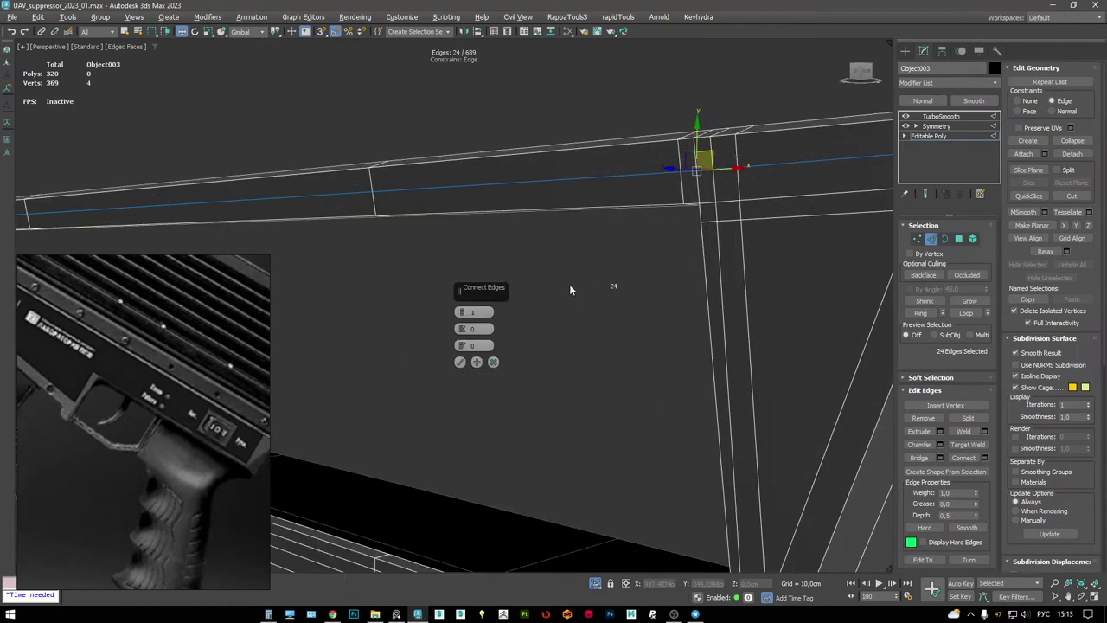
left_click_drag(466, 319, 460, 292)
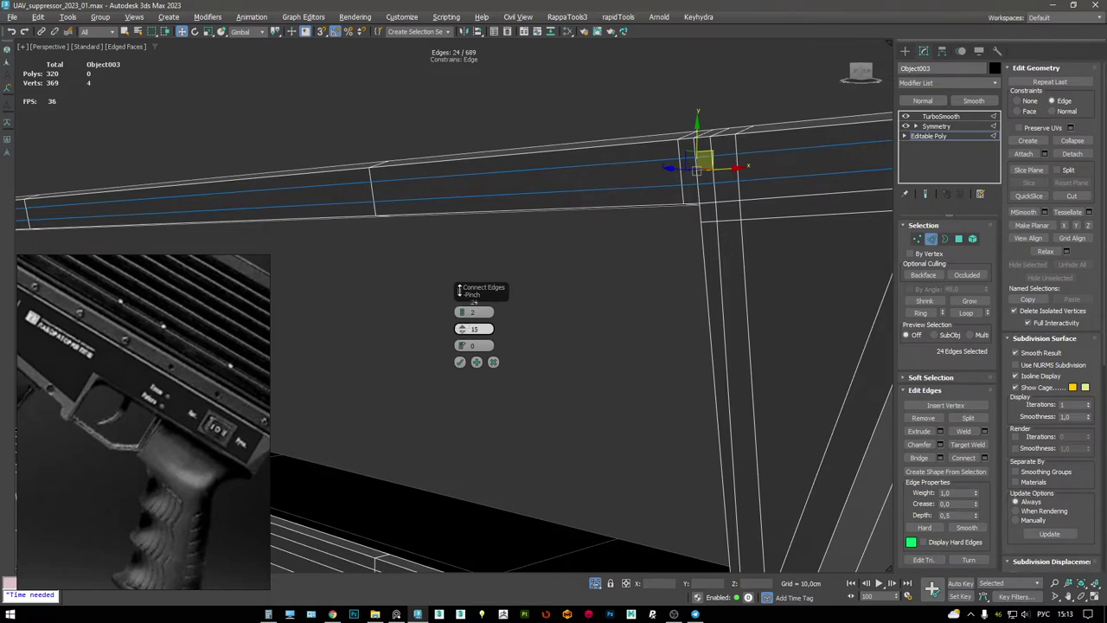
left_click(459, 361)
middle_click_drag(459, 362, 724, 183, "alt")
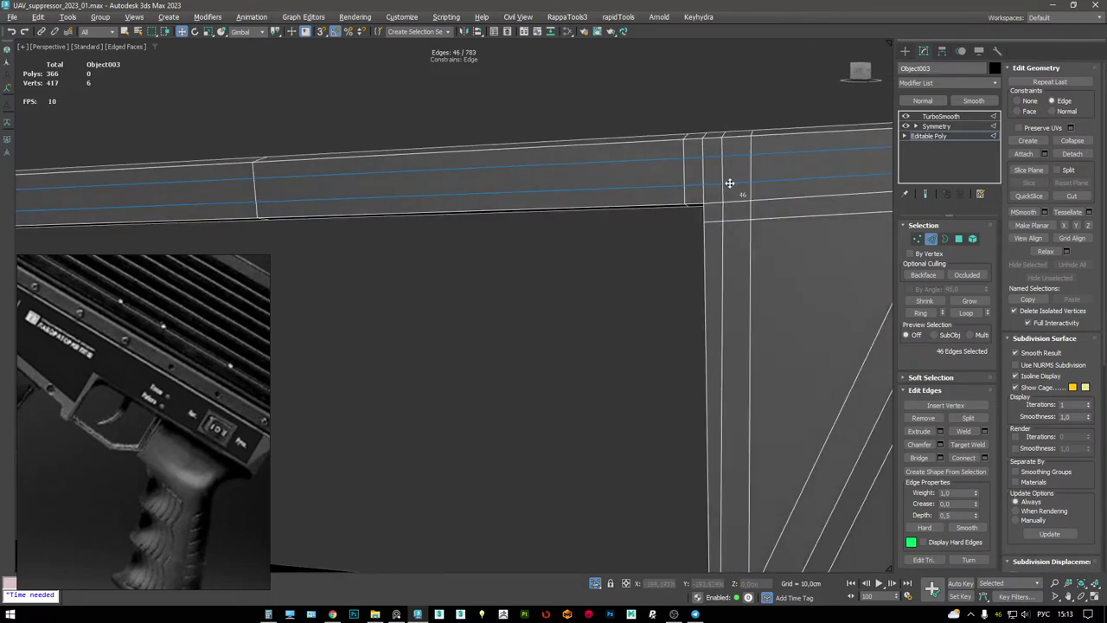
- Weld the extra rail vertex to its neighbour and remove the 5-edge corner loop
key("1")
key("ctrl+w")
left_click(719, 183)
key("2")
key("w")
double_click(709, 165)
middle_click_drag(709, 165, 620, 194, "alt")
key("ctrl+BackSpace")
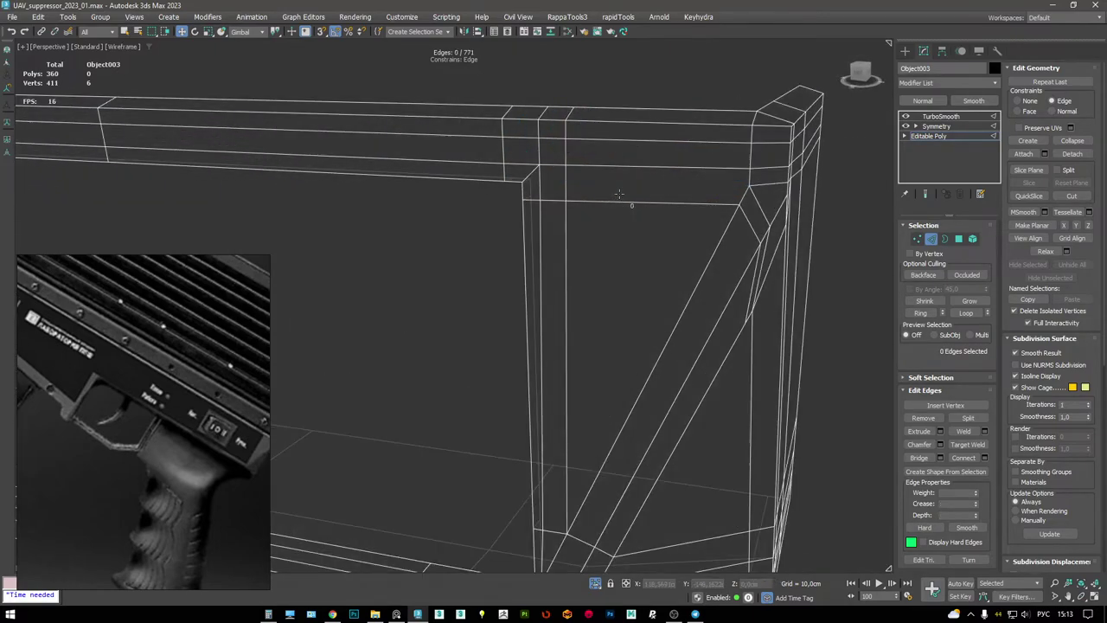
- Weld another corner vertex onto its neighbour and delete the leftover vertices
middle_click_drag(697, 195, 718, 259, "alt")
key("1")
key("ctrl+shift+w")
left_click(746, 205)
left_click(765, 201)
key("w")
left_click(696, 234)
key("BackSpace")
- Preview the TurboSmooth result of the handle corner without wire edges
key("2")
key("F4")
left_click(940, 116)
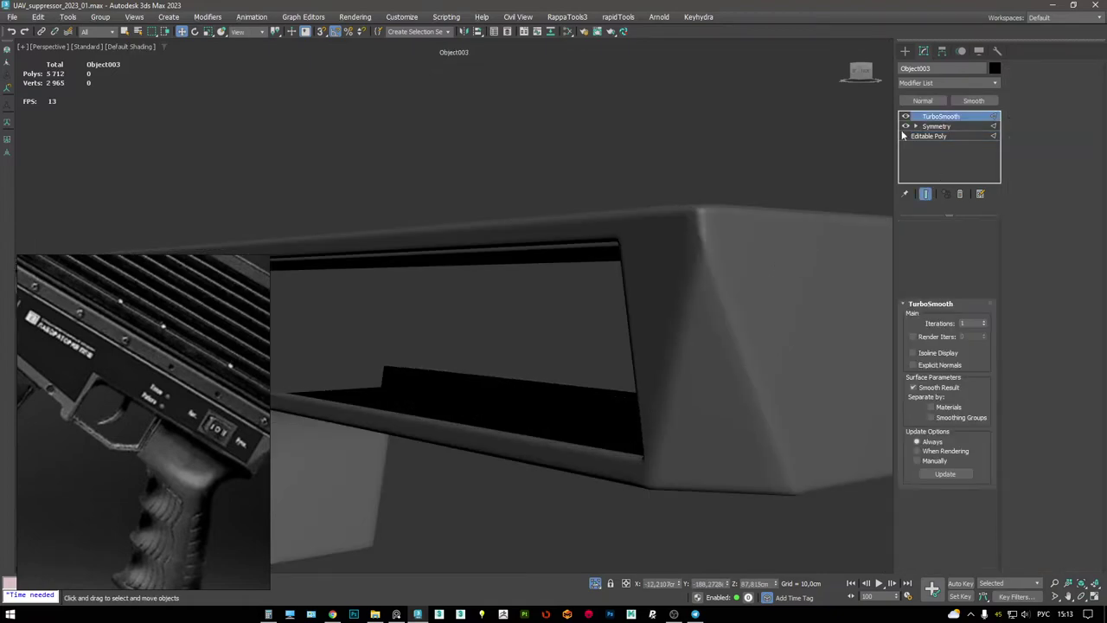
middle_click_drag(738, 217, 640, 218, "alt")
key("F4")
- Insert two new edge loops near the frame corner
key("2")
left_click(631, 220)
scroll(631, 199, "down", 6)
scroll(829, 212, "up", 10)
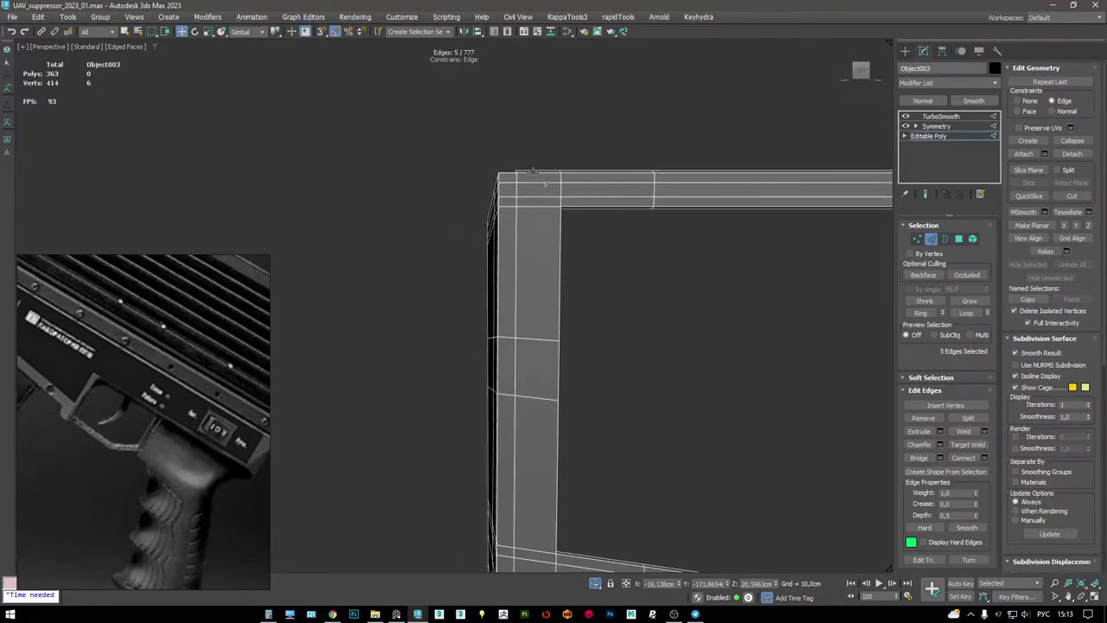
middle_click_drag(534, 173, 539, 210, "alt")
left_click(550, 206)
mouse_move(558, 216)
middle_mouse_down("alt")
mouse_move(532, 218)
mouse_move(555, 217)
middle_mouse_up("alt")
- Weld a corner vertex, remove the 8-edge corner loop, and clear the selection
key("1")
key("ctrl+w")
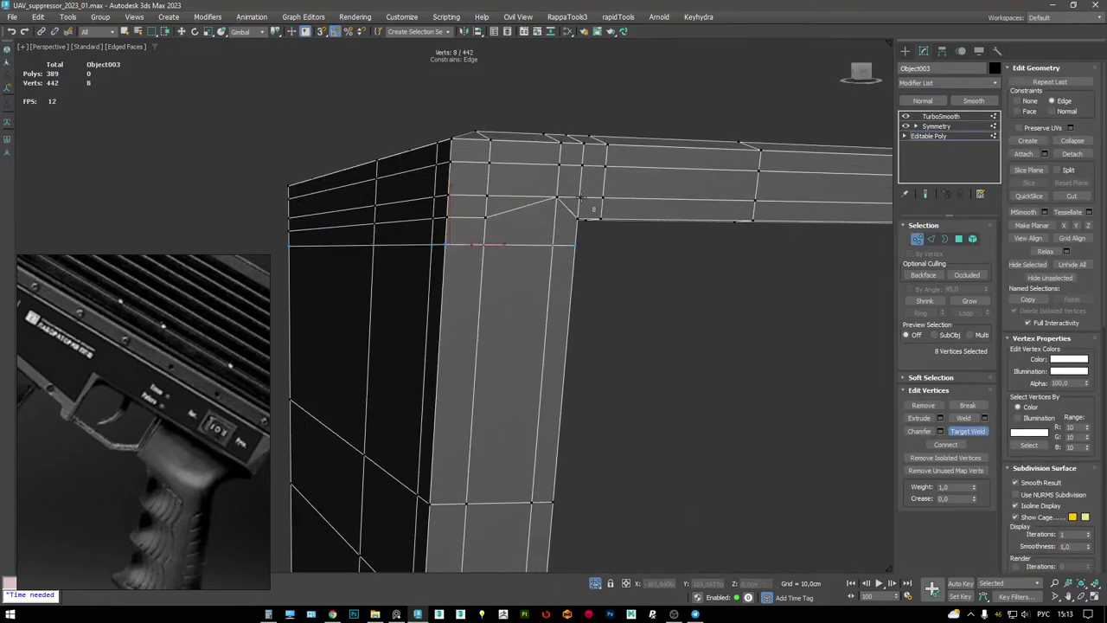
left_click(554, 240)
key("2")
left_click(563, 210)
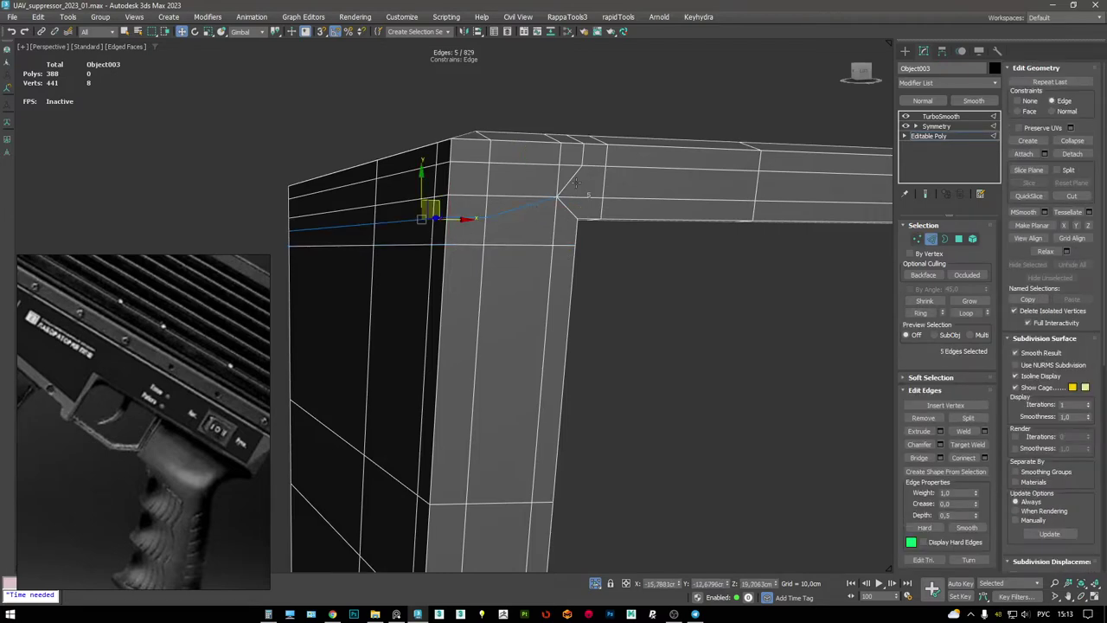
middle_click_drag(576, 181, 472, 305, "alt")
key("ctrl+BackSpace")
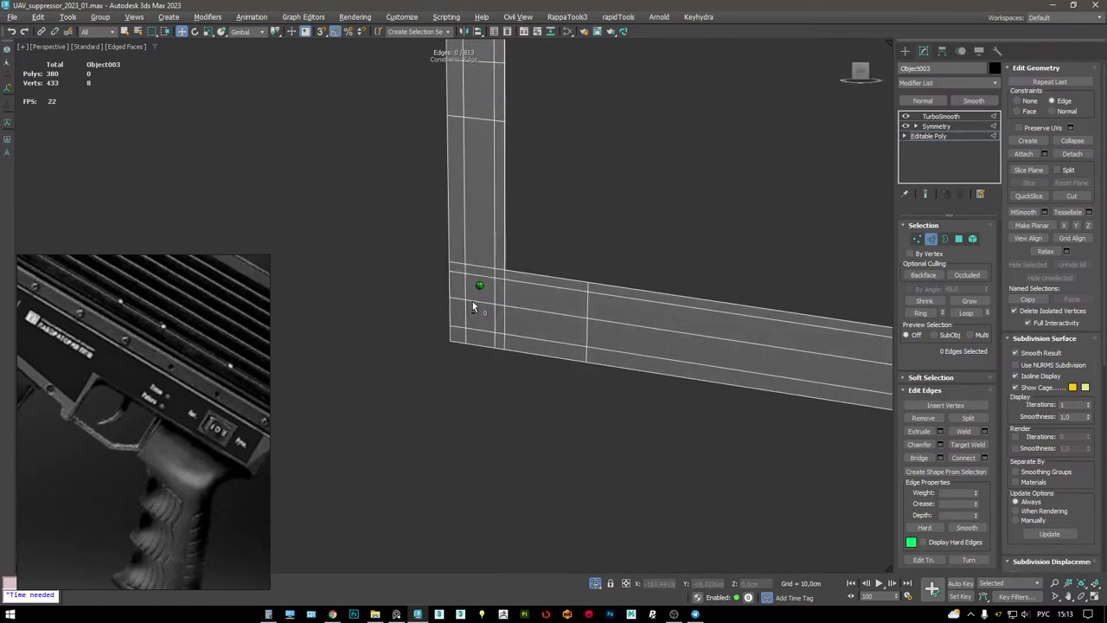
scroll(509, 273, "up", 5)
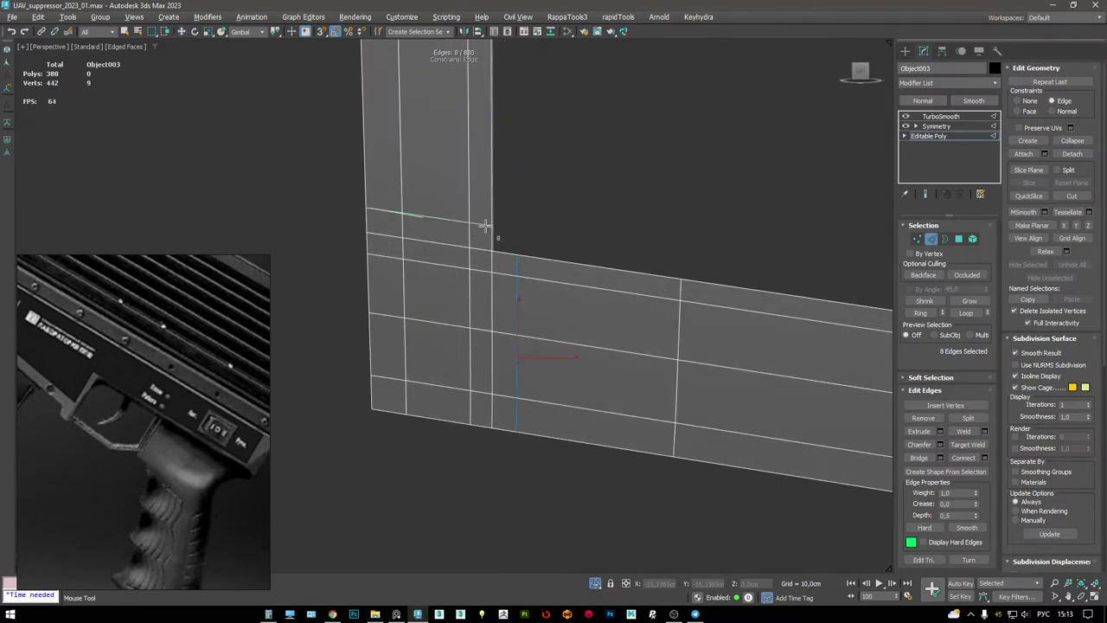
key("w")
key("ctrl+d")
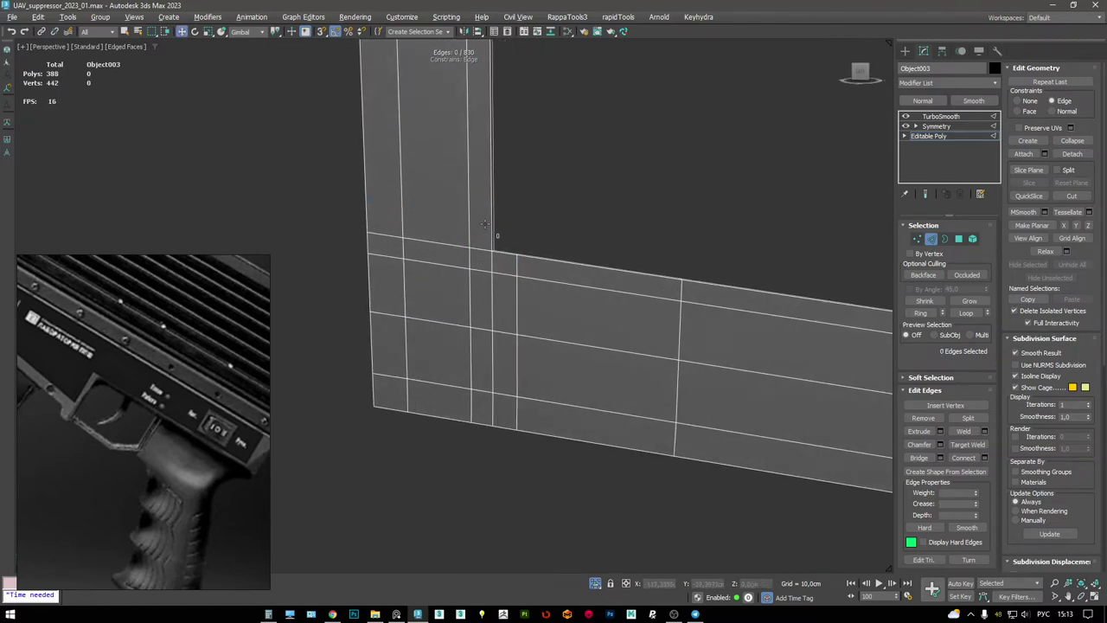
- Add a new edge loop near the corner and remove the 13-edge loop
left_click(486, 225)
key("1")
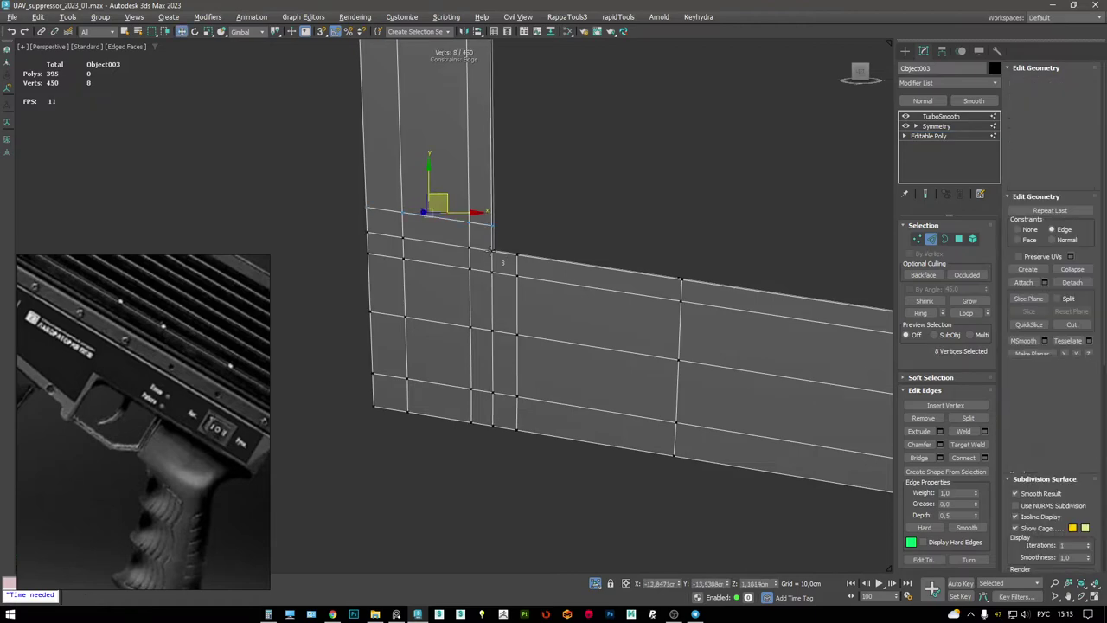
left_click(489, 252)
key("2")
double_click(491, 263)
middle_click_drag(492, 262, 491, 307, "alt")
key("F3")
key("ctrl+BackSpace")
key("F3")
- Review the smoothed handle, then bring the whole rifle back into view
key("F4")
left_click(940, 116)
middle_click_drag(623, 208, 531, 308, "alt")
middle_click_drag(617, 349, 581, 308, "alt")
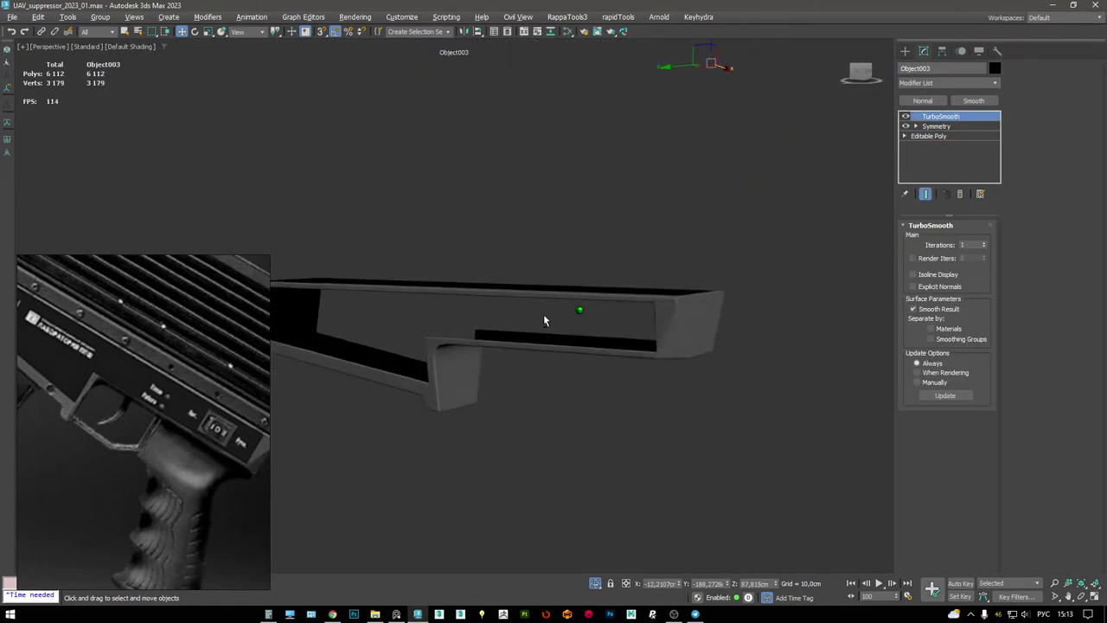
key("alt+q")
key("F4")
middle_click_drag(527, 267, 594, 252)
scroll(598, 256, "up", 2)
- Select the Object005 panel and nudge its stored polygon selection slightly outward
left_click(664, 299)
scroll(717, 309, "up", 3)
middle_click_drag(717, 309, 625, 250)
scroll(631, 297, "up", 3)
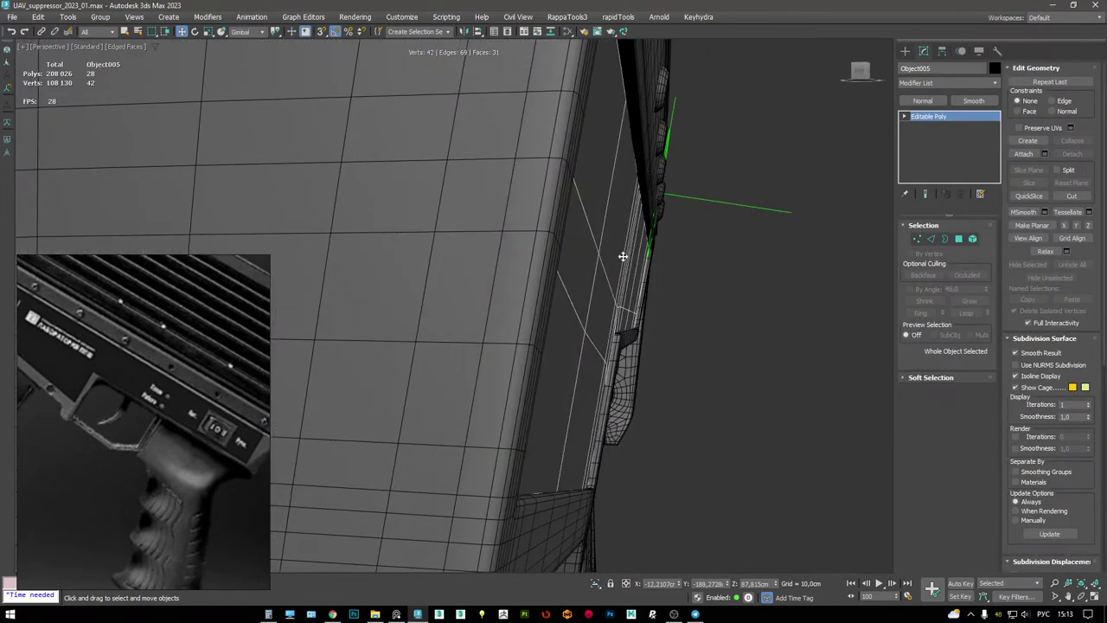
key("4")
left_click_drag(654, 301, 654, 301)
mouse_move(655, 301)
middle_mouse_down("alt")
mouse_move(647, 242)
mouse_move(664, 158)
mouse_move(665, 205)
mouse_move(761, 277)
mouse_move(576, 210)
mouse_move(501, 169)
mouse_move(648, 222)
mouse_move(617, 254)
mouse_move(653, 322)
middle_mouse_up("alt")
- Extrude the selected panel polygons by a very small height, then clear the selection
key("F3")
key("3")
key("F3")
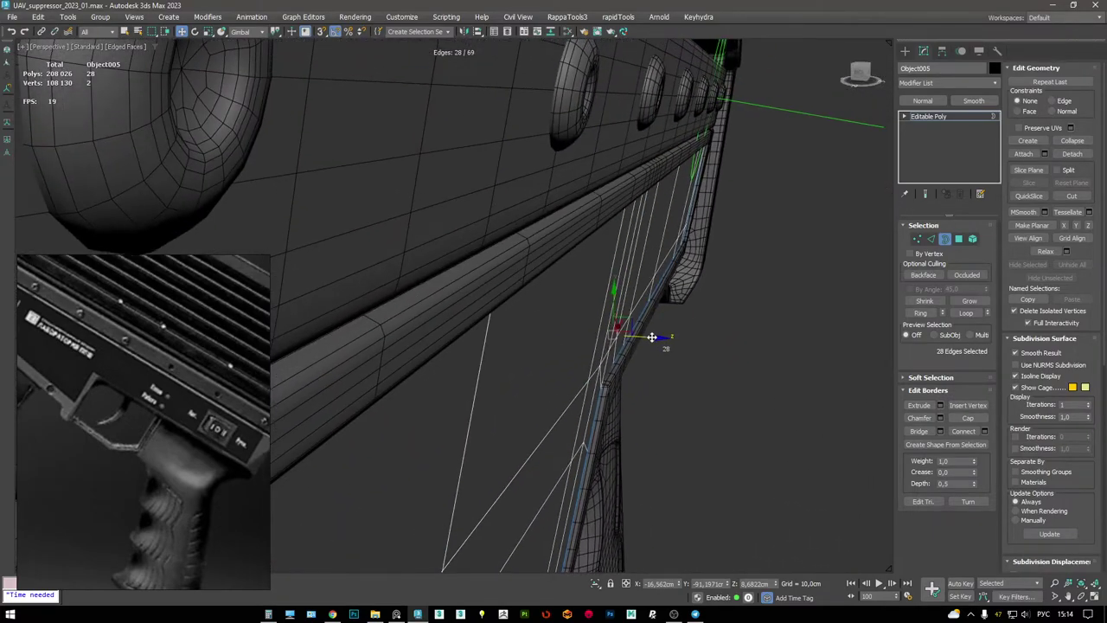
key("F3")
key("4")
middle_click_drag(571, 324, 480, 293, "alt")
key("shift+e")
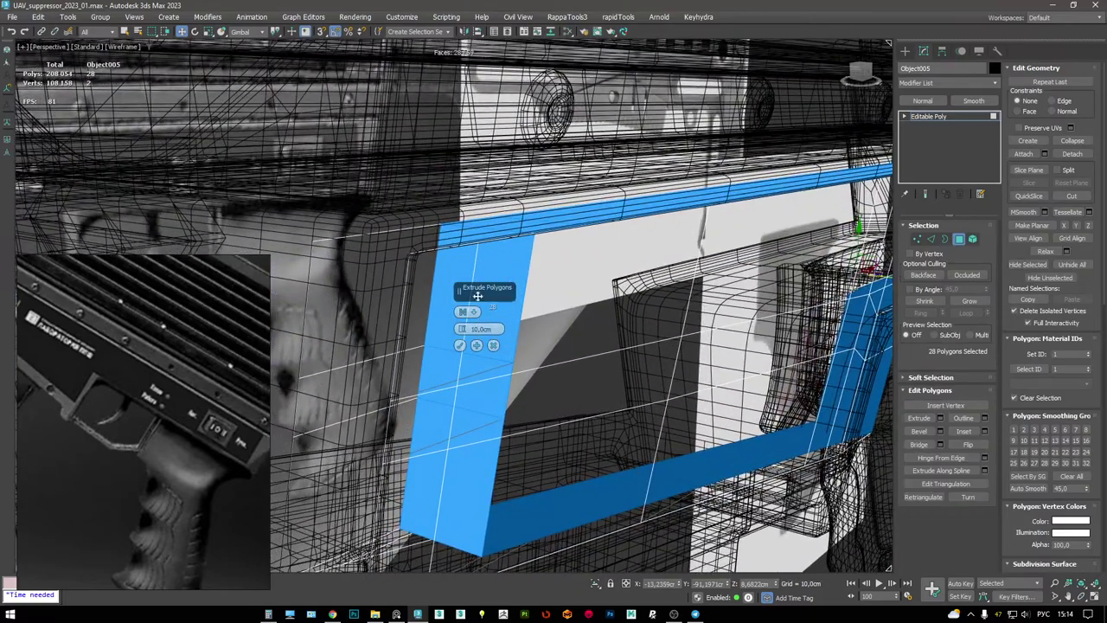
right_click(463, 329)
left_click_drag(462, 331, 461, 328)
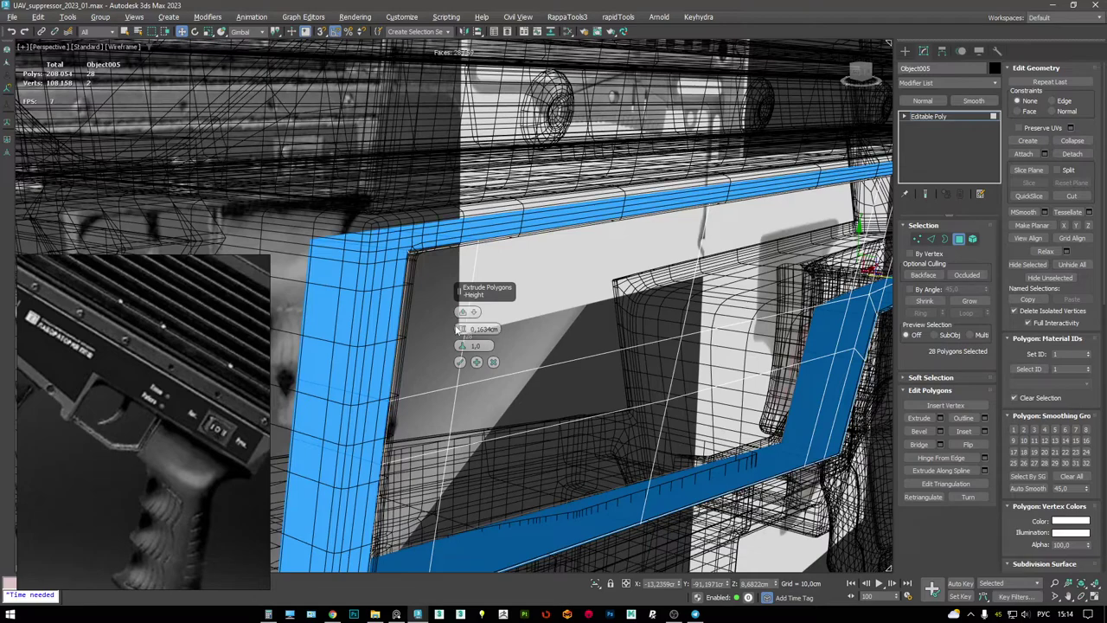
left_click(461, 364)
scroll(461, 363, "down", 3)
left_click(469, 302)
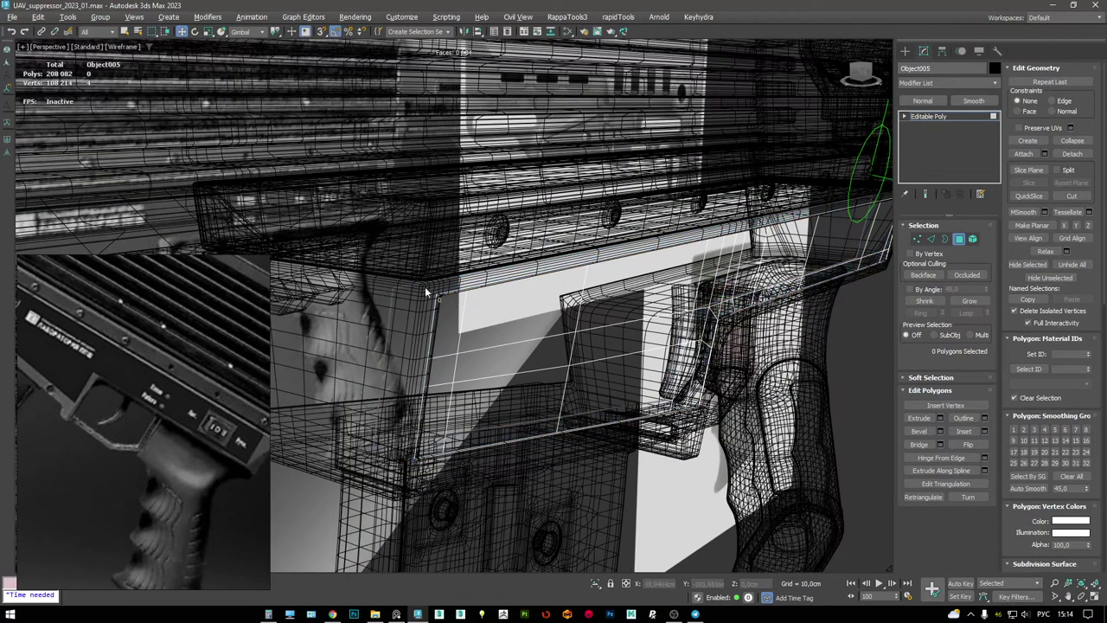
- Isolate the Object005 panel from the rest of the rifle
key("5")
scroll(435, 295, "up", 3)
key("F3")
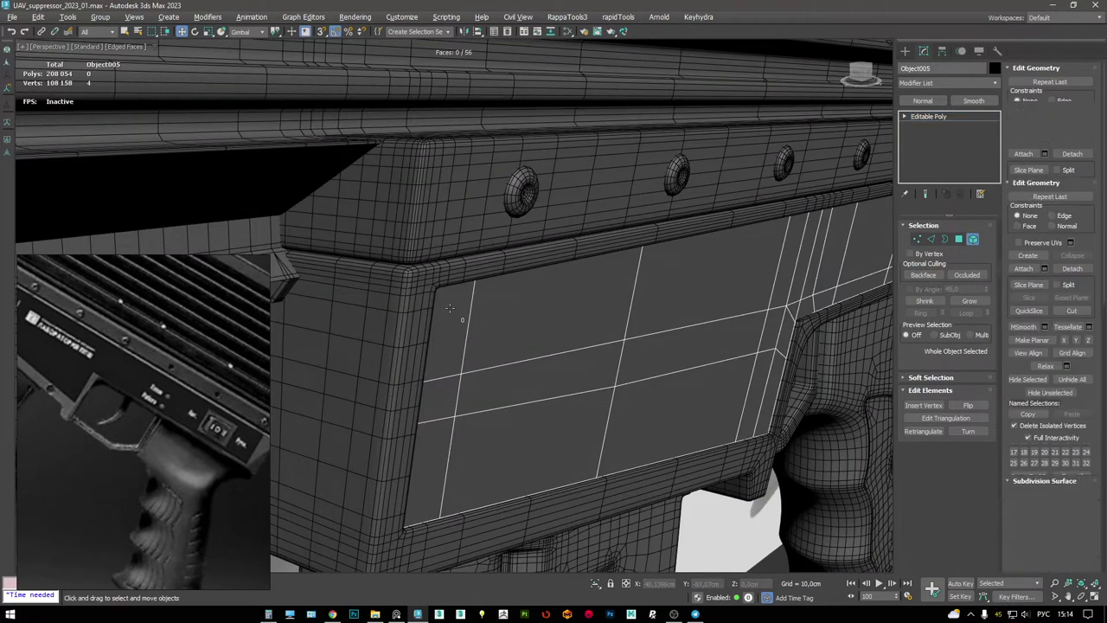
key("alt+q")
middle_click_drag(449, 308, 590, 328, "alt")
scroll(582, 337, "up", 4)
- Nudge the step's corner vertex slightly left and view the panel edge-on
key("1")
left_click(584, 333)
left_click(585, 330)
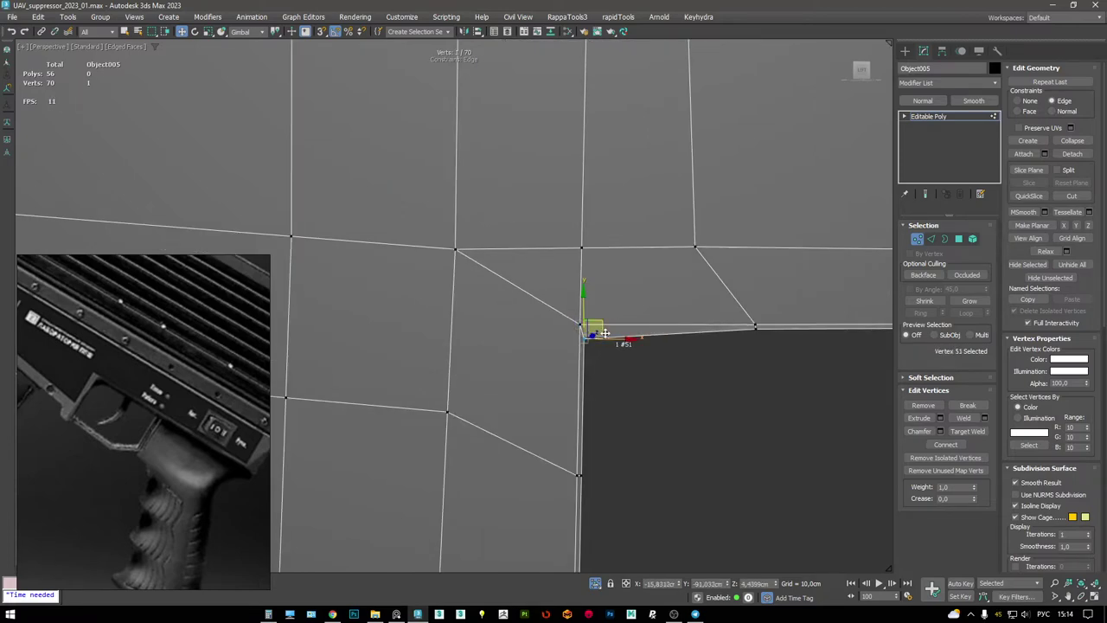
left_click_drag(611, 321, 601, 318)
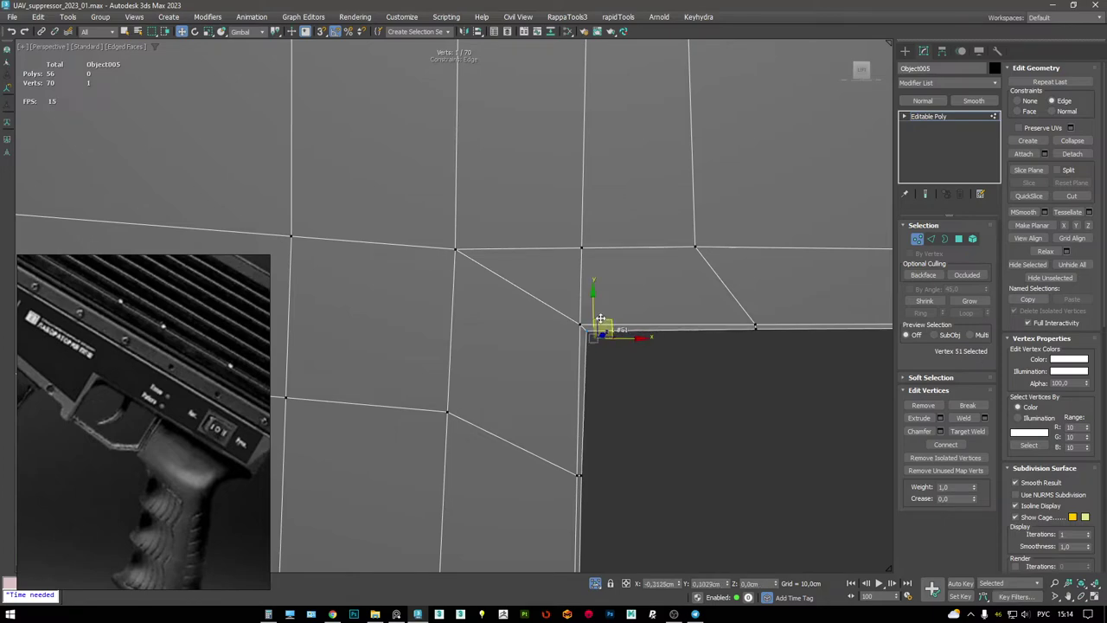
scroll(605, 310, "down", 5)
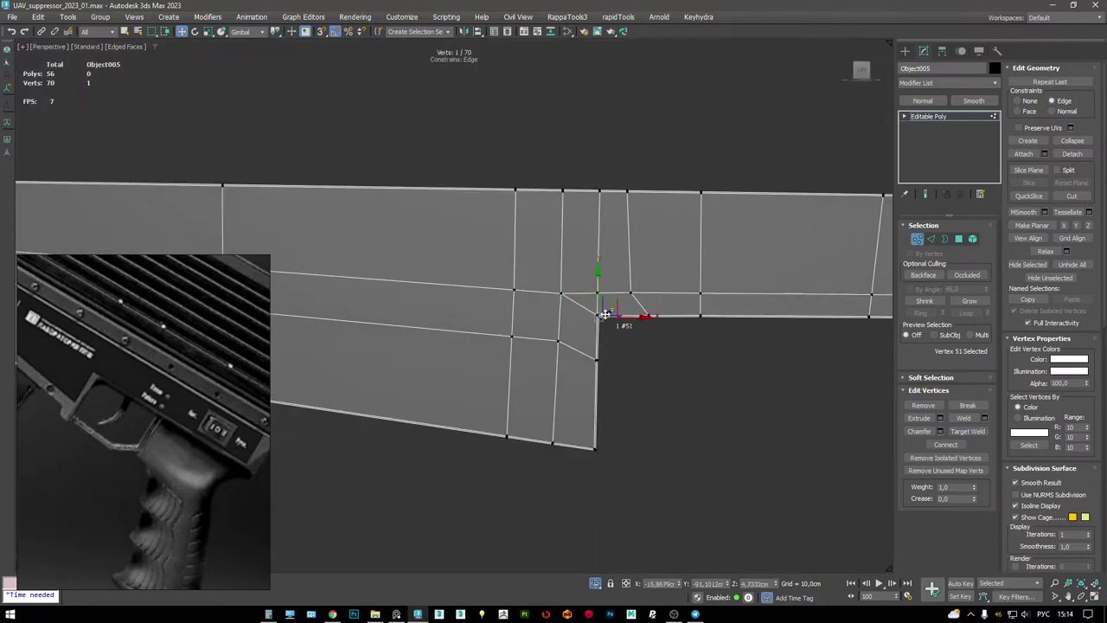
scroll(577, 394, "up", 6)
middle_click_drag(578, 393, 669, 353, "alt")
- Show the whole gun briefly, then isolate the panel object again
key("alt+q")
scroll(675, 299, "down", 5)
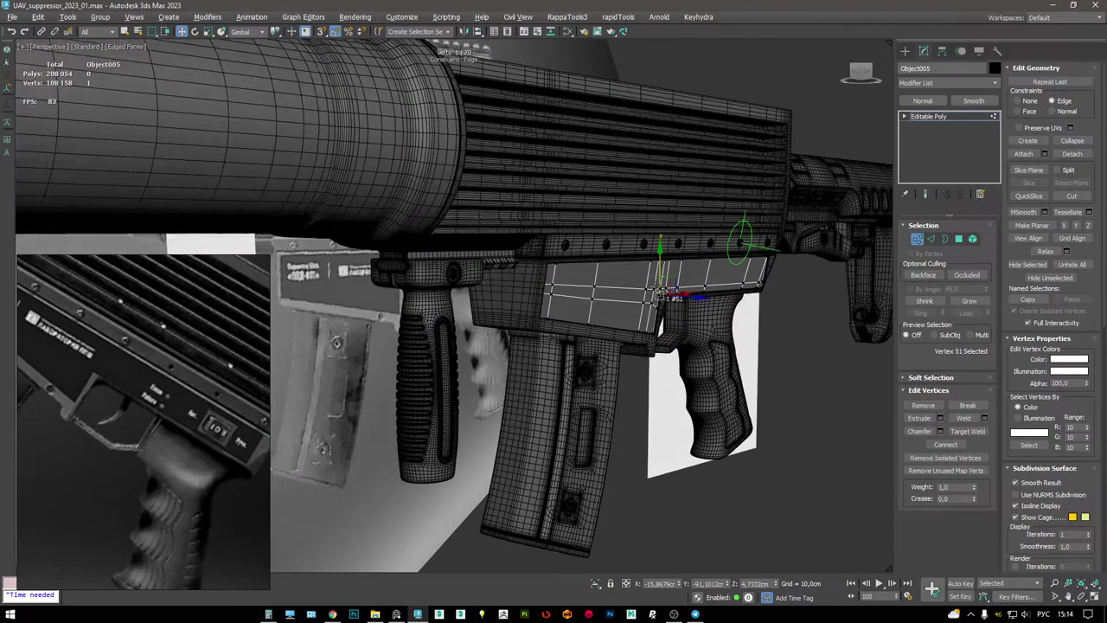
scroll(670, 298, "up", 6)
key("alt+q")
- Select the strip's top, left and bottom border edge loops and frame them in view
key("2")
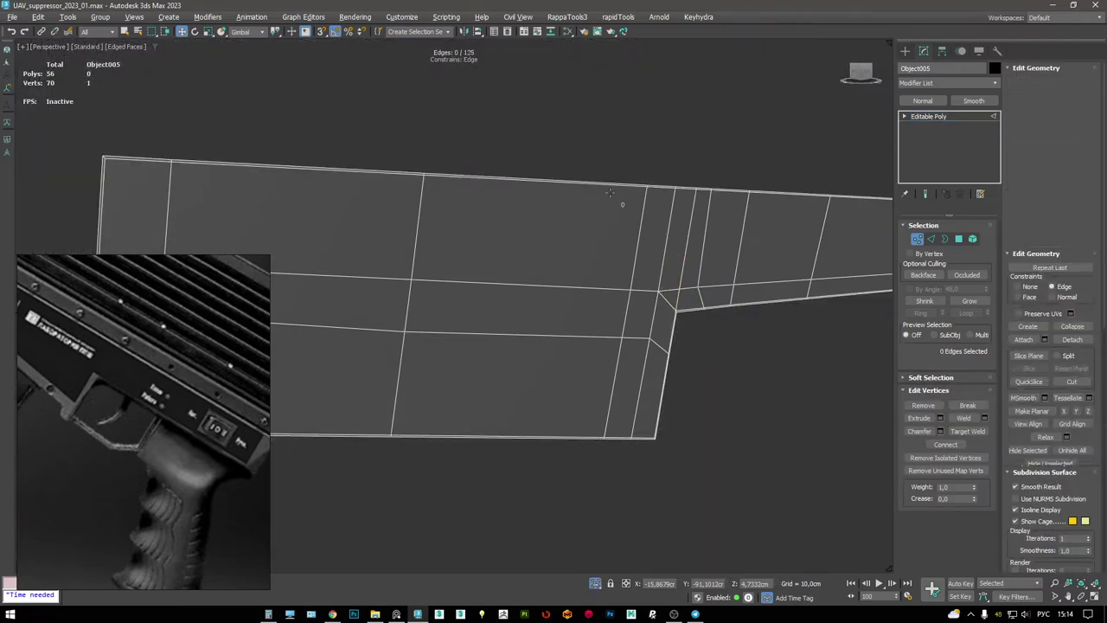
double_click(609, 192)
middle_click_drag(605, 198, 474, 216)
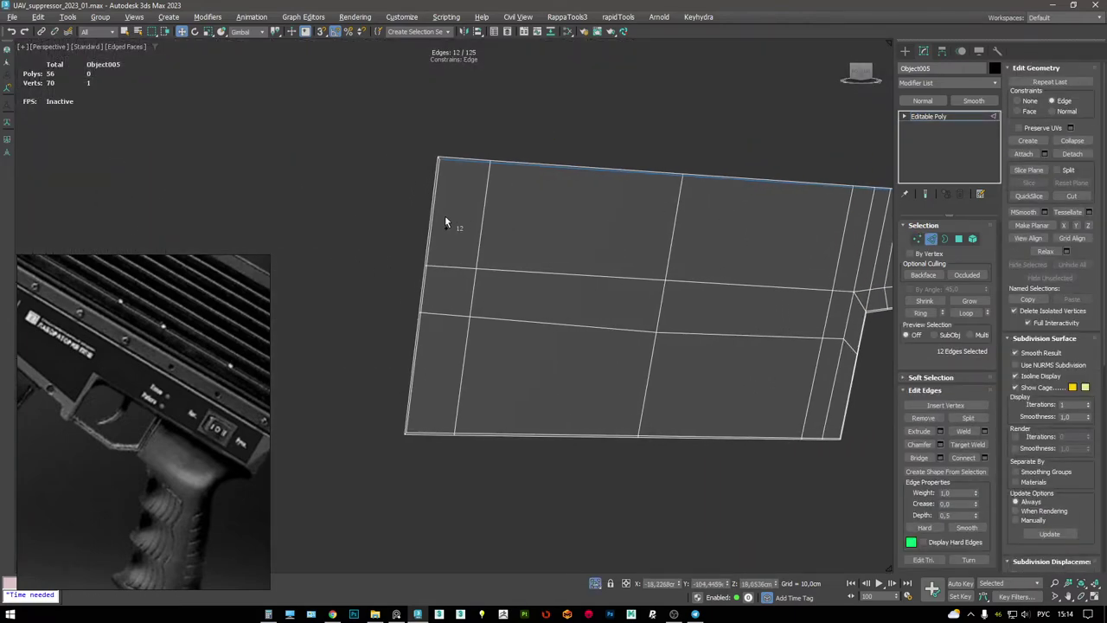
double_click(441, 218, "ctrl")
double_click(486, 425, "ctrl")
scroll(640, 322, "up", 5)
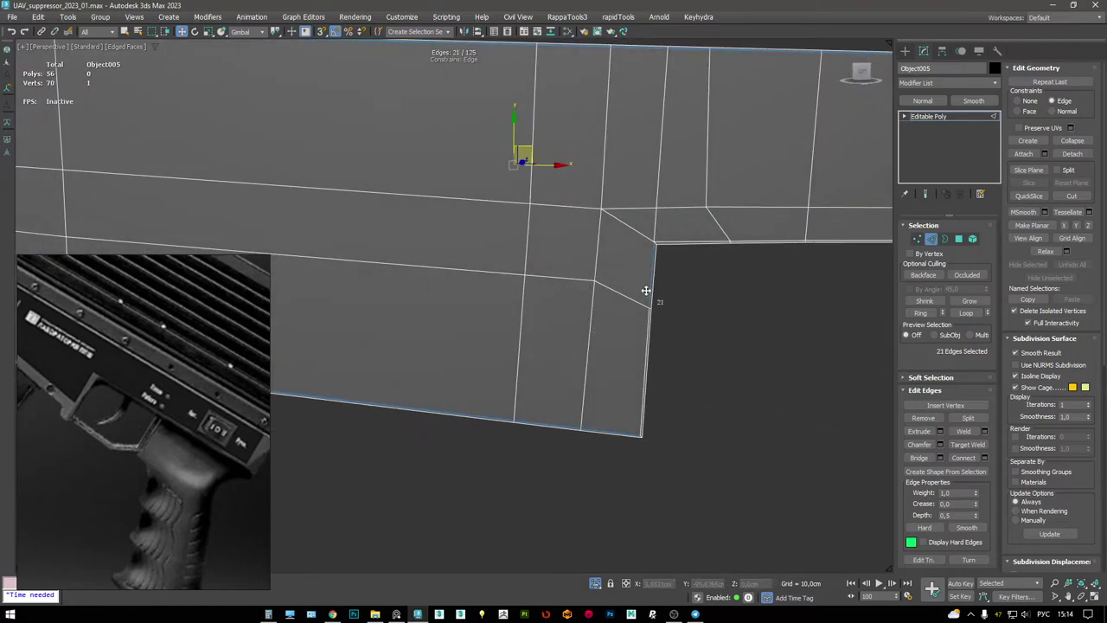
scroll(647, 290, "down", 3)
double_click(593, 238, "ctrl")
key("z")
middle_click_drag(603, 208, 689, 350, "alt")
left_click(689, 350)
- Isolate the strip in wireframe, cut an edge down from the top vertex, and remove the stray vertex
key("alt+q")
scroll(773, 239, "up", 8)
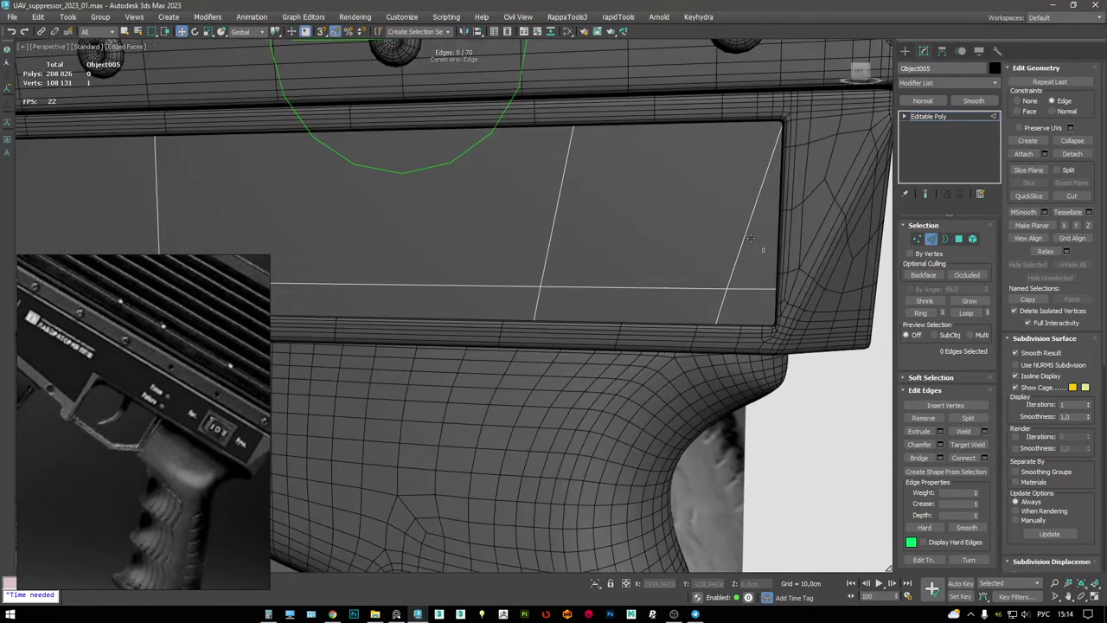
key("F3")
key("alt+q")
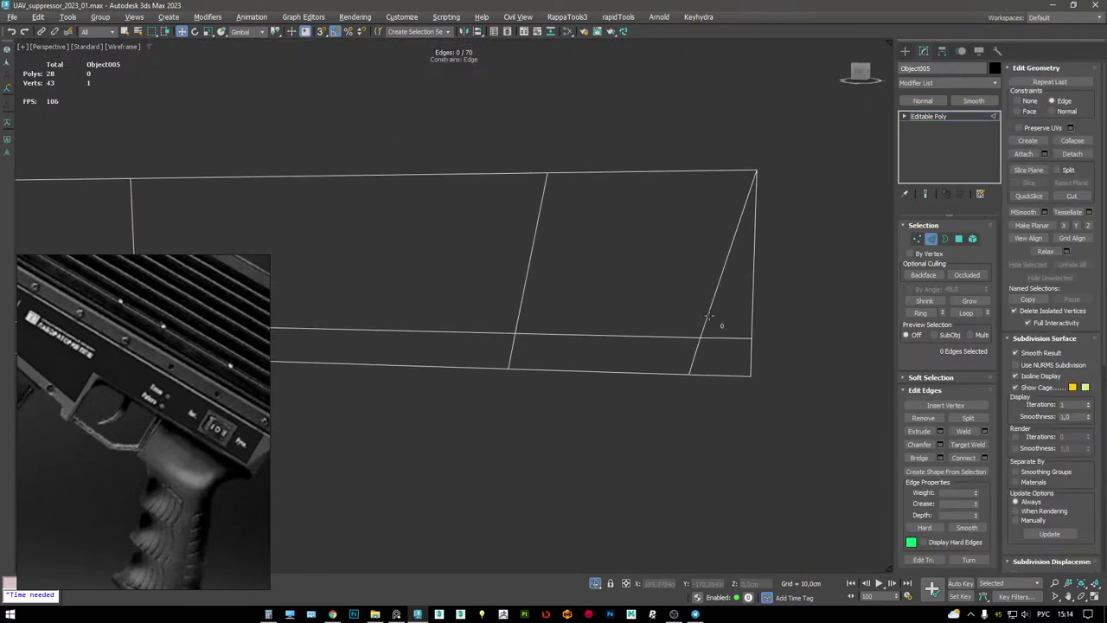
key("1")
left_click(693, 372)
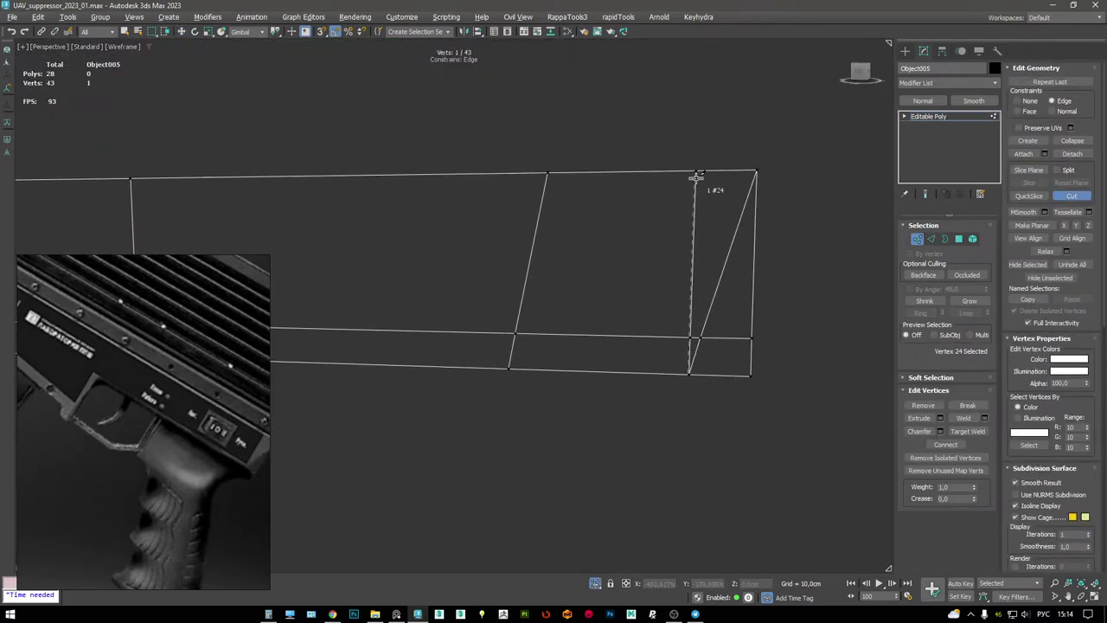
key("2")
double_click(708, 327)
key("w")
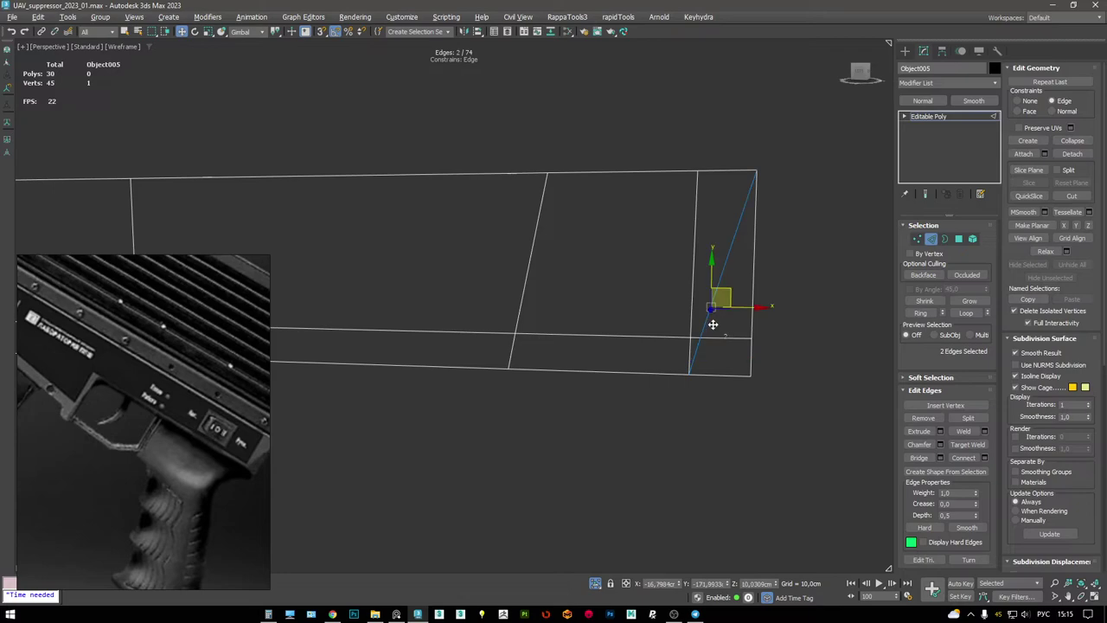
key("1")
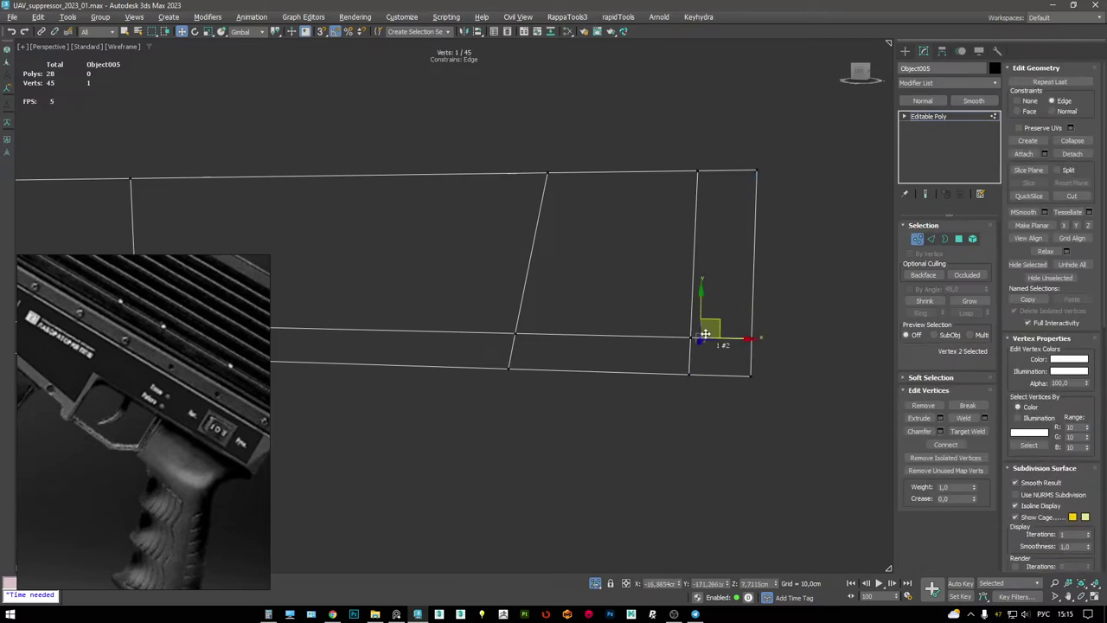
key("BackSpace")
- Target Weld the notch vertex onto the vertex directly above it
scroll(637, 299, "down", 3)
middle_click_drag(637, 298, 580, 287)
scroll(579, 287, "up", 10)
key("ctrl+w")
left_click(683, 349)
left_click(681, 229)
scroll(682, 233, "down", 8)
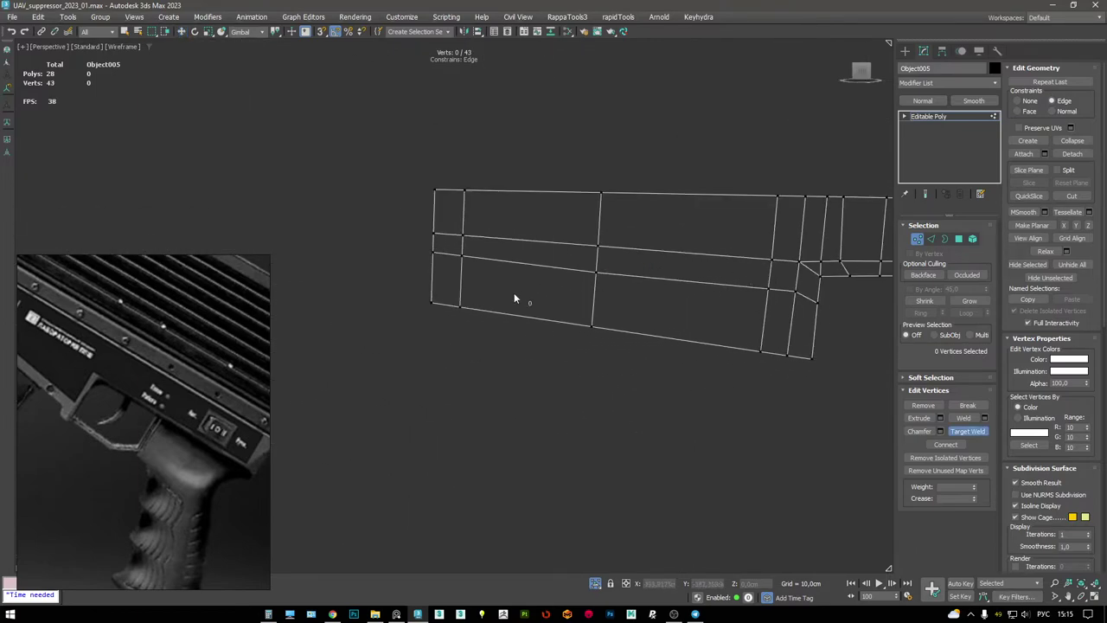
- Extrude the bottom and top border loops with Height 0 and Width 0.2723cm
key("2")
double_click(477, 321)
key("w")
middle_click_drag(415, 277, 444, 250, "alt")
double_click(448, 210, "ctrl")
middle_click_drag(594, 205, 545, 304, "alt")
key("shift+e")
right_click(462, 312)
left_click_drag(462, 329, 463, 337)
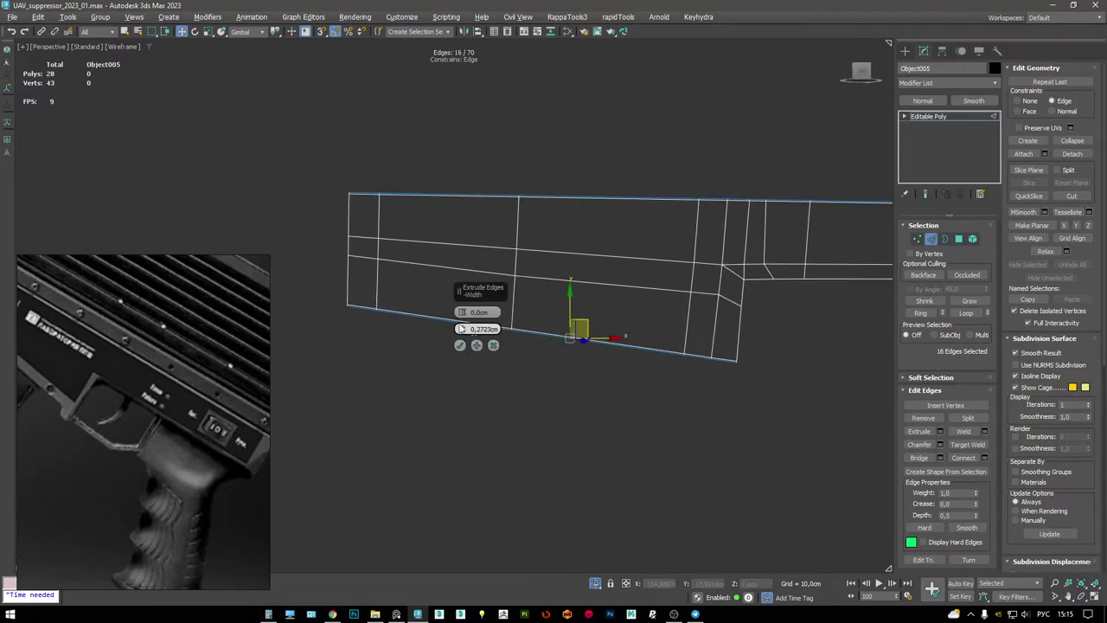
left_click(459, 345)
- Extrude the left end loop and the vertical and horizontal notch loops with the same settings
double_click(347, 284)
key("shift+e")
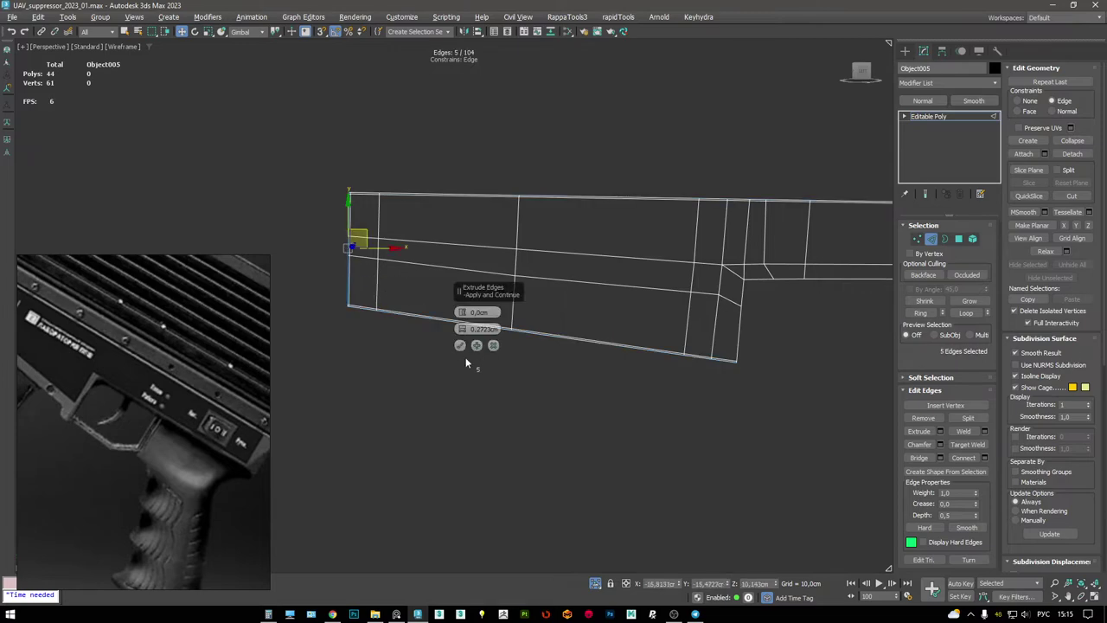
scroll(606, 295, "up", 3)
double_click(703, 270)
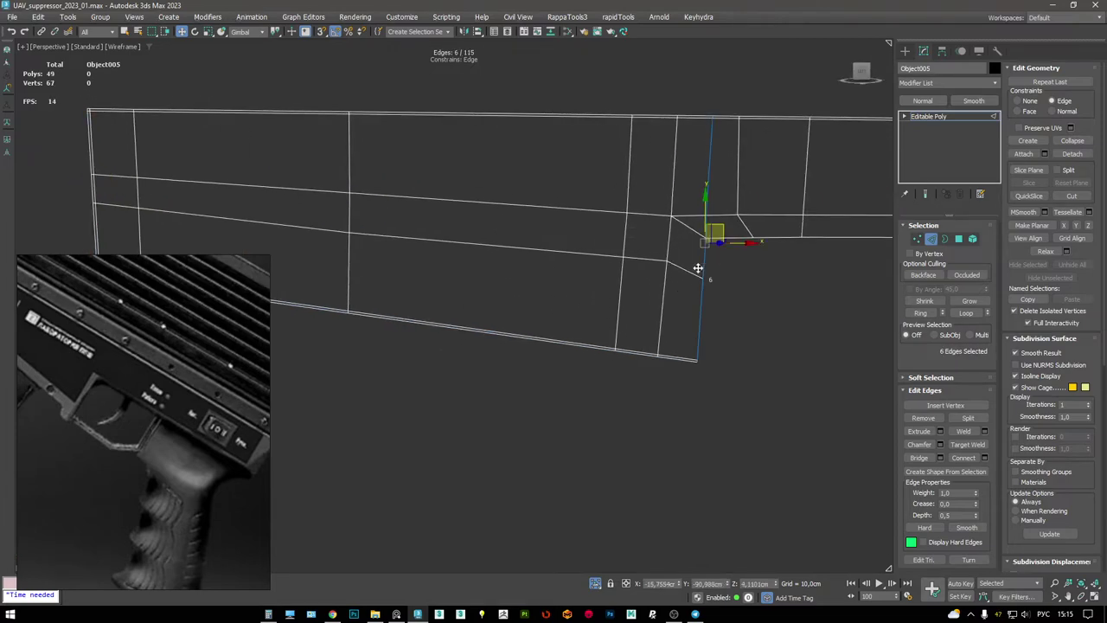
scroll(621, 260, "up", 3)
scroll(622, 260, "up", 2)
key("shift+e")
double_click(644, 245)
scroll(619, 237, "down", 5)
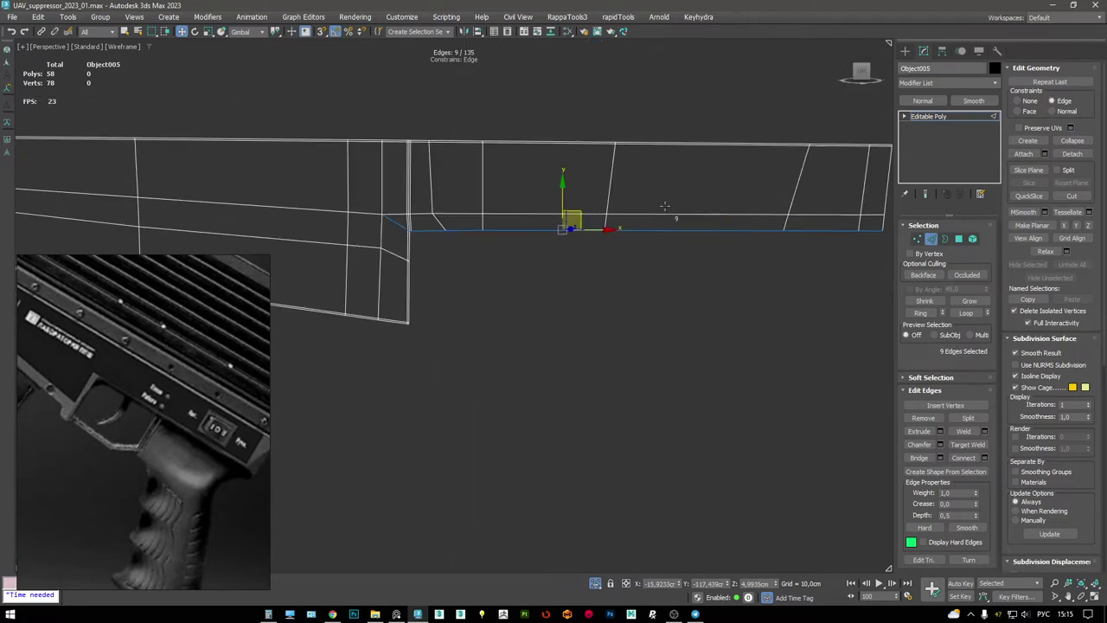
key("shift+e")
left_click(424, 255)
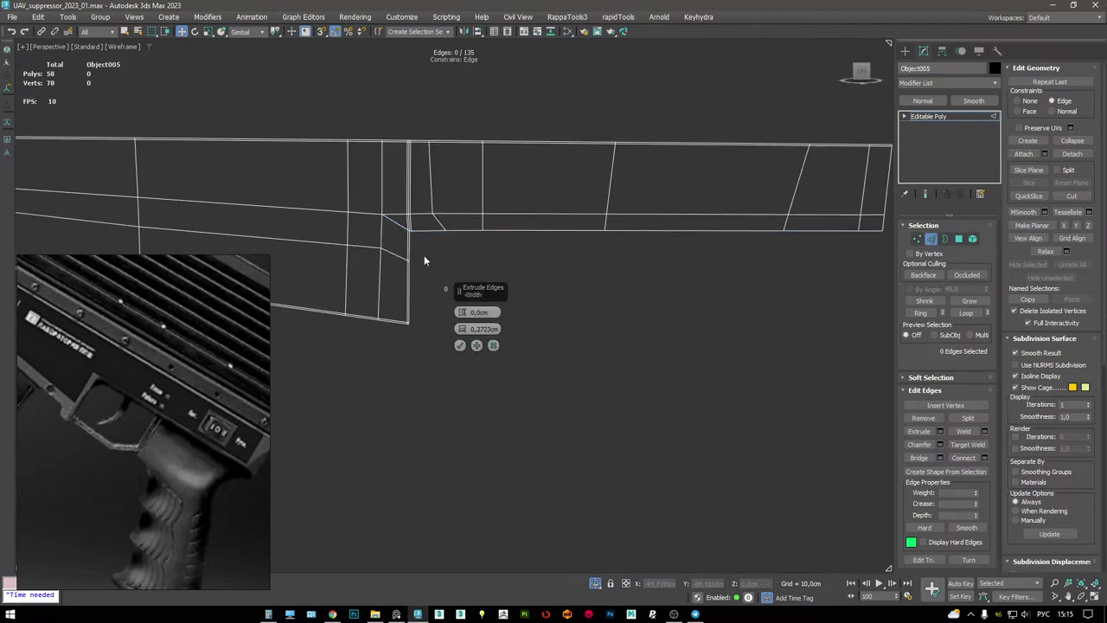
left_click(460, 345)
scroll(440, 203, "up", 6)
- Target Weld the middle corner vertex upward, slide the diagonal edges, then remove them
key("1")
key("ctrl+w")
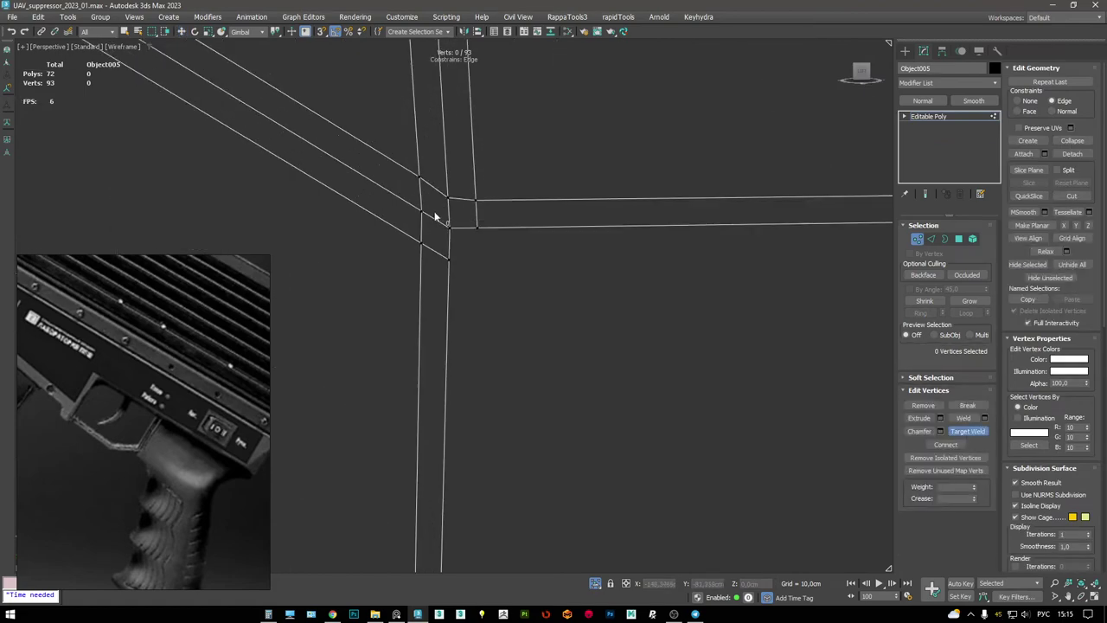
left_click_drag(424, 214, 418, 177)
scroll(422, 186, "down", 3)
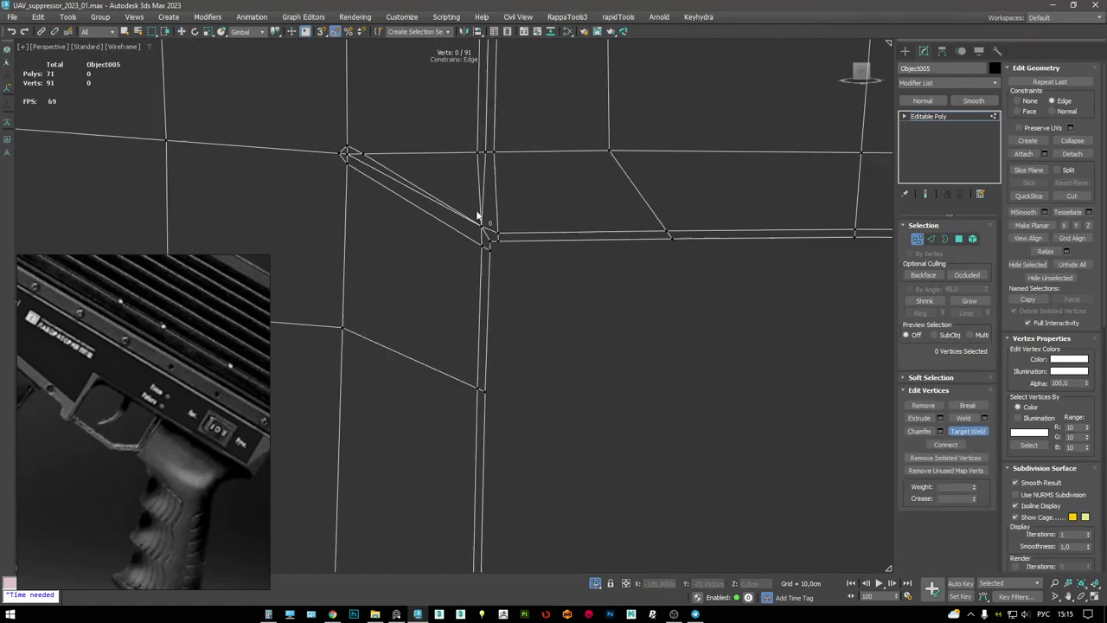
key("w")
key("2")
left_click(415, 191)
left_click_drag(477, 187, 485, 175)
scroll(482, 178, "down", 2)
middle_click_drag(472, 253, 478, 278)
key("ctrl+BackSpace")
- Collapse the five corner vertices into a single vertex
key("1")
scroll(480, 279, "up", 2)
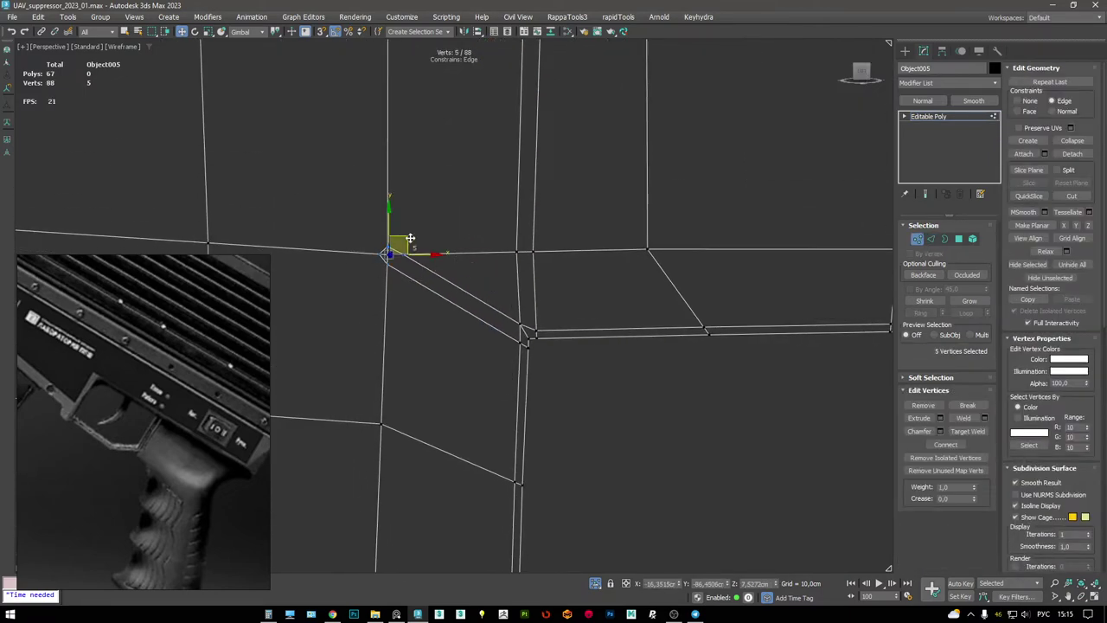
key("ctrl+alt+c")
key("ctrl+alt+c")
middle_click_drag(546, 318, 627, 205)
scroll(649, 209, "up", 6)
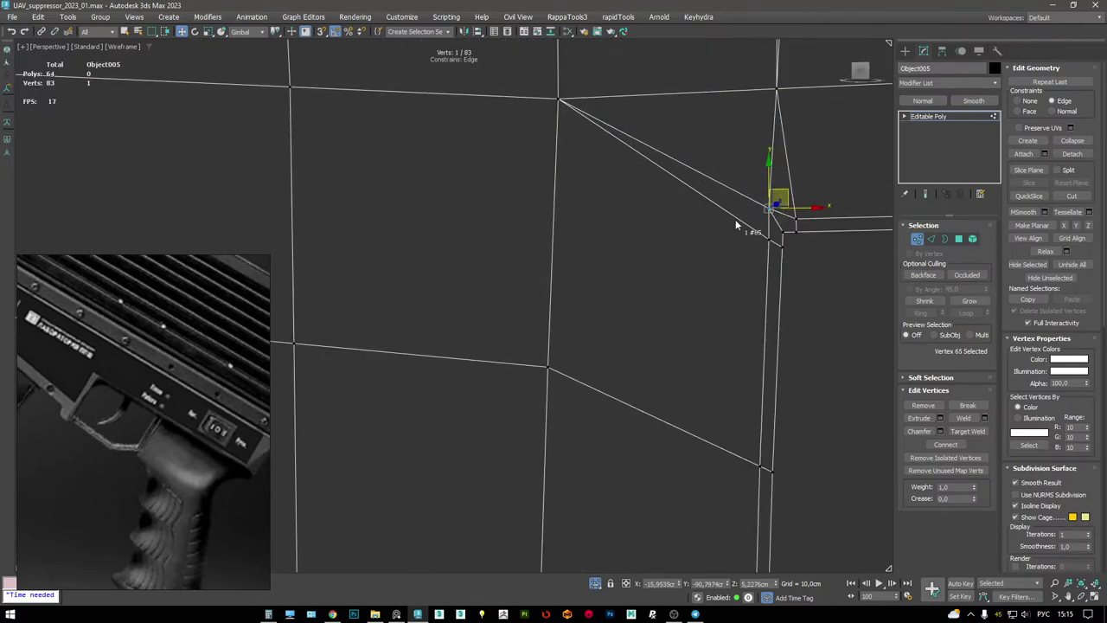
scroll(706, 223, "up", 2)
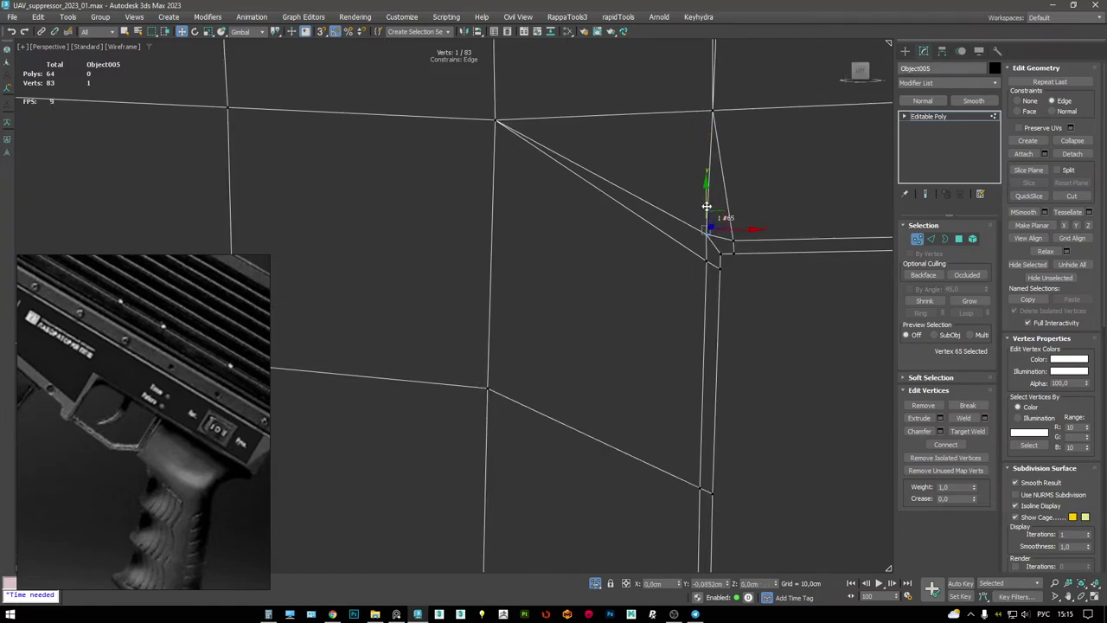
middle_click_drag(707, 238, 619, 281)
- Cut new edges at the top corner vertex, remove the leftover vertex, and return to shaded display
key("2")
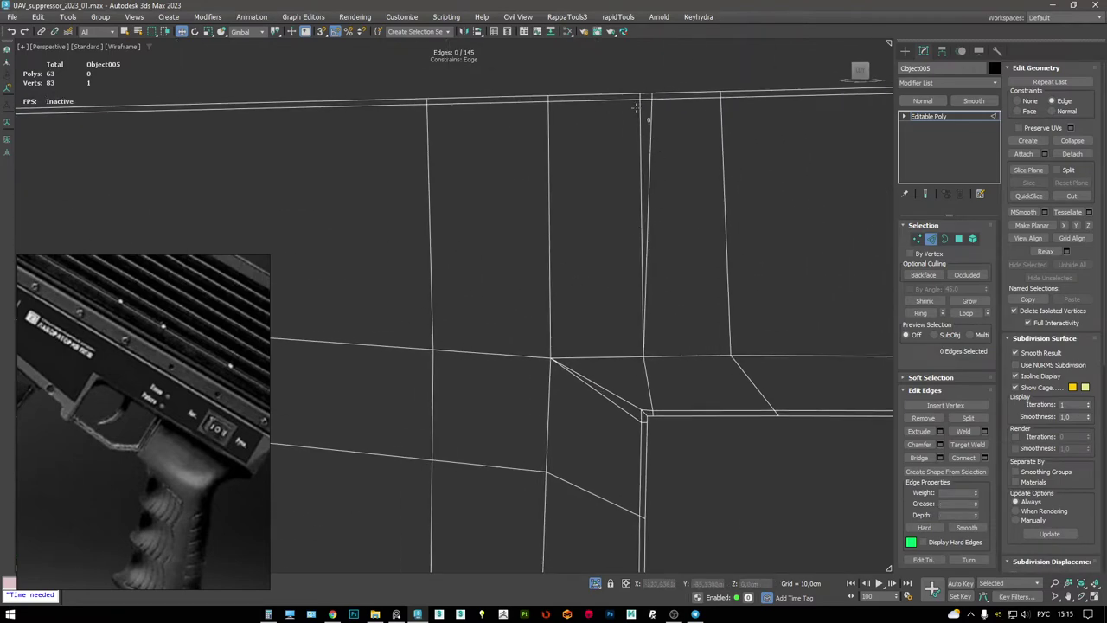
key("1")
left_click_drag(674, 367, 618, 71)
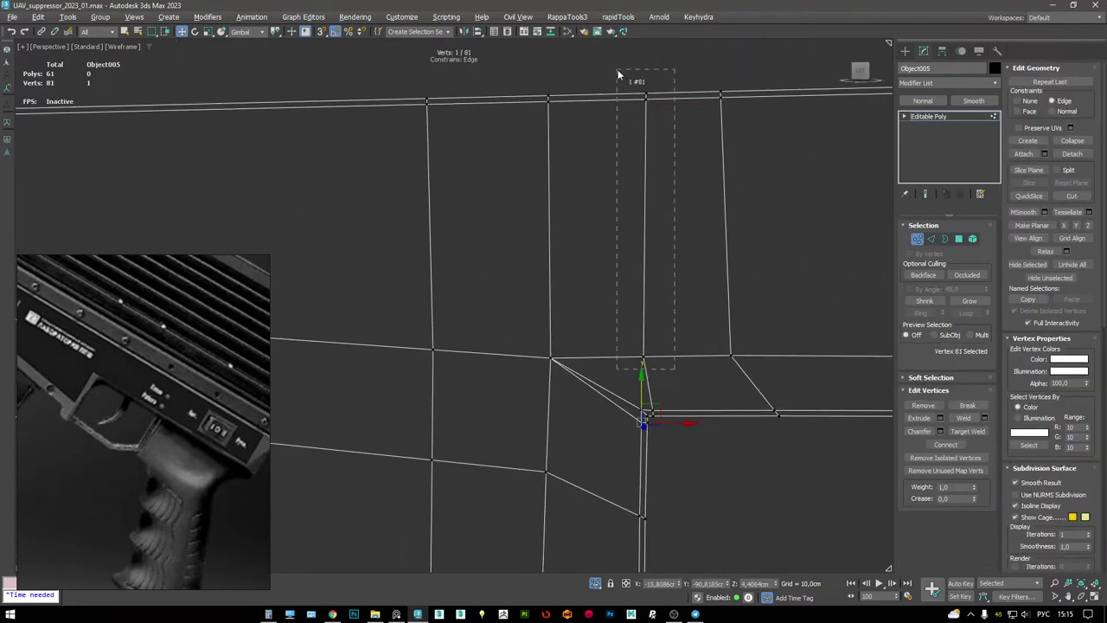
middle_click_drag(697, 188, 708, 236, "alt")
key("alt+c")
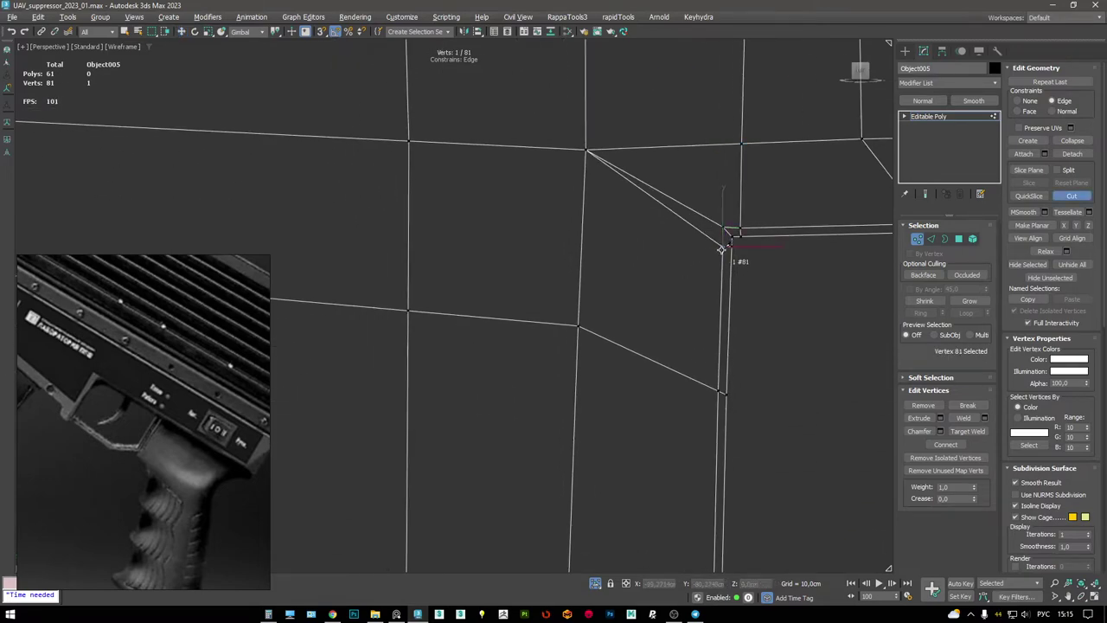
key("2")
left_click(682, 213)
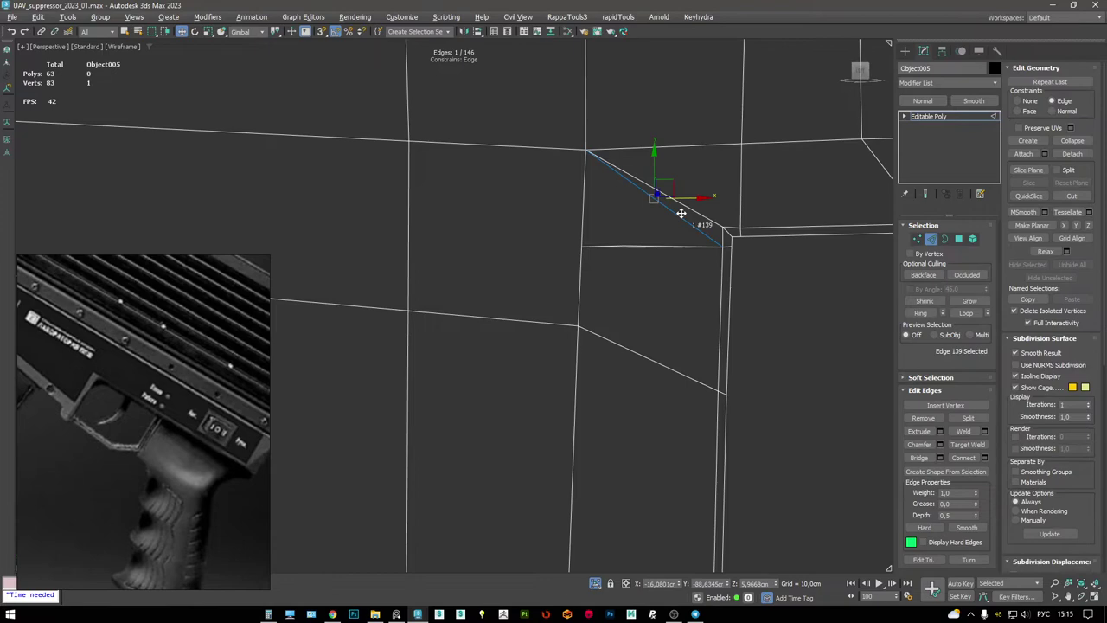
scroll(651, 274, "up", 4)
key("1")
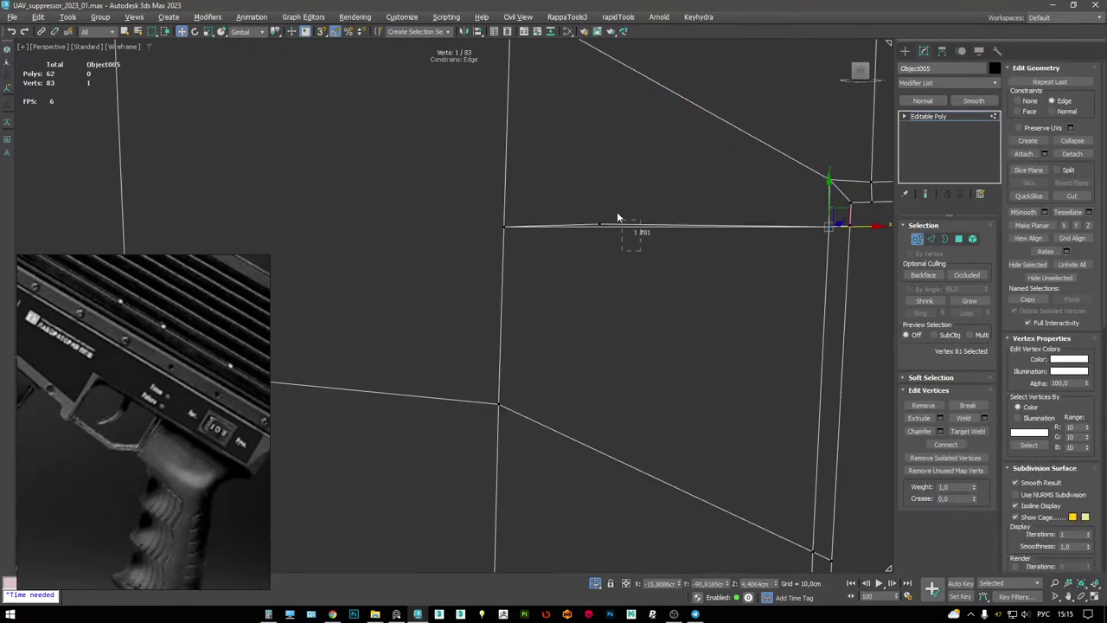
key("BackSpace")
key("F3")
- Slide a new edge loop in along the strip's bottom border
scroll(588, 195, "down", 5)
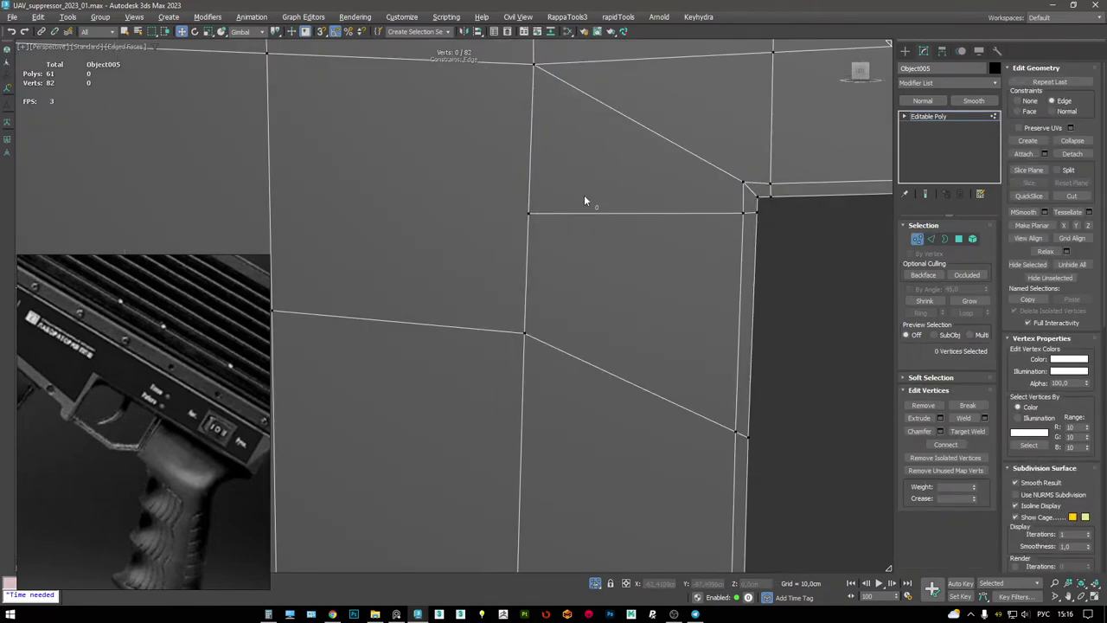
middle_click_drag(684, 202, 725, 191)
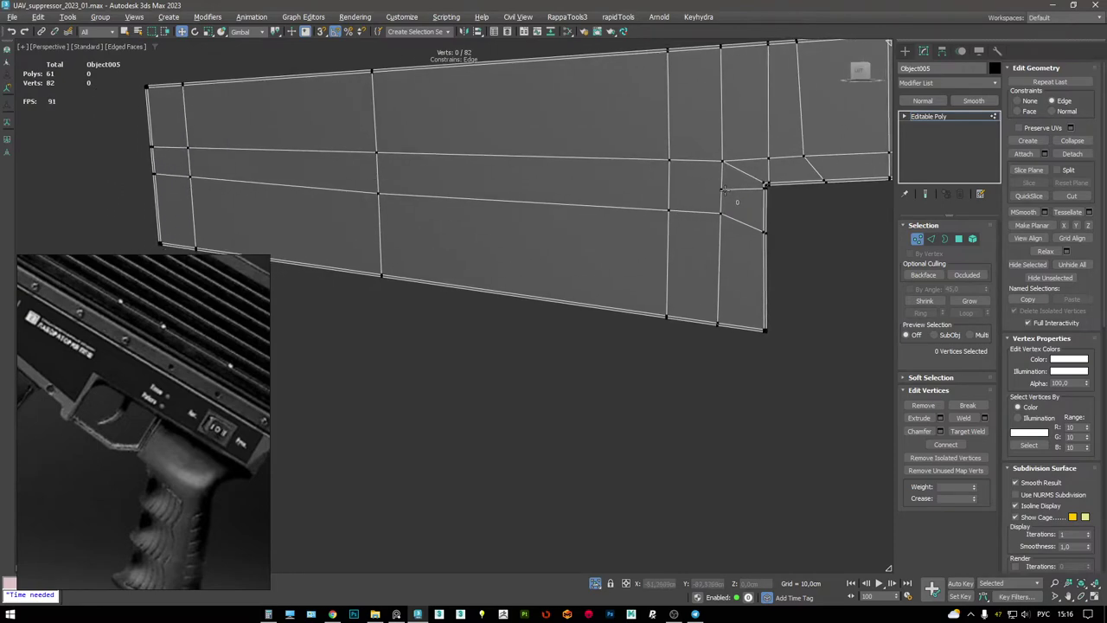
key("2")
double_click(464, 198)
left_click_drag(530, 216, 712, 230)
key("w")
- Cut new edges and select the edges at the notch corner
middle_click_drag(674, 216, 564, 350)
key("1")
key("alt+c")
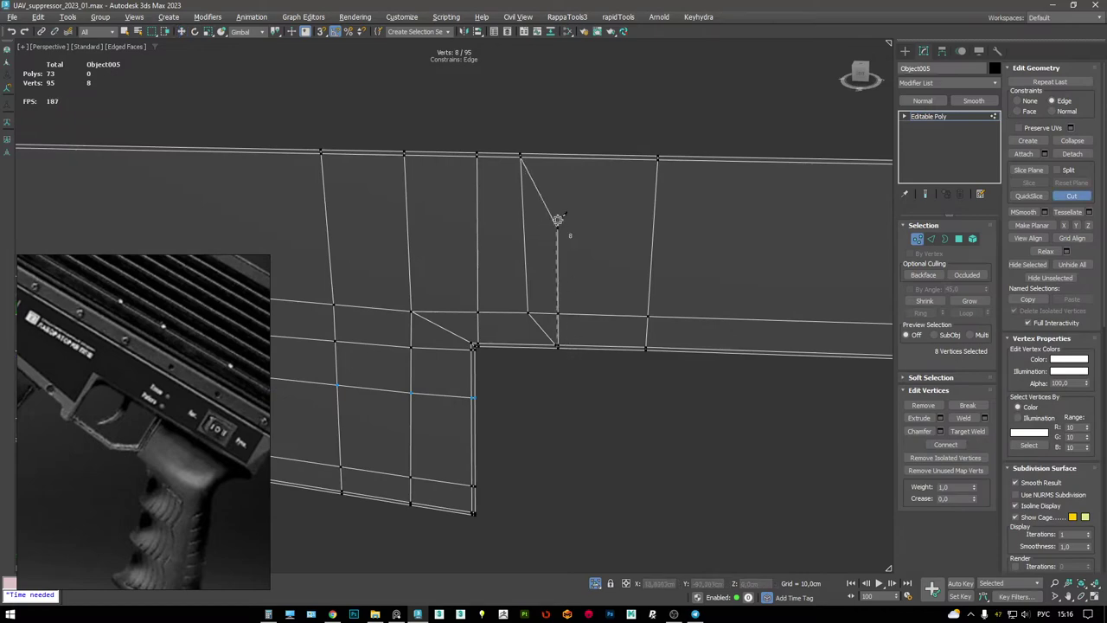
key("2")
double_click(528, 215)
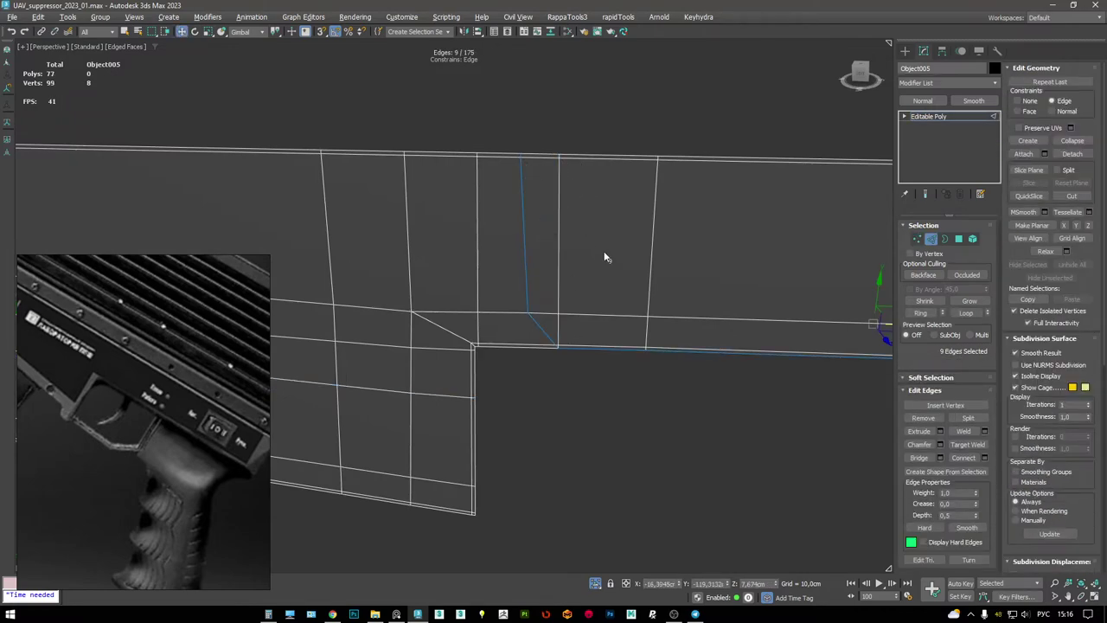
scroll(589, 246, "down", 3)
left_click_drag(511, 134, 511, 134, "alt")
- Add a horizontal edge loop running along the side bar
scroll(461, 239, "up", 5)
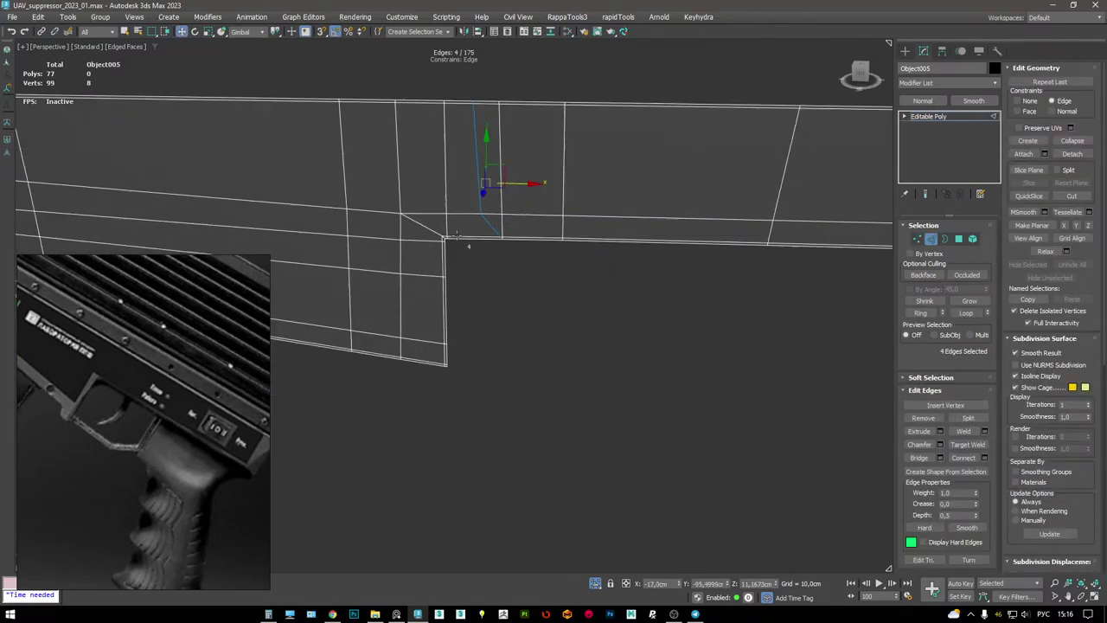
scroll(461, 239, "down", 6)
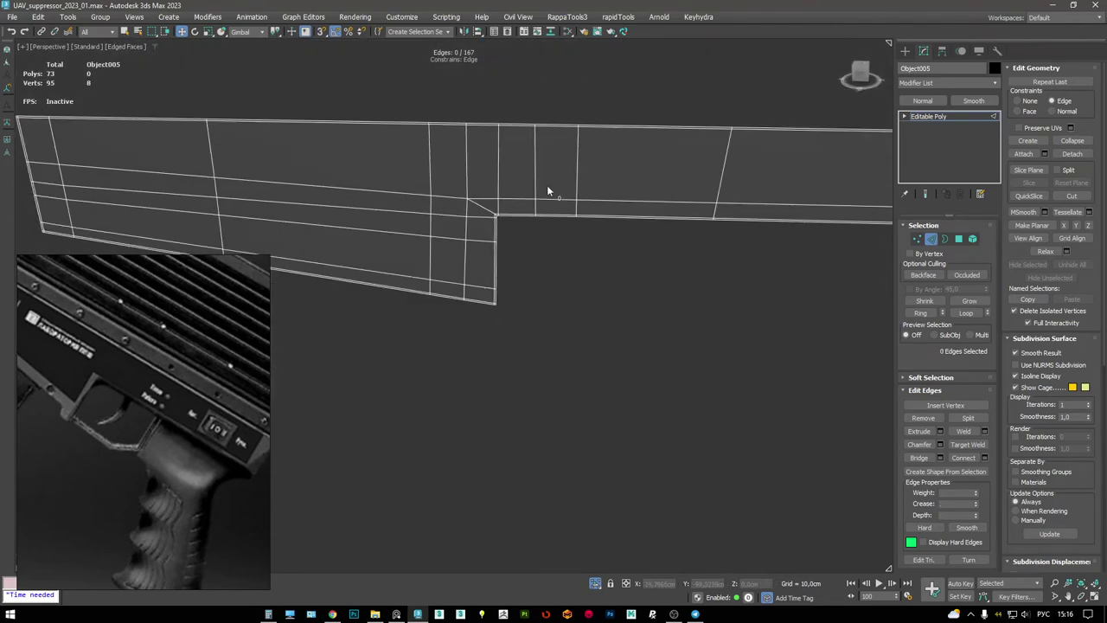
middle_click_drag(548, 193, 524, 210)
middle_click_drag(643, 205, 746, 184, "alt")
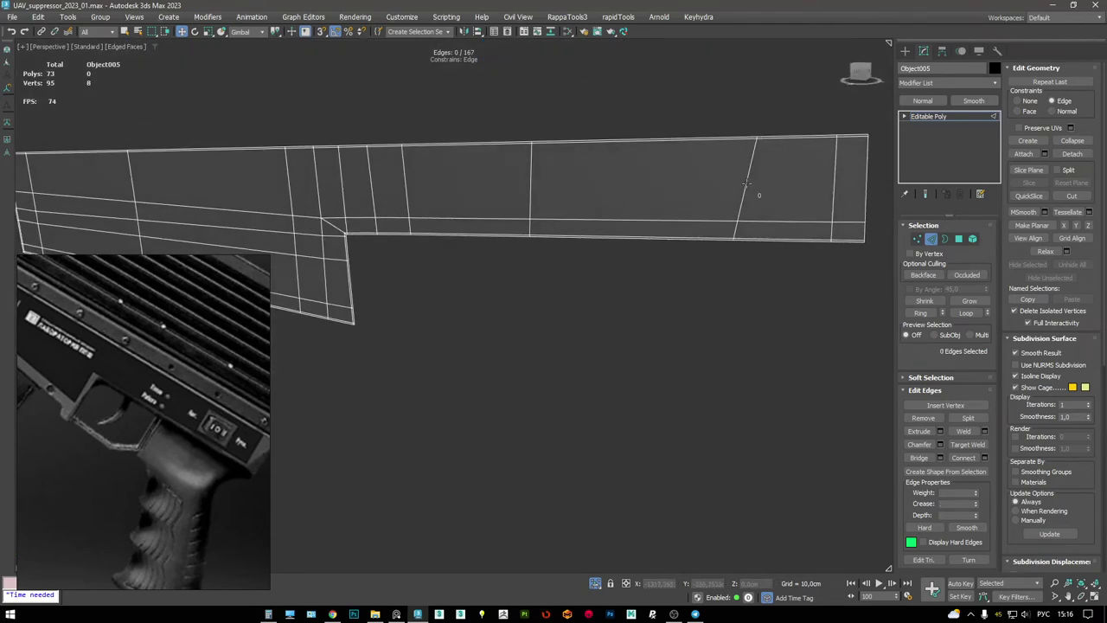
left_click(809, 164)
key("w")
scroll(761, 203, "up", 5)
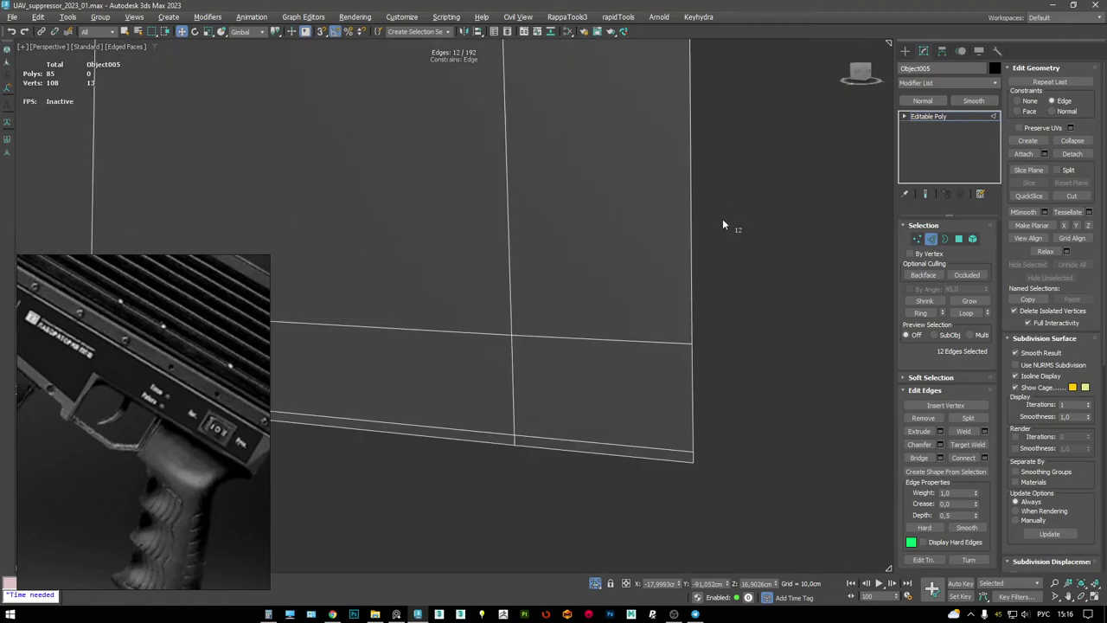
- Extrude the bar's end edge loop, exit edge editing, and end isolation to show the rifle
double_click(692, 225)
key("shift+e")
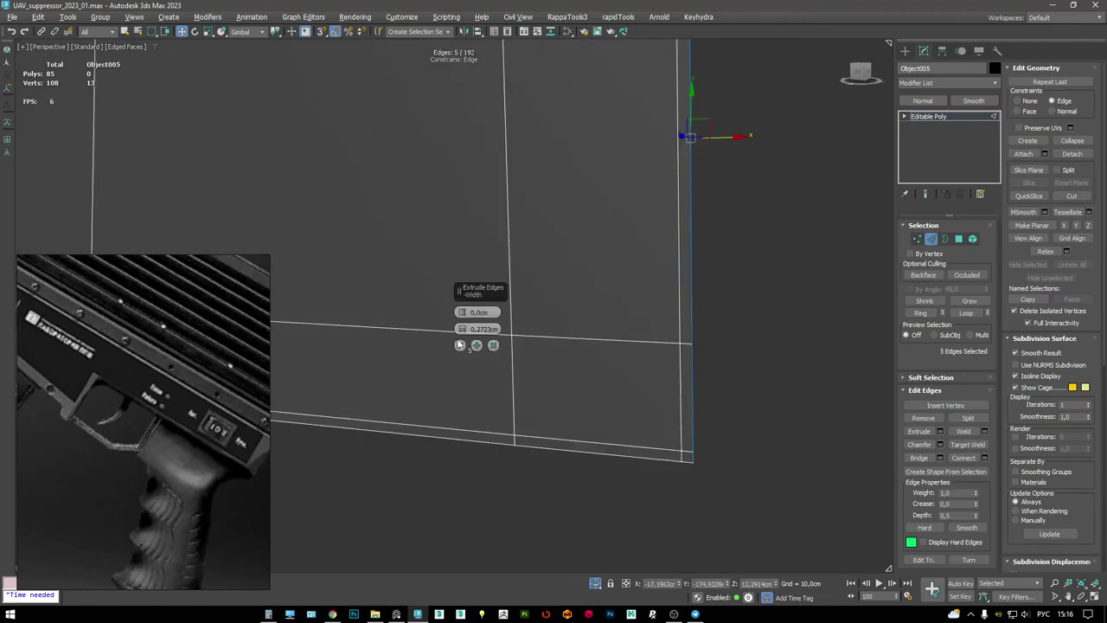
scroll(724, 250, "down", 5)
middle_click_drag(724, 250, 403, 144, "alt")
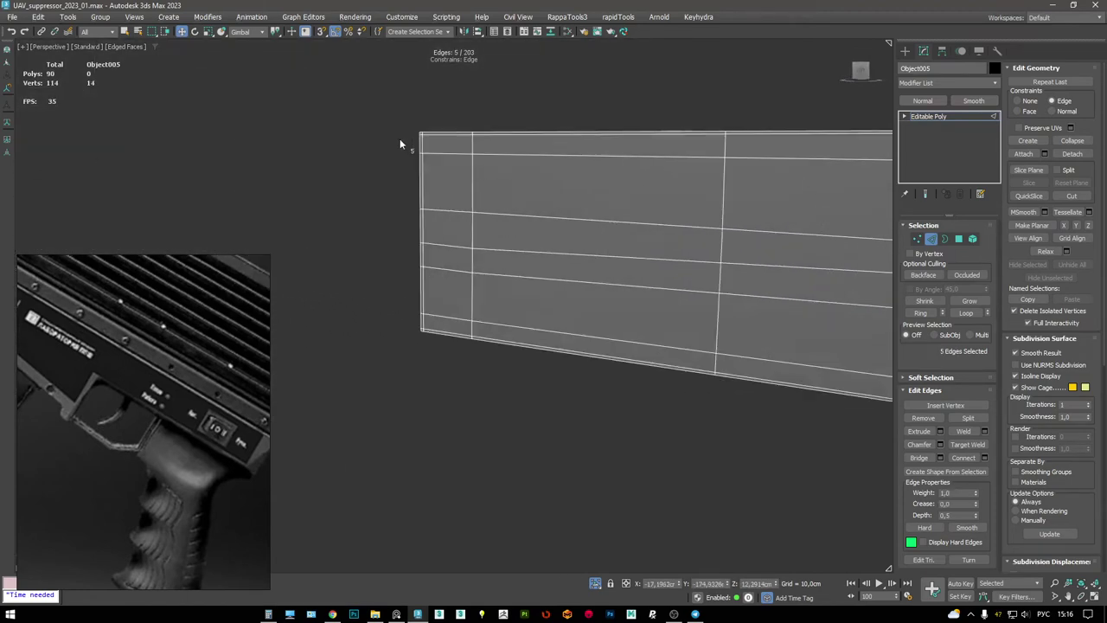
scroll(557, 167, "up", 5)
left_click(950, 117)
key("alt+q")
scroll(606, 185, "down", 3)
scroll(633, 198, "up", 1)
mouse_move(633, 198)
middle_mouse_down("alt")
mouse_move(671, 179)
mouse_move(871, 160)
middle_mouse_up("alt")
- Add a Symmetry modifier to the bar and reset its X value to 0
right_click(671, 182)
left_click(692, 181)
key("F3")
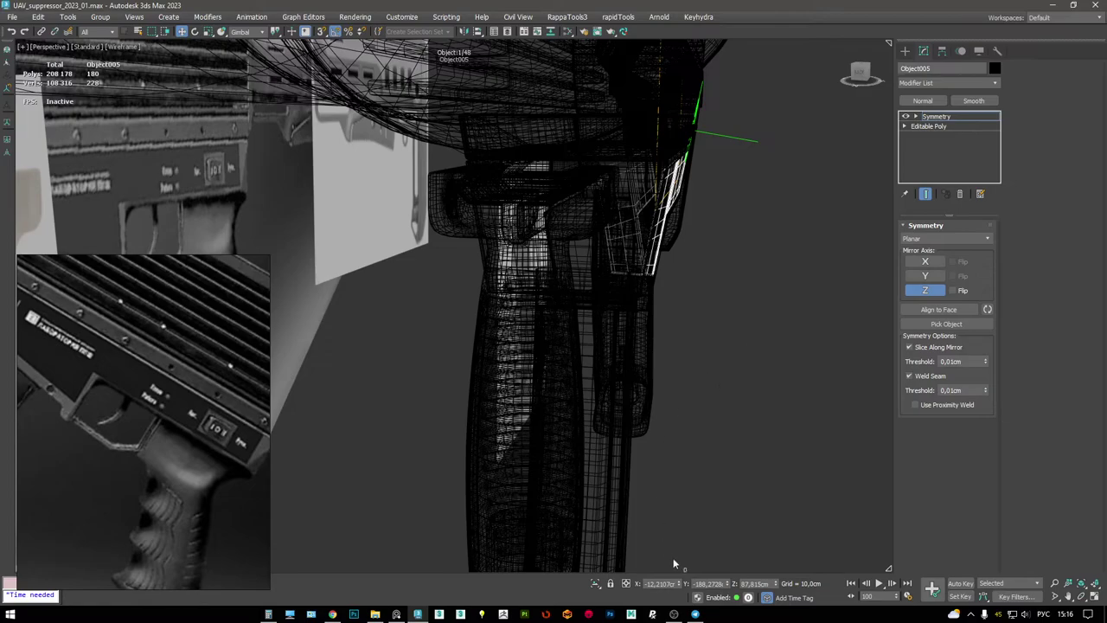
right_click(681, 584)
- Add TurboSmooth to the bar and view the smoothed grip in shaded mode
right_click(718, 217)
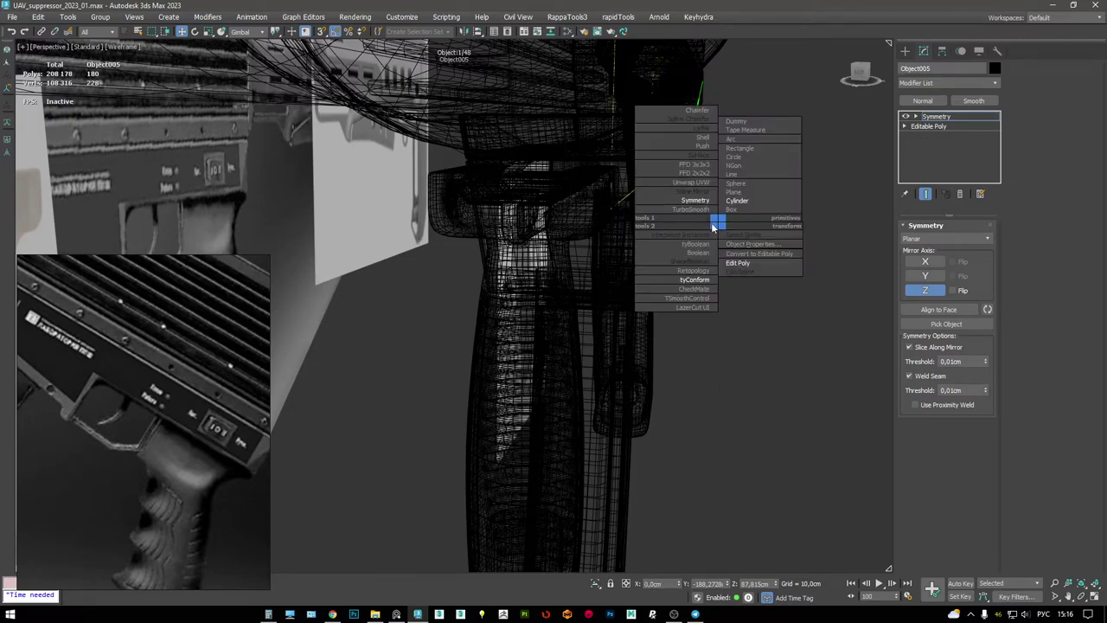
left_click(694, 209)
key("F3")
scroll(609, 205, "down", 3)
mouse_move(609, 205)
middle_mouse_down()
mouse_move(454, 214)
mouse_move(588, 294)
mouse_move(634, 294)
mouse_move(606, 285)
middle_mouse_up()
scroll(454, 214, "down", 4)
left_click(605, 303)
- Select the receiver Object003 and inspect its base mesh beneath the smoothing in wireframe
scroll(635, 294, "up", 5)
scroll(605, 286, "up", 2)
left_click(539, 314)
key("F3")
key("F3")
left_click(928, 136)
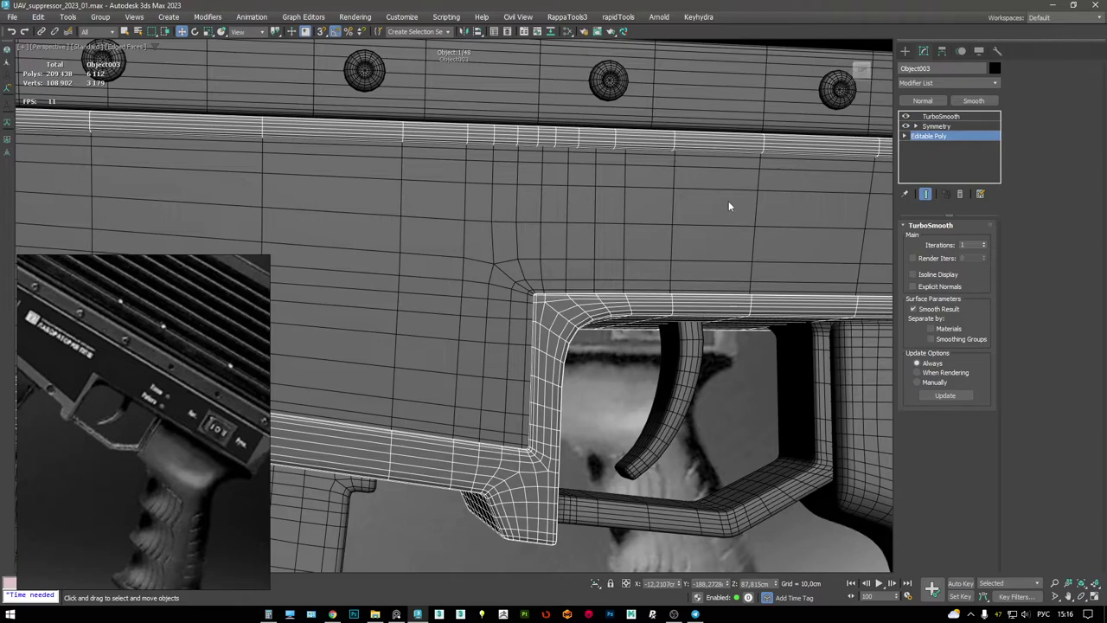
scroll(554, 307, "up", 6)
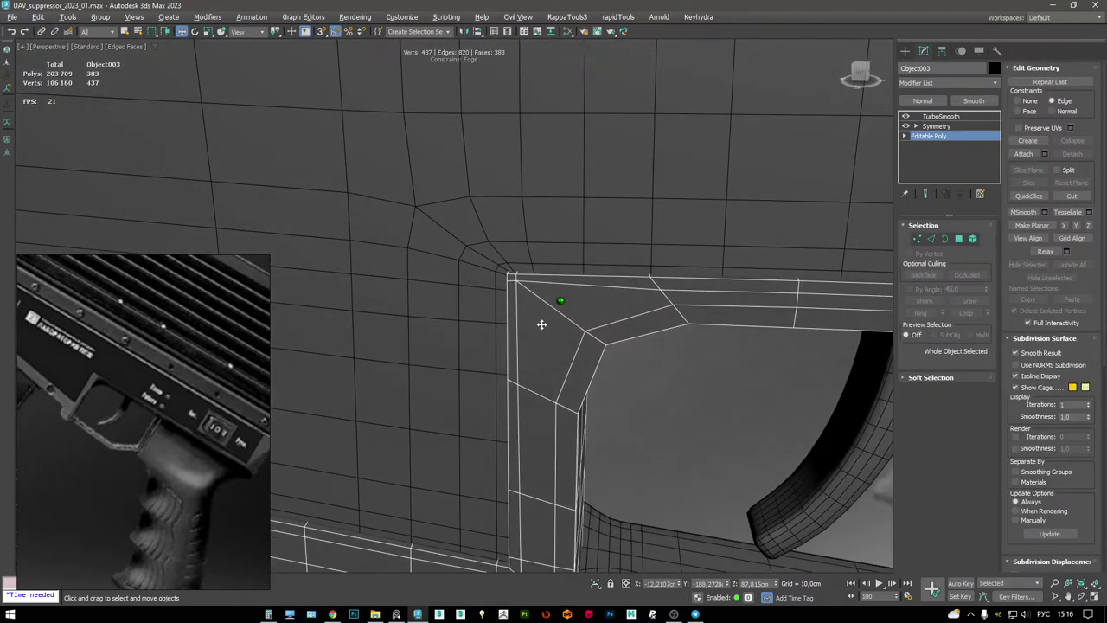
left_click(957, 119)
- Return the viewport to Default Shading with the edge overlay shown
scroll(589, 264, "down", 5)
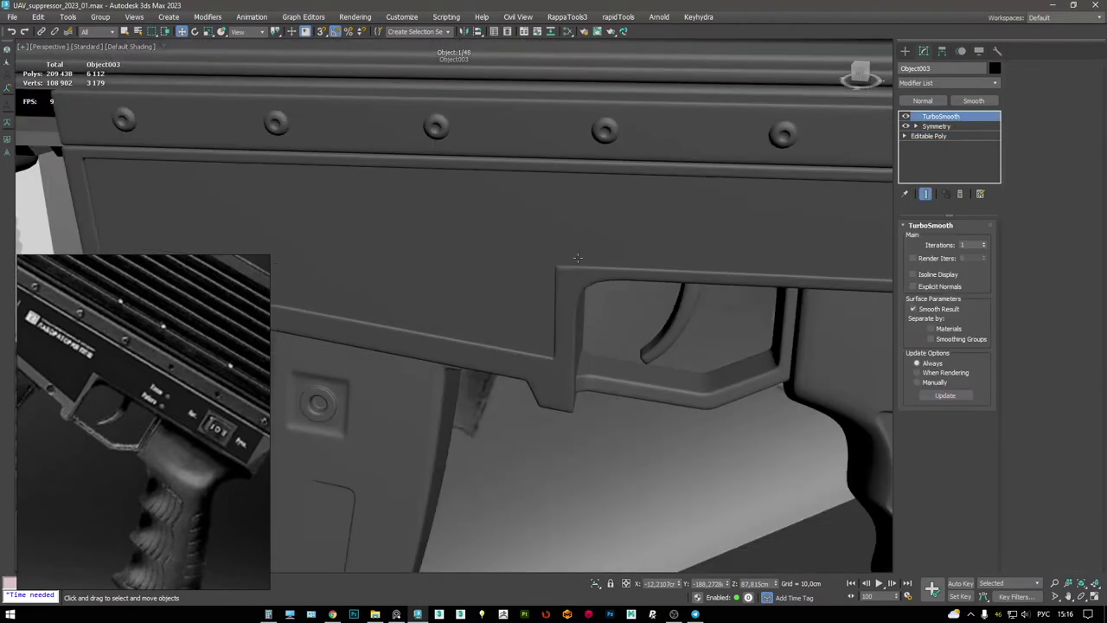
key("F3")
mouse_move(588, 265)
middle_mouse_down("alt")
mouse_move(564, 297)
mouse_move(558, 275)
mouse_move(585, 209)
middle_mouse_up("alt")
key("F3")
key("F4")
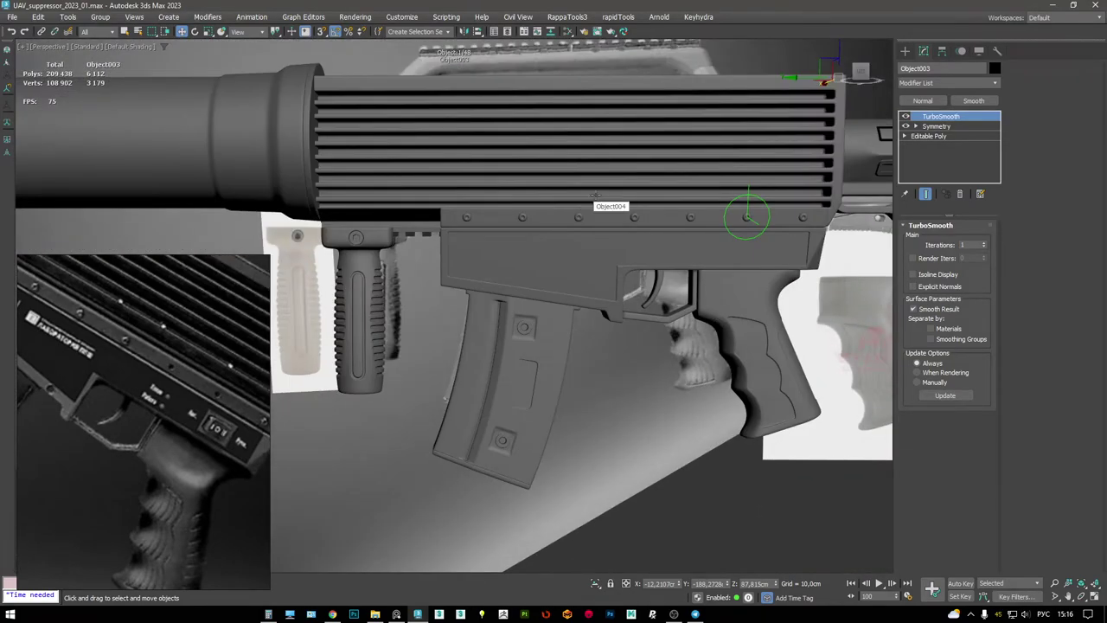
key("F4")
scroll(592, 199, "up", 4)
- Select the receiver bolt row Cylinder006 and isolate it with Alt+Q
left_click(799, 240)
middle_click_drag(799, 240, 718, 215, "alt")
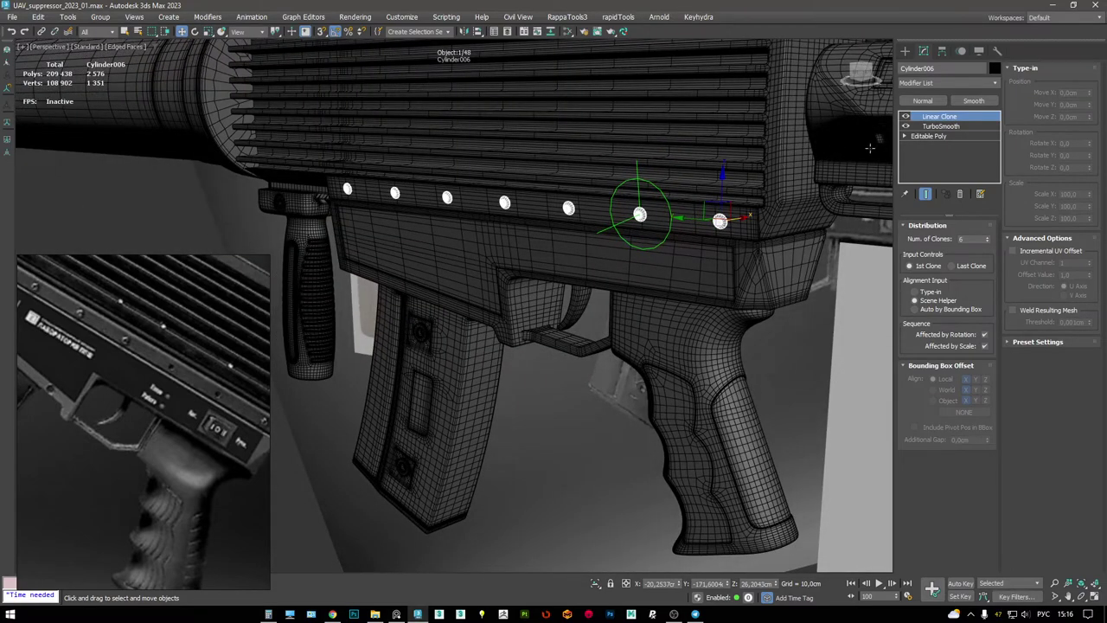
left_click(692, 201)
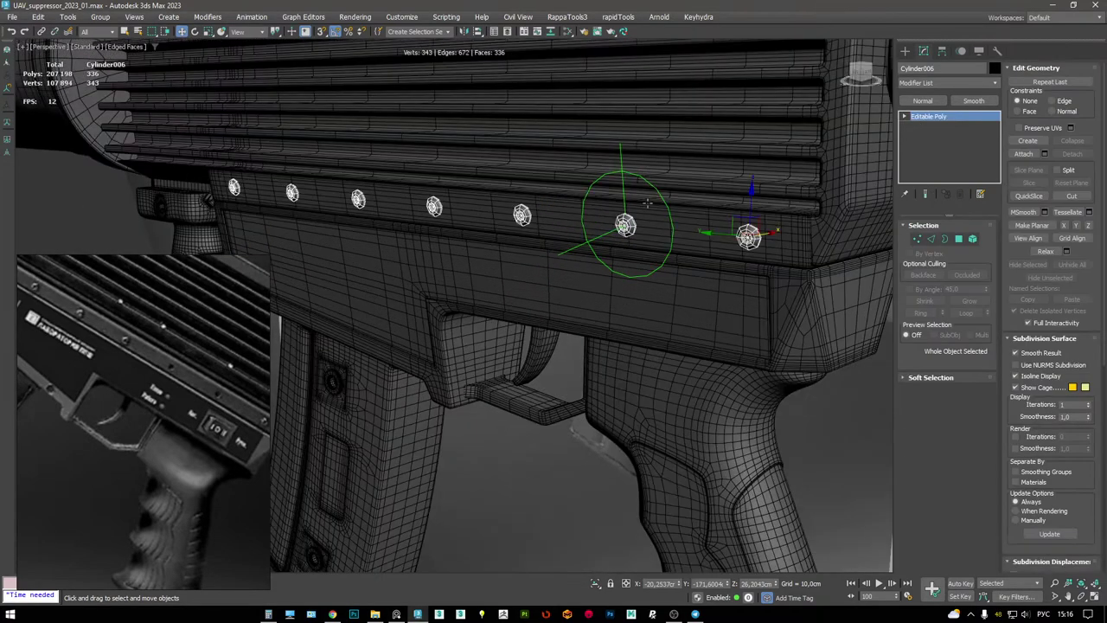
middle_click_drag(692, 200, 655, 195, "alt")
left_click(657, 192)
left_click(660, 197)
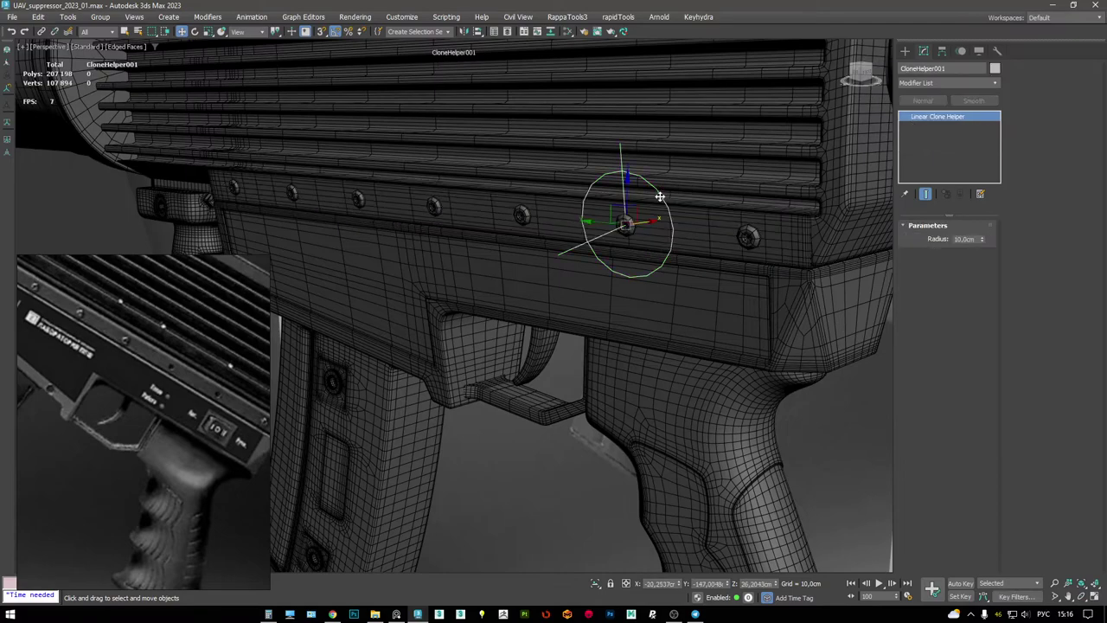
left_click(628, 221)
key("alt+q")
middle_click_drag(597, 235, 635, 254, "alt")
- Add a Symmetry modifier to the bolts, mirrored on X at 0 with Flip enabled
right_click(669, 250)
key("Escape")
right_click(605, 254)
left_click(586, 242)
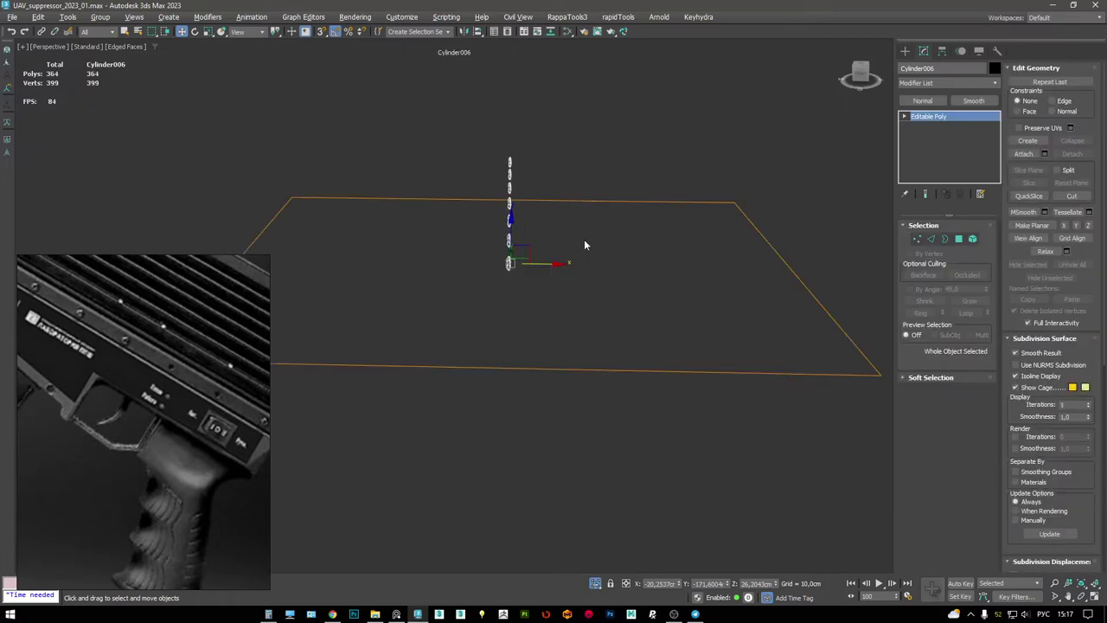
right_click(679, 582)
left_click(941, 262)
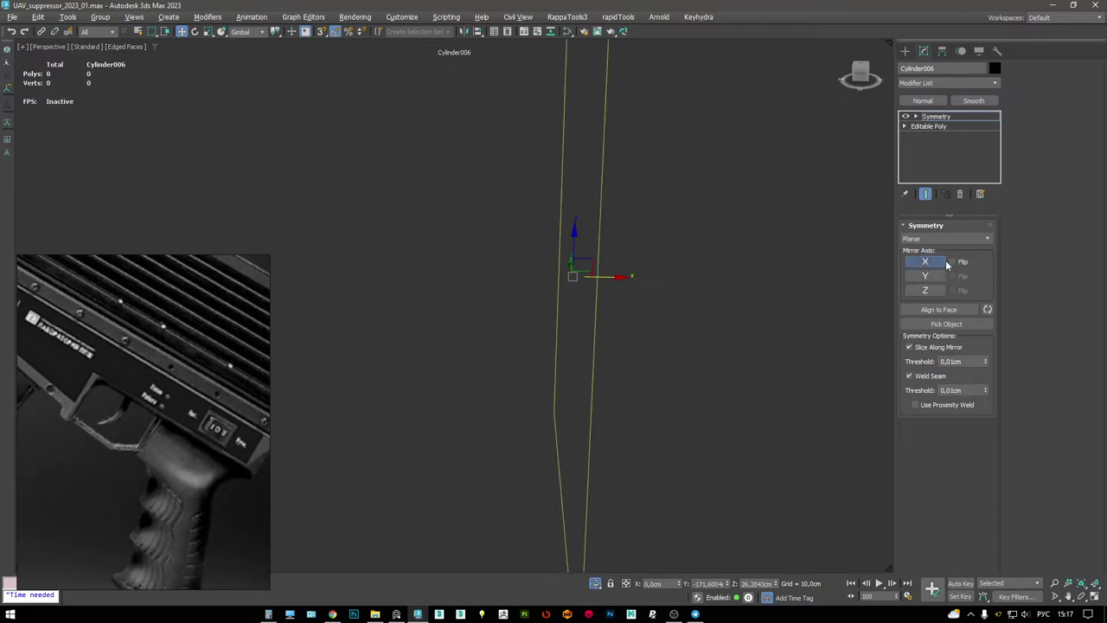
left_click(953, 262)
- Add TurboSmooth to the mirrored bolts
middle_click_drag(605, 242, 692, 223, "alt")
right_click(696, 222)
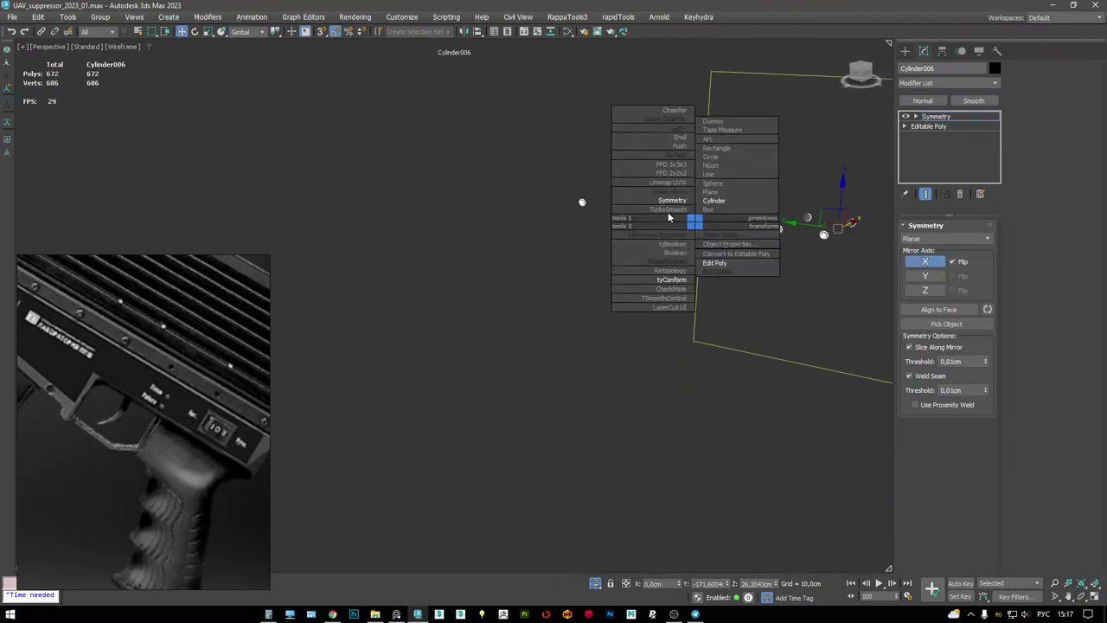
left_click(628, 226)
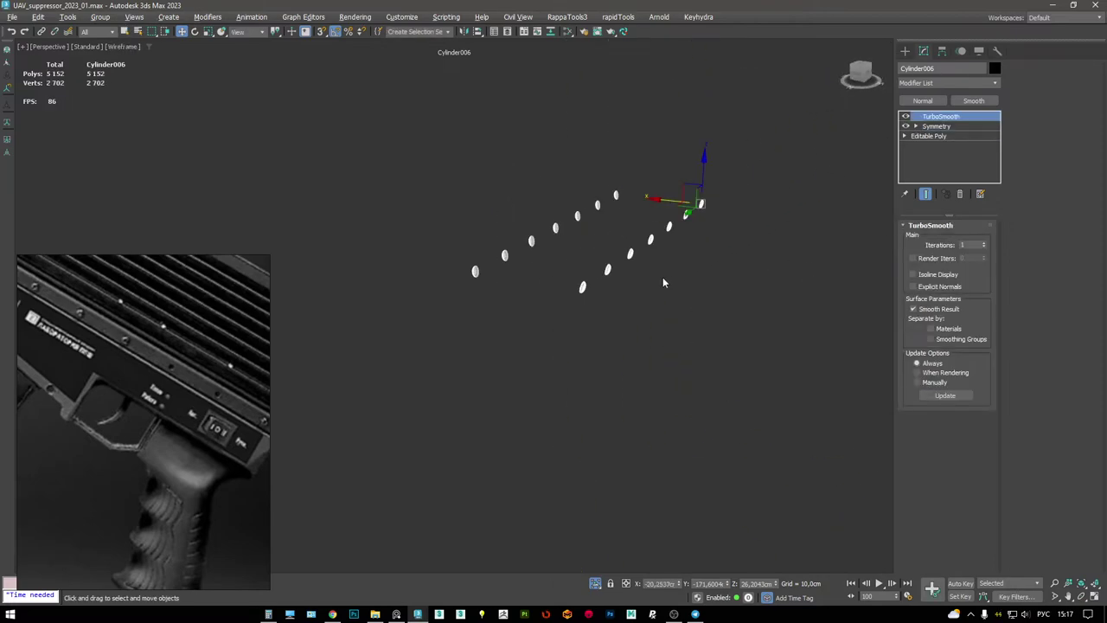
- Exit isolation, restore shaded view with edges, and start selecting the foregrip rail pieces
key("alt+q")
key("F3")
scroll(589, 268, "up", 2)
key("F4")
scroll(589, 269, "up", 2)
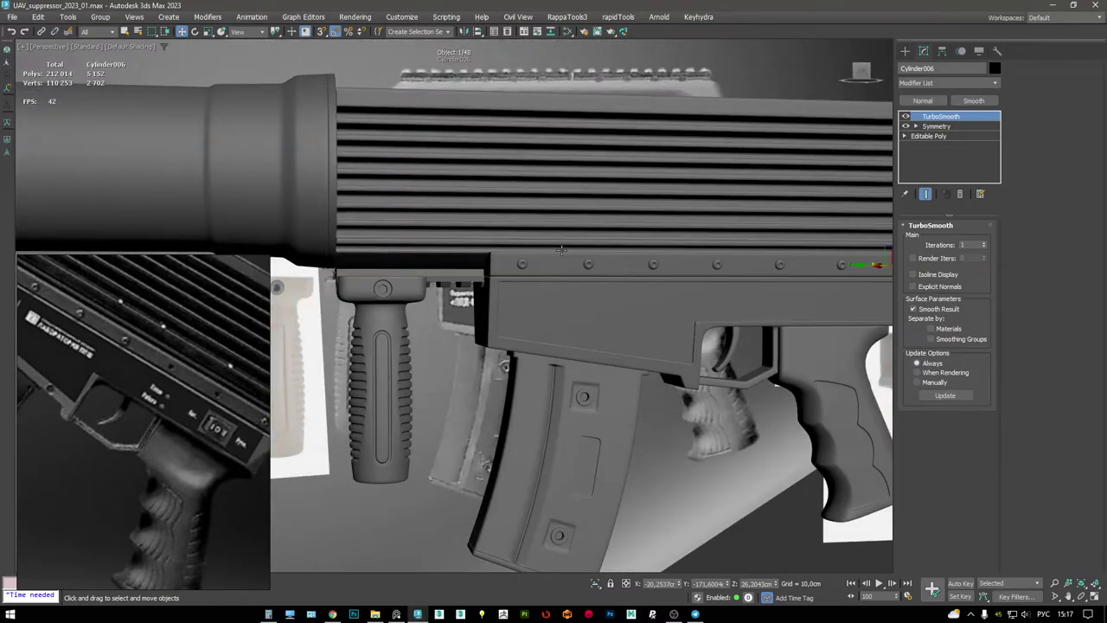
mouse_move(589, 268)
middle_mouse_down()
mouse_move(712, 233)
mouse_move(709, 259)
mouse_move(729, 276)
mouse_move(729, 306)
mouse_move(680, 235)
middle_mouse_up()
left_click(700, 259)
left_click(679, 235, "ctrl")
- Isolate the eight foregrip rail pieces and turn off smoothing on the end cap
left_click(597, 246, "ctrl")
middle_click_drag(597, 247, 571, 244, "alt")
left_click(542, 246, "ctrl")
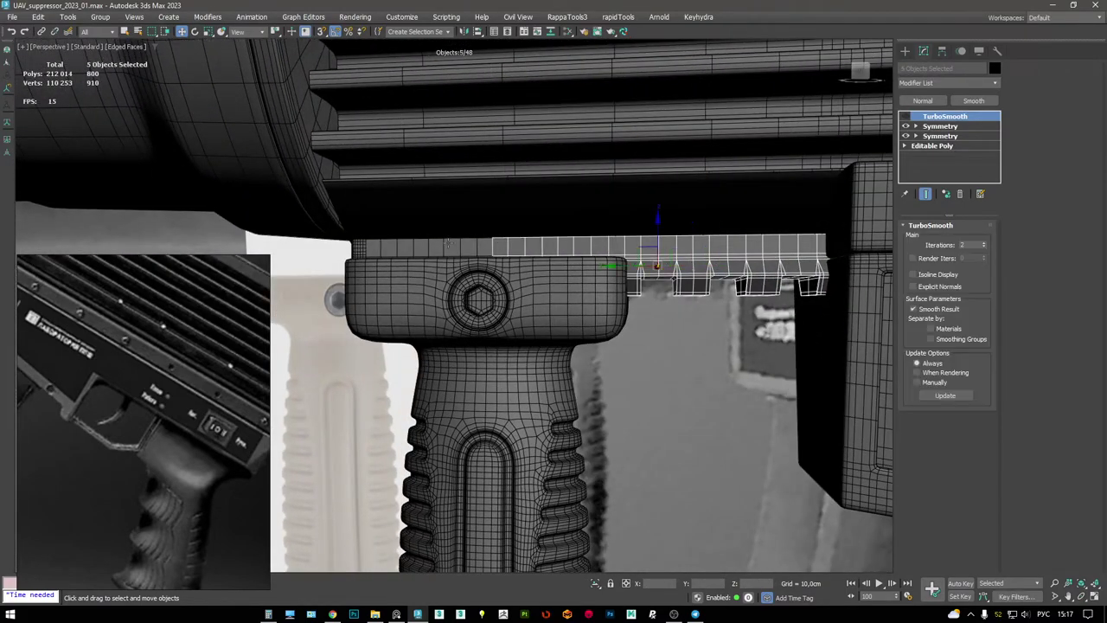
left_click(365, 246, "ctrl")
key("alt+q")
scroll(429, 269, "up", 5)
left_click(433, 277)
left_click(906, 117)
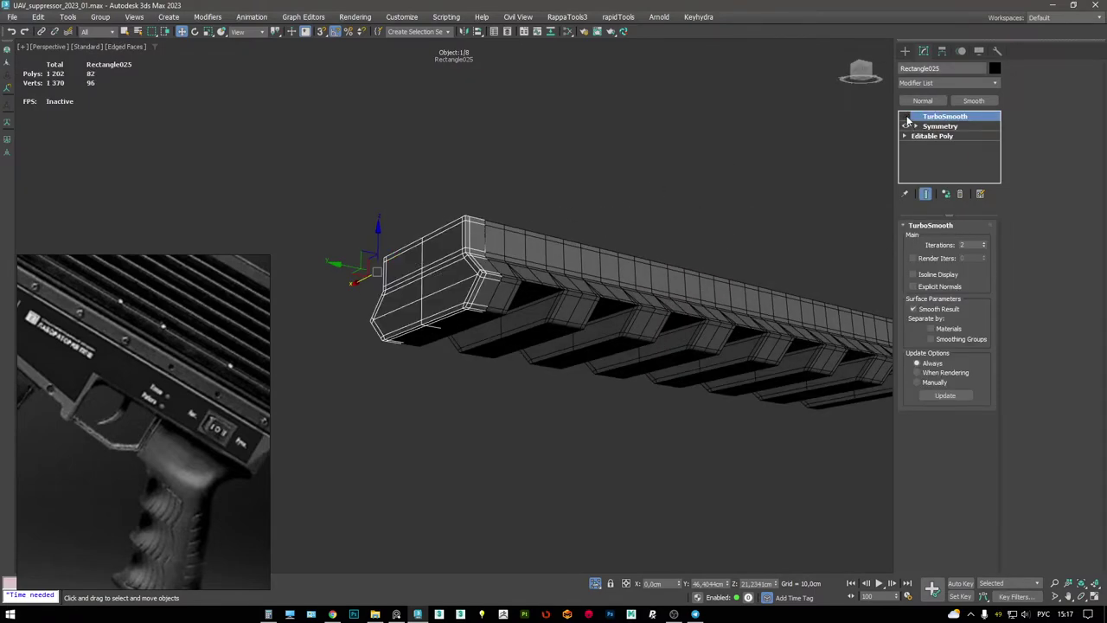
scroll(665, 229, "down", 5)
left_click_drag(741, 322, 416, 180)
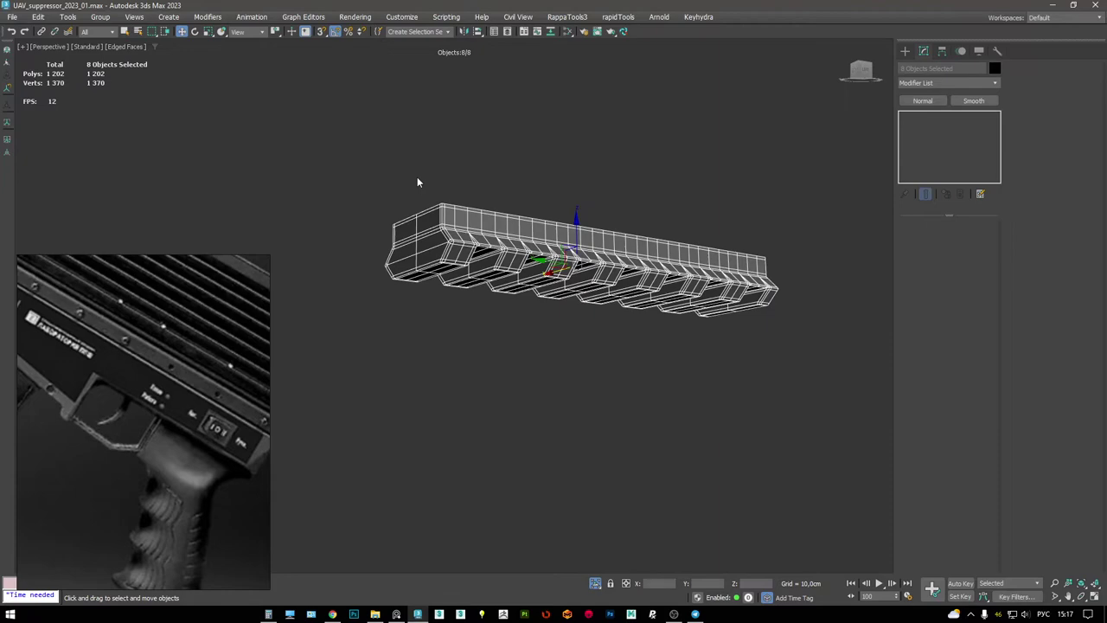
- Convert the rail pieces to Editable Poly and reselect all eight
middle_click_drag(550, 236, 587, 249, "alt")
right_click(587, 249)
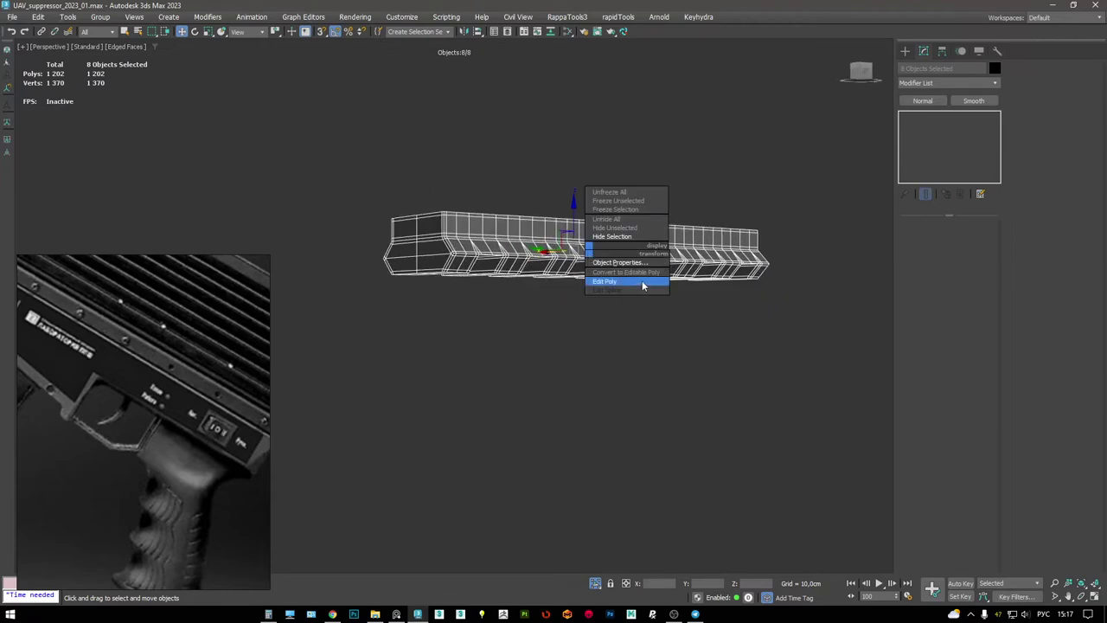
left_click(639, 274)
middle_click_drag(638, 275, 610, 283, "alt")
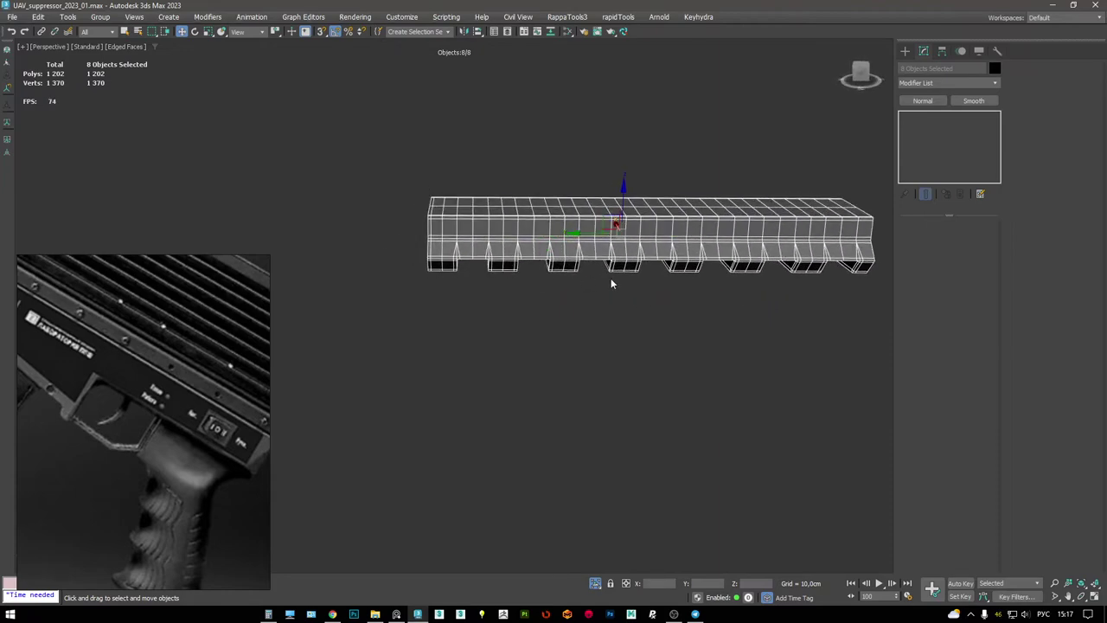
left_click(722, 232)
middle_click_drag(722, 232, 658, 215, "alt")
key("F3")
left_click(648, 216)
key("F3")
left_click_drag(643, 216, 278, 119)
- Merge the eight rail pieces with rapidTools fastAttach and weld all their vertices
left_click(692, 17)
mouse_move(619, 17)
left_click(626, 35)
key("1")
key("ctrl+a")
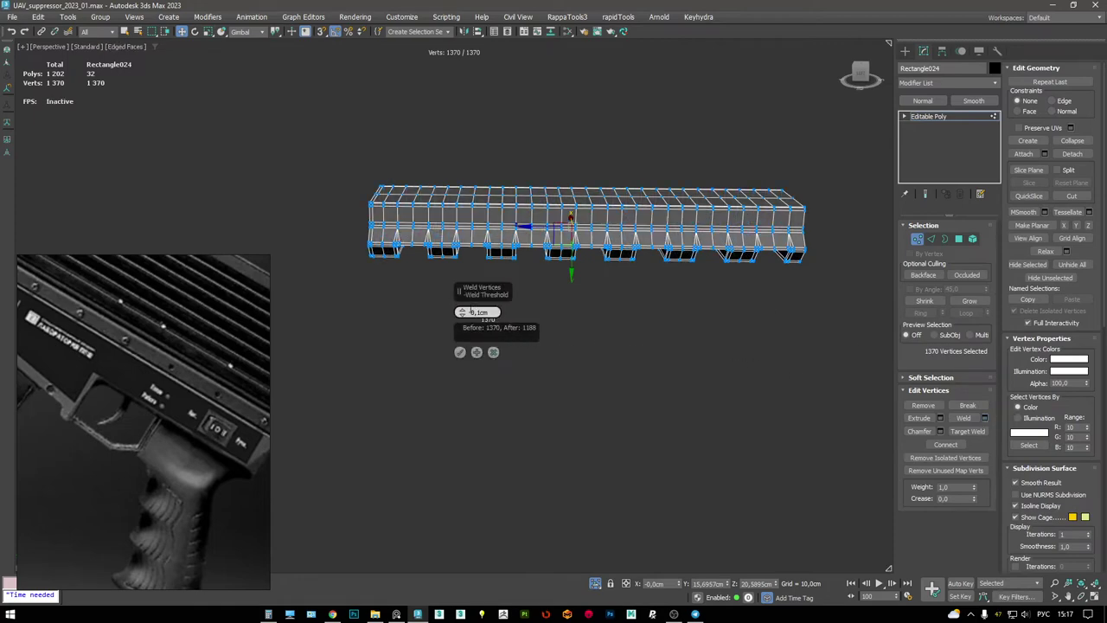
left_click(459, 353)
- Add TurboSmooth to the welded rail and toggle it to check the base mesh
middle_click_drag(469, 294, 564, 250, "alt")
right_click(578, 193)
left_click(569, 186)
scroll(564, 250, "up", 3)
left_click(906, 116)
left_click(905, 116)
scroll(440, 178, "down", 5)
- Exit isolation and compare the rail on the full rifle with smoothing off and on
mouse_move(439, 178)
middle_mouse_down("alt")
mouse_move(501, 161)
mouse_move(561, 178)
middle_mouse_up("alt")
key("F4")
key("alt+q")
key("F4")
key("F4")
key("F4")
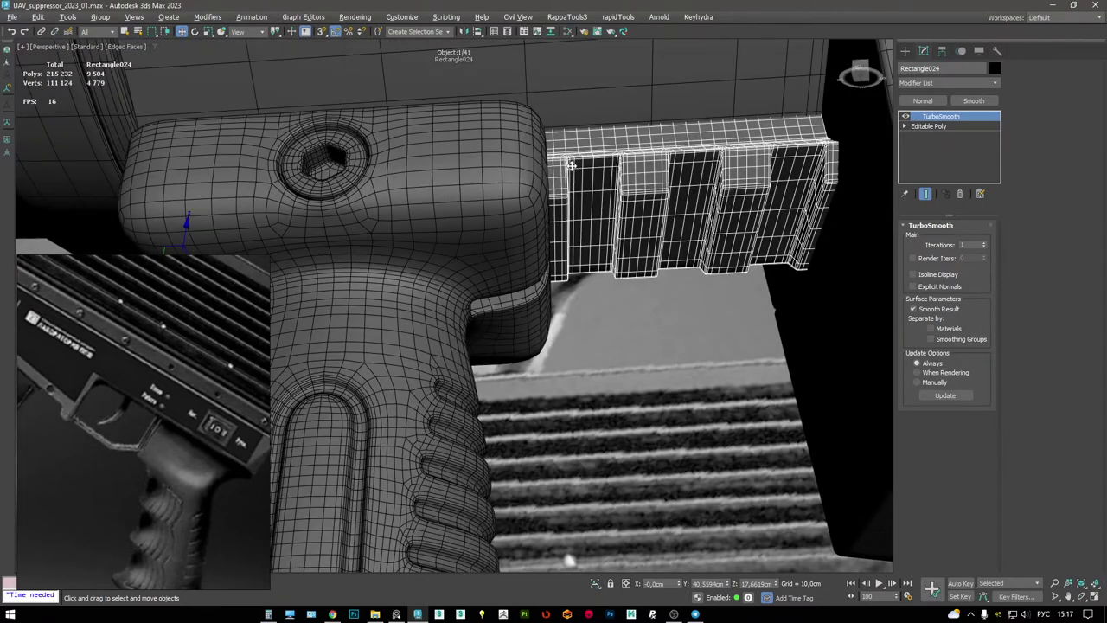
left_click(905, 116)
scroll(870, 179, "up", 3)
middle_click_drag(870, 179, 870, 180, "alt")
key("F4")
key("F4")
left_click(905, 116)
scroll(660, 185, "down", 3)
middle_click_drag(660, 185, 565, 199, "alt")
key("F4")
key("F4")
- Select the finned receiver cover Box003 and isolate it
left_click(566, 199)
key("alt+q")
middle_click_drag(573, 257, 868, 168, "alt")
- Bridge the open side edges of the fins with Shift+B to form a front panel
left_click(929, 136)
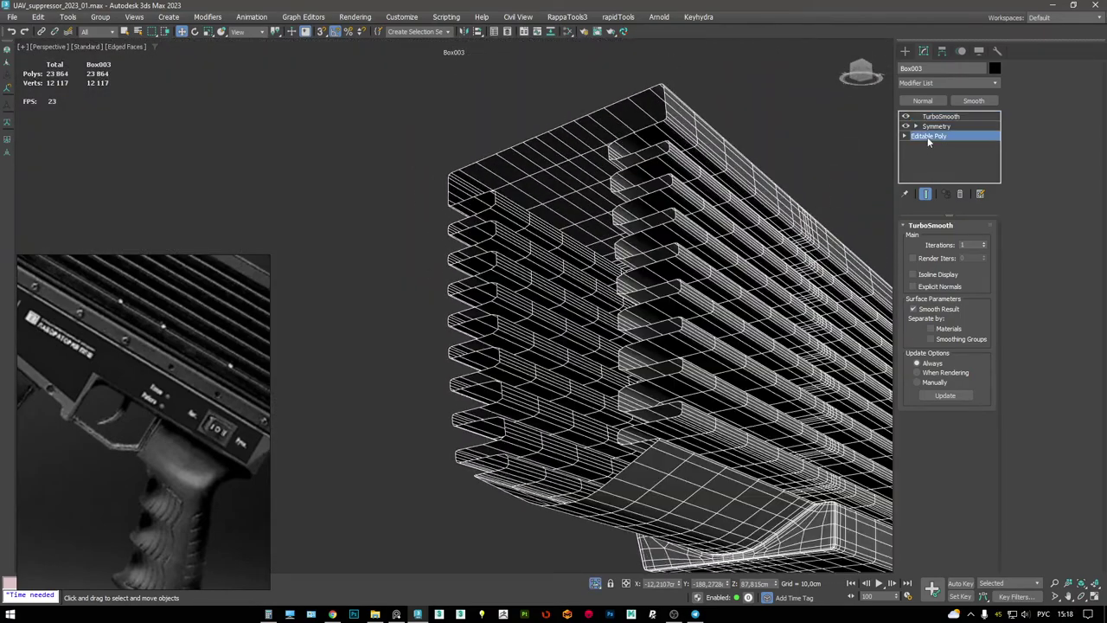
key("2")
left_click(559, 127)
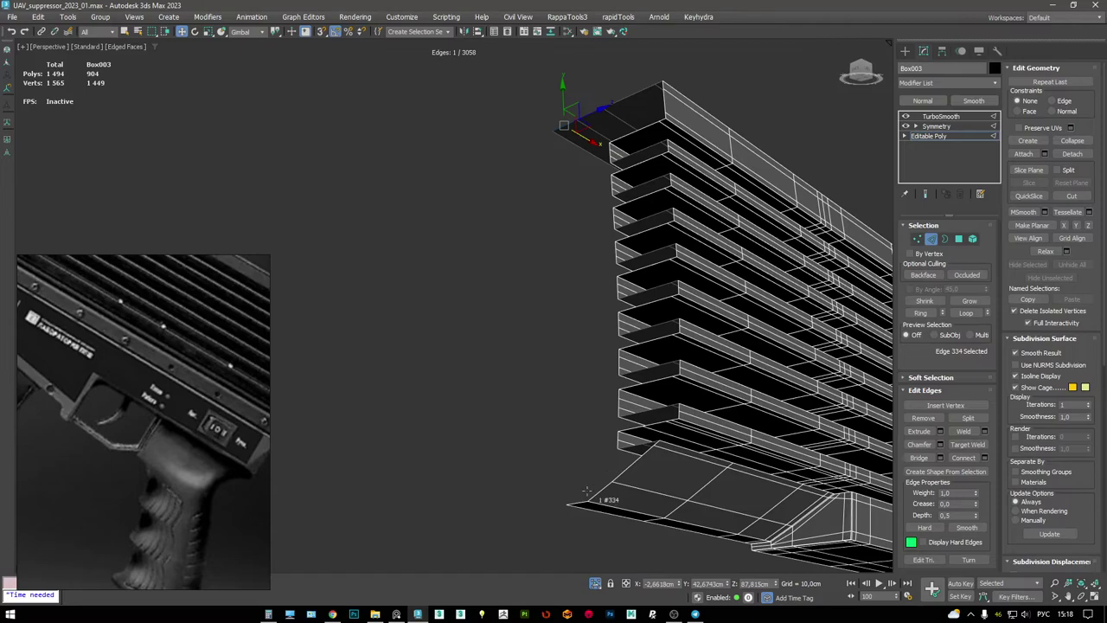
key("shift+b")
key("3")
left_click(631, 383)
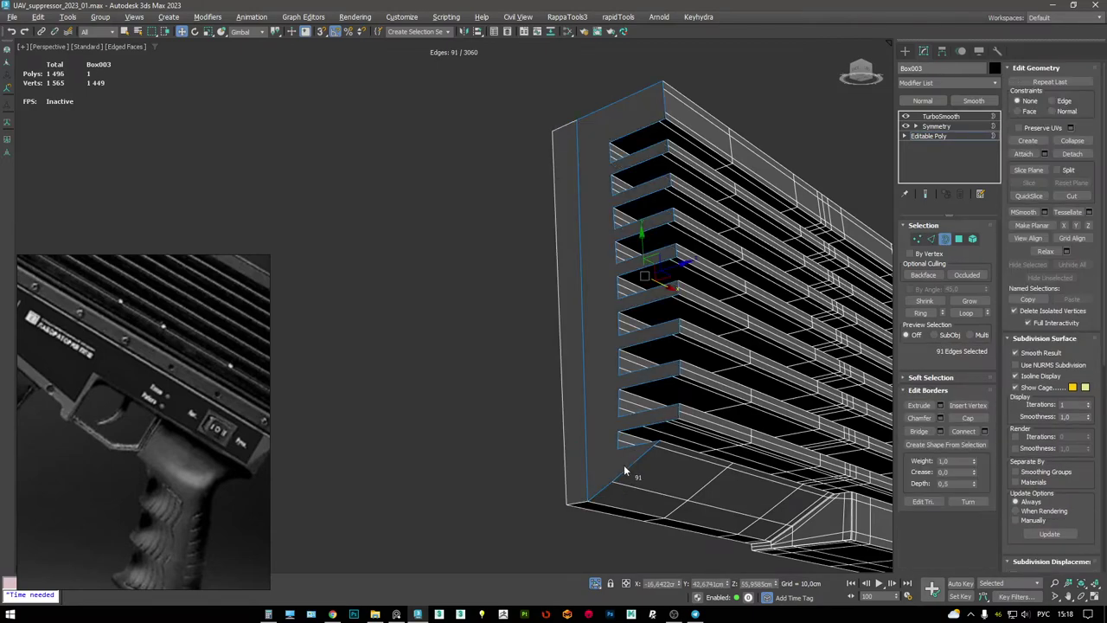
middle_click_drag(632, 383, 667, 389, "alt")
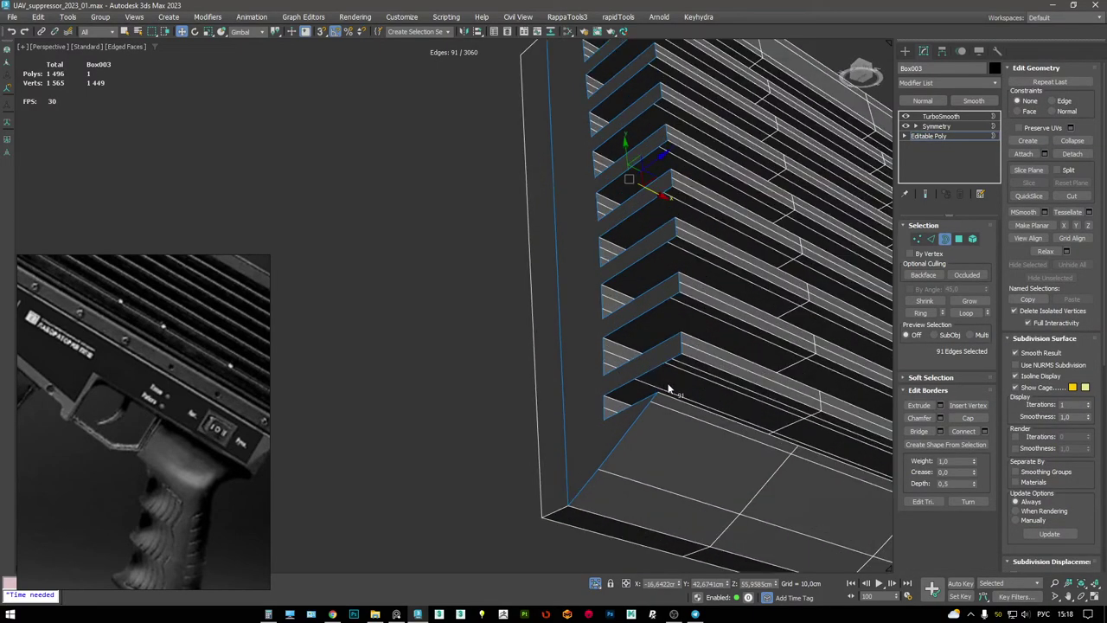
key("4")
left_click(575, 348)
middle_click_drag(575, 348, 613, 313, "alt")
- Preview the smoothed fin block, then return to editing base-mesh edges
key("2")
scroll(571, 256, "down", 5)
scroll(548, 254, "up", 4)
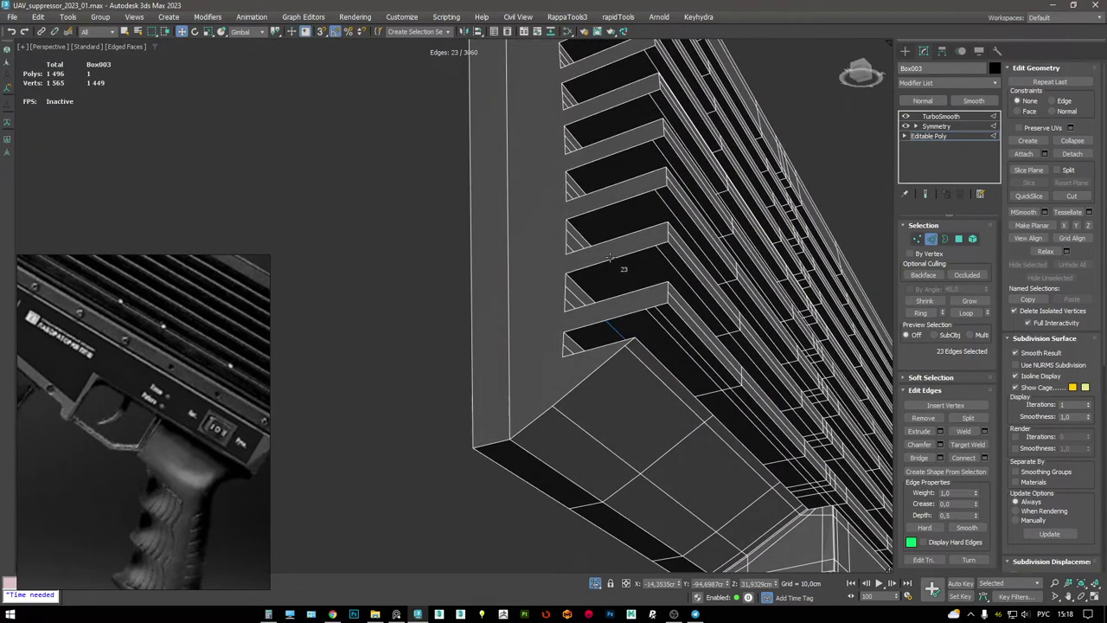
left_click(940, 116)
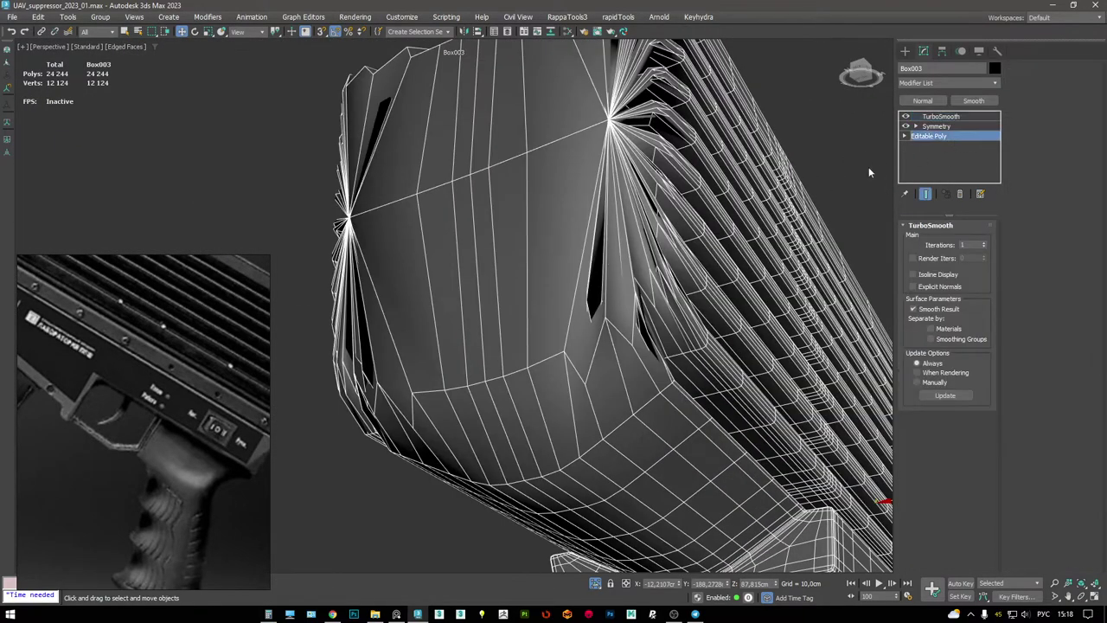
key("2")
- Select an edge loop along a fin, start a Cut, then switch to Polygon level
double_click(616, 260)
middle_click_drag(615, 260, 625, 304, "alt")
scroll(625, 304, "up", 2)
key("alt+c")
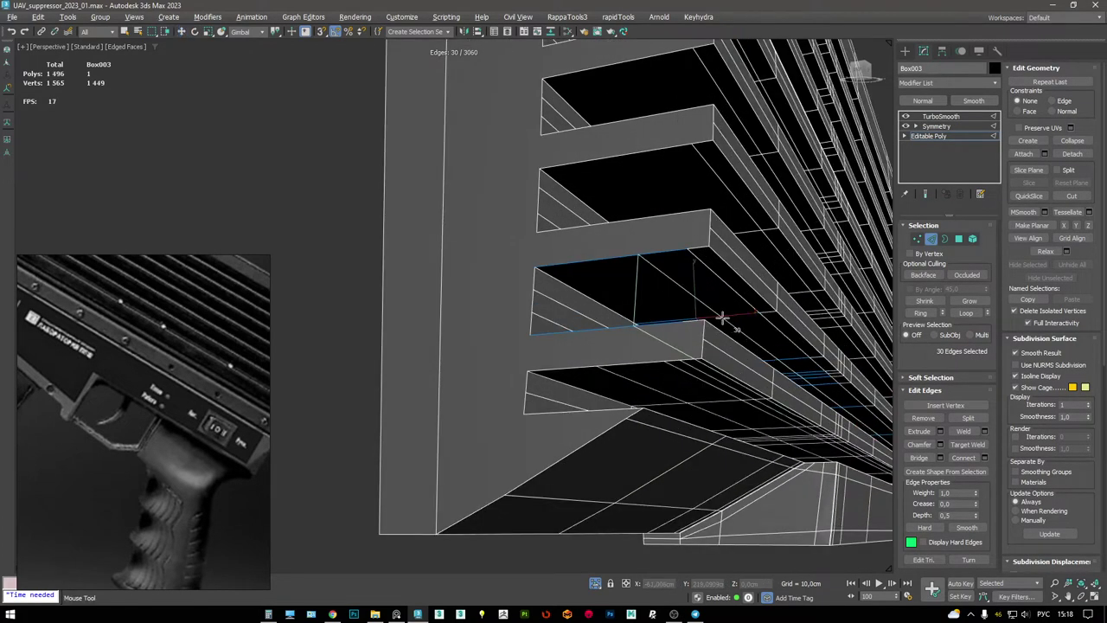
middle_click_drag(693, 317, 643, 312, "alt")
key("w")
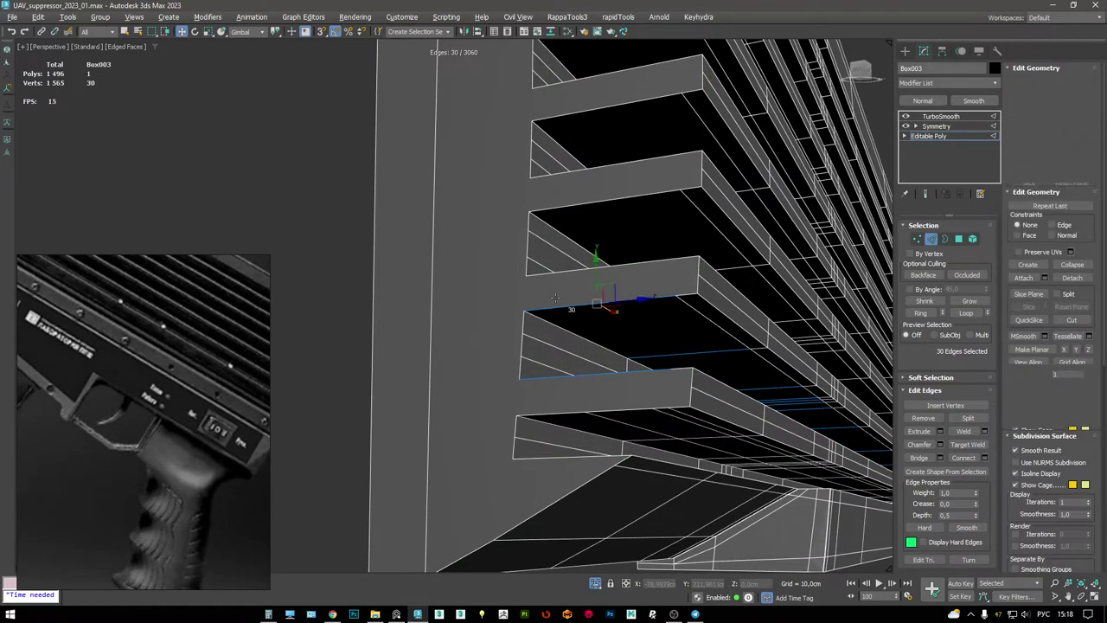
key("4")
middle_click_drag(568, 309, 610, 313, "alt")
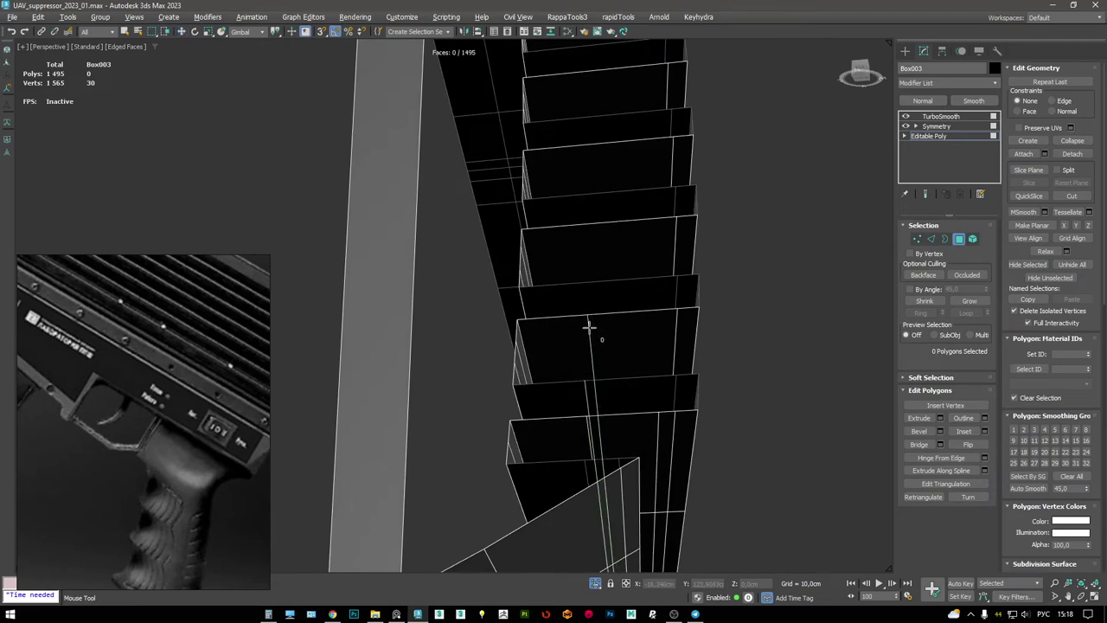
- Insert seven vertical edge loops down Box003's fins
left_click(591, 327)
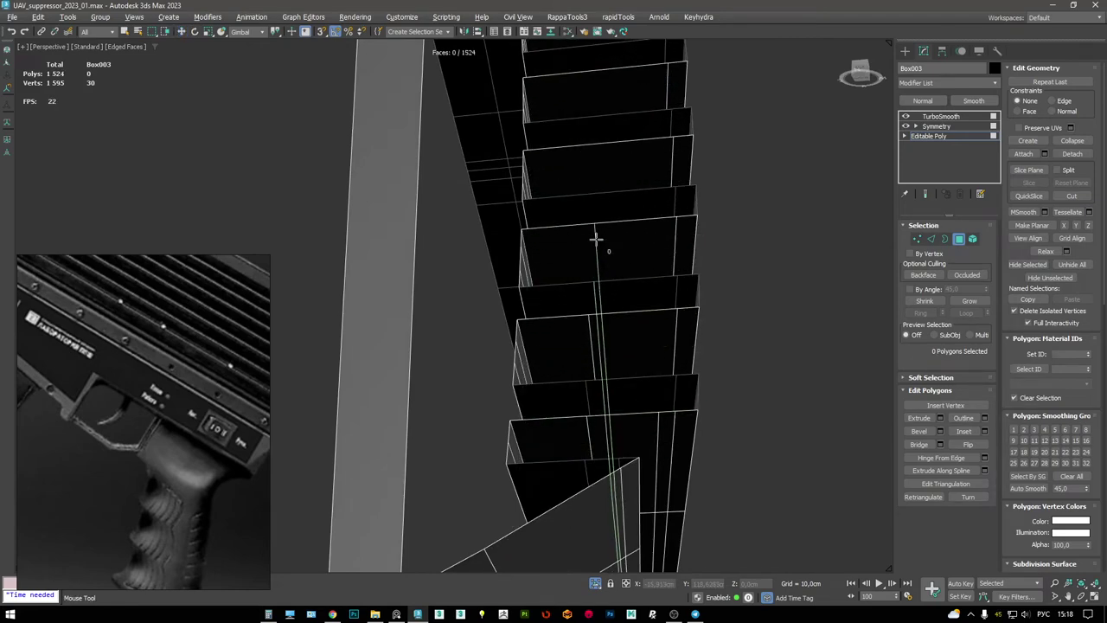
left_click(595, 160)
left_click(595, 89)
middle_click_drag(595, 89, 594, 271, "alt")
left_click(600, 219)
left_click(589, 202)
left_click(581, 124)
middle_click_drag(583, 124, 588, 228, "alt")
left_click(585, 212)
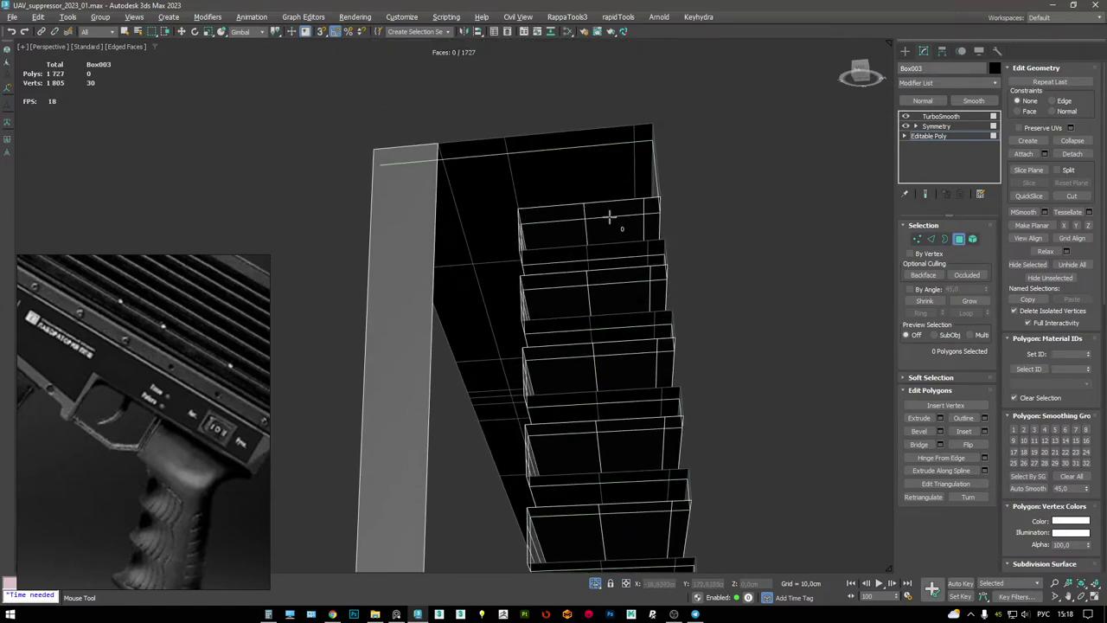
- Cap the remaining open border, then select the new cap polygon and a second polygon
middle_click_drag(796, 128, 574, 156, "alt")
key("3")
left_click(571, 178)
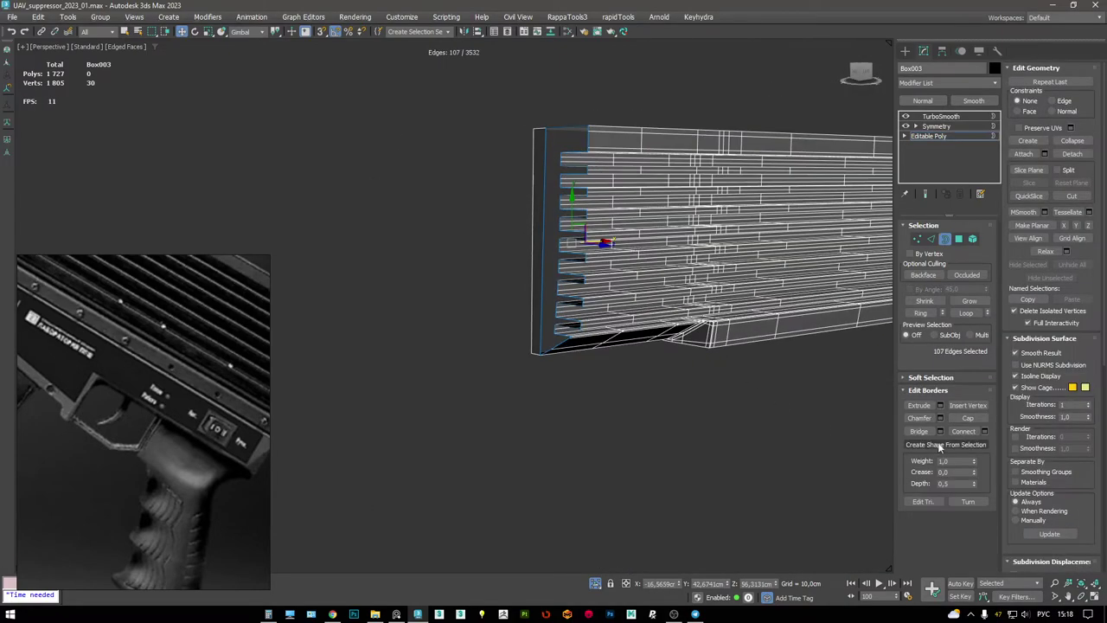
left_click(965, 419)
middle_click_drag(606, 303, 571, 225, "alt")
key("4")
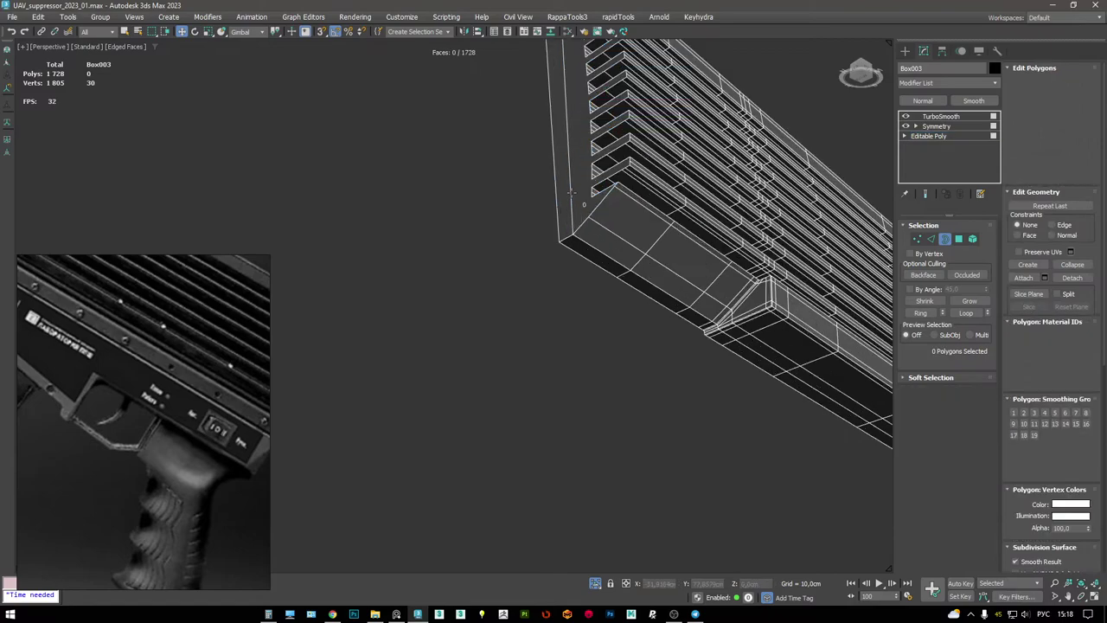
left_click(577, 179)
middle_click_drag(577, 179, 588, 217, "alt")
scroll(590, 254, "up", 3)
left_click(591, 254, "ctrl")
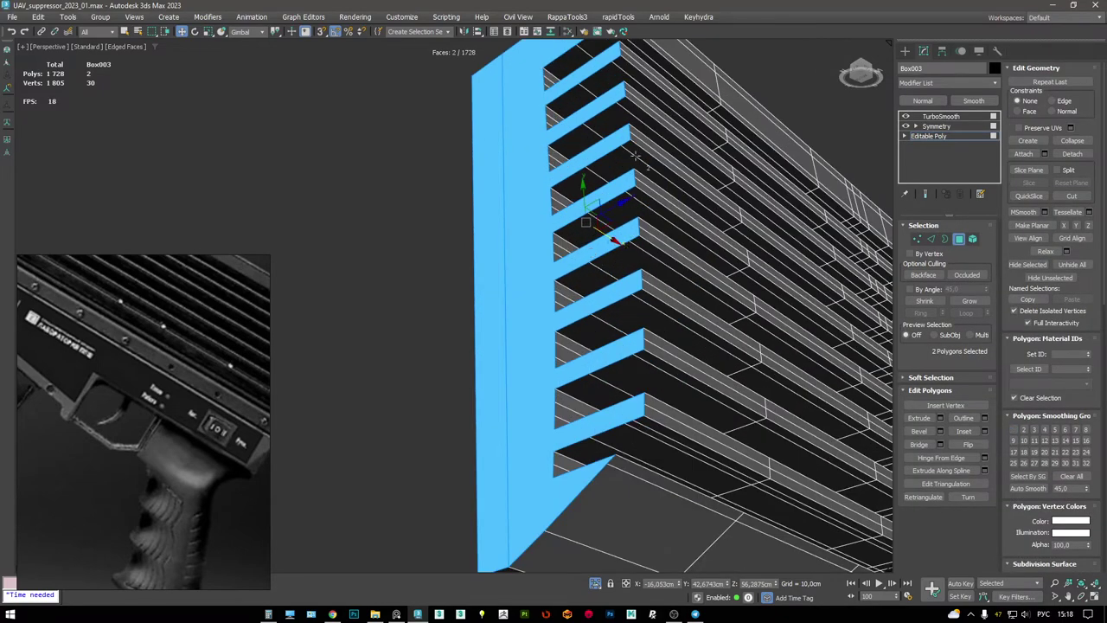
scroll(623, 223, "down", 2)
- Deselect one stray edge, then chamfer the fins' border edges by about 0.7 cm
key("2")
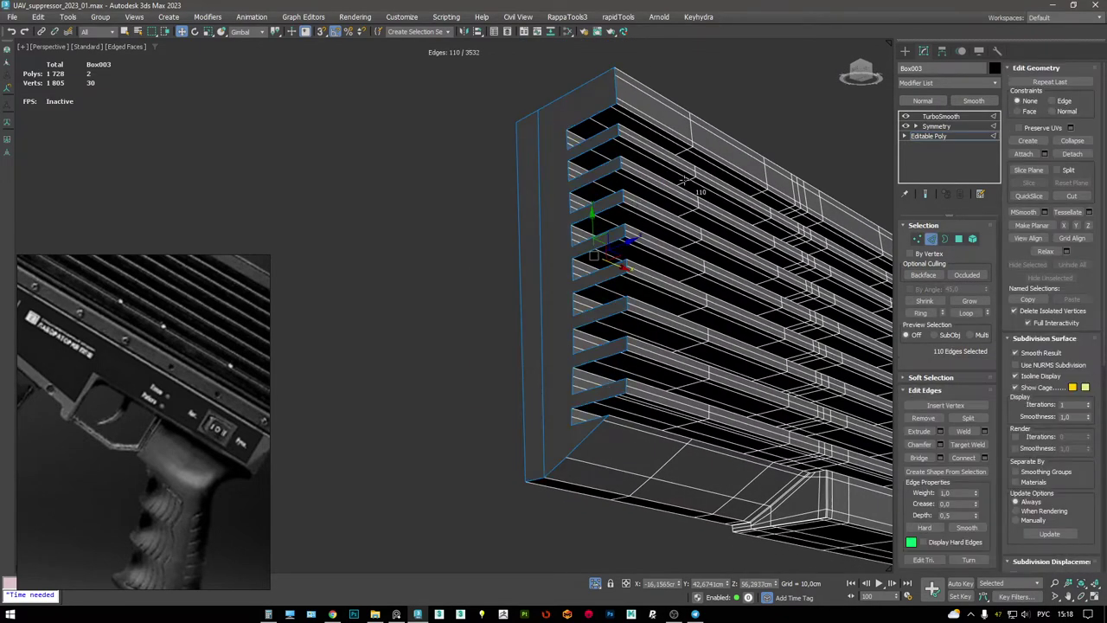
key("ctrl+shift+c")
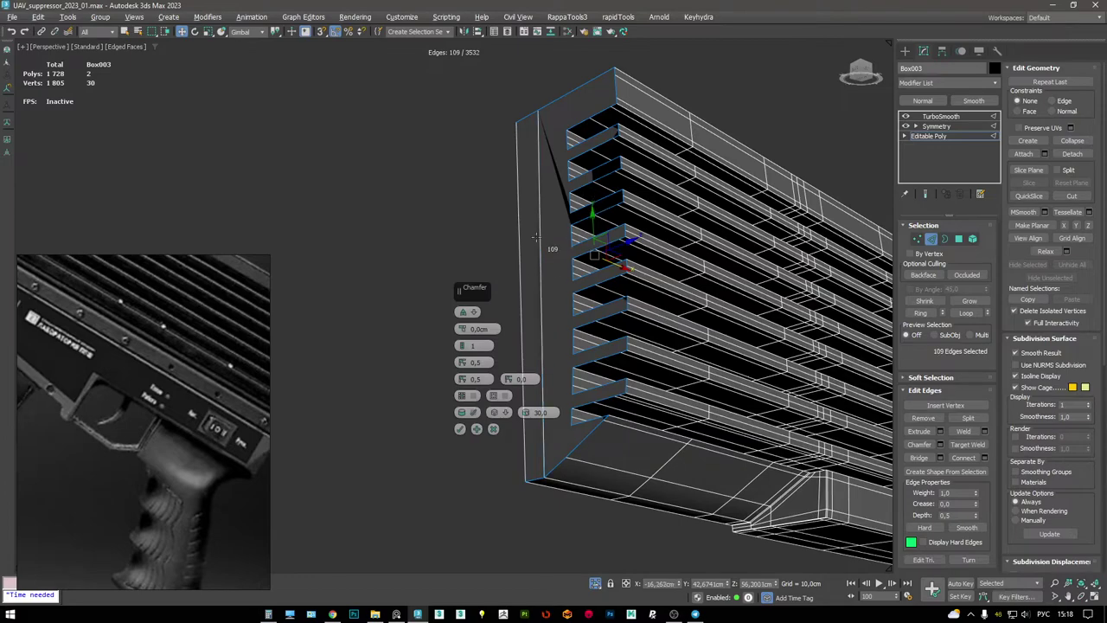
left_click(493, 429)
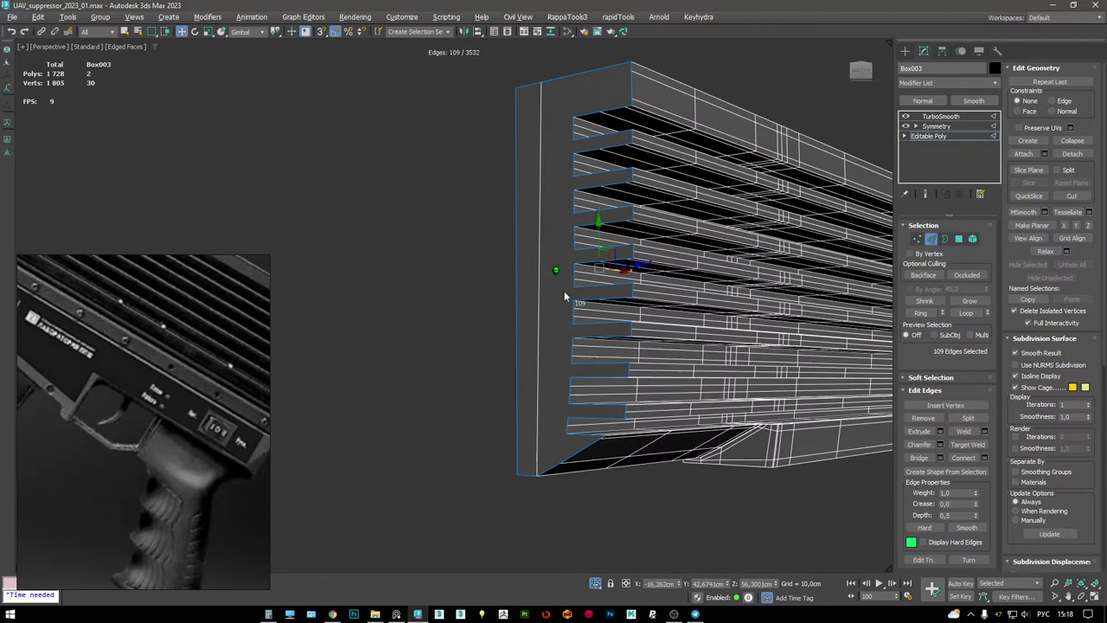
left_click(534, 270, "alt")
key("F3")
key("F3")
middle_click_drag(557, 235, 527, 213)
key("ctrl+shift+c")
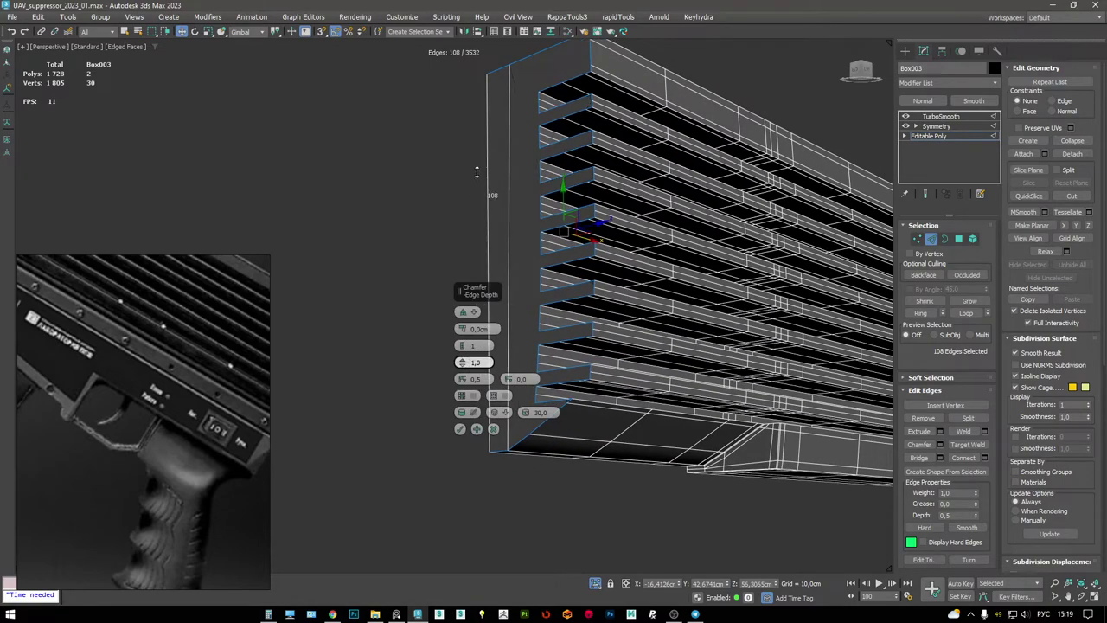
left_click_drag(459, 333, 465, 288)
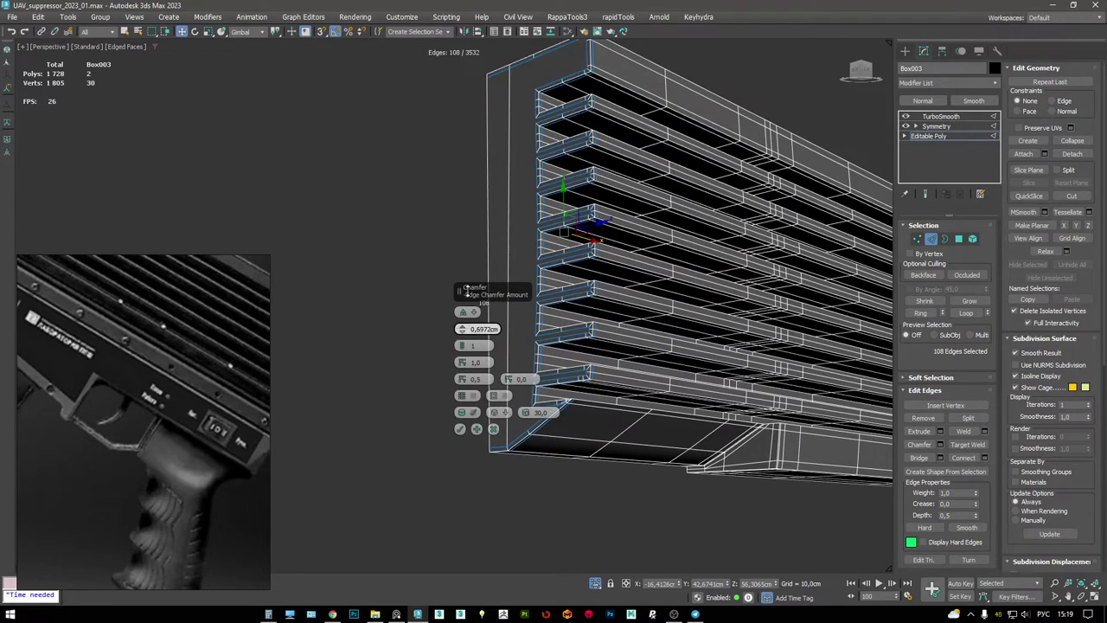
middle_click_drag(536, 293, 491, 345, "alt")
left_click(460, 428)
middle_click_drag(497, 286, 587, 279, "alt")
key("1")
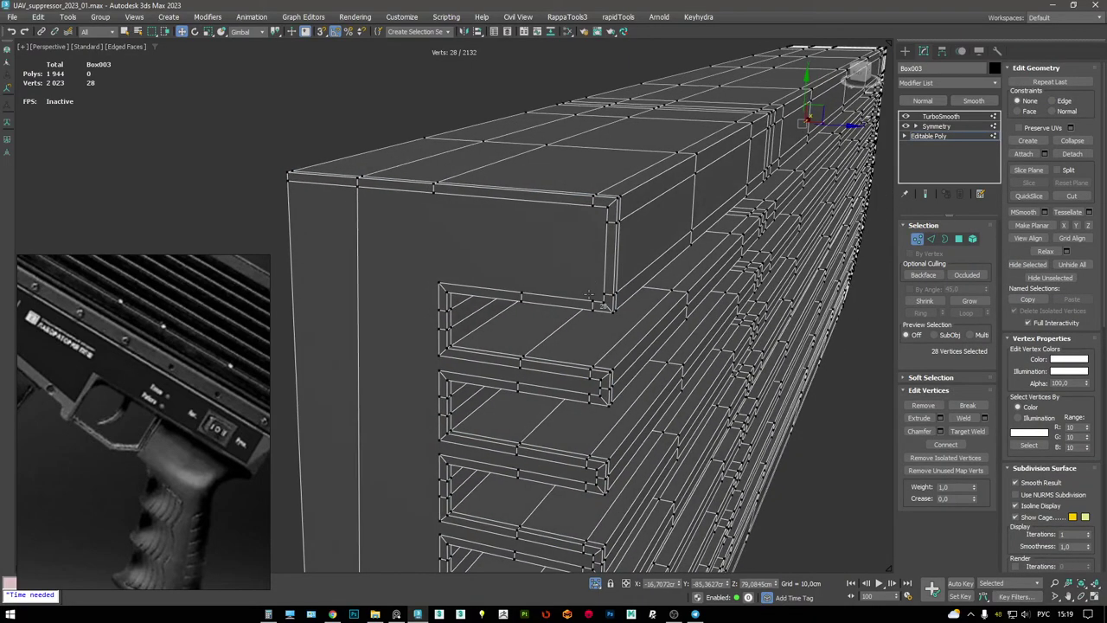
- Select the large front polygons of Box003 beside the fins
key("4")
left_click(415, 264)
left_click(343, 271, "ctrl")
scroll(519, 289, "down", 3)
middle_click_drag(519, 289, 487, 309, "alt")
scroll(487, 309, "up", 4)
- Weld the two vertices at the angled fin corner into one
key("1")
scroll(519, 221, "up", 3)
left_click(455, 225)
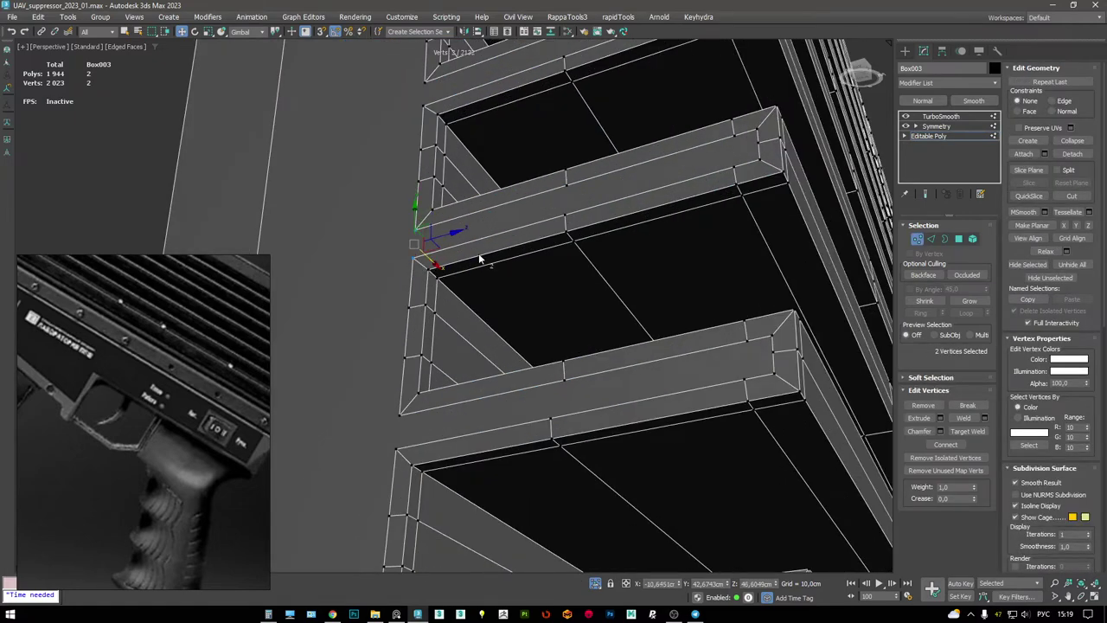
middle_click_drag(480, 258, 476, 170)
middle_click_drag(422, 332, 437, 272)
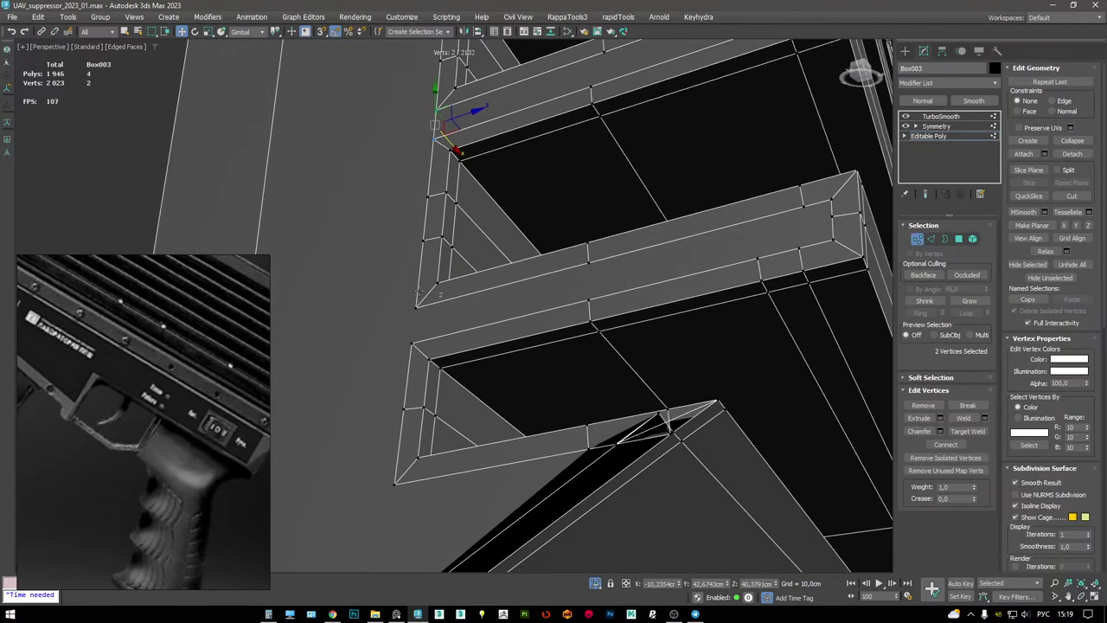
middle_click_drag(413, 353, 484, 285, "alt")
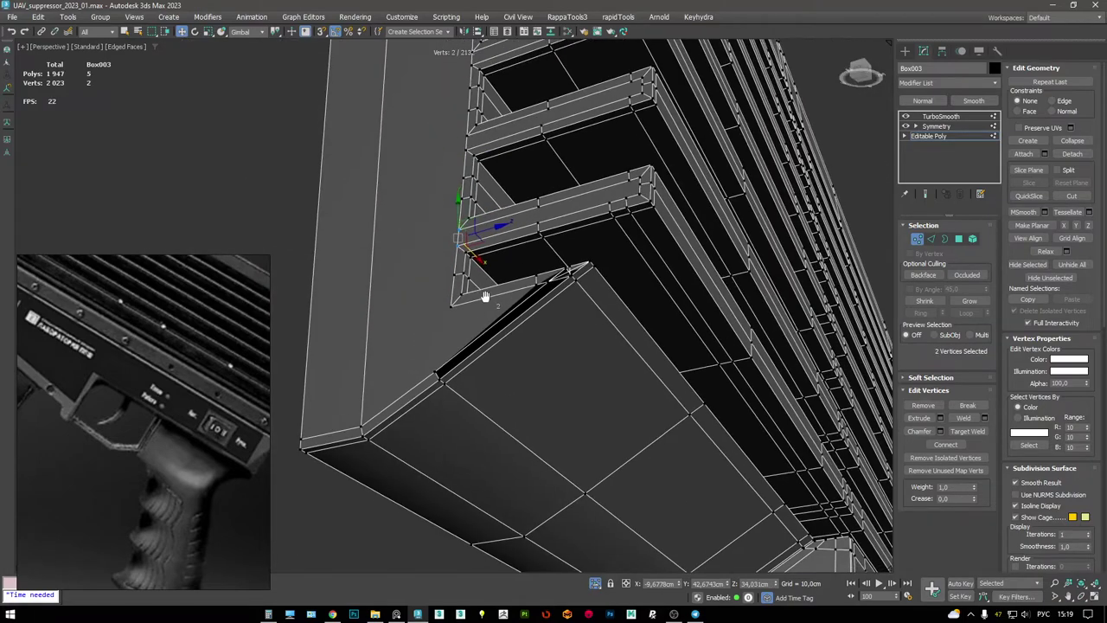
scroll(485, 285, "up", 2)
scroll(588, 281, "up", 3)
scroll(622, 247, "up", 2)
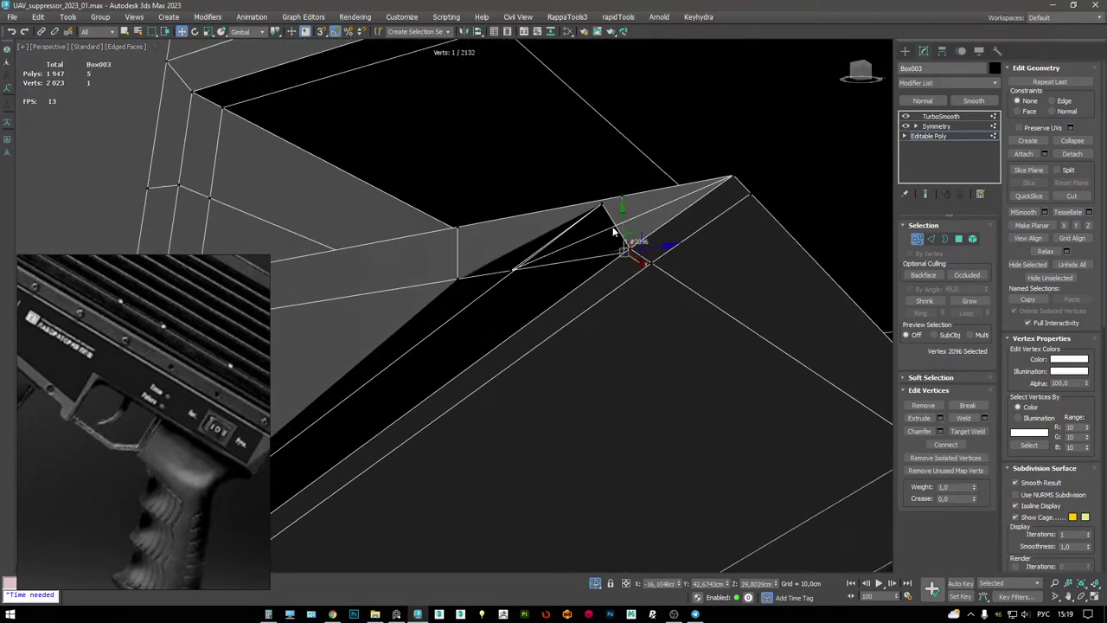
middle_click_drag(624, 251, 507, 301, "alt")
key("ctrl+alt+c")
key("ctrl+alt+c")
middle_click_drag(580, 279, 588, 256, "alt")
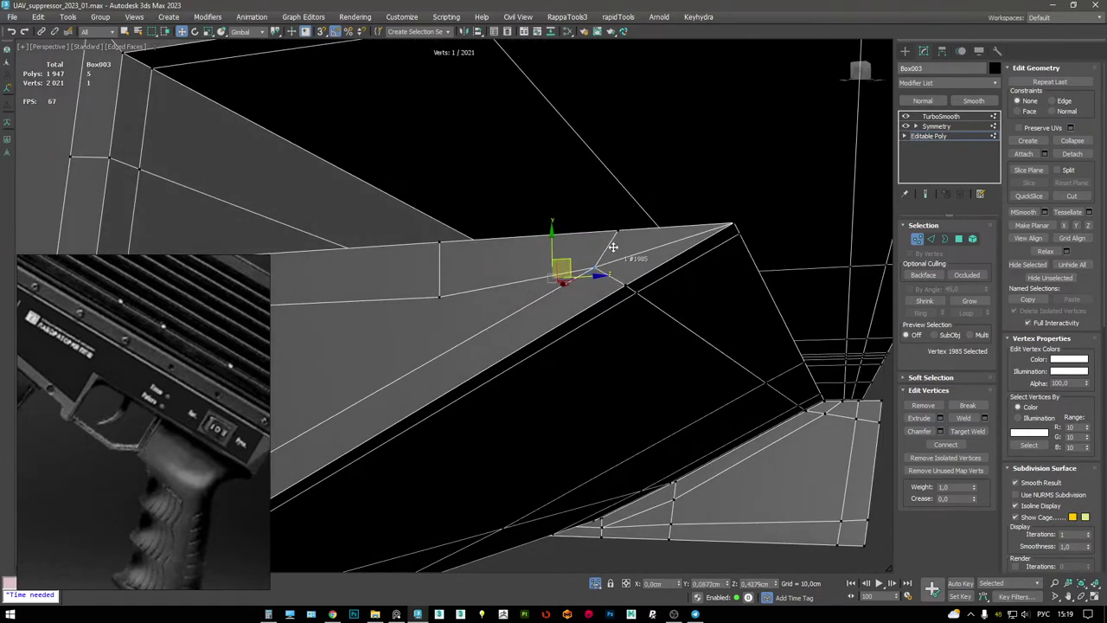
- Remove the stray diagonal edge near the leg
key("2")
left_click(638, 259)
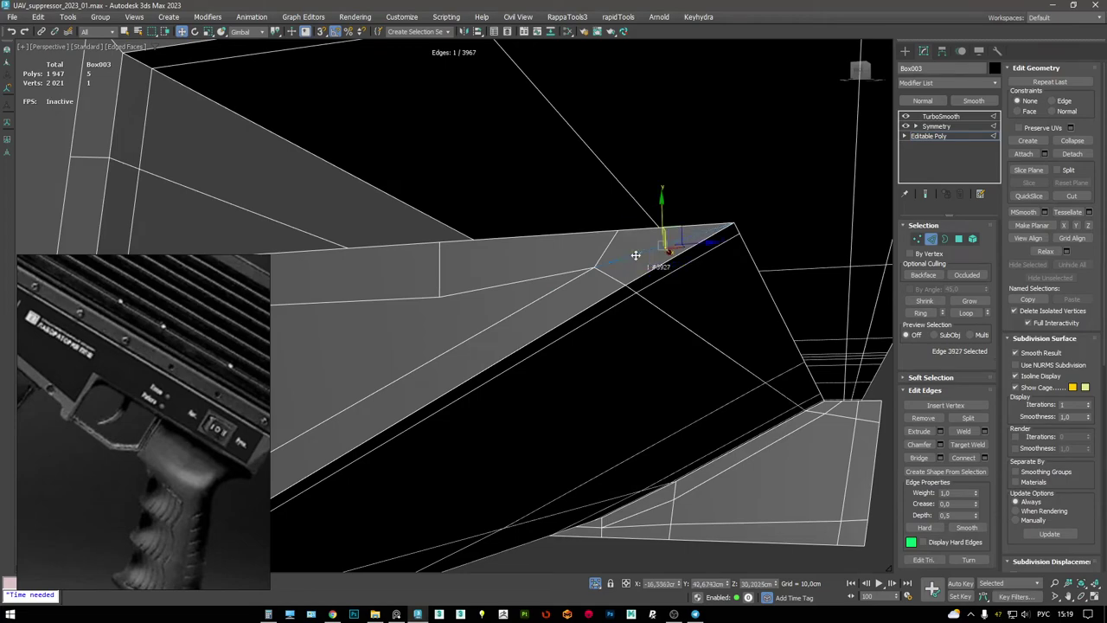
key("BackSpace")
middle_click_drag(635, 255, 646, 315, "alt")
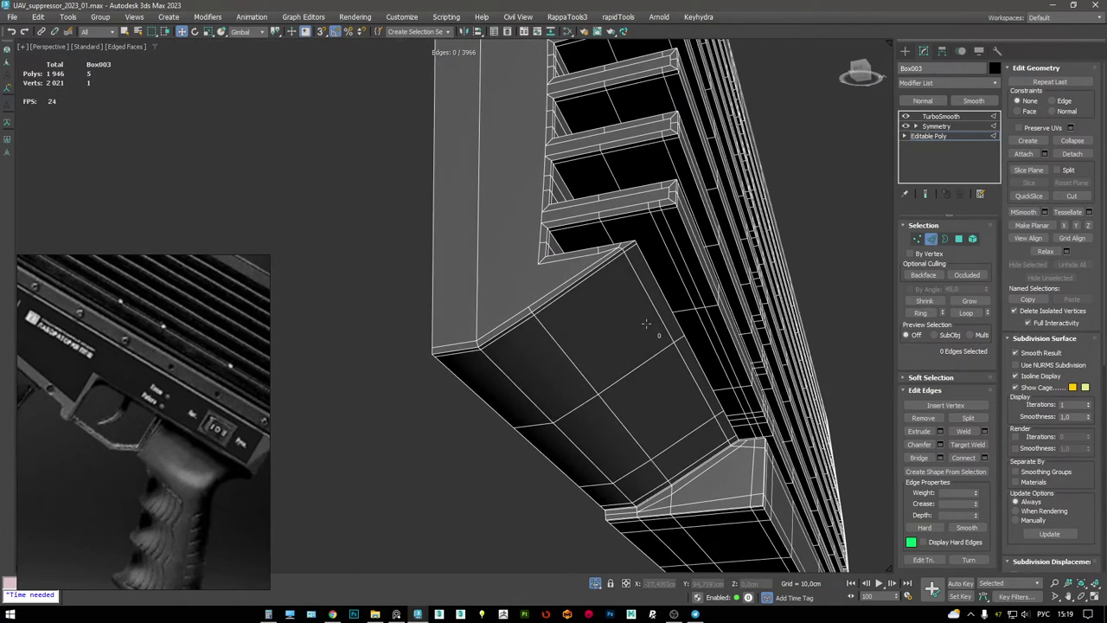
- Cut new edges across the slanted face at the fin corner
key("1")
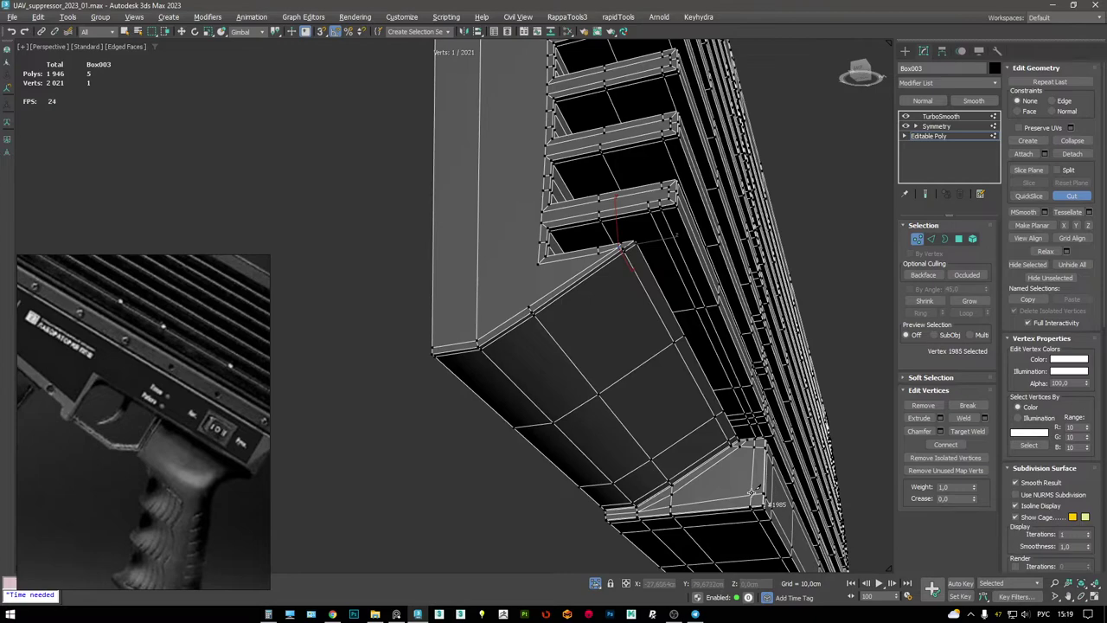
scroll(707, 470, "up", 3)
middle_click_drag(754, 455, 531, 216, "alt")
right_click(531, 215)
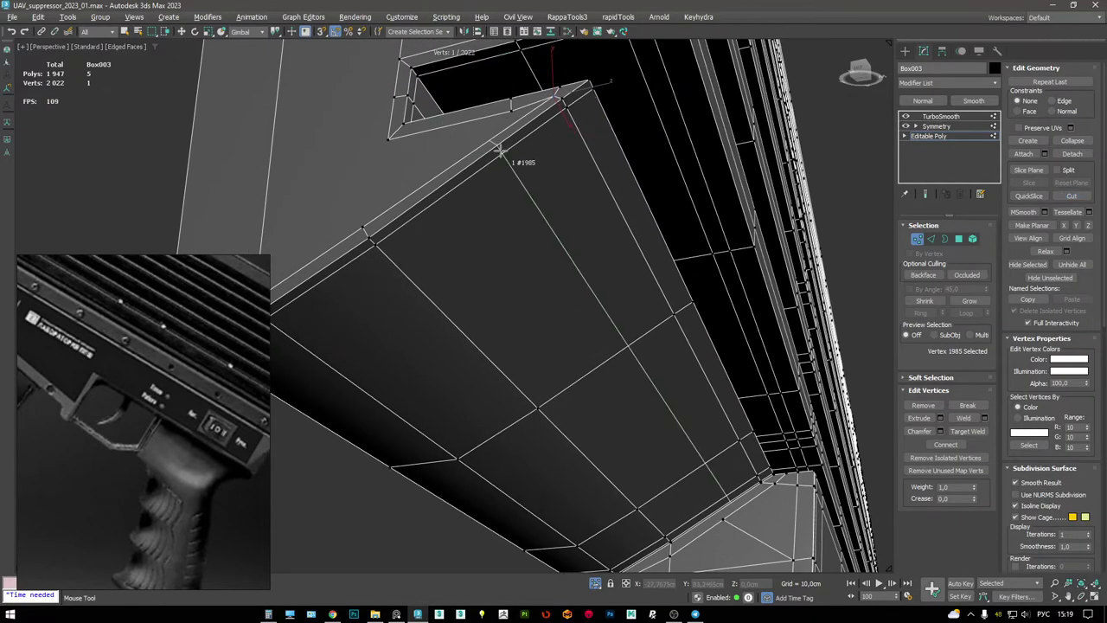
scroll(500, 151, "down", 3)
key("w")
middle_click_drag(500, 151, 718, 383, "alt")
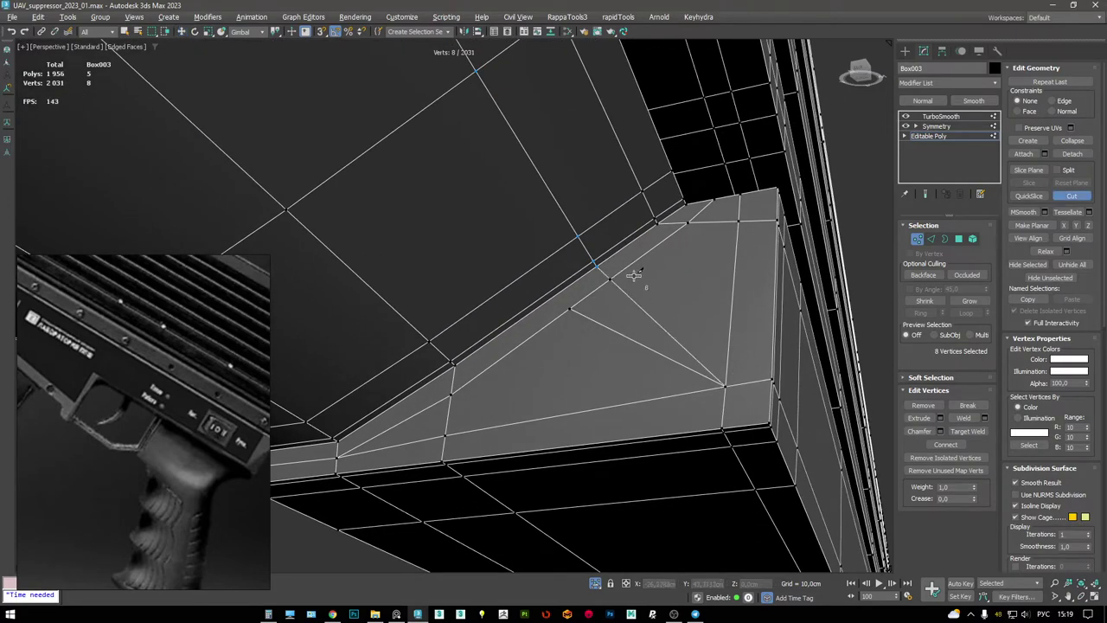
- Select the slanted-face edge and the fin-corner vertices to reroute
key("2")
left_click(609, 324)
middle_click_drag(608, 324, 676, 348, "alt")
key("1")
left_click(694, 330)
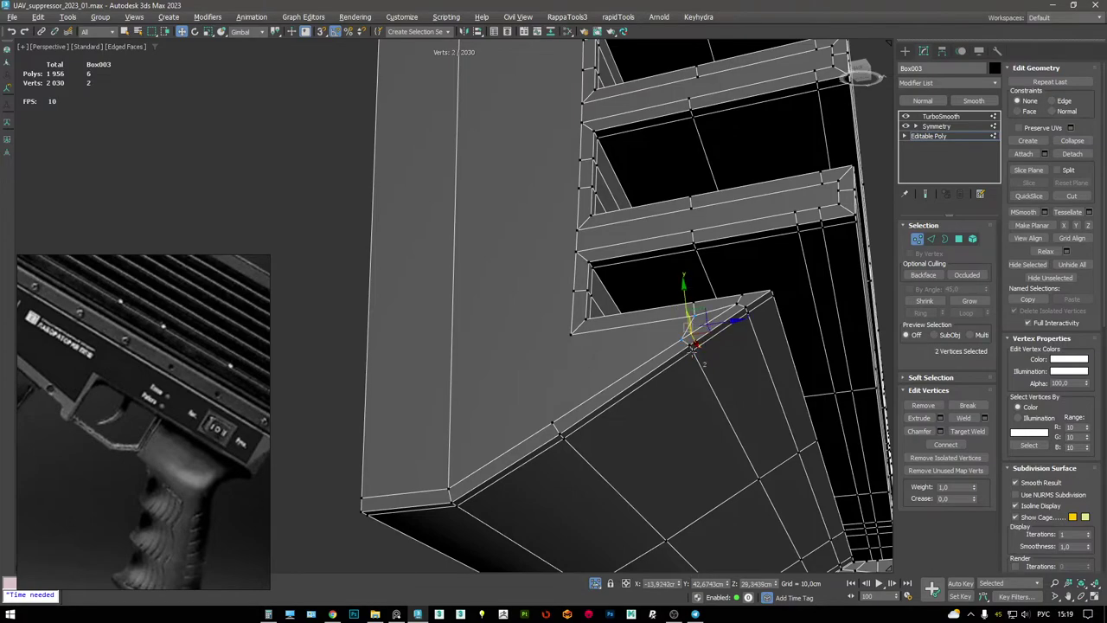
middle_click_drag(694, 350, 614, 337, "alt")
left_click(605, 417, "ctrl")
middle_click_drag(606, 417, 768, 353, "alt")
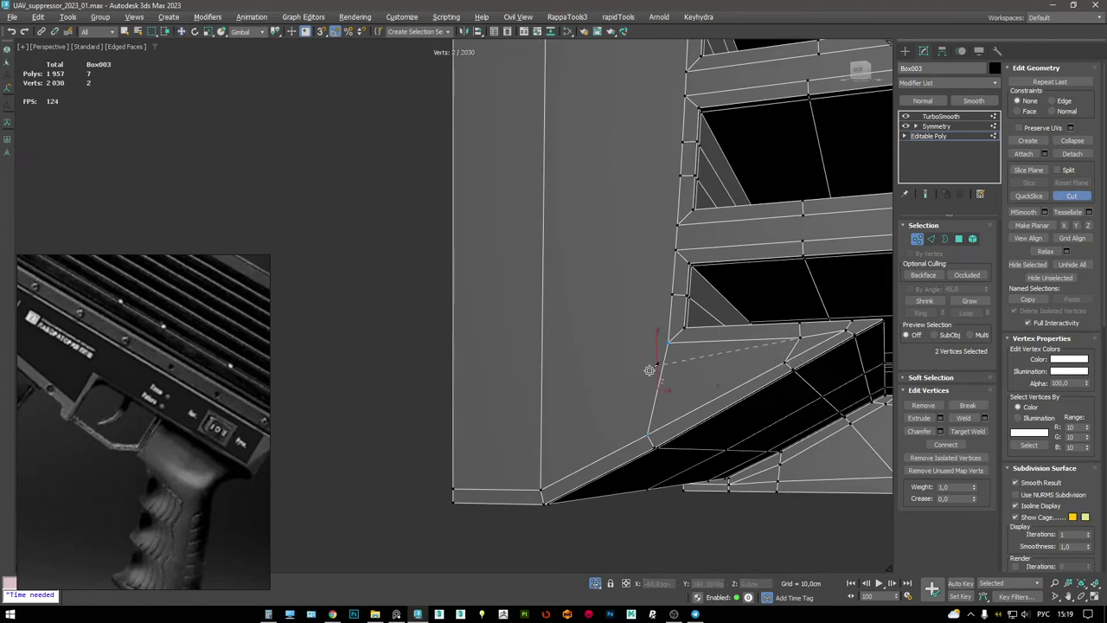
middle_click_drag(647, 377, 534, 386, "alt")
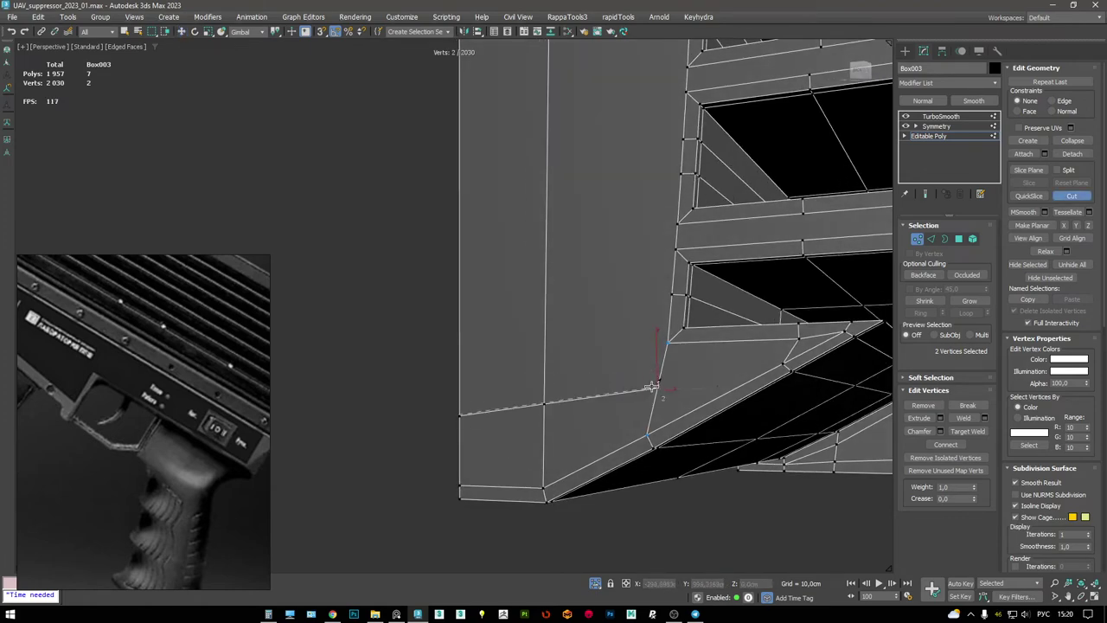
scroll(790, 349, "up", 3)
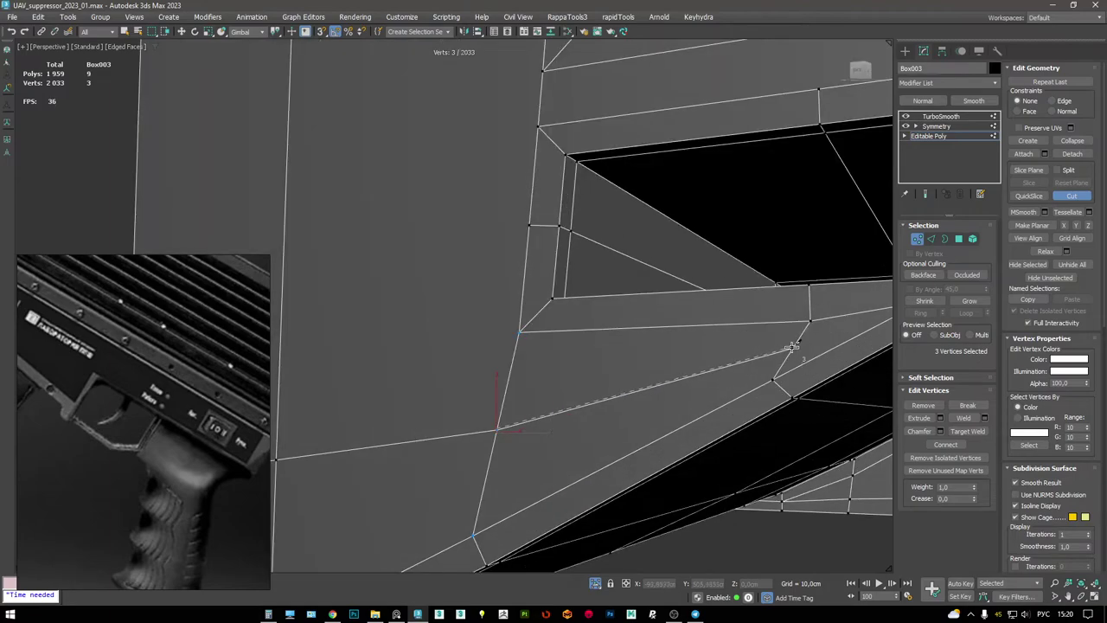
- Cut from the fin edge and add a new edge across the top face
key("w")
left_click(798, 347)
middle_click_drag(798, 347, 818, 334, "alt")
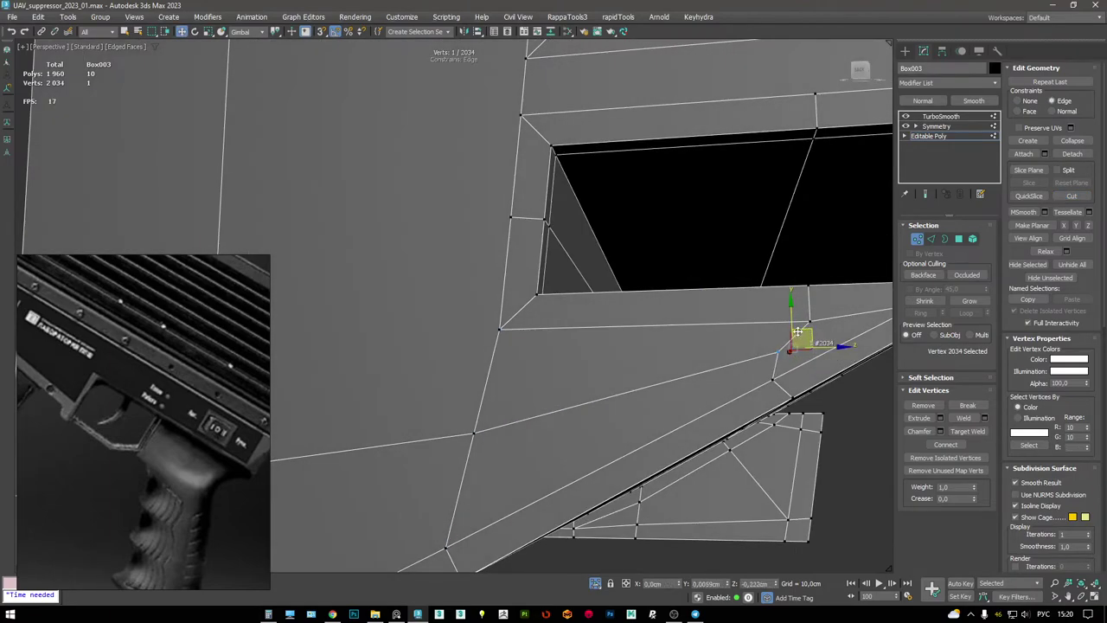
scroll(790, 331, "down", 5)
middle_click_drag(717, 415, 630, 354, "alt")
middle_click_drag(655, 302, 609, 355)
scroll(655, 328, "up", 3)
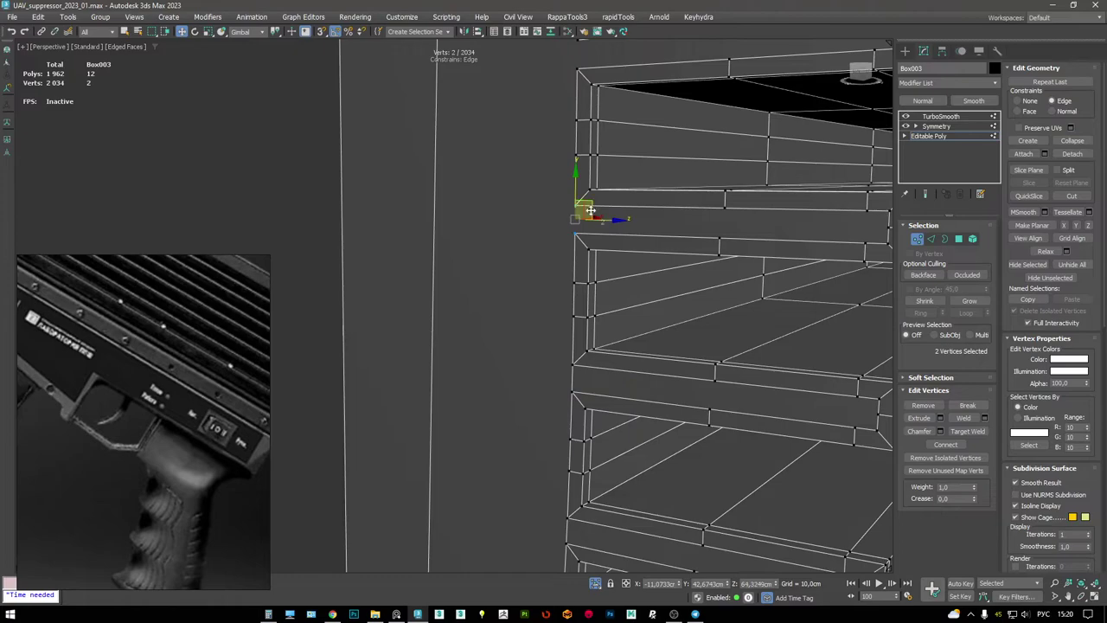
middle_click_drag(589, 210, 593, 336, "alt")
middle_click_drag(585, 166, 618, 315, "alt")
left_click(588, 282, "ctrl")
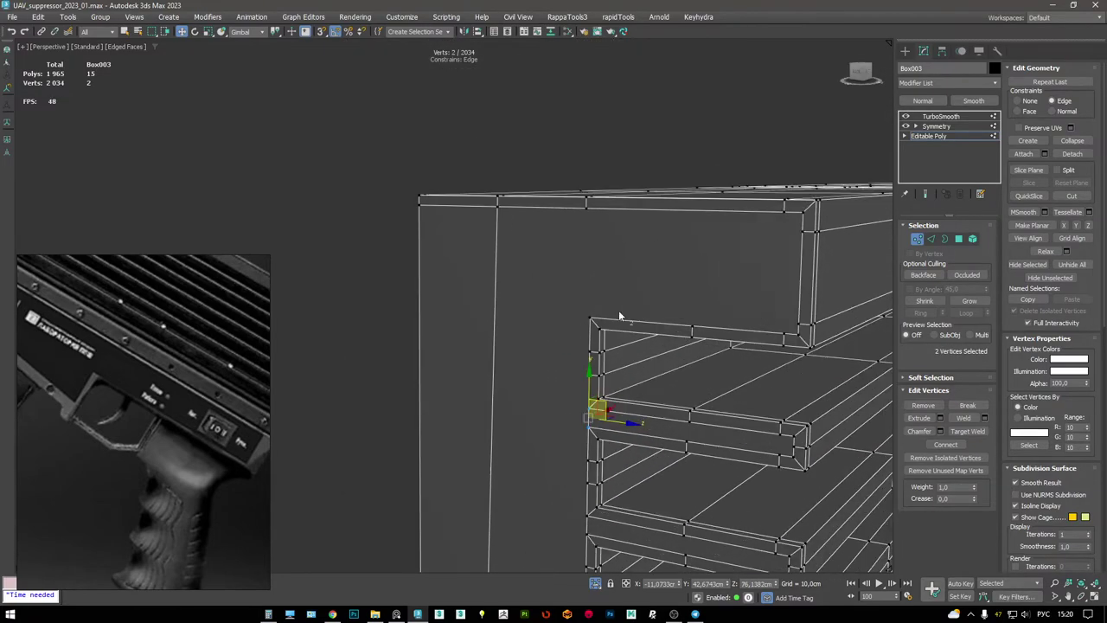
middle_click_drag(680, 264, 606, 172, "alt")
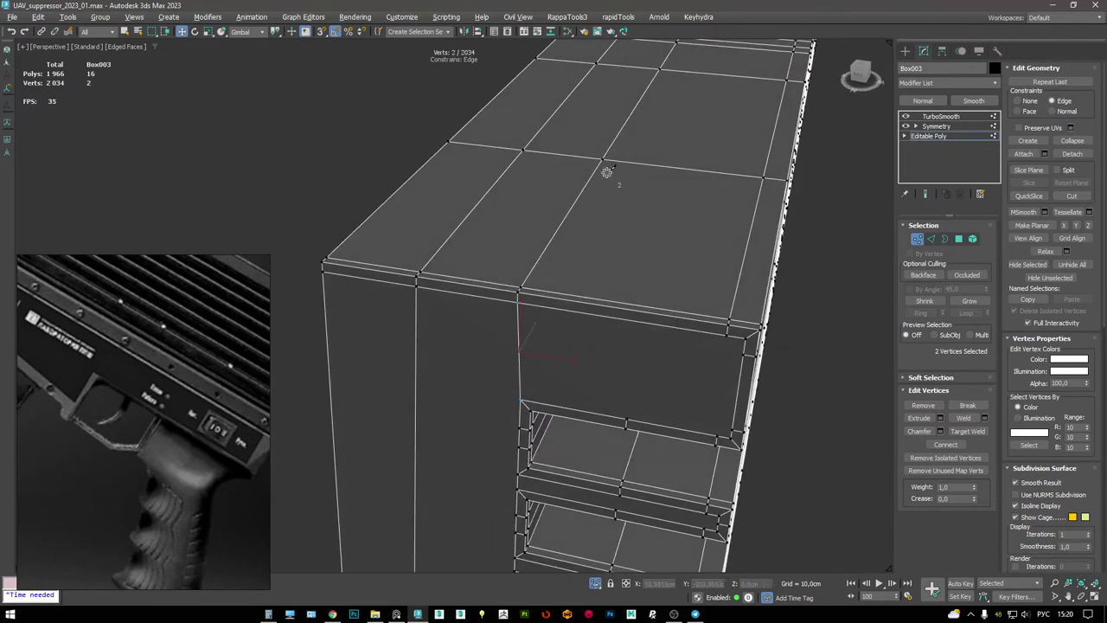
left_click(637, 306)
middle_click_drag(637, 305, 574, 306, "alt")
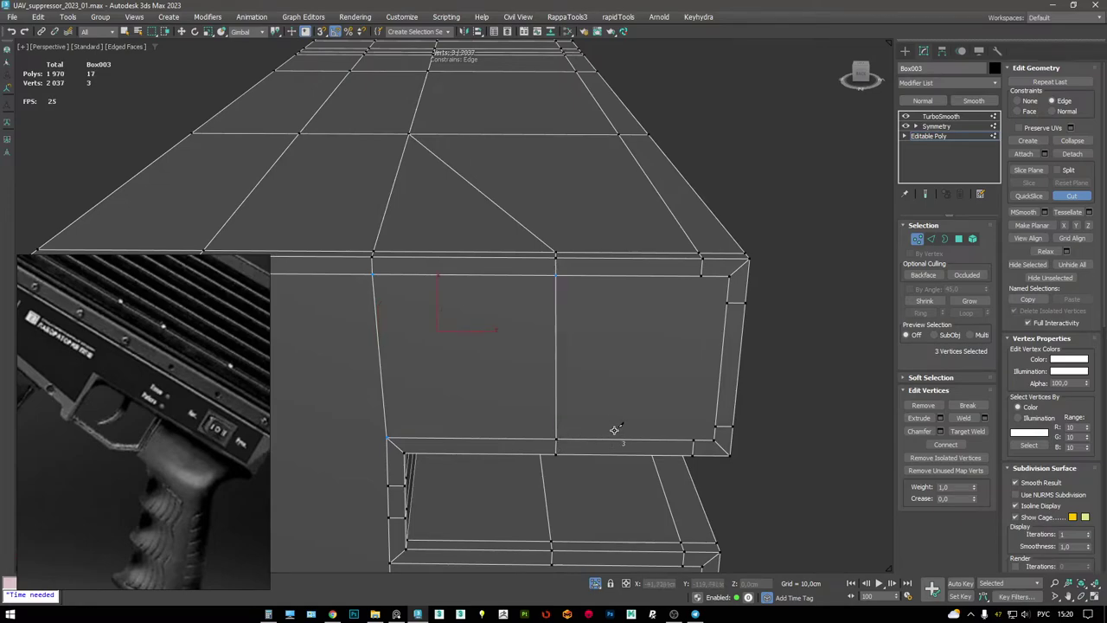
- Preview the mesh through TurboSmooth, now 31,644 polygons from a 1,971-polygon base
middle_click_drag(610, 430, 611, 417, "alt")
key("w")
middle_click_drag(691, 442, 541, 332, "alt")
key("4")
middle_click_drag(582, 312, 493, 251)
left_click(940, 116)
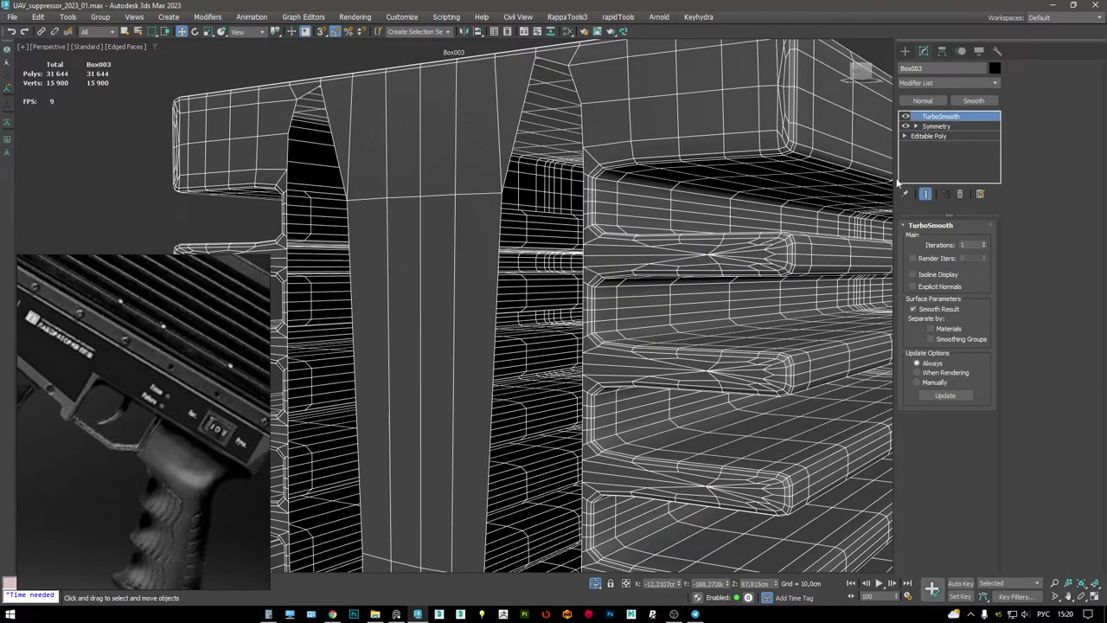
- Return to the Editable Poly base mesh and dismiss the MAXScript error
left_click(928, 136)
key("4")
left_click(717, 252)
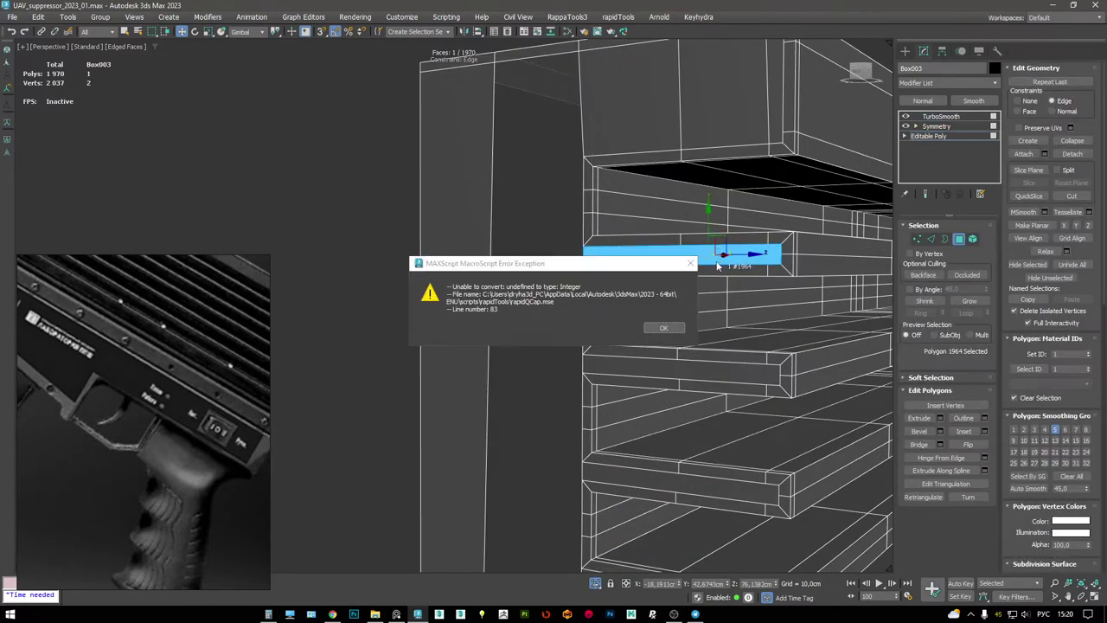
key("Return")
scroll(717, 254, "up", 3)
key("1")
middle_click_drag(717, 254, 766, 267)
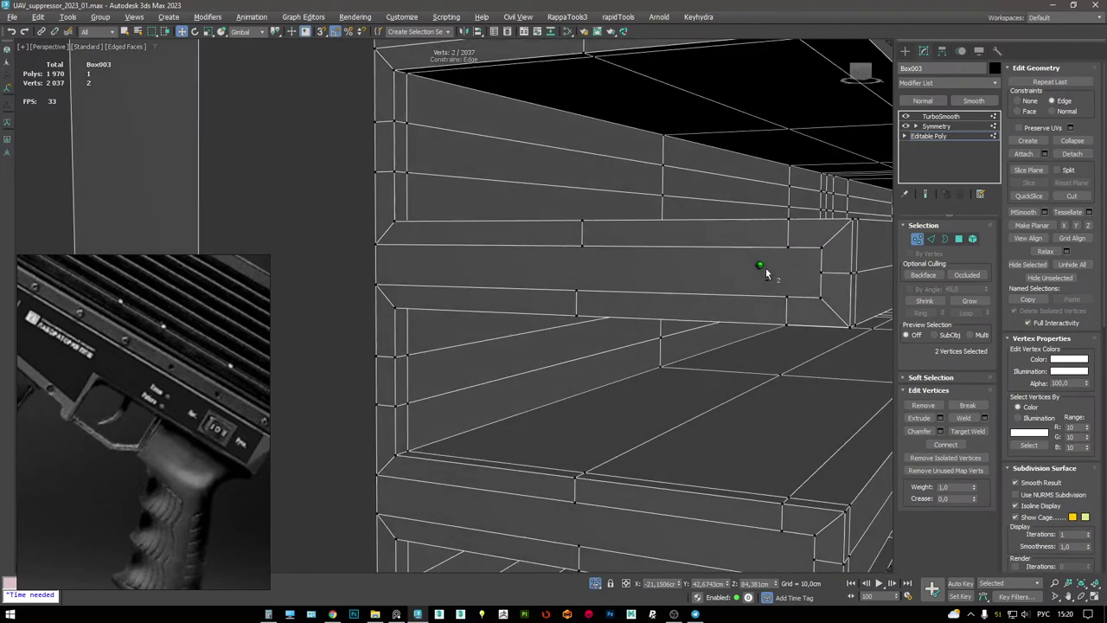
left_click(583, 288, "ctrl")
middle_click_drag(583, 288, 656, 246, "alt")
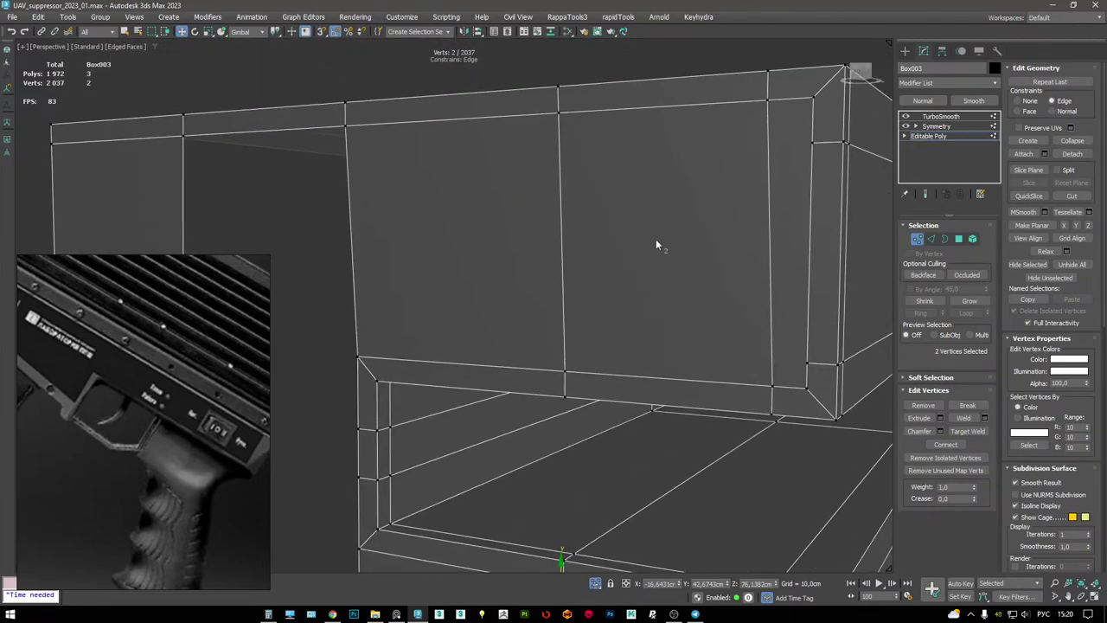
- Cut a support edge straight across Box003's side wall
key("alt+c")
left_click(811, 143)
left_click(347, 162)
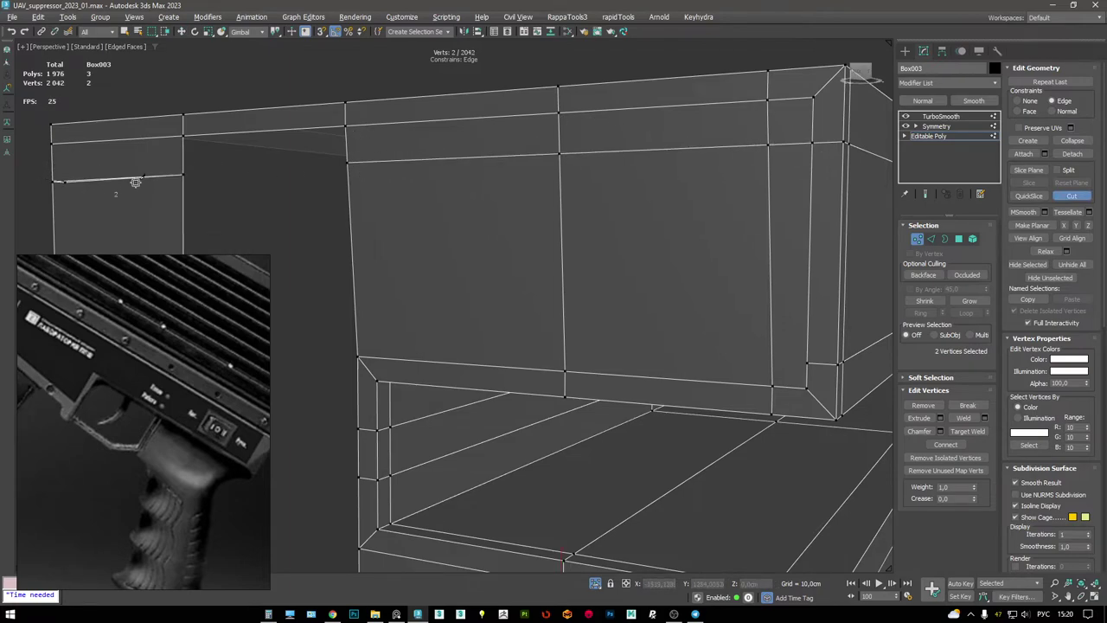
right_click(424, 200)
middle_click_drag(424, 201, 563, 247, "alt")
key("2")
key("w")
middle_click_drag(449, 227, 760, 224, "alt")
key("1")
- Cut a support edge across the first fin near its right end
key("alt+c")
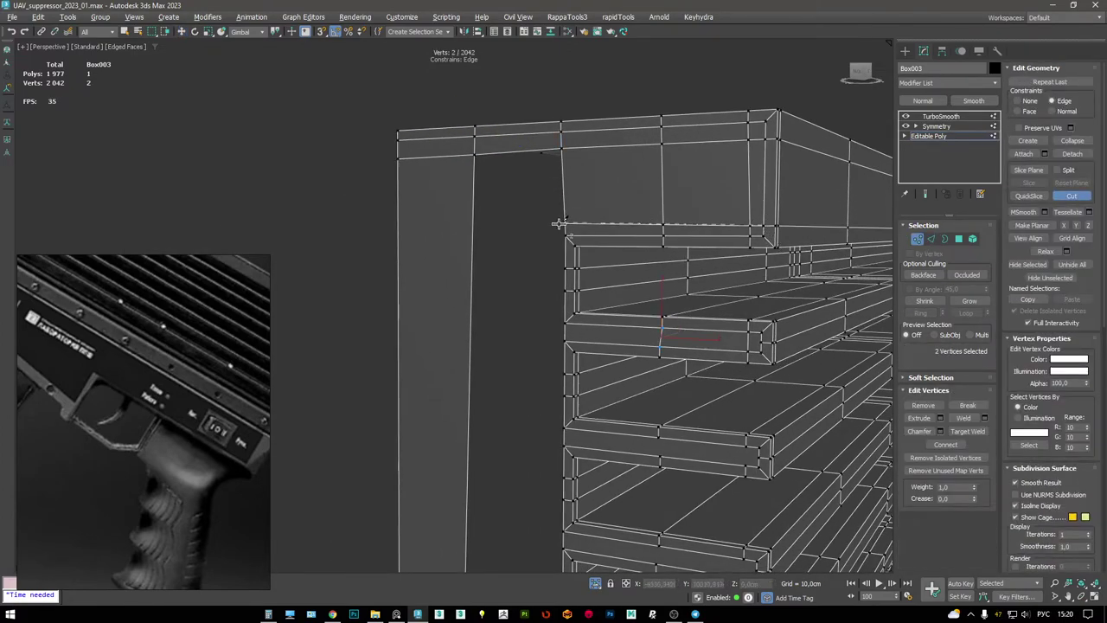
scroll(680, 316, "up", 5)
left_click(758, 340)
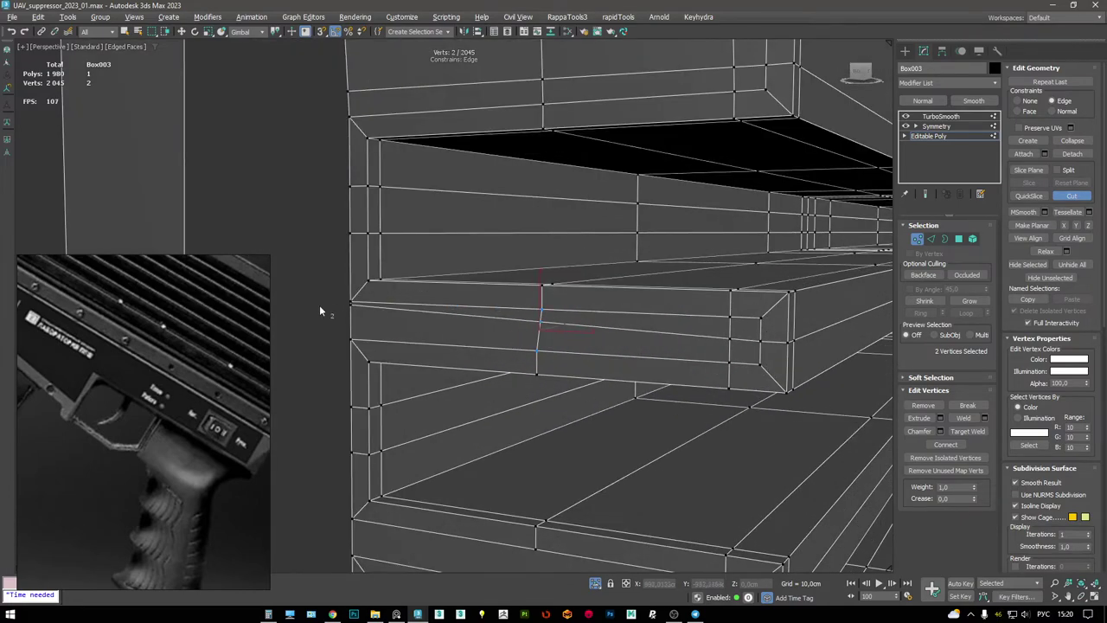
middle_click_drag(516, 337, 719, 260)
left_click(732, 275)
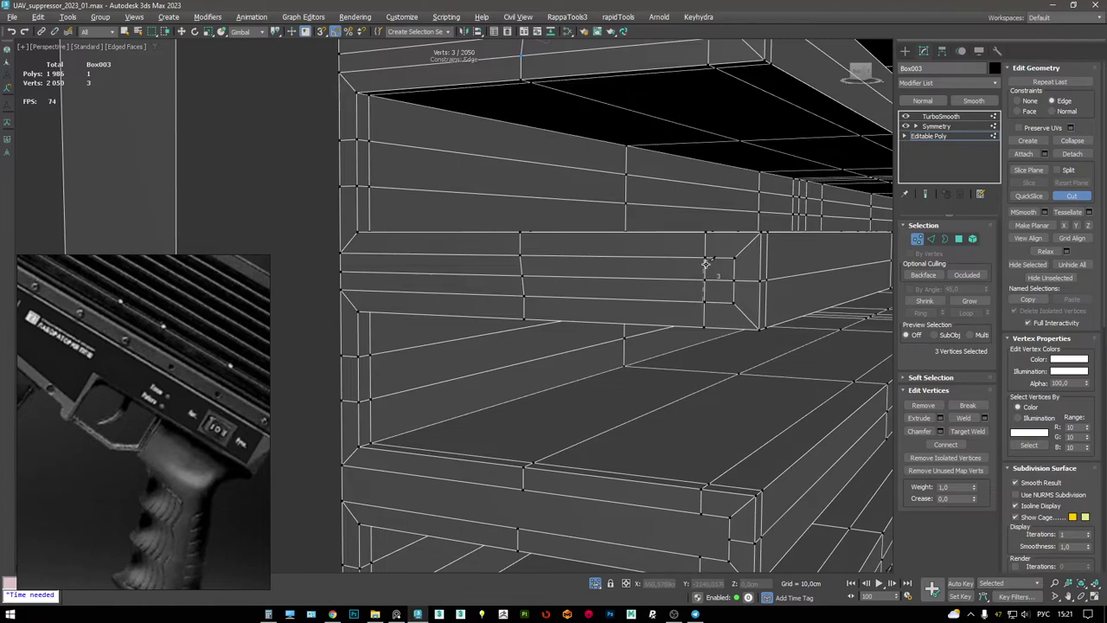
middle_click_drag(714, 274, 720, 185)
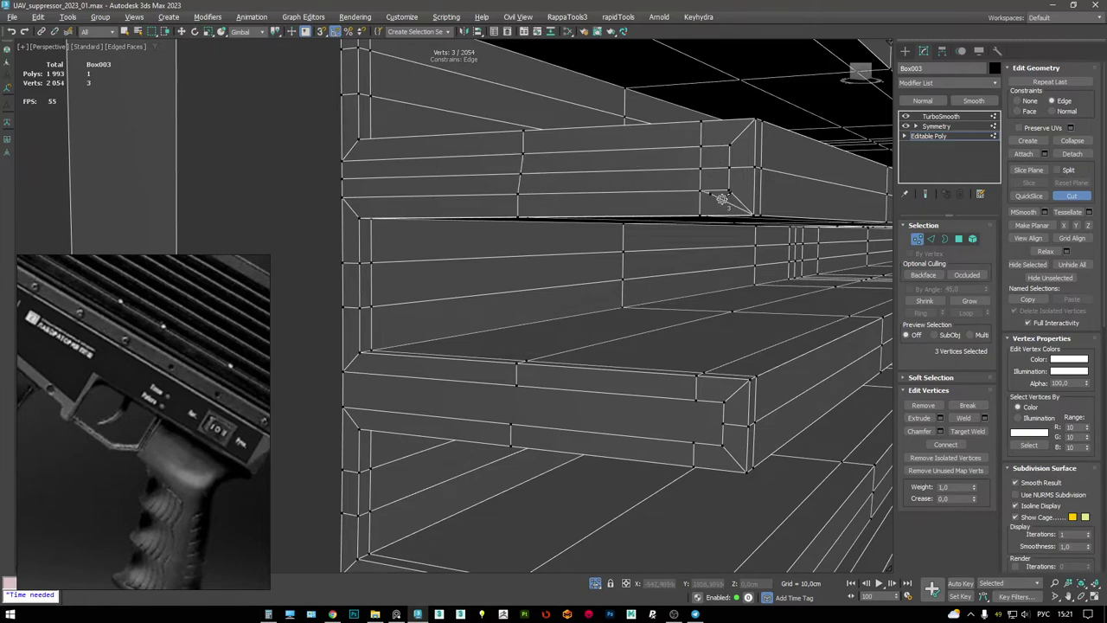
middle_click_drag(715, 196, 697, 290, "alt")
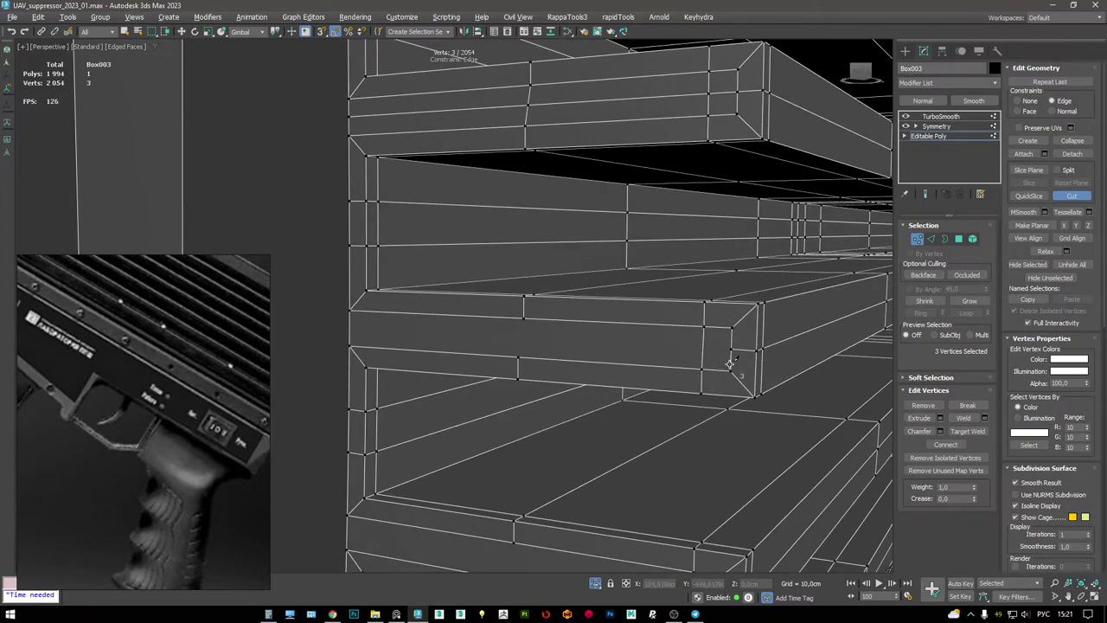
left_click(666, 348)
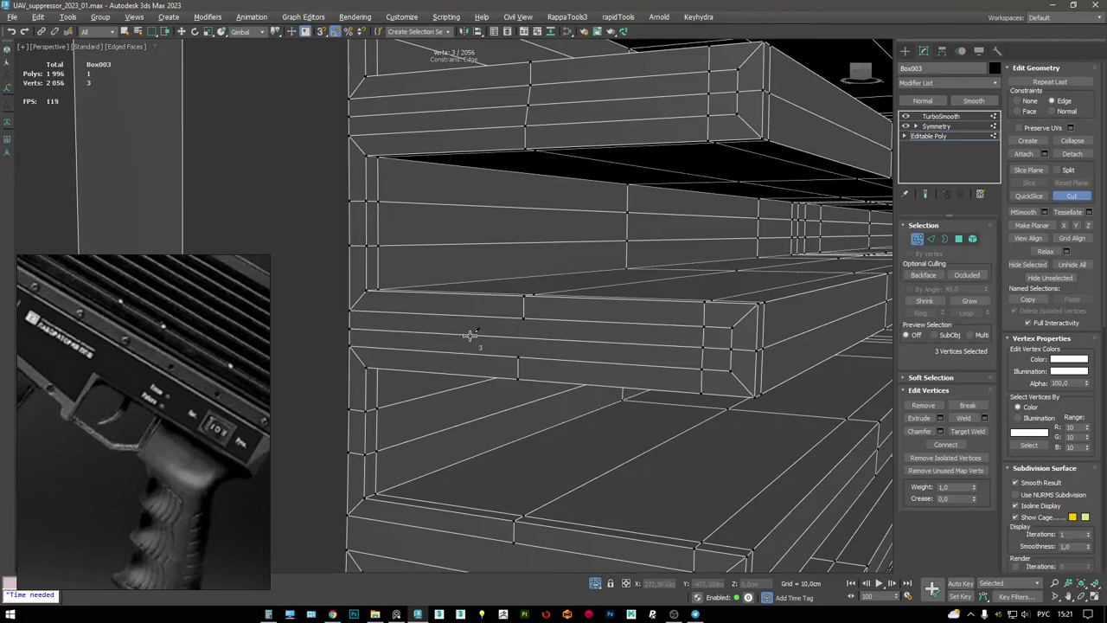
left_click(525, 323)
- Cut matching edges across the upper and lower fins, reaching 2,015 polygons
middle_click_drag(648, 458, 679, 176, "alt")
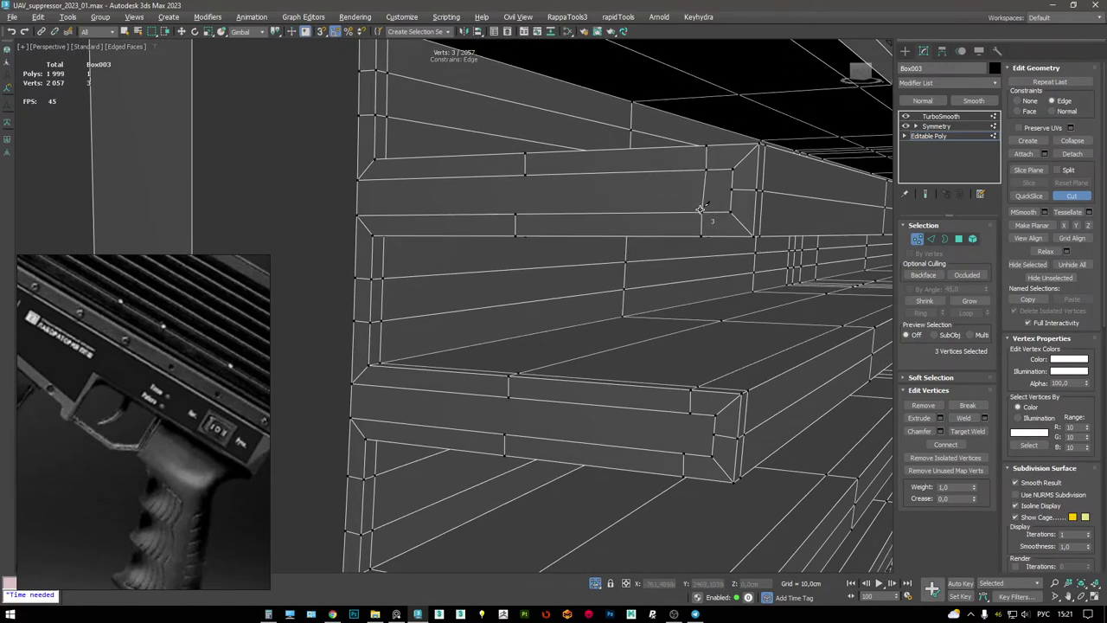
left_click(724, 188)
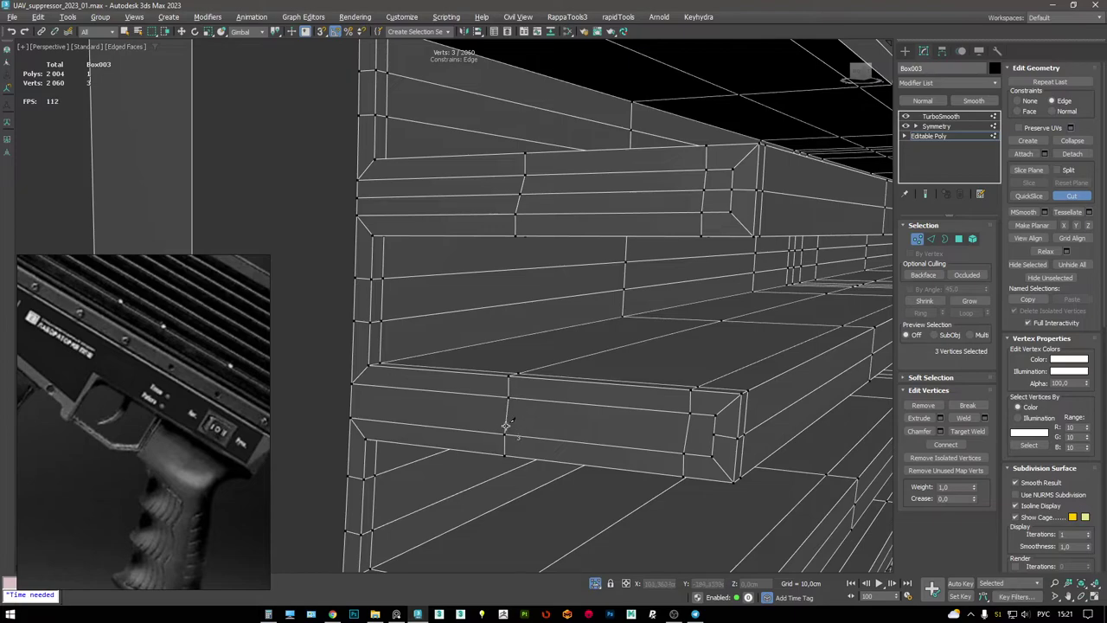
left_click(706, 429)
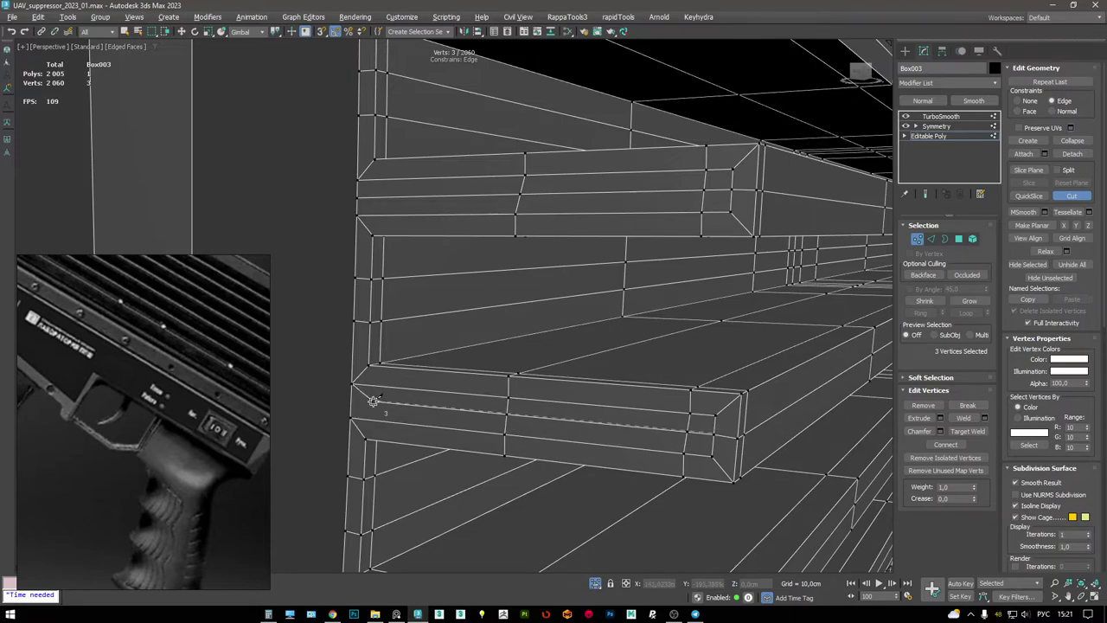
middle_click_drag(531, 427, 534, 381)
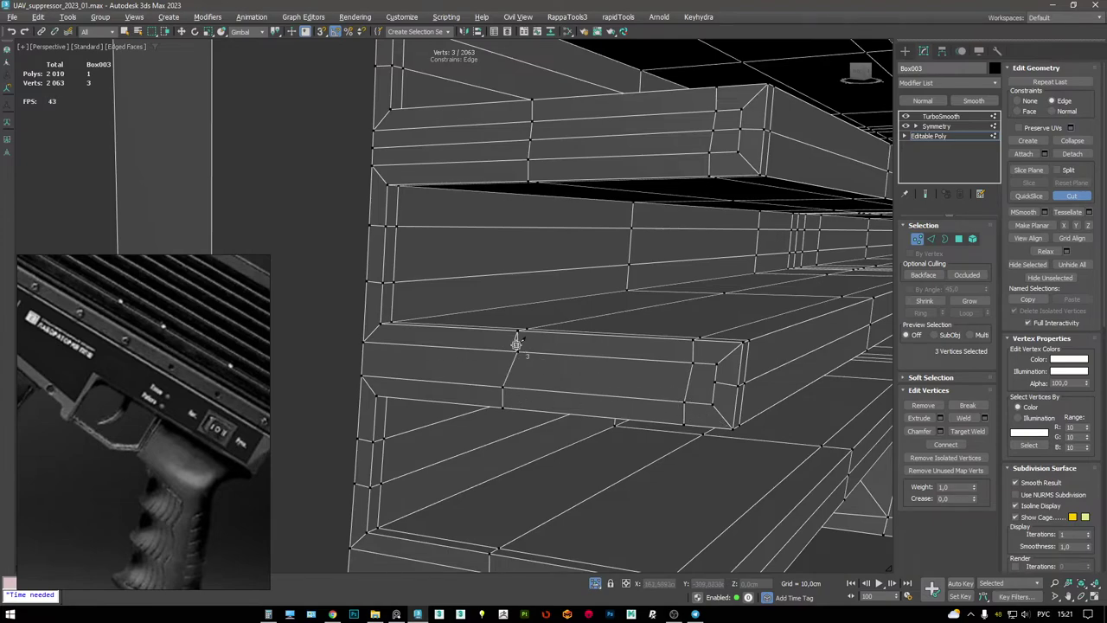
left_click(716, 380)
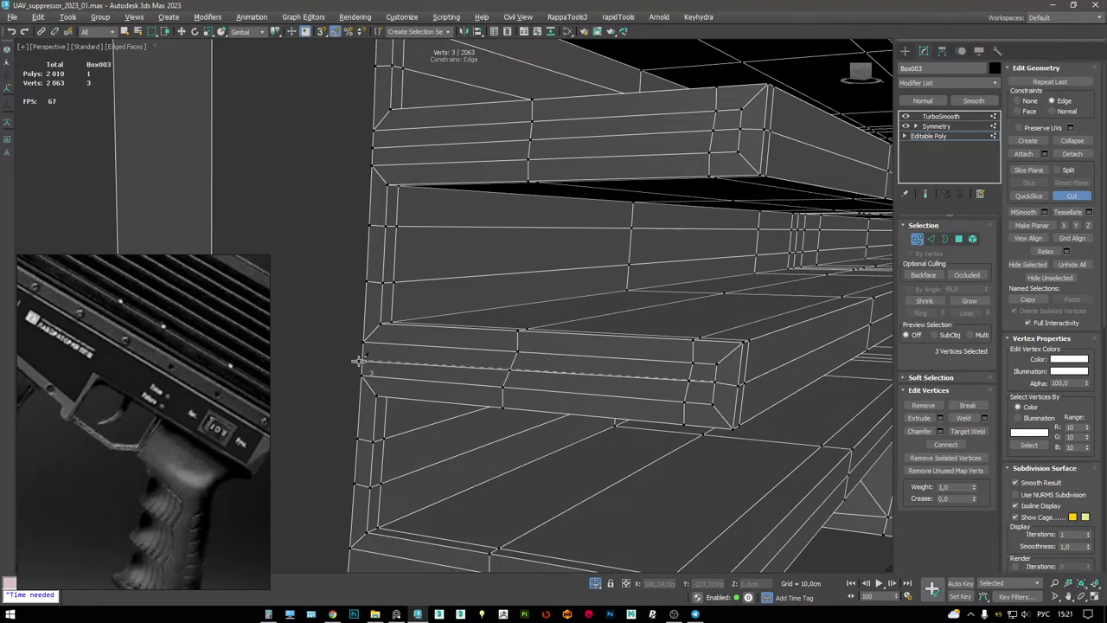
middle_click_drag(536, 371, 697, 385, "alt")
middle_click_drag(670, 421, 676, 272, "alt")
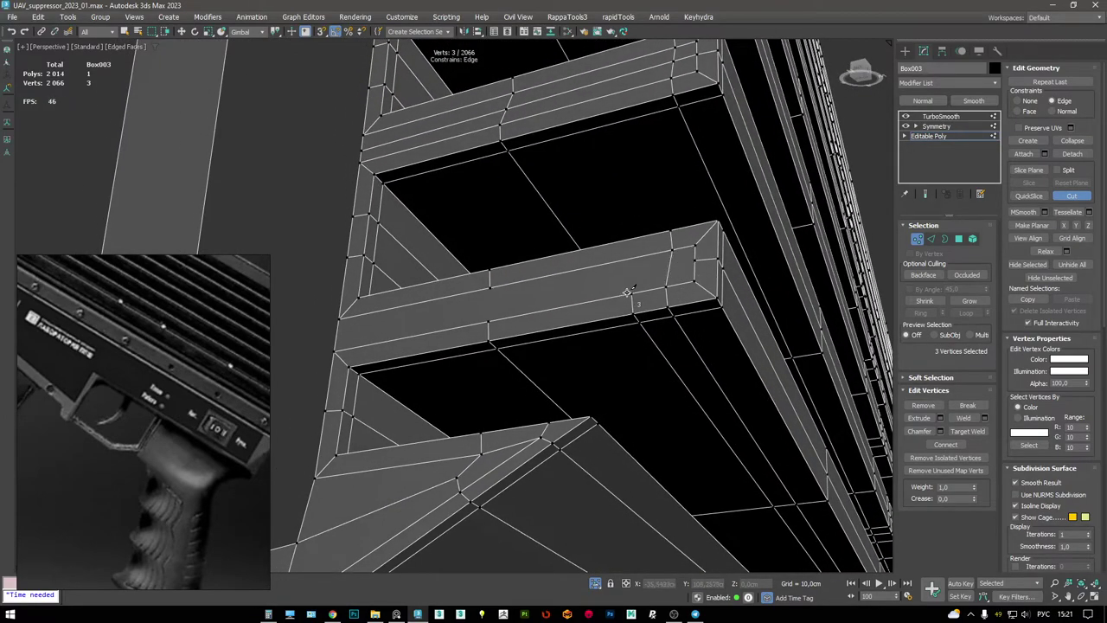
middle_click_drag(674, 248, 608, 287, "alt")
scroll(608, 286, "up", 6)
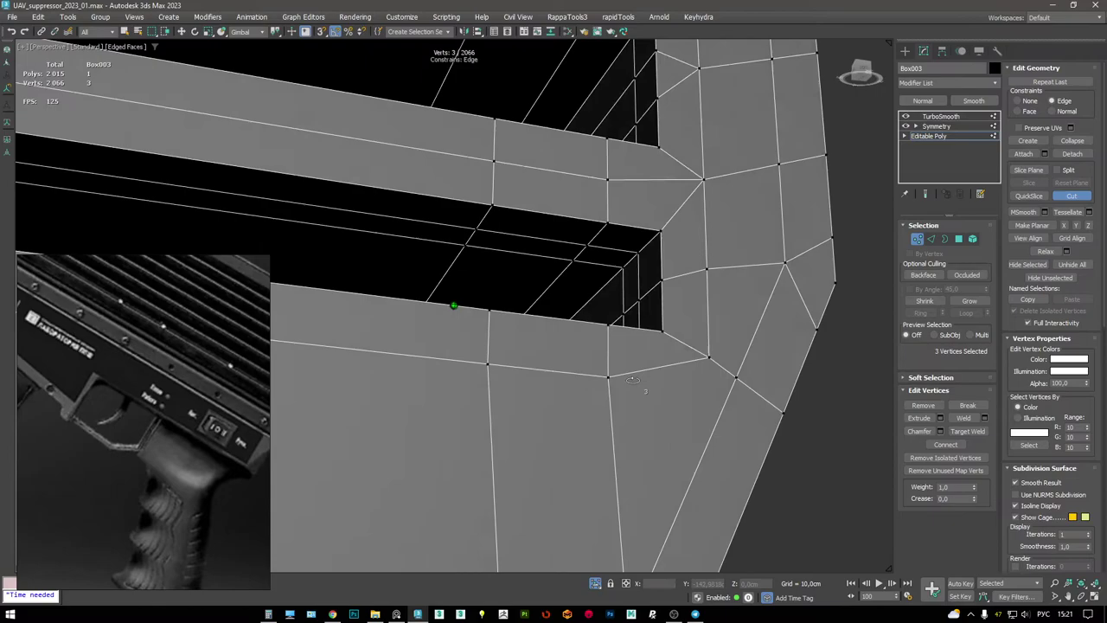
scroll(633, 378, "down", 5)
middle_click_drag(579, 388, 688, 246, "alt")
- Select the top-corner edge loop and fin-end edge, then remove them
key("2")
key("w")
left_click(698, 248)
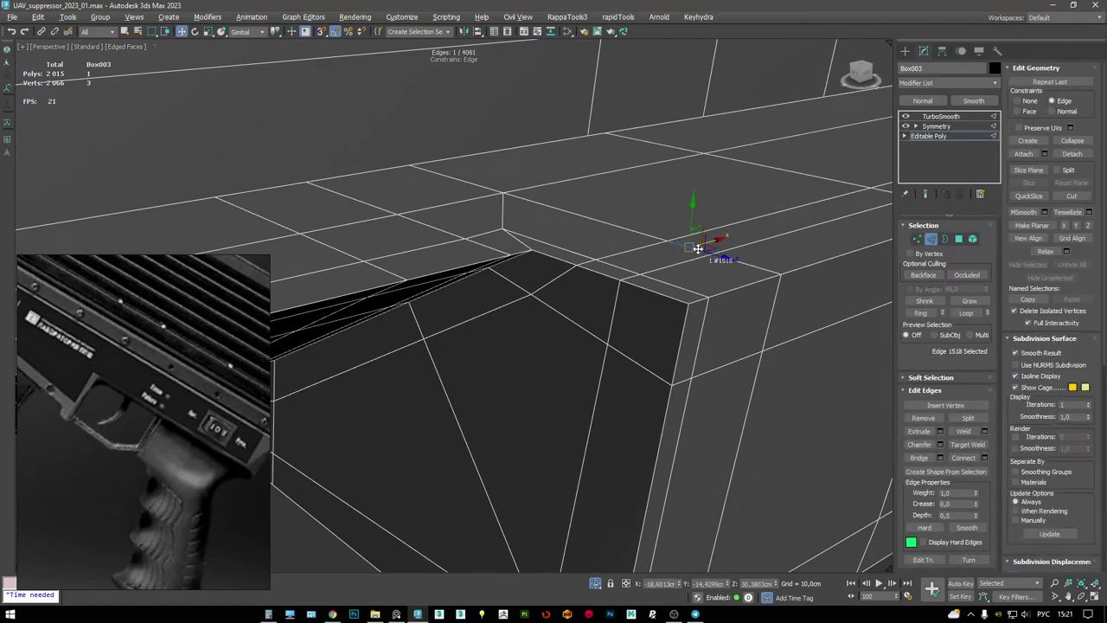
double_click(830, 193)
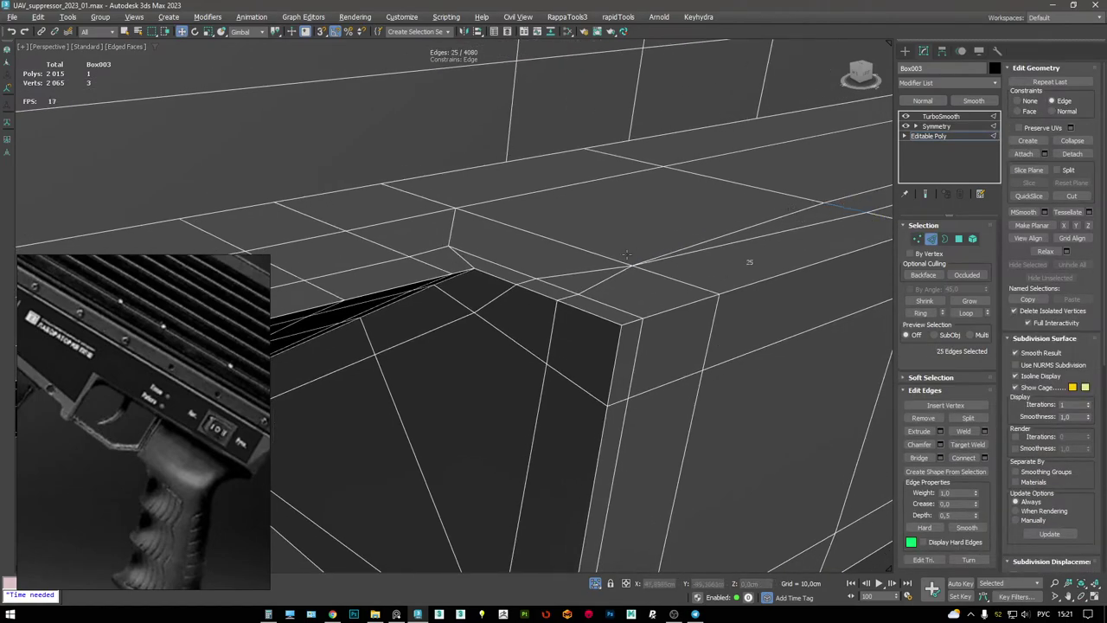
scroll(817, 220, "down", 5)
middle_click_drag(538, 335, 647, 179, "alt")
scroll(647, 179, "up", 5)
left_click(641, 183, "ctrl")
middle_click_drag(642, 184, 724, 224, "alt")
scroll(806, 252, "up", 5)
key("ctrl+BackSpace")
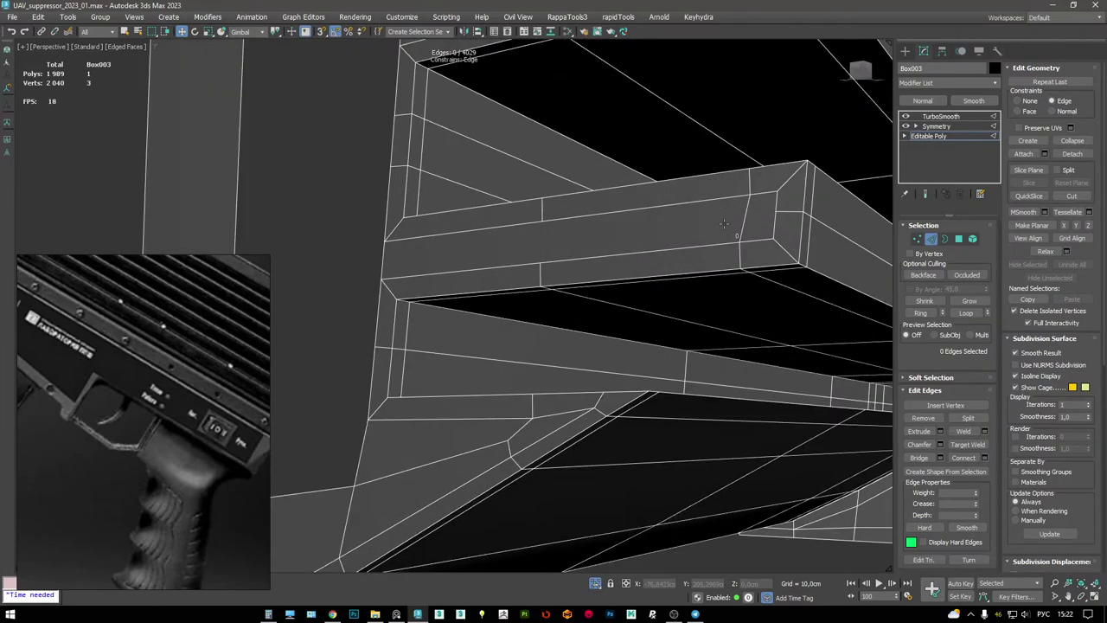
- Connect two fin-edge vertices and cut a new edge across the fin face
key("1")
left_click(542, 200)
left_click(541, 265, "ctrl")
key("ctrl+shift+e")
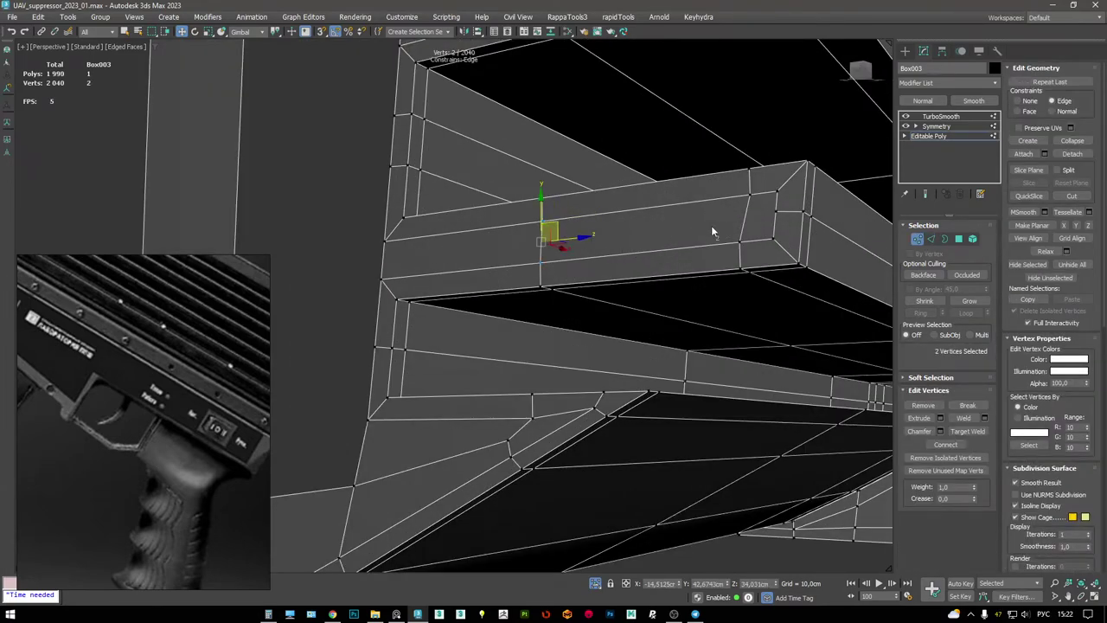
key("alt+c")
left_click(487, 234)
left_click(554, 292)
middle_click_drag(553, 292, 641, 381, "alt")
- Shift-move the open border edges slightly to extrude a thin strip of faces
key("3")
key("w")
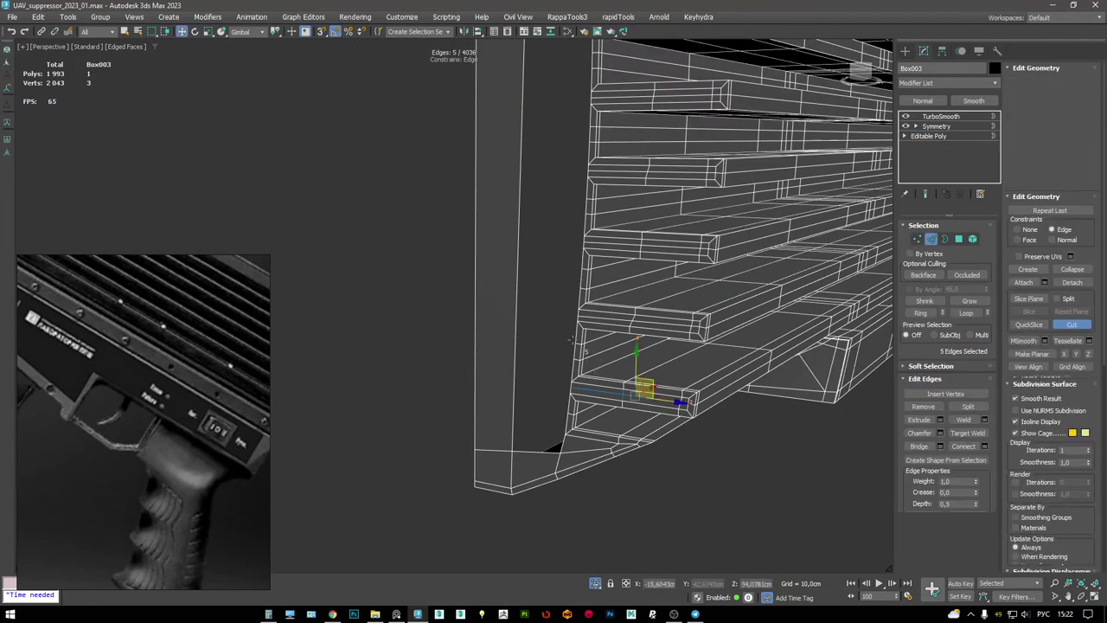
left_click(596, 323)
middle_click_drag(595, 323, 568, 516, "alt")
key("2")
middle_click_drag(507, 441, 563, 421, "alt")
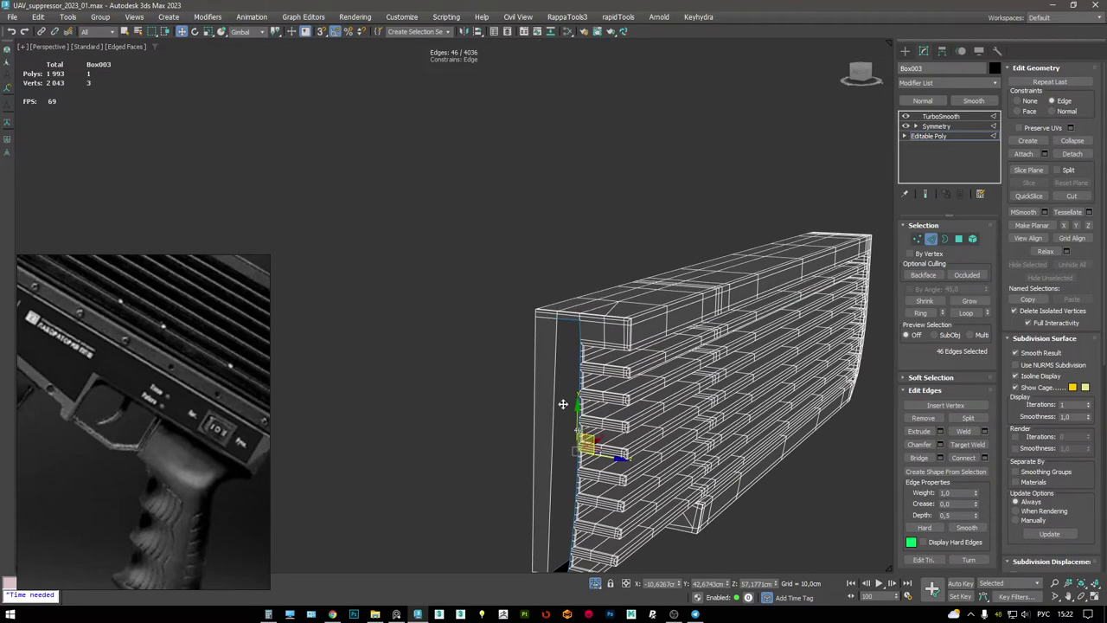
scroll(509, 292, "up", 5)
middle_click_drag(673, 413, 690, 321, "alt")
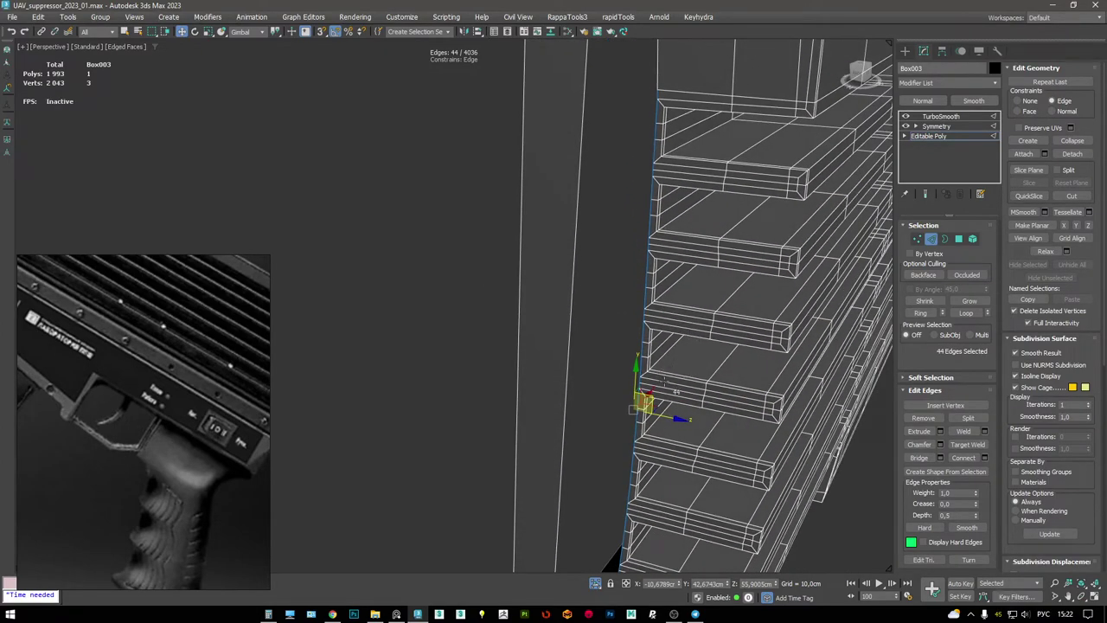
left_click_drag(661, 419, 656, 414, "shift")
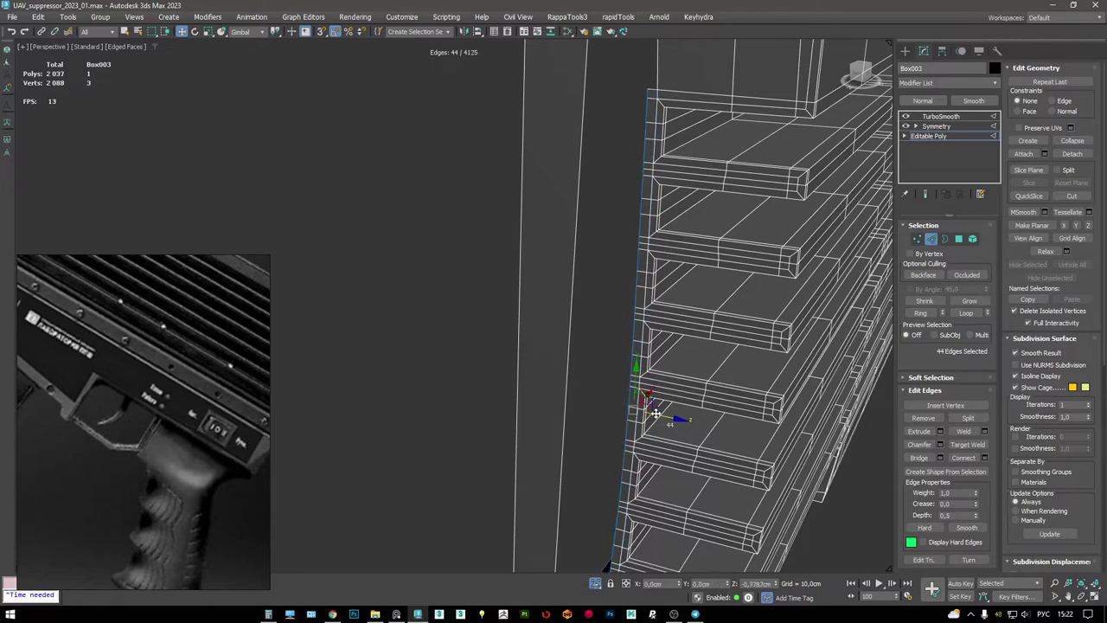
scroll(640, 395, "up", 4)
- Target-weld the stray sliver vertex onto its neighbouring fin corner vertex
key("1")
key("ctrl+shift+w")
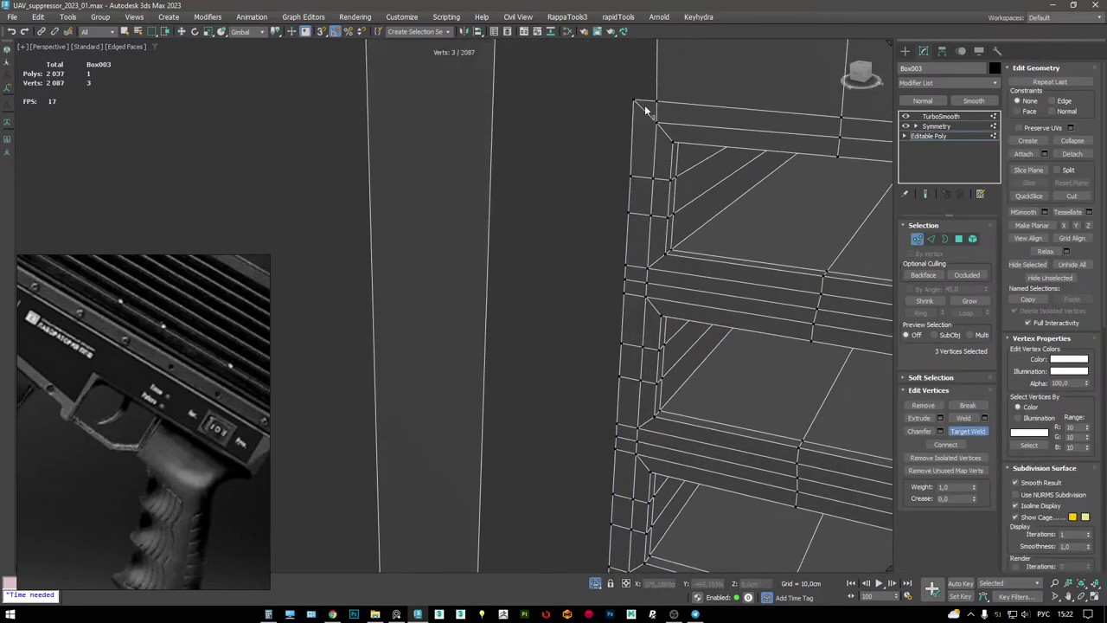
scroll(641, 117, "down", 3)
middle_click_drag(650, 126, 635, 181, "alt")
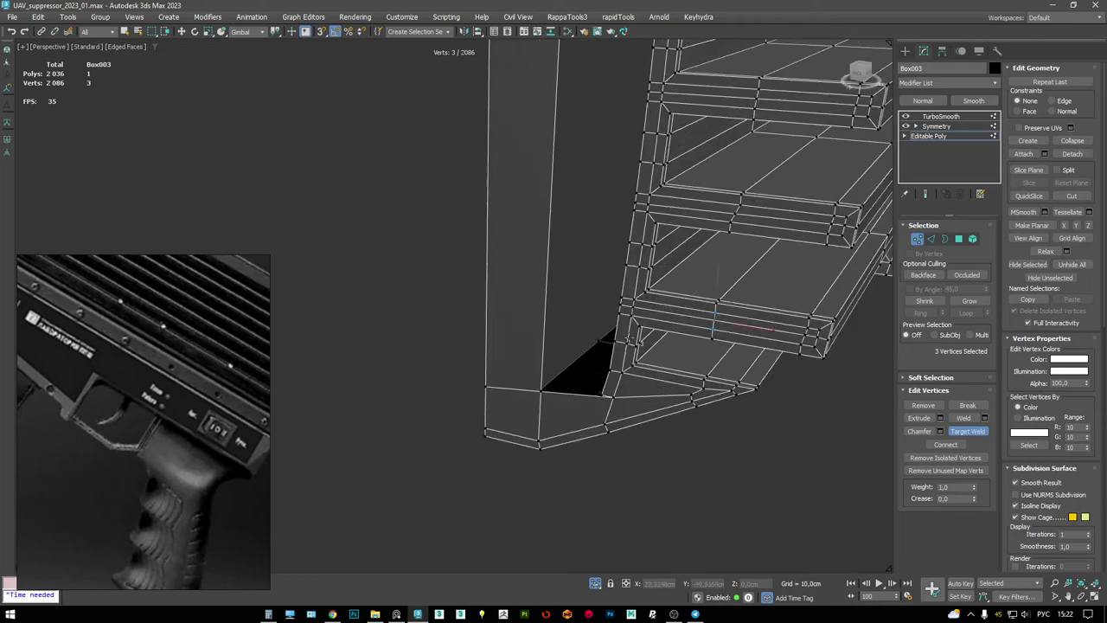
scroll(638, 338, "up", 4)
middle_click_drag(638, 335, 618, 391, "alt")
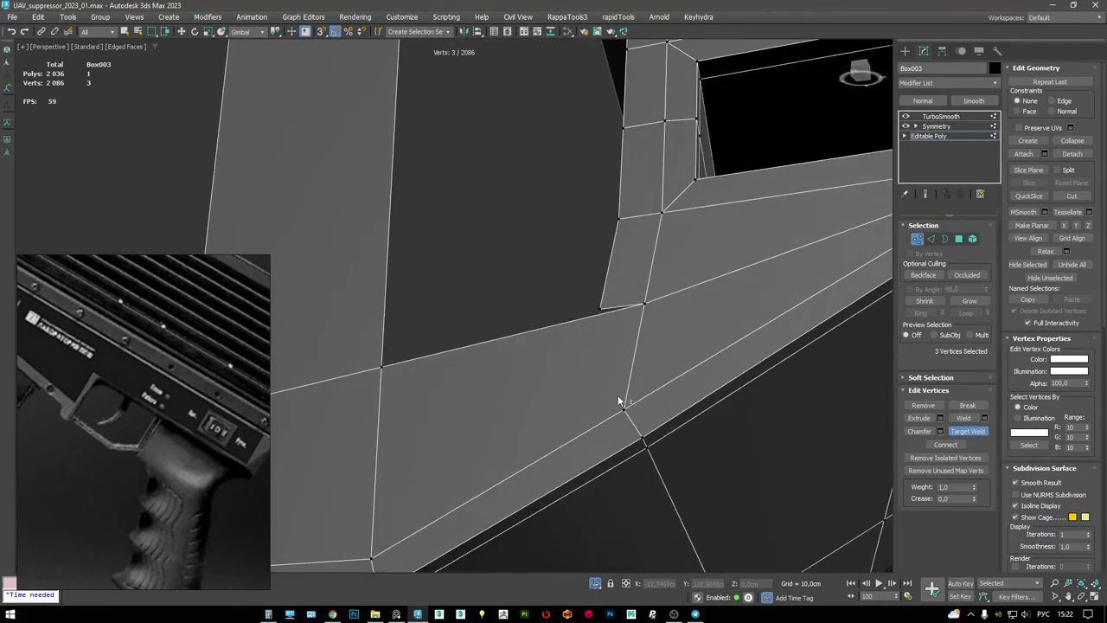
key("alt+c")
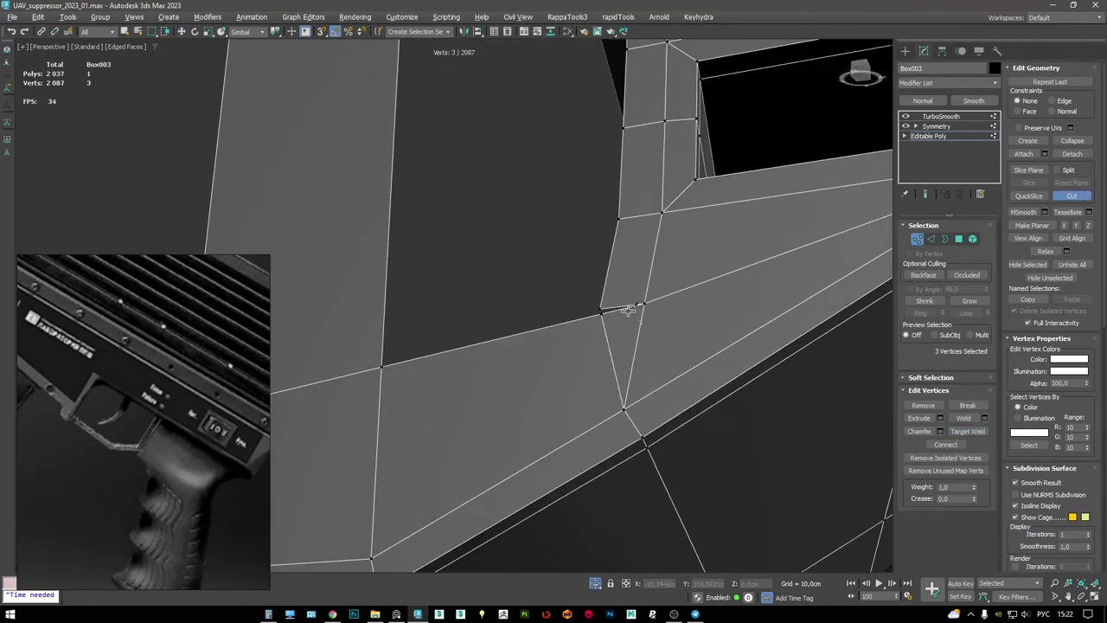
scroll(629, 312, "up", 3)
key("w")
key("ctrl+w")
left_click(568, 232)
left_click(569, 247)
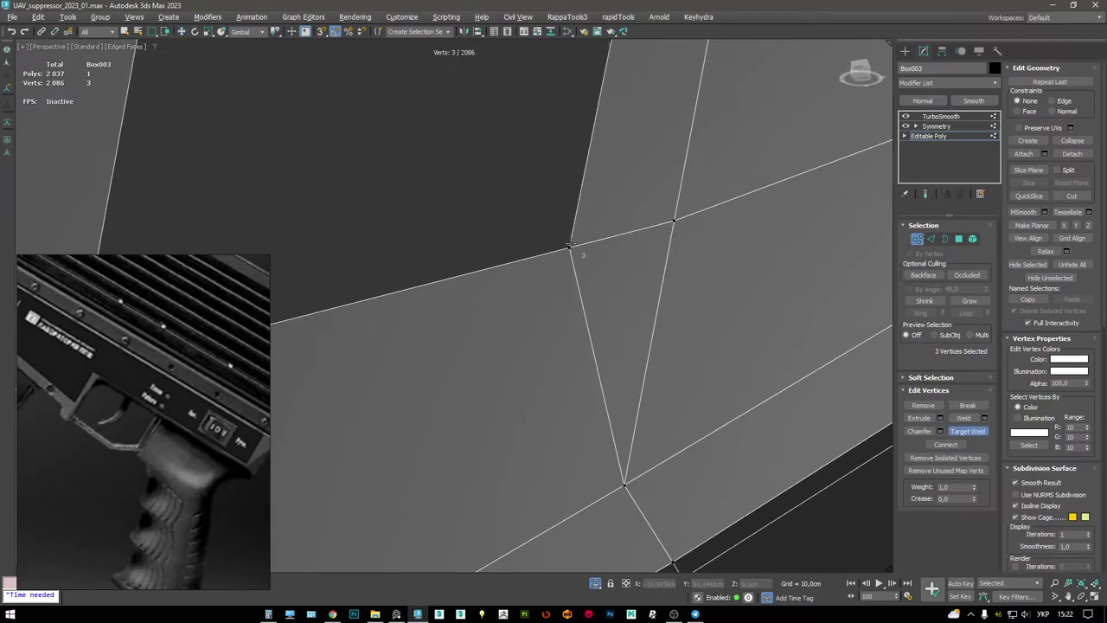
- Weld another fin corner vertex into its neighbour and delete the leftover corner vertices
scroll(588, 259, "down", 3)
middle_click_drag(606, 276, 784, 342, "alt")
key("w")
left_click(792, 316)
key("ctrl+shift+w")
left_click_drag(790, 322, 806, 311)
key("w")
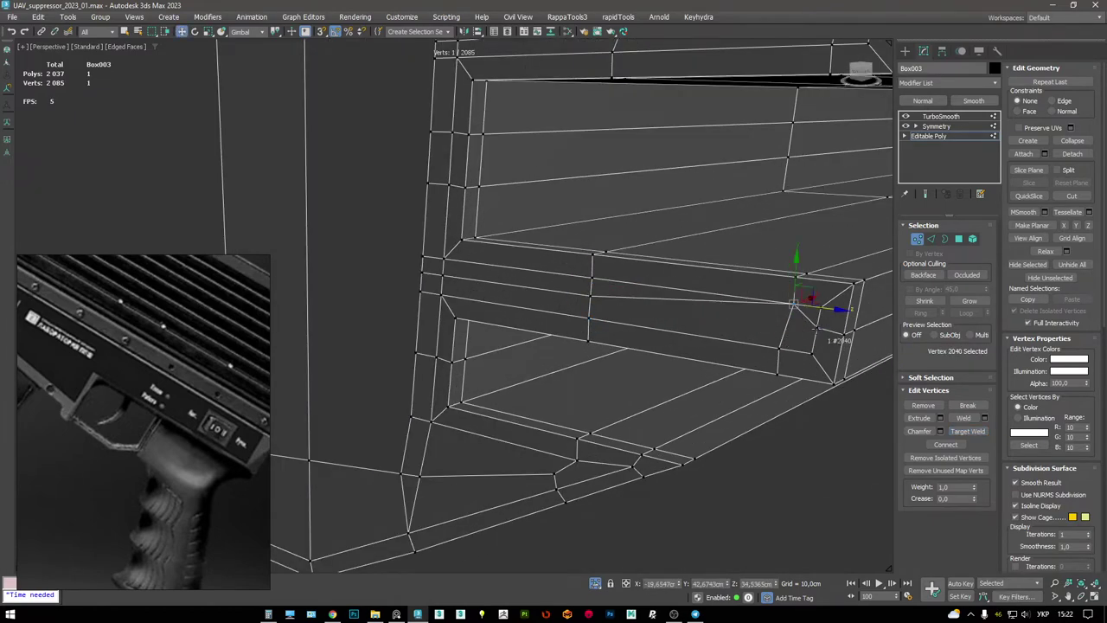
key("BackSpace")
- Remove the long horizontal edge near the shelf corner along with its vertices
key("2")
left_click(650, 297)
middle_click_drag(611, 212, 765, 179, "alt")
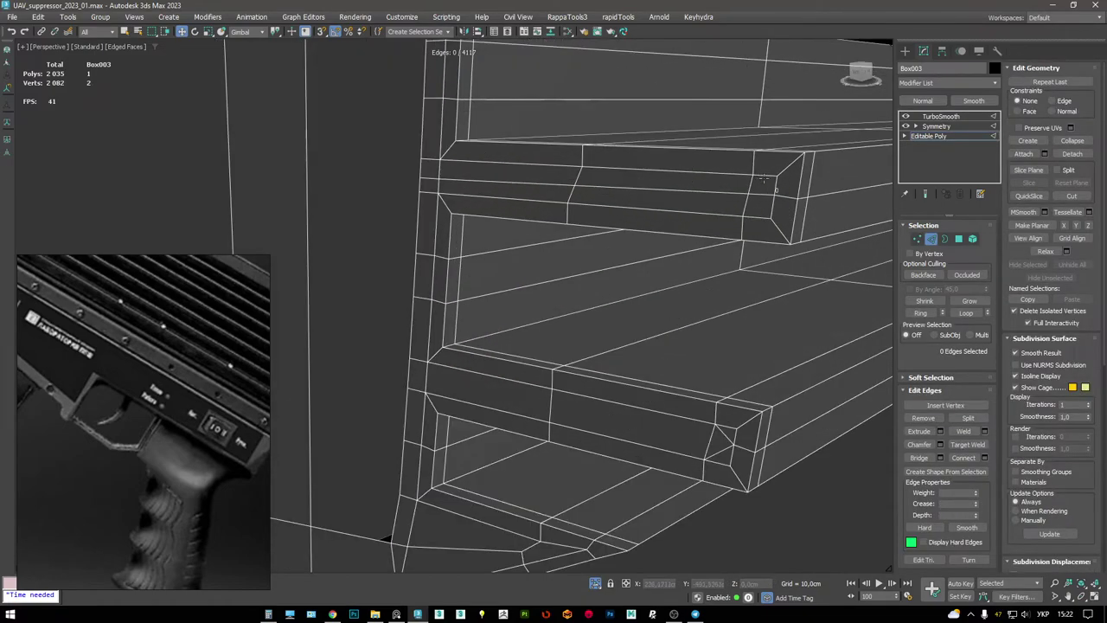
left_click(775, 195)
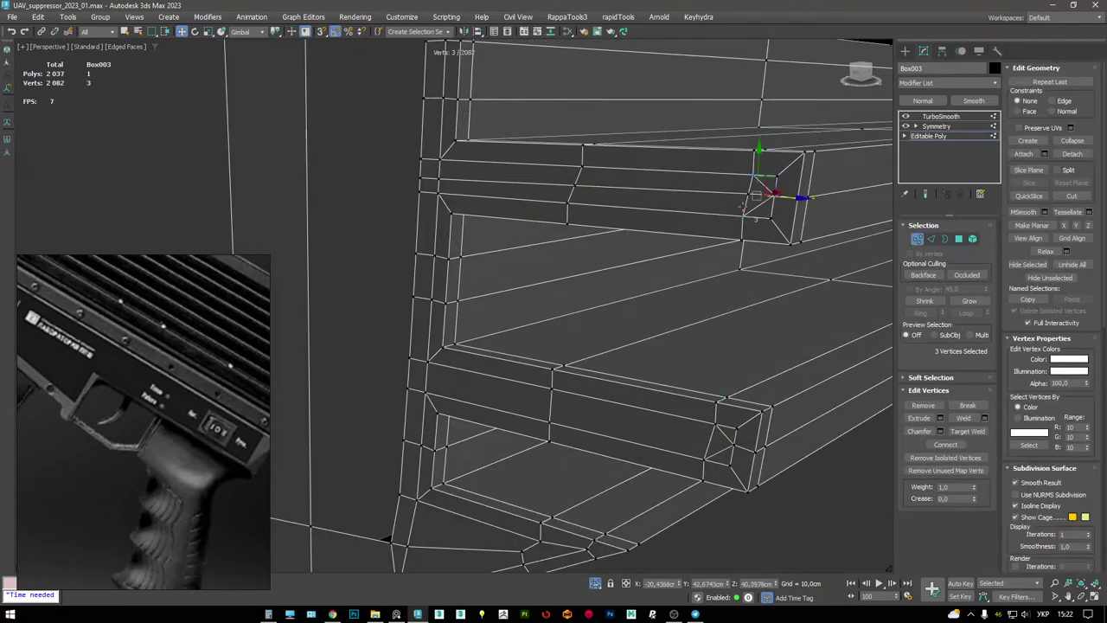
left_click(728, 192)
key("ctrl+BackSpace")
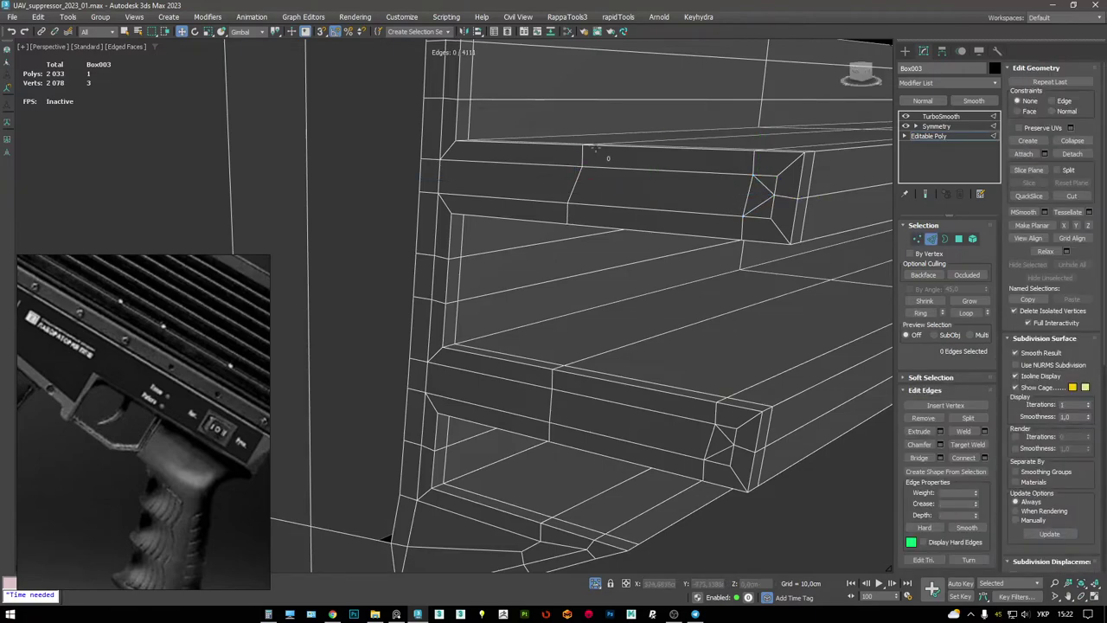
- Remove the four edges across the shelf end, undoing and reapplying the removal
middle_click_drag(595, 147, 600, 362, "alt")
left_click(772, 177)
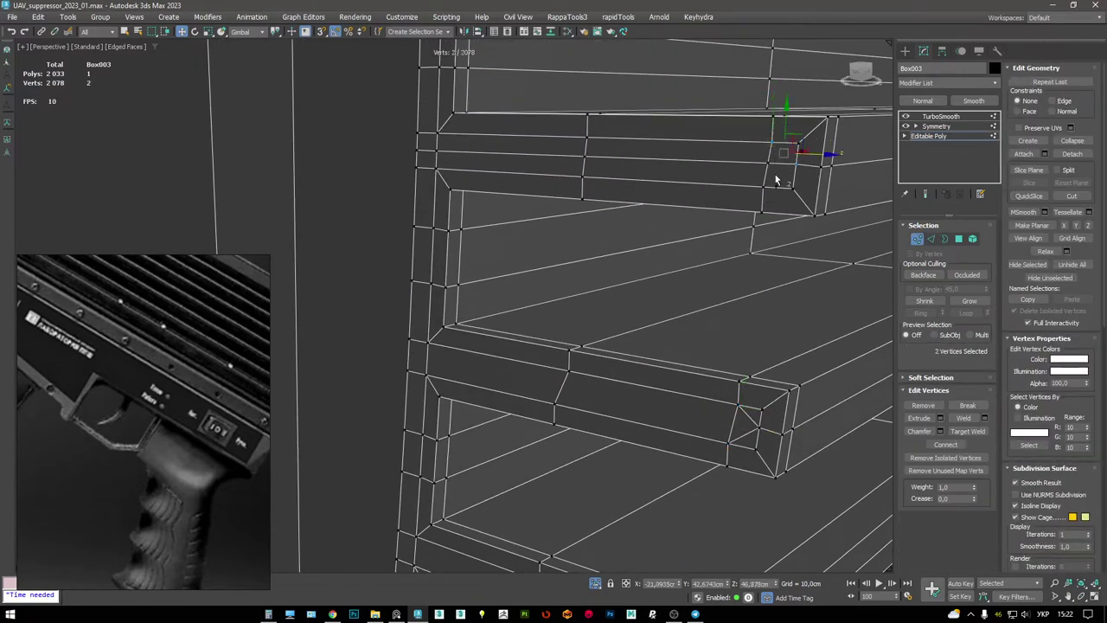
key("ctrl+z")
key("ctrl+BackSpace")
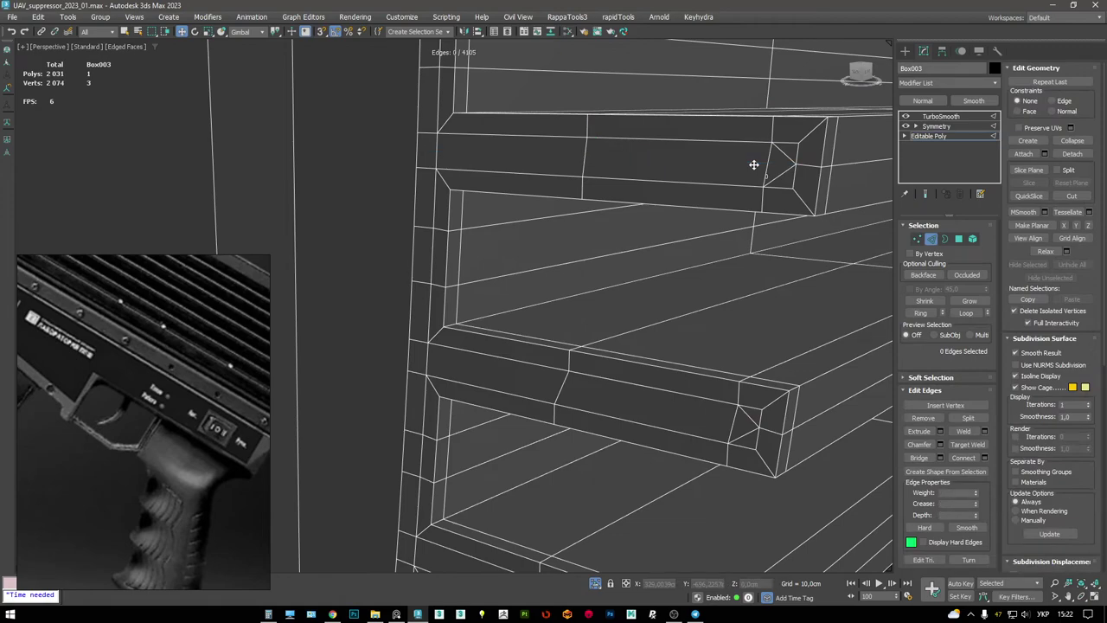
middle_click_drag(754, 166, 692, 395, "alt")
key("ctrl+z")
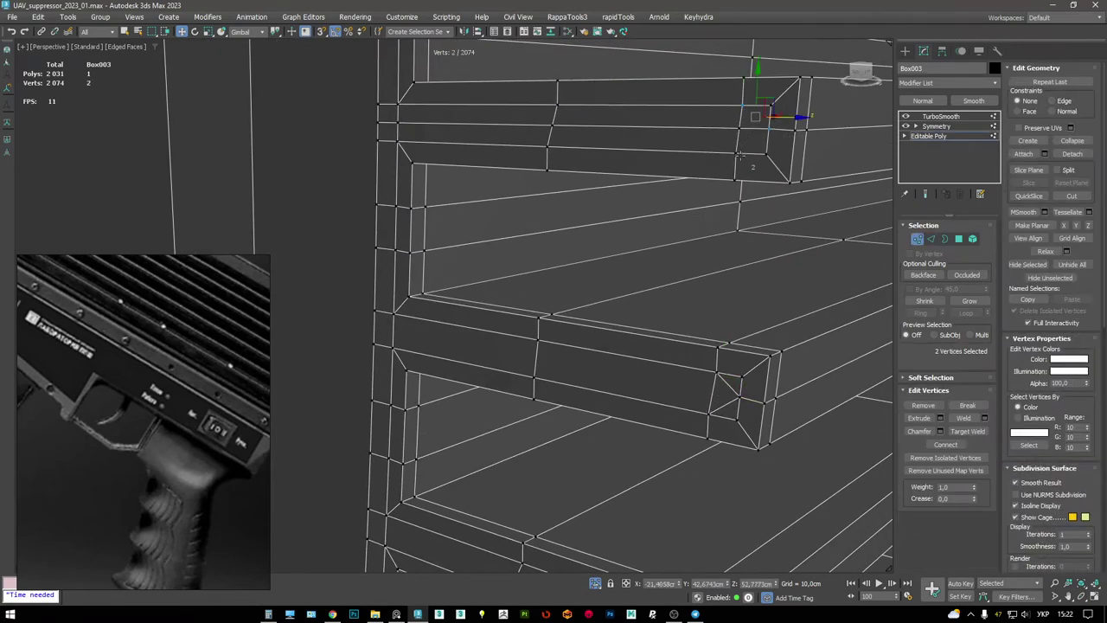
key("ctrl+z")
key("ctrl+BackSpace")
middle_click_drag(720, 177, 711, 165)
- Remove the edge loop running across the top shelf
key("1")
left_click(751, 95)
left_click(792, 69, "ctrl")
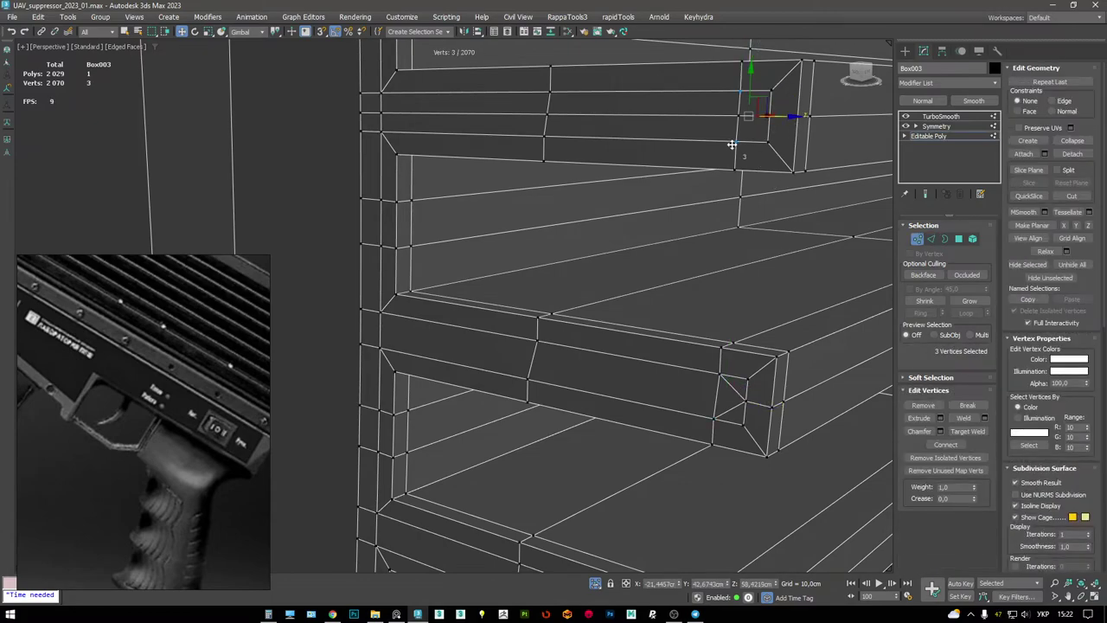
key("2")
double_click(714, 114)
key("ctrl+BackSpace")
- Collapse the three corner vertices into one and remove the shelf-front edge loop
middle_click_drag(715, 114, 705, 251)
key("1")
left_click_drag(800, 264, 829, 294)
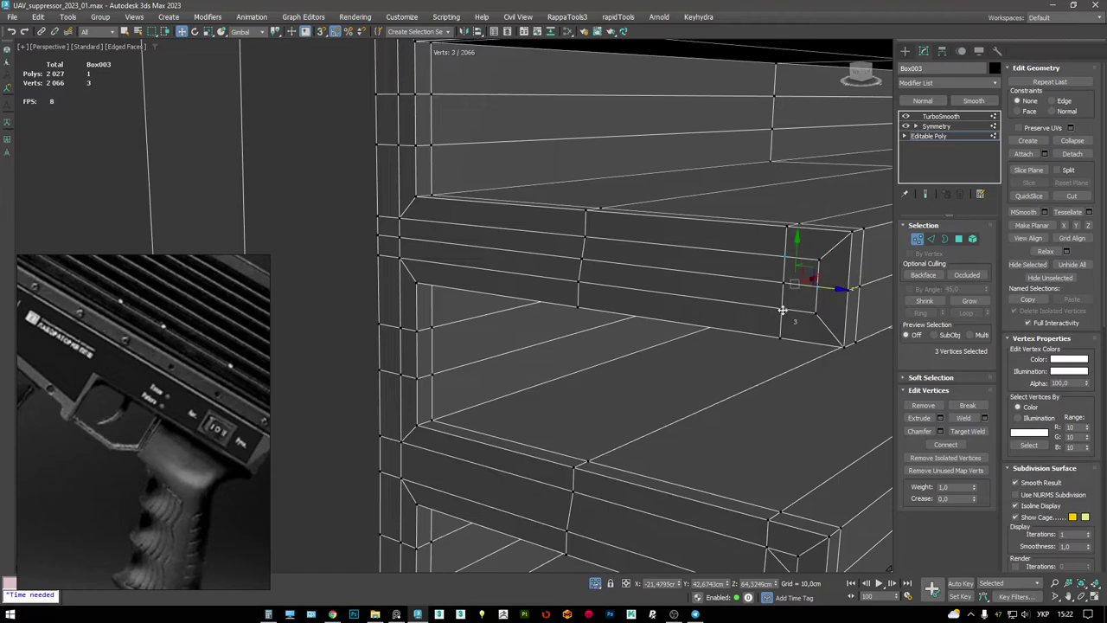
key("ctrl+alt+c")
key("2")
double_click(747, 277)
key("ctrl+BackSpace")
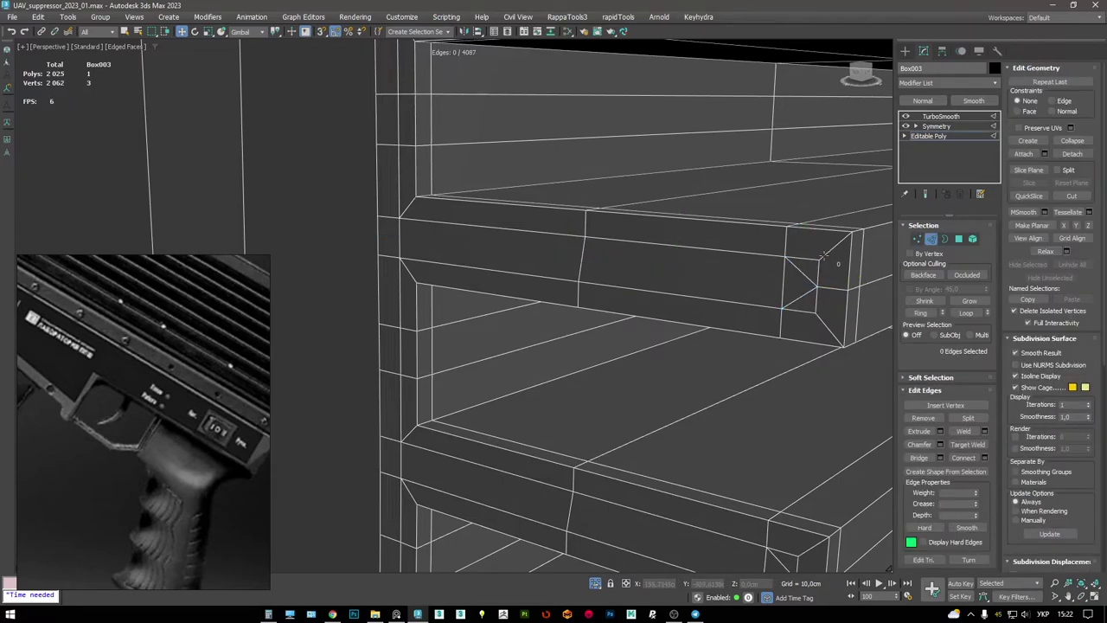
- Collapse the two upper shelf corner vertices and remove the upper shelf-front edge loop
middle_click_drag(825, 251, 722, 152)
key("1")
left_click(717, 482)
left_click_drag(770, 151, 715, 235)
key("ctrl+alt+c")
key("2")
double_click(687, 205)
key("ctrl+BackSpace")
- Collapse the upper shelf corner vertex with its neighbour and review the whole slat stack
middle_click_drag(689, 202, 753, 376)
key("1")
left_click(731, 216)
left_click(768, 219, "ctrl")
key("ctrl+alt+c")
key("2")
left_click(698, 242)
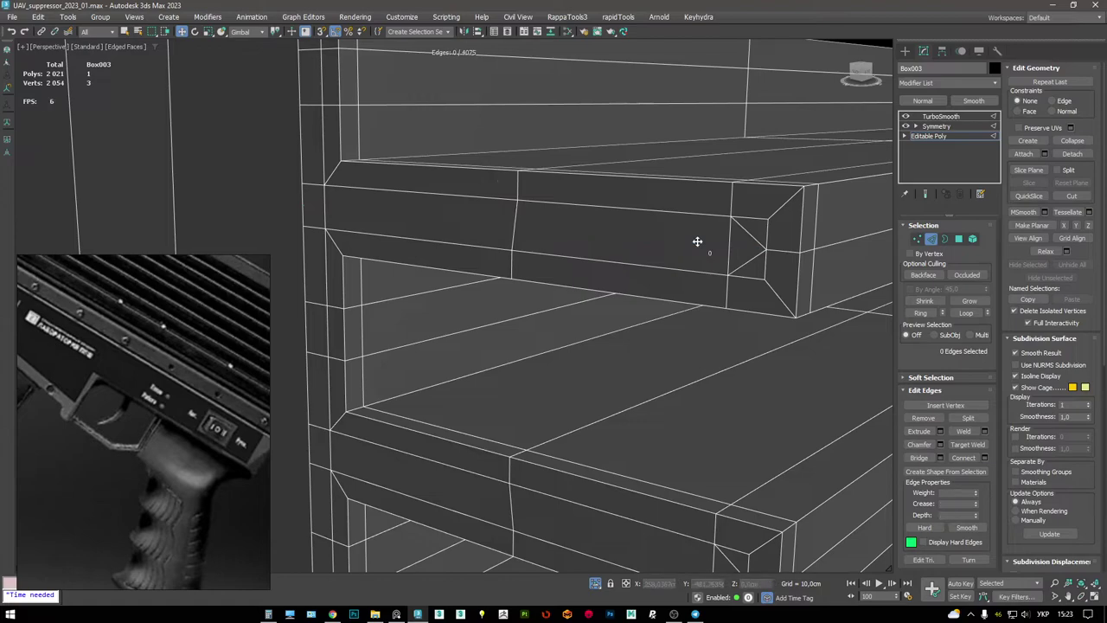
middle_click_drag(910, 204, 609, 264, "alt")
- Collapse the first short edges on the left side of the vent slats
scroll(611, 282, "down", 3)
scroll(578, 257, "down", 3)
scroll(680, 242, "up", 8)
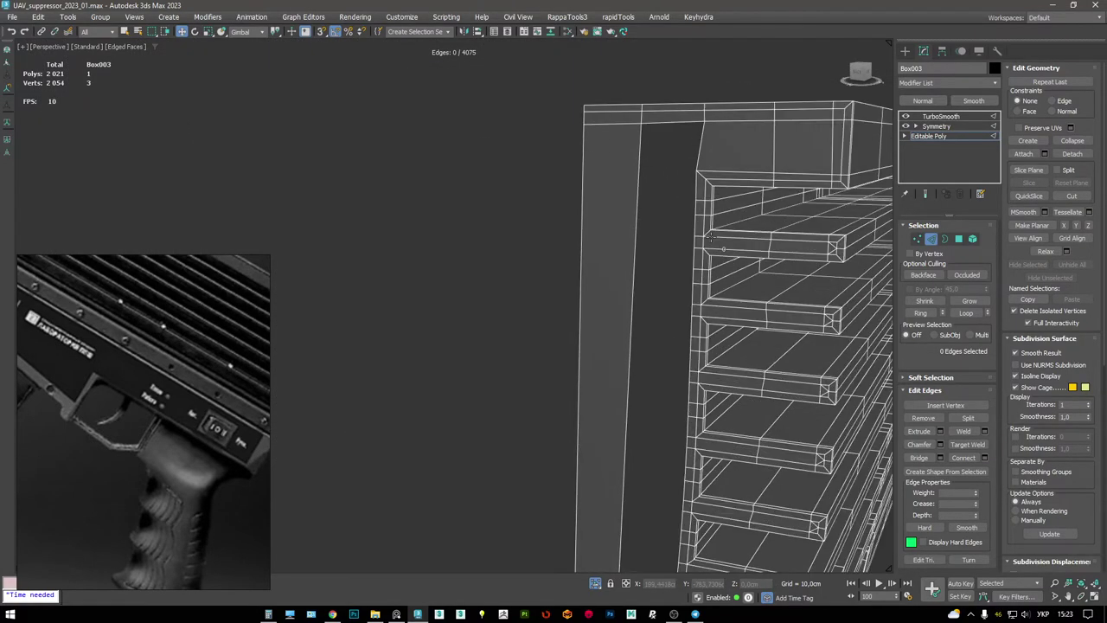
left_click(674, 249)
key("ctrl+alt+c")
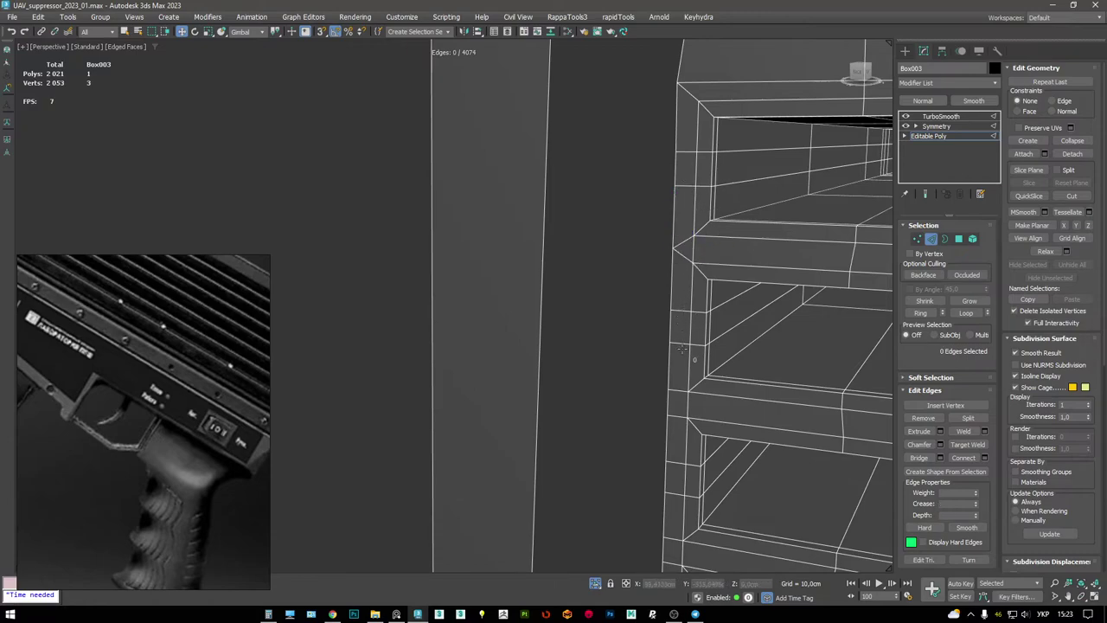
middle_click_drag(681, 401, 632, 285)
left_click(631, 289)
key("ctrl+alt+c")
left_click(625, 433)
key("ctrl+alt+c")
left_click(626, 260)
key("ctrl+alt+c")
middle_click_drag(620, 424, 647, 171)
key("ctrl+alt+c")
- Collapse the remaining short edges along the following fins
middle_click_drag(610, 270, 582, 320)
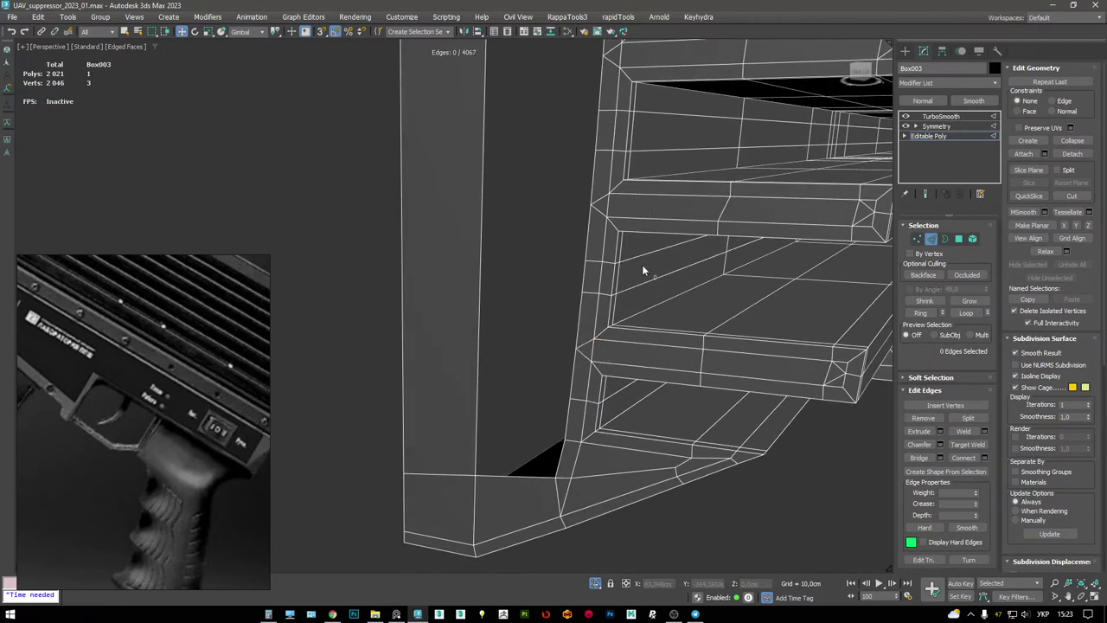
left_click(603, 277)
key("ctrl+alt+c")
mouse_move(603, 277)
middle_mouse_down()
mouse_move(617, 288)
mouse_move(606, 260)
middle_mouse_up()
left_click(606, 260)
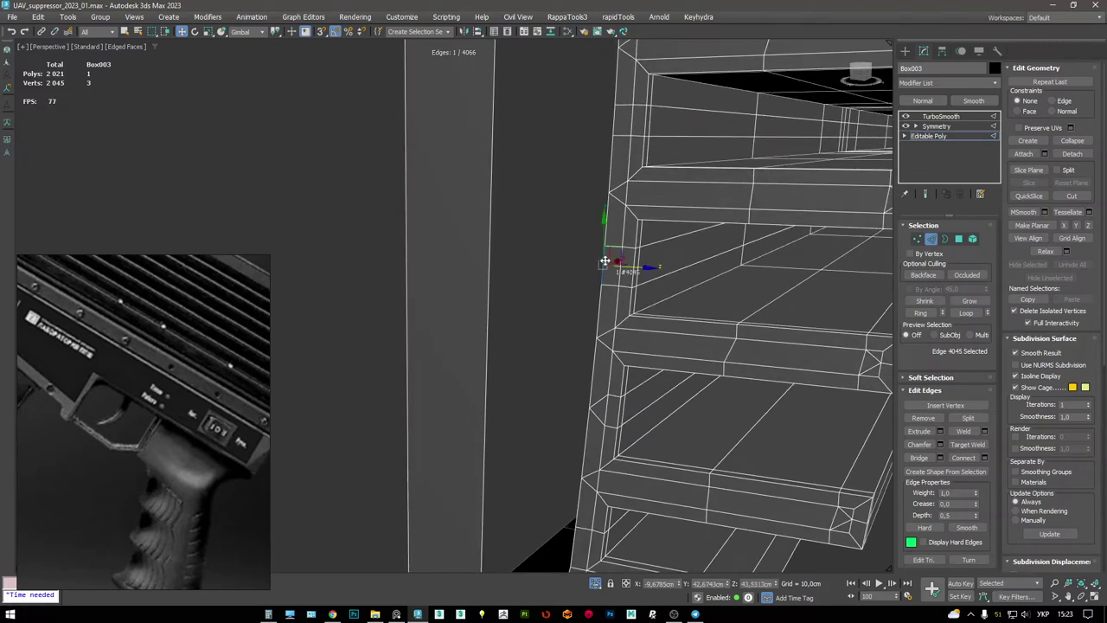
key("ctrl+alt+c")
middle_click_drag(606, 113, 605, 250)
left_click(606, 249)
key("ctrl+alt+c")
middle_click_drag(619, 105, 643, 361)
left_click(626, 228)
key("ctrl+alt+c")
left_click(626, 176)
key("ctrl+alt+c")
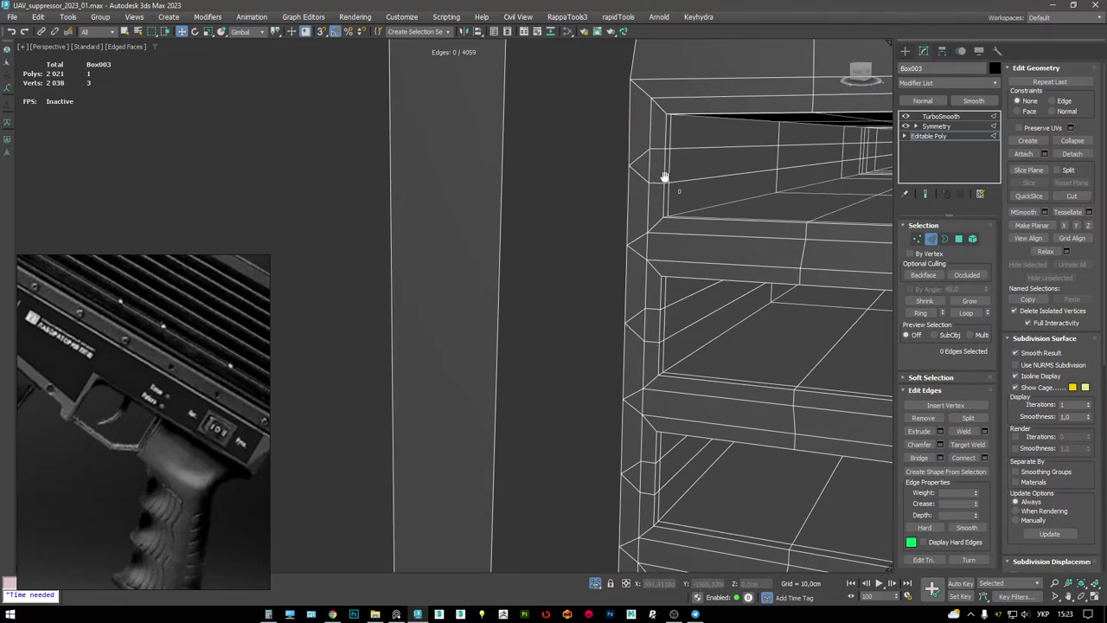
middle_click_drag(666, 177, 633, 143)
- Select the side edge loop and delete the tall side panel of the receiver
double_click(632, 144)
scroll(632, 144, "down", 5)
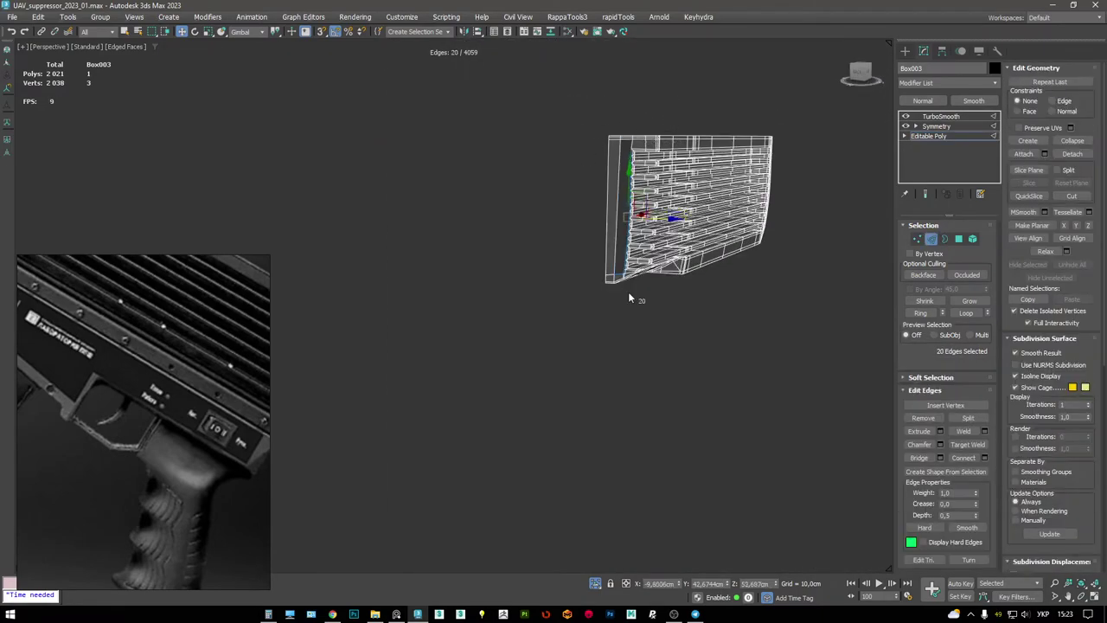
scroll(627, 287, "up", 5)
middle_click_drag(627, 234, 655, 417)
scroll(684, 286, "up", 2)
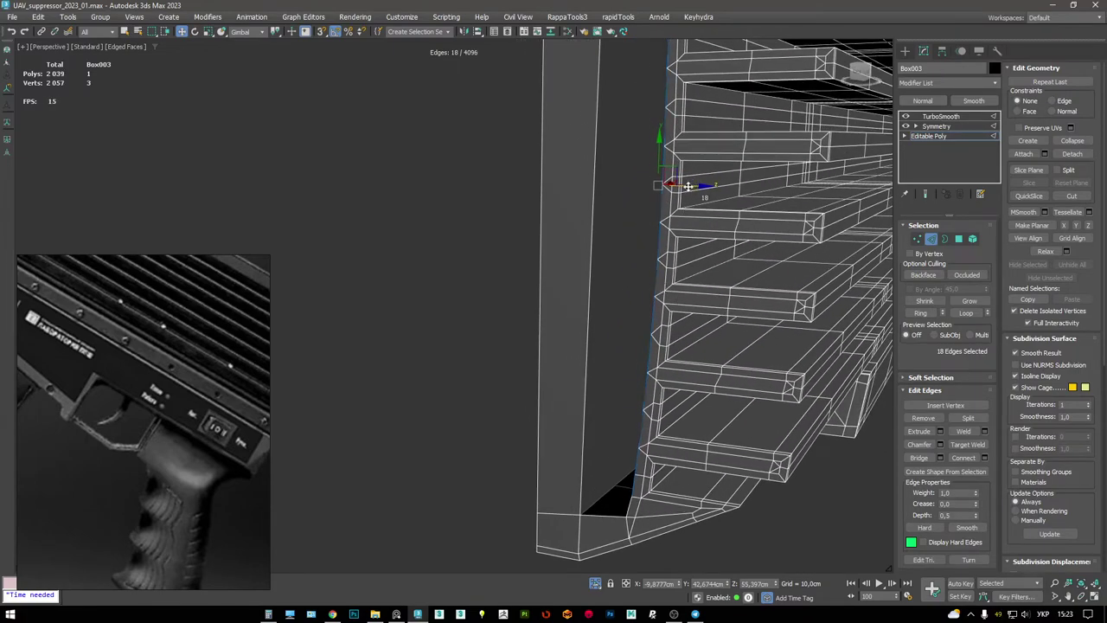
scroll(648, 216, "down", 2)
middle_click_drag(648, 215, 660, 249, "alt")
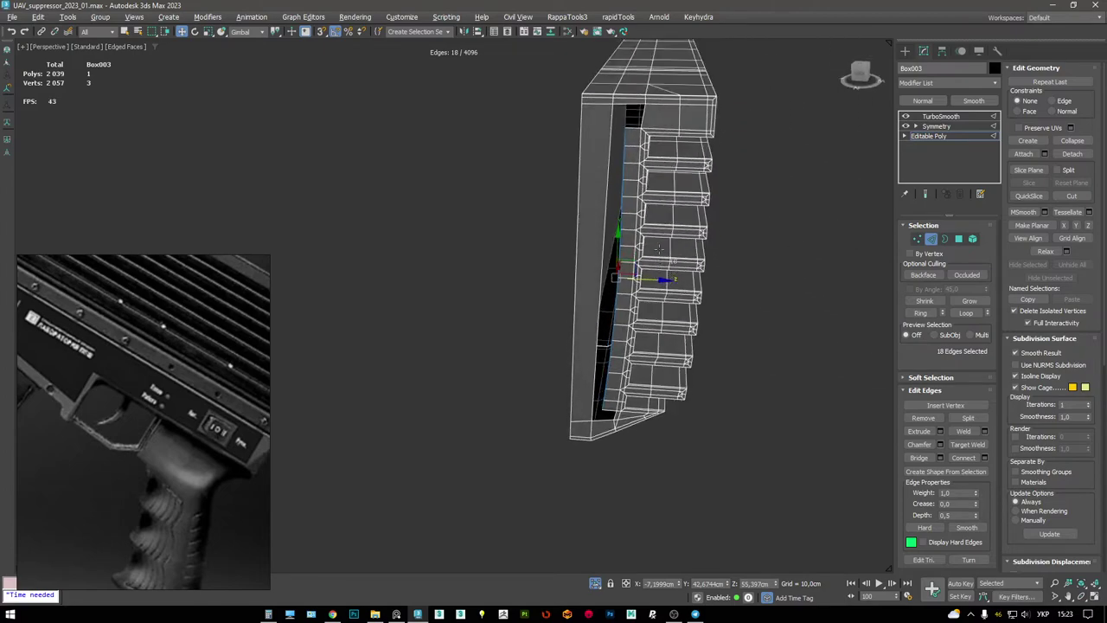
key("4")
left_click(593, 215)
key("Delete")
- Extrude the edge column into a new panel and vertex-snap it to the top
key("2")
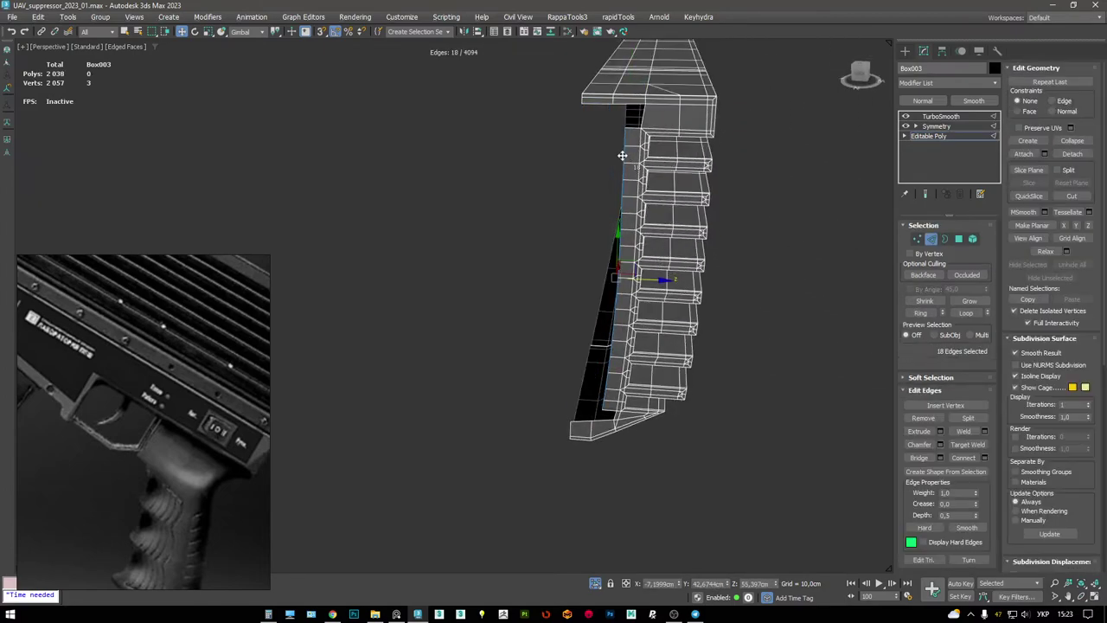
left_click_drag(654, 281, 229, 229)
key("r")
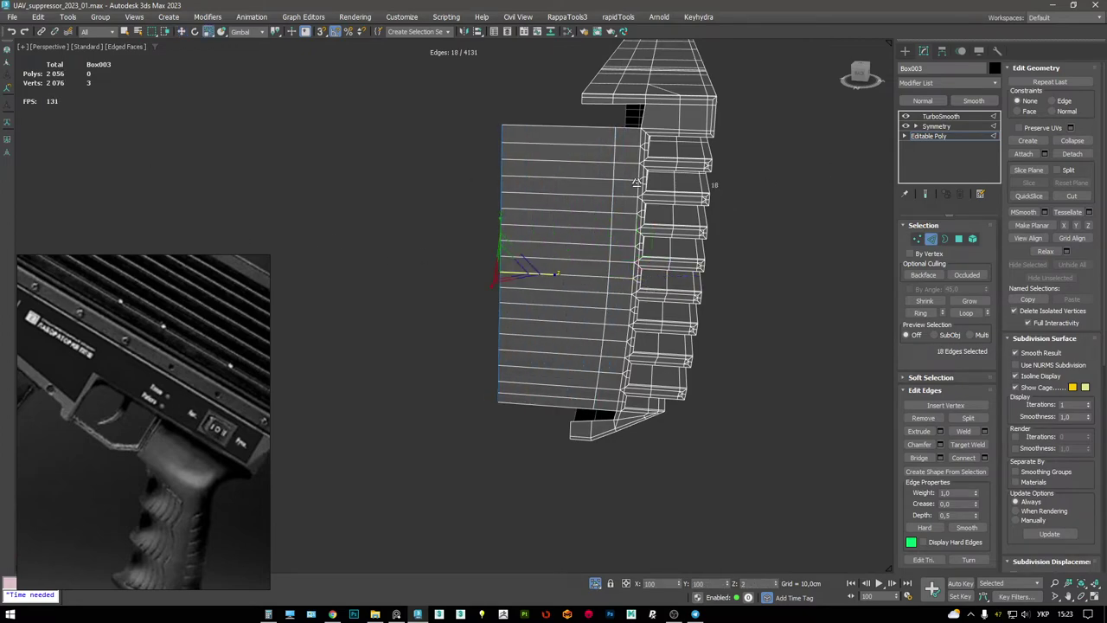
key("w")
key("s")
left_click_drag(506, 270, 595, 105)
- Cap the open border hole at the top with a new face
left_click(590, 130)
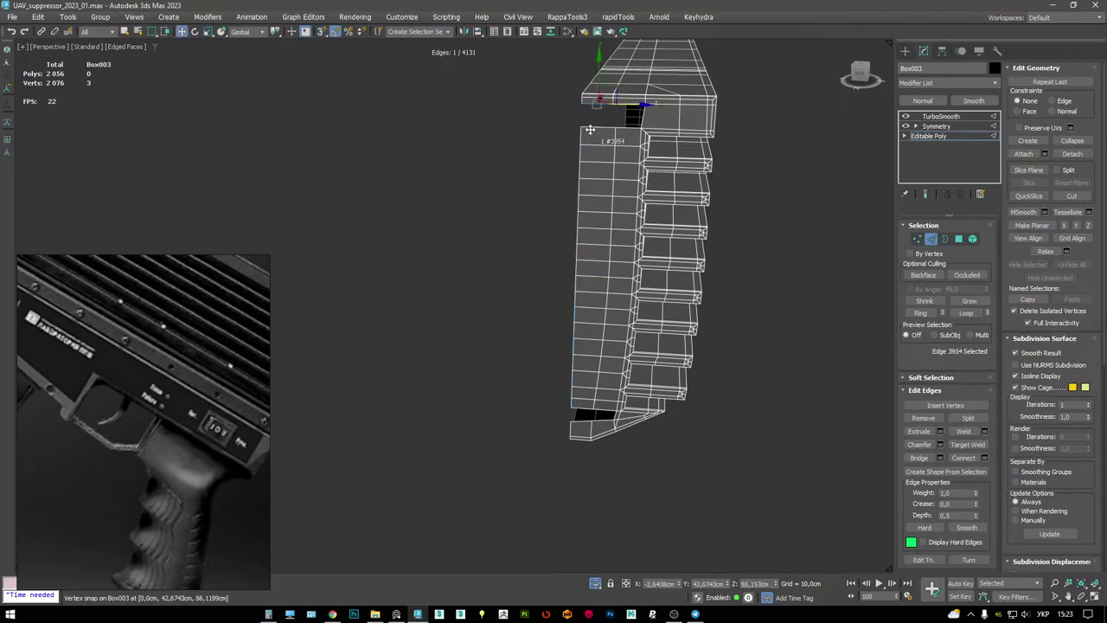
scroll(630, 104, "up", 2)
key("3")
left_click(632, 104)
key("alt+p")
- Remove the first extra edges beside the vent slots
middle_click_drag(581, 385, 552, 376, "alt")
key("2")
left_click(555, 379)
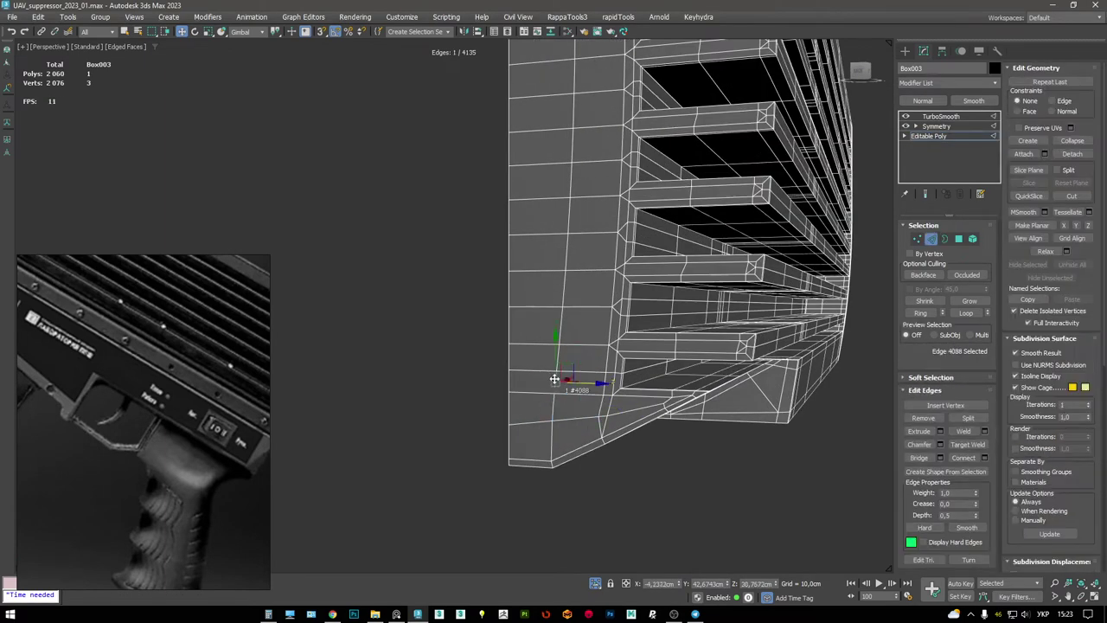
scroll(594, 336, "up", 2)
middle_click_drag(624, 252, 609, 312, "alt")
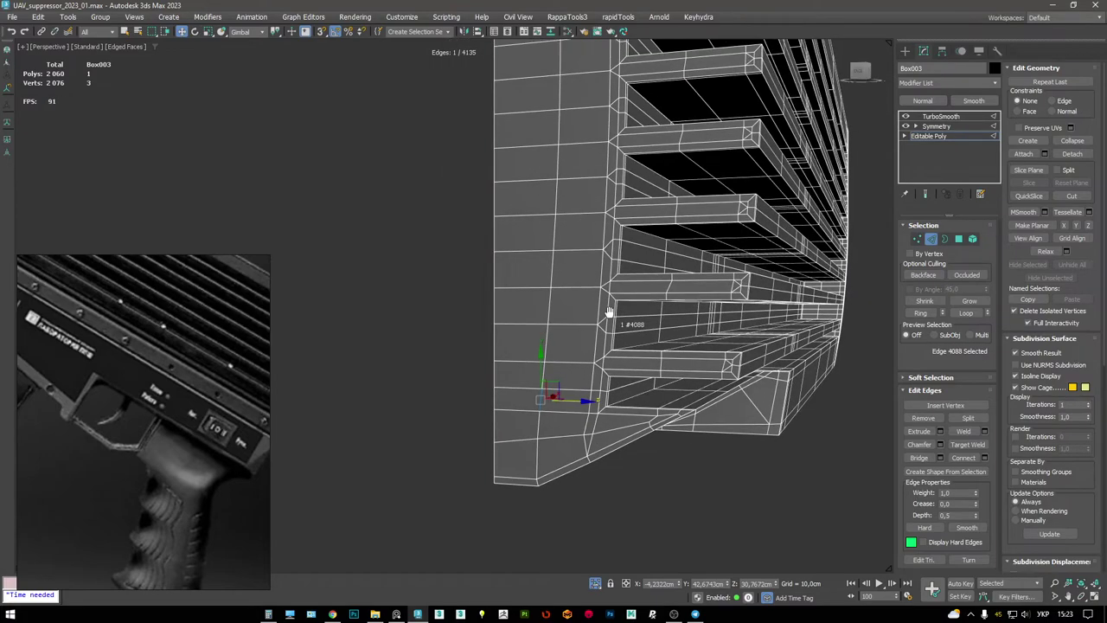
key("ctrl+BackSpace")
left_click(497, 403)
key("ctrl+BackSpace")
middle_click_drag(568, 202, 583, 292, "alt")
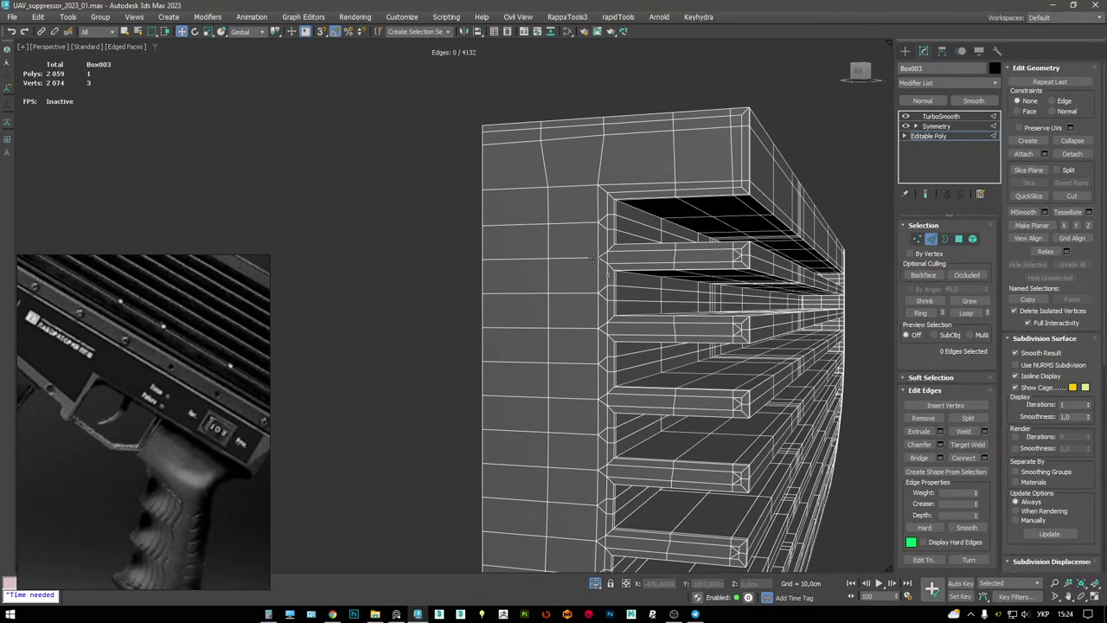
left_click(549, 244)
middle_click_drag(541, 256, 570, 270, "alt")
left_click(487, 239, "ctrl")
key("ctrl+BackSpace")
- Remove the remaining extra edges by the vents, including #4083, #4077 and #4087
left_click(545, 272)
key("ctrl+BackSpace")
middle_click_drag(492, 273, 538, 306, "alt")
left_click(546, 303)
key("ctrl+BackSpace")
left_click(496, 310)
key("ctrl+BackSpace")
left_click(538, 326)
key("ctrl+BackSpace")
left_click(530, 406)
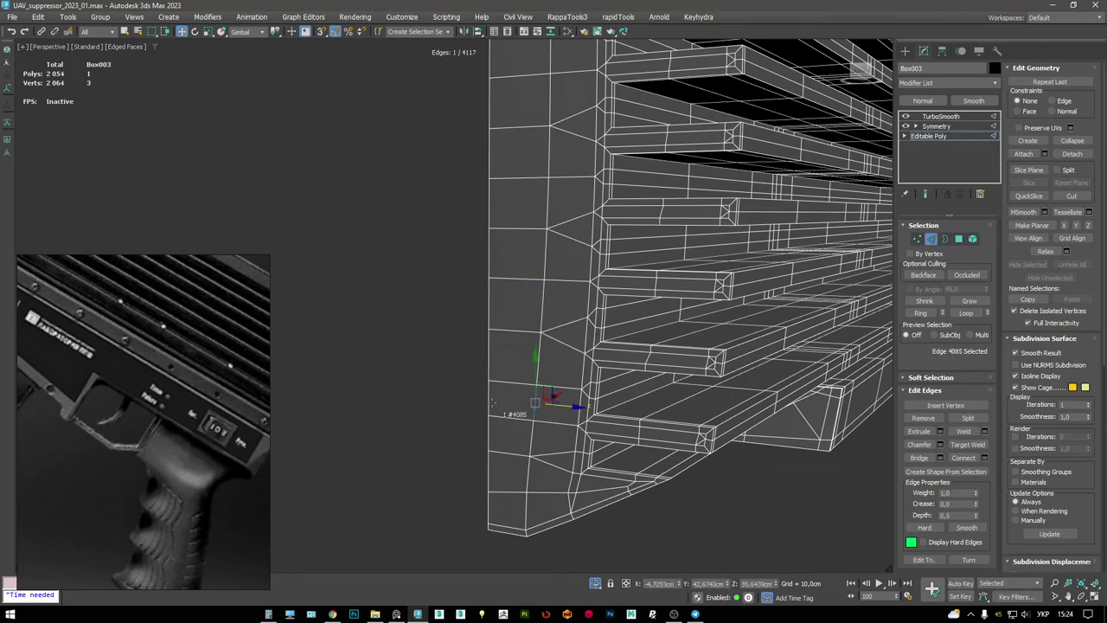
key("ctrl+BackSpace")
scroll(530, 406, "down", 5)
middle_click_drag(530, 407, 907, 134, "alt")
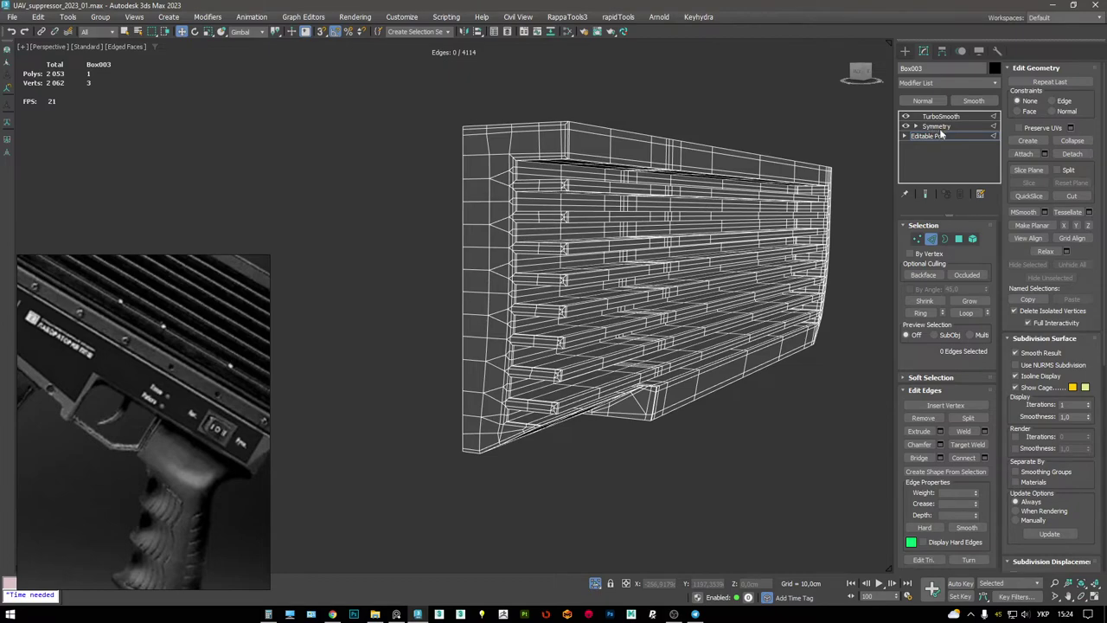
left_click(928, 136)
- Preview the TurboSmoothed receiver on the whole rifle with edged faces shown
left_click(940, 116)
key("F3")
key("F3")
key("F3")
scroll(525, 230, "up", 3)
key("alt+q")
scroll(525, 230, "up", 4)
key("F4")
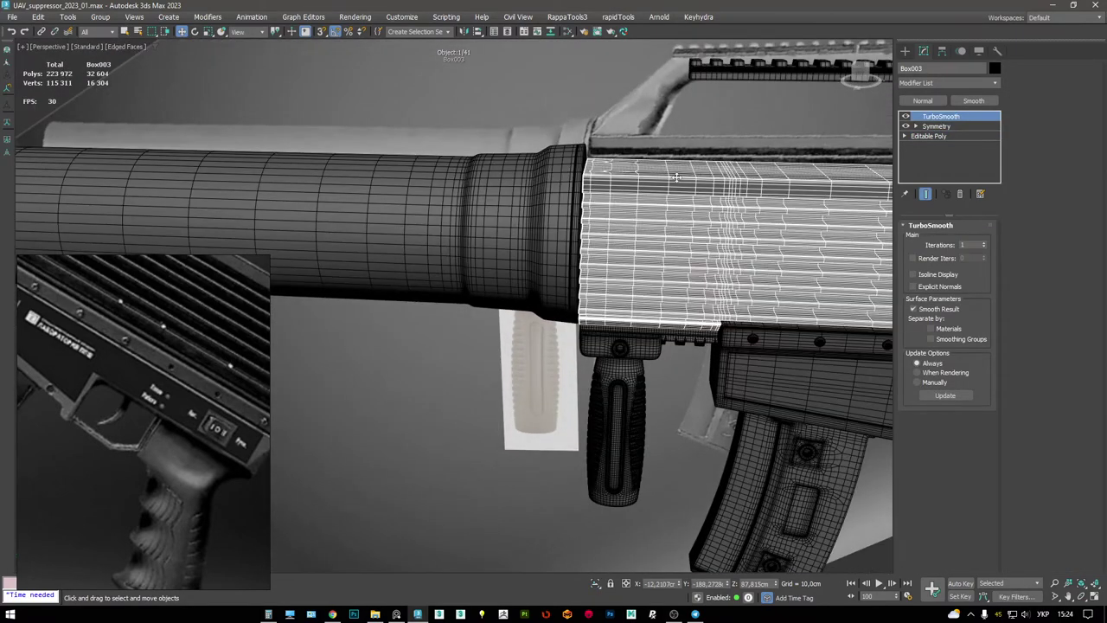
- Return to the Editable Poly level, isolate the receiver and inspect its front-end edges
left_click(928, 136)
key("alt+q")
mouse_move(600, 203)
middle_mouse_down("alt")
mouse_move(610, 216)
mouse_move(605, 188)
middle_mouse_up("alt")
key("F3")
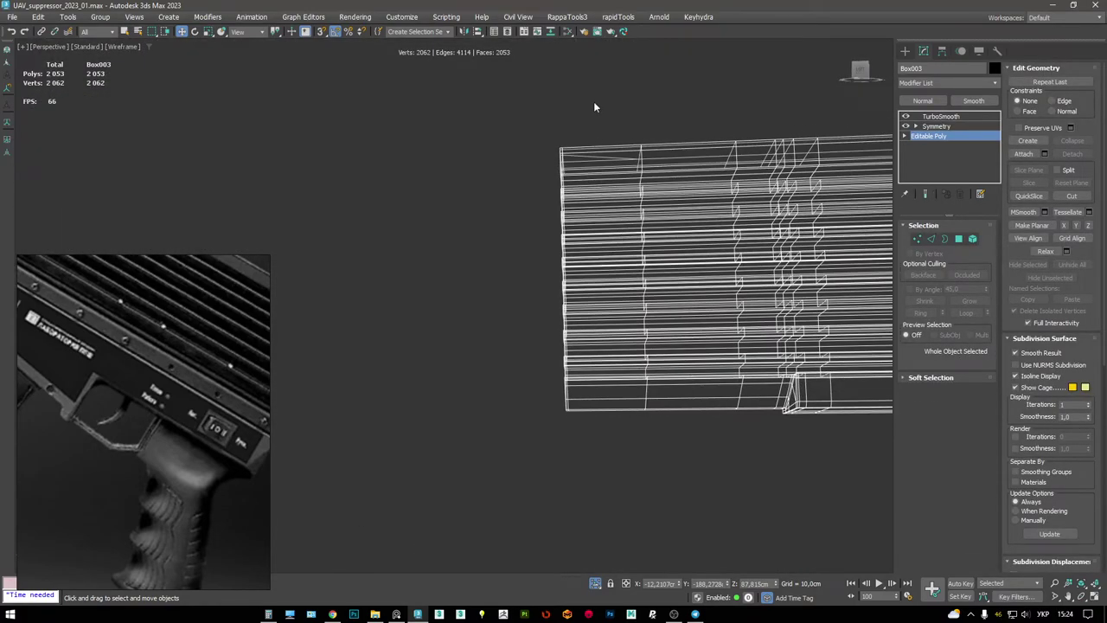
key("2")
left_click_drag(594, 99, 604, 471)
middle_click_drag(604, 470, 614, 350, "alt")
key("F3")
left_click_drag(608, 318, 623, 322)
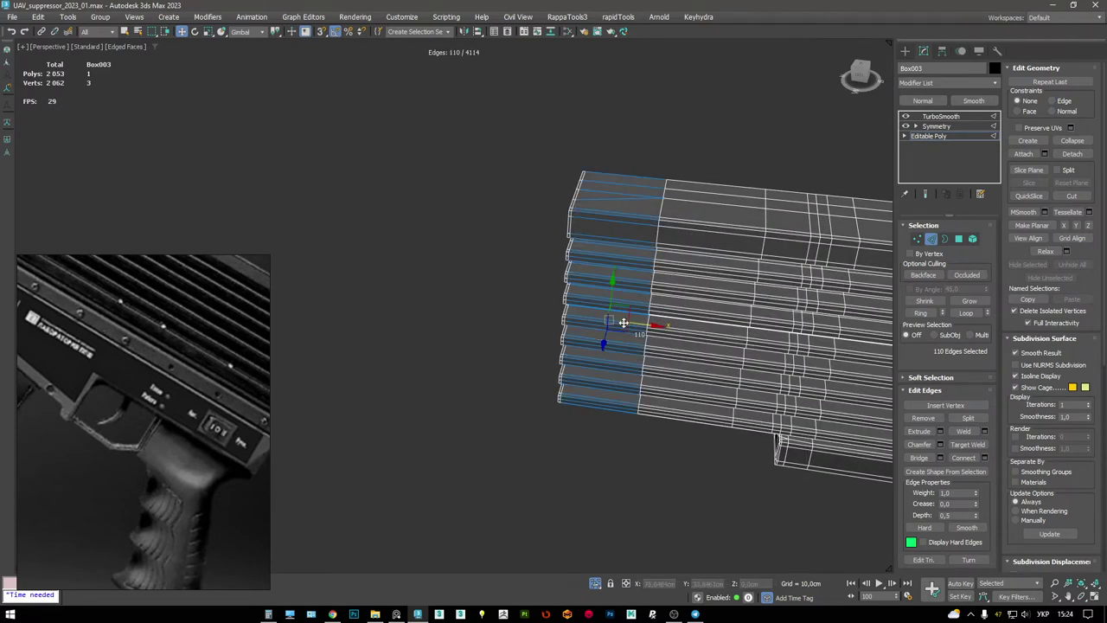
key("ctrl+z")
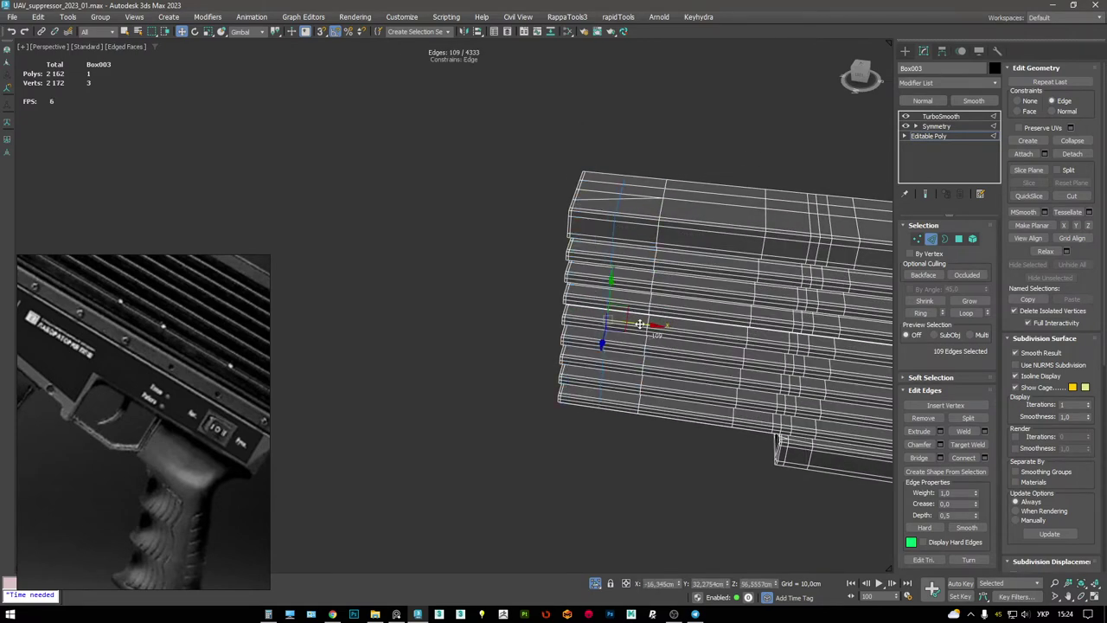
- Remove the stray vertex at the receiver's front end
mouse_move(619, 322)
middle_mouse_down("alt")
mouse_move(601, 237)
mouse_move(684, 199)
mouse_move(884, 158)
middle_mouse_up("alt")
key("F3")
key("1")
key("BackSpace")
key("F3")
- Show the full rifle with the TurboSmoothed receiver at 34,332 polygons
left_click(941, 116)
scroll(512, 179, "down", 5)
key("alt+q")
key("F4")
middle_click_drag(512, 179, 570, 234, "alt")
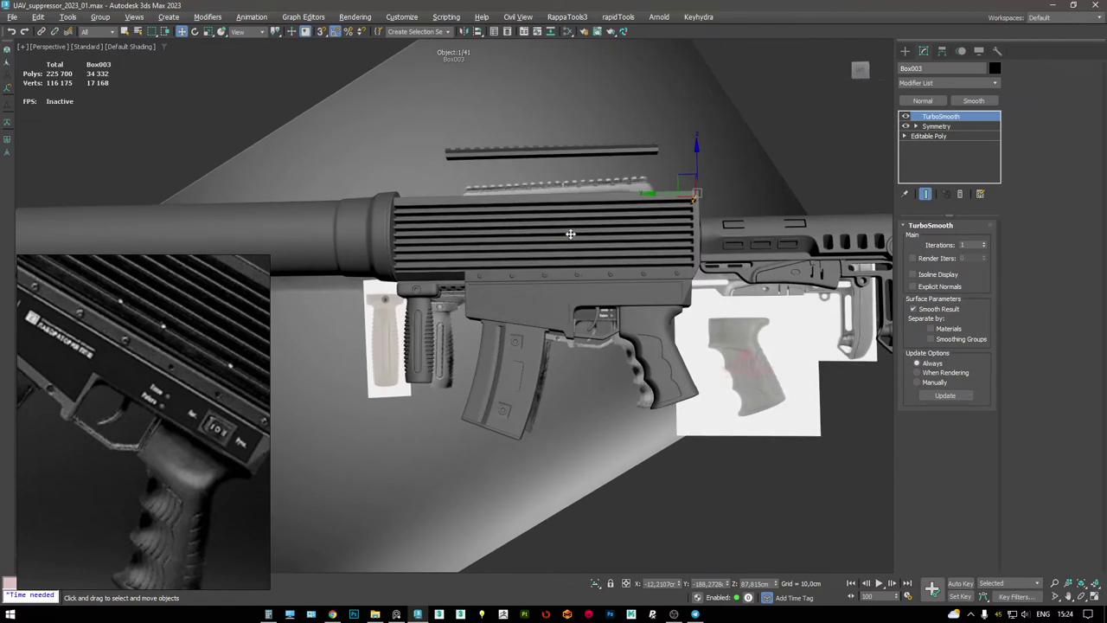
- Maximize the Left viewport and zoom in on the rifle's receiver
middle_click_drag(574, 247, 549, 298, "alt")
key("alt+w")
middle_click(363, 416)
key("alt+w")
scroll(519, 228, "up", 2)
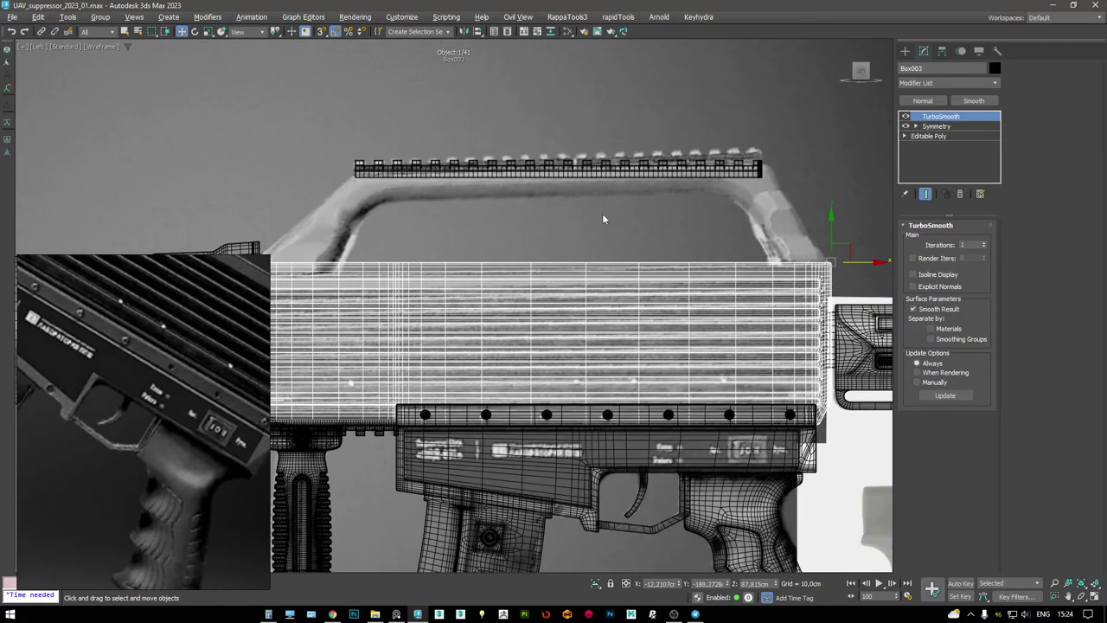
scroll(111, 467, "up", 5)
scroll(219, 474, "up", 2)
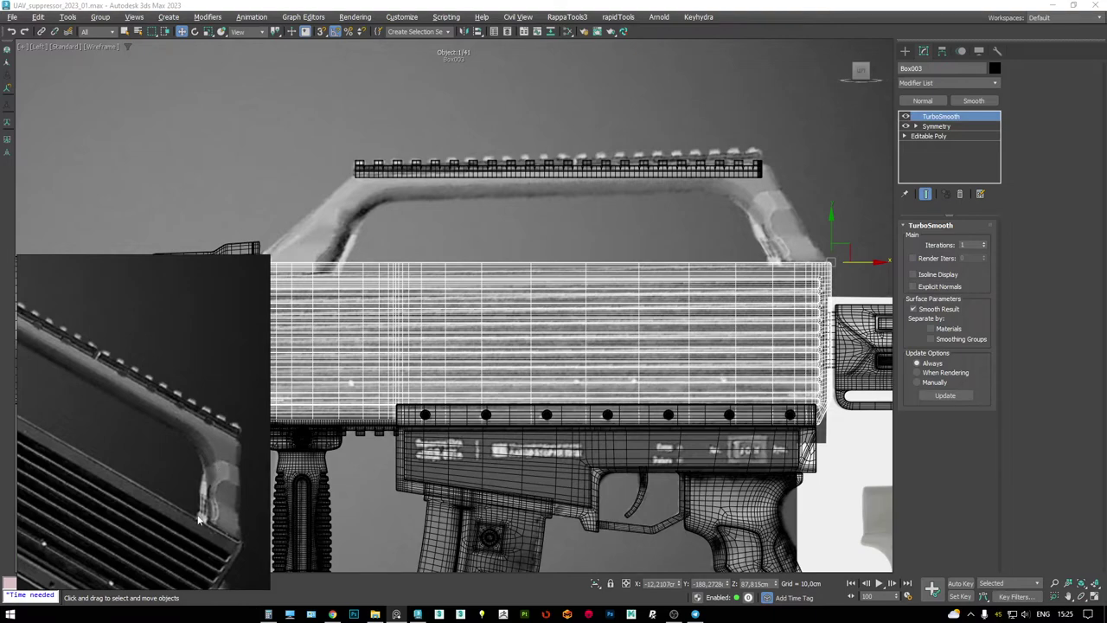
- Frame the receiver beneath the carry-handle rail and start a Cylinder from the quad menu
scroll(157, 242, "down", 3)
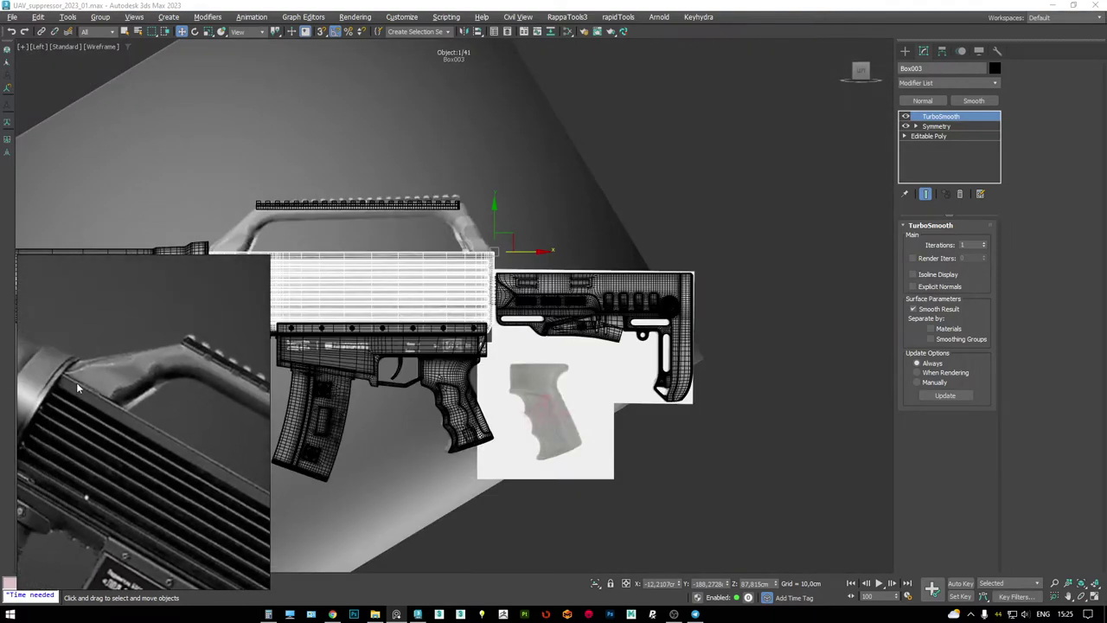
middle_click_drag(353, 304, 478, 322)
scroll(478, 322, "down", 3)
key("alt+w")
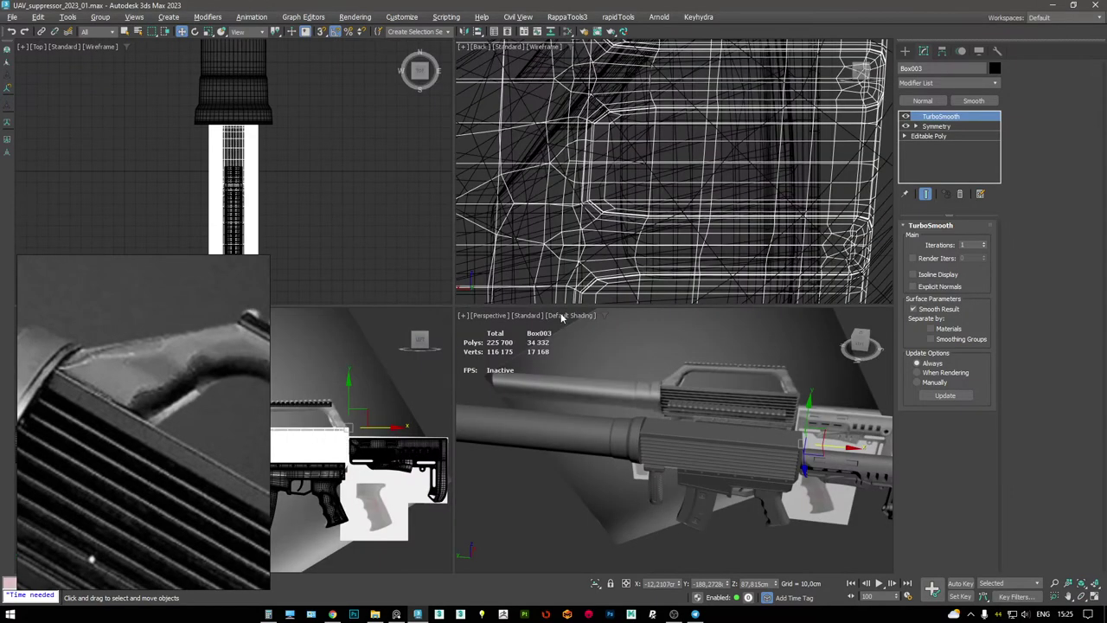
key("alt+w")
scroll(562, 311, "up", 6)
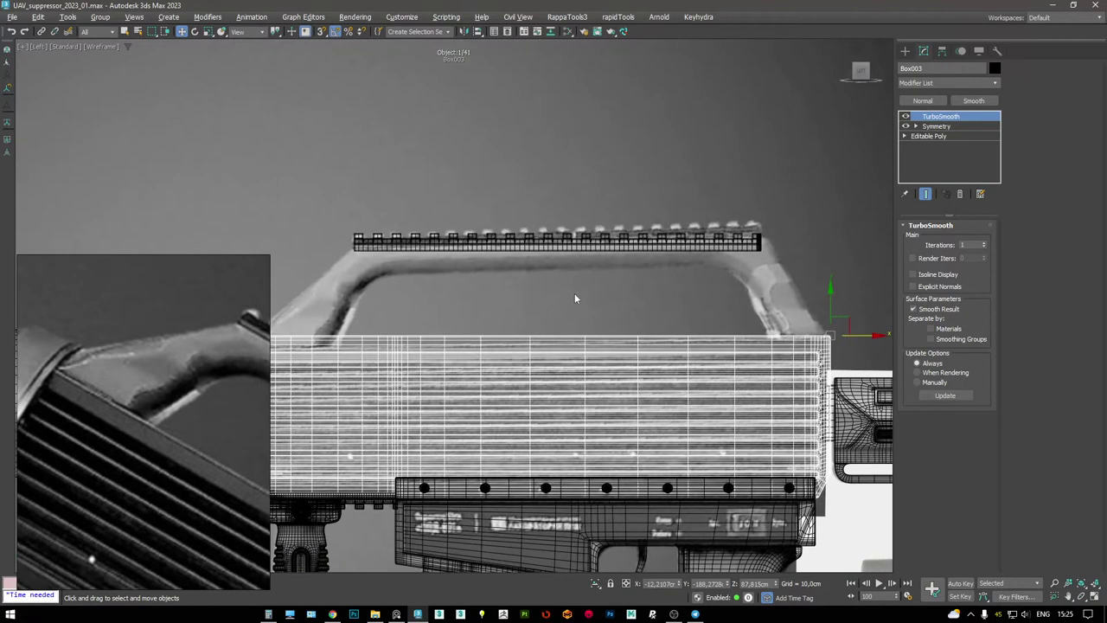
right_click(610, 275)
left_click(627, 255)
- Cancel the cylinder and draw a long thin box over the top rail
left_click_drag(682, 252, 696, 260)
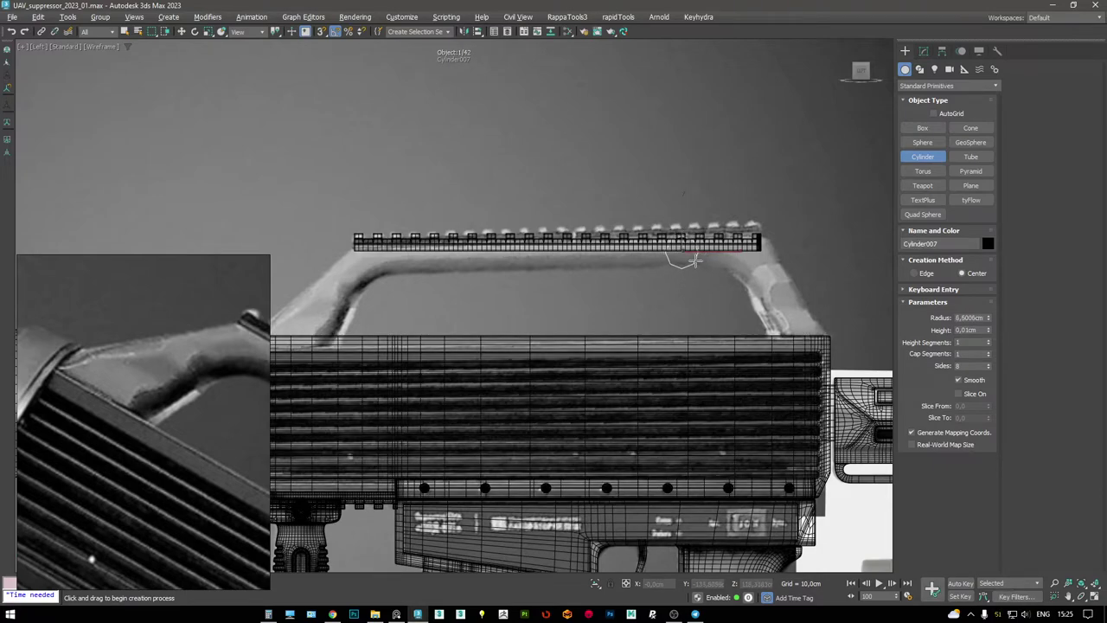
right_click(766, 234)
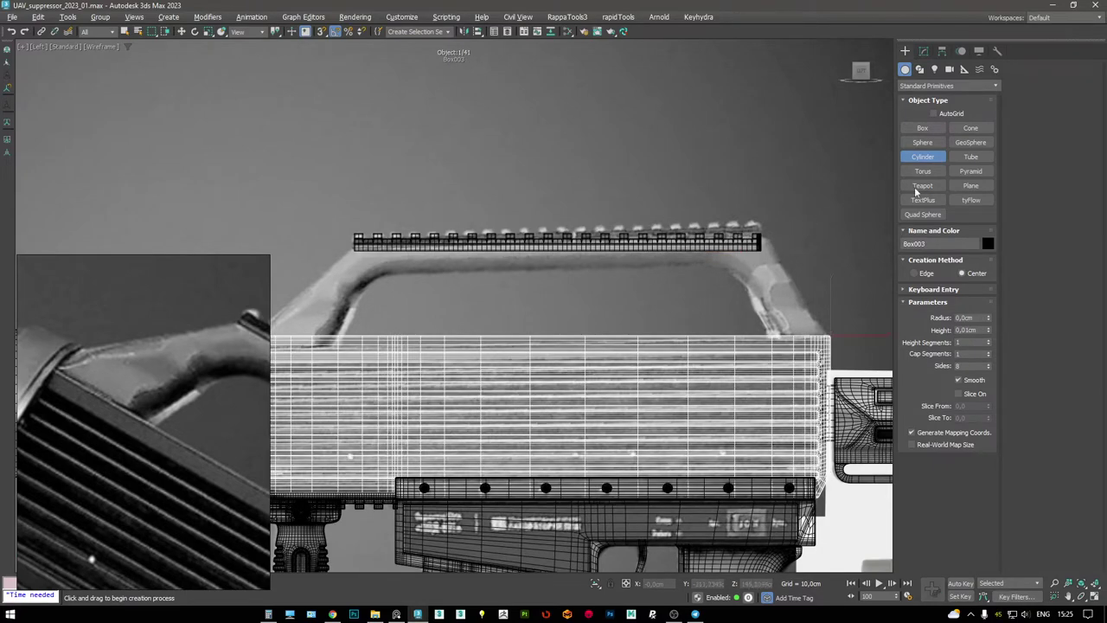
left_click(923, 127)
left_click_drag(376, 273, 759, 244)
left_click(756, 213)
- Back in the perspective view with edged faces, convert Box007 to Editable Poly
key("w")
key("alt+w")
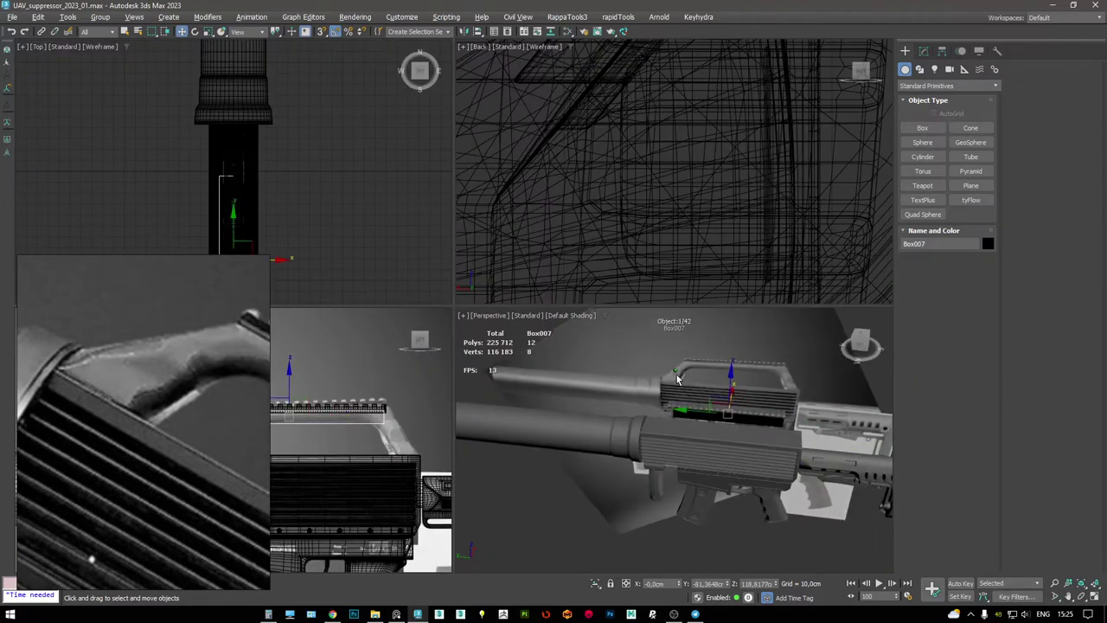
key("alt+w")
key("F4")
middle_click_drag(677, 378, 574, 303, "alt")
key("ctrl+shift+e")
- Delete one end polygon of Box007 at Polygon level, leaving five faces
key("4")
left_click(594, 295)
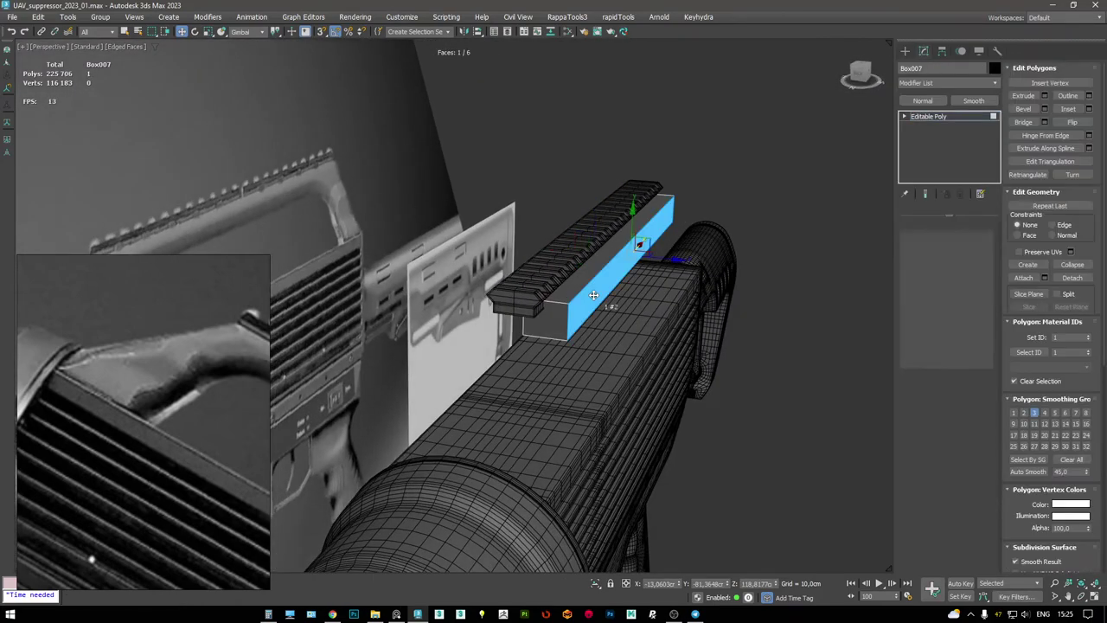
left_click(662, 256)
key("ctrl+z")
key("4")
key("F3")
key("F3")
key("4")
left_click(580, 264)
key("F3")
key("Delete")
left_click(635, 275)
key("F3")
- Frame the selected face with Z and orbit around the opened box
middle_click_drag(636, 275, 640, 253, "alt")
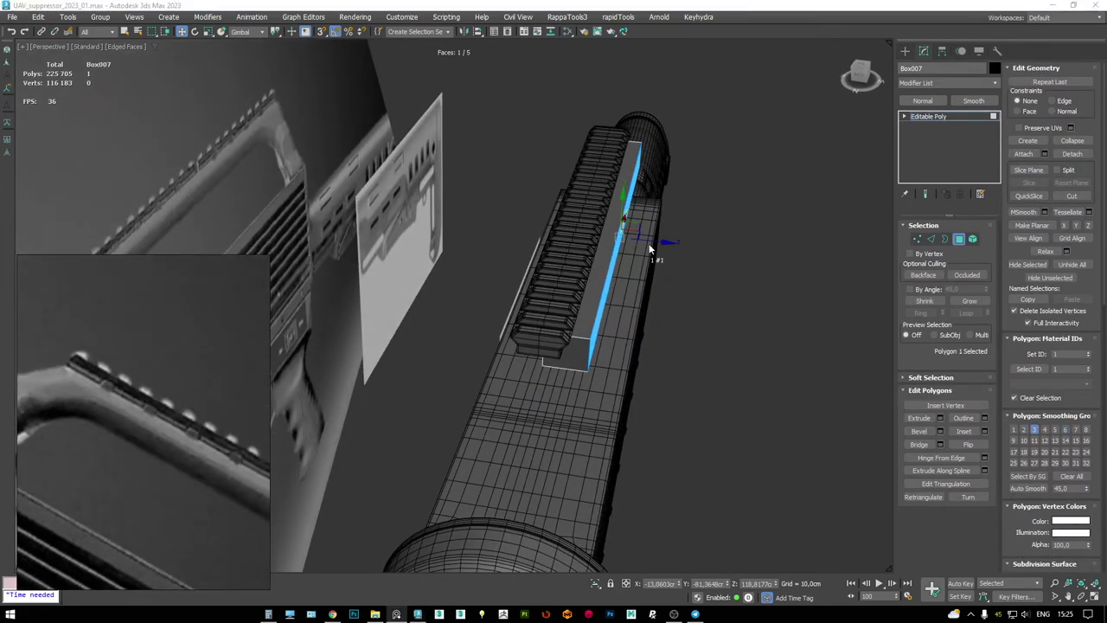
key("F4")
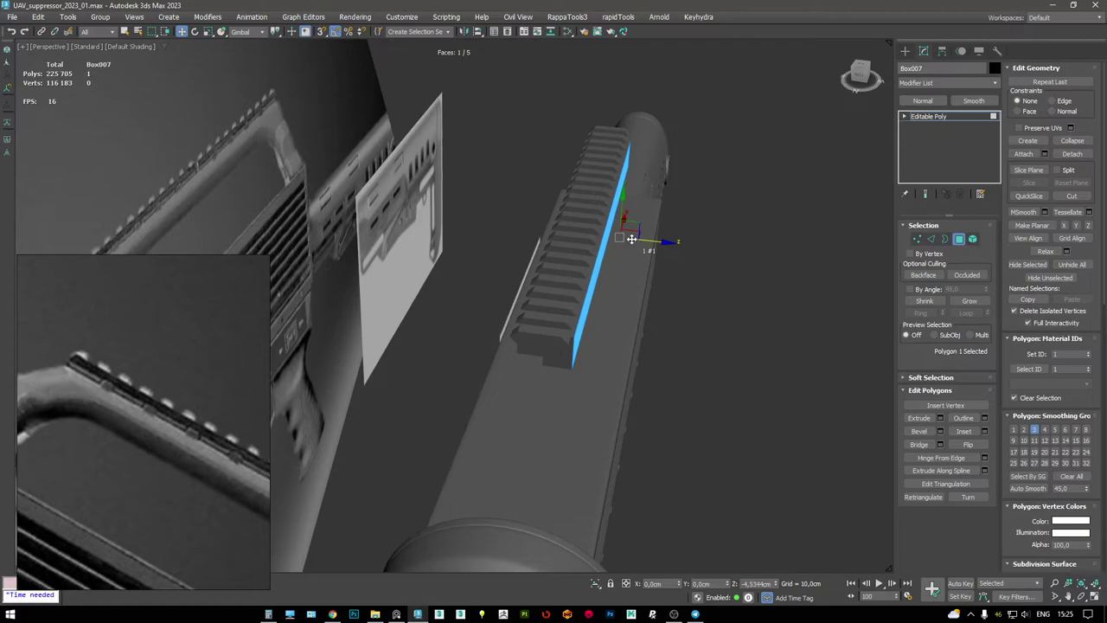
key("F4")
key("F4")
key("F4")
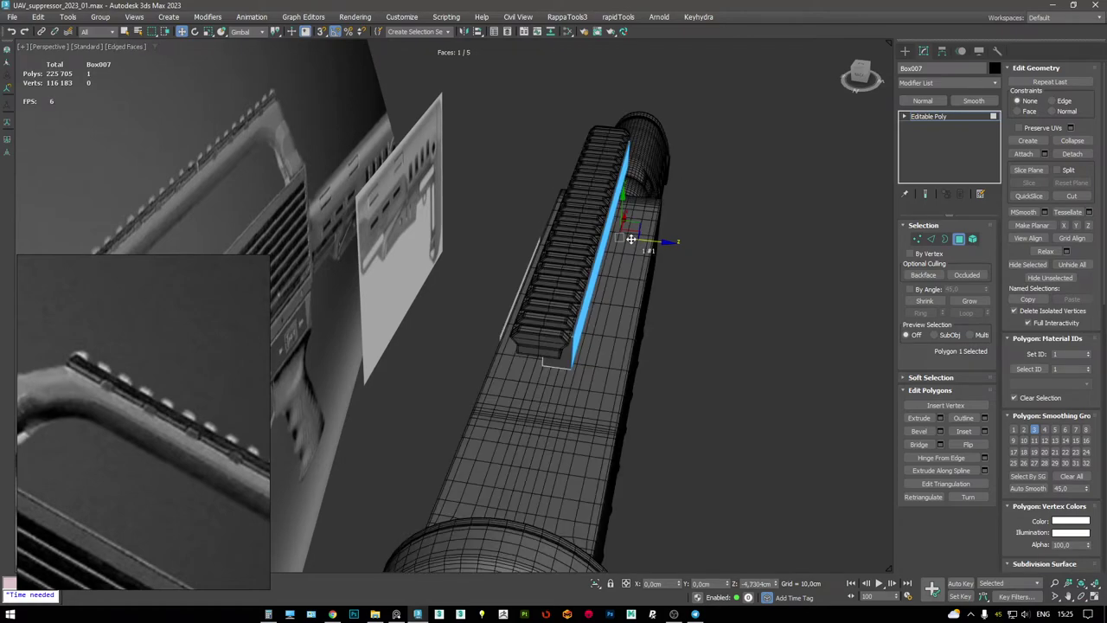
key("z")
middle_click_drag(568, 229, 589, 233, "alt")
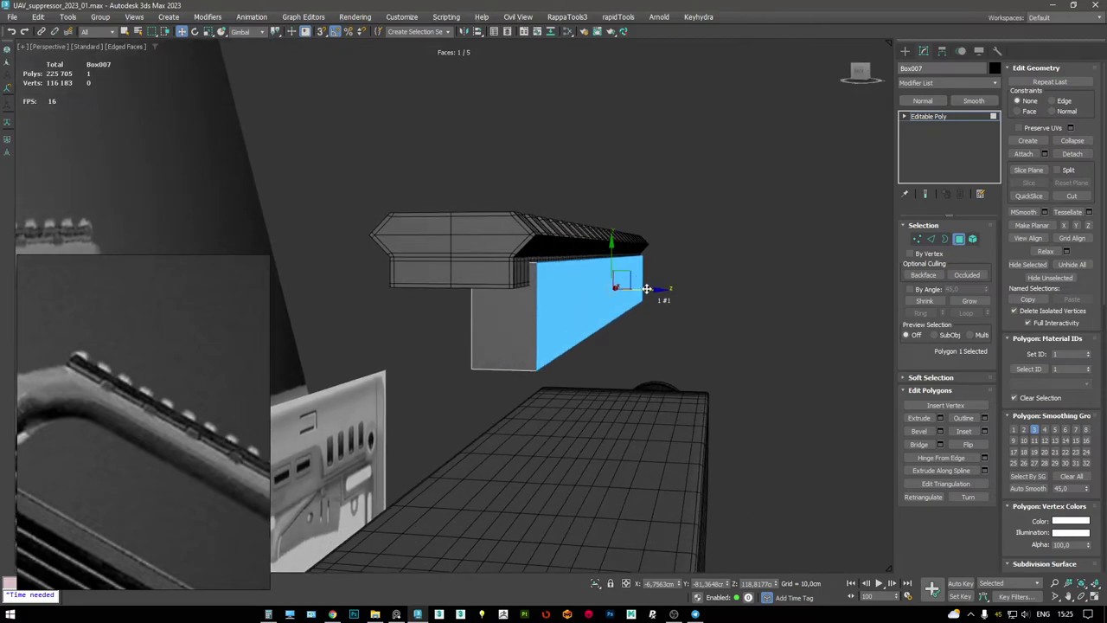
scroll(613, 258, "down", 3)
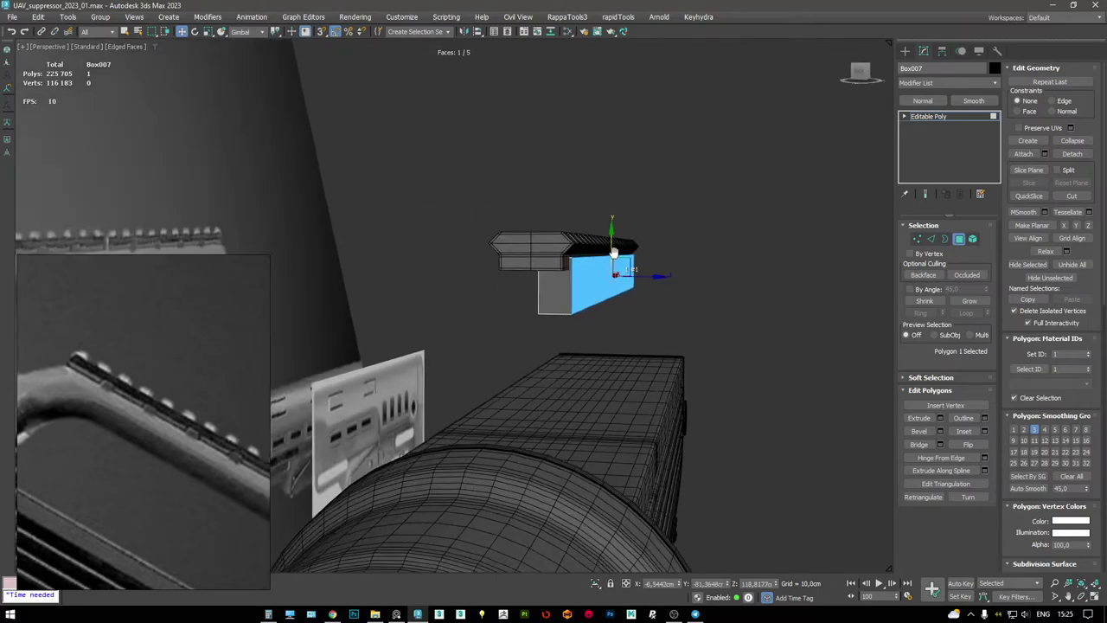
- Maximize the Left viewport in wireframe and pan it over the open box
key("l")
key("alt+w")
key("alt+w")
scroll(612, 198, "up", 3)
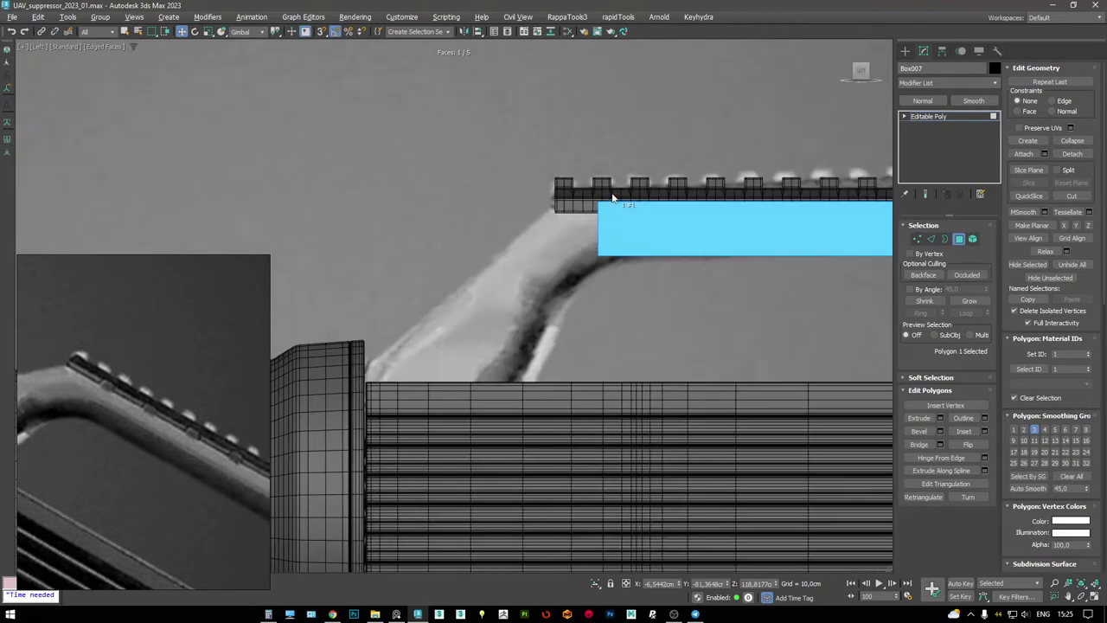
scroll(612, 198, "up", 3)
key("F3")
middle_click_drag(646, 202, 625, 222)
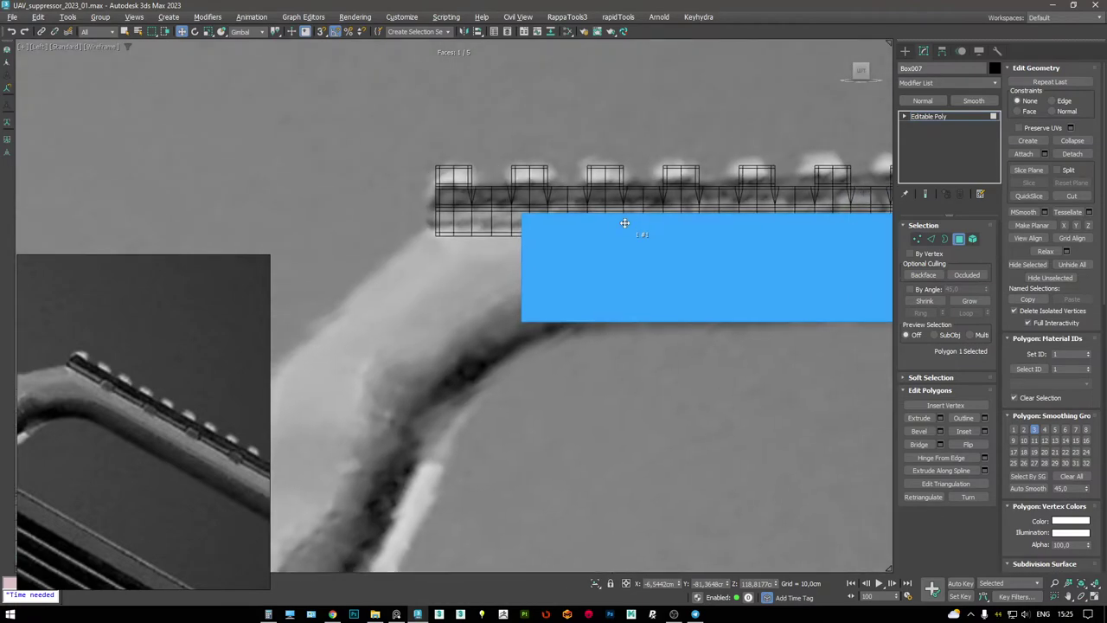
scroll(605, 230, "down", 2)
scroll(545, 250, "down", 2)
- Select the four end vertices of Box007 and nudge them slightly right
key("1")
scroll(528, 269, "up", 2)
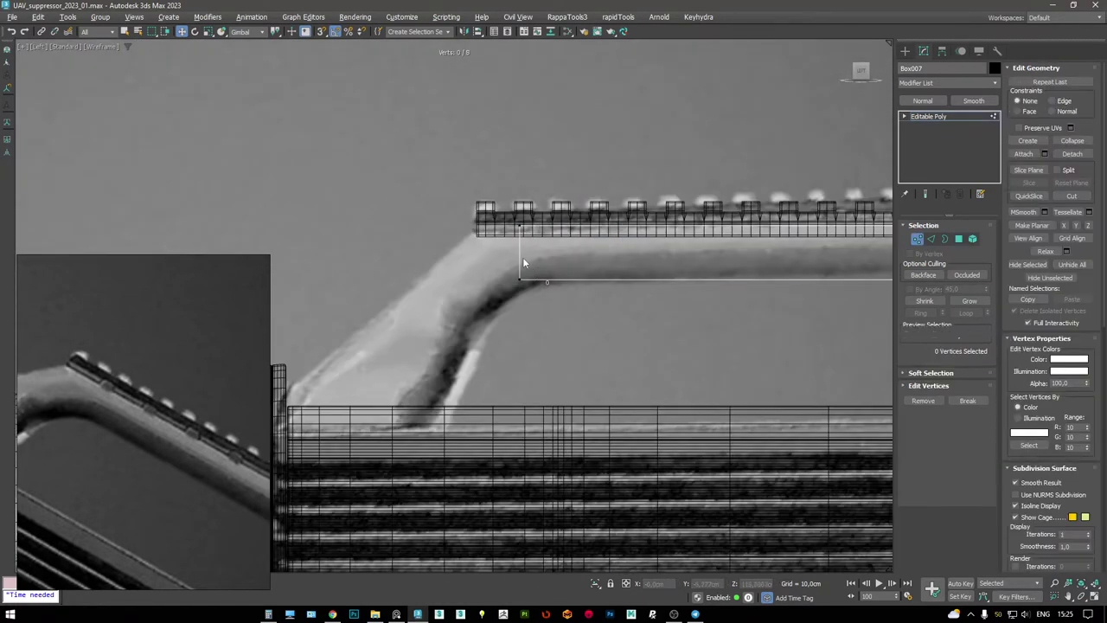
left_click_drag(477, 188, 509, 262)
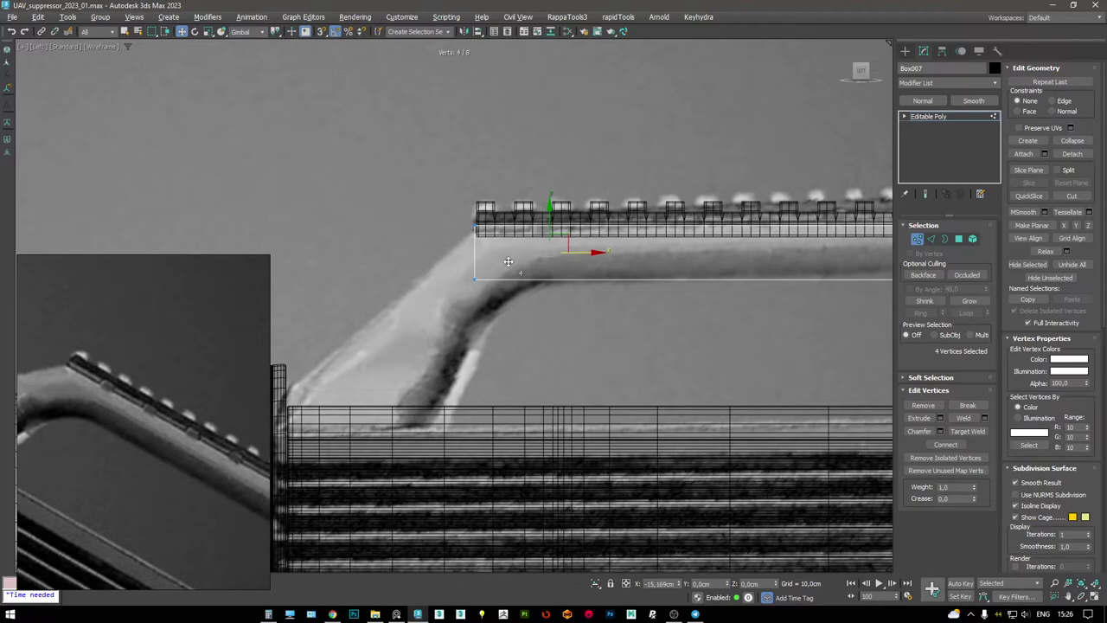
scroll(553, 271, "down", 3)
scroll(538, 246, "up", 3)
scroll(705, 264, "up", 2)
key("F3")
left_click_drag(728, 263, 728, 263)
key("F4")
key("F4")
key("F3")
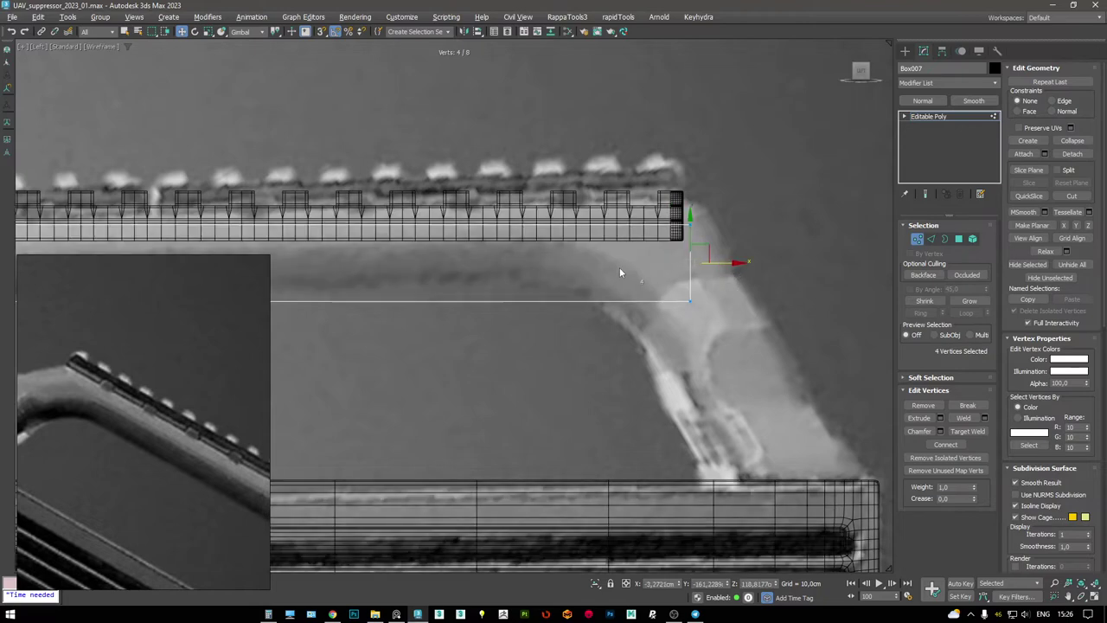
- Cut a new edge near the end and slide the bottom vertices right to slant it
key("alt+c")
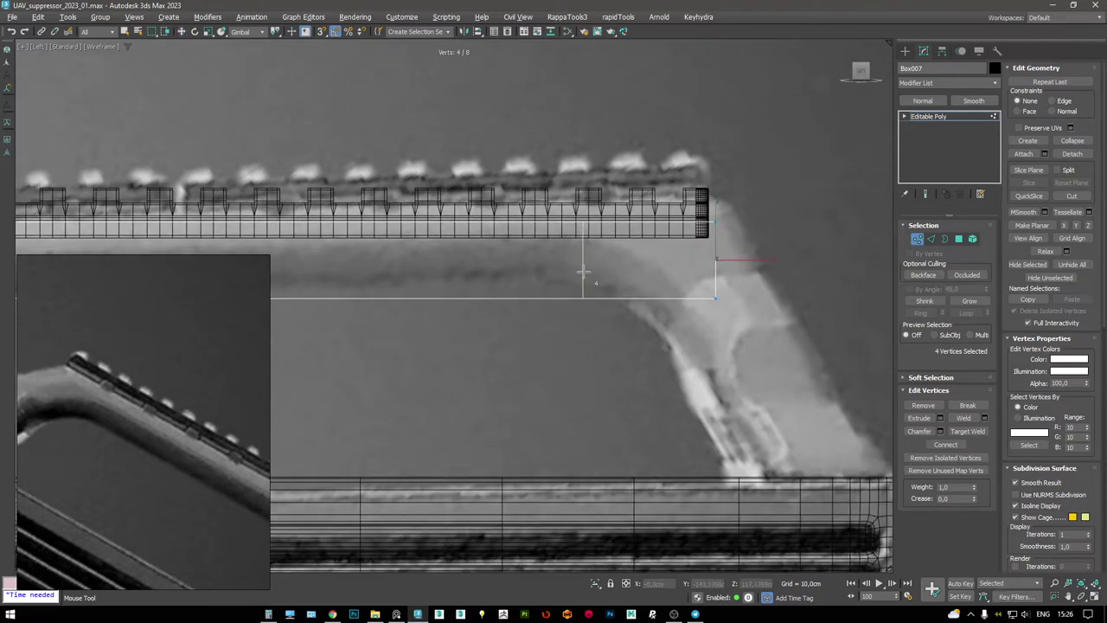
right_click(581, 271)
left_click_drag(760, 347, 753, 342)
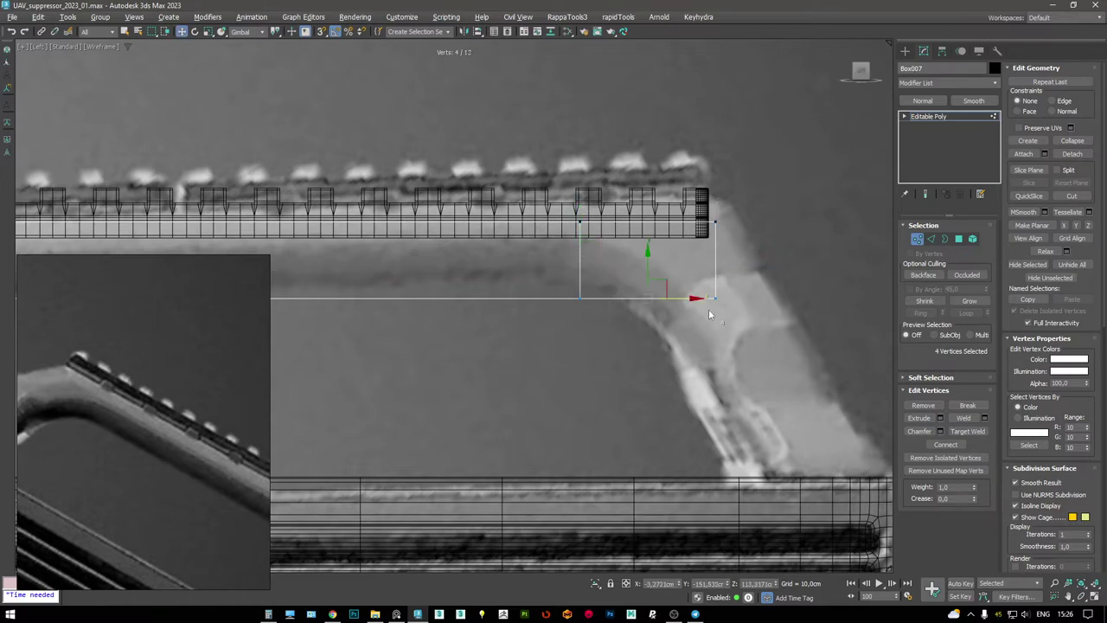
left_click_drag(690, 300, 739, 300)
scroll(740, 300, "down", 8)
scroll(702, 272, "up", 5)
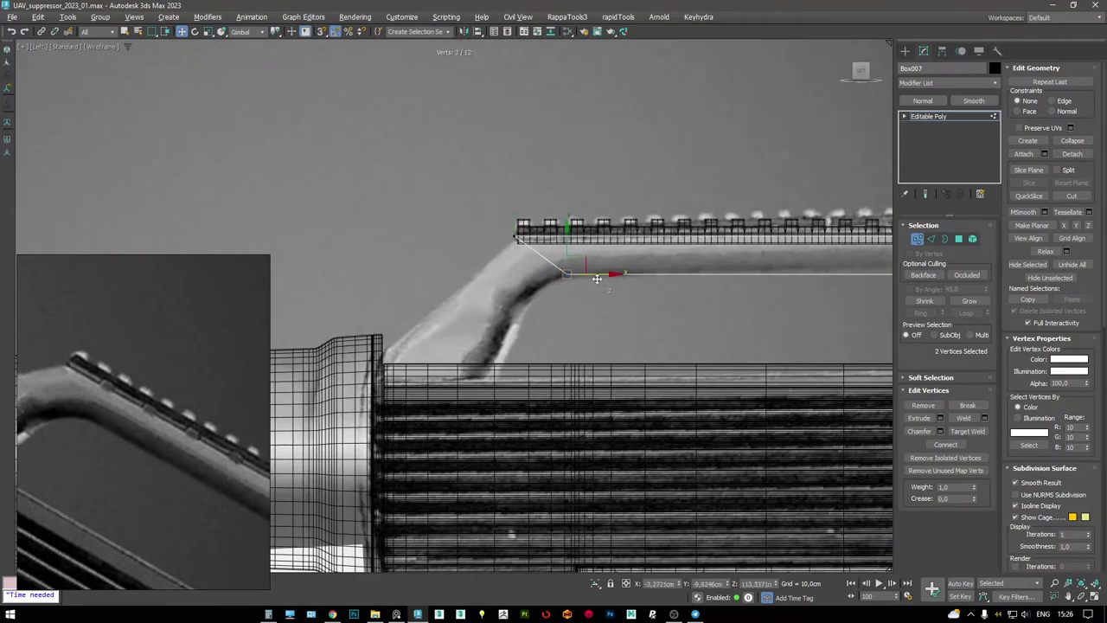
- Delete the two rail faces of Box007 in the perspective view
key("2")
key("4")
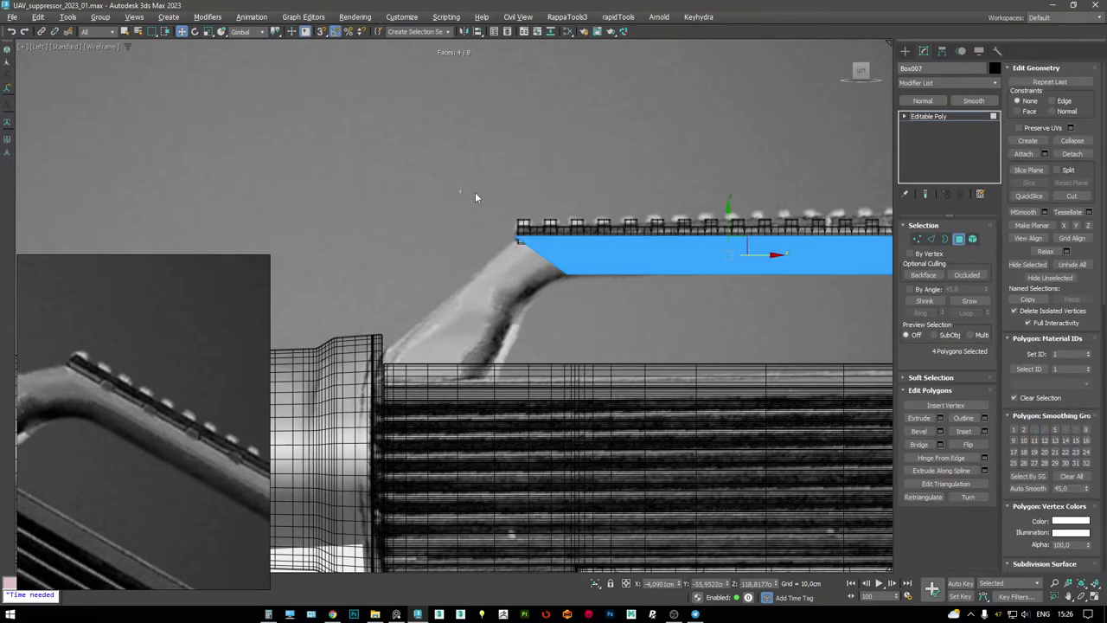
key("p")
middle_click_drag(578, 330, 649, 256, "alt")
left_click(678, 278, "ctrl")
key("Delete")
- Cut a new edge from the rail corner vertices in the Left view
key("l")
key("alt+w")
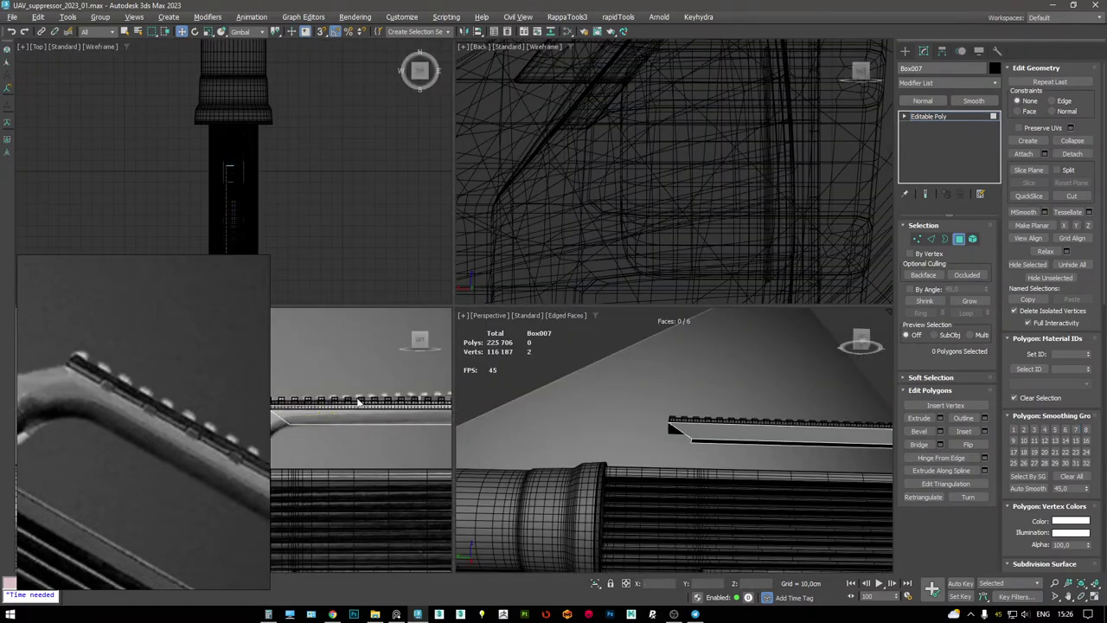
key("alt+w")
key("1")
left_click_drag(688, 217, 661, 244)
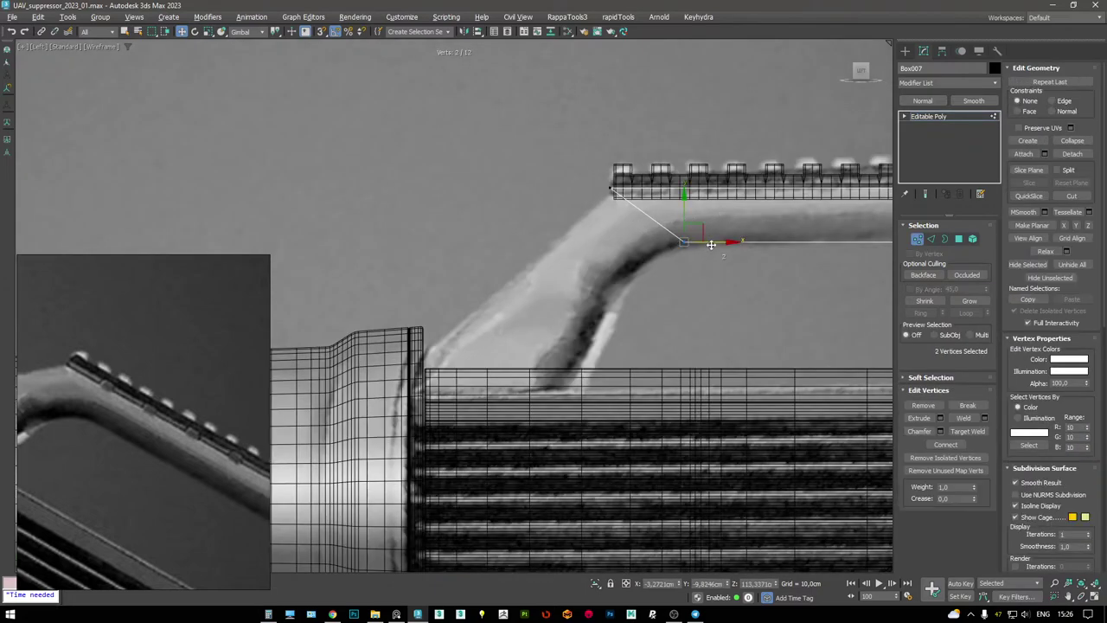
key("ctrl+w")
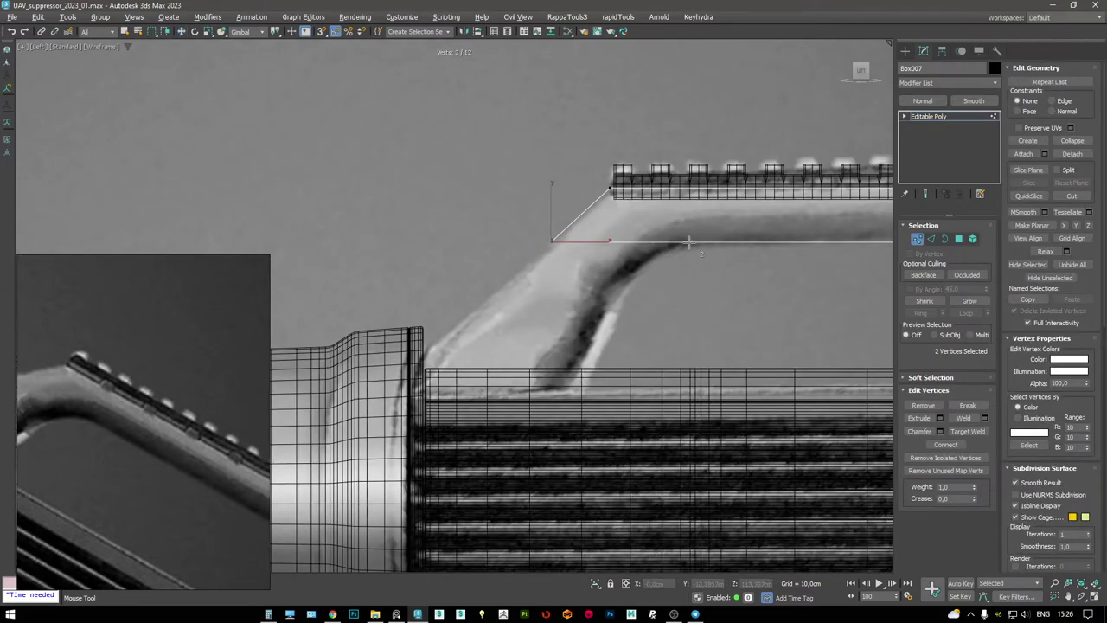
left_click(677, 241)
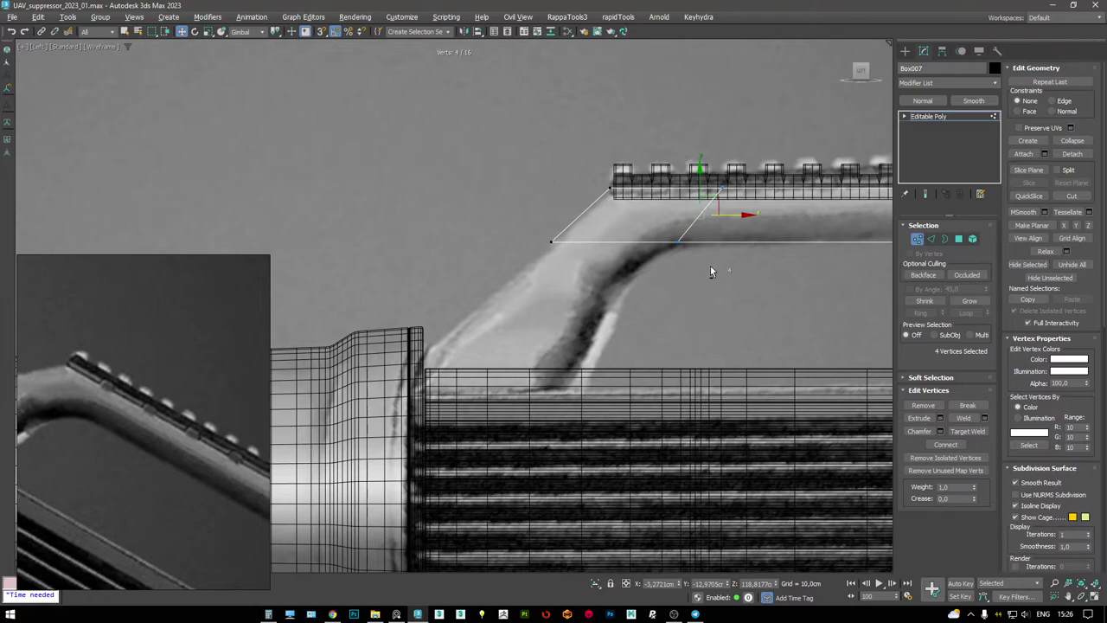
key("alt+w")
key("alt+w")
middle_click_drag(661, 356, 481, 246, "alt")
- Pull the slanted end polygon's lower edge down slightly
key("4")
key("2")
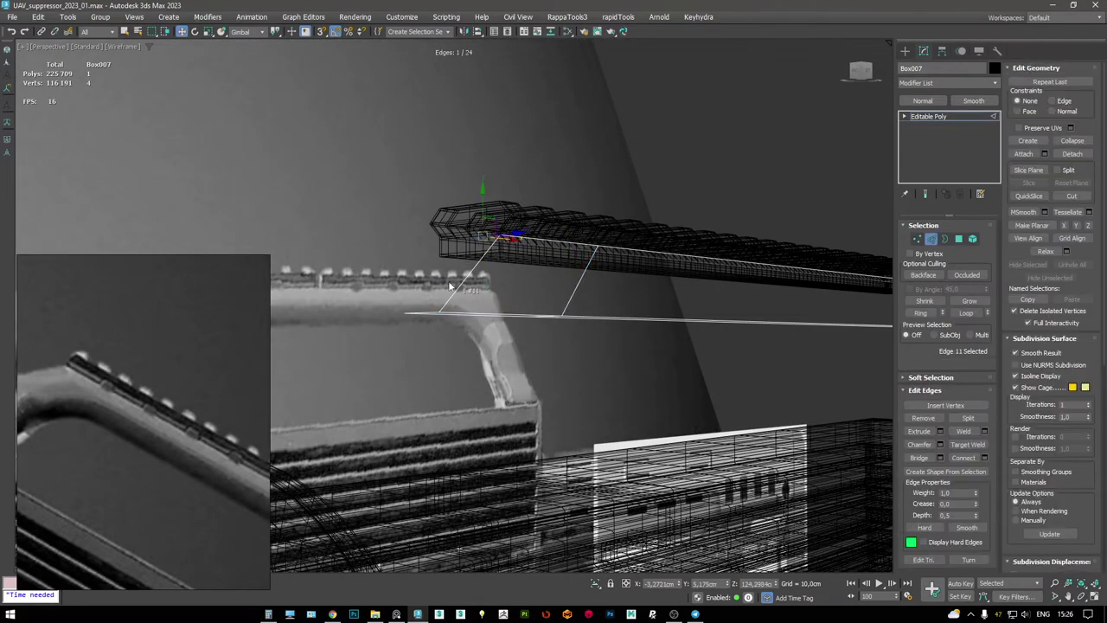
middle_click_drag(447, 295, 453, 328, "alt")
left_click(421, 313)
key("4")
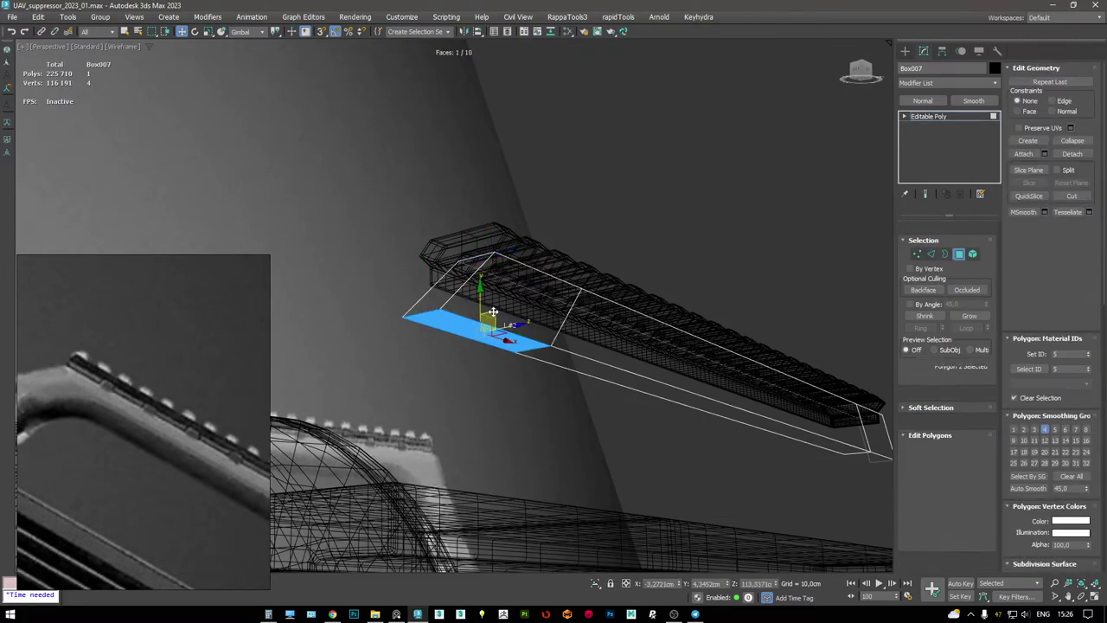
key("alt+w")
key("alt+w")
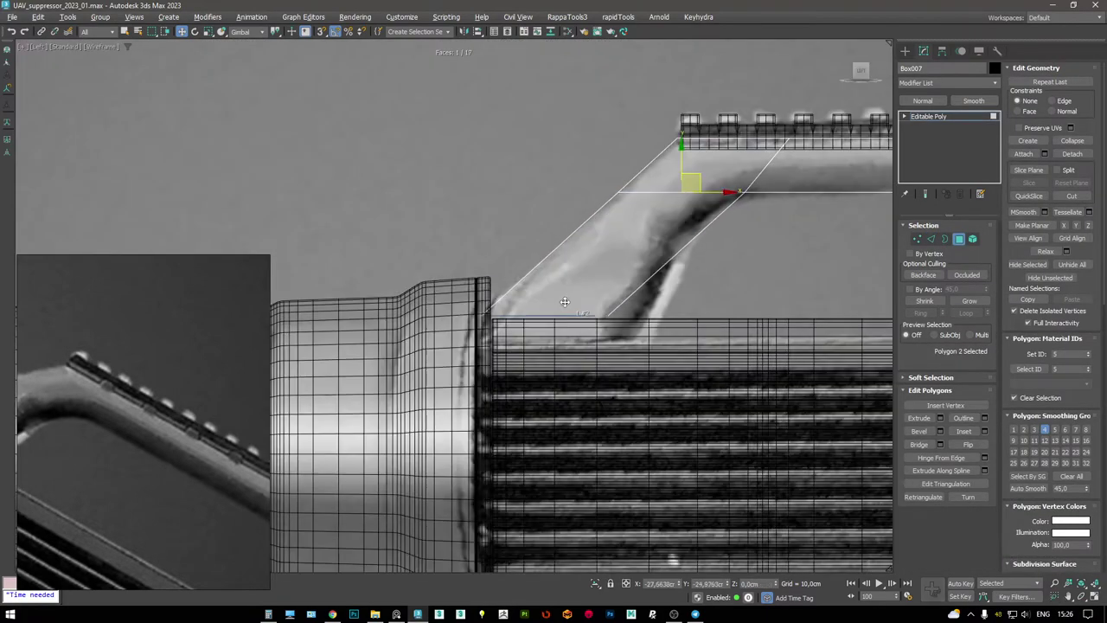
mouse_move(574, 298)
left_mouse_down()
mouse_move(633, 322)
mouse_move(702, 324)
mouse_move(676, 233)
left_mouse_up()
key("1")
- Check the long top rail, selecting then clearing its two polygons
middle_click_drag(673, 236, 698, 223, "alt")
key("2")
scroll(691, 212, "up", 4)
key("1")
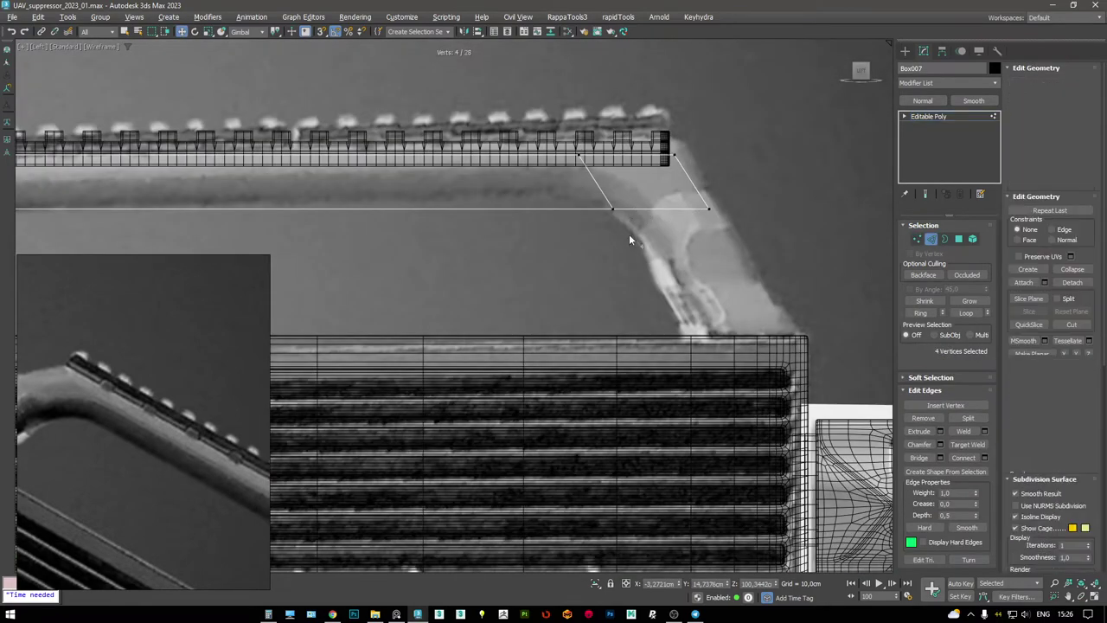
key("4")
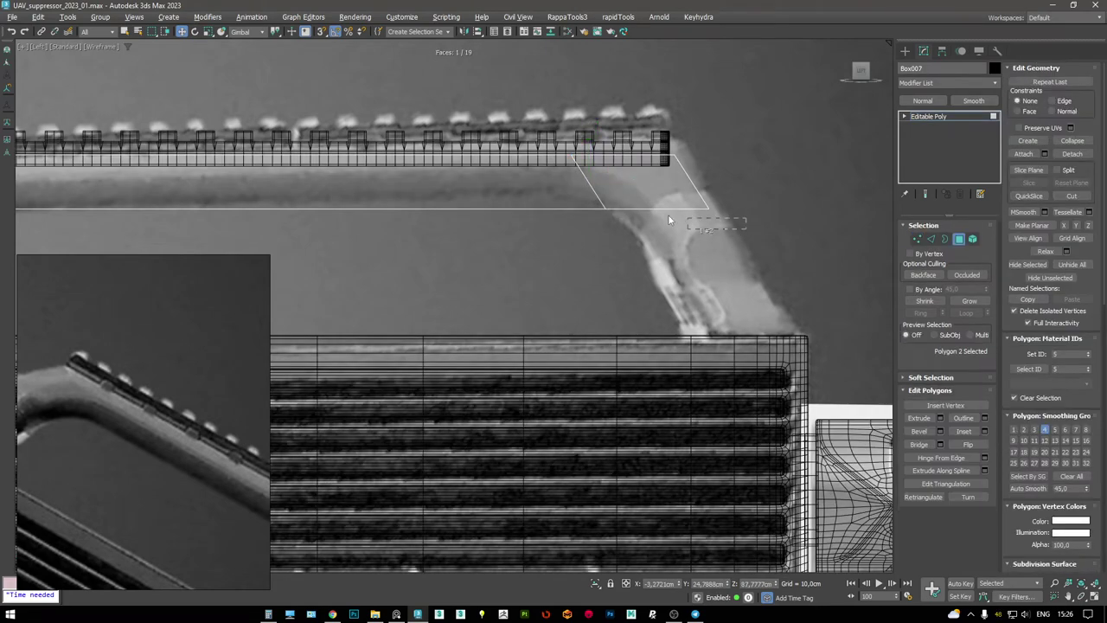
left_click(675, 195)
left_click(589, 147)
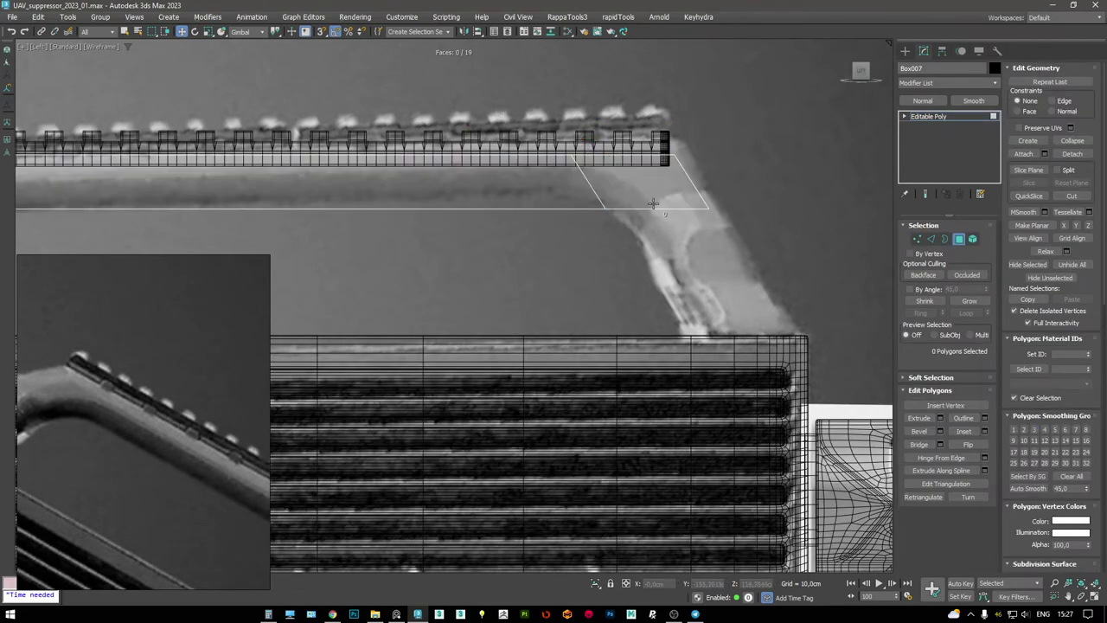
- Extend the box's end edges down into a slanted leg reaching the receiver
key("alt+w")
key("alt+w")
middle_click_drag(652, 202, 701, 316, "alt")
key("2")
left_click(614, 303)
left_click(584, 310, "ctrl")
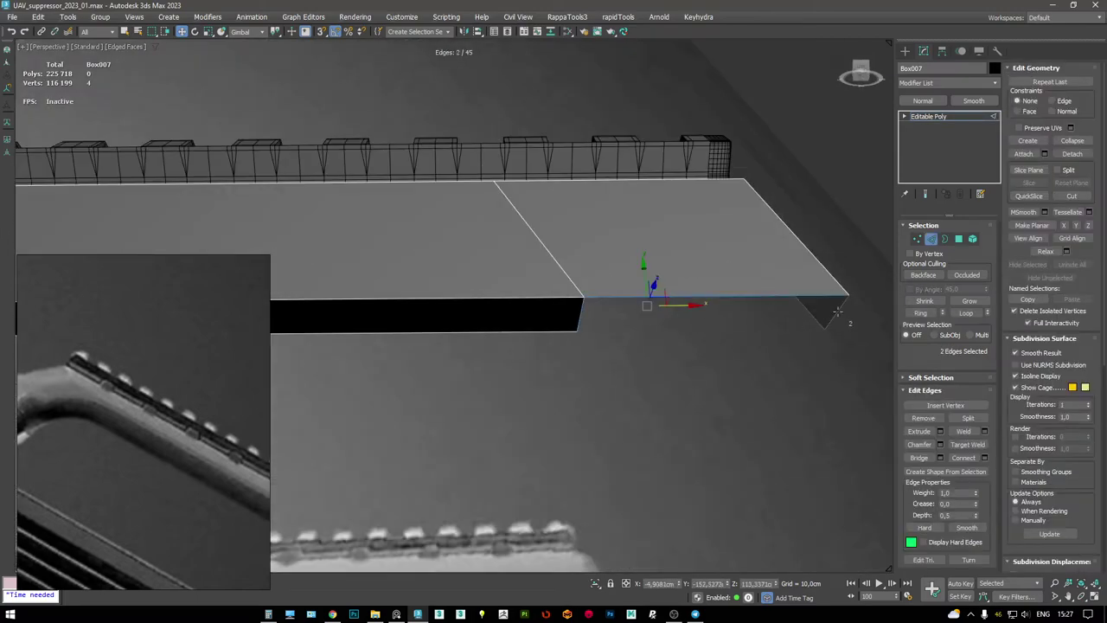
key("alt+w")
key("alt+w")
left_click_drag(677, 143, 780, 266, "shift")
- Inspect the new leg on the receiver in shaded and wireframe perspective views
key("F3")
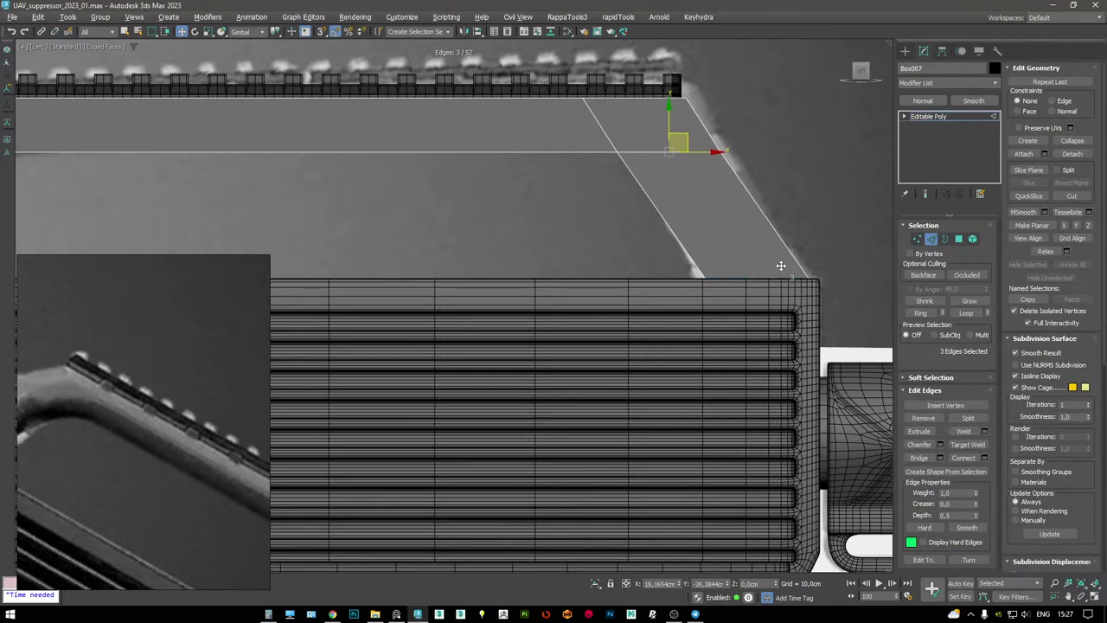
key("F3")
key("F3")
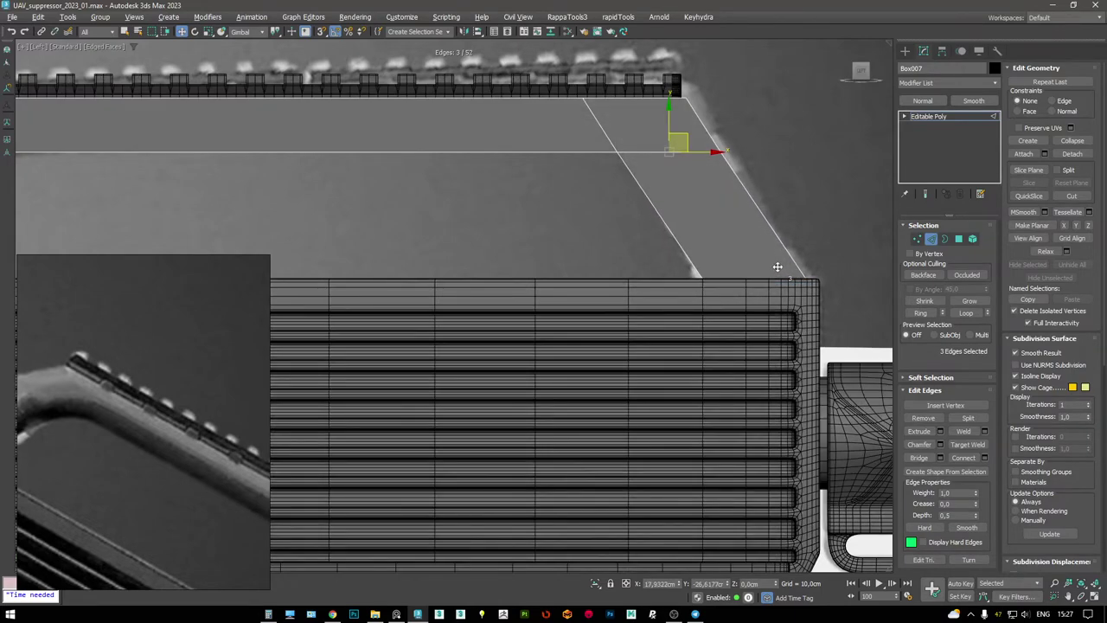
key("F3")
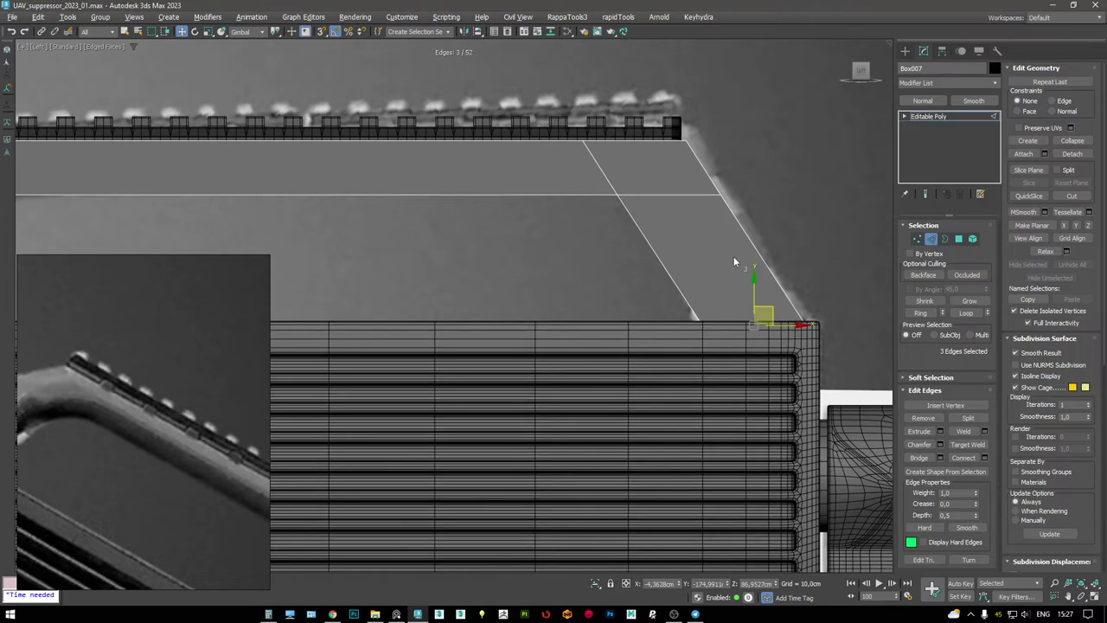
key("alt+w")
middle_click(799, 407)
key("alt+w")
mouse_move(664, 370)
middle_mouse_down("alt")
mouse_move(697, 334)
mouse_move(761, 346)
middle_mouse_up("alt")
key("F4")
scroll(539, 375, "up", 10)
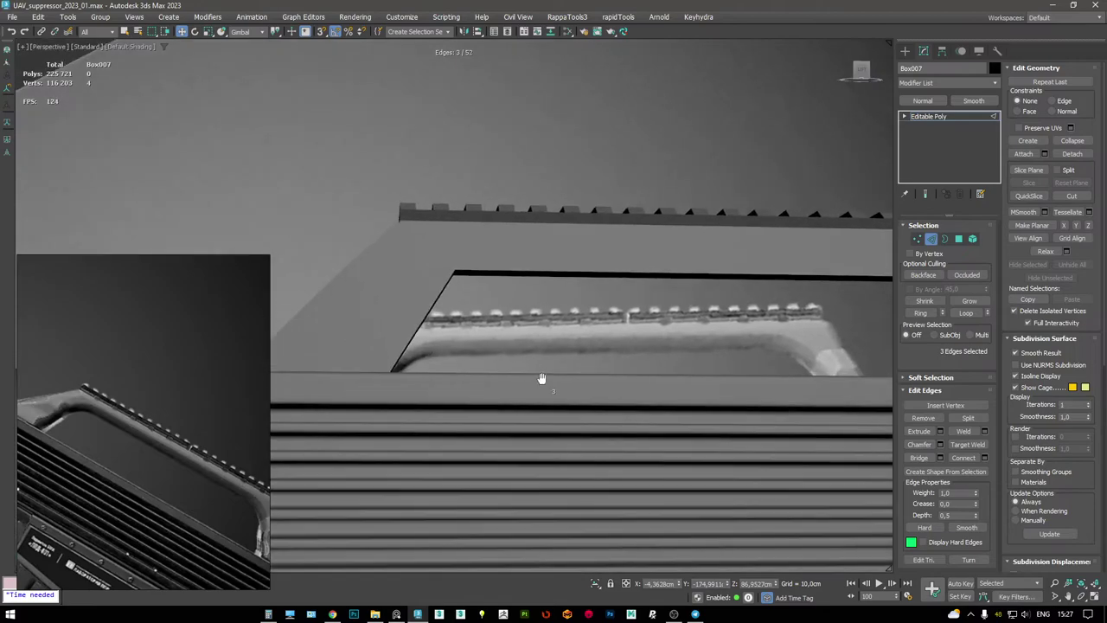
key("F4")
mouse_move(539, 376)
middle_mouse_down()
mouse_move(496, 260)
mouse_move(488, 271)
middle_mouse_up()
key("F3")
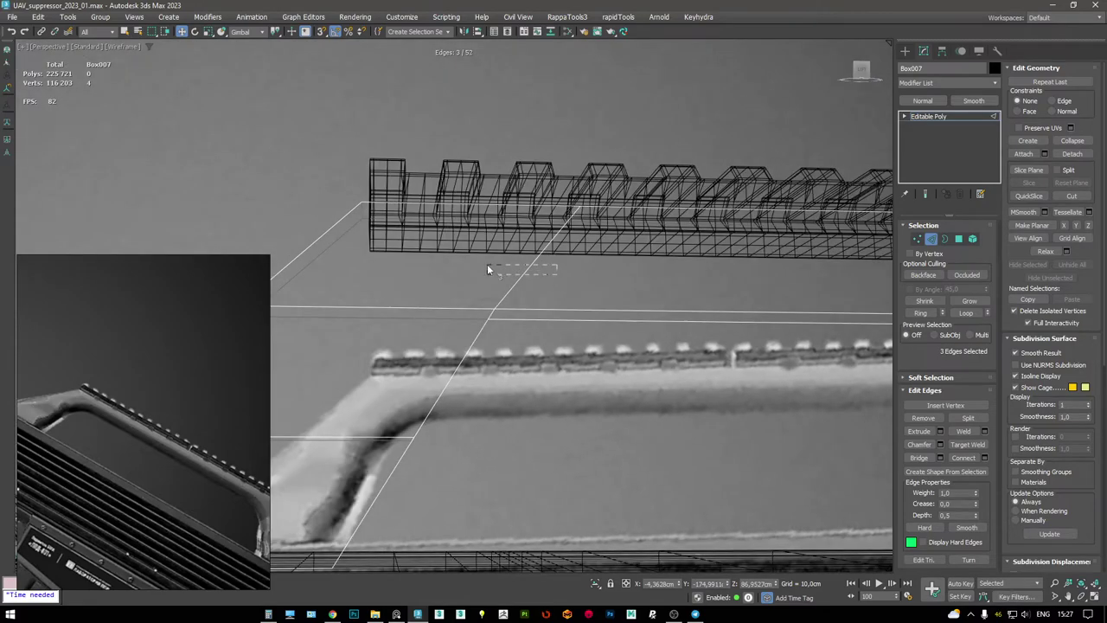
middle_click_drag(462, 323, 556, 309, "alt")
key("F3")
- Delete the two polygons on the leg's inner side
key("4")
left_click(494, 346)
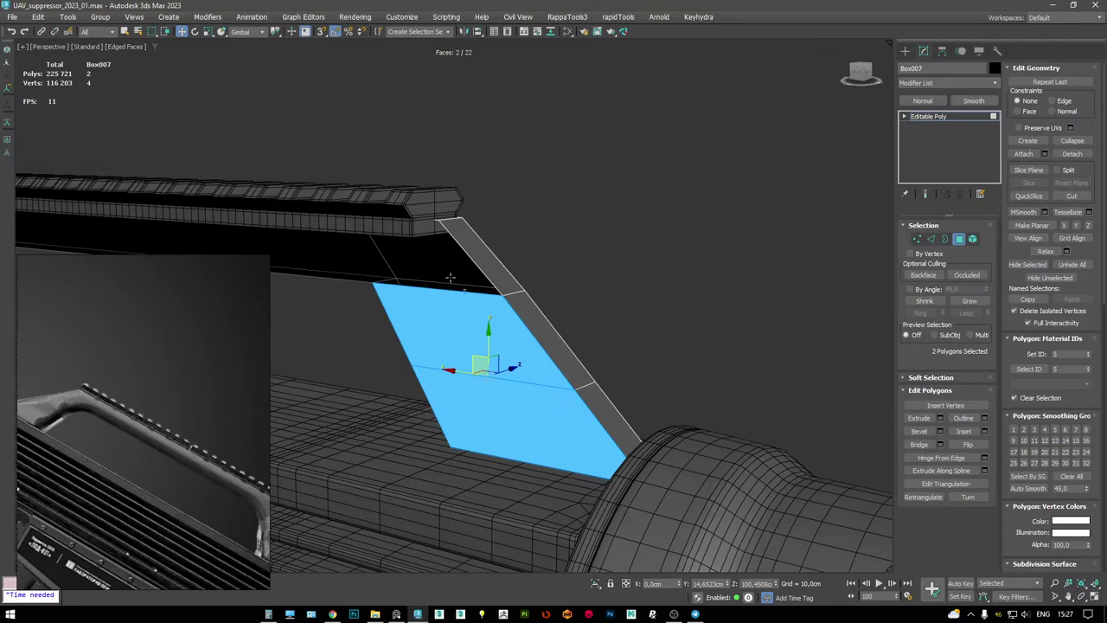
scroll(450, 279, "down", 5)
middle_click_drag(451, 279, 484, 281, "alt")
key("Delete")
- Try deleting the handle's underside faces and edges, undoing both deletions
scroll(756, 283, "up", 5)
middle_click_drag(756, 283, 725, 281, "alt")
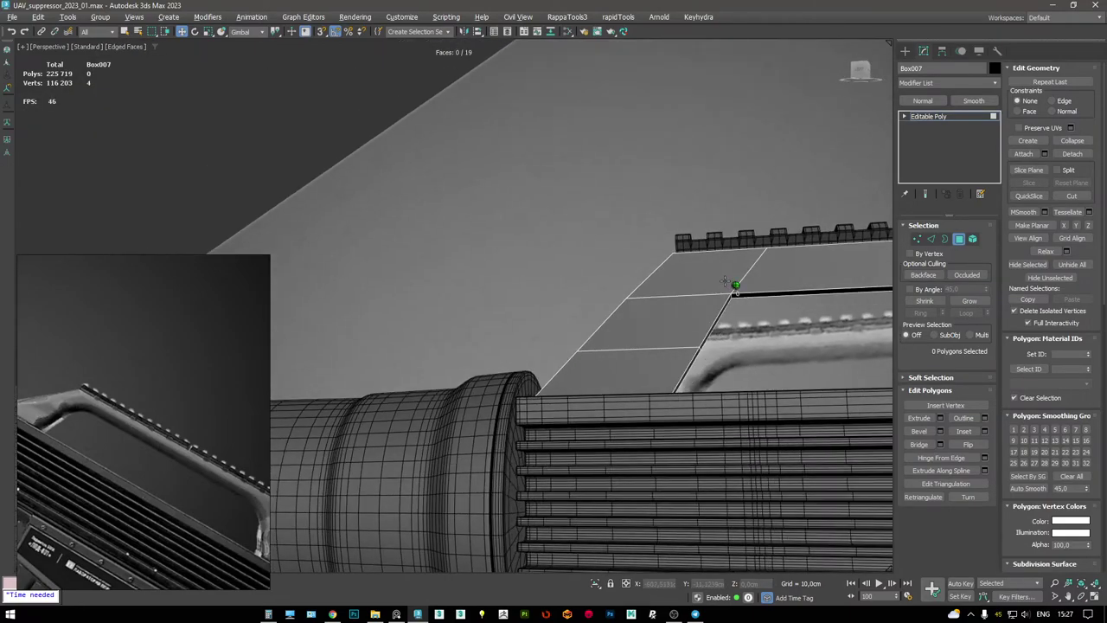
left_click_drag(725, 281, 606, 372)
key("Delete")
key("2")
middle_click_drag(606, 372, 737, 295, "alt")
key("ctrl+z")
key("Delete")
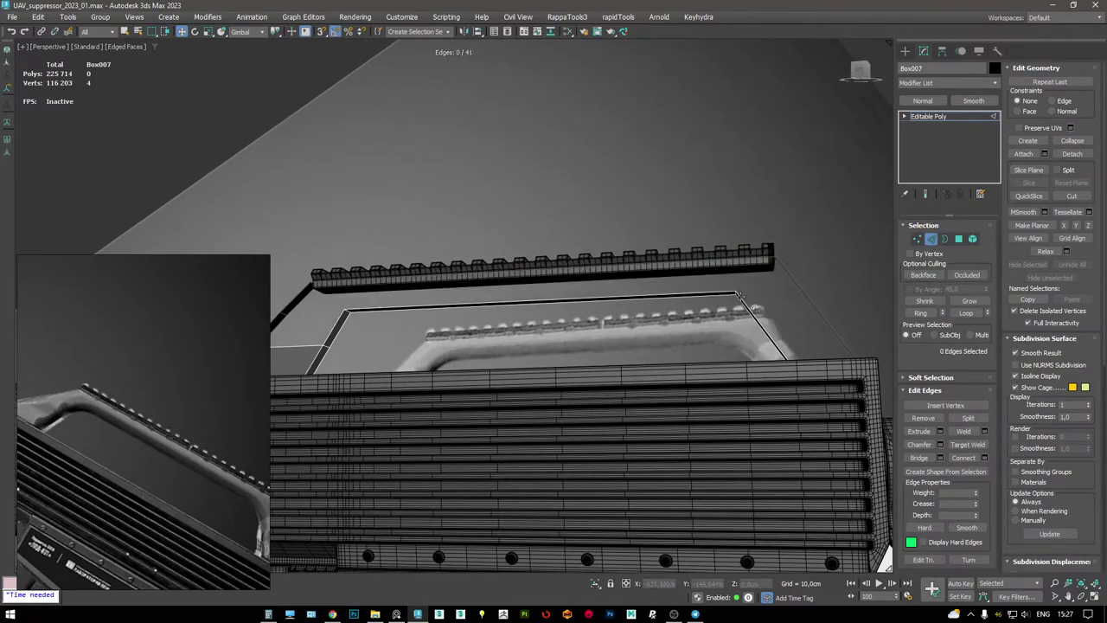
key("ctrl+z")
scroll(746, 294, "up", 4)
- Chamfer the inner corner edge by about 11.5 cm in the Left view
left_click(729, 296)
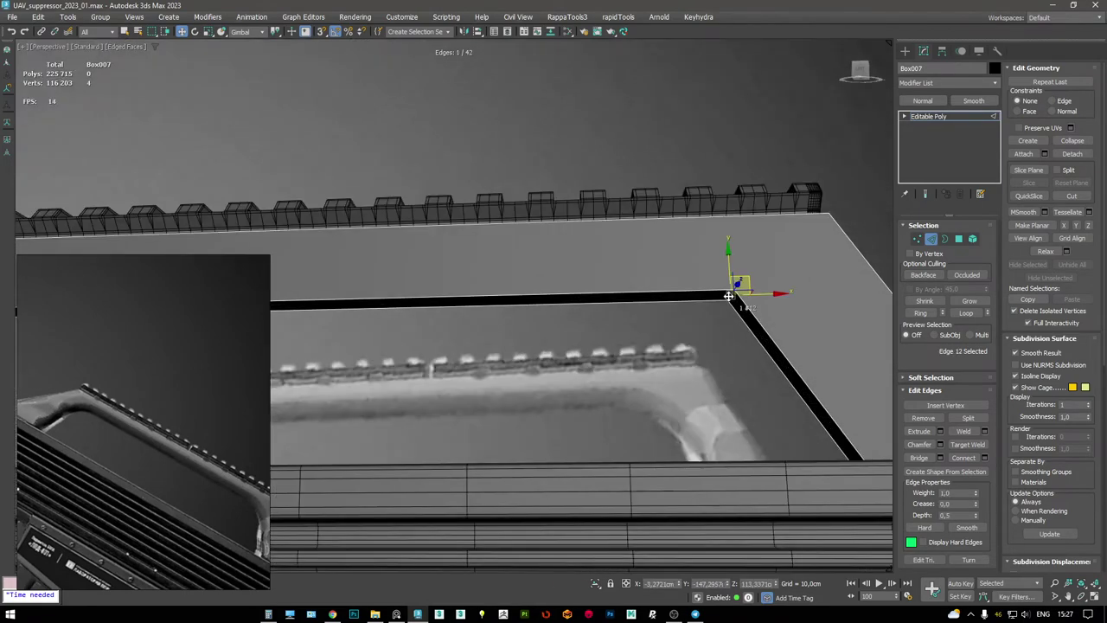
scroll(765, 309, "down", 3)
key("alt+w")
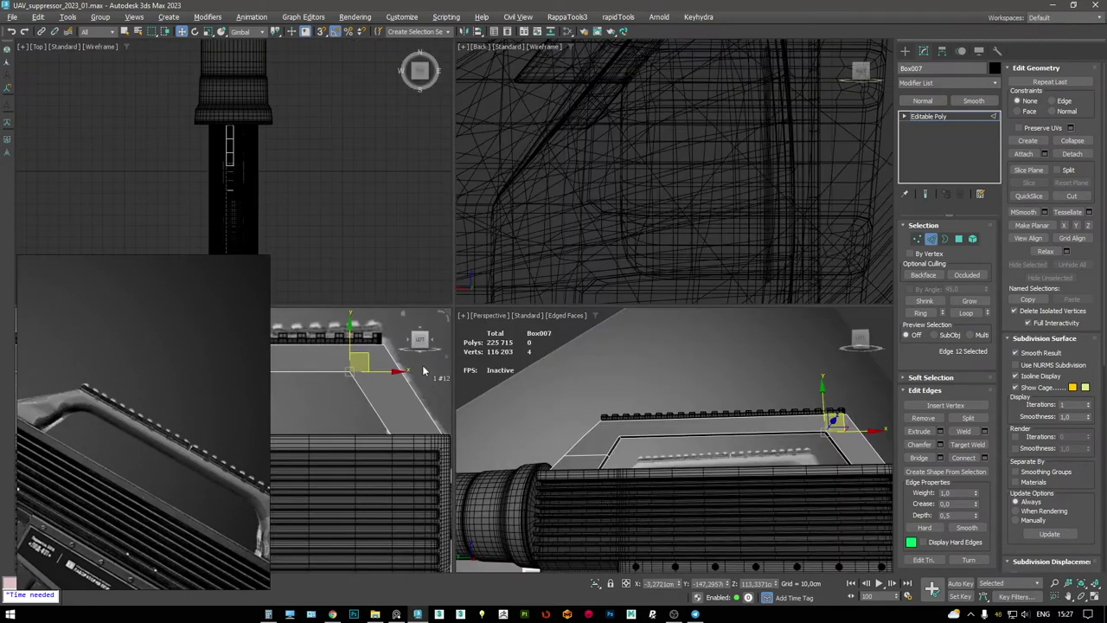
key("alt+w")
key("ctrl+shift+c")
middle_click_drag(752, 223, 767, 270)
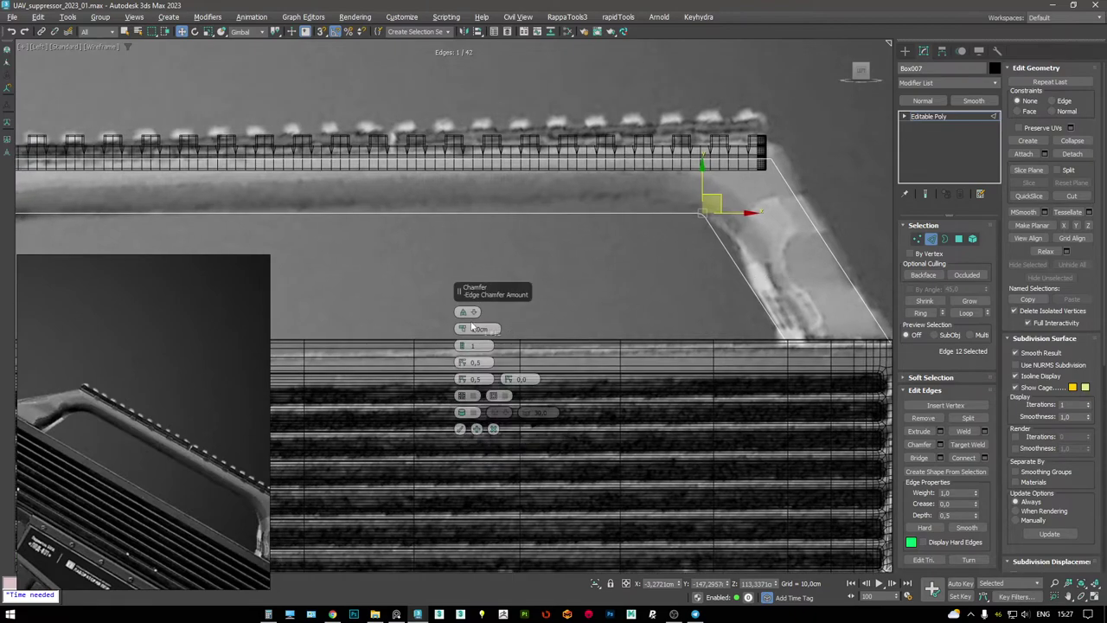
key("F4")
left_click_drag(461, 329, 464, 323)
key("F4")
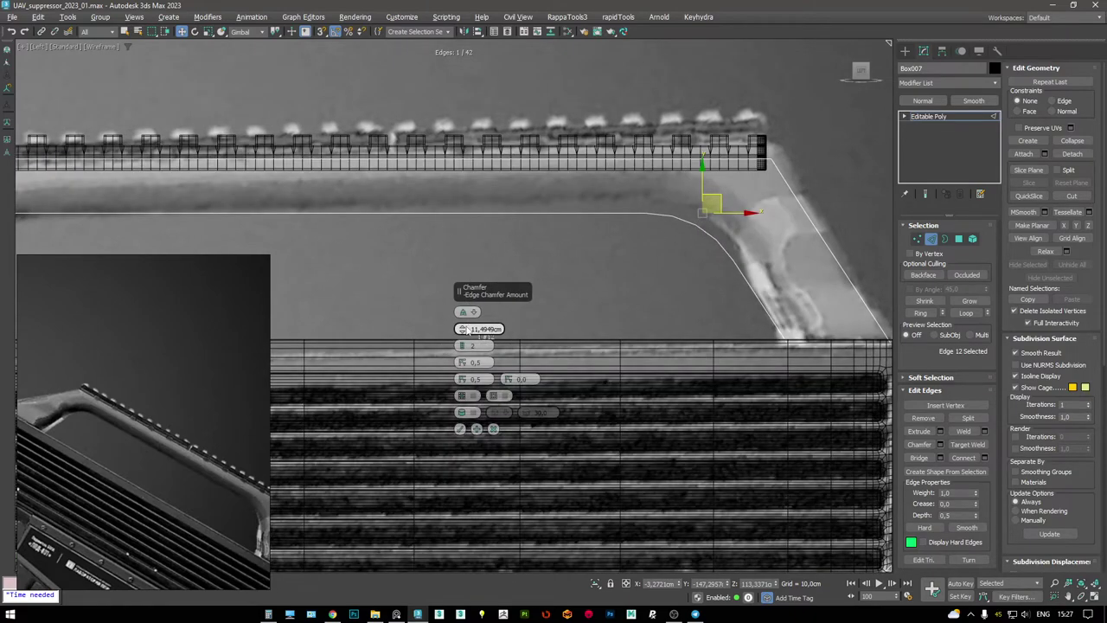
key("F4")
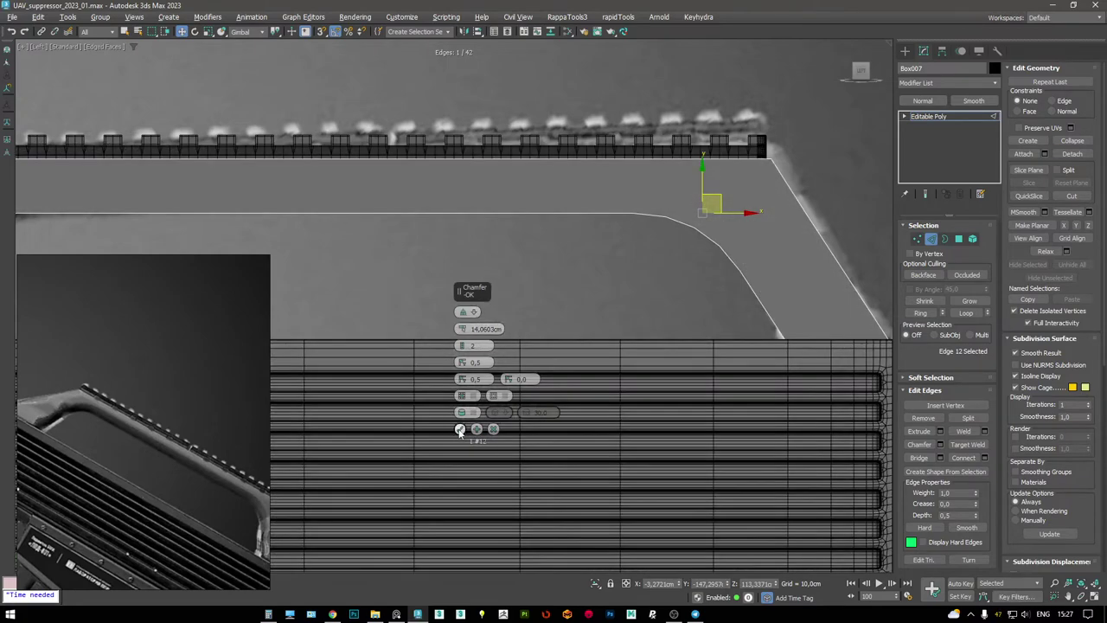
left_click(460, 430)
key("F4")
scroll(555, 185, "up", 5)
- Chamfer the remaining inner-corner edge and review the rounded bend in perspective
left_click(684, 202, "alt")
key("ctrl+shift+c")
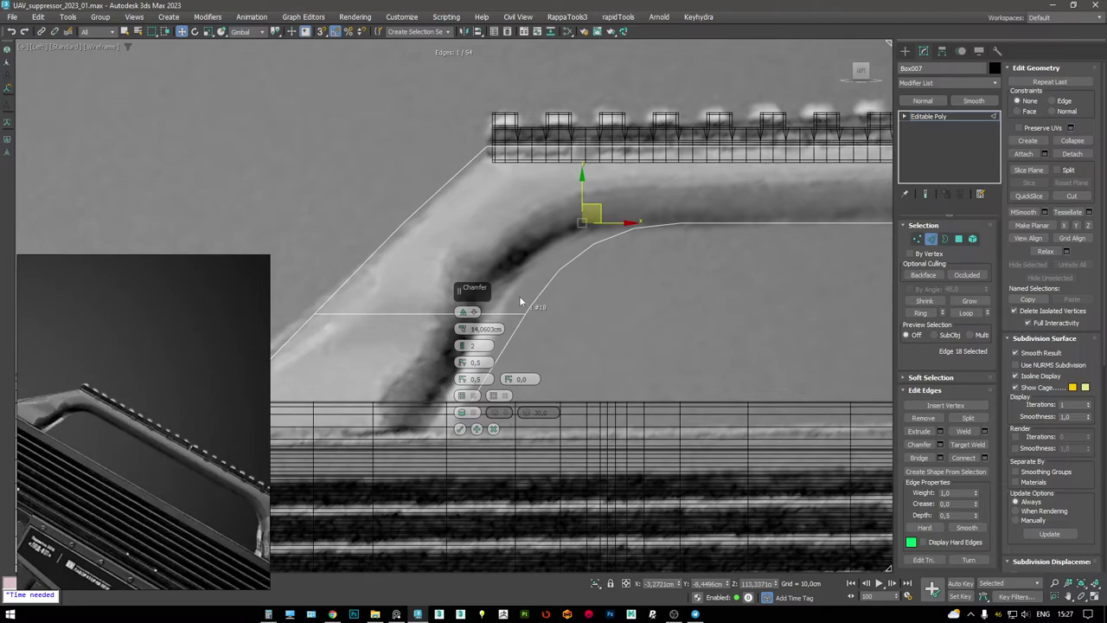
left_click(459, 430)
key("alt+w")
middle_click(546, 331)
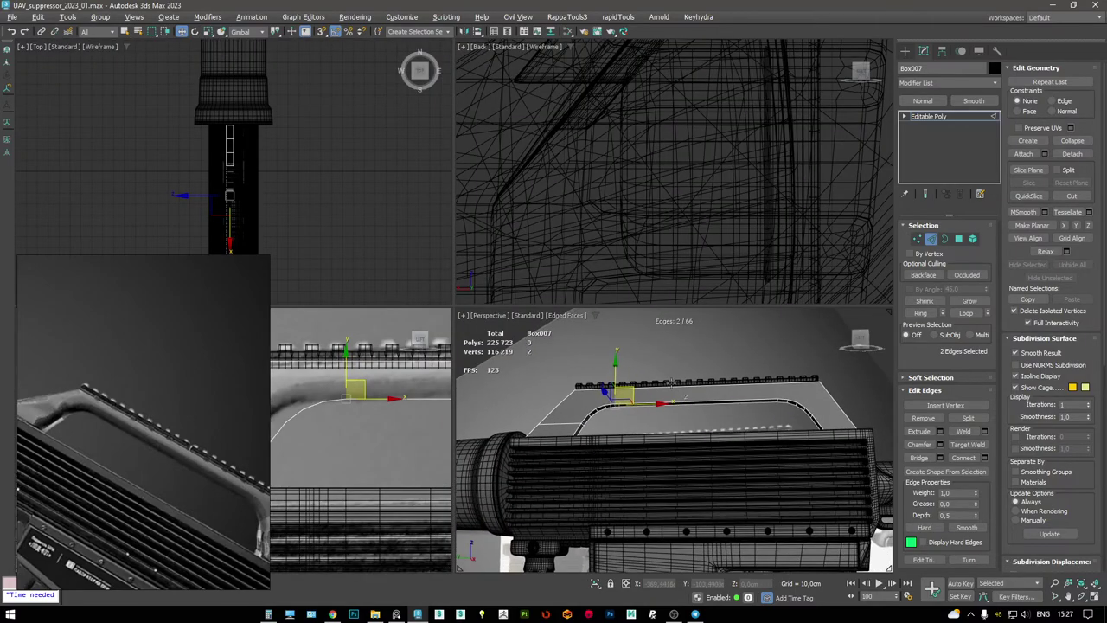
key("alt+w")
key("F4")
key("F4")
middle_click_drag(746, 209, 631, 156, "alt")
key("alt+w")
key("alt+w")
middle_click_drag(590, 269, 620, 277)
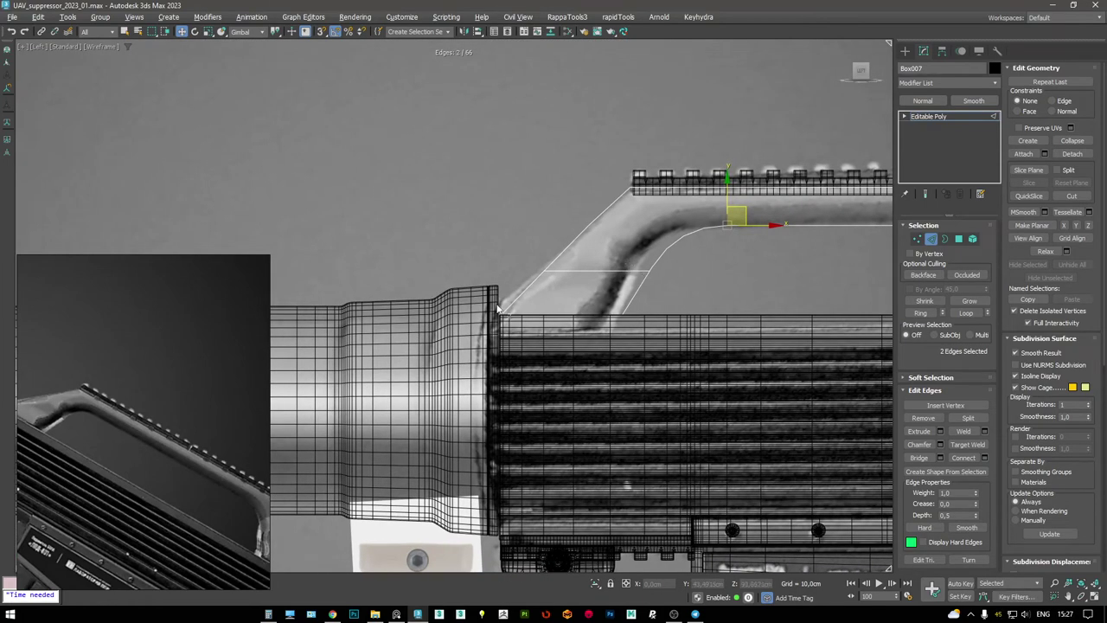
key("1")
scroll(592, 272, "up", 4)
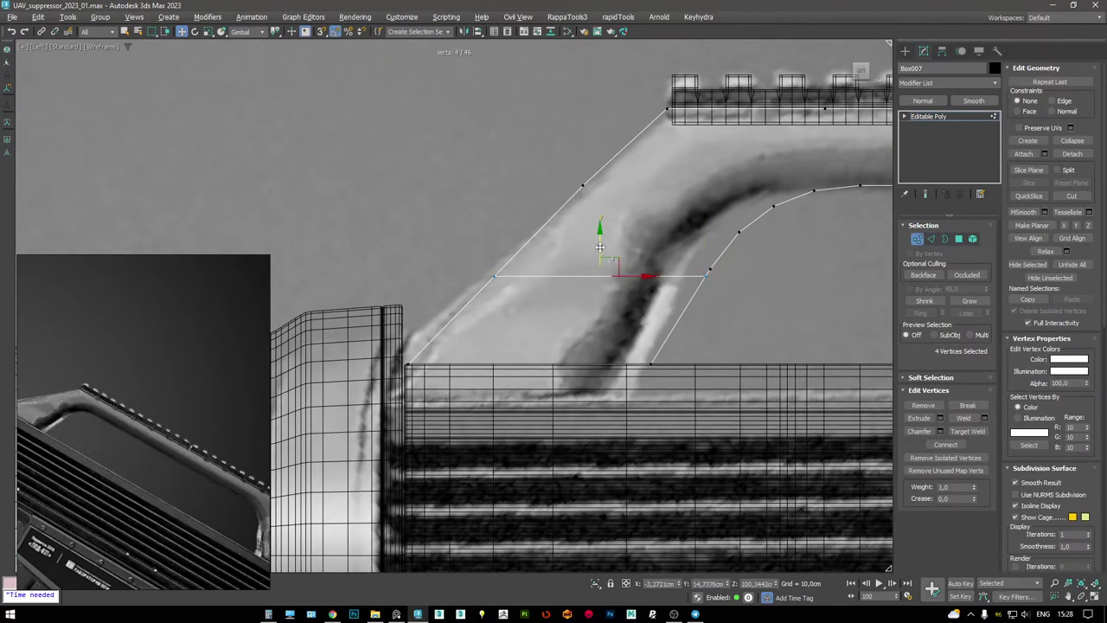
- Turn on vertex snapping and select a vertex on the carry handle's leg in Perspective view
key("x")
key("Escape")
key("x")
middle_click_drag(601, 242, 594, 253)
key("s")
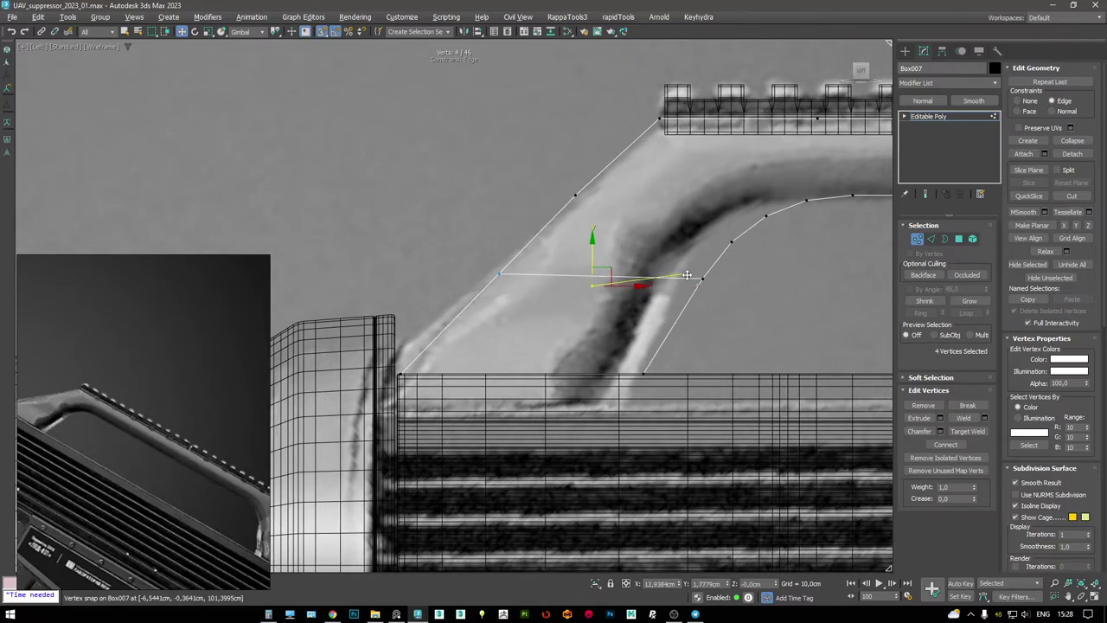
key("alt+w")
key("alt+w")
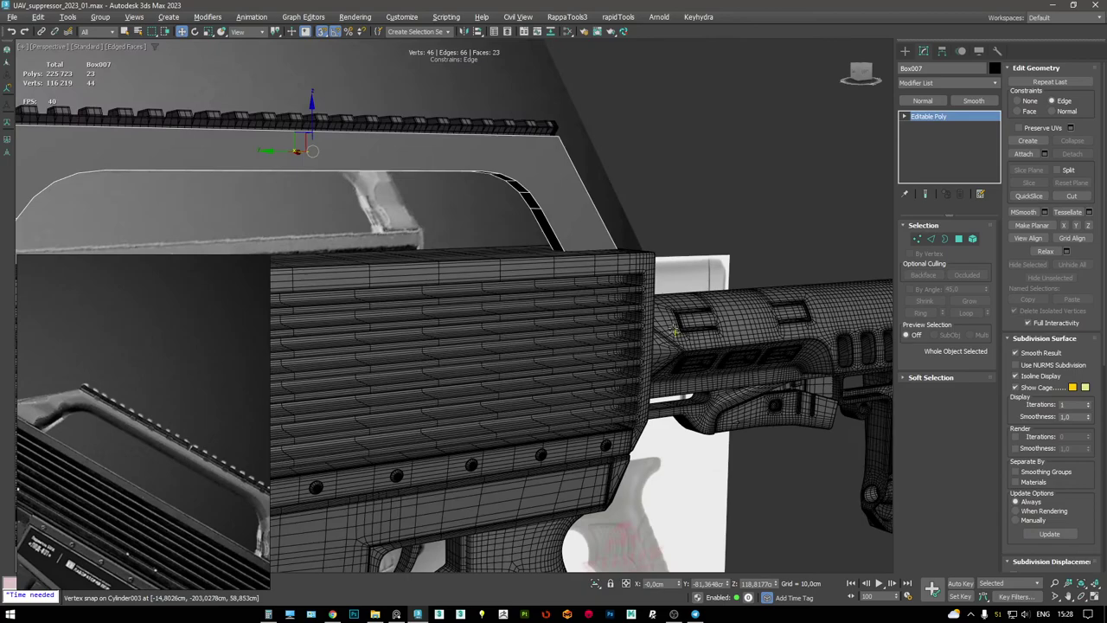
middle_click_drag(563, 206, 533, 173, "alt")
left_click(529, 203)
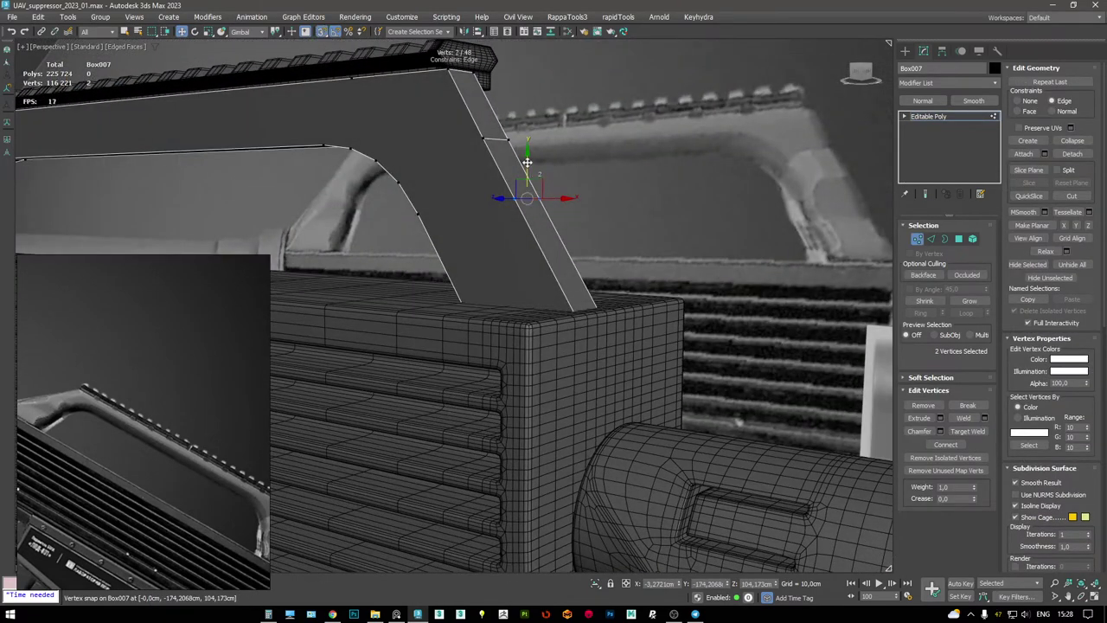
- Add the top rail's right-corner vertices to the leg vertex selection
middle_click_drag(406, 211, 644, 216, "alt")
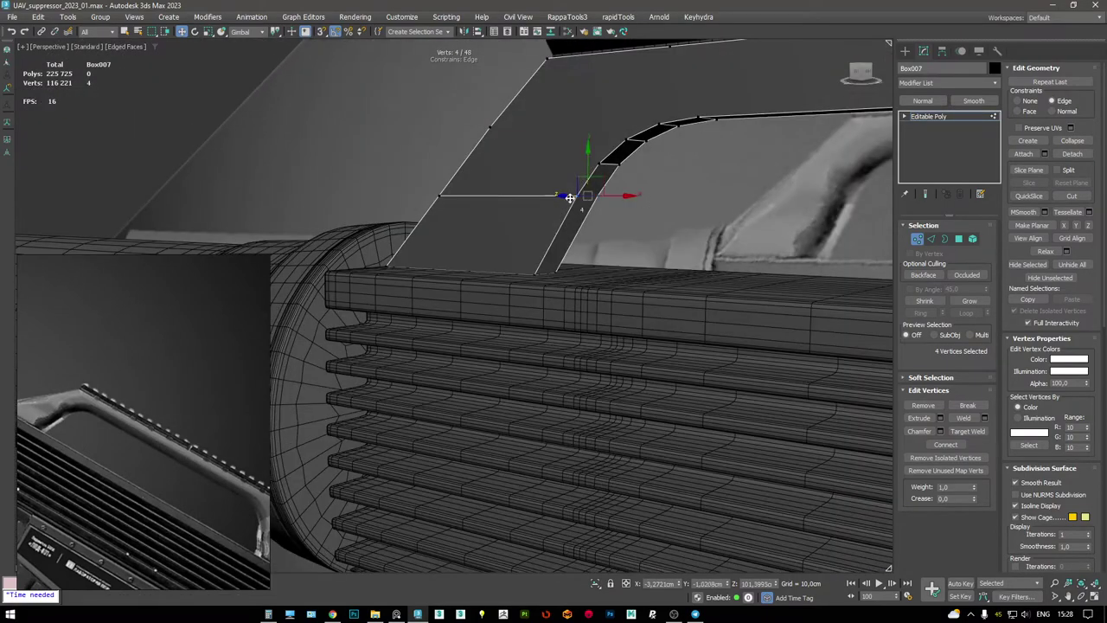
middle_click_drag(732, 305, 836, 218, "alt")
left_click_drag(836, 218, 710, 209, "ctrl")
middle_click_drag(710, 210, 840, 270, "alt")
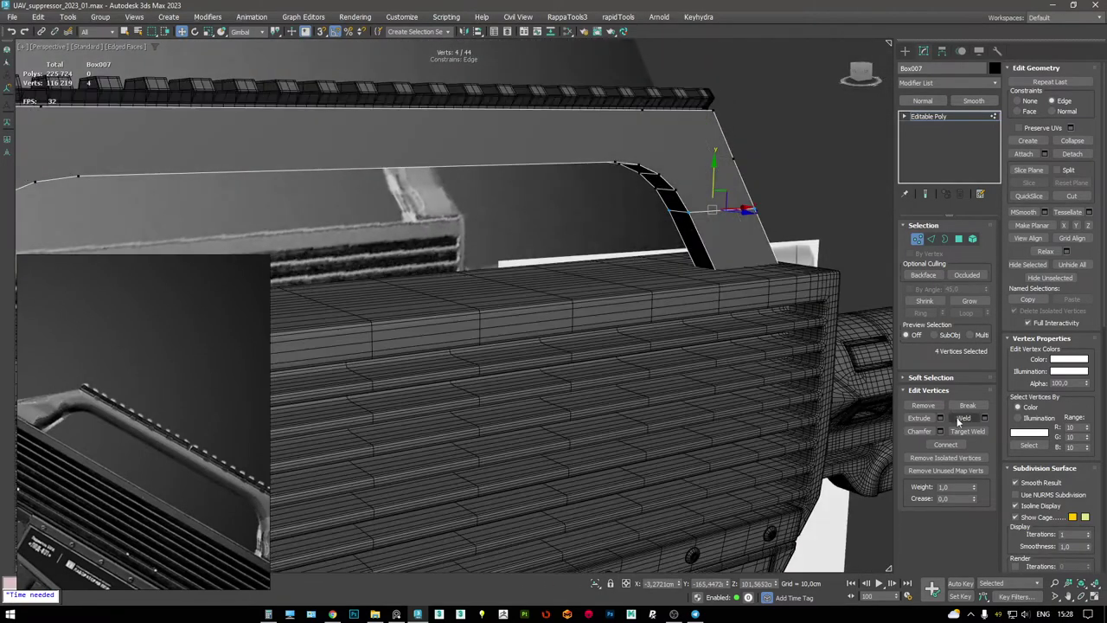
middle_click_drag(713, 218, 664, 240, "alt")
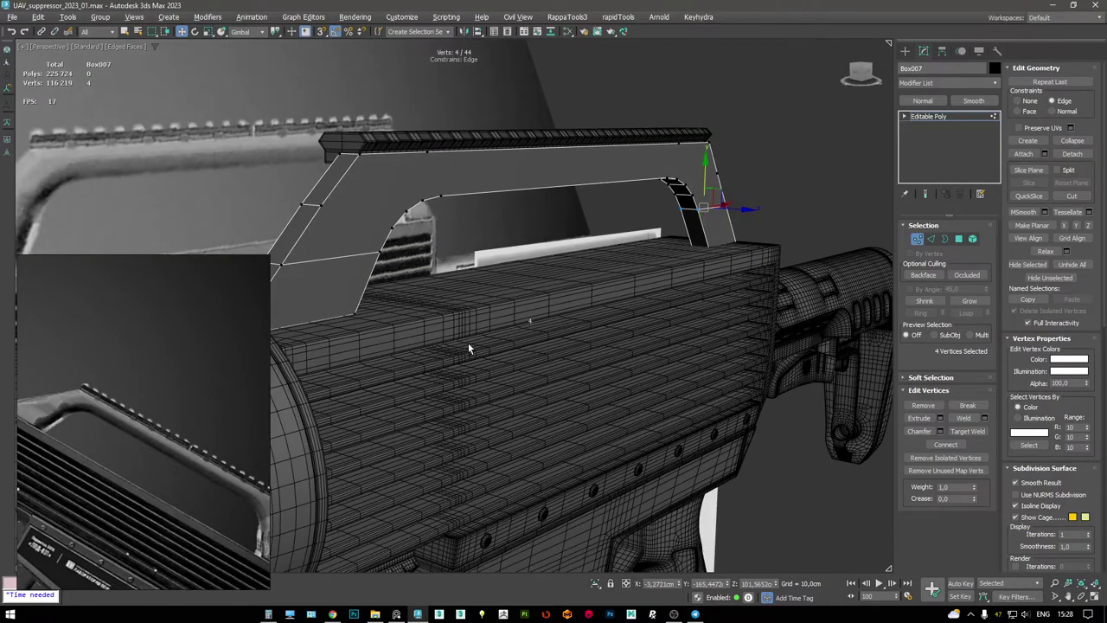
key("alt+w")
key("alt+w")
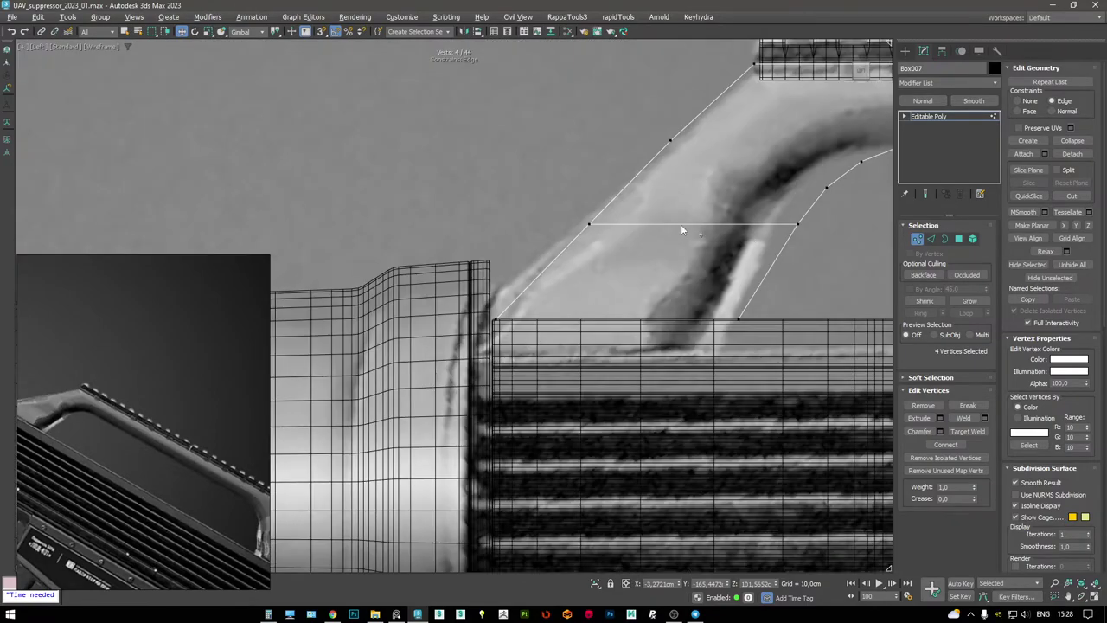
key("alt+w")
key("alt+w")
- Activate the Move tool for the selected vertices, checking the rail in wireframe
middle_click_drag(652, 353, 500, 250, "alt")
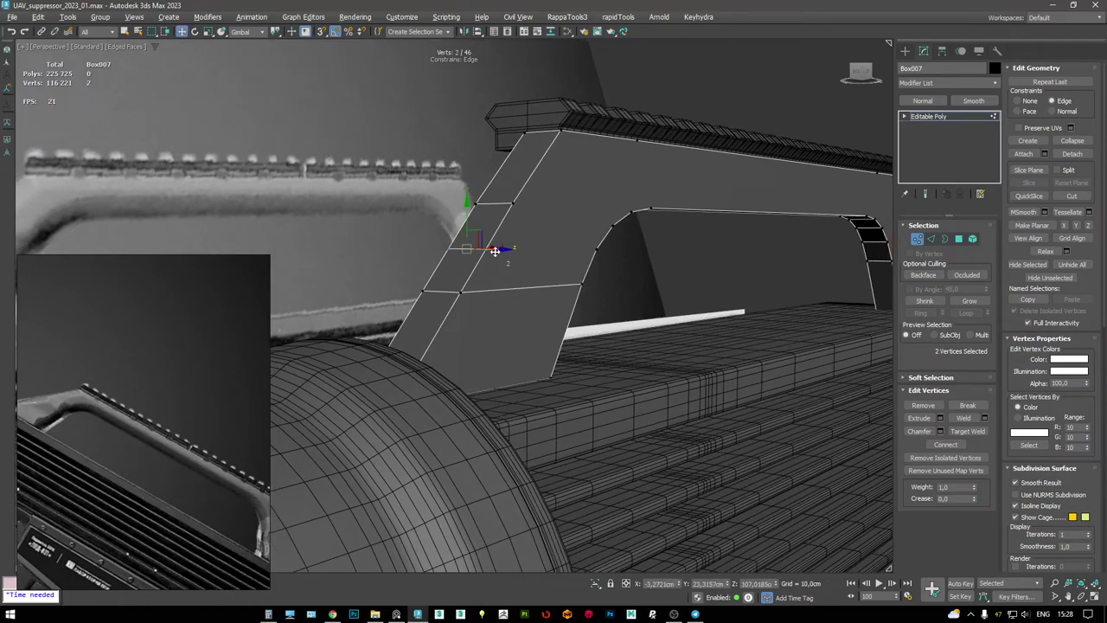
key("F3")
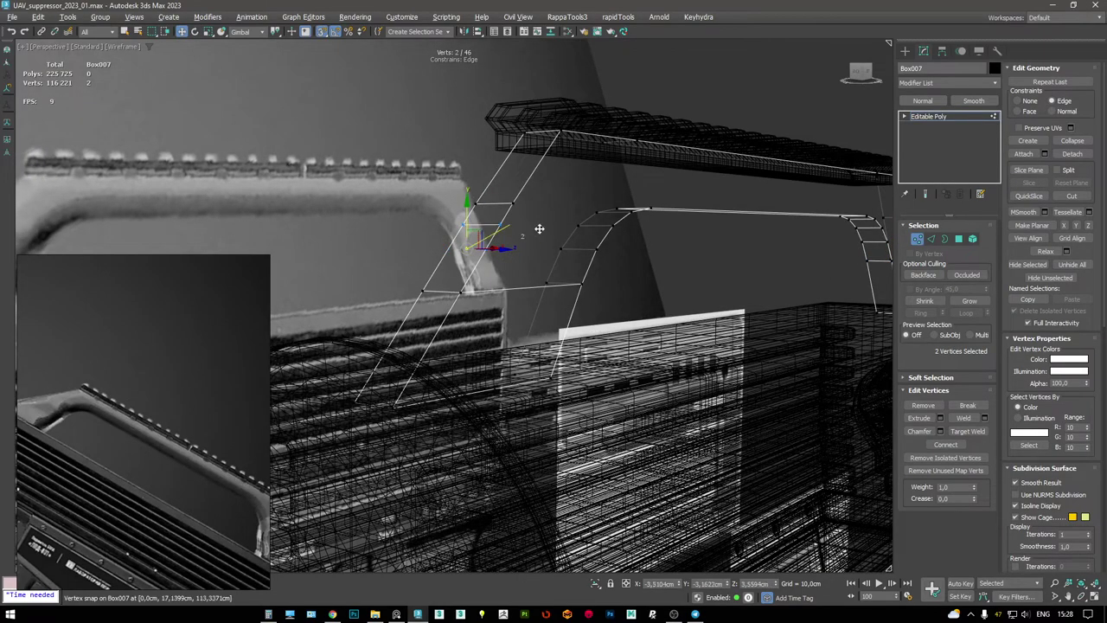
mouse_move(596, 248)
middle_mouse_down("alt")
mouse_move(699, 254)
mouse_move(574, 247)
middle_mouse_up("alt")
key("w")
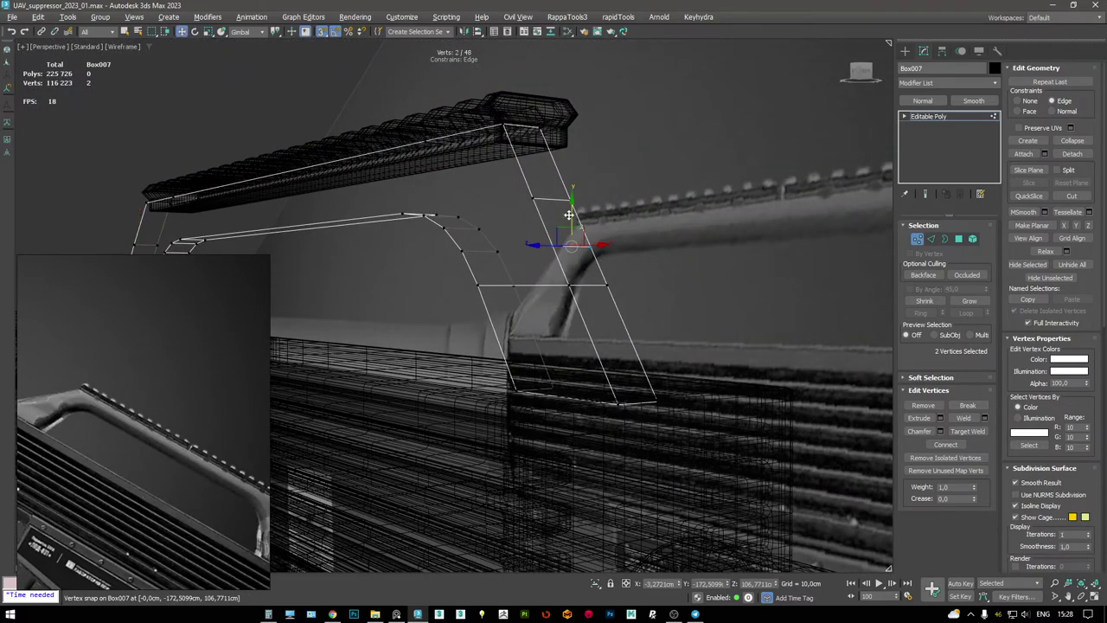
middle_click_drag(488, 248, 592, 262, "alt")
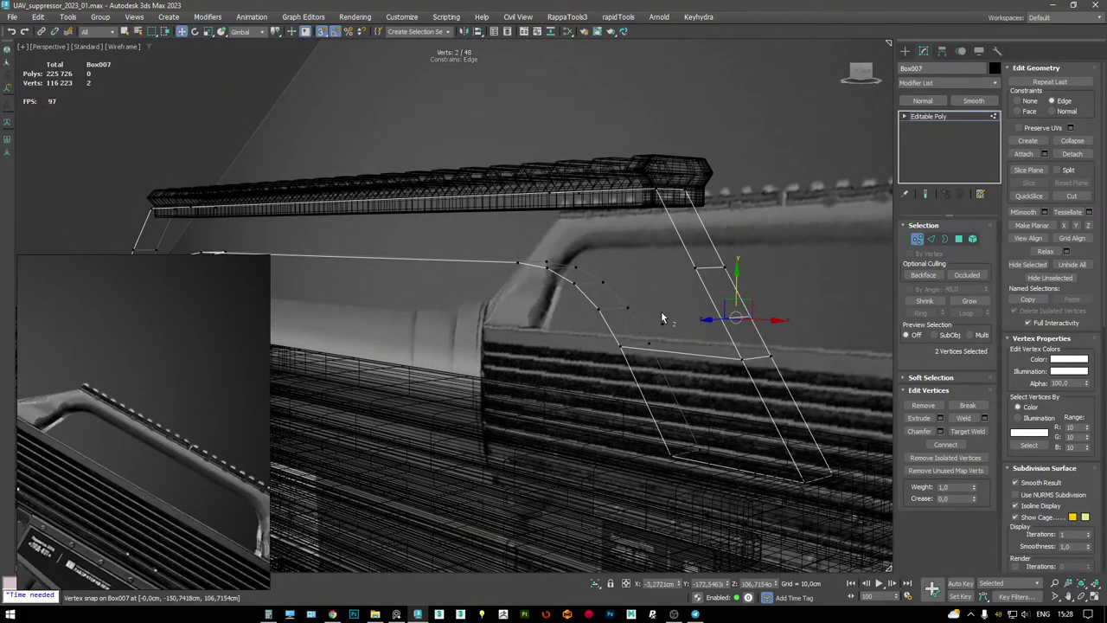
middle_click_drag(534, 318, 671, 314, "alt")
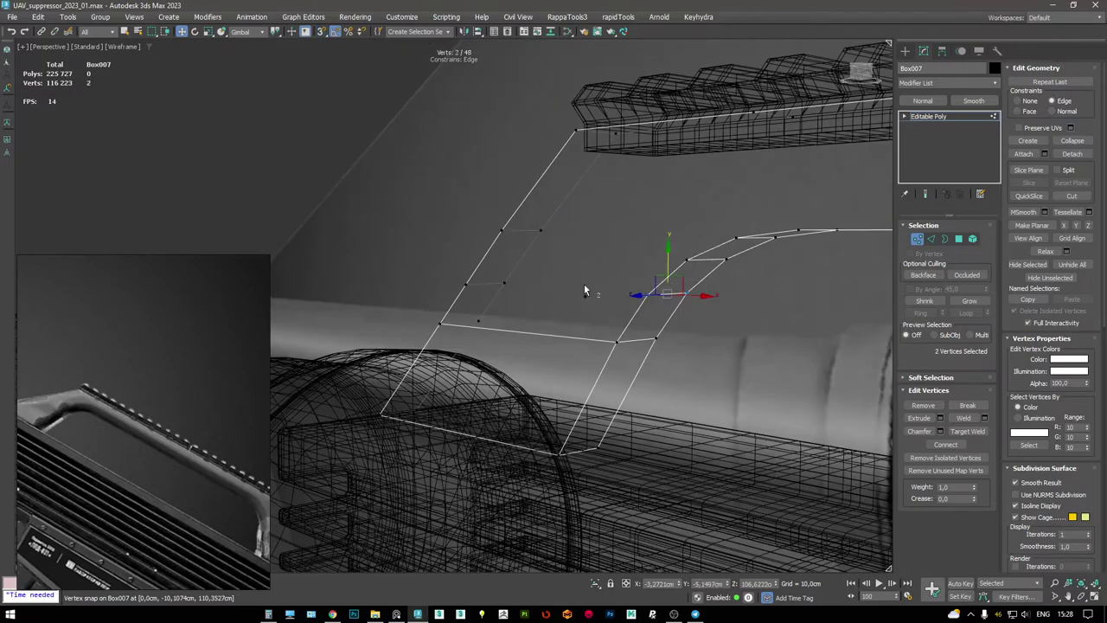
- Select a polygon at the leg base, then return to vertex editing
key("F3")
key("4")
left_click(469, 281)
middle_click_drag(470, 281, 590, 340, "alt")
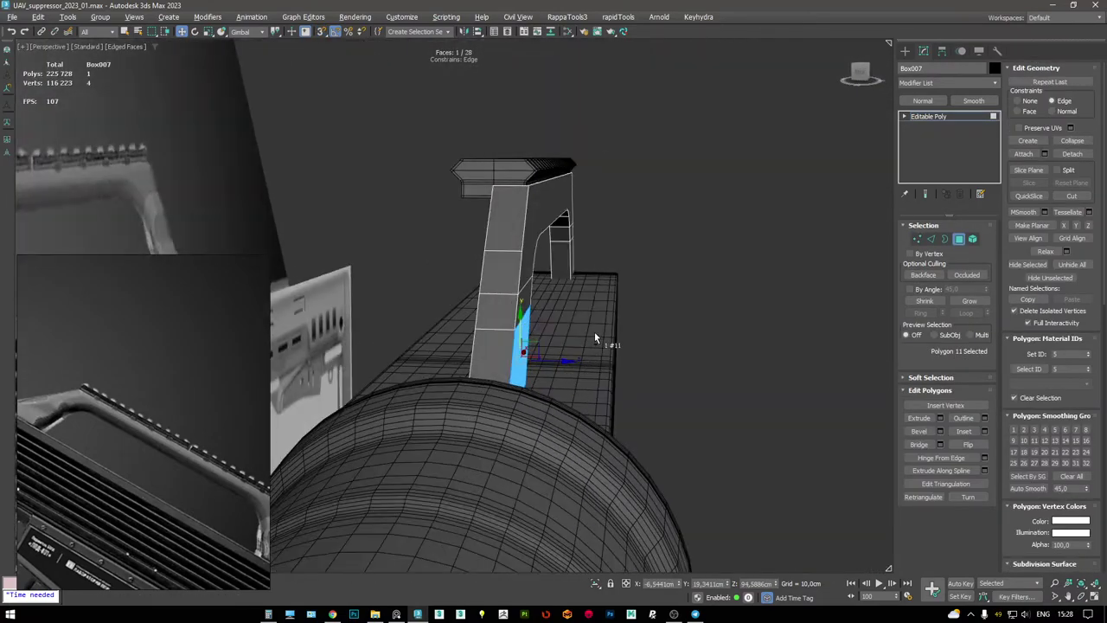
middle_click_drag(585, 257, 566, 251, "alt")
key("F3")
key("1")
middle_click_drag(498, 257, 481, 173, "alt")
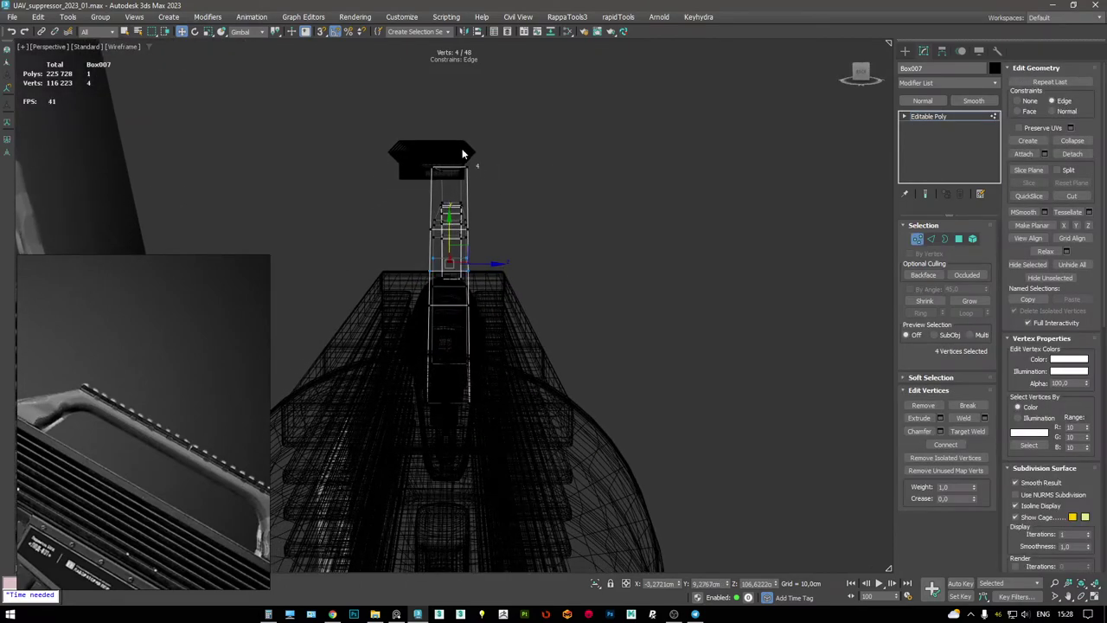
- Add an FFD 2x2x2 modifier to Box007 and move its lattice points to slant the handle
right_click(592, 309)
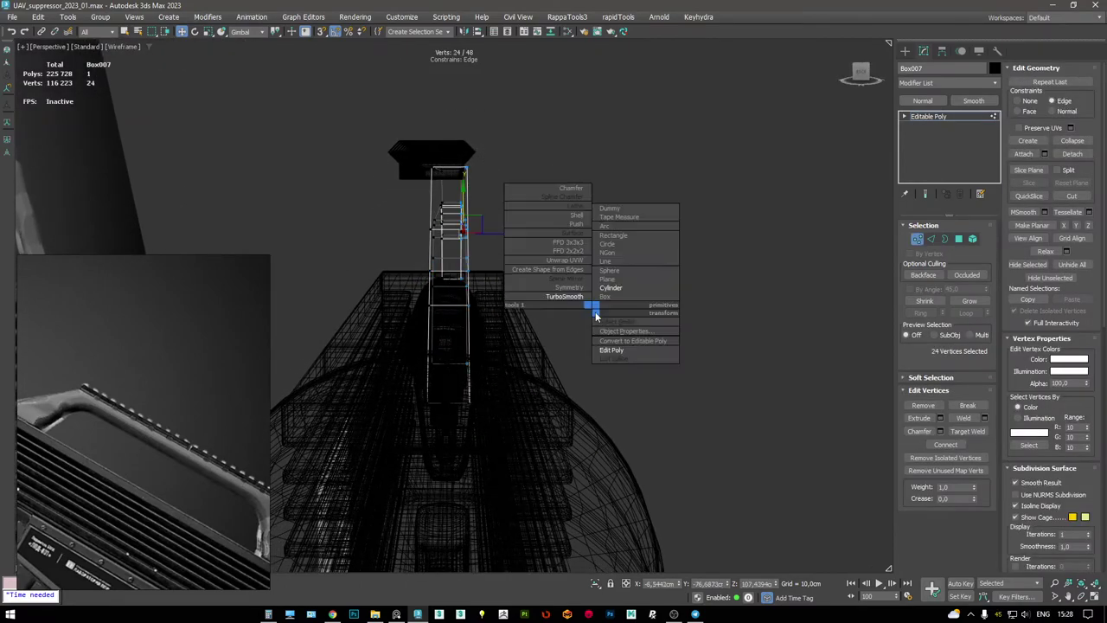
left_click(568, 250)
key("F3")
key("F3")
key("F3")
left_click_drag(496, 314, 507, 312)
key("F3")
key("F3")
mouse_move(507, 311)
middle_mouse_down("alt")
mouse_move(603, 289)
mouse_move(501, 306)
middle_mouse_up("alt")
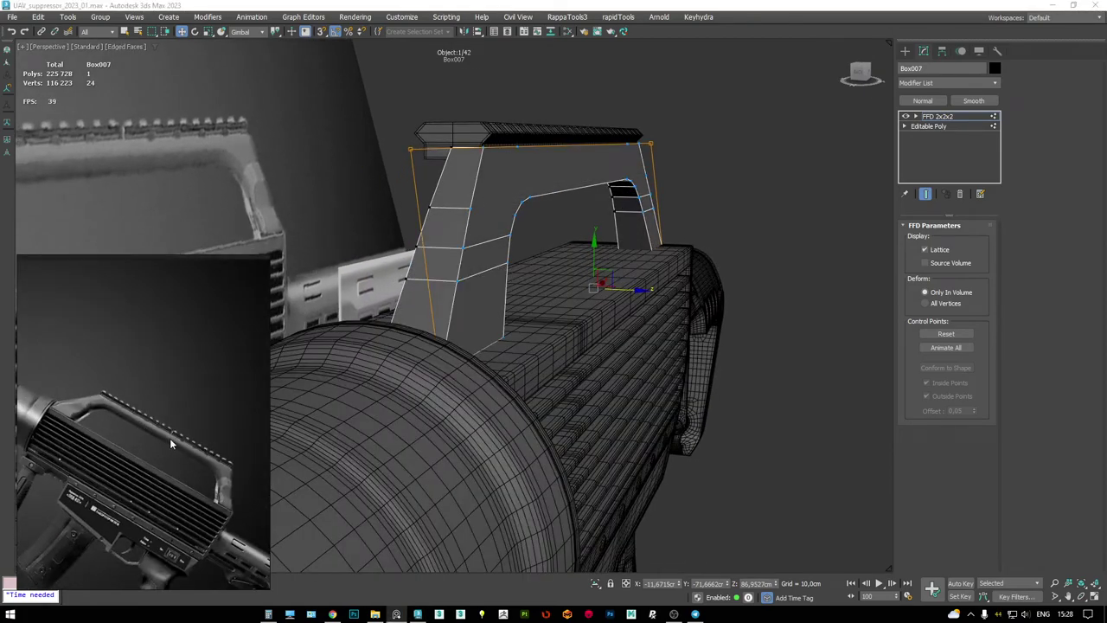
- Pick the FFD in the modifier stack and select the polygon at the leg base
left_click(933, 118)
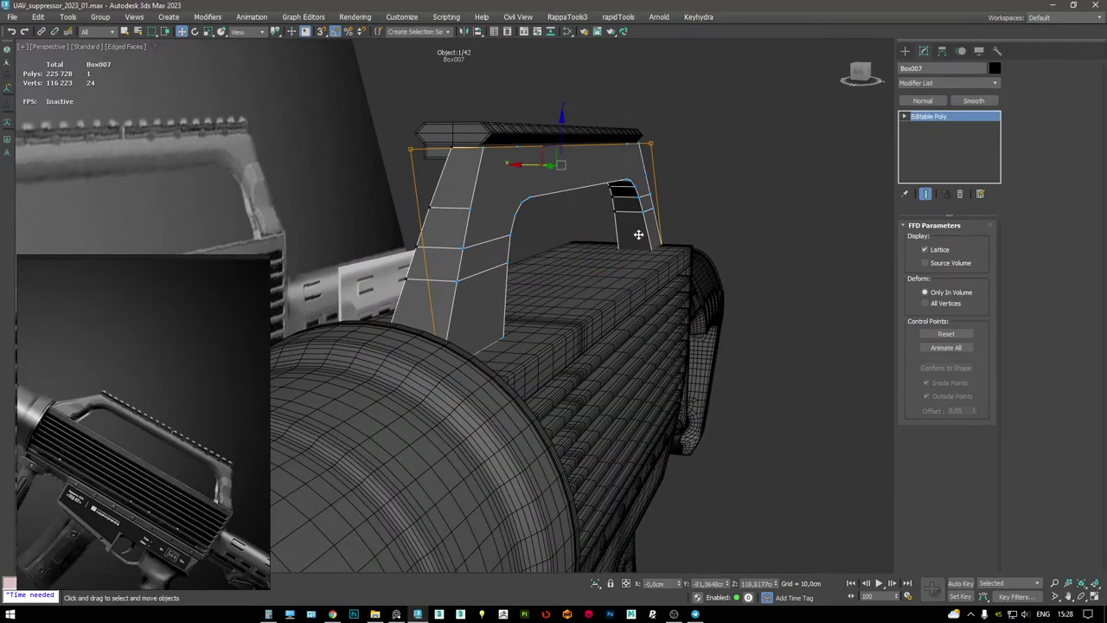
middle_click_drag(651, 231, 589, 280, "alt")
key("4")
left_click(590, 280)
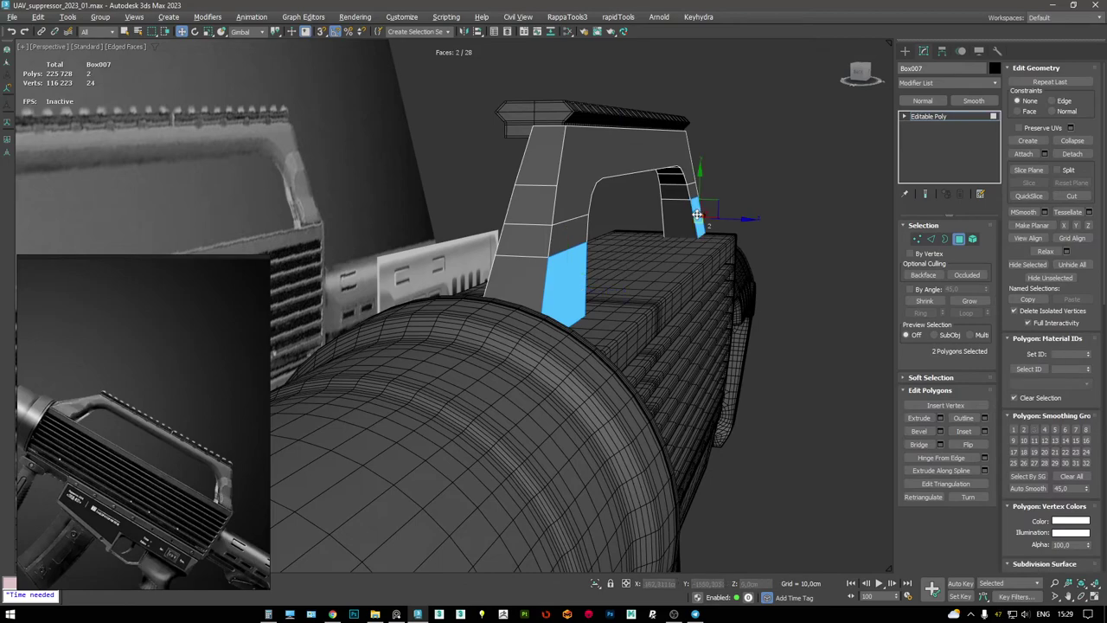
- Select the four vertices at the front leg's lower corner
middle_click_drag(697, 215, 747, 222, "alt")
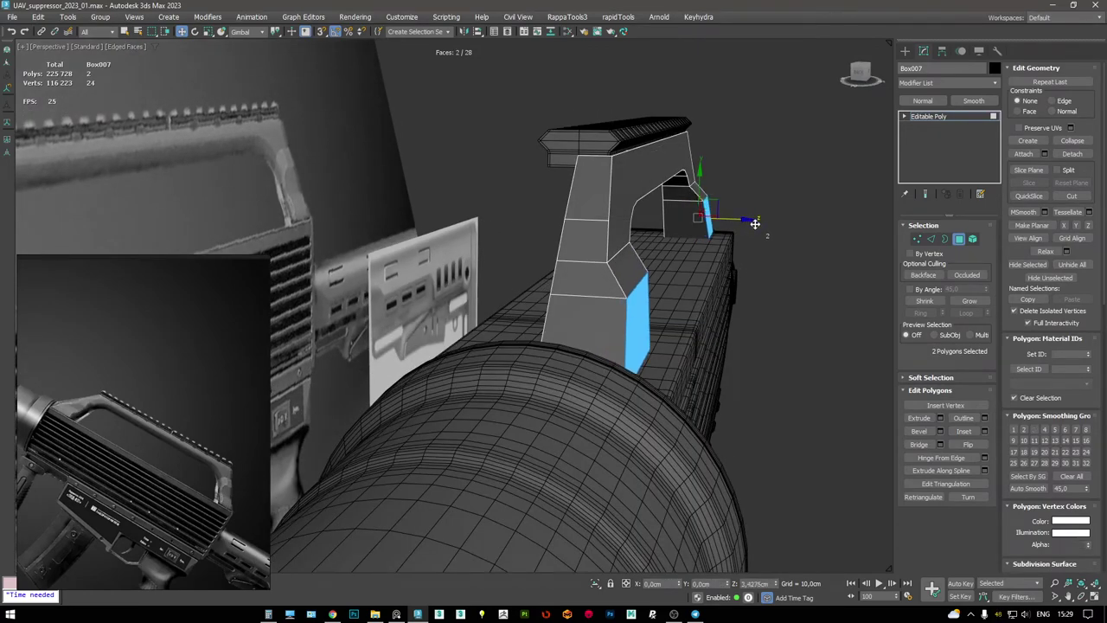
key("F3")
mouse_move(717, 218)
middle_mouse_down("alt")
mouse_move(719, 227)
mouse_move(722, 218)
mouse_move(706, 220)
middle_mouse_up("alt")
key("1")
key("F3")
mouse_move(674, 181)
left_mouse_down()
mouse_move(731, 215)
mouse_move(765, 205)
left_mouse_up()
- Maximize the Left view on the handle and prepare to move the vertices in View coordinates
scroll(734, 208, "down", 5)
middle_click_drag(566, 223, 598, 317, "alt")
scroll(719, 315, "up", 3)
middle_click_drag(719, 315, 767, 235, "alt")
scroll(595, 266, "up", 3)
key("alt+w")
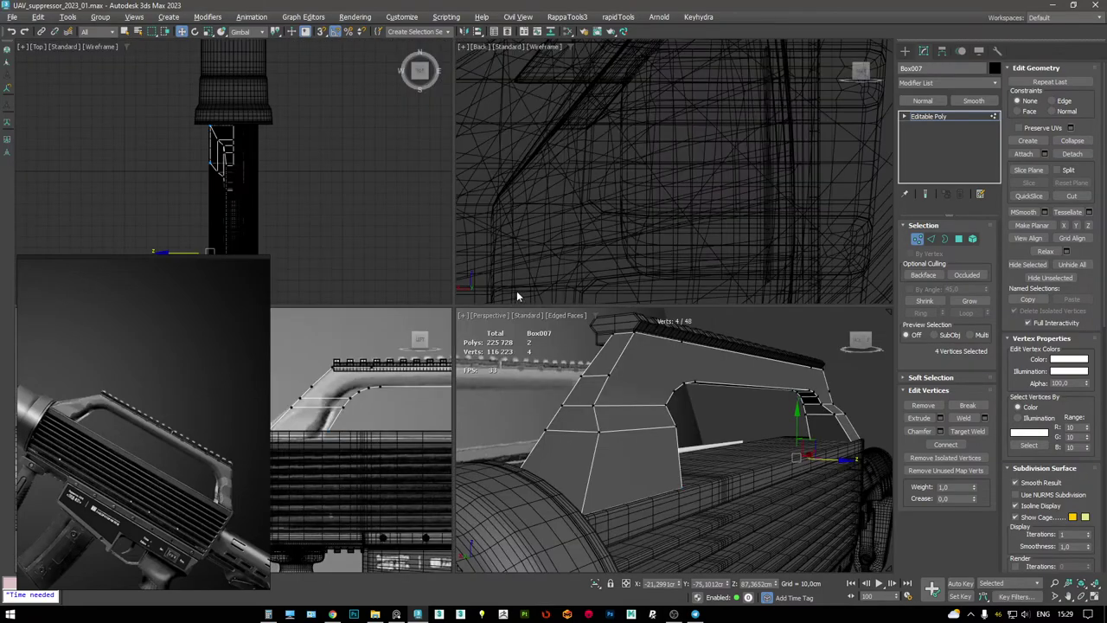
key("alt+w")
scroll(713, 313, "up", 8)
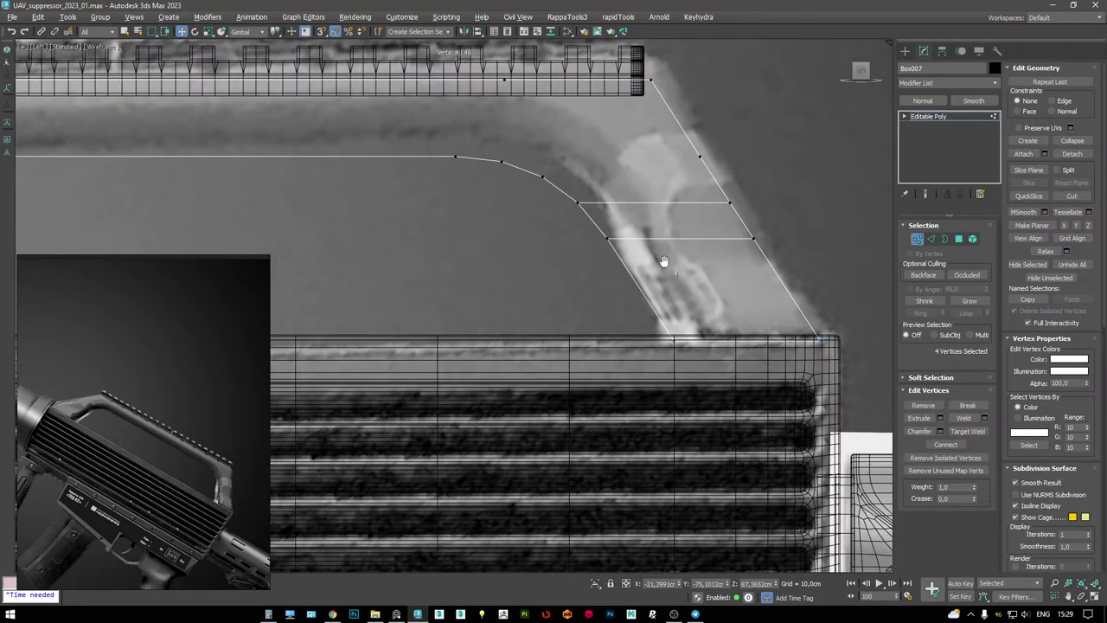
key("w")
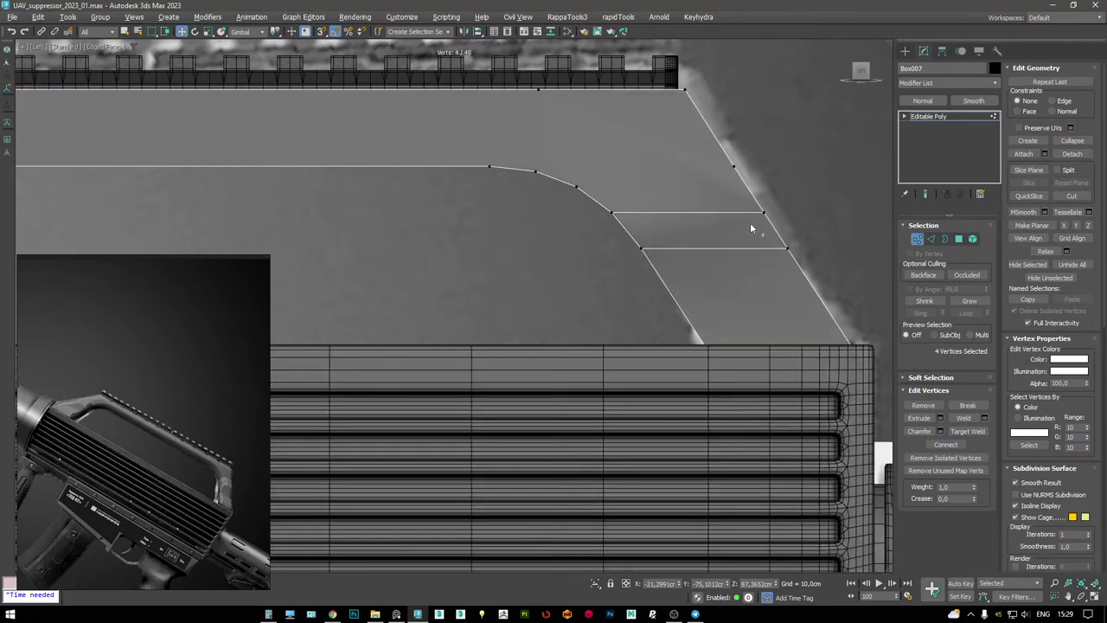
key("x")
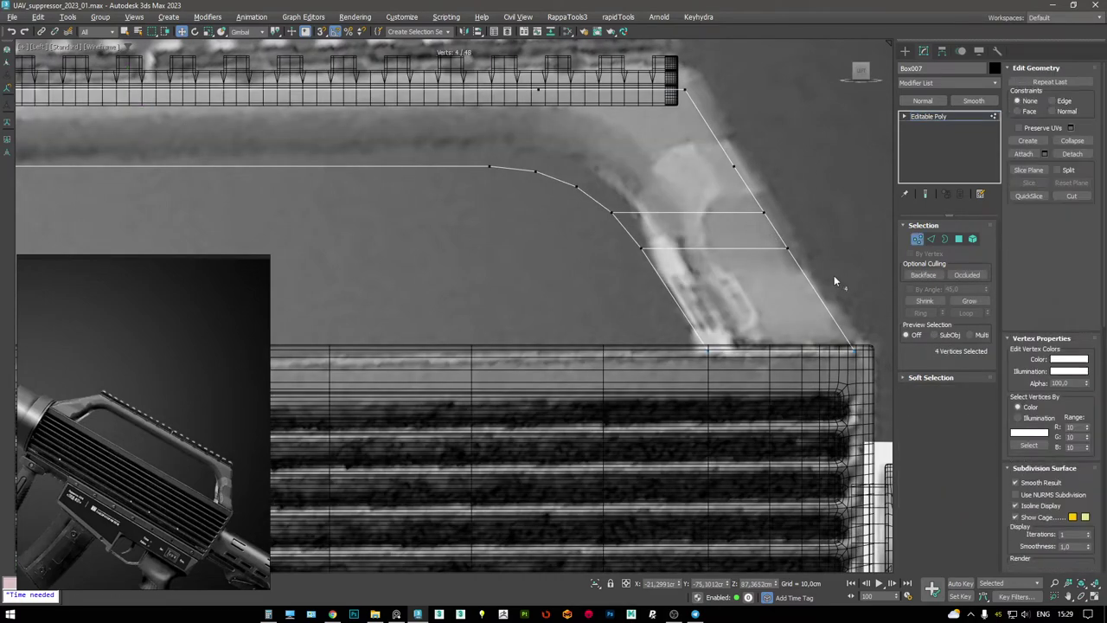
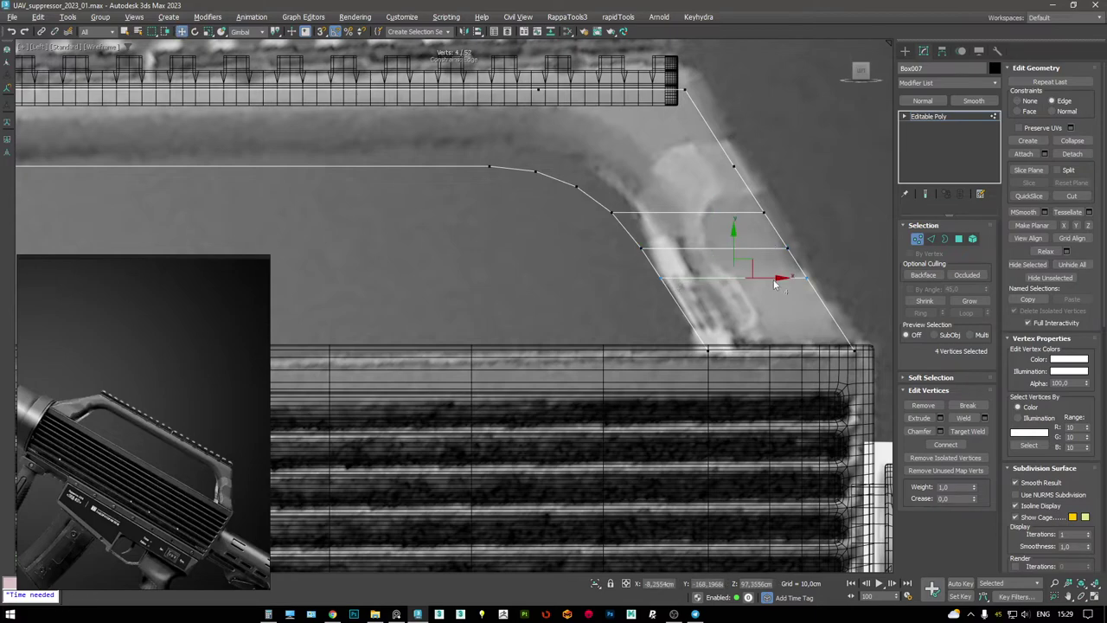
- Slide edge 82 further along the arch's slope
key("alt+w")
key("alt+w")
scroll(707, 361, "up", 3)
key("2")
left_click(737, 240)
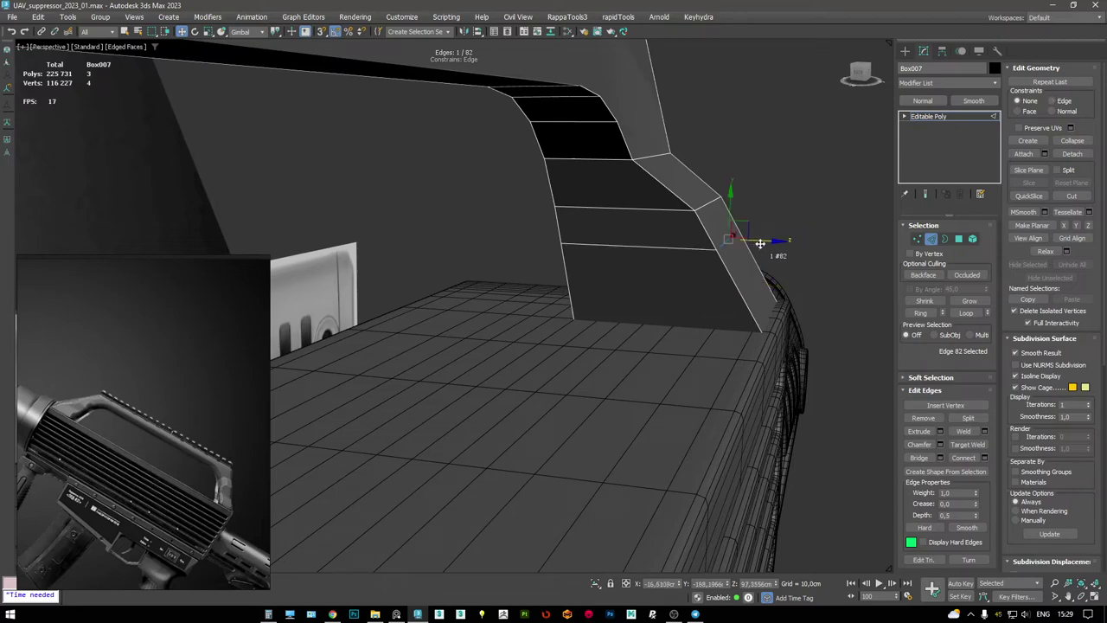
left_click_drag(759, 243, 781, 241)
- Select the overlapping vertices at the arch bend and raise them slightly
key("F3")
key("1")
left_click_drag(692, 185, 716, 203)
key("F3")
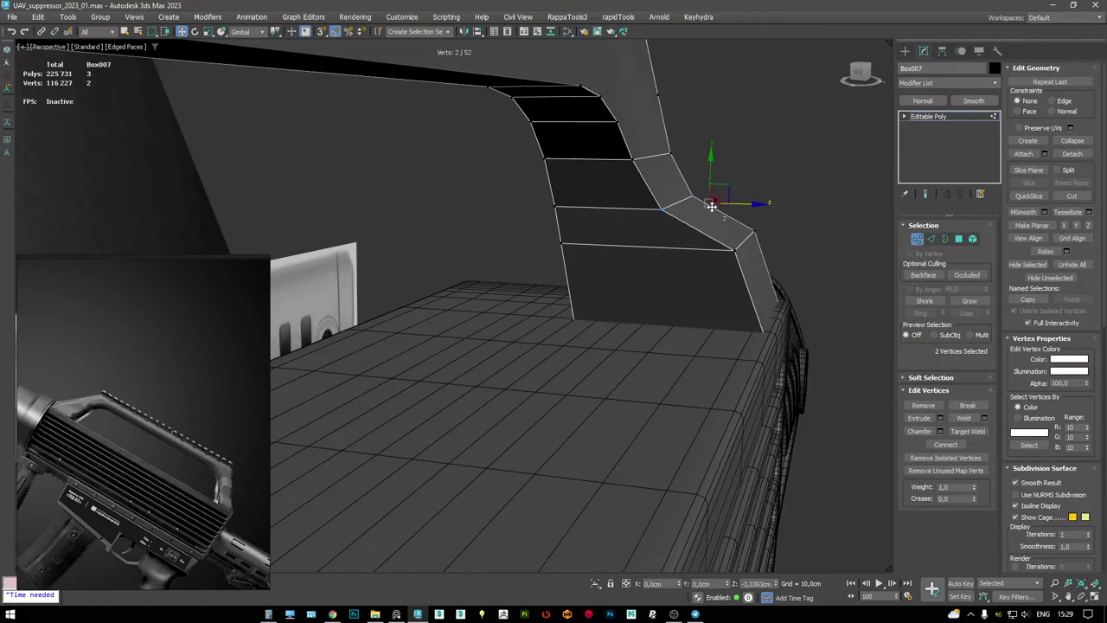
middle_click_drag(705, 204, 664, 241, "alt")
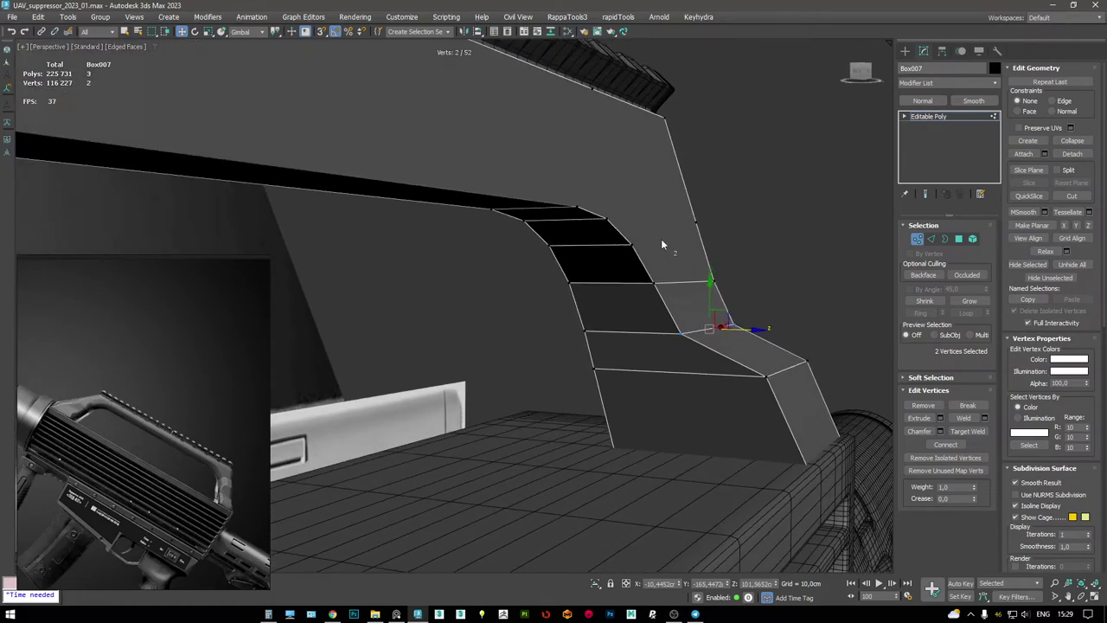
left_click_drag(692, 221, 772, 240)
key("F3")
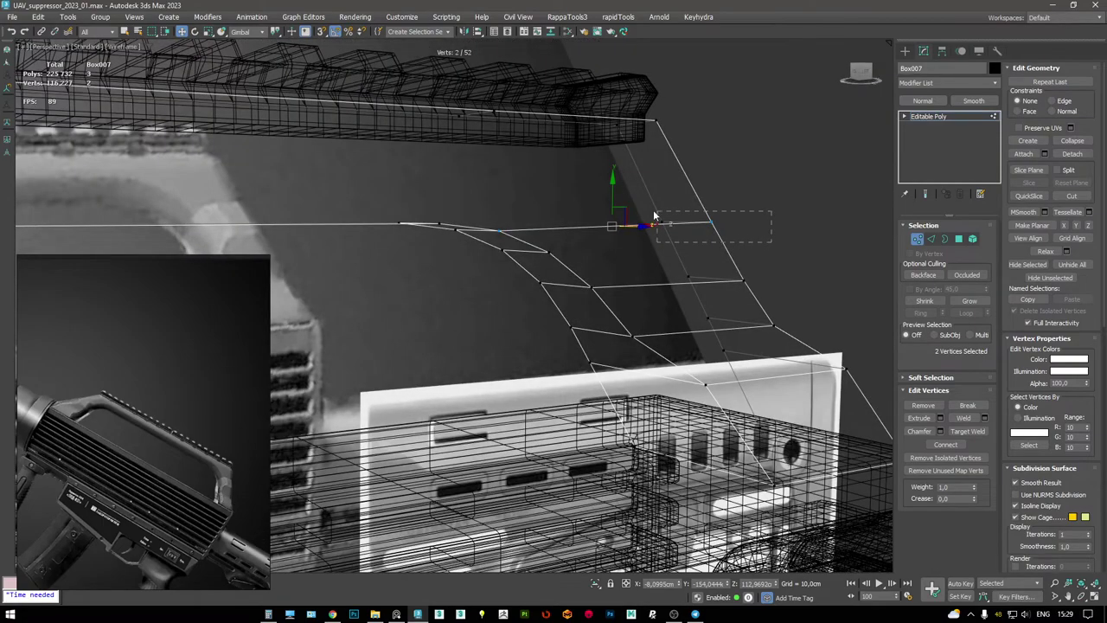
key("F3")
key("F3")
key("F3")
middle_click_drag(556, 235, 580, 249, "alt")
left_click_drag(721, 214, 720, 204)
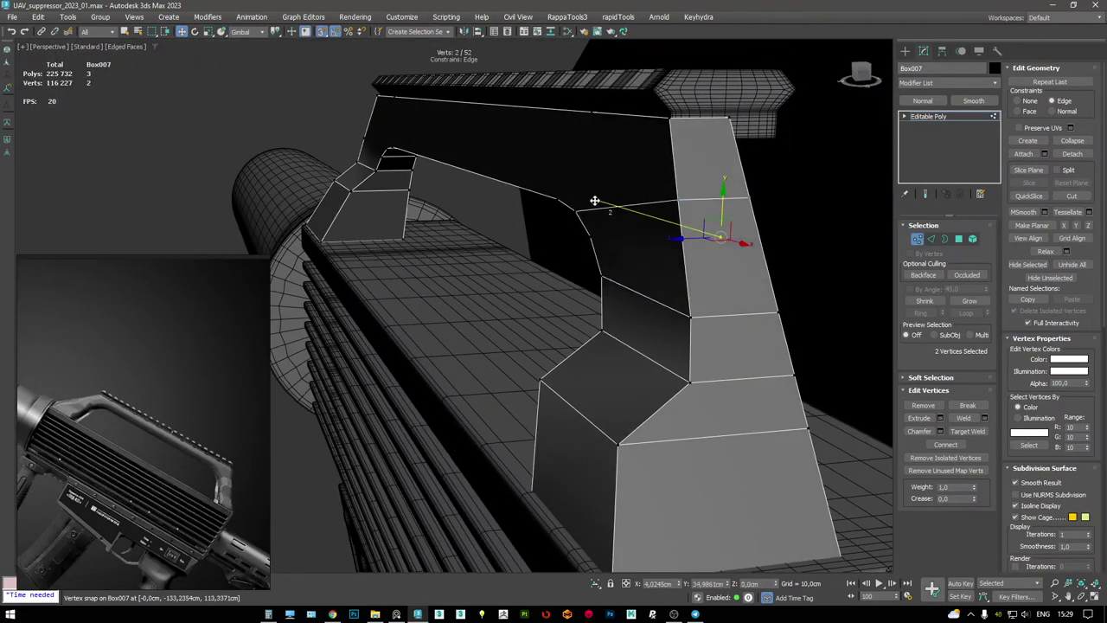
middle_click_drag(574, 212, 737, 232, "alt")
- Move the slanted faces near the arch's lower end up and left
key("4")
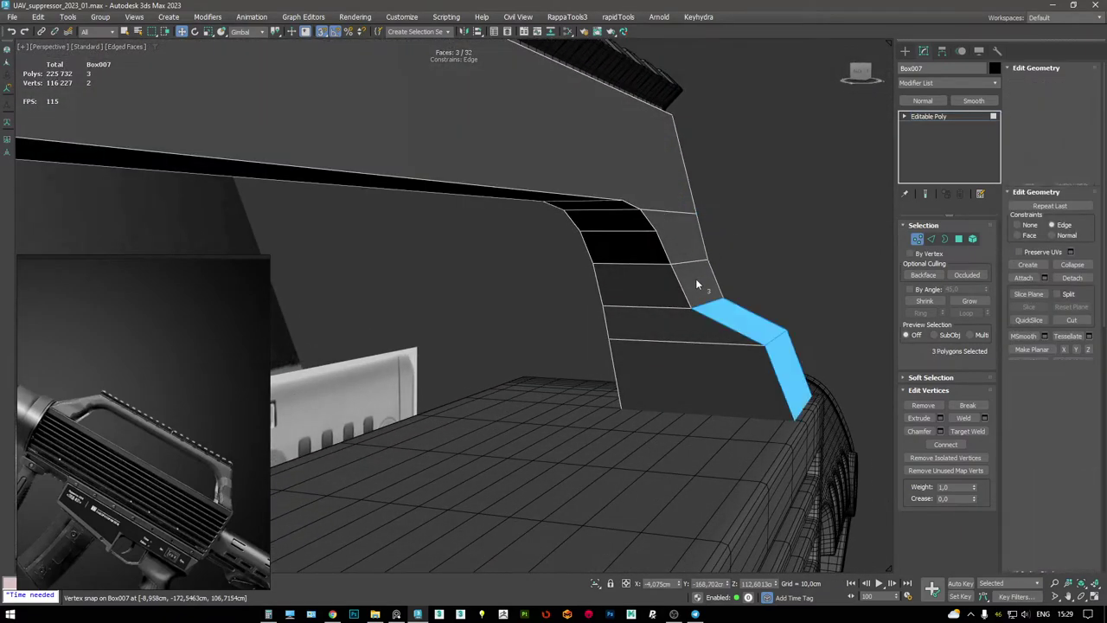
left_click(708, 286)
mouse_move(747, 285)
left_mouse_down()
mouse_move(722, 277)
mouse_move(745, 284)
left_mouse_up()
middle_click_drag(693, 268, 778, 275, "alt")
- Vertex-snap Box007's upper vertices onto the top rail so the slope meets it
key("1")
middle_click_drag(869, 279, 801, 263, "alt")
key("w")
left_click_drag(801, 263, 615, 251)
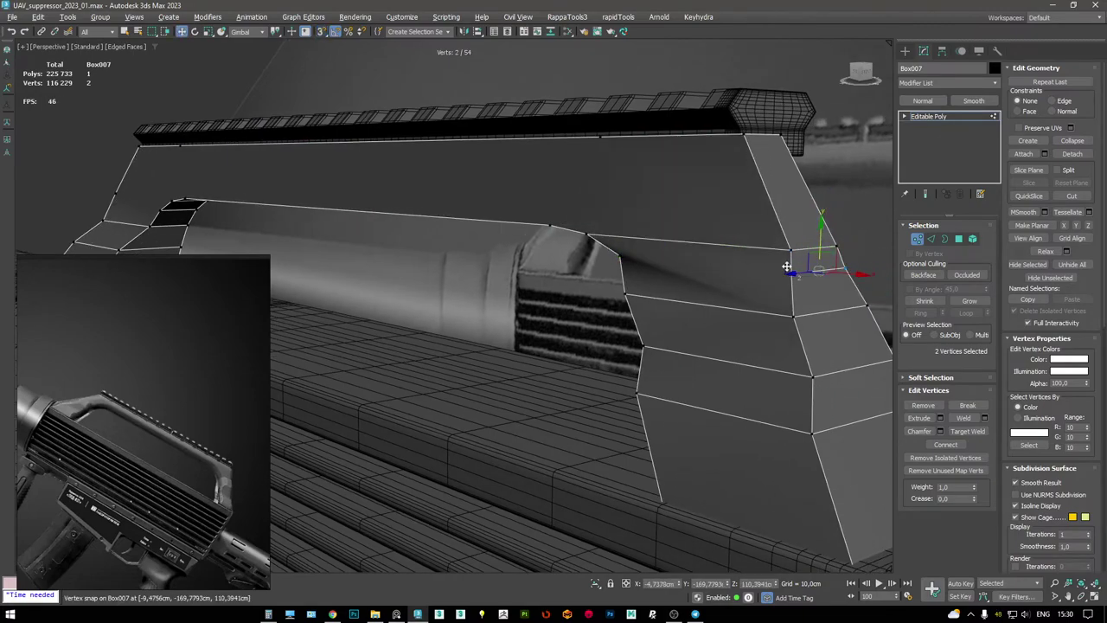
middle_click_drag(791, 269, 682, 214, "alt")
key("F3")
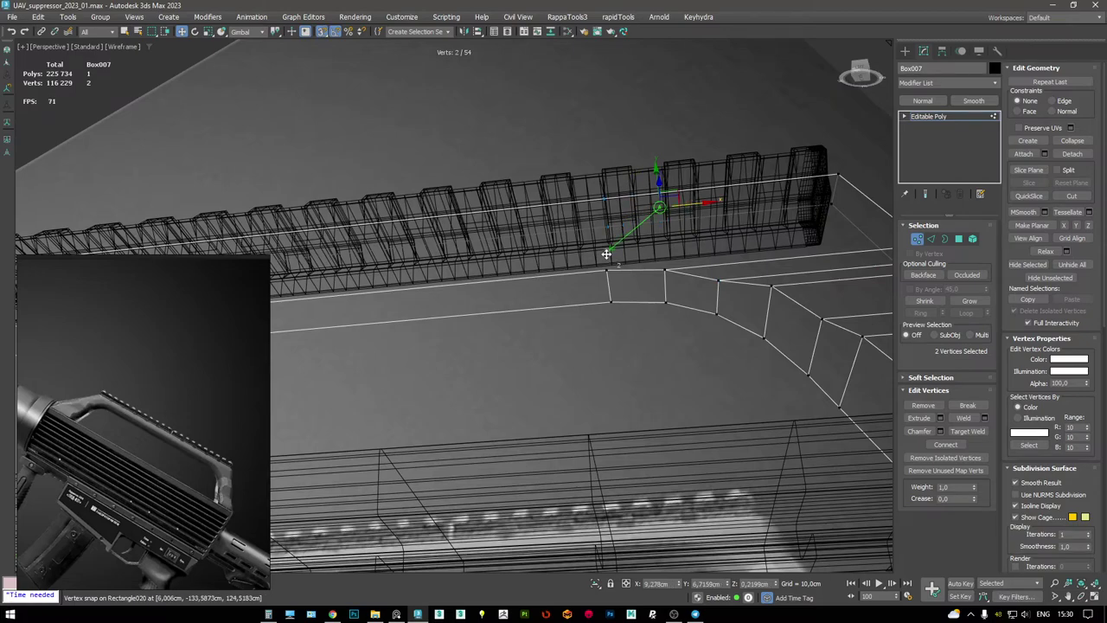
key("F3")
middle_click_drag(669, 259, 732, 262, "alt")
- Extrude the arch's inner edges with height 0 and a width of about 1.66 cm
key("2")
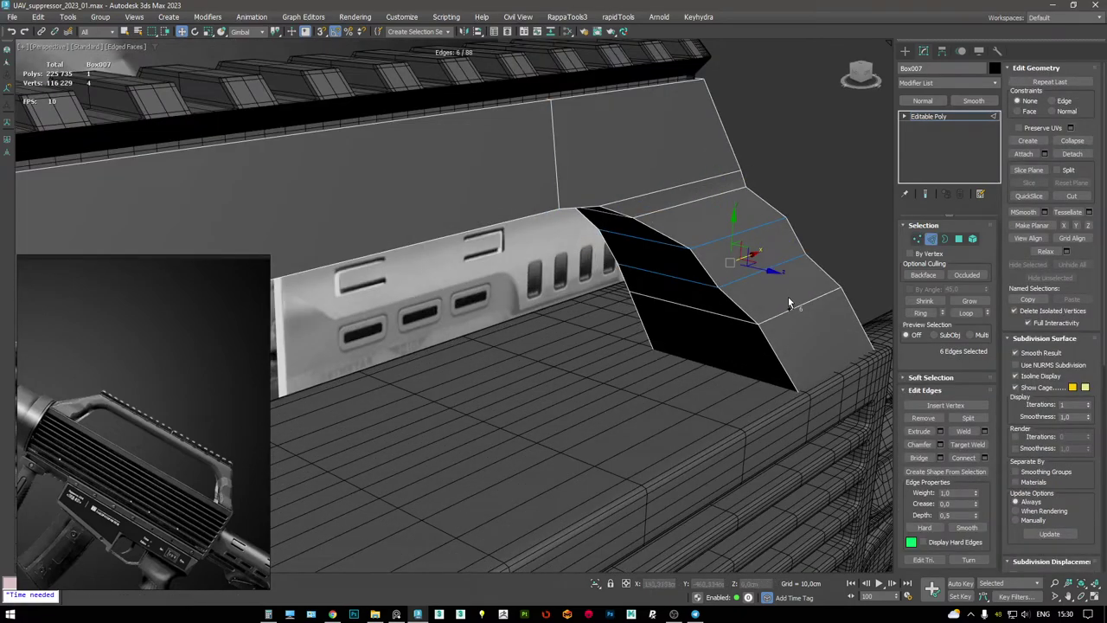
middle_click_drag(790, 299, 707, 235, "alt")
key("shift+e")
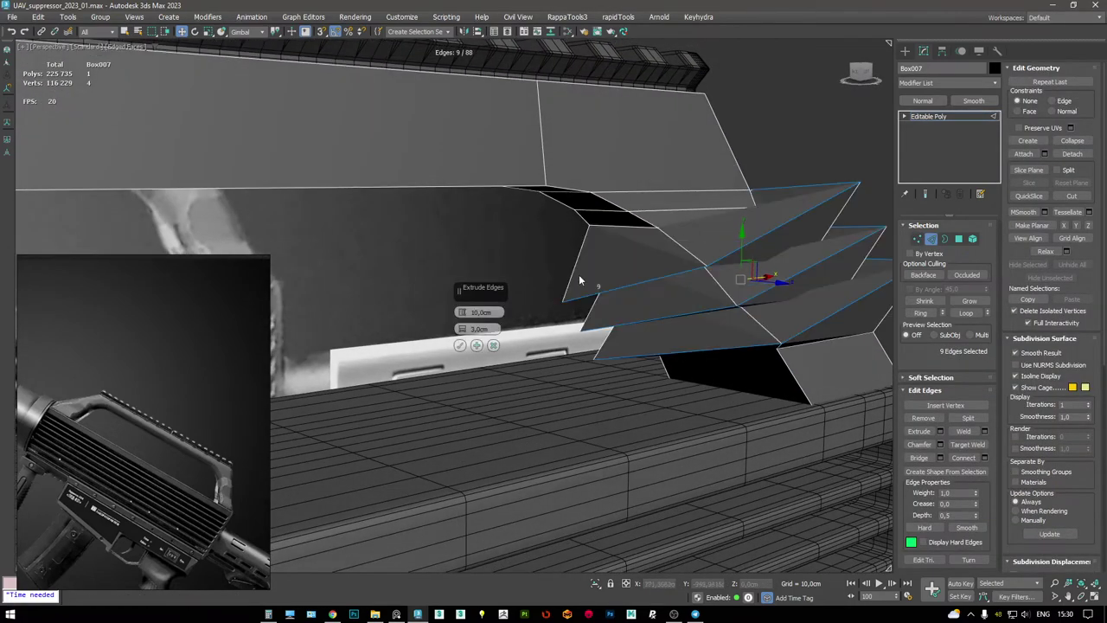
right_click(461, 312)
left_click_drag(462, 329, 472, 236)
left_click(460, 345)
mouse_move(460, 345)
middle_mouse_down("alt")
mouse_move(688, 263)
mouse_move(528, 236)
middle_mouse_up("alt")
key("F4")
middle_click_drag(621, 219, 687, 250, "alt")
scroll(681, 269, "up", 3)
- Box-select the new row's vertices and enable edge-constrained movement
key("F3")
scroll(690, 223, "up", 3)
key("F3")
key("F3")
key("1")
key("w")
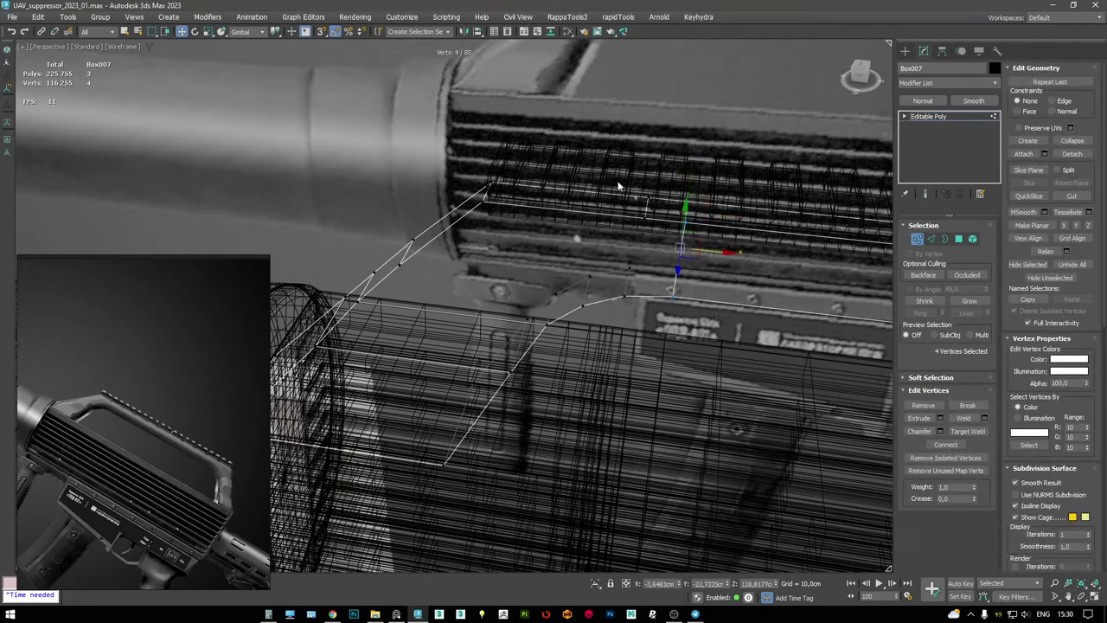
middle_click_drag(681, 210, 676, 243)
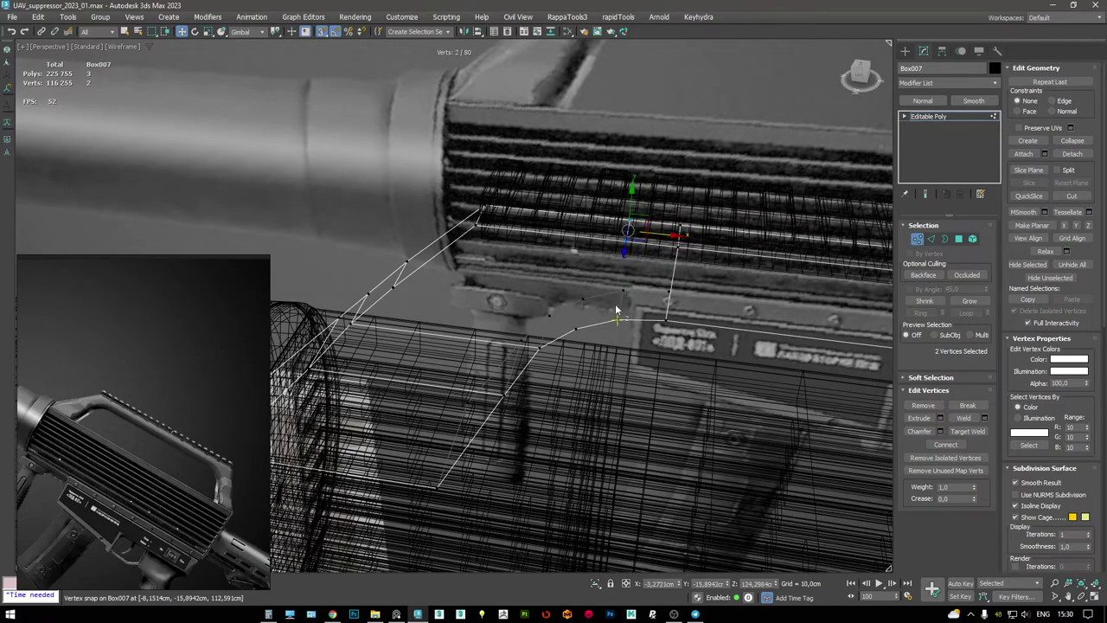
key("F3")
middle_click_drag(622, 202, 552, 275, "alt")
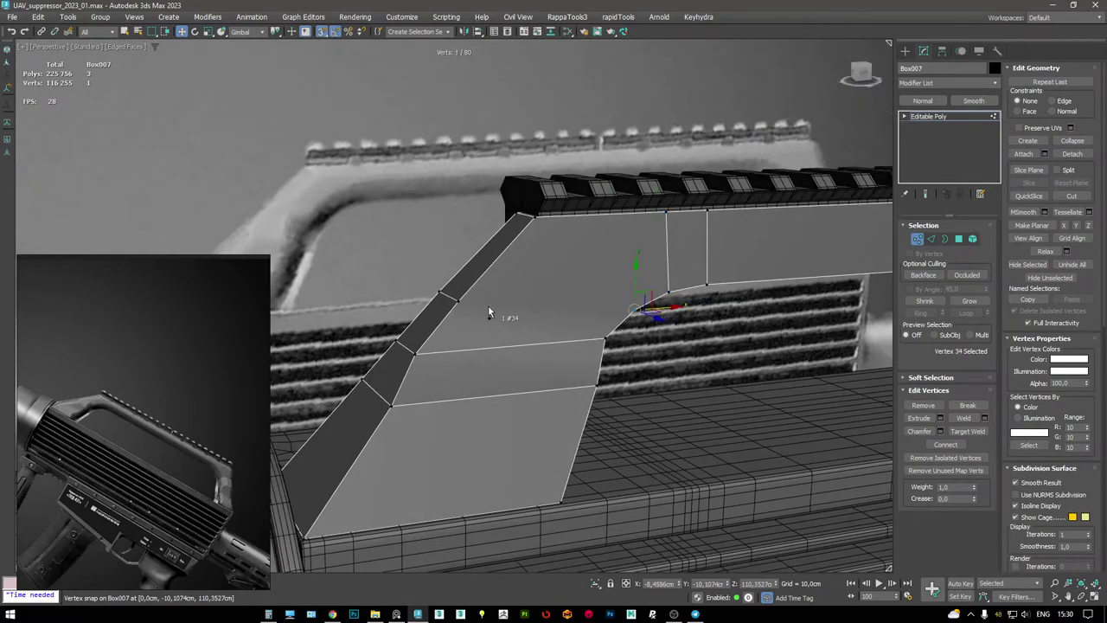
middle_click_drag(489, 303, 524, 286, "alt")
key("F3")
mouse_move(422, 278)
left_mouse_down()
mouse_move(473, 303)
mouse_move(445, 238)
mouse_move(454, 285)
mouse_move(445, 261)
left_mouse_up()
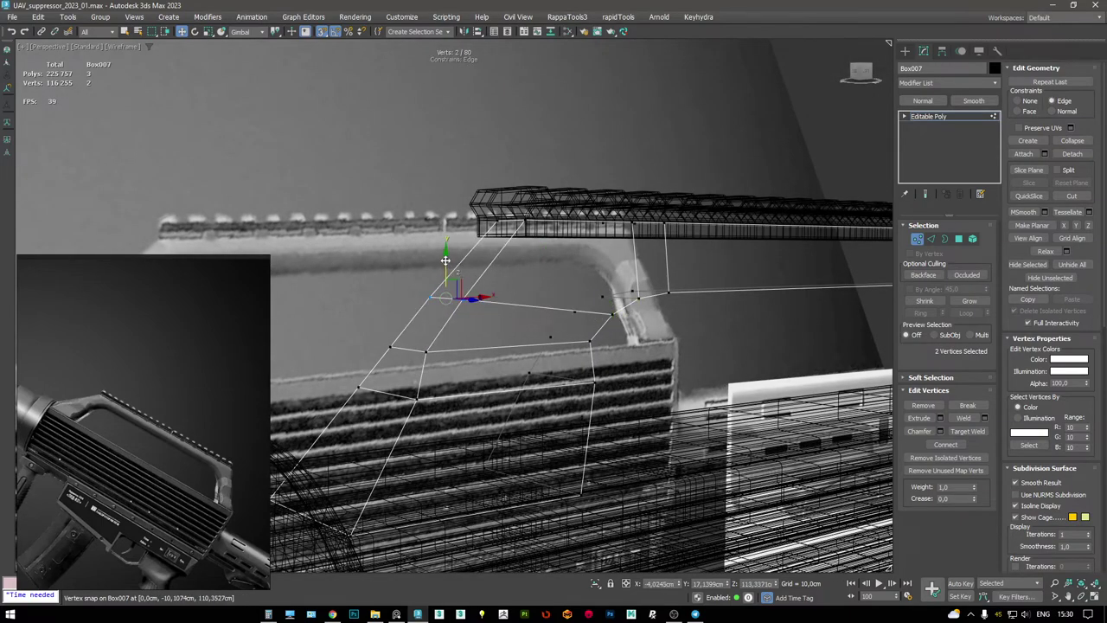
key("F3")
key("shift+x")
- Isolate Box007 and select the full edge loop along the bent bar
key("alt+q")
middle_click_drag(569, 257, 687, 234, "alt")
scroll(853, 248, "up", 5)
middle_click_drag(852, 248, 702, 246, "alt")
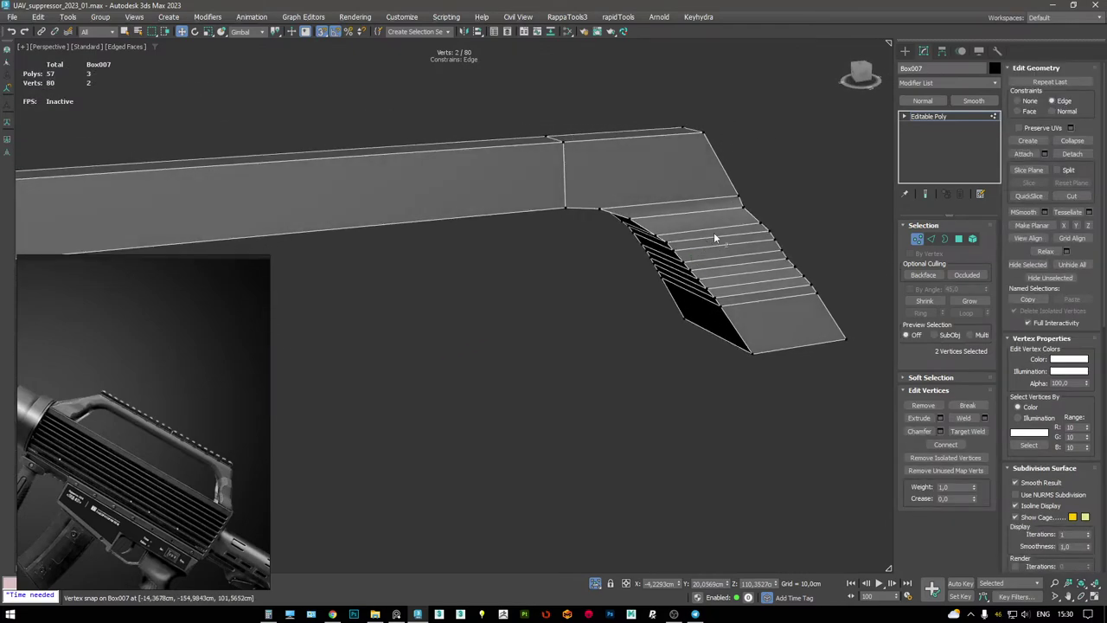
middle_click_drag(708, 232, 633, 181, "alt")
key("2")
double_click(658, 207)
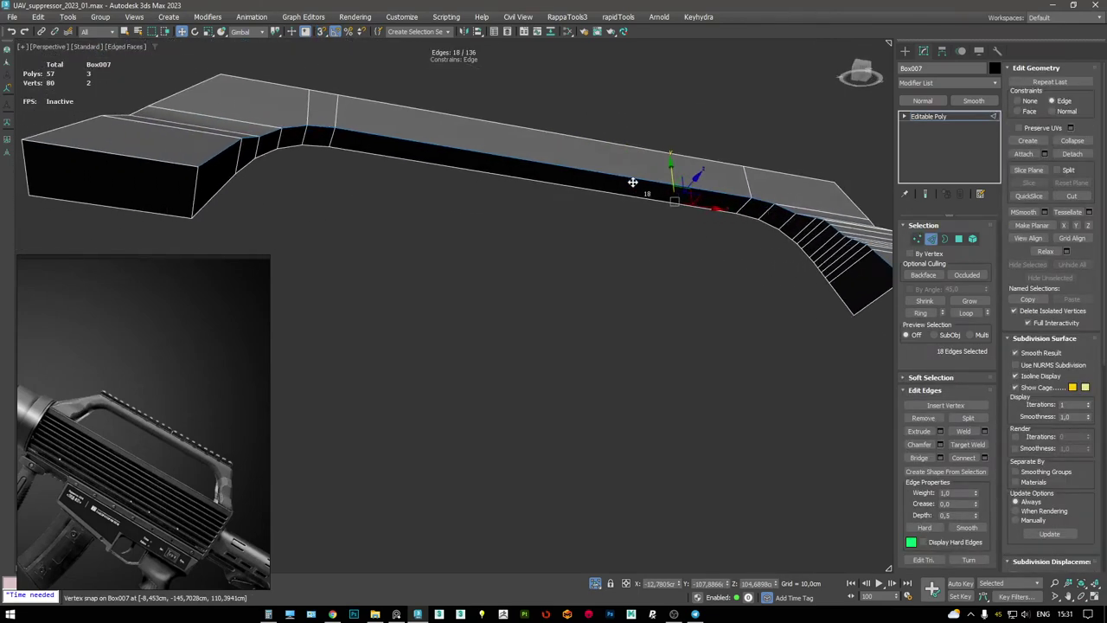
key("ctrl+shift+c")
- Chamfer the bar's edge loop at about 4.4 cm
left_click_drag(462, 330, 470, 303)
left_click(459, 429)
middle_click_drag(558, 301, 606, 260, "alt")
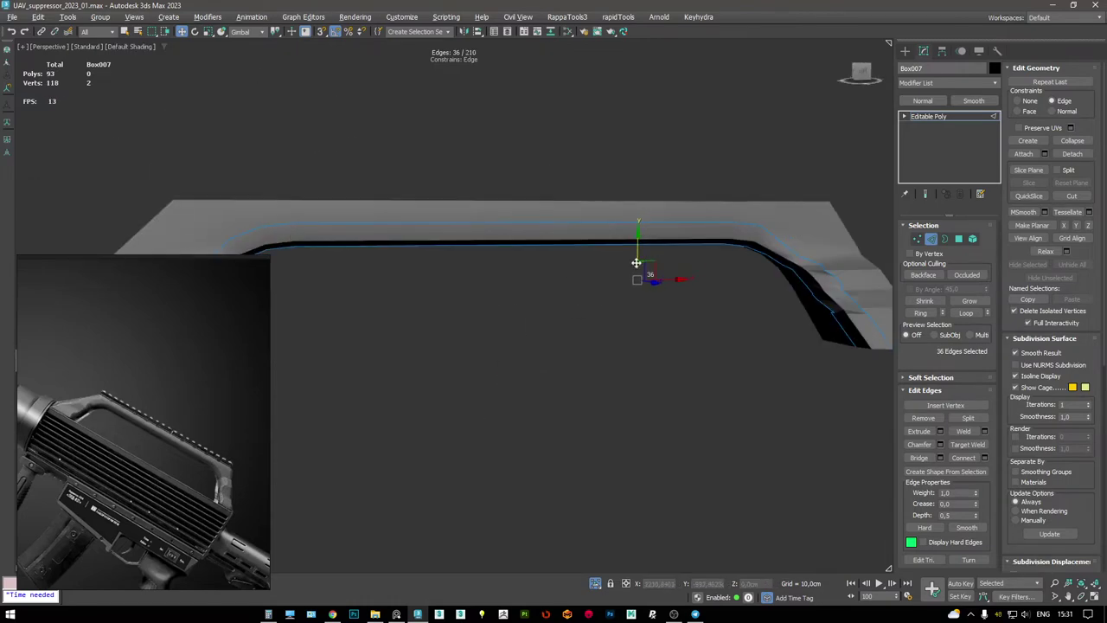
scroll(605, 260, "down", 2)
mouse_move(745, 235)
middle_mouse_down()
mouse_move(638, 236)
mouse_move(674, 242)
middle_mouse_up()
key("F4")
- Undo the chamfer and edge changes and end the isolation
key("ctrl+z")
key("ctrl+z")
key("alt+q")
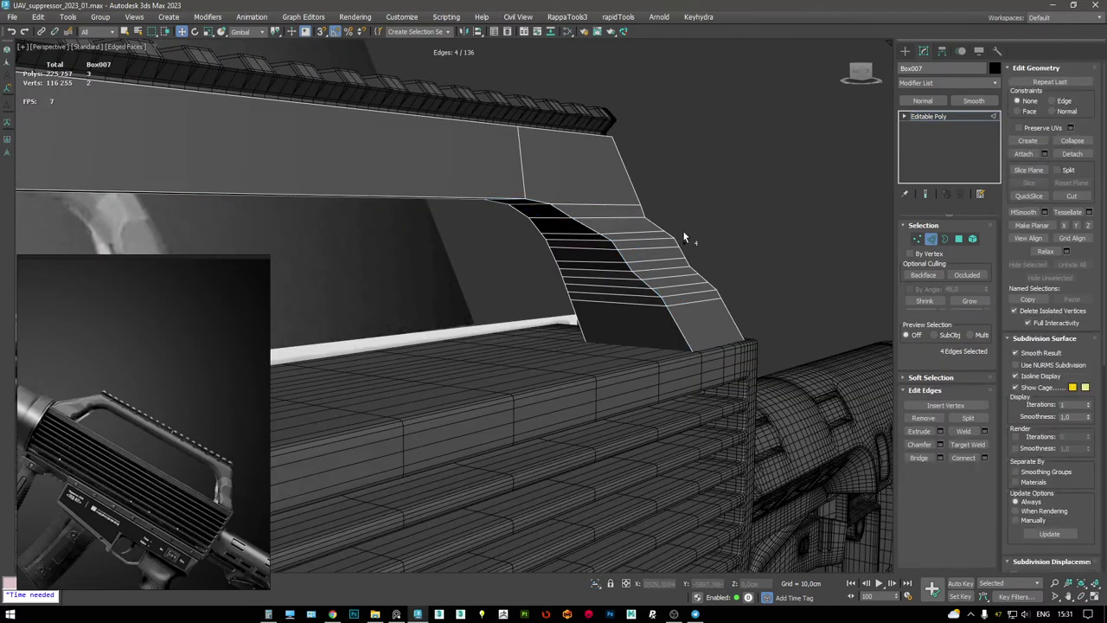
key("ctrl+z")
middle_click_drag(664, 235, 609, 219, "alt")
key("ctrl+z")
- Chamfer the arch's inner edges at 5.793 cm
key("2")
scroll(612, 227, "down", 3)
left_click(940, 444)
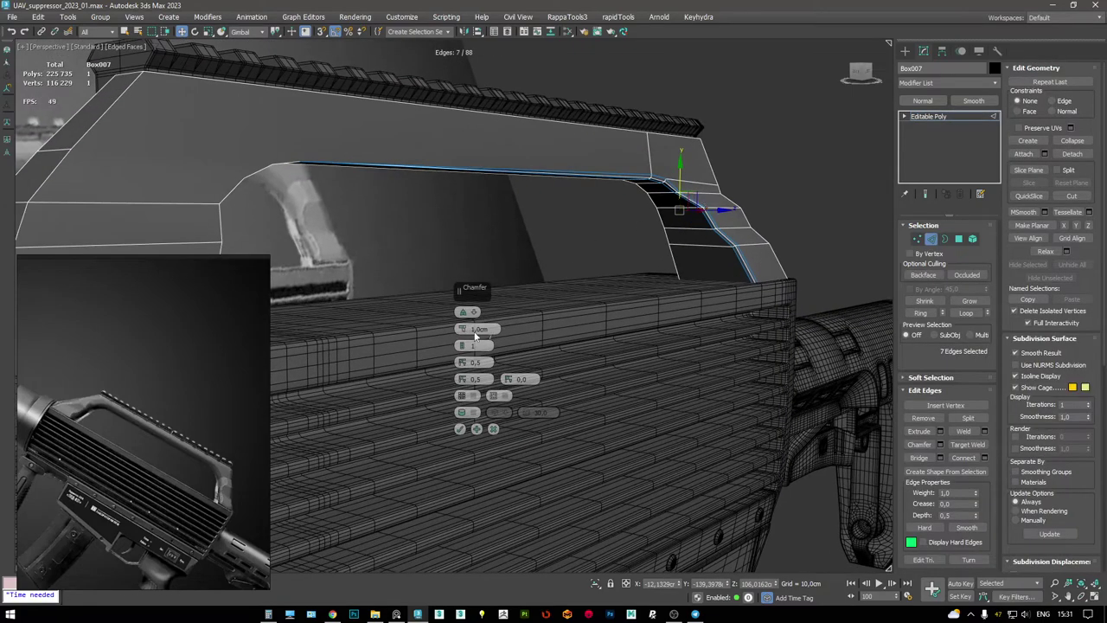
left_click_drag(465, 331, 464, 307)
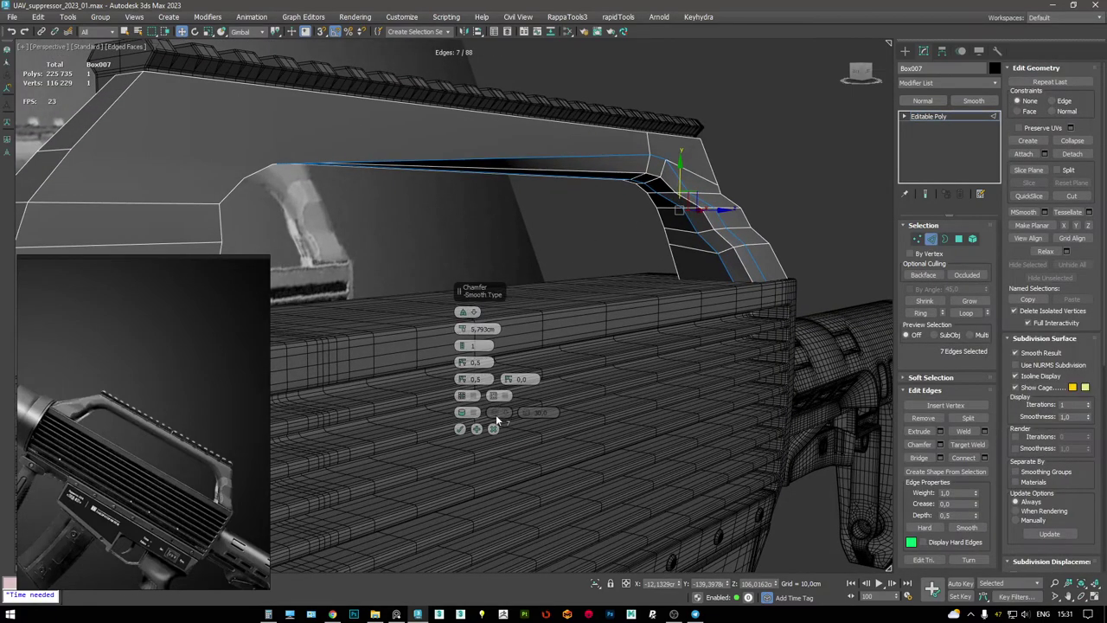
left_click(494, 429)
- Select the inner strip's face loop and convert it to its border edges
key("shift+e")
mouse_move(551, 205)
middle_mouse_down("alt")
mouse_move(548, 167)
mouse_move(491, 192)
mouse_move(531, 205)
middle_mouse_up("alt")
key("F3")
key("1")
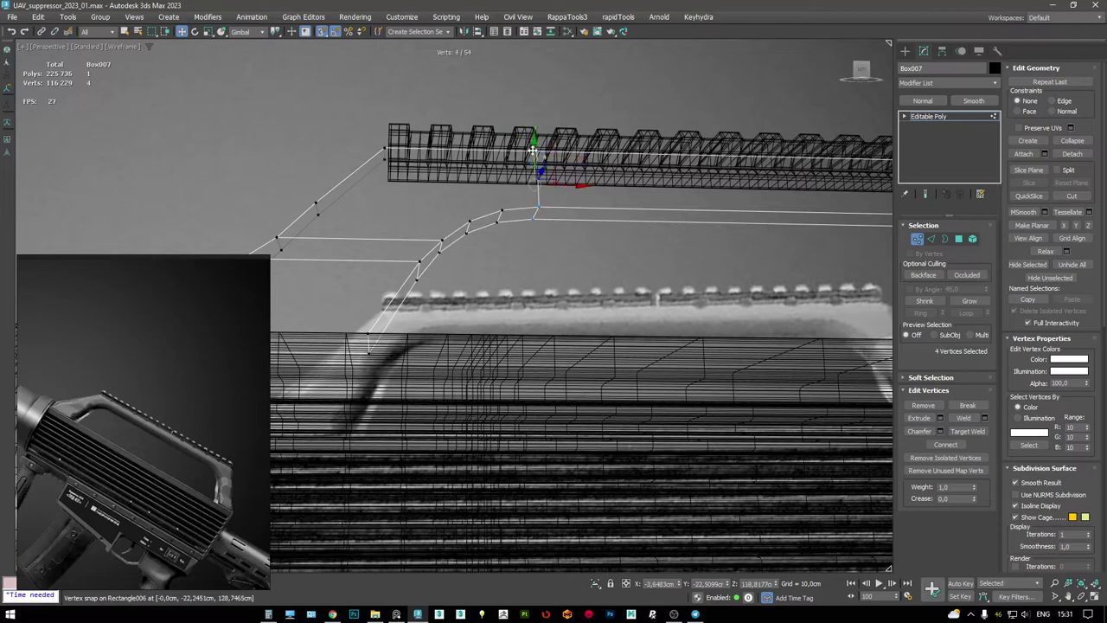
key("F3")
middle_click_drag(549, 230, 522, 198, "alt")
key("2")
key("4")
left_click(519, 217)
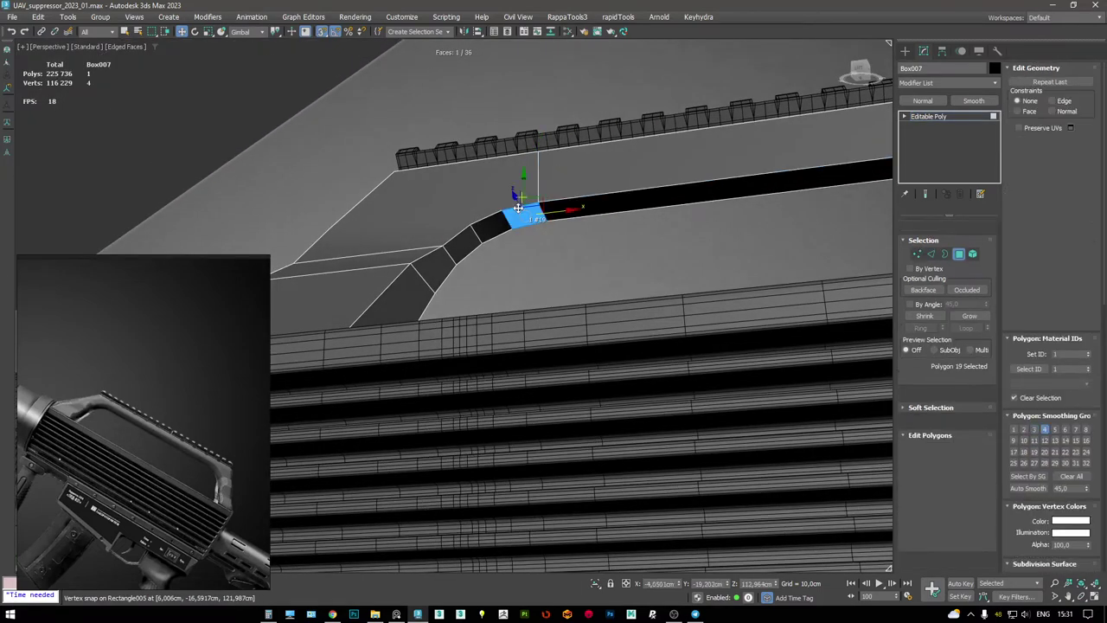
left_click(519, 205, "shift")
key("2")
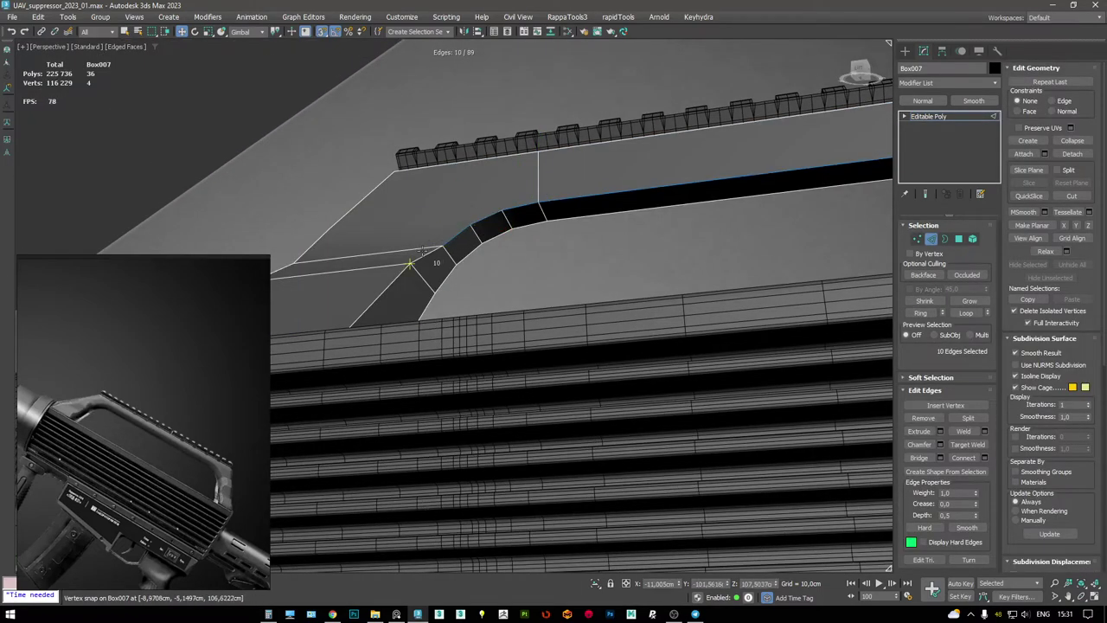
key("z")
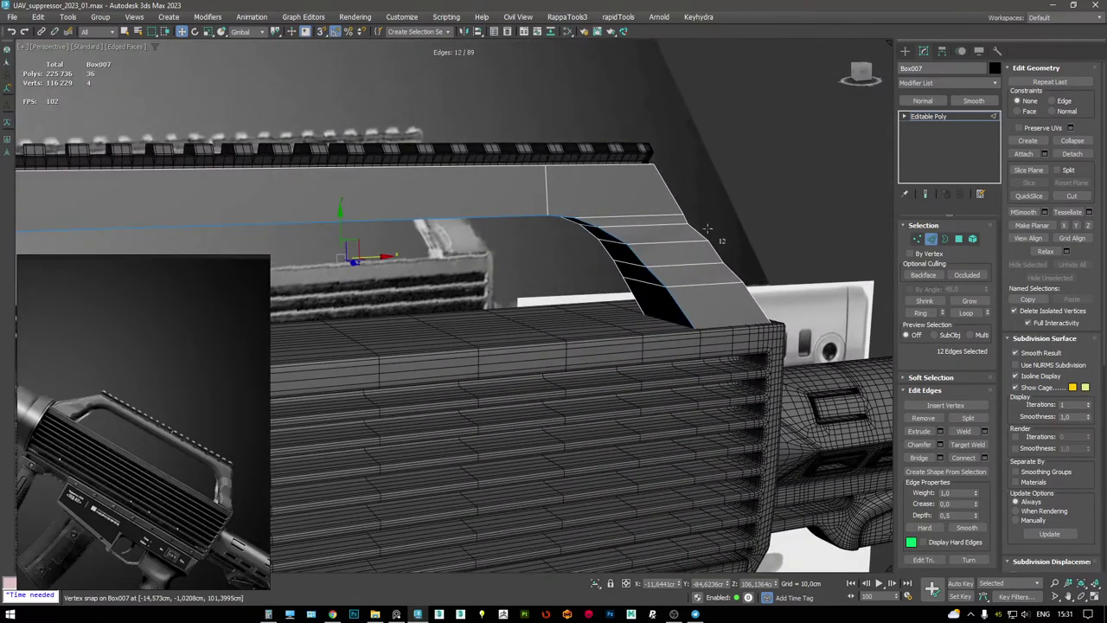
- Chamfer the selected border edge loop and confirm with OK
key("ctrl+shift+c")
middle_click_drag(655, 169, 657, 126, "alt")
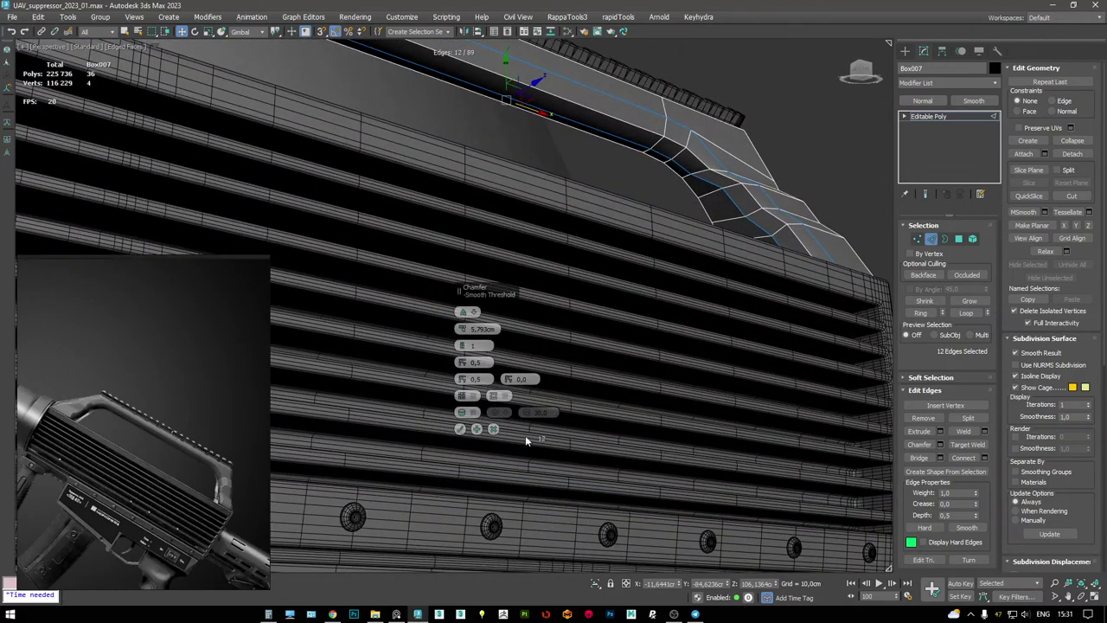
left_click(457, 428)
middle_click_drag(729, 193, 660, 230, "alt")
- Raise a vertex on the chamfered arch slightly
key("1")
left_click(660, 230)
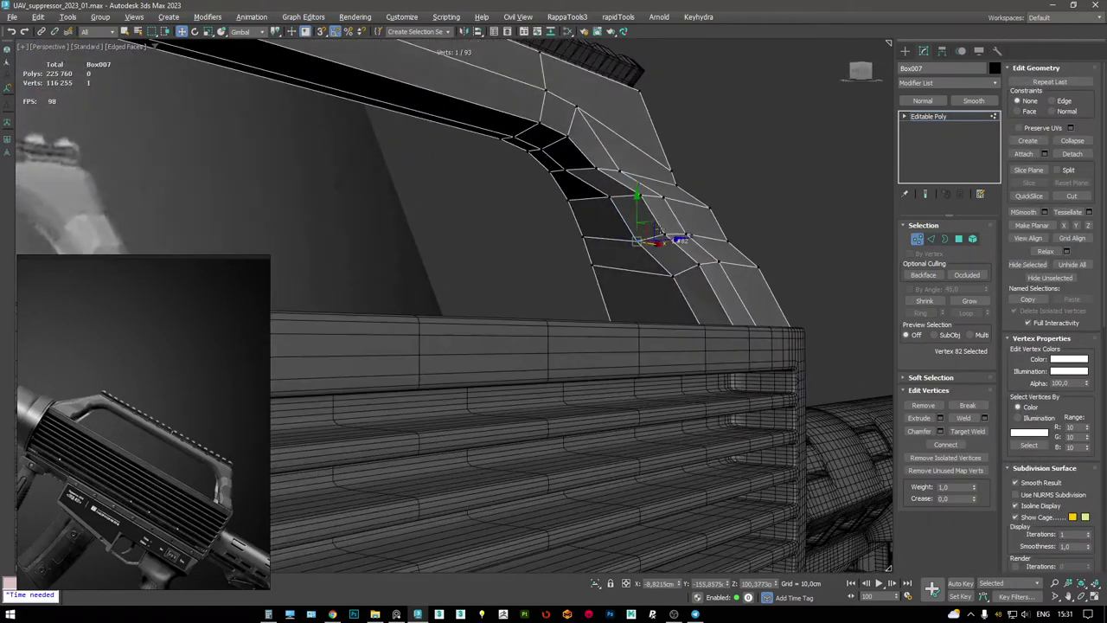
left_click_drag(636, 206, 636, 209)
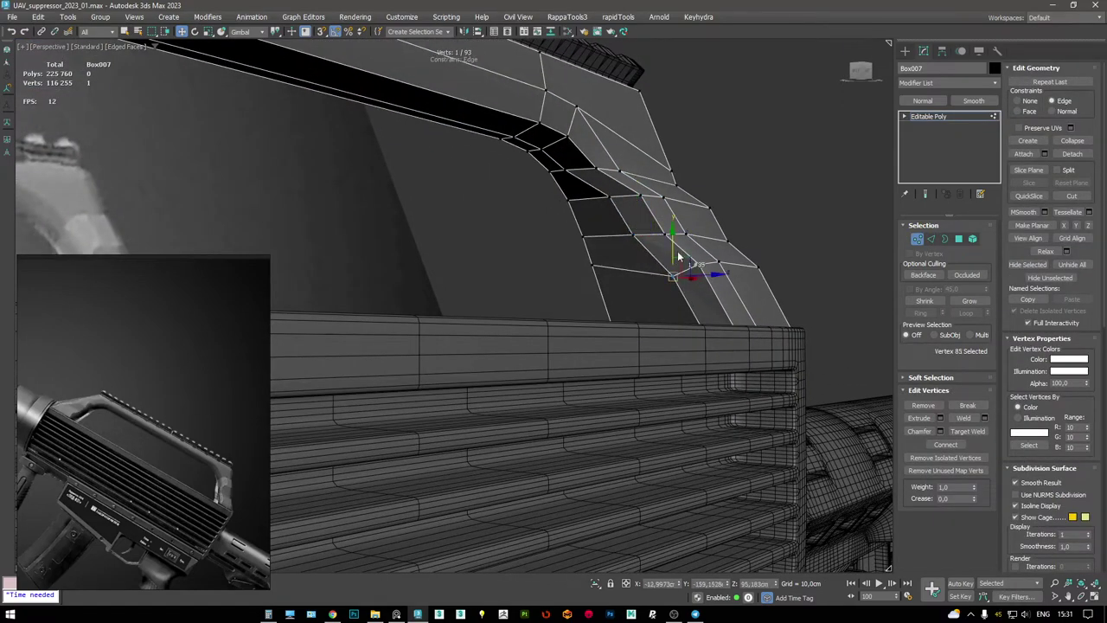
middle_click_drag(669, 234, 562, 295, "alt")
- Extrude the selected edges with a width of about 1.6 cm
key("2")
key("shift+e")
left_click_drag(465, 334, 468, 341)
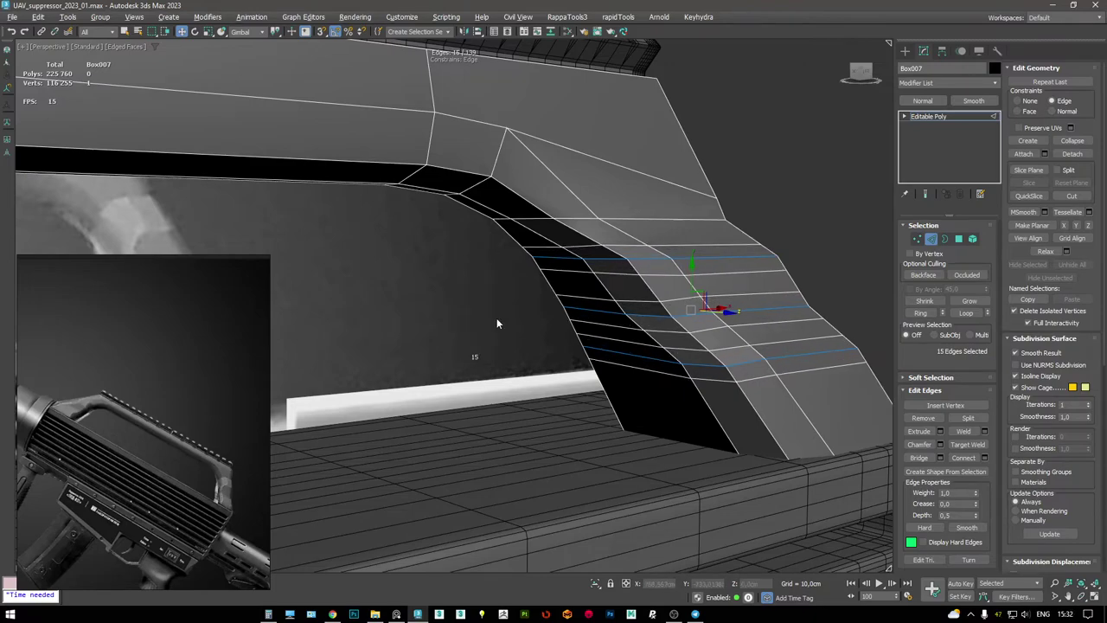
left_click(461, 346)
middle_click_drag(484, 346, 536, 329, "alt")
- Slide the plate's bend vertices along their edges with edge constraint
key("1")
key("F3")
left_click(717, 226)
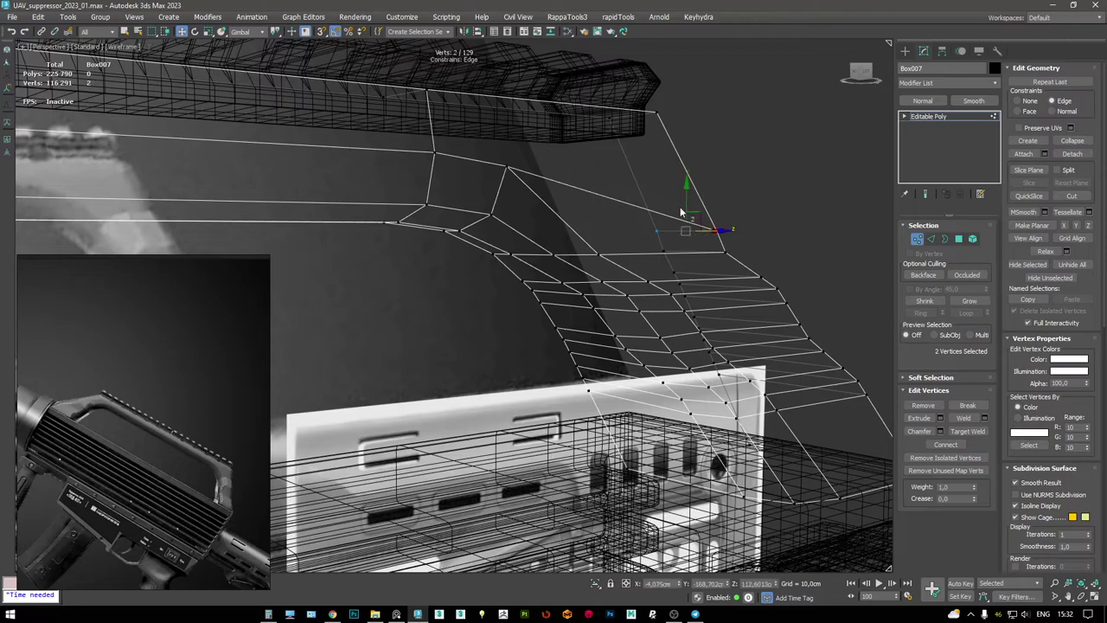
left_click(688, 181)
key("F3")
left_click_drag(689, 200, 623, 177)
middle_click_drag(623, 178, 580, 186, "alt")
key("F3")
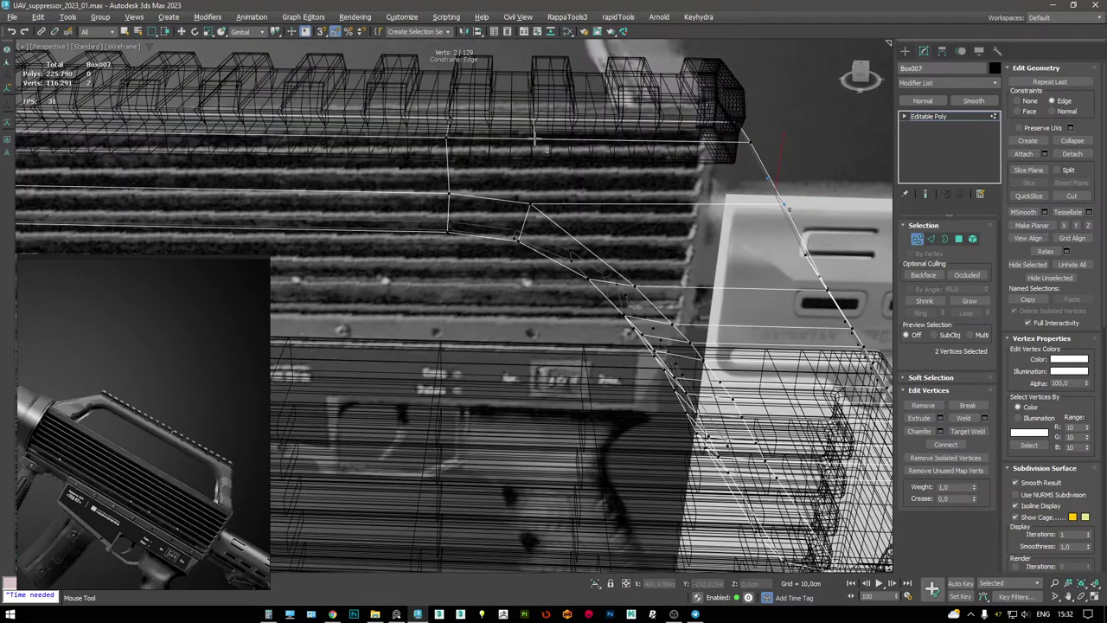
key("F3")
left_click(714, 208, "ctrl")
mouse_move(715, 208)
middle_mouse_down("alt")
mouse_move(637, 196)
mouse_move(610, 207)
mouse_move(709, 218)
middle_mouse_up("alt")
key("F4")
key("F4")
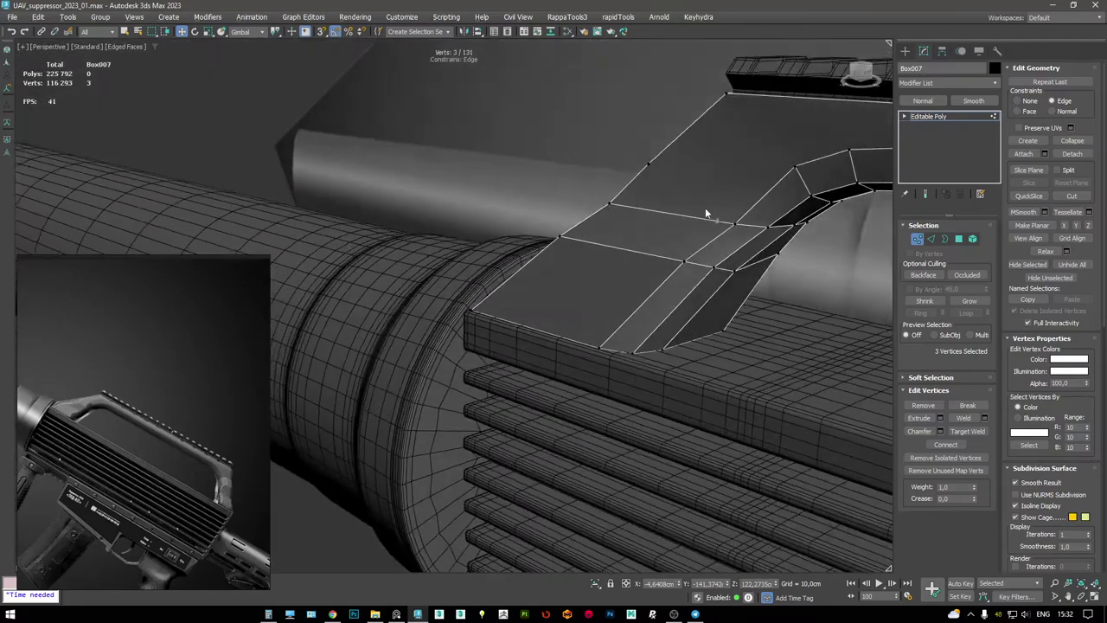
- Extrude the edges again, pulling them out to lengthen the leg
key("2")
key("shift+e")
middle_click_drag(664, 251, 522, 330, "alt")
left_click(460, 346)
- Snap the two top vertices onto the model
key("1")
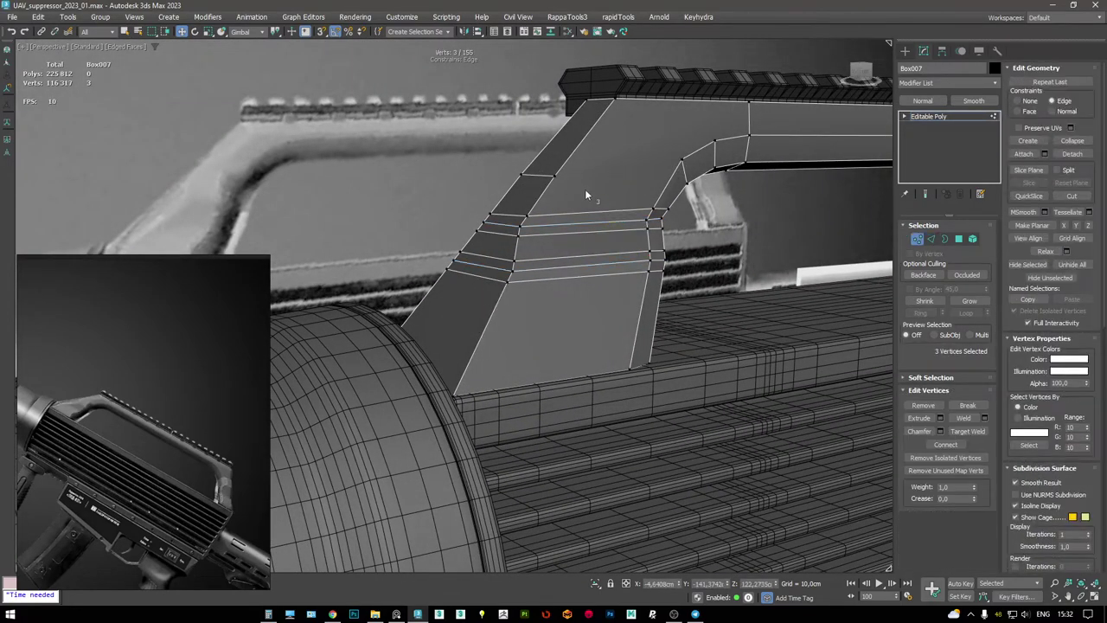
left_click(542, 166)
key("F3")
left_click_drag(670, 147, 679, 154)
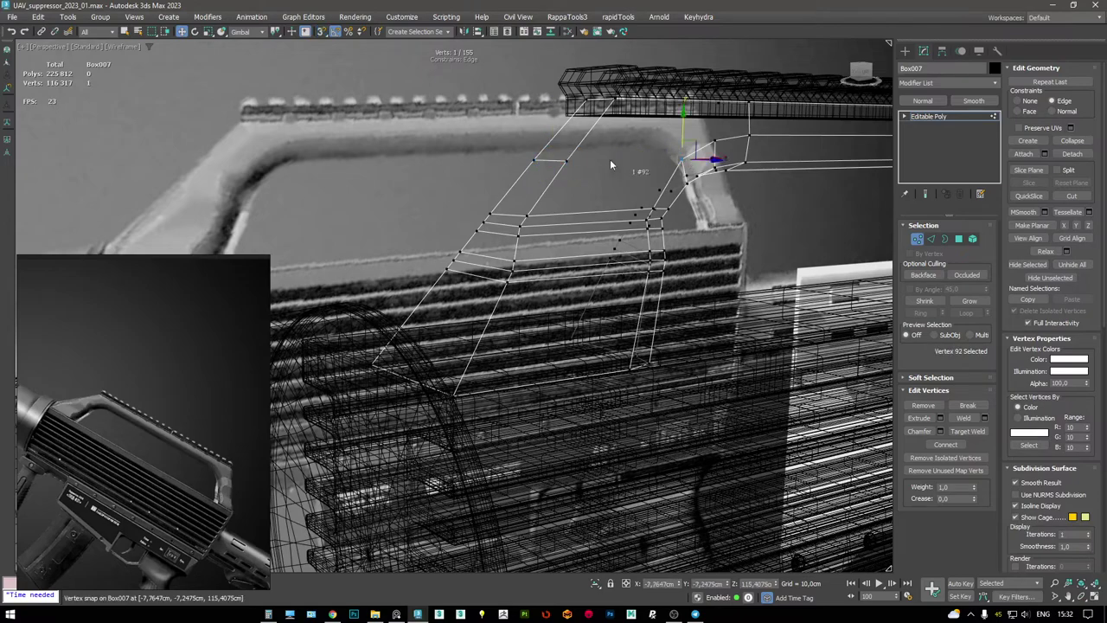
middle_click_drag(627, 160, 648, 178, "alt")
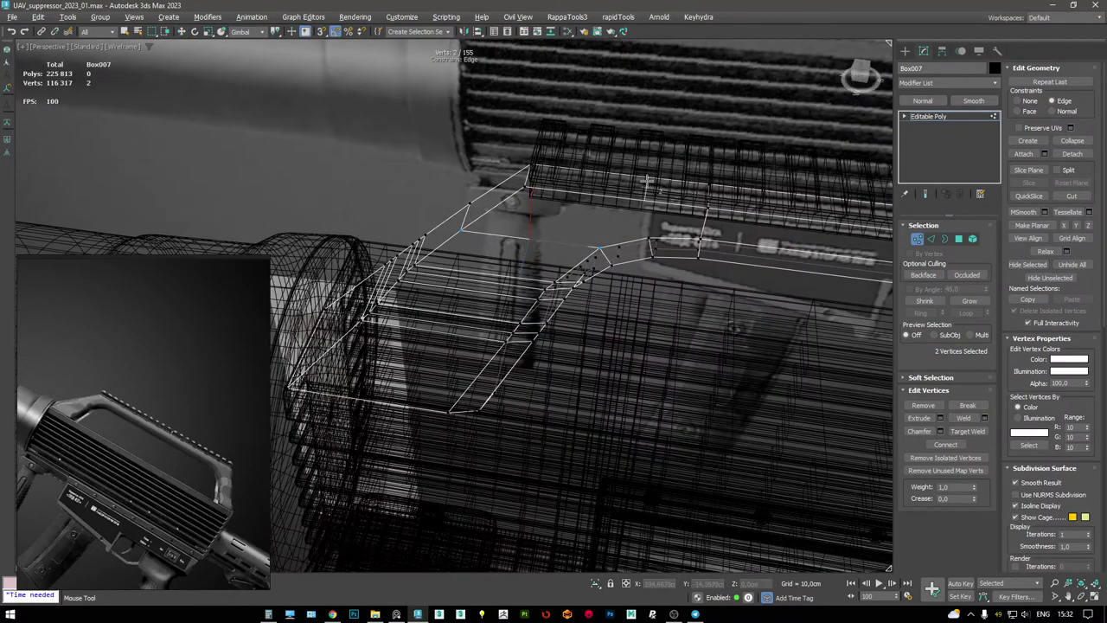
- Cut new edges across the plate
left_click(632, 189)
right_click(636, 201)
key("F3")
left_click(594, 208)
right_click(519, 285)
key("F3")
left_click(685, 168)
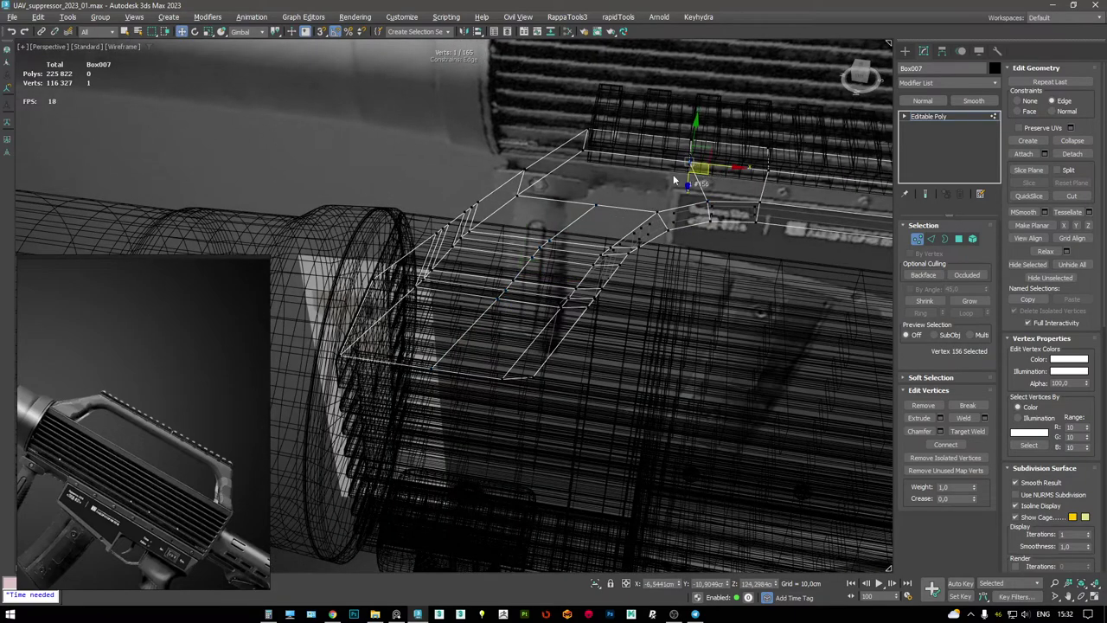
middle_click_drag(605, 204, 655, 190, "alt")
- Isolate the plate part and select the edge loop along its long bar
key("alt+q")
key("2")
key("F3")
double_click(522, 156, "ctrl")
- Chamfer the selected edge loop along the plate's long bar to about 2 cm
scroll(649, 178, "up", 3)
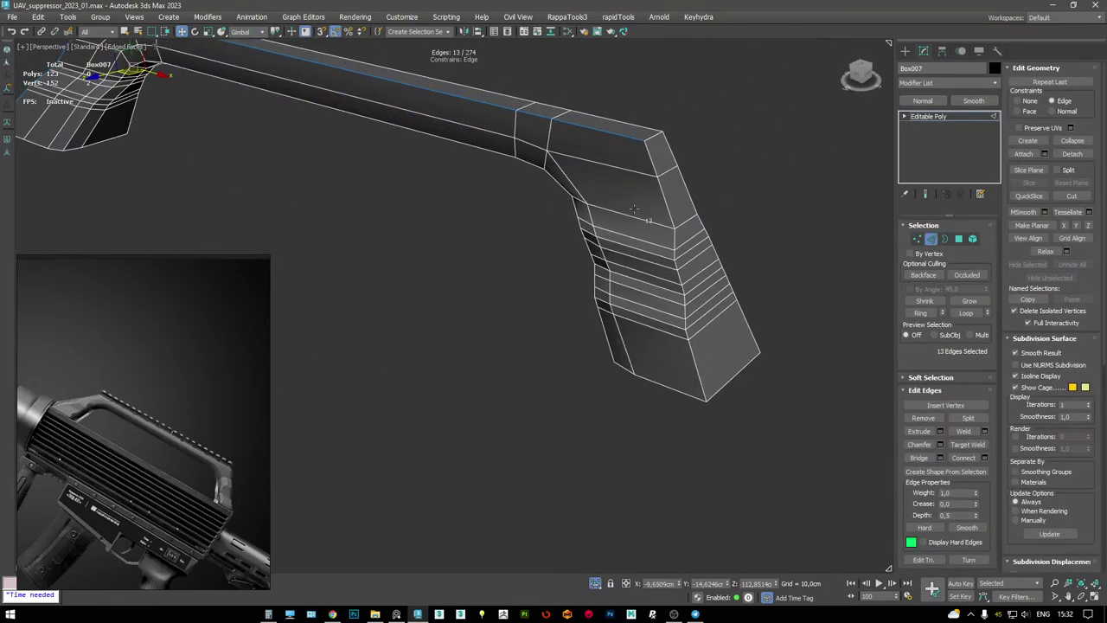
key("ctrl+shift+c")
left_click_drag(463, 333, 450, 536)
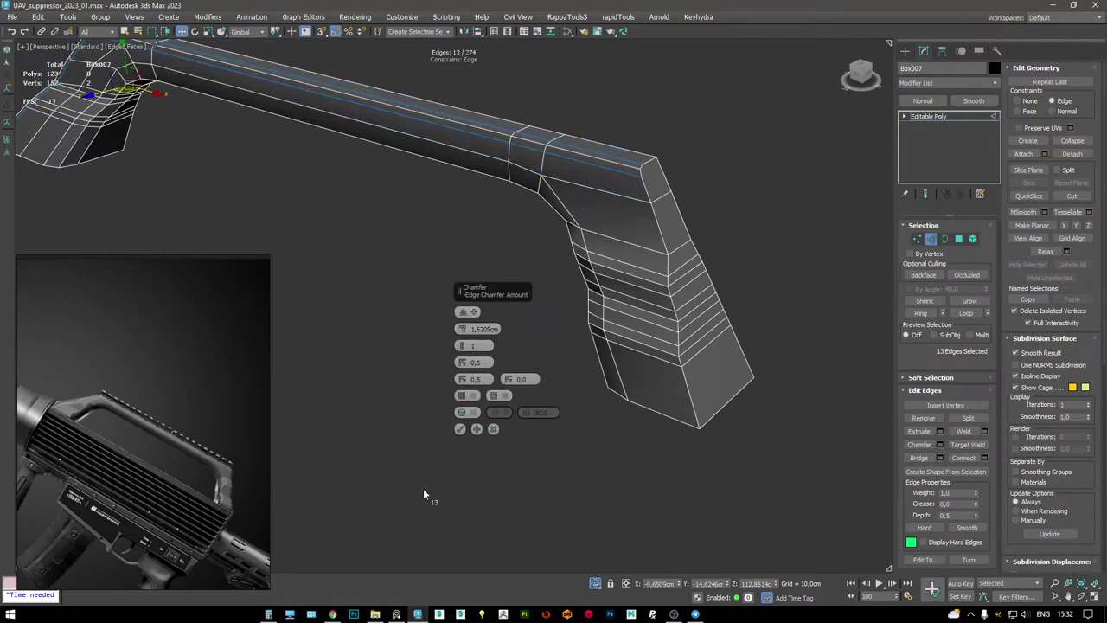
left_click(460, 430)
- Select the face loop down the angled leg and convert it to edges
scroll(640, 177, "up", 4)
key("1")
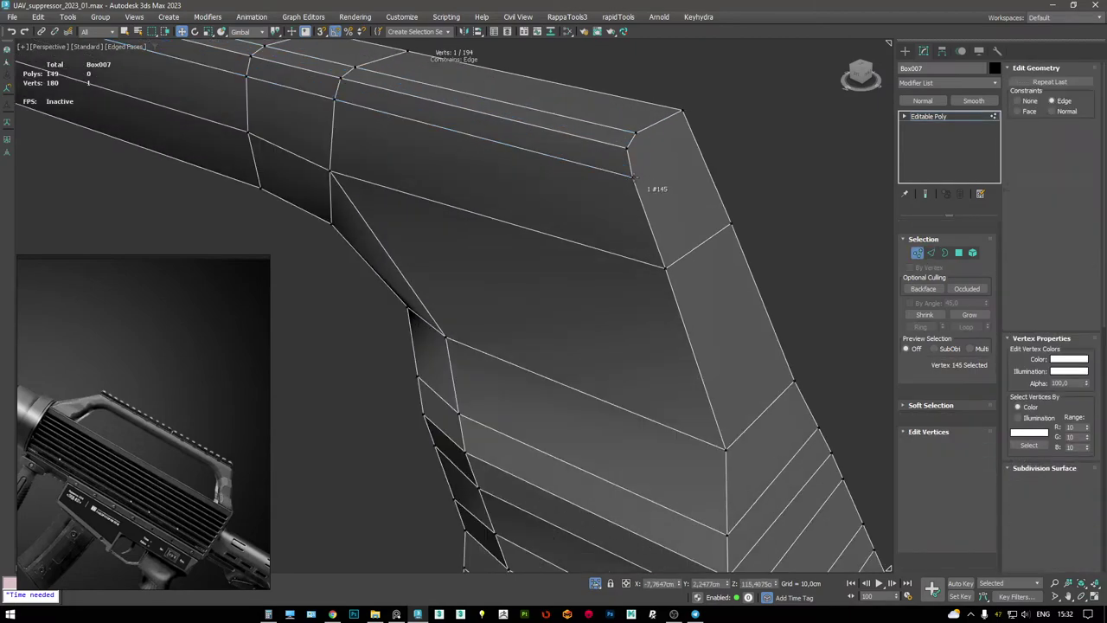
key("alt+c")
scroll(634, 175, "down", 4)
mouse_move(593, 153)
middle_mouse_down("alt")
mouse_move(583, 163)
mouse_move(574, 153)
middle_mouse_up("alt")
key("2")
key("4")
key("w")
left_click(588, 143)
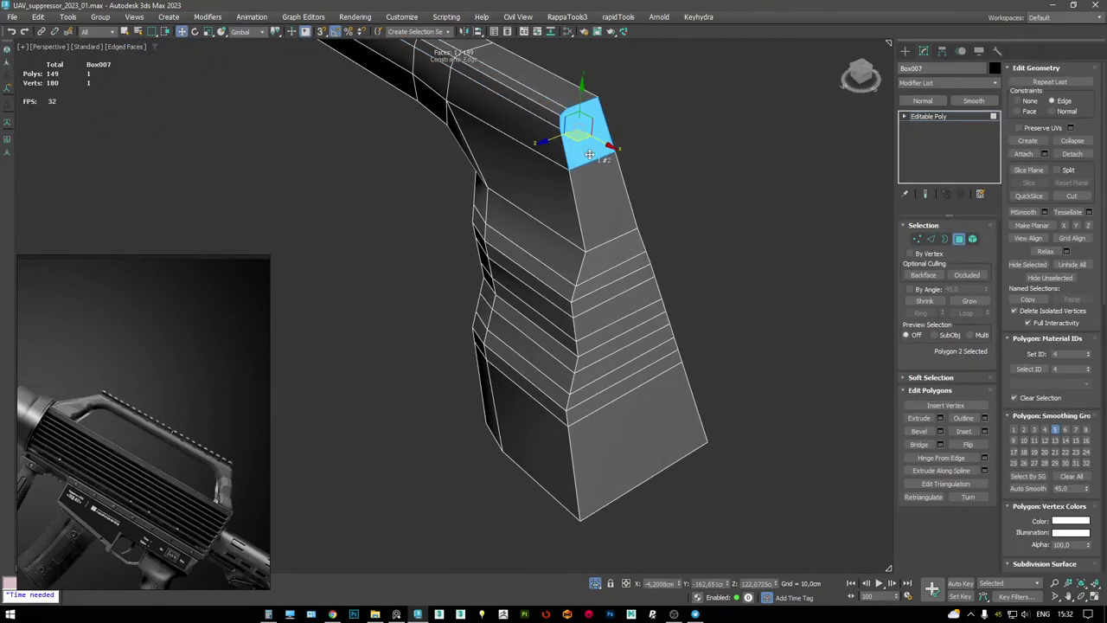
left_click(600, 233, "ctrl")
left_click(611, 323, "shift")
middle_click_drag(610, 323, 623, 256, "alt")
key("ctrl+2")
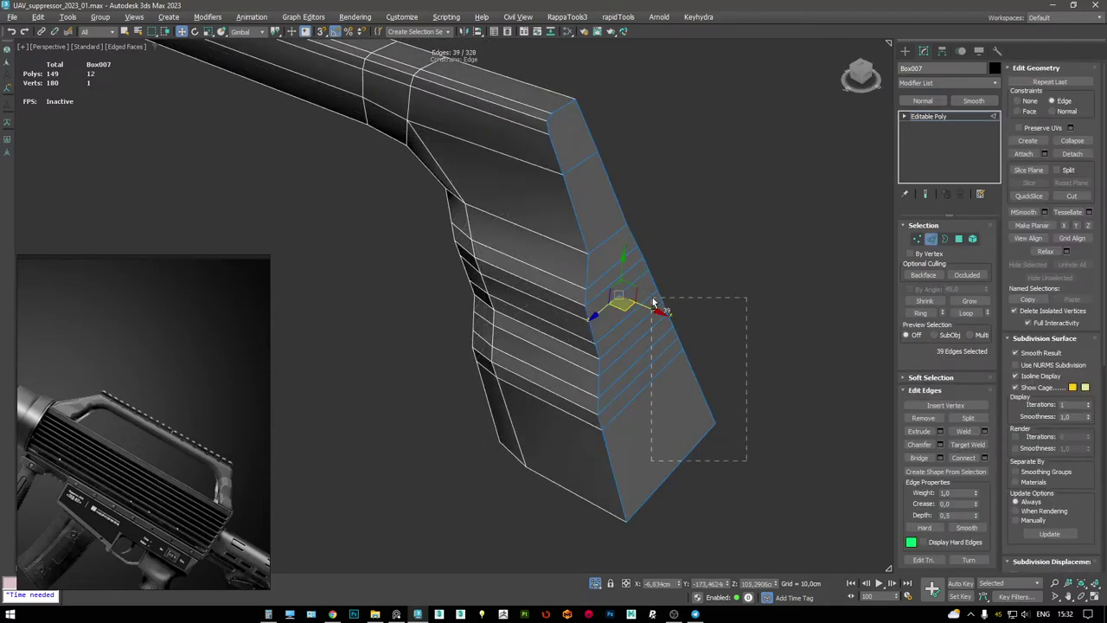
- Drop the ring and border edges from the leg selection, then chamfer about 1.5 cm
left_click_drag(655, 304, 616, 205, "alt")
left_click_drag(605, 127, 589, 151, "alt")
key("F3")
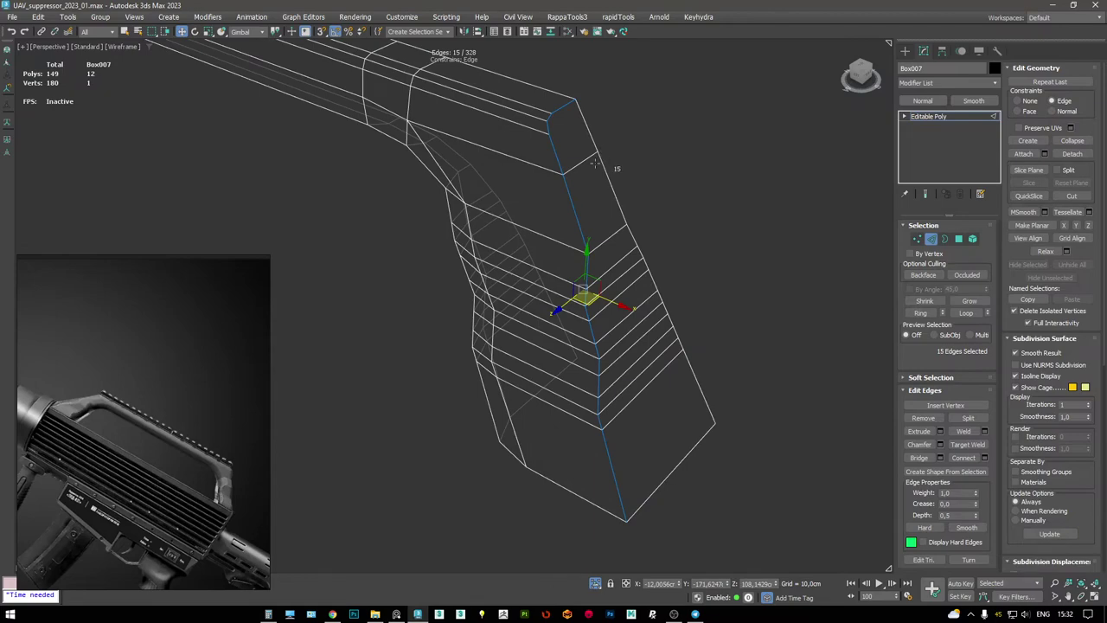
key("F3")
key("ctrl+shift+c")
left_click_drag(463, 332, 454, 249)
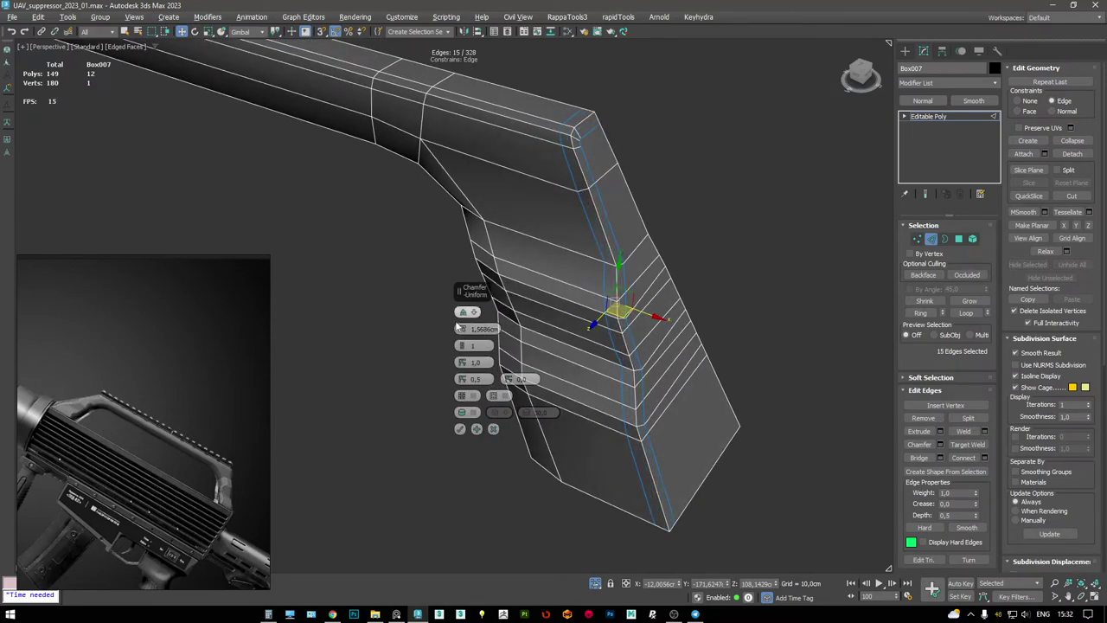
left_click(460, 429)
- Remove the two stray edges left at the chamfered corner
scroll(585, 161, "up", 8)
left_click(585, 161)
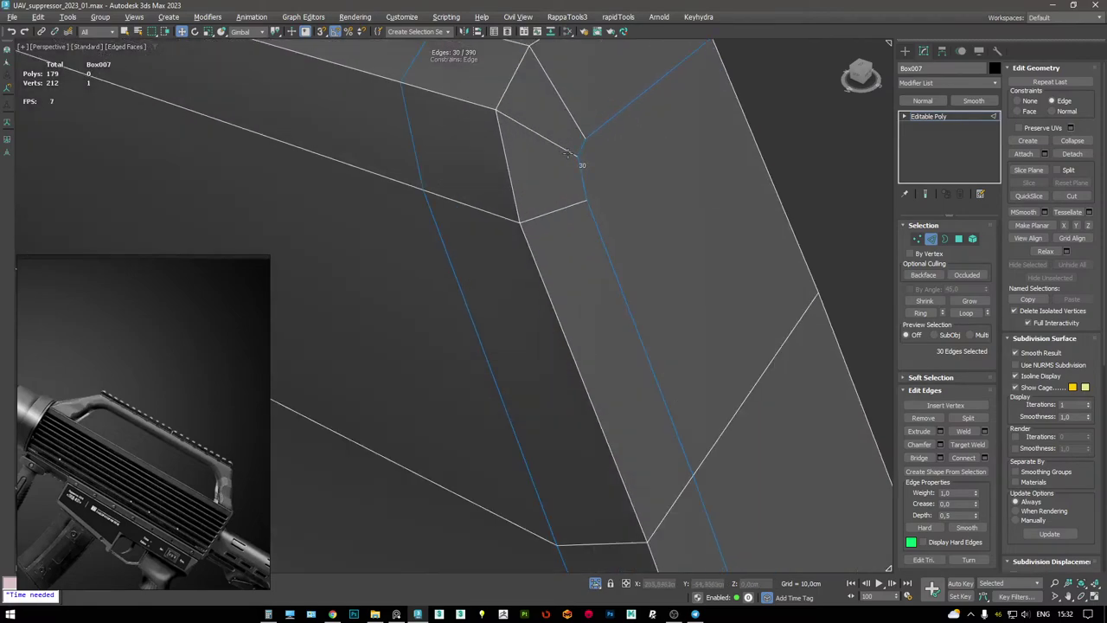
key("ctrl+BackSpace")
left_click(557, 159)
key("BackSpace")
scroll(571, 138, "down", 10)
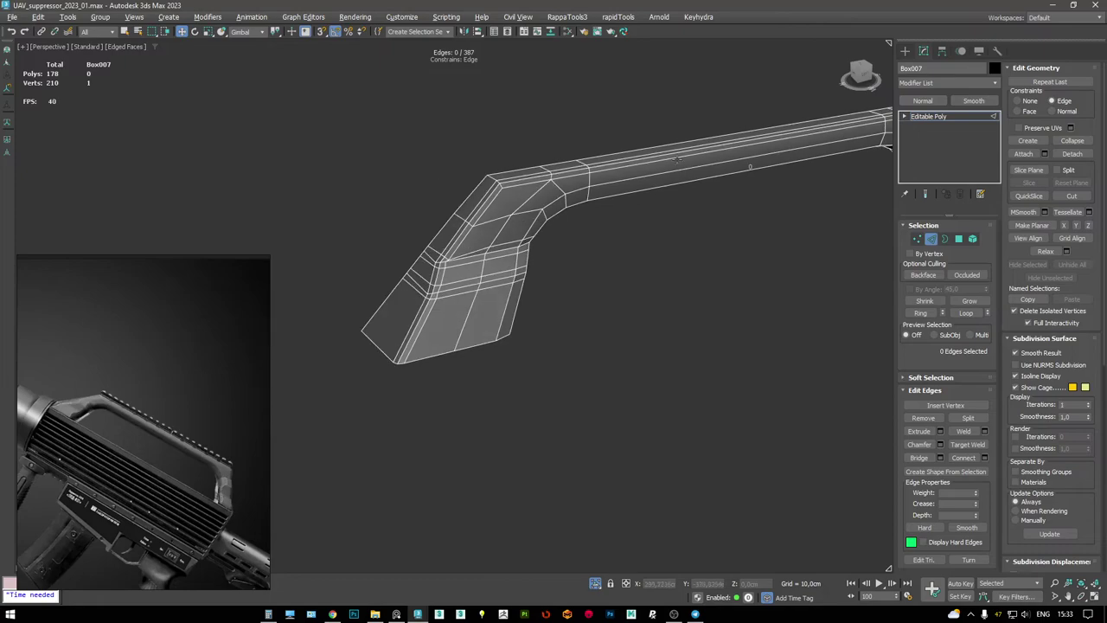
scroll(562, 221, "up", 5)
- Extrude the corner edge loop and target-weld the stray vertex into the corner
middle_click_drag(562, 220, 716, 254, "alt")
scroll(597, 237, "up", 4)
double_click(673, 201)
key("shift+e")
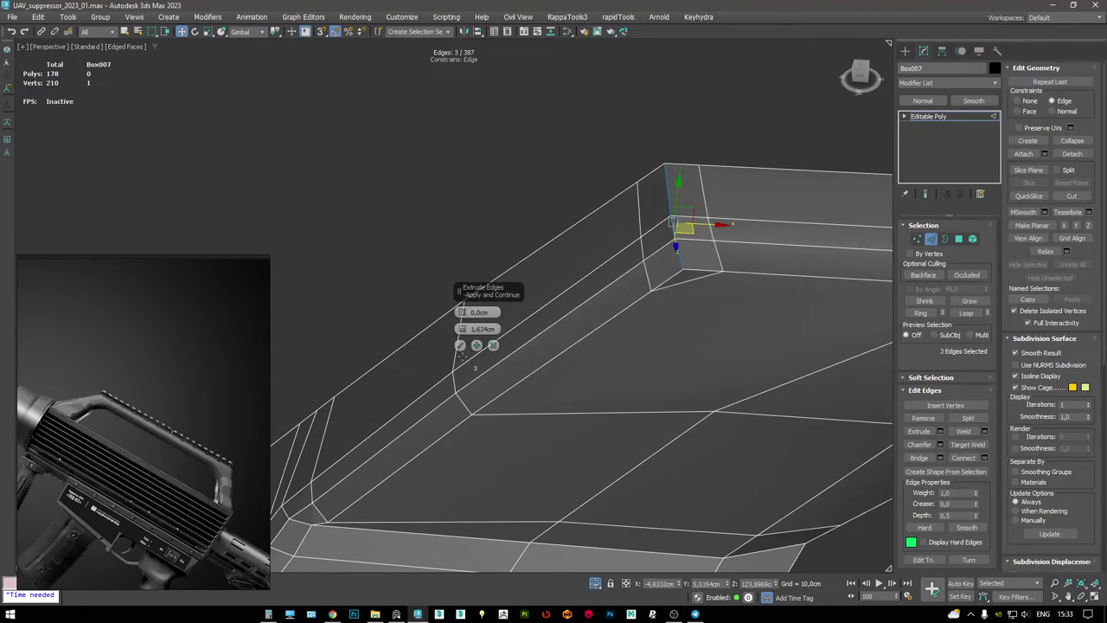
left_click(459, 345)
key("1")
key("ctrl+w")
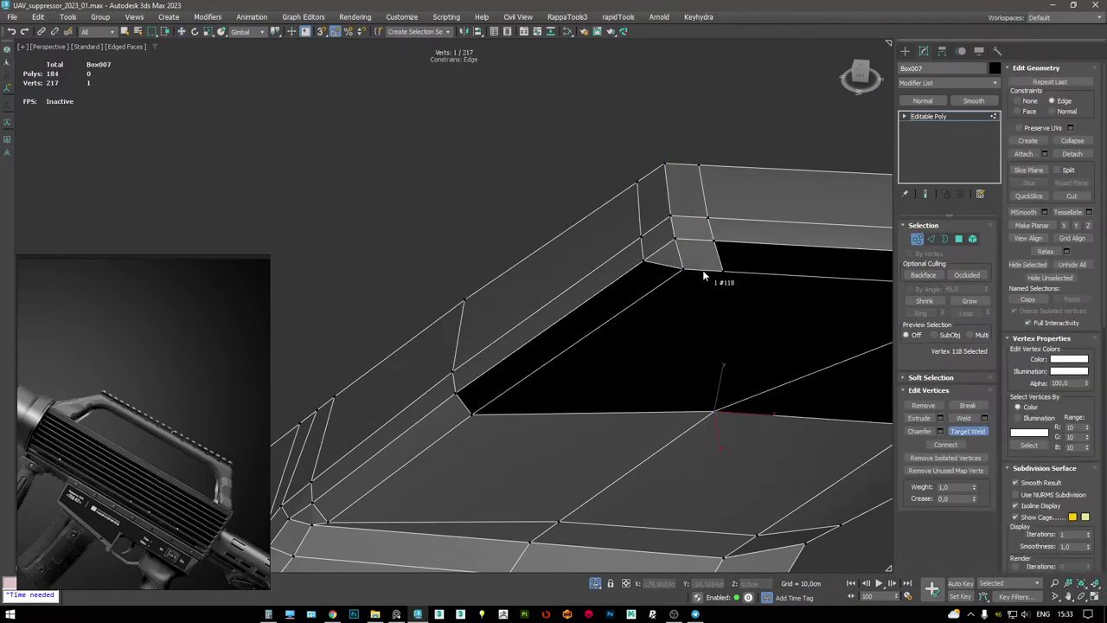
left_click(682, 269)
- Nudge the corner vertex slightly, free of its edge constraint, to tidy the bend
key("2")
left_click(678, 256)
key("w")
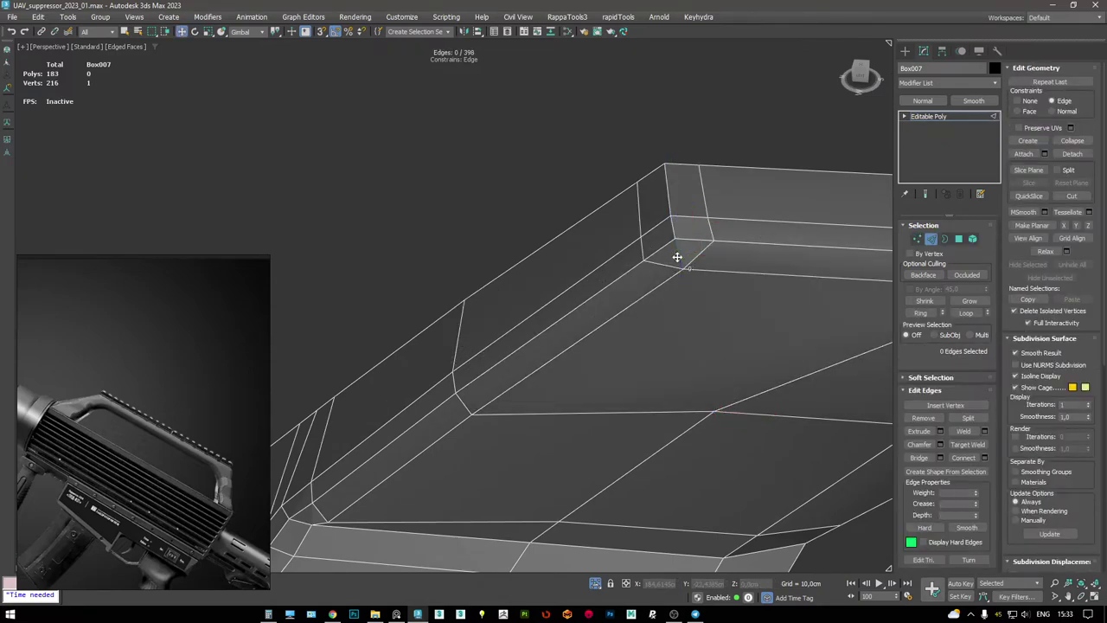
scroll(677, 257, "down", 3)
middle_click_drag(677, 257, 630, 260, "alt")
scroll(594, 320, "up", 4)
middle_click_drag(595, 320, 626, 276, "alt")
key("1")
left_click(614, 301)
key("shift+x")
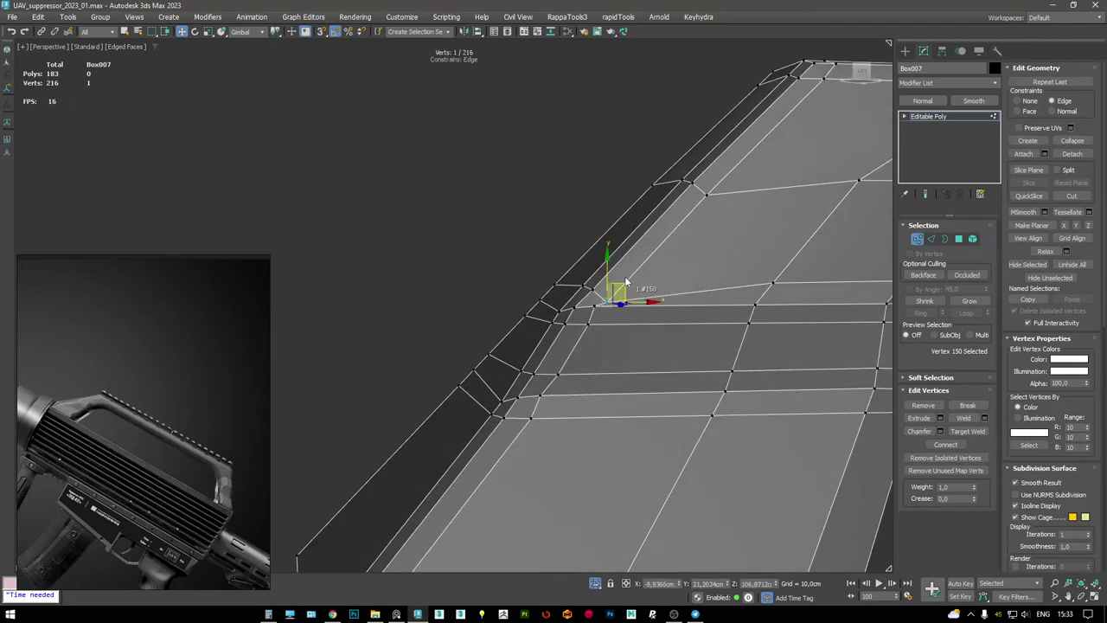
left_click_drag(626, 277, 629, 268)
- Inspect the corner from several angles, leave vertex editing, and reframe the part
middle_click_drag(631, 267, 586, 311, "alt")
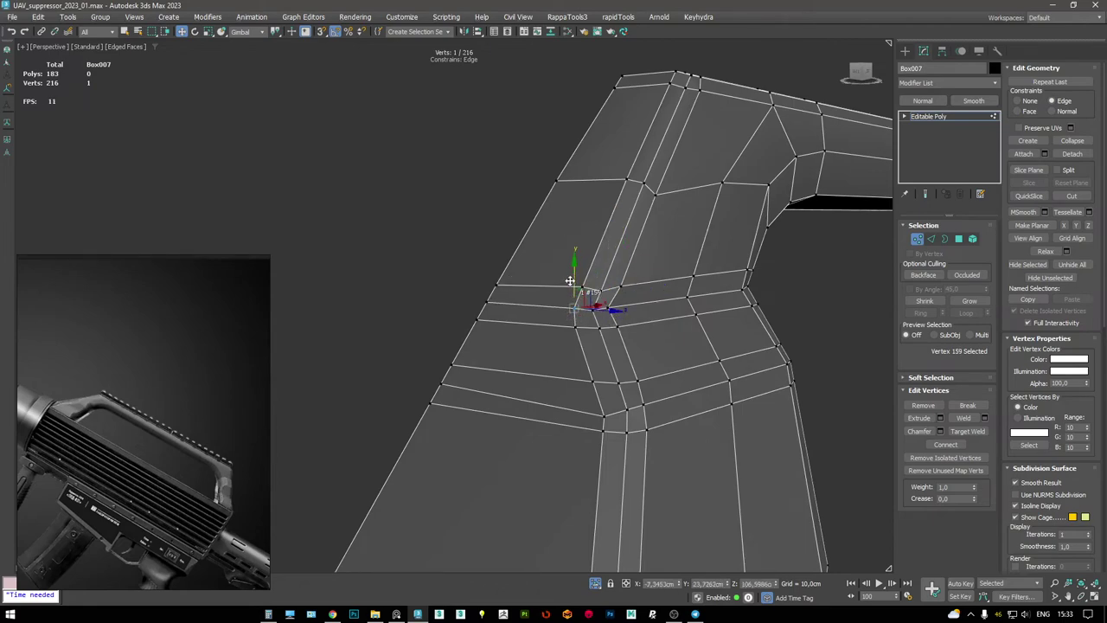
middle_click_drag(627, 310, 605, 260, "alt")
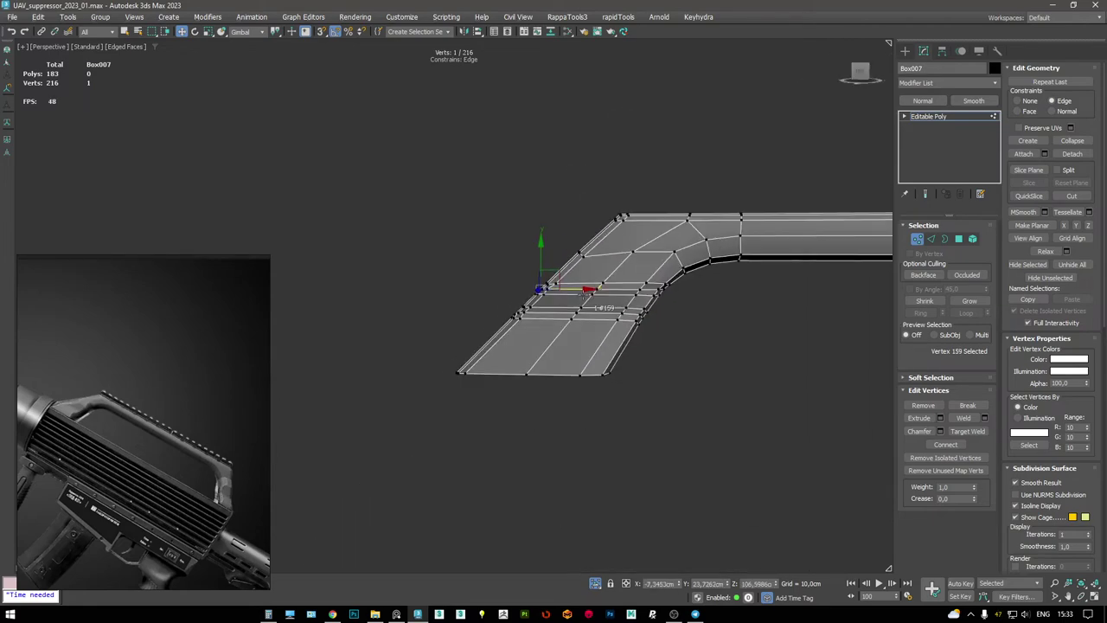
left_click(958, 115)
middle_click_drag(727, 242, 694, 208, "alt")
- Mirror the part symmetrically and add smoothing subdivision, shown shaded with edges
right_click(714, 215)
left_click(693, 194)
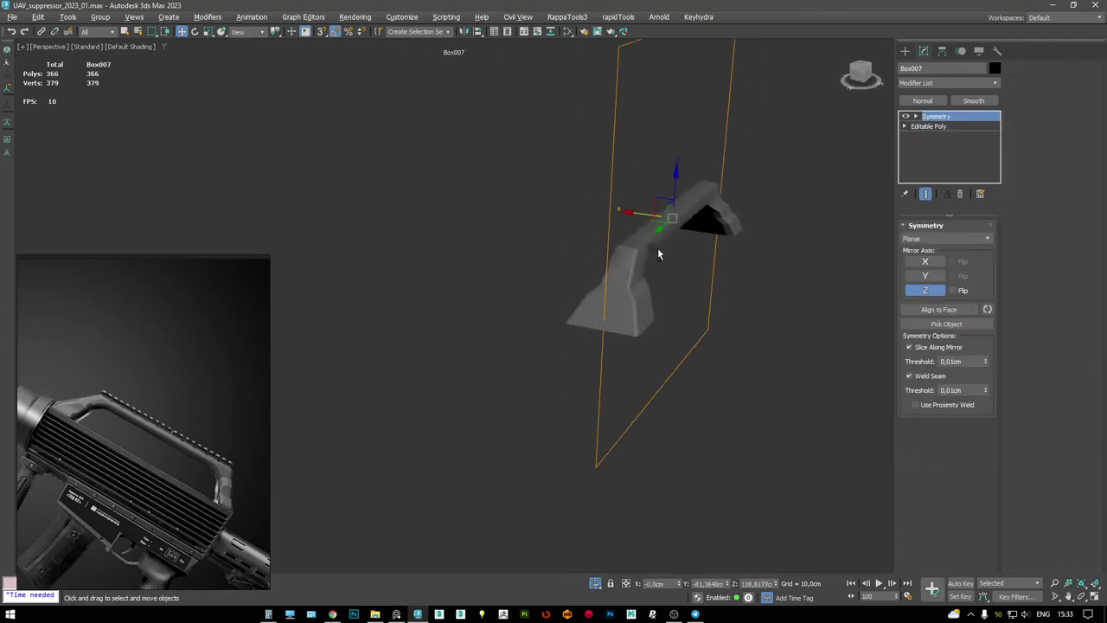
right_click(677, 255)
left_click(664, 242)
middle_click_drag(642, 252, 655, 254, "alt")
key("F4")
- Back on the base mesh, delete the end-cap face of the part
left_click(928, 136)
key("4")
middle_click_drag(545, 335, 531, 193, "alt")
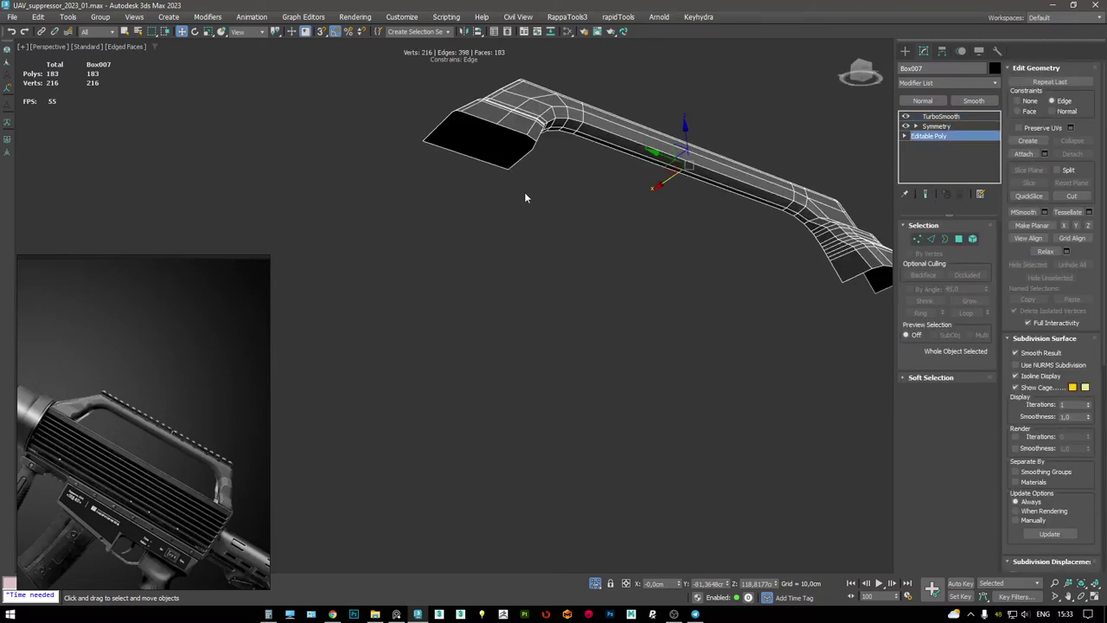
scroll(579, 303, "up", 3)
left_click(579, 303)
middle_click_drag(579, 304, 630, 282, "alt")
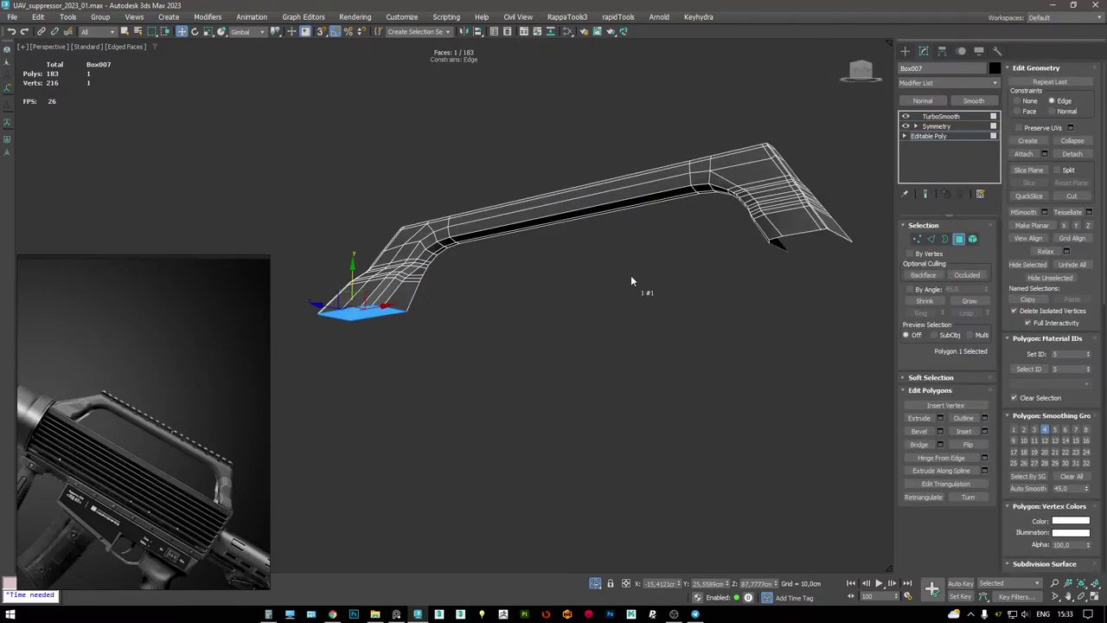
key("Delete")
- Extend the plate's bottom edges down and snap them onto the receiver's top edge
key("alt+q")
middle_click_drag(554, 309, 536, 286, "alt")
scroll(543, 261, "up", 3)
key("F3")
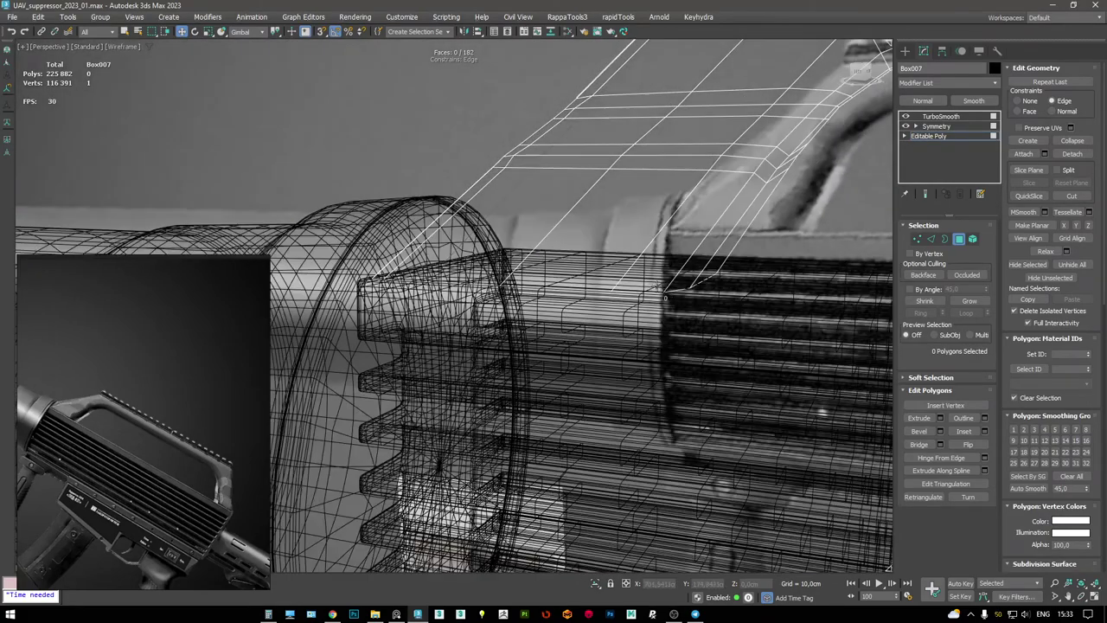
left_click(677, 285)
key("F3")
key("2")
key("F3")
mouse_move(553, 285)
middle_mouse_down("alt")
mouse_move(581, 274)
mouse_move(486, 288)
middle_mouse_up("alt")
key("F3")
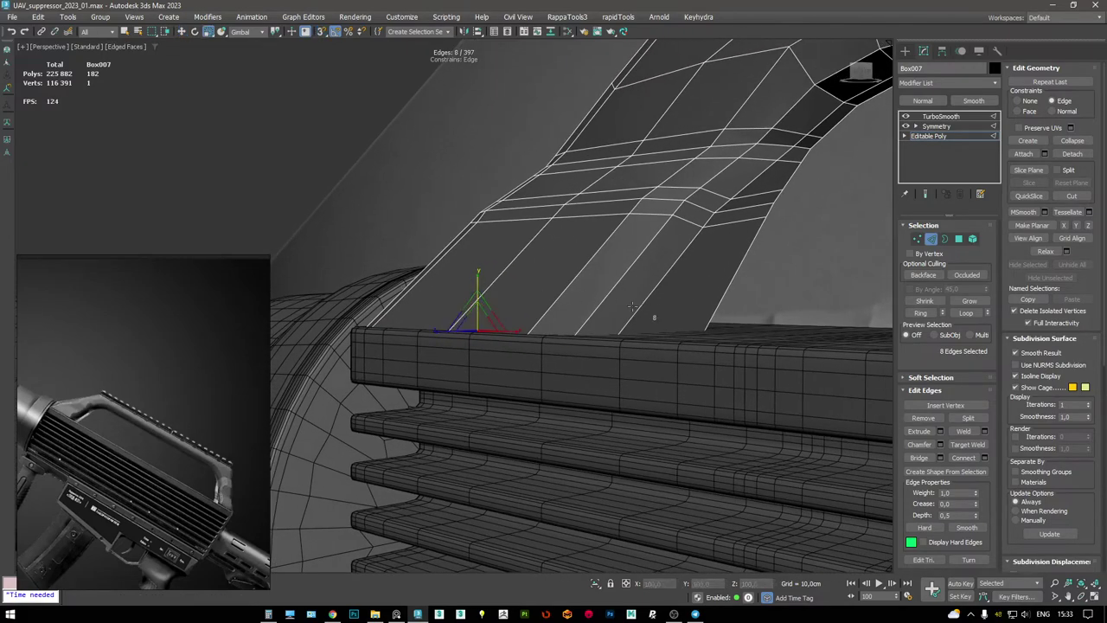
left_click_drag(477, 294, 648, 317)
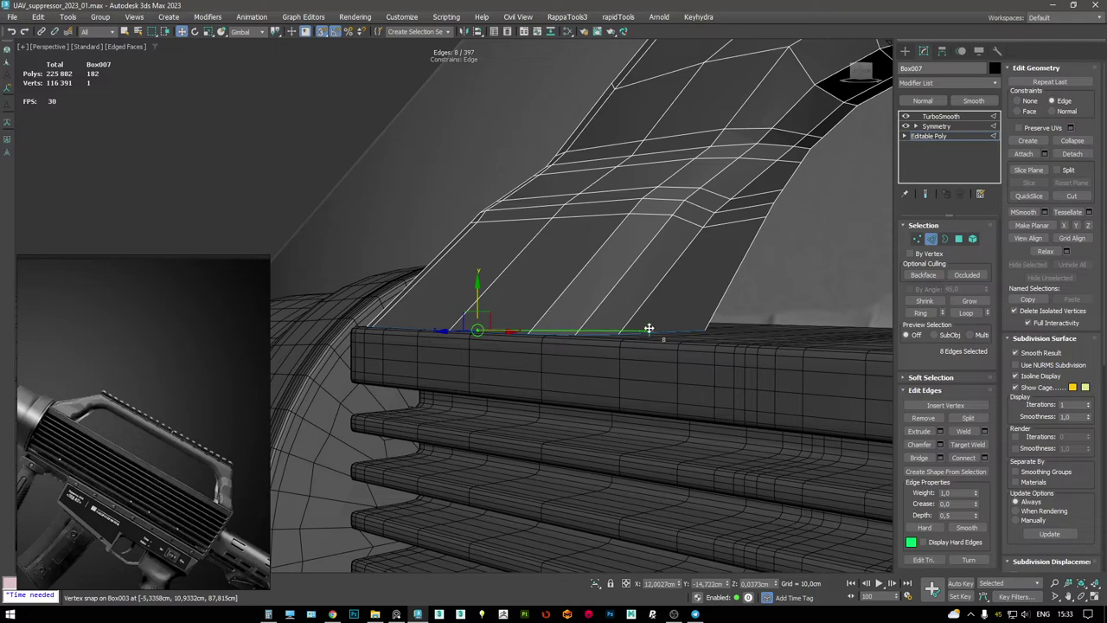
left_click_drag(563, 329, 584, 326)
- Isolate the plate again and inspect the new edges from below
key("alt+q")
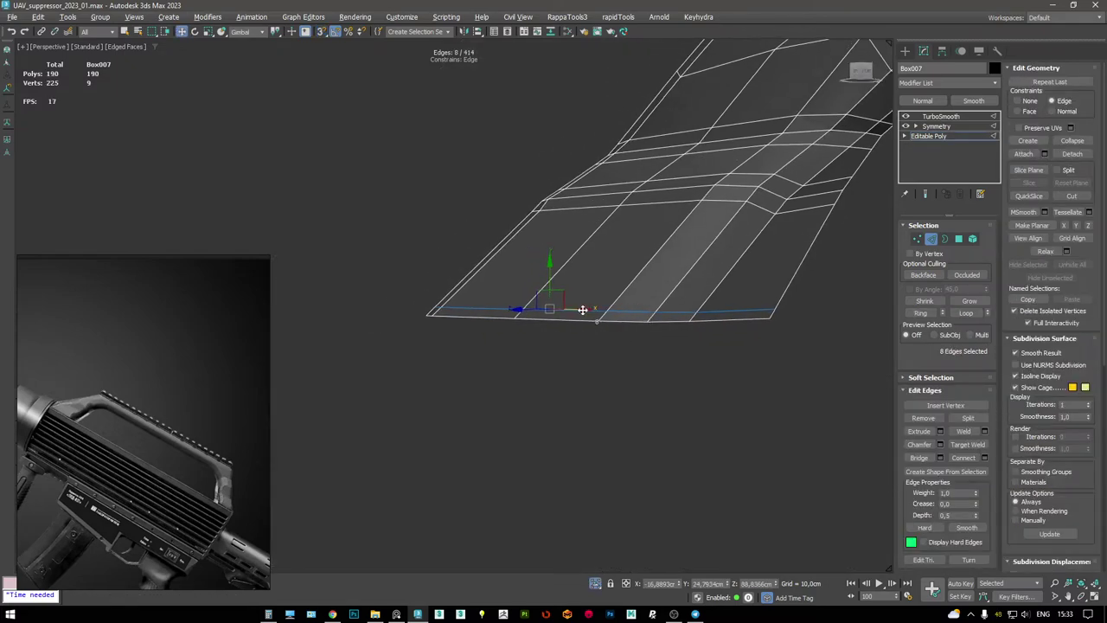
middle_click_drag(577, 293, 646, 285, "alt")
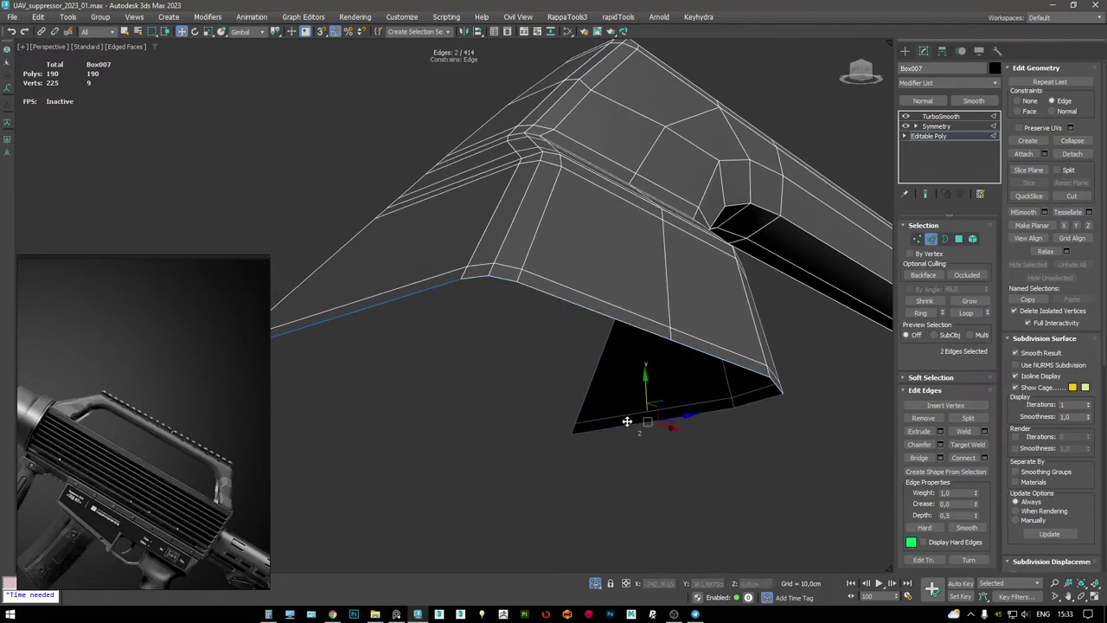
key("shift+b")
- Cap the open border, chamfer the cap's edges about 0.14 cm, then delete both cap faces
key("3")
left_click(671, 369)
key("4")
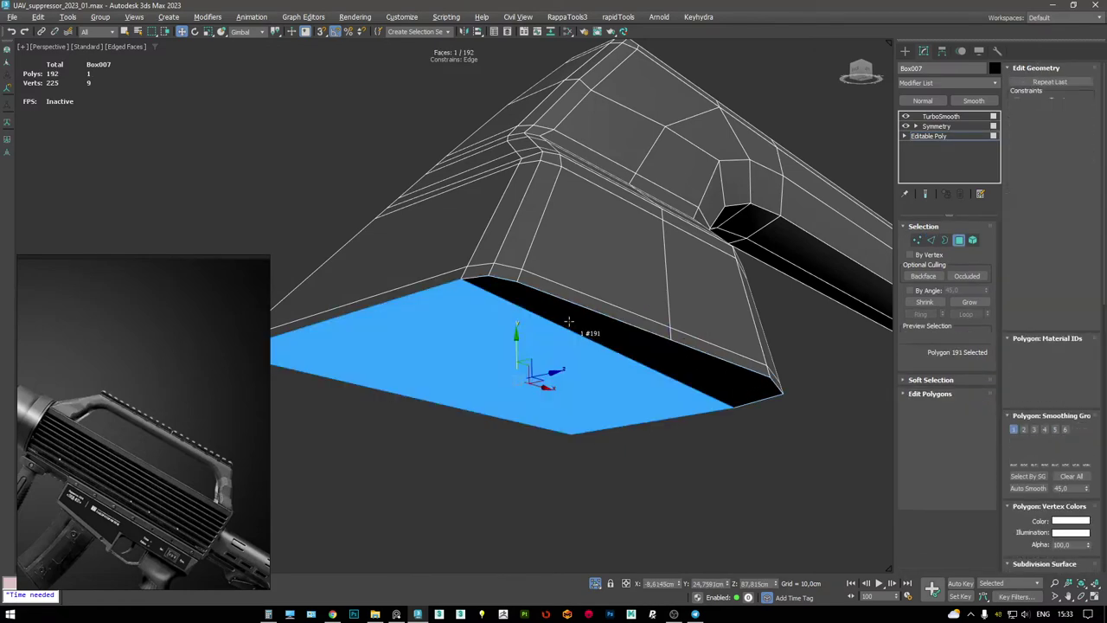
left_click(524, 340)
key("2")
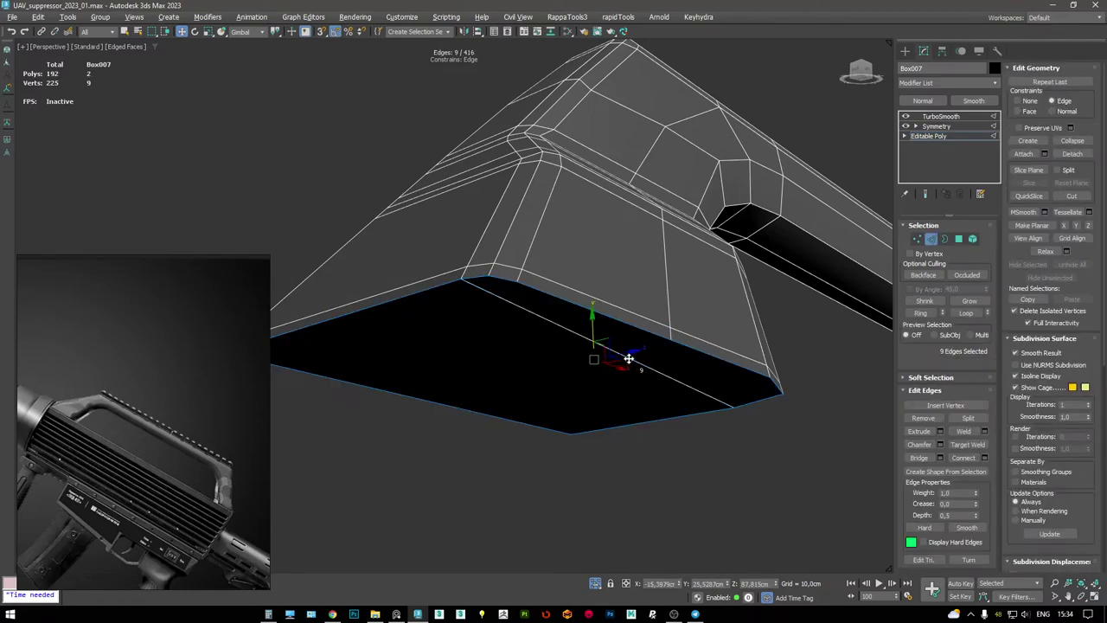
key("ctrl+shift+c")
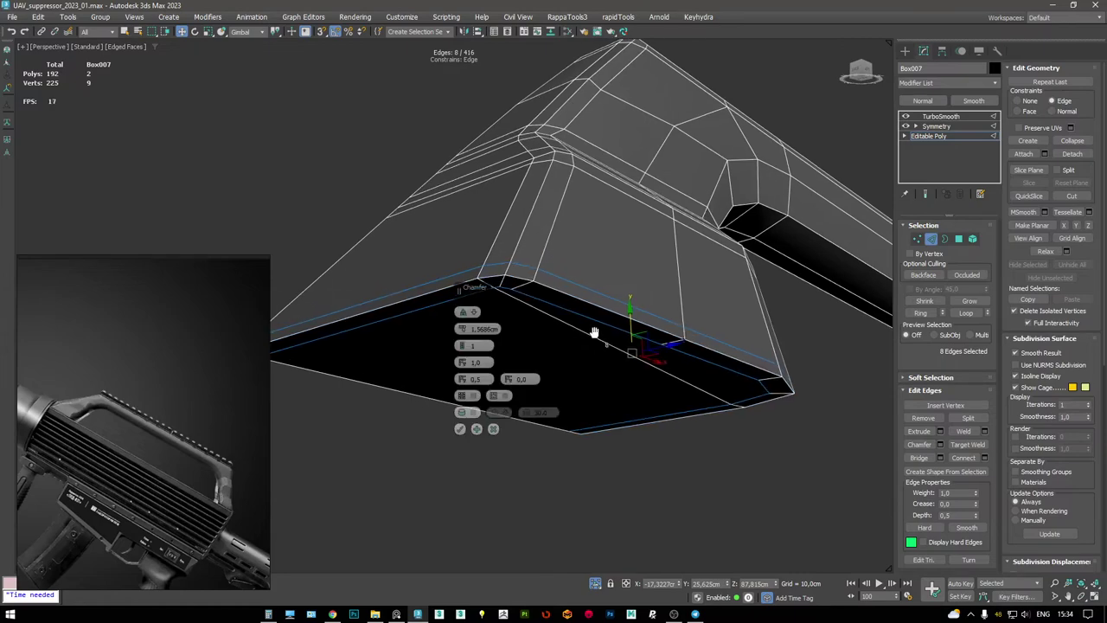
left_click_drag(467, 333, 463, 314)
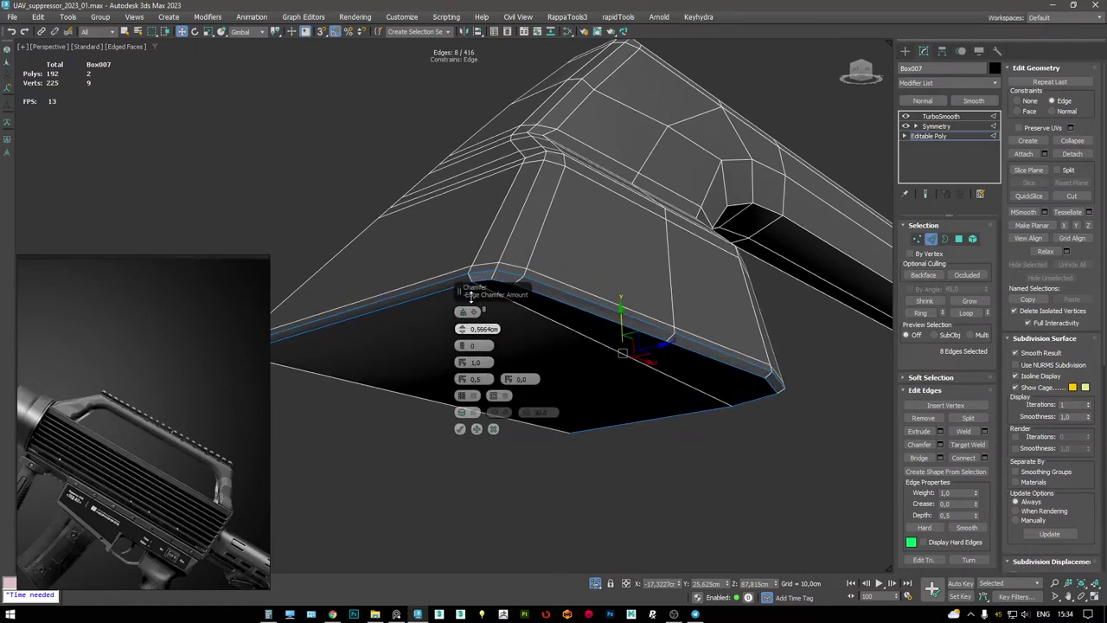
left_click(460, 428)
key("4")
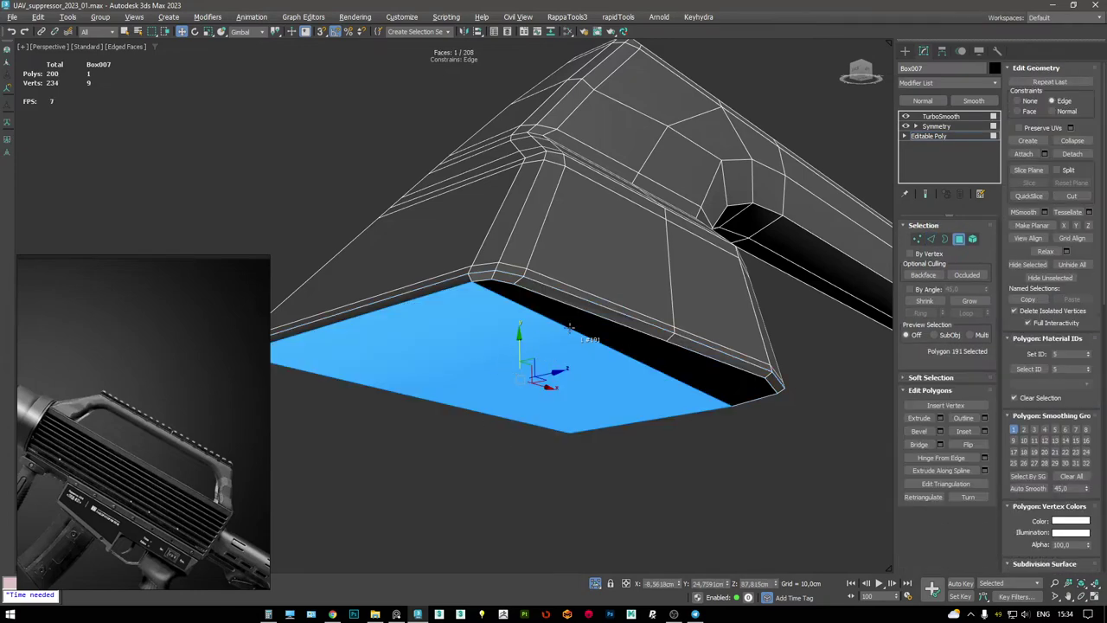
middle_click_drag(603, 331, 643, 338, "alt")
key("Delete")
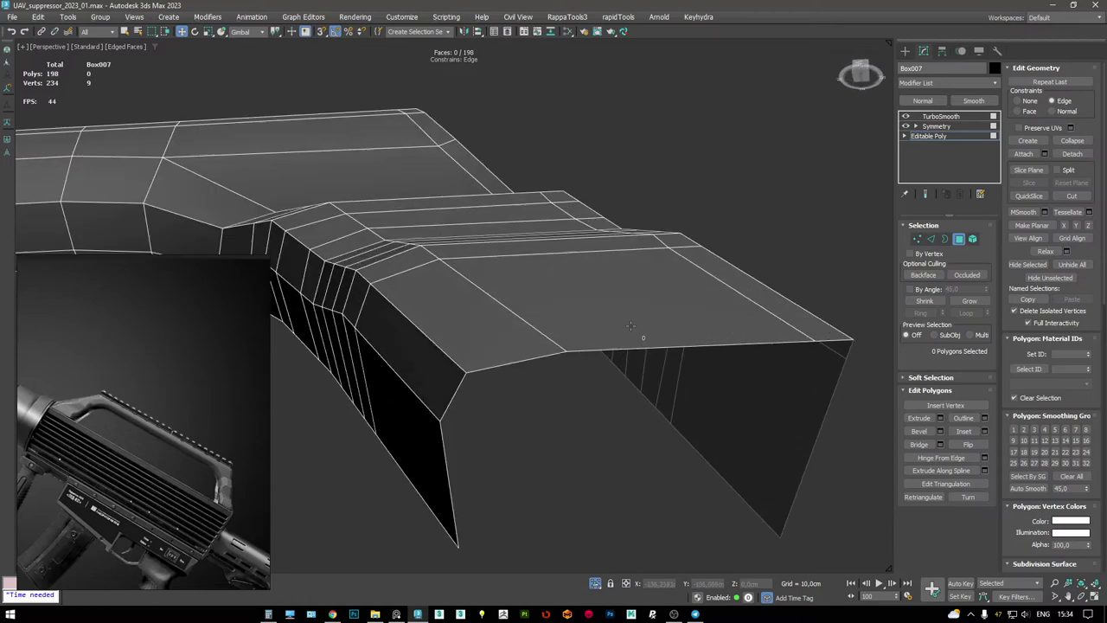
- Bridge the other open end's edges and cap its remaining border
key("2")
double_click(631, 350)
left_click(632, 349)
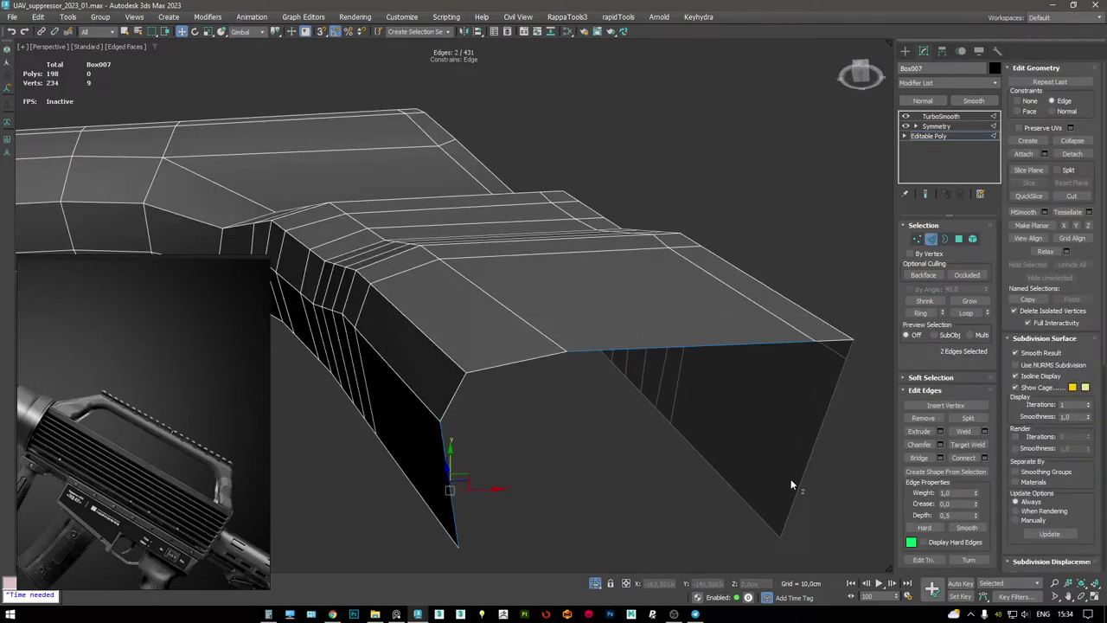
key("shift+b")
key("3")
left_click(491, 412)
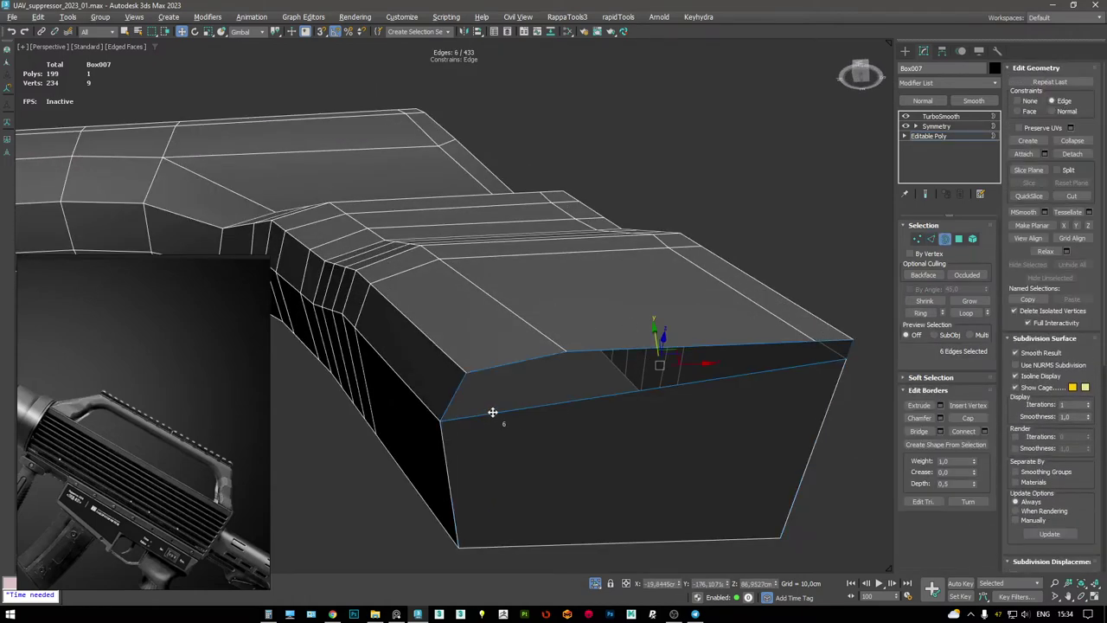
key("alt+p")
- Chamfer the new cap's seven edges, excluding the middle and bottom ones
key("4")
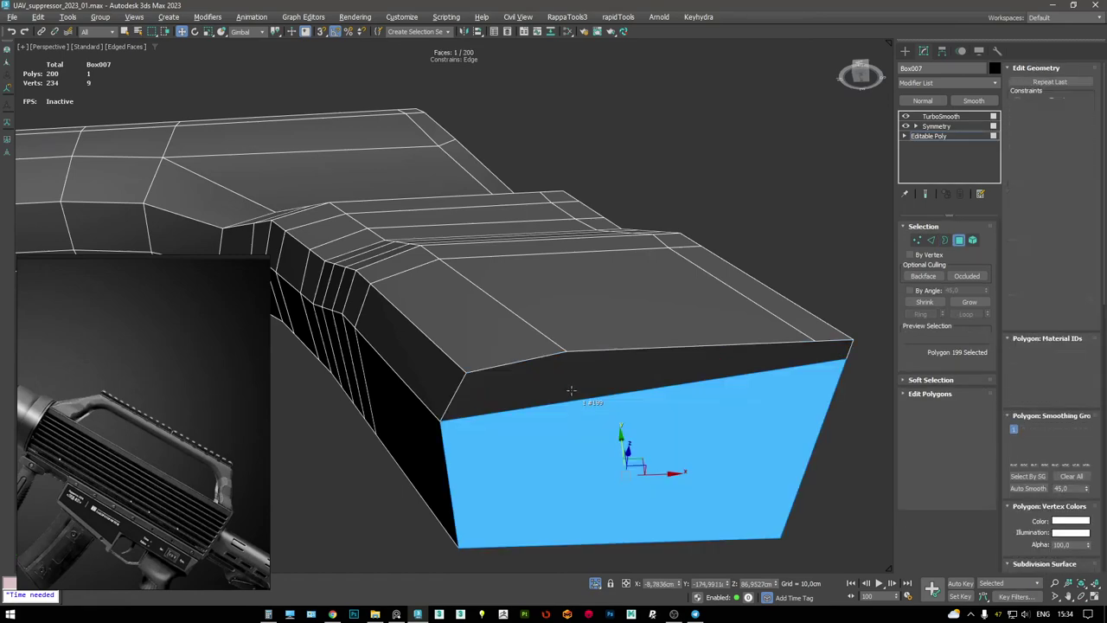
key("2")
left_click_drag(542, 373, 541, 571, "alt")
key("F3")
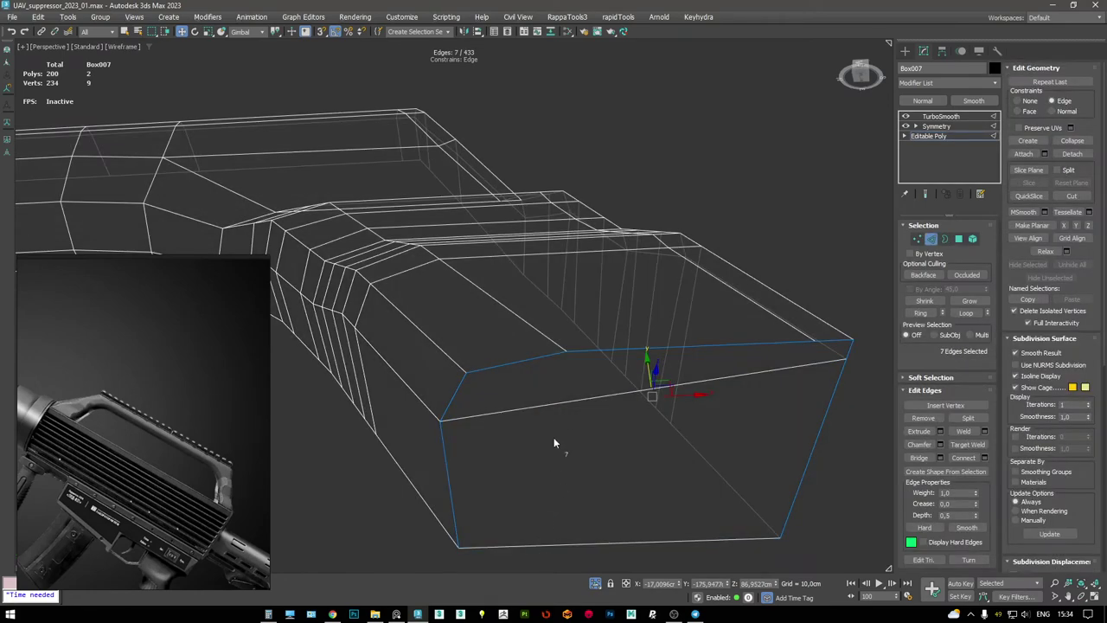
key("F3")
middle_click_drag(566, 403, 612, 423, "alt")
key("ctrl+shift+c")
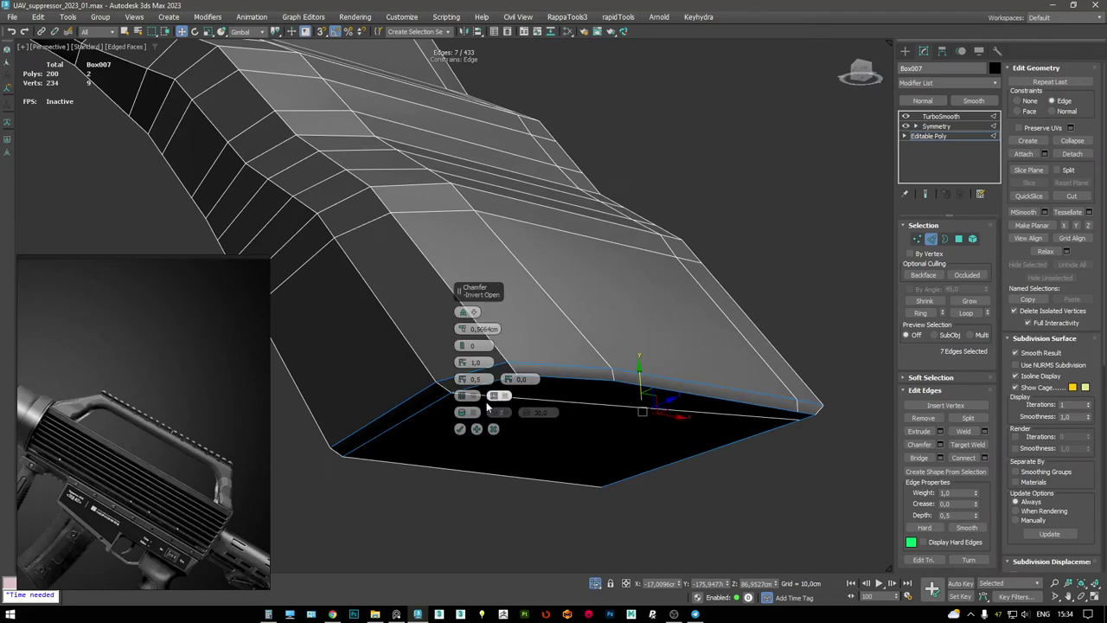
left_click(459, 429)
- Delete the bottom cap faces and preview the smoothed mesh
key("4")
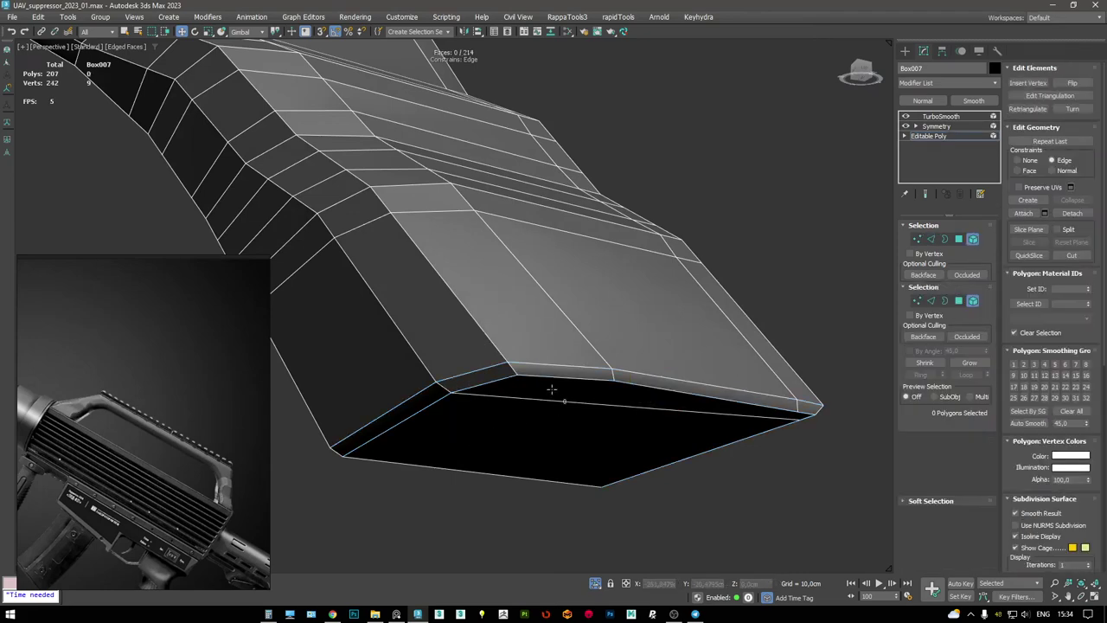
key("ctrl+a")
left_click(534, 407)
key("Delete")
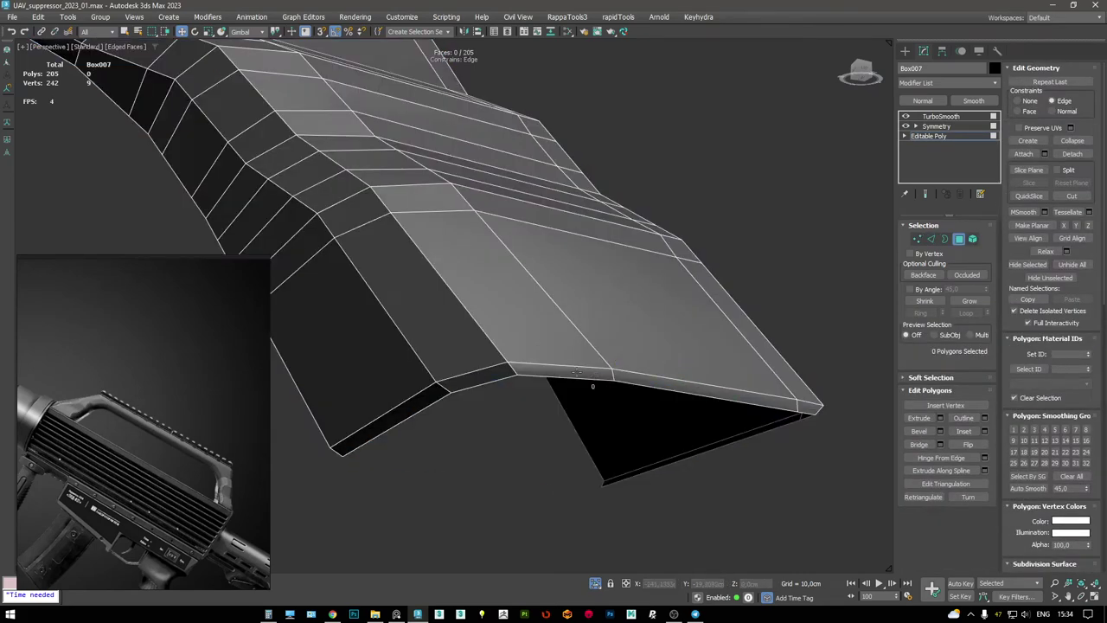
middle_click_drag(496, 346, 686, 275, "alt")
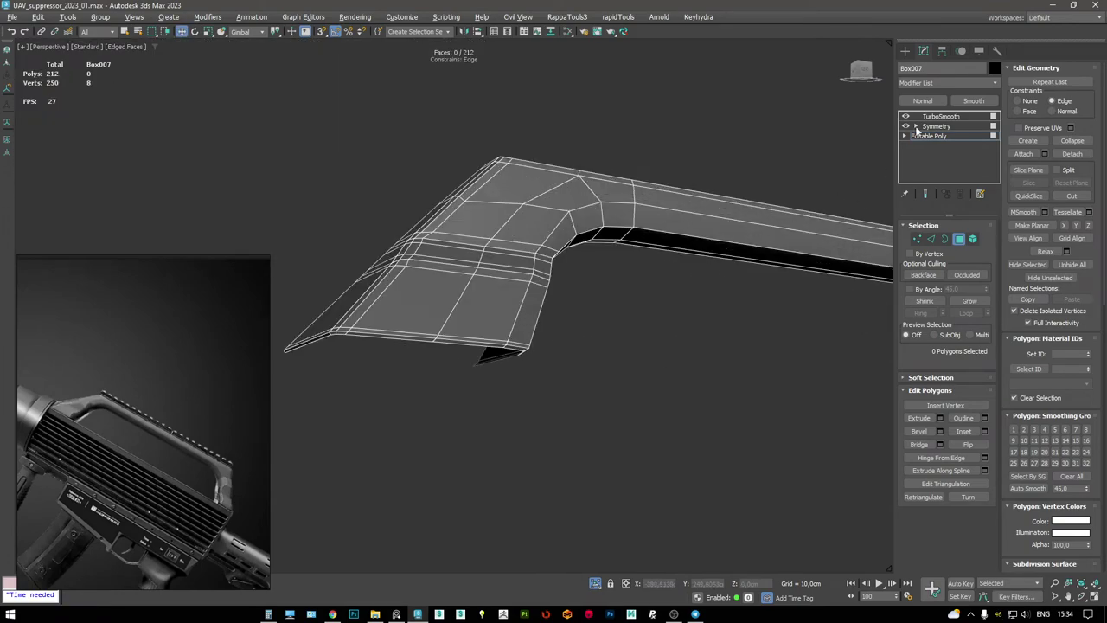
left_click(940, 116)
- In the Left view, select Box007's bottom-edge vertices and slide them up along their edges
middle_click_drag(827, 174, 724, 250, "alt")
key("alt+w")
scroll(410, 392, "up", 3)
key("alt+w")
key("alt+w")
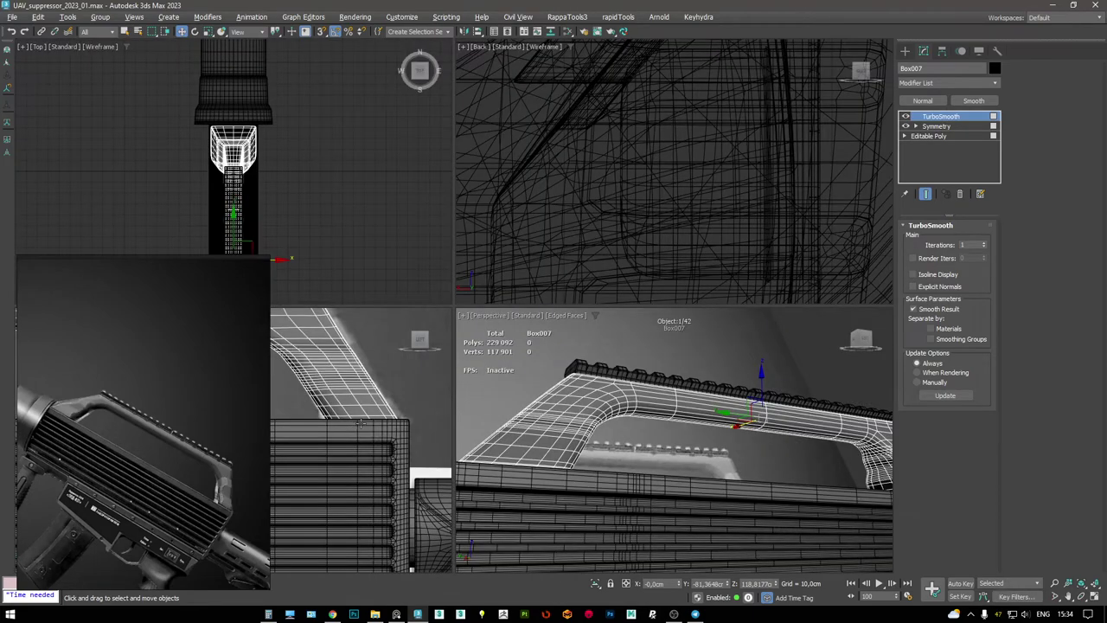
key("alt+w")
scroll(804, 251, "up", 3)
left_click(930, 136)
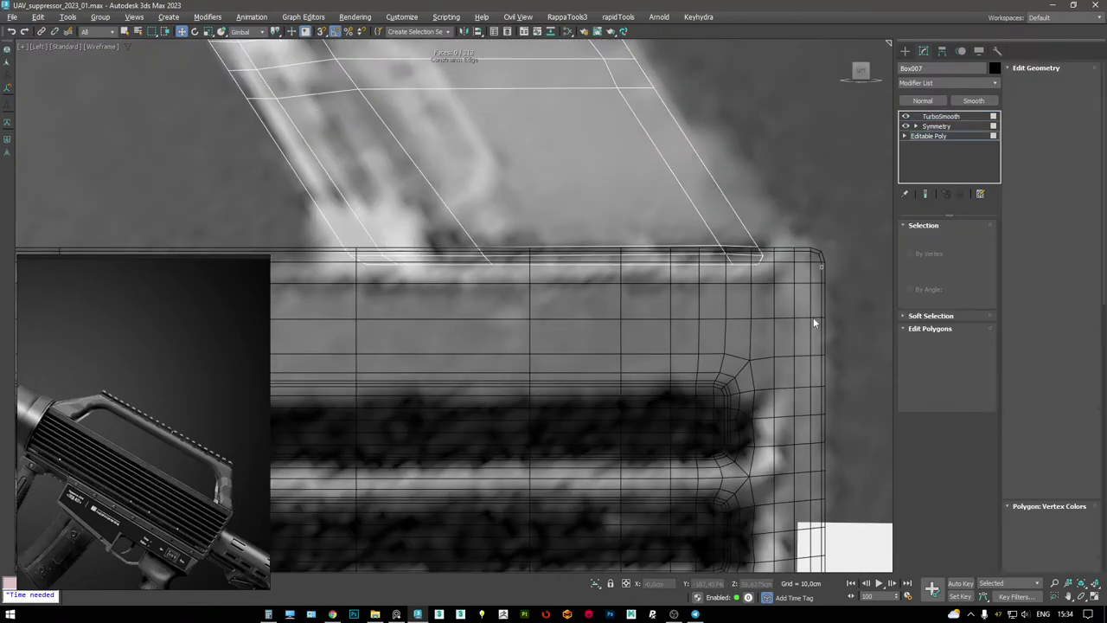
key("1")
middle_click_drag(590, 247, 629, 275)
key("F3")
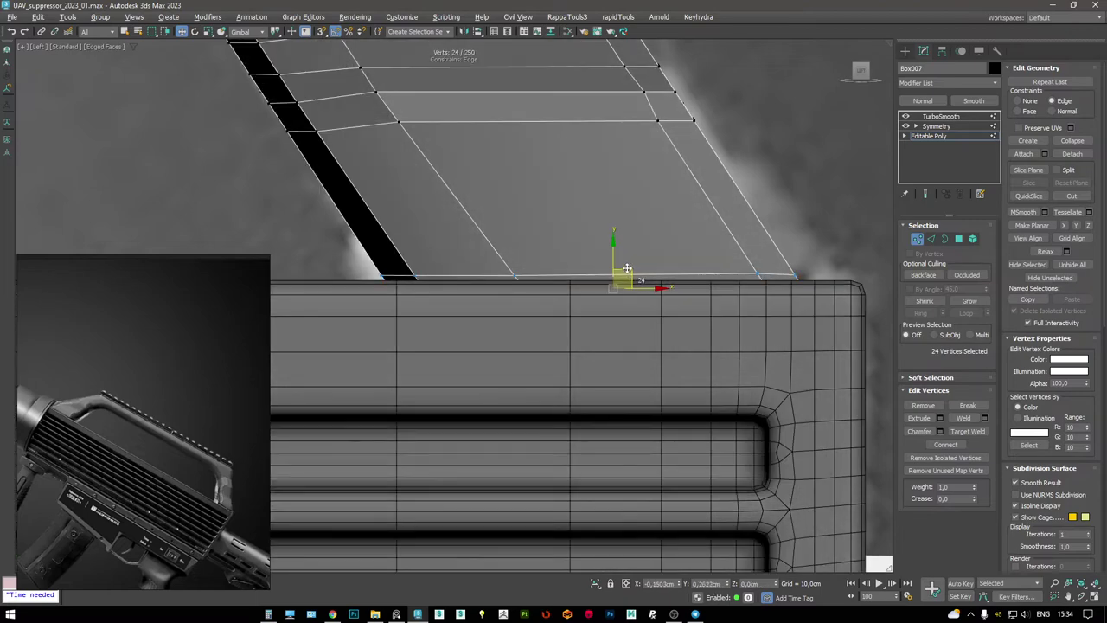
left_click_drag(630, 269, 626, 256)
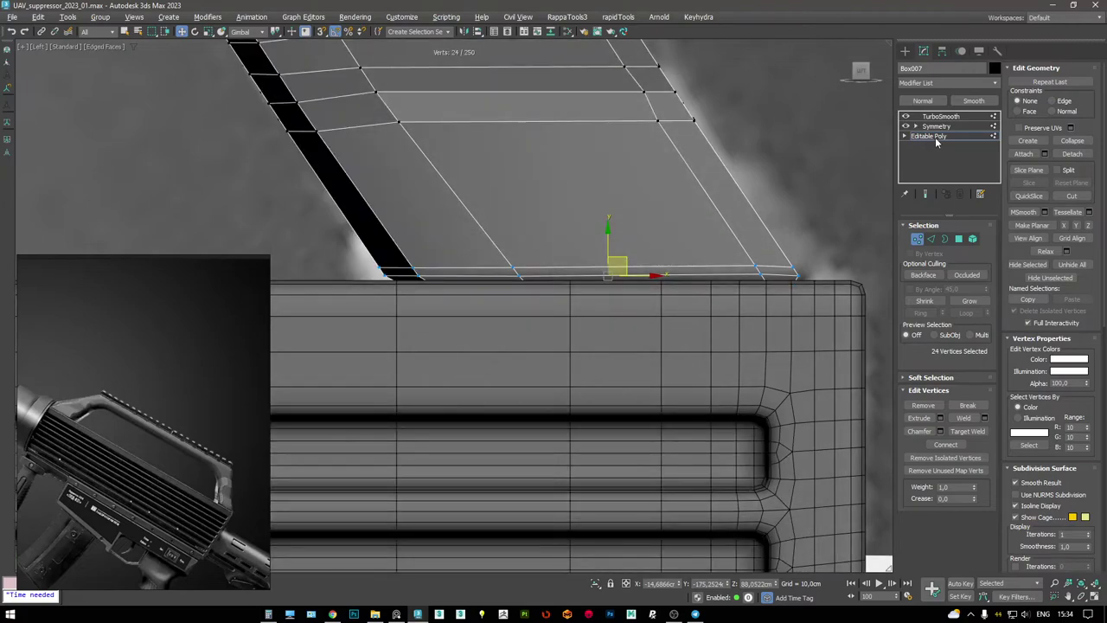
- Turn on TurboSmooth to review the smoothed handle
left_click(935, 137)
left_click(940, 116)
key("F4")
scroll(603, 211, "down", 5)
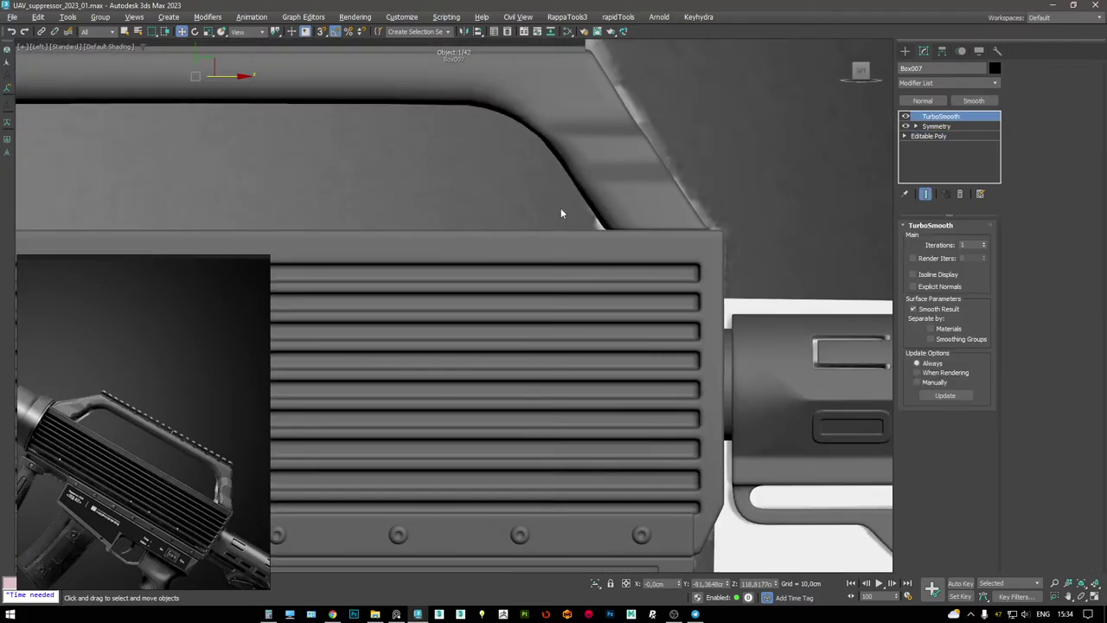
scroll(603, 211, "down", 5)
scroll(500, 164, "up", 5)
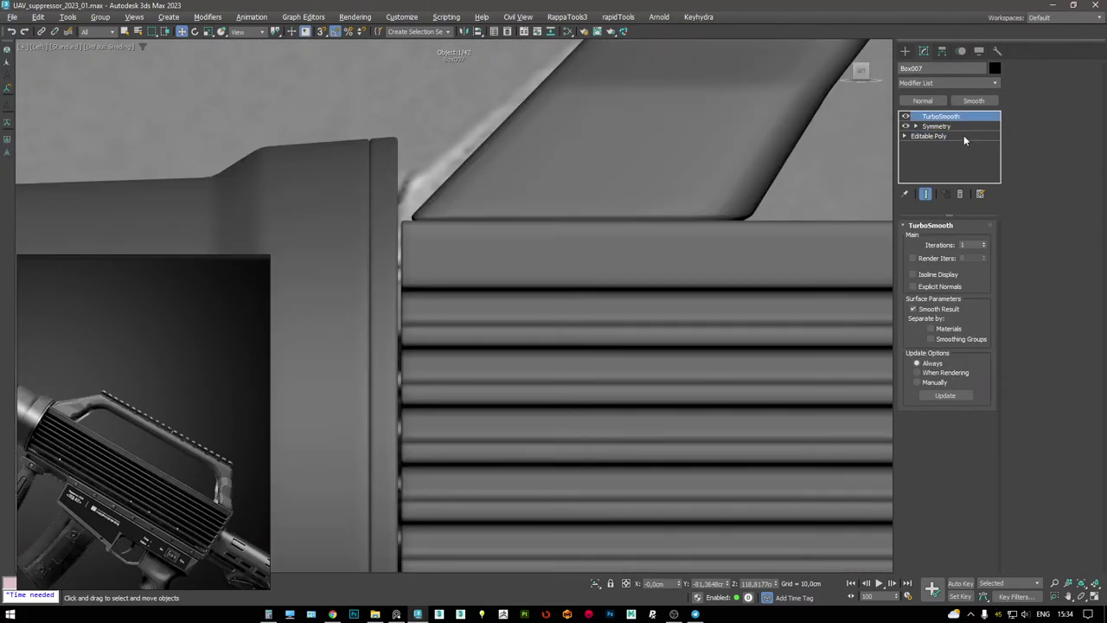
- Return to the base mesh, then compare it again with the smoothed handle
left_click(964, 136)
key("F3")
scroll(362, 201, "up", 2)
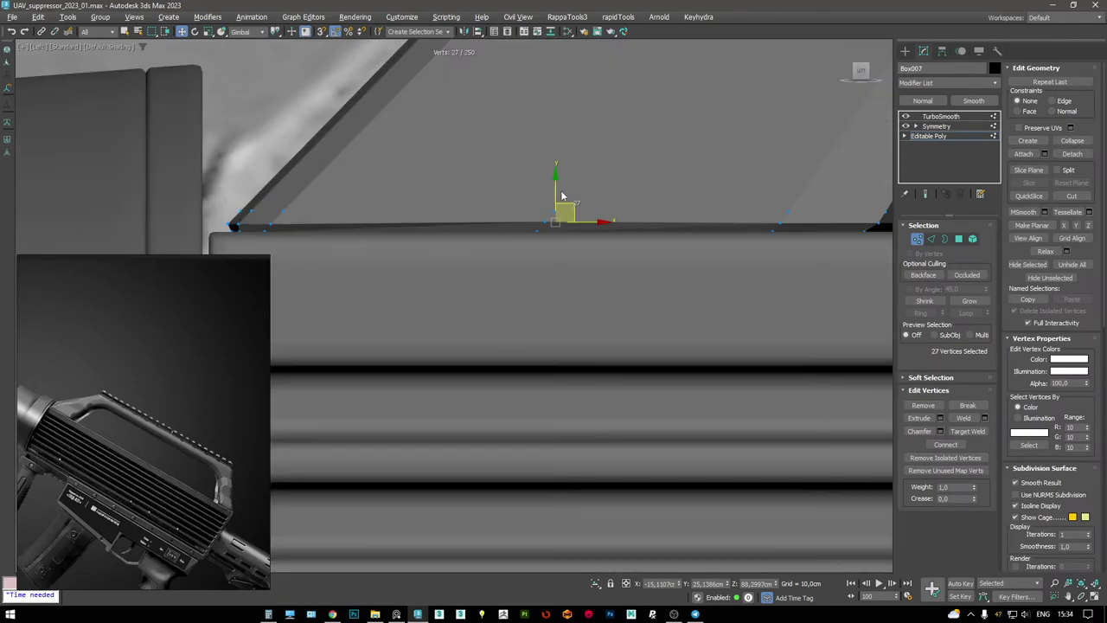
key("F4")
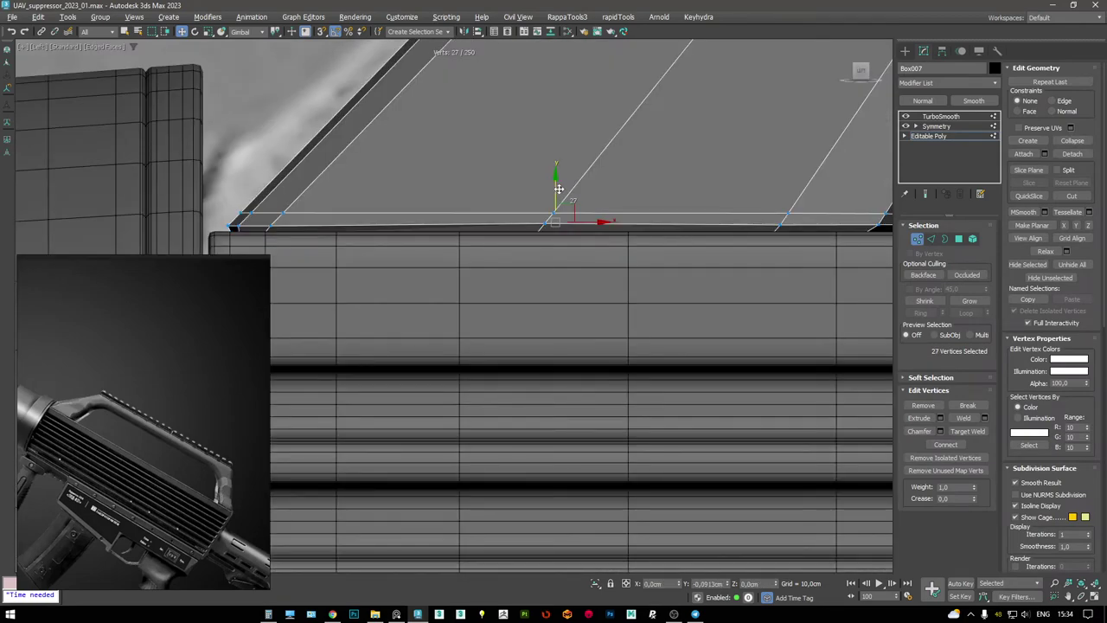
left_click(940, 116)
- Enlarge the Perspective view of the whole rifle and select the top rail piece
key("alt+w")
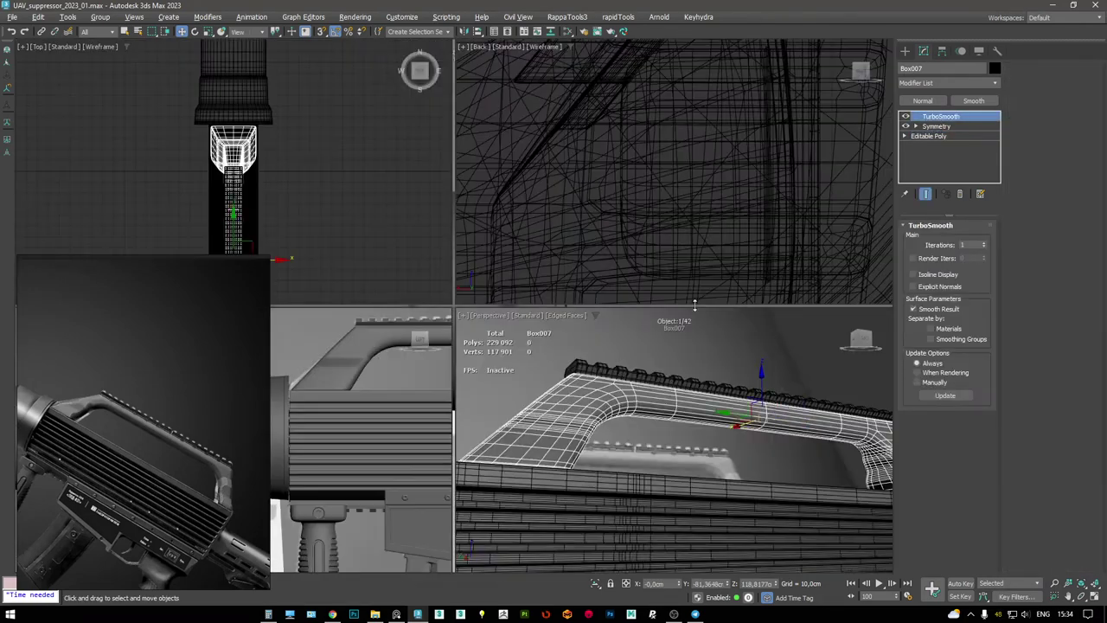
key("alt+w")
mouse_move(479, 234)
middle_mouse_down("alt")
mouse_move(582, 152)
mouse_move(559, 148)
mouse_move(613, 173)
mouse_move(717, 160)
mouse_move(564, 127)
middle_mouse_up("alt")
key("F4")
left_click(717, 160)
key("ctrl+q")
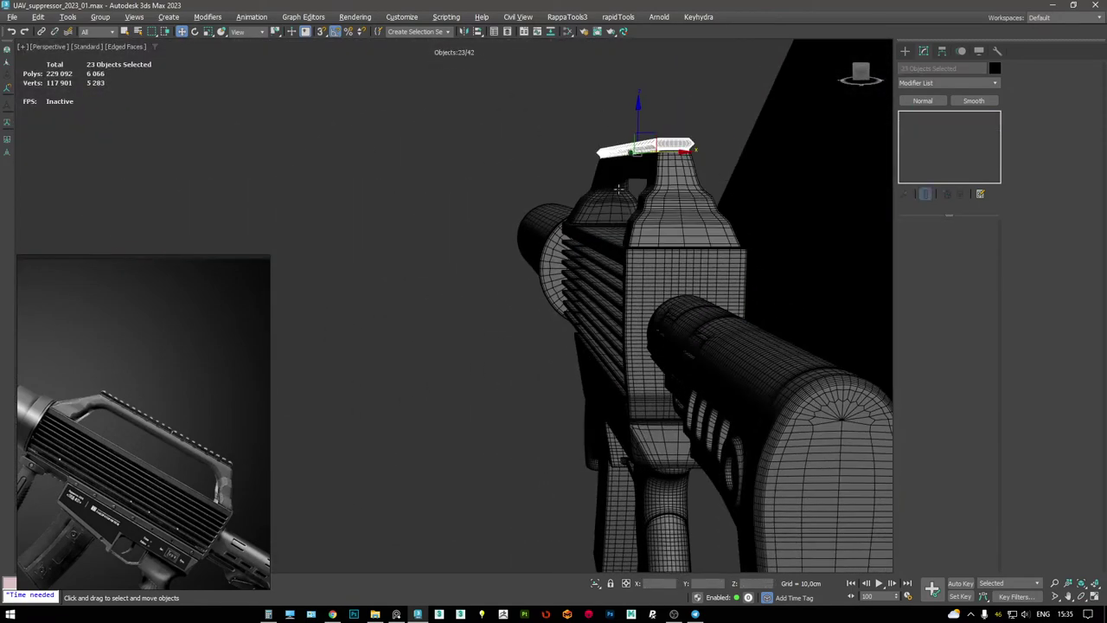
key("alt+q")
key("F4")
key("F4")
scroll(787, 172, "up", 5)
middle_click_drag(787, 172, 652, 141, "alt")
left_click(563, 165)
left_click(594, 164)
scroll(593, 163, "down", 4)
scroll(724, 151, "up", 3)
scroll(652, 141, "down", 4)
left_click_drag(692, 203, 249, 99)
right_click(533, 192)
left_click(604, 219)
scroll(620, 144, "up", 6)
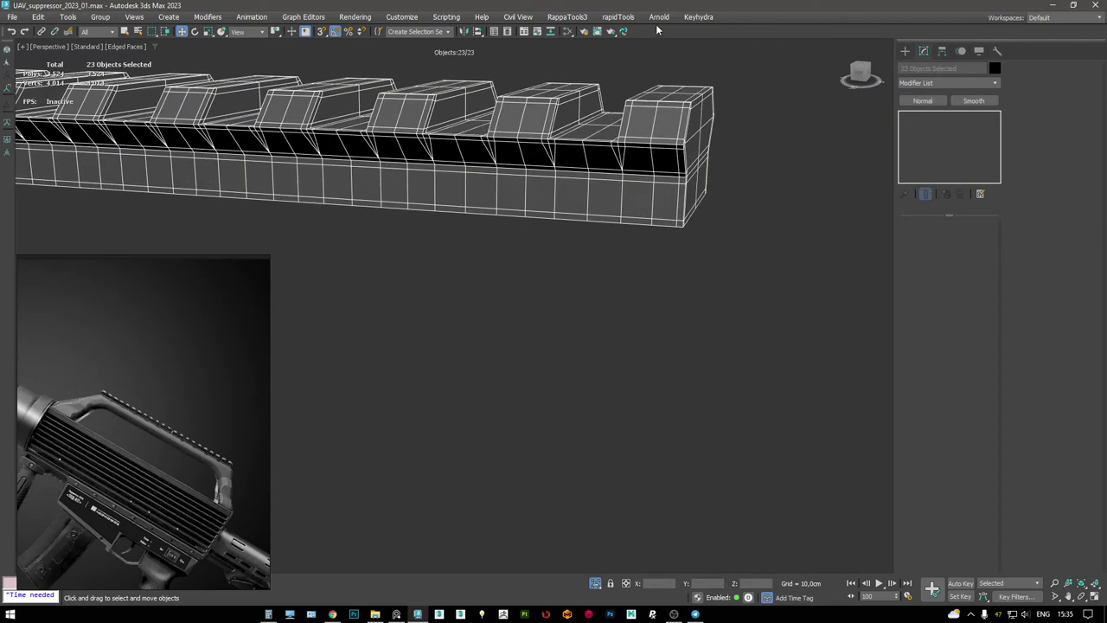
left_click(618, 17)
left_click(640, 164)
scroll(673, 162, "up", 2)
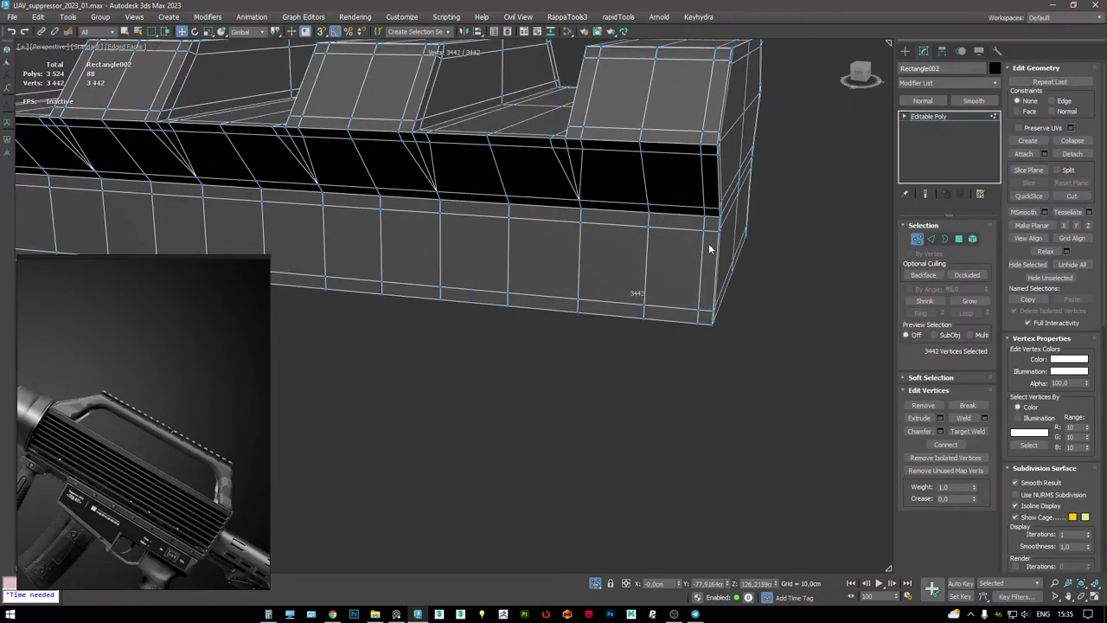
left_click(927, 118)
left_click(698, 17)
left_click(736, 133)
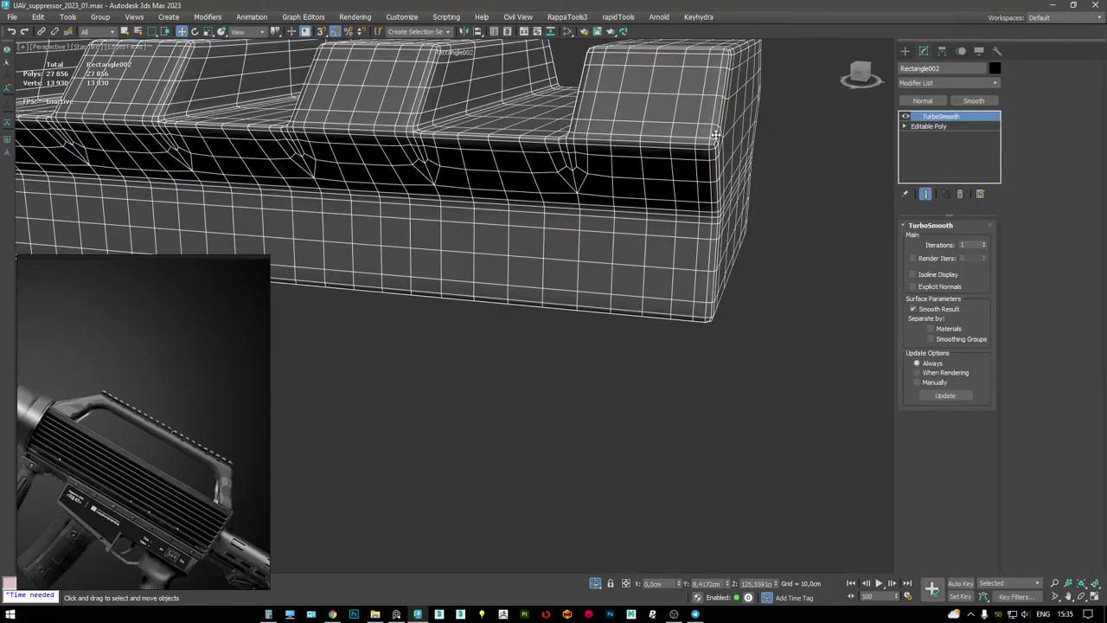
scroll(736, 129, "down", 5)
key("F4")
key("alt+q")
scroll(640, 206, "up", 4)
mouse_move(640, 206)
middle_mouse_down("alt")
mouse_move(534, 195)
mouse_move(565, 187)
mouse_move(542, 148)
mouse_move(682, 212)
mouse_move(726, 198)
mouse_move(438, 210)
mouse_move(648, 207)
middle_mouse_up("alt")
key("F4")
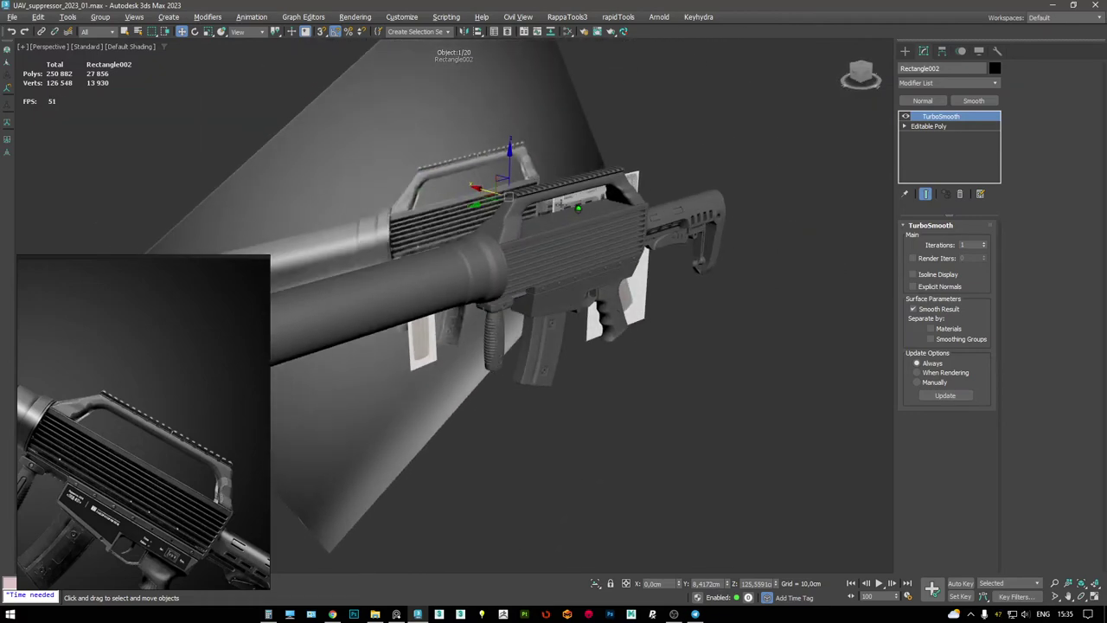
middle_click_drag(567, 201, 481, 197, "alt")
scroll(464, 189, "up", 5)
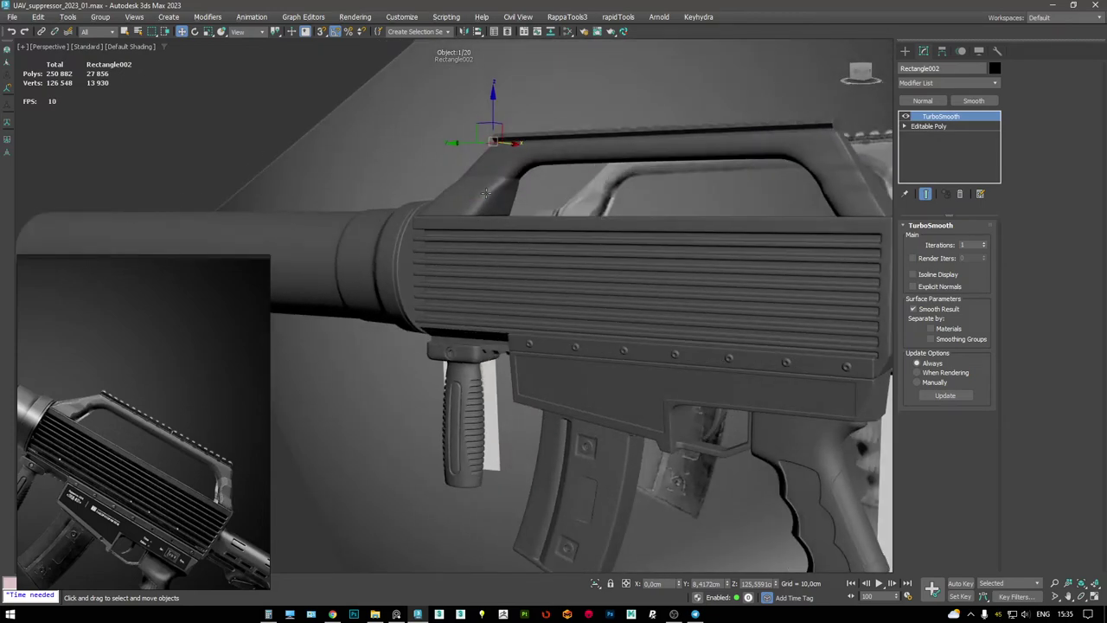
scroll(486, 192, "down", 6)
middle_click_drag(502, 205, 431, 259, "alt")
scroll(432, 259, "up", 5)
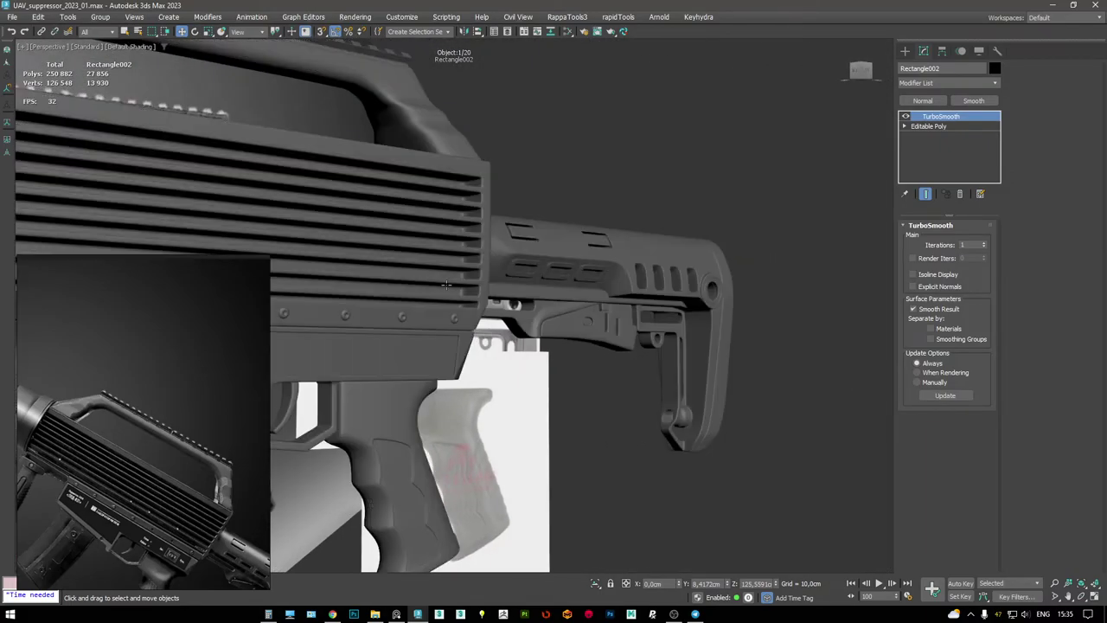
scroll(581, 267, "up", 2)
scroll(581, 267, "down", 3)
scroll(581, 267, "down", 3)
middle_click_drag(581, 266, 548, 285, "alt")
scroll(690, 279, "up", 5)
right_click(658, 315)
- Create a new cylinder for the stock hinge pin
left_click(676, 295)
left_click(671, 374)
scroll(593, 321, "up", 3)
key("w")
scroll(564, 294, "up", 3)
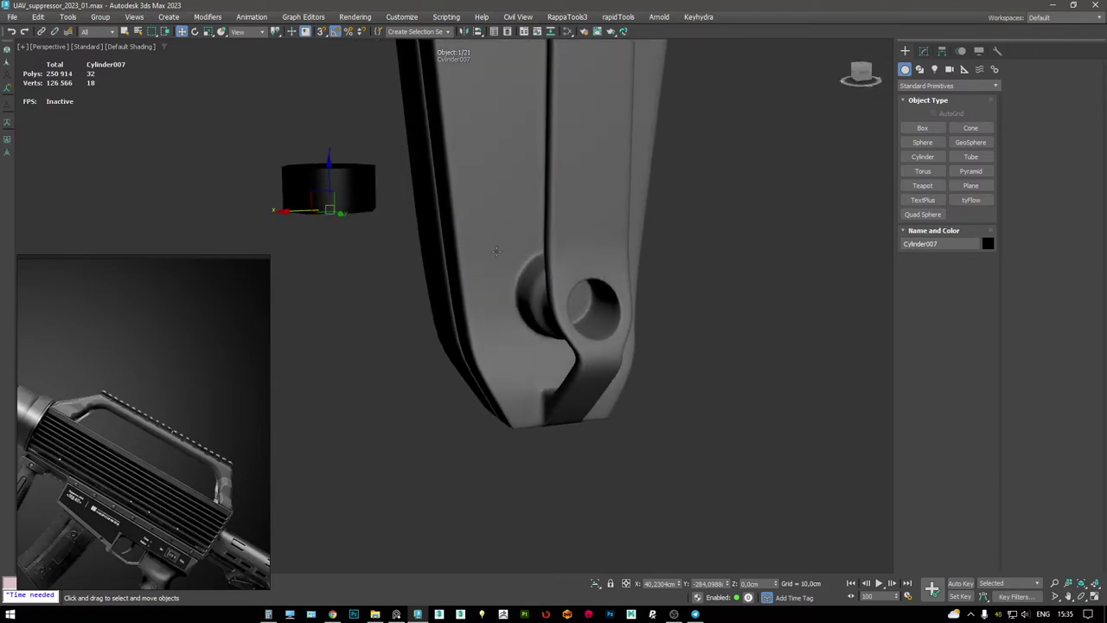
- Place the cylinder onto the hinge's side surface and adjust its rotation
left_click(221, 31)
left_click_drag(328, 186, 471, 246)
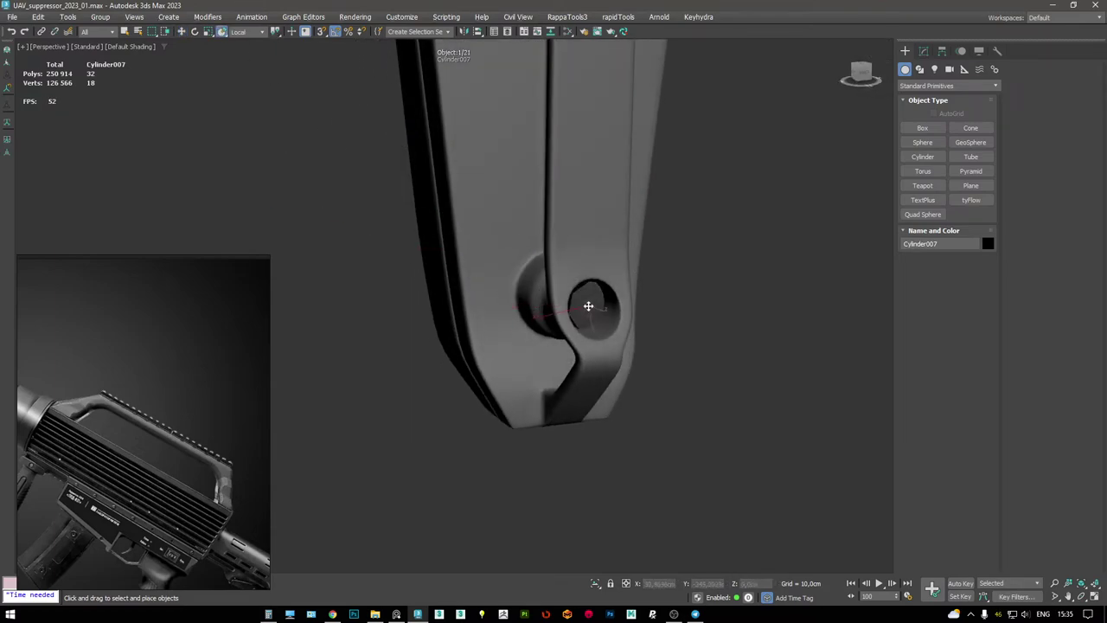
key("F4")
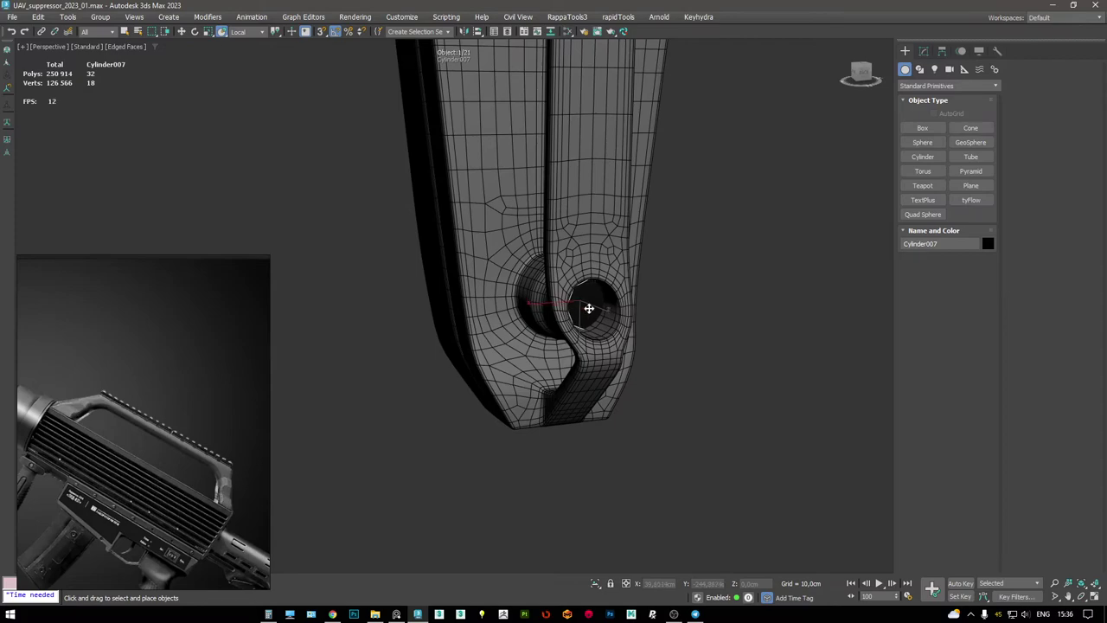
scroll(588, 308, "up", 6)
key("e")
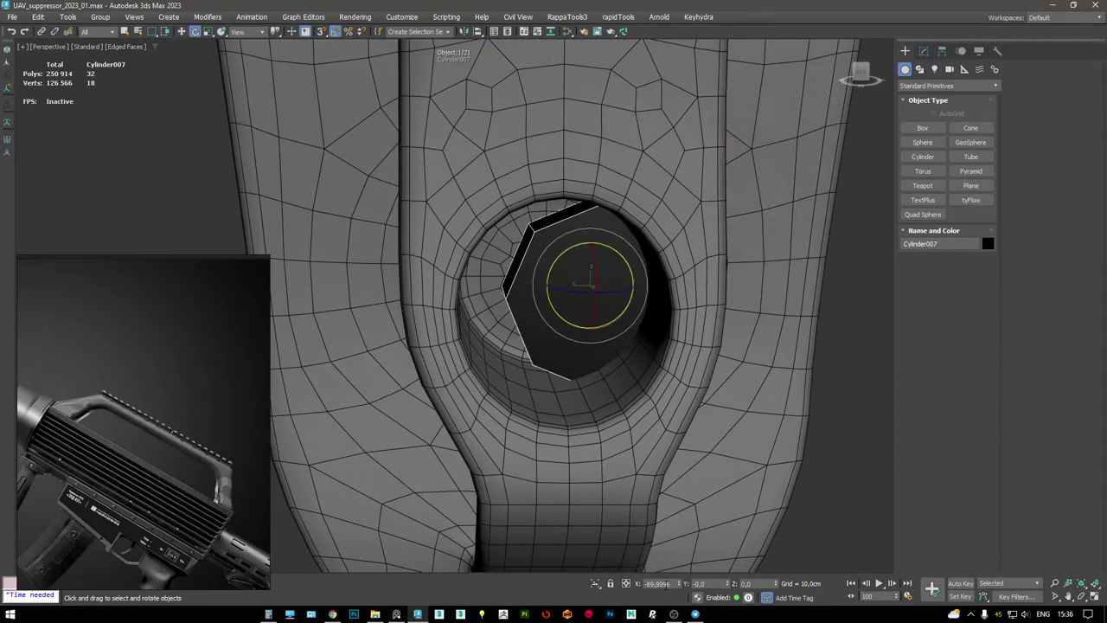
key("w")
- Snap the cylinder to the centre of the hinge hole and nudge it into the hole
middle_click_drag(647, 556, 589, 307, "alt")
left_click_drag(586, 307, 534, 301)
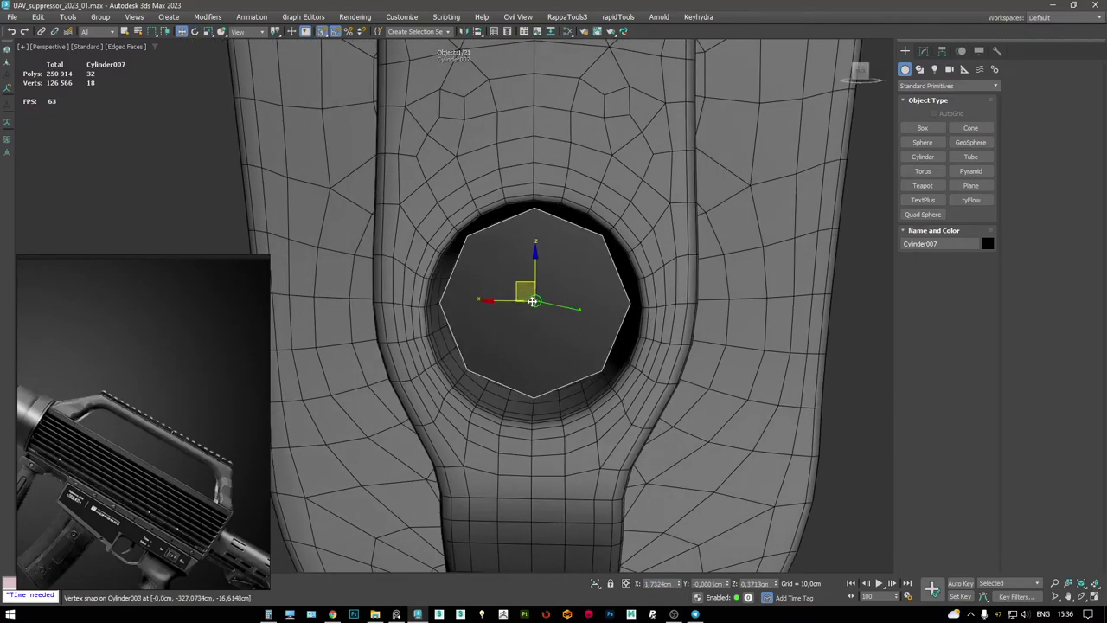
middle_click_drag(527, 295, 589, 273, "alt")
key("F3")
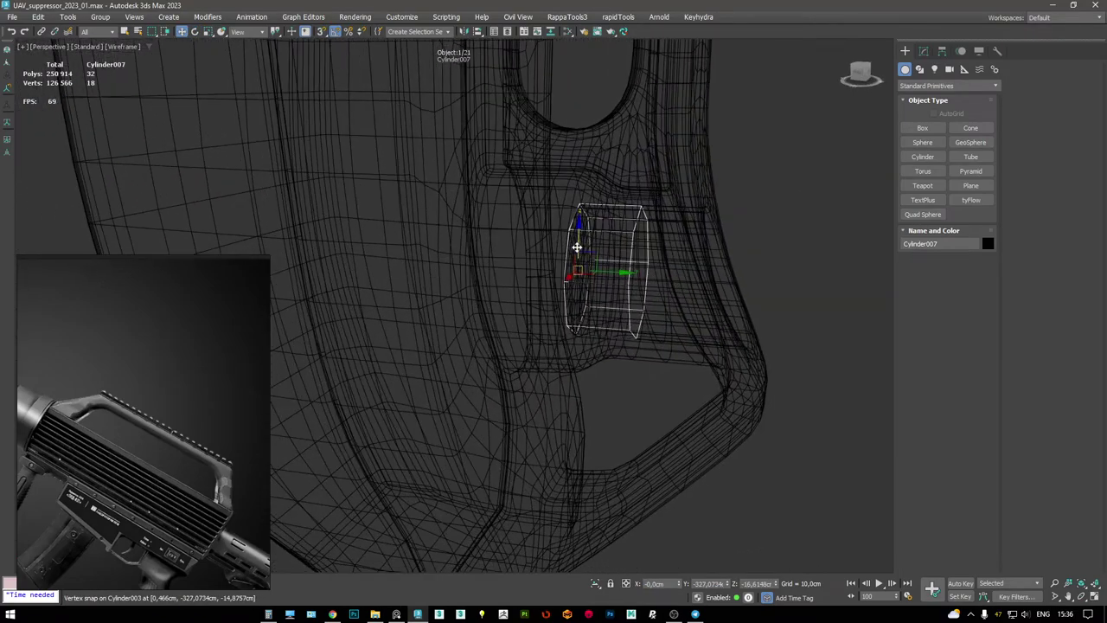
scroll(588, 274, "up", 2)
left_click_drag(574, 276, 560, 275)
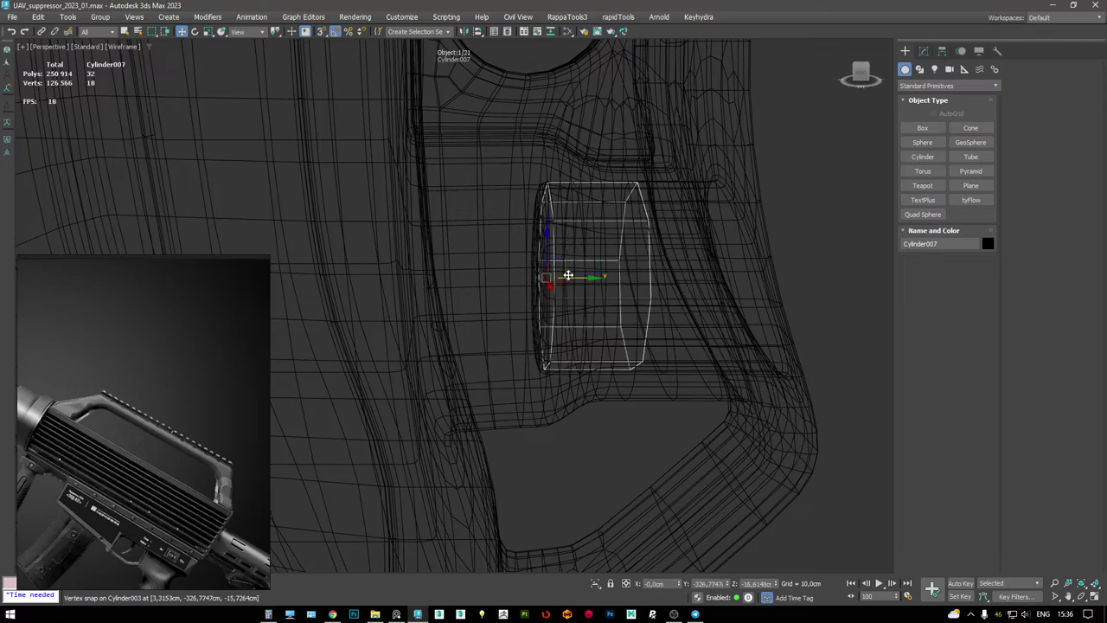
- Delete the cylinder's unwanted end face and select the remaining cap face
key("5")
mouse_move(558, 279)
middle_mouse_down("alt")
mouse_move(571, 285)
mouse_move(569, 247)
mouse_move(500, 262)
mouse_move(640, 250)
middle_mouse_up("alt")
left_click(610, 236)
key("4")
left_click(524, 261)
key("Delete")
key("F3")
left_click(640, 250)
key("F3")
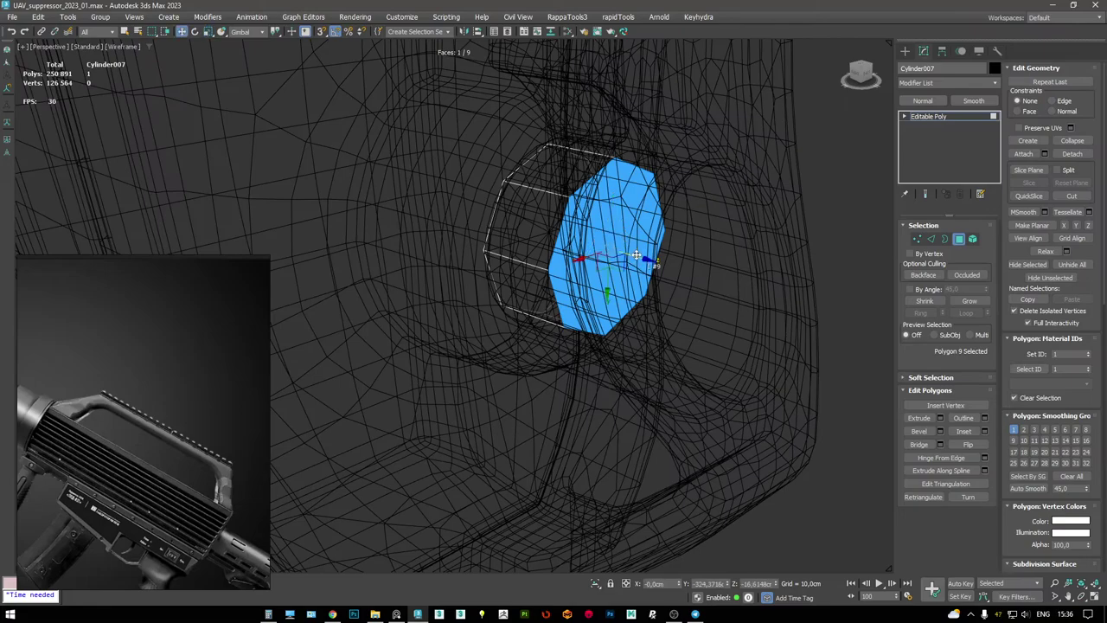
- Inset the cap face twice to add inner rings of faces
key("shift+e")
key("r")
key("F3")
key("F3")
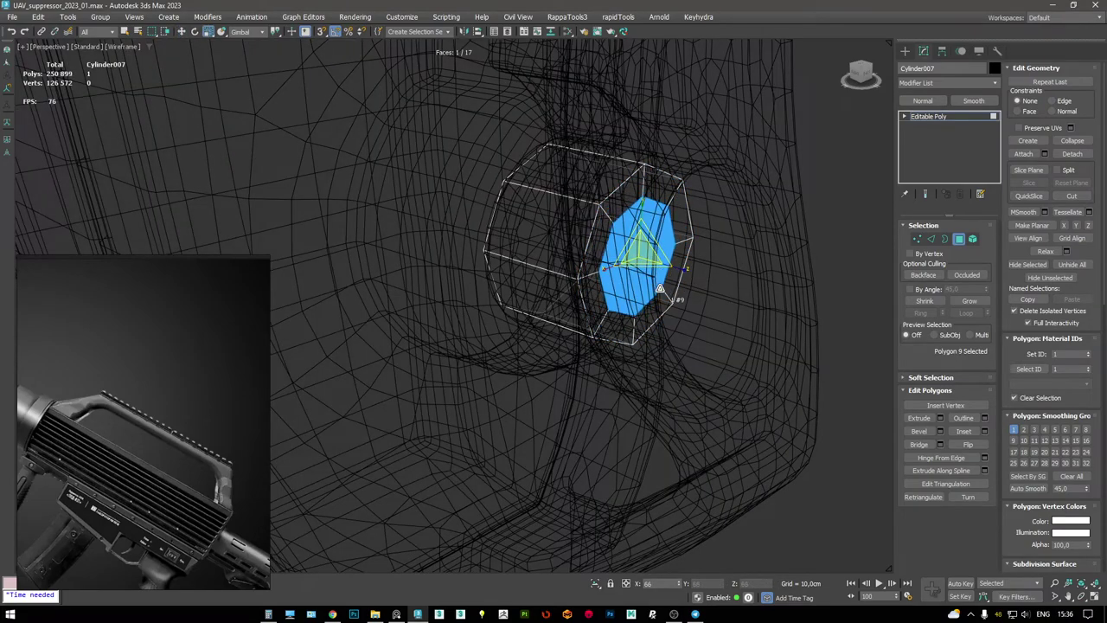
key("w")
mouse_move(646, 279)
middle_mouse_down("alt")
mouse_move(647, 256)
mouse_move(563, 234)
mouse_move(638, 278)
middle_mouse_up("alt")
key("shift+e")
- Extrude the selected edges with height 0 and width 0.3922cm
key("2")
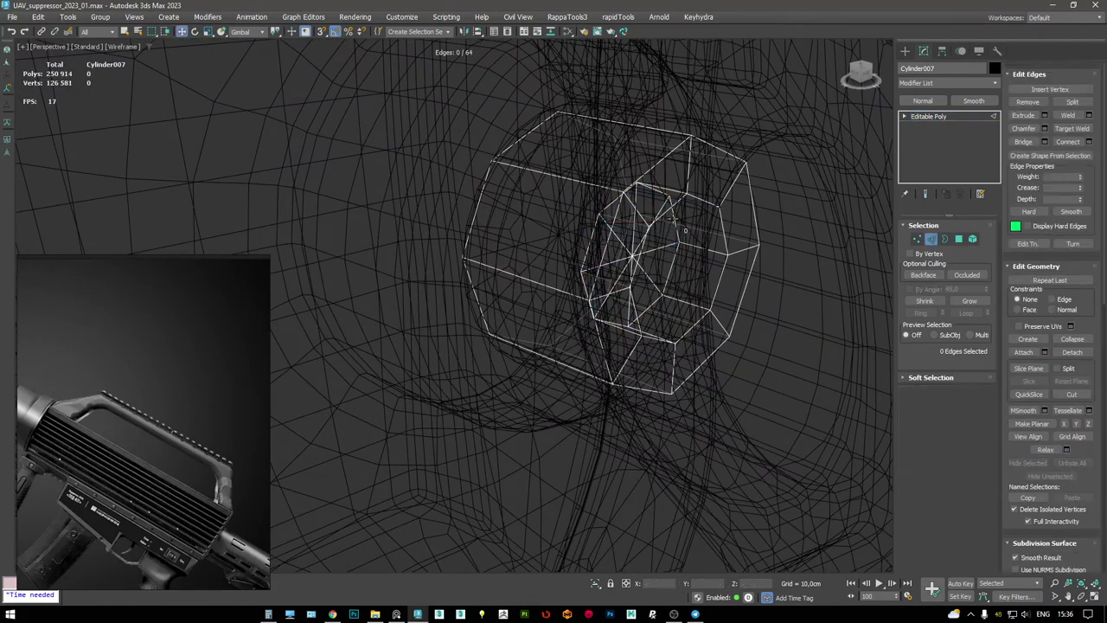
key("shift+e")
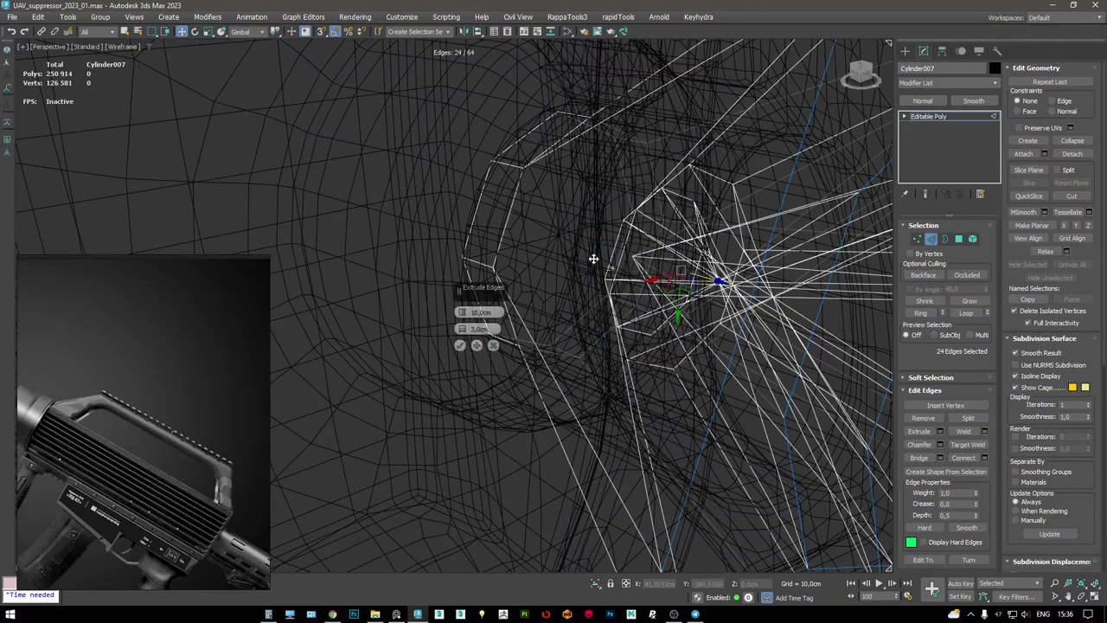
right_click(478, 311)
left_click_drag(479, 329, 481, 322)
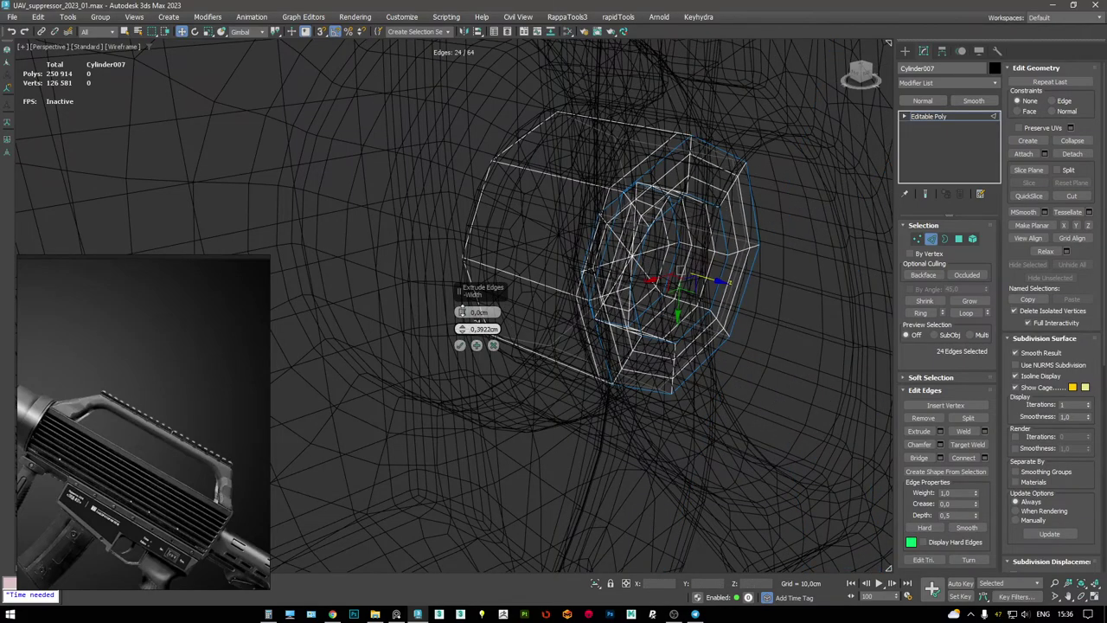
- Return to object level and apply TurboSmooth to the pin
left_click(936, 116)
key("F3")
middle_click_drag(554, 260, 655, 227, "alt")
key("2")
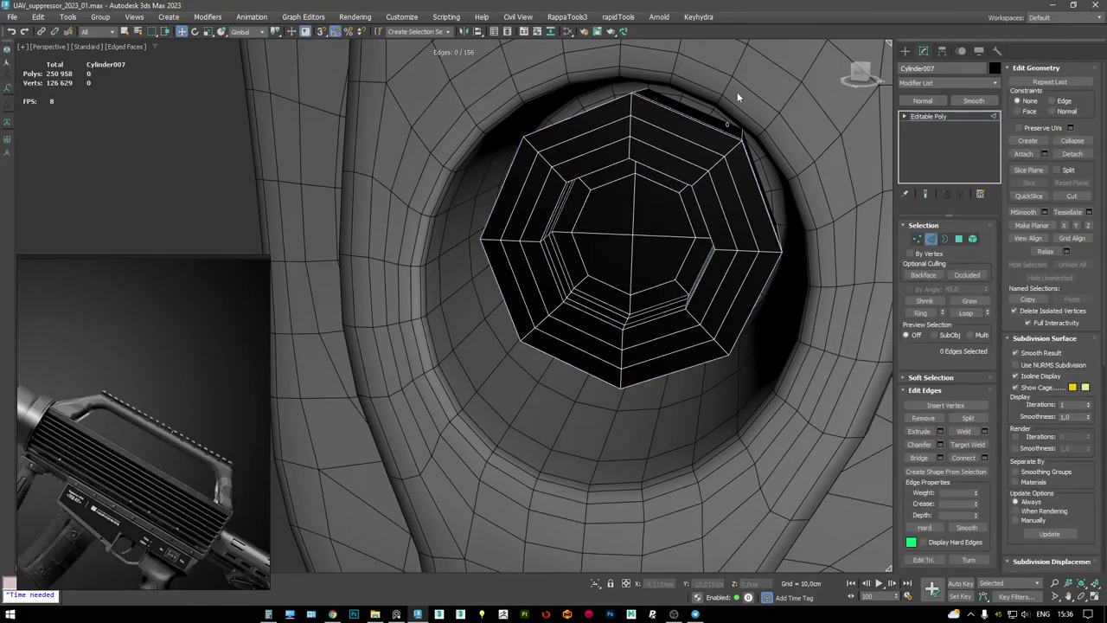
left_click(930, 116)
middle_click_drag(606, 259, 675, 234, "alt")
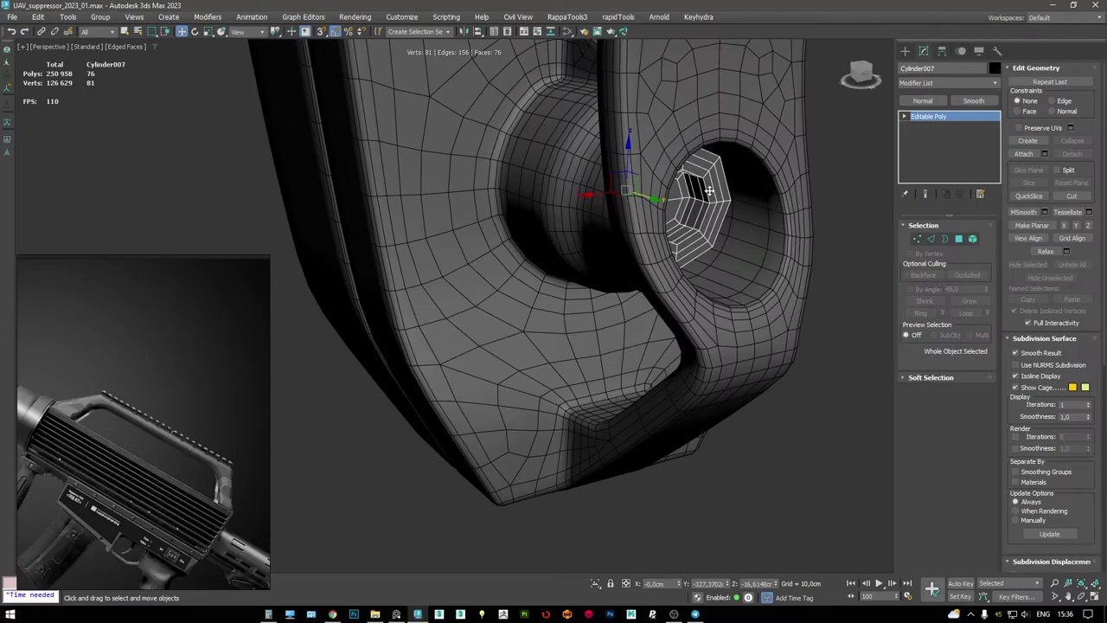
right_click(706, 186)
left_click(679, 175)
scroll(689, 180, "down", 10)
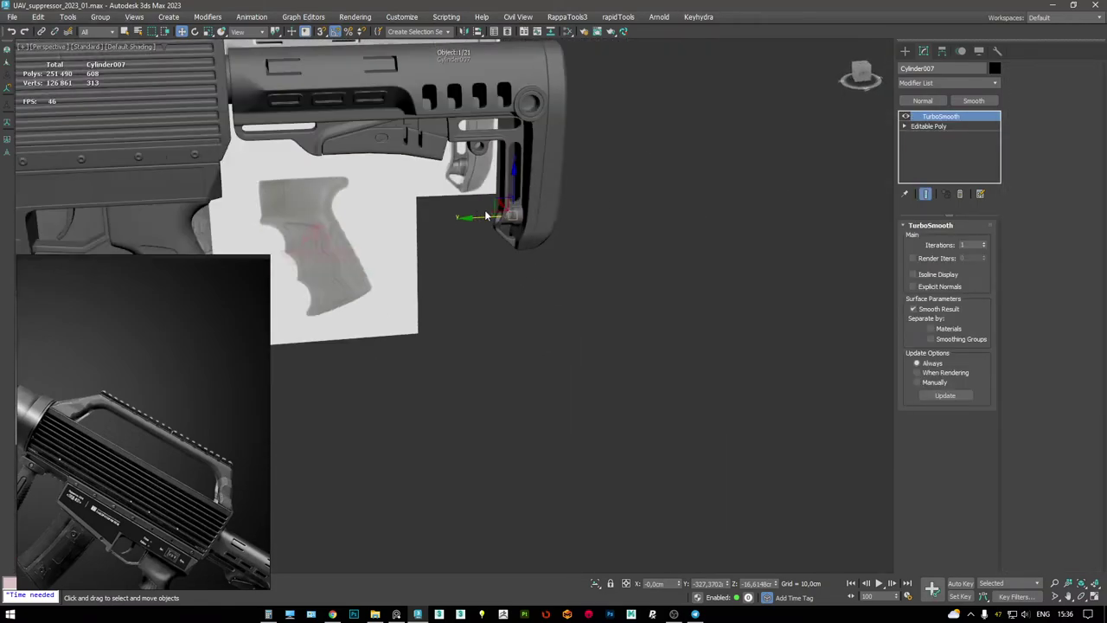
- Select the suppressor and turn off its TurboSmooth modifier
middle_click_drag(607, 204, 562, 259, "alt")
scroll(534, 156, "up", 5)
scroll(615, 234, "down", 4)
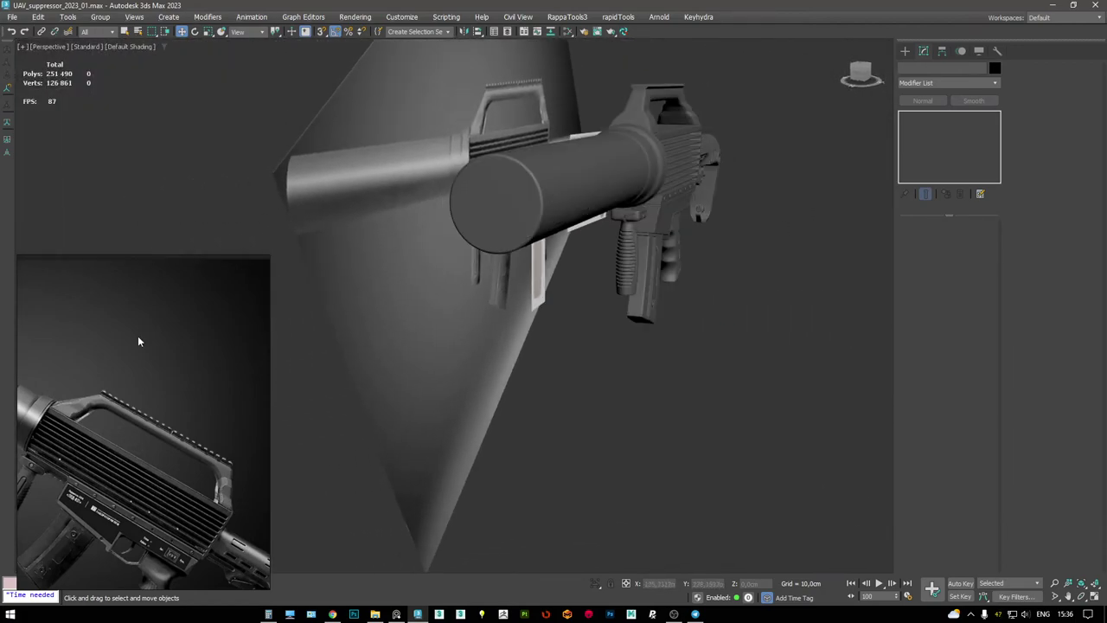
scroll(229, 409, "down", 3)
scroll(164, 389, "up", 3)
scroll(465, 185, "up", 5)
key("F4")
middle_click_drag(465, 185, 603, 169, "alt")
left_click(603, 168)
left_click(943, 136)
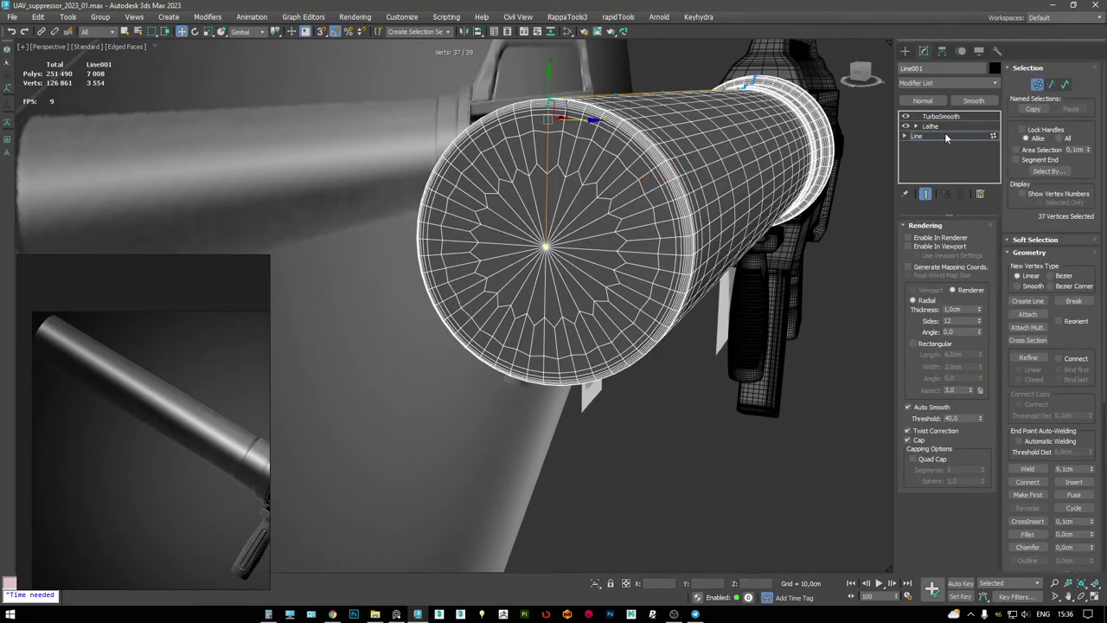
left_click(907, 116)
left_click(942, 116)
- Copy the suppressor as Line004 onto the temp layer, then reselect the original
mouse_move(571, 208)
middle_mouse_down("alt")
mouse_move(550, 195)
mouse_move(521, 205)
middle_mouse_up("alt")
key("ctrl+v")
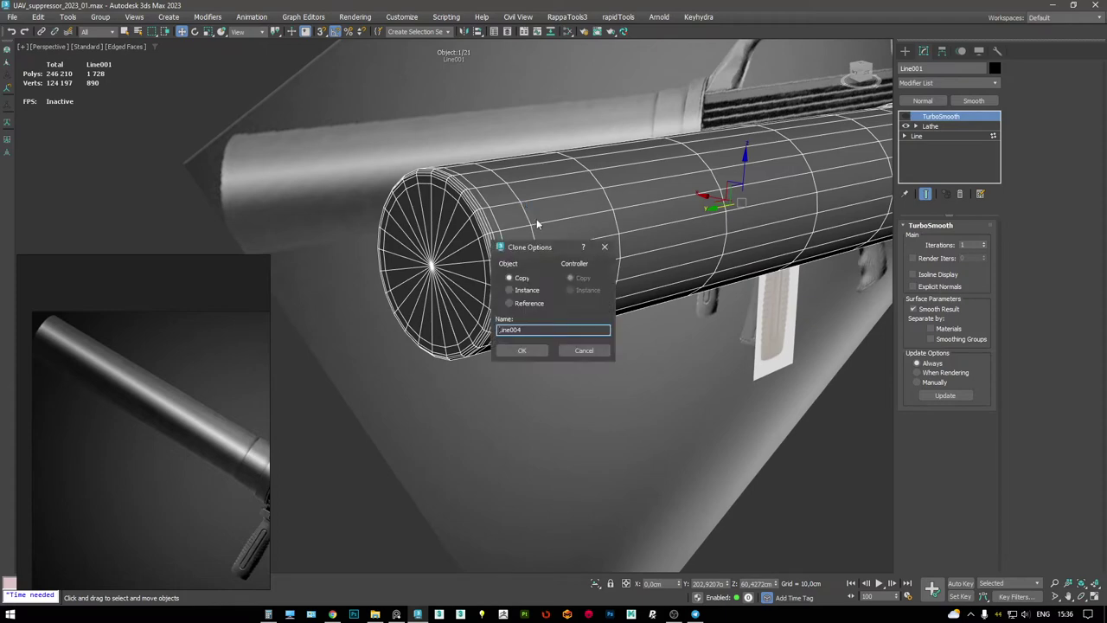
left_click(521, 351)
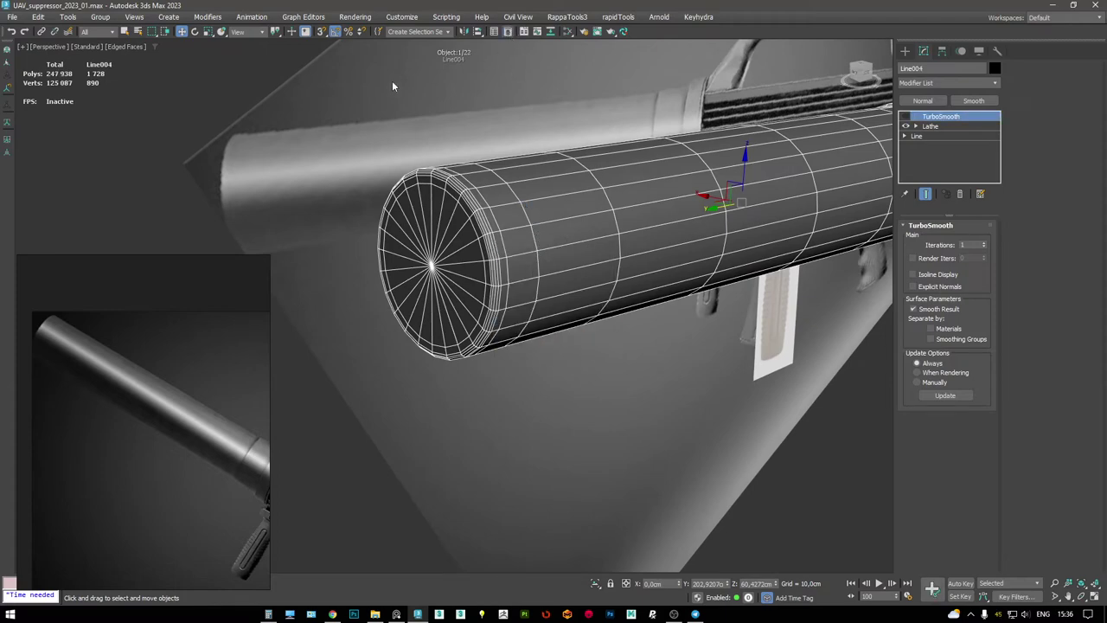
left_click(508, 31)
left_click(159, 95)
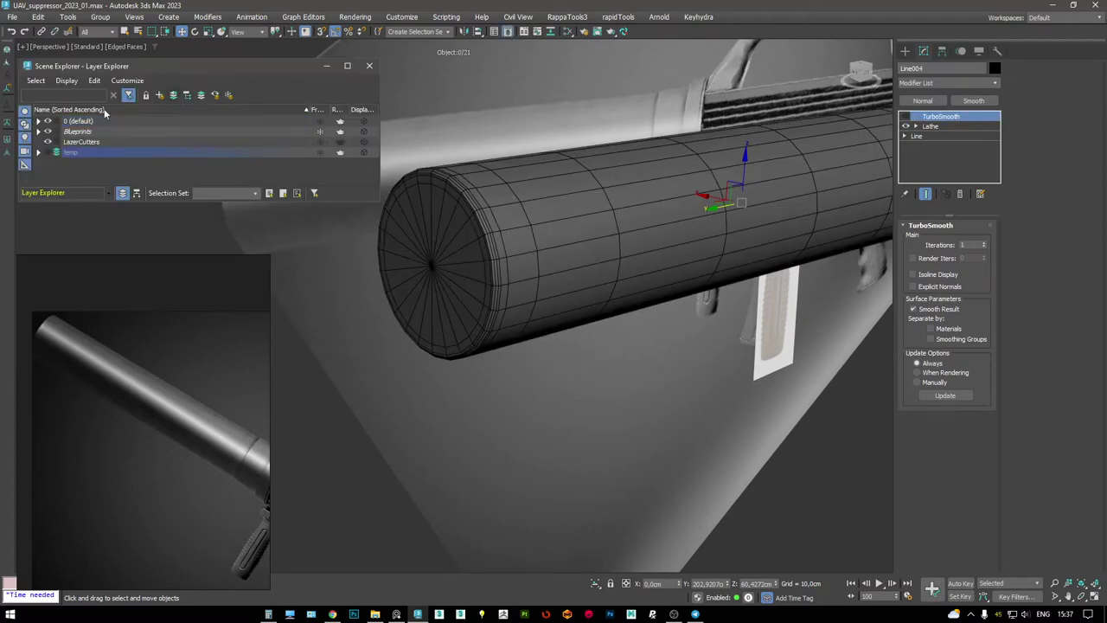
left_click(370, 67)
left_click(485, 251)
middle_click_drag(485, 251, 571, 234, "alt")
- Select the tube's end-cap faces out to the rim and Shift-clone a copy within the same object
key("1")
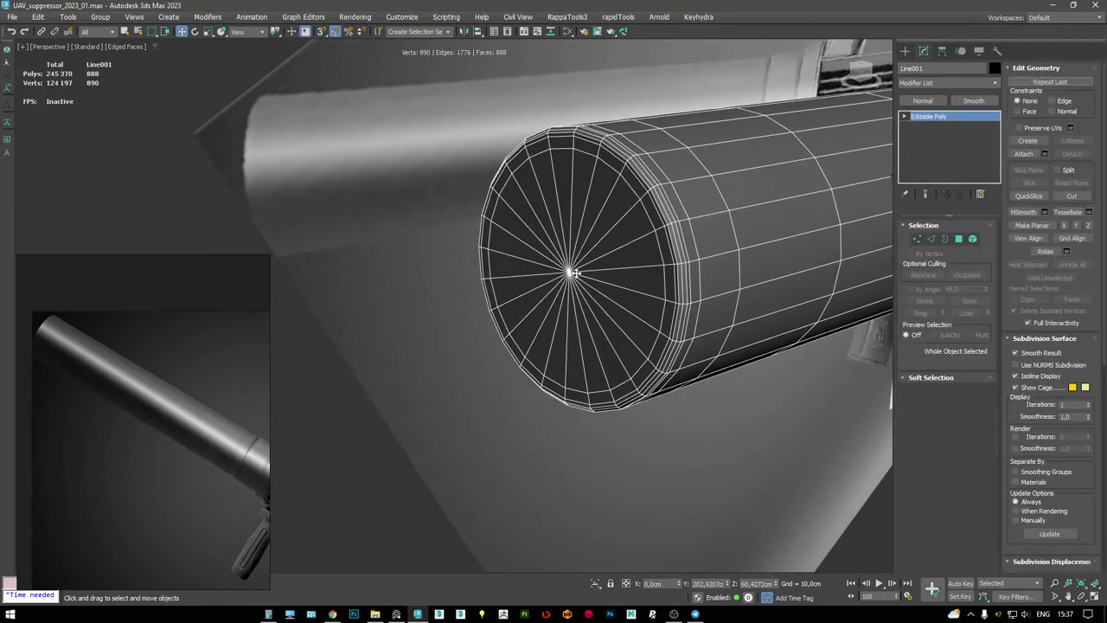
left_click(567, 272)
key("4")
middle_click_drag(586, 275, 607, 230, "alt")
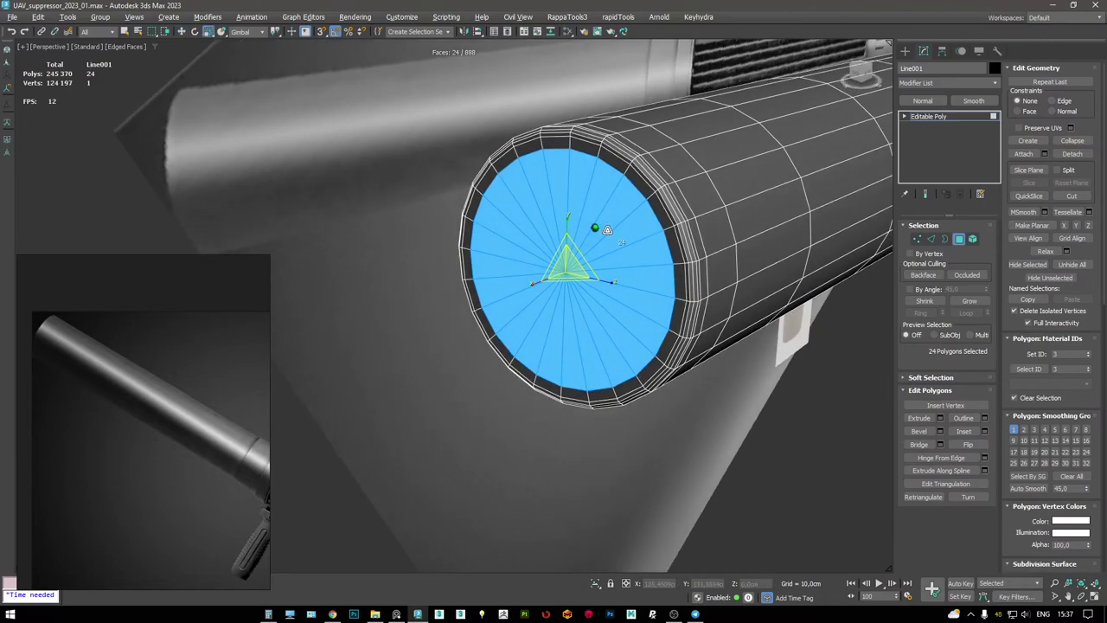
left_click_drag(567, 263, 568, 260)
key("w")
middle_click_drag(597, 251, 618, 258, "alt")
left_click_drag(558, 279, 548, 277, "shift")
middle_click_drag(548, 278, 624, 263, "alt")
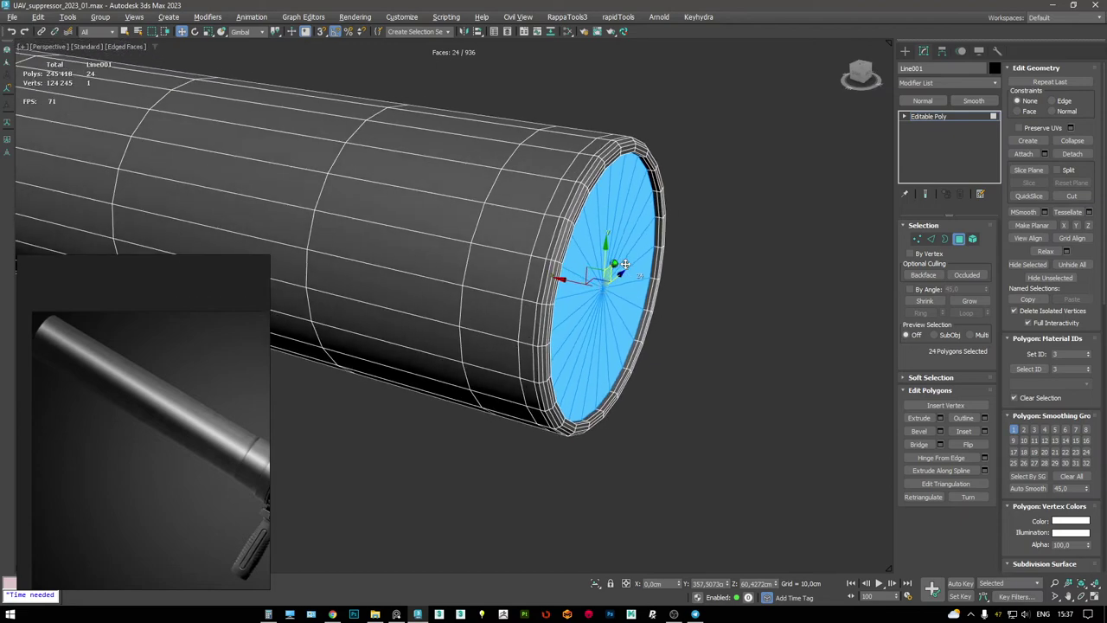
left_click_drag(582, 281, 649, 288, "shift")
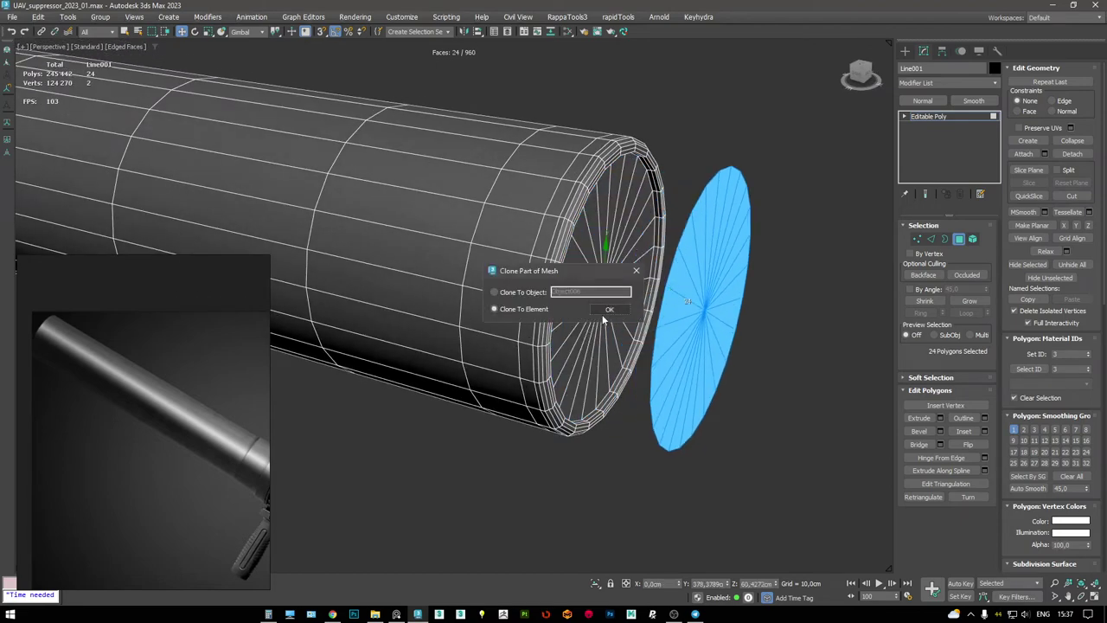
left_click(621, 294)
- Push the copied cap disc into the tube and slide it along, undoing an accidental extra copy
key("1")
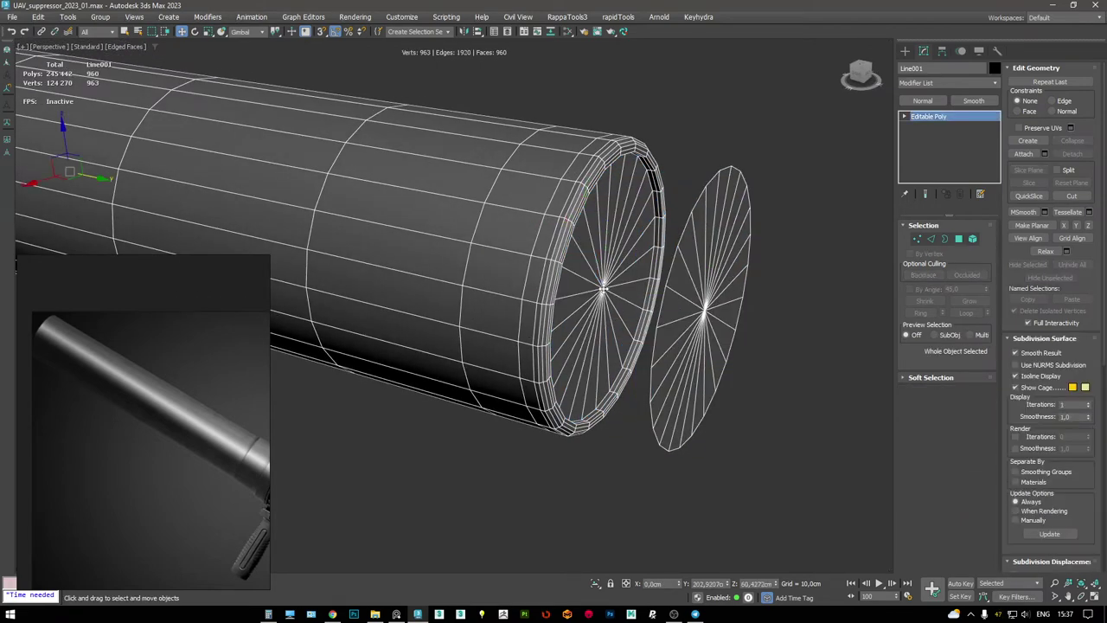
key("ctrl+4")
scroll(638, 259, "up", 4)
scroll(637, 272, "down", 3)
middle_click_drag(637, 271, 591, 336, "alt")
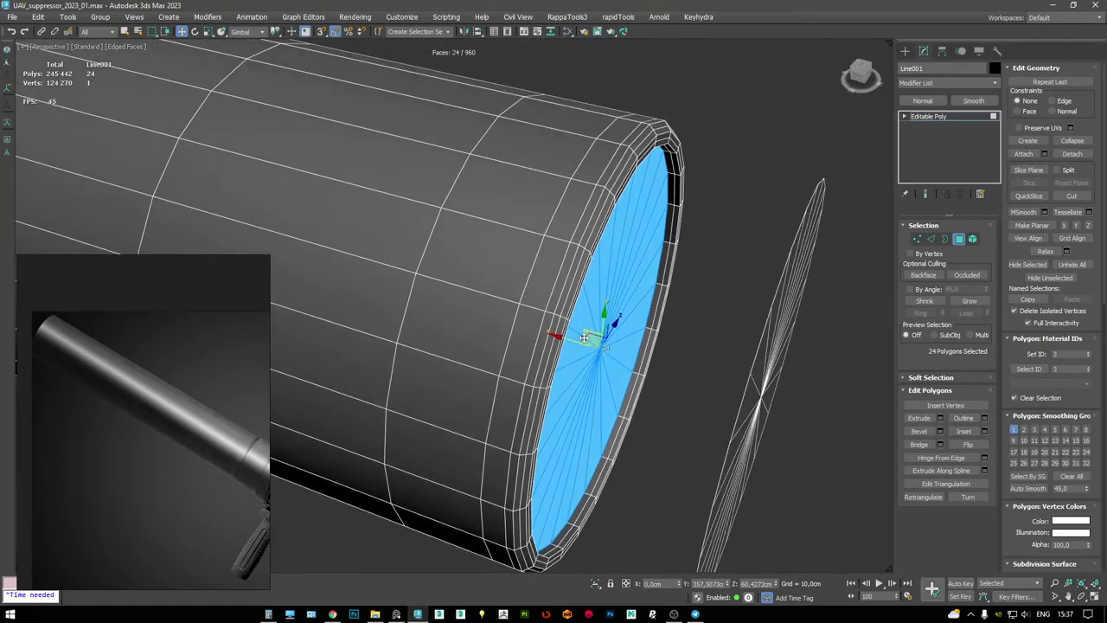
key("F3")
left_click_drag(570, 339, 342, 238, "shift")
scroll(588, 282, "down", 3)
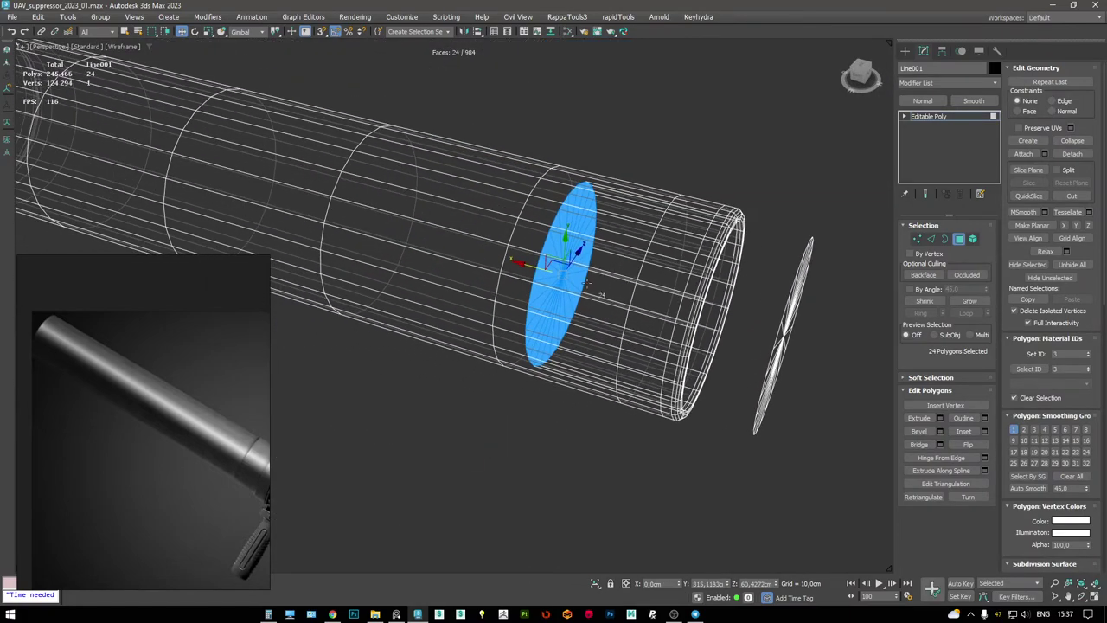
left_click_drag(536, 272, 489, 260)
scroll(484, 260, "up", 2)
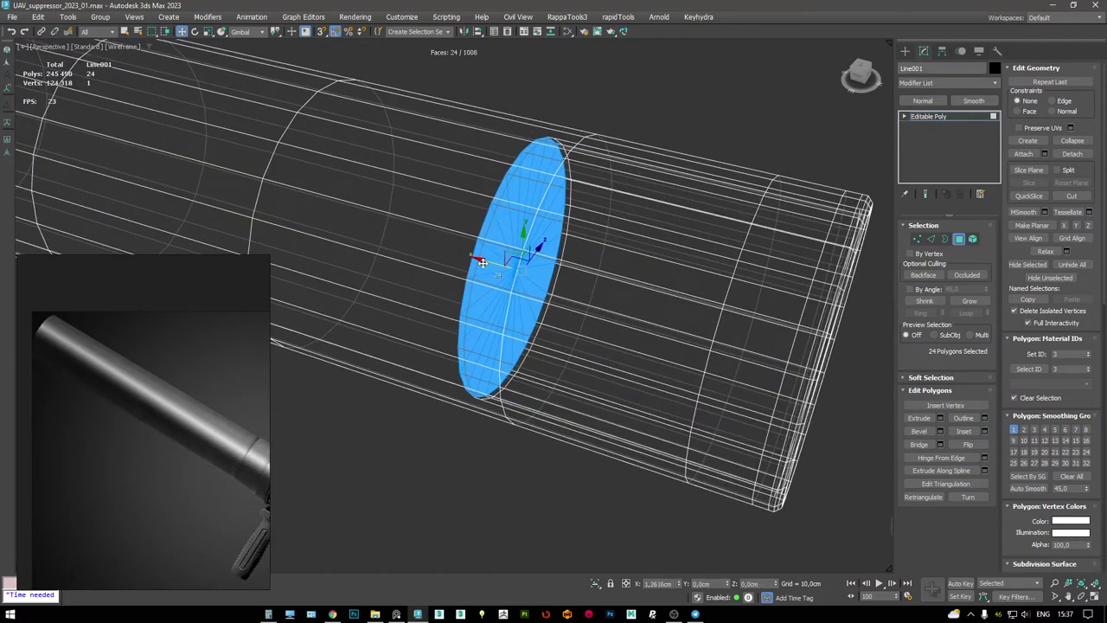
key("r")
key("ctrl+z")
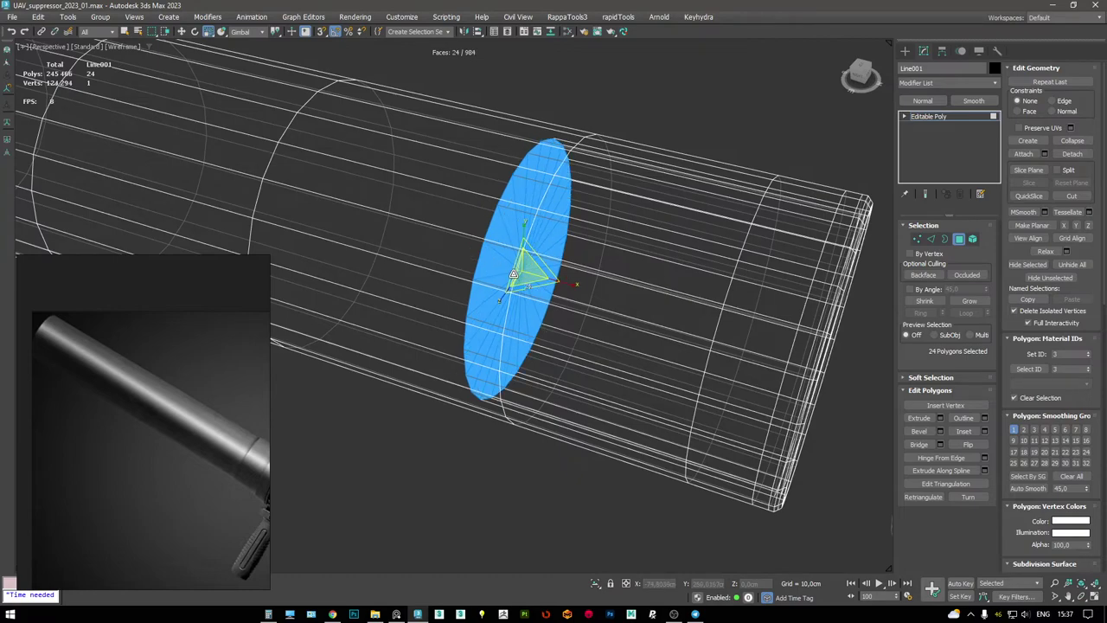
key("w")
- Chamfer the disc's edge ring by about 8.6 cm
middle_click_drag(492, 263, 524, 261, "alt")
key("r")
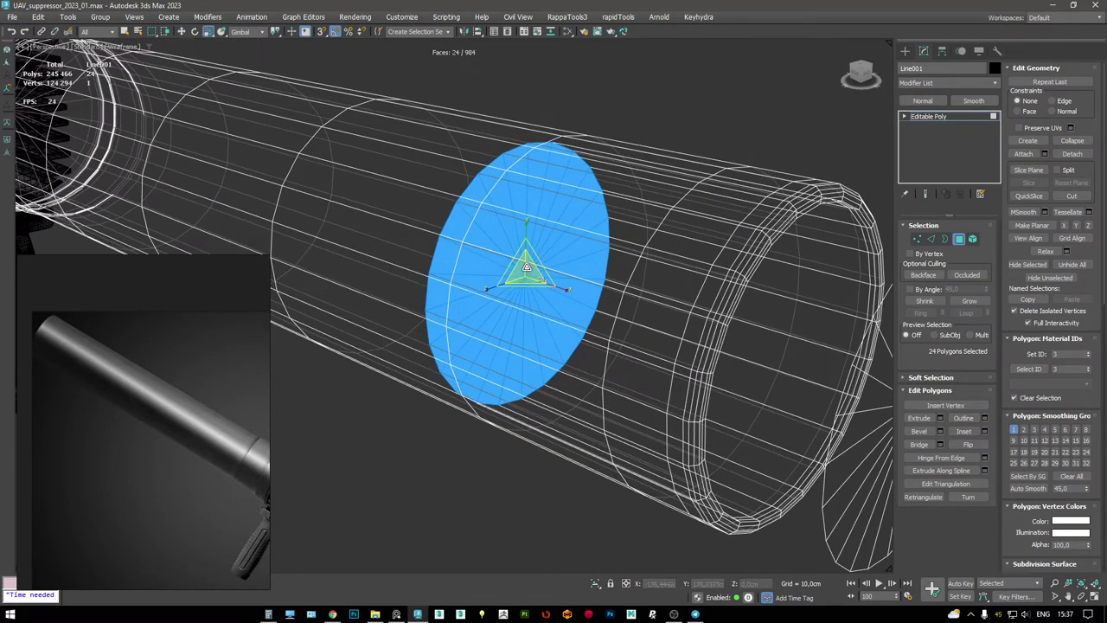
key("2")
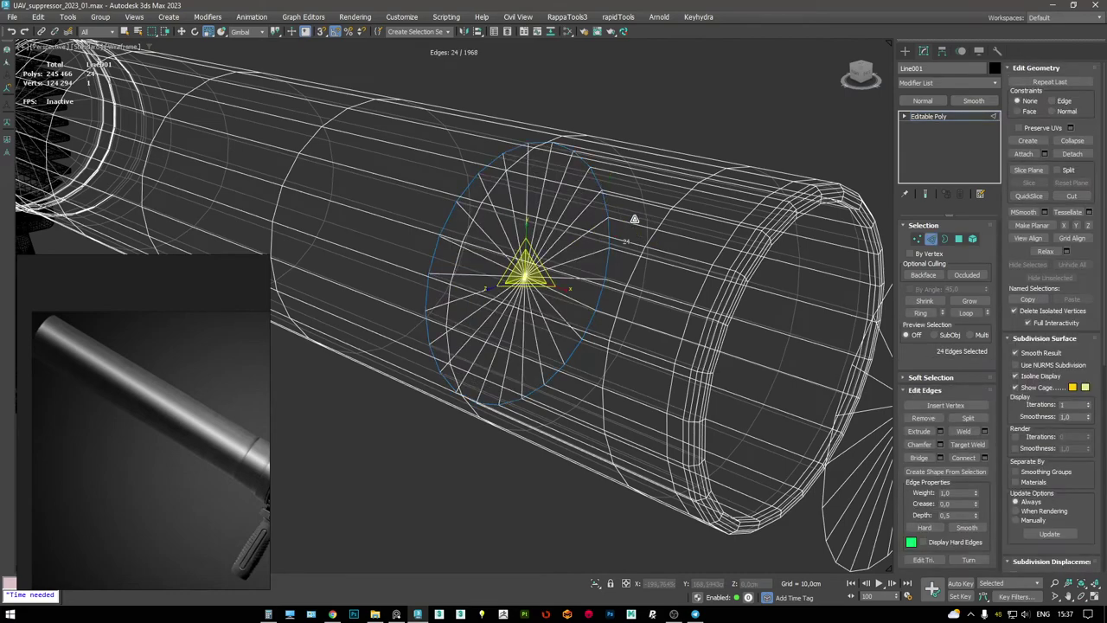
key("ctrl+shift+c")
left_click_drag(466, 333, 463, 342)
left_click(460, 430)
mouse_move(460, 429)
middle_mouse_down("alt")
mouse_move(574, 329)
mouse_move(549, 302)
mouse_move(523, 311)
mouse_move(528, 353)
mouse_move(600, 281)
mouse_move(705, 266)
mouse_move(747, 277)
mouse_move(678, 286)
middle_mouse_up("alt")
key("F3")
- Nudge the tube's inner rim loop and position the disc element at the open tube end
key("w")
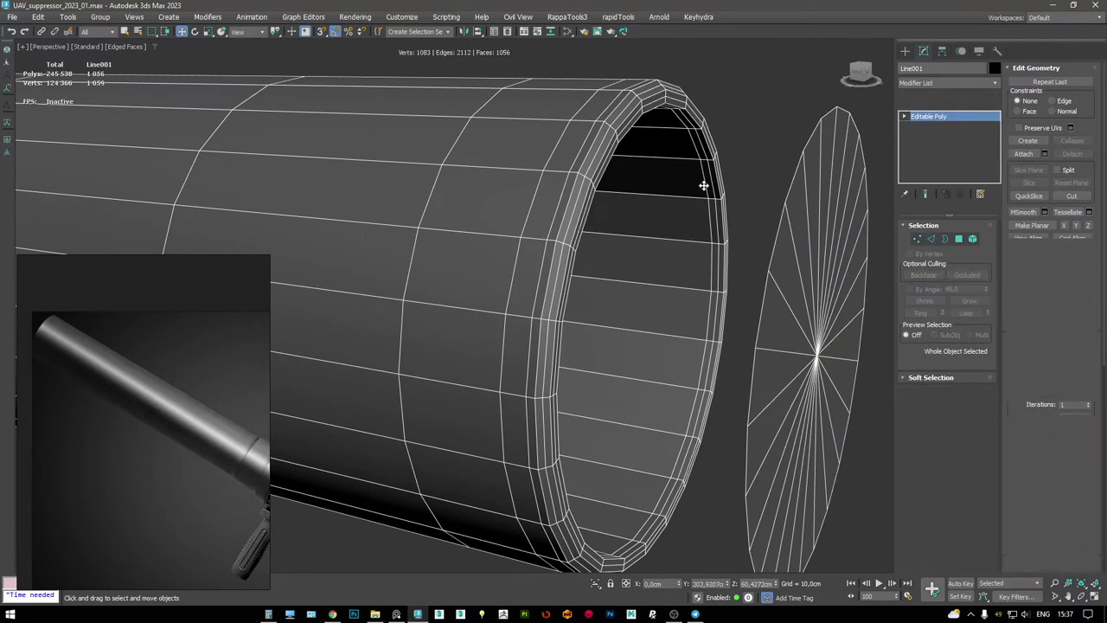
double_click(704, 185)
left_click_drag(598, 328, 592, 325)
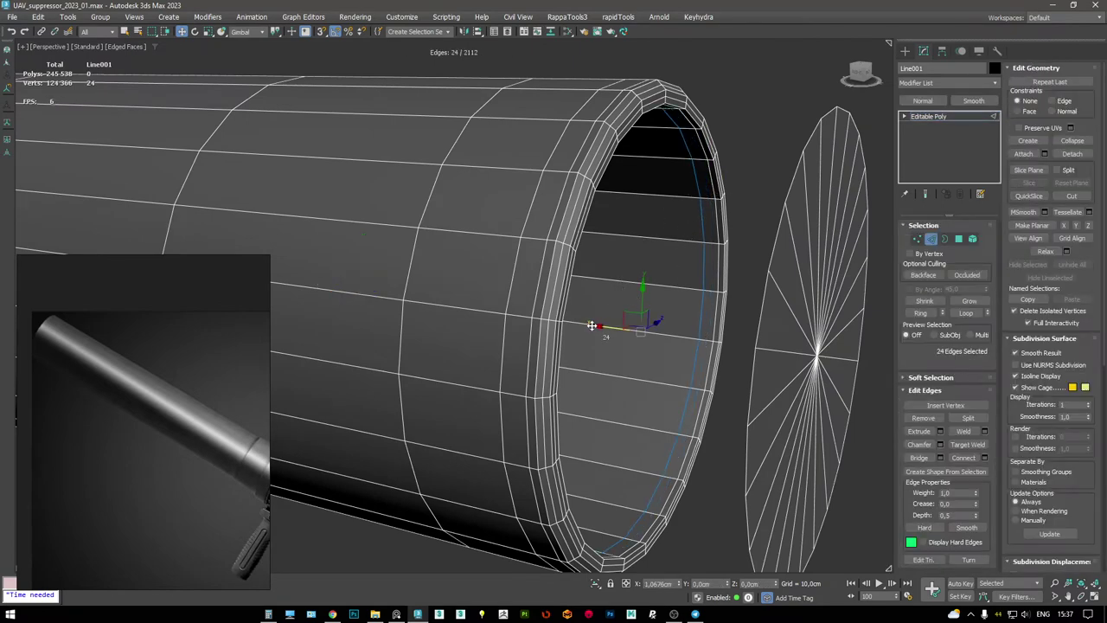
key("5")
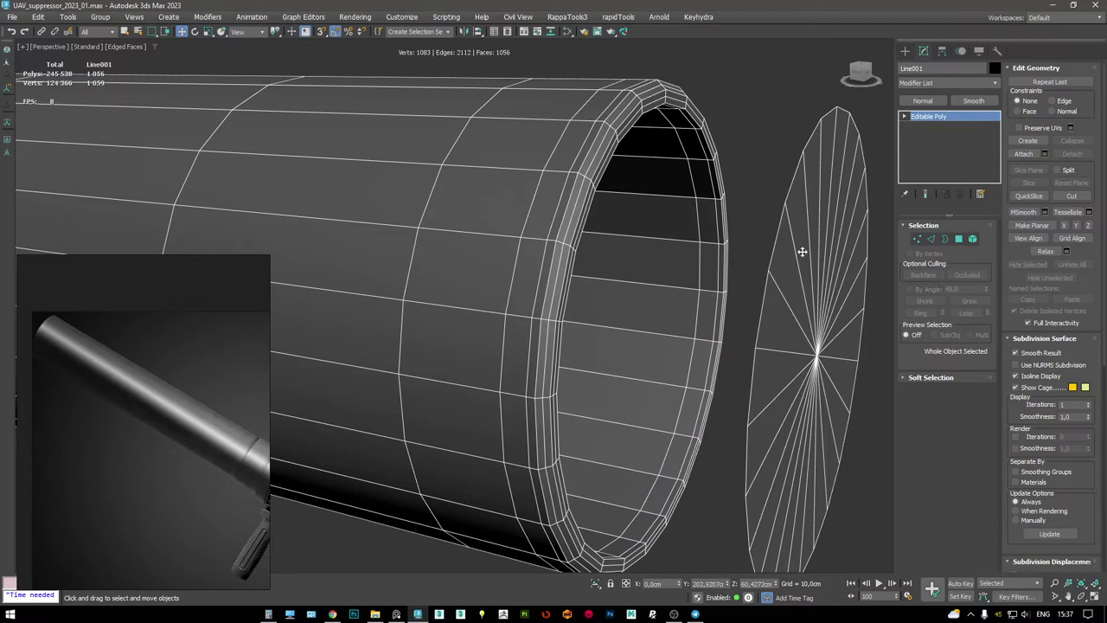
left_click(775, 283)
left_click_drag(780, 347, 647, 325)
key("r")
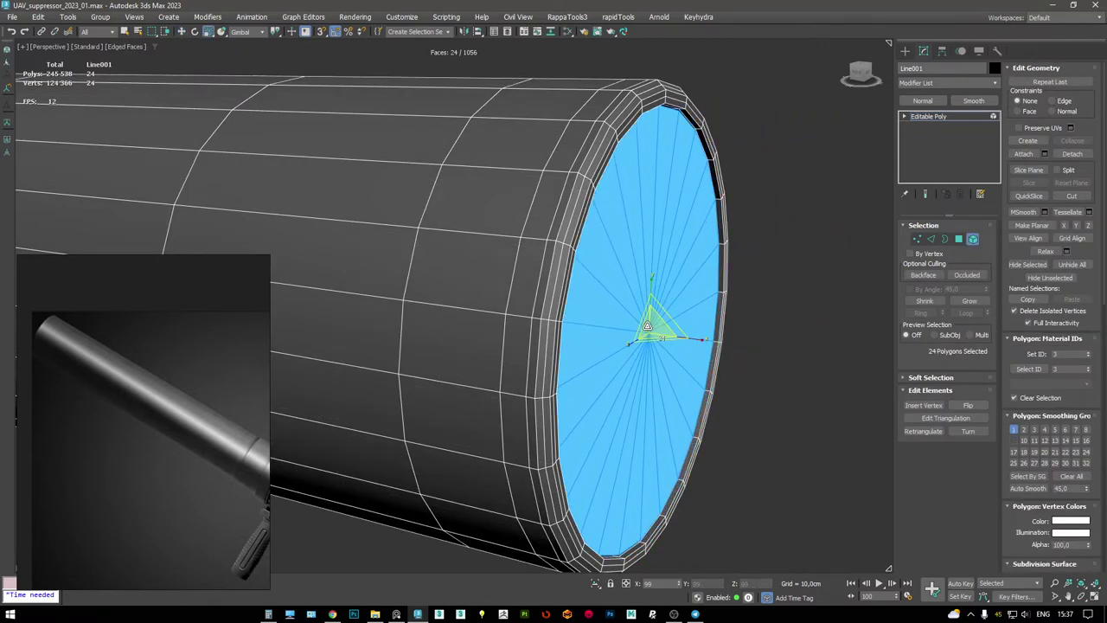
key("w")
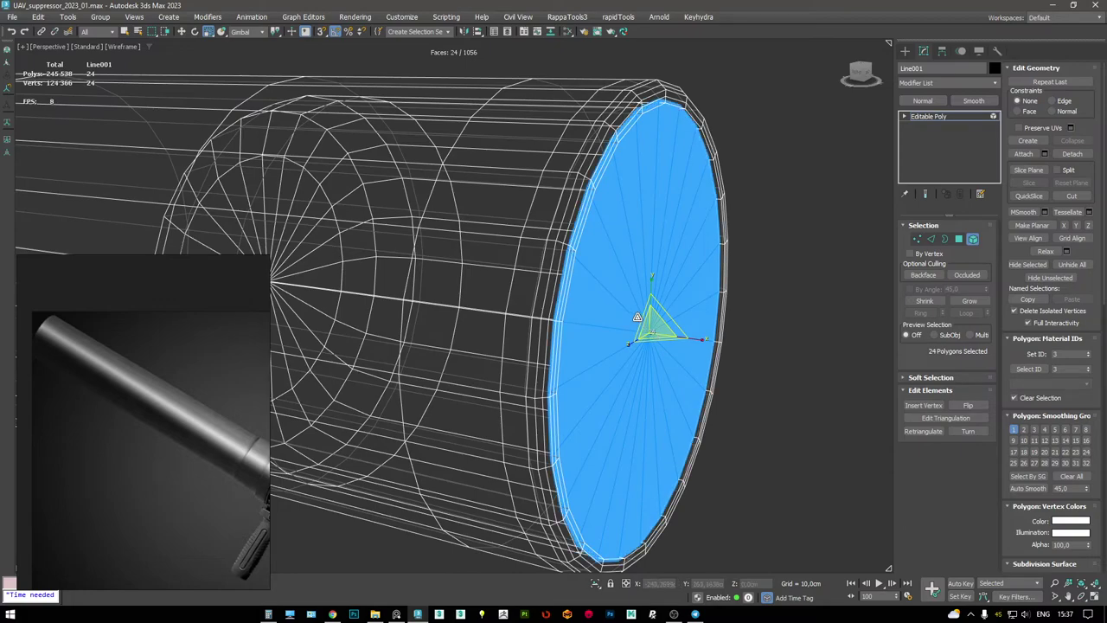
left_click_drag(623, 326, 663, 289)
- Clone the disc polygons as part of the mesh and flip the copy's normals
middle_click_drag(662, 289, 682, 289, "alt")
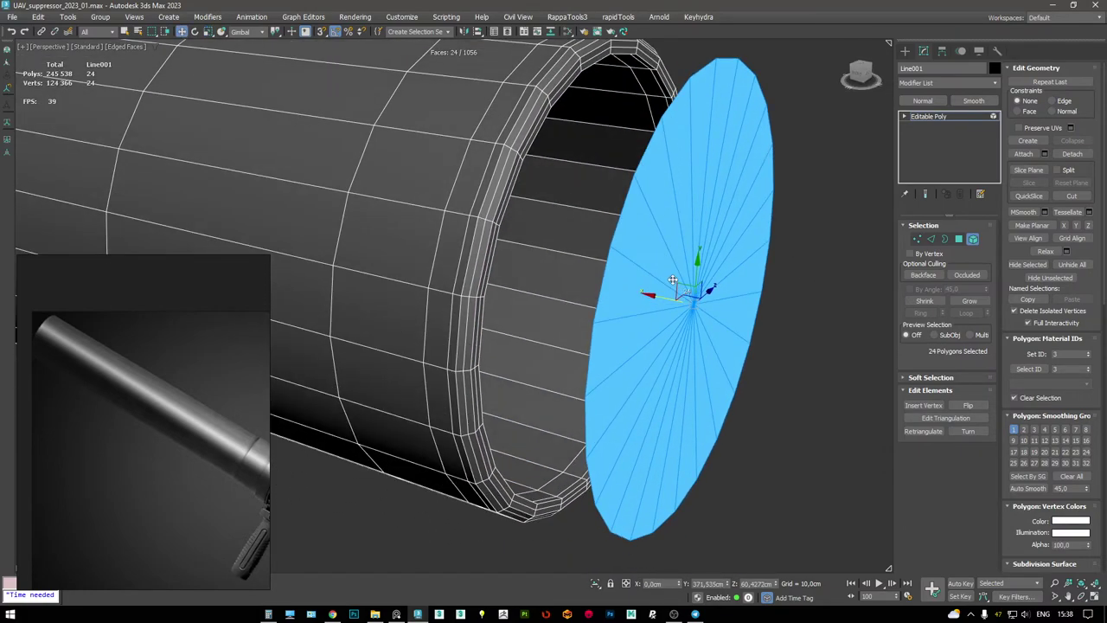
left_click_drag(662, 300, 648, 300, "shift")
left_click(607, 310)
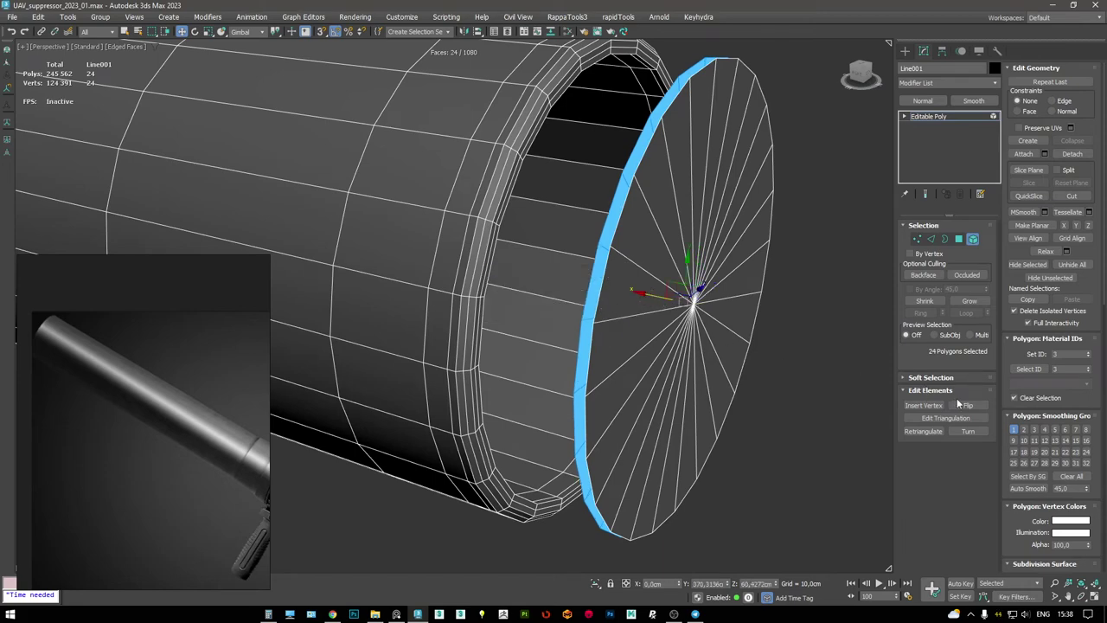
left_click(966, 404)
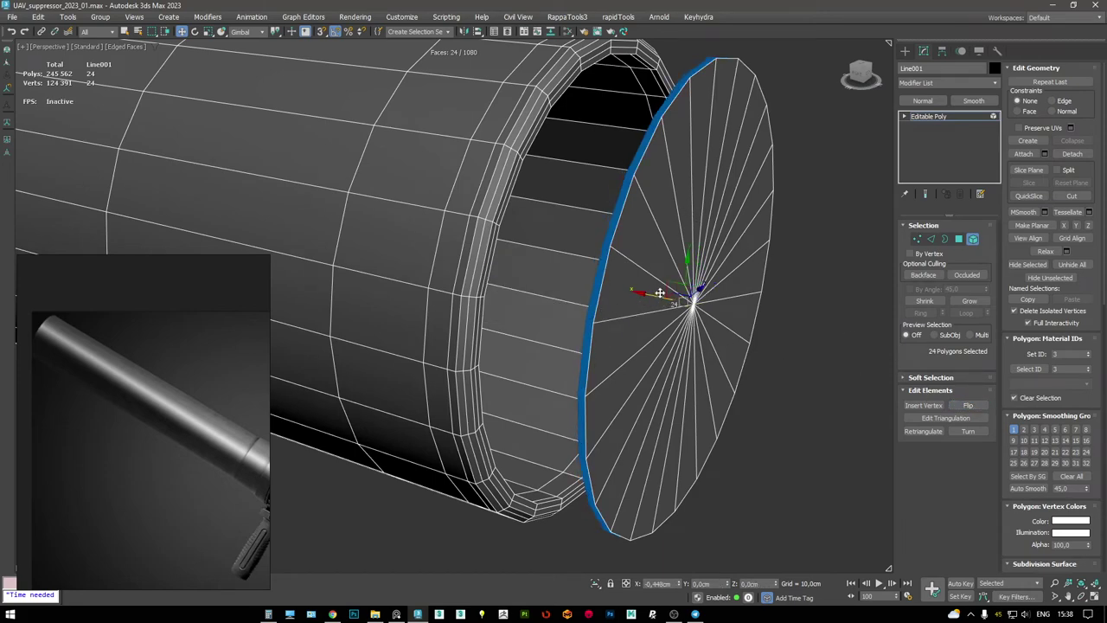
scroll(659, 292, "up", 5)
- Extrude the disc's two open border edge loops
key("3")
left_click(710, 73)
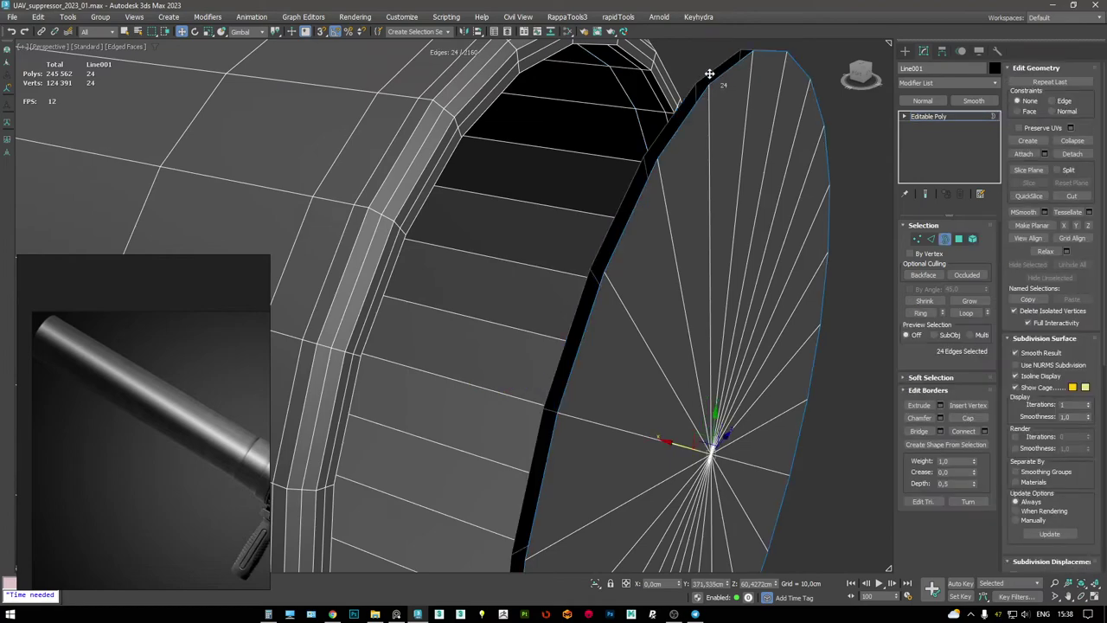
middle_click_drag(714, 72, 707, 173, "alt")
left_click(750, 121, "ctrl")
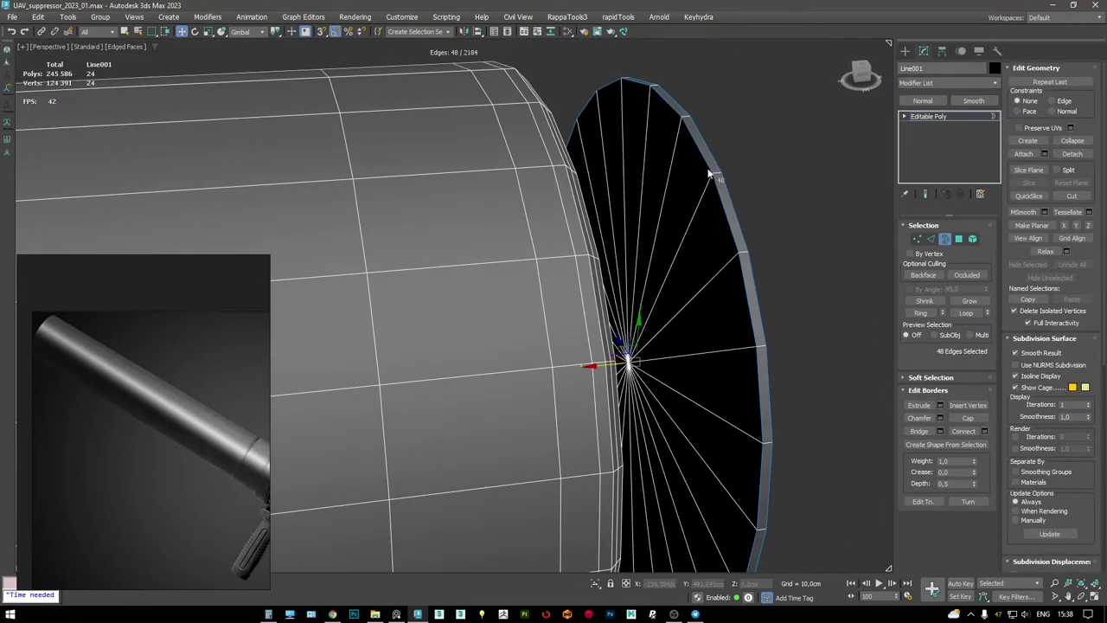
key("2")
key("shift+e")
left_click_drag(461, 325, 461, 339)
left_click(460, 345)
- Seat the finished cap disc inside the tube rim and return to object level
scroll(675, 259, "up", 8)
double_click(712, 238)
scroll(695, 255, "down", 6)
middle_click_drag(657, 285, 623, 286, "alt")
key("5")
left_click(625, 288)
scroll(624, 288, "down", 1)
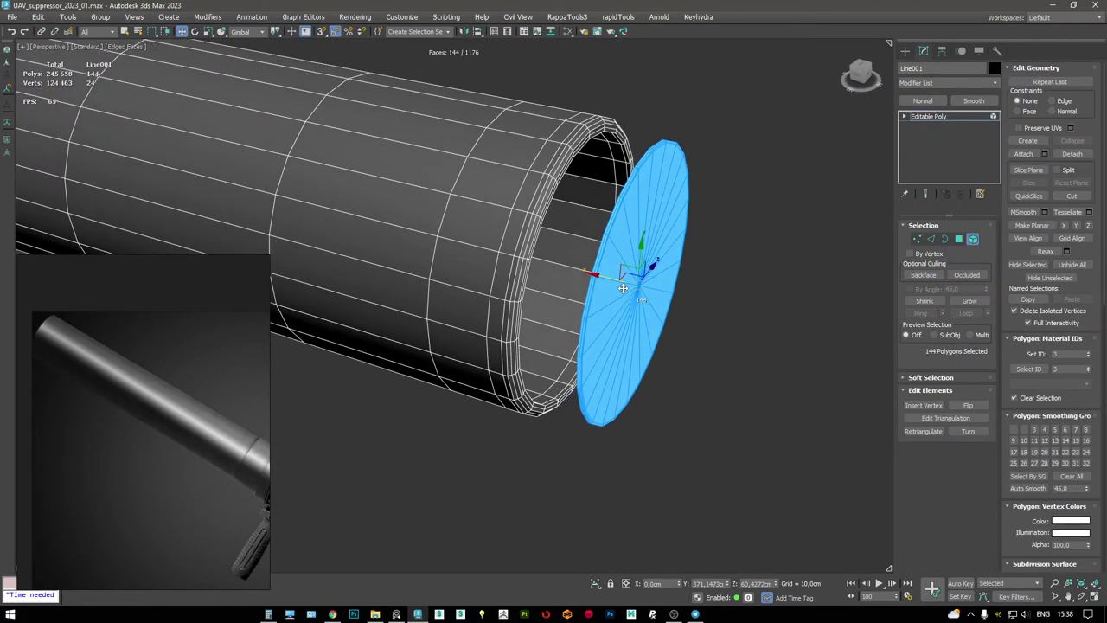
key("F4")
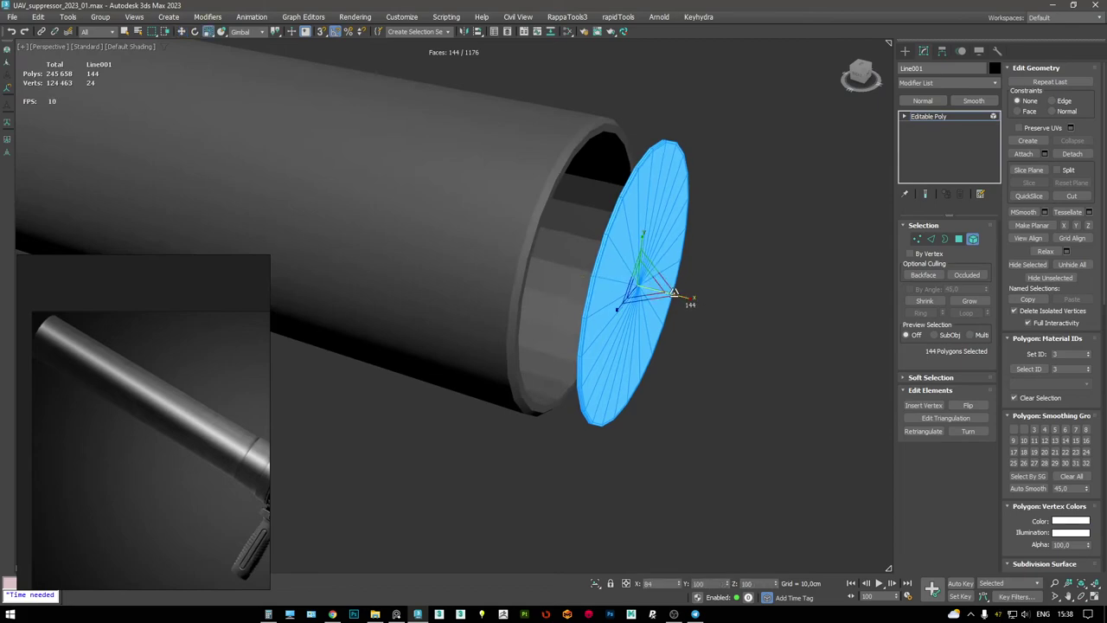
left_click_drag(613, 277, 545, 266)
key("F4")
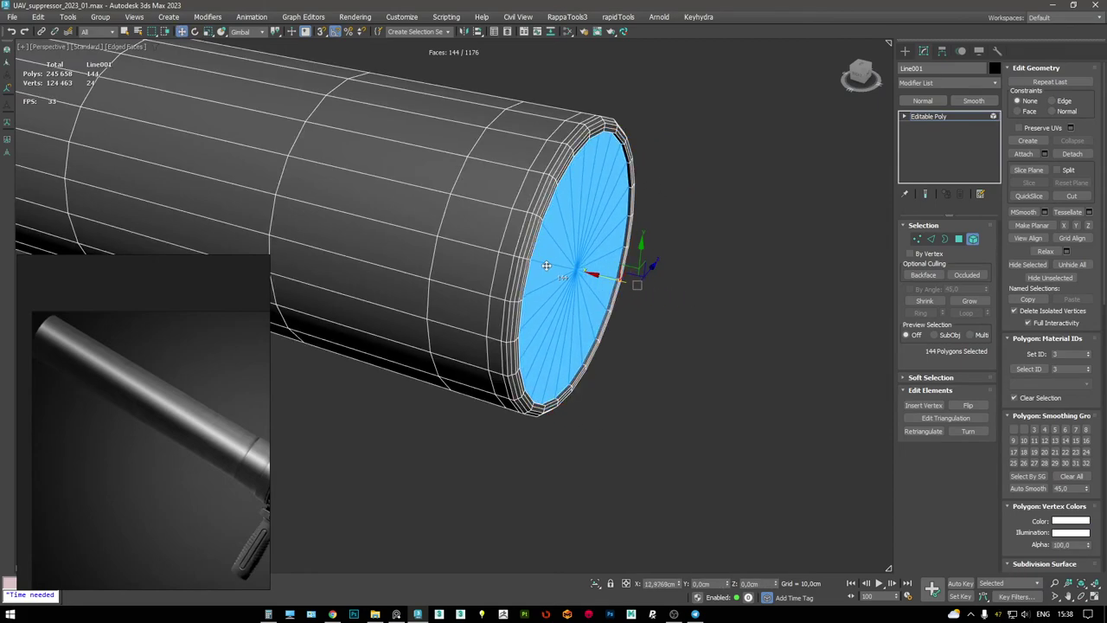
key("F4")
middle_click_drag(548, 266, 507, 205, "alt")
scroll(507, 205, "down", 3)
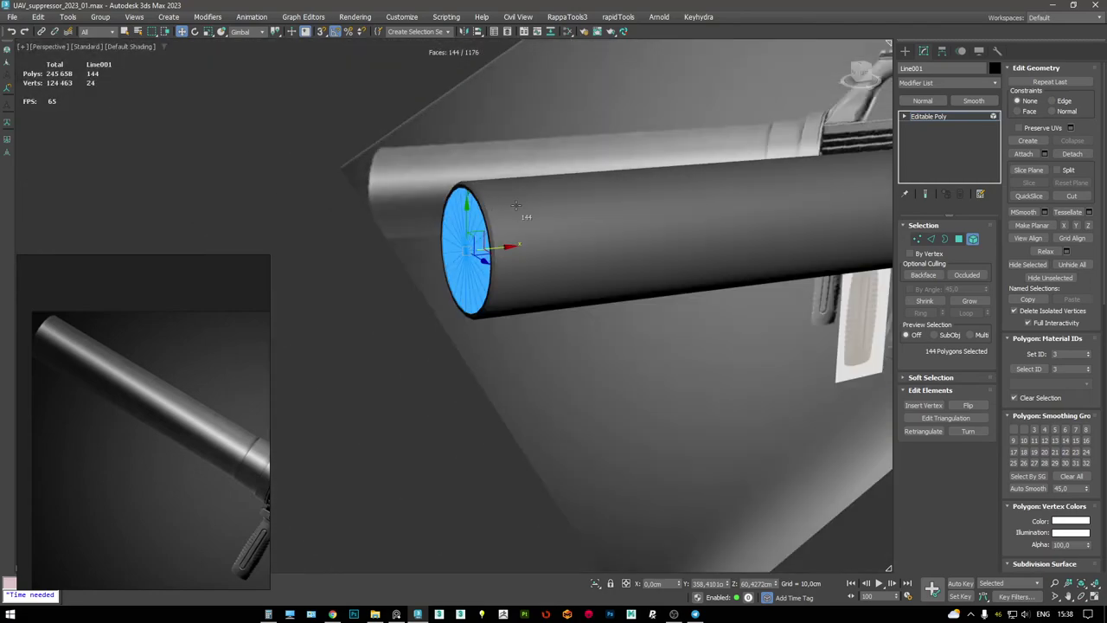
left_click(928, 116)
middle_click_drag(554, 285, 519, 284, "alt")
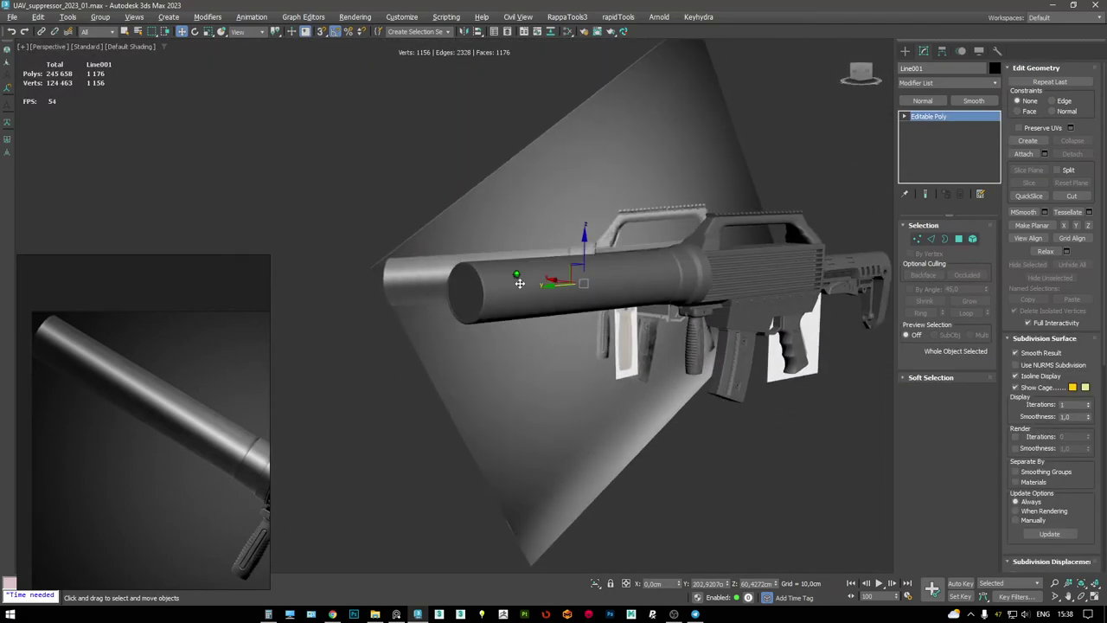
- Apply TurboSmooth to Line001 from the quad menu, then deselect it
scroll(600, 279, "up", 2)
mouse_move(600, 280)
middle_mouse_down("alt")
mouse_move(502, 262)
mouse_move(712, 331)
mouse_move(657, 285)
mouse_move(734, 185)
mouse_move(593, 295)
mouse_move(470, 299)
mouse_move(508, 330)
middle_mouse_up("alt")
key("F4")
scroll(522, 272, "up", 4)
right_click(532, 268)
left_click(535, 266)
key("F4")
scroll(537, 267, "down", 4)
left_click(712, 331)
- Inspect the smoothed rifle down to the magazine with Edged Faces toggled, then select the receiver
key("F4")
scroll(733, 185, "up", 3)
key("F4")
scroll(593, 294, "down", 2)
key("F4")
scroll(138, 419, "down", 5)
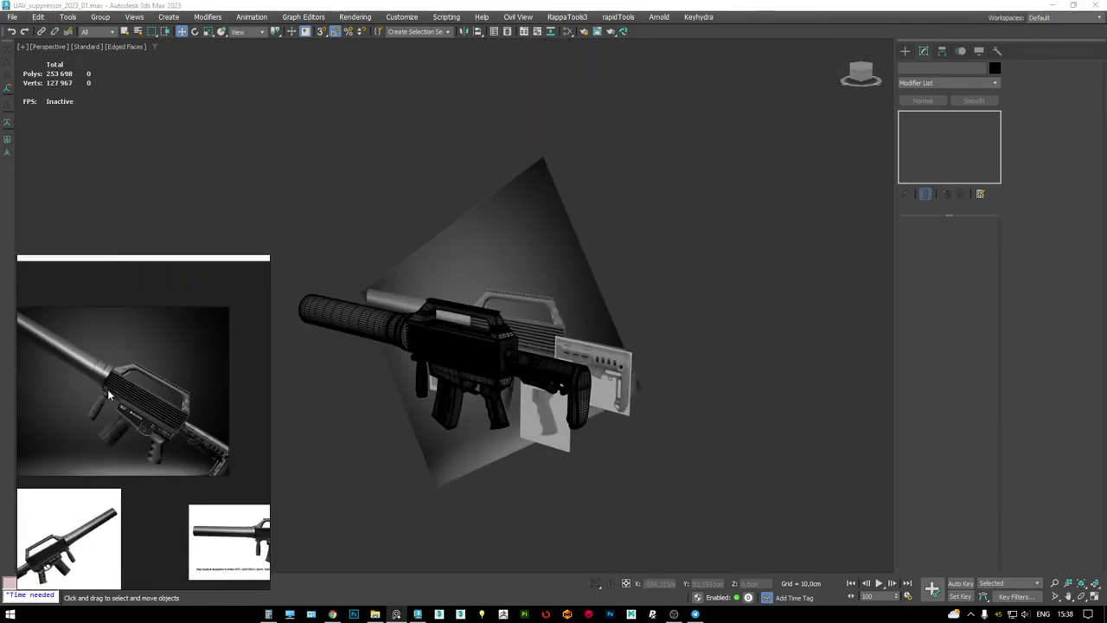
key("F4")
mouse_move(417, 340)
middle_mouse_down("alt")
mouse_move(473, 322)
mouse_move(485, 304)
mouse_move(471, 312)
mouse_move(463, 301)
mouse_move(474, 319)
mouse_move(419, 308)
mouse_move(417, 352)
mouse_move(665, 308)
mouse_move(650, 280)
mouse_move(655, 225)
mouse_move(658, 248)
mouse_move(573, 294)
middle_mouse_up("alt")
scroll(419, 308, "up", 5)
scroll(574, 294, "up", 10)
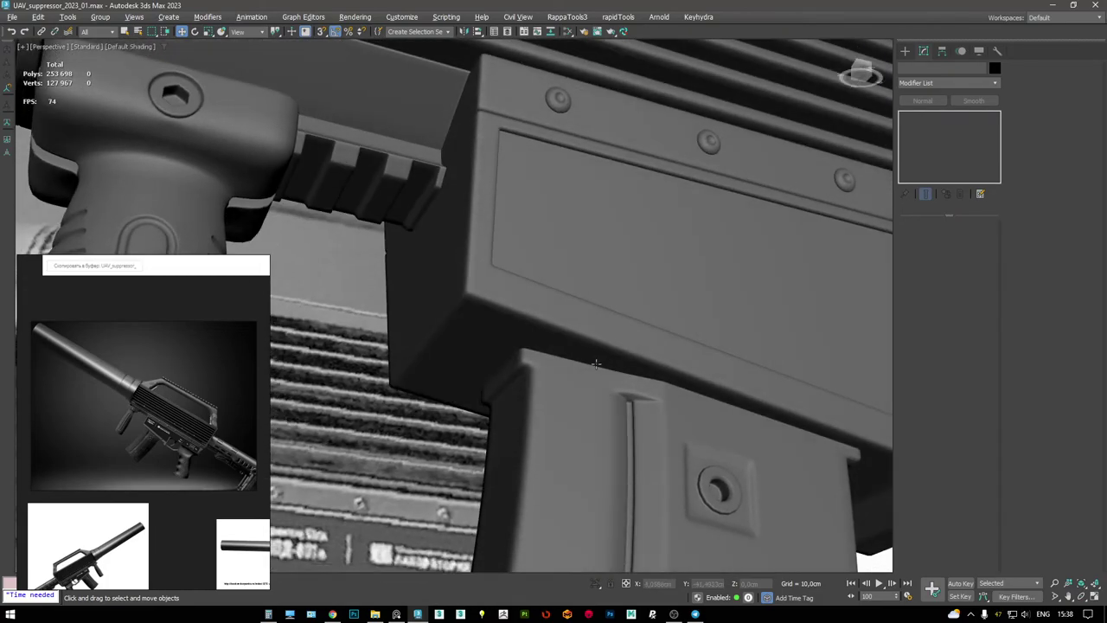
scroll(554, 200, "down", 3)
key("F4")
middle_click_drag(554, 201, 658, 173, "alt")
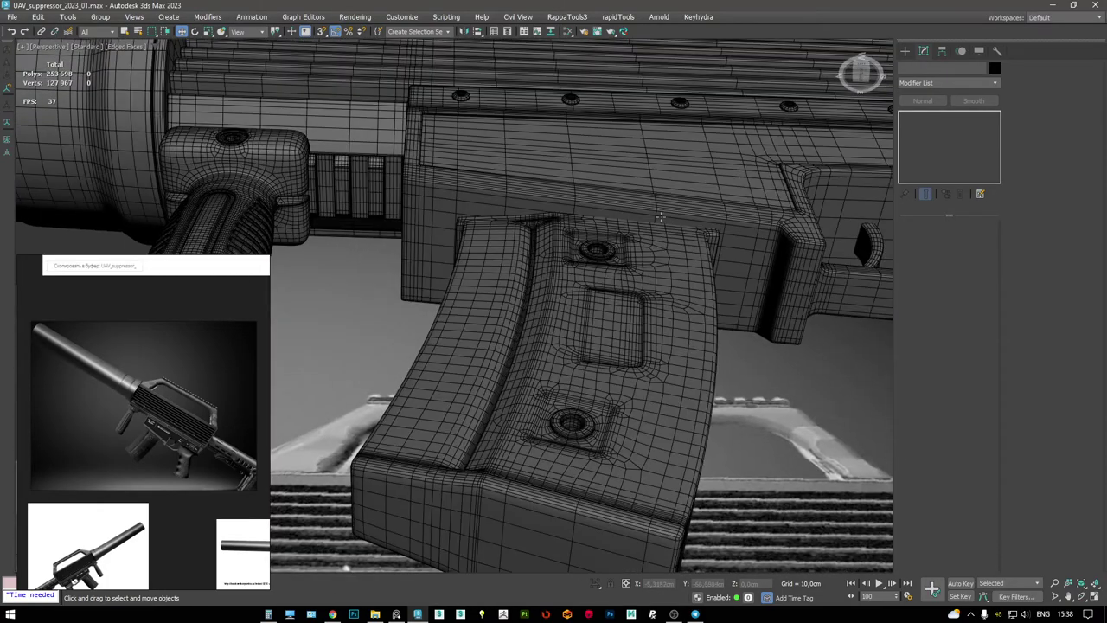
left_click(821, 217)
- Cut a new edge into the receiver corner in vertex mode
key("2")
scroll(721, 250, "up", 10)
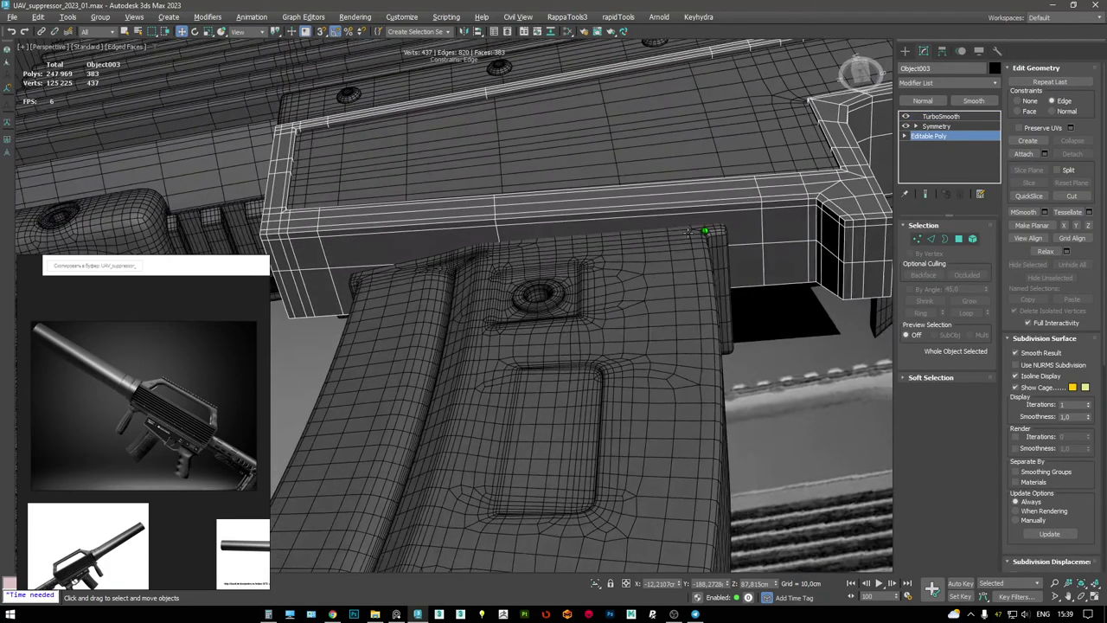
key("1")
key("alt+c")
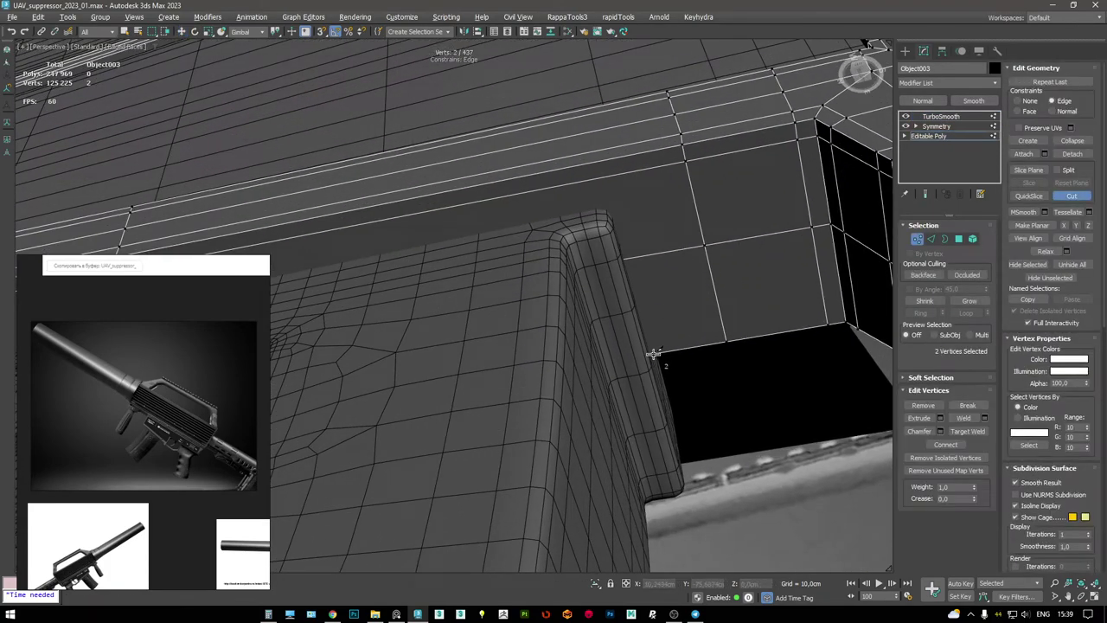
middle_click_drag(444, 223, 568, 167, "alt")
left_click(589, 186)
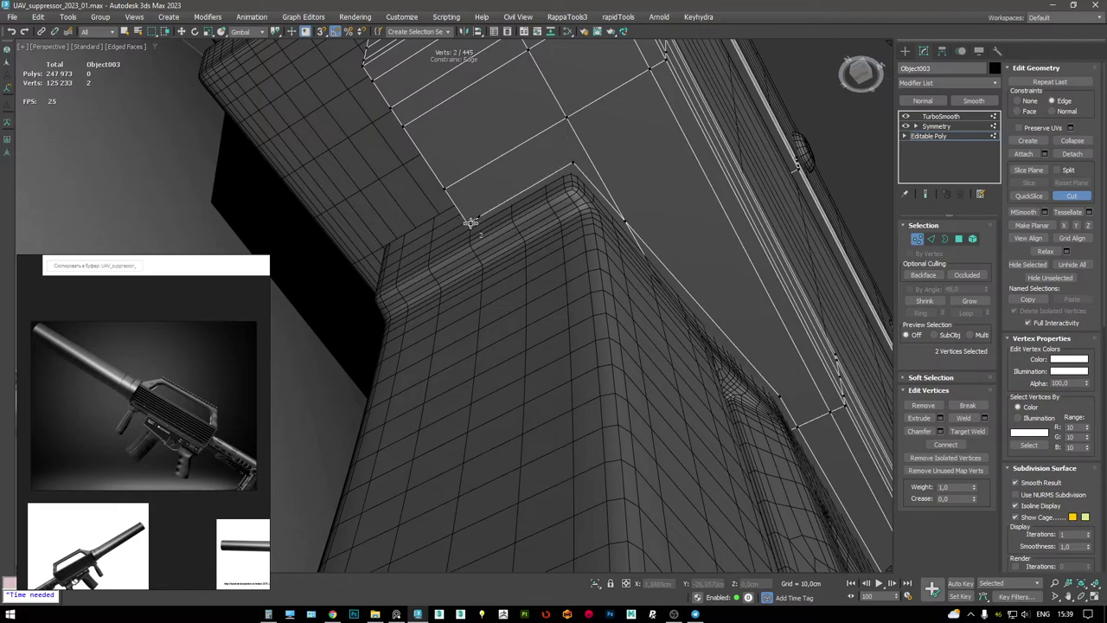
scroll(596, 217, "down", 5)
middle_click_drag(595, 221, 649, 265, "alt")
- Select four polygons on the part's side and delete them
key("4")
left_click(649, 241)
key("w")
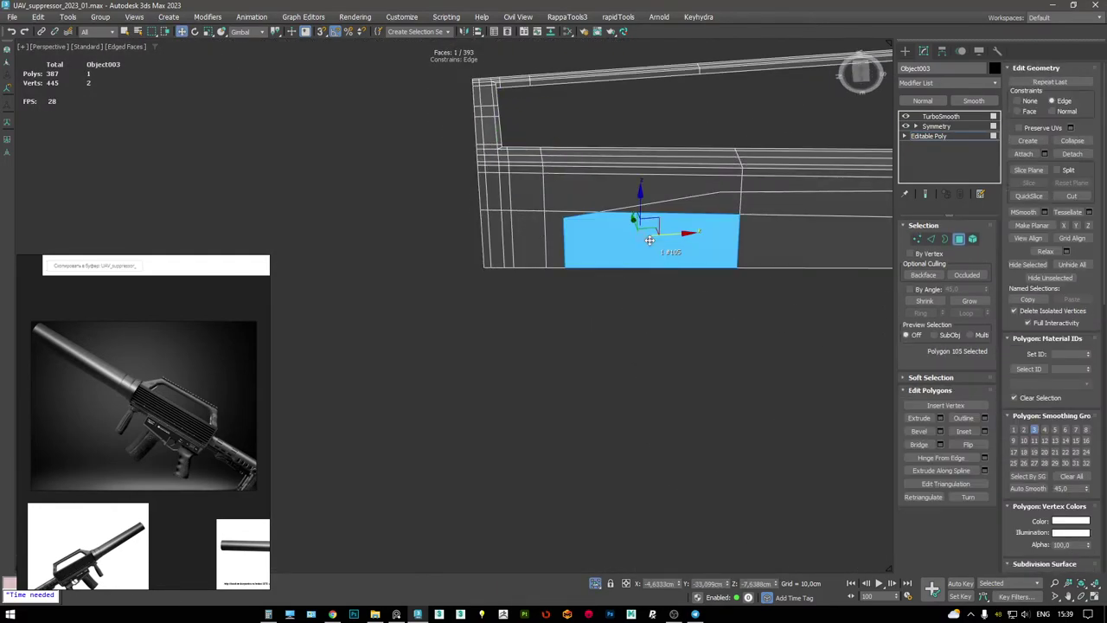
left_click(770, 206, "ctrl")
left_click(779, 177, "ctrl")
middle_click_drag(762, 204, 640, 231, "alt")
key("Delete")
- Cut a new vertical edge from a vertex on the part, then select vertex 445
key("1")
left_click(736, 178)
key("alt+c")
key("F3")
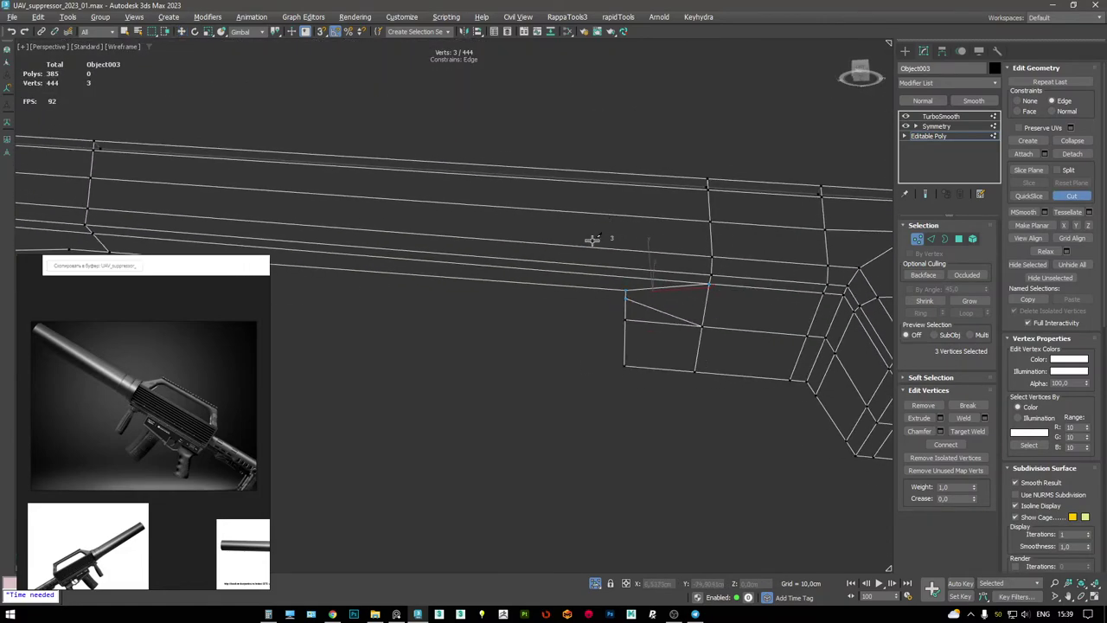
key("F3")
left_click(599, 278)
key("w")
left_click(530, 284)
left_click(536, 284)
left_click(538, 284)
- Add a new edge loop across the bar and slide a vertex along its edge
middle_click_drag(568, 279, 599, 256, "alt")
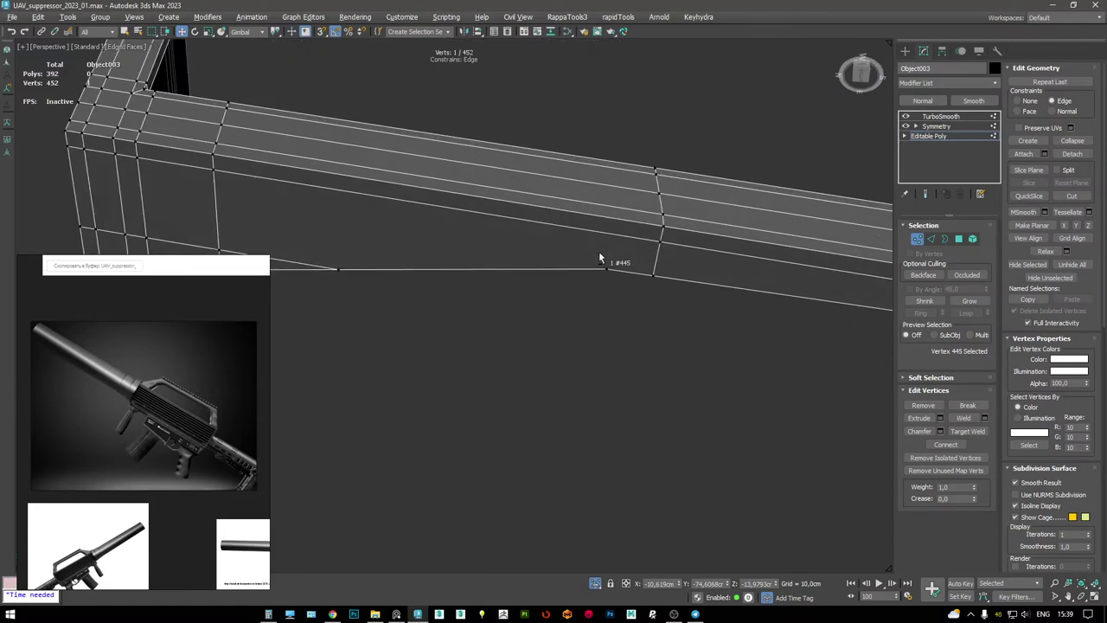
left_click(613, 233)
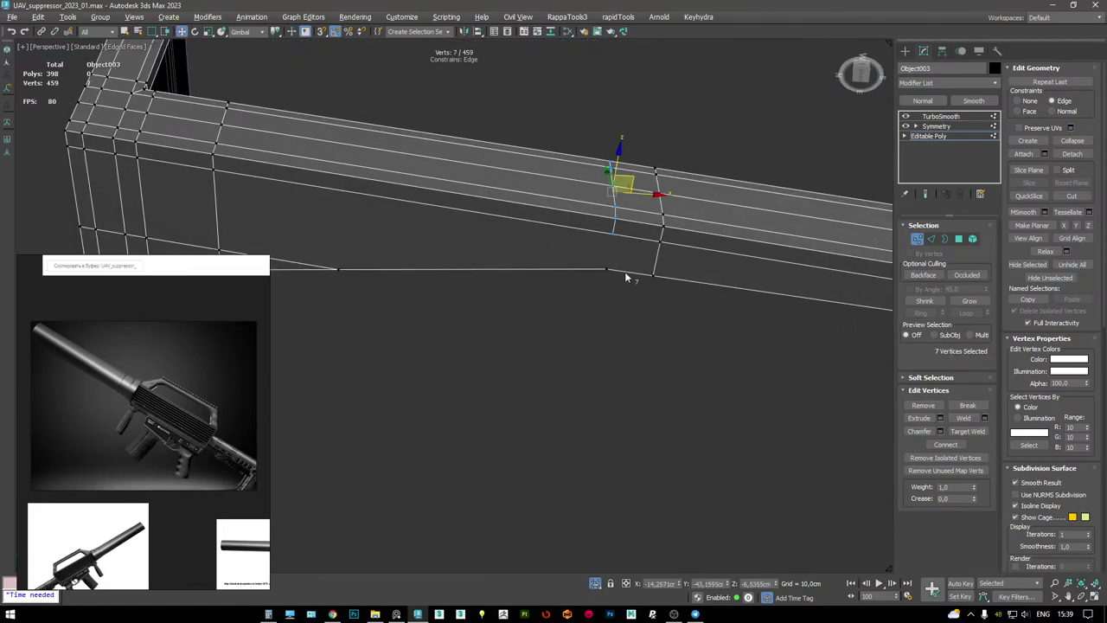
left_click(659, 275)
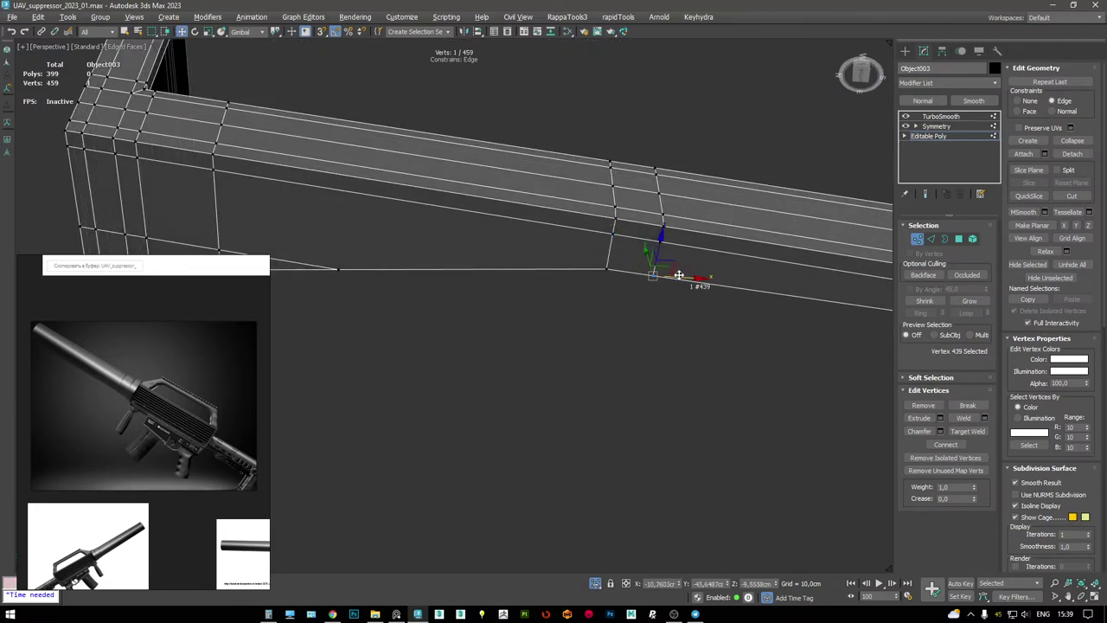
left_click_drag(659, 275, 563, 252)
left_click(578, 235)
- Remove the unwanted edge and its vertex, then finish the cut with a vertical edge
key("alt+c")
middle_click_drag(503, 255, 538, 275, "alt")
right_click(538, 271)
key("alt+c")
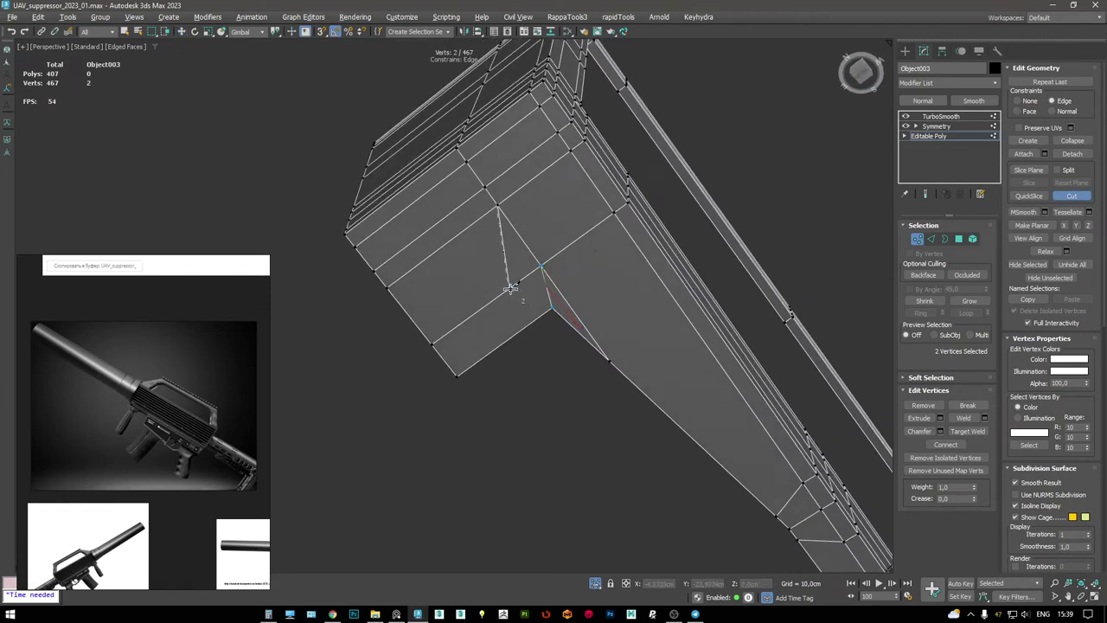
middle_click_drag(594, 313, 584, 301, "alt")
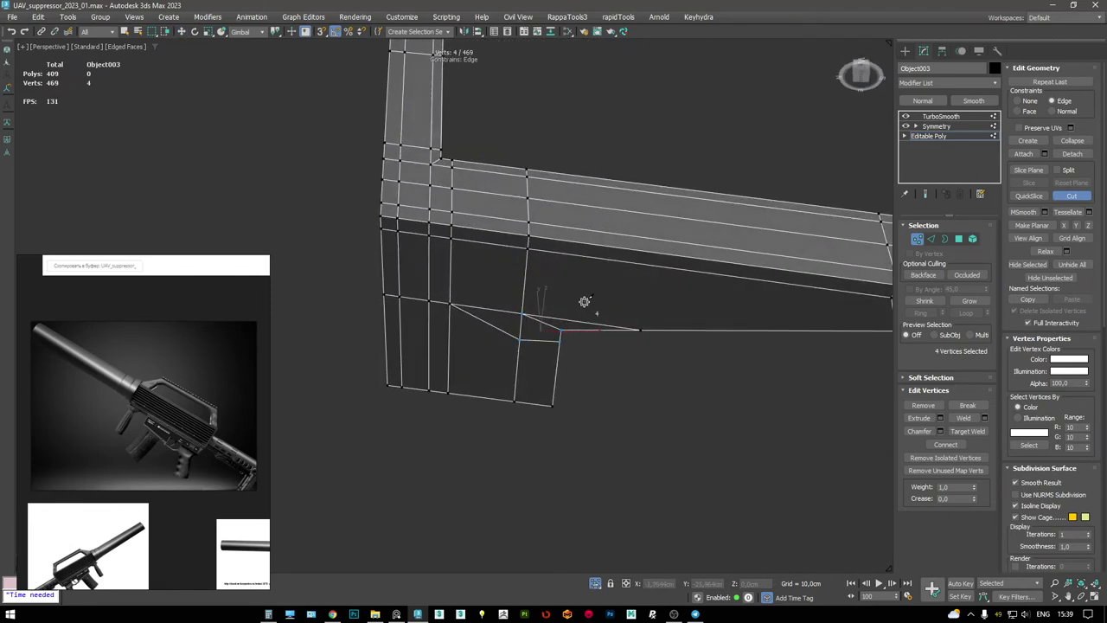
right_click(577, 283)
key("2")
left_click(582, 320)
key("ctrl+BackSpace")
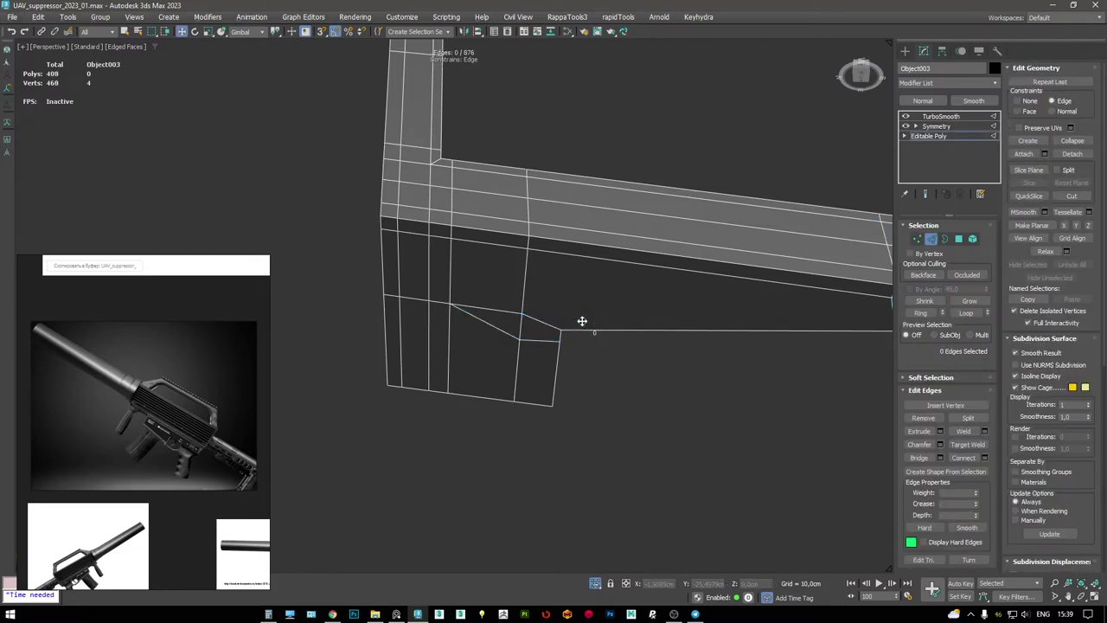
left_click(595, 256)
right_click(595, 256)
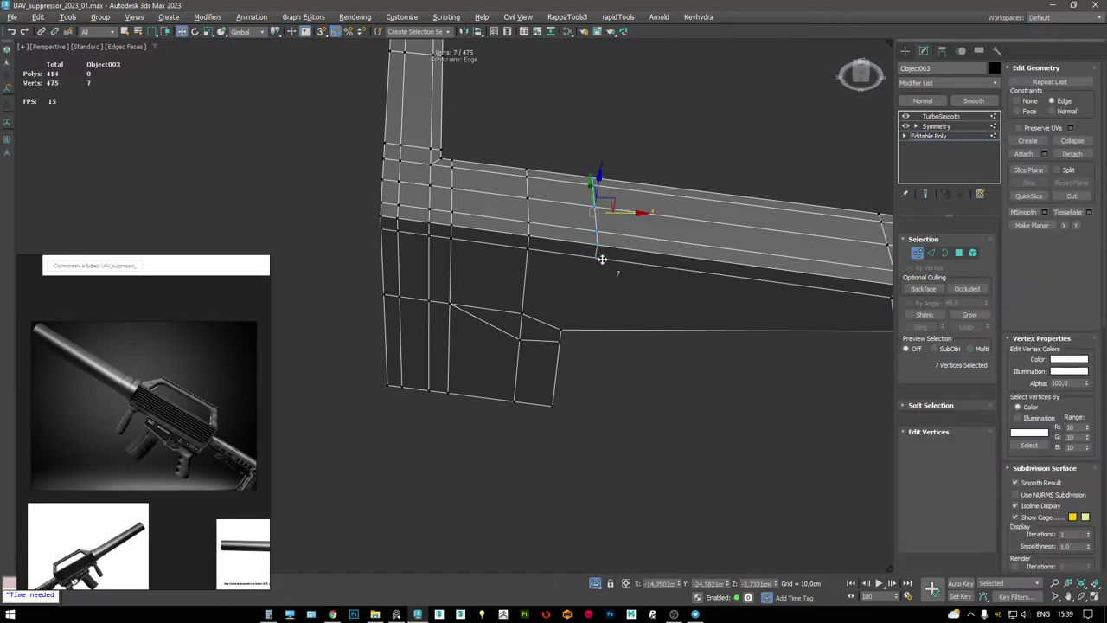
- Cut further edges toward the long barrel section, starting from vertex 459
key("alt+c")
left_click(595, 256)
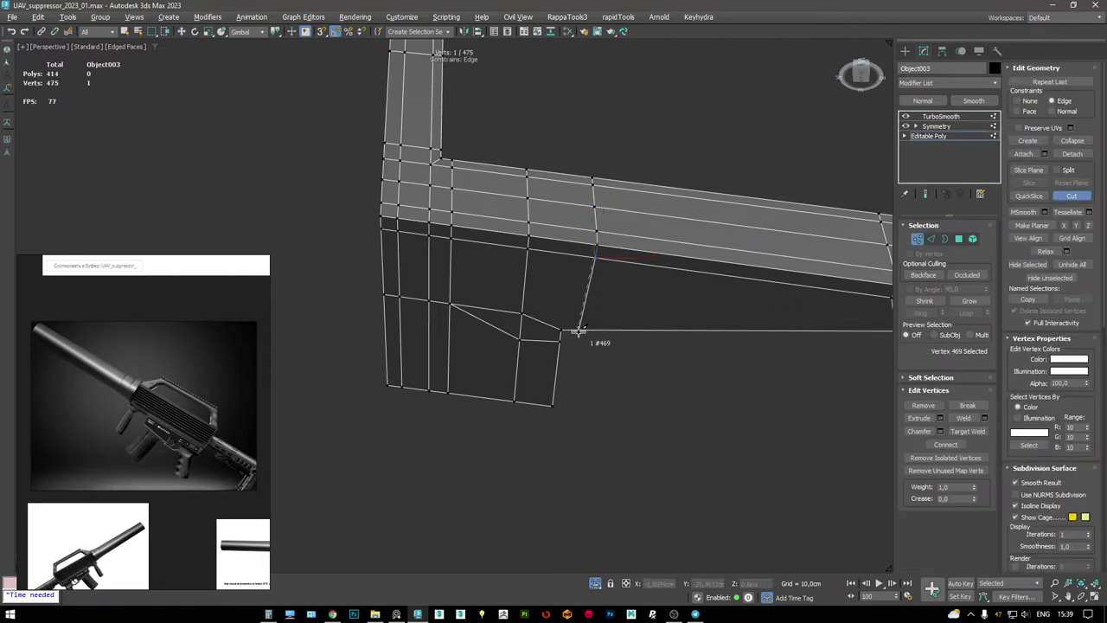
middle_click_drag(602, 306, 605, 221, "alt")
right_click(758, 289)
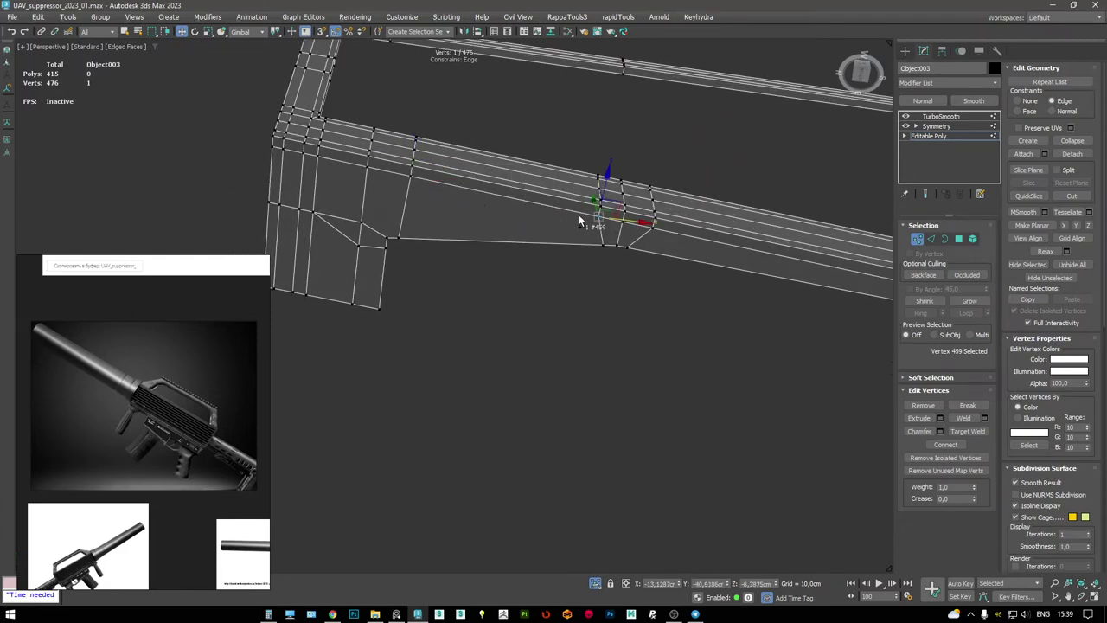
key("alt+c")
left_click(596, 213)
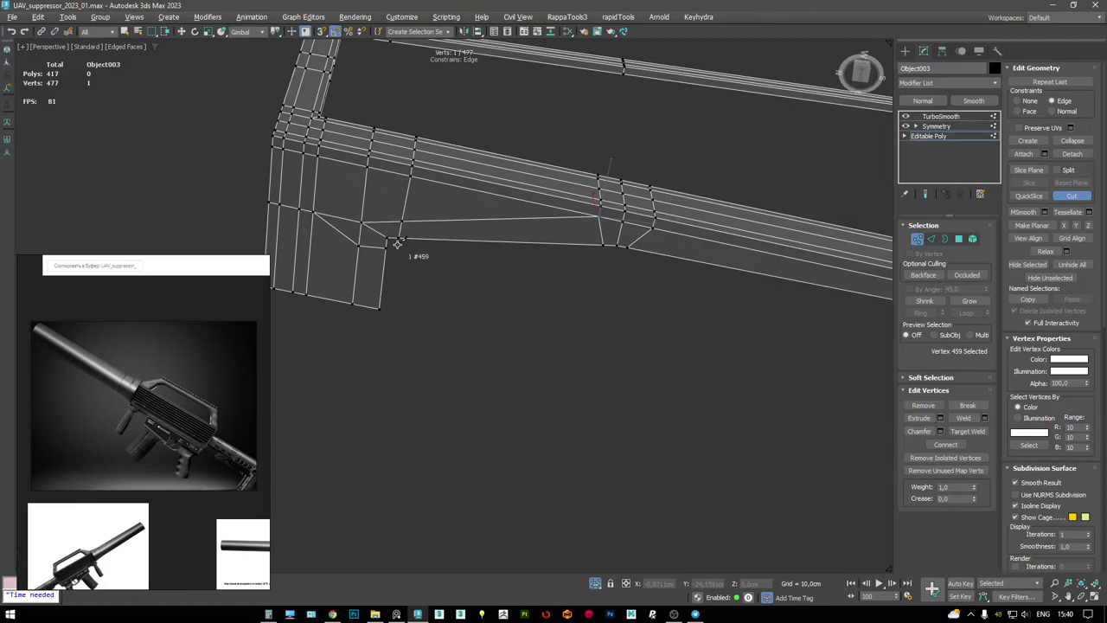
scroll(397, 244, "up", 2)
key("w")
scroll(525, 248, "down", 3)
middle_click_drag(526, 248, 605, 244, "alt")
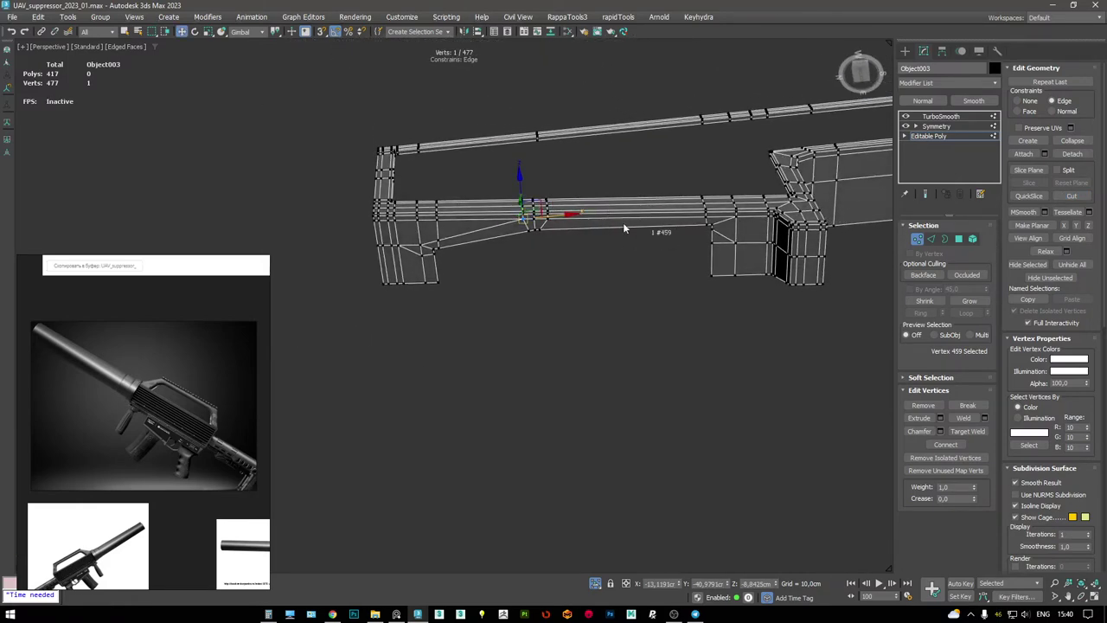
scroll(605, 222, "up", 2)
- Complete the cut along the lower edge and Target Weld the leftover vertices together
key("alt+c")
key("w")
key("alt+c")
scroll(608, 234, "up", 5)
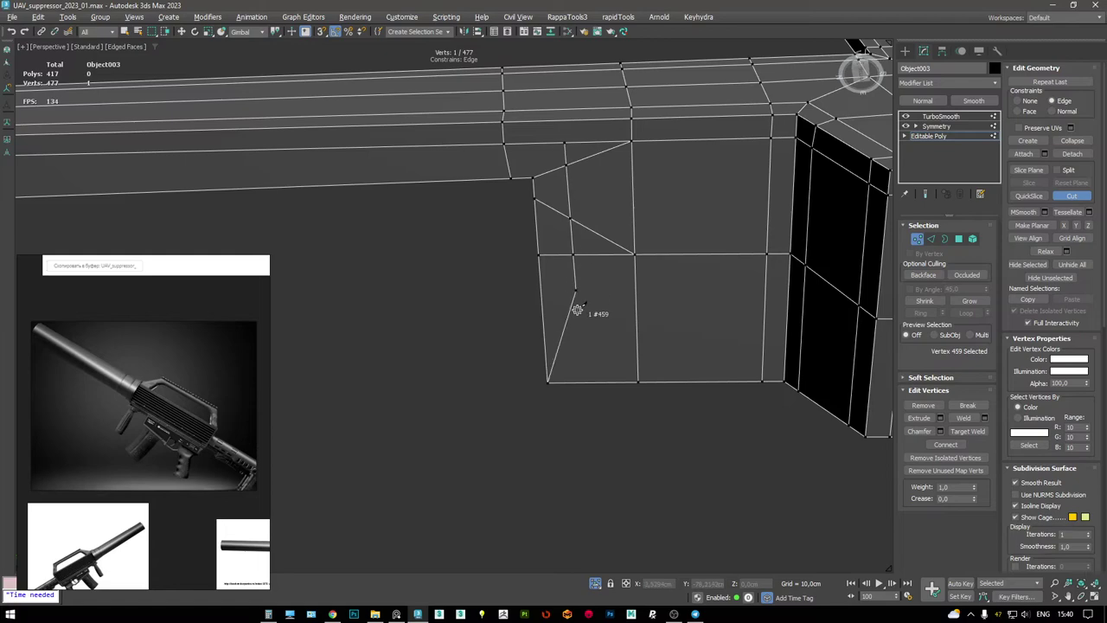
middle_click_drag(583, 385, 579, 254, "alt")
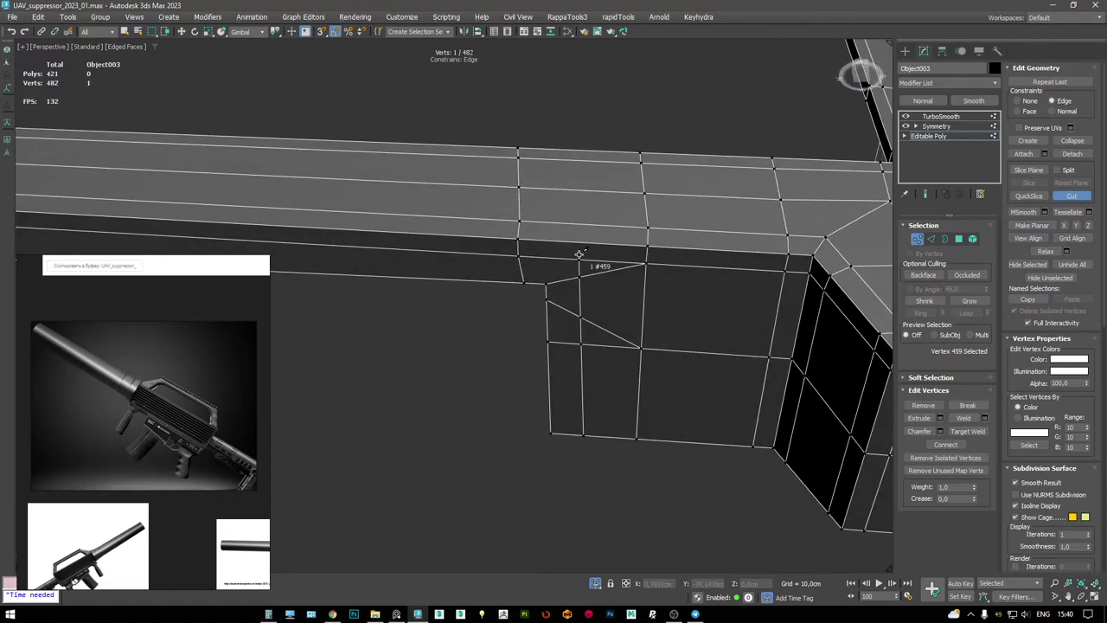
left_click(582, 239)
key("w")
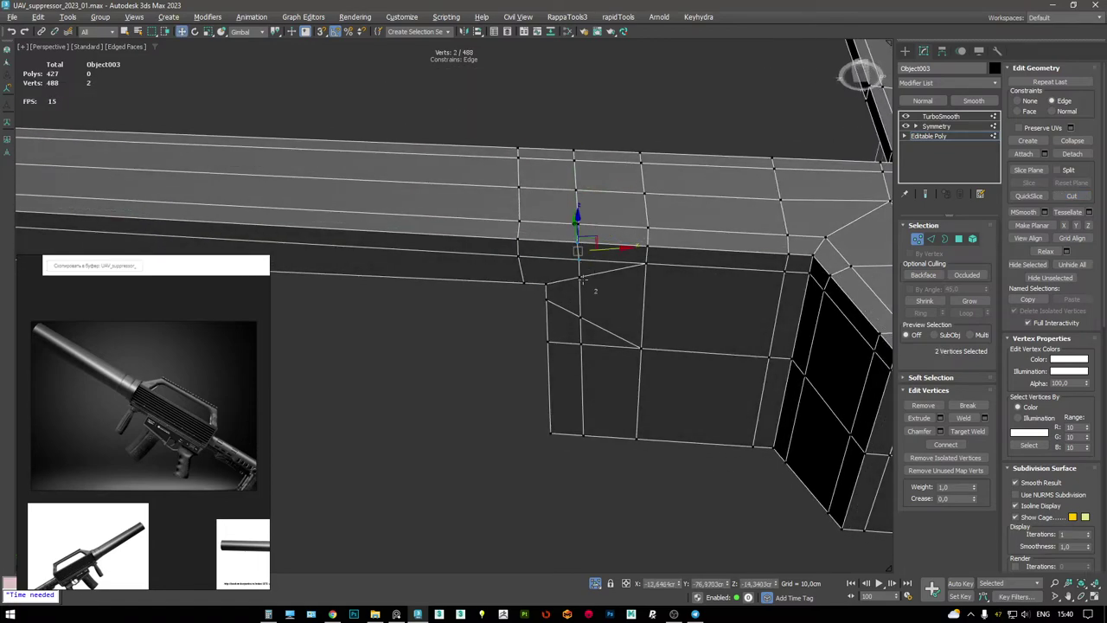
key("ctrl+shift+w")
key("w")
mouse_move(588, 267)
middle_mouse_down("alt")
mouse_move(570, 259)
mouse_move(603, 232)
mouse_move(619, 261)
mouse_move(598, 257)
middle_mouse_up("alt")
- Extrude the receiver's bottom edge loop to a small width and move it up with constraints set to None
key("2")
double_click(619, 261)
scroll(598, 257, "up", 5)
key("shift+e")
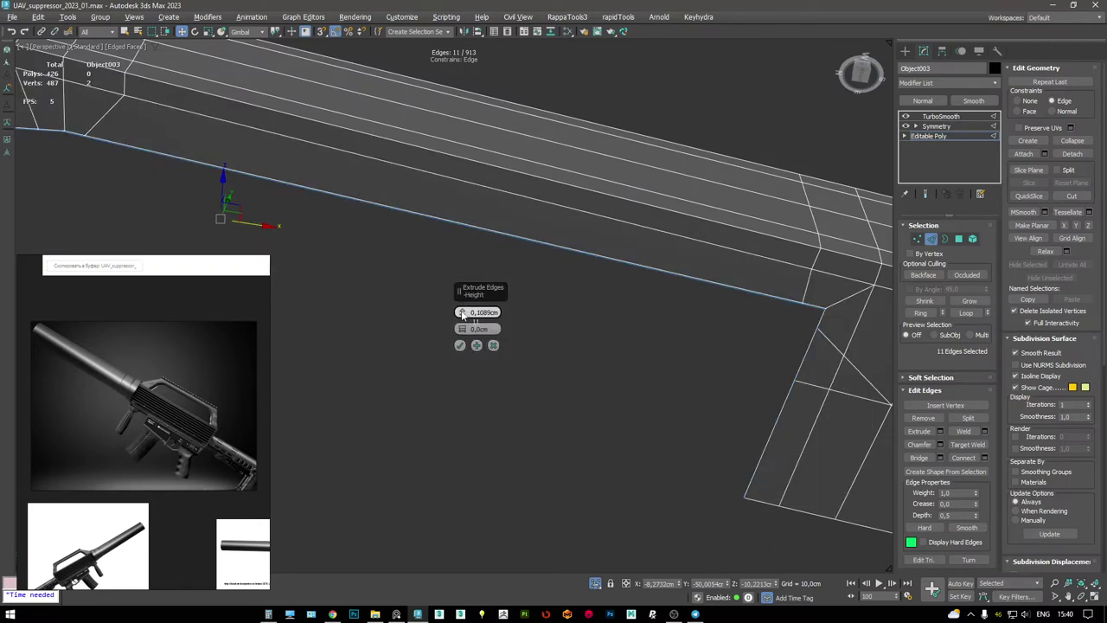
left_click_drag(462, 328, 462, 301)
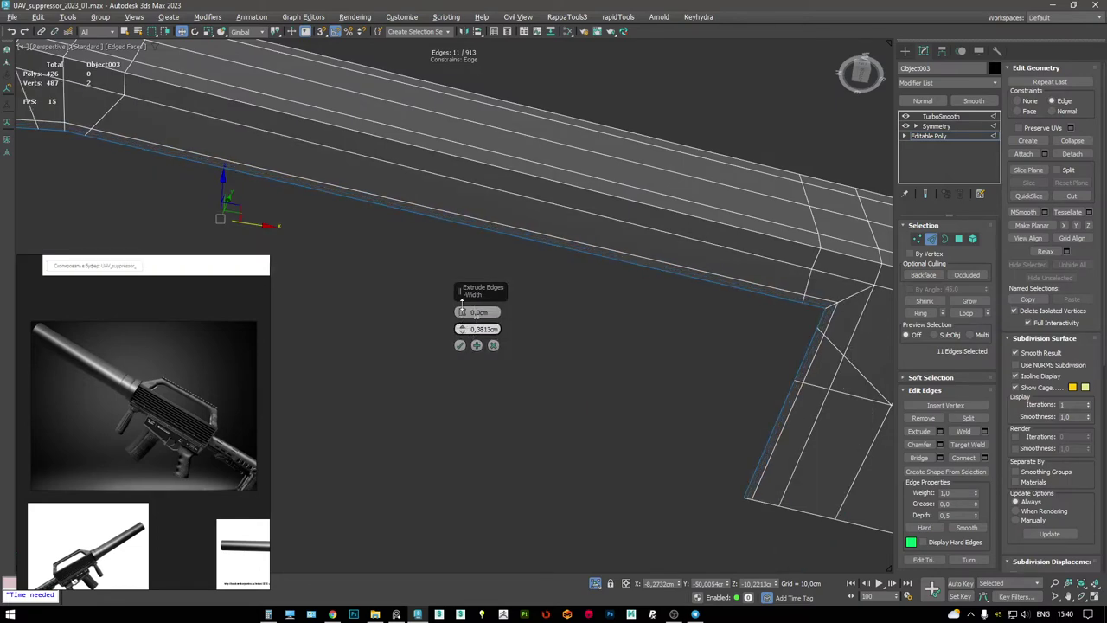
middle_click_drag(488, 300, 467, 260, "alt")
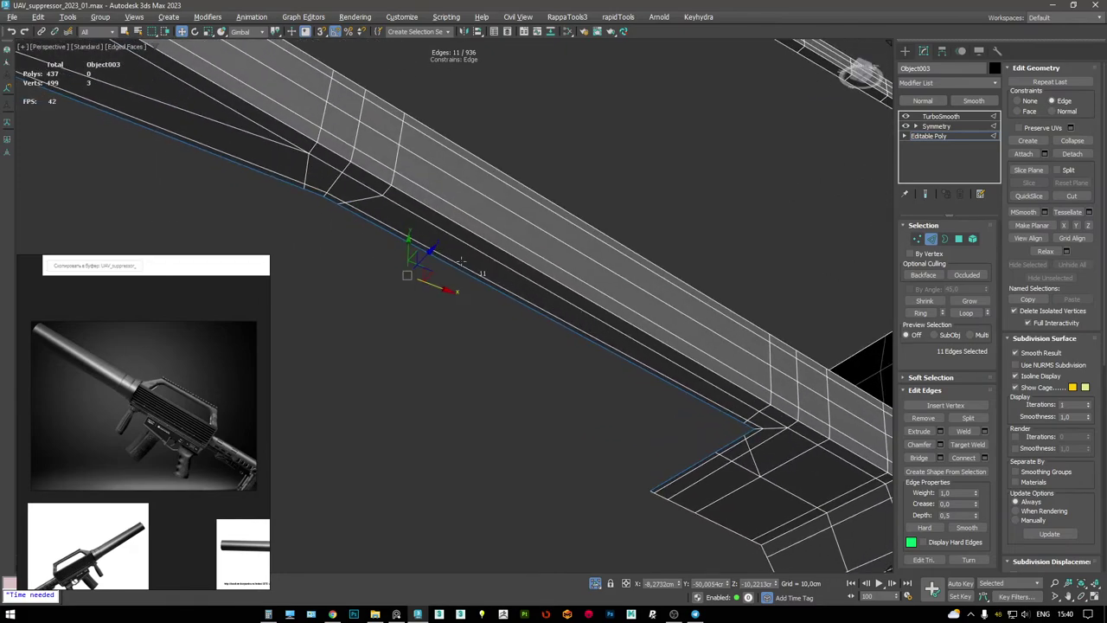
left_click_drag(406, 250, 408, 239, "shift")
key("shift+x")
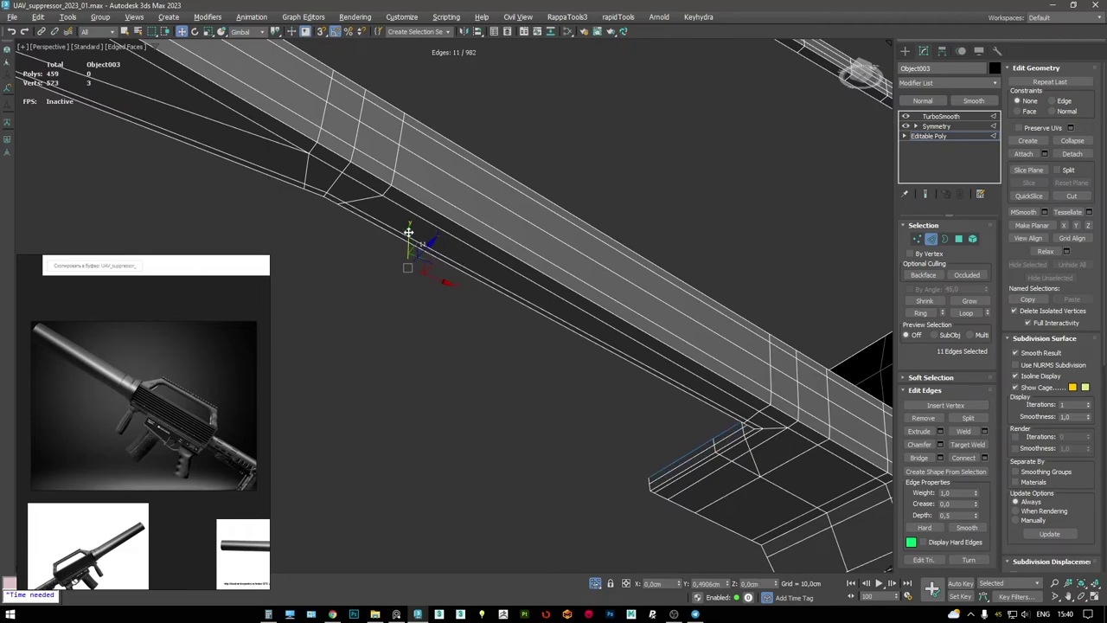
middle_click_drag(410, 231, 484, 344, "alt")
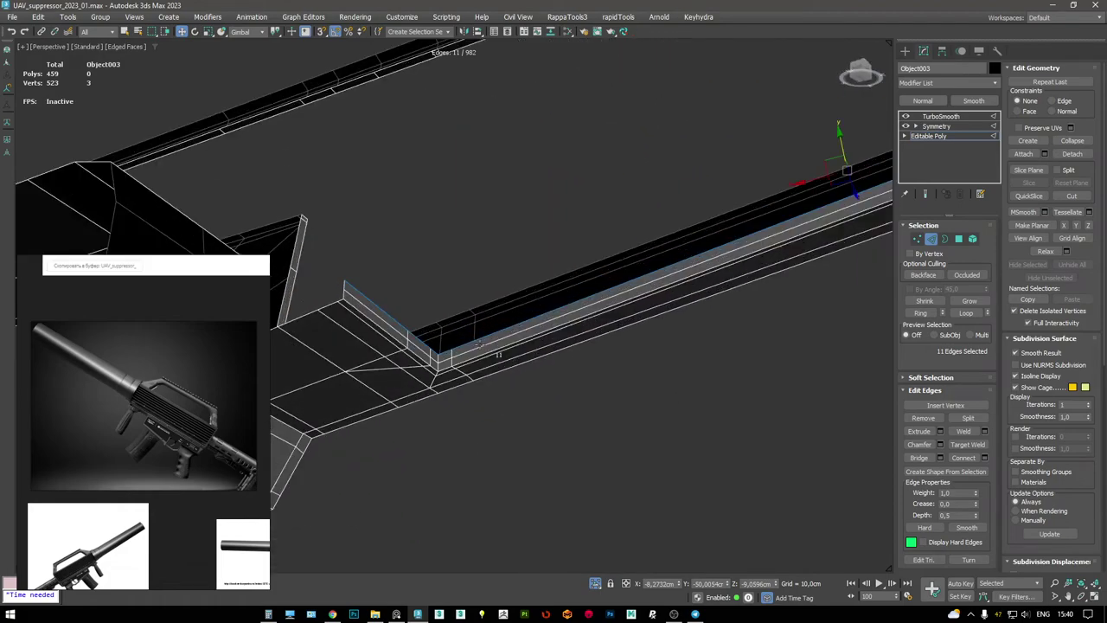
left_click(374, 299)
middle_click_drag(374, 298, 773, 242, "alt")
- Inset the two long rail faces by 0.5882 cm
key("3")
left_click(749, 238)
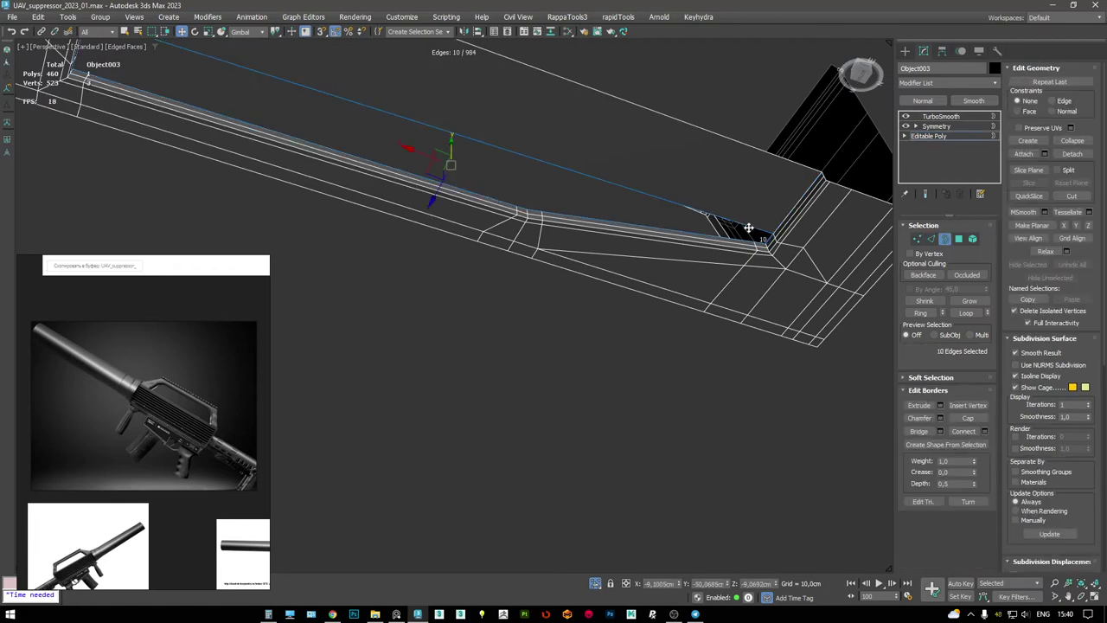
middle_click_drag(702, 234, 701, 274, "alt")
key("4")
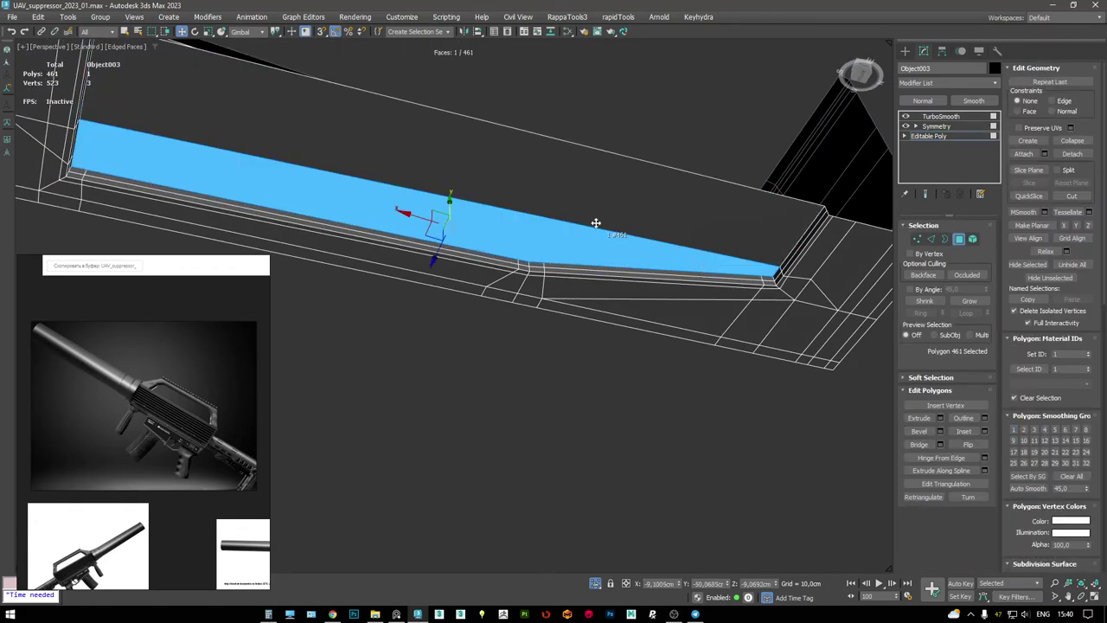
middle_click_drag(599, 238, 596, 223, "alt")
key("shift+i")
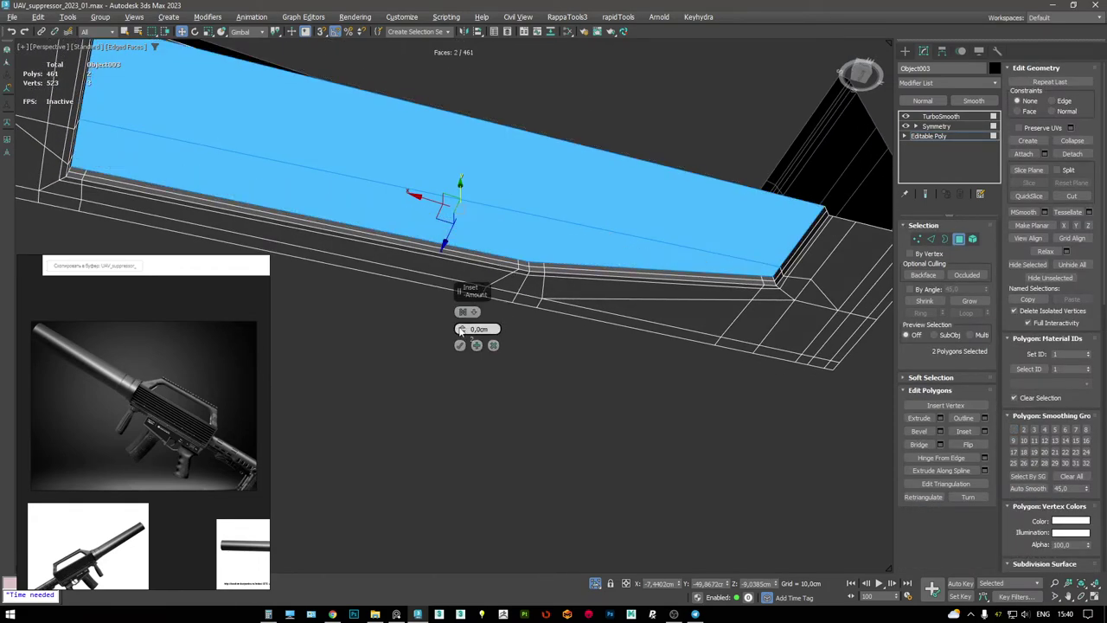
left_click_drag(463, 294, 463, 291)
left_click(460, 345)
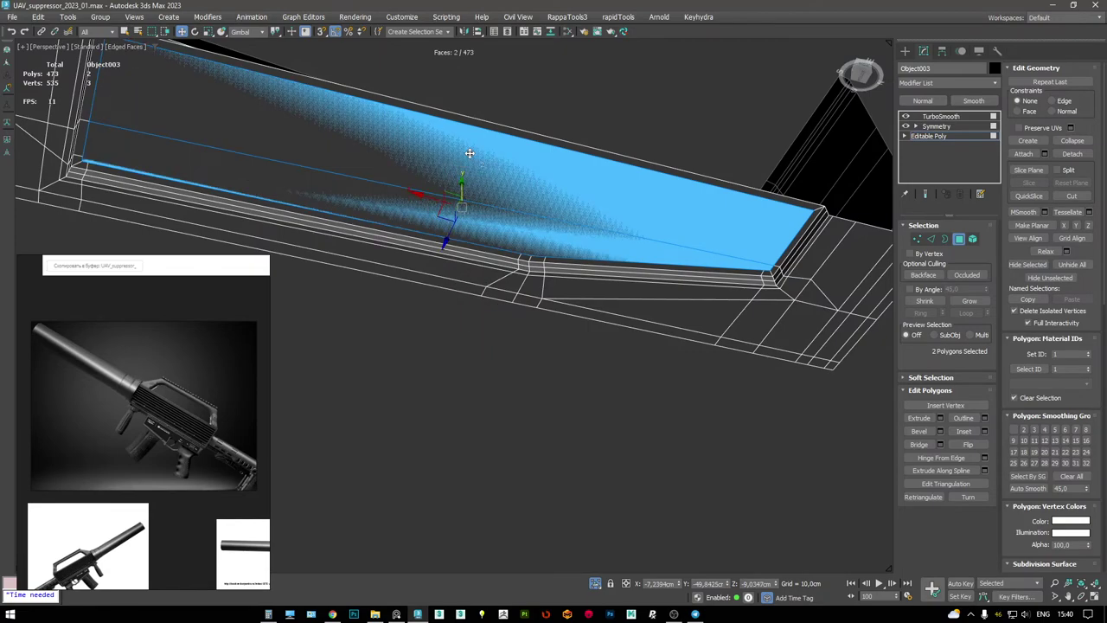
middle_click_drag(470, 124, 519, 178, "alt")
- In vertex mode, reset the selected vertex's X offset to zero
key("1")
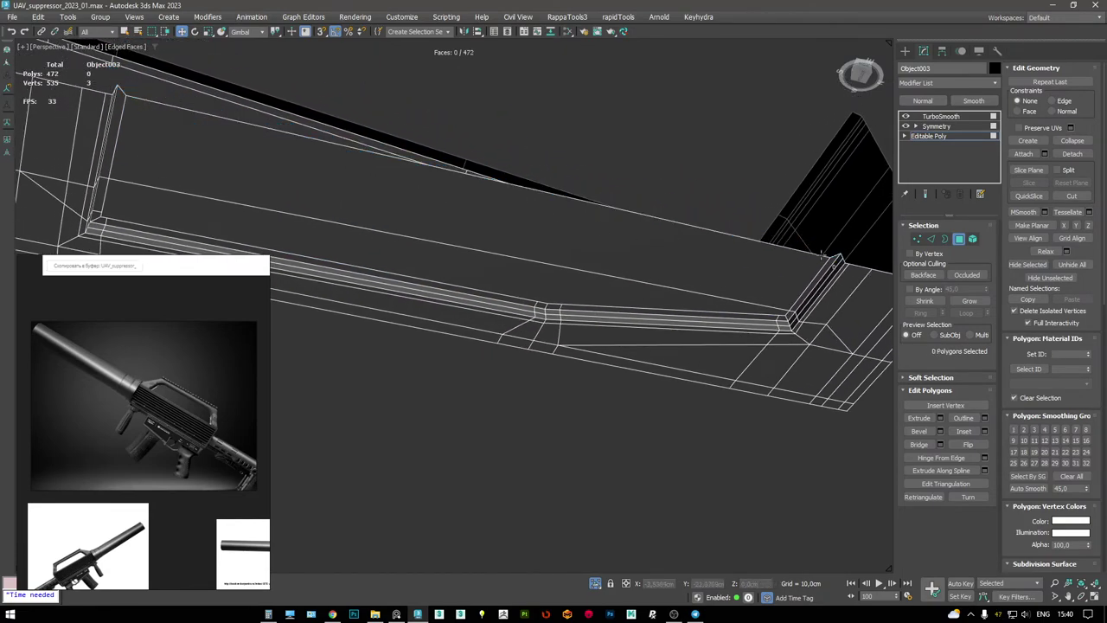
right_click(682, 583)
middle_click_drag(392, 216, 500, 226)
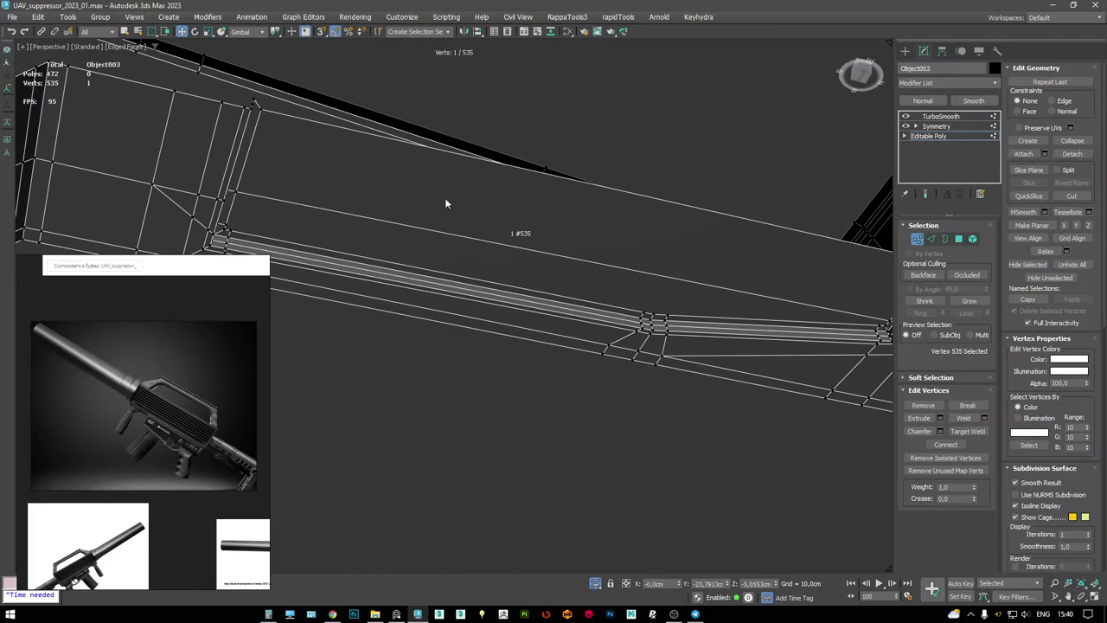
middle_click_drag(253, 105, 248, 103, "alt")
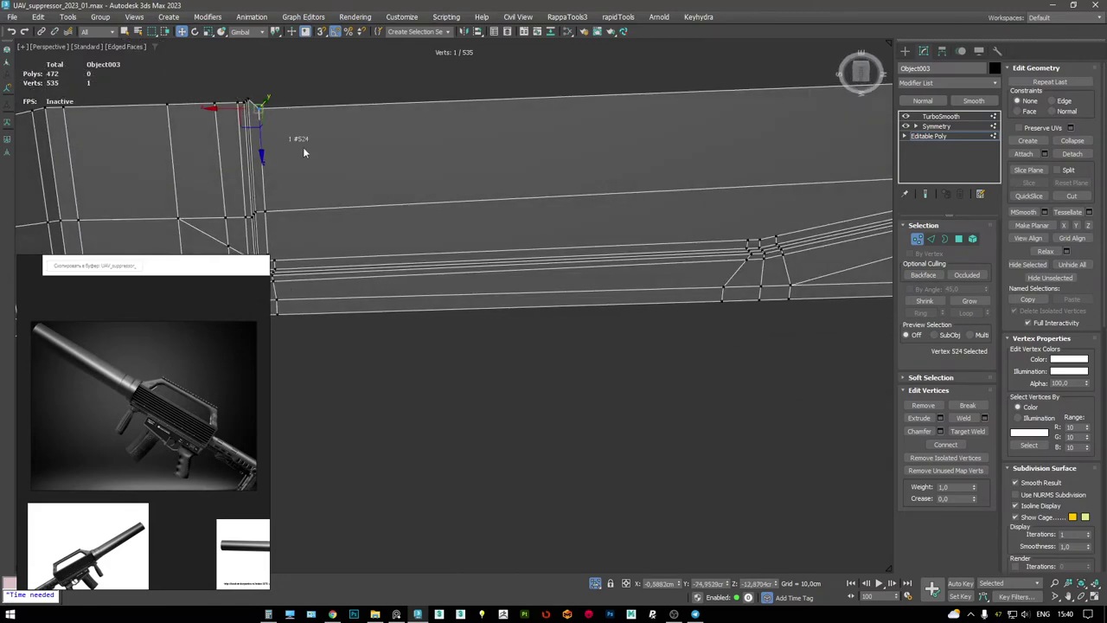
scroll(420, 245, "down", 4)
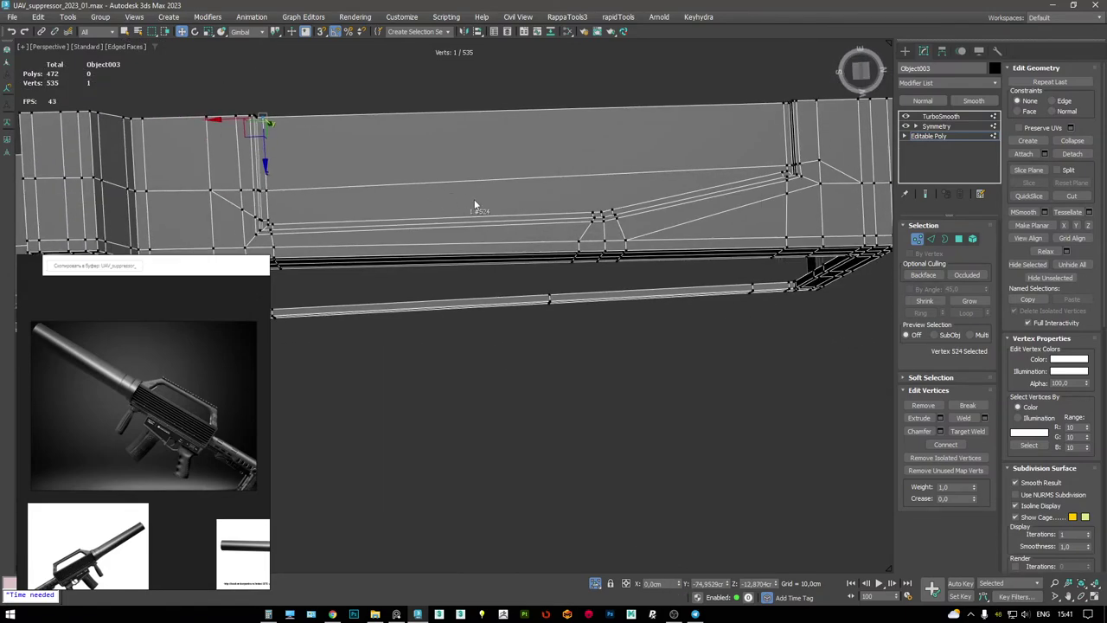
scroll(576, 198, "up", 5)
middle_click_drag(577, 198, 559, 237)
scroll(558, 237, "down", 4)
scroll(510, 286, "up", 3)
- Cut a new edge from the vertex up to the top edge
key("alt+c")
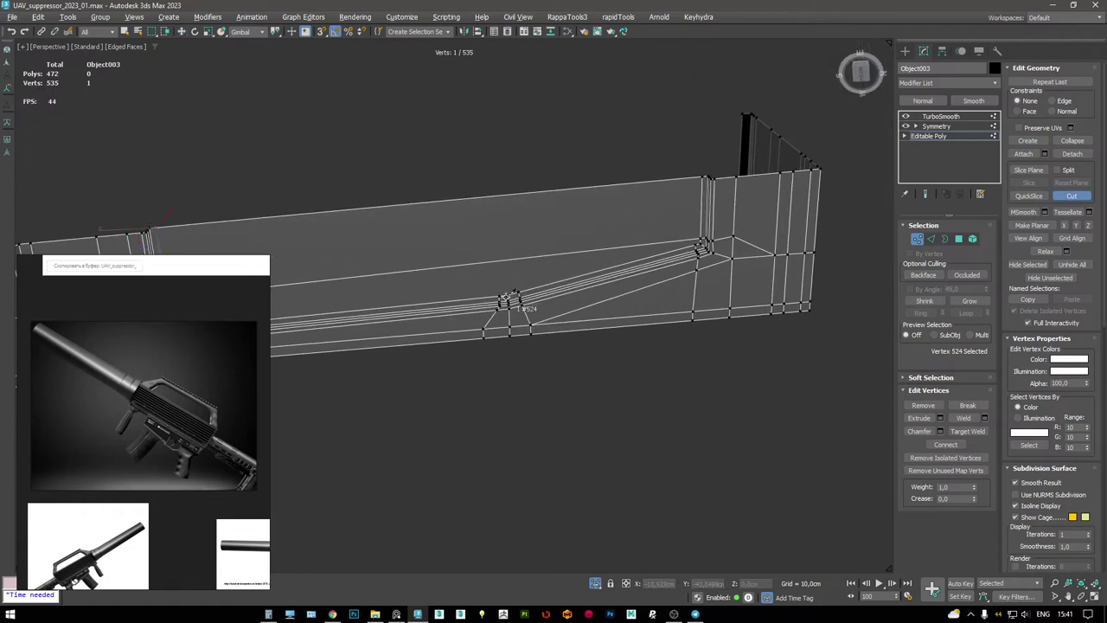
left_click(506, 292)
scroll(512, 214, "up", 2)
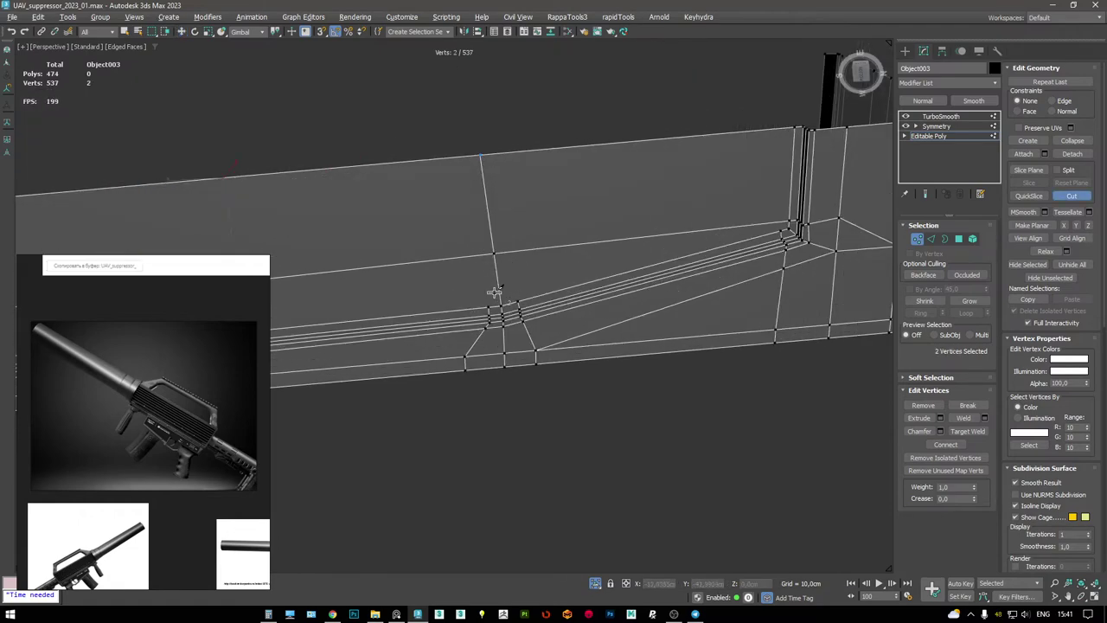
key("w")
scroll(557, 259, "down", 3)
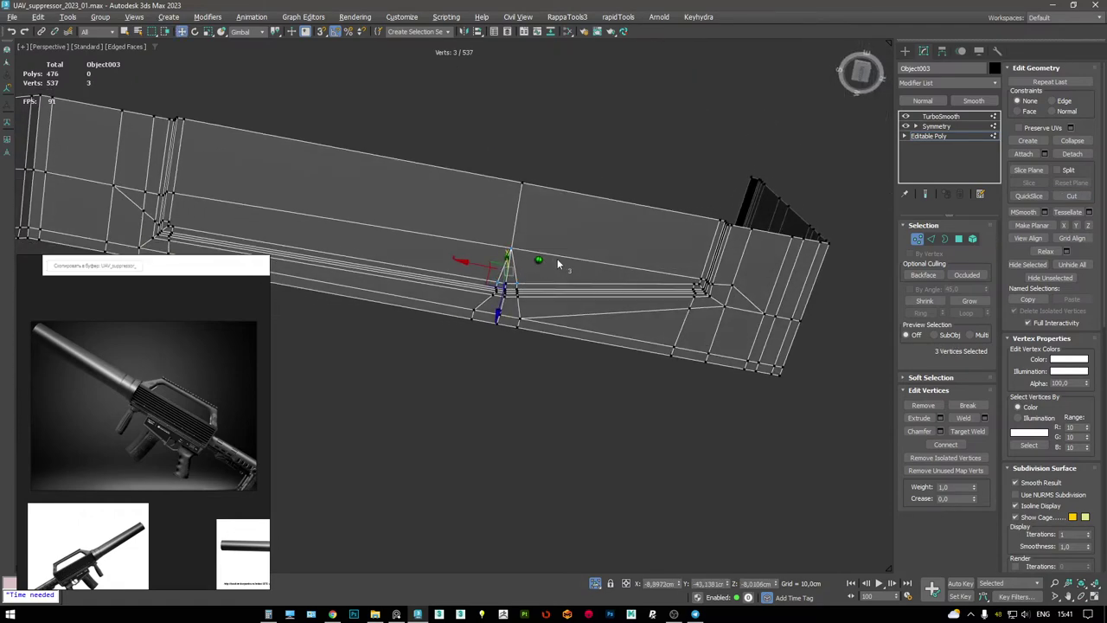
scroll(680, 279, "up", 5)
key("alt+c")
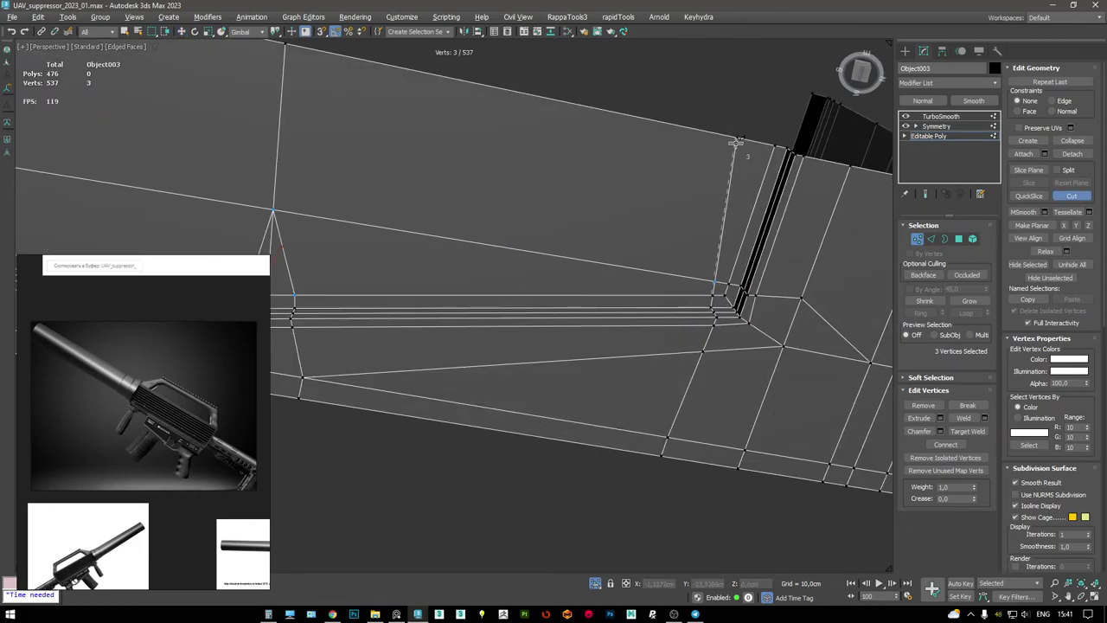
scroll(779, 160, "down", 3)
middle_click_drag(796, 168, 325, 208)
scroll(329, 212, "up", 3)
key("w")
- Select an edge near the corner and orbit around the mesh to inspect it
key("1")
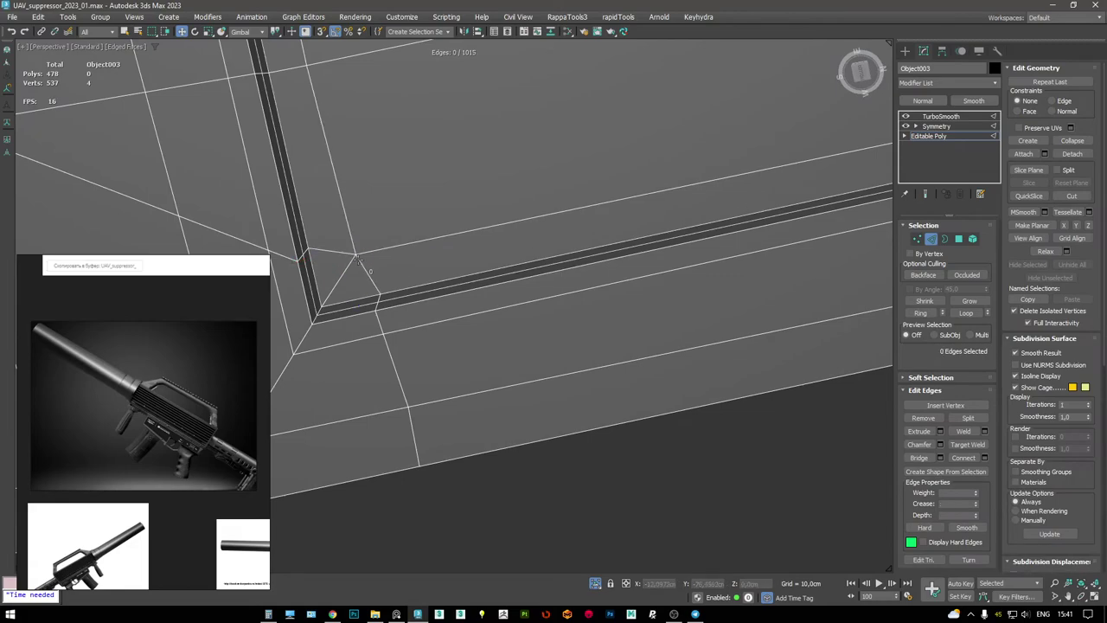
key("2")
left_click(346, 266)
scroll(404, 283, "down", 5)
middle_click_drag(404, 284, 761, 208, "alt")
scroll(782, 202, "up", 5)
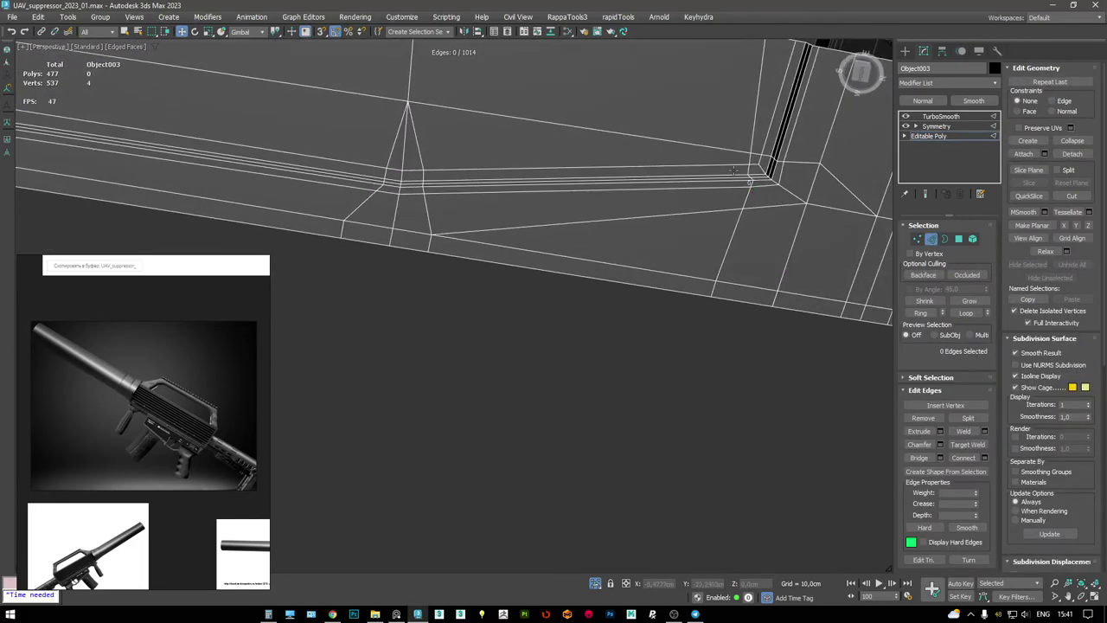
scroll(737, 170, "down", 4)
mouse_move(736, 170)
middle_mouse_down("alt")
mouse_move(694, 240)
mouse_move(793, 240)
mouse_move(655, 235)
mouse_move(625, 202)
mouse_move(593, 295)
mouse_move(593, 275)
mouse_move(589, 286)
mouse_move(547, 280)
mouse_move(537, 95)
middle_mouse_up("alt")
scroll(695, 240, "up", 4)
- Select TurboSmooth in the stack and turn off Edged Faces with F4
left_click(949, 118)
key("F4")
scroll(656, 233, "down", 4)
scroll(625, 202, "up", 3)
- Hide the Blueprints layer, close the Layer Explorer and deselect the rifle
left_click(508, 31)
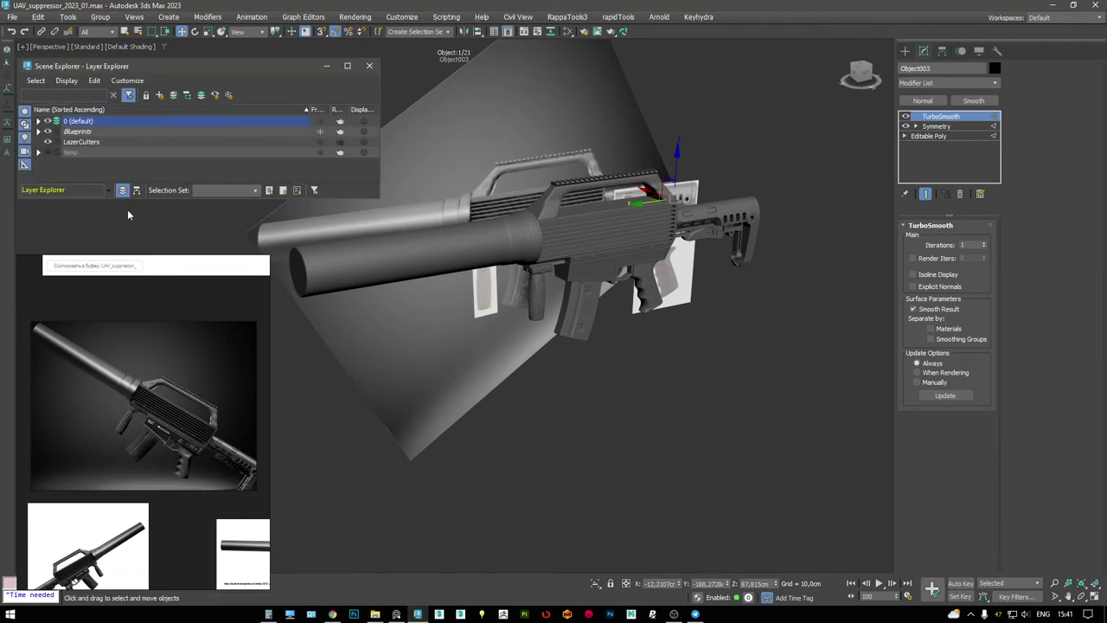
left_click(49, 132)
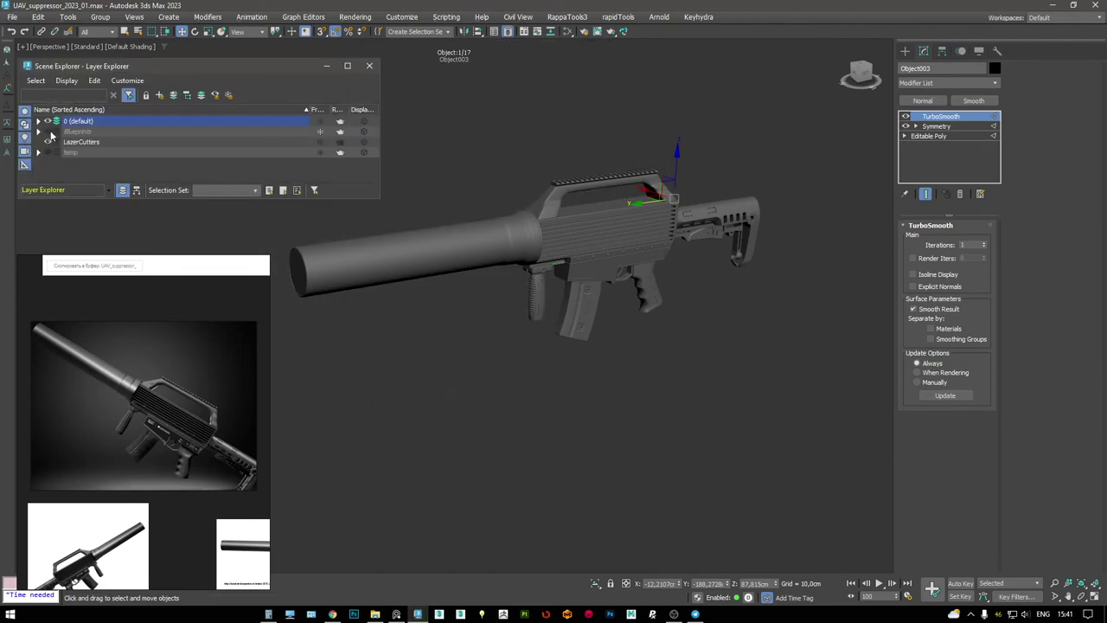
left_click(370, 67)
left_click(536, 208)
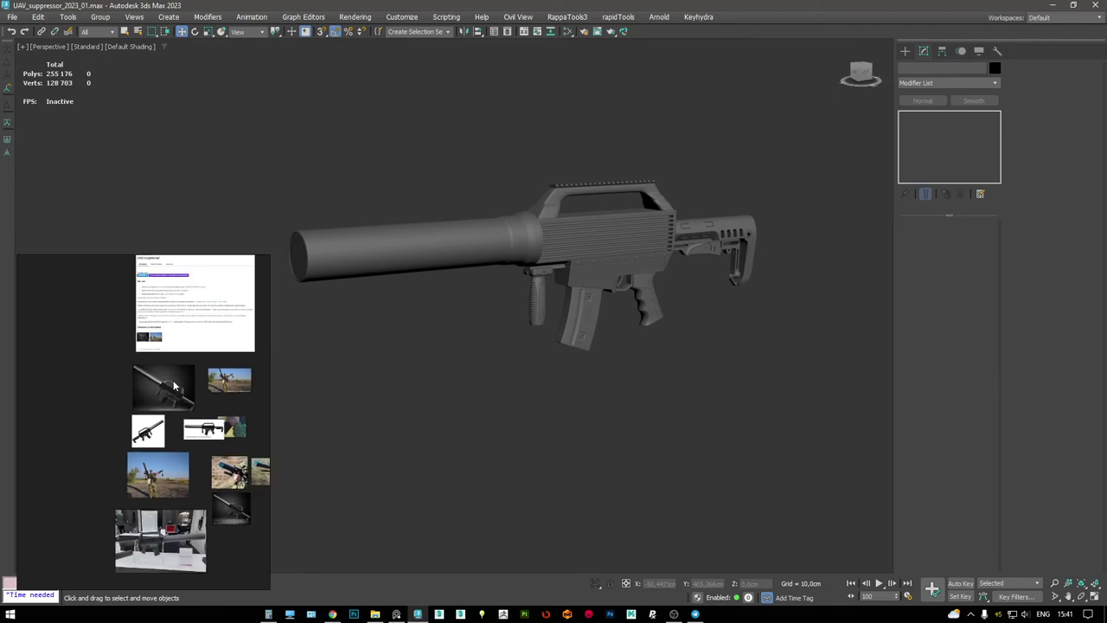
- Zoom the reference photo to the fire selector and the viewport onto the receiver above the grip
left_click_drag(163, 418, 130, 417)
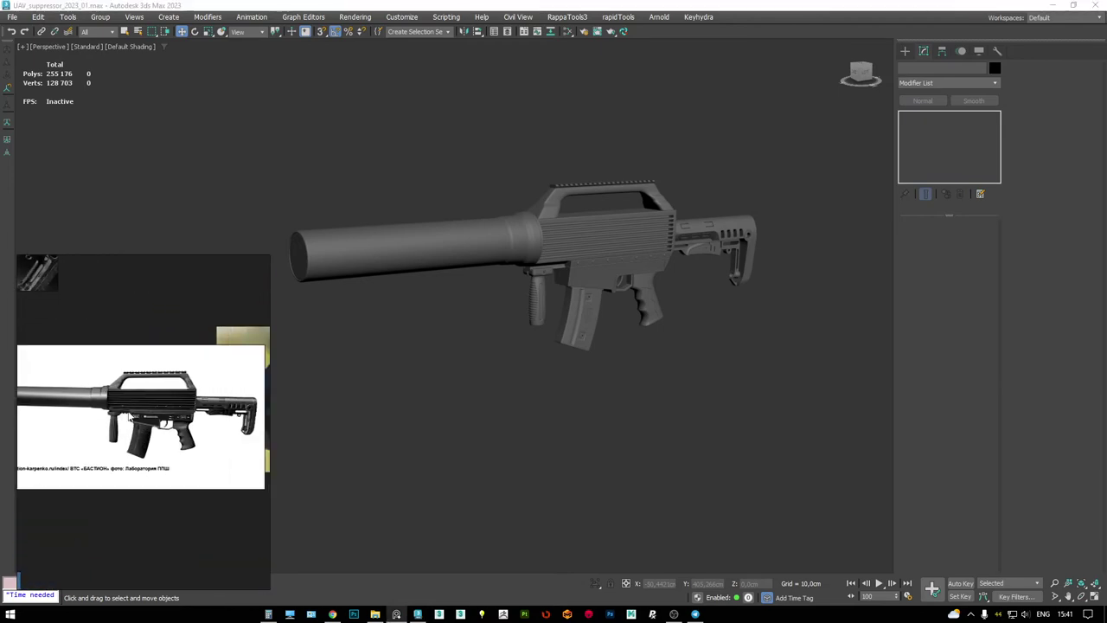
left_click_drag(266, 259, 499, 370)
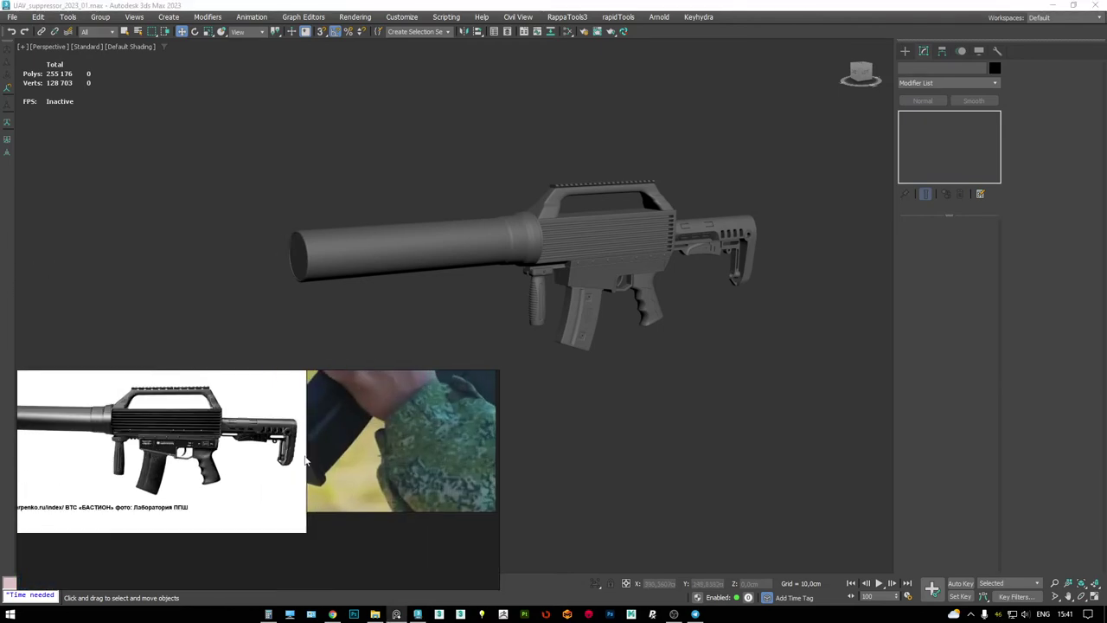
scroll(344, 475, "down", 2)
middle_click_drag(510, 208, 450, 212, "alt")
scroll(329, 475, "up", 6)
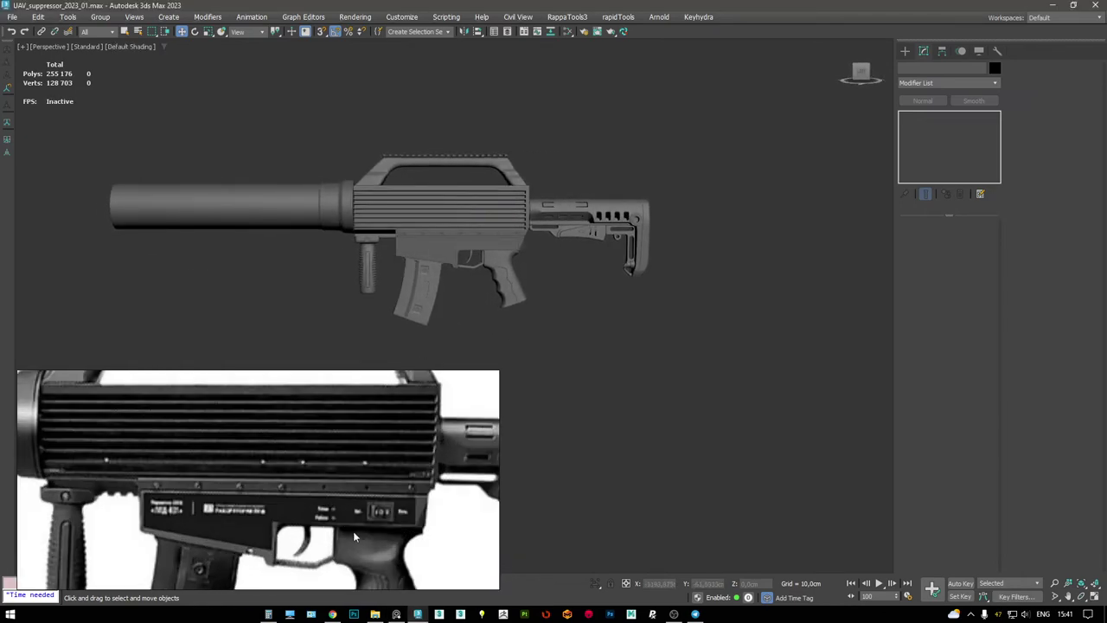
scroll(451, 245, "up", 8)
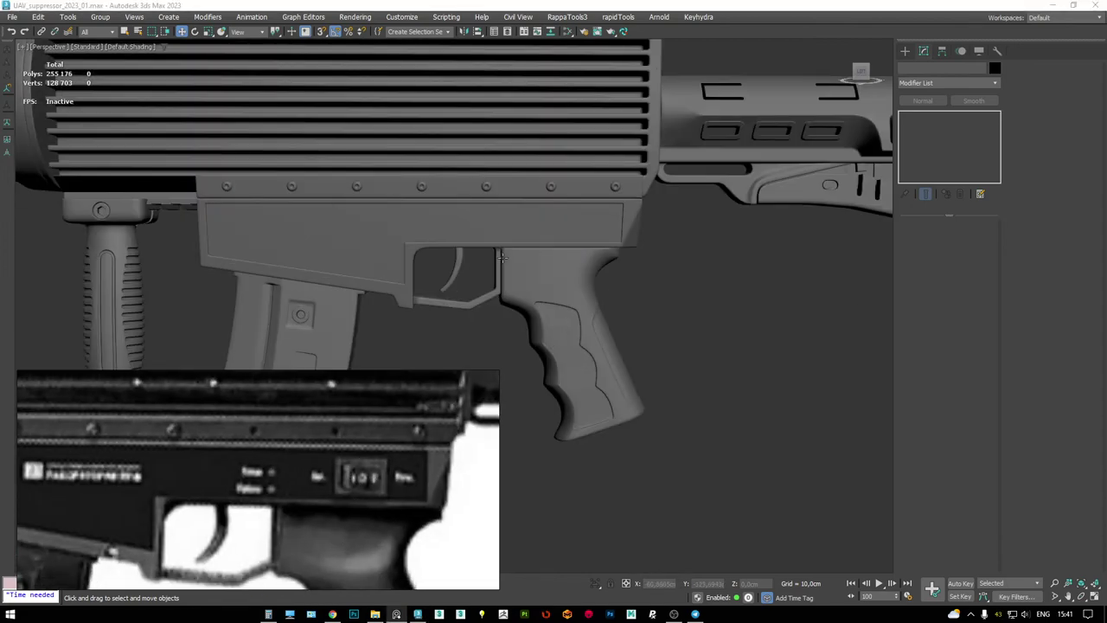
right_click(573, 247)
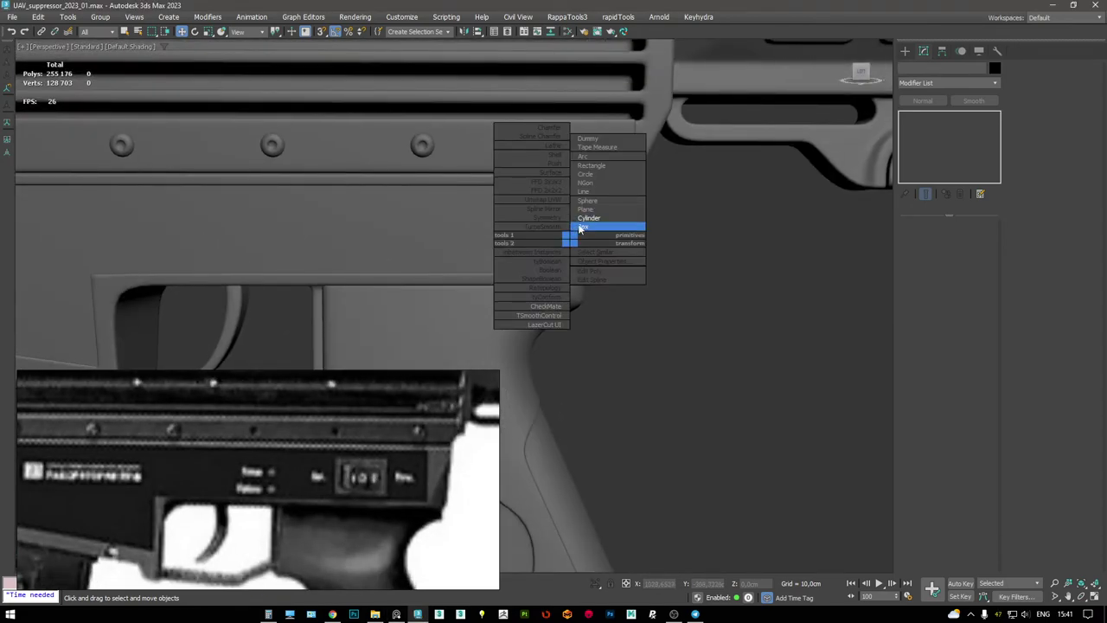
- Draw a thin flat box, Box008, on the receiver above the grip
left_click(582, 227)
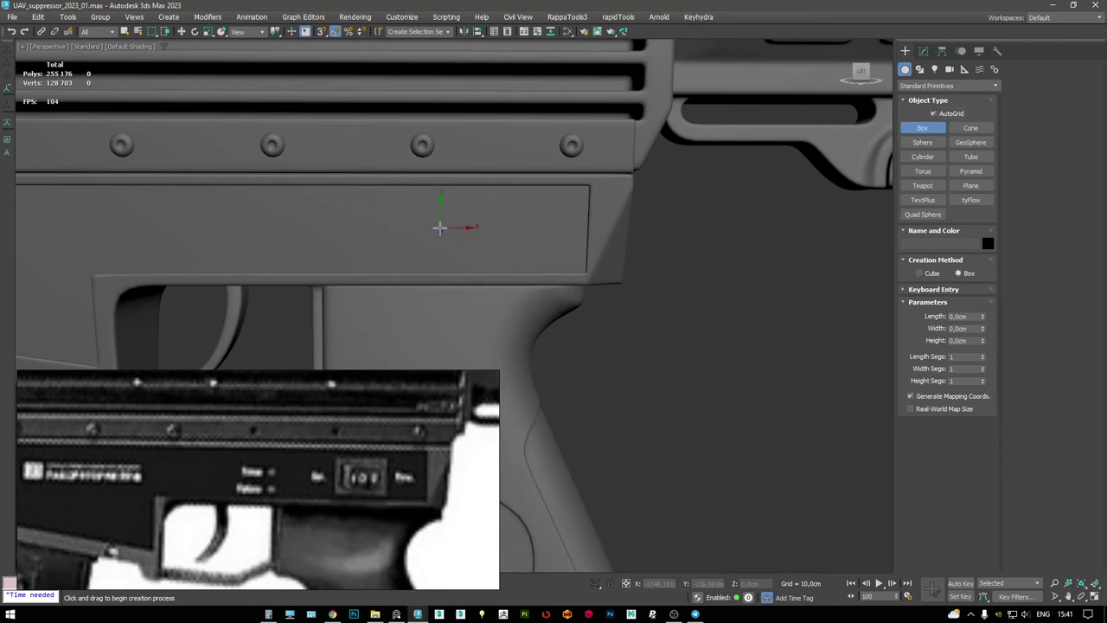
middle_click_drag(473, 240, 444, 248)
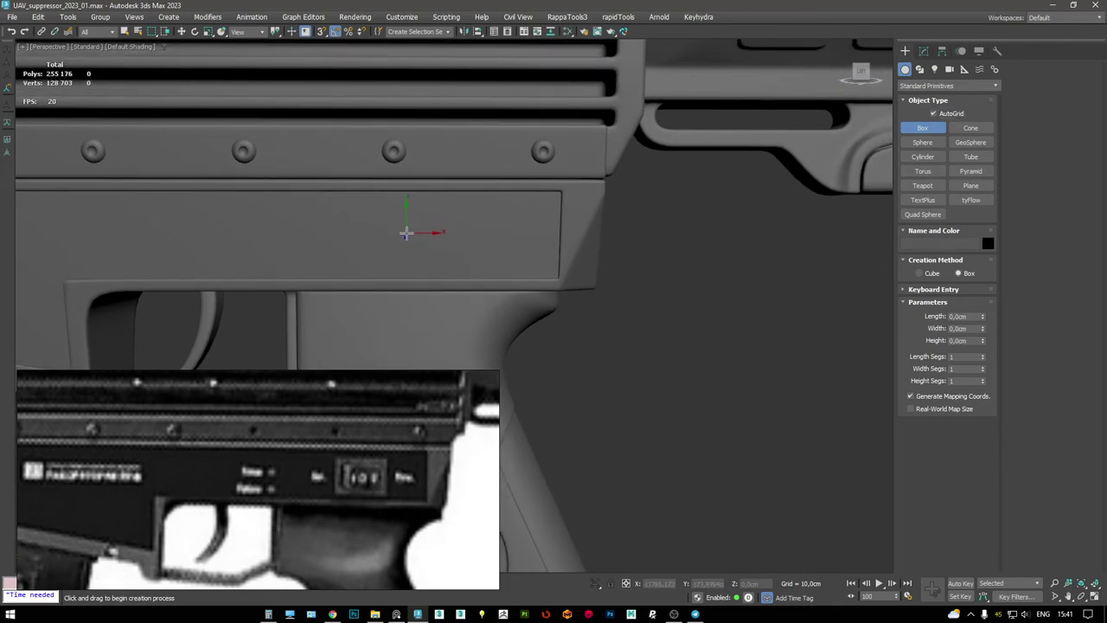
left_click_drag(399, 219, 490, 271)
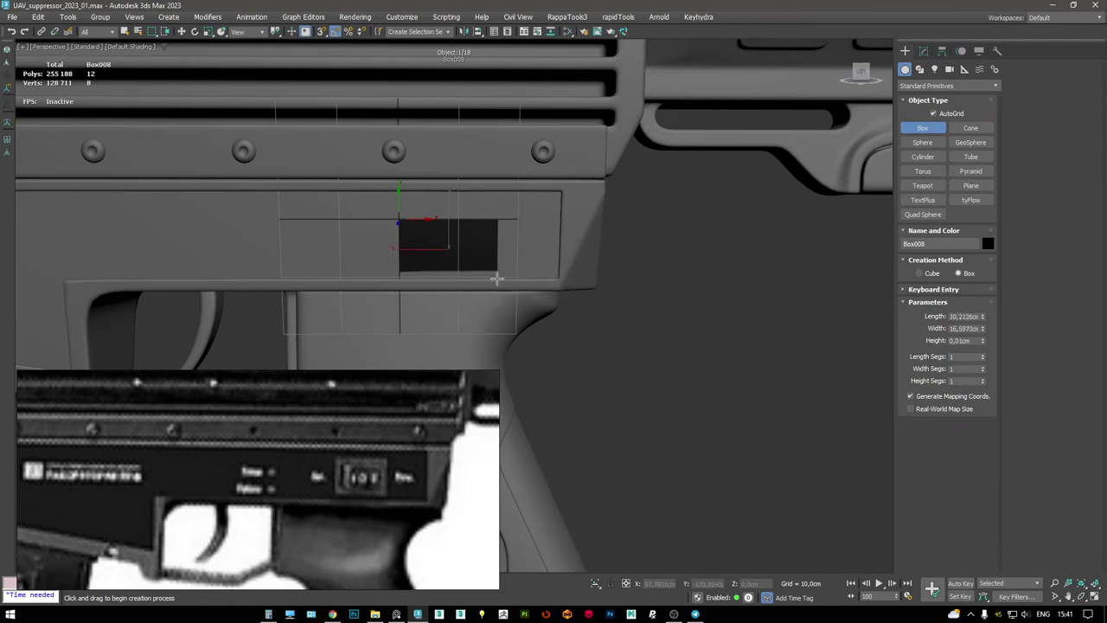
key("F3")
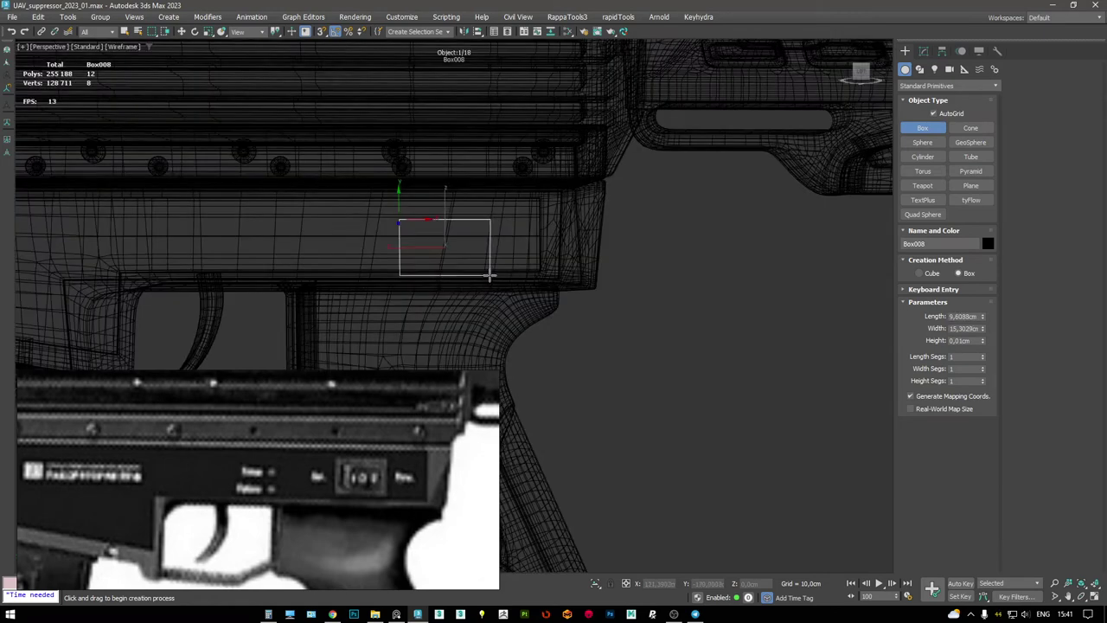
left_click(493, 282)
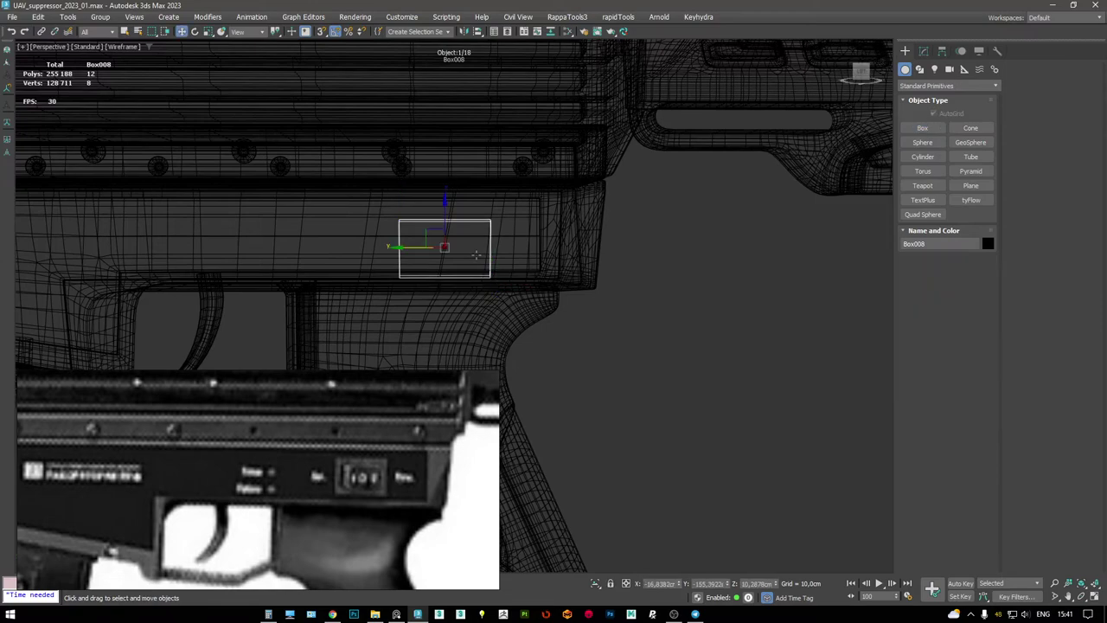
key("F3")
key("w")
key("alt+w")
key("alt+w")
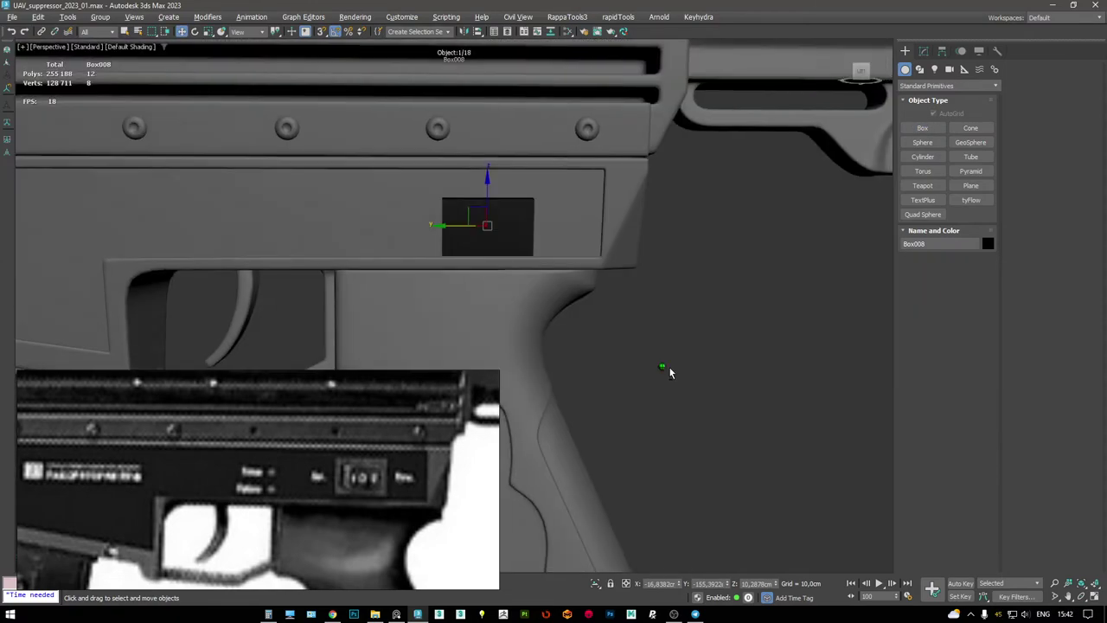
- Isolate the new box and orbit to view it from the front
key("alt+q")
middle_click_drag(510, 299, 608, 257, "alt")
scroll(565, 221, "up", 3)
mouse_move(565, 222)
middle_mouse_down("alt")
mouse_move(598, 247)
mouse_move(598, 234)
mouse_move(576, 240)
mouse_move(800, 124)
middle_mouse_up("alt")
- Clone the box as an independent copy, Box009, and narrow its width to 12.5483 cm
mouse_move(801, 124)
left_mouse_down("shift")
mouse_move(717, 190)
mouse_move(672, 192)
left_mouse_up("shift")
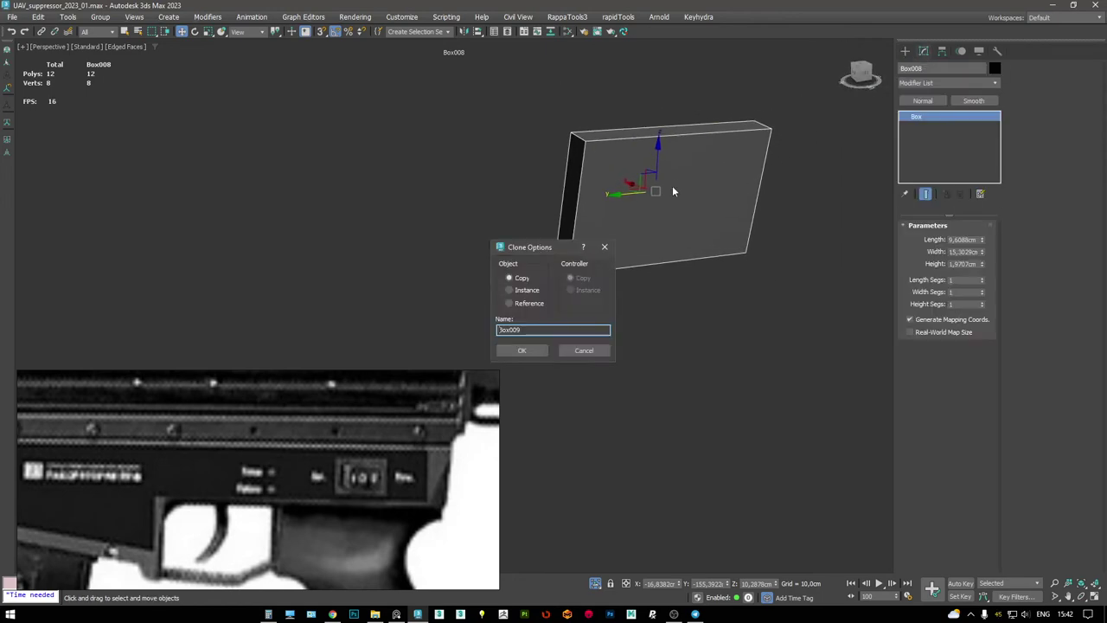
left_click(525, 350)
mouse_move(655, 230)
middle_mouse_down("alt")
mouse_move(655, 210)
mouse_move(675, 217)
middle_mouse_up("alt")
key("F4")
left_click_drag(982, 252, 987, 253)
key("F4")
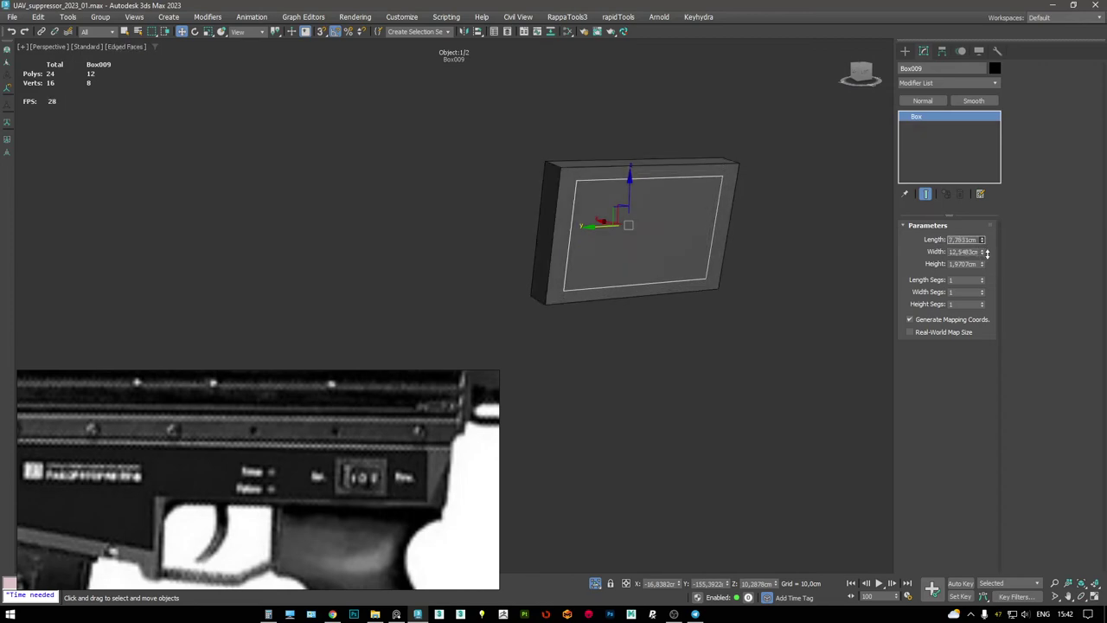
- Switch to Local coordinates and move the copy along Z out in front of the plate
scroll(598, 172, "up", 4)
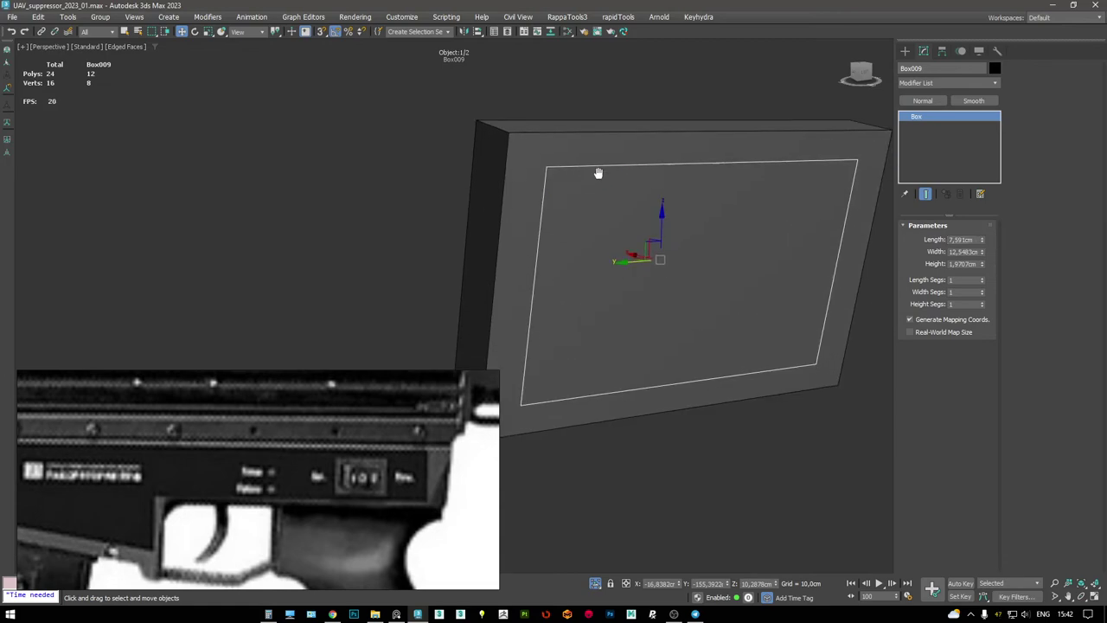
scroll(583, 166, "down", 3)
right_click(631, 205)
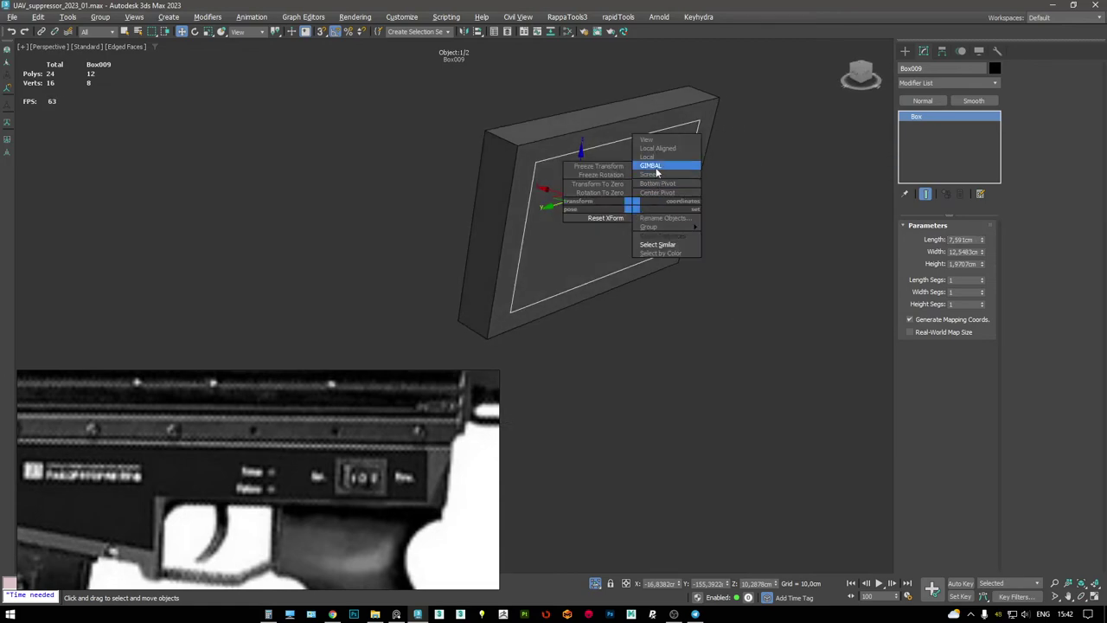
left_click(656, 158)
left_click_drag(603, 211, 632, 226)
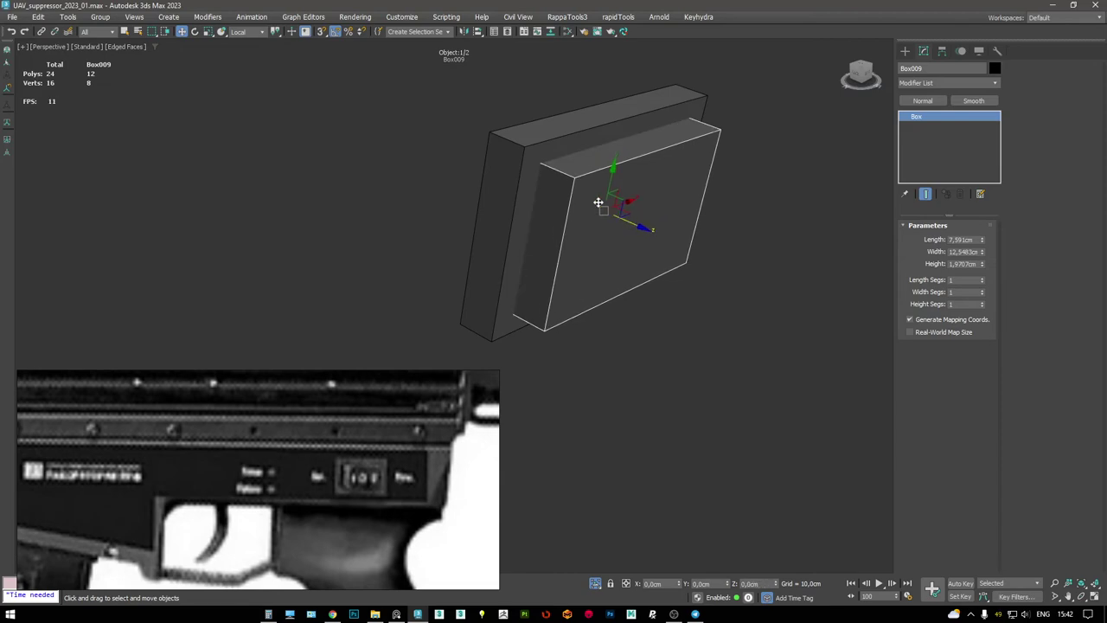
- Convert Box009 to Editable Poly, add an edge loop, and move the front edges to bend the face
key("ctrl+e")
middle_click_drag(590, 195, 638, 166, "alt")
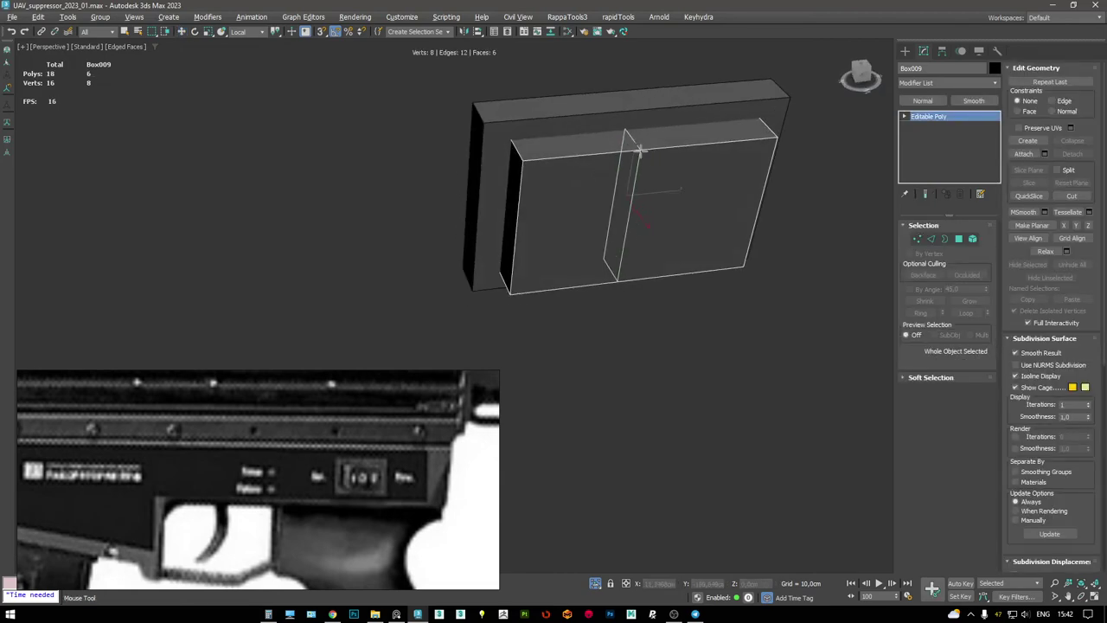
left_click(641, 151)
key("w")
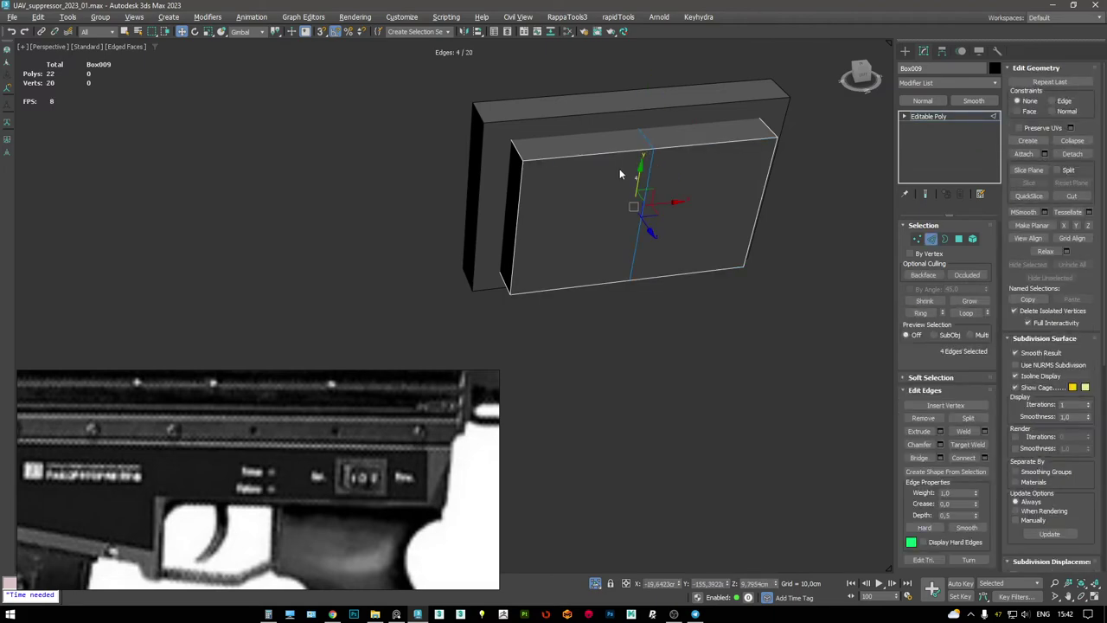
middle_click_drag(622, 168, 531, 216, "alt")
left_click(531, 214)
left_click(731, 184, "ctrl")
middle_click_drag(731, 183, 744, 212, "alt")
left_click_drag(744, 212, 758, 202)
middle_click_drag(719, 181, 891, 148, "alt")
- Delete two polygons to open one side of the knob
key("4")
key("ctrl+a")
key("F3")
left_click(488, 182)
key("Delete")
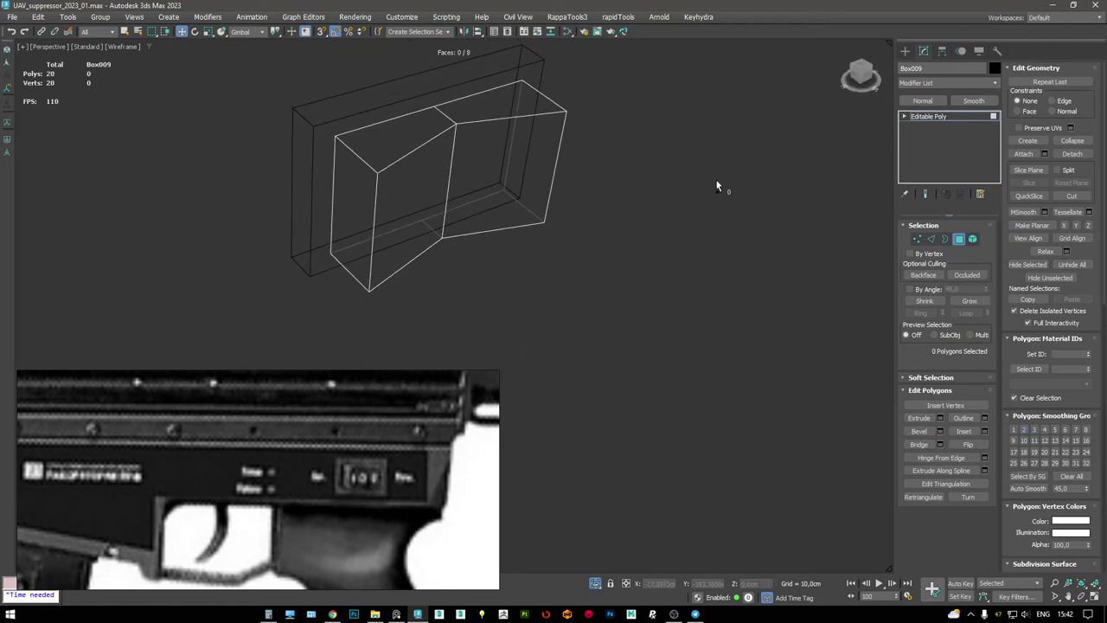
- Chamfer the selected knob edges with a narrow width
key("2")
middle_click_drag(710, 183, 420, 181, "alt")
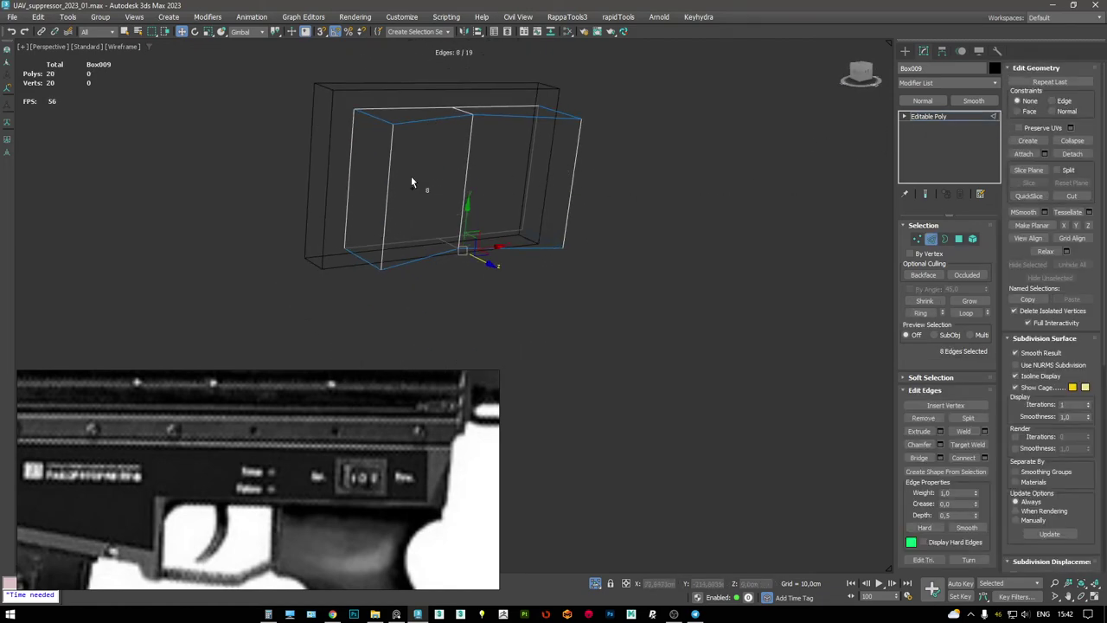
mouse_move(577, 162)
middle_mouse_down("alt")
mouse_move(531, 167)
mouse_move(513, 190)
mouse_move(536, 204)
middle_mouse_up("alt")
left_click(496, 177, "ctrl")
key("F3")
key("ctrl+shift+c")
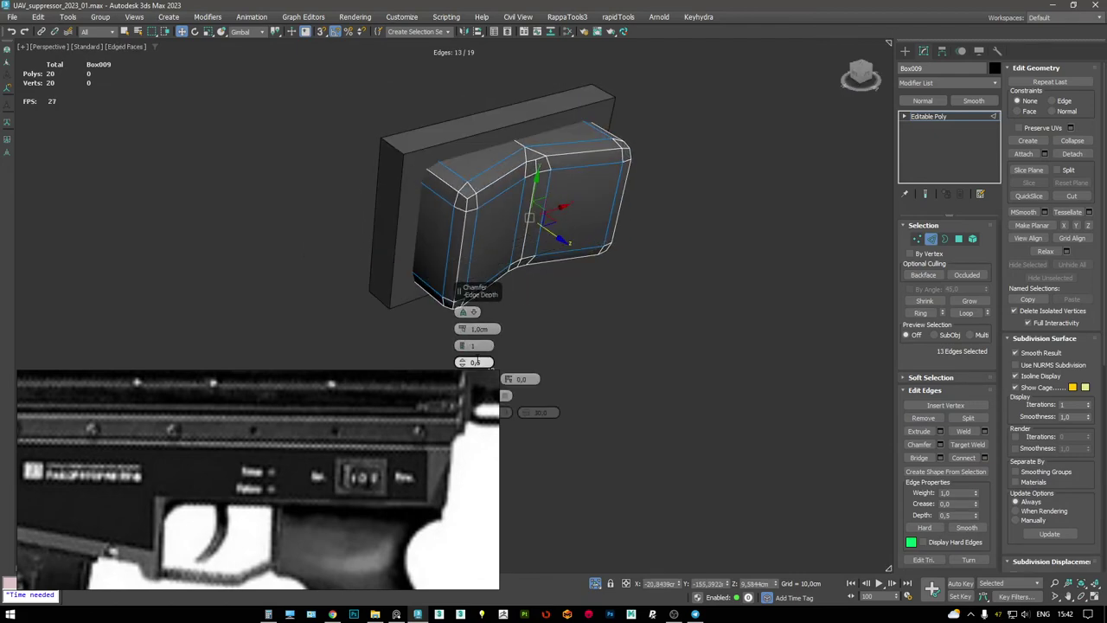
left_click_drag(462, 329, 466, 334)
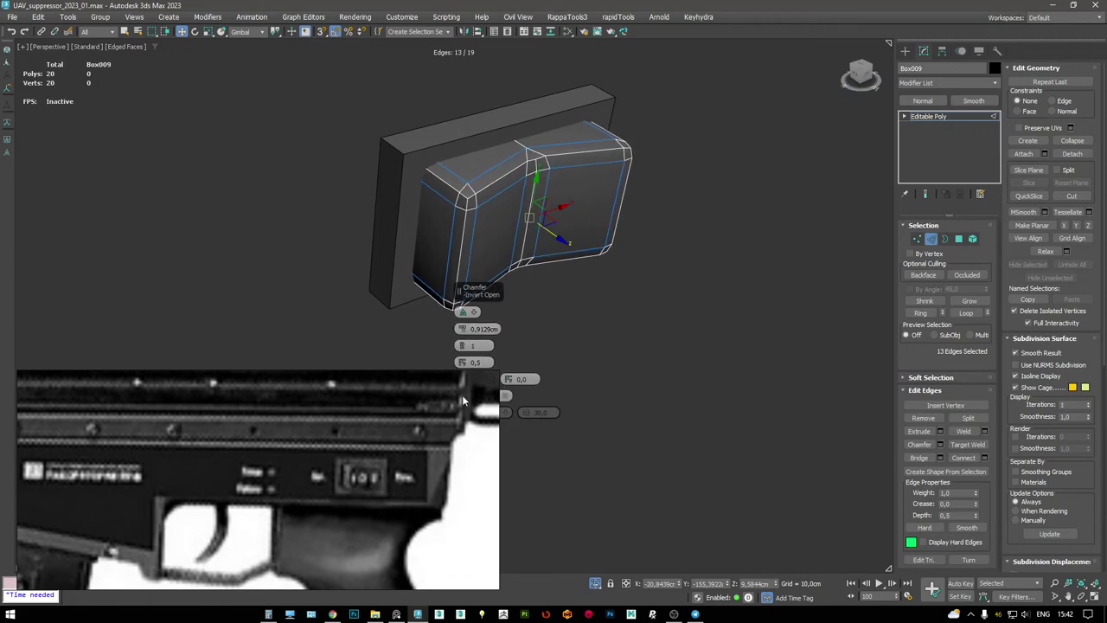
left_click(459, 428)
middle_click_drag(513, 230, 546, 182, "alt")
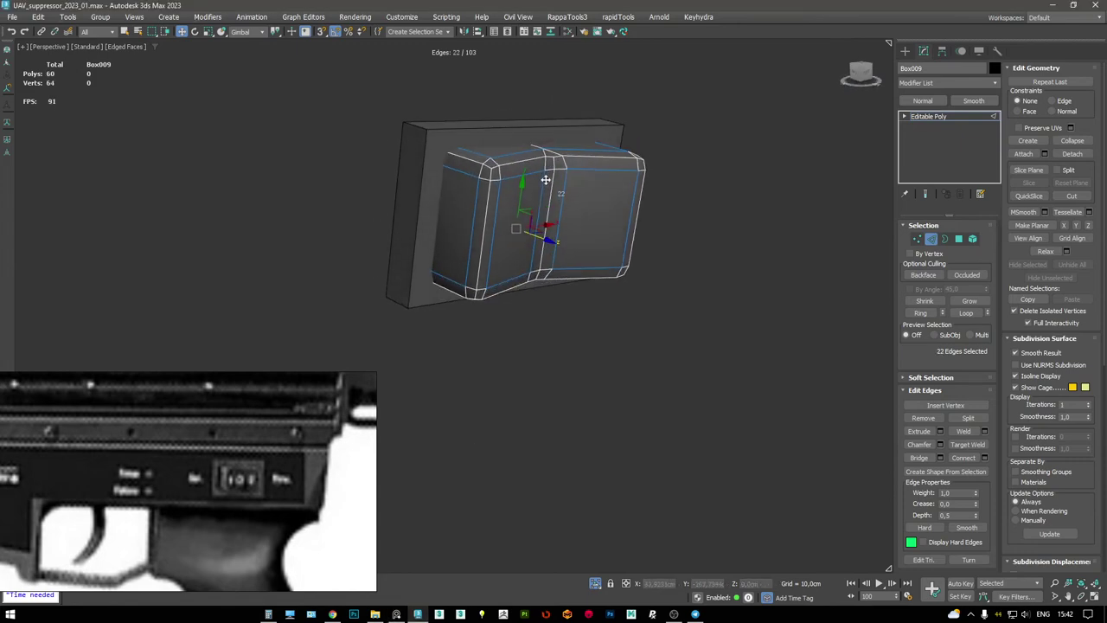
- Leave edge editing and select the back plate Box008
left_click(959, 116)
left_click(544, 141)
middle_click_drag(544, 141, 509, 147, "alt")
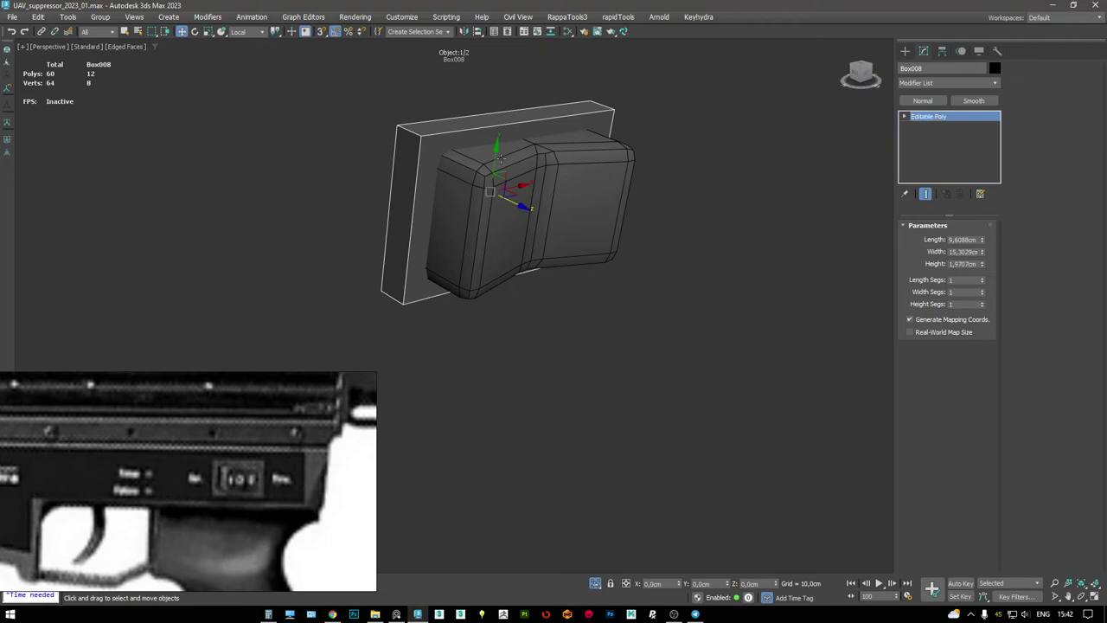
- Undo the last change, reconvert Box008 to editable poly, and inset its face by about 1.15 cm
key("ctrl+z")
key("shift+z")
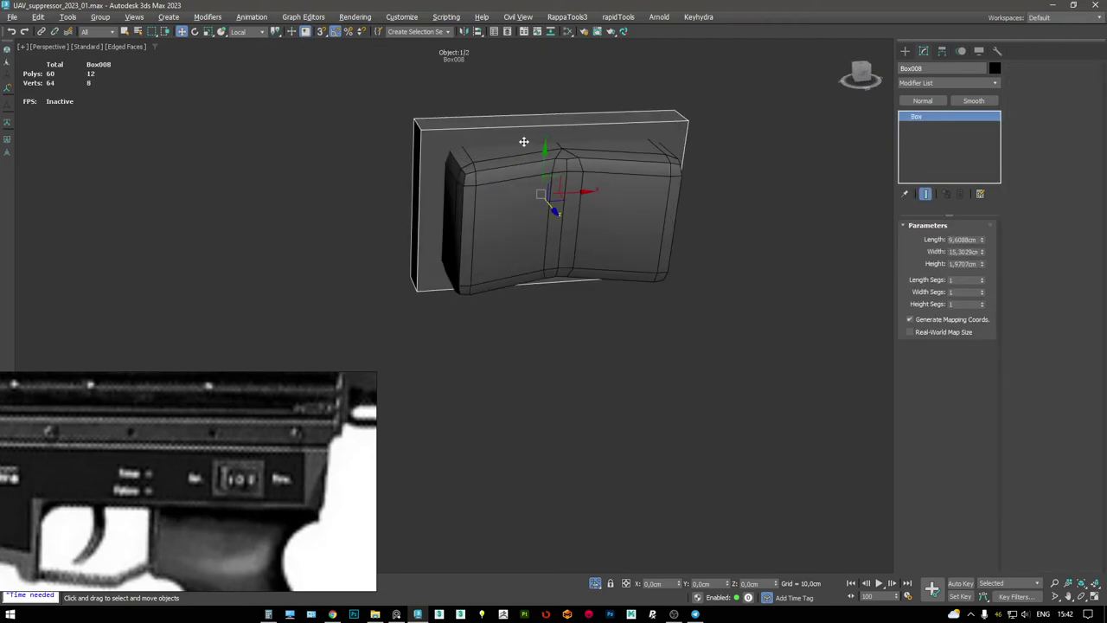
key("ctrl+y")
key("4")
key("shift+i")
mouse_move(462, 326)
left_mouse_down()
mouse_move(462, 316)
mouse_move(468, 342)
mouse_move(459, 321)
left_mouse_up()
left_click(460, 345)
- Select the six top and six bottom frame vertices and nudge the bottom ones
key("F3")
key("1")
left_click_drag(701, 185, 314, 61)
key("F3")
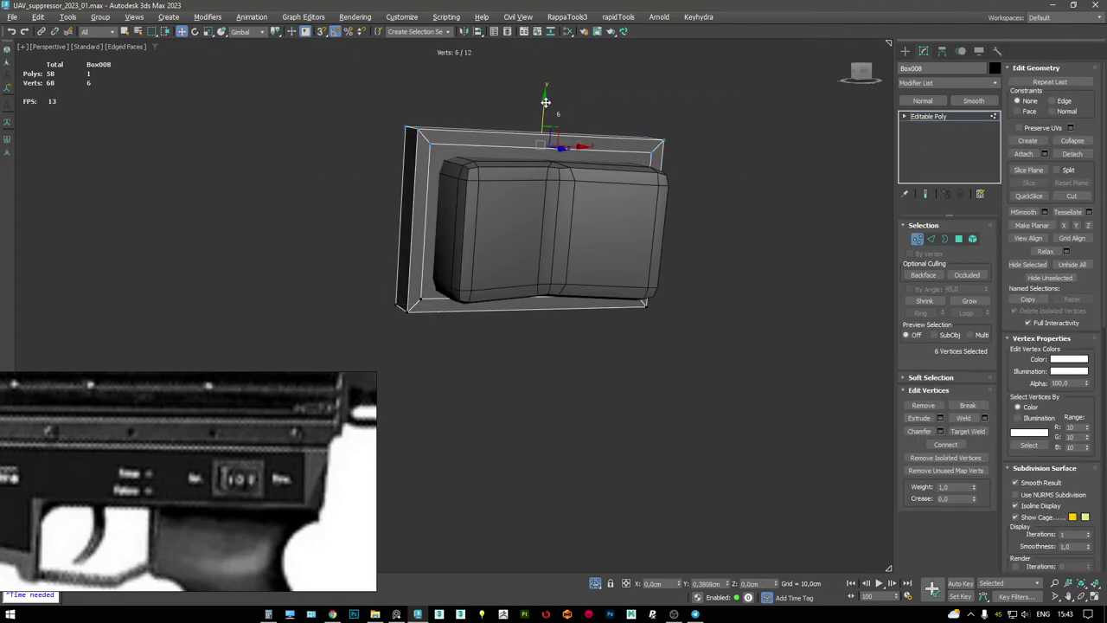
key("F3")
left_click_drag(329, 210, 678, 355)
key("F3")
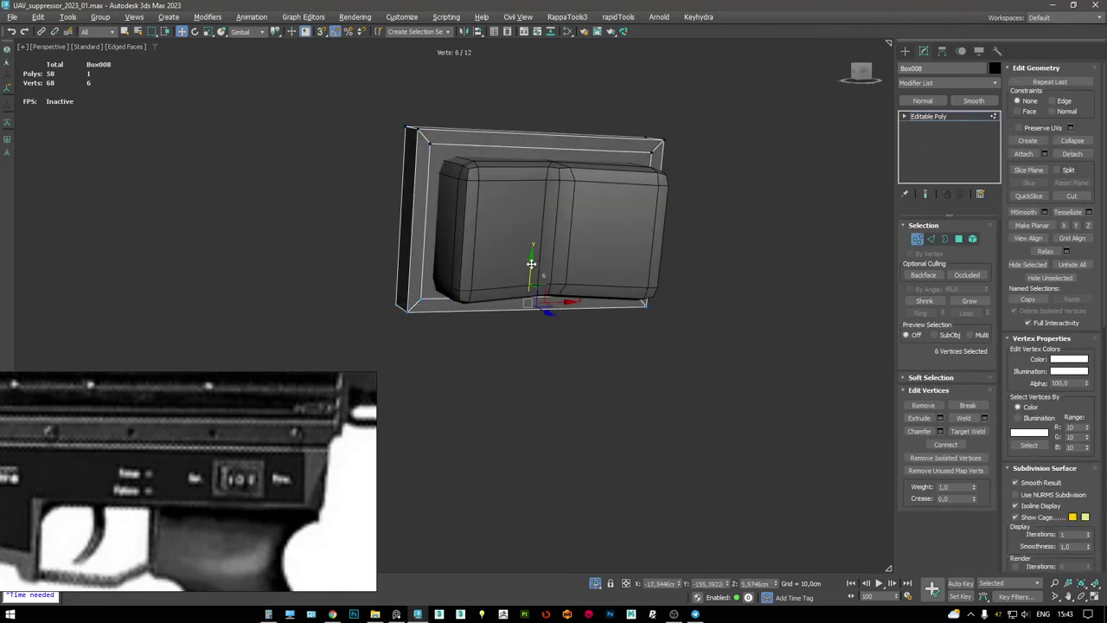
mouse_move(526, 254)
middle_mouse_down("alt")
mouse_move(522, 239)
mouse_move(532, 270)
middle_mouse_up("alt")
left_click_drag(532, 269, 533, 273)
- Inset the frame's inner face
key("4")
middle_click_drag(605, 169, 498, 177, "alt")
left_click(489, 168)
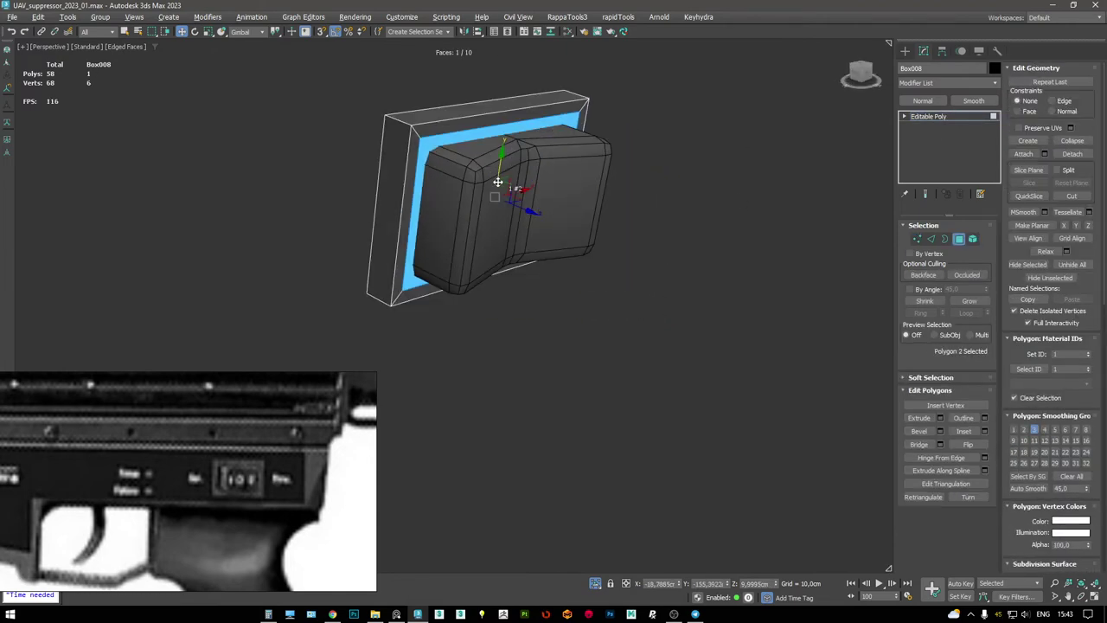
key("shift+e")
key("F3")
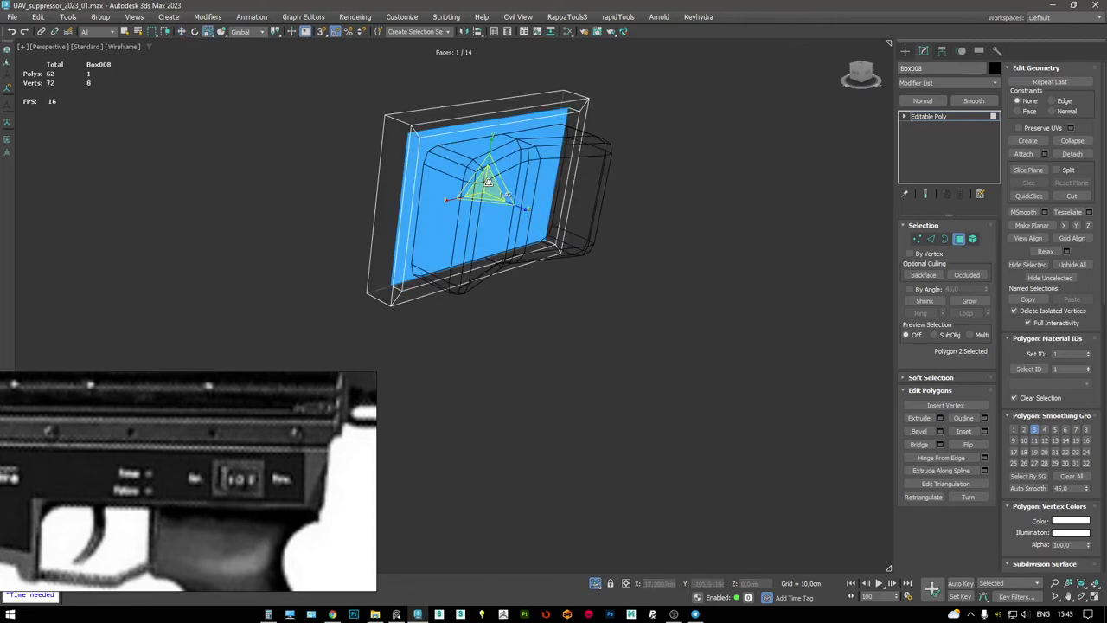
key("F3")
key("F3")
key("F3")
- Loop-select the outer frame edges and extrude them flat with zero height and width
key("2")
left_click(423, 128)
double_click(404, 116)
middle_click_drag(403, 116, 432, 160, "alt")
left_click(968, 313)
key("shift+e")
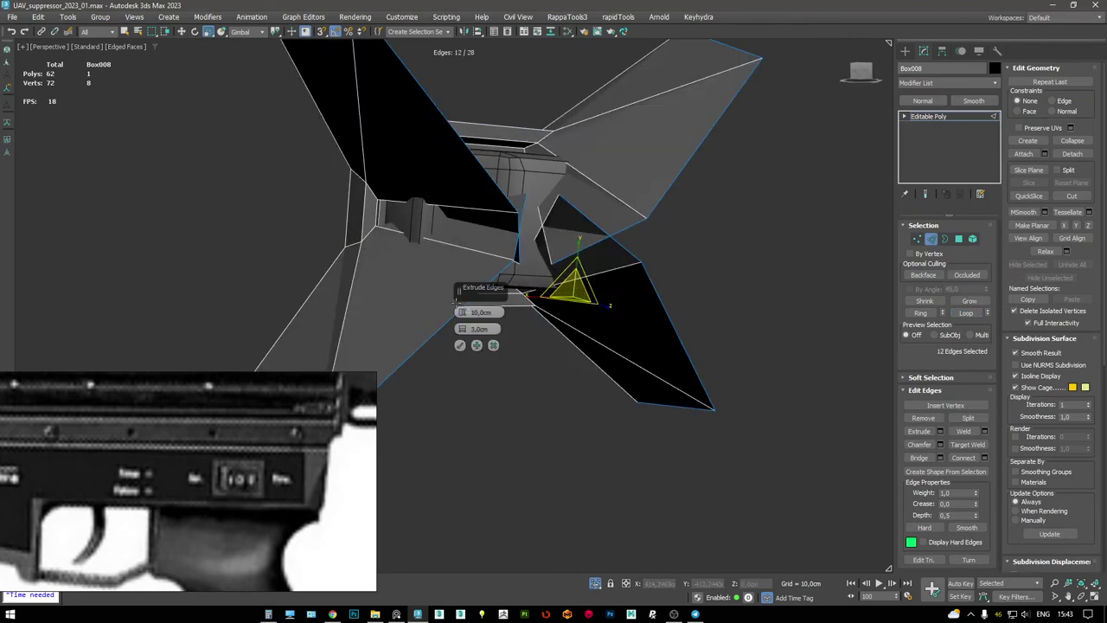
right_click(461, 312)
right_click(462, 328)
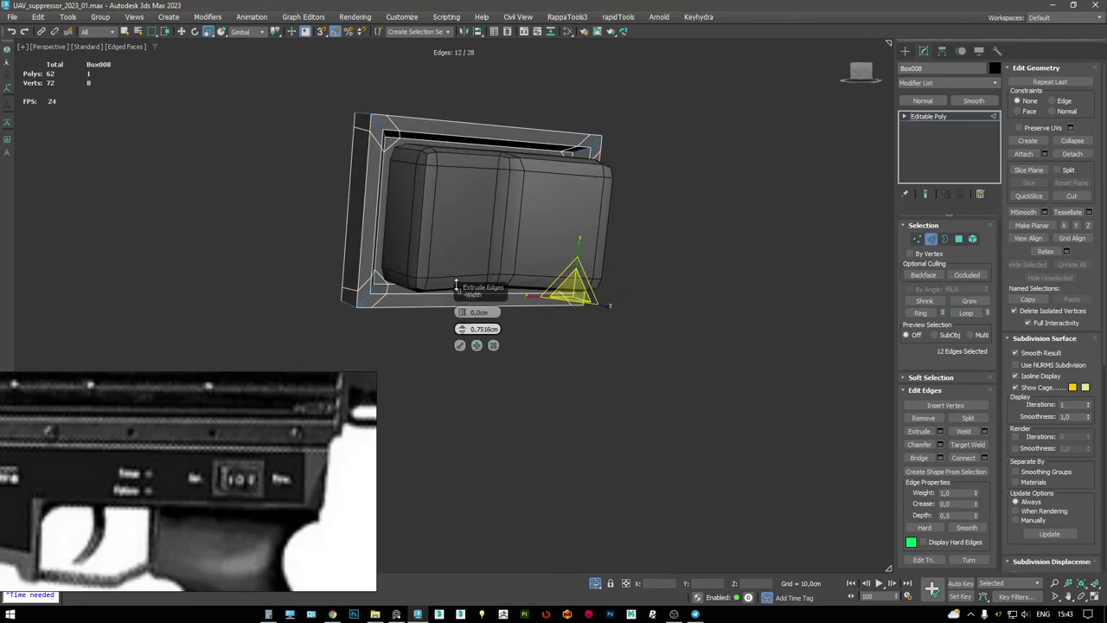
left_click(459, 345)
mouse_move(459, 259)
middle_mouse_down("alt")
mouse_move(461, 209)
mouse_move(431, 180)
mouse_move(456, 158)
mouse_move(416, 141)
mouse_move(427, 149)
middle_mouse_up("alt")
- Inset the plate's nine front polygons by 0.7495 cm
key("4")
key("F3")
key("F3")
key("w")
key("2")
key("2")
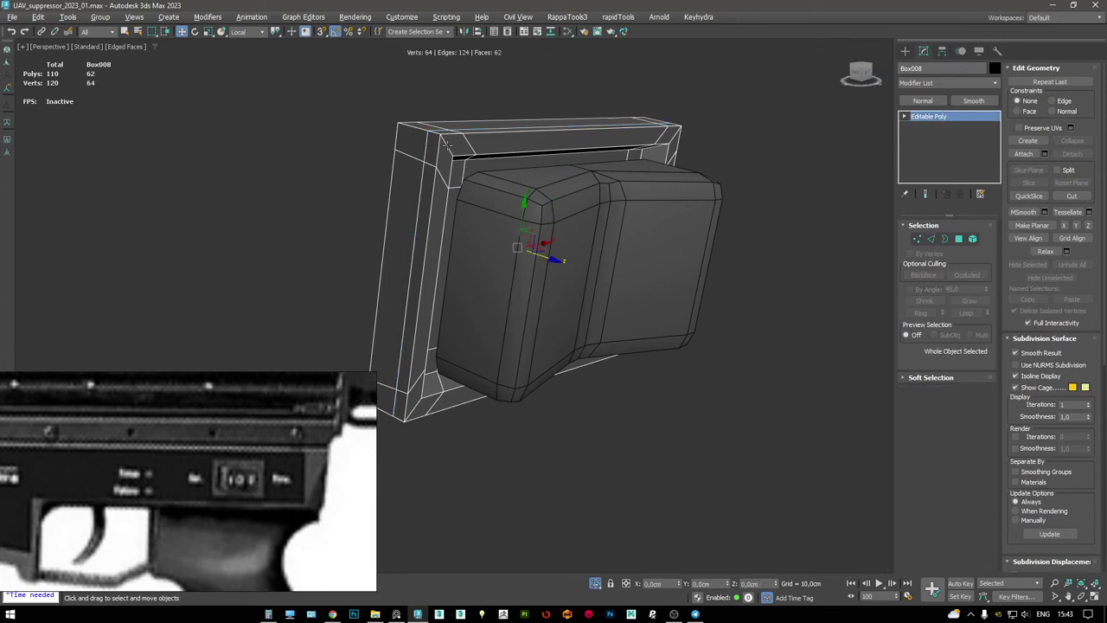
key("alt+r")
key("Escape")
key("2")
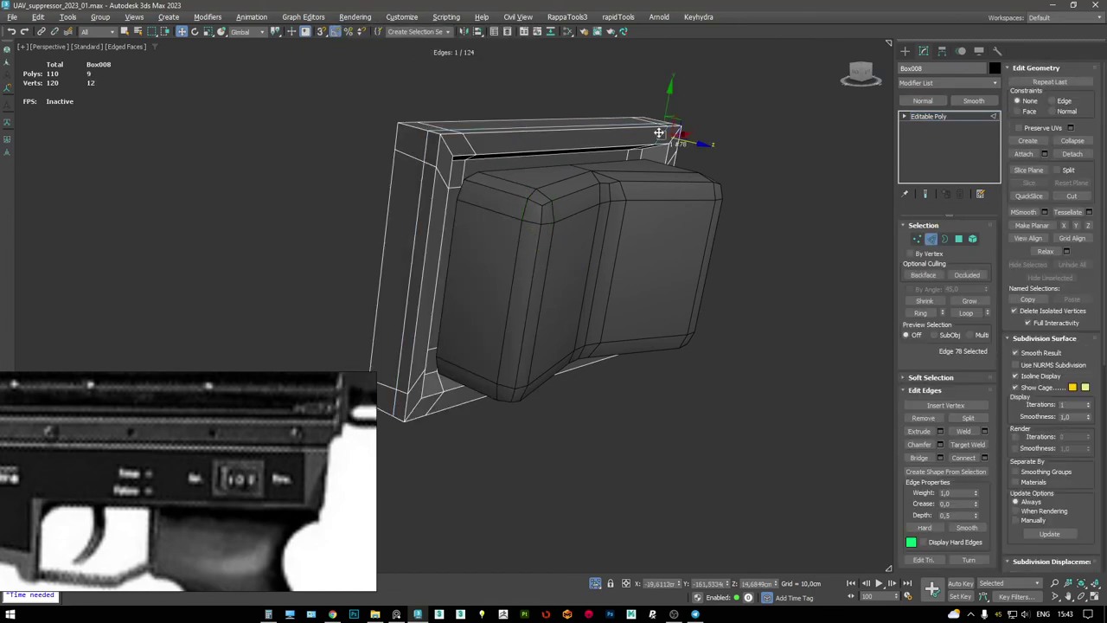
middle_click_drag(662, 129, 462, 148, "alt")
key("4")
key("F3")
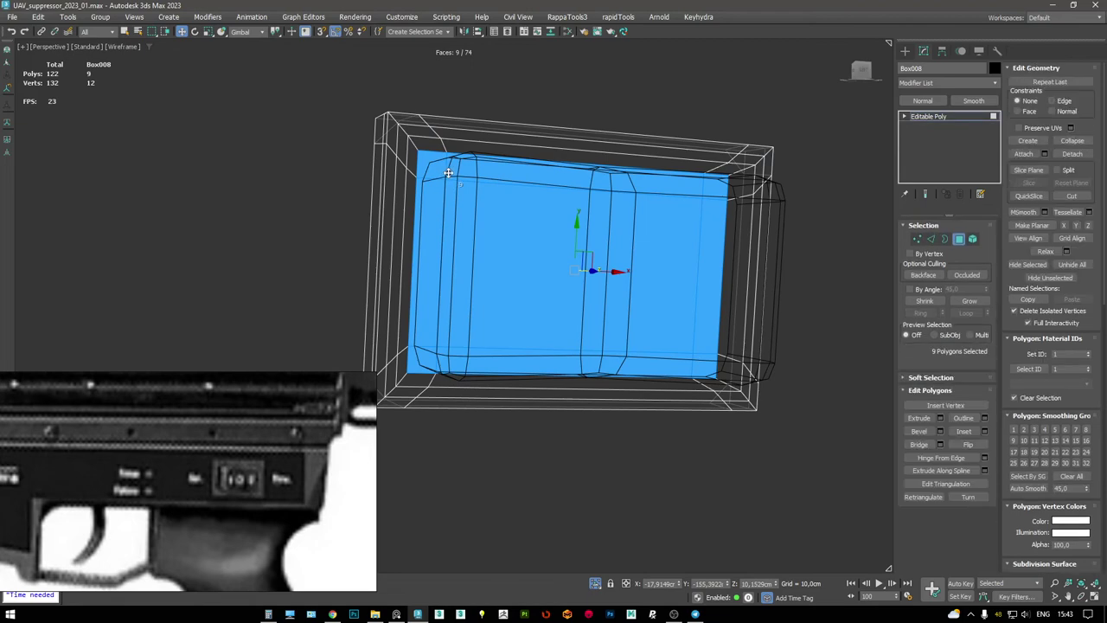
key("i")
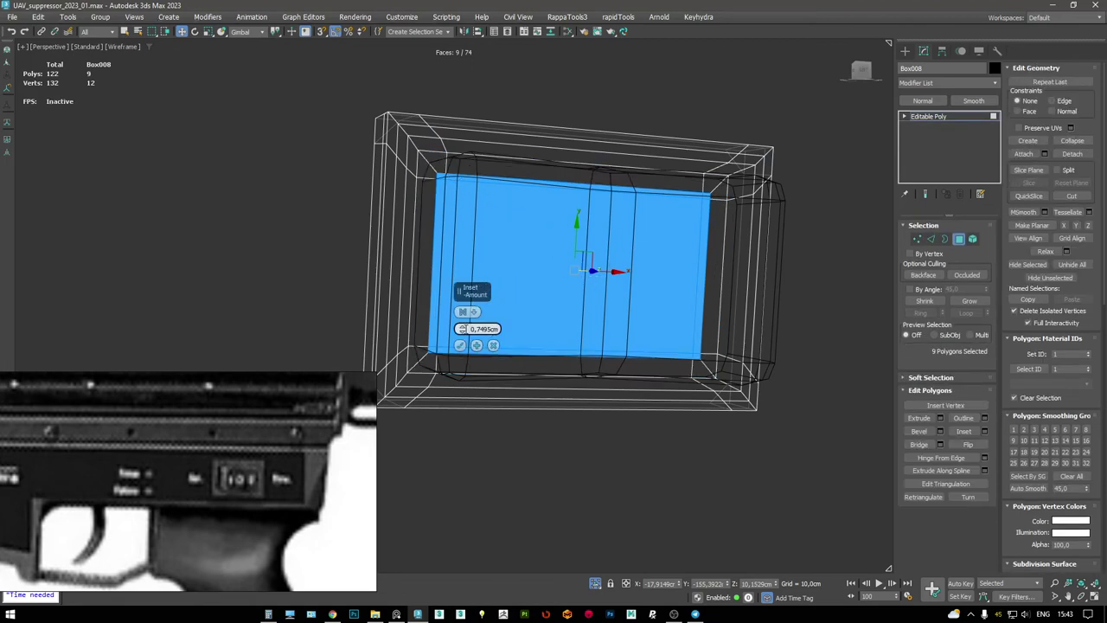
left_click(460, 346)
key("F3")
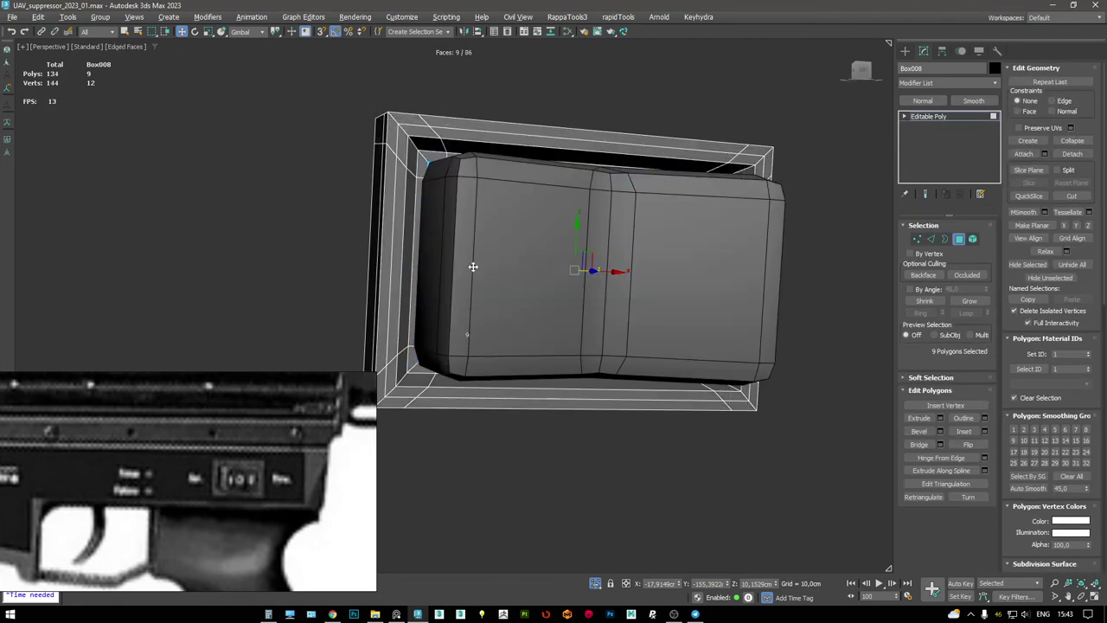
- Leave polygon editing and select the knob, Box009
middle_click_drag(464, 271, 871, 149, "alt")
left_click(951, 118)
mouse_move(605, 260)
middle_mouse_down("alt")
mouse_move(532, 247)
mouse_move(506, 214)
mouse_move(514, 181)
mouse_move(510, 204)
middle_mouse_up("alt")
left_click(514, 212)
key("r")
key("w")
- Select the knob Box009 and enter vertex editing
key("F4")
middle_click_drag(510, 207, 479, 95, "alt")
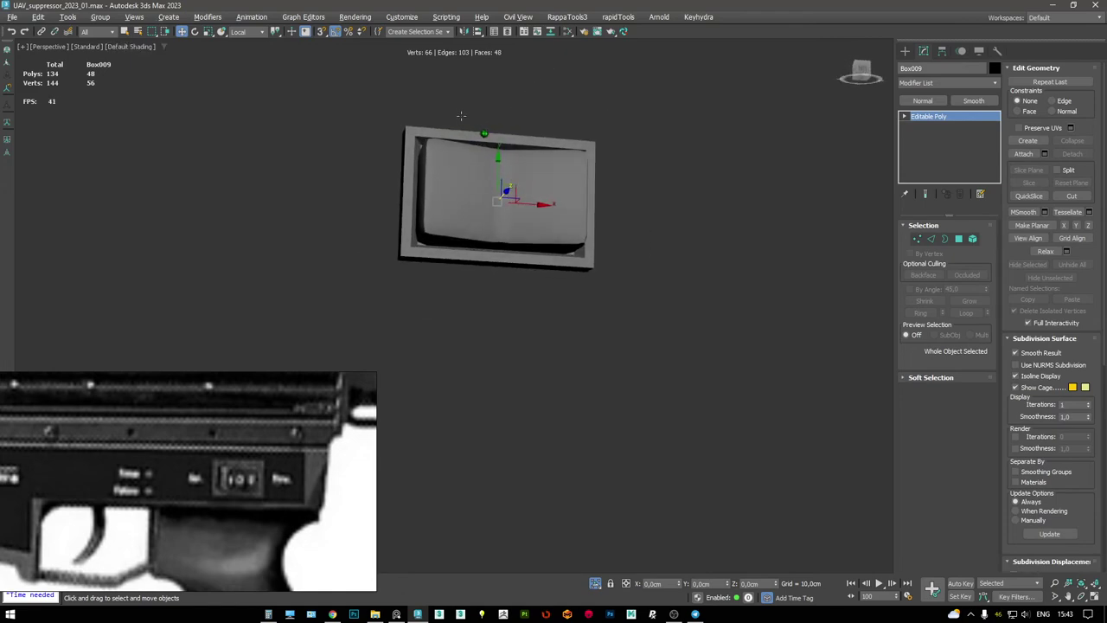
key("F4")
left_click(481, 120)
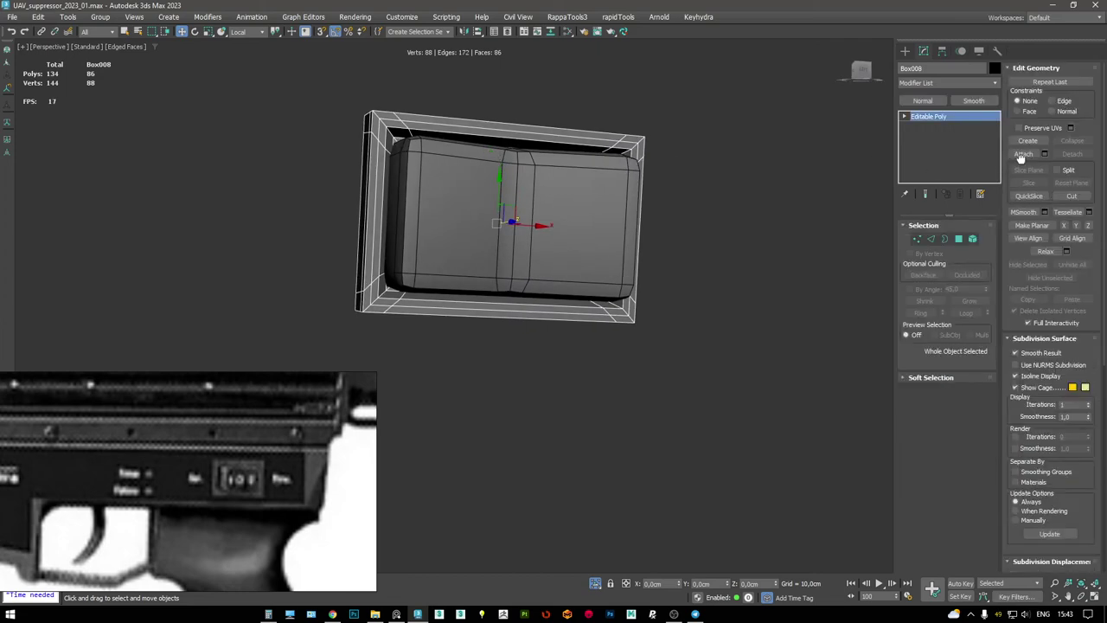
left_click(468, 201)
middle_click_drag(469, 201, 451, 160, "alt")
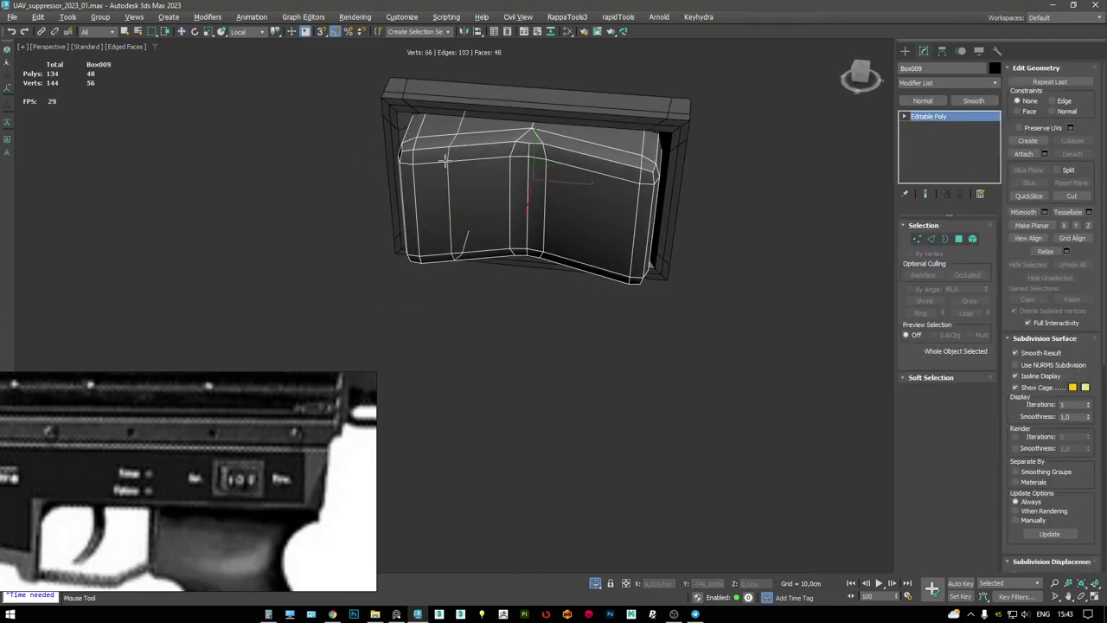
key("w")
key("1")
- Select the vertices along the knob's top centre
middle_click_drag(569, 168, 527, 136, "alt")
key("F3")
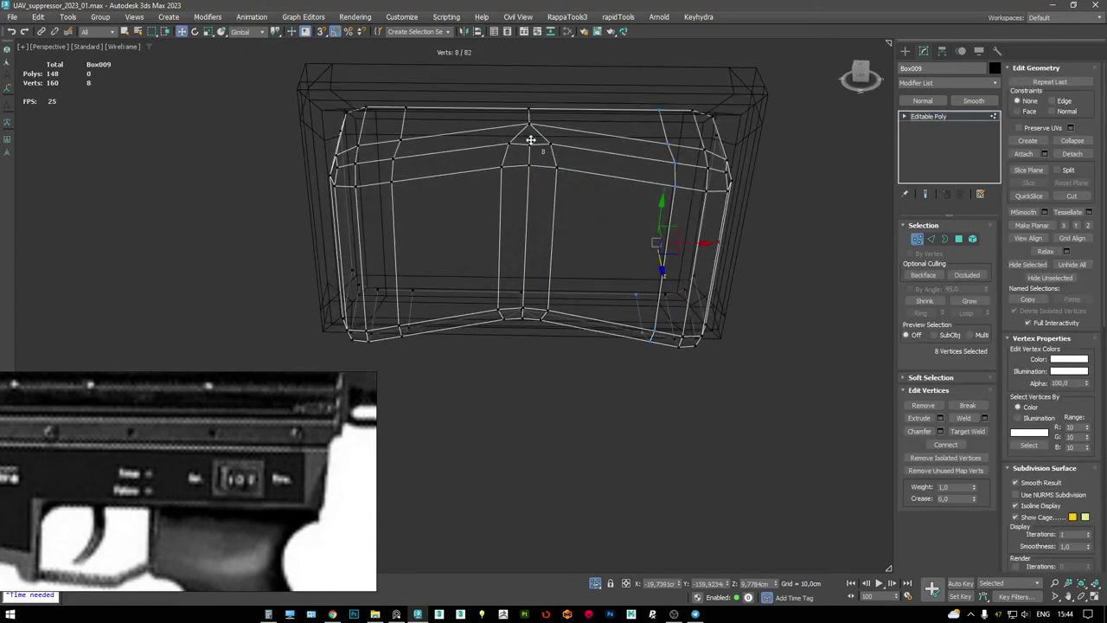
middle_click_drag(511, 190, 512, 174, "alt")
left_click(528, 142)
middle_click_drag(529, 123, 540, 130, "alt")
key("F3")
left_click(536, 335, "ctrl")
key("F3")
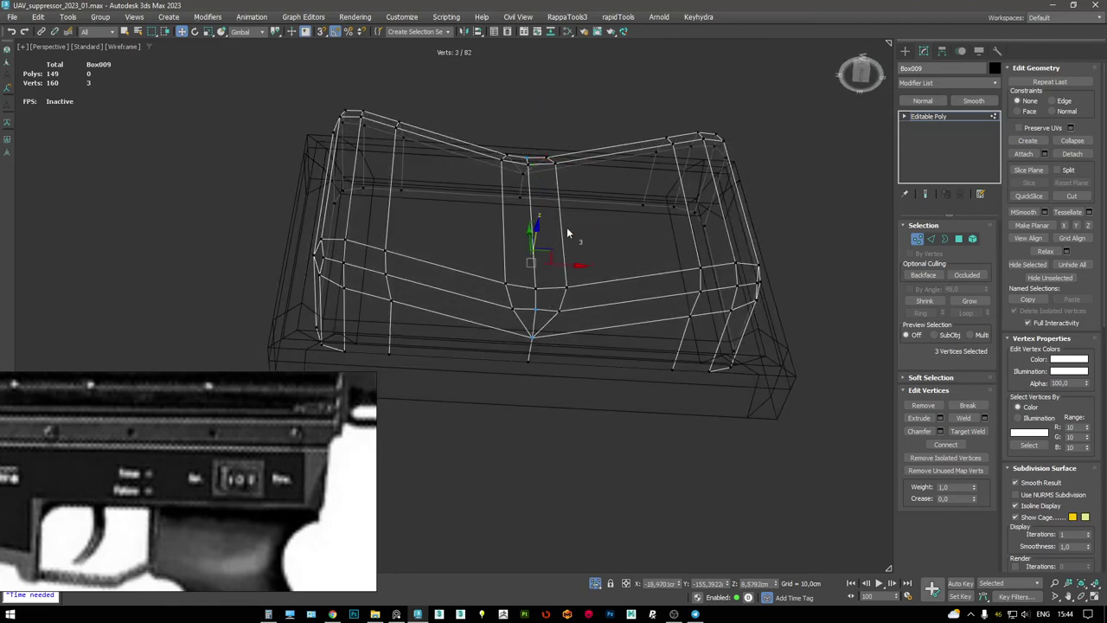
middle_click_drag(570, 244, 542, 286, "alt")
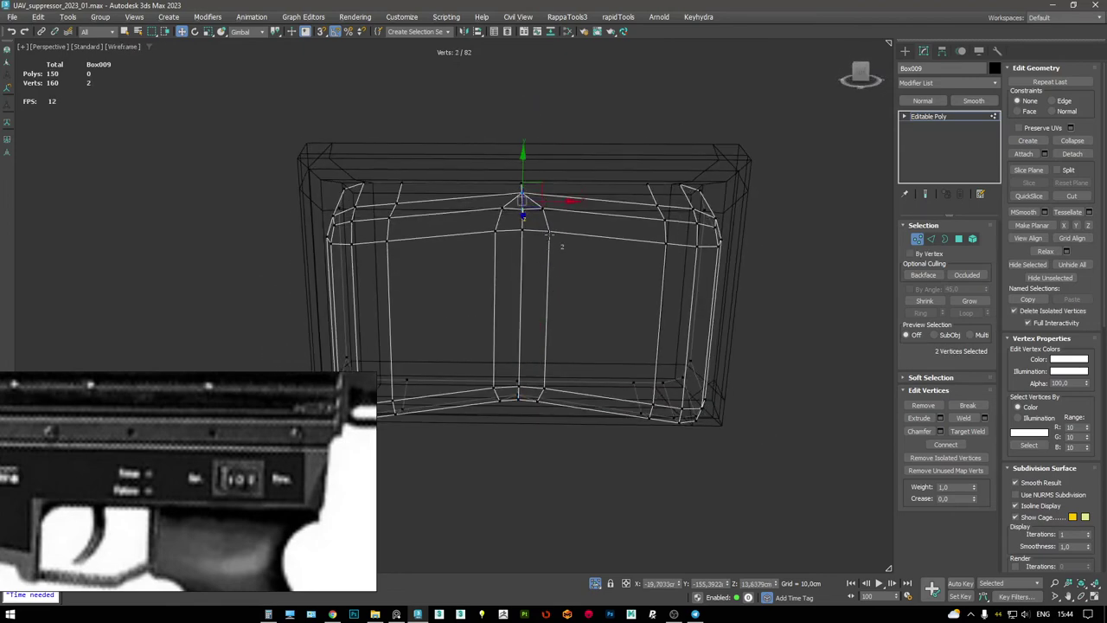
- Remove the knob's vertical centre edge loop with its vertices
key("2")
double_click(540, 246)
key("ctrl+BackSpace")
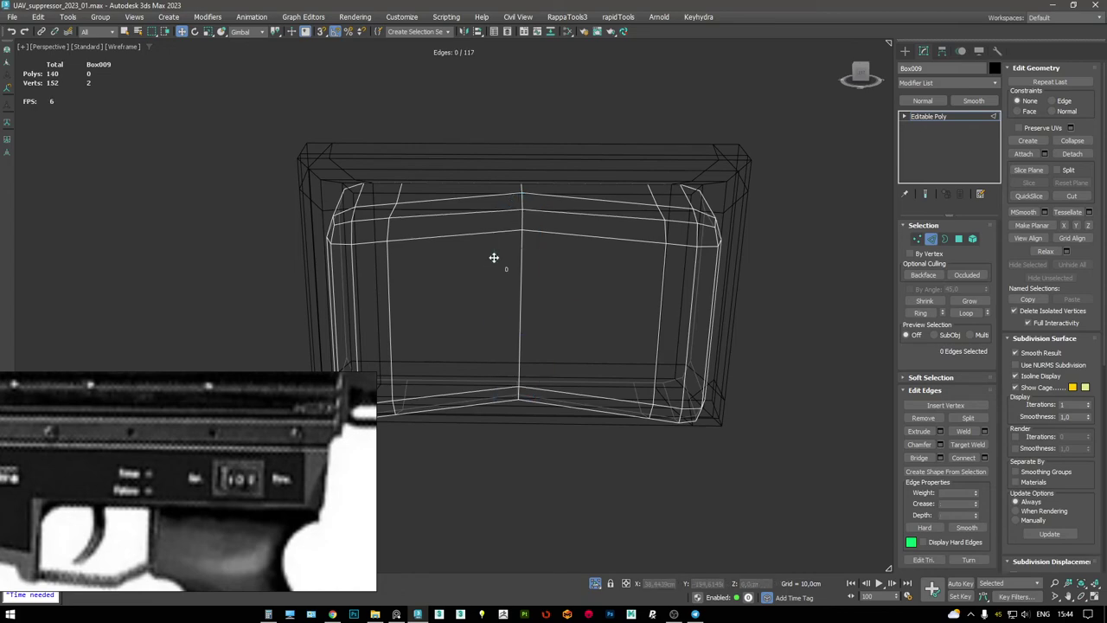
- Extrude a vertical knob edge loop flat: zero height, about 0.97 cm width
double_click(517, 266)
key("shift+e")
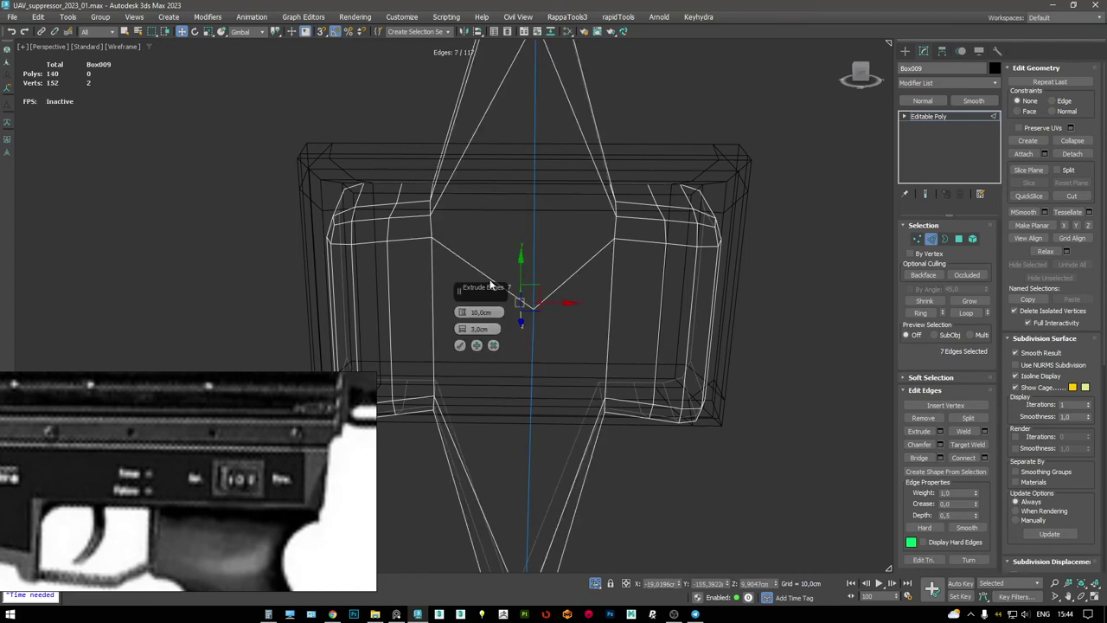
right_click(461, 312)
left_click_drag(461, 330, 461, 338)
left_click(460, 345)
scroll(450, 334, "down", 3)
middle_click_drag(450, 334, 840, 153, "alt")
key("F4")
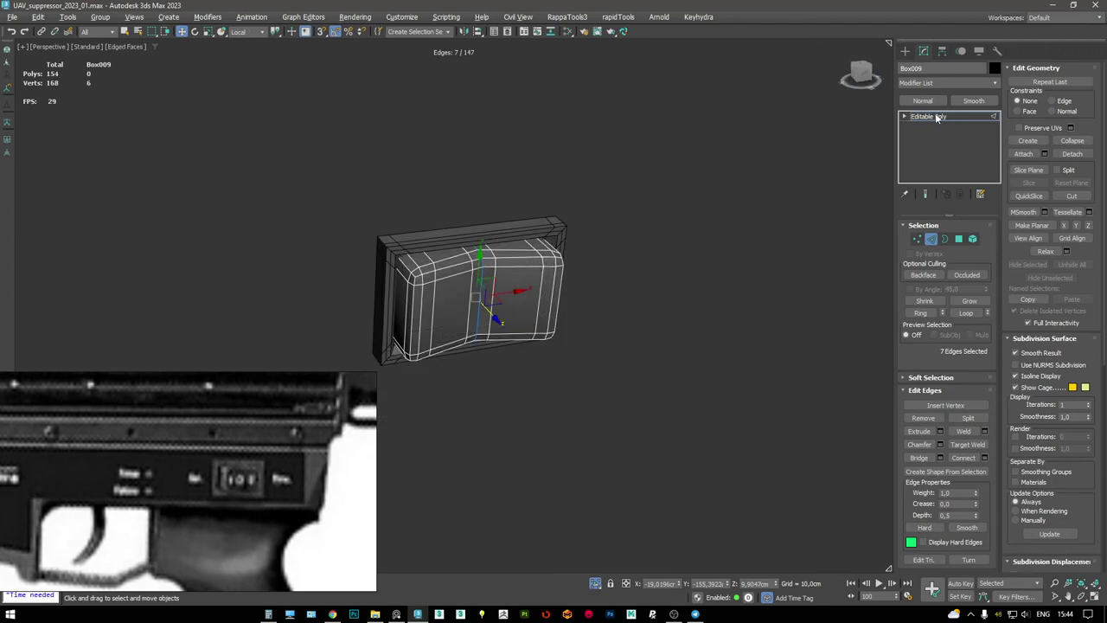
- Select the frame plate Box008 and exit isolation to show the whole rifle
left_click(939, 113)
left_click(545, 226)
mouse_move(493, 259)
middle_mouse_down("alt")
mouse_move(524, 259)
mouse_move(493, 241)
mouse_move(510, 249)
middle_mouse_up("alt")
key("alt+q")
scroll(502, 231, "up", 3)
- Select the plate's front-face polygons, inset them, and delete the inset faces
key("F3")
key("4")
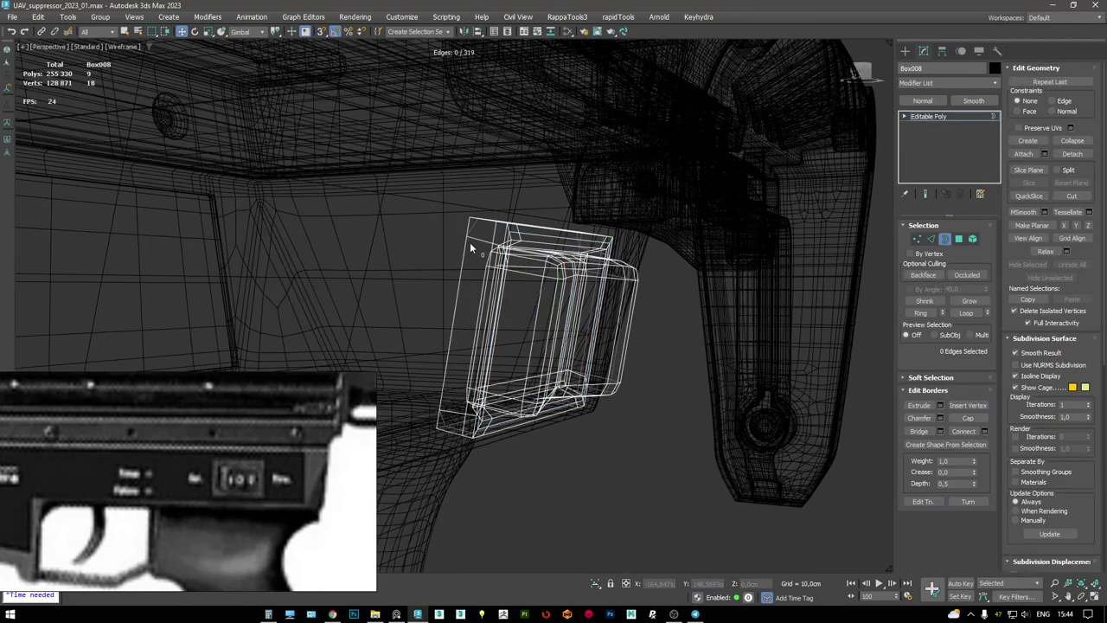
left_click_drag(470, 242, 606, 413)
middle_click_drag(606, 406, 812, 261, "alt")
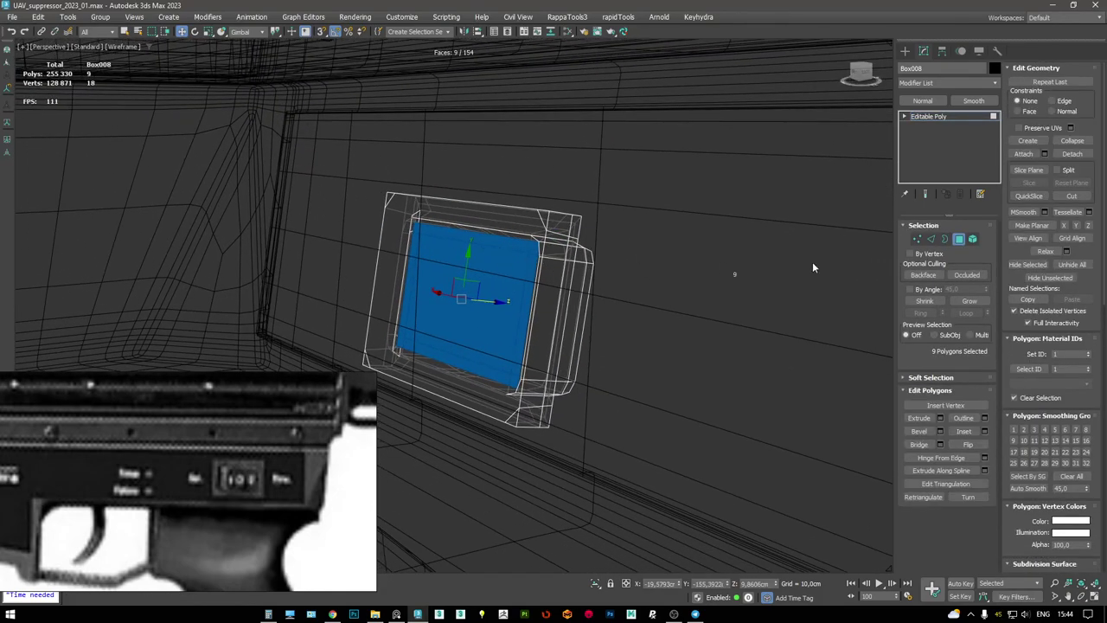
left_click(468, 275)
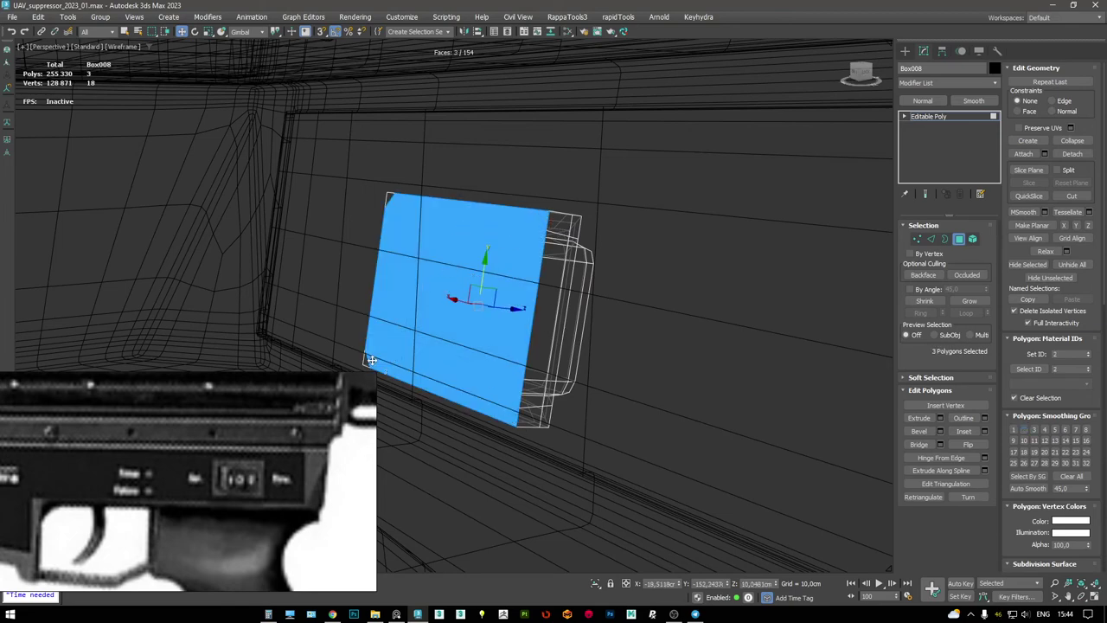
left_click(365, 359, "ctrl")
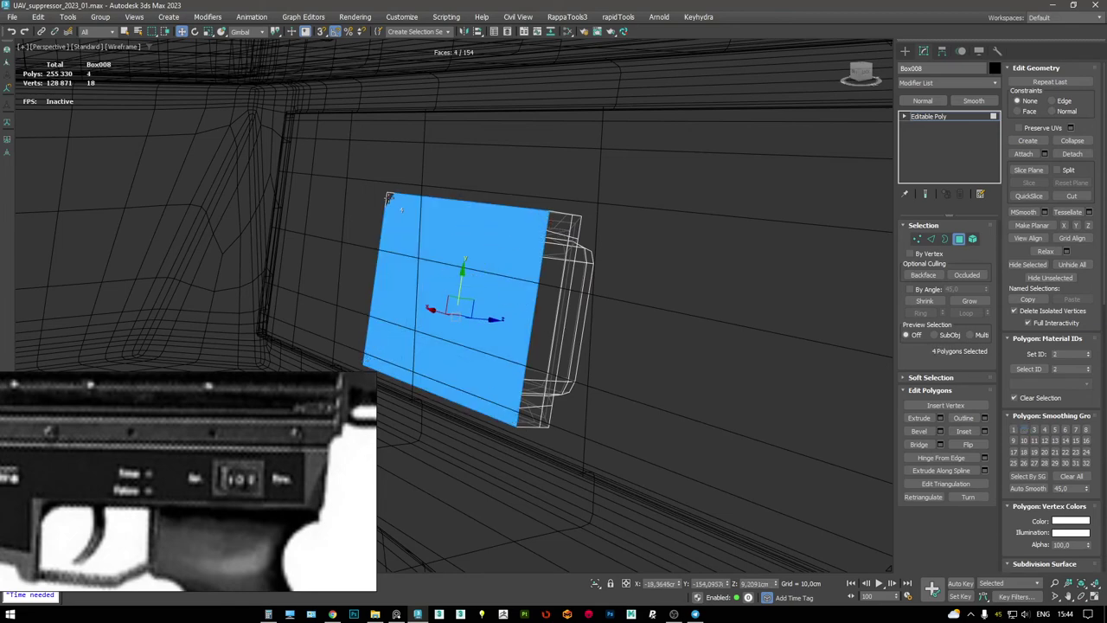
left_click(389, 198, "ctrl")
scroll(479, 247, "up", 3)
key("shift+i")
left_click(461, 346)
mouse_move(460, 346)
middle_mouse_down("alt")
mouse_move(486, 335)
mouse_move(539, 209)
mouse_move(550, 239)
middle_mouse_up("alt")
key("Delete")
- Return the plate to shaded display at whole-object level
key("F3")
key("5")
key("w")
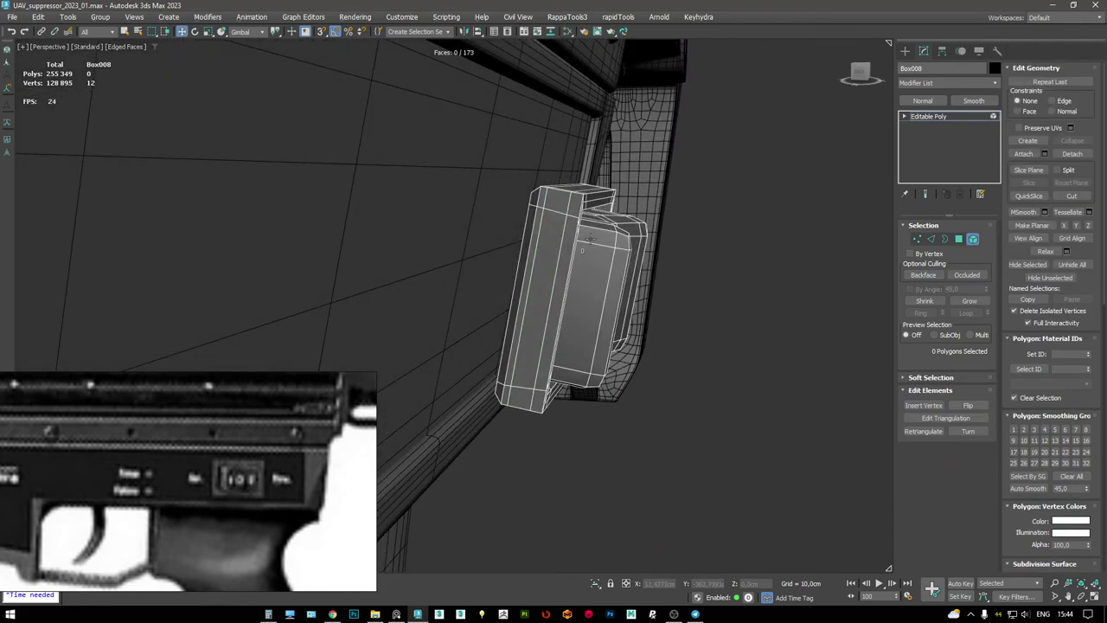
left_click(930, 115)
middle_click_drag(577, 290, 519, 284, "alt")
scroll(506, 284, "up", 2)
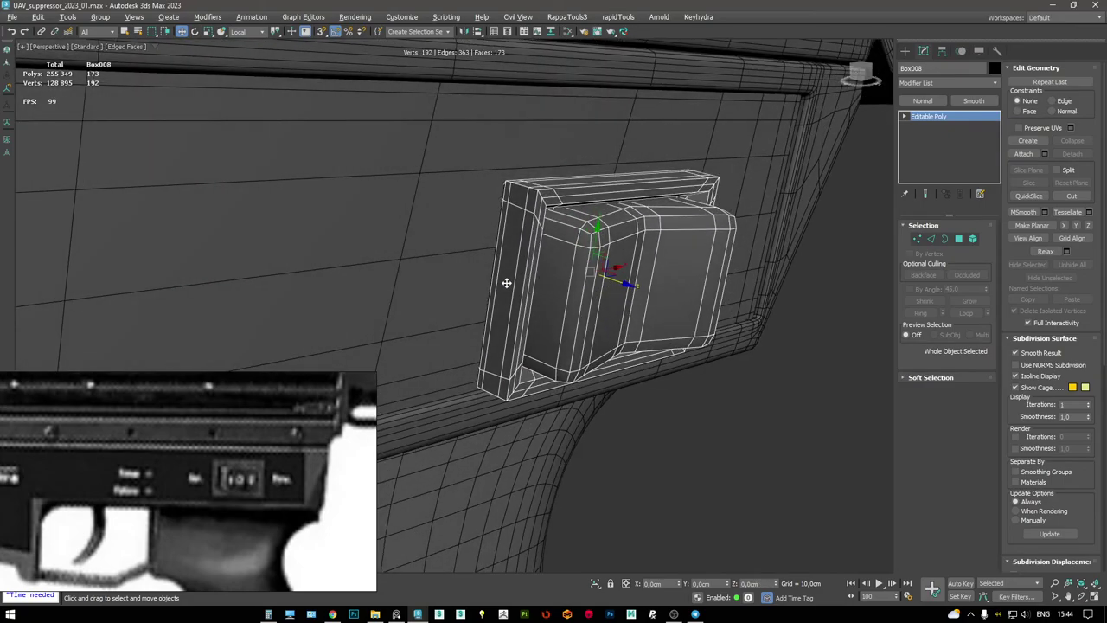
- Toggle edged faces and cycle views to check the plate, ending in the four-viewport layout
key("F4")
key("shift+z")
key("F4")
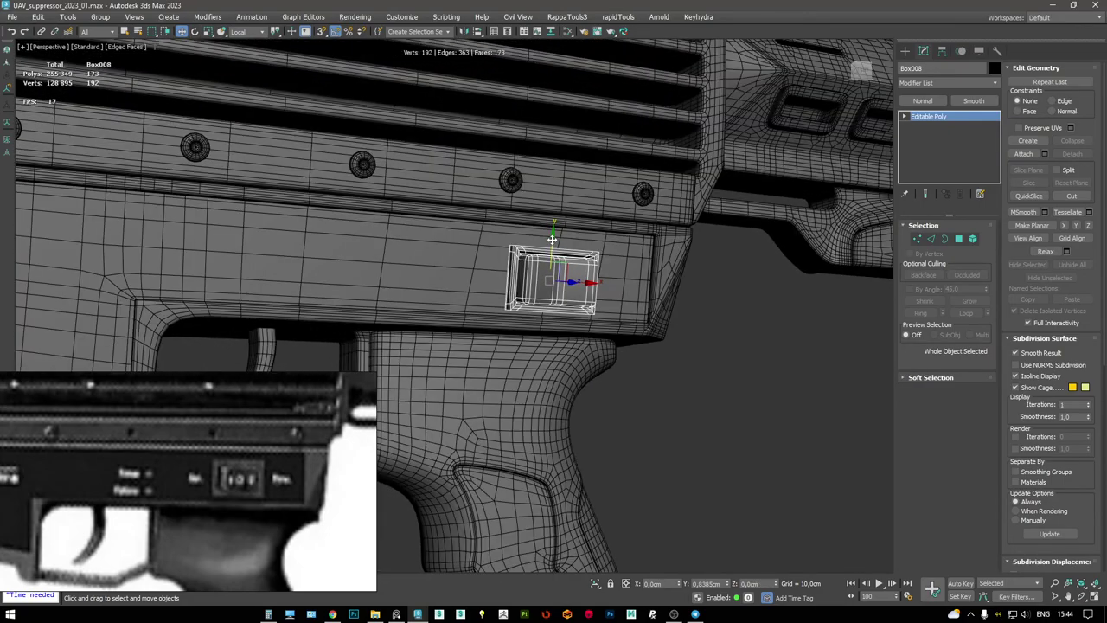
key("shift+z")
key("F4")
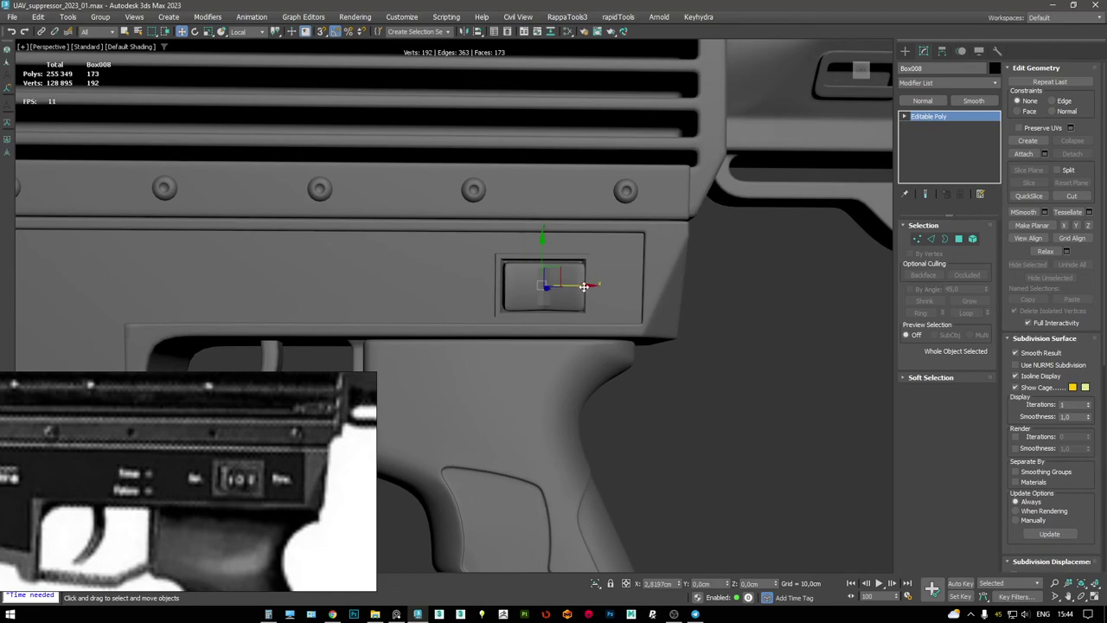
key("F4")
key("shift+y")
key("shift+y")
key("r")
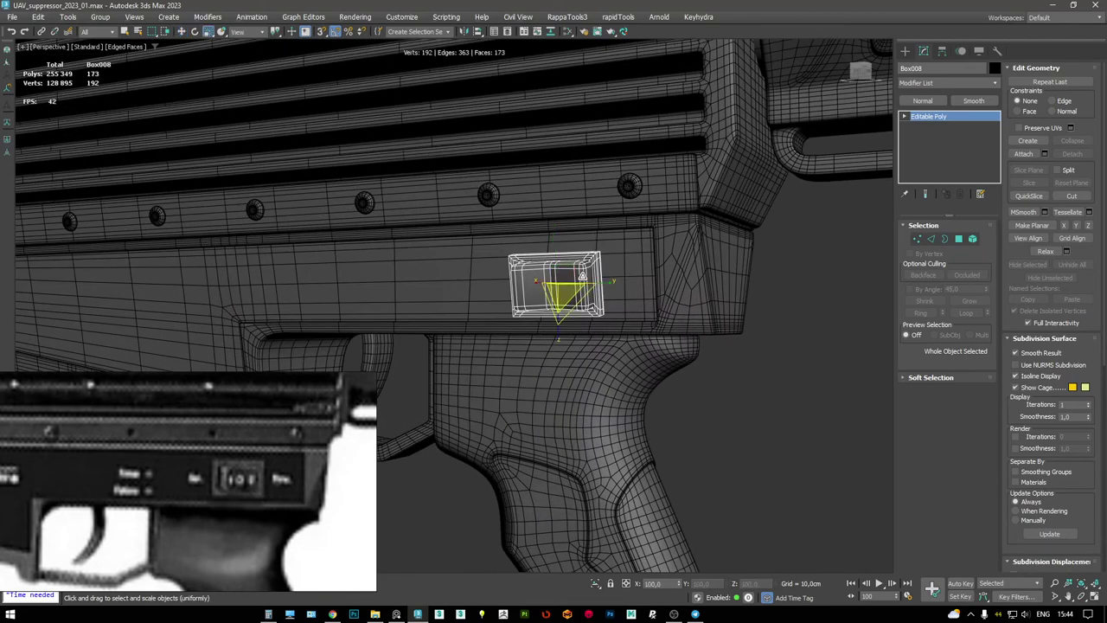
key("w")
scroll(564, 251, "up", 2)
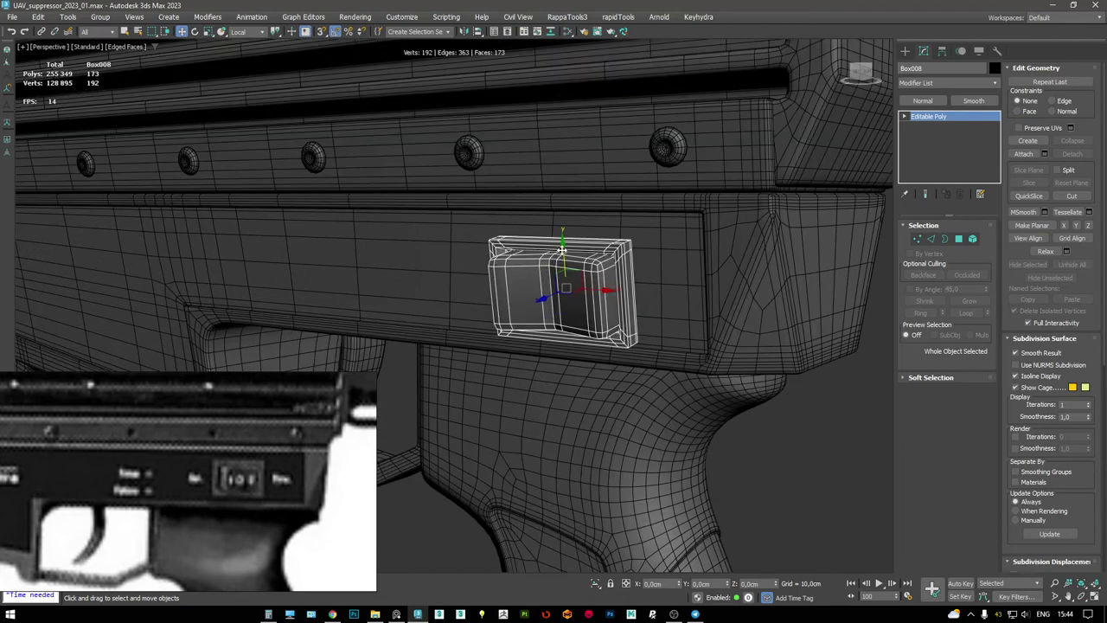
key("F4")
scroll(564, 248, "down", 6)
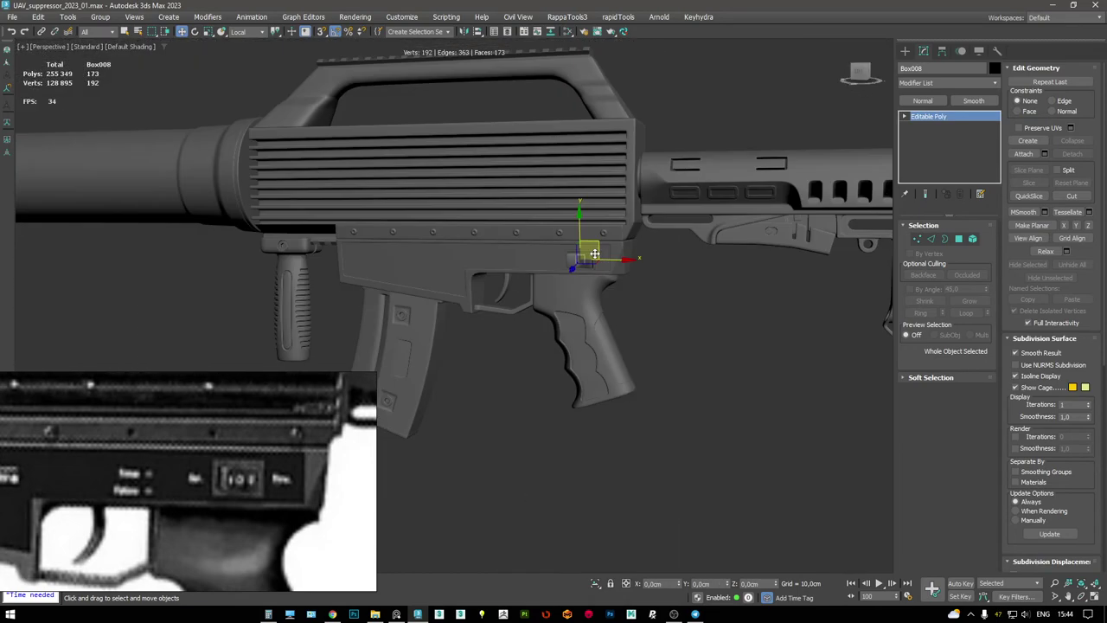
key("alt+w")
key("alt+w")
- In the Layer Explorer, toggle the Blueprints and LazerCutters layers, leaving Blueprints hidden
key("z")
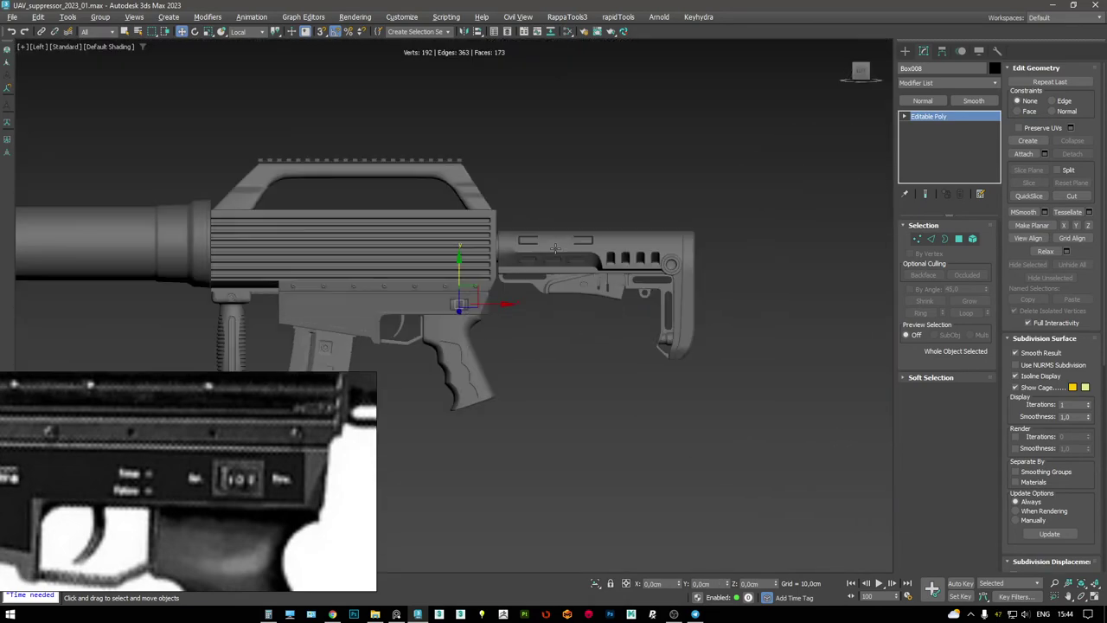
left_click(508, 32)
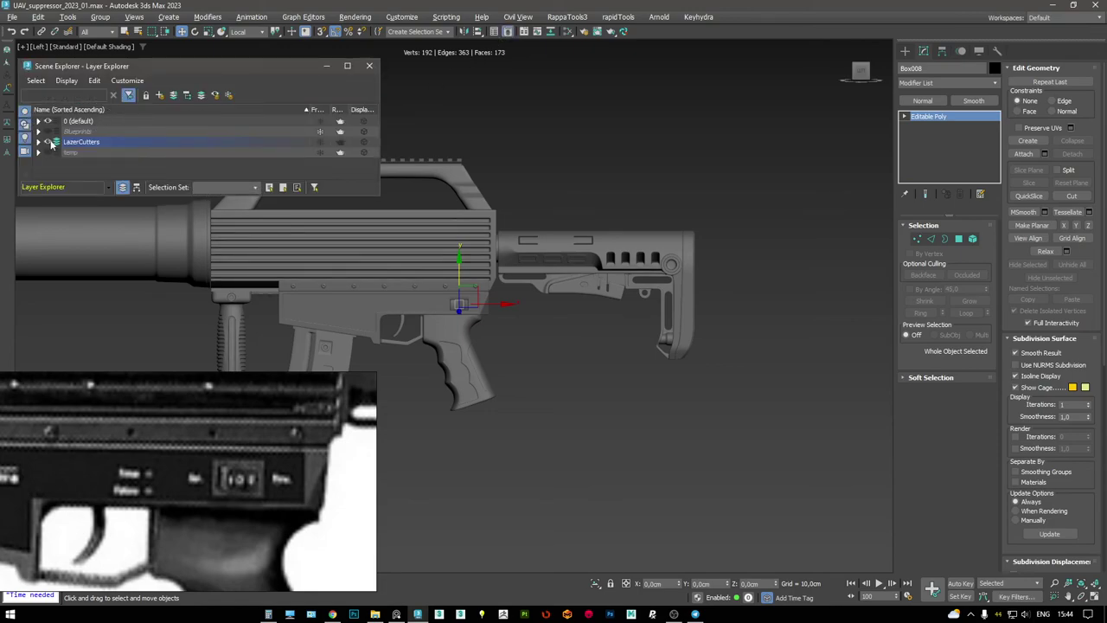
left_click(47, 131)
key("F3")
scroll(445, 292, "up", 5)
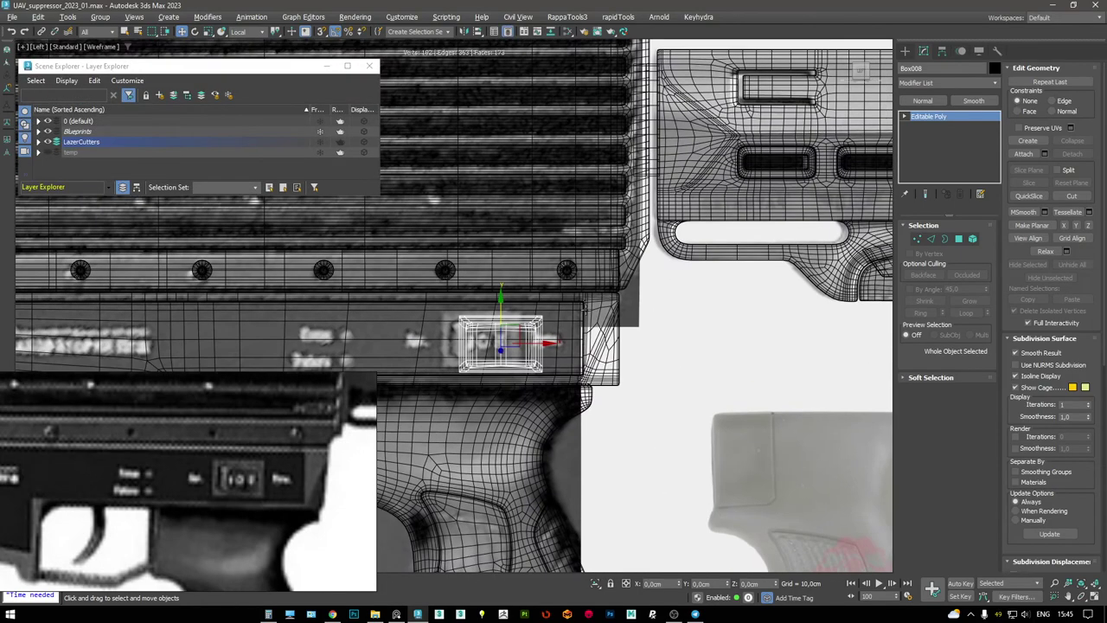
key("F3")
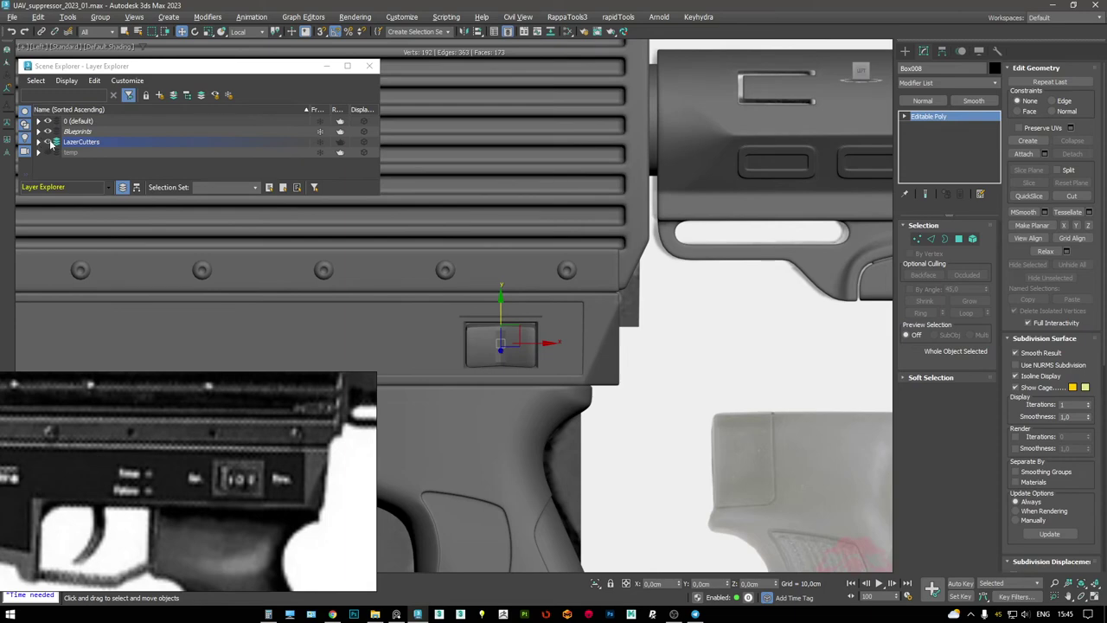
left_click(48, 142)
left_click(48, 131)
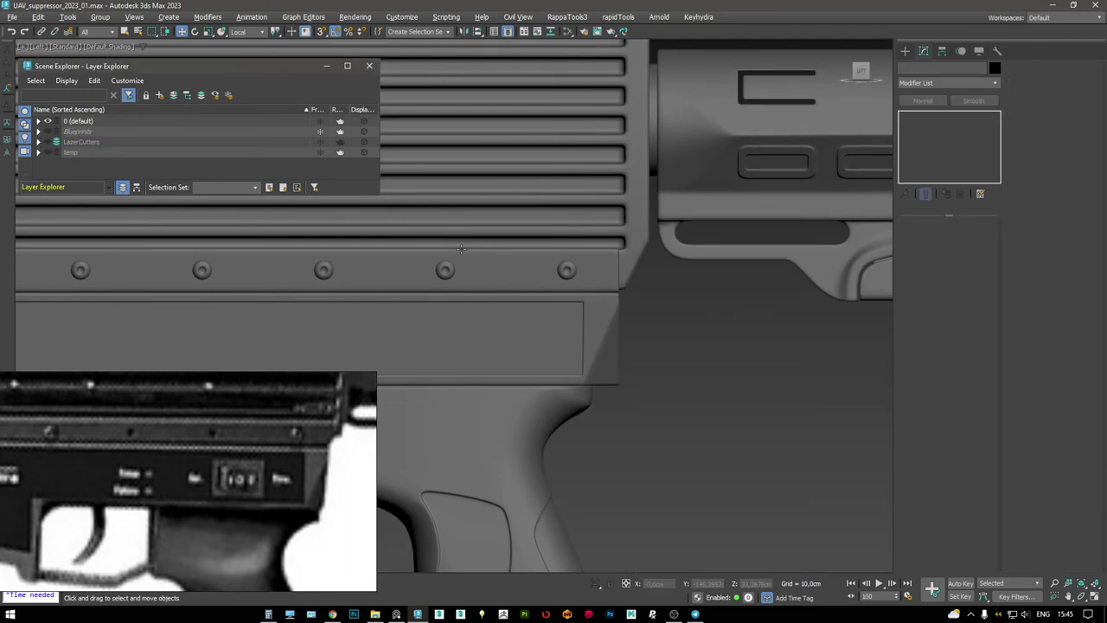
- Drag Box008 from LazerCutters onto layer 0 (default), then maximize Perspective
left_click(38, 142)
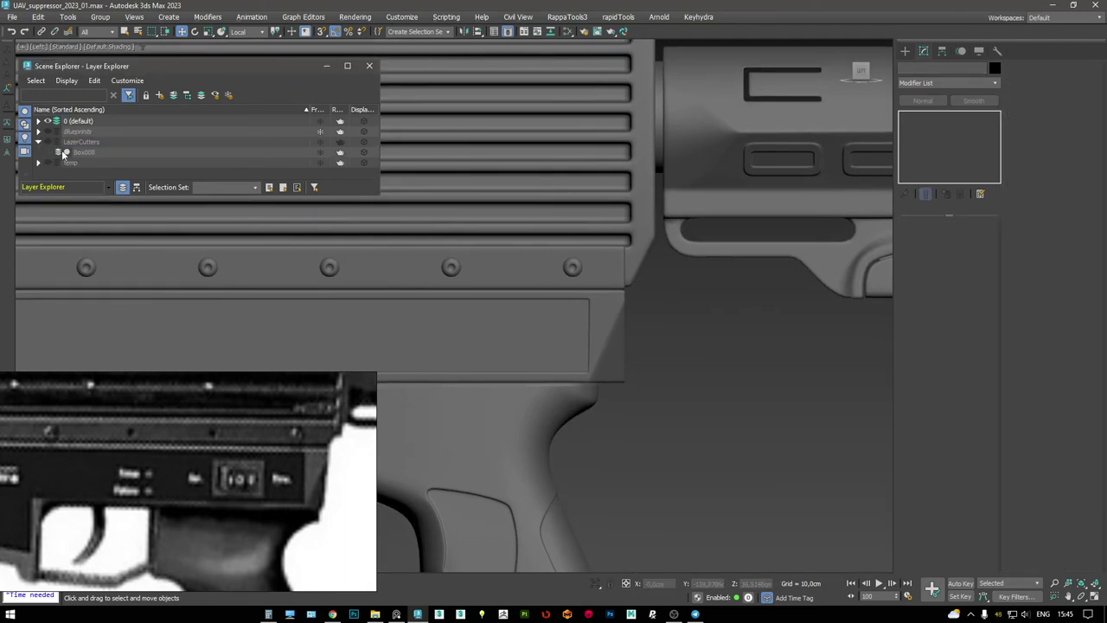
left_click(86, 152)
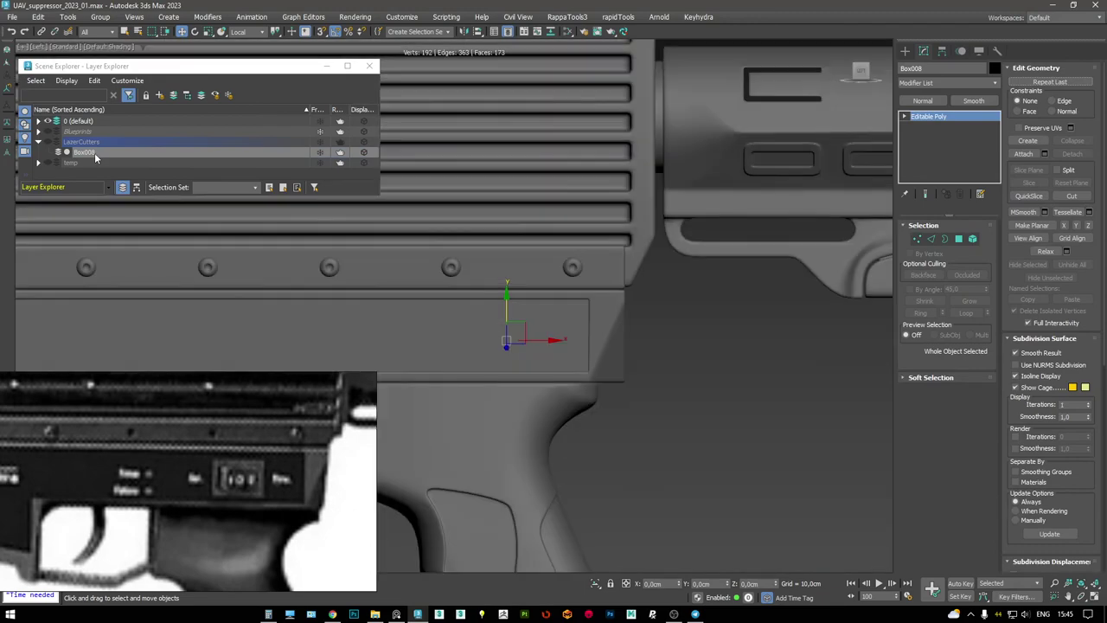
left_click_drag(94, 152, 87, 122)
left_click(370, 66)
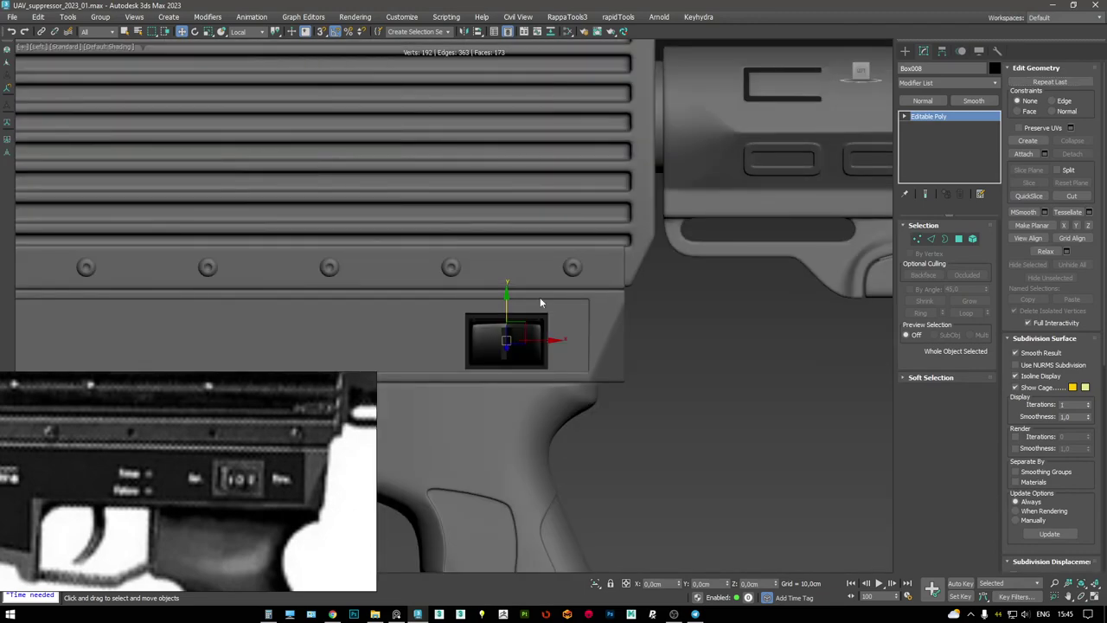
key("alt+w")
key("alt+w")
scroll(491, 257, "up", 6)
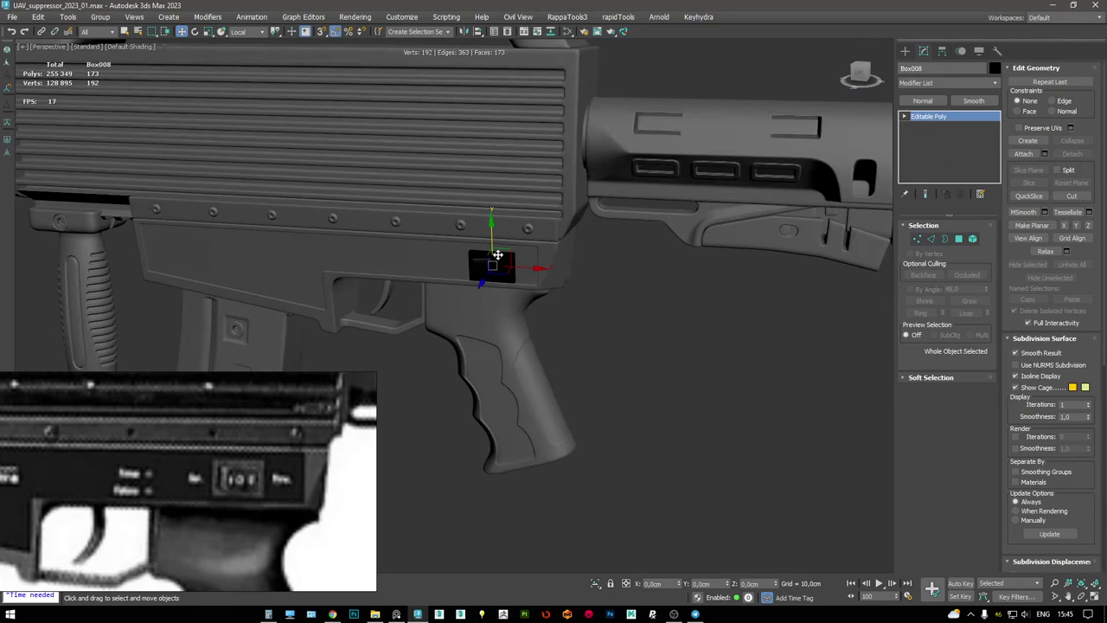
- Select all of the plate's polygons at Polygon level, then return to object level
key("4")
scroll(511, 259, "up", 3)
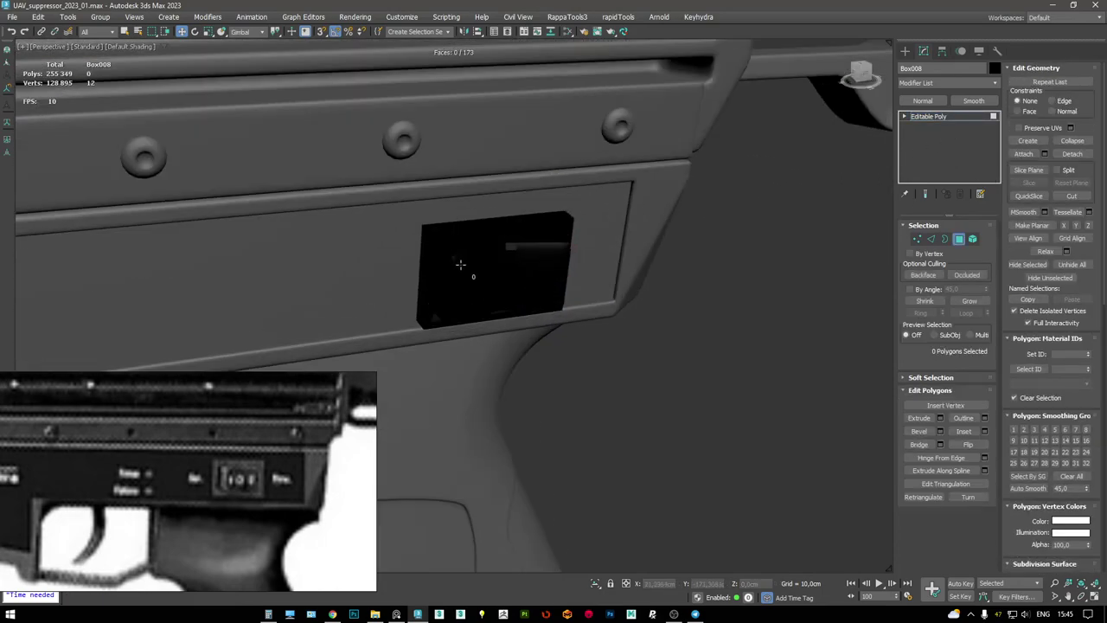
key("F4")
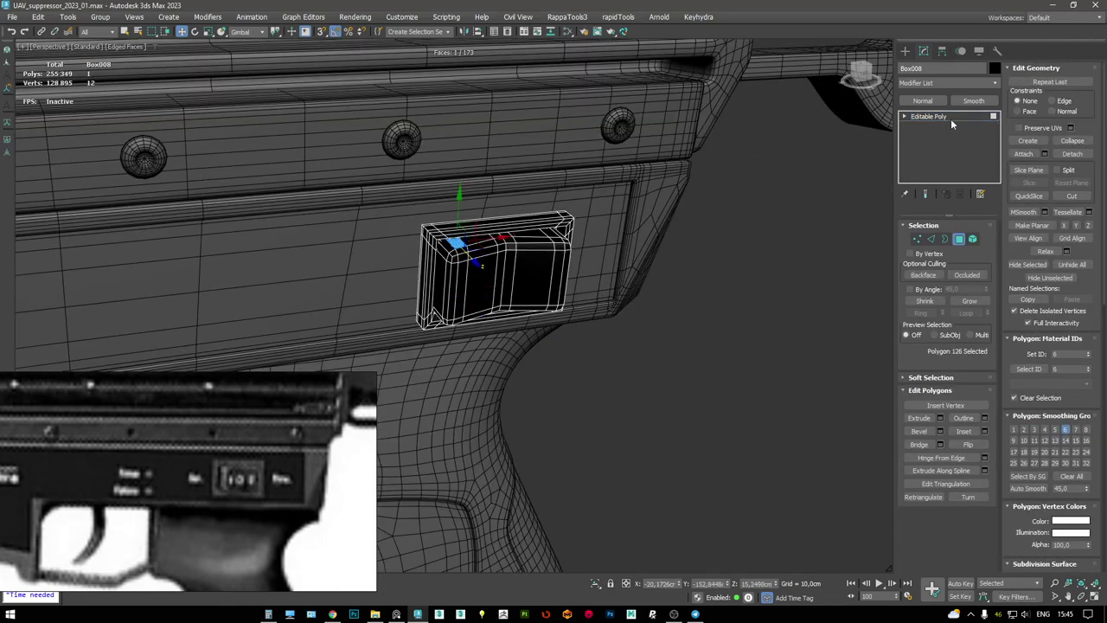
left_click(951, 118)
middle_click_drag(531, 273, 664, 230)
key("4")
key("ctrl+a")
scroll(638, 279, "up", 2)
left_click(939, 118)
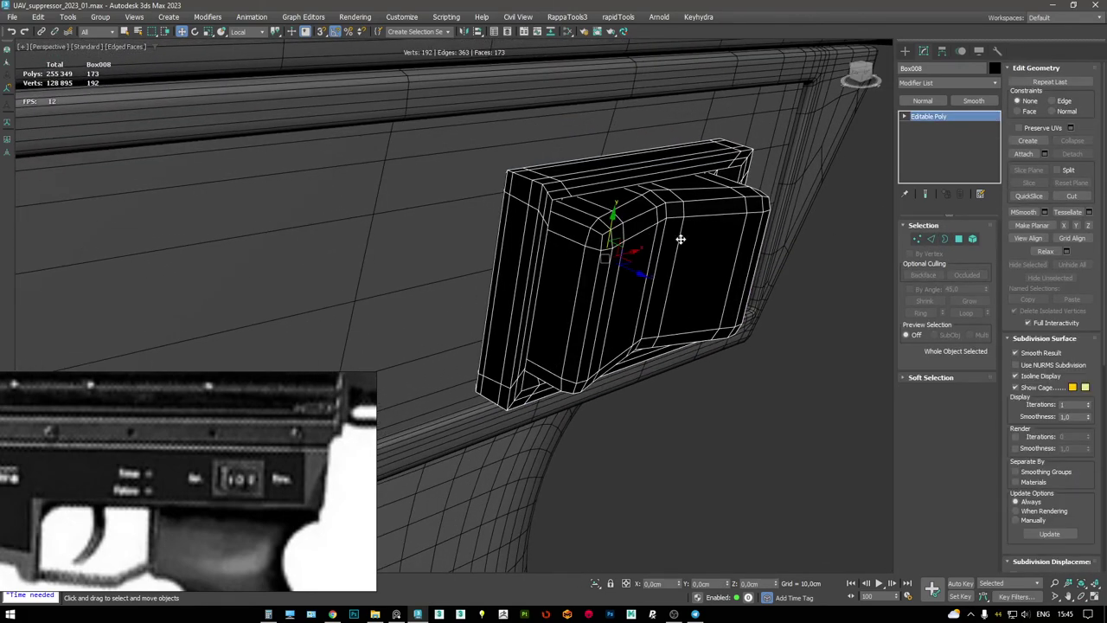
- Inspect the top material's settings in the material editor, then close it
left_click(584, 34)
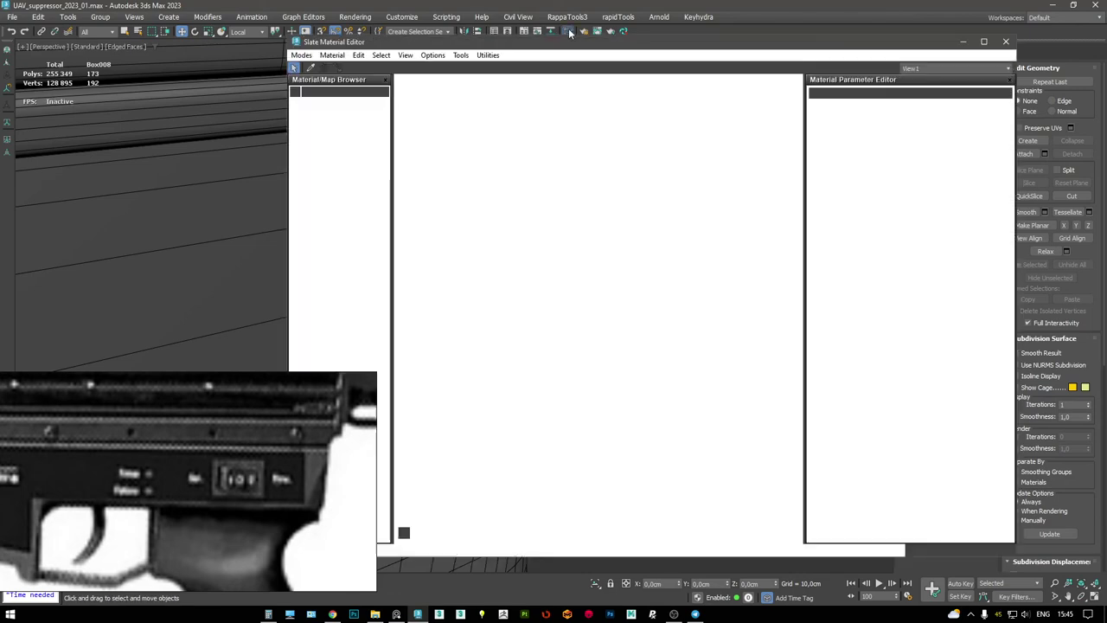
double_click(600, 154)
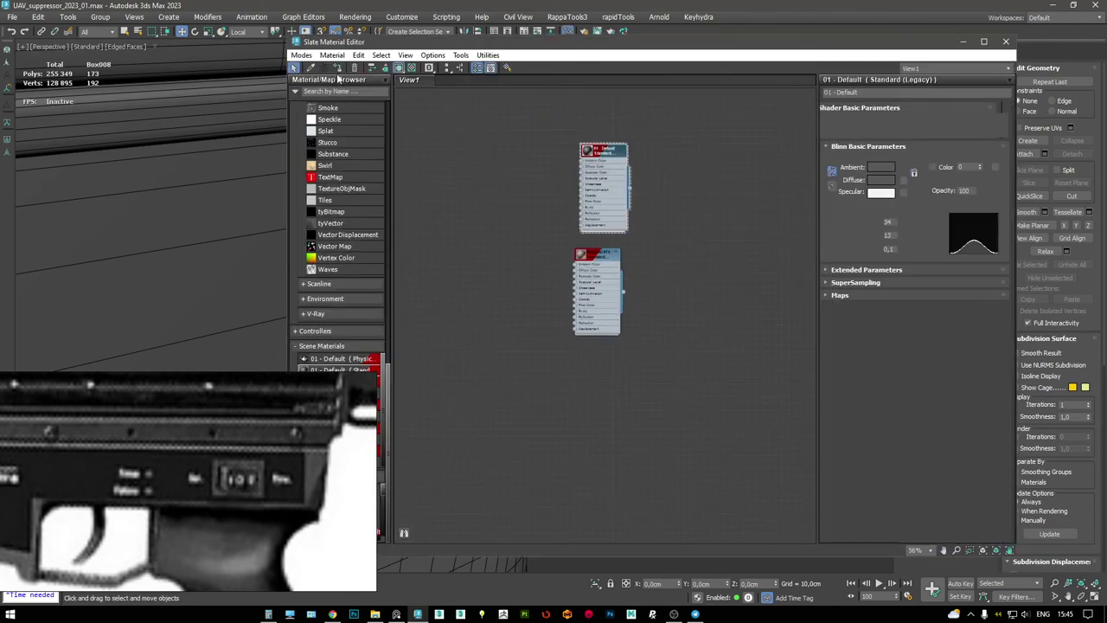
left_click(1007, 42)
key("F4")
key("F4")
key("F4")
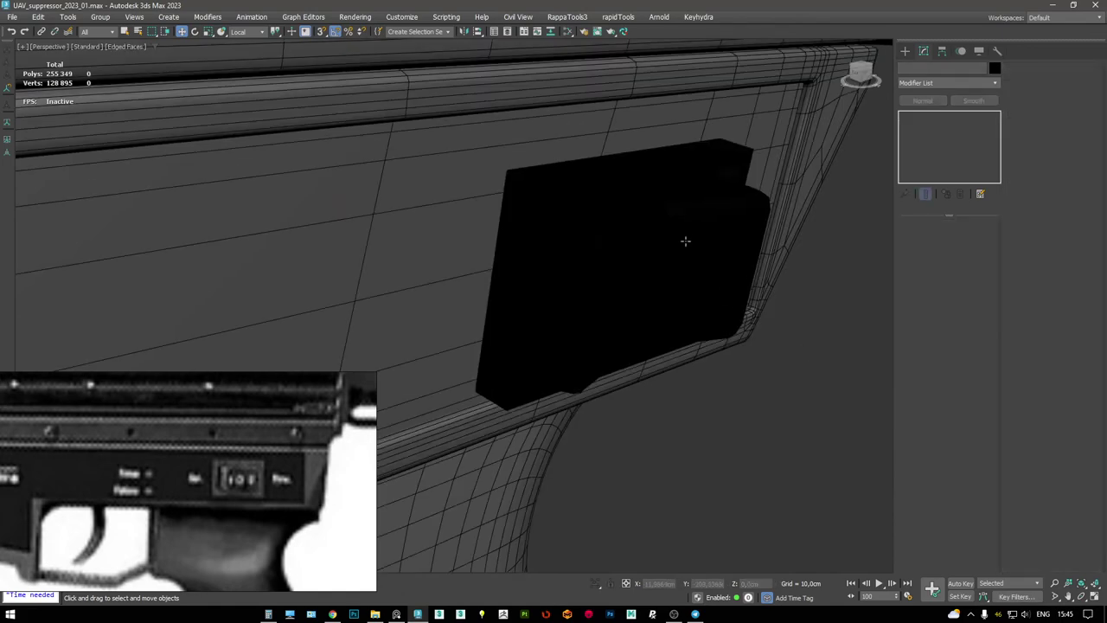
key("F4")
- Flip all the plate's polygon normals to check face directions, then undo
key("4")
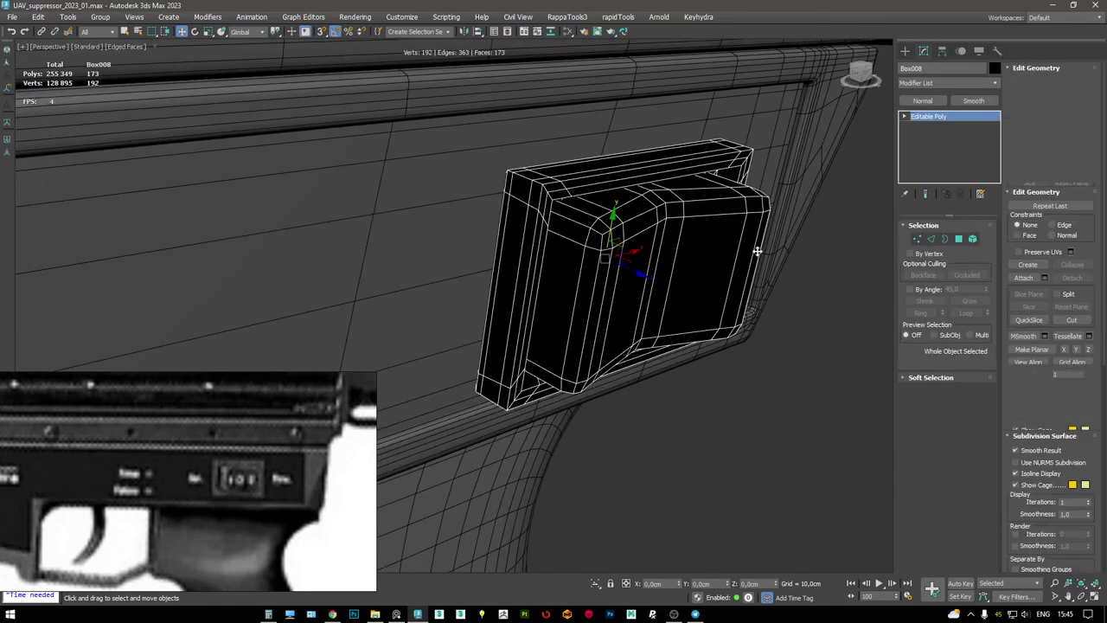
key("ctrl+a")
left_click(967, 448)
key("ctrl+z")
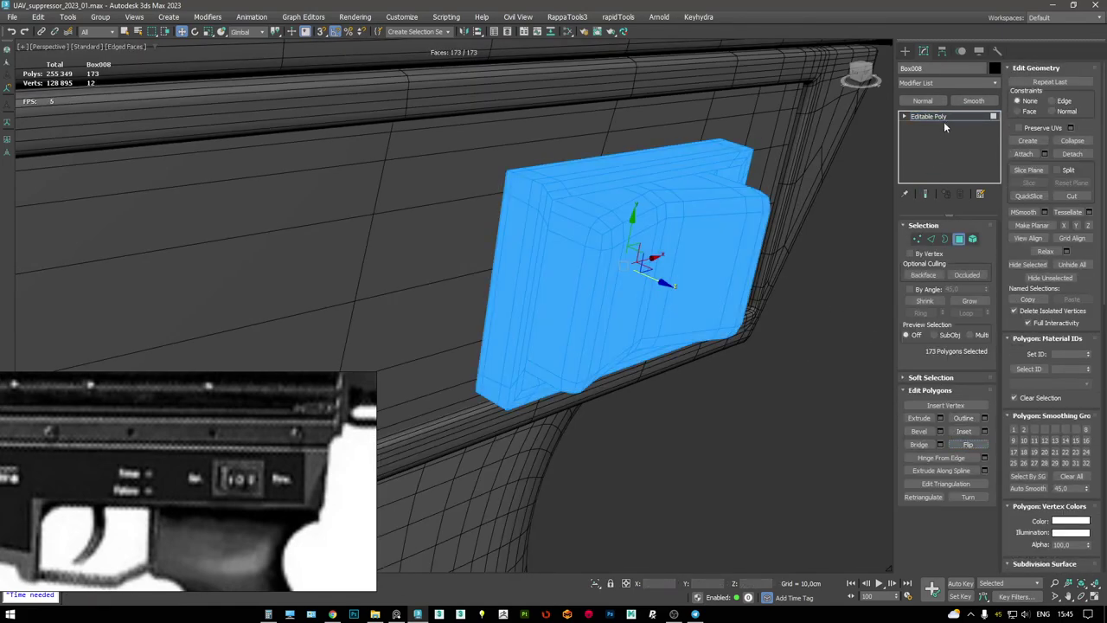
left_click(928, 116)
key("F3")
key("F3")
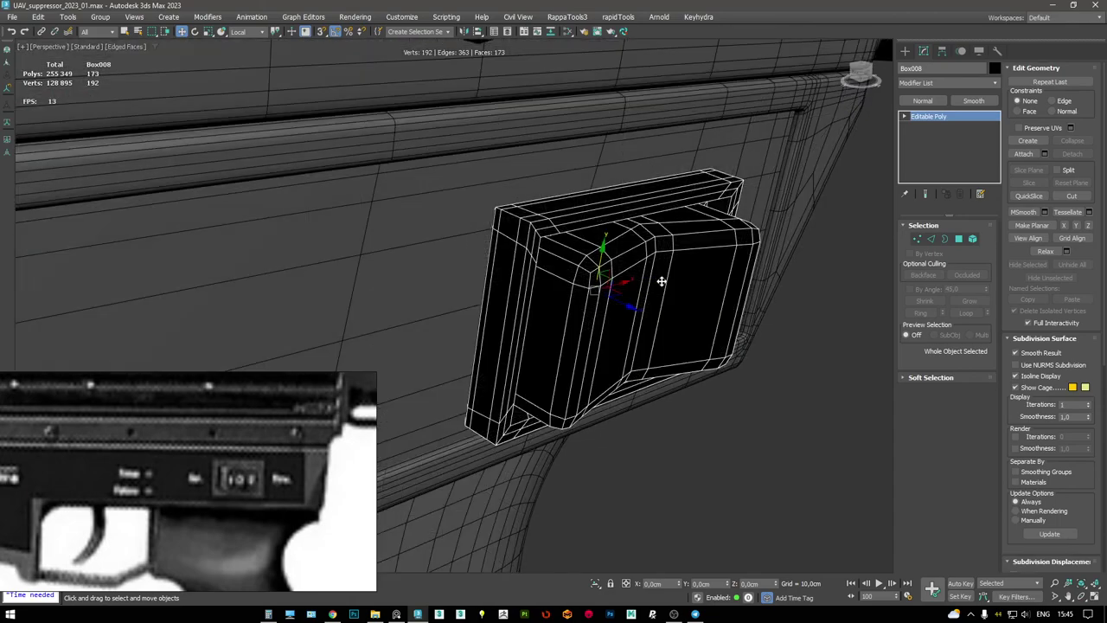
- Check the plate's Object Color choices and display settings, then return to the modifier stack
scroll(649, 328, "down", 5)
middle_click_drag(637, 321, 811, 280, "alt")
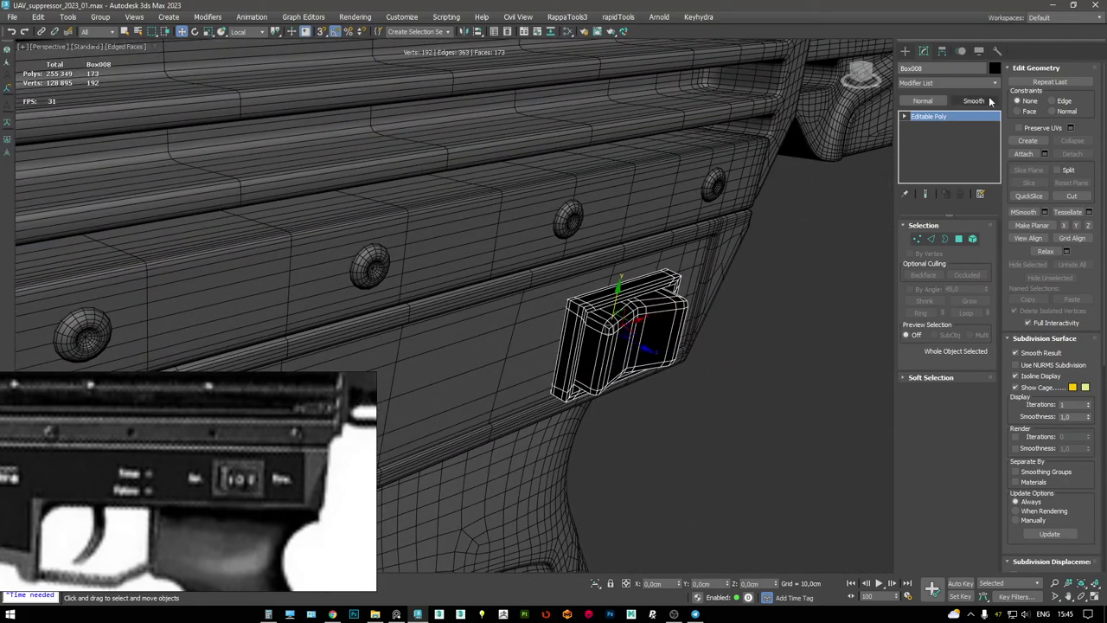
left_click(995, 68)
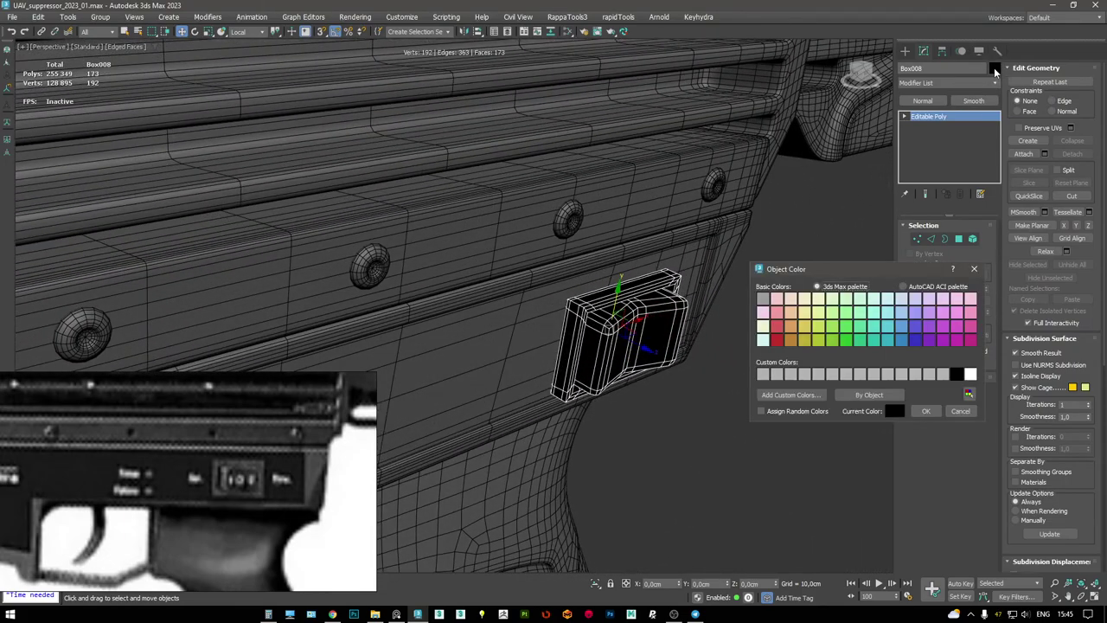
left_click(975, 269)
left_click(976, 52)
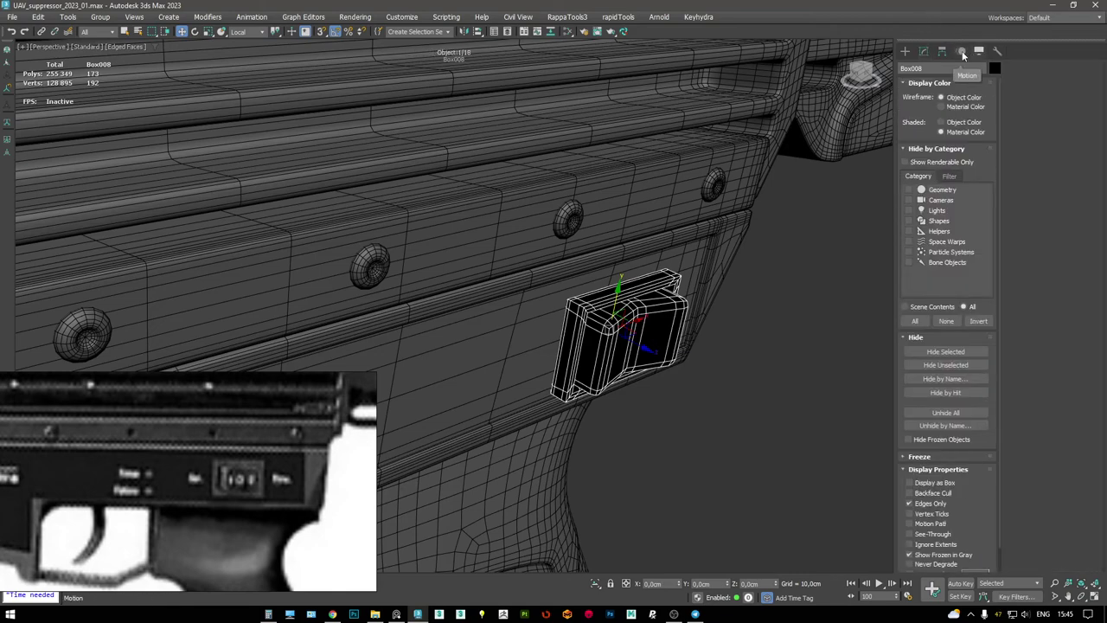
left_click(961, 52)
left_click(924, 51)
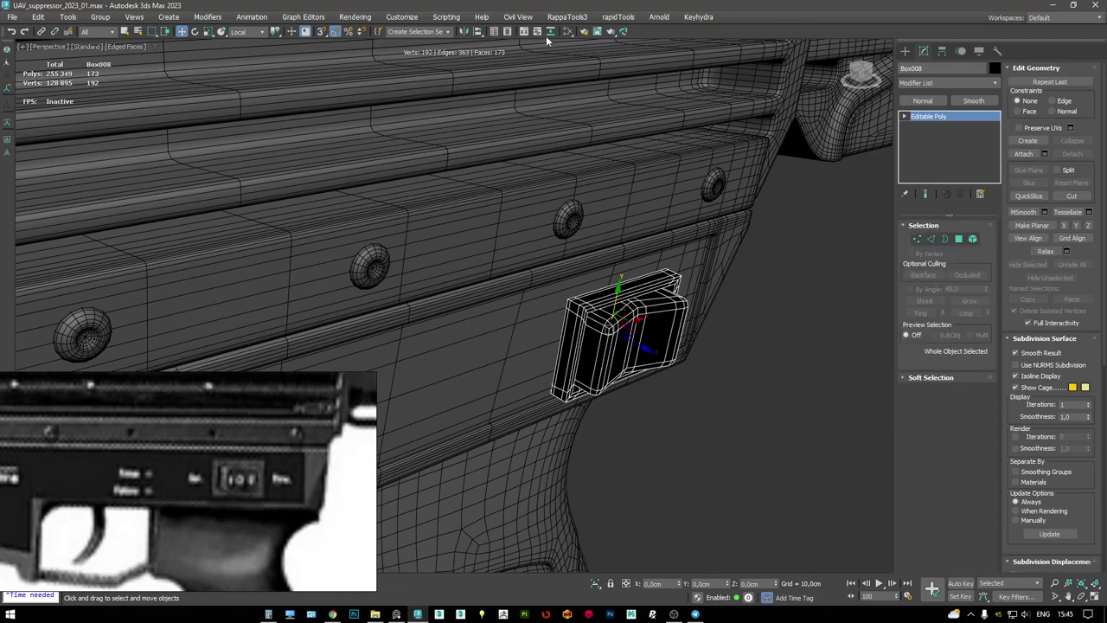
- Reopen the Slate Material Editor and move it to the right beside the plate
left_click(568, 31)
left_click_drag(655, 43, 1036, 70)
key("z")
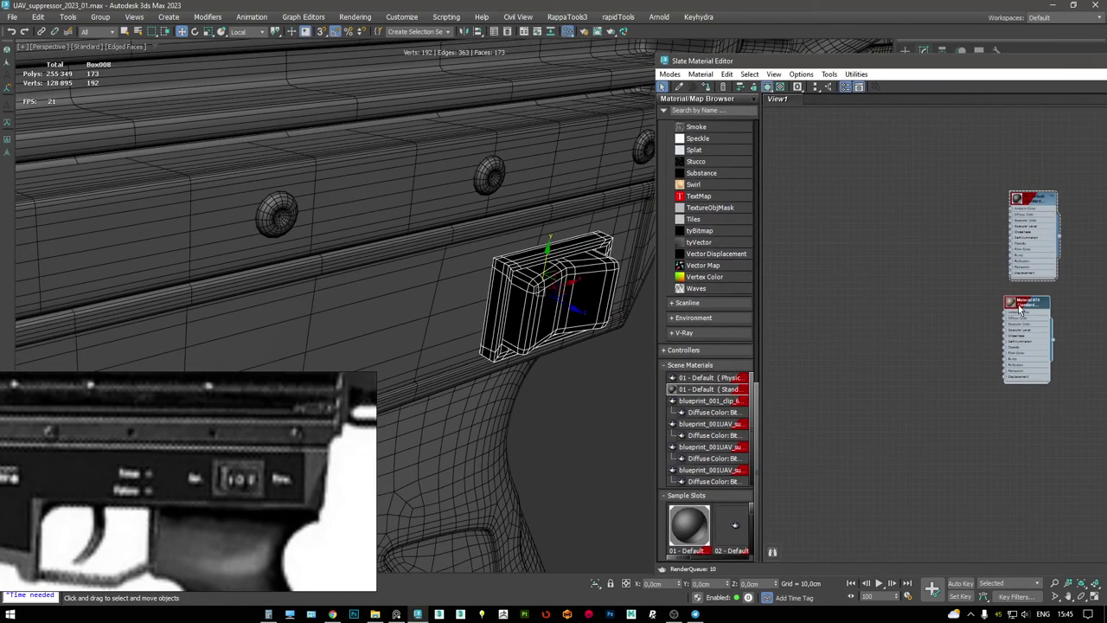
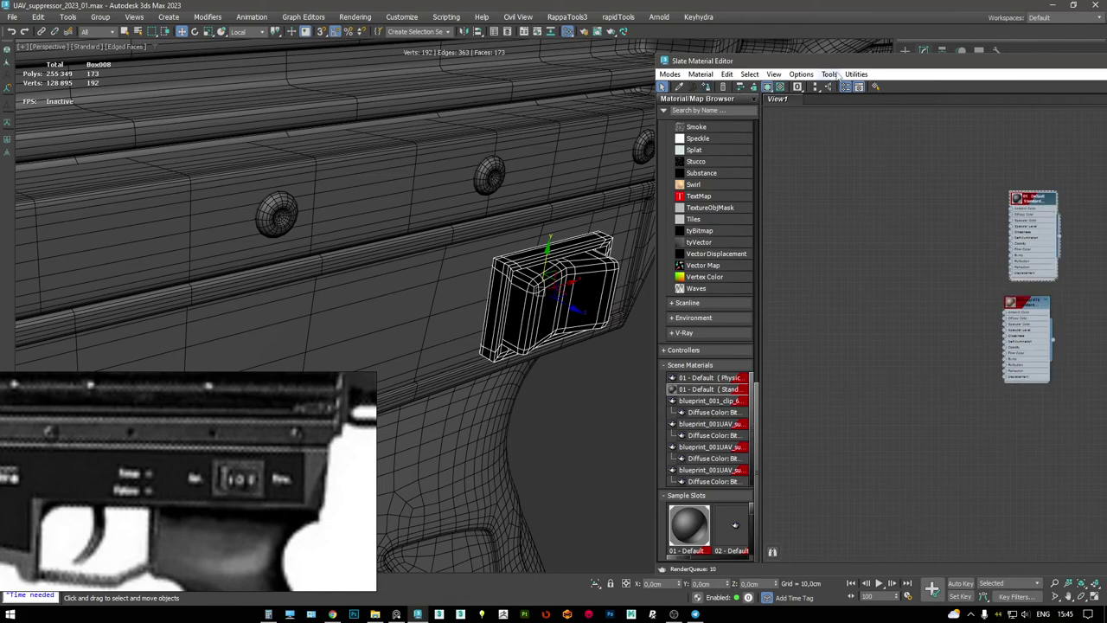
- Close the Slate Material Editor
left_click_drag(830, 74, 696, 77)
left_click(1088, 65)
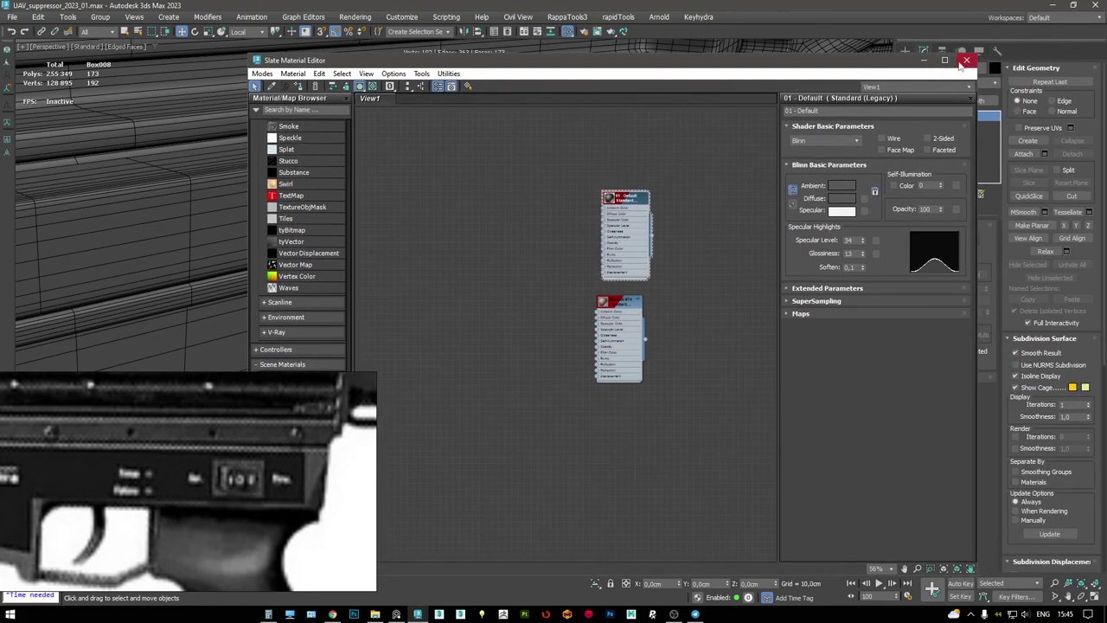
key("m")
- Reload UAV_suppressor_2023_01.max from the recent files list
middle_click_drag(688, 292, 659, 256, "alt")
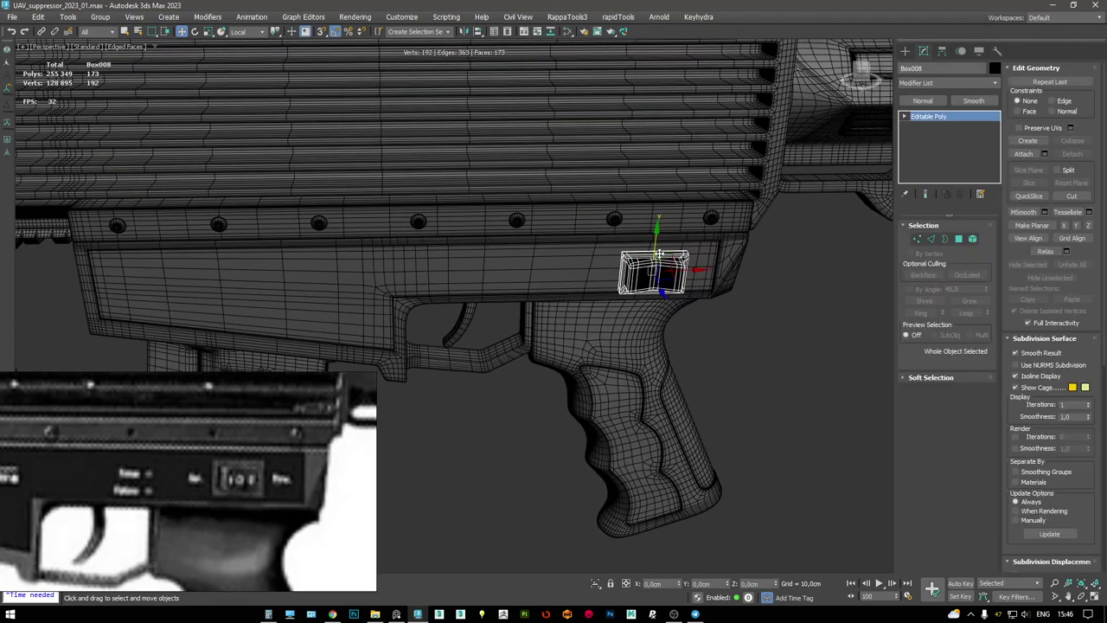
left_click(9, 16)
mouse_move(75, 78)
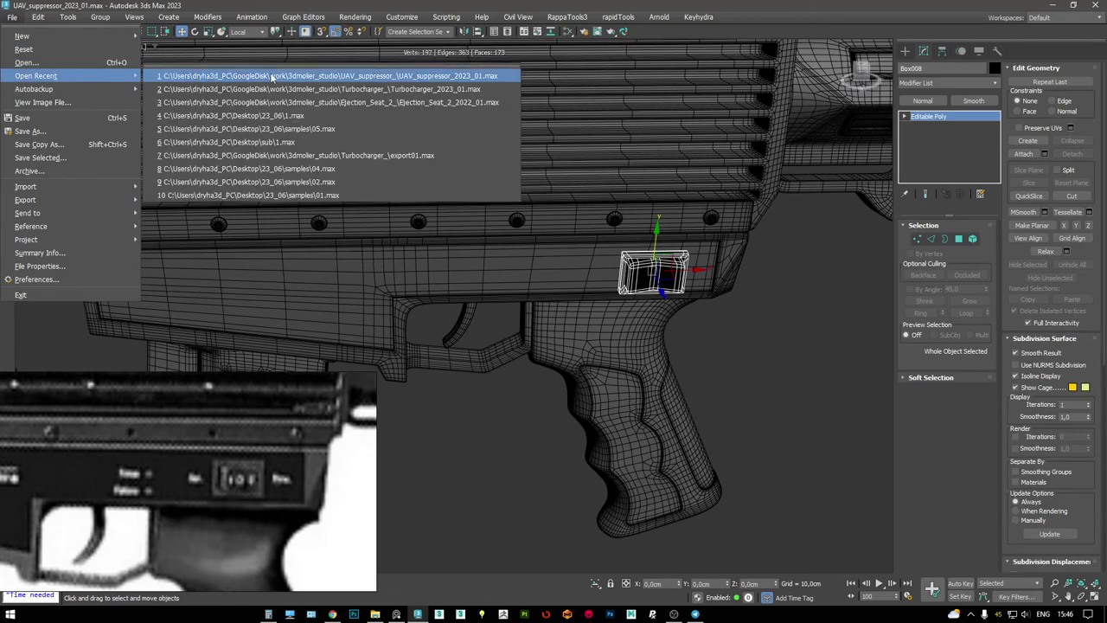
left_click(271, 76)
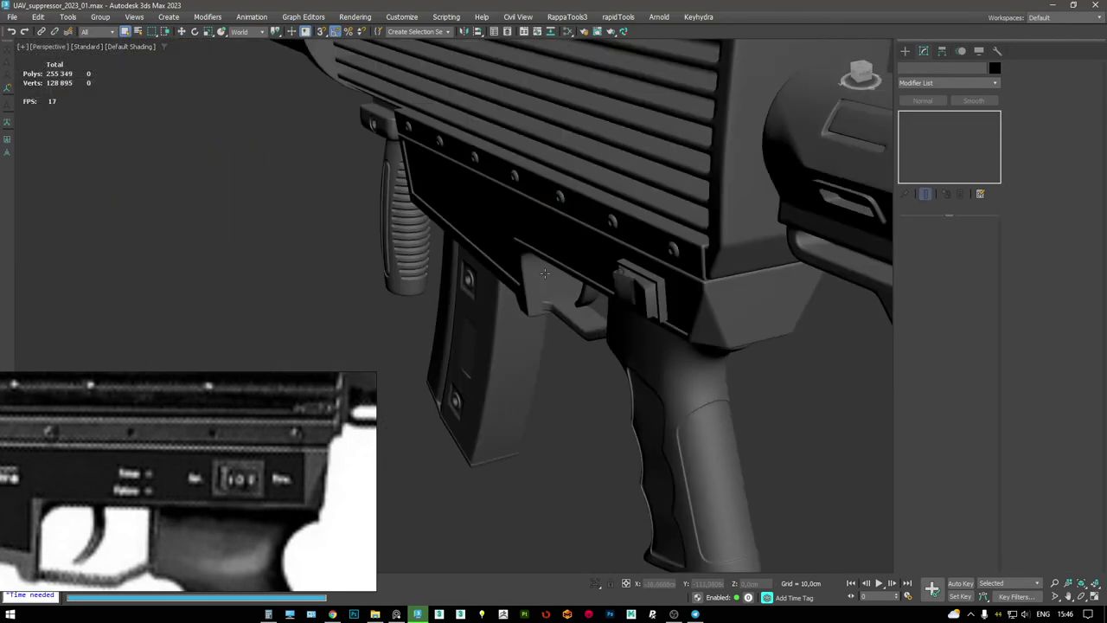
- Look over the gun, briefly selecting Box008, then deselect and view the whole model
left_click(545, 274)
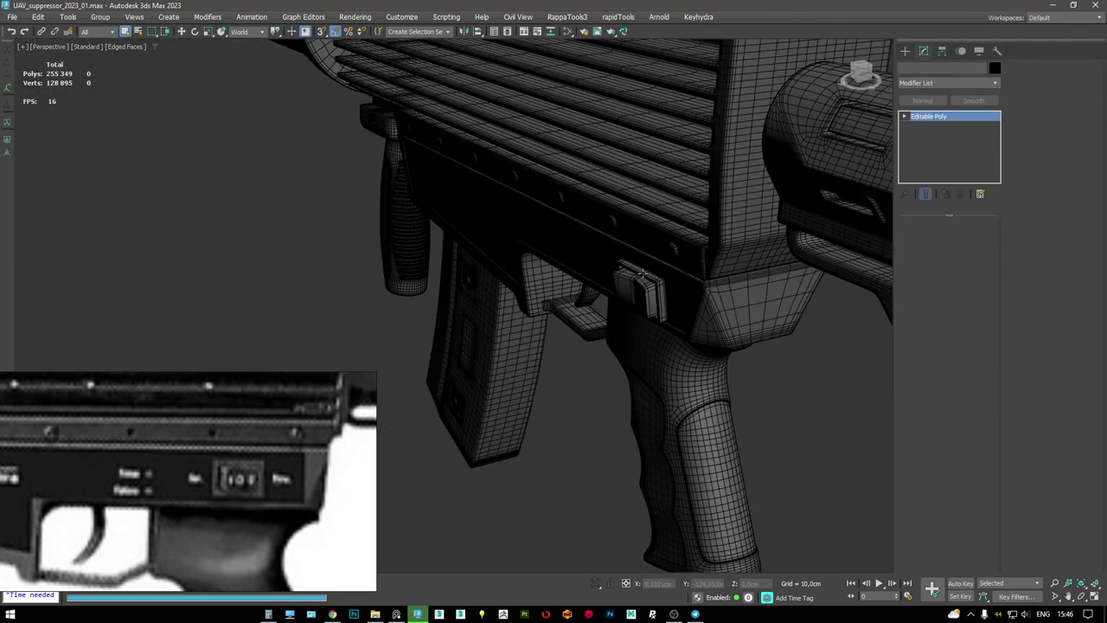
right_click(643, 272)
left_click(639, 286)
middle_click_drag(638, 285, 630, 271, "alt")
scroll(674, 303, "down", 3)
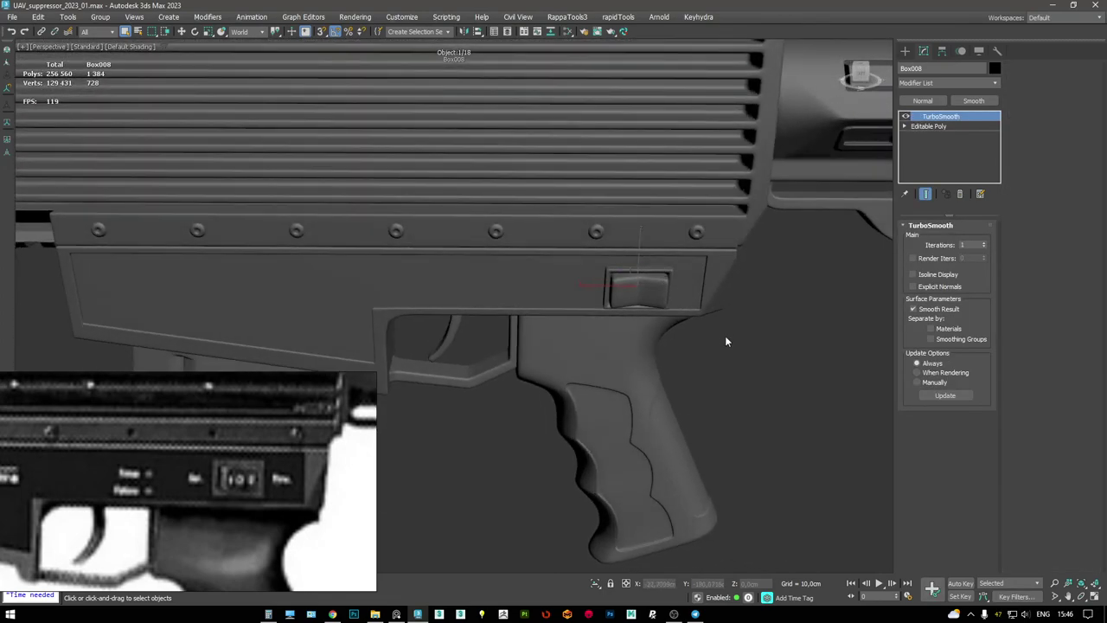
left_click(725, 336)
middle_click_drag(725, 337, 576, 285, "alt")
scroll(575, 286, "up", 5)
- Select the receiver panel Object005 after checking the wireframe overlay
key("F4")
key("F4")
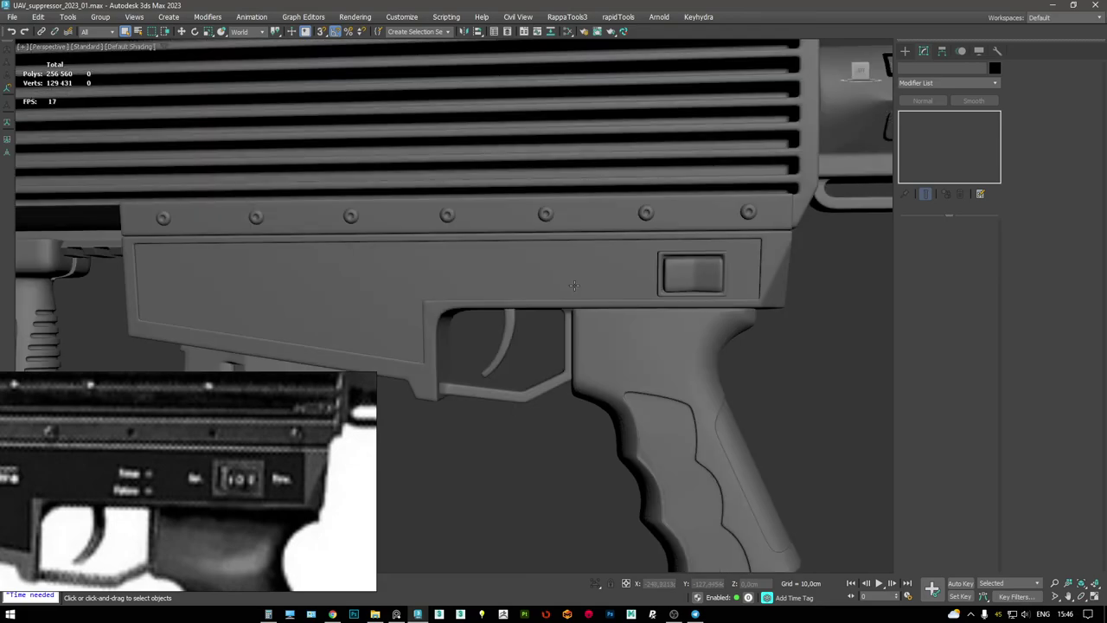
key("F4")
scroll(562, 269, "up", 3)
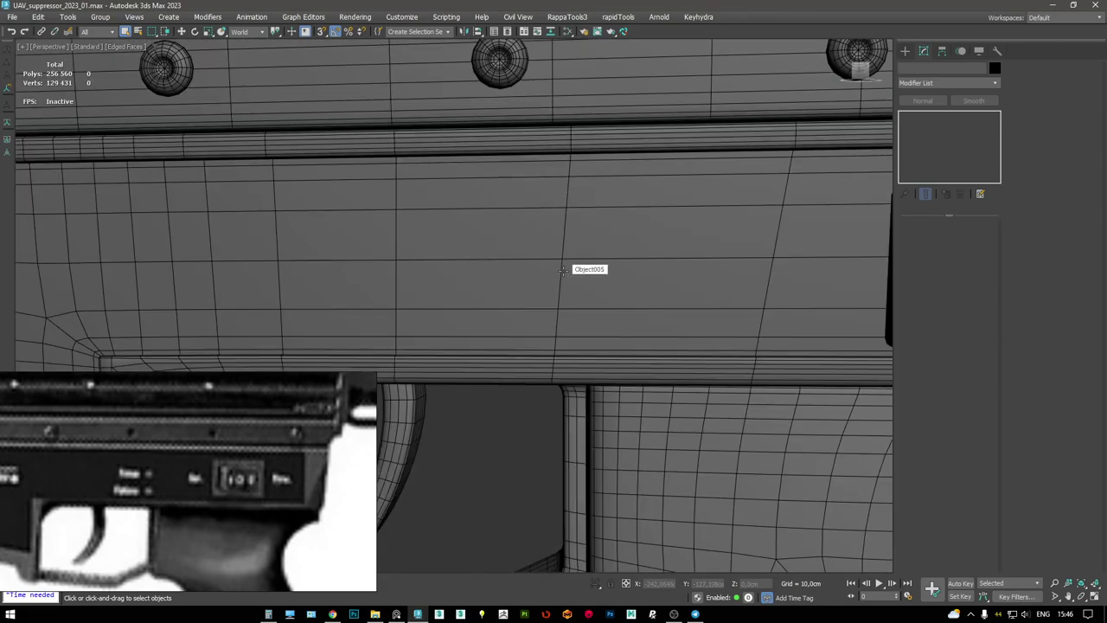
scroll(562, 271, "down", 5)
scroll(556, 272, "up", 2)
left_click(555, 273)
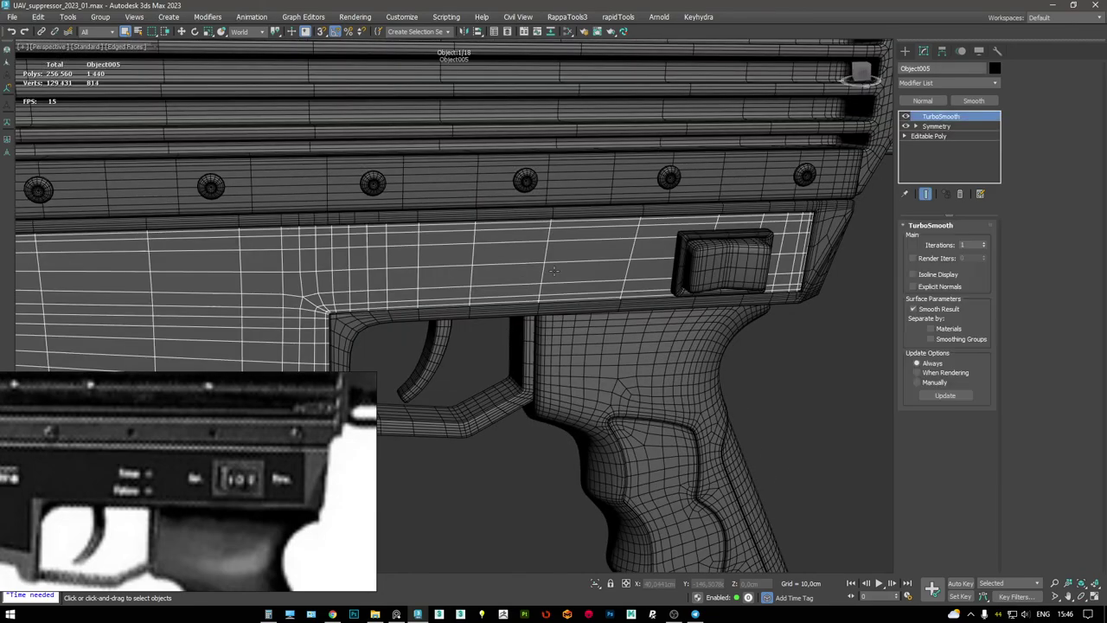
middle_click_drag(555, 275, 598, 265, "alt")
middle_click_drag(681, 247, 744, 326, "alt")
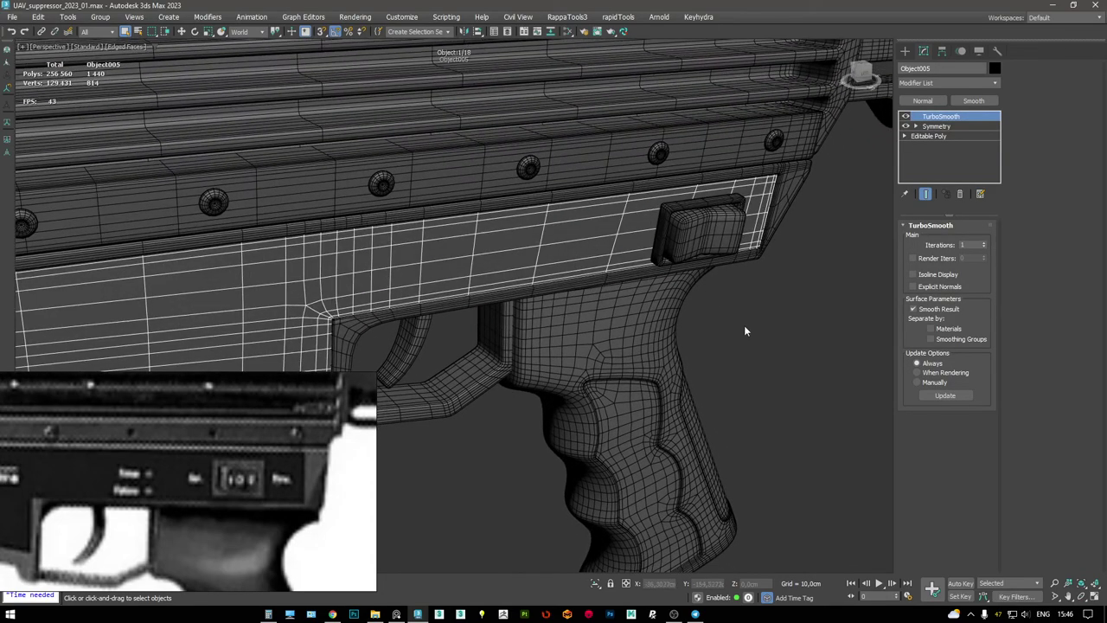
- Maximize the Left view in wireframe and pick NGon from the quad menu
right_click(743, 323)
left_click(759, 266)
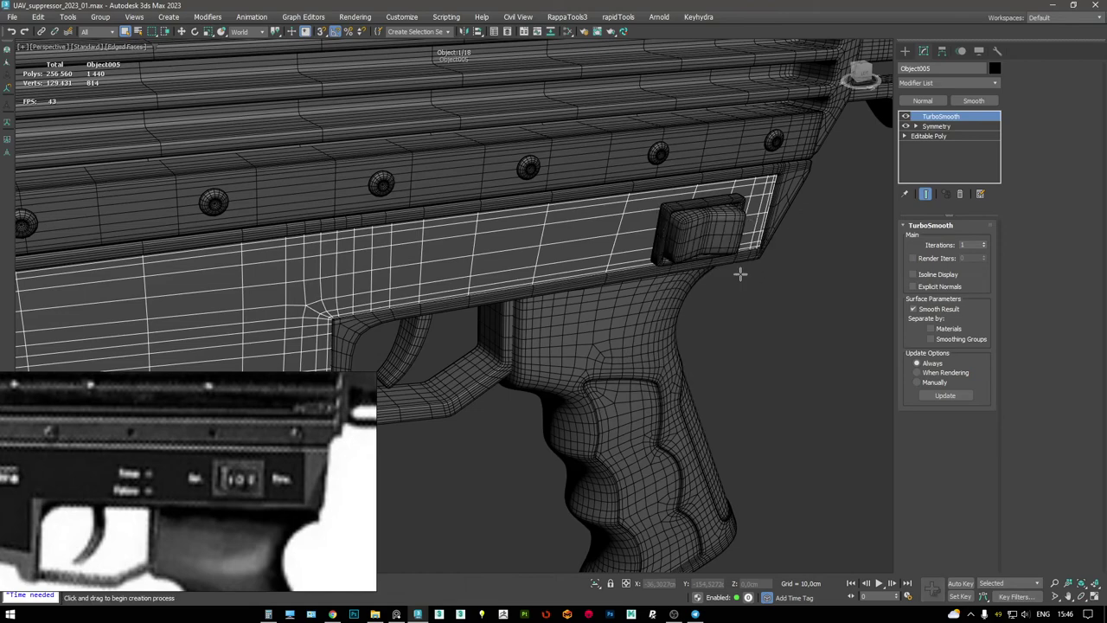
key("alt+w")
right_click(418, 365)
key("alt+w")
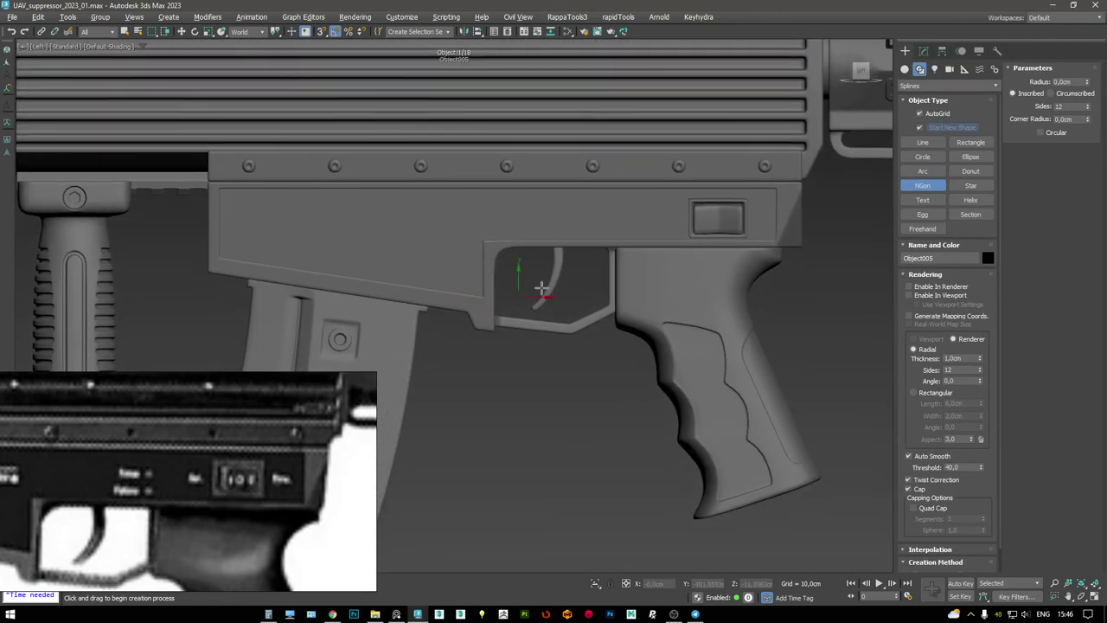
left_click(924, 51)
key("F4")
scroll(633, 192, "up", 5)
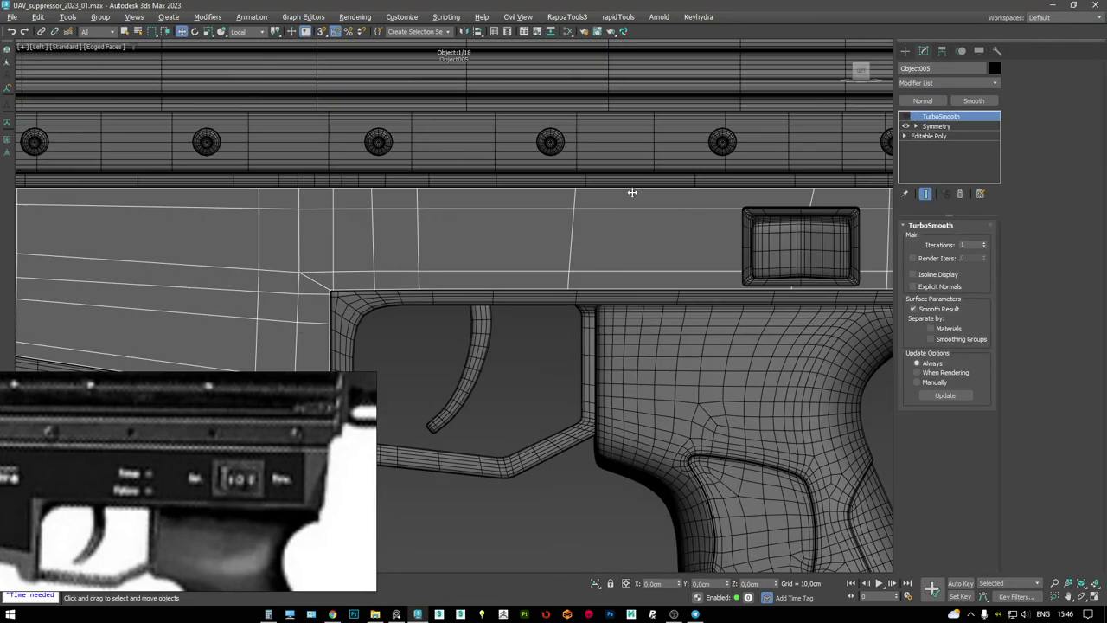
right_click(654, 254)
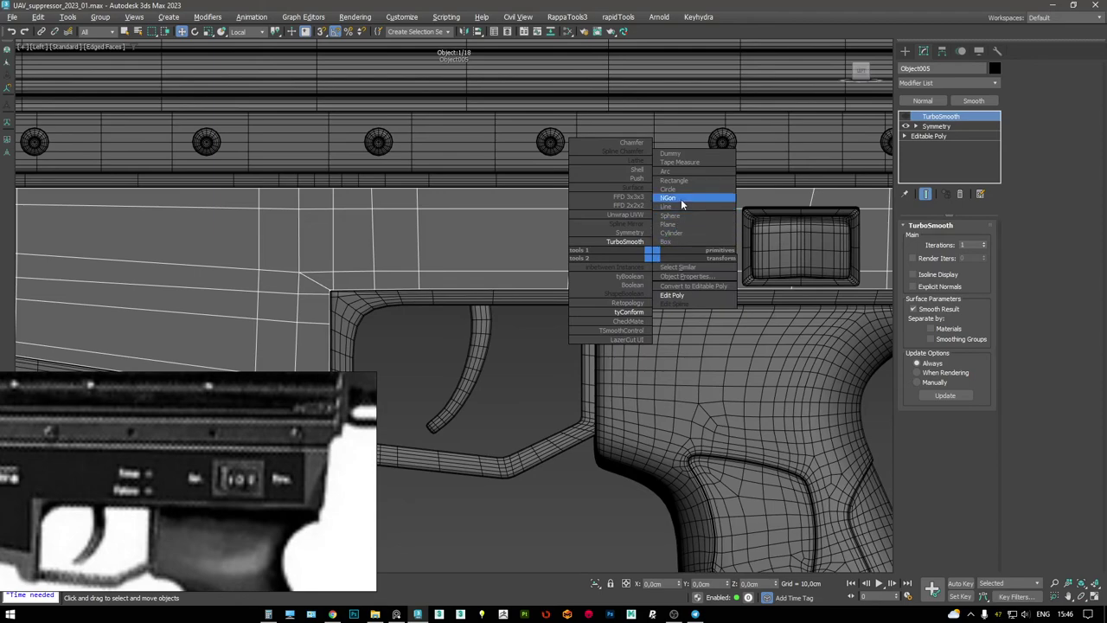
left_click(668, 198)
key("F3")
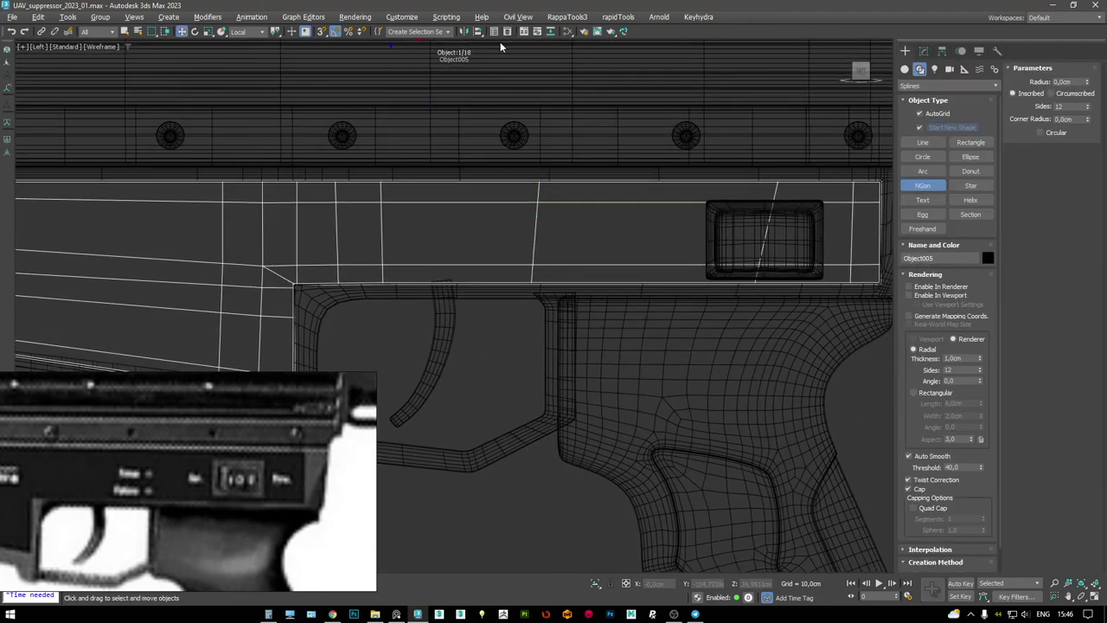
- Unhide the Blueprints layer
left_click(507, 32)
left_click(47, 131)
scroll(559, 259, "up", 8)
key("F3")
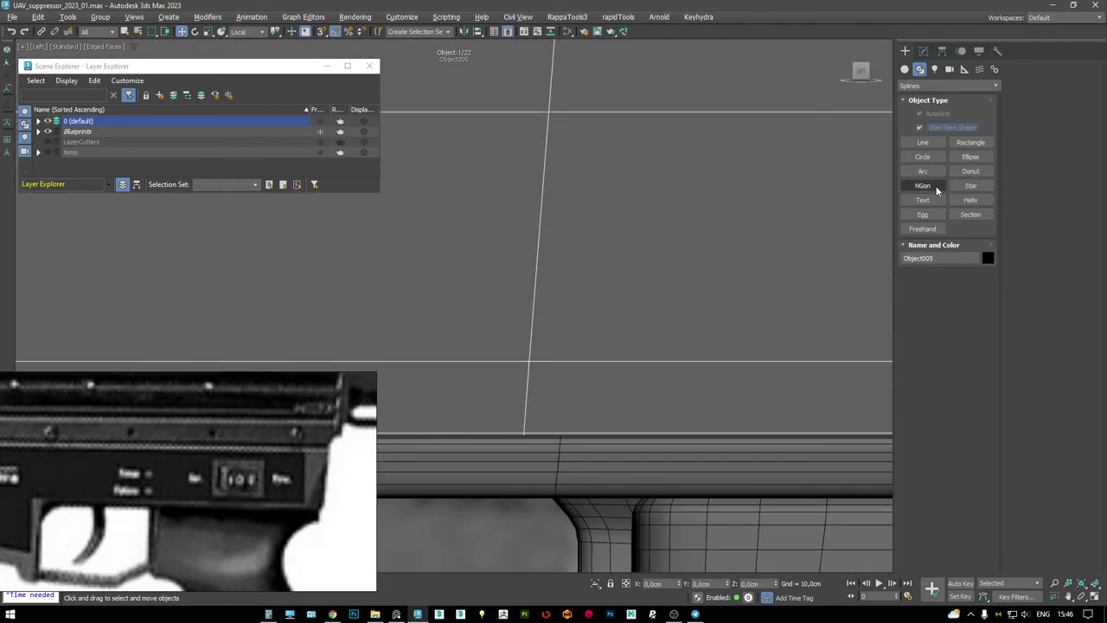
- Draw an octagon NGon over the receiver's round detail on the blueprint
left_click(934, 186)
key("F3")
left_click_drag(582, 223, 612, 246)
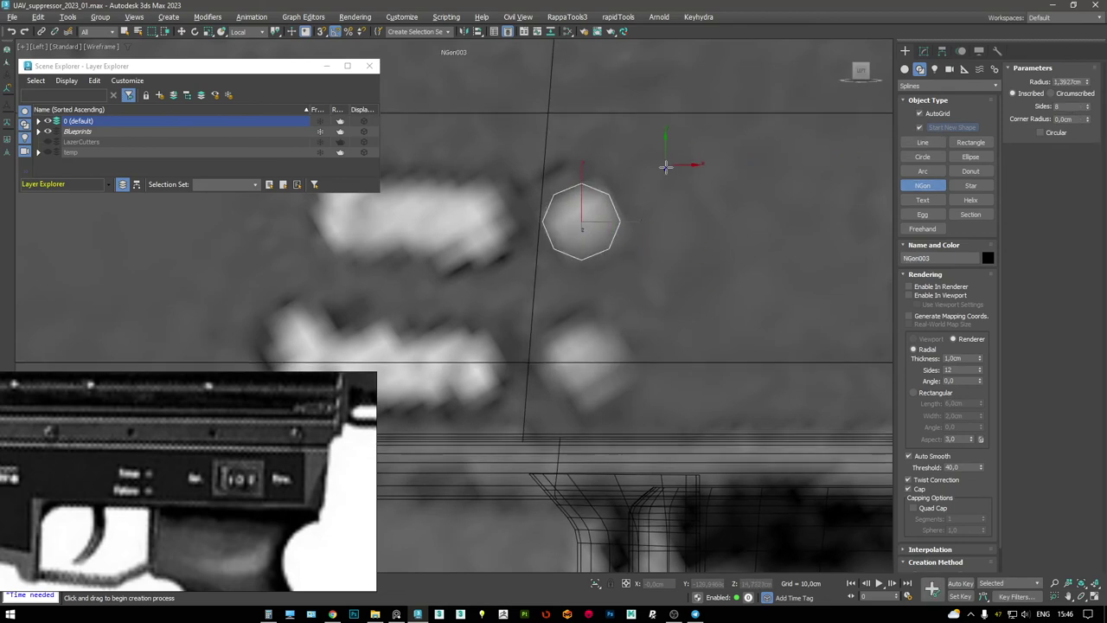
- Shift-move a copy of the octagon downward and nudge it into place
key("w")
key("alt+w")
key("alt+w")
scroll(617, 229, "up", 6)
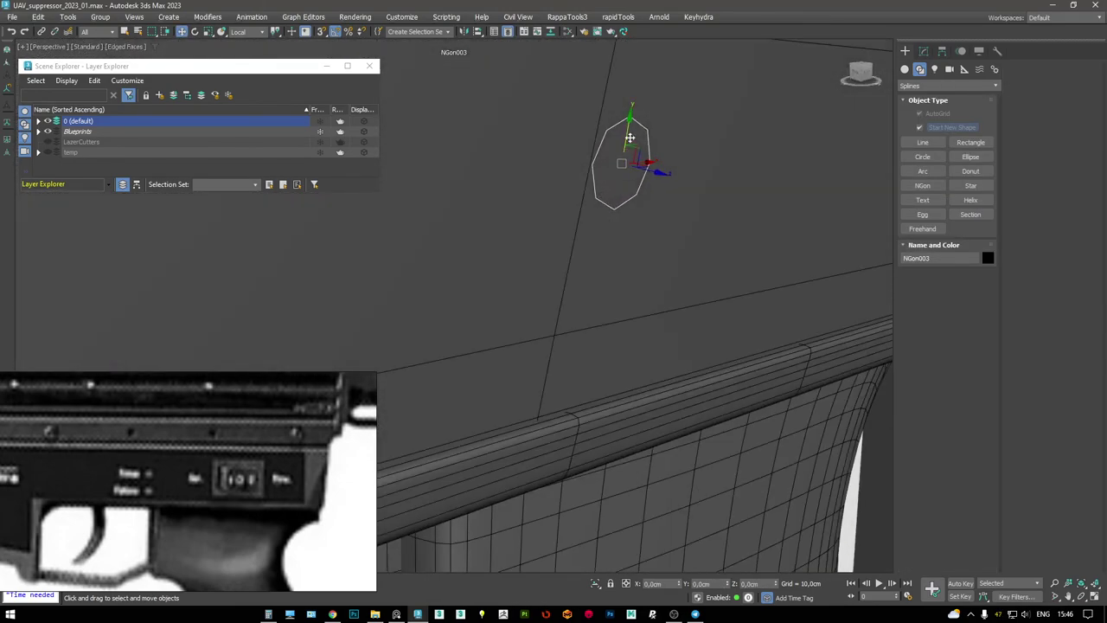
left_click_drag(630, 137, 610, 290, "shift")
left_click(551, 356)
key("alt+w")
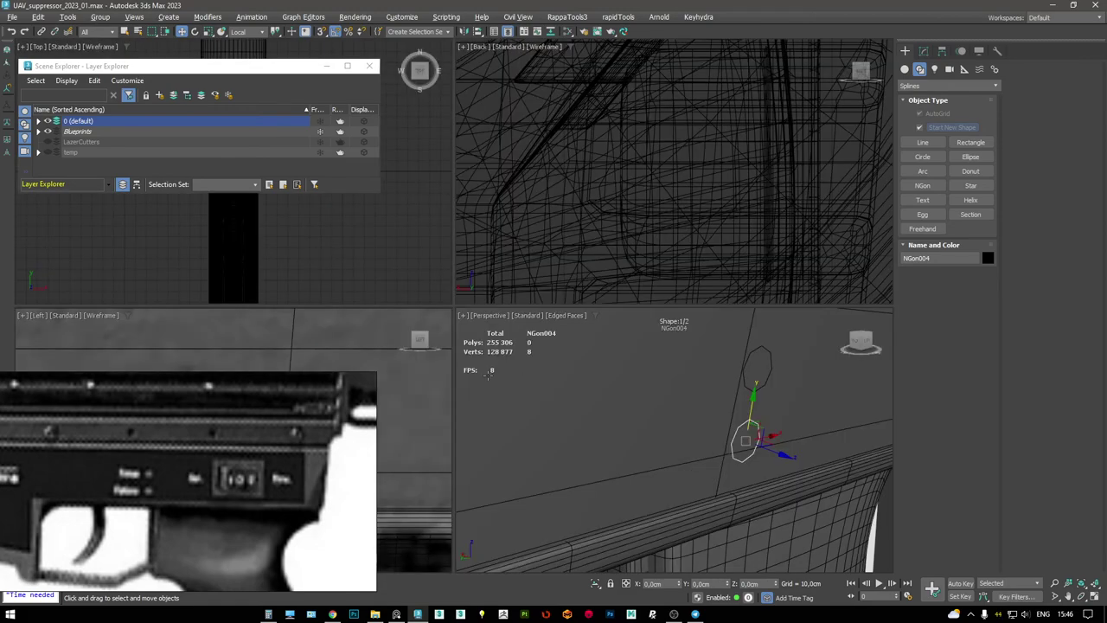
key("alt+w")
left_click_drag(622, 329, 625, 347)
key("alt+w")
key("alt+w")
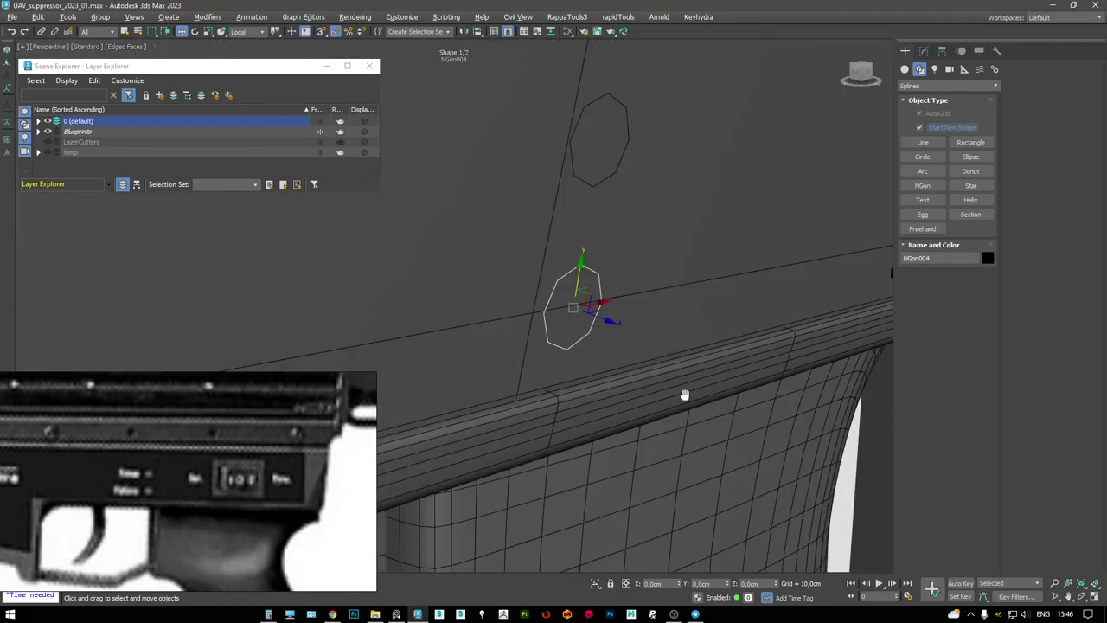
scroll(742, 439, "up", 5)
- Shift-scale both octagons to create enlarged copies around their own centres
middle_click_drag(519, 260, 761, 286)
scroll(771, 273, "up", 3)
scroll(770, 273, "up", 4)
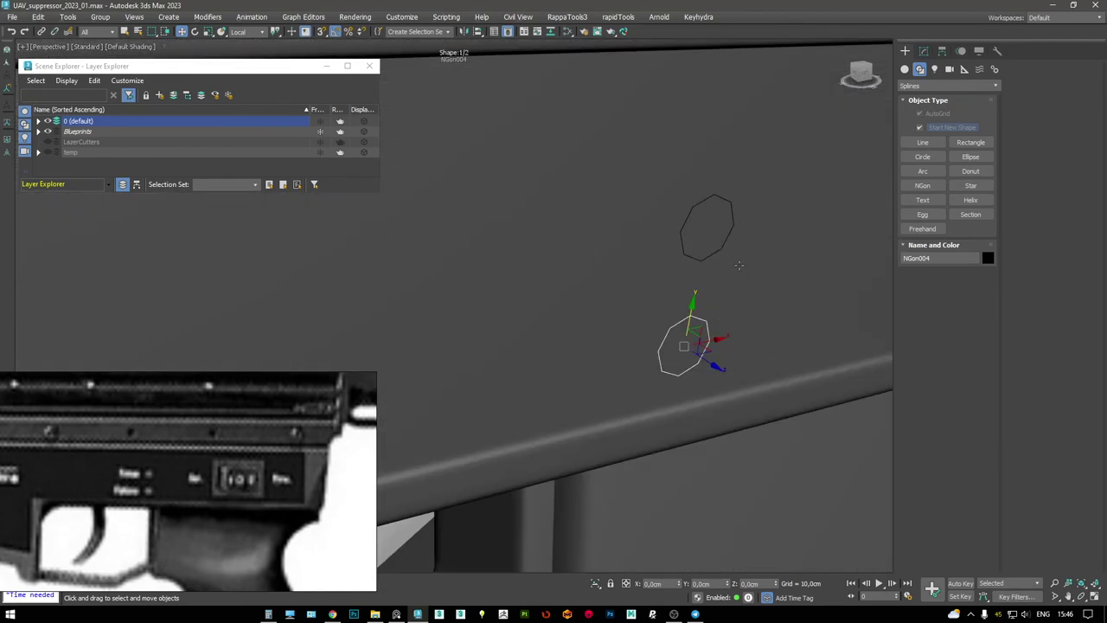
left_click(704, 247, "ctrl")
scroll(676, 250, "up", 1)
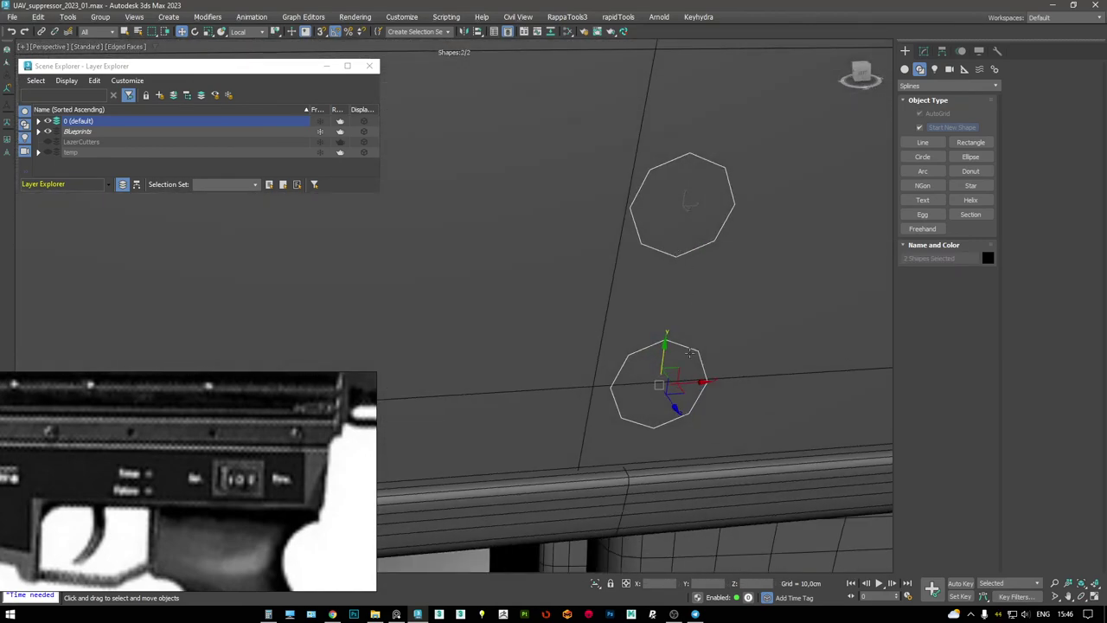
key("r")
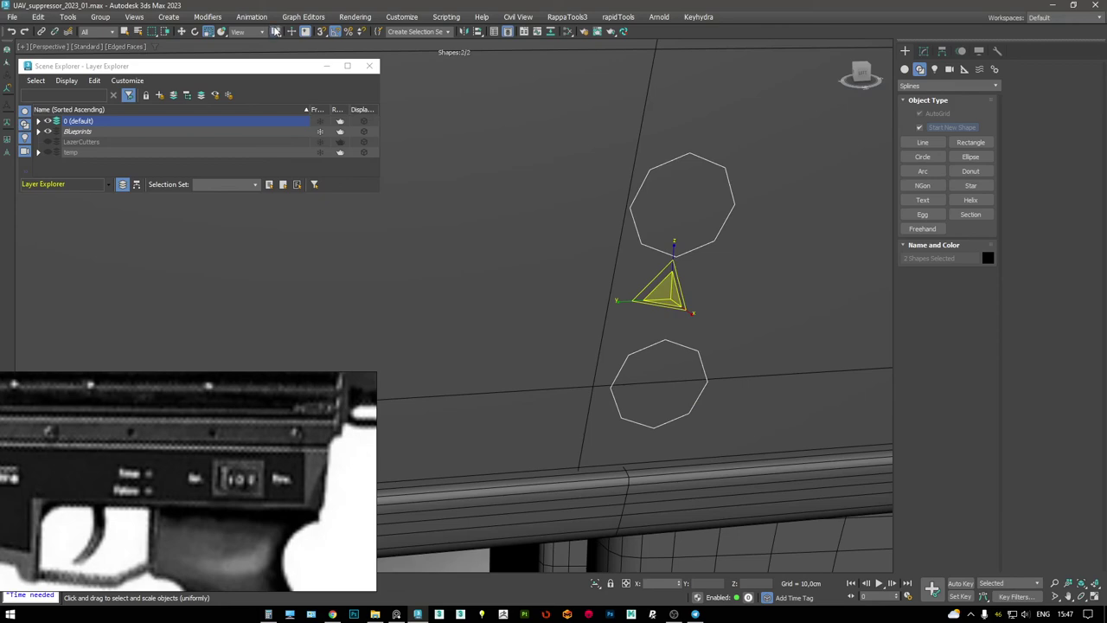
left_click_drag(279, 53, 275, 44)
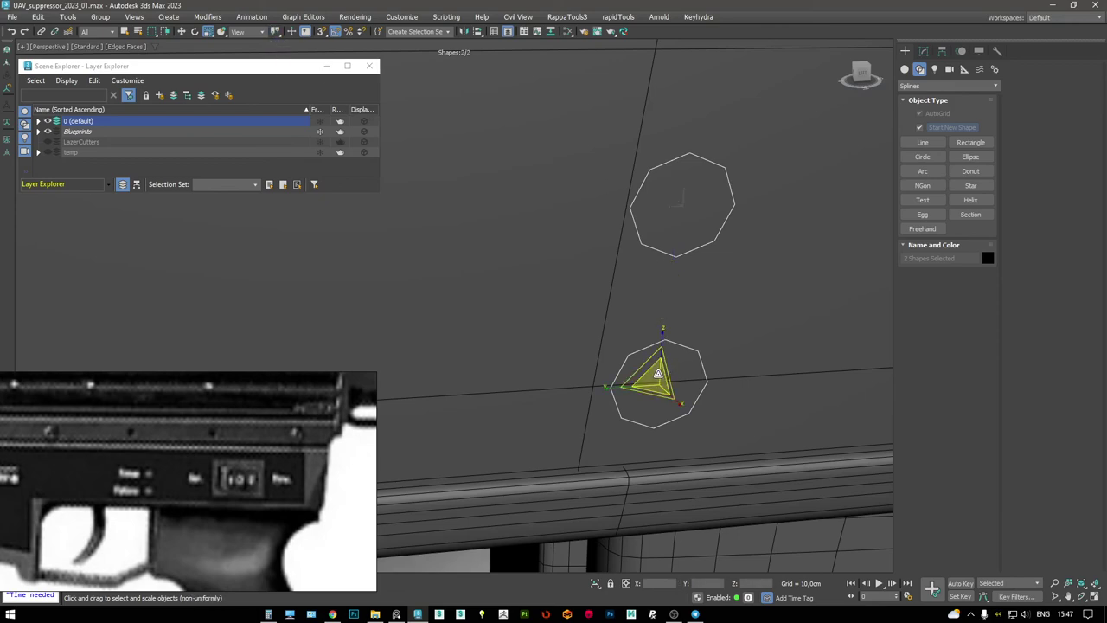
left_click_drag(665, 398, 664, 387, "shift")
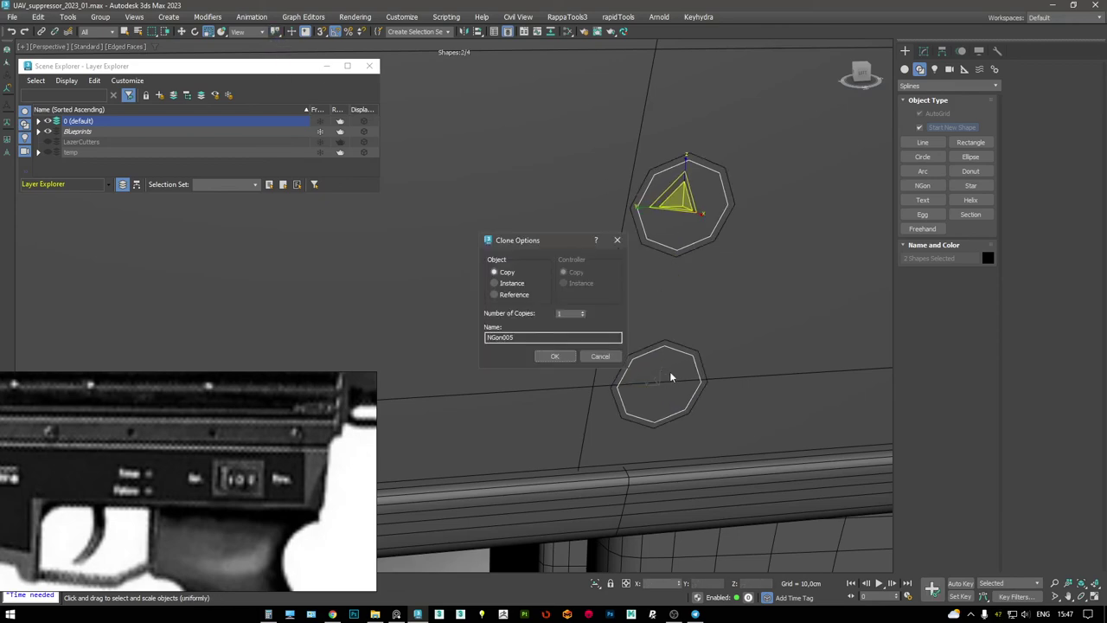
left_click(556, 356)
- Isolate the upper and lower octagons and convert them to Editable Poly
left_click(674, 344)
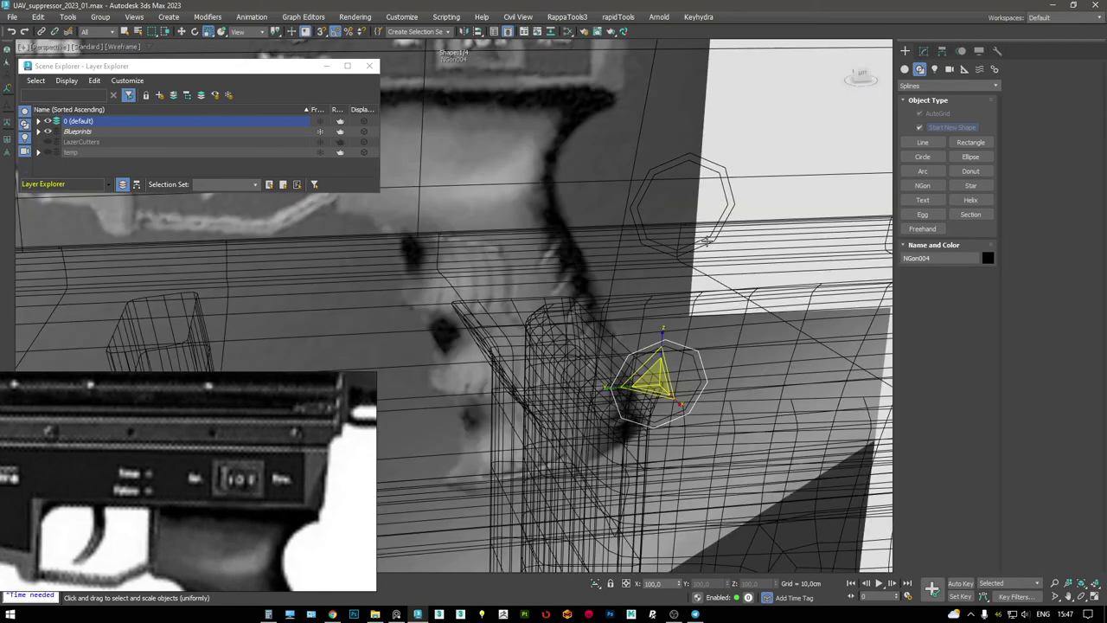
left_click(697, 249, "ctrl")
key("alt+q")
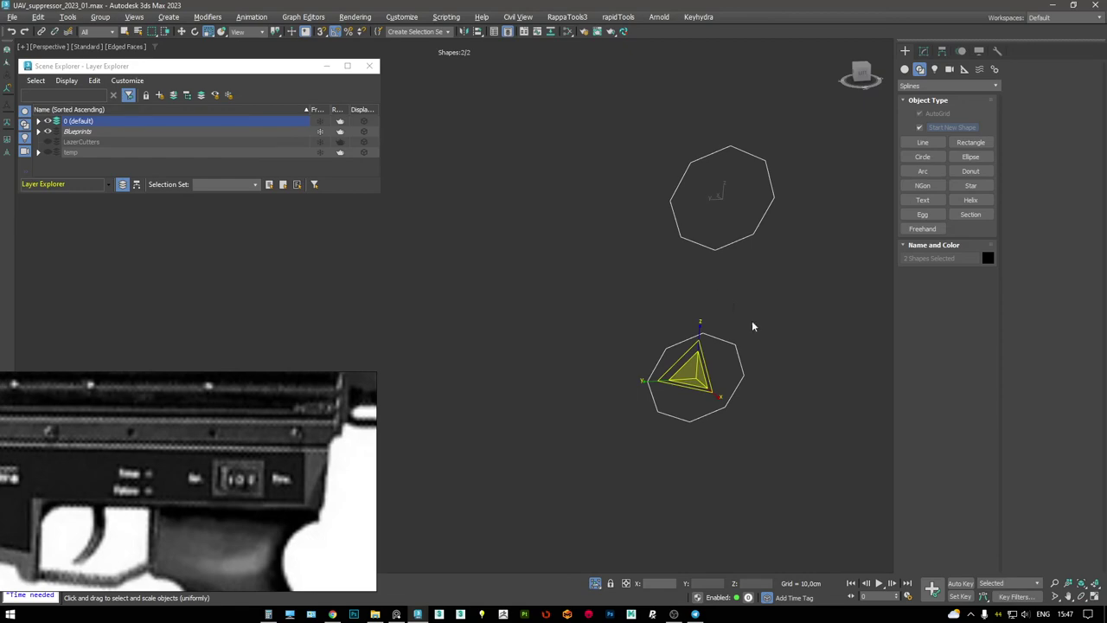
key("ctrl+e")
- Attach the lower octagon to the upper one and pull its borders outward into a ring
left_click_drag(703, 209, 705, 213)
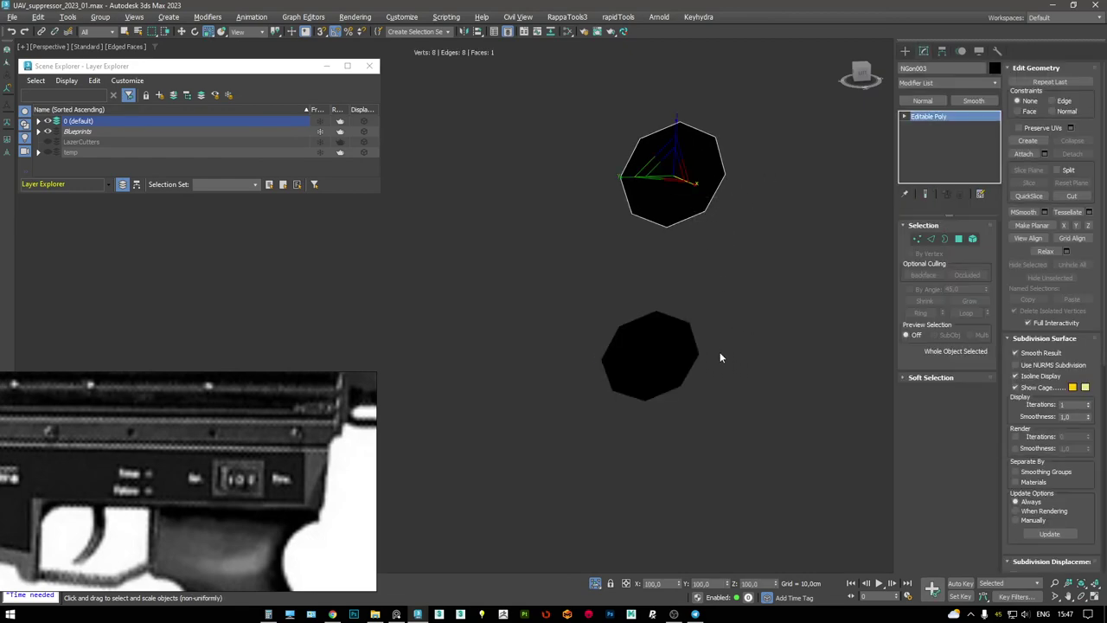
left_click(1024, 154)
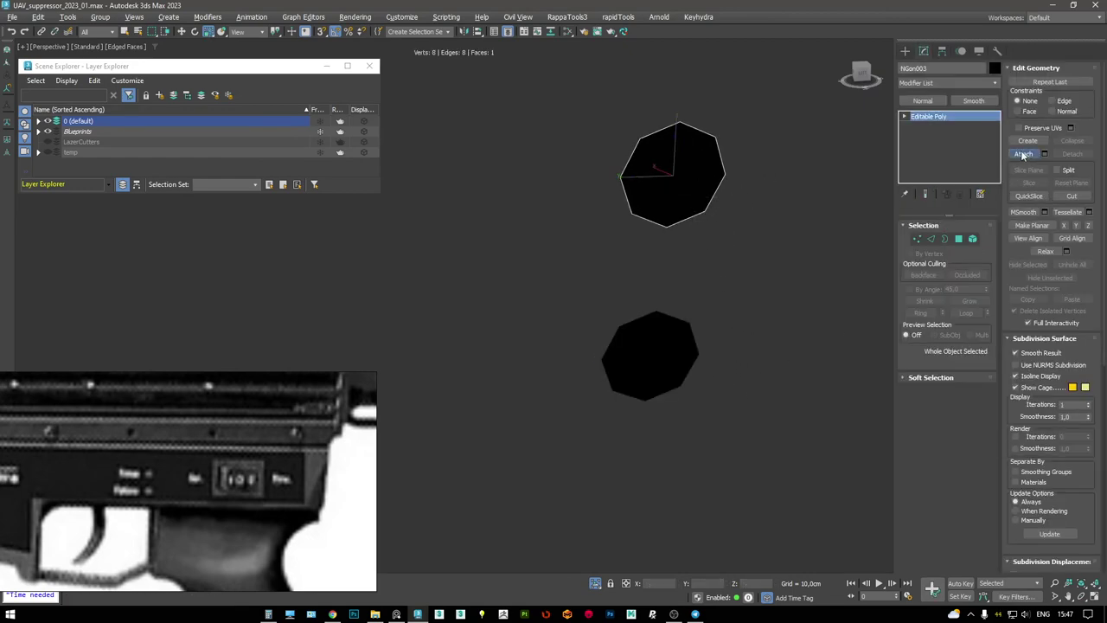
left_click(671, 337)
key("3")
key("w")
key("ctrl+a")
left_click_drag(671, 167, 670, 158, "shift")
- Extrude the top and bottom octagon caps to give the rims depth and side walls
key("4")
left_click(669, 161)
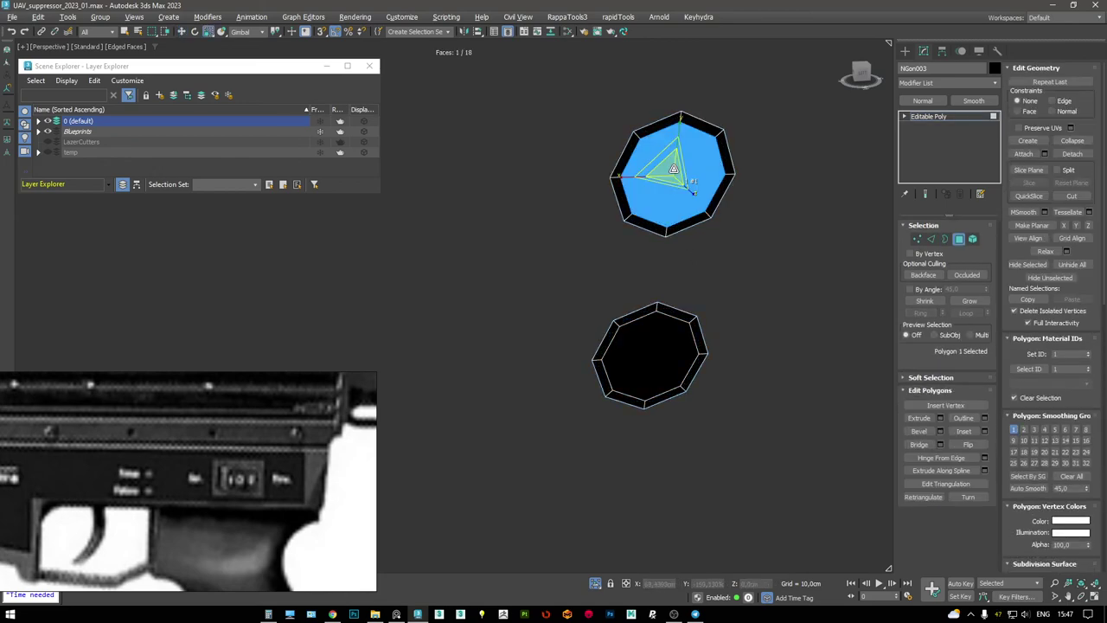
left_click(647, 335, "ctrl")
key("w")
middle_click_drag(647, 335, 705, 301, "alt")
left_click_drag(719, 199, 679, 180, "shift")
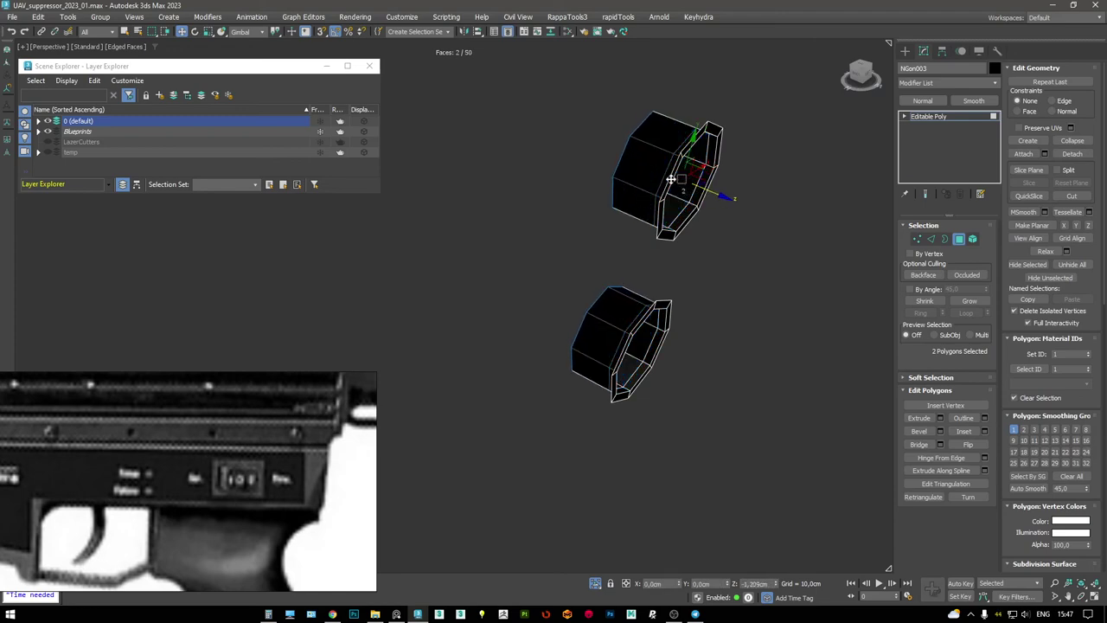
left_click_drag(671, 179, 698, 221, "shift")
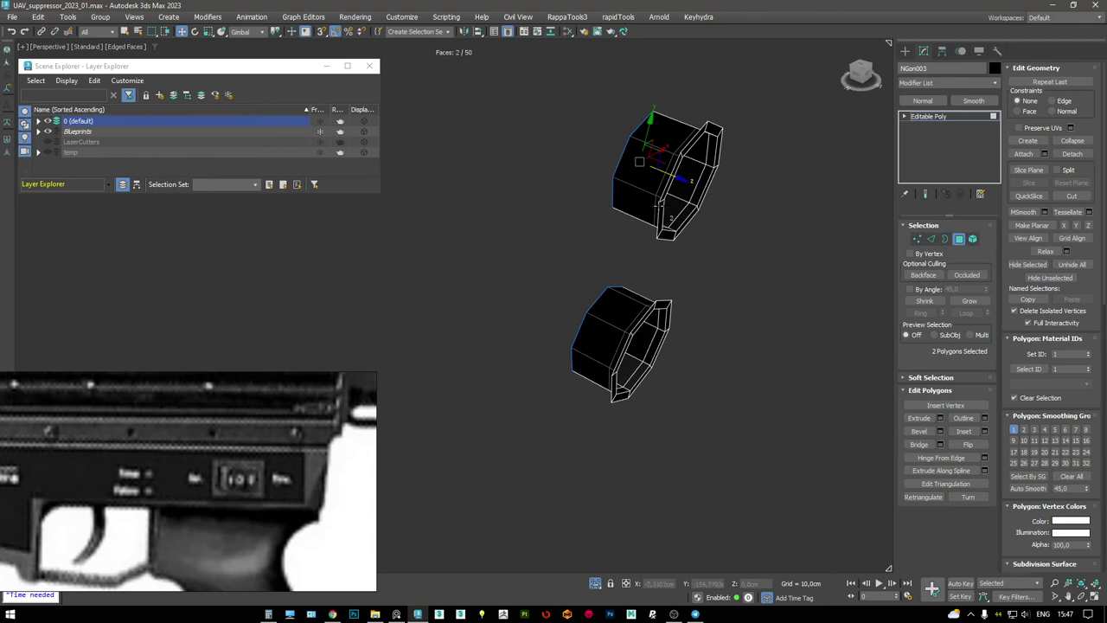
middle_click_drag(698, 221, 652, 197, "alt")
left_click_drag(676, 176, 670, 173)
- Exit polygon editing and bring the rest of the scene back
key("r")
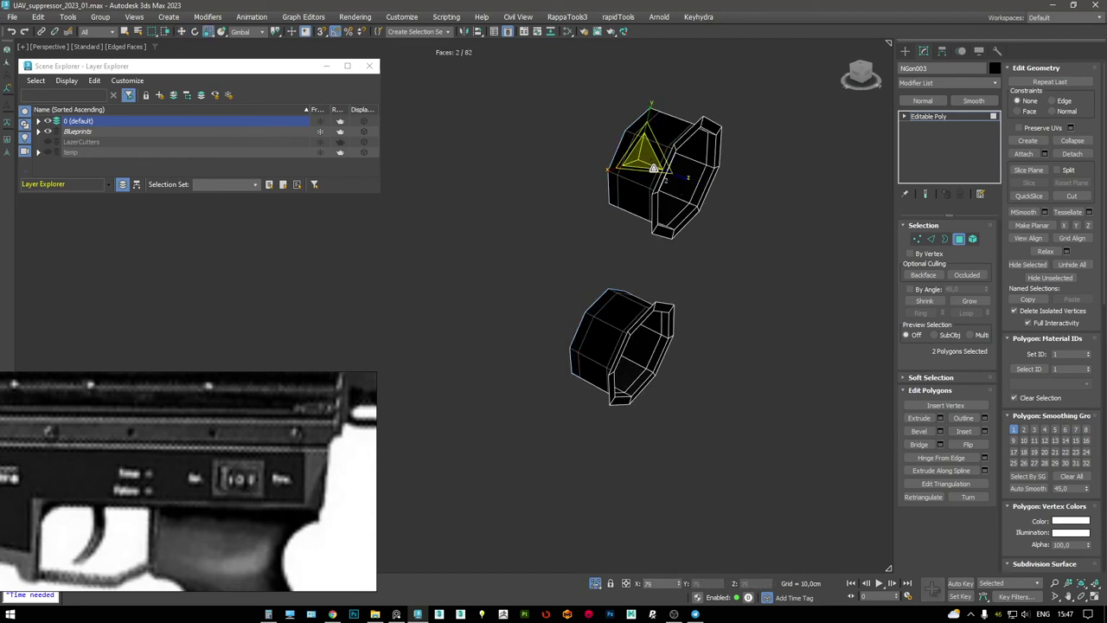
key("F3")
key("F3")
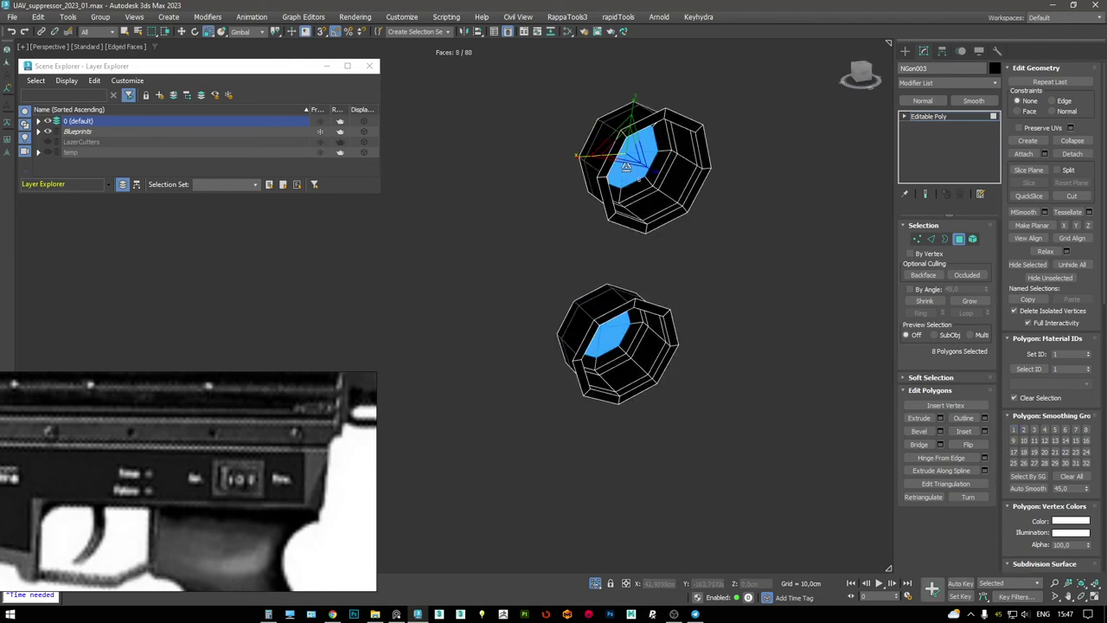
left_click(950, 121)
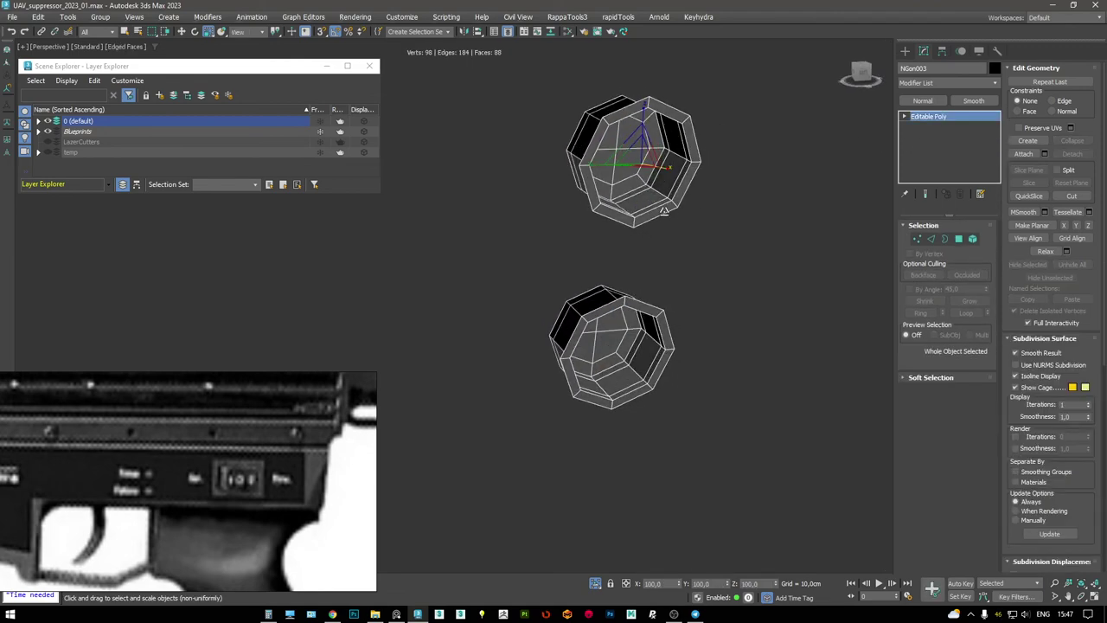
key("alt+q")
- Convert inner octagon NGon005 to Editable Poly and attach the lower inner octagon
key("ctrl+z")
key("ctrl+z")
key("ctrl+z")
key("ctrl+z")
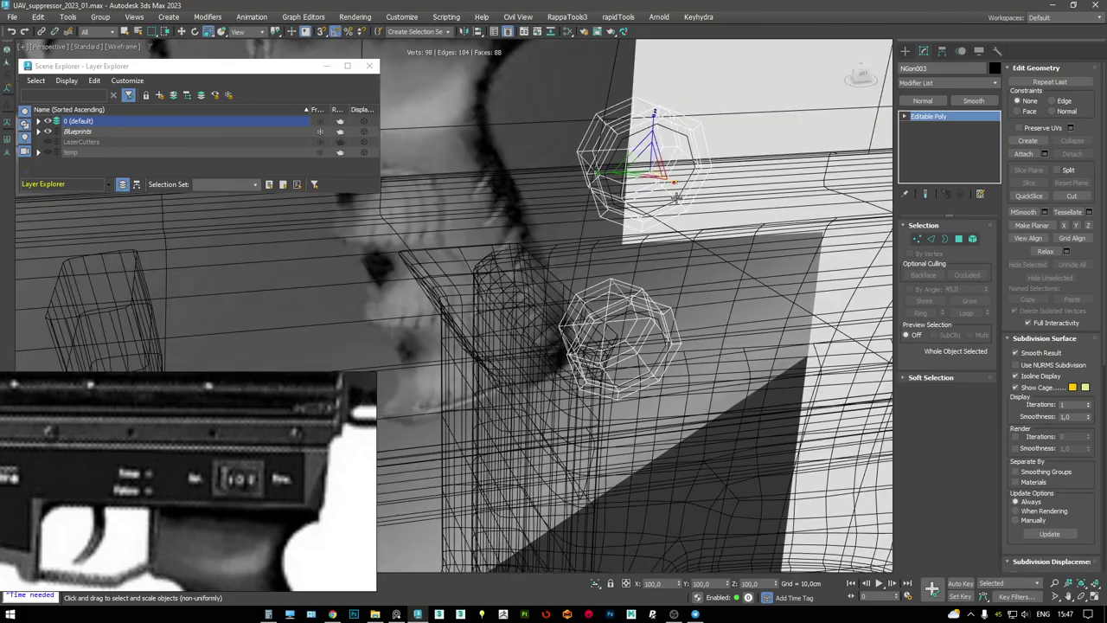
key("ctrl+z")
key("ctrl+z")
key("ctrl+z")
key("ctrl+z")
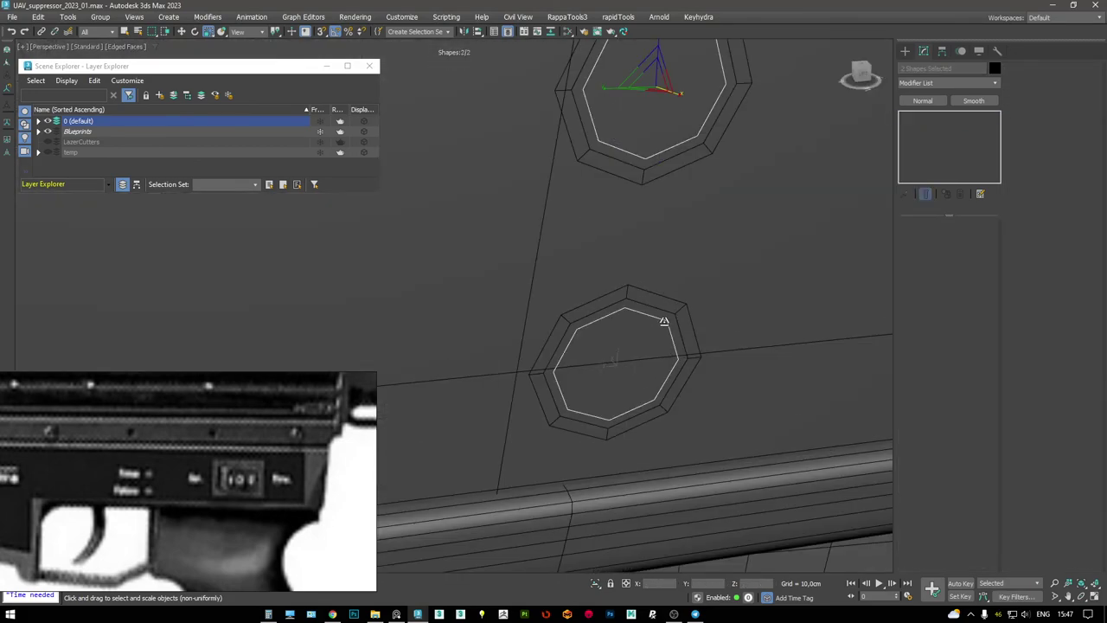
key("ctrl+z")
key("ctrl+z")
key("ctrl+z")
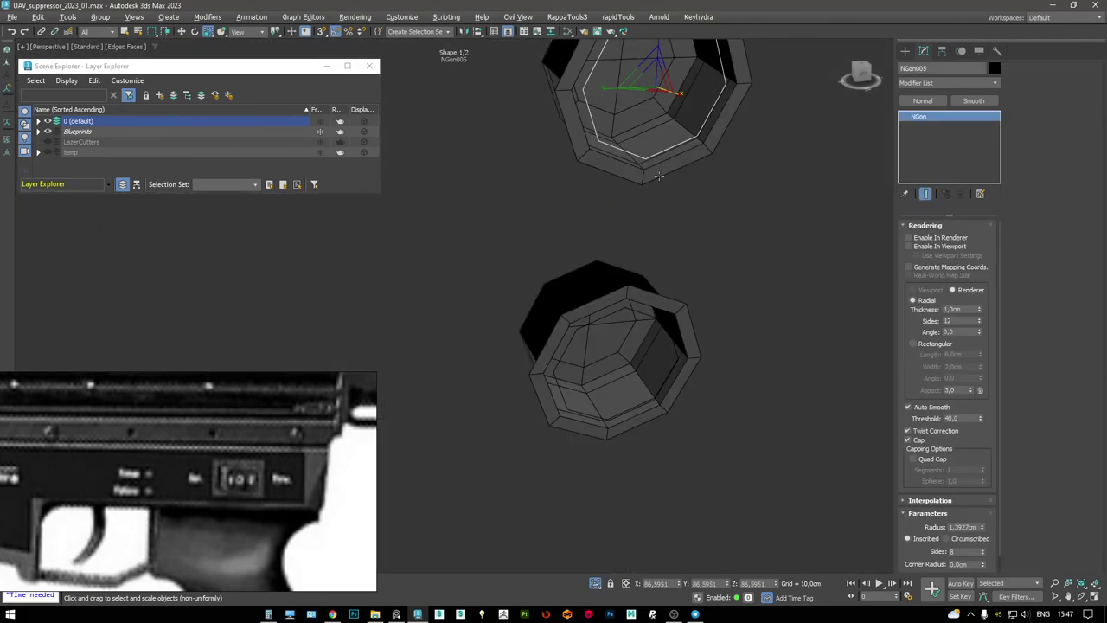
left_click(1025, 153)
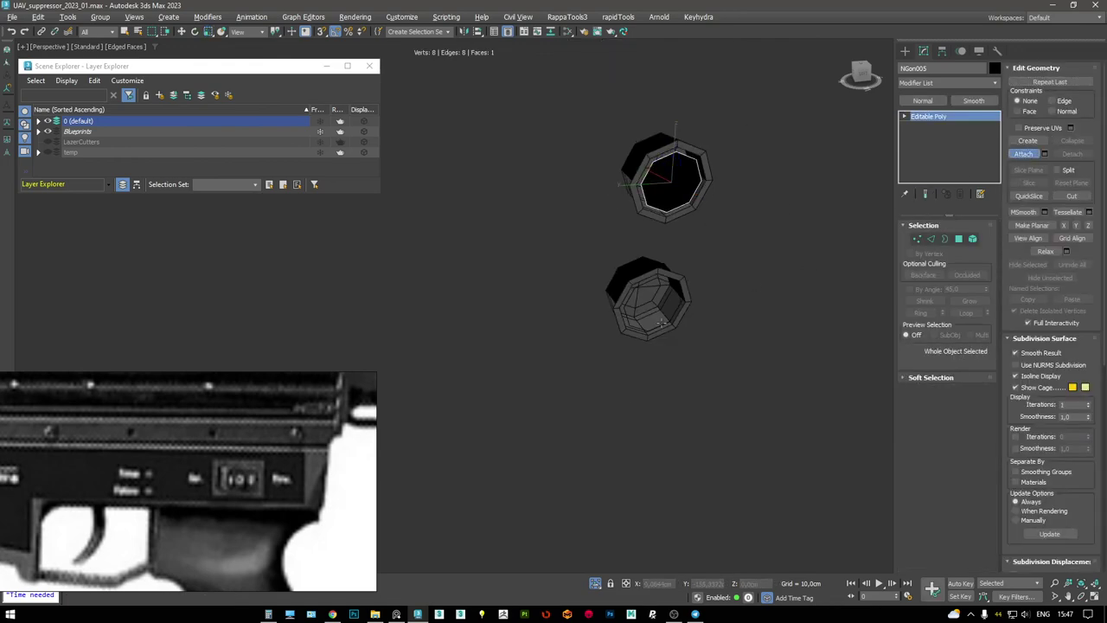
left_click(650, 282)
scroll(642, 288, "up", 3)
- Select all open border edges of both inner octagons
key("3")
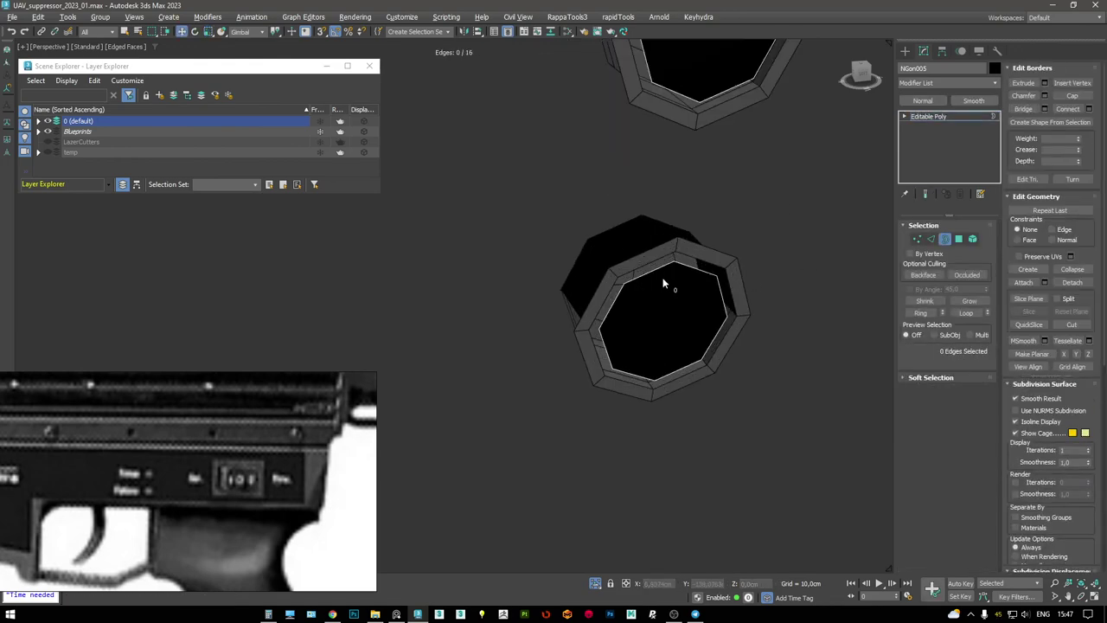
scroll(666, 311, "down", 2)
key("4")
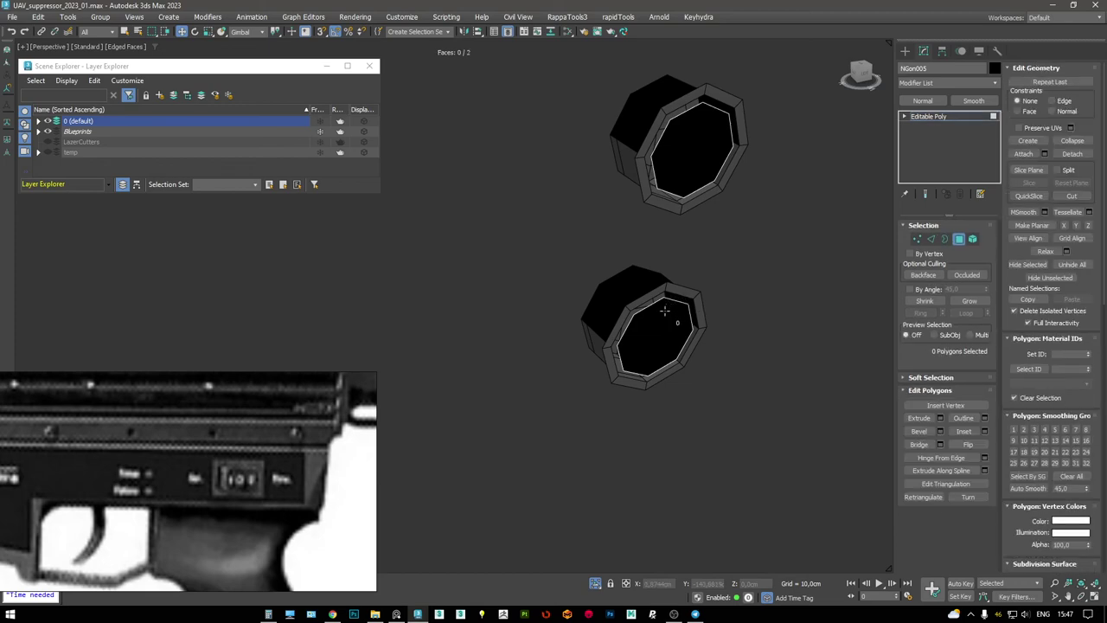
key("3")
key("ctrl+a")
middle_click_drag(664, 299, 701, 272, "alt")
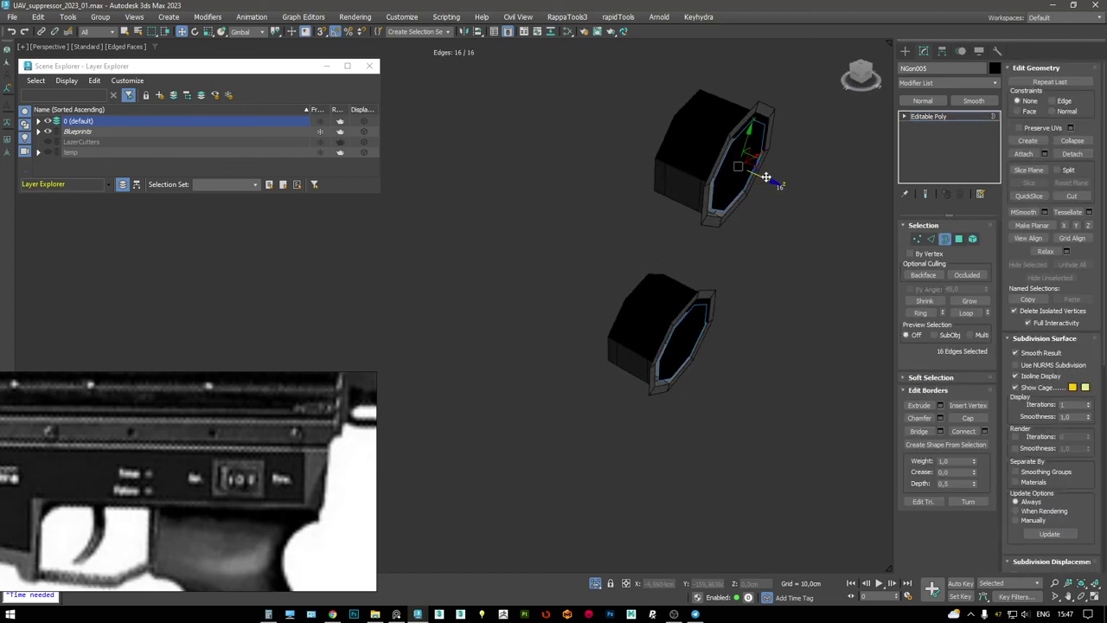
key("F3")
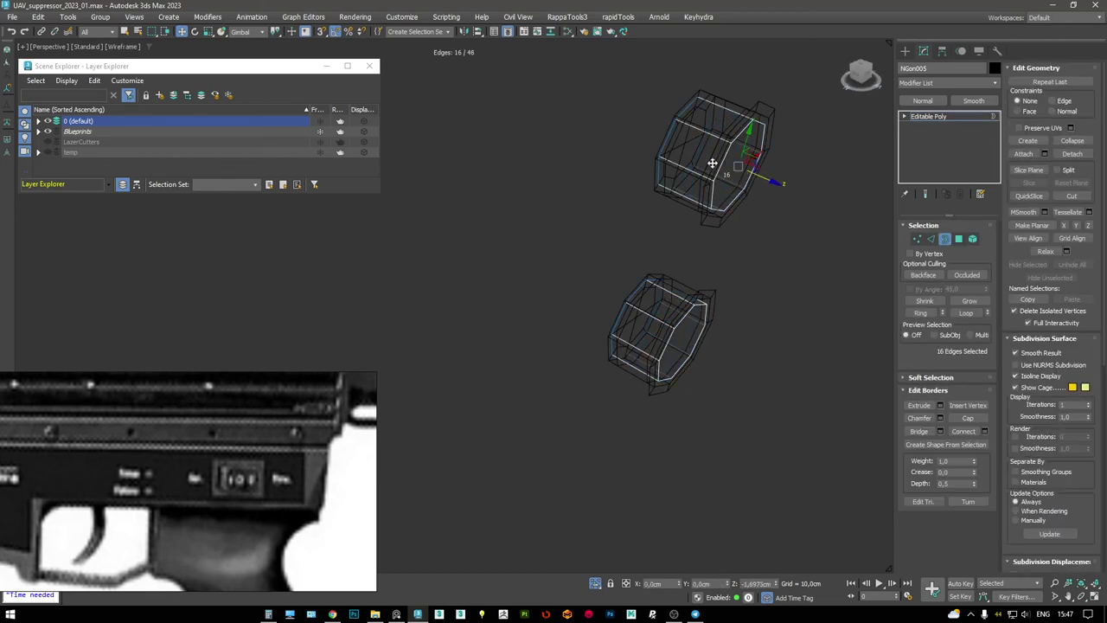
key("F3")
- Tessellate both octagon cap faces into triangle fans
key("4")
left_click(702, 342, "ctrl")
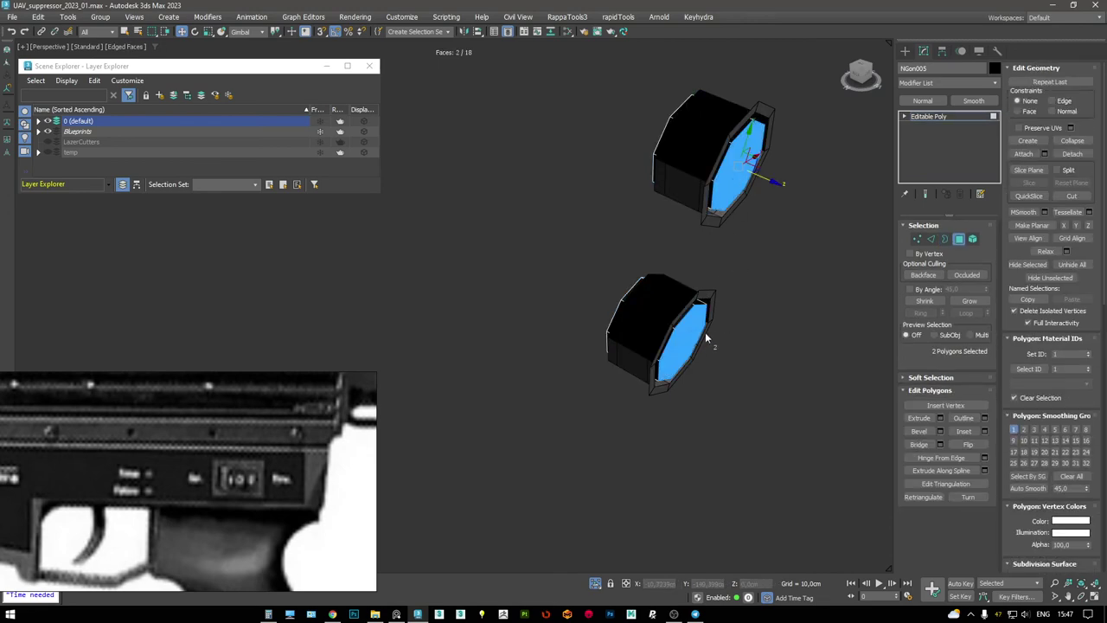
key("ctrl+t")
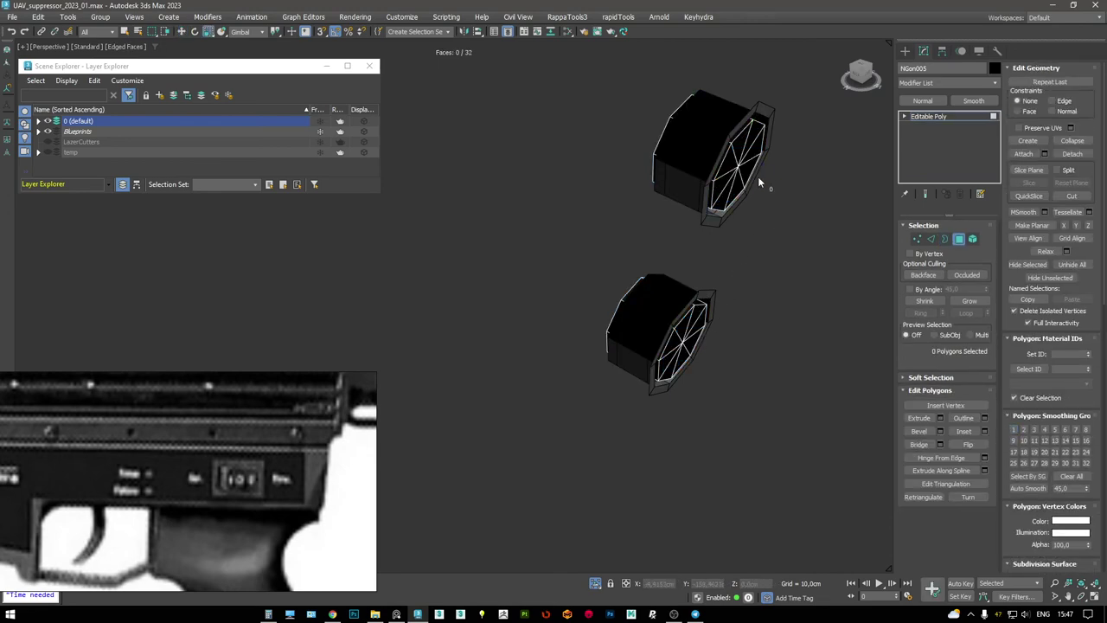
middle_click_drag(761, 182, 676, 155, "alt")
- Select the cap centre vertices and the radial edges of both caps
key("1")
left_click(738, 335, "ctrl")
key("w")
middle_click_drag(779, 294, 657, 199, "alt")
scroll(632, 151, "up", 3)
key("2")
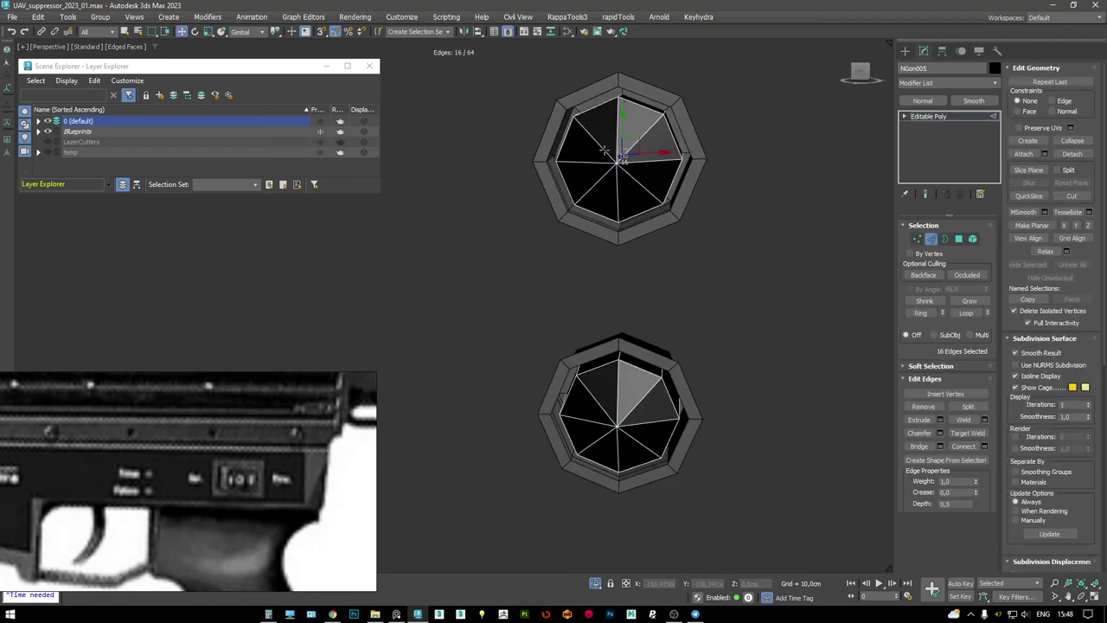
key("alt+r")
key("ctrl+z")
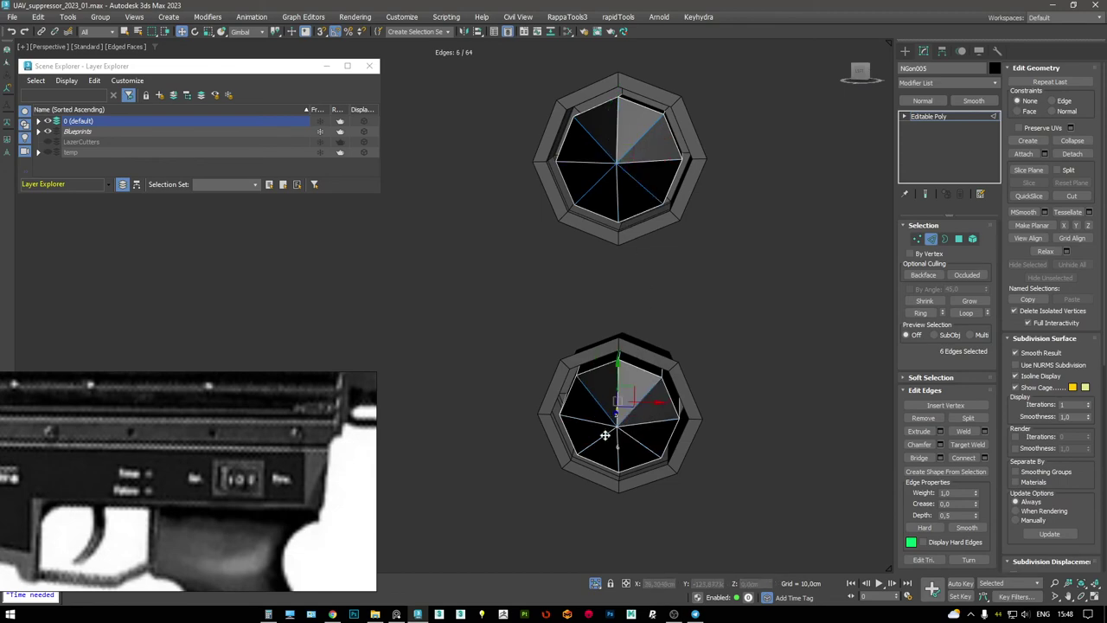
key("F3")
key("F3")
mouse_move(712, 198)
middle_mouse_down("alt")
mouse_move(697, 250)
mouse_move(671, 244)
mouse_move(714, 173)
mouse_move(736, 173)
middle_mouse_up("alt")
- Extrude the cap polygons of both knobs and flatten them into low domes
key("4")
key("1")
key("4")
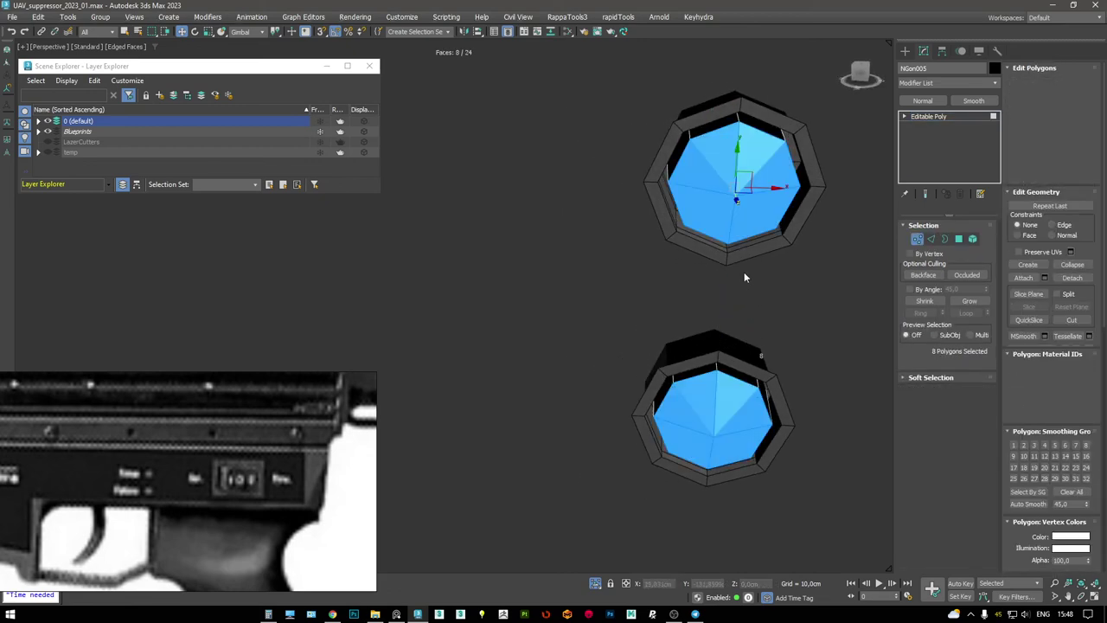
middle_click_drag(754, 289, 767, 269, "alt")
left_click_drag(746, 178, 750, 184)
middle_click_drag(751, 184, 801, 204, "alt")
left_click_drag(802, 195, 752, 195)
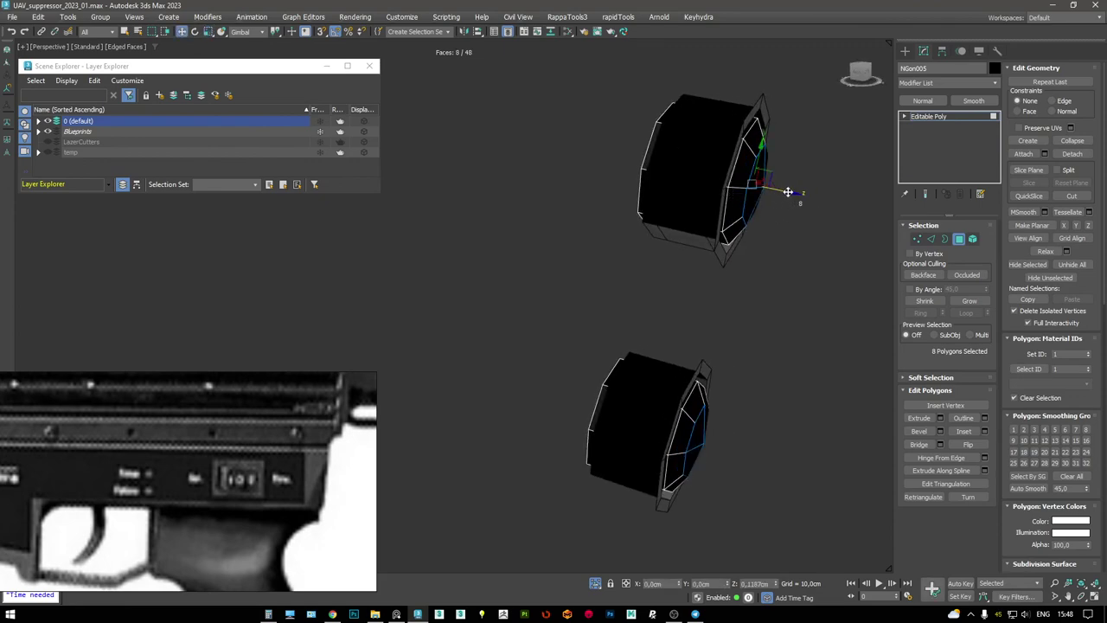
- Move the border loops along the knob axis and view the knobs head-on
key("F3")
key("3")
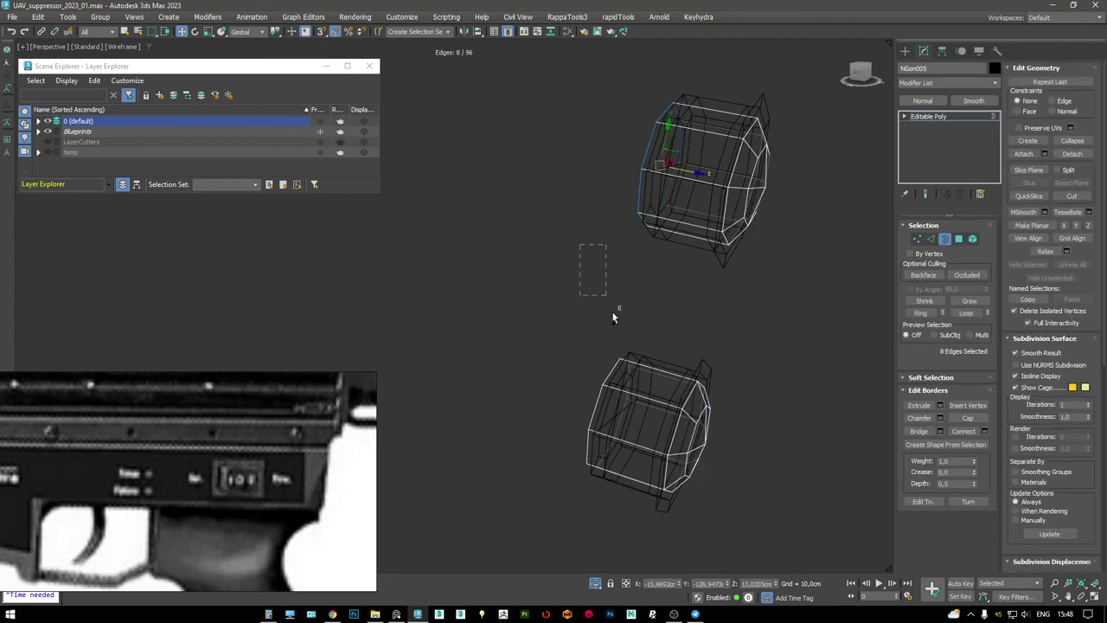
mouse_move(688, 173)
left_mouse_down()
mouse_move(742, 185)
mouse_move(685, 172)
left_mouse_up()
key("F3")
middle_click_drag(696, 171, 710, 197, "alt")
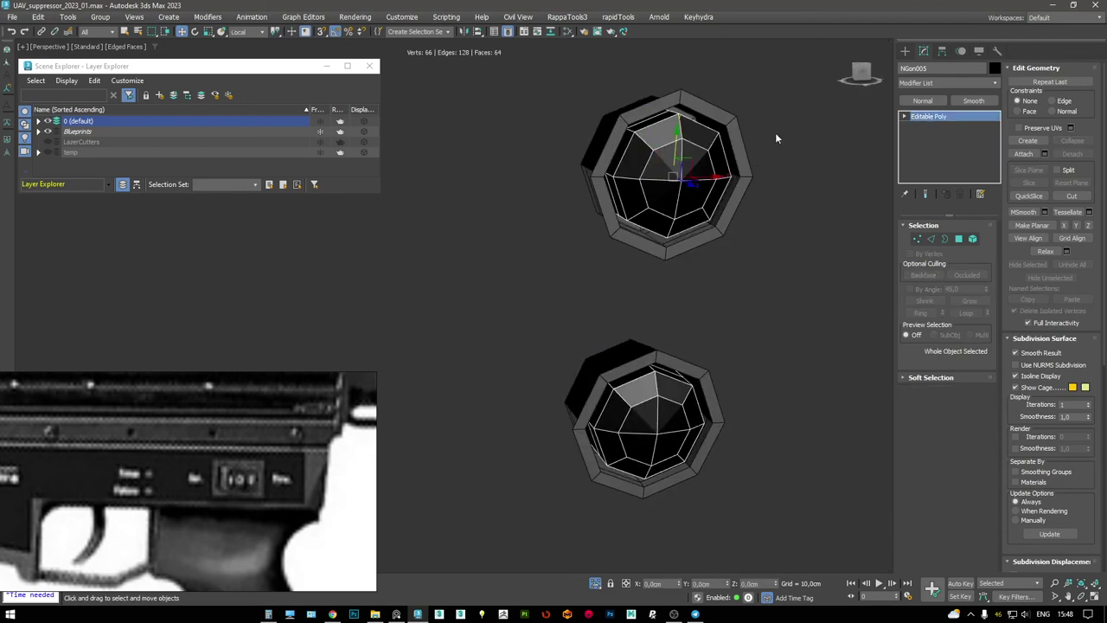
- Attach the domed caps to the outer knob rings NGon003
left_click(738, 151)
left_click(648, 406)
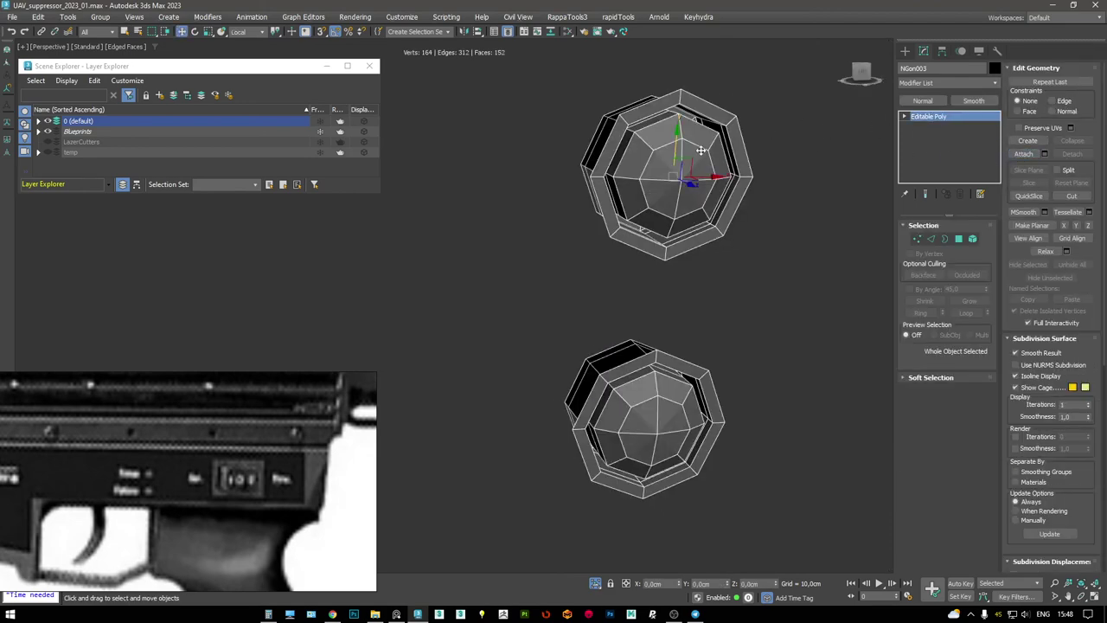
scroll(679, 146, "down", 6)
- Collapse the Symmetry modifier of receiver body Object005 into its base mesh
left_click(858, 142)
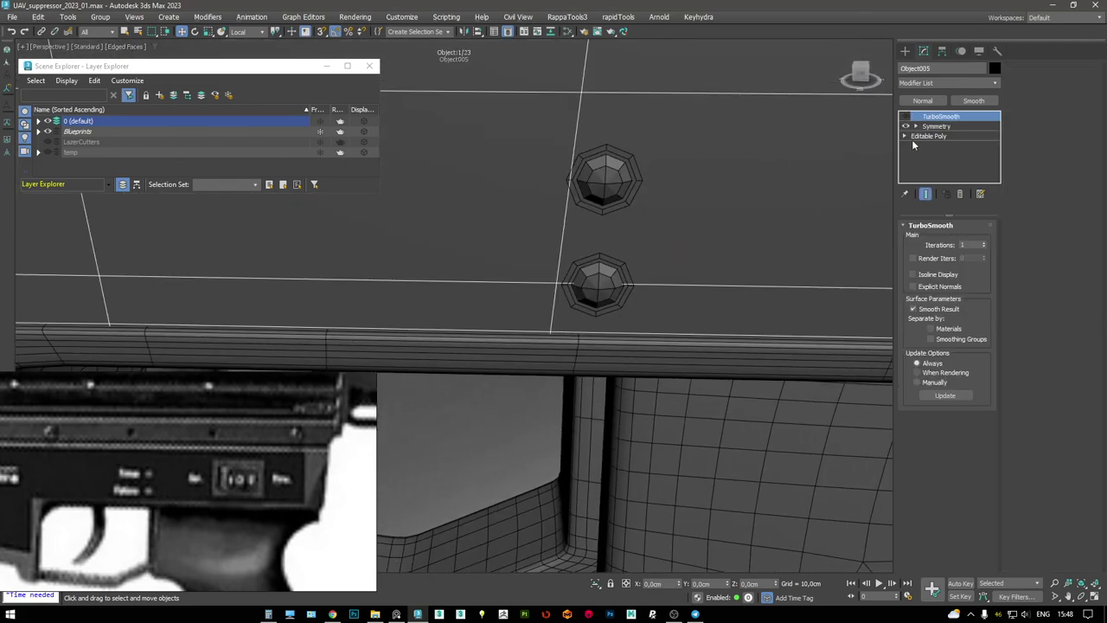
middle_click_drag(606, 225, 519, 259, "alt")
scroll(519, 303, "up", 6)
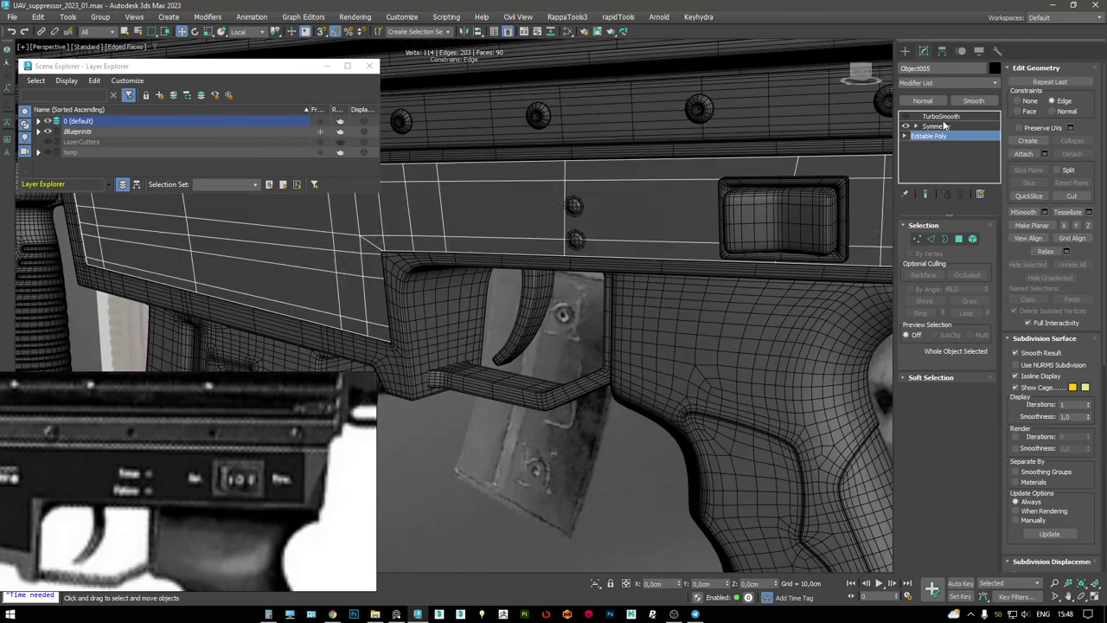
left_click(938, 127)
scroll(662, 186, "down", 4)
middle_click_drag(662, 186, 882, 153, "alt")
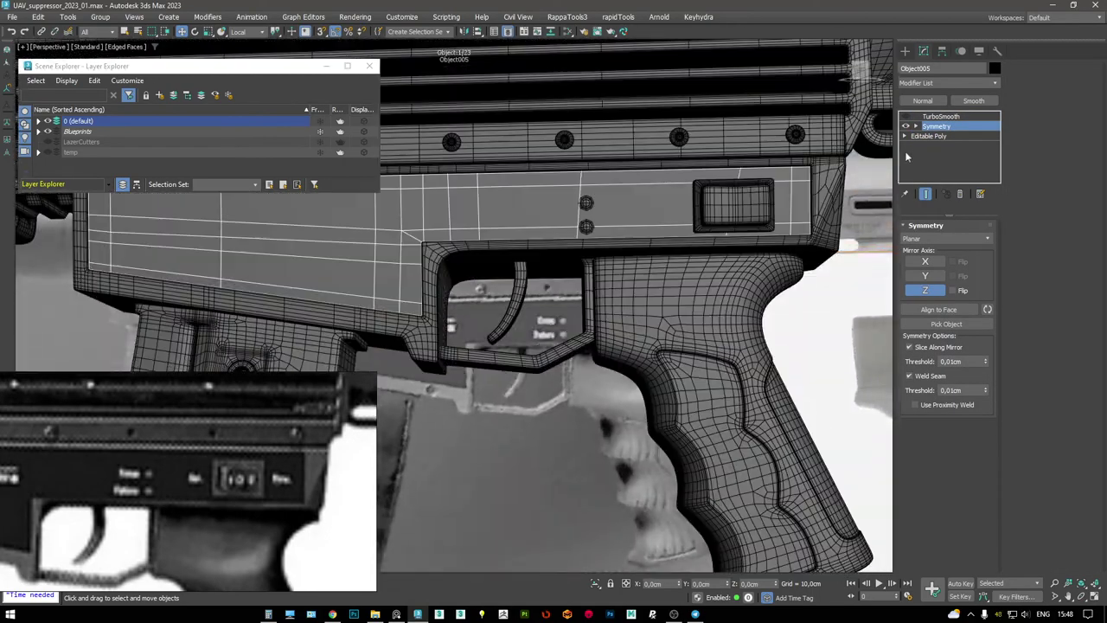
right_click(943, 128)
left_click(951, 230)
left_click(923, 127)
scroll(605, 225, "up", 5)
- Extrude the edge loop around the upper screw into a slightly widened edge extrusion
key("2")
double_click(524, 145)
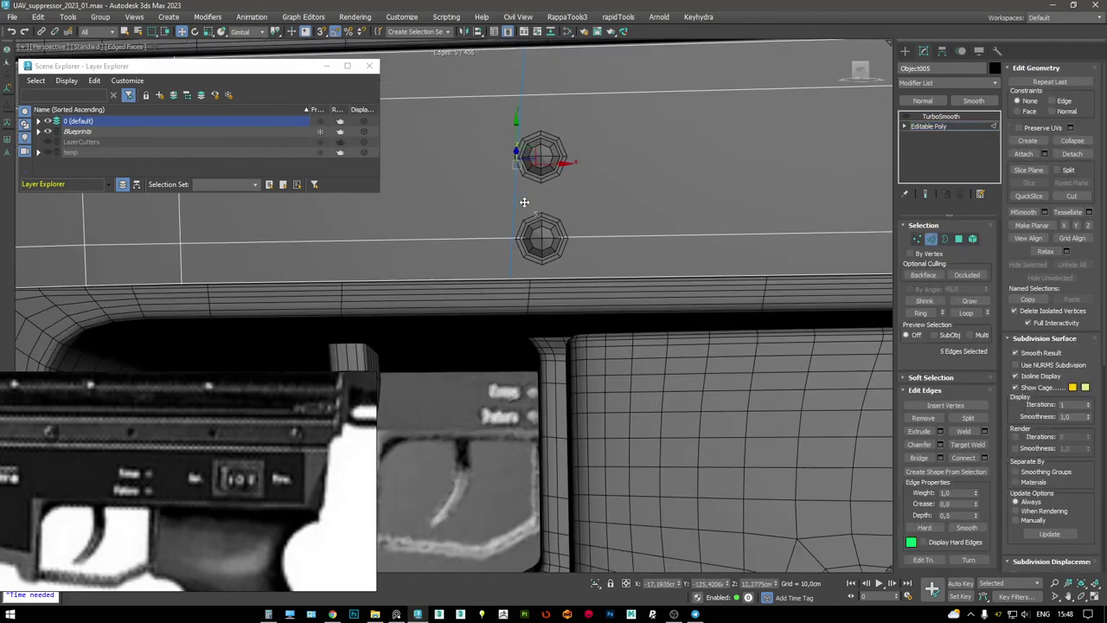
scroll(605, 245, "up", 2)
key("r")
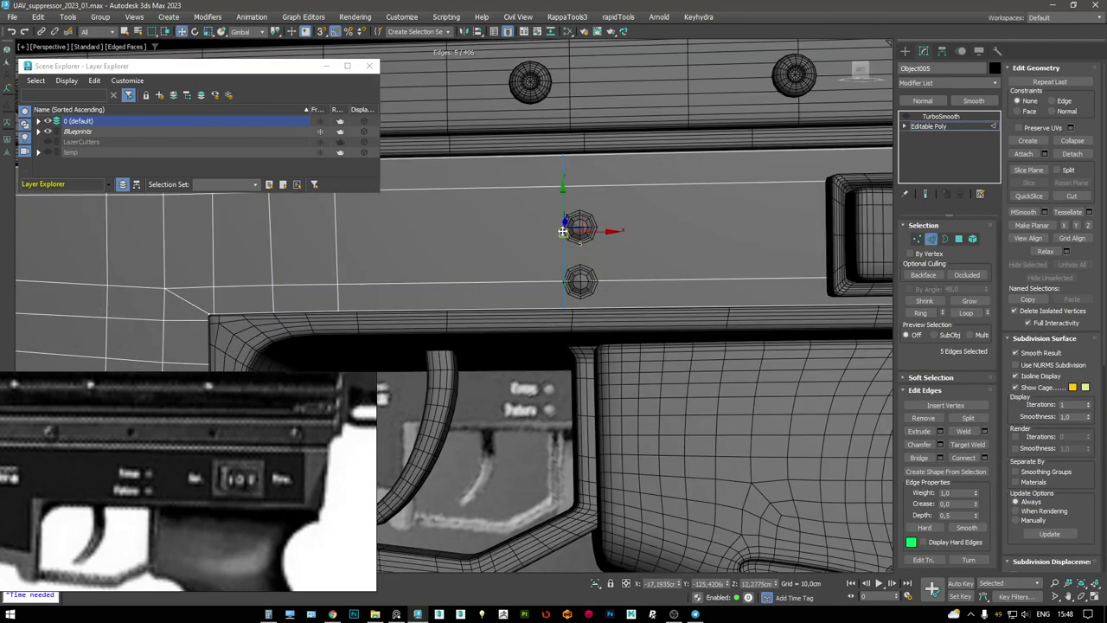
scroll(575, 234, "up", 2)
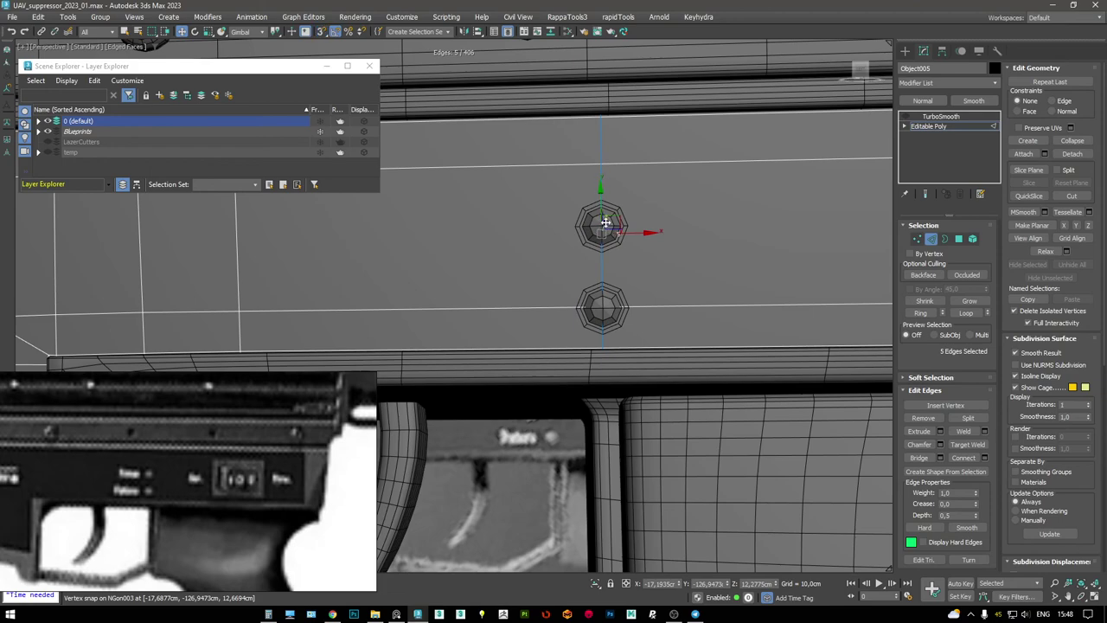
middle_click_drag(606, 223, 593, 247, "alt")
key("shift+e")
right_click(462, 312)
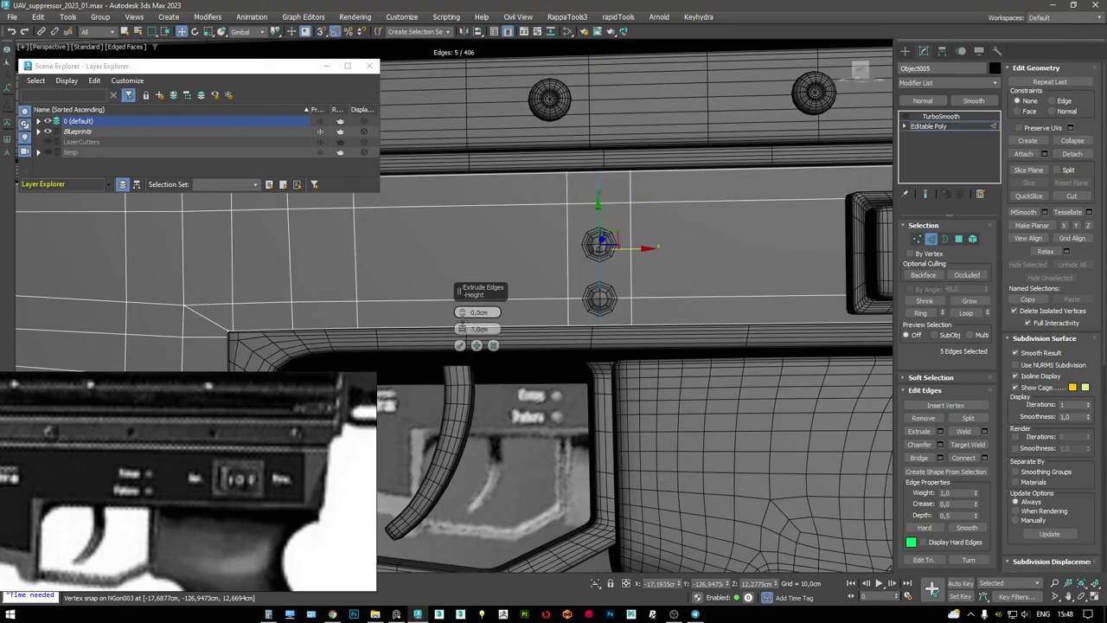
left_click_drag(460, 294, 447, 98)
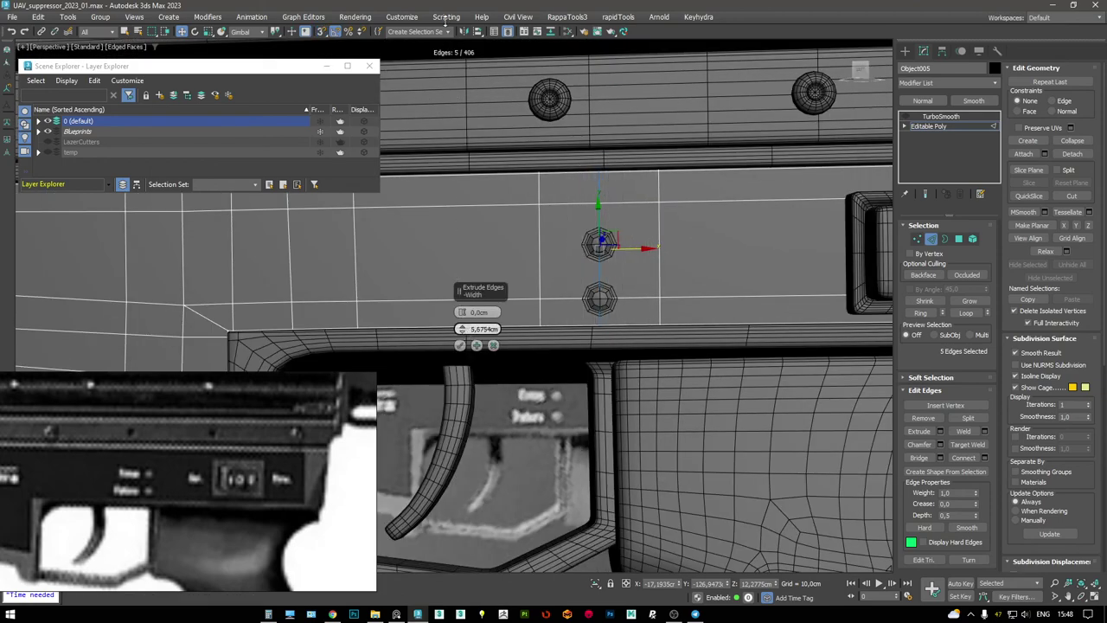
left_click_drag(519, 332, 465, 335)
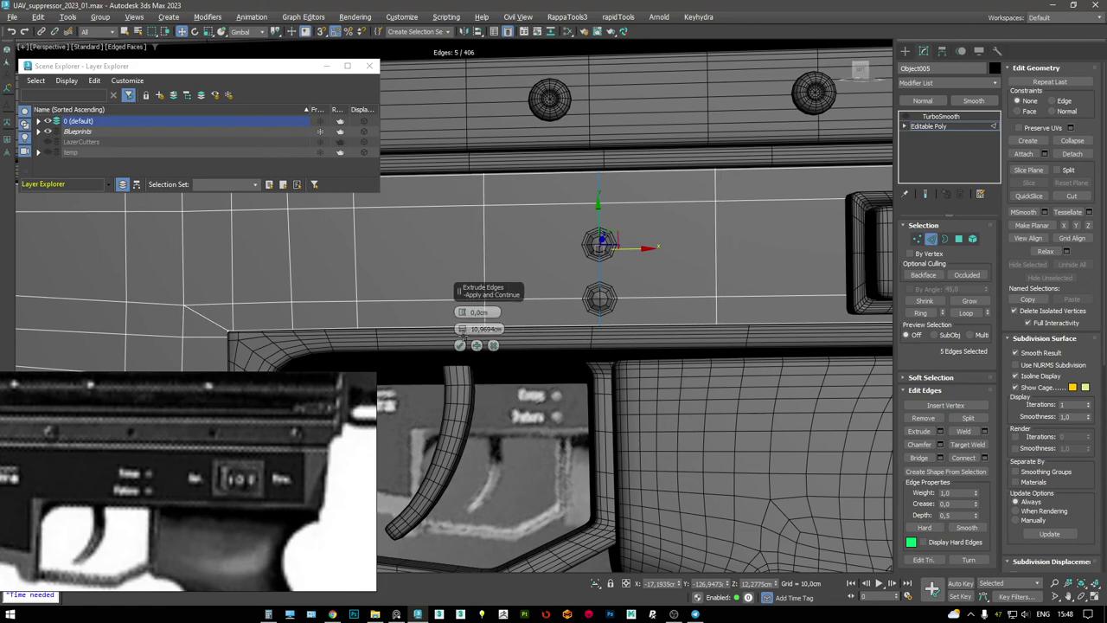
left_click(461, 346)
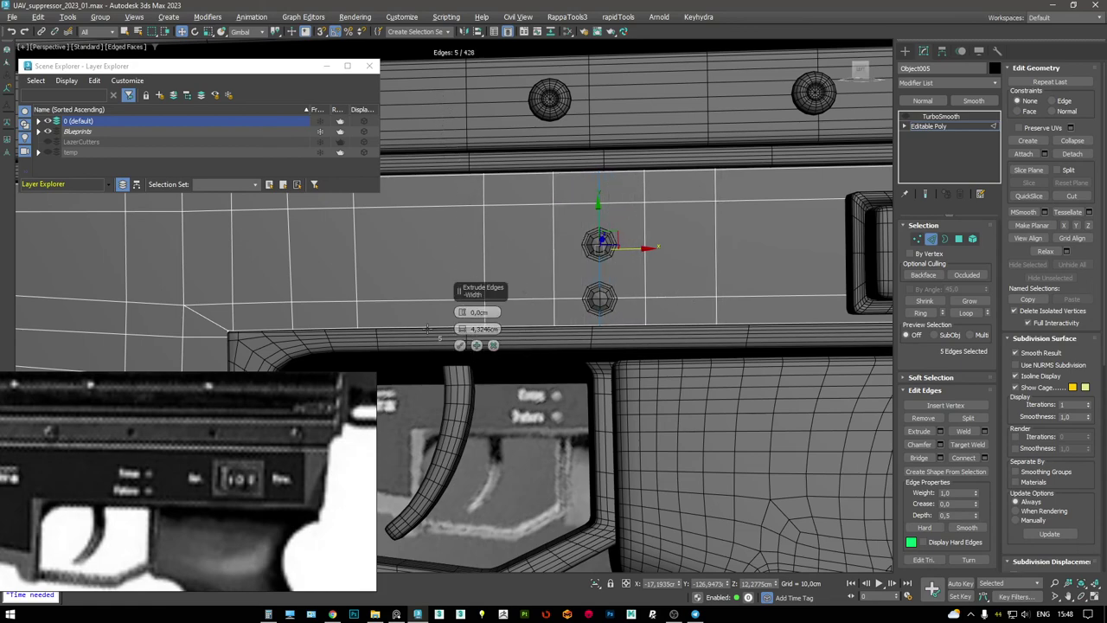
left_click(461, 346)
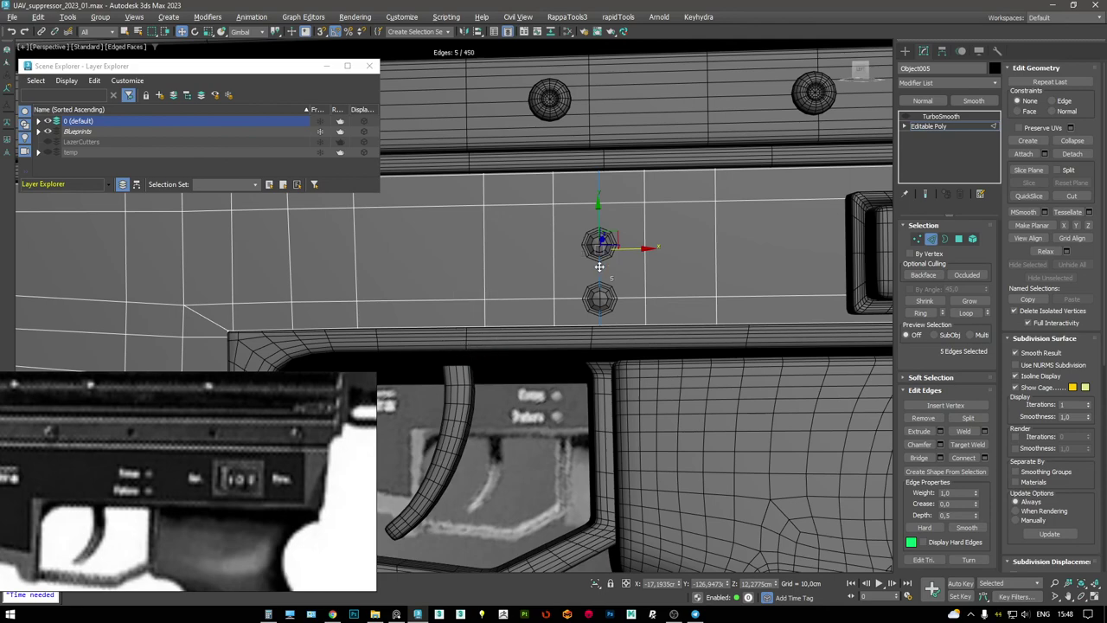
- Insert a new horizontal edge loop across the receiver panel
scroll(599, 267, "down", 3)
key("alt+r")
key("ctrl+shift+e")
scroll(606, 264, "up", 4)
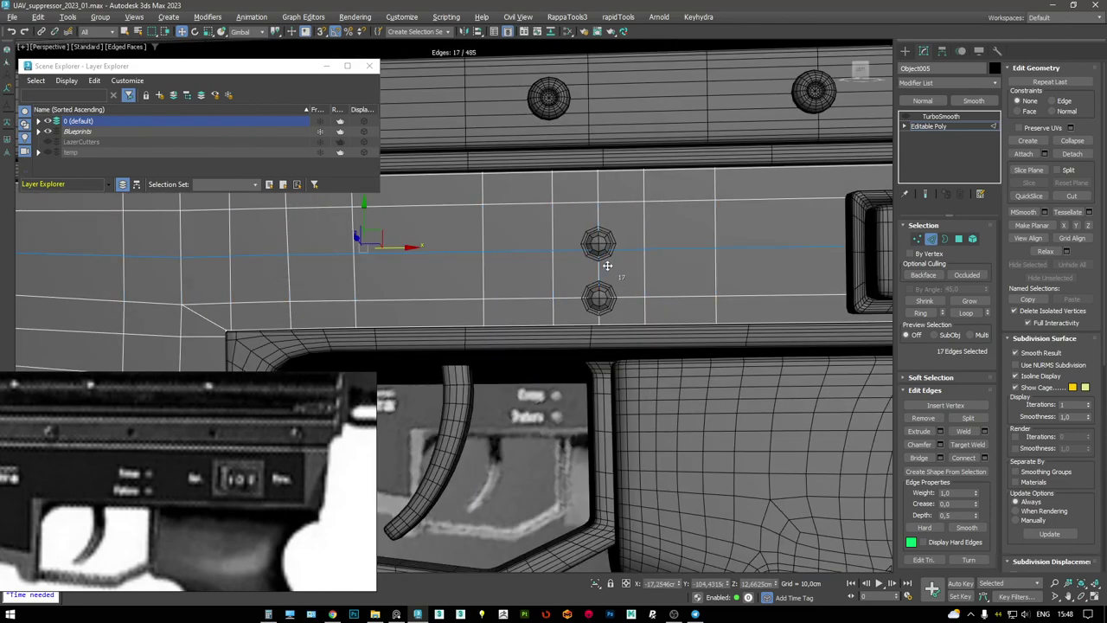
key("ctrl+z")
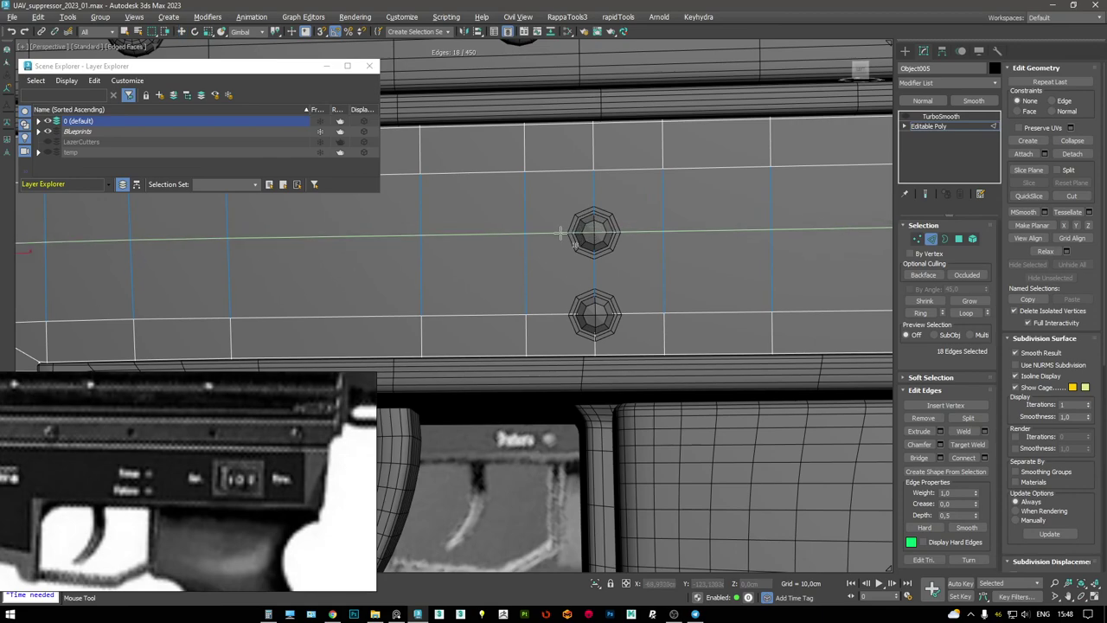
left_click(647, 276)
key("w")
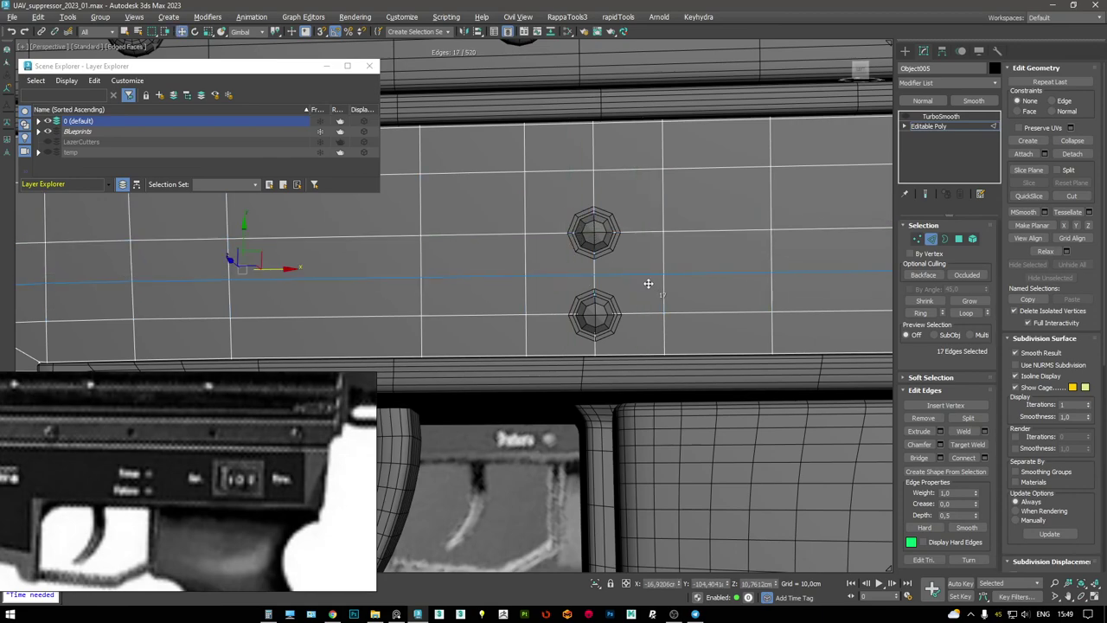
key("F3")
scroll(631, 236, "up", 3)
- Delete the four faces around the upper knob and cap the opening's border
key("4")
left_click(635, 173)
left_click(532, 173, "ctrl")
left_click(532, 255, "ctrl")
left_click(636, 255, "ctrl")
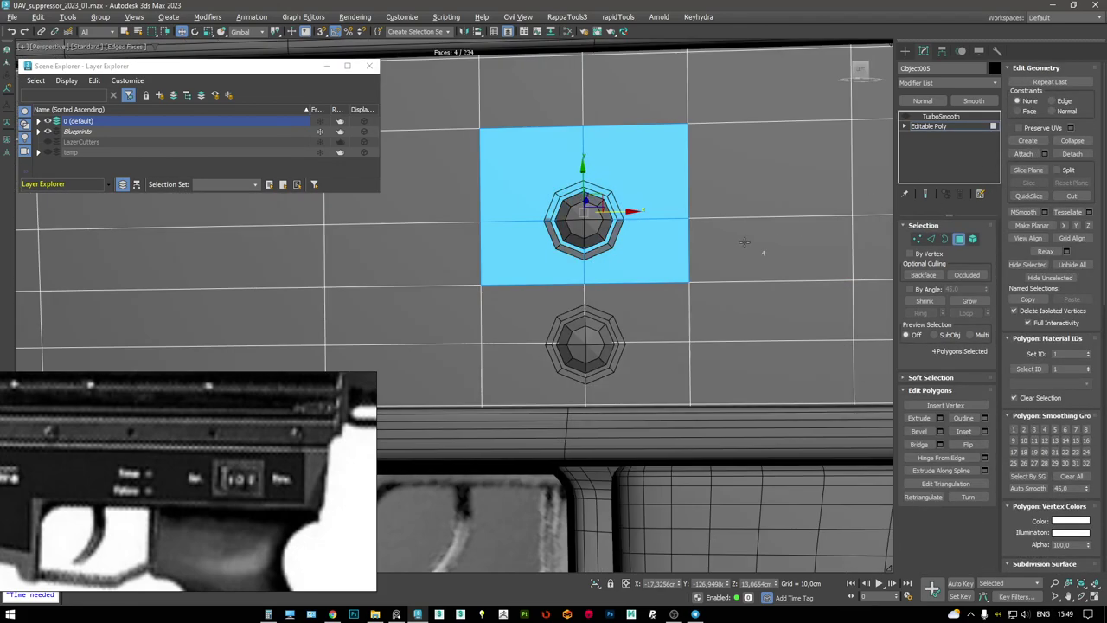
key("Delete")
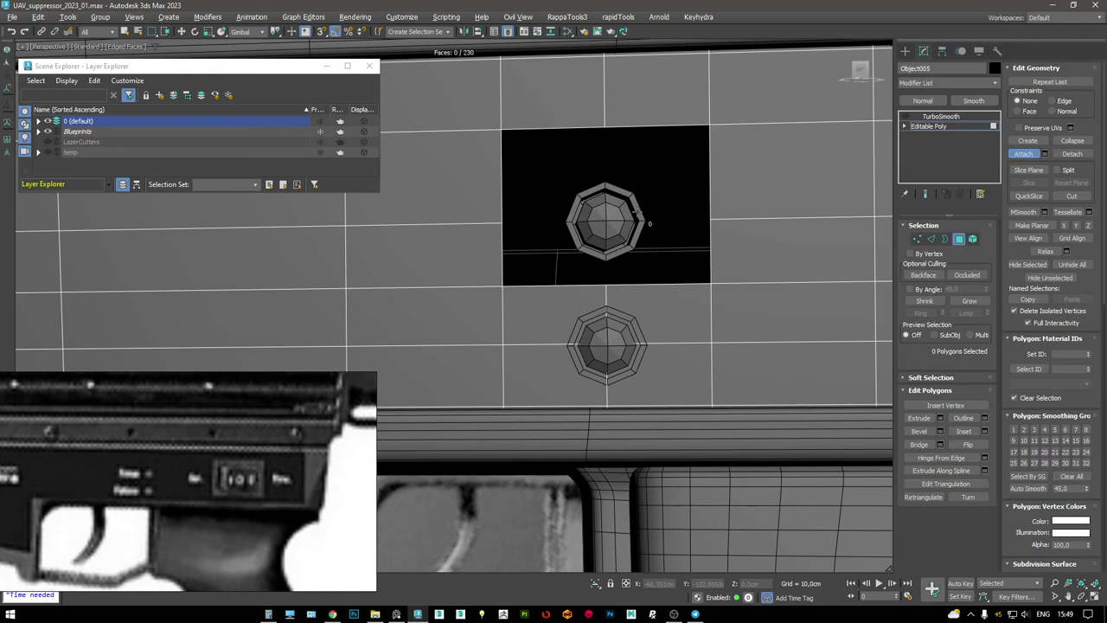
key("3")
left_click(638, 212)
key("alt+p")
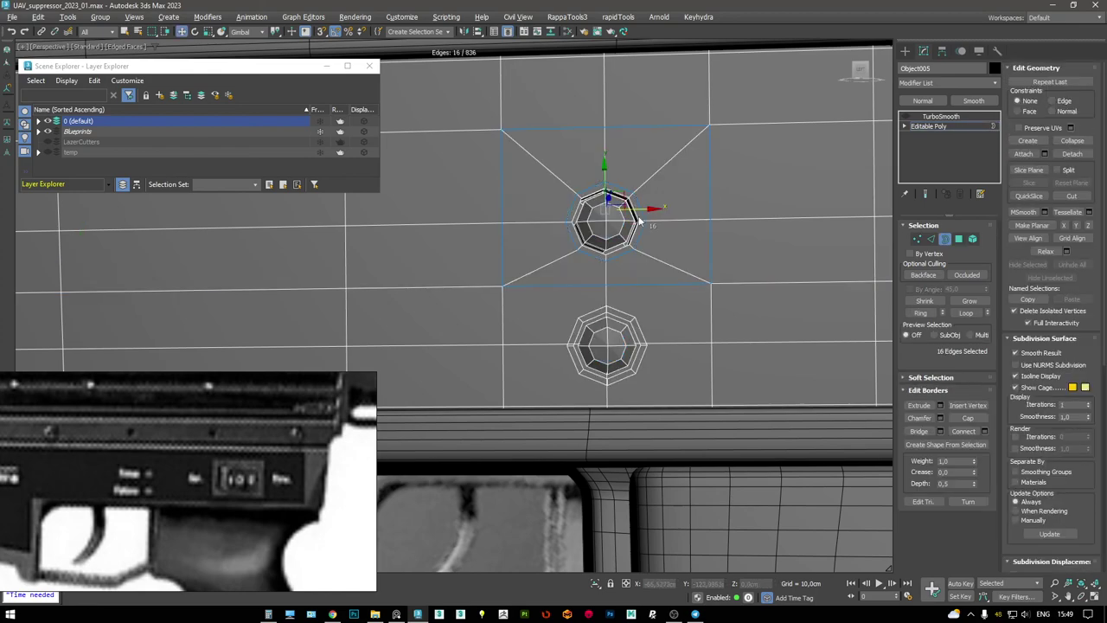
- Delete the four faces around the lower knob and cap that opening too
middle_click_drag(637, 212, 661, 229, "alt")
middle_click_drag(633, 316, 606, 294, "alt")
key("4")
left_click(573, 277)
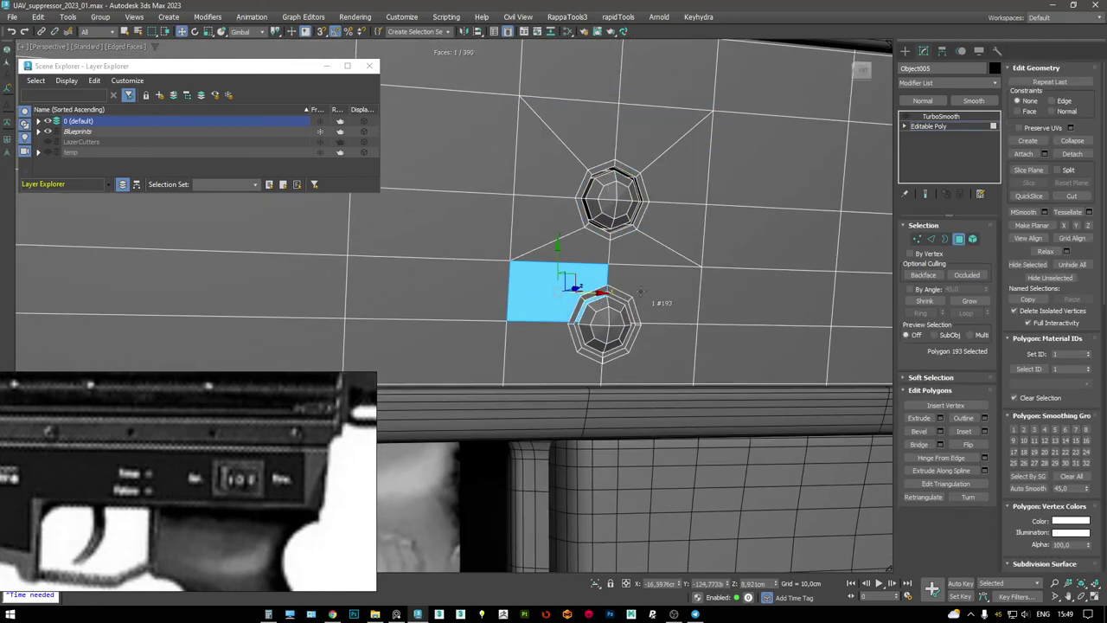
left_click(671, 286, "ctrl")
left_click(643, 333, "ctrl")
left_click(648, 364, "alt")
left_click(542, 355, "ctrl")
left_click(623, 366, "ctrl")
key("Delete")
key("3")
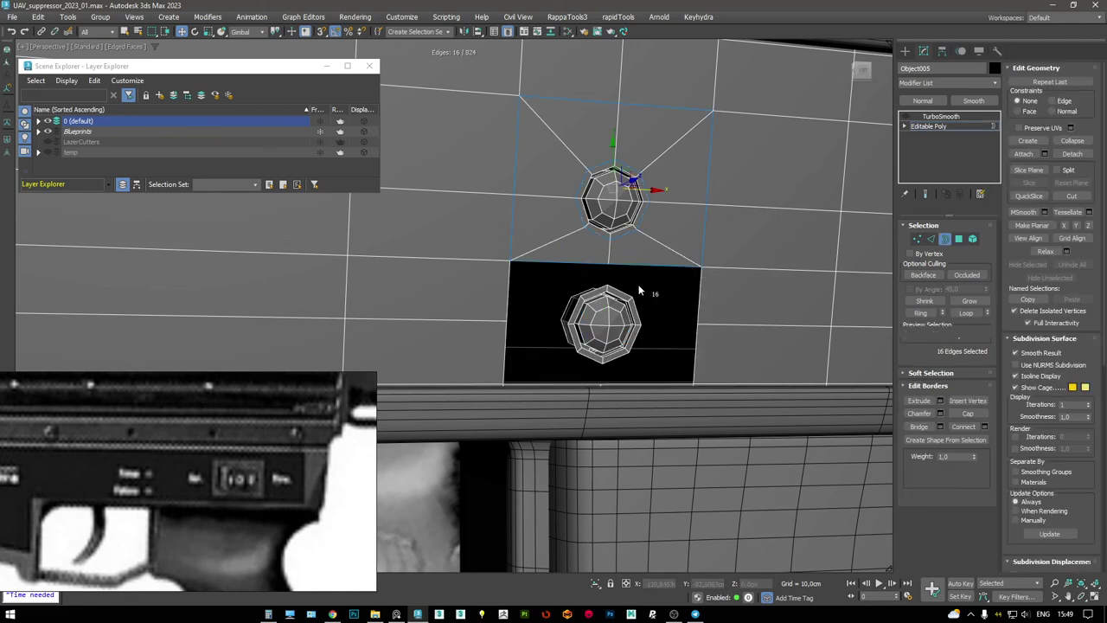
left_click(635, 265)
key("alt+p")
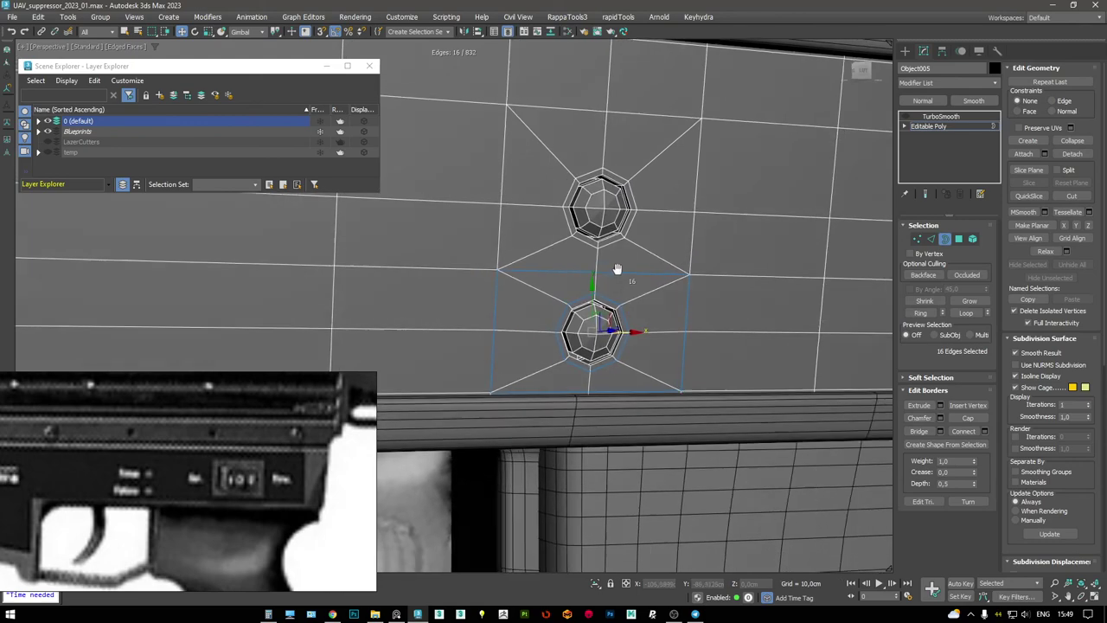
left_click(913, 118)
- Turn on smoothing and orbit around the gun to check the smoothed knobs in wireframe
left_click(907, 116)
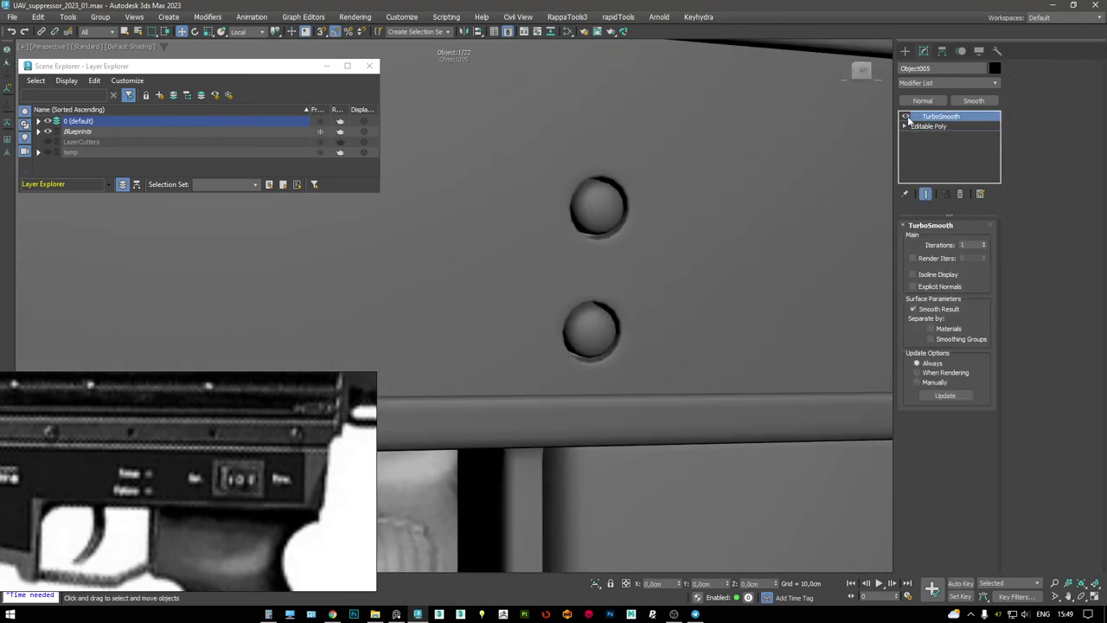
scroll(725, 169, "down", 6)
scroll(694, 176, "down", 10)
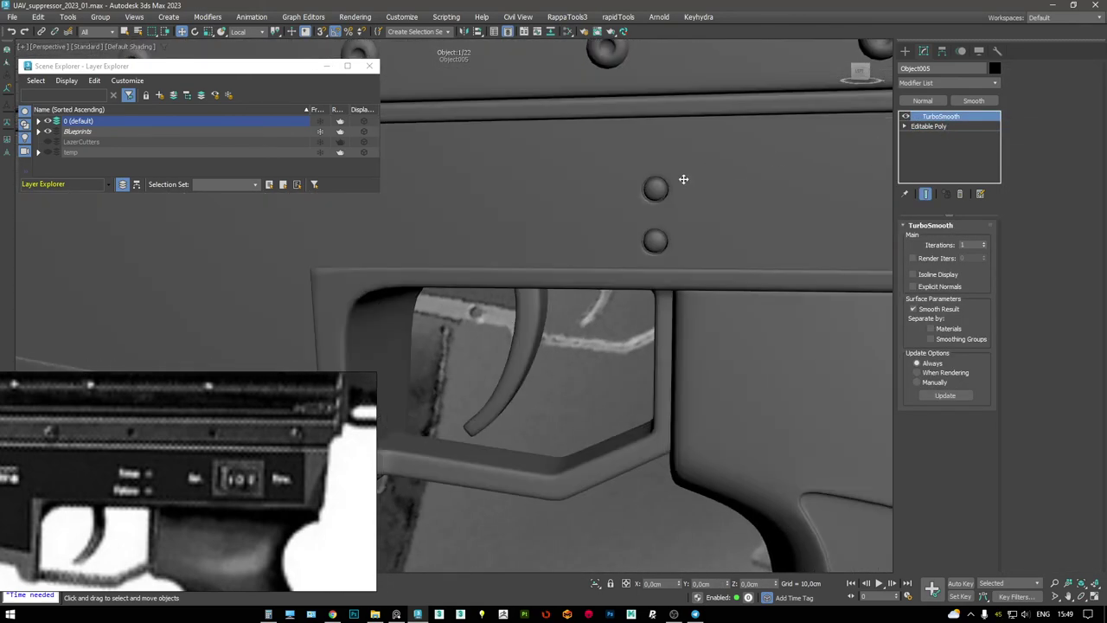
scroll(636, 188, "up", 10)
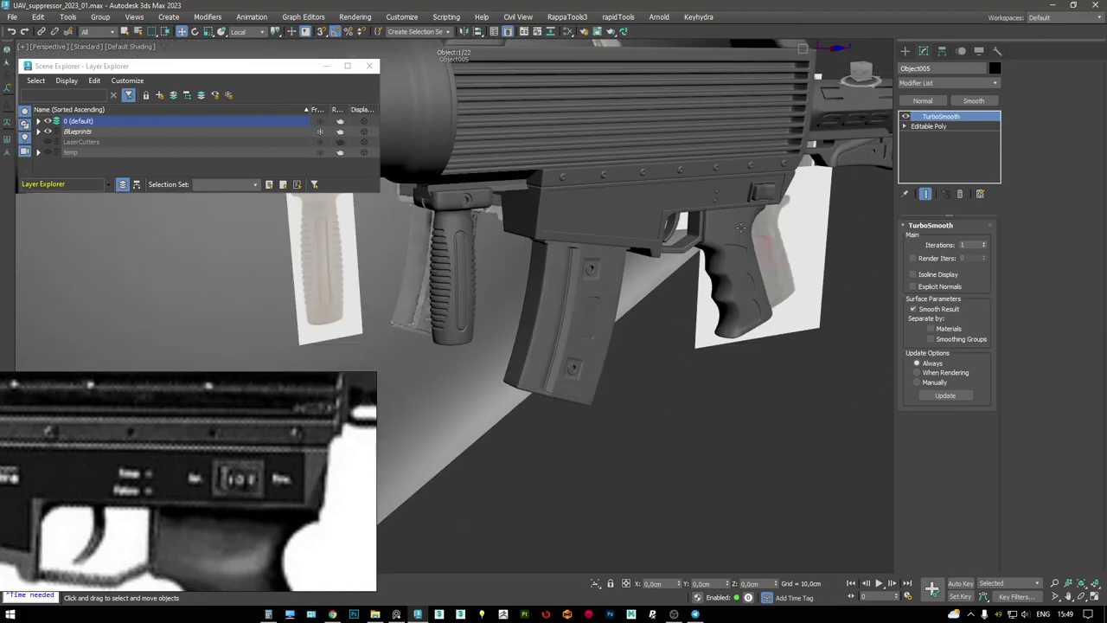
left_click(740, 228)
middle_click_drag(741, 228, 644, 257, "alt")
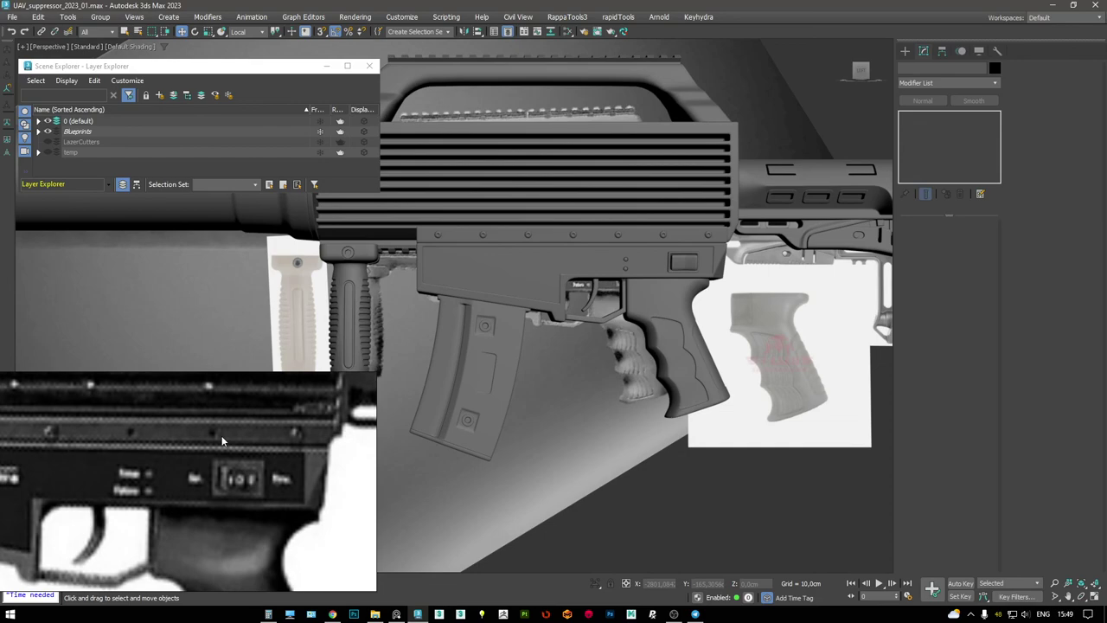
scroll(228, 439, "down", 5)
scroll(250, 471, "down", 2)
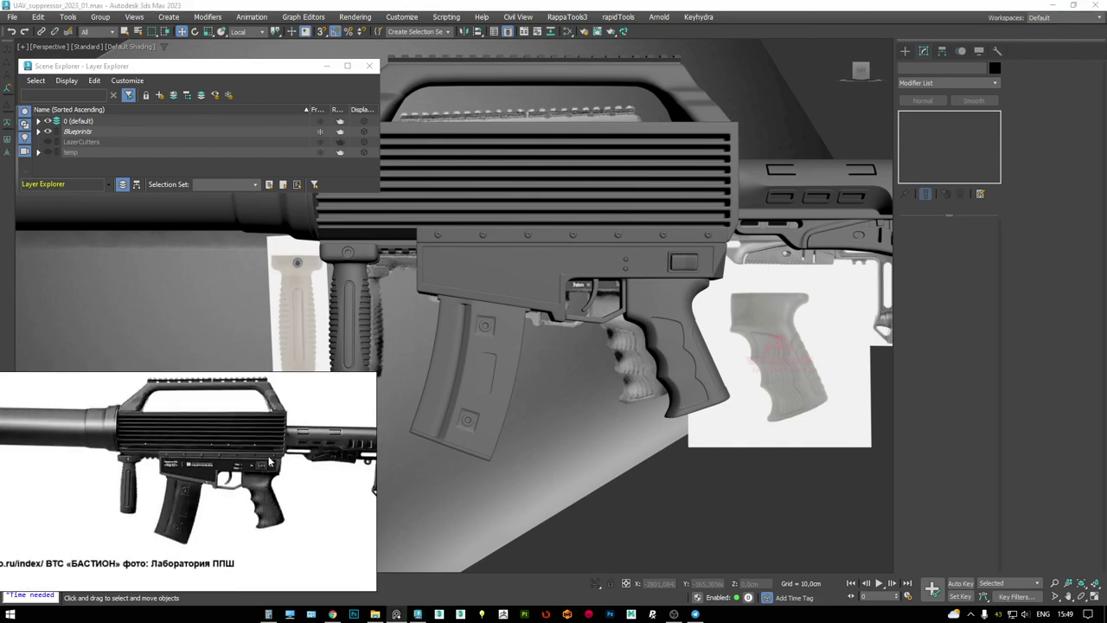
scroll(247, 393, "up", 7)
scroll(543, 291, "down", 4)
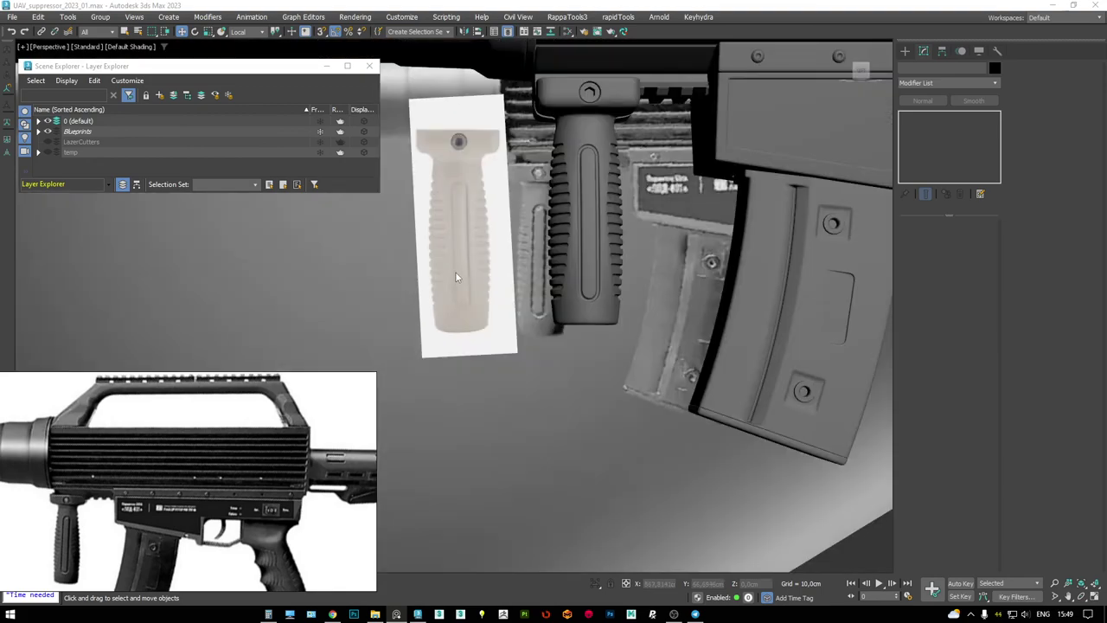
scroll(544, 291, "down", 5)
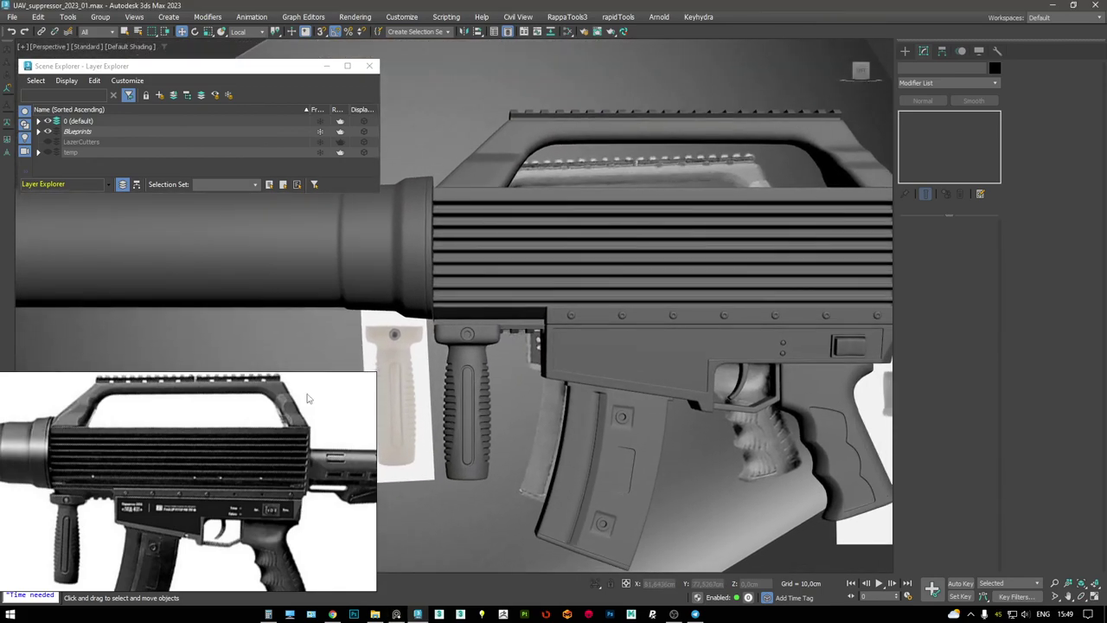
scroll(381, 346, "up", 8)
scroll(276, 380, "up", 4)
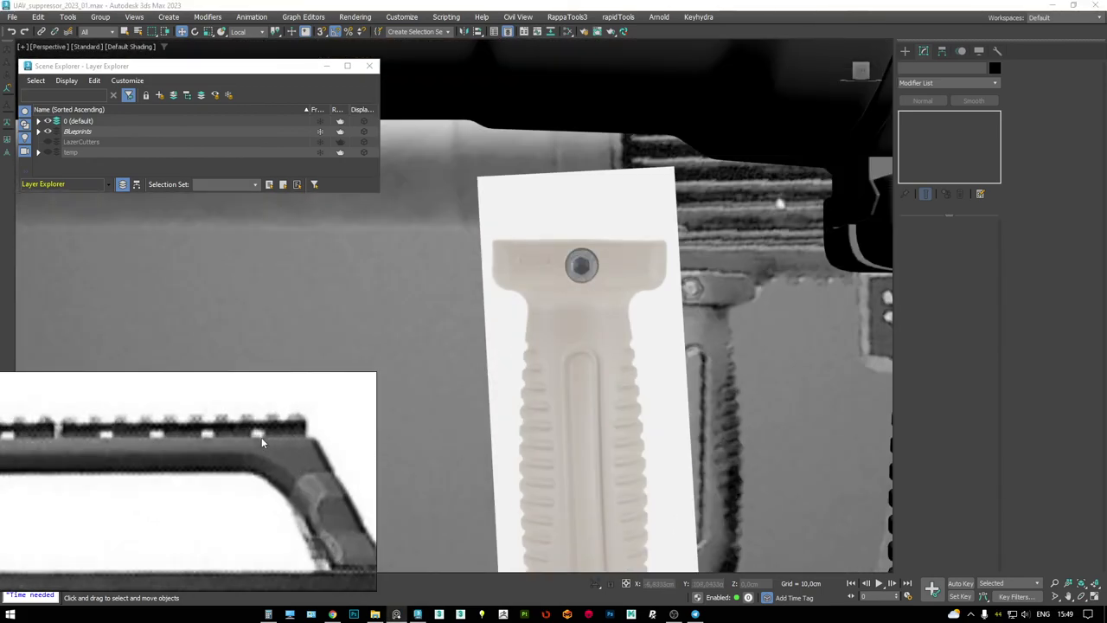
scroll(258, 437, "down", 4)
scroll(254, 438, "down", 4)
scroll(516, 311, "down", 6)
mouse_move(517, 311)
middle_mouse_down("alt")
mouse_move(671, 199)
mouse_move(571, 233)
mouse_move(510, 226)
mouse_move(508, 208)
mouse_move(484, 232)
mouse_move(415, 227)
mouse_move(450, 226)
middle_mouse_up("alt")
key("F4")
scroll(558, 238, "up", 3)
scroll(558, 238, "down", 4)
key("F4")
key("F4")
- Inspect the carry handle's base cage and smoothed top rail with wireframe on and off
left_click(393, 226)
scroll(393, 226, "up", 3)
left_click(928, 136)
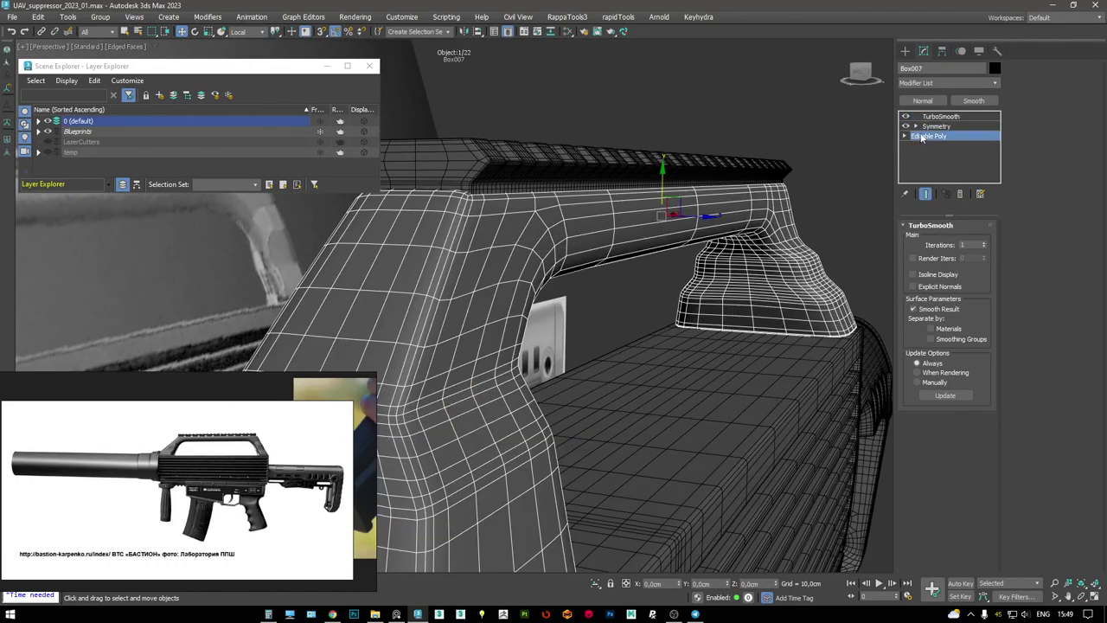
middle_click_drag(760, 157, 626, 209, "alt")
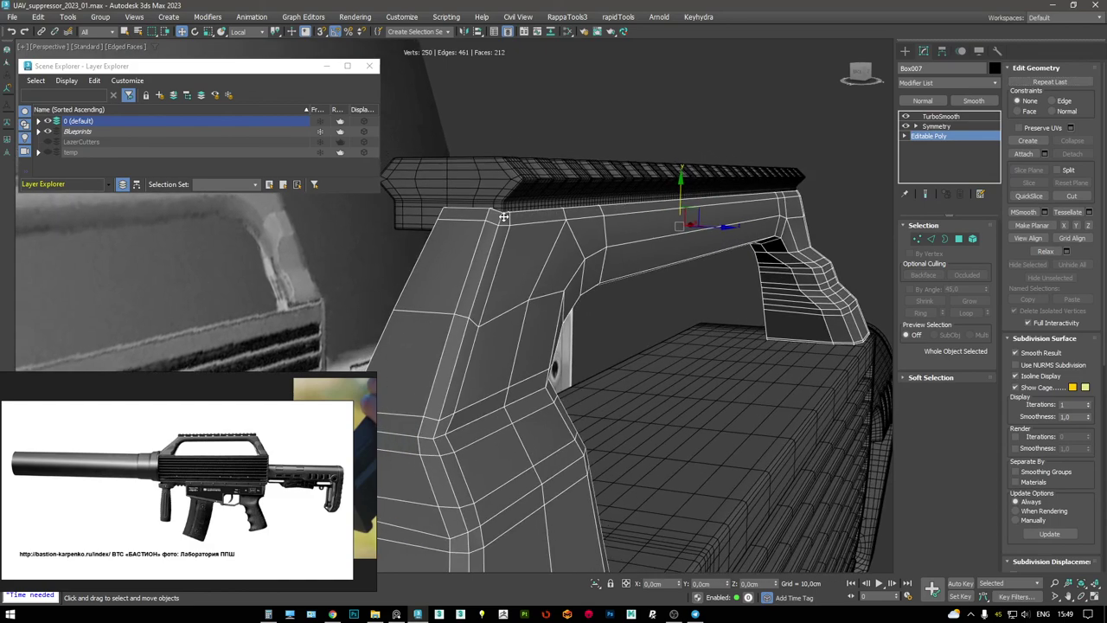
scroll(506, 216, "up", 2)
key("F4")
left_click(940, 116)
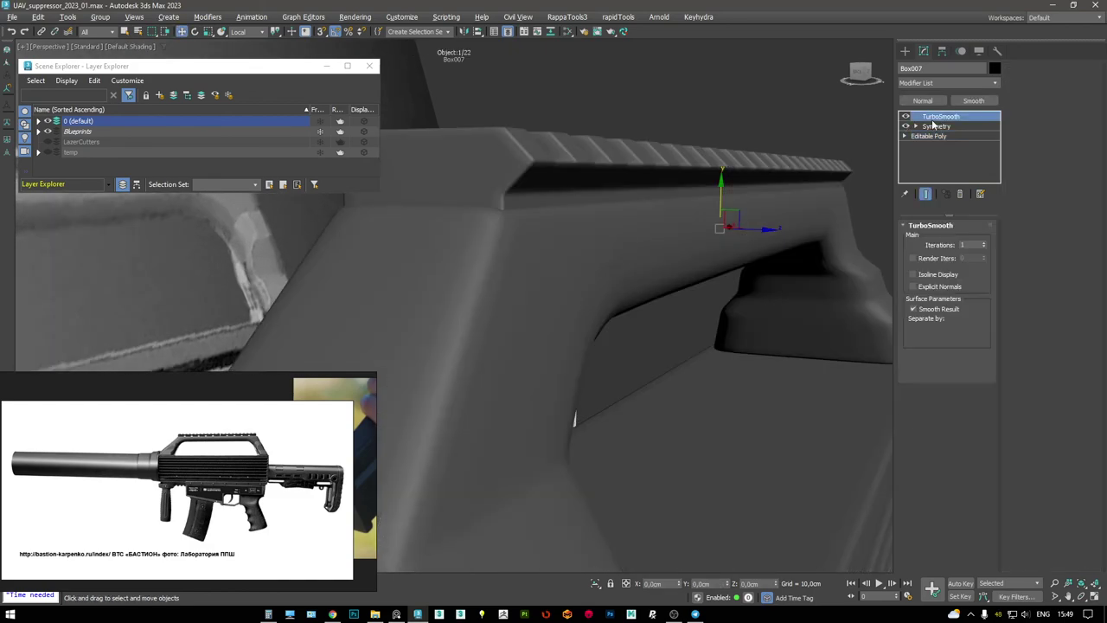
mouse_move(554, 225)
middle_mouse_down("alt")
mouse_move(603, 217)
mouse_move(588, 217)
middle_mouse_up("alt")
key("F4")
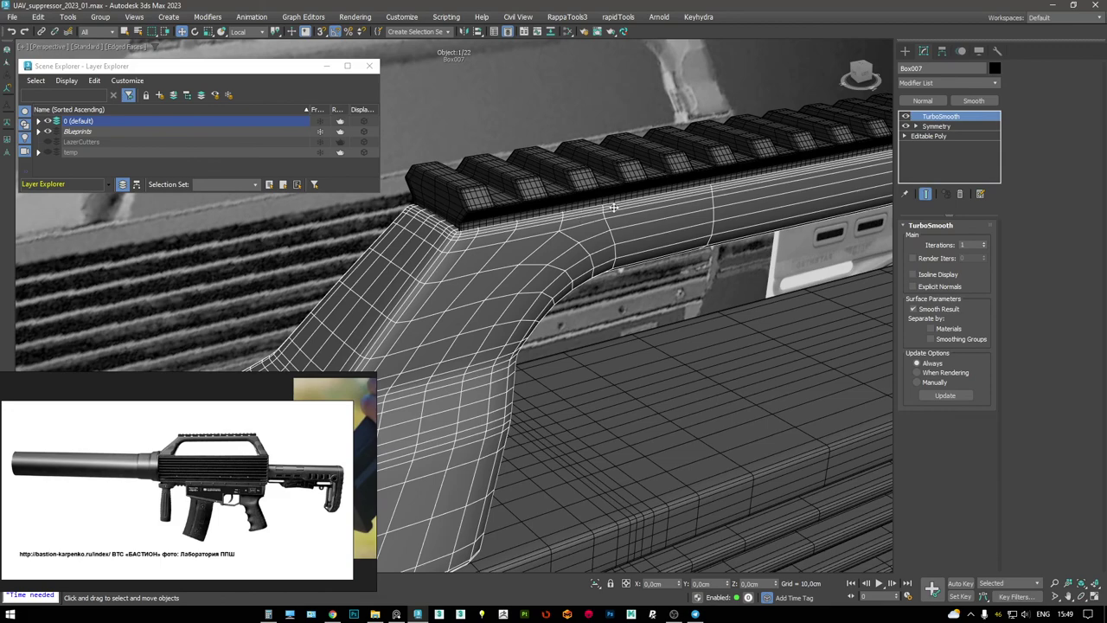
scroll(618, 205, "down", 10)
key("F4")
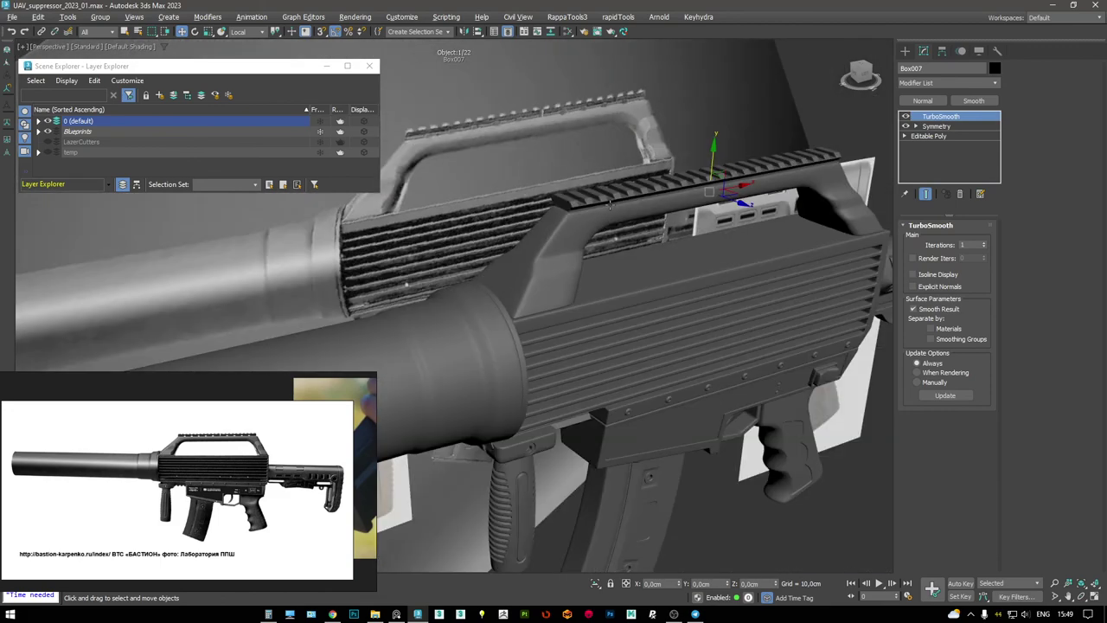
scroll(623, 209, "up", 10)
middle_click_drag(623, 209, 563, 203, "alt")
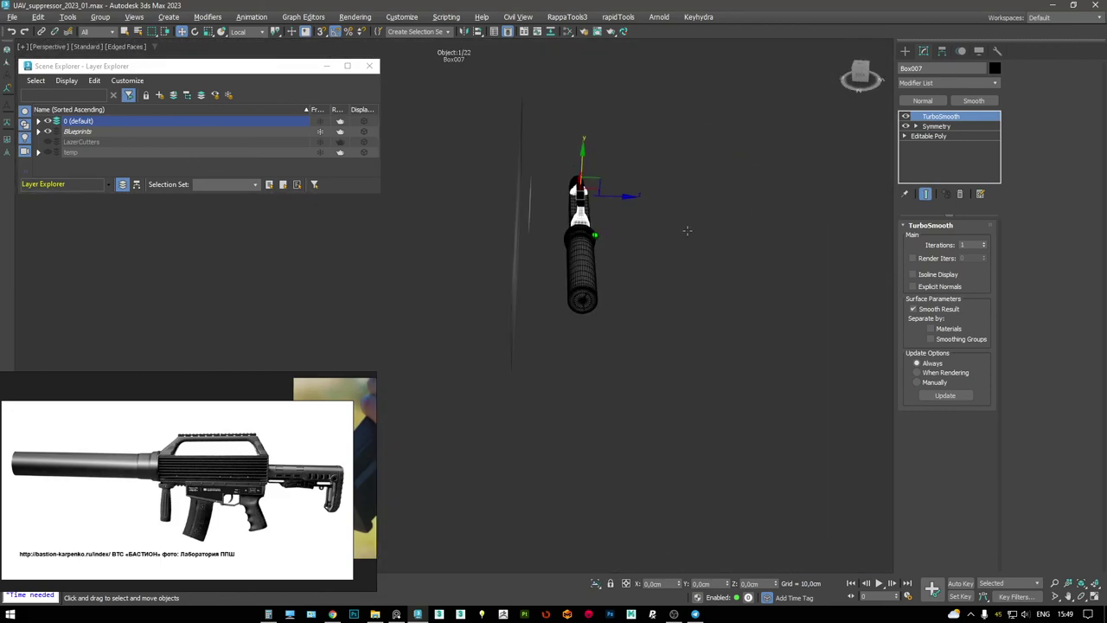
key("F4")
- Hide the Blueprints layer, select all objects, and close the layer list
left_click(230, 154)
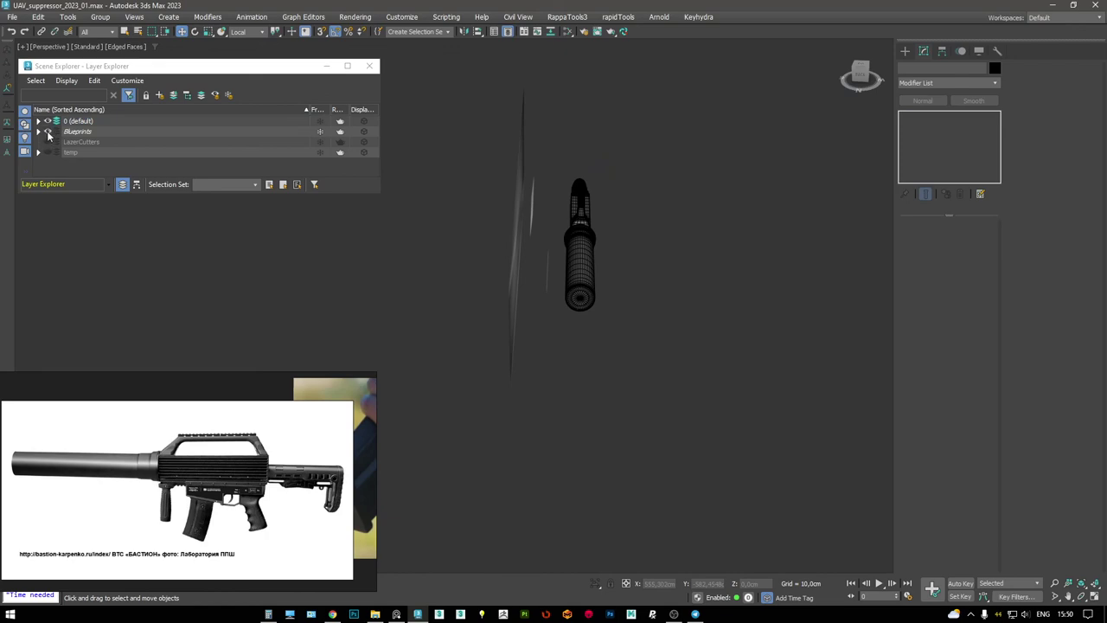
left_click(48, 131)
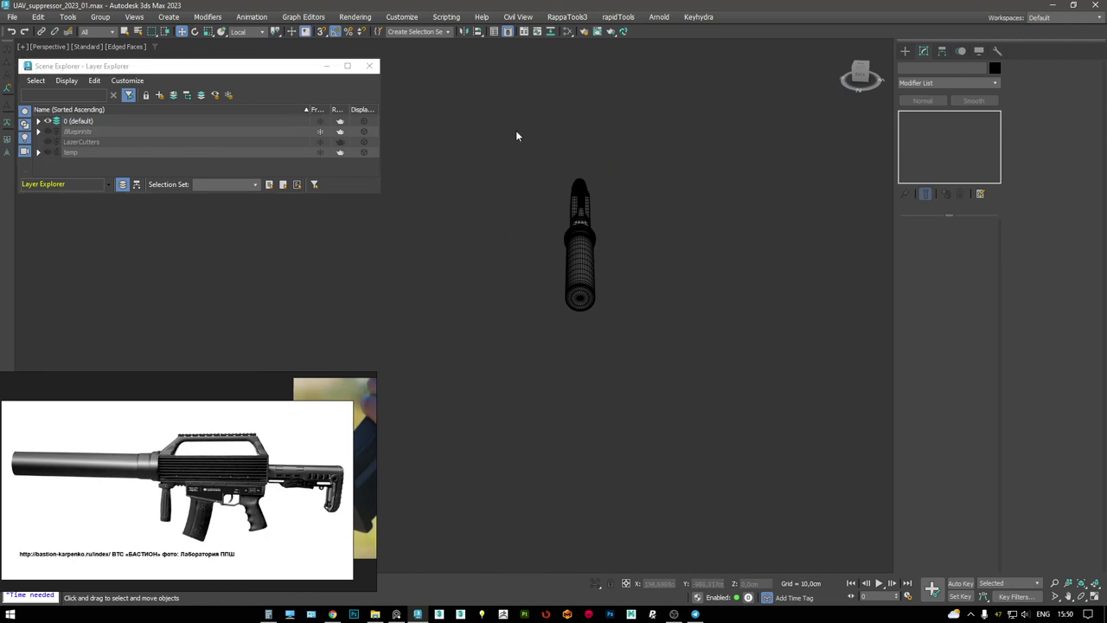
key("ctrl+a")
left_click(369, 66)
- Close the reference image viewer, leaving only the rifle model in view
key("F4")
mouse_move(561, 215)
middle_mouse_down("alt")
mouse_move(510, 197)
mouse_move(605, 185)
middle_mouse_up("alt")
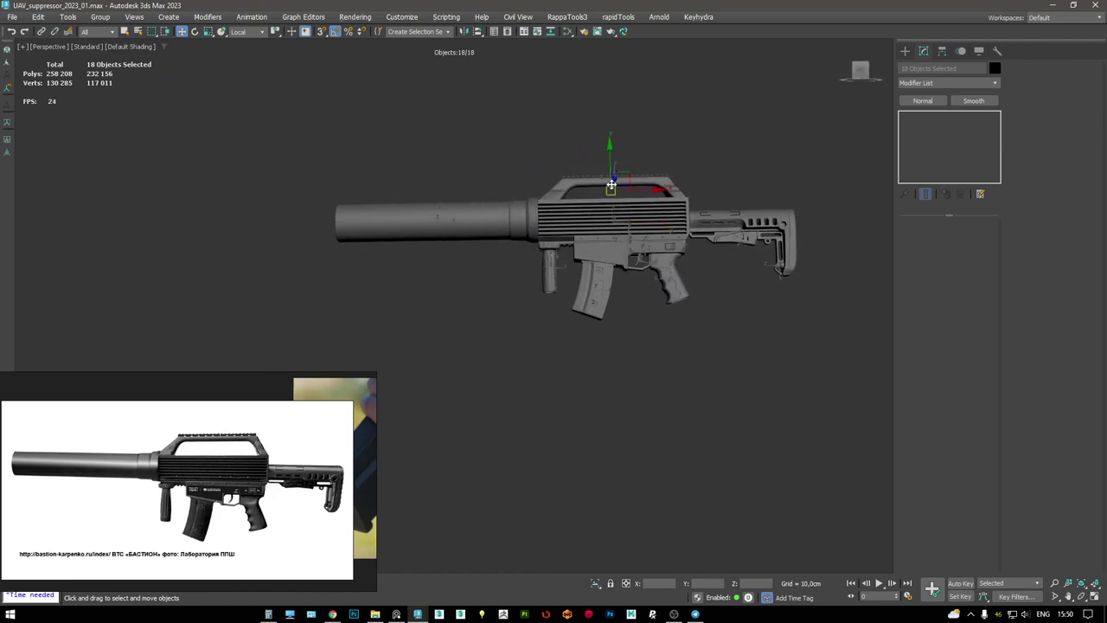
scroll(184, 514, "up", 5)
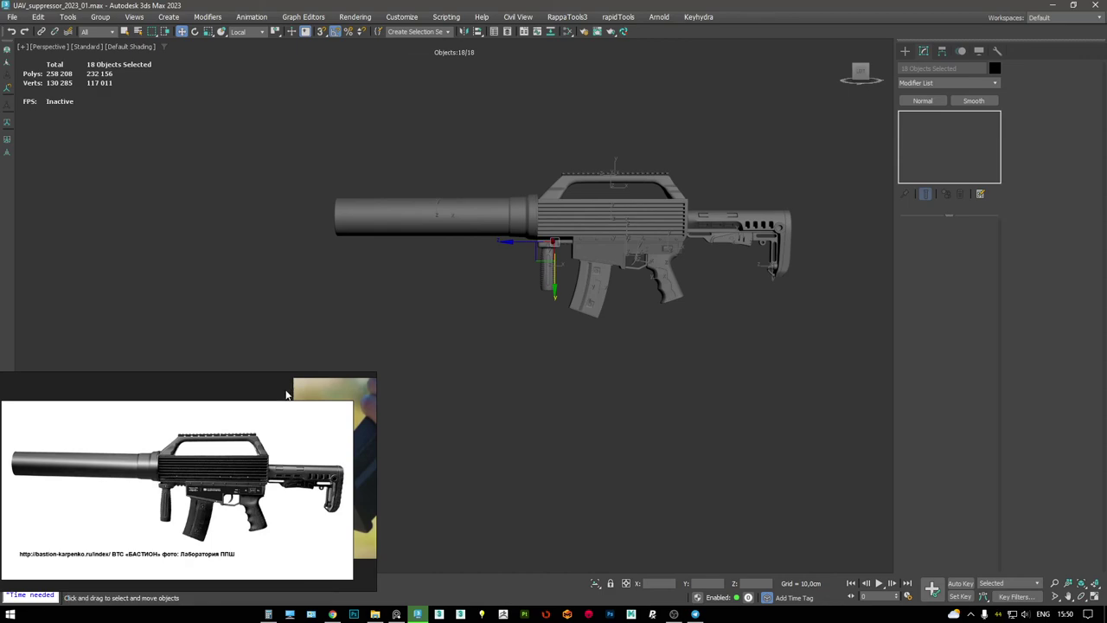
scroll(148, 516, "down", 5)
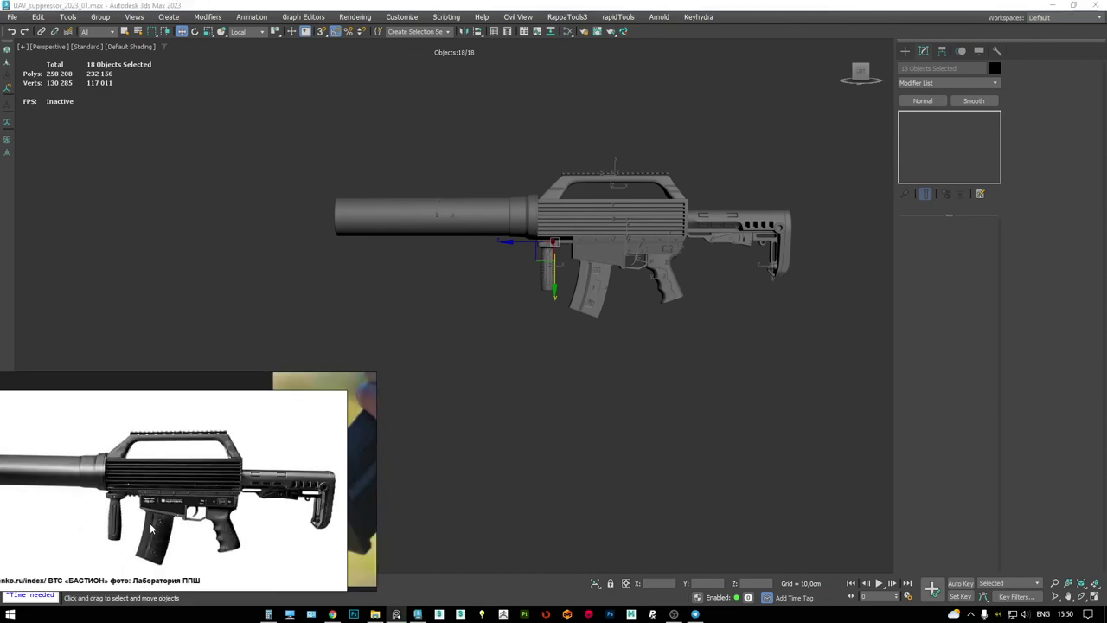
right_click(256, 450)
left_click(275, 440)
left_click(163, 479)
- Deselect and orbit around the finished rifle to inspect receiver, pistol grip and stock
scroll(409, 358, "up", 3)
middle_click_drag(409, 358, 553, 232, "alt")
left_click(531, 395)
scroll(629, 224, "down", 4)
middle_click_drag(629, 223, 1048, 304, "alt")
scroll(536, 180, "up", 5)
middle_click_drag(537, 181, 488, 197, "alt")
middle_click_drag(360, 95, 432, 219, "alt")
middle_click_drag(436, 148, 588, 212, "alt")
scroll(509, 211, "up", 3)
scroll(509, 211, "down", 4)
scroll(587, 227, "down", 4)
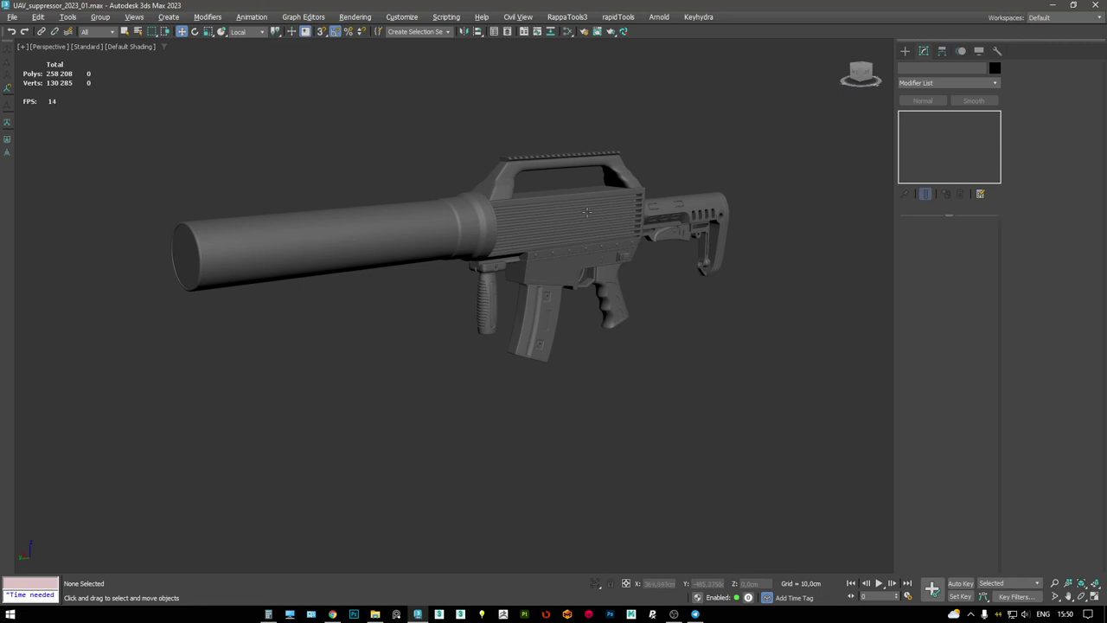
scroll(588, 212, "up", 3)
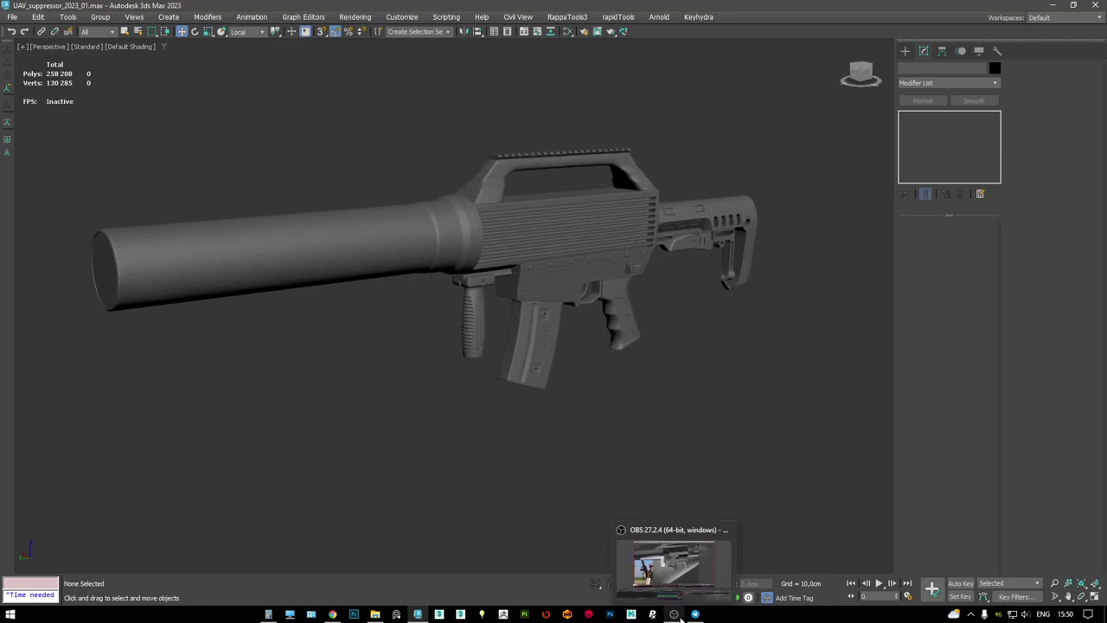
left_click(674, 614)
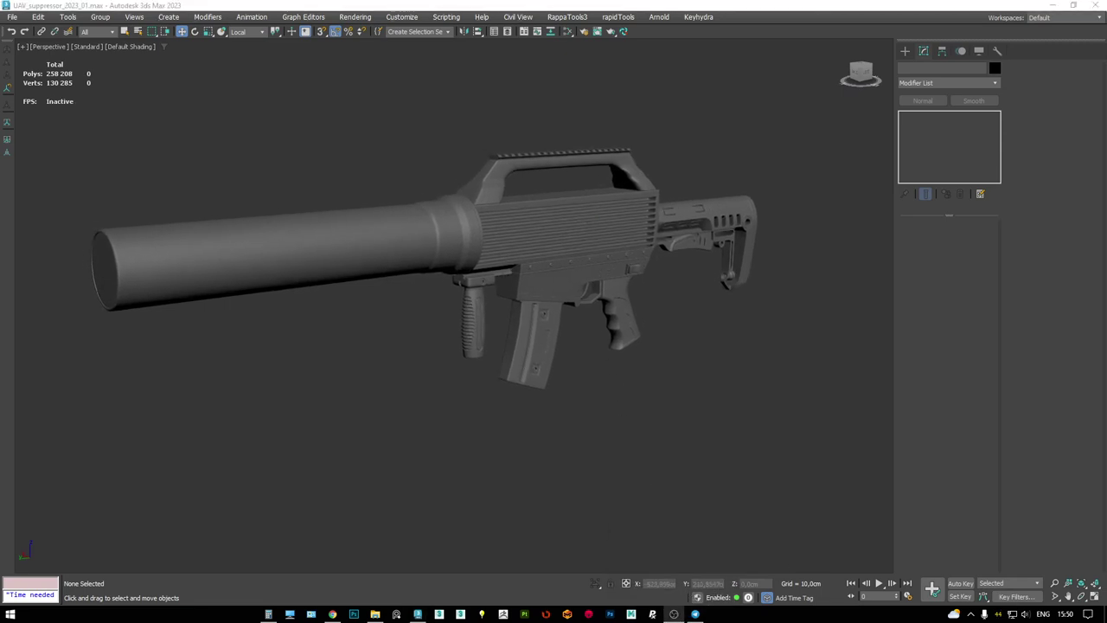